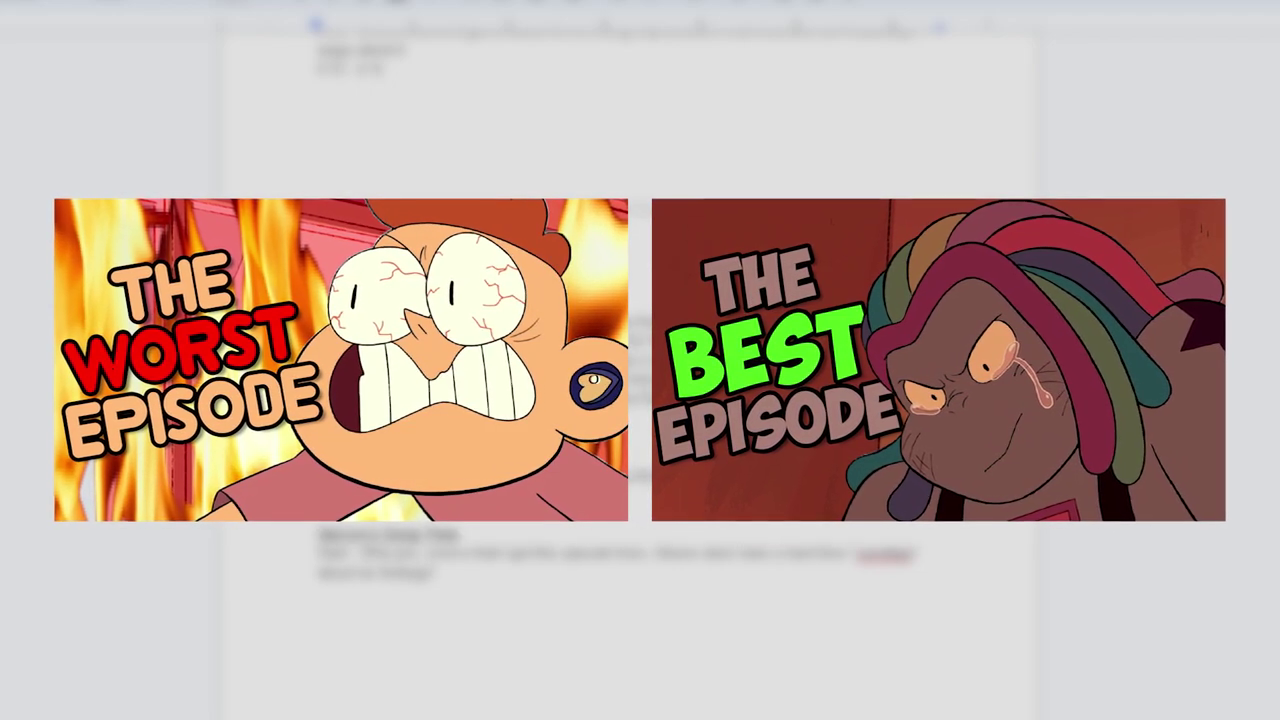
type("there are really nice. :D")
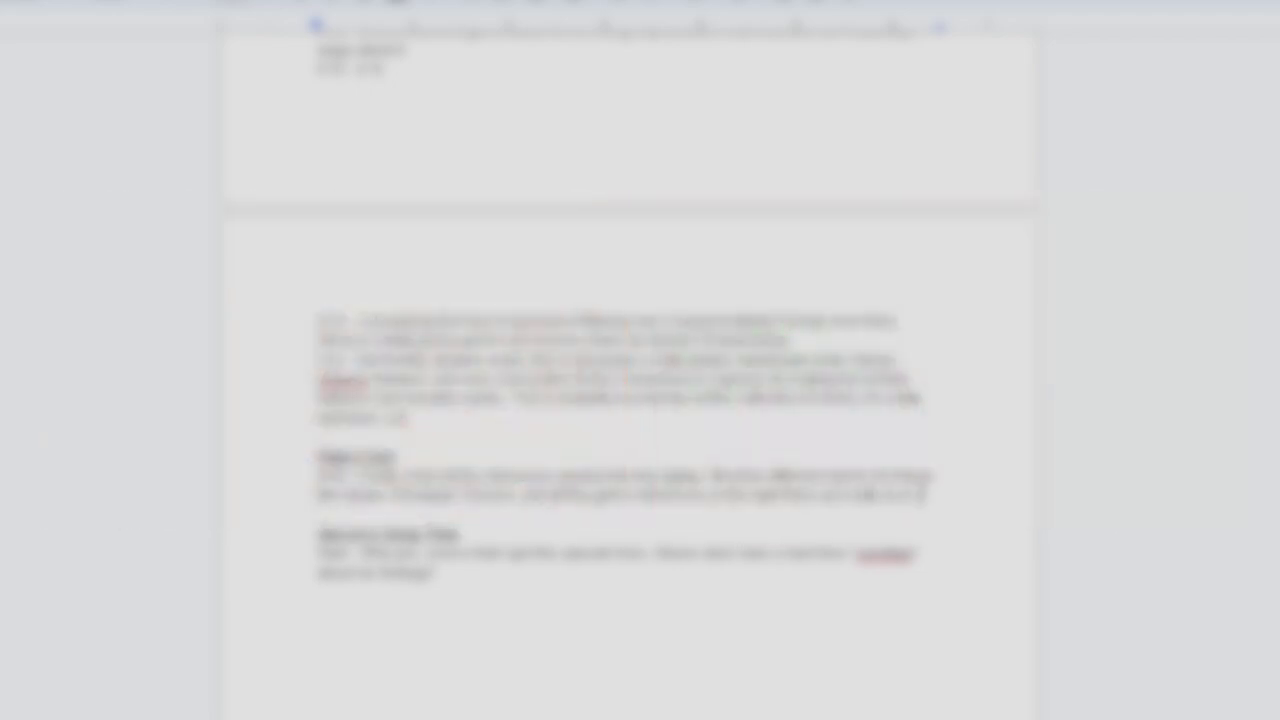
key("Return")
type("Cox - Indeed! A")
key("shift+Home")
key("ctrl+b")
key("End")
type("Why")
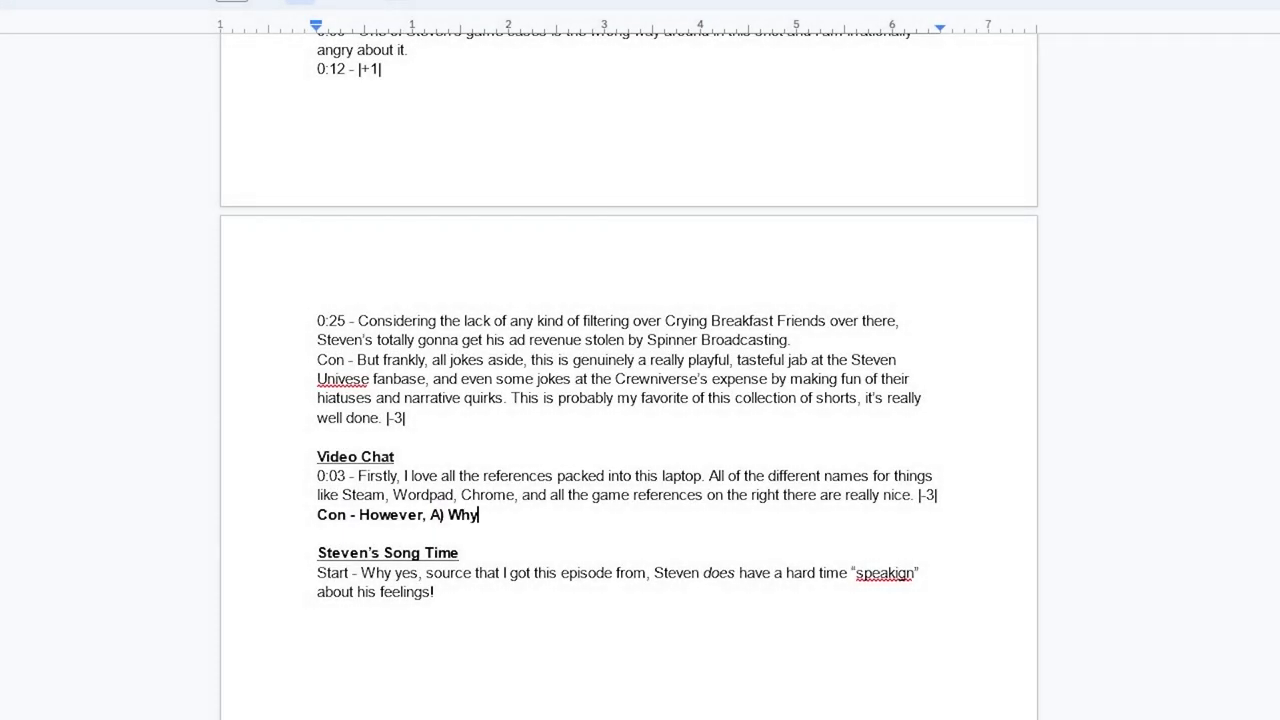
type(" does Steven even have Connie's laptop in the fir")
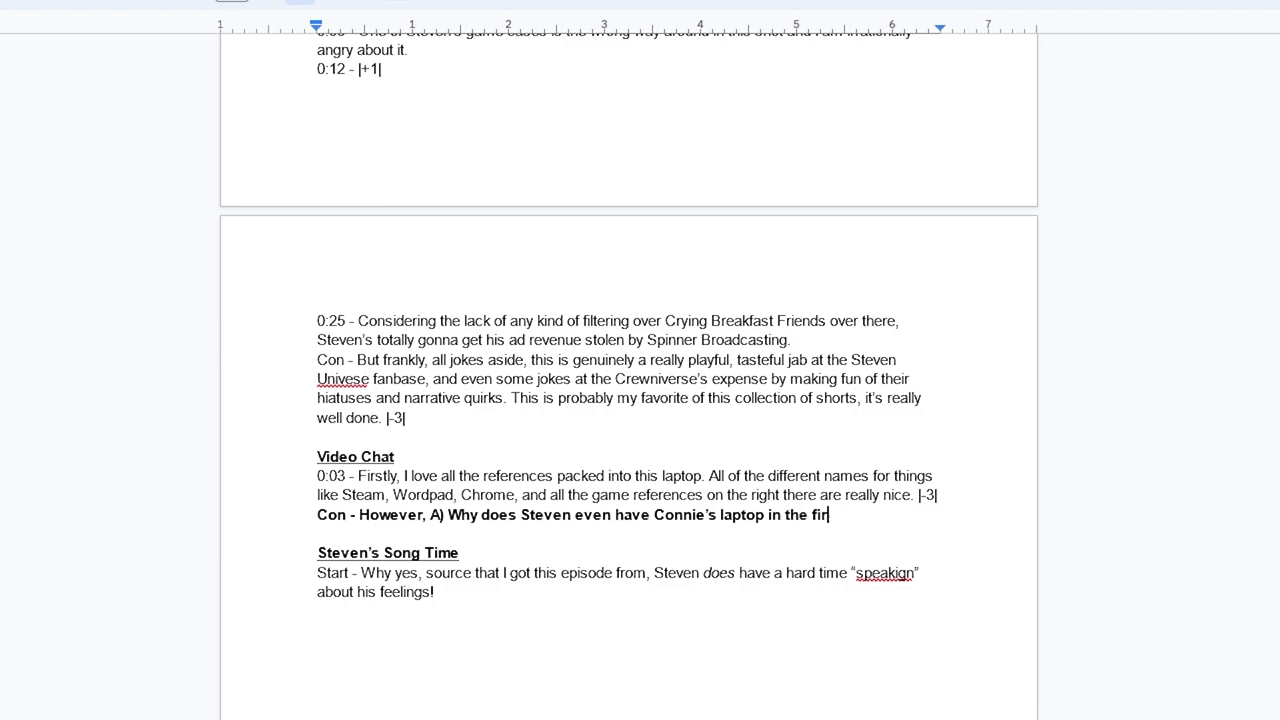
type("st place?")
Step: Add a regular-weight line: "Con - B) Why is he choosing to video chat with Peridot and Lapis when they're literally just a warp away?"
key("Return")
type("Con - B) Why is he ")
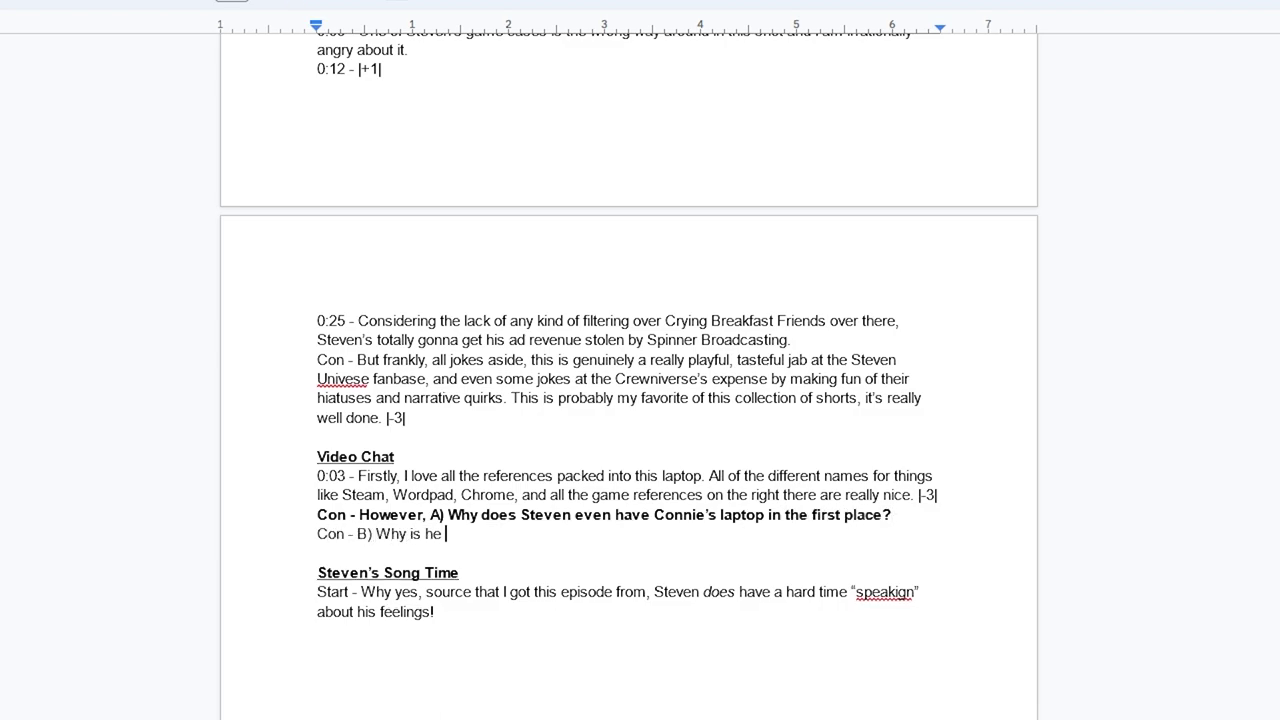
type("choosing to video chat with Peridot and lap")
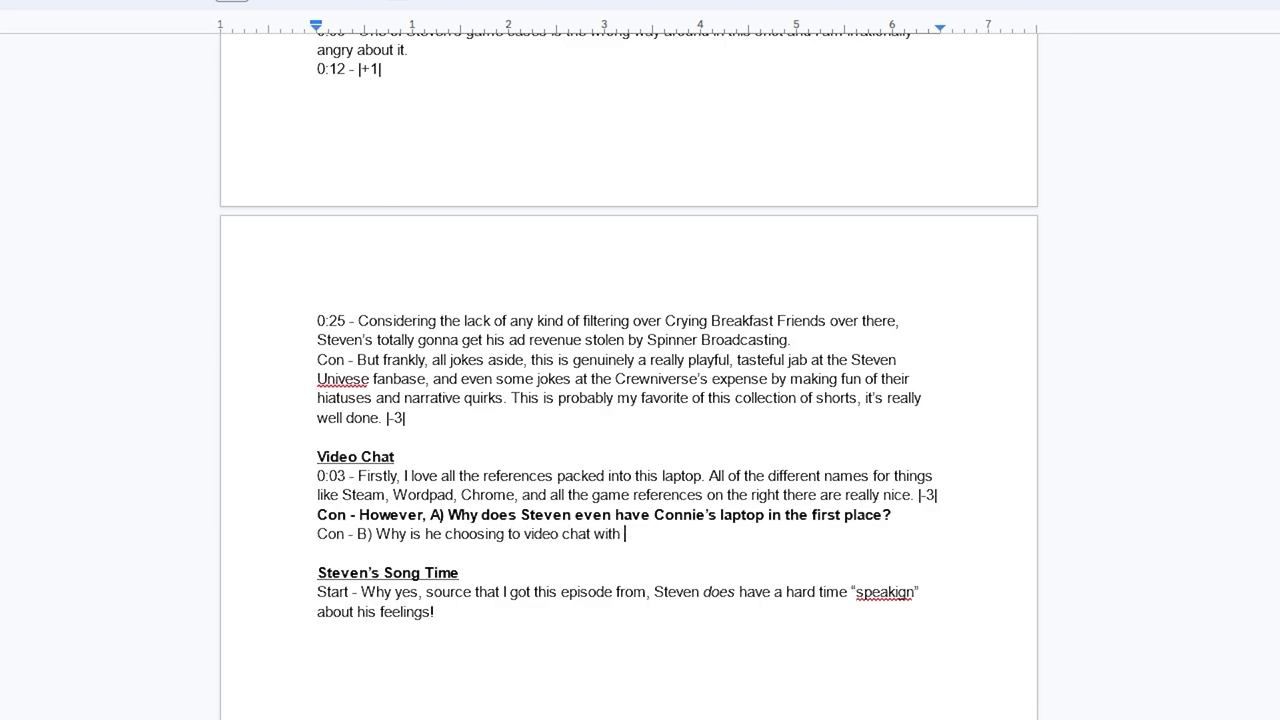
key("BackSpace")
key("BackSpace")
key("BackSpace")
type("Lap")
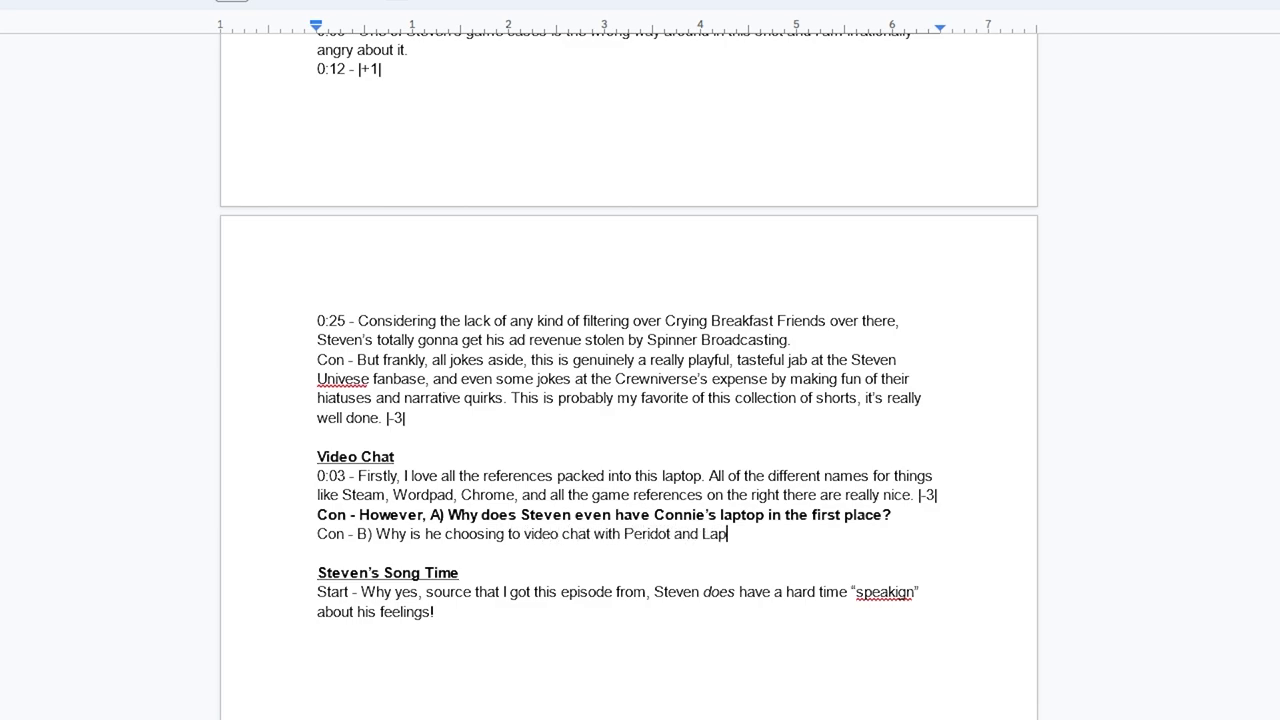
type("is when they're literally just a warp away? This feels unne ")
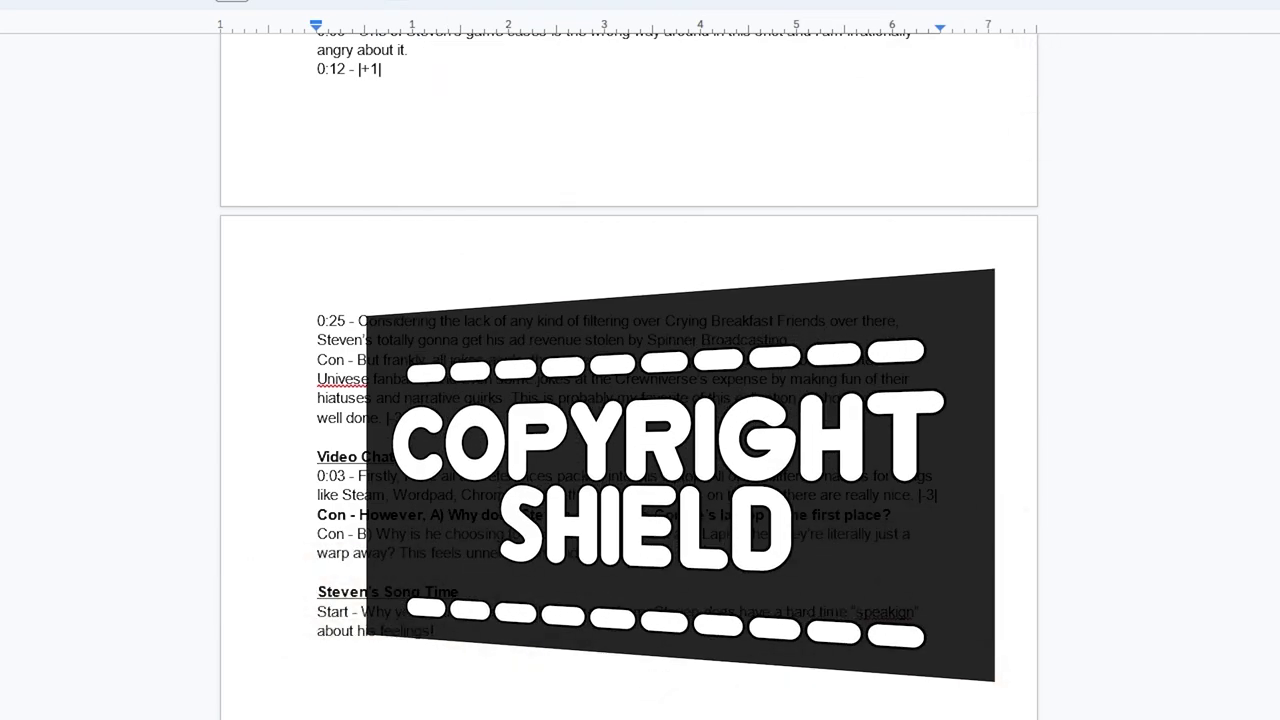
type("them")
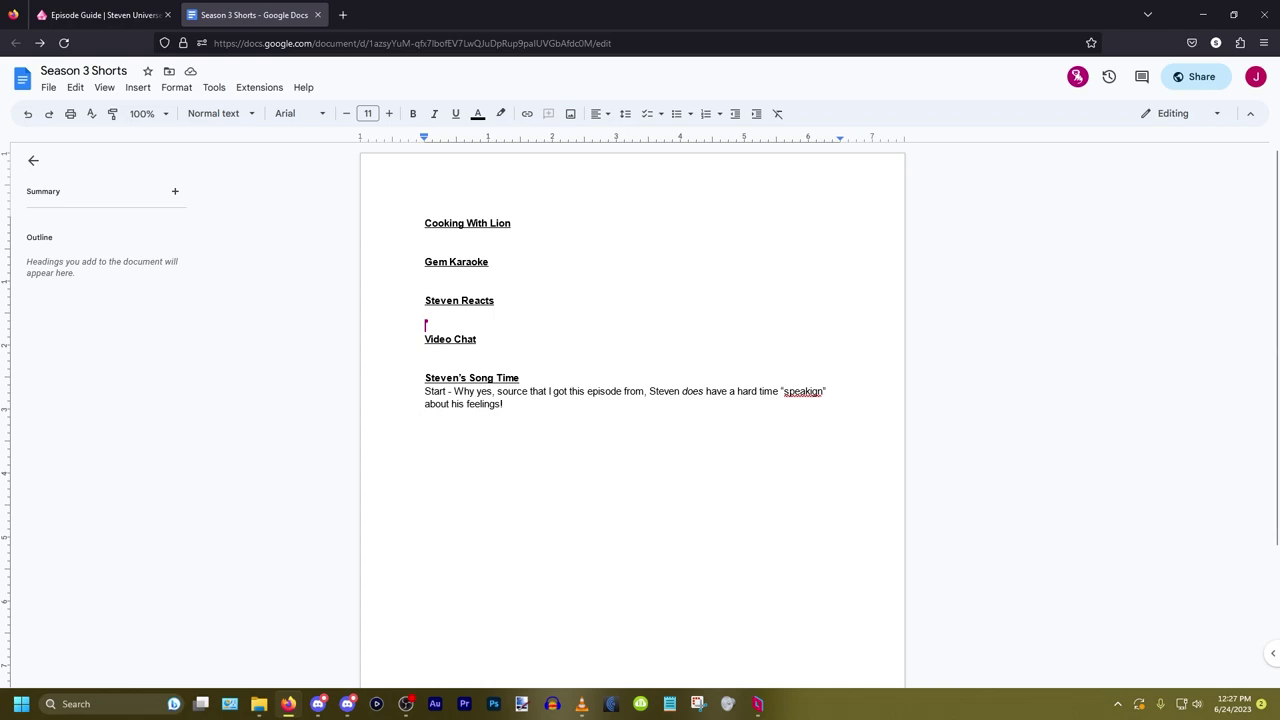
left_click(425, 274)
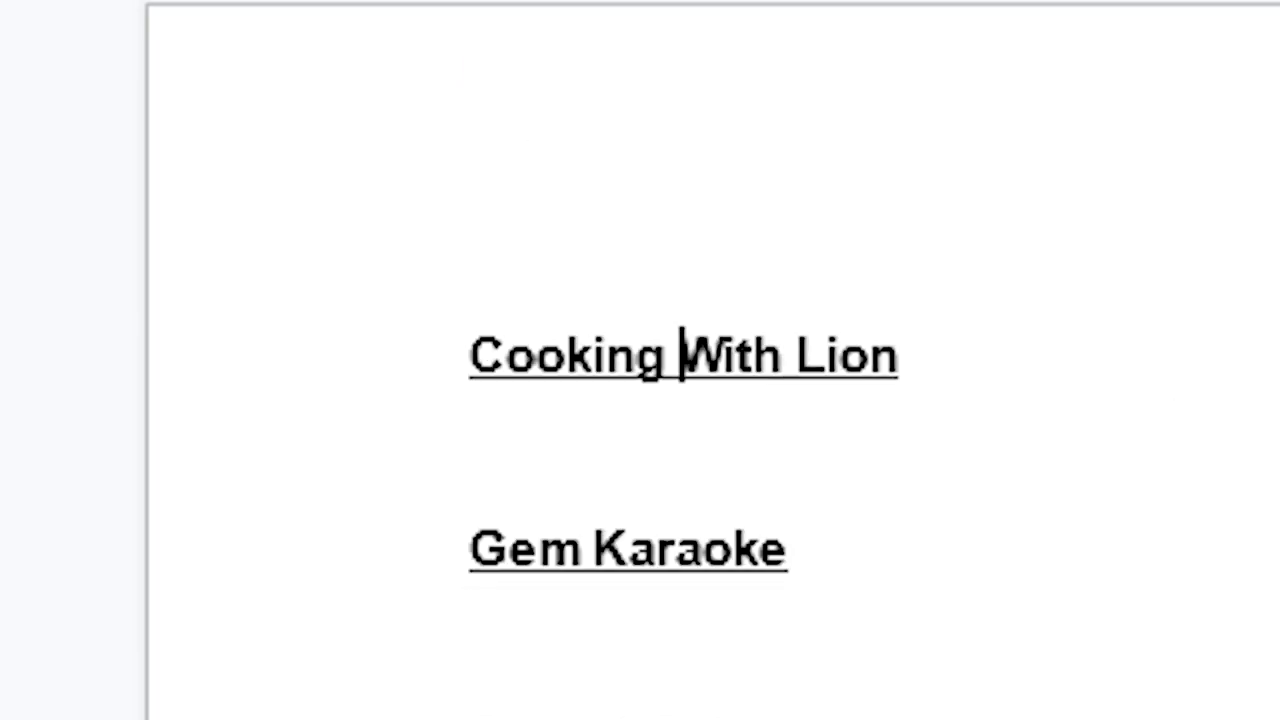
triple_click(472, 356)
left_click(472, 677)
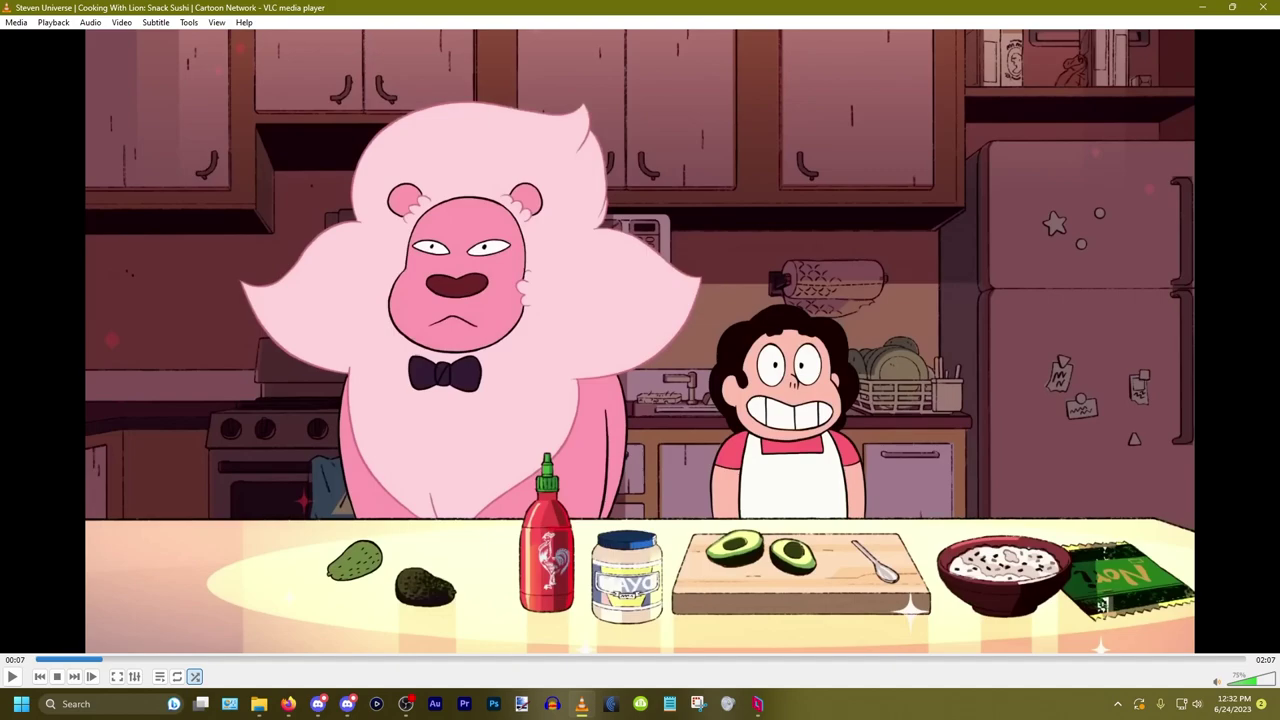
Step: Switch to the Season 3 Shorts document and begin a bold note under Cooking With Lion: "0:07 - What's up with Steven's face"
key("alt+Tab")
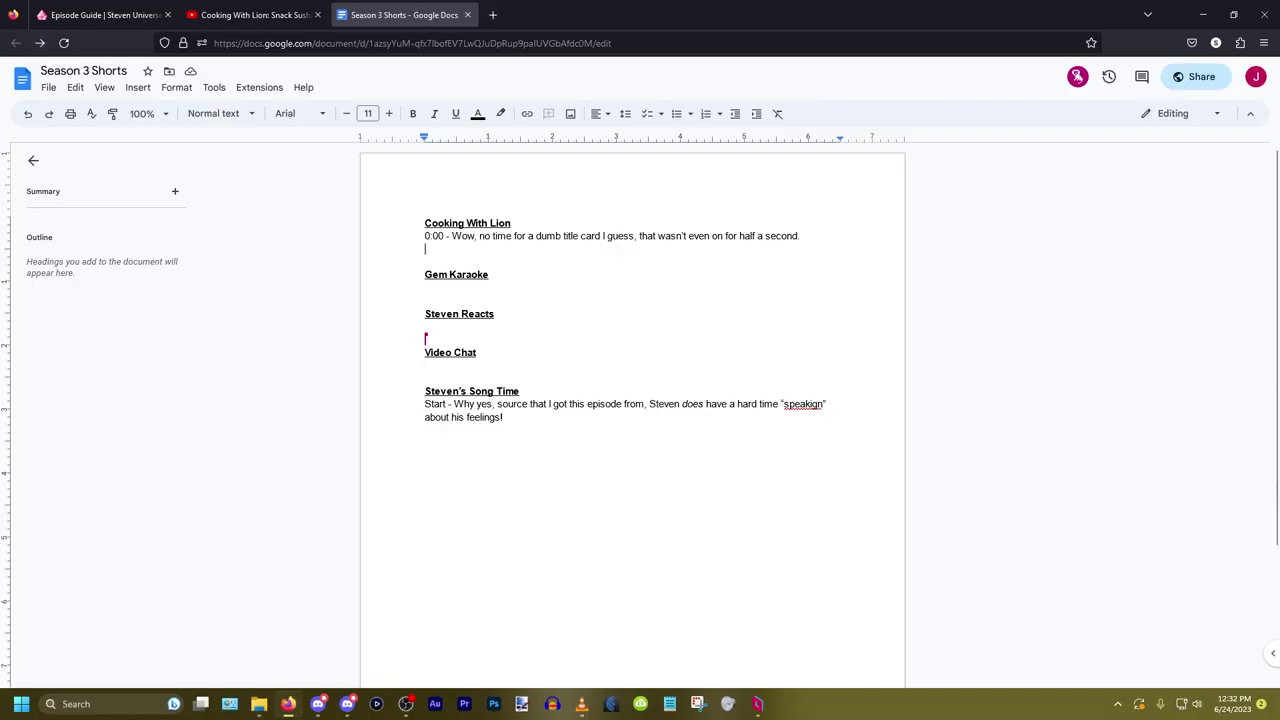
type("0:07 -")
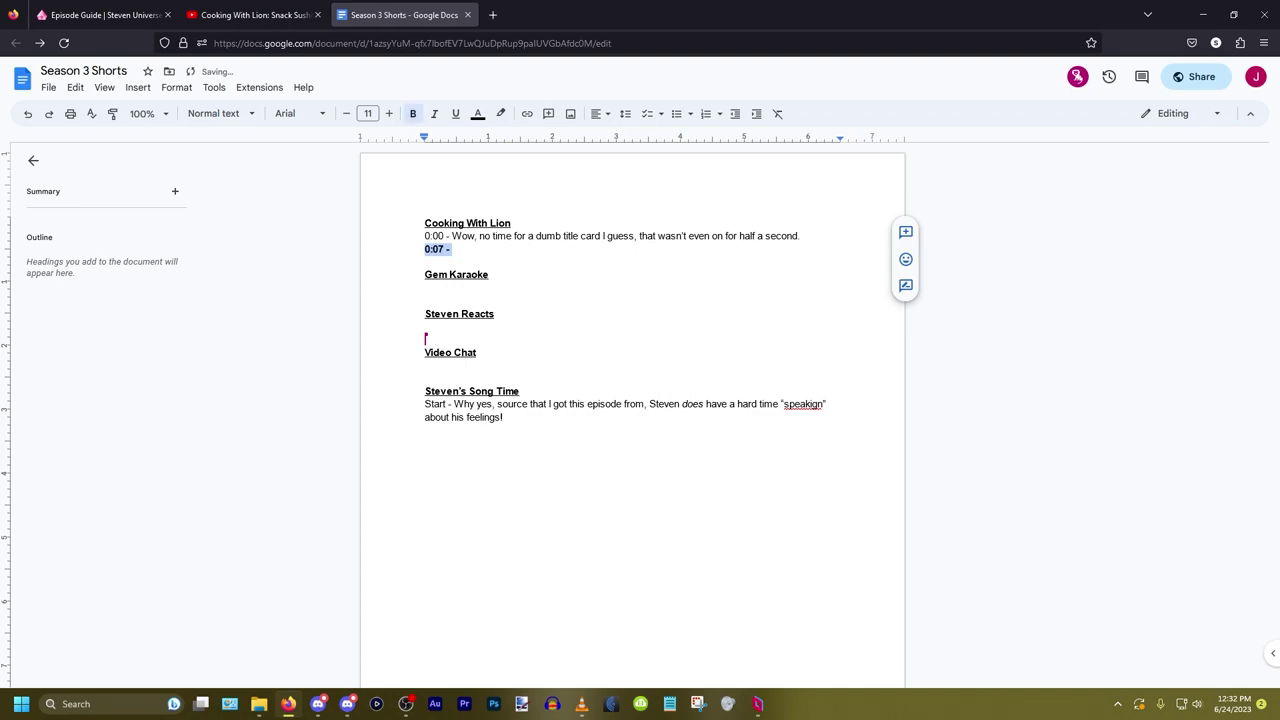
key("ctrl+b")
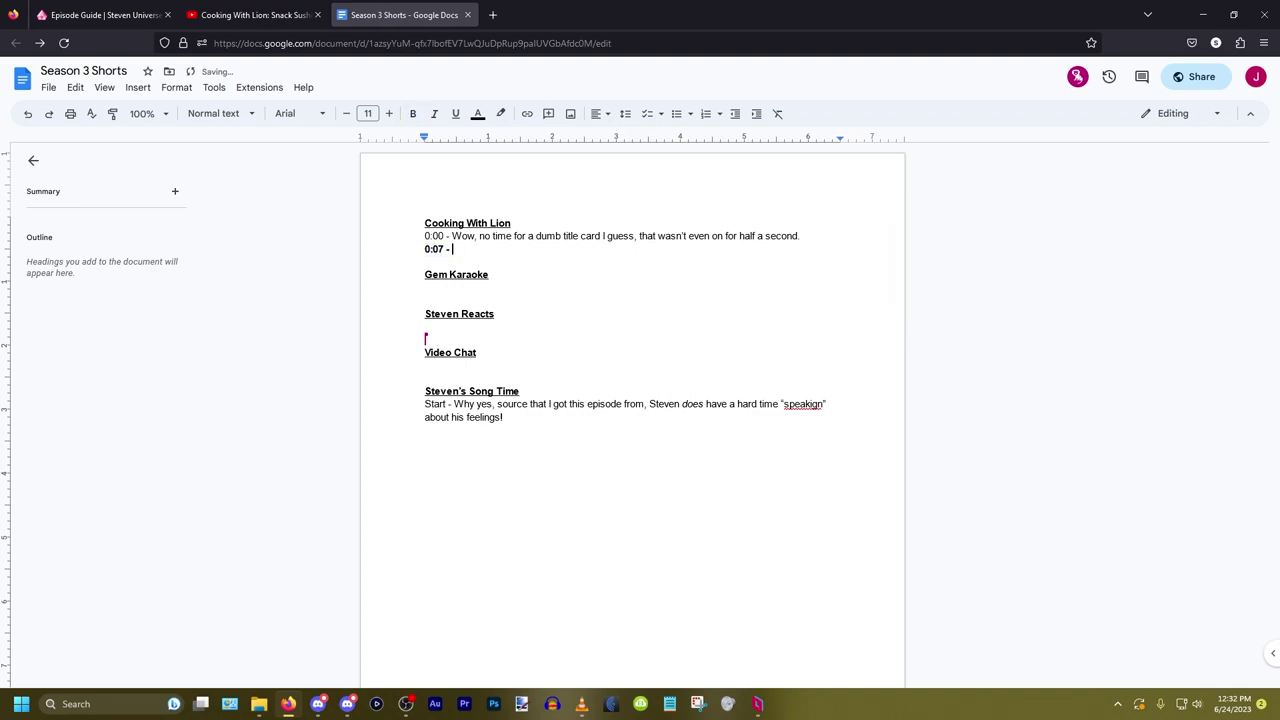
key("ctrl+b")
type("What's up with Steven'")
type("ace")
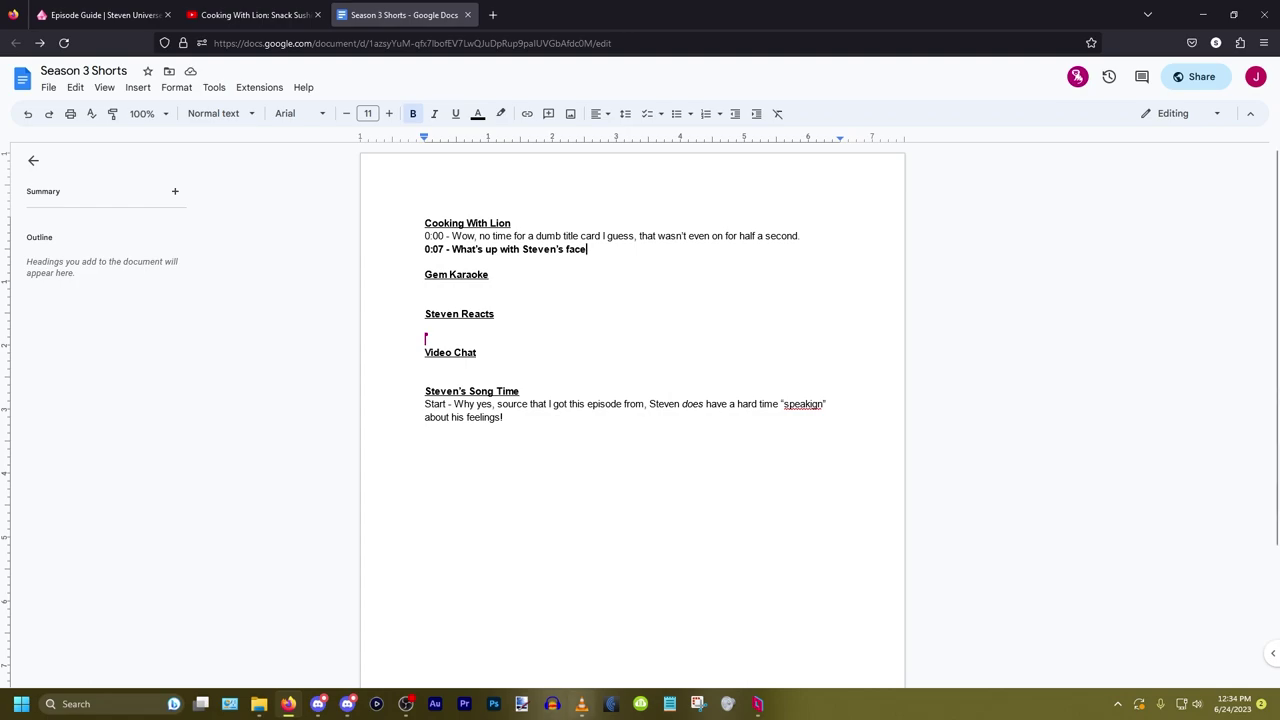
Step: Complete the 0:07 note with "here, it looks entirely too big for his head, and his hair looks entirely too small. His proportions are all wrong."
left_click(581, 704)
key("alt+Tab")
type("here, ")
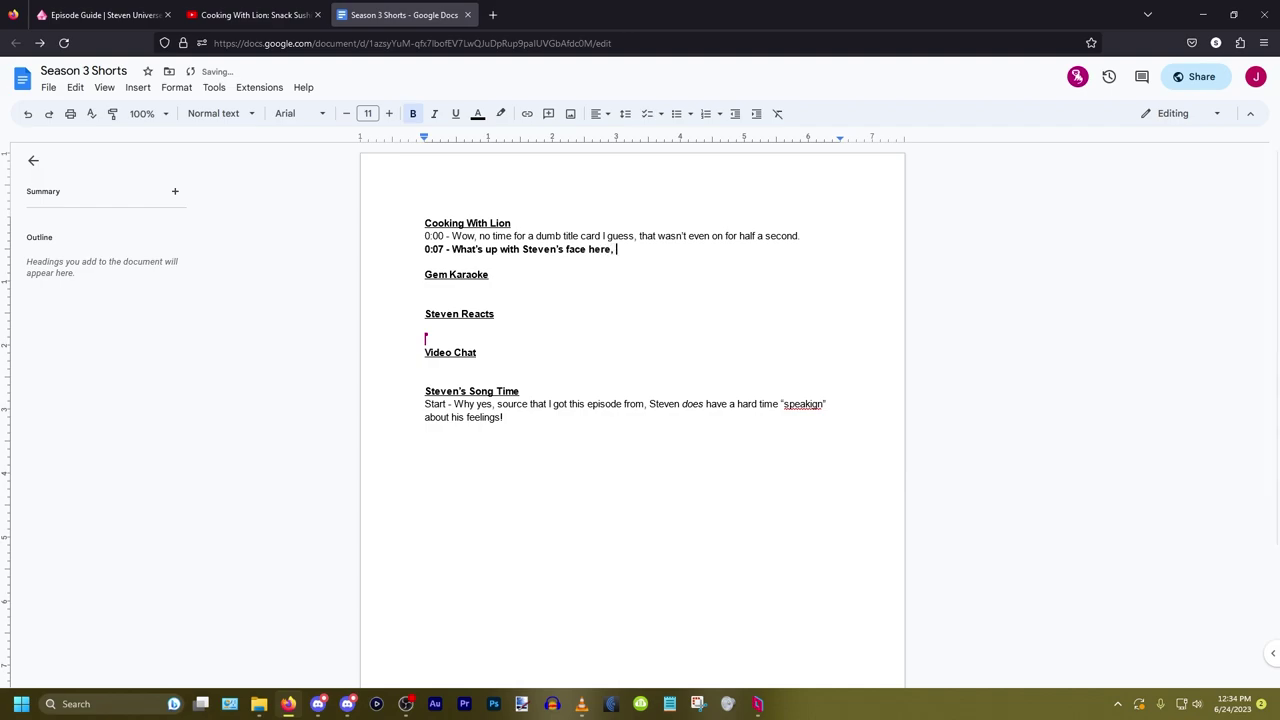
type("it lo")
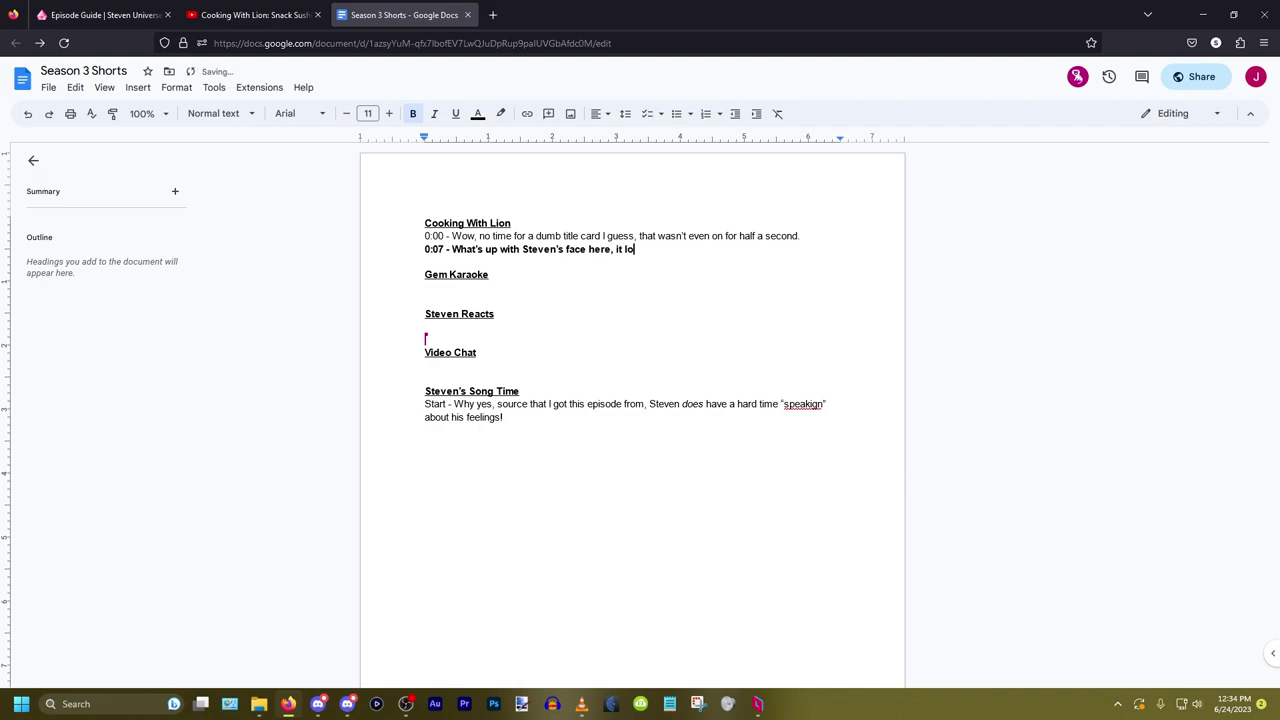
type("oks entirely too big for his h")
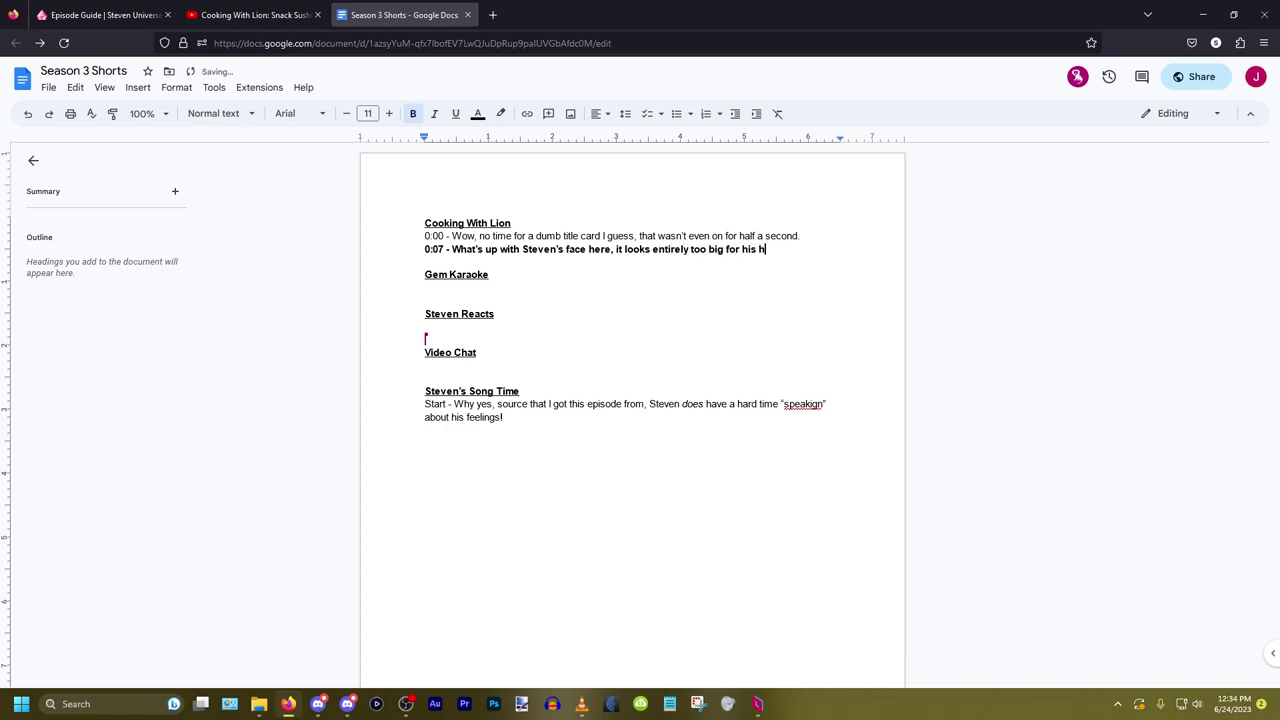
type("ead, and his hair looks entirely")
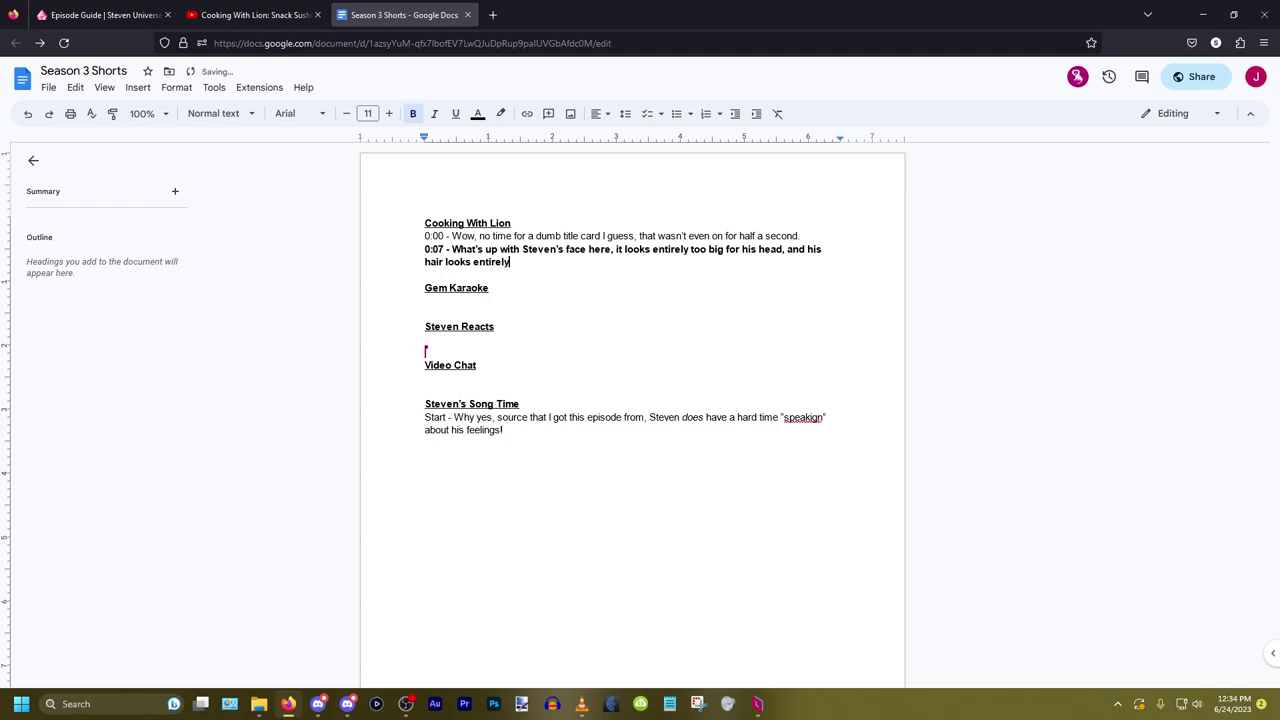
type(" too small. His proportions are all wrong.")
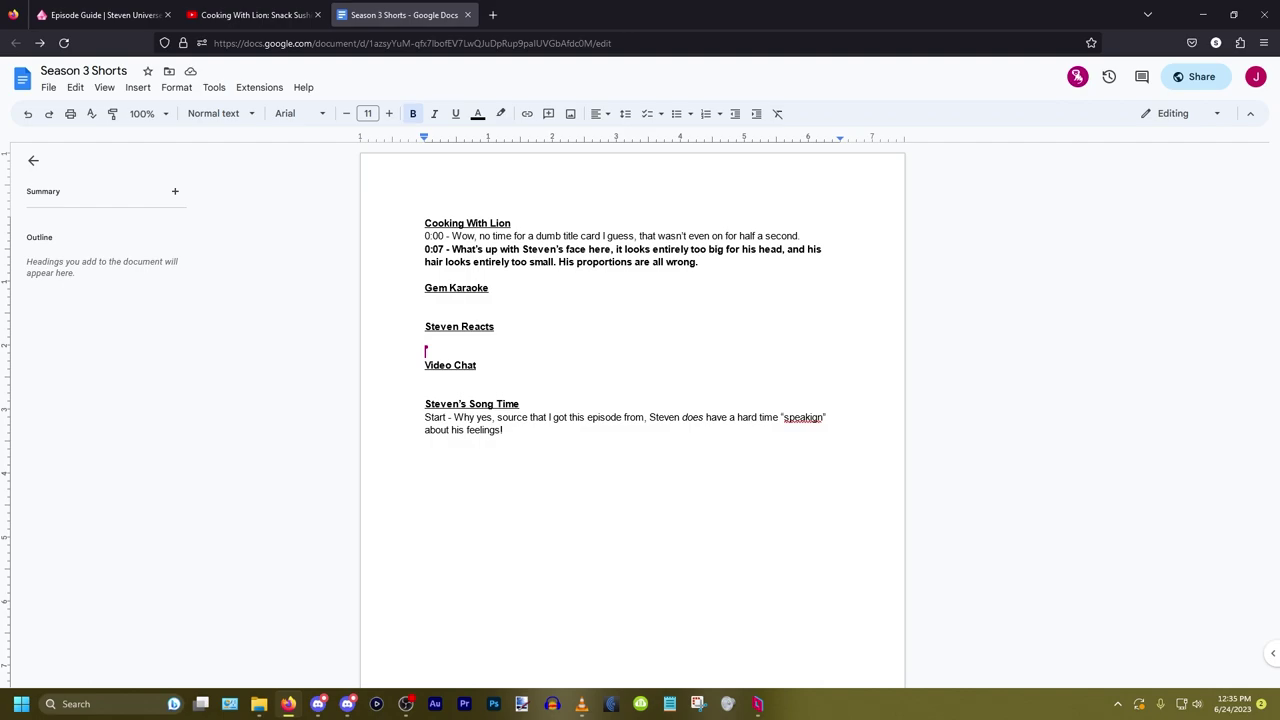
key("BackSpace")
key("BackSpace")
type(".")
Step: Write the 1:03 note under Cooking With Lion as "*dramatic sigh* I miss Youtube annotations… |-1|" and add an empty line below it
type("*sig")
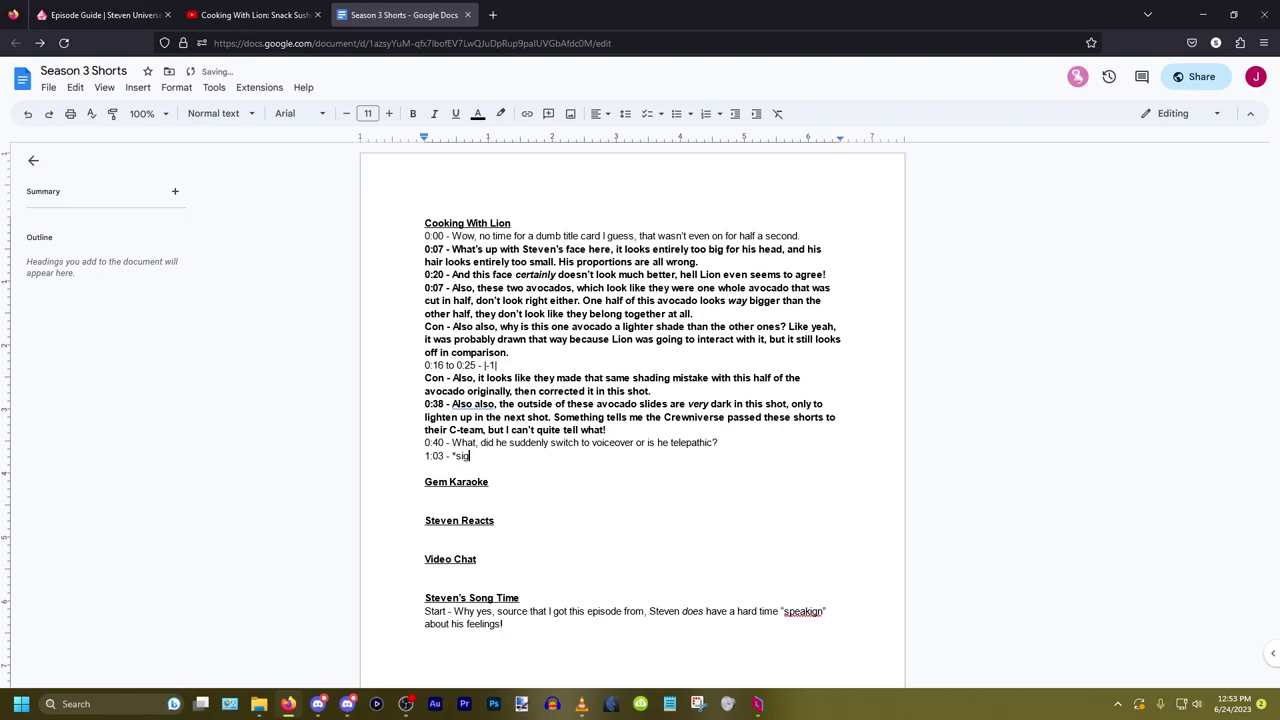
type("h* I miss Youtube annotations.")
type(".. |-1|")
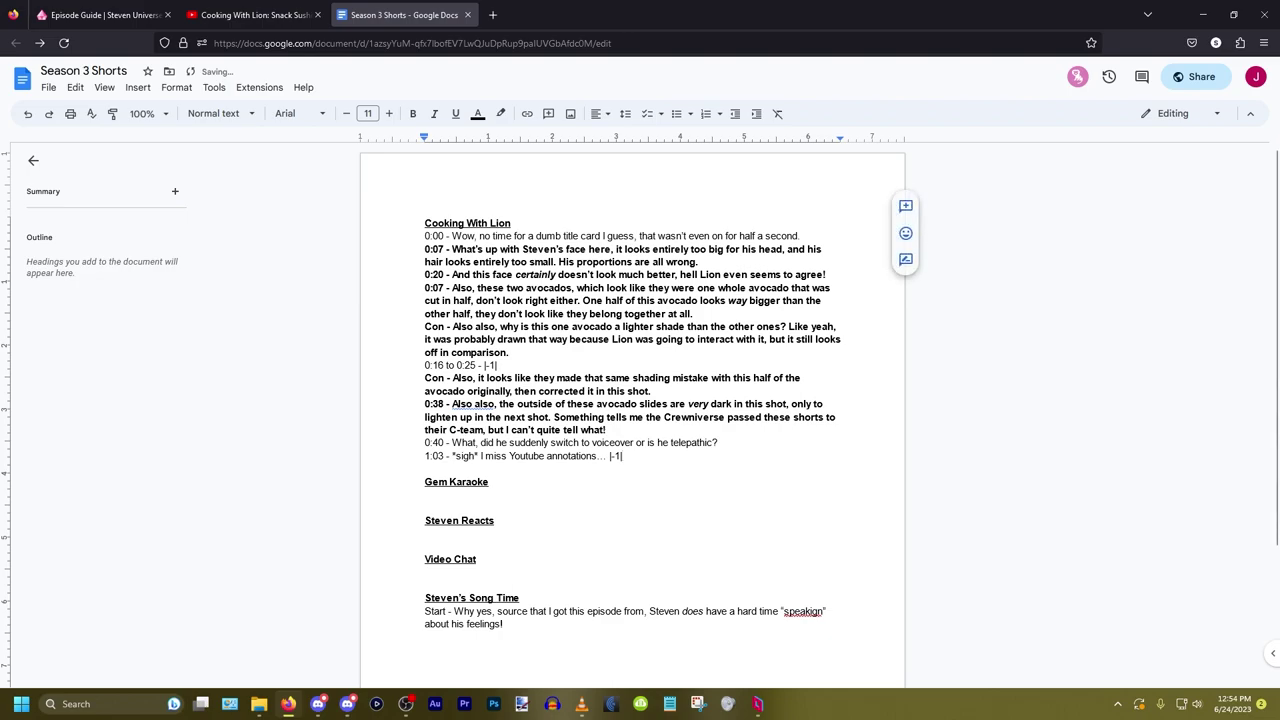
key("Return")
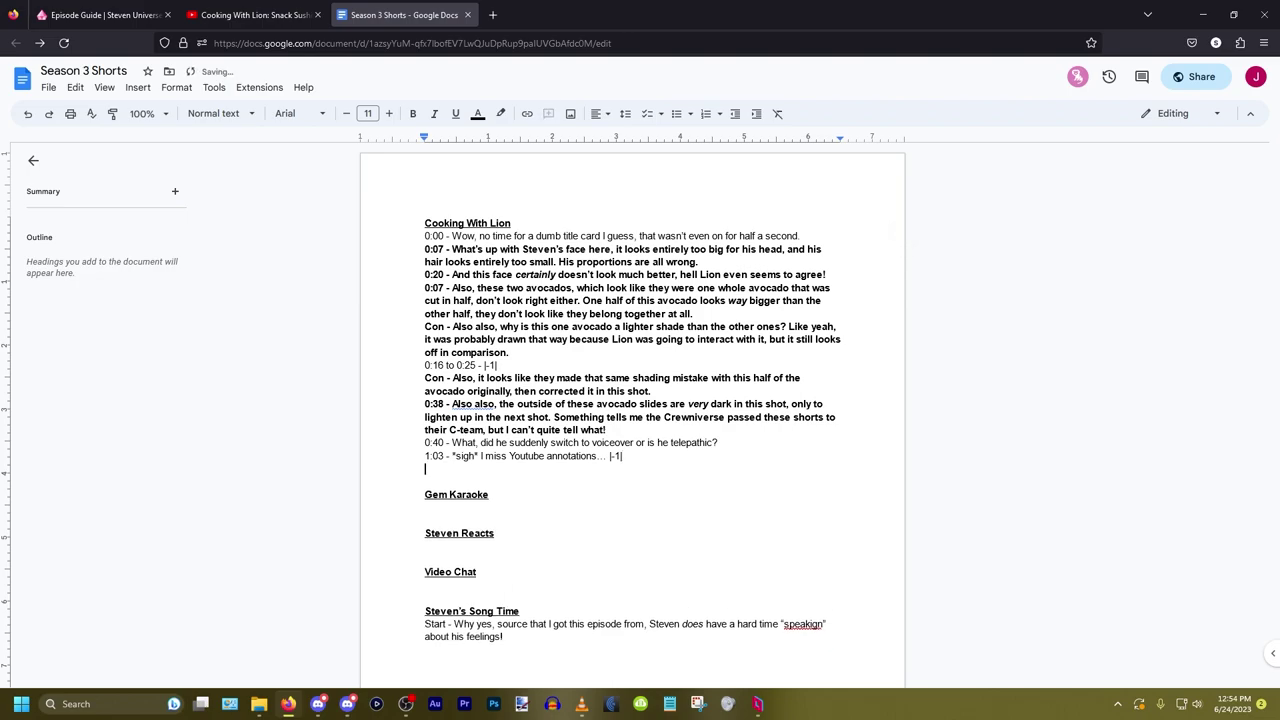
left_click(456, 455)
type("dramatic gay")
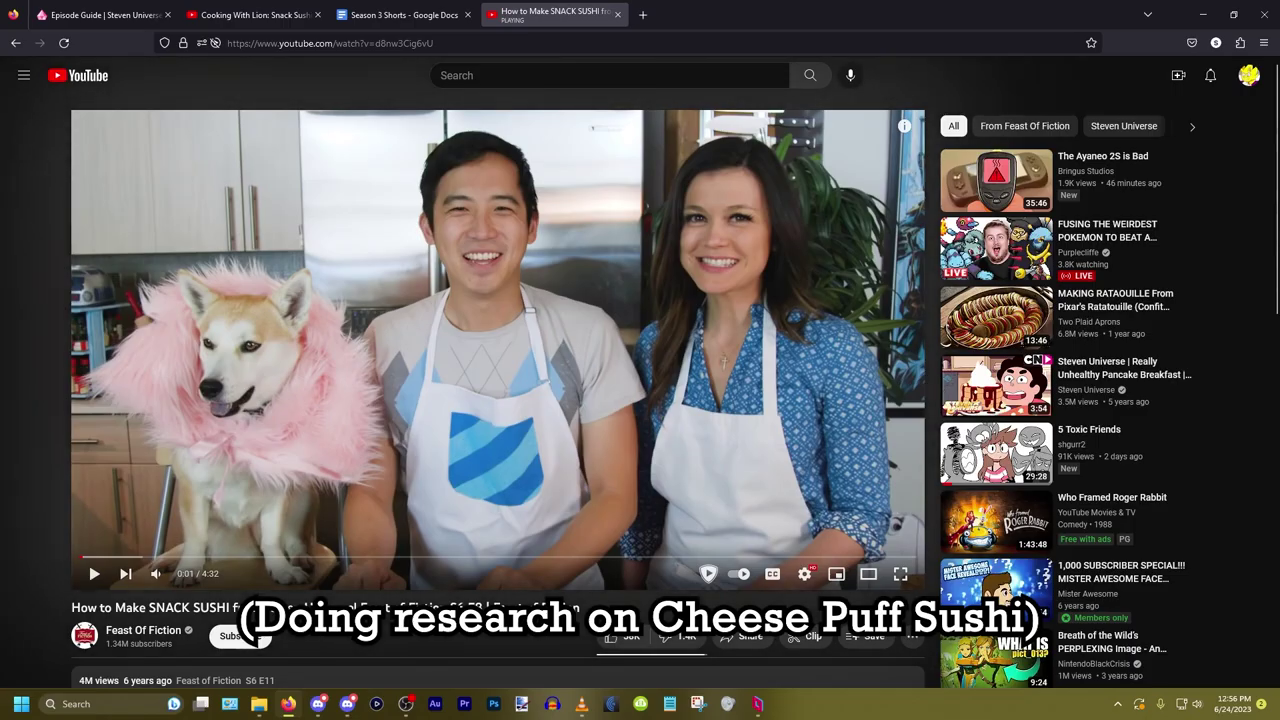
Step: Read the viewer comments on the "How to Make SNACK SUSHI" YouTube video for the recipe's origin
scroll(500, 400, "down", 7)
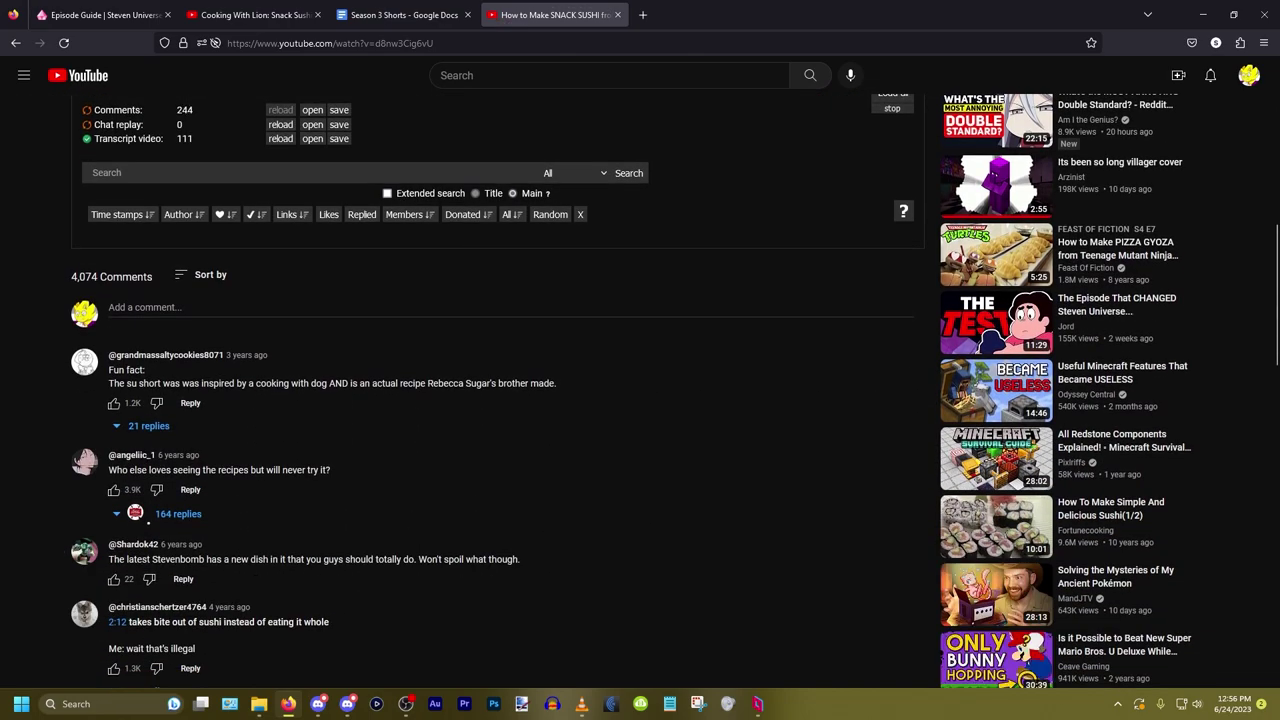
left_click_drag(256, 383, 500, 372)
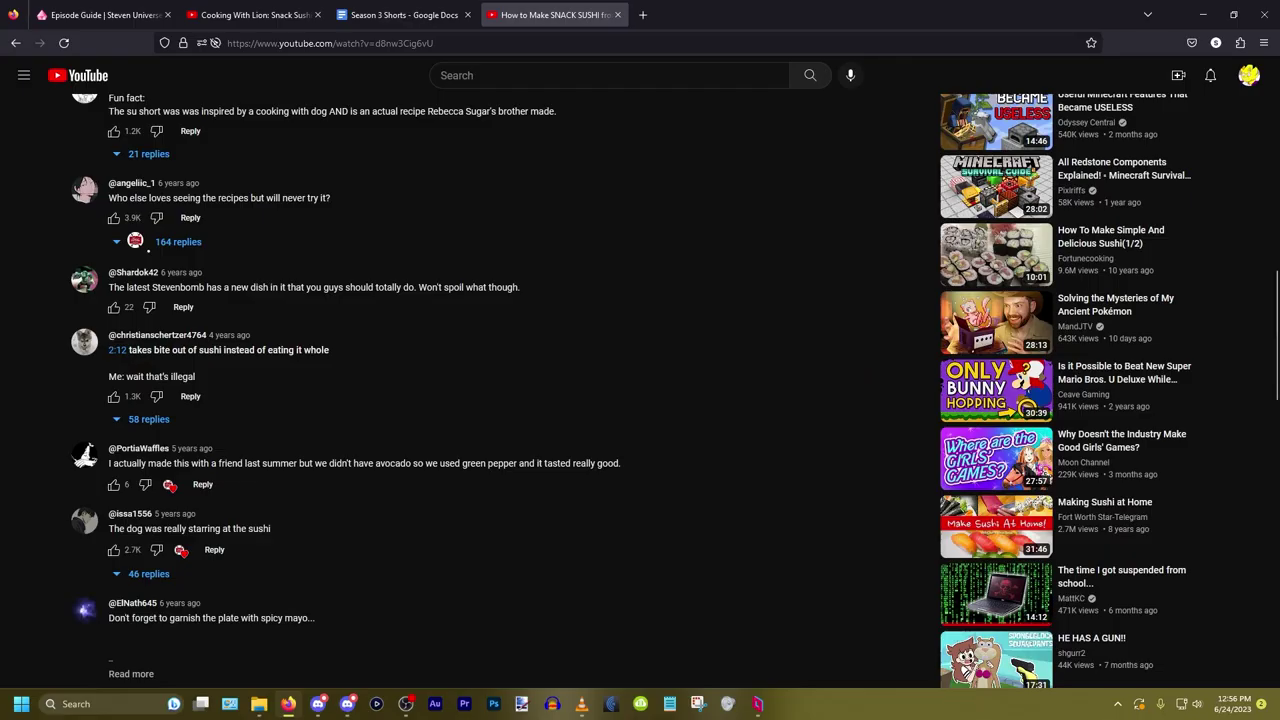
scroll(630, 390, "down", 3)
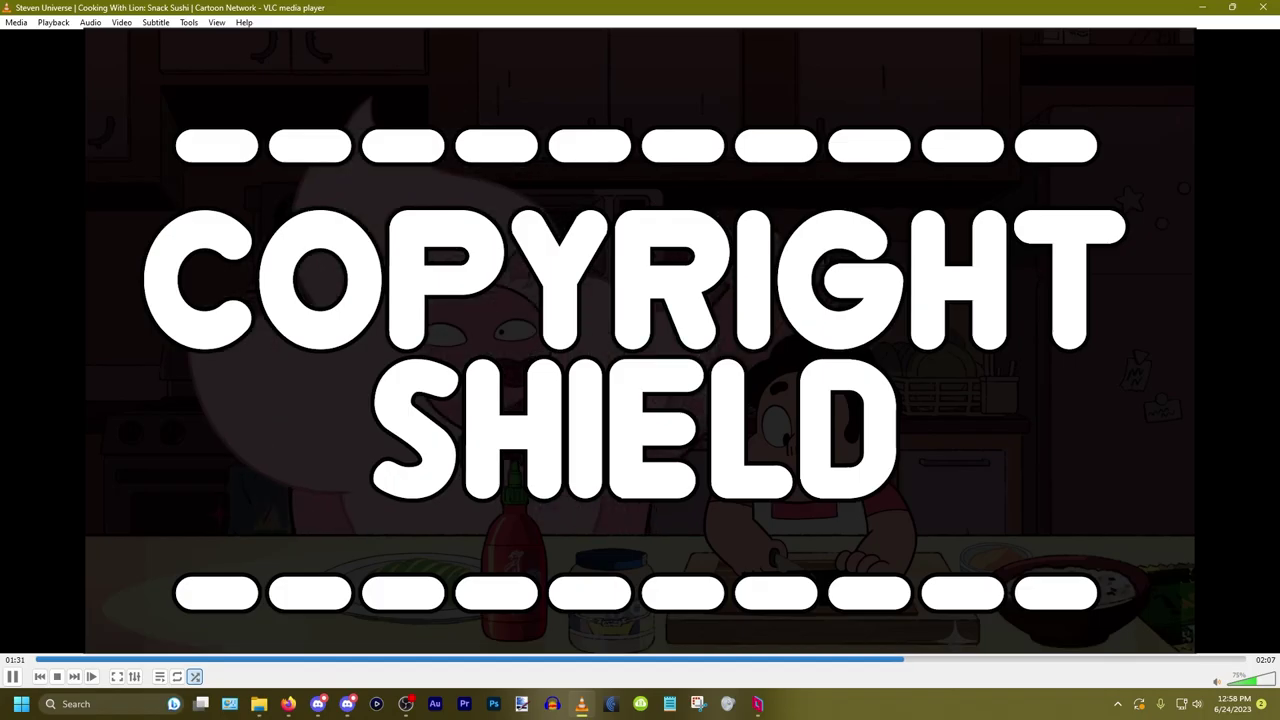
Step: Pause Cooking With Lion in VLC, and replay the opening seconds of Gem Karaoke
key("space")
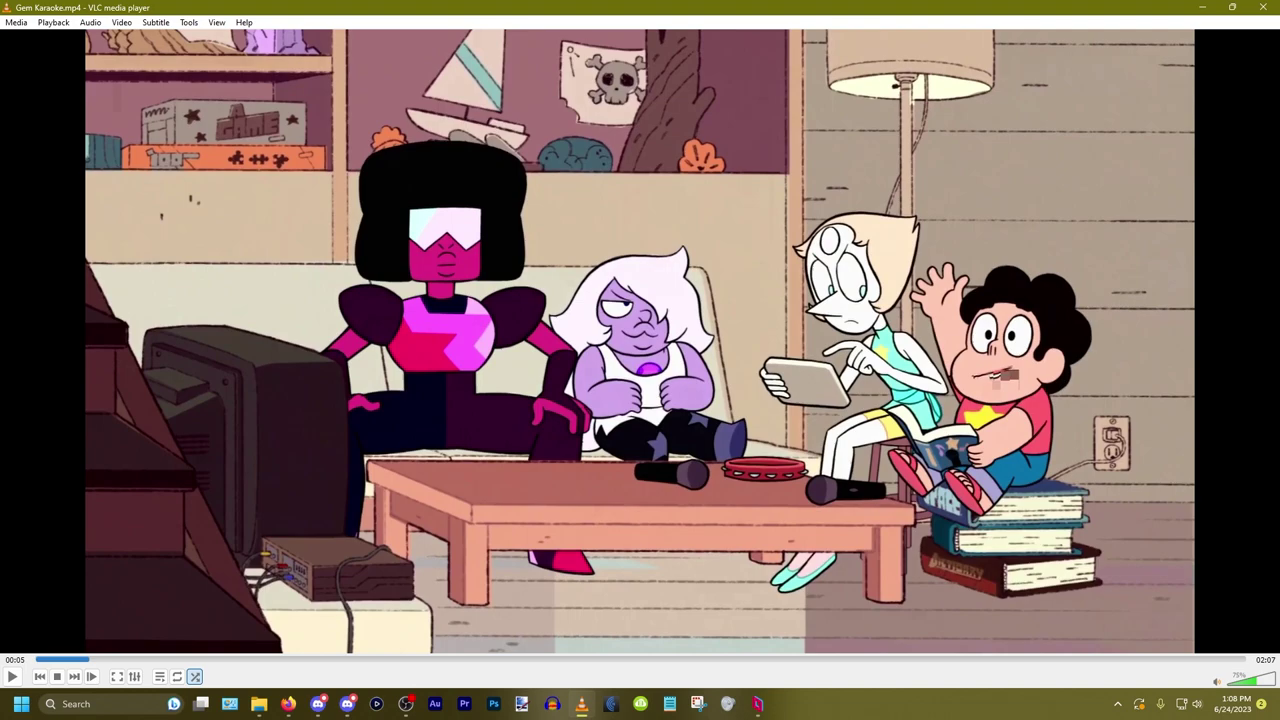
key("alt+Left")
key("space")
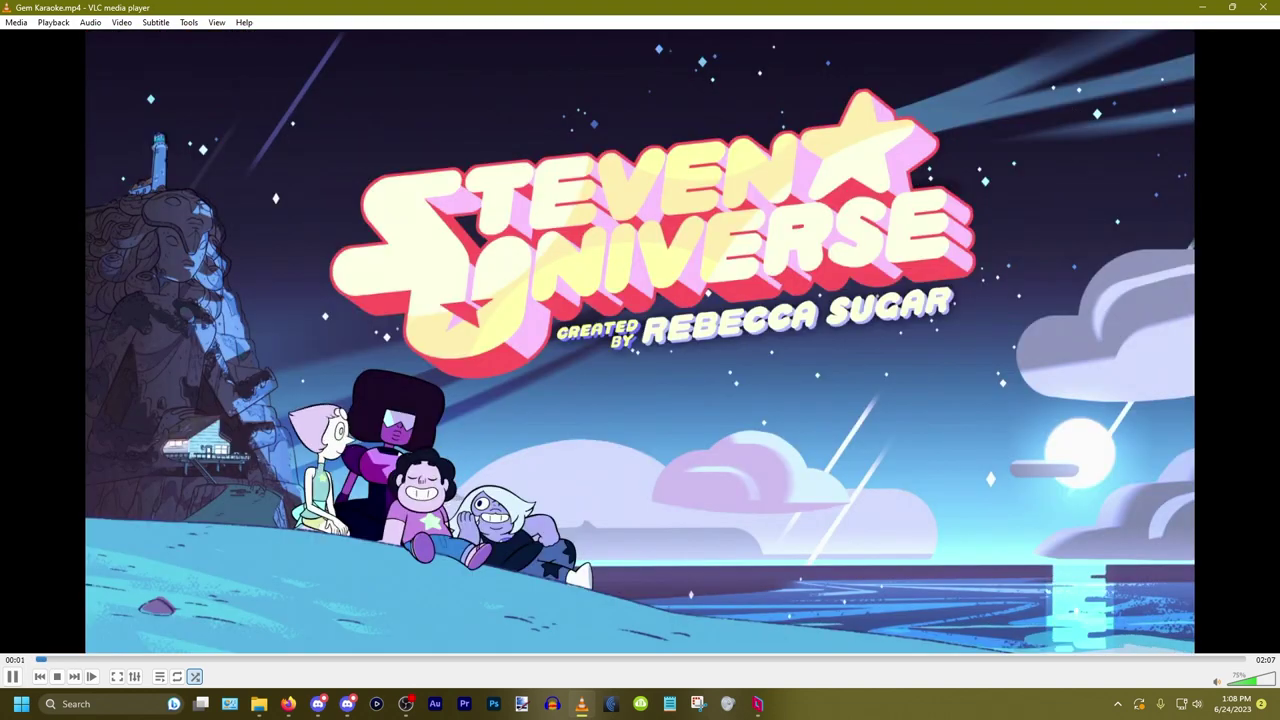
key("space")
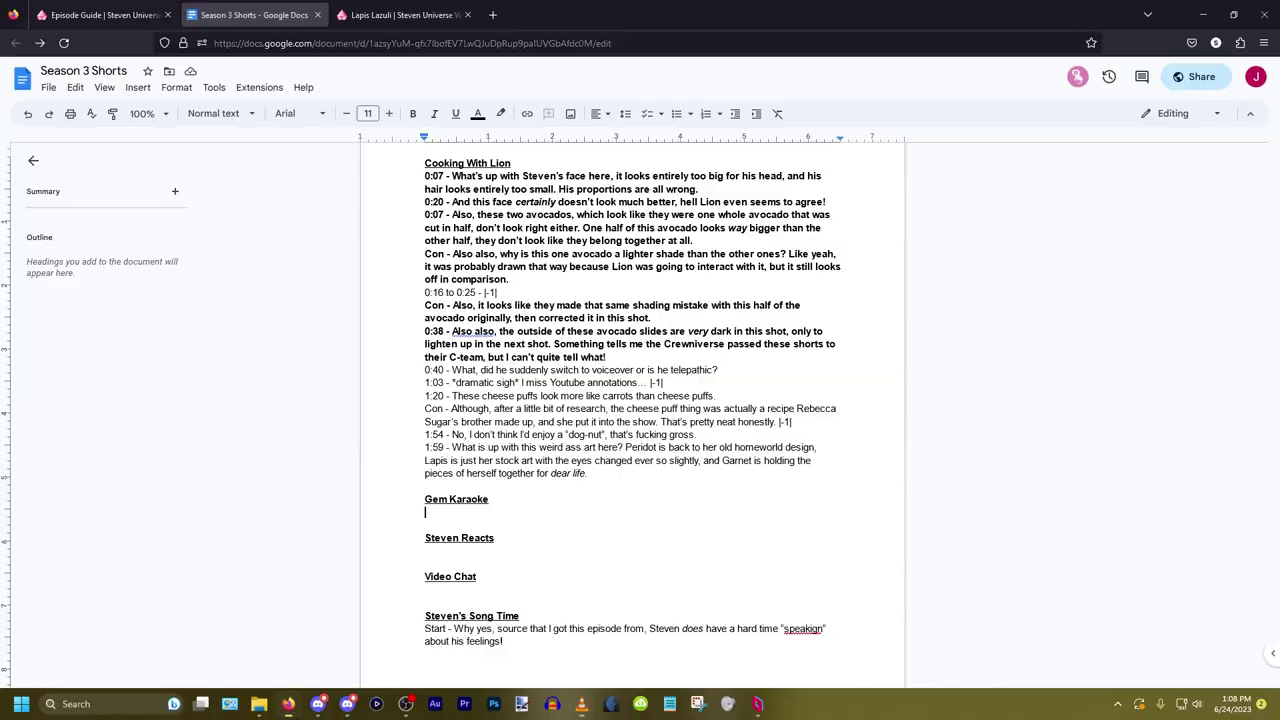
Step: Write the 0:03 Gem Karaoke note about frame one: Amethyst plotting a murder, Steven reading the most bullshit thing, and Garnet looking "a manspreading blockhead"
type("in frame o")
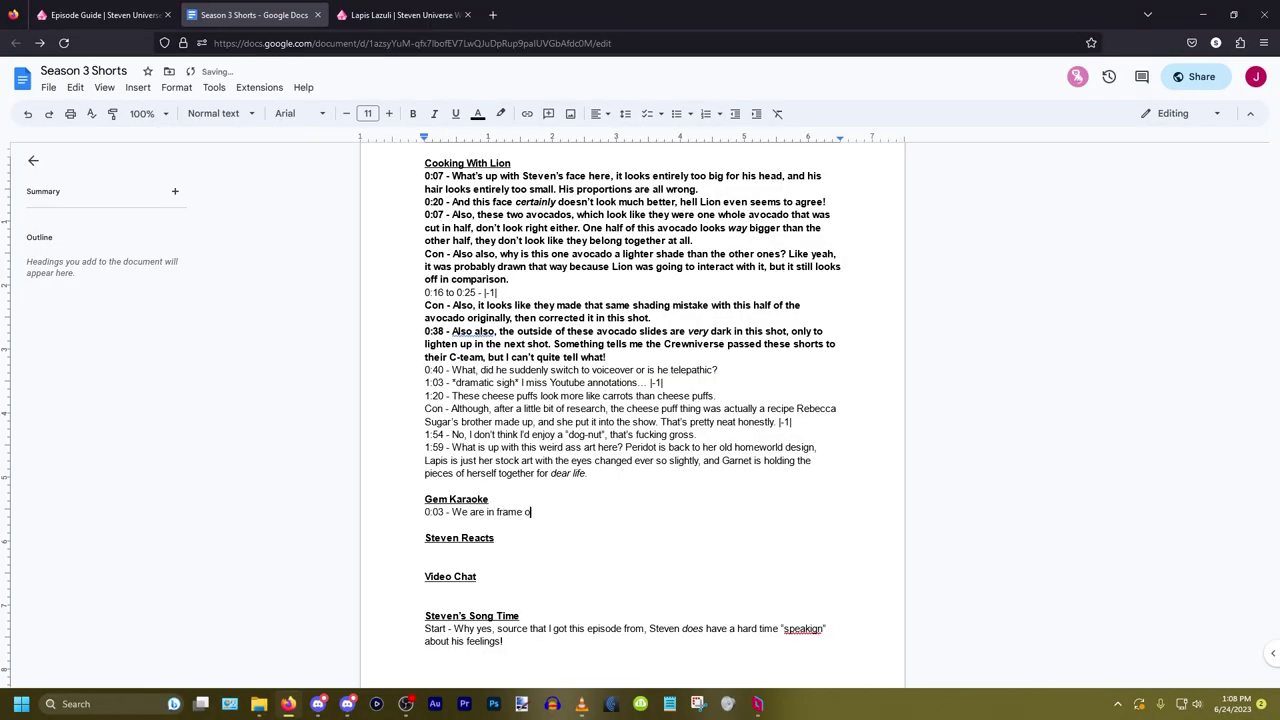
type("ne of this shorts, and AS")
key("BackSpace")
type("methyst looks like she's plotting a murder, Steven looks like he just r")
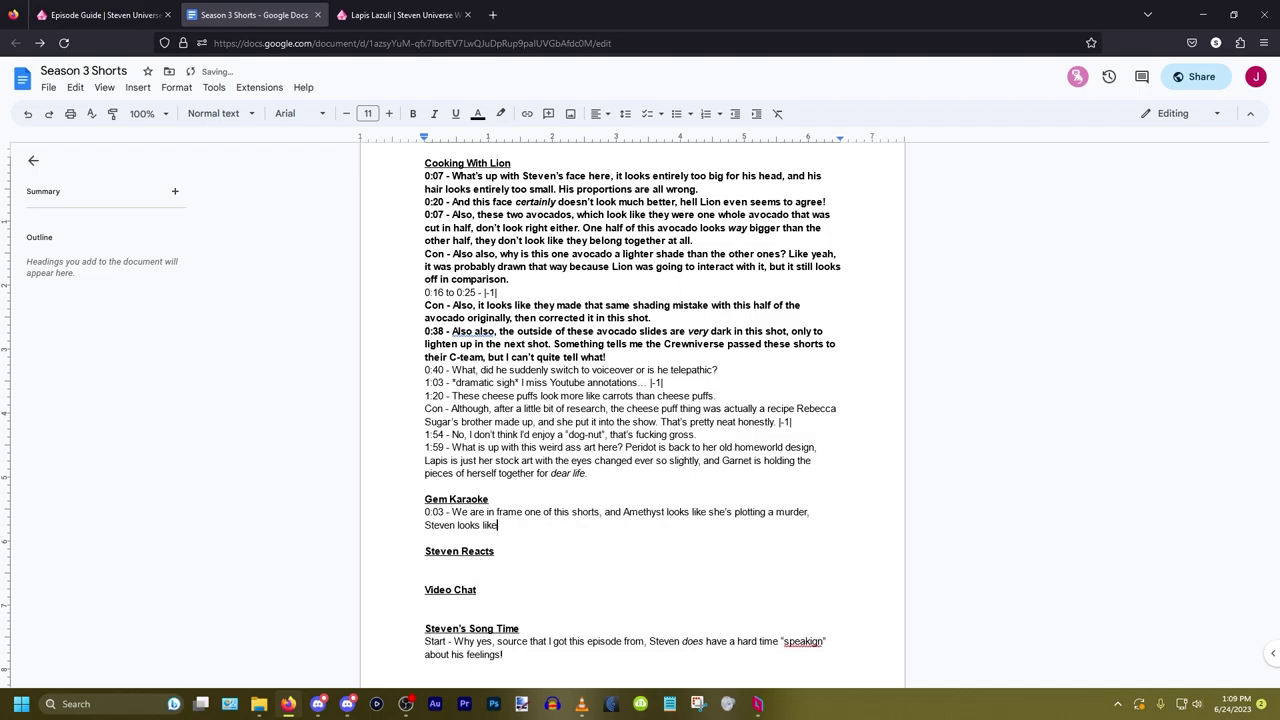
type("olled out of")
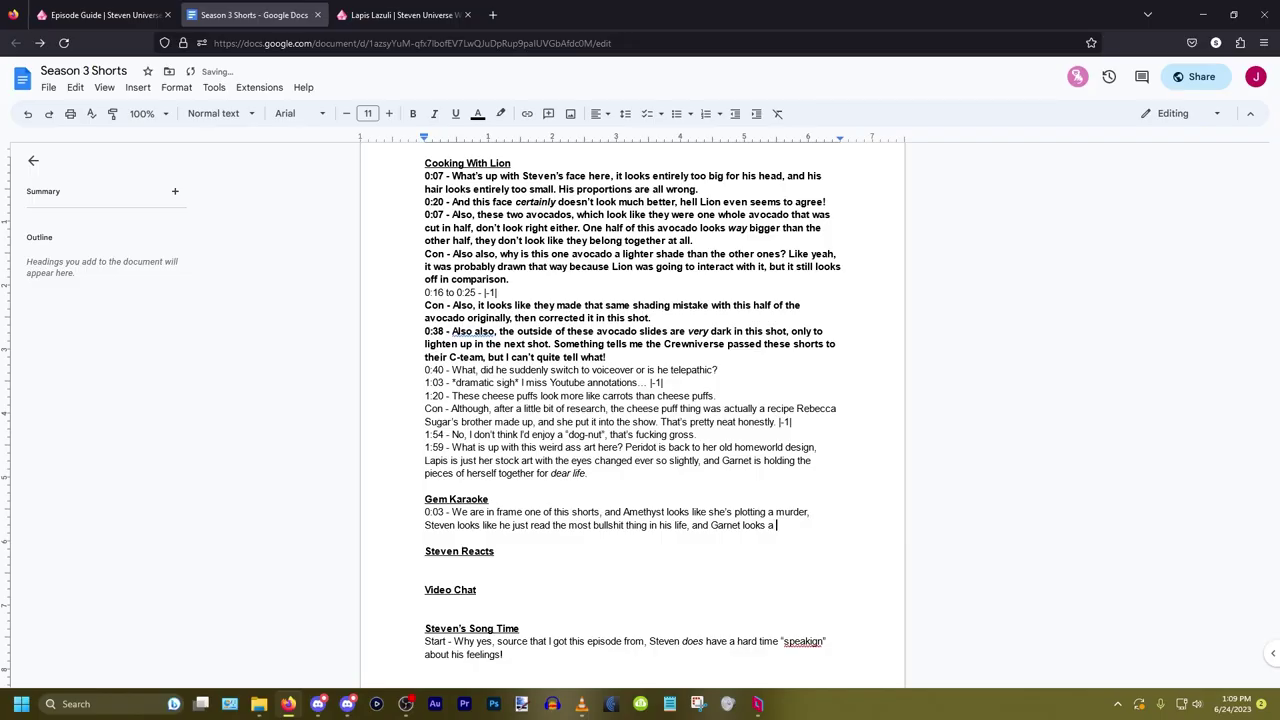
type("manspre")
type("ading")
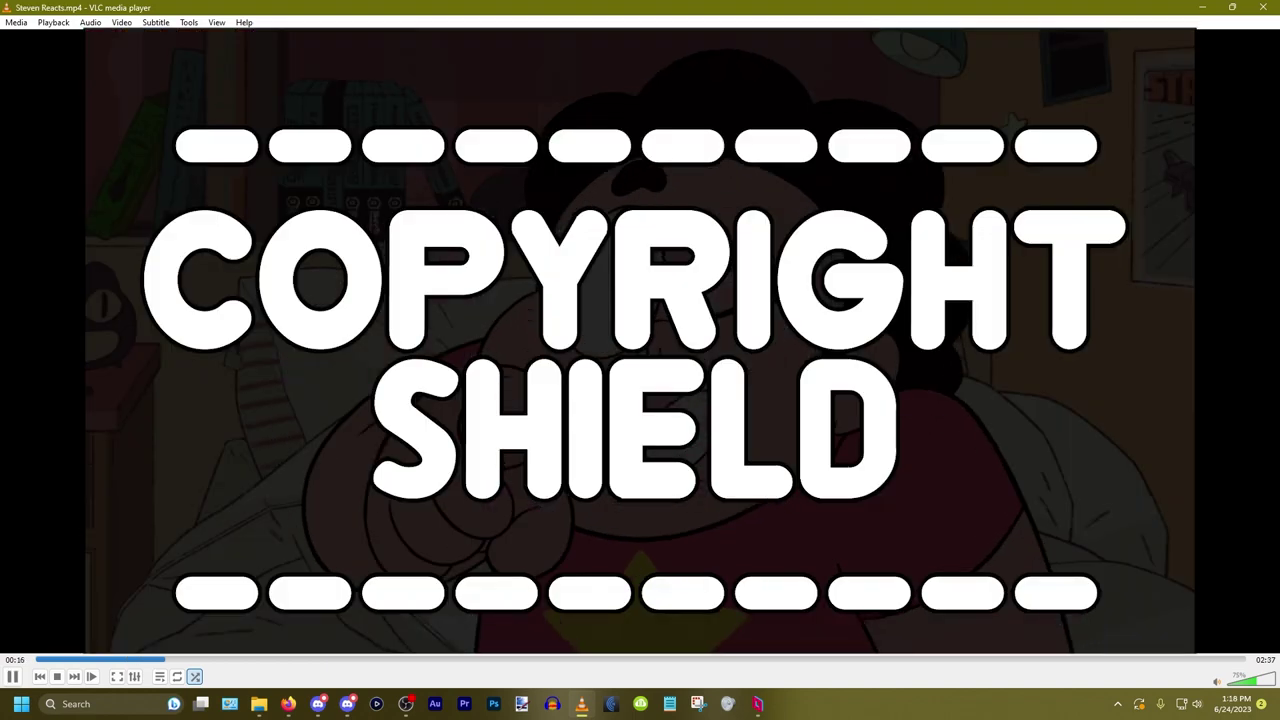
Step: Pause the Steven Reacts video at 0:17 in VLC and return to the Season 3 Shorts document
key("space")
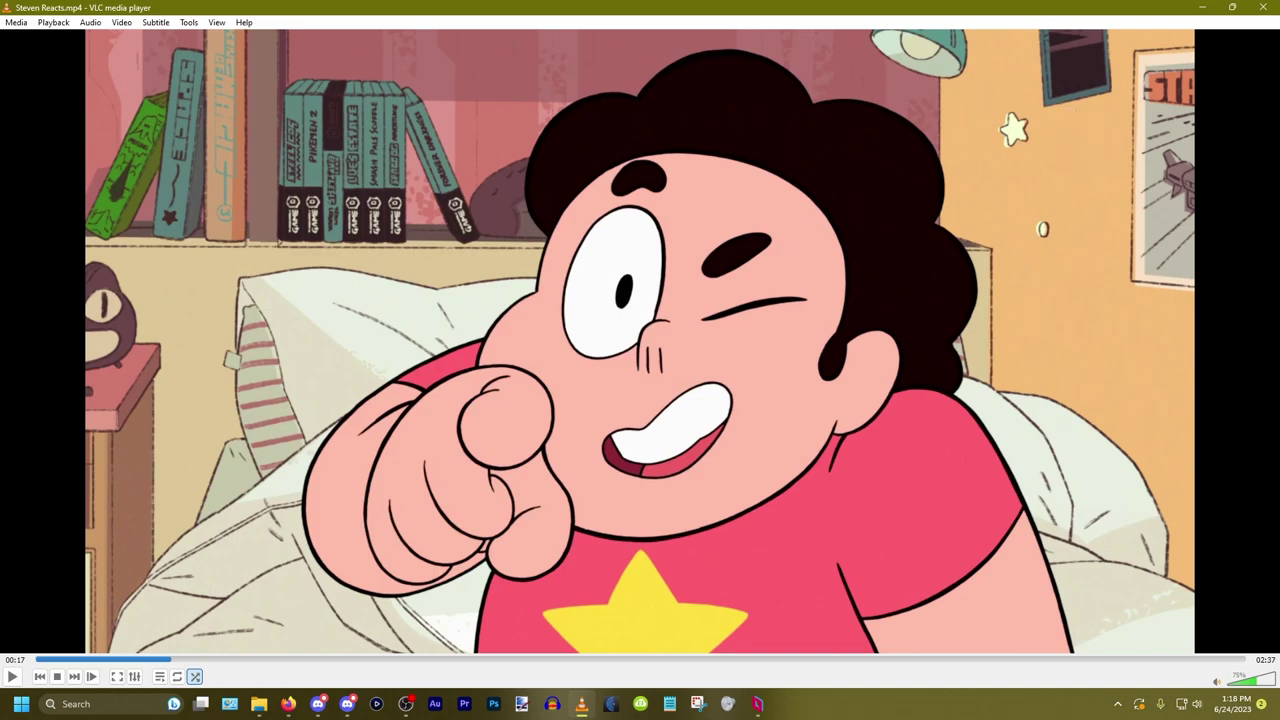
key("F1")
key("Escape")
key("alt+Tab")
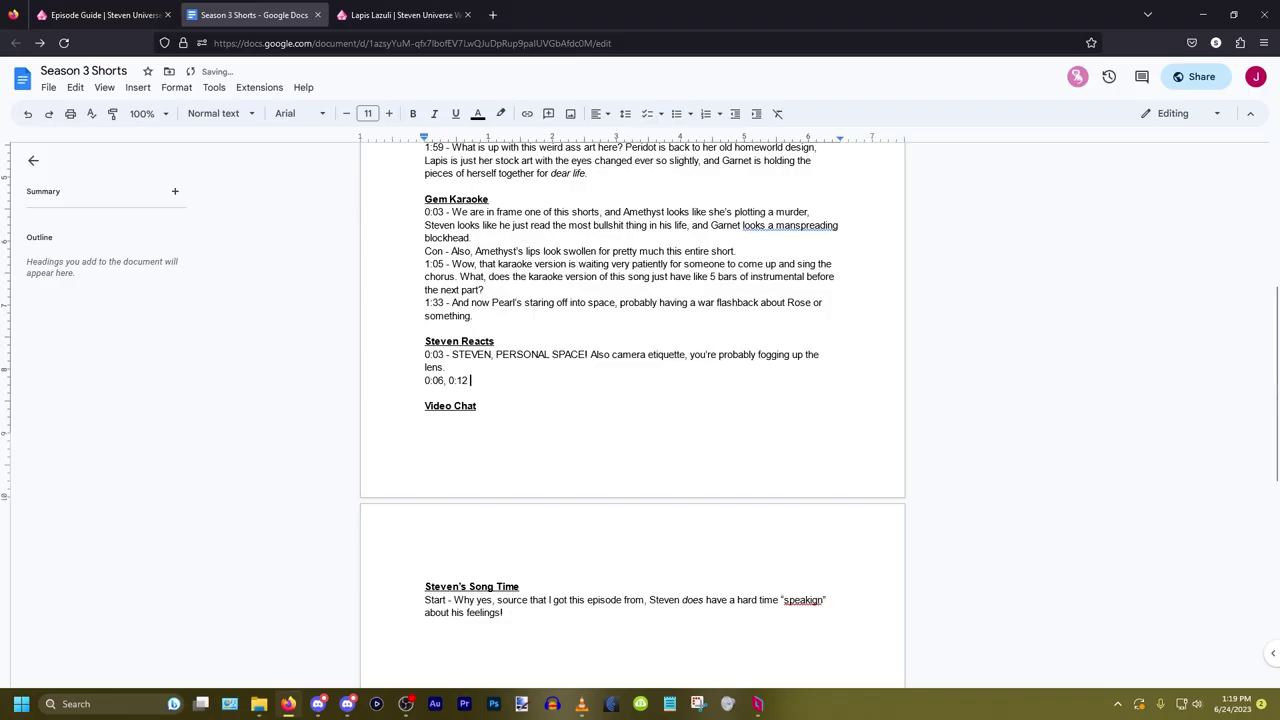
Step: Score the 0:12 line under Steven Reacts with |+1|, and select its 0:06 timestamp after viewing the short up to 0:20 in VLC
type("|+1|")
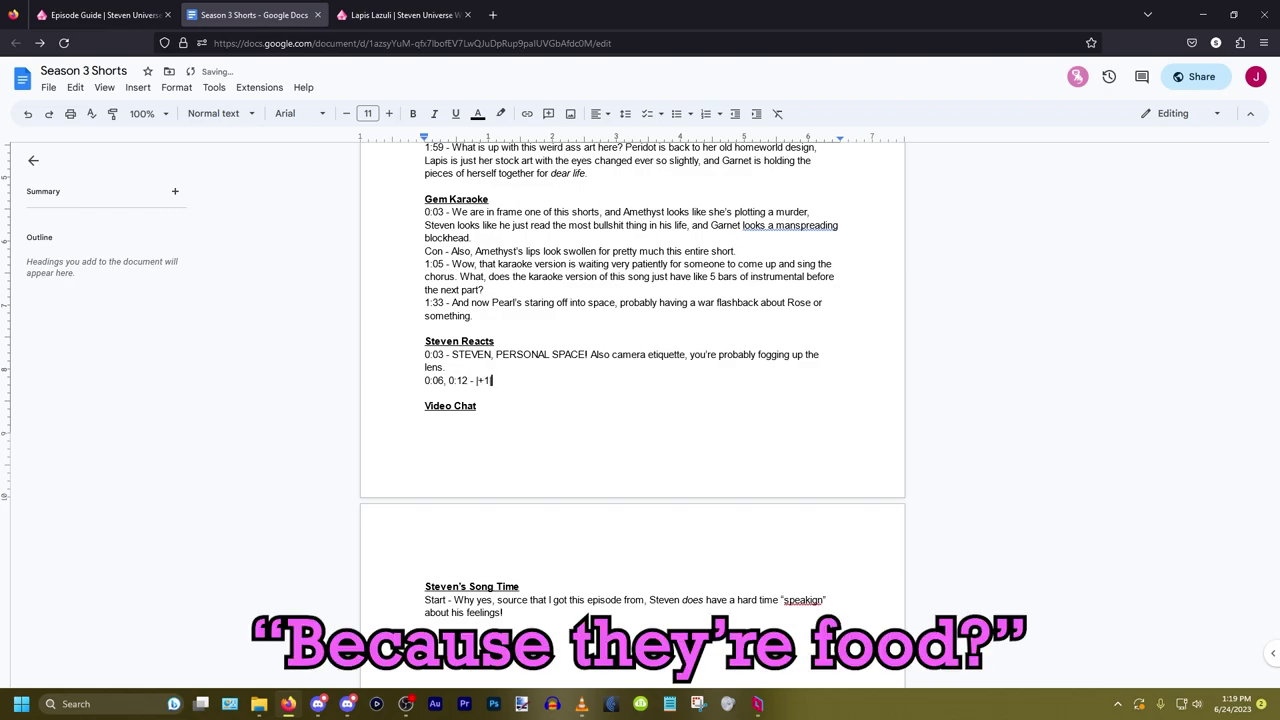
key("alt+Tab")
key("space")
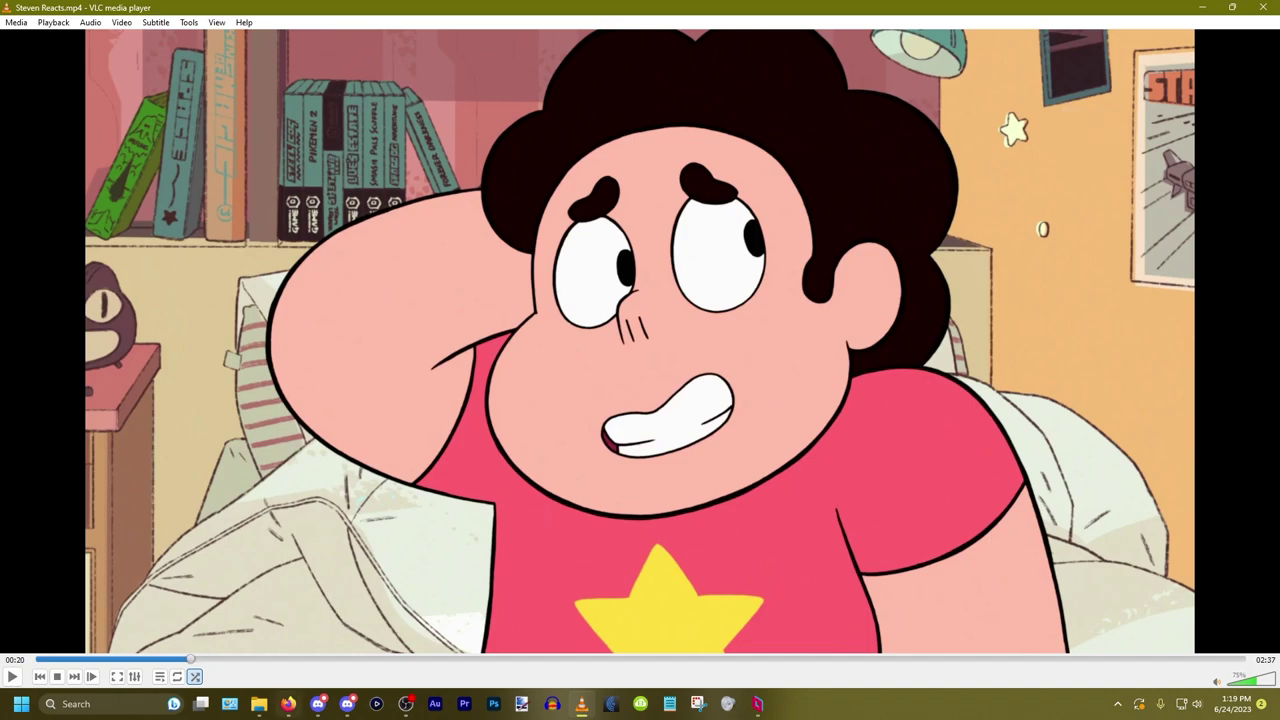
key("alt+Tab")
key("shift+Home")
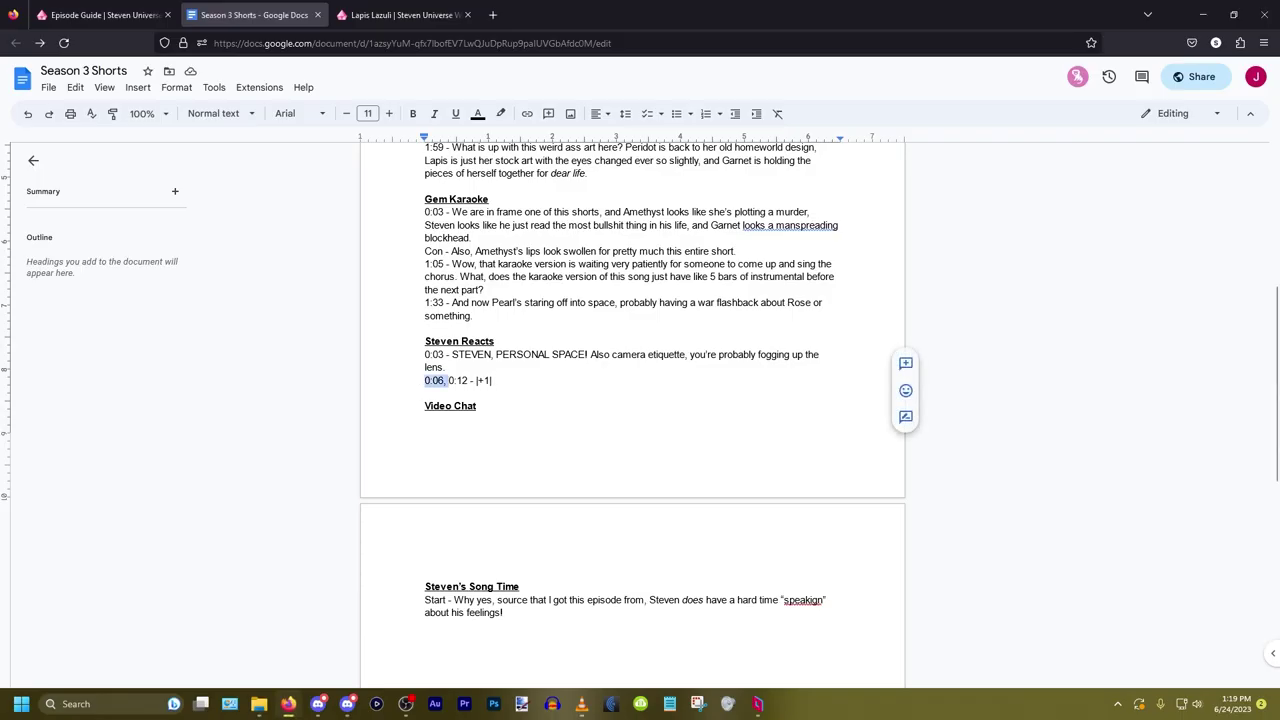
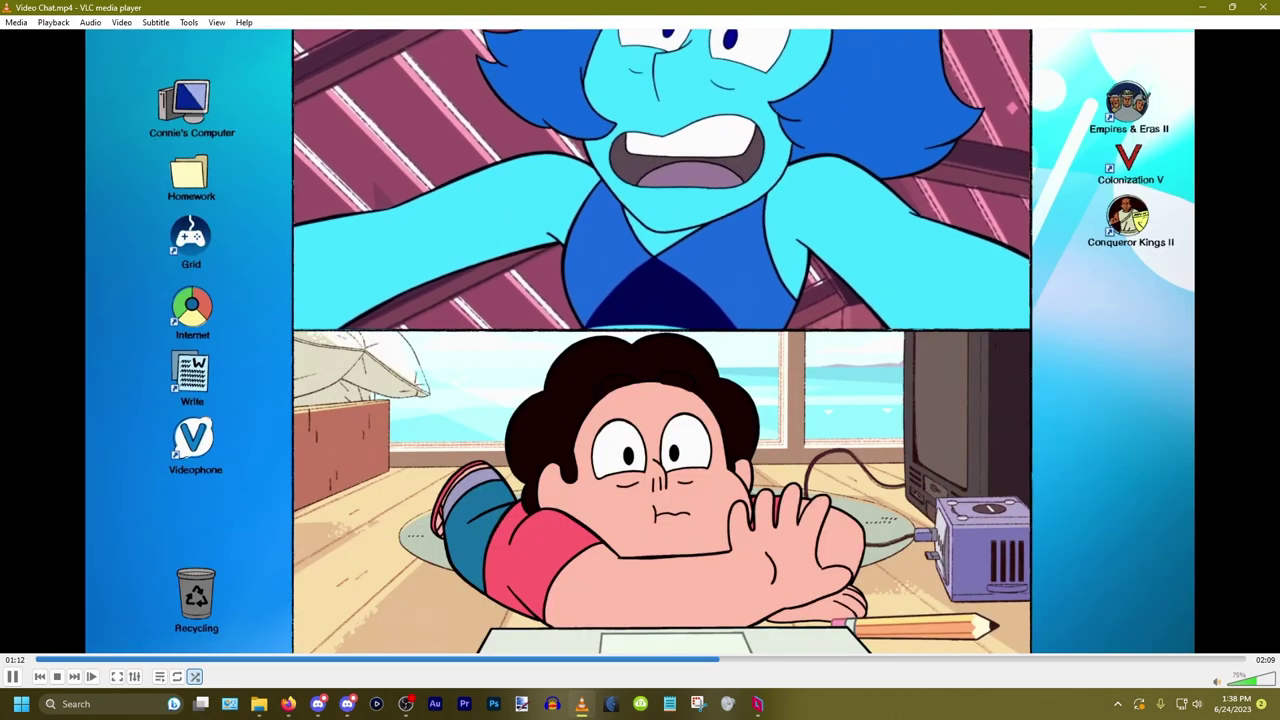
Step: Pause Video Chat at 1:13 in VLC and write the 0:58 note about sending a video message through the wailing stone in The Message
key("space")
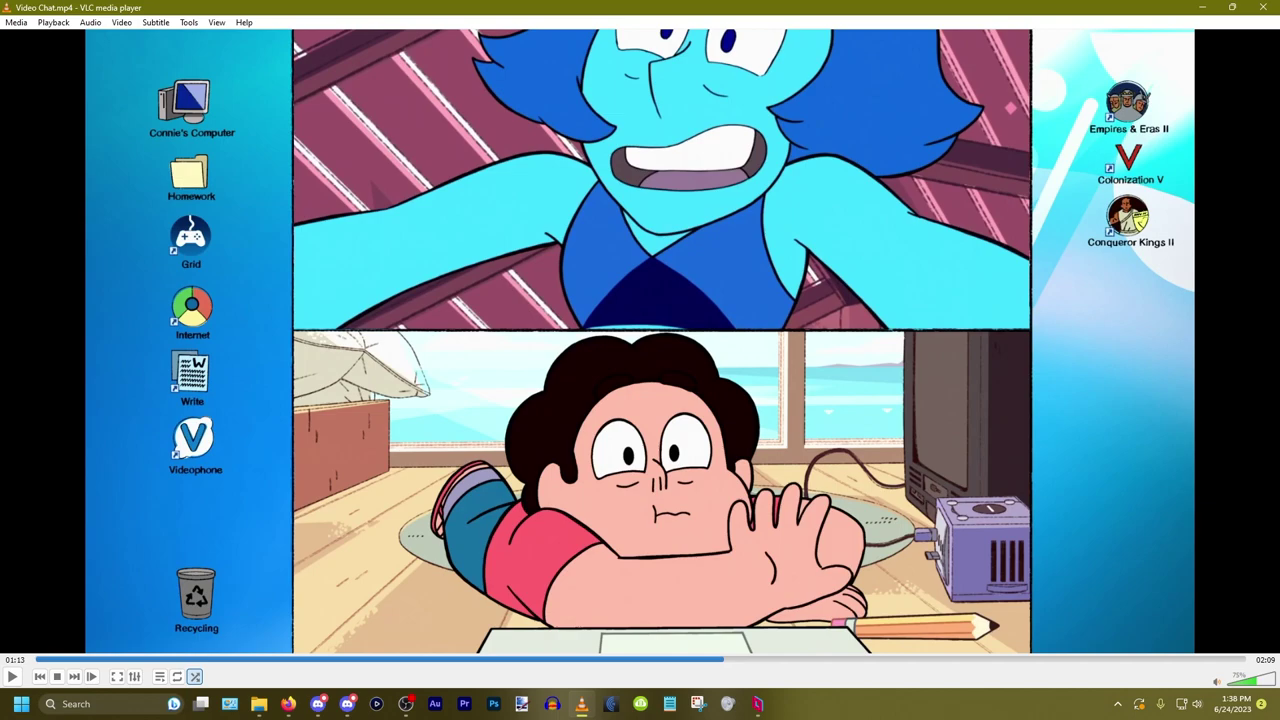
key("alt+Tab")
type("literall")
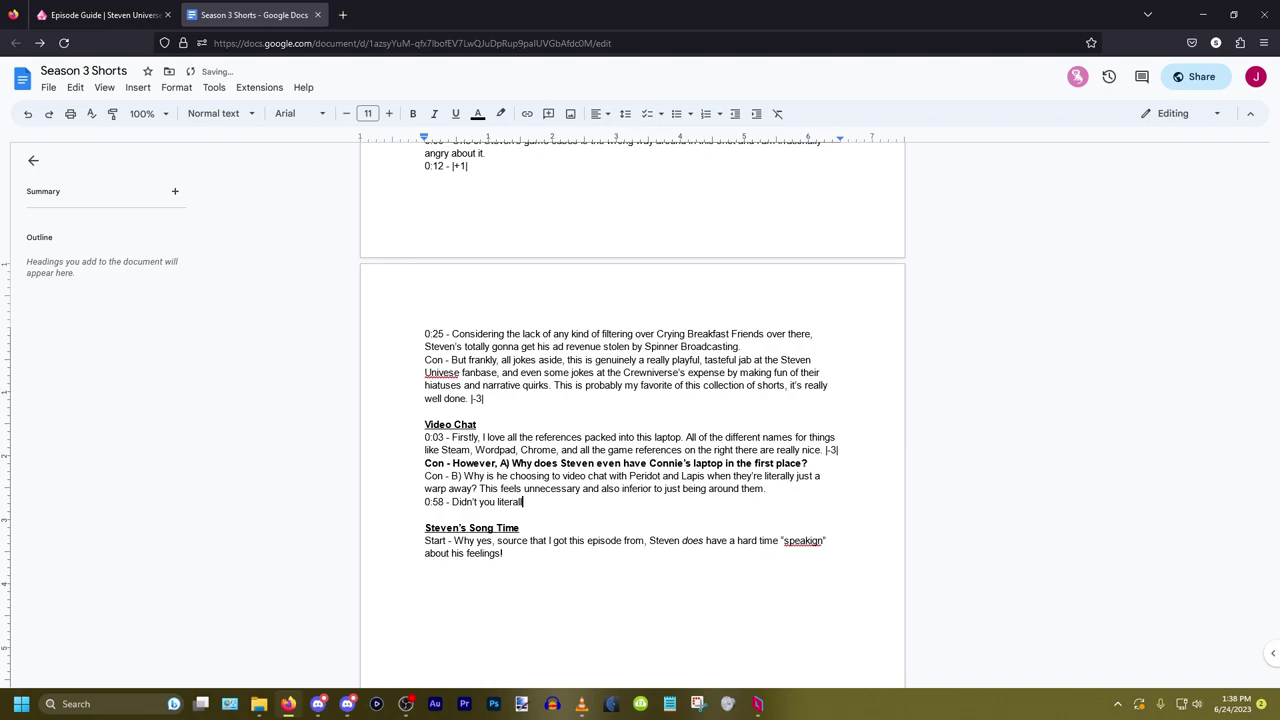
type("y send a video message through the wailing stone back in The Message? You should know what a video ")
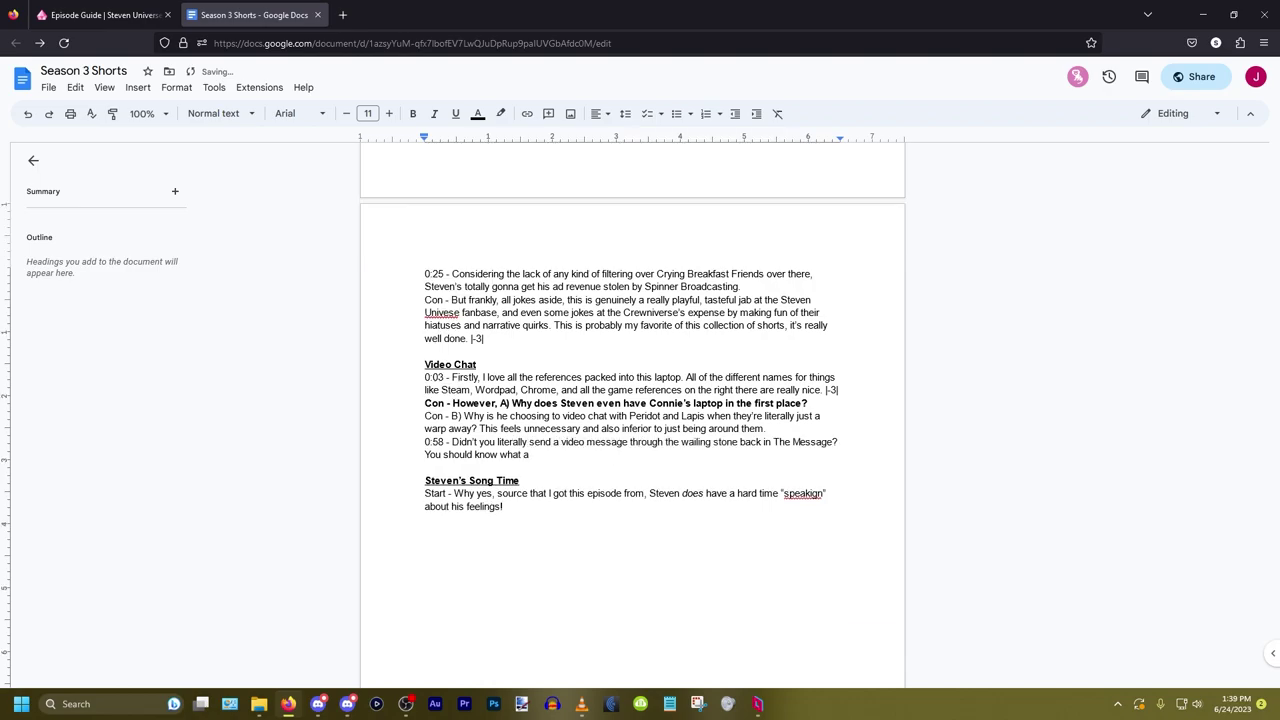
Step: Extend the 0:58 note with Lapis knowing what a video message looks like, and ask whether she can see herself and Peridot
type("message looks like, and as f")
key("BackSpace")
key("BackSpace")
key("BackSpace")
key("BackSpace")
key("BackSpace")
key("BackSpace")
key("BackSpace")
key("BackSpace")
key("BackSpace")
key("BackSpace")
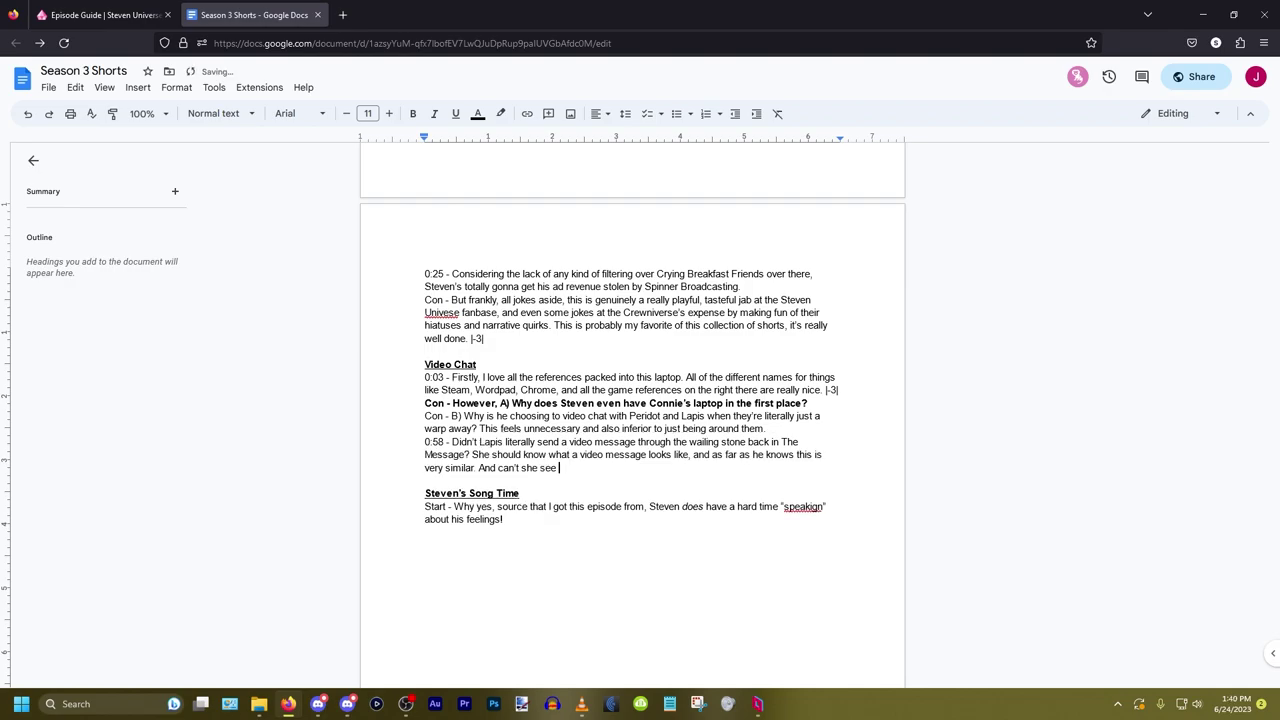
type("herself and Peri")
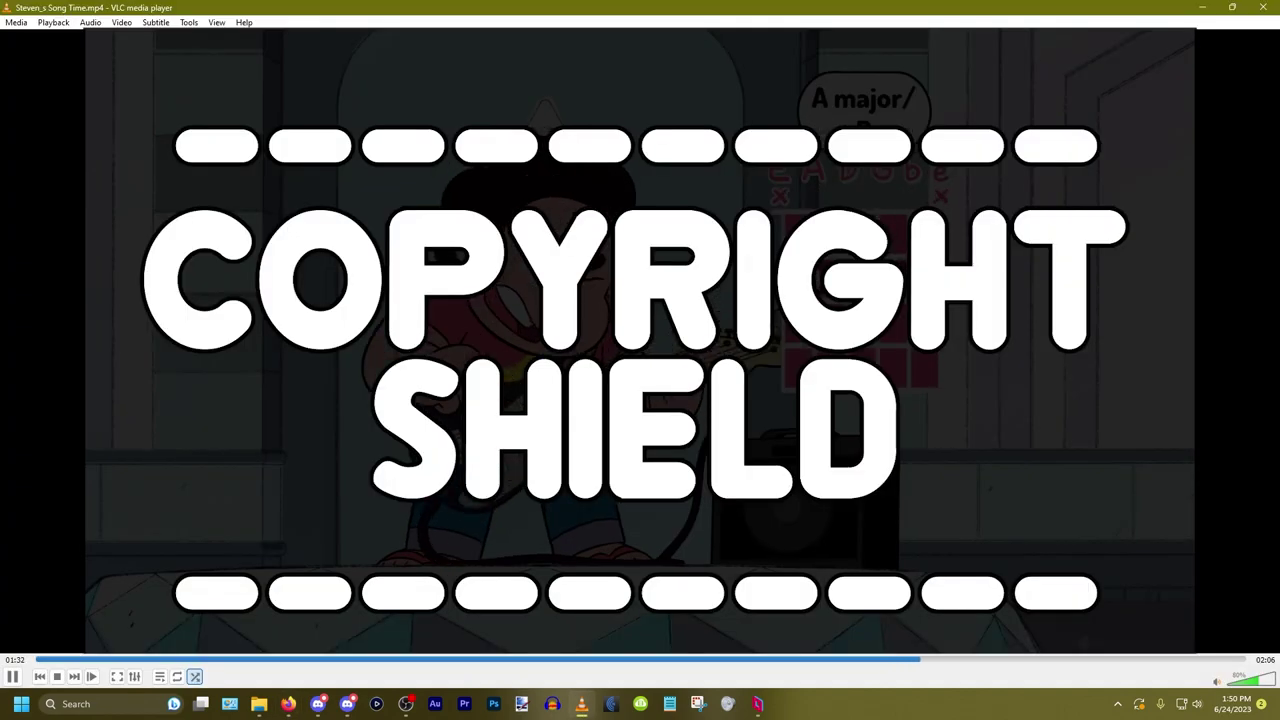
Step: Replay the high-note passage of Steven's Song Time in VLC from 1:30 to 1:34 at a raised volume
key("space")
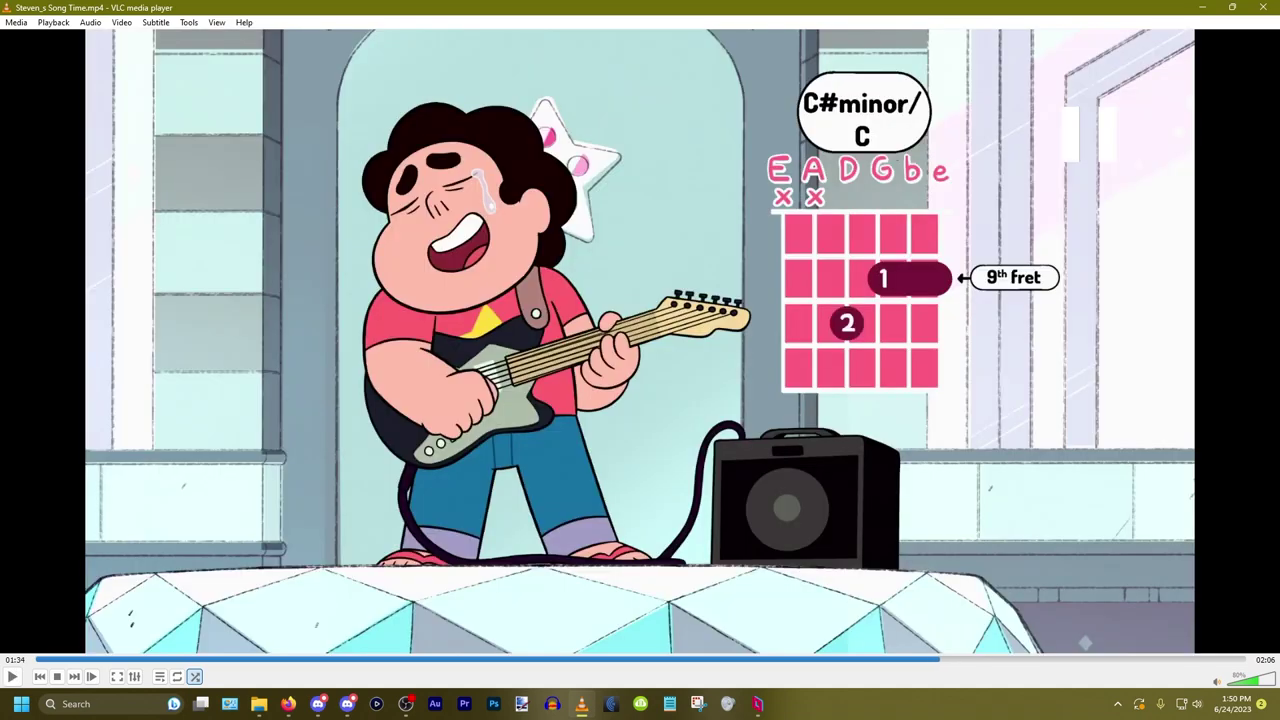
key("alt+Left")
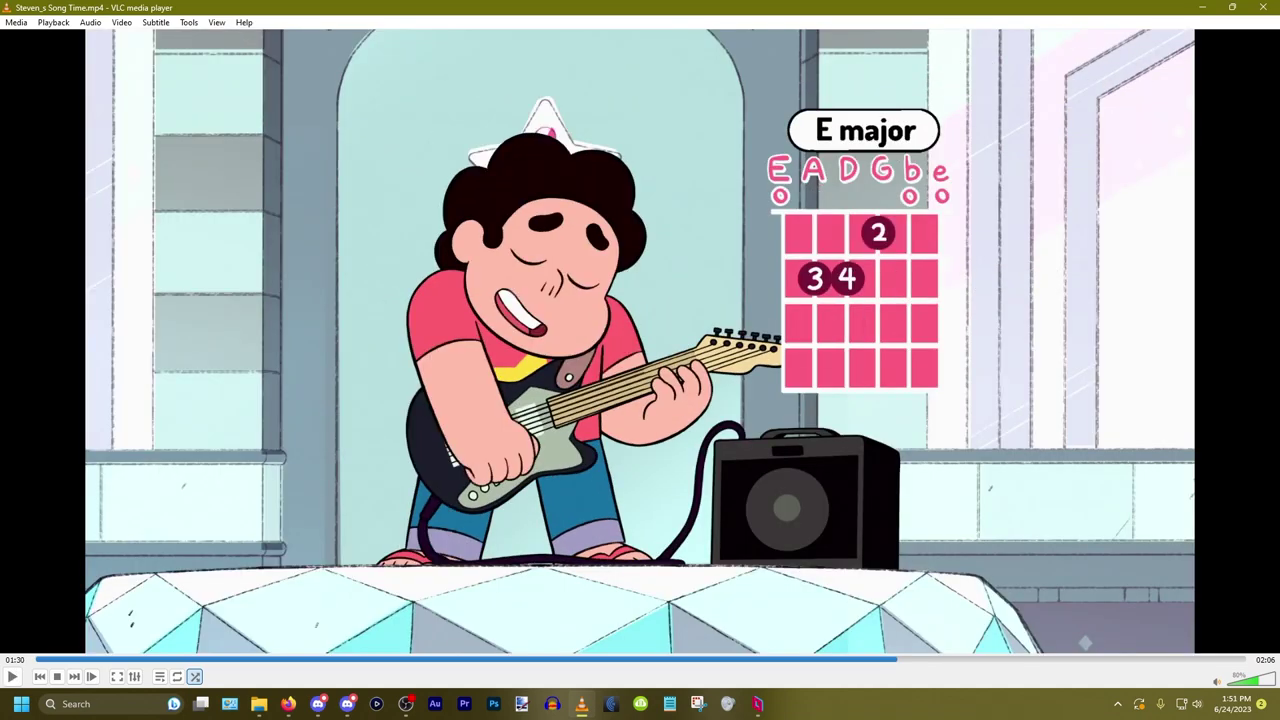
key("ctrl+Up")
key("space")
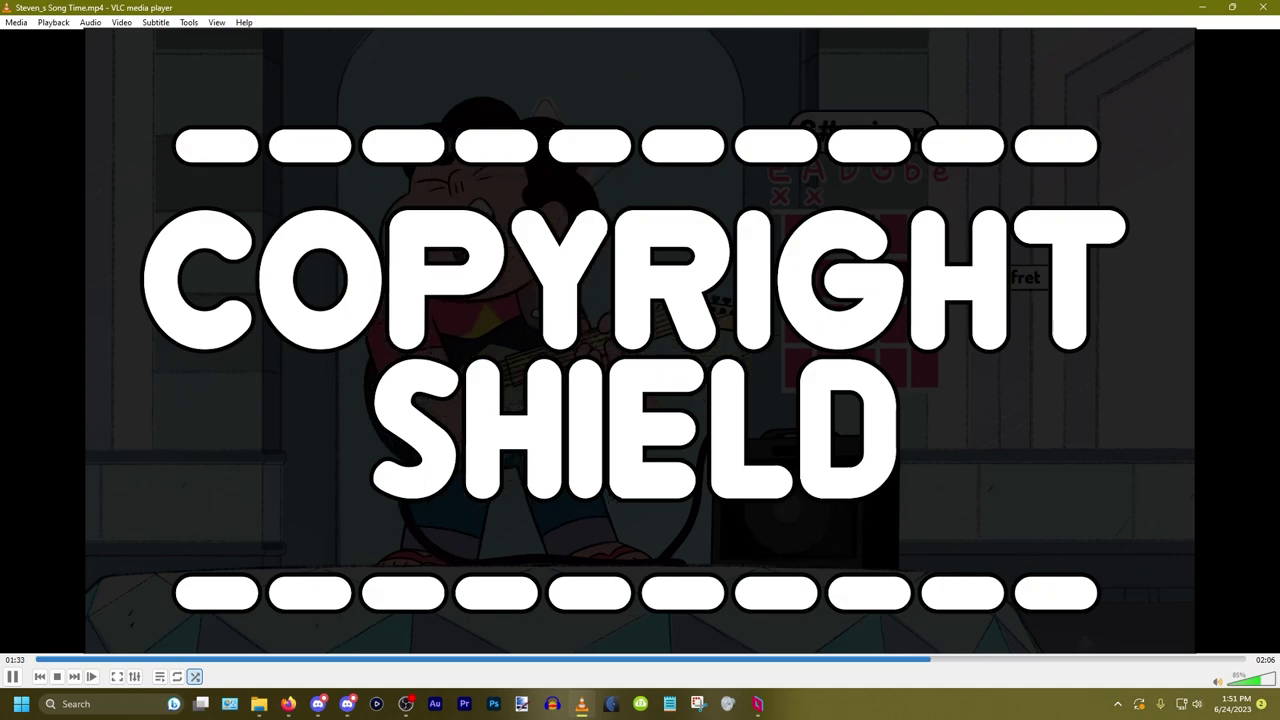
key("space")
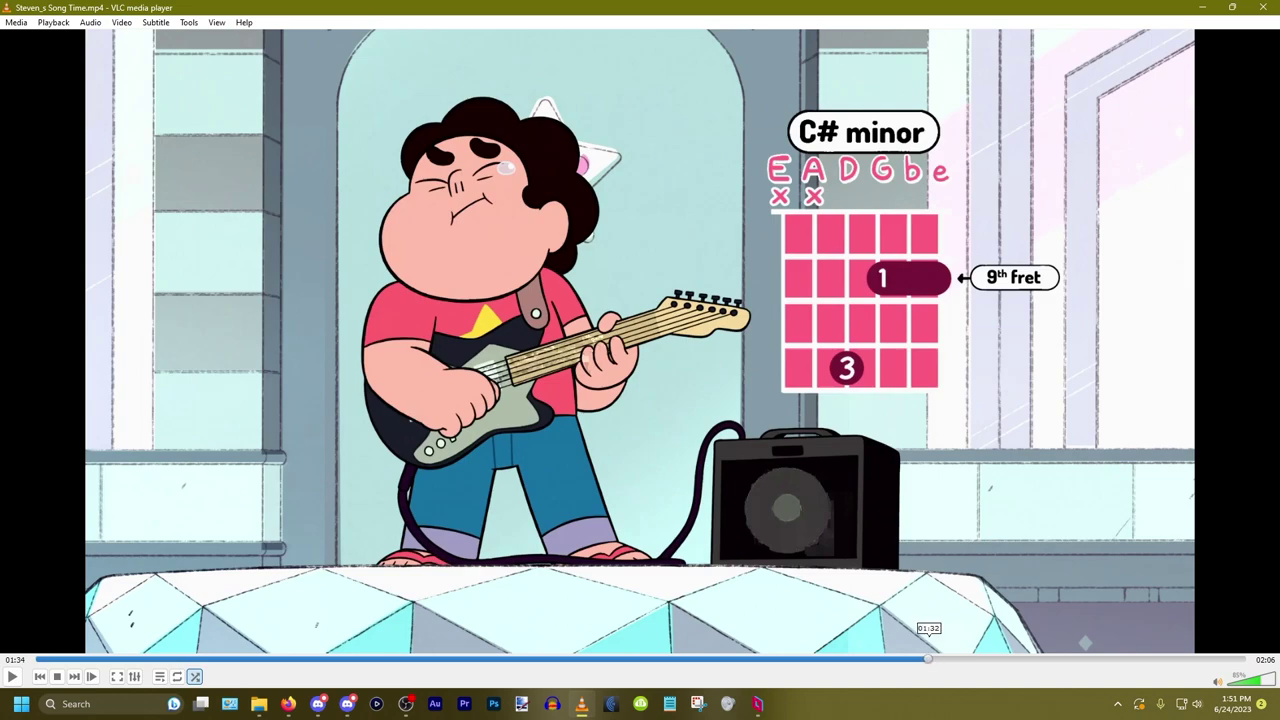
Step: Listen again to the transition into the high note, replaying from 1:32, 1:33 and 1:31
left_click(928, 659)
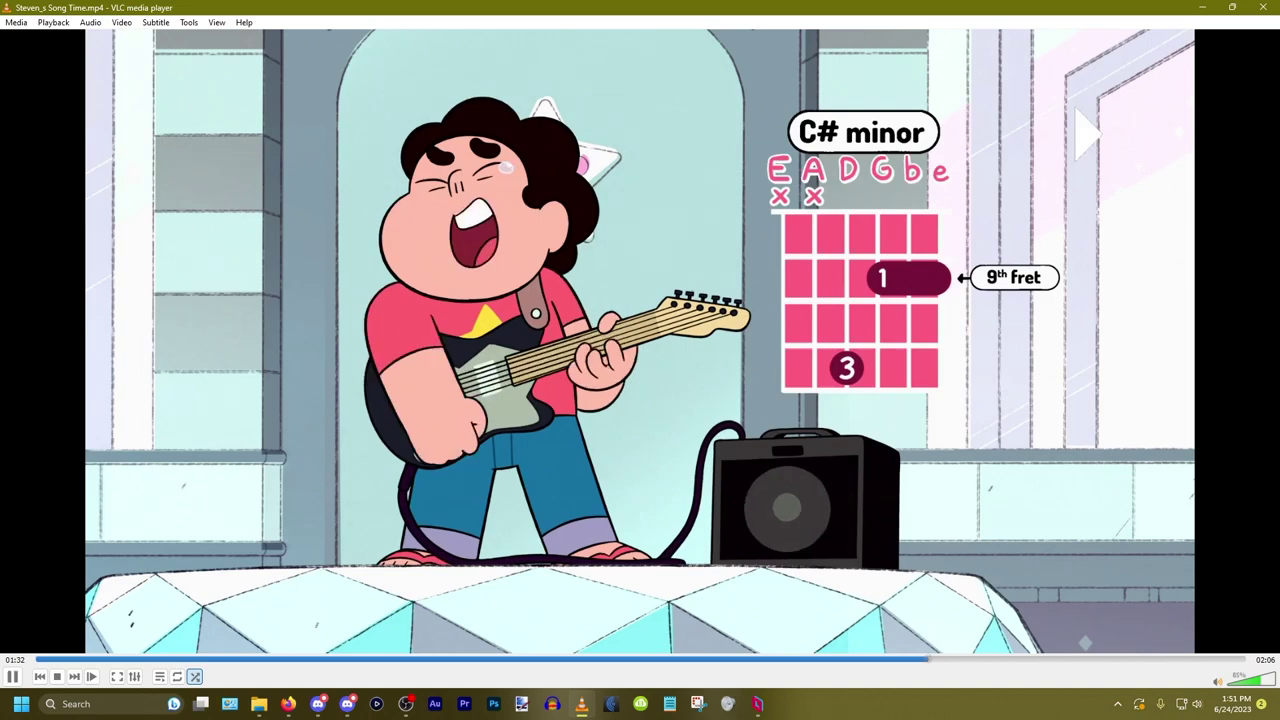
left_click(930, 659)
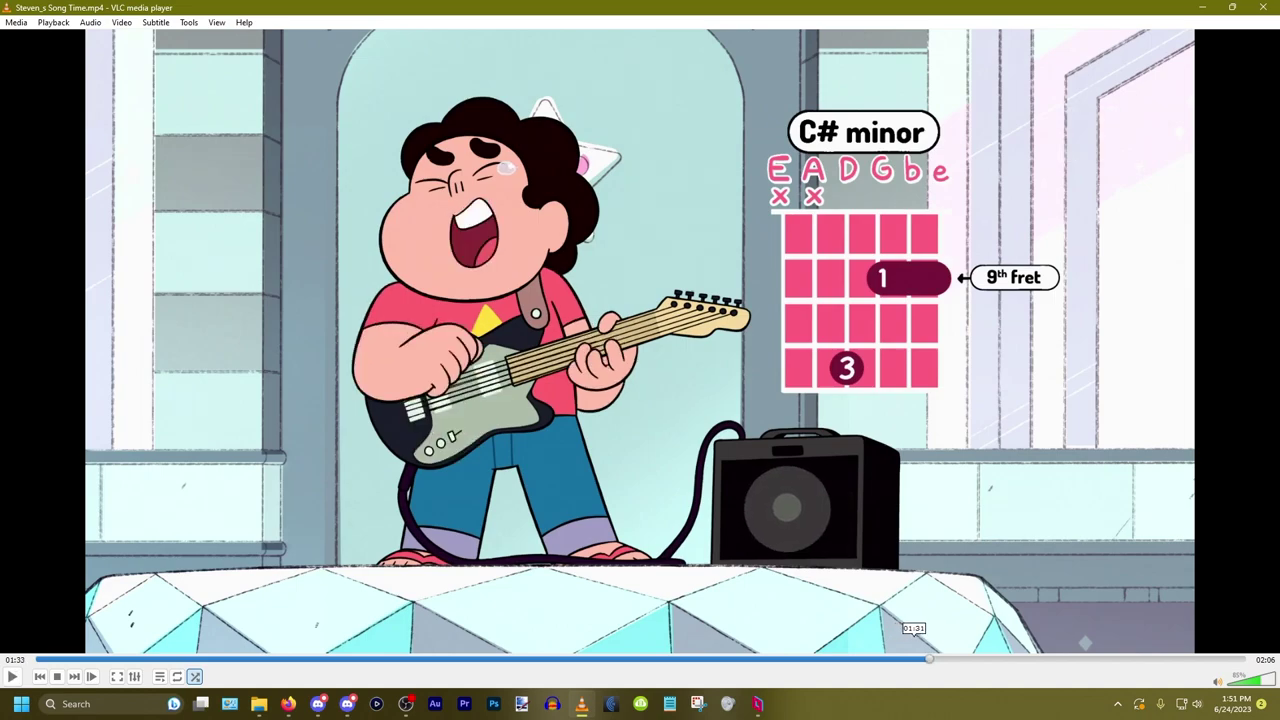
left_click(912, 659)
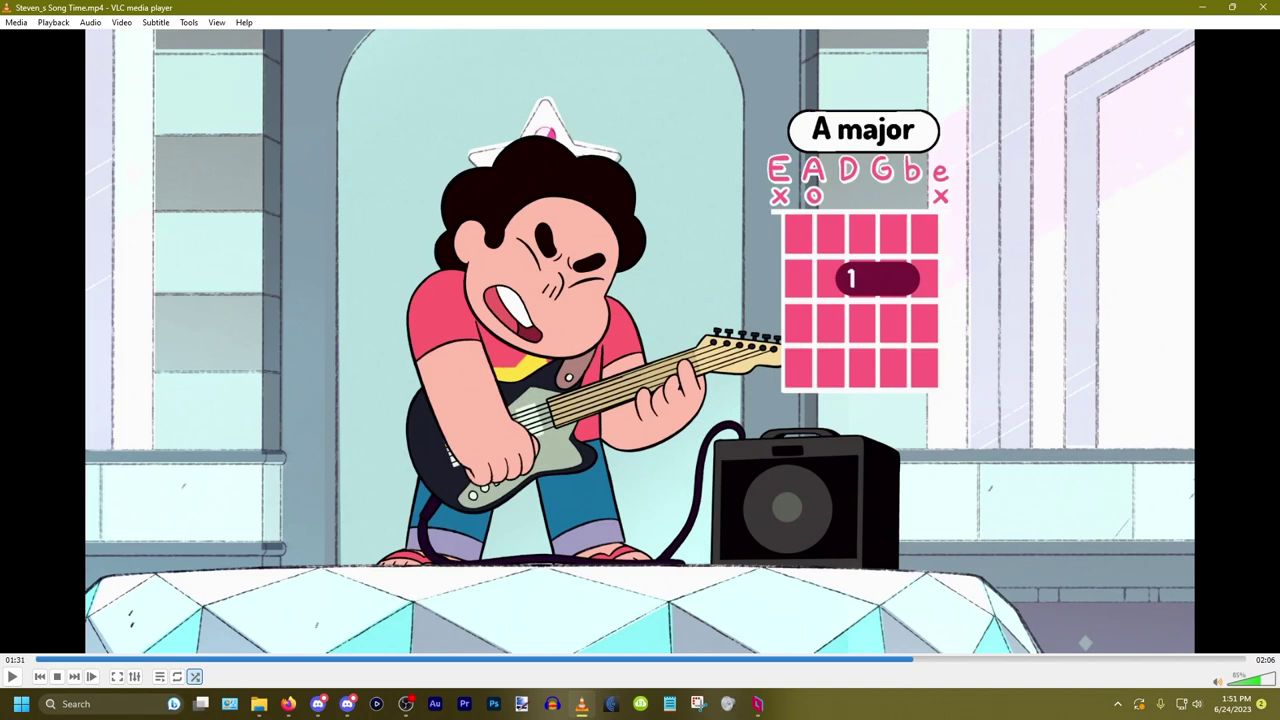
key("space")
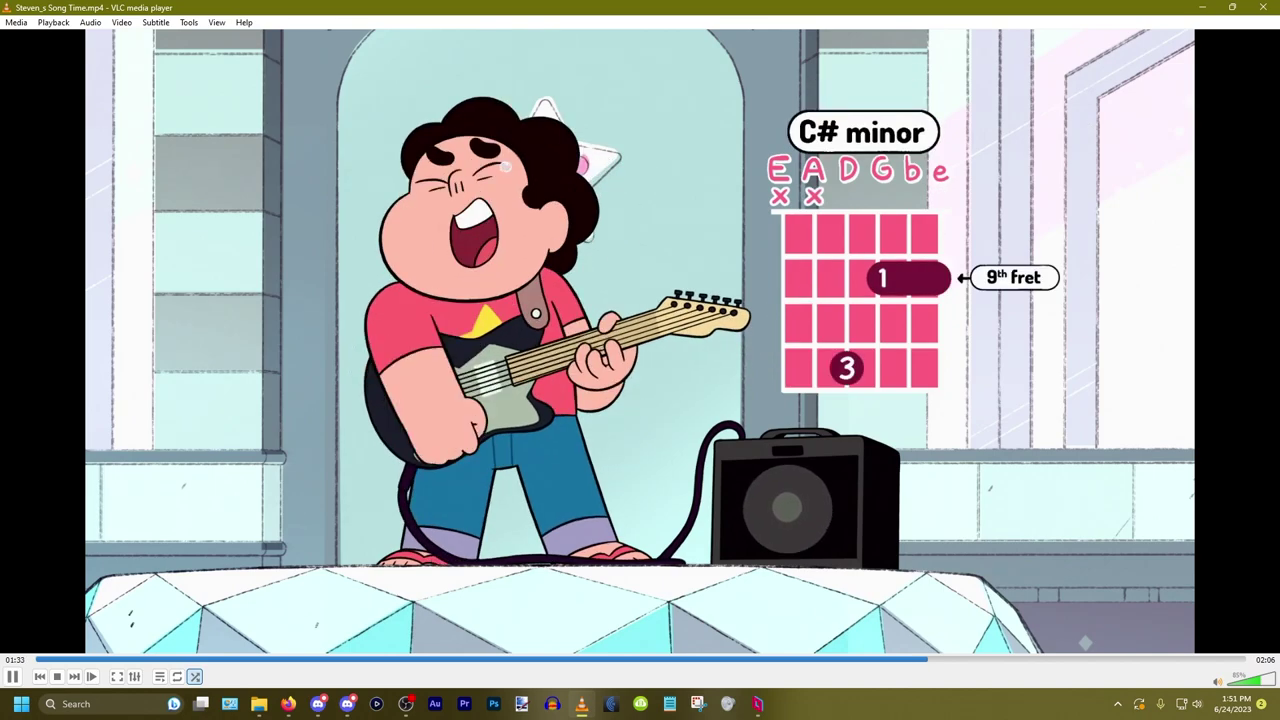
key("space")
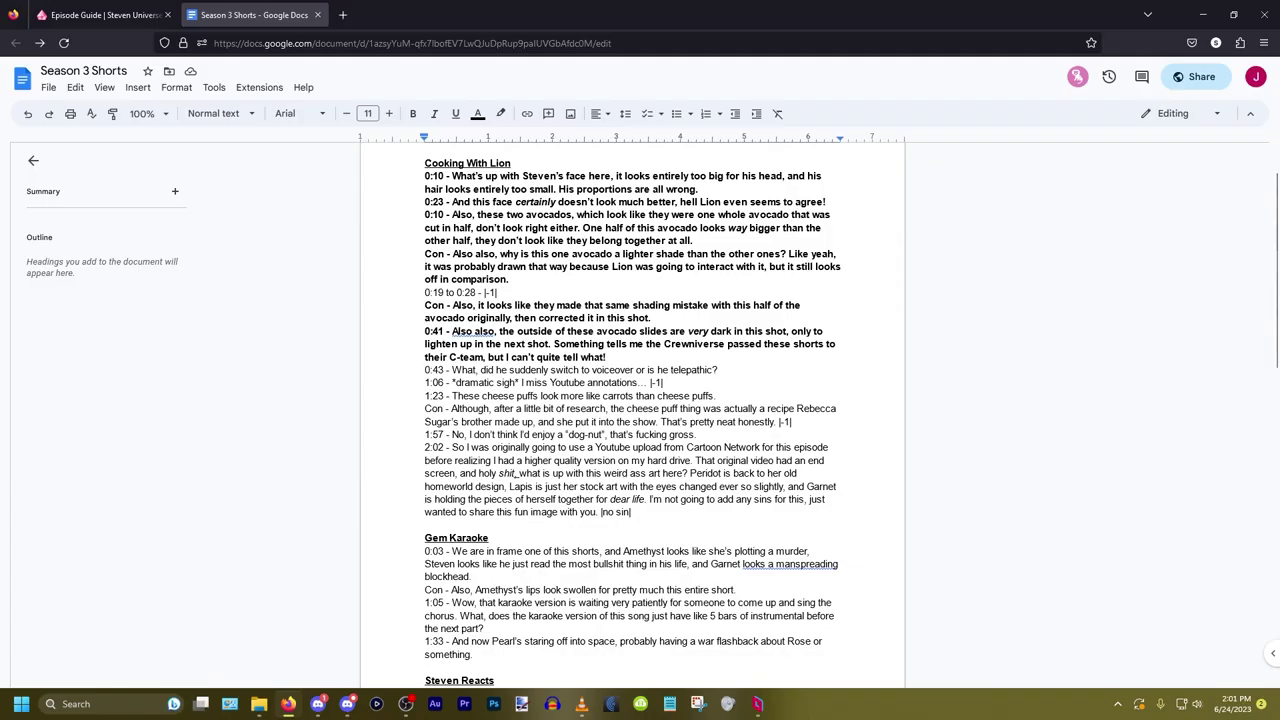
Step: Read through the notes in the Season 3 Shorts document from Cooking With Lion to Steven's Song Time
scroll(632, 420, "down", 6)
key("alt+Tab")
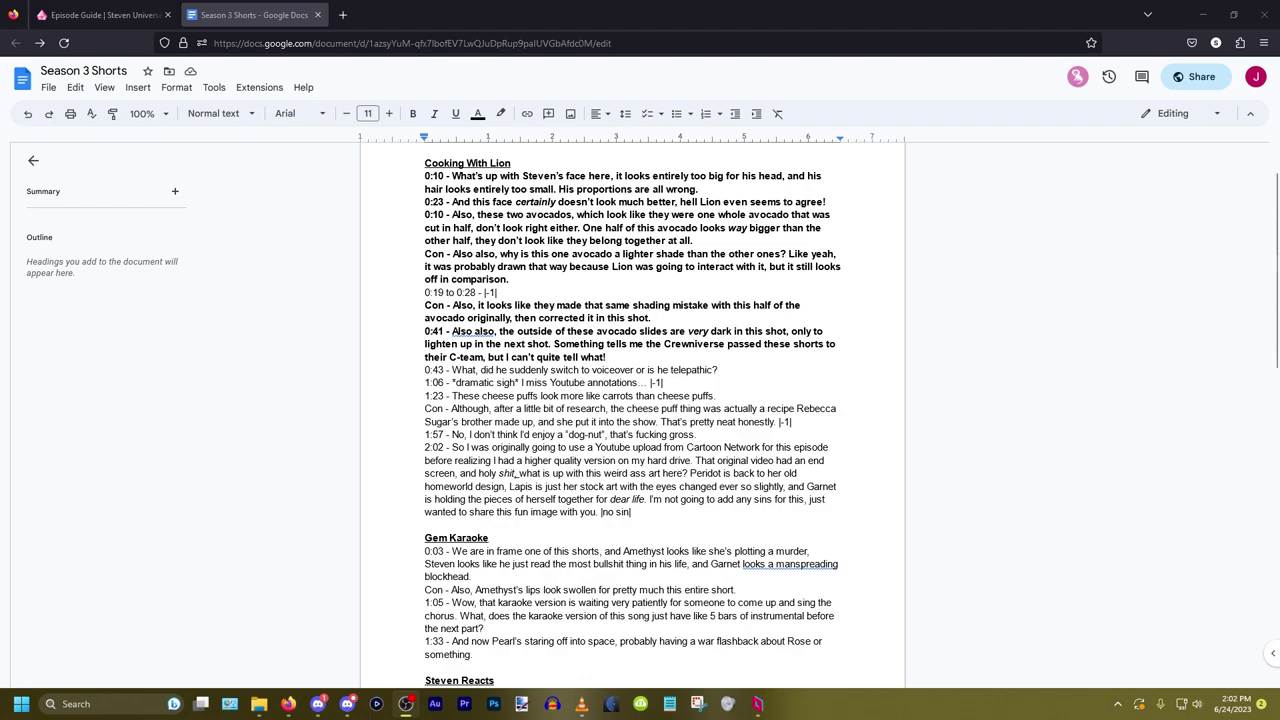
scroll(632, 414, "down", 15)
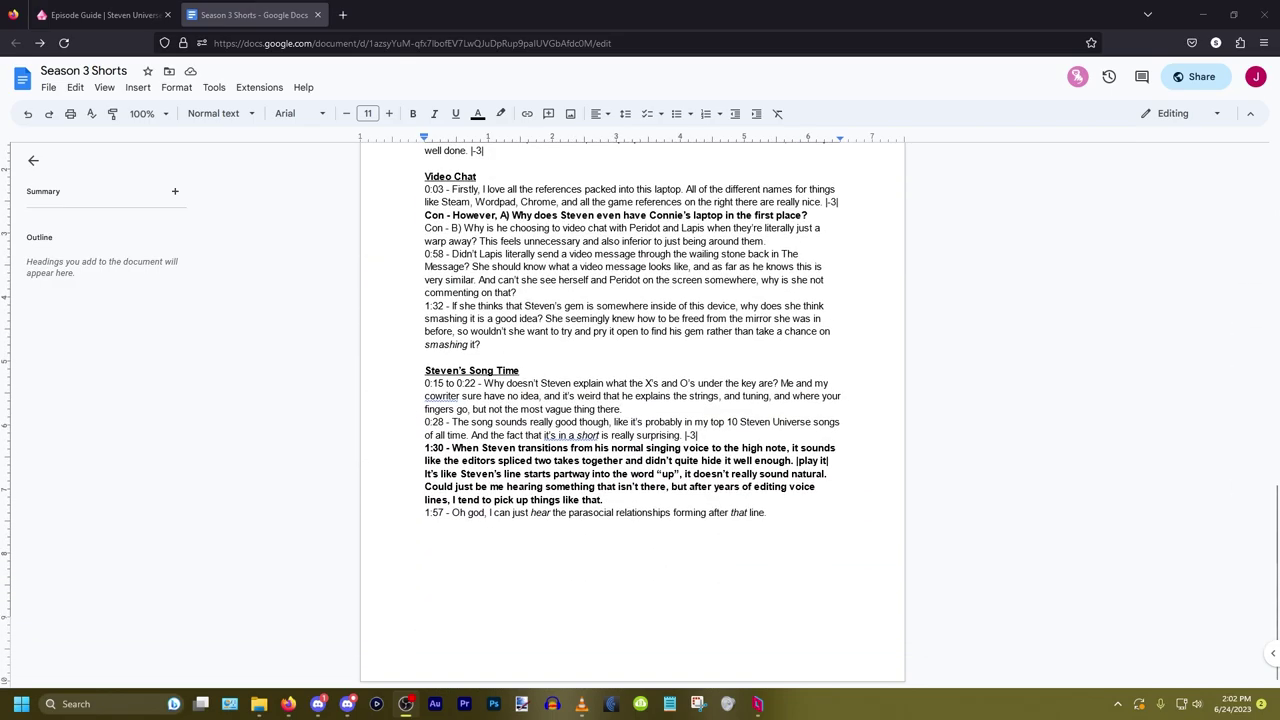
scroll(632, 400, "up", 3)
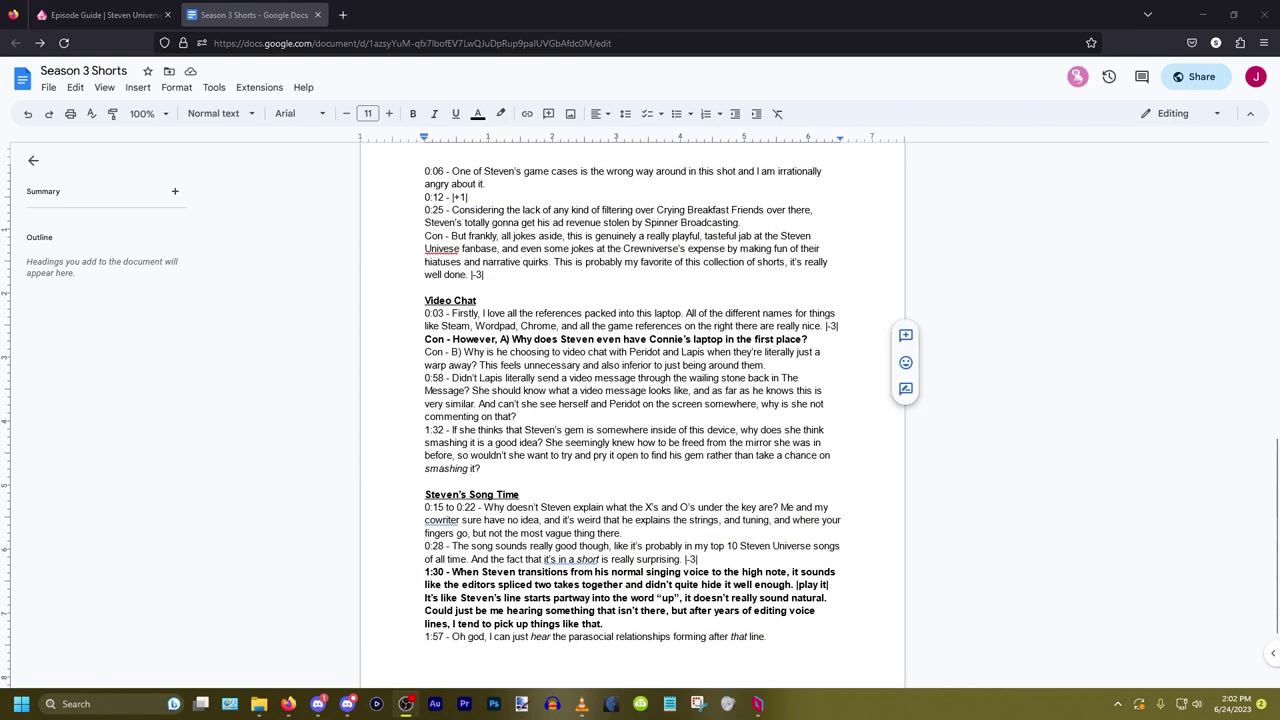
scroll(632, 414, "up", 8)
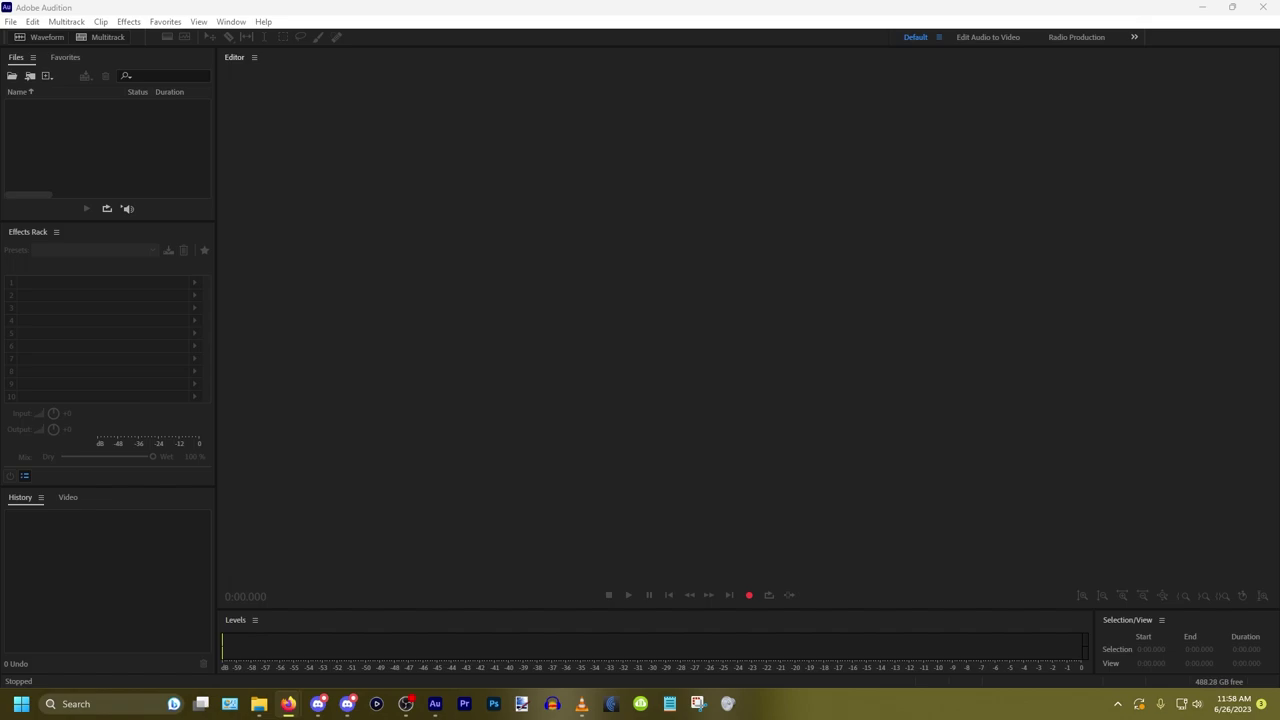
Step: Create a stereo audio file named Season 4 Shorts in Adobe Audition with a 44100 Hz sample rate and 32 (float) bit depth
left_click(108, 145)
left_click(11, 21)
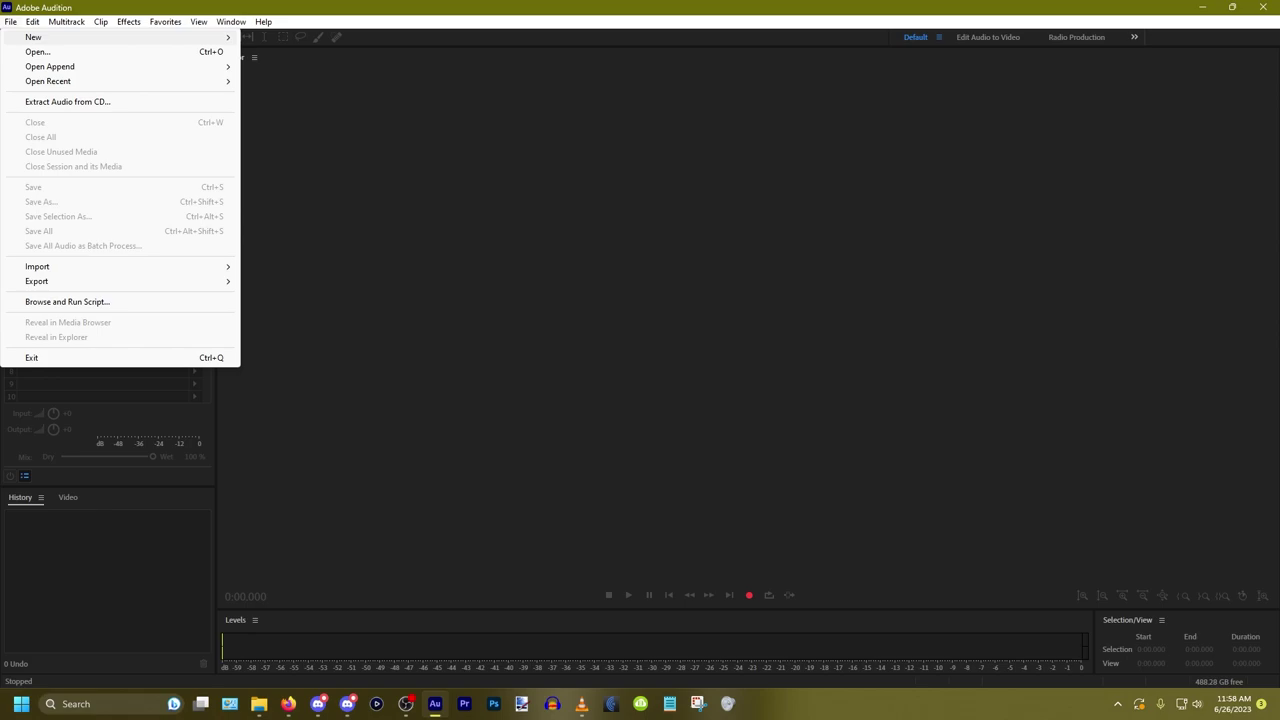
key("Right")
key("Down")
key("Return")
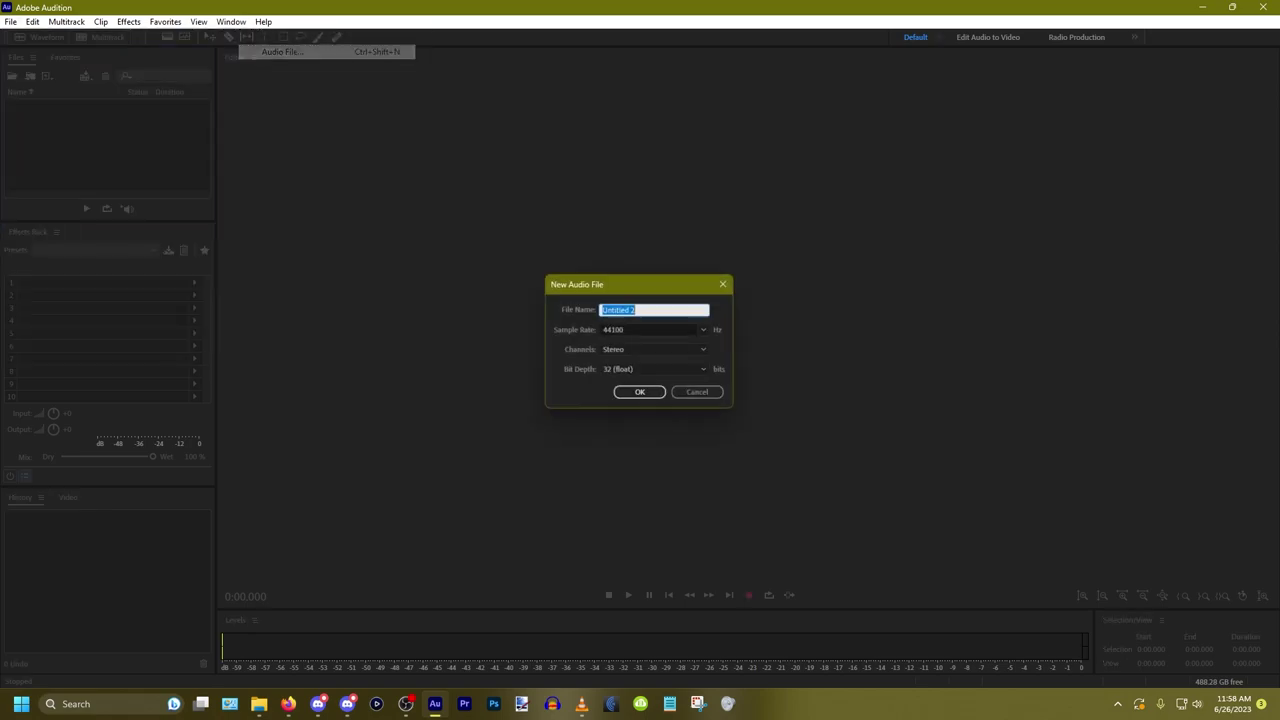
type("S")
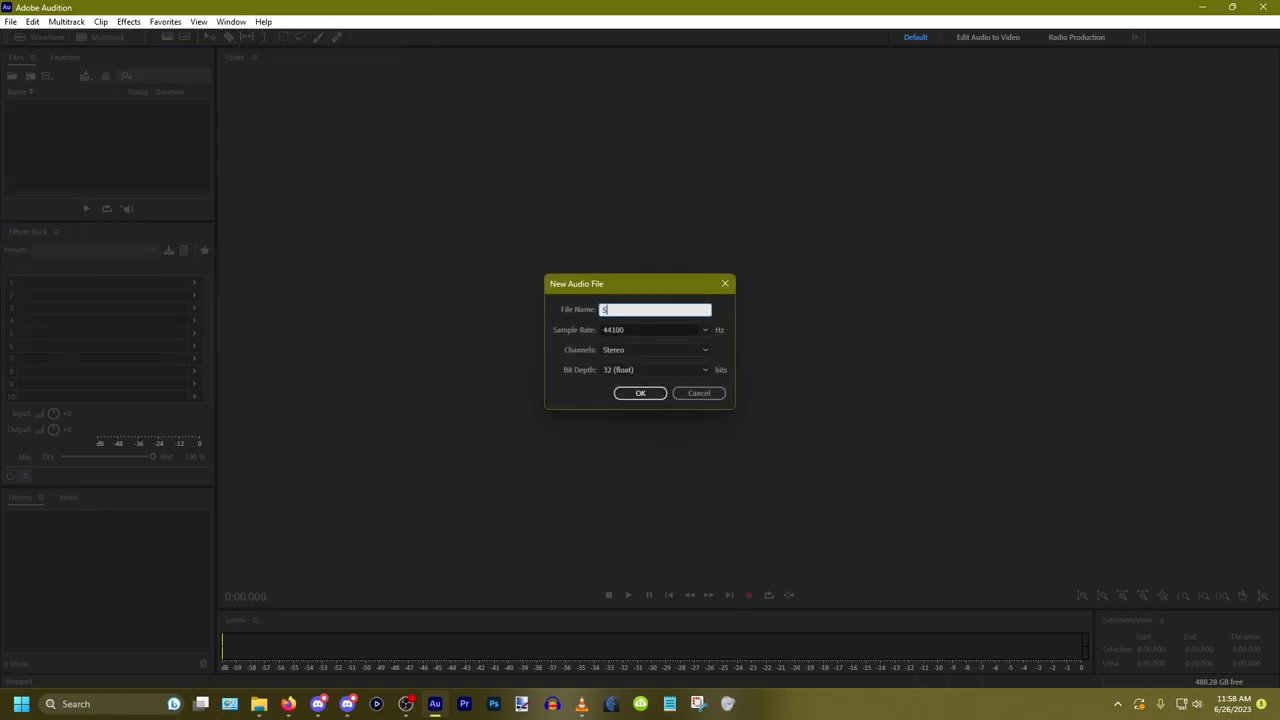
type("eason 4 Shorts")
left_click(705, 329)
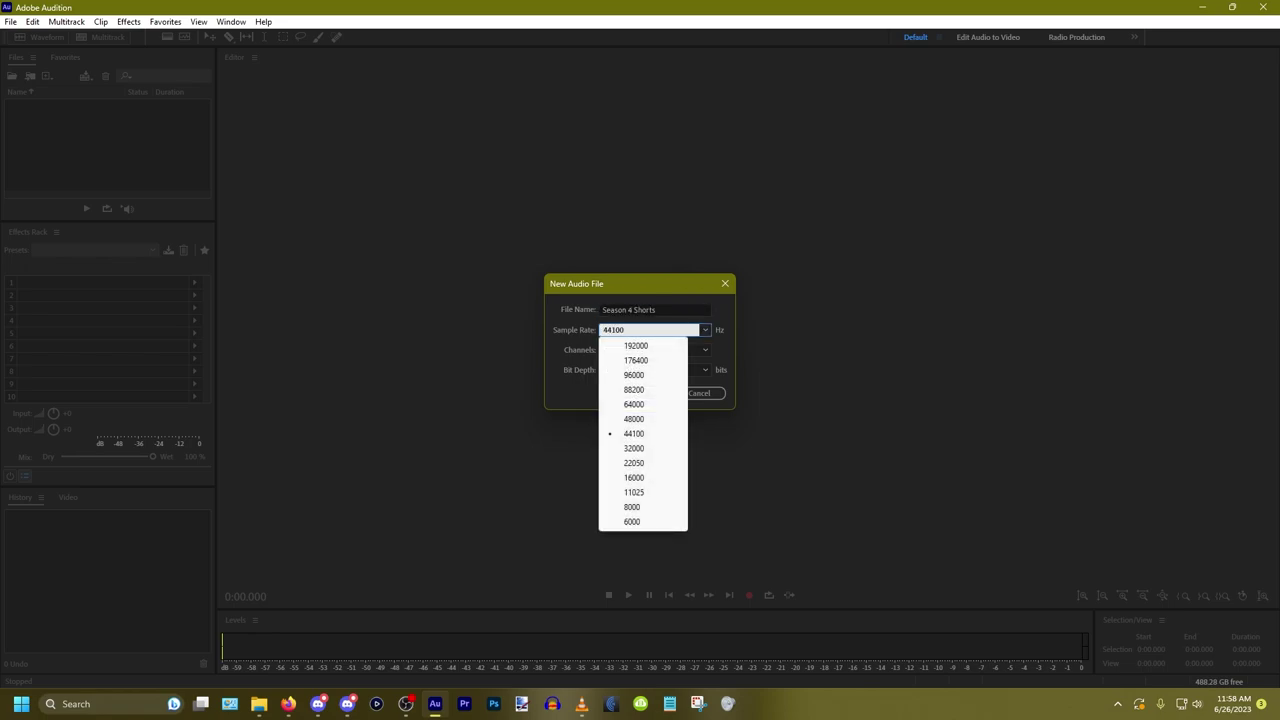
left_click(633, 433)
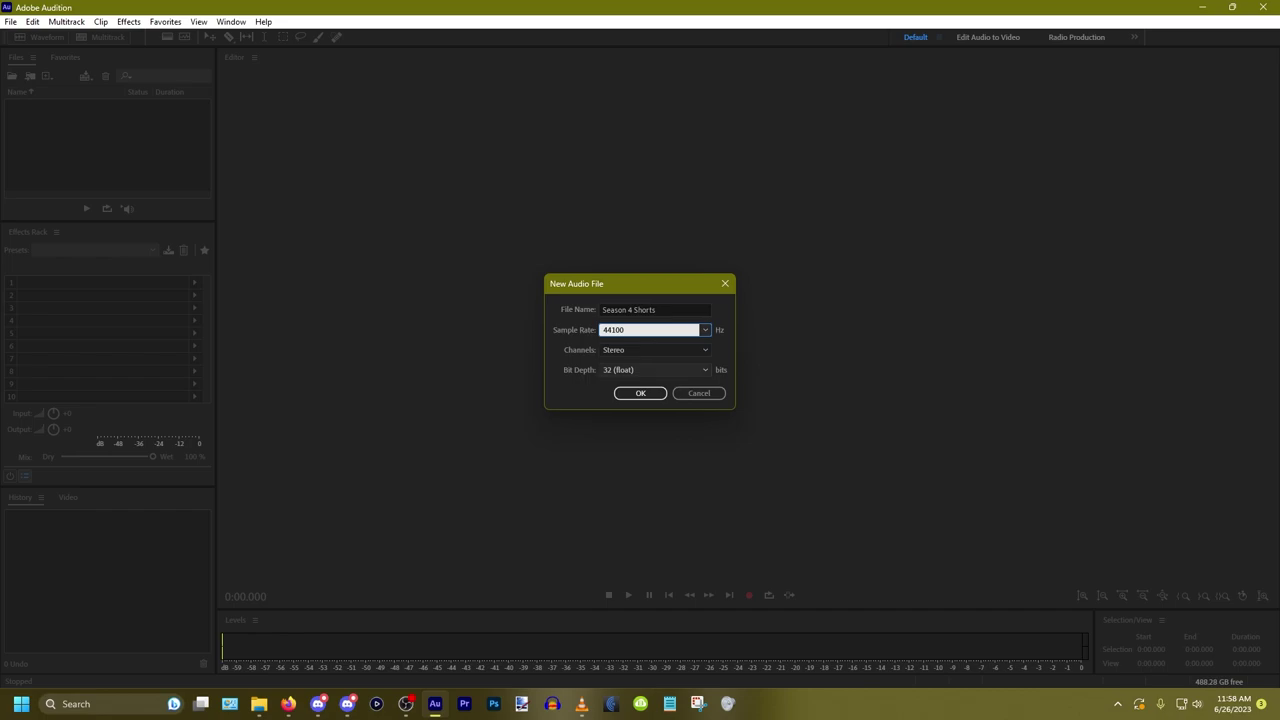
key("Return")
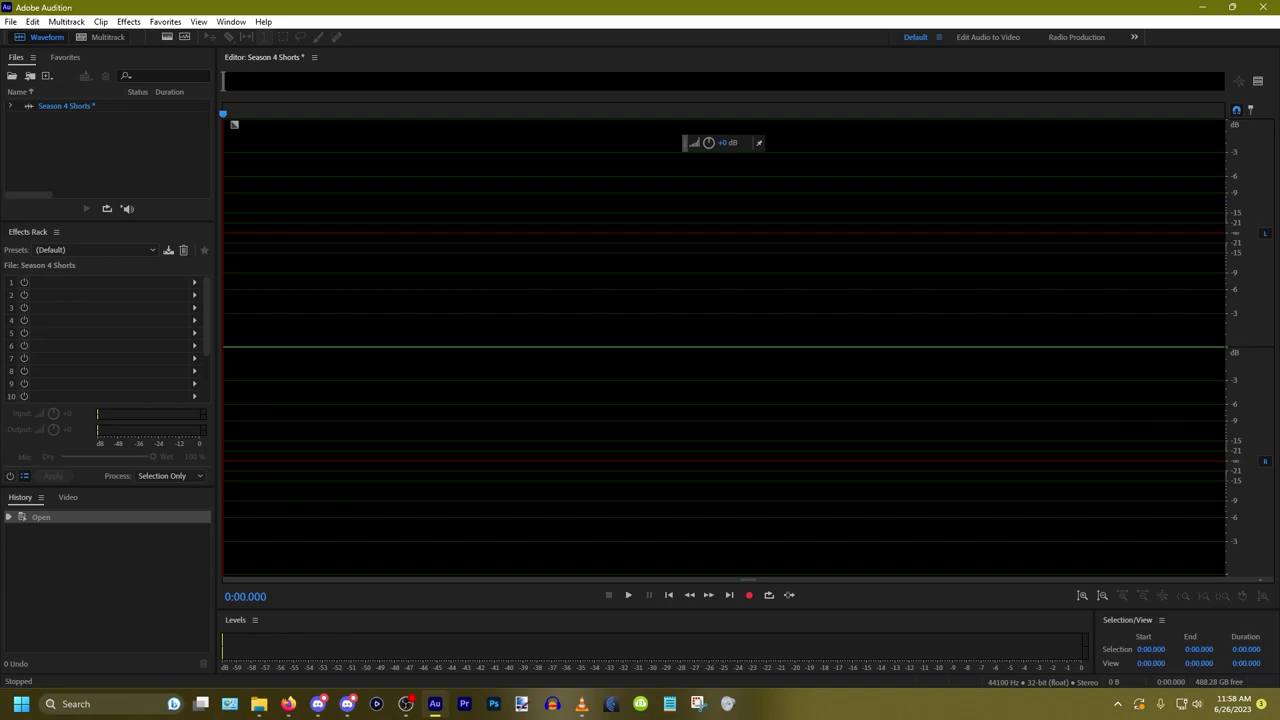
Step: Set the Yeti Nano microphone's recording level to 35 in the Windows Sound settings, and close the dialogs
right_click(229, 703)
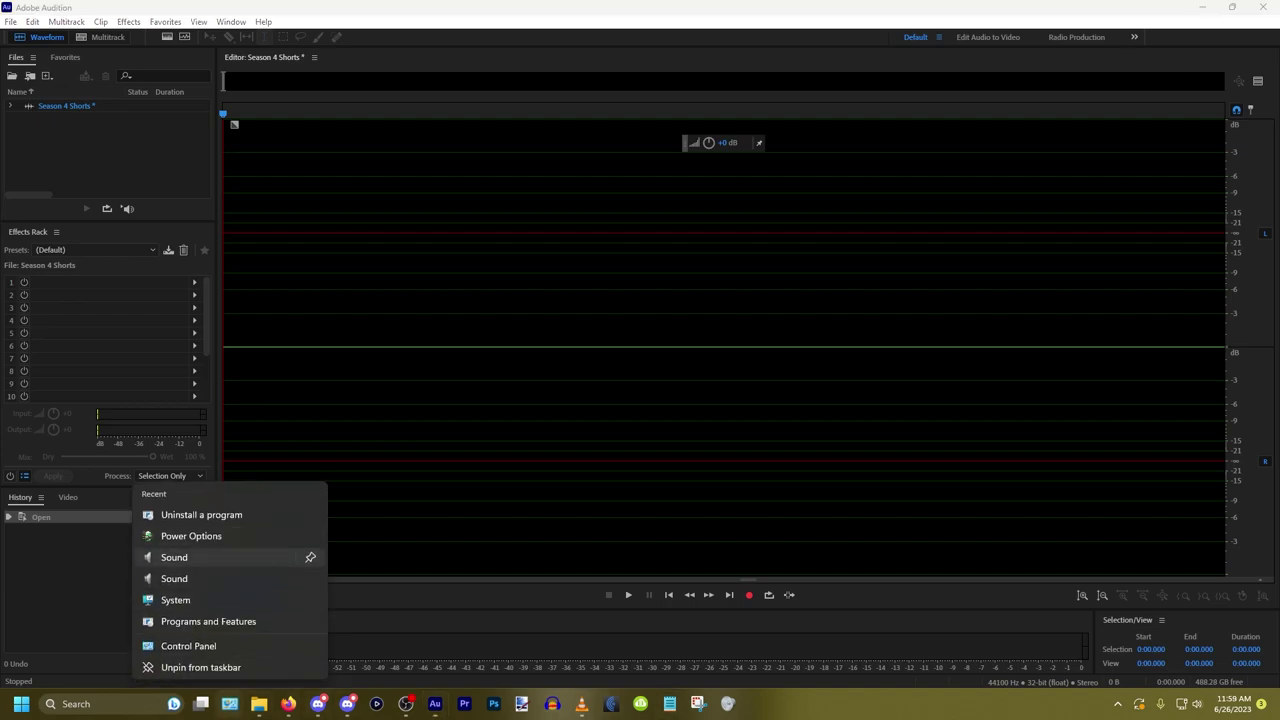
left_click(174, 557)
left_click(117, 85)
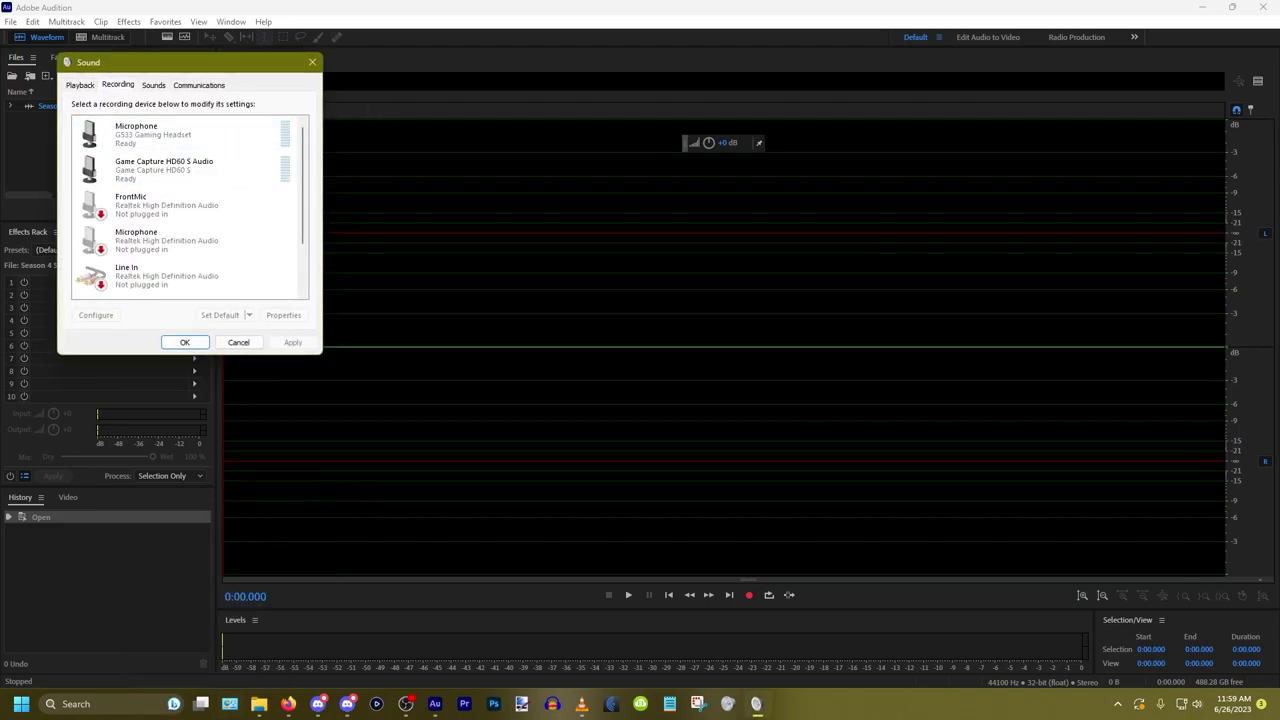
scroll(148, 280, "down", 1)
double_click(148, 282)
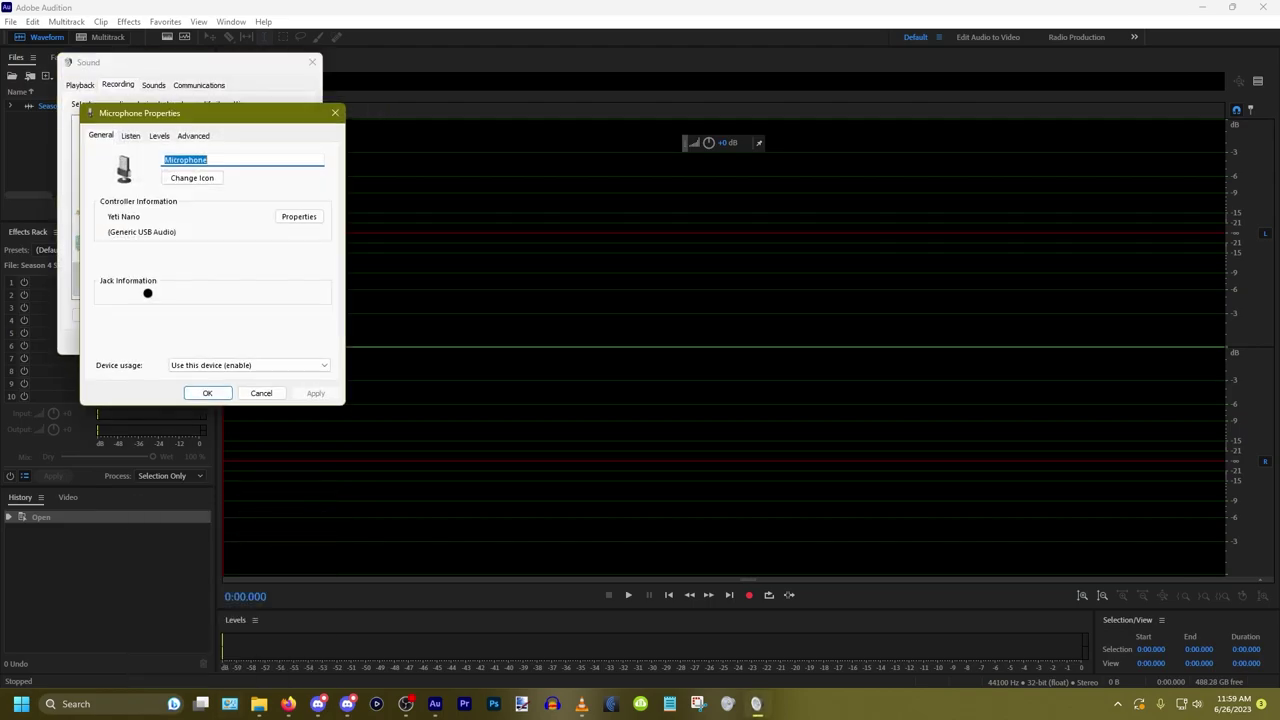
left_click(159, 135)
left_click_drag(177, 177, 142, 177)
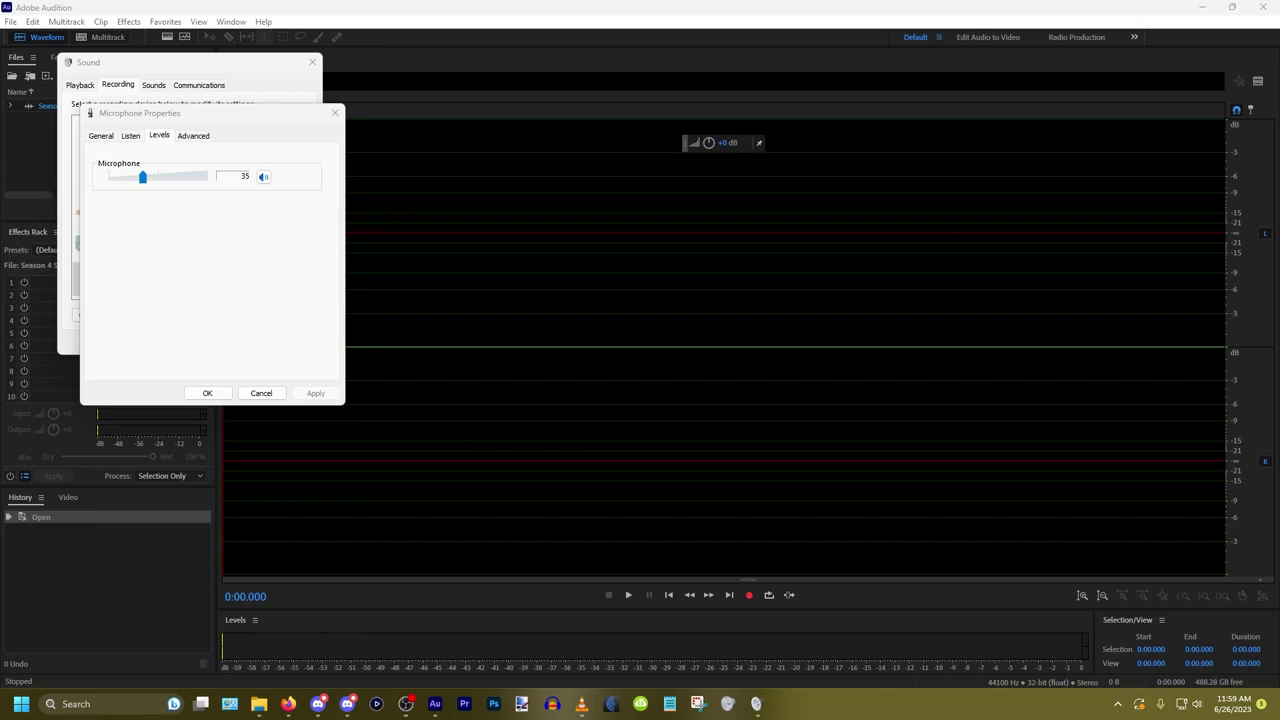
key("super+d")
key("super+d")
left_click(335, 113)
left_click(312, 62)
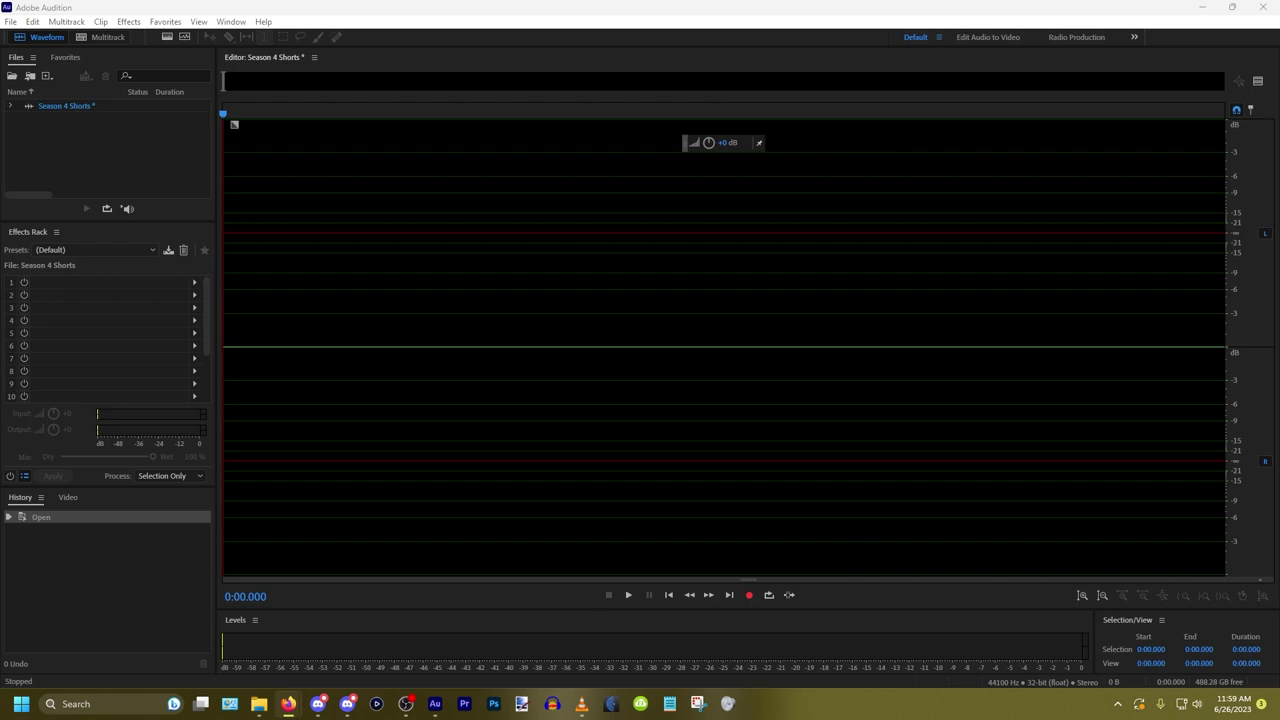
Step: Switch to the Season 4 Shorts document in Google Docs and look over the script through Steven's Song Time
key("alt+Tab")
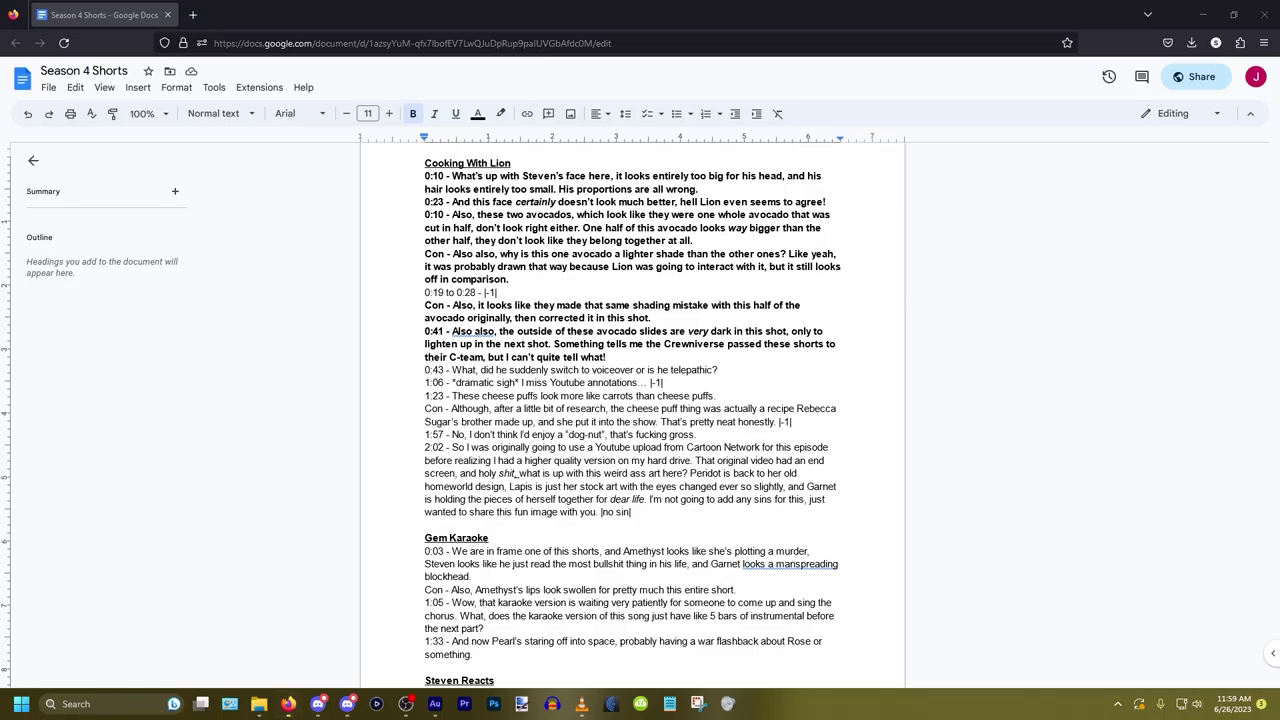
scroll(632, 415, "up", 1)
scroll(632, 415, "down", 9)
scroll(632, 415, "down", 2)
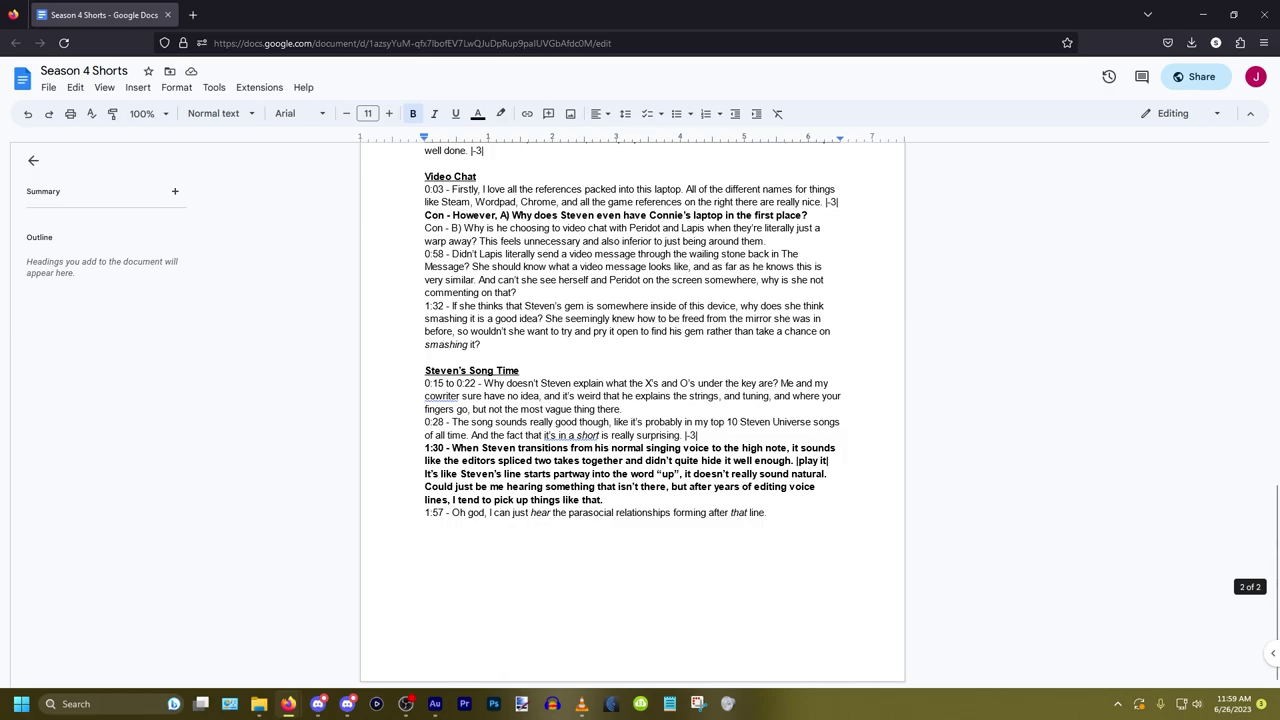
Step: Return to the beginning of the Season 4 Shorts script, switch to Adobe Audition, and start recording the voiceover
scroll(632, 415, "up", 7)
scroll(632, 415, "down", 7)
scroll(632, 420, "up", 20)
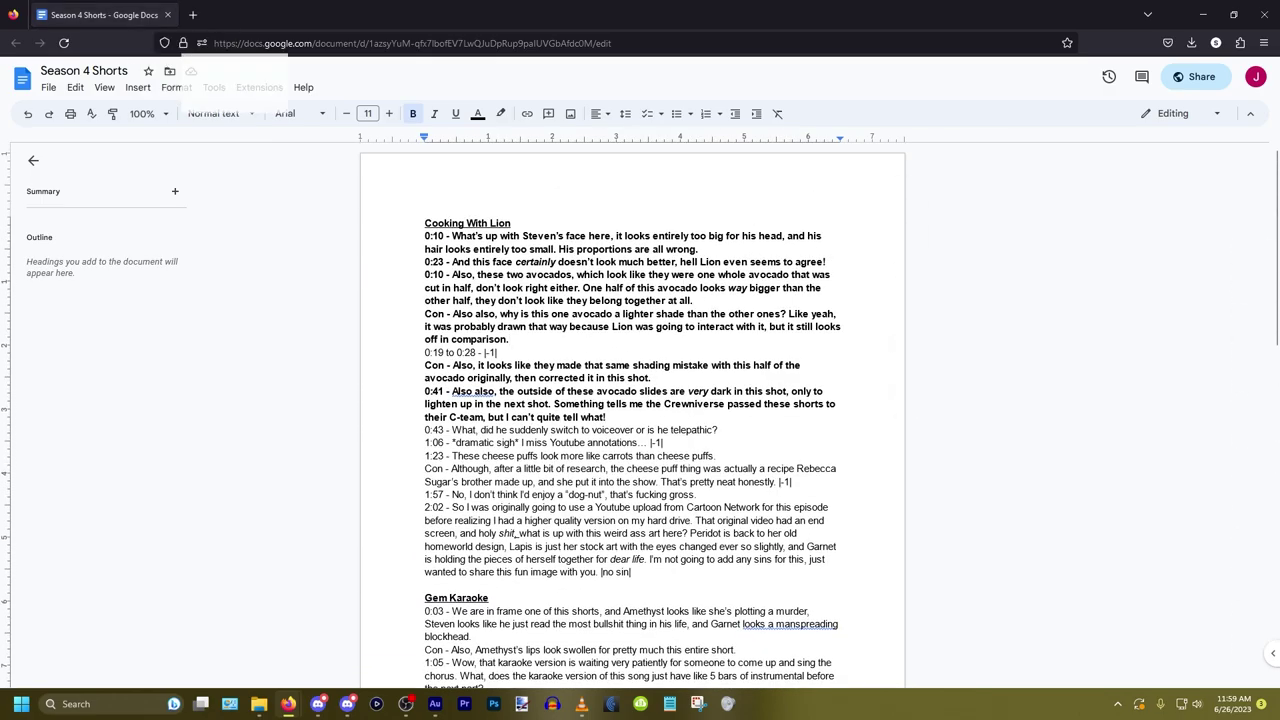
key("alt+Tab")
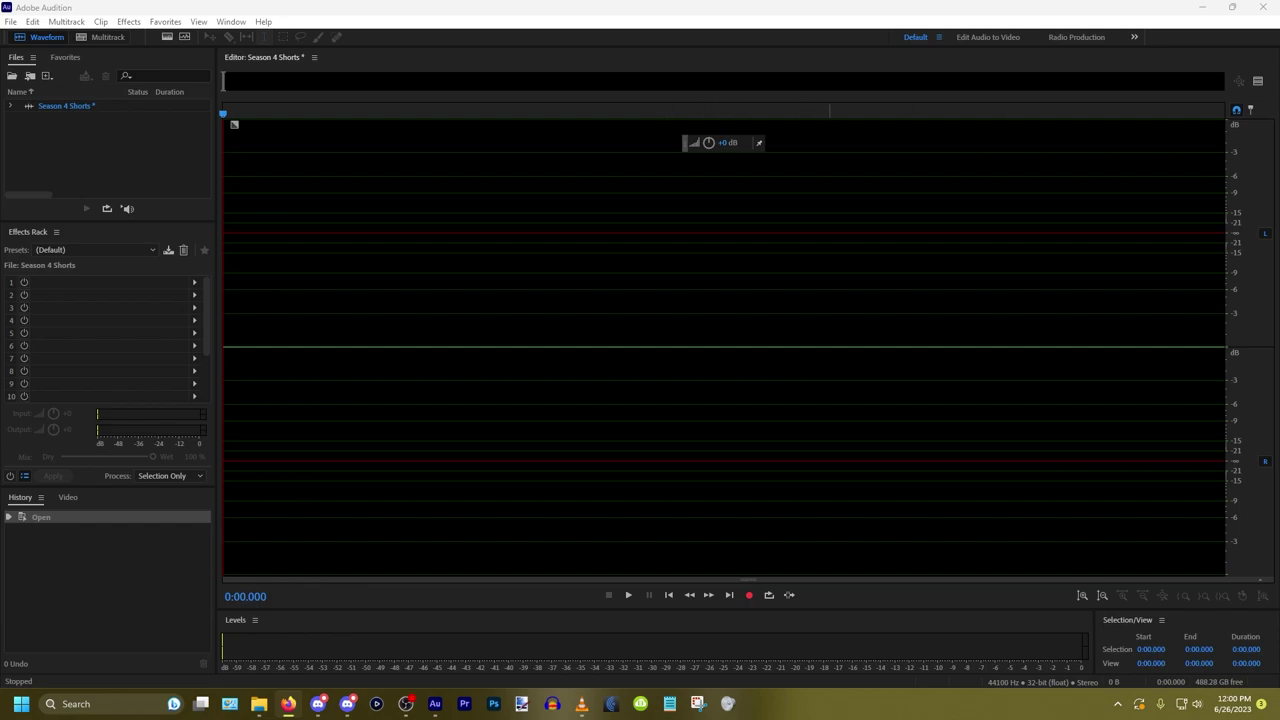
key("alt+Tab")
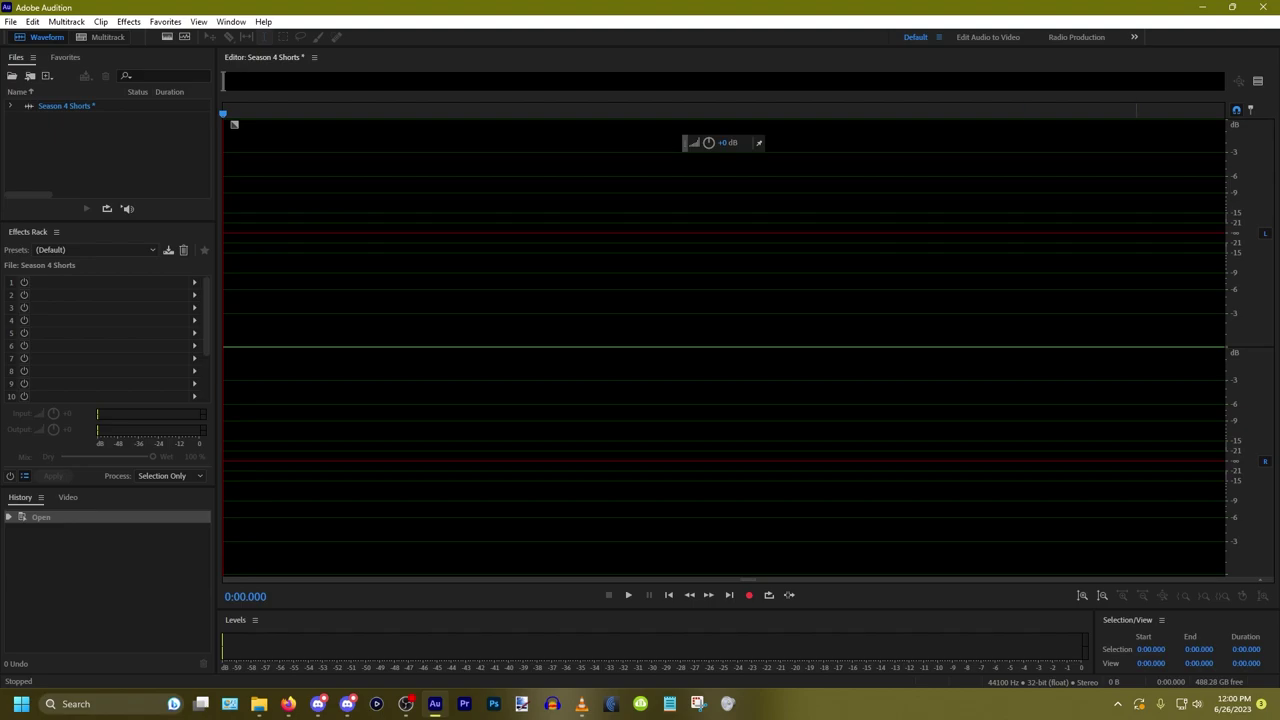
key("alt+Tab")
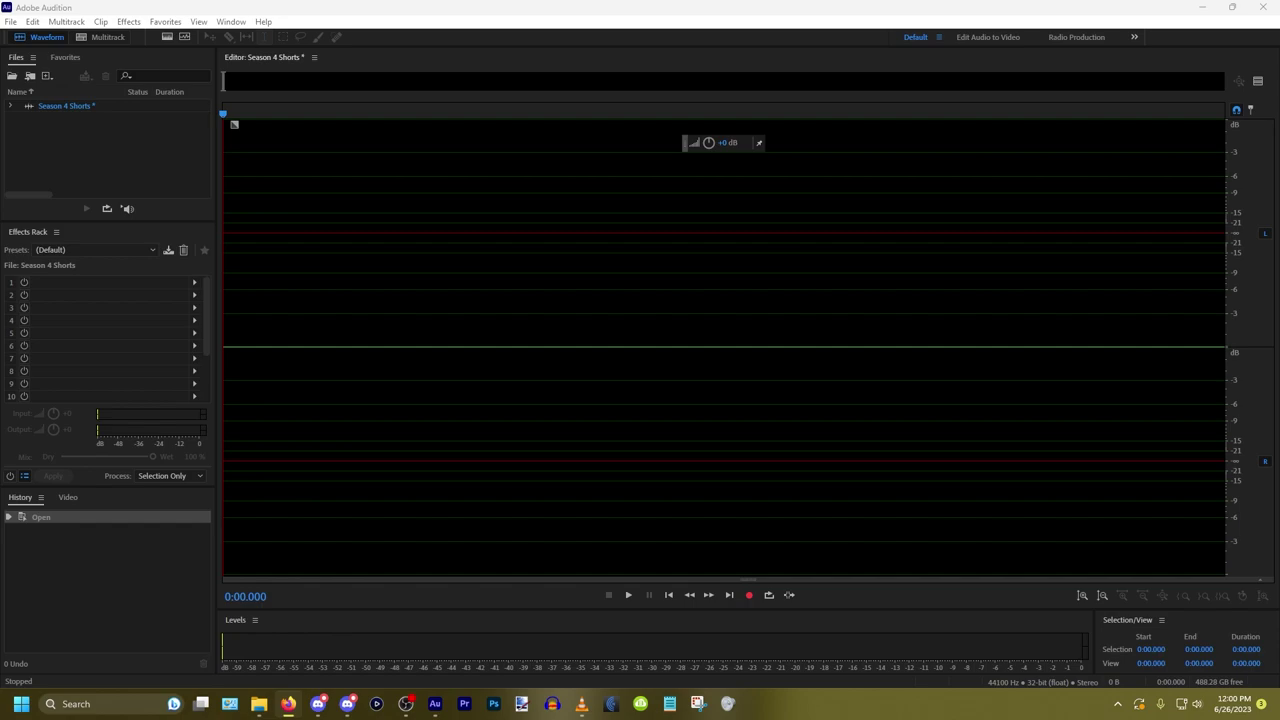
key("alt+Tab")
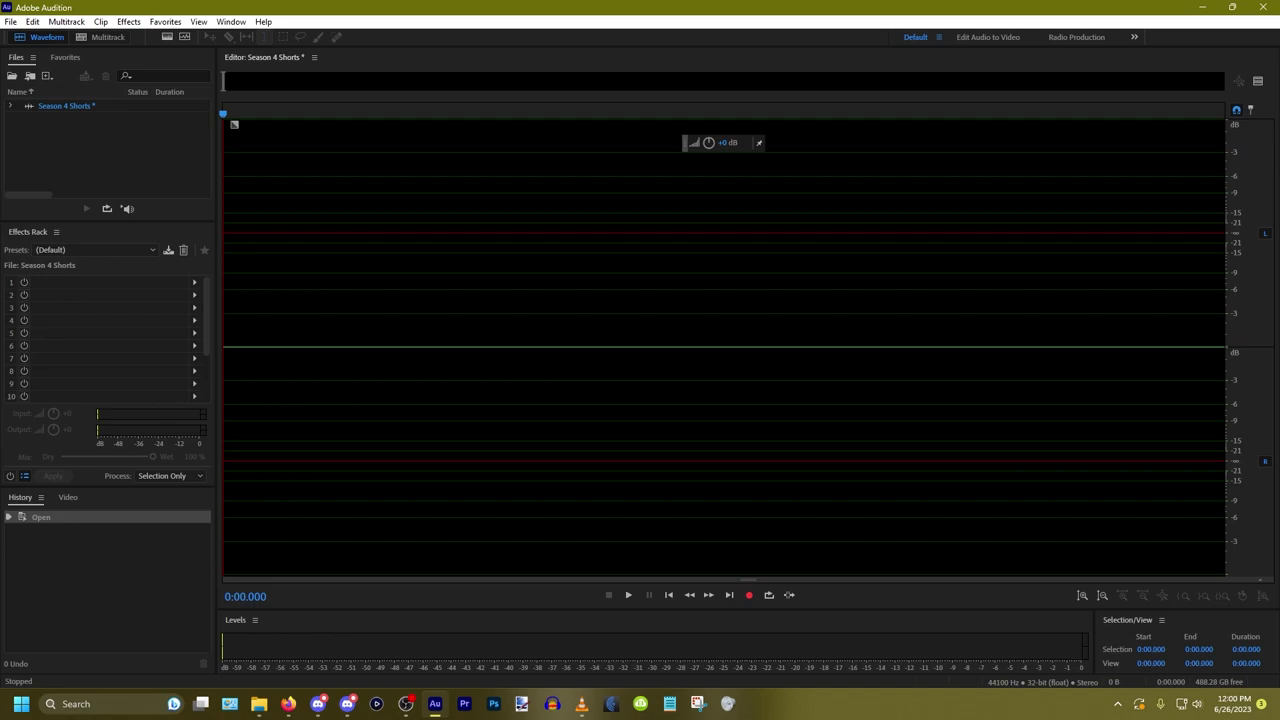
key("alt+Tab")
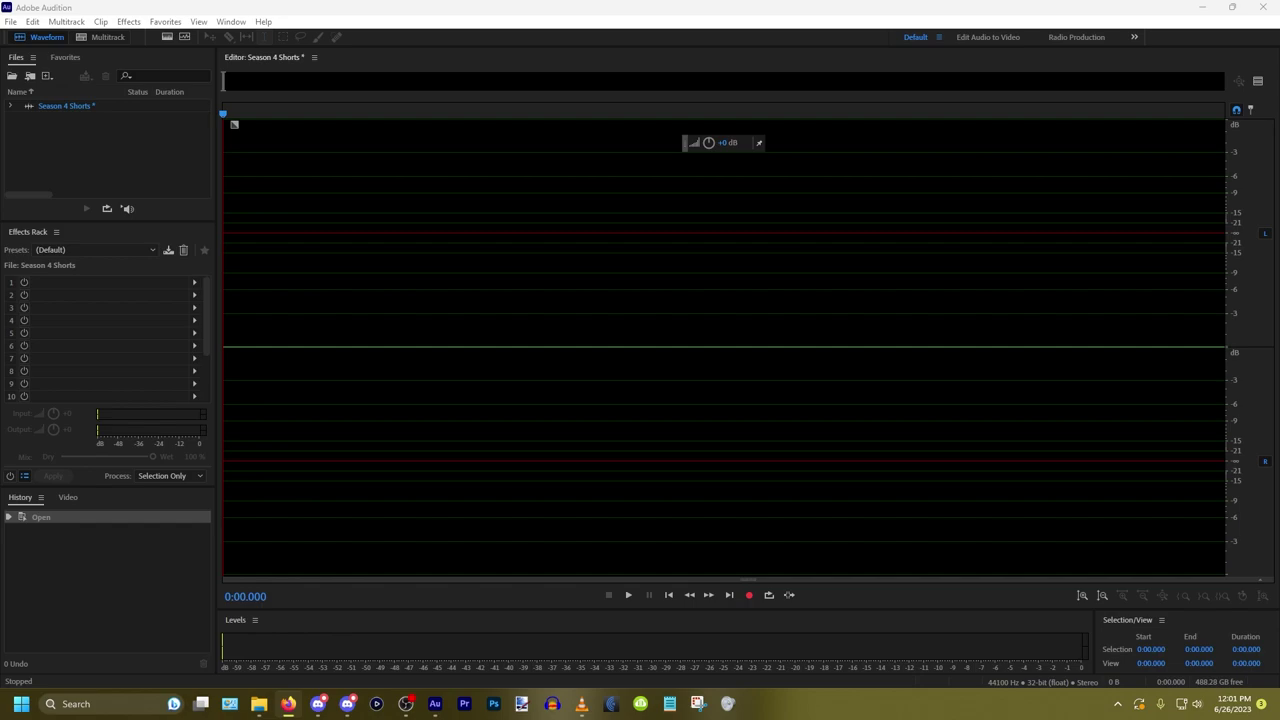
key("alt+Tab")
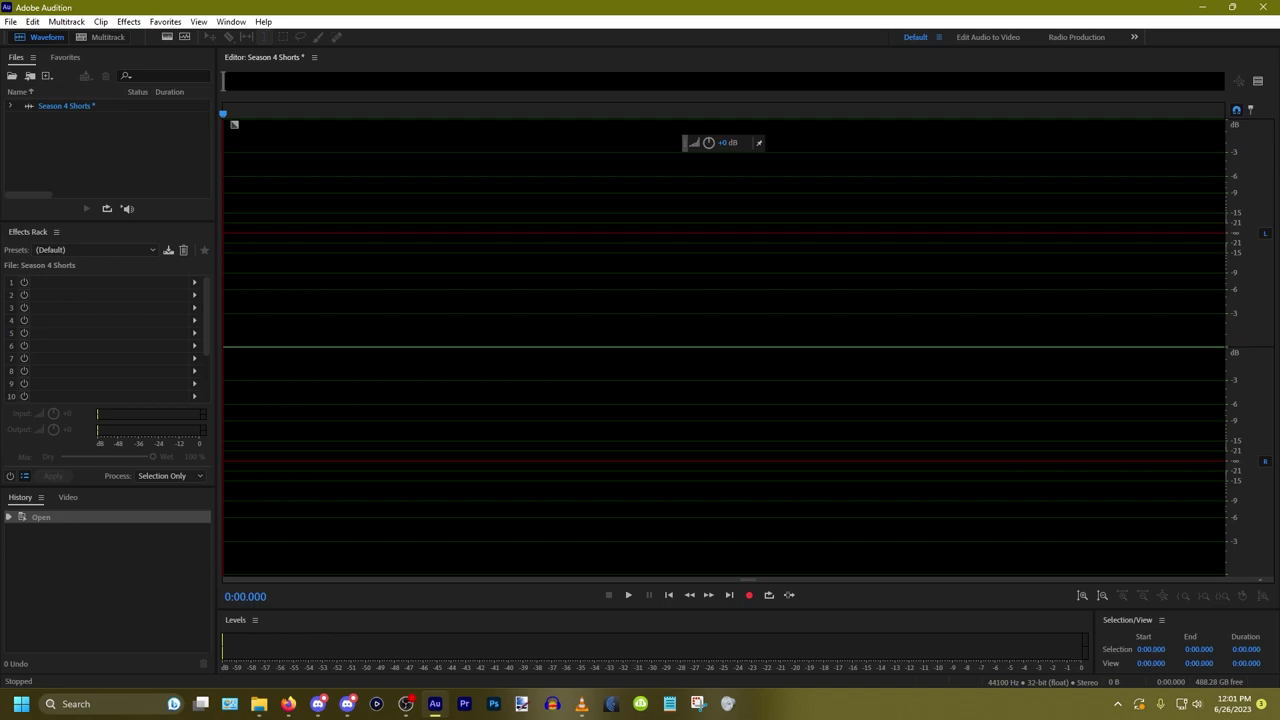
key("shift+space")
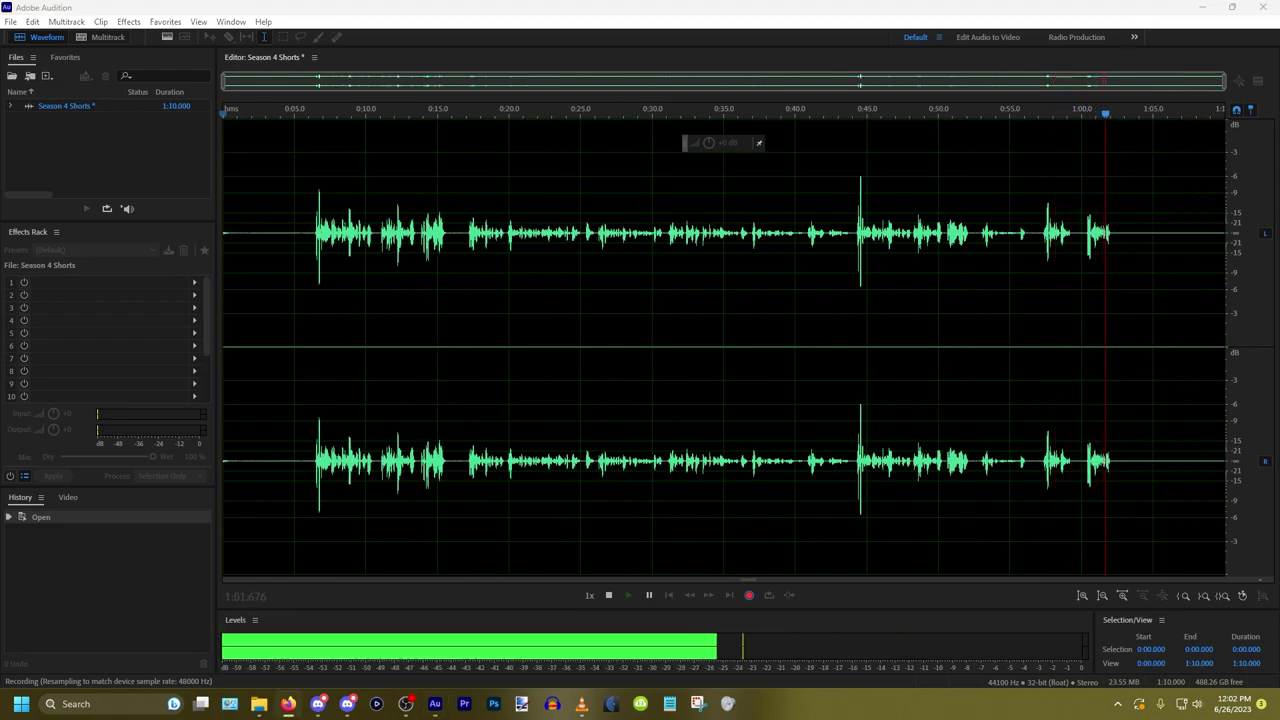
Step: Reword the first 0:10 note under Cooking With Lion to "What's up with Steven's head here? His face looks entirely too big for his head"
left_click_drag(1279, 93, 796, 92)
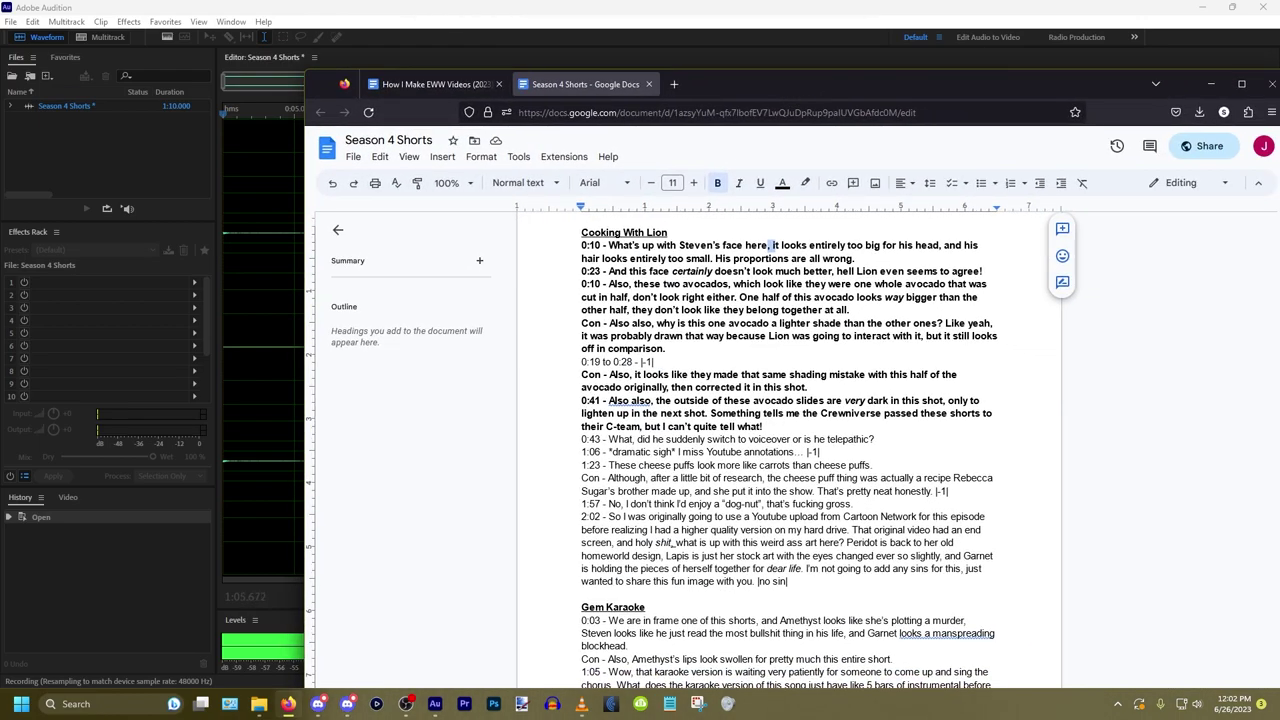
type("? I")
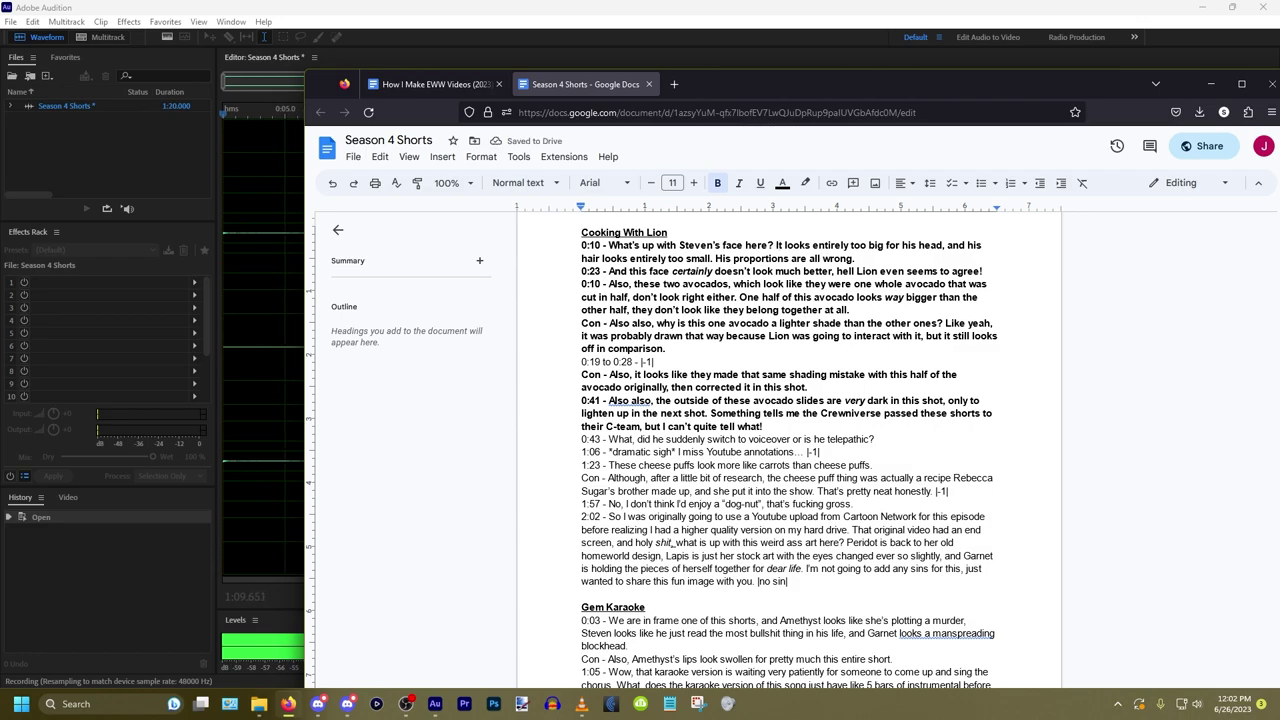
left_click_drag(776, 245, 691, 258)
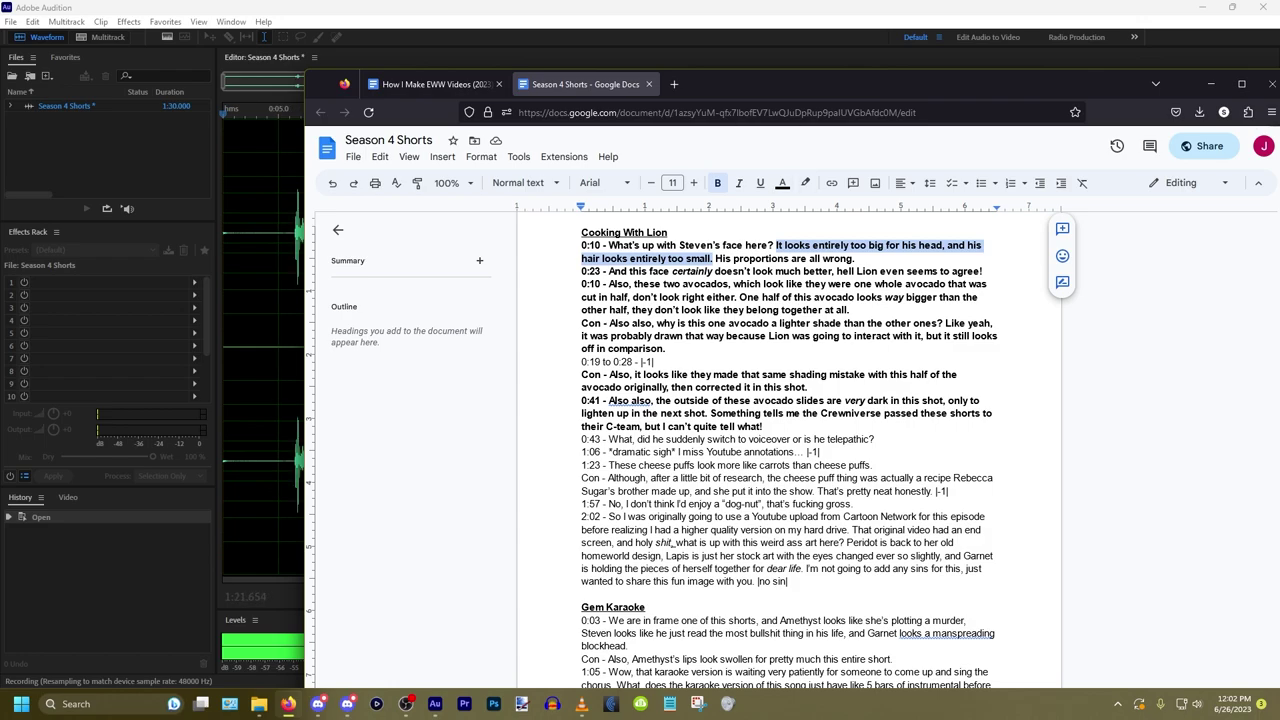
left_click_drag(330, 84, 1230, 191)
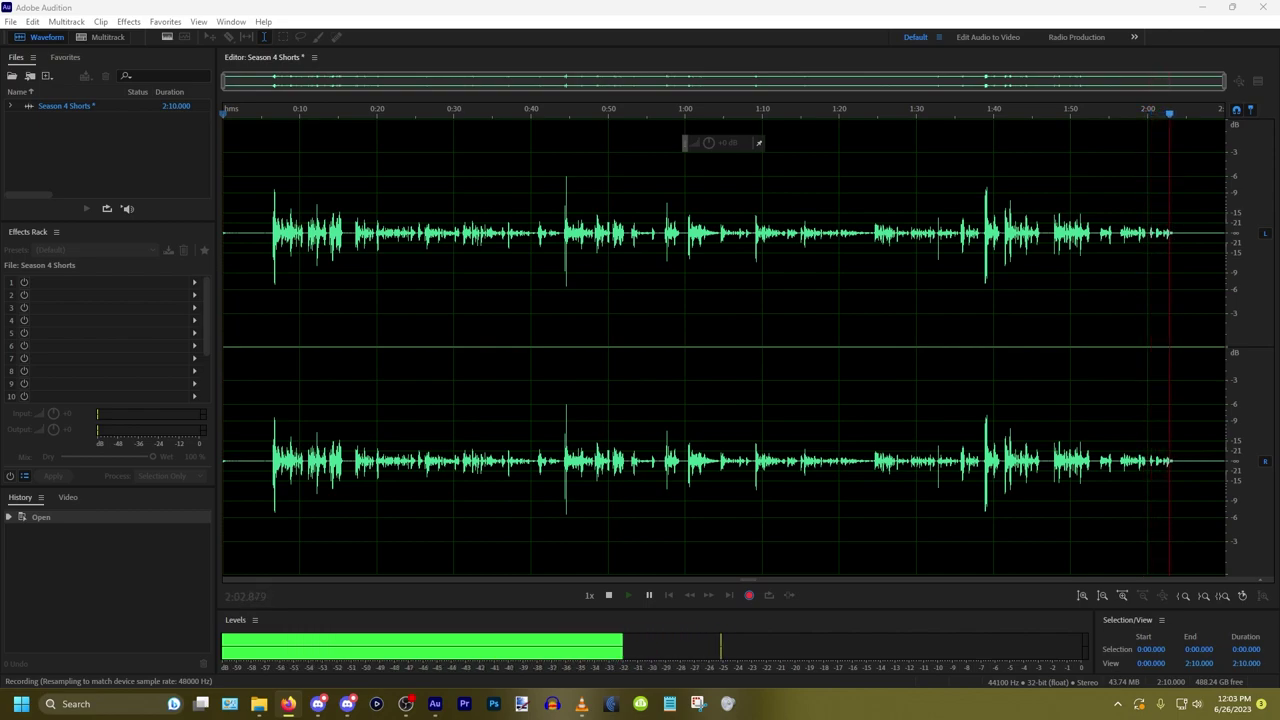
Step: Check the reworded first 0:10 note under Cooking With Lion, and move the document window back off the Audition window
left_click_drag(1279, 172, 868, 178)
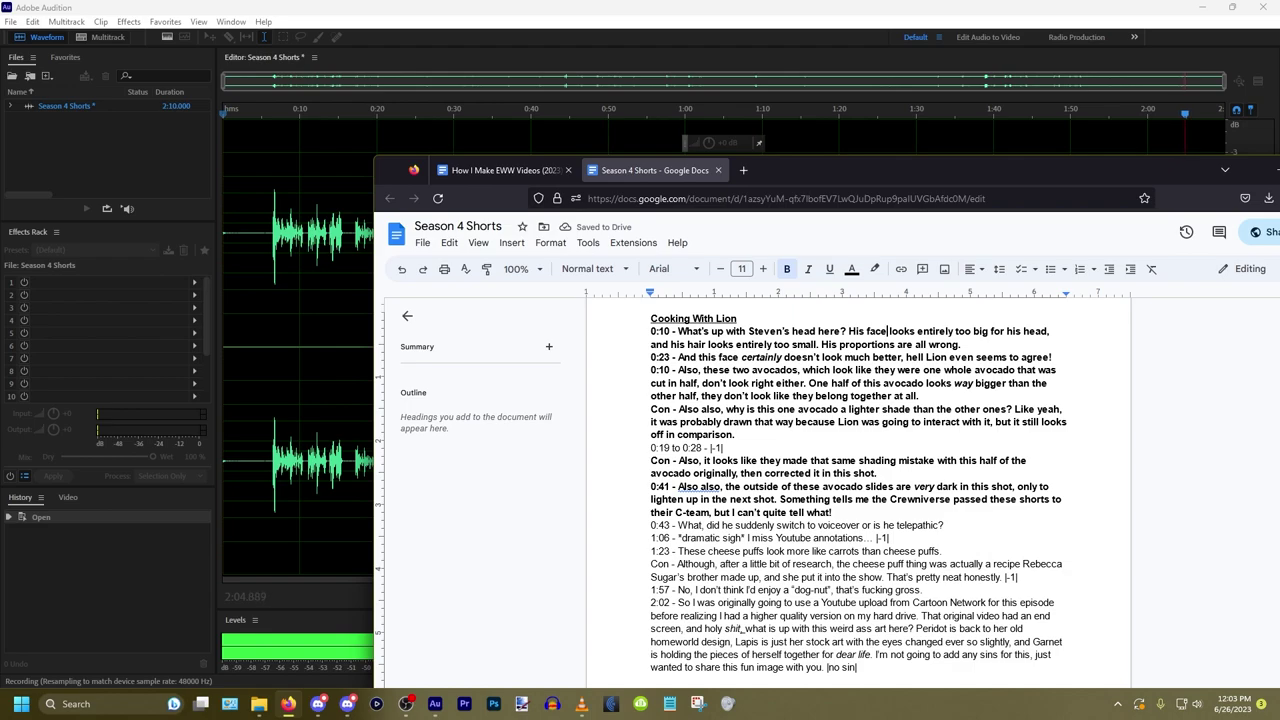
left_click_drag(678, 331, 806, 344)
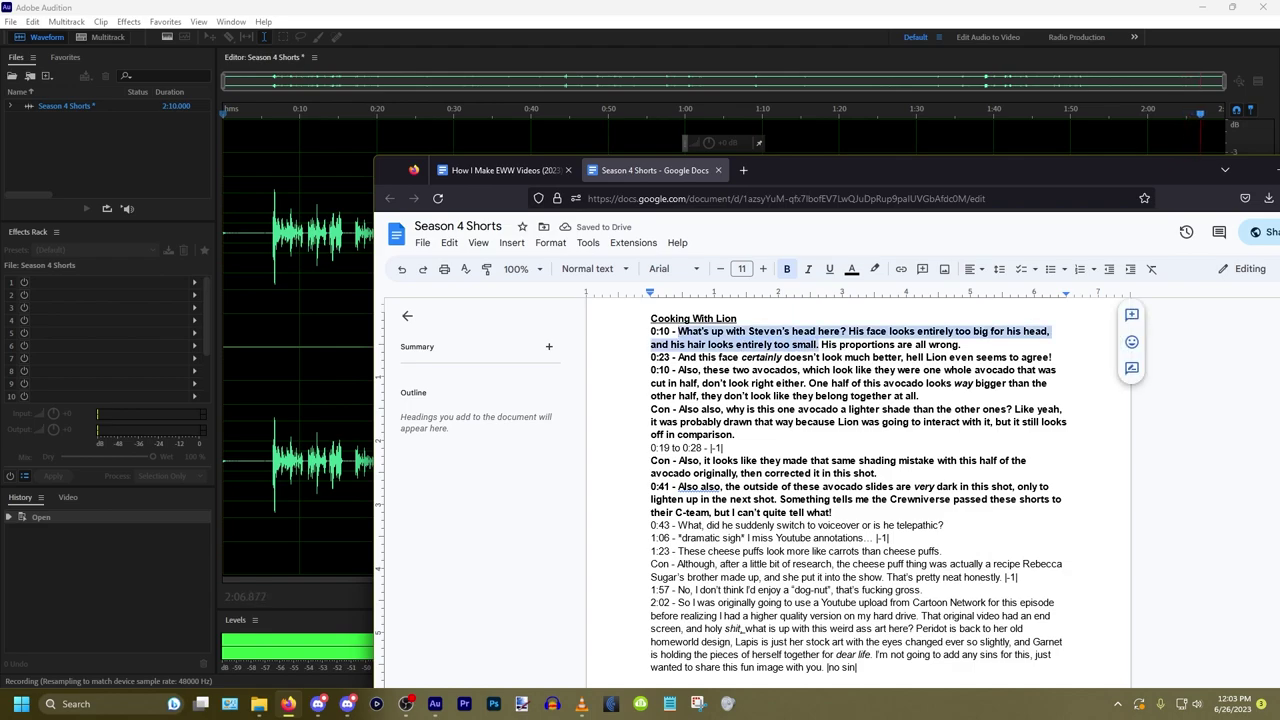
left_click(736, 344)
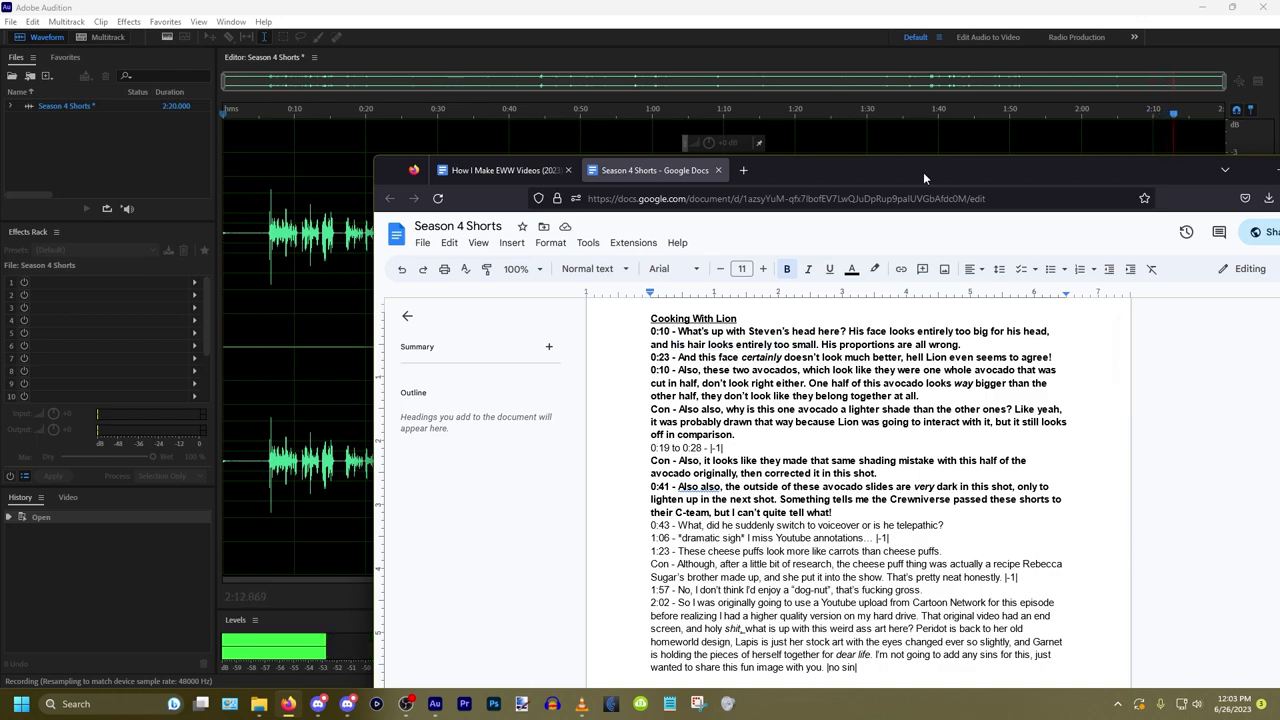
left_click_drag(924, 178, 1279, 178)
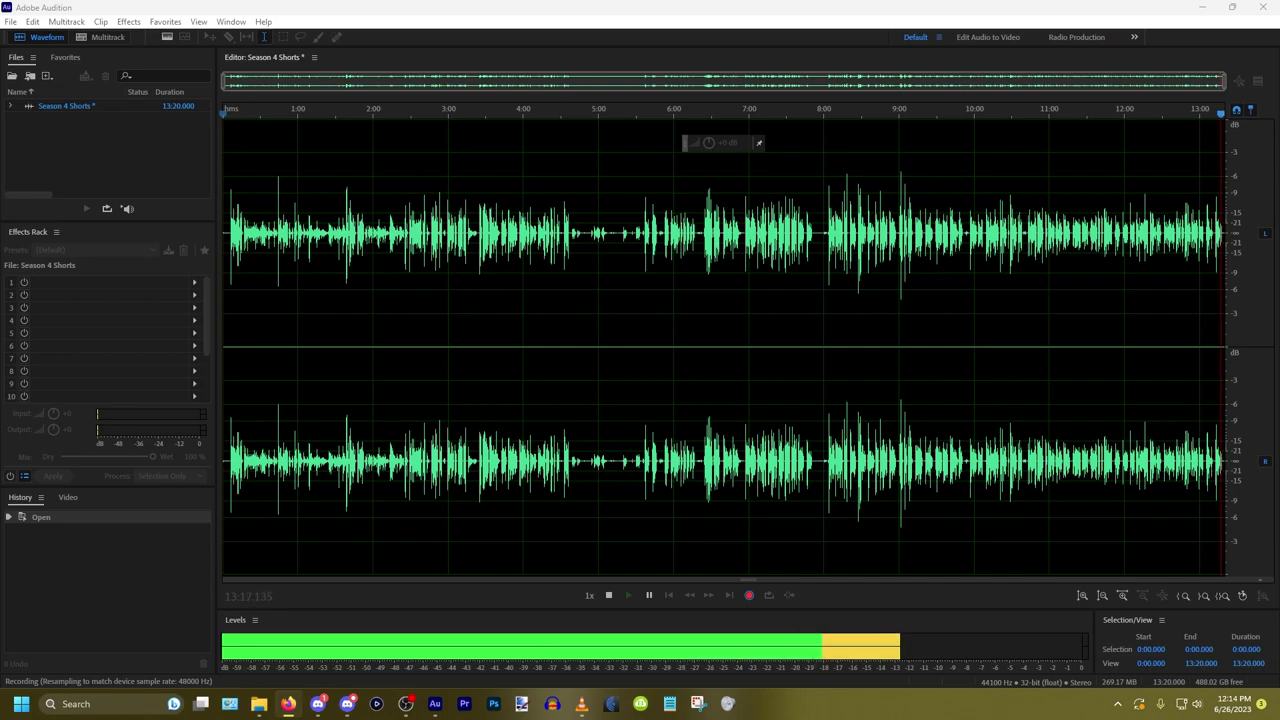
Step: Stop the recording and capture a noise print from its first 5 seconds of silence
key("space")
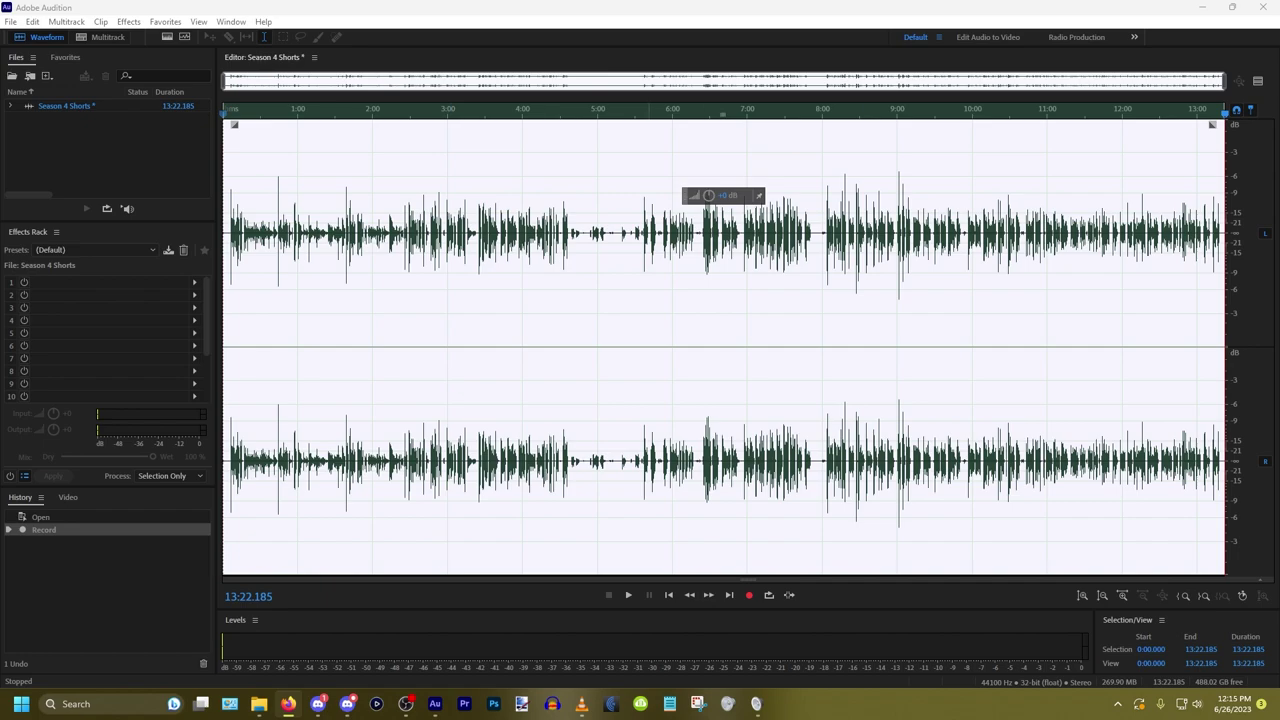
left_click(634, 232)
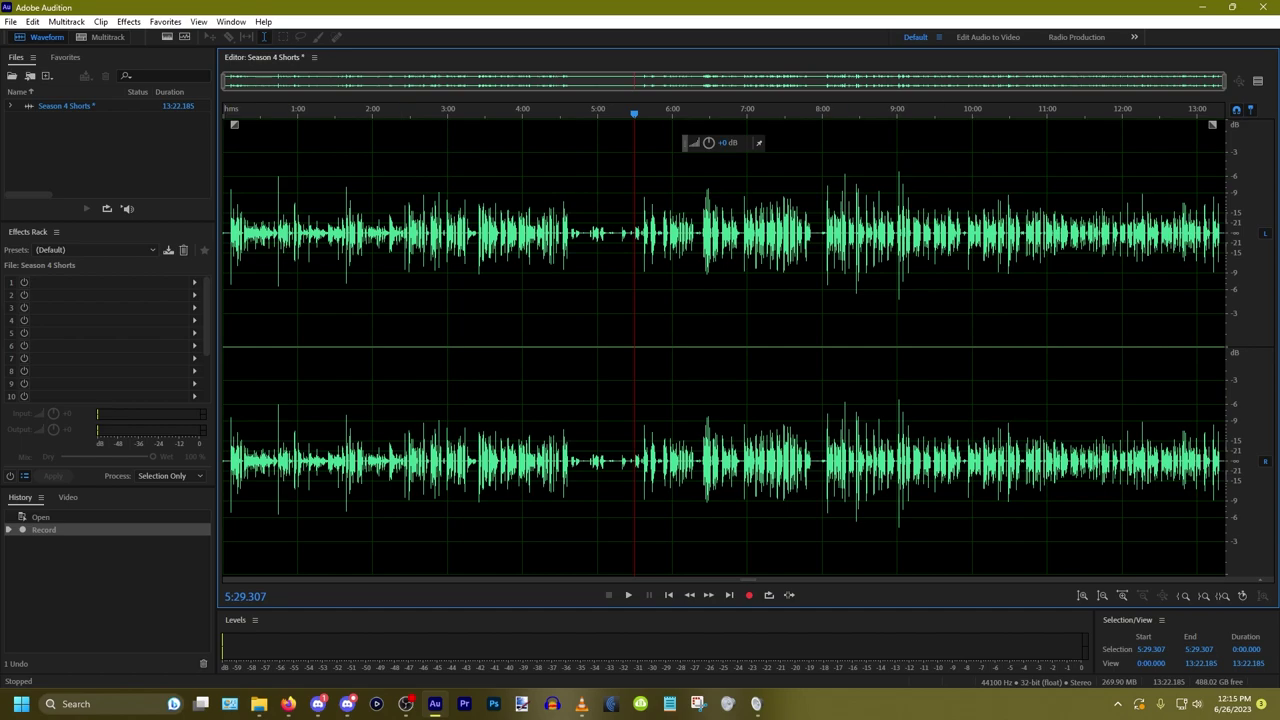
left_click(227, 232)
scroll(227, 232, "up", 10)
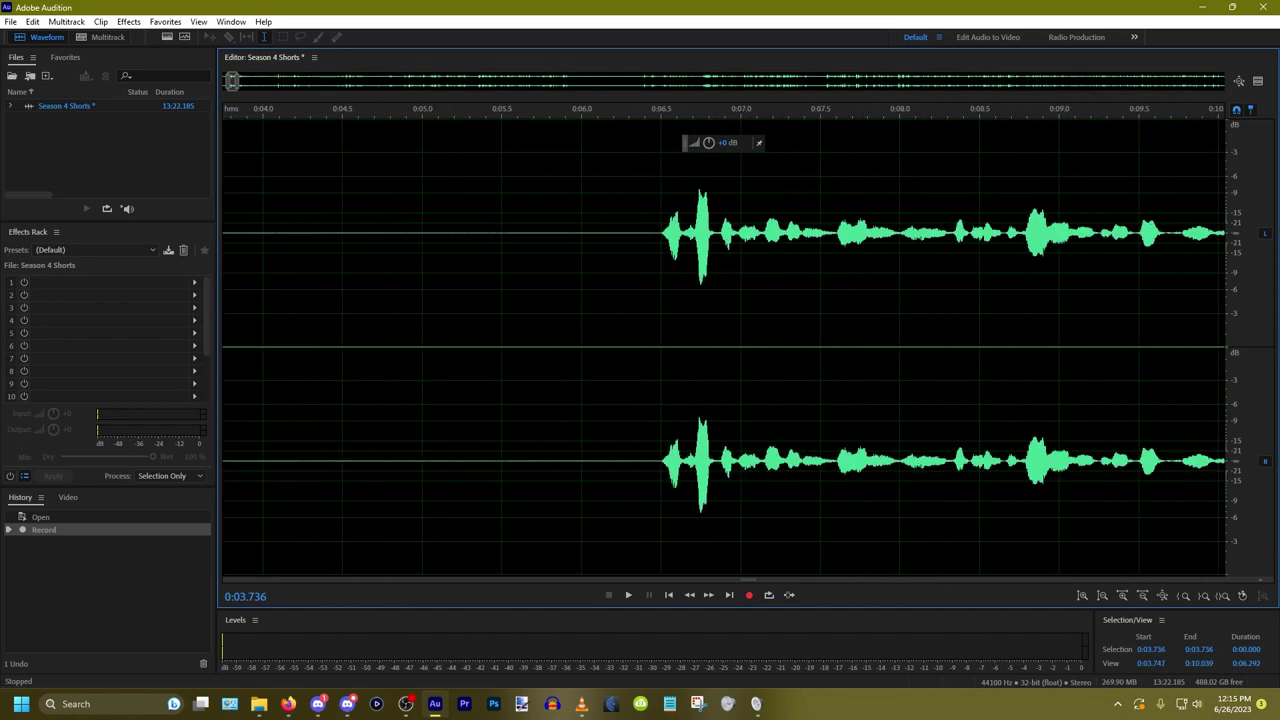
left_click(422, 232)
left_click_drag(422, 232, 222, 232)
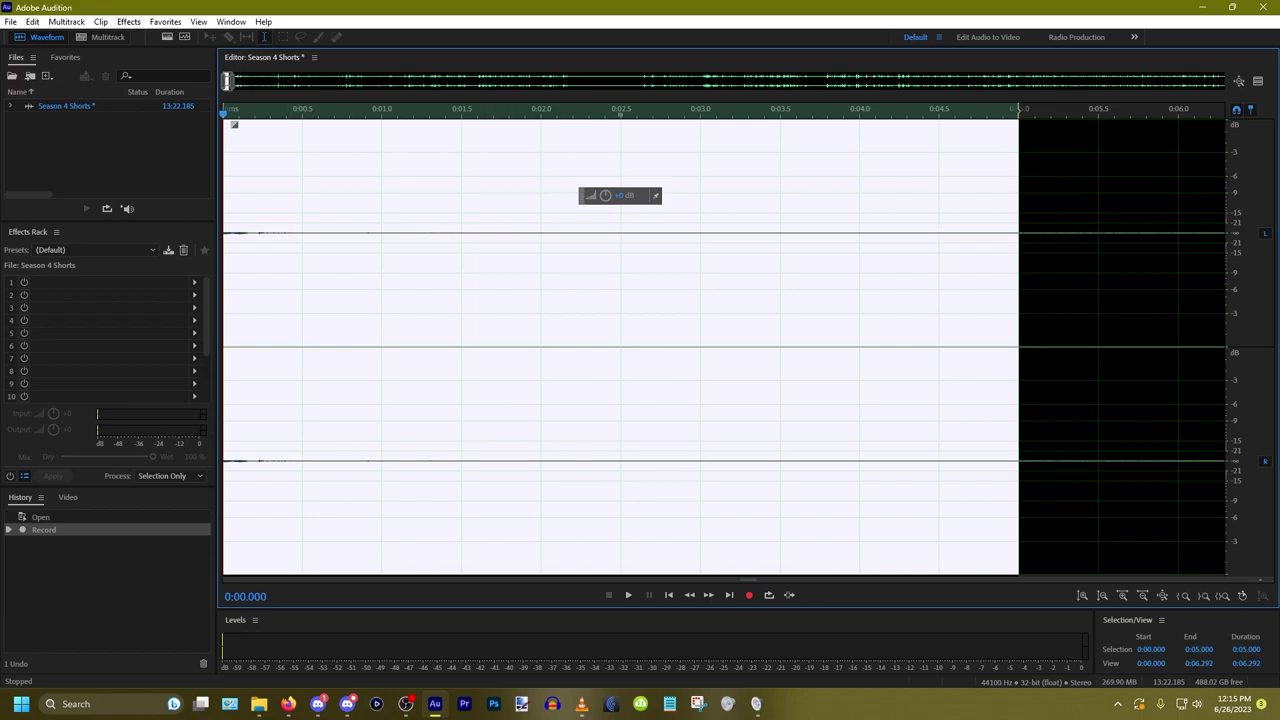
left_click(128, 21)
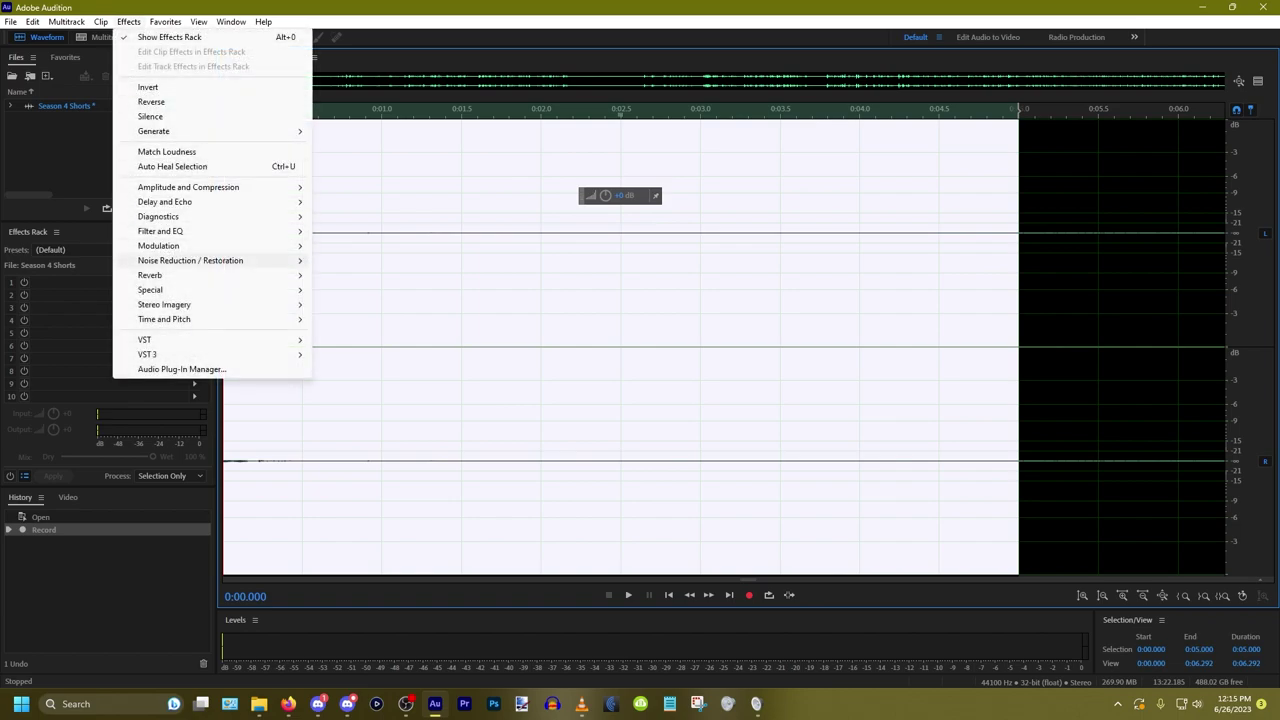
mouse_move(212, 260)
key("Right")
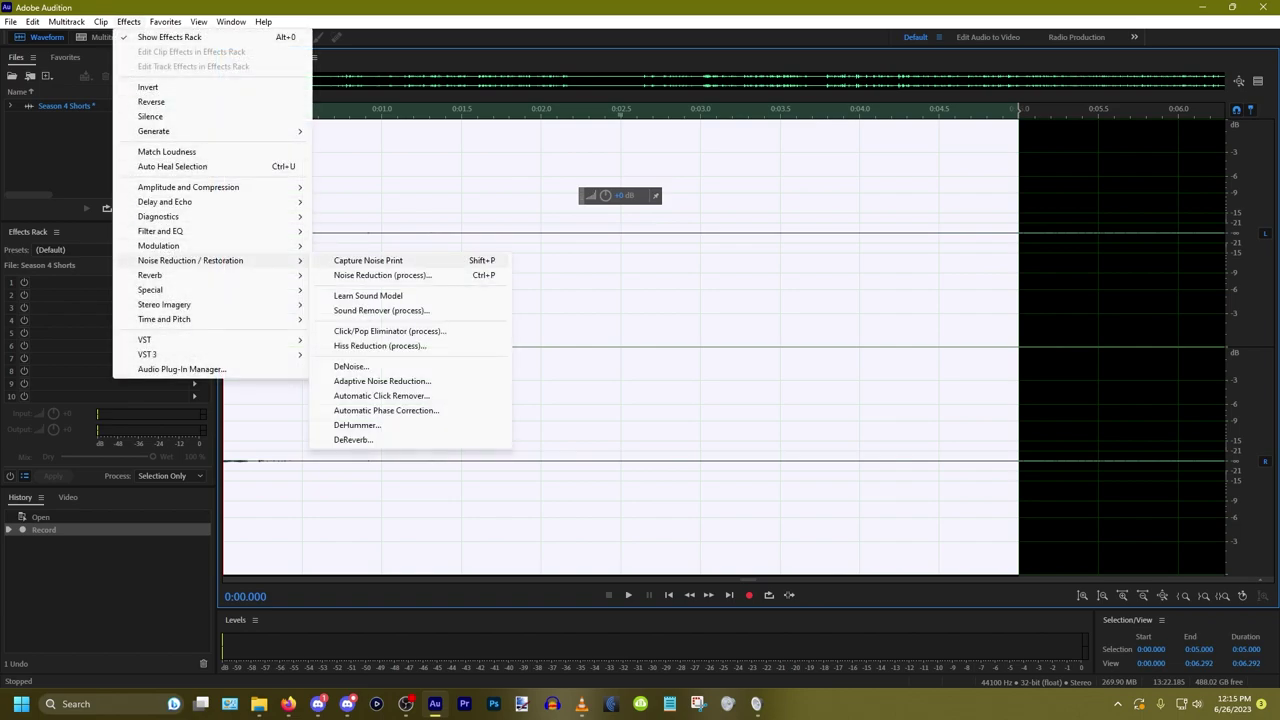
key("Return")
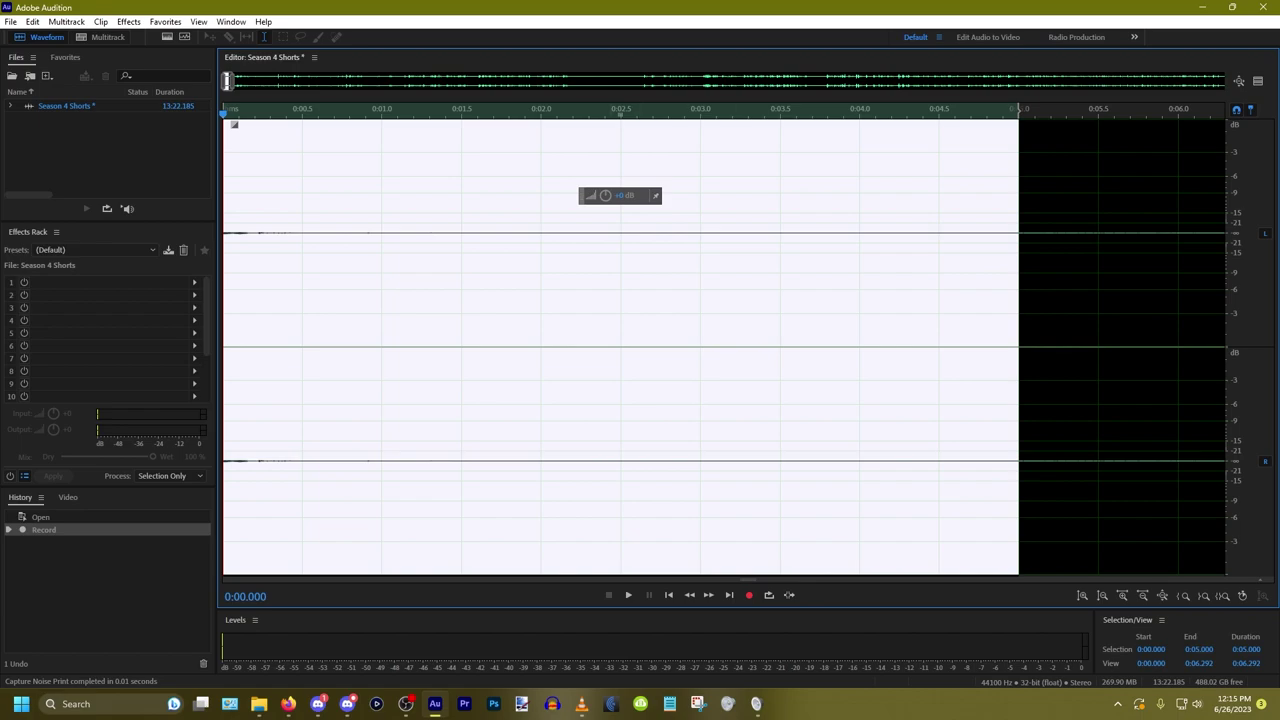
Step: Apply Noise Reduction to the entire recording, at 50% and reducing by 16 dB
scroll(723, 346, "down", 4)
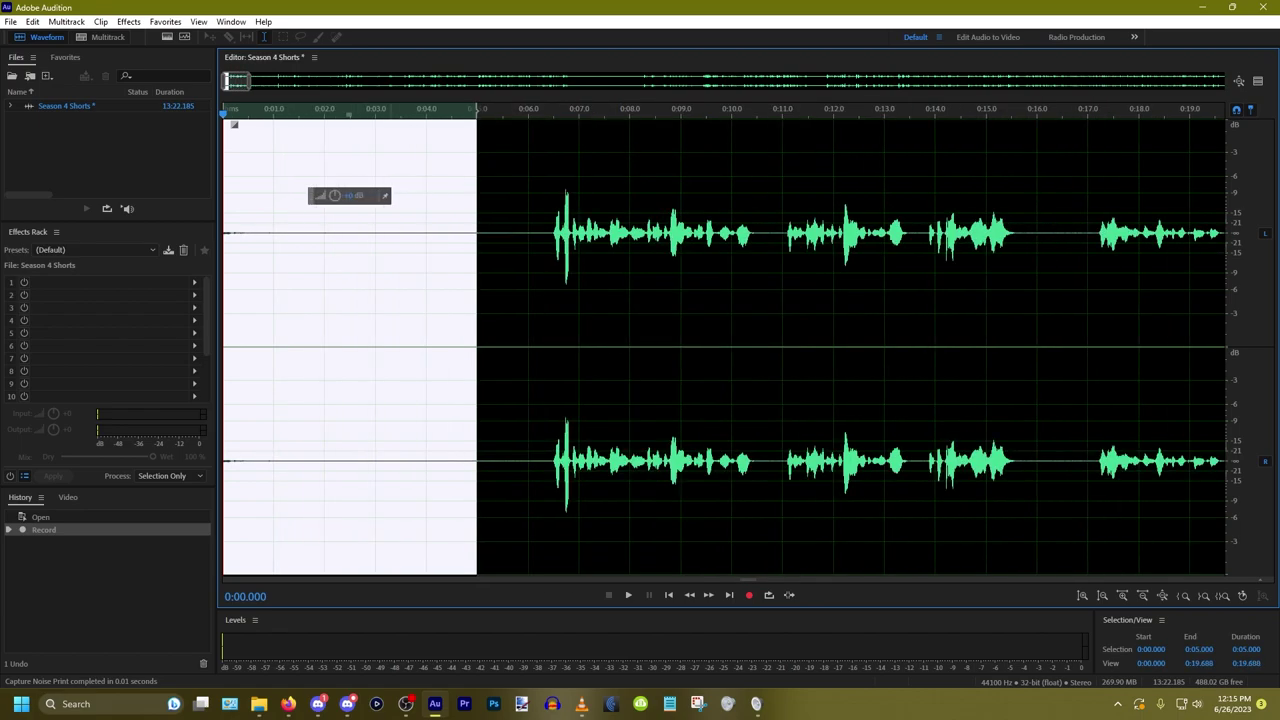
scroll(723, 346, "down", 12)
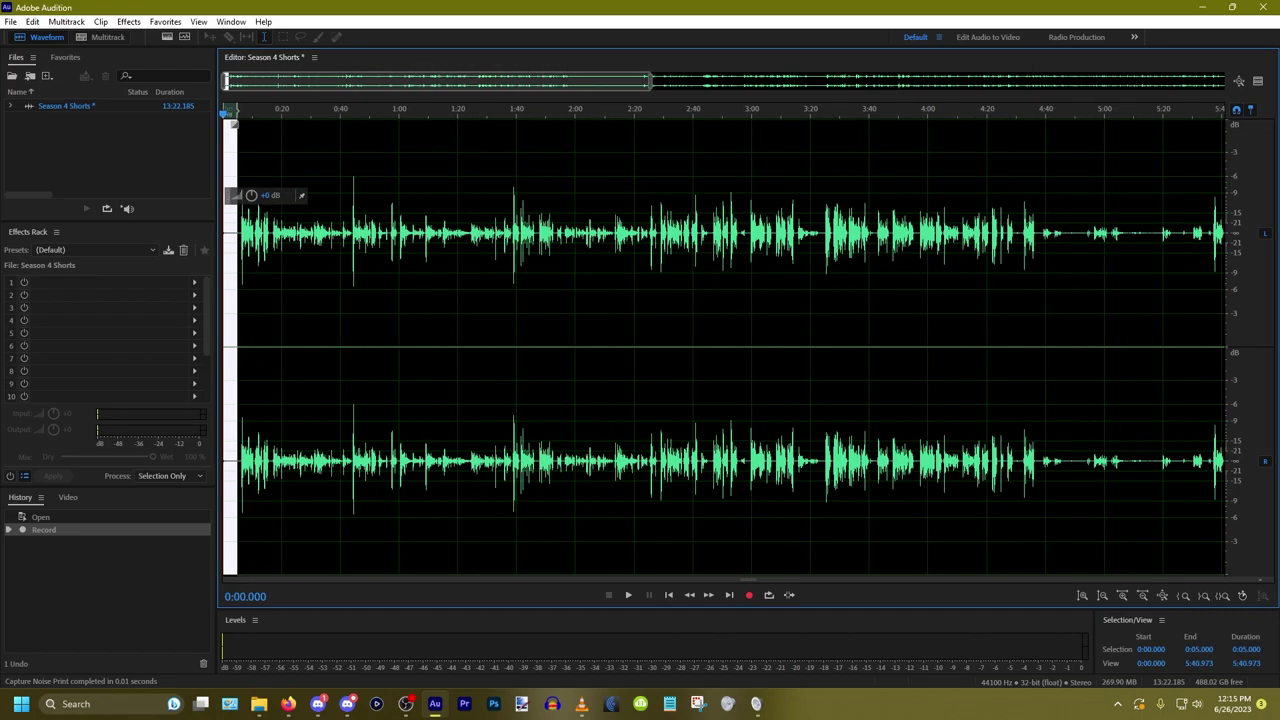
key("ctrl+a")
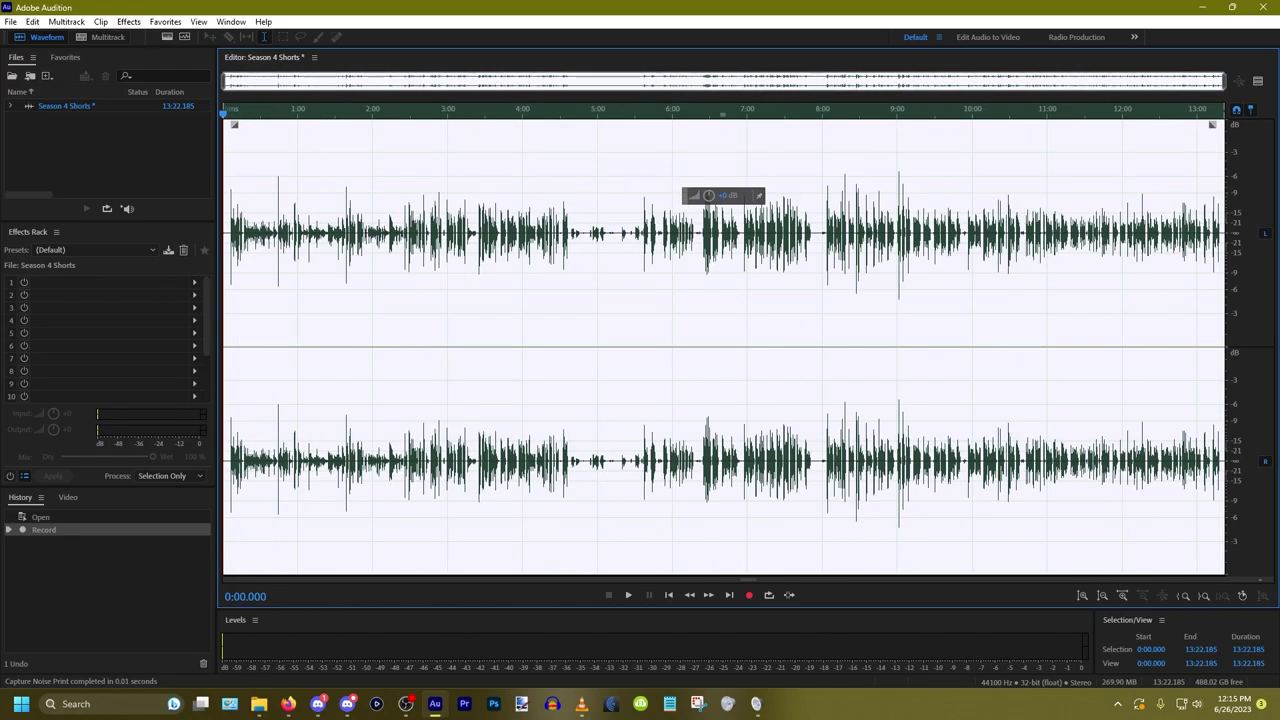
left_click(128, 21)
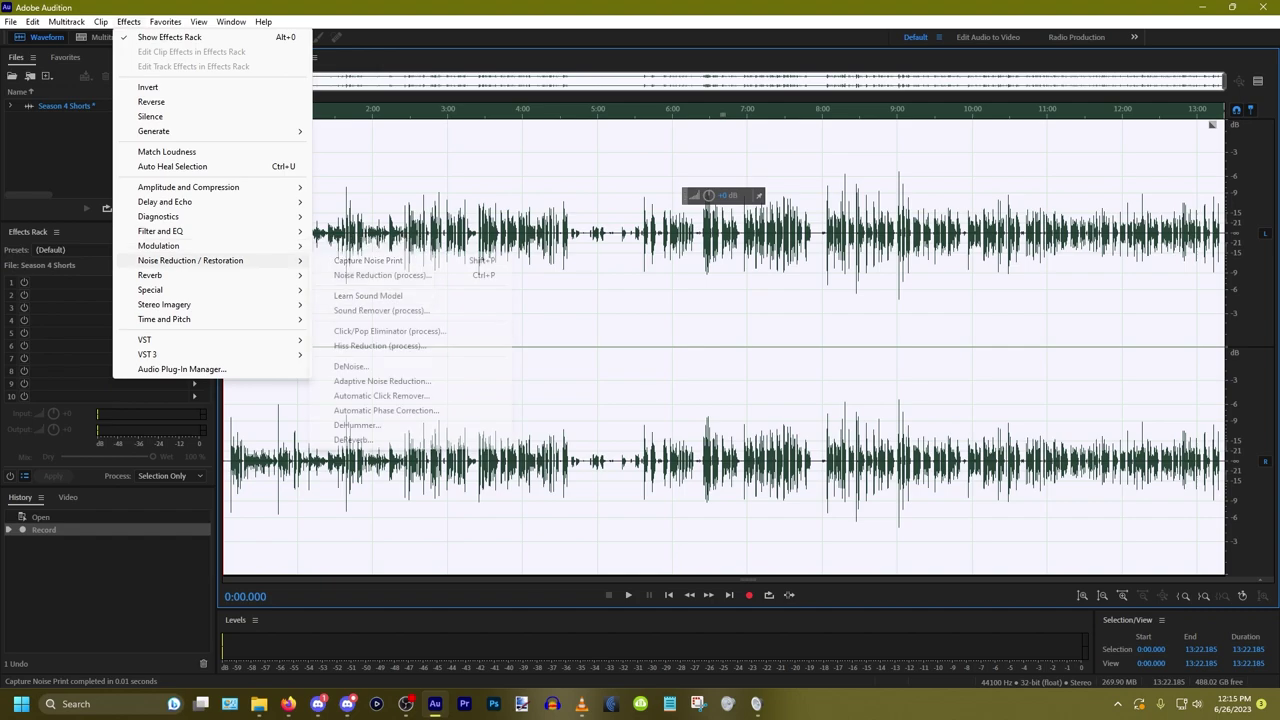
left_click(380, 275)
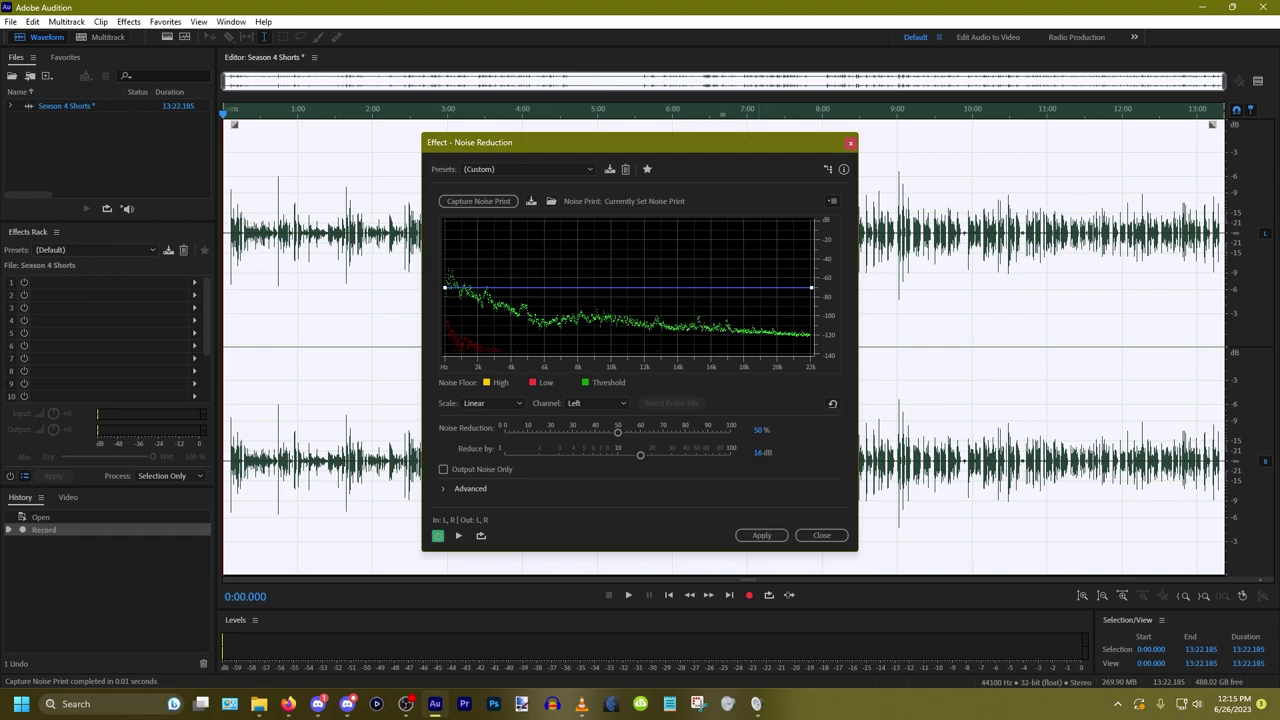
left_click(762, 535)
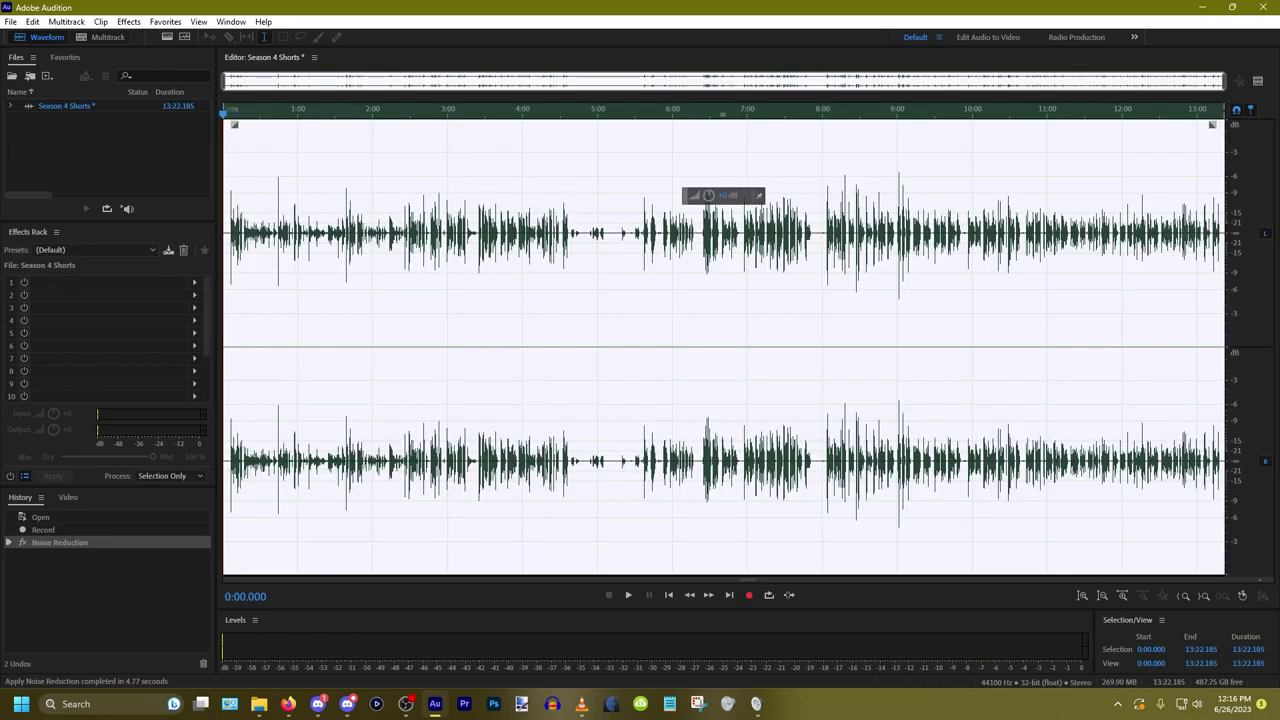
Step: Delete about 6.5 seconds of silence before the first spoken words of the recording
left_click(228, 300)
scroll(229, 300, "up", 15)
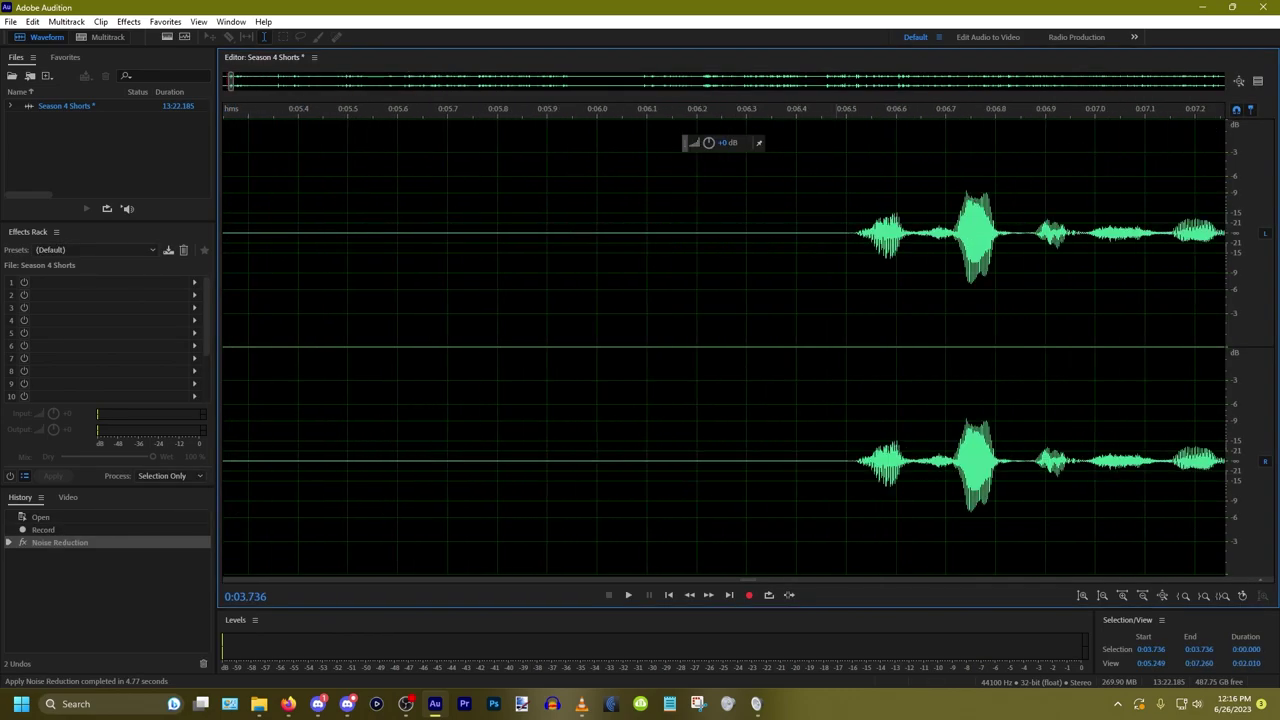
left_click_drag(830, 300, 234, 125)
key("Delete")
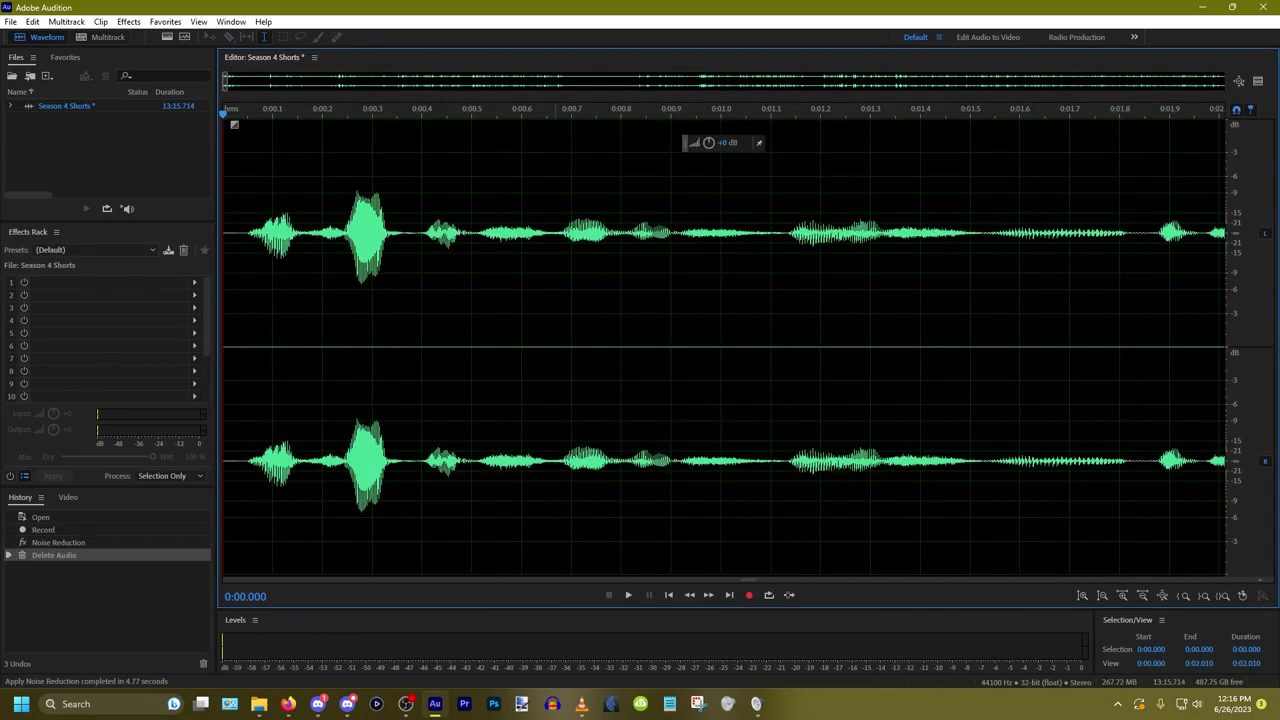
key("minus")
key("minus")
key("minus")
key("minus")
key("minus")
key("minus")
key("minus")
key("minus")
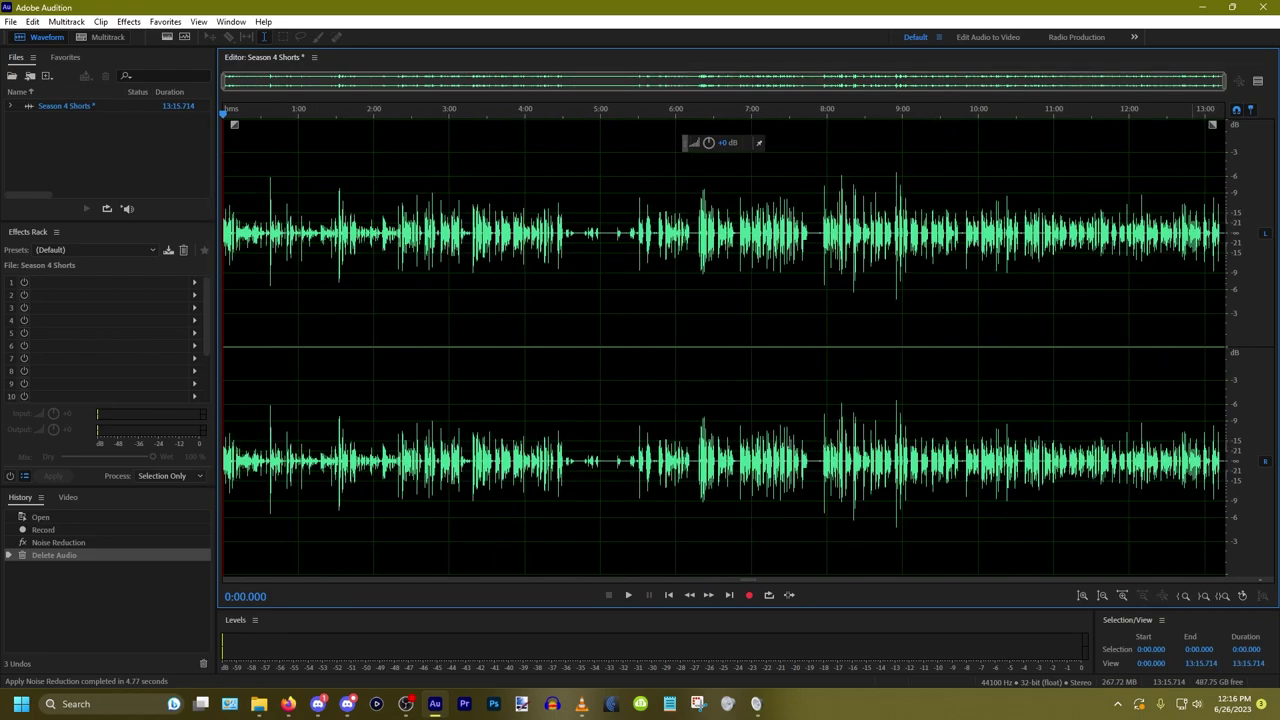
Step: Delete the silence after the last spoken words of the recording, and select the entire waveform
left_click(1219, 300)
scroll(1240, 300, "up", 3)
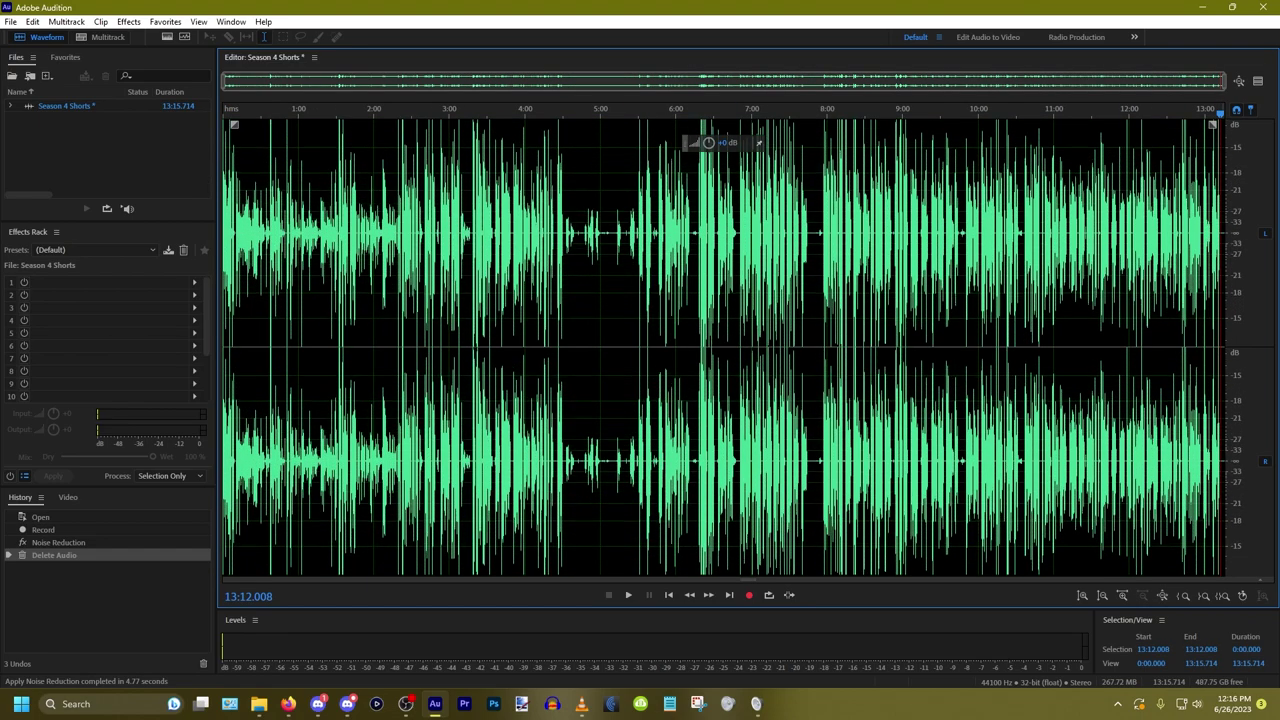
scroll(1240, 300, "down", 2)
scroll(1221, 300, "up", 15)
left_click(587, 300)
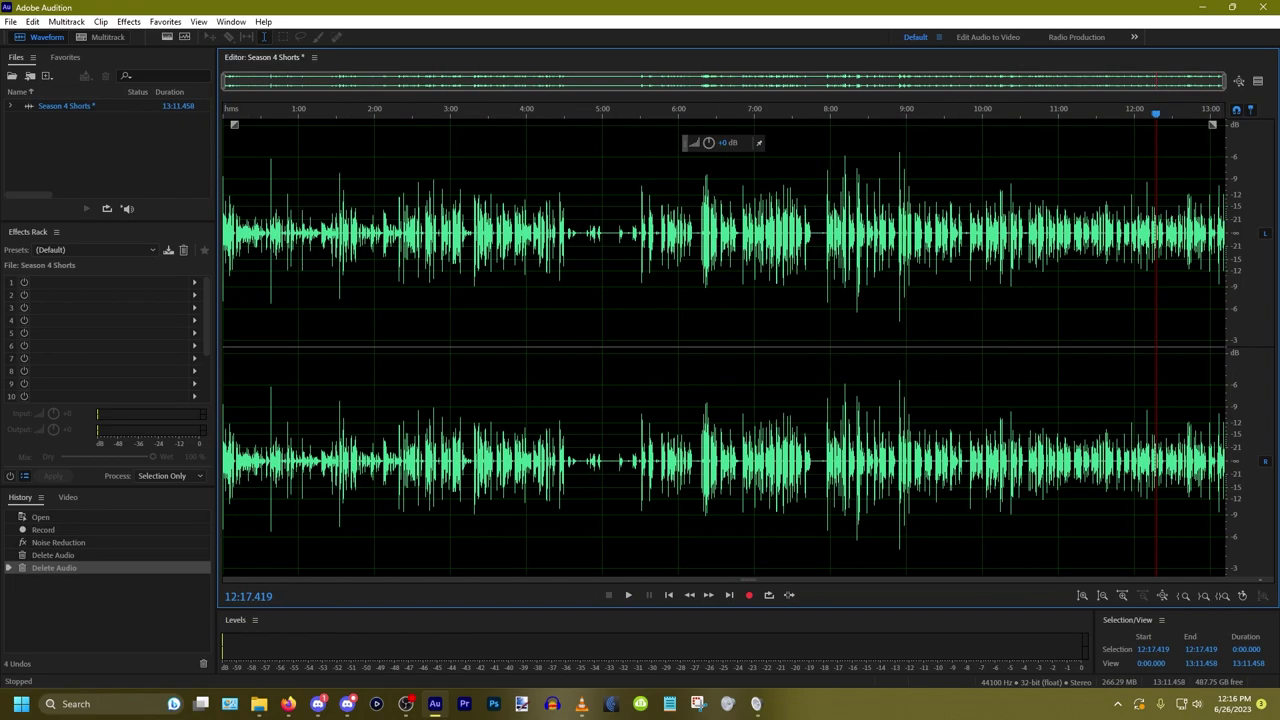
key("ctrl+a")
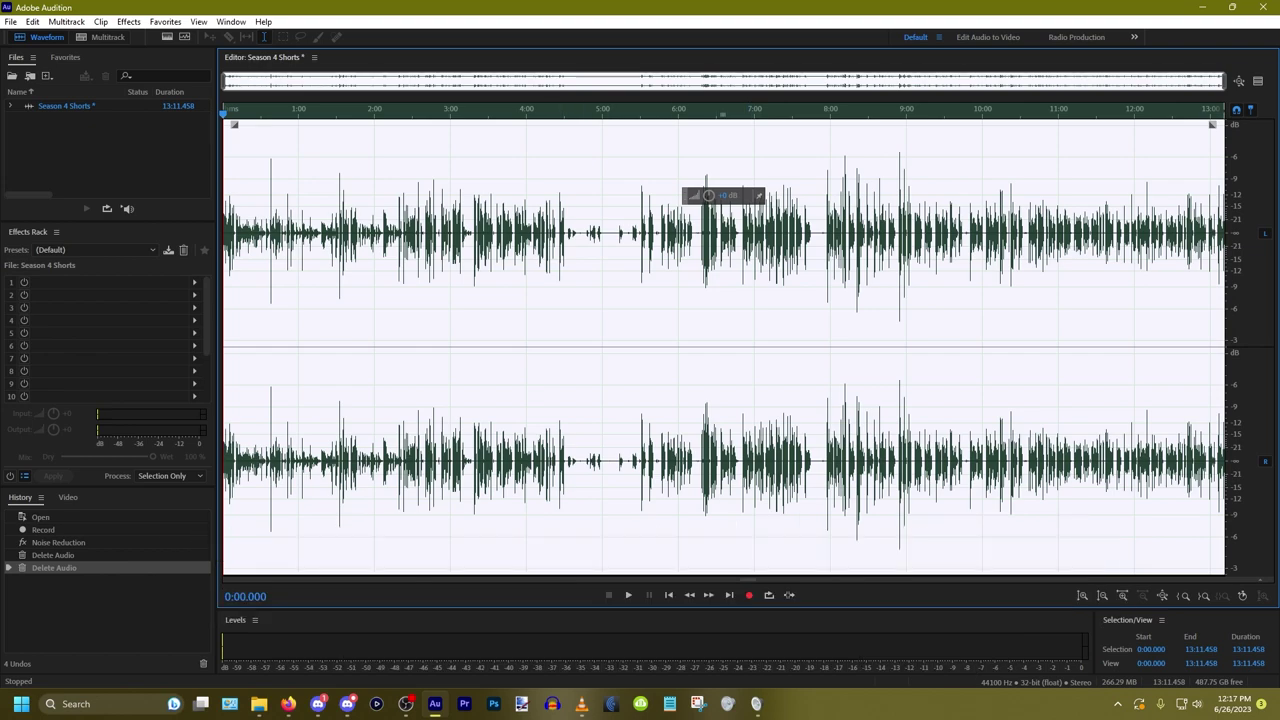
Step: Apply Dynamics Processing with the EWW preset to the entire recording
left_click(128, 21)
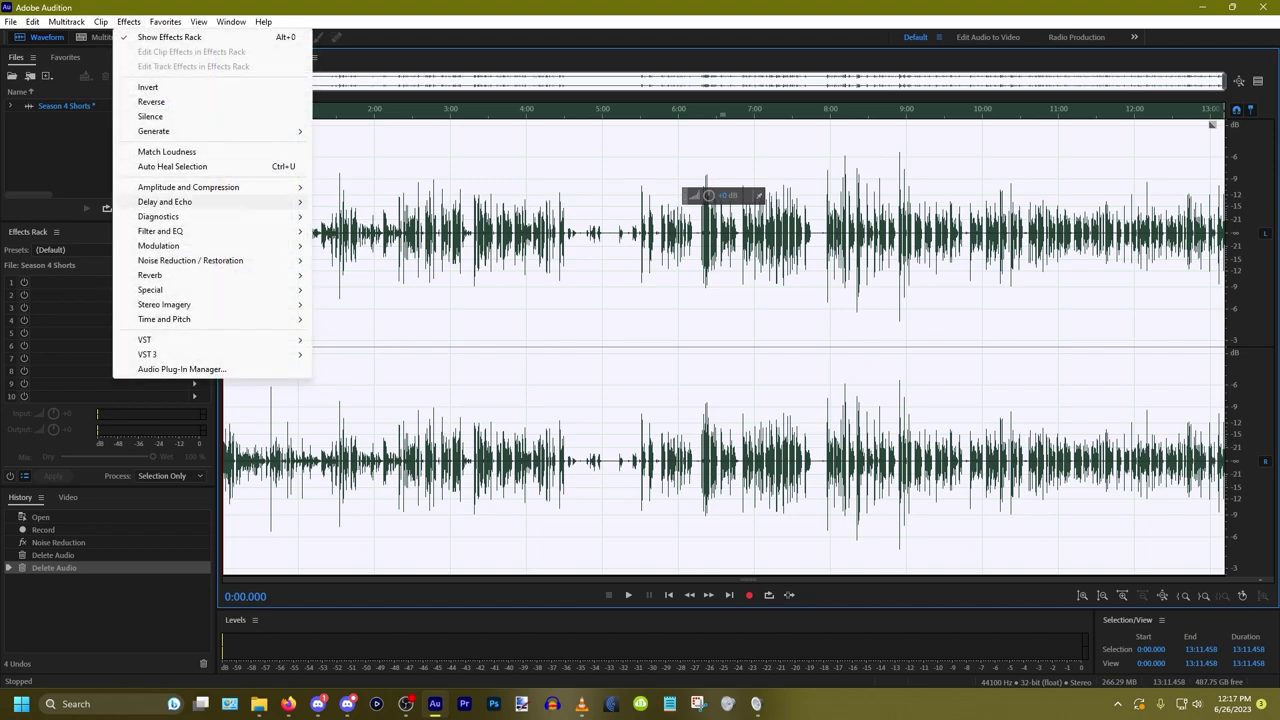
mouse_move(200, 187)
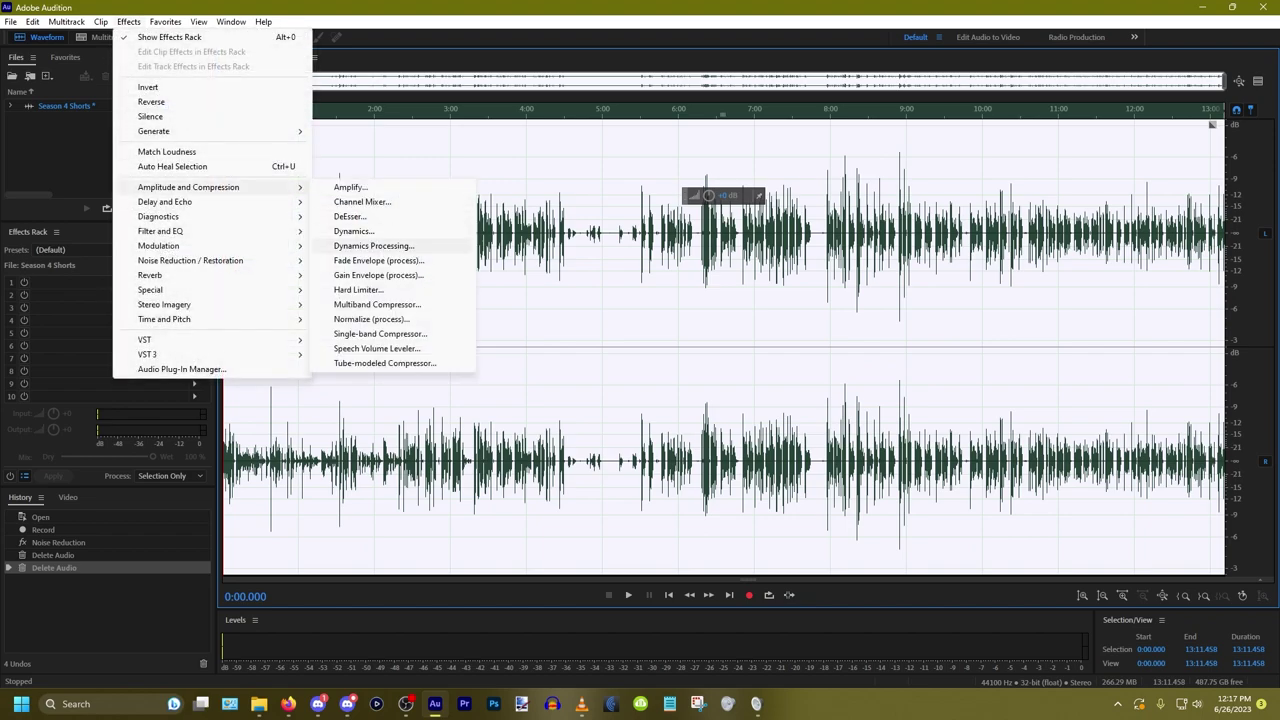
left_click(373, 245)
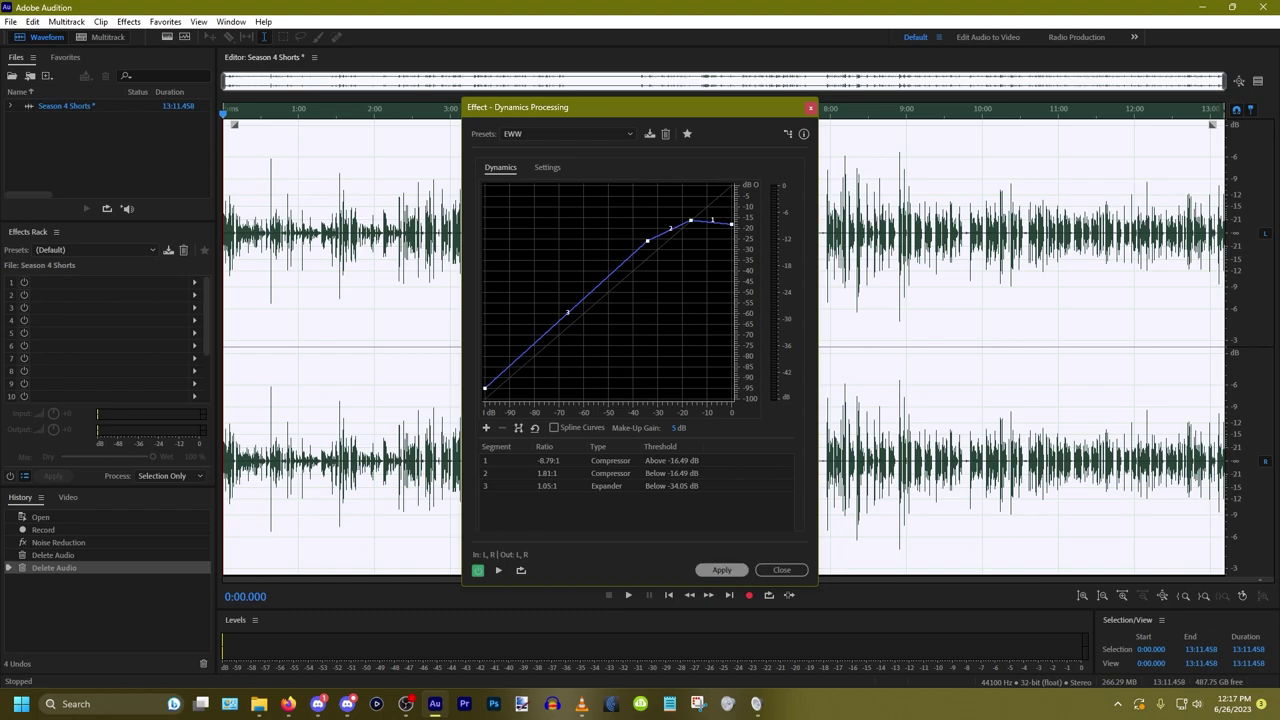
left_click(721, 570)
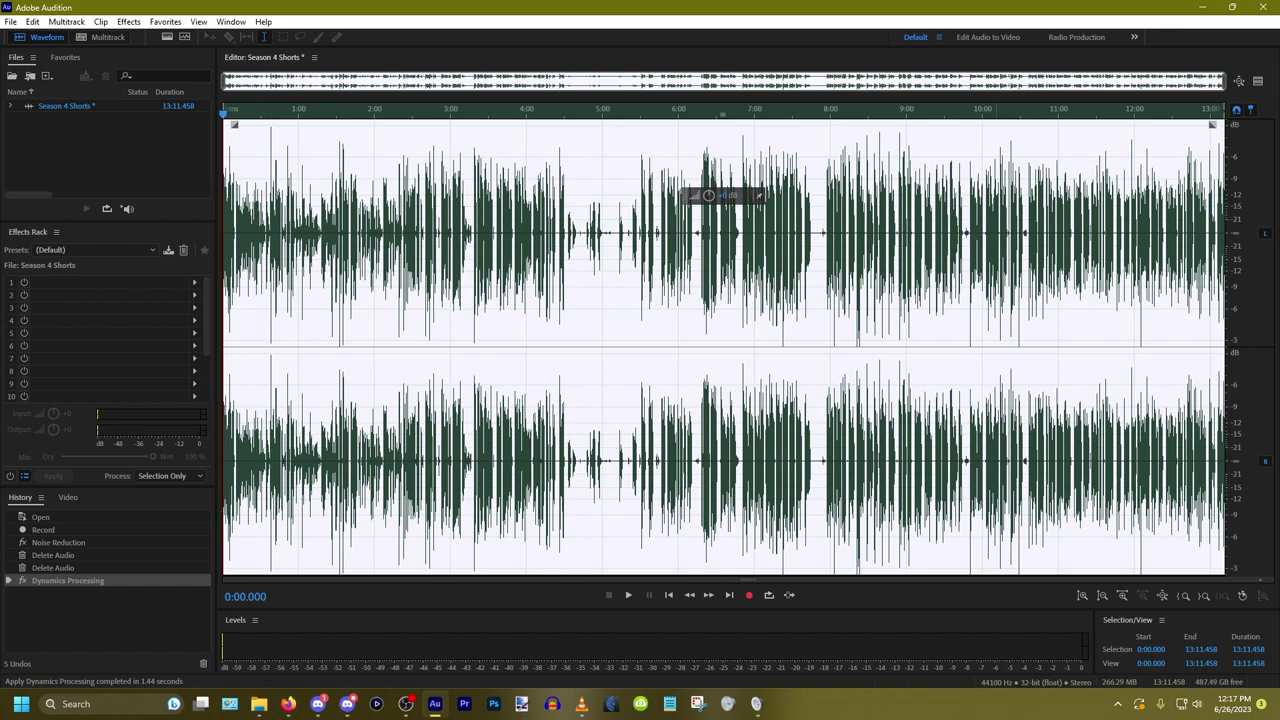
Step: Normalize the entire recording to -3 dB using the saved favorite
left_click(128, 21)
mouse_move(165, 21)
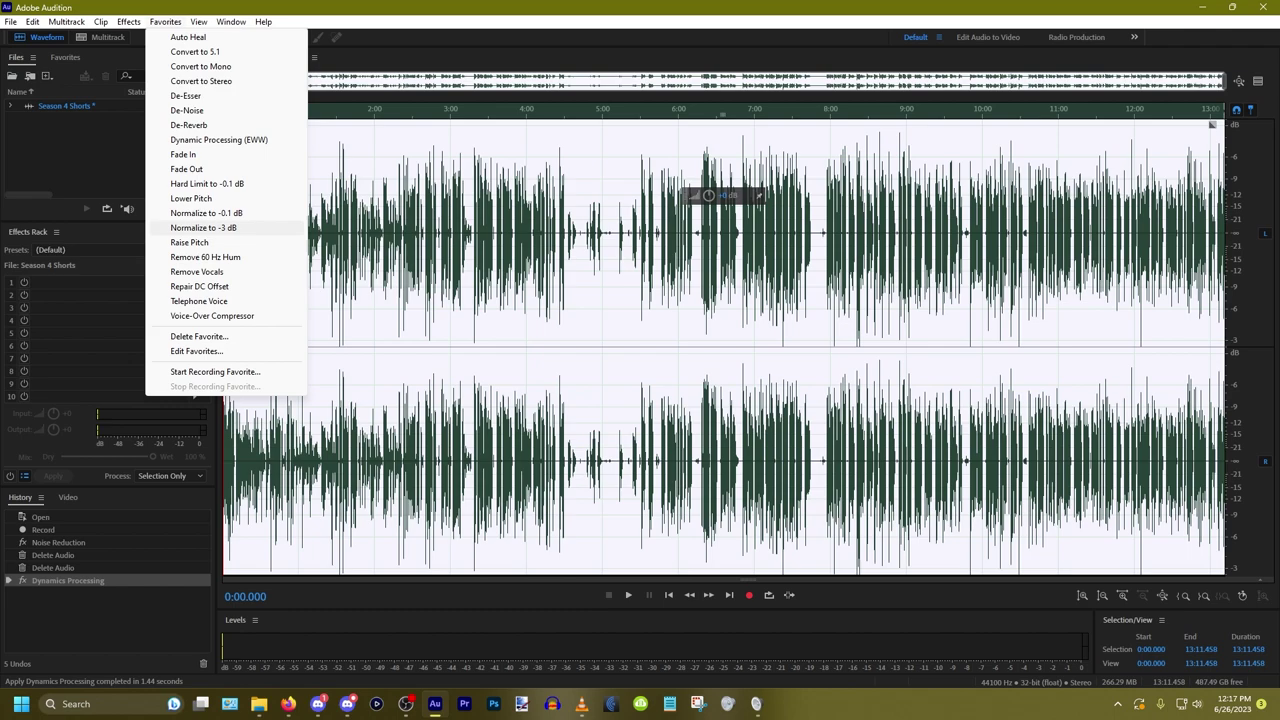
key("Return")
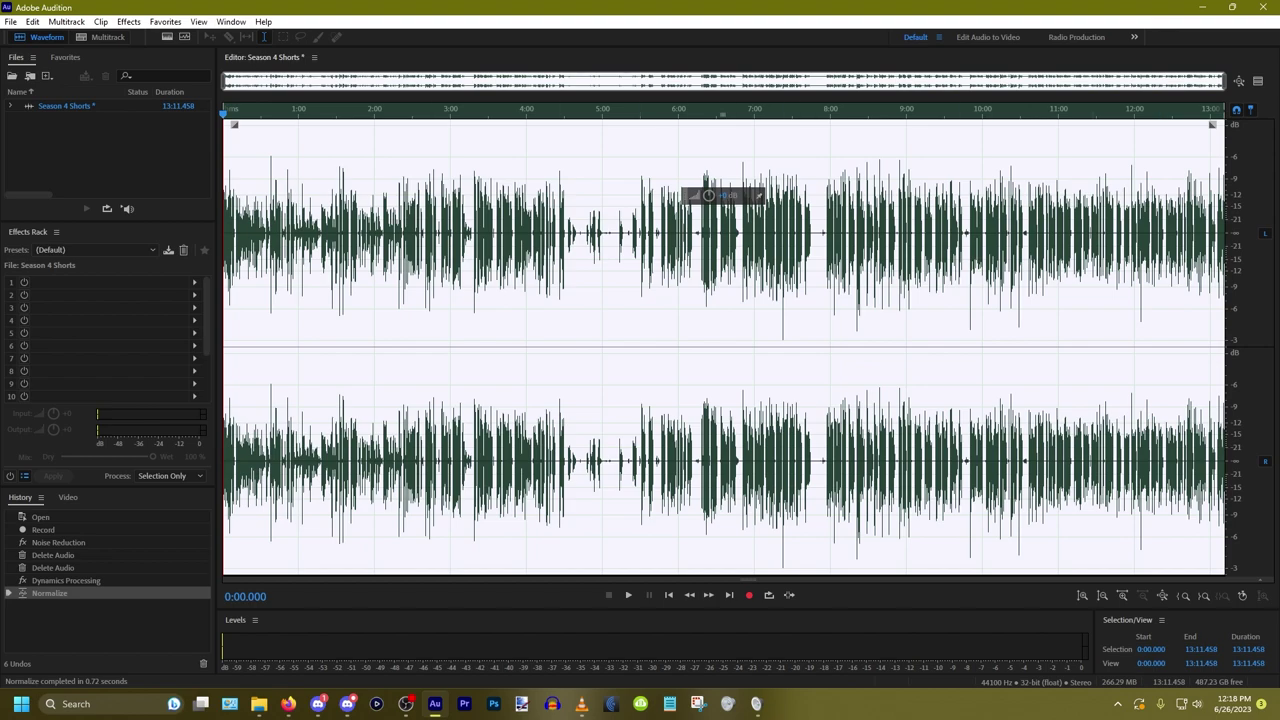
Step: Start saving the recording and browse to the Season 4 folder inside Steven Universe's Voice Clips folder
left_click(10, 21)
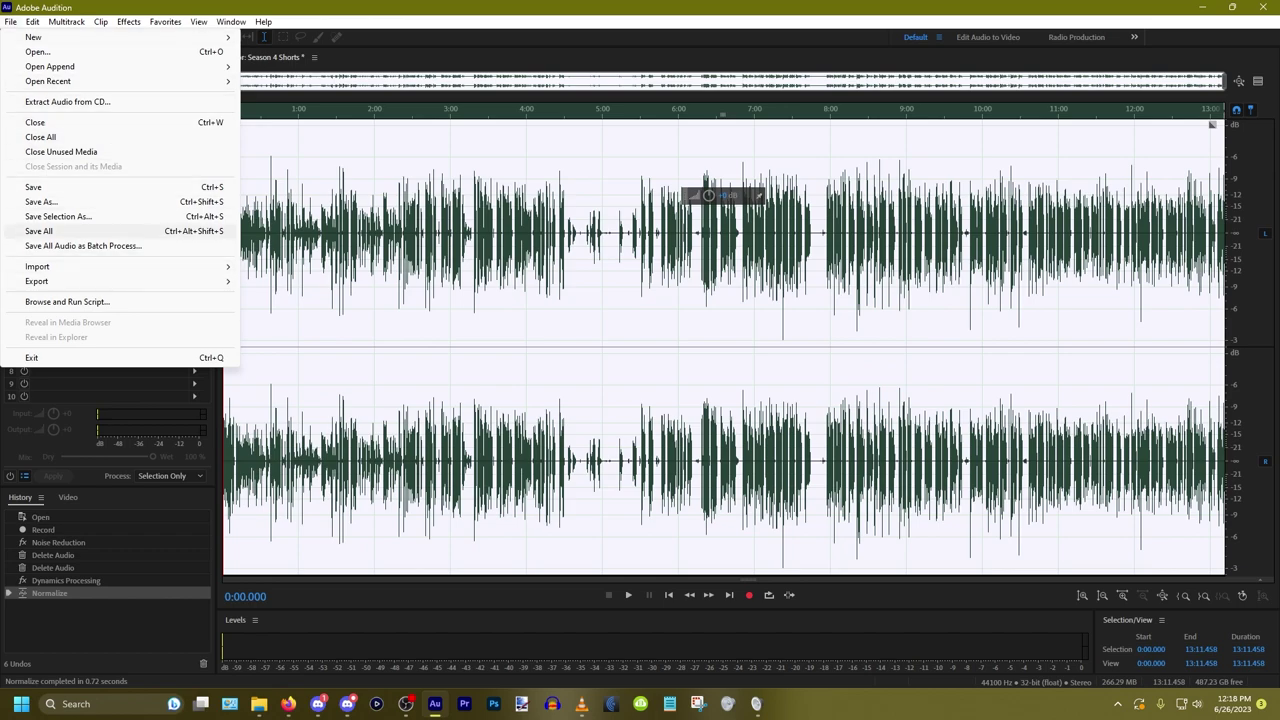
key("Return")
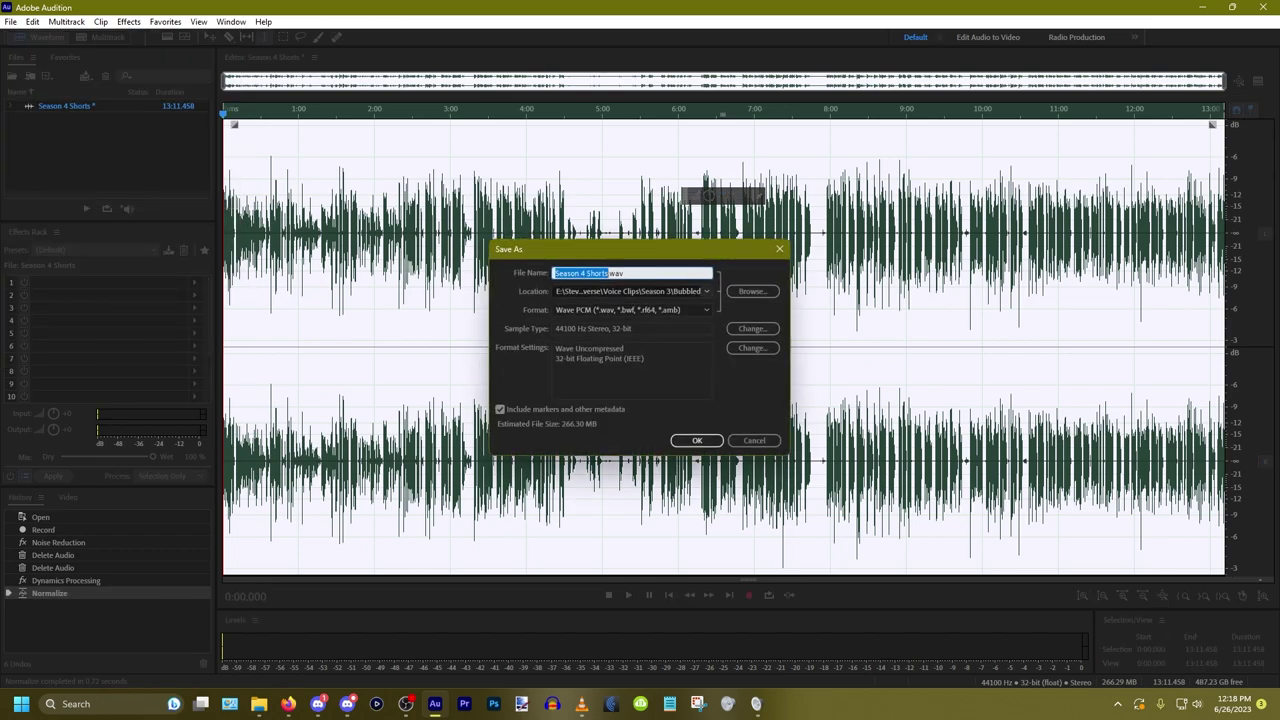
left_click(752, 291)
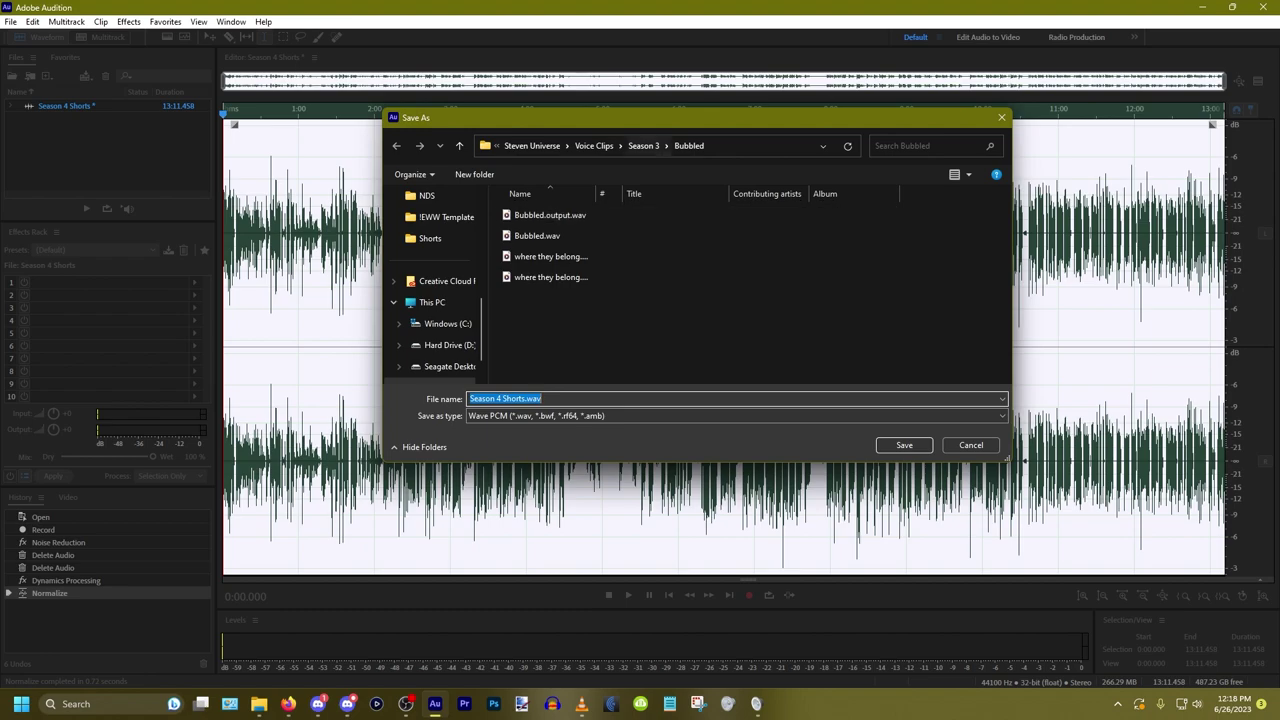
left_click(536, 146)
scroll(600, 292, "down", 3)
scroll(560, 294, "up", 3)
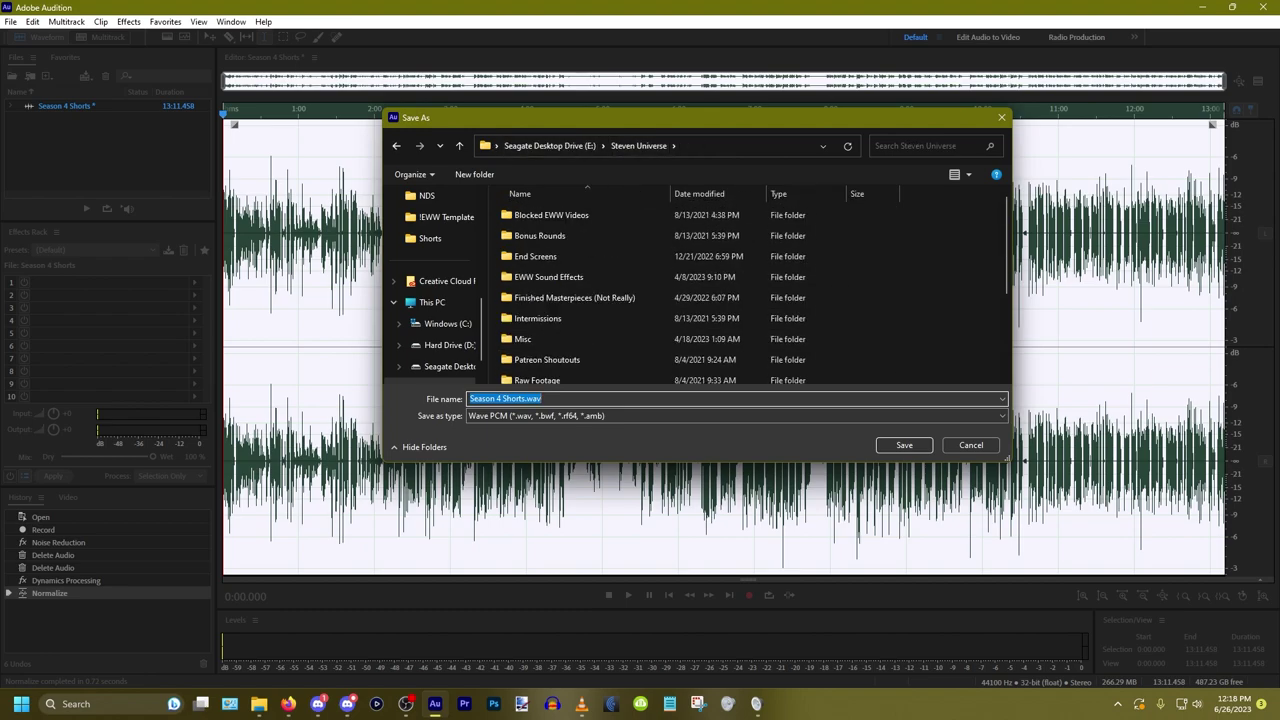
scroll(560, 294, "down", 3)
scroll(560, 294, "up", 3)
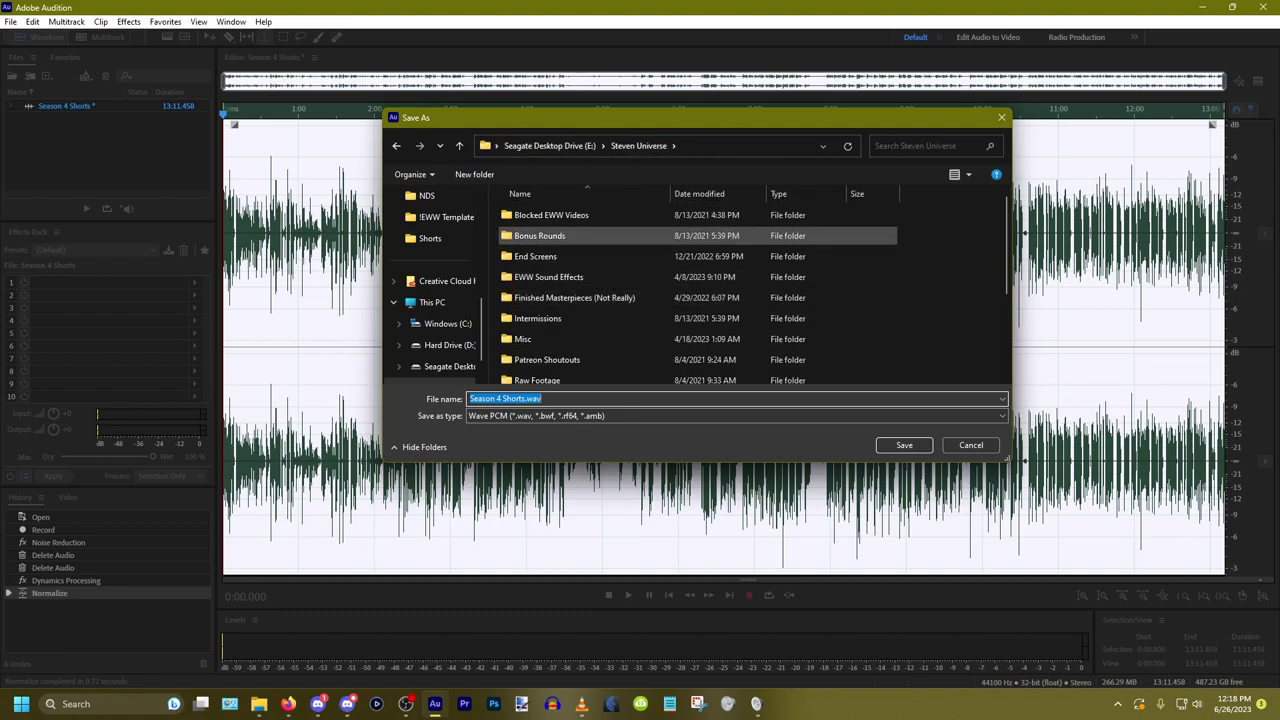
scroll(560, 297, "down", 3)
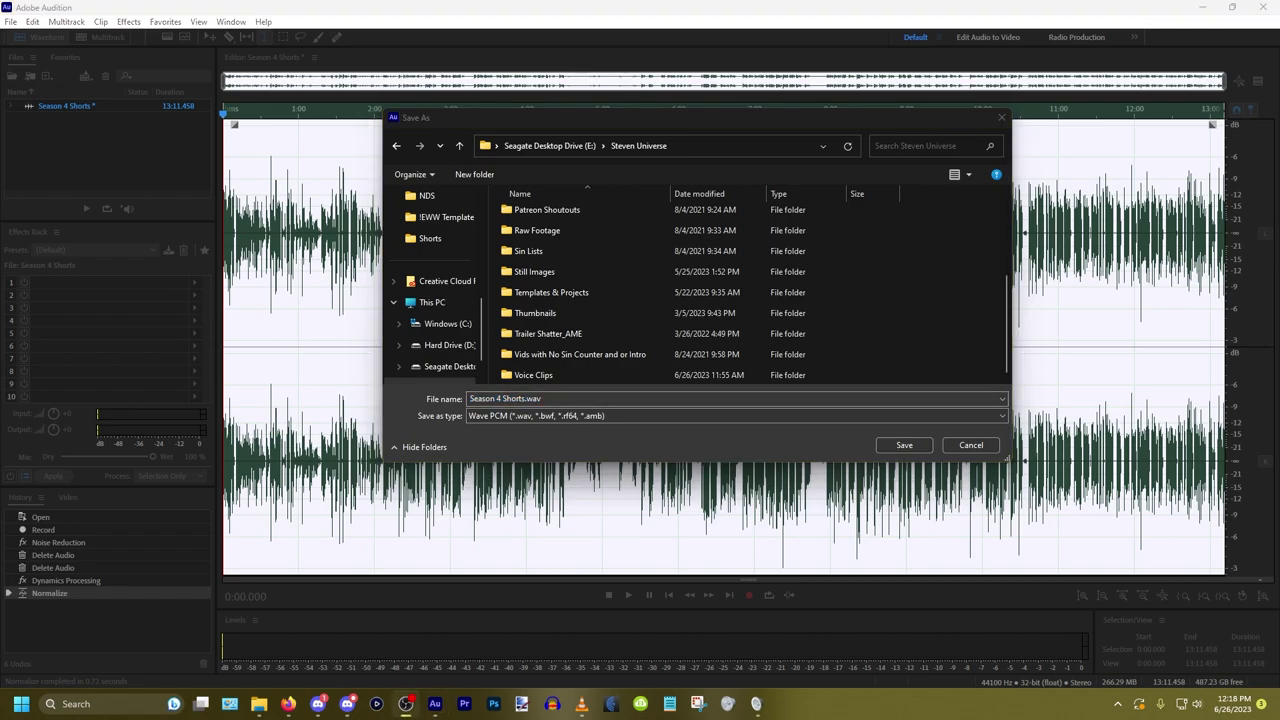
double_click(533, 375)
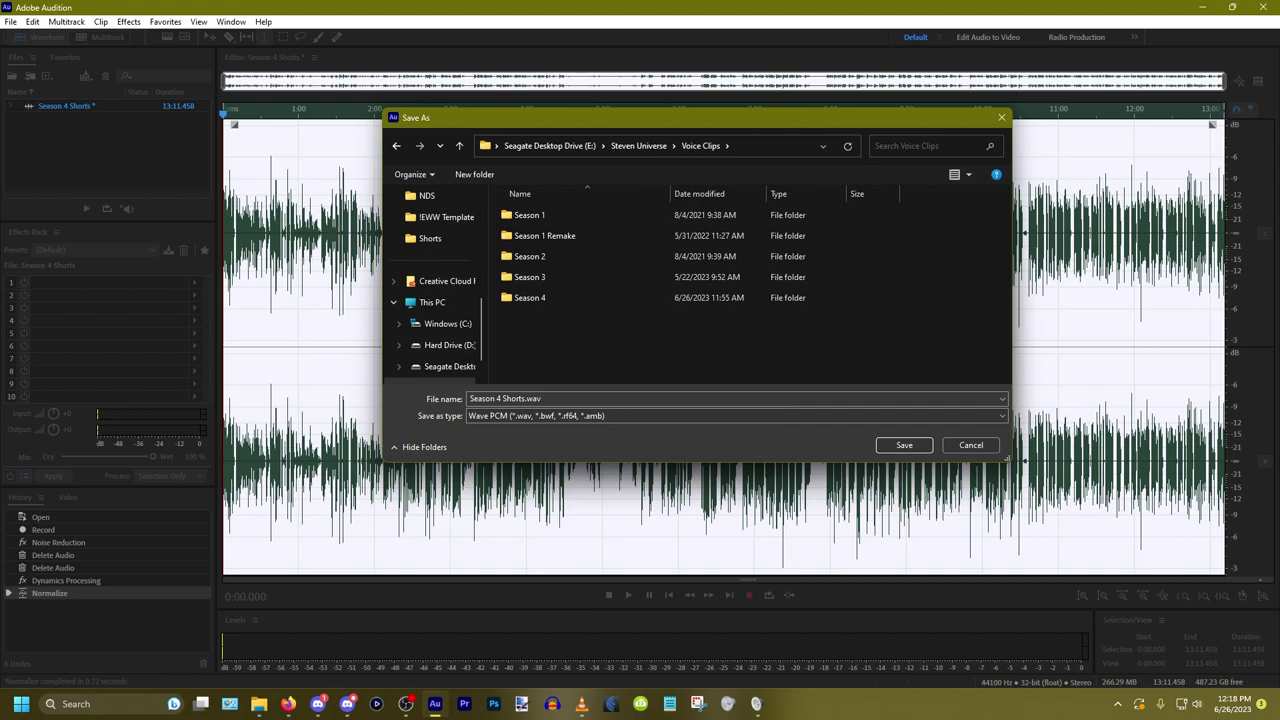
double_click(530, 297)
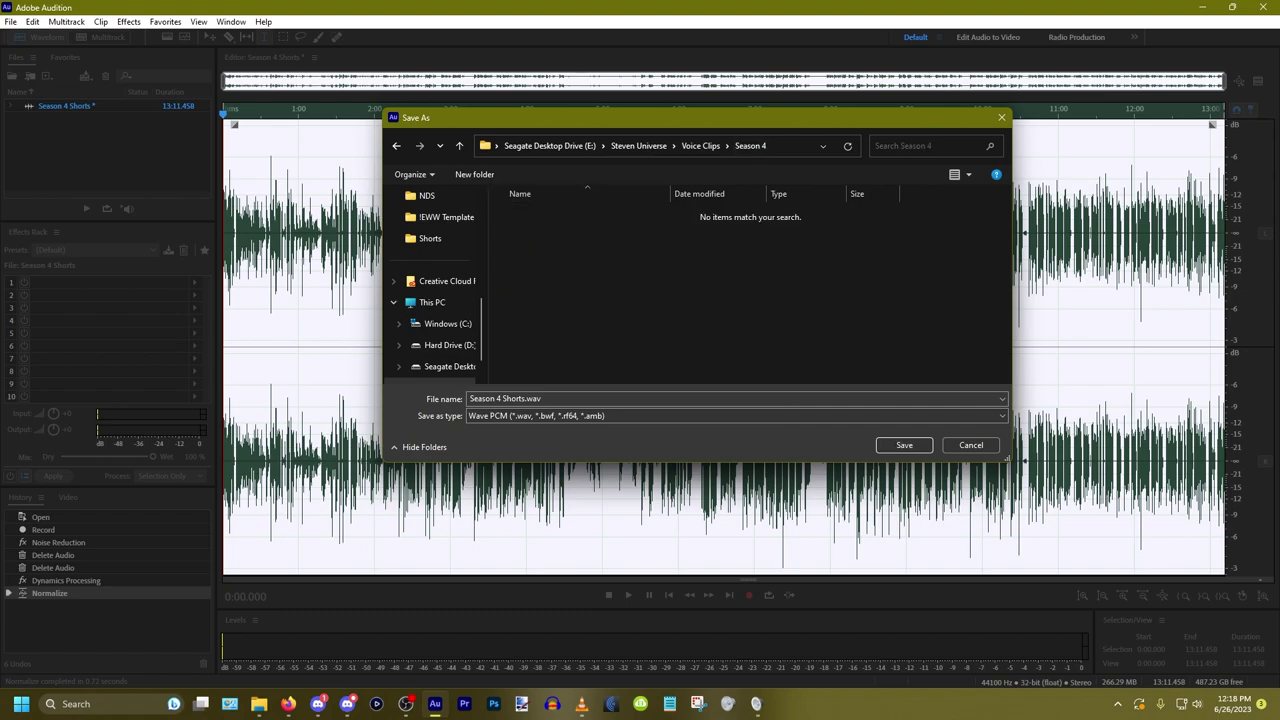
Step: Create a folder named Season 4 Shorts inside the Season 4 folder
right_click(642, 252)
mouse_move(720, 393)
left_click(822, 394)
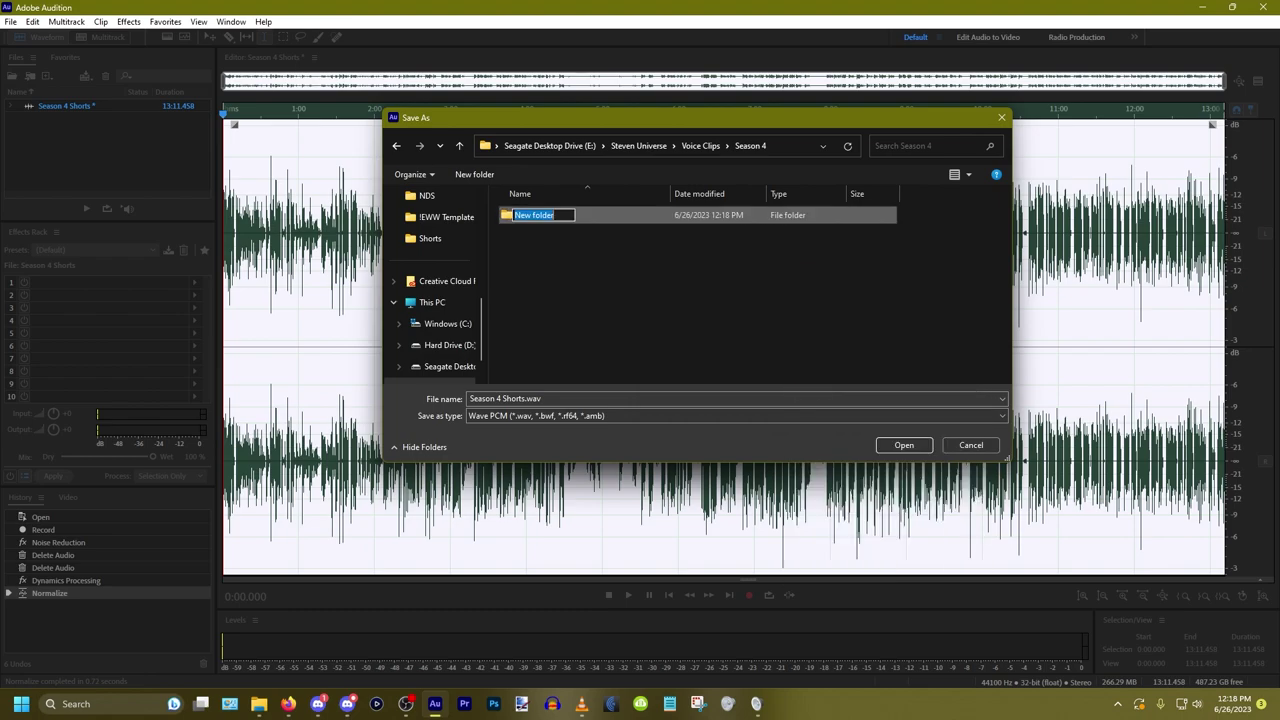
type("Season 4 Shorts")
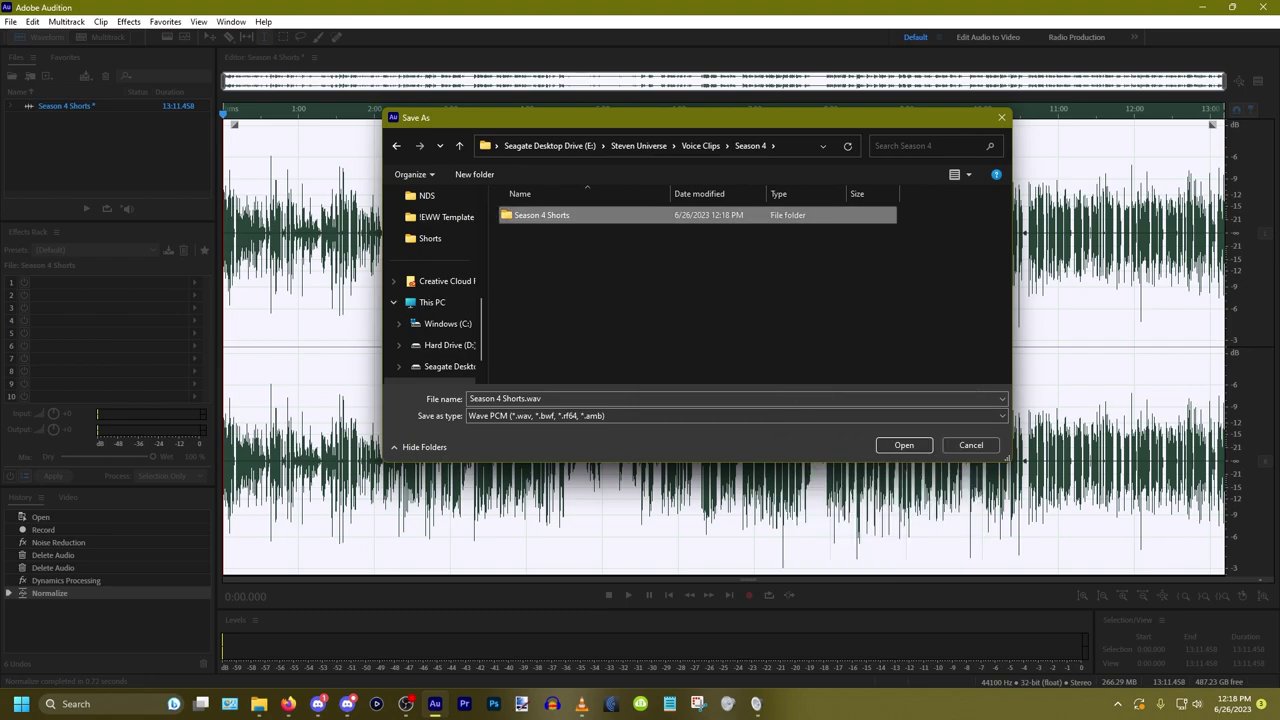
key("Tab")
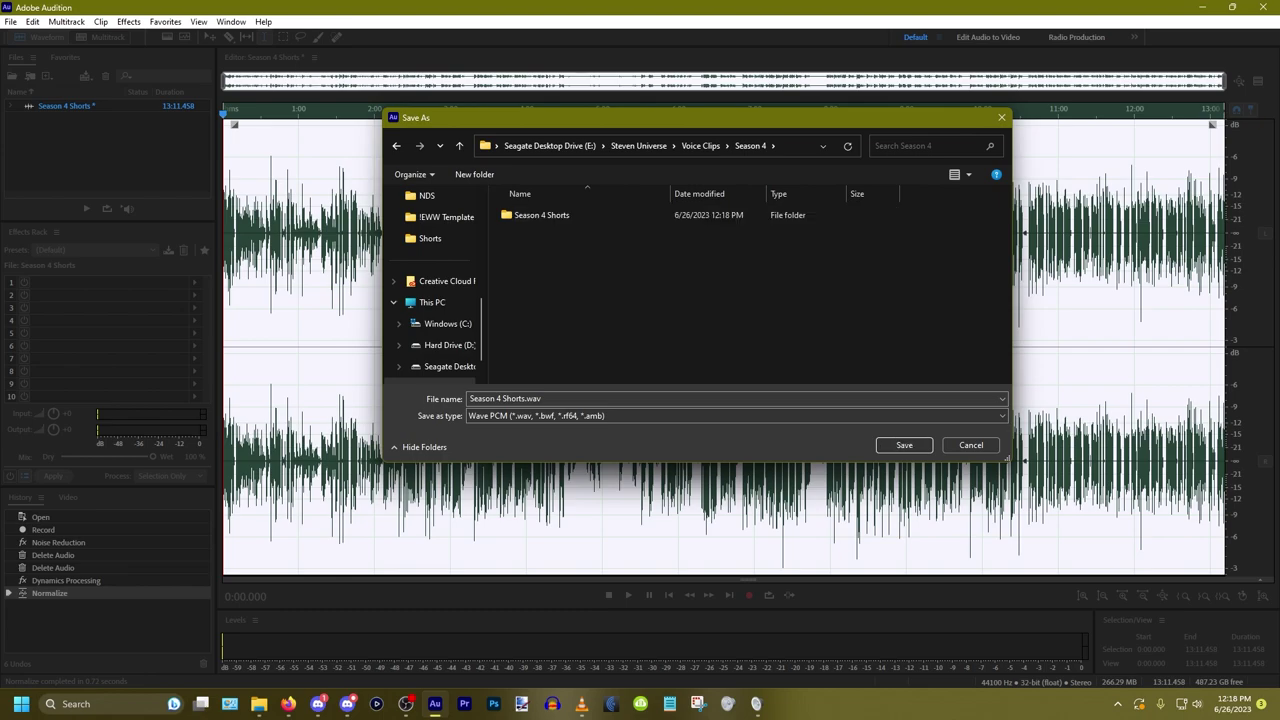
Step: Save the recording as Season 4 Shorts.wav in the new Season 4 Shorts folder, without markers and other metadata
double_click(541, 215)
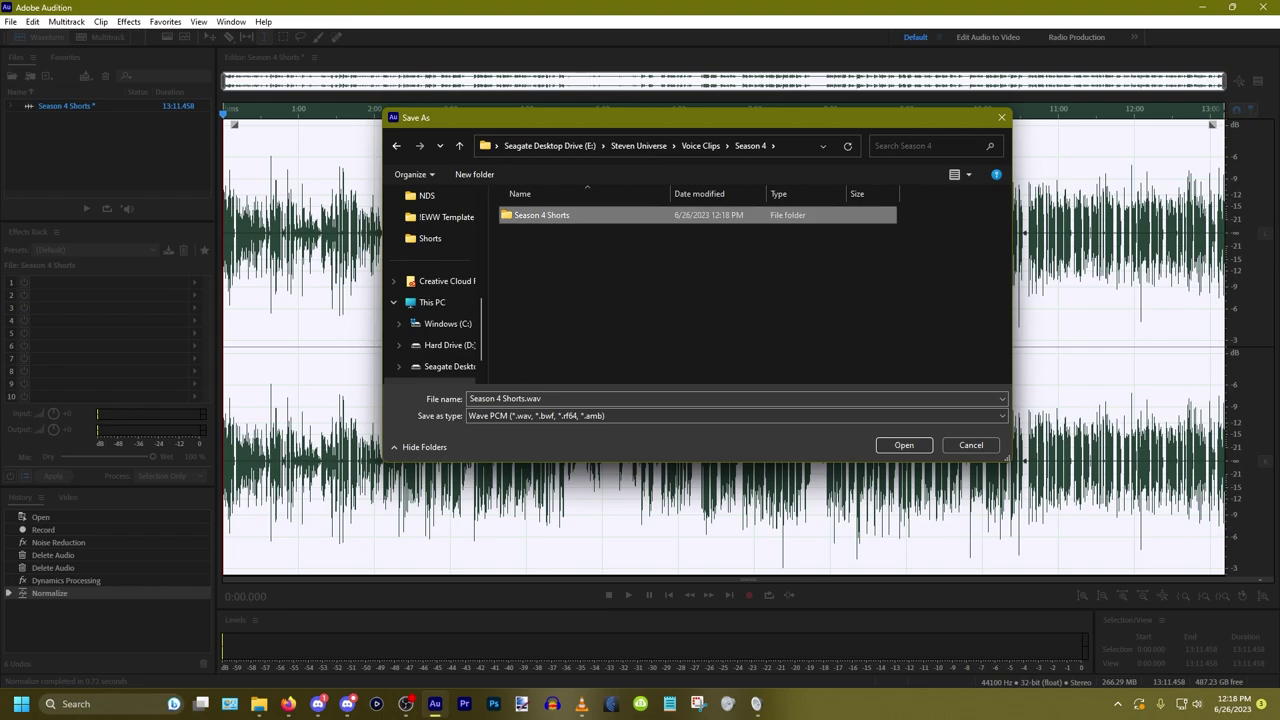
key("Return")
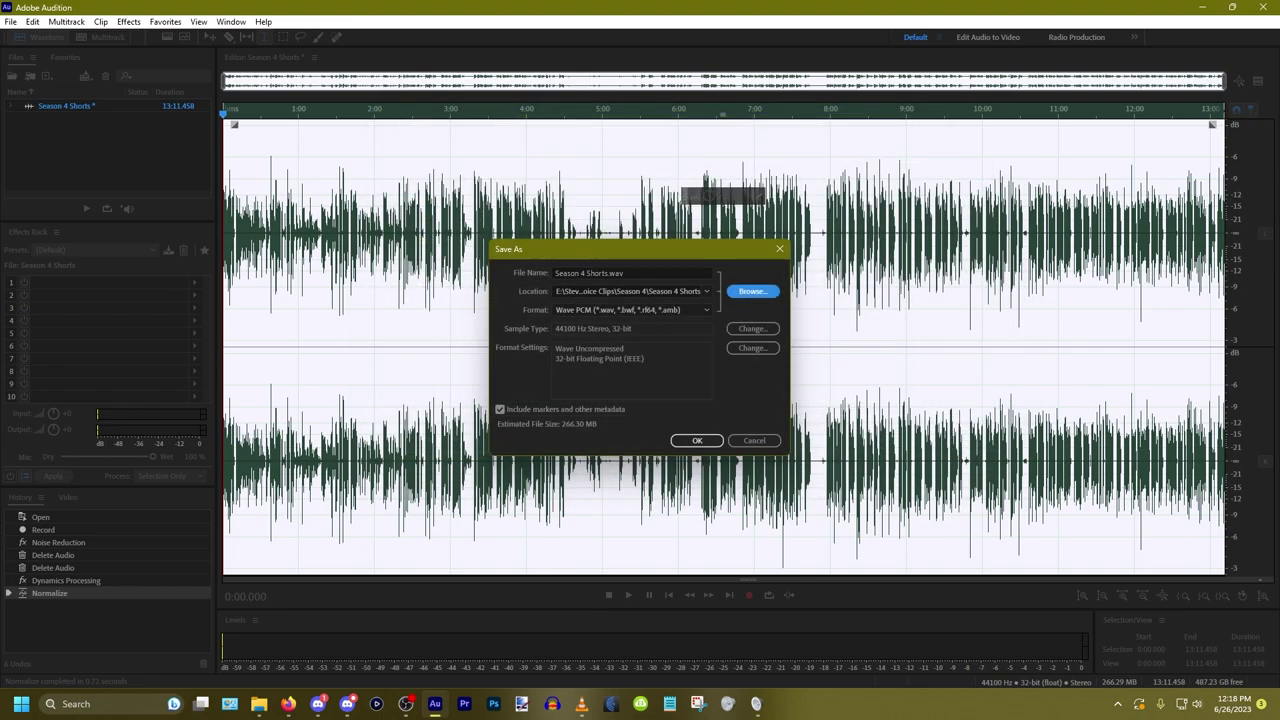
left_click(500, 409)
key("Return")
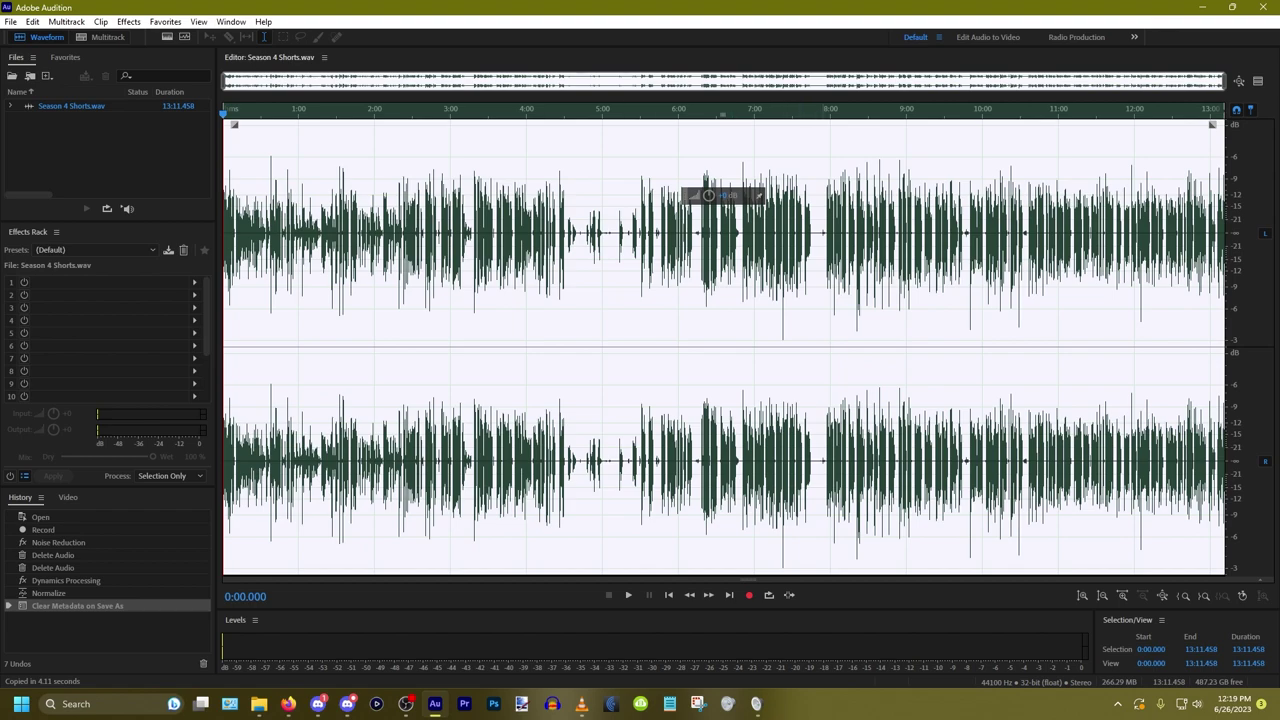
Step: Switch to The Levelator and process Season 4 Shorts.wav from the Voice Clips > Season 4 > Season 4 Shorts folder
left_click(817, 232)
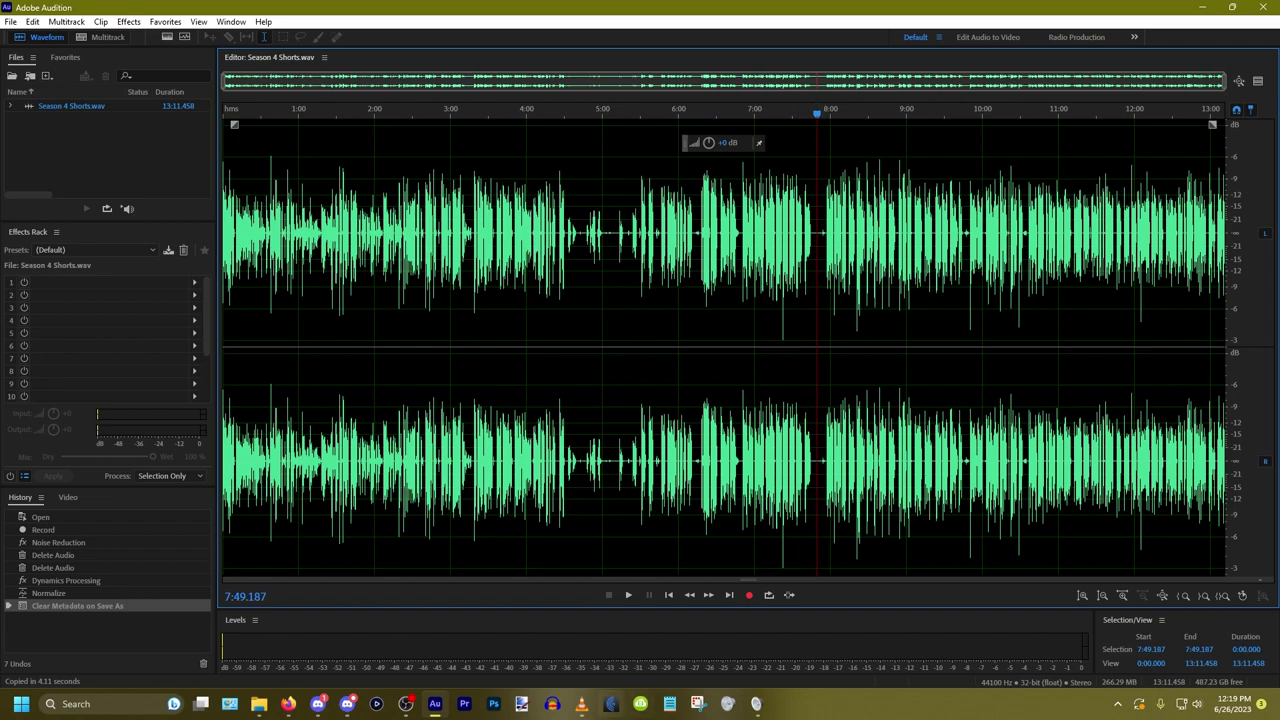
left_click(611, 703)
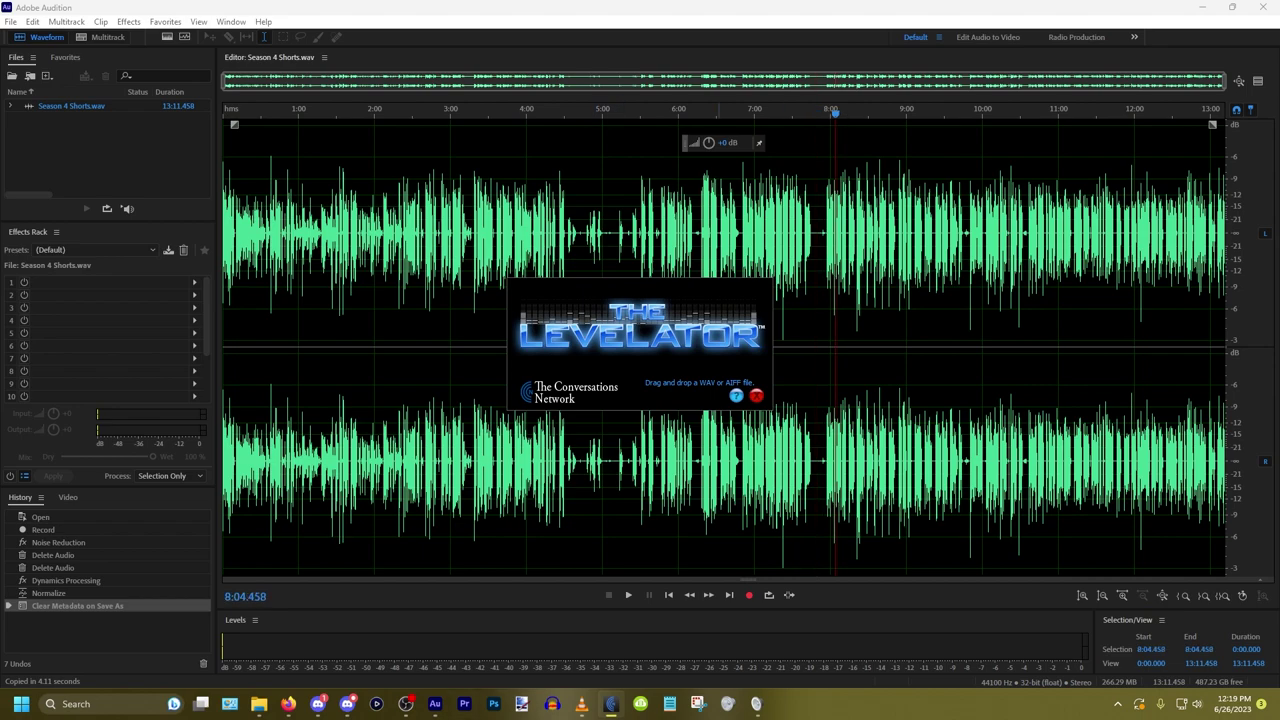
key("alt+Tab")
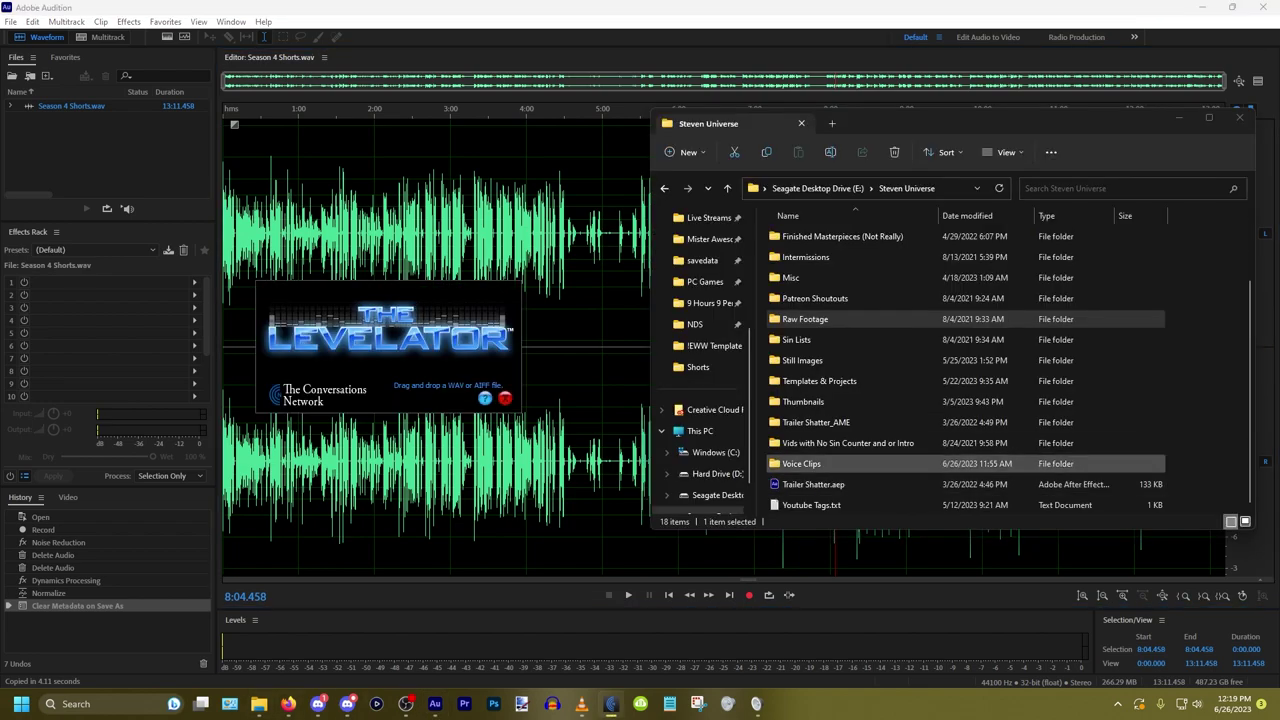
double_click(801, 464)
double_click(801, 319)
double_click(809, 236)
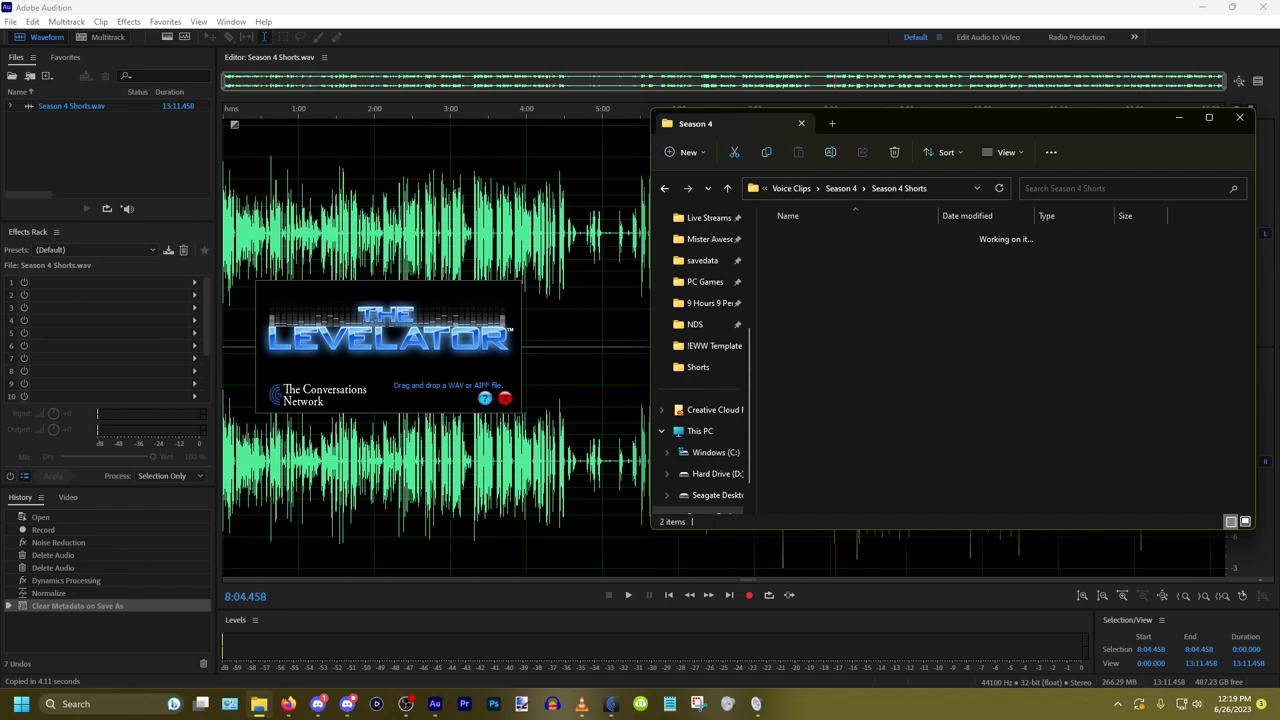
left_click(817, 258)
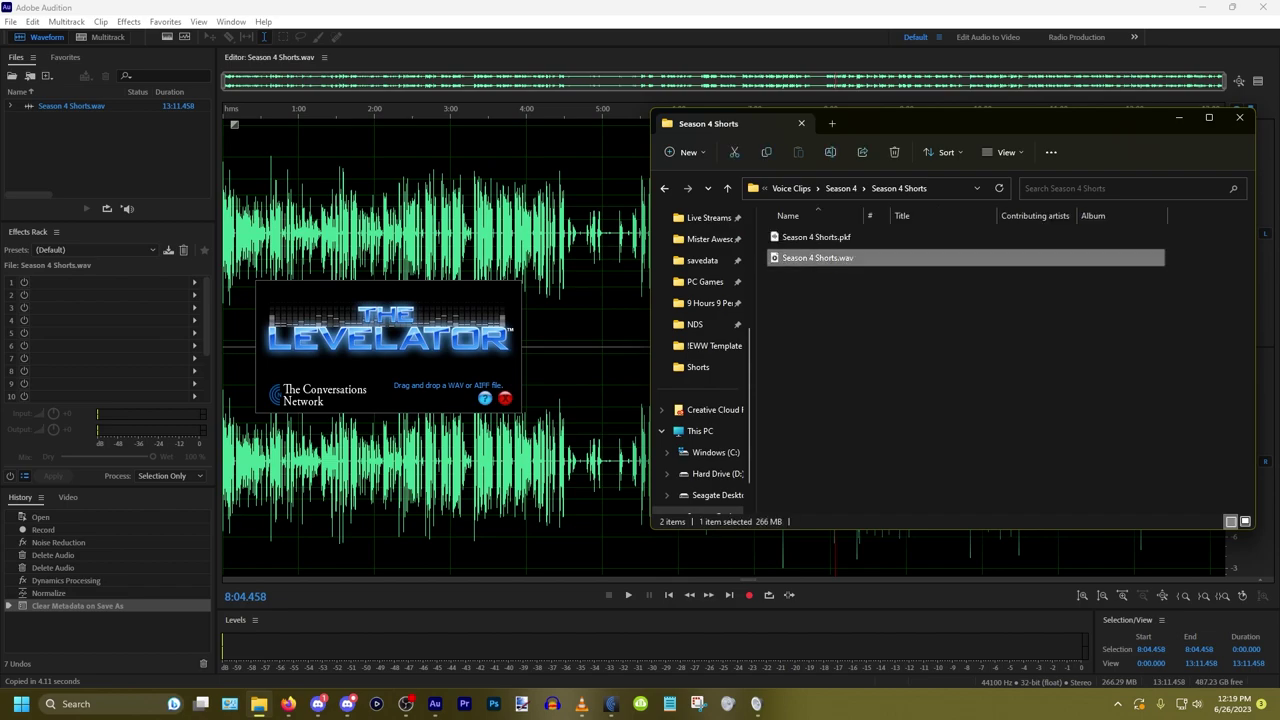
left_click_drag(817, 258, 430, 290)
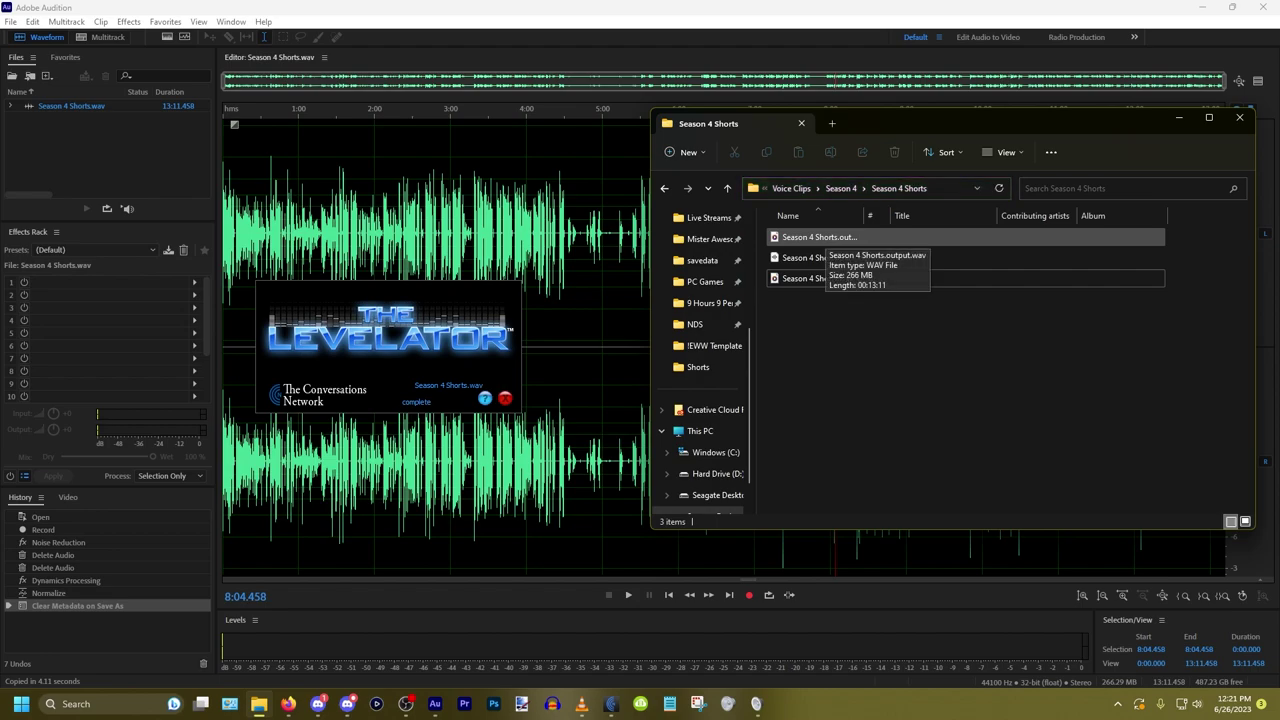
Step: Switch back to Adobe Audition and open Season 4 Shorts.output.wav from the Season 4 Shorts folder
left_click(825, 237)
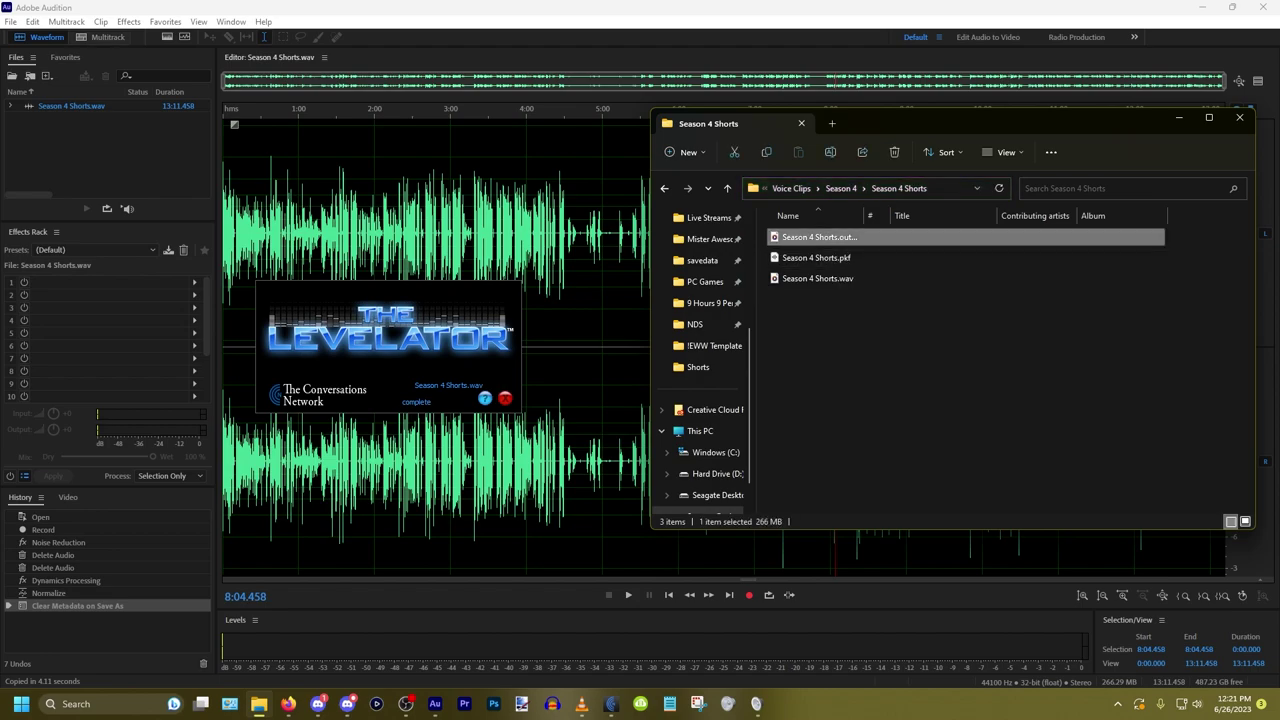
left_click(32, 21)
mouse_move(11, 21)
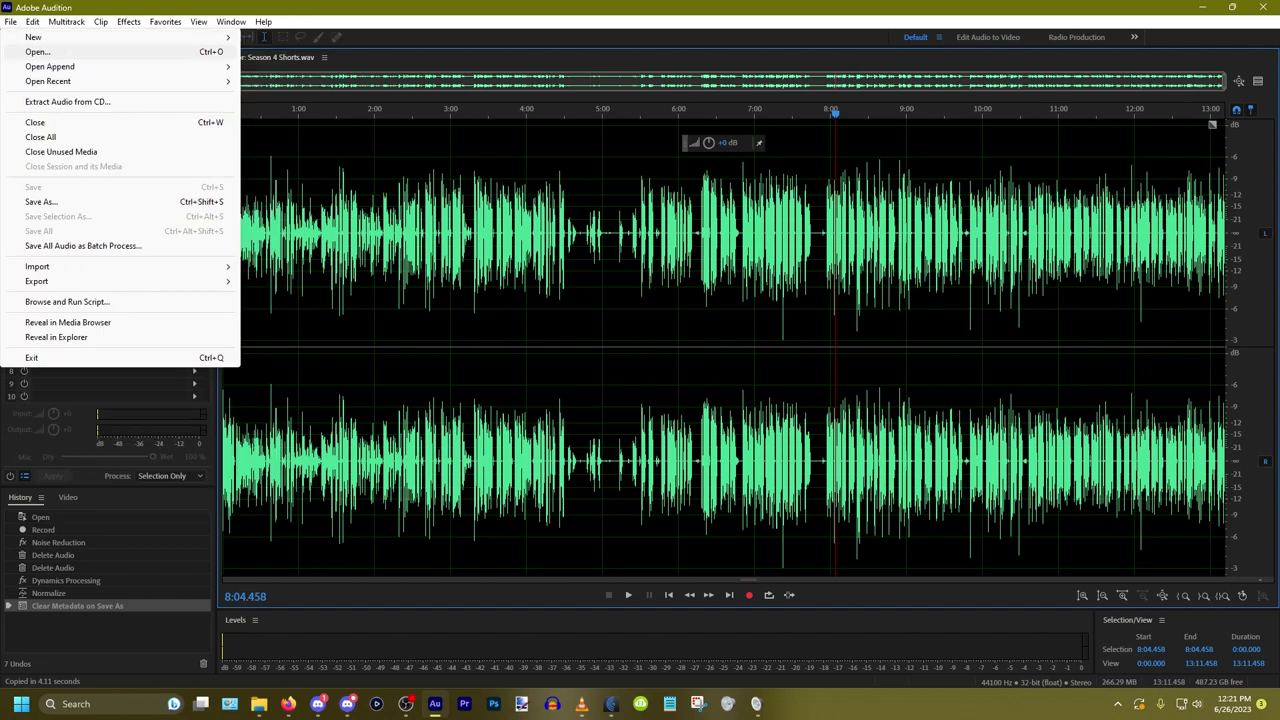
left_click(28, 51)
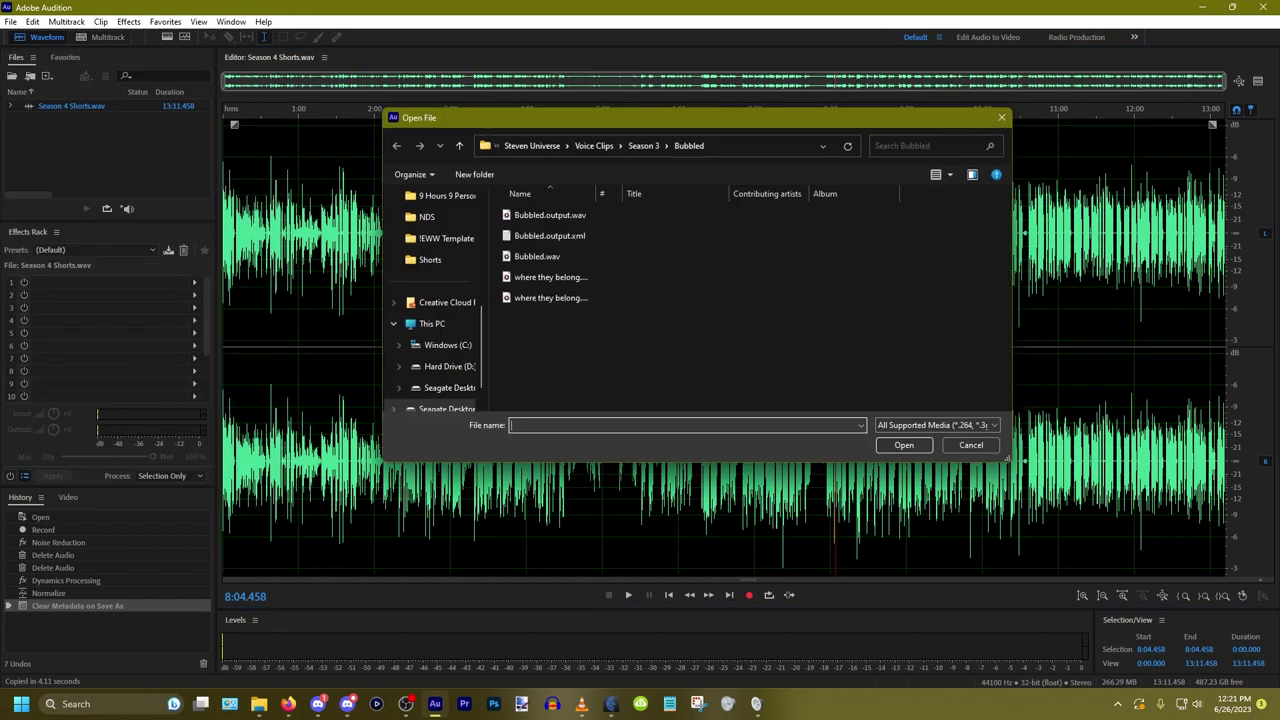
left_click(594, 145)
double_click(530, 297)
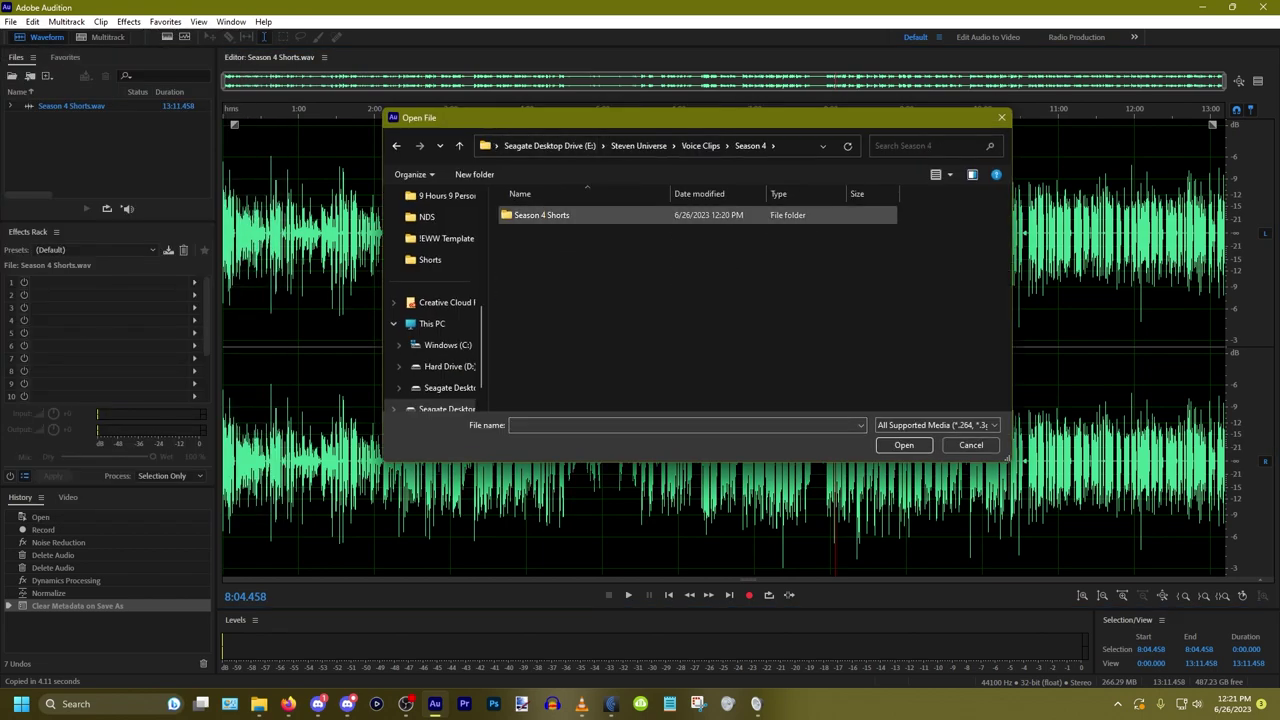
double_click(541, 214)
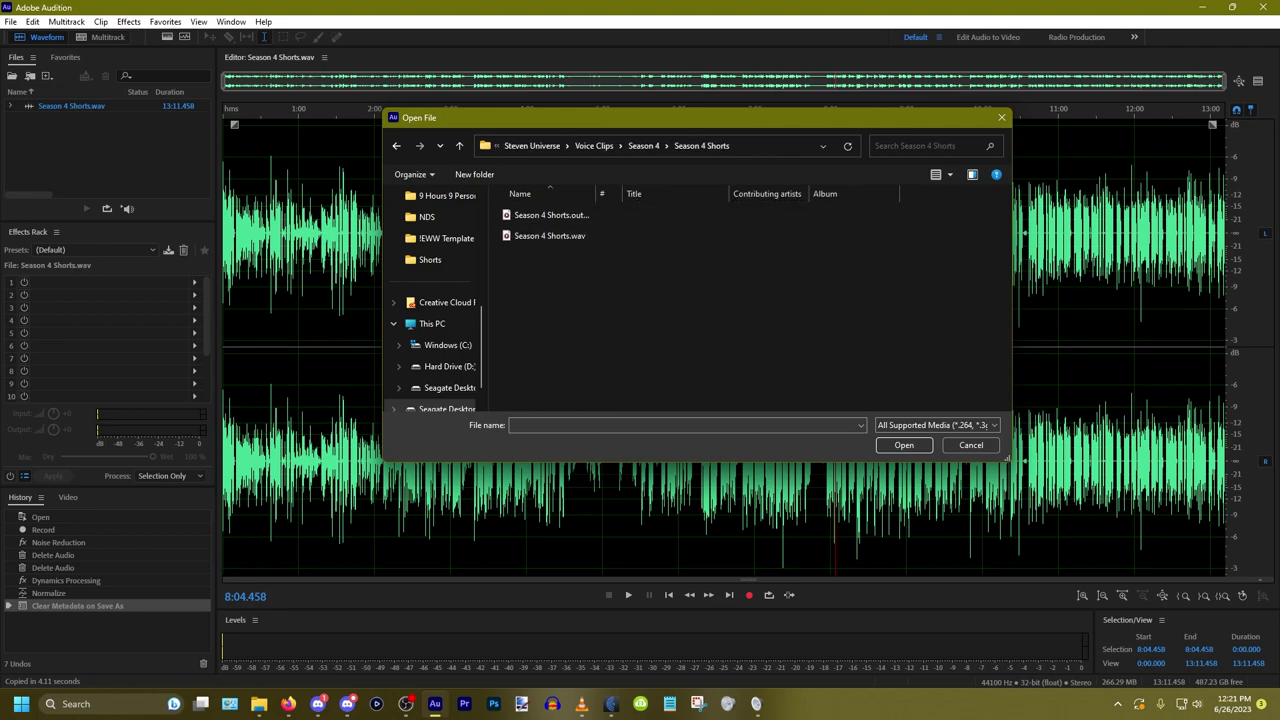
double_click(545, 214)
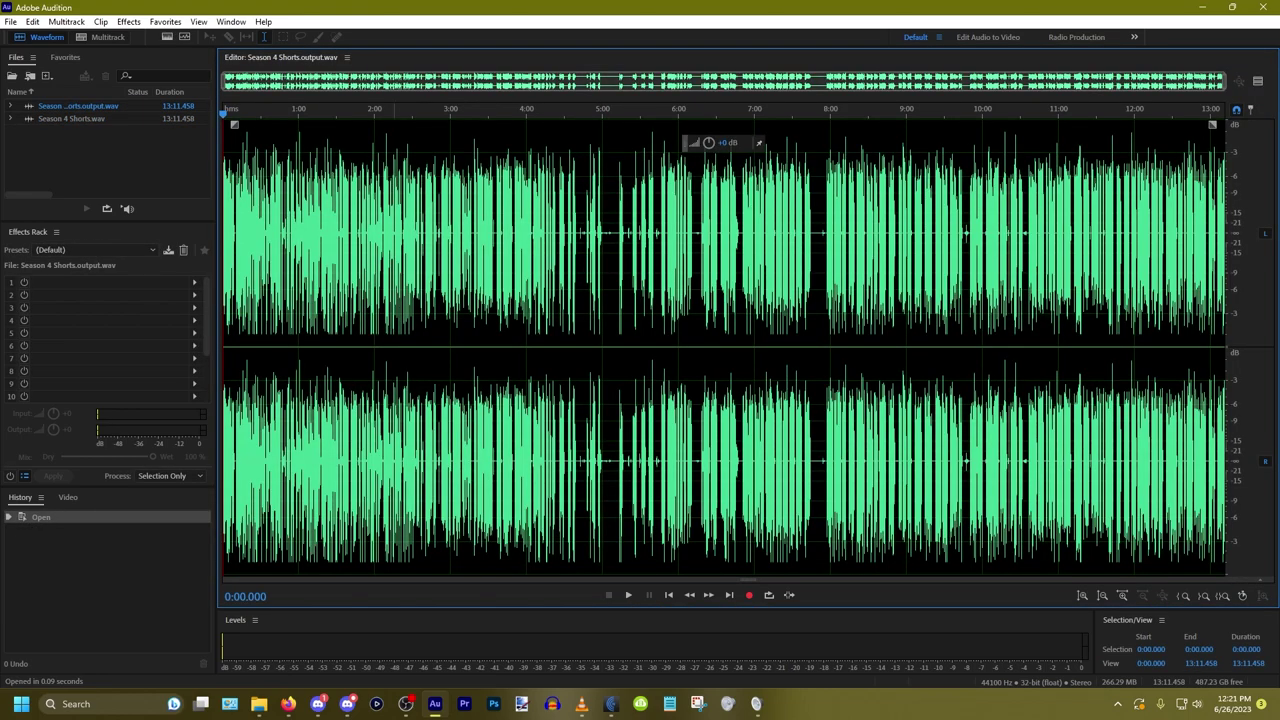
Step: Compare the waveform of the original Season 4 Shorts.wav with the levelled output file, ending on the output file
left_click(71, 118)
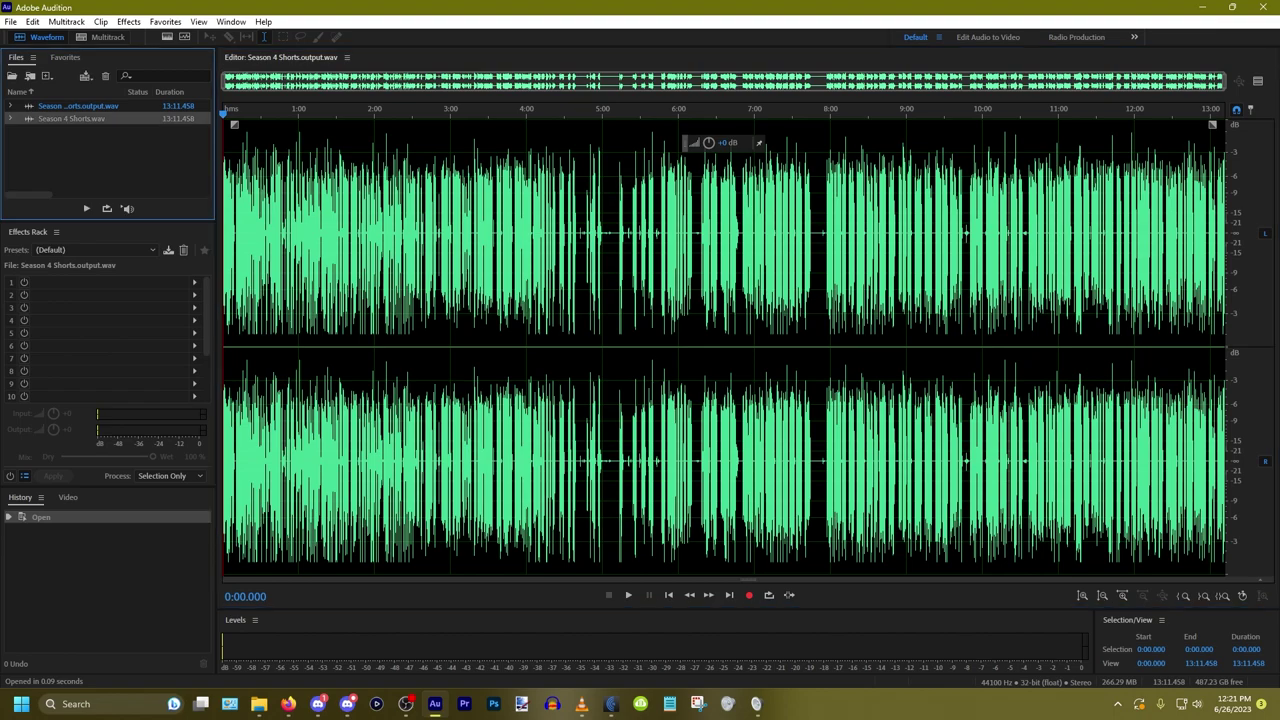
double_click(70, 118)
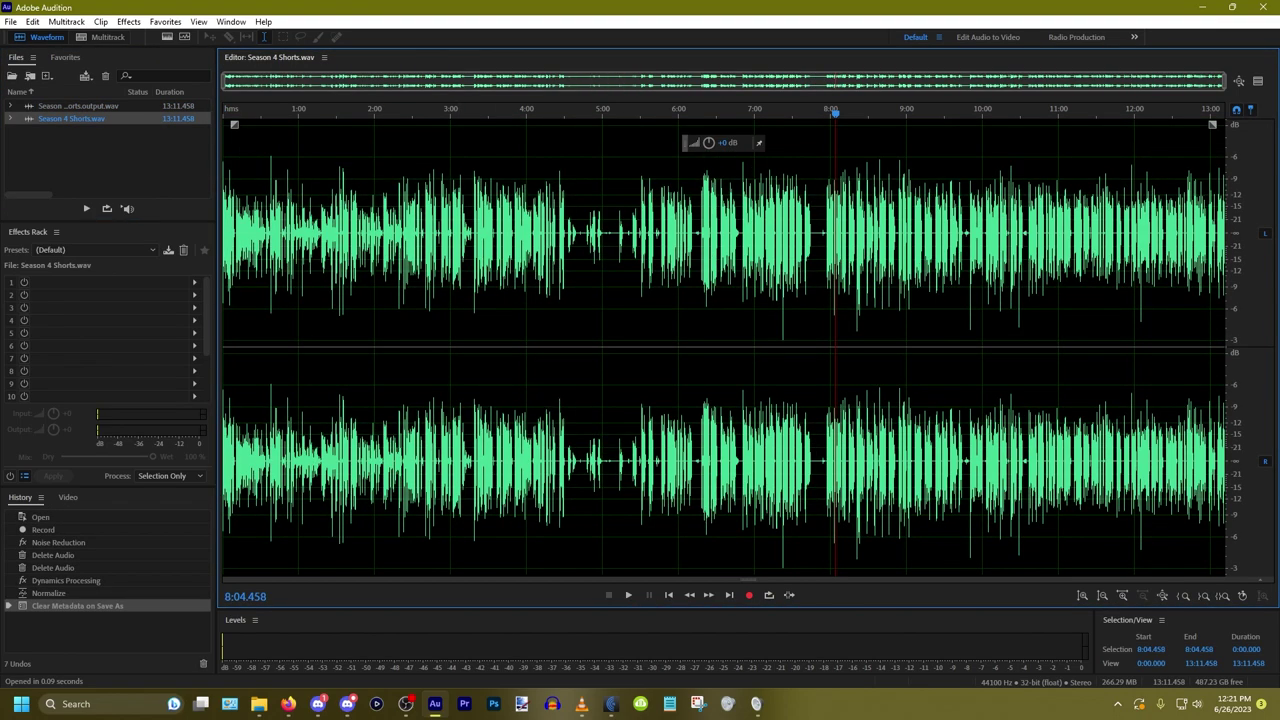
double_click(77, 105)
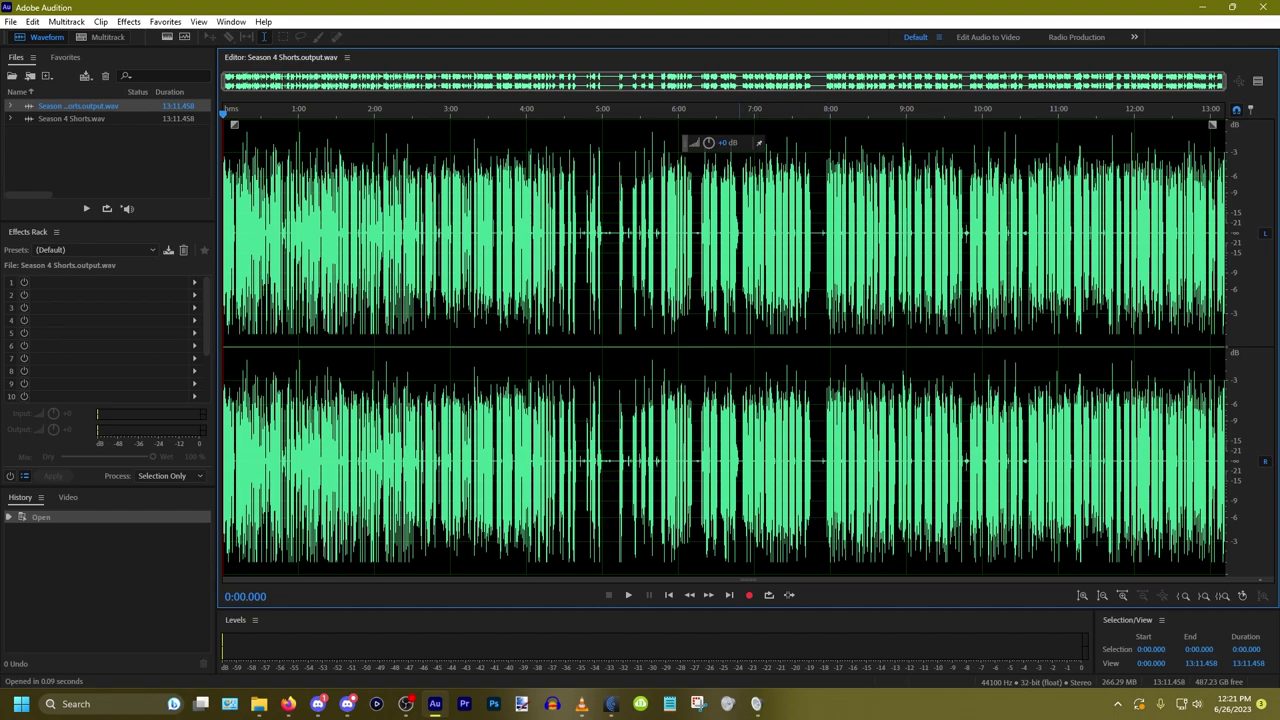
Step: Close The Levelator and minimise Adobe Audition to get back to the Season 4 Shorts folder on the desktop
left_click(740, 347)
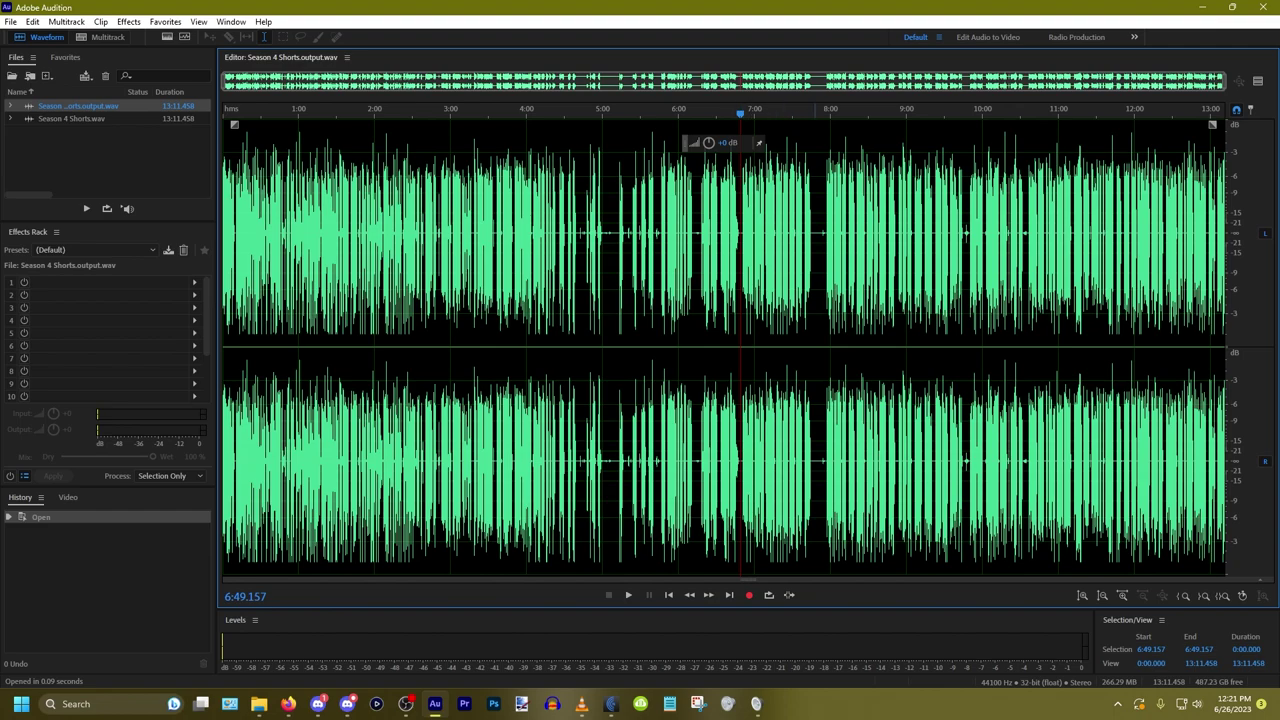
left_click(820, 233)
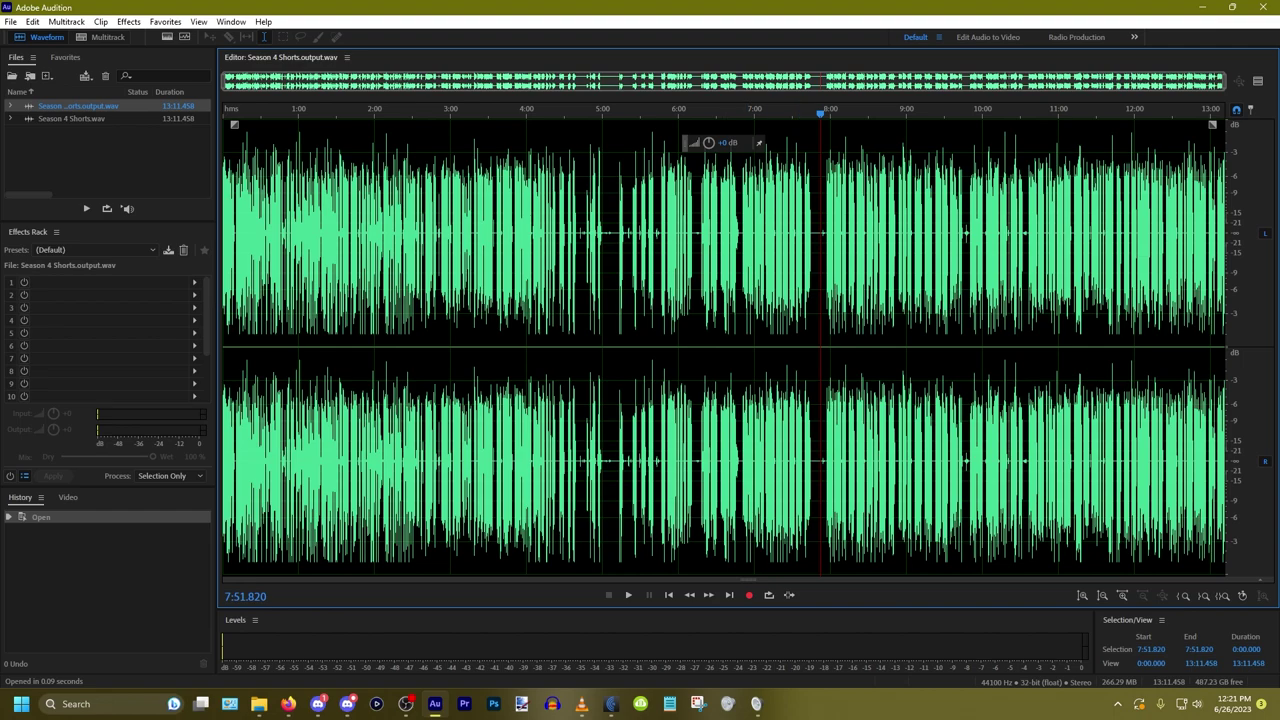
left_click(288, 704)
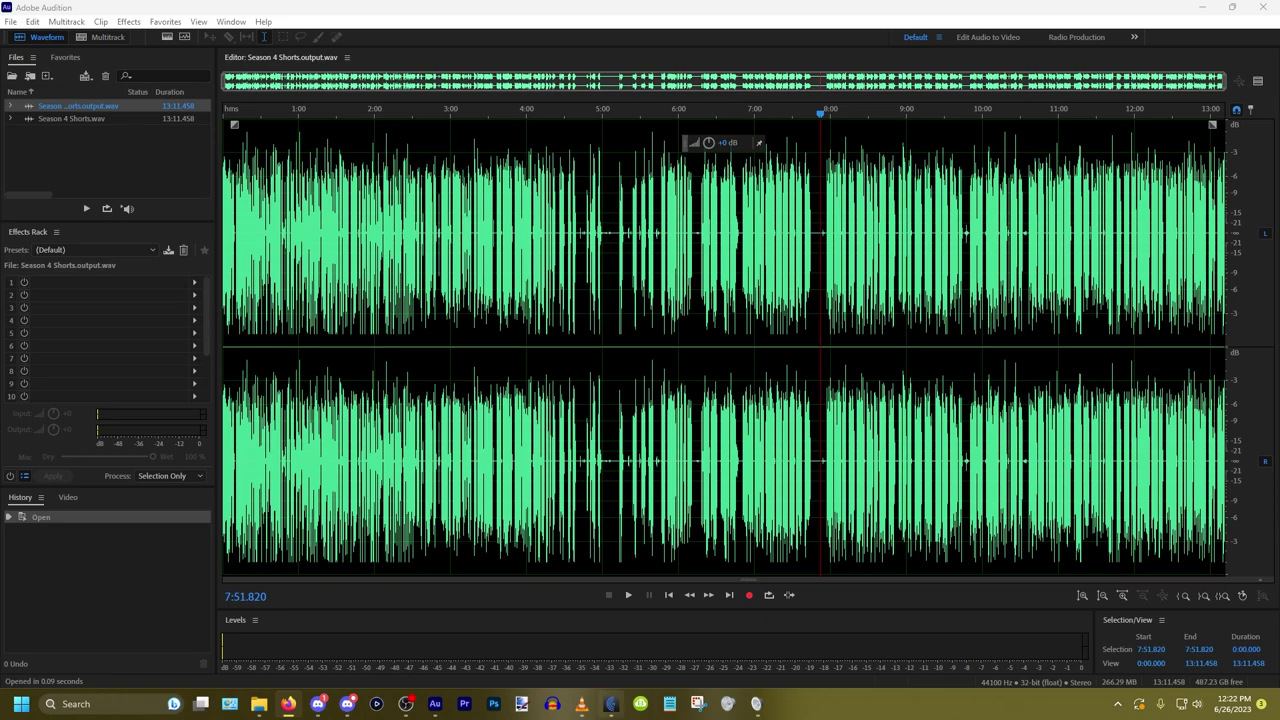
left_click(610, 704)
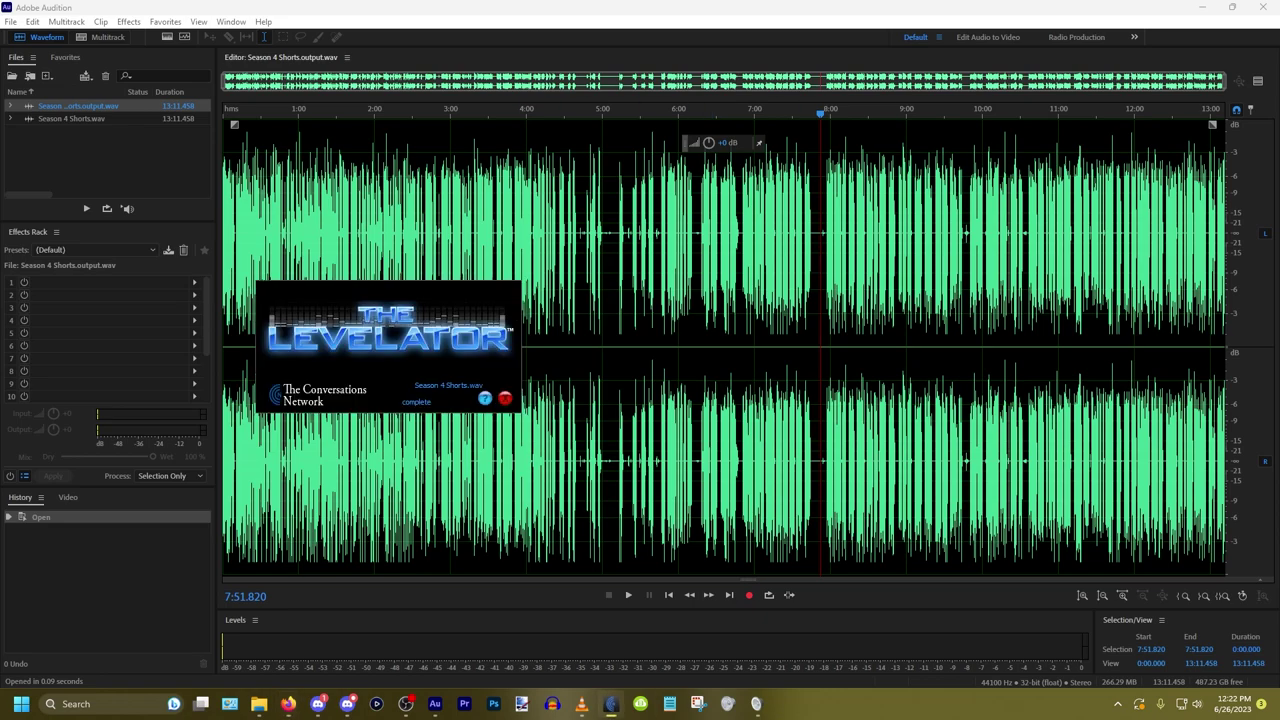
left_click(505, 398)
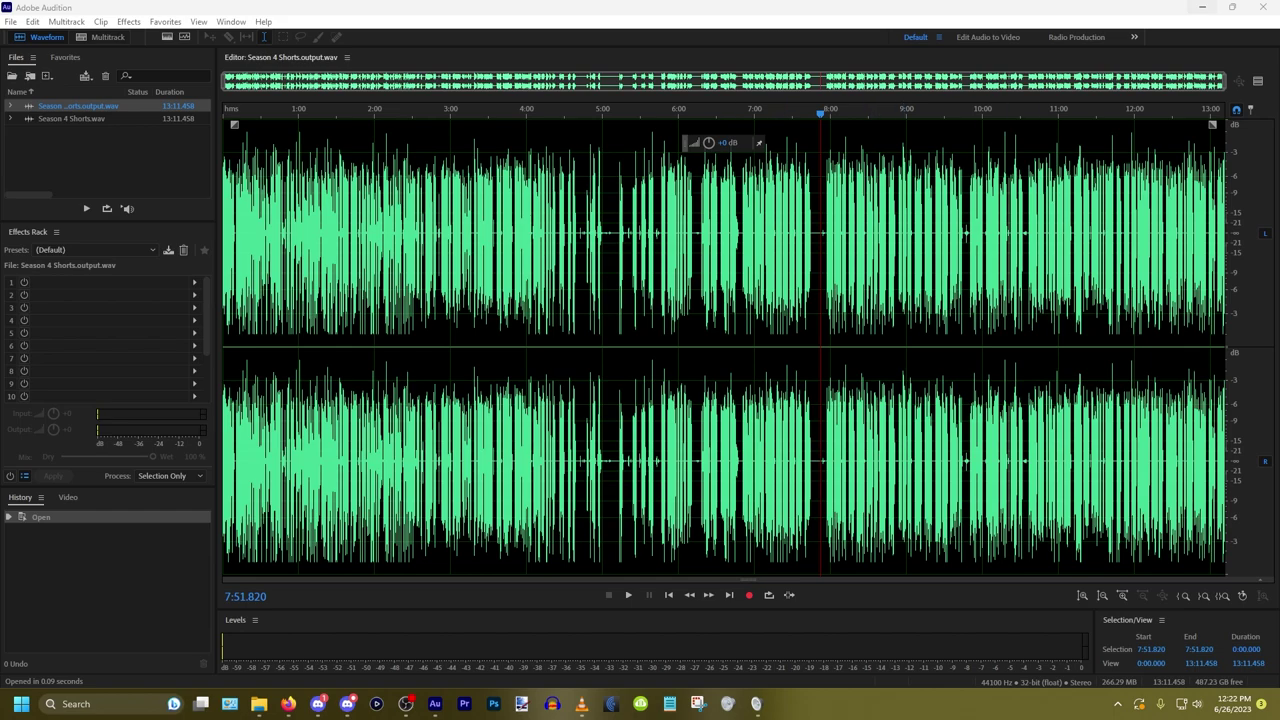
left_click(1202, 7)
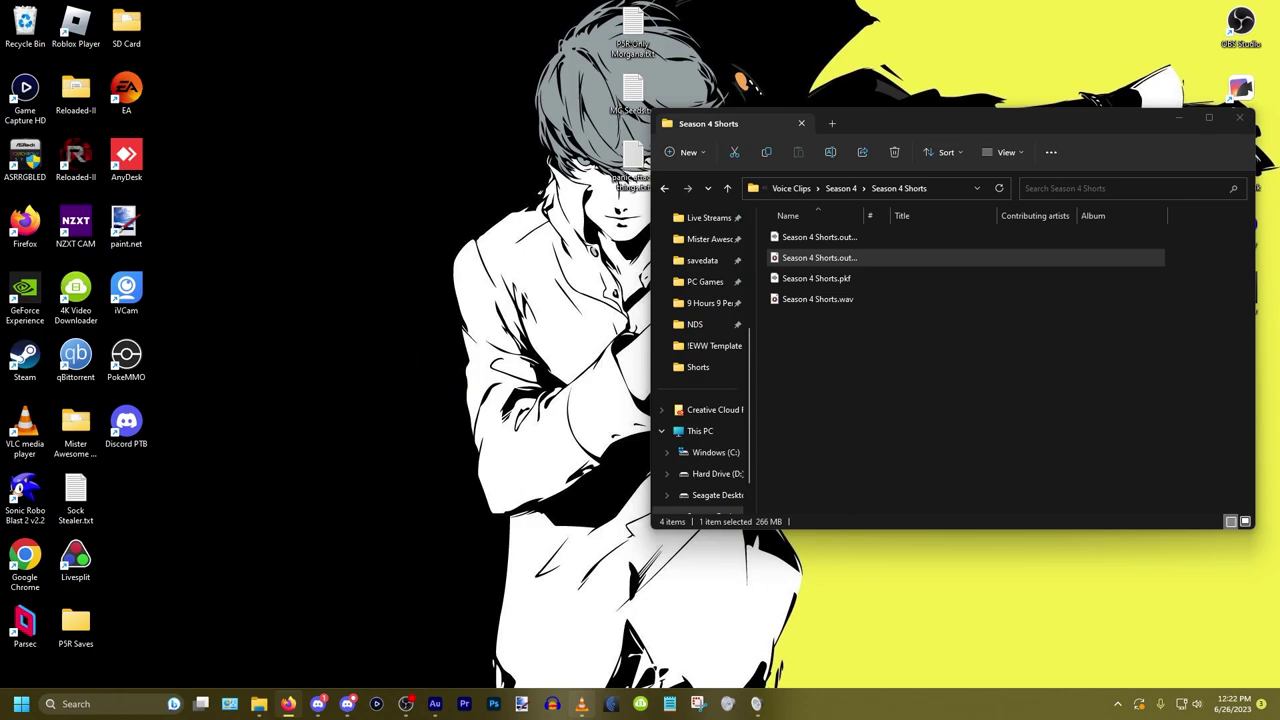
Step: Launch Recut from the desktop and load Season 4 Shorts.output.wav into it from the Season 4 Shorts folder
left_click_drag(1085, 124, 998, 109)
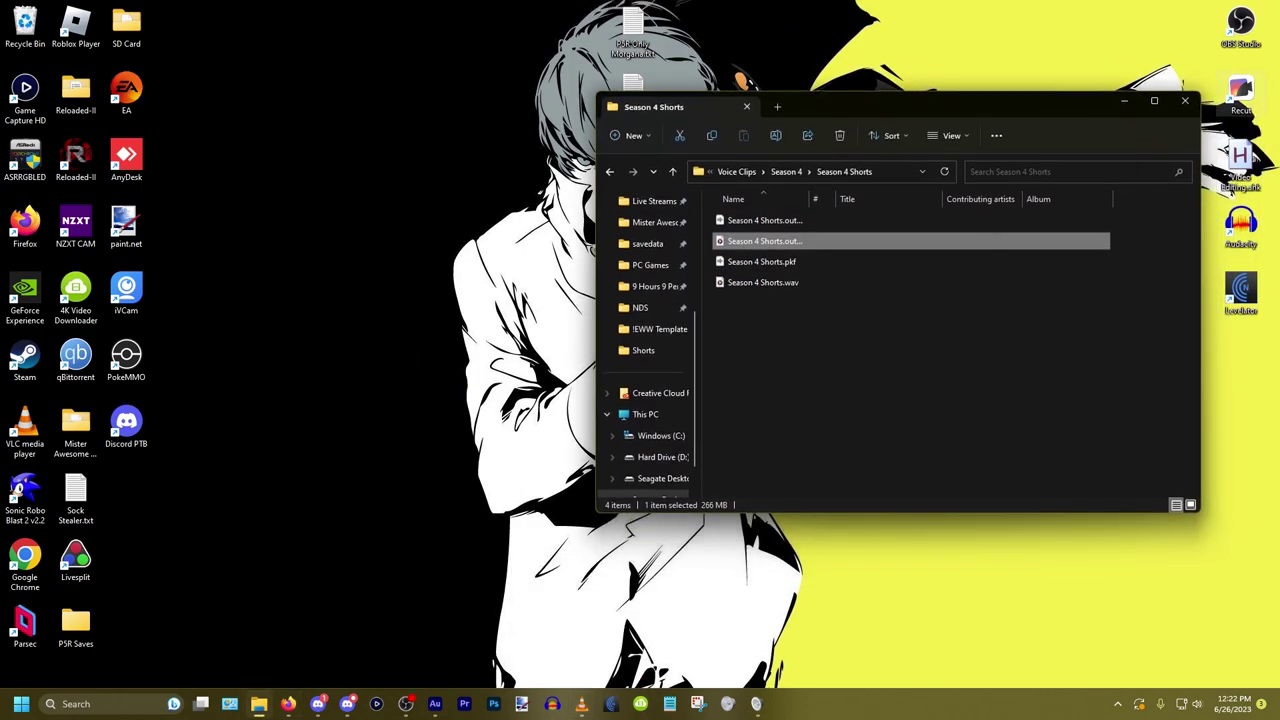
double_click(1240, 92)
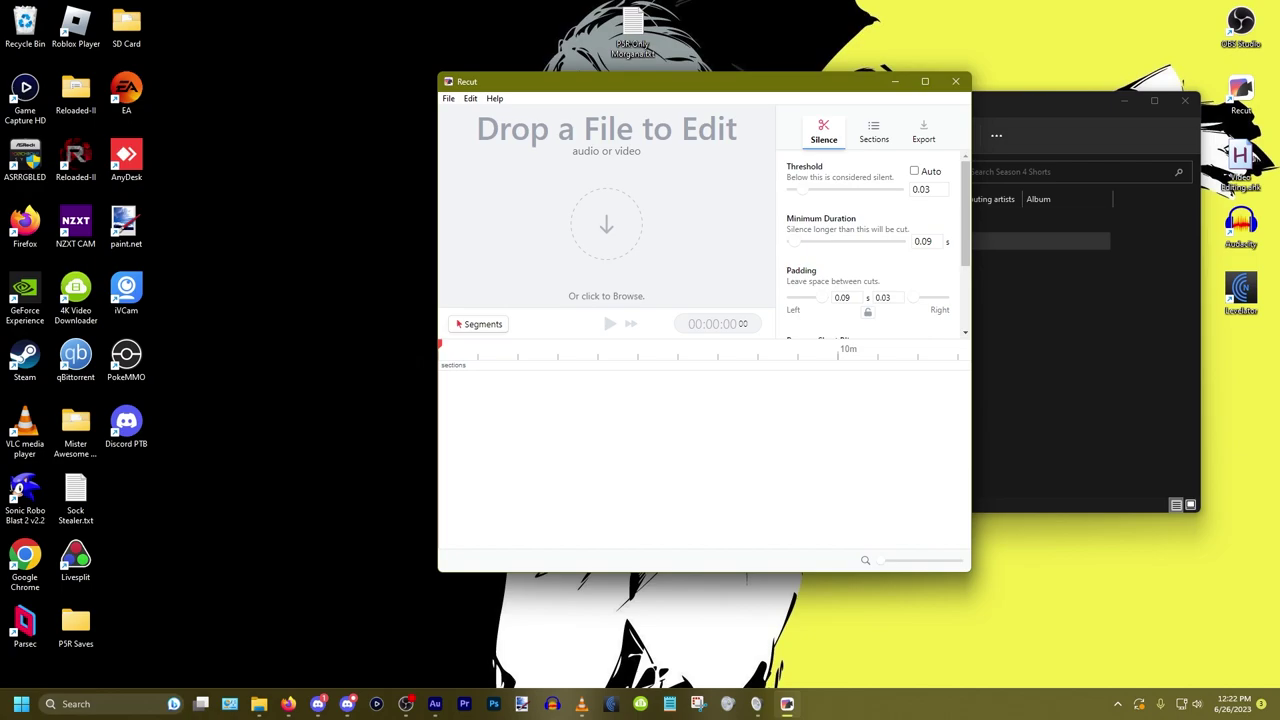
left_click(1050, 350)
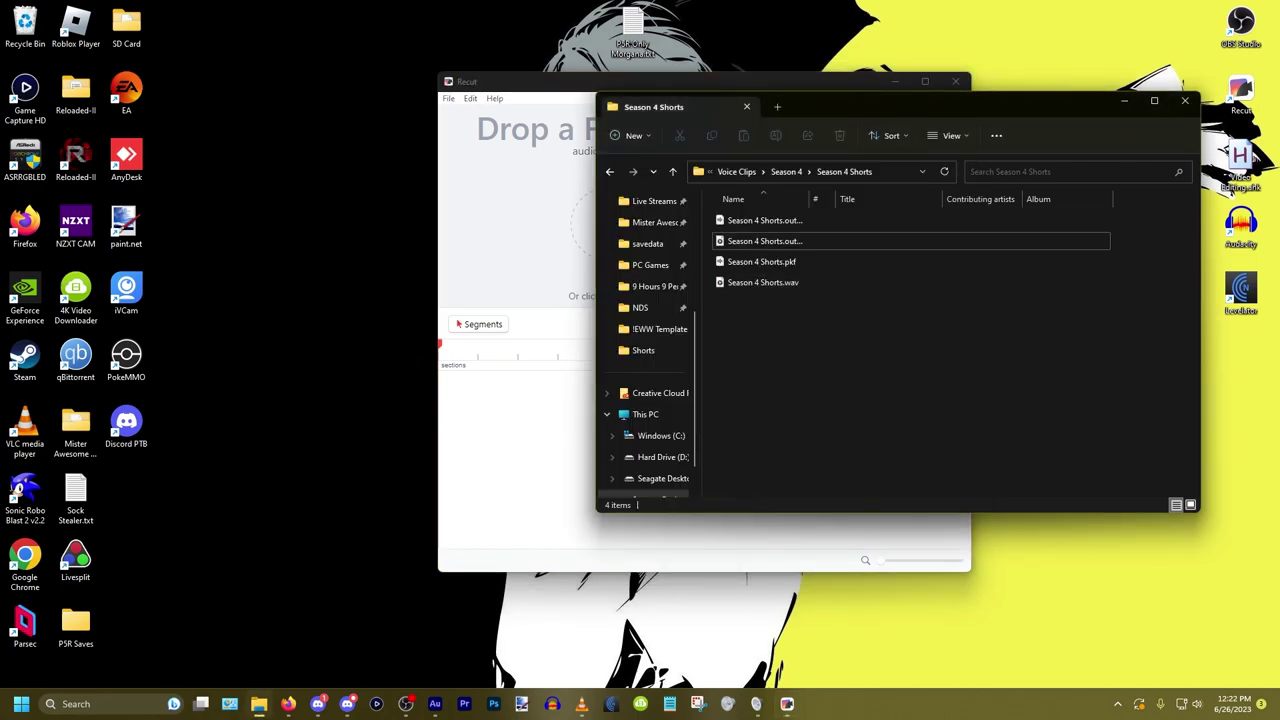
left_click_drag(598, 83, 432, 82)
left_click(860, 108)
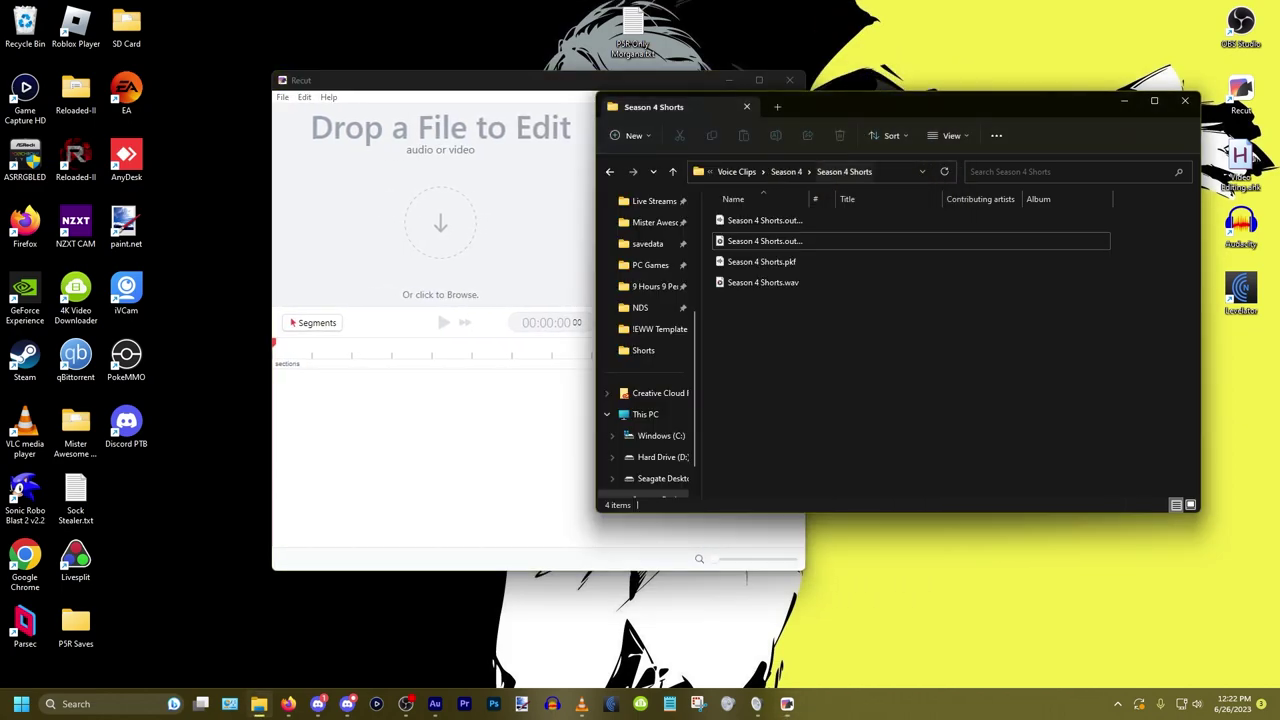
left_click_drag(765, 241, 520, 450)
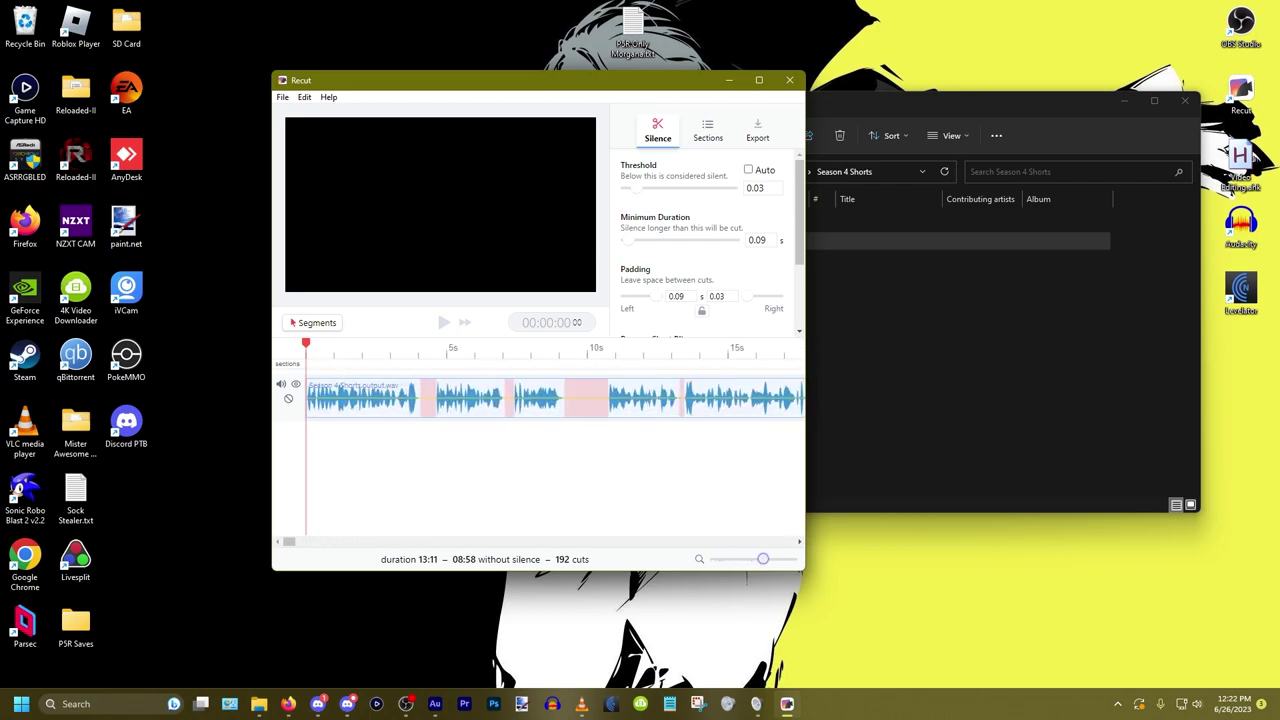
Step: Export the silence-cut timeline for Adobe Premiere as Season 4 Shorts.output.xml in the Season 4 Shorts folder, without keeping silent segments
left_click_drag(567, 350, 306, 350)
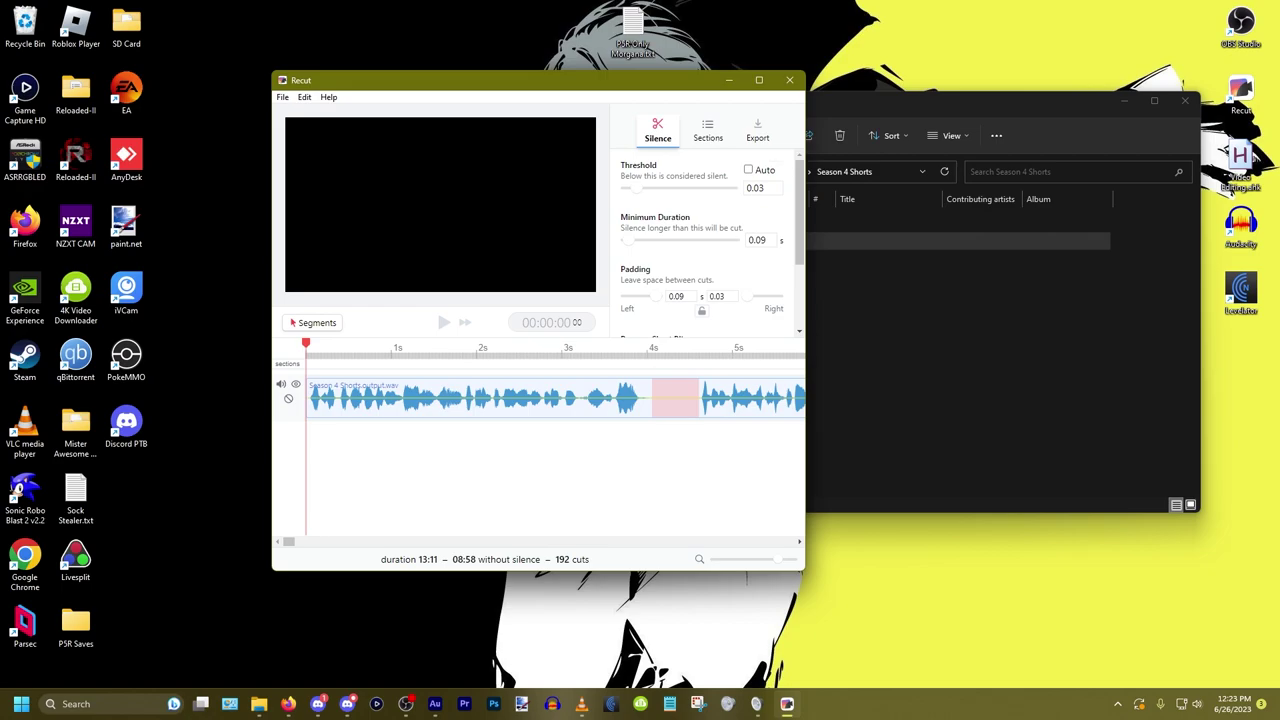
left_click(757, 130)
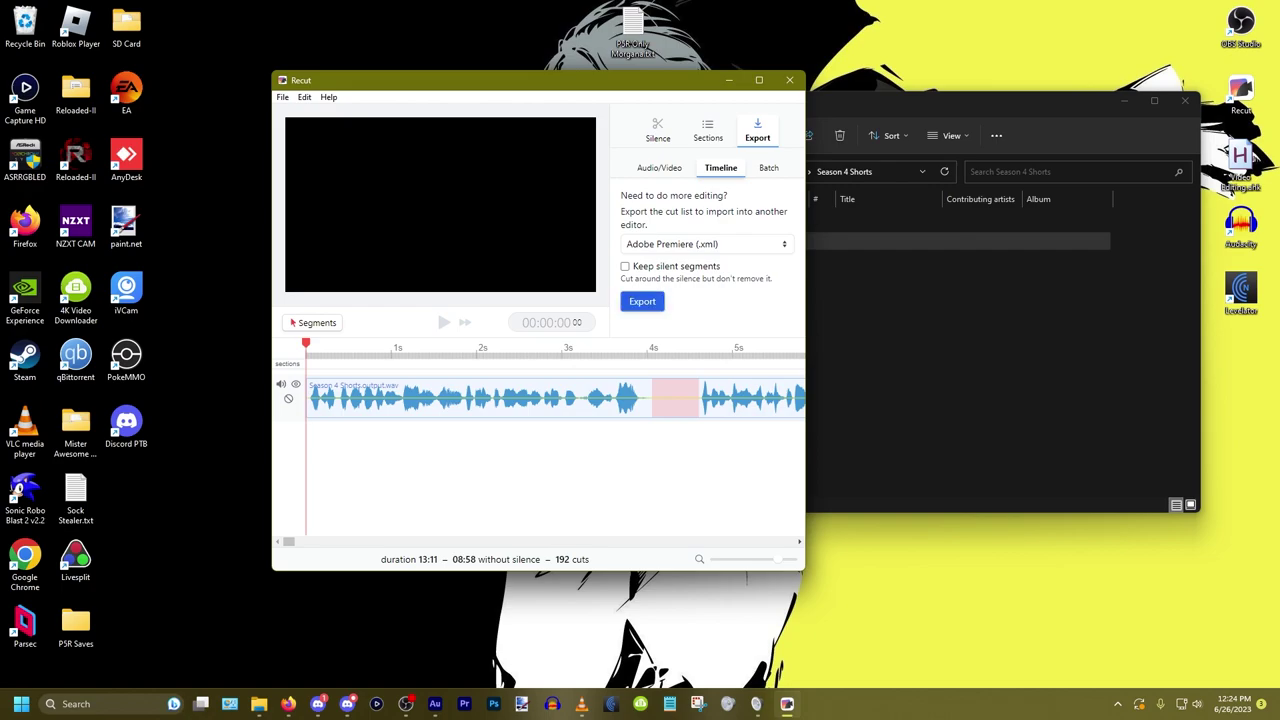
left_click(642, 301)
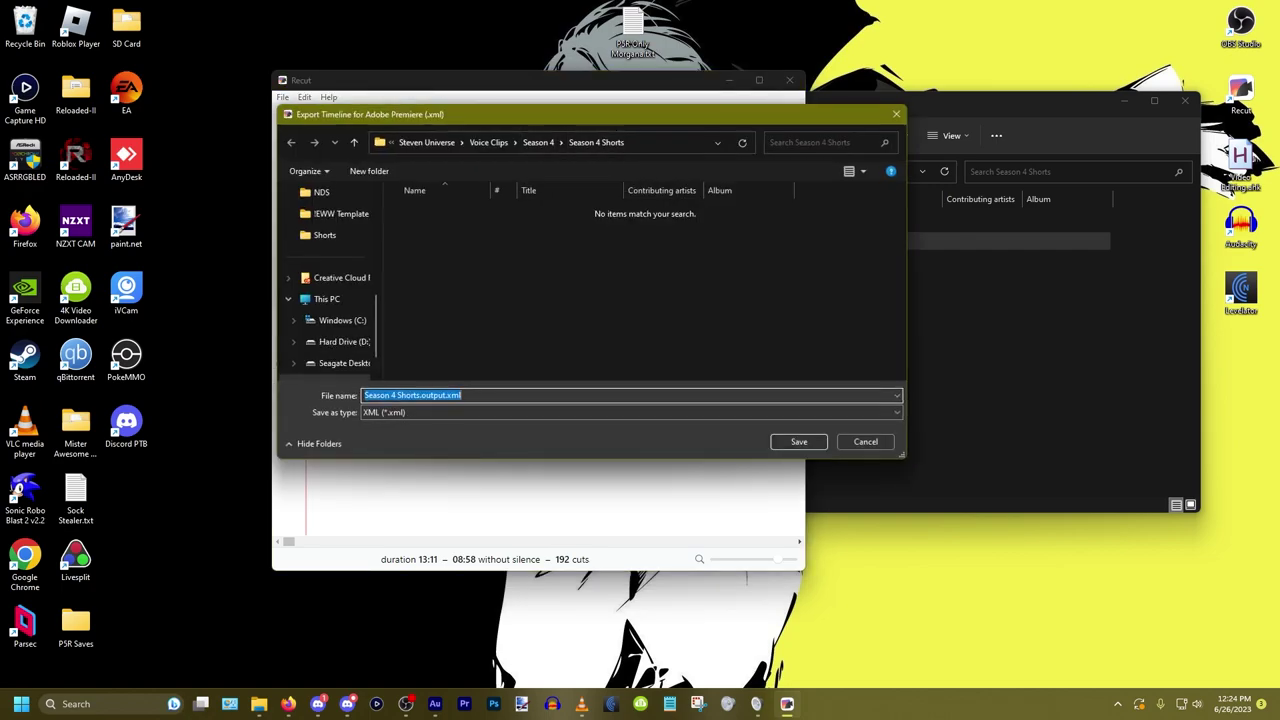
left_click(799, 441)
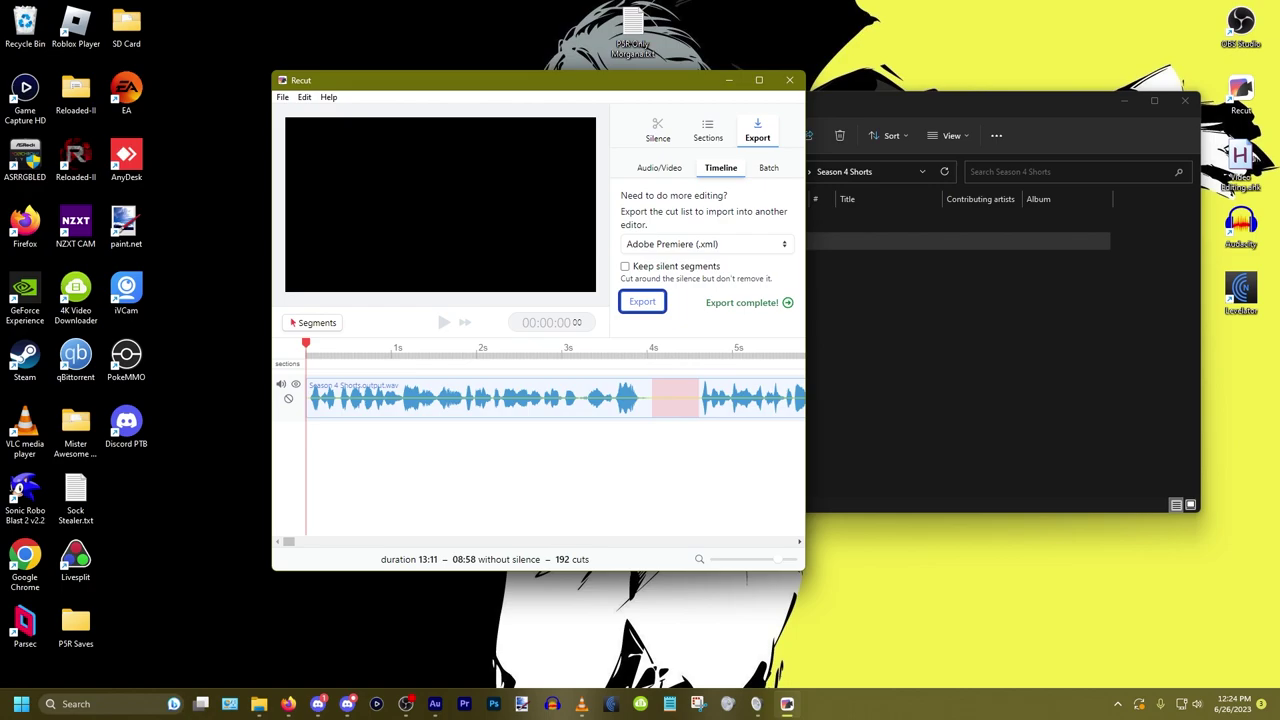
Step: Open EWW Template_3.prproj in Adobe Premiere Pro, expand the Main Video bin and collapse its Sin Counters 0-99 bin
right_click(464, 703)
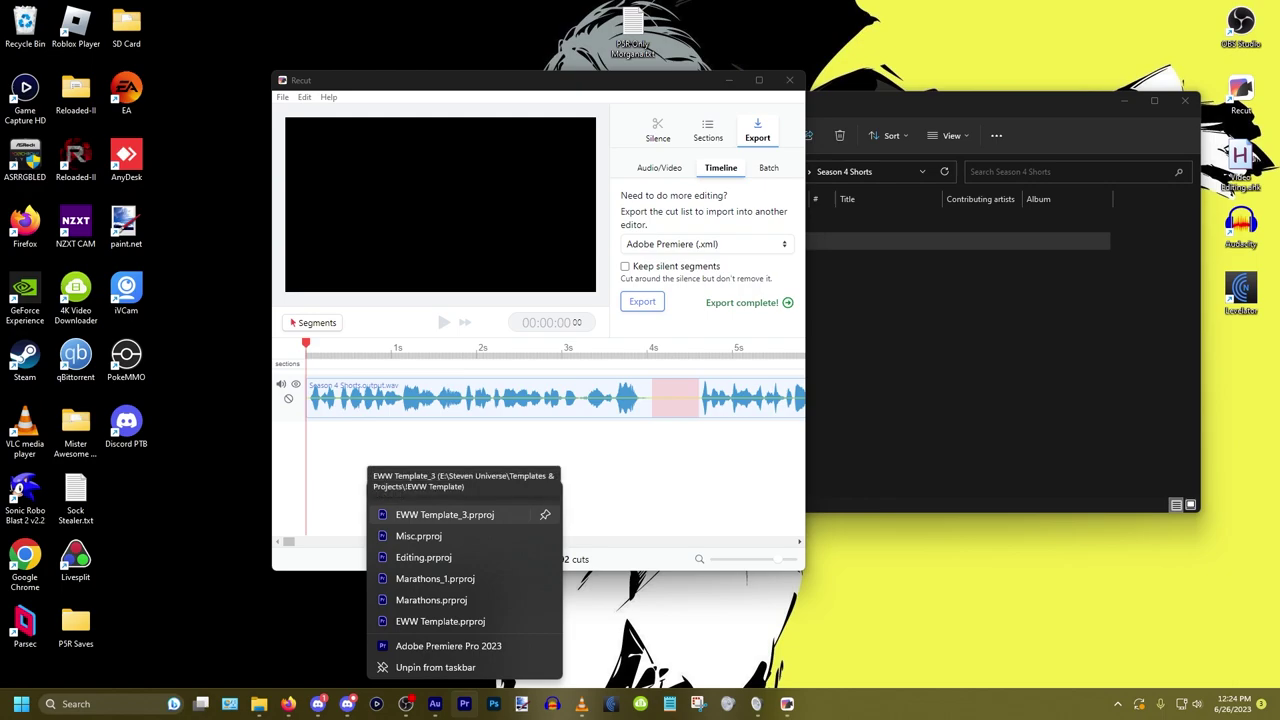
left_click(445, 514)
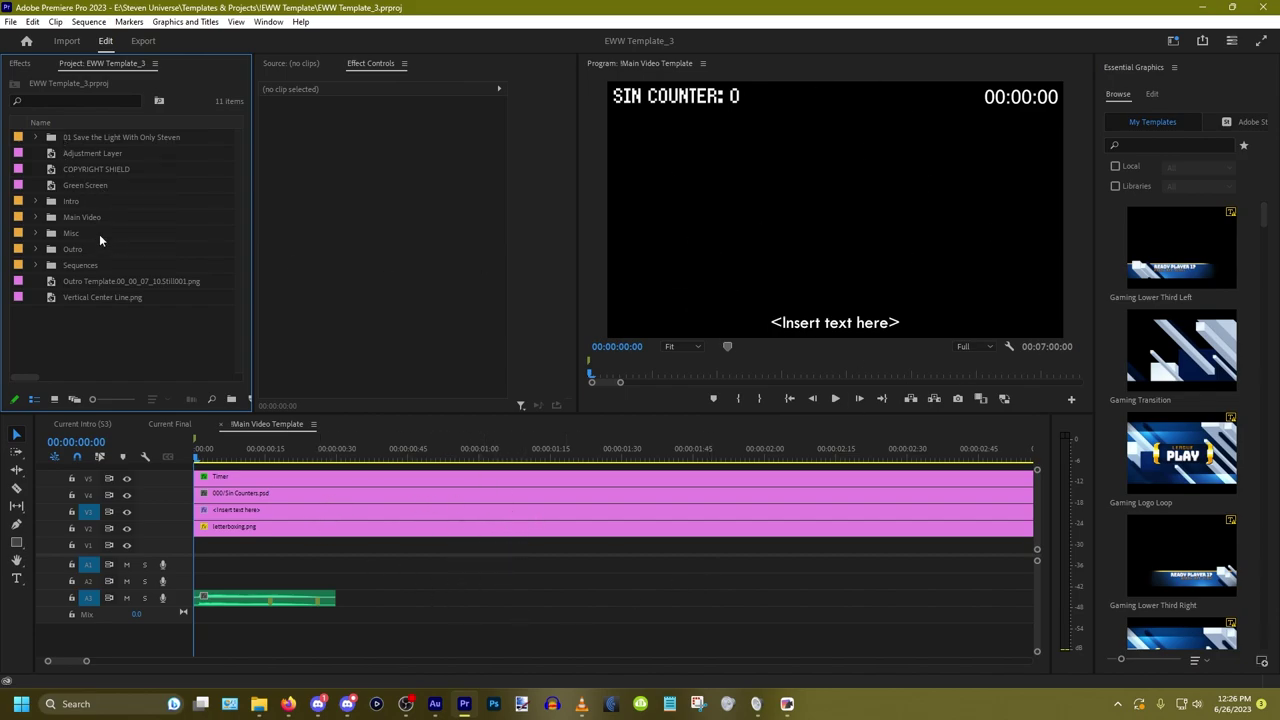
left_click(36, 217)
scroll(126, 214, "down", 3)
left_click_drag(238, 160, 247, 125)
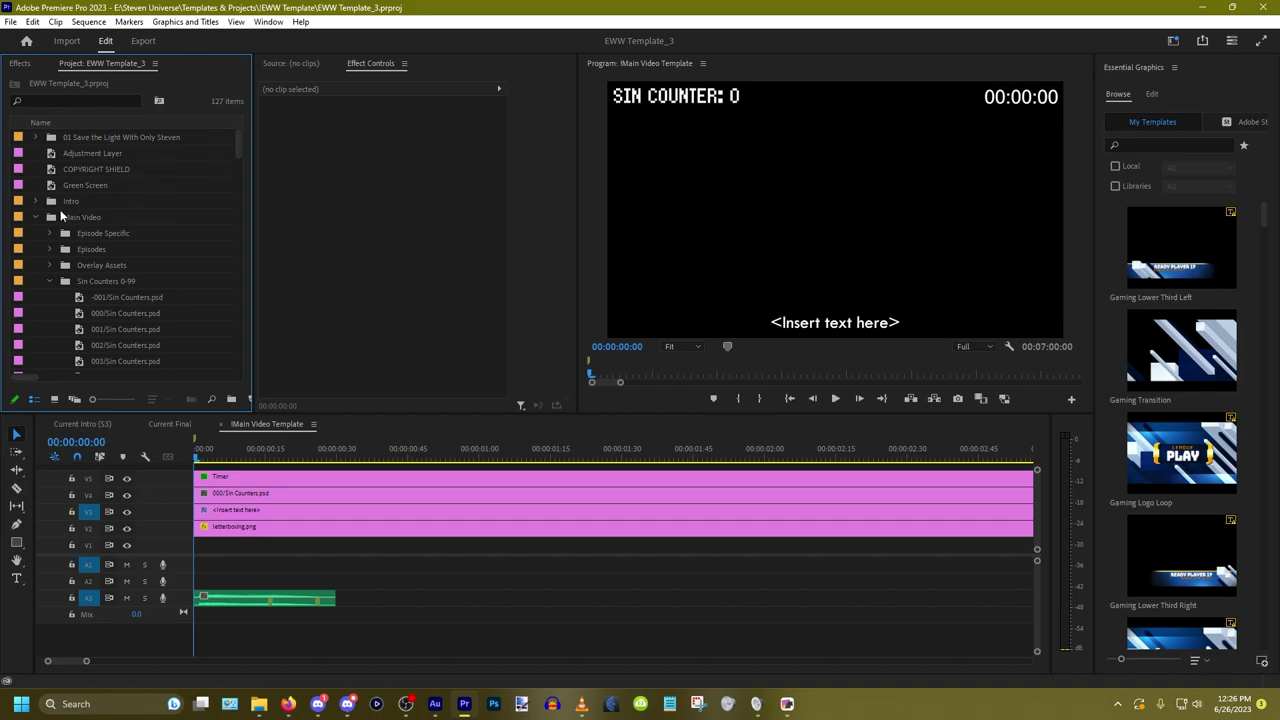
left_click(37, 217)
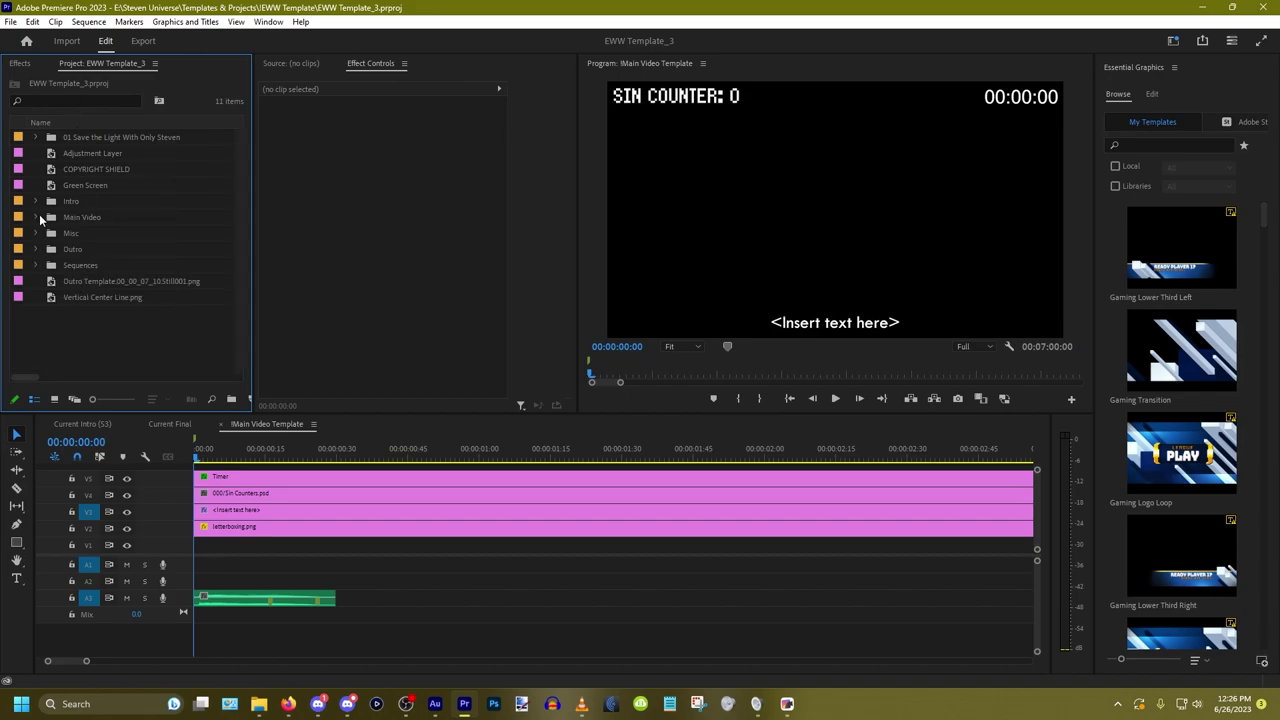
left_click(37, 217)
left_click(96, 218)
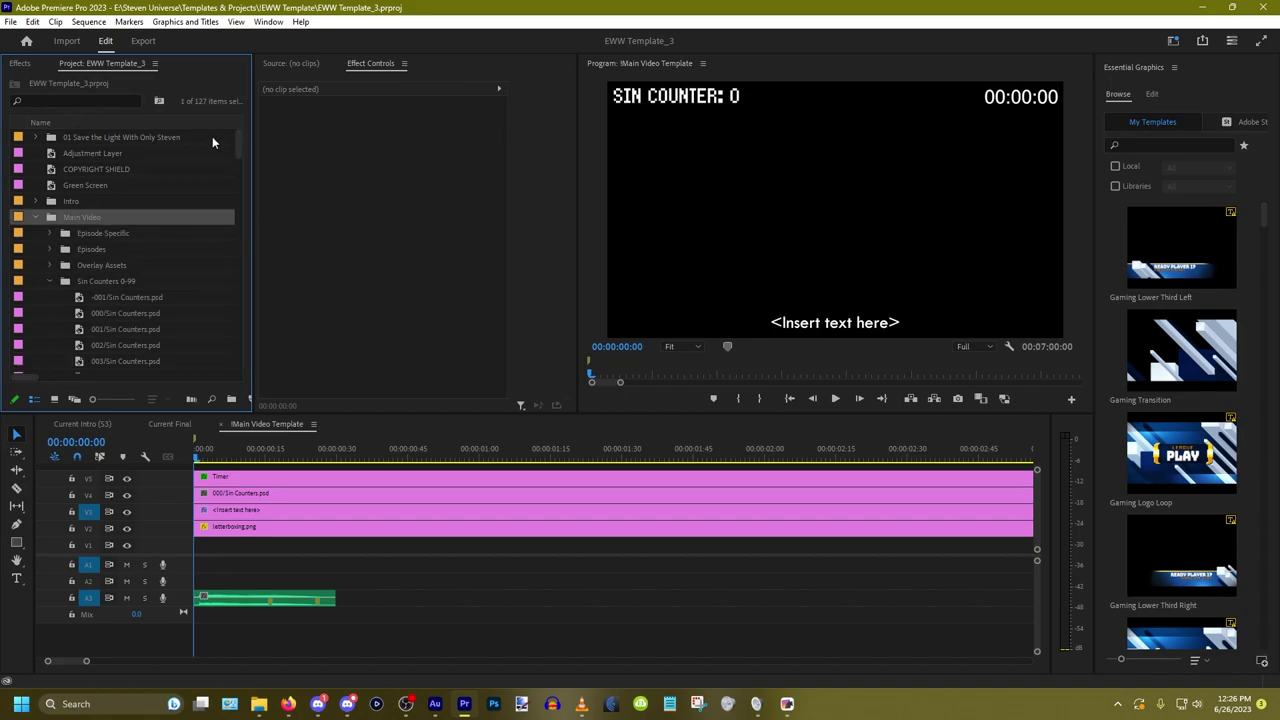
left_click_drag(241, 134, 243, 141)
left_click(50, 249)
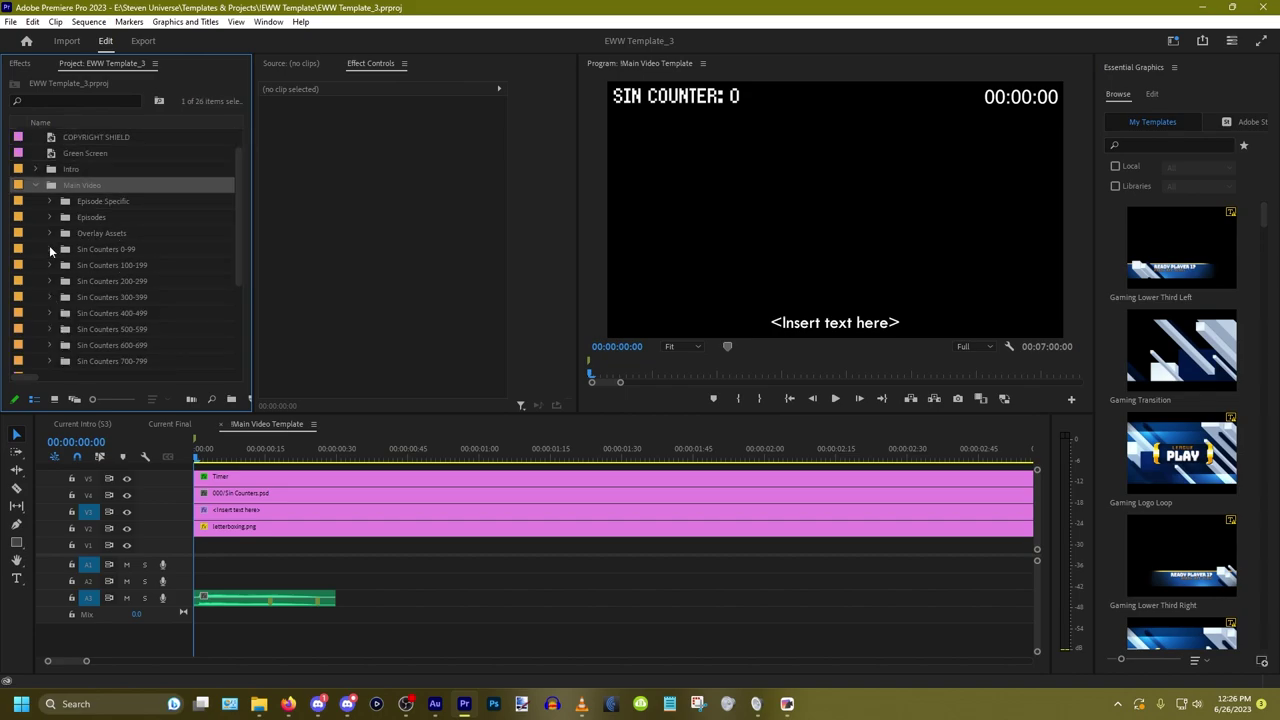
scroll(238, 201, "up", 2)
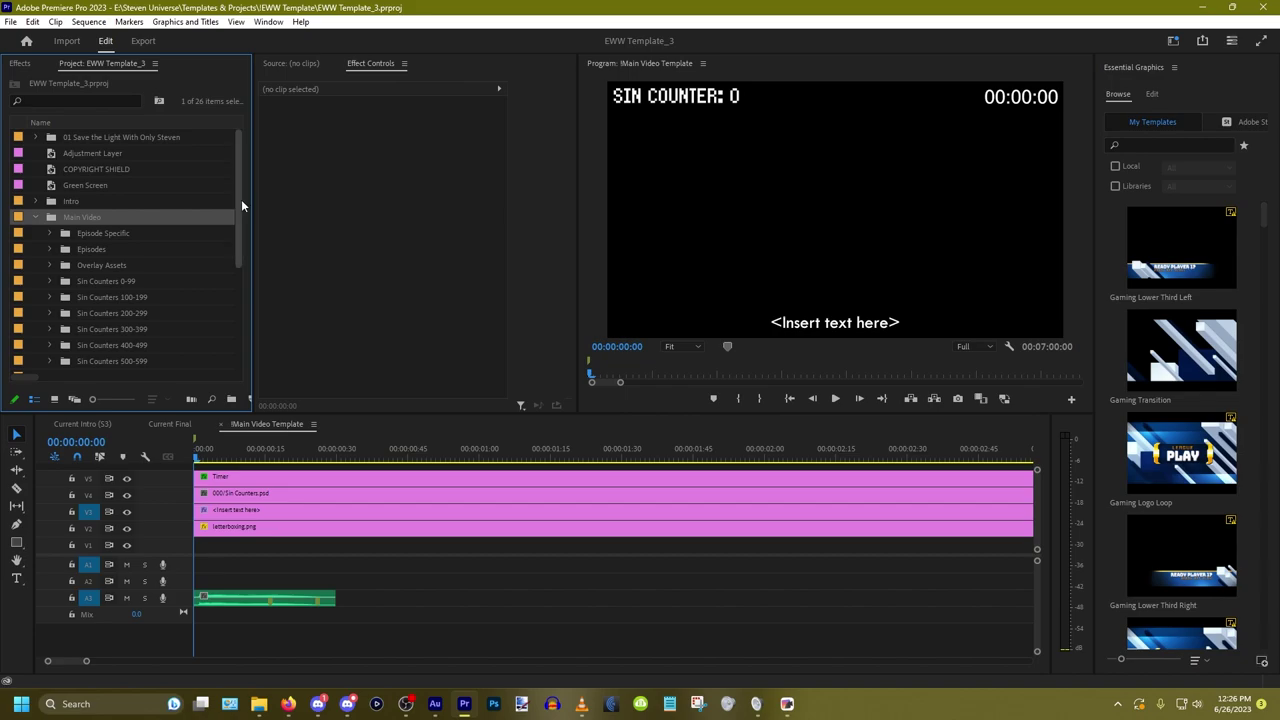
Step: Create a bin named Season 4 inside the Voiceovers bin of Main Video
scroll(55, 278, "down", 6)
left_click(57, 280)
left_click(50, 281)
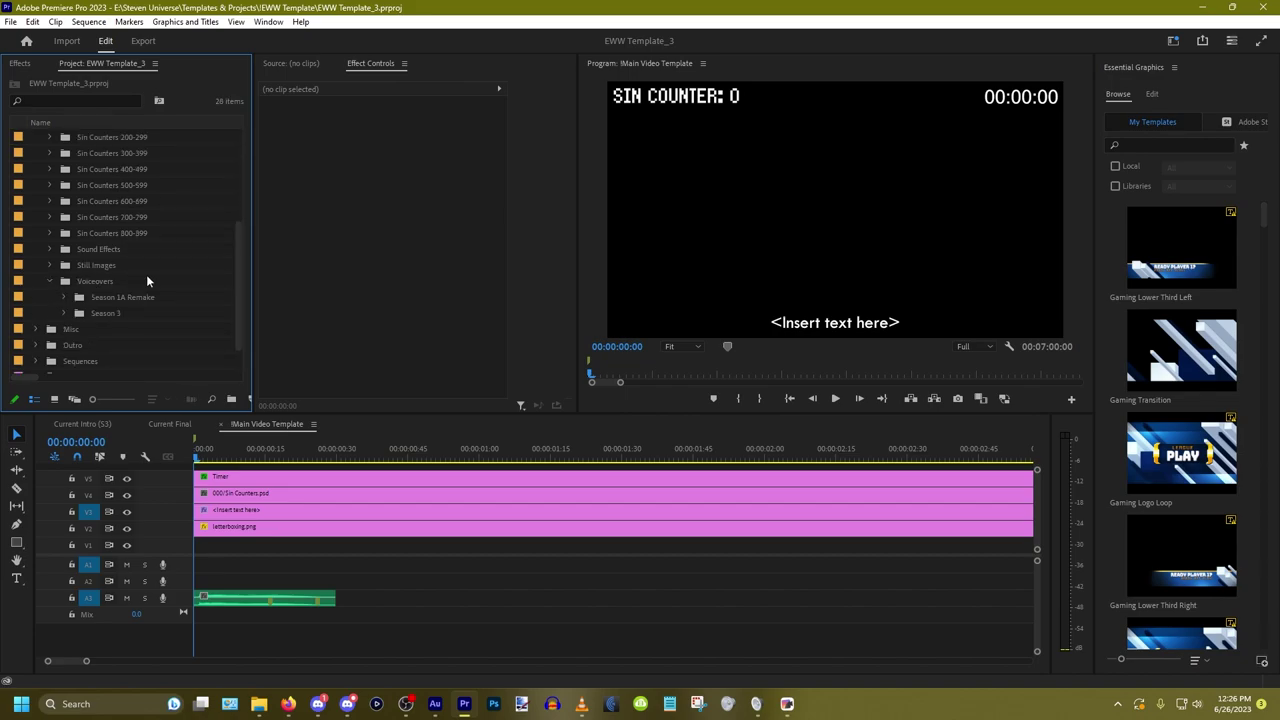
left_click(100, 280)
left_click(231, 399)
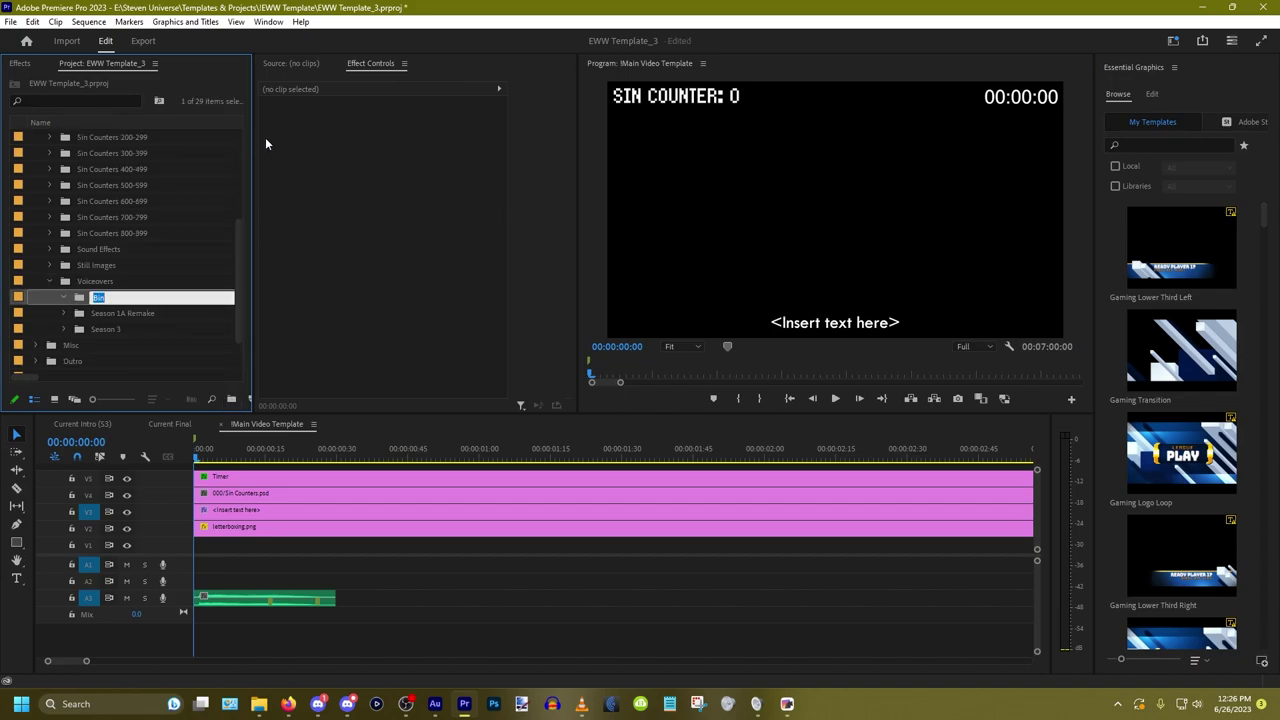
type("Season 4")
key("Tab")
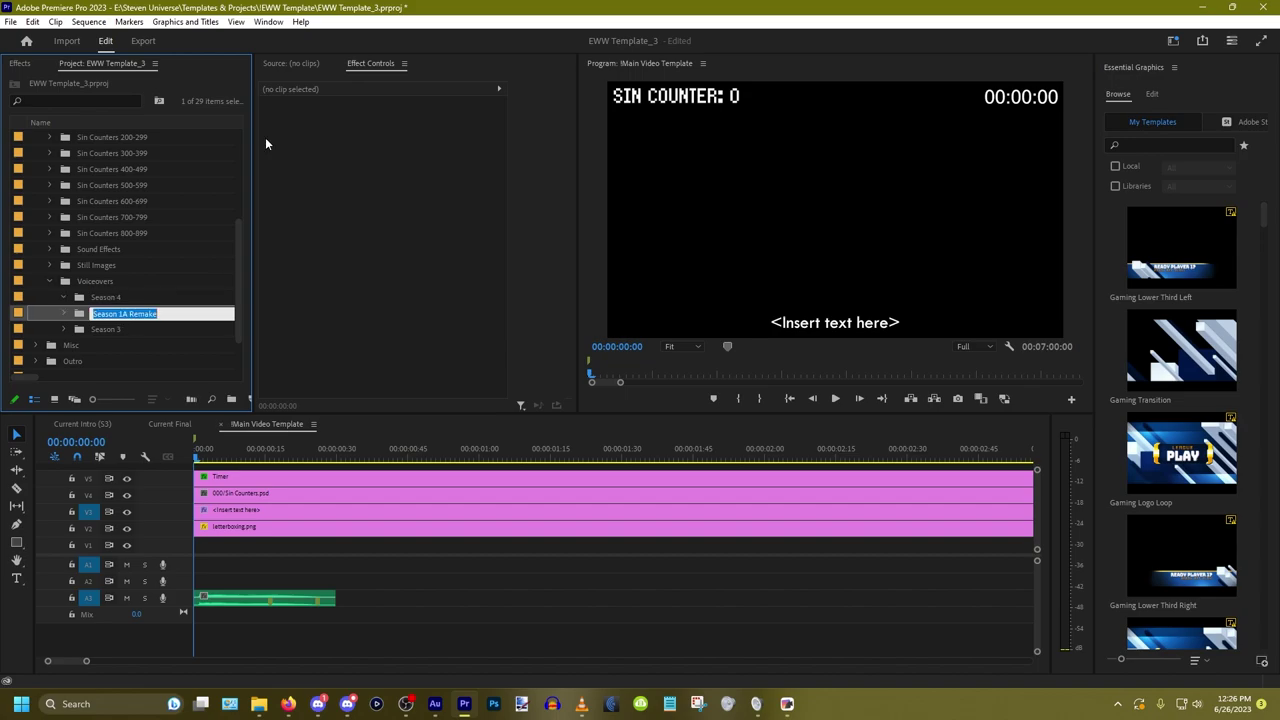
Step: Create a bin named Season 4 Shorts inside the Season 4 voiceover bin
left_click(135, 297)
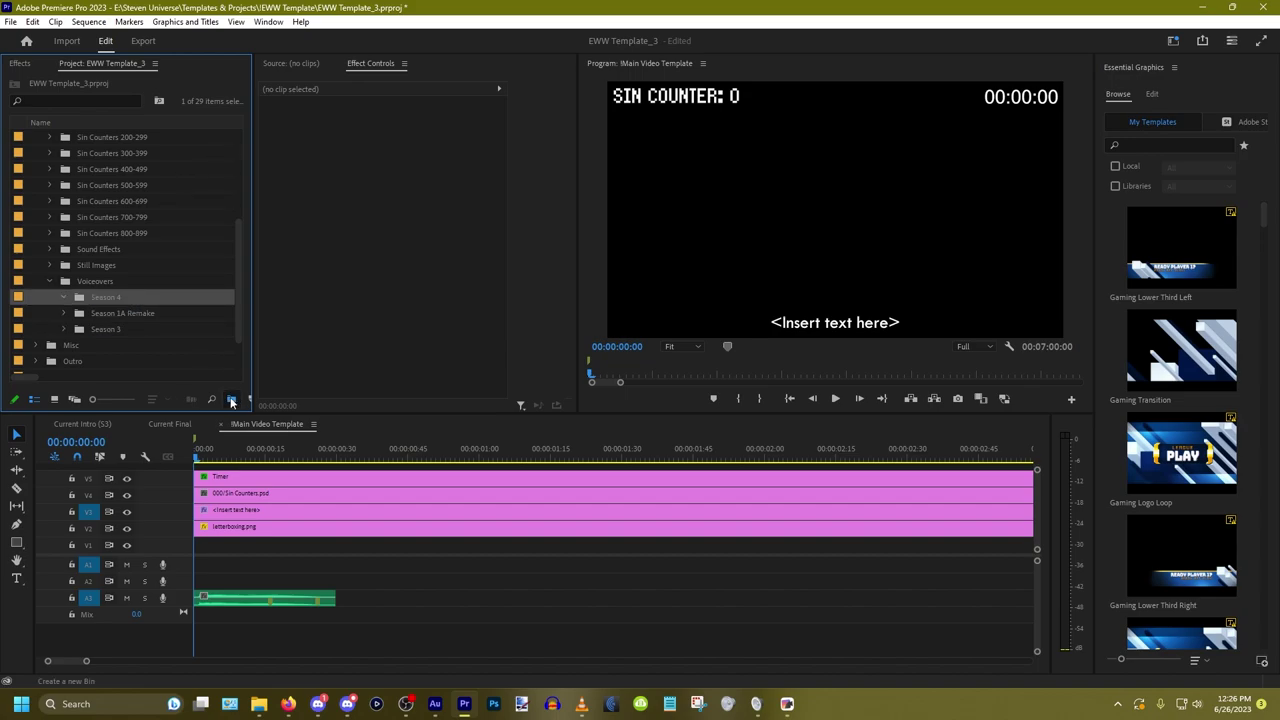
left_click(231, 399)
type("Season ")
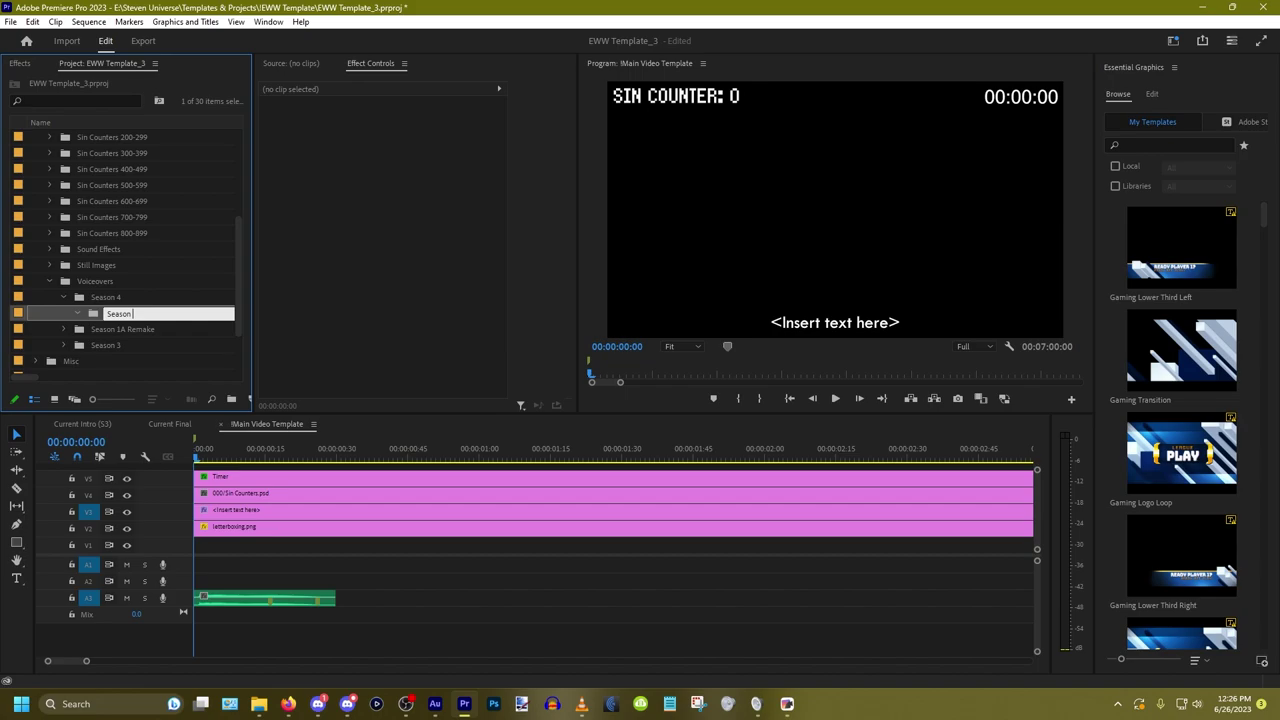
type("4 Shorts")
key("Tab")
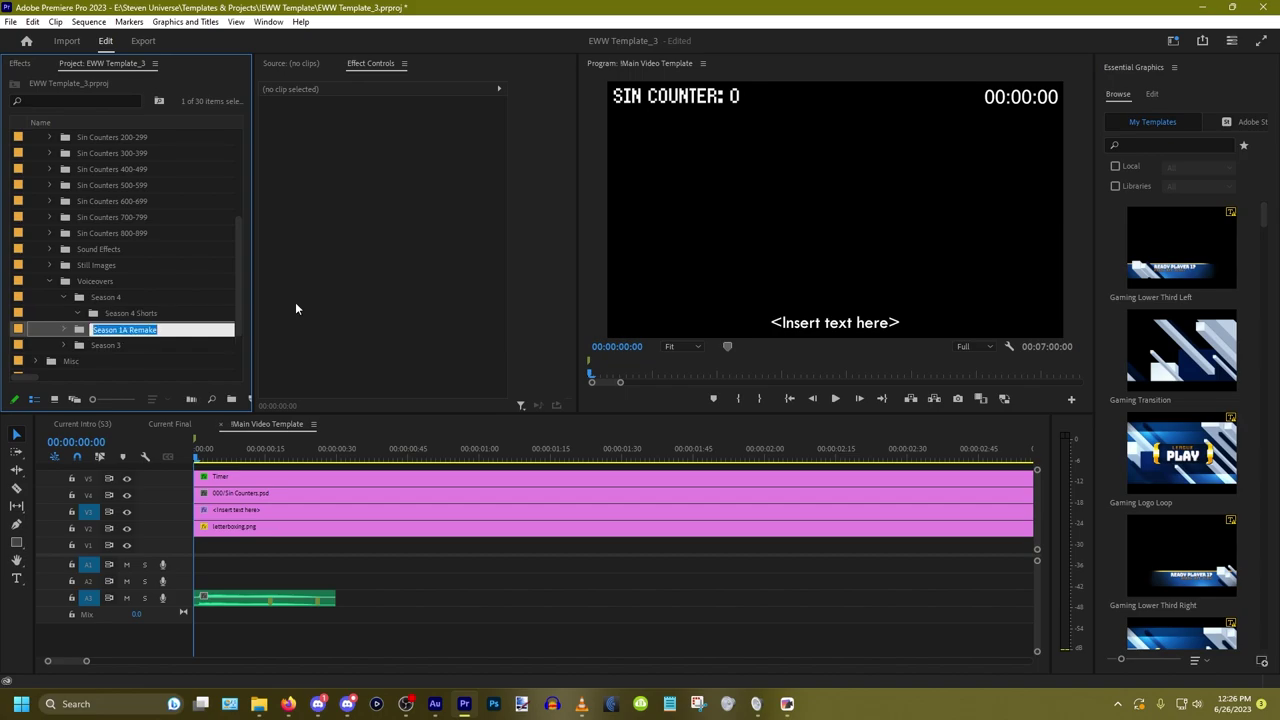
Step: Import the exported Season 4 Shorts.output.xml from the Season 4 Shorts folder into the Season 4 Shorts bin
left_click(130, 313)
left_click(259, 703)
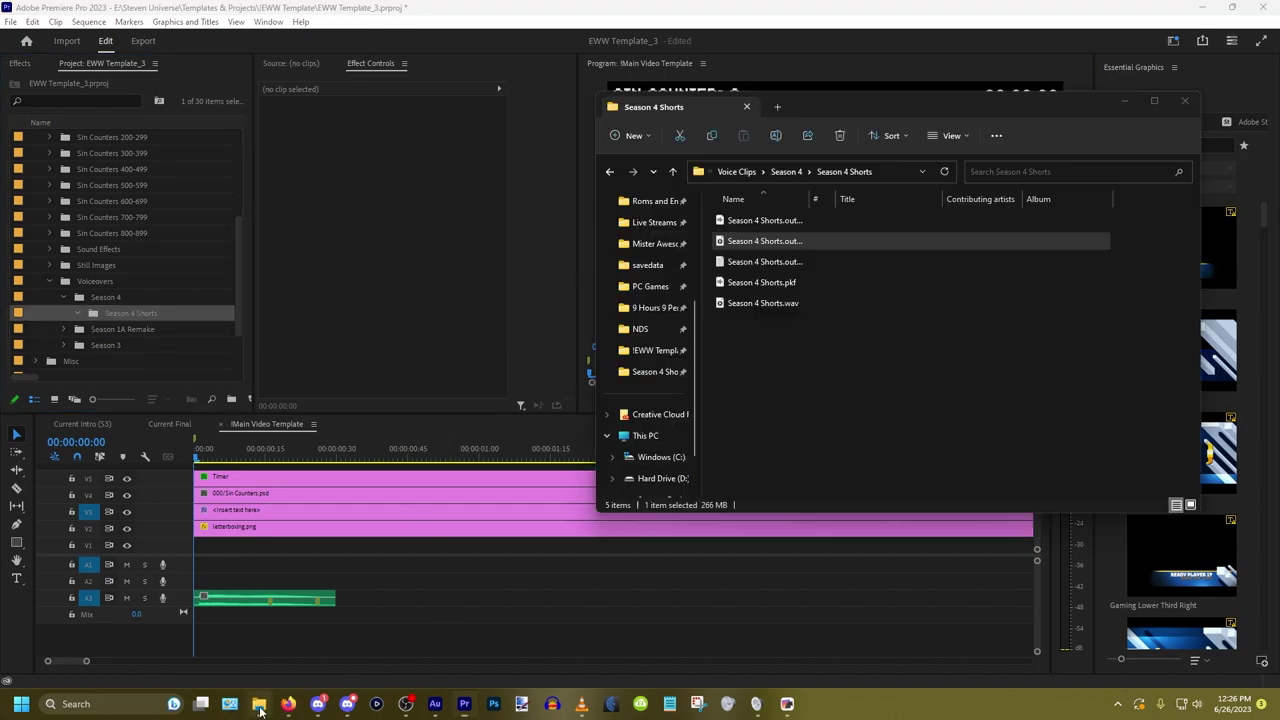
left_click(853, 467)
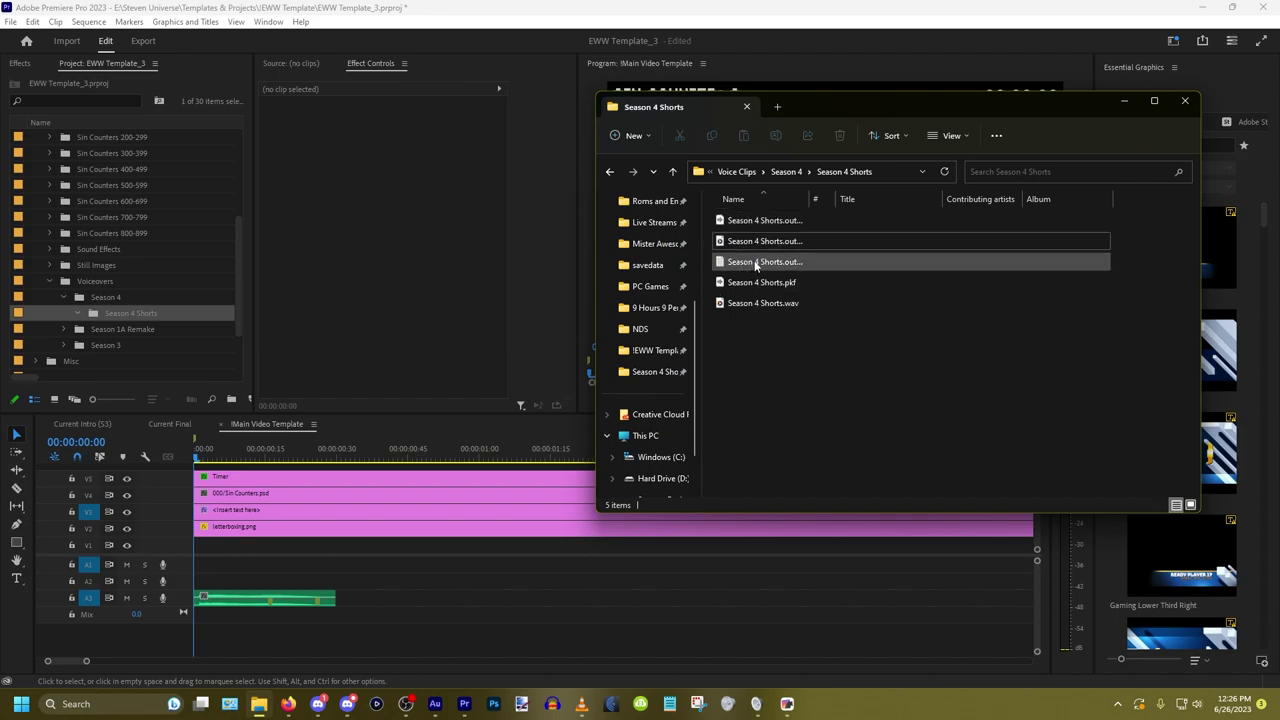
left_click_drag(764, 262, 155, 315)
left_click(743, 20)
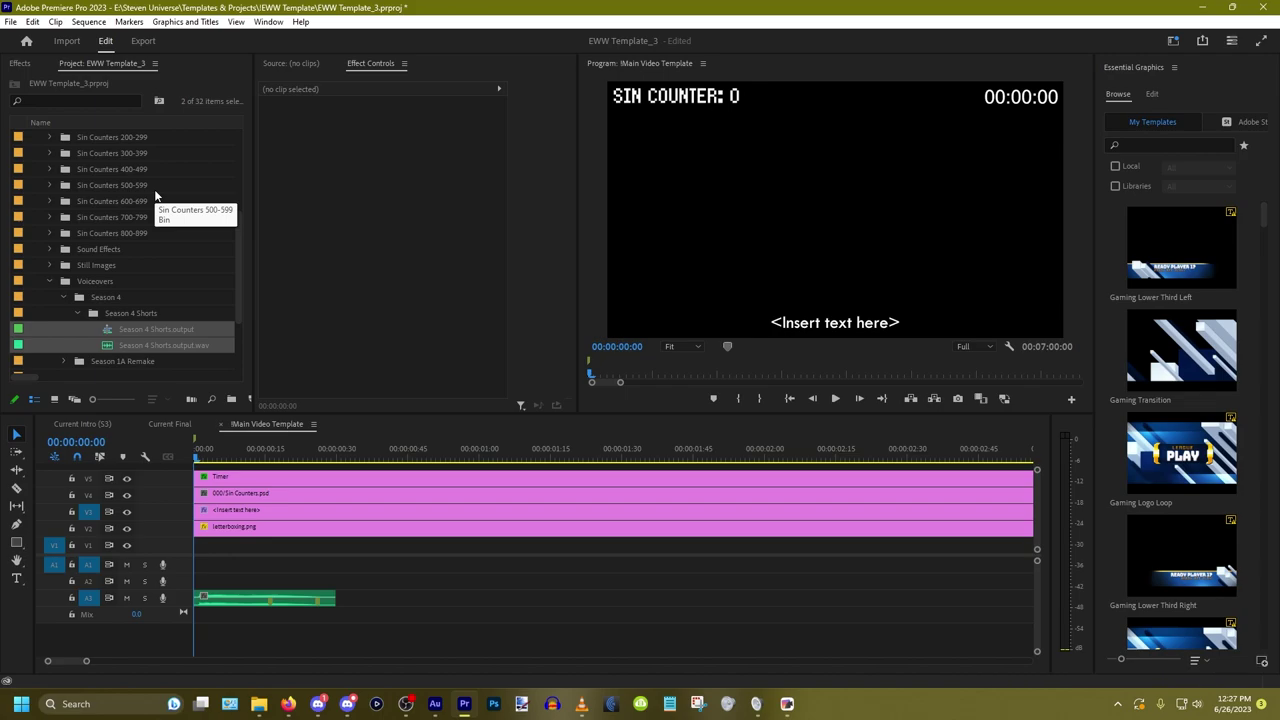
Step: Open the imported Season 4 Shorts.output sequence in the timeline, with the playhead at the start
left_click(159, 344)
left_click(158, 330)
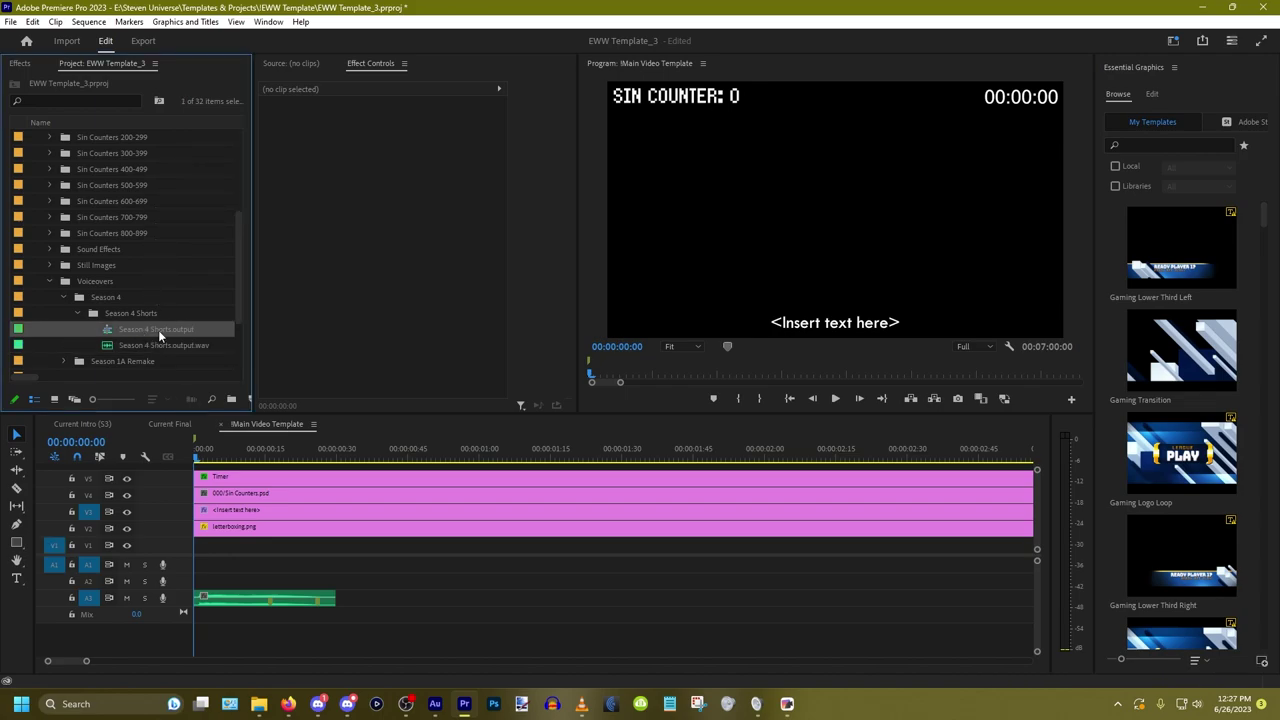
left_click(179, 336)
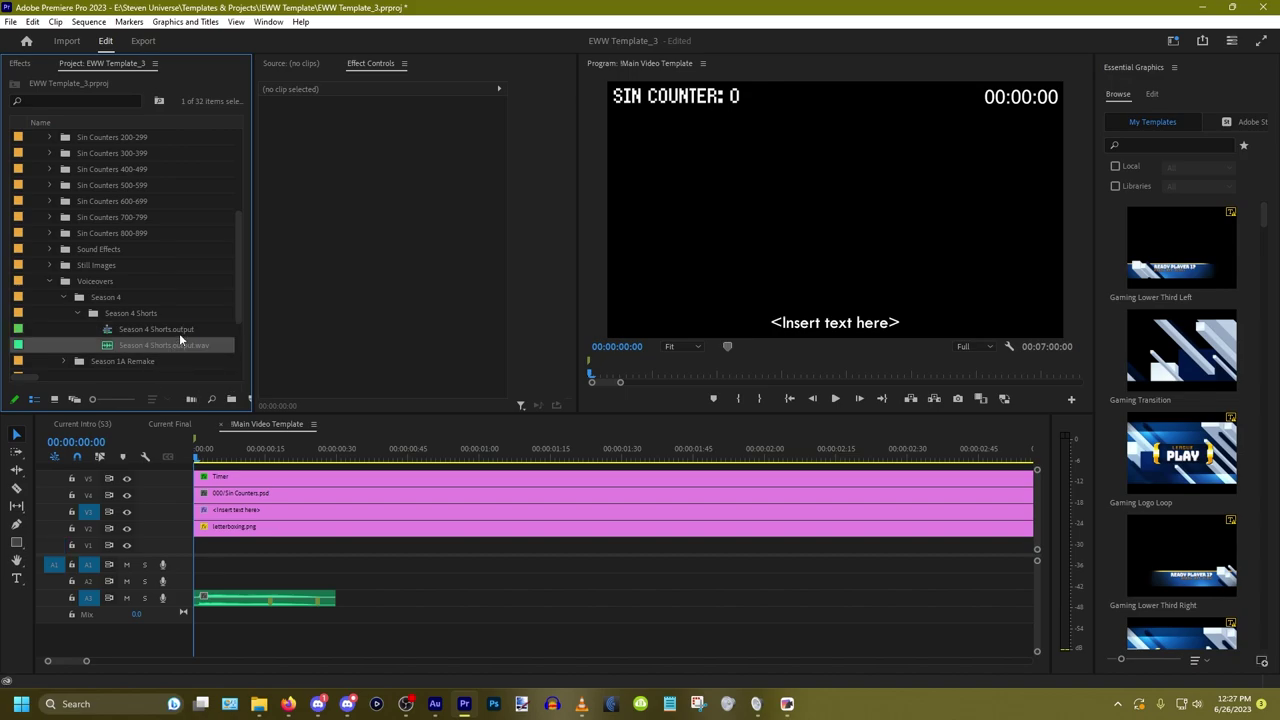
double_click(180, 329)
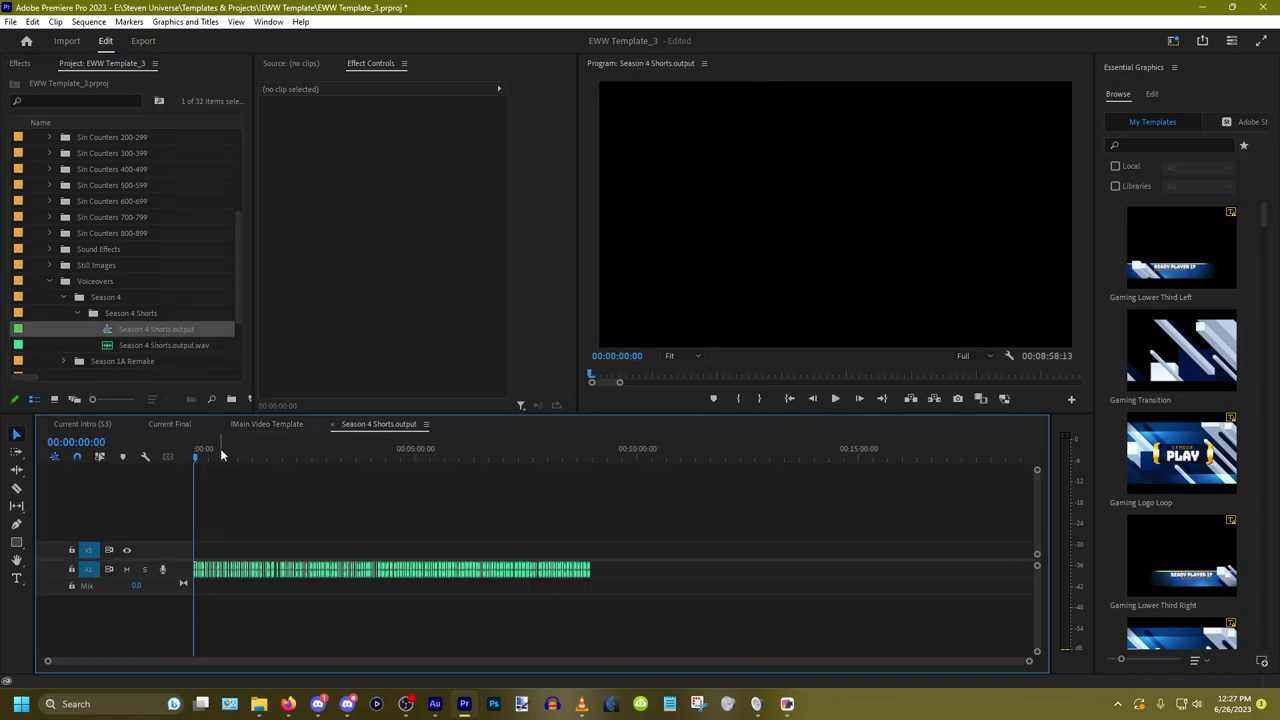
left_click_drag(222, 455, 159, 472)
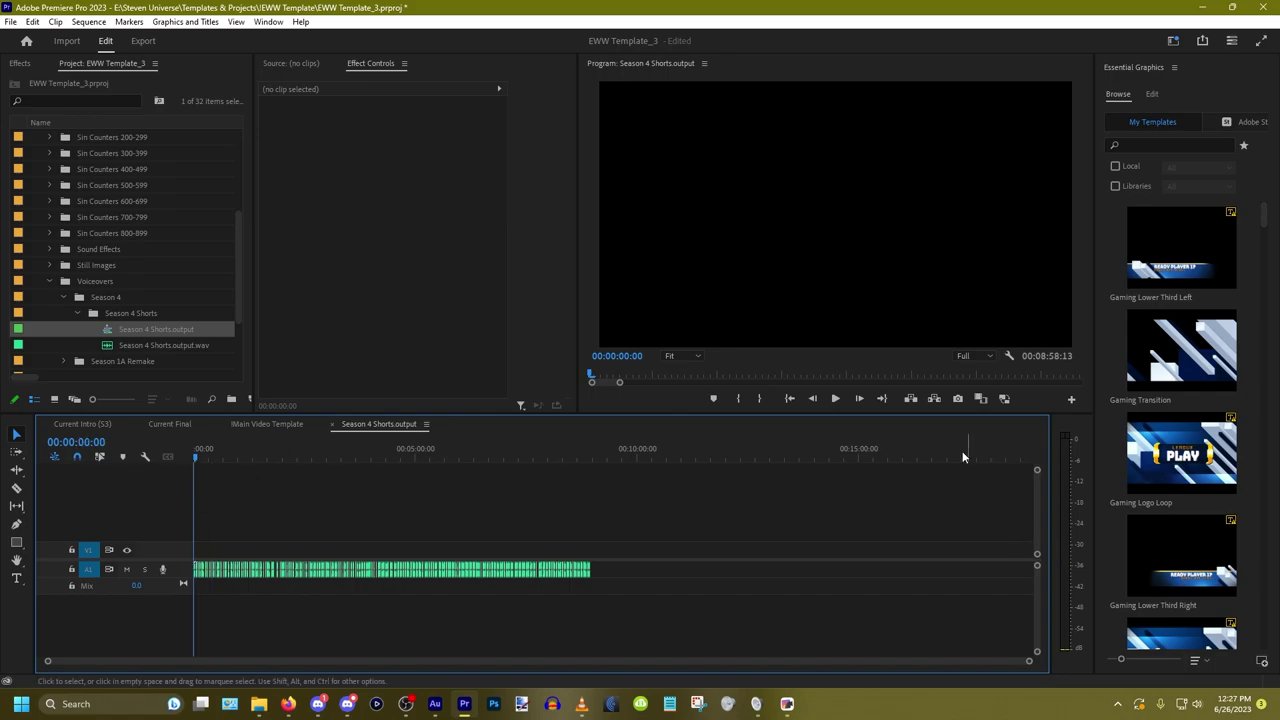
Step: Play the first six seconds of the voiceover sequence and examine how the clips are cut along the timeline
scroll(217, 515, "up", 4)
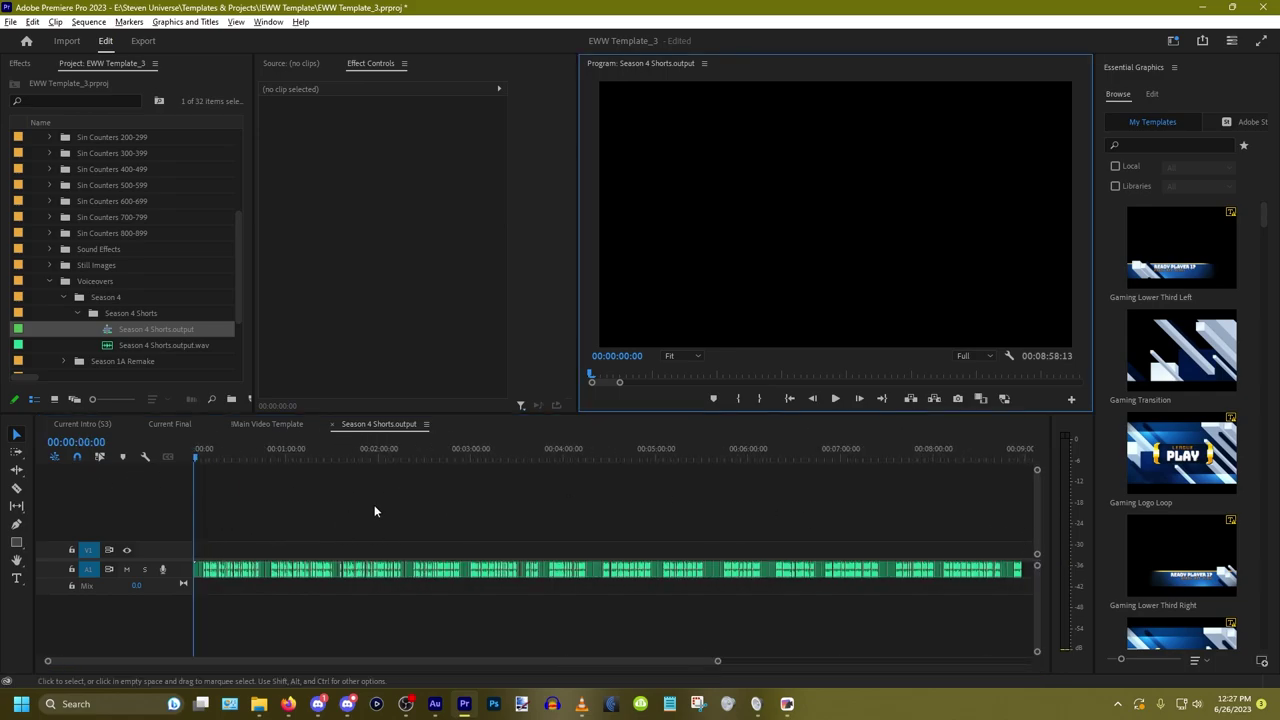
scroll(200, 522, "down", 2)
scroll(200, 523, "up", 8)
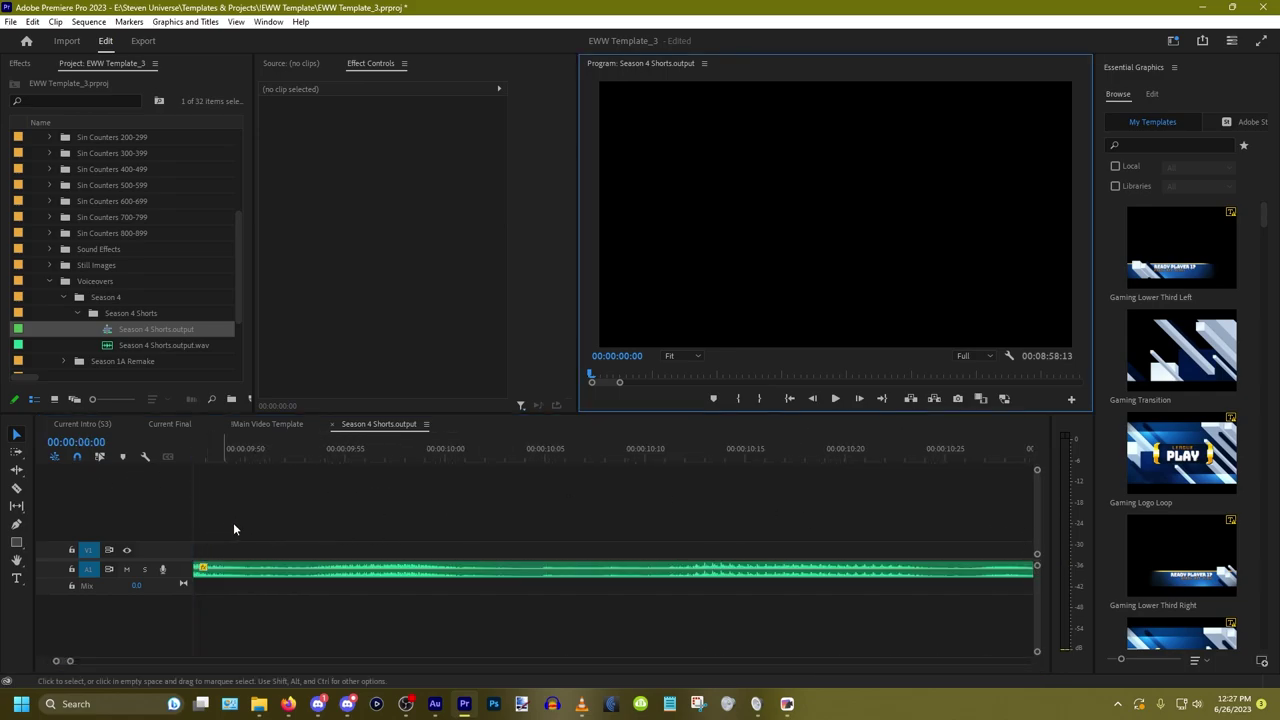
key("space")
key("space")
scroll(349, 518, "down", 4)
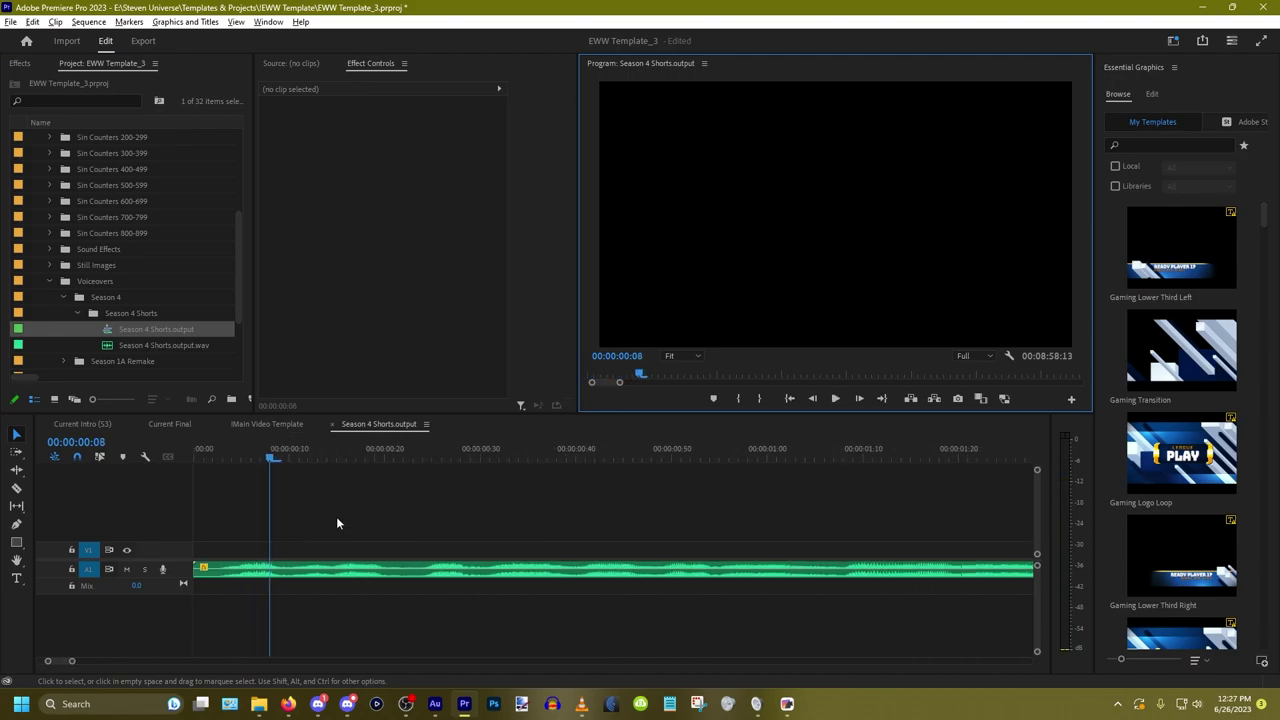
left_click_drag(258, 459, 166, 467)
scroll(252, 543, "down", 1)
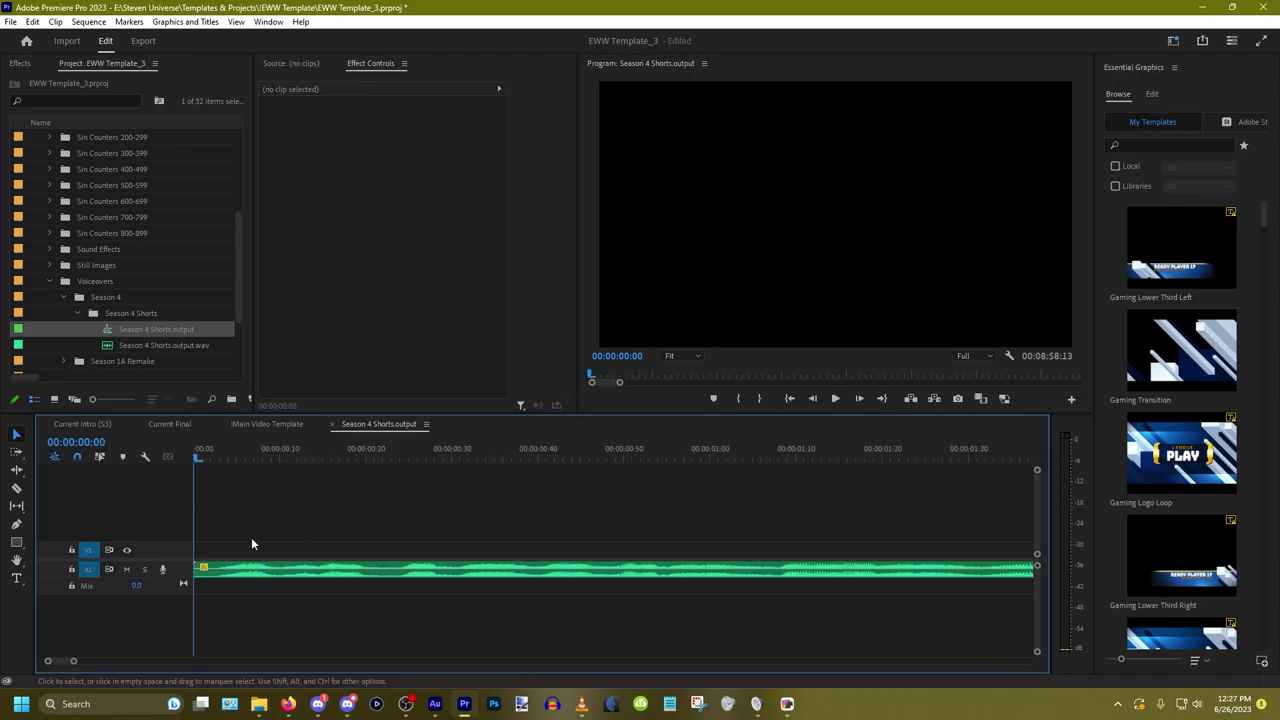
key("space")
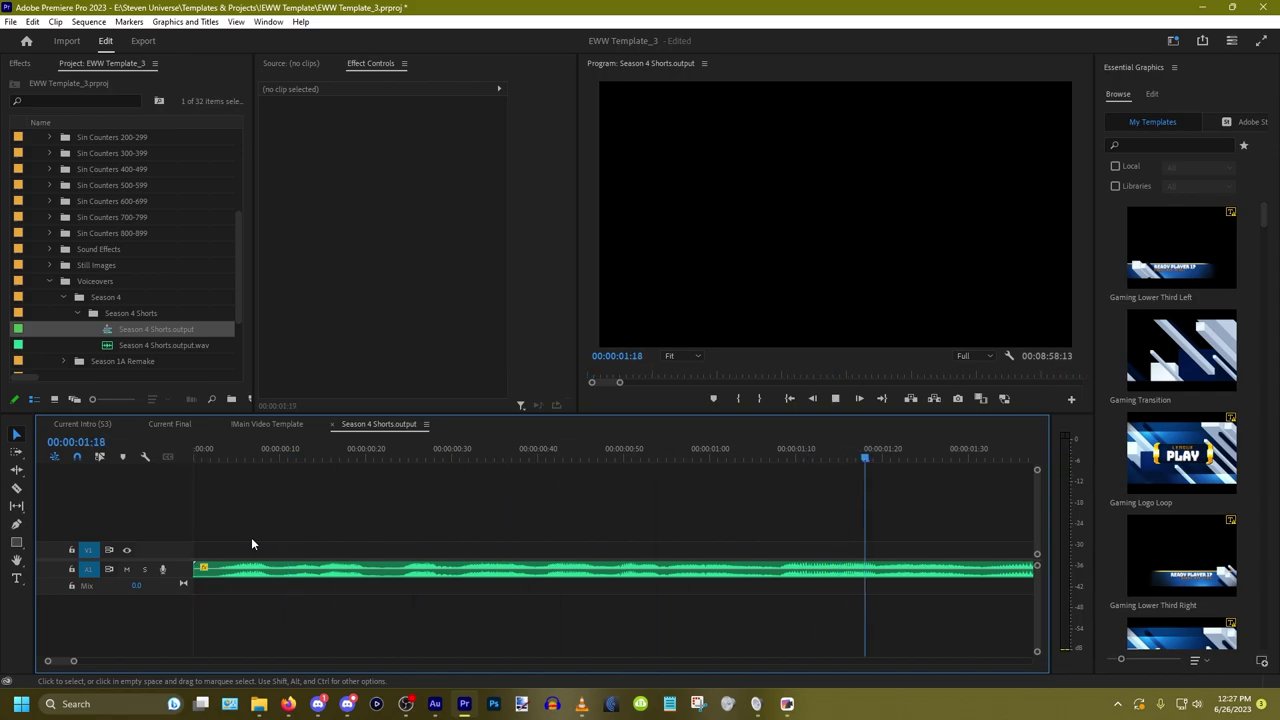
scroll(268, 530, "down", 3)
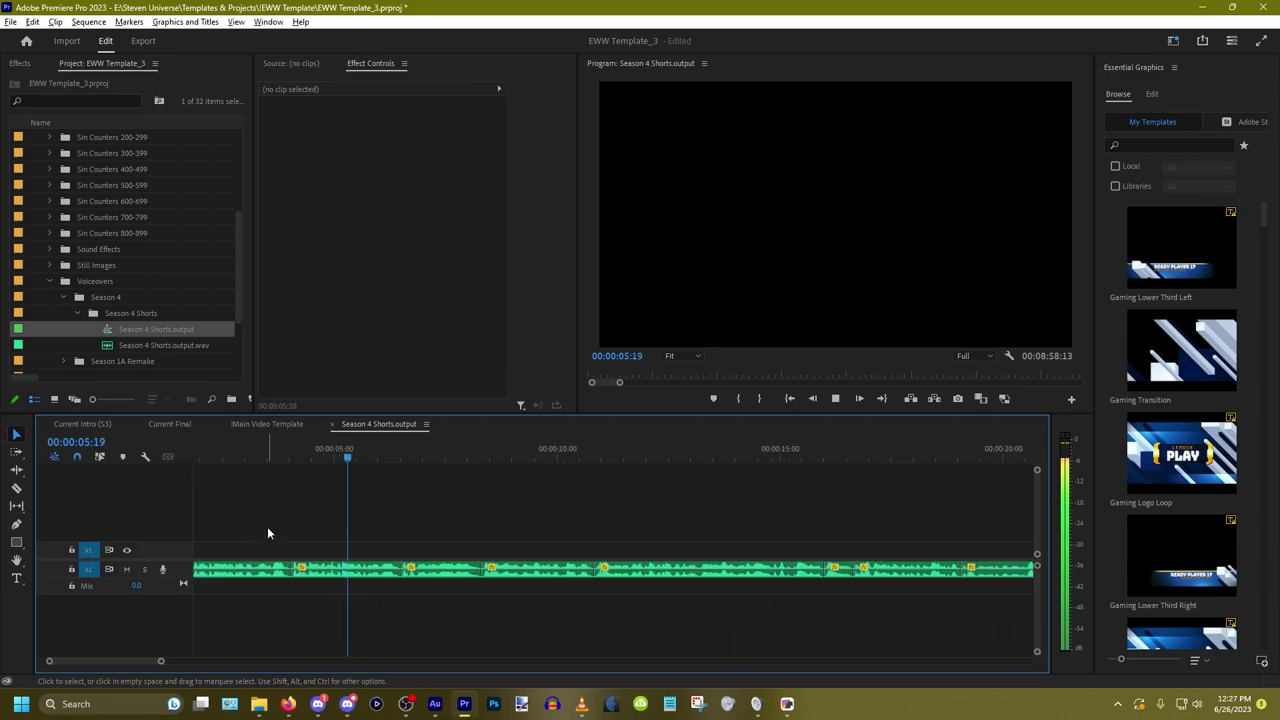
scroll(290, 518, "down", 5)
key("space")
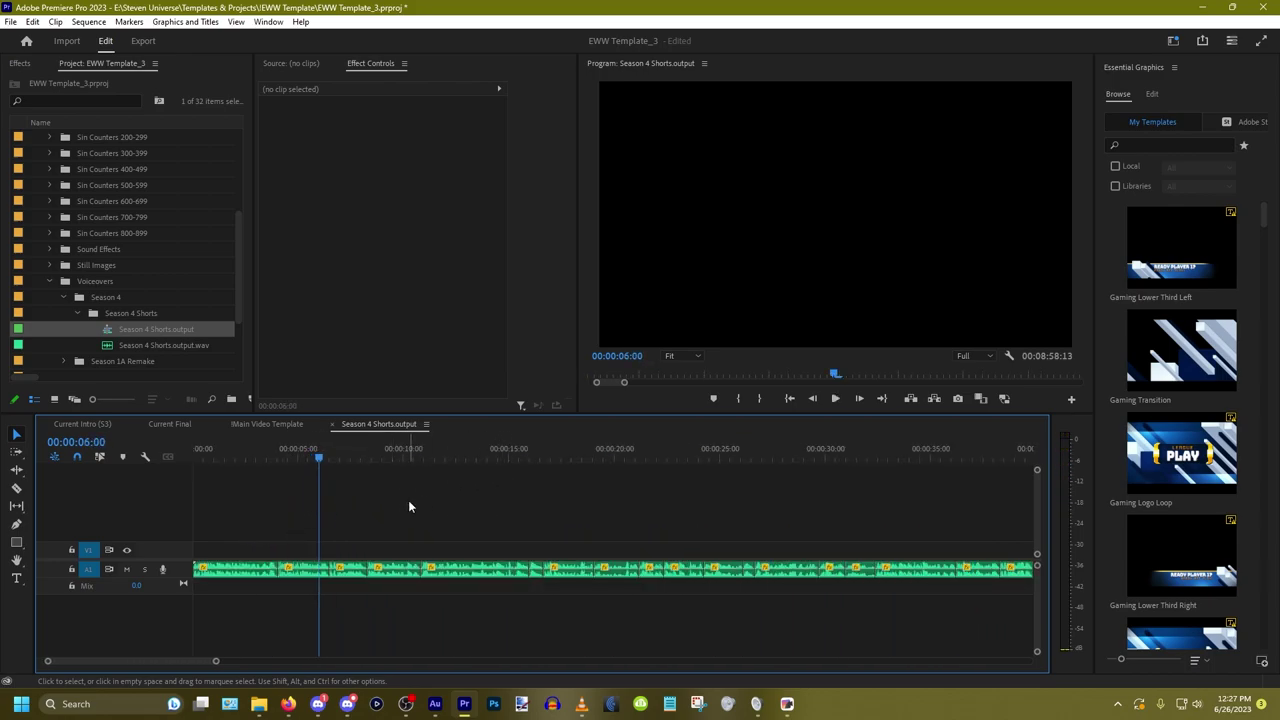
scroll(408, 503, "down", 3)
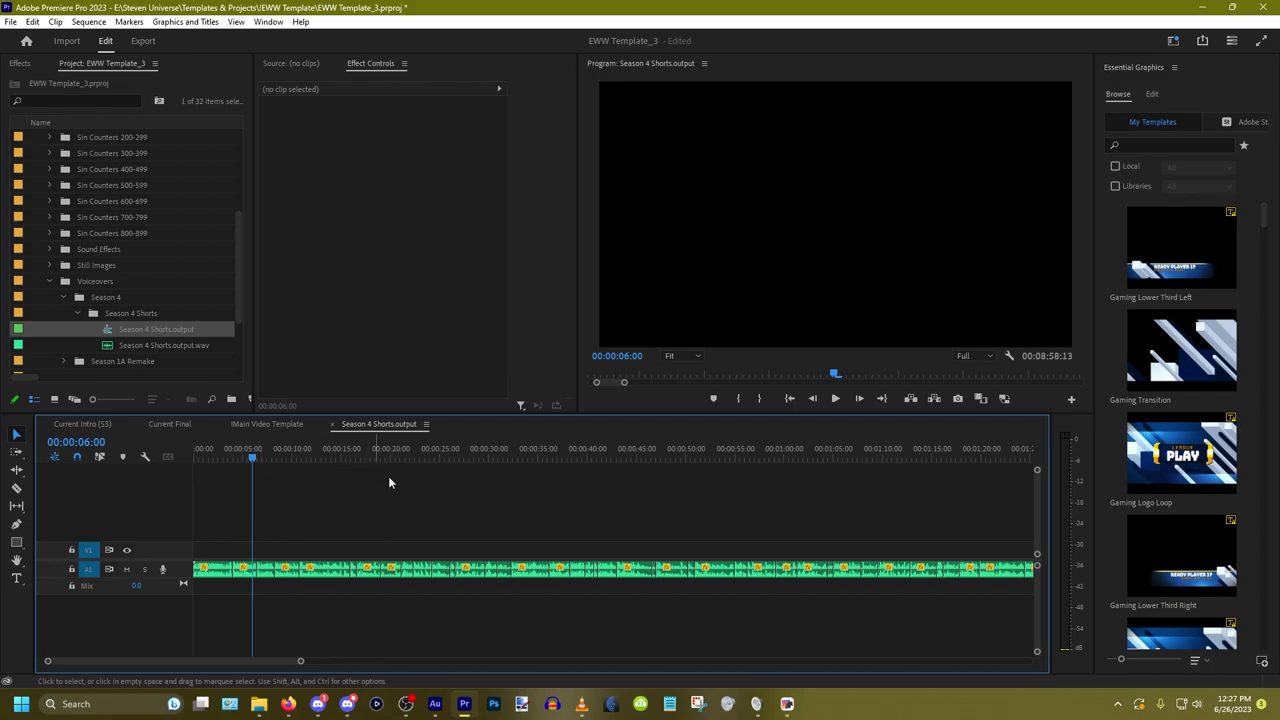
Step: Replay the sequence from its start to about 00:00:11:50, checking the voiceover clips for repeated takes
key("Home")
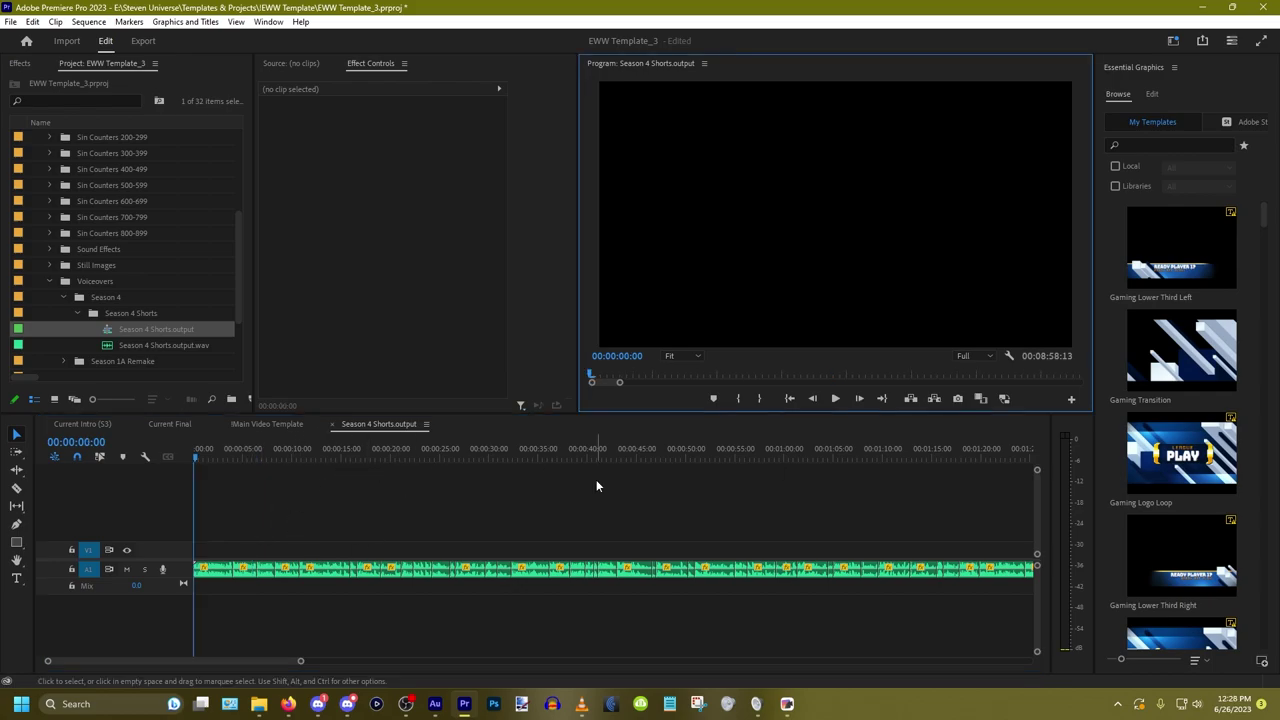
scroll(492, 494, "down", 3)
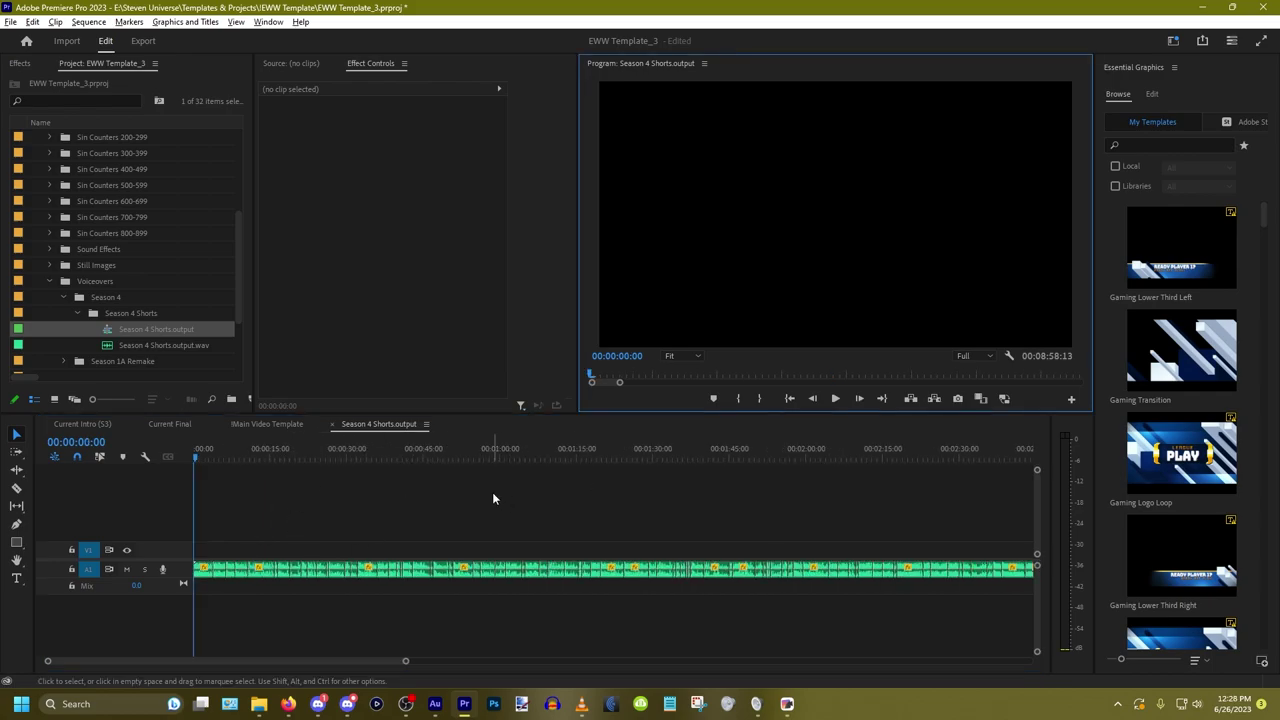
scroll(492, 492, "down", 2)
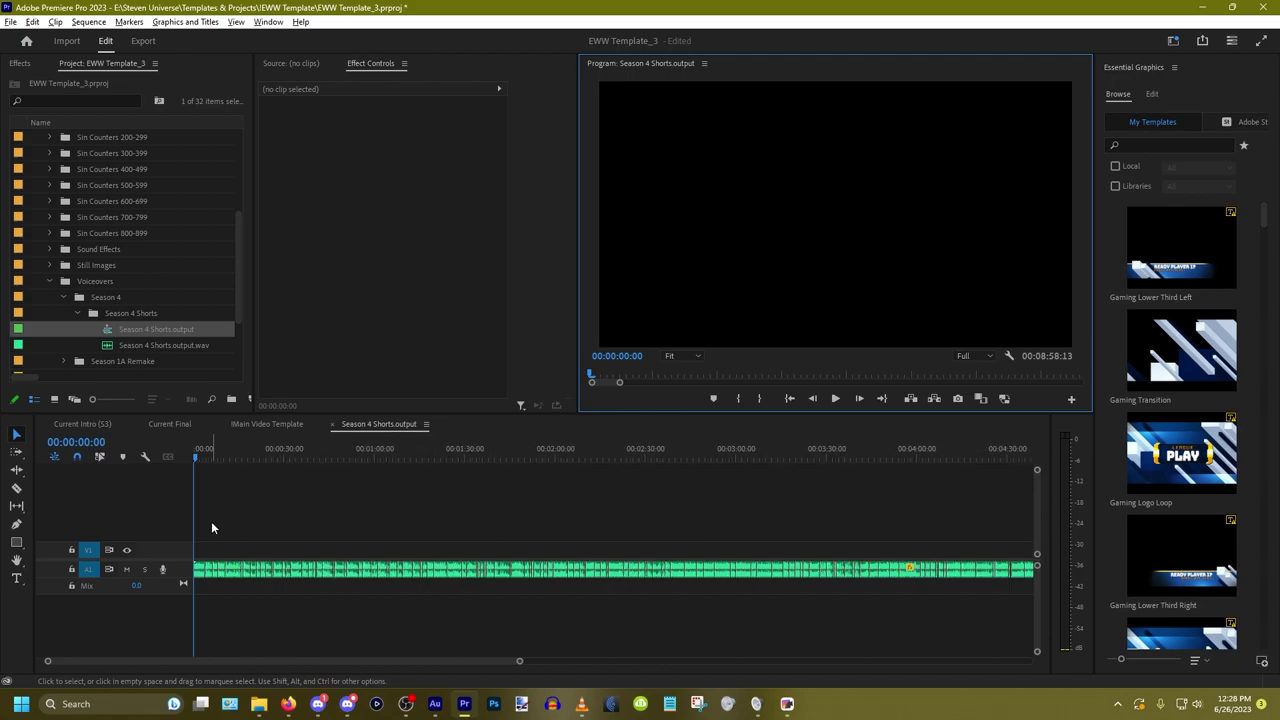
scroll(203, 522, "up", 5)
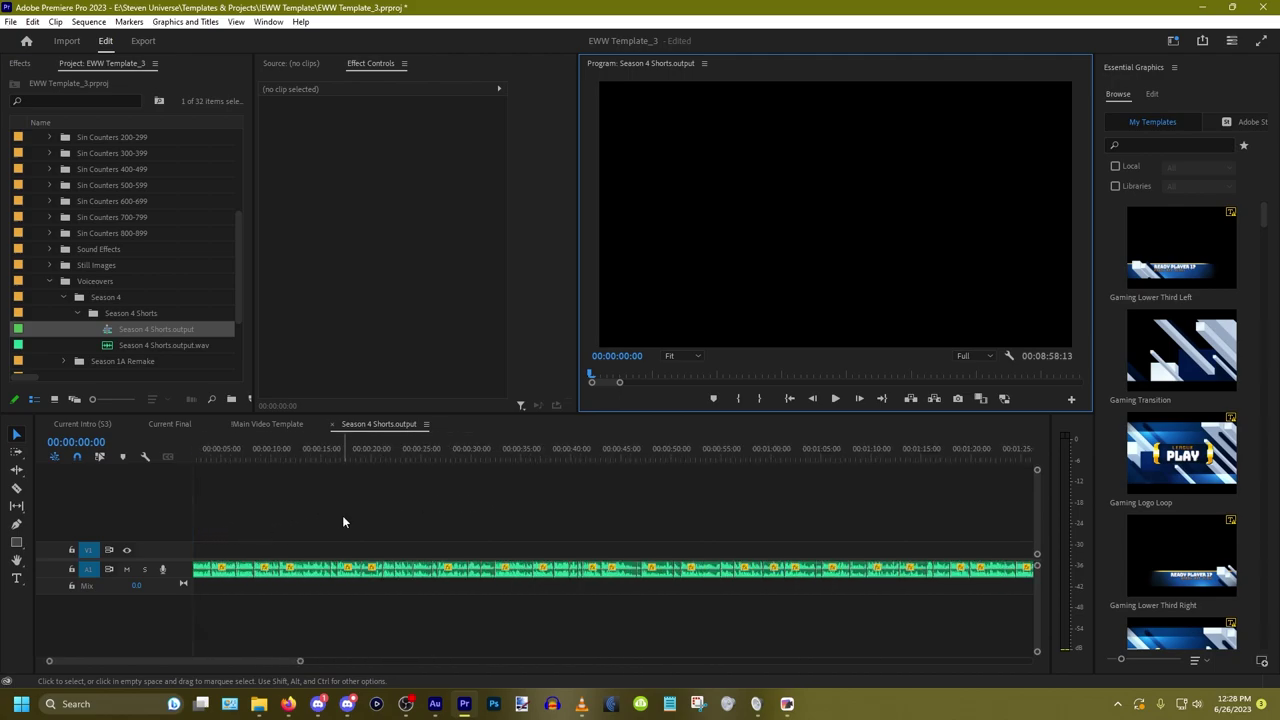
key("space")
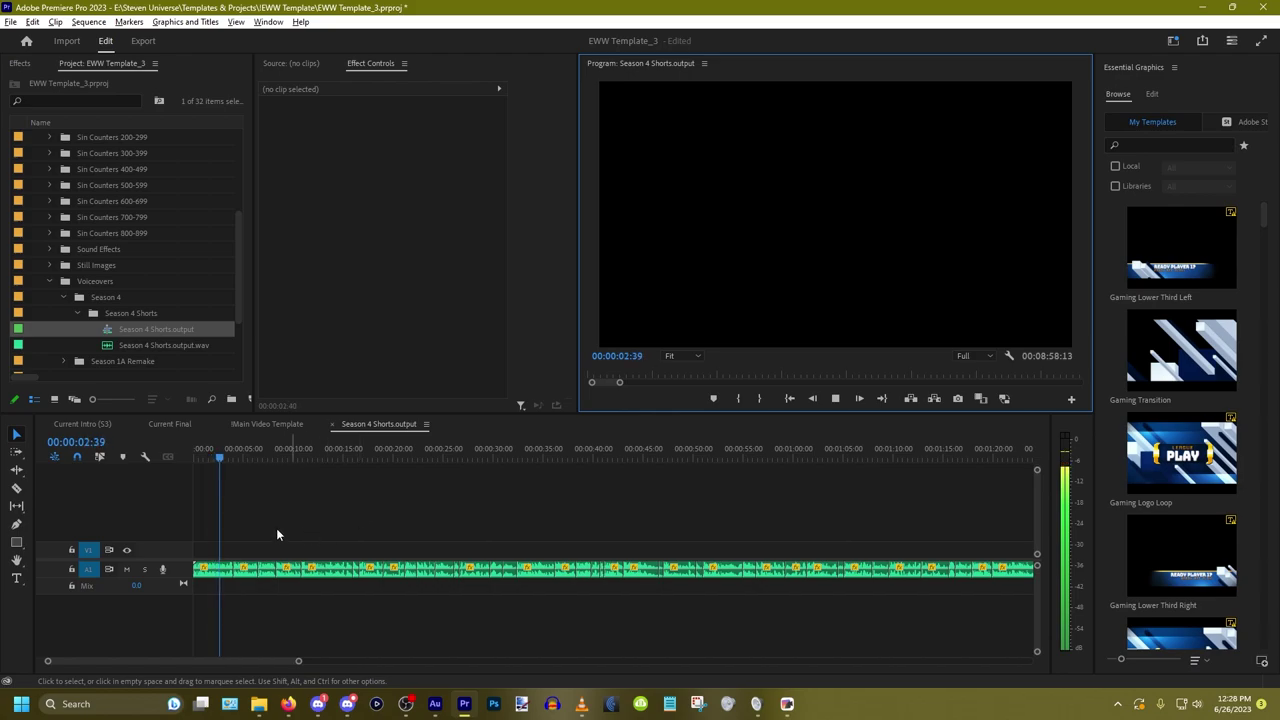
scroll(206, 521, "up", 4)
scroll(289, 516, "down", 3)
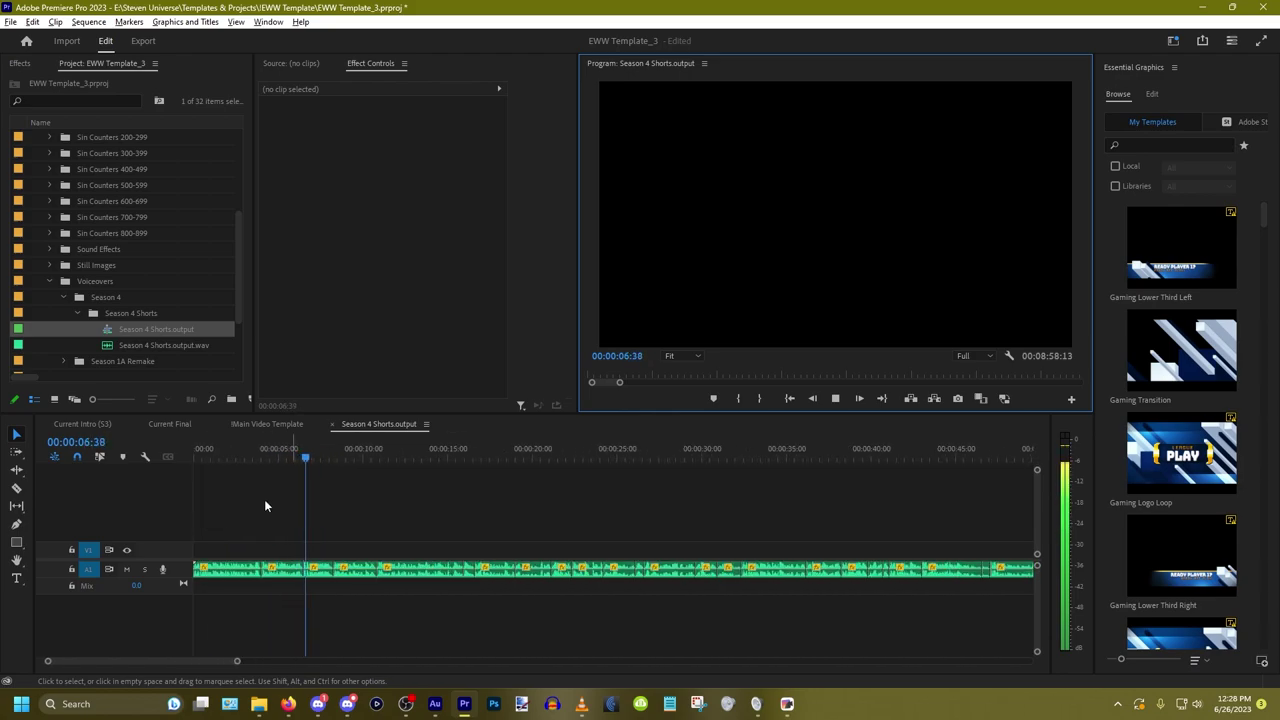
scroll(261, 499, "down", 3)
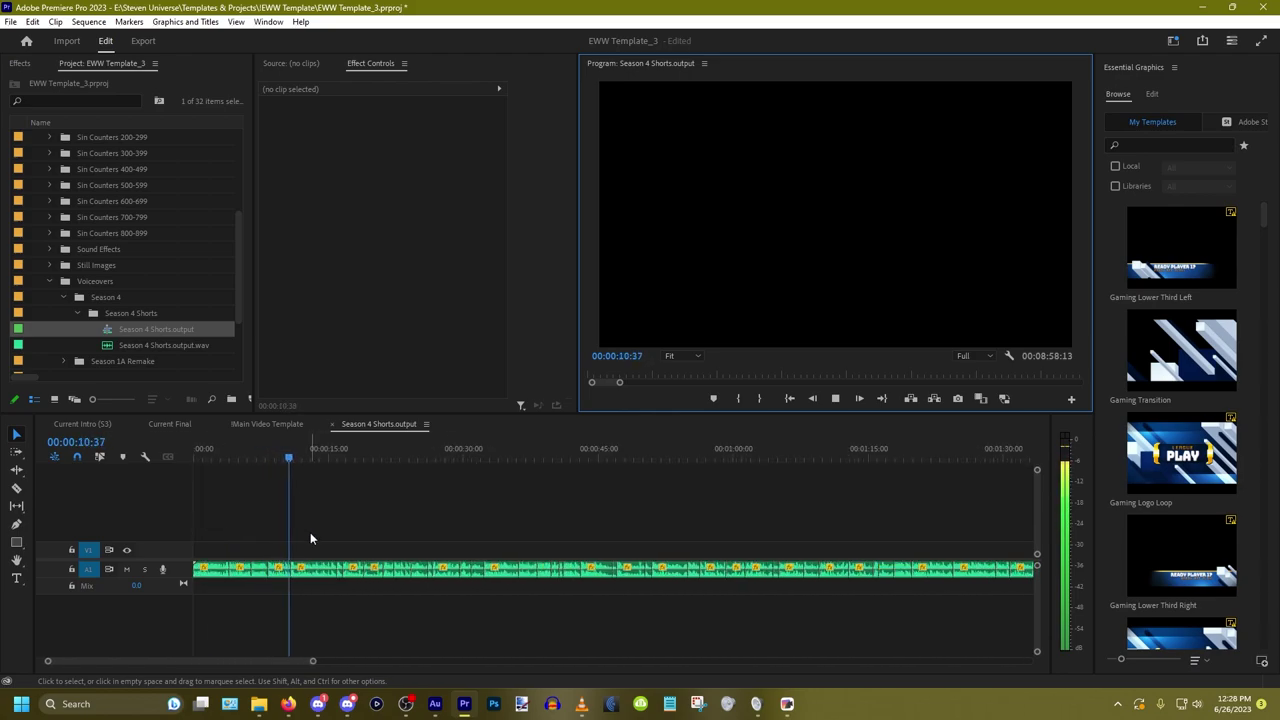
key("space")
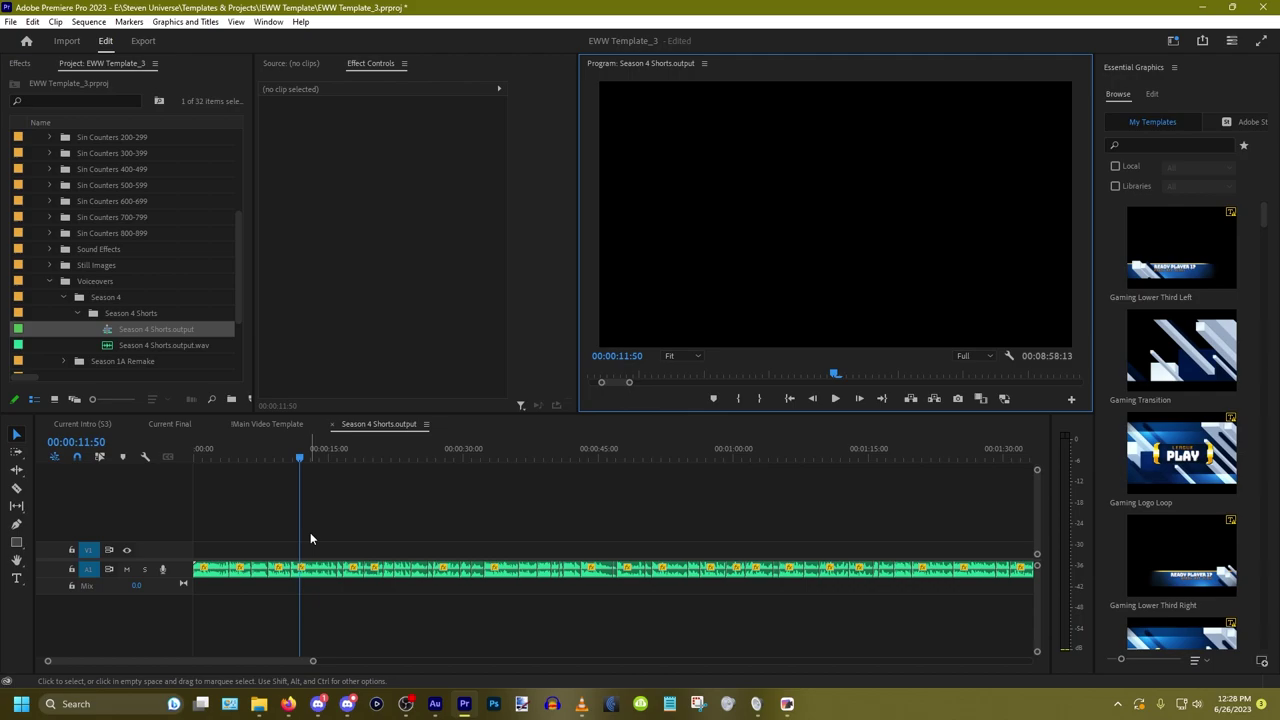
left_click(414, 530)
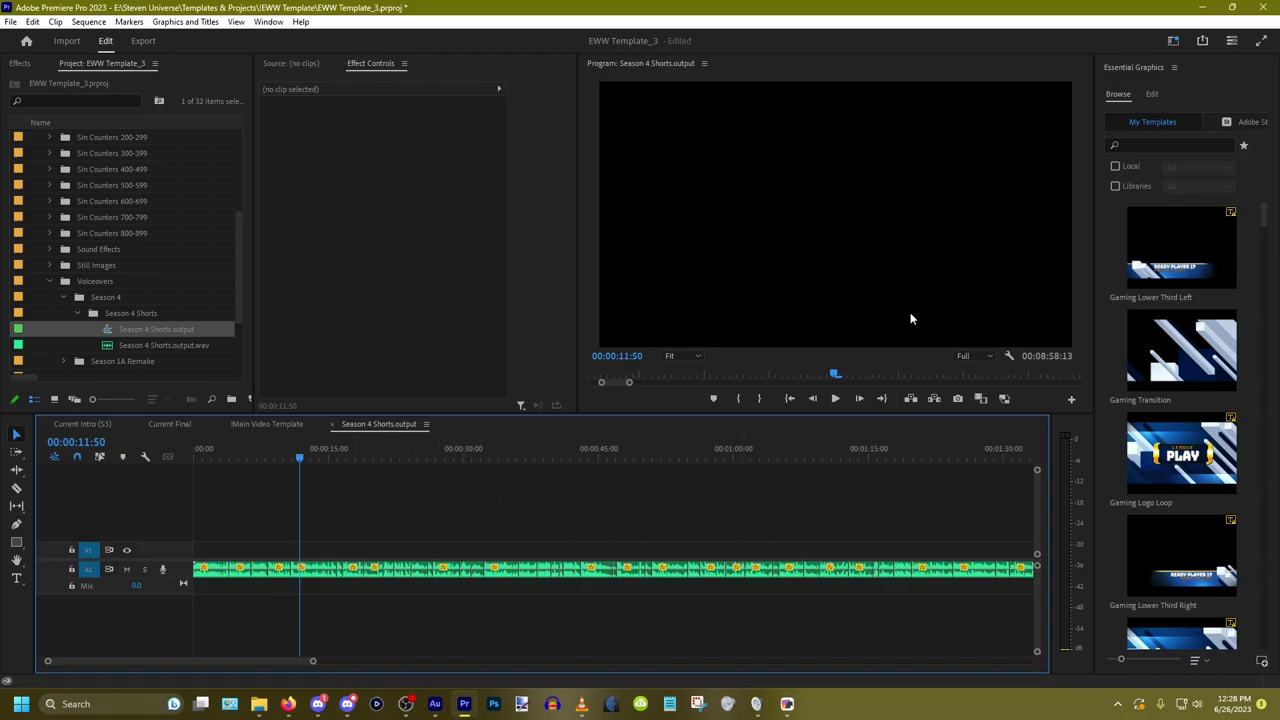
left_click(1202, 7)
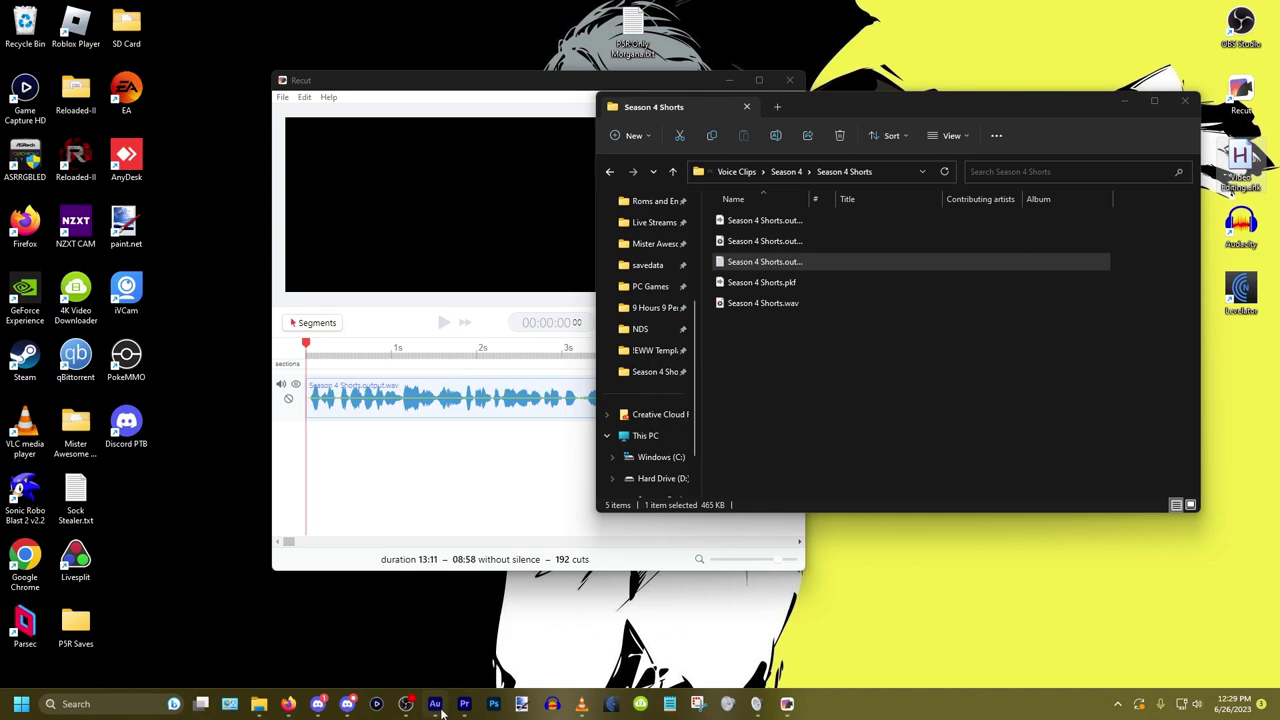
left_click(464, 703)
Step: Ripple delete all voiceover clips before about 00:01:58:12 and return the playhead to the sequence start
left_click_drag(455, 593, 418, 514)
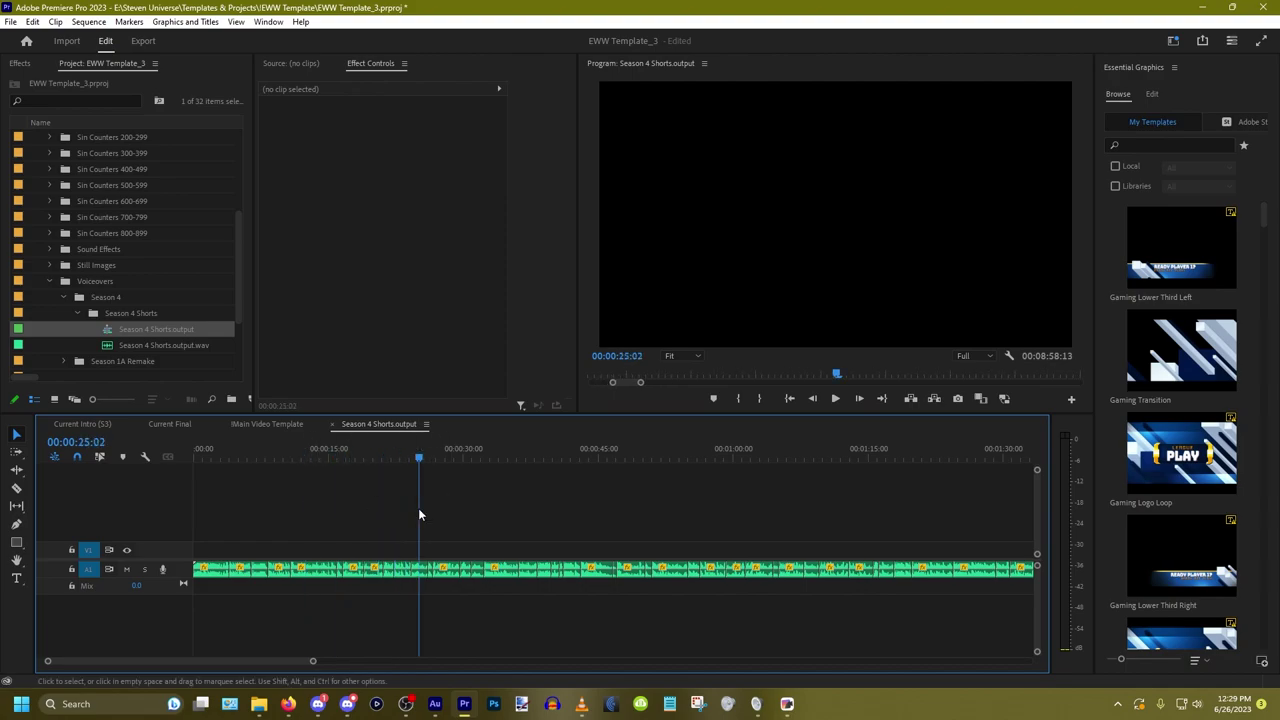
key("space")
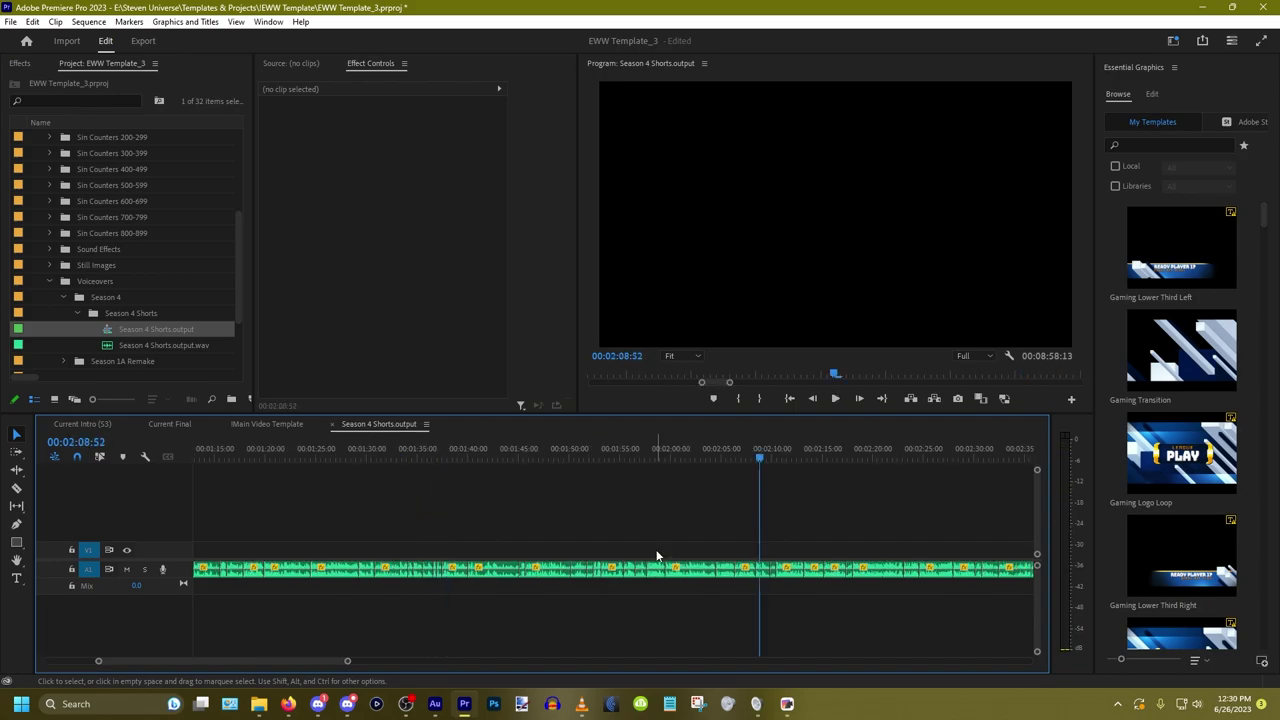
left_click(655, 550)
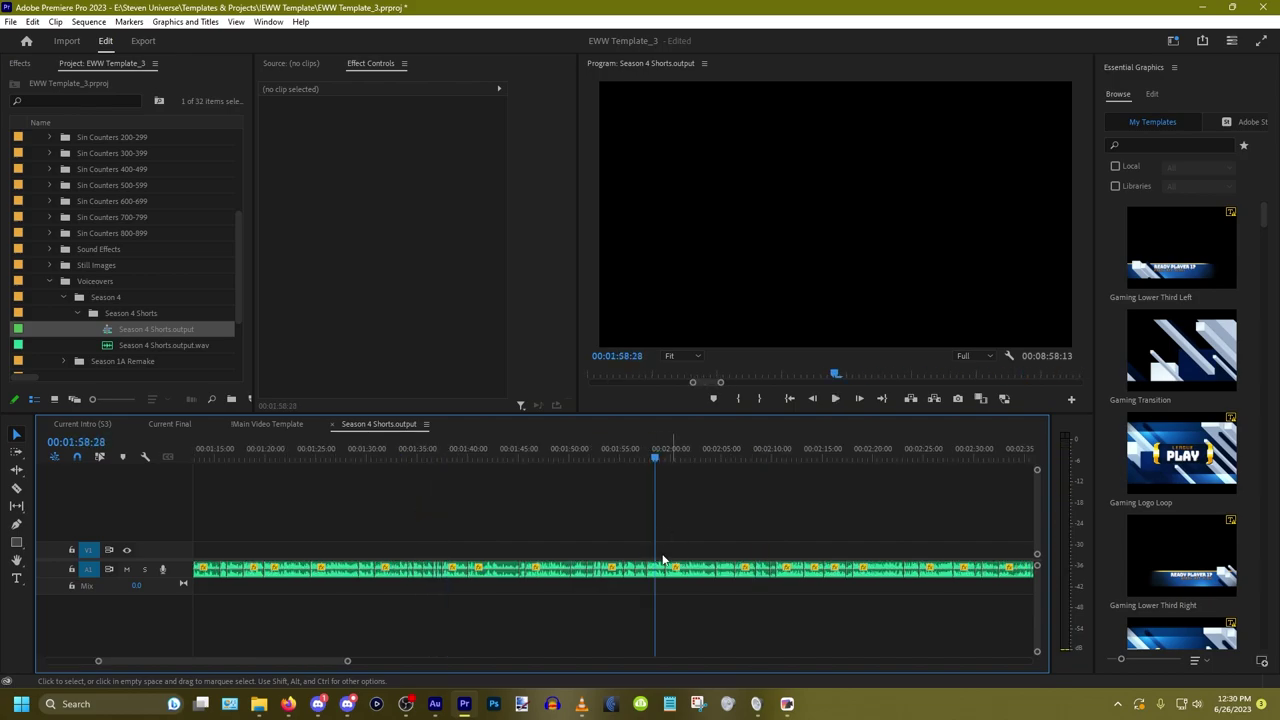
right_click(651, 547)
left_click_drag(641, 553, 192, 597)
left_click_drag(19, 597, 31, 613)
scroll(496, 616, "down", 3)
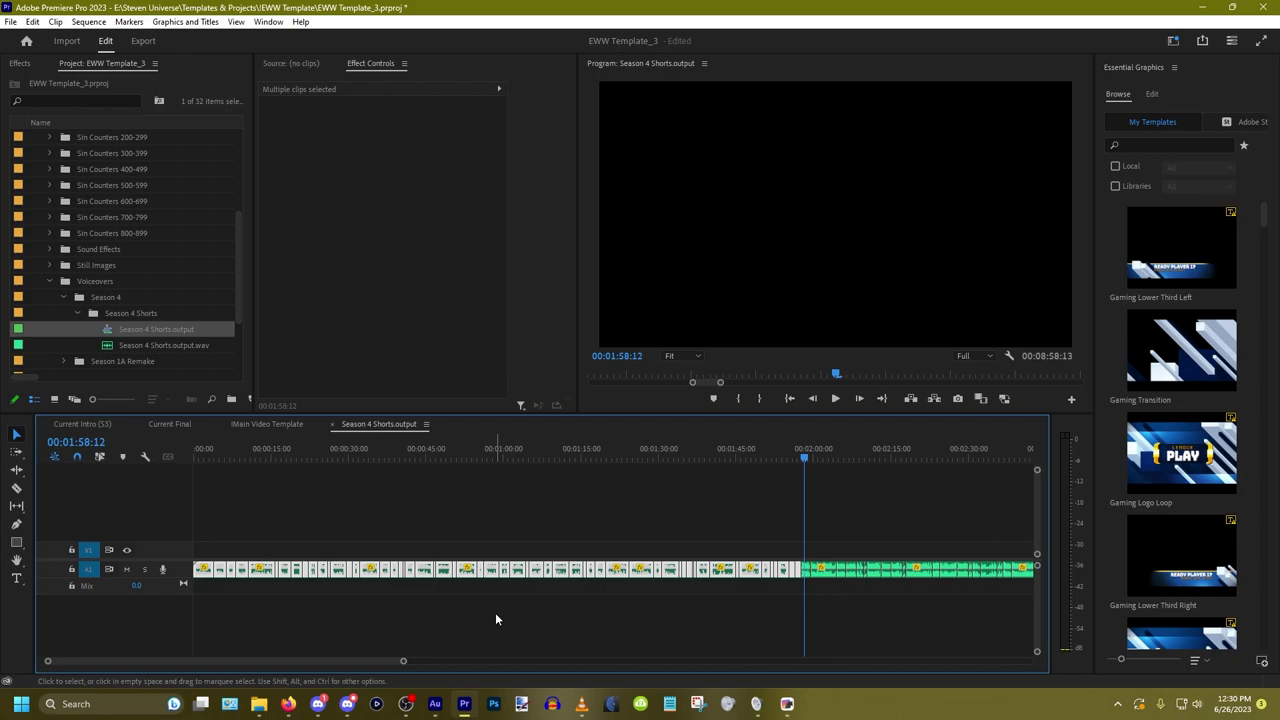
key("shift+Delete")
key("Home")
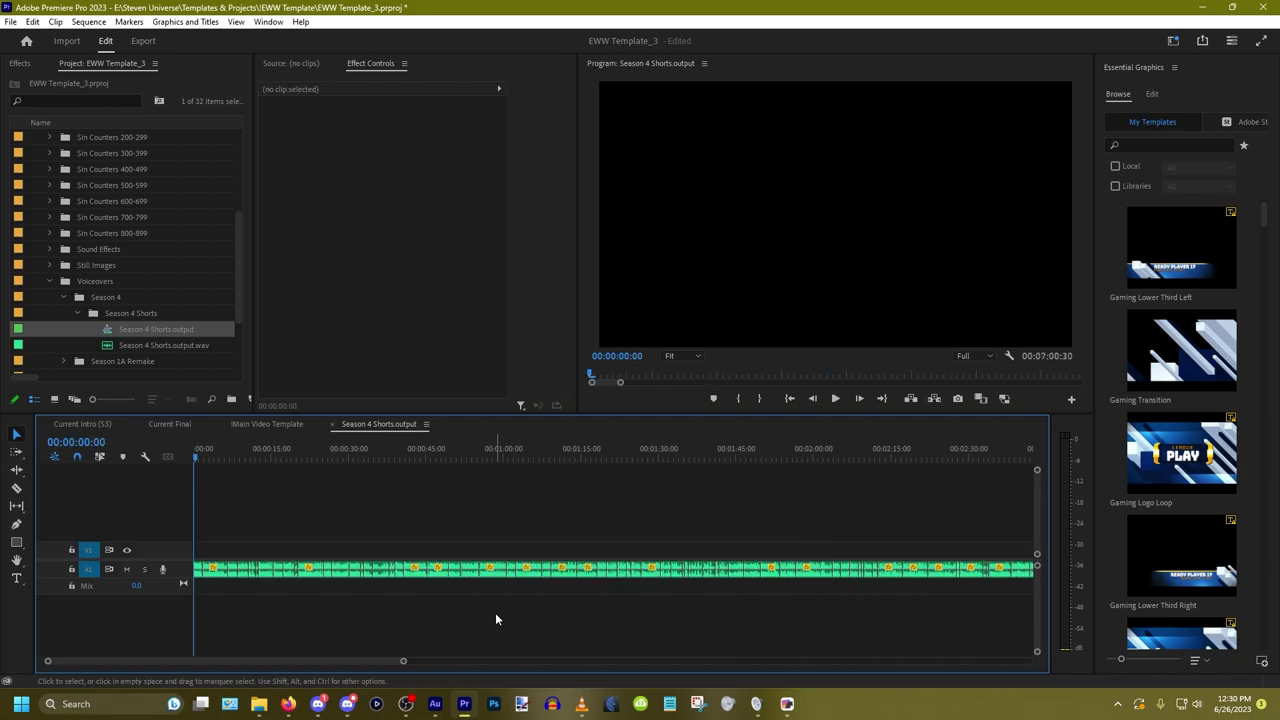
Step: Try a ripple delete on the voiceover clip starting at 00:00:45:25, and undo it
key("=")
key("=")
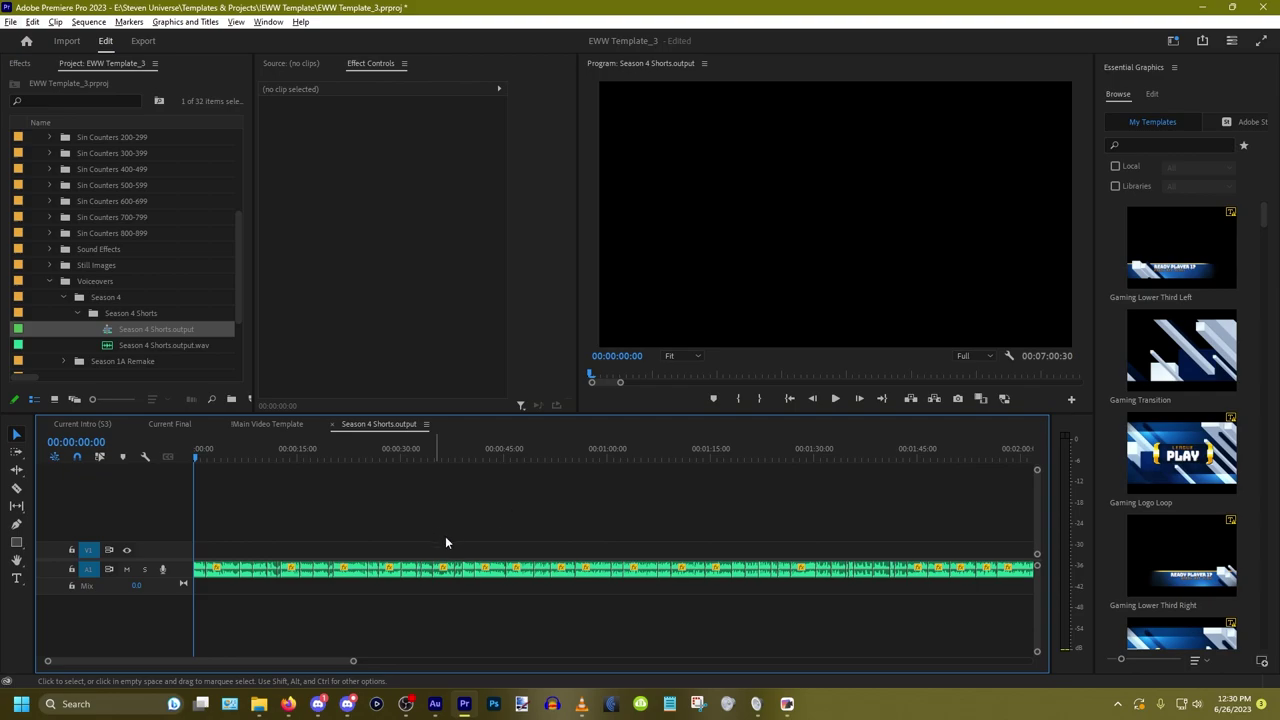
left_click(520, 570)
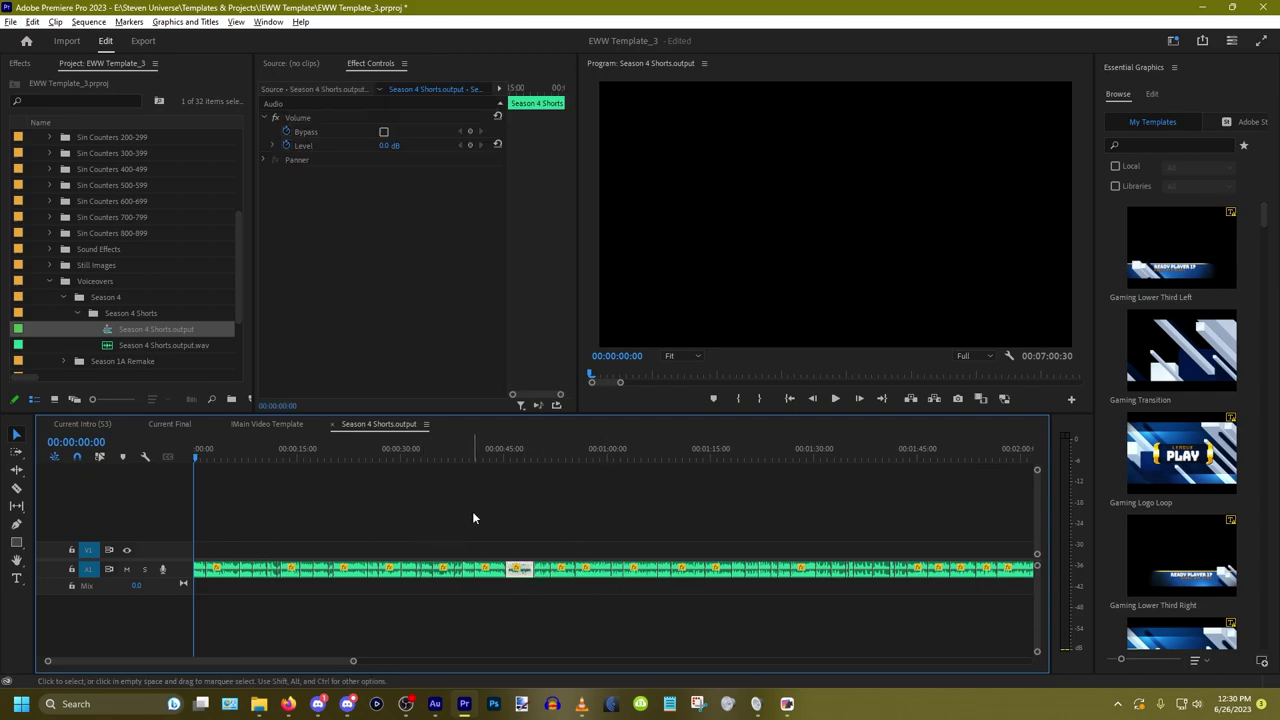
scroll(473, 517, "up", 3)
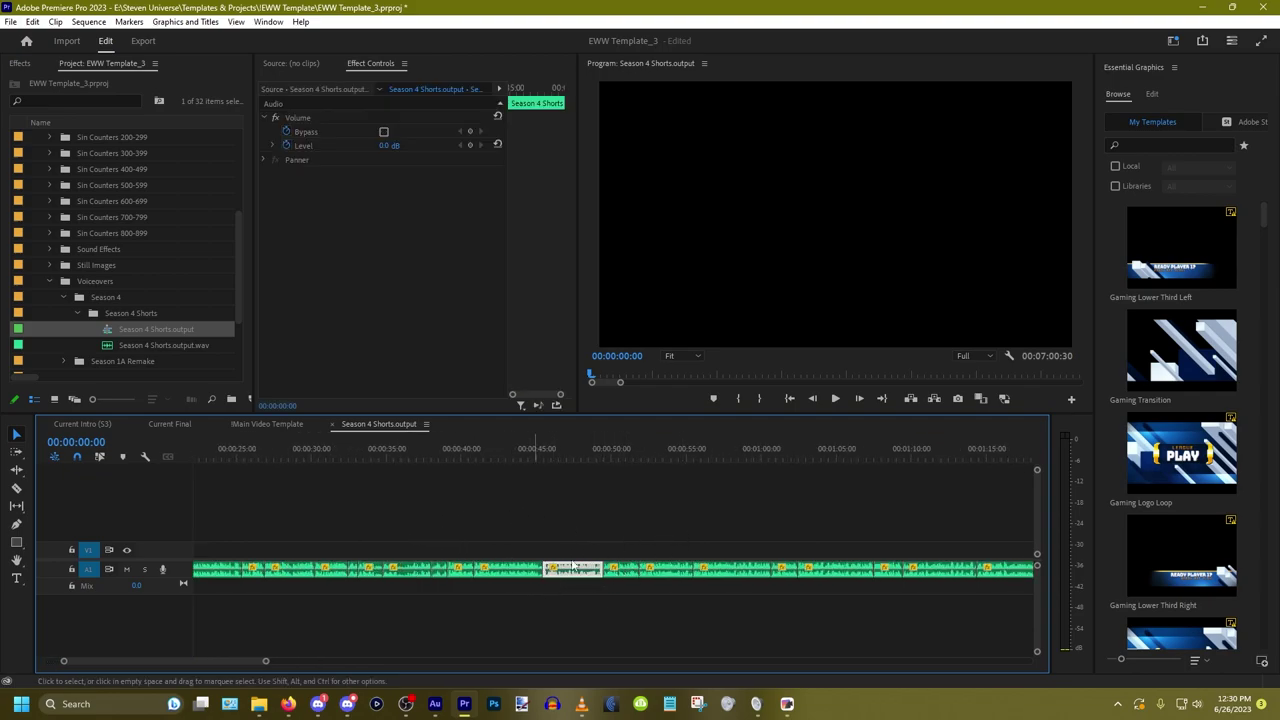
key("shift+Delete")
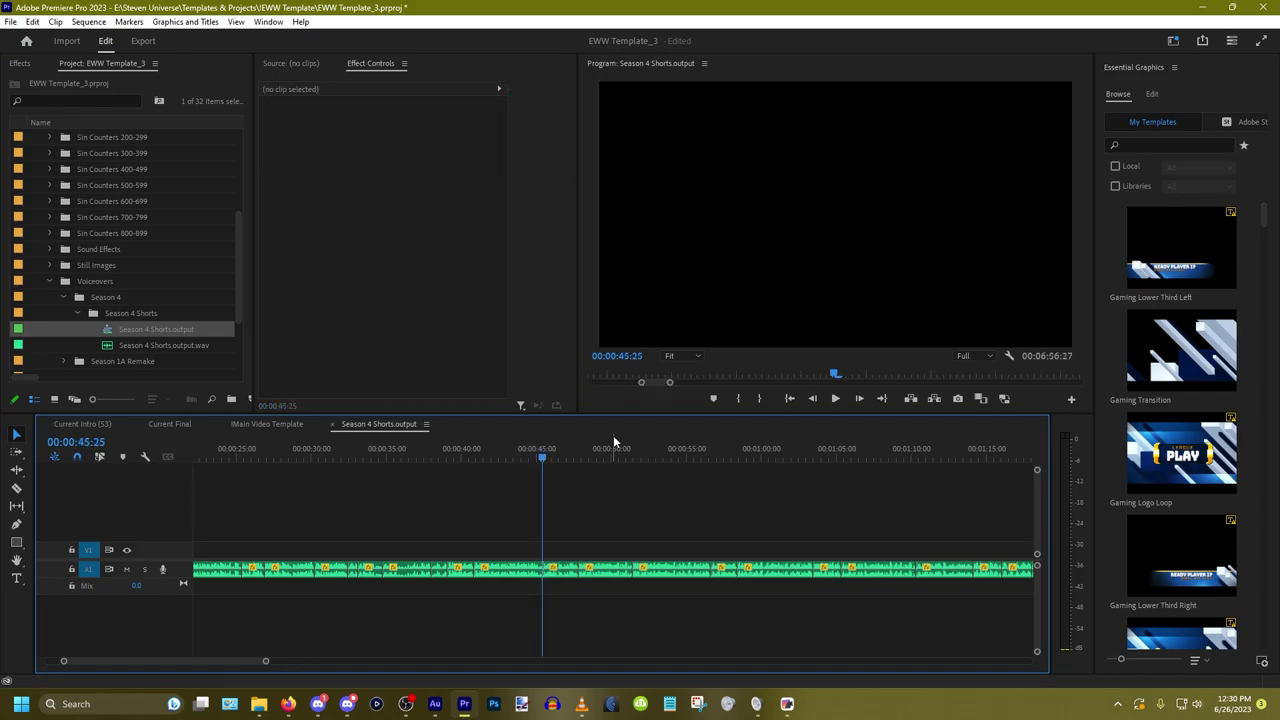
key("ctrl+z")
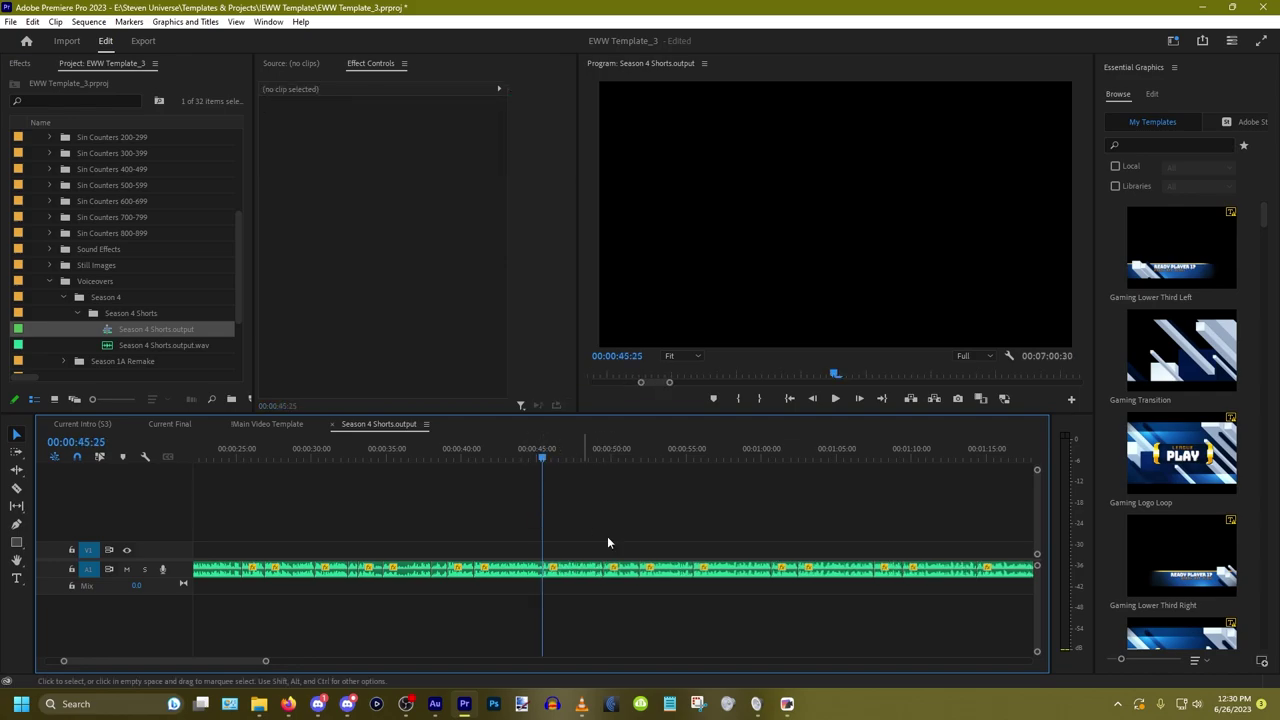
Step: Try deleting the clip at 00:00:45:25 without closing the gap, and undo the deletion
left_click(581, 572)
key("Delete")
key("ctrl+z")
Step: Listen to the opening of the voiceover and ripple delete the unwanted clip starting at 00:00:06:49
scroll(683, 556, "down", 4)
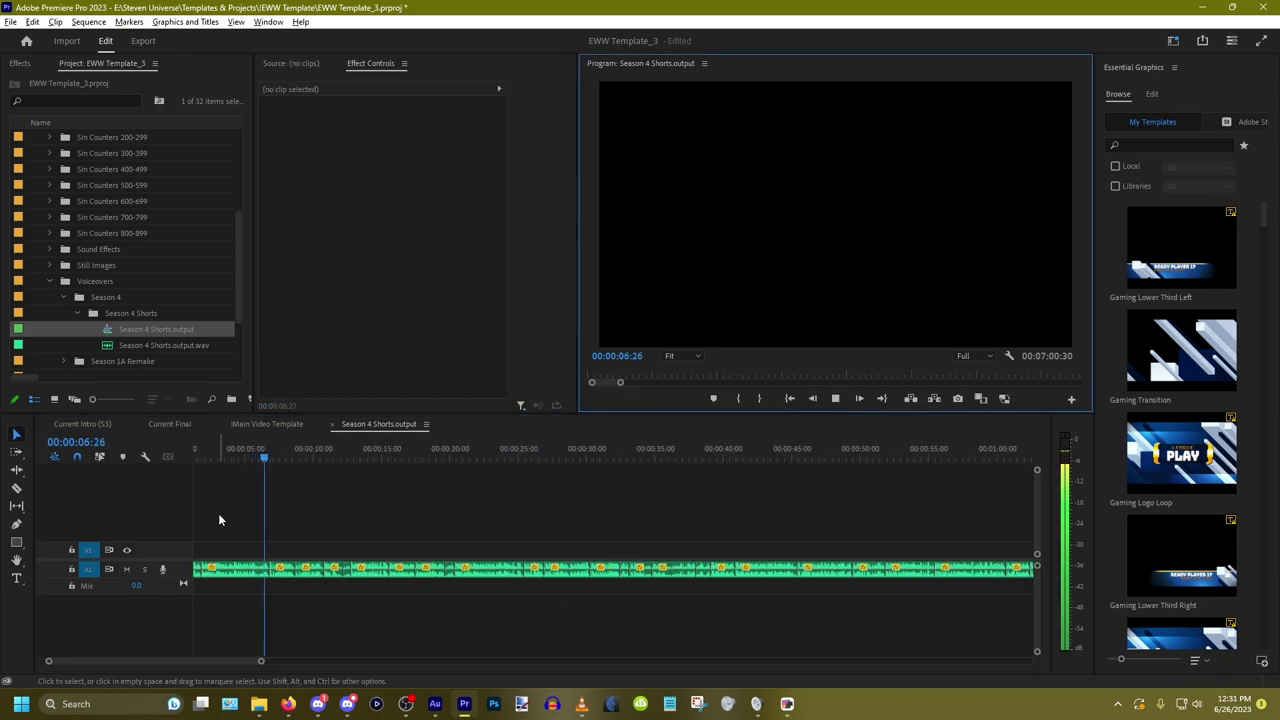
scroll(284, 515, "up", 2)
left_click(305, 532)
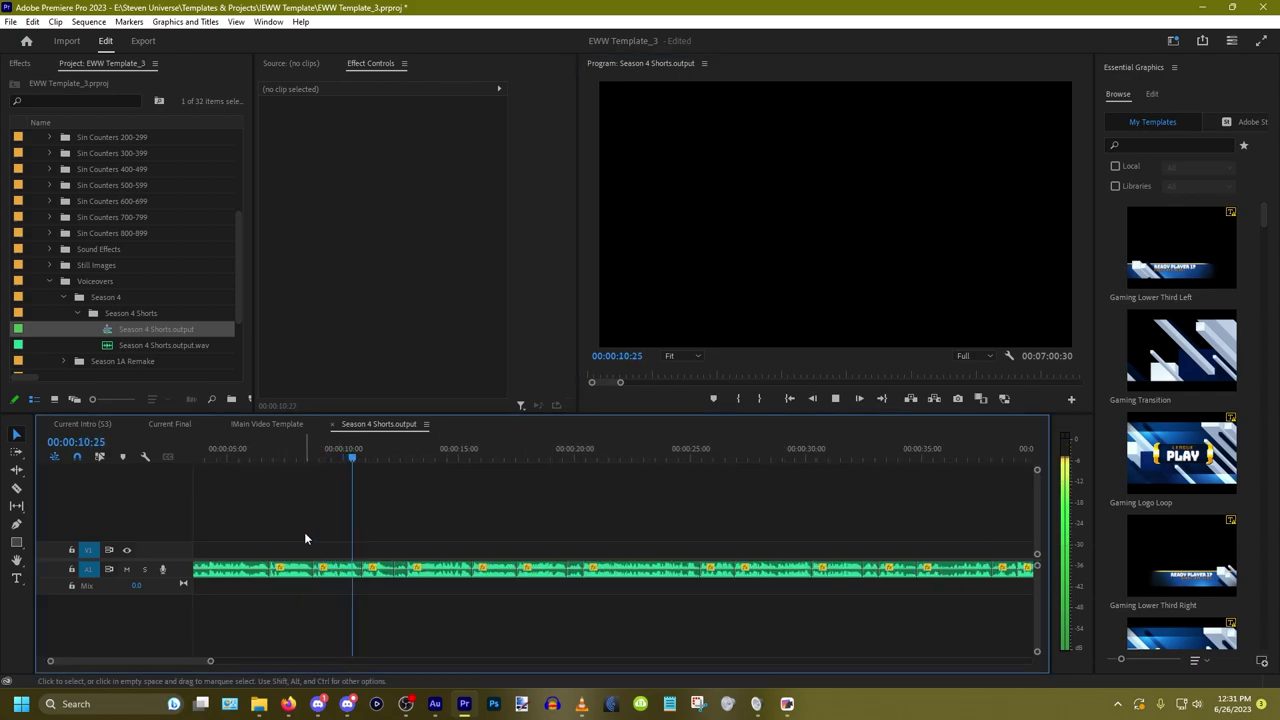
left_click(291, 564)
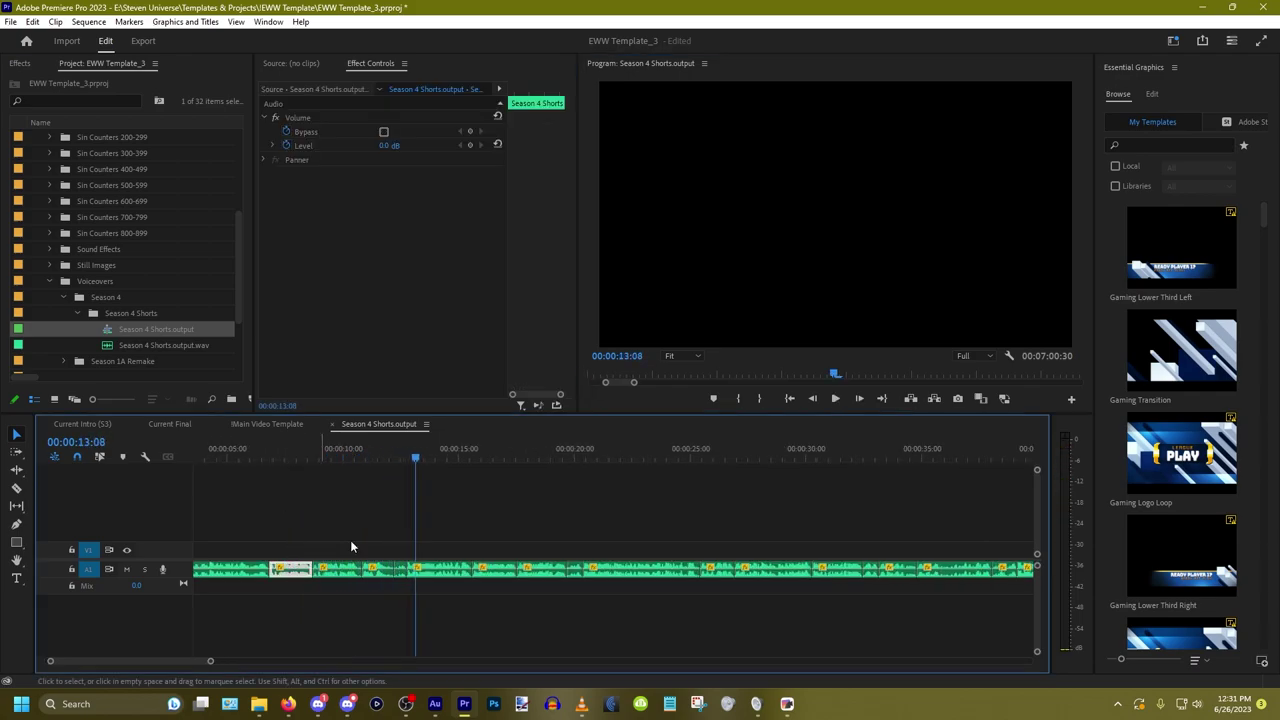
key("shift+Delete")
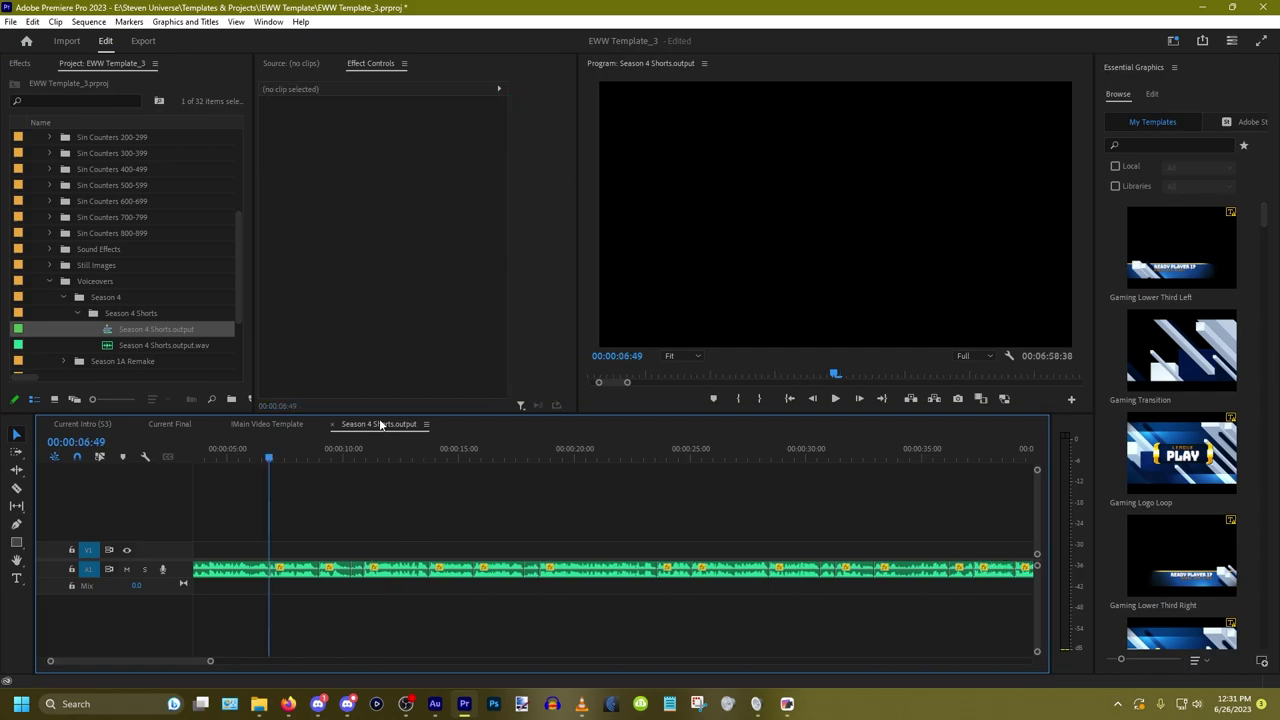
Step: Continue playback from 00:00:06:49 and ripple delete the two adjacent unwanted clips starting at 00:00:08:56
key("space")
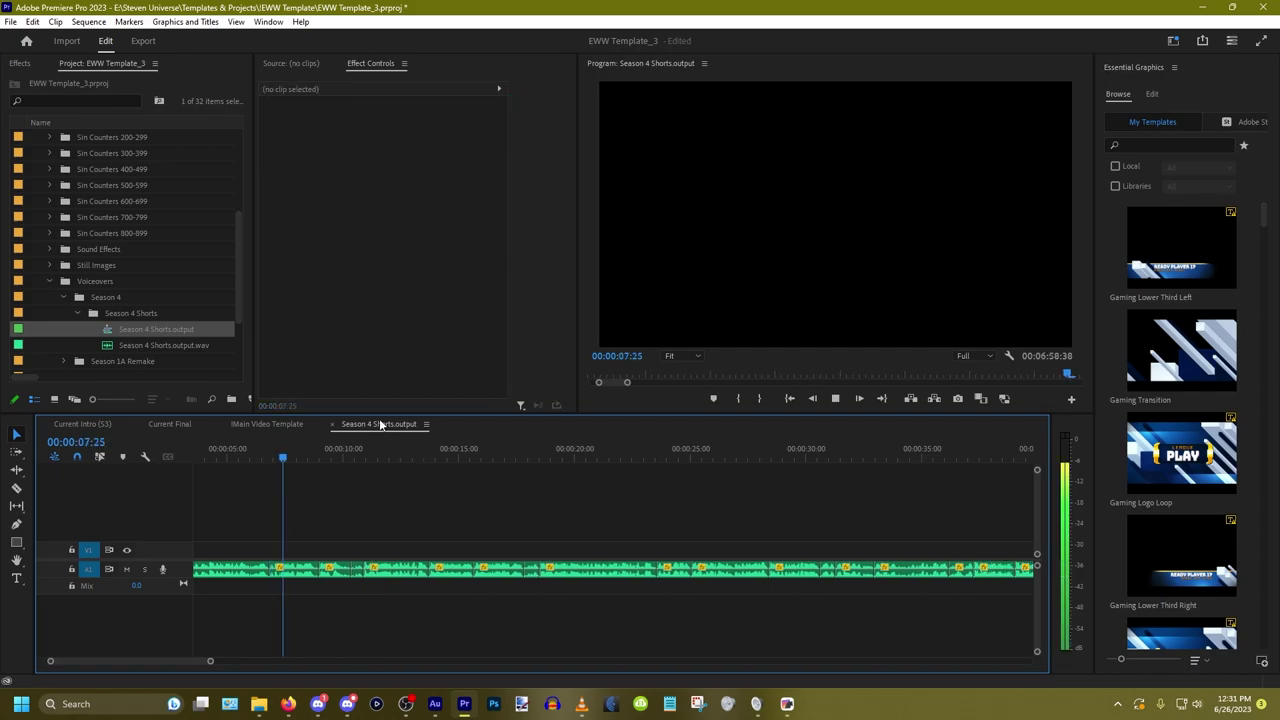
key("equal")
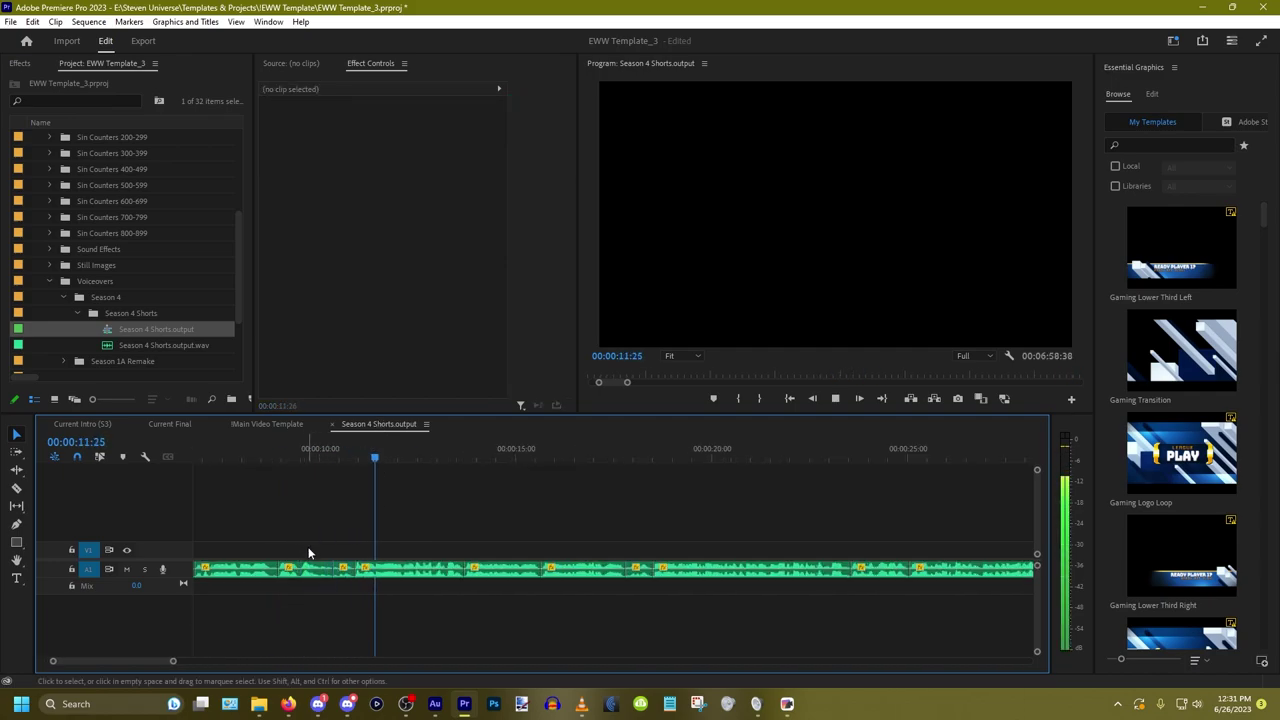
left_click(303, 569)
left_click(343, 569, "shift")
key("space")
key("shift+Delete")
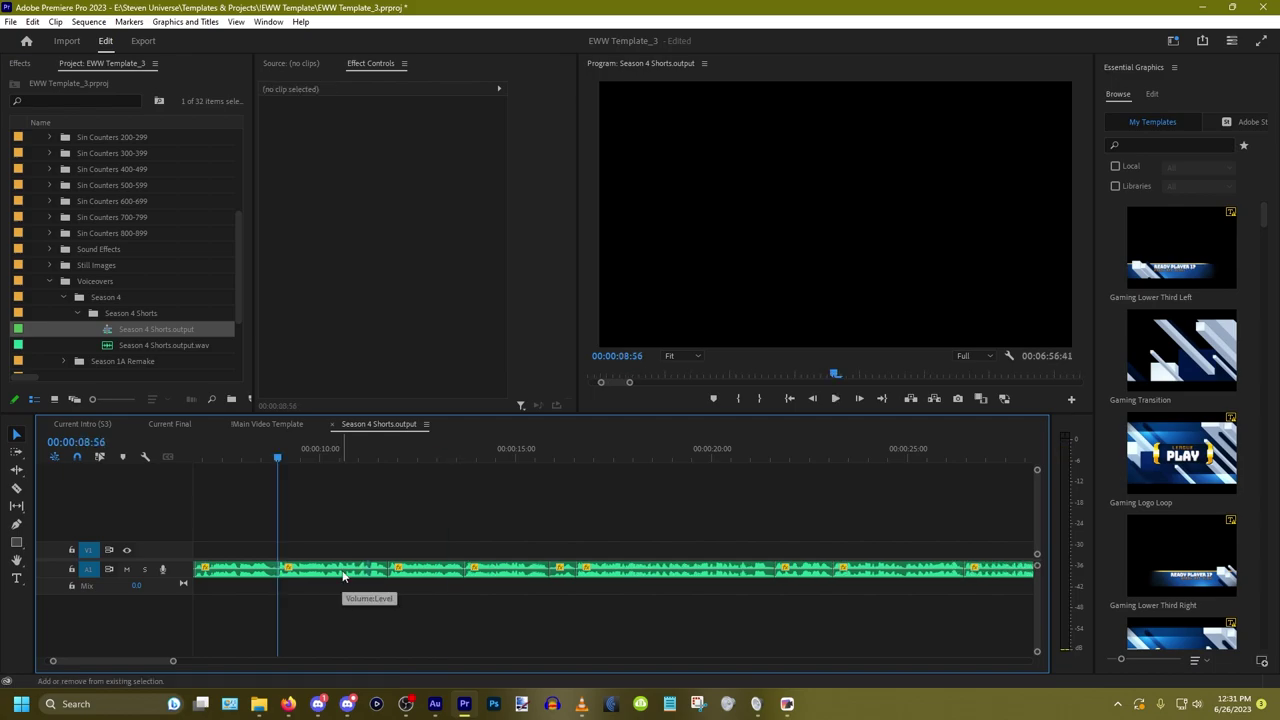
Step: Continue playback from 00:00:08:56 and ripple delete the unwanted voiceover clips starting at 00:00:11:44 and 00:00:13:54
key("space")
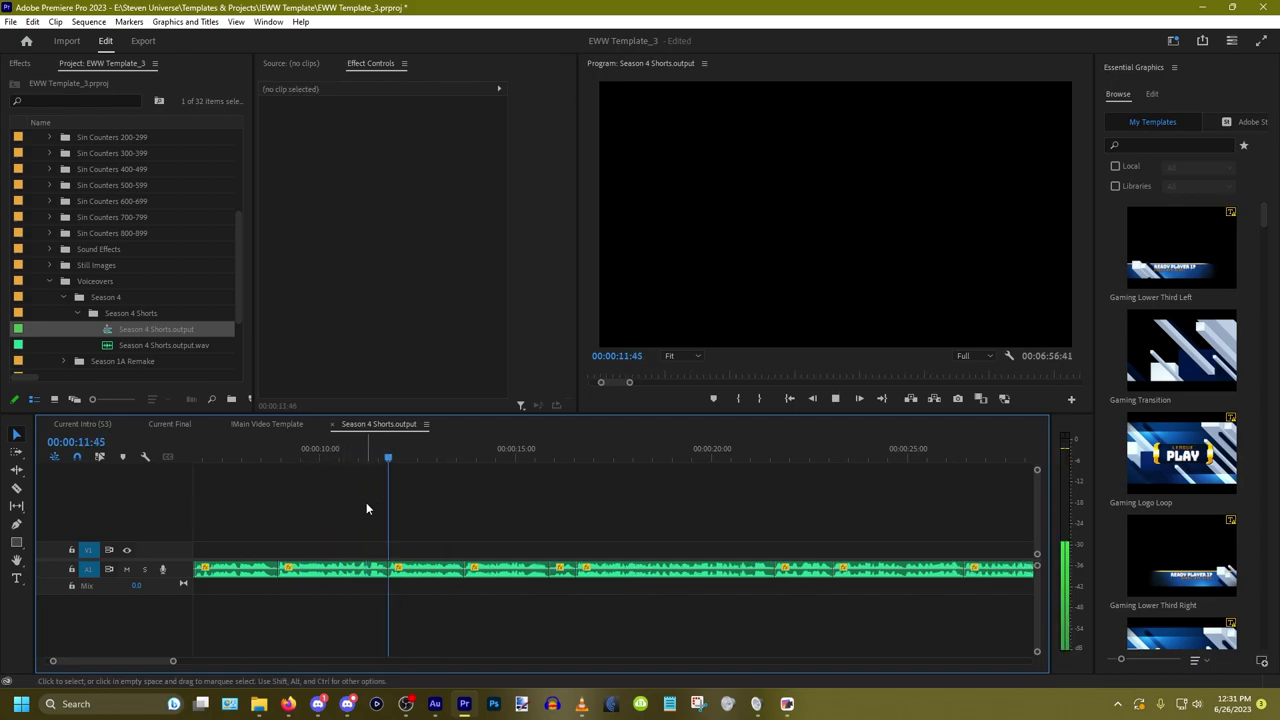
key("minus")
left_click(390, 573)
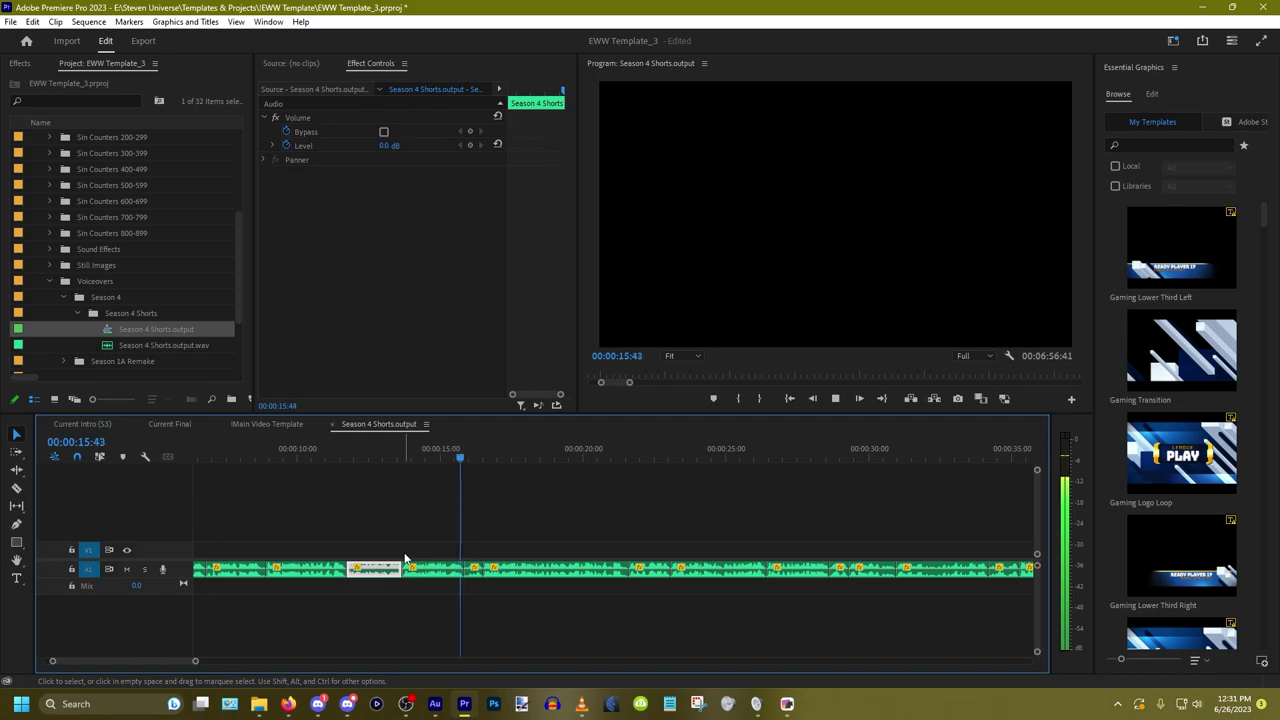
key("shift+Delete")
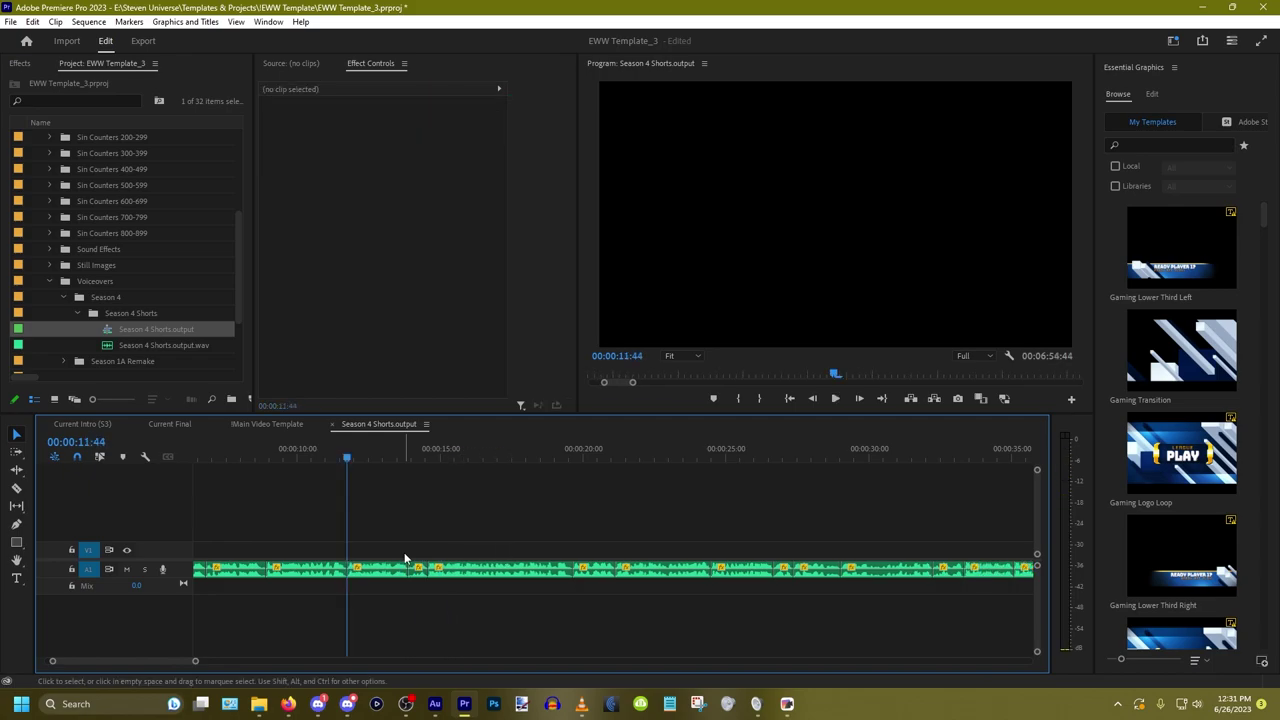
left_click(416, 572)
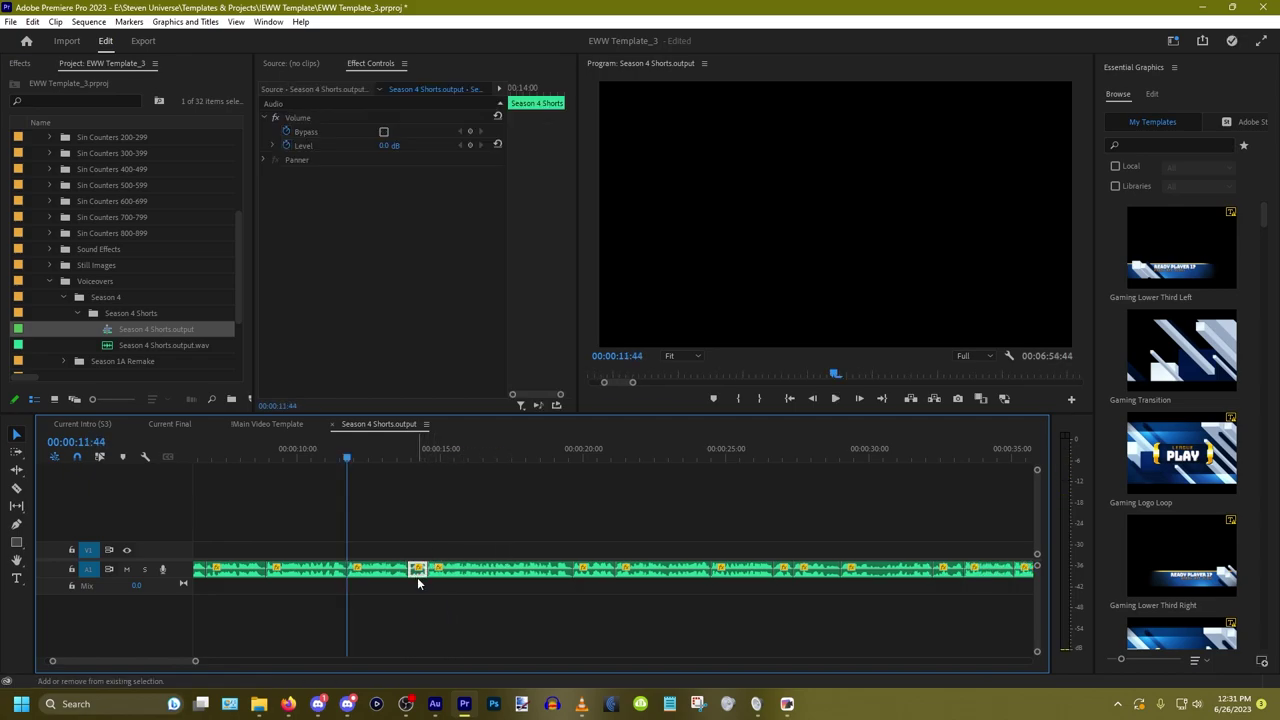
key("shift+Delete")
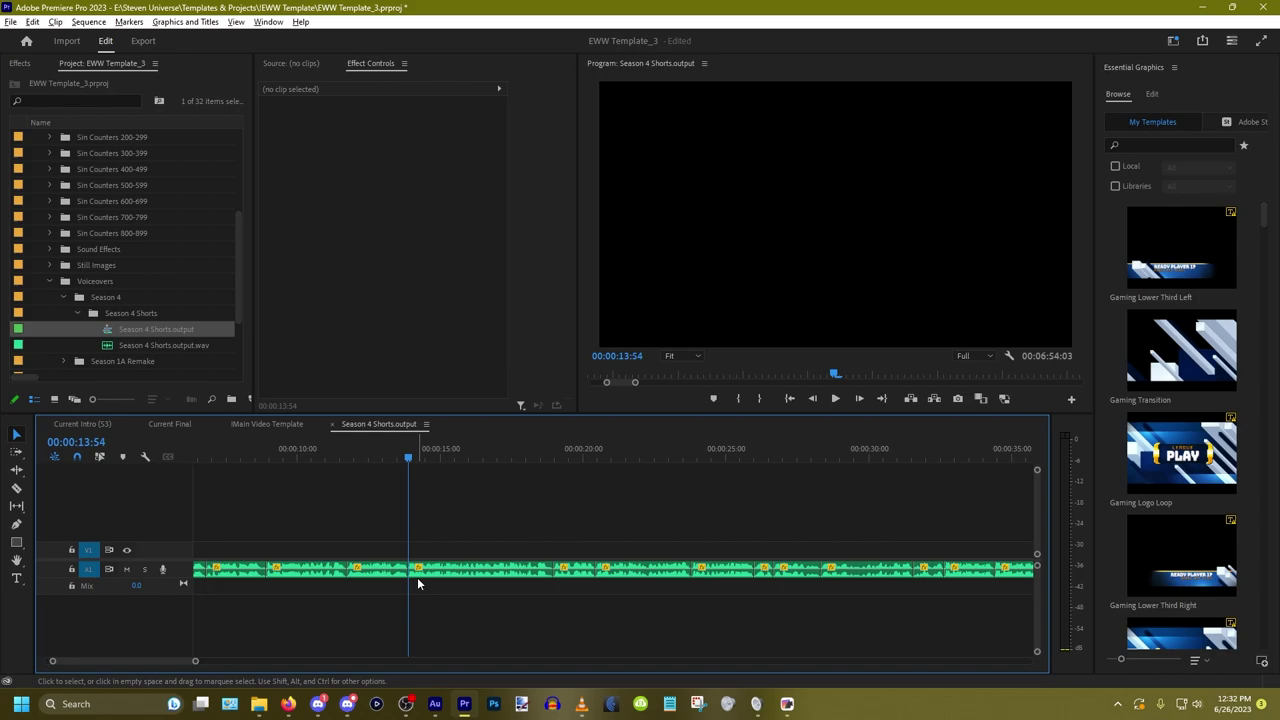
Step: Listen through the voiceover up to 00:02:14:43, ripple deleting the remaining unwanted takes along the way
scroll(418, 577, "down", 5)
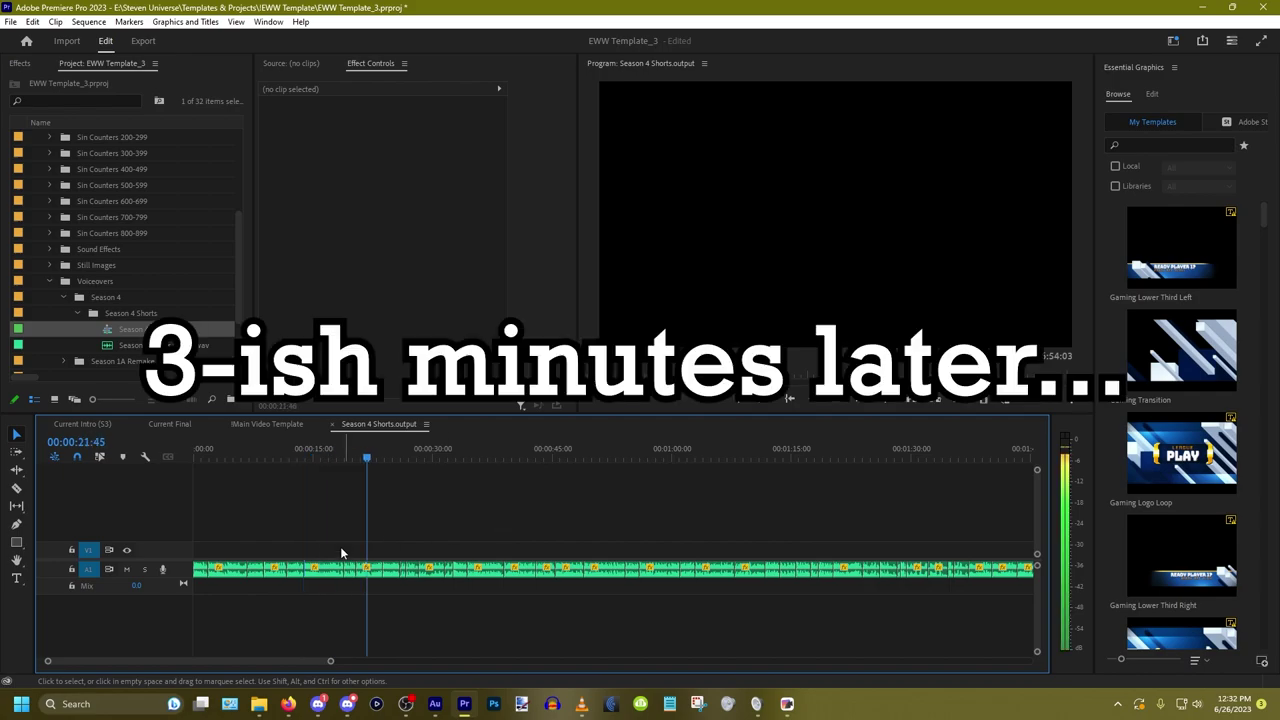
left_click_drag(359, 552, 458, 598)
scroll(374, 552, "down", 3)
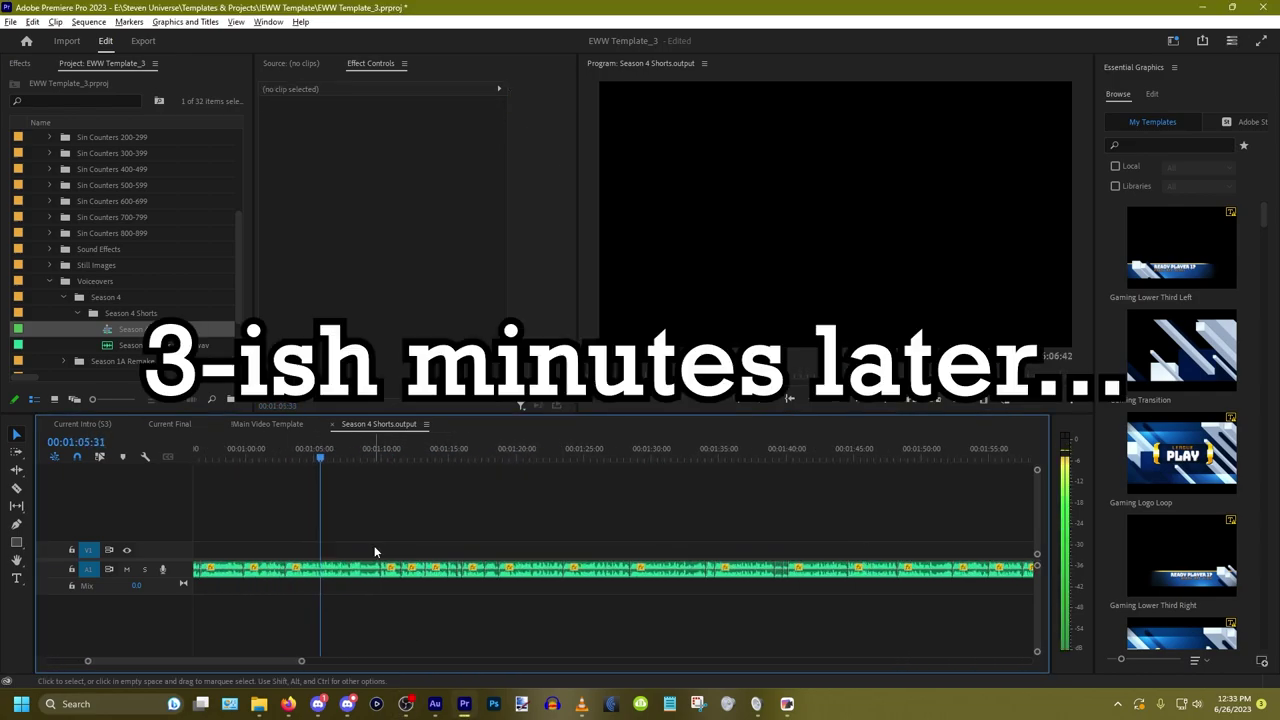
scroll(388, 605, "up", 2)
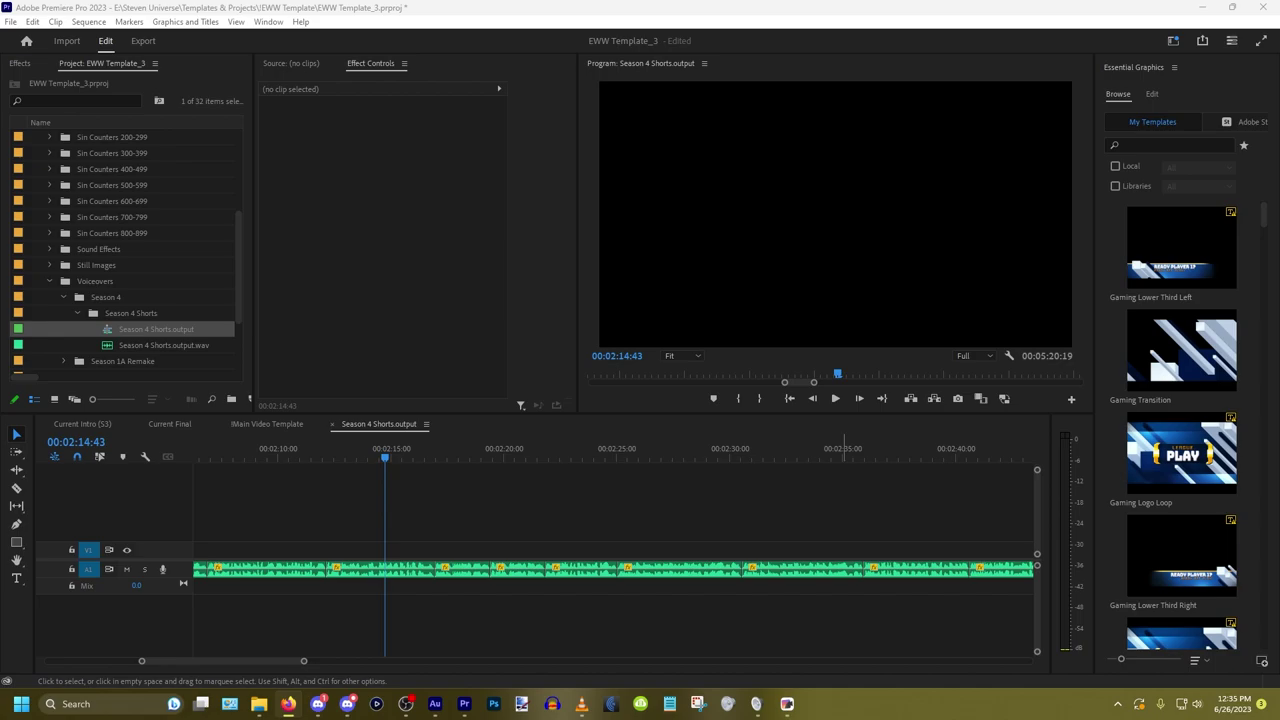
Step: Replay the cut near 00:02:17, shift all following clips to start at 00:02:17:28 and extend the preceding clip into the gap
left_click(405, 521)
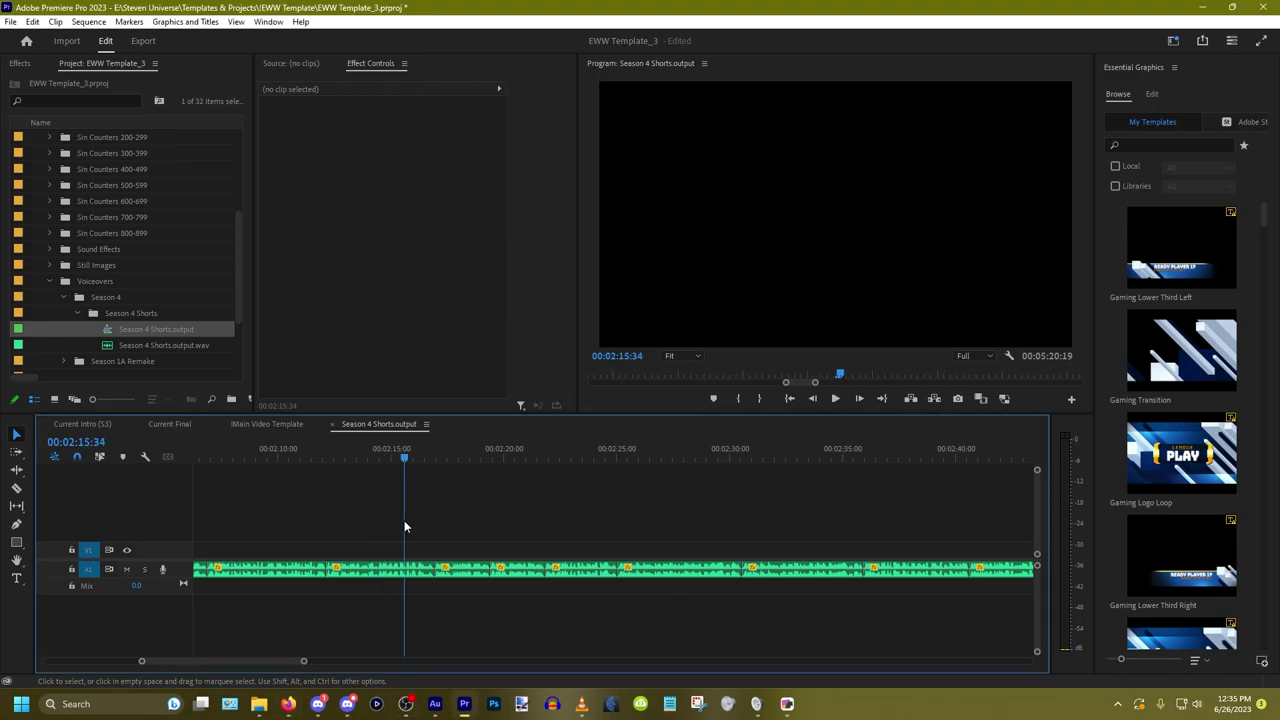
left_click(391, 533)
left_click_drag(390, 533, 396, 527)
key("space")
key("=")
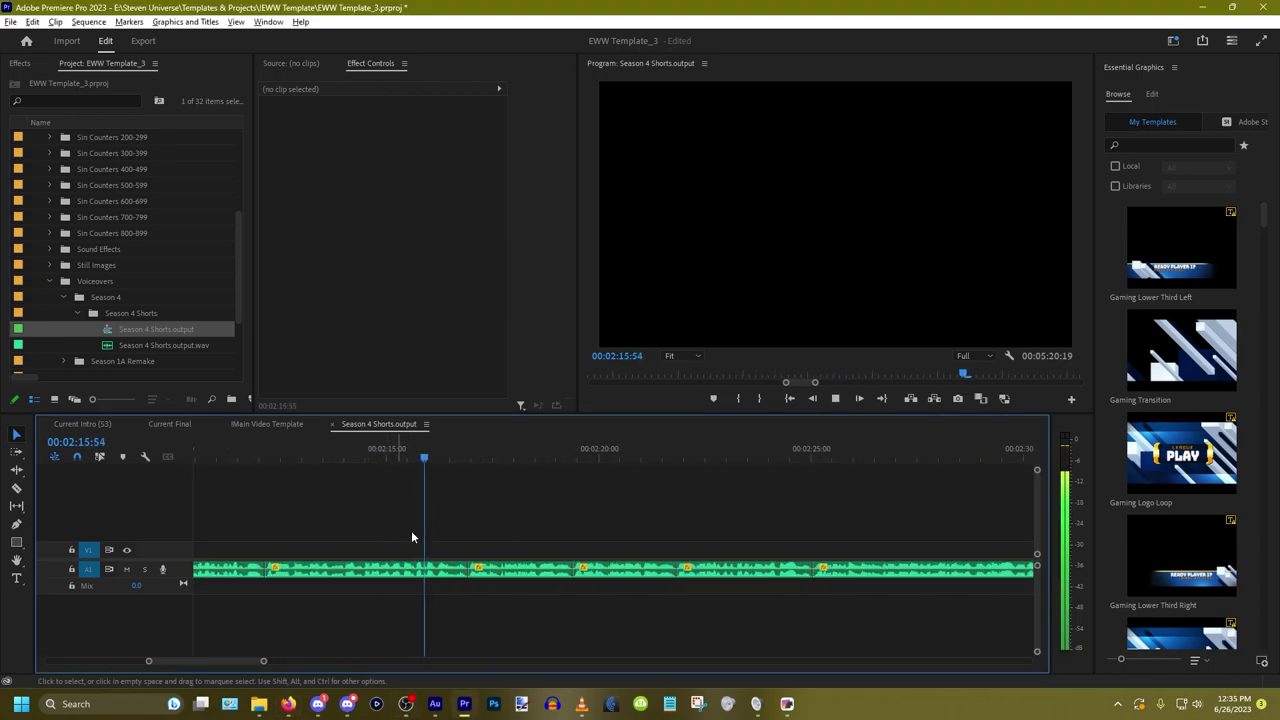
key("minus")
key("space")
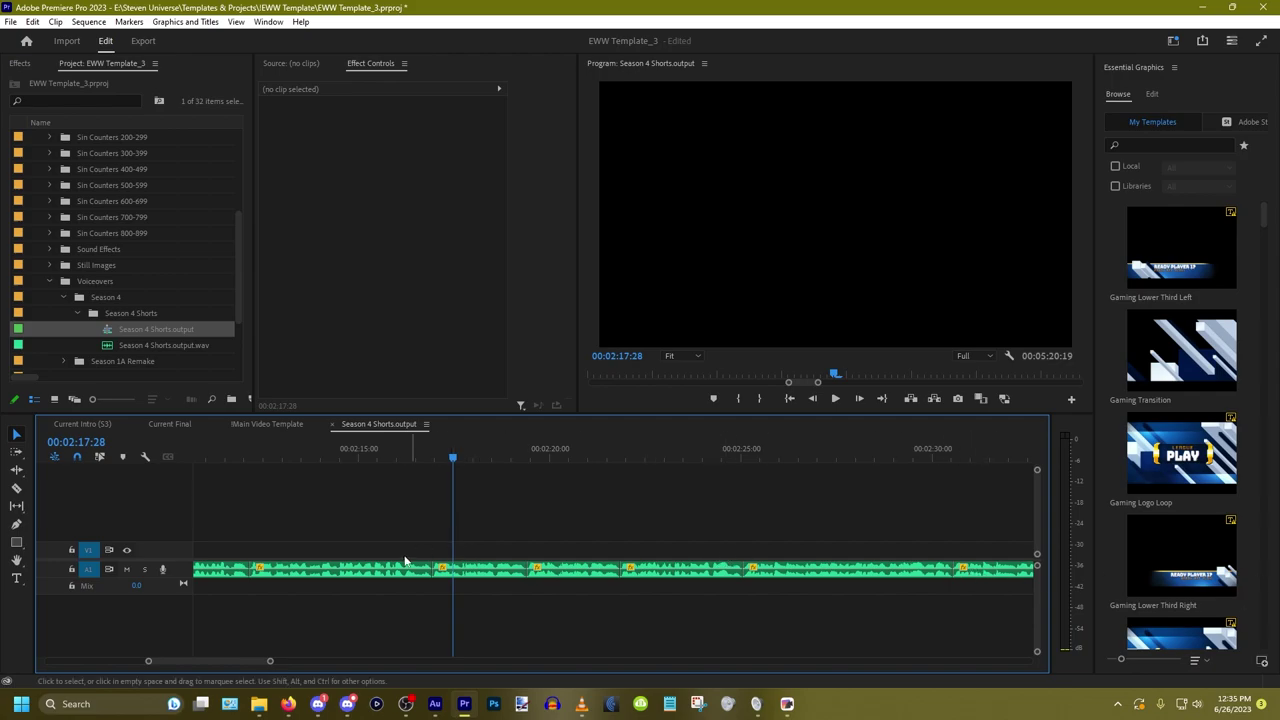
key("equal")
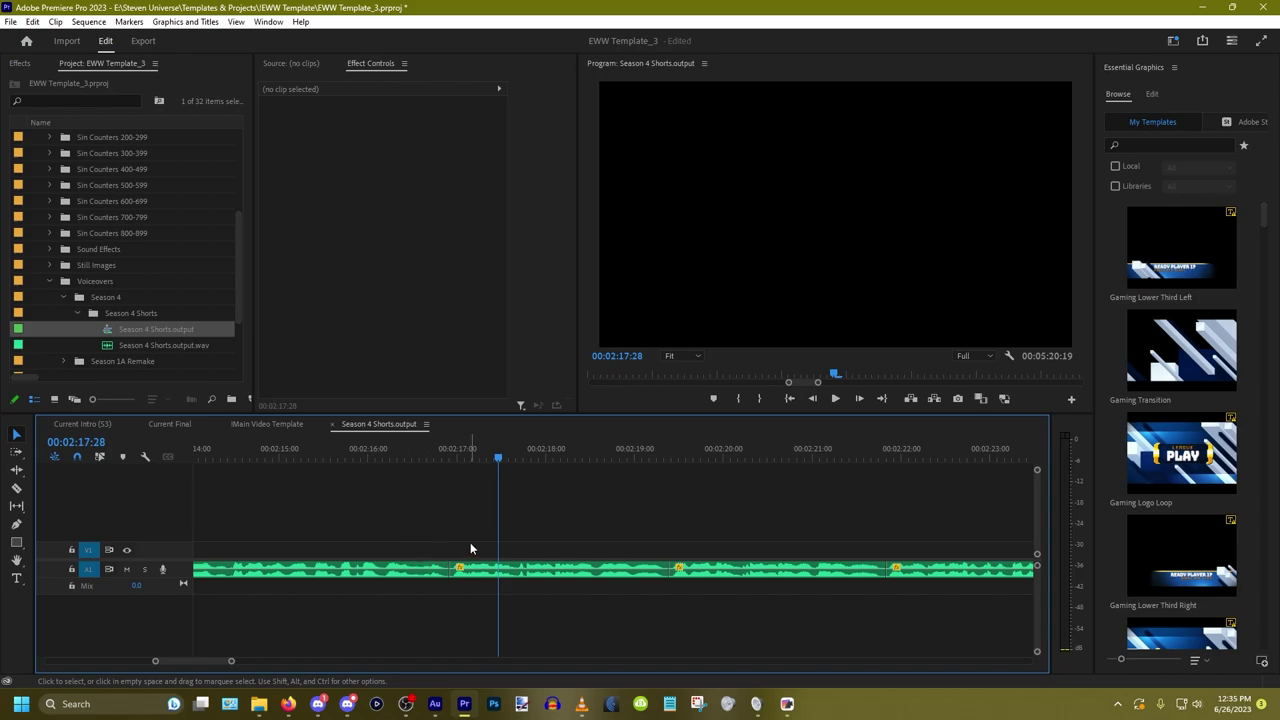
key("a")
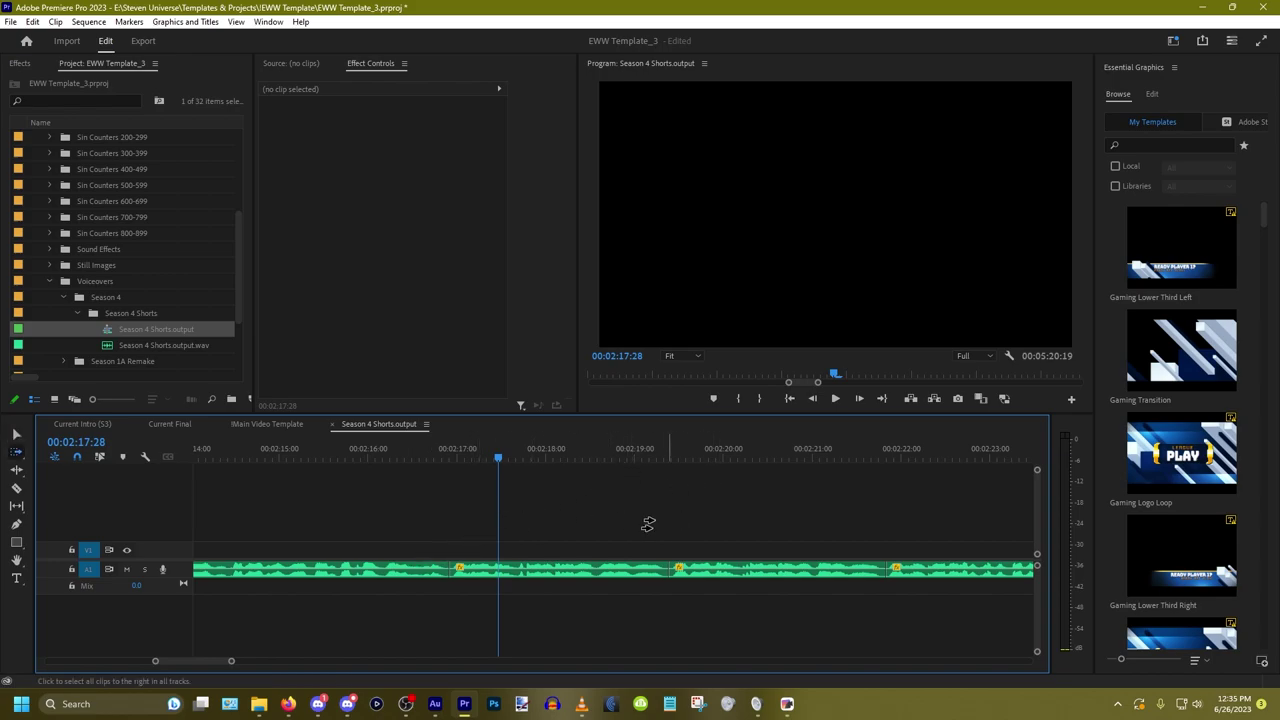
mouse_move(475, 562)
left_mouse_down()
mouse_move(520, 565)
mouse_move(466, 569)
mouse_move(476, 573)
left_mouse_up()
key("v")
Step: Listen to the extended clip's ending, trim it to 00:02:17:10 and ripple delete the remaining gap
left_click(392, 594)
key("space")
key("=")
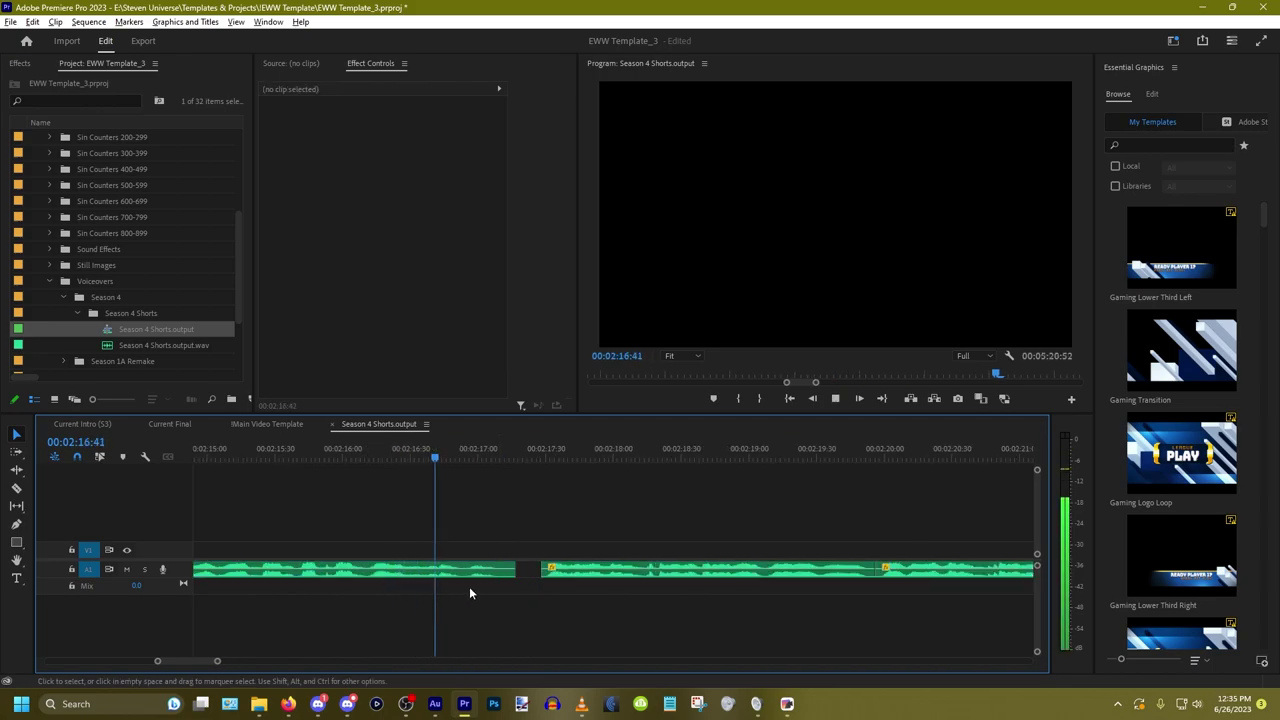
key("space")
left_click(508, 572)
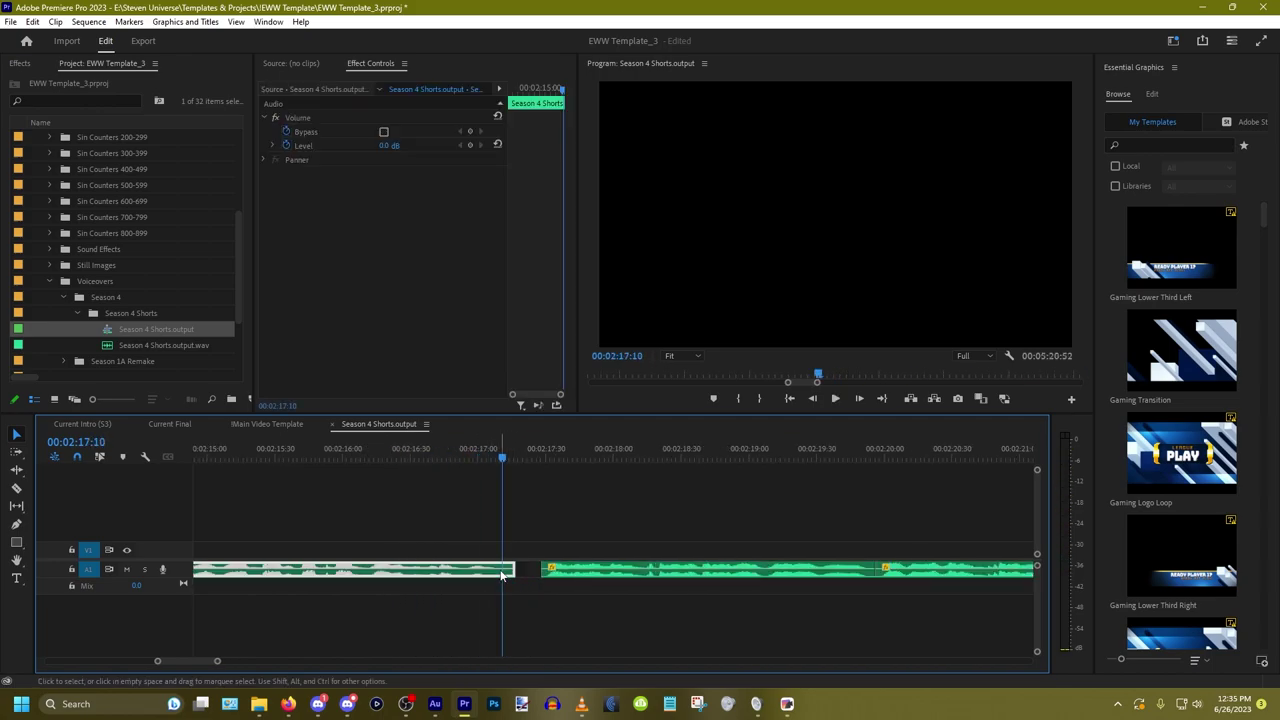
left_click(511, 583)
right_click(522, 572)
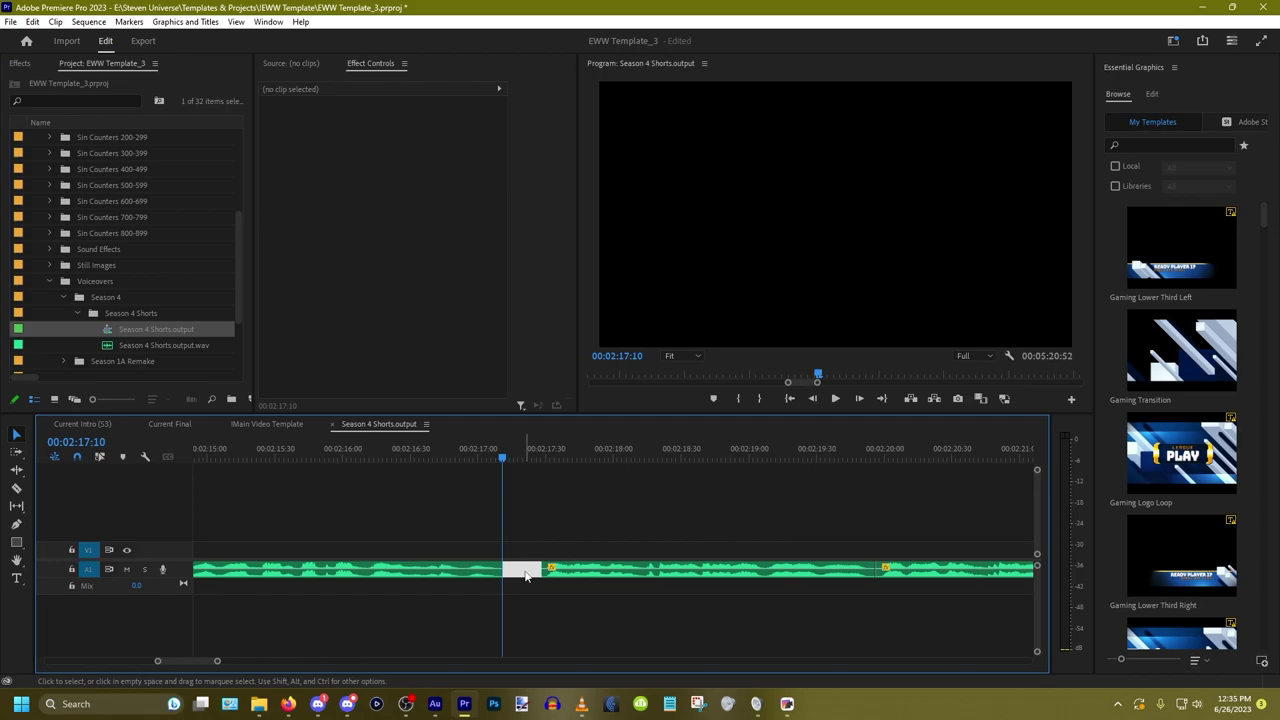
left_click(548, 580)
Step: Replay the join at 00:02:17:10, continue through the voiceover and ripple delete the unwanted clip around 00:03:41
left_click(390, 527)
key("space")
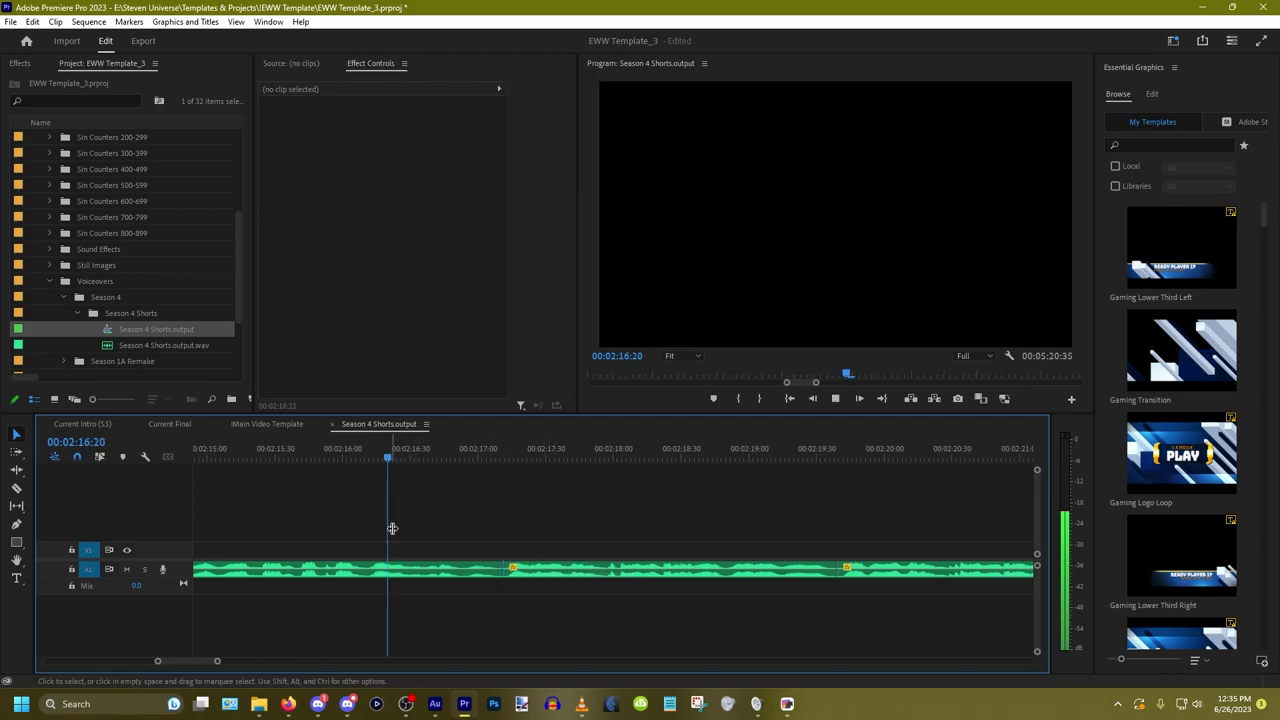
key("minus")
key("space")
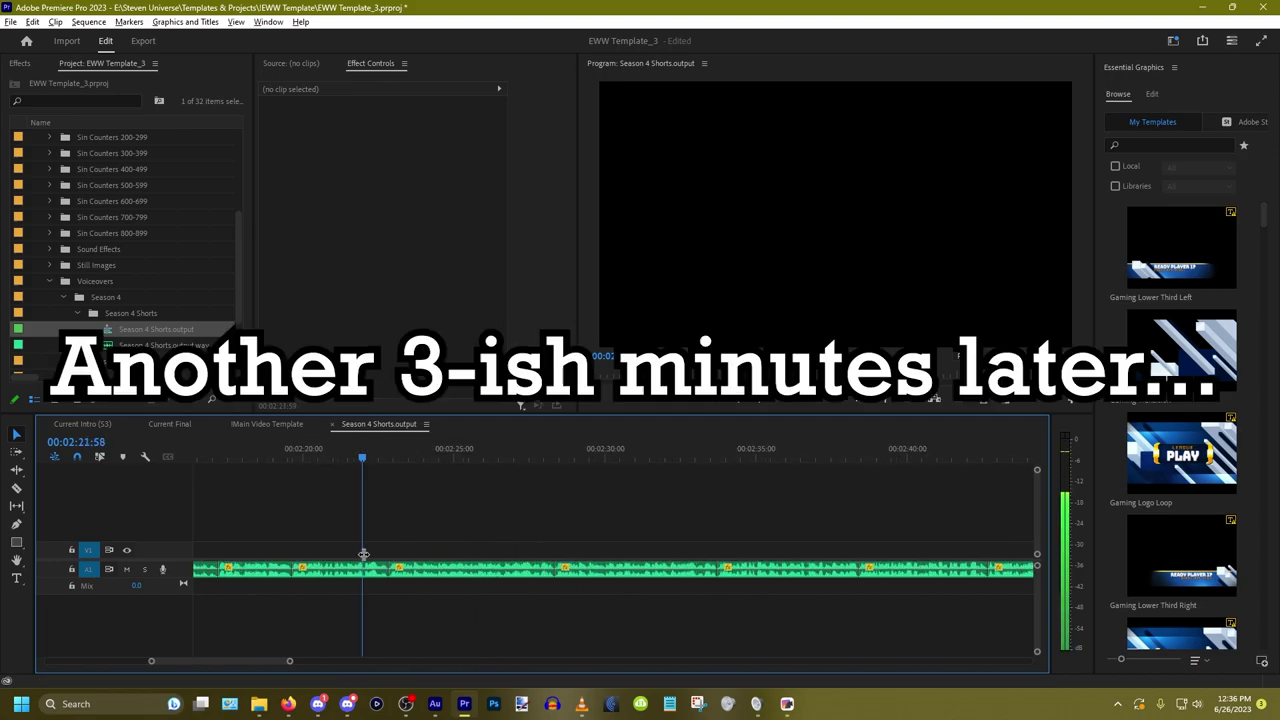
scroll(580, 557, "down", 2)
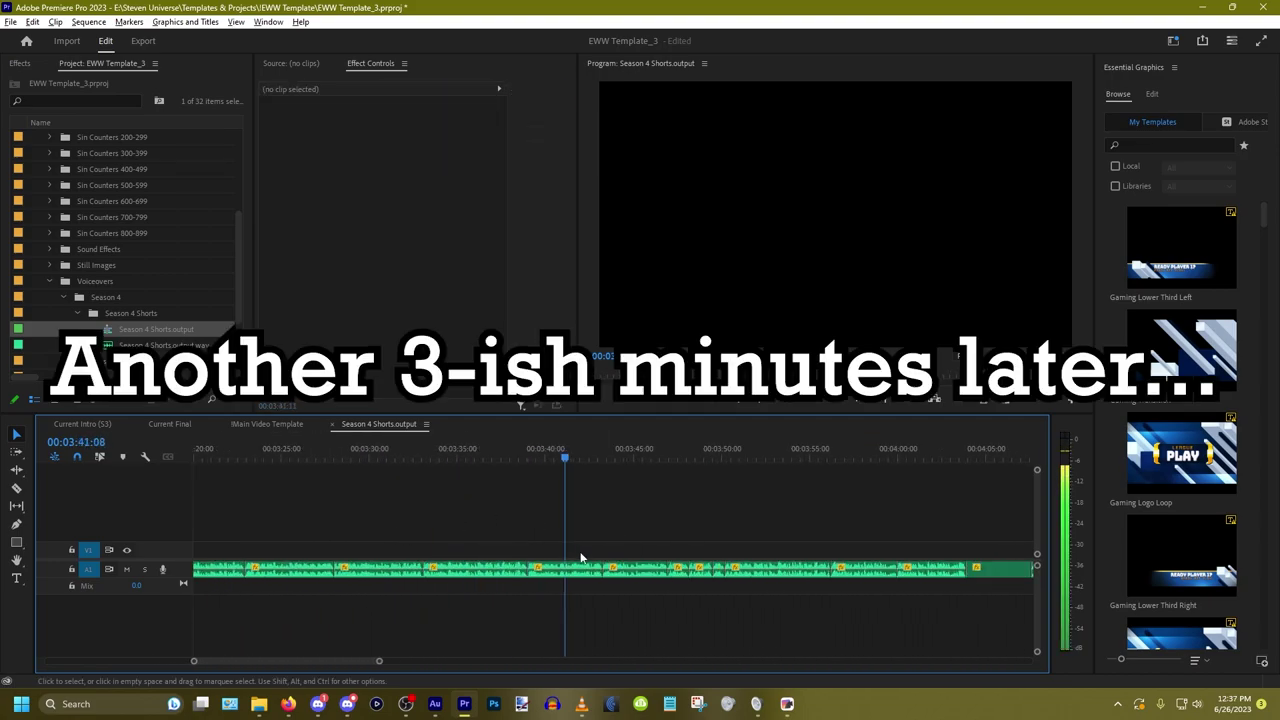
left_click(580, 568)
key("shift+Delete")
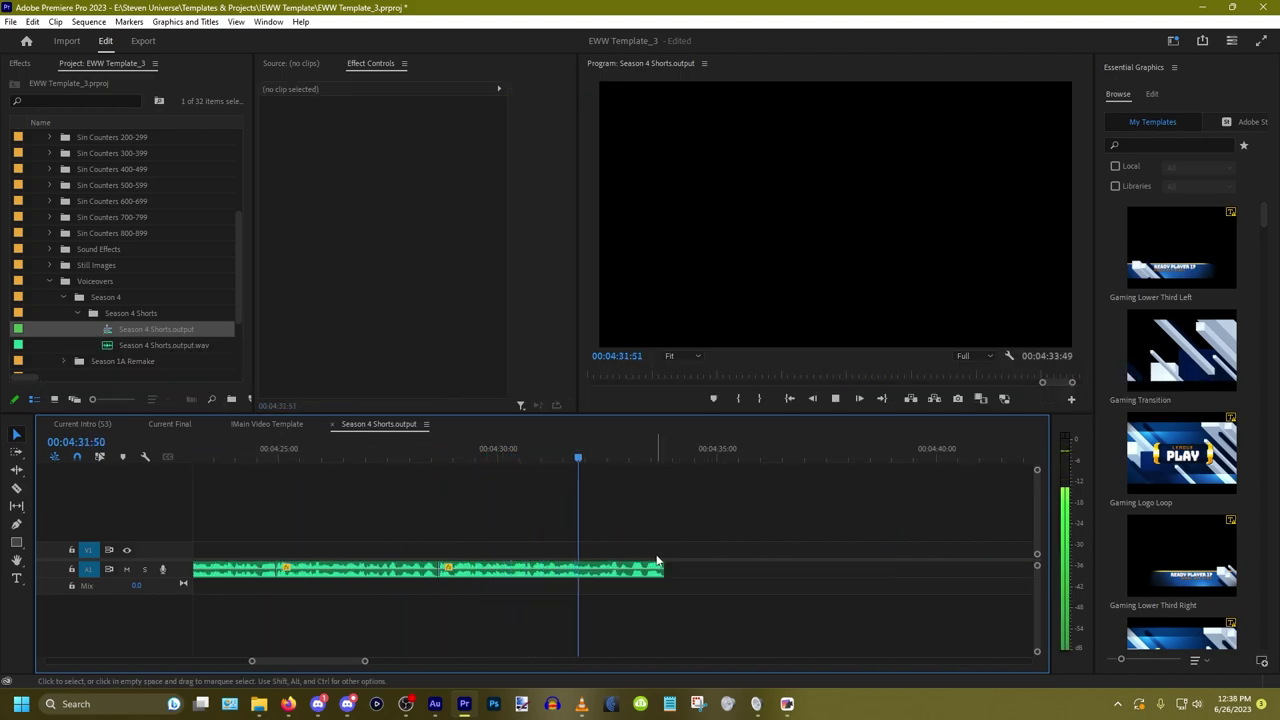
Step: Extend the end of the final voiceover clip slightly beyond 00:04:33:49 and listen to the restored ending
scroll(707, 566, "up", 2)
scroll(707, 566, "up", 1)
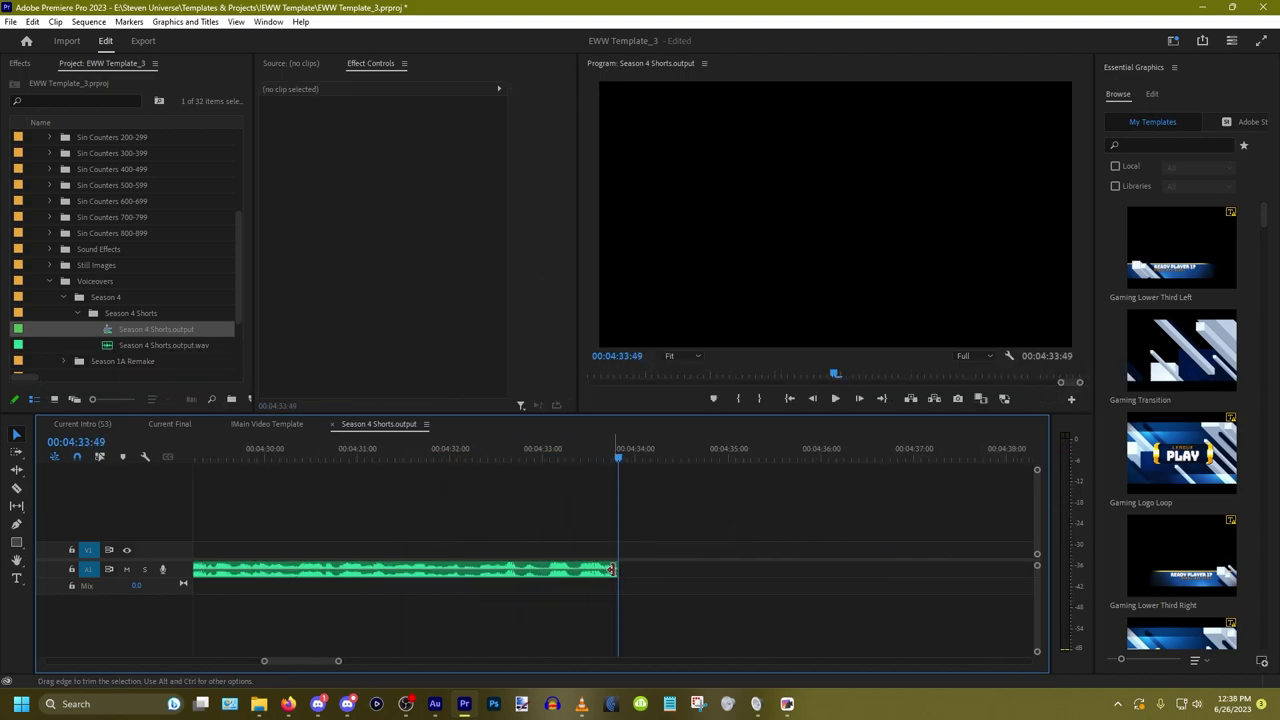
left_click_drag(616, 569, 648, 575)
left_click(536, 450)
key("space")
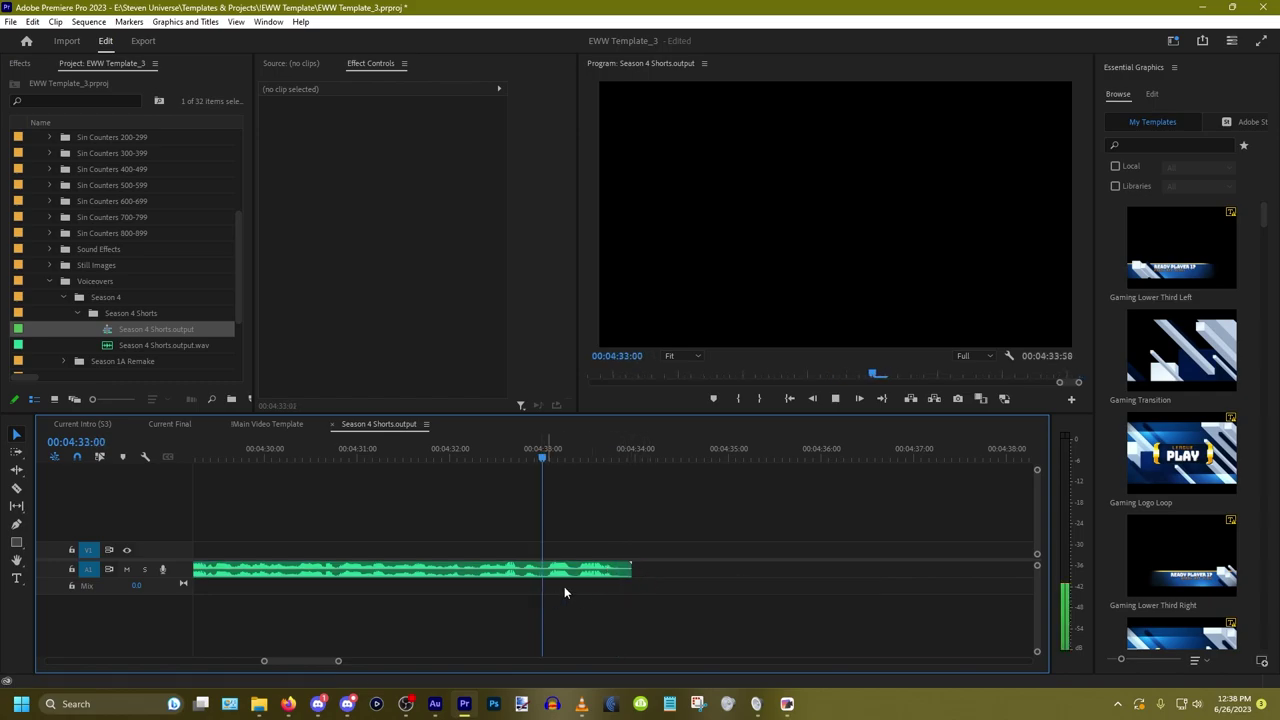
scroll(670, 565, "up", 2)
key("space")
Step: Split the final voiceover clip at 00:04:33:52 and delete the leftover tail
left_click(598, 564)
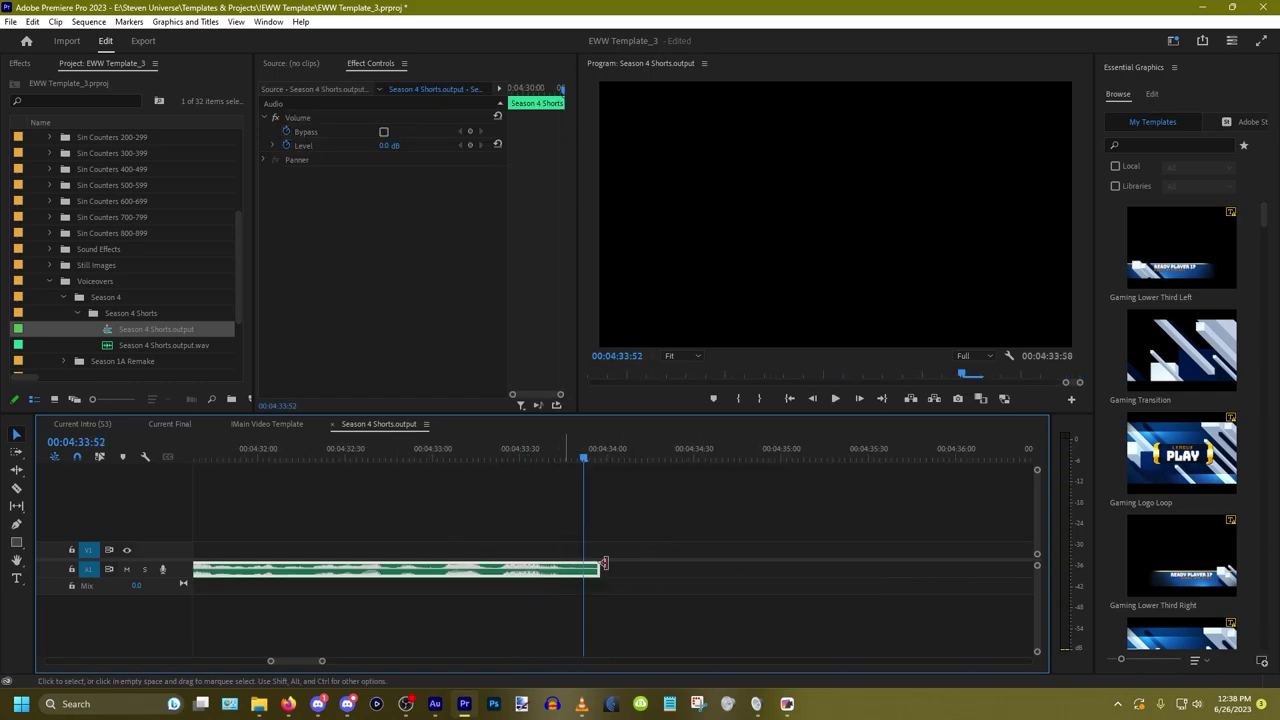
key("ctrl+k")
left_click_drag(646, 537, 585, 590)
key("Delete")
right_click(382, 592)
key("space")
key("minus")
key("minus")
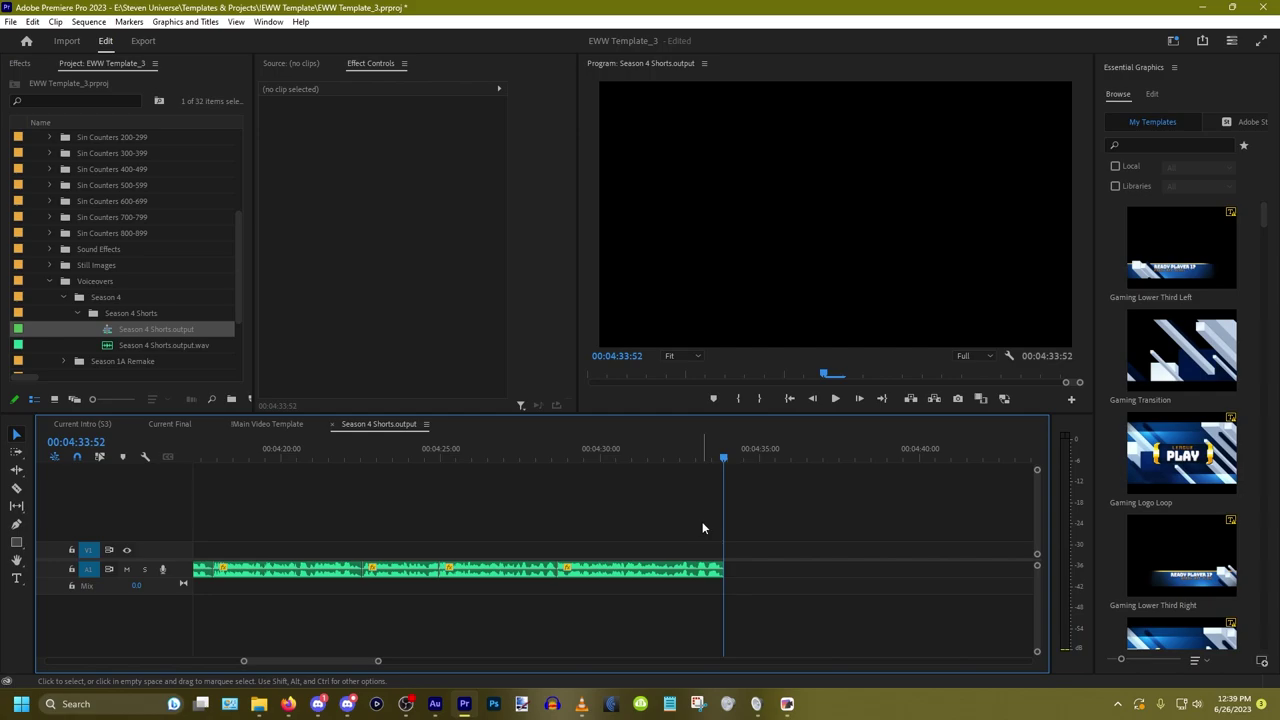
Step: Save the project and view the full length of the trimmed voiceover
key("ctrl+s")
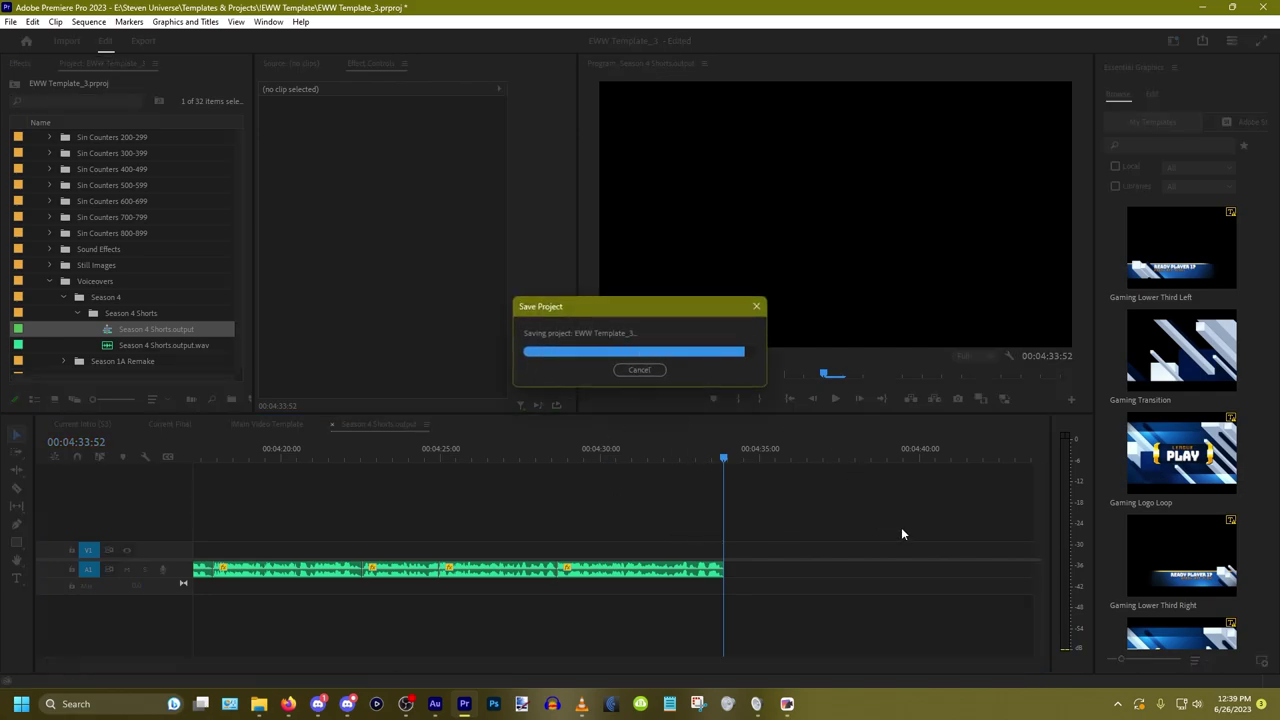
scroll(811, 524, "down", 6)
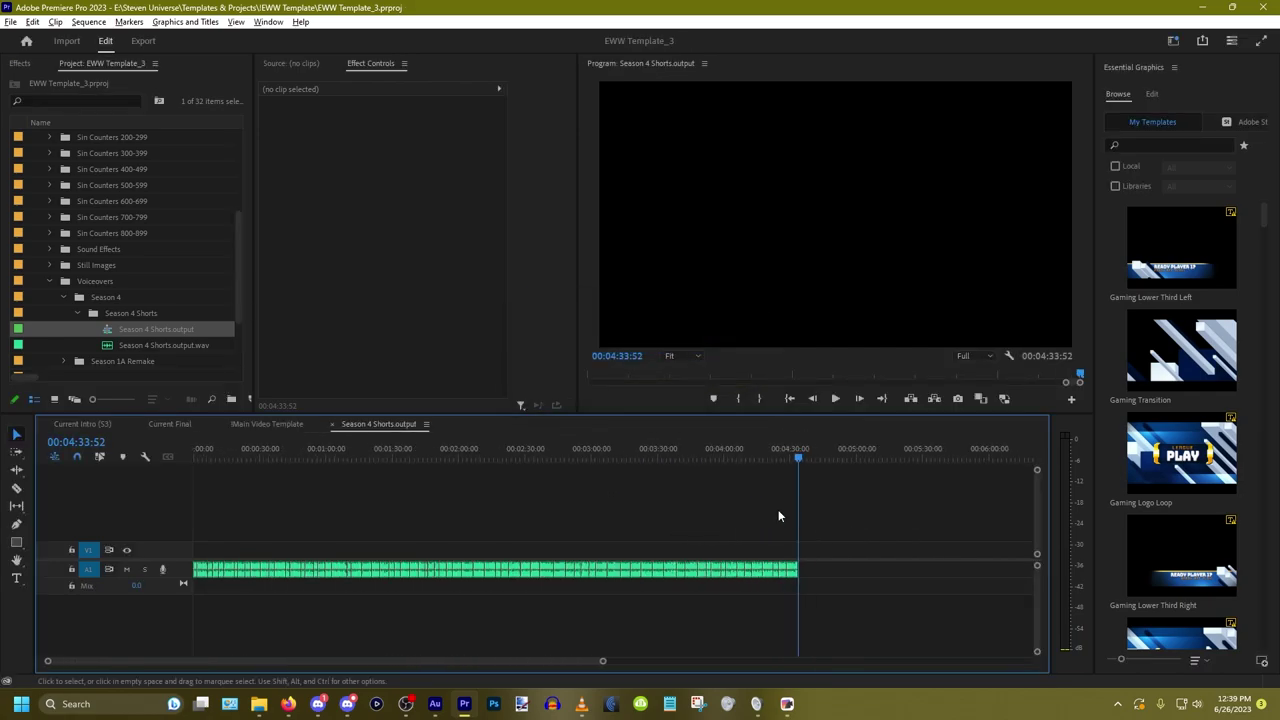
key("minus")
key("minus")
key("minus")
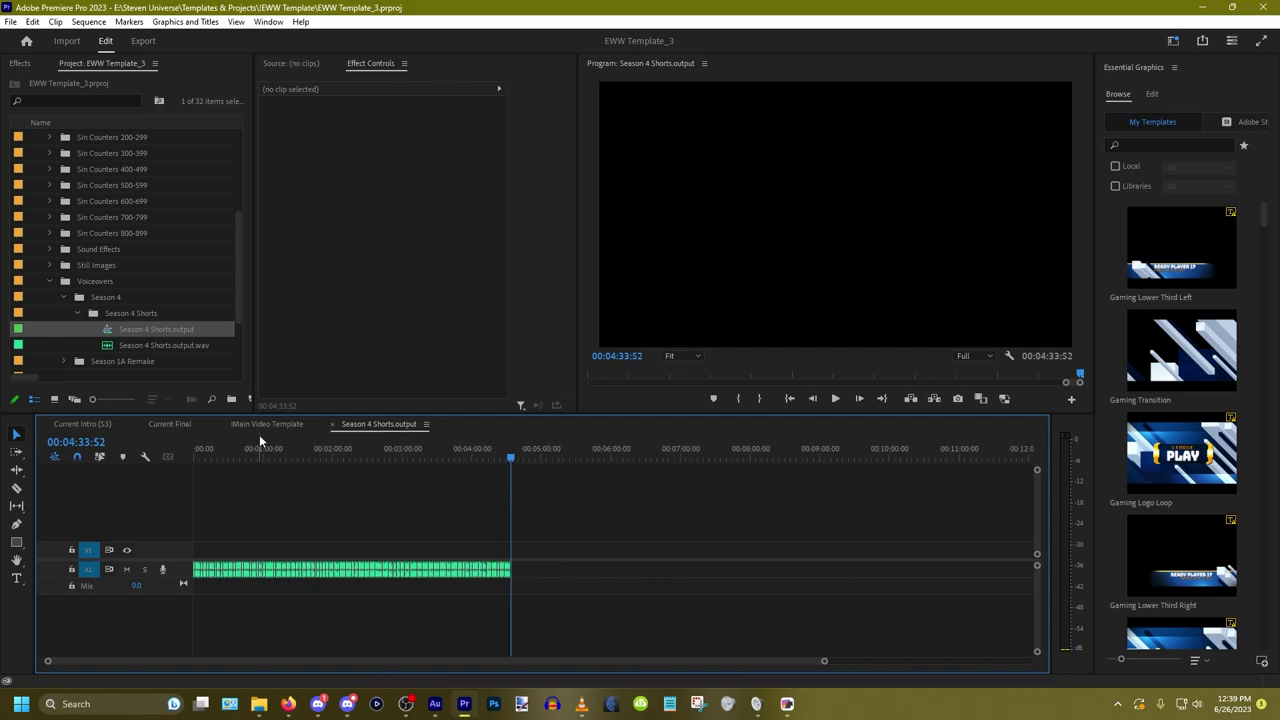
Step: Place the still Back to the Moon & Bubbled.mp4.00_07_30_23.Still007.png on V1 at the start of the !Main Video Template sequence
left_click(267, 423)
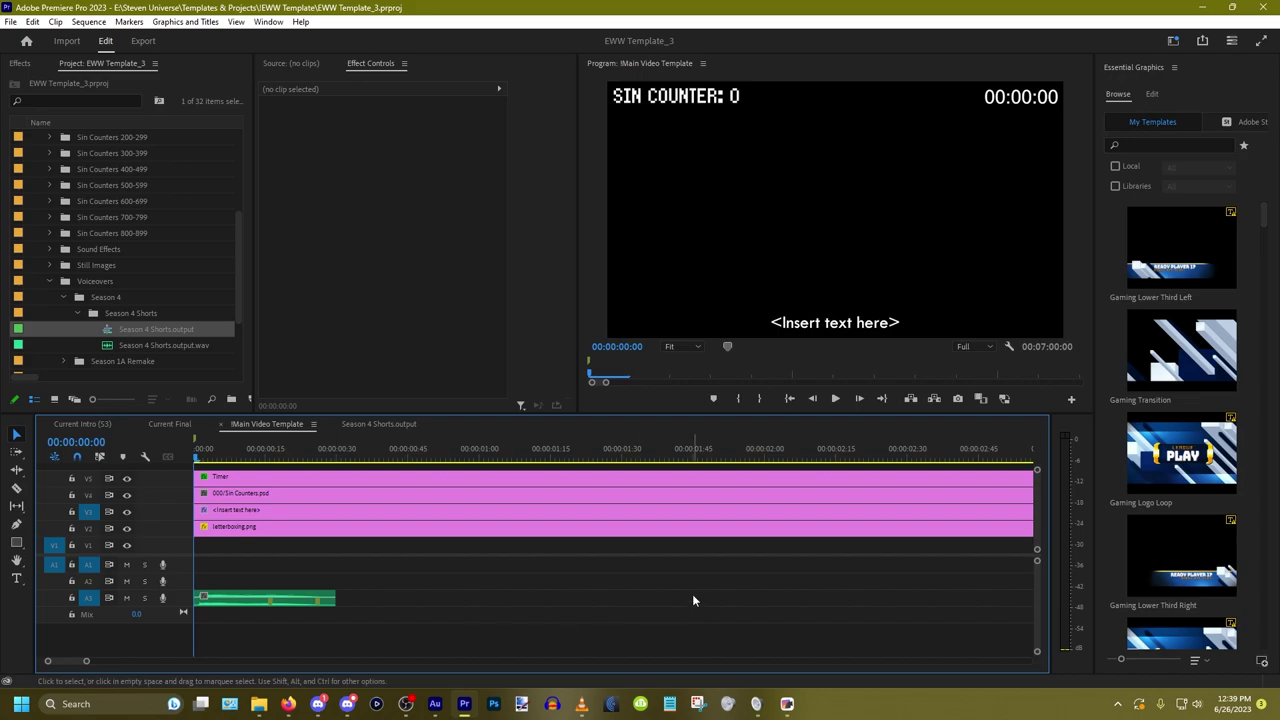
scroll(164, 211, "up", 4)
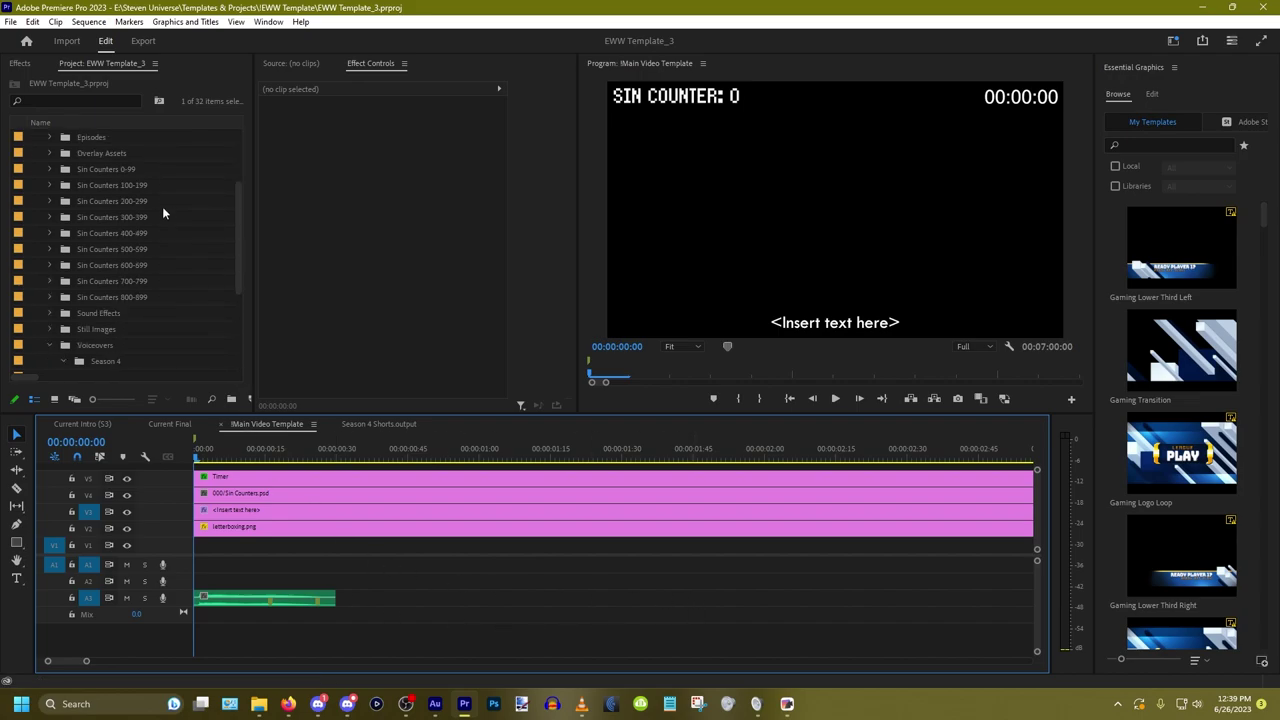
scroll(162, 208, "down", 3)
left_click(50, 233)
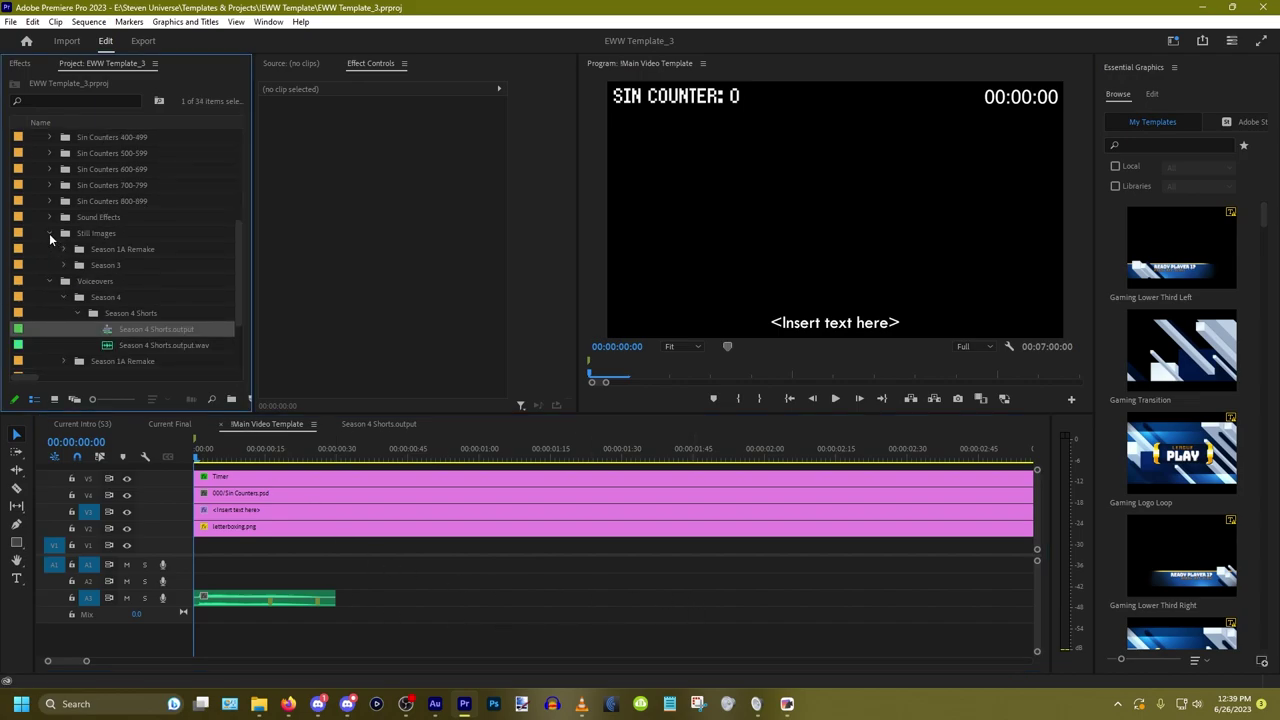
scroll(136, 257, "down", 3)
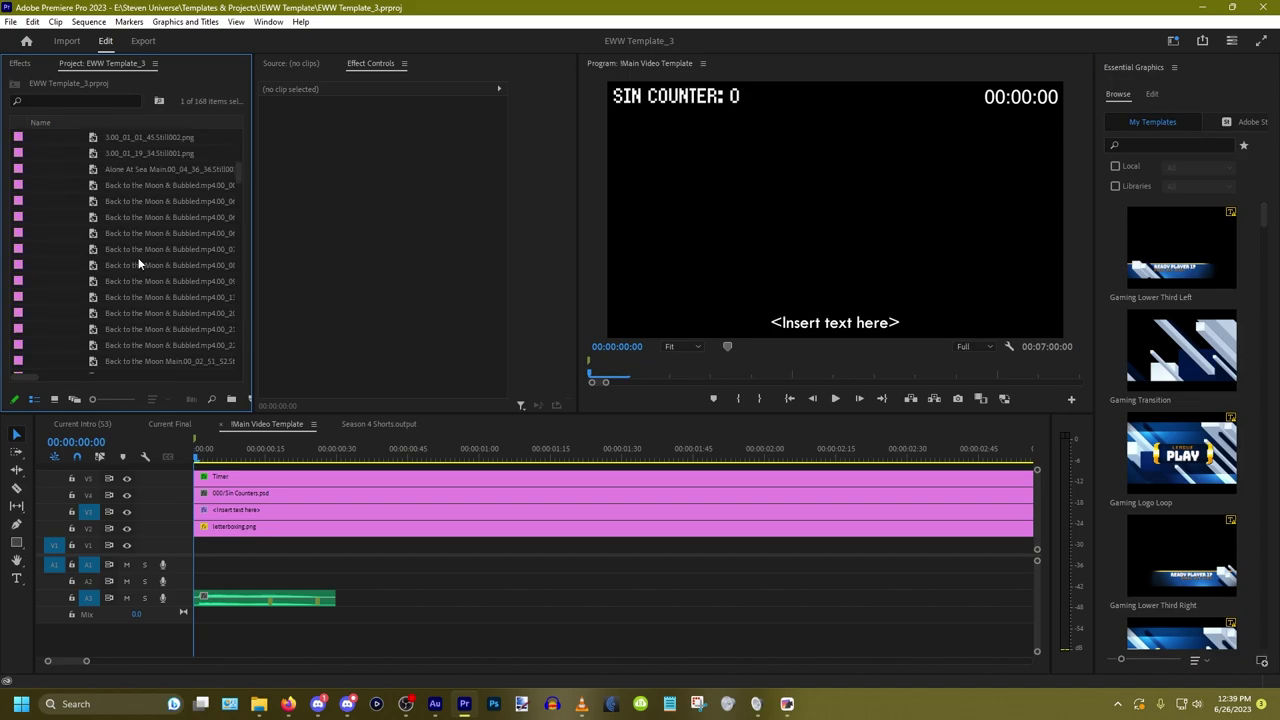
left_click_drag(136, 248, 263, 545)
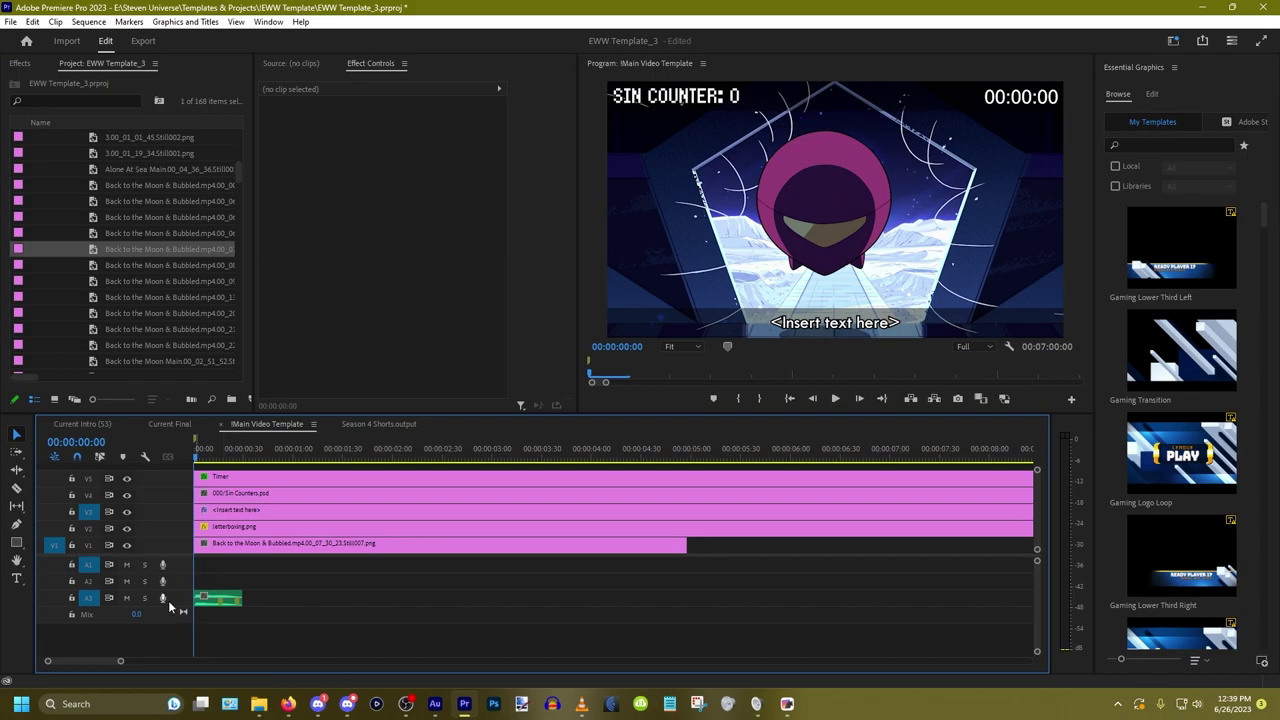
Step: Turn off track targeting for A1 and V3, leaving only A3 targeted, and play the template's opening to 00:00:00:25
left_click(87, 599)
left_click(87, 599)
left_click(88, 567)
left_click(90, 512)
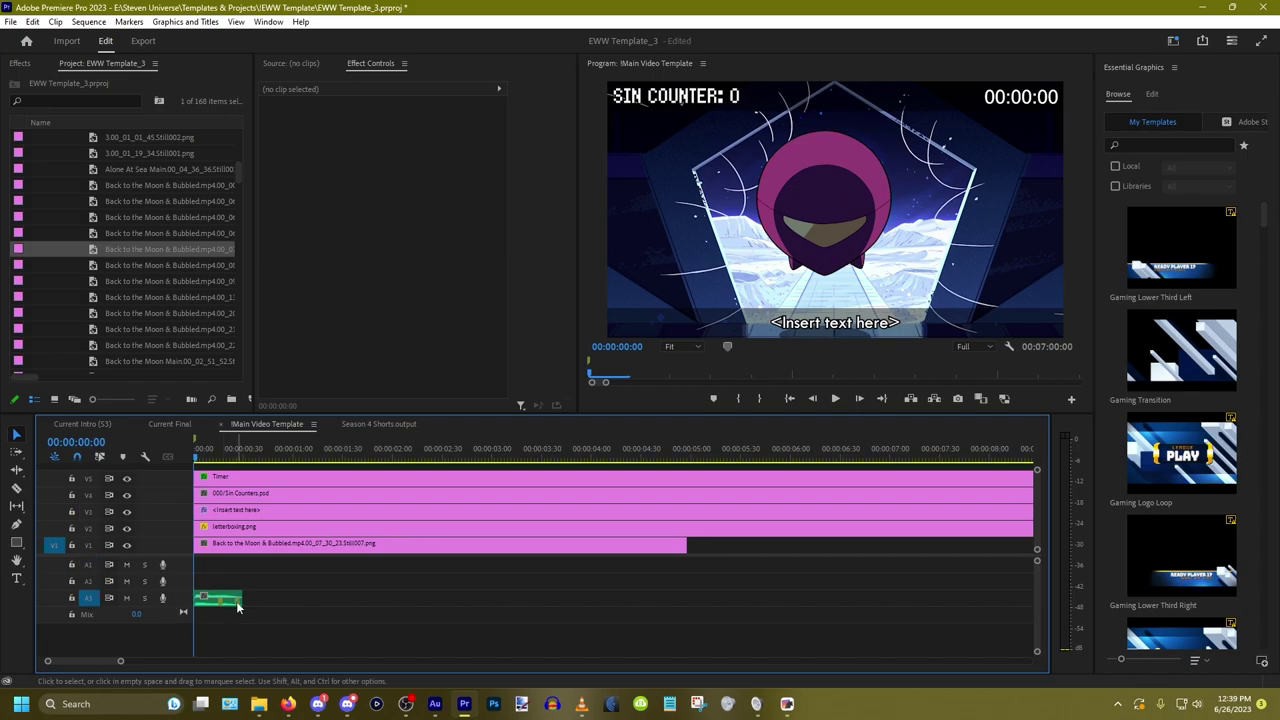
scroll(236, 602, "up", 2)
key("=")
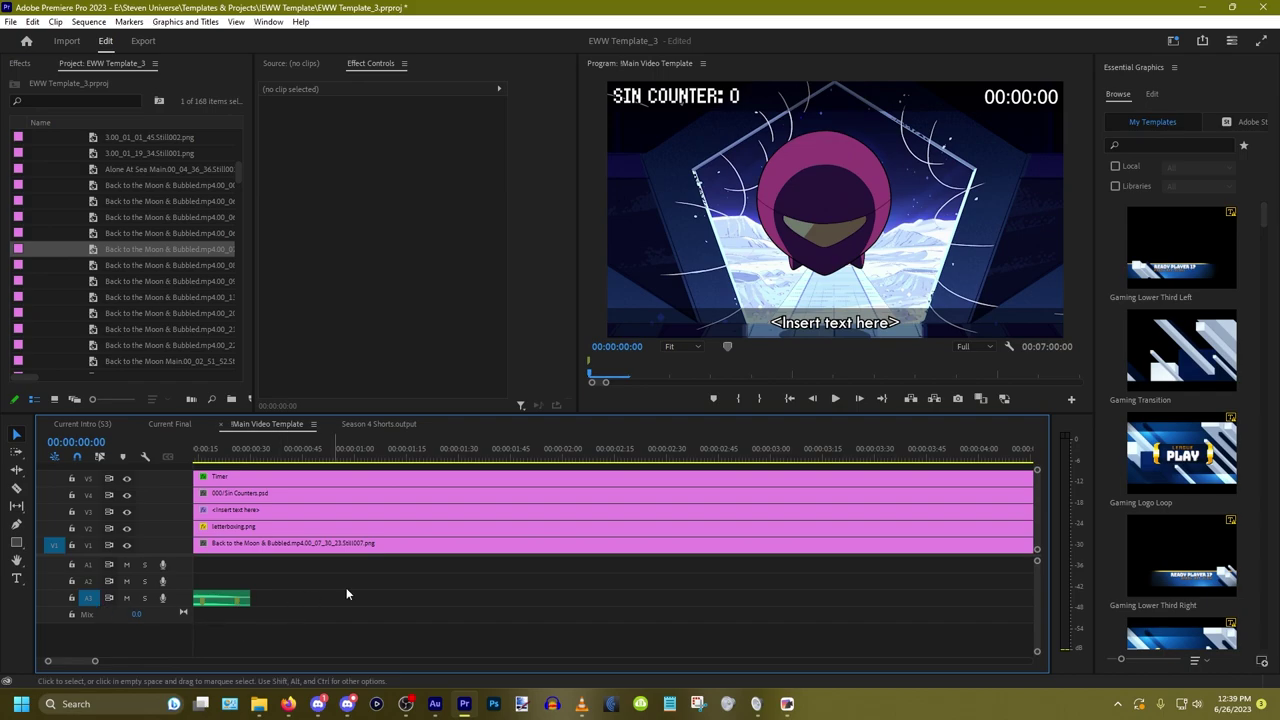
key("space")
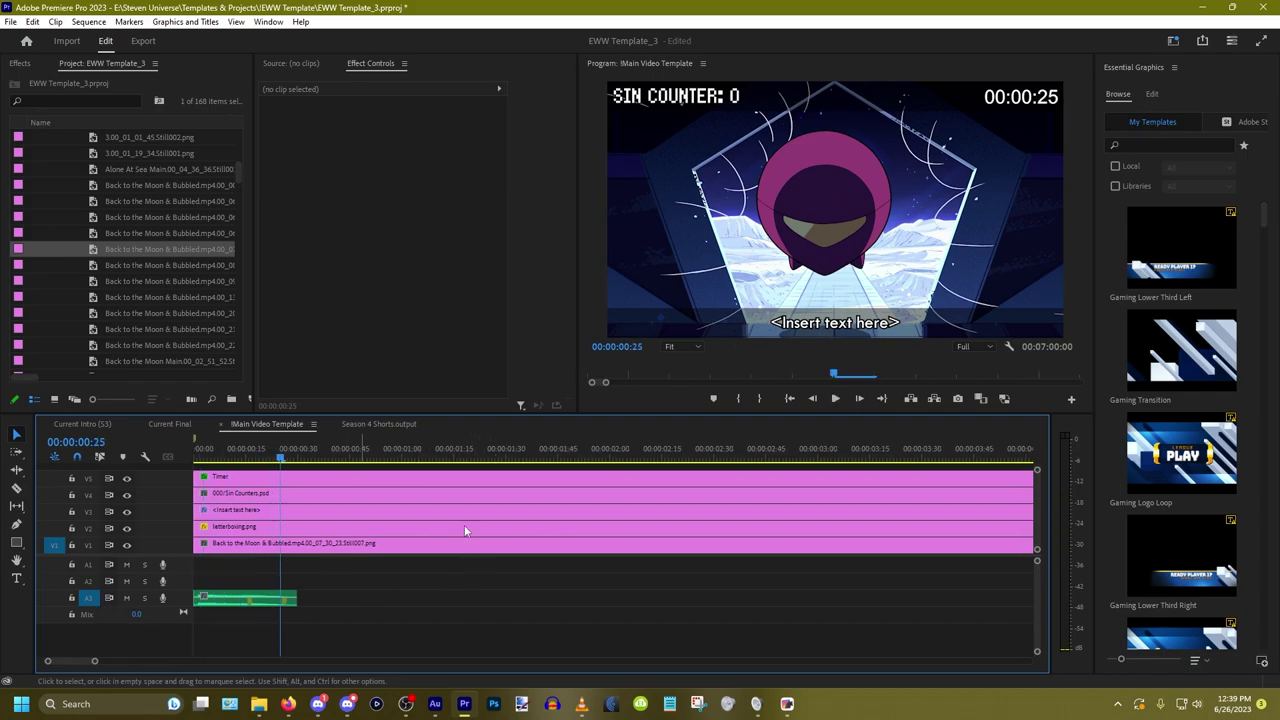
Step: Move the Ding 4.mp3 clip on A3 away from the sequence start to about 00:00:01:42
key("space")
left_click(790, 398)
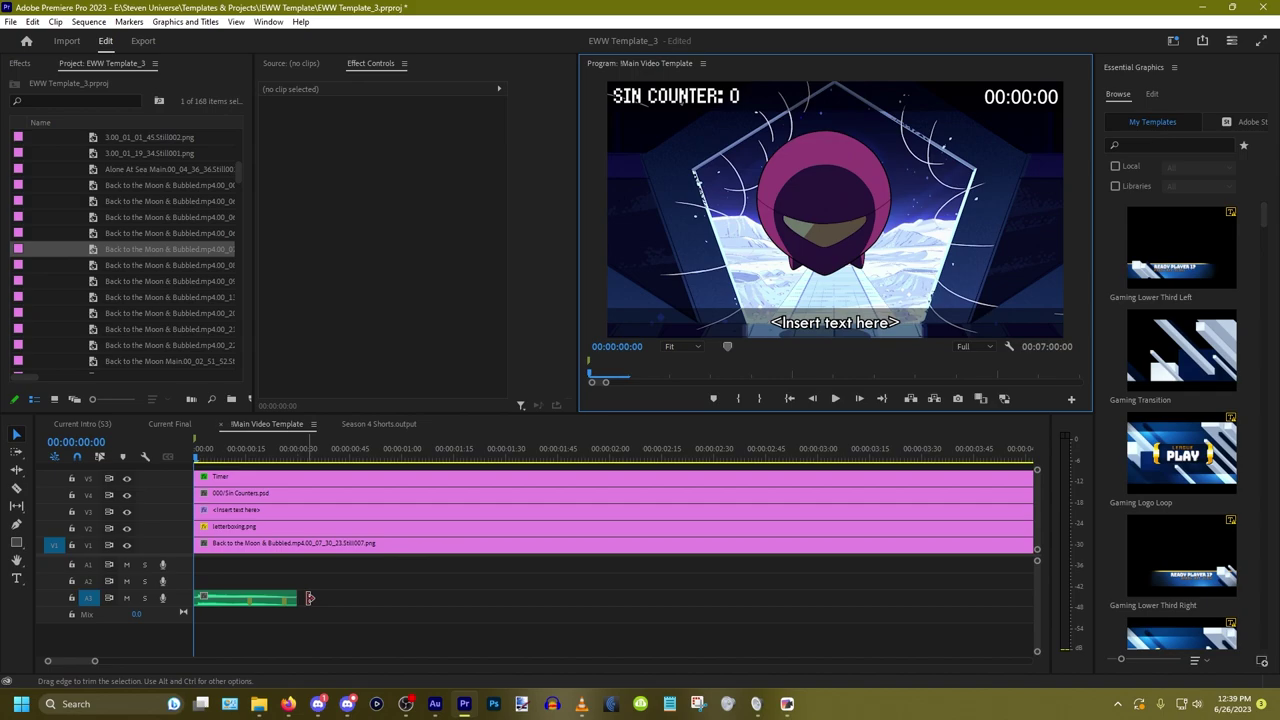
left_click_drag(338, 603, 583, 602)
left_click(540, 620)
left_click(658, 622)
scroll(420, 575, "down", 5)
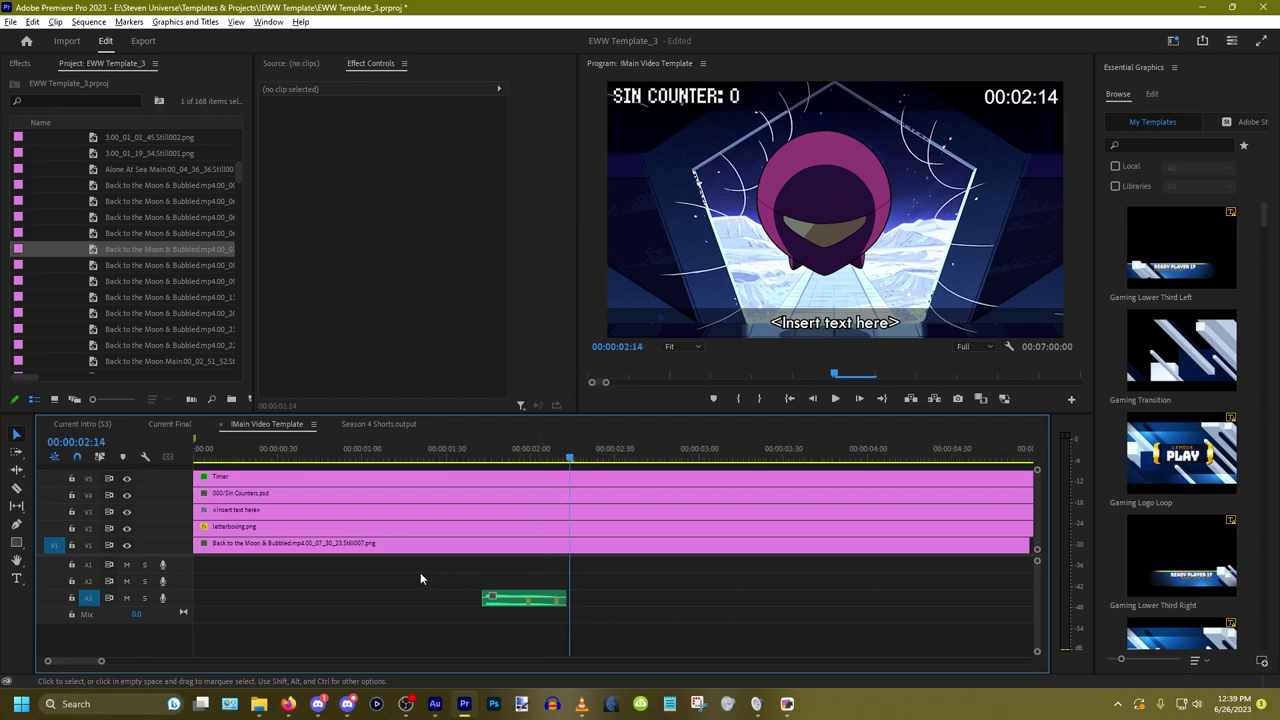
Step: Move the Ding 4.mp3 clip back to the start of A3 at 00:00:00:00
left_click(538, 590)
left_click(615, 598)
left_click(875, 593)
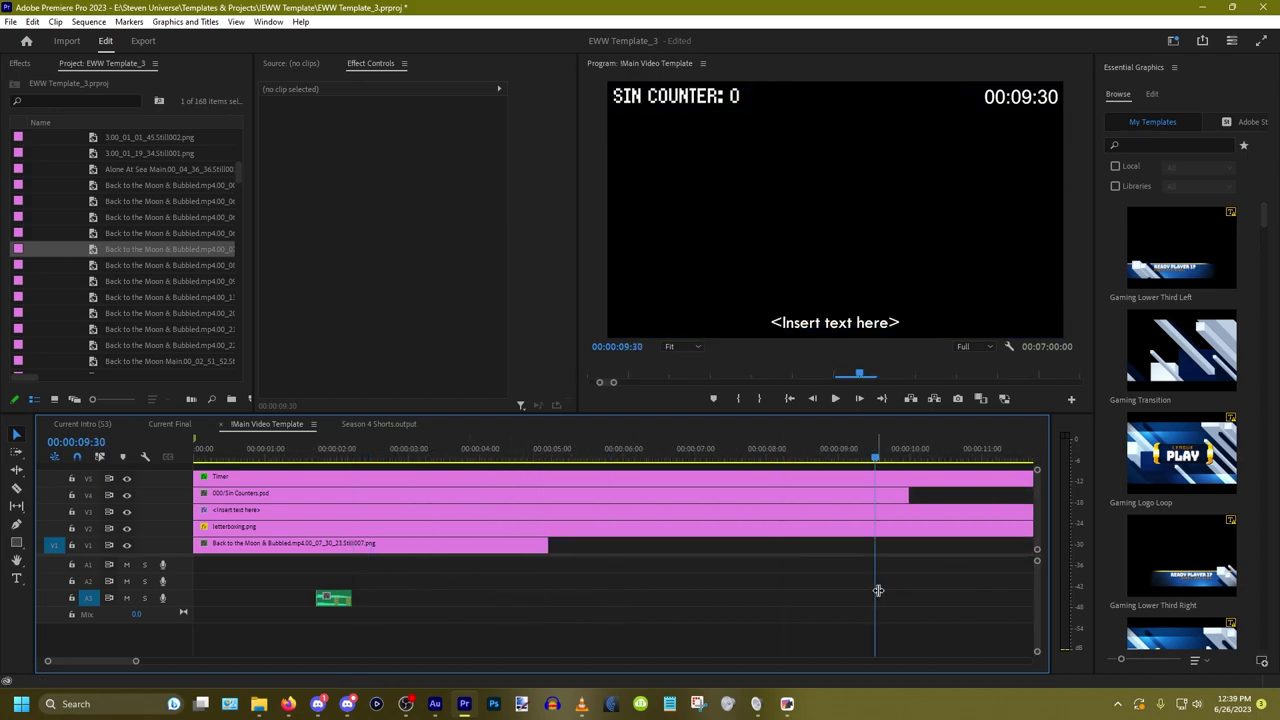
left_click(260, 573)
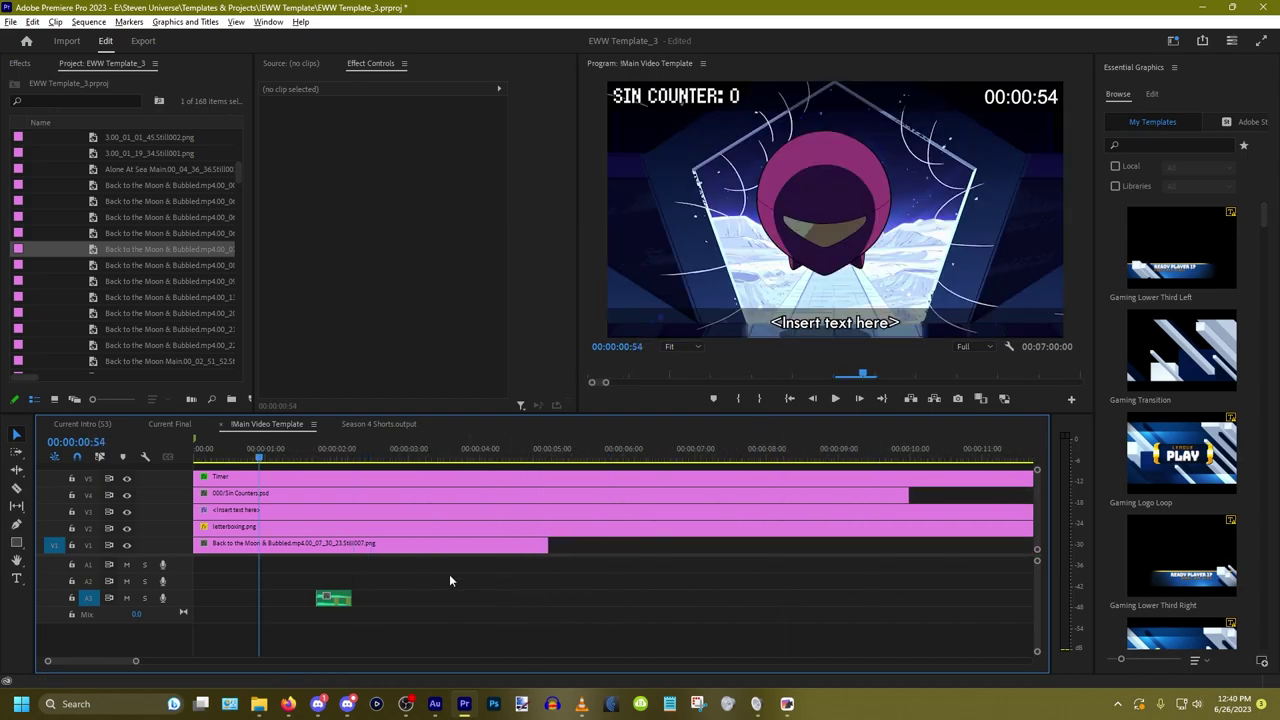
left_click_drag(447, 579, 530, 585)
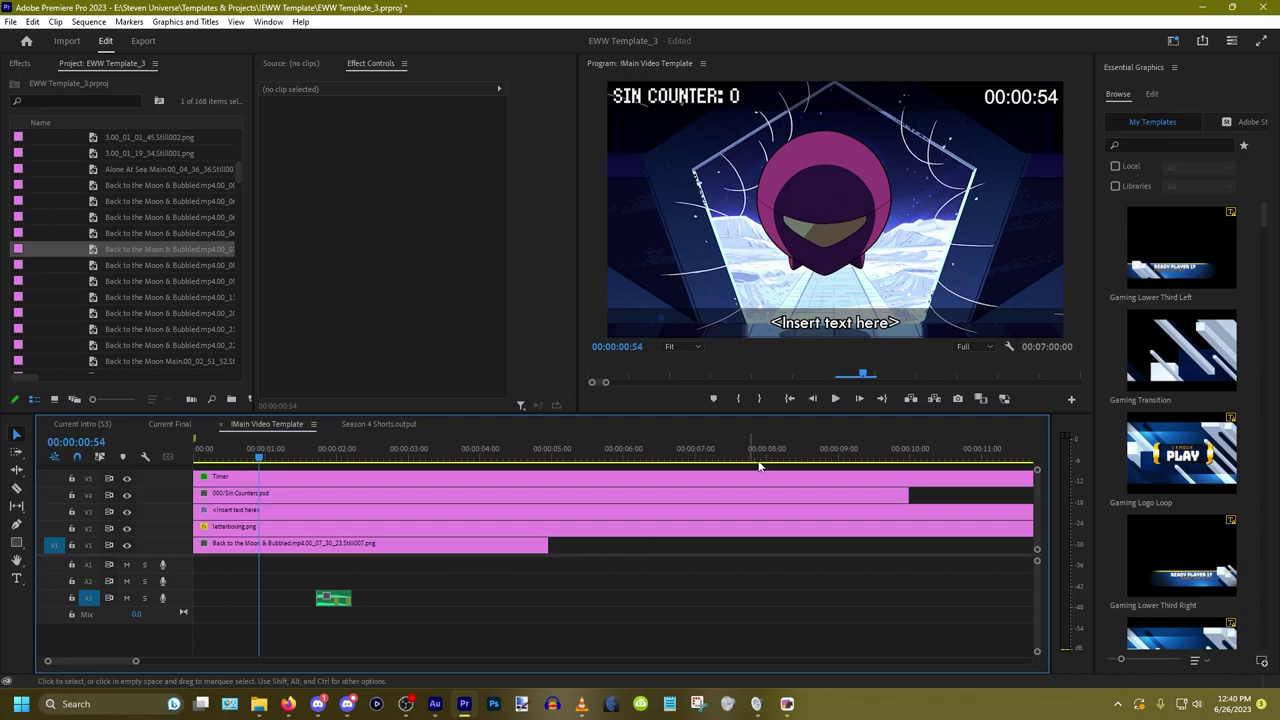
left_click(789, 398)
scroll(229, 559, "up", 2)
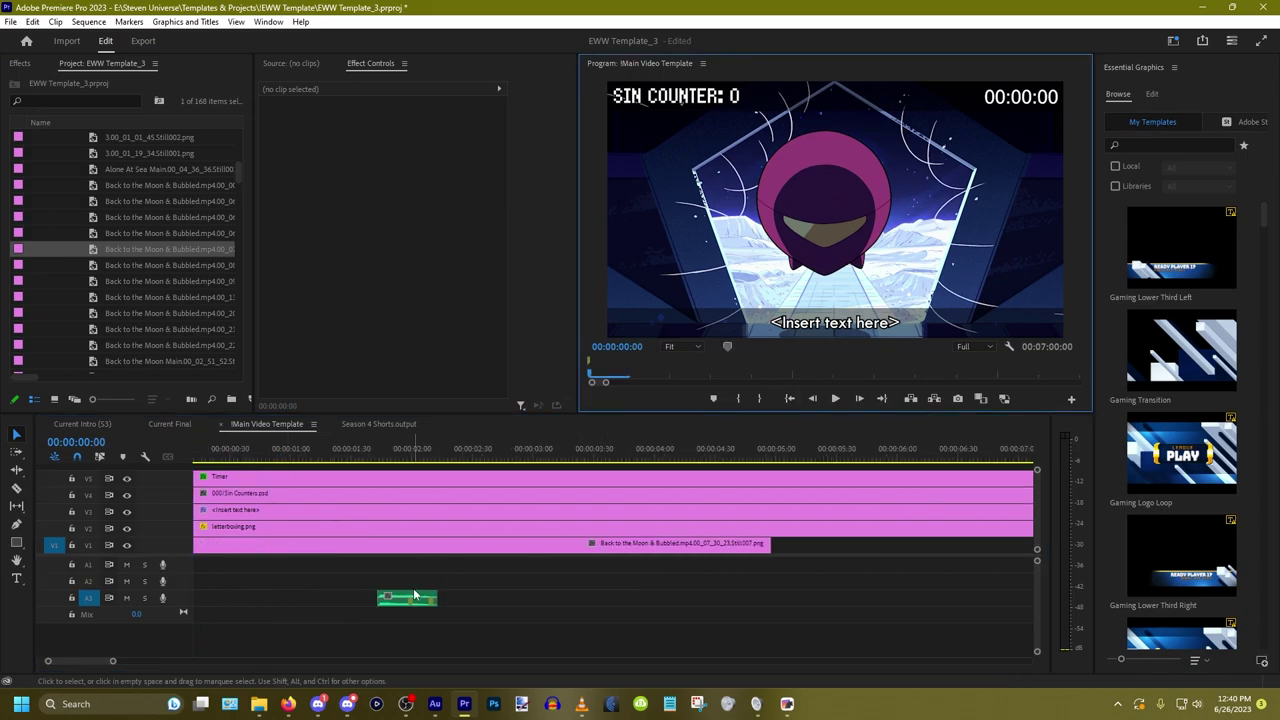
left_click_drag(413, 596, 201, 598)
Step: Split the V1 still at 00:00:00:16 and replace the part after the cut with Back to the Moon & Bubbled.mp4.00_21_45_12.Still009.png
key("equal")
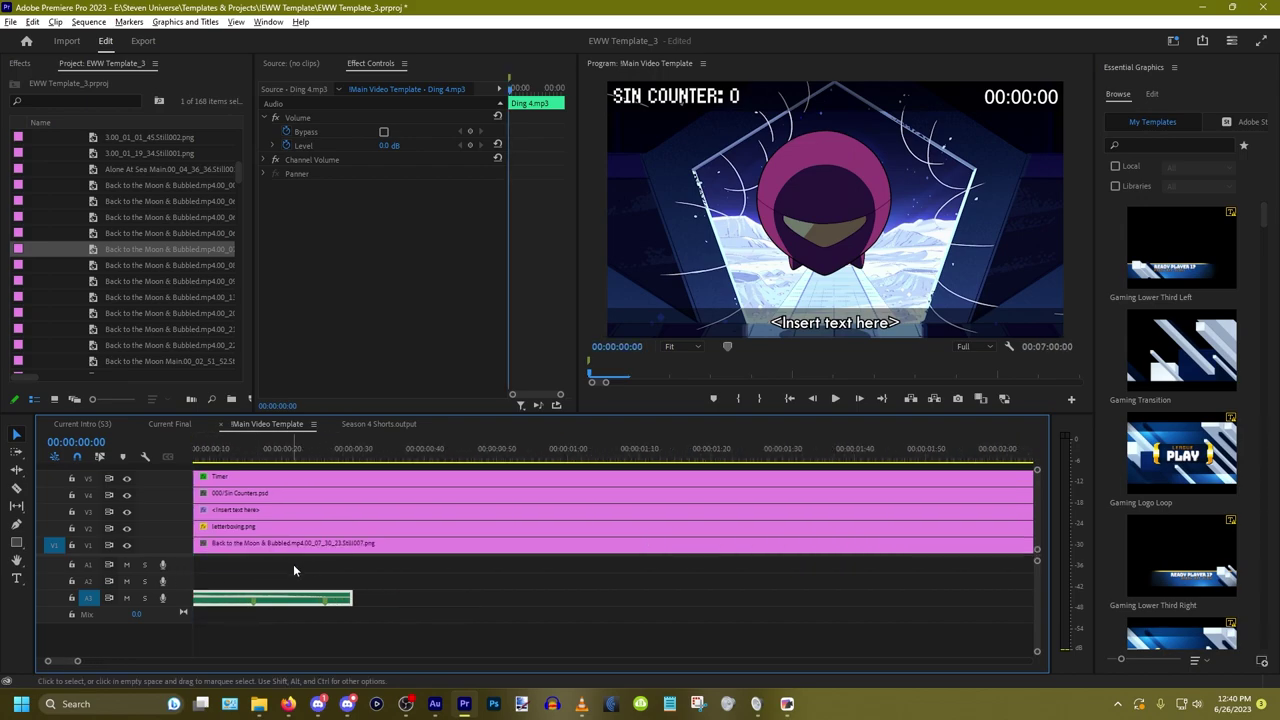
scroll(294, 565, "down", 3)
scroll(257, 566, "up", 4)
right_click(281, 590)
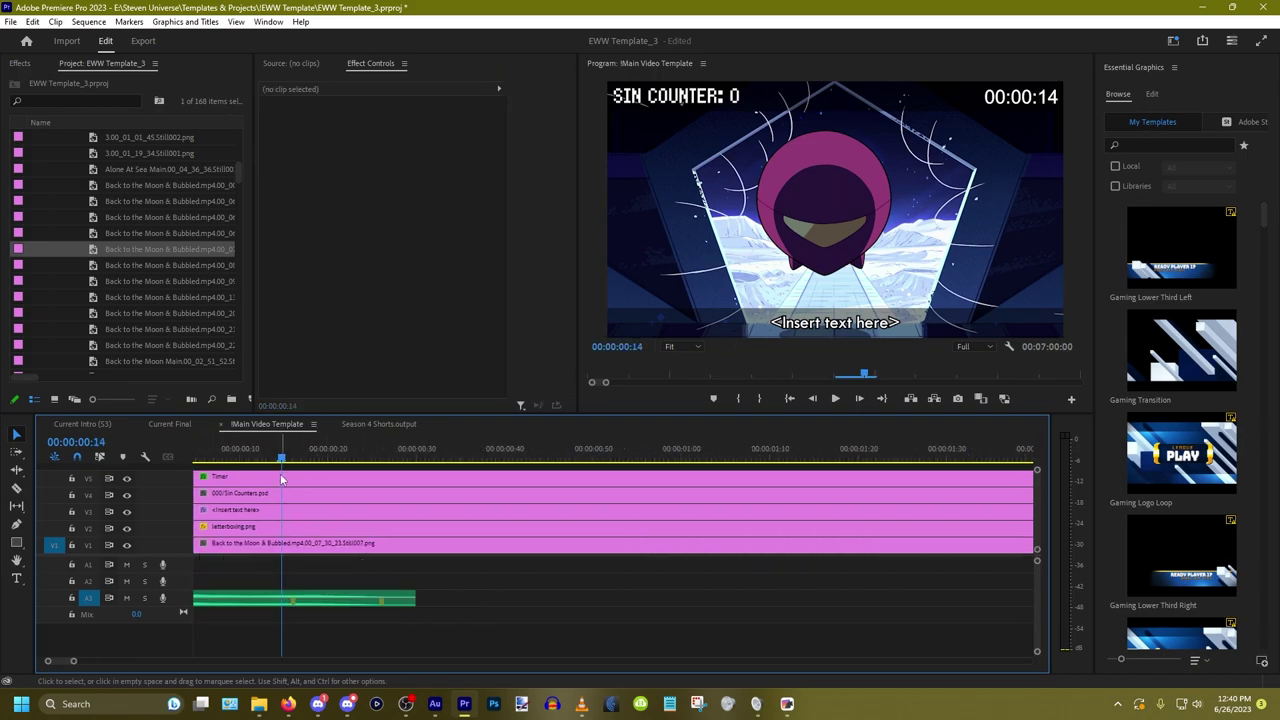
key("Right")
key("Right")
left_click(377, 549)
key("ctrl+k")
key("Delete")
left_click_drag(152, 330, 303, 550)
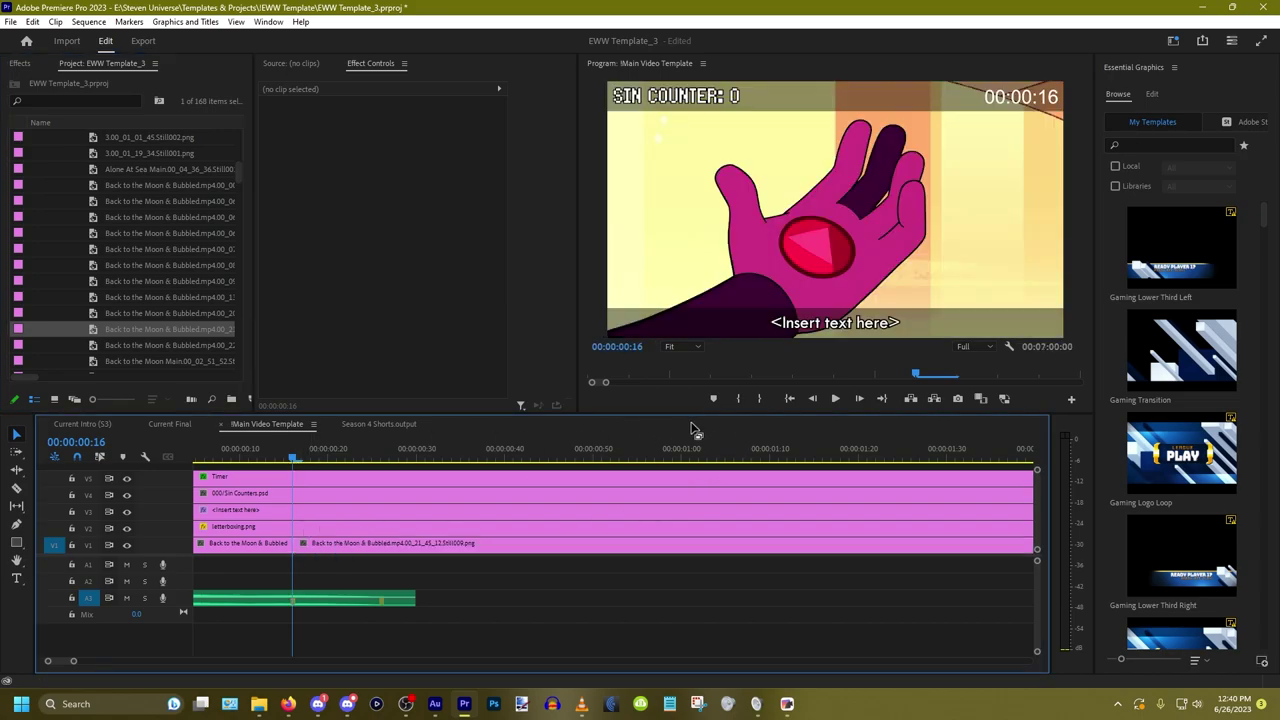
Step: Play the sequence from the start twice to check the image change against the ding sound's beat
left_click(788, 398)
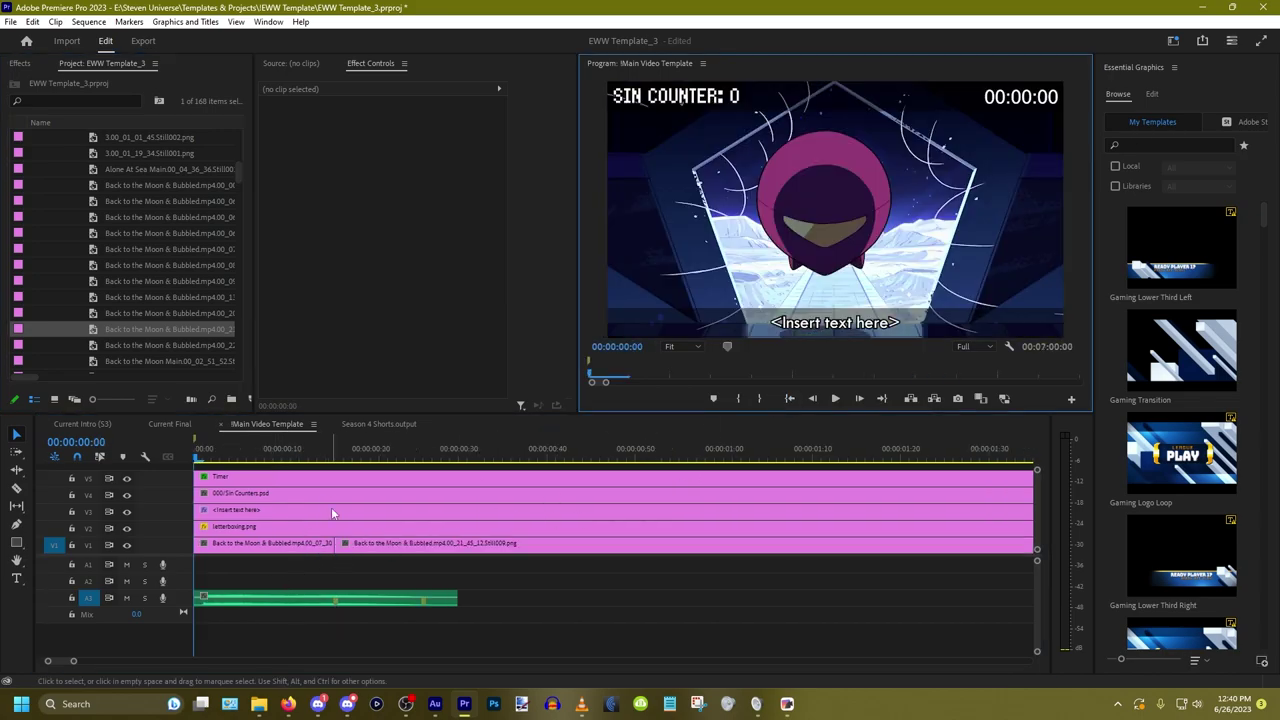
left_click(343, 563)
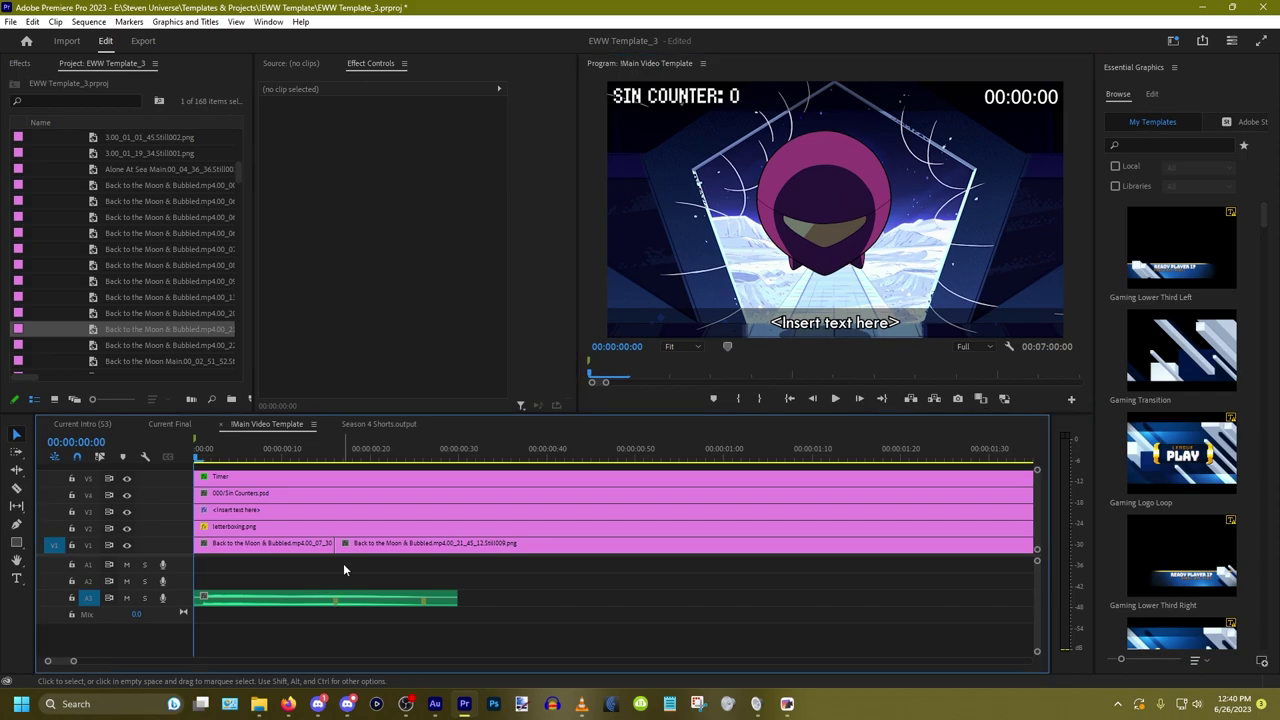
key("space")
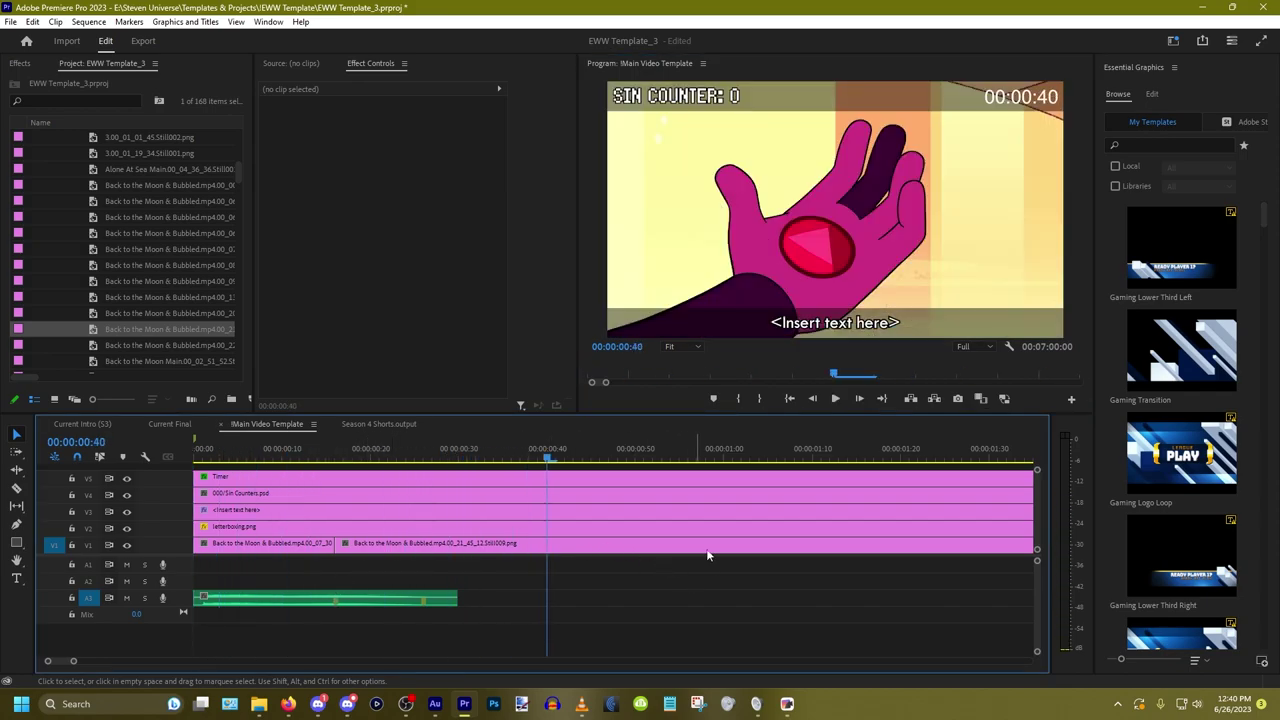
left_click(790, 398)
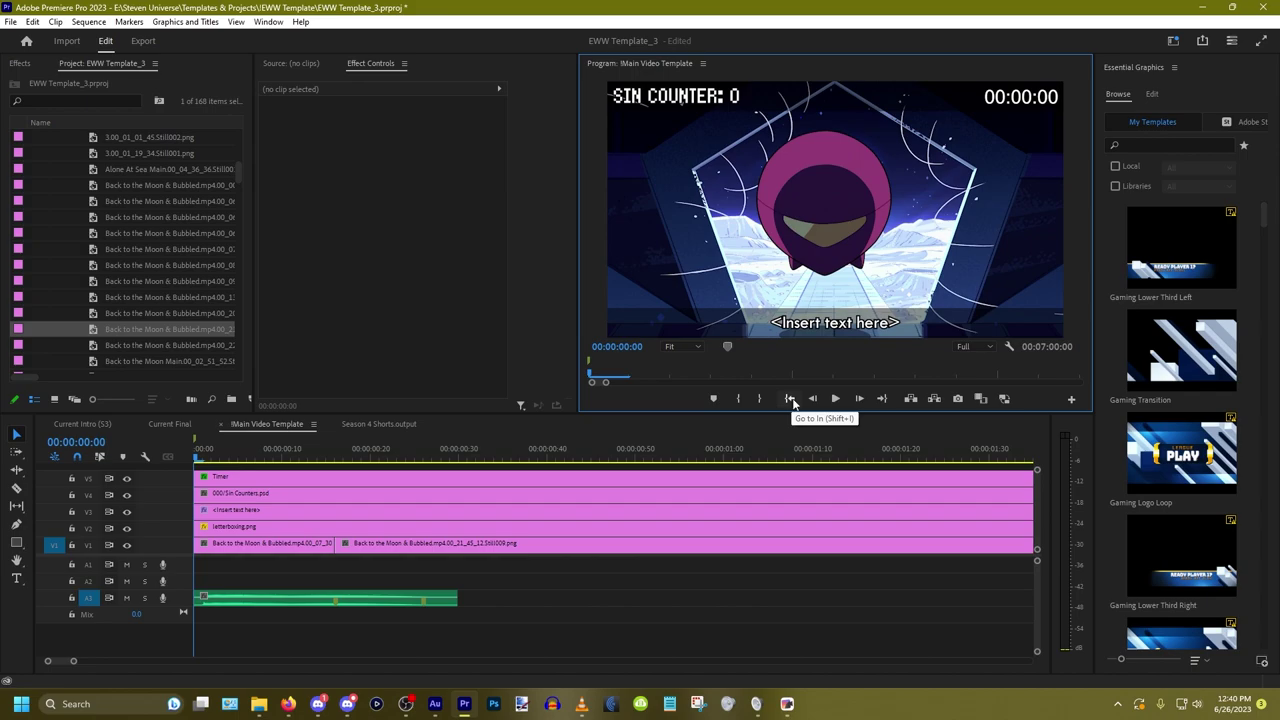
left_click(363, 568)
key("space")
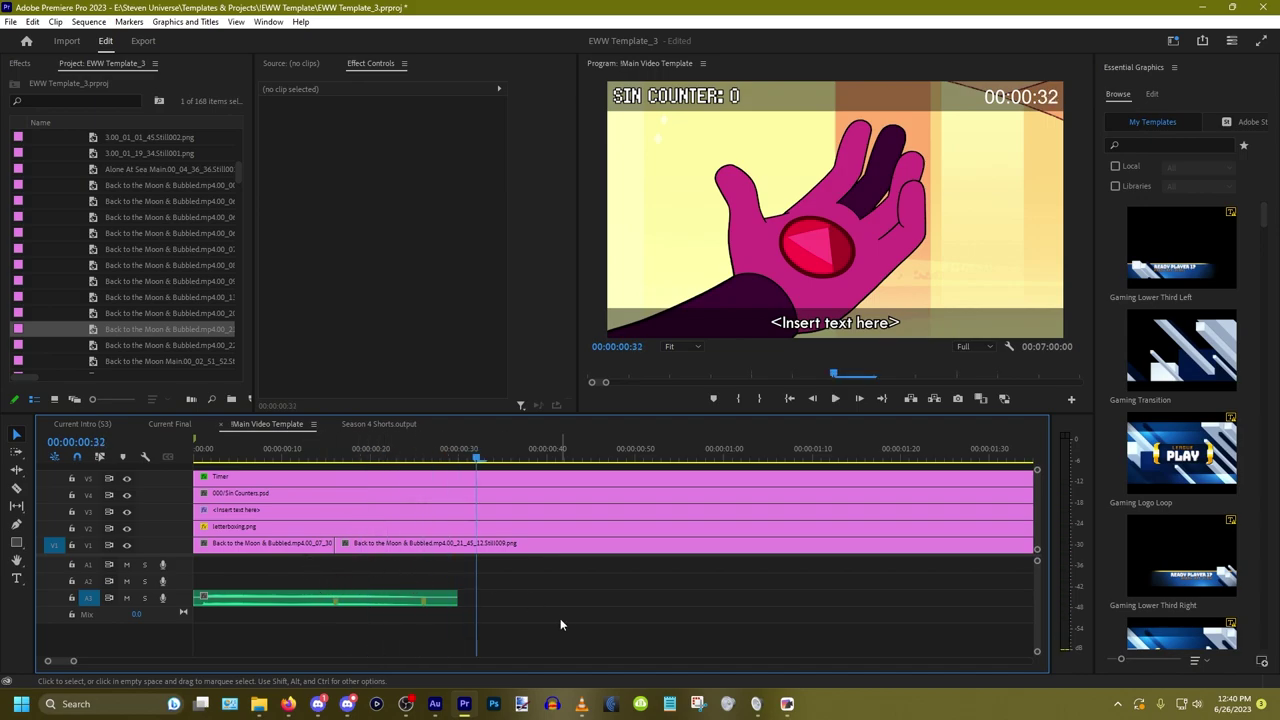
Step: Undo the Still009 placement, the tail deletion and the split of the first still on V1
key("ctrl+z")
key("ctrl+z")
key("ctrl+z")
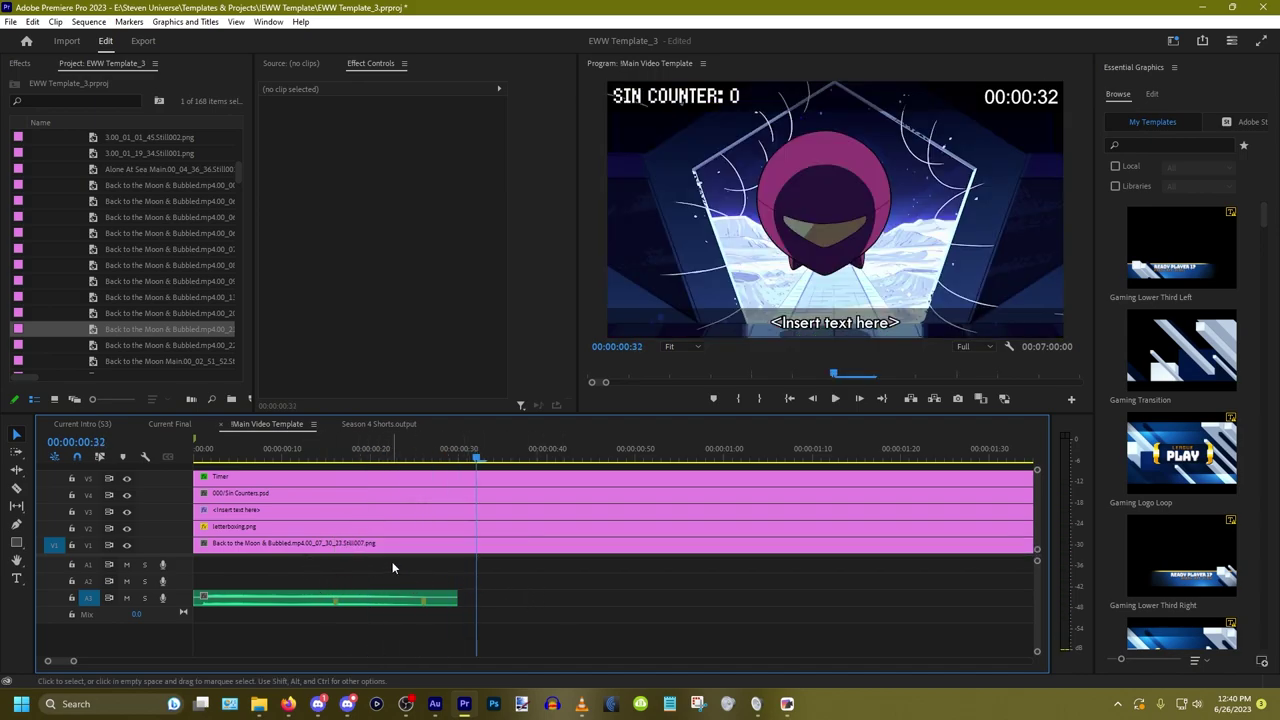
Step: Split the V1 still at 00:00:00:30, replace the part after the cut with the Still009 image, and play from the start
left_click(458, 450)
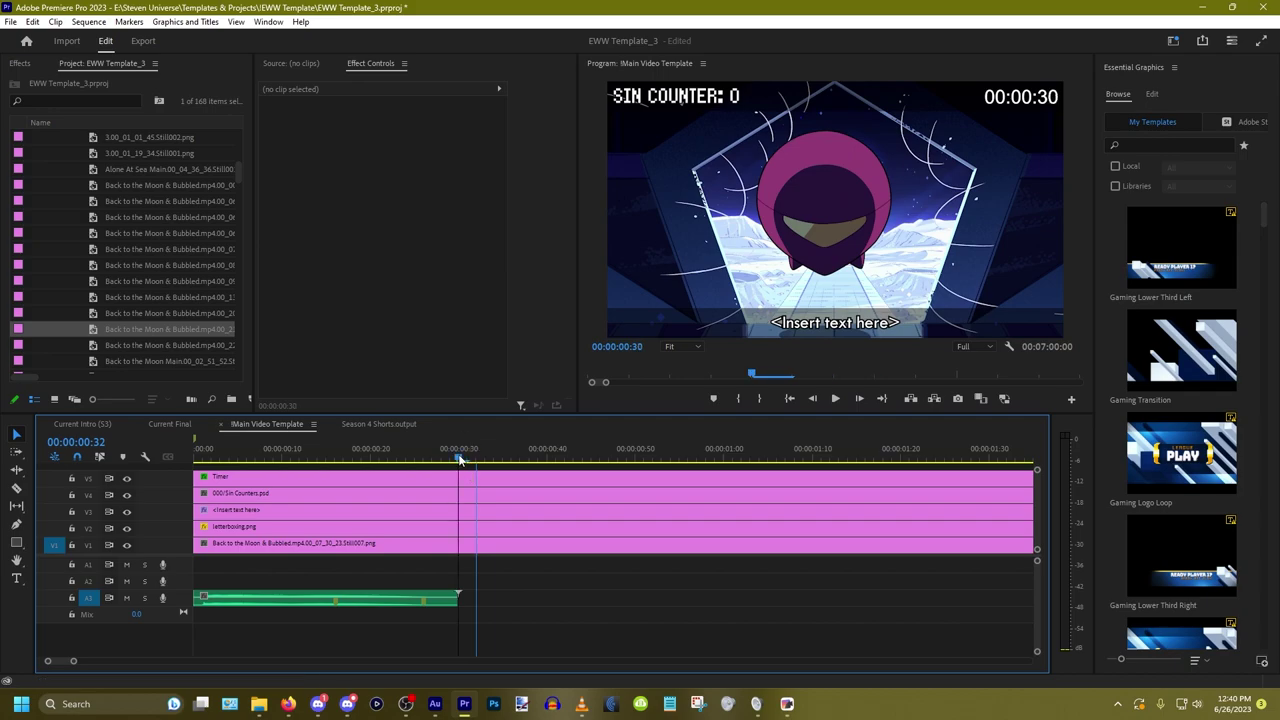
left_click(475, 543)
key("ctrl+k")
left_click(480, 543)
key("Delete")
left_click_drag(137, 329, 467, 554)
left_click(790, 399)
key("space")
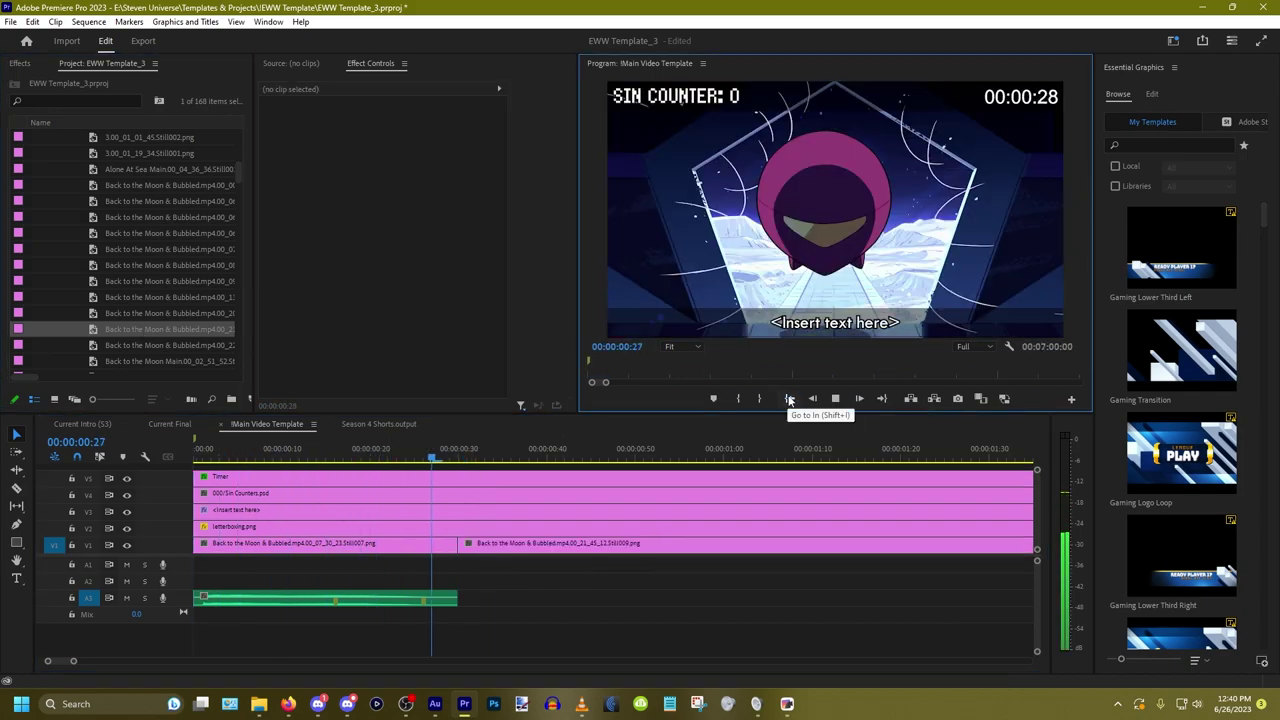
Step: Undo the Still009 placement, trim the first still's end to about 00:00:00:26, and place Still009 directly after it on V1
key("ctrl+z")
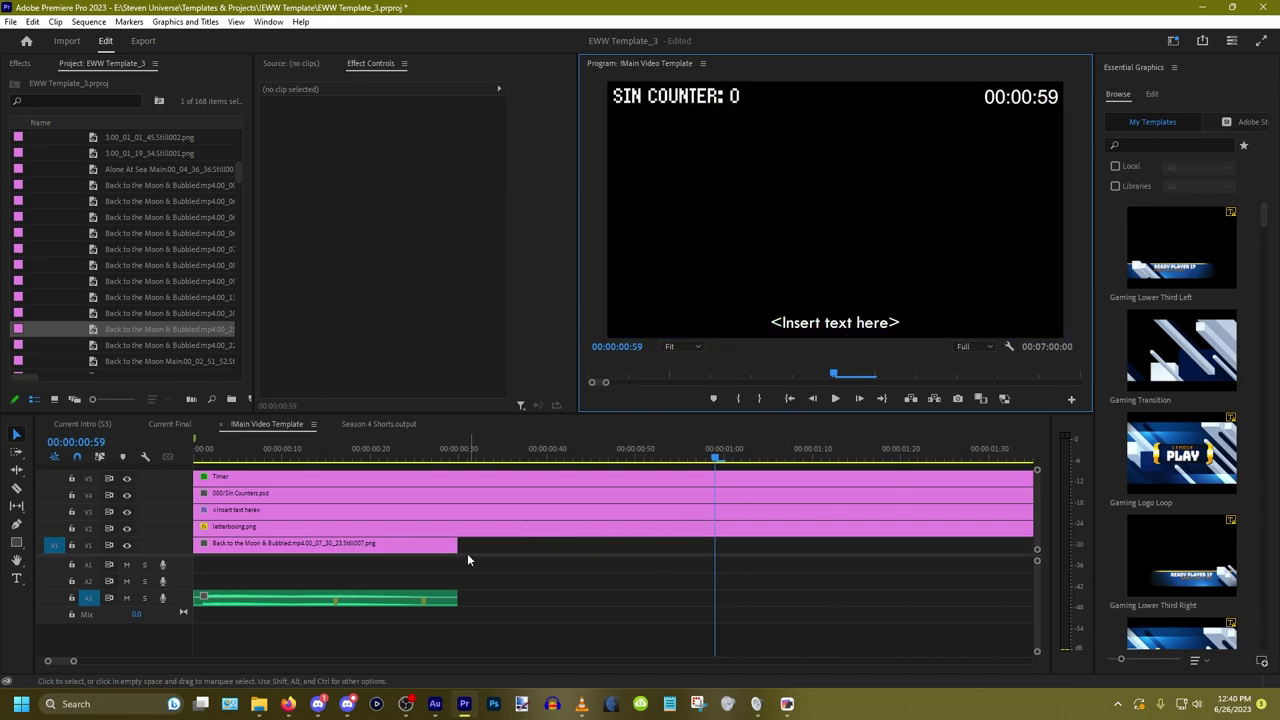
left_click_drag(457, 545, 422, 545)
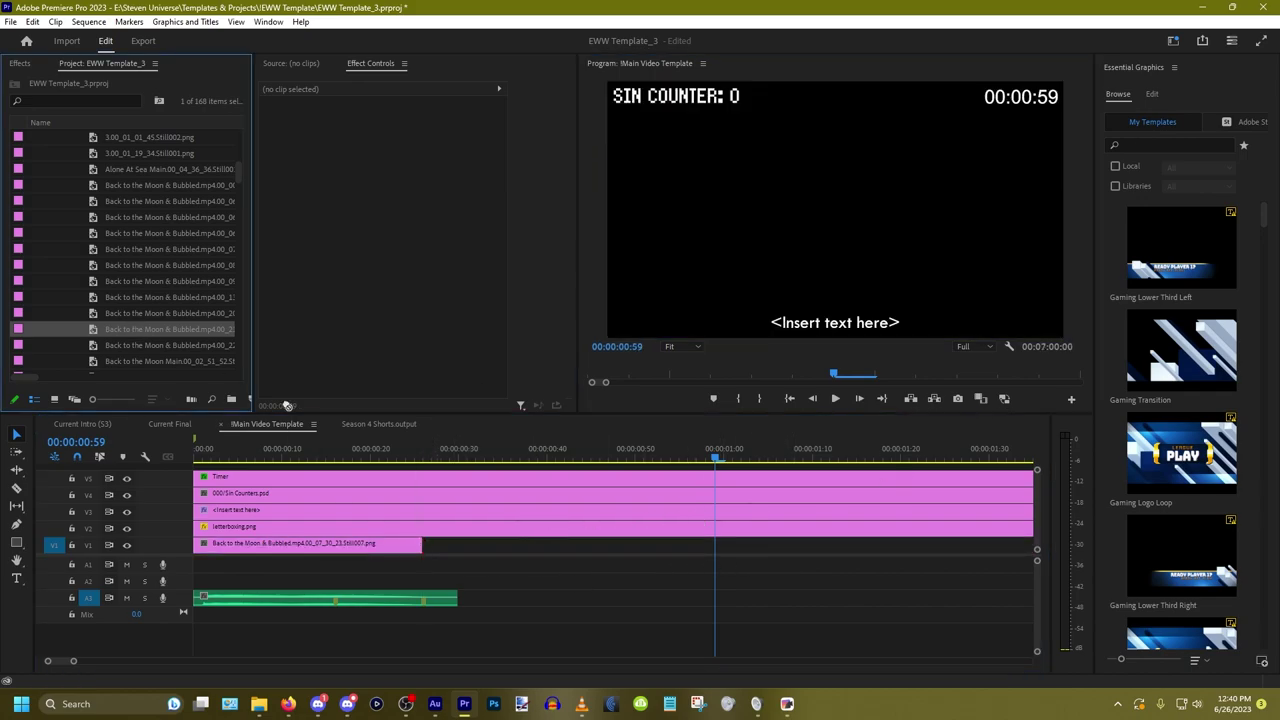
left_click_drag(287, 405, 432, 556)
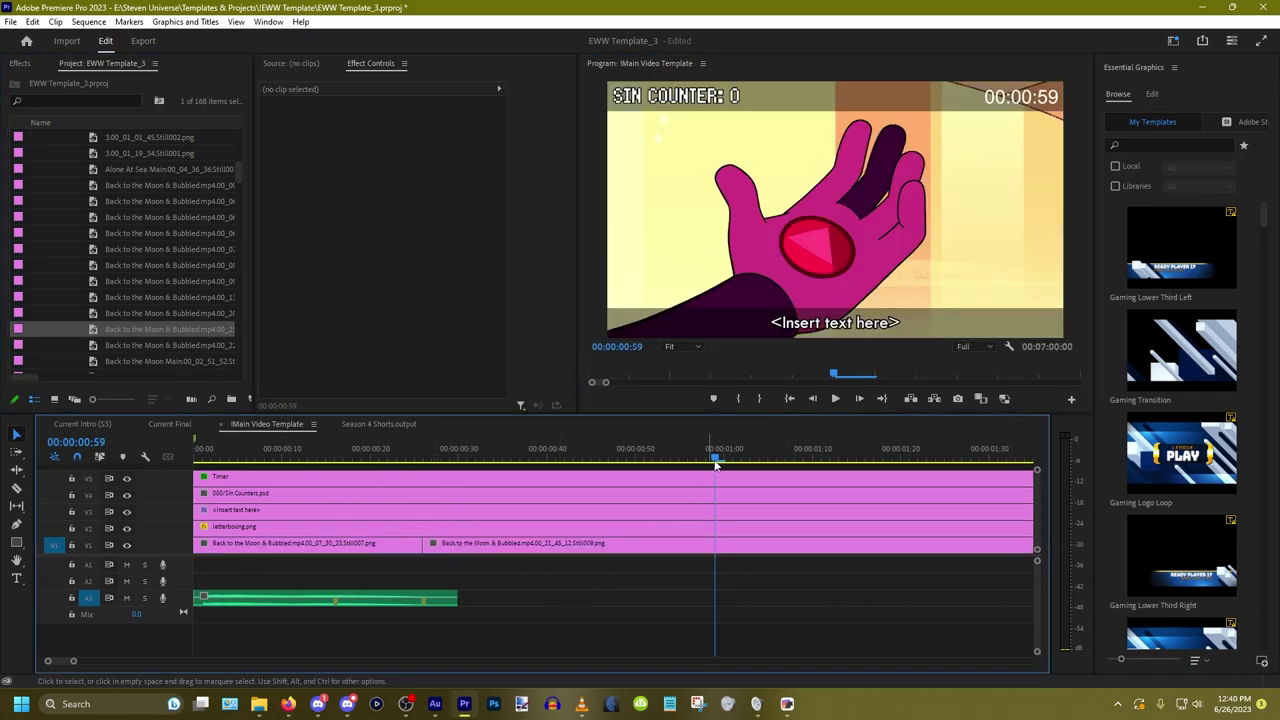
left_click(789, 398)
key("space")
key("space")
Step: Undo the edits on V1 until the first still is back at its full uncut length
key("ctrl+z")
key("ctrl+z")
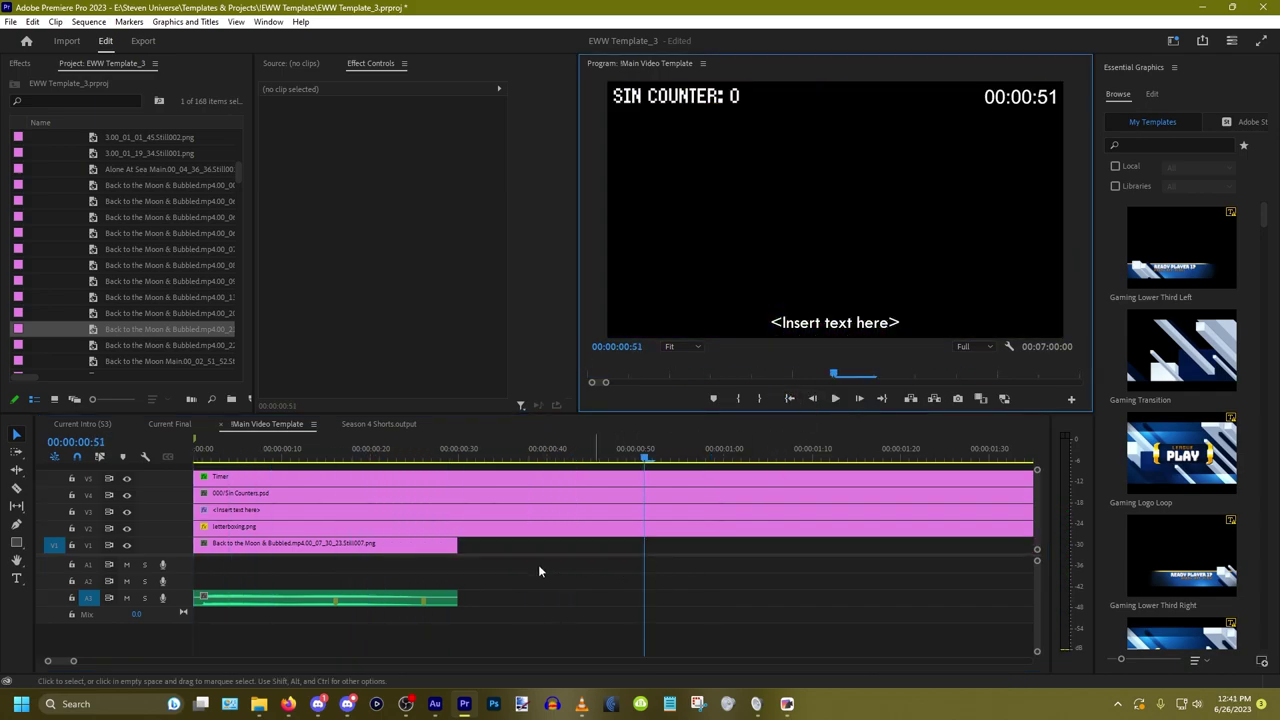
key("ctrl+z")
key("ctrl+z")
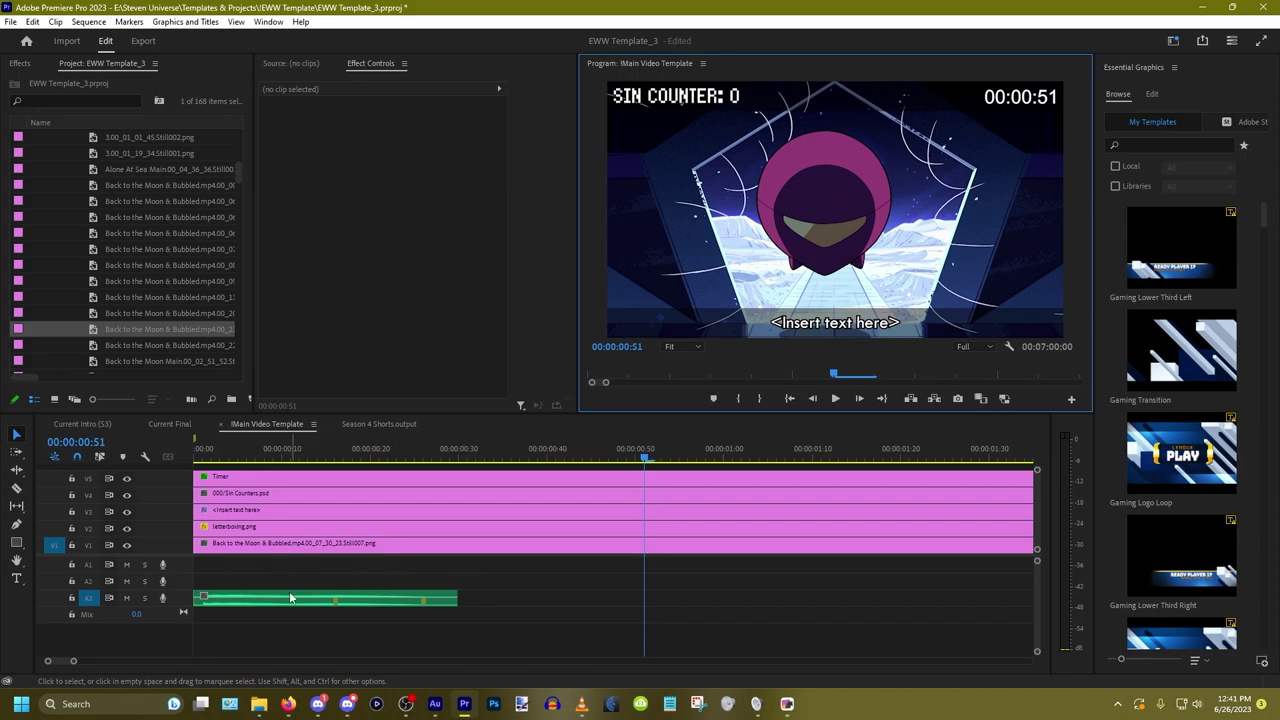
Step: With the playhead at 00:00:00:16, target A1 and A2 instead of A3 and delete the still from V1
left_click(335, 454)
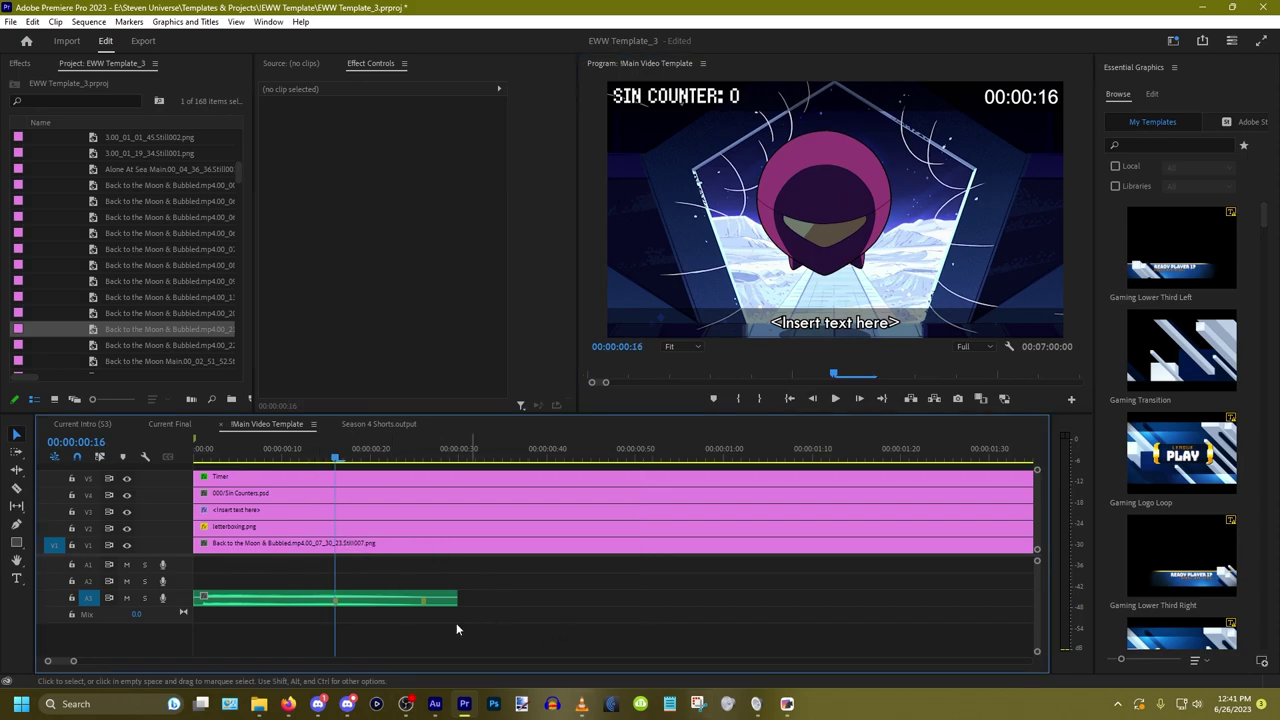
key("ctrl+9")
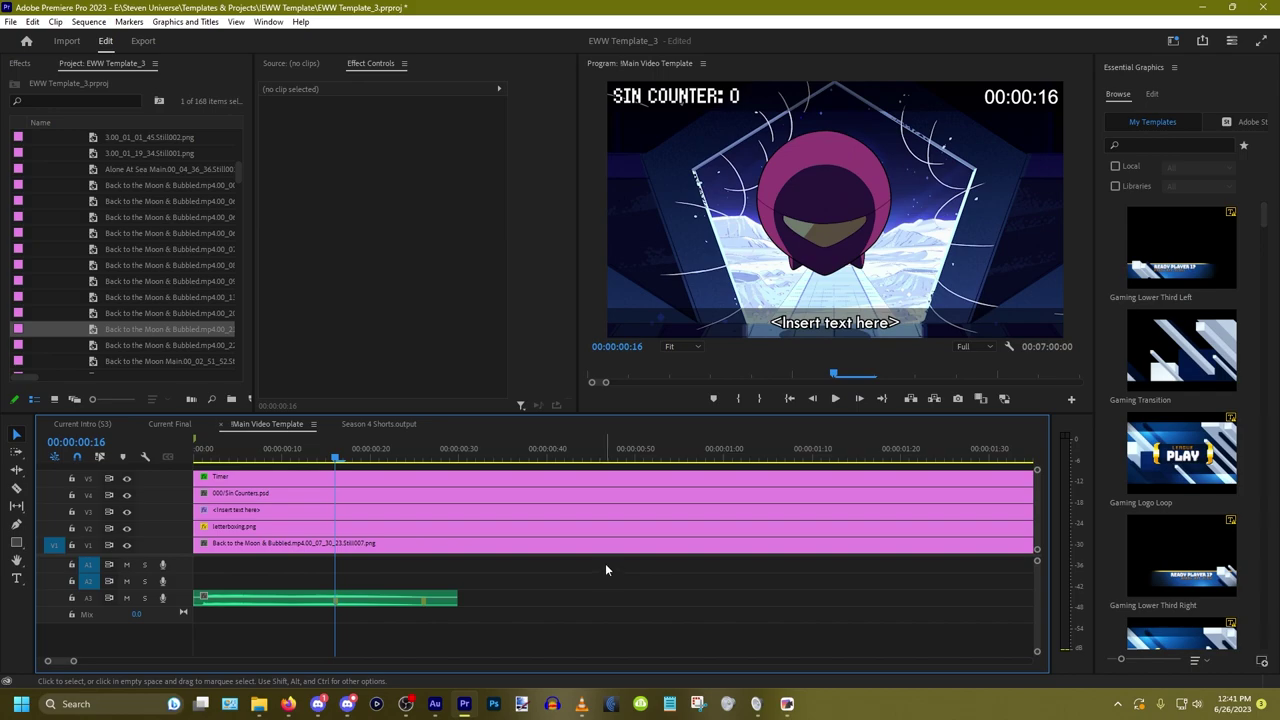
scroll(605, 566, "down", 5)
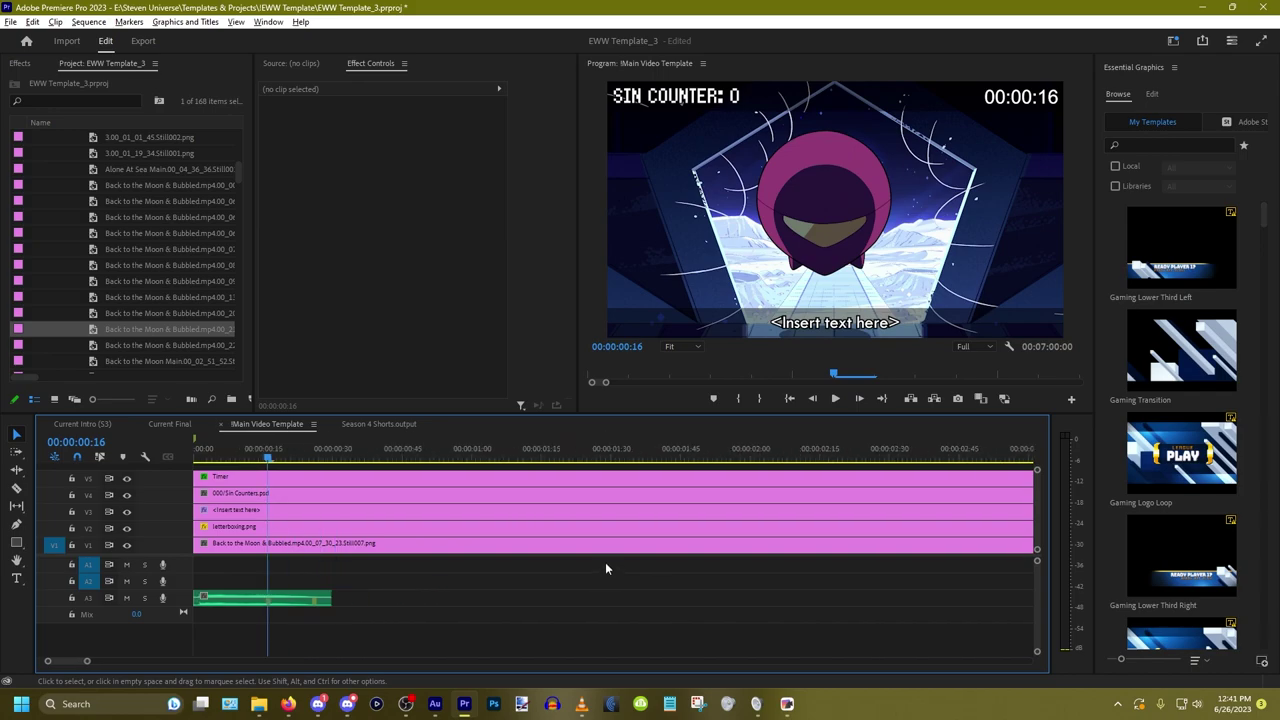
left_click(288, 547)
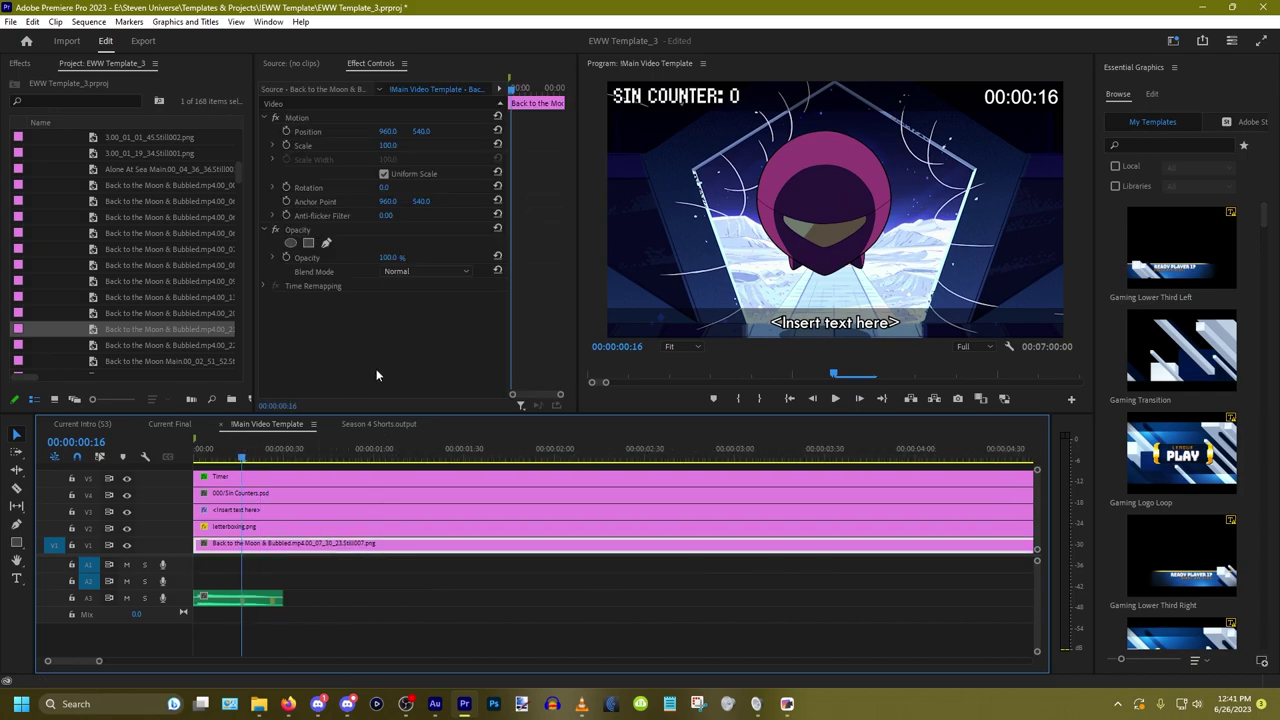
key("Delete")
Step: Open Monster Reunion & Alone at Sea.mp4 from the Season 3 episodes as source and mark the range 00:13:57:11 to 00:14:03:11
scroll(180, 280, "up", 5)
scroll(178, 277, "up", 3)
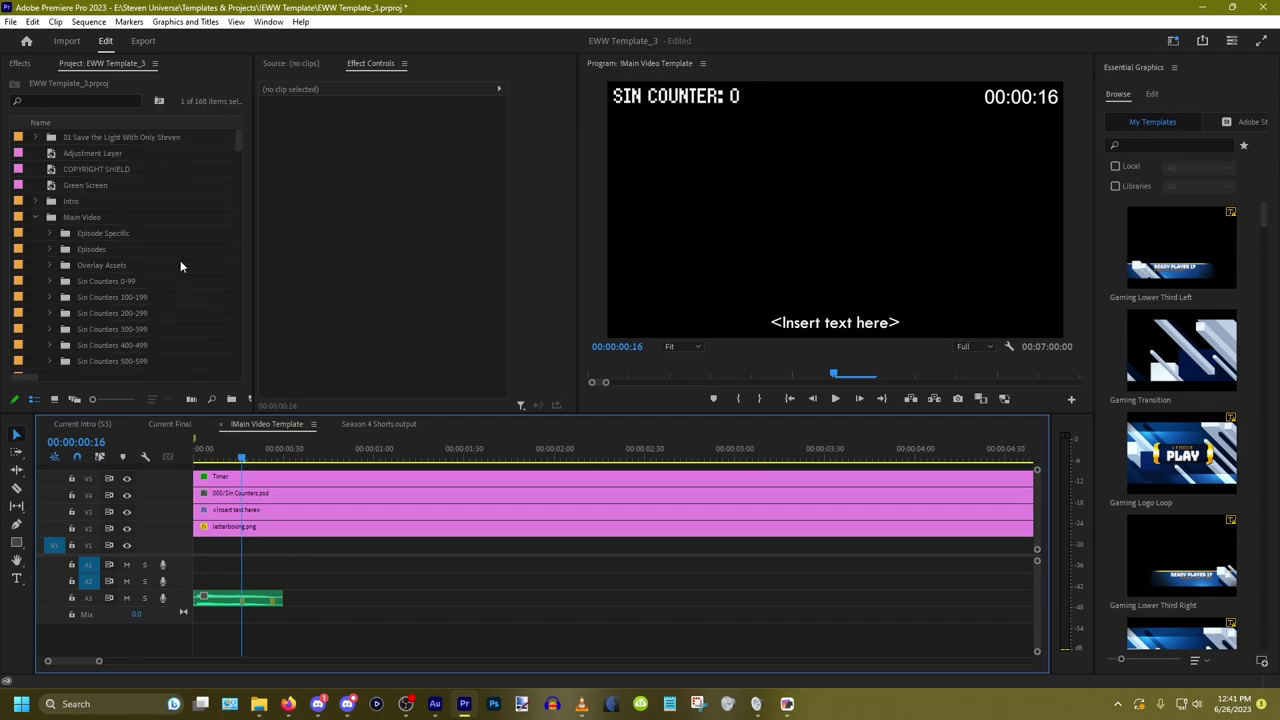
left_click(50, 248)
scroll(120, 258, "down", 1)
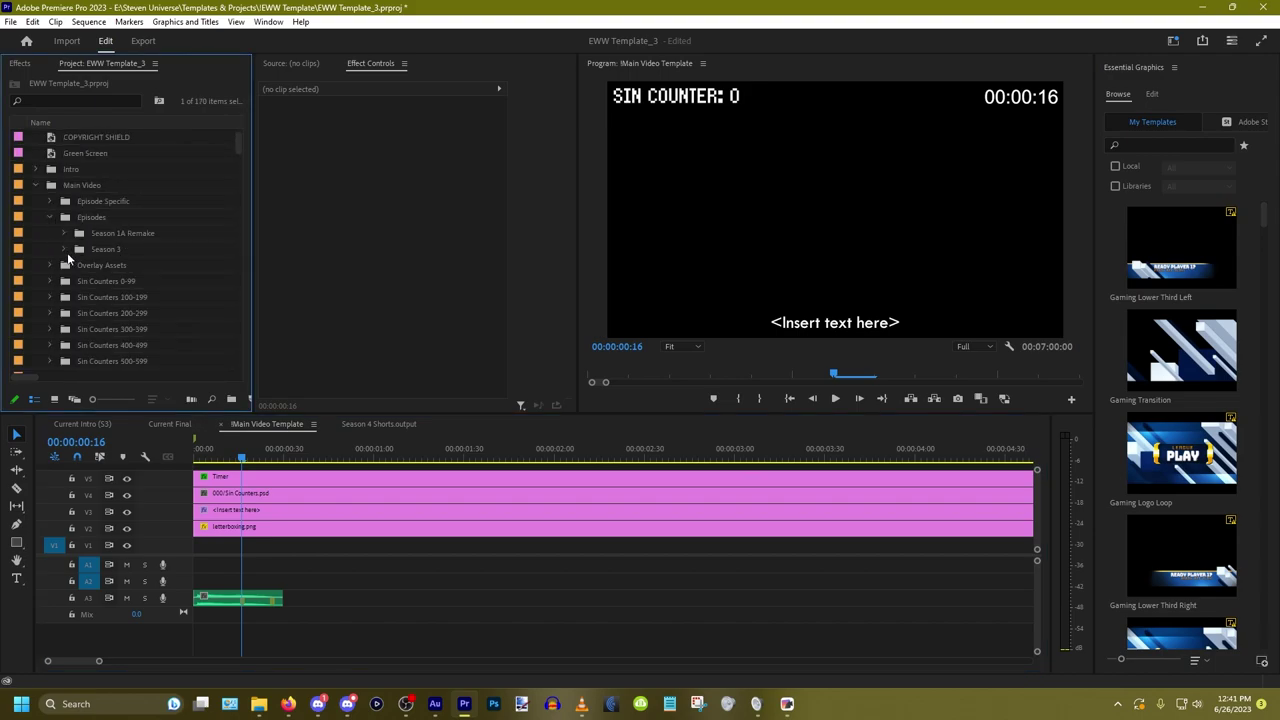
left_click(64, 266)
scroll(161, 270, "down", 3)
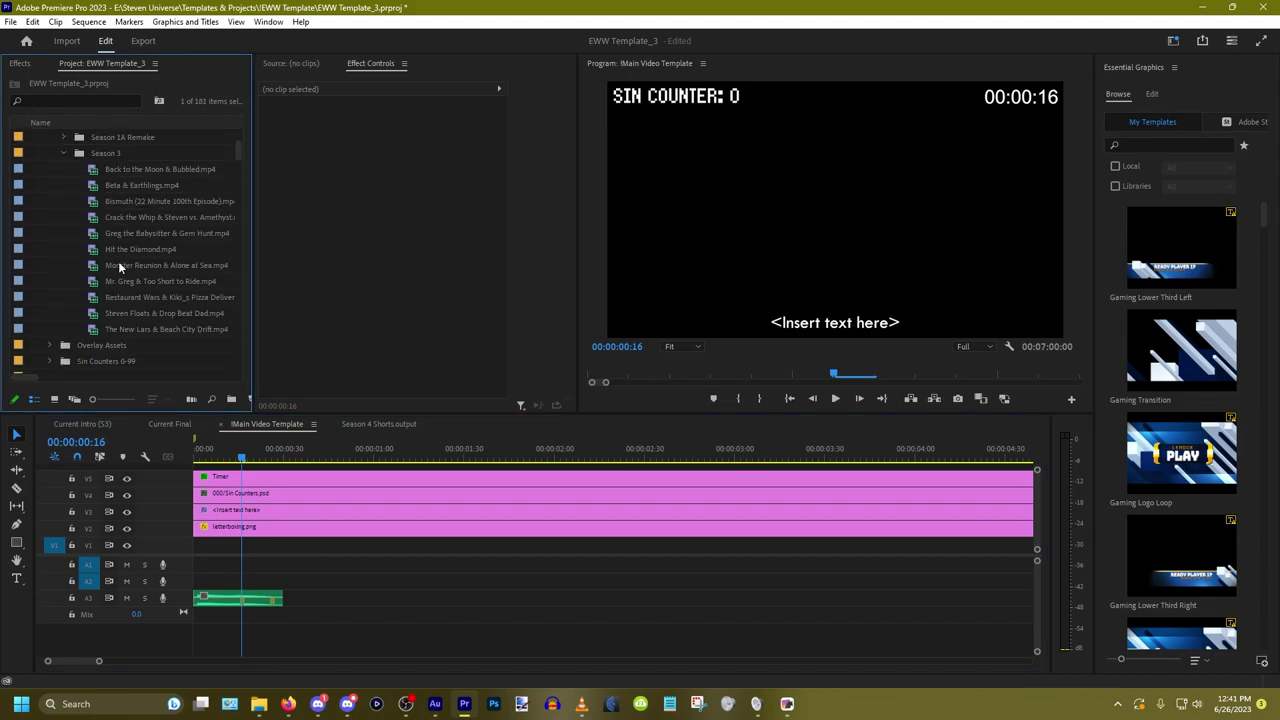
double_click(118, 263)
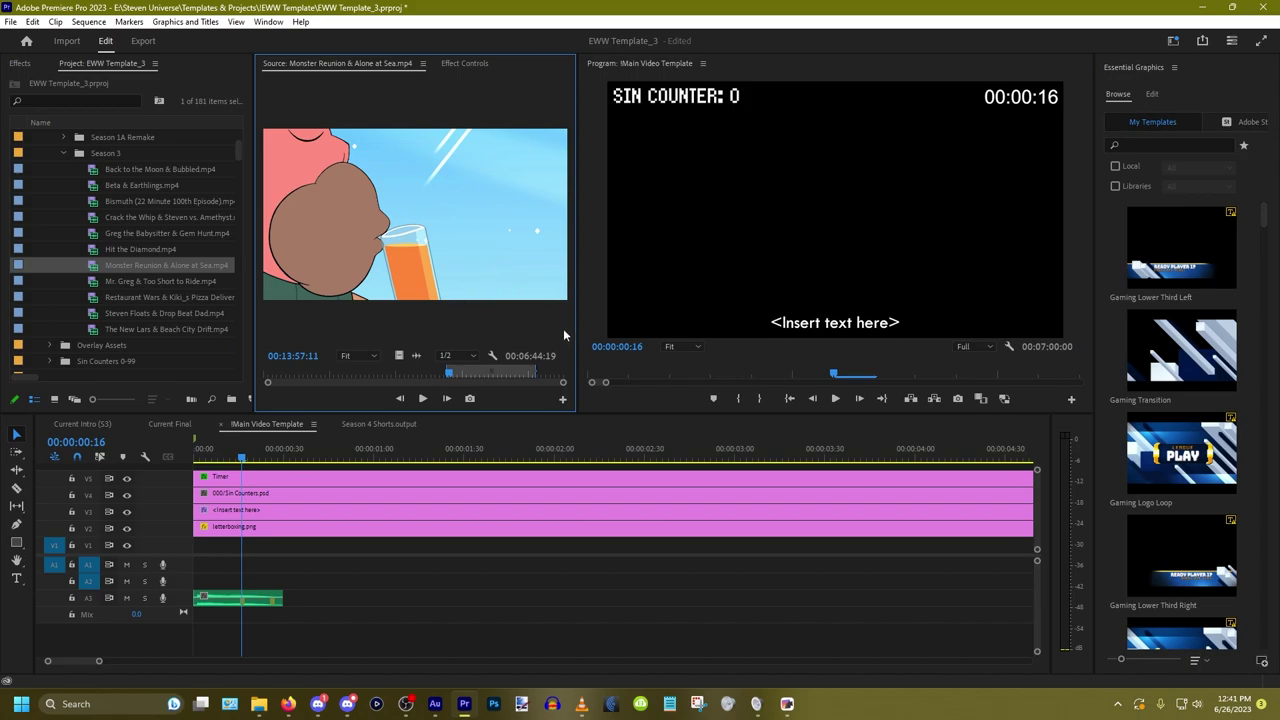
left_click(451, 376)
key("o")
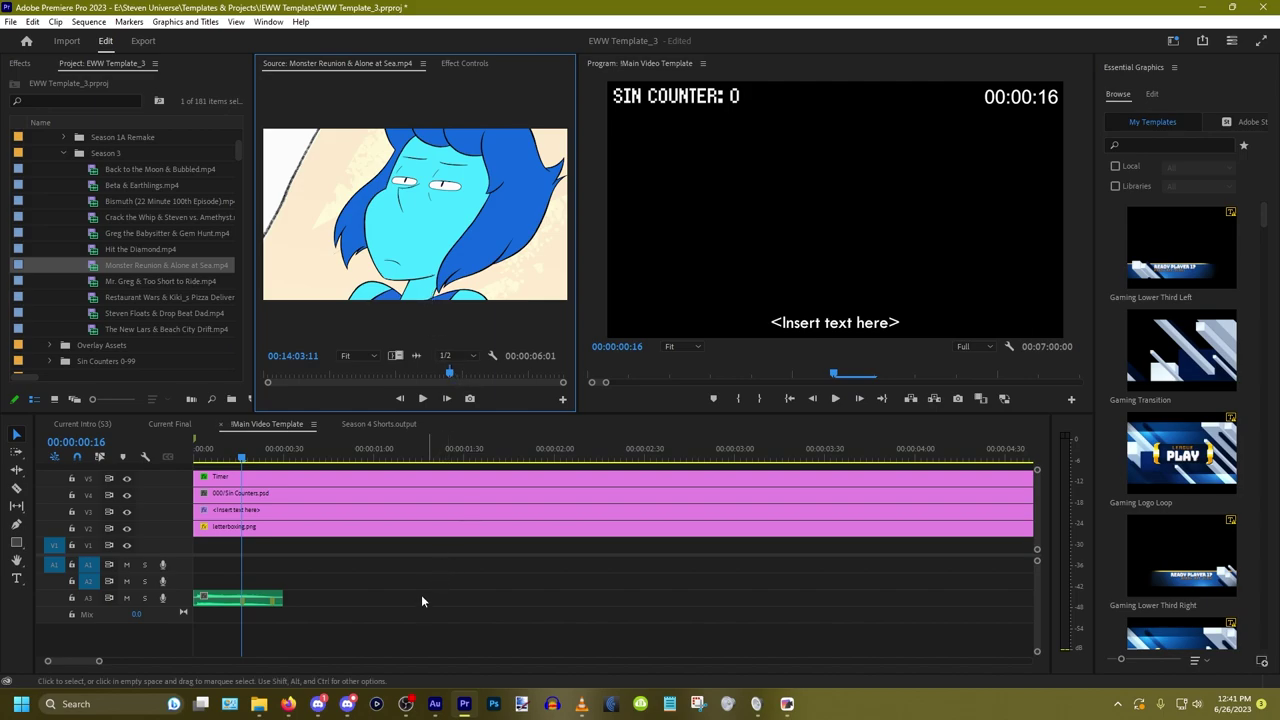
Step: Place only the video of the marked Monster Reunion & Alone at Sea.mp4 range on V1 at 00:00:00:16
scroll(427, 584, "down", 2)
scroll(205, 552, "up", 4)
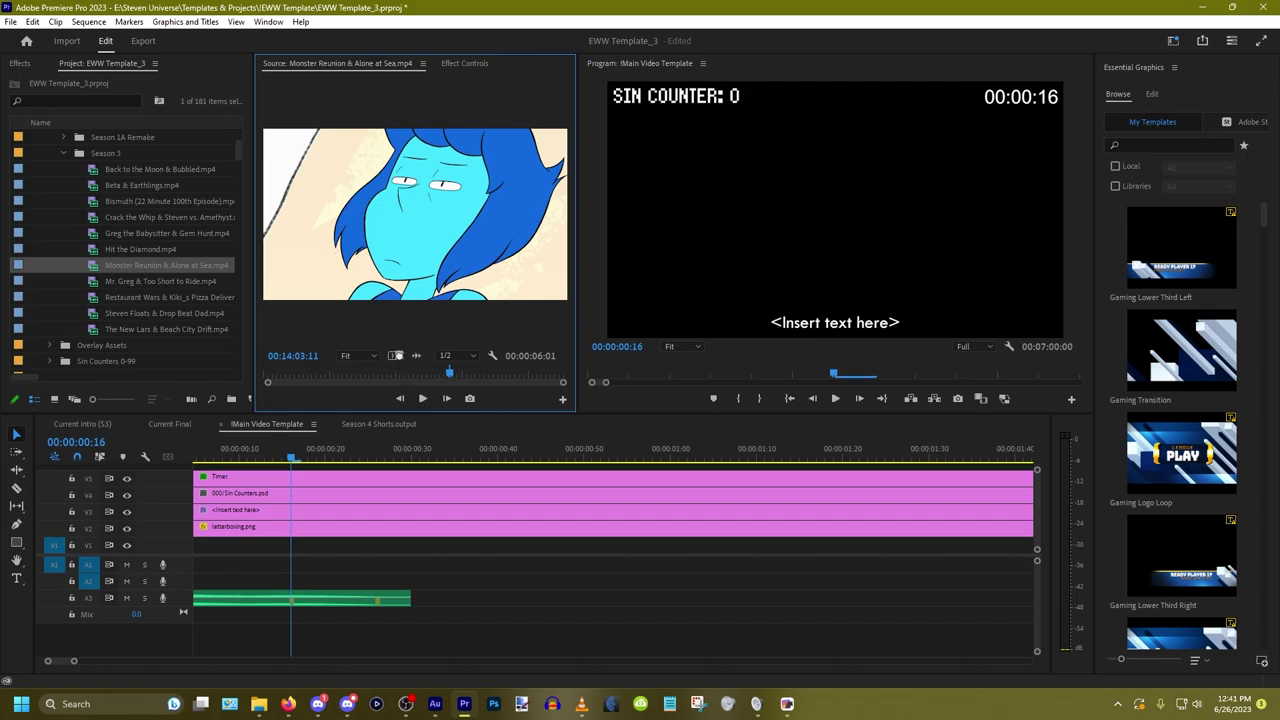
left_click_drag(396, 356, 300, 557)
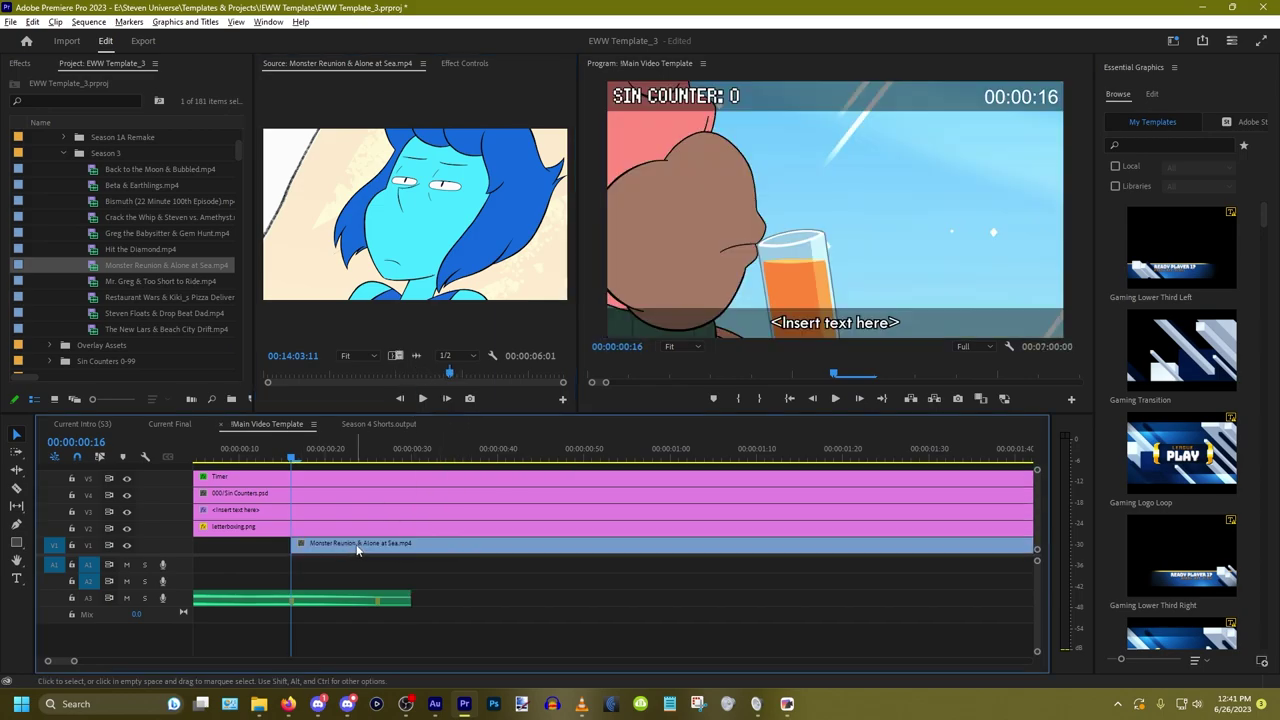
scroll(203, 575, "down", 3)
scroll(203, 571, "up", 2)
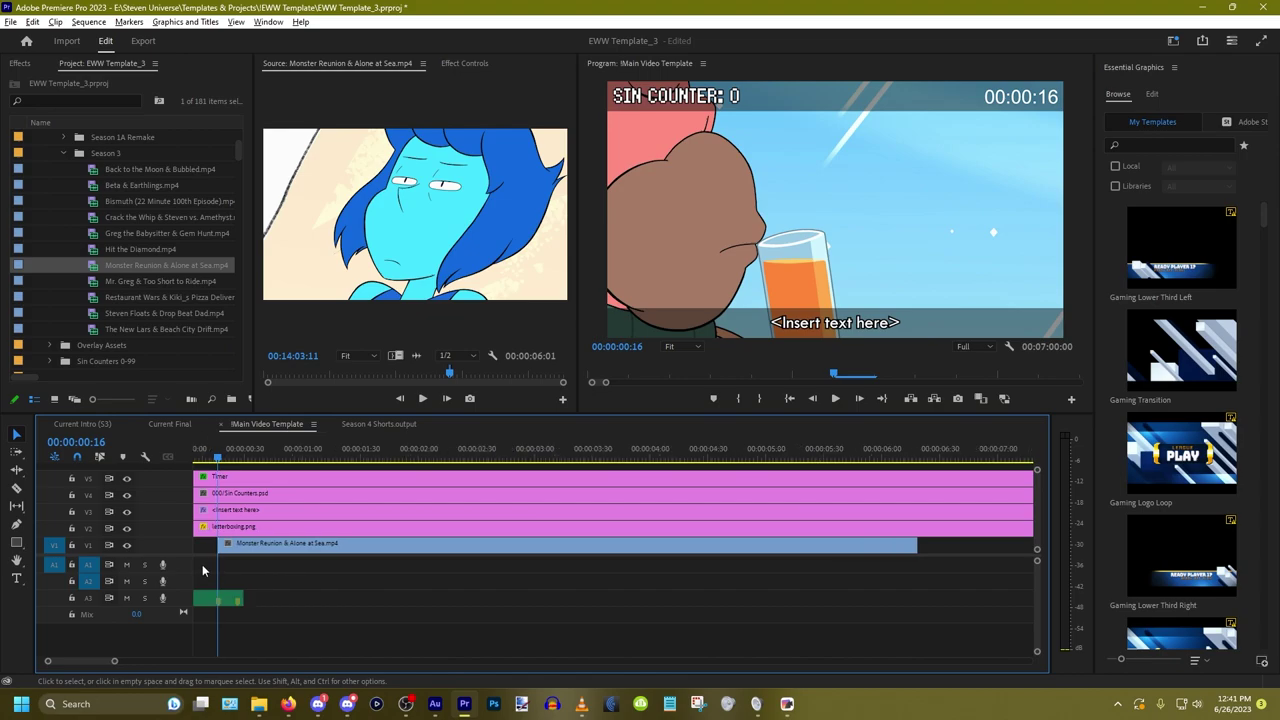
Step: Delete the episode video from V1 and place only the marked range's audio on A1 at 00:00:00:16
left_click(321, 547)
key("Delete")
left_click_drag(418, 357, 224, 573)
left_click(306, 566)
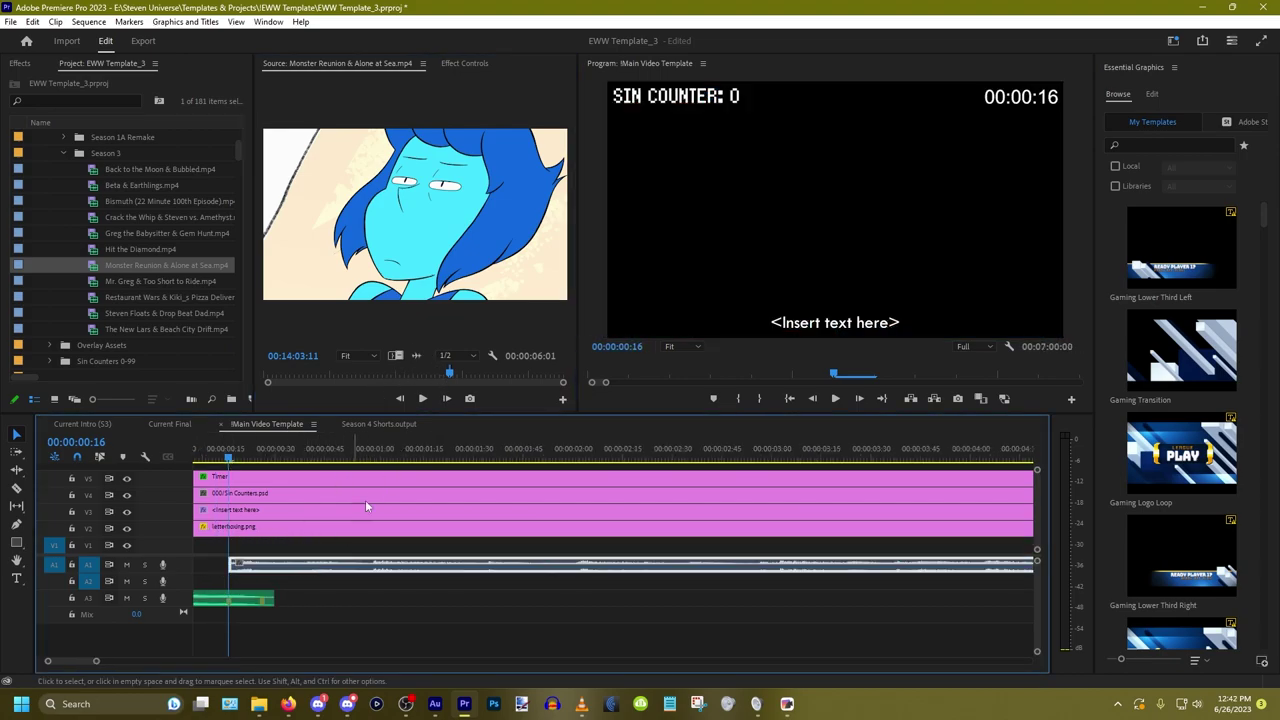
Step: Delete the episode audio from A1 and place the marked Monster Reunion & Alone at Sea.mp4 range with video and audio at 00:00:00:16
key("Delete")
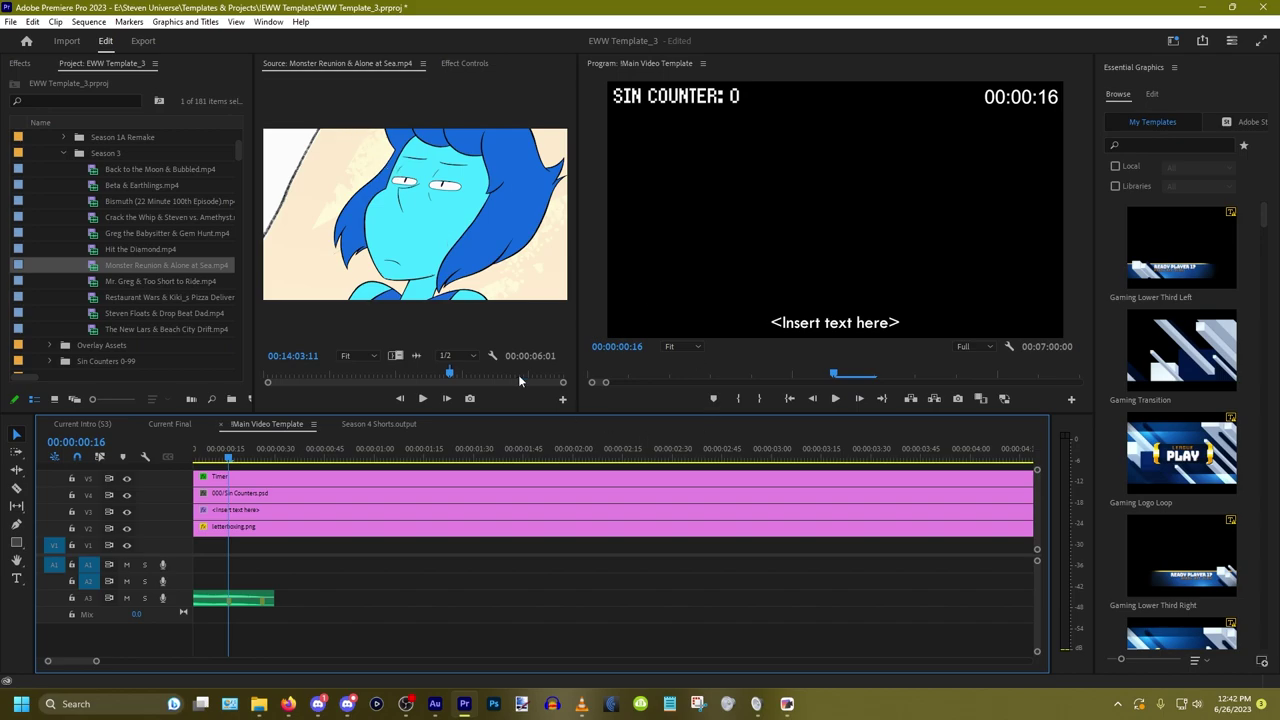
left_click(421, 191)
left_click_drag(513, 357, 321, 570)
key("backslash")
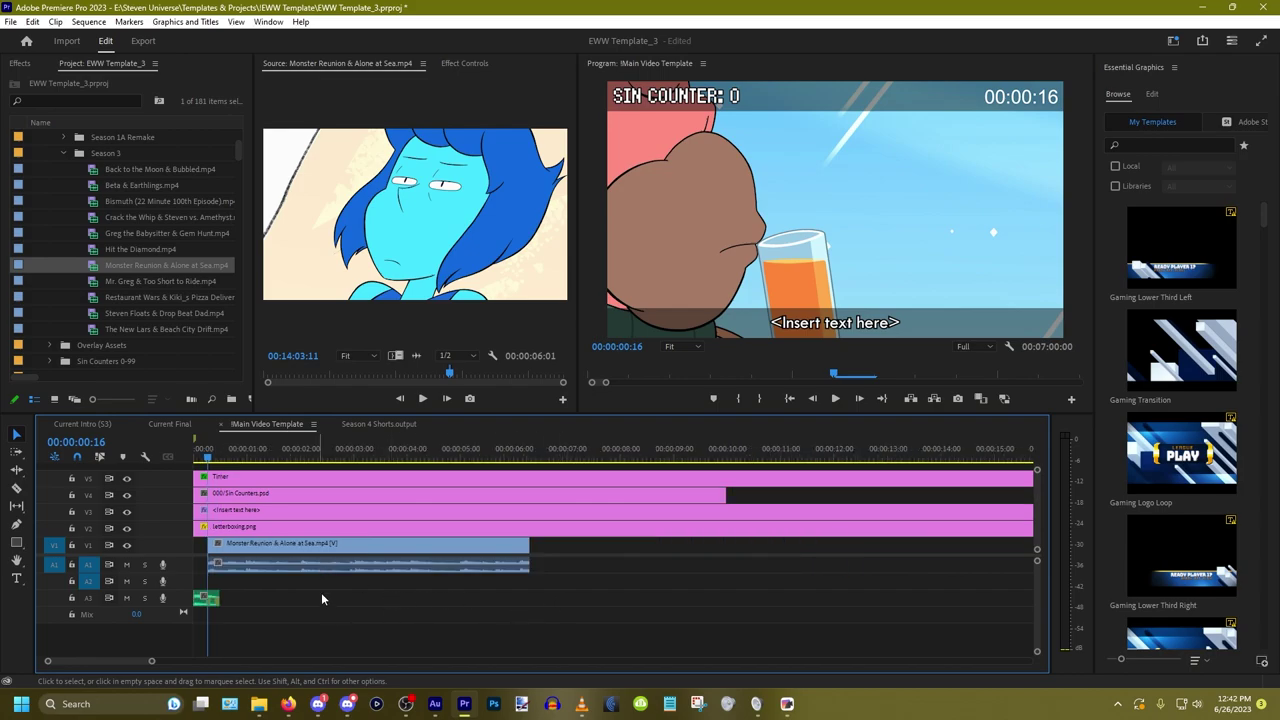
Step: Move the playhead to the end of the placed episode clip and on to 00:00:06:19
key("Down")
key("minus")
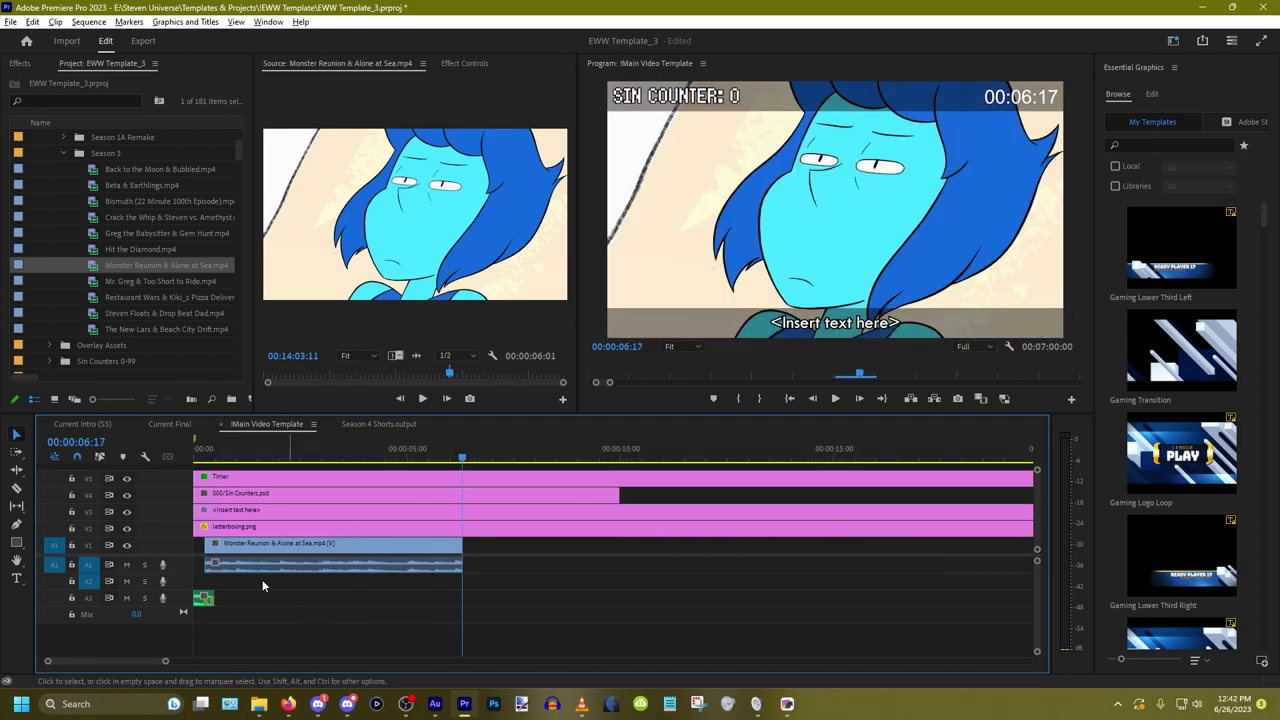
key("equal")
key("equal")
key("equal")
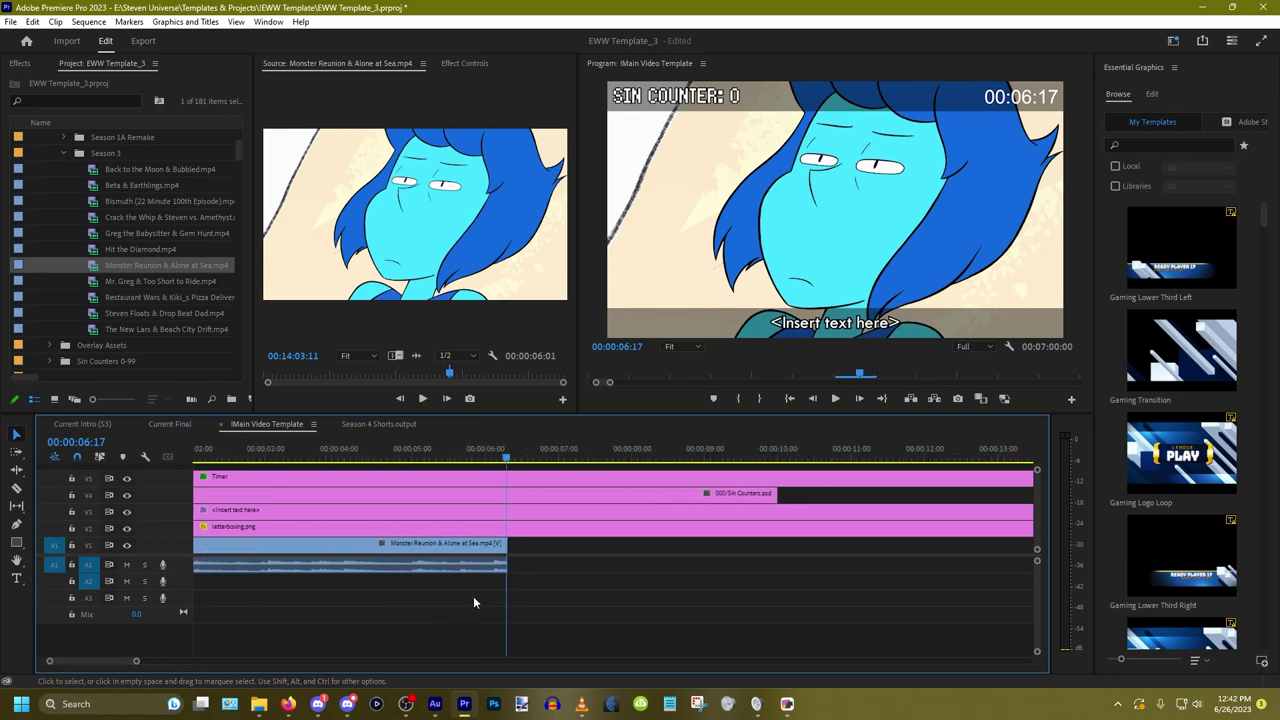
key("Right")
key("Right")
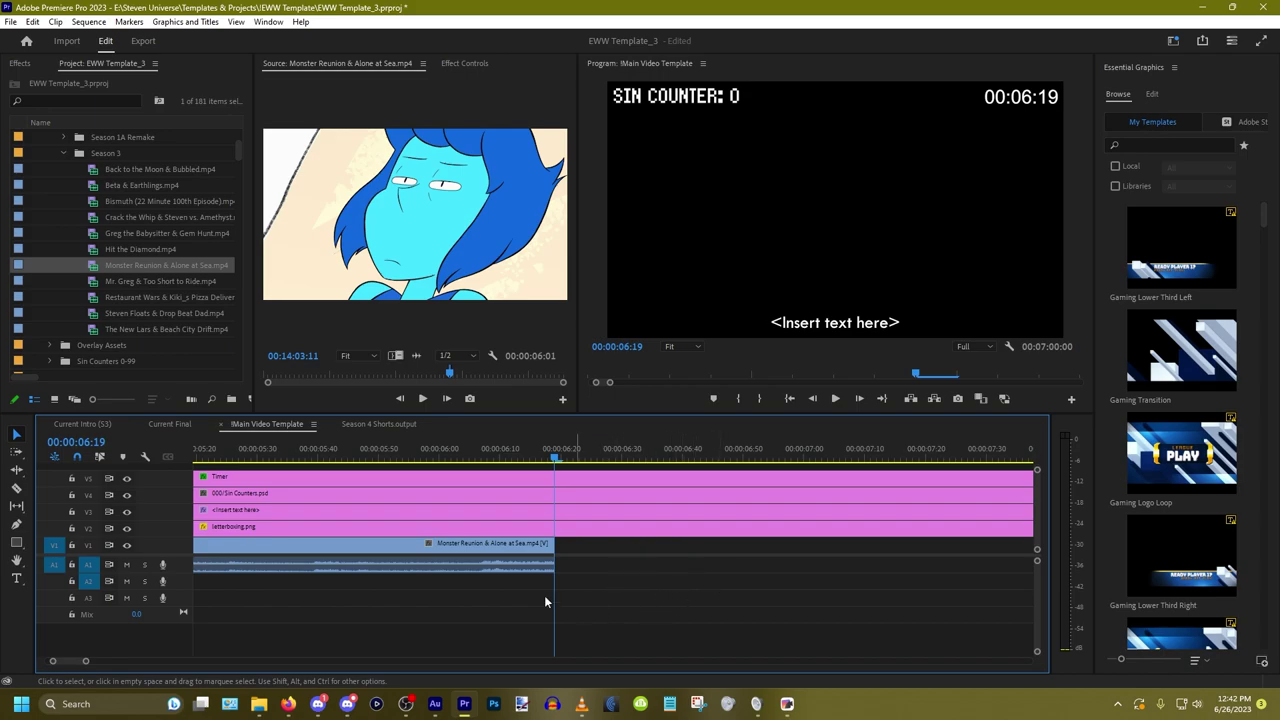
key("minus")
key("minus")
key("minus")
key("minus")
key("minus")
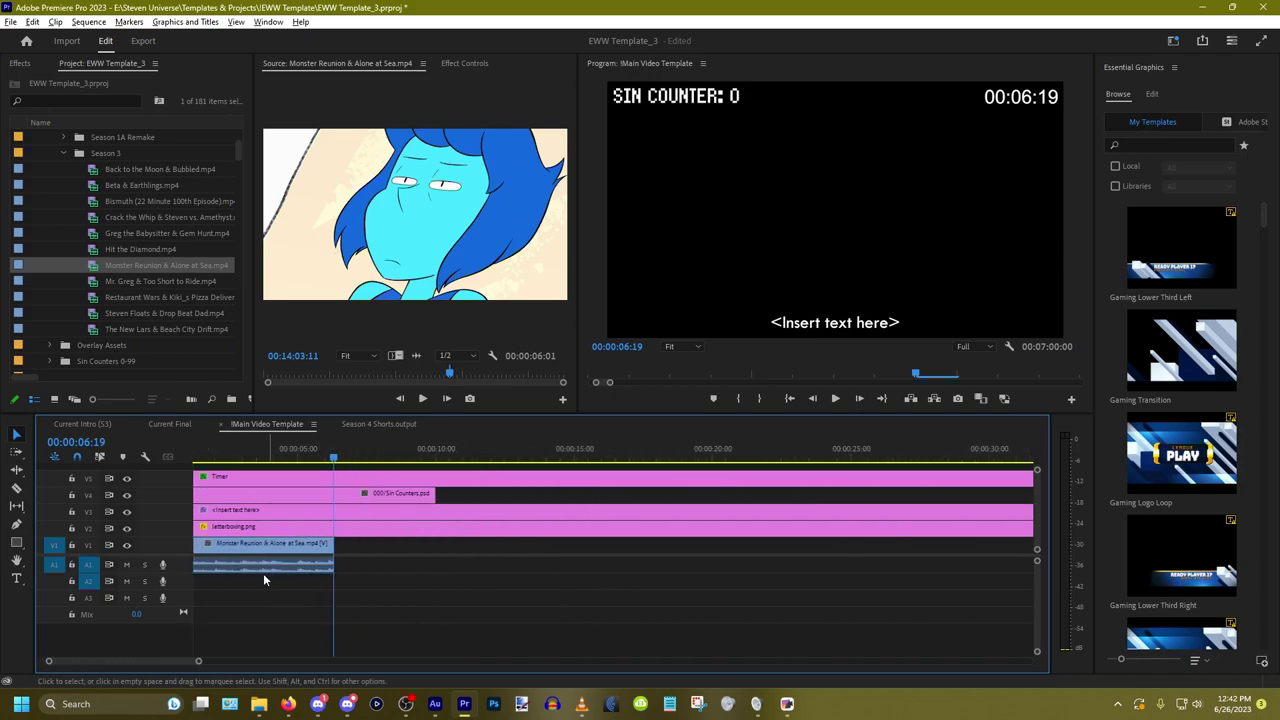
scroll(298, 584, "down", 2)
scroll(195, 580, "up", 4)
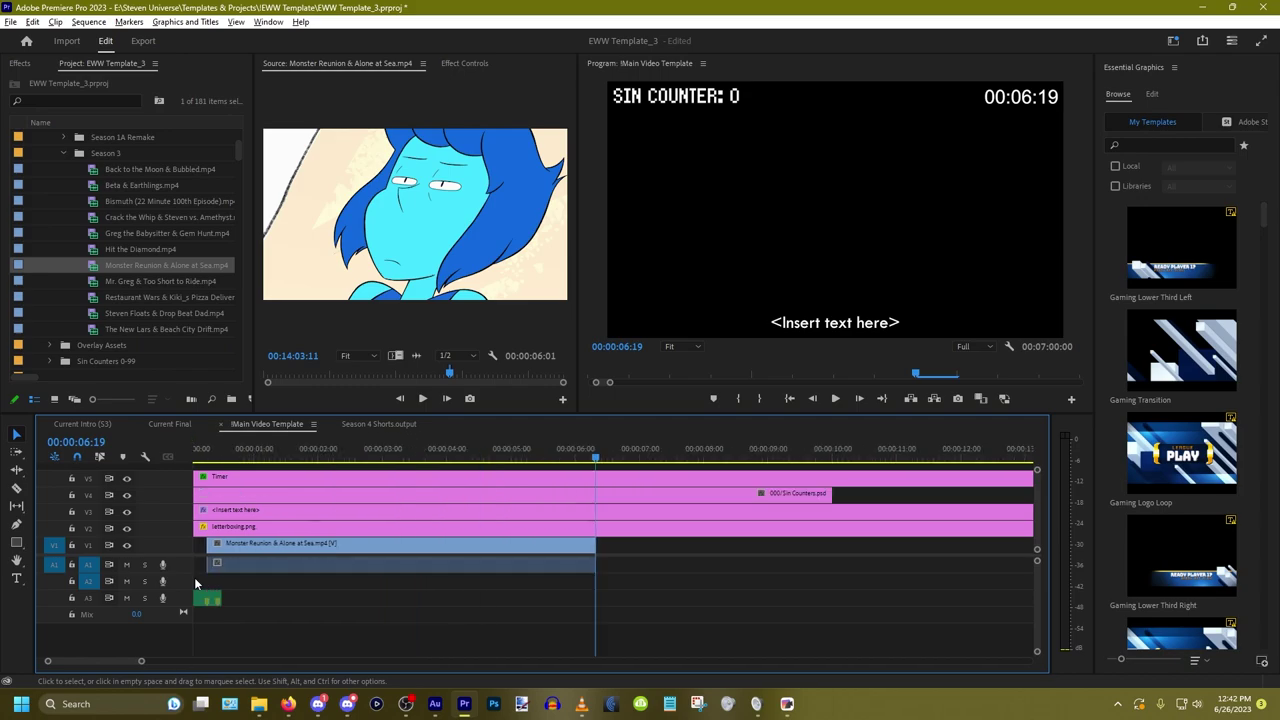
scroll(195, 580, "up", 2)
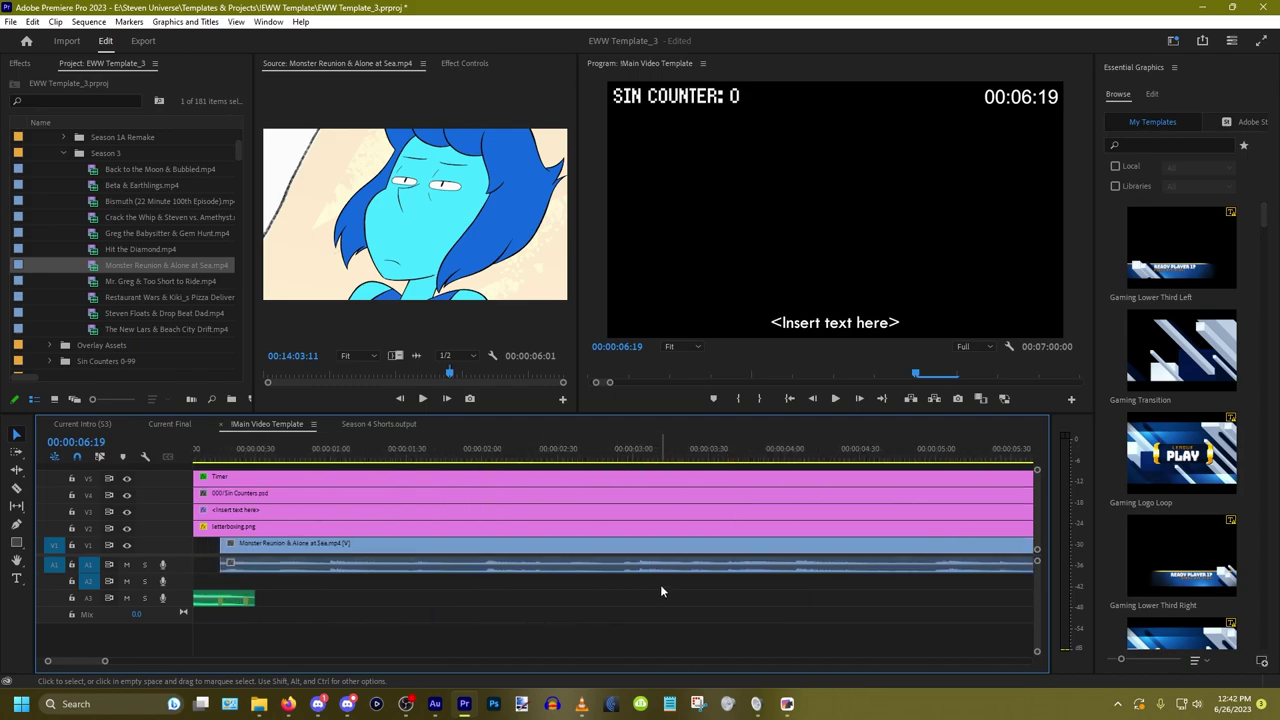
key("minus")
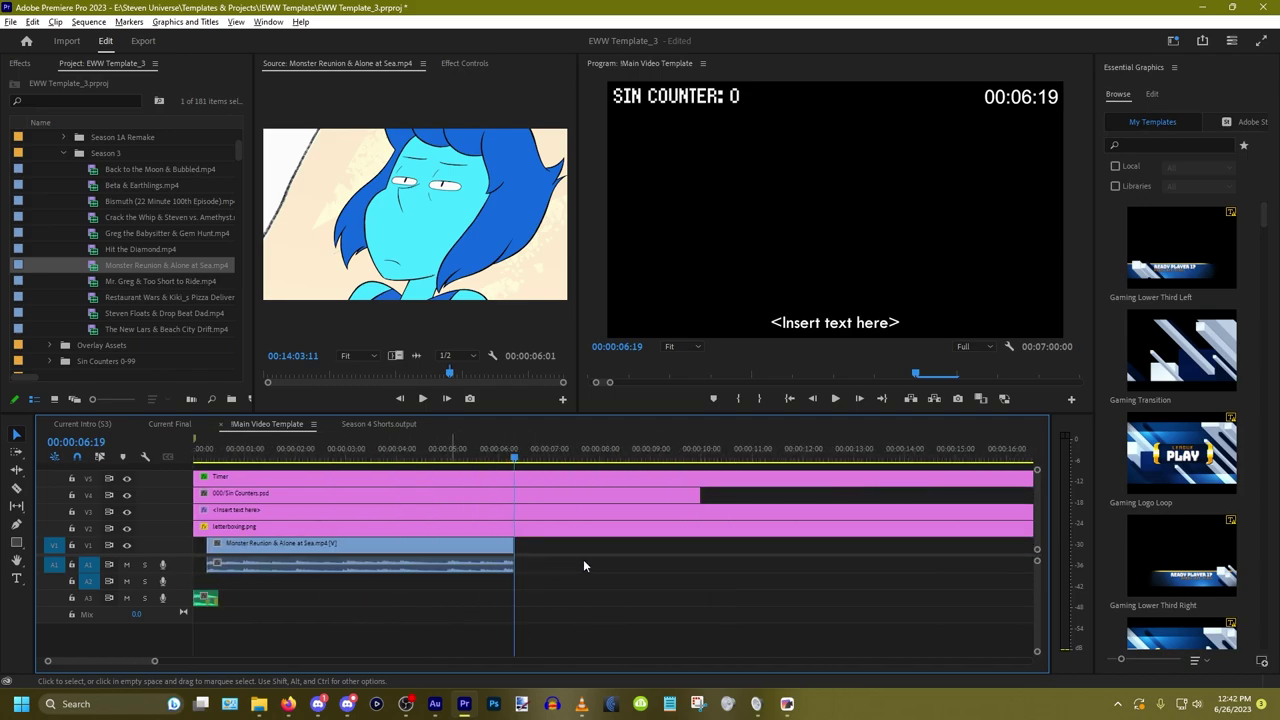
Step: Undo the episode clip edits back to the Back to the Moon & Bubbled still on V1 and target only V2
left_click_drag(590, 566, 957, 568)
left_click_drag(322, 583, 688, 604)
right_click(375, 611)
key("ctrl+z")
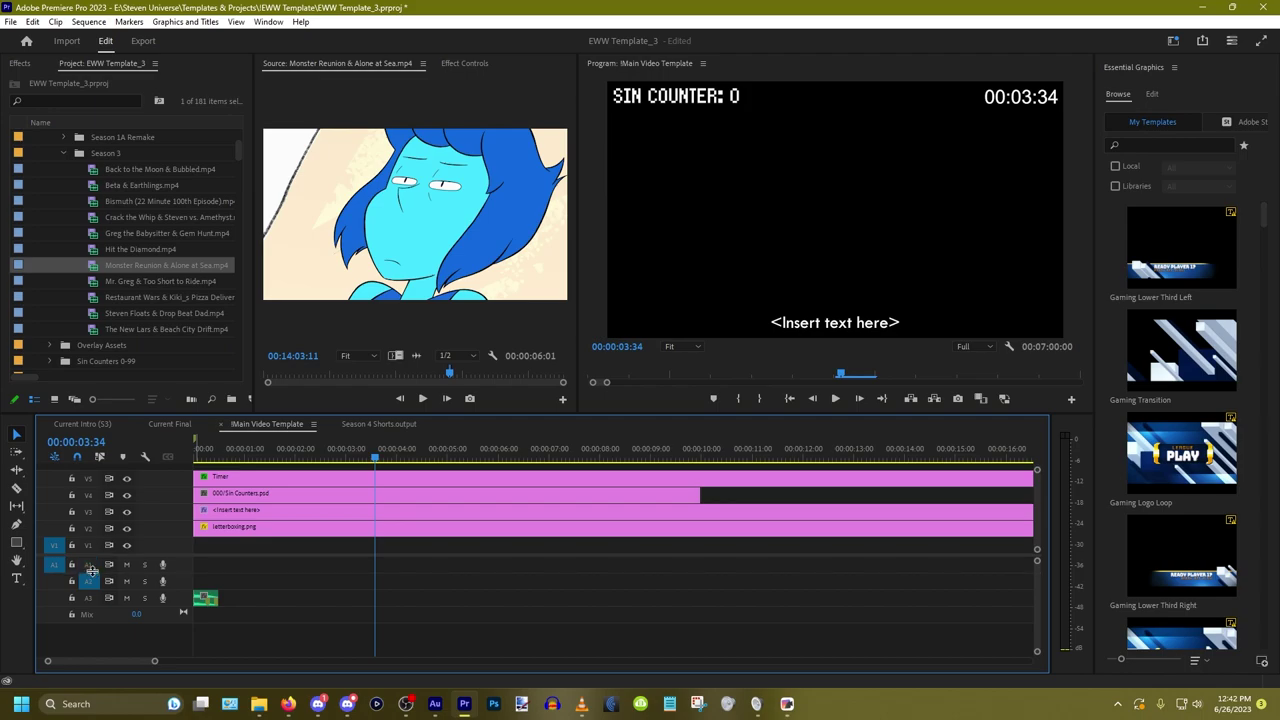
left_click(95, 528)
Step: Try moving letterboxing.png from V2 to a new track above the Timer and undo the move
left_click(395, 531)
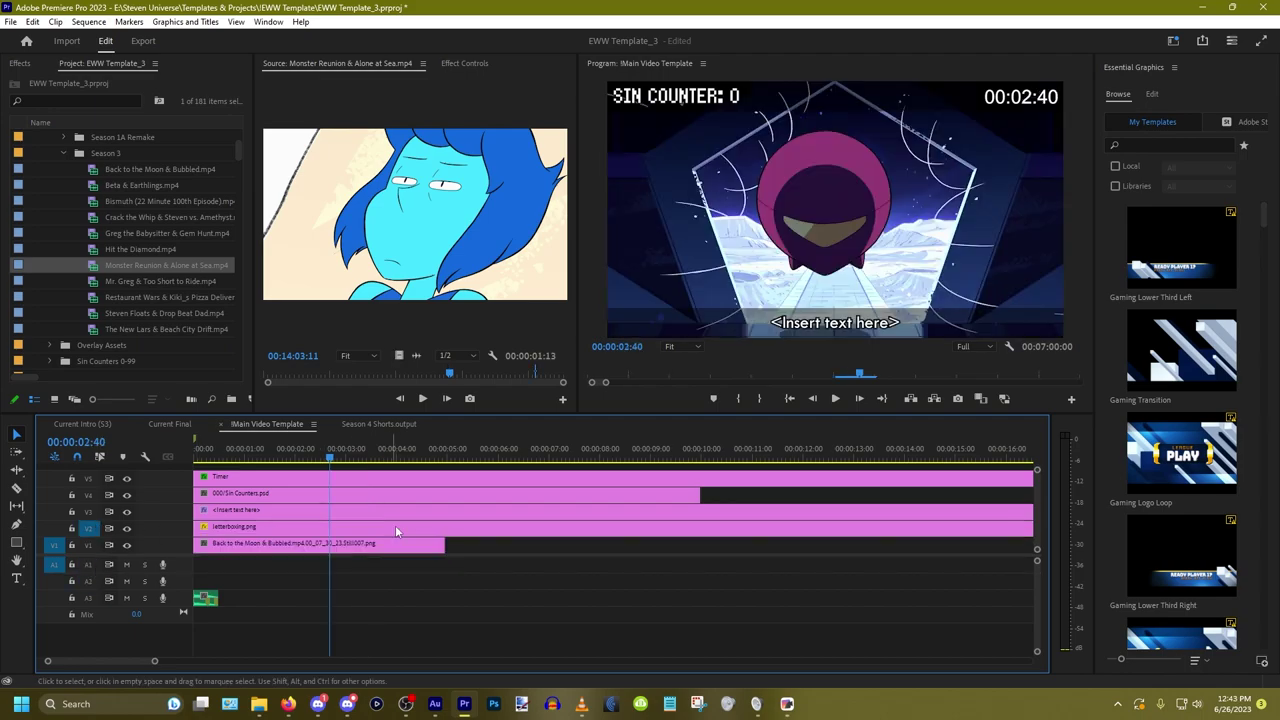
left_click(397, 524)
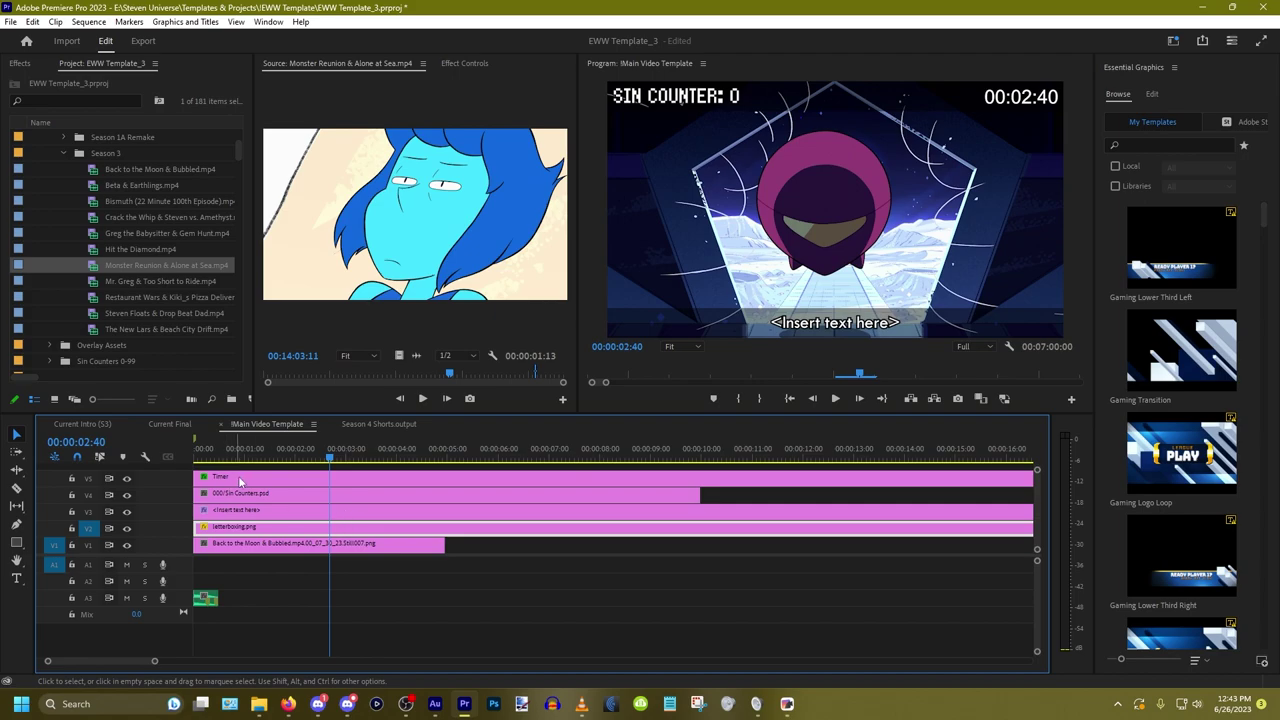
left_click_drag(247, 527, 248, 470)
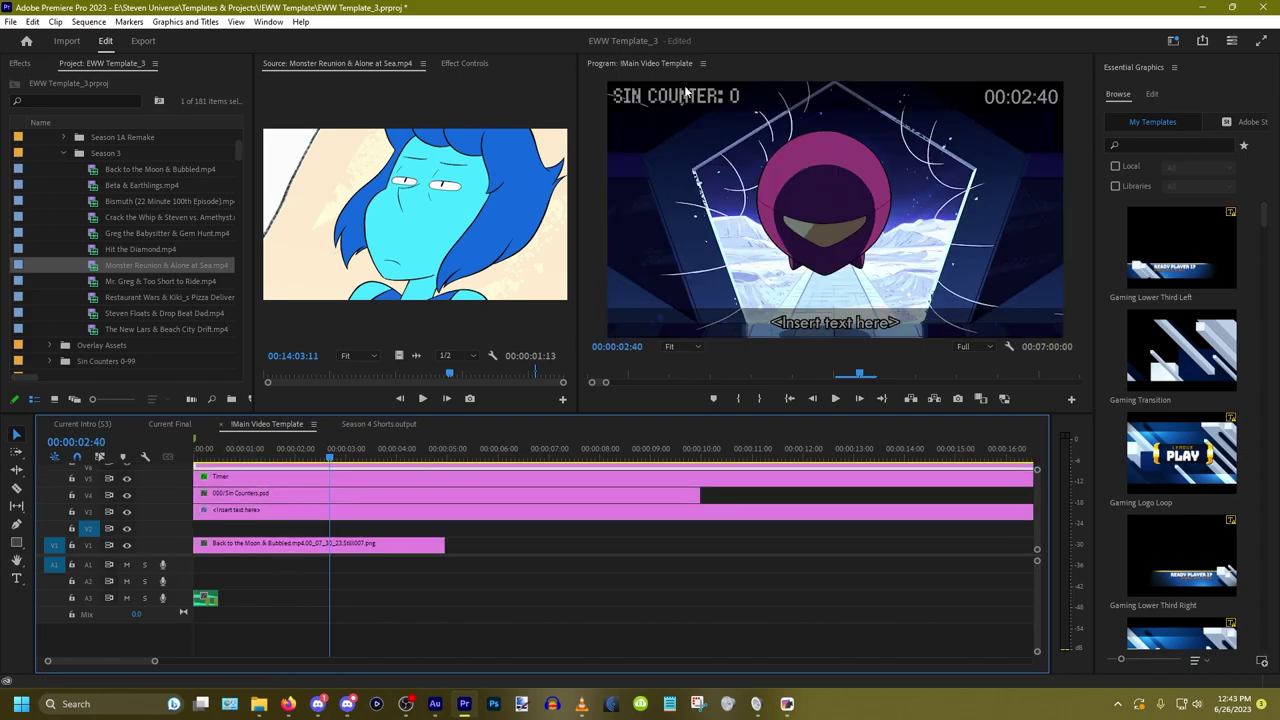
key("ctrl+z")
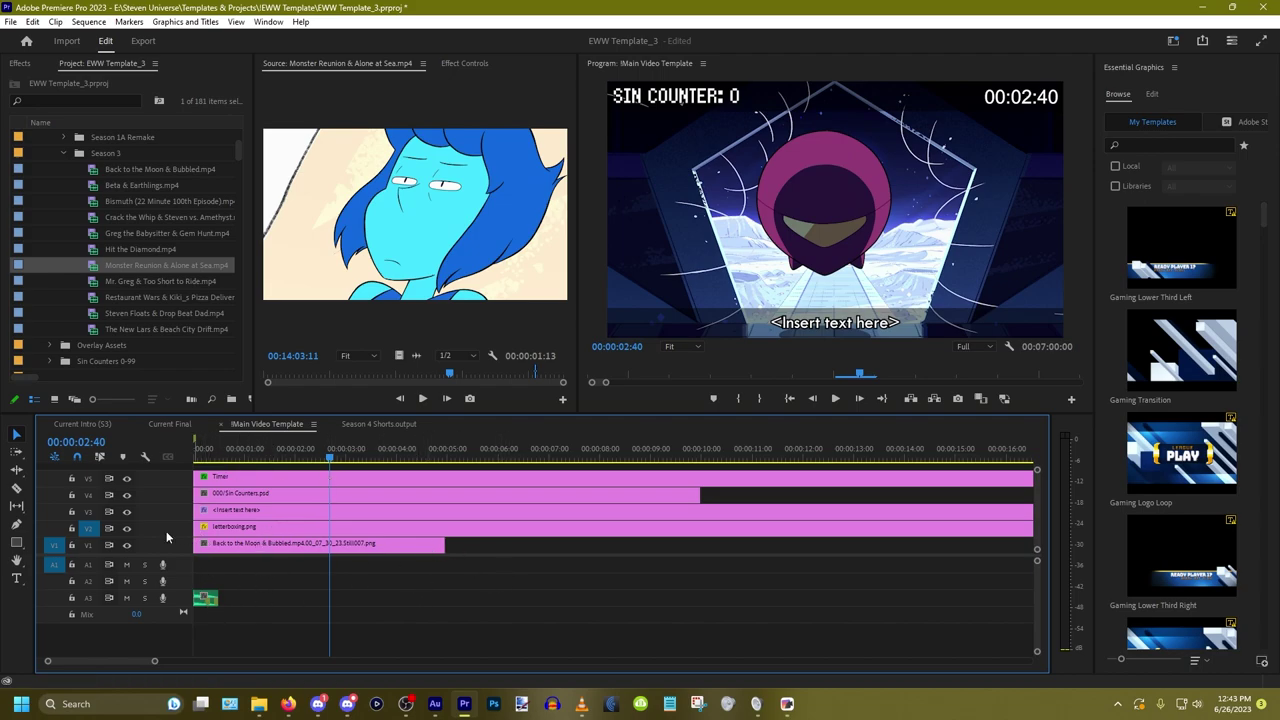
left_click(125, 530)
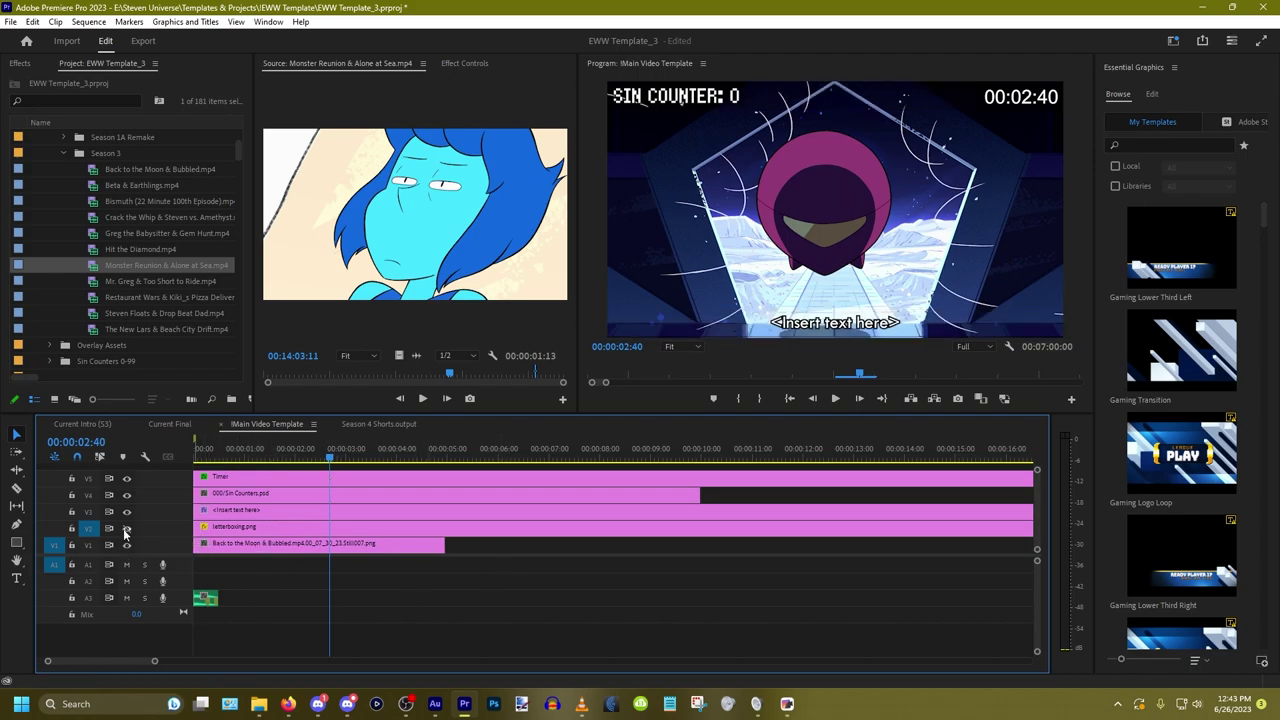
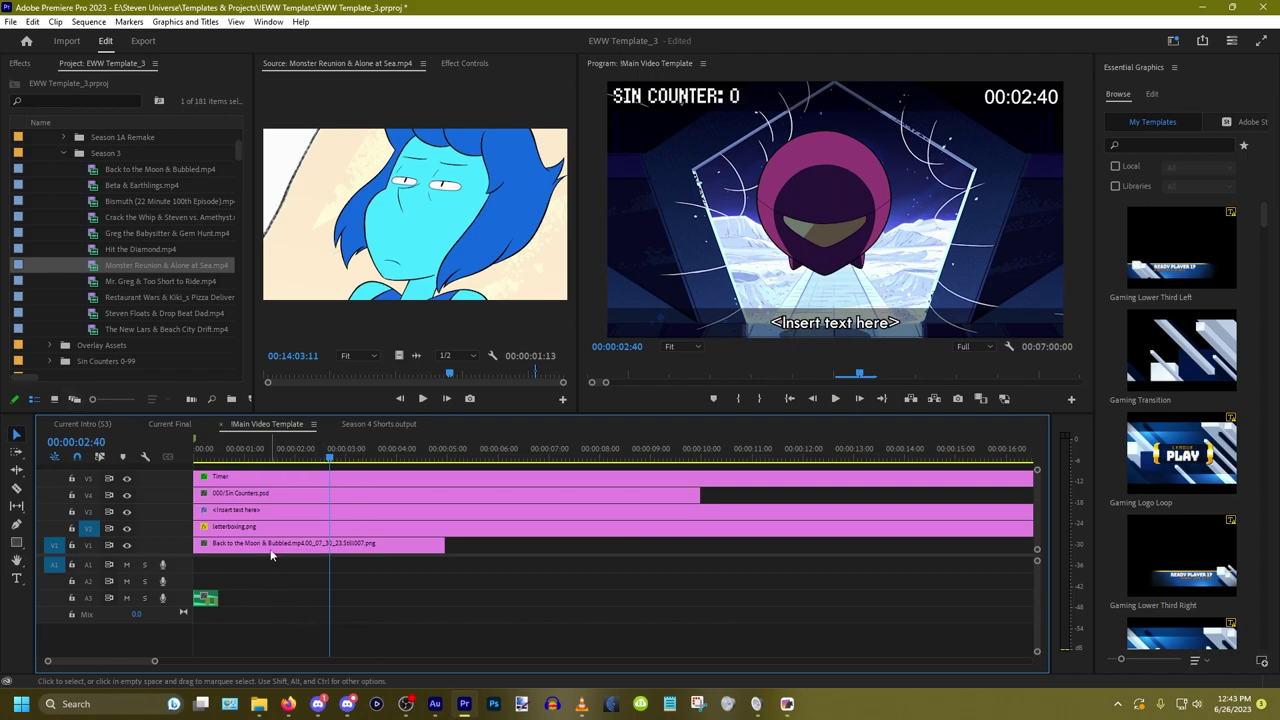
Step: Target V3 instead of V2, try replacing its subtitle text with "Steven would be good at CinemaSins.", and undo the text change
left_click(88, 511)
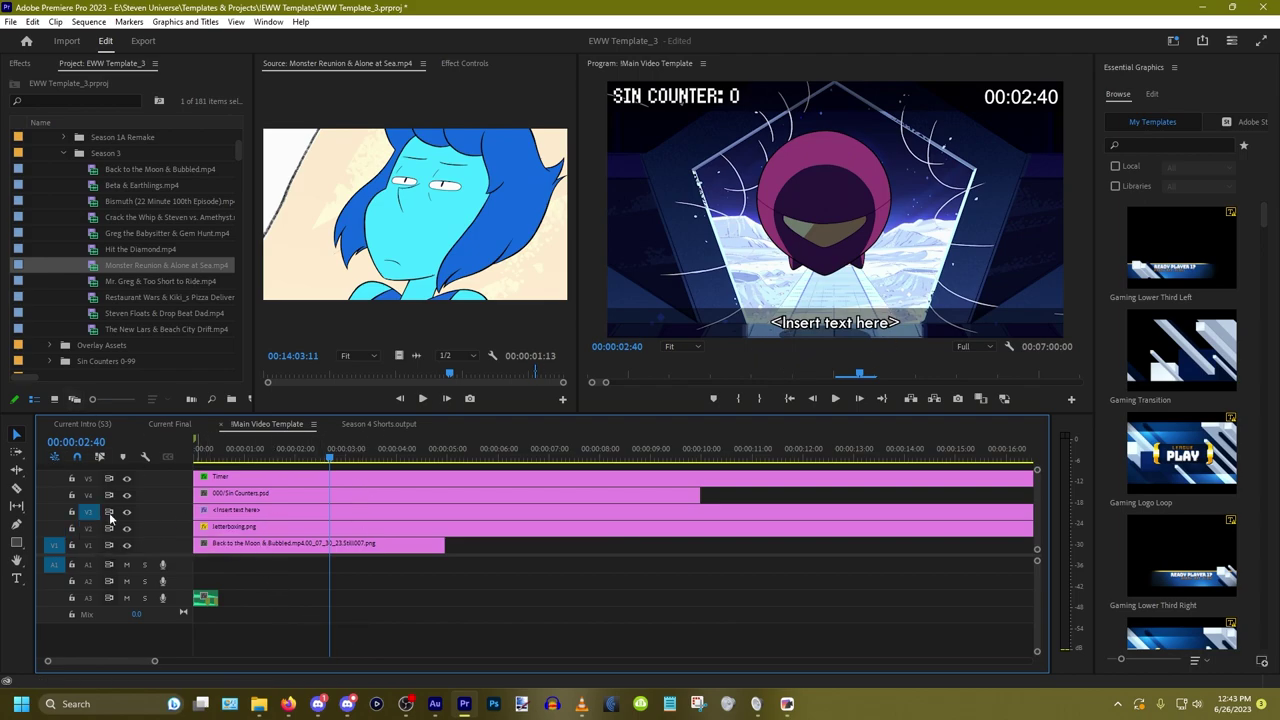
left_click(16, 578)
left_click(866, 323)
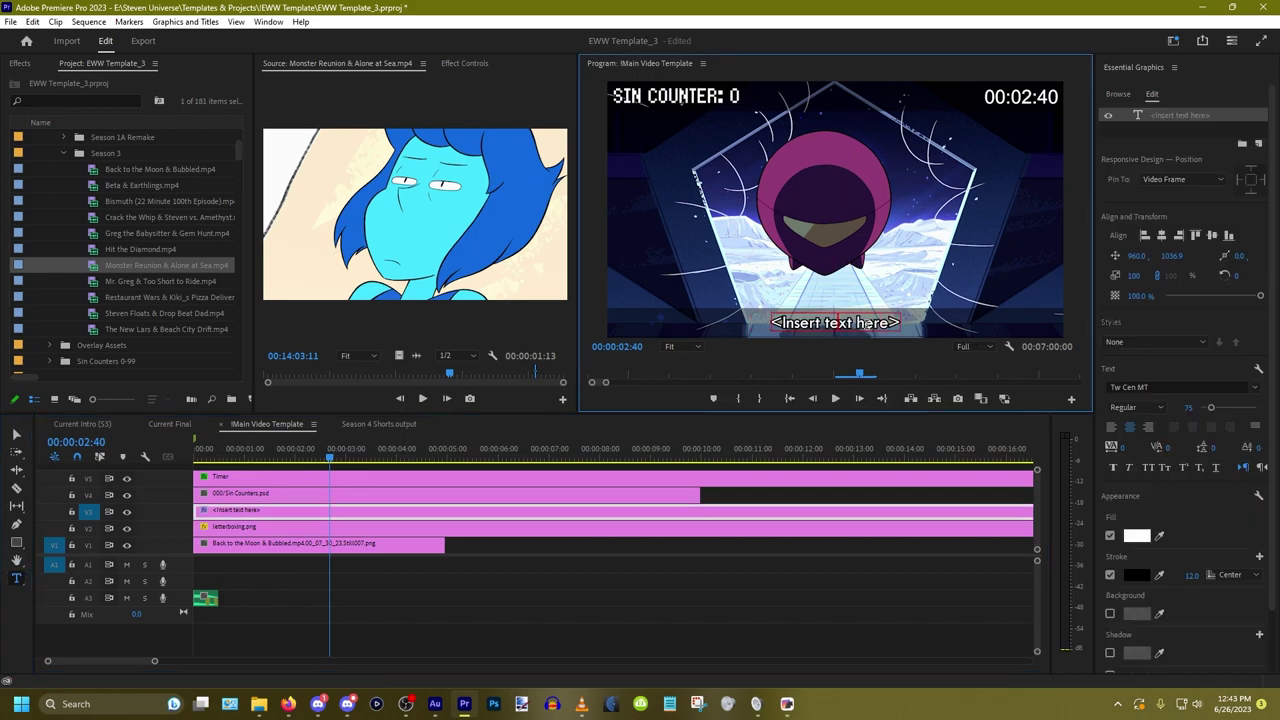
key("ctrl+a")
type("Steven w")
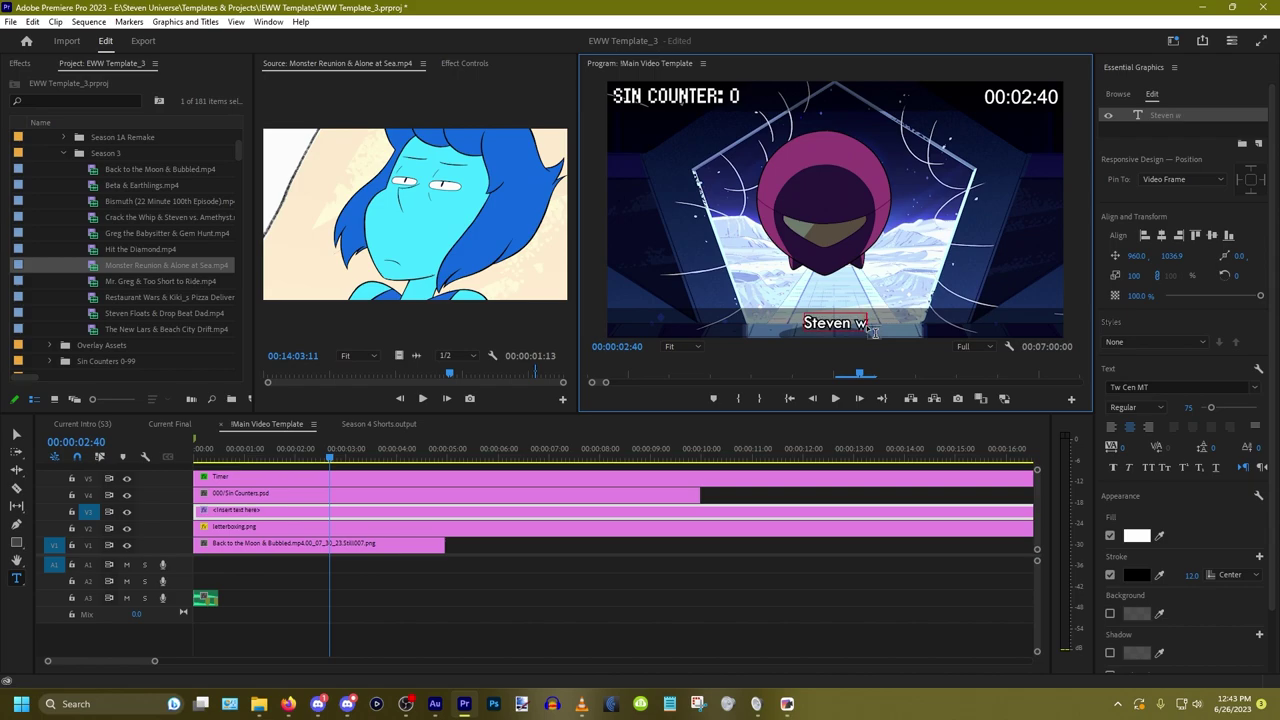
type("ould be good at C")
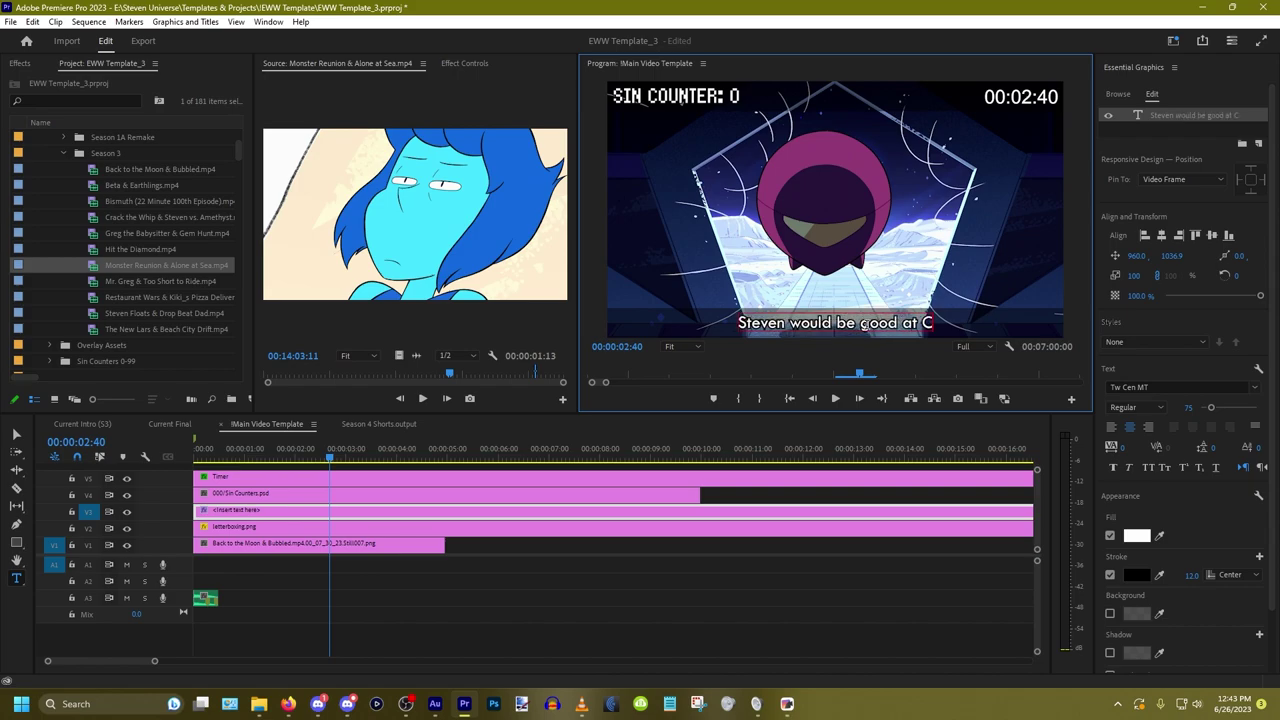
type("inemaSins.")
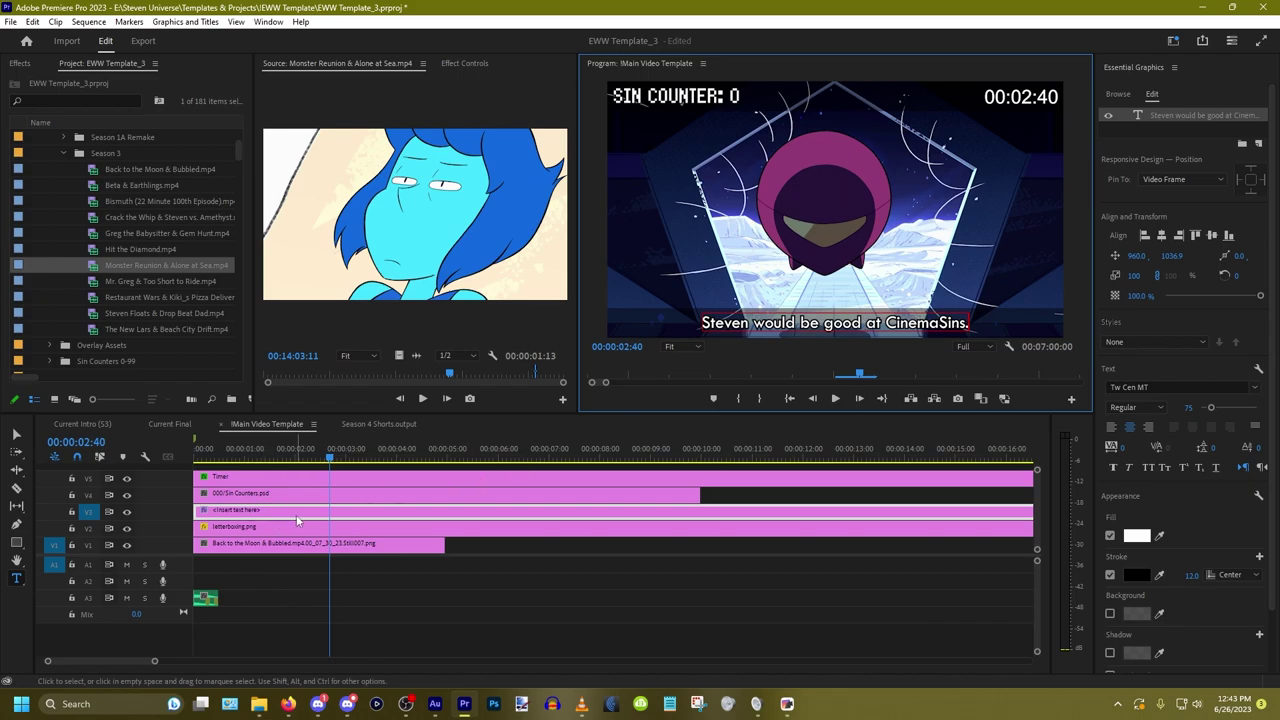
left_click(489, 617)
left_click(402, 514)
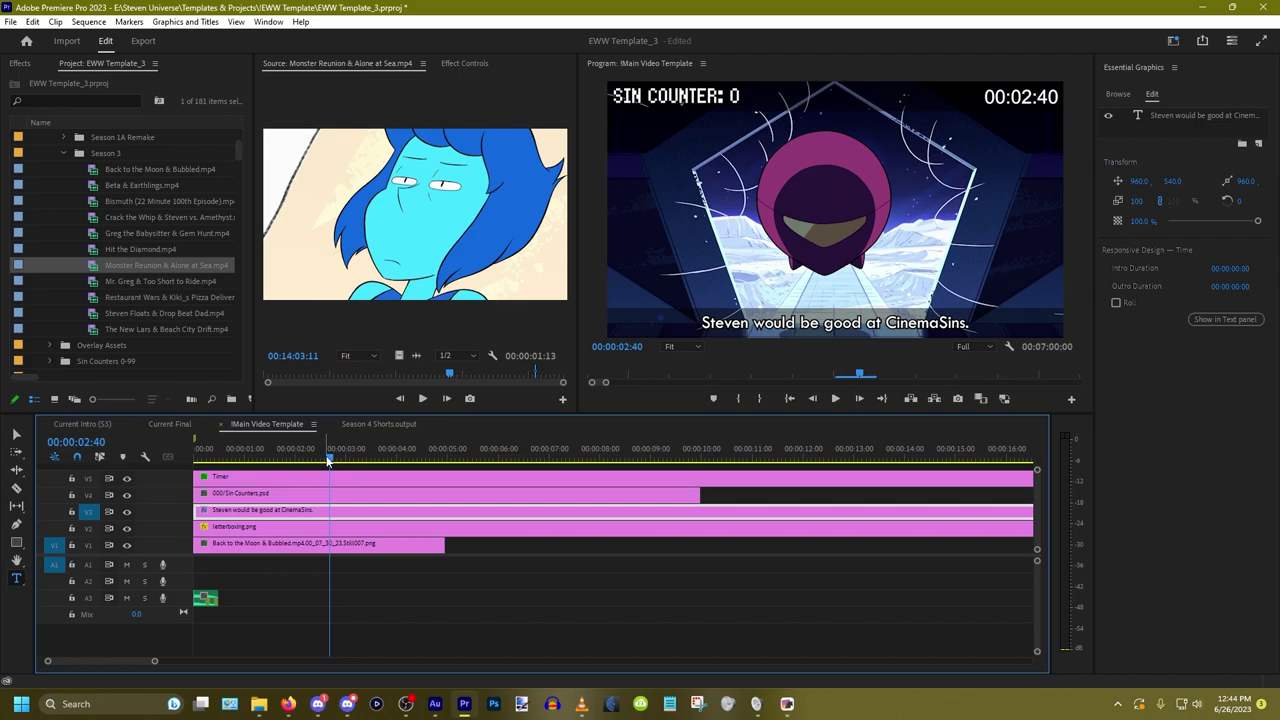
key("ctrl+z")
Step: Try splitting the V3 subtitle clip at 00:00:03:07 and moving its second part further along the track, and undo both
left_click(351, 458)
key("ctrl+k")
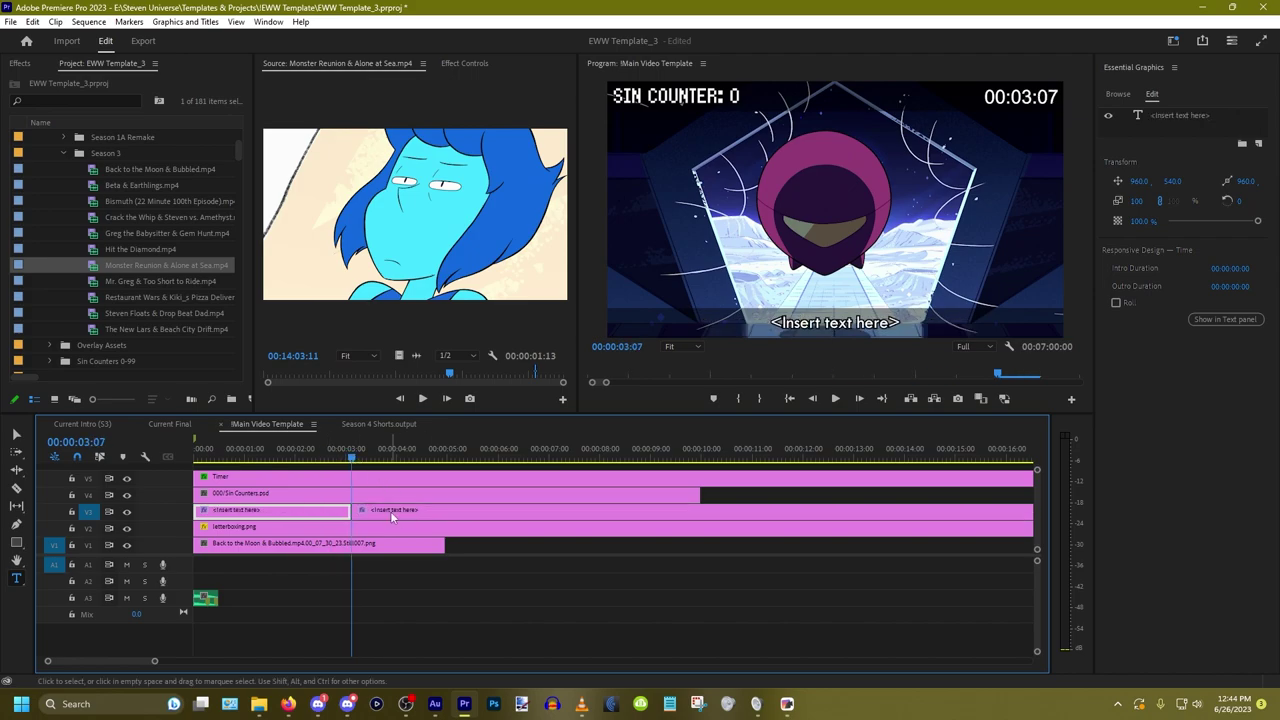
left_click_drag(393, 513, 584, 513)
key("ctrl+z")
key("ctrl+z")
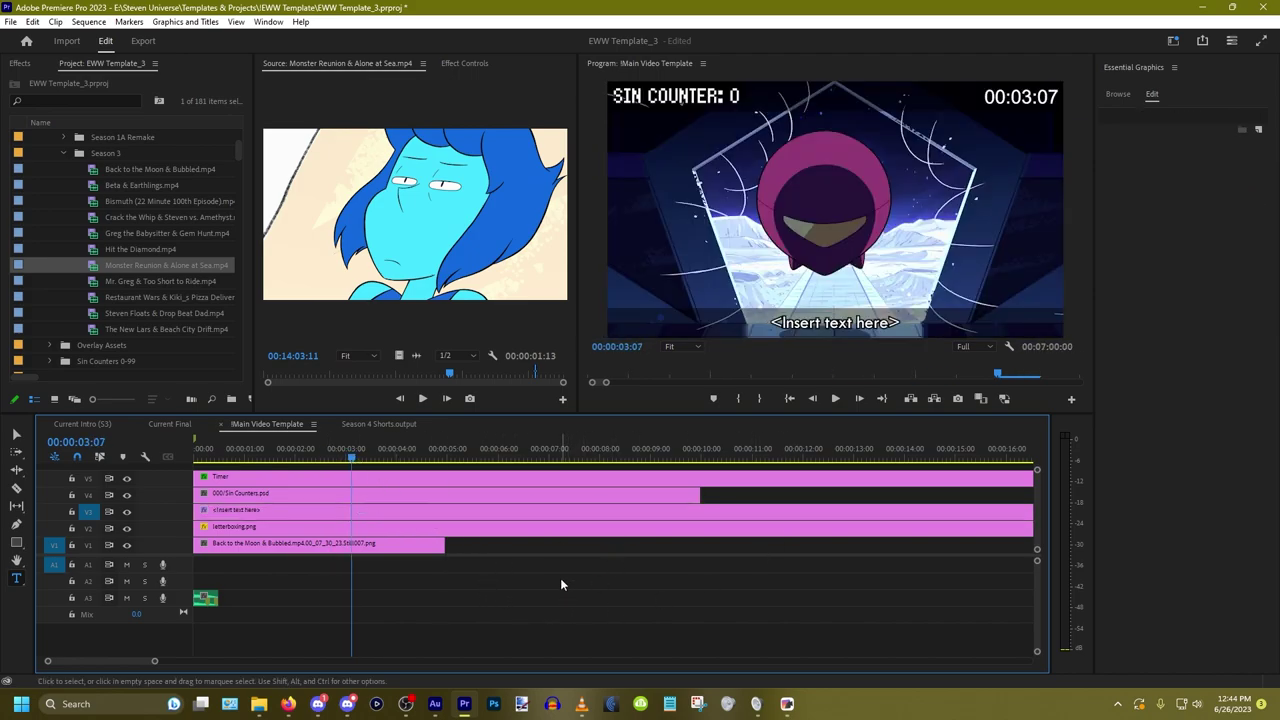
Step: Check the end of the V3 subtitle clip at 00:00:57:17 and the end of the V1 still at 00:00:04:58
scroll(370, 557, "down", 5)
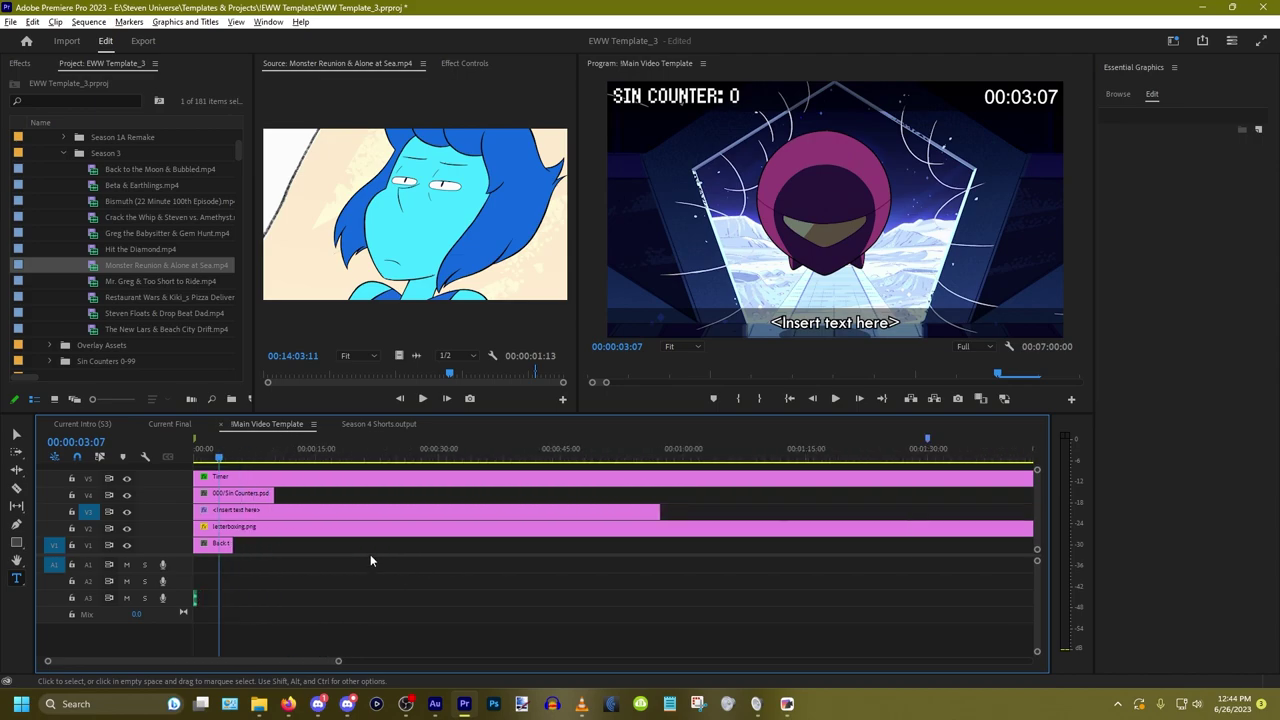
left_click(465, 450)
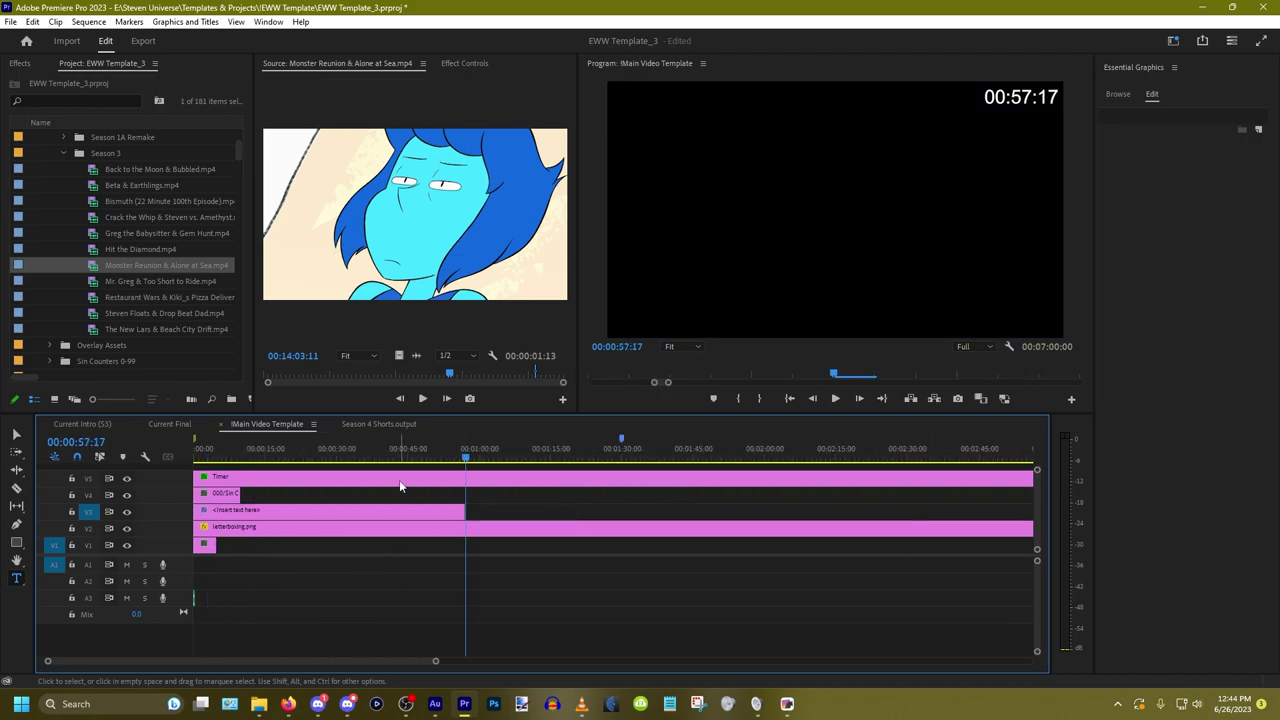
left_click_drag(212, 457, 217, 457)
scroll(200, 582, "up", 5)
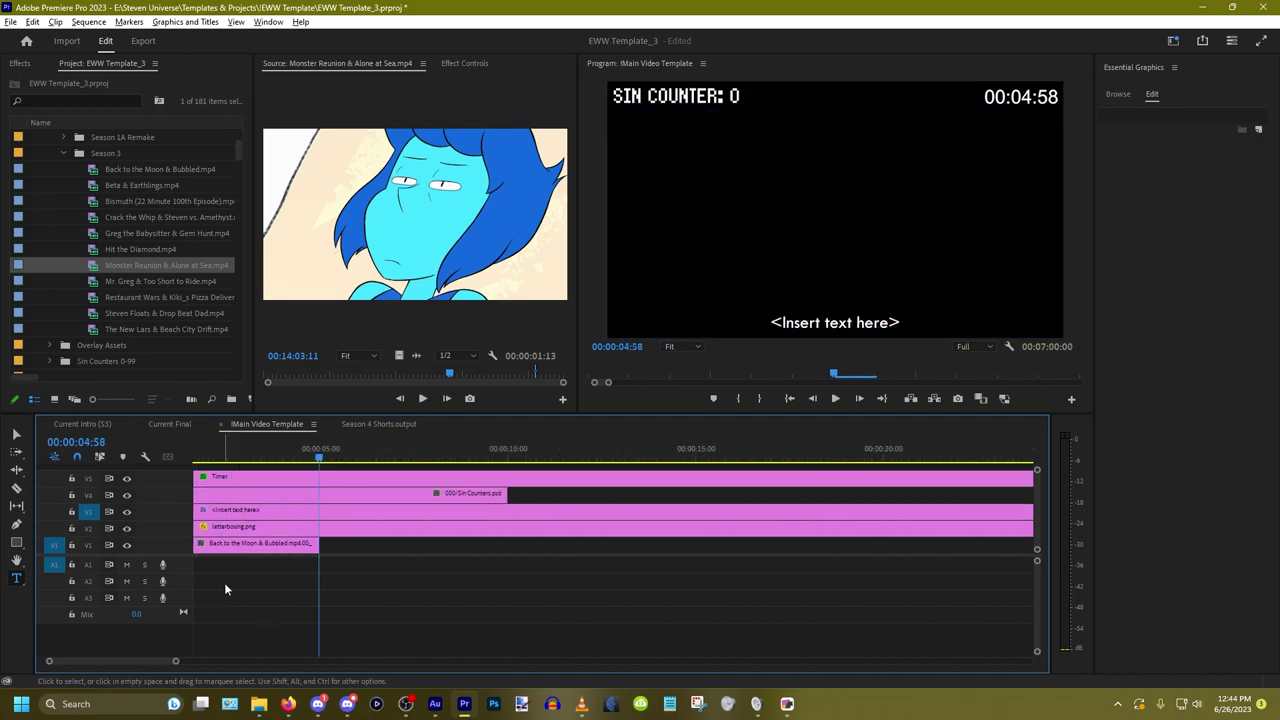
scroll(296, 584, "left", 5)
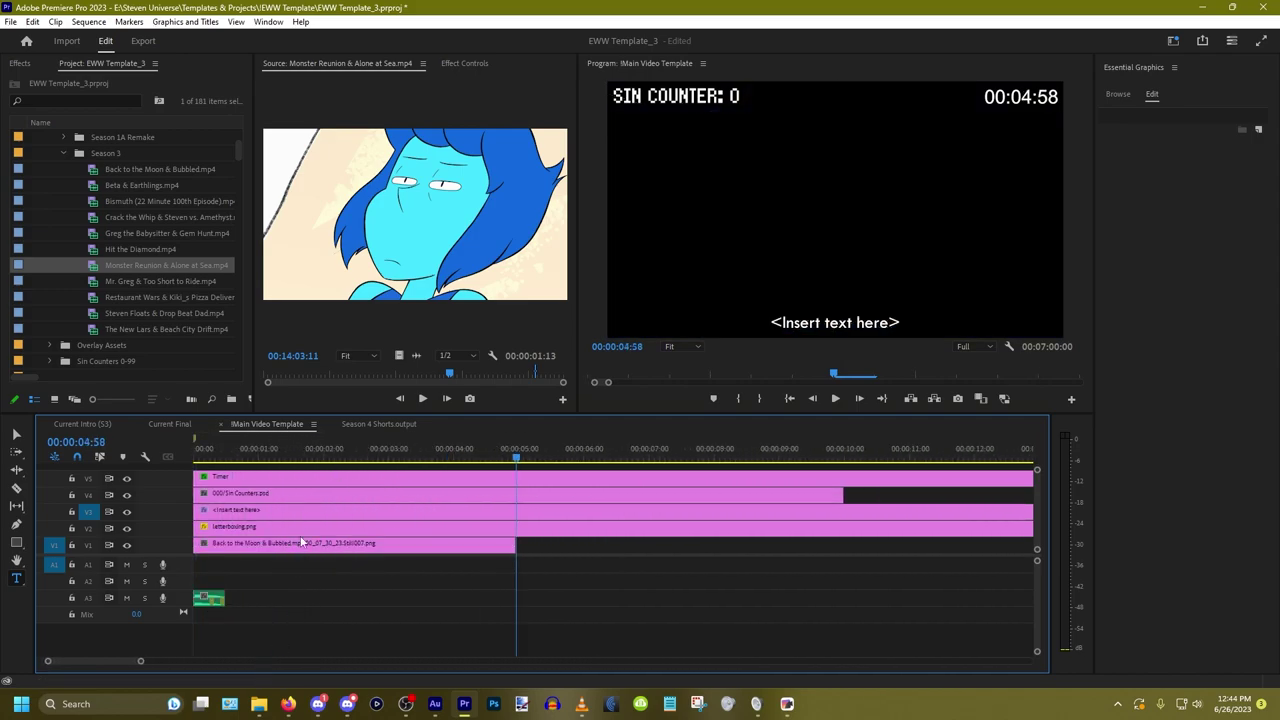
Step: Split the V3 subtitle clip at 00:00:01:33
left_click(287, 455)
left_click_drag(289, 456, 296, 456)
left_click(345, 512)
key("ctrl+k")
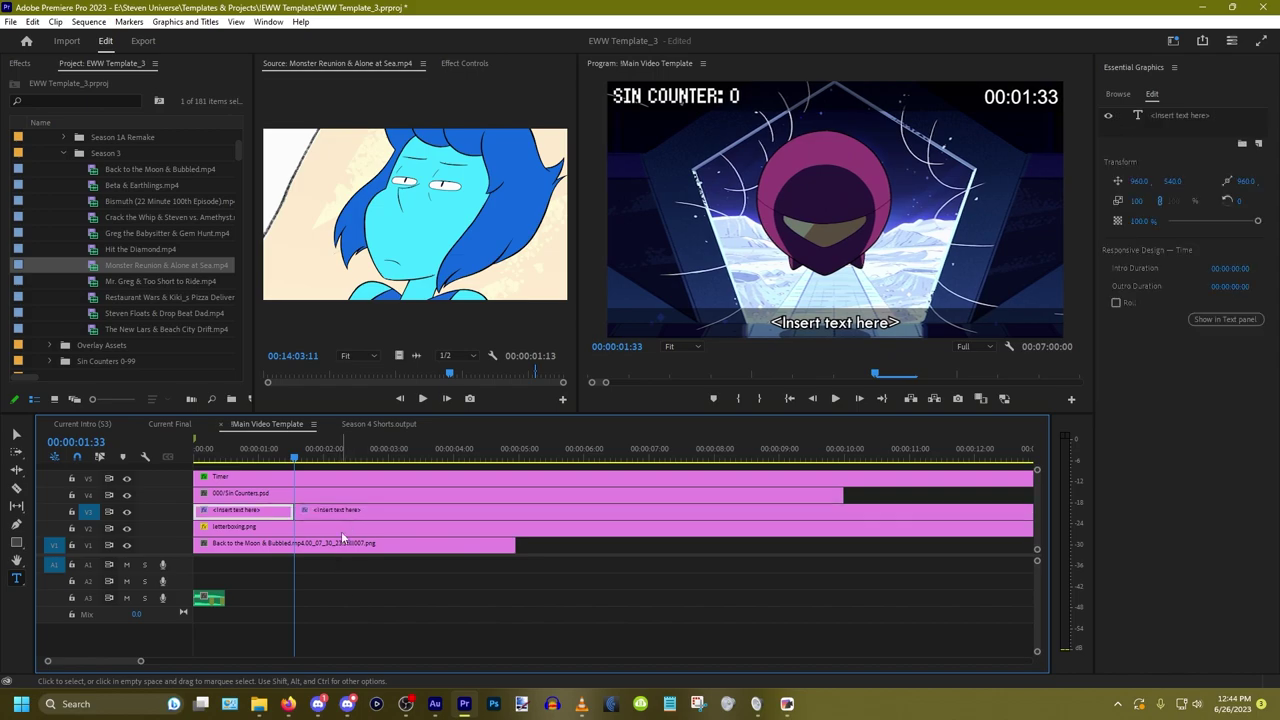
Step: Move the second part of the subtitle clip to start where the Sin Counters clip ends, and split it partway through
scroll(365, 535, "down", 2)
scroll(365, 533, "down", 1)
scroll(276, 517, "down", 1)
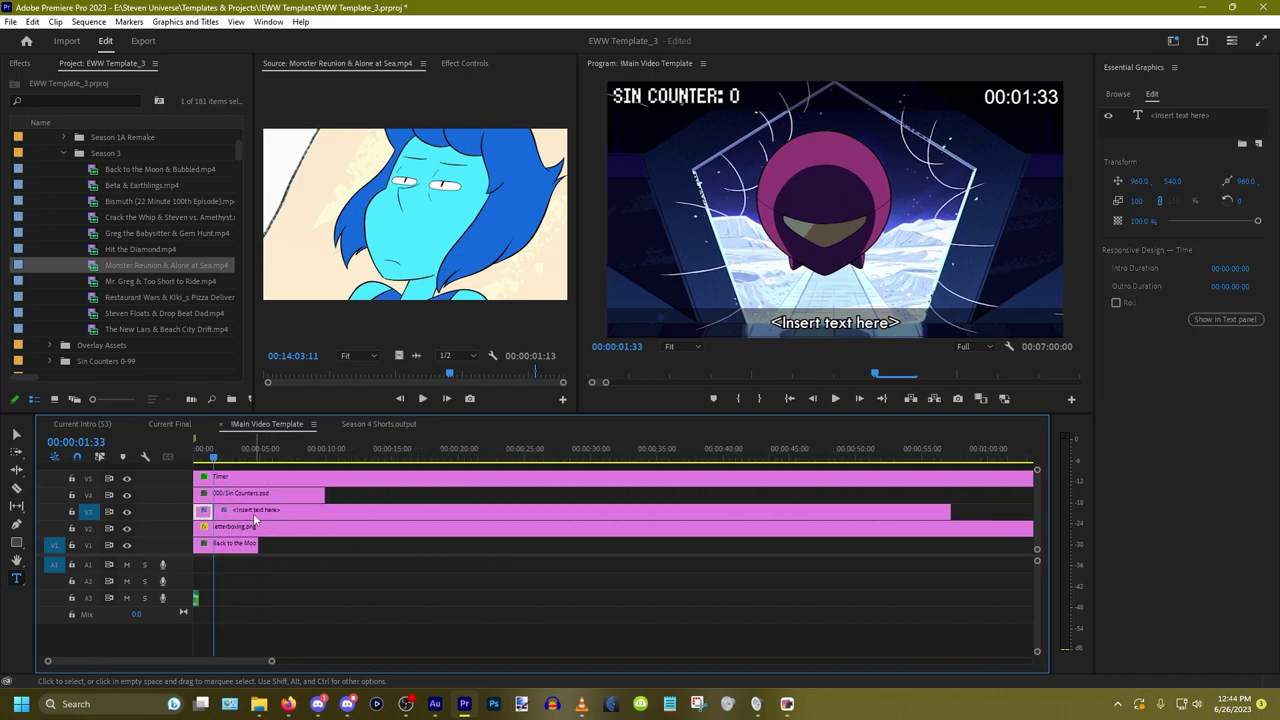
left_click_drag(368, 512, 521, 512)
left_click(429, 457)
key("ctrl+k")
Step: Keep dividing the subtitle on V3 into spaced pieces, splitting at 00:00:32:05 and 00:00:47:54 and moving each remaining part further along
left_click(459, 512)
left_click(617, 452)
key("ctrl+k")
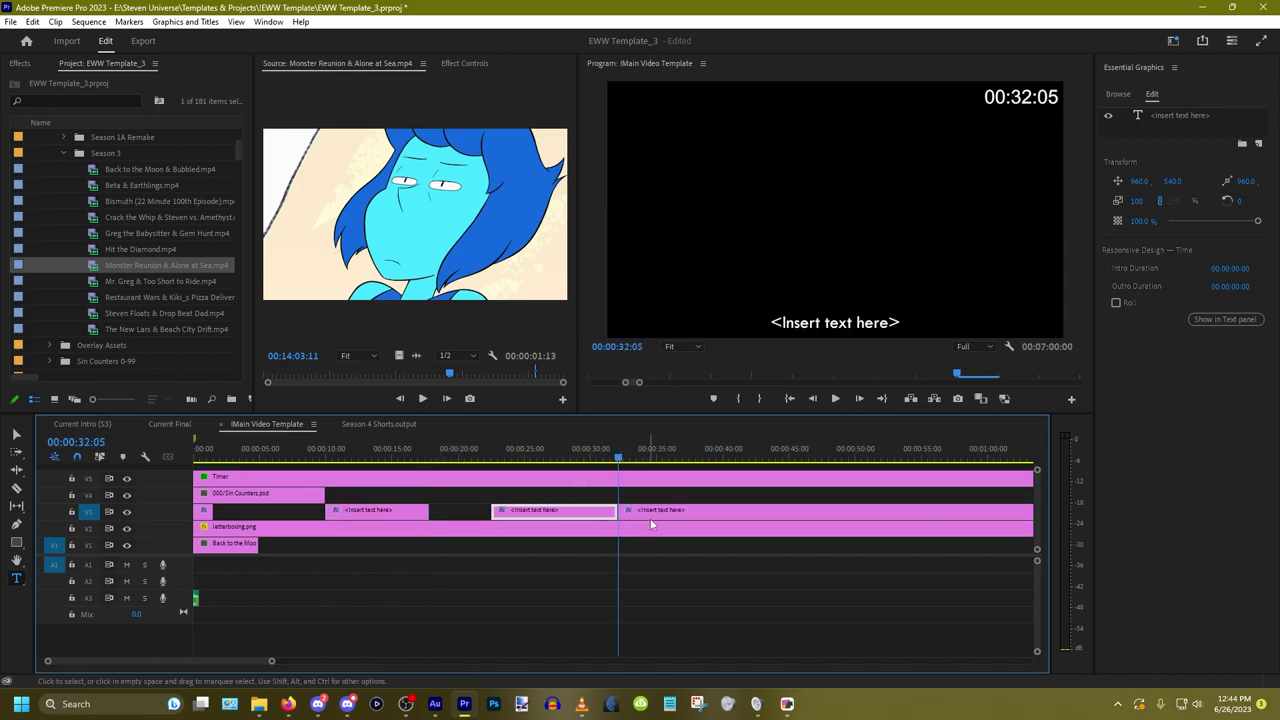
left_click_drag(650, 518, 738, 515)
left_click(826, 456)
key("ctrl+k")
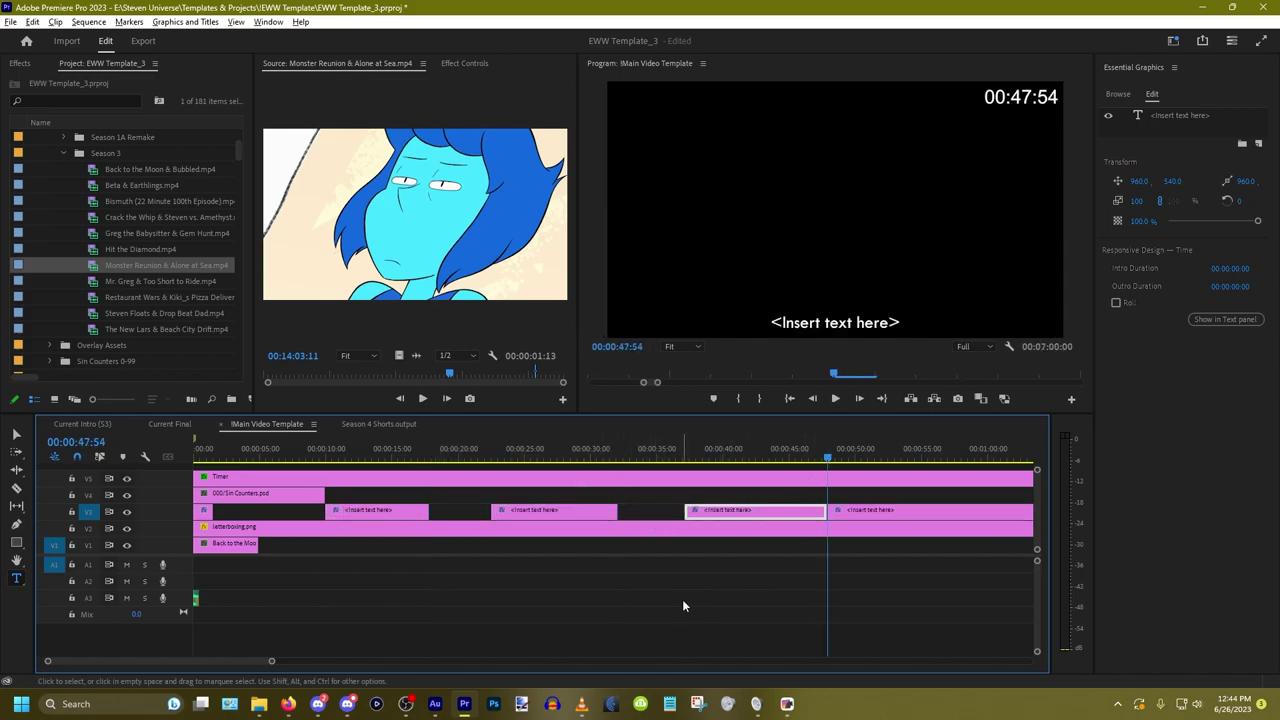
scroll(712, 575, "down", 1)
left_click_drag(725, 517, 766, 518)
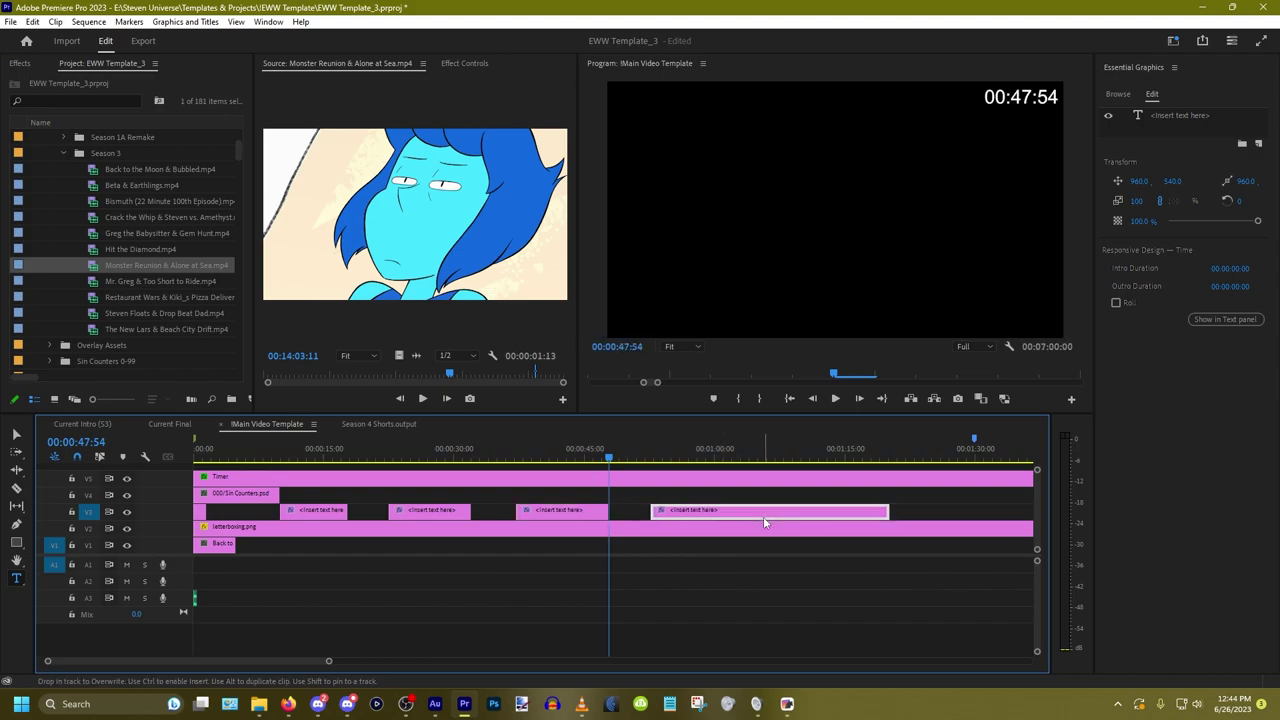
Step: Undo the last subtitle splits and moves until the second part is a single clip again
key("ctrl+z")
key("ctrl+z")
key("ctrl+z")
key("ctrl+z")
key("ctrl+z")
key("ctrl+z")
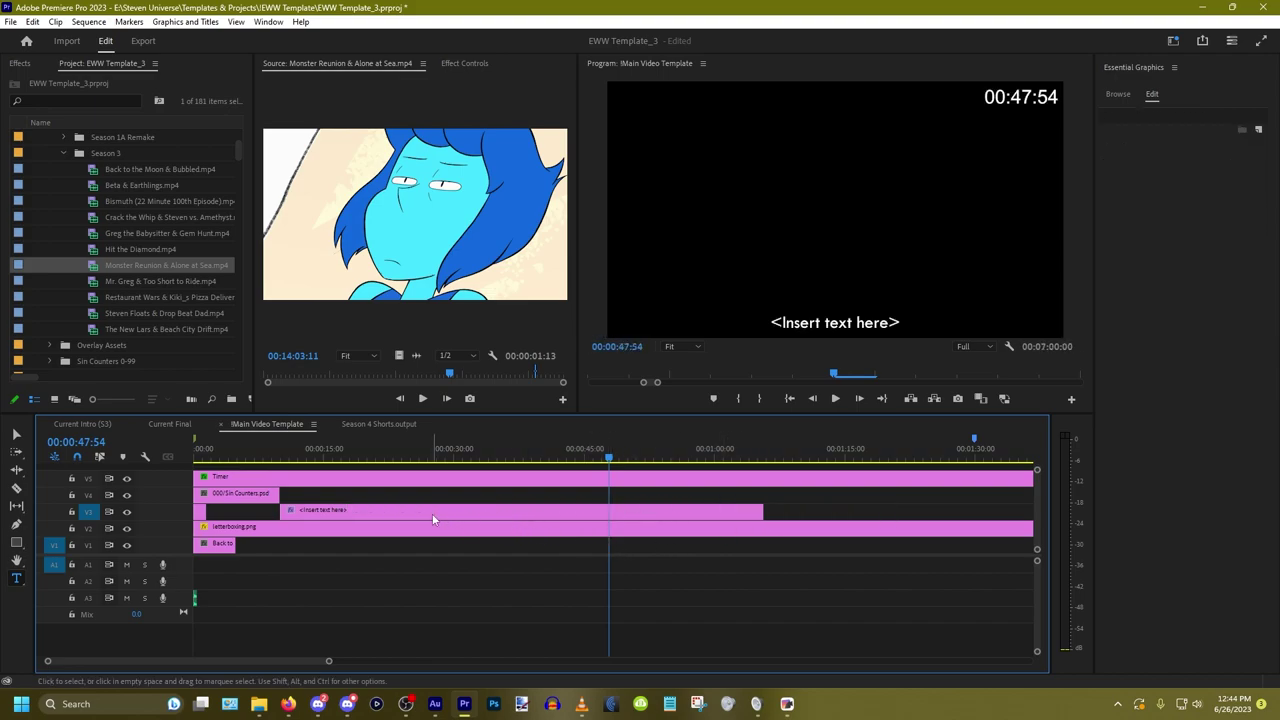
Step: Try pasting a subtitle clip at 00:01:18:36, and undo the paste and the earlier move of the second subtitle part
left_click(432, 513)
left_click(877, 455)
key("ctrl+v")
key("ctrl+z")
key("ctrl+z")
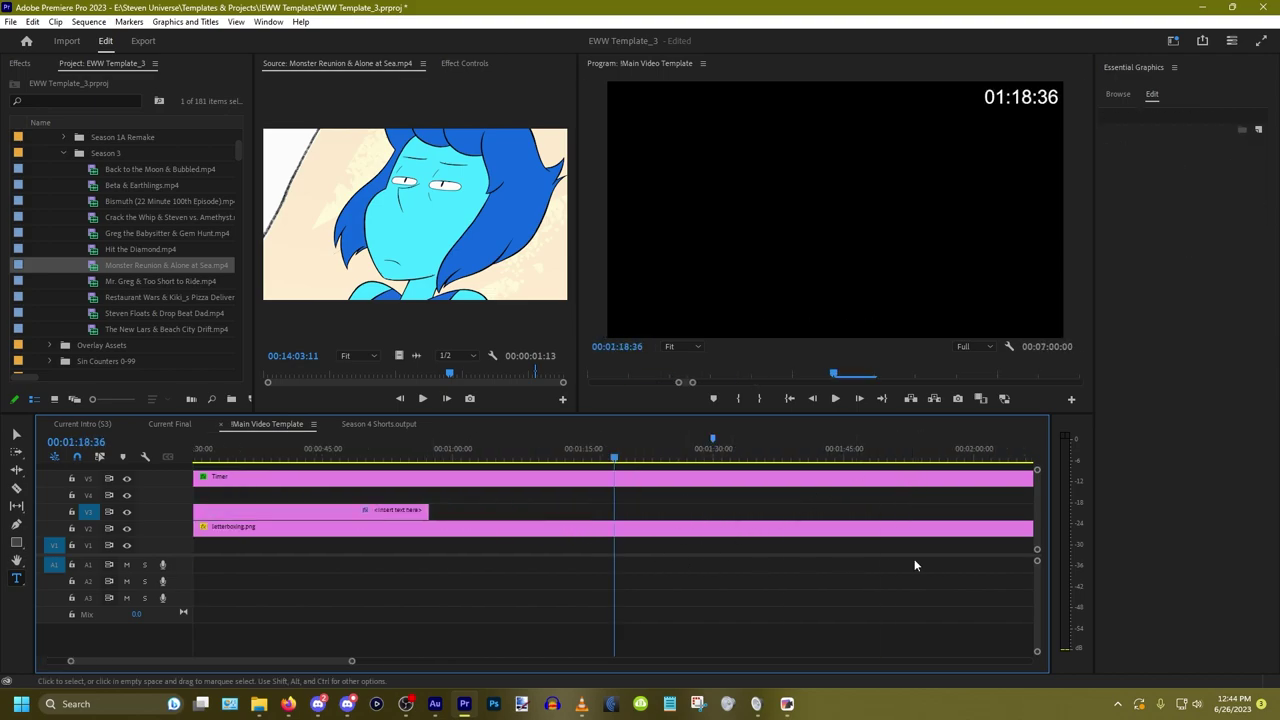
Step: Target track V4 instead of V3 and return the playhead to the start of the sequence
key("ctrl+shift+z")
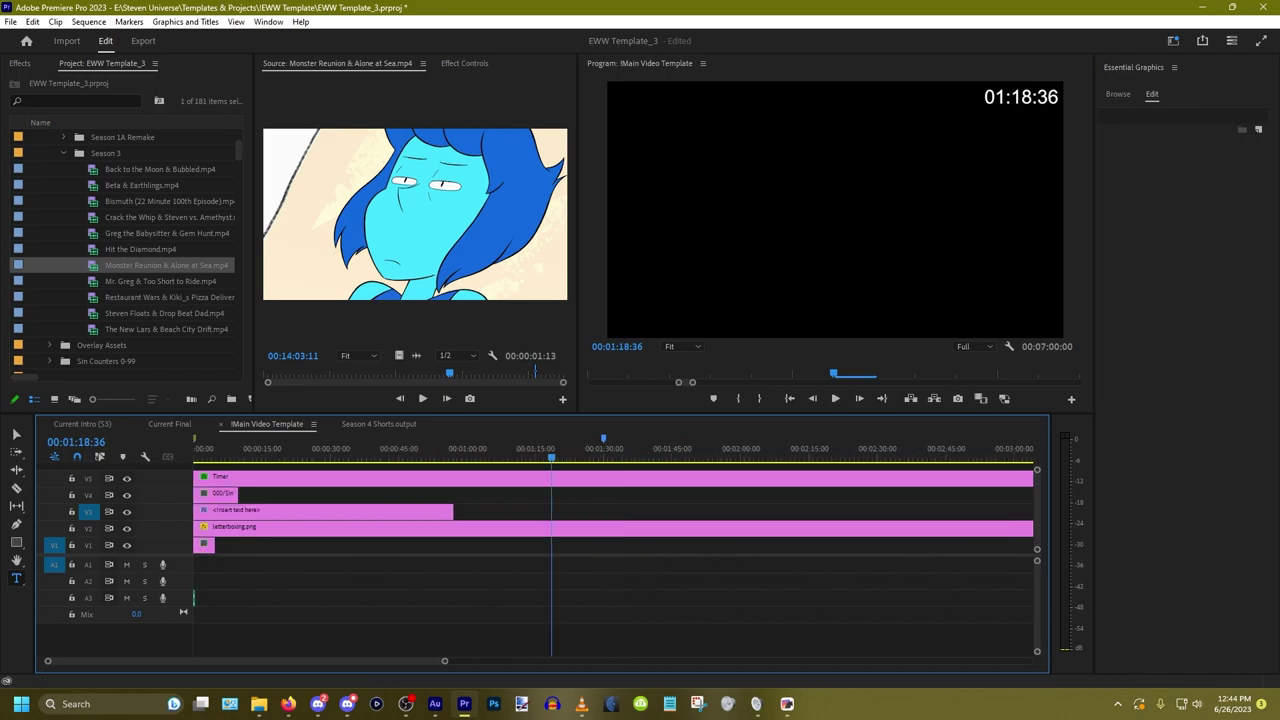
scroll(613, 560, "down", 1)
left_click(89, 512)
left_click(89, 497)
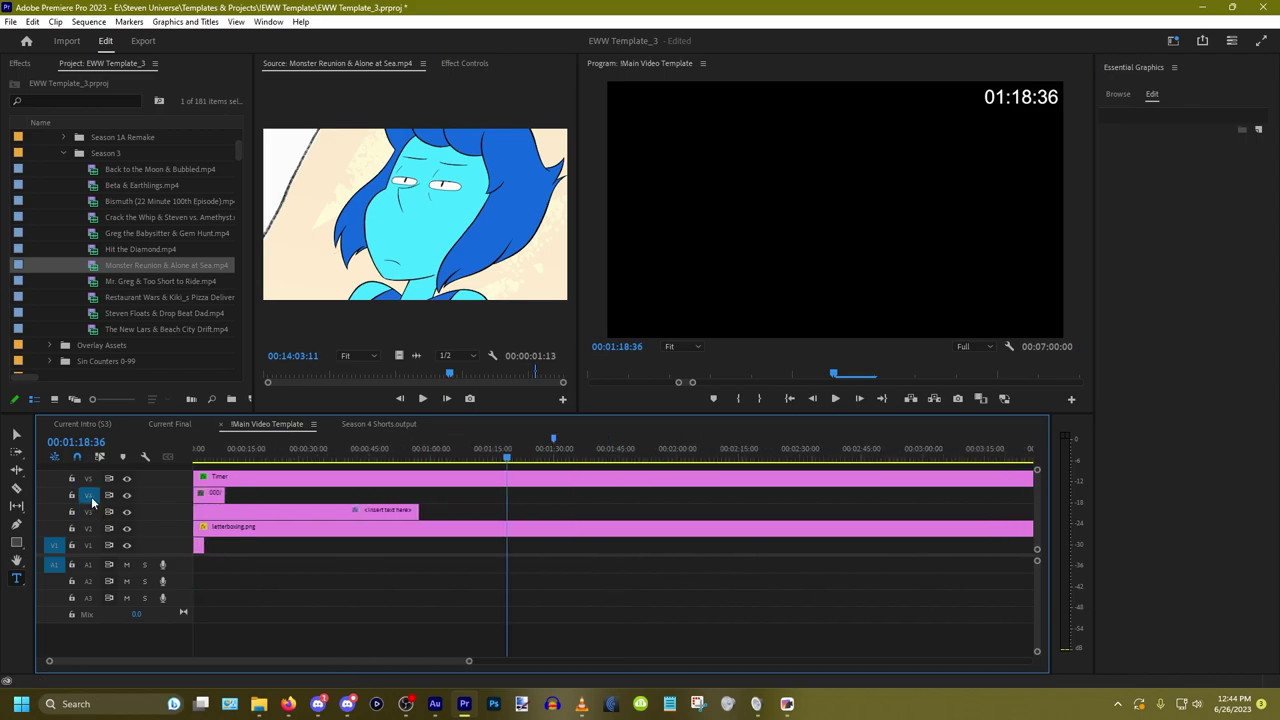
scroll(211, 546, "up", 8)
left_click(789, 399)
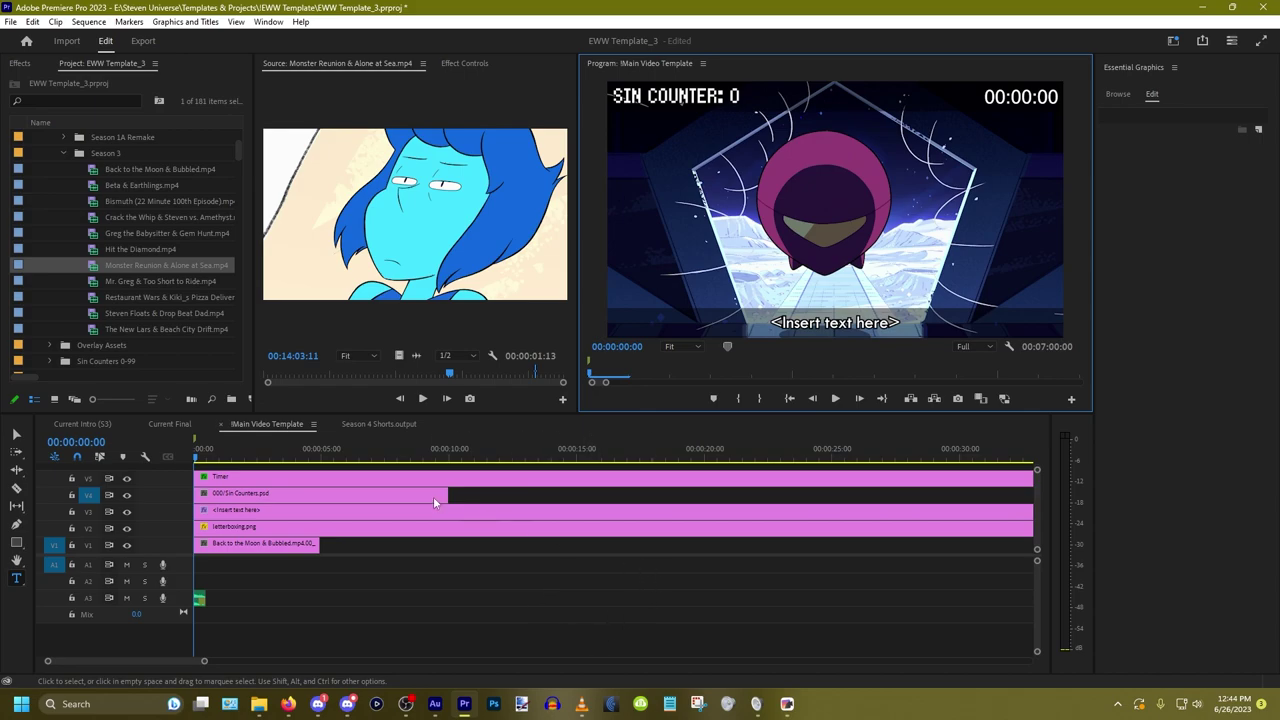
Step: Try pasting a copy of the 000/Sin Counters.psd clip on V4 at 00:00:11:36, undo it, and return to the sequence start
left_click(395, 497)
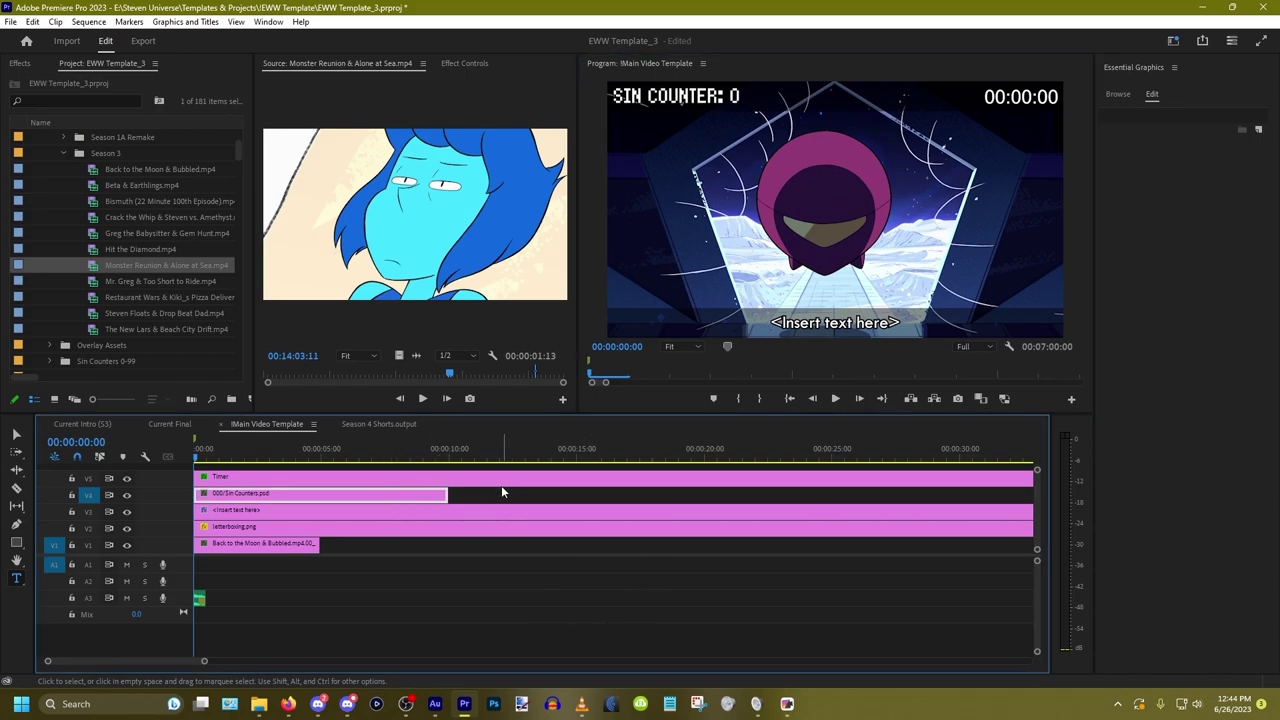
key("ctrl+c")
left_click(490, 457)
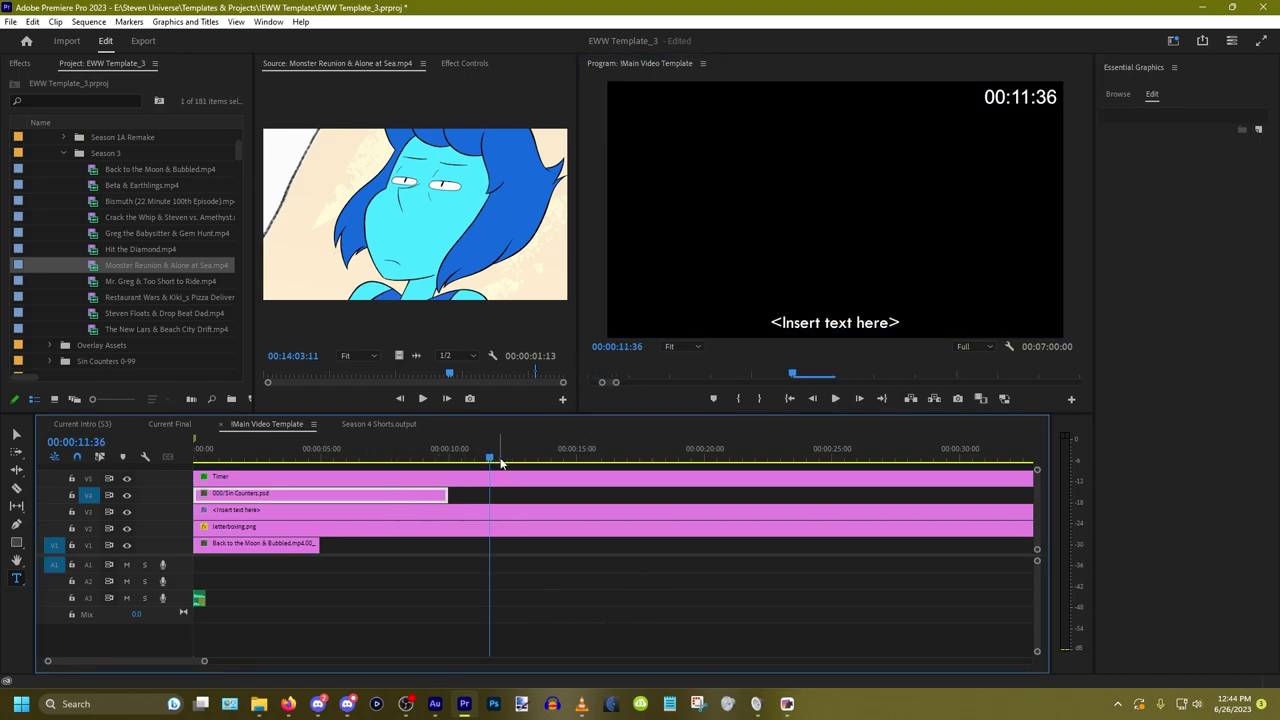
key("ctrl+v")
left_click(543, 457)
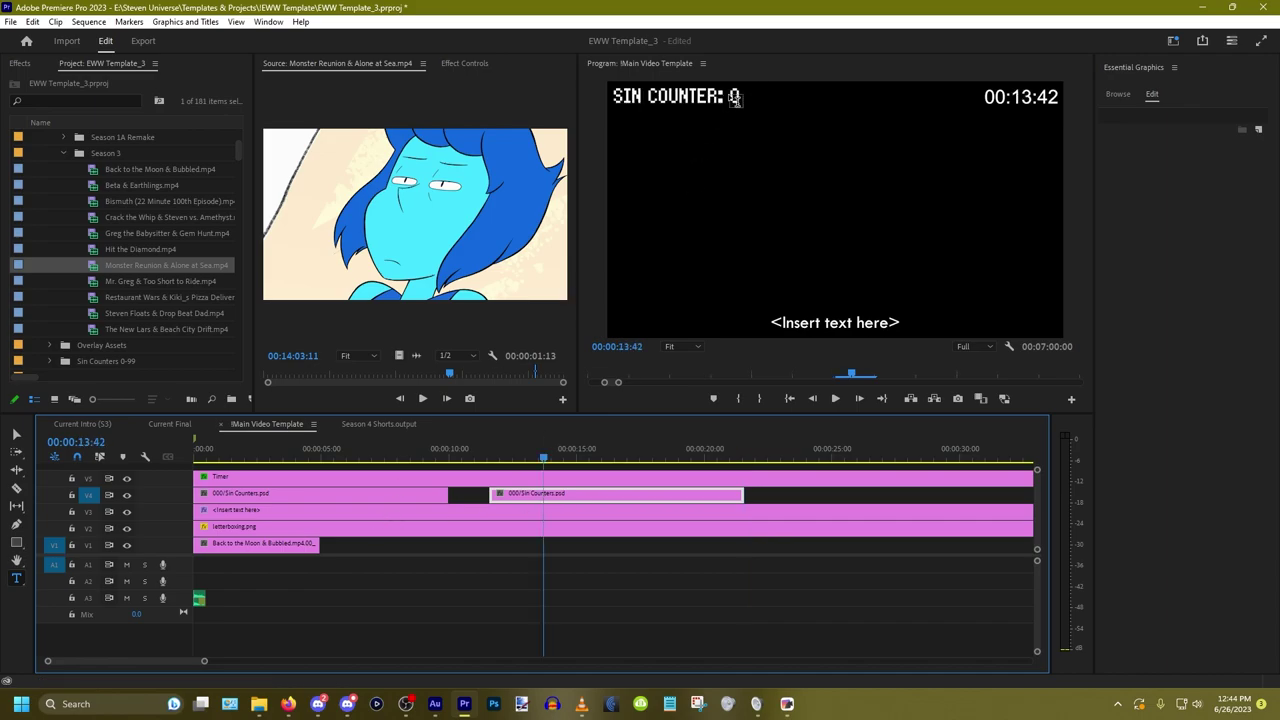
key("ctrl+z")
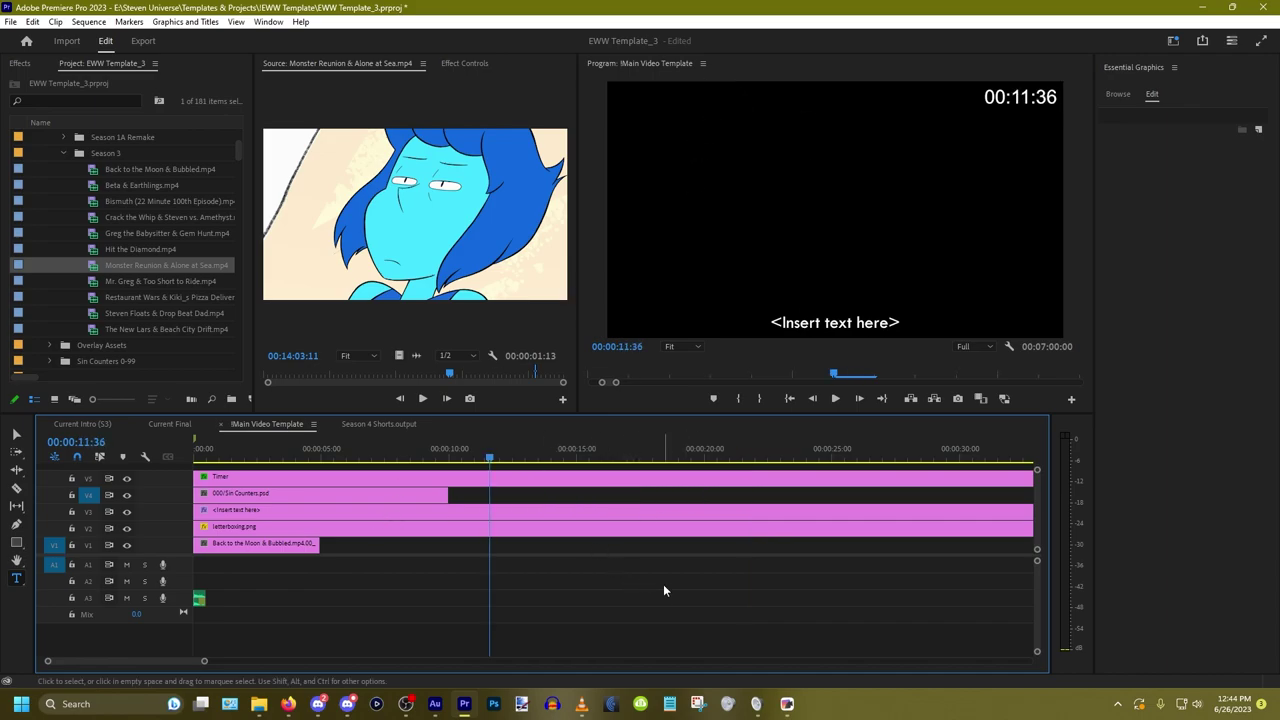
left_click_drag(410, 465, 185, 440)
Step: Collapse the Episodes bin and look through the Sin Counters bins in the Main Video bin
scroll(137, 250, "up", 3)
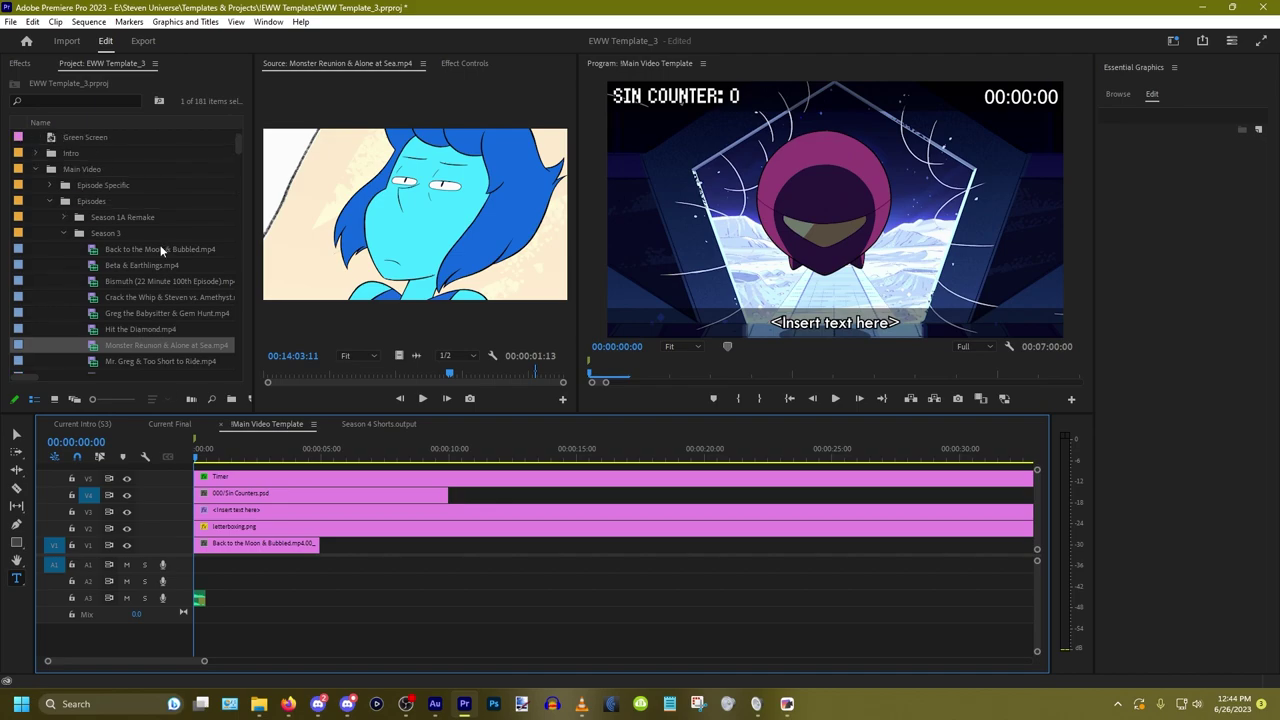
scroll(130, 248, "up", 1)
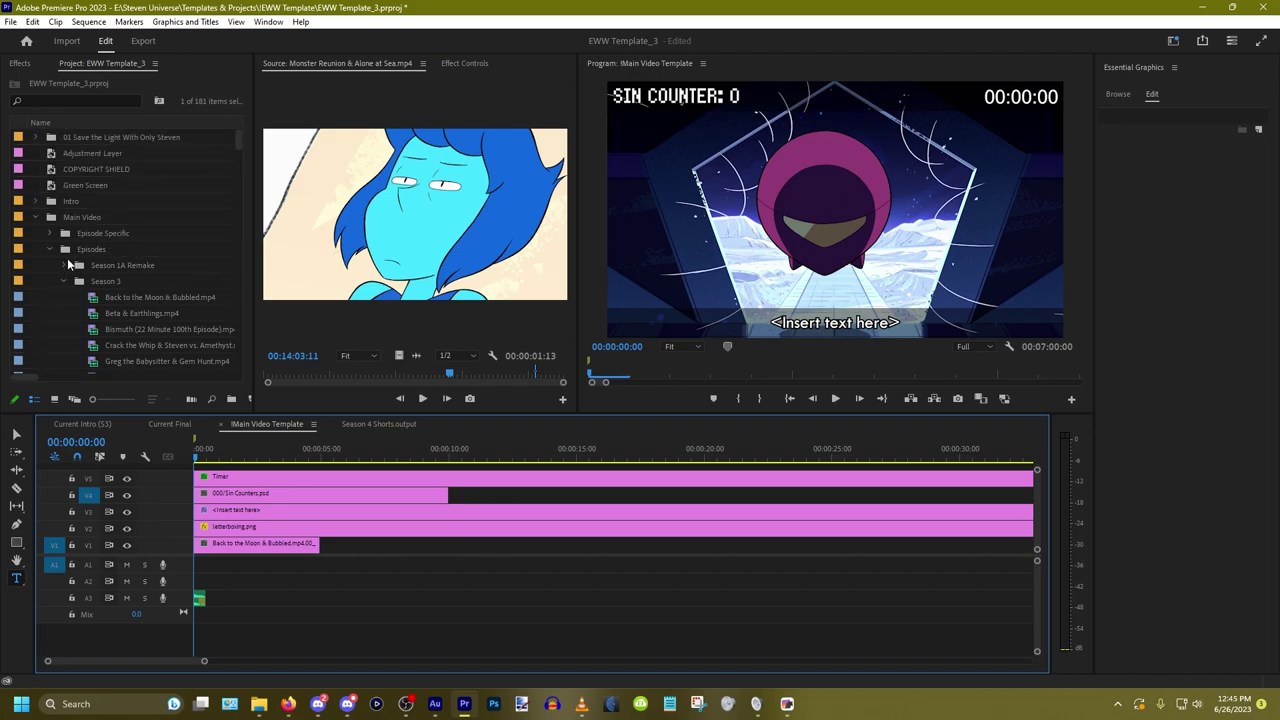
scroll(63, 248, "down", 1)
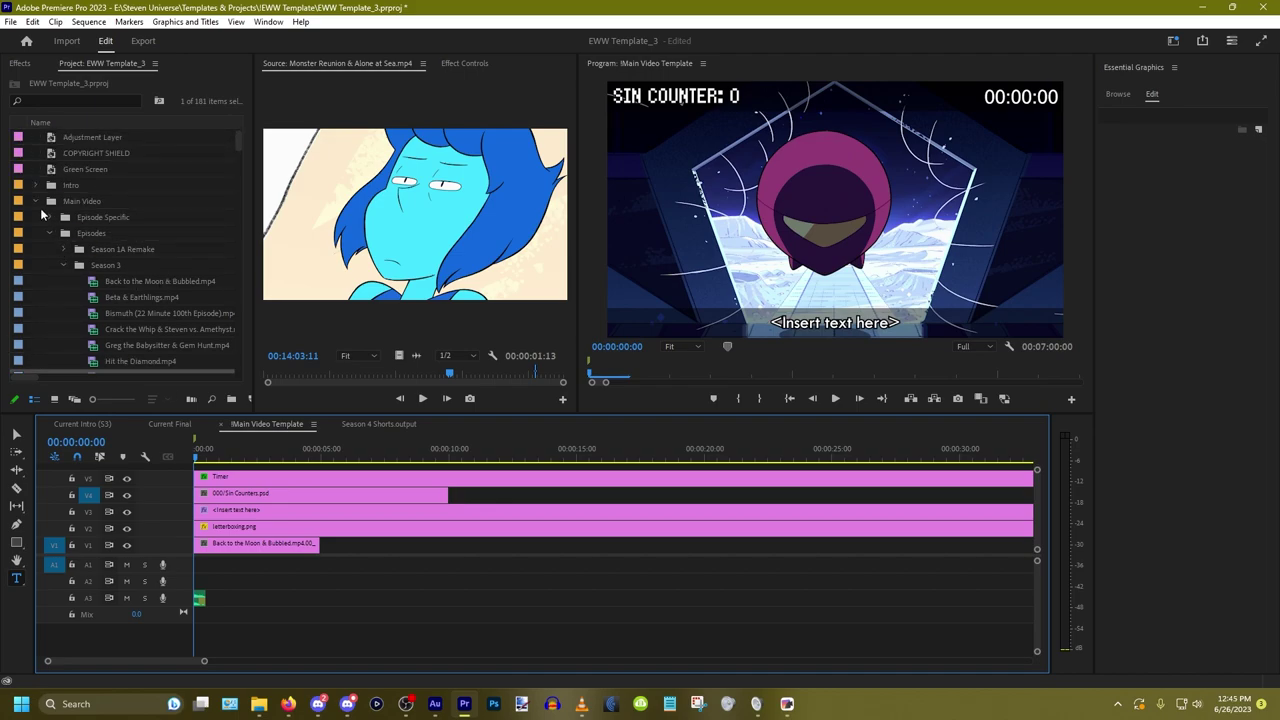
left_click(49, 232)
scroll(105, 230, "down", 3)
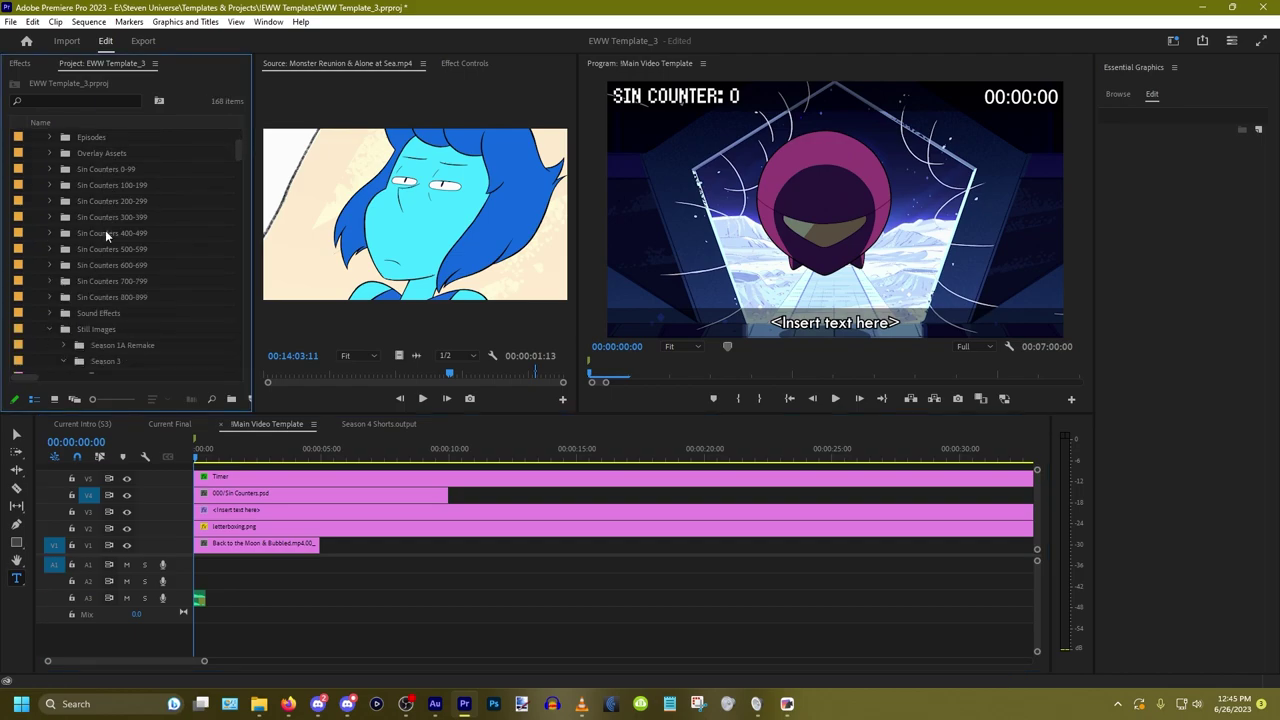
left_click(160, 187)
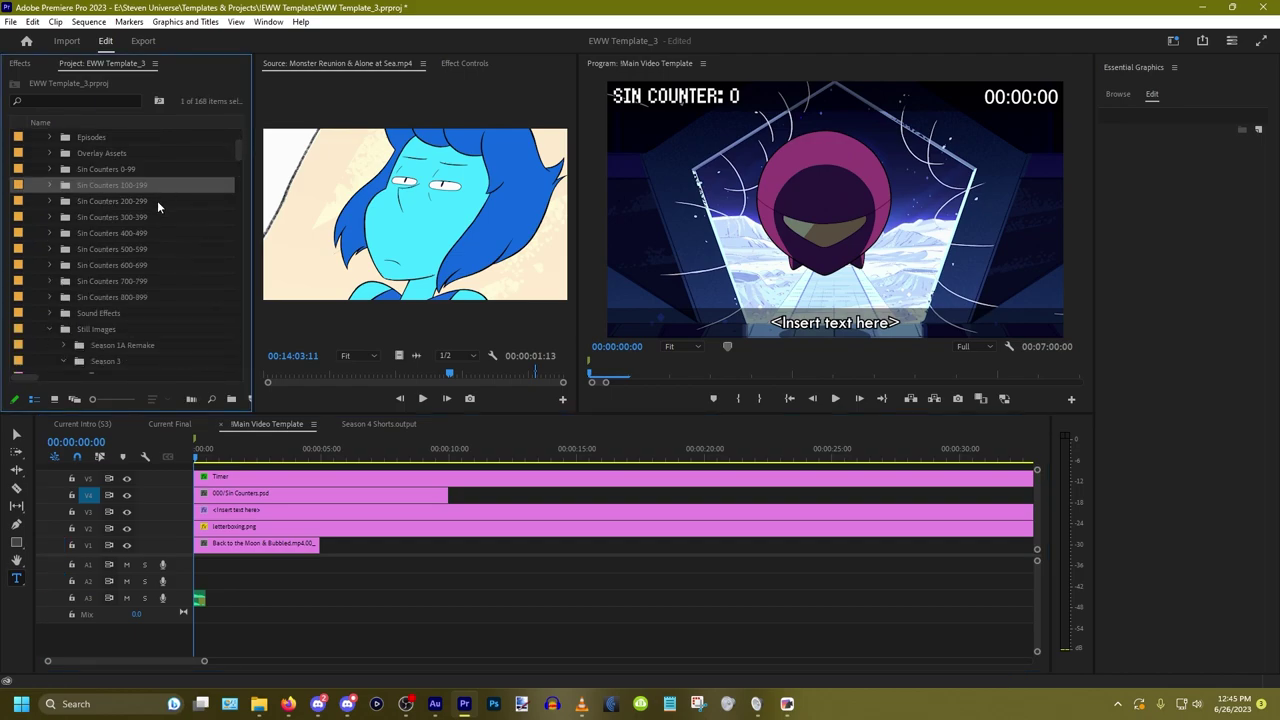
key("Down")
key("Down")
key("Down")
key("Down")
key("Down")
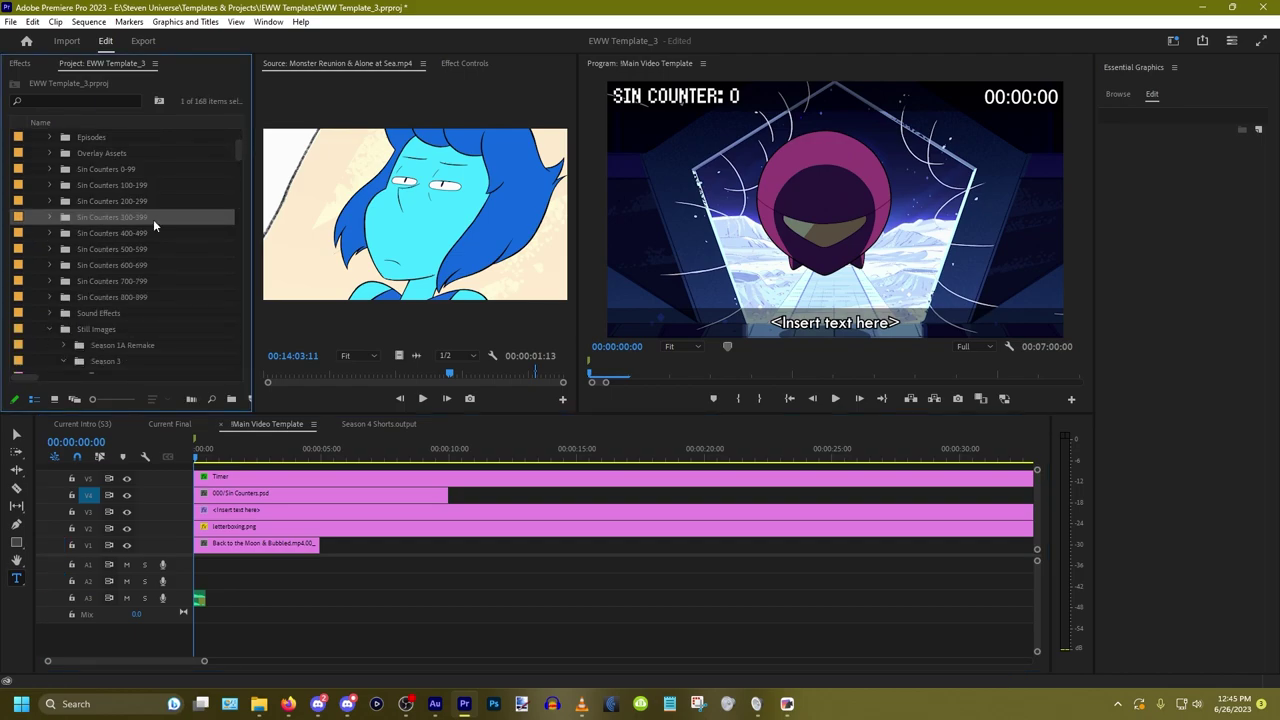
left_click(148, 282)
left_click(159, 298)
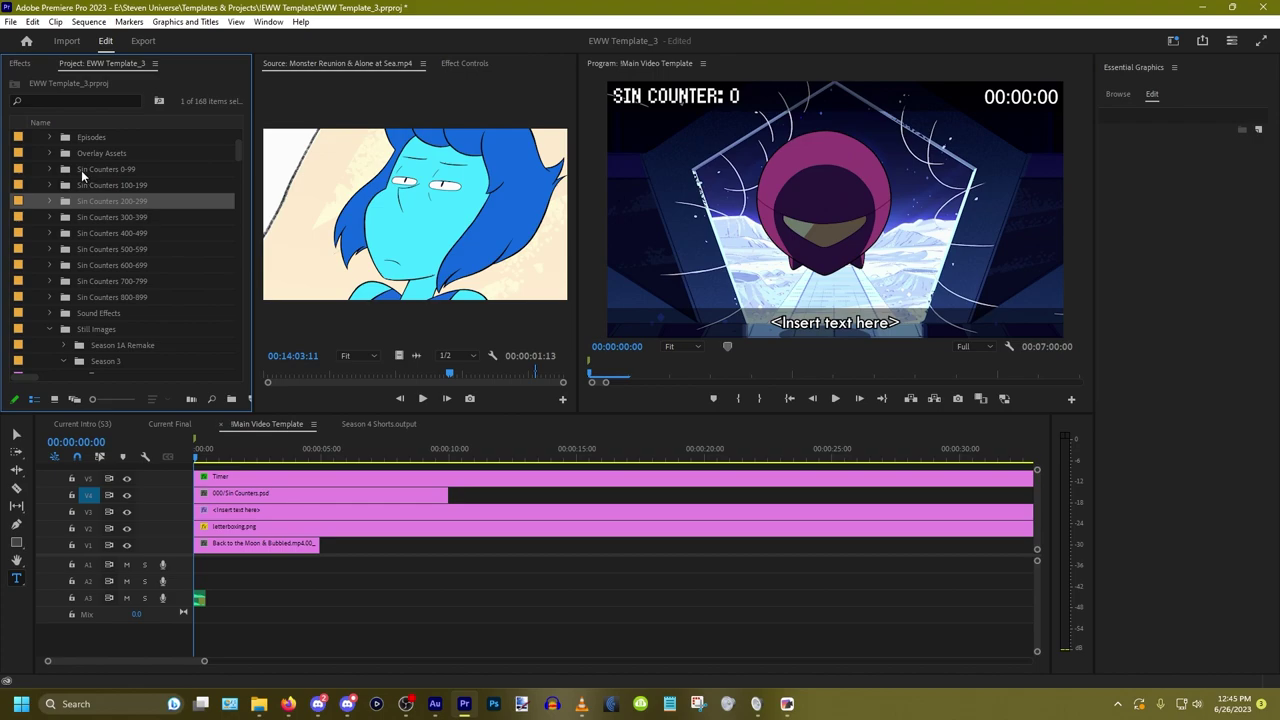
Step: Expand the Sin Counters 0-99 bin and look through its numbered counter images
left_click(48, 170)
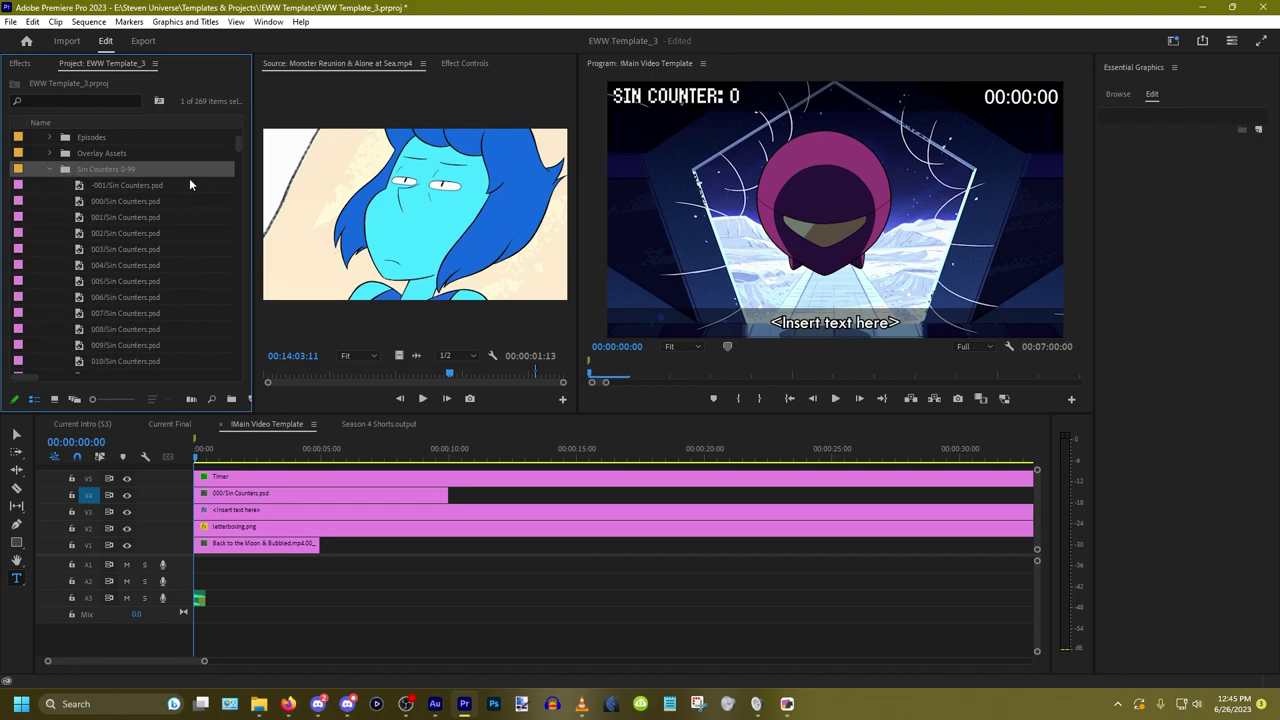
scroll(143, 230, "down", 2)
scroll(140, 232, "down", 10)
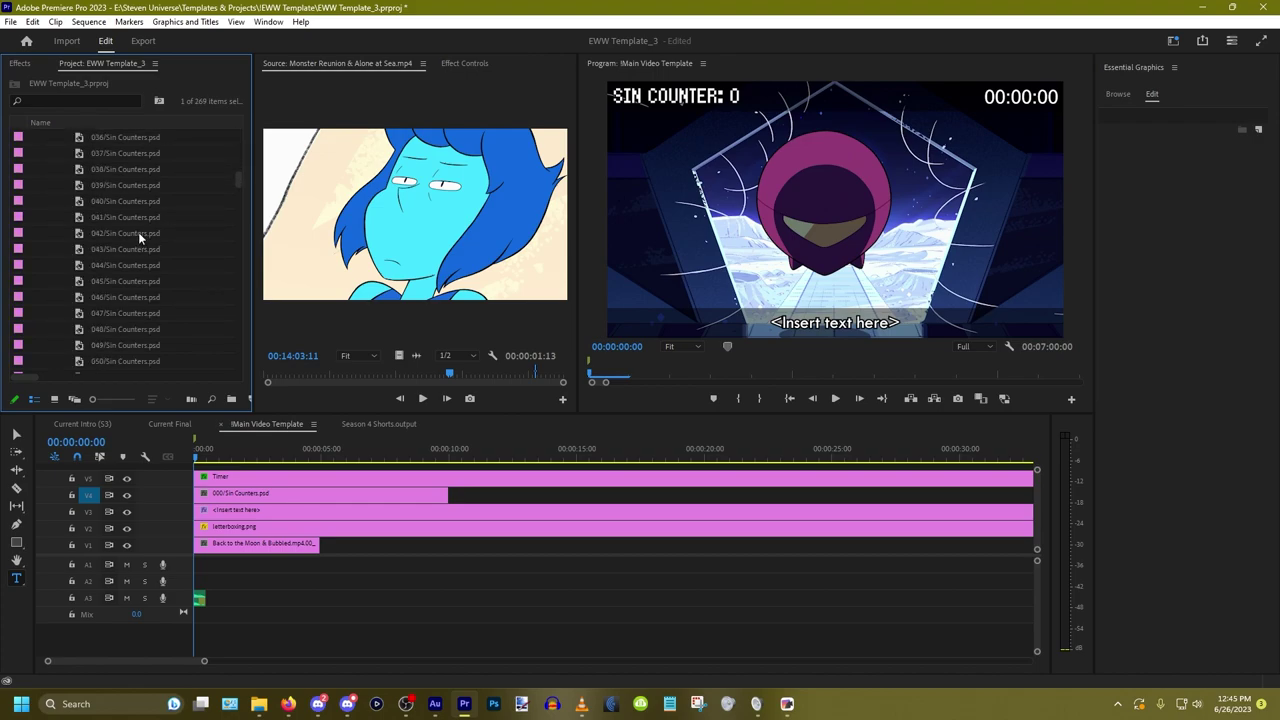
scroll(130, 232, "up", 9)
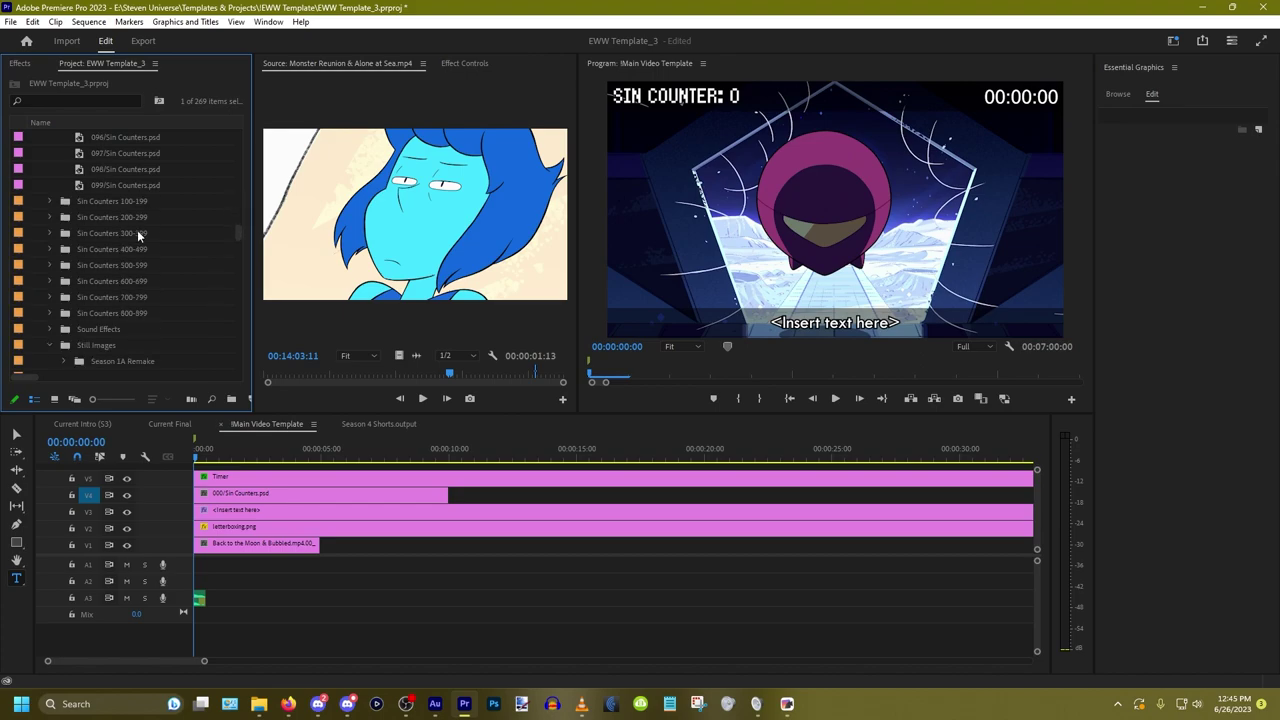
scroll(134, 222, "up", 9)
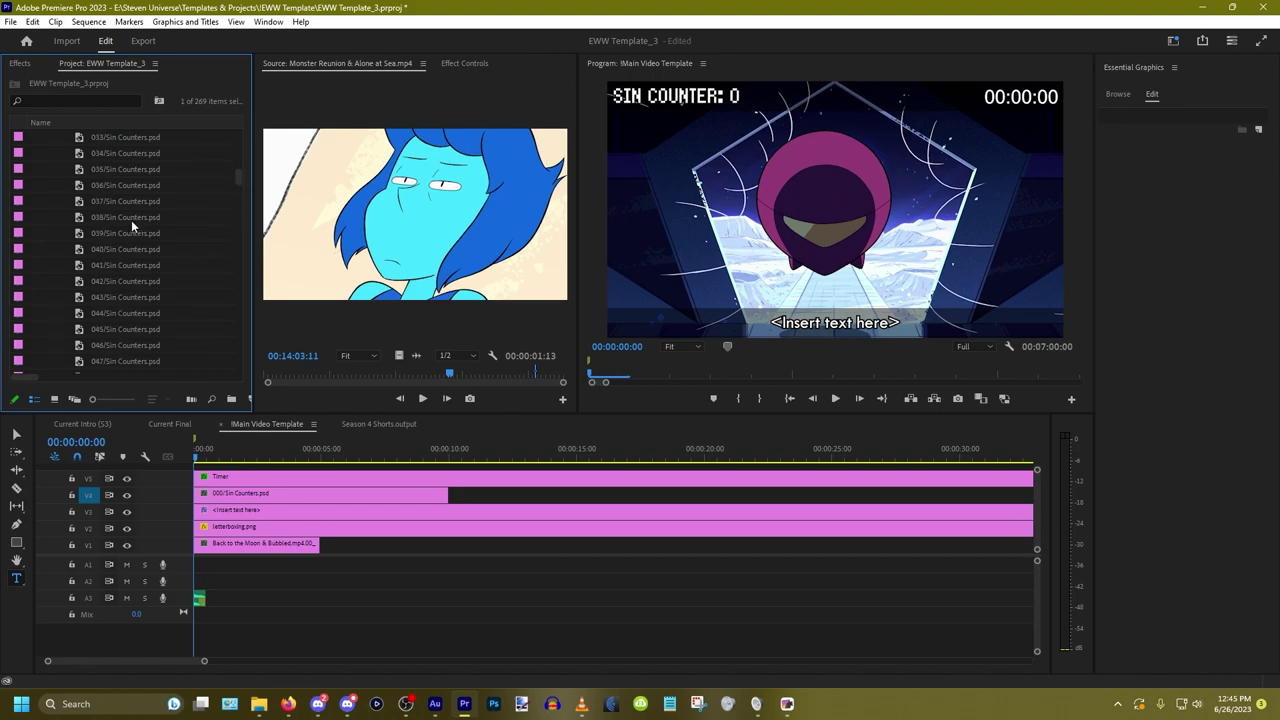
scroll(140, 217, "up", 2)
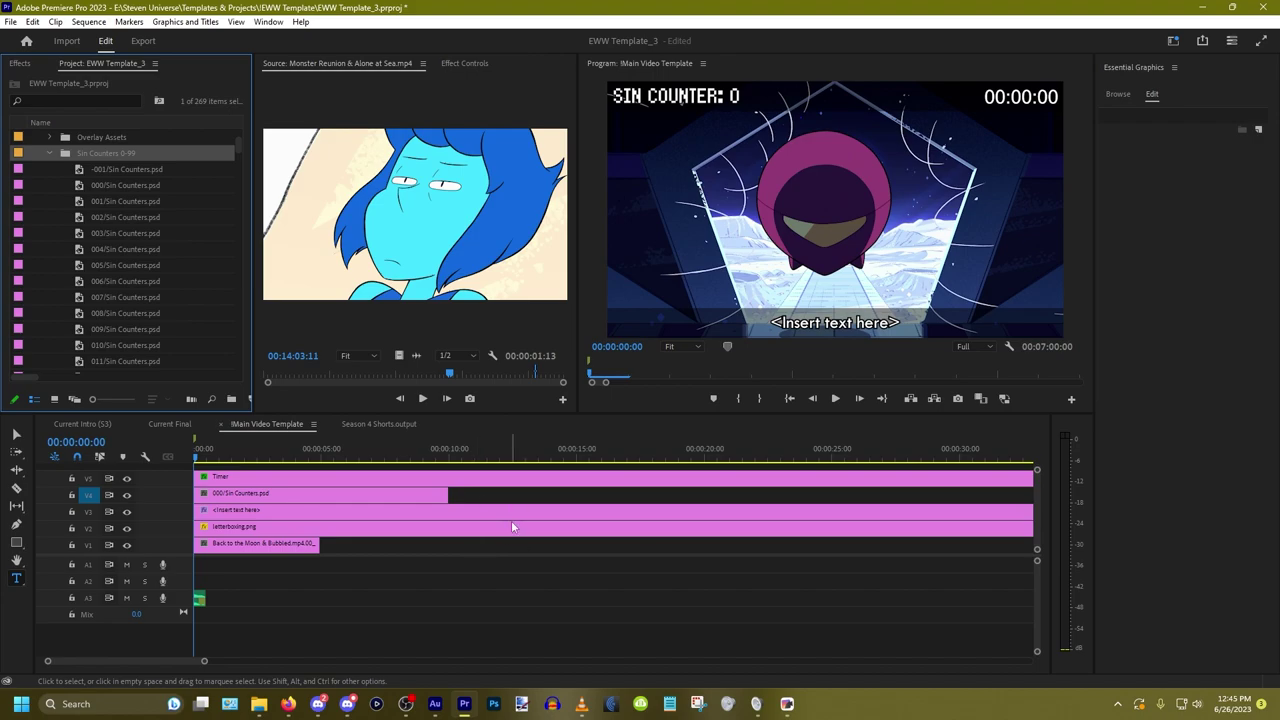
Step: Place 001/Sin Counters.psd, 002/Sin Counters.psd and another 001/Sin Counters.psd in a row after the 000 clip on V4, checking the displayed counter
left_click(132, 204)
left_click_drag(132, 204, 455, 497)
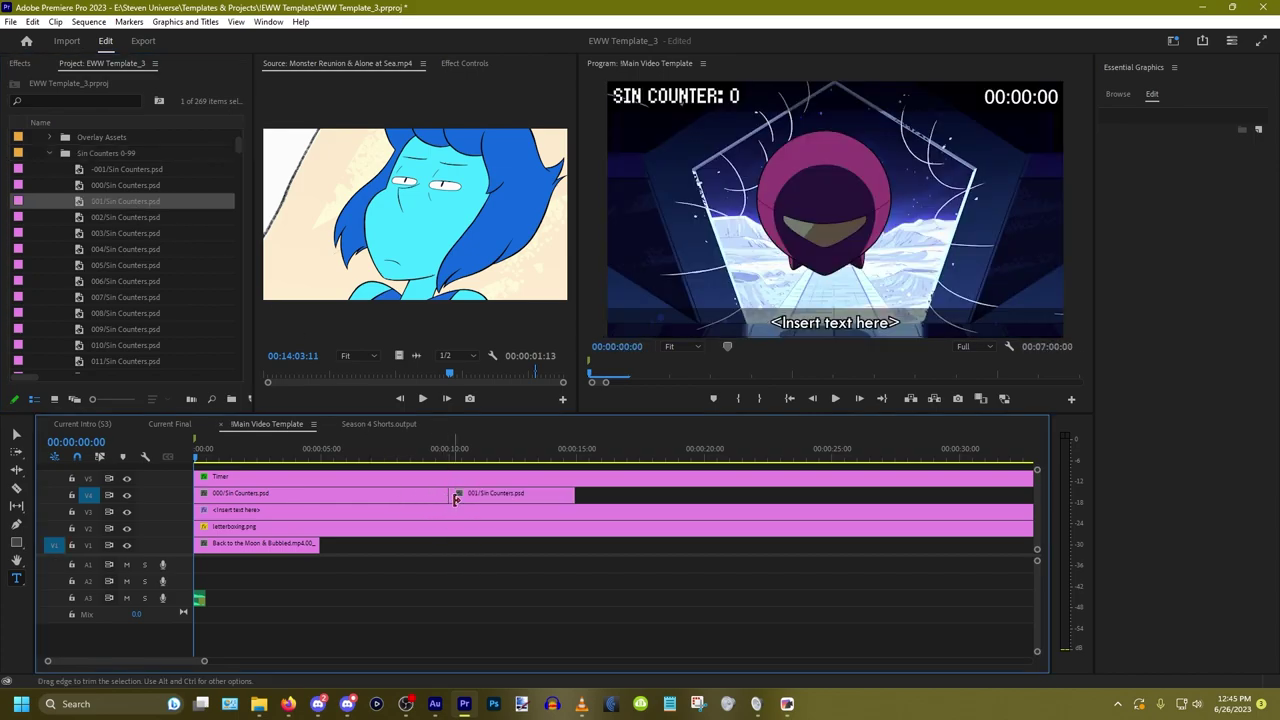
right_click(464, 497)
right_click(516, 497)
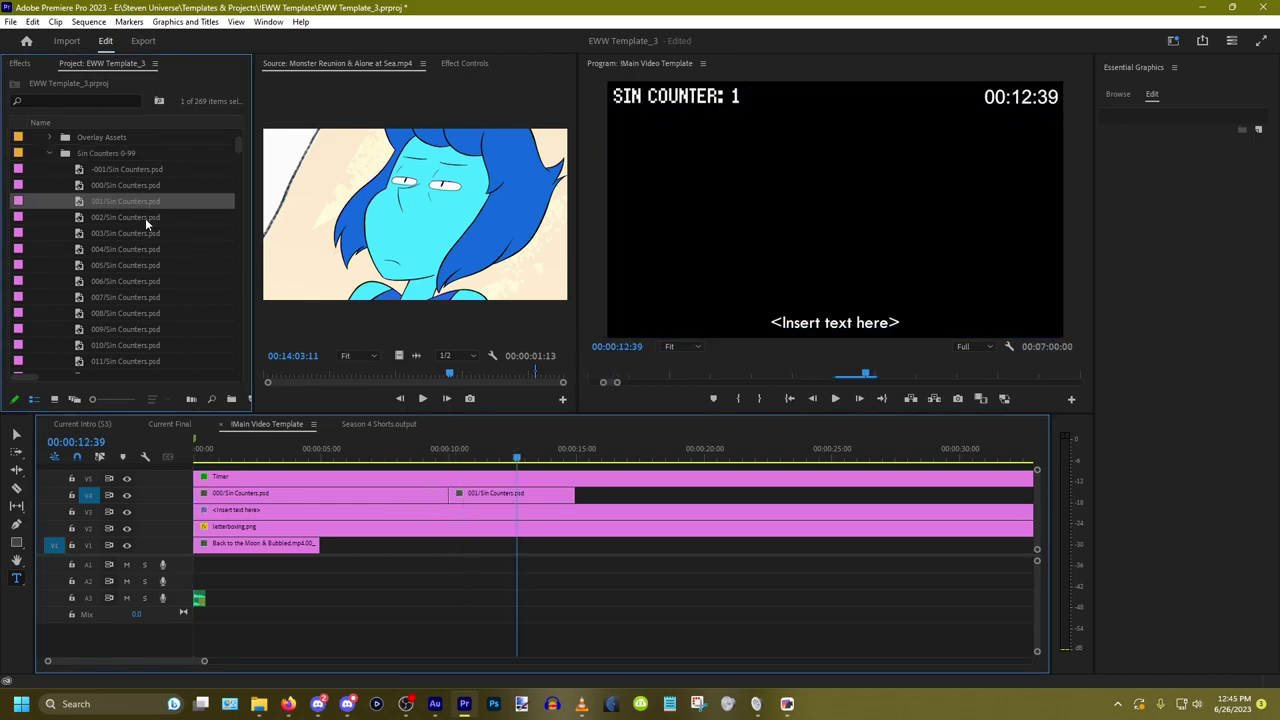
left_click_drag(146, 218, 578, 493)
left_click(621, 493)
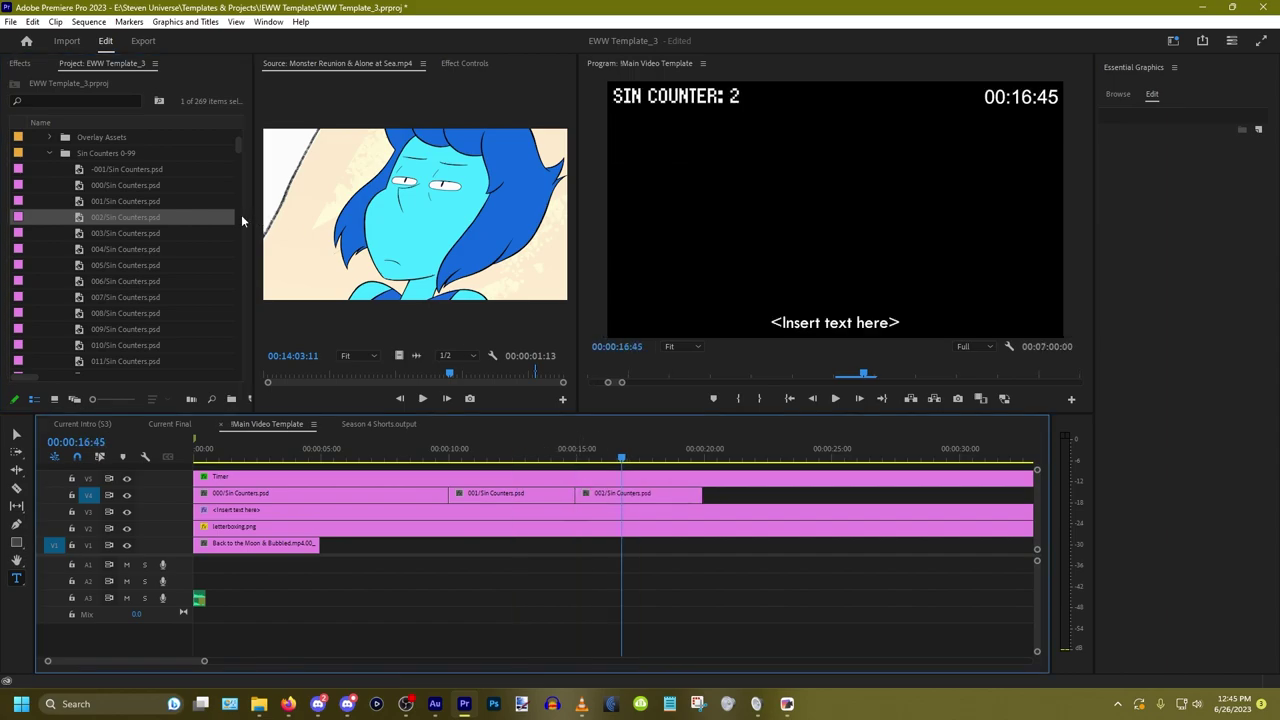
left_click_drag(112, 201, 731, 495)
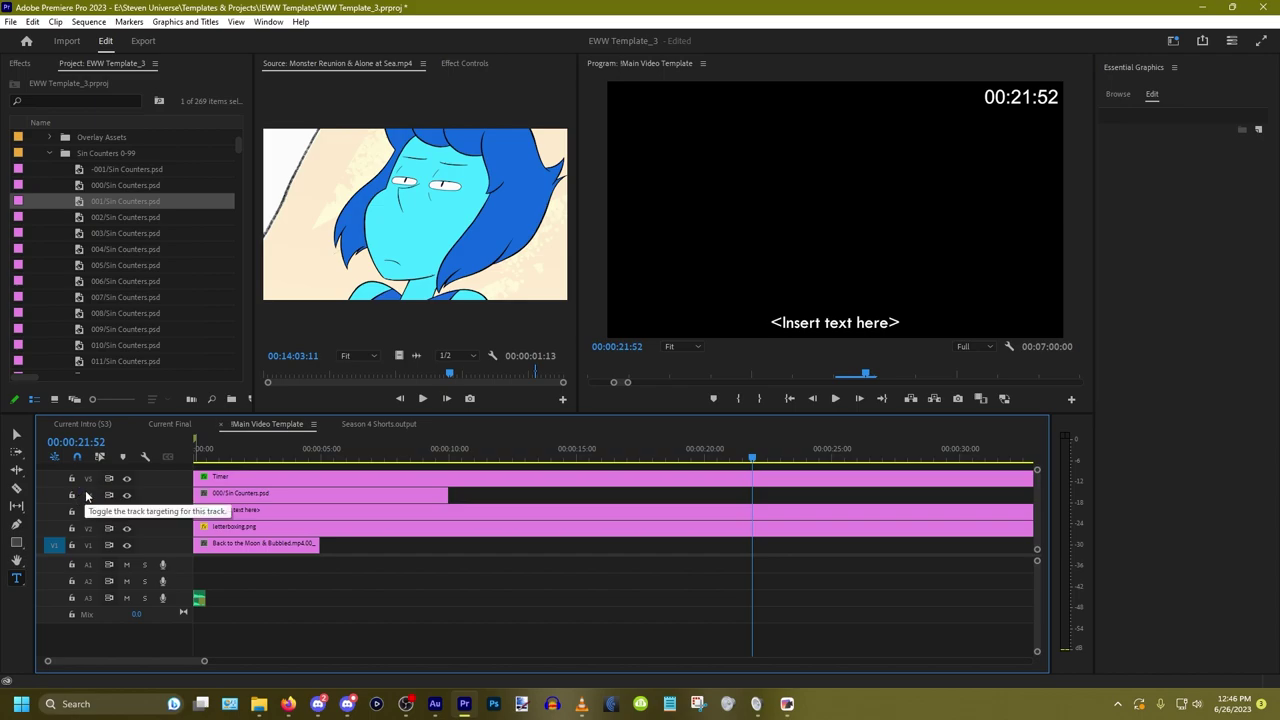
Step: Target track V5 instead of V4 and move the playhead to the Timer clip's end at 00:07:00:00
left_click(87, 495)
left_click(89, 479)
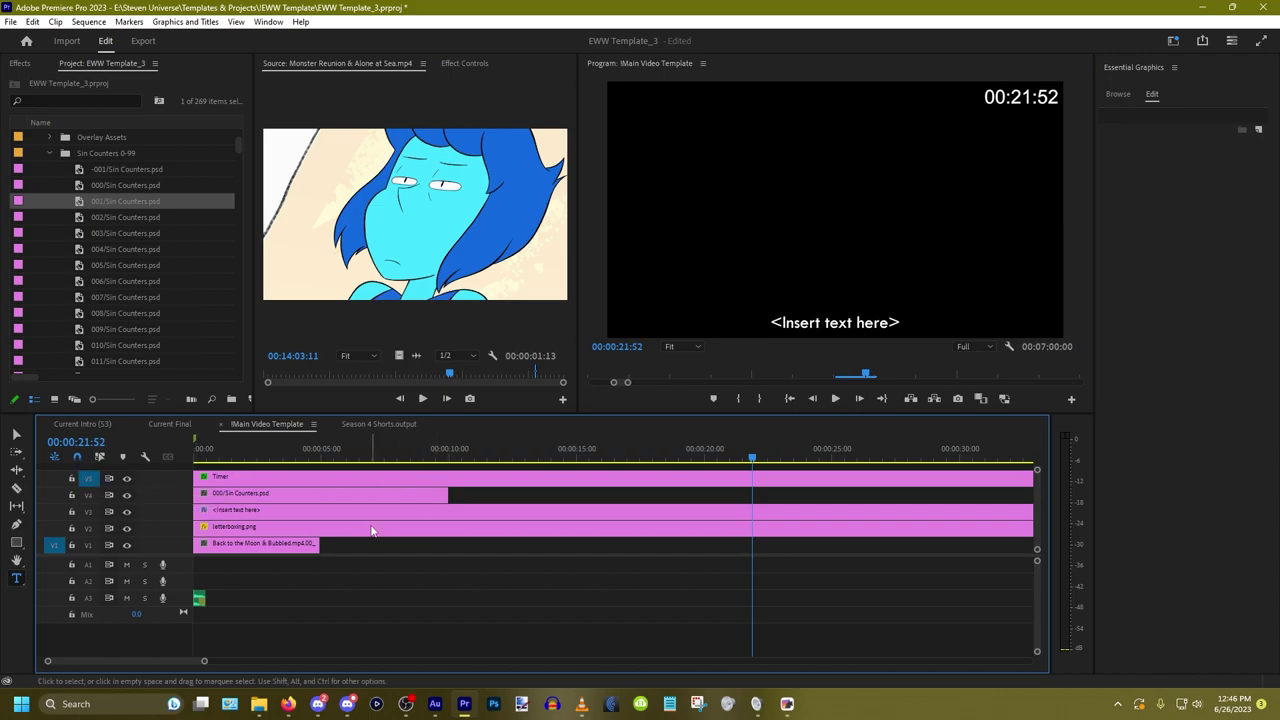
key("minus")
key("minus")
key("minus")
key("minus")
key("minus")
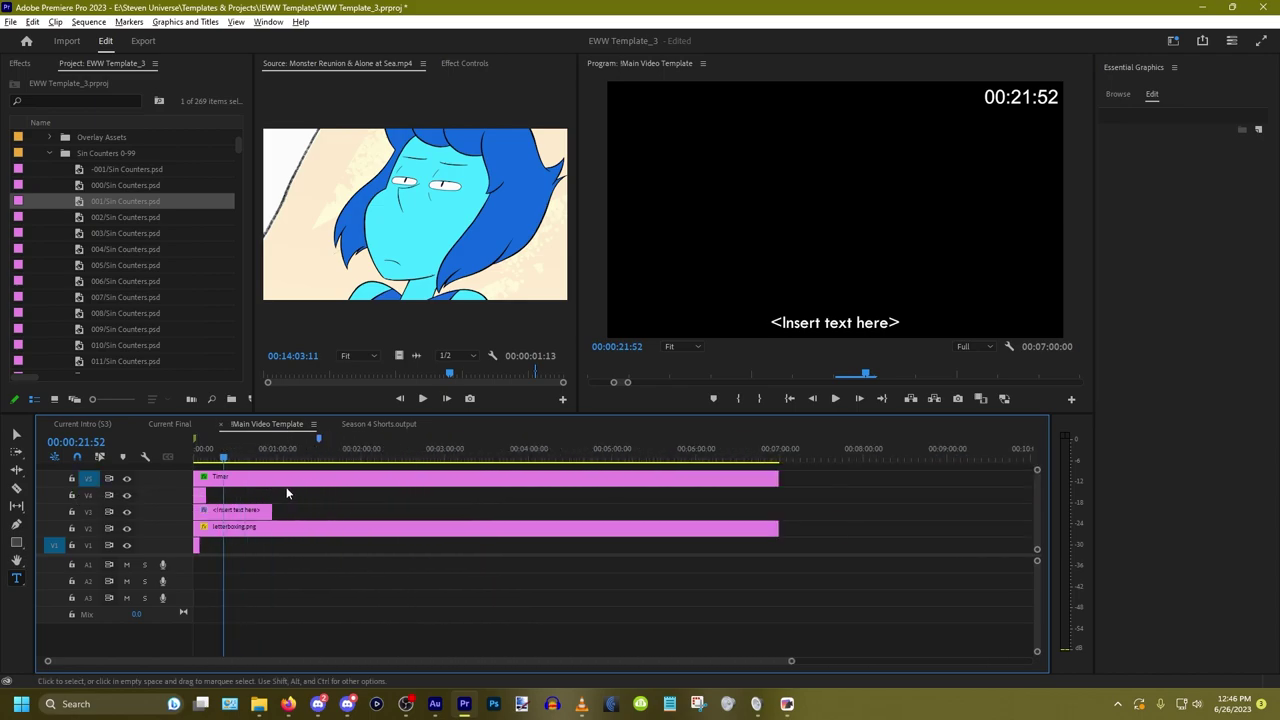
left_click_drag(227, 459, 782, 476)
key("minus")
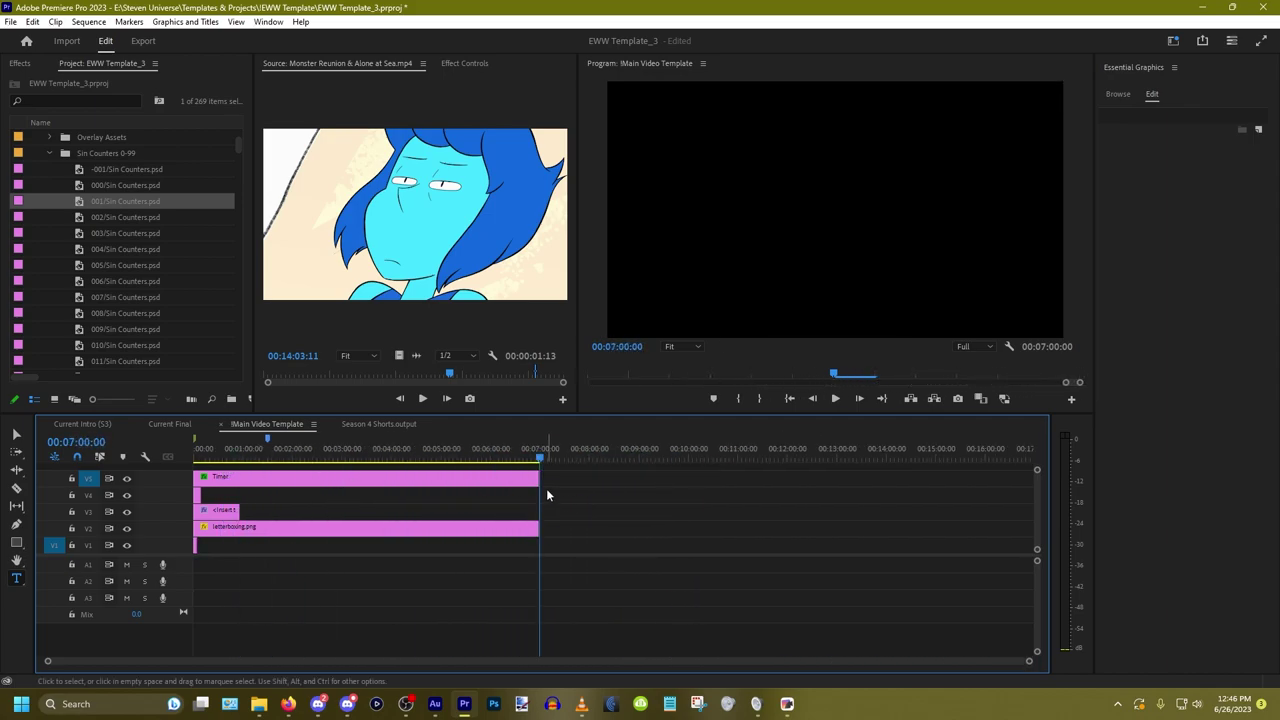
Step: Try extending the Timer clip on V5 to 00:13:14:13, check the timer at 00:12:33:17, and undo the extension
left_click_drag(539, 478, 847, 478)
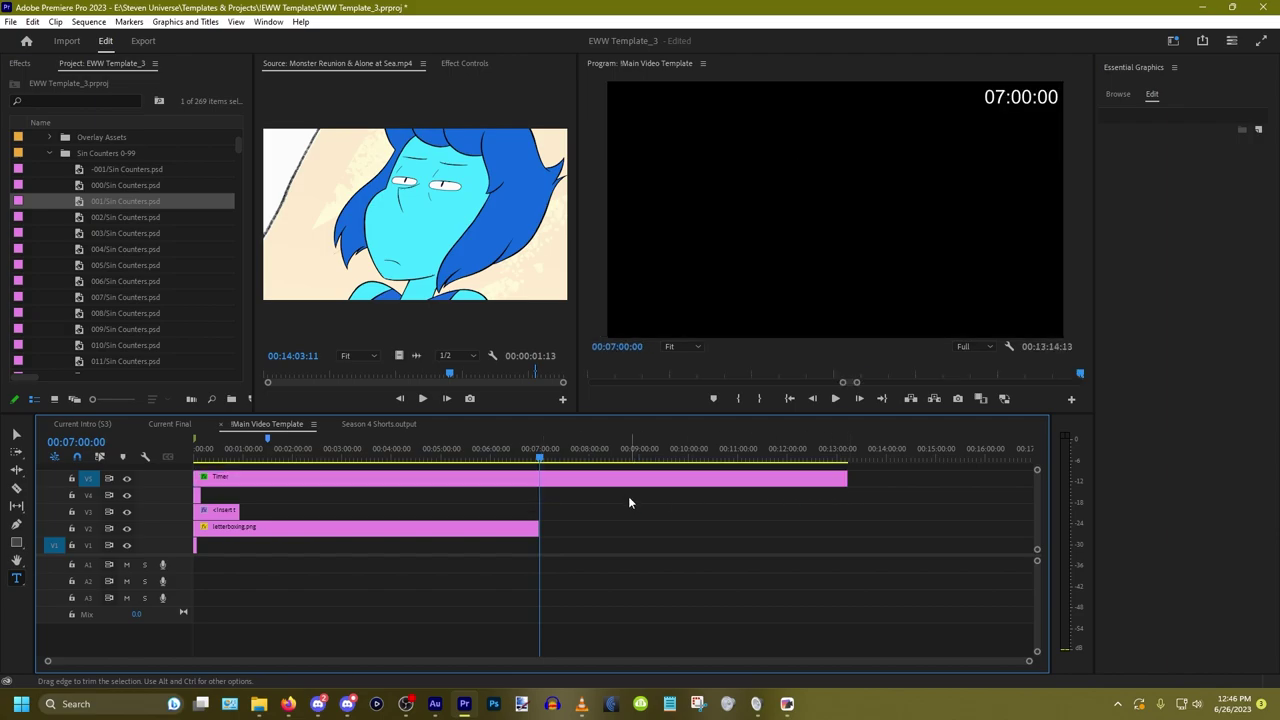
left_click_drag(598, 456, 815, 456)
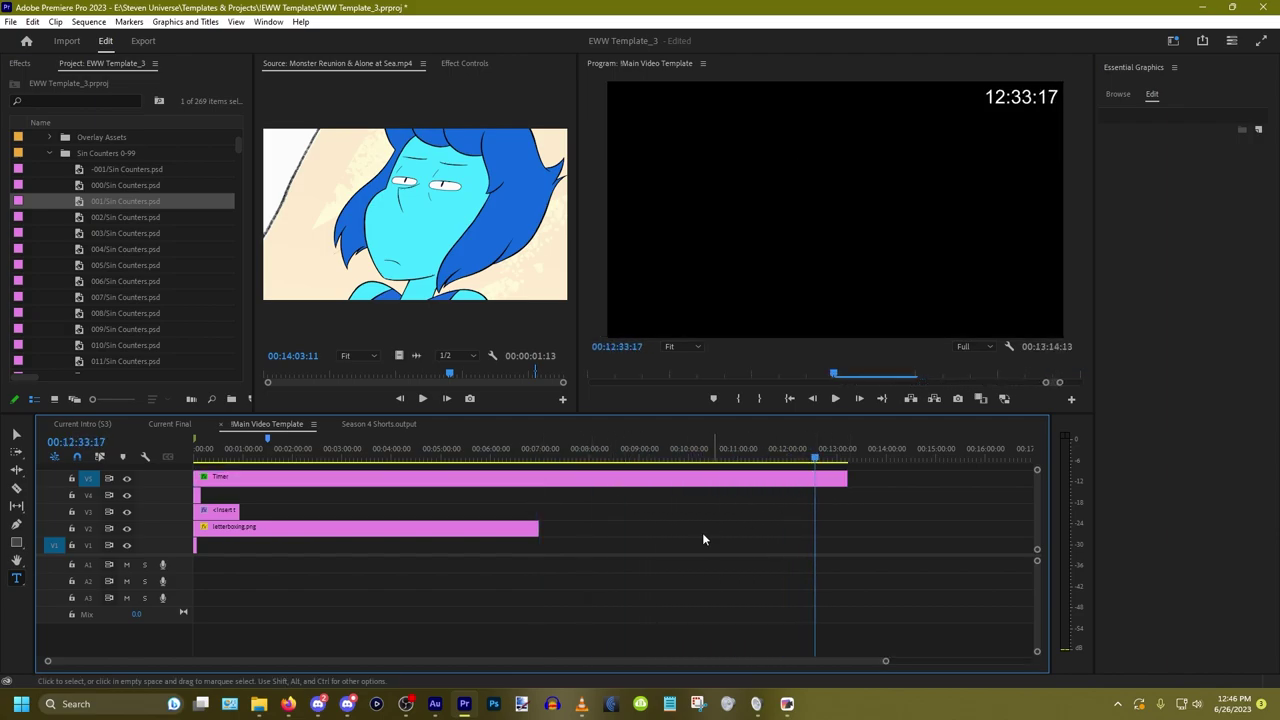
key("ctrl+z")
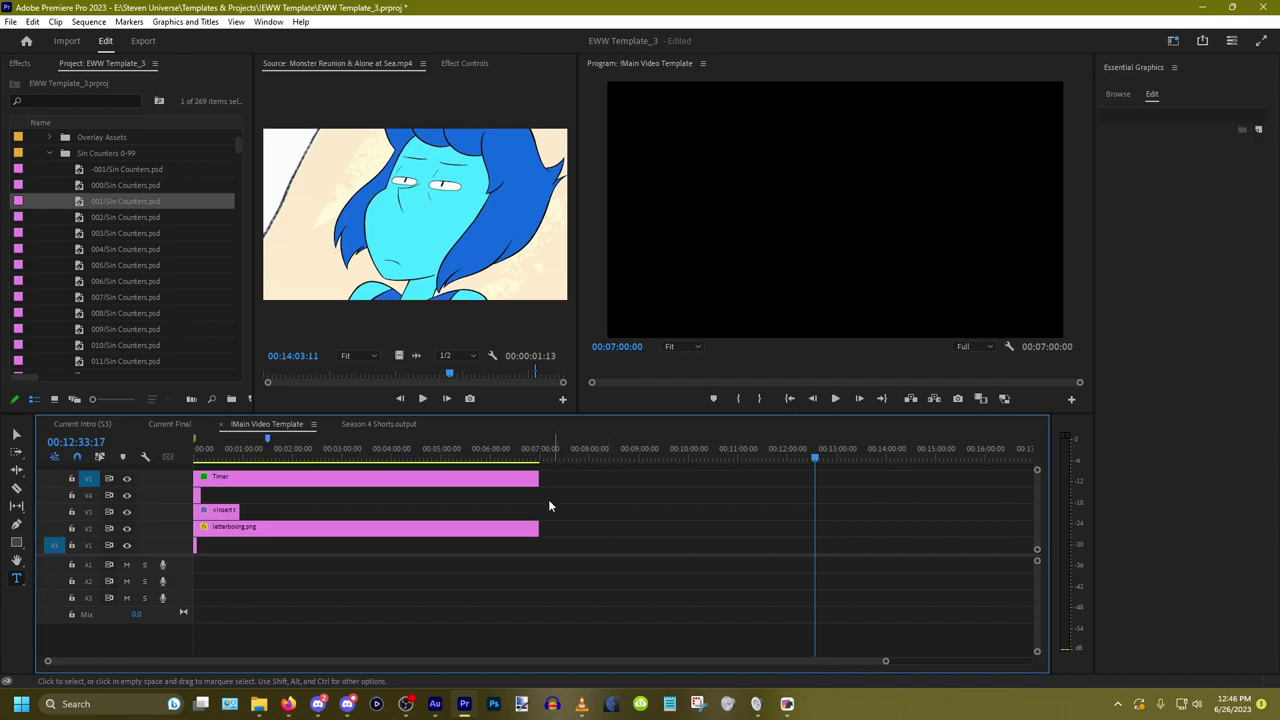
Step: Try extending the Timer clip to 00:07:24:50 and splitting it at 00:07:00:00, undo both changes, and move the playhead to 00:06:55:00
scroll(541, 502, "up", 8)
left_click(531, 460)
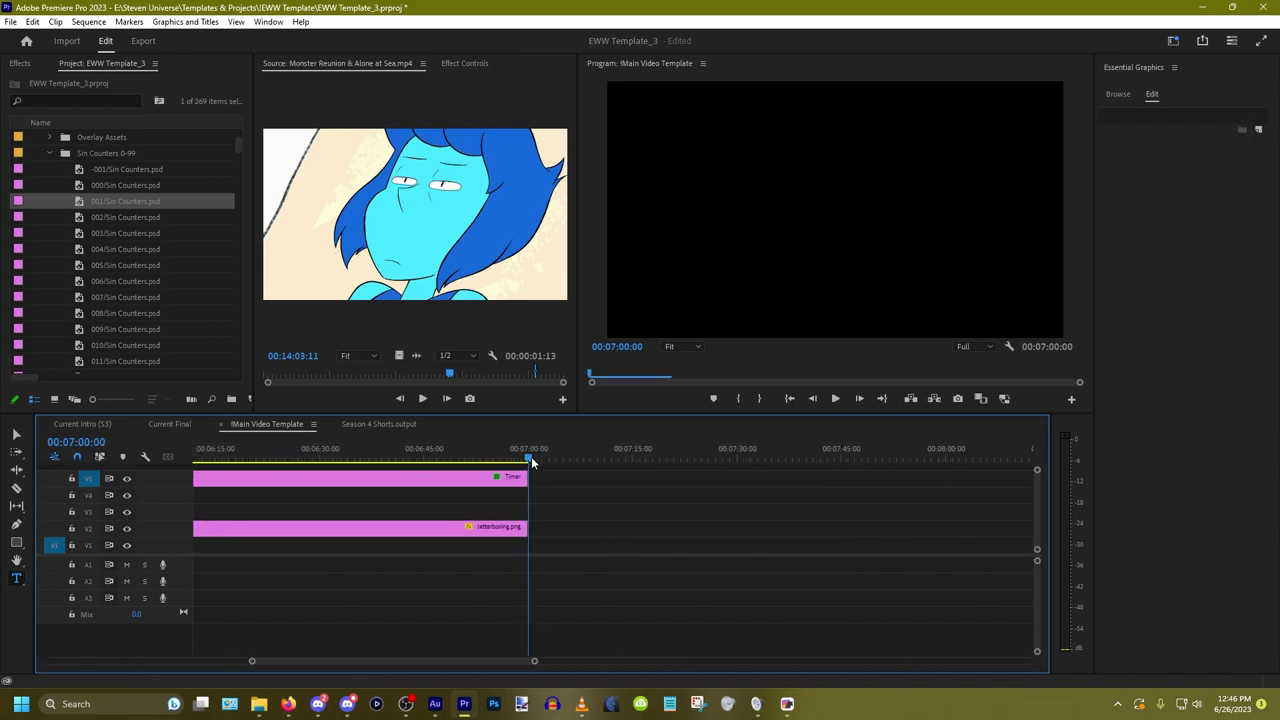
left_click_drag(527, 477, 700, 477)
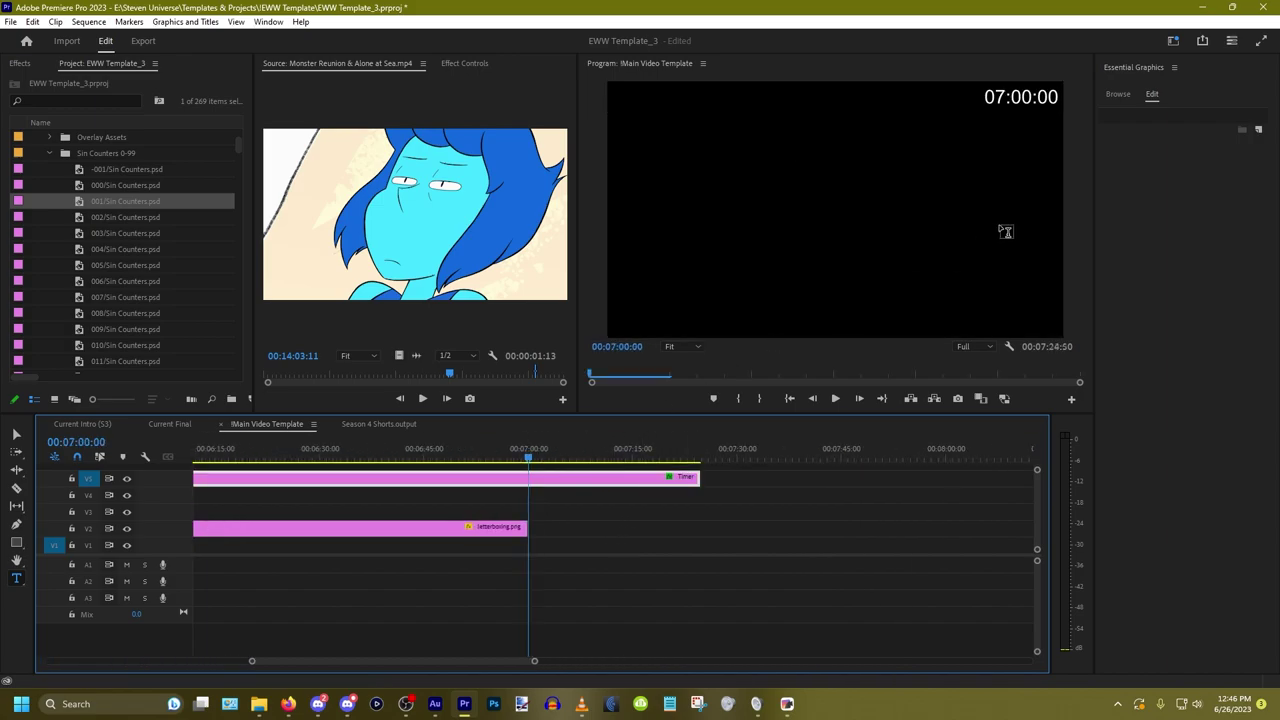
key("ctrl+k")
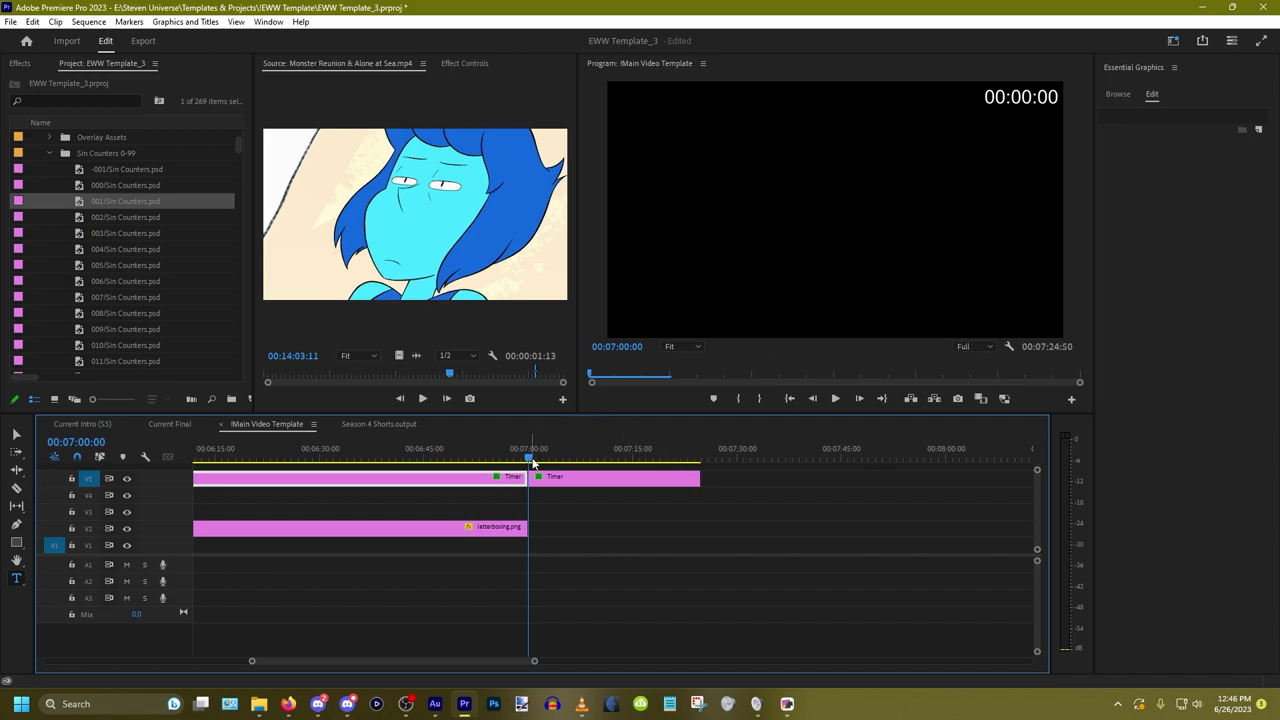
mouse_move(533, 461)
left_mouse_down()
mouse_move(661, 460)
mouse_move(528, 460)
left_mouse_up()
key("ctrl+z")
key("w")
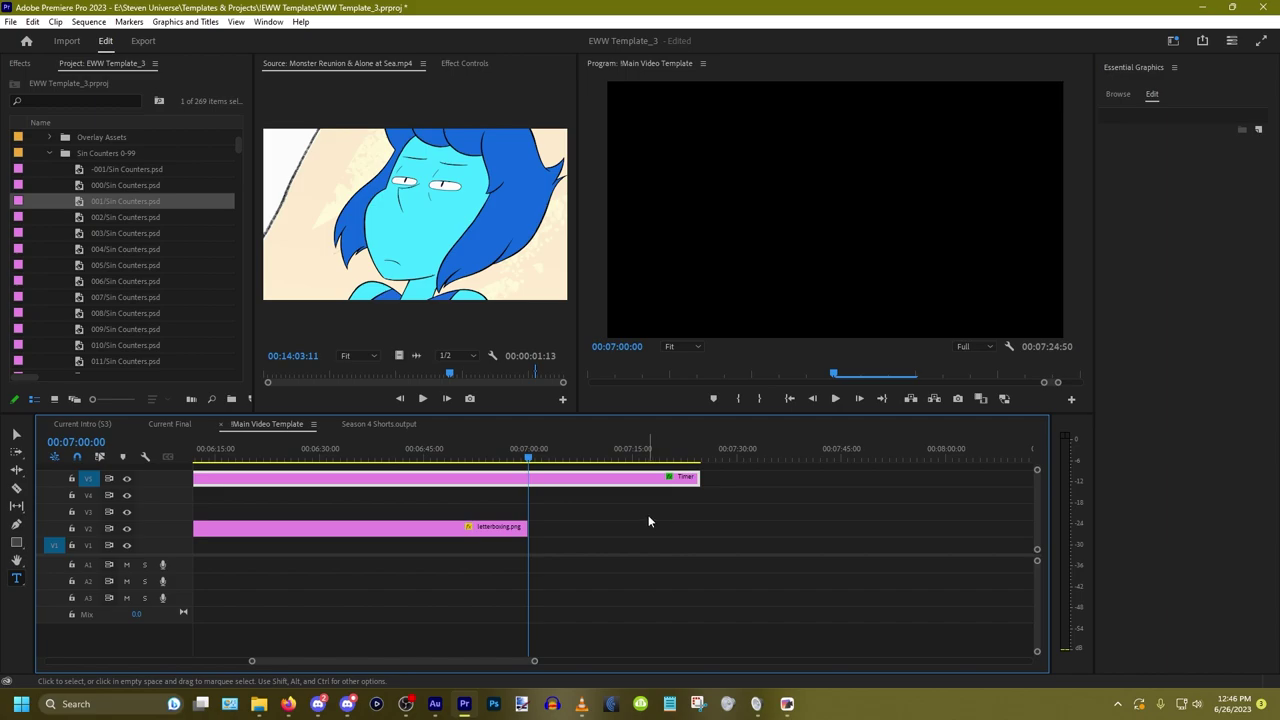
left_click_drag(525, 483, 906, 478)
key("ctrl+z")
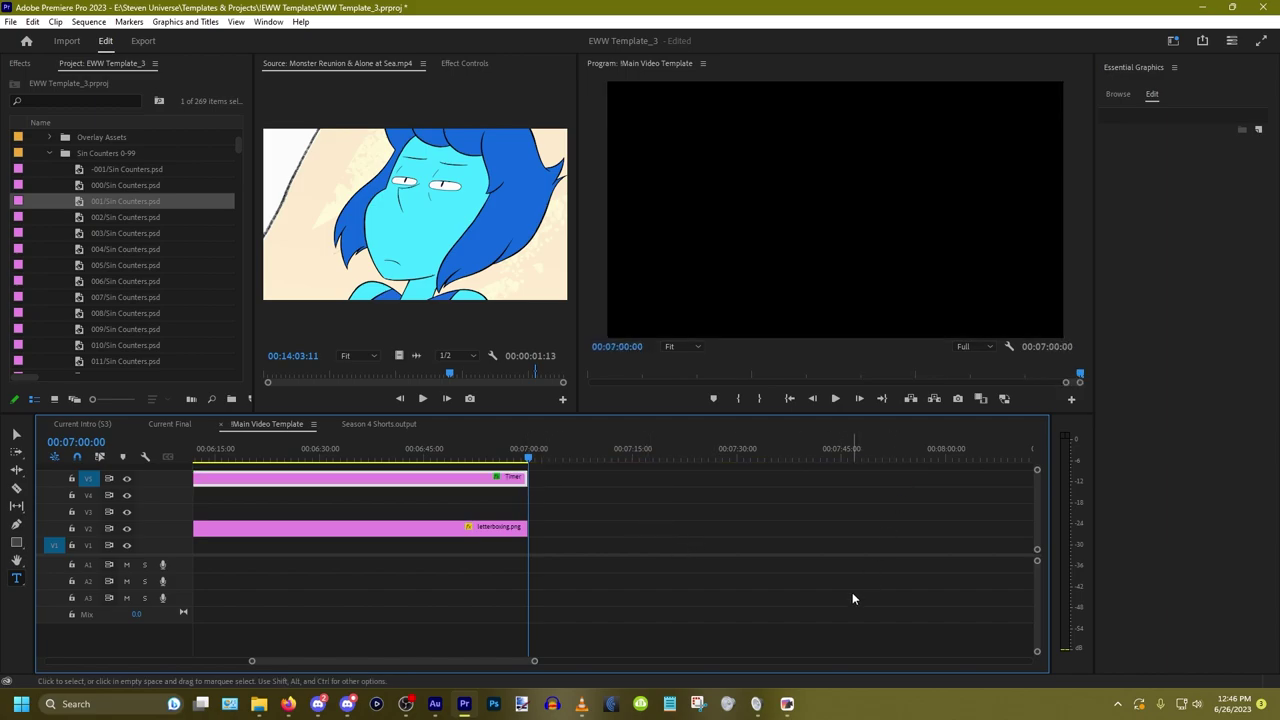
left_click(493, 580)
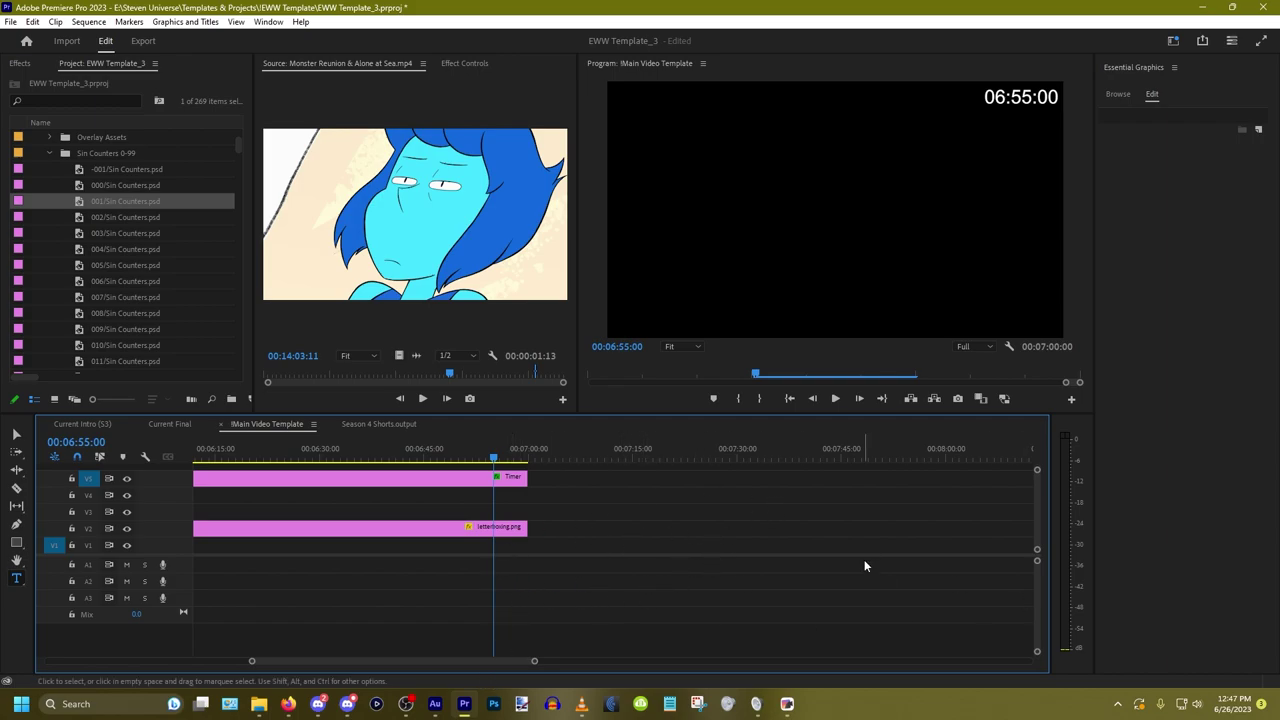
Step: Return to the sequence start, untarget V5, delete the episode clip on V1, and save the project
left_click(789, 398)
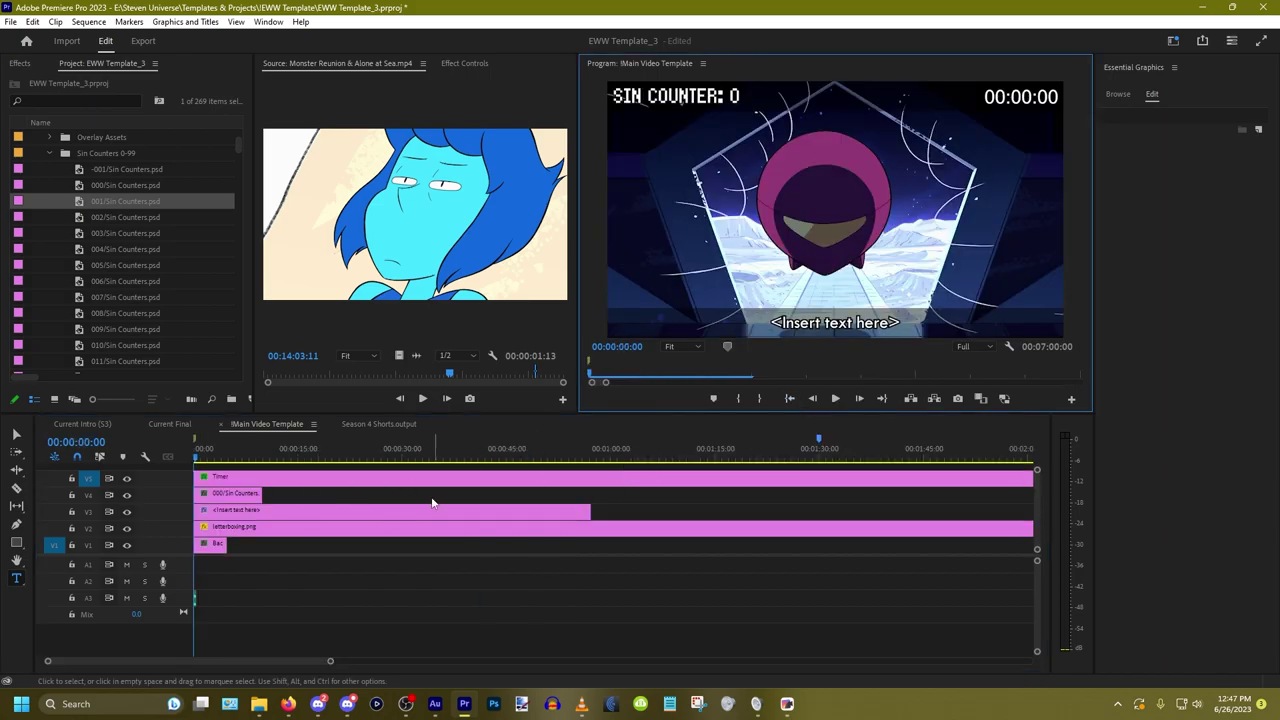
left_click(90, 482)
left_click(210, 545)
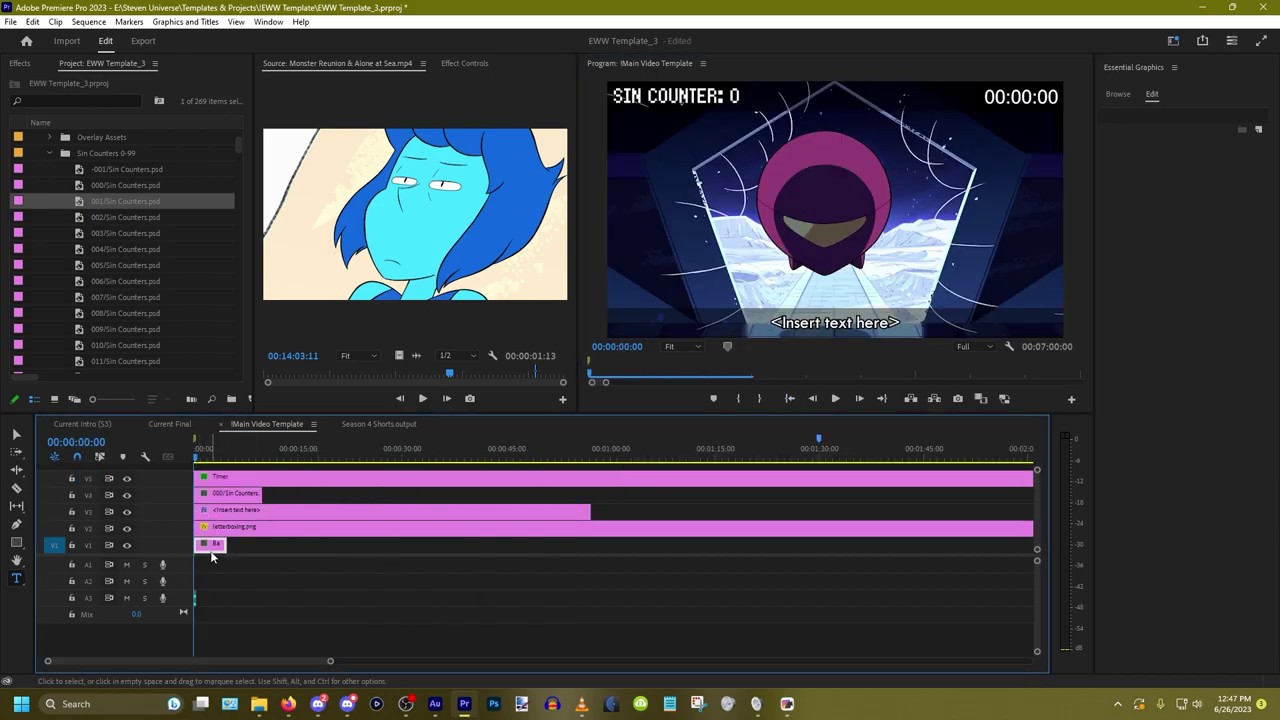
key("Delete")
key("minus")
key("ctrl+s")
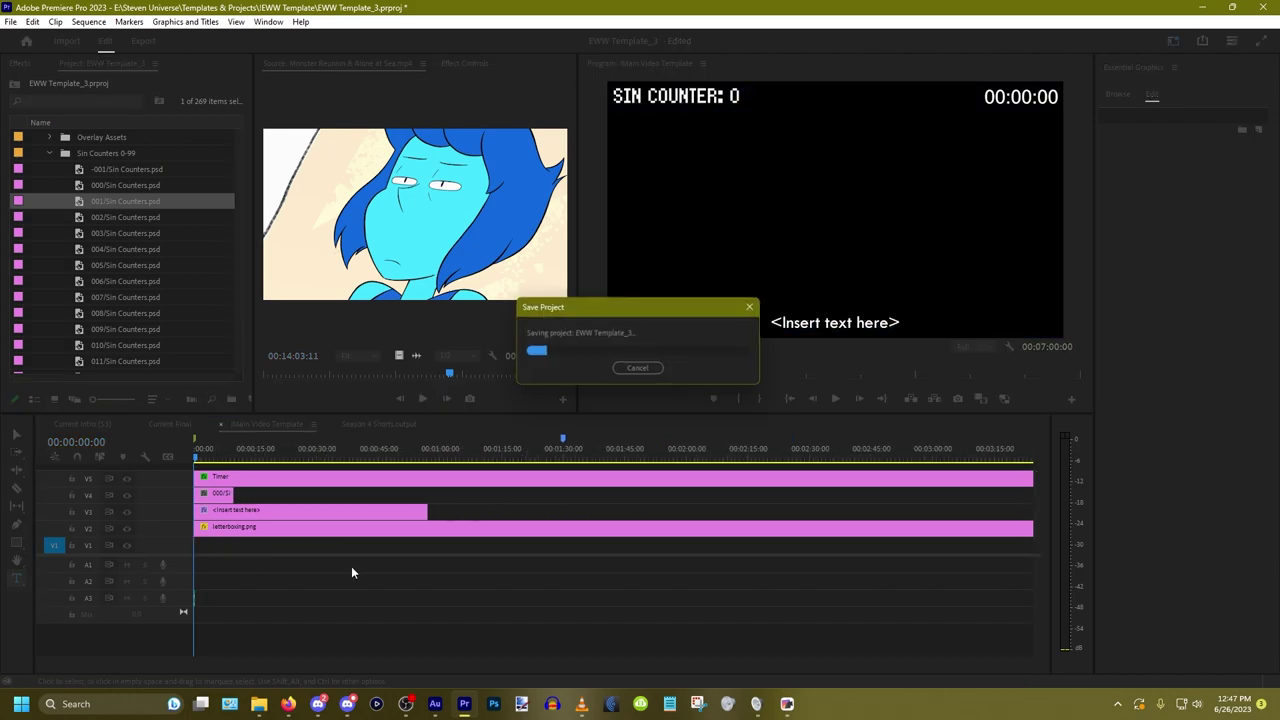
Step: Close the !Main Video Template sequence in the timeline
scroll(168, 244, "down", 10)
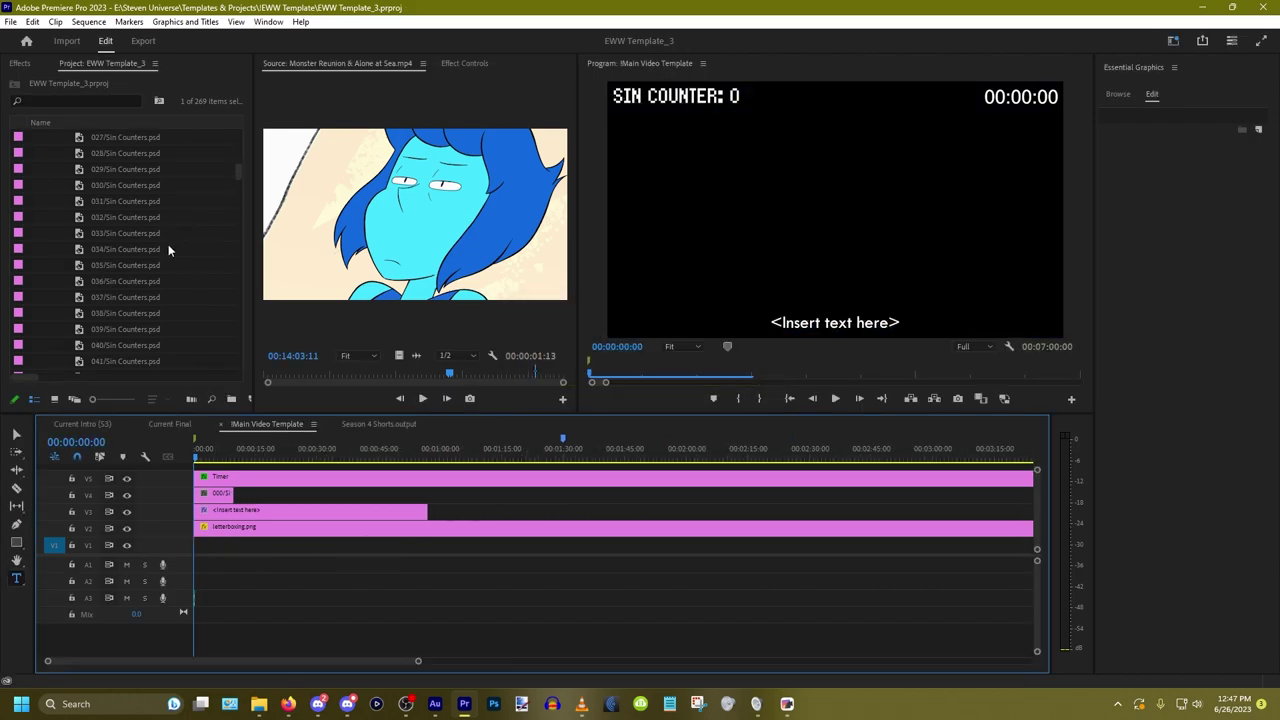
right_click(272, 428)
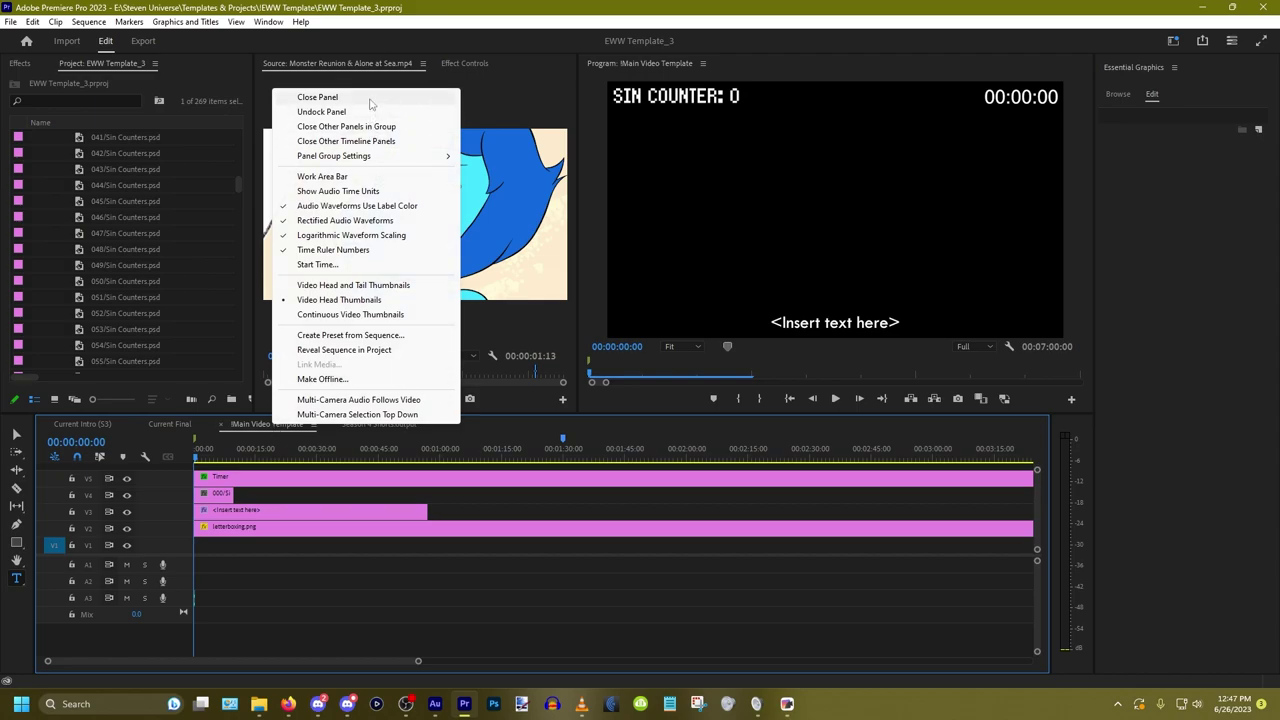
left_click(370, 99)
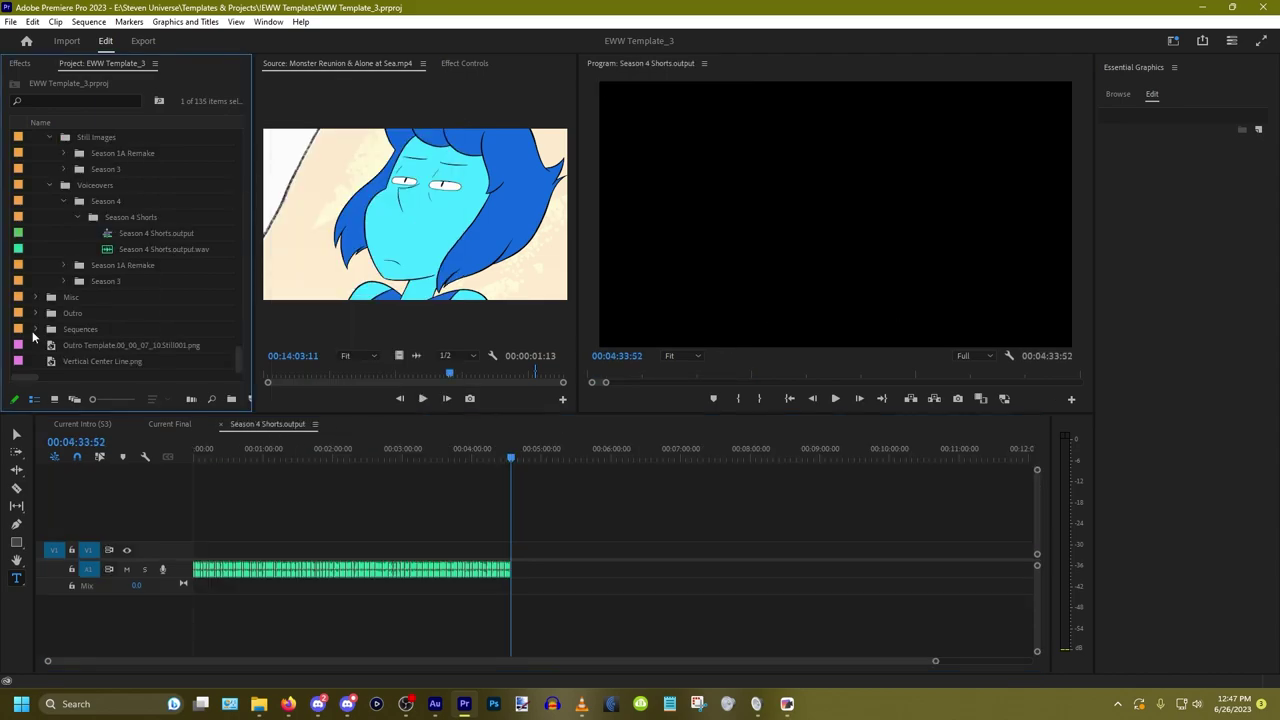
Step: Expand the project's Sequences bin and locate the !Main Video Template sequence inside its Season 3 bin
left_click(36, 330)
scroll(150, 323, "down", 2)
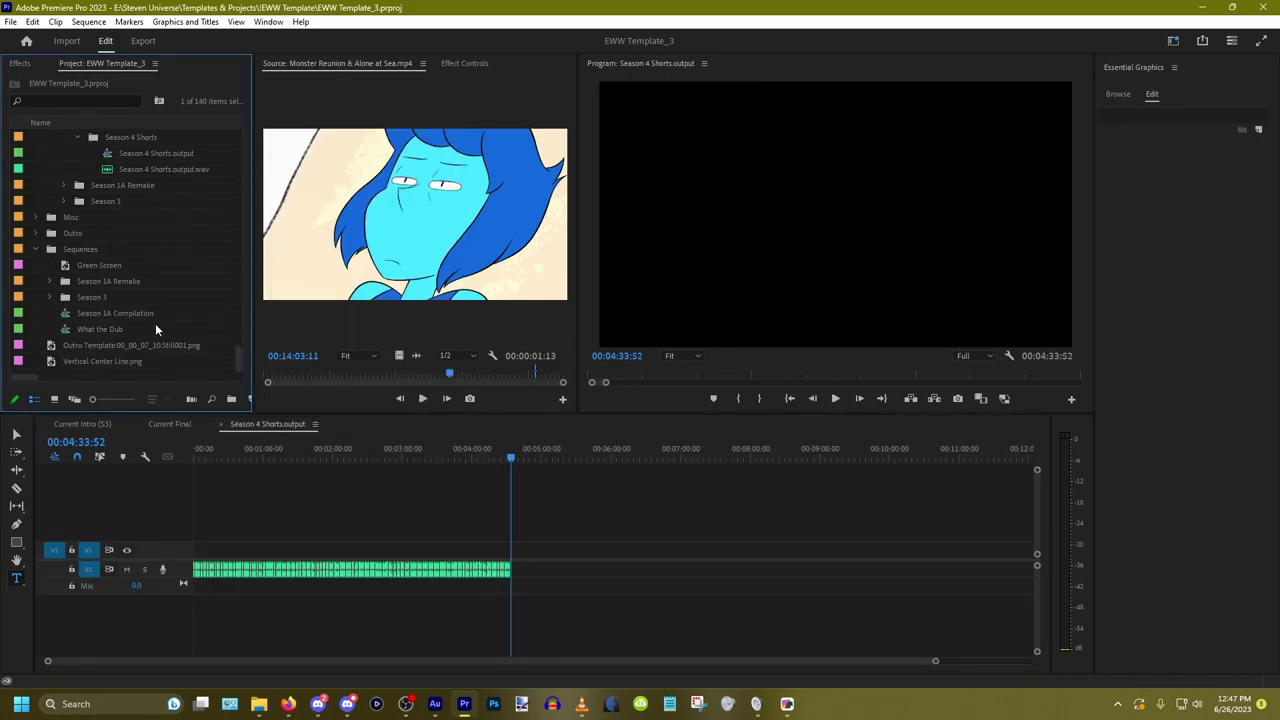
left_click(50, 297)
scroll(126, 290, "down", 3)
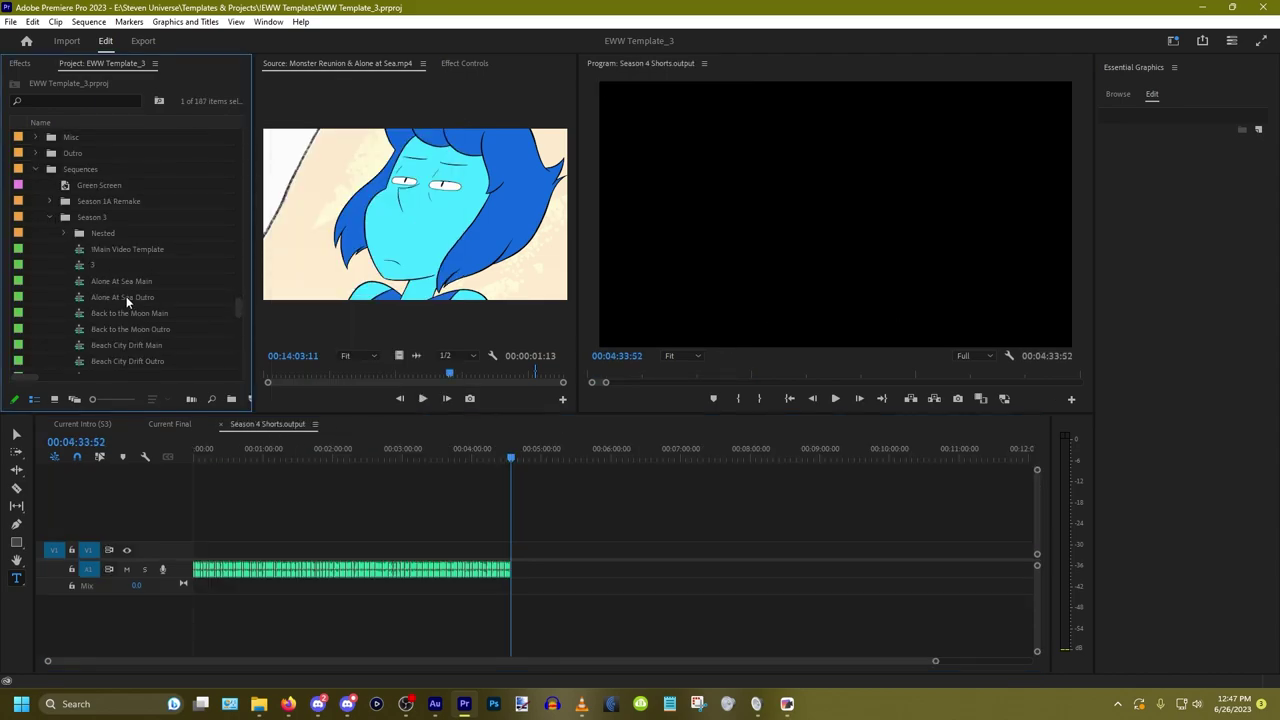
left_click(124, 217)
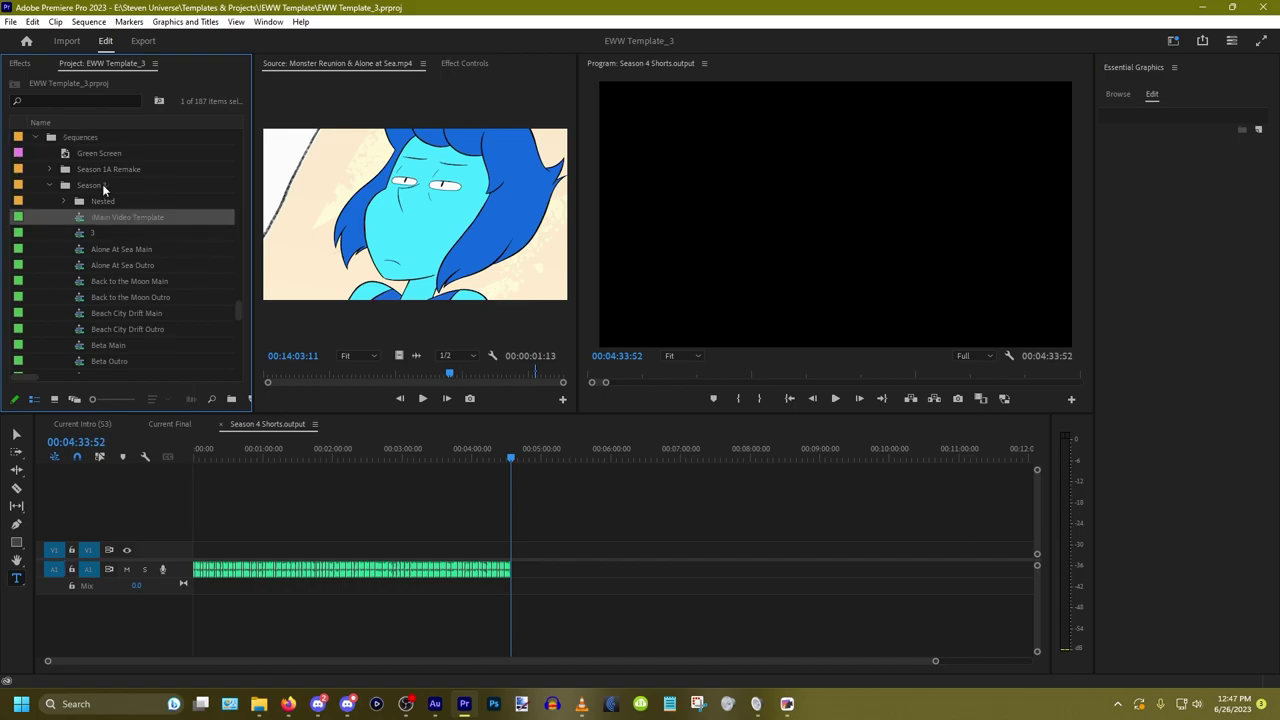
left_click(47, 185)
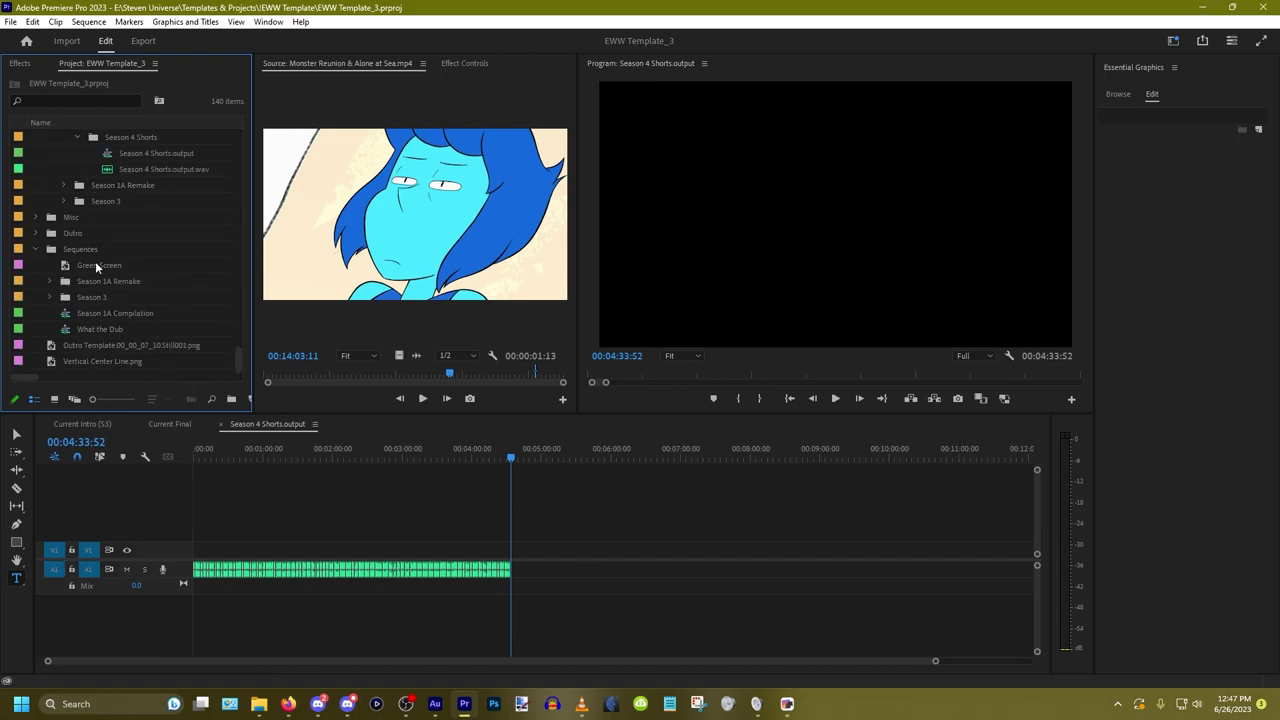
Step: Create a new bin named Season 4 inside the Sequences bin
left_click(85, 249)
left_click(231, 399)
type("Se")
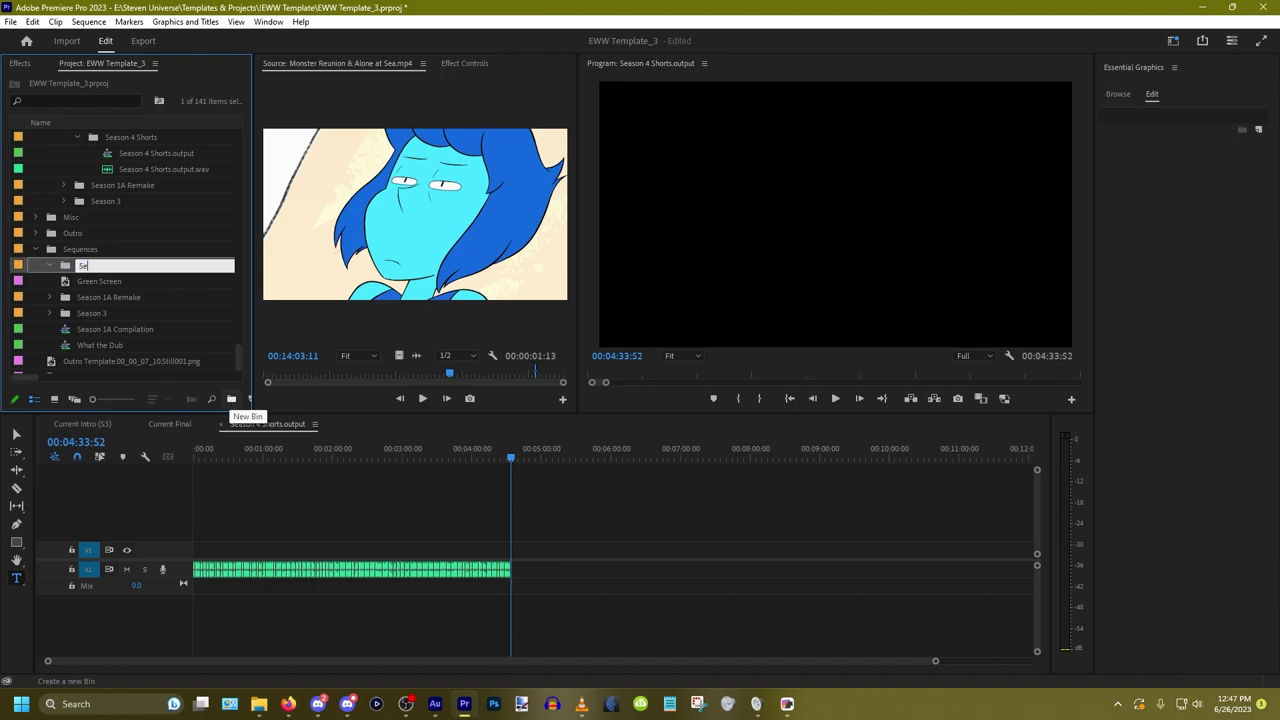
type("ason 4")
key("Tab")
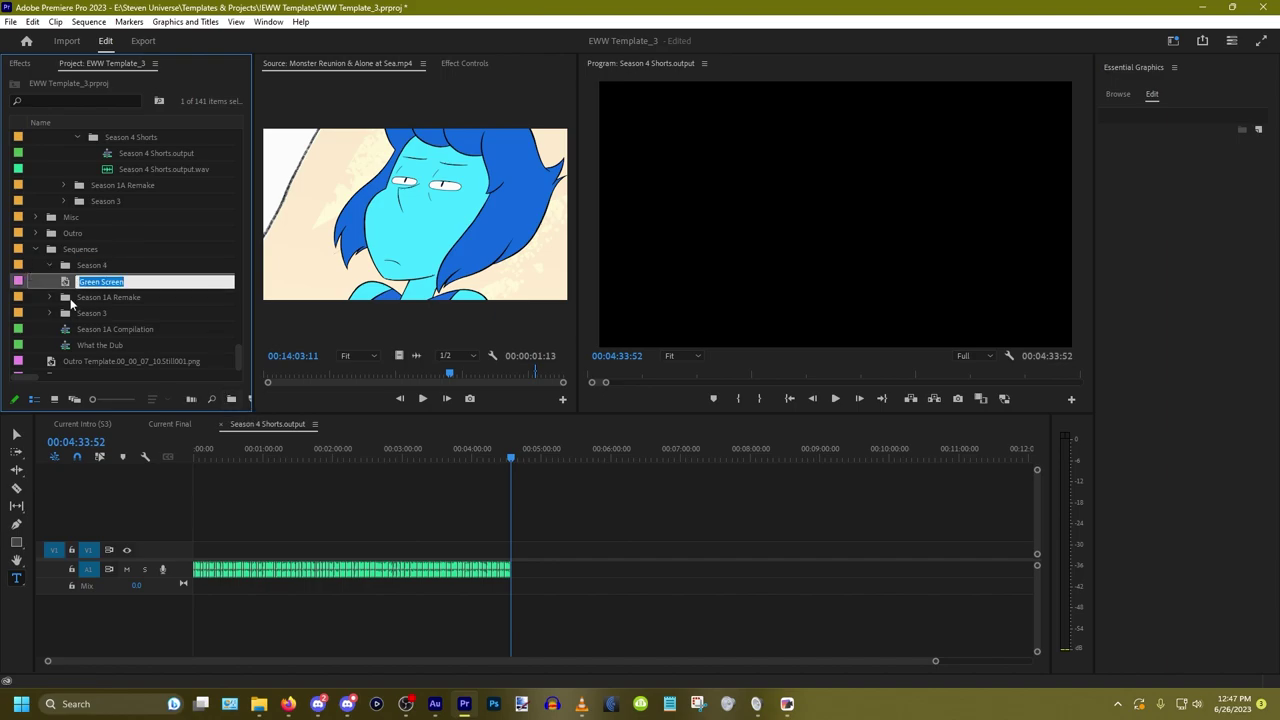
Step: Expand the Season 3 bin and select the !Main Video Template sequence in it
left_click(50, 313)
scroll(175, 307, "down", 1)
left_click(128, 297)
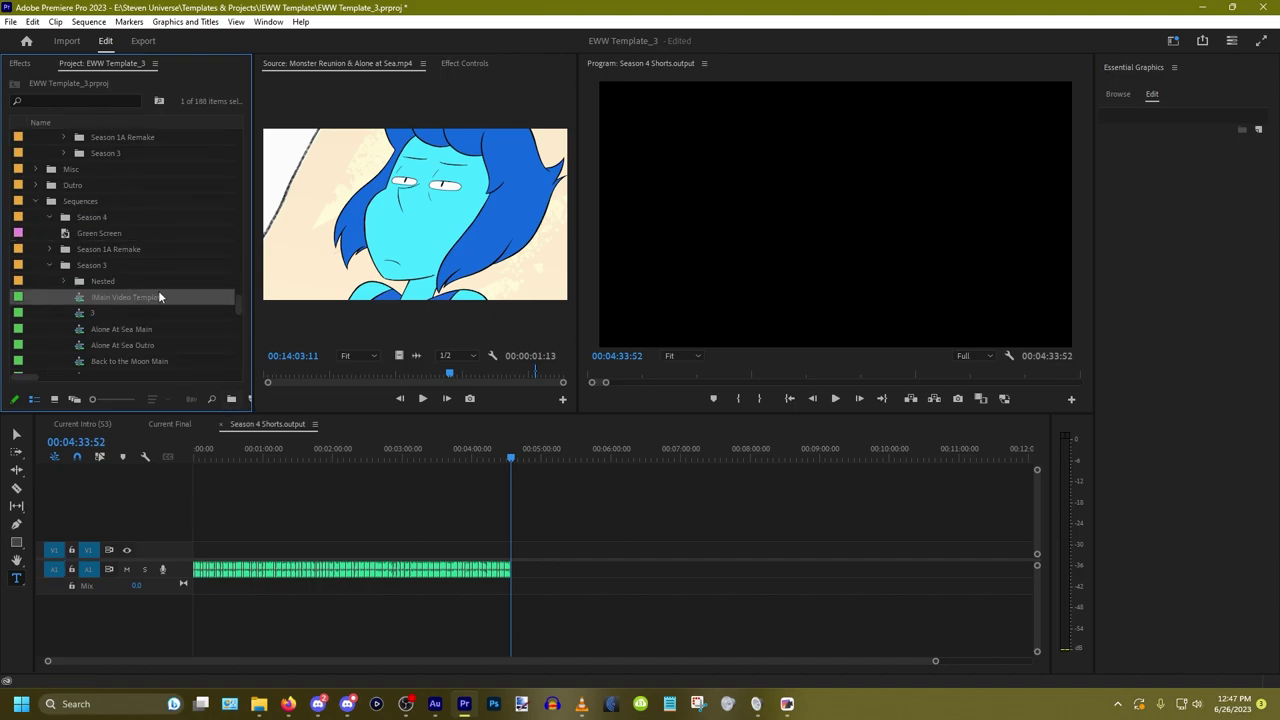
Step: Move the !Main Video Template sequence from the Season 3 bin into the Season 4 sequences bin
key("Delete")
left_click(62, 220)
key("ctrl+v")
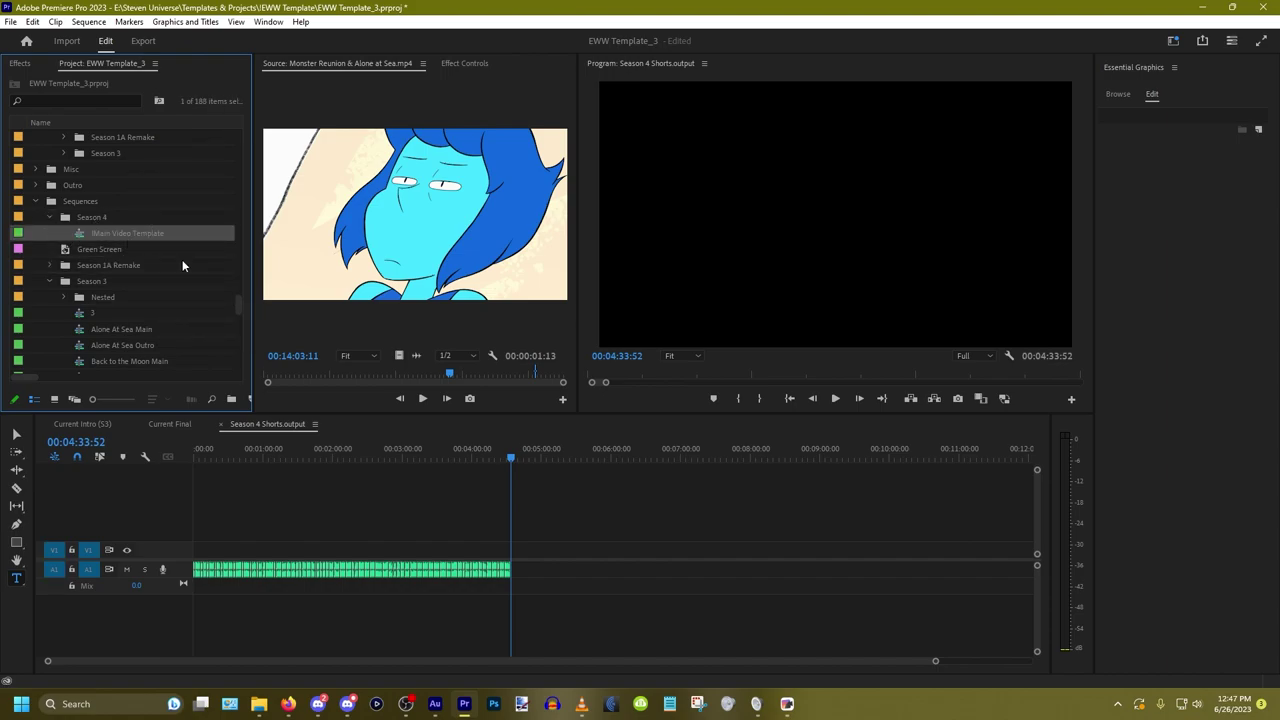
Step: Duplicate the !Main Video Template sequence in the Season 4 bin as Season 4 Shorts Main and open the copy
right_click(132, 232)
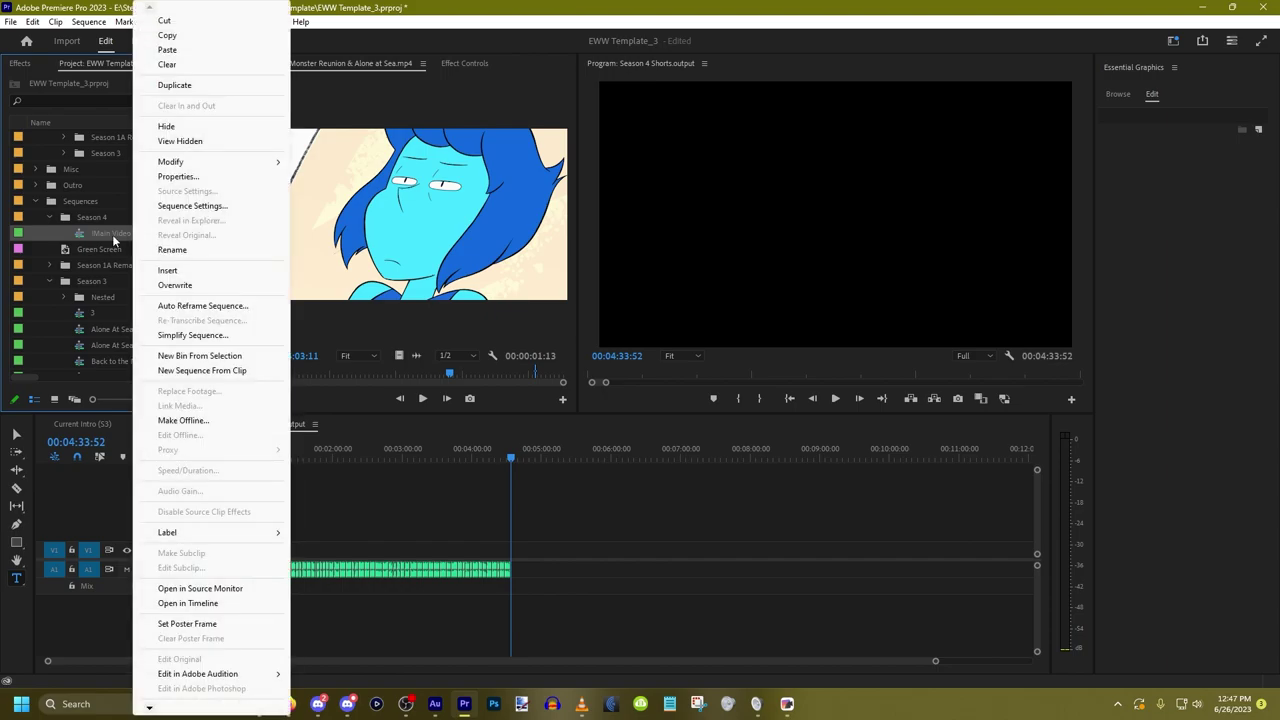
left_click(189, 86)
left_click(166, 248)
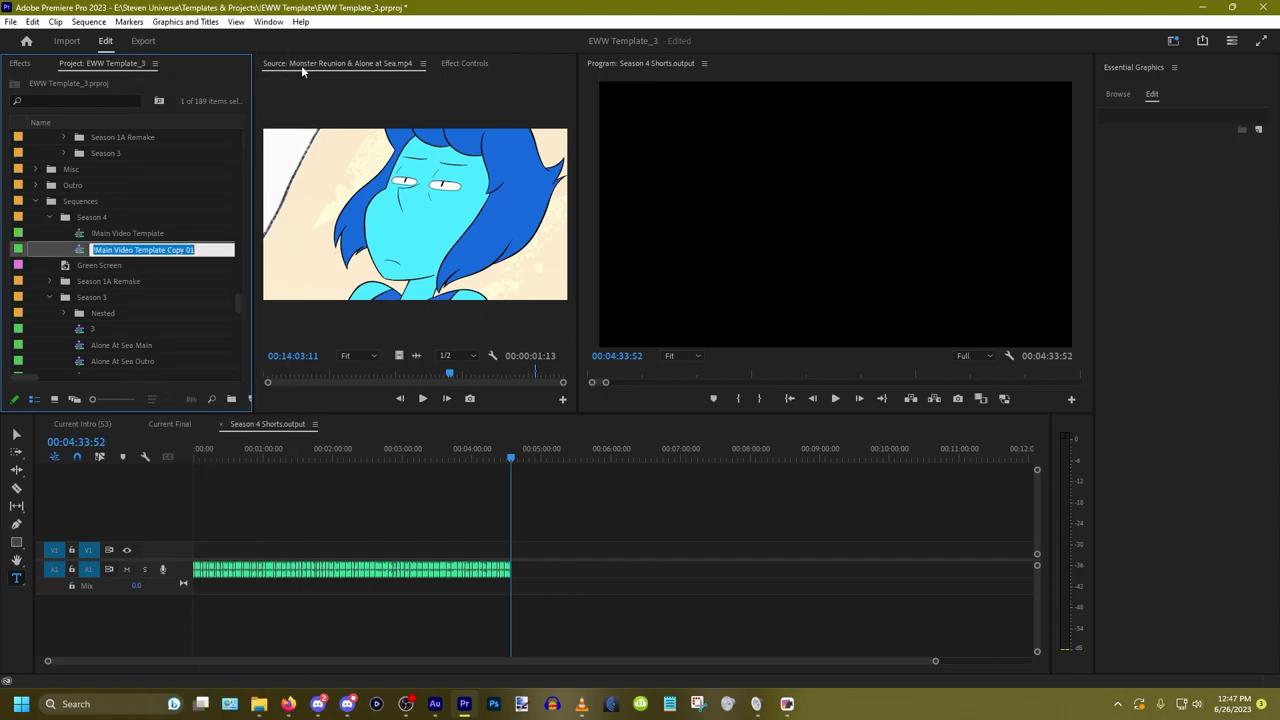
type("Season 4 Shorts Main")
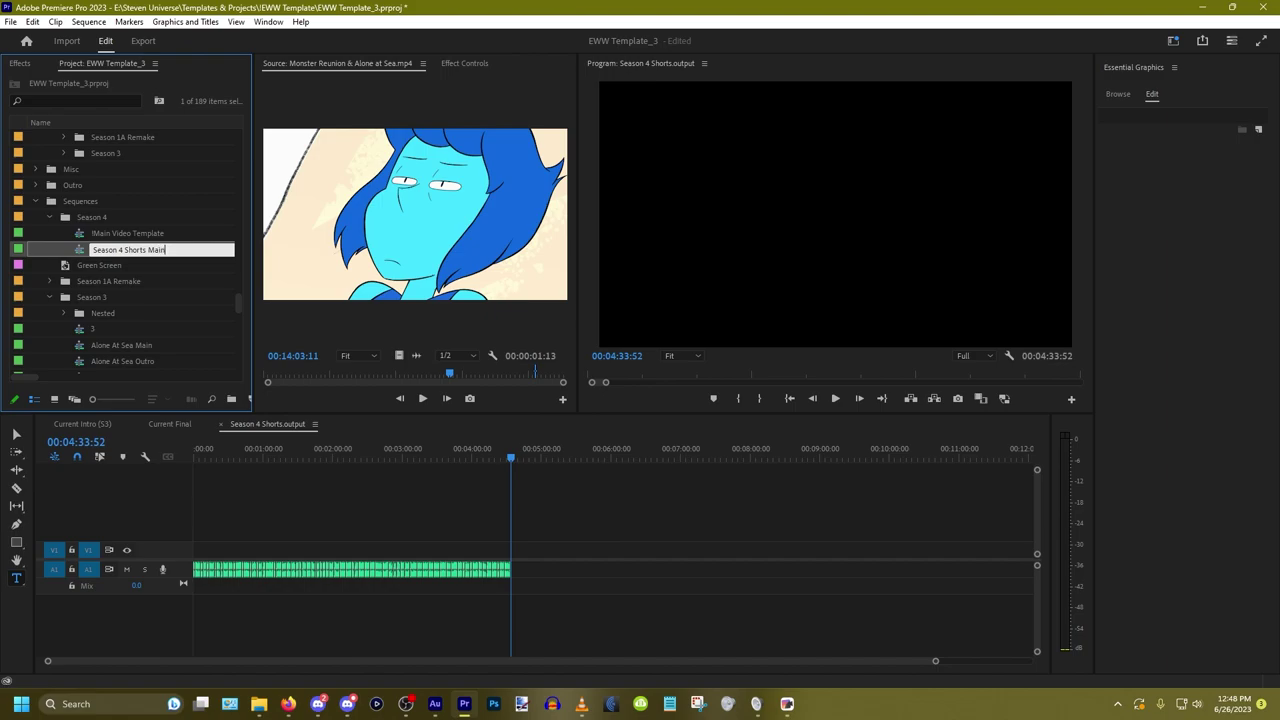
key("Tab")
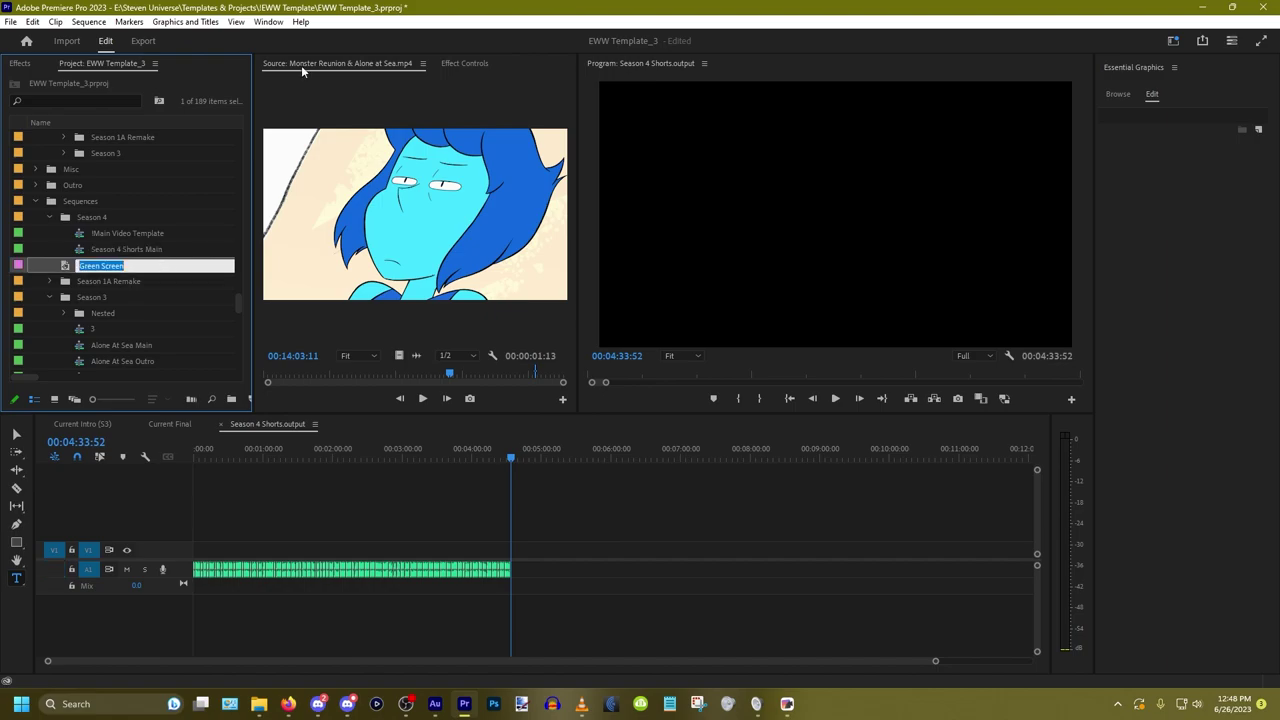
double_click(132, 250)
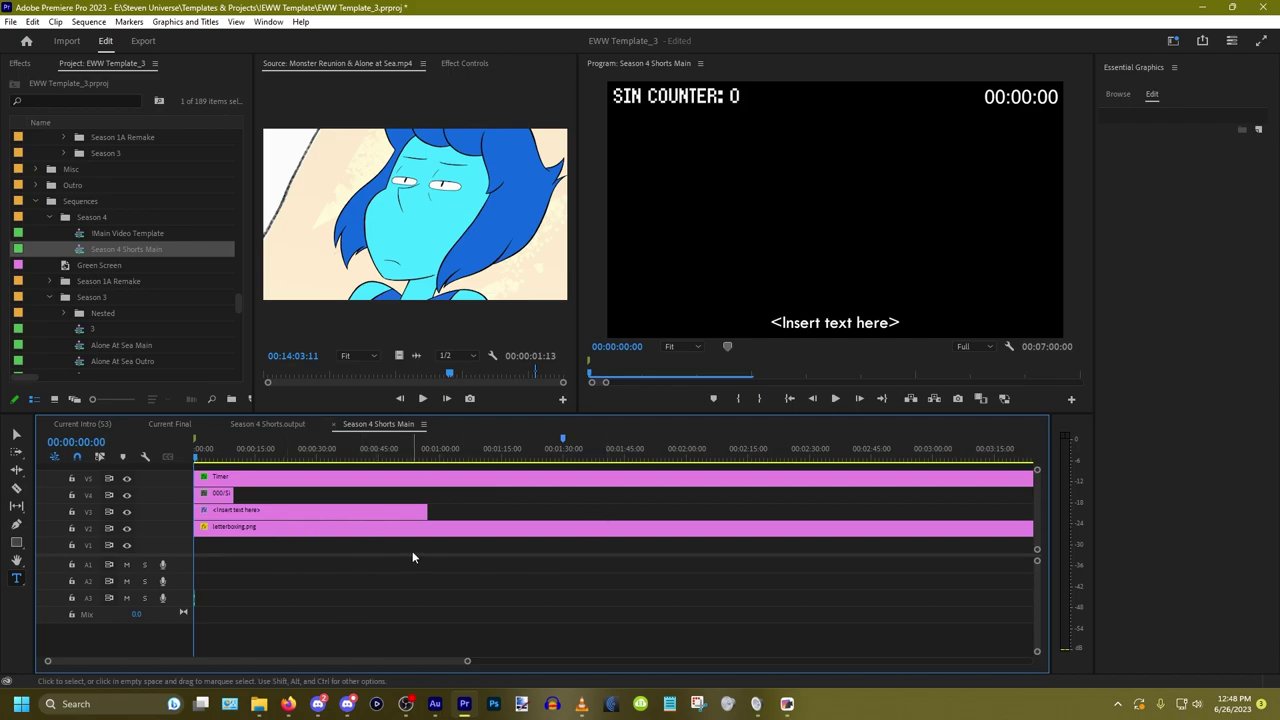
scroll(412, 557, "down", 3)
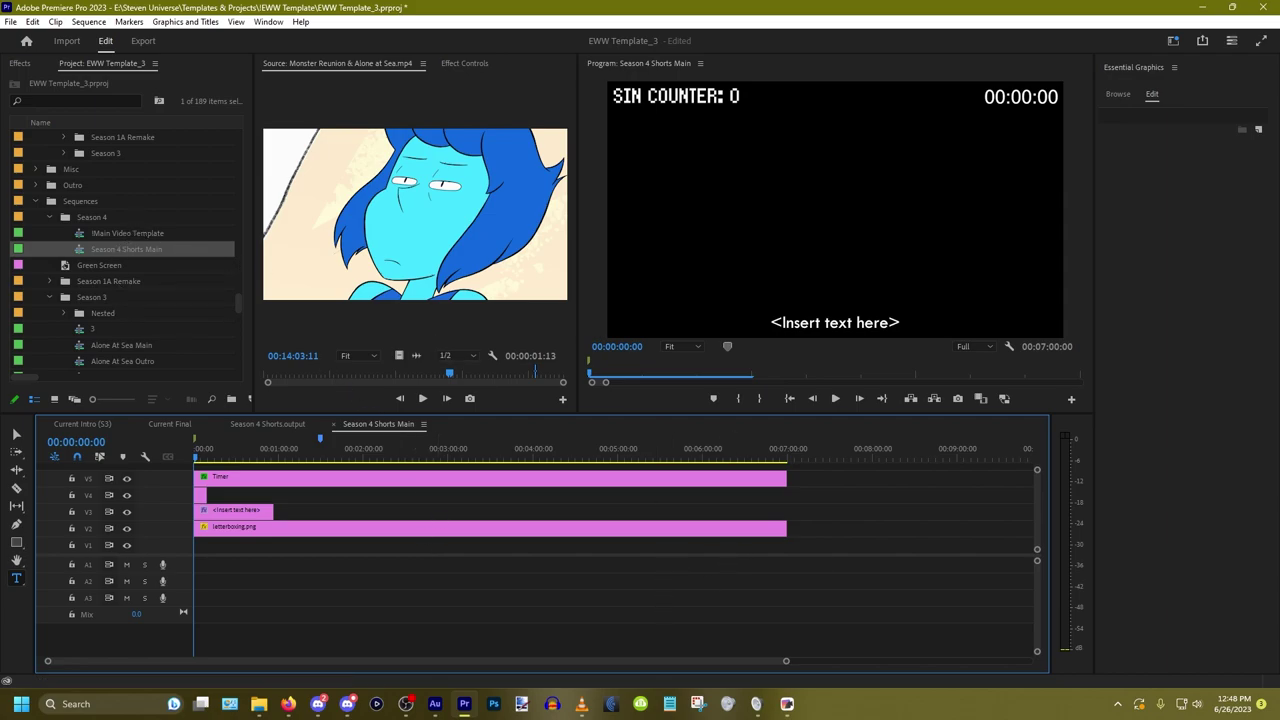
Step: Switch to the Season 4 Shorts script in Google Docs and highlight the Cooking With Lion lines preceding the "0:19 to 0:28" entry
left_click(288, 703)
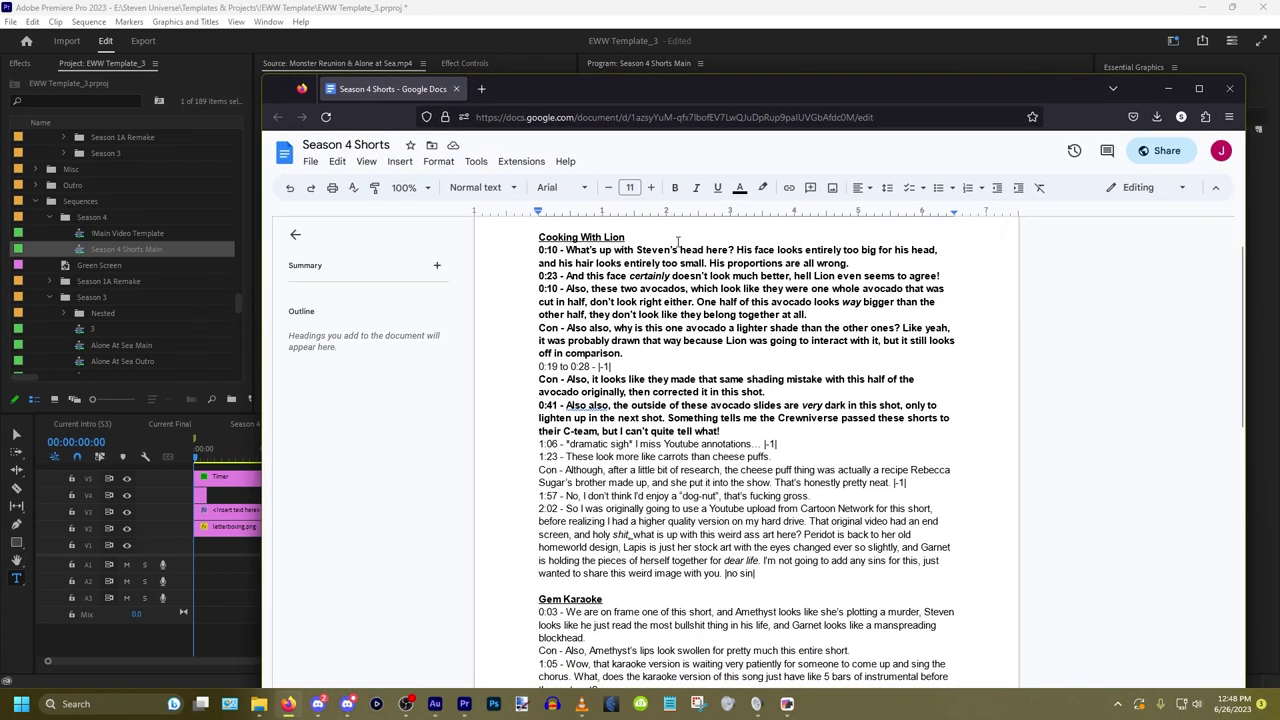
triple_click(568, 252)
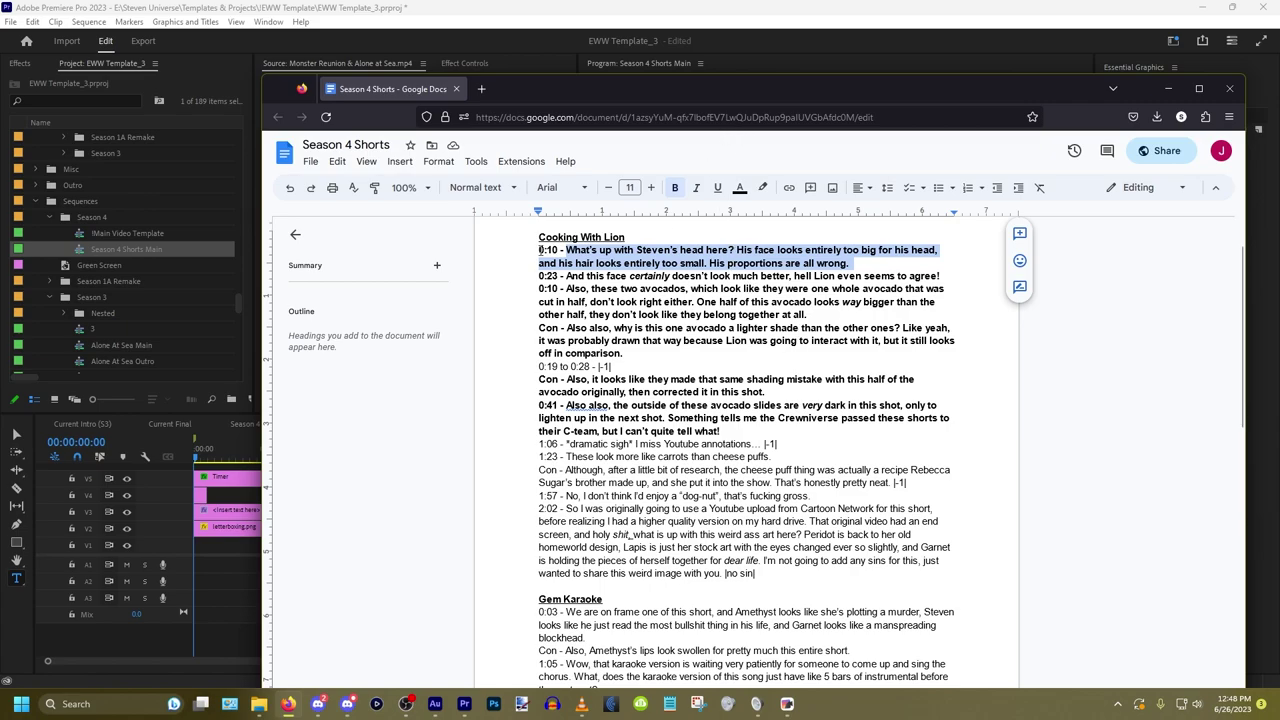
left_click_drag(541, 250, 634, 357)
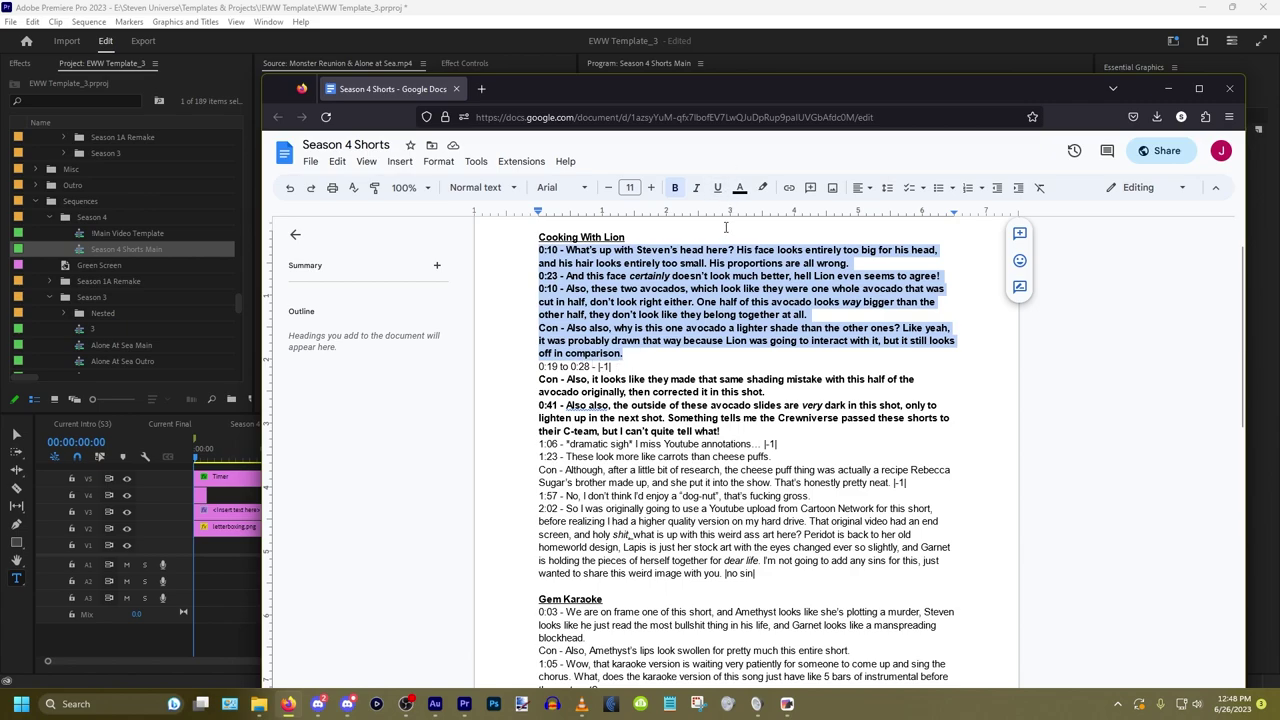
left_click_drag(724, 87, 1279, 88)
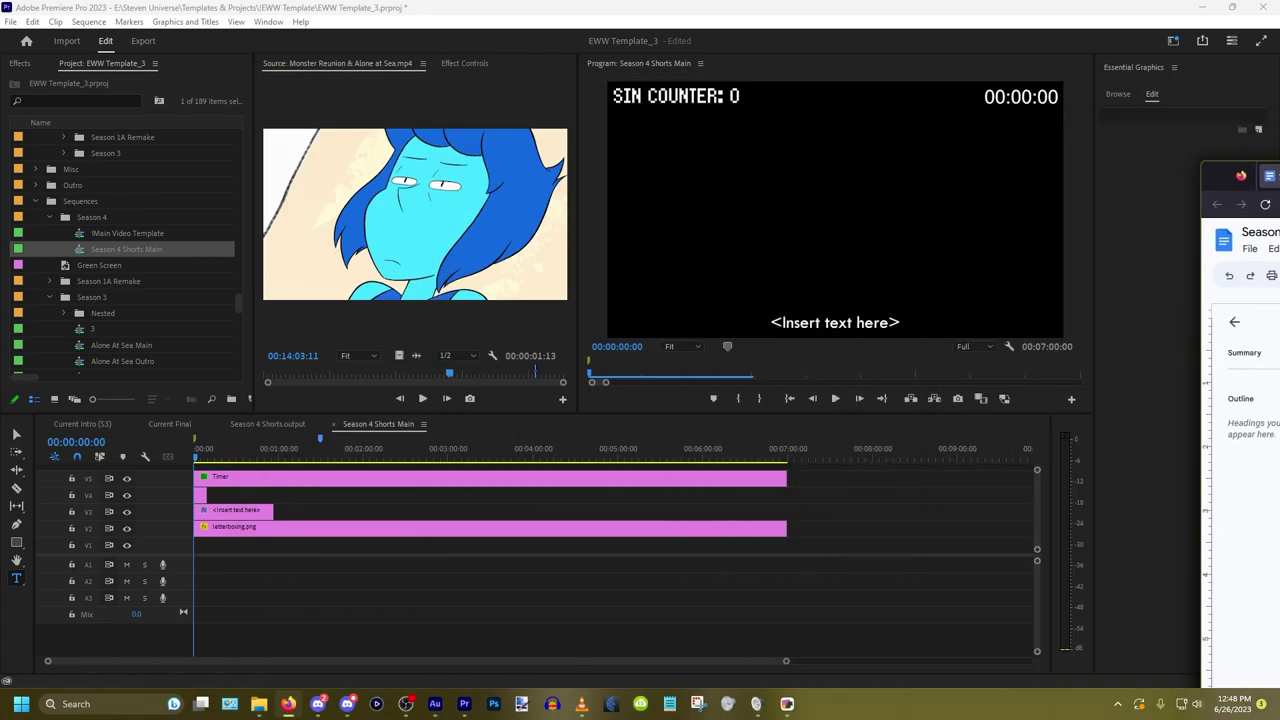
Step: Copy all voiceover clips from the Season 4 Shorts.output sequence and paste them at 00:01:29:58 in Season 4 Shorts Main
scroll(594, 556, "down", 2)
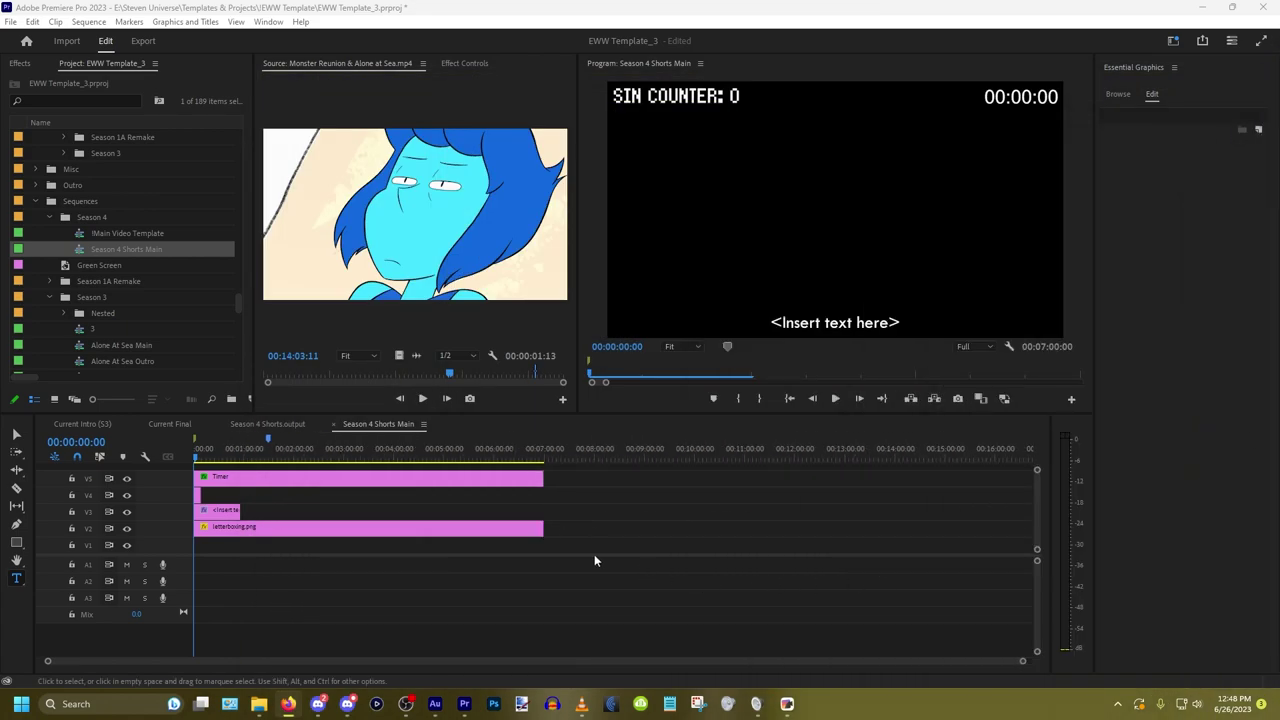
scroll(268, 508, "up", 4)
scroll(290, 505, "up", 2)
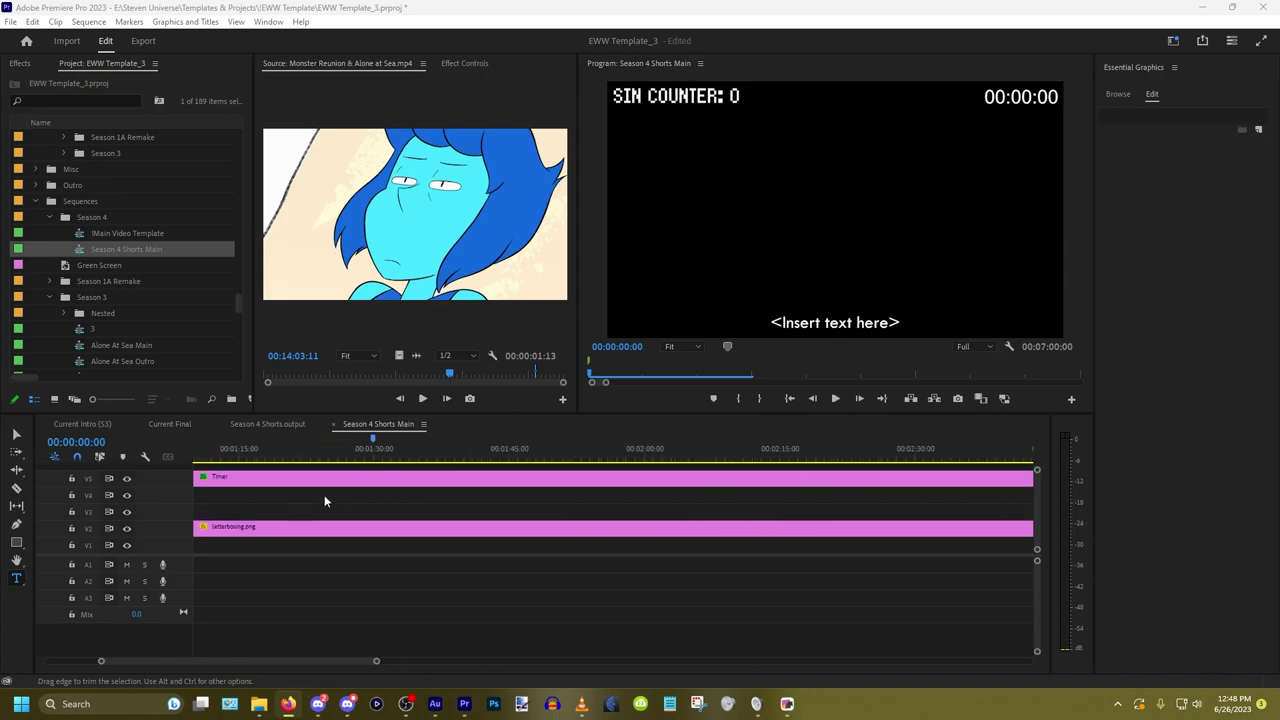
left_click(375, 452)
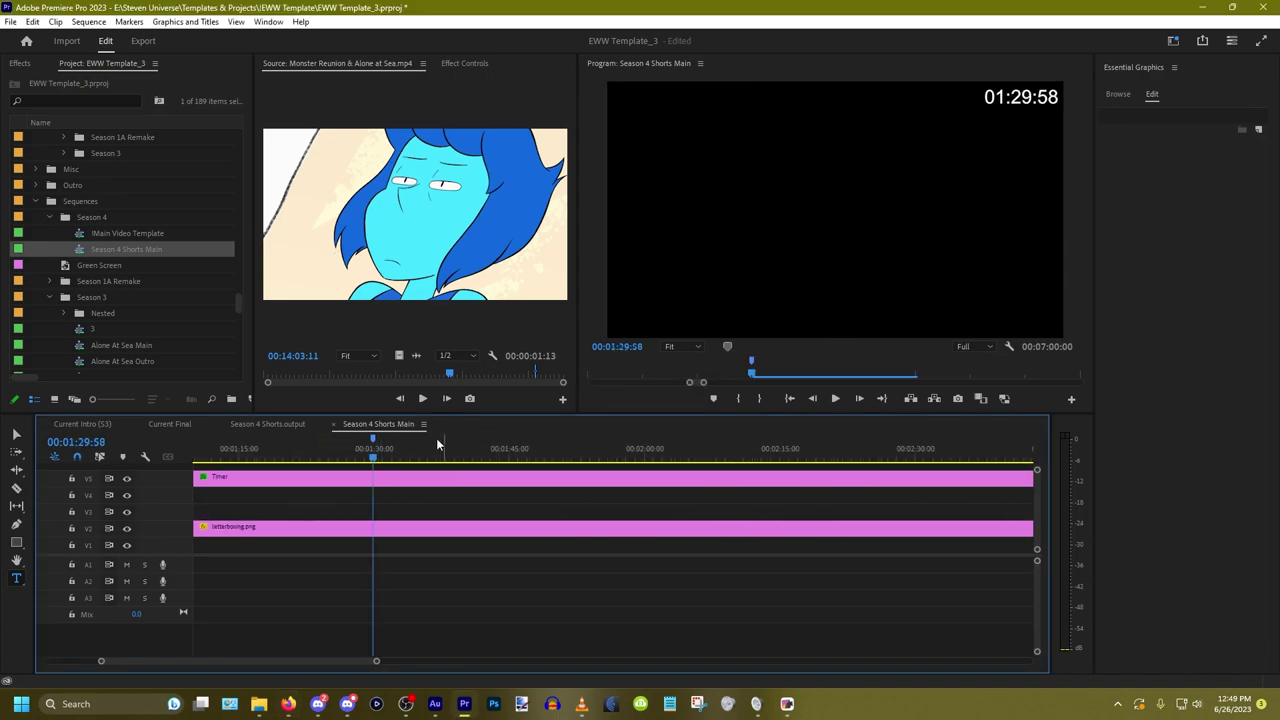
left_click(283, 423)
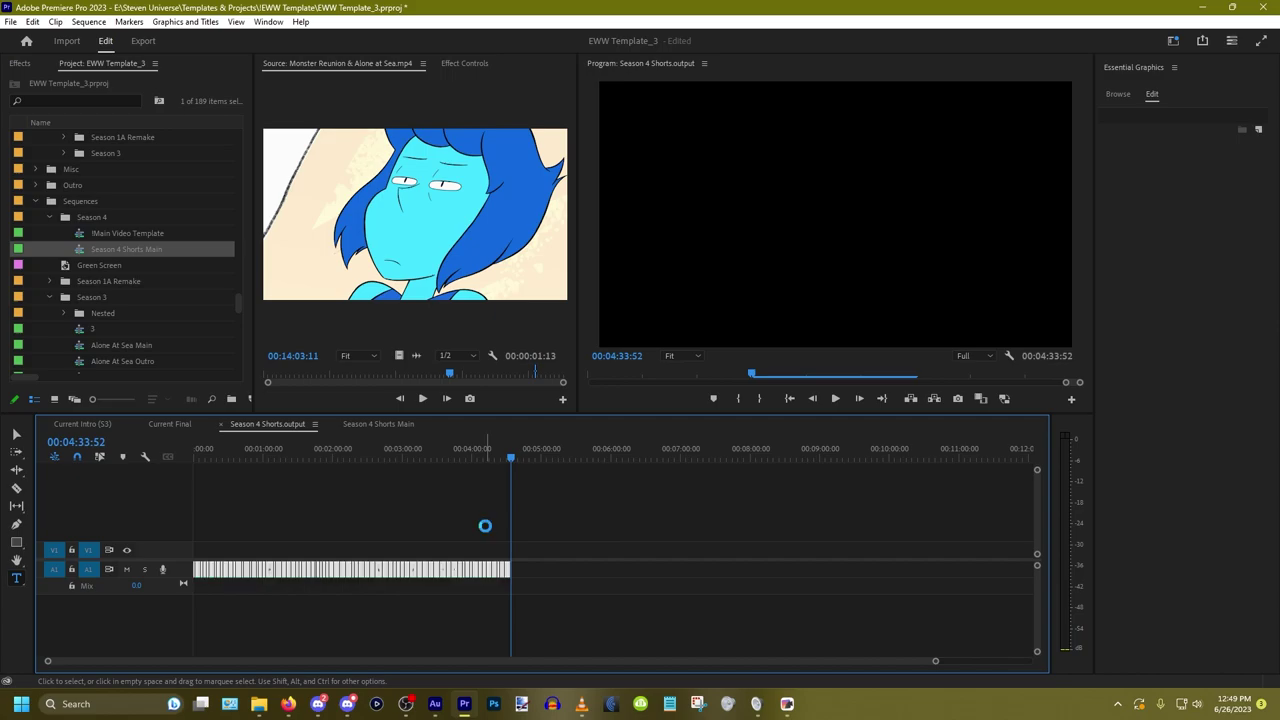
left_click(388, 424)
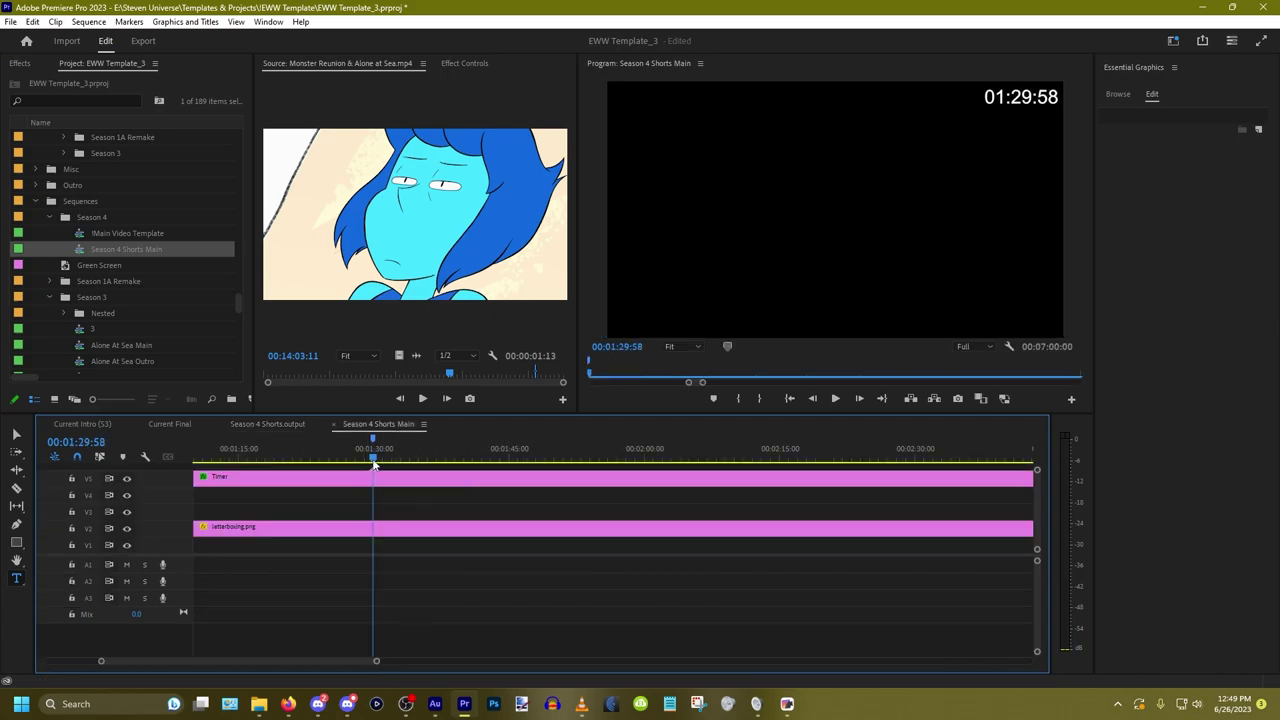
key("ctrl+v")
scroll(690, 538, "down", 5)
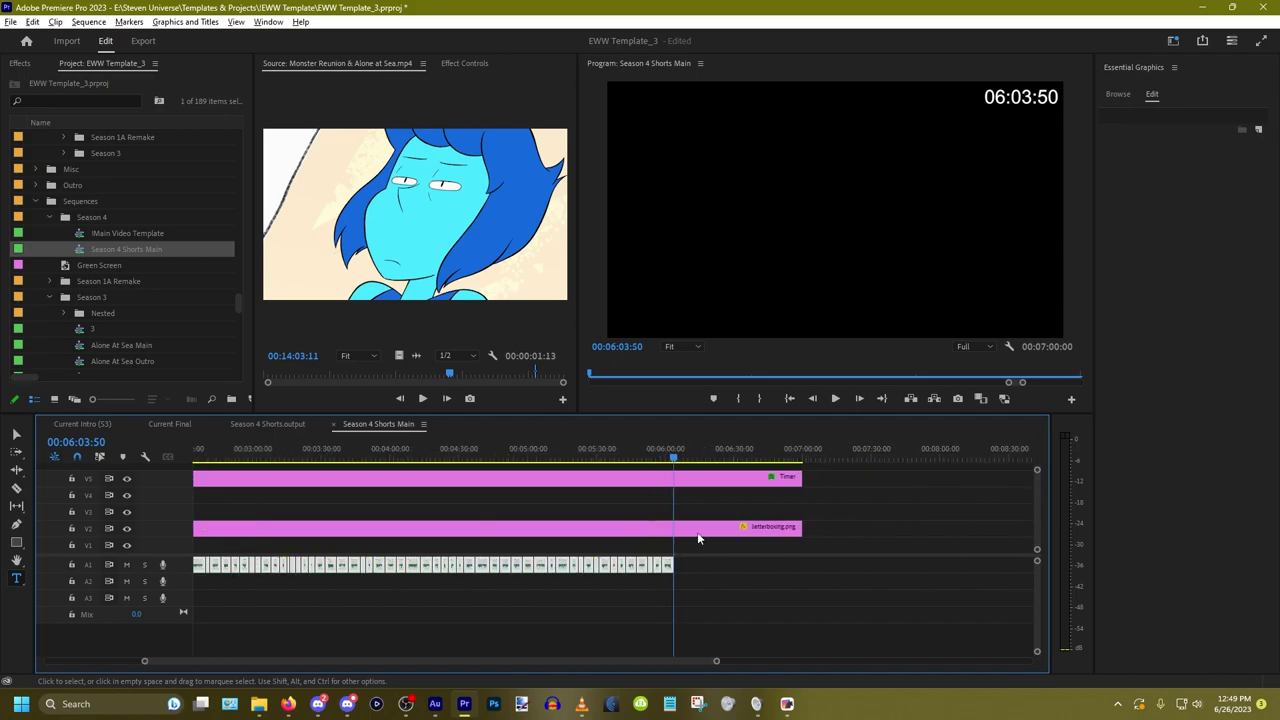
Step: Try to paste the voiceover clips onto audio track A2 instead of A1
key("ctrl+z")
left_click(88, 581)
key("ctrl+v")
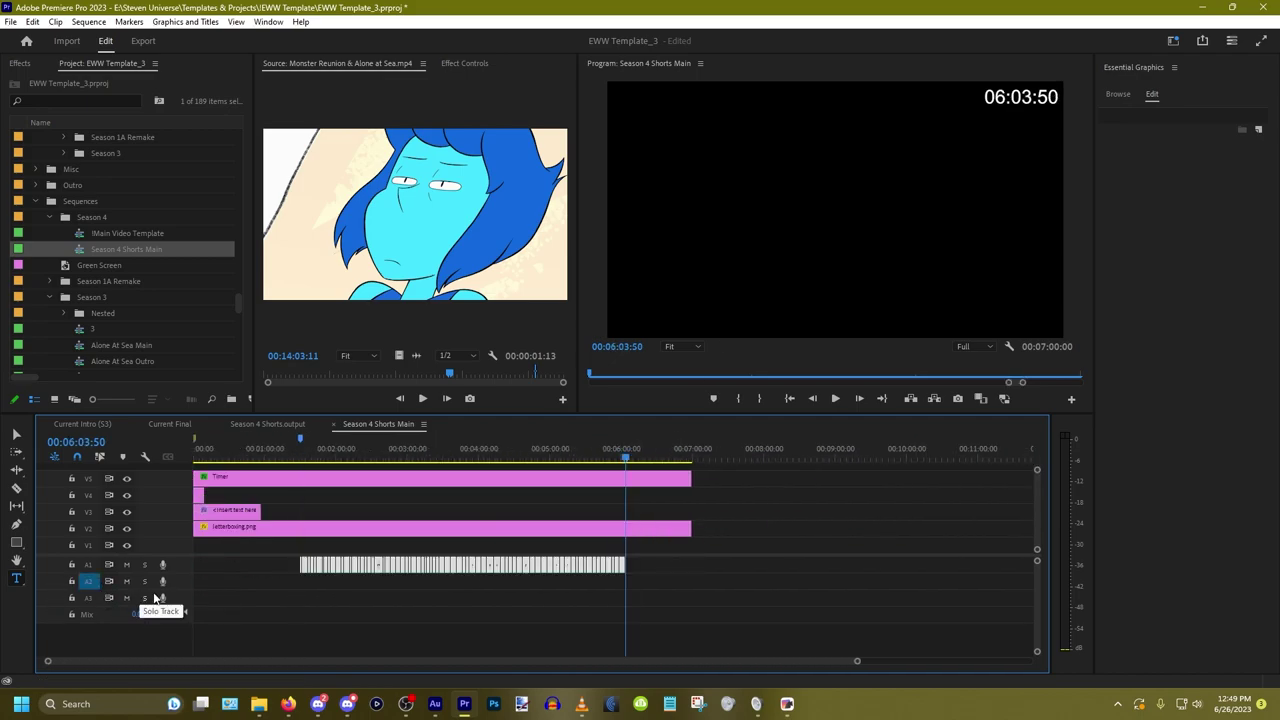
key("ctrl+z")
key("ctrl+shift+z")
key("equal")
key("equal")
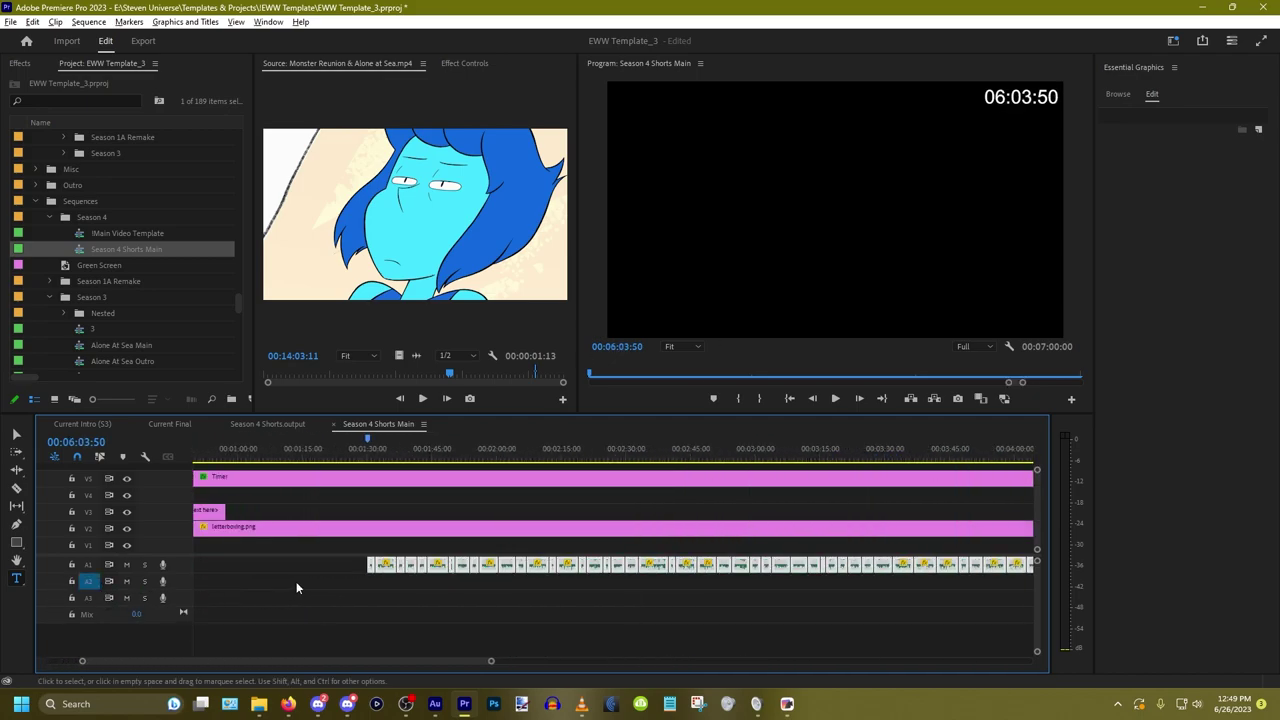
Step: Move the pasted voiceover clips from A1 to A2, keeping their start at the 1:30 marker, and set the playhead to 00:01:28:59
scroll(339, 577, "up", 3)
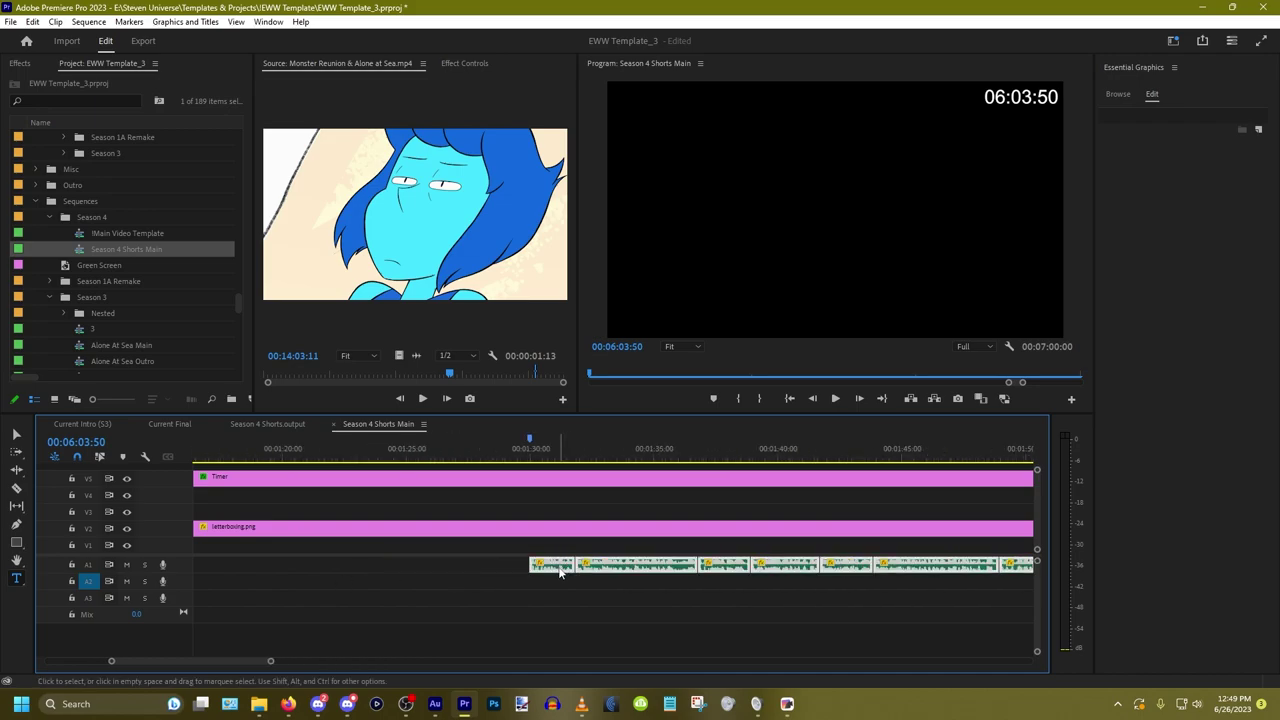
left_click_drag(560, 566, 560, 580)
left_click(523, 616)
right_click(506, 608)
scroll(501, 577, "down", 4)
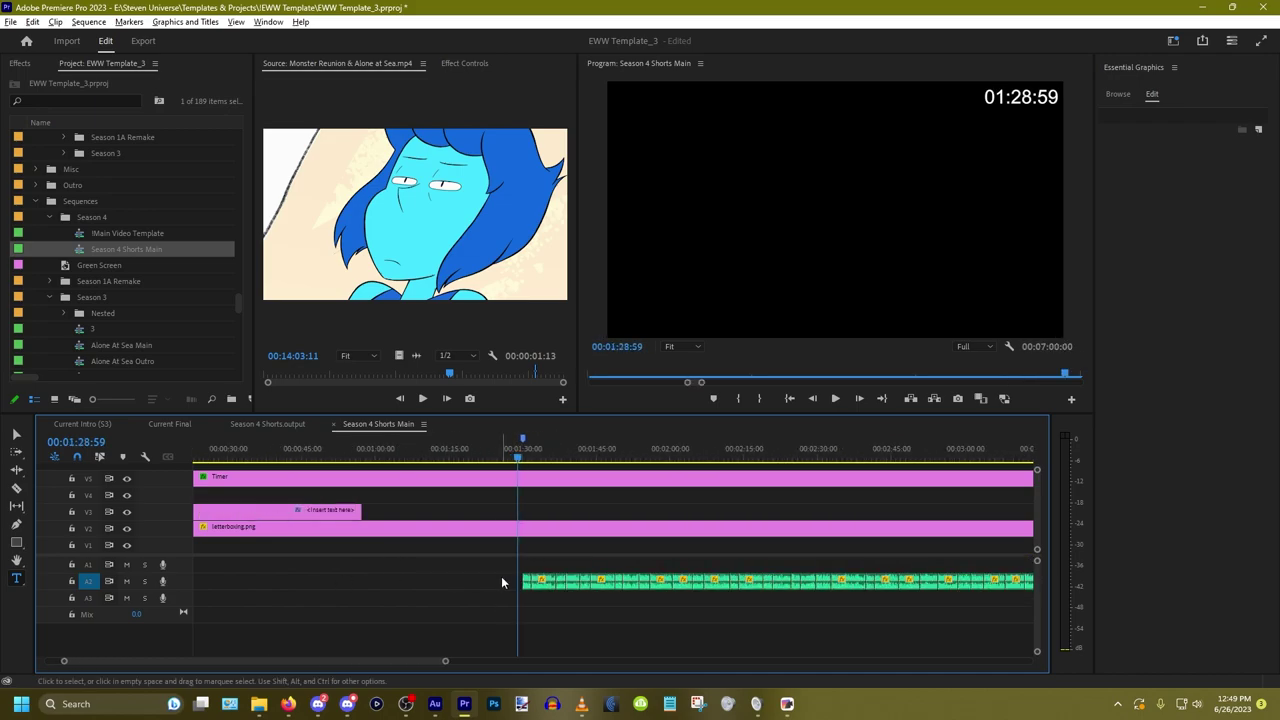
key("minus")
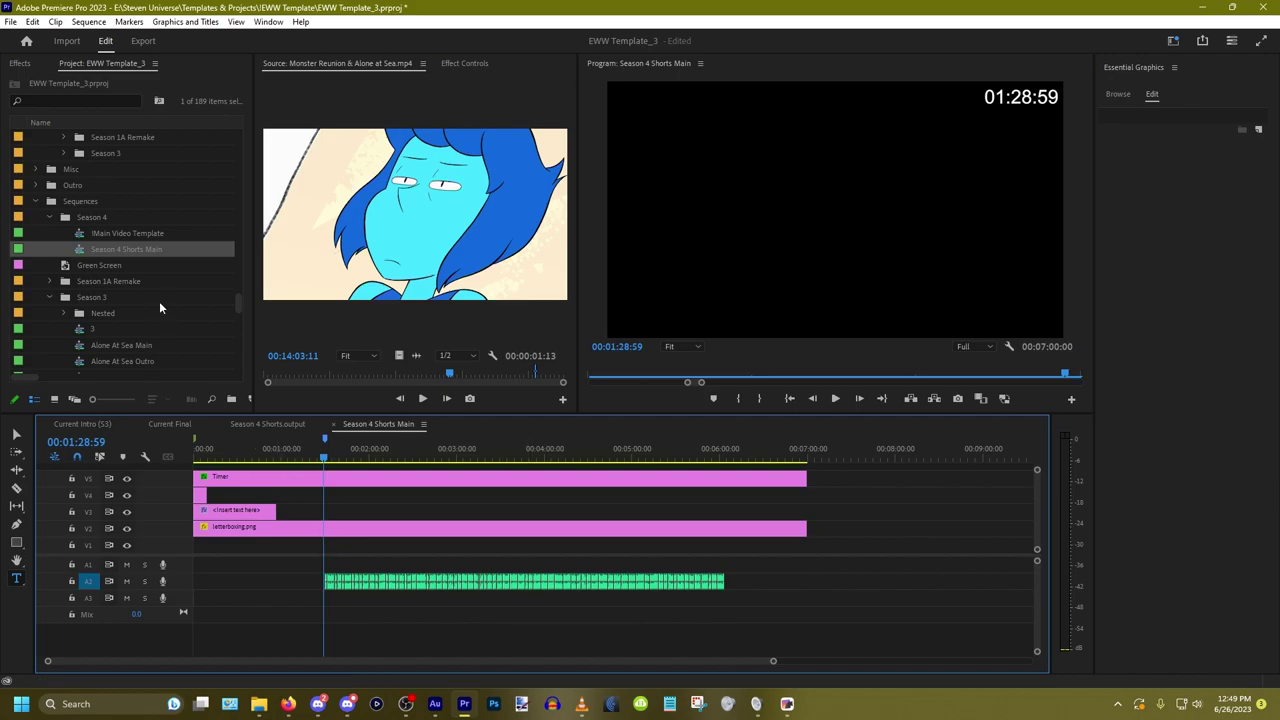
Step: Try to place the Season 4 Shorts.output sequence from the Voiceovers bin on the Season 4 Shorts Main timeline
scroll(160, 296, "down", 2)
scroll(160, 297, "up", 5)
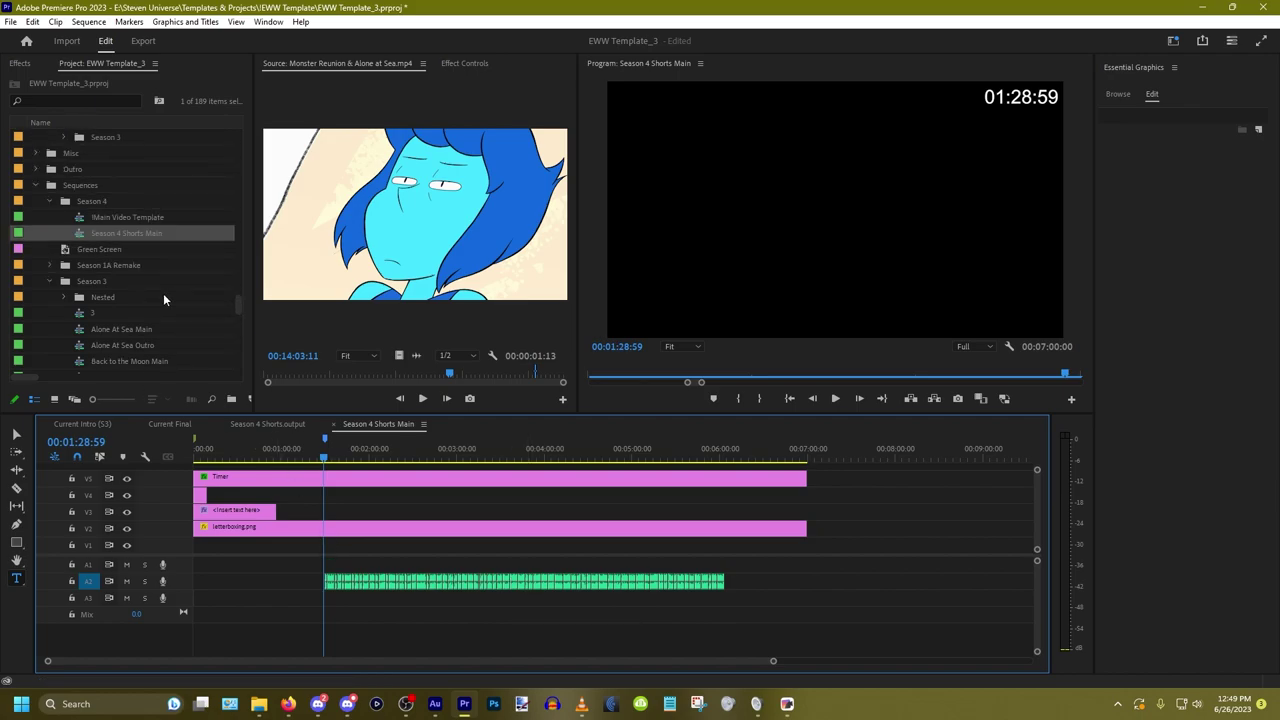
left_click_drag(142, 233, 810, 570)
key("minus")
left_click_drag(598, 568, 572, 566)
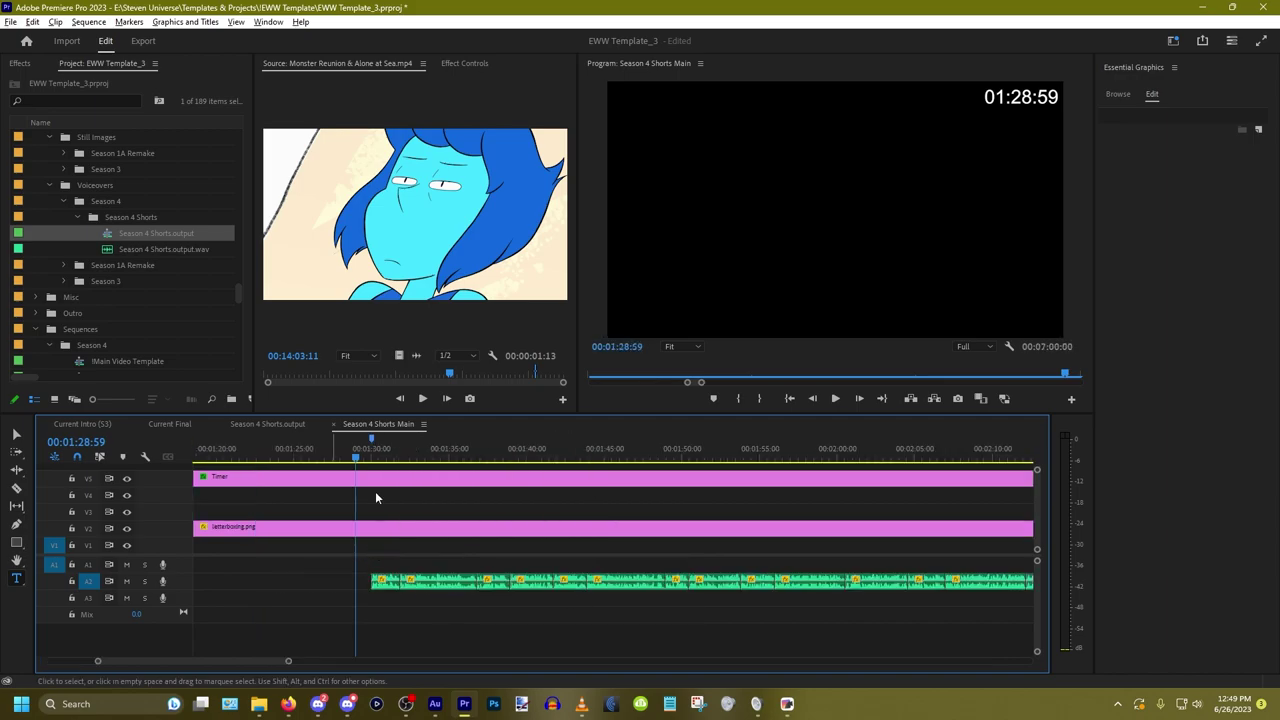
Step: Try to shift the first group of voiceover clips on A2 to an earlier position, and undo the move
left_click_drag(353, 457, 476, 457)
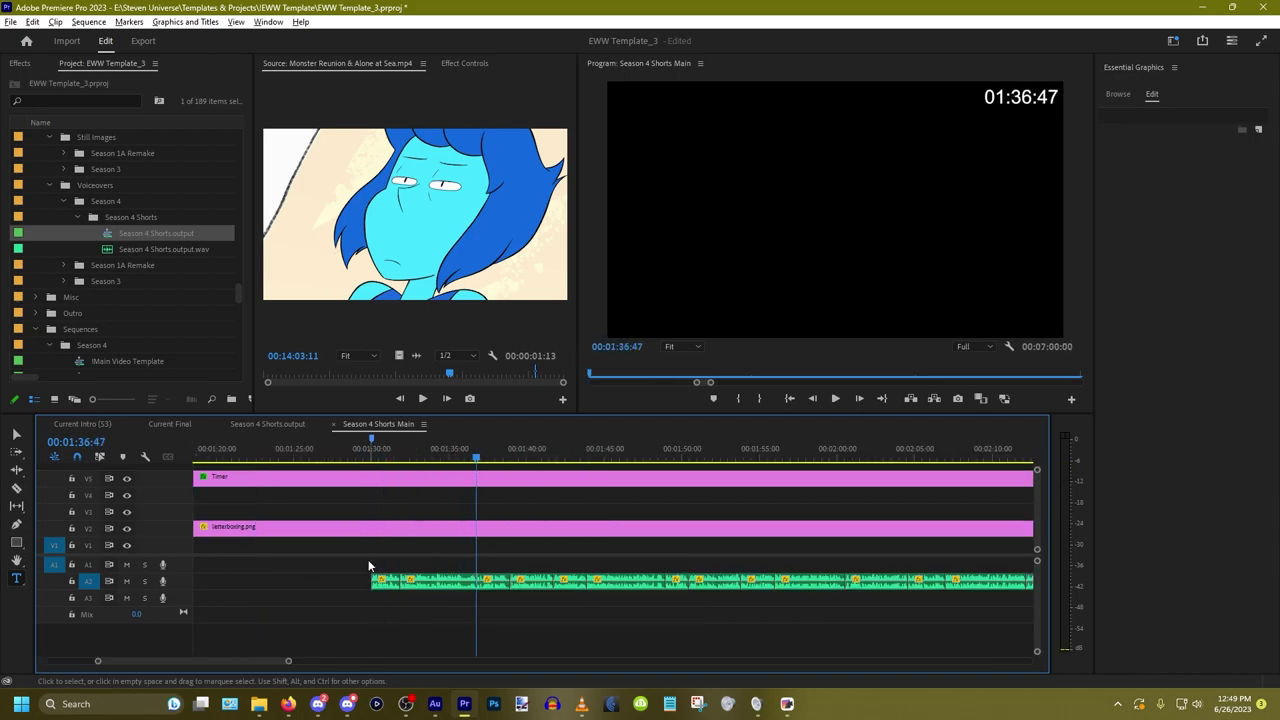
scroll(355, 570, "down", 2)
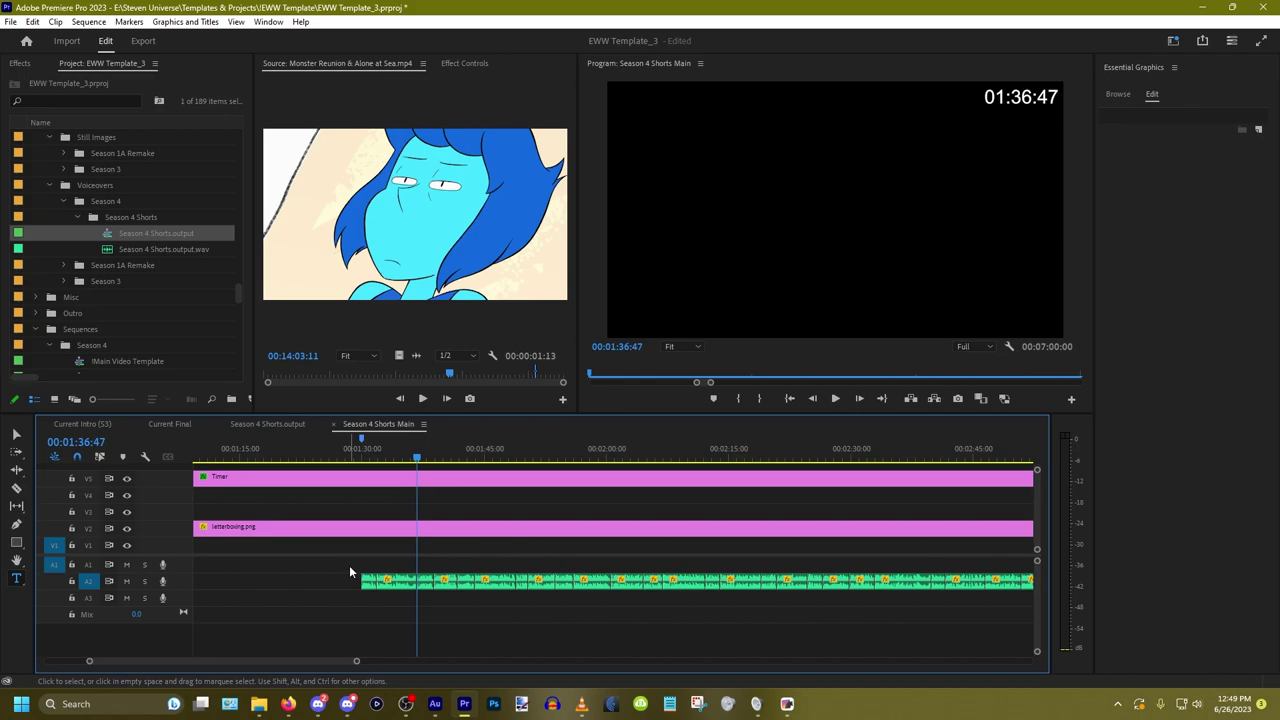
left_click_drag(362, 545, 561, 613)
left_click_drag(475, 582, 380, 586)
key("ctrl+z")
key("minus")
key("minus")
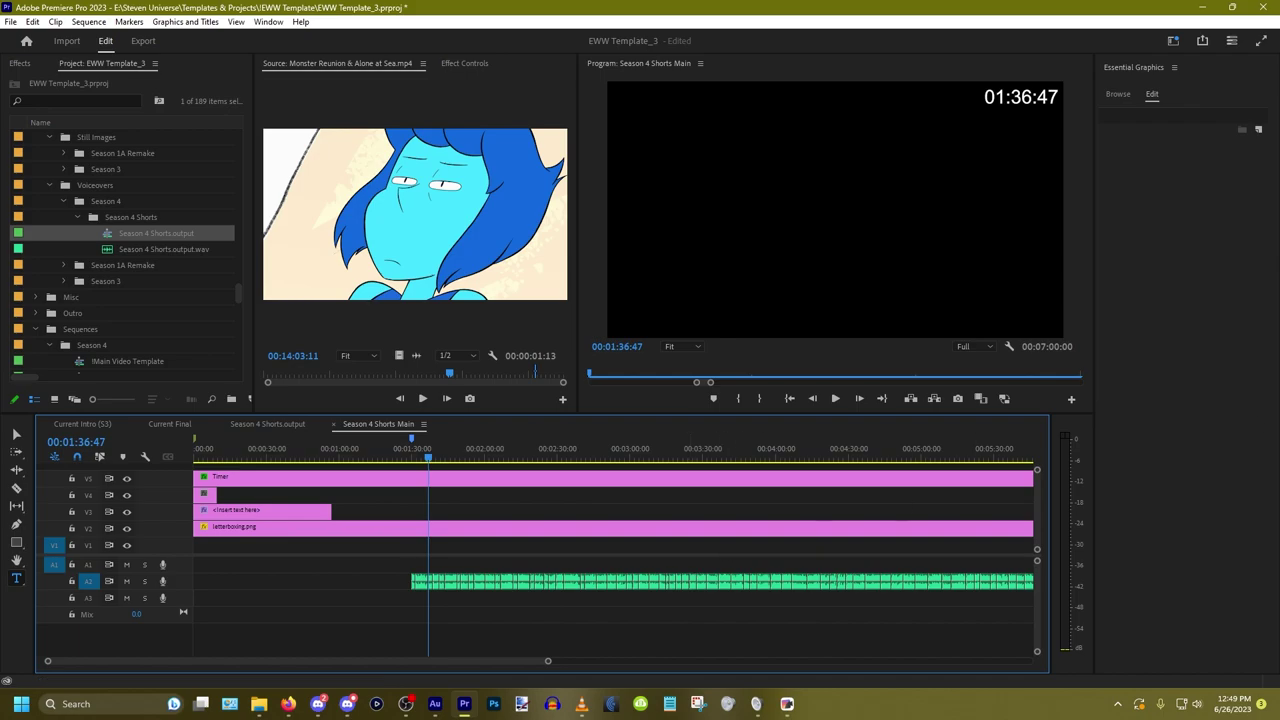
Step: Review the highlighted Cooking With Lion lines in the Google Docs script, and return to the Premiere Pro timeline
left_click_drag(1279, 124, 789, 141)
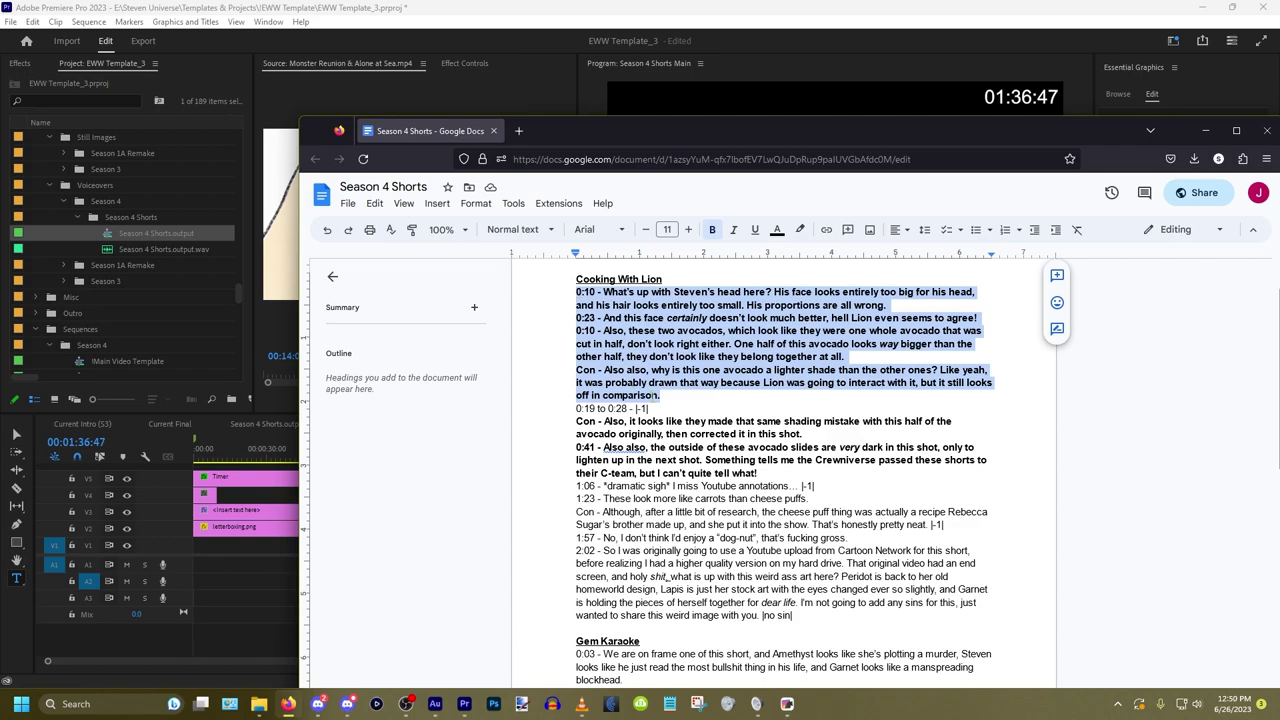
left_click_drag(725, 136, 1279, 124)
left_click(558, 612)
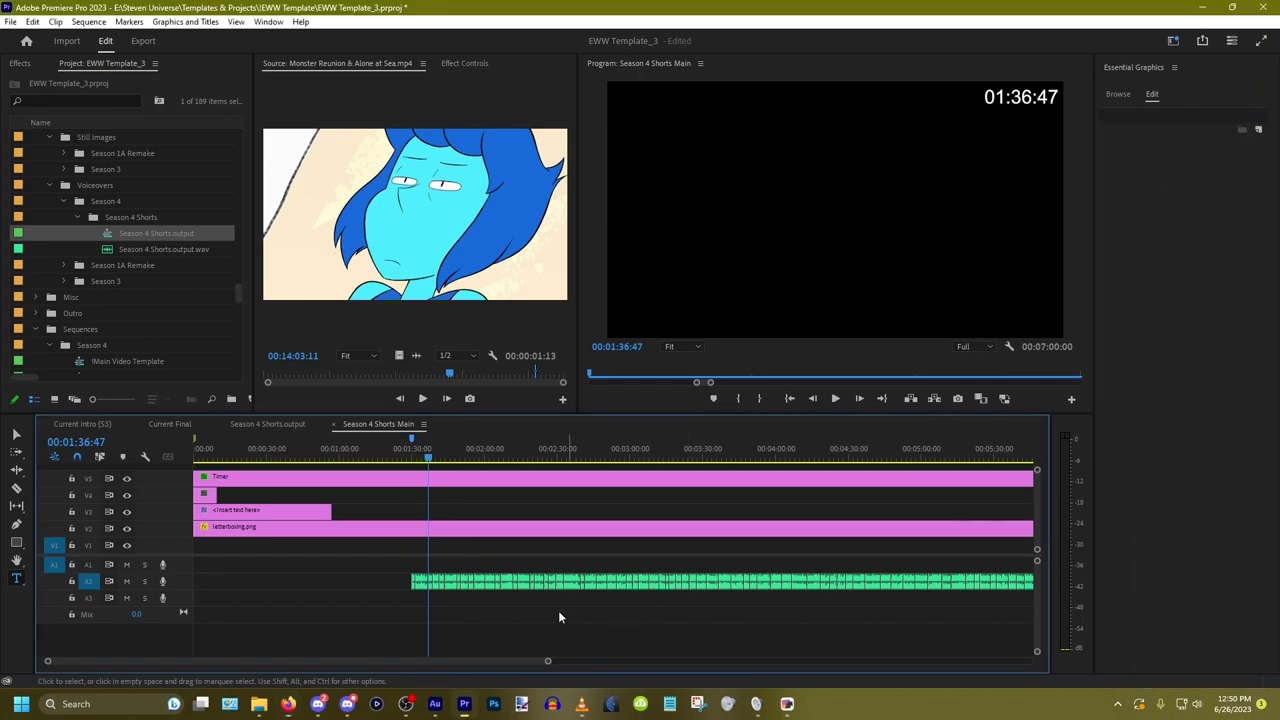
Step: Play the voiceover from about 2:05 to find where the highlighted script lines end
left_click(496, 617)
key("=")
key("=")
key("=")
key("space")
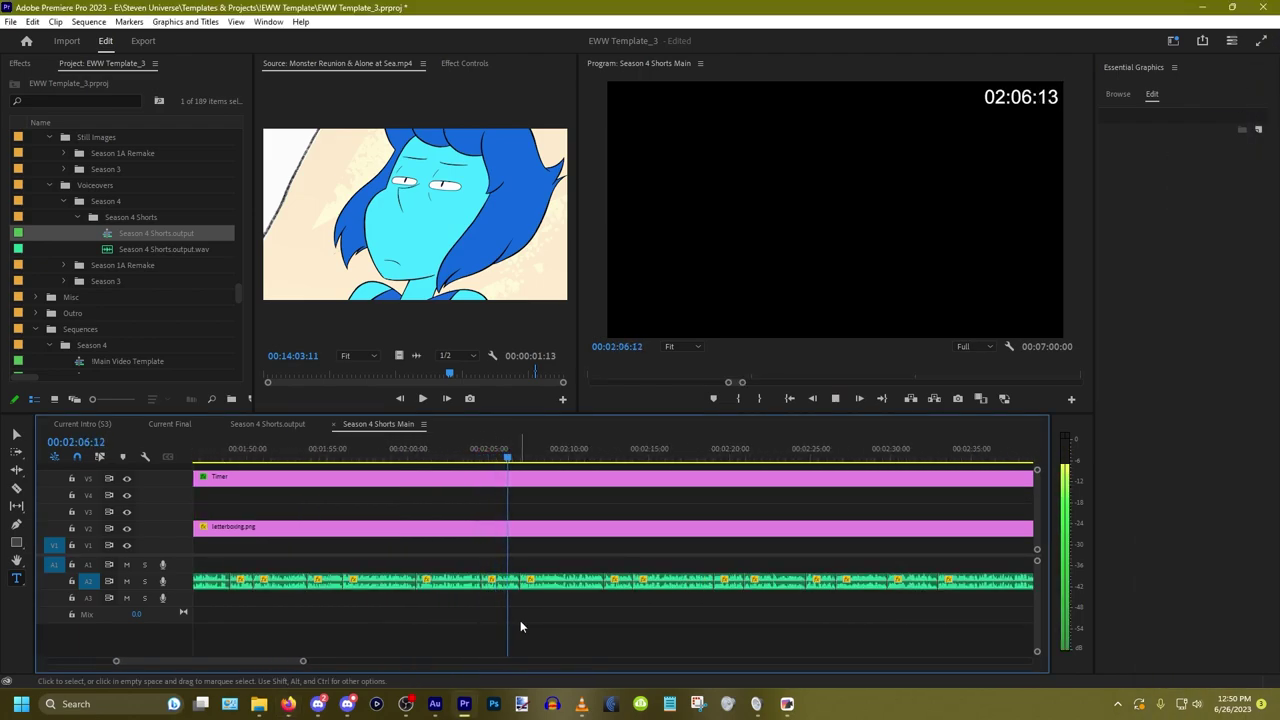
key("space")
key("minus")
key("minus")
Step: Move the voiceover clips between the 1:30 marker and about 2:05 on A2 to the sequence start, and return the playhead there
left_click_drag(379, 607, 556, 560)
key("-")
key("-")
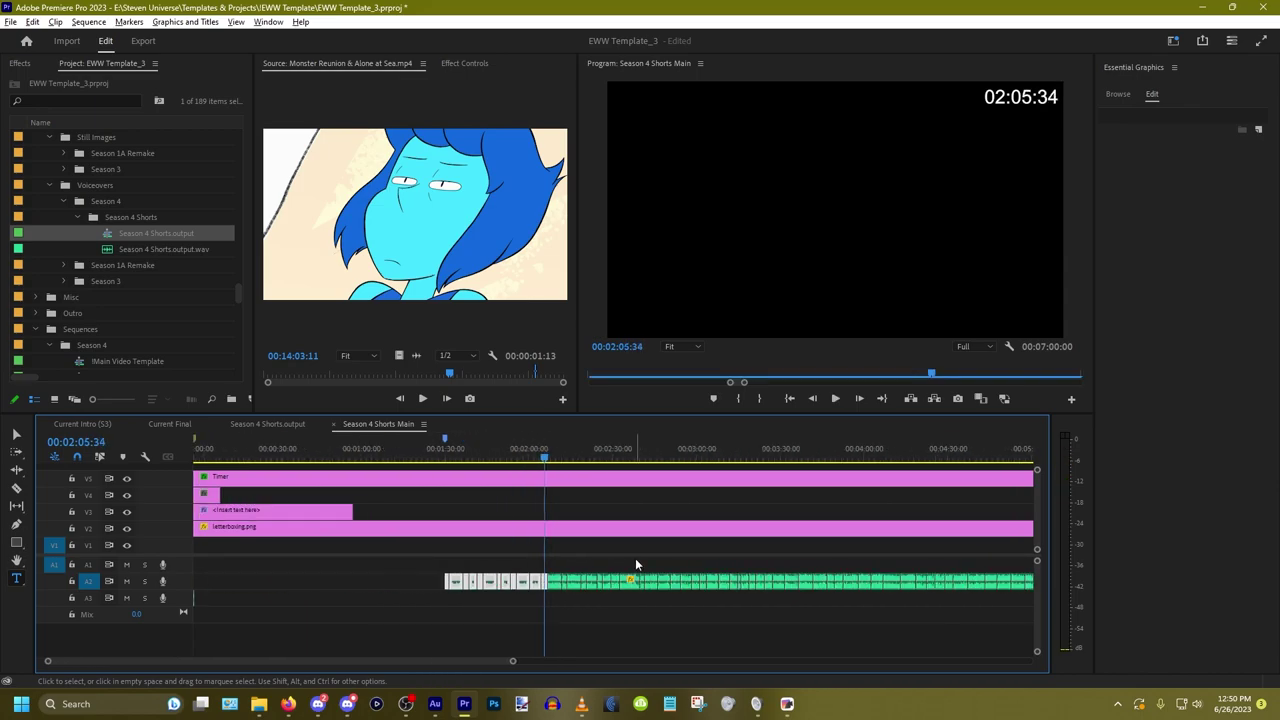
left_click_drag(401, 582, 598, 599)
left_click(194, 450)
key("equal")
key("equal")
key("equal")
key("equal")
key("minus")
key("Home")
key("equal")
key("equal")
key("minus")
key("=")
key("=")
key("=")
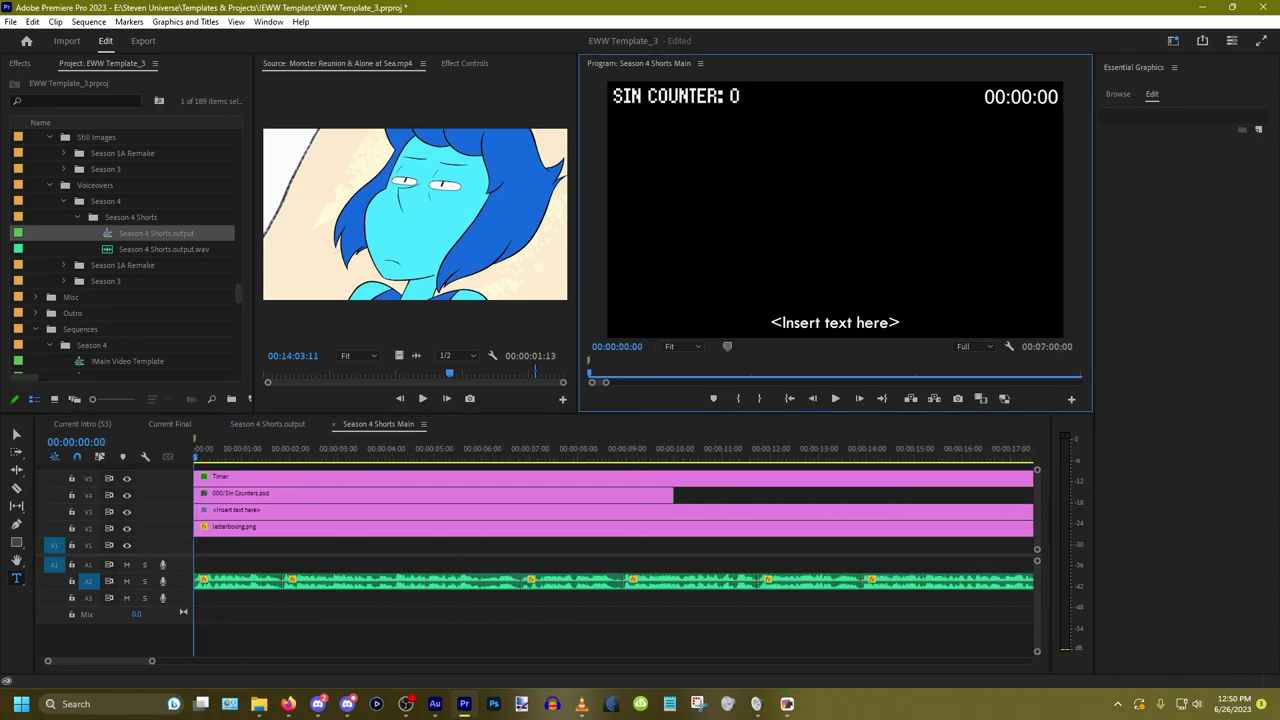
Step: Switch to the Google Docs script, highlight "His proportions are all wrong.", and return to the Premiere Pro timeline
left_click(288, 703)
left_click_drag(689, 384, 879, 383)
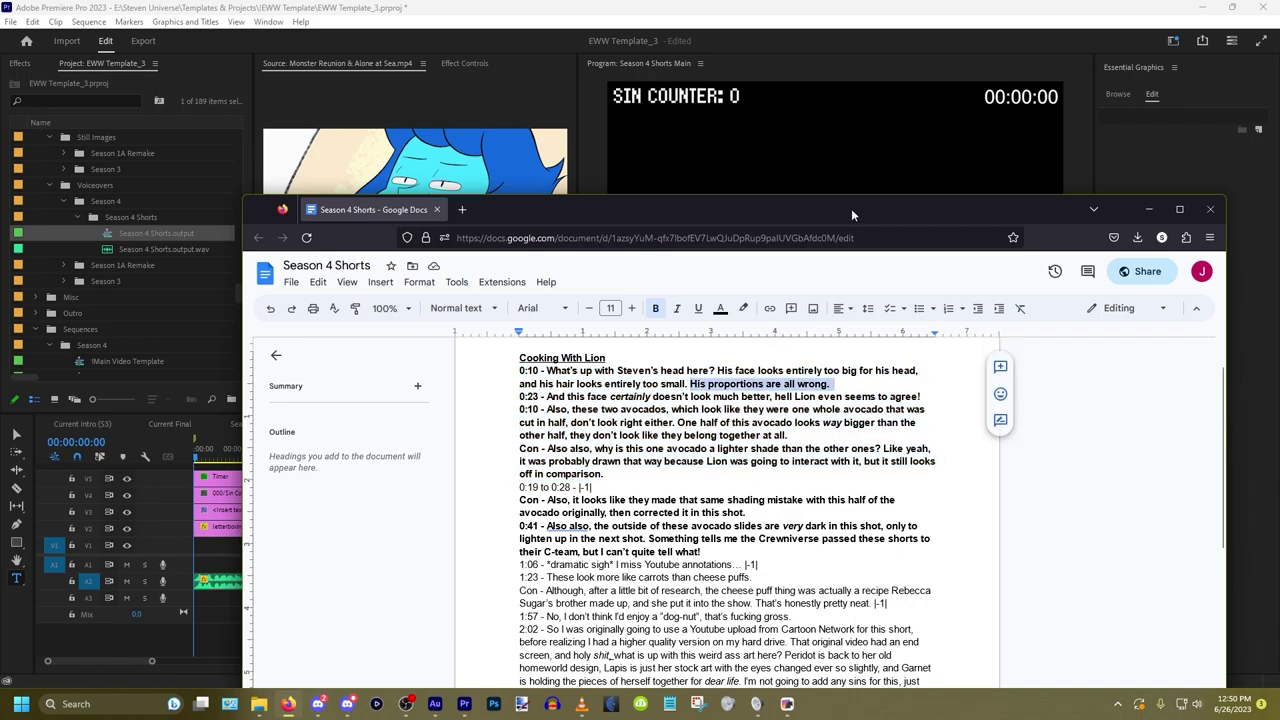
left_click_drag(851, 208, 1279, 219)
left_click(303, 617)
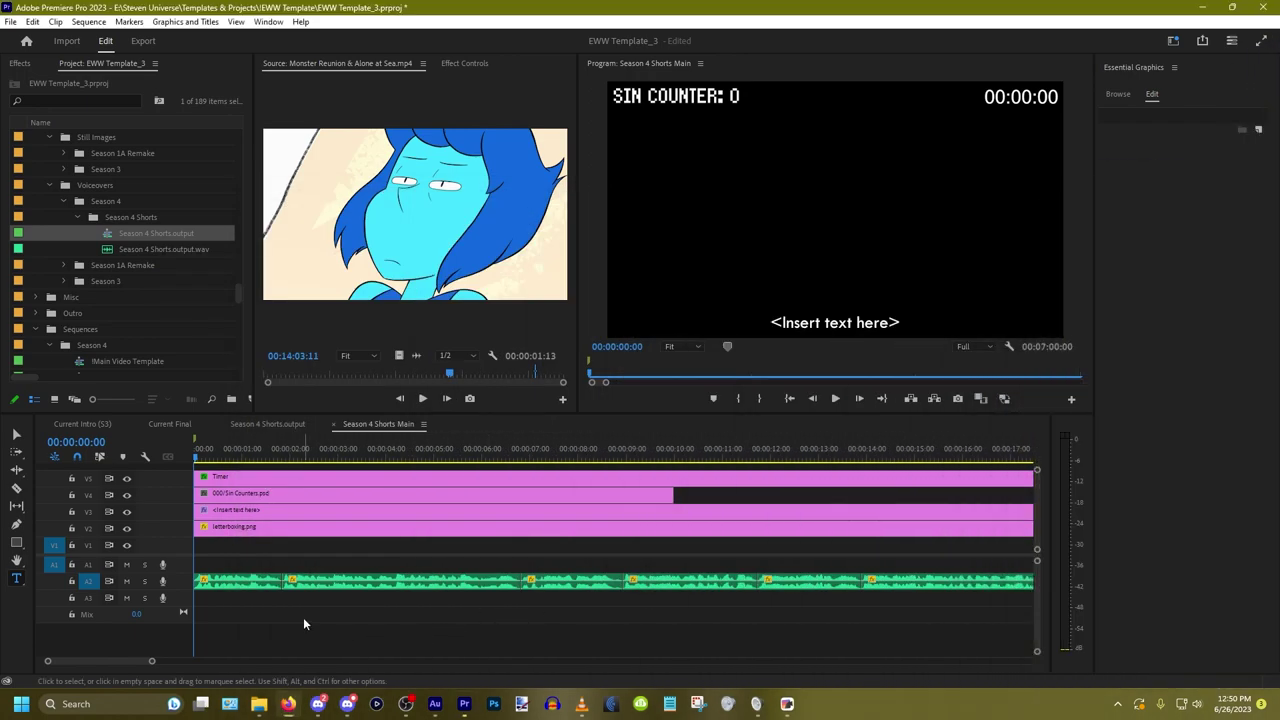
Step: Play the voiceover from 00:00:07:12 to find where the line ends and set the playhead at 00:00:08:56
key("minus")
right_click(446, 611)
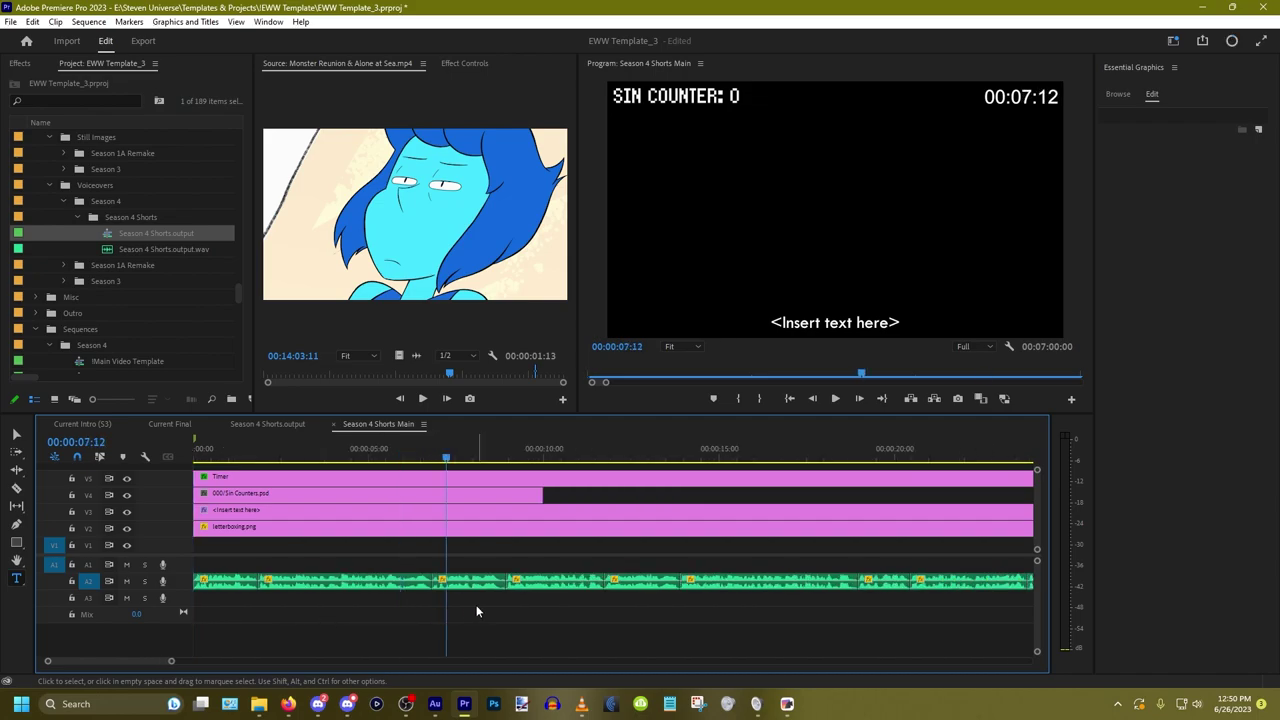
right_click(474, 607)
scroll(482, 607, "up", 3)
key("space")
key("equal")
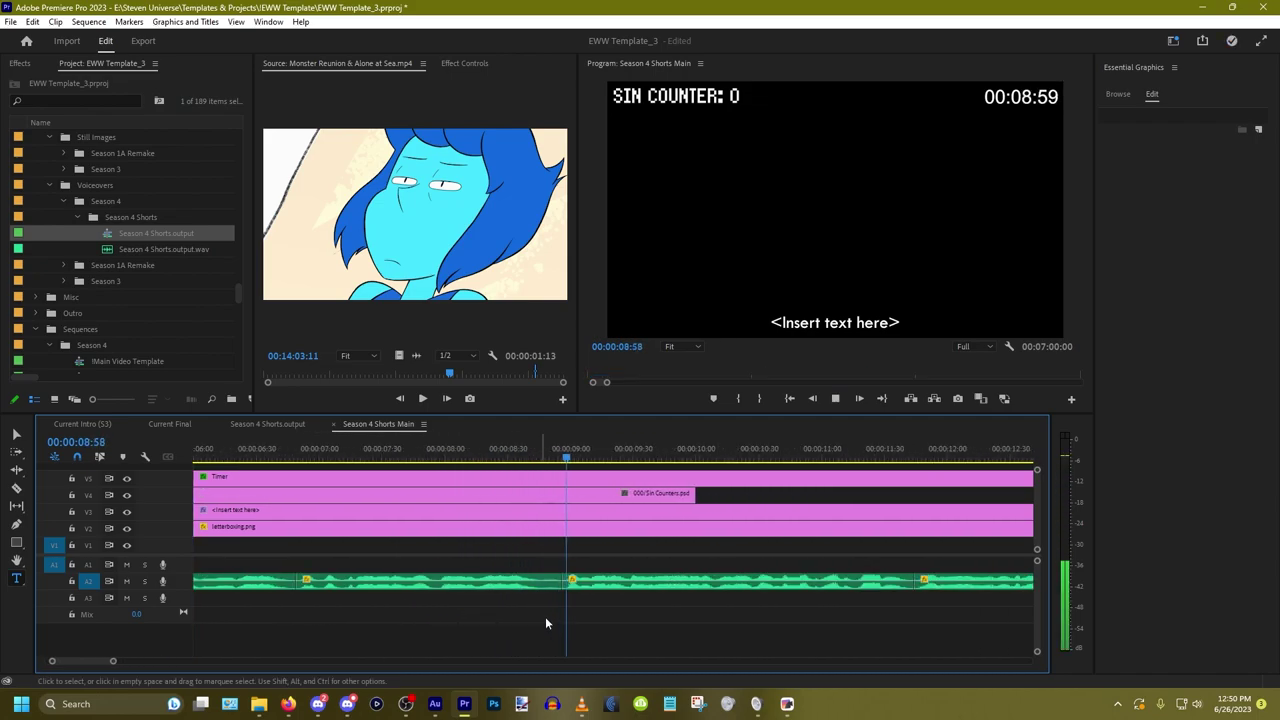
key("space")
left_click(562, 448)
Step: Shift the A2 voiceover clips after the playhead at 00:00:08:56 to start at about 00:00:14, leaving a gap
key("a")
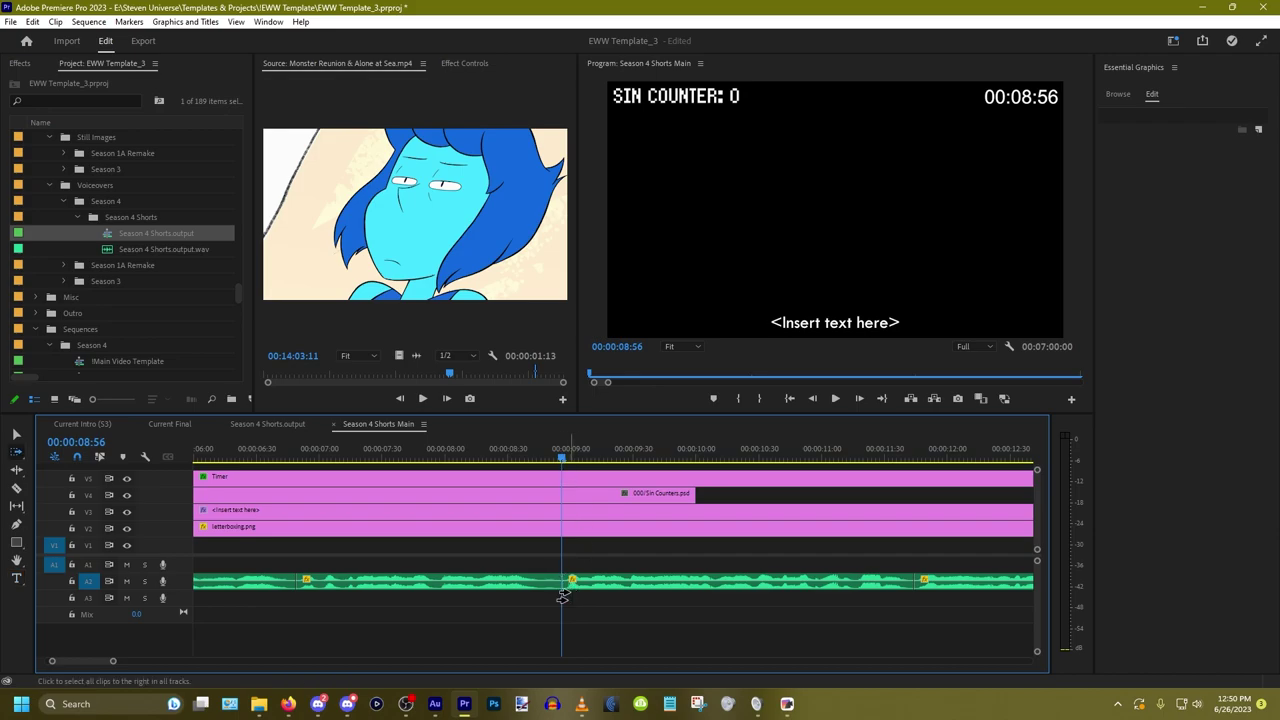
key("minus")
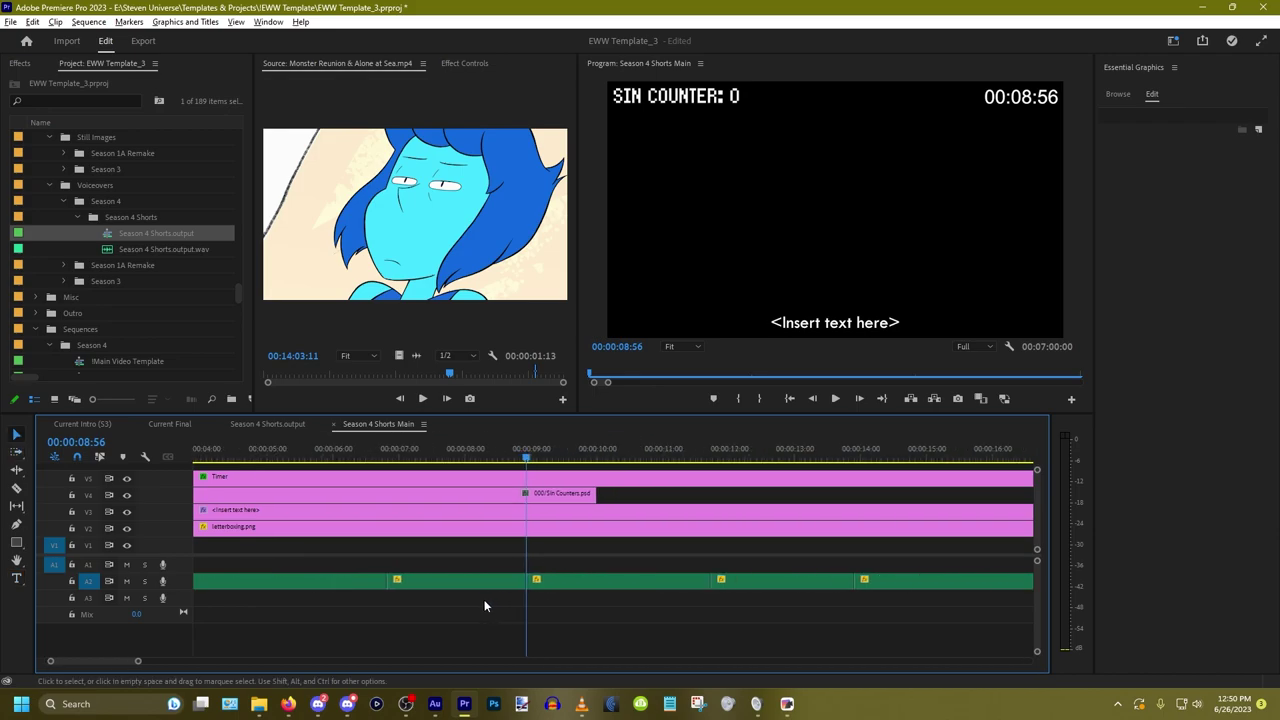
left_click_drag(569, 582, 648, 582)
key("ctrl+z")
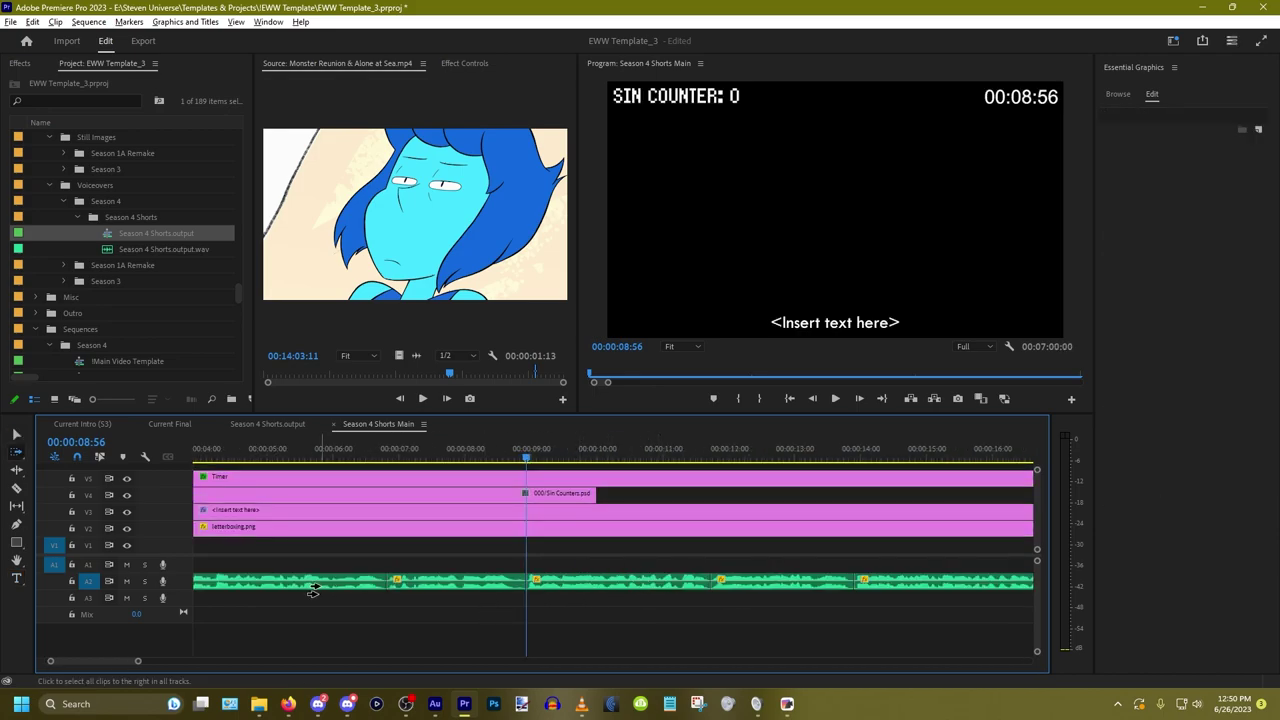
scroll(318, 589, "down", 2)
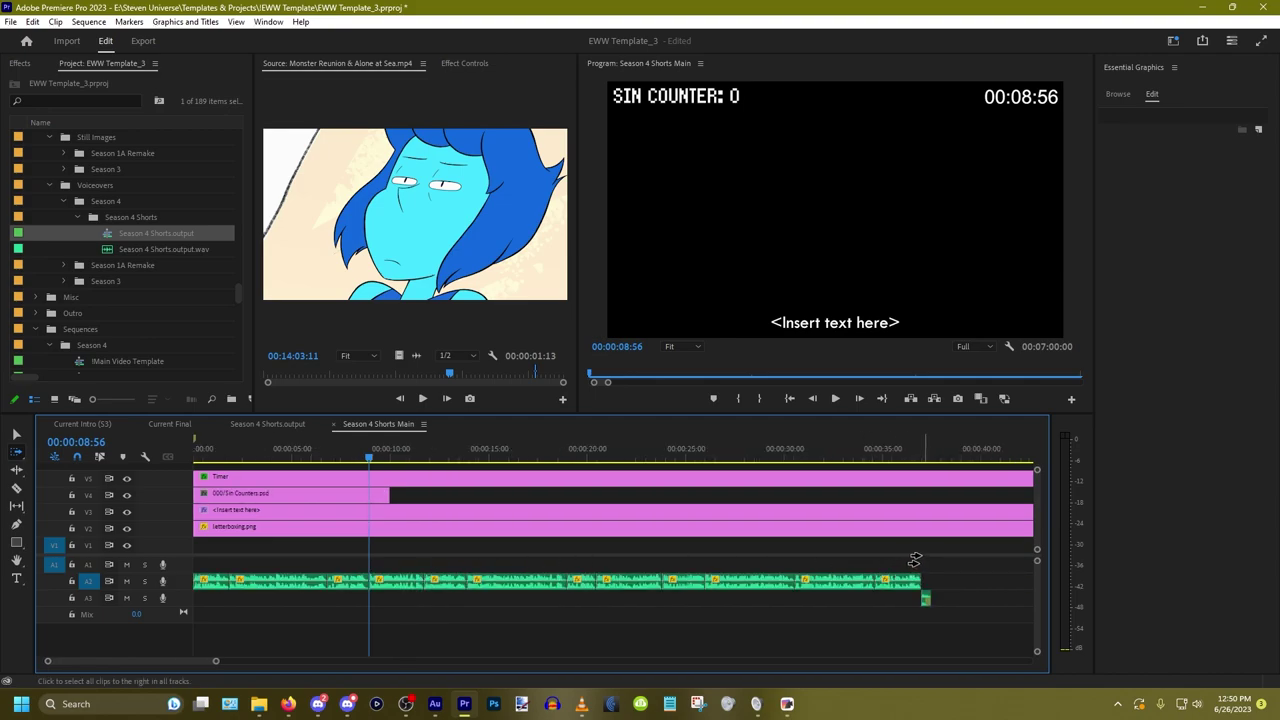
key("v")
left_click_drag(916, 566, 496, 582)
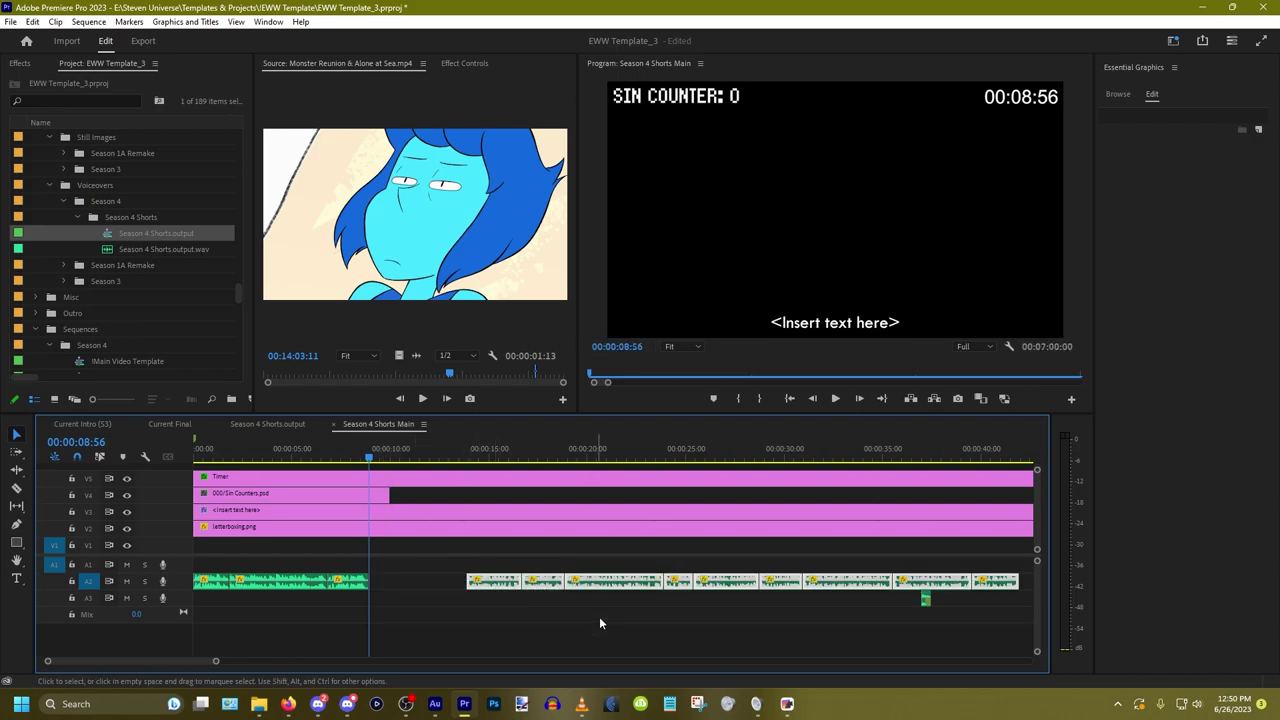
Step: Move the short sound effect clip on A3 to 00:00:08:56 and play the transition into it
left_click_drag(930, 598, 385, 604)
key("=")
key("=")
key("=")
key("=")
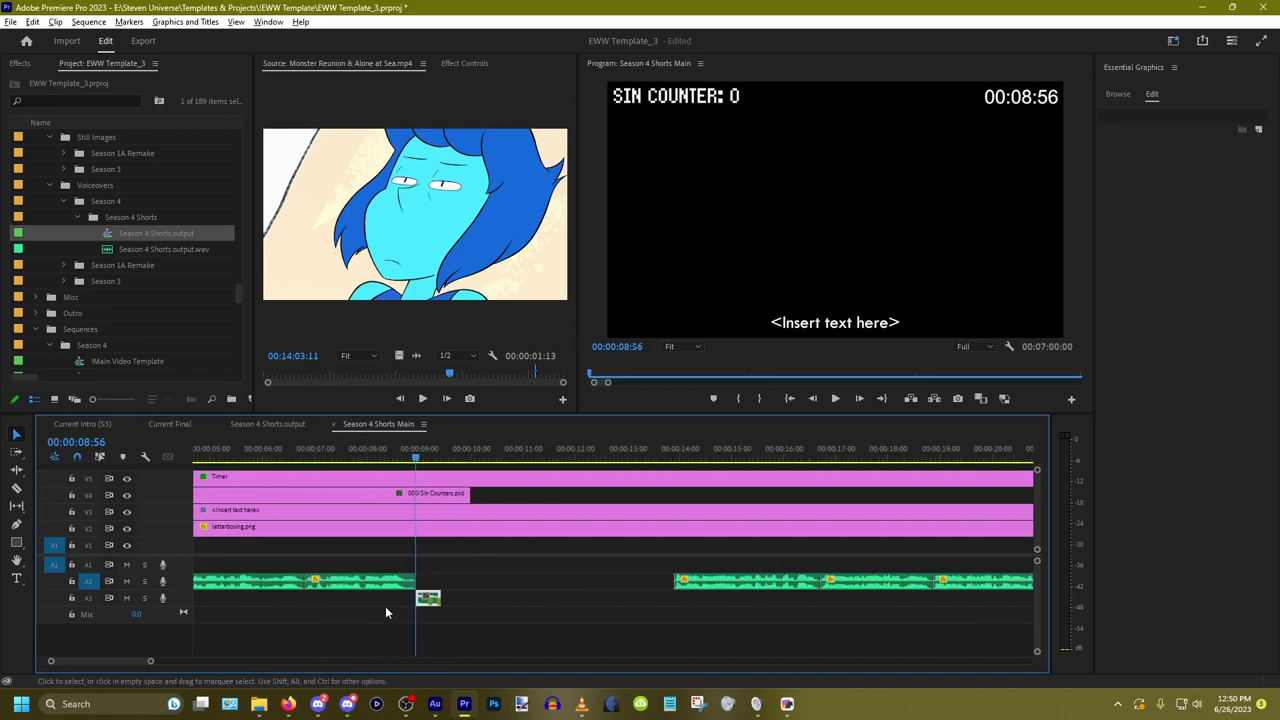
scroll(358, 610, "up", 1)
left_click(364, 610)
key("space")
scroll(412, 608, "up", 3)
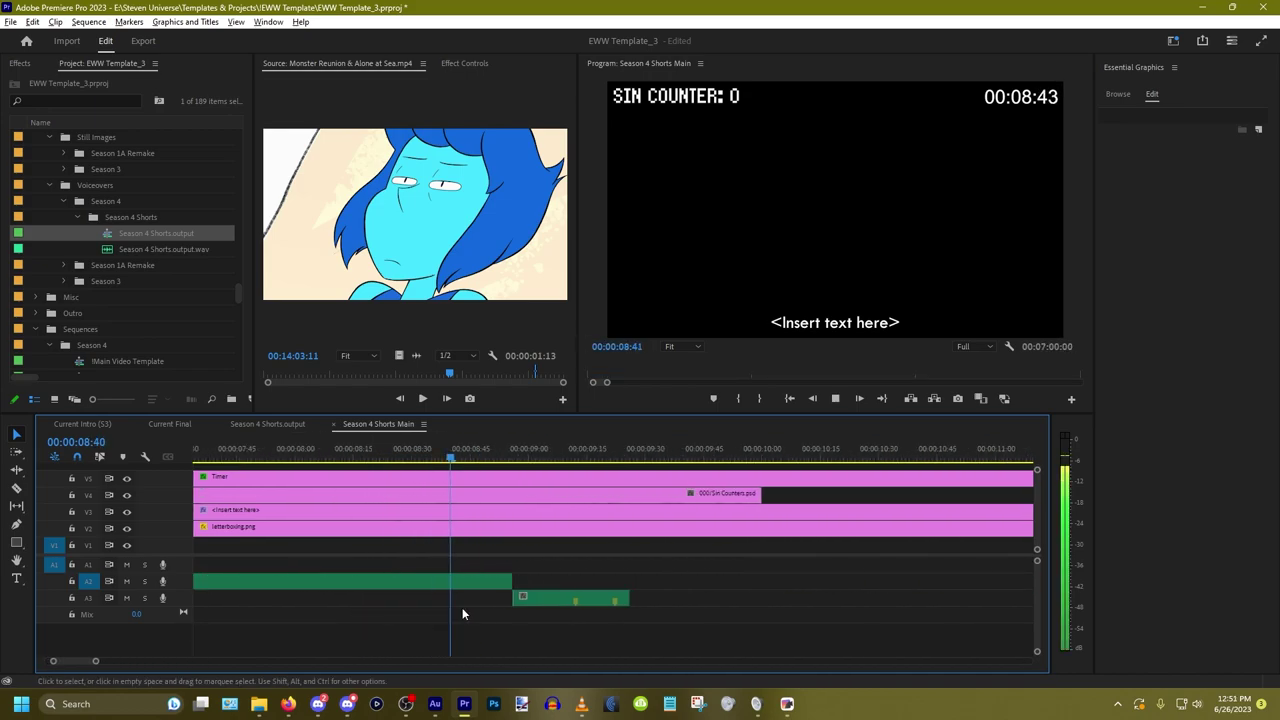
scroll(478, 606, "down", 3)
key("space")
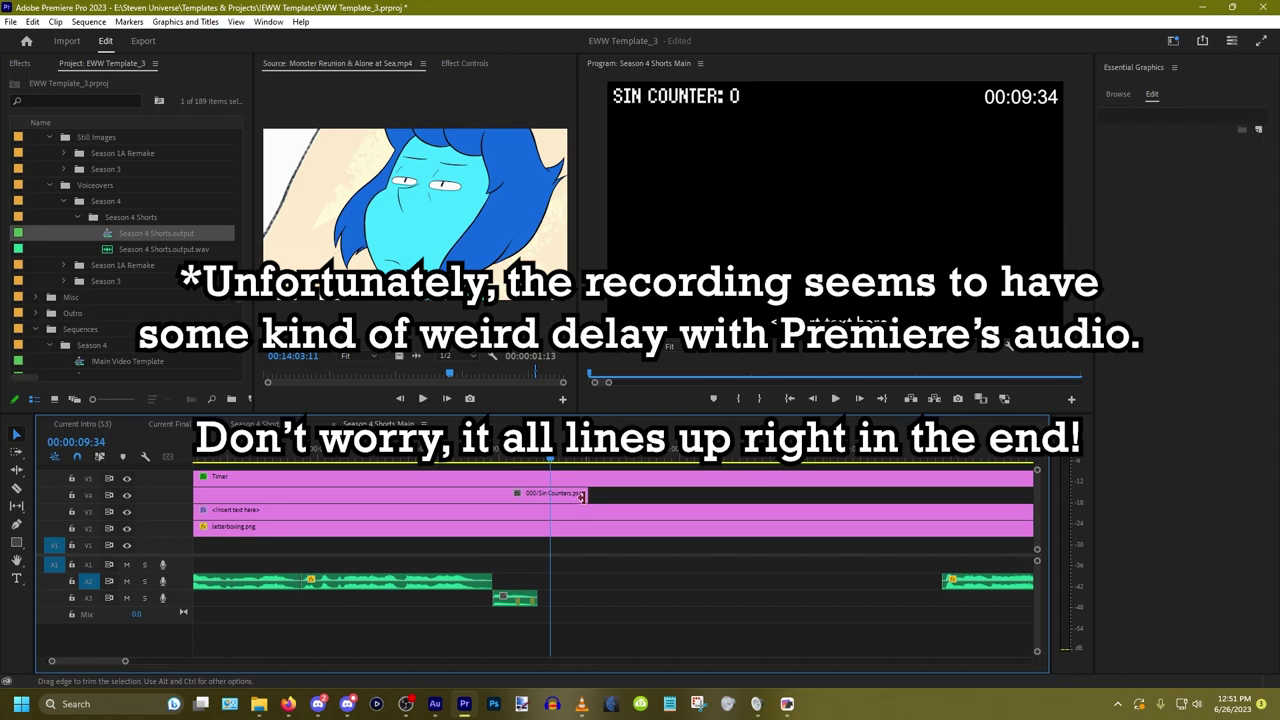
Step: Trim the end of 000/Sin Counters.psd to the start of the A3 sound effect and place 001/Sin Counters.psd directly after it on V4
left_click_drag(586, 494, 488, 497)
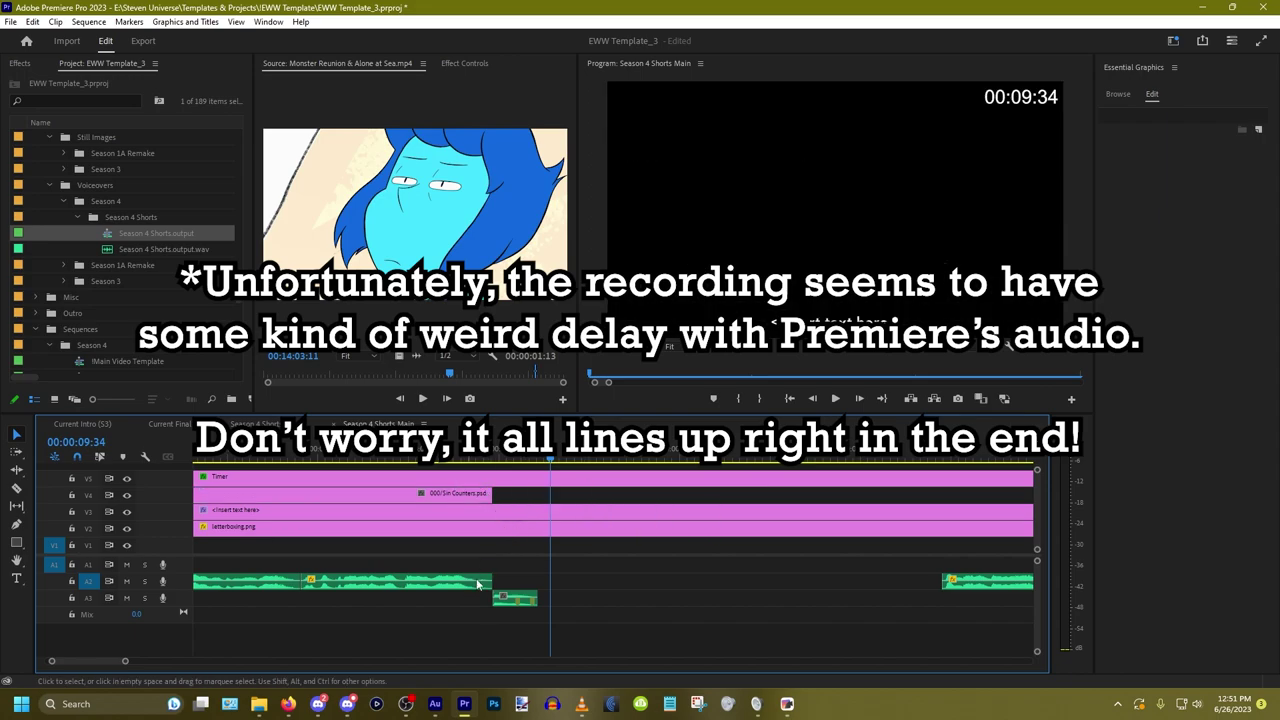
scroll(112, 270, "up", 2)
scroll(115, 268, "up", 10)
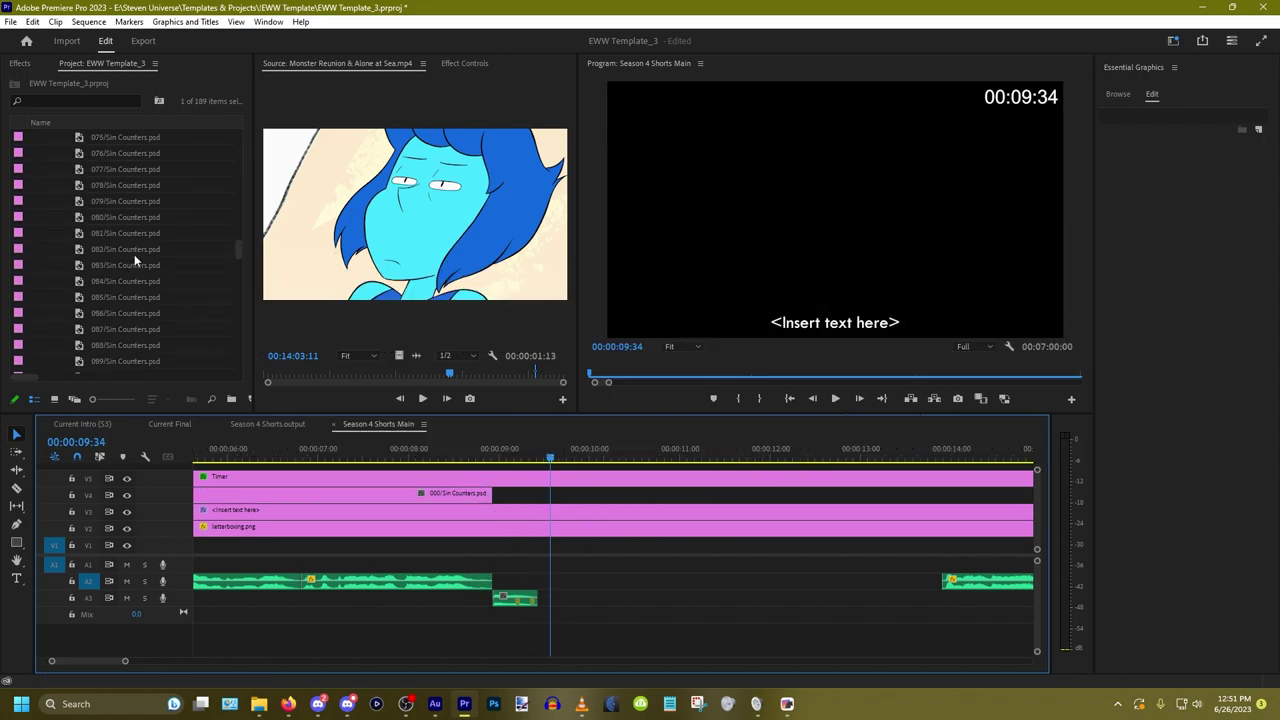
scroll(148, 245, "up", 10)
left_click_drag(137, 157, 305, 270)
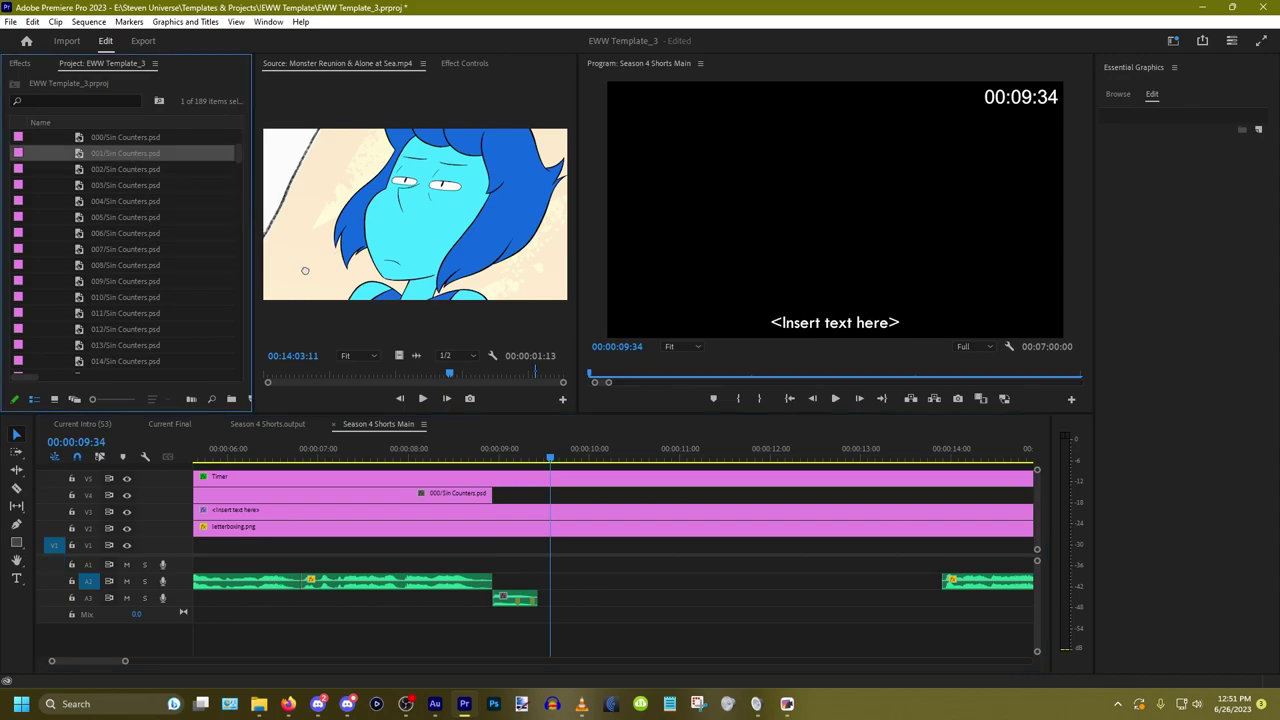
left_click_drag(421, 428, 494, 493)
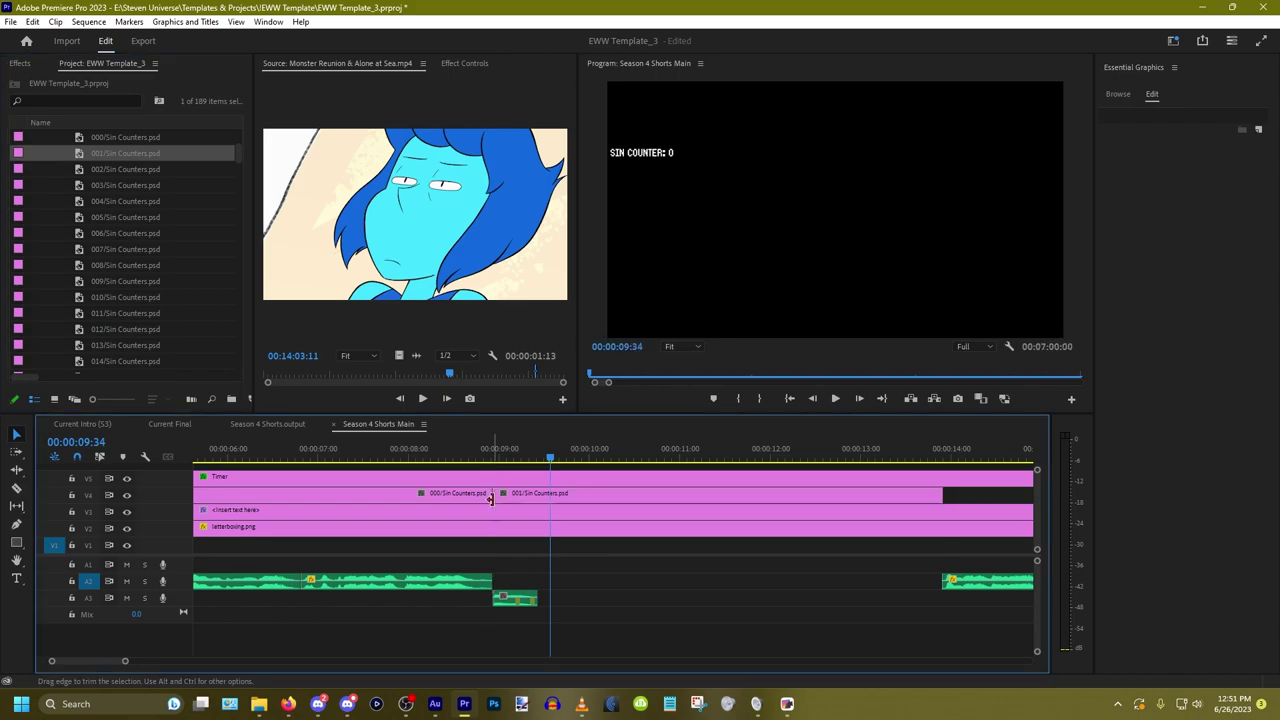
Step: Play the counter change, undo the last edits, and place 001/Sin Counters.psd after 000/Sin Counters.psd on V4 again
right_click(467, 631)
key("space")
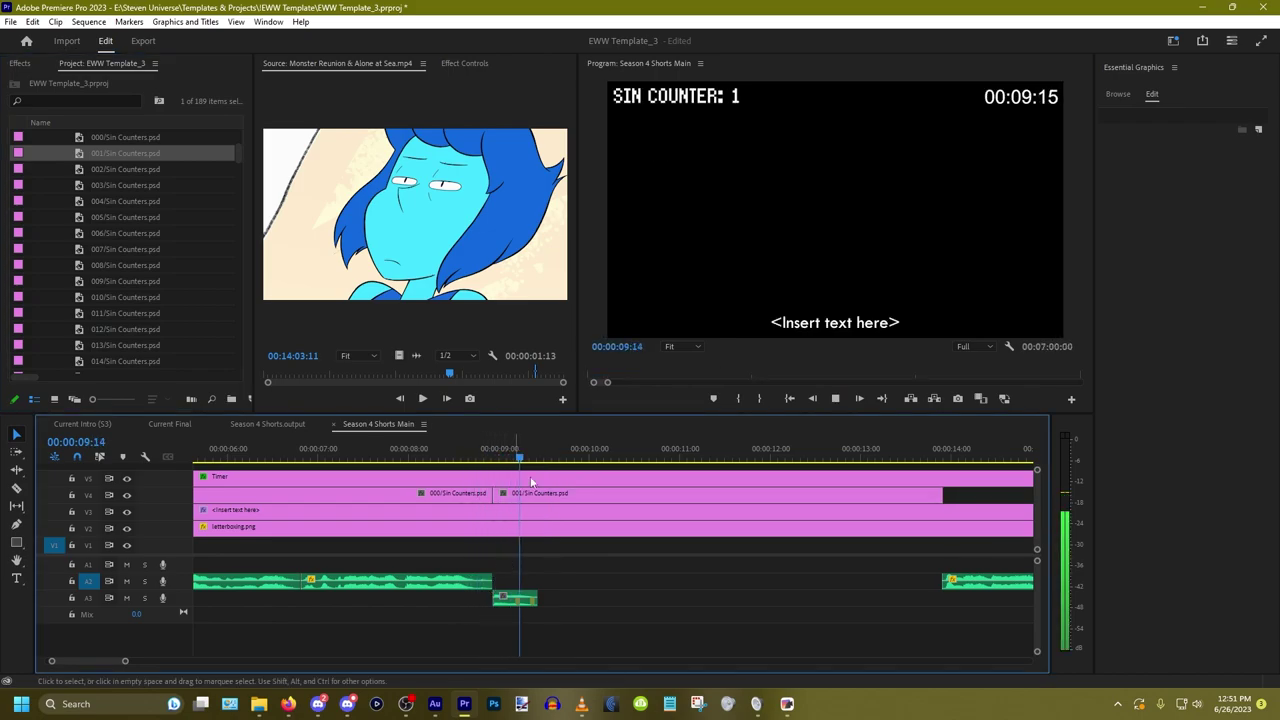
key("space")
key("ctrl+z")
key("ctrl+z")
left_click_drag(112, 153, 497, 505)
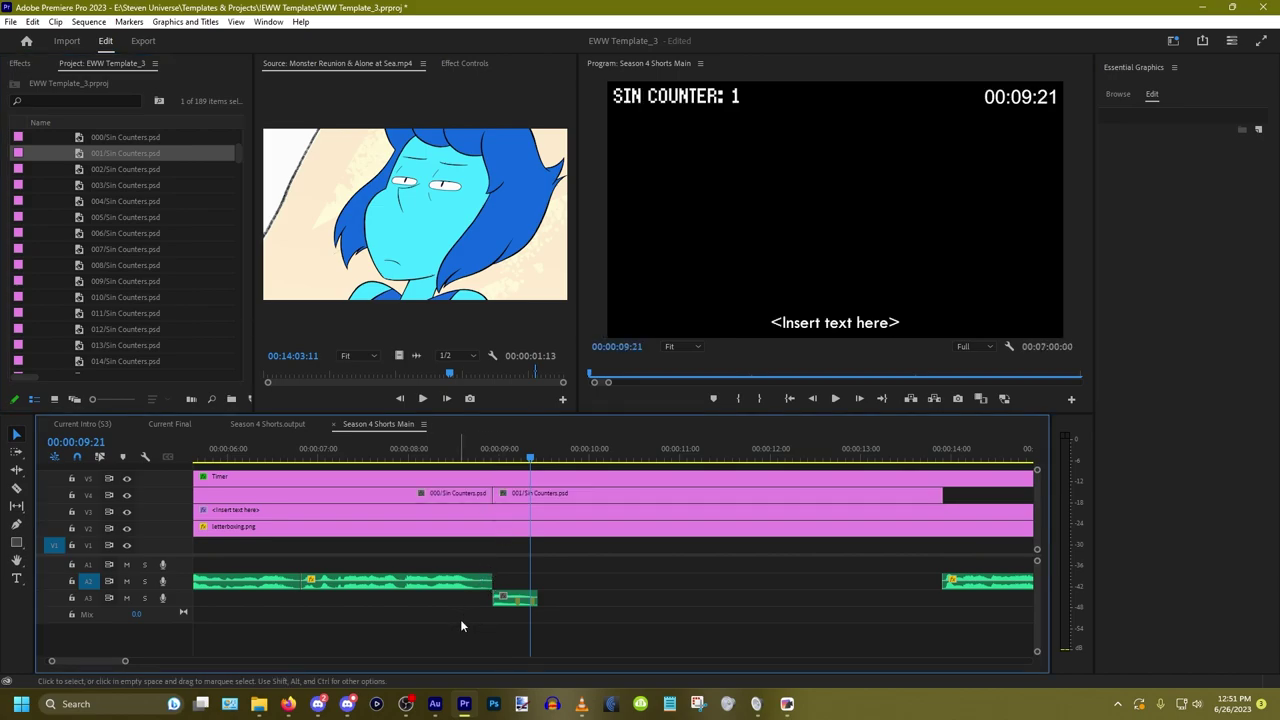
Step: Play the transition from 000/Sin Counters.psd to 001/Sin Counters.psd to check the sound effect timing
right_click(464, 616)
scroll(474, 597, "up", 4)
key("space")
key("space")
Step: Move the four selected A2 clips to follow the A3 sound effect near 00:00:14, and paste a copy of that effect at their end on A3
key("minus")
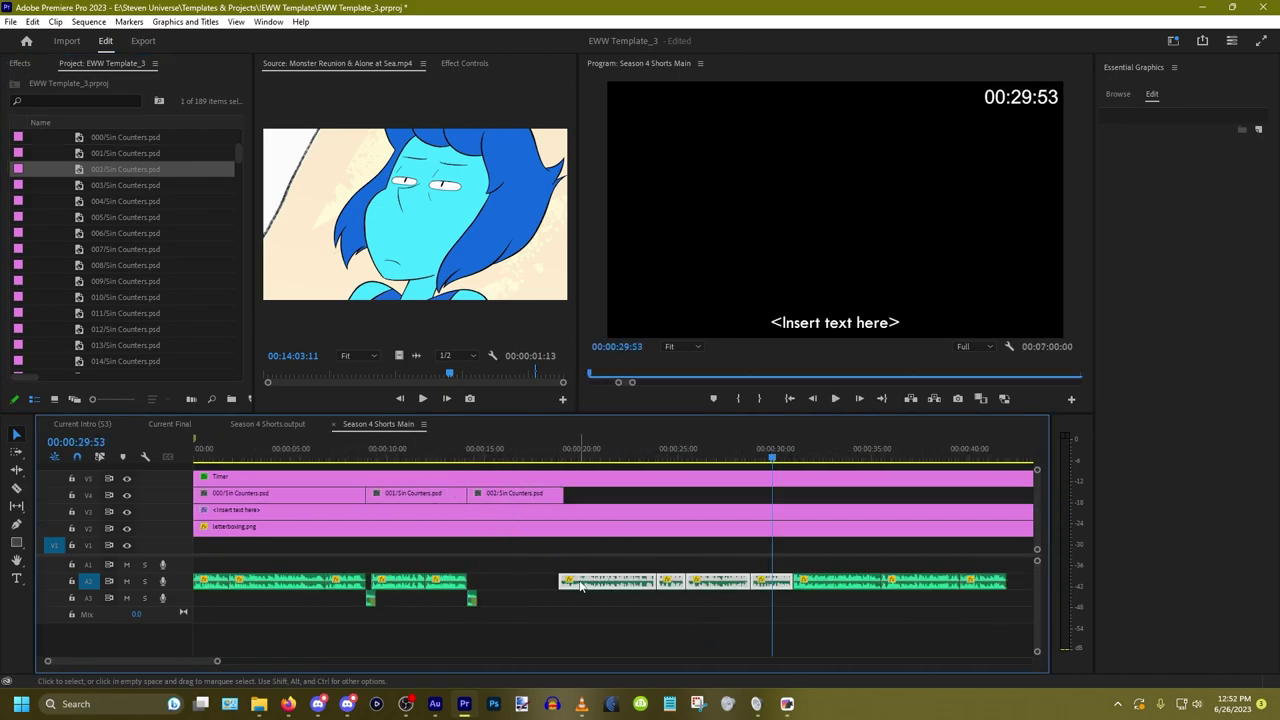
left_click_drag(505, 583, 495, 581)
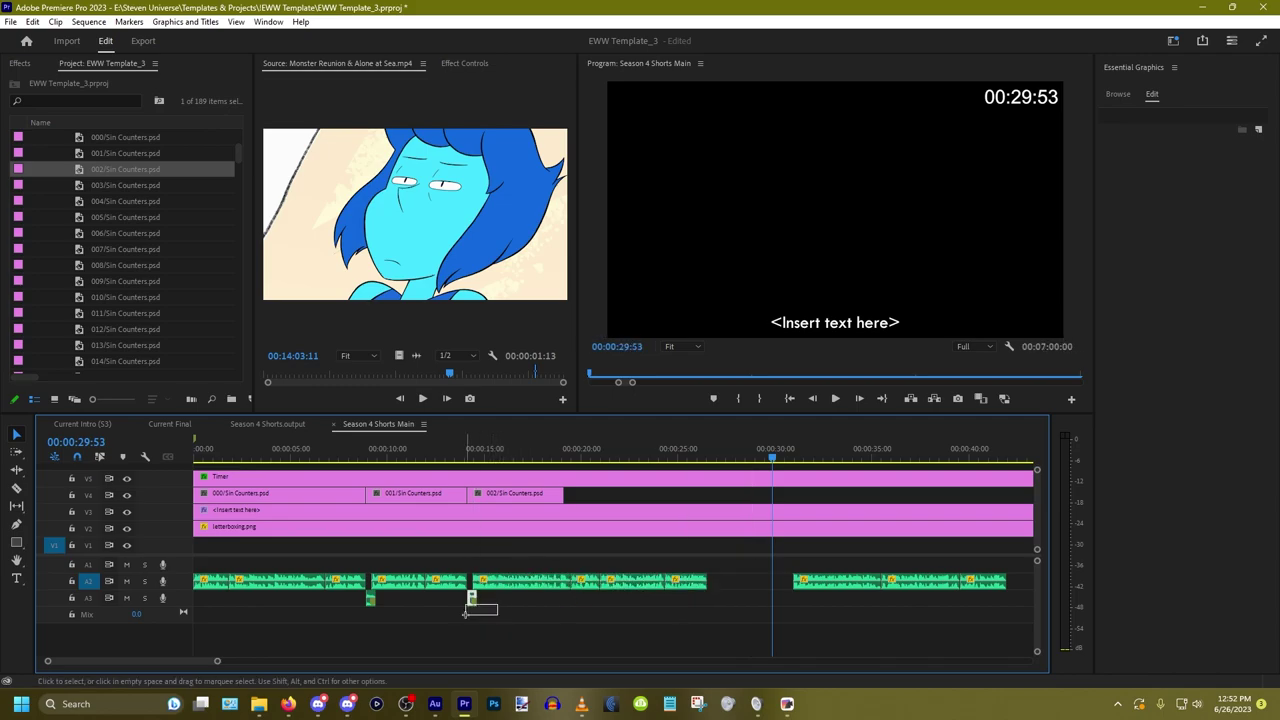
left_click(708, 461)
key("ctrl+v")
left_click(708, 629)
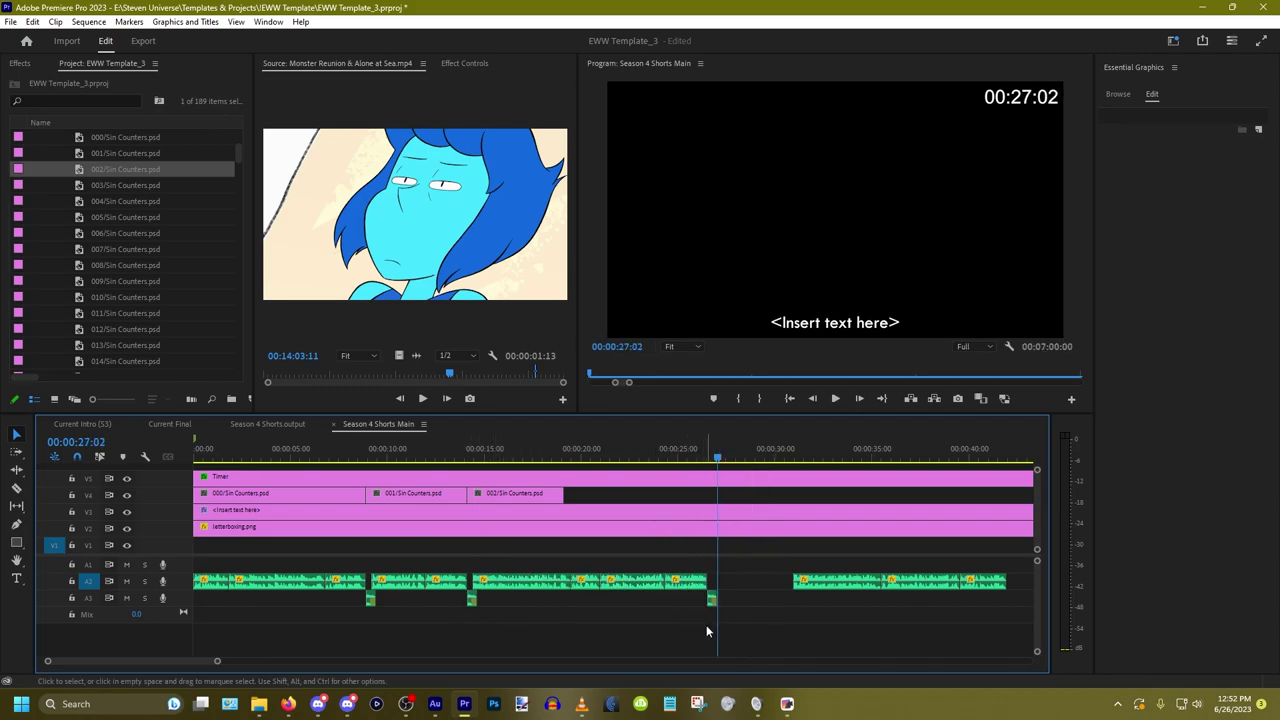
Step: Play the new transition, extend 002/Sin Counters.psd to the third sound effect, and place 003/Sin Counters.psd directly after it on V4
left_click(702, 458)
key("space")
key("equal")
key("space")
key("minus")
left_click_drag(512, 494, 637, 494)
left_click_drag(121, 186, 645, 501)
scroll(712, 557, "up", 2)
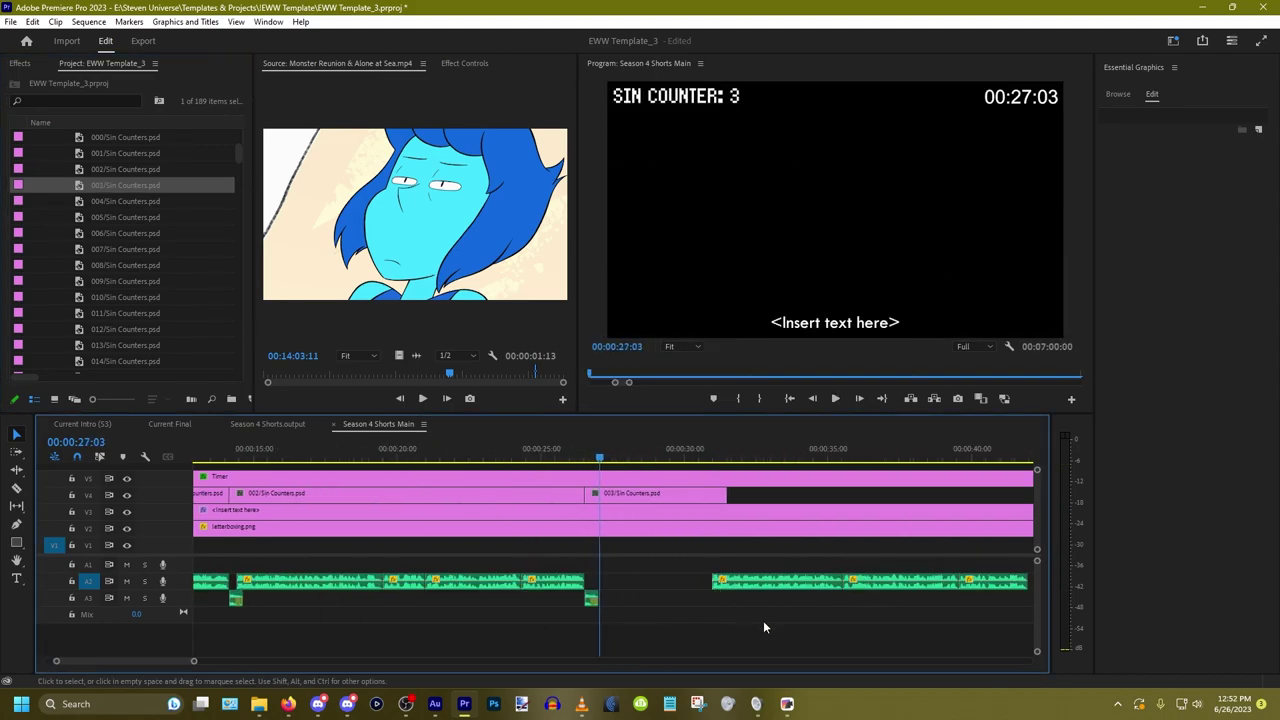
Step: Move the next three A2 voiceover clips up to the sound effect near 00:00:27 and paste a copy of the effect at their end on A3
left_click_drag(779, 621, 975, 567)
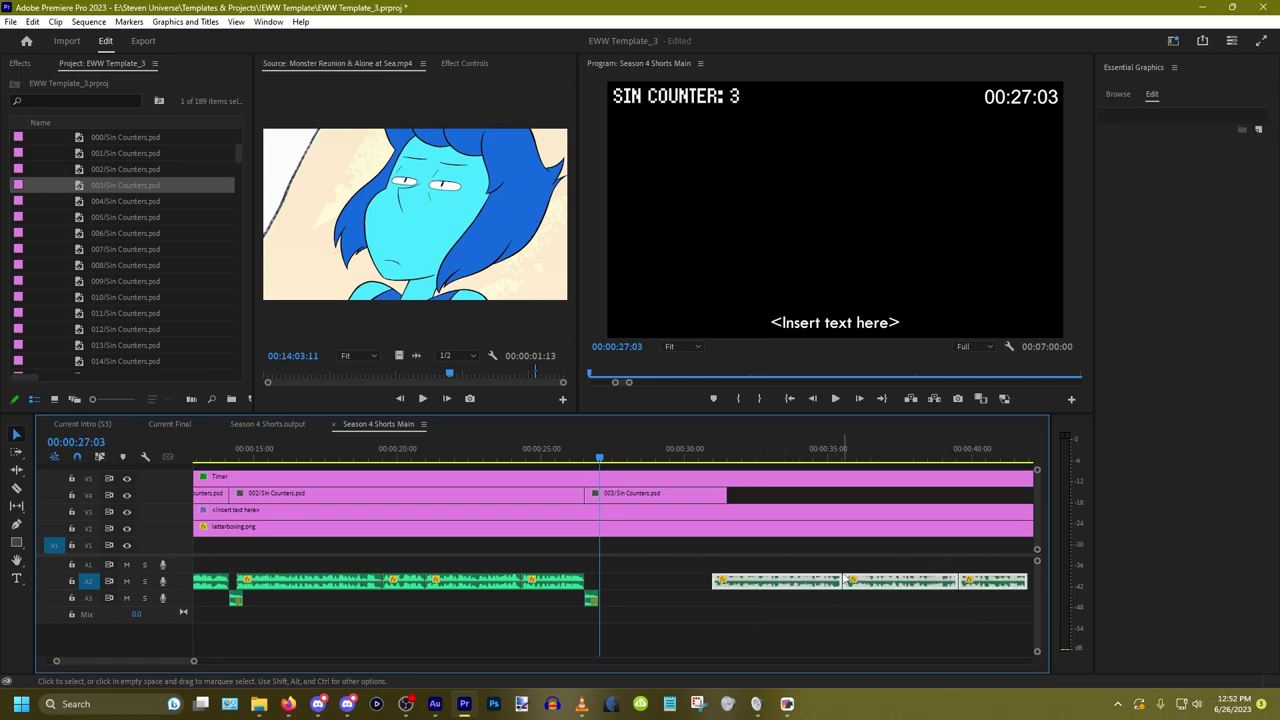
left_click_drag(787, 590, 674, 590)
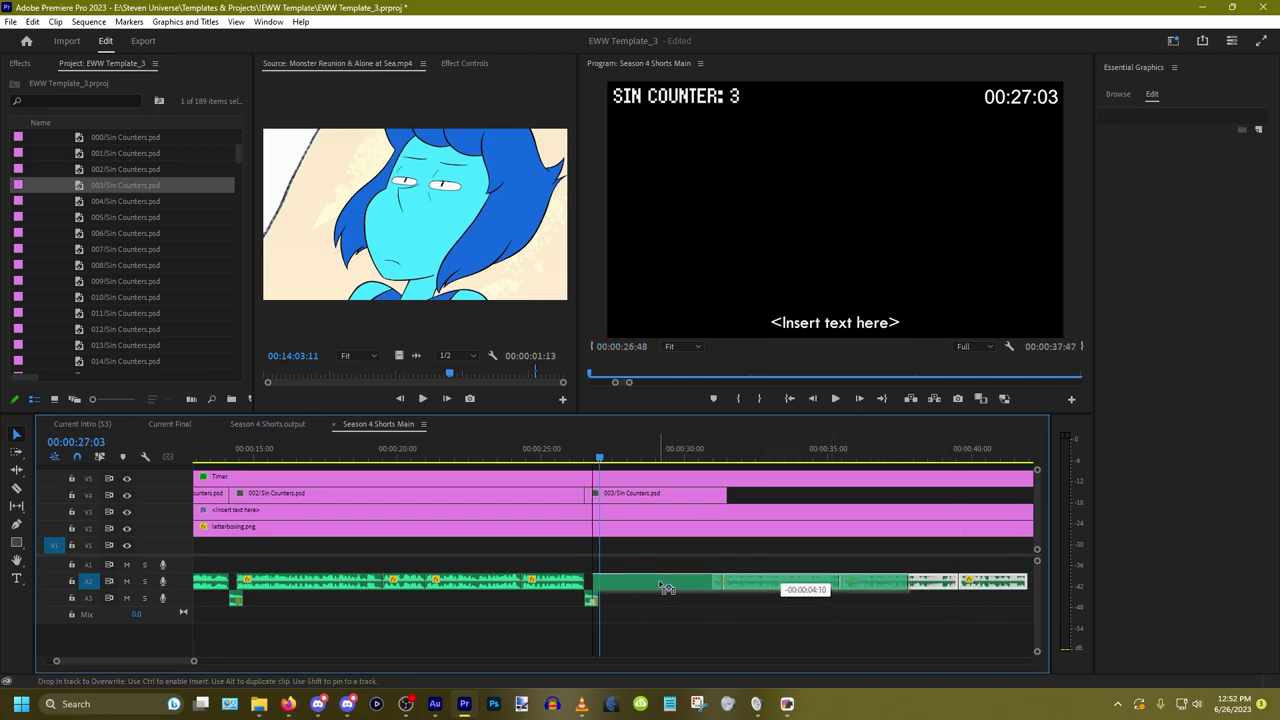
scroll(465, 606, "down", 2)
left_click_drag(580, 617, 517, 594)
key("ctrl+c")
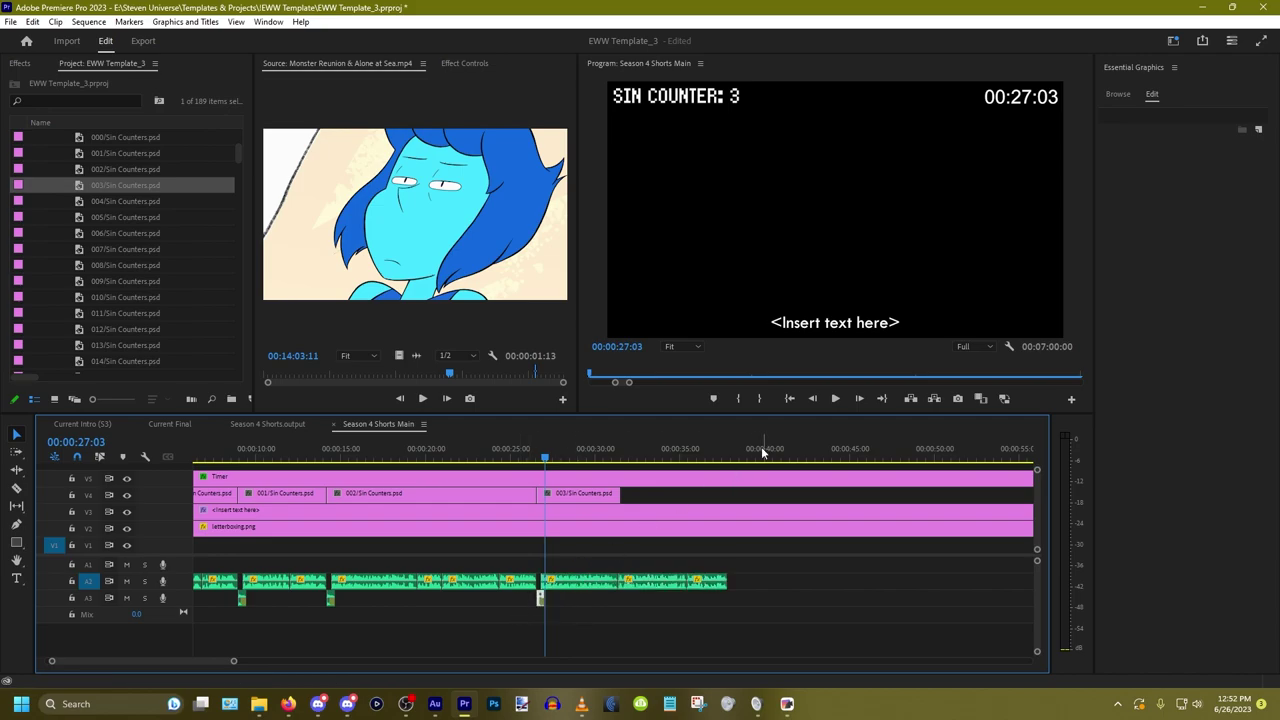
left_click(730, 456)
key("ctrl+v")
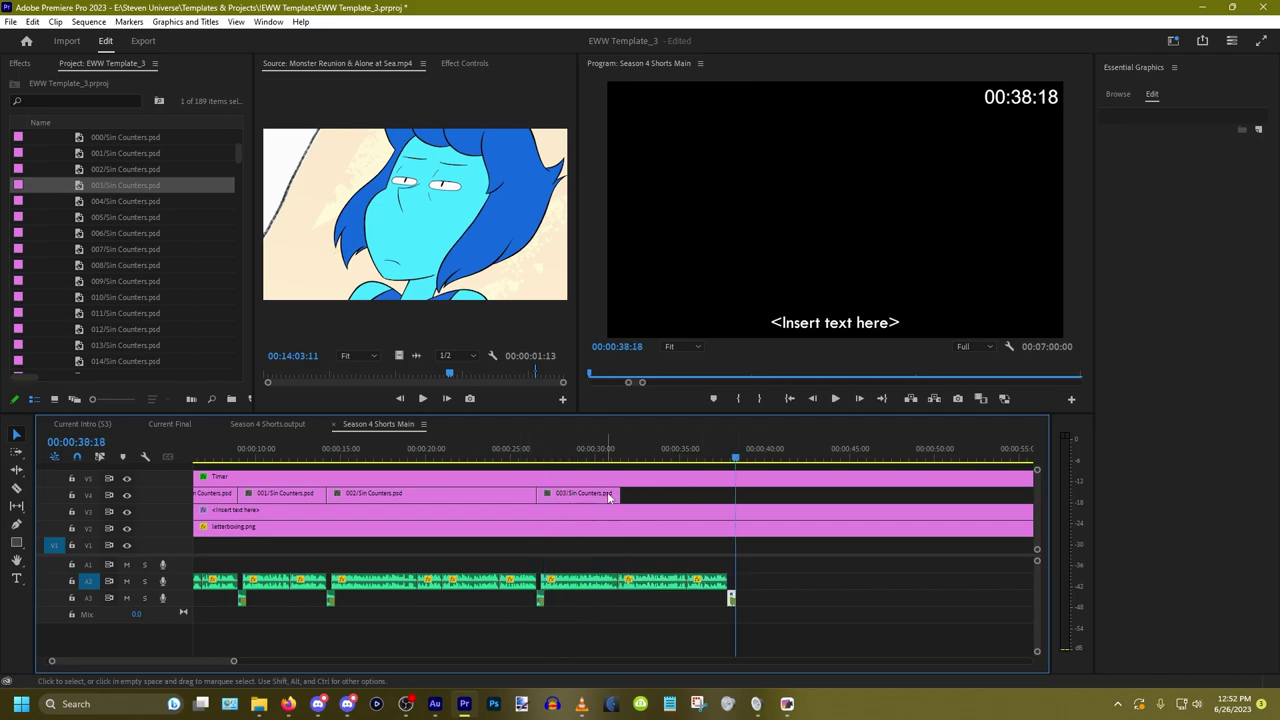
Step: Extend 003/Sin Counters.psd to the last sound effect near 00:00:38 and place 004/Sin Counters.psd directly after it on V4
left_click_drag(619, 493, 726, 495)
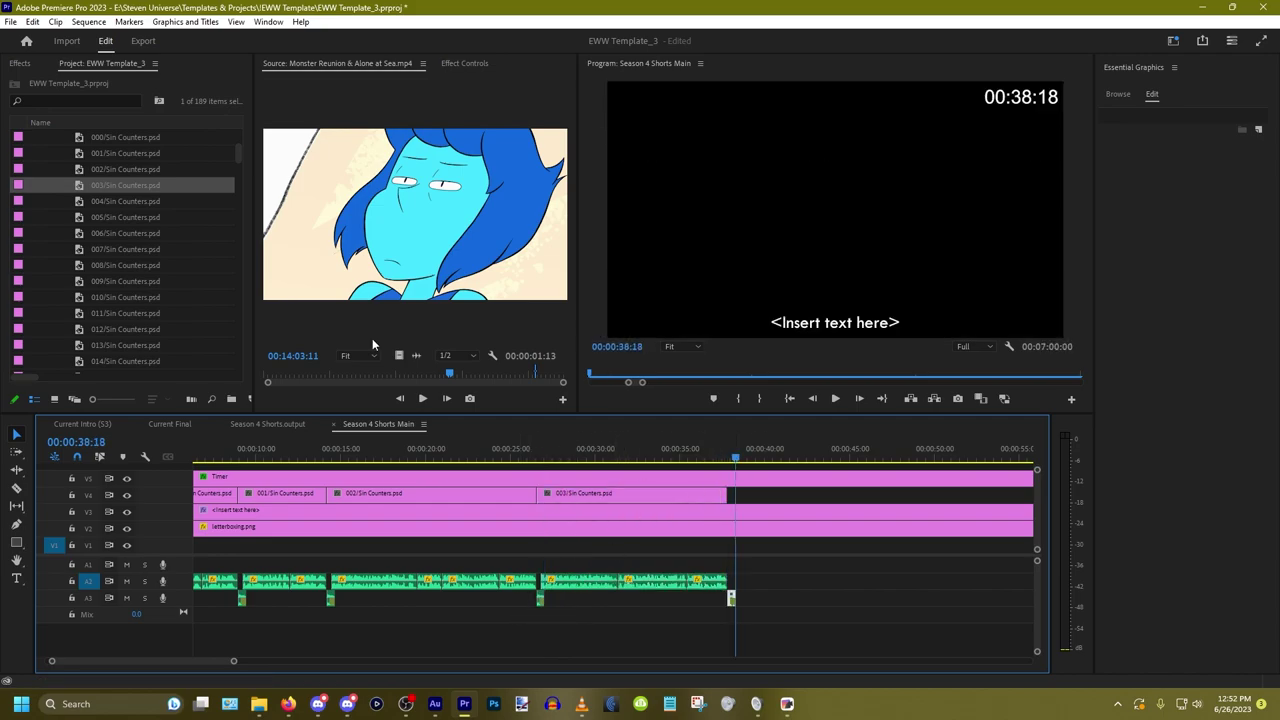
left_click_drag(134, 203, 728, 496)
key("minus")
key("minus")
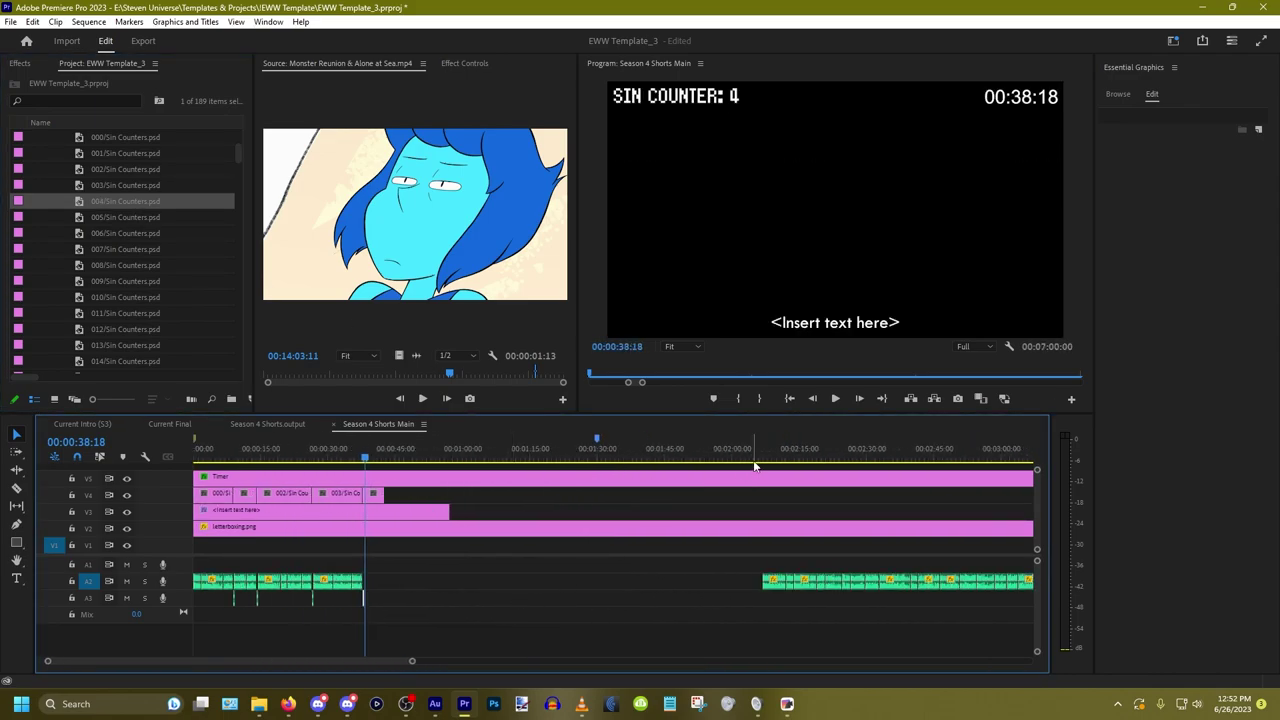
Step: Return the playhead to the start of the Season 4 Shorts Main sequence
left_click(789, 398)
scroll(215, 611, "up", 3)
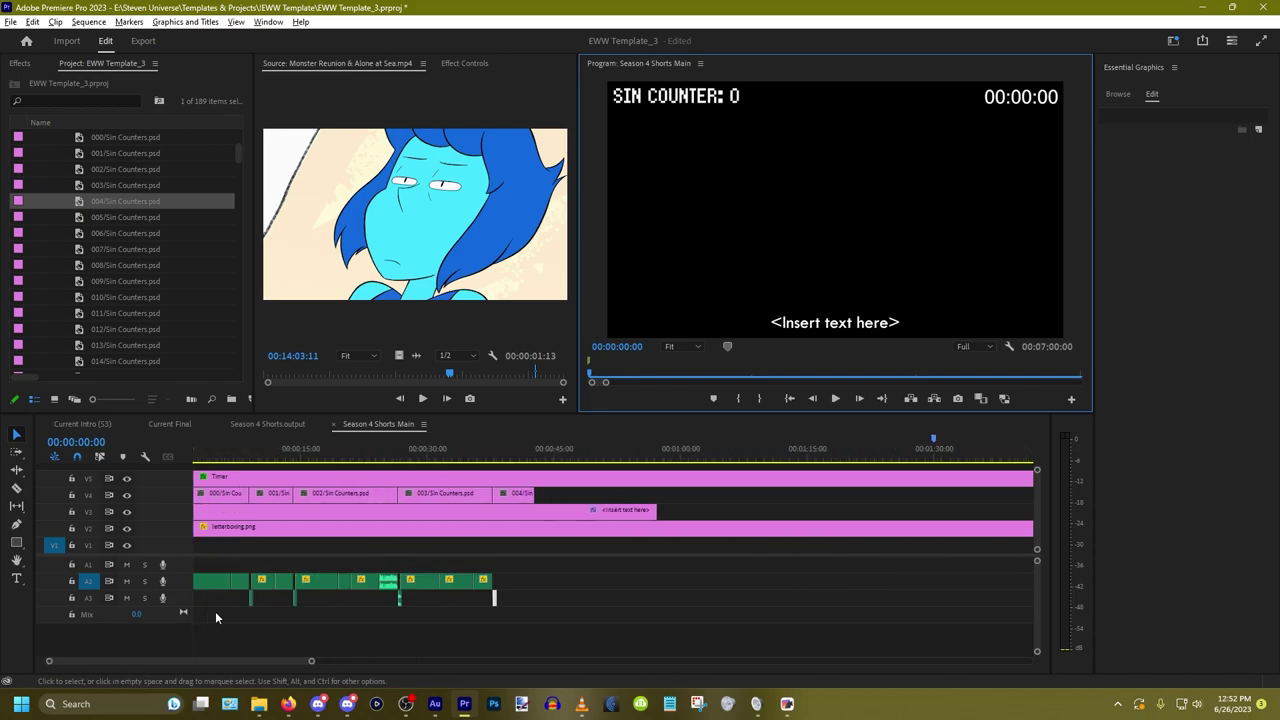
scroll(225, 617, "up", 3)
scroll(214, 612, "down", 4)
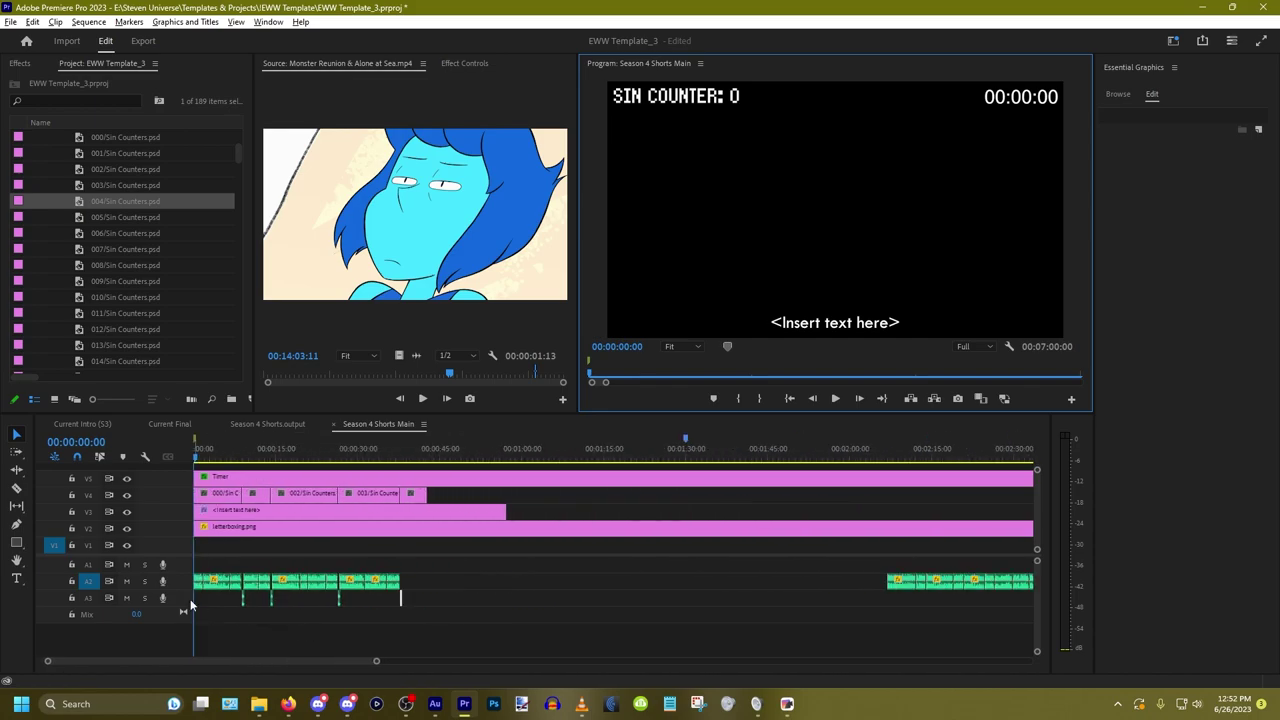
scroll(197, 596, "up", 5)
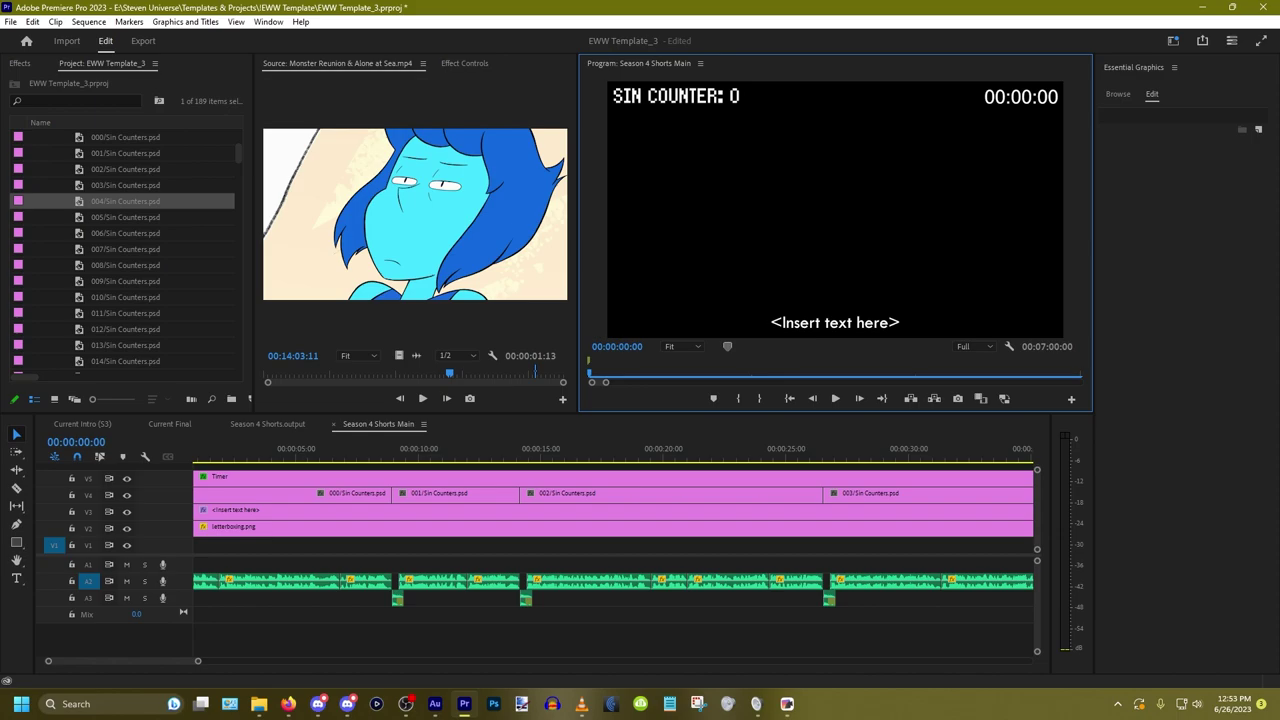
Step: Create a bin named "Season 4" inside the Episodes bin of Main Video
scroll(126, 218, "up", 4)
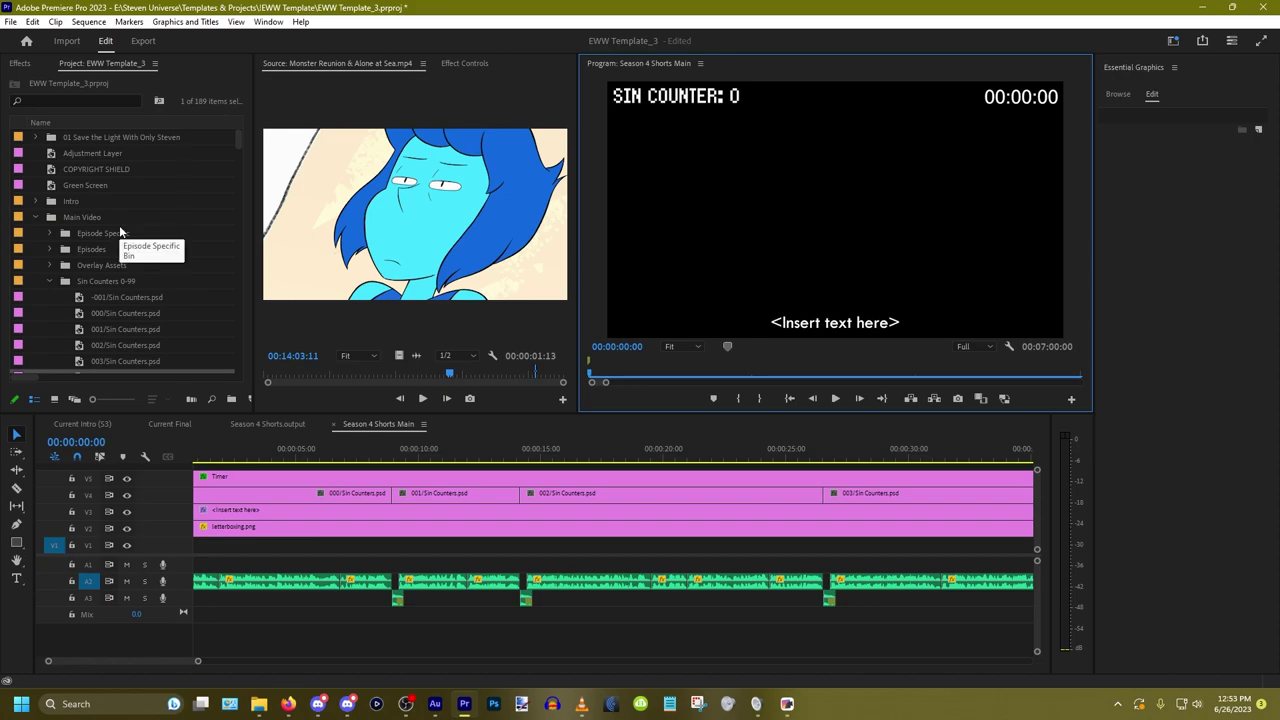
left_click(54, 252)
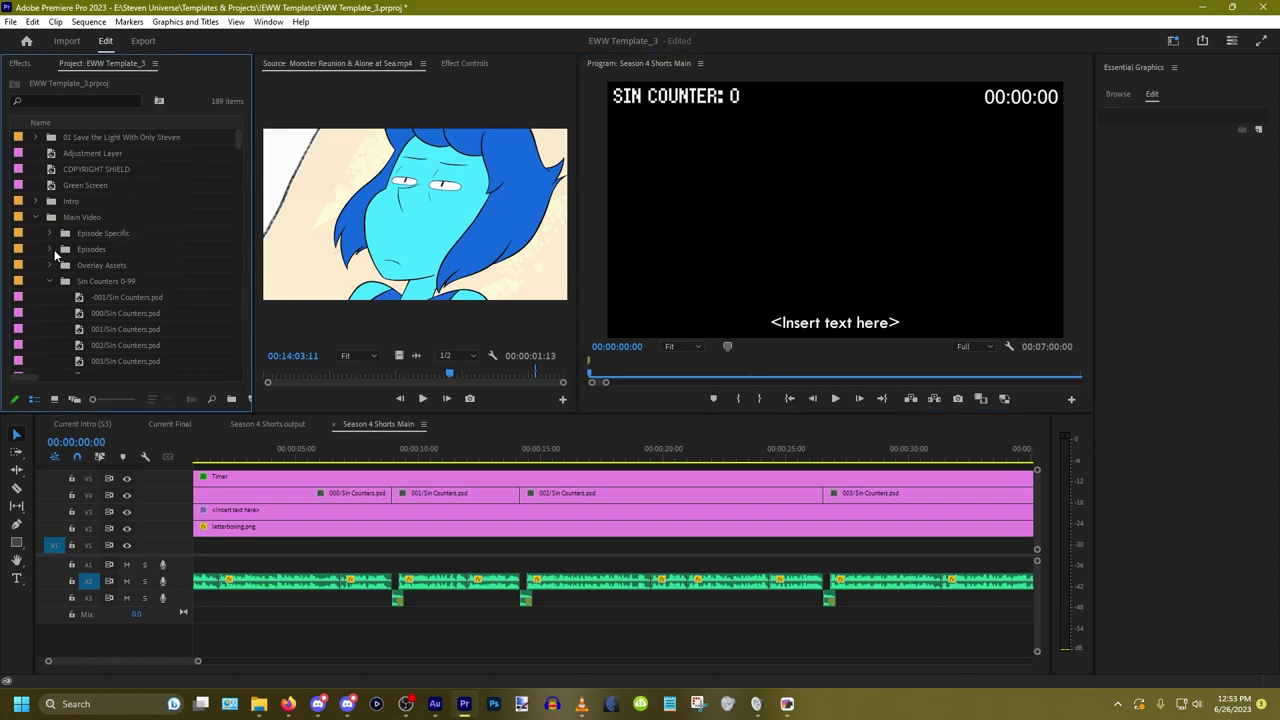
left_click(52, 249)
left_click(119, 252)
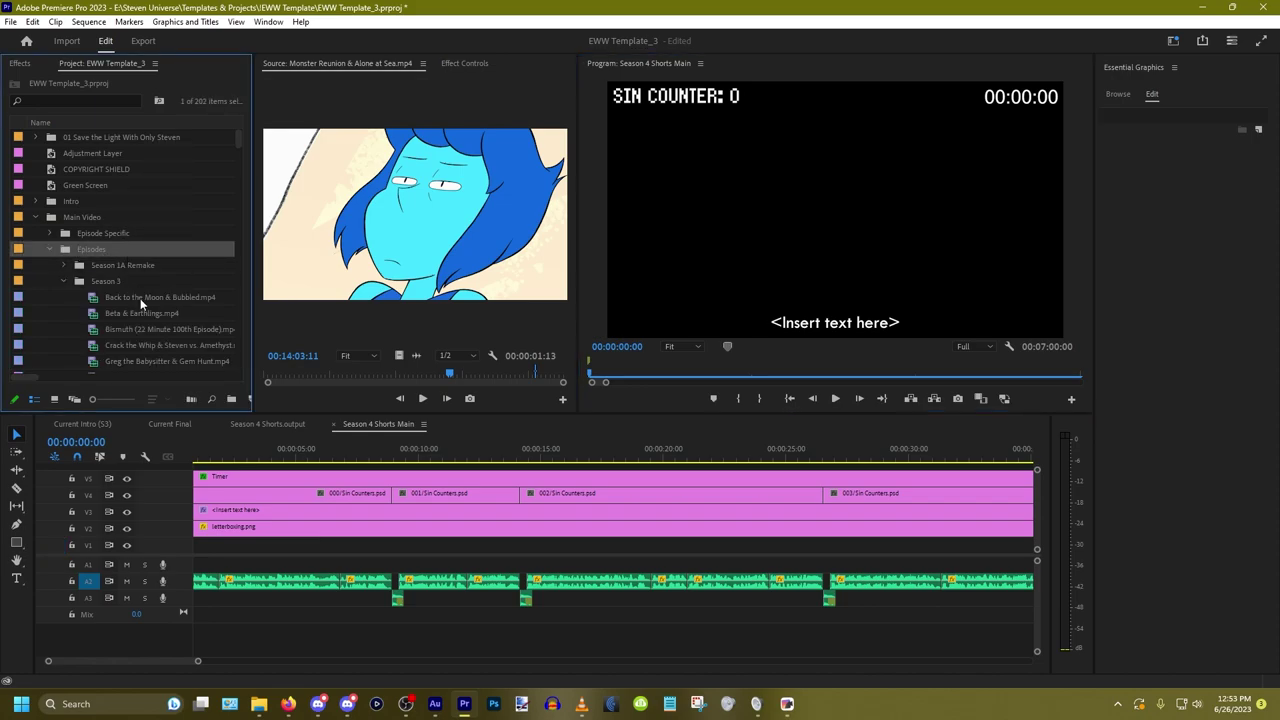
left_click(230, 399)
type("Season 4")
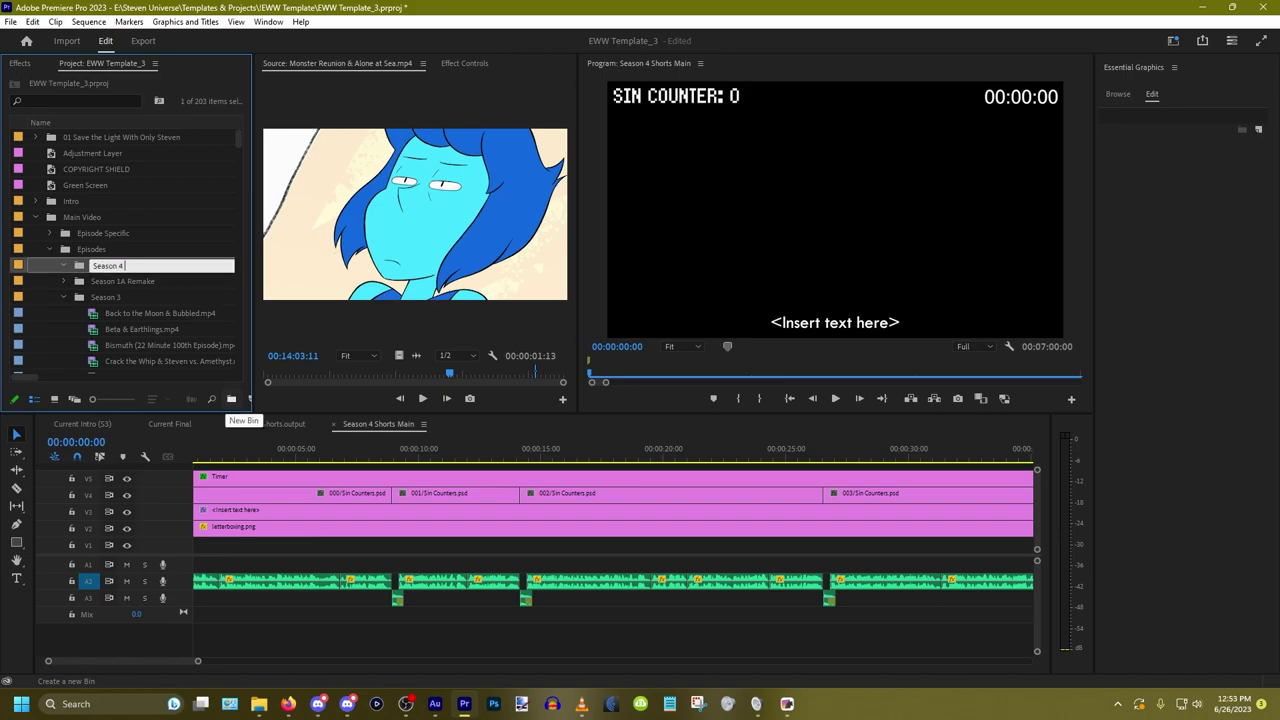
key("Return")
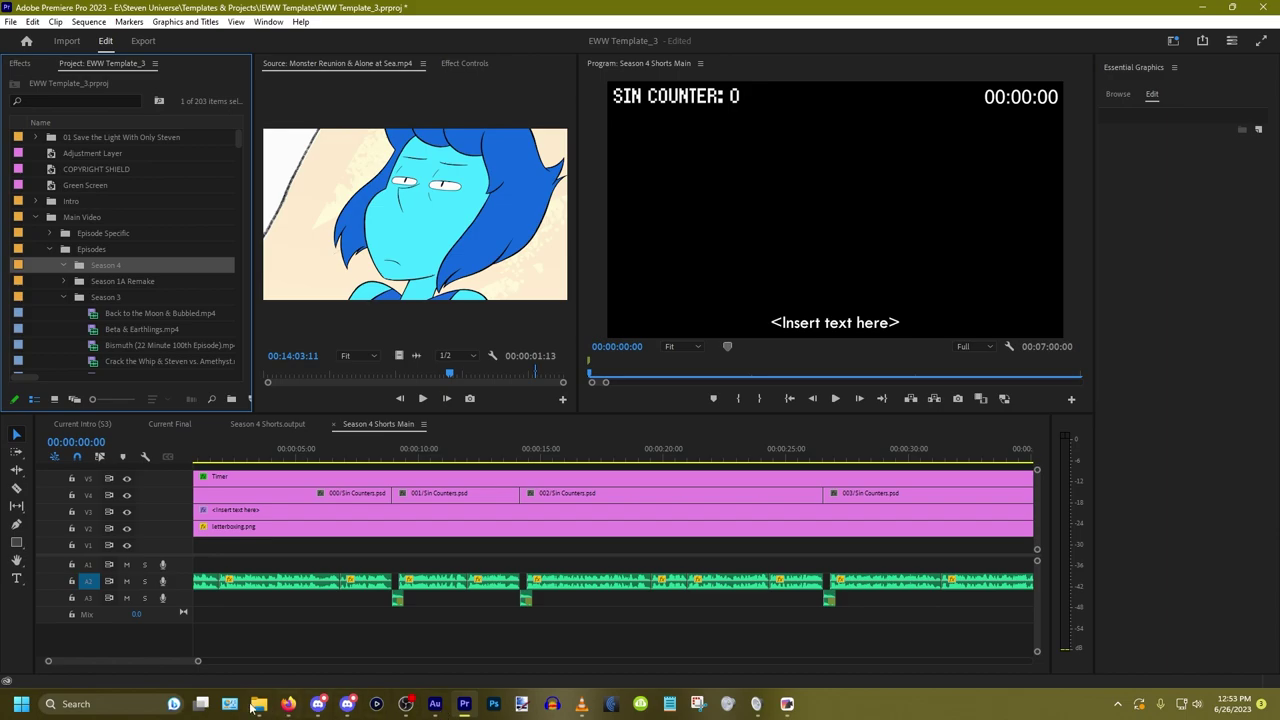
Step: Create a bin named "Shorts" inside the Season 4 bin and select it
left_click(232, 400)
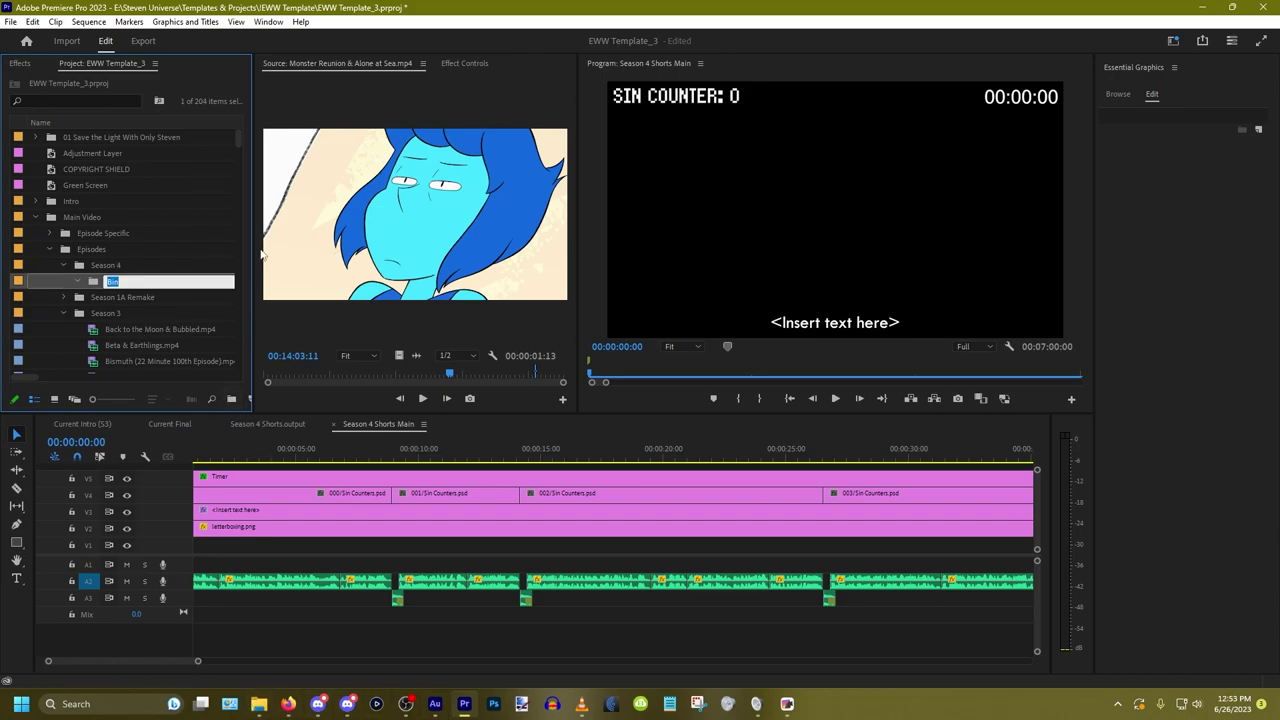
type("Shorts")
key("Tab")
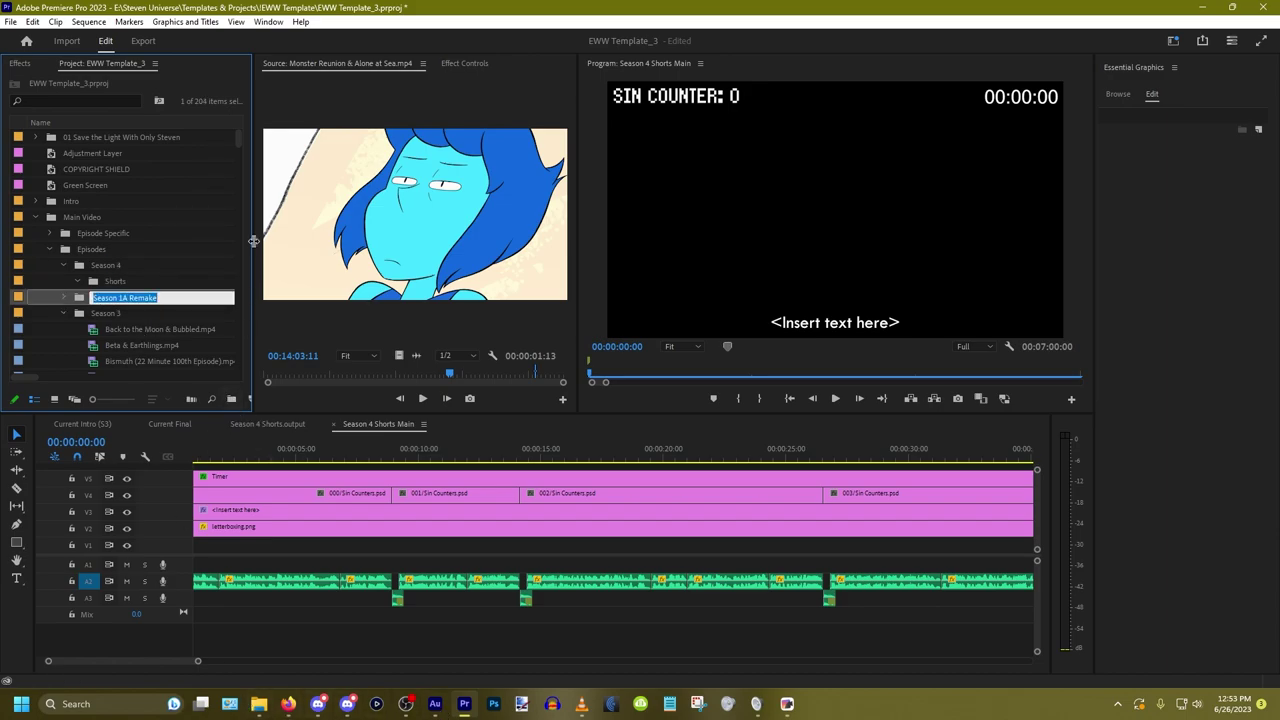
left_click(116, 281)
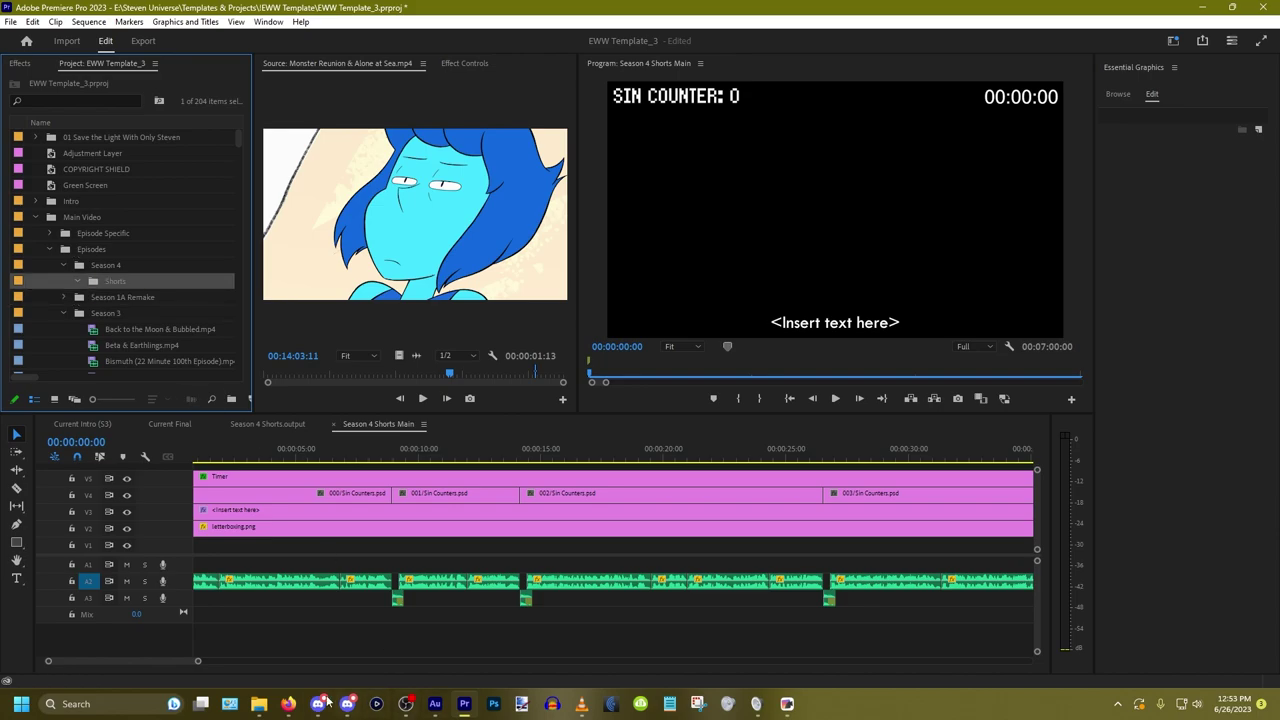
Step: Switch to File Explorer and open the Season 4 folder under Steven Universe > Raw Footage > Episodes
left_click(259, 703)
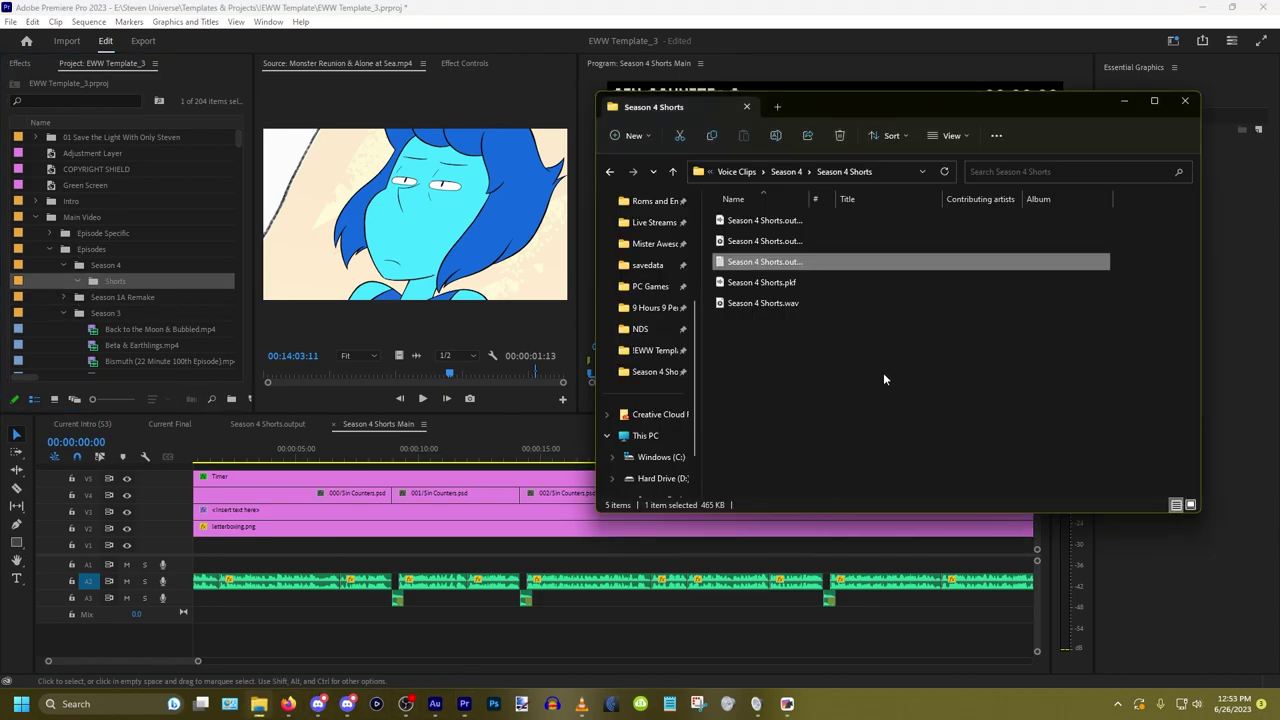
left_click(736, 172)
left_click(753, 172)
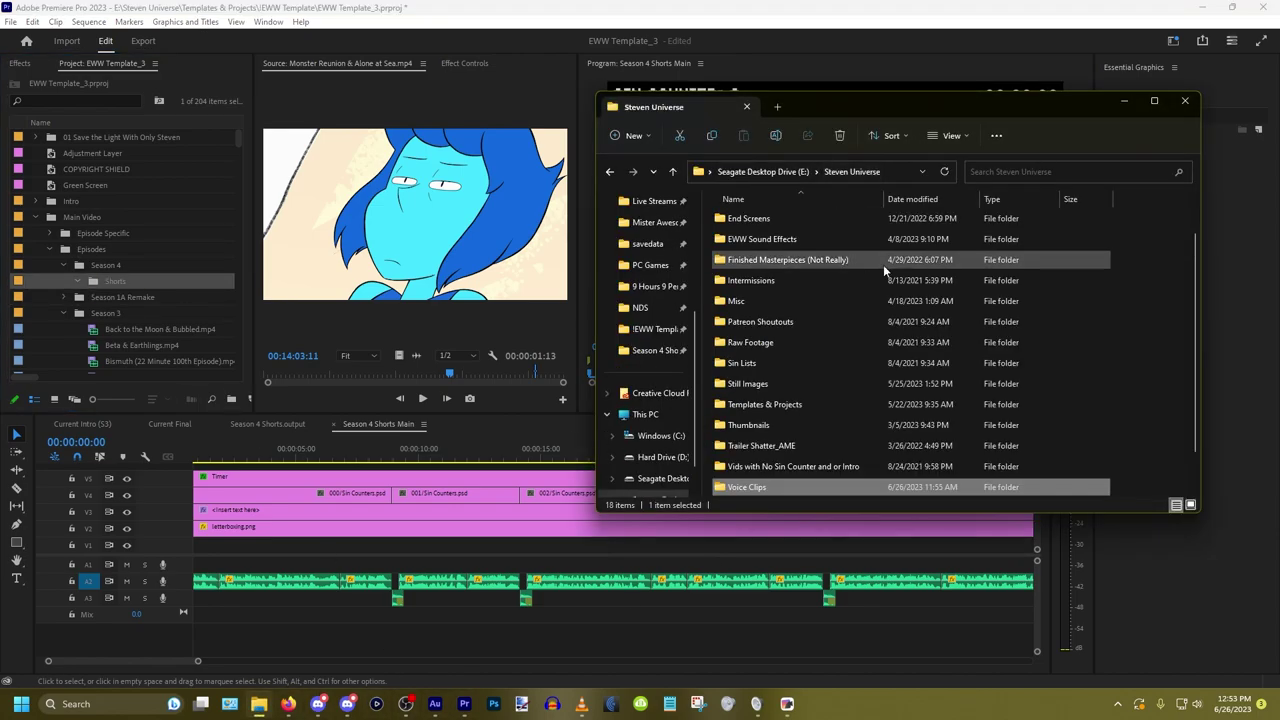
double_click(778, 345)
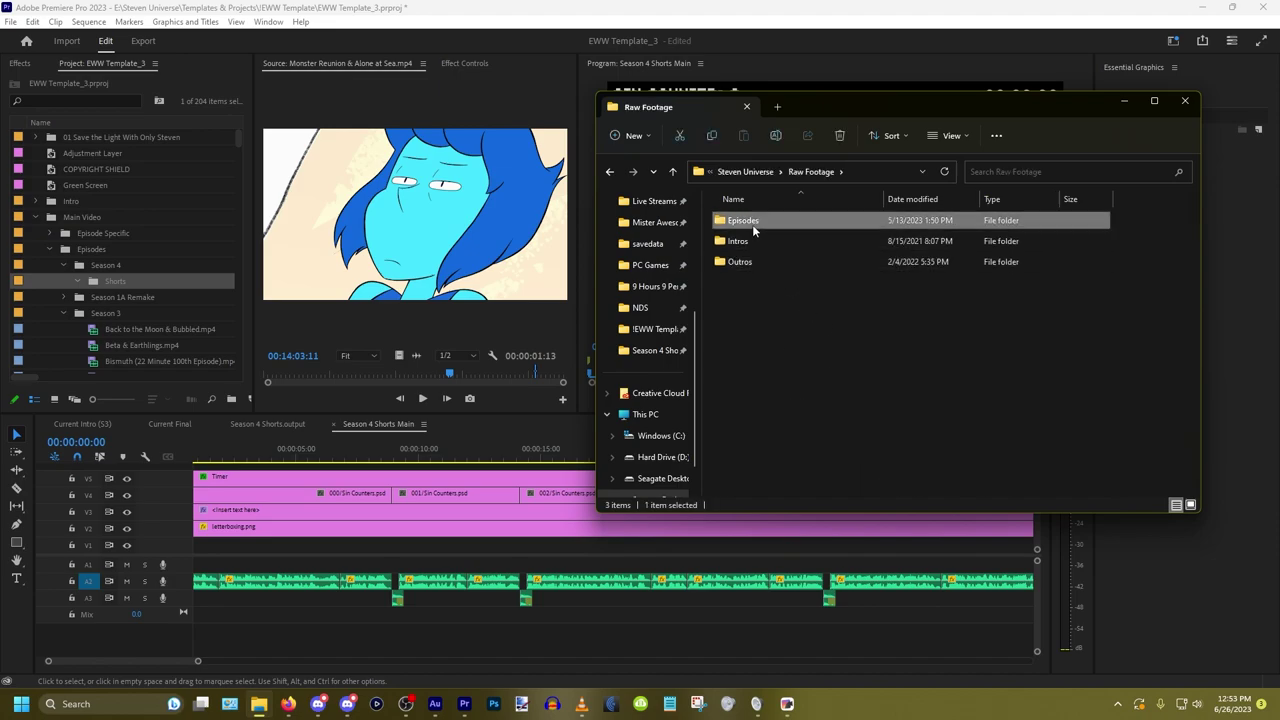
double_click(752, 224)
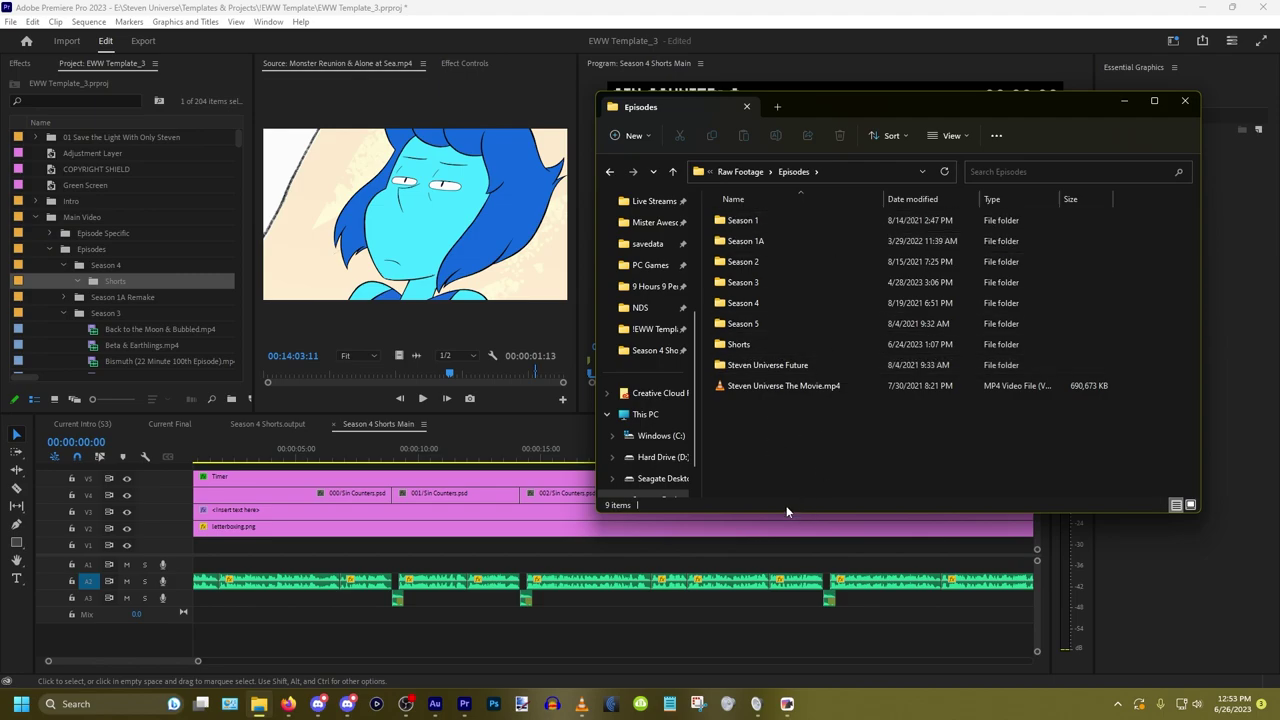
double_click(815, 303)
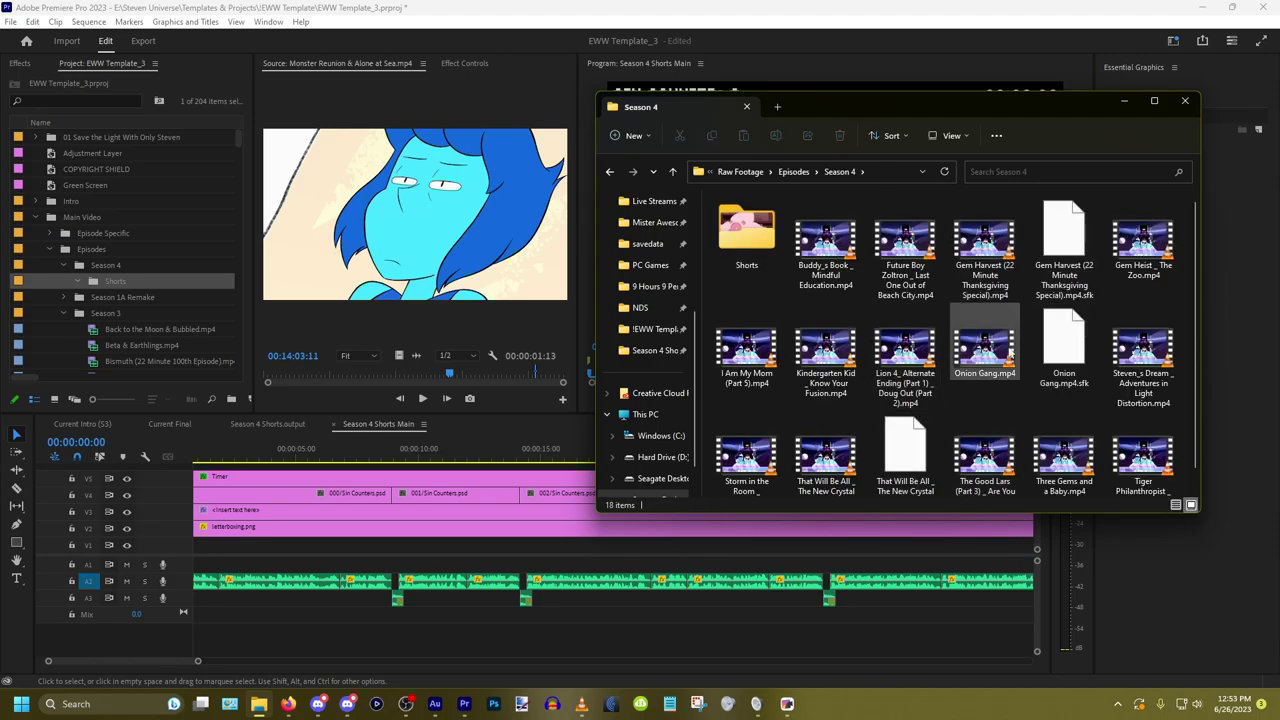
left_click(793, 171)
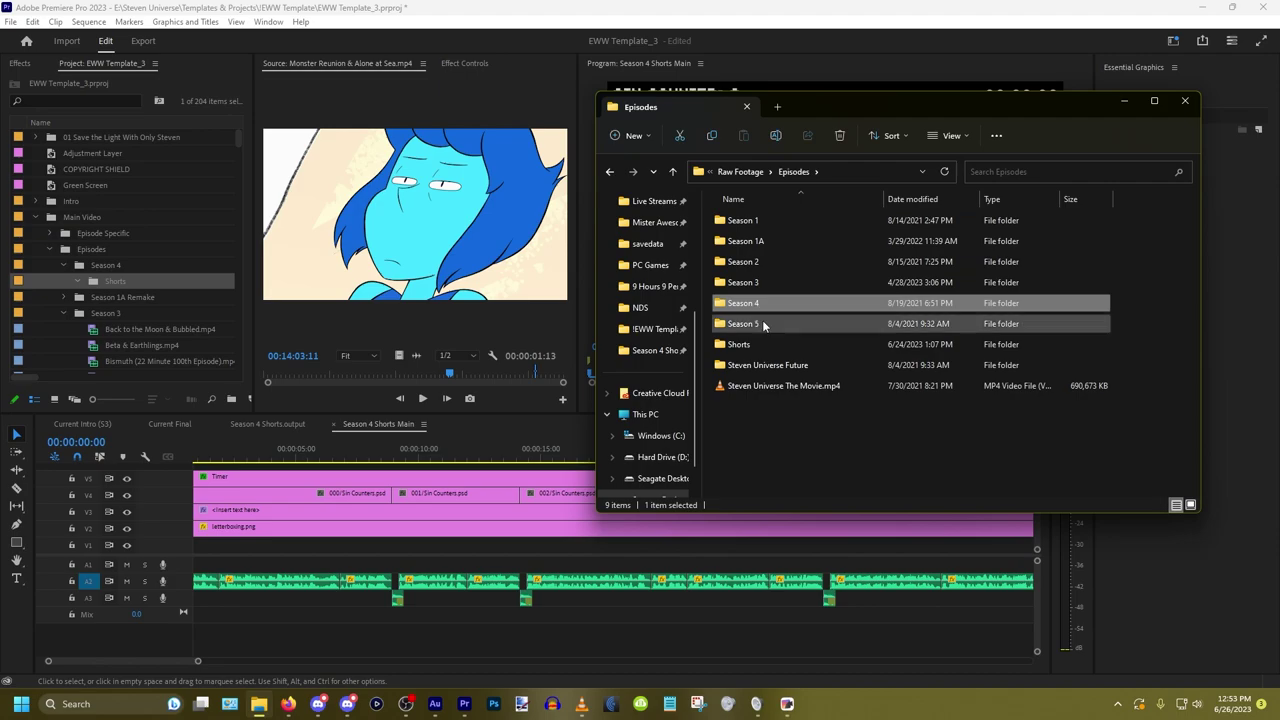
double_click(763, 325)
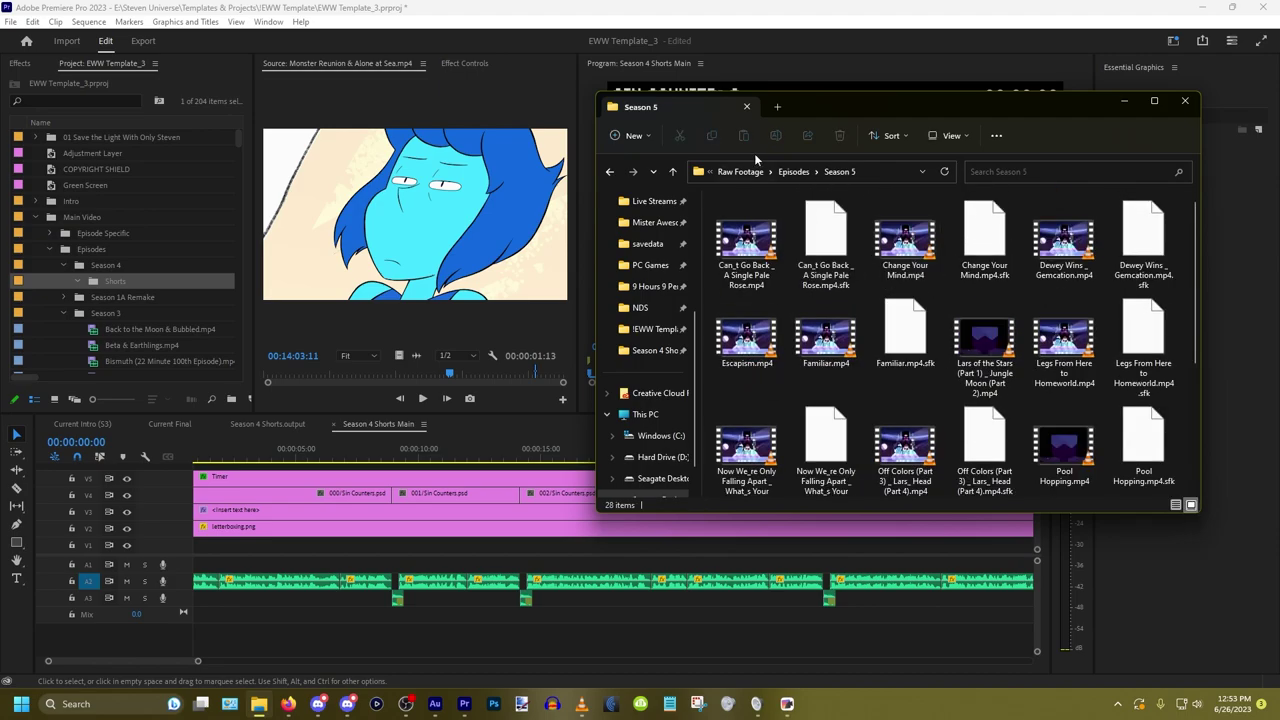
left_click(793, 171)
double_click(762, 362)
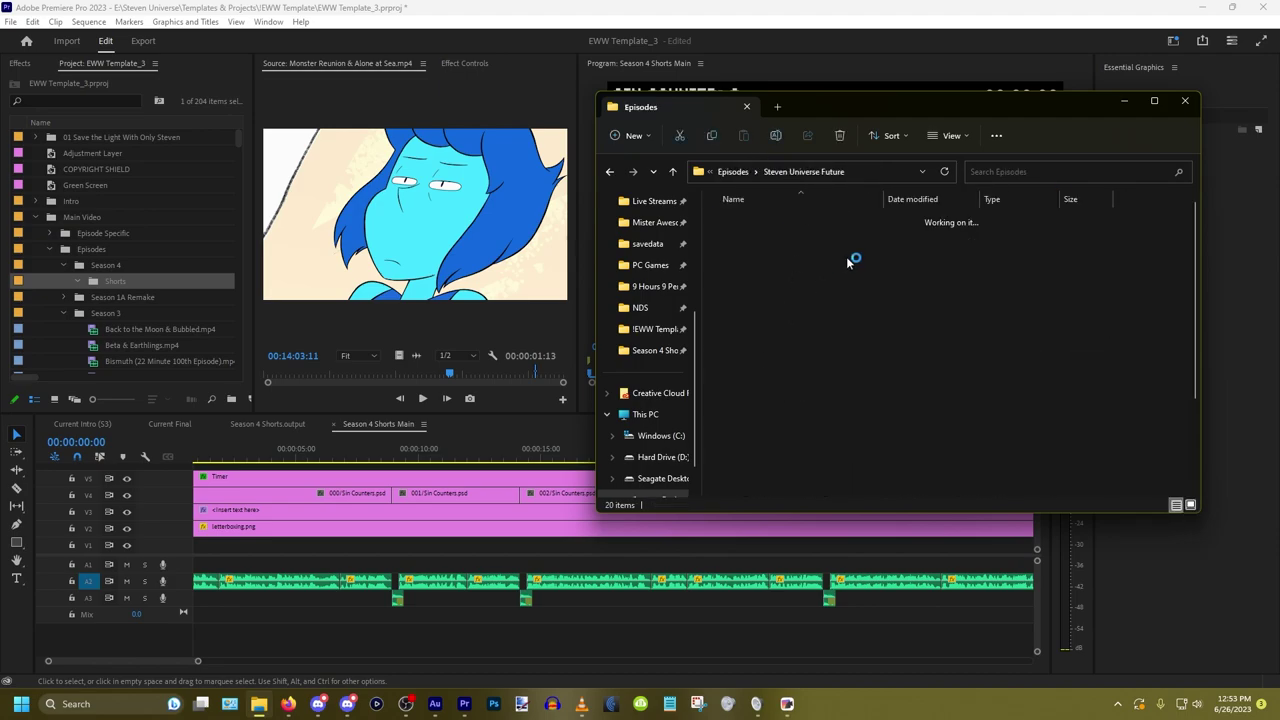
left_click(733, 171)
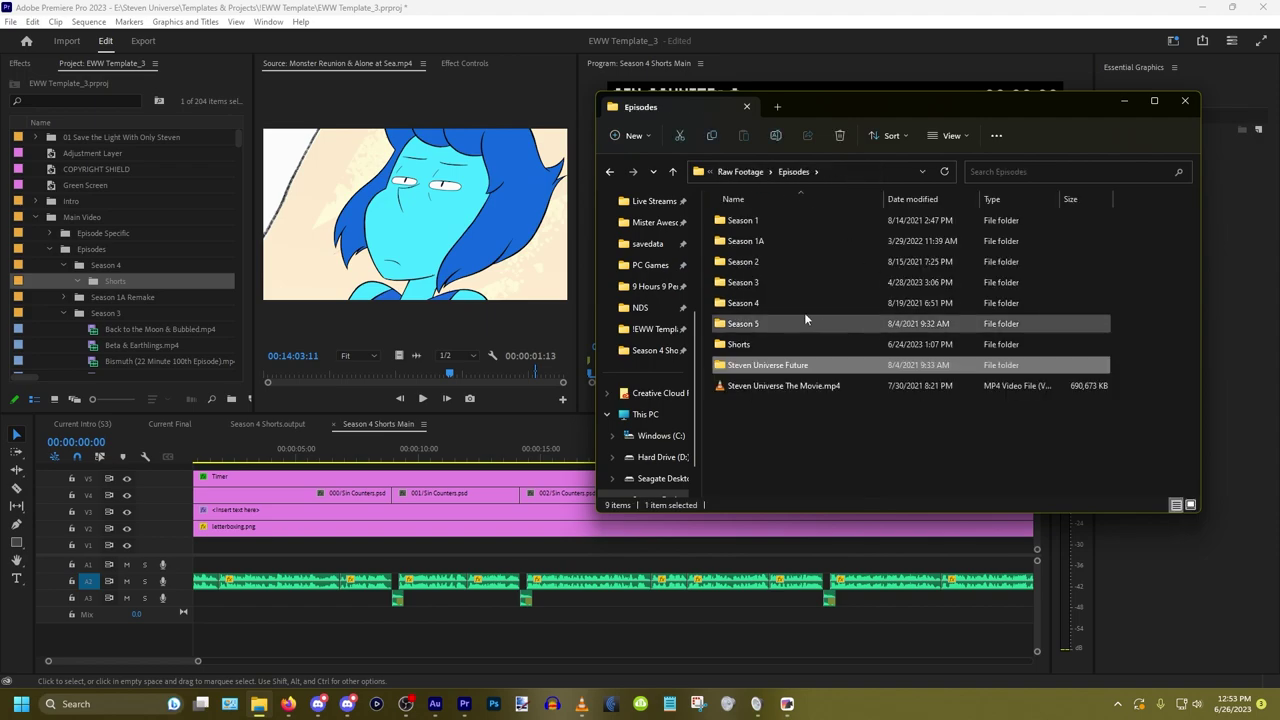
double_click(764, 300)
Step: Import all six videos from the Season 4 Shorts folder into the project's new Shorts bin
double_click(746, 240)
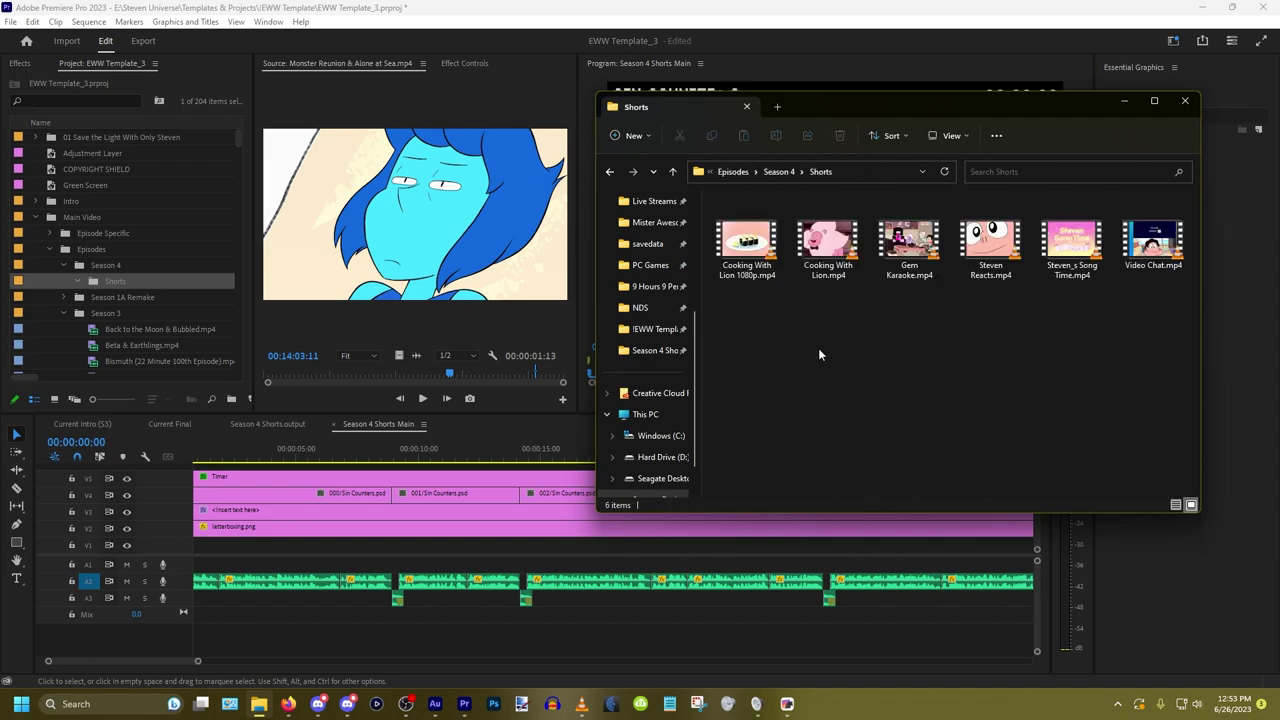
left_click(828, 262)
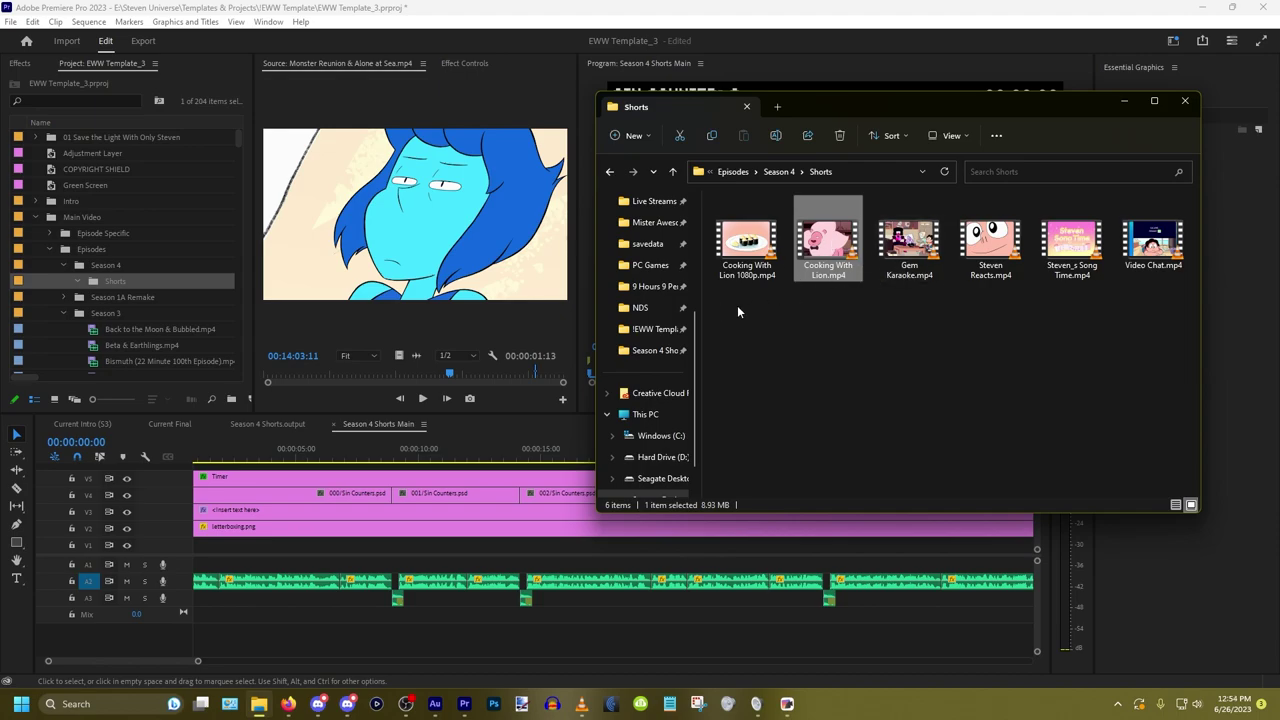
left_click(748, 268)
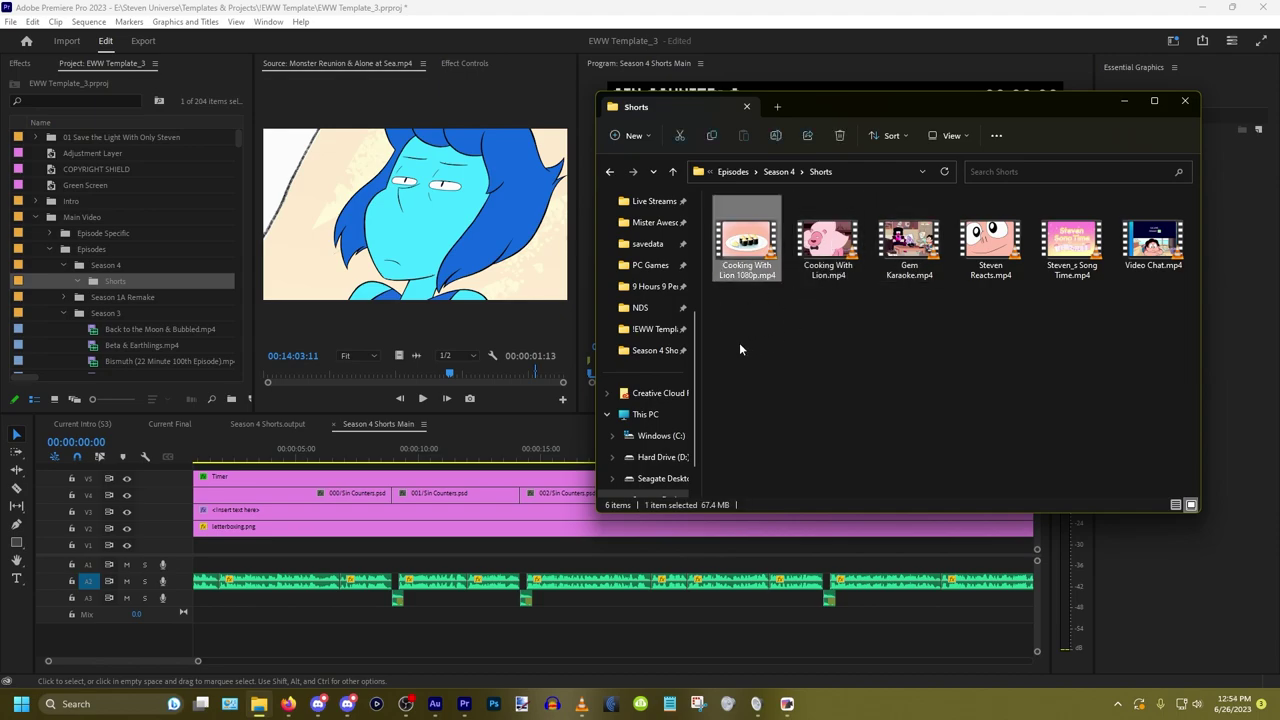
left_click_drag(739, 342, 135, 288)
left_click(655, 7)
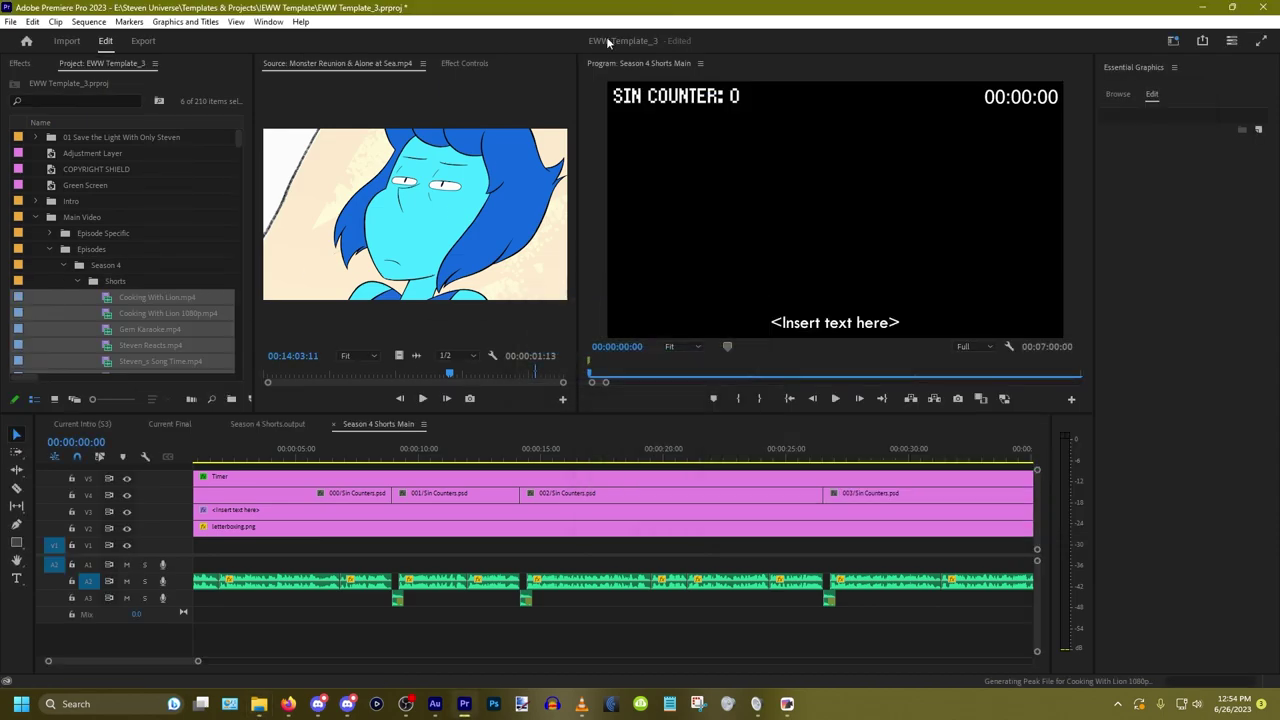
scroll(180, 330, "down", 3)
left_click(140, 201)
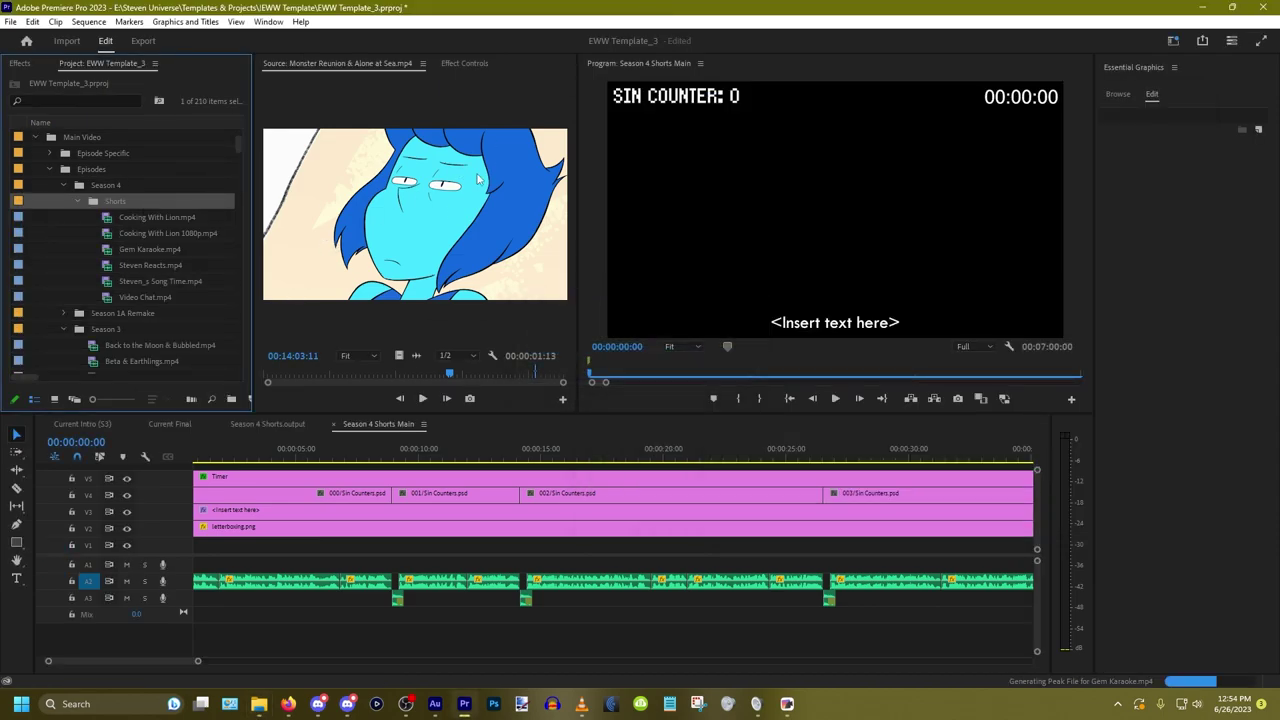
Step: Load Cooking With Lion 1080p.mp4 in the Source Monitor and check the first Cooking With Lion timestamp in the Season 4 Shorts script
double_click(162, 236)
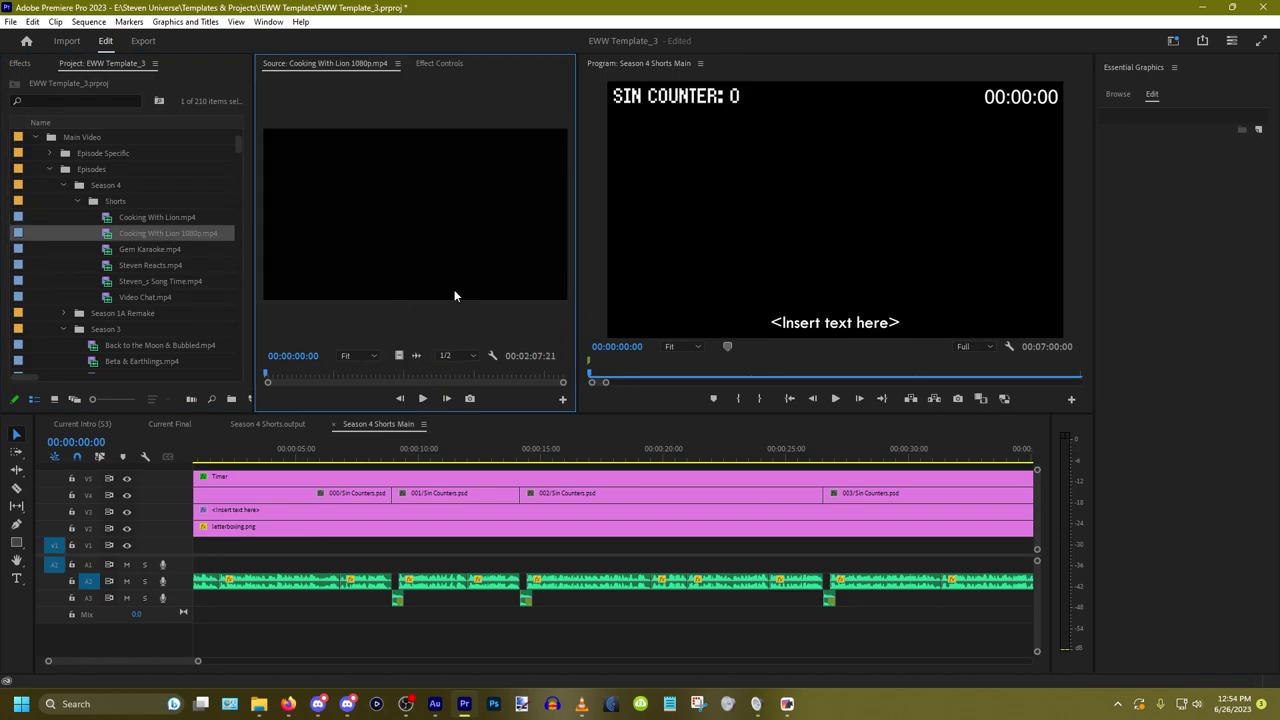
key("alt+Tab")
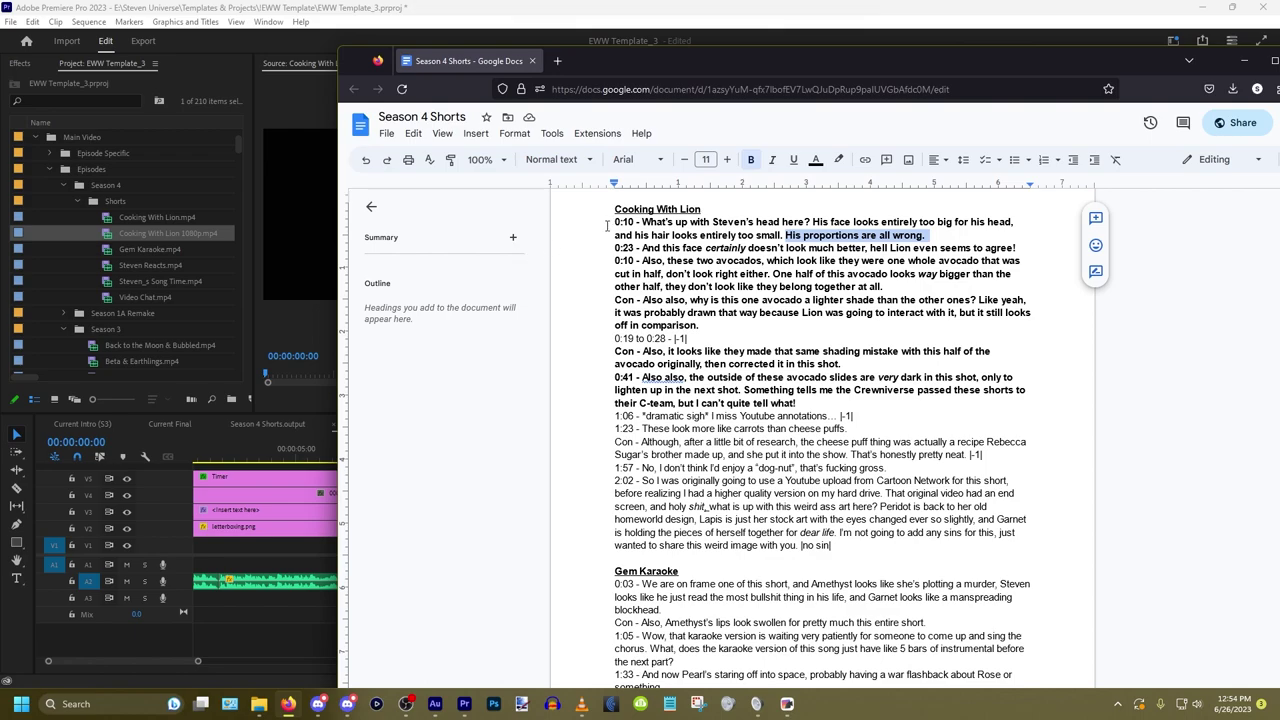
left_click_drag(606, 226, 907, 290)
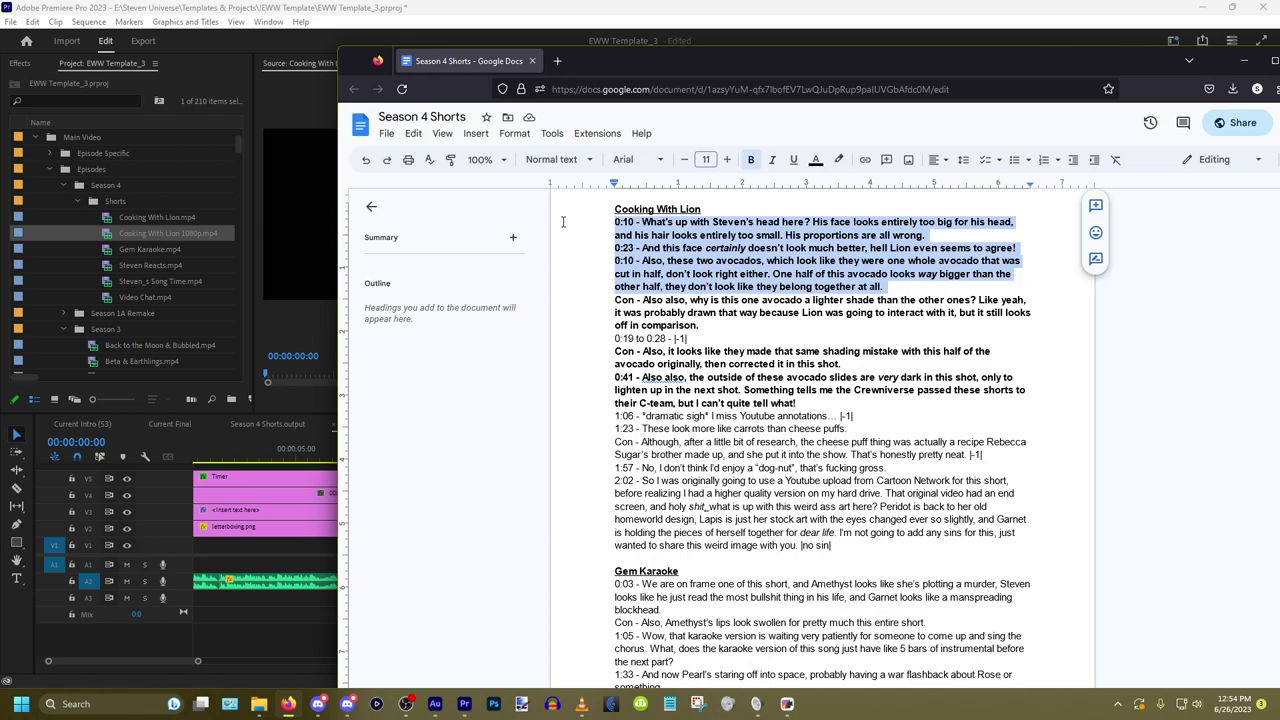
double_click(594, 227)
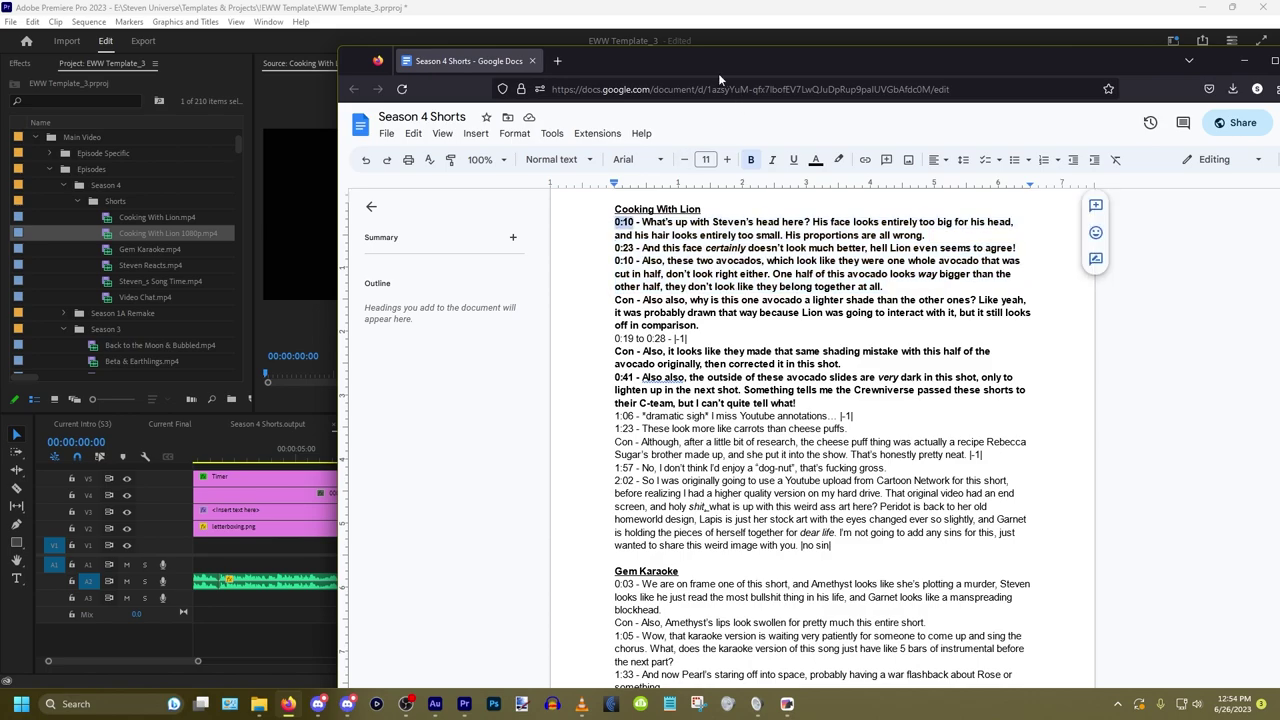
left_click_drag(788, 68, 1279, 126)
Step: Cue the Cooking With Lion 1080p source to 00:00:10:00, play onward, and step to the wide kitchen shot at 00:00:10:18
left_click(318, 355)
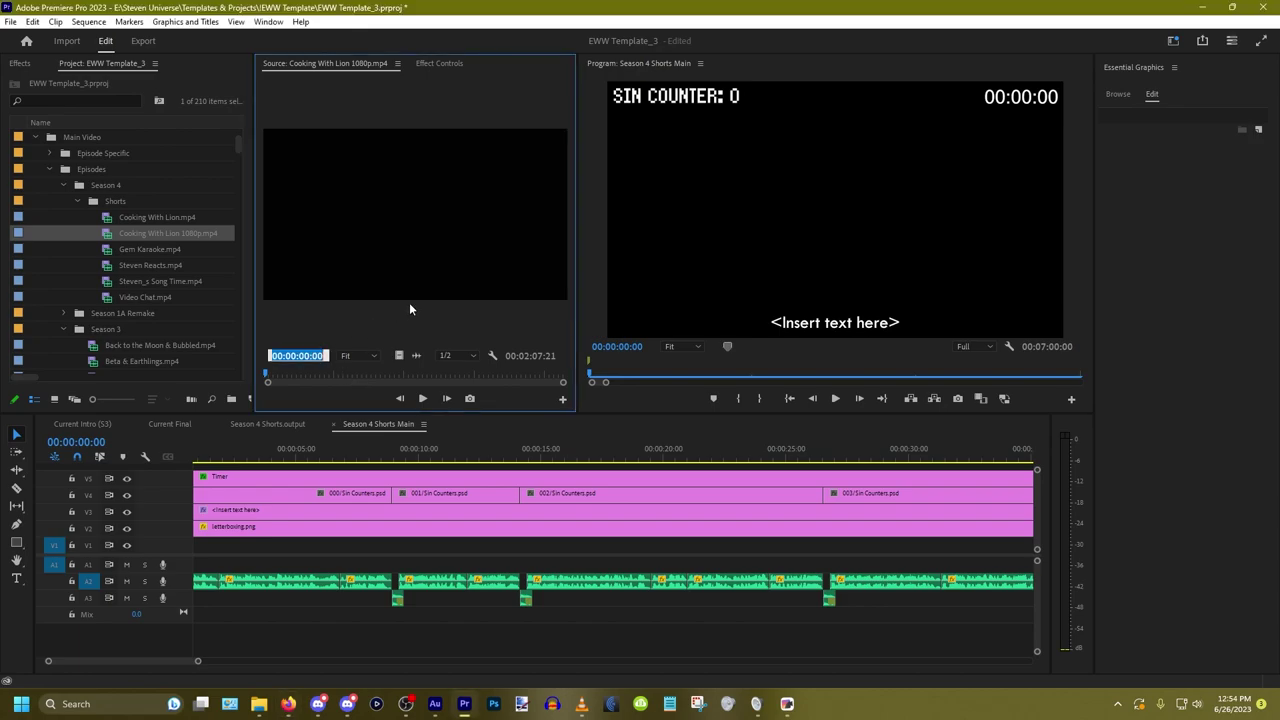
type("10.")
key("Return")
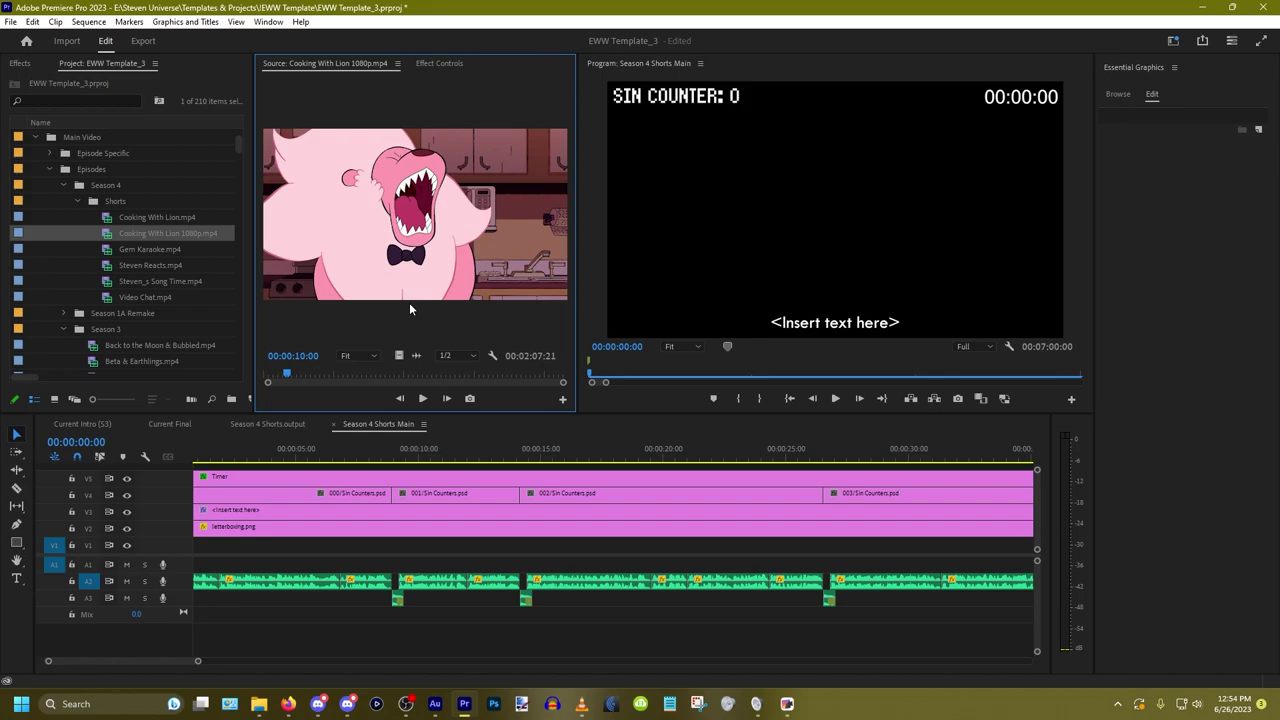
key("space")
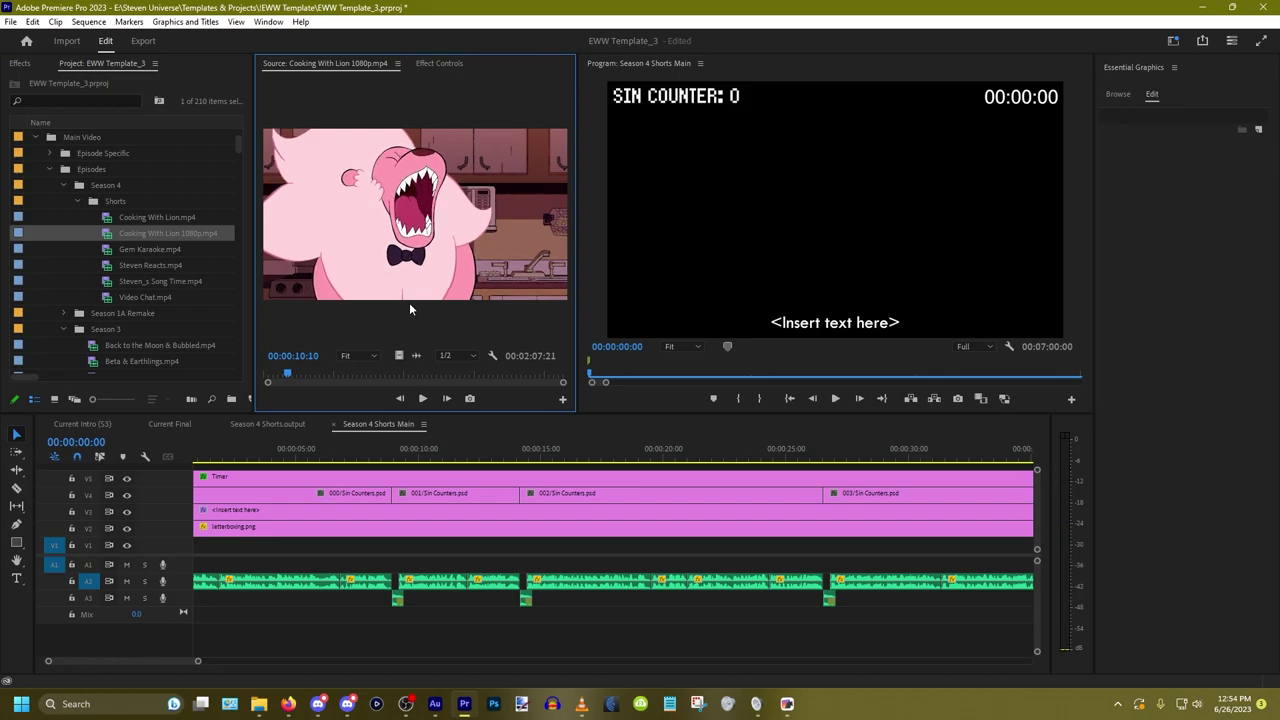
key("space")
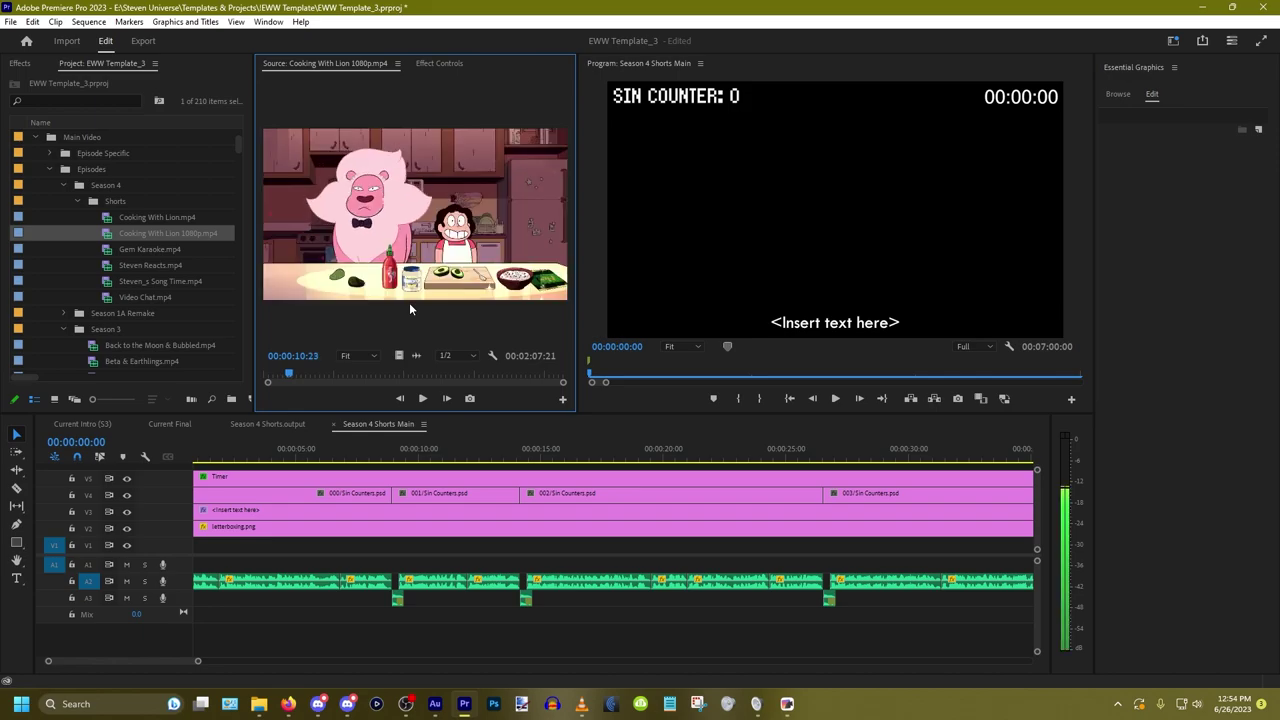
key("Left")
key("Left")
key("Left")
key("Left")
key("Right")
key("Right")
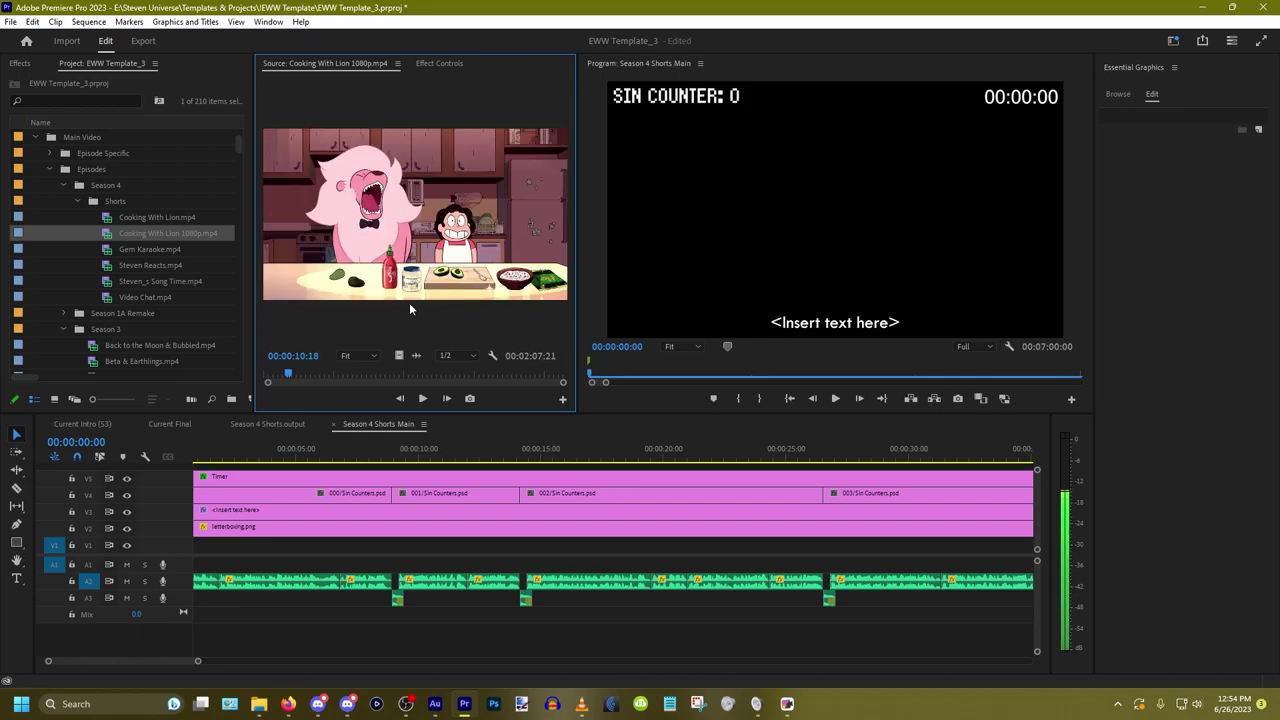
Step: Export the current source frame as a PNG to the Still Images folder with import into the project enabled
left_click(469, 398)
left_click(733, 374)
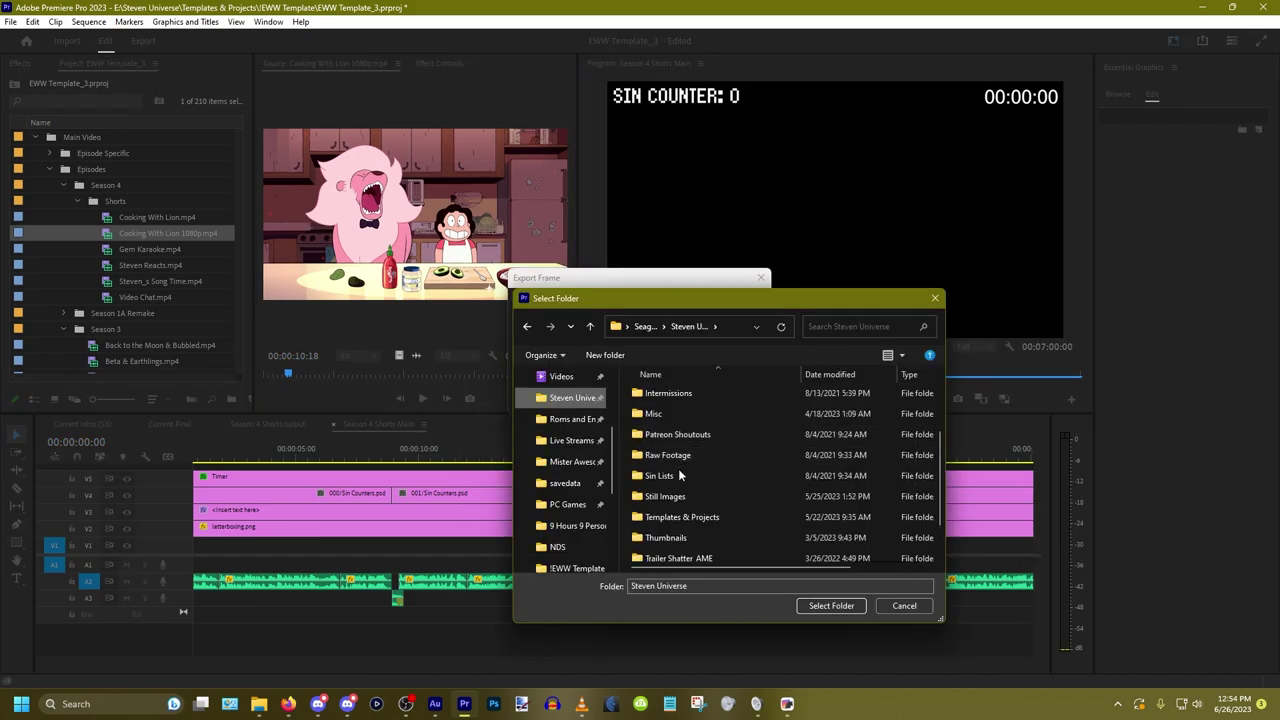
double_click(674, 493)
left_click(829, 606)
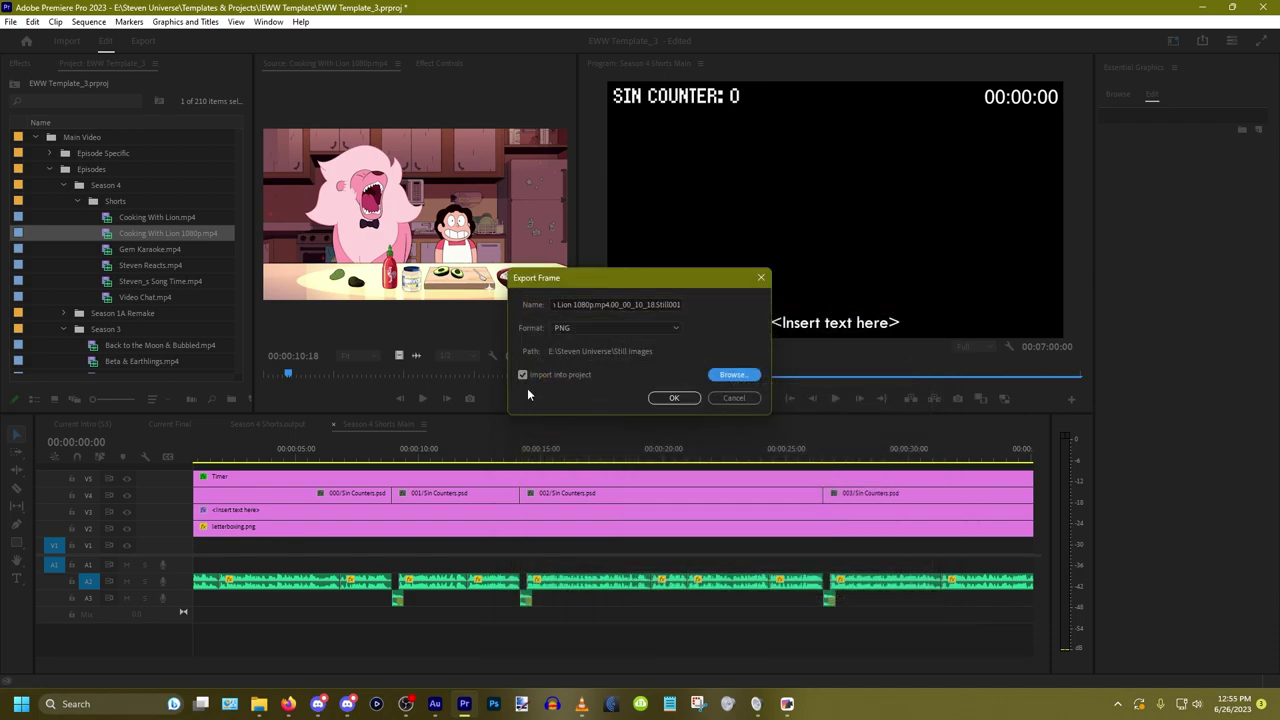
left_click(678, 403)
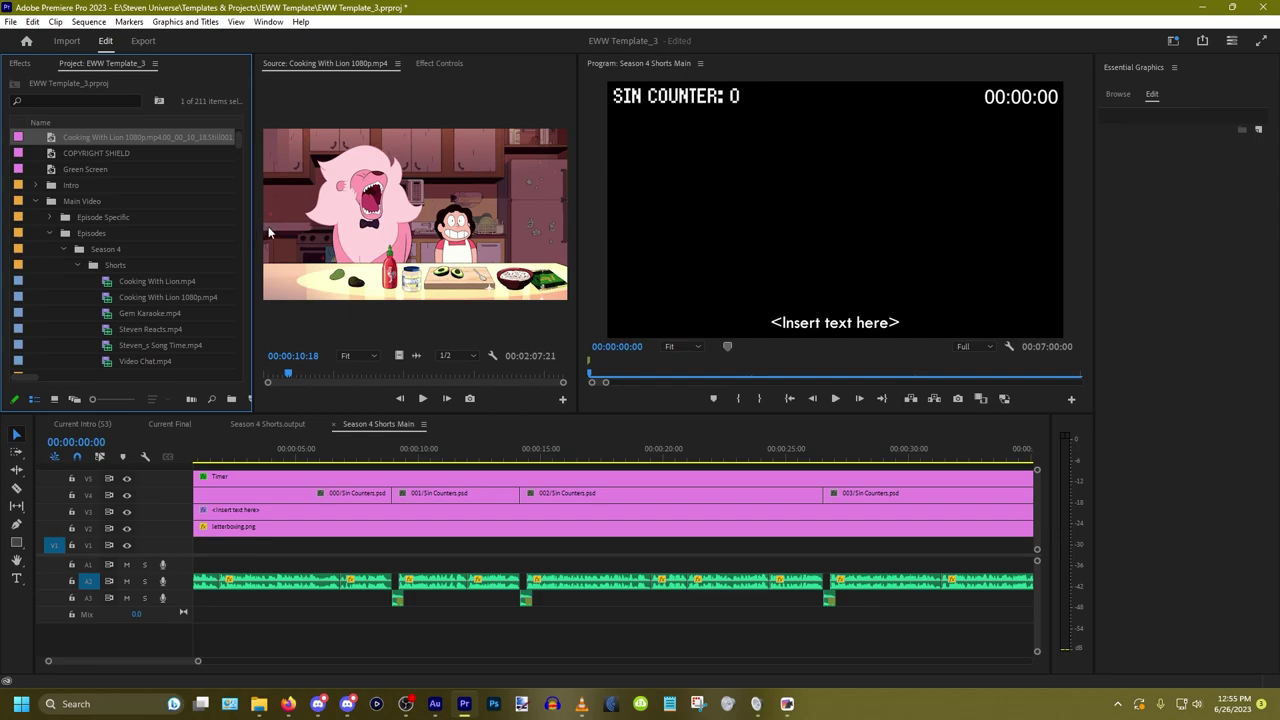
Step: Place the exported still on V1 at the sequence start and extend it to the voiceover clip near 00:00:09
scroll(777, 582, "down", 2)
scroll(777, 582, "down", 1)
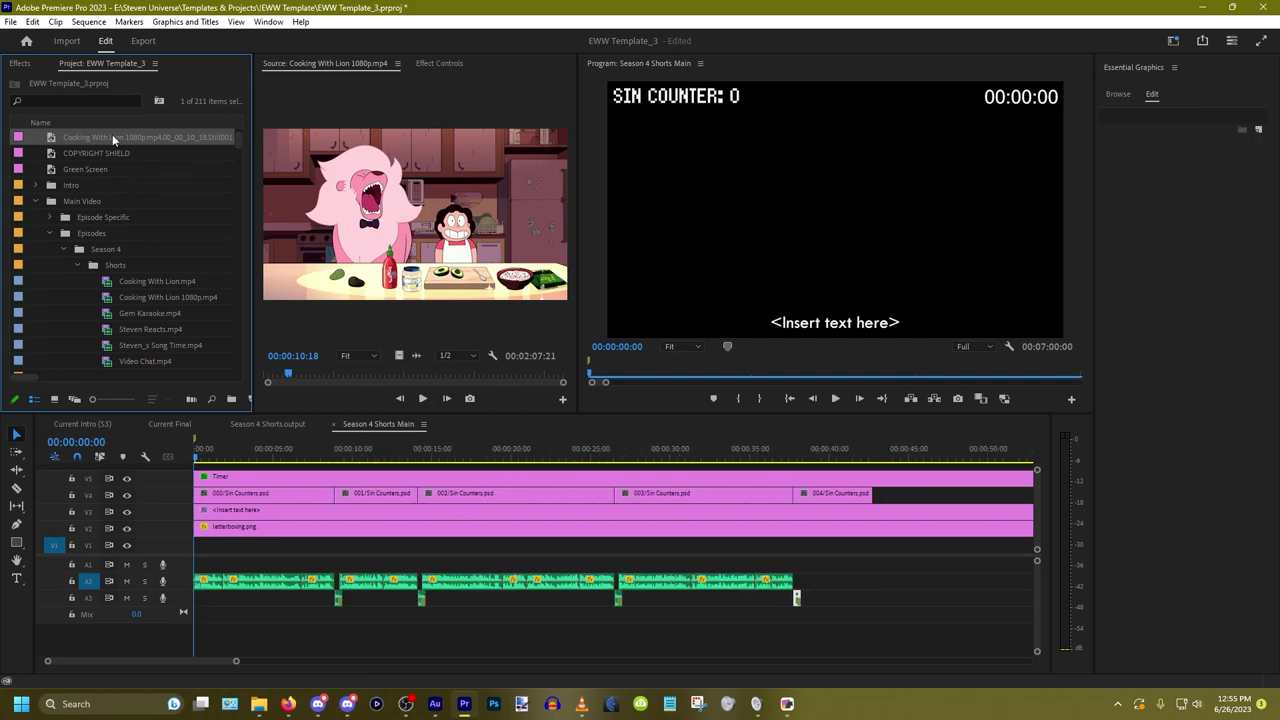
left_click_drag(112, 137, 200, 544)
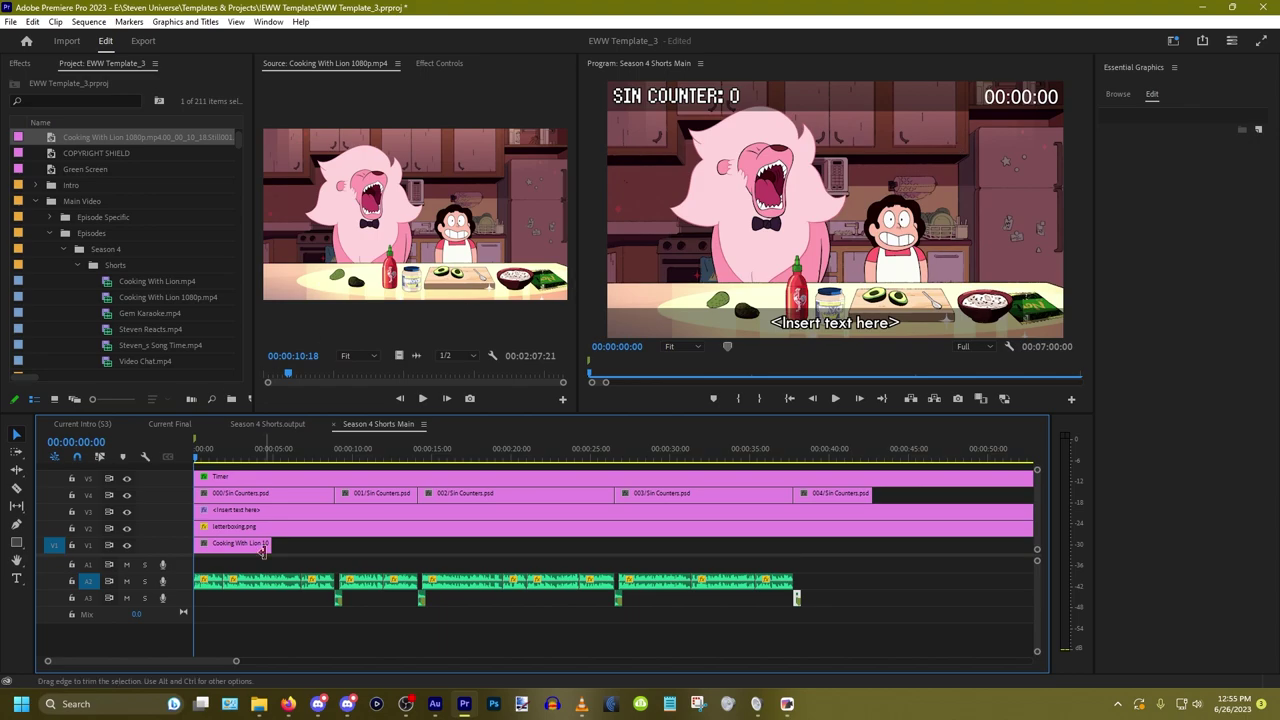
left_click_drag(269, 545, 337, 546)
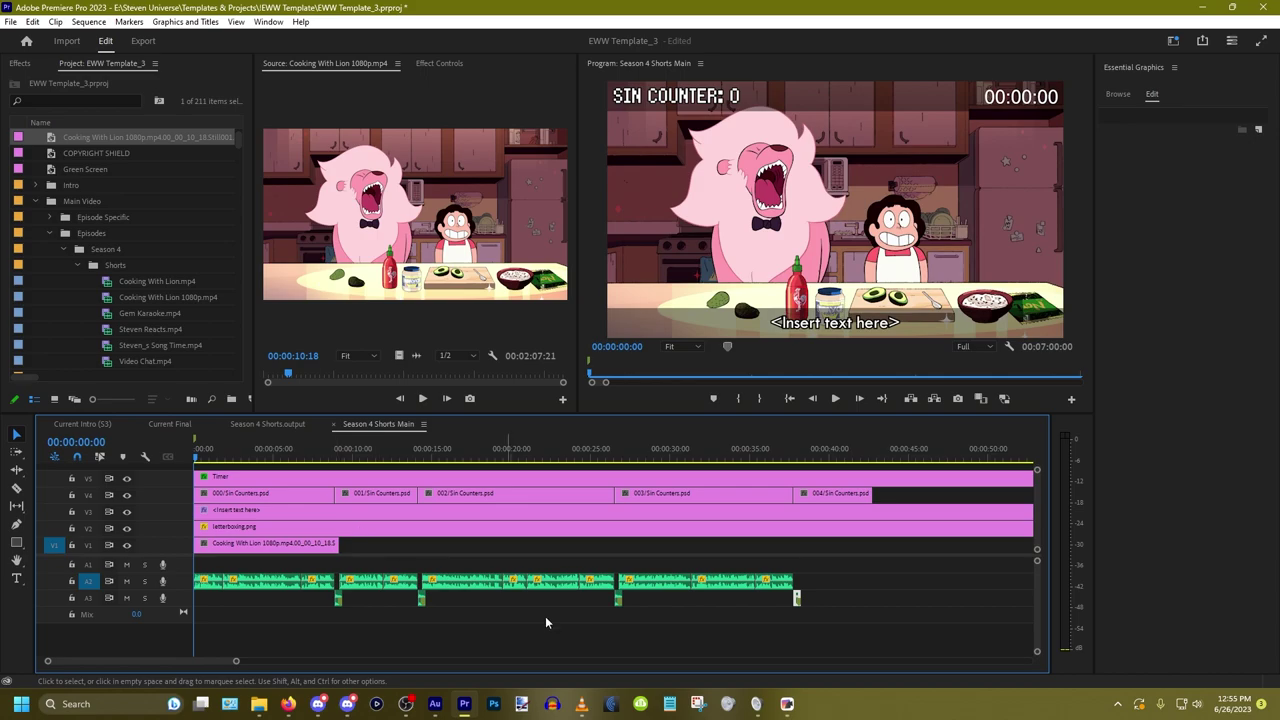
Step: Split the V3 placeholder caption clip at the voiceover cut at 00:00:01:51
left_click(309, 550)
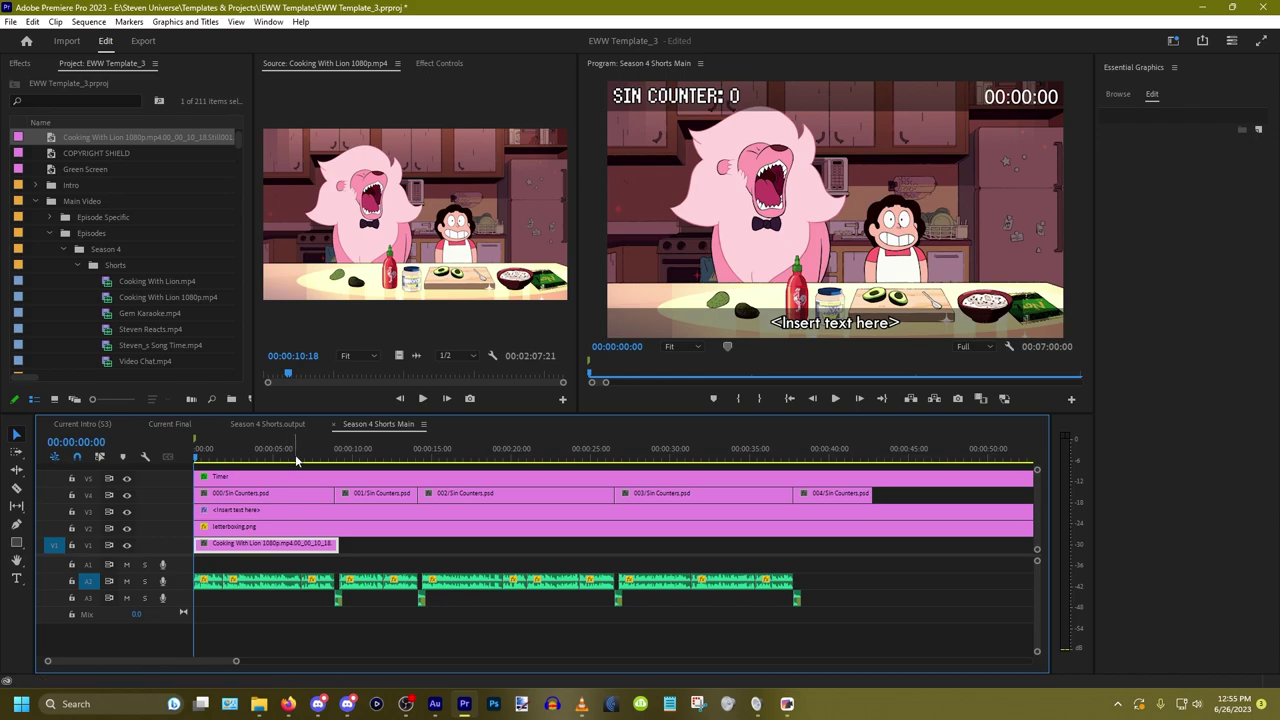
left_click_drag(296, 459, 224, 459)
left_click(243, 517)
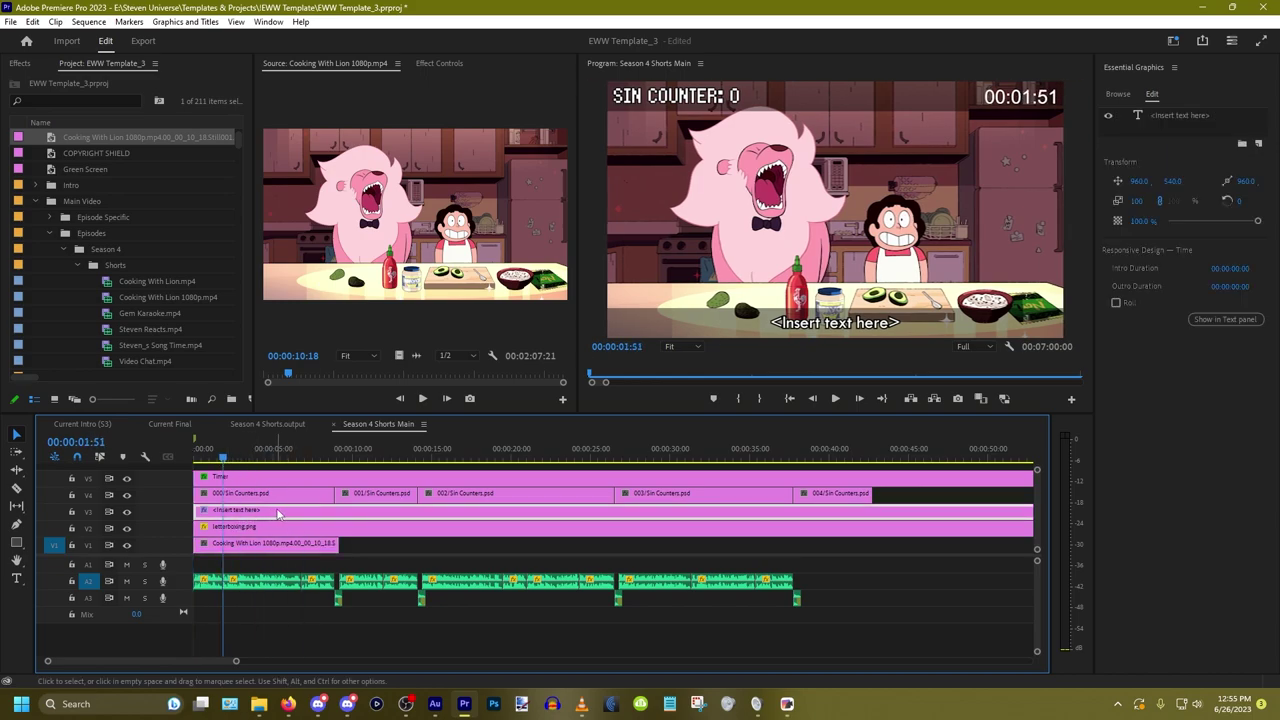
key("=")
scroll(202, 612, "up", 2)
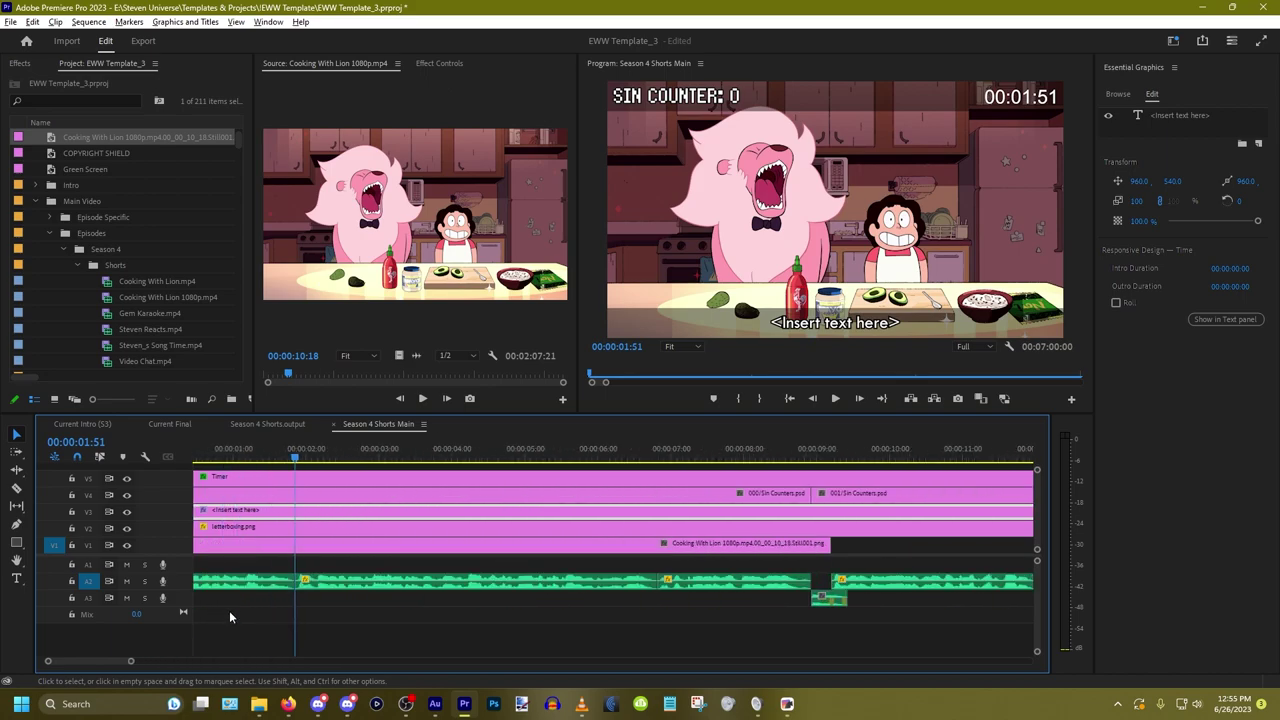
left_click(789, 399)
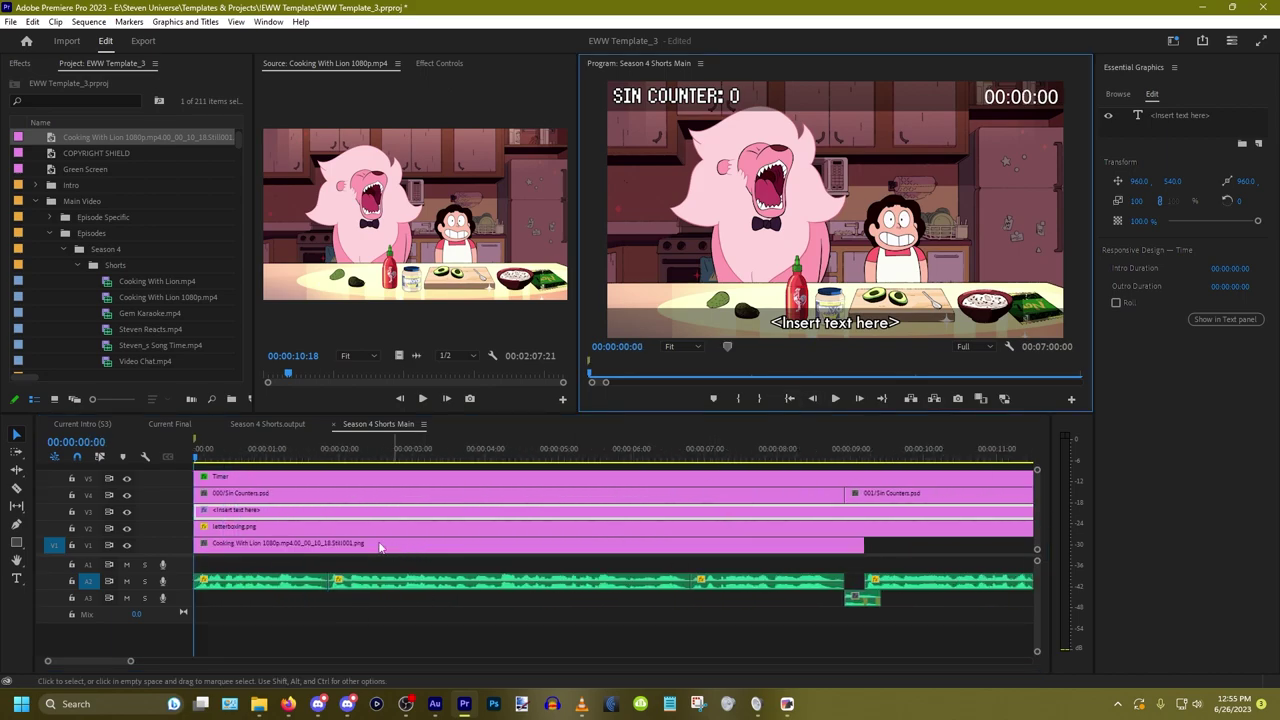
left_click_drag(224, 459, 328, 459)
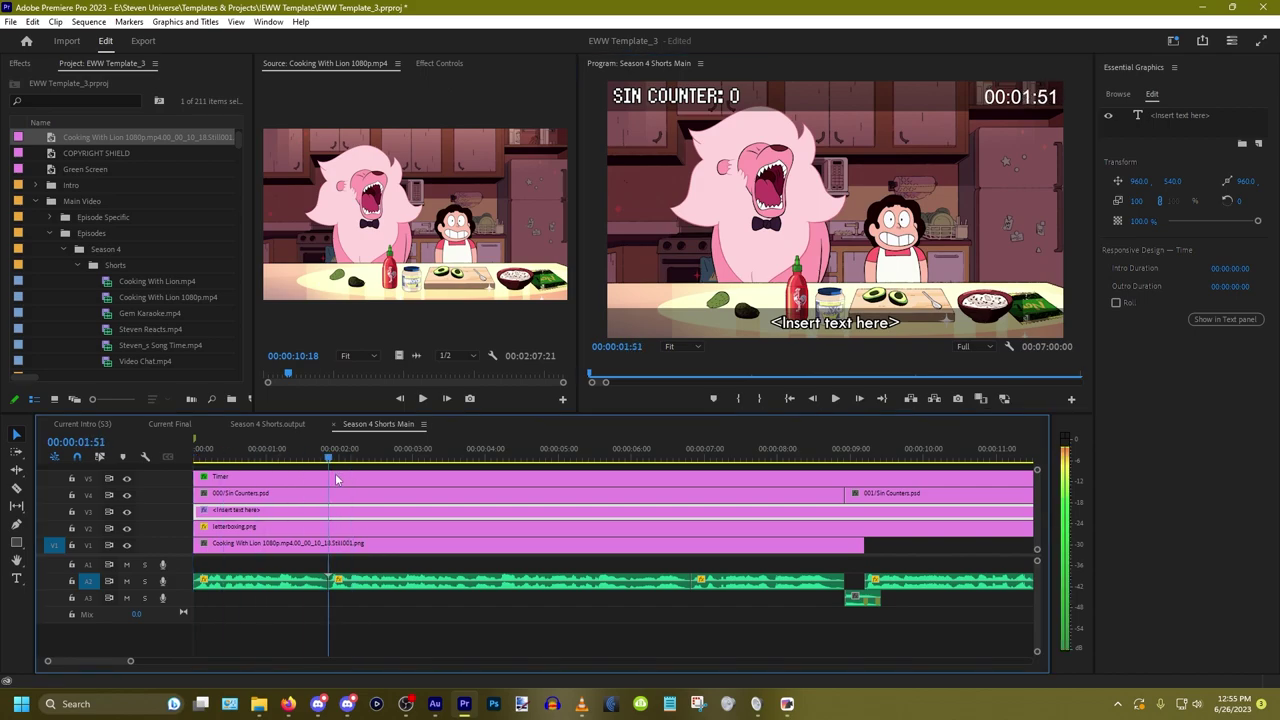
key("ctrl+k")
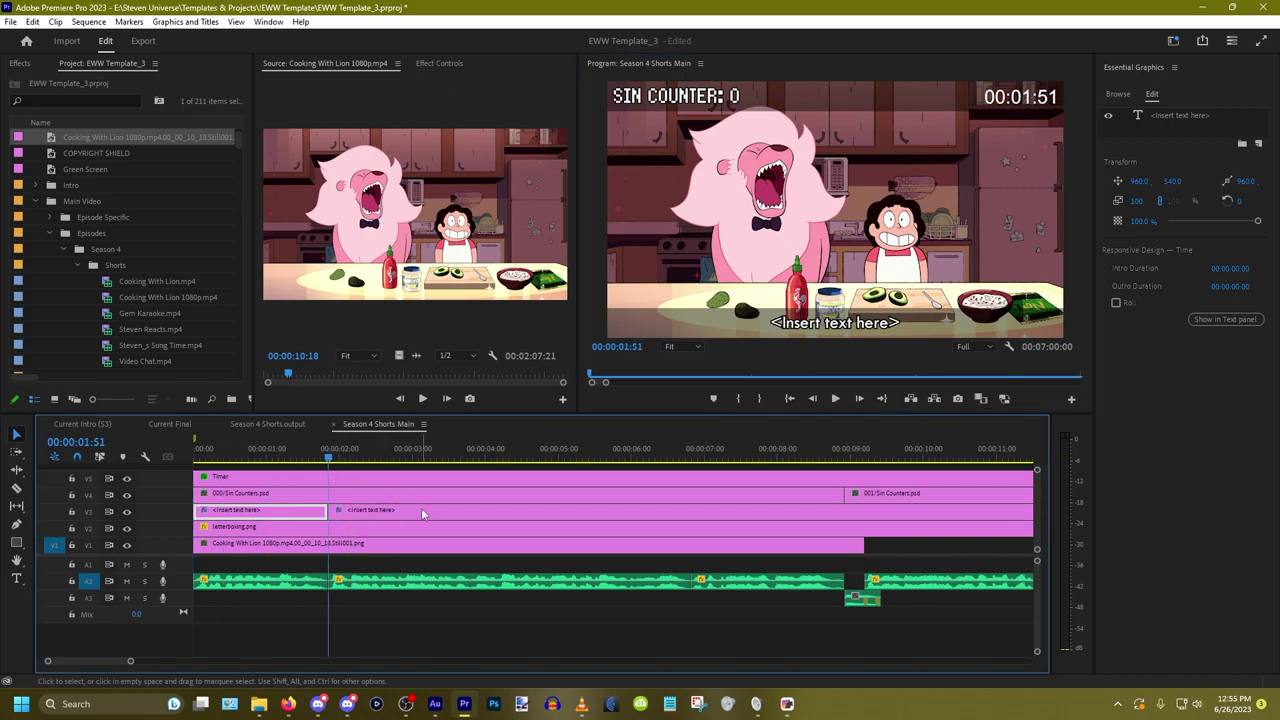
Step: Split the remaining V3 placeholder caption at the voiceover cuts at 00:00:06:49 and 00:00:09:12
left_click_drag(380, 459, 691, 460)
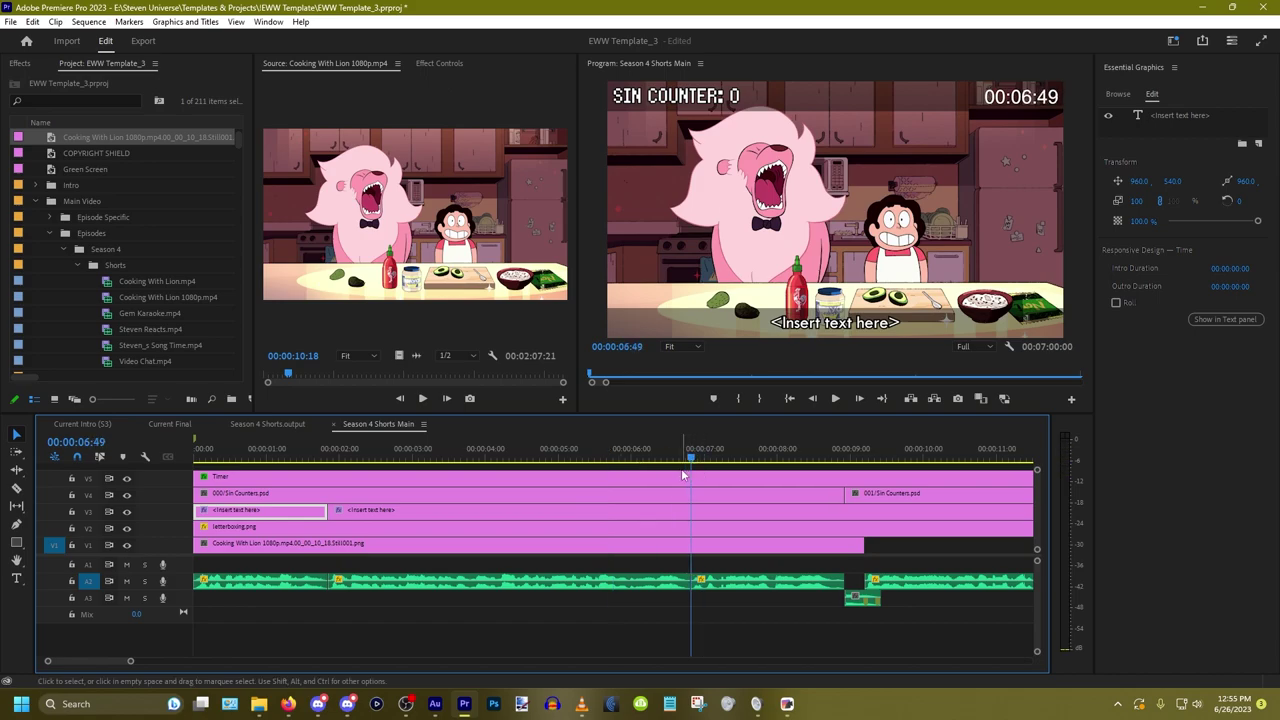
left_click(461, 511)
key("ctrl+k")
key("space")
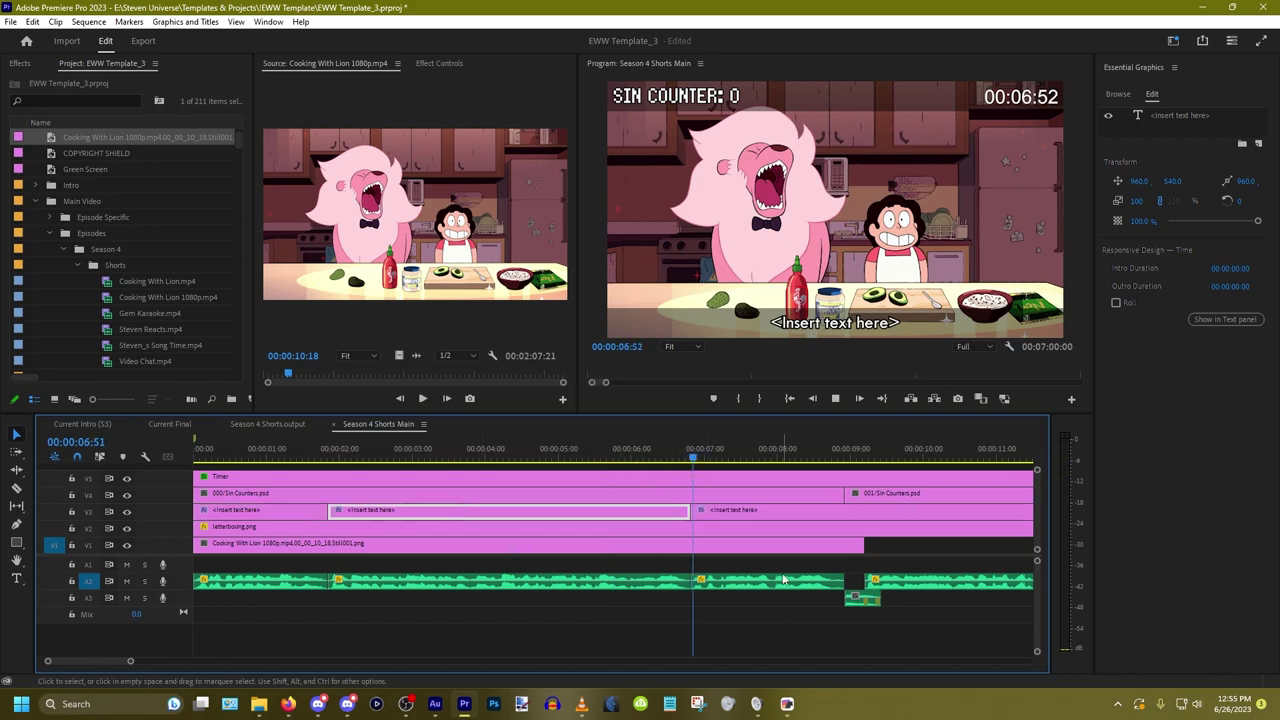
key("space")
left_click_drag(824, 459, 866, 459)
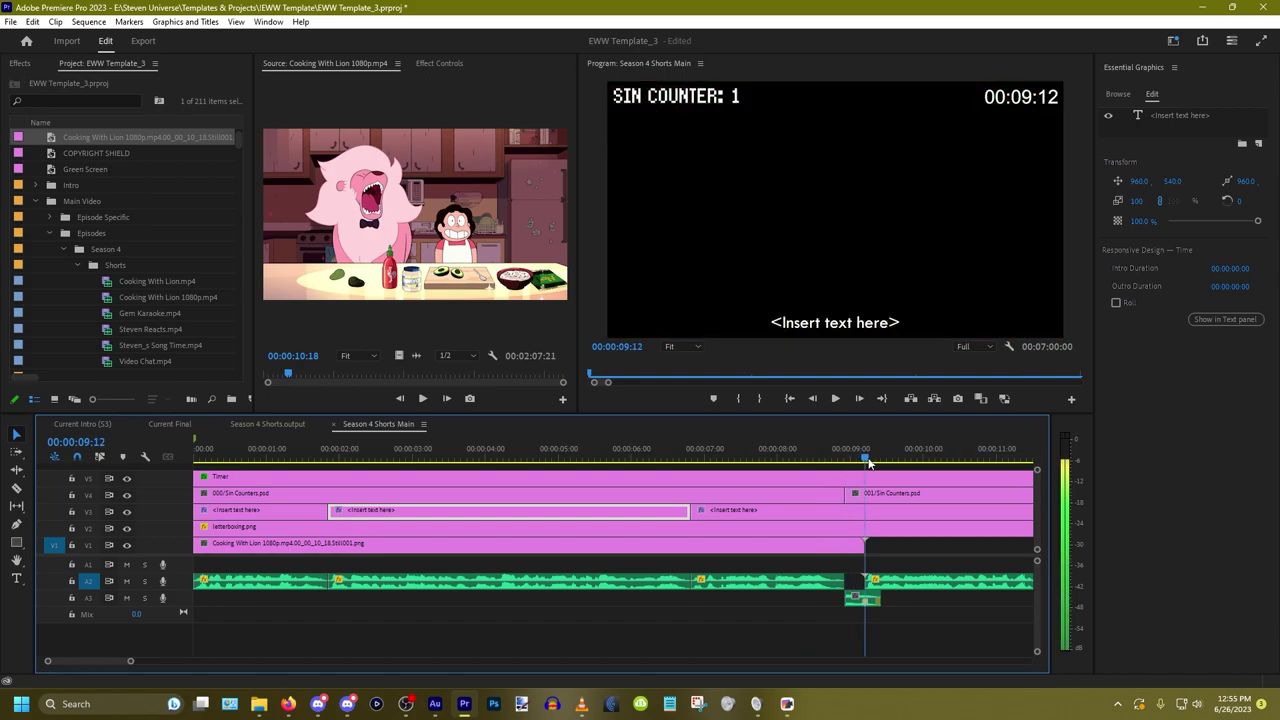
left_click(777, 511)
key("ctrl+k")
key("minus")
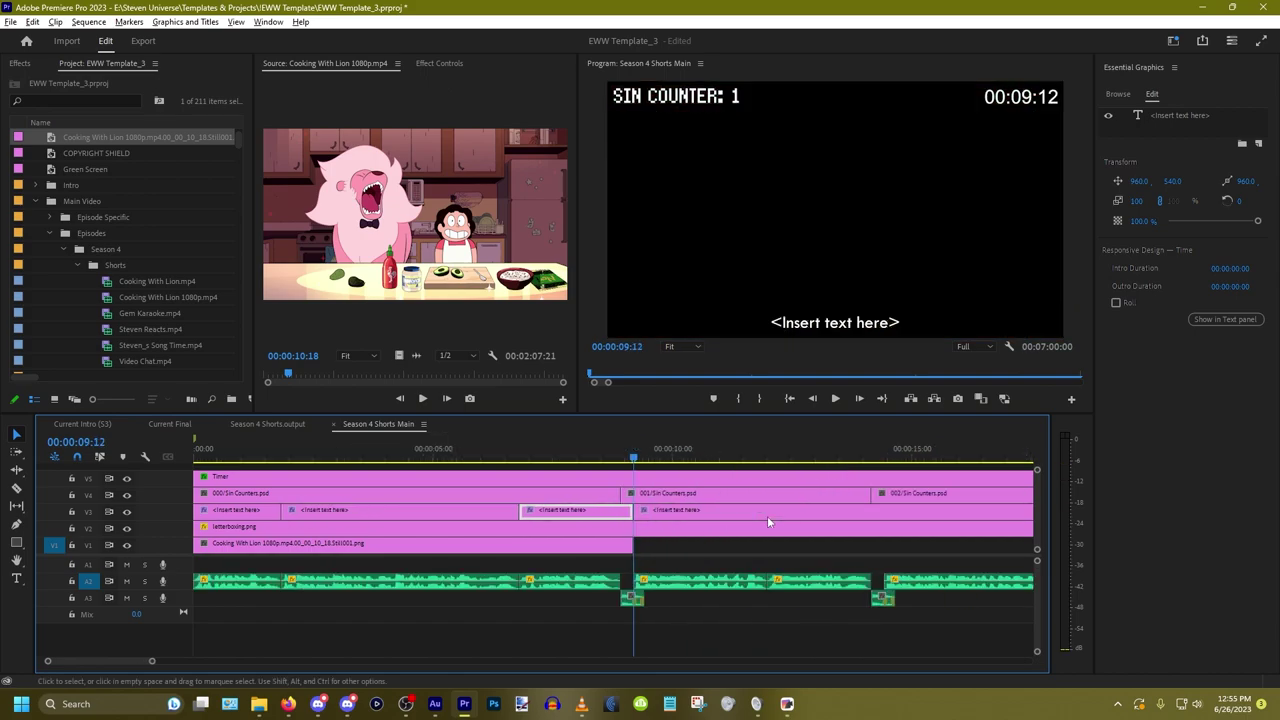
Step: Look up the first Cooking With Lion line in the script and replace the first caption's text with "What's up with Steven's head here?"
left_click(243, 516)
left_click(242, 457)
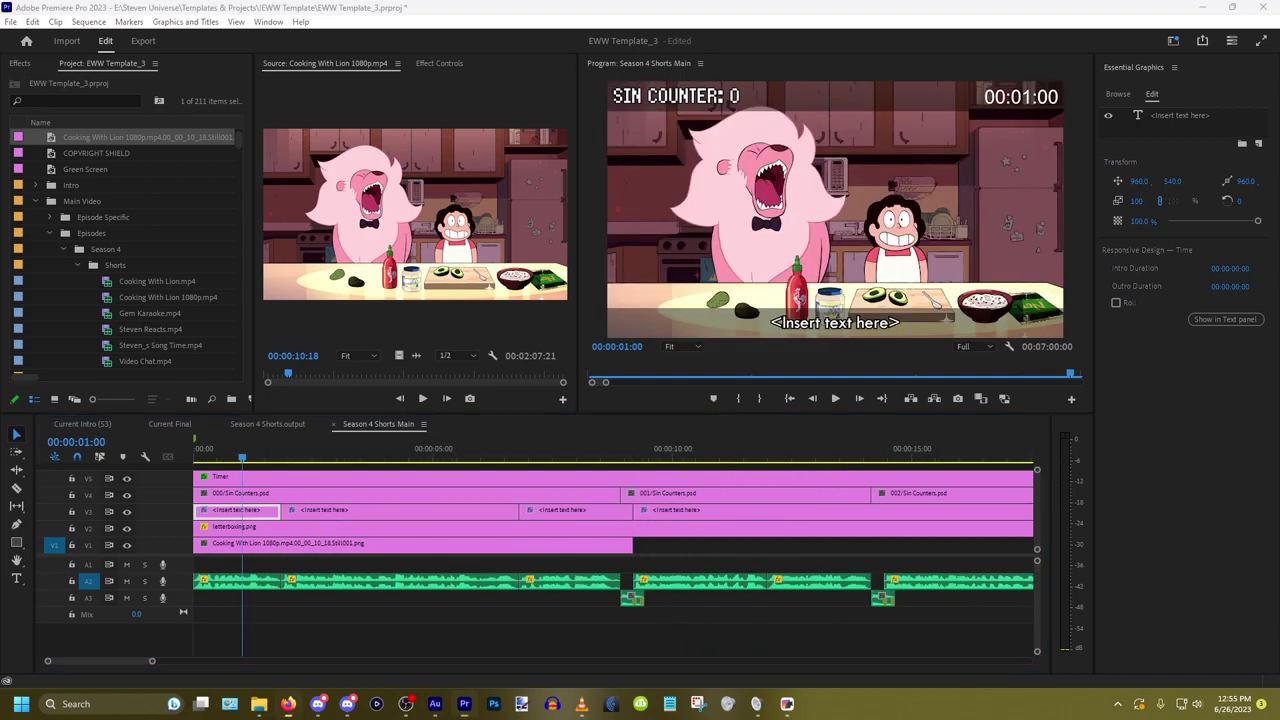
left_click_drag(1279, 168, 900, 219)
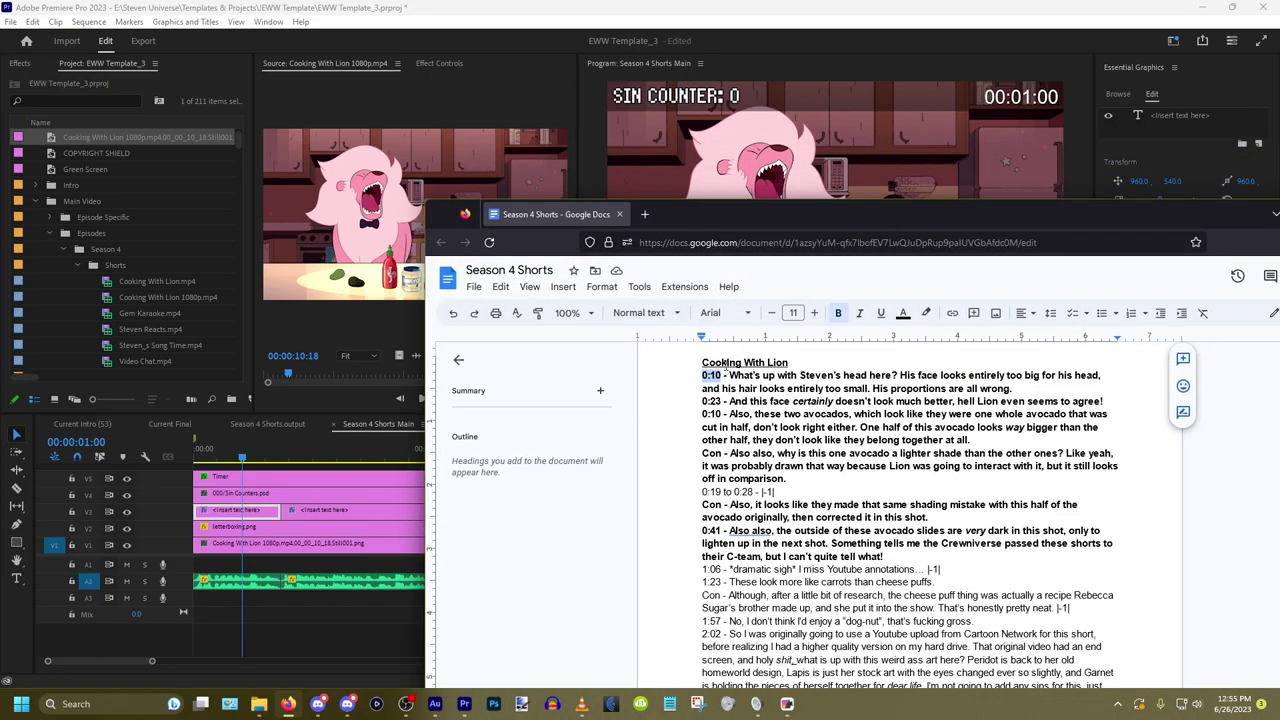
left_click_drag(729, 375, 897, 378)
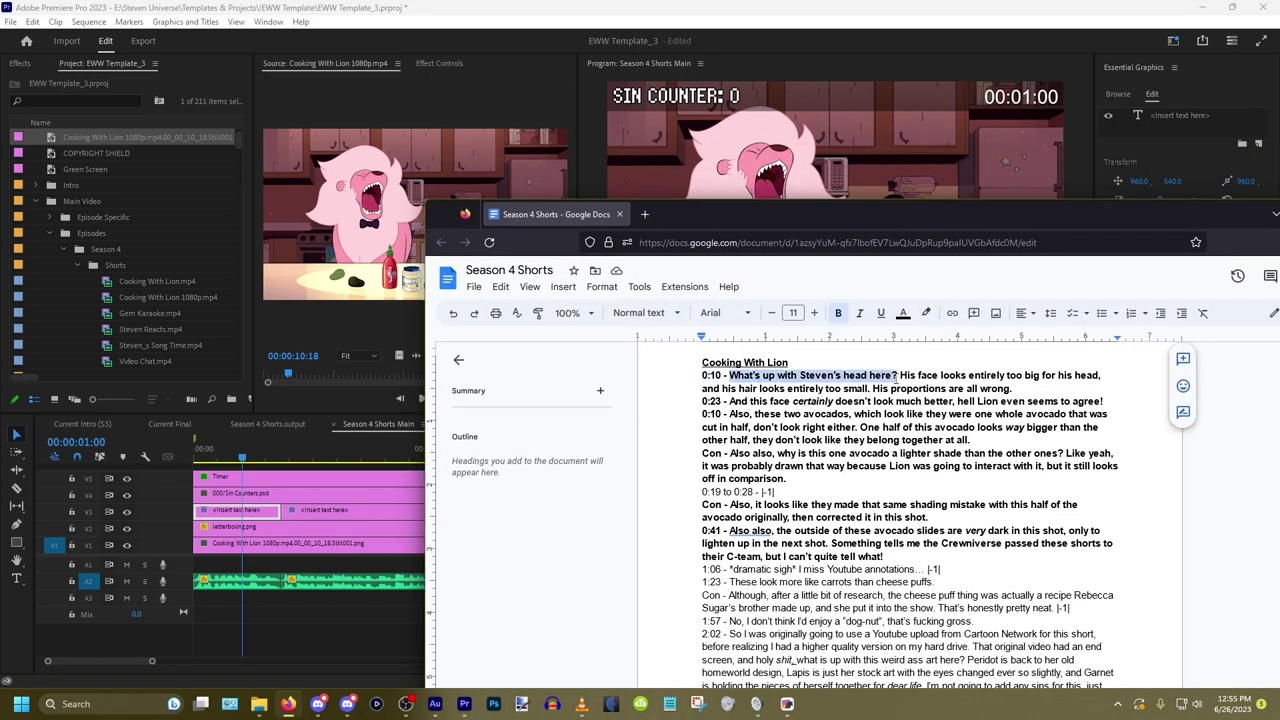
key("alt+Tab")
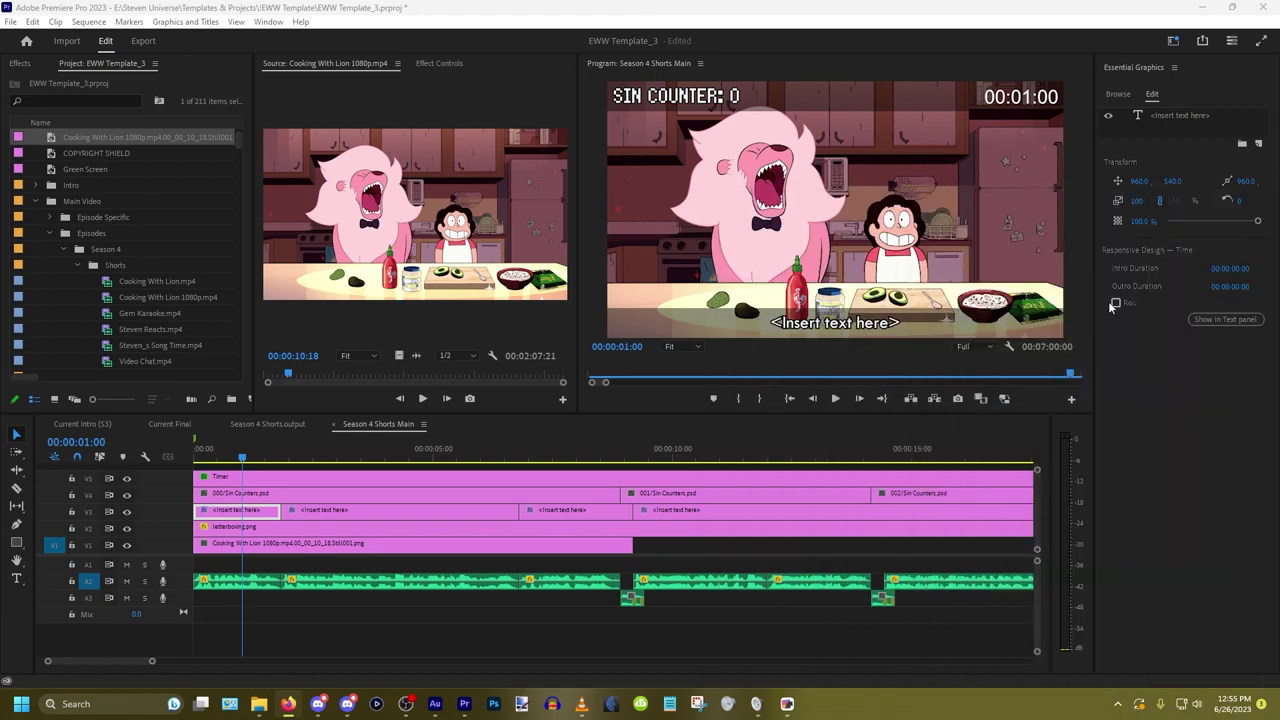
double_click(830, 322)
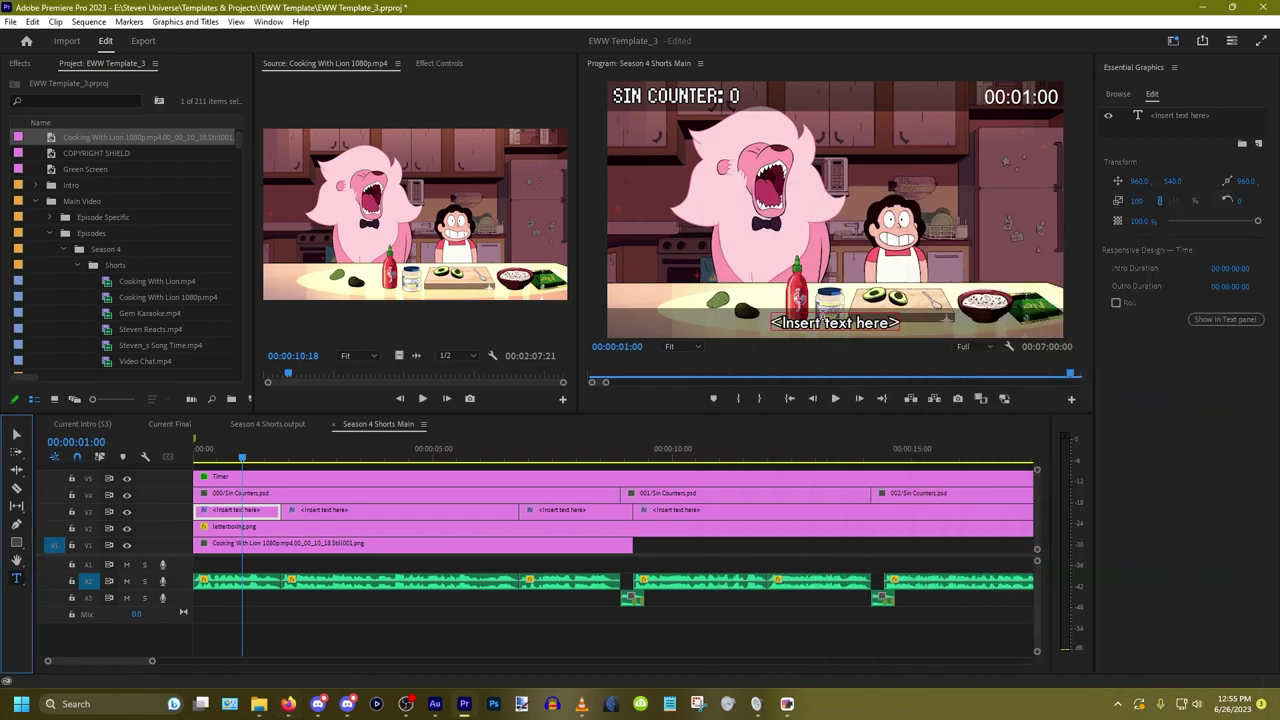
type("What's up with Steven's head here?")
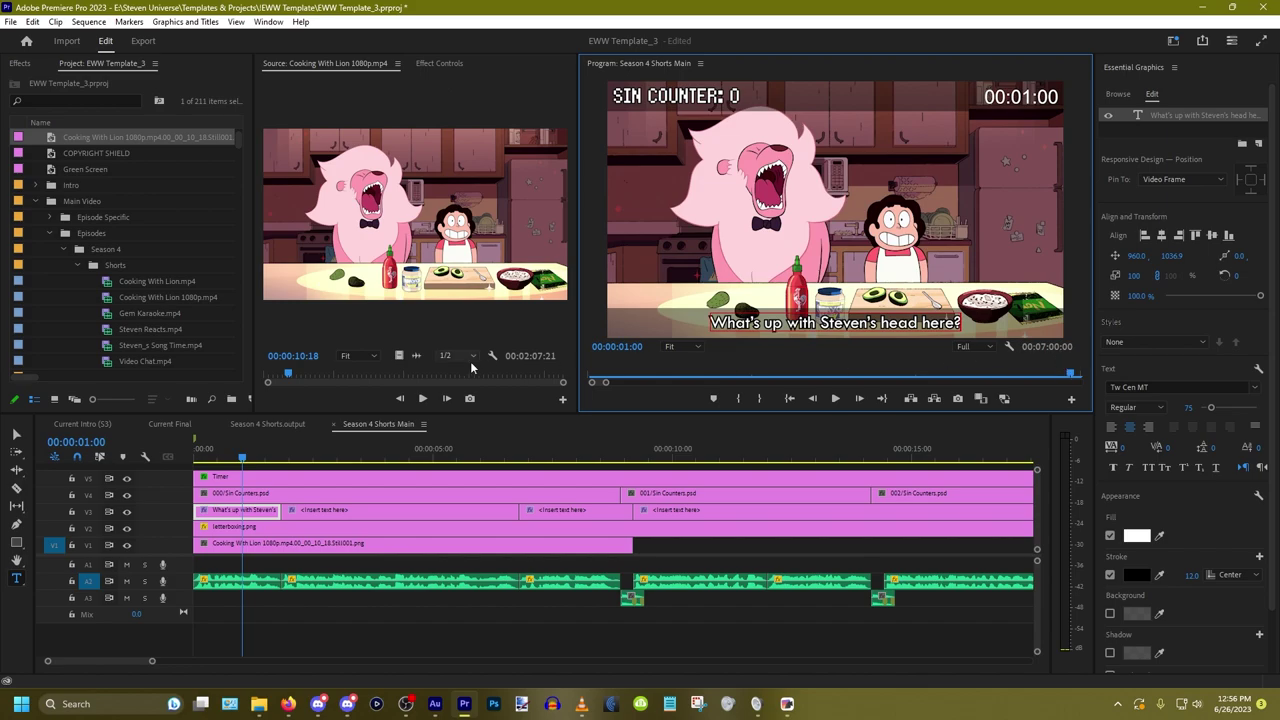
Step: Copy the script's next sentence into the second caption: "His face looks entirely too big for his head, and his hair looks entirely too small."
left_click(310, 511)
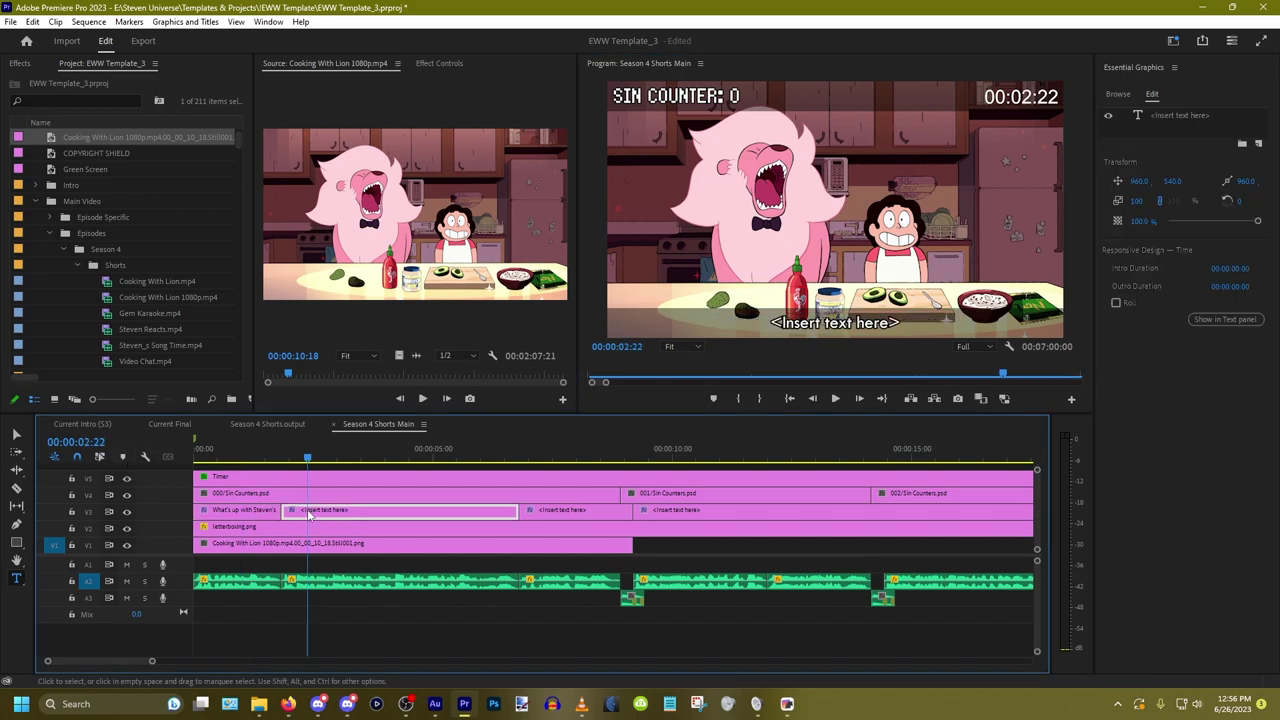
key("alt+Tab")
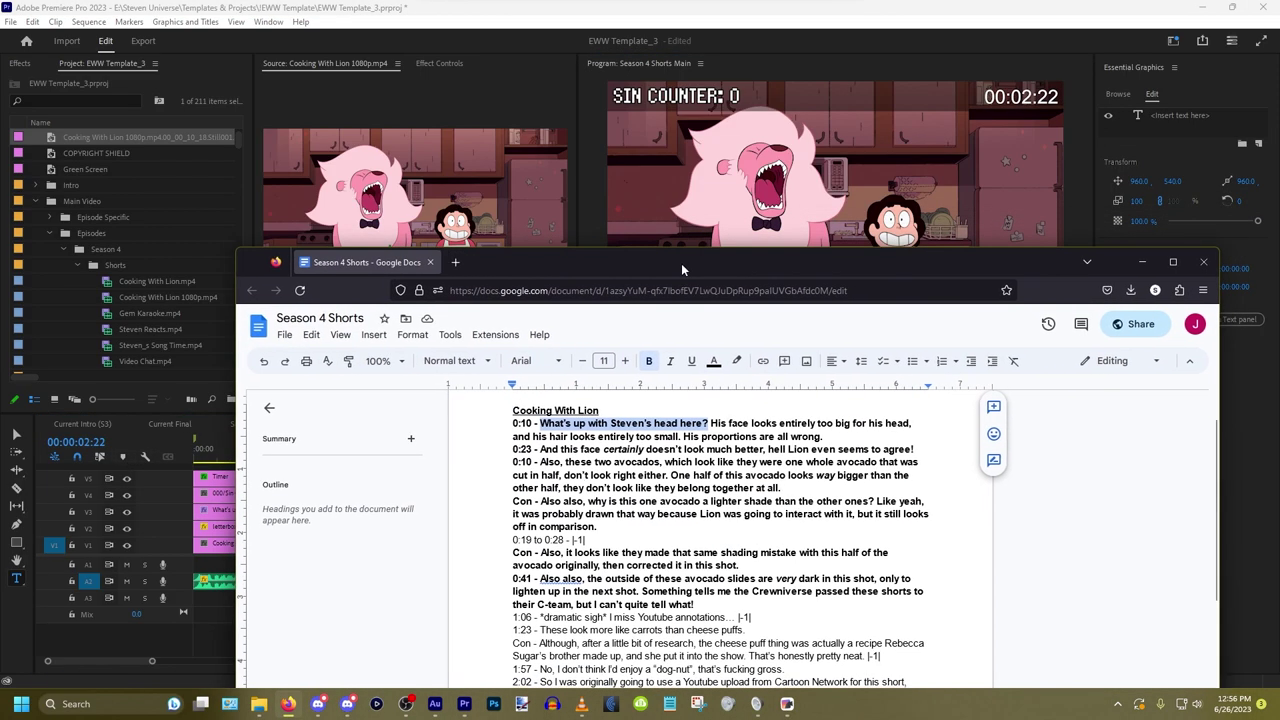
left_click_drag(709, 423, 683, 437)
key("ctrl+c")
key("alt+Tab")
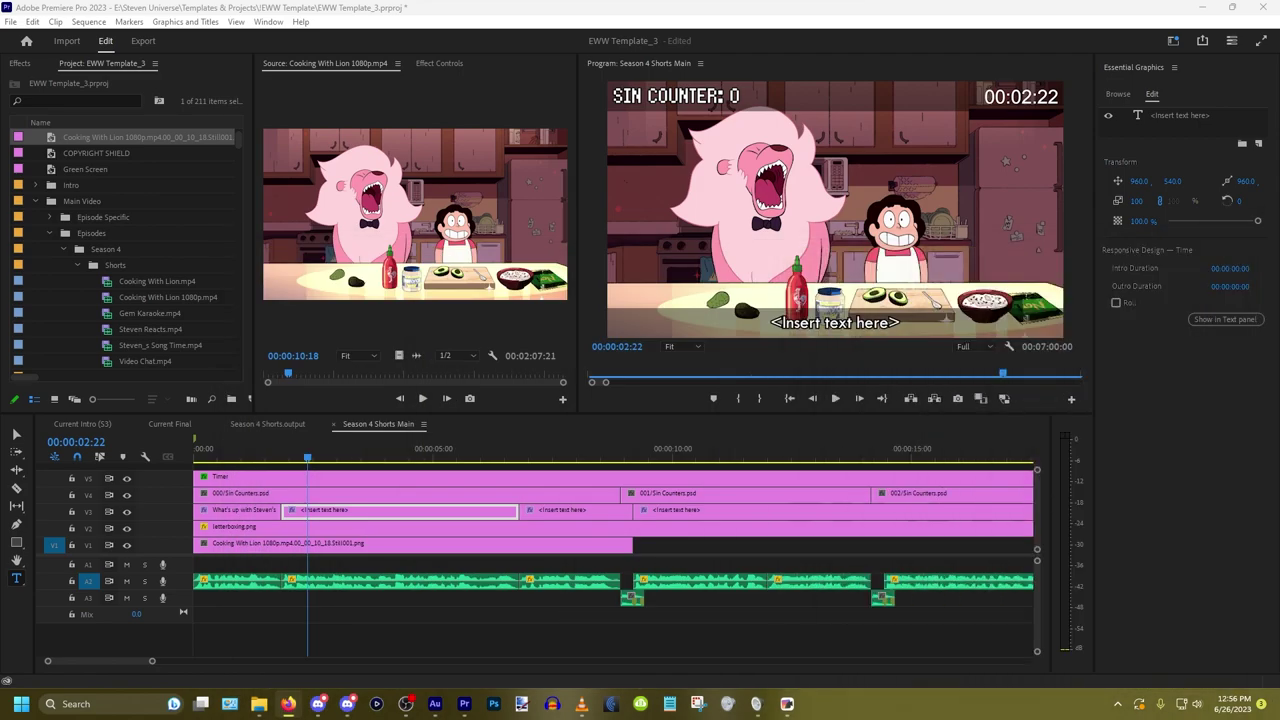
left_click(818, 324)
key("ctrl+v")
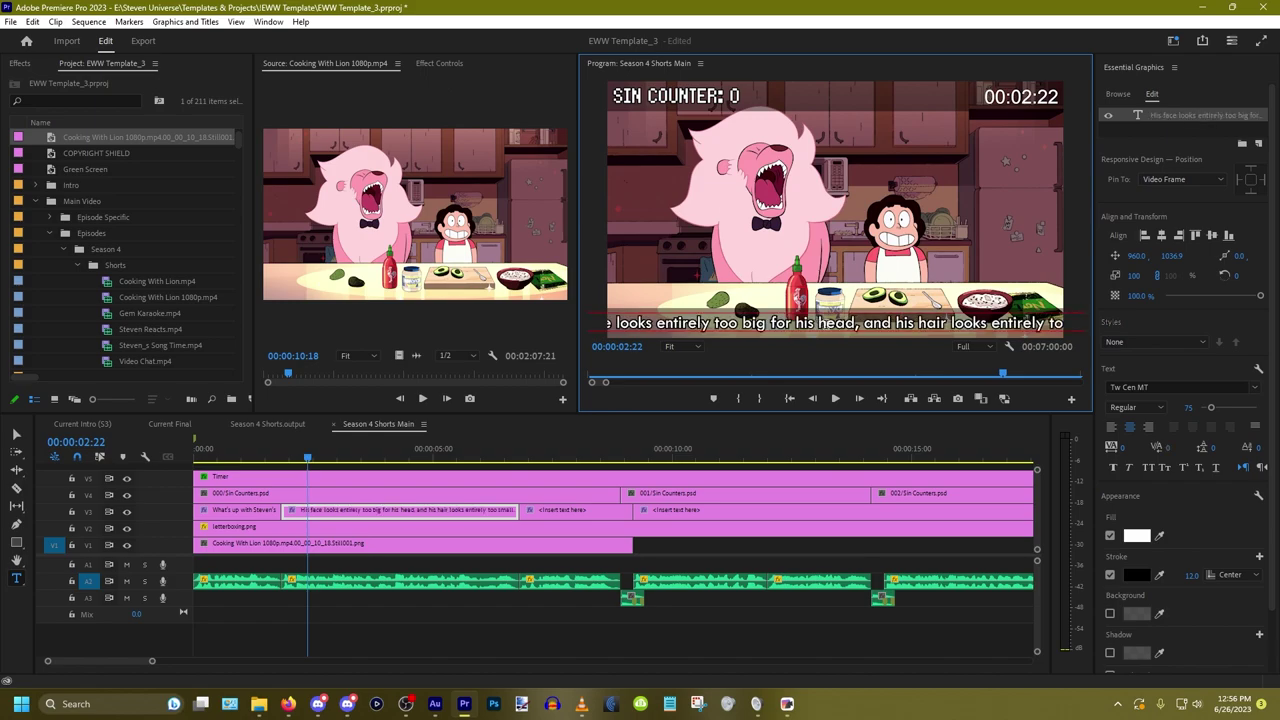
Step: Reduce the font size of the whole second caption to 50
key("ctrl+a")
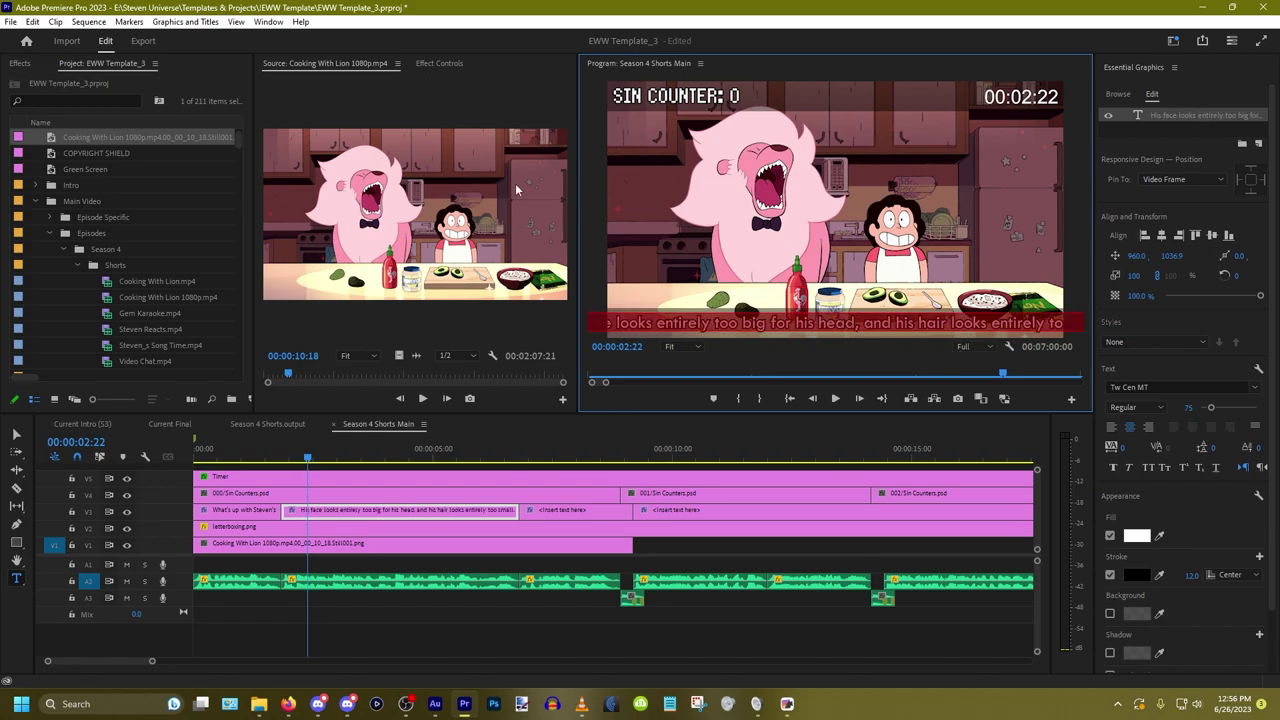
left_click(437, 64)
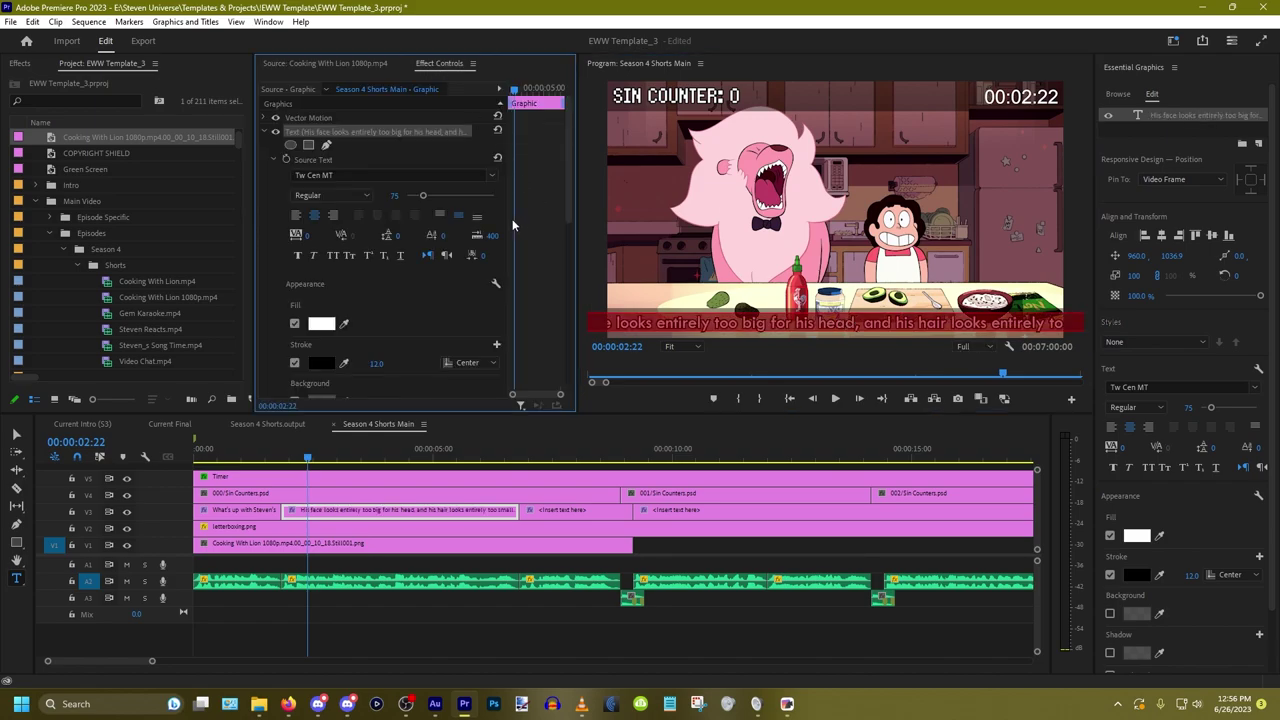
left_click(393, 196)
key("Down")
key("Down")
key("Down")
key("Down")
key("Down")
key("Down")
key("Down")
key("Down")
key("Down")
key("Down")
key("Down")
key("Down")
key("Down")
key("Down")
key("Down")
key("Down")
key("Down")
key("Down")
key("Down")
key("Down")
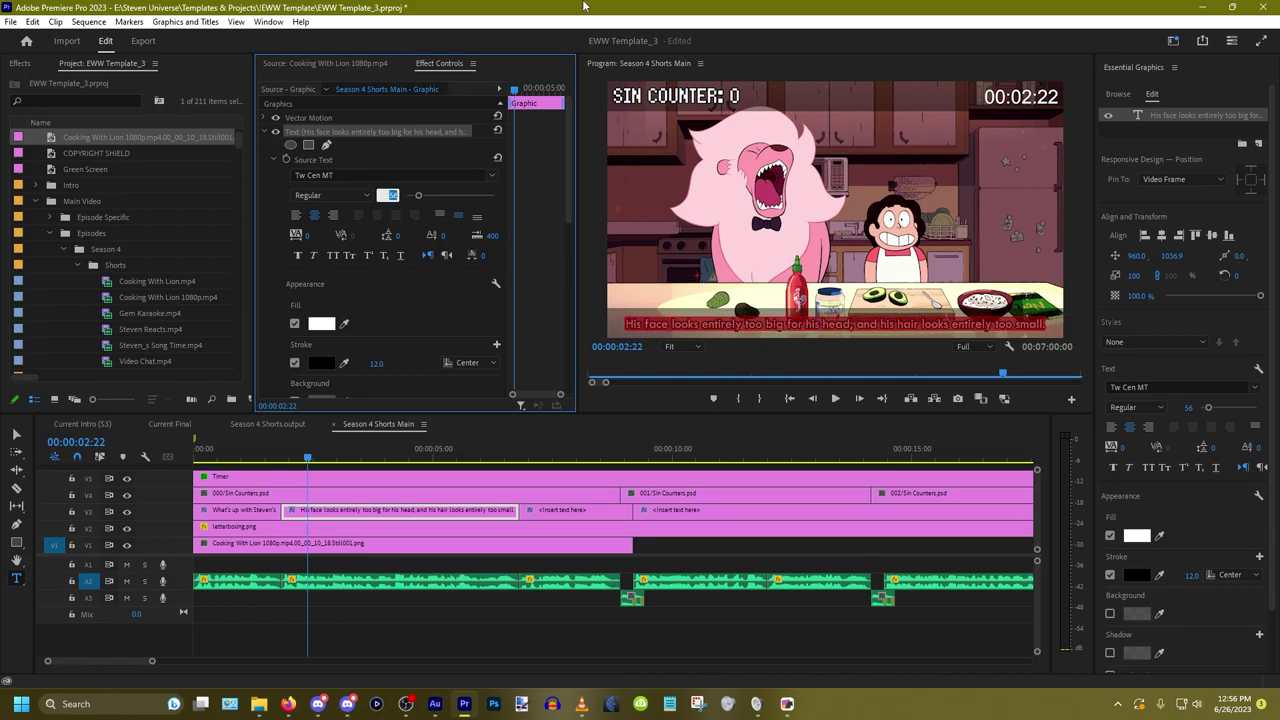
key("Down")
key("Down")
key("Down")
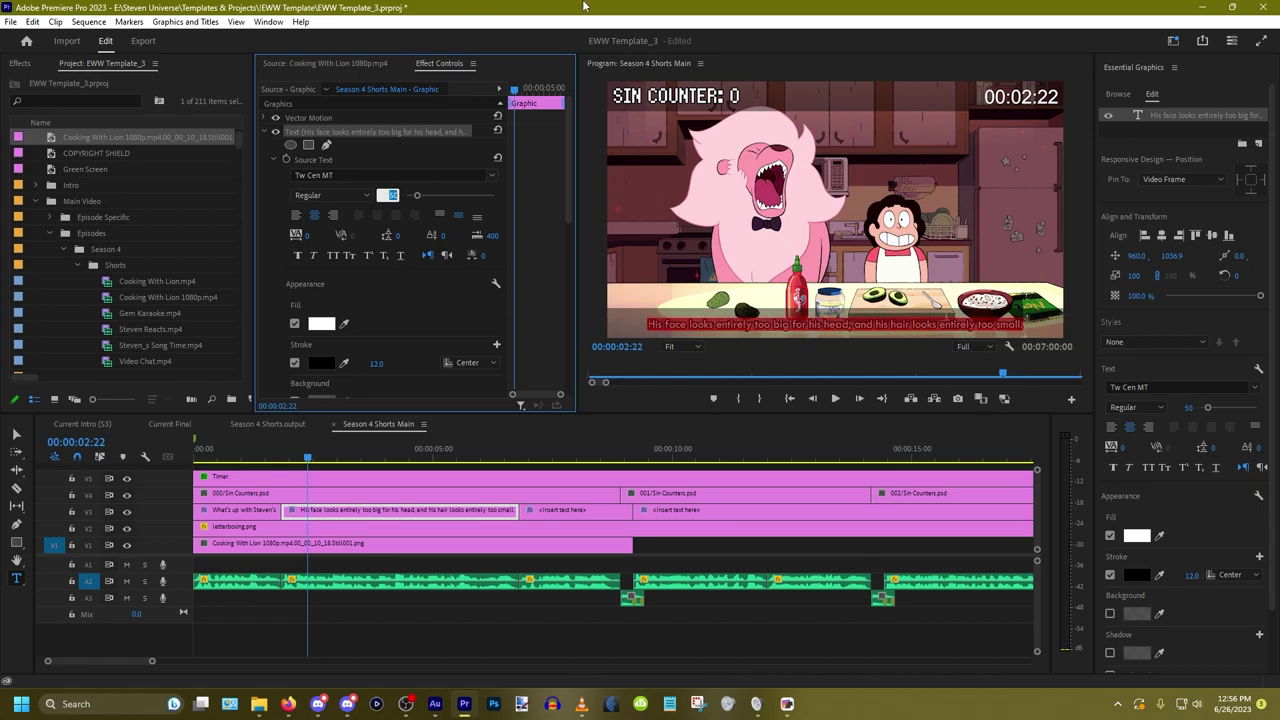
Step: Try a line break before "entirely too small." in the second caption, and restore the single line
left_click(826, 326)
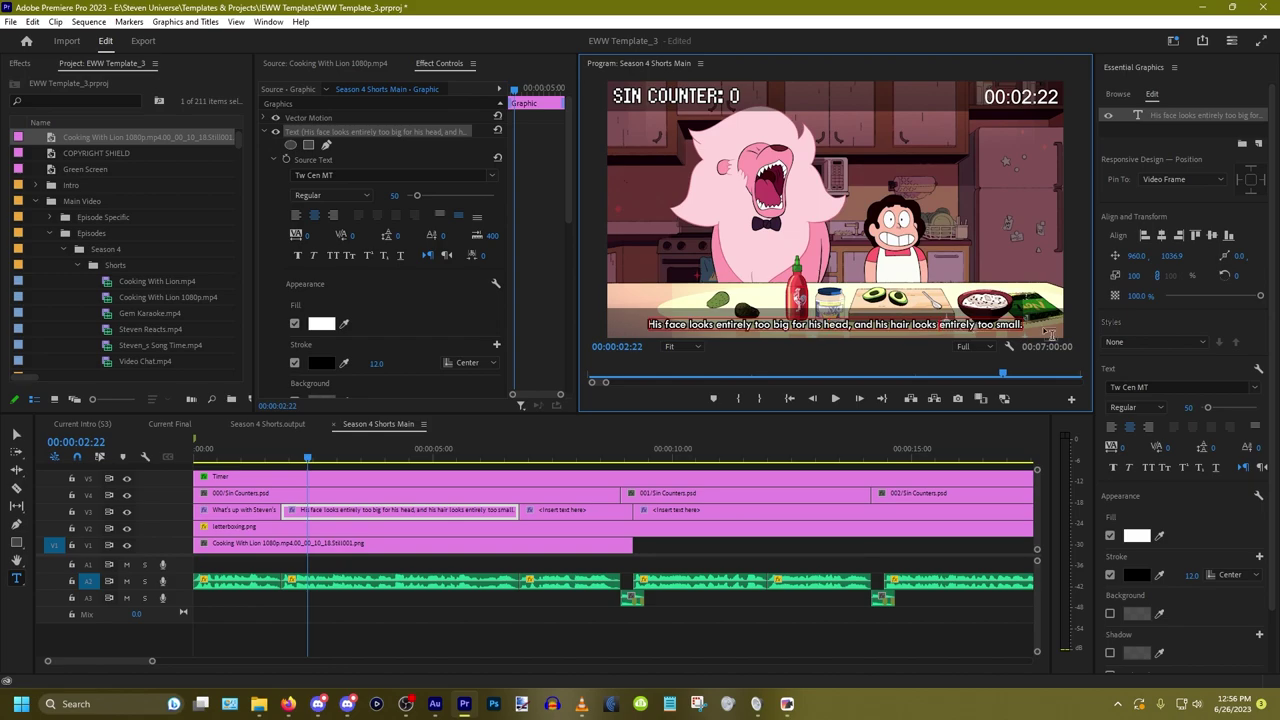
key("BackSpace")
key("Return")
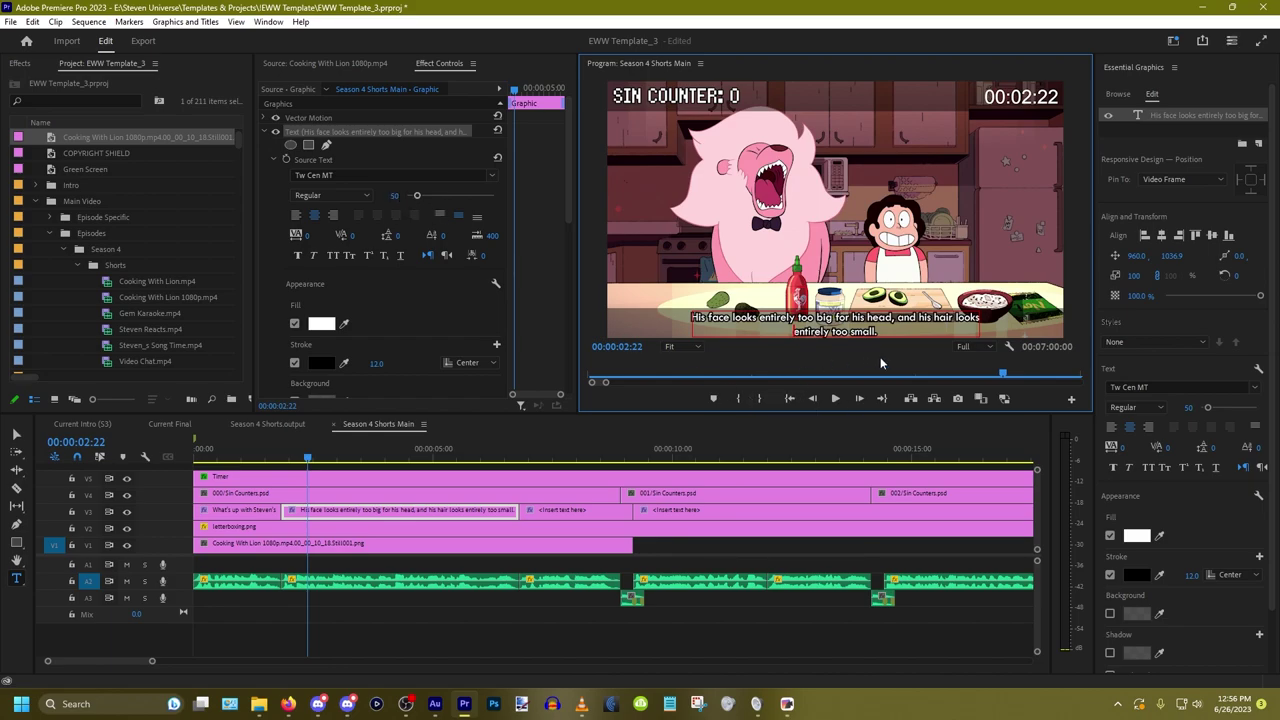
key("BackSpace")
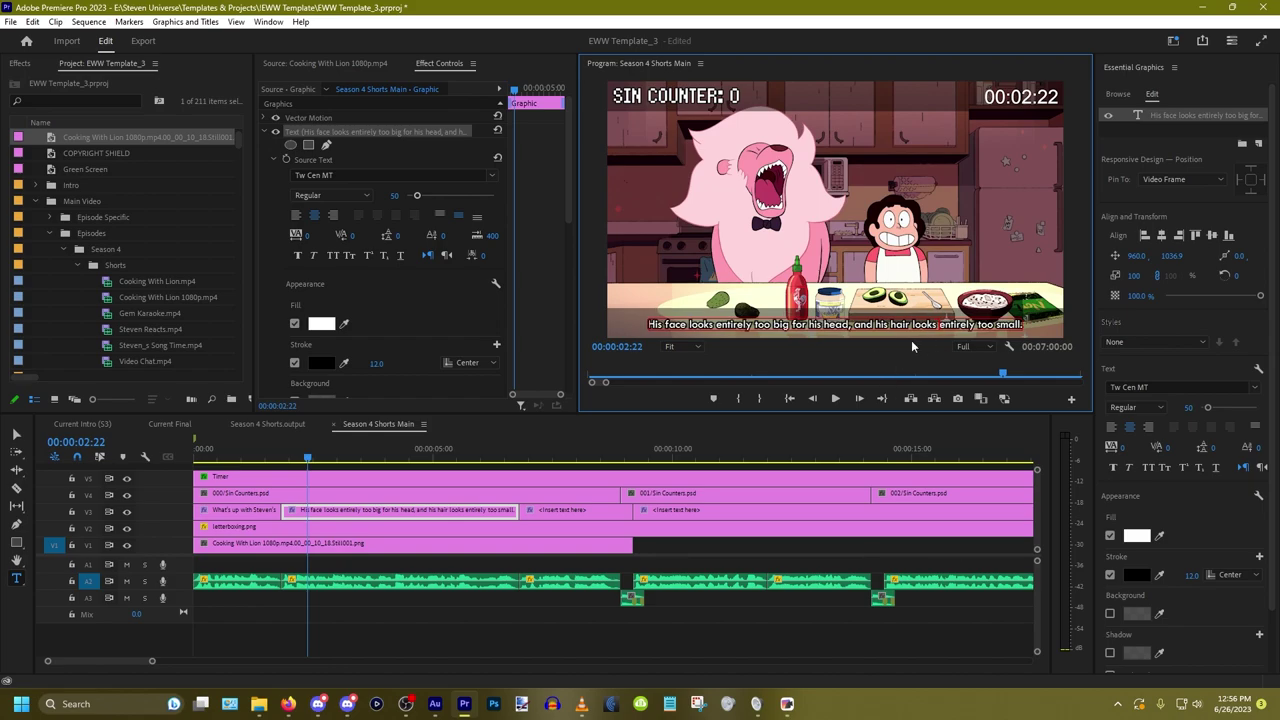
Step: Set the font size of the whole second caption to 59 so it fits the frame on one line
key("ctrl+a")
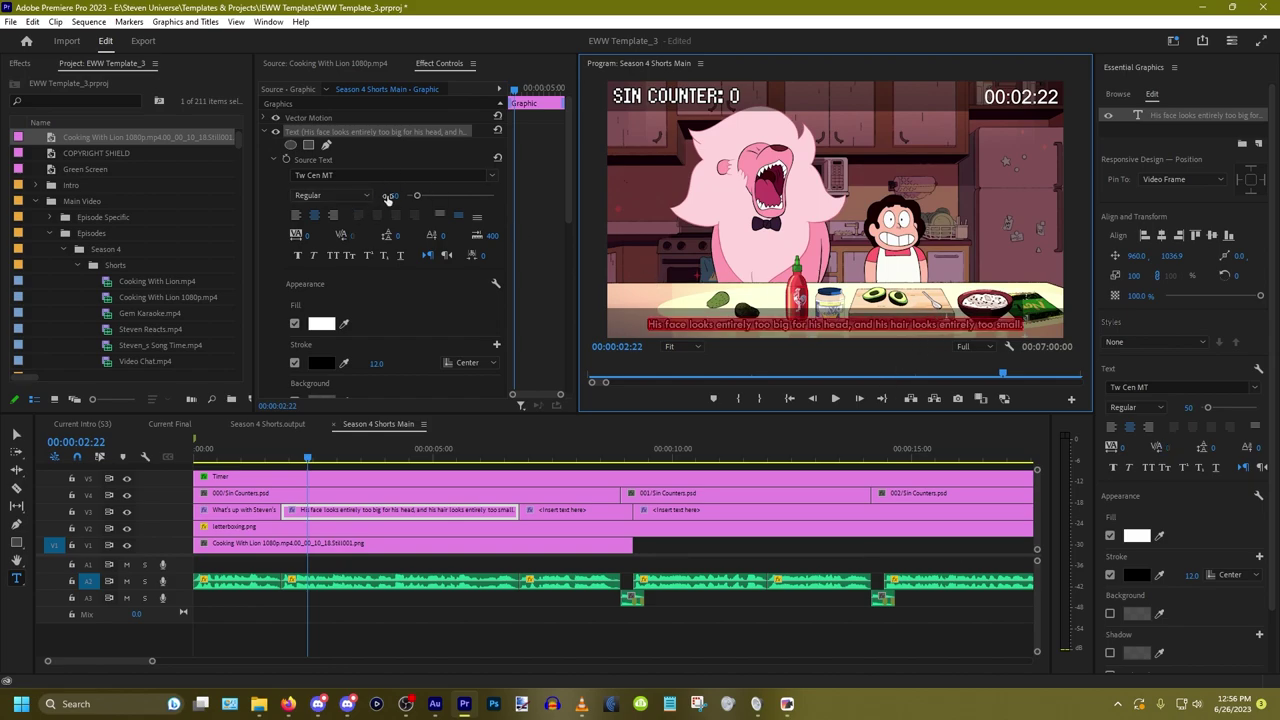
left_click(390, 197)
key("Up")
key("Up")
key("Up")
key("Up")
key("Up")
key("Up")
key("Up")
key("Up")
key("Up")
key("Up")
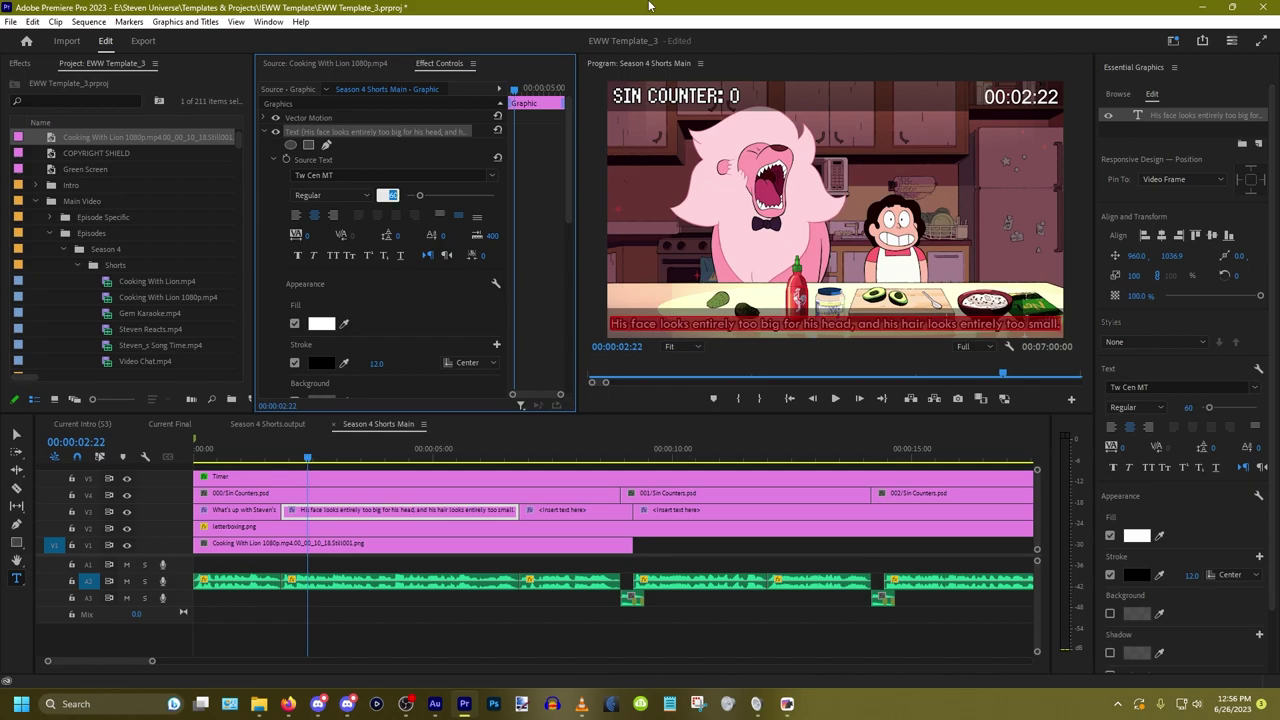
key("Down")
key("Return")
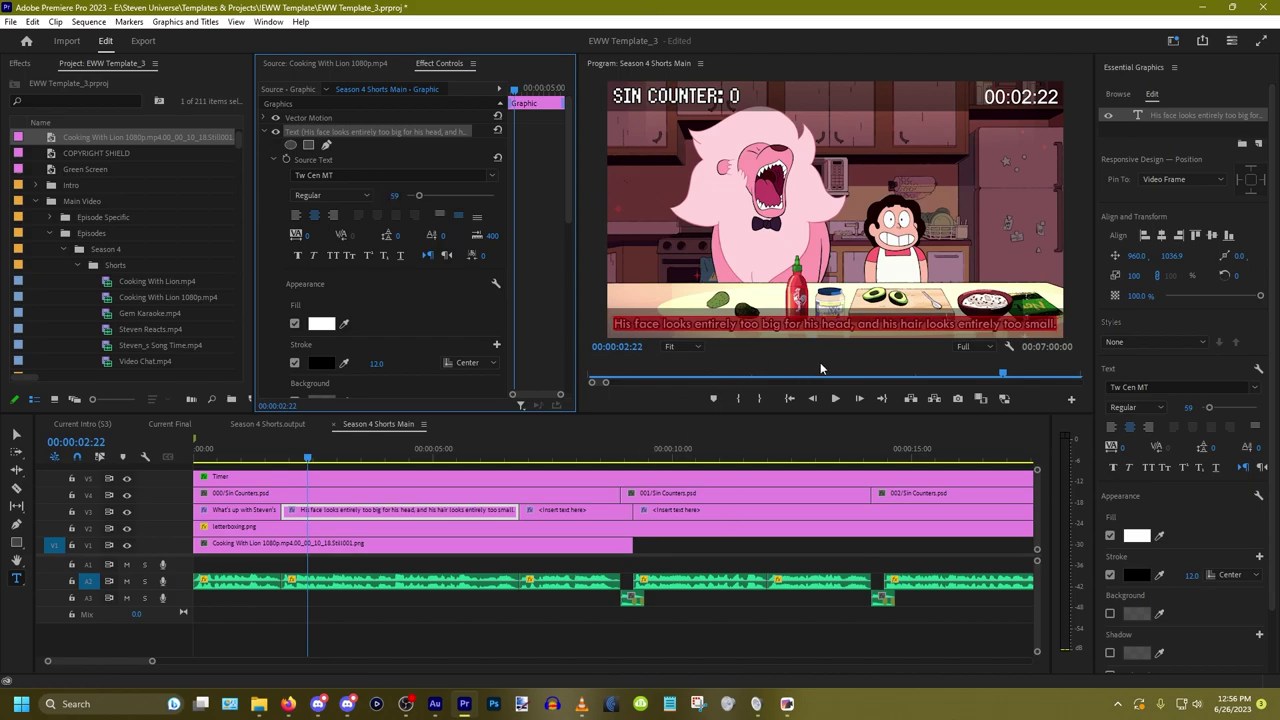
Step: Replace the third caption's placeholder text with the script line "His proportions are all wrong."
left_click(468, 456)
left_click(574, 512)
left_click(574, 456)
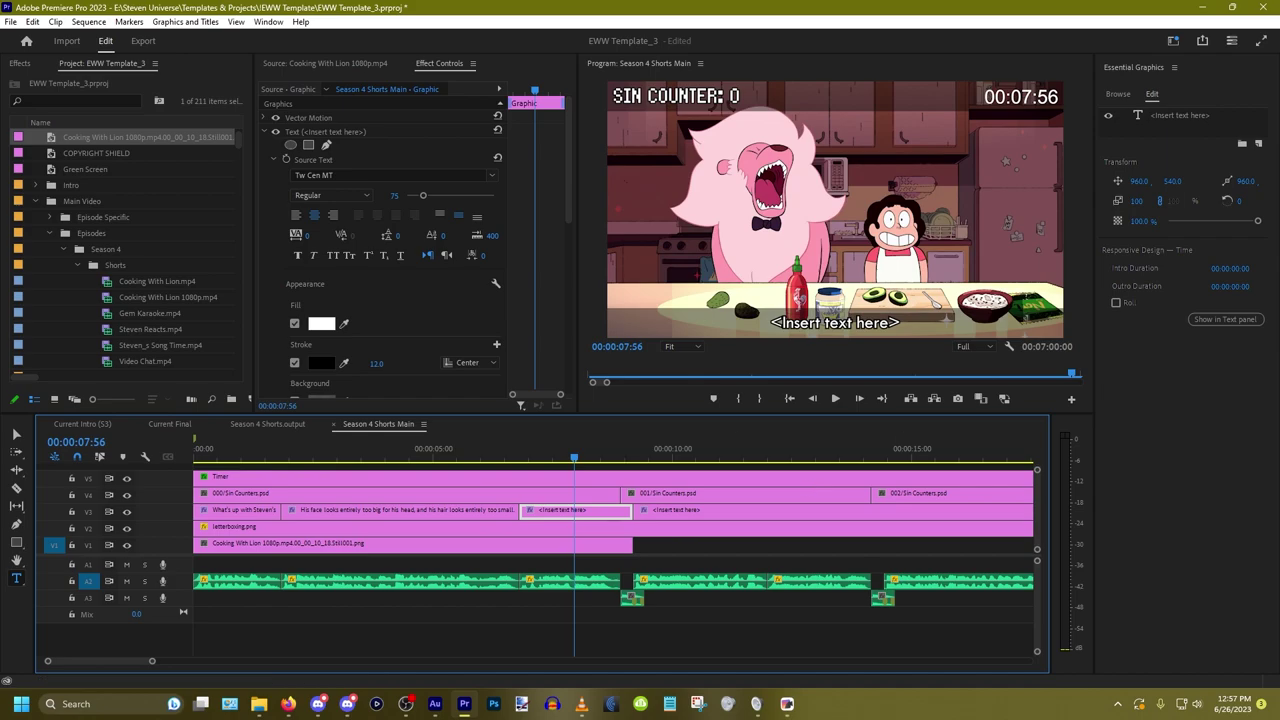
key("alt+Tab")
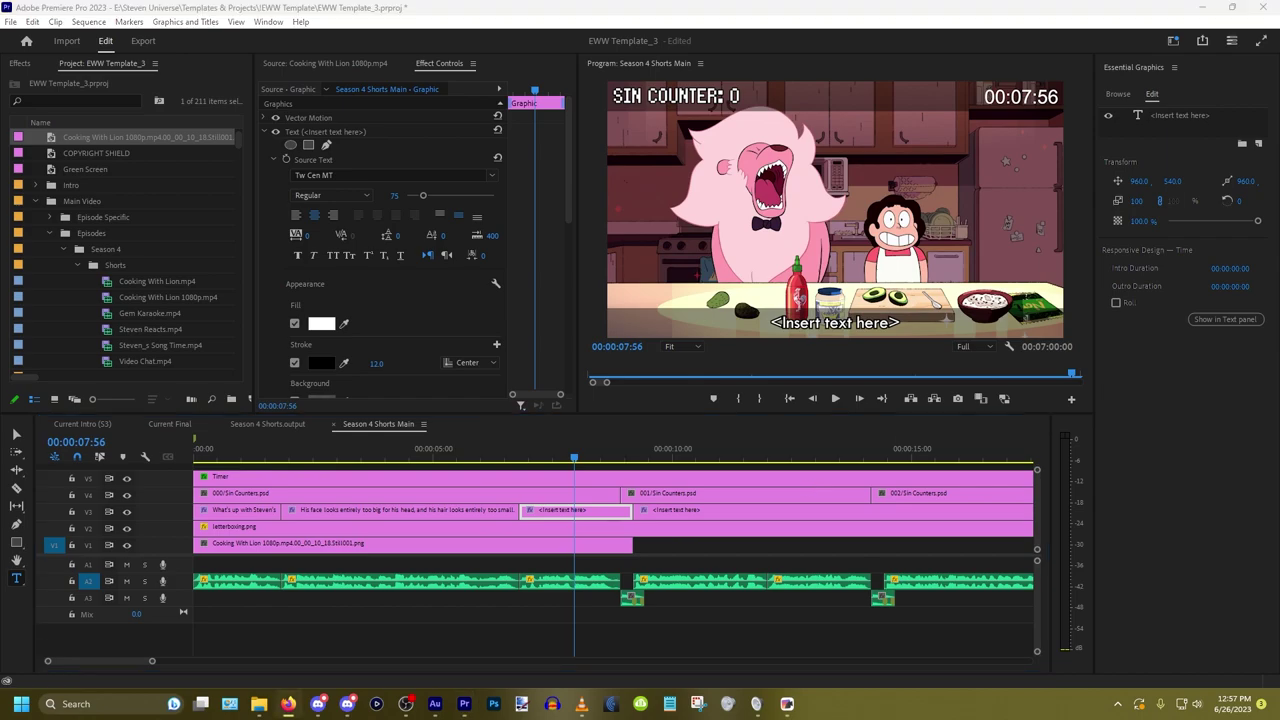
left_click(842, 323)
key("ctrl+a")
type("His proportions are all wrong.")
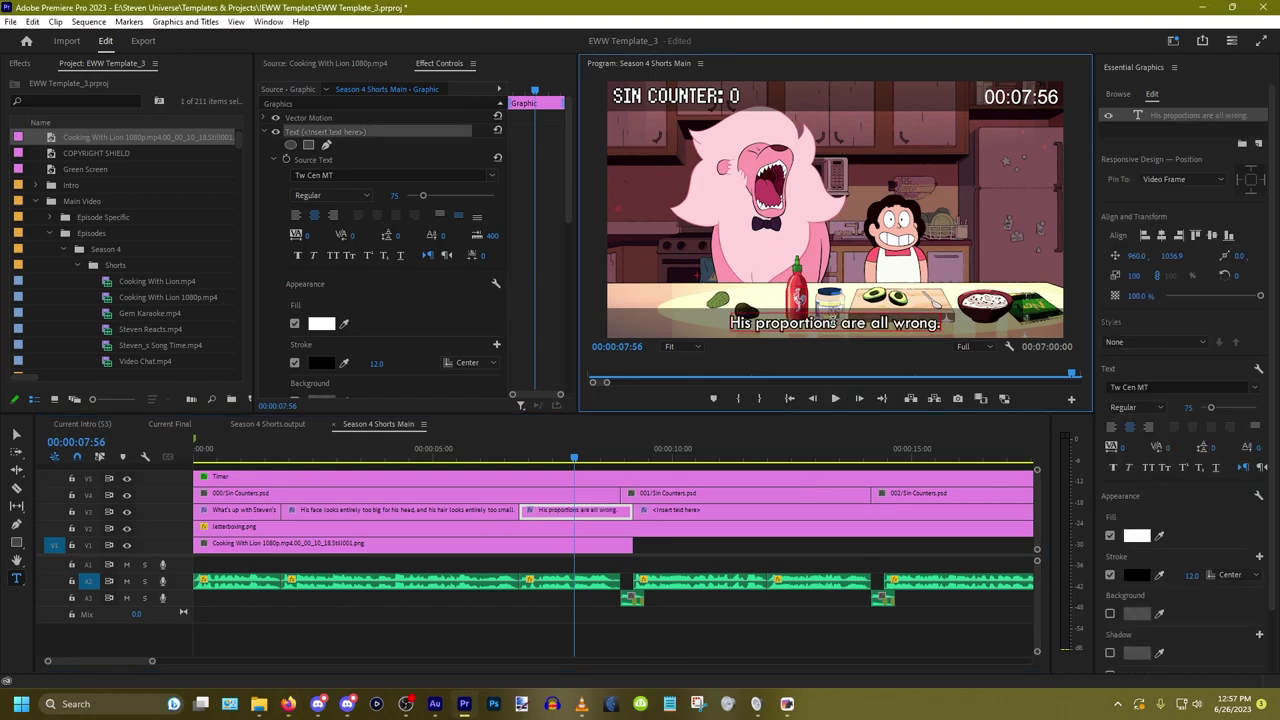
Step: Play the sequence from the start to check the three captions against the voiceover
left_click(800, 628)
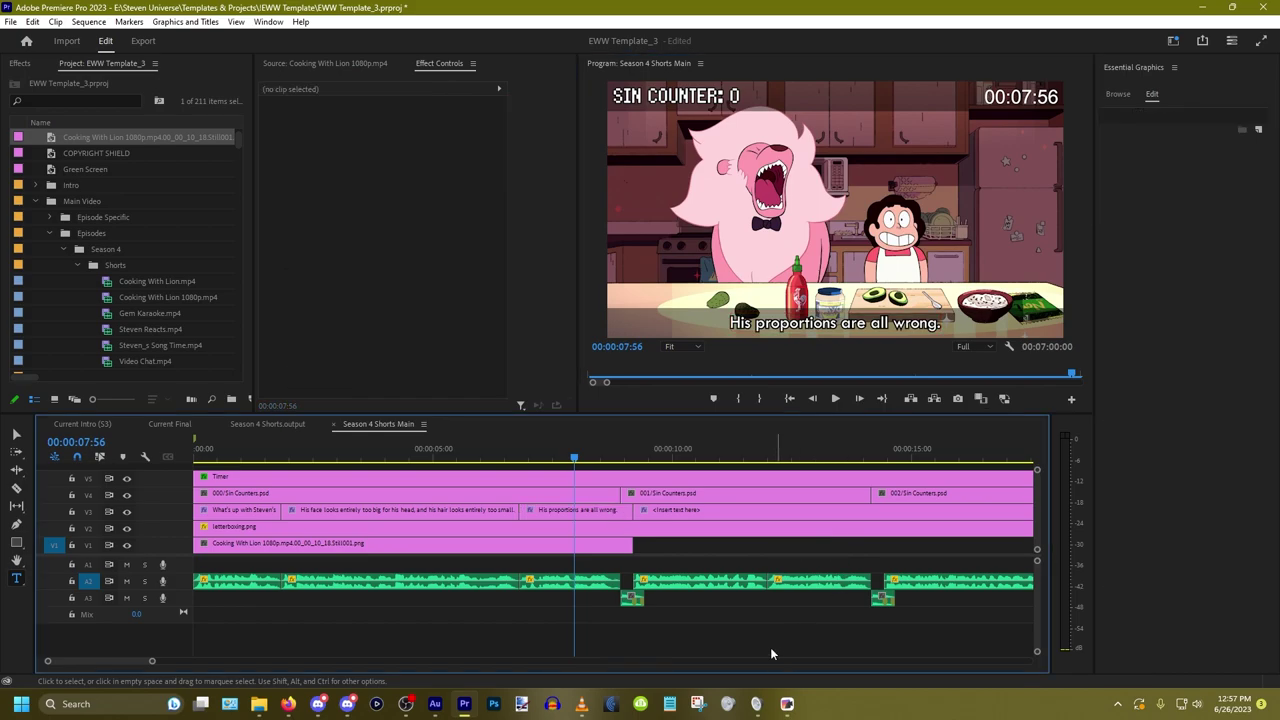
left_click(789, 398)
left_click(560, 612)
key("space")
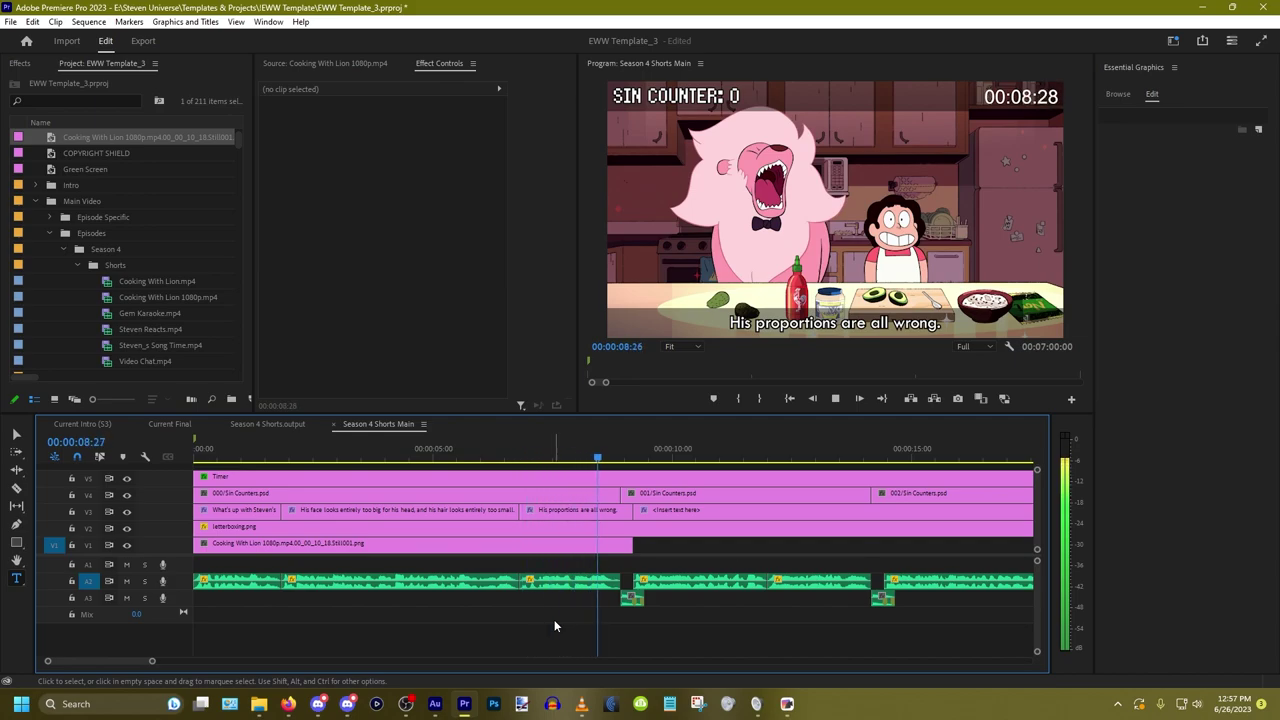
Step: Stop playback, scrub back over the end of the third caption, and return to the start of the sequence
key("space")
left_click_drag(646, 618, 616, 619)
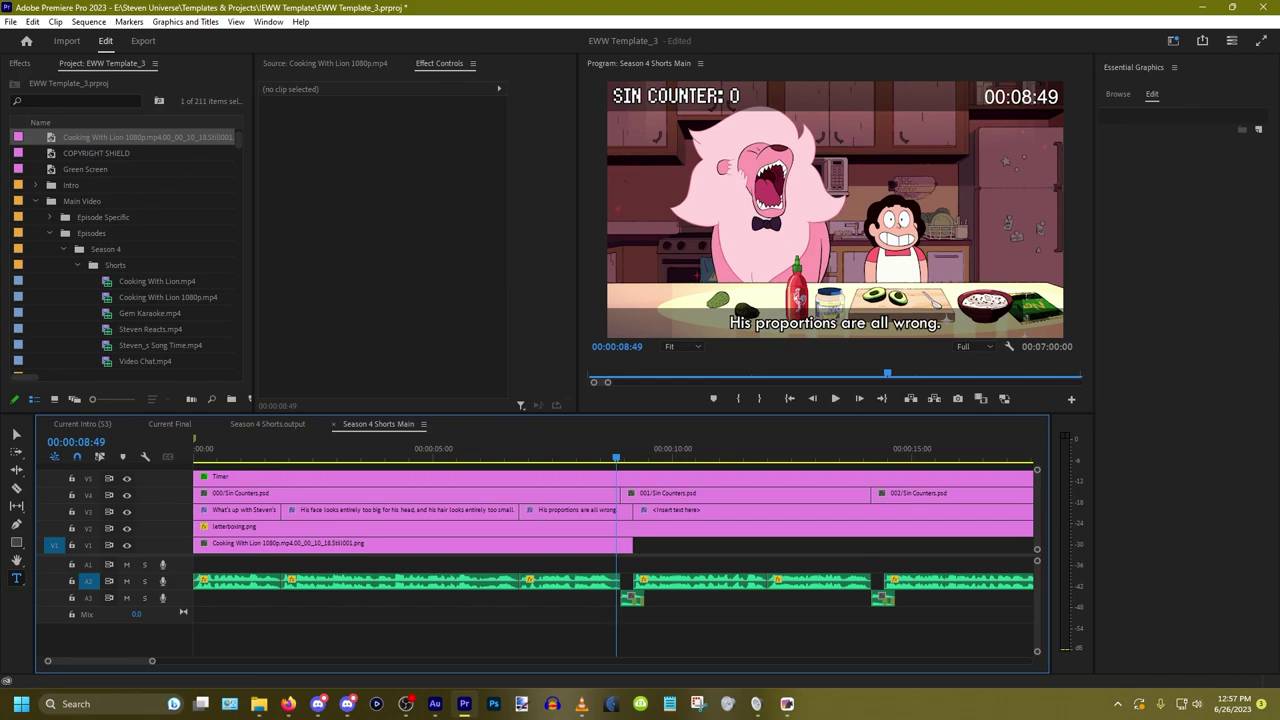
left_click_drag(616, 623, 578, 624)
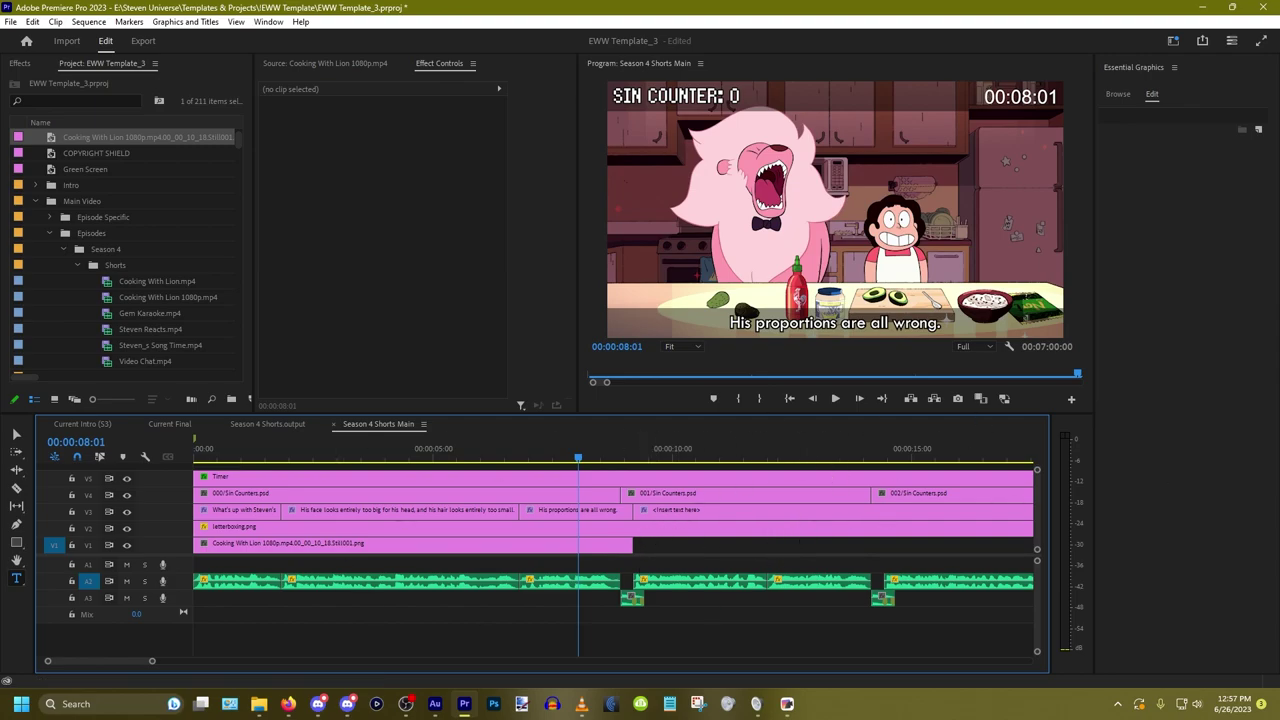
key("alt+Tab")
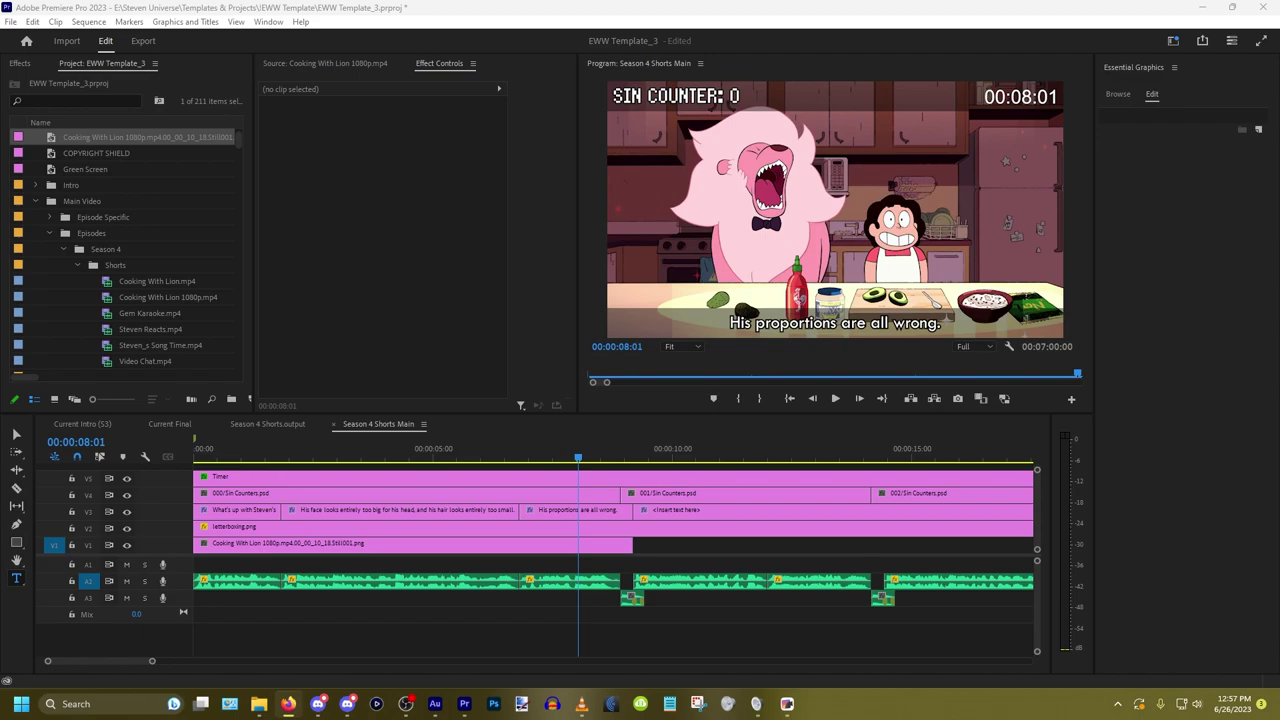
left_click(807, 650)
key("space")
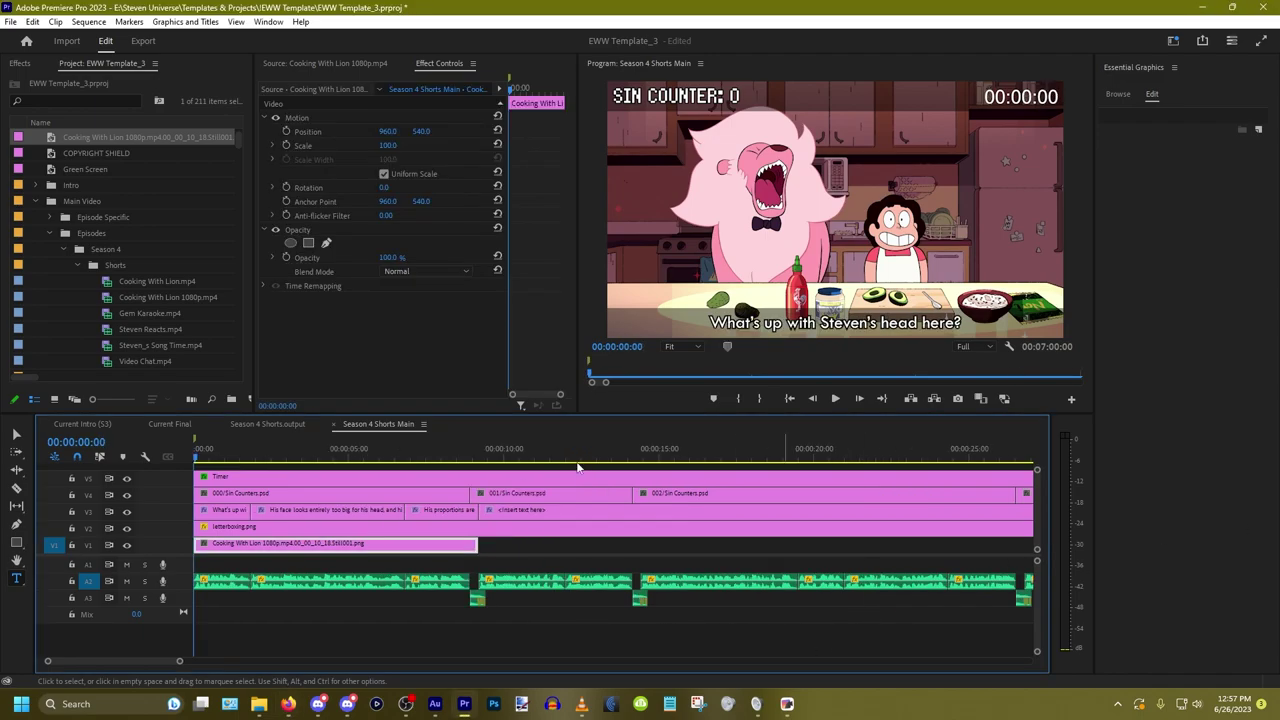
key("alt+Tab")
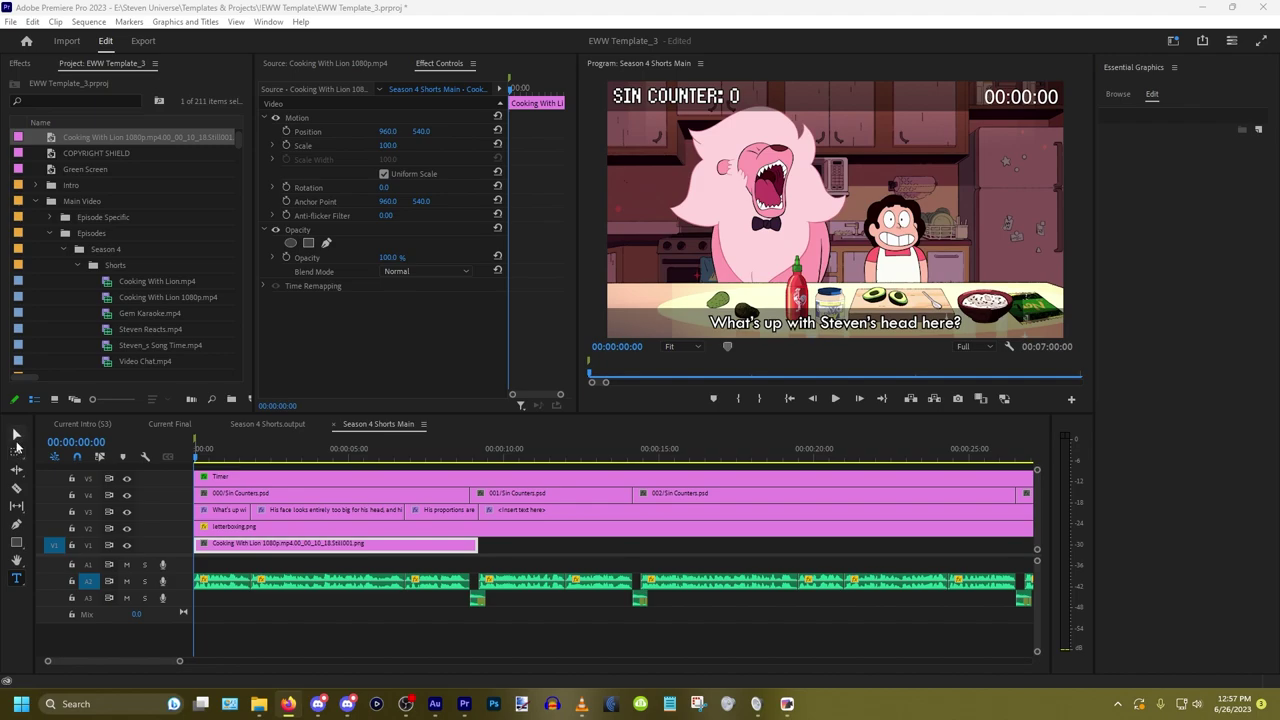
Step: Activate the Selection tool and place the playhead on the last frame of the Cooking With Lion still, at 00:00:09:11
left_click(16, 433)
key("=")
key("-")
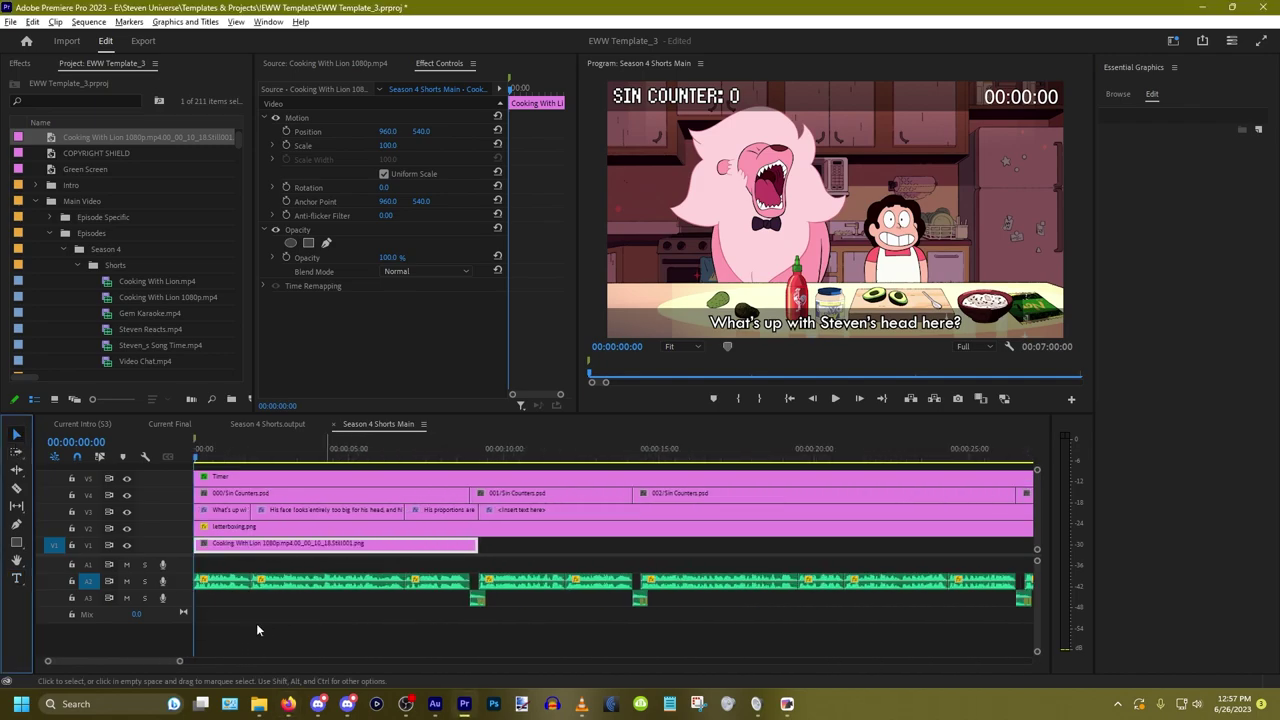
key("=")
scroll(201, 602, "up", 1)
scroll(302, 602, "down", 2)
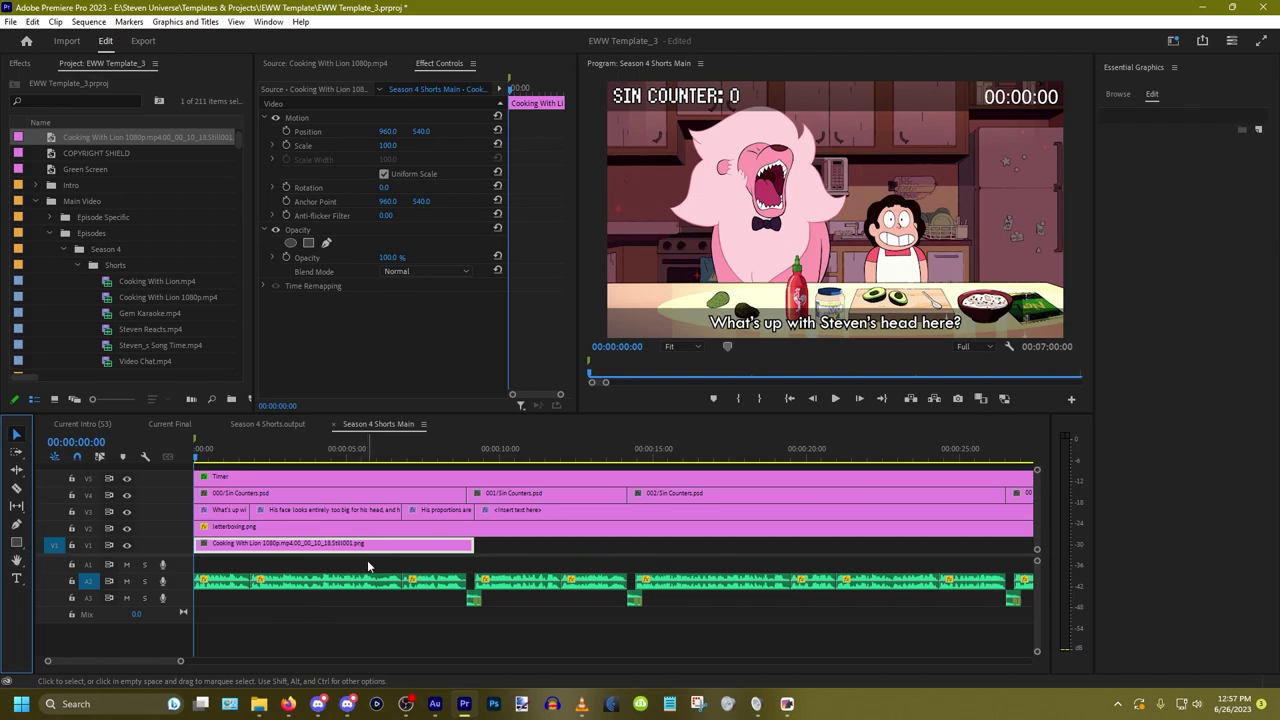
scroll(378, 612, "up", 1)
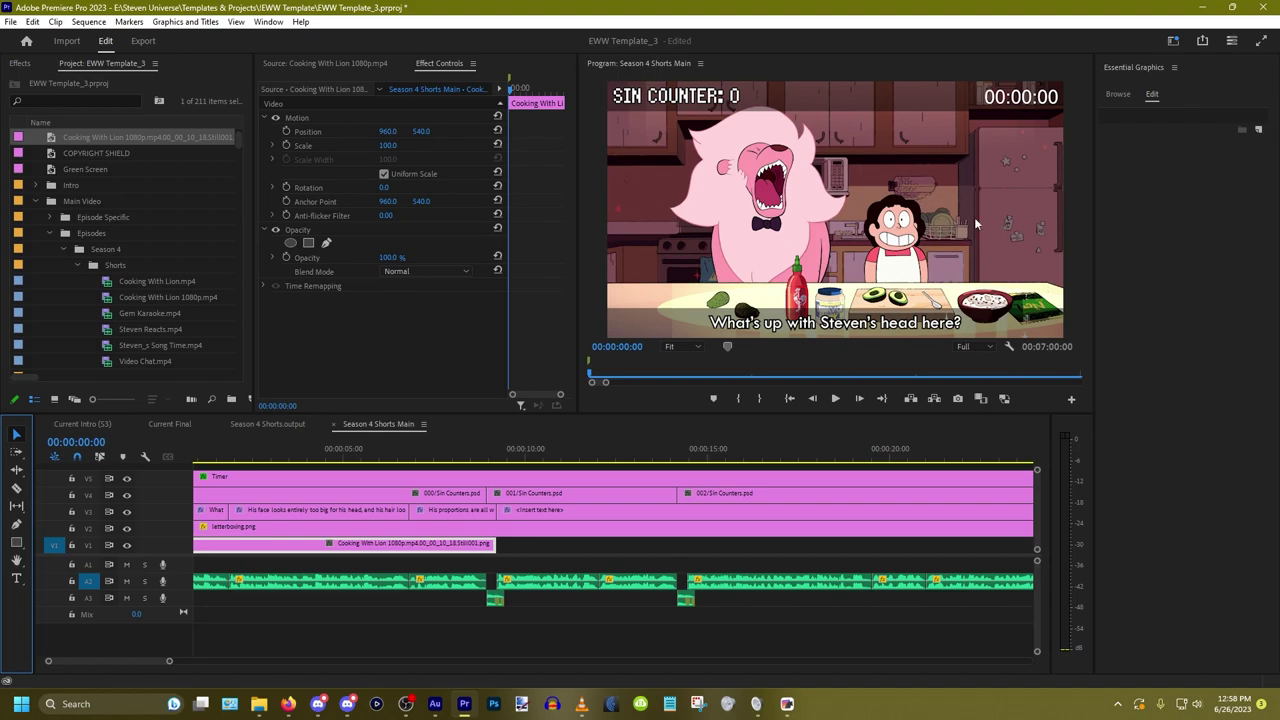
left_click(497, 458)
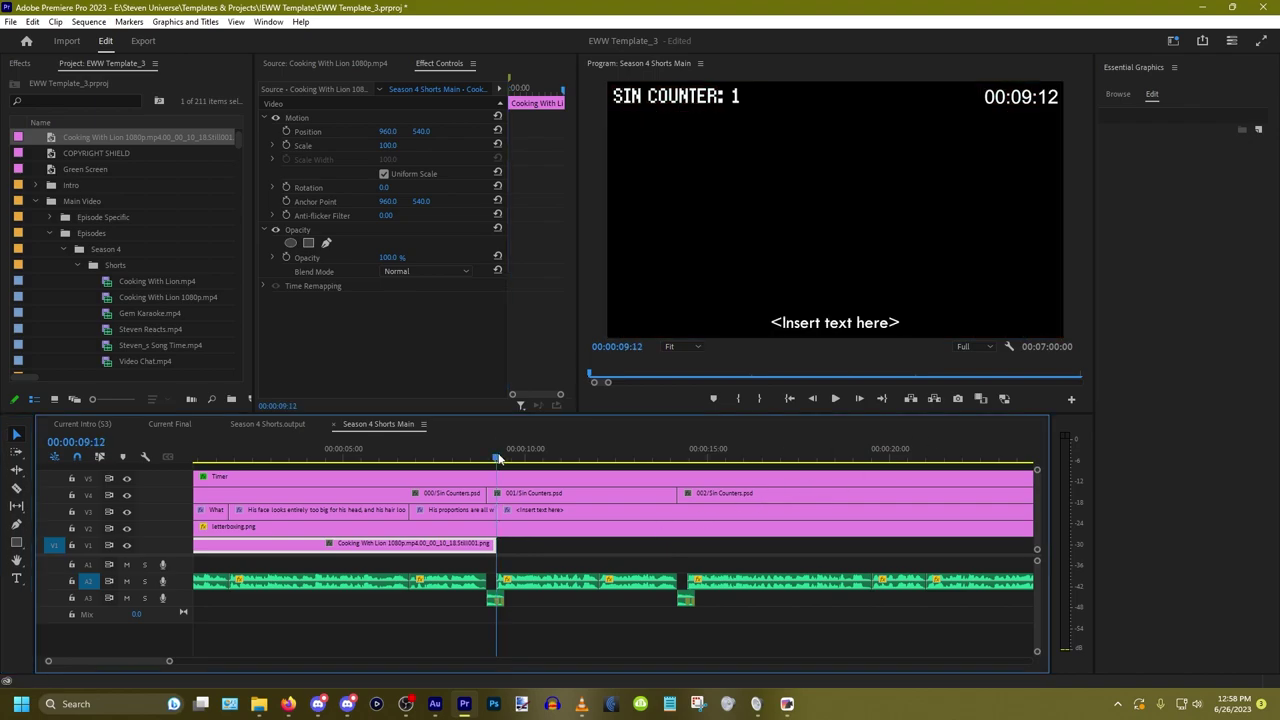
key("Left")
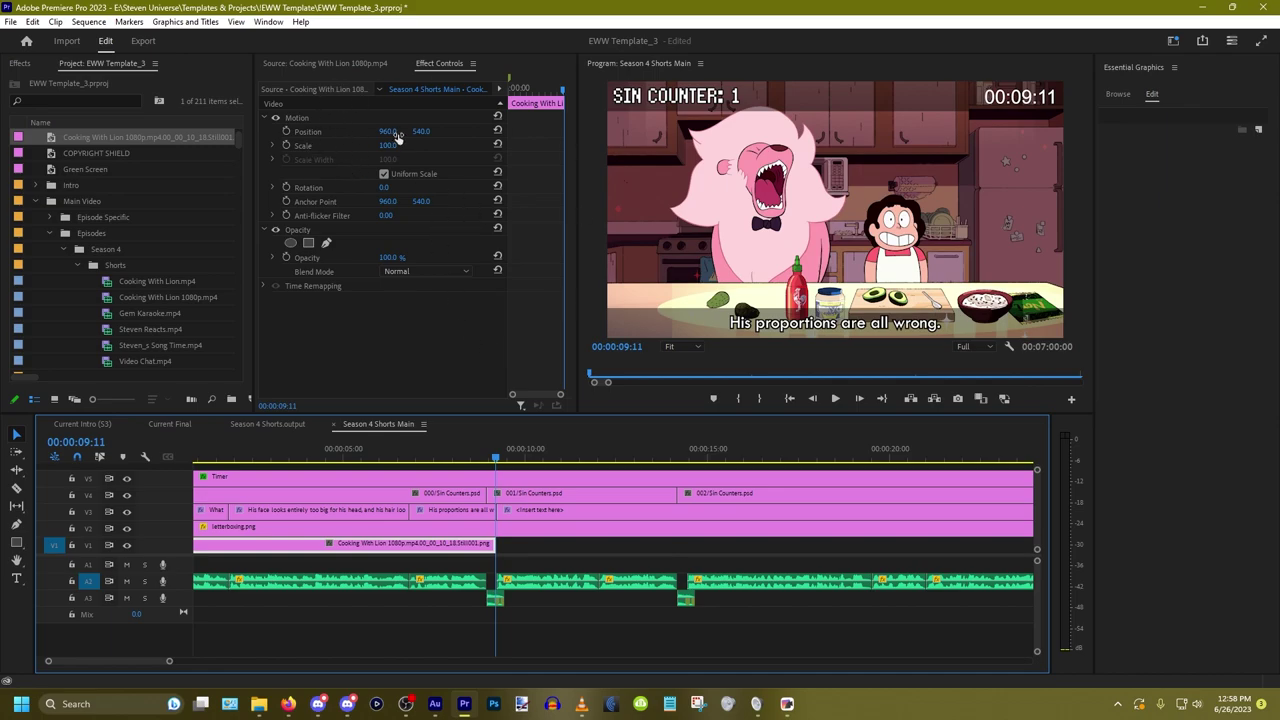
Step: Try different Position and Scale values on the Cooking With Lion still, and undo them
left_click_drag(390, 131, 811, 146)
key("ctrl+z")
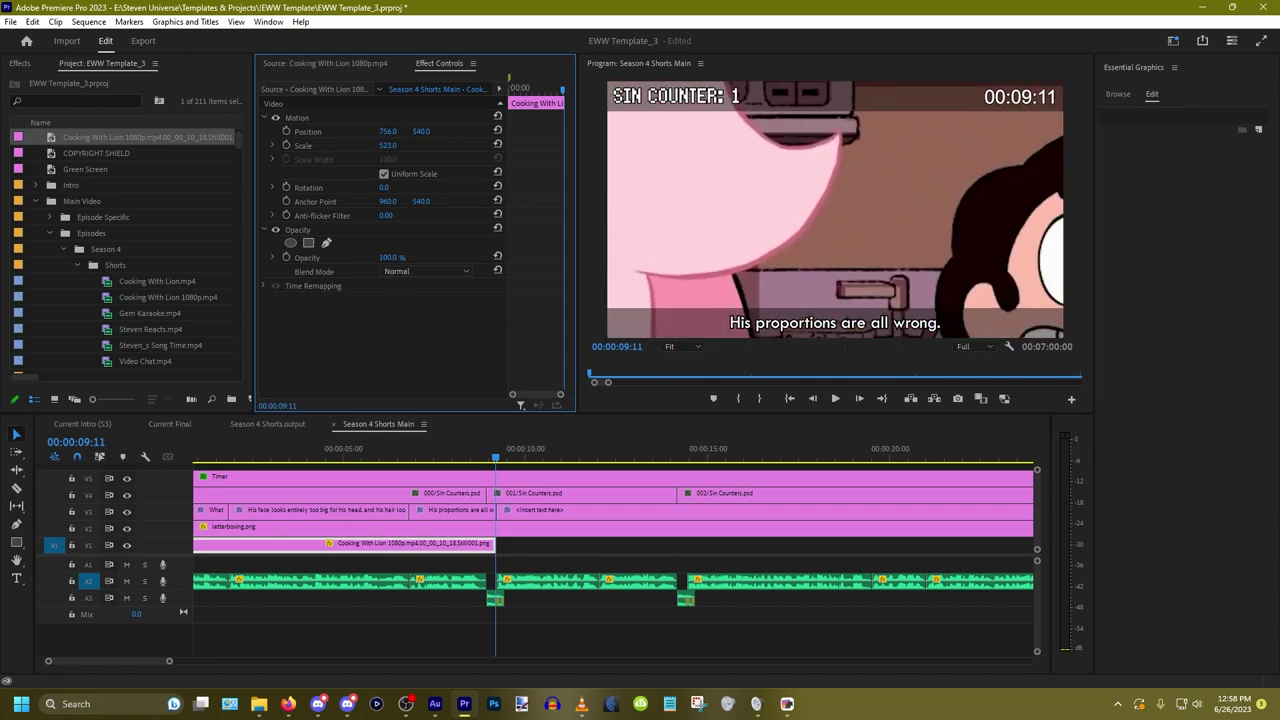
left_click_drag(470, 145, 544, 187)
key("ctrl+z")
key("ctrl+z")
Step: Try shifted Anchor Point values with different rotations and positions on the still, and restore the original values with opacity at 100%
left_click_drag(386, 187, 653, 201)
left_click(356, 200)
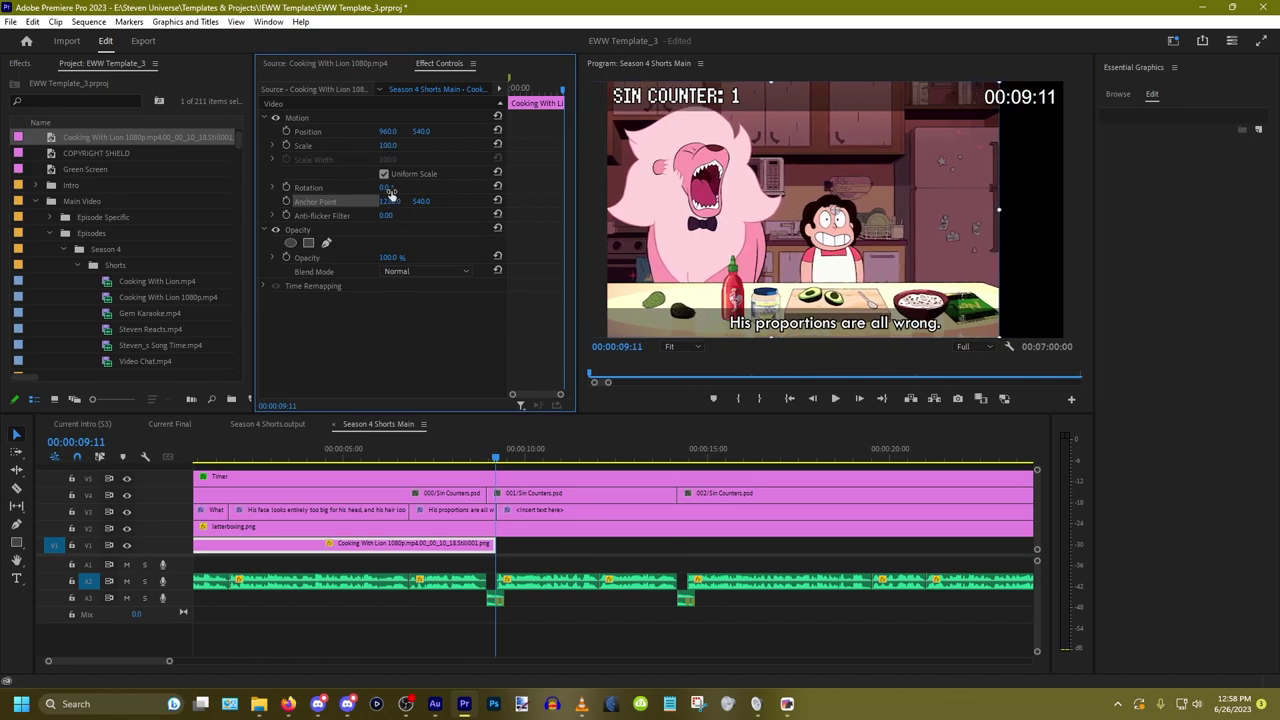
left_click_drag(390, 188, 640, 188)
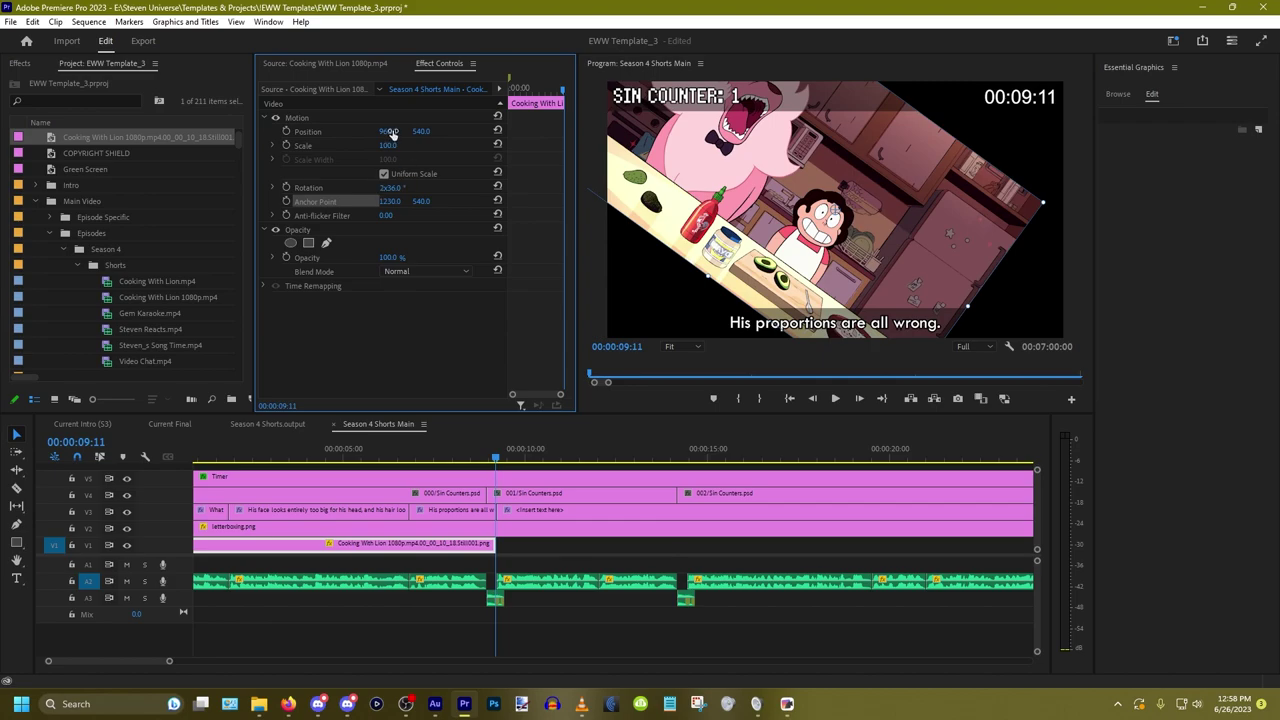
key("ctrl+z")
left_click_drag(393, 132, 0, 132)
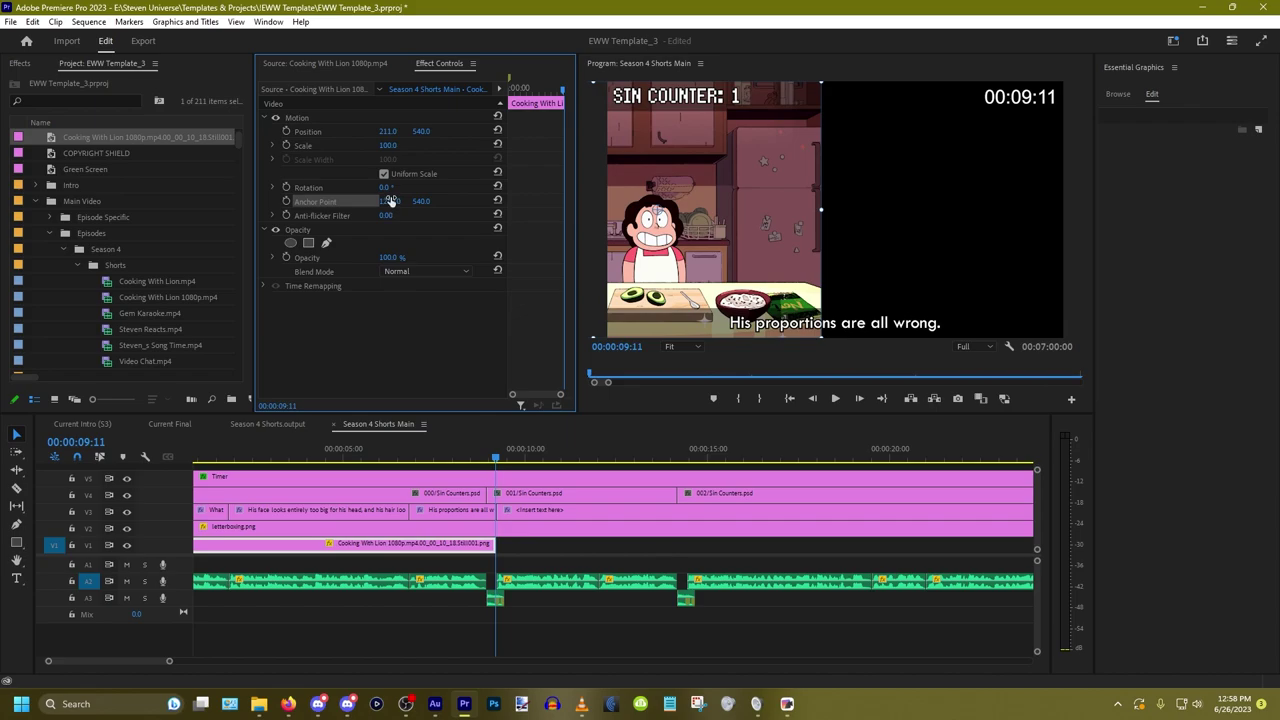
key("ctrl+z")
mouse_move(389, 201)
left_mouse_down()
mouse_move(550, 201)
mouse_move(383, 193)
left_mouse_up()
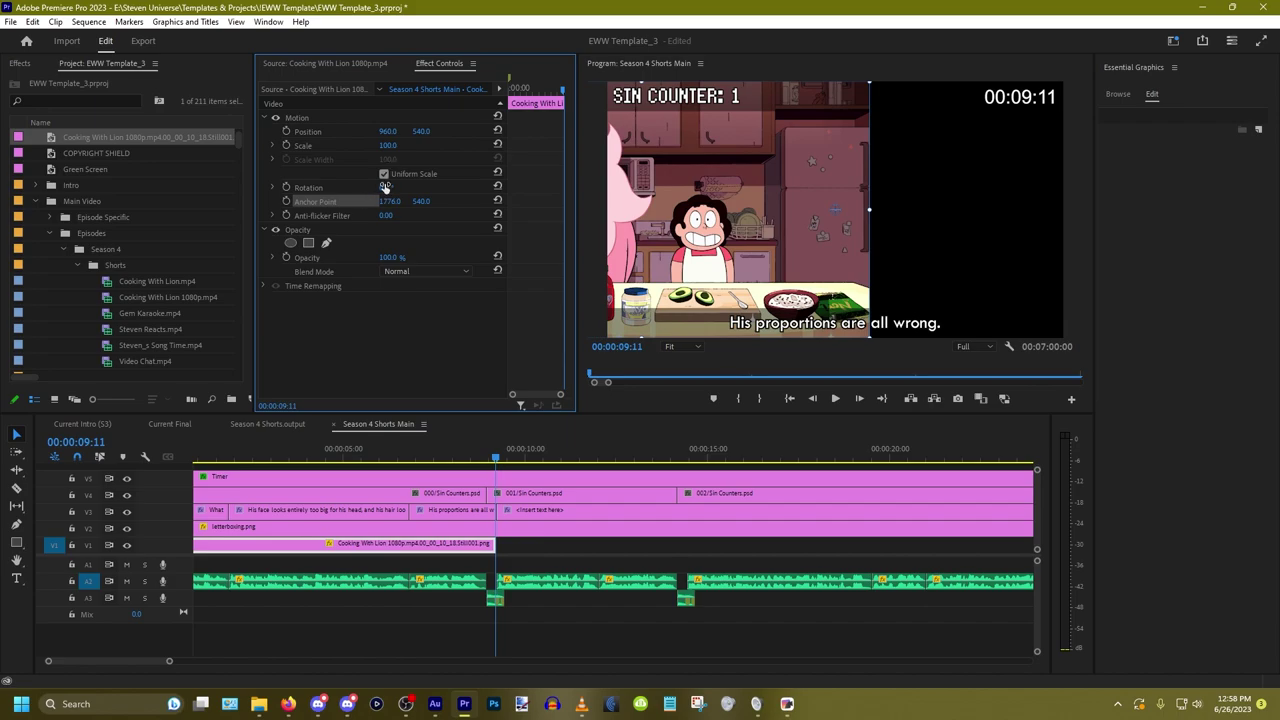
left_click_drag(385, 188, 540, 188)
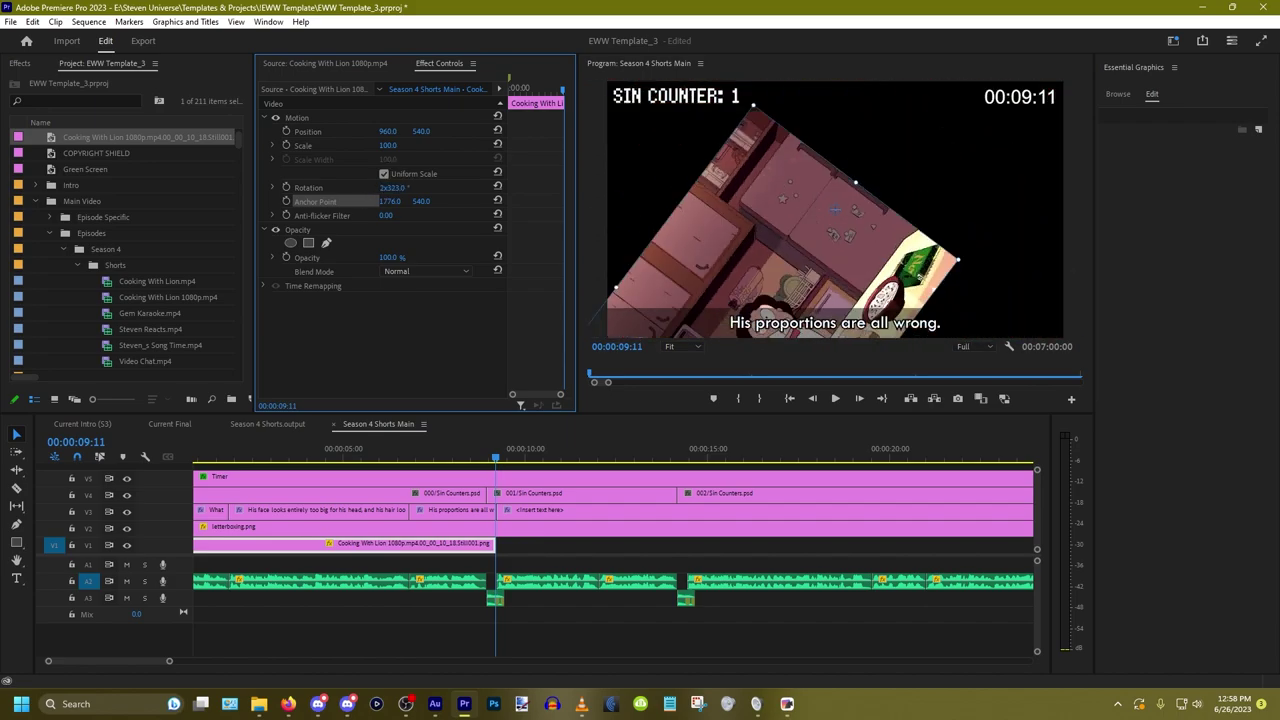
key("ctrl+z")
key("ctrl+z")
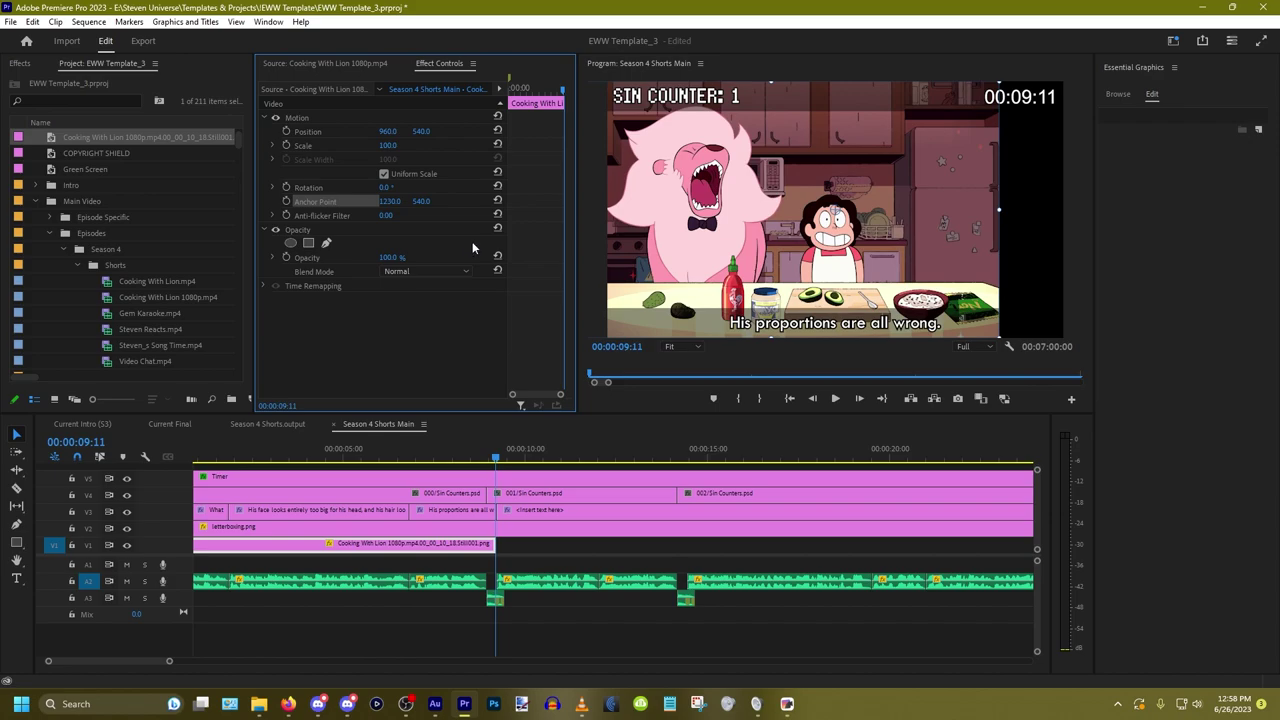
key("ctrl+z")
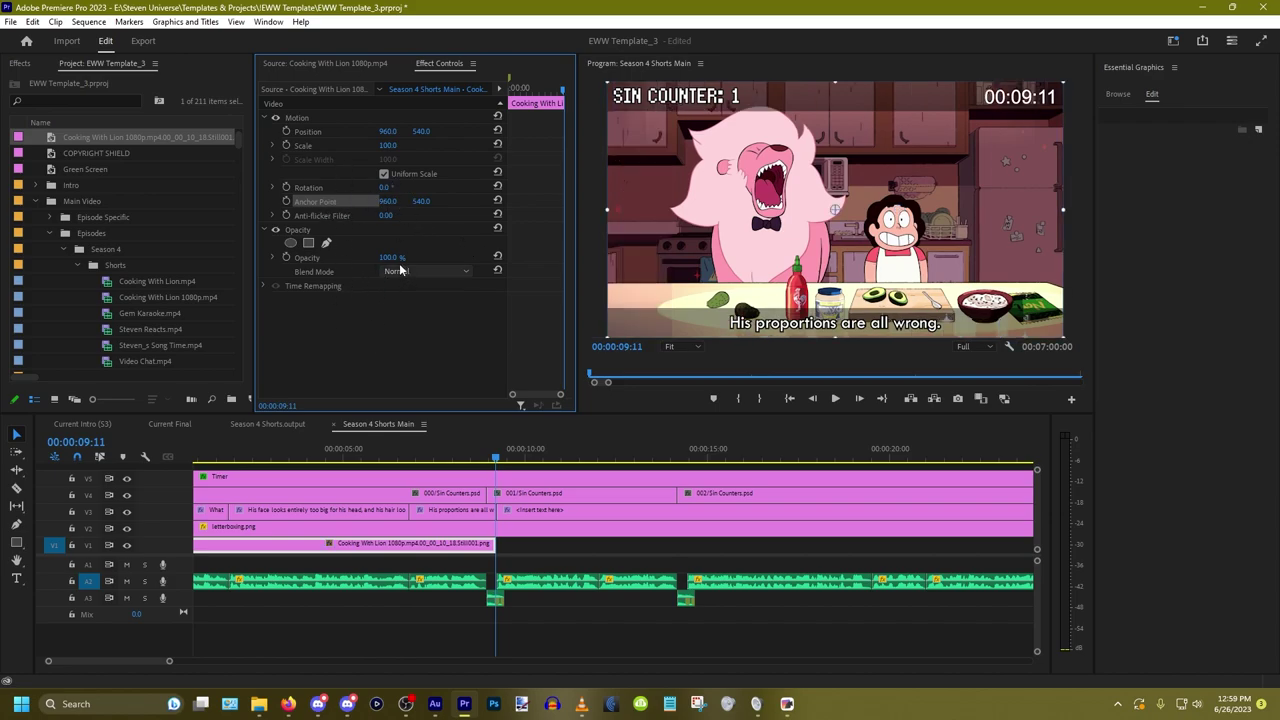
mouse_move(391, 257)
left_mouse_down()
mouse_move(300, 257)
mouse_move(400, 257)
left_mouse_up()
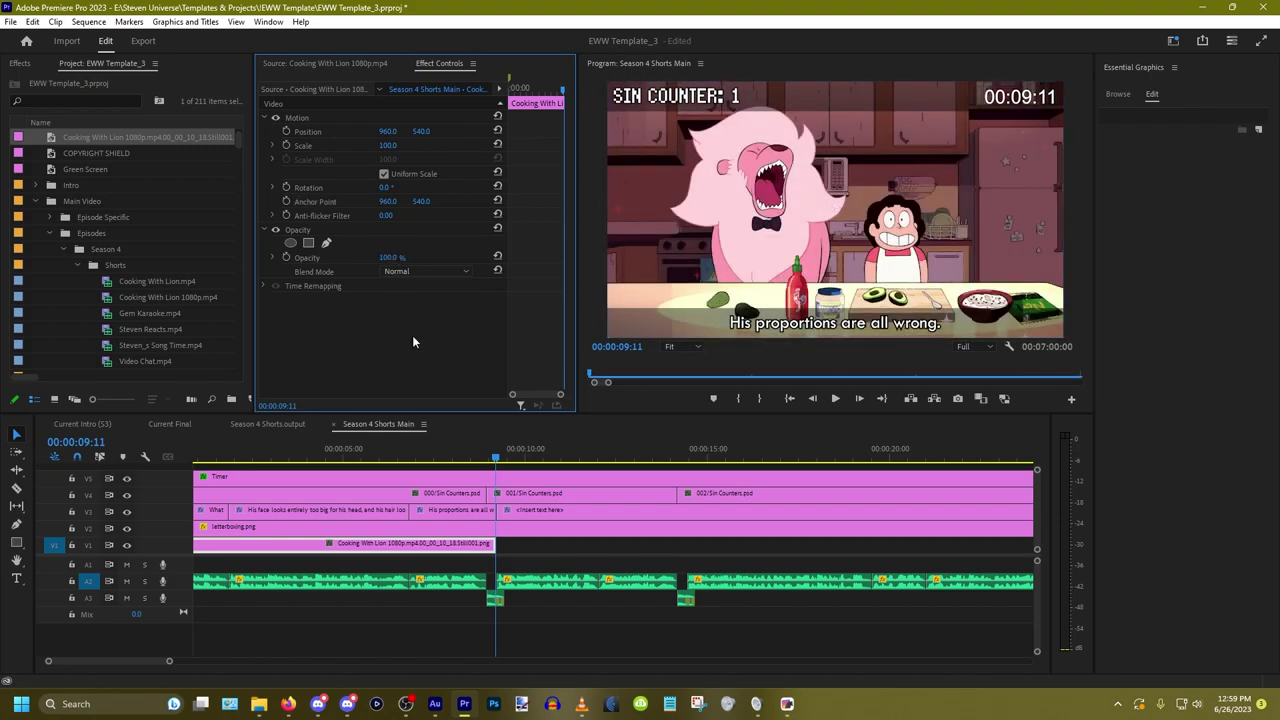
Step: Keyframe Position and Scale on the still's last frame, setting Scale to 225 and Position to about 406, 288
left_click(287, 132)
left_click(286, 145)
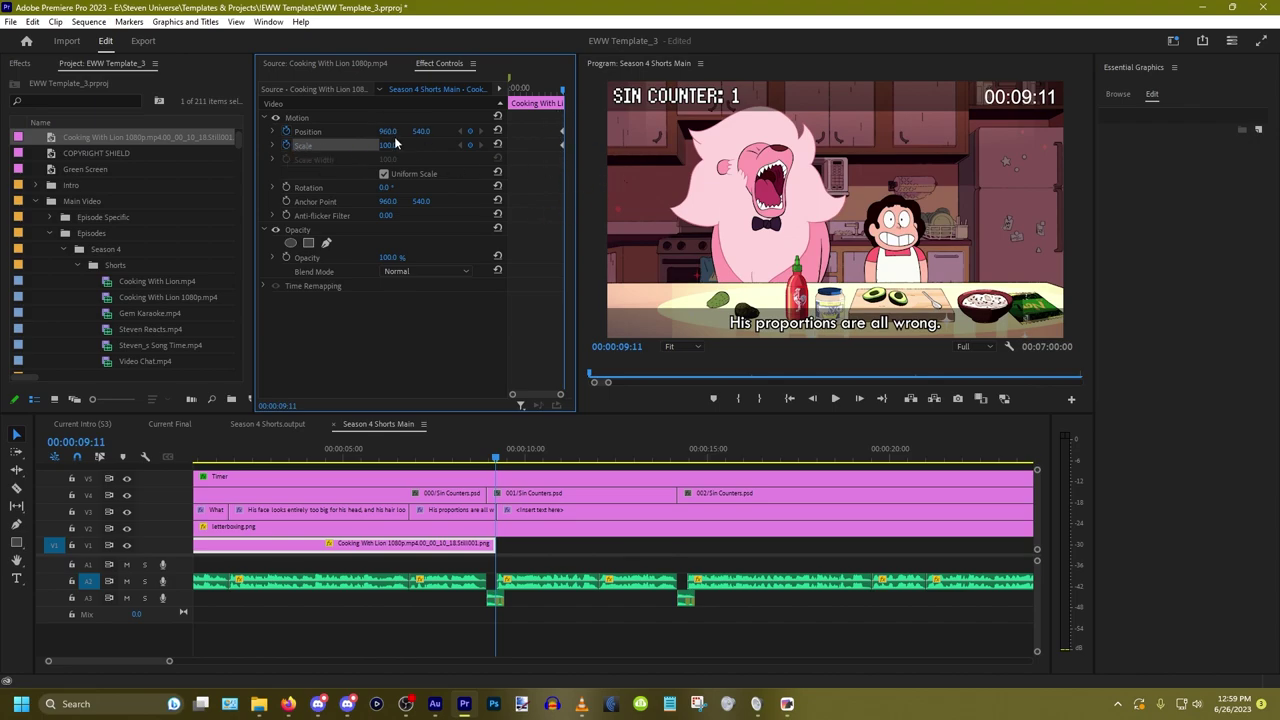
left_click_drag(388, 145, 397, 142)
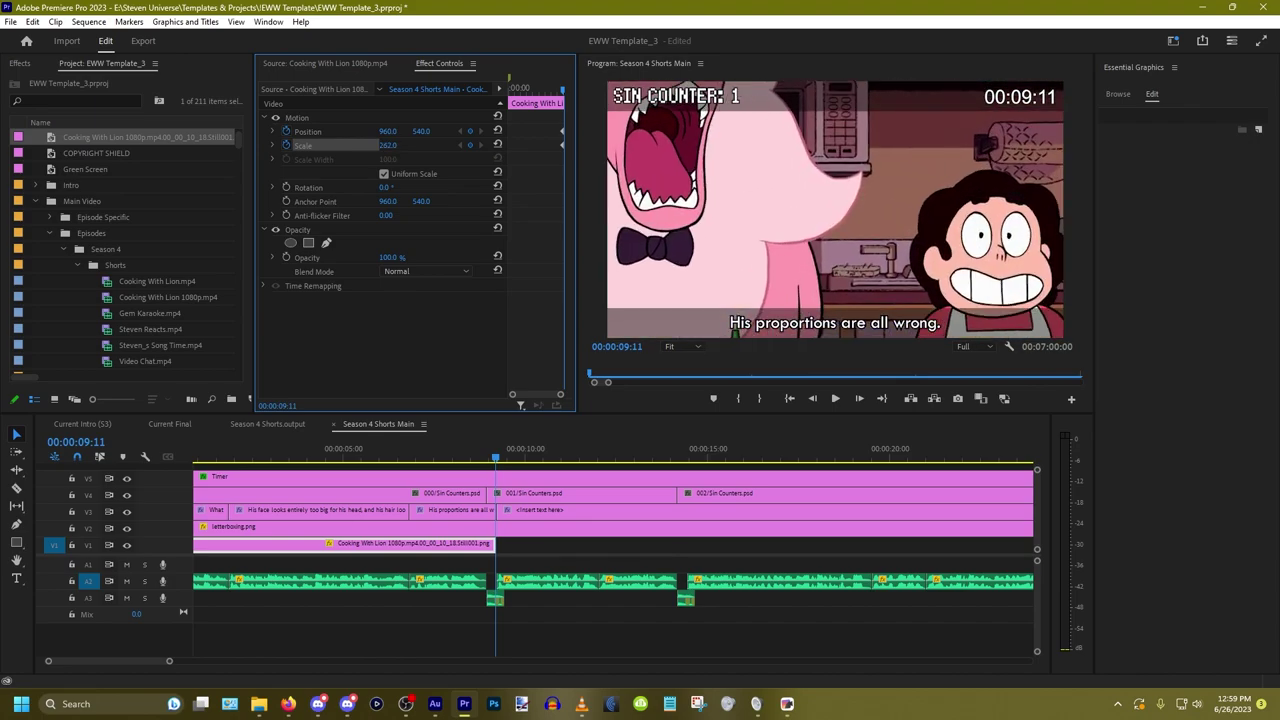
left_click(397, 142)
type("225")
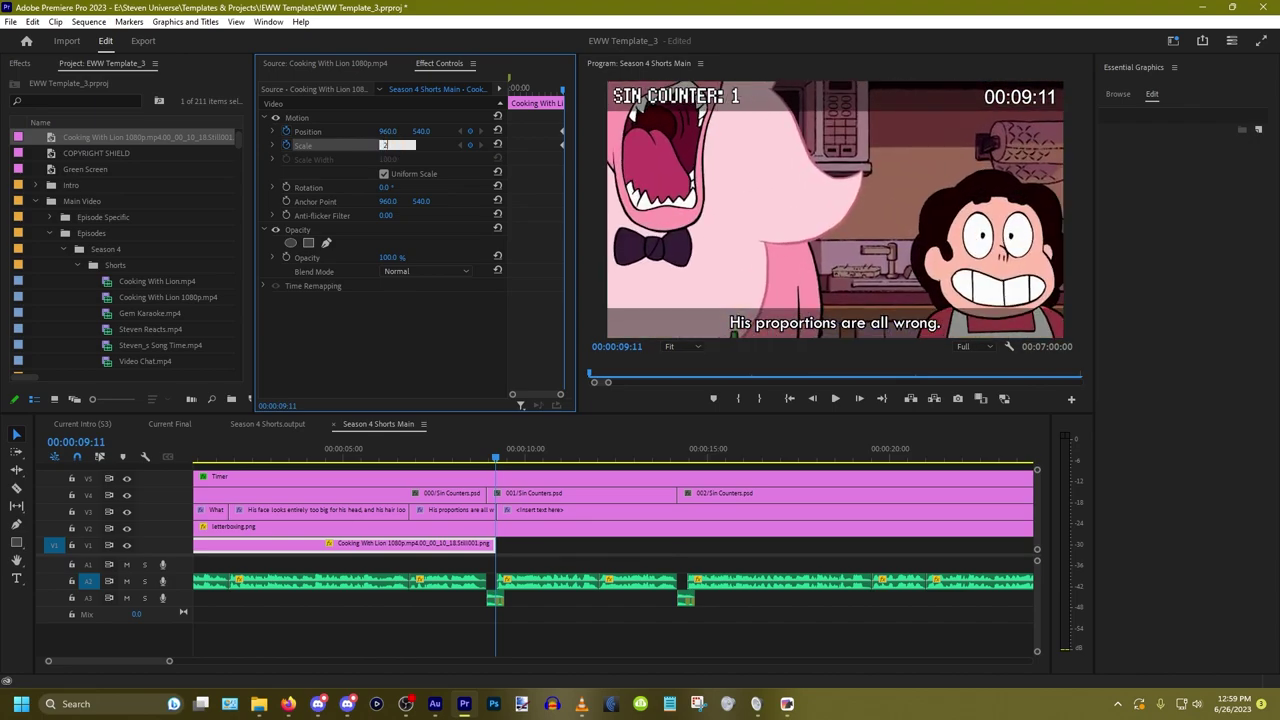
key("Return")
left_click_drag(387, 134, 300, 135)
left_click_drag(421, 131, 362, 131)
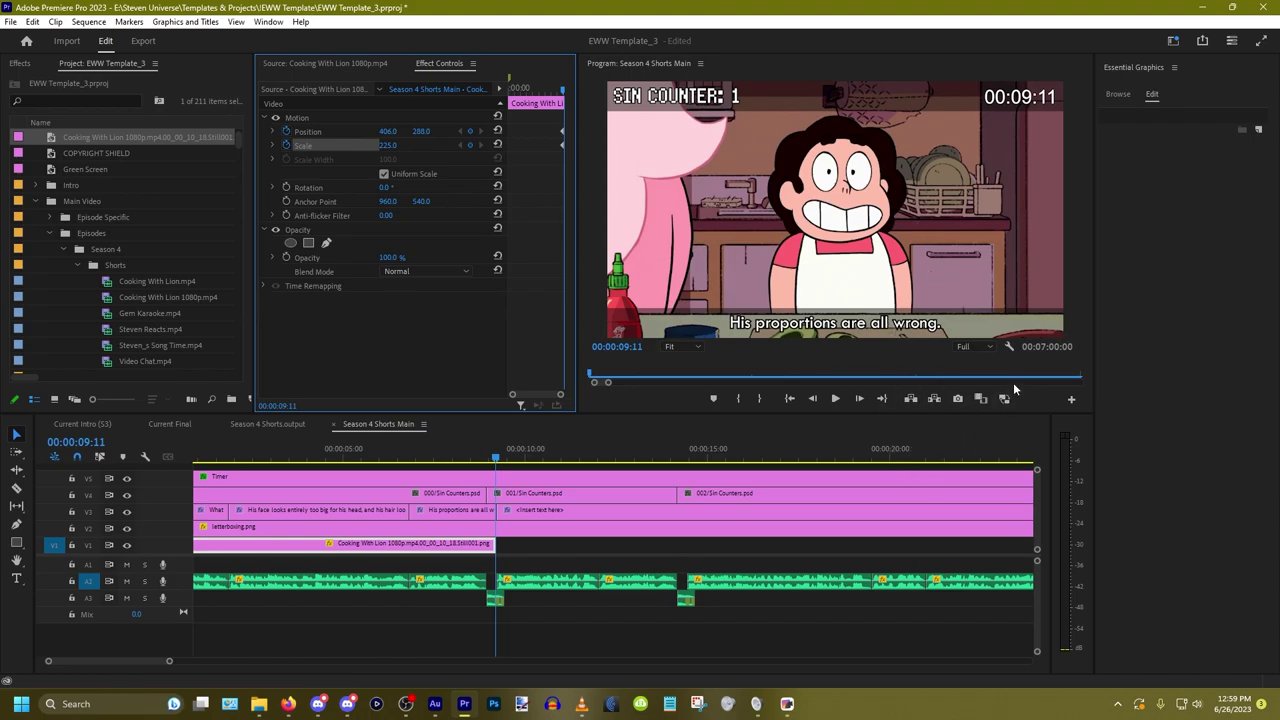
Step: Centre Steven in the zoomed end frame using temporary centre guides, setting the horizontal Position to 381
left_click(1009, 347)
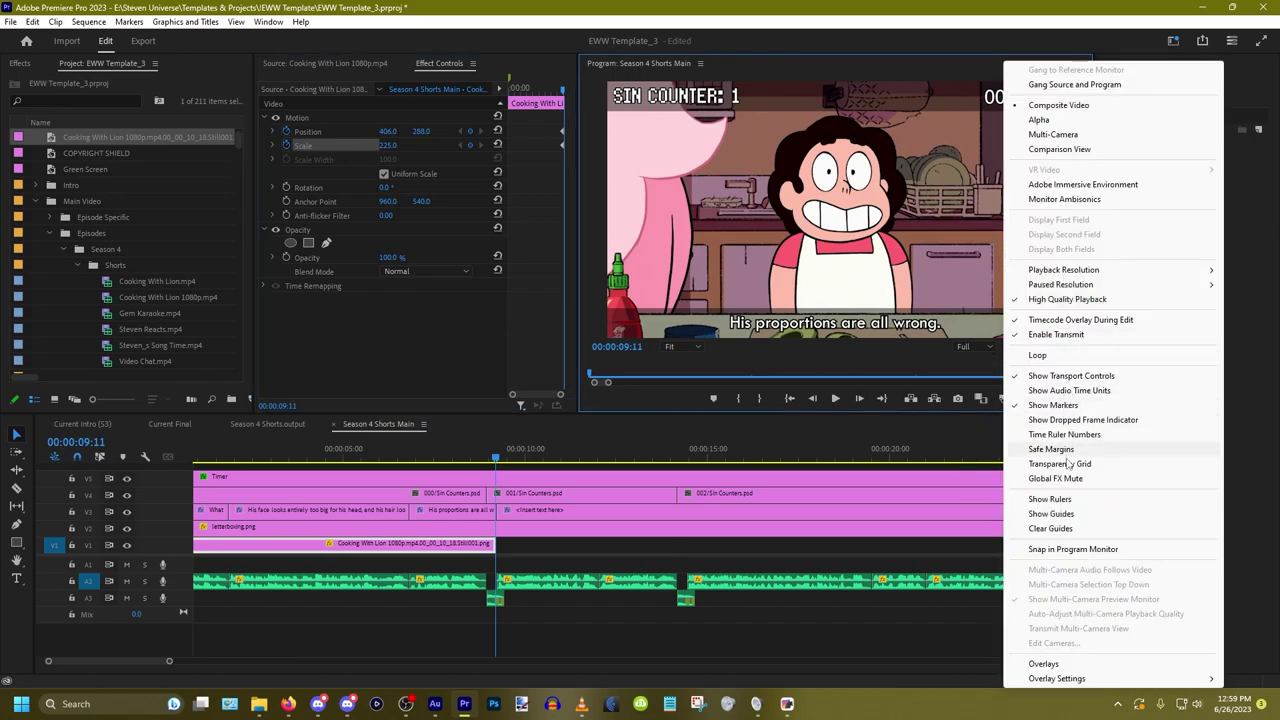
left_click(1051, 514)
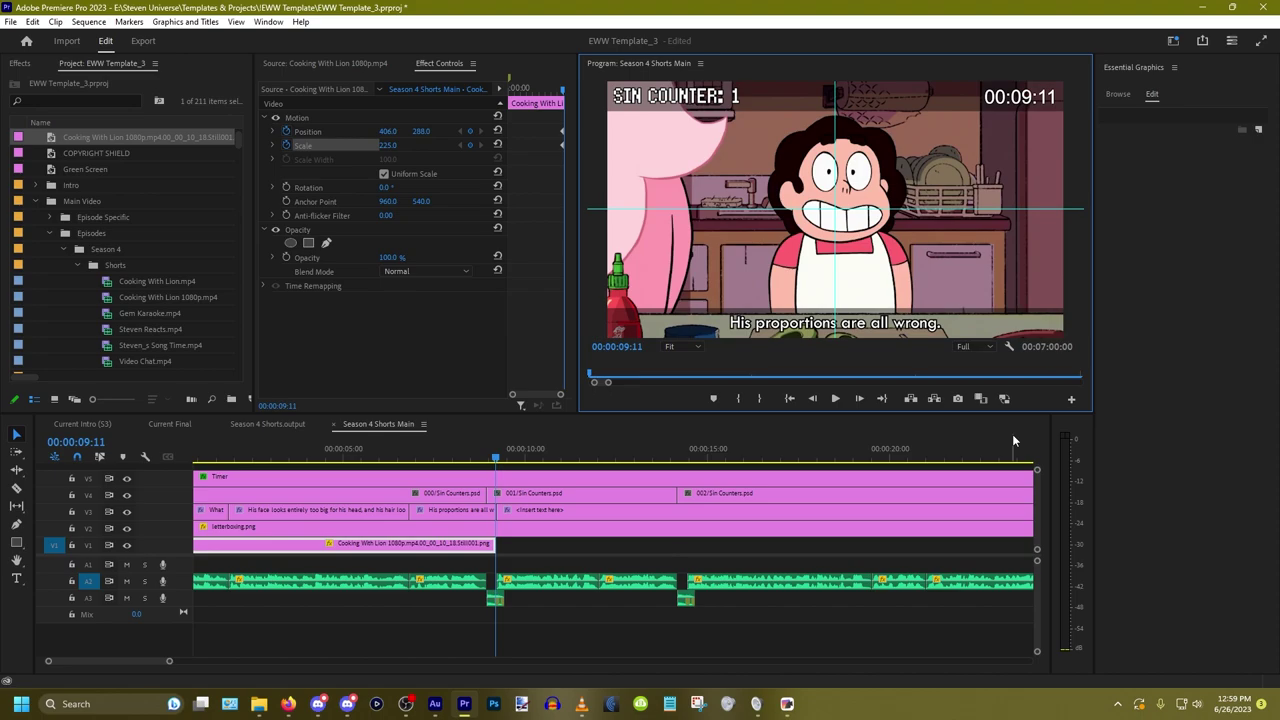
left_click_drag(388, 131, 354, 131)
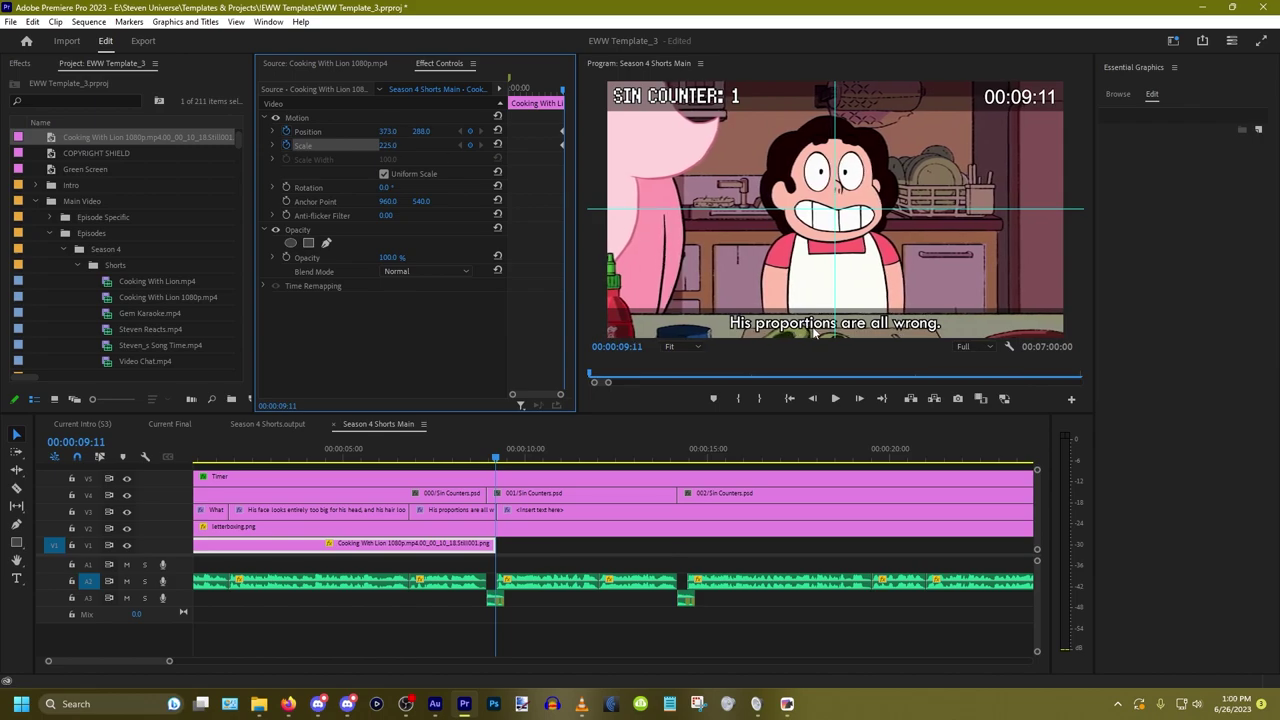
right_click(1022, 381)
left_click(1110, 528)
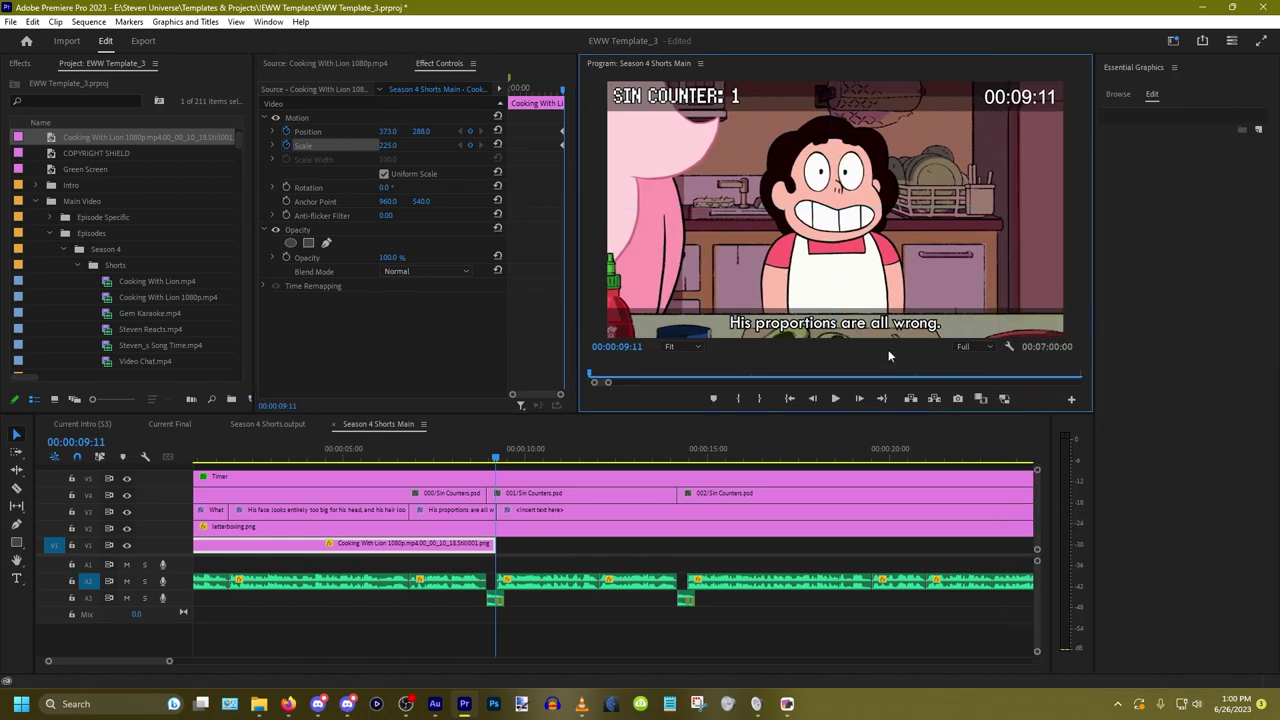
left_click(390, 131)
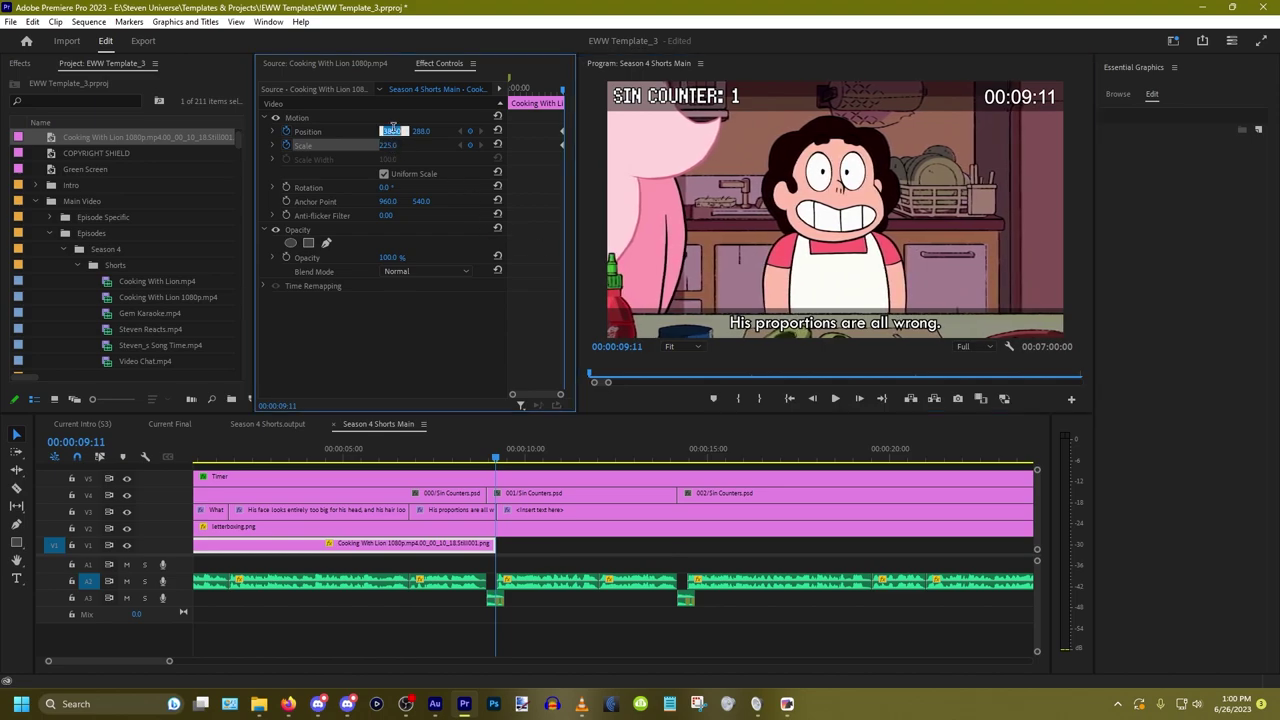
key("Return")
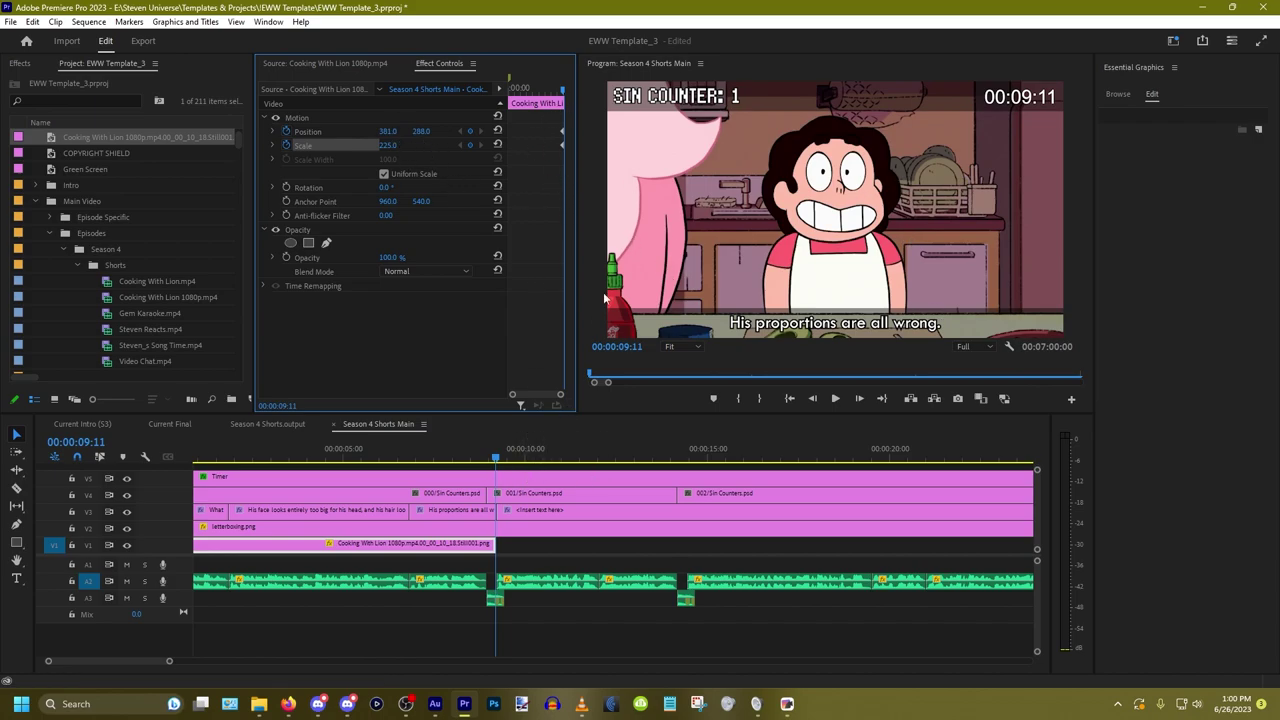
Step: Add starting keyframes at 00:00:00:00 with Position reset to 960, 540 and Scale reset to 100
left_click(789, 398)
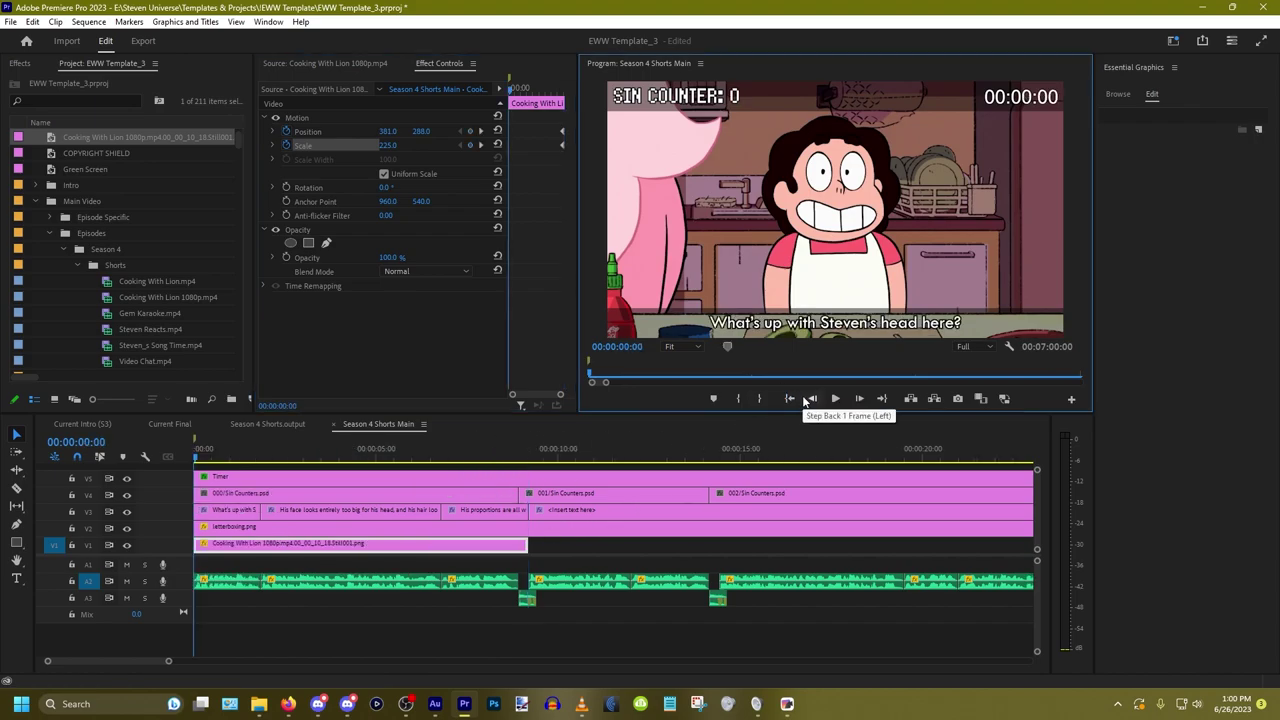
left_click(498, 131)
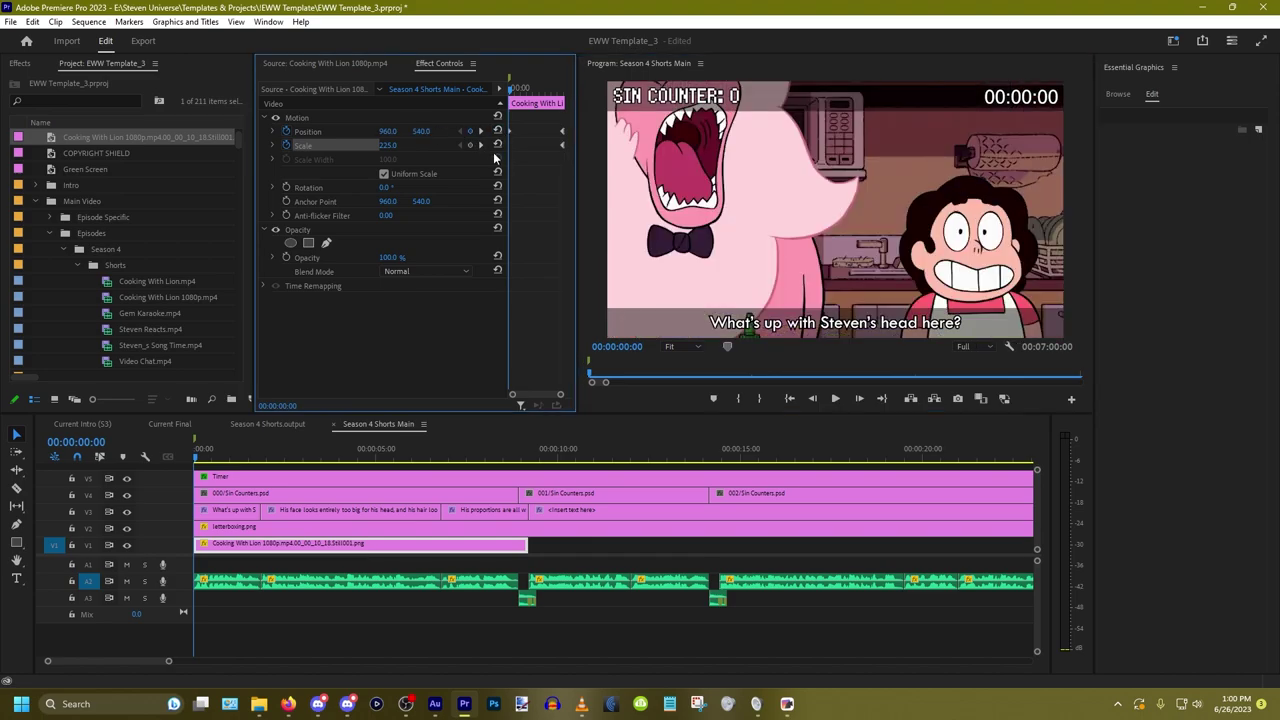
left_click(497, 144)
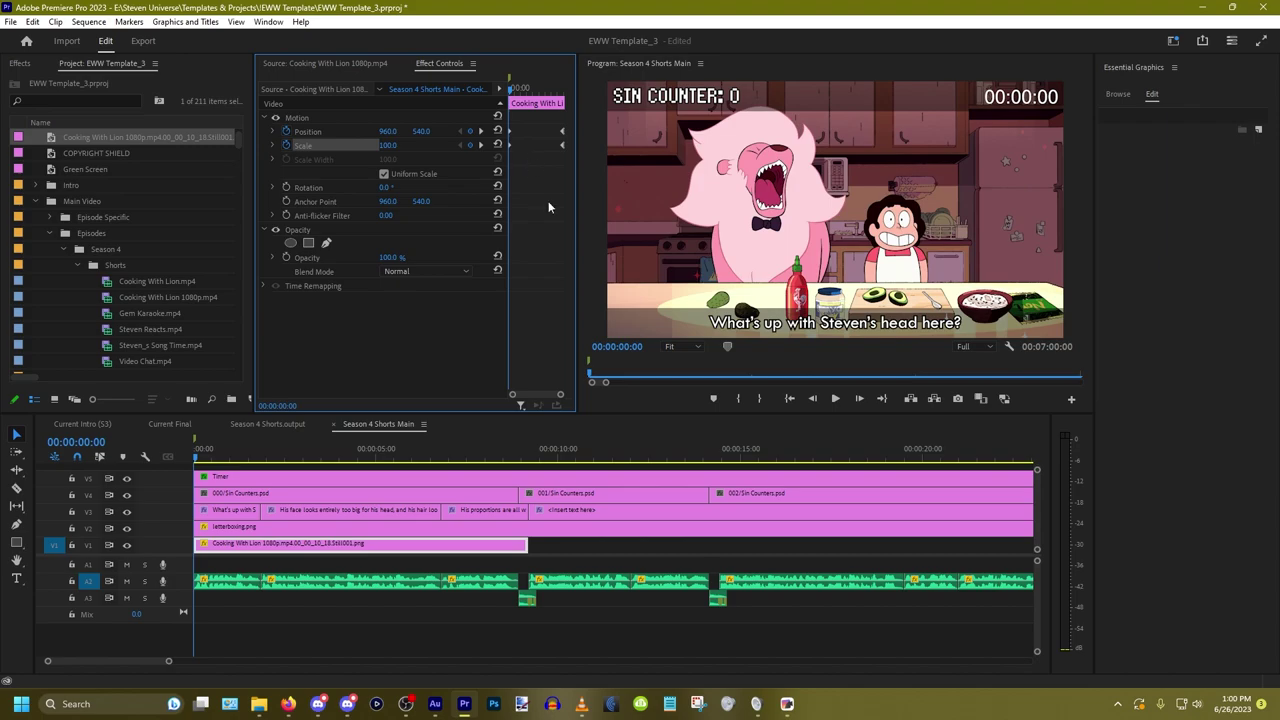
Step: Jump between the still's first and last keyframes to compare the framing, and return to the sequence start
left_click(480, 131)
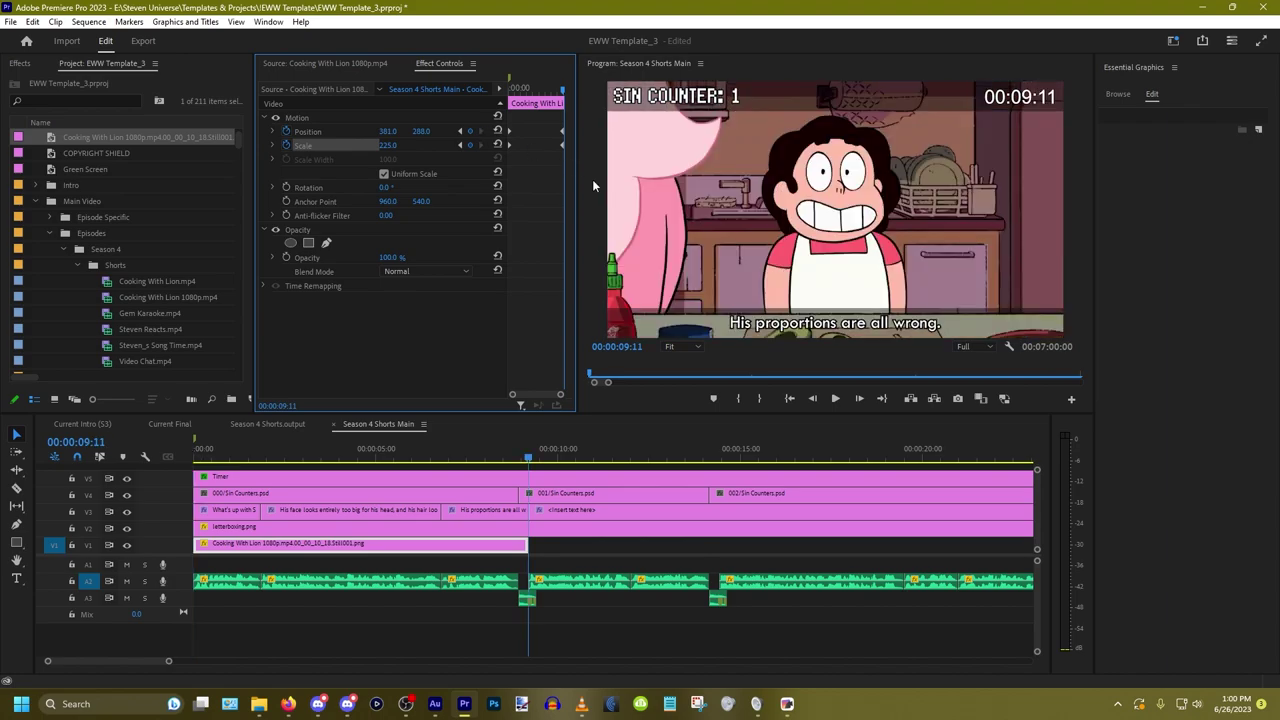
left_click(460, 131)
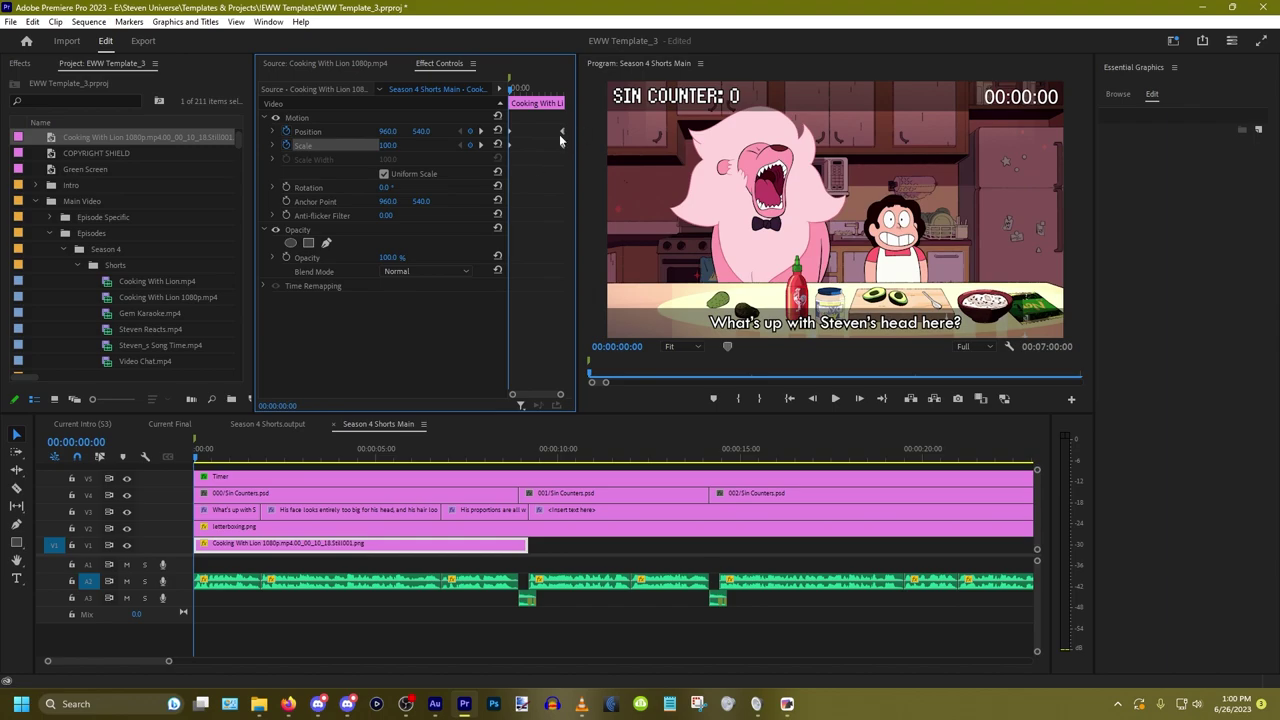
left_click(563, 92)
key("Home")
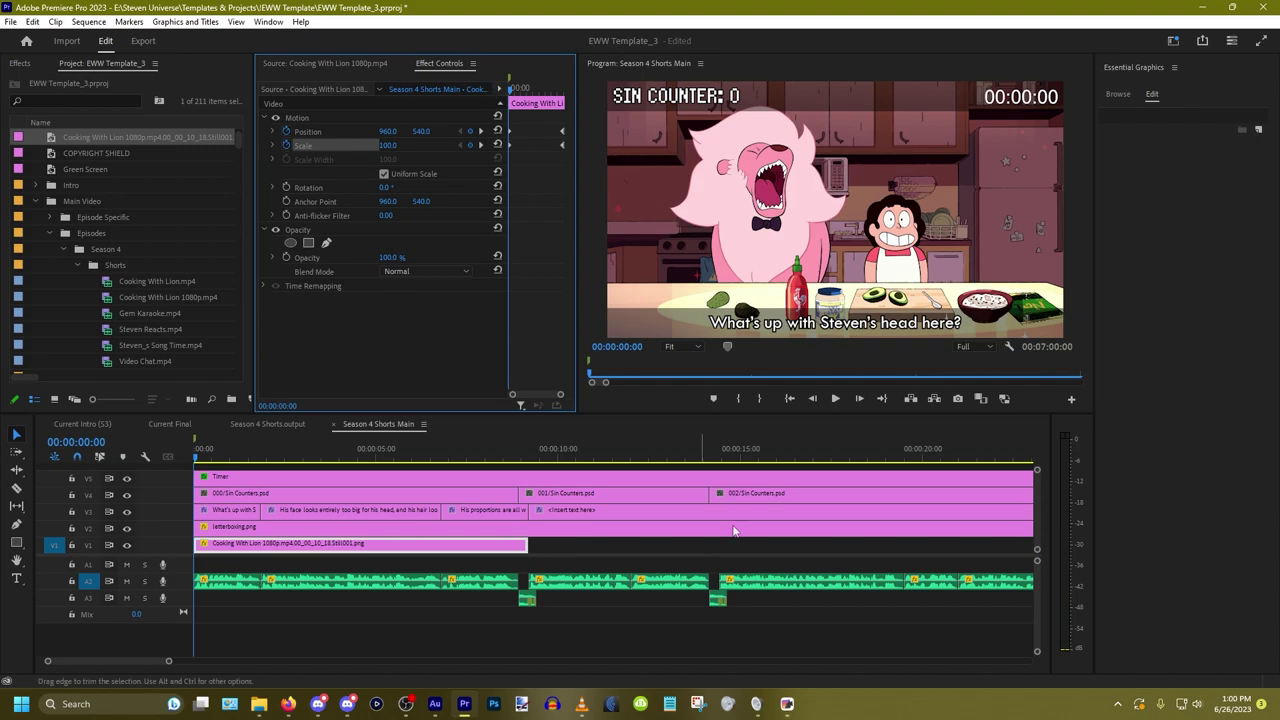
Step: Play the sequence from the start to check the keyframed zoom on the first still against the voiceover
key("space")
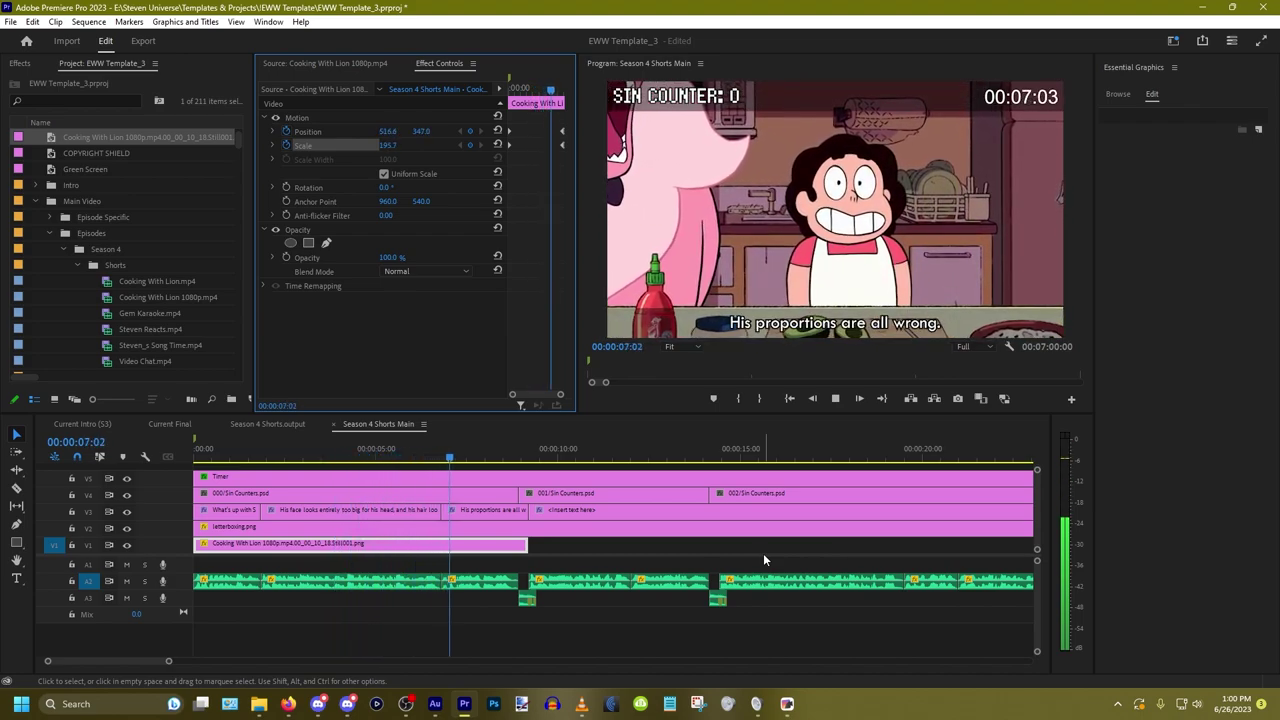
key("space")
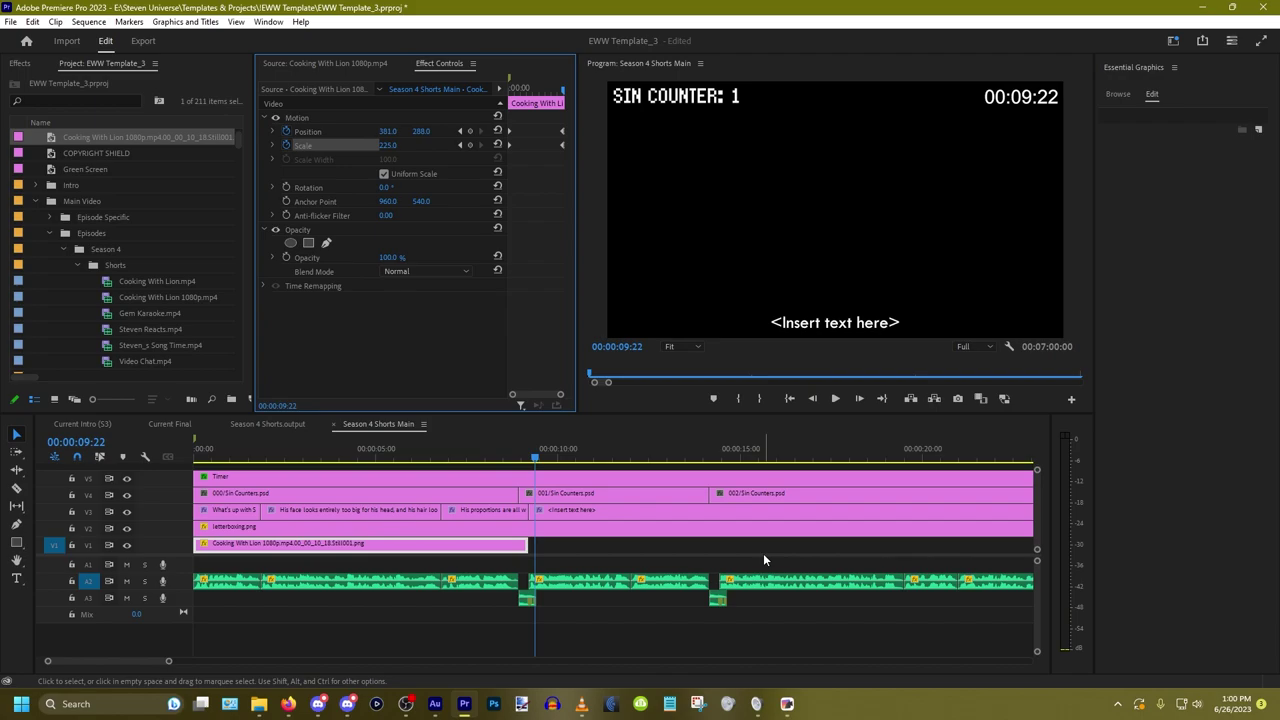
left_click(483, 458)
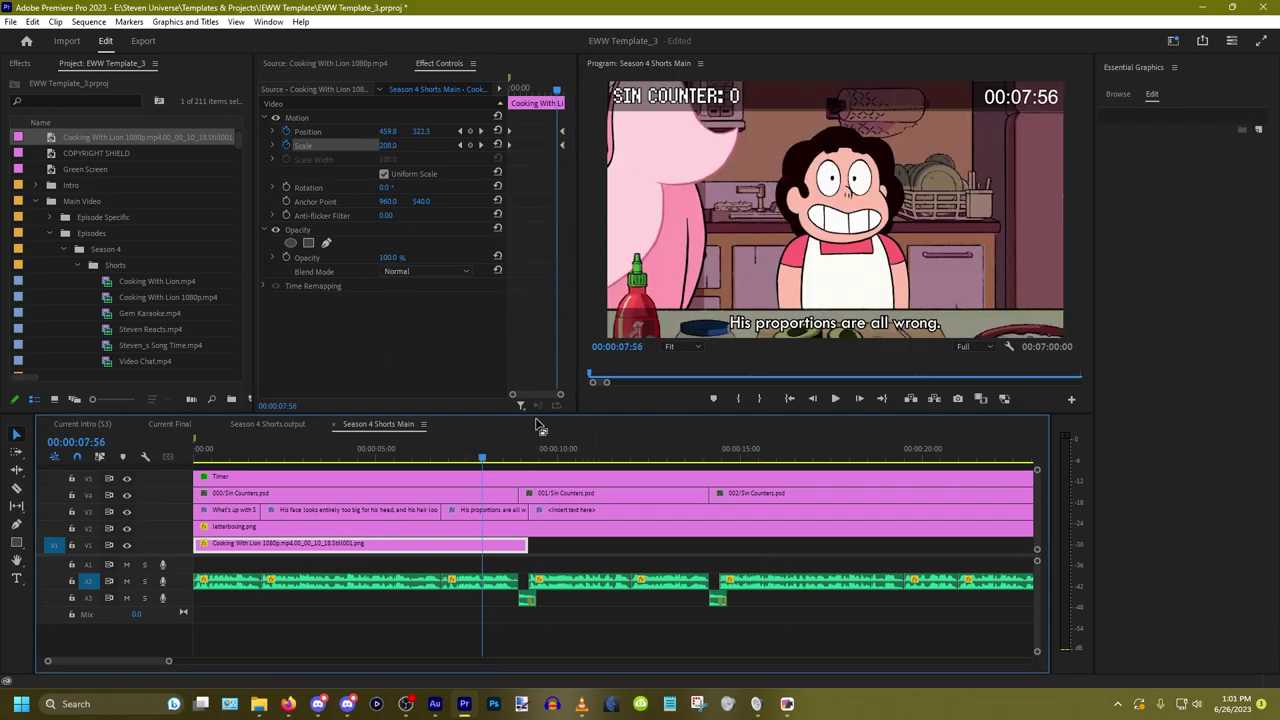
Step: Try holding the final zoomed framing for the whole still by removing its Position and Scale keyframes at the last keyframe
left_click(480, 145)
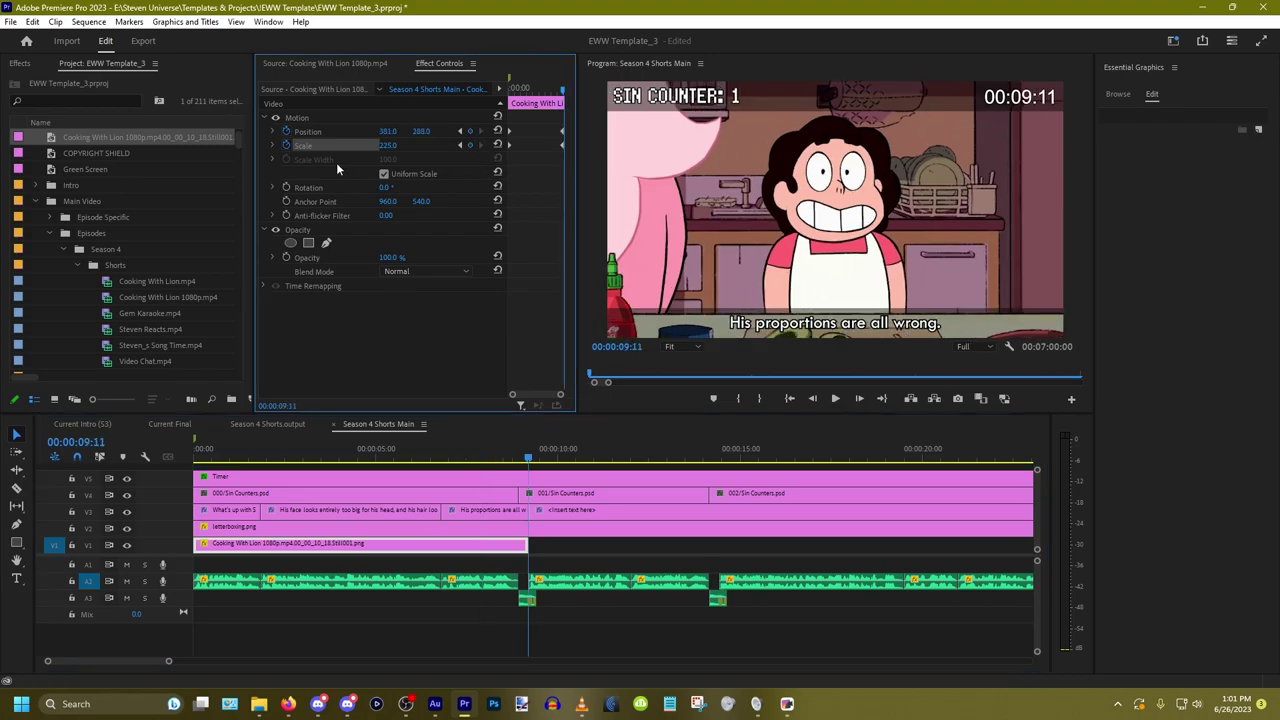
left_click(287, 131)
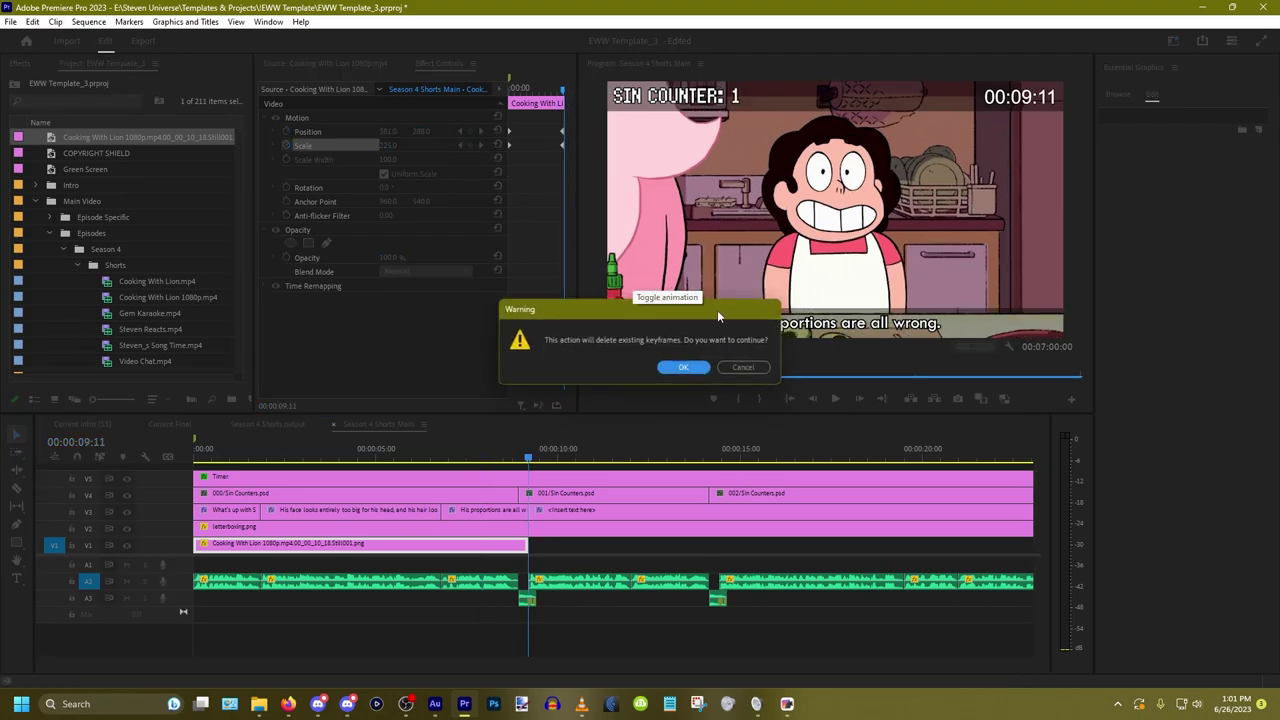
left_click(686, 368)
left_click(286, 145)
left_click(682, 366)
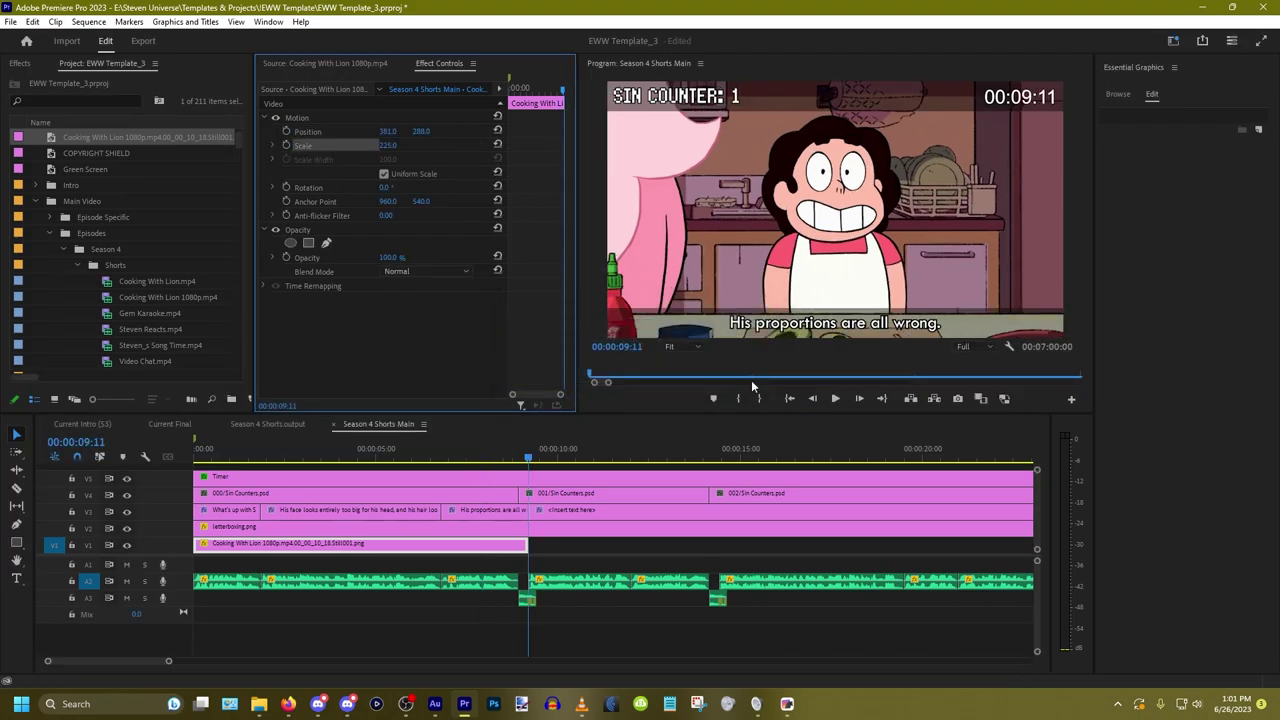
left_click(855, 185)
key("Home")
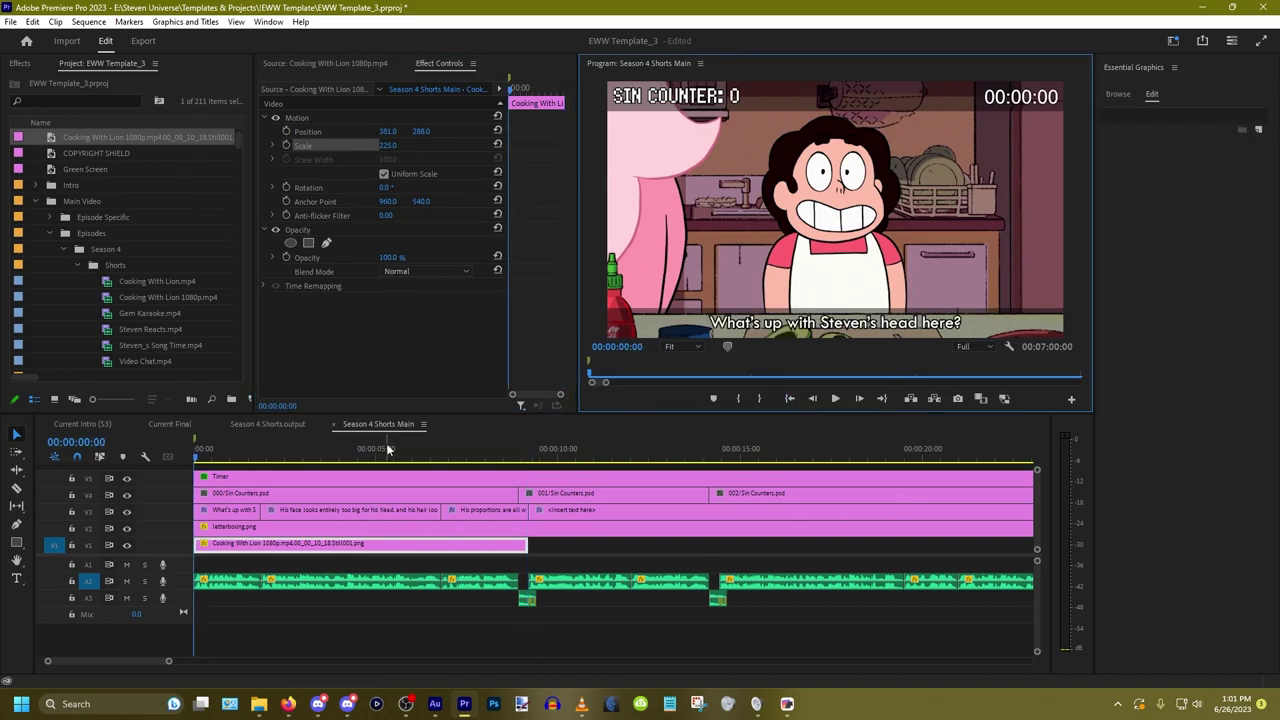
Step: Undo the removal of the Position and Scale keyframes and return the playhead to the end of the still
key("ctrl+z")
key("ctrl+z")
left_click_drag(431, 458, 549, 463)
key("Up")
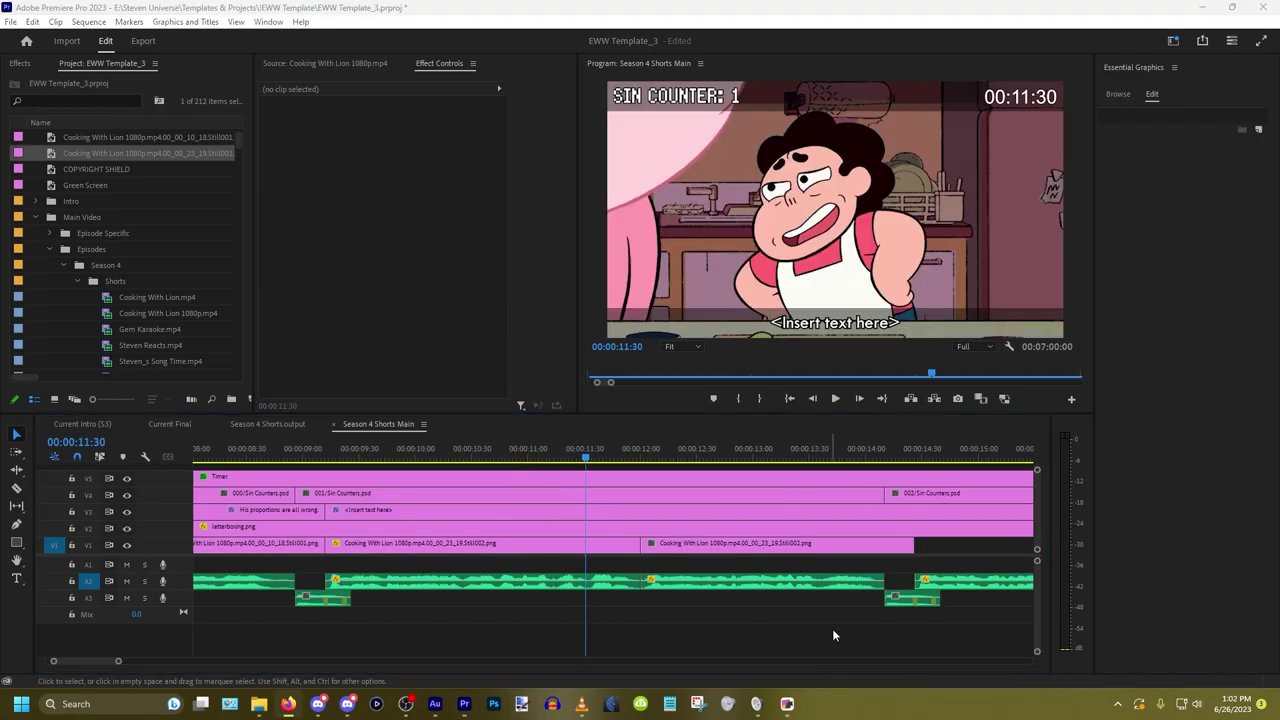
Step: Scrub across the two Still002 clips between about 9 and 14 seconds to compare their framing
left_click(620, 614)
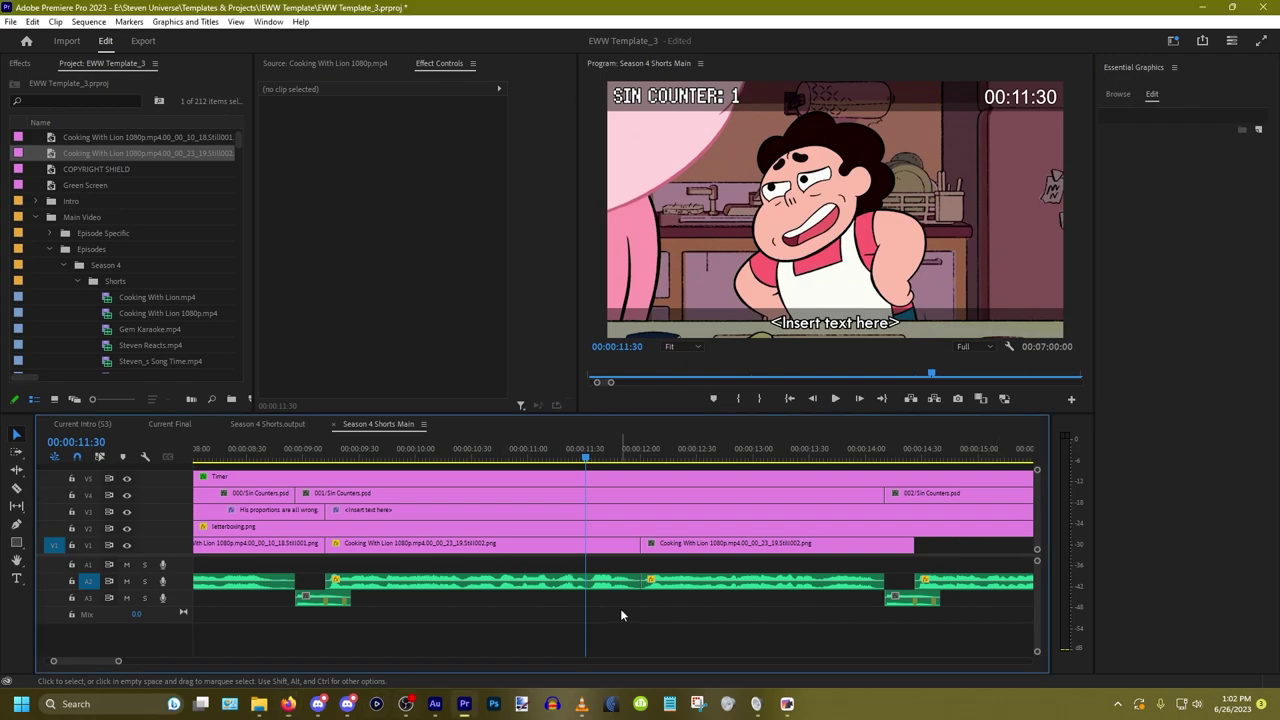
right_click(489, 585)
right_click(567, 569)
right_click(514, 567)
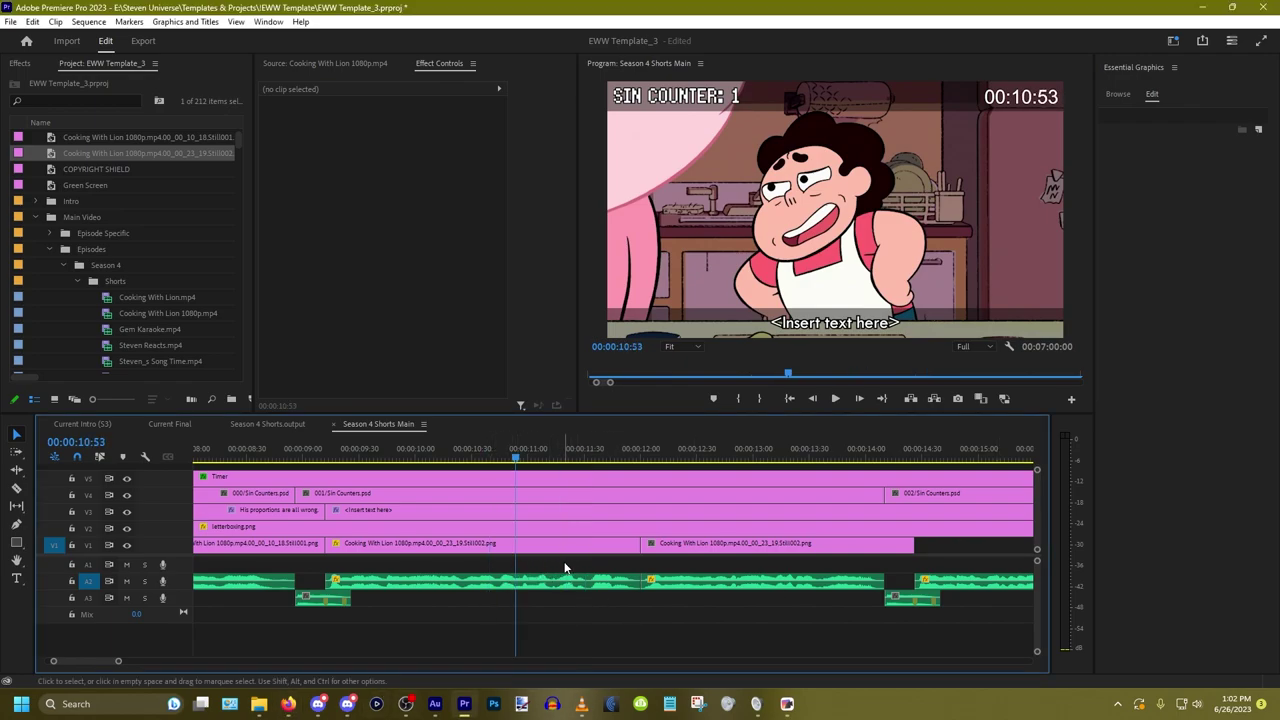
right_click(565, 569)
right_click(491, 566)
right_click(557, 563)
left_click_drag(557, 563, 757, 574)
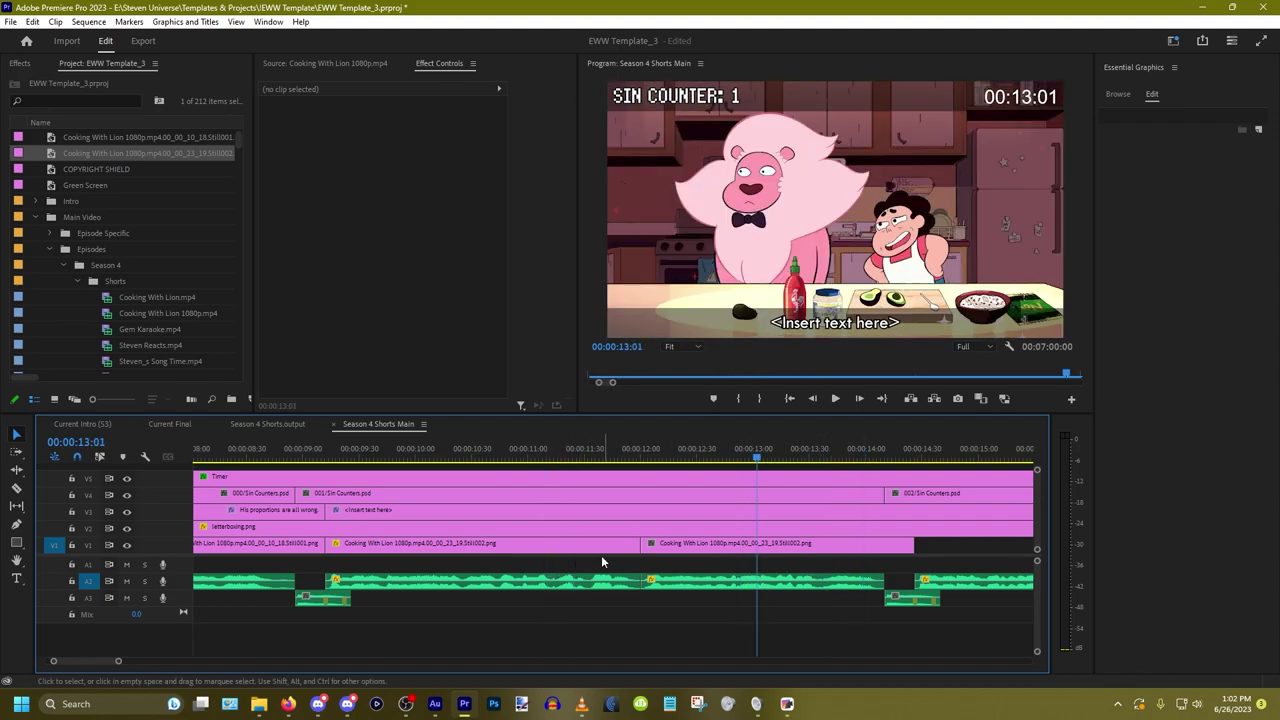
left_click(574, 563)
left_click(730, 563)
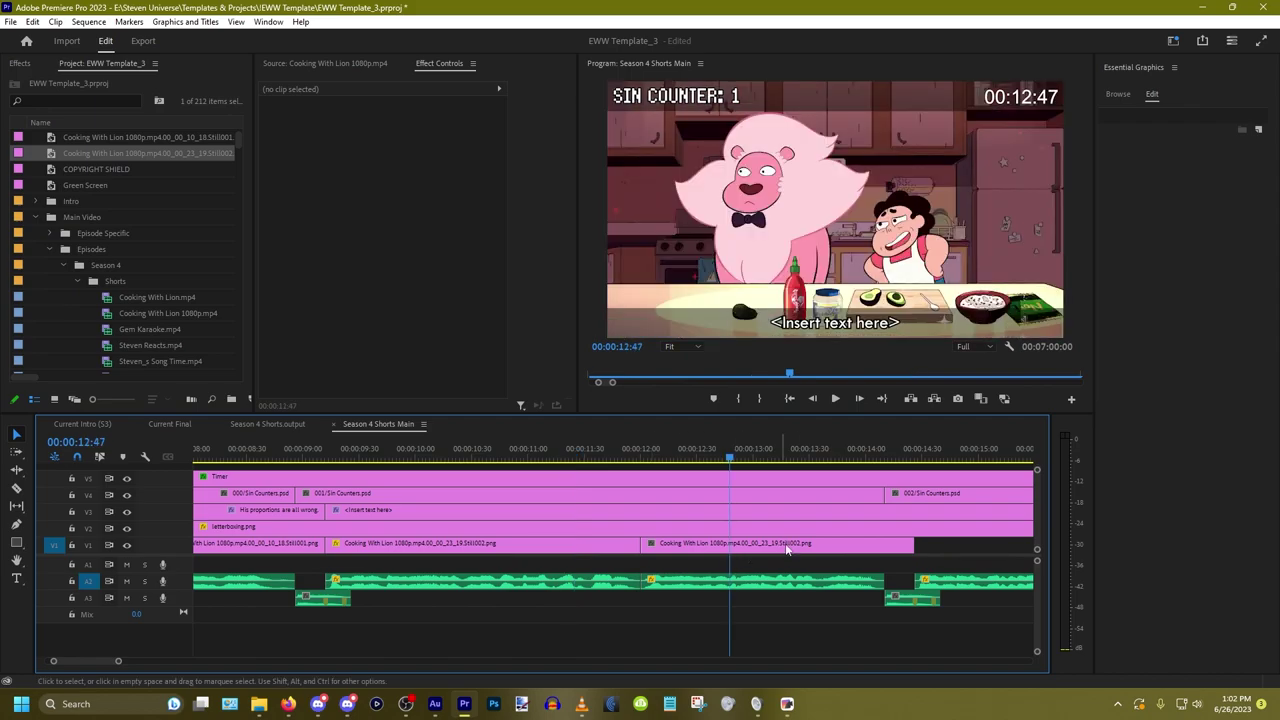
Step: Copy the zoomed still's attributes and paste only Motion, without Opacity, onto the following Still002 clip
left_click(589, 548)
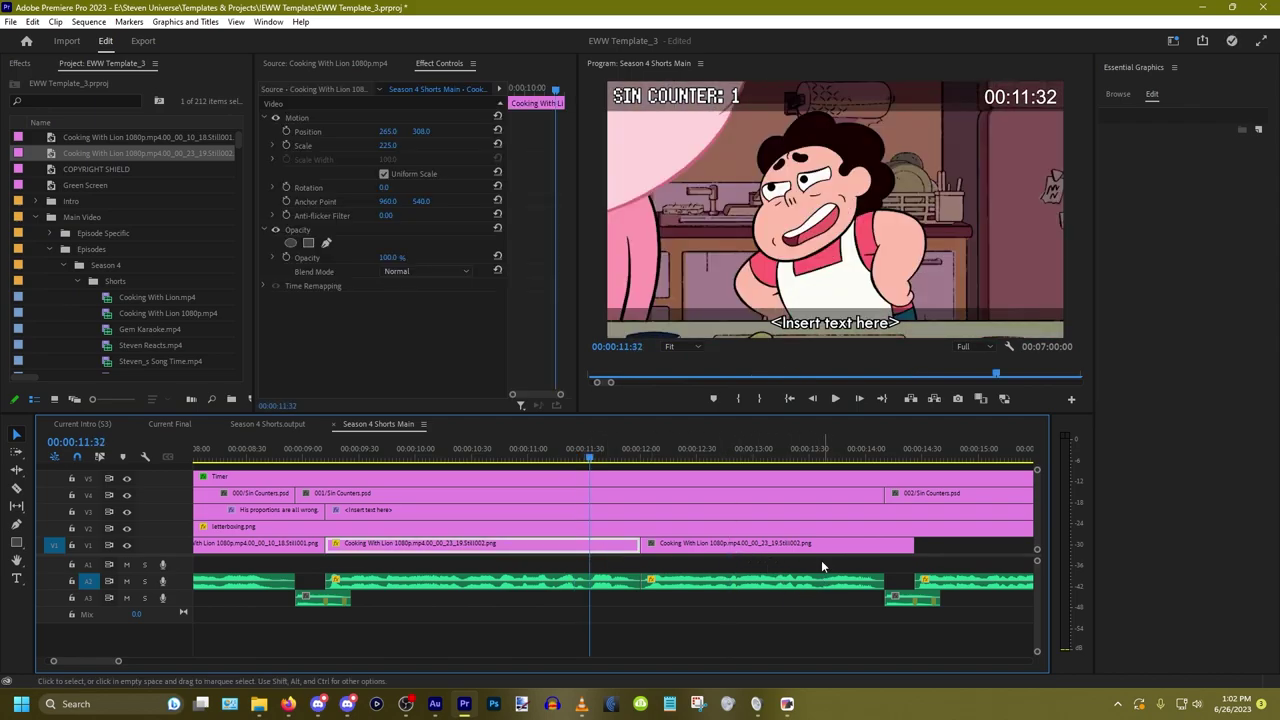
left_click(789, 552)
right_click(758, 553)
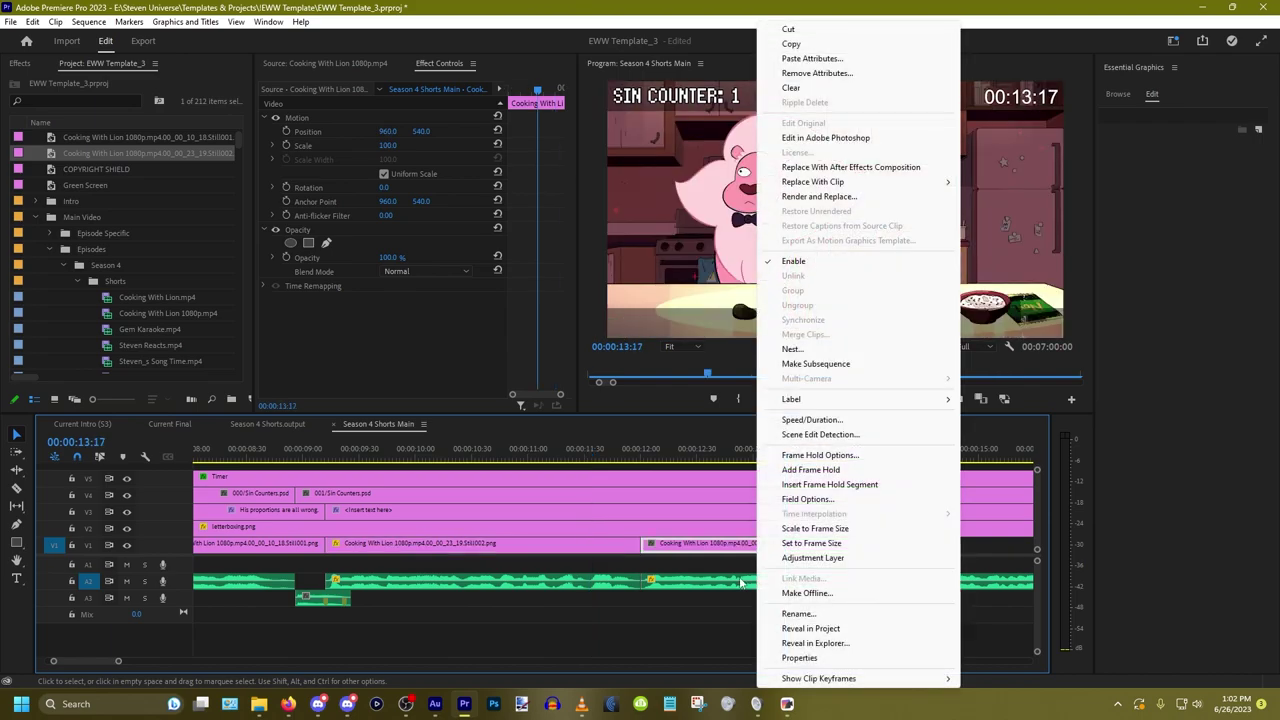
left_click(815, 58)
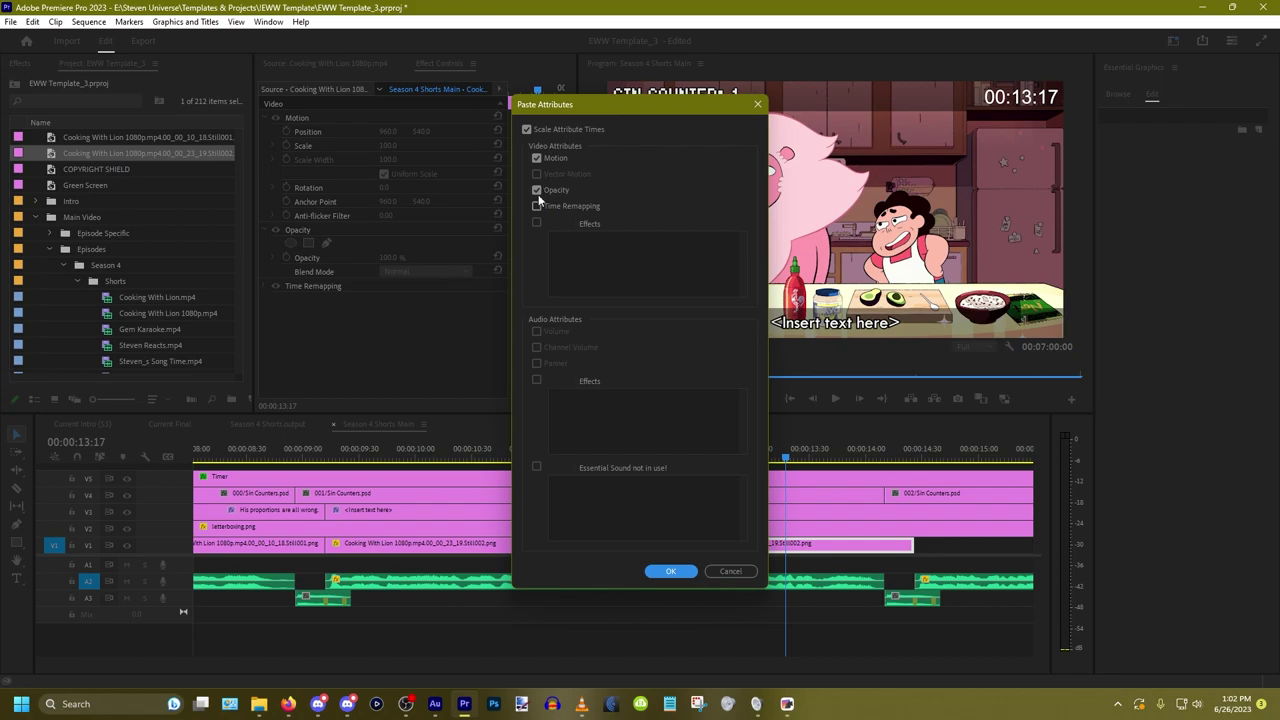
left_click(536, 189)
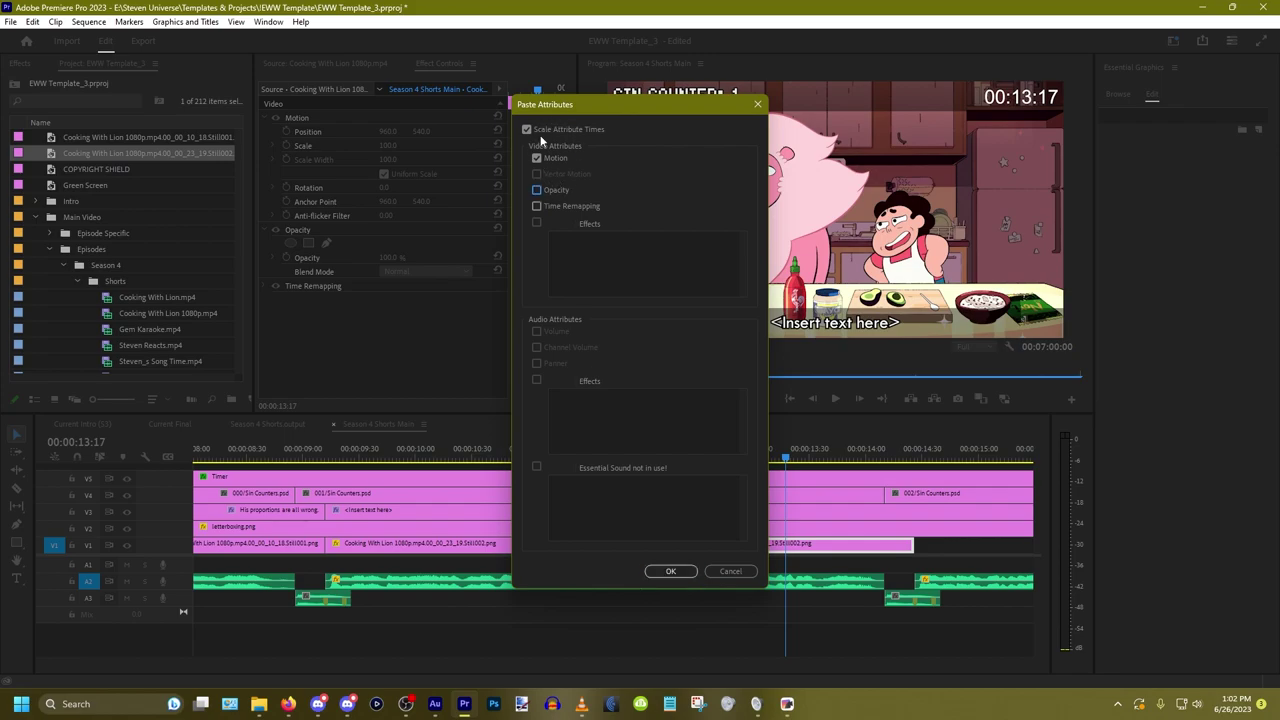
left_click(672, 570)
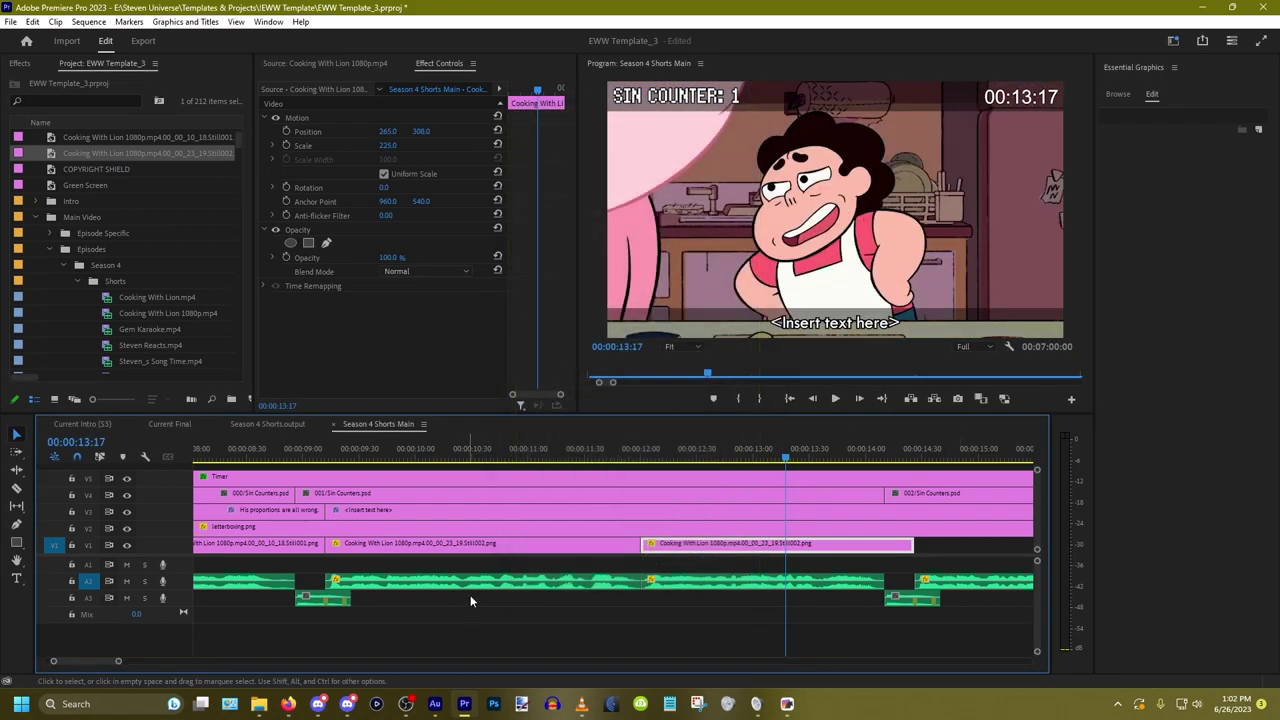
Step: Check the framing on both sides of the cut between the two Still002 clips
left_click(546, 547)
right_click(560, 554)
right_click(665, 552)
right_click(591, 554)
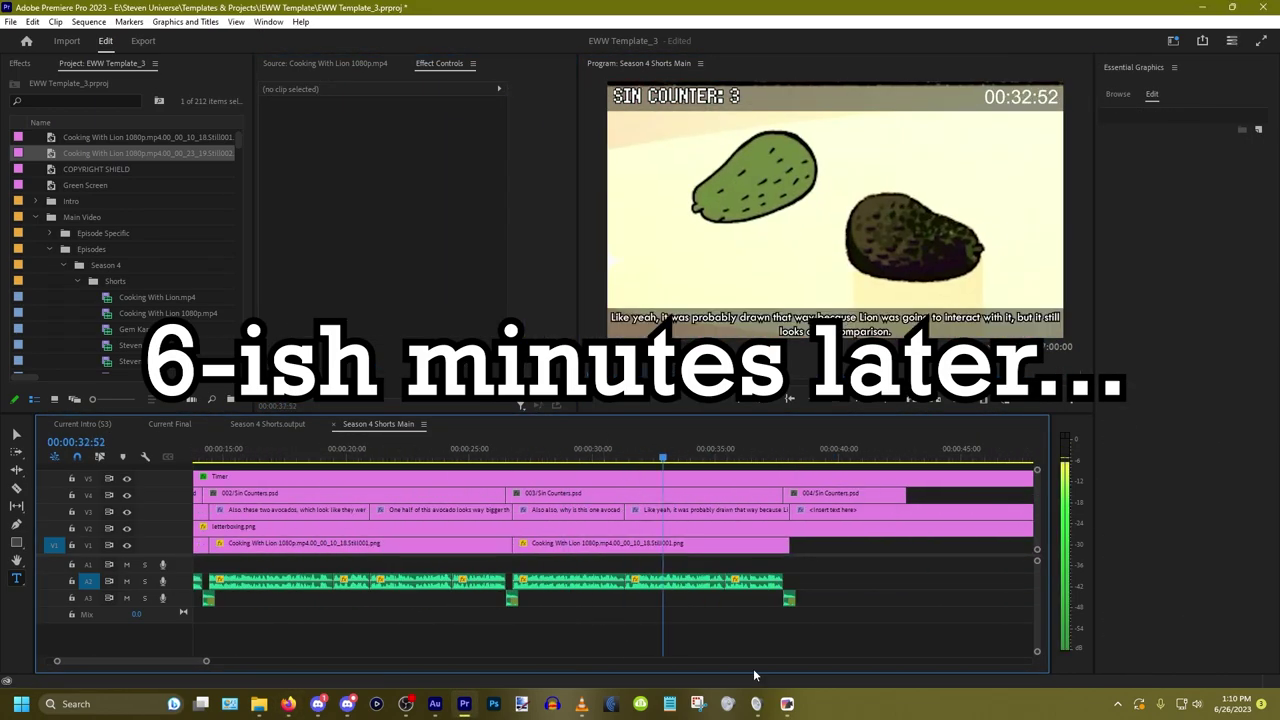
Step: Review the edit so far, and move the placeholder caption further along V3, well past the last sin counter
key("Home")
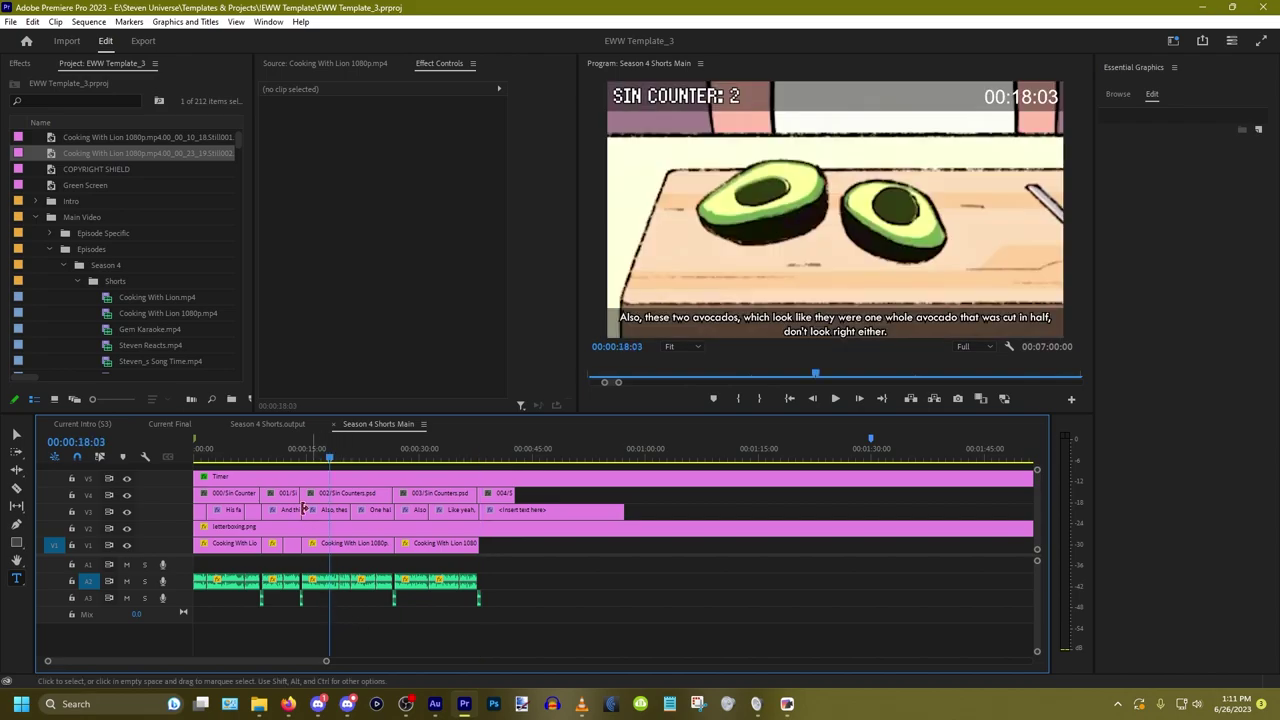
left_click_drag(196, 457, 529, 461)
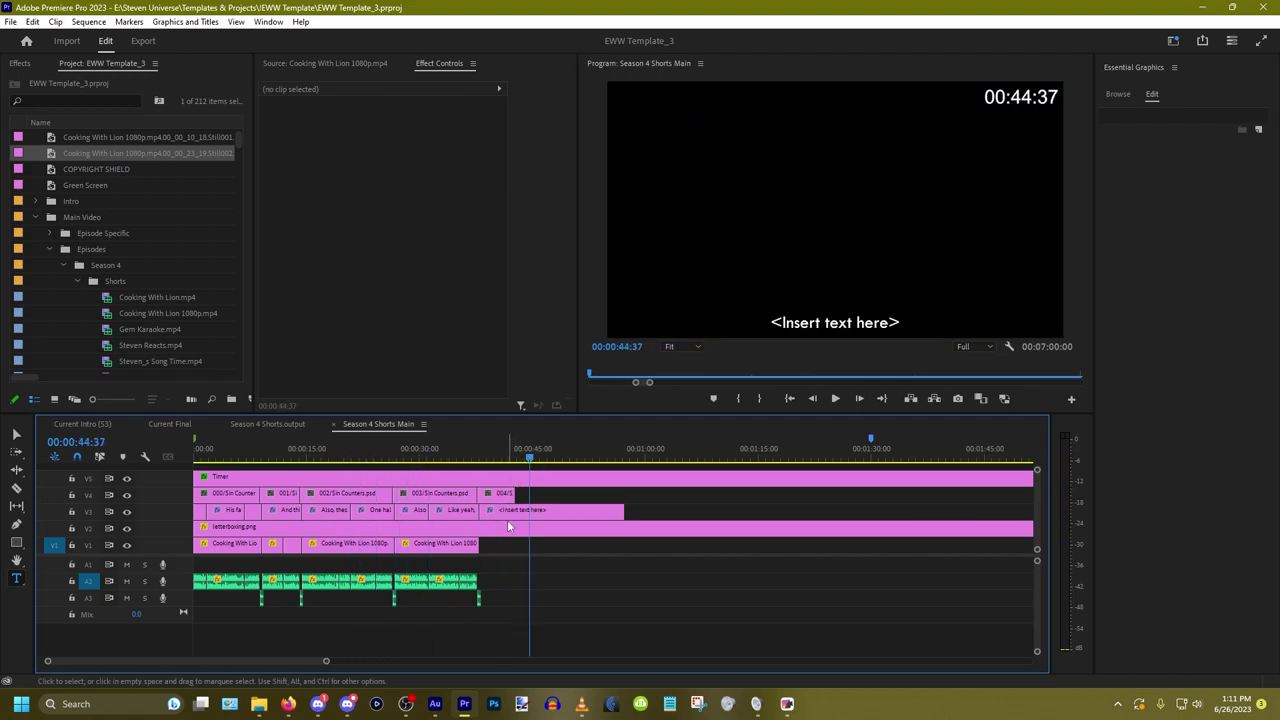
left_click_drag(507, 524, 824, 517)
scroll(500, 576, "up", 5)
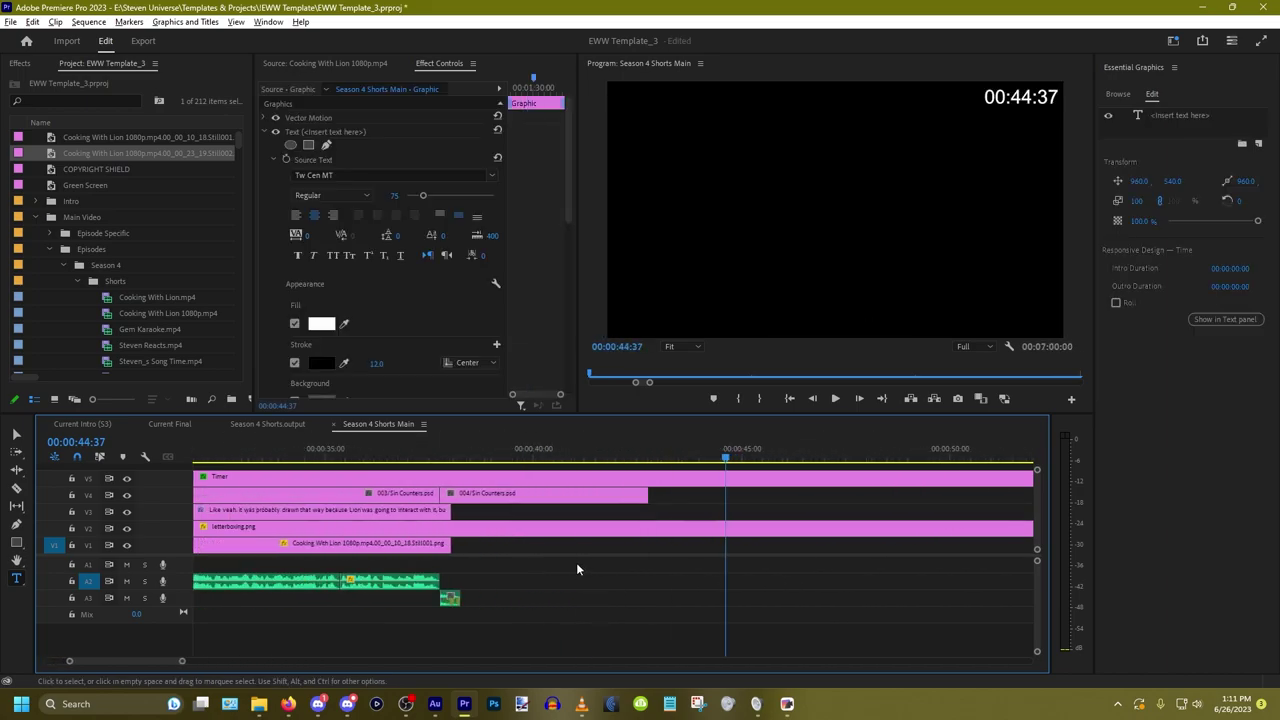
Step: Park the playhead near the end of the last still, and switch to the Google Docs script to locate the 0:19 to 0:28 entry
left_click(430, 622)
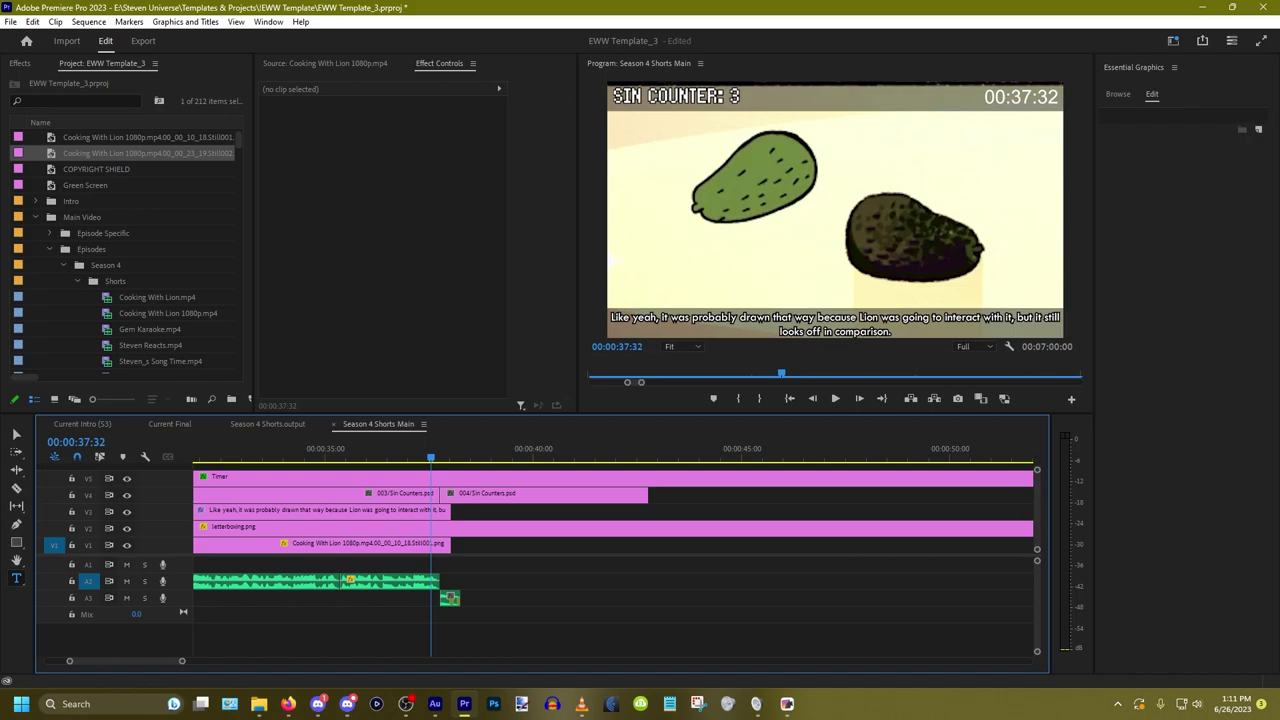
key("alt+Tab")
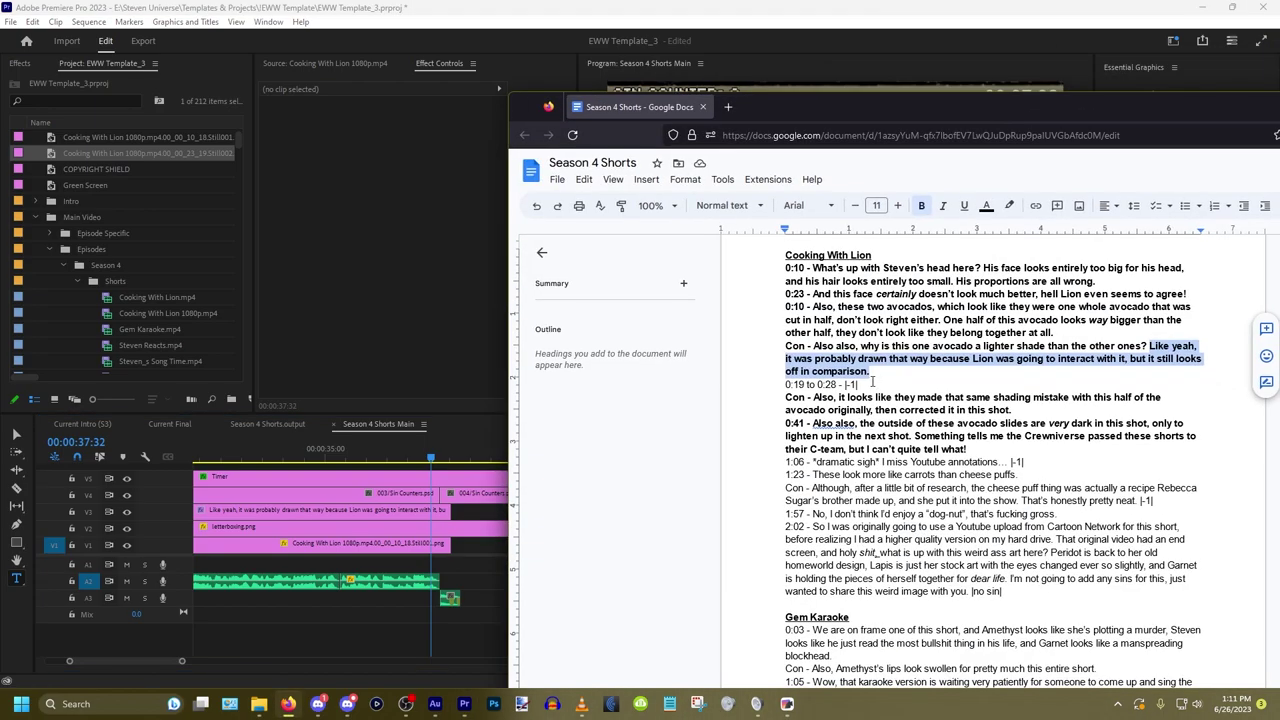
left_click_drag(866, 384, 786, 385)
left_click(877, 386)
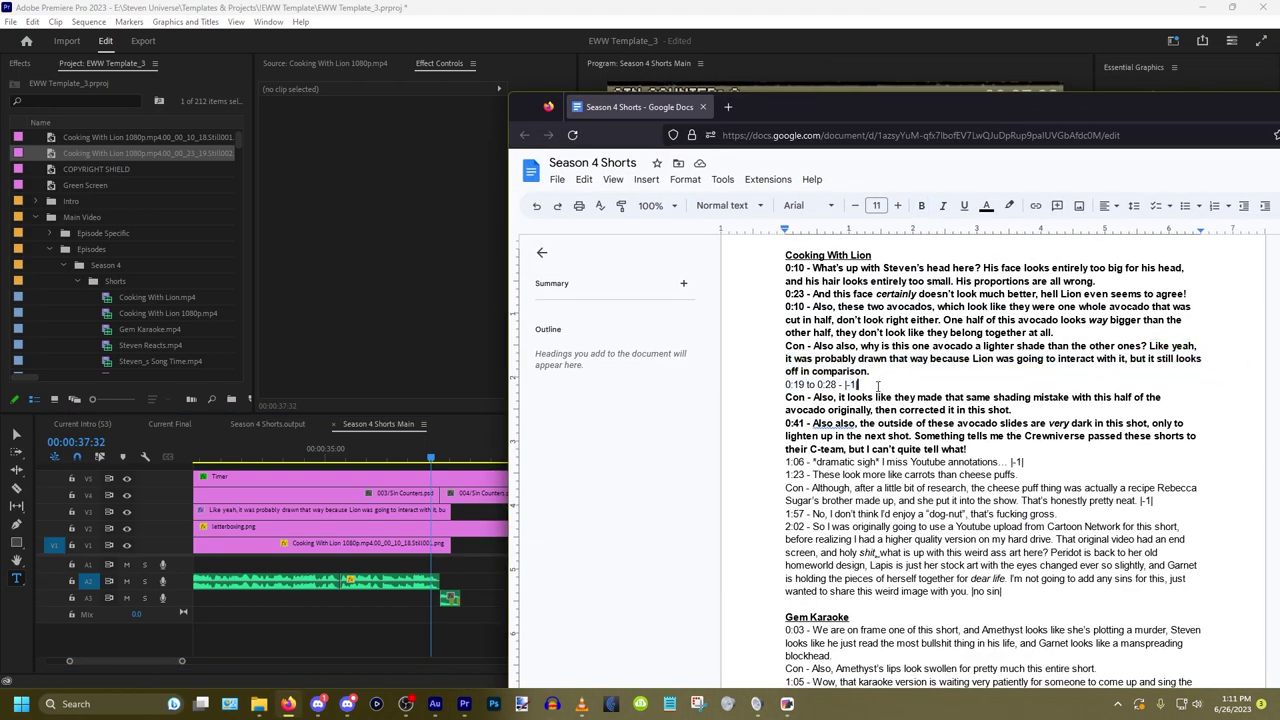
left_click_drag(914, 98, 1016, 152)
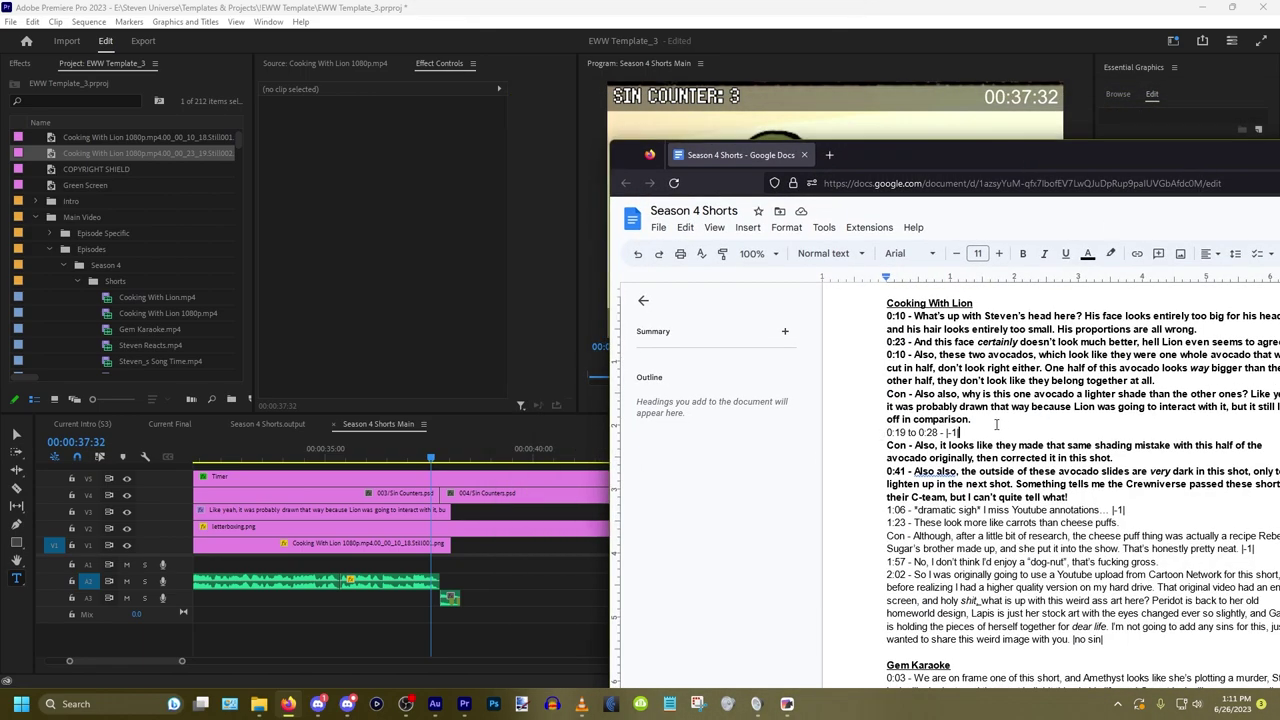
mouse_move(946, 432)
left_mouse_down()
mouse_move(946, 446)
mouse_move(948, 432)
left_mouse_up()
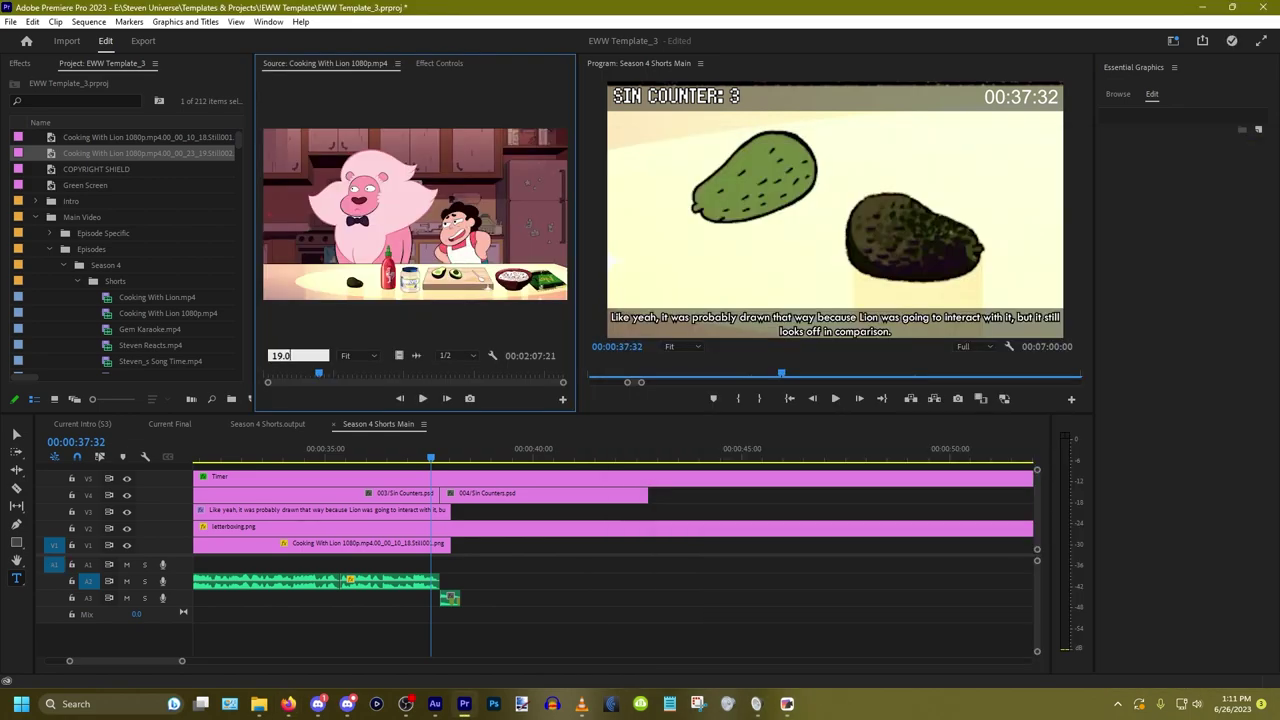
Step: Cue the Cooking With Lion 1080p source to 19 seconds and mark an In point at 00:00:19:20
key("Return")
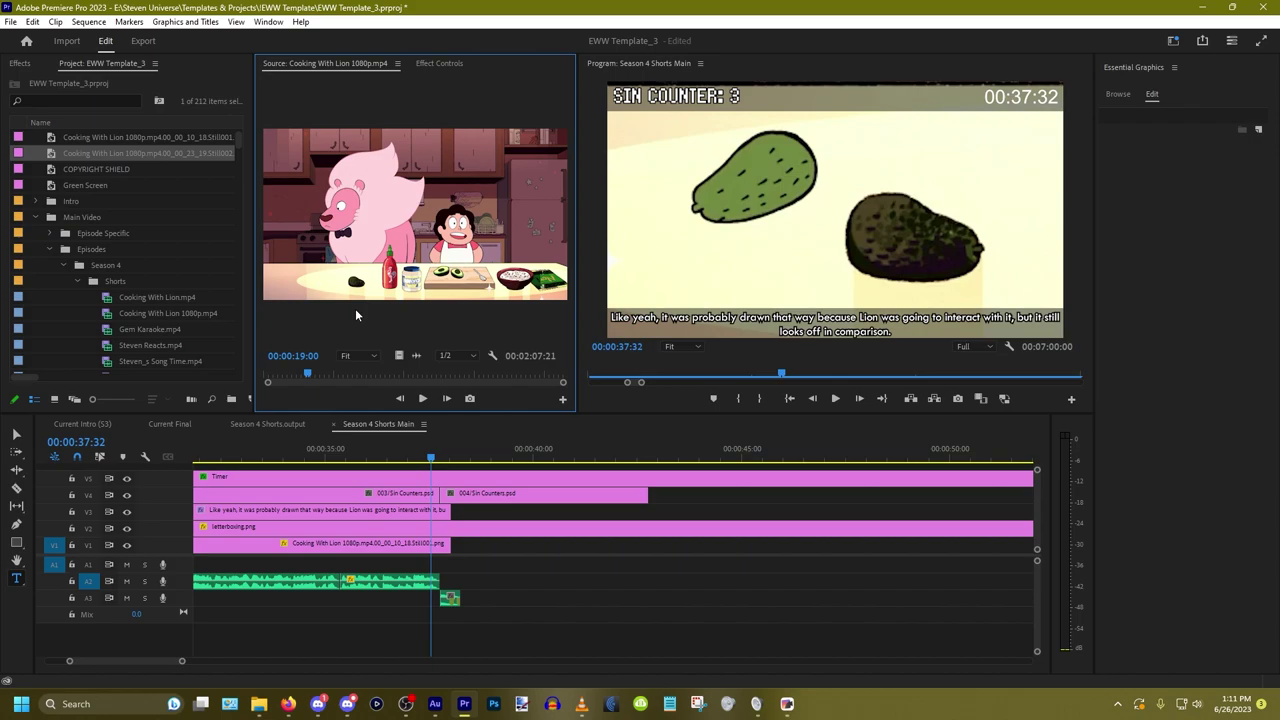
key("space")
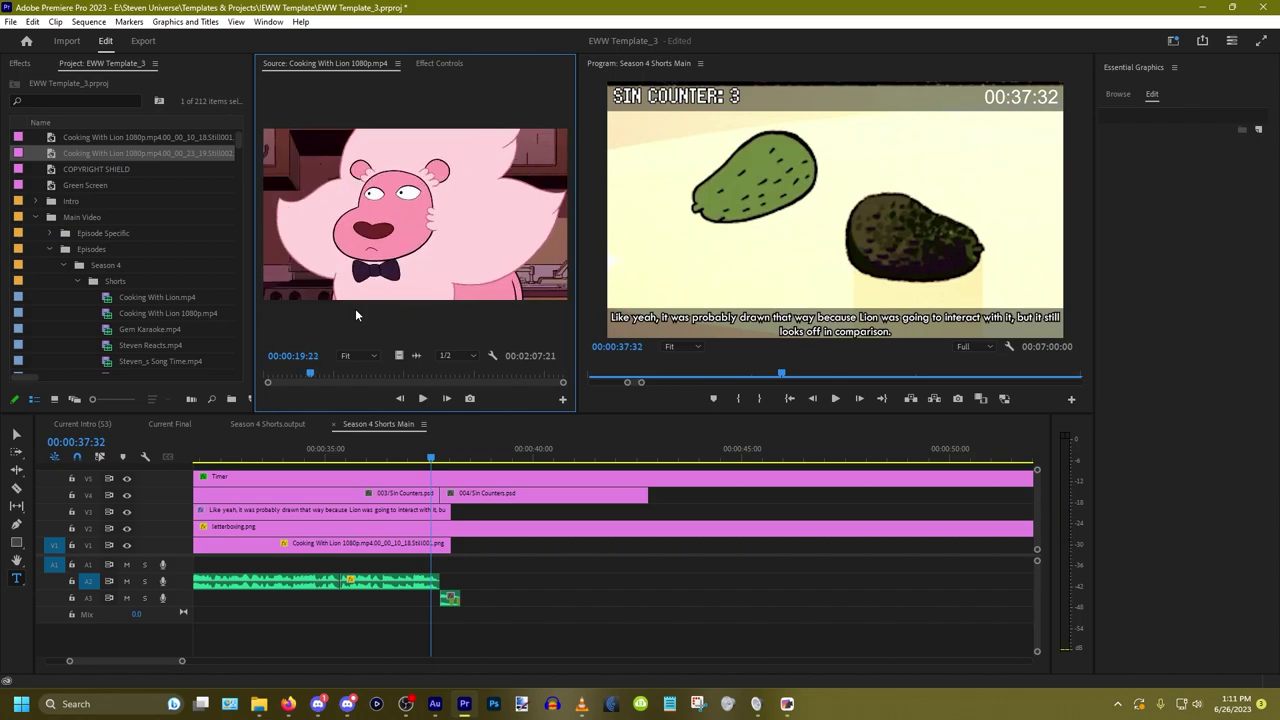
key("space")
key("i")
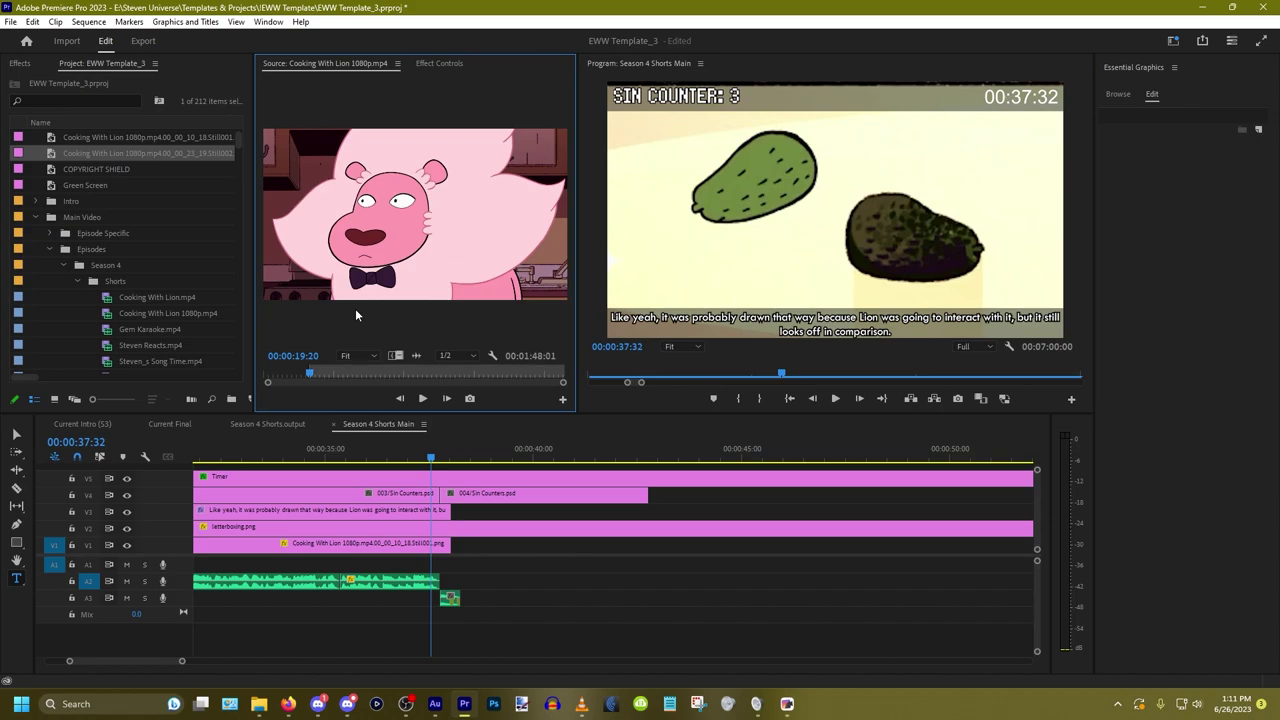
Step: Find the end of the needed footage in the source clip and mark an Out point at 00:00:29:21
key("space")
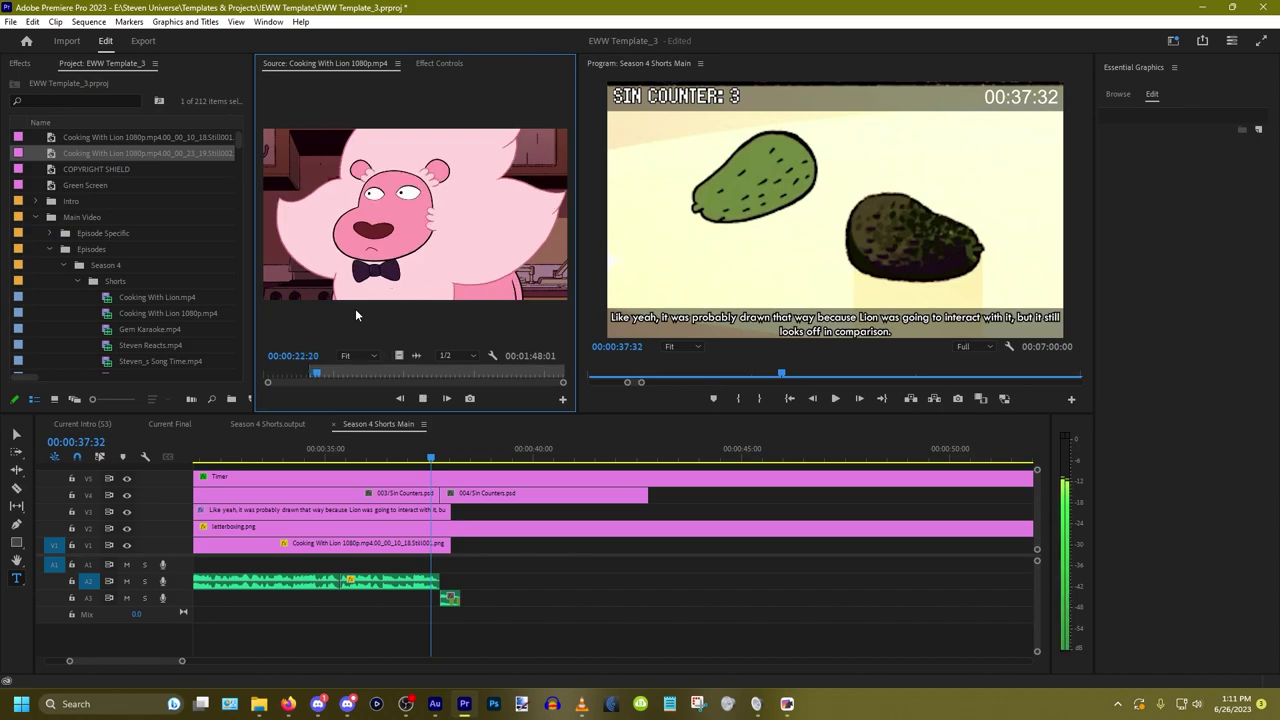
key("space")
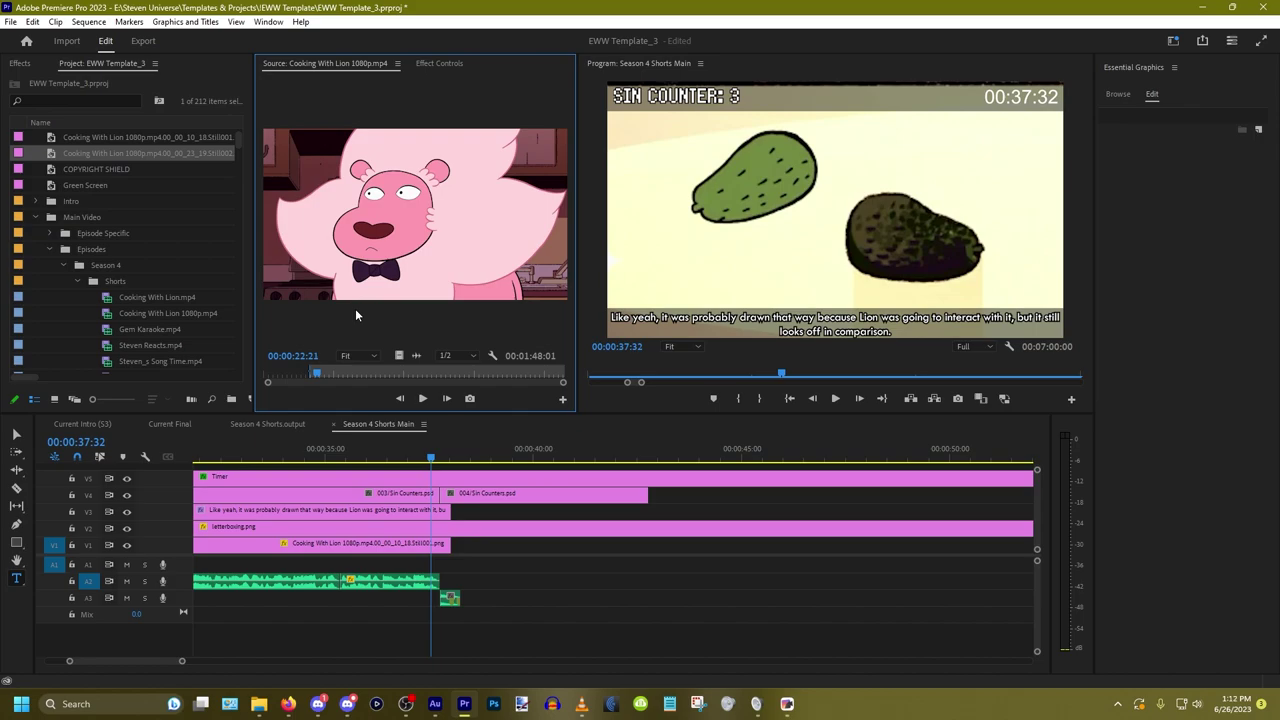
left_click_drag(318, 374, 328, 377)
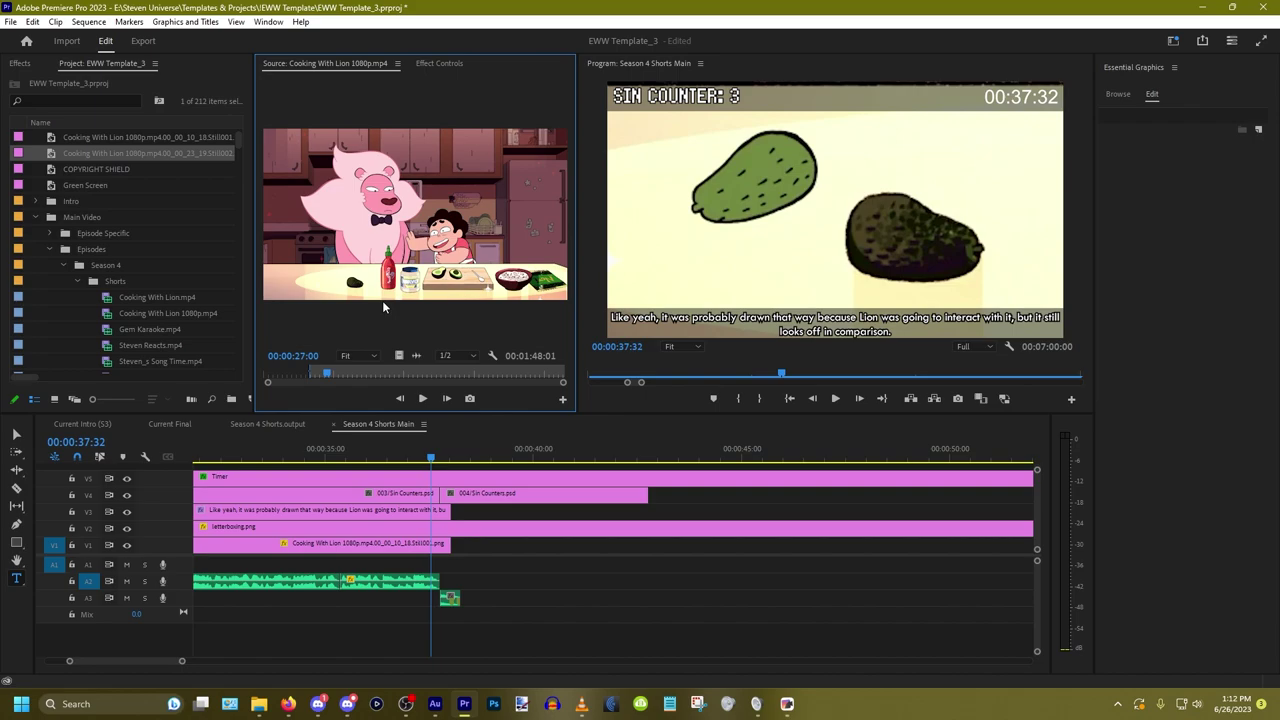
key("space")
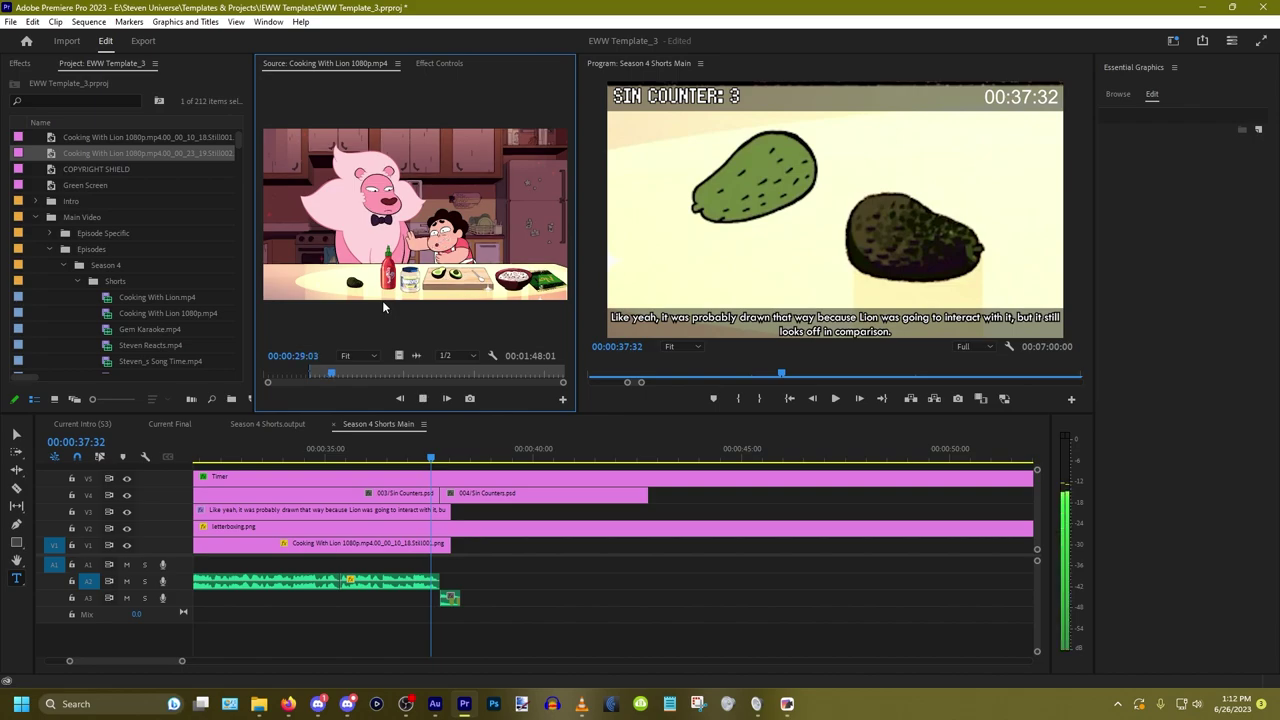
key("space")
key("o")
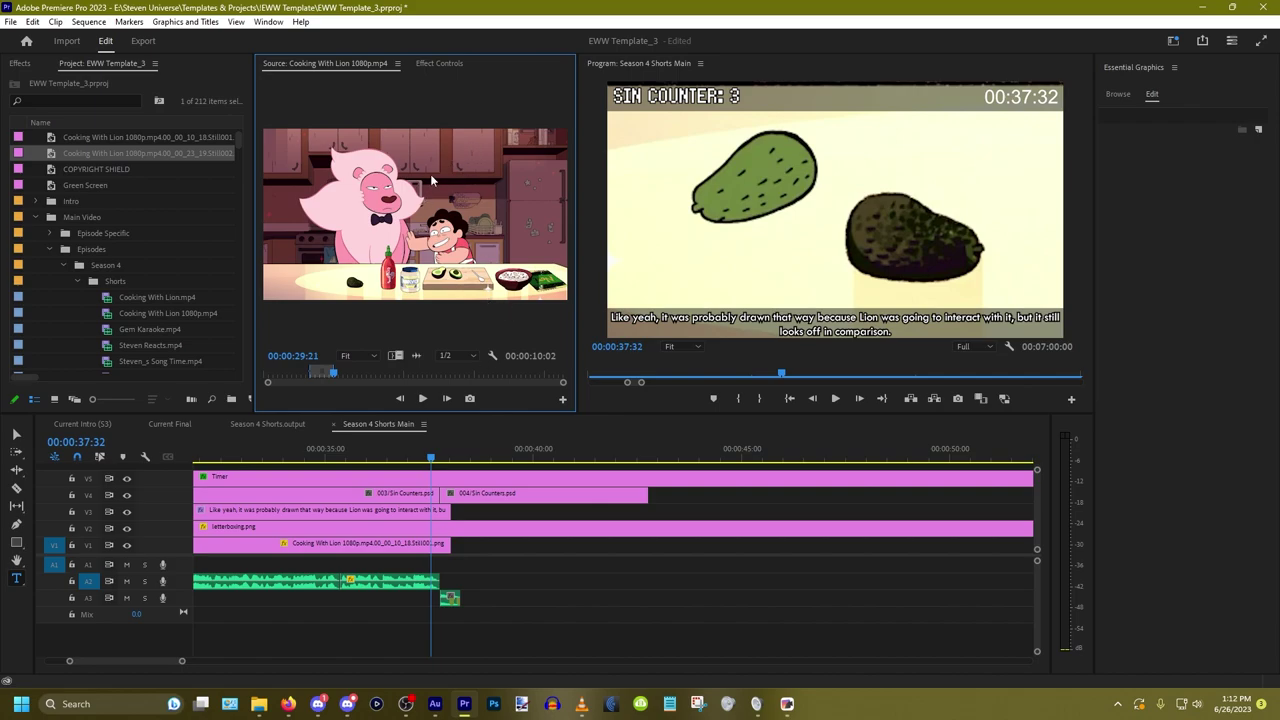
Step: Place the marked footage with its audio on V1 and A1, directly after the last still
left_click_drag(432, 187, 457, 578)
scroll(451, 575, "up", 5)
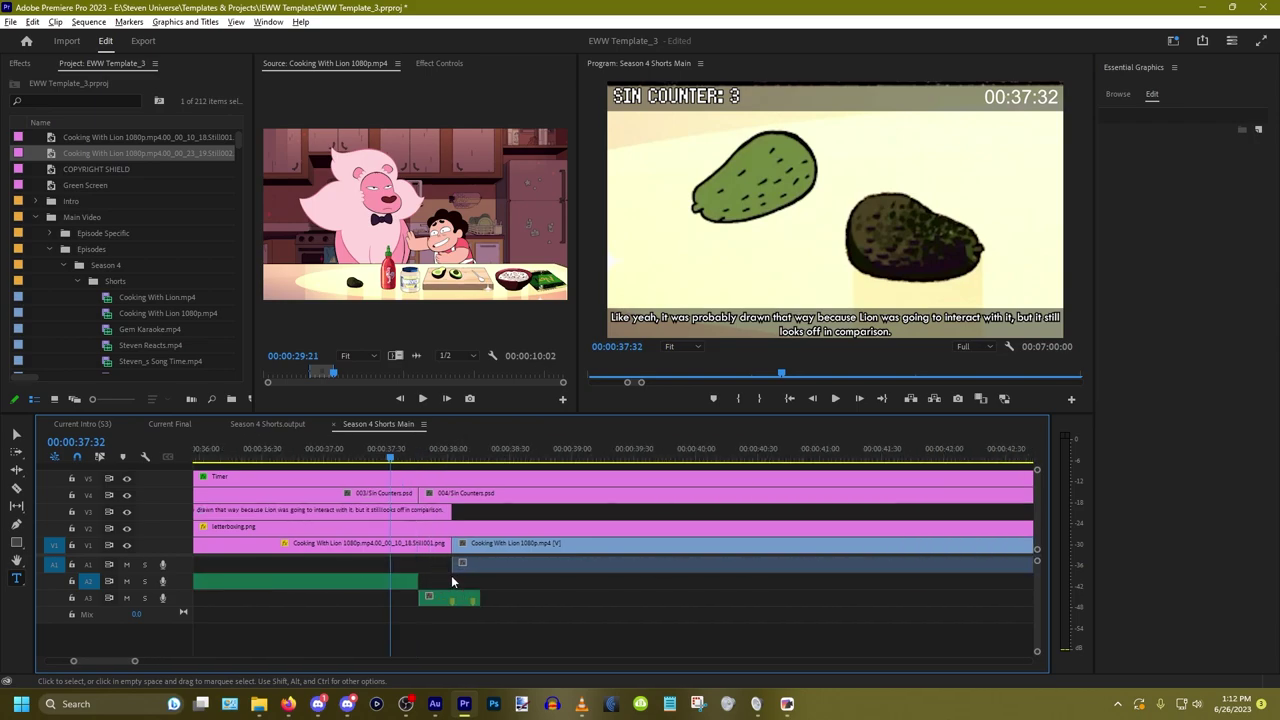
Step: Examine the newly placed footage from its start at 00:00:38:02 to near its end around 00:00:47:15
left_click(546, 587)
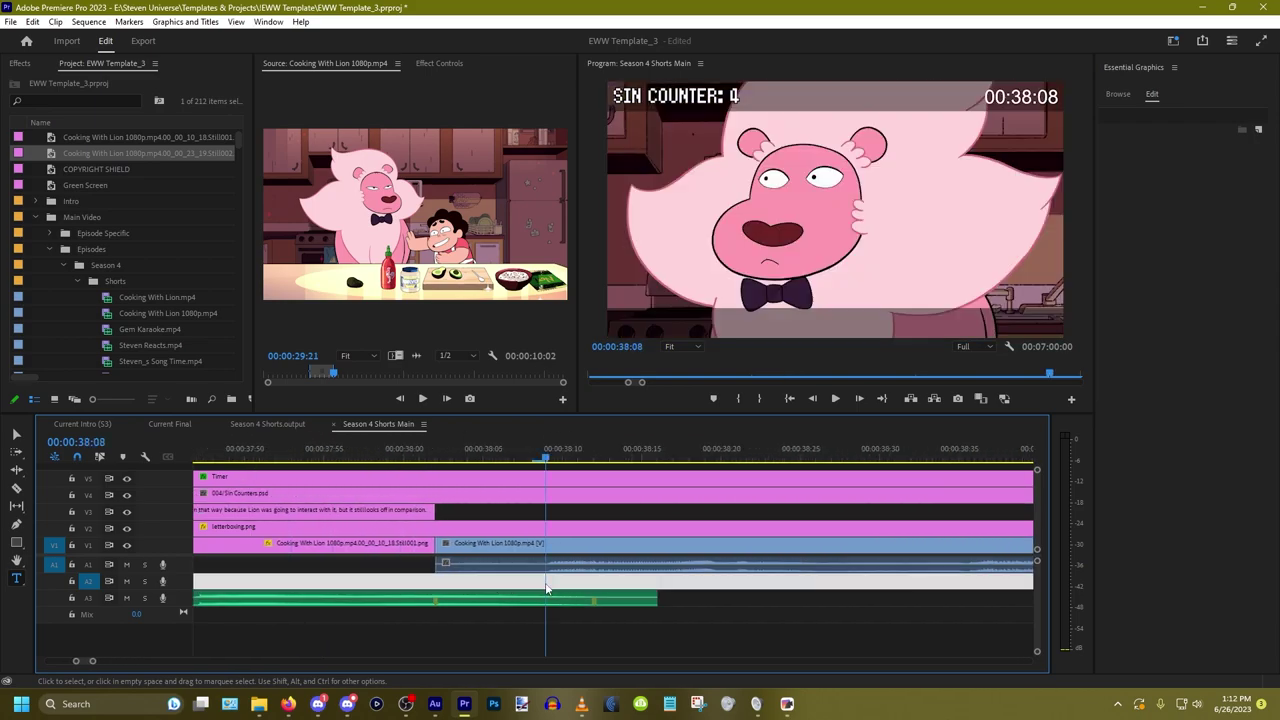
scroll(540, 587, "up", 1)
scroll(545, 588, "up", 1)
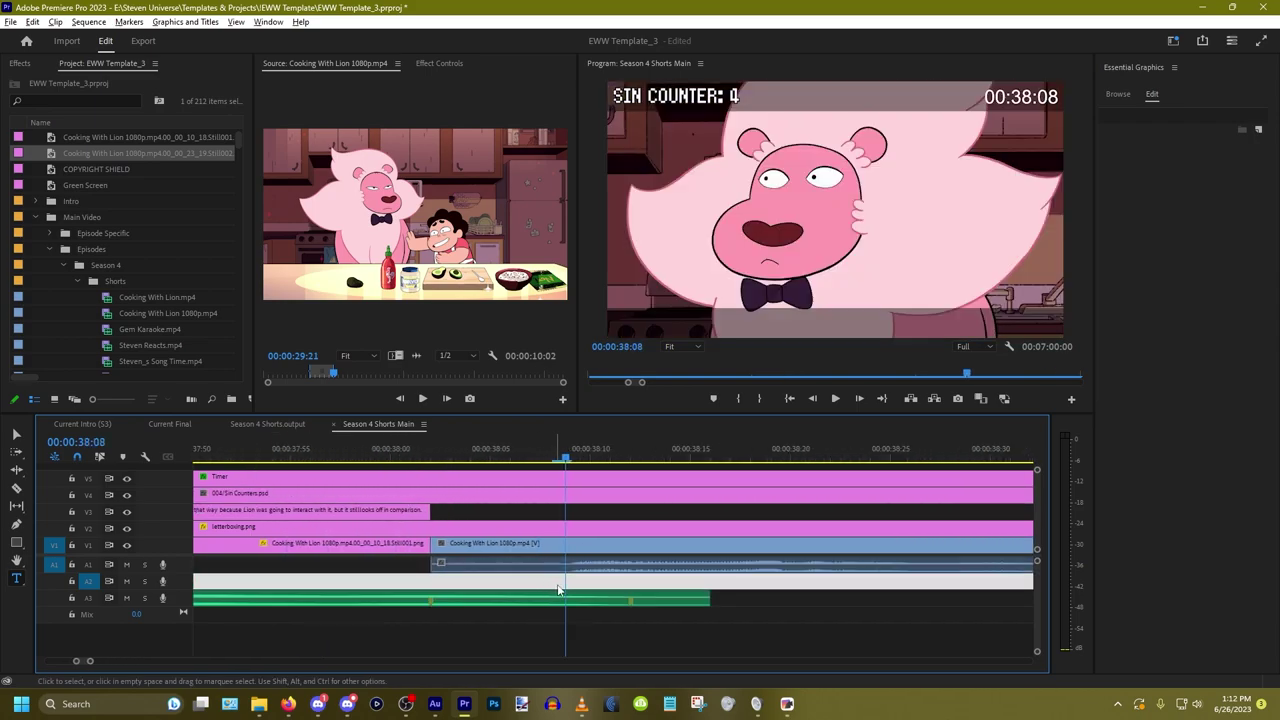
scroll(378, 573, "down", 5)
key("shift+Up")
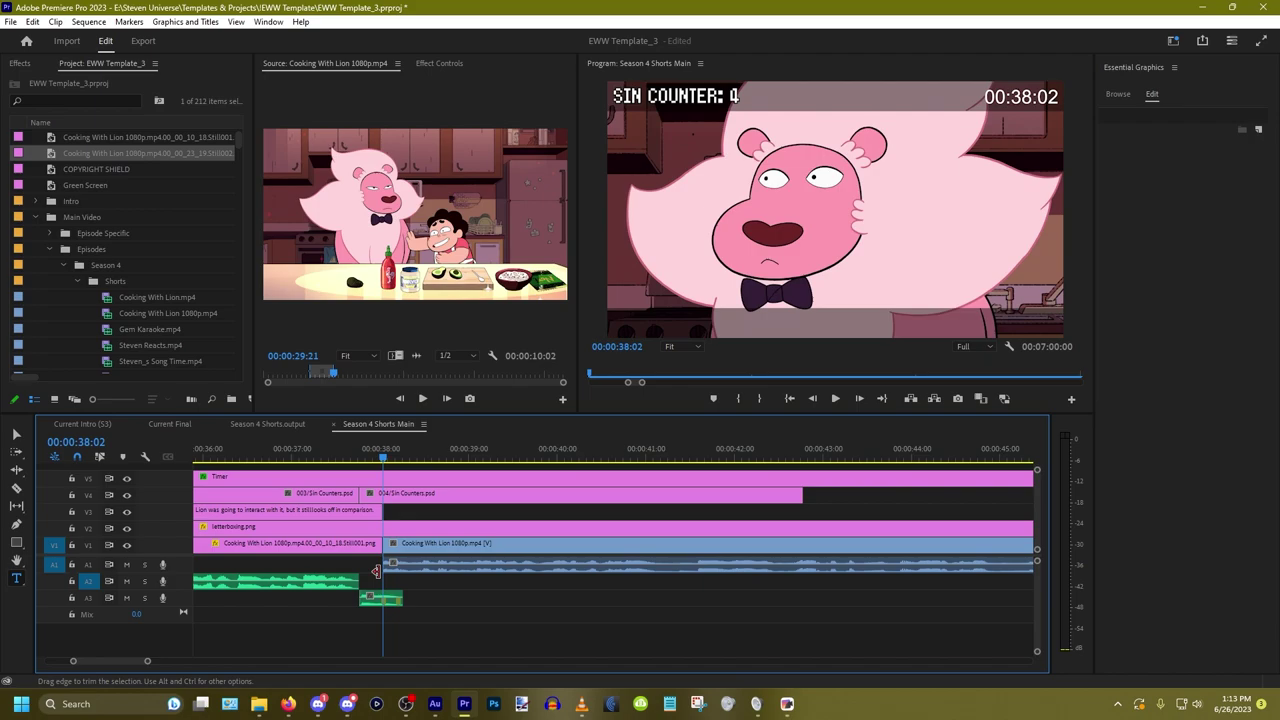
scroll(403, 585, "down", 4)
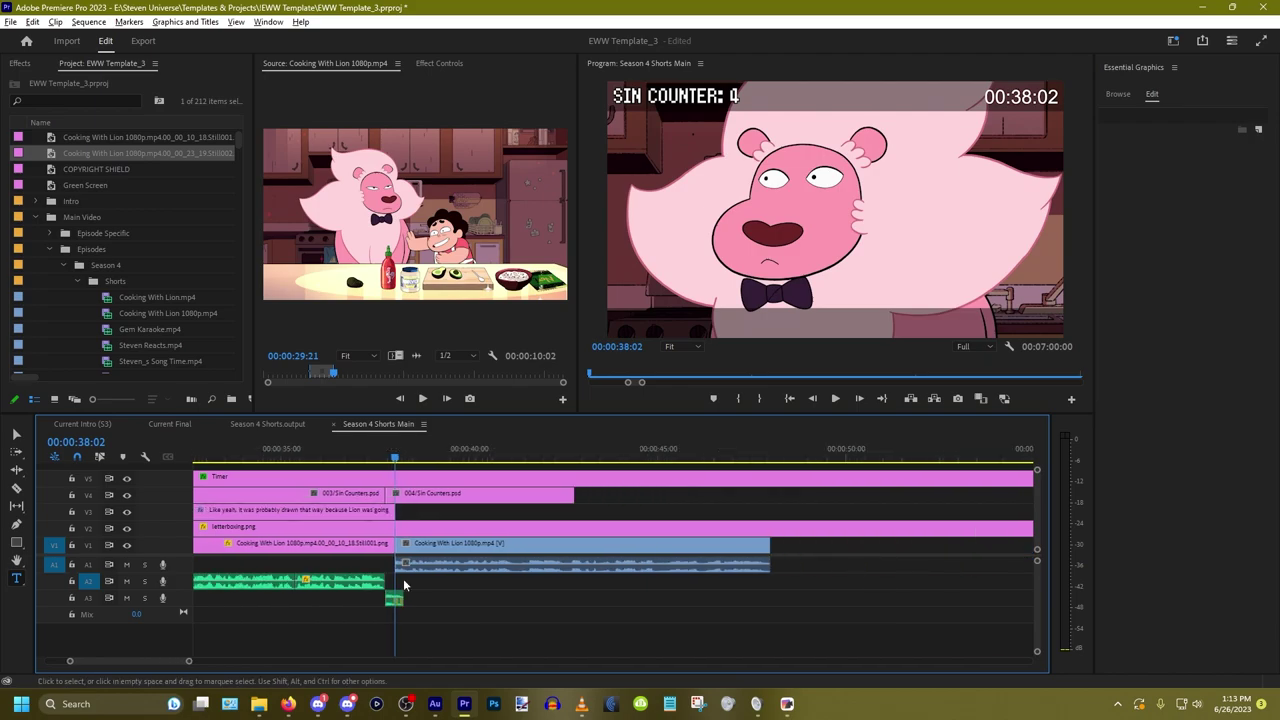
left_click(523, 584)
left_click_drag(533, 581, 678, 588)
scroll(755, 592, "up", 2)
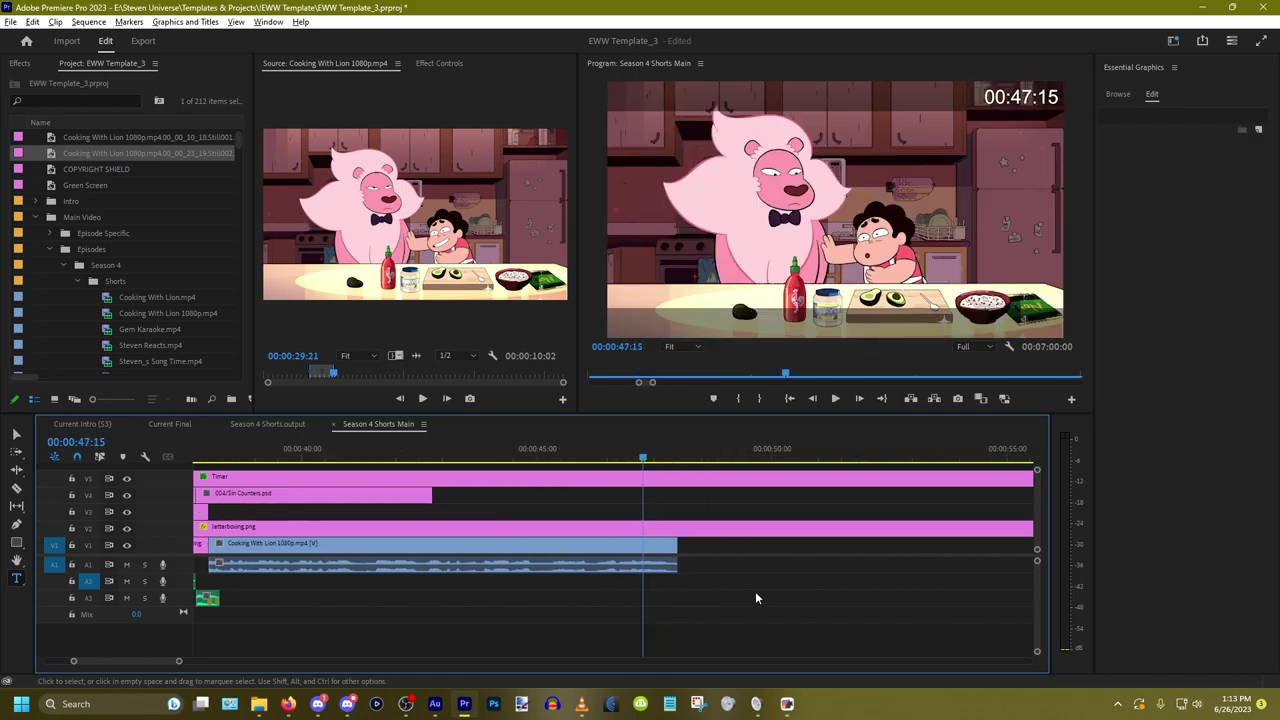
scroll(453, 595, "down", 3)
left_click_drag(516, 546, 677, 546)
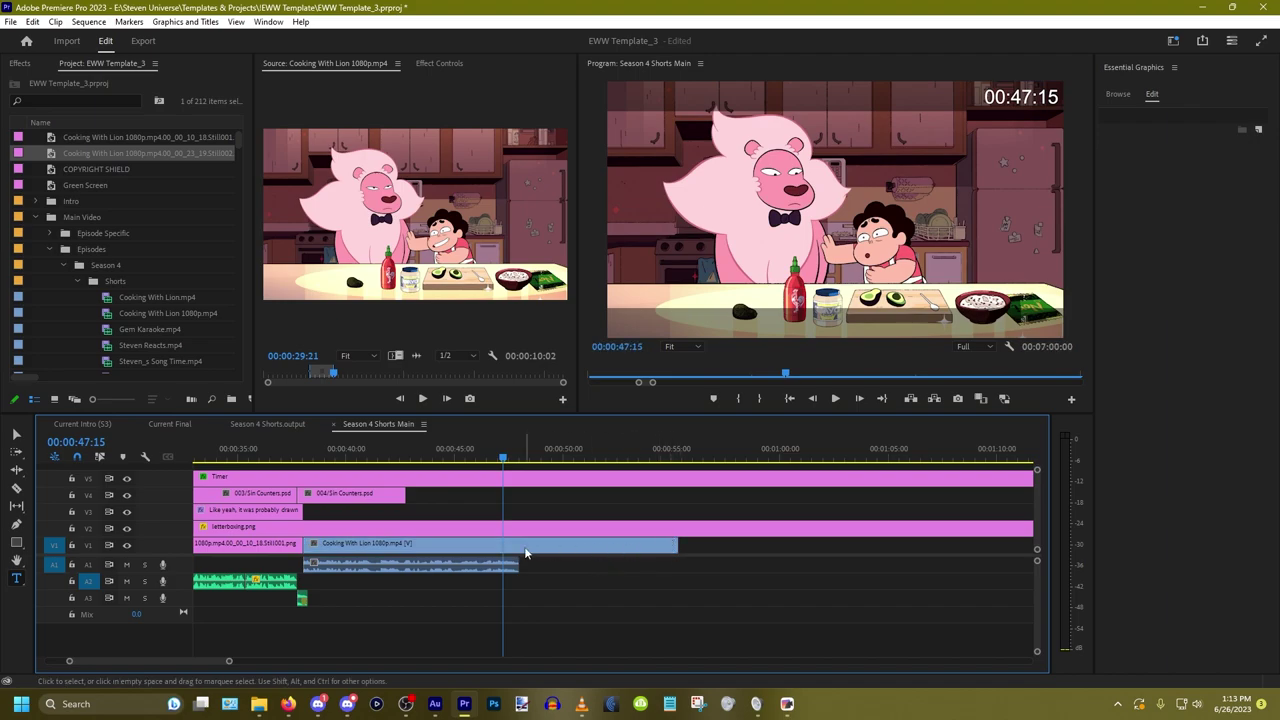
left_click_drag(512, 462, 645, 463)
key("ctrl+z")
Step: Save the project
left_click(452, 600)
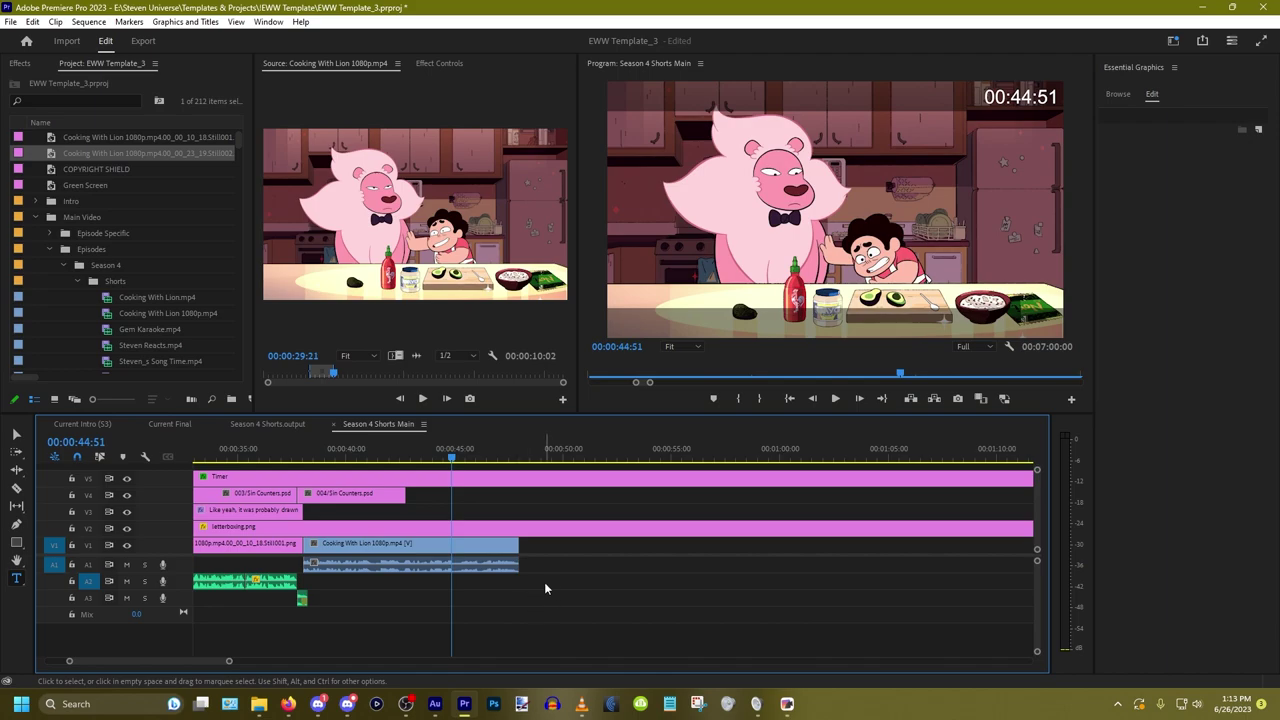
left_click(711, 587)
key("ctrl+s")
Step: Play the placed footage from its start and split its video and audio at 00:00:41:09, at the end of Lion's close-up
scroll(304, 614, "up", 6)
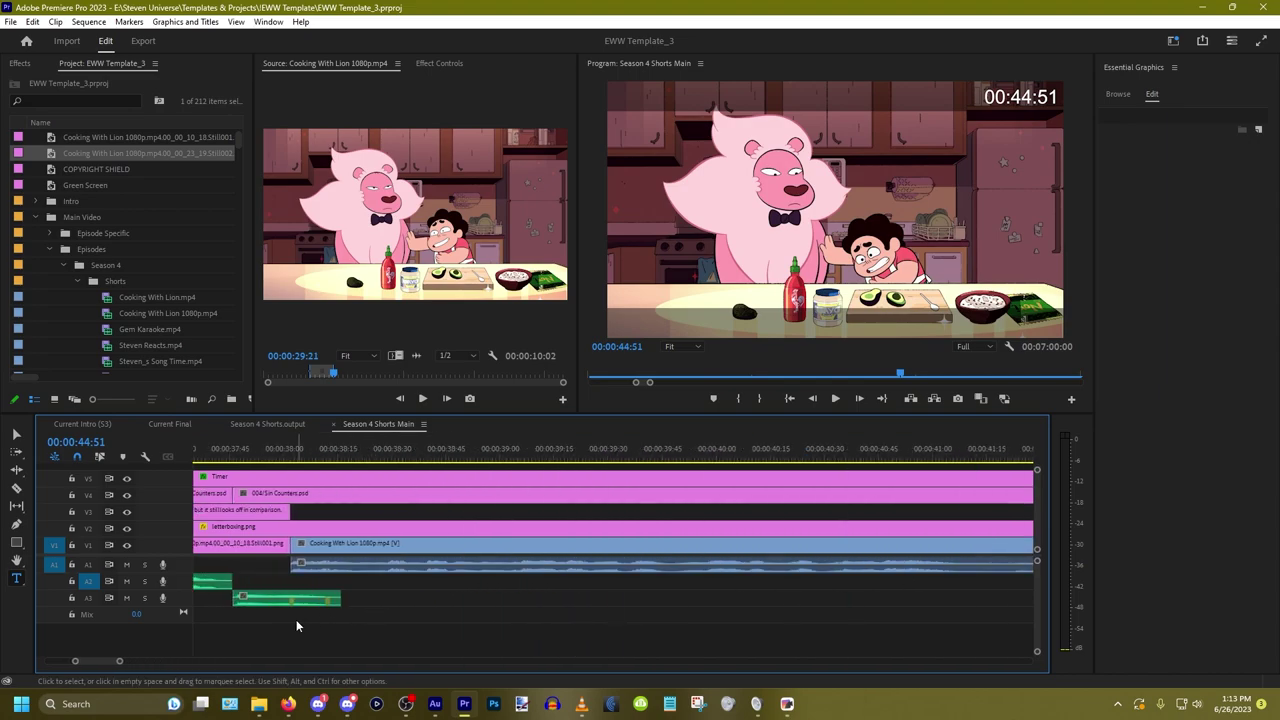
left_click(293, 625)
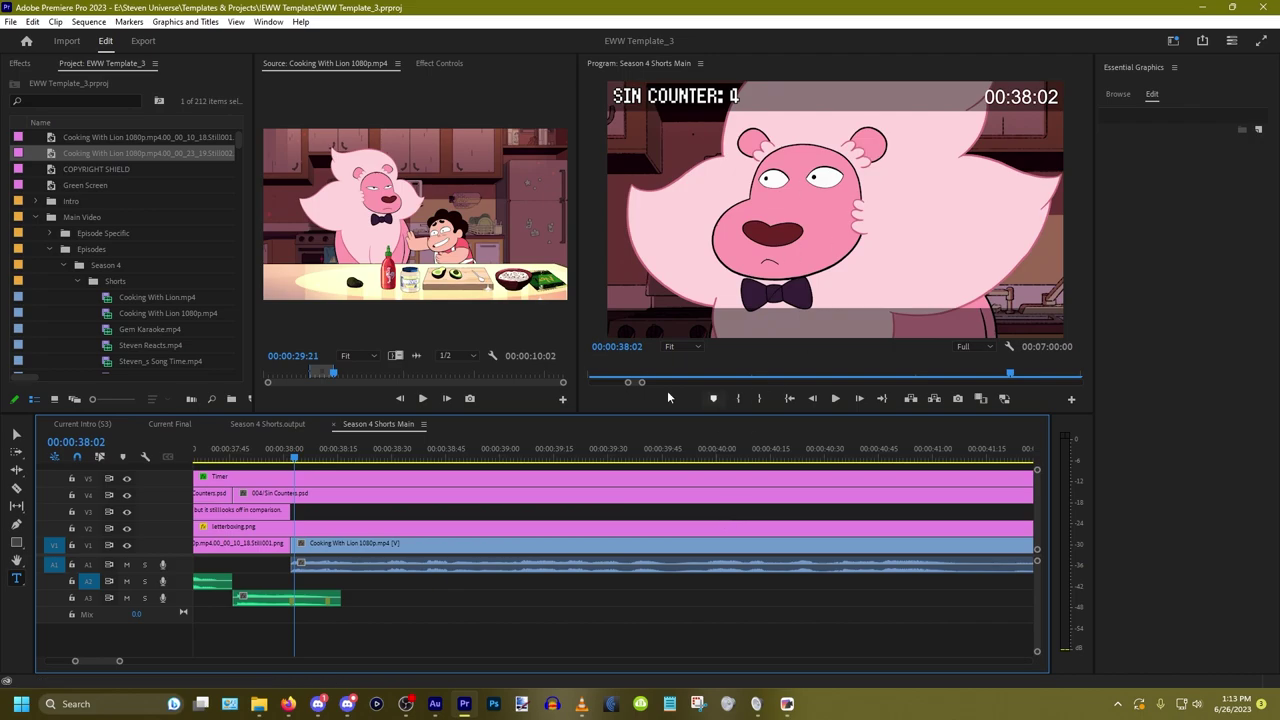
scroll(495, 622, "down", 3)
key("space")
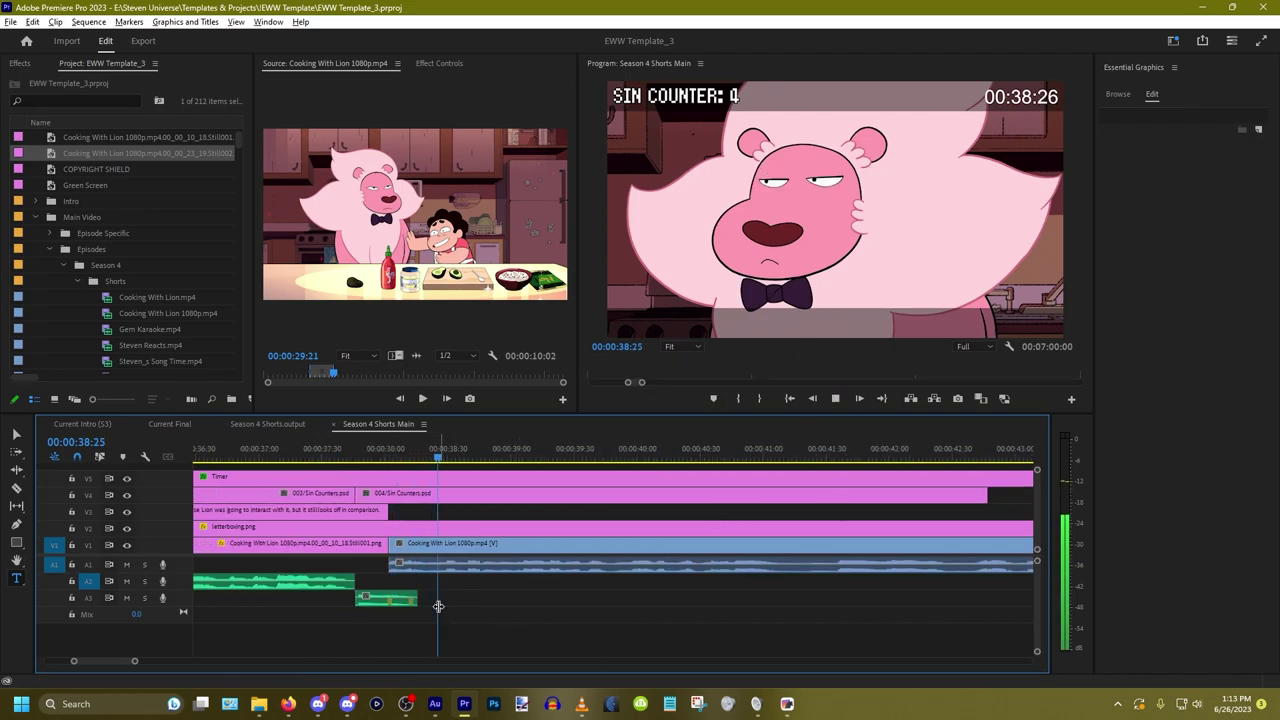
scroll(450, 607, "down", 2)
scroll(602, 599, "up", 6)
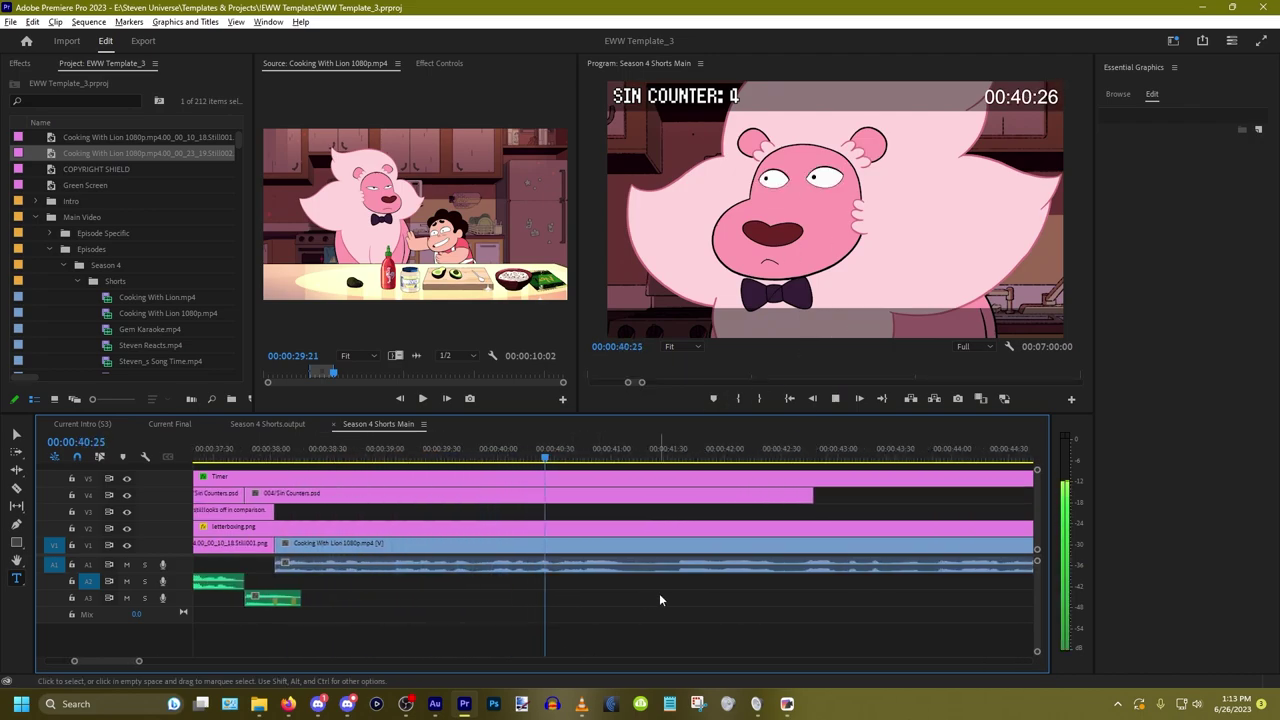
key("space")
key("Right")
key("Right")
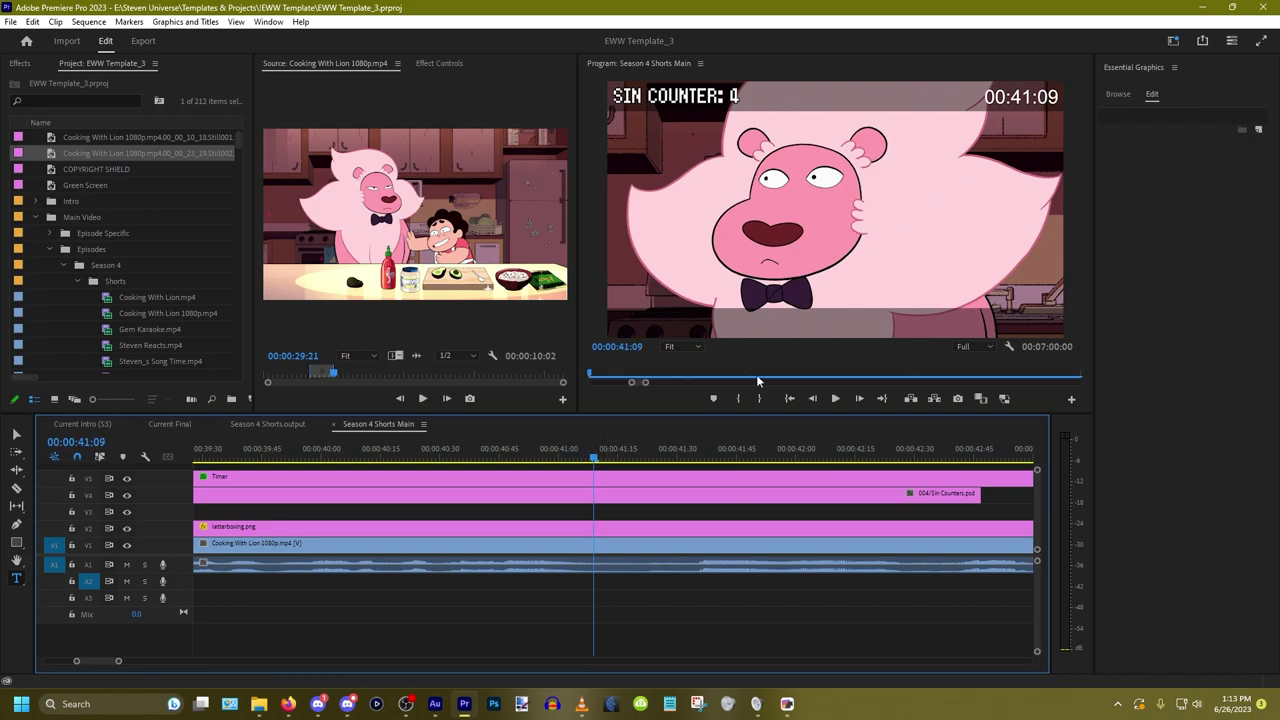
key("ctrl+k")
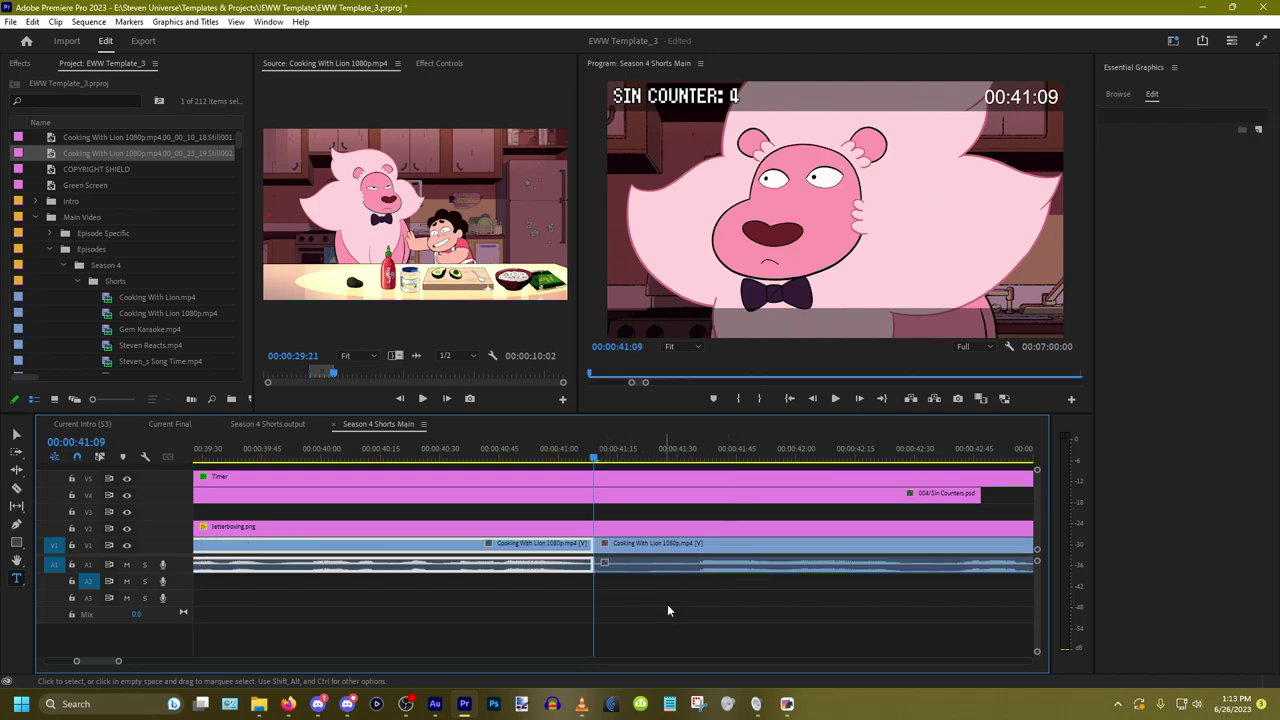
Step: Find where the audio picks up again after the first cut and split the footage there, at 00:00:41:35
left_click(642, 602)
scroll(684, 590, "up", 2)
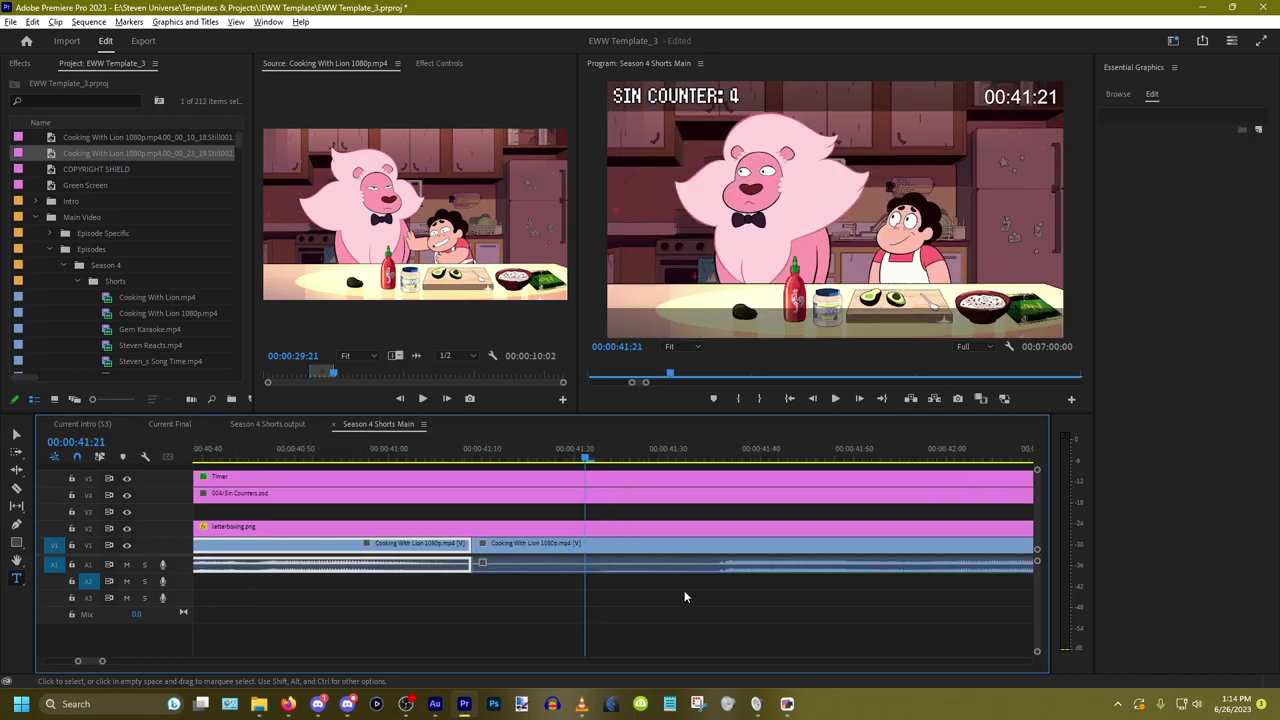
scroll(705, 597, "down", 2)
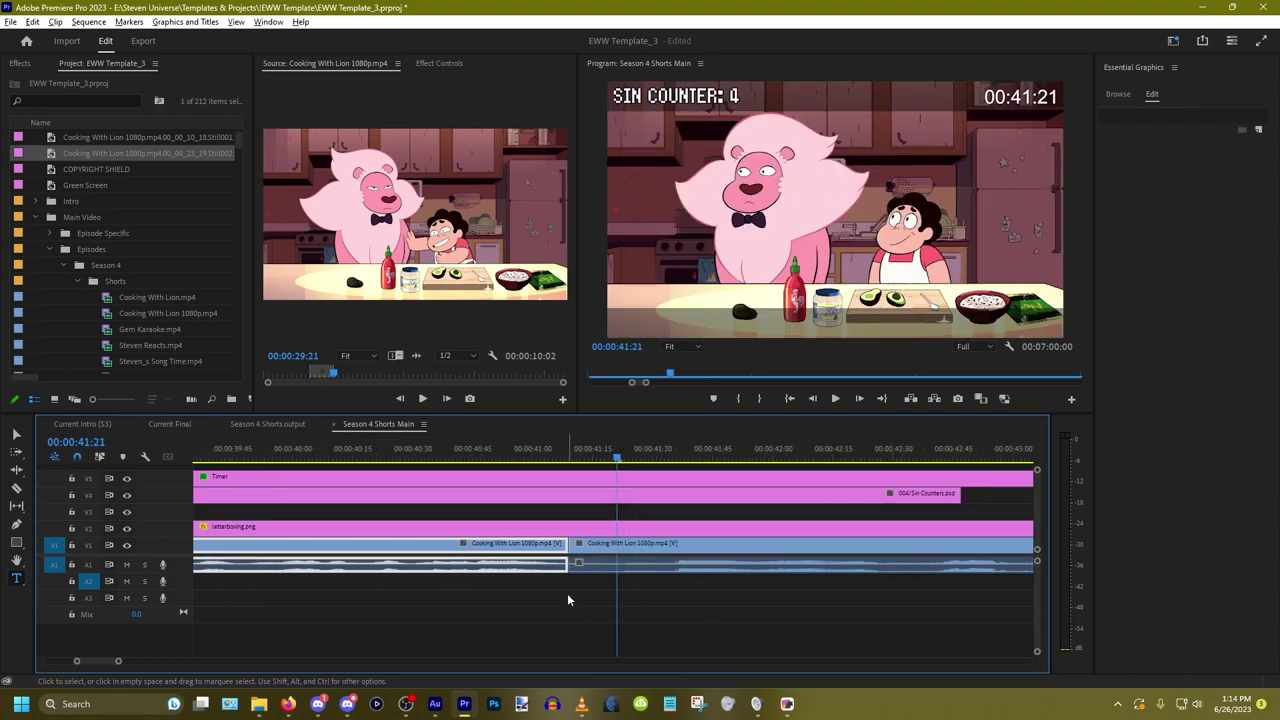
scroll(662, 597, "up", 3)
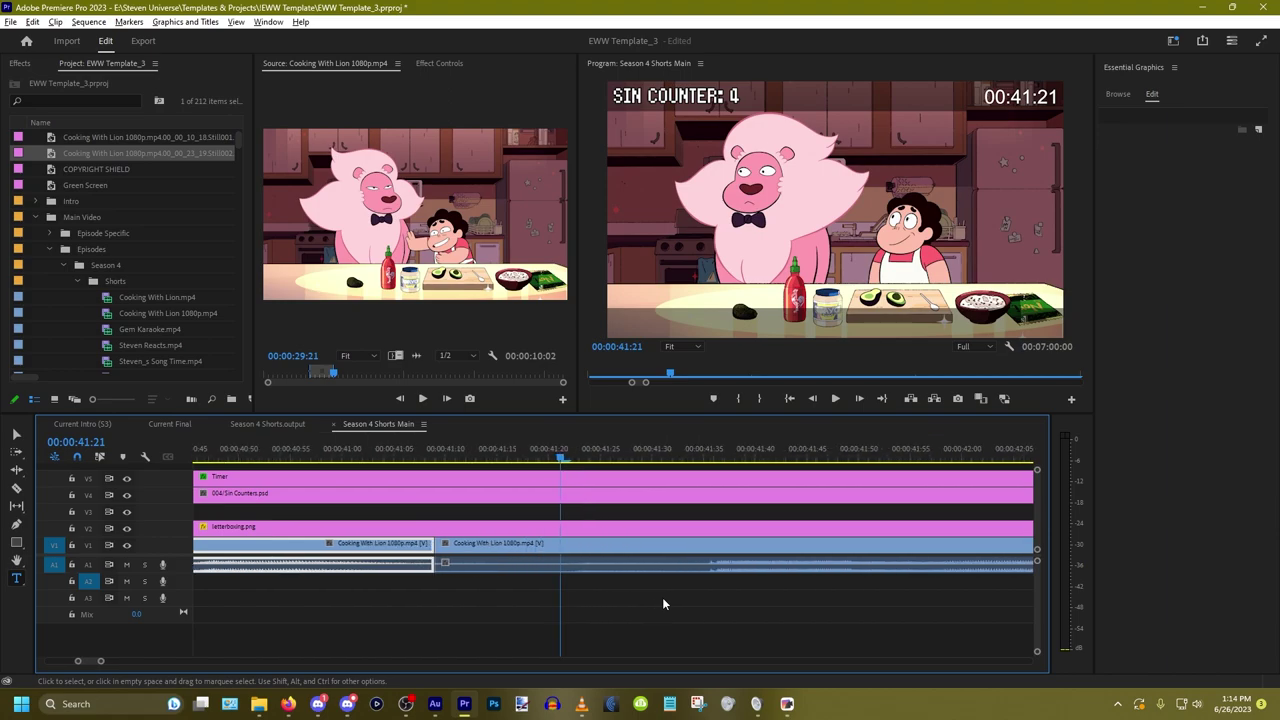
scroll(662, 597, "down", 1)
scroll(670, 608, "up", 1)
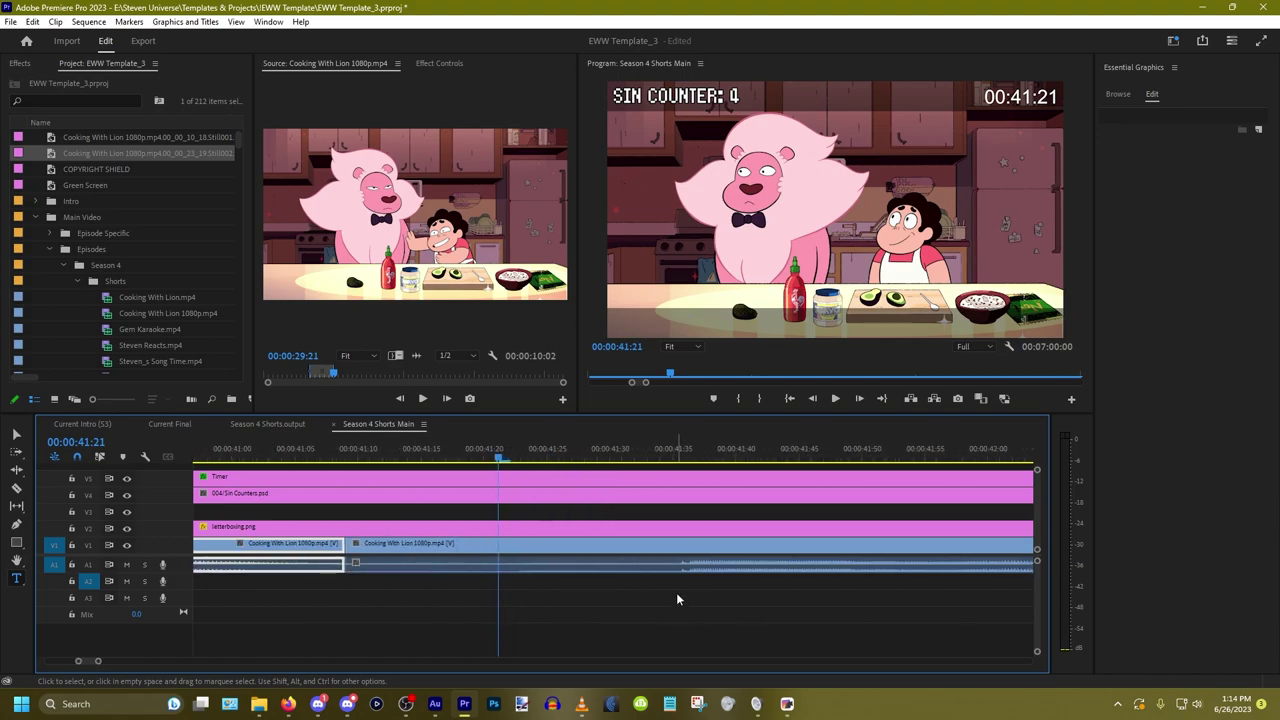
left_click(675, 588)
key("Left")
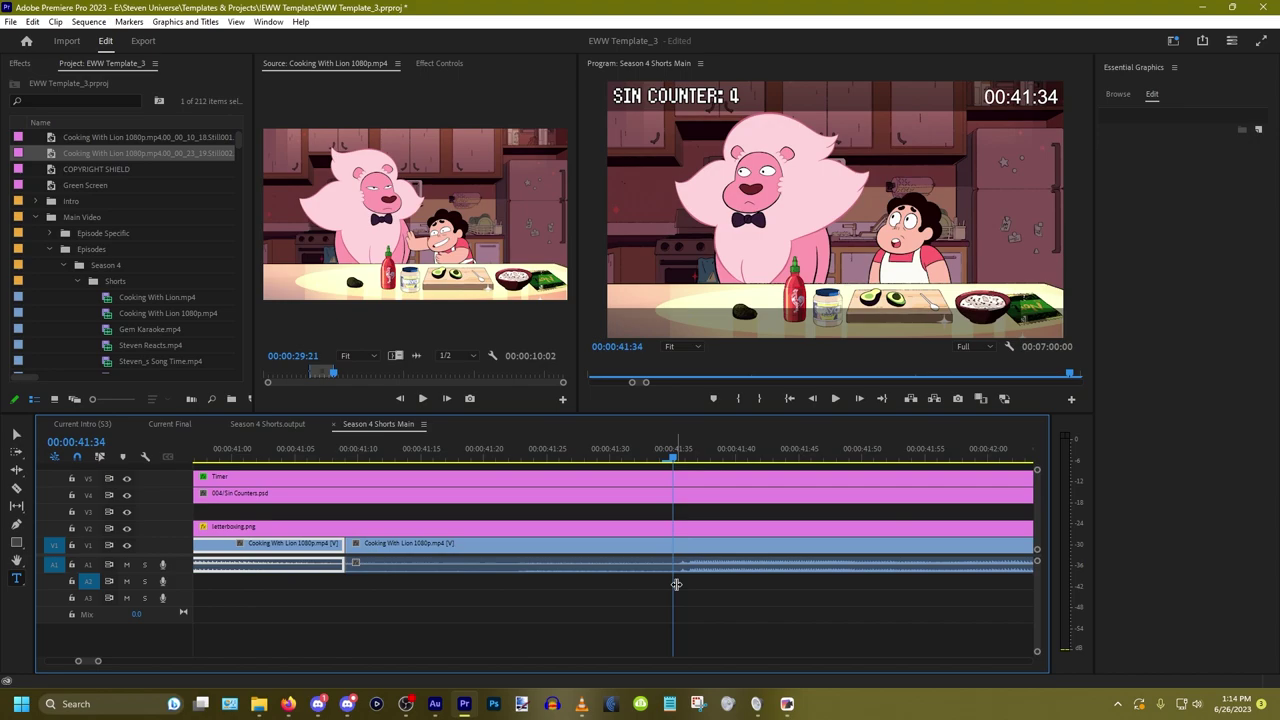
key("space")
key("space")
right_click(675, 584)
left_click_drag(726, 583, 771, 546)
key("ctrl+k")
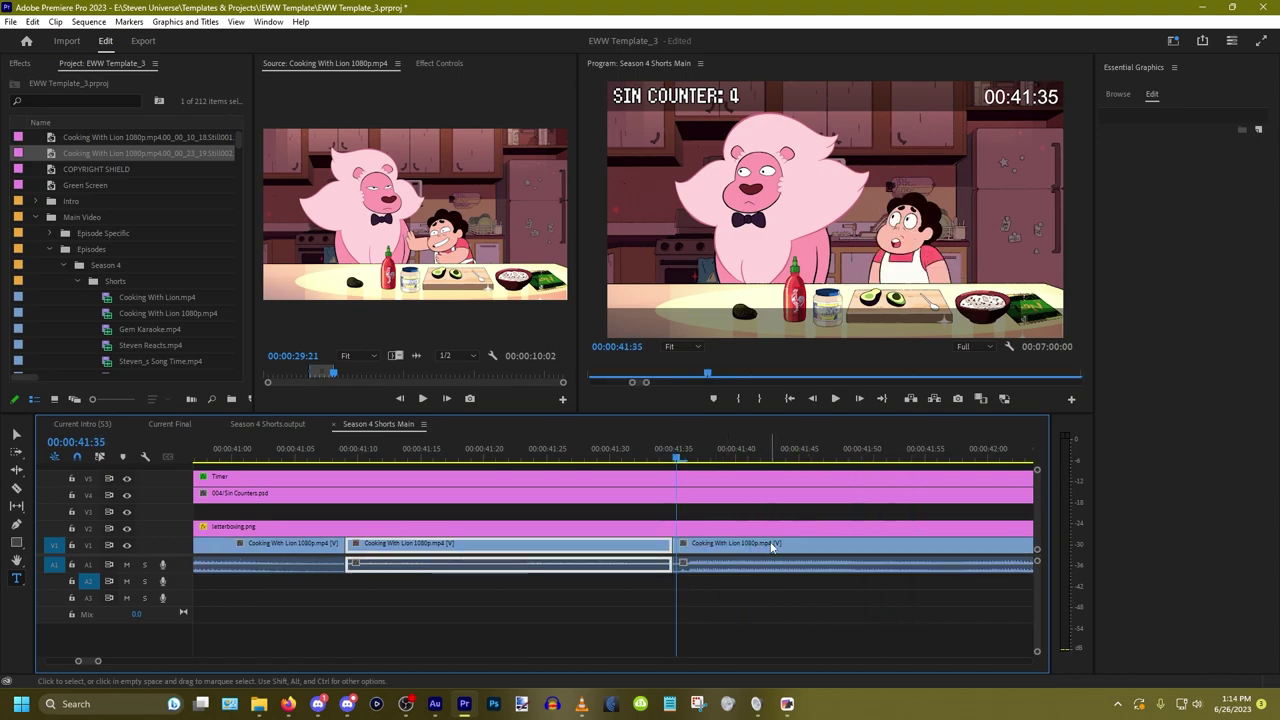
Step: Ripple-delete the short segment between the two cuts and play back across the join
key("shift+Delete")
key("minus")
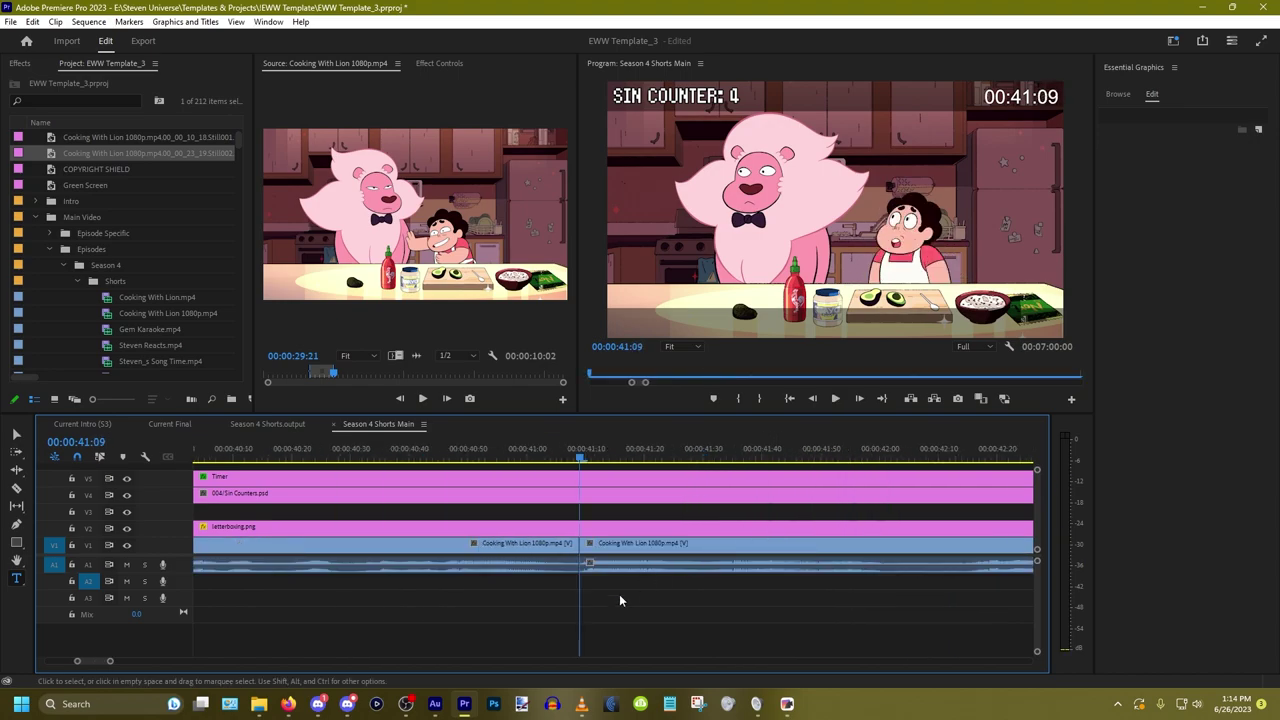
right_click(343, 596)
key("space")
scroll(537, 584, "down", 5)
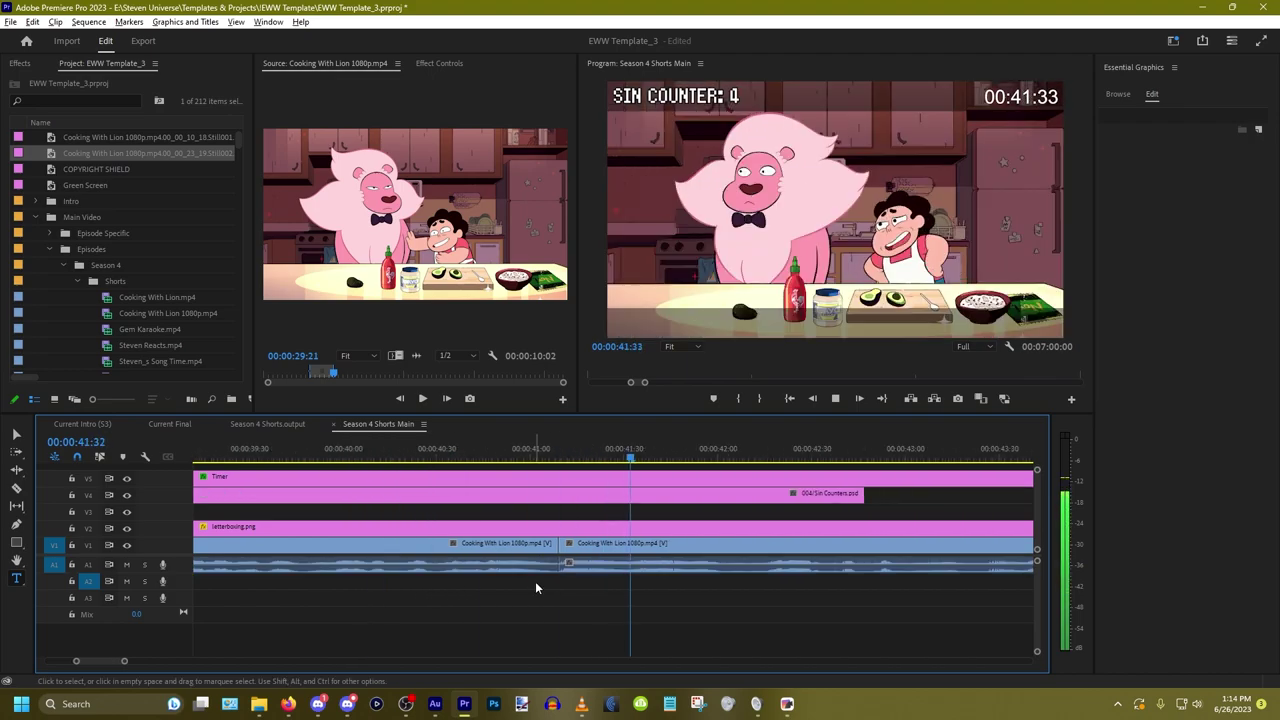
key("space")
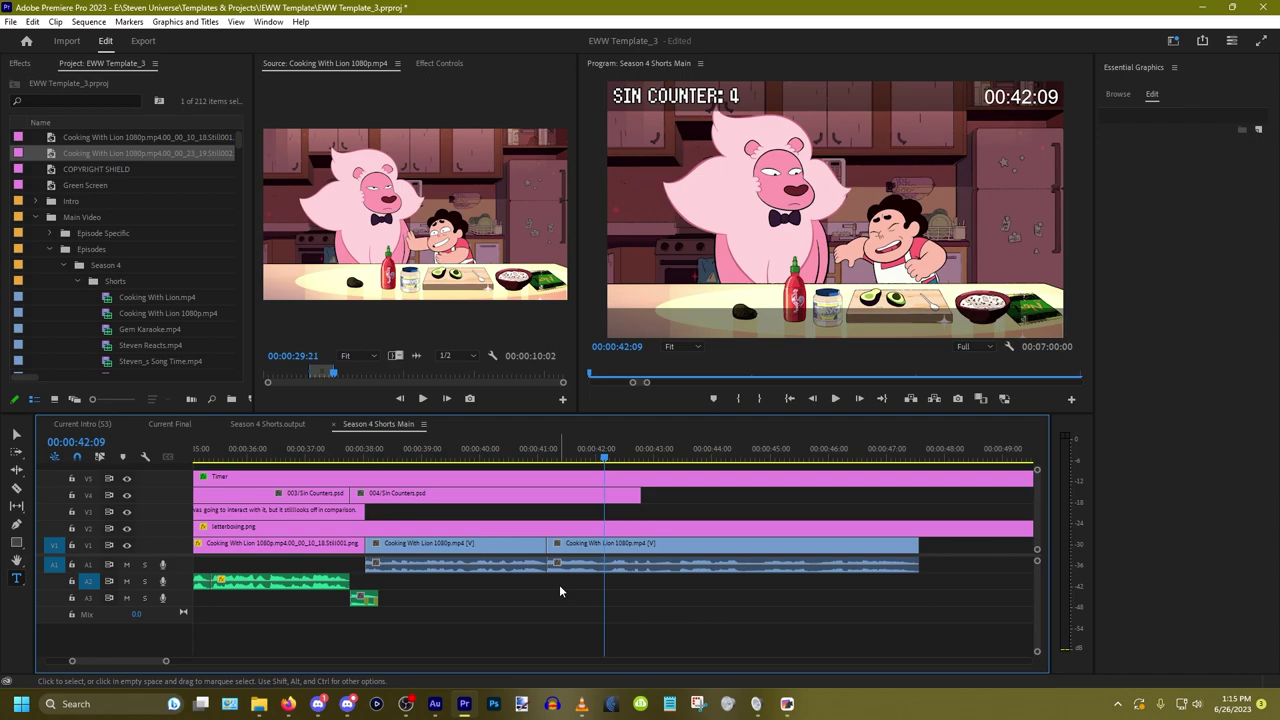
Step: Recheck the frames of Lion's close-up just before the cut, around 00:00:40:28
left_click(505, 590)
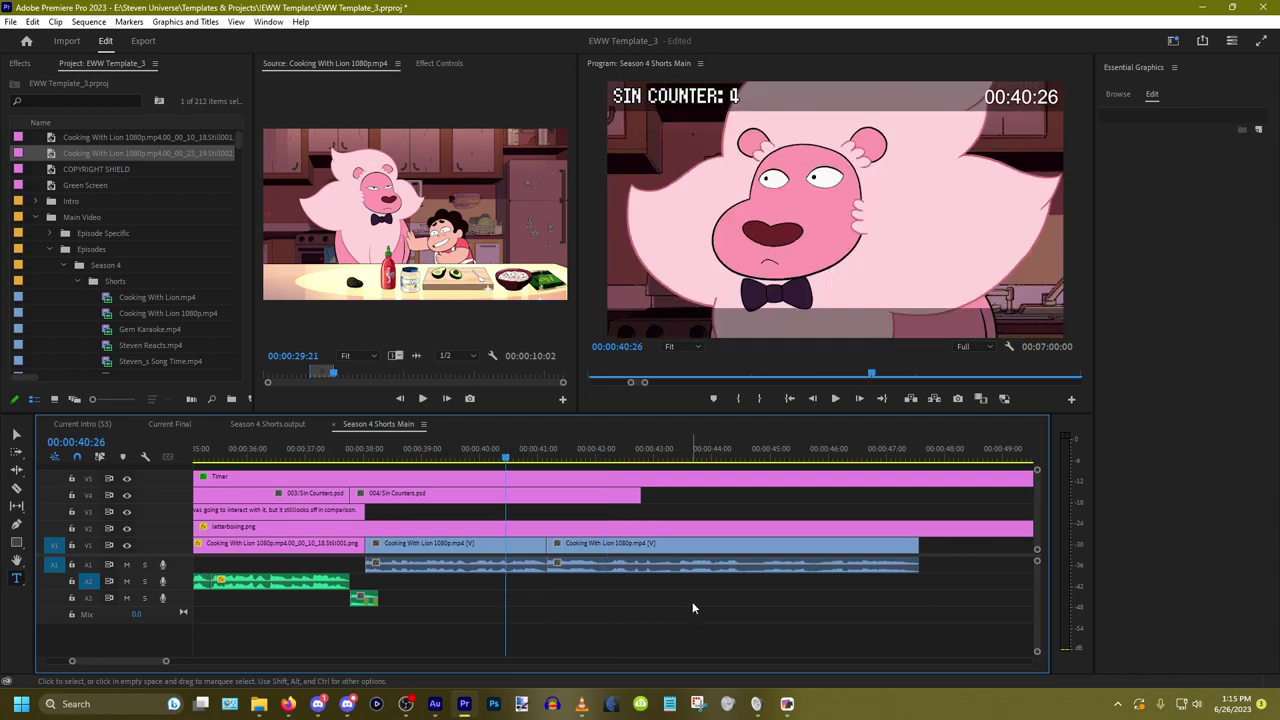
left_click(573, 580)
left_click(485, 581)
mouse_move(485, 581)
left_mouse_down()
mouse_move(589, 589)
mouse_move(503, 576)
left_mouse_up()
scroll(504, 577, "up", 1)
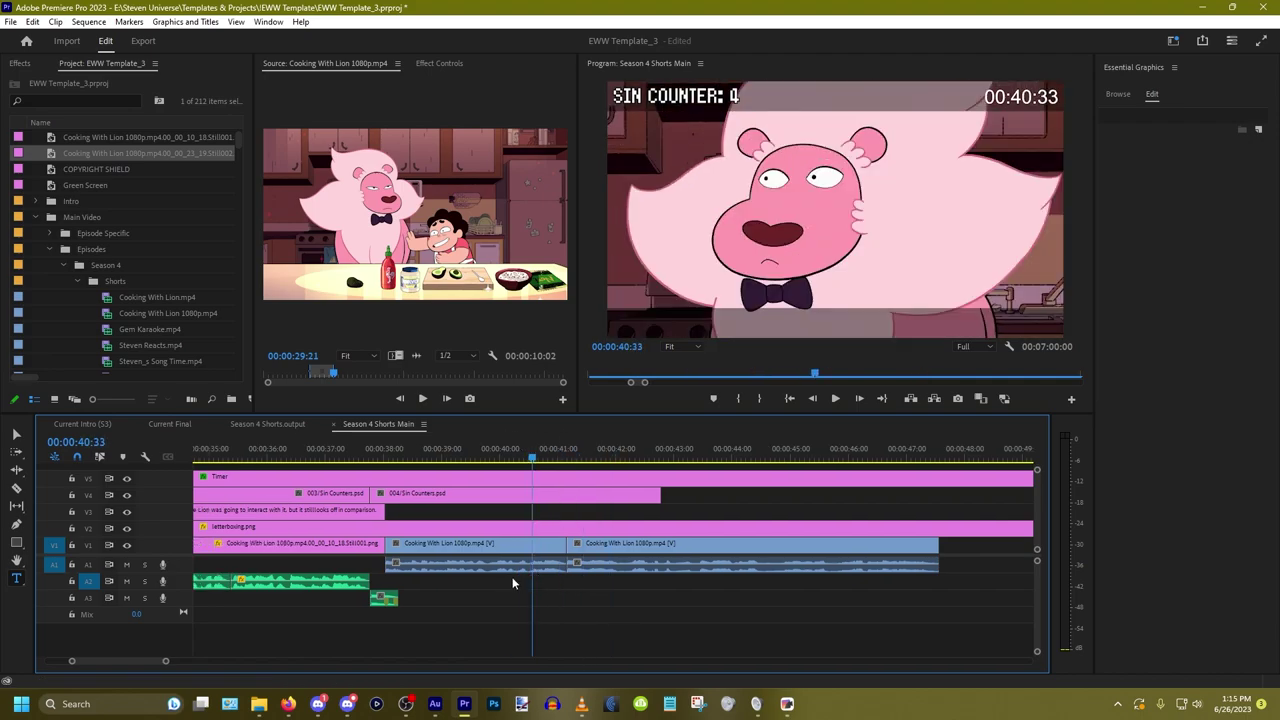
left_click(527, 580)
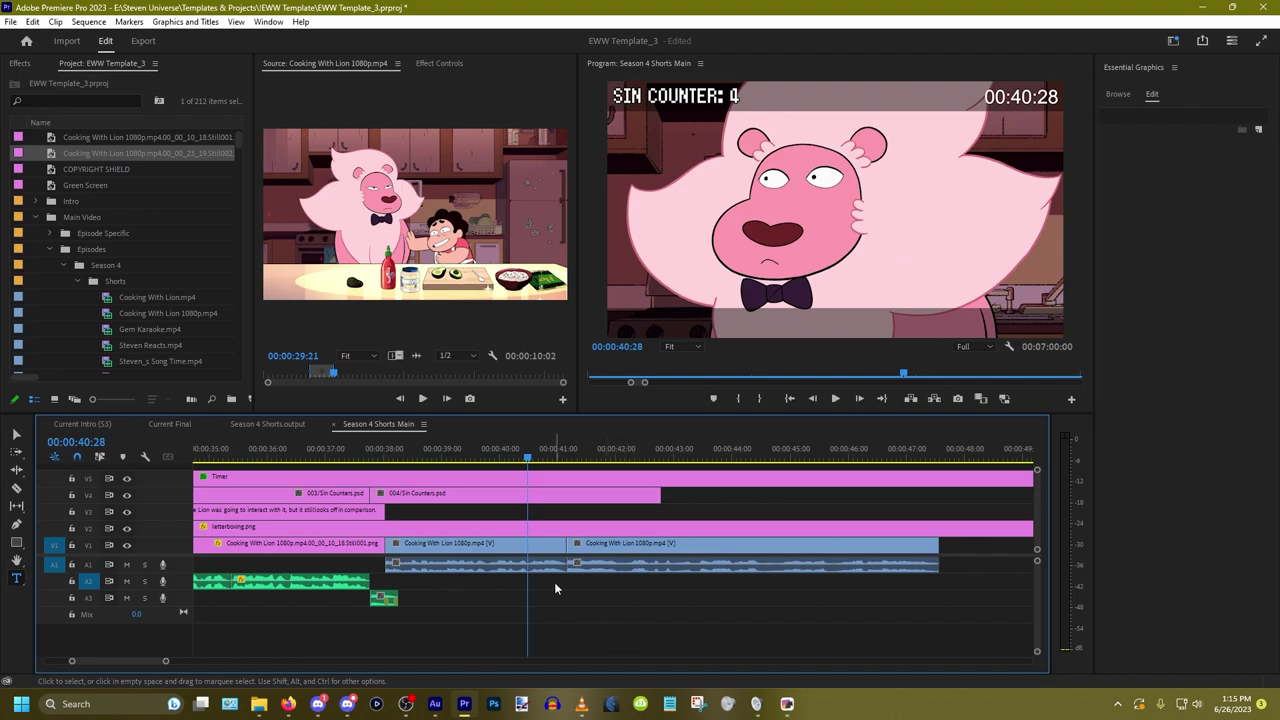
Step: Park the playhead at the footage's end, 00:00:47:34, and extend only the V1 video to about 00:00:51:26
key("minus")
left_click_drag(702, 589, 795, 593)
scroll(794, 590, "up", 2)
scroll(460, 550, "down", 1)
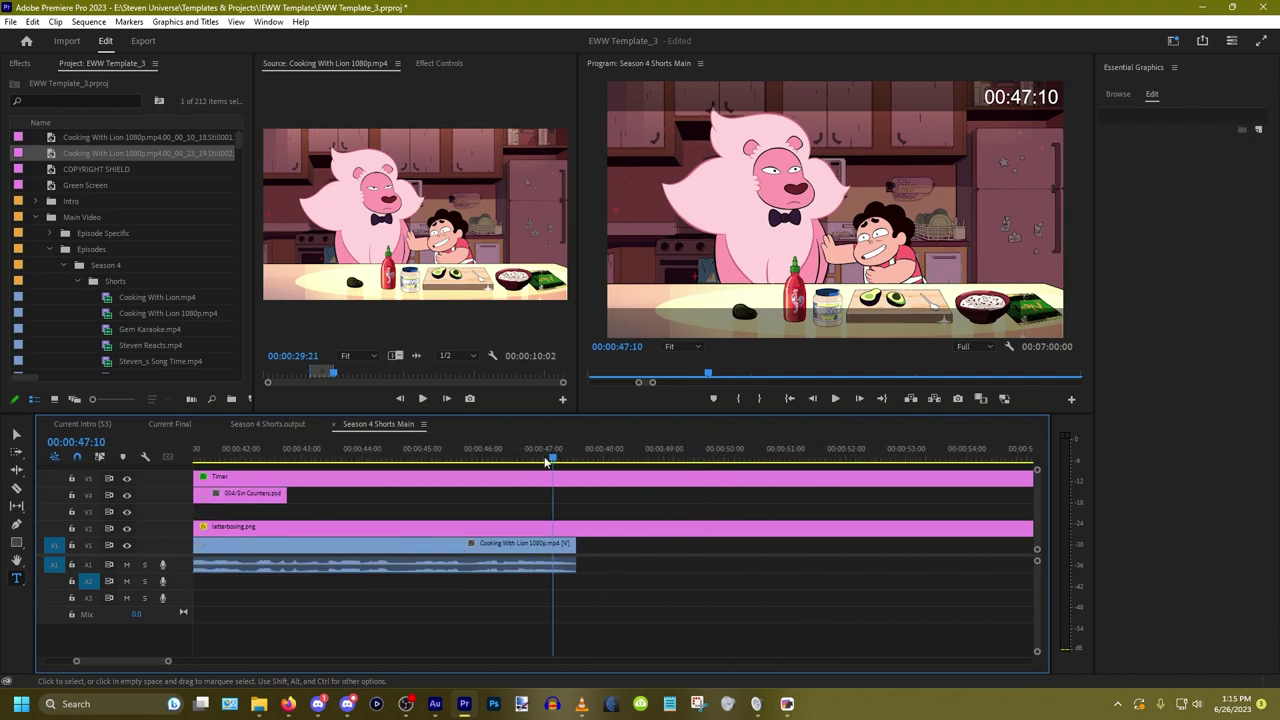
left_click_drag(550, 458, 575, 454)
left_click_drag(576, 544, 808, 540)
Step: Try placing the next voiceover clip on A2 at 00:00:47:34, where the footage audio ends, and play its beginning
key("minus")
key("minus")
key("minus")
key("minus")
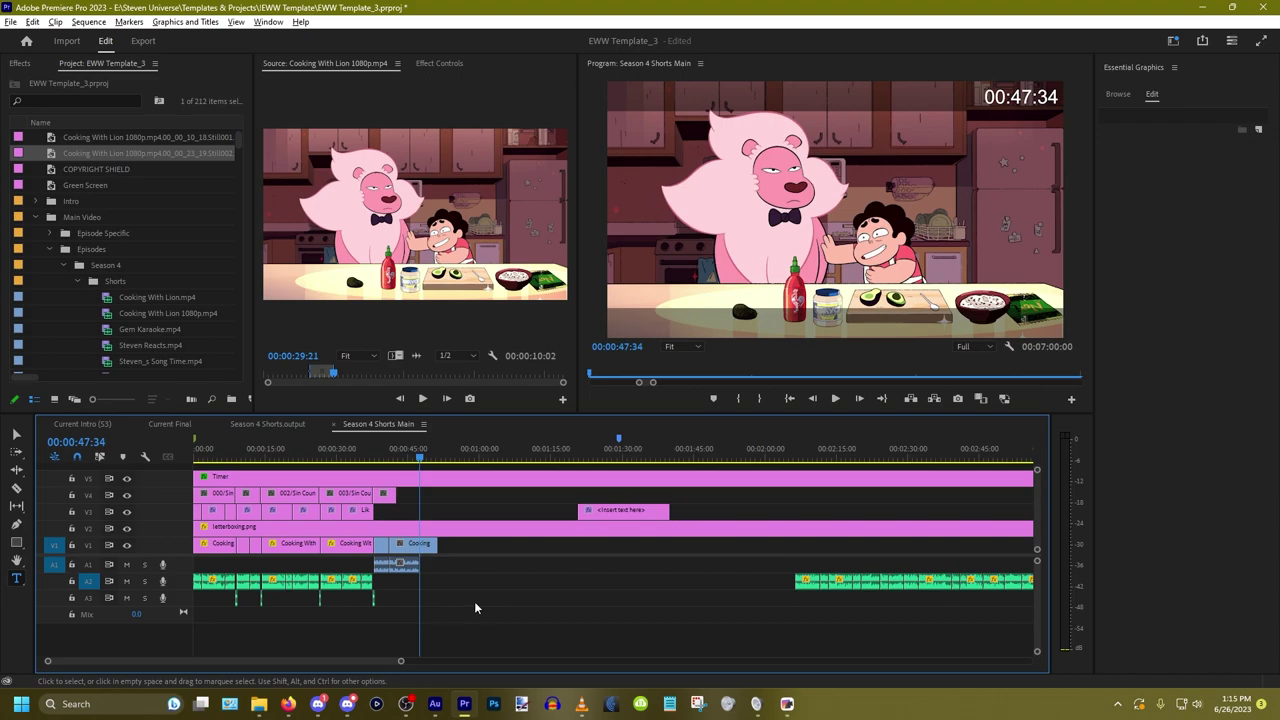
left_click_drag(805, 585, 432, 587)
key("equal")
key("equal")
key("equal")
key("equal")
key("equal")
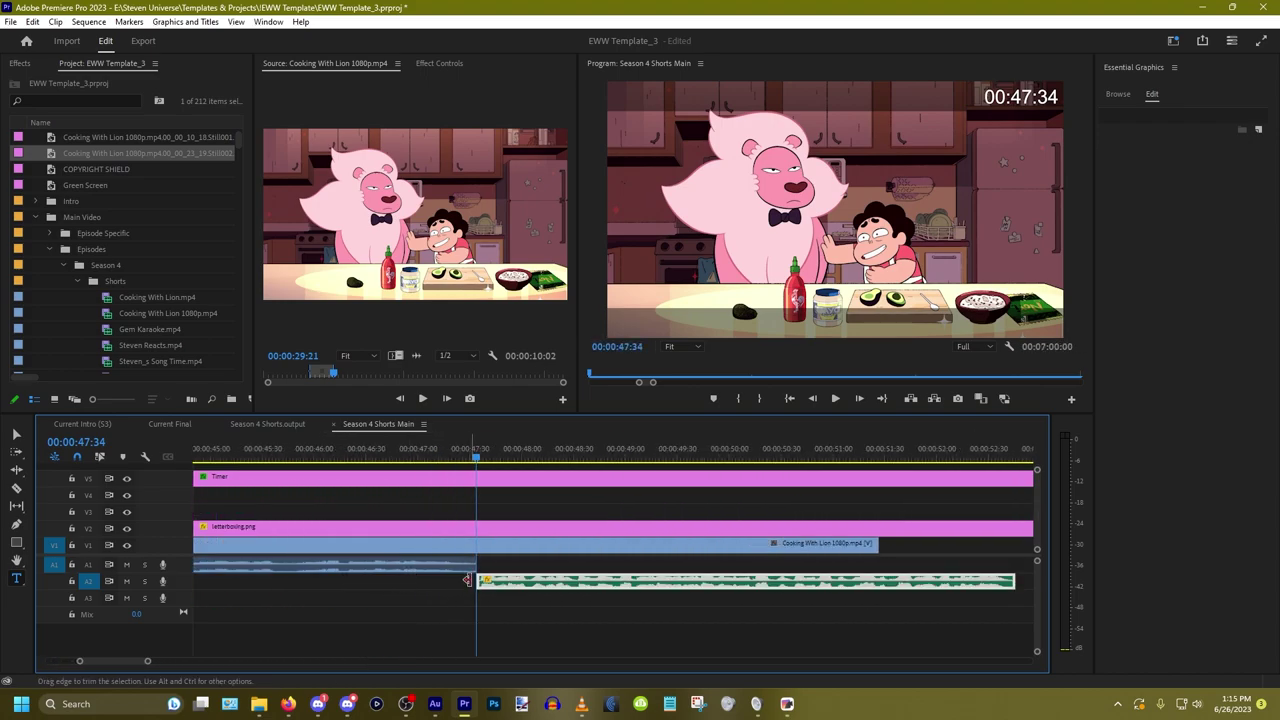
key("space")
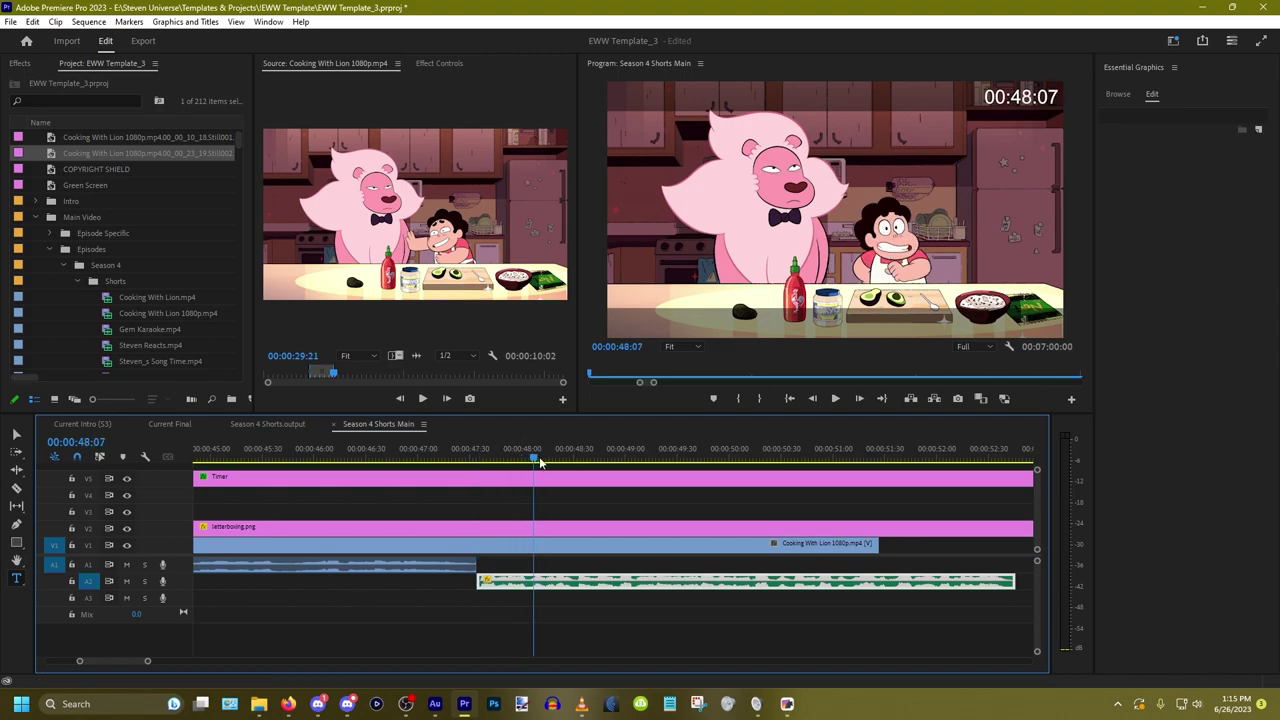
key("minus")
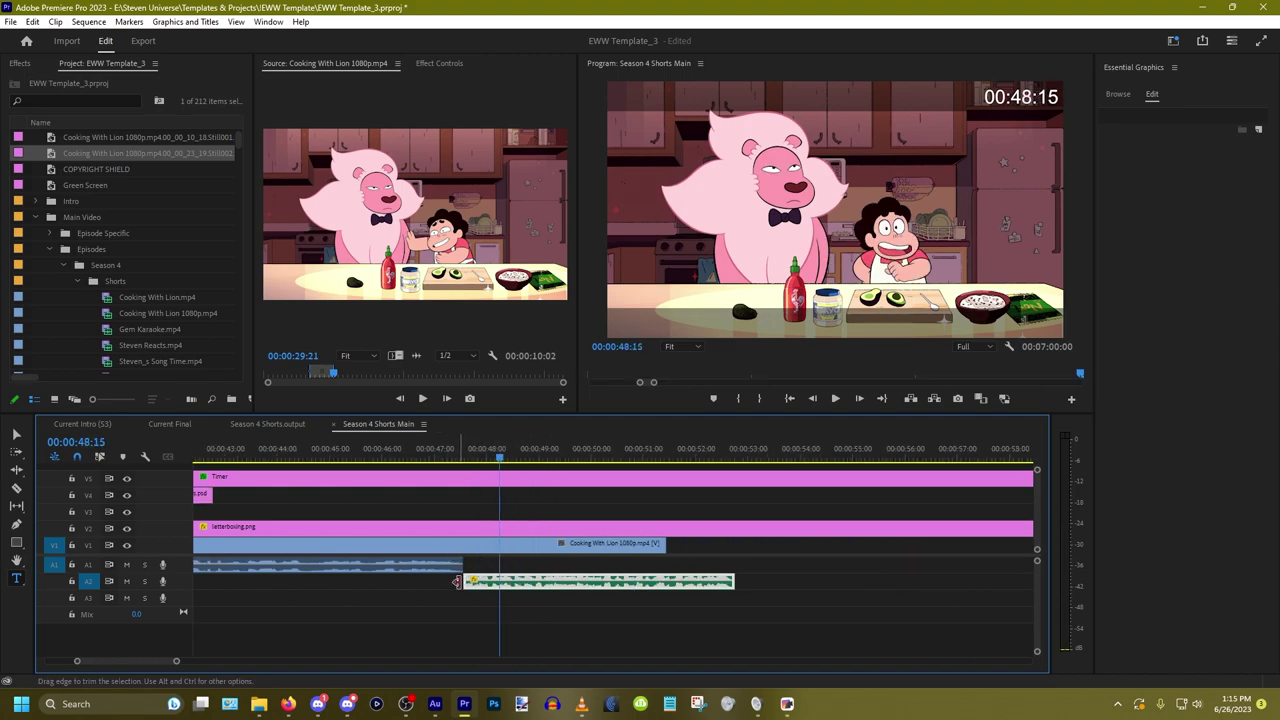
key("minus")
key("minus")
key("minus")
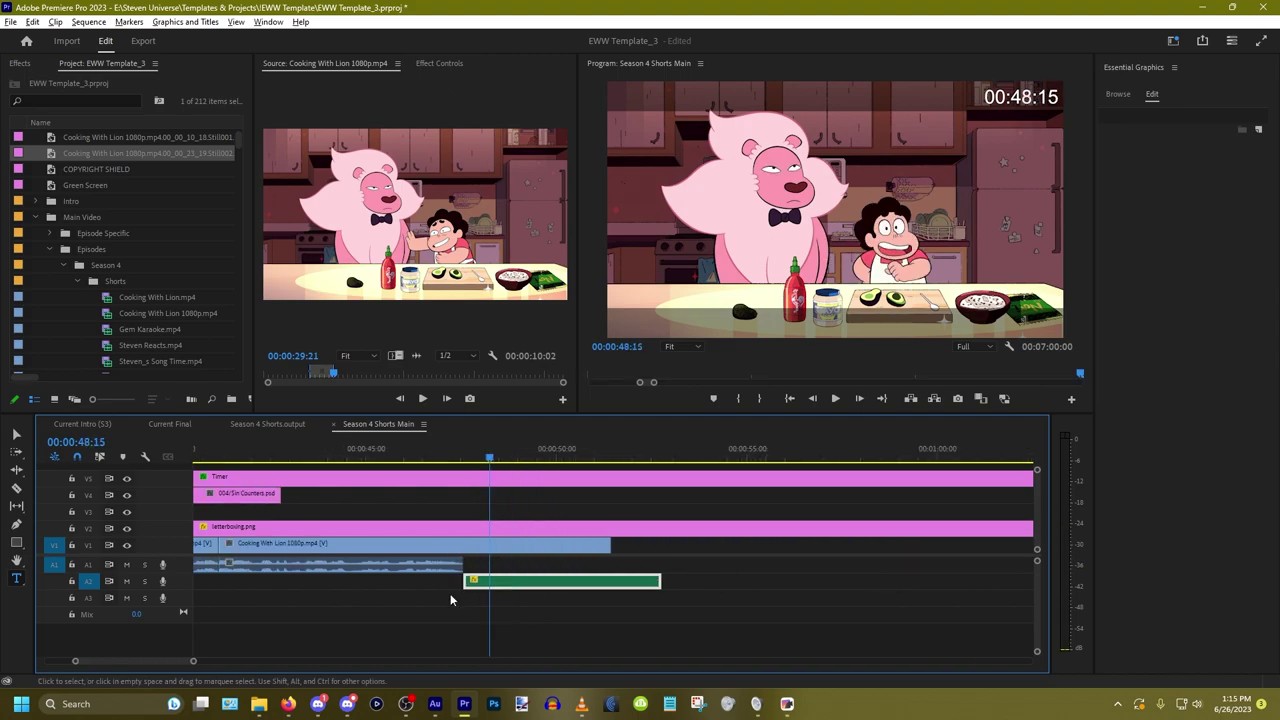
Step: Try splitting the extended V1 video at 00:00:47:34, where the footage audio ends
scroll(450, 598, "up", 10)
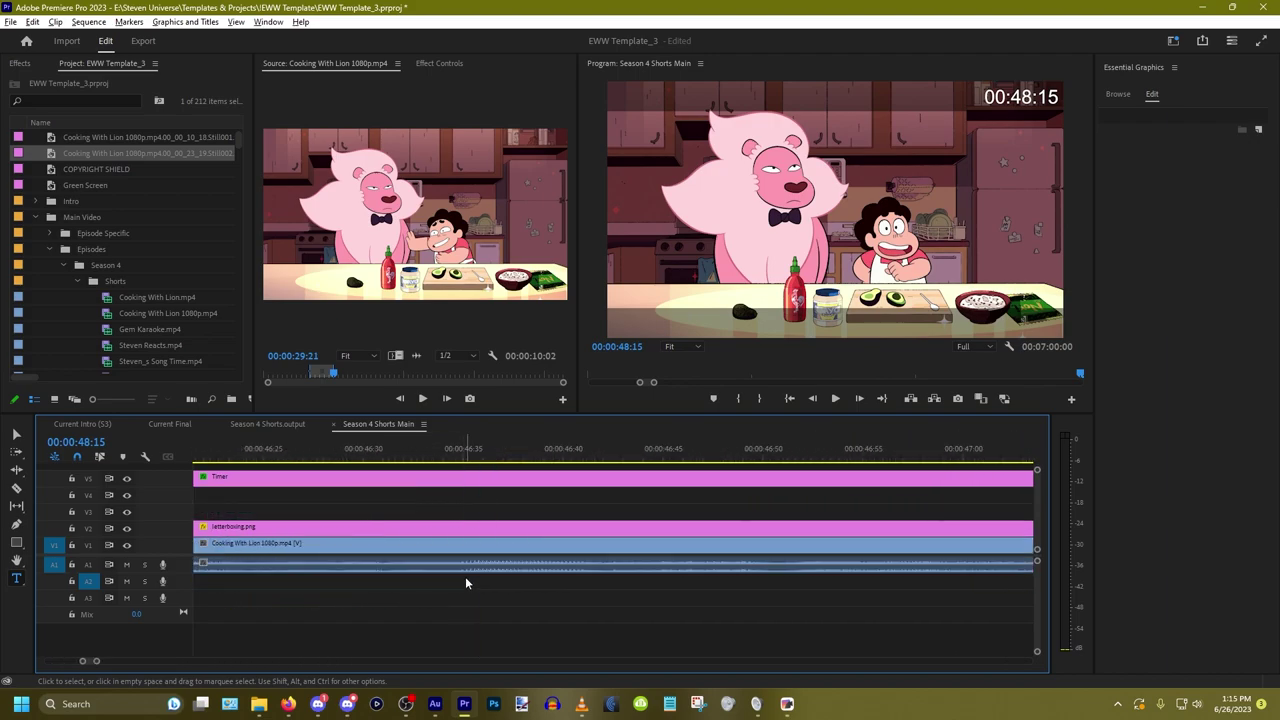
scroll(629, 548, "down", 5)
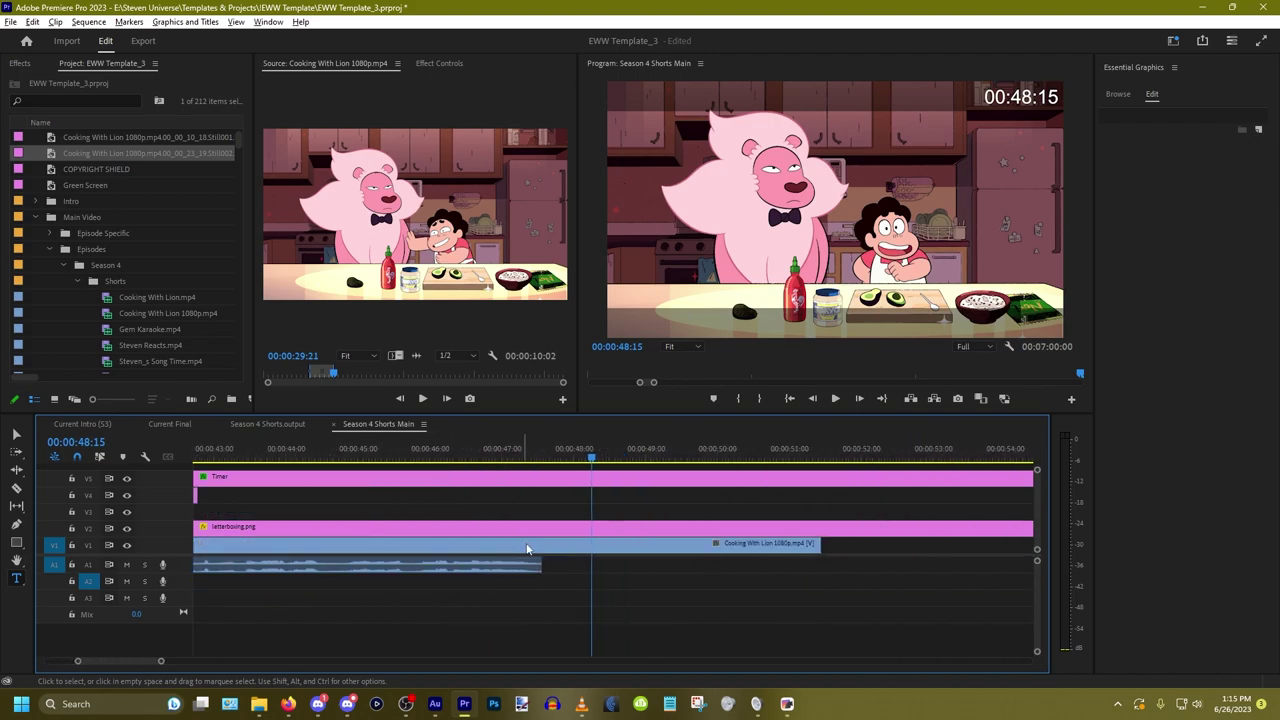
scroll(658, 560, "up", 1)
left_click_drag(470, 456, 416, 456)
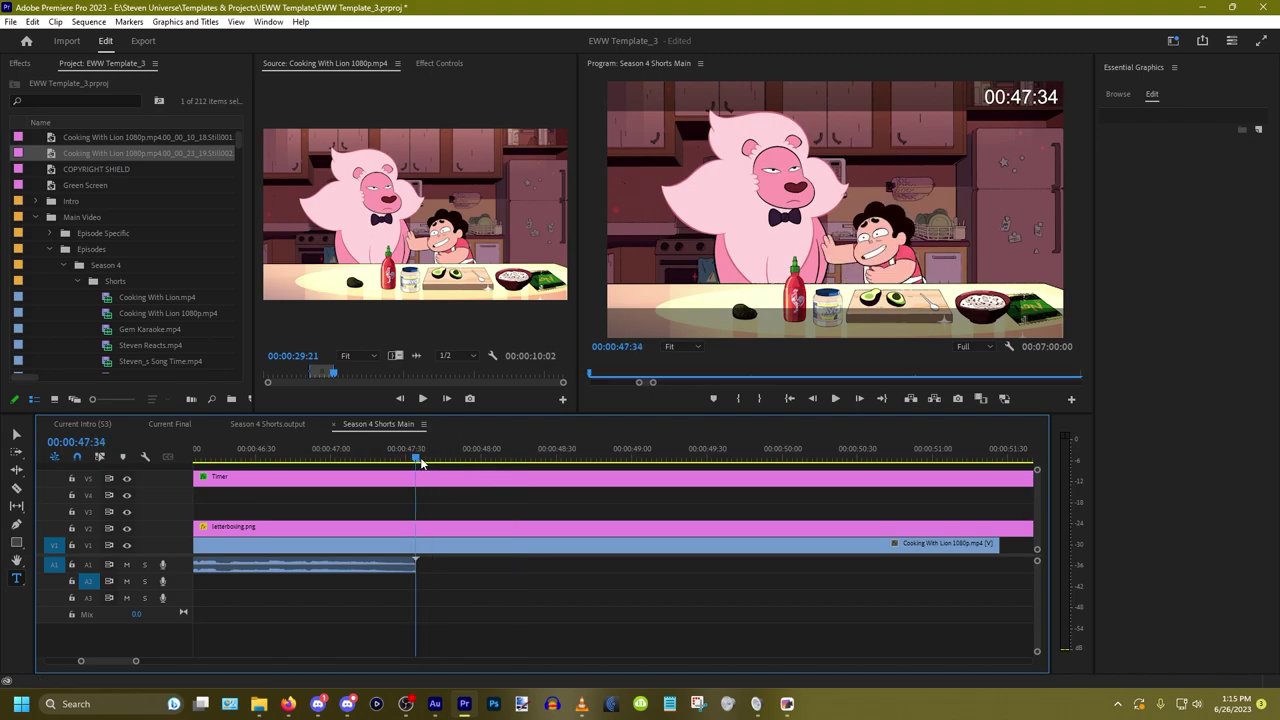
key("ctrl+k")
Step: Try slowing the V1 segment after the cut to 25% speed
right_click(576, 545)
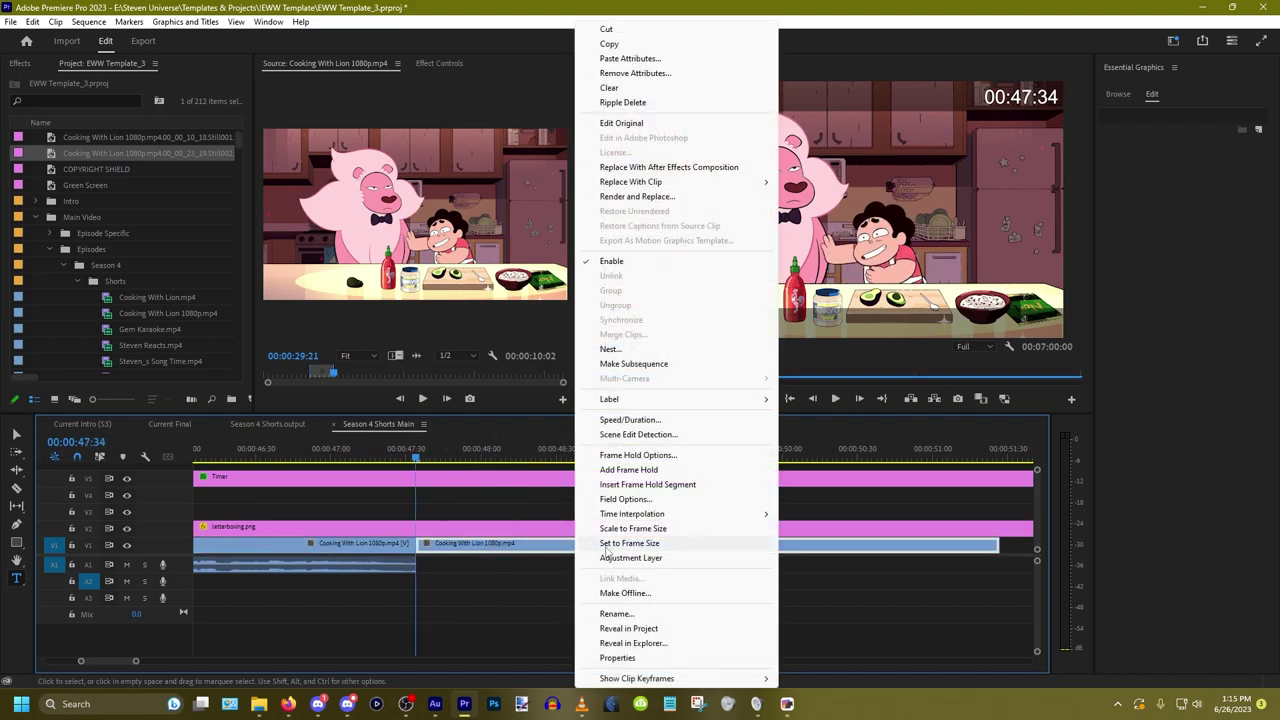
left_click(652, 420)
left_click(705, 310)
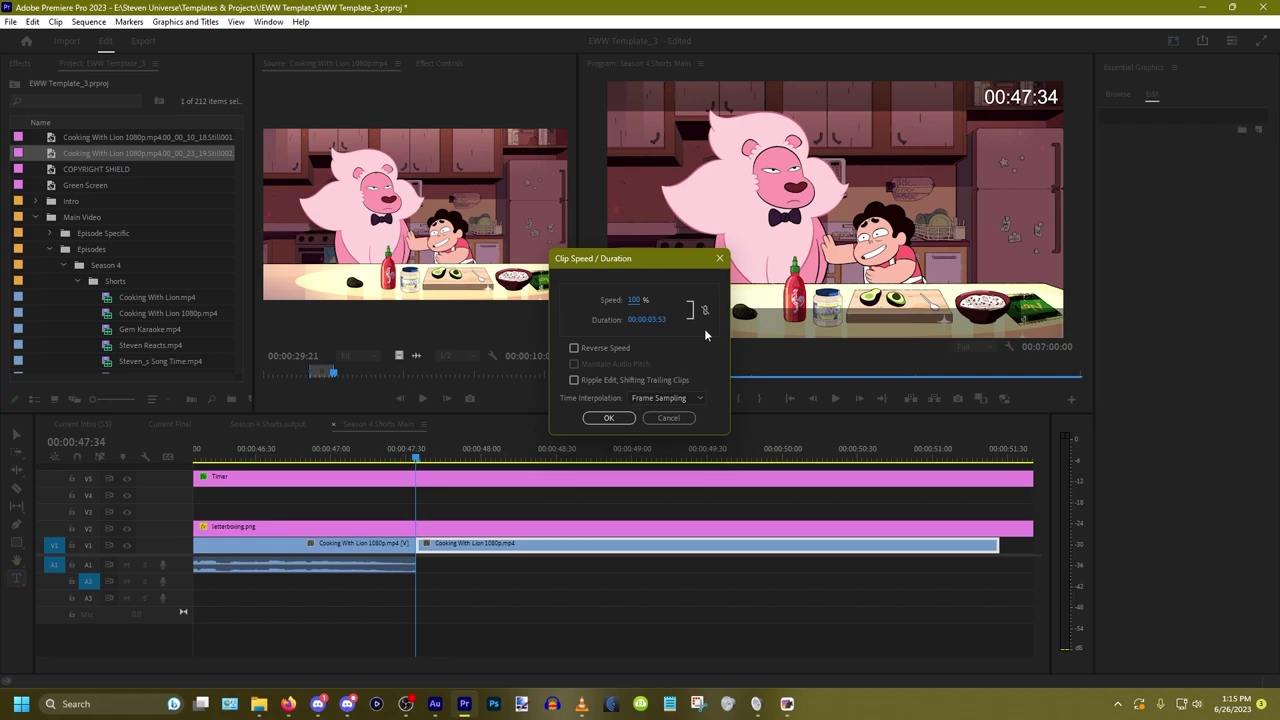
left_click(636, 300)
type("25")
key("Return")
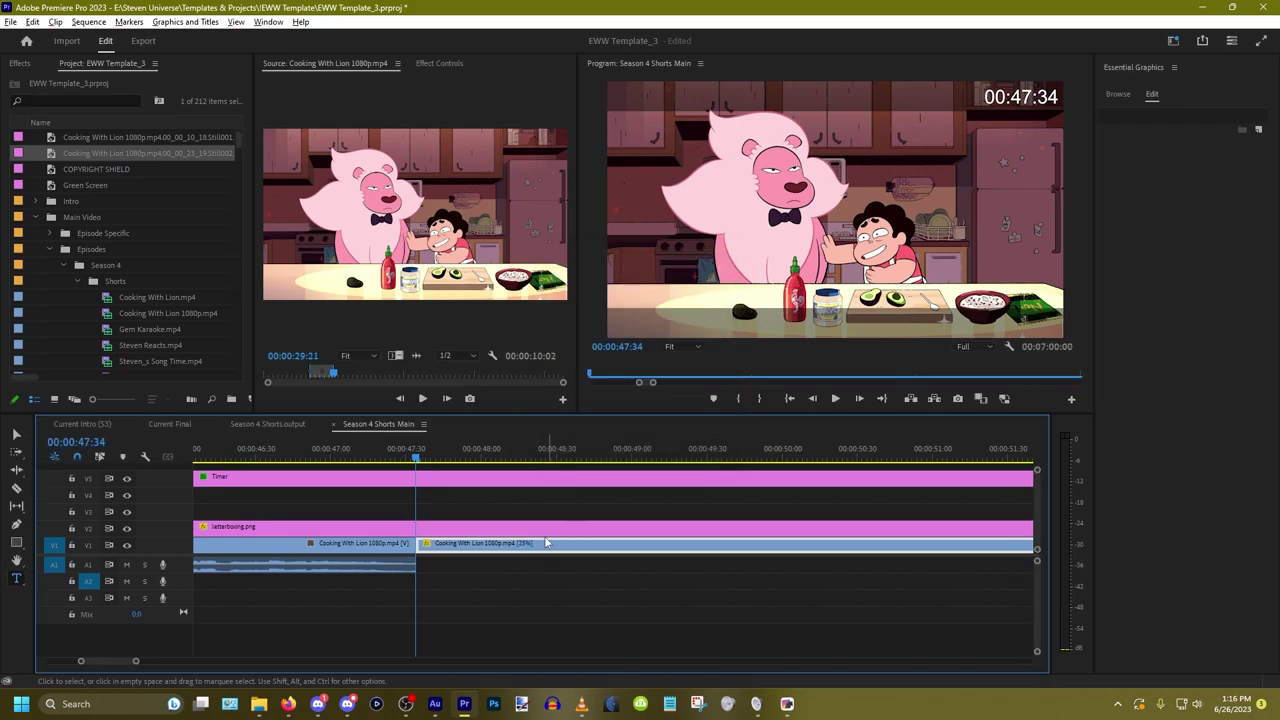
scroll(533, 558, "down", 3)
scroll(528, 560, "down", 2)
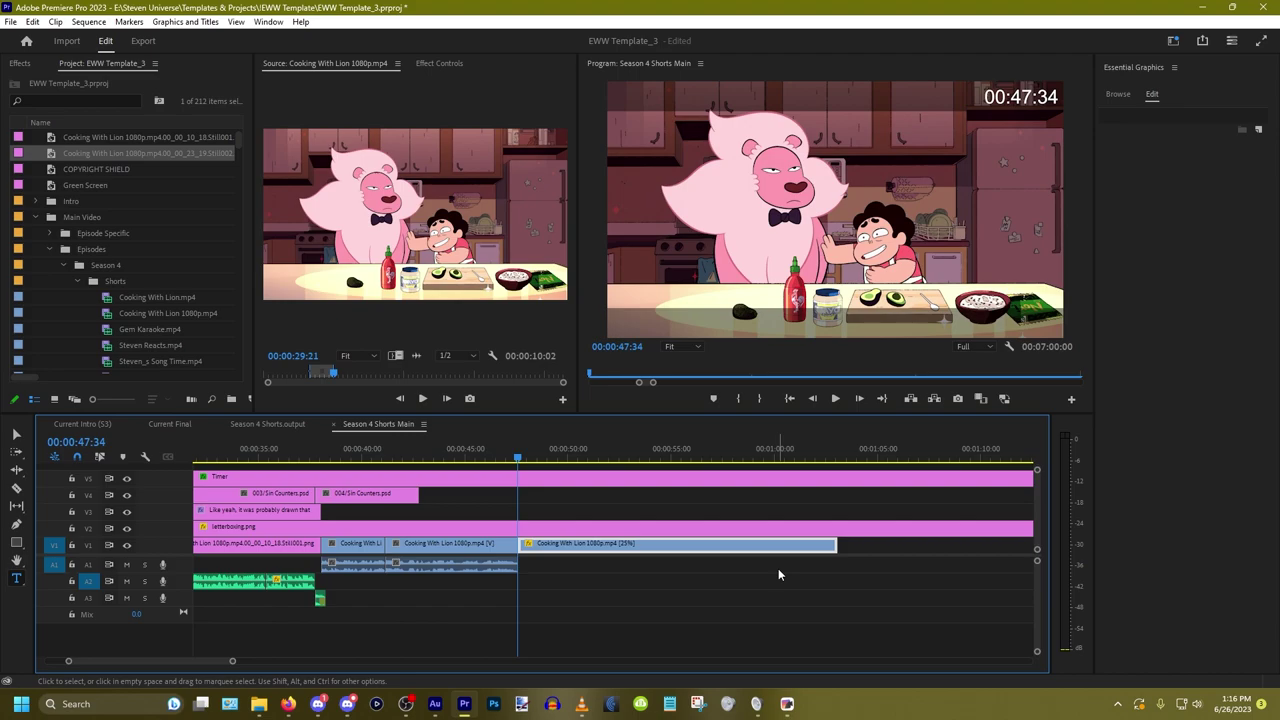
Step: Play the slowed V1 segment from 00:00:49:45 to about 00:00:53:47
left_click(739, 569)
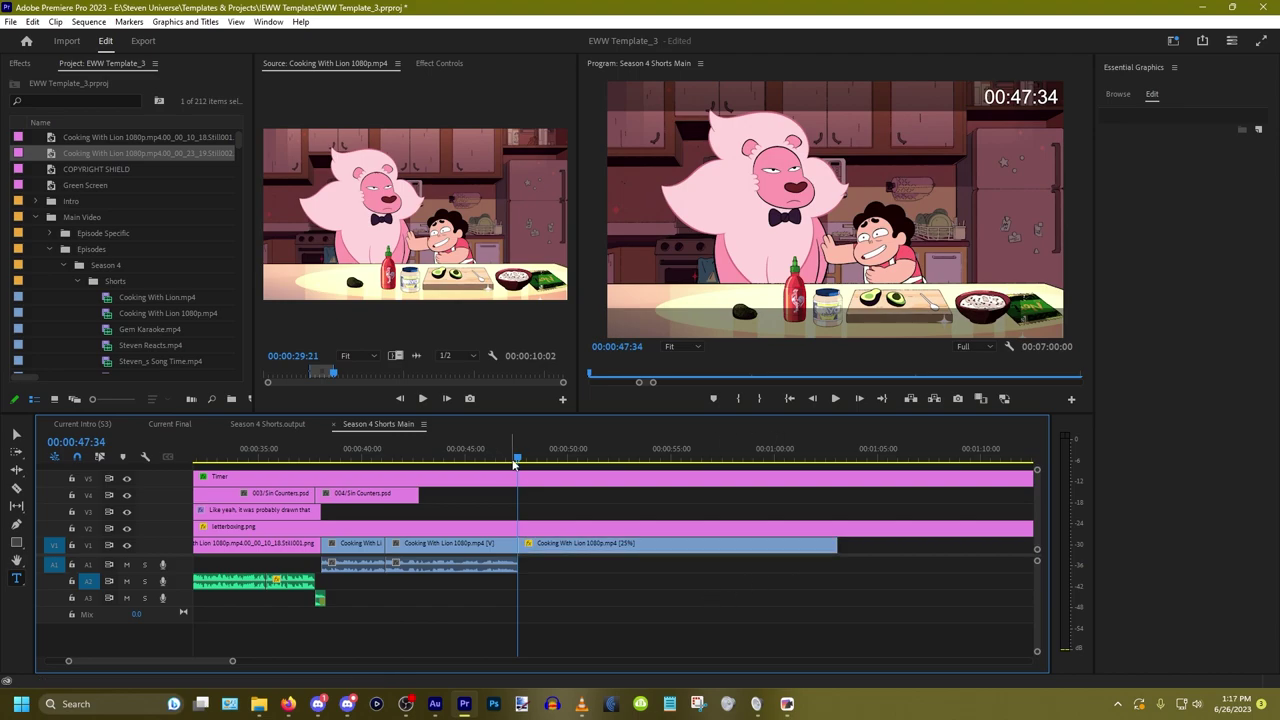
left_click_drag(516, 463, 562, 462)
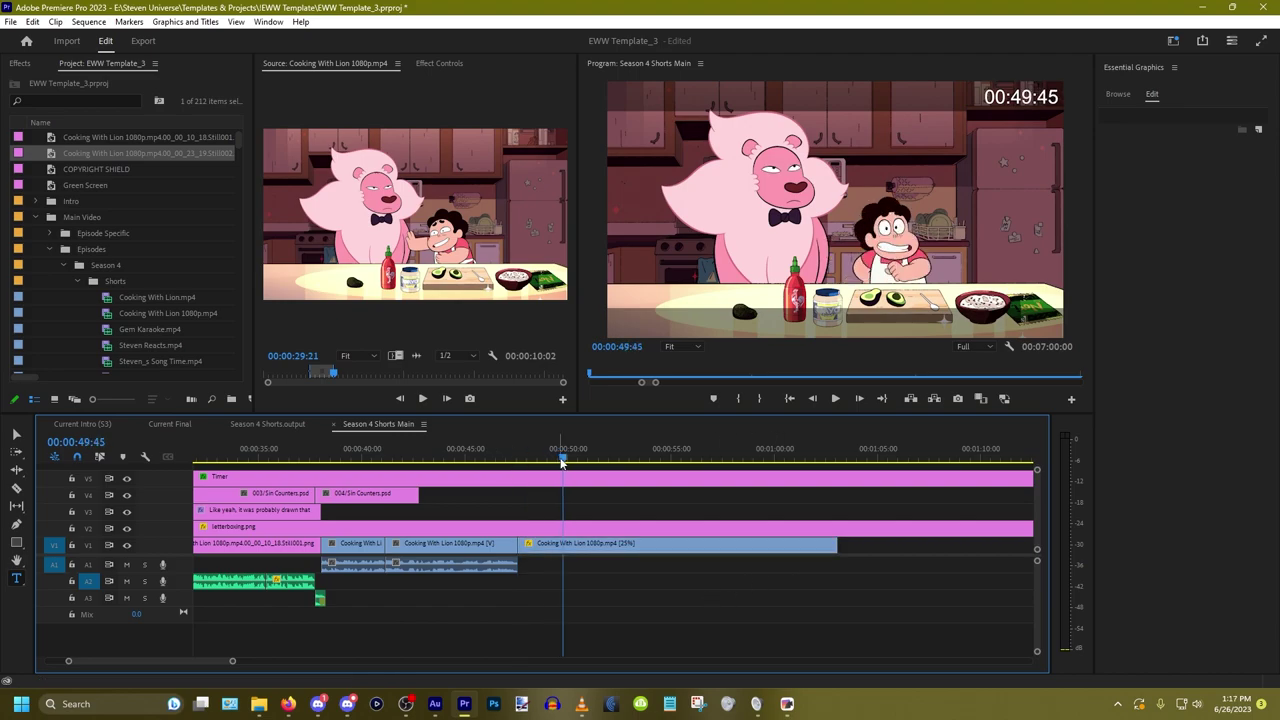
key("space")
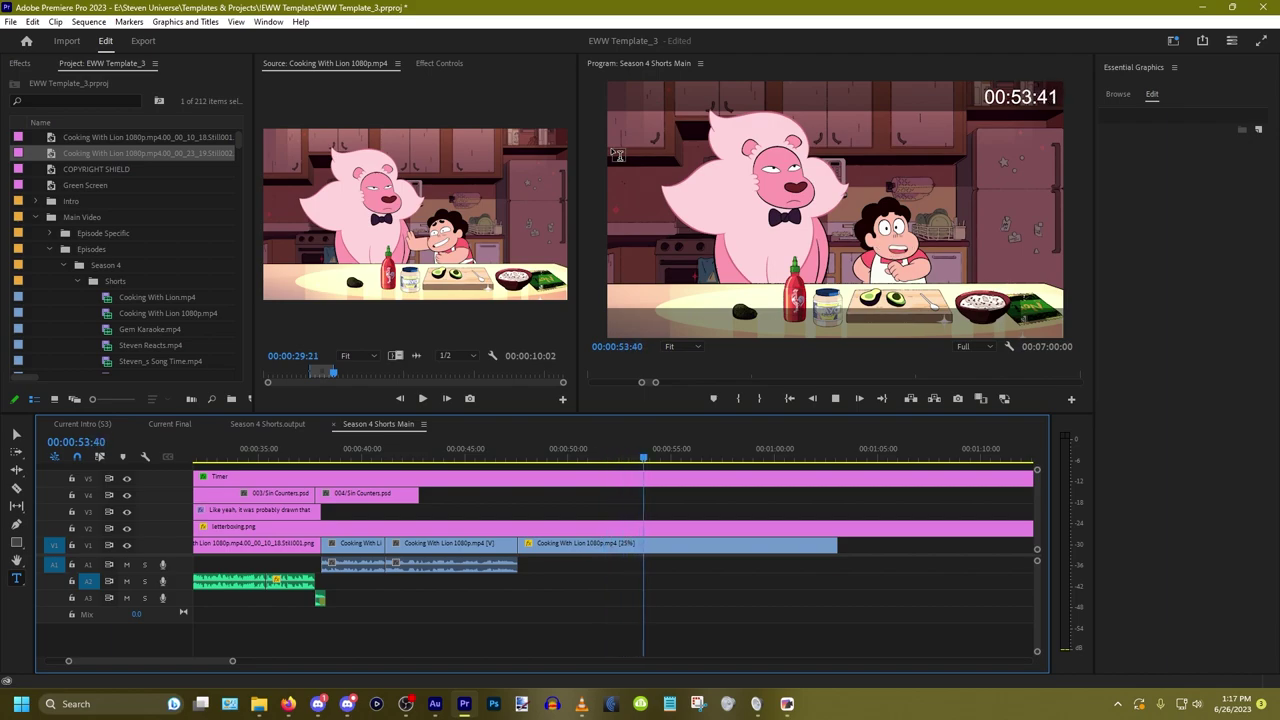
key("space")
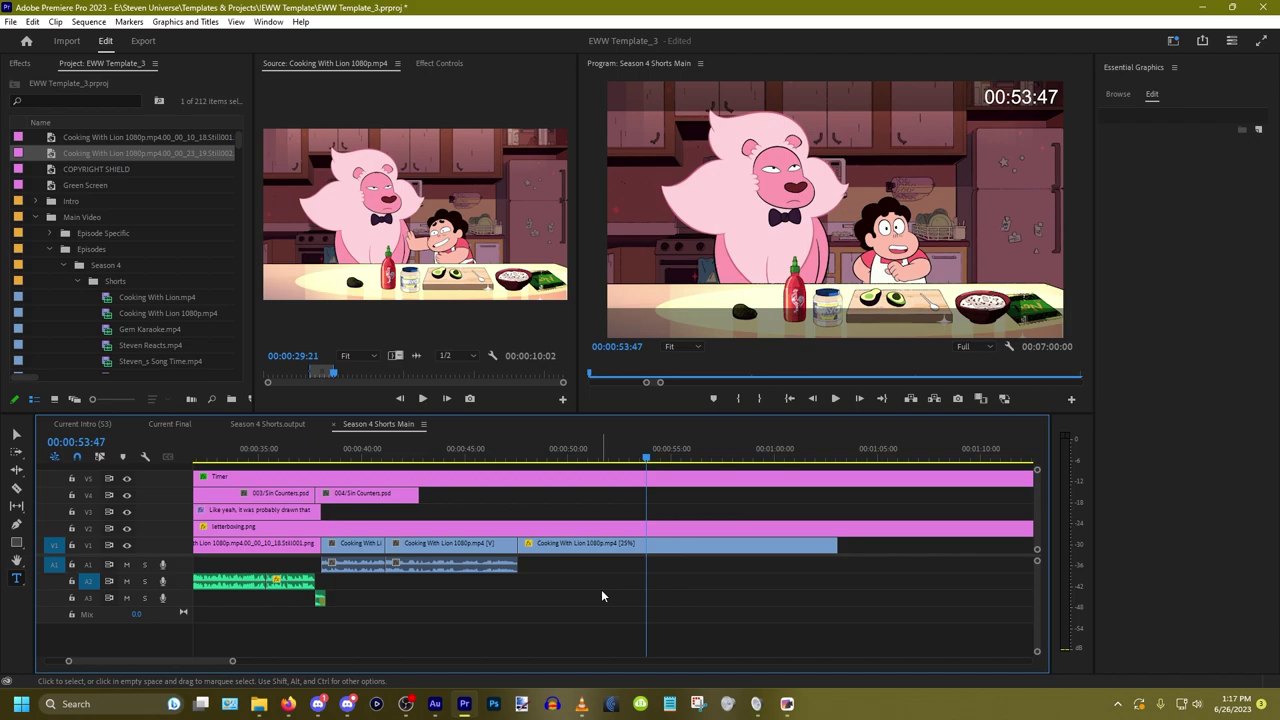
key("minus")
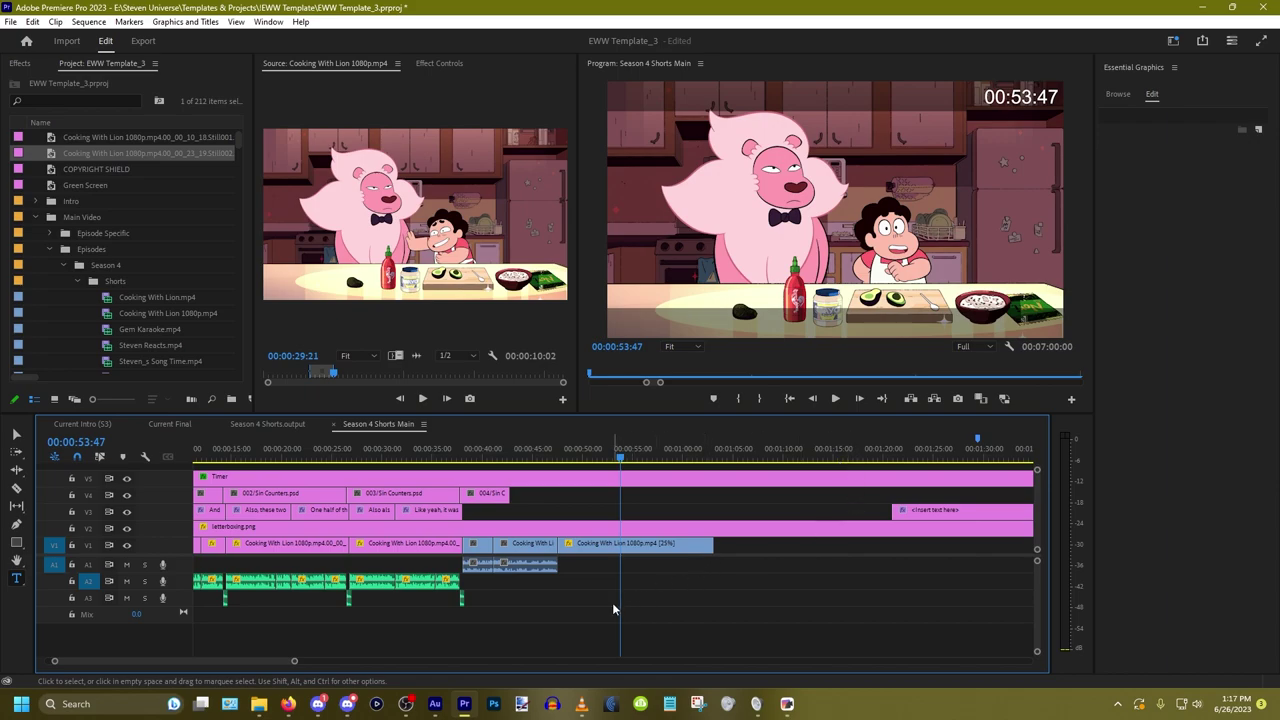
Step: Remove the slowed segment and extend only the V1 video past the footage audio to about 00:00:48:57
key("ctrl+z")
left_click(579, 545)
key("ctrl+z")
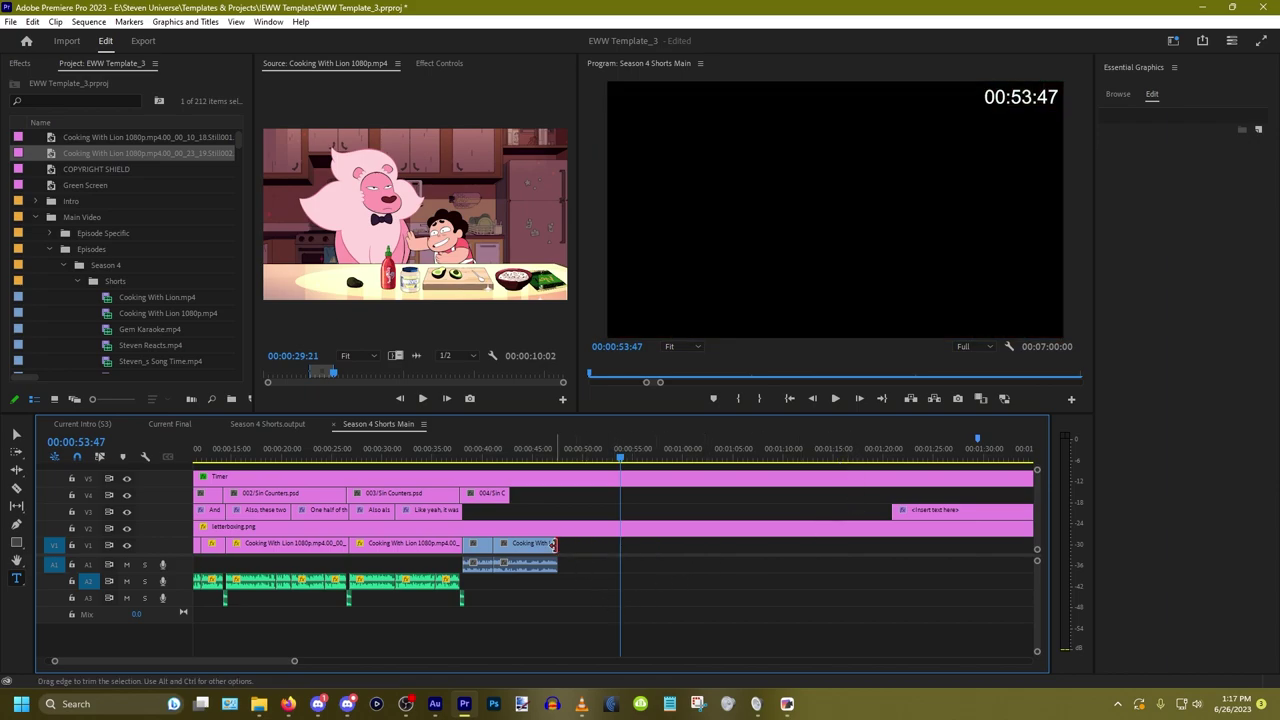
key("ctrl+z")
key("ctrl+shift+z")
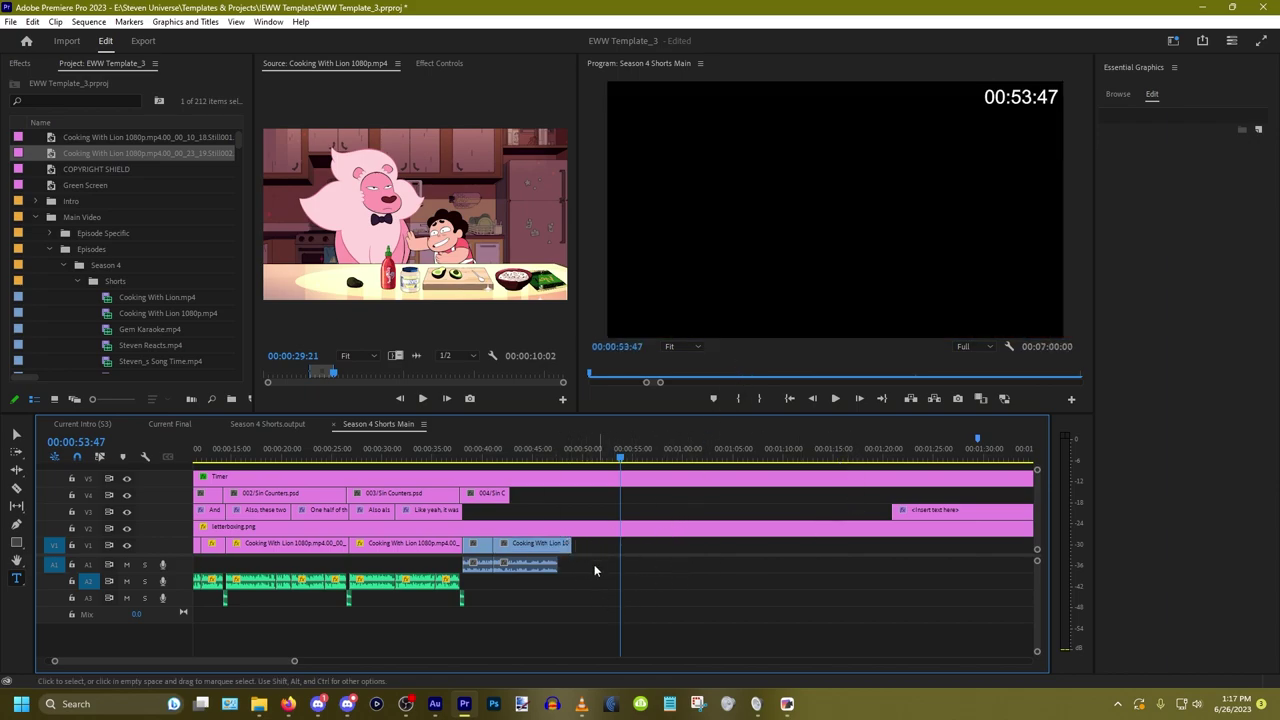
Step: Play the footage from about 00:00:42:47 and split its video and audio at 00:00:44:34
left_click(552, 582)
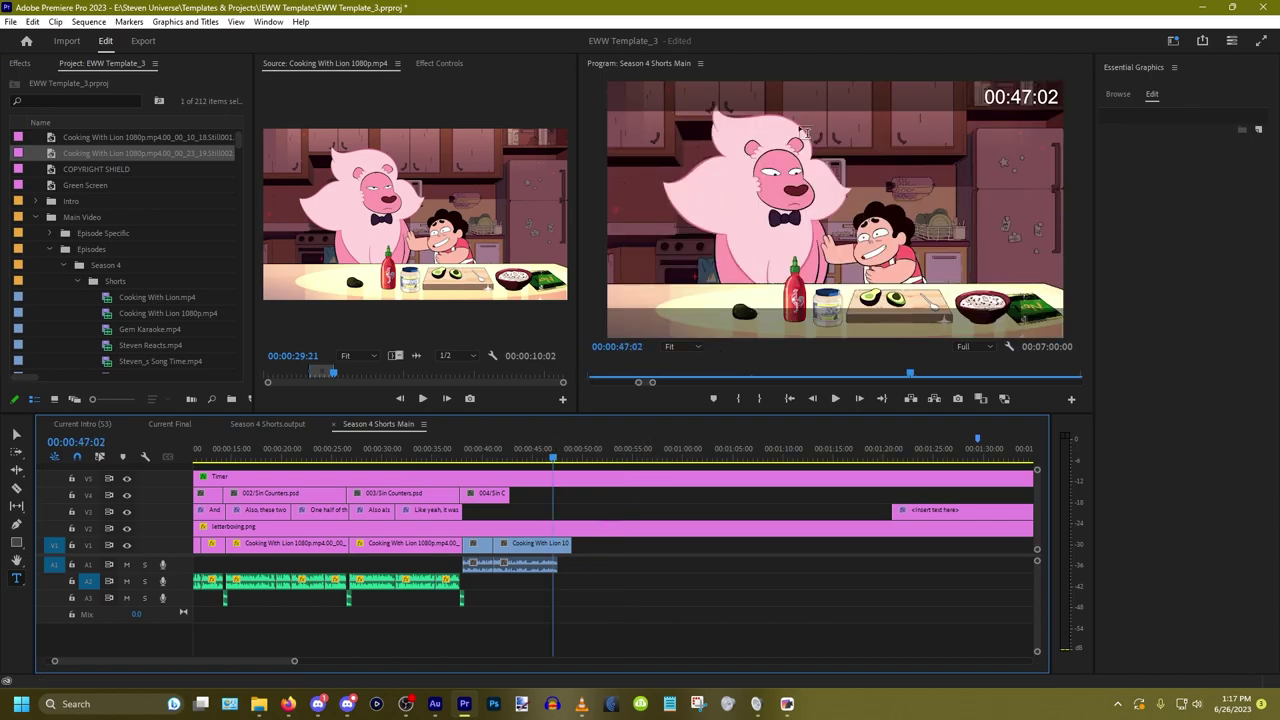
scroll(484, 583, "up", 5)
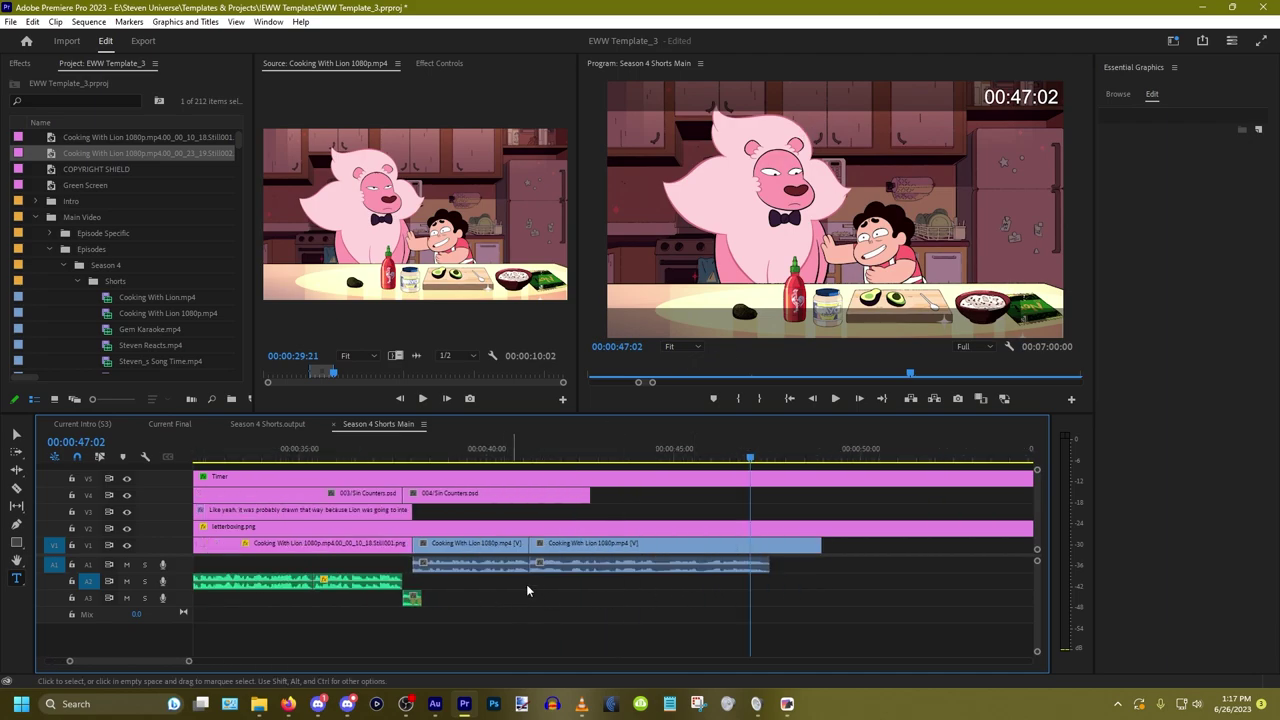
left_click_drag(445, 585, 563, 477)
scroll(462, 585, "down", 2)
scroll(554, 572, "up", 3)
scroll(575, 585, "up", 2)
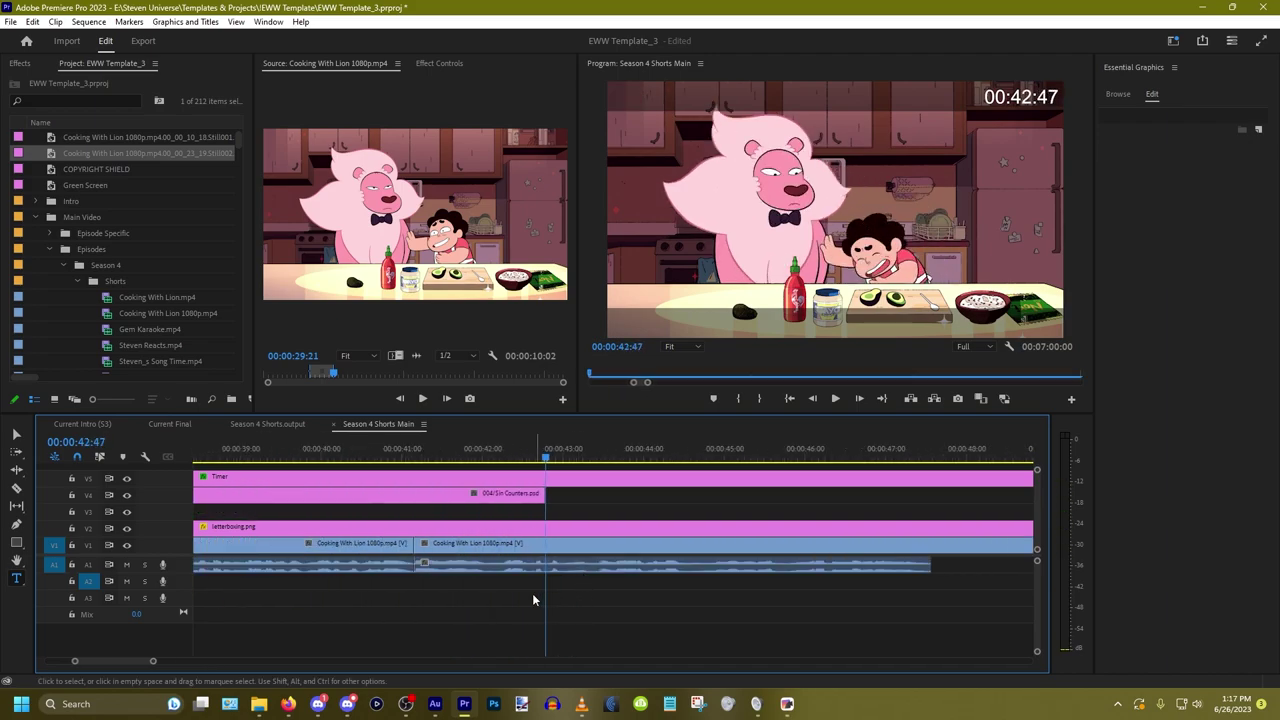
key("space")
scroll(536, 592, "down", 2)
scroll(600, 585, "up", 2)
scroll(648, 582, "up", 3)
key("space")
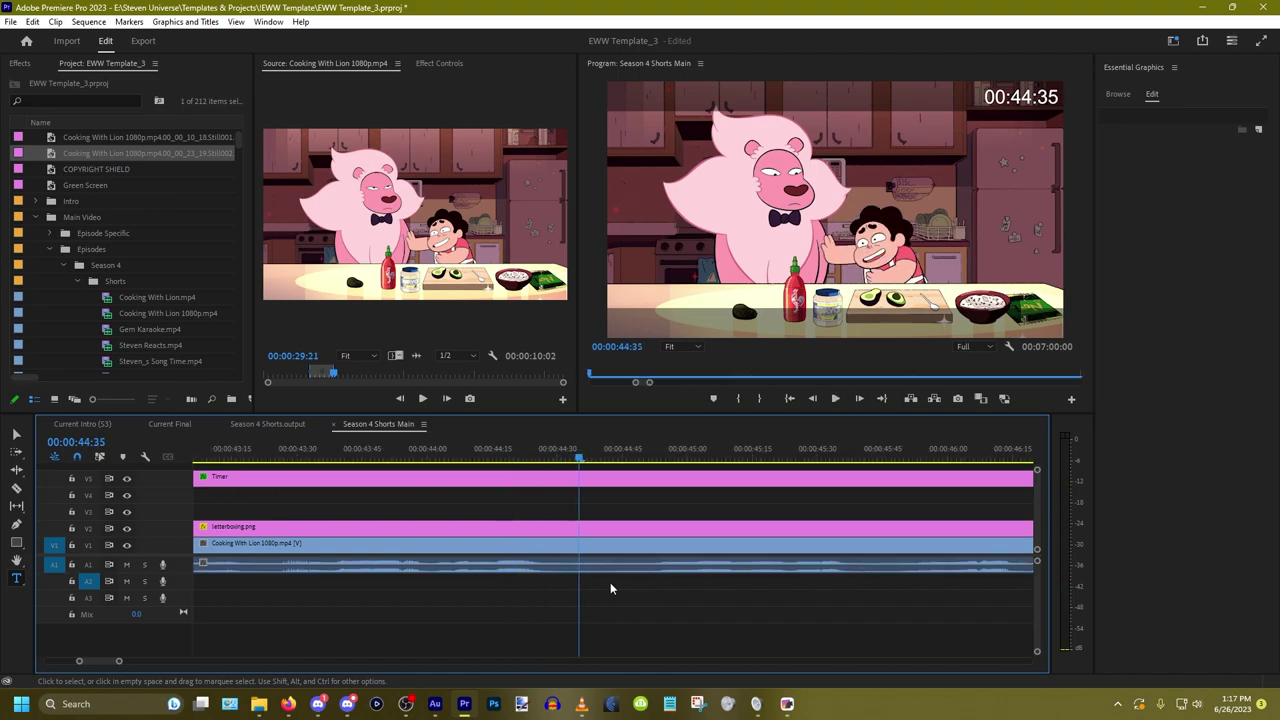
key("ctrl+k")
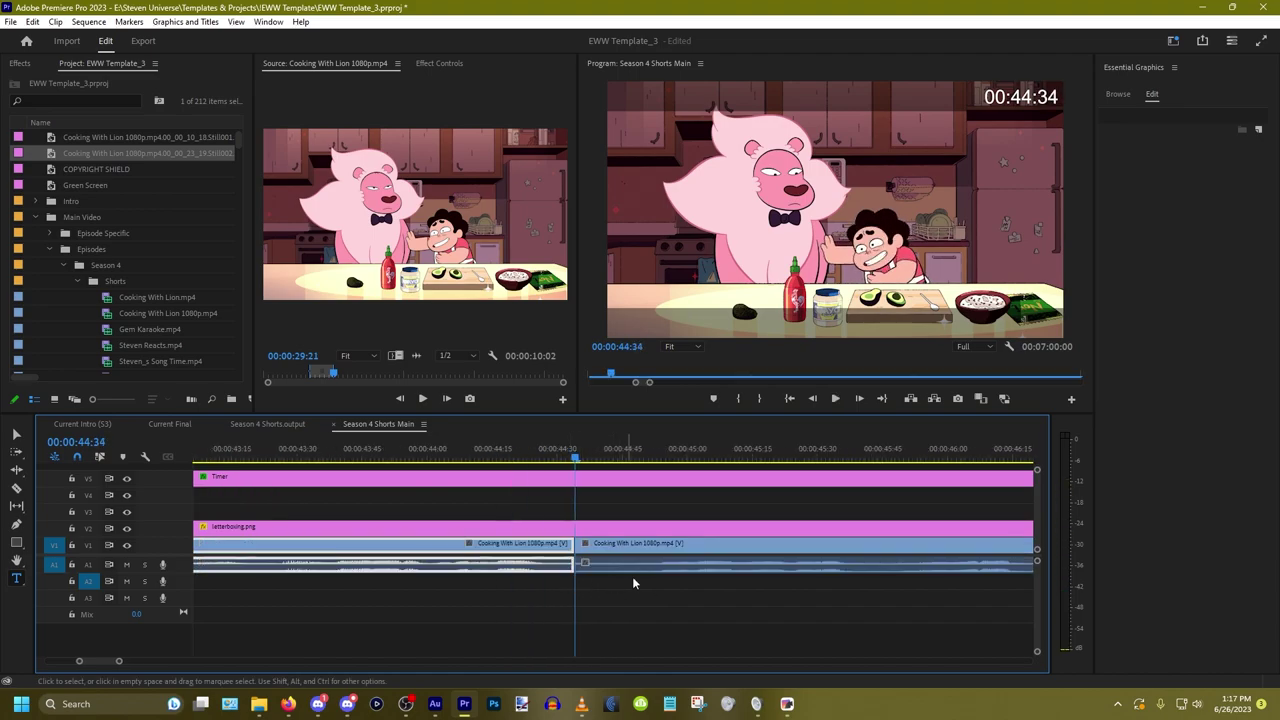
Step: Split the footage again at 00:00:44:50 and ripple-delete the short segment between the two cuts
key("space")
key("shift+Left")
key("shift+Left")
key("shift+Left")
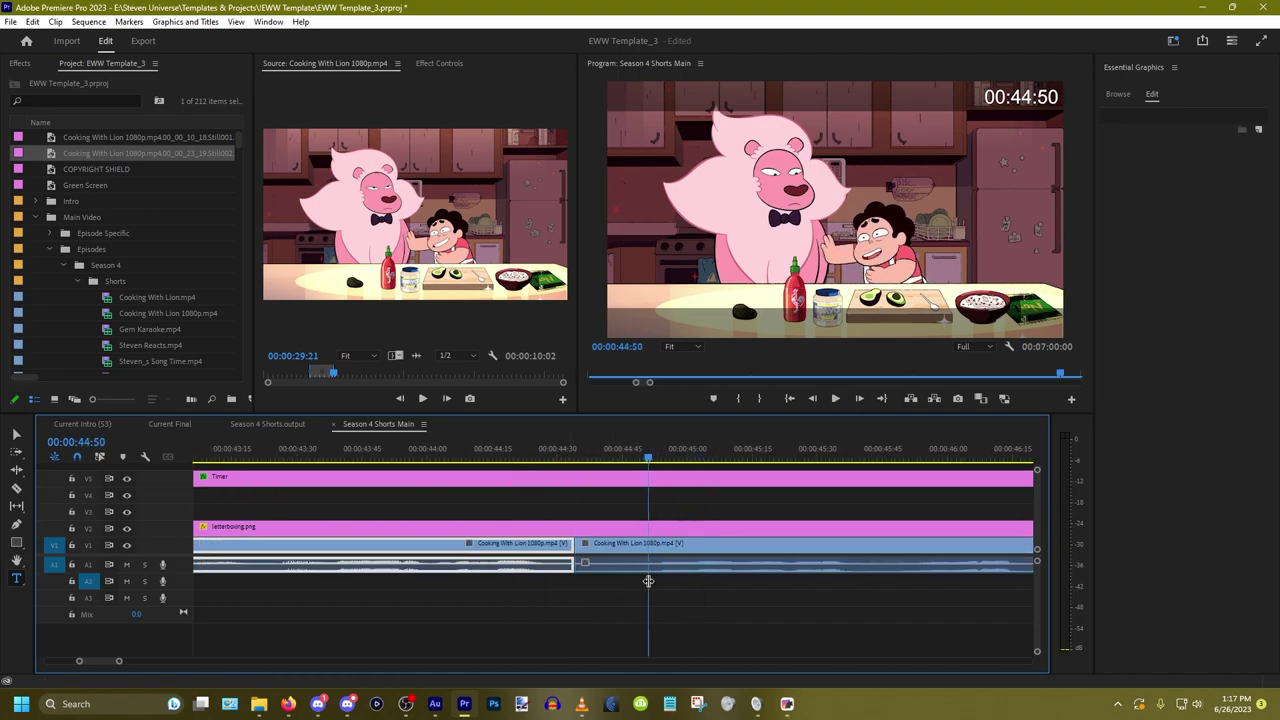
key("d")
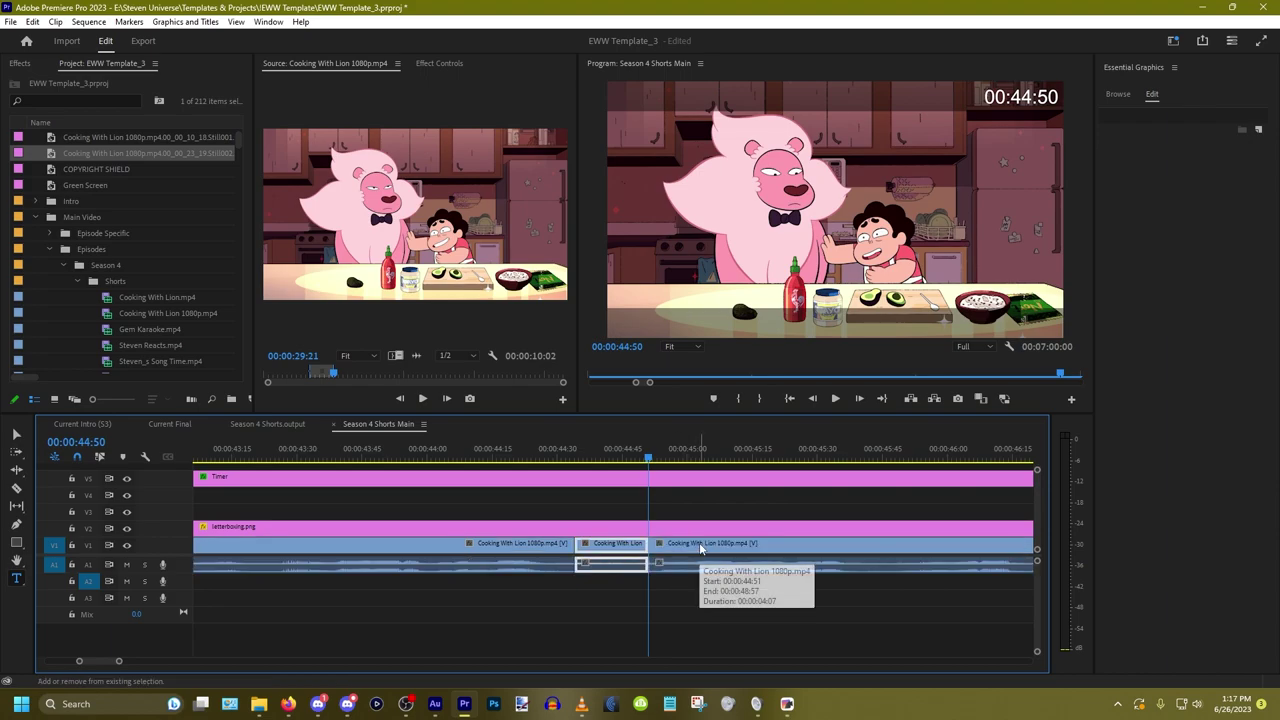
key("Up")
Step: Play back across the join at 00:00:44:34, from 00:00:43:23 to about 00:00:47:07
scroll(780, 491, "down", 6)
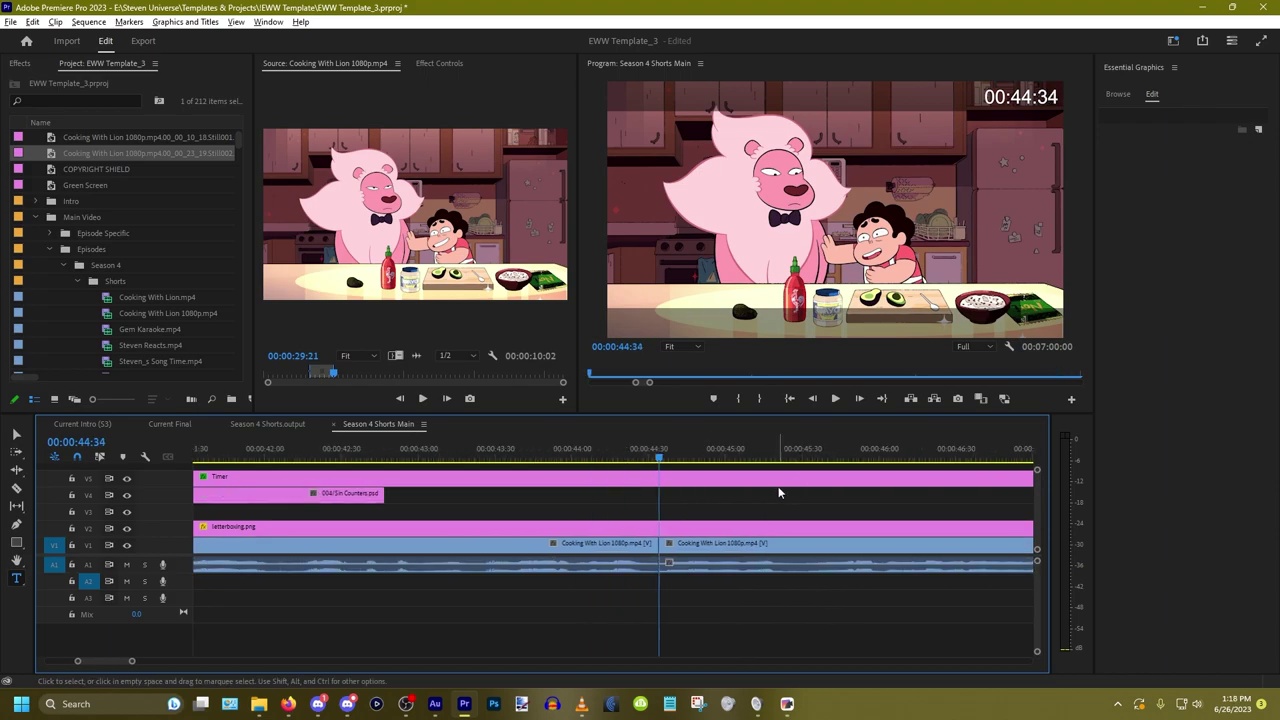
scroll(860, 555, "up", 3)
right_click(391, 606)
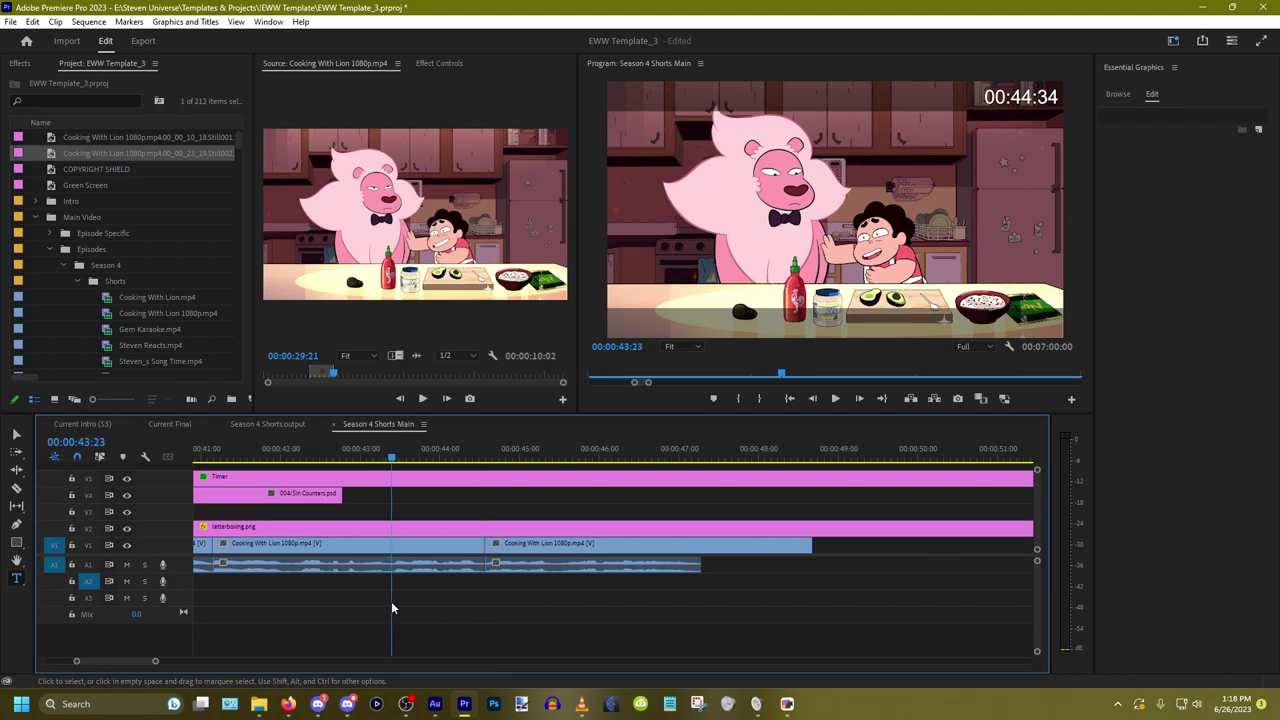
key("space")
scroll(469, 567, "up", 2)
scroll(469, 567, "down", 4)
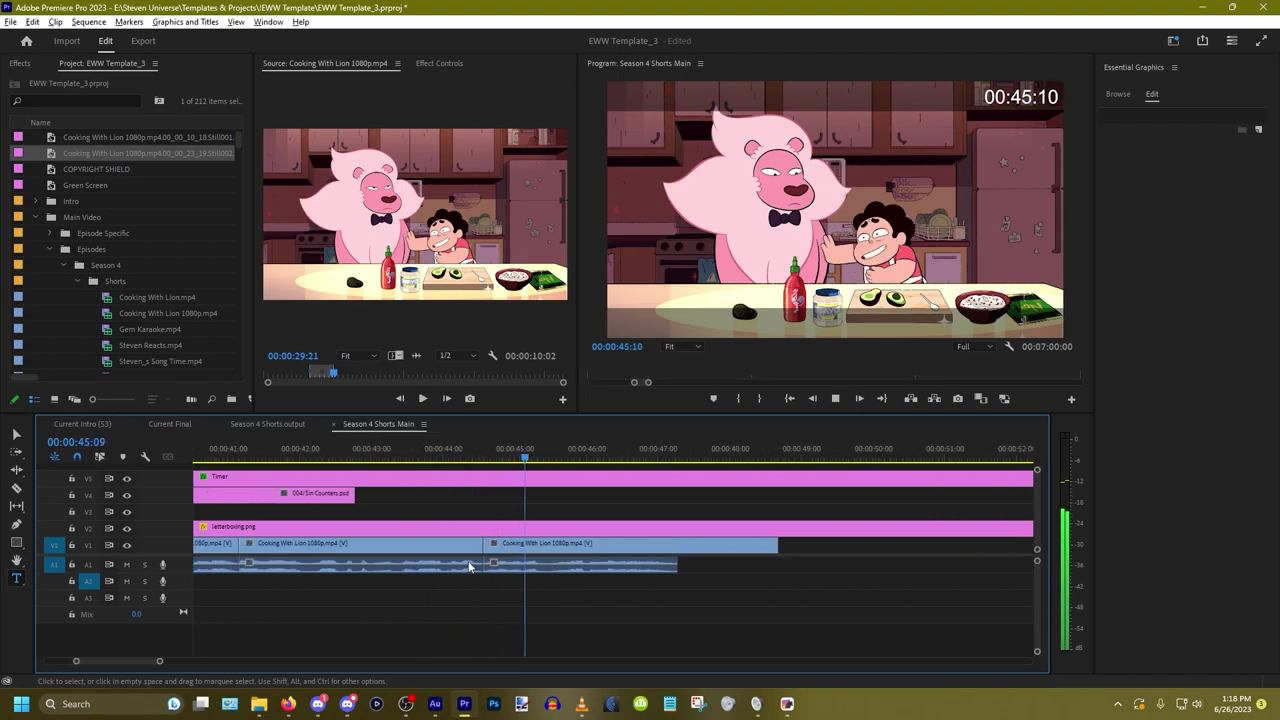
scroll(469, 567, "up", 3)
key("space")
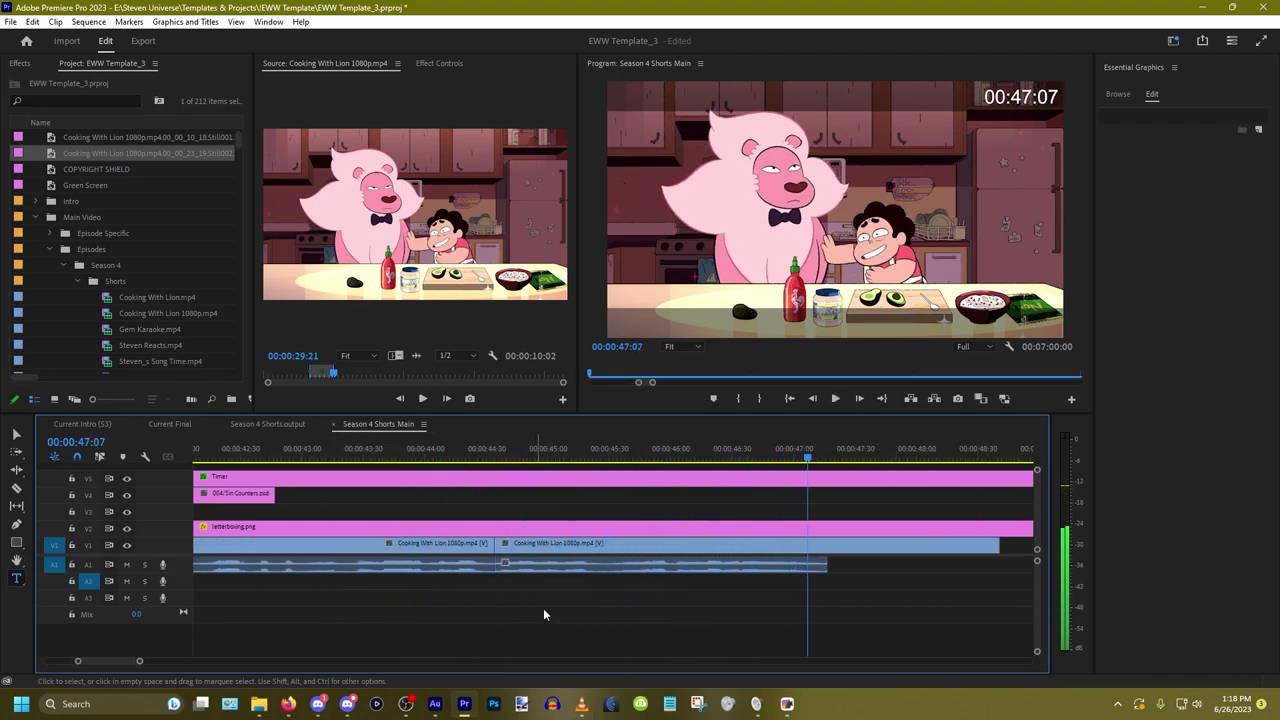
Step: Recheck the footage and its audio just before the join, between 00:00:44:02 and 00:00:44:28
right_click(433, 582)
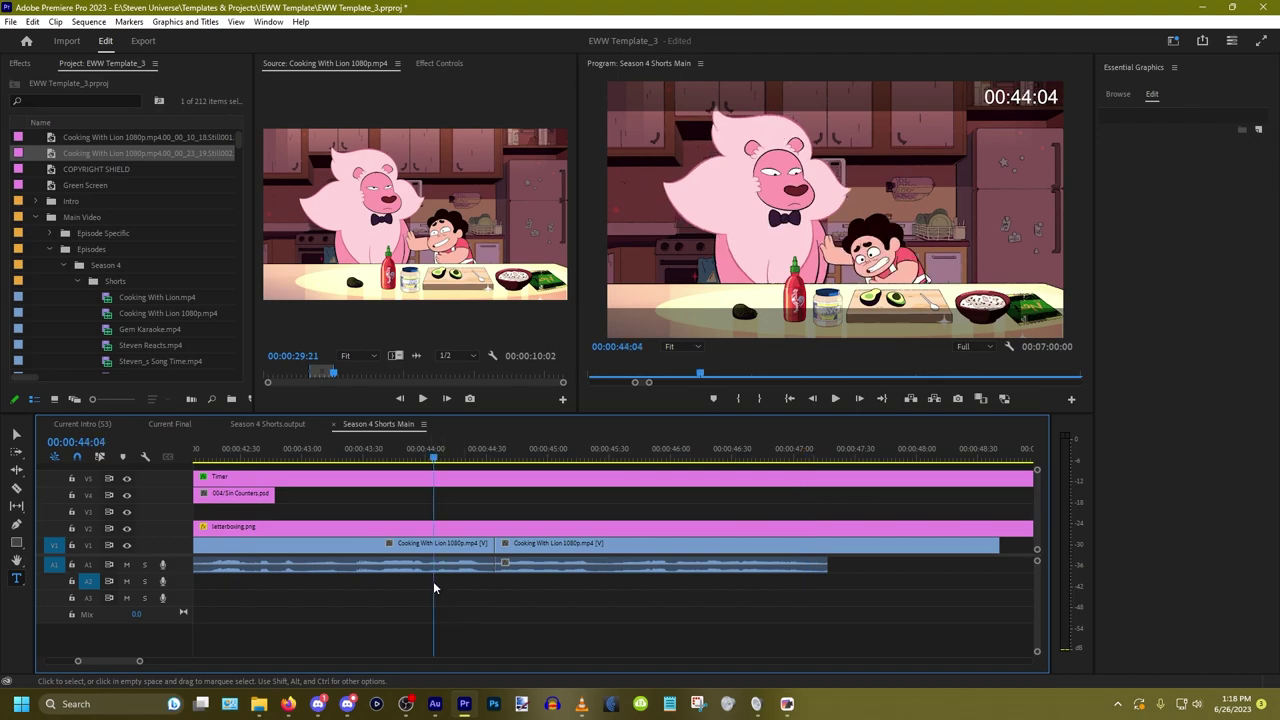
scroll(448, 589, "up", 2)
scroll(491, 590, "up", 2, "alt")
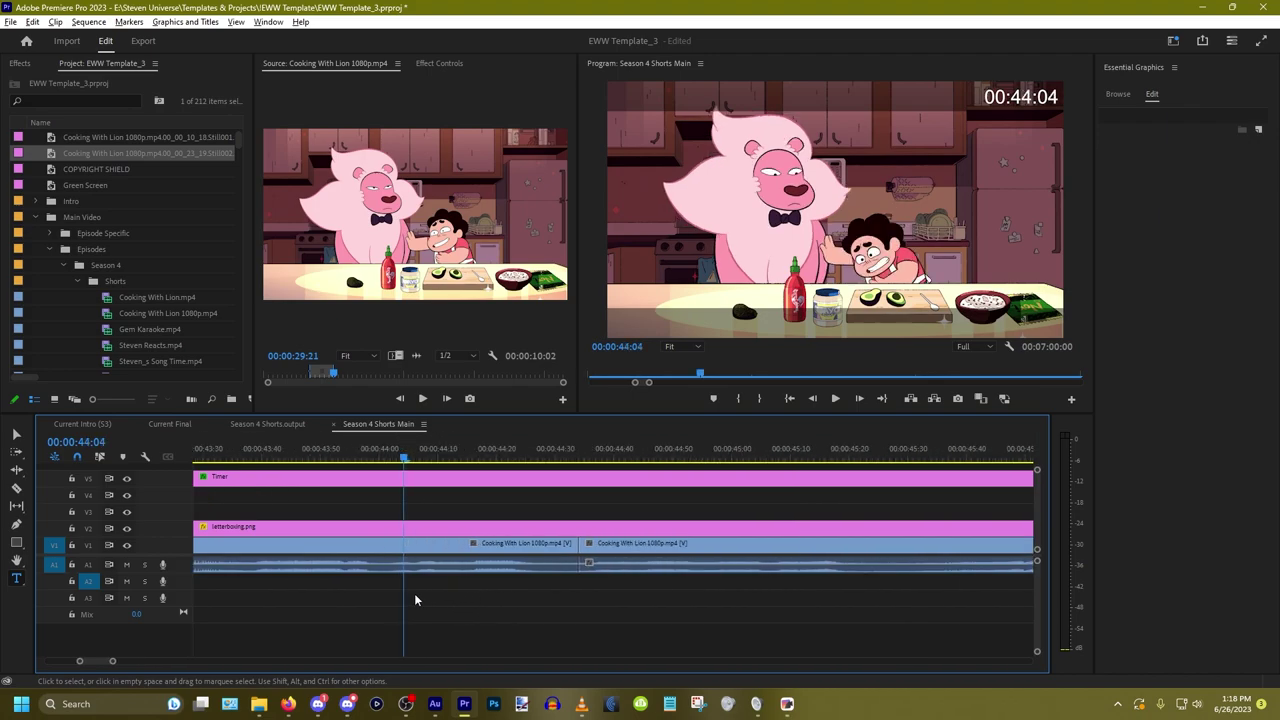
left_click(389, 590)
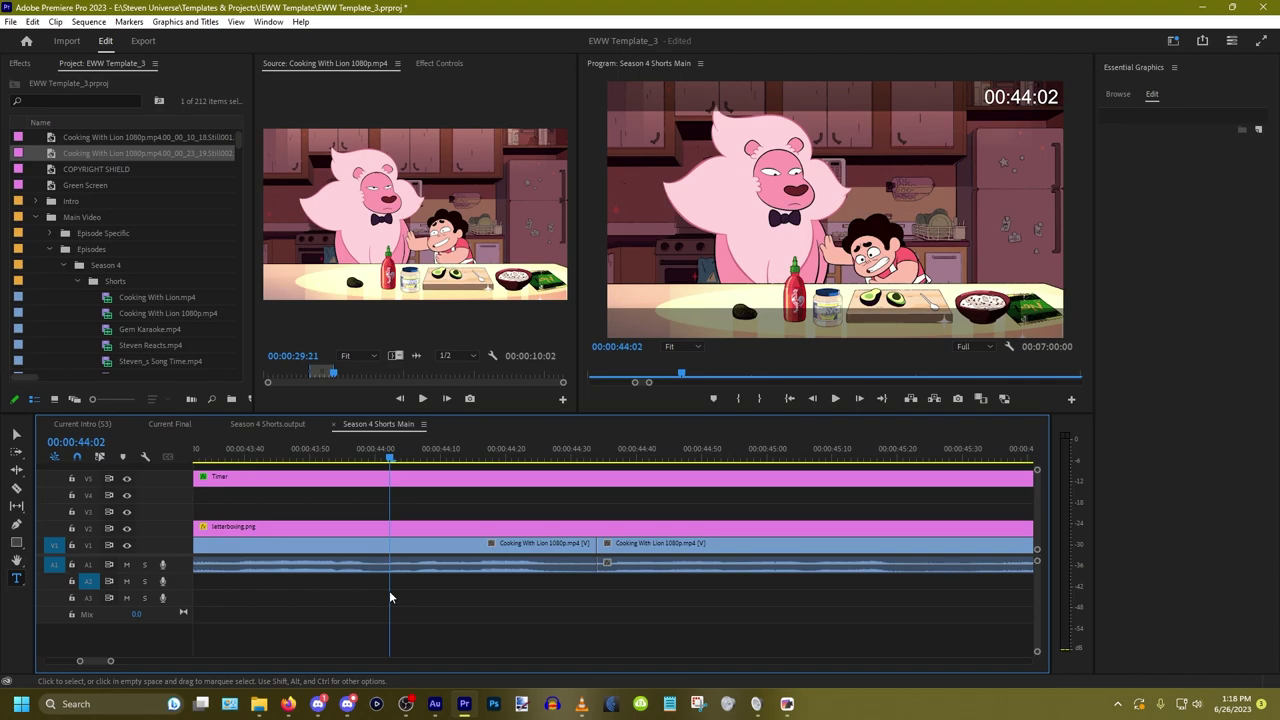
left_click_drag(526, 590, 534, 584)
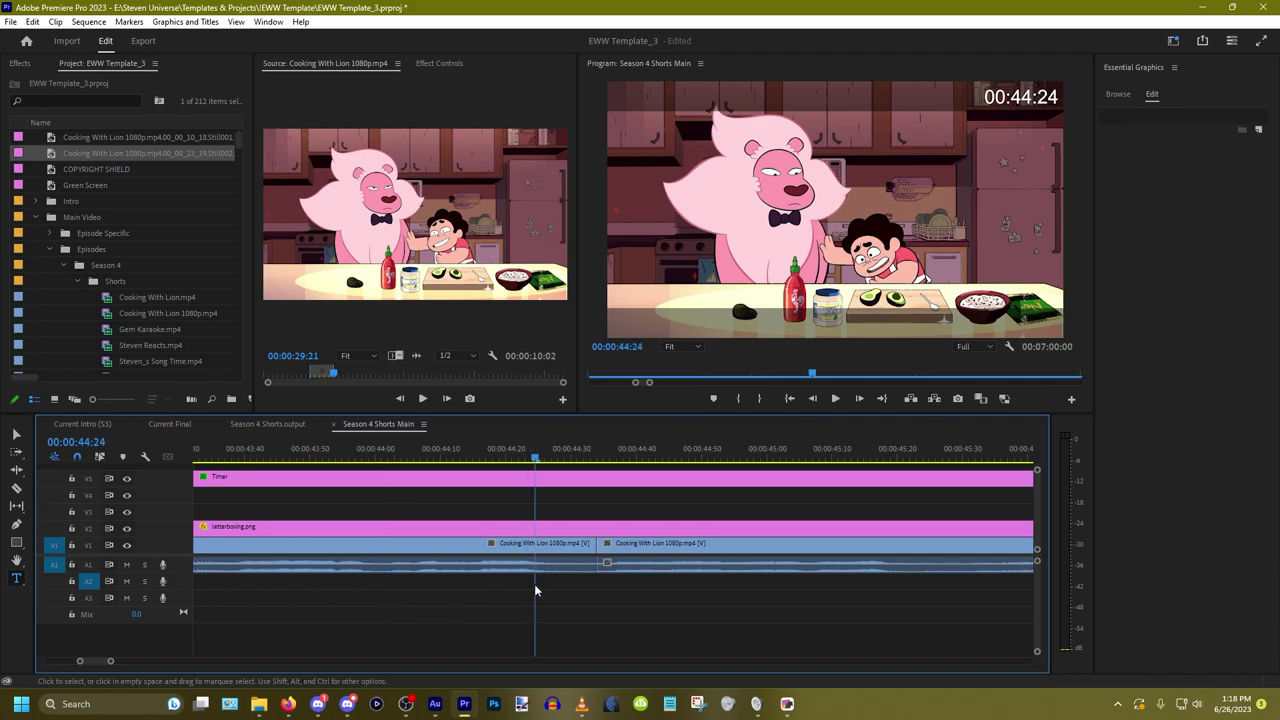
left_click(474, 584)
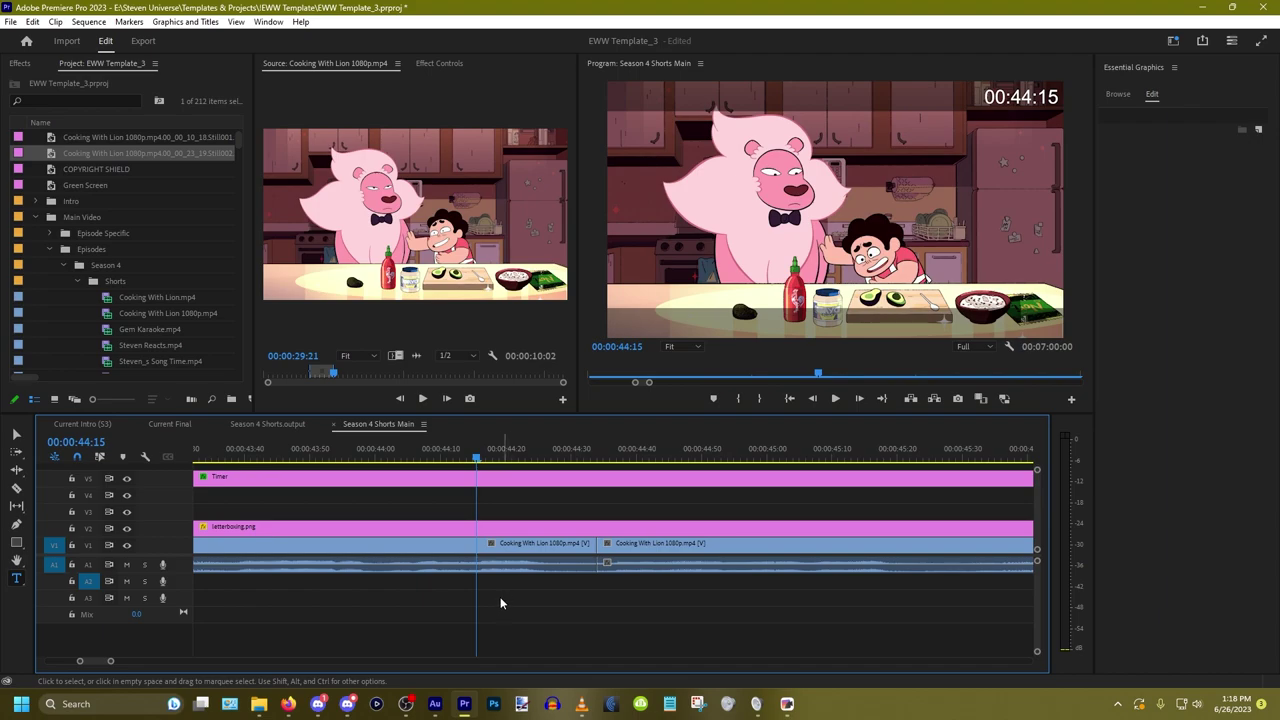
key("space")
key("space")
Step: Apply a Constant Gain crossfade to the A1 join at 00:00:44:34, shortened to about two frames, and return the playhead to 00:00:44:16
left_click(17, 63)
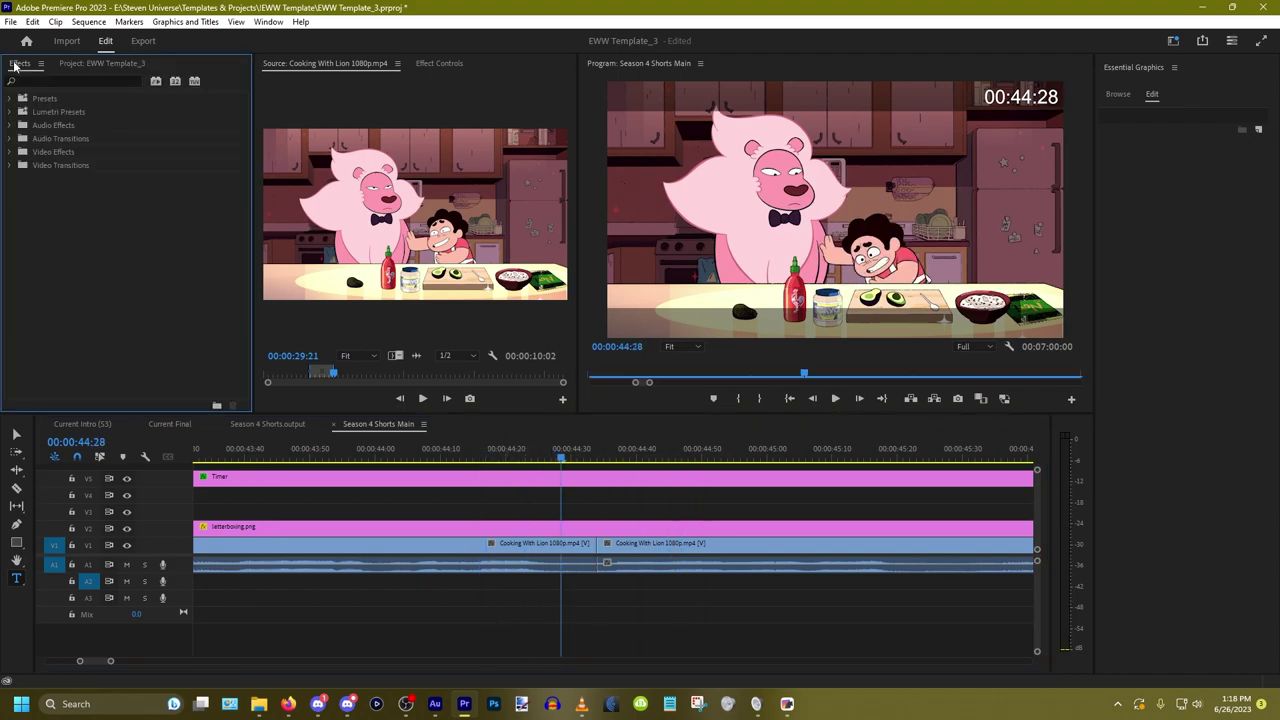
left_click(107, 82)
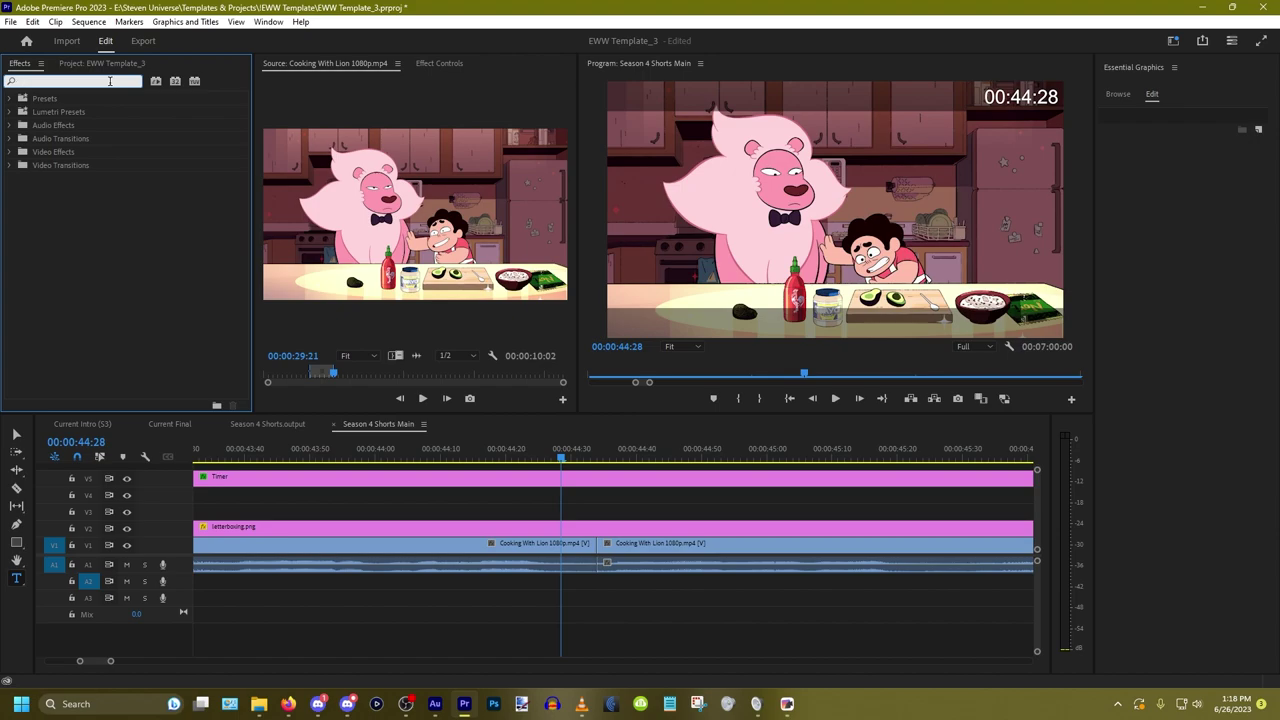
type("gain")
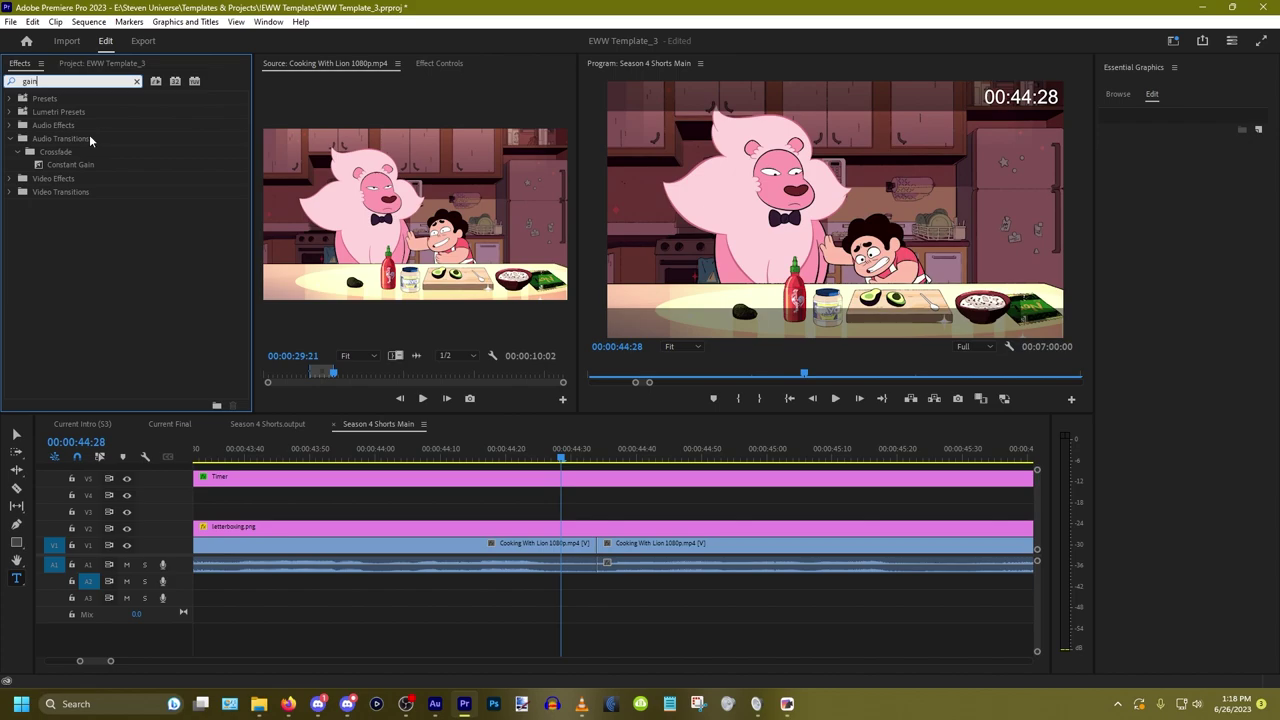
left_click_drag(78, 168, 599, 578)
left_click_drag(794, 567, 570, 578)
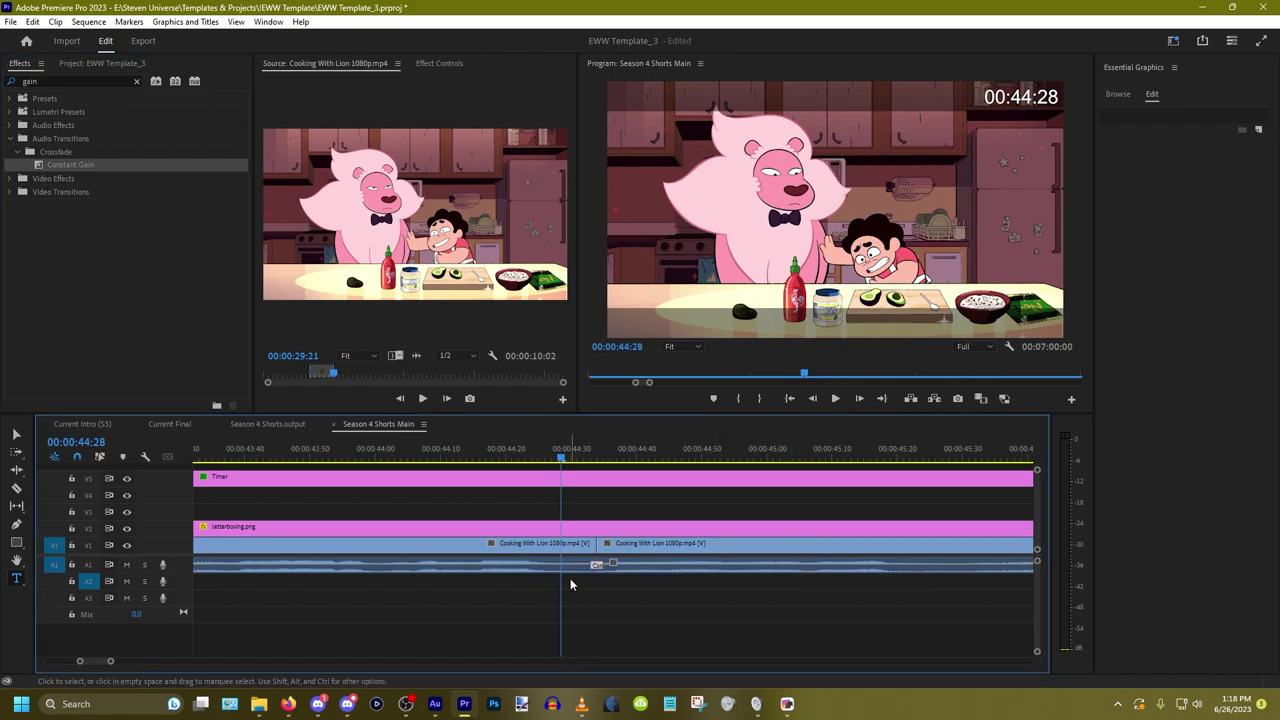
left_click(483, 588)
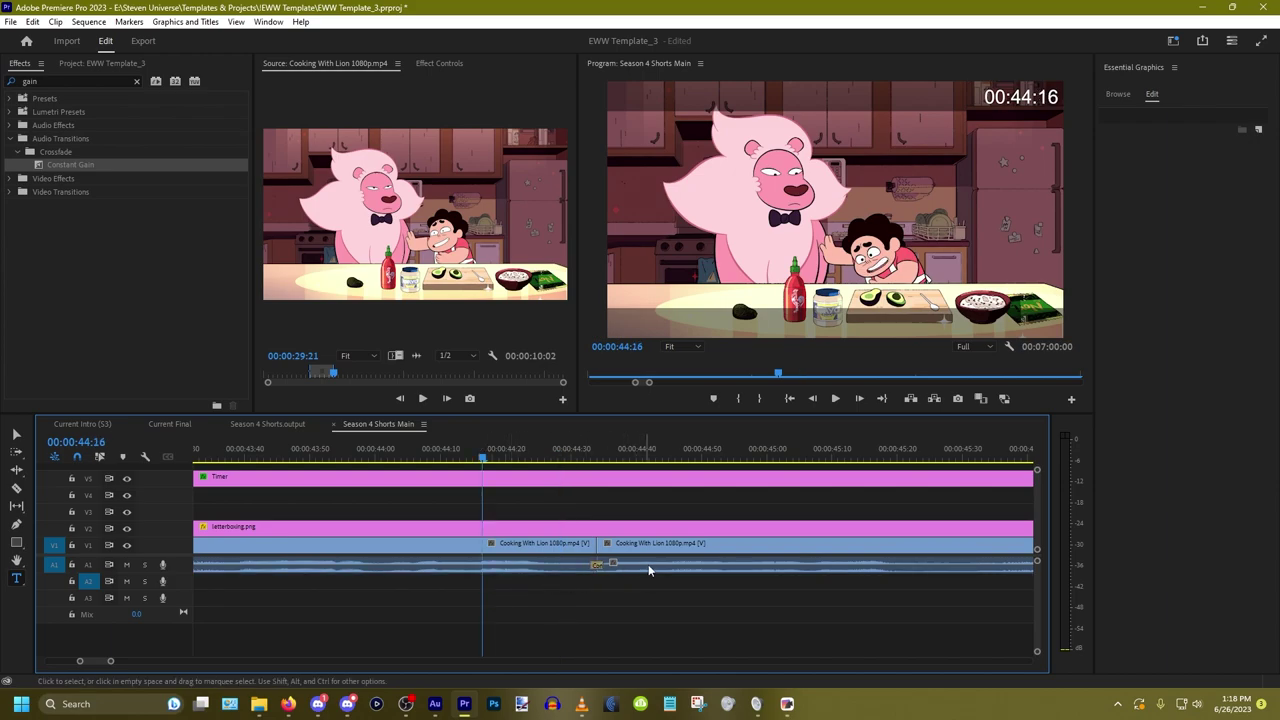
Step: Play back across the A1 crossfade at 00:00:44:34 from 00:00:44:05 and stop at 00:00:47:07
right_click(415, 570)
scroll(518, 586, "down", 2)
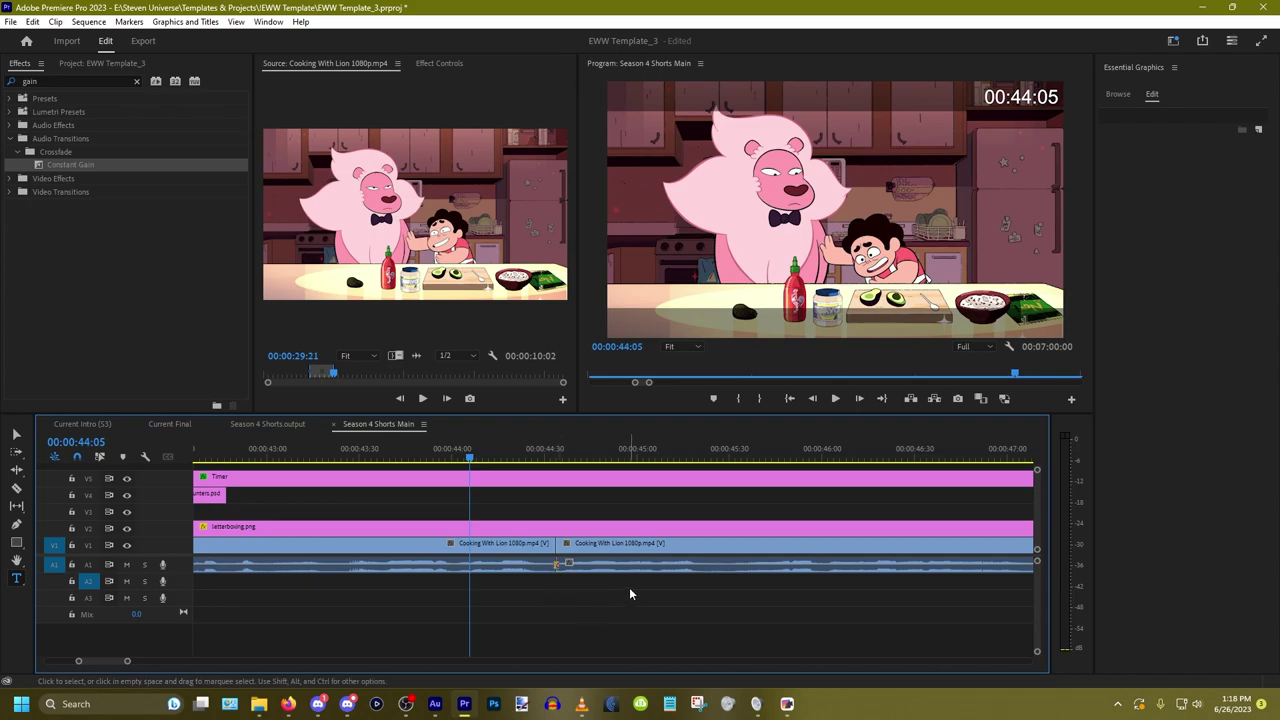
key("space")
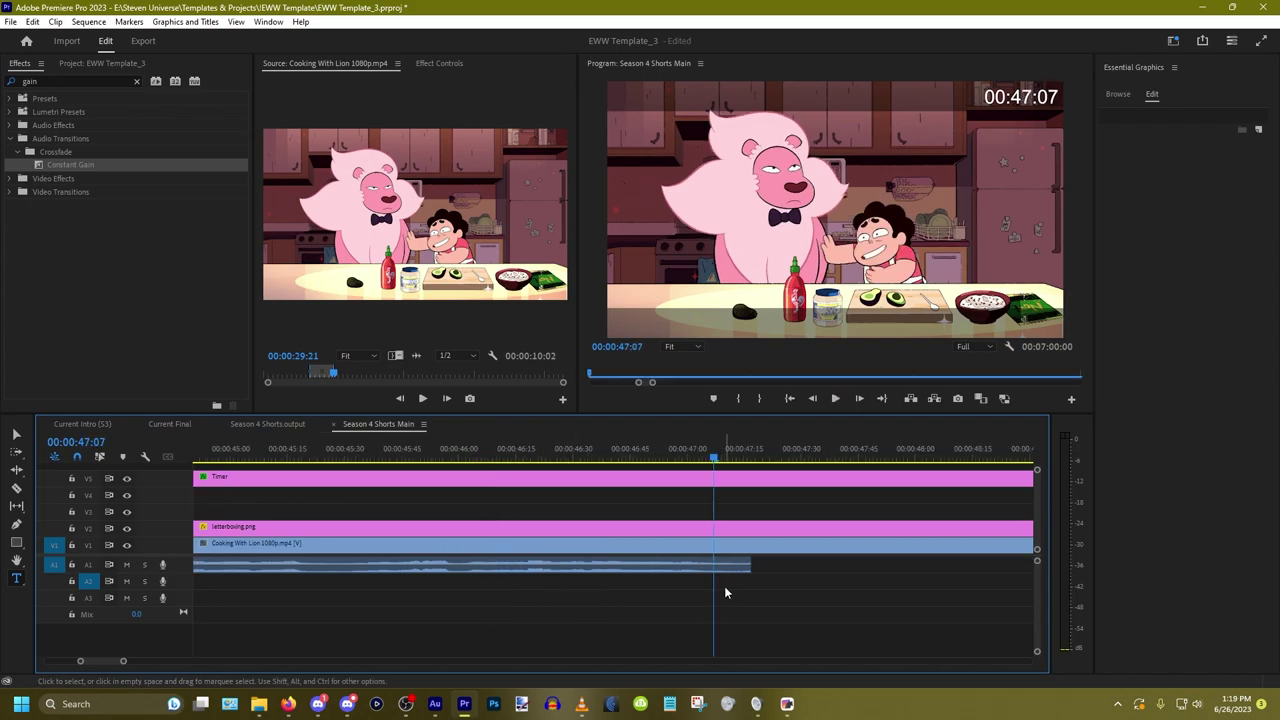
Step: Trim the end of the last A1 footage audio to 00:00:47:08
key("Right")
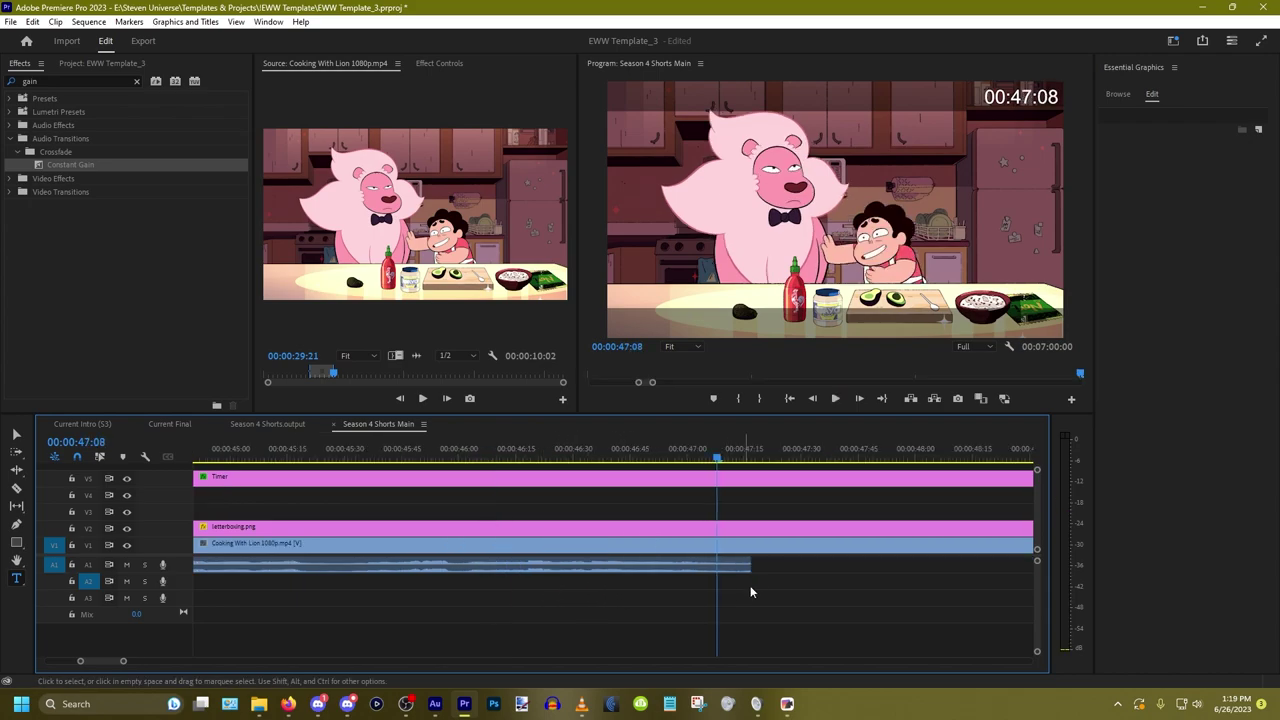
left_click(749, 565)
key("e")
scroll(774, 582, "down", 5)
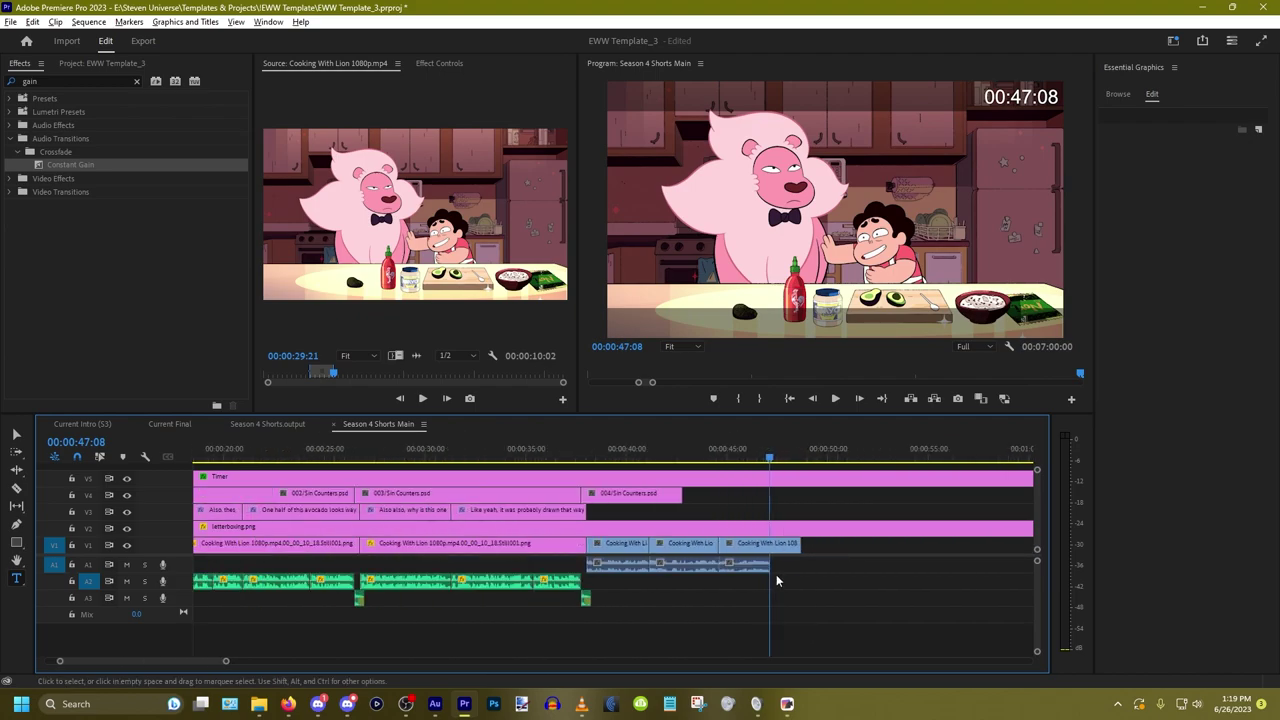
Step: Copy the short sound effect on A3 at about 00:00:38 and paste it on A3 at 00:00:47:04
scroll(598, 604, "up", 1)
left_click_drag(647, 601, 563, 622)
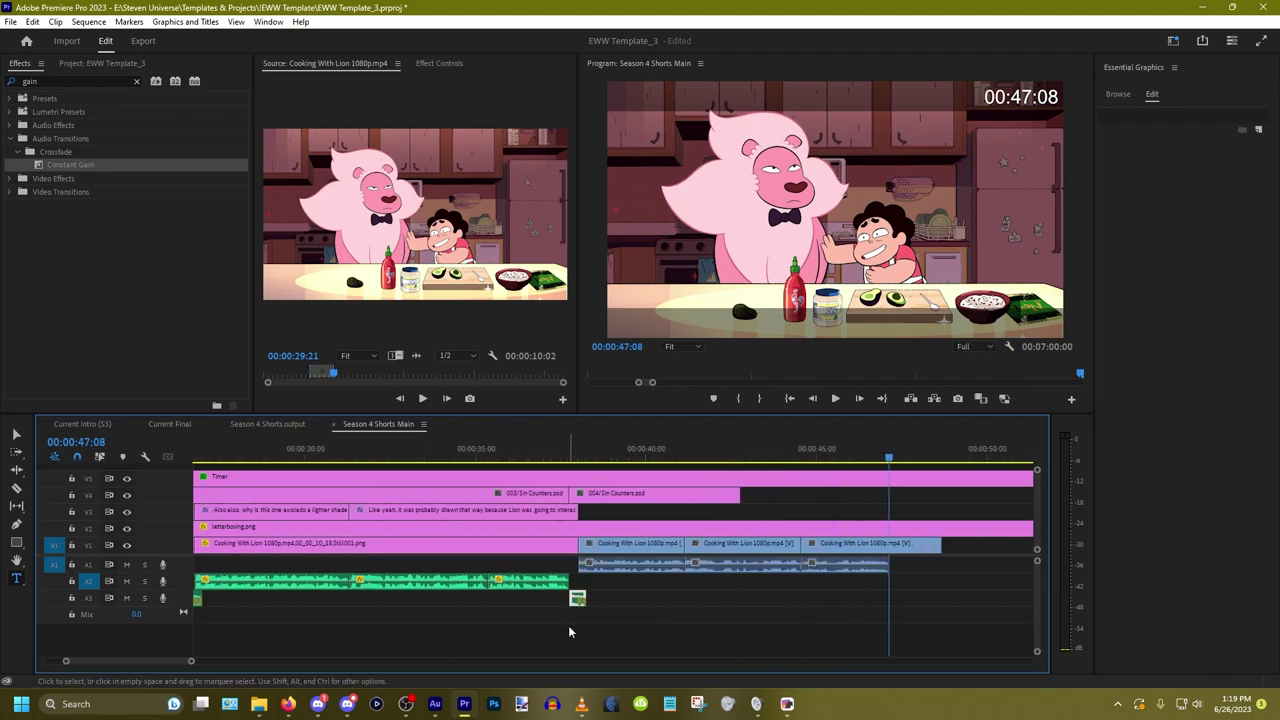
scroll(493, 628, "down", 3)
scroll(691, 590, "up", 3)
key("equal")
key("equal")
key("equal")
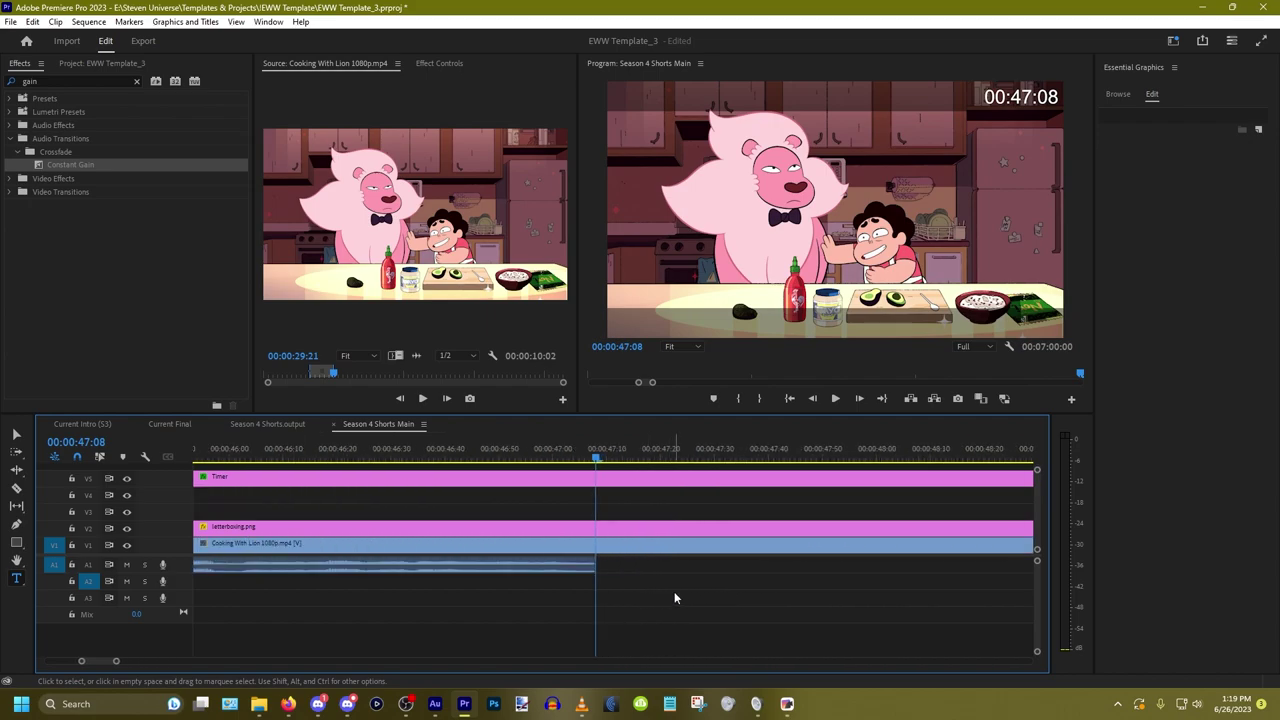
key("Left")
key("Left")
key("Left")
key("Left")
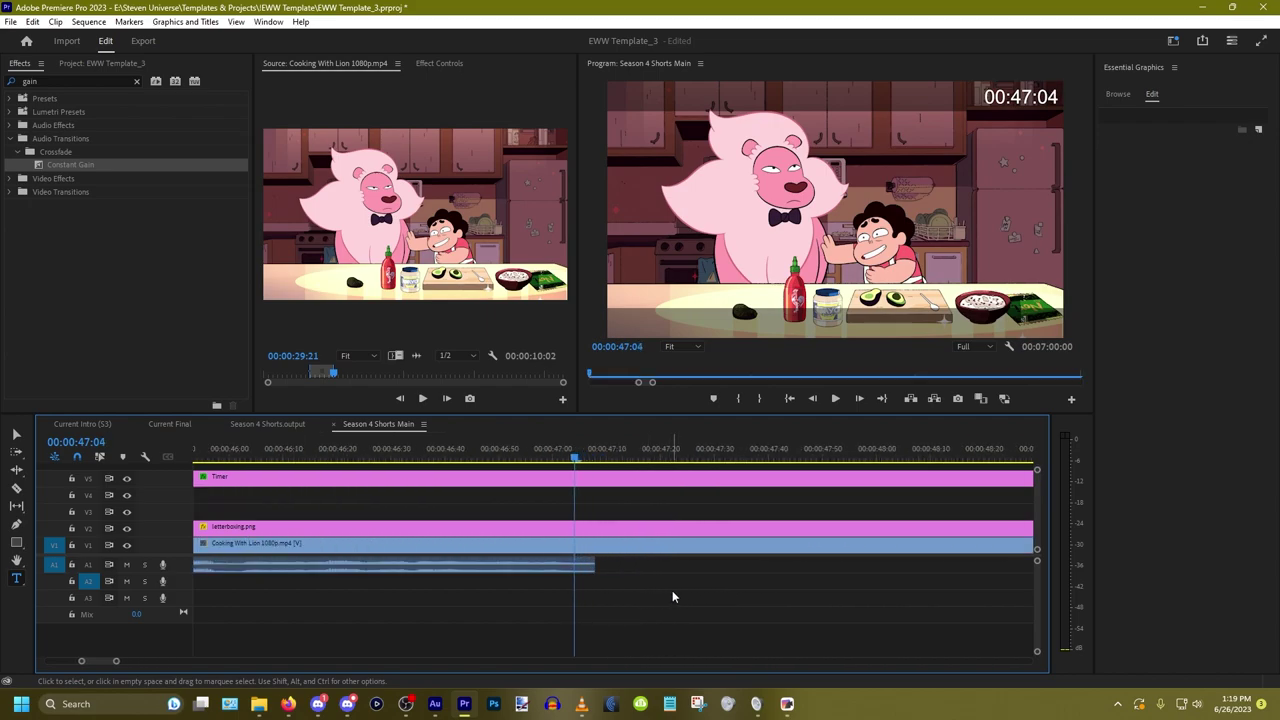
key("ctrl+v")
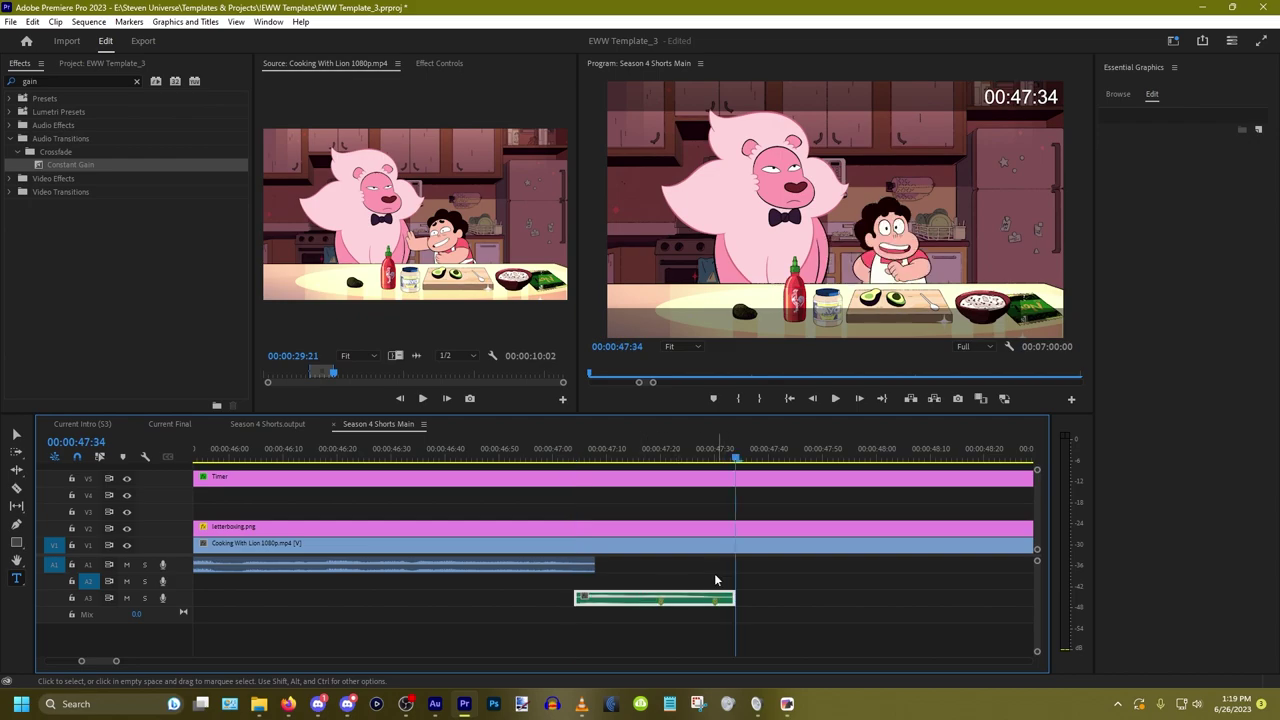
Step: Turn on Reverse Speed at 100% for the pasted A3 sound effect
right_click(641, 600)
left_click(692, 472)
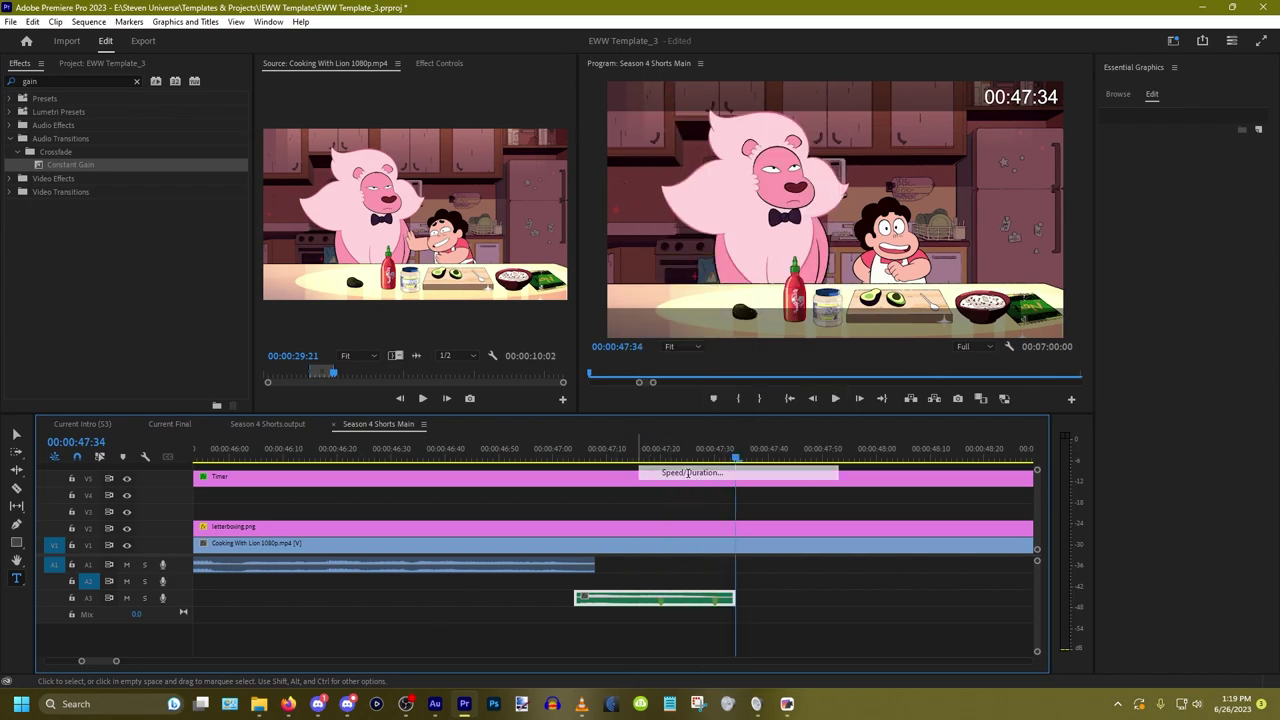
left_click(601, 349)
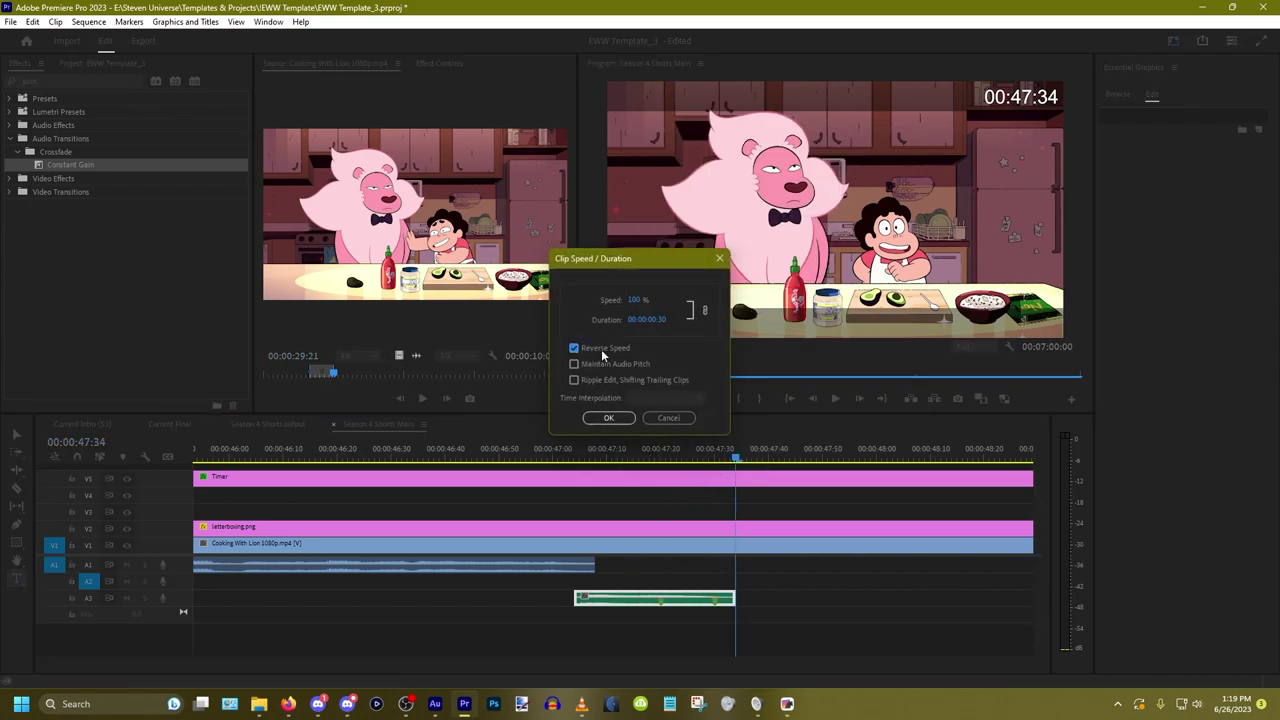
left_click(610, 420)
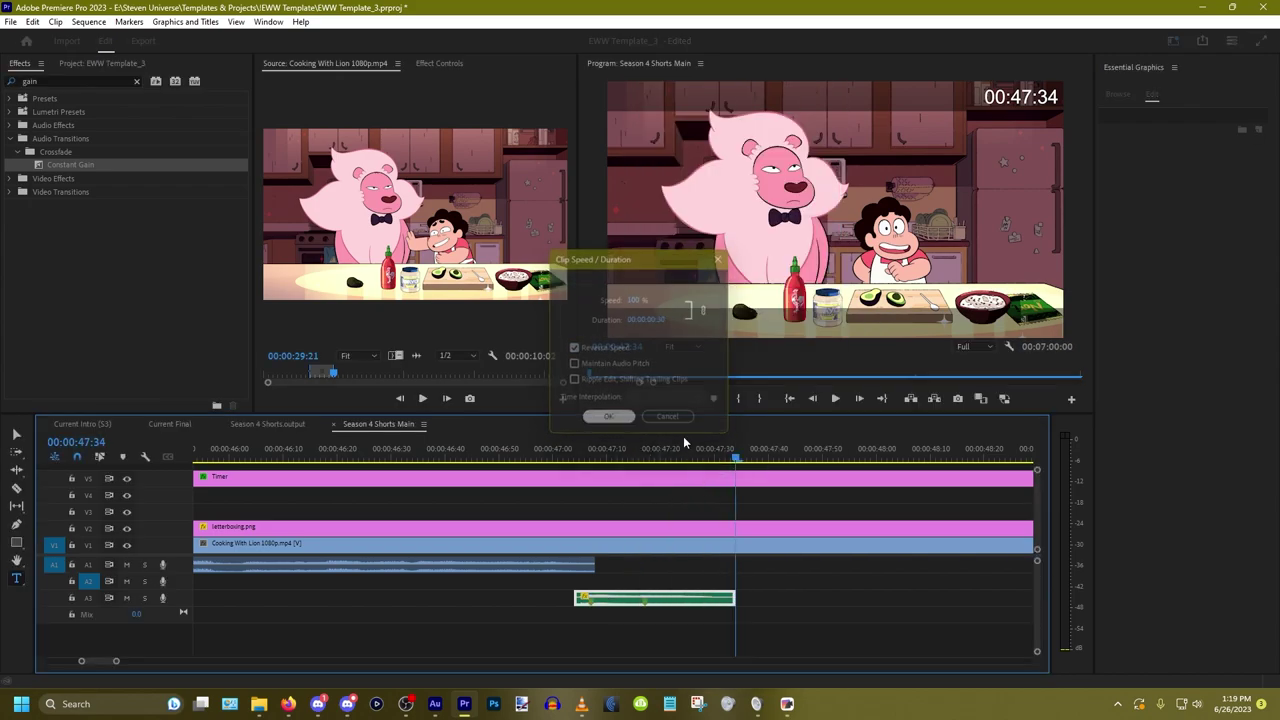
Step: Play back the reversed sound effect and stop at 00:00:47:53
right_click(448, 627)
key("space")
scroll(637, 612, "down", 4)
key("space")
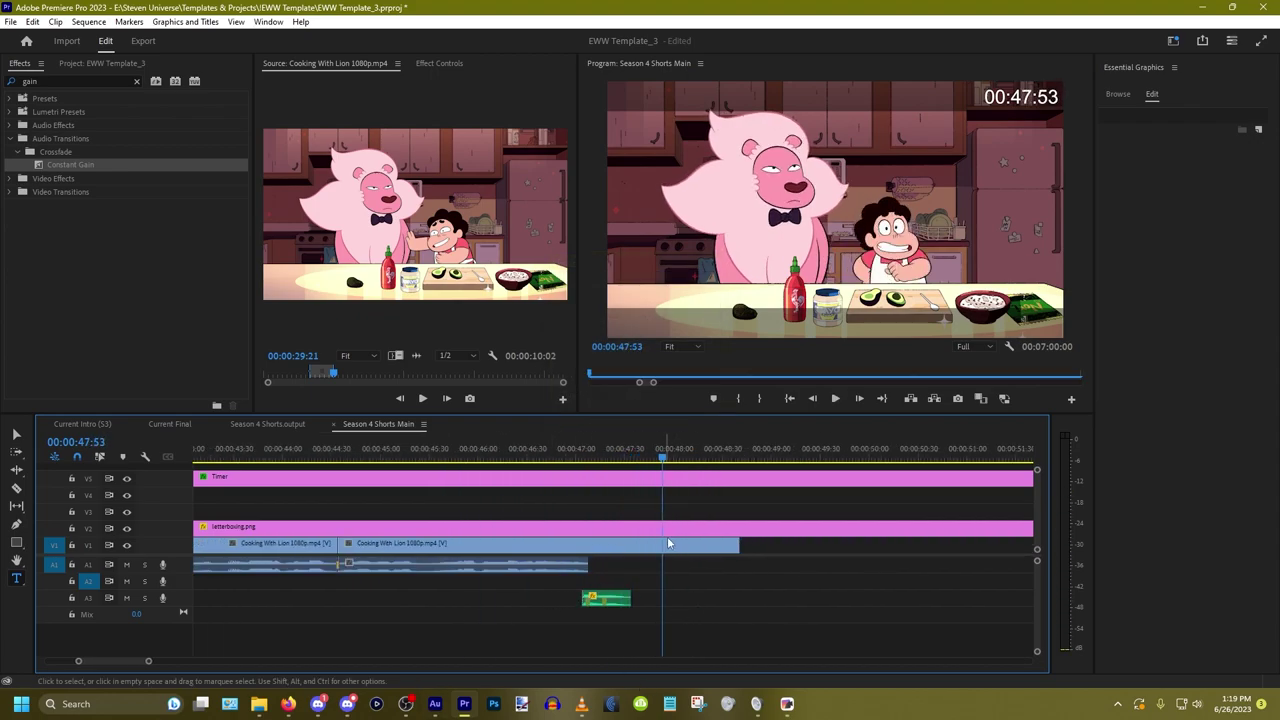
Step: Extend the 004/Sin Counters.psd clip on V4 to 00:00:47:30, near the end of the reversed sound effect
key("ctrl+z")
left_click(643, 460)
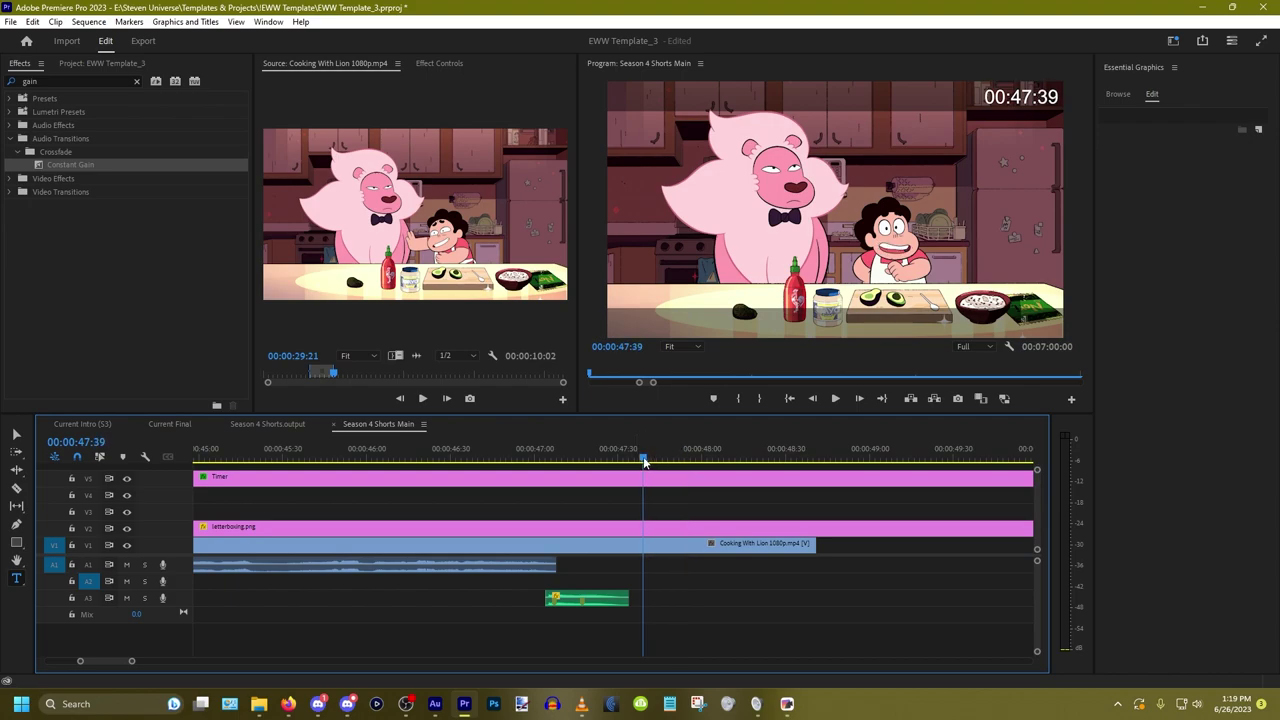
left_click_drag(643, 460, 630, 460)
key("Left")
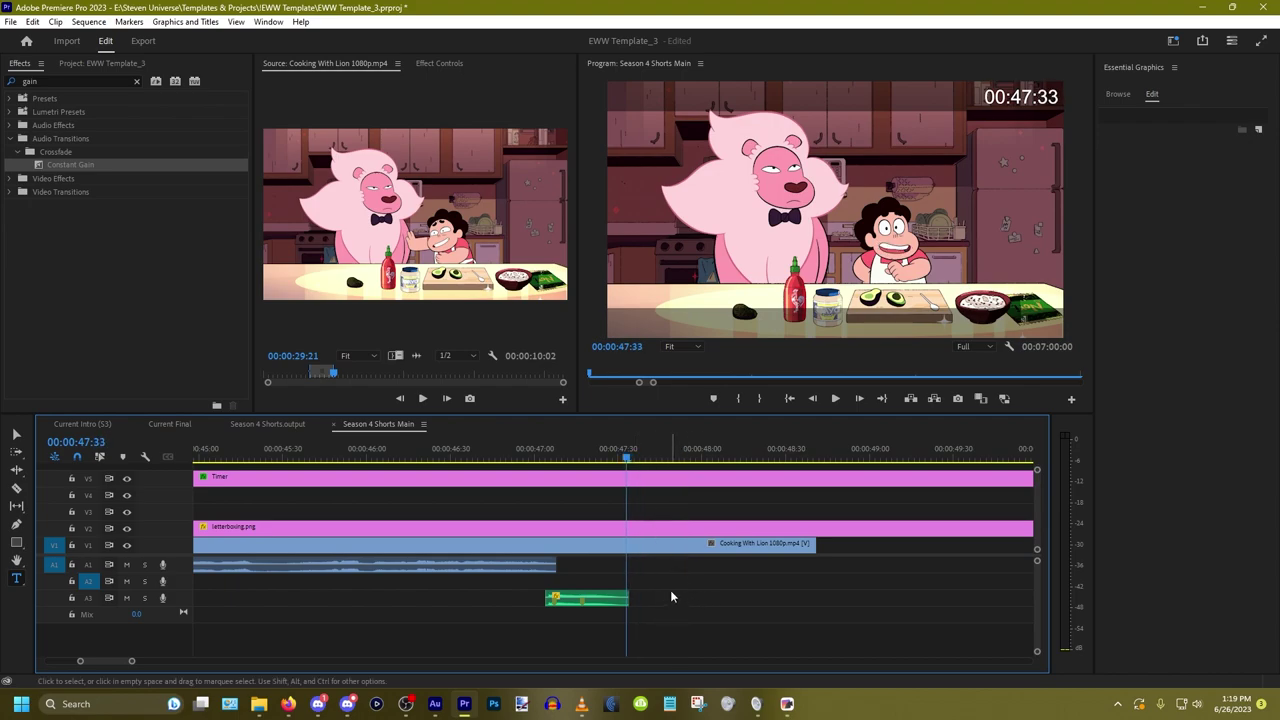
key("Left")
key("Left")
key("Left")
key("ctrl+z")
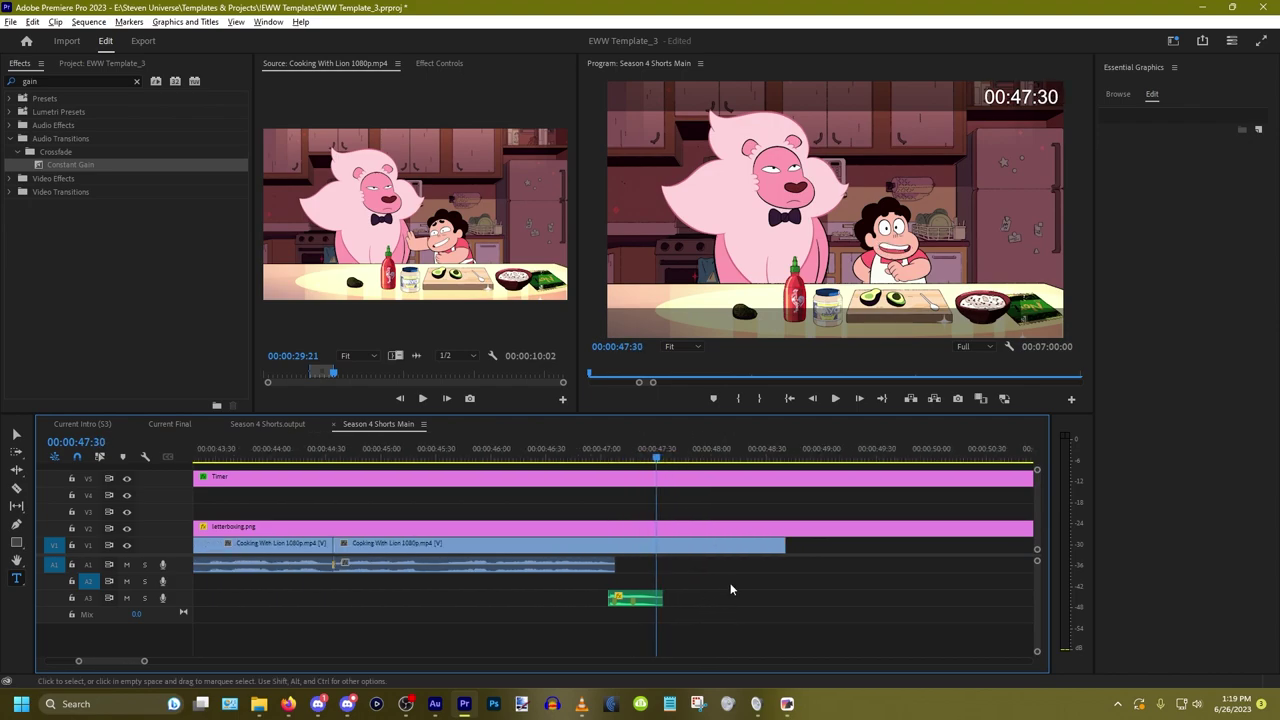
key("ctrl+z")
key("ctrl+z")
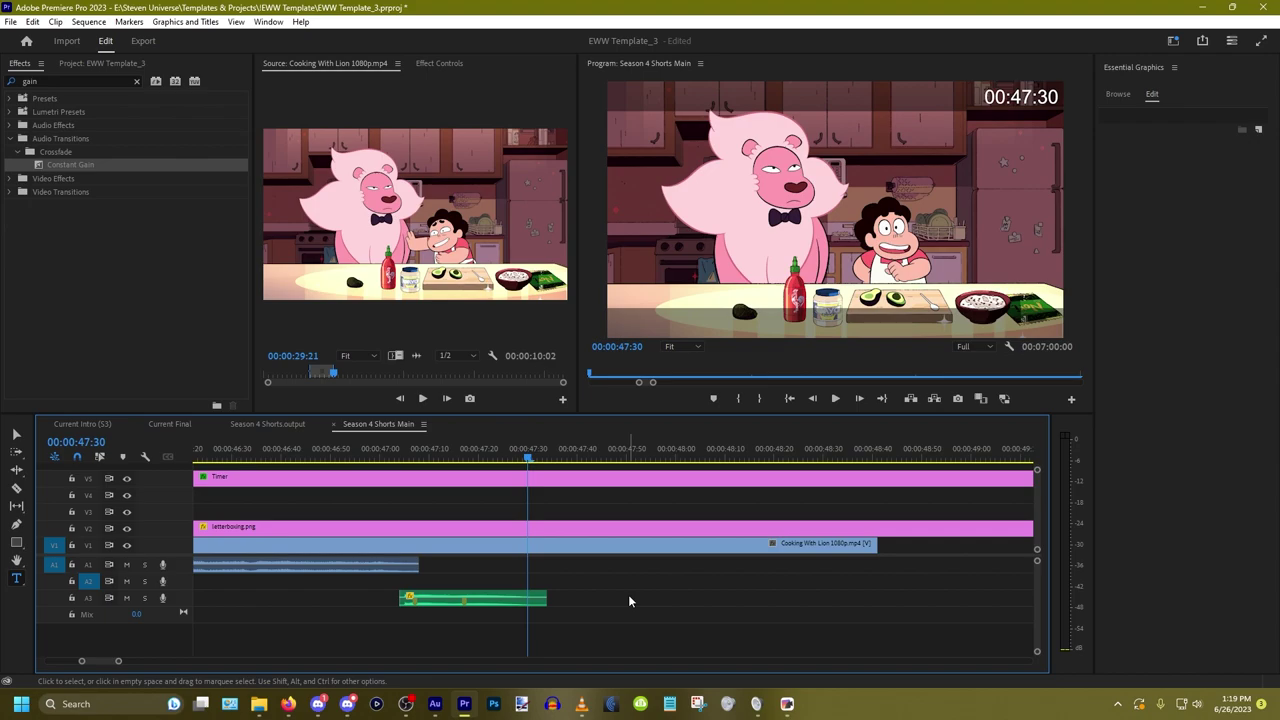
scroll(728, 625, "down", 4)
scroll(745, 614, "up", 2)
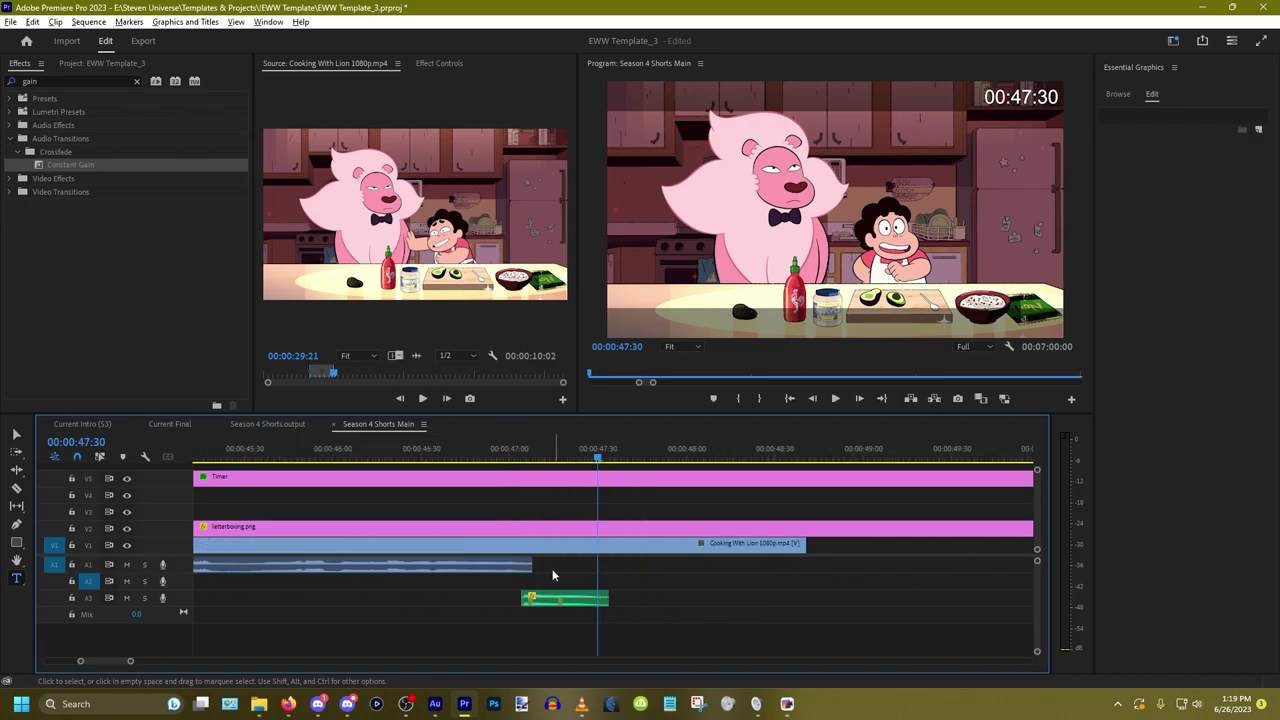
key("ctrl+z")
key("ctrl+z")
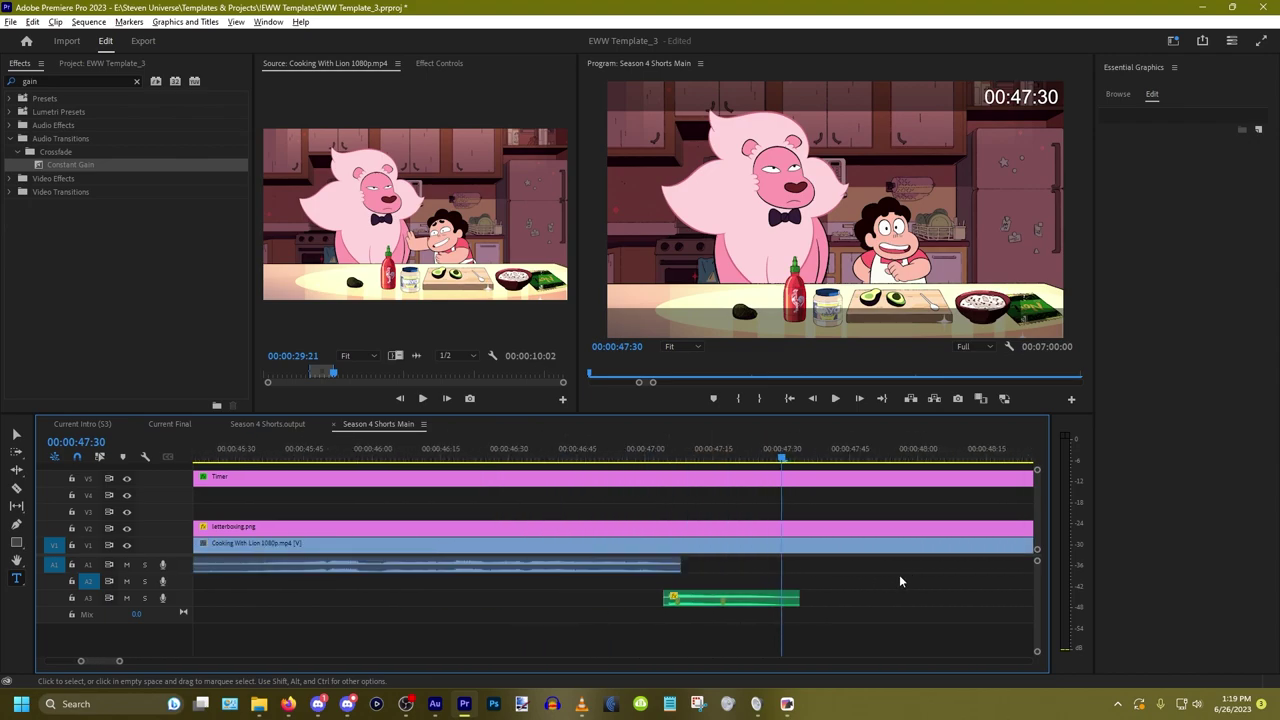
key("ctrl+z")
key("ctrl+z")
key("ctrl+z")
key("ctrl+z")
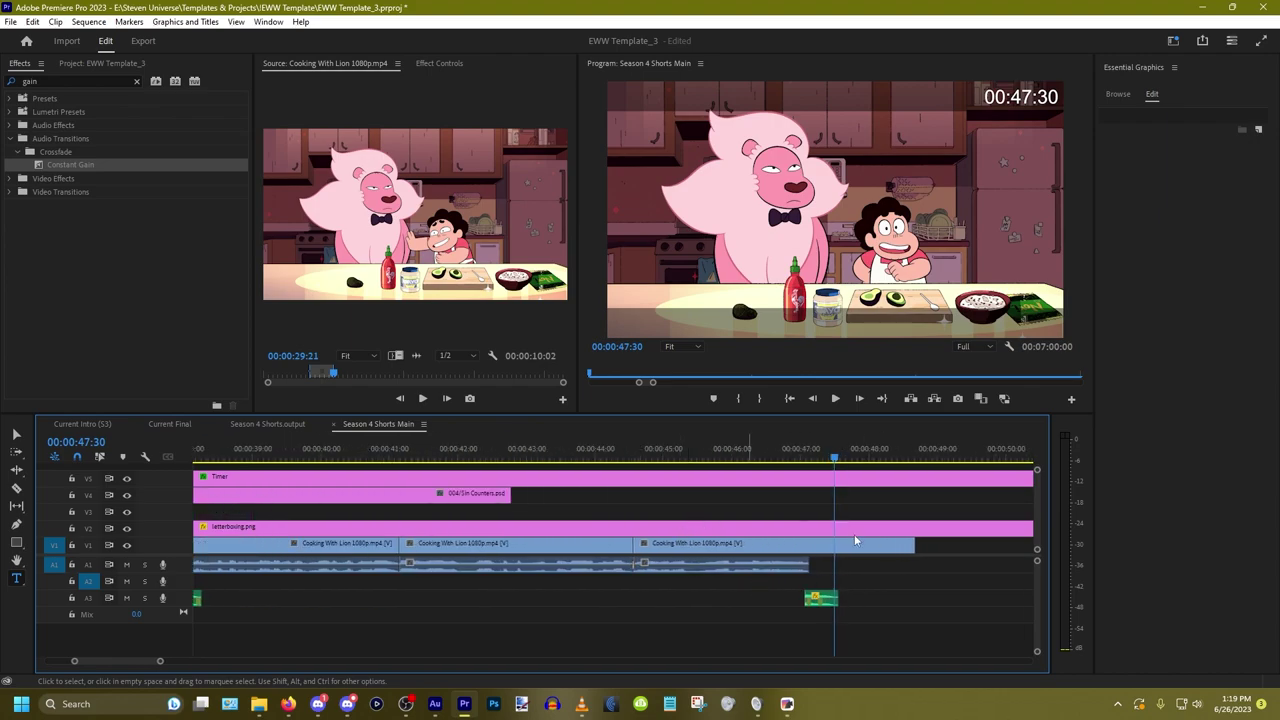
left_click_drag(510, 493, 834, 512)
scroll(841, 516, "up", 3)
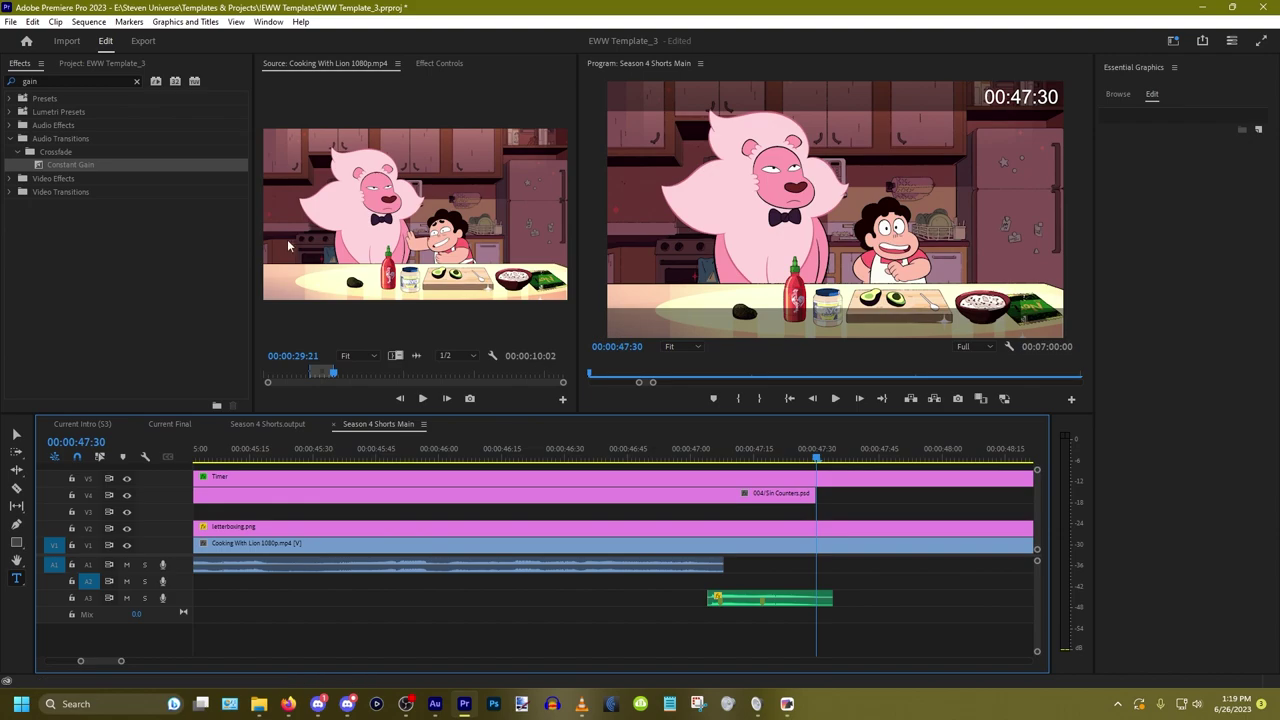
Step: Place 003/Sin Counters.psd on V4 directly after the 004 counter, starting at 00:00:47:30
left_click(102, 64)
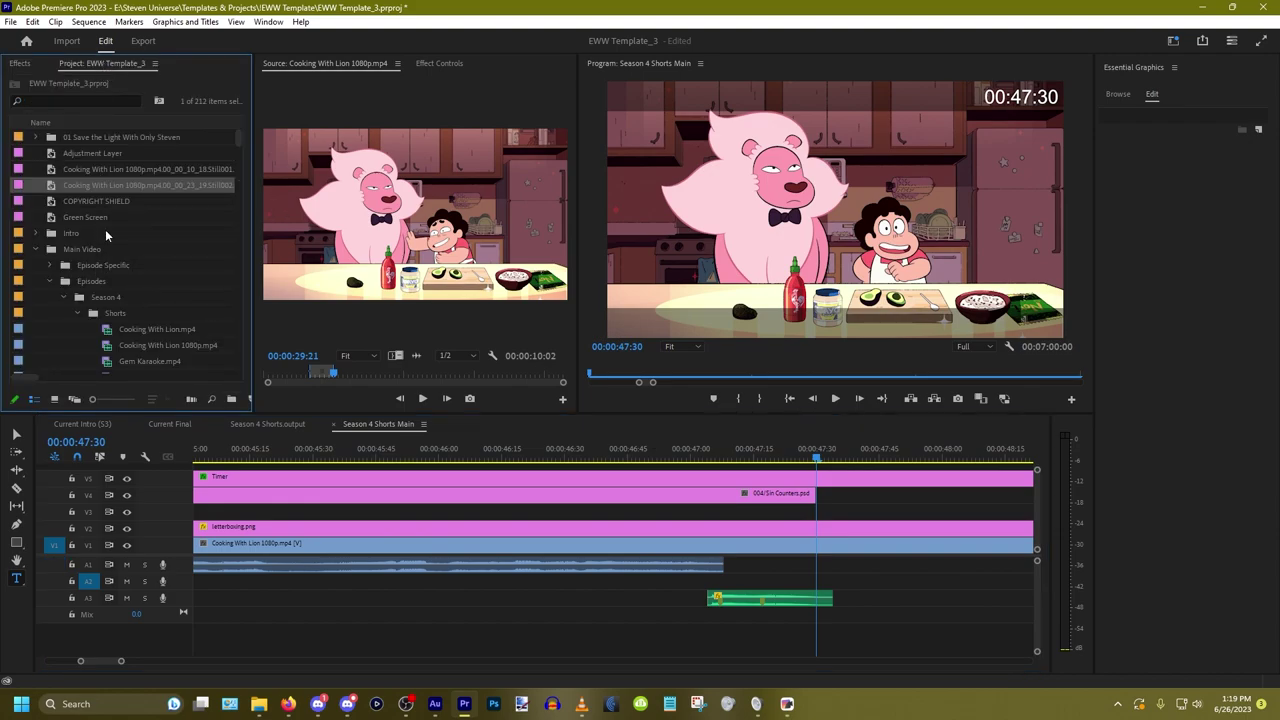
scroll(106, 234, "down", 15)
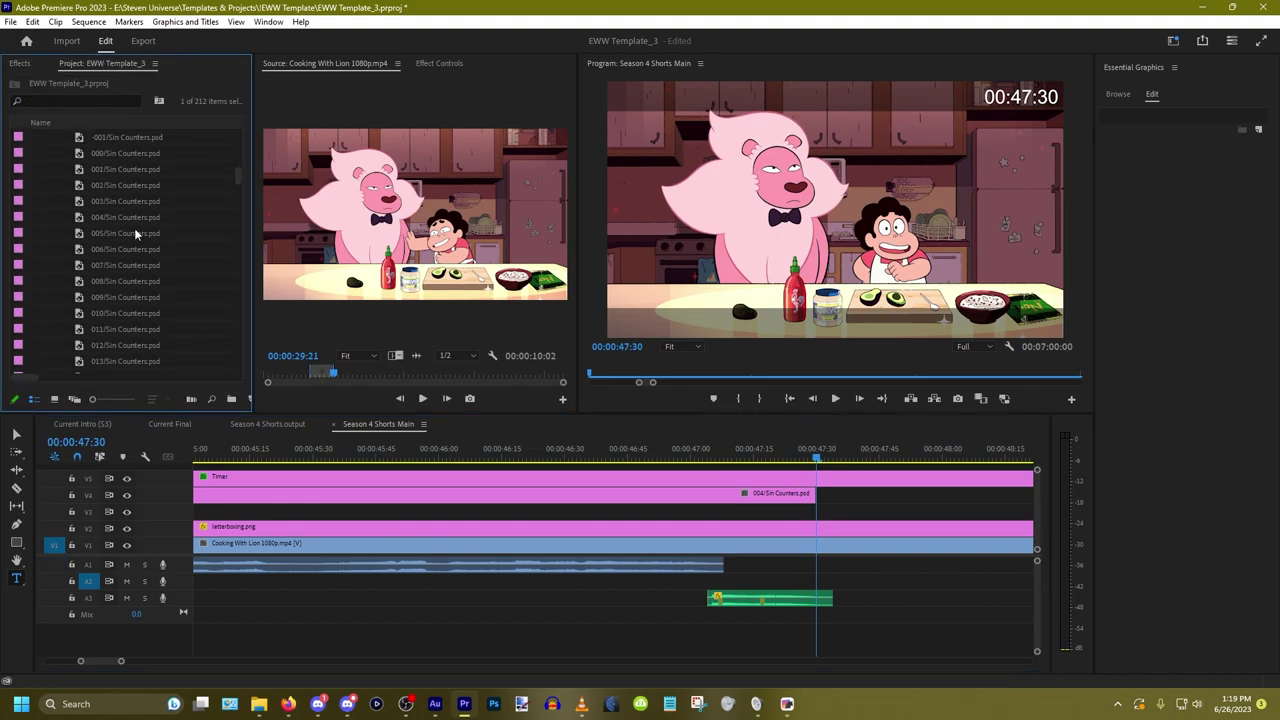
left_click_drag(128, 204, 845, 520)
left_click_drag(817, 500, 817, 500)
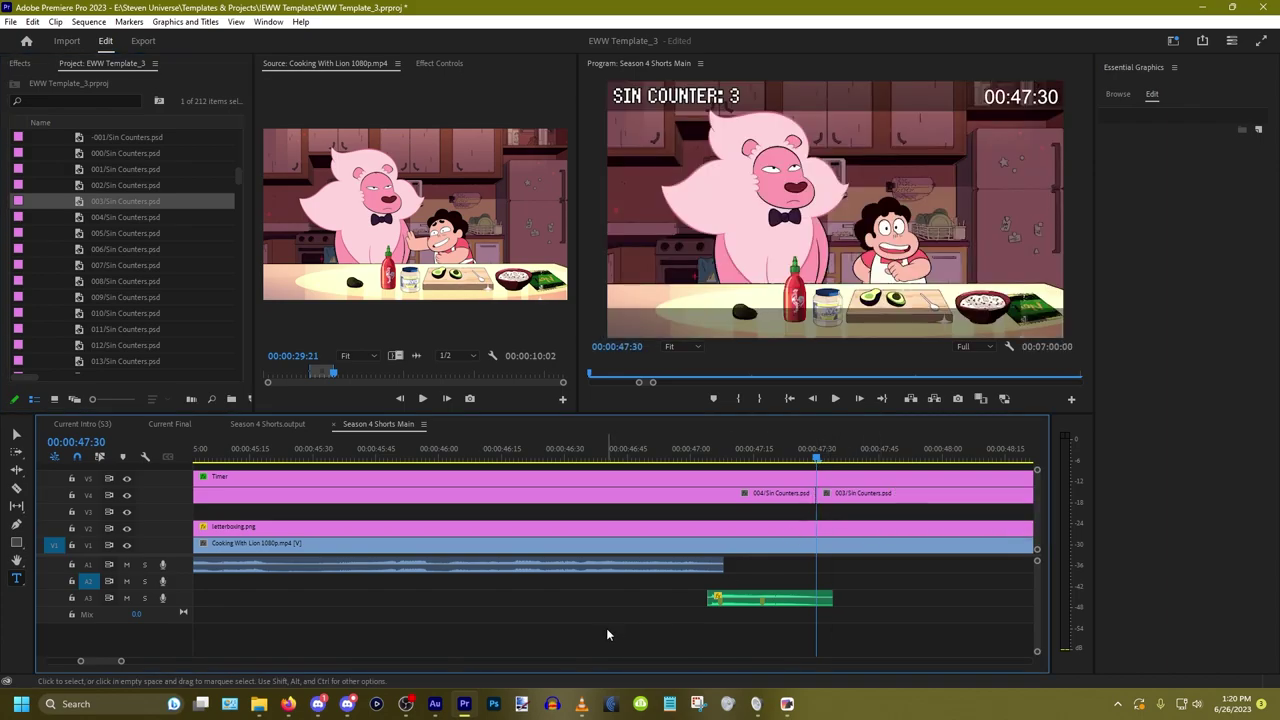
Step: Play back the change from sin counter 4 to 3 and stop at 00:00:47:56
right_click(534, 627)
key("space")
key("=")
scroll(585, 602, "down", 3)
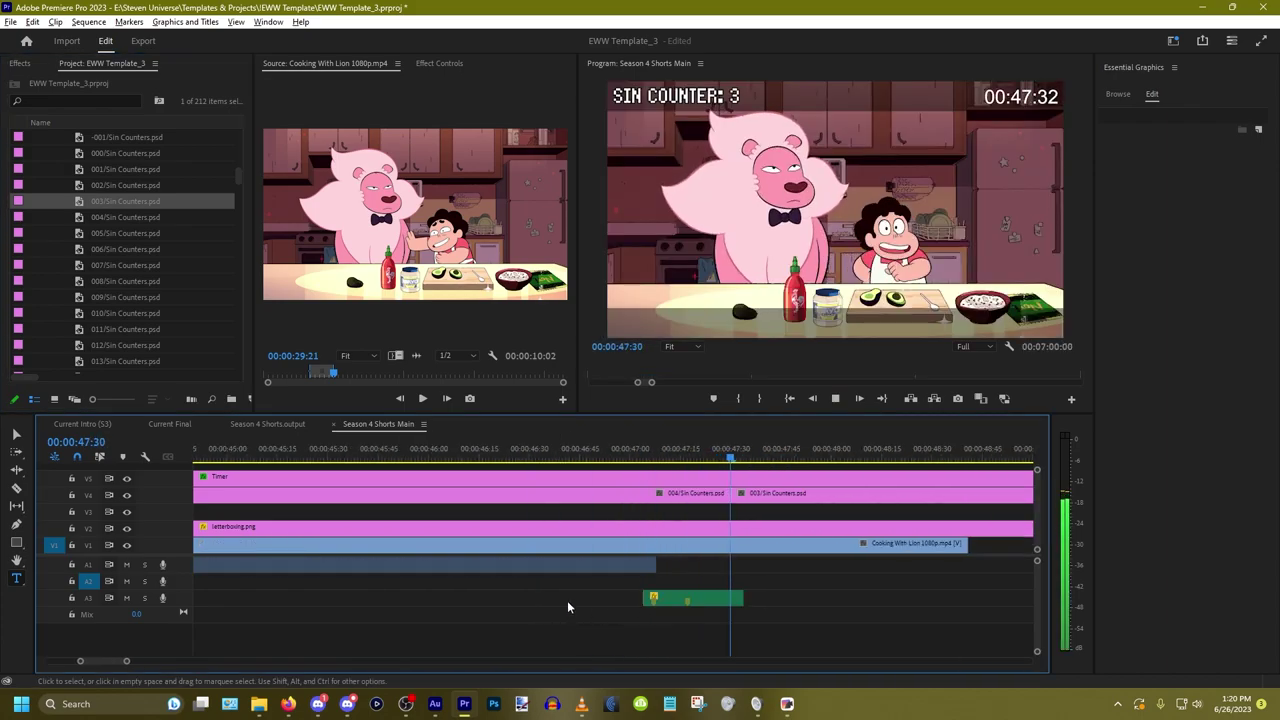
key("space")
scroll(714, 610, "up", 2)
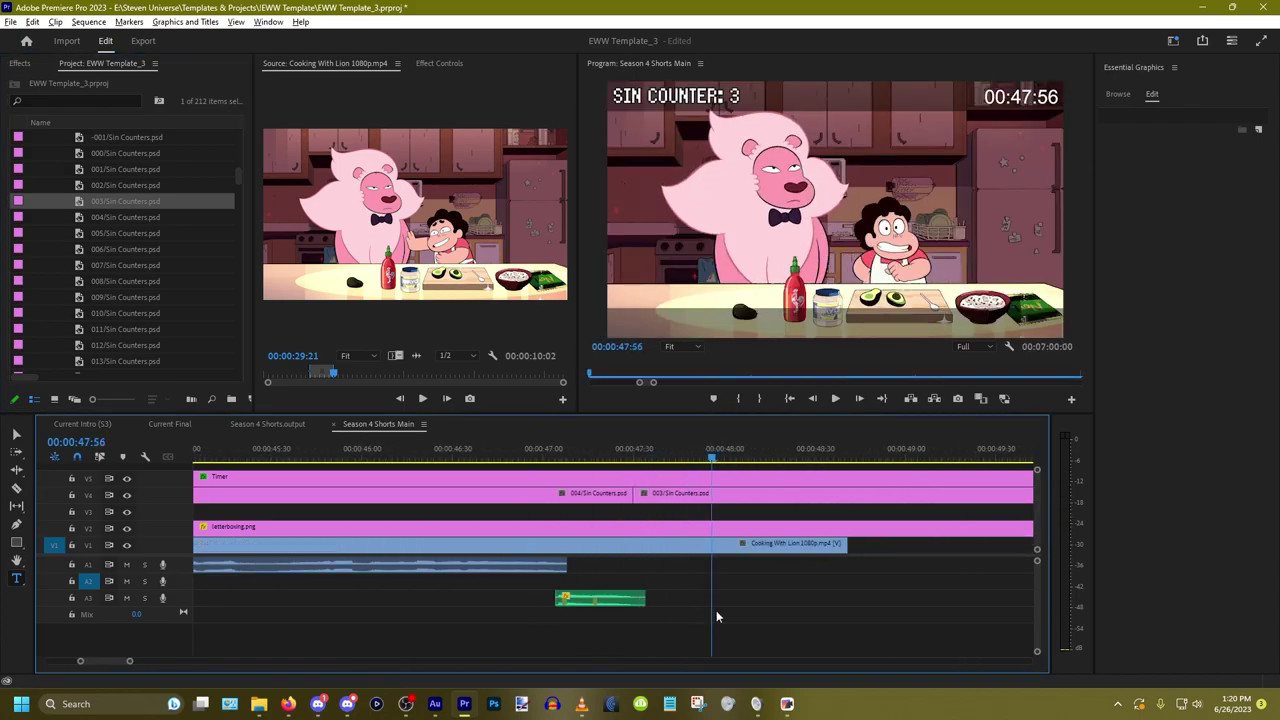
Step: Split the V1 footage at 00:00:47:34, where the reversed sound effect ends, and delete the part after the cut
left_click(630, 460)
left_click(660, 543)
key("ctrl+k")
left_click(676, 545)
key("Delete")
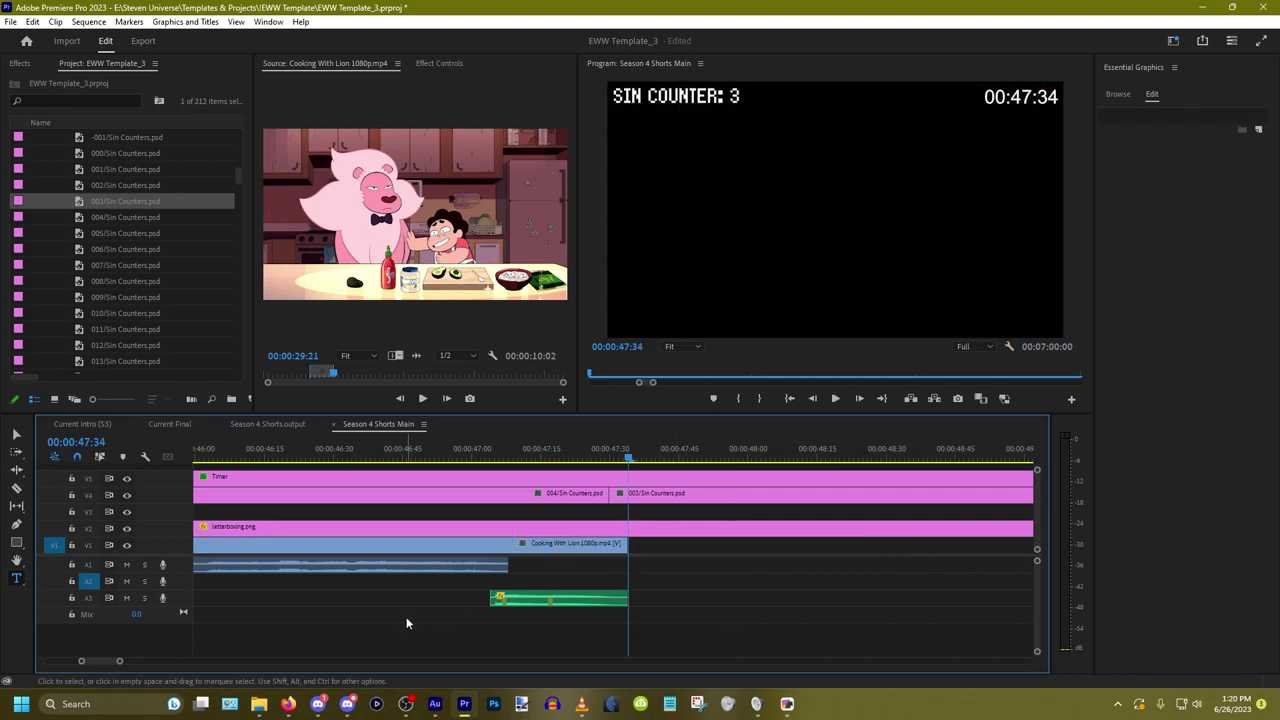
Step: Play back the trimmed ending up to 00:00:48:05 and save the project
right_click(407, 622)
key("space")
scroll(523, 571, "down", 4)
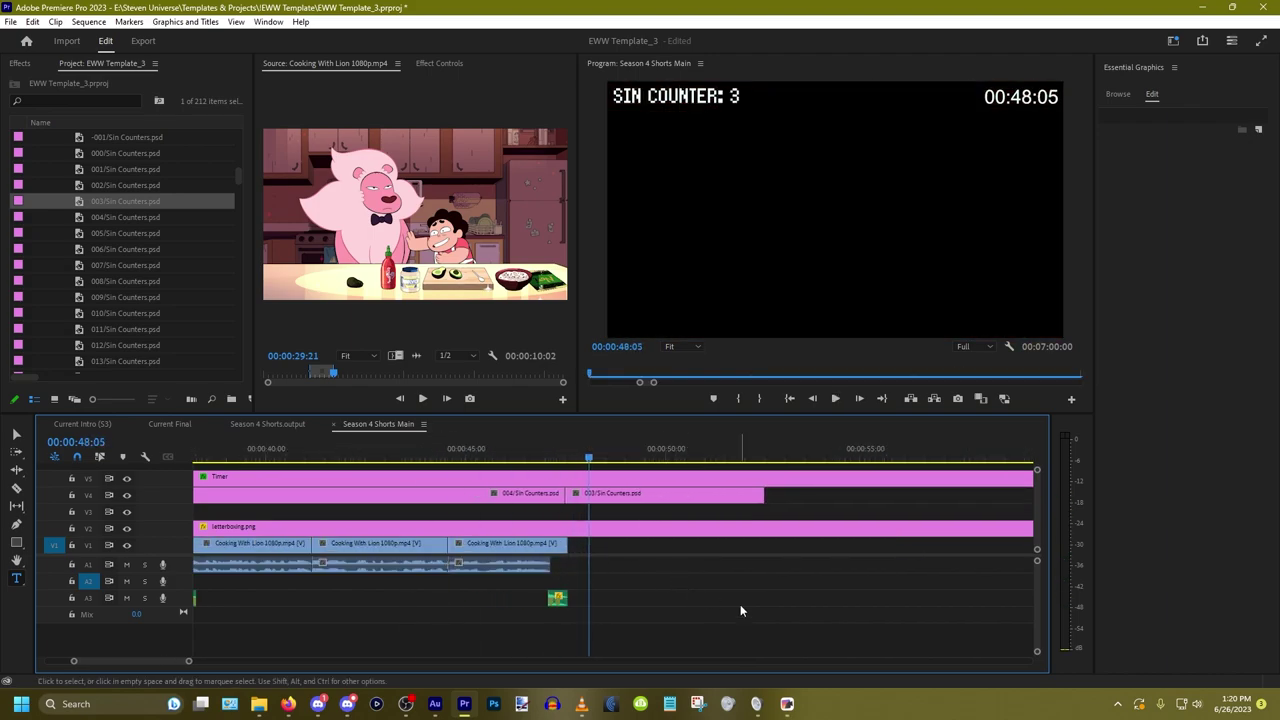
key("ctrl+s")
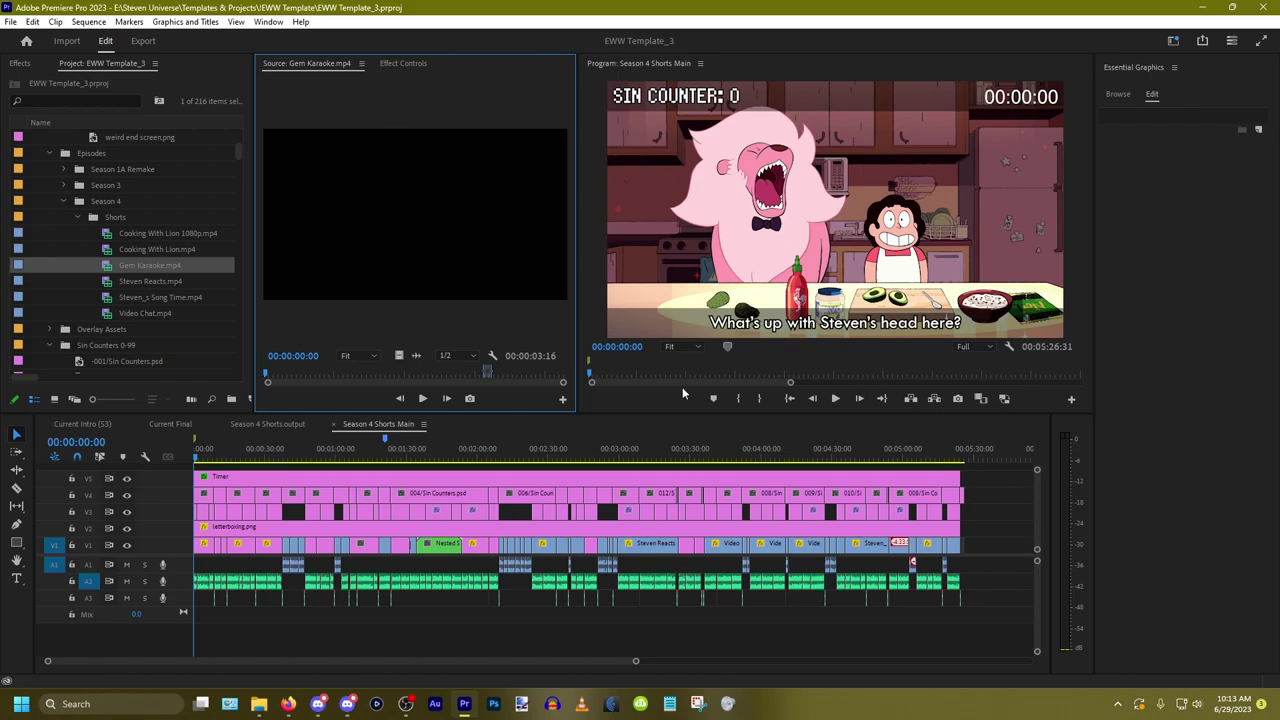
scroll(643, 550, "down", 2)
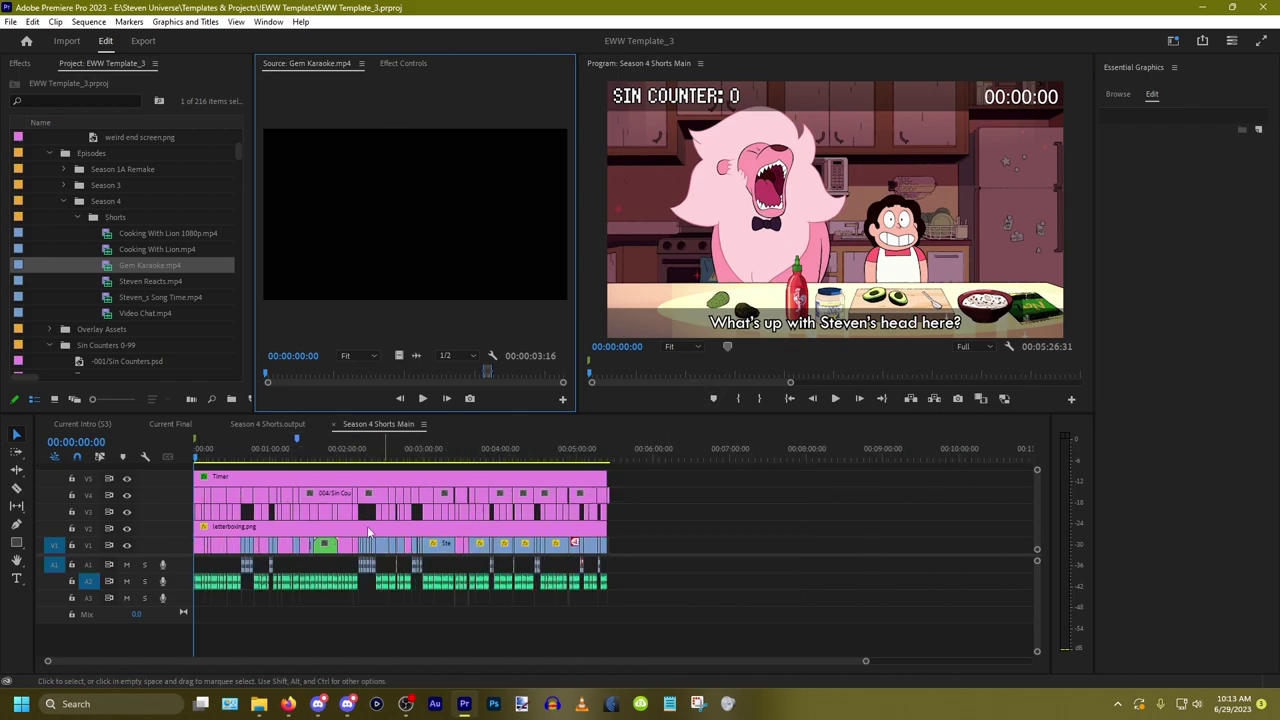
scroll(221, 616, "up", 1)
scroll(221, 616, "up", 2)
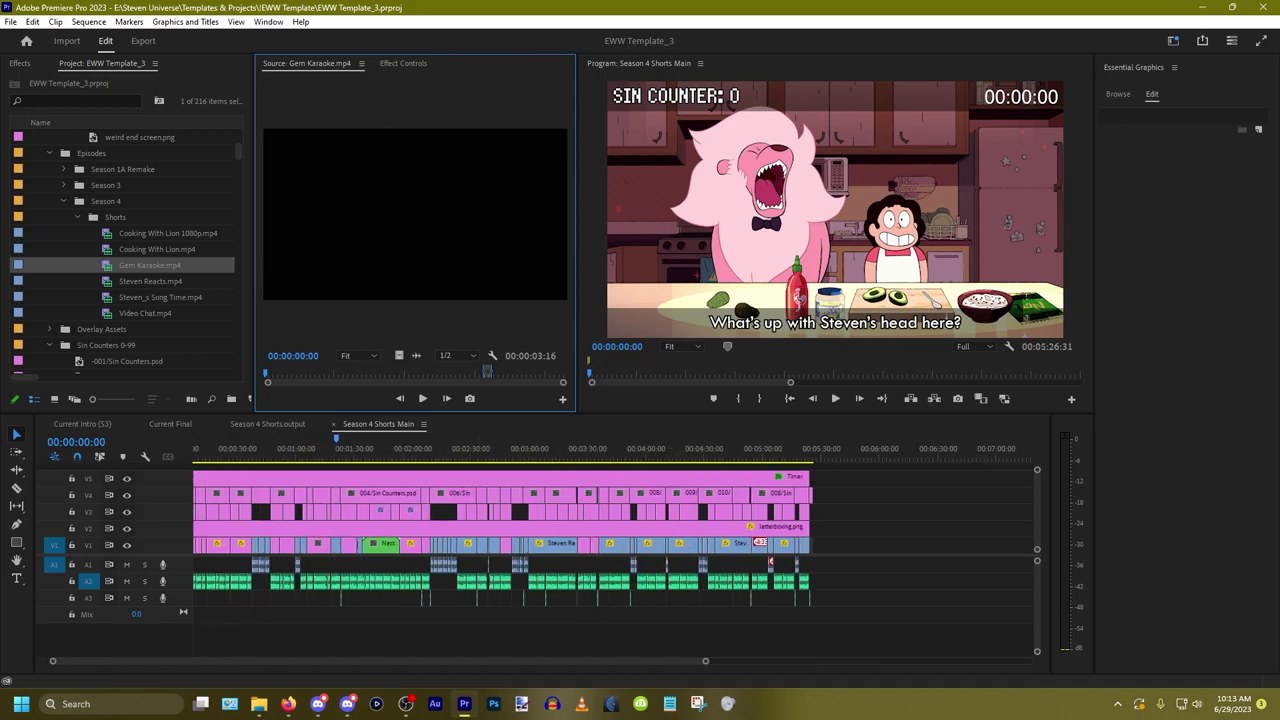
left_click(288, 703)
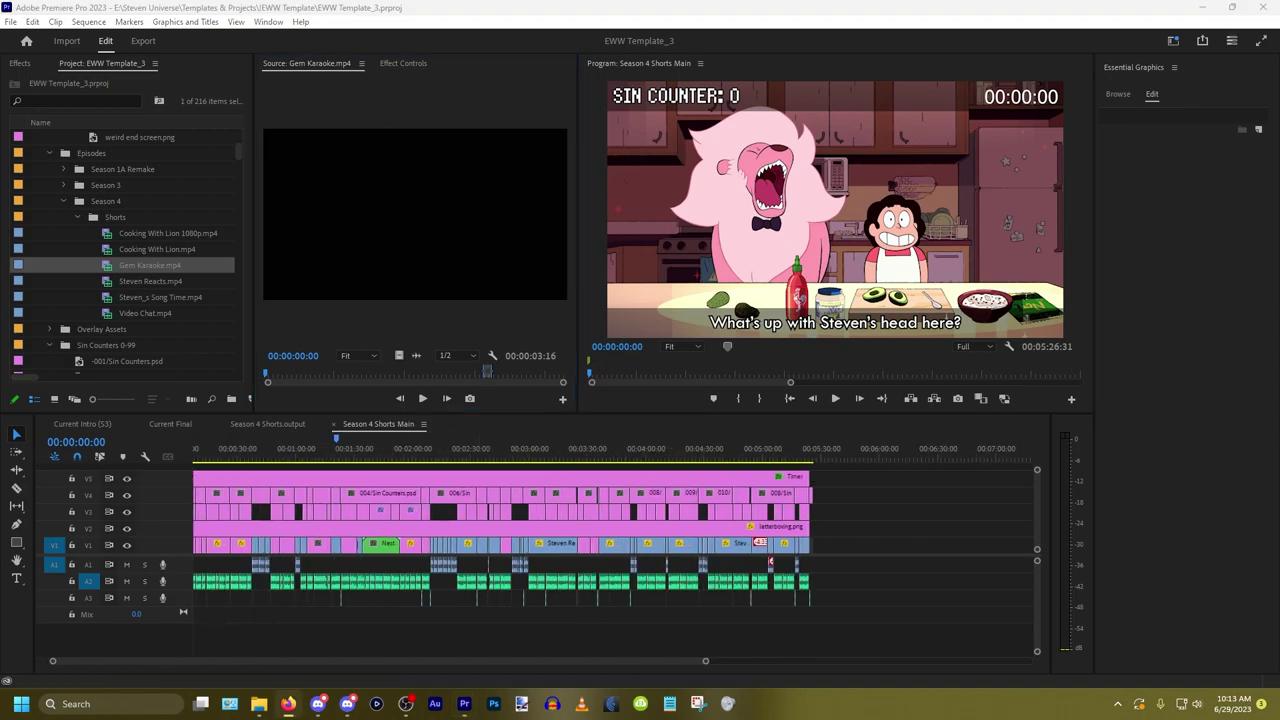
left_click(705, 6)
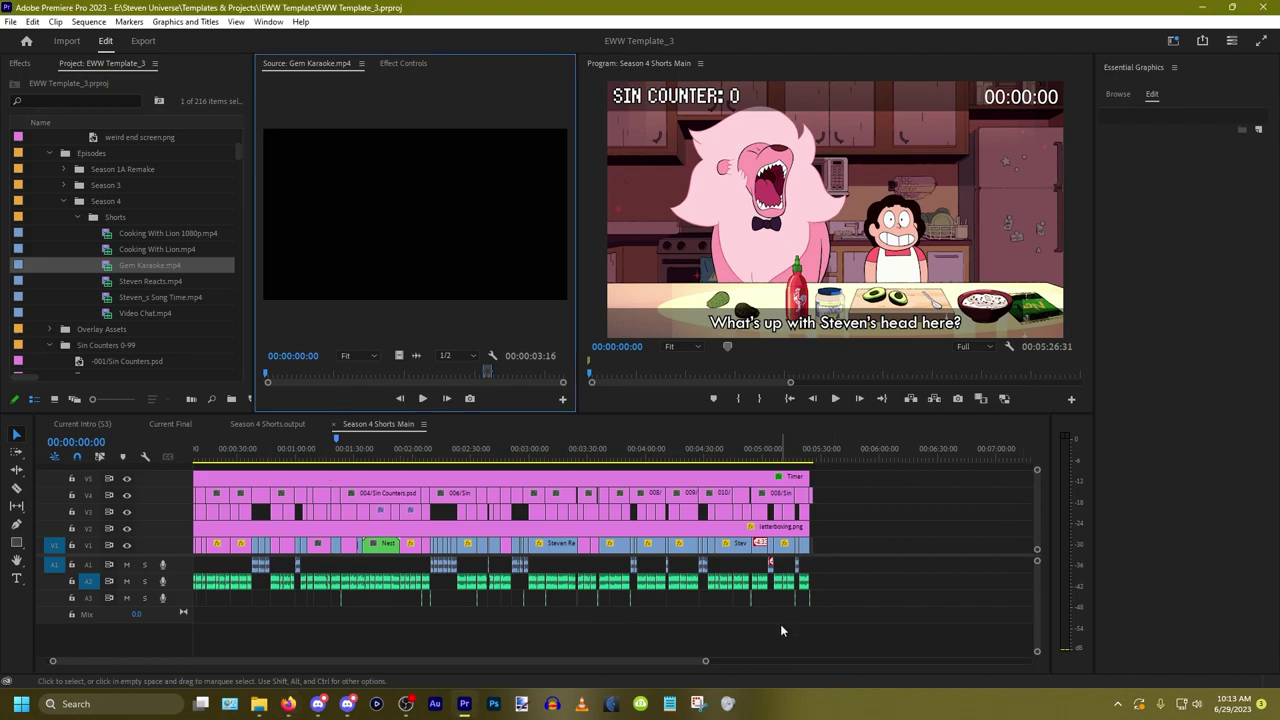
Step: Save the project and close the Season 4 Shorts.output sequence
key("ctrl+s")
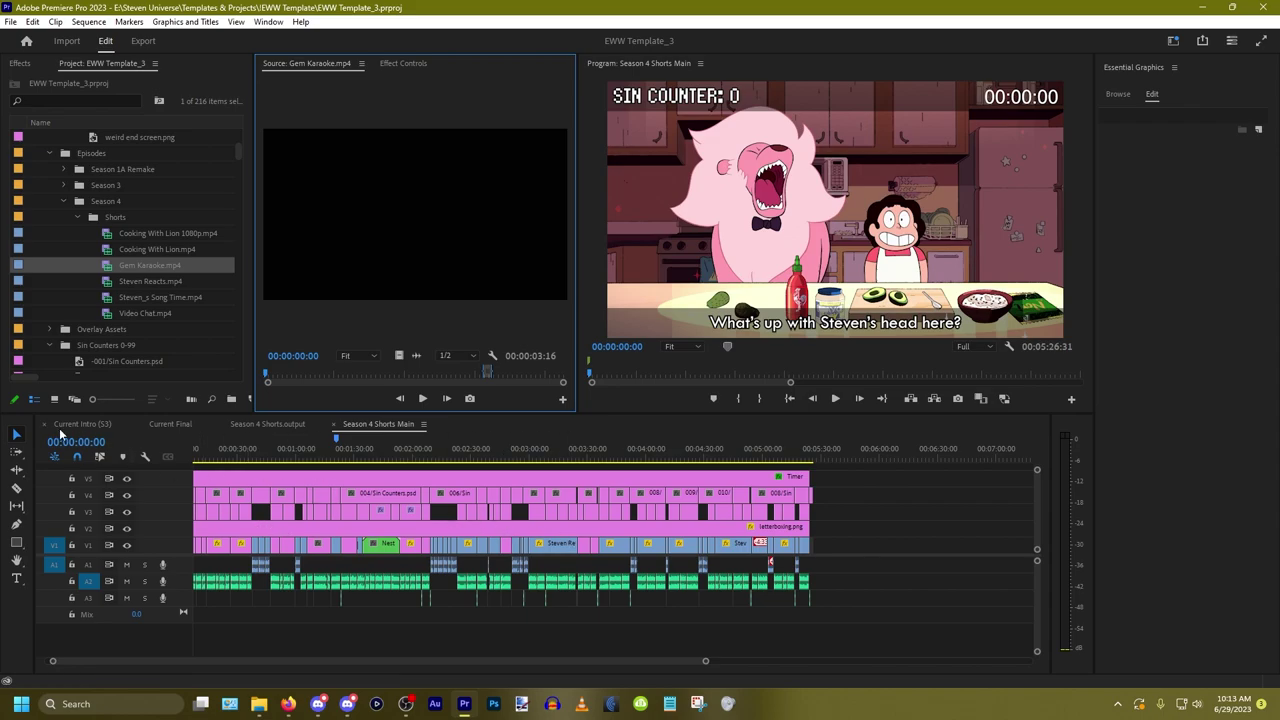
right_click(226, 425)
left_click(290, 95)
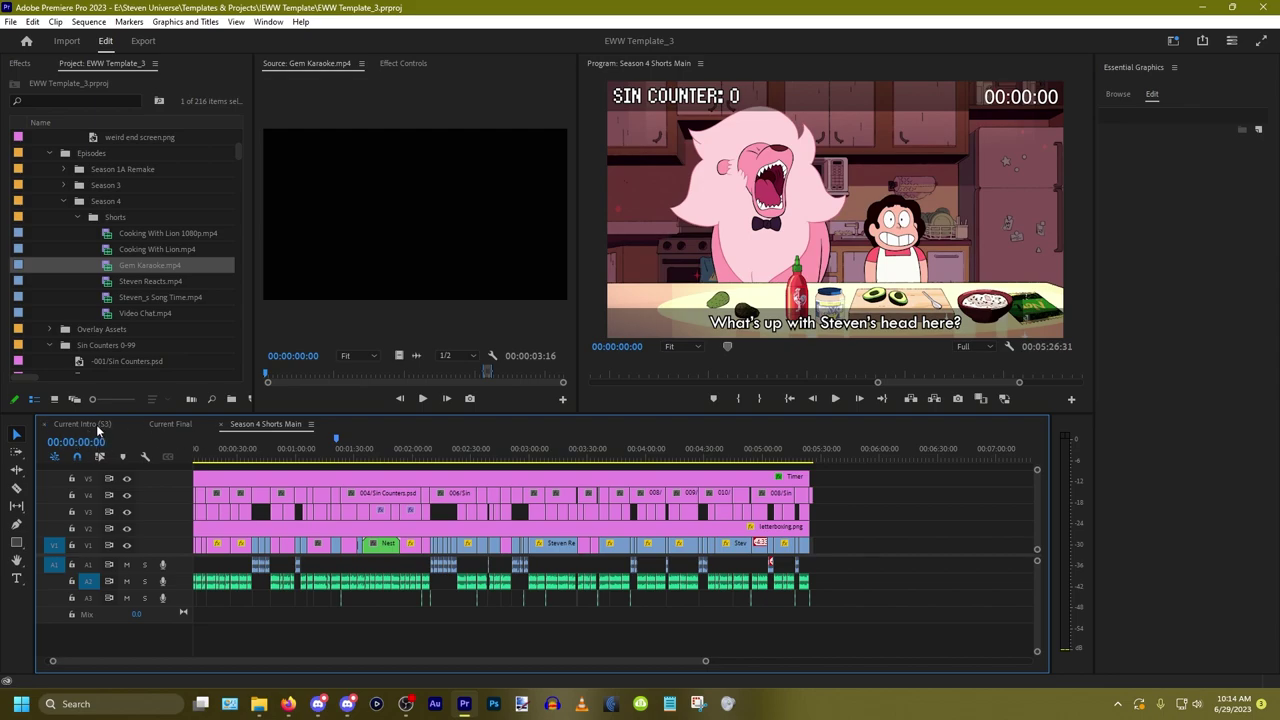
Step: Open the Current Intro (S3) sequence with the playhead at its start
scroll(191, 240, "down", 5)
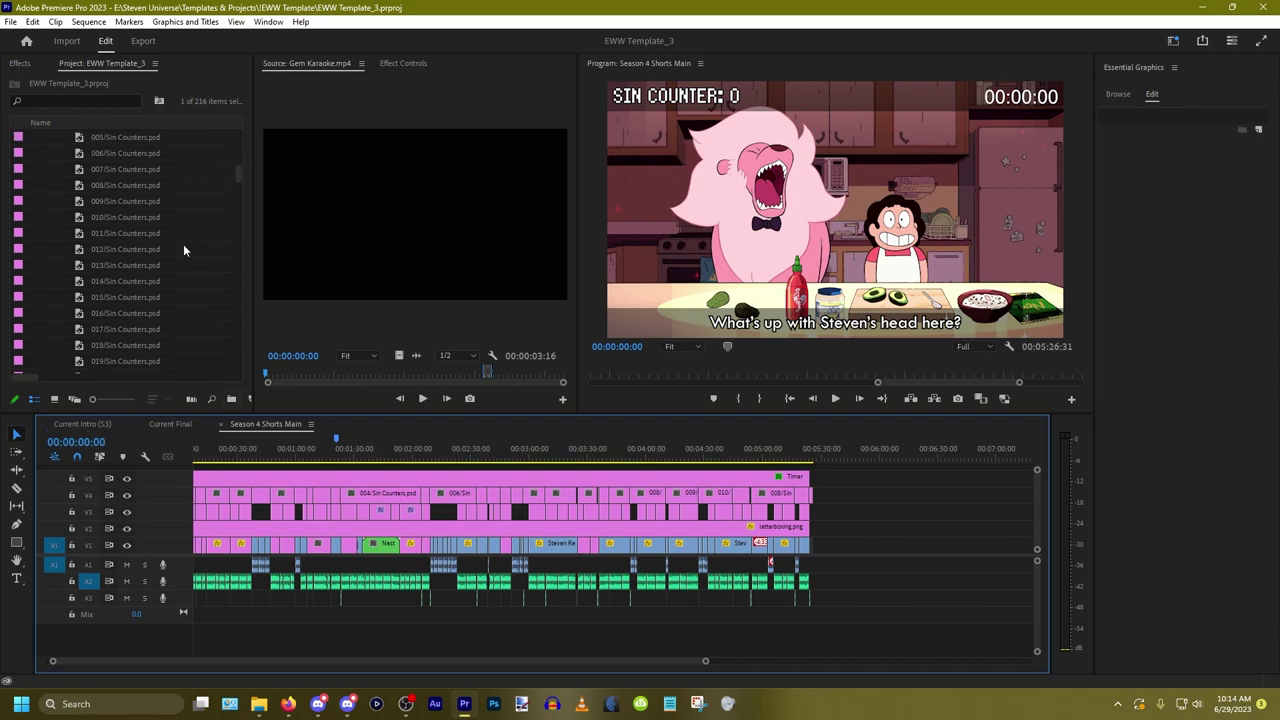
left_click_drag(238, 178, 248, 309)
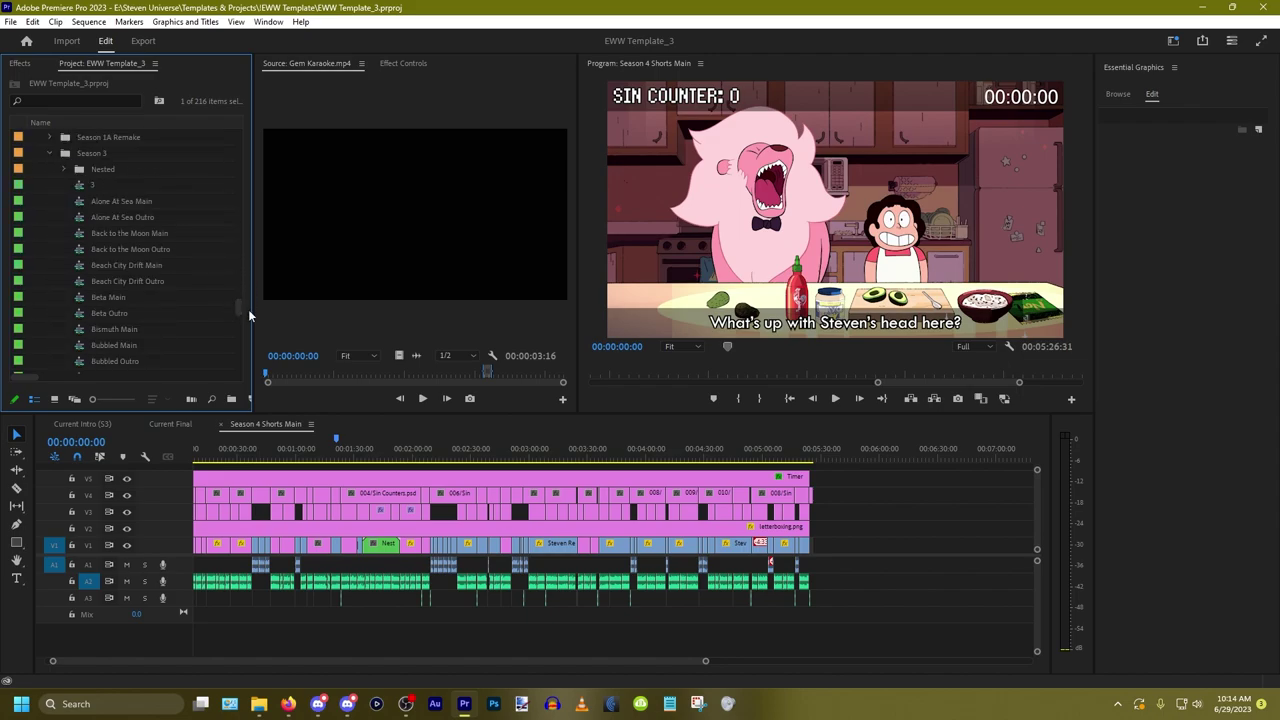
left_click(89, 425)
left_click(788, 399)
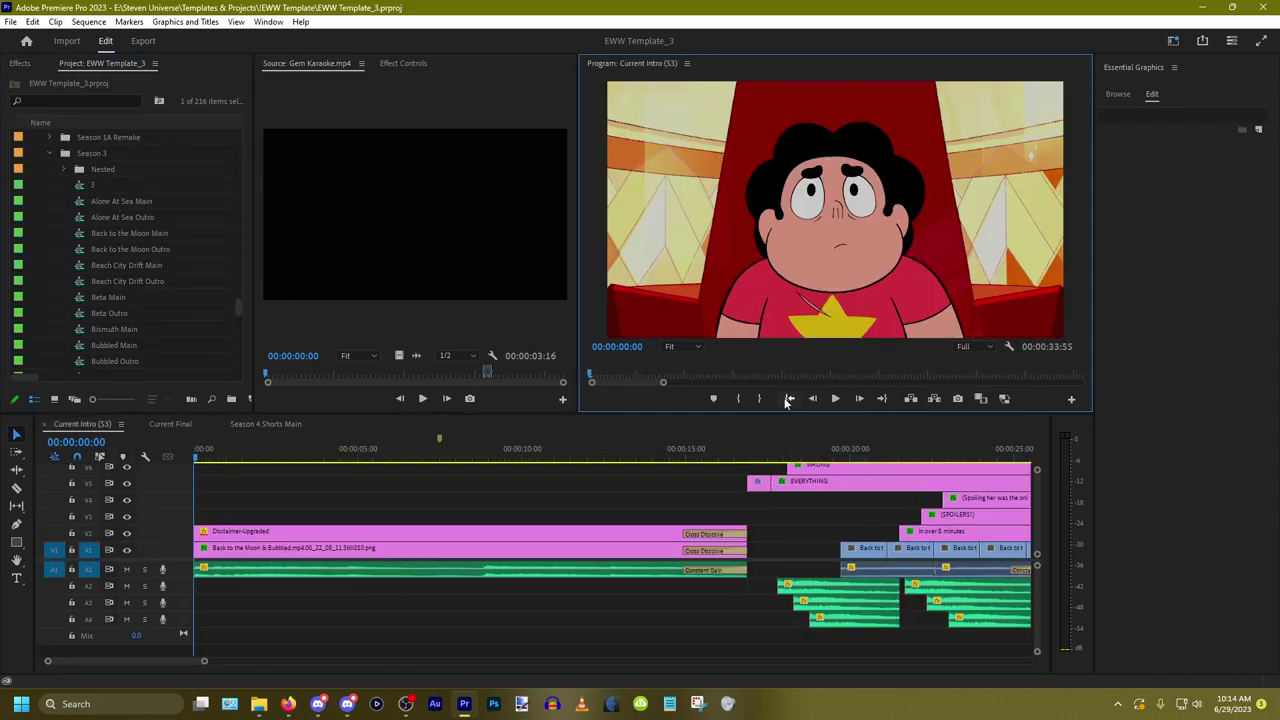
Step: Play the opening of the Current Intro (S3) sequence briefly and return the playhead to the start
scroll(518, 486, "down", 1)
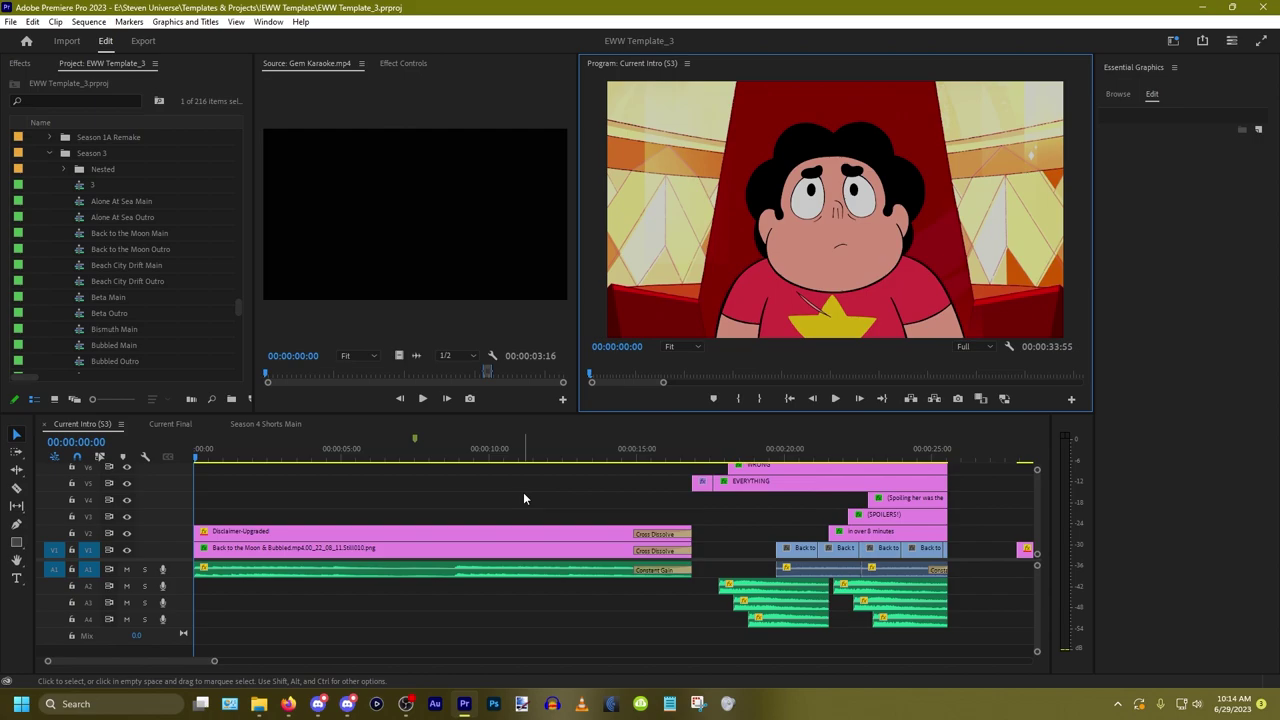
left_click(576, 480)
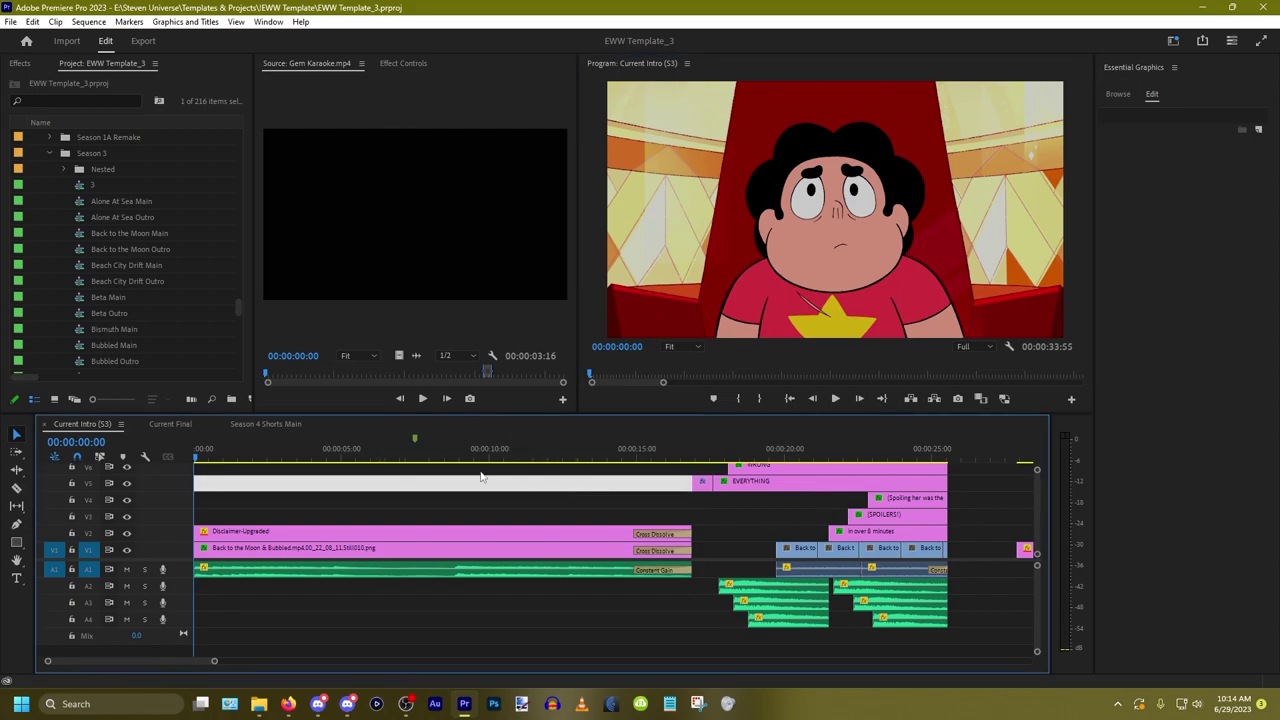
left_click(420, 505)
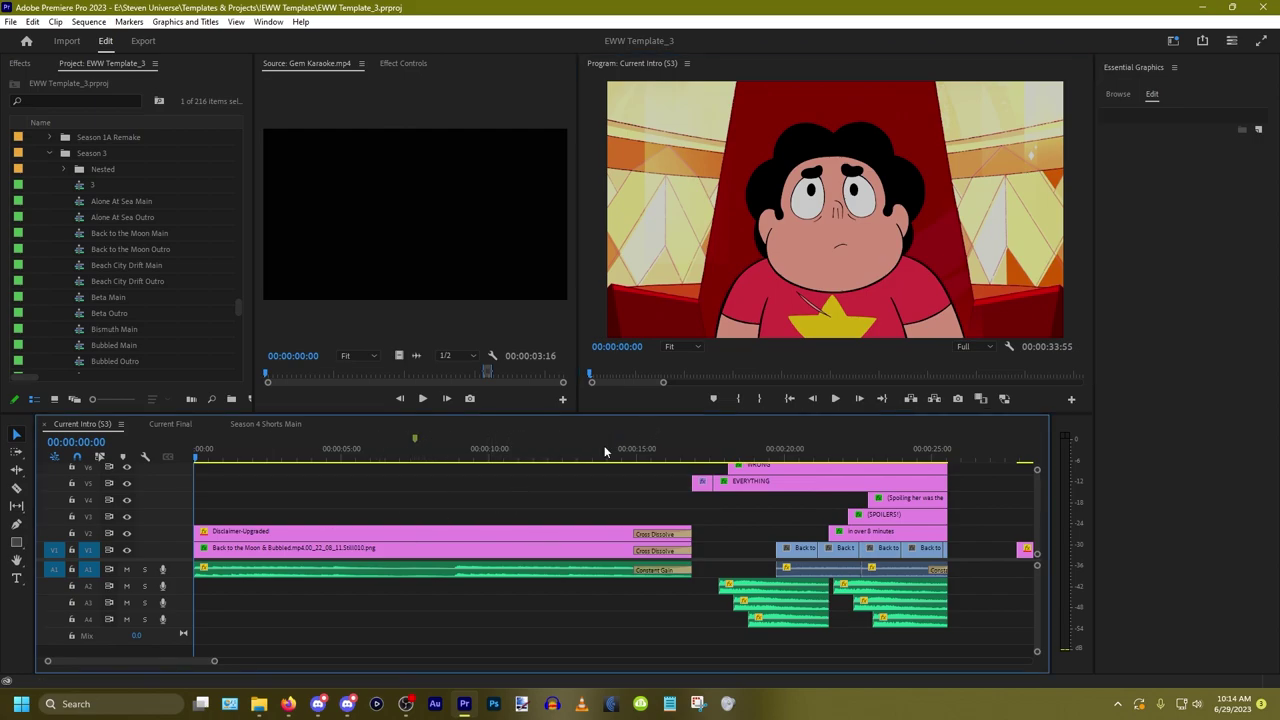
key("space")
key("space")
left_click(790, 398)
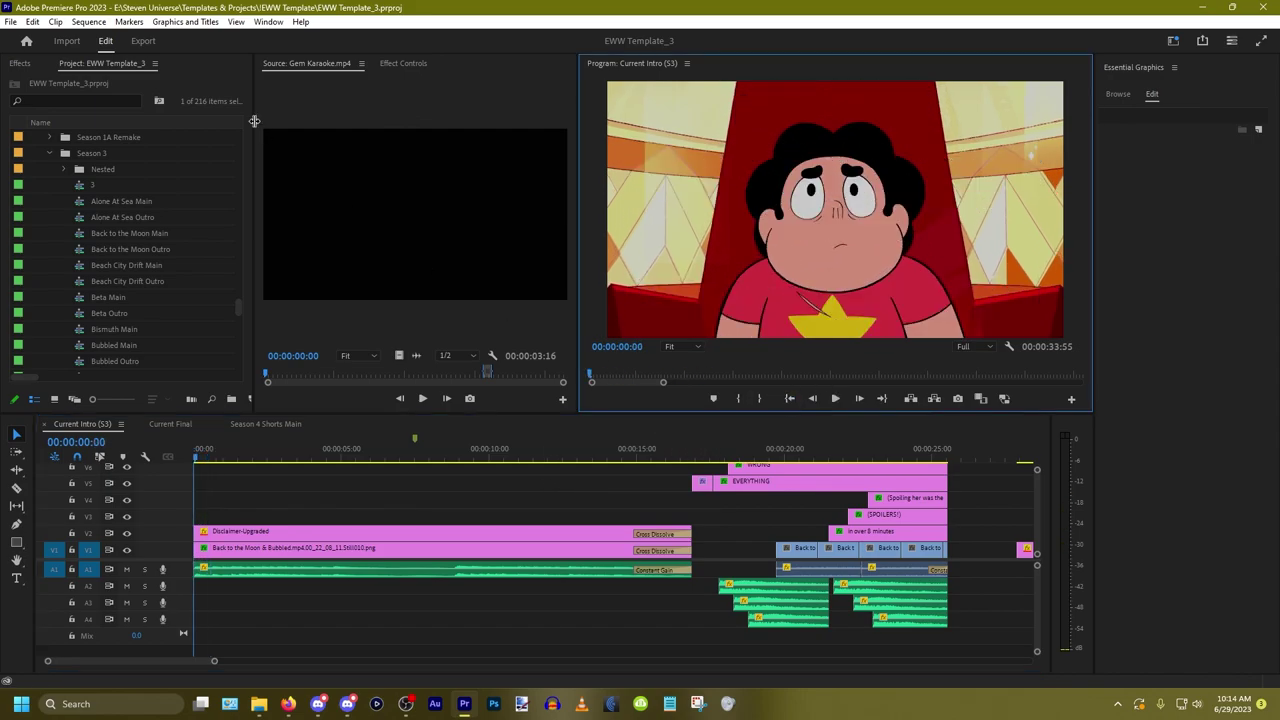
Step: Show the effect settings of the Disclaimer-Upgraded clip and play back its opening Scale animation, stopping at 00:00:00:36
left_click(403, 63)
left_click(375, 533)
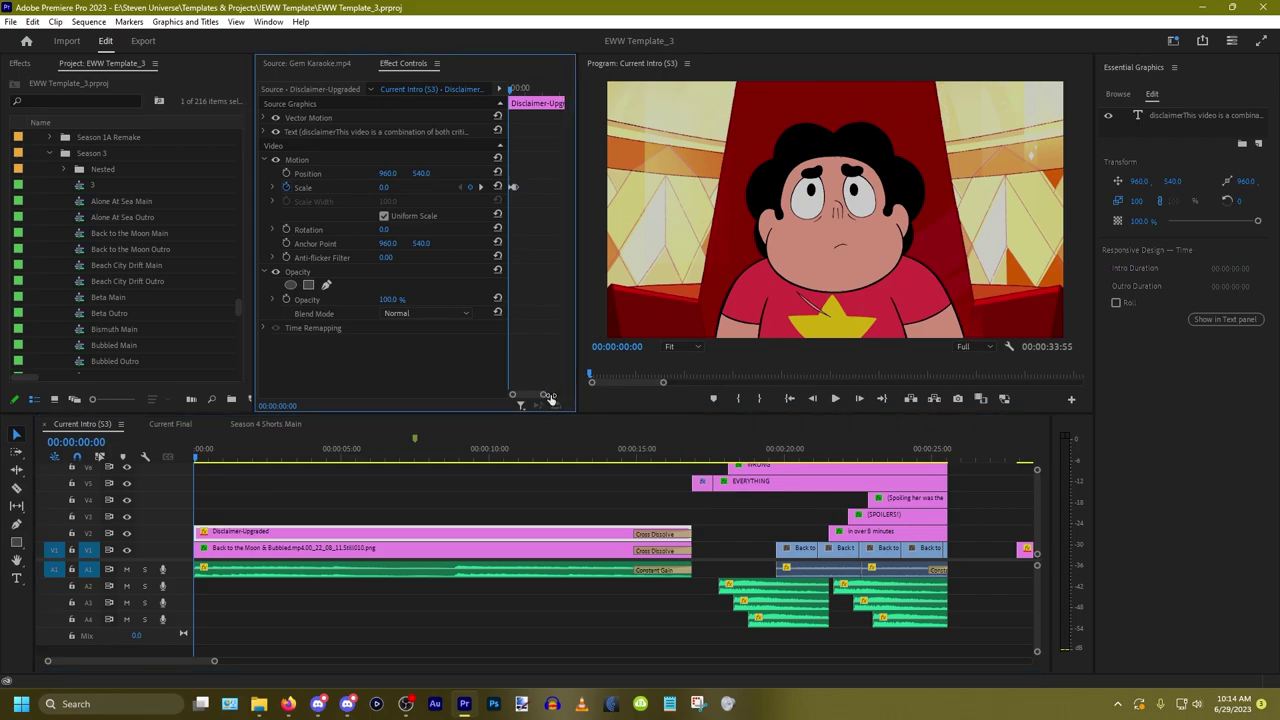
left_click_drag(560, 395, 548, 400)
key("space")
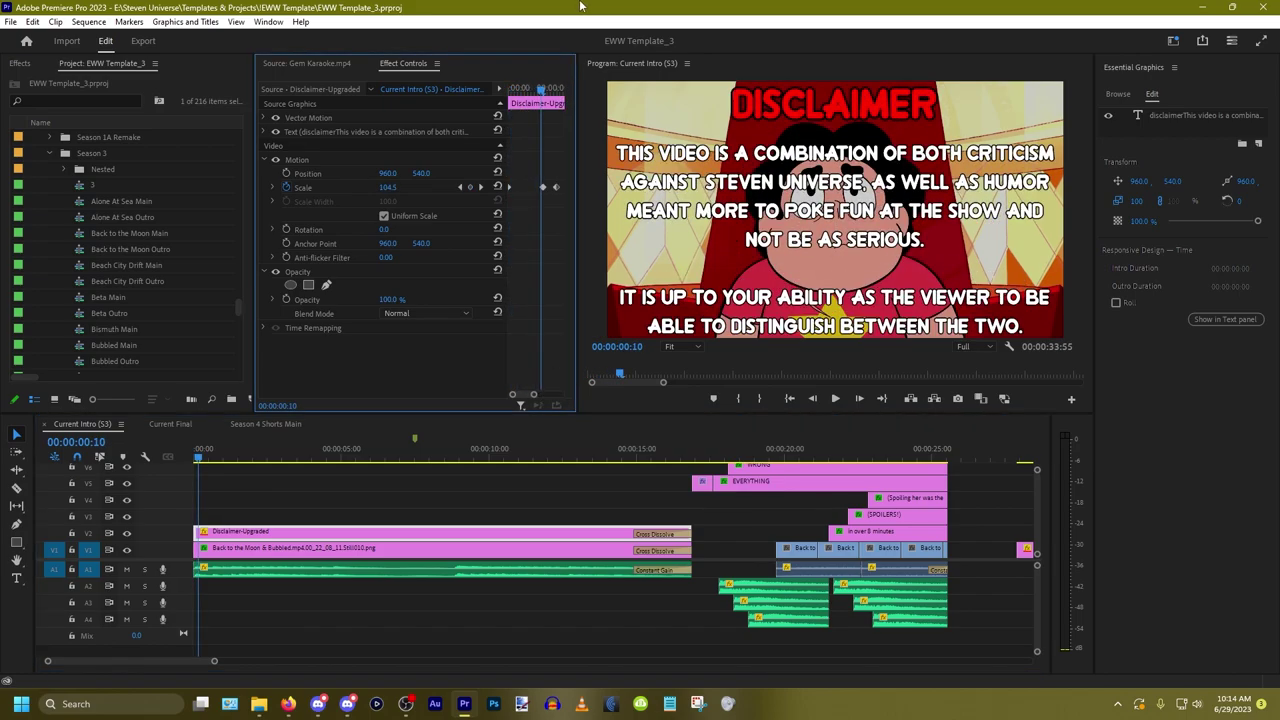
left_click(790, 399)
key("space")
key("space")
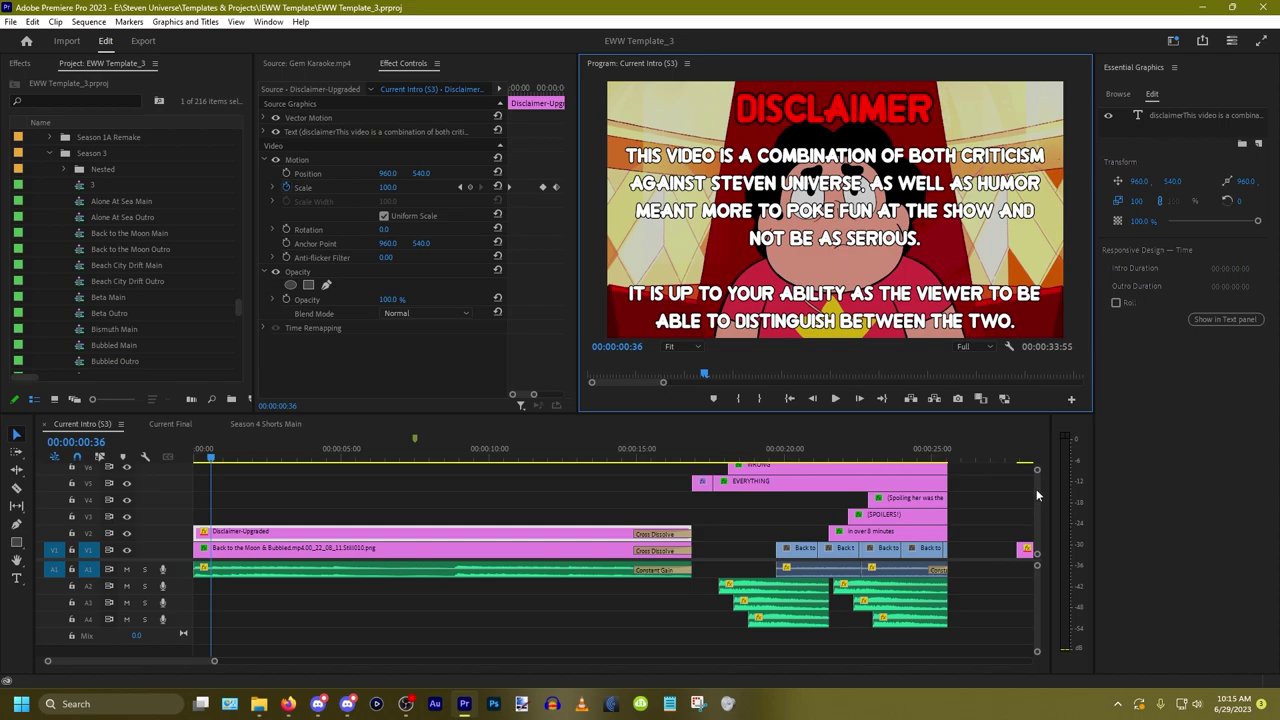
Step: Delete the A1 audio clip underneath the disclaimer
left_click(535, 498)
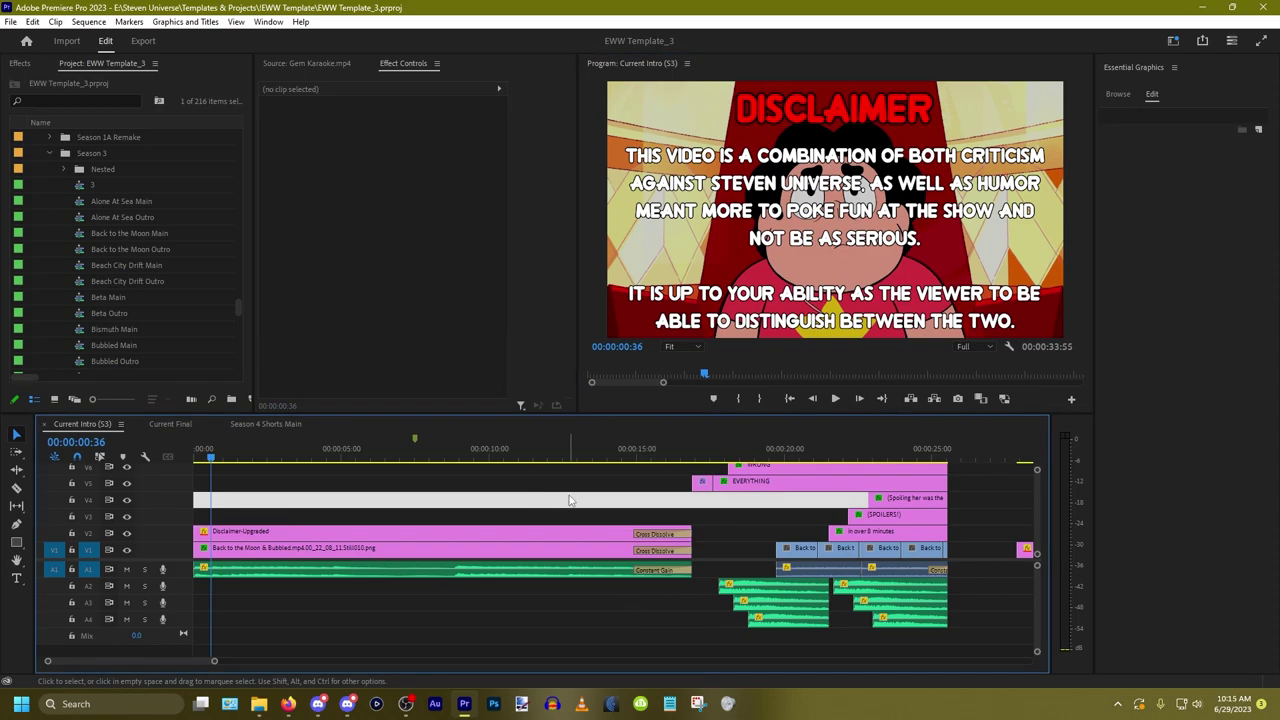
key("Delete")
left_click_drag(376, 617, 422, 550)
left_click(415, 572)
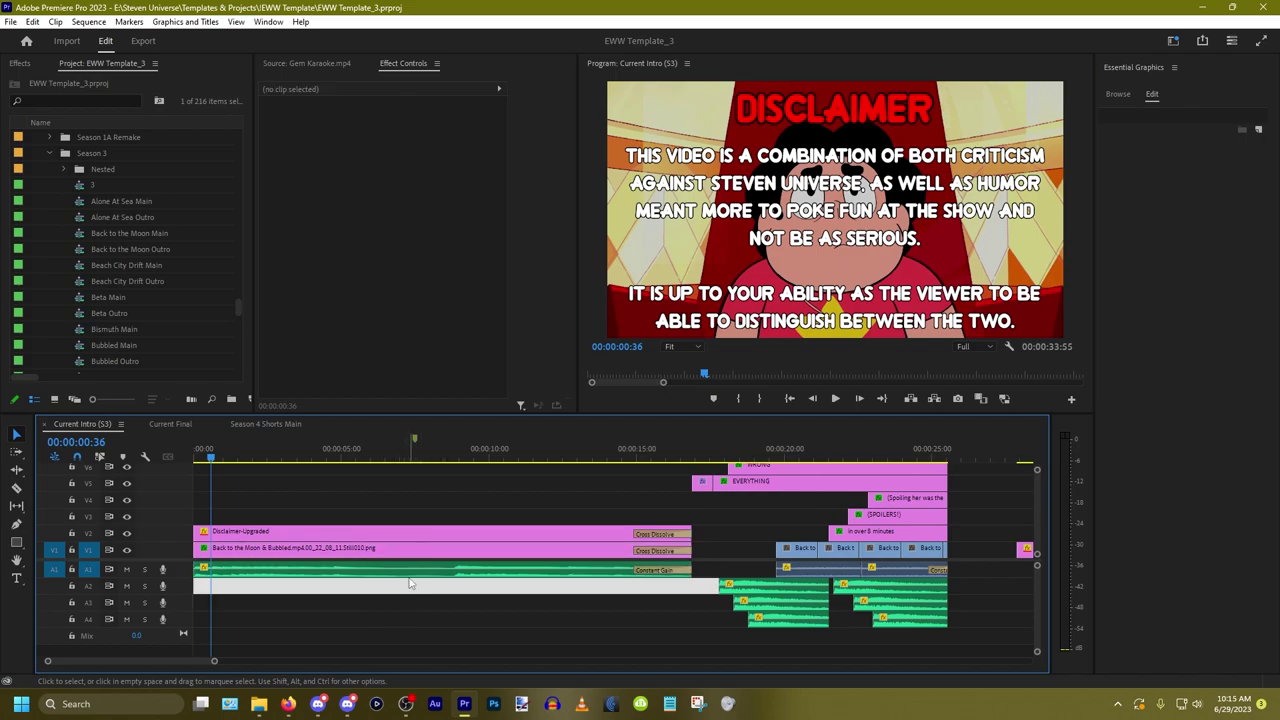
key("Delete")
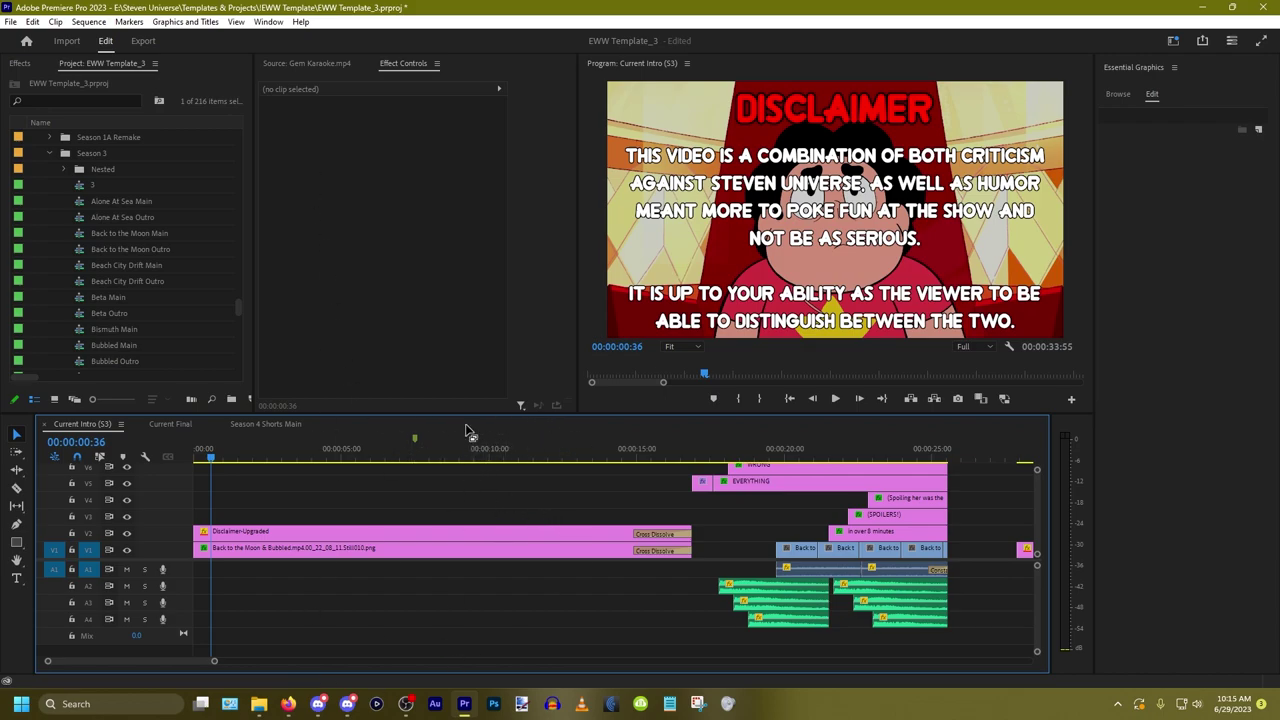
Step: Examine the disclaimer's background still and its effects, and review the disclaimer from the start of the sequence to 00:00:07:40
left_click(437, 549)
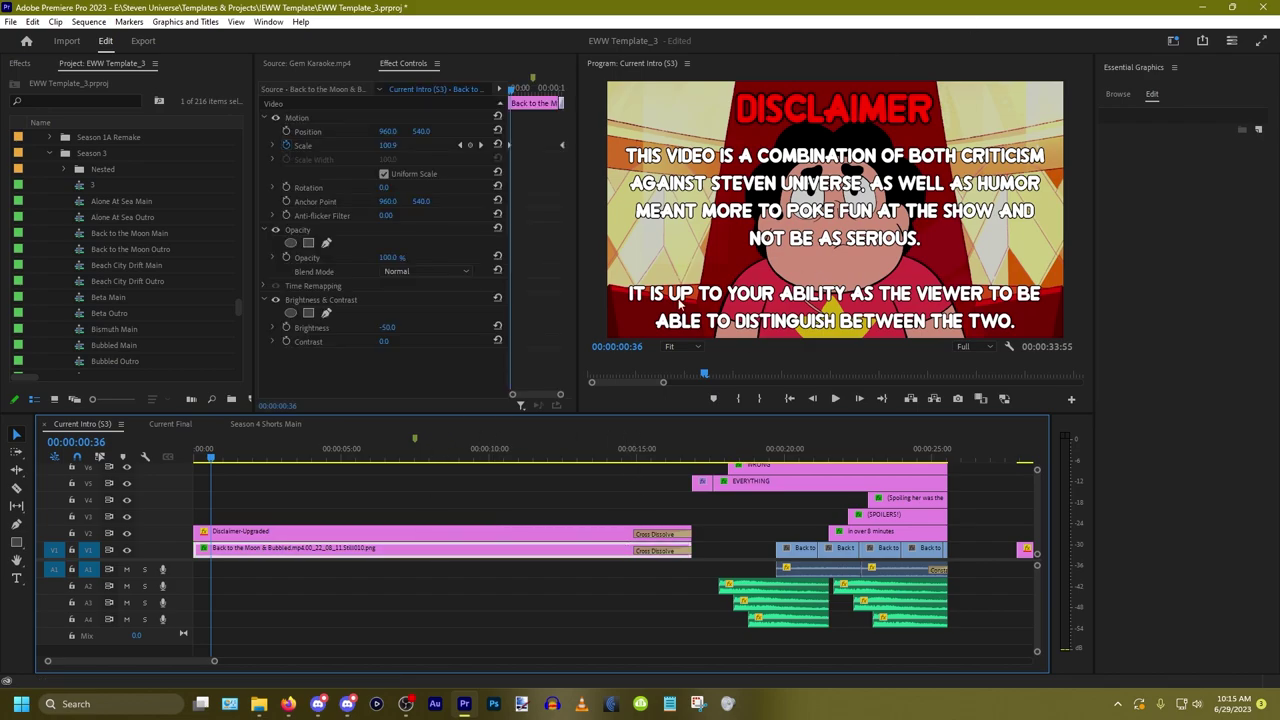
left_click(645, 513)
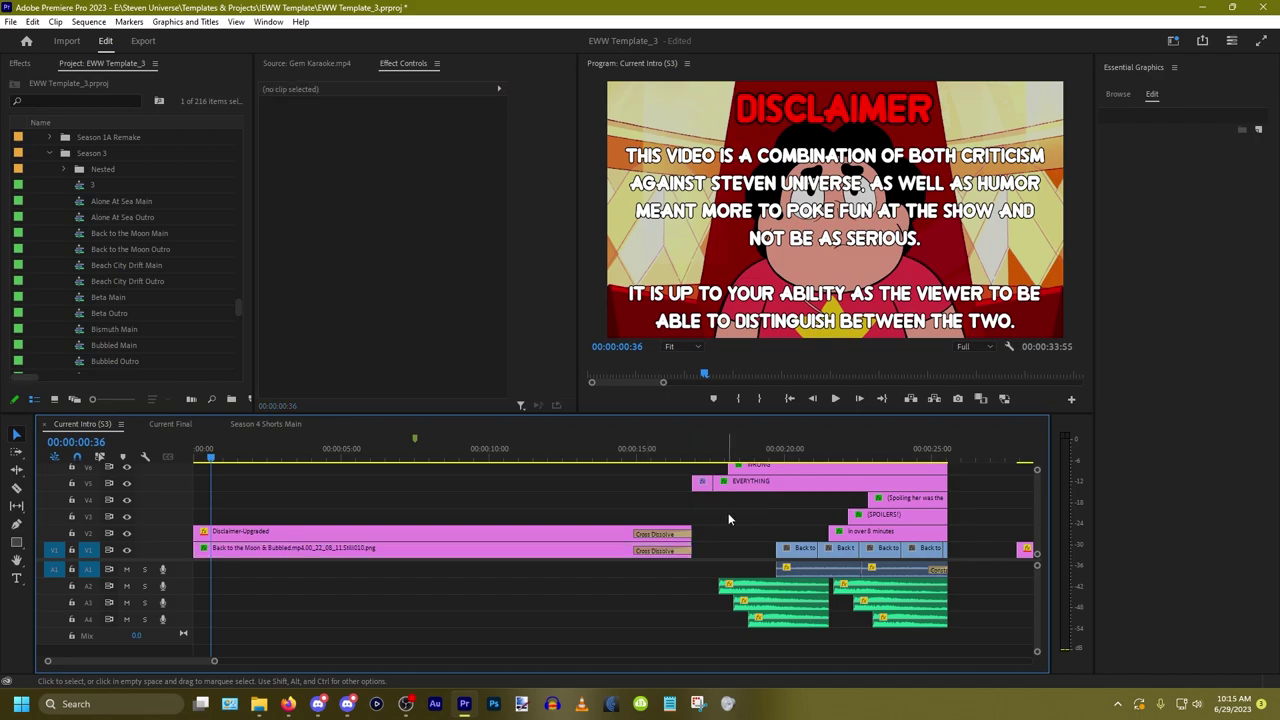
left_click_drag(703, 629, 963, 468)
left_click(394, 489)
left_click_drag(805, 457, 195, 482)
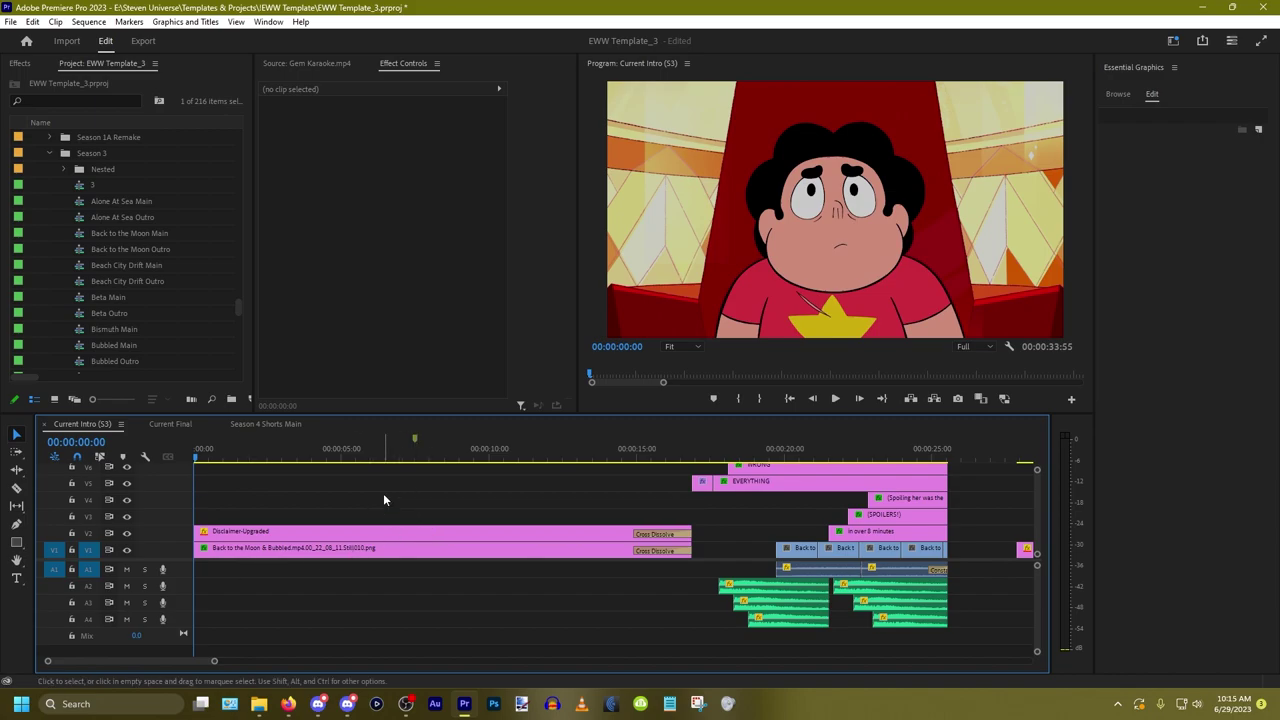
left_click(420, 557)
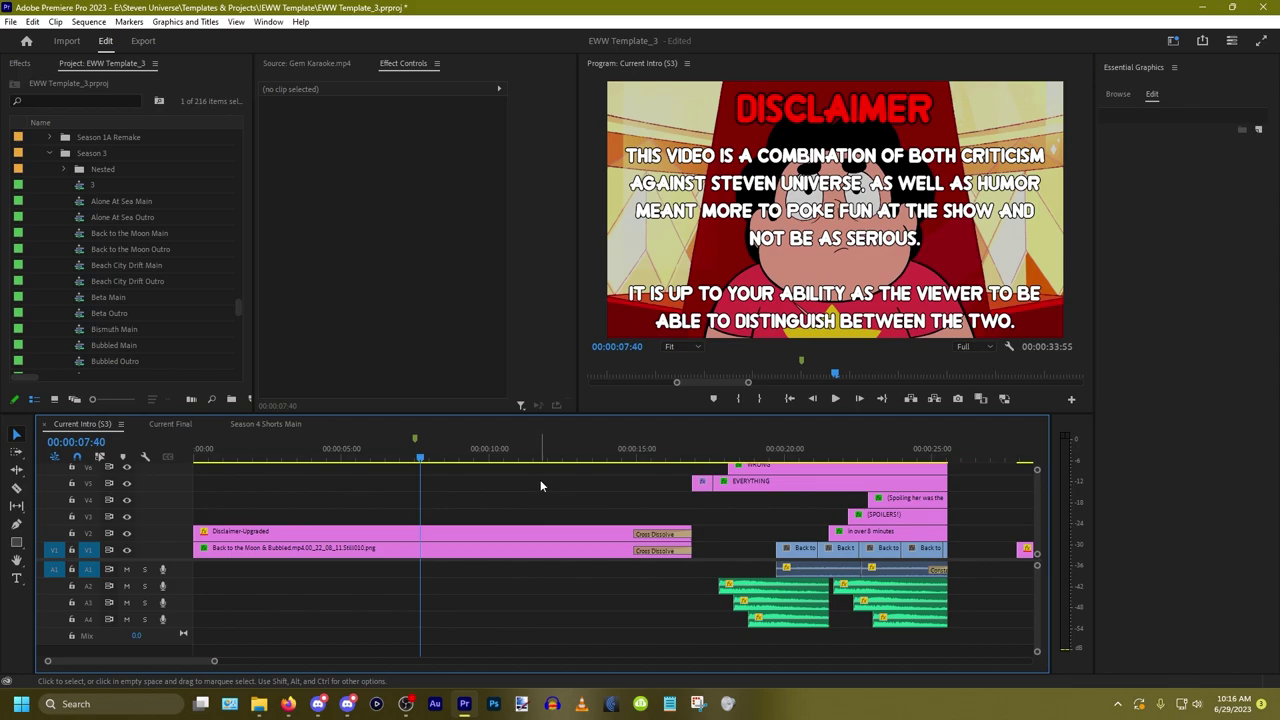
Step: Export the Gem Karaoke.mp4 frame at 00:01:35:13 as a still imported into the project, and place it on V3 at the sequence start
left_click(295, 63)
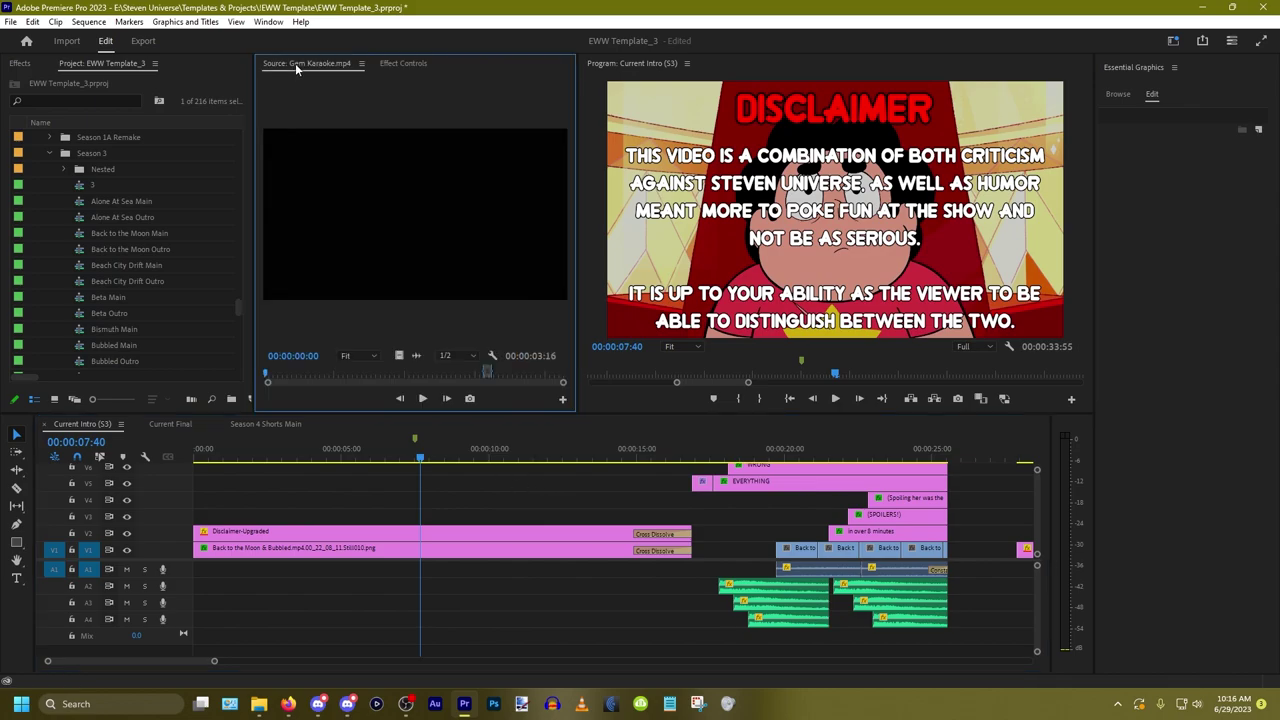
left_click_drag(279, 375, 487, 376)
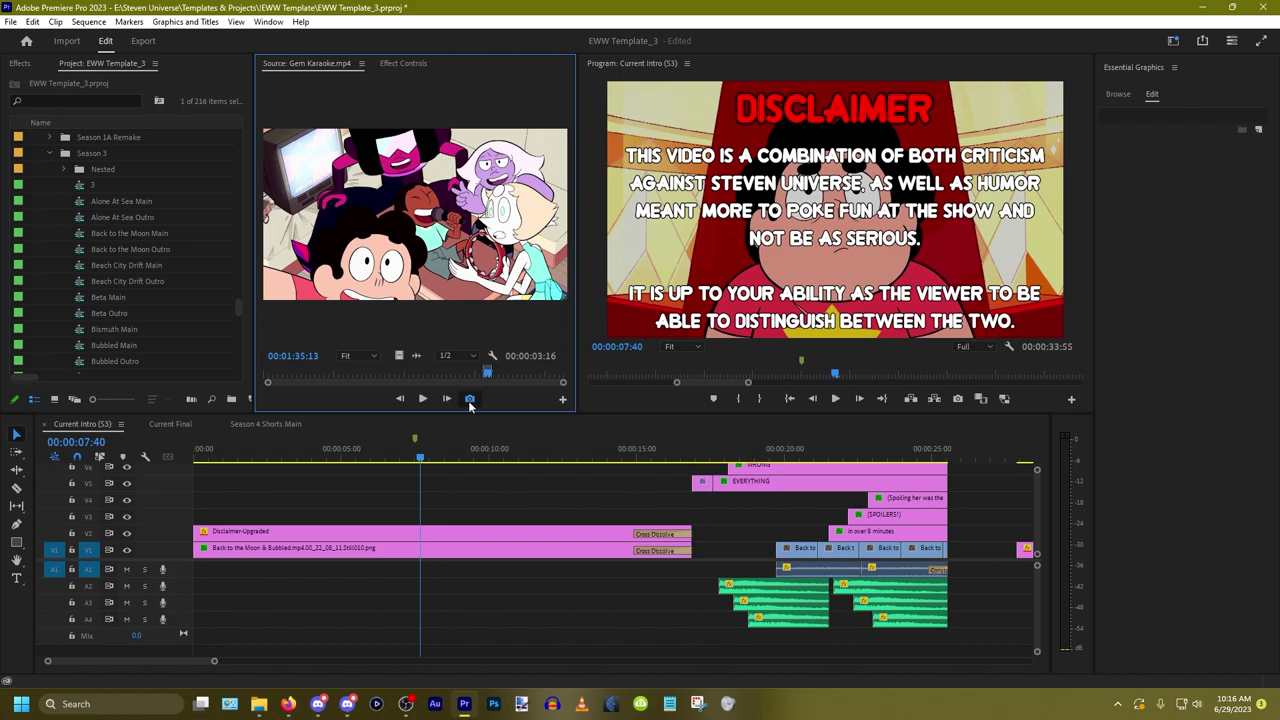
left_click(470, 399)
left_click(670, 398)
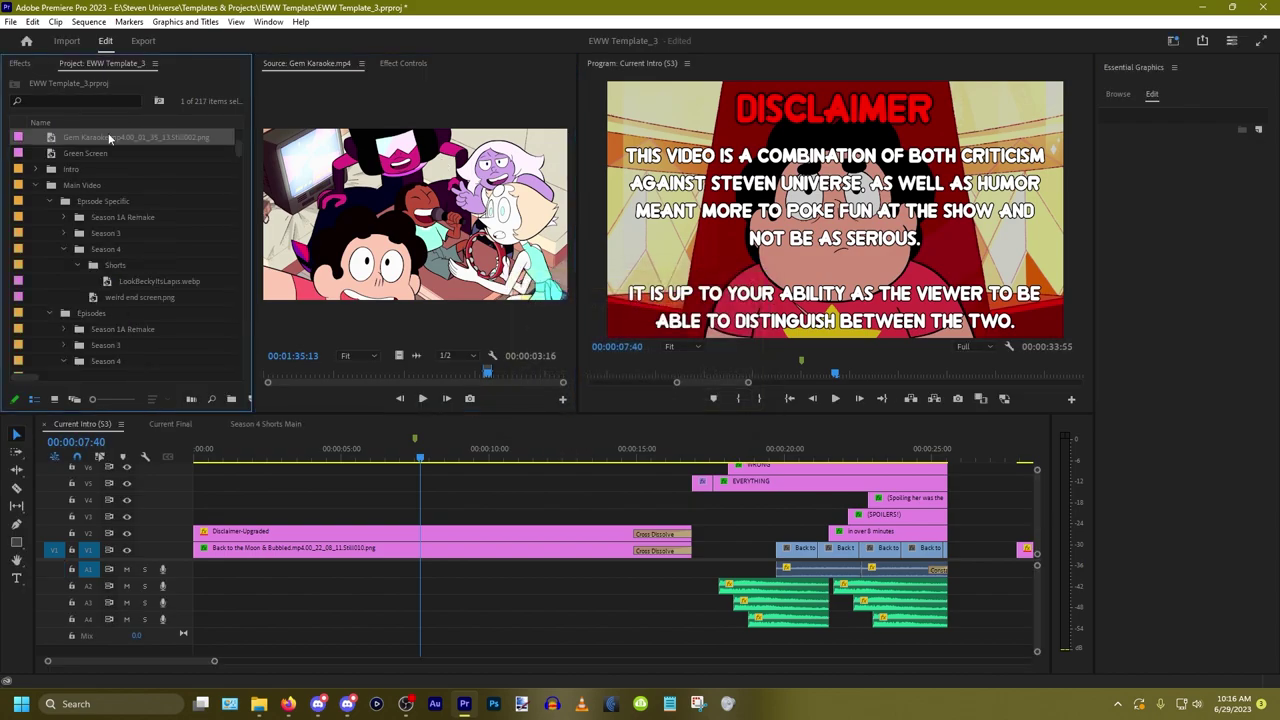
left_click_drag(104, 140, 206, 580)
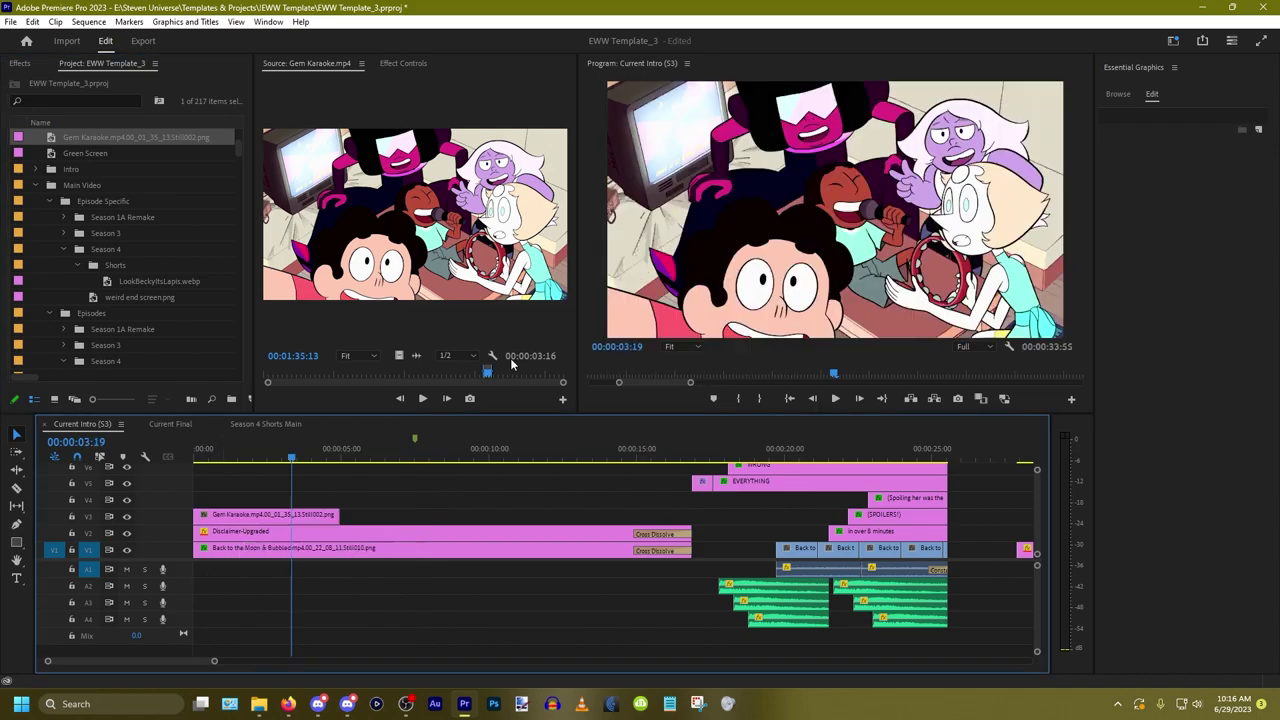
Step: Copy the Brightness & Contrast effect from the Back to the Moon & Bubbled still onto the Gem Karaoke still
left_click(394, 458)
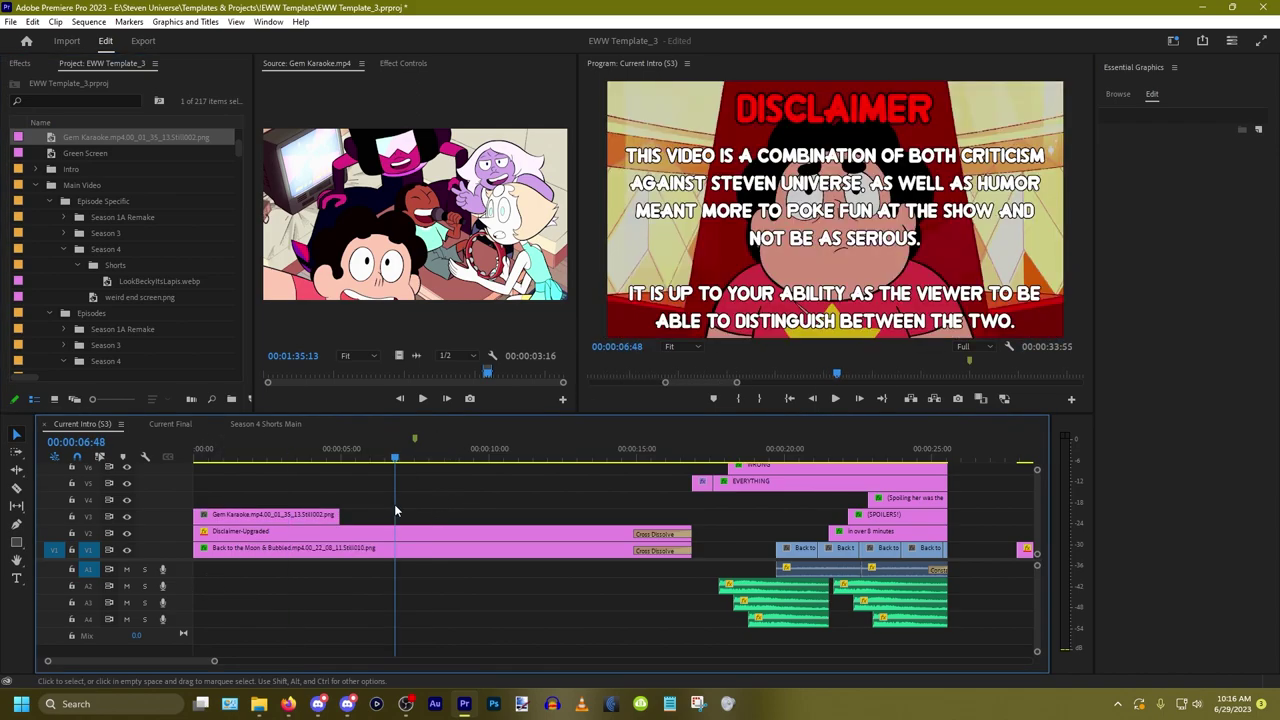
left_click_drag(393, 477, 419, 470)
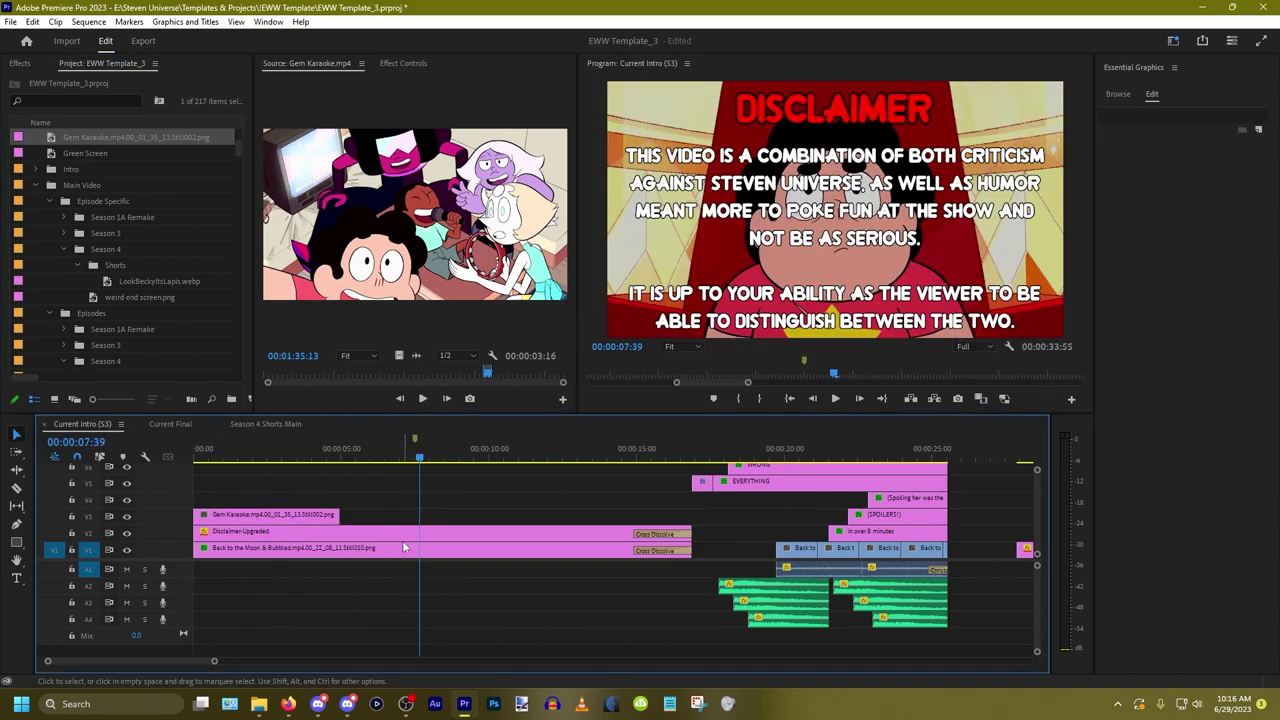
left_click(392, 553)
left_click(402, 66)
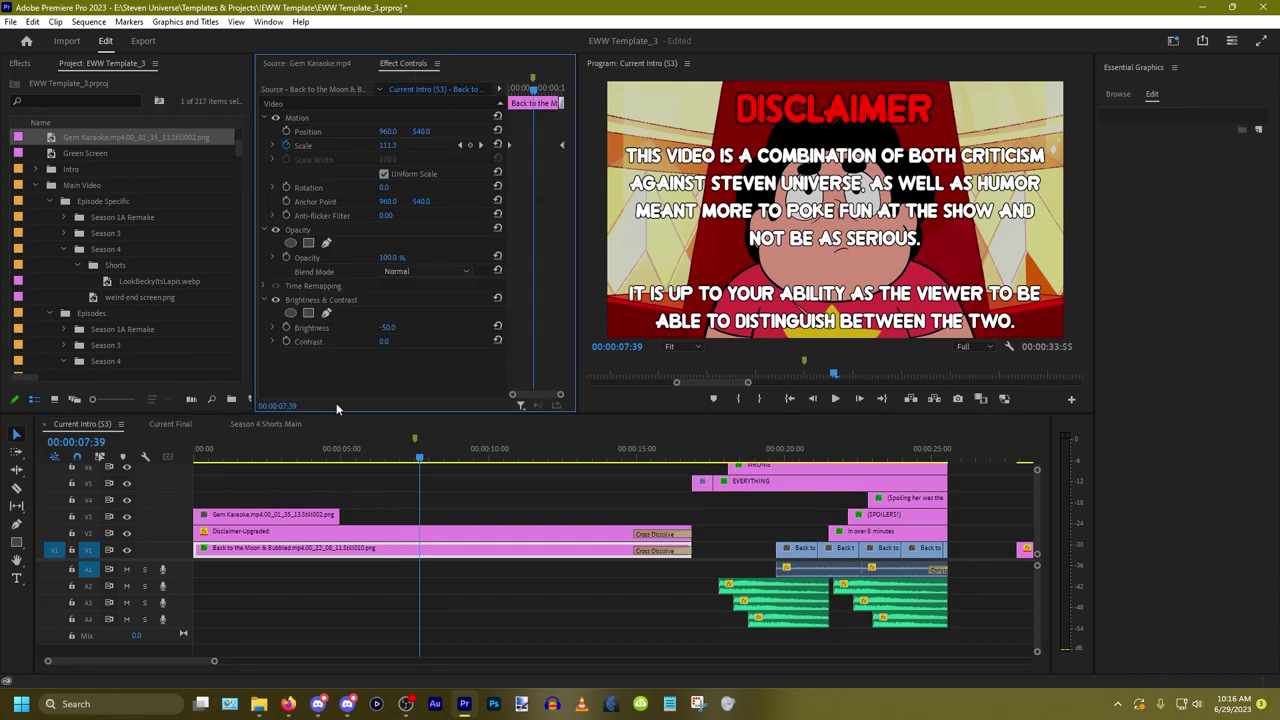
left_click(360, 301)
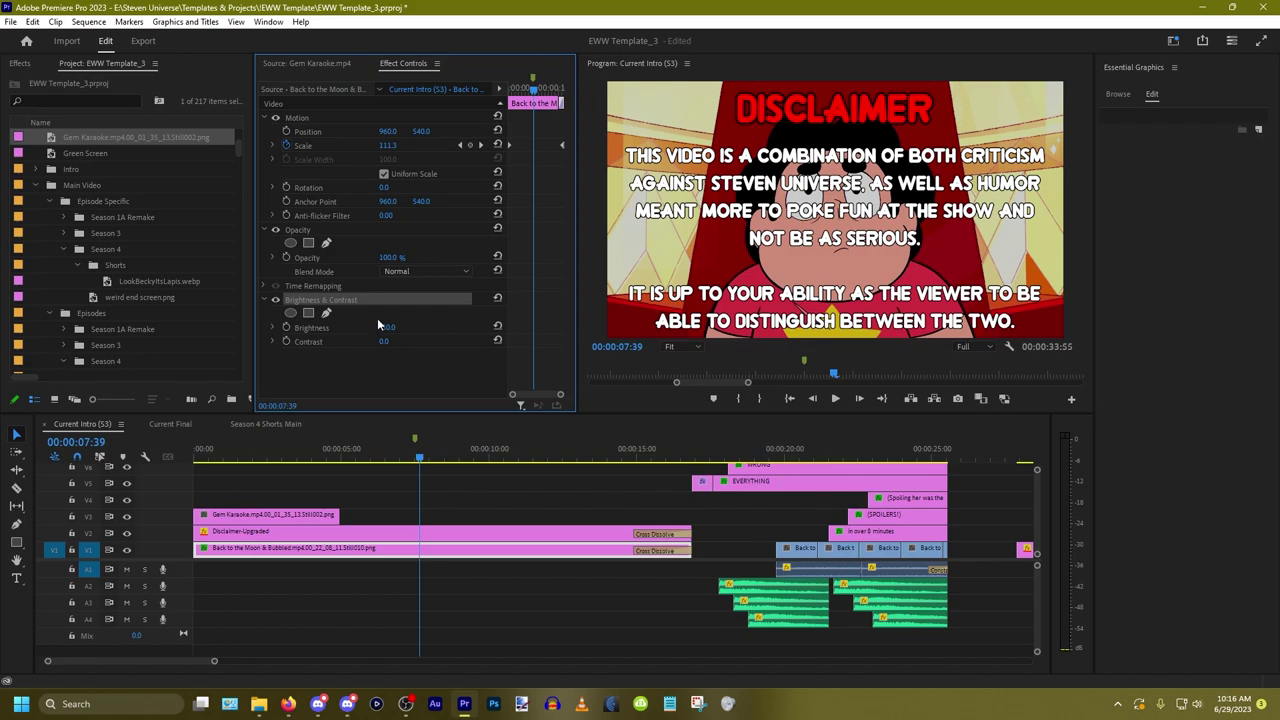
left_click(288, 514)
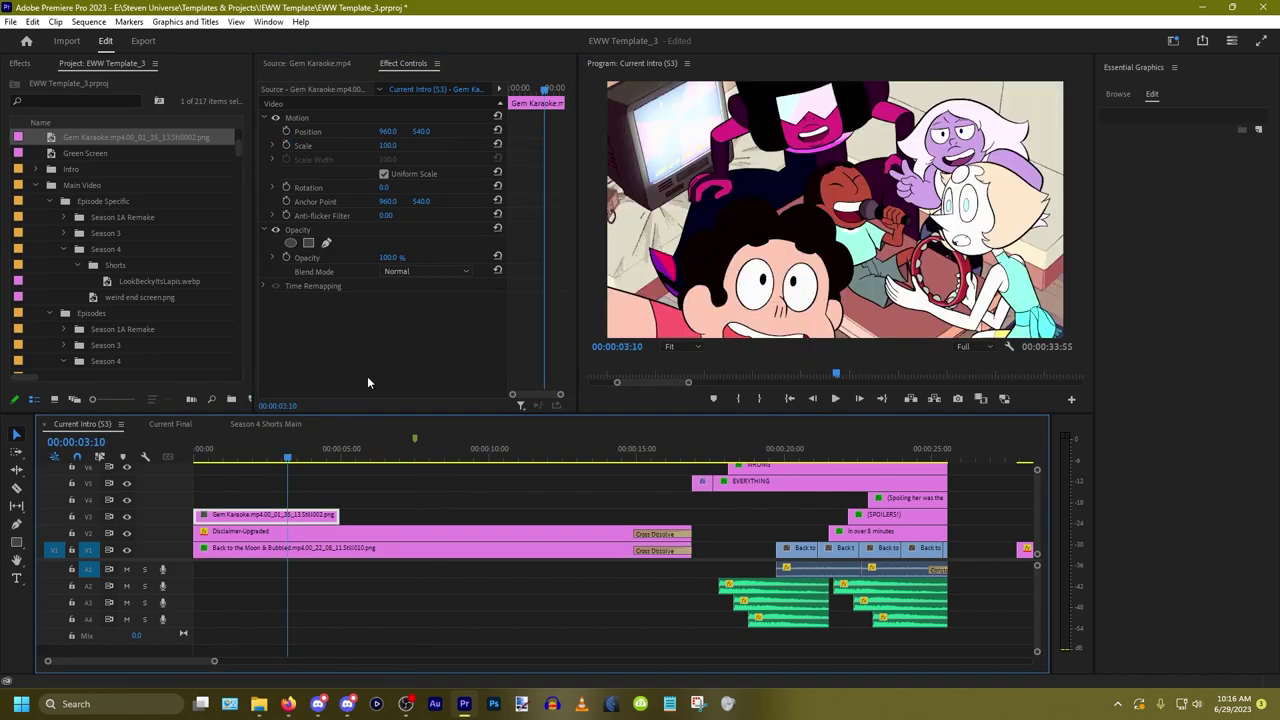
left_click(394, 347)
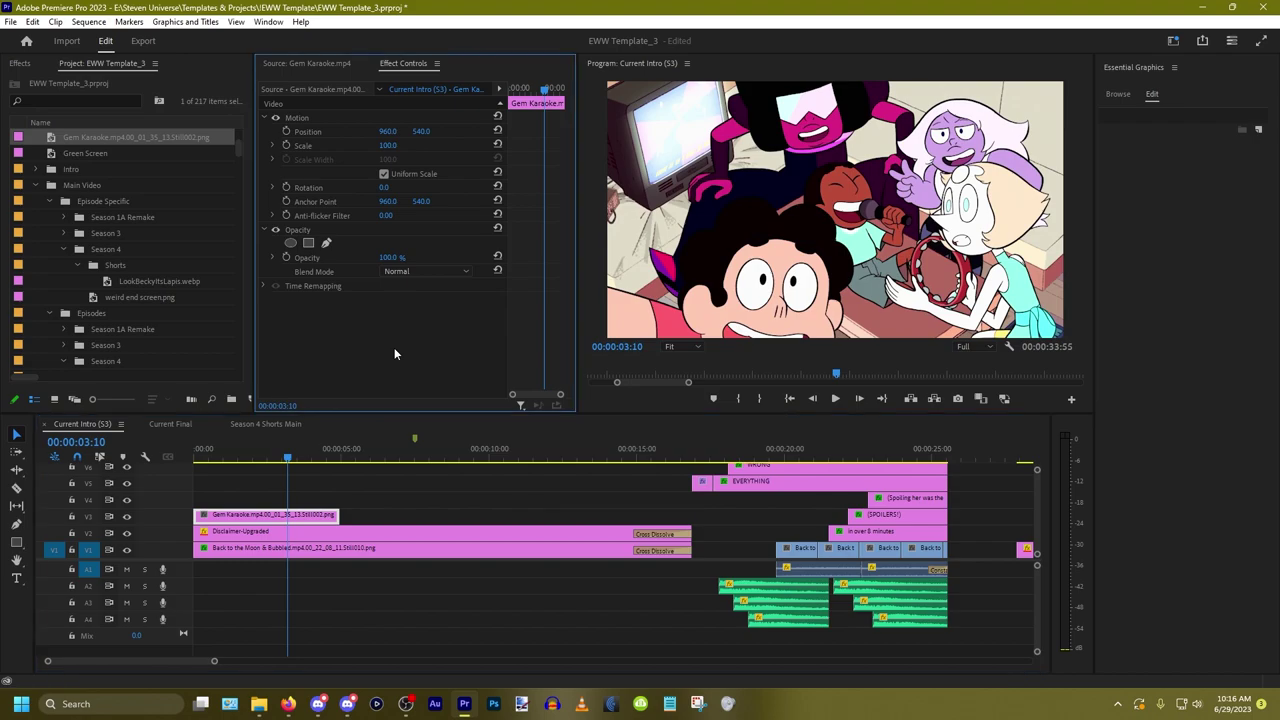
key("ctrl+v")
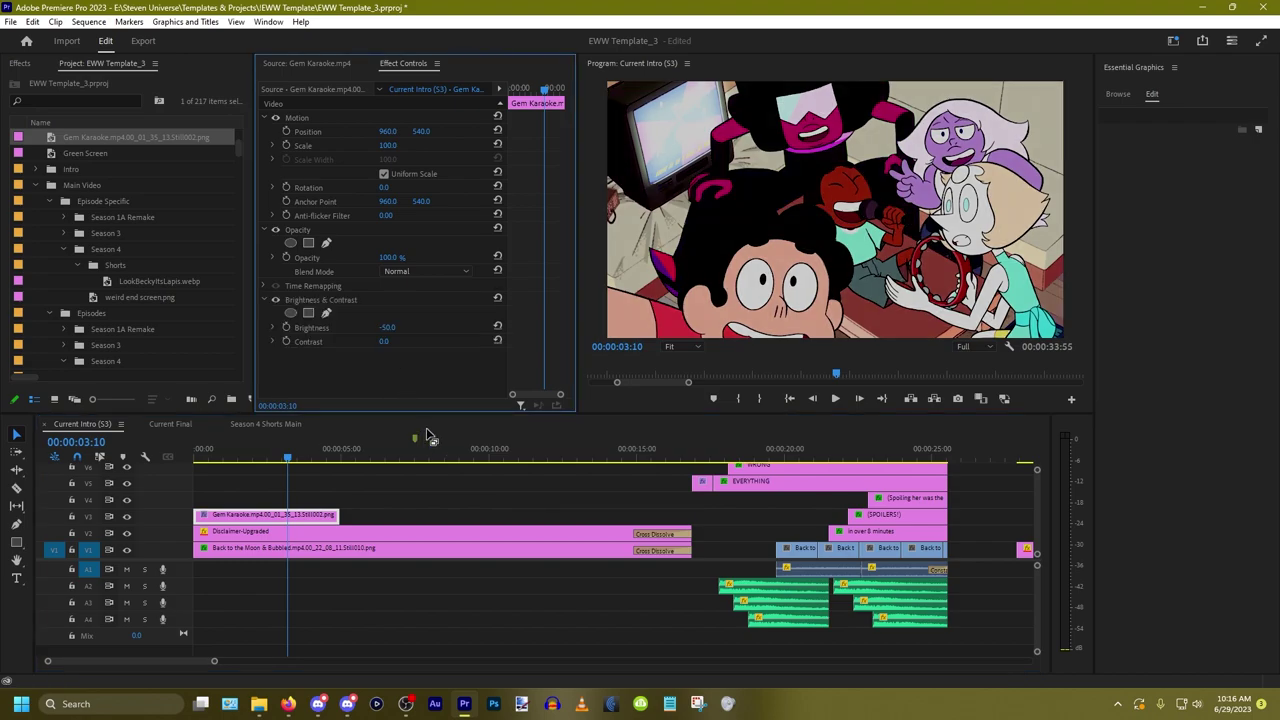
Step: Replace the Back to the Moon & Bubbled still on V1 with the Gem Karaoke still and extend it to about 11 seconds
left_click(330, 553)
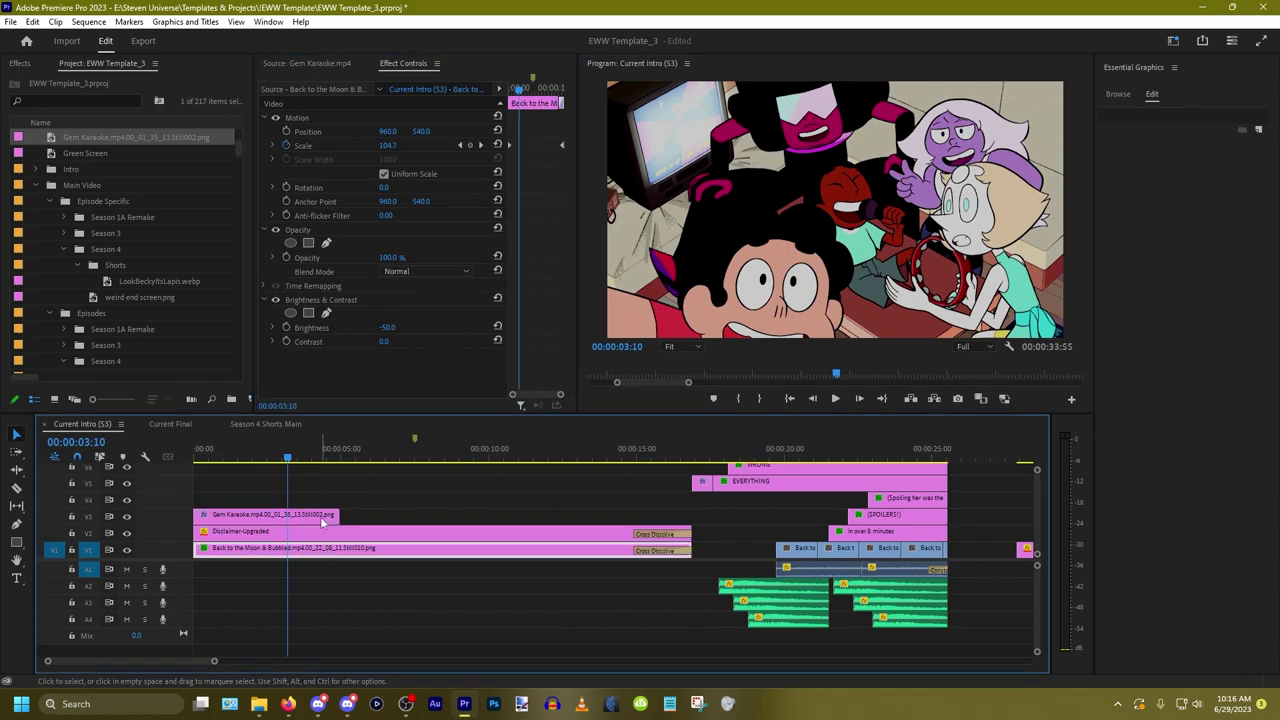
key("Delete")
left_click_drag(320, 516, 322, 549)
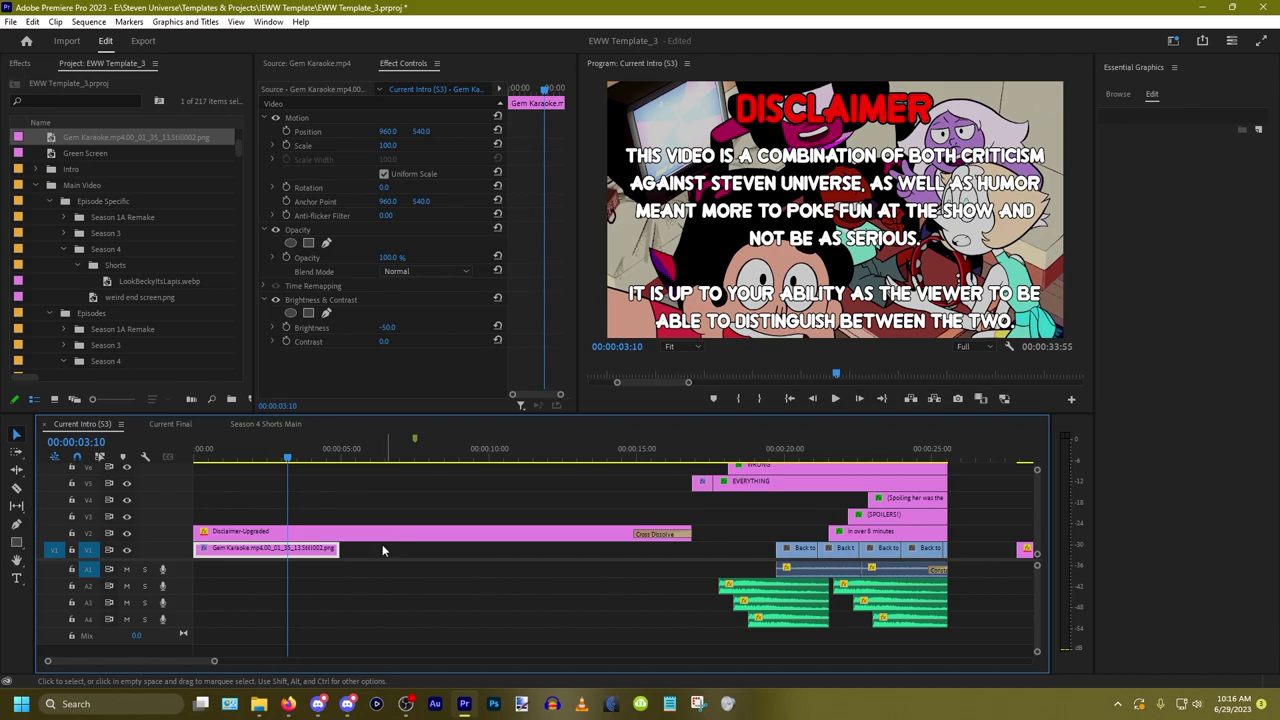
left_click_drag(330, 548, 522, 549)
Step: Remove the Cross Dissolve from the Disclaimer-Upgraded clip and trim its end to match the Gem Karaoke still
left_click(624, 545)
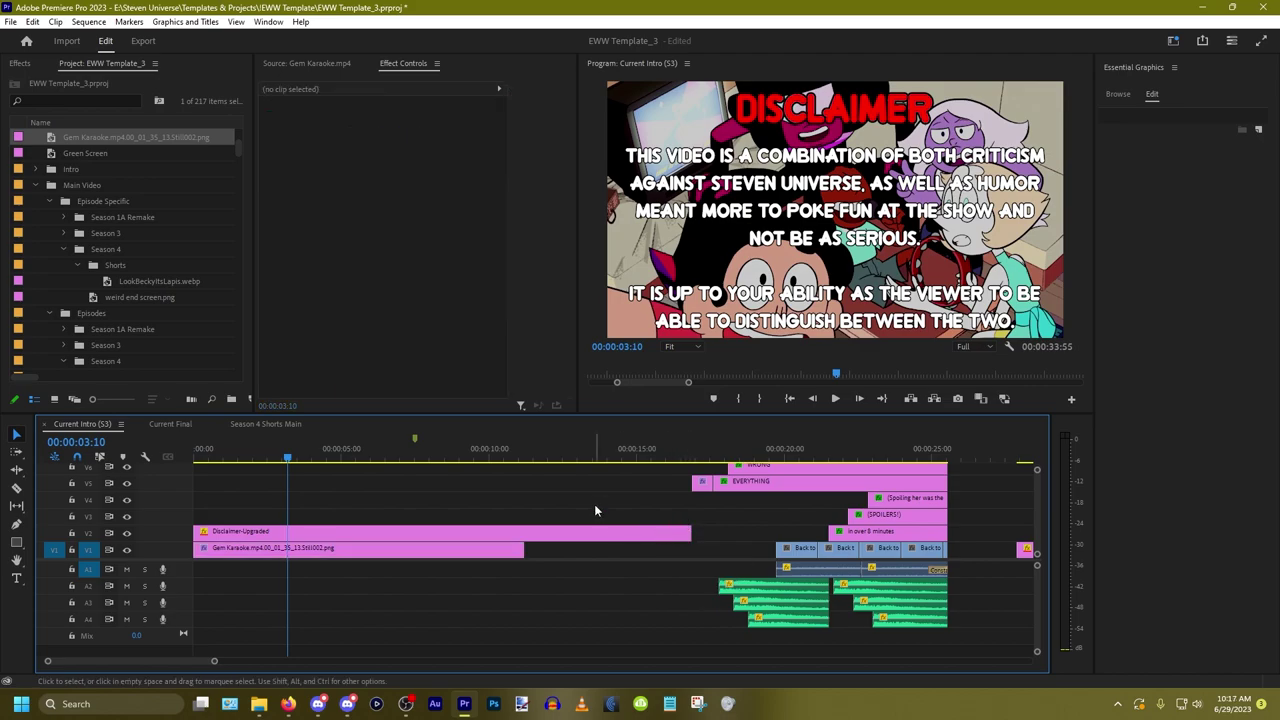
left_click_drag(689, 535, 514, 533)
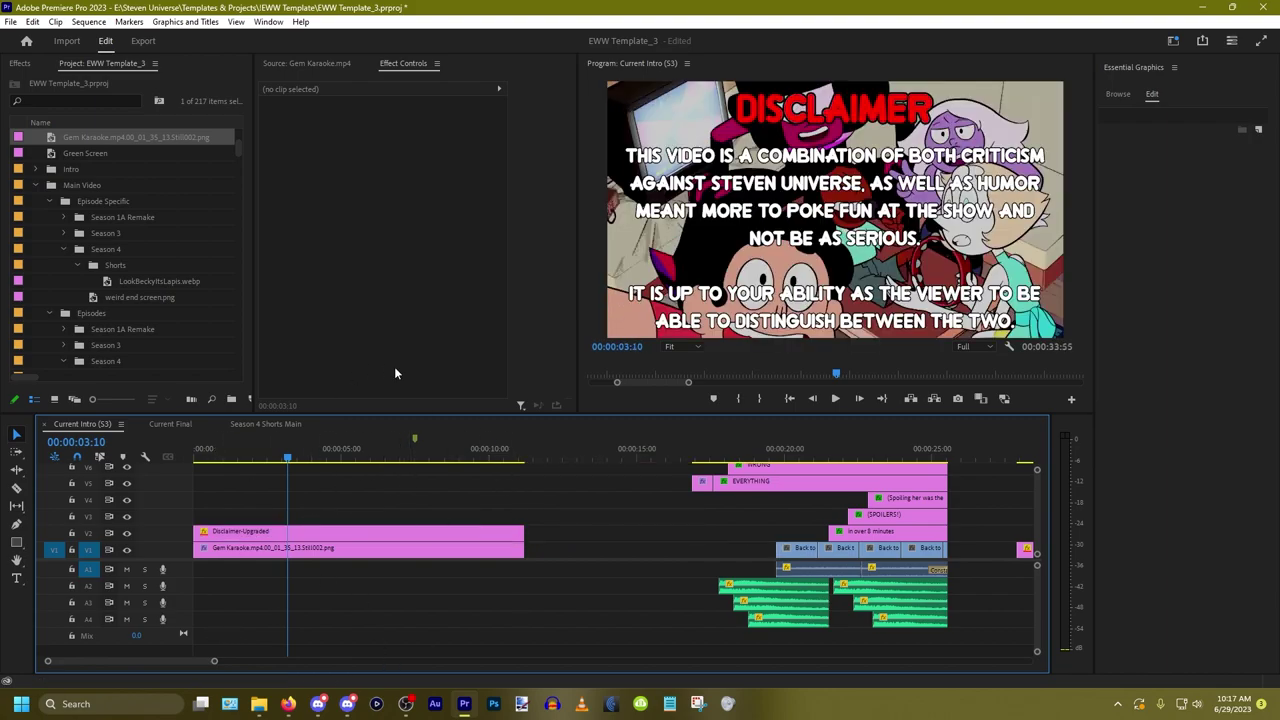
left_click(384, 486)
left_click(417, 488)
Step: Switch to the Season 4 Shorts script in Google Docs and highlight the Intro note for the 0:10 to 0:17 clip
left_click(288, 703)
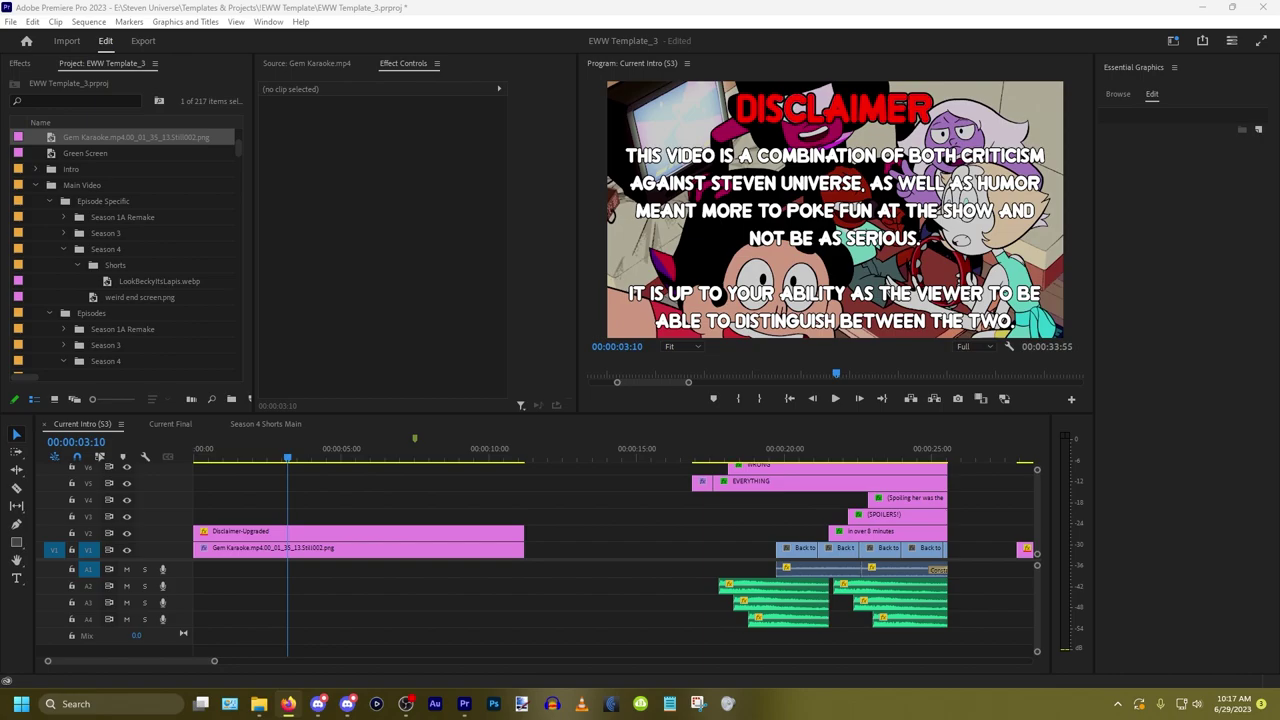
left_click_drag(1279, 91, 831, 62)
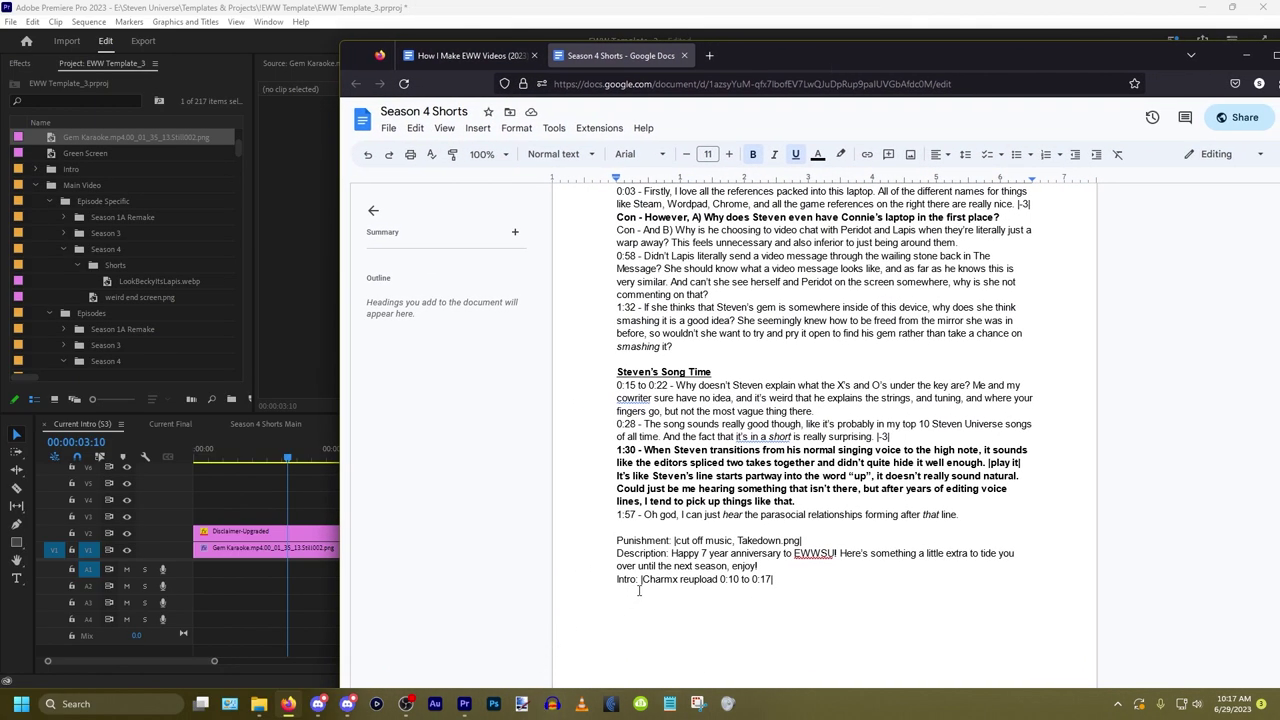
left_click_drag(641, 586, 873, 584)
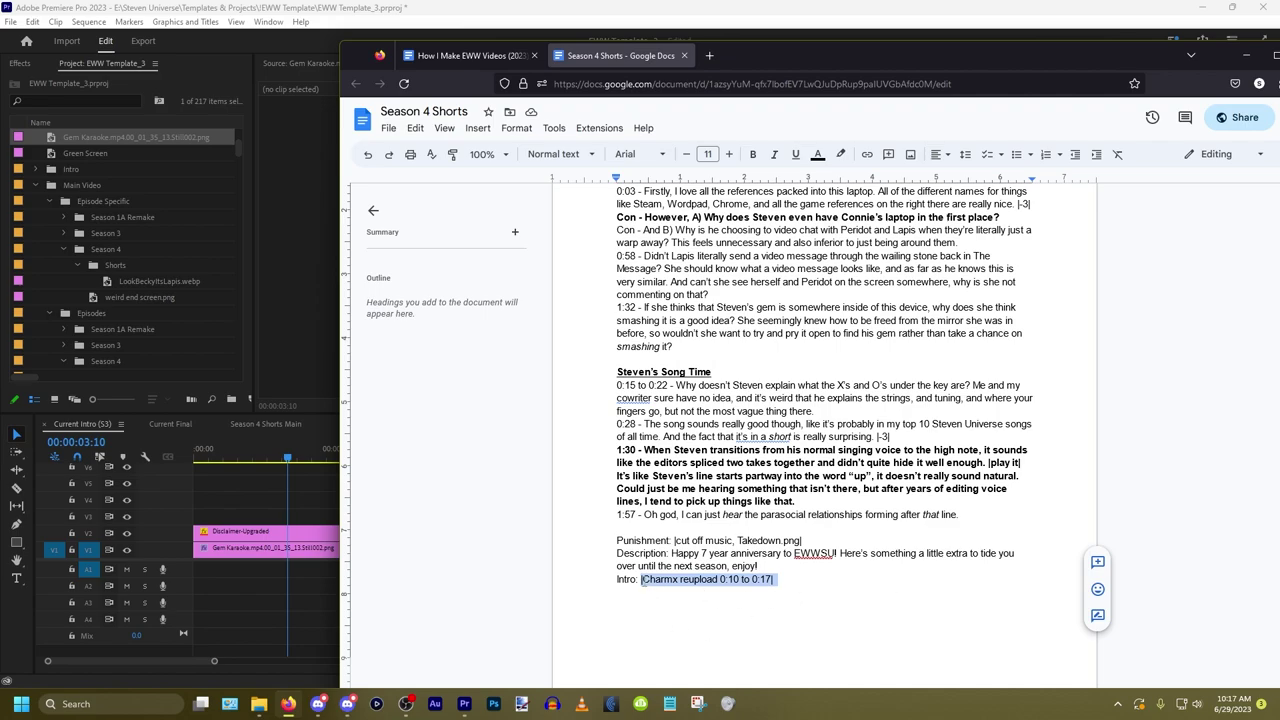
Step: Switch back to Premiere Pro and move weird end screen.png into the Shorts bin under Episode Specific, Season 4
left_click_drag(641, 582, 773, 582)
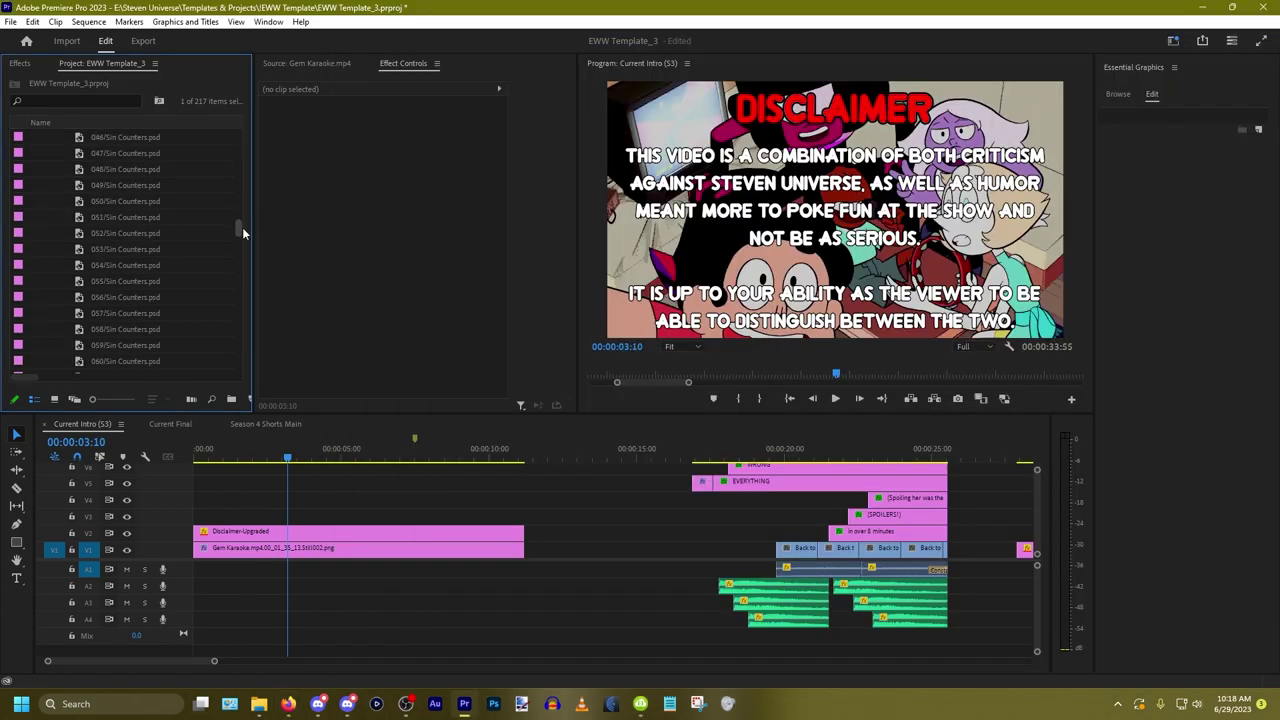
left_click_drag(242, 227, 236, 148)
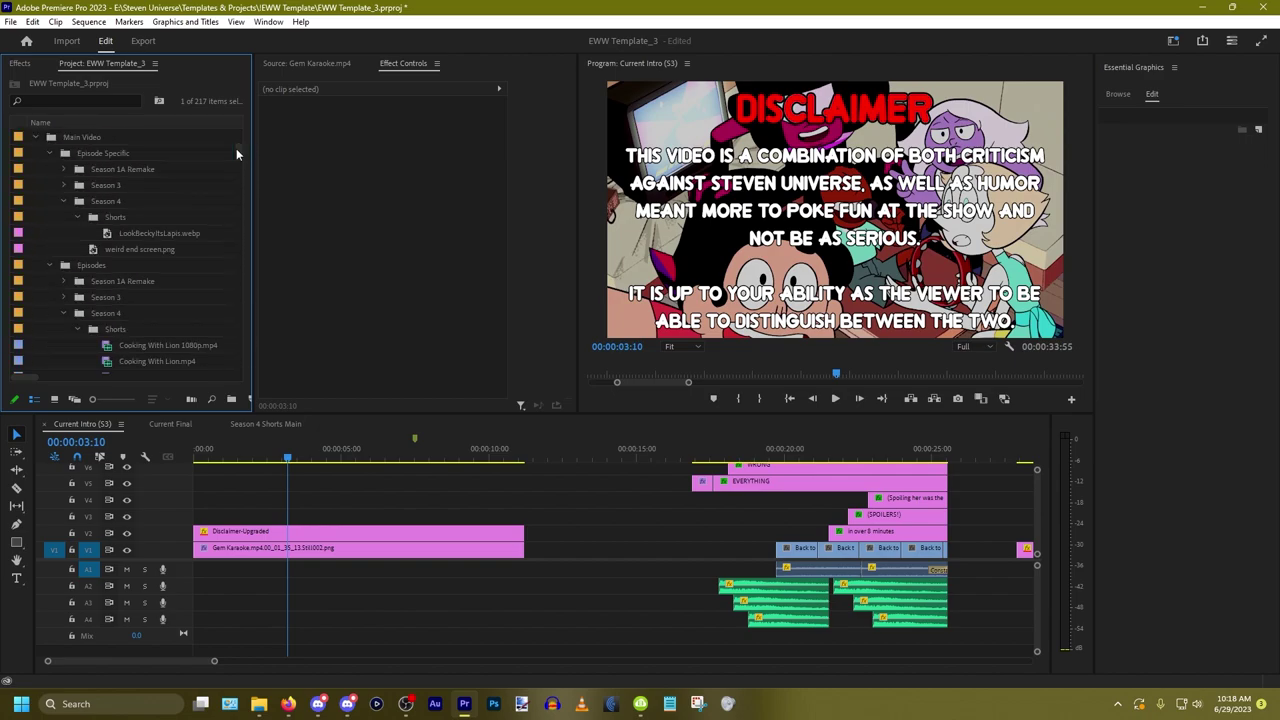
left_click(115, 155)
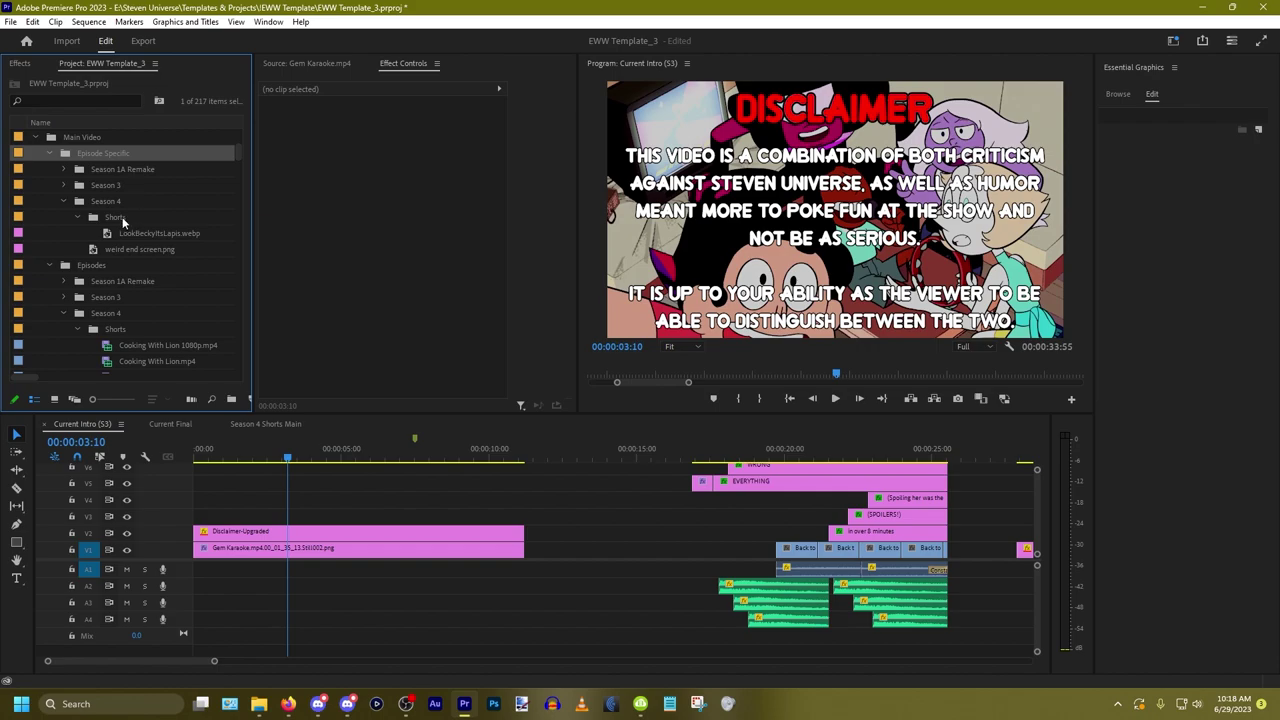
left_click(123, 220)
left_click(134, 232)
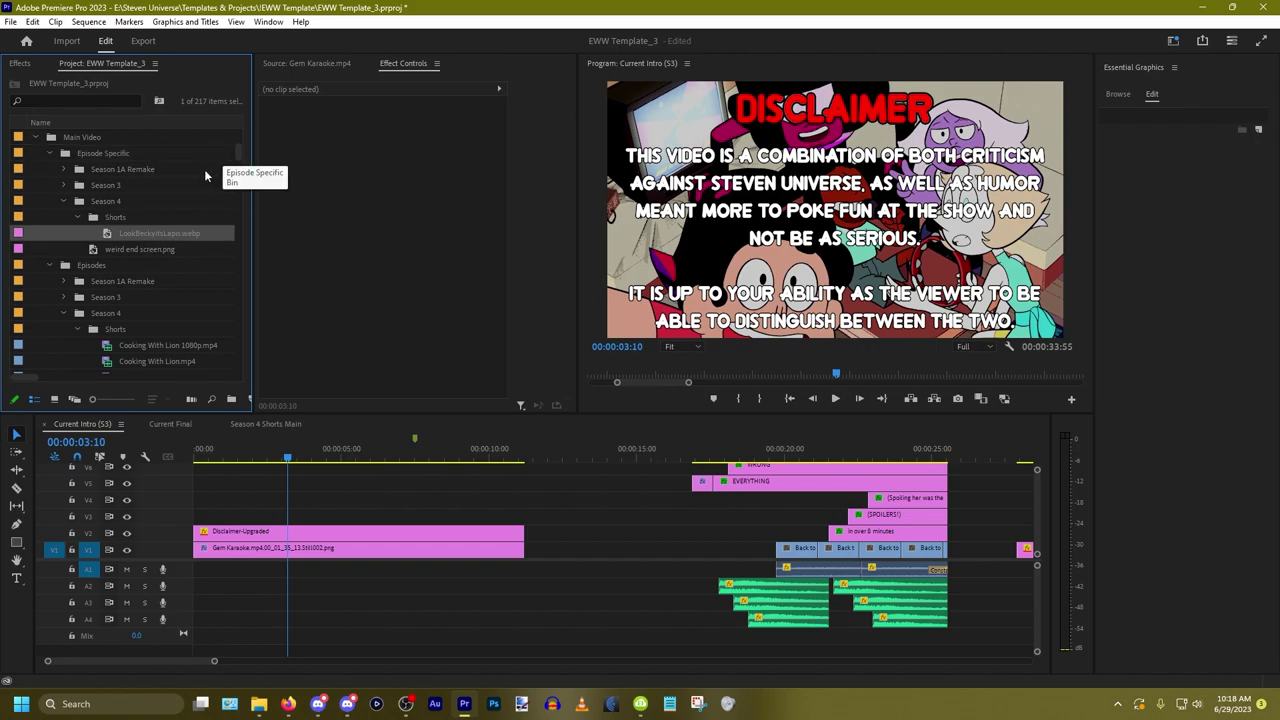
left_click(29, 140)
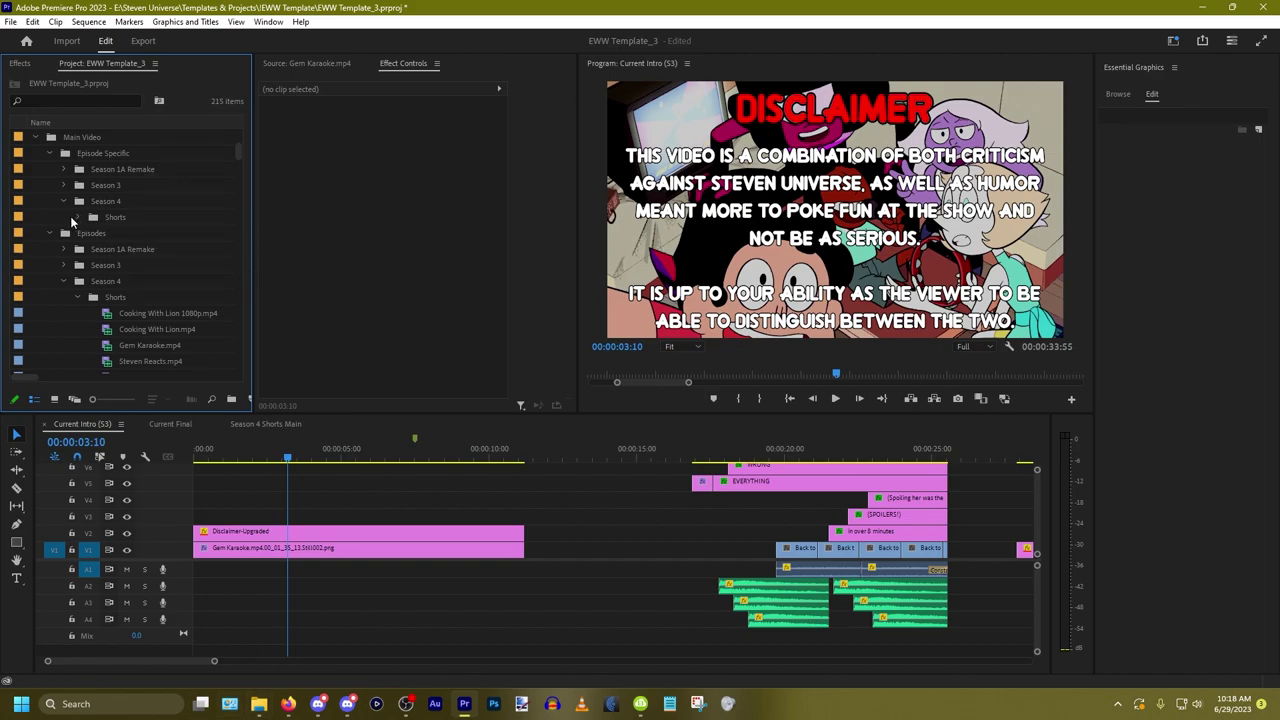
Step: Import the (Charmx Reupload) audio file from the Sounds folder into the Season 4 Shorts bin and load it in the Source Monitor
left_click(259, 704)
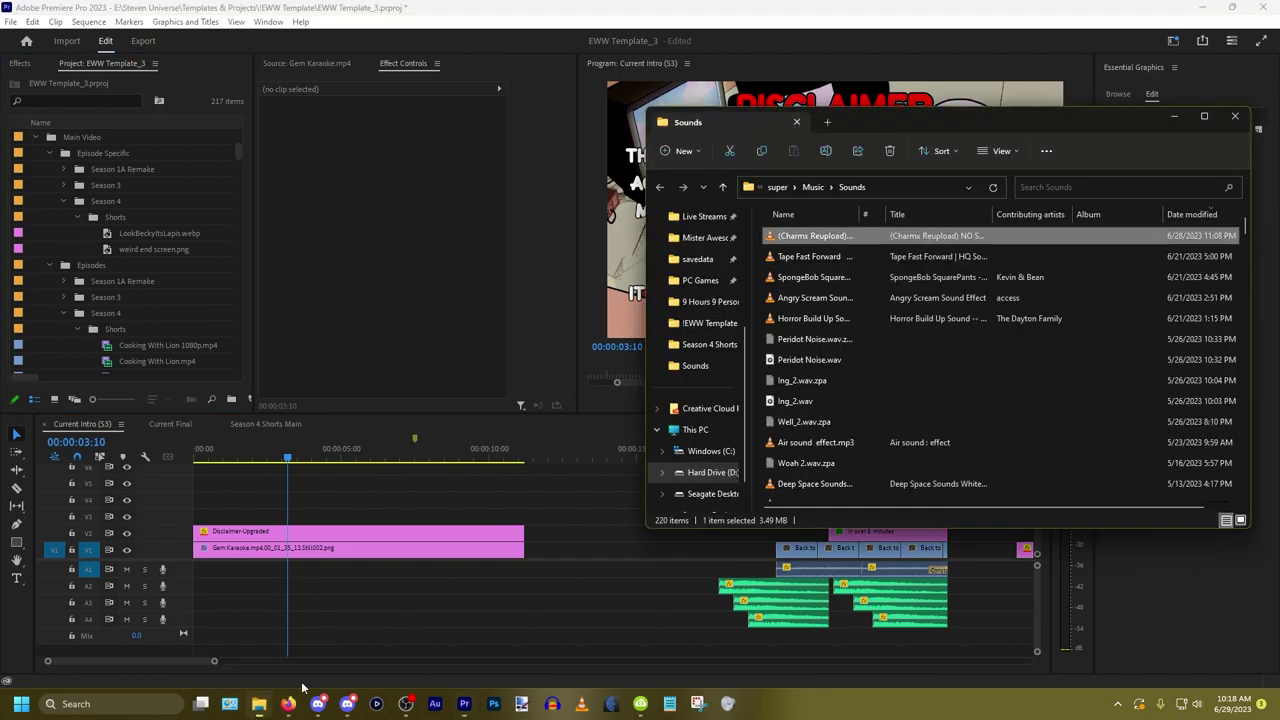
left_click_drag(810, 237, 150, 235)
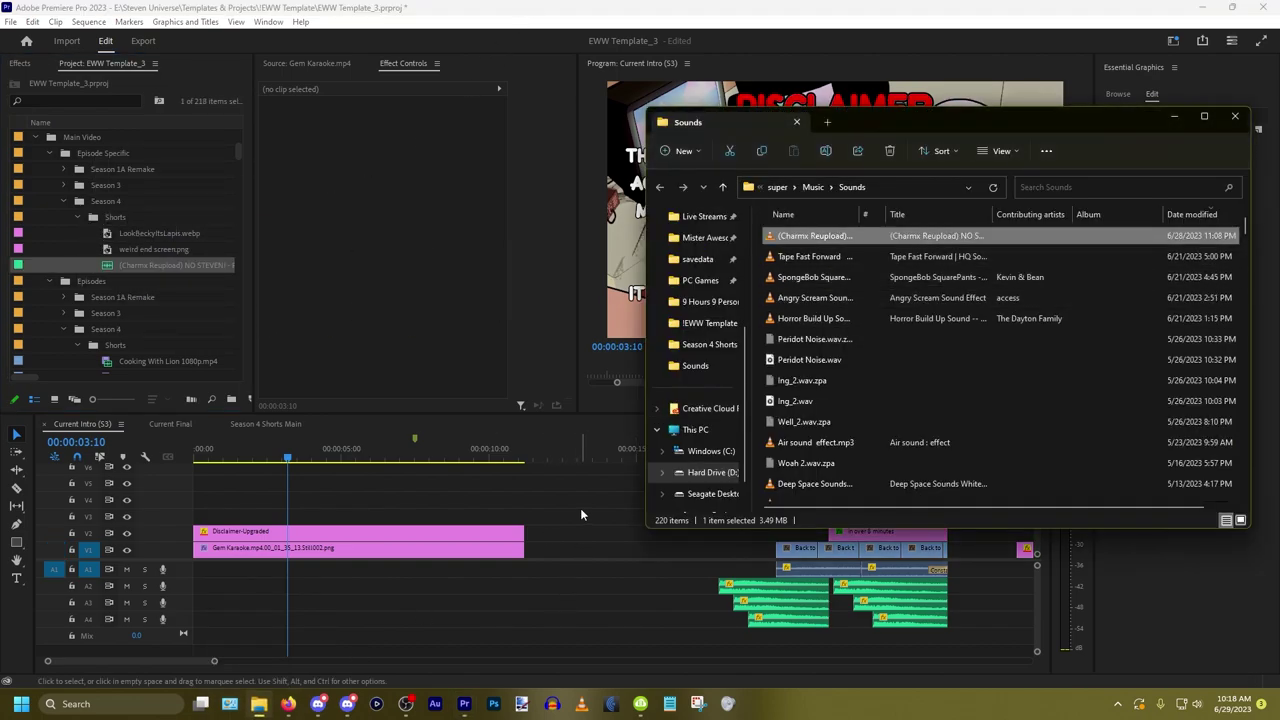
left_click(575, 505)
double_click(168, 265)
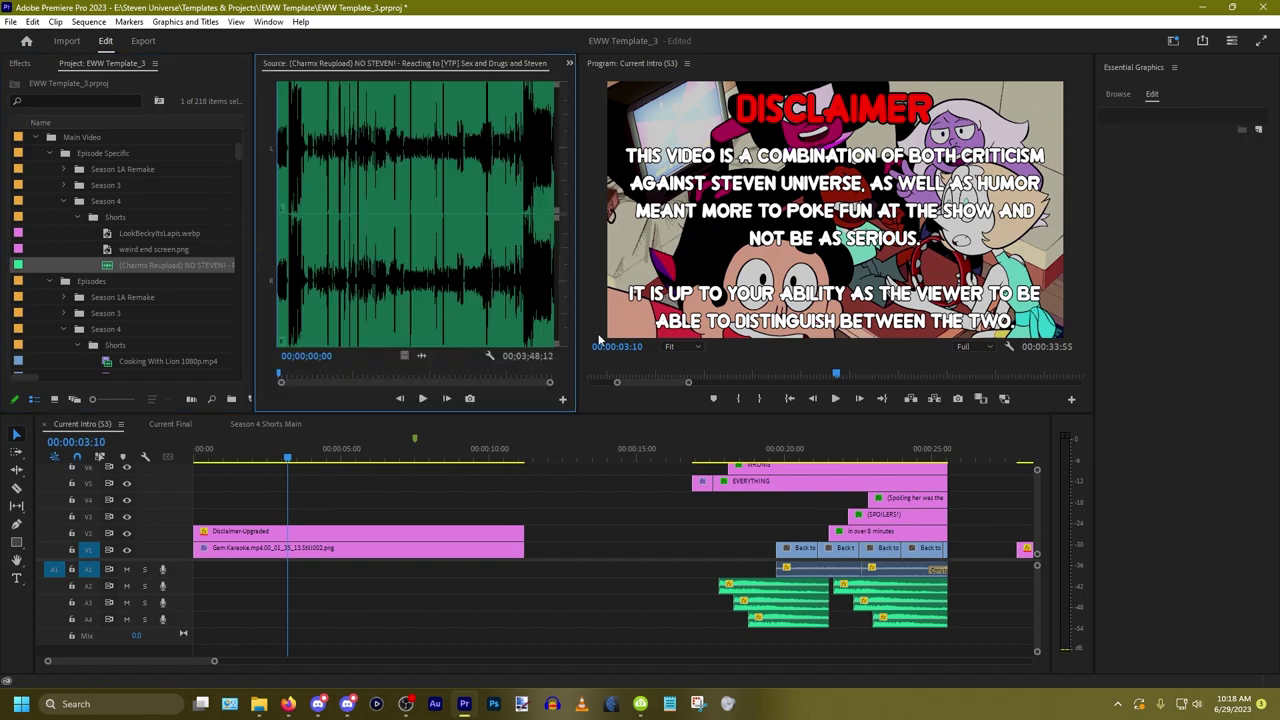
Step: Set the In point of the Charmx Reupload audio at 00;00;09;25, just before the 10-second mark
left_click(306, 168)
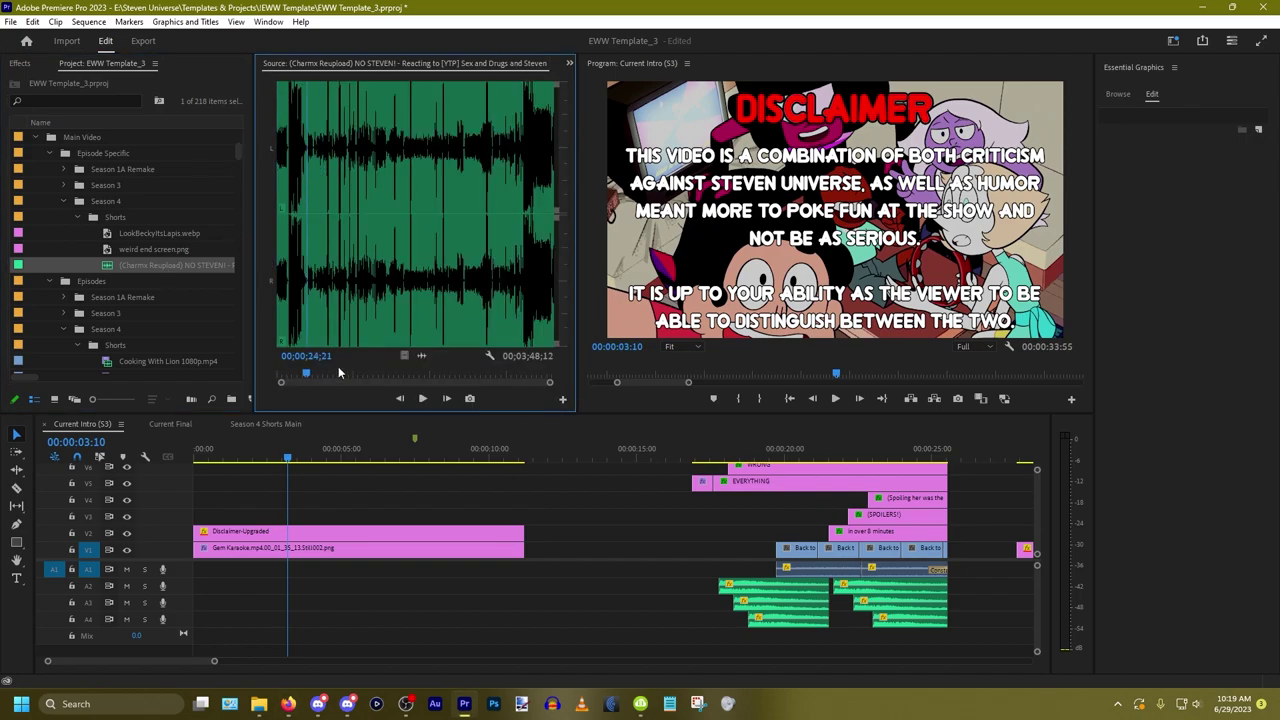
left_click(312, 356)
type("10")
key("Return")
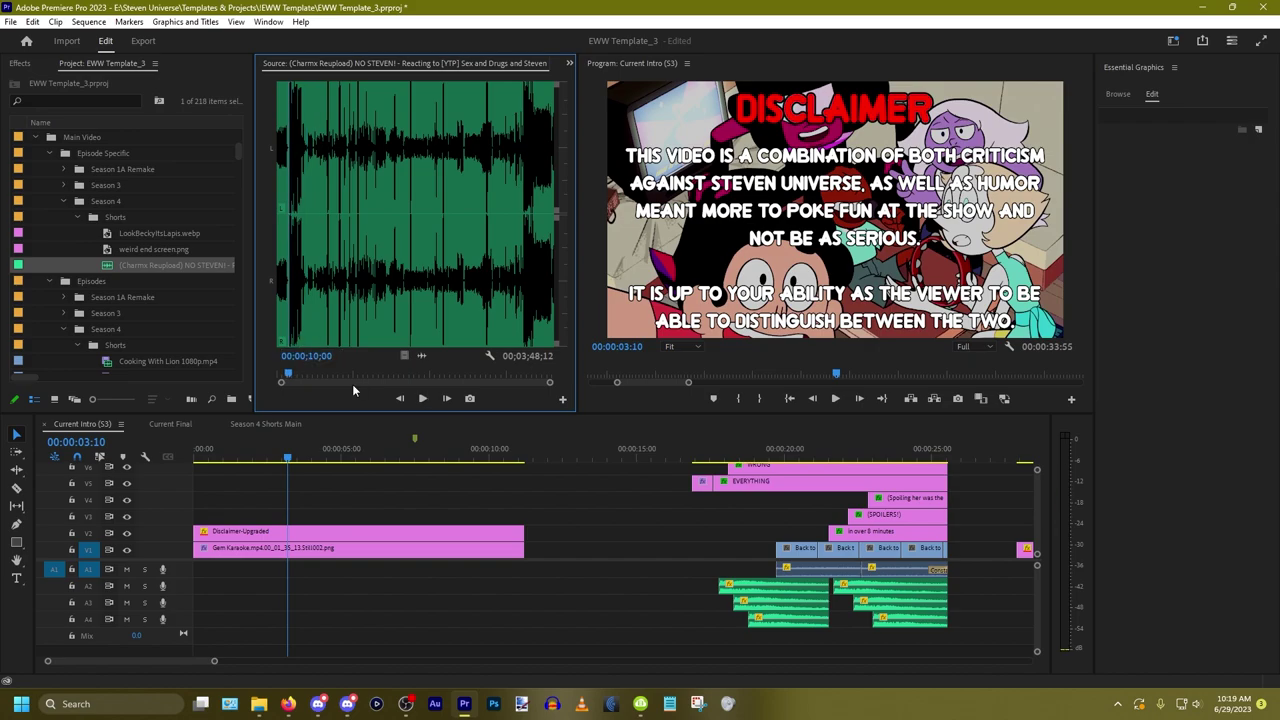
key("Left")
key("Left")
key("Left")
key("Left")
key("i")
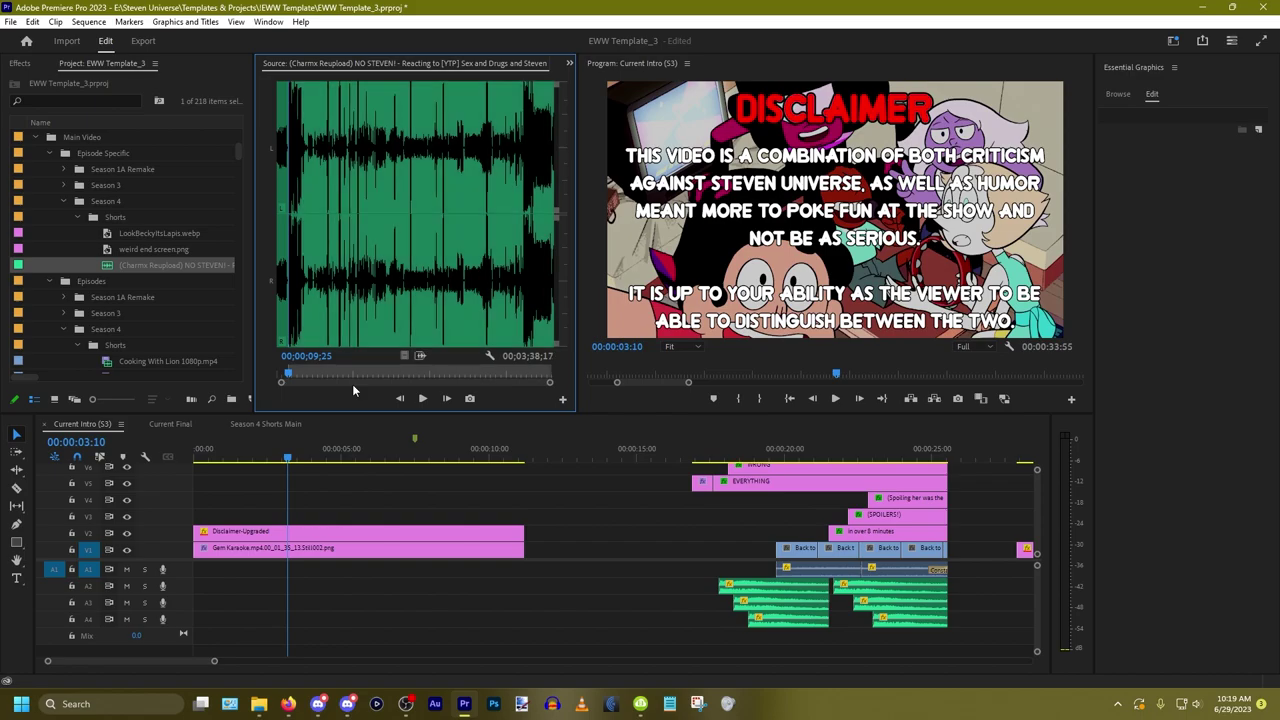
Step: Check the Intro time range in the Season 4 Shorts script, then set the source audio's Out point at 00;00;17;23
left_click(288, 703)
left_click(288, 703)
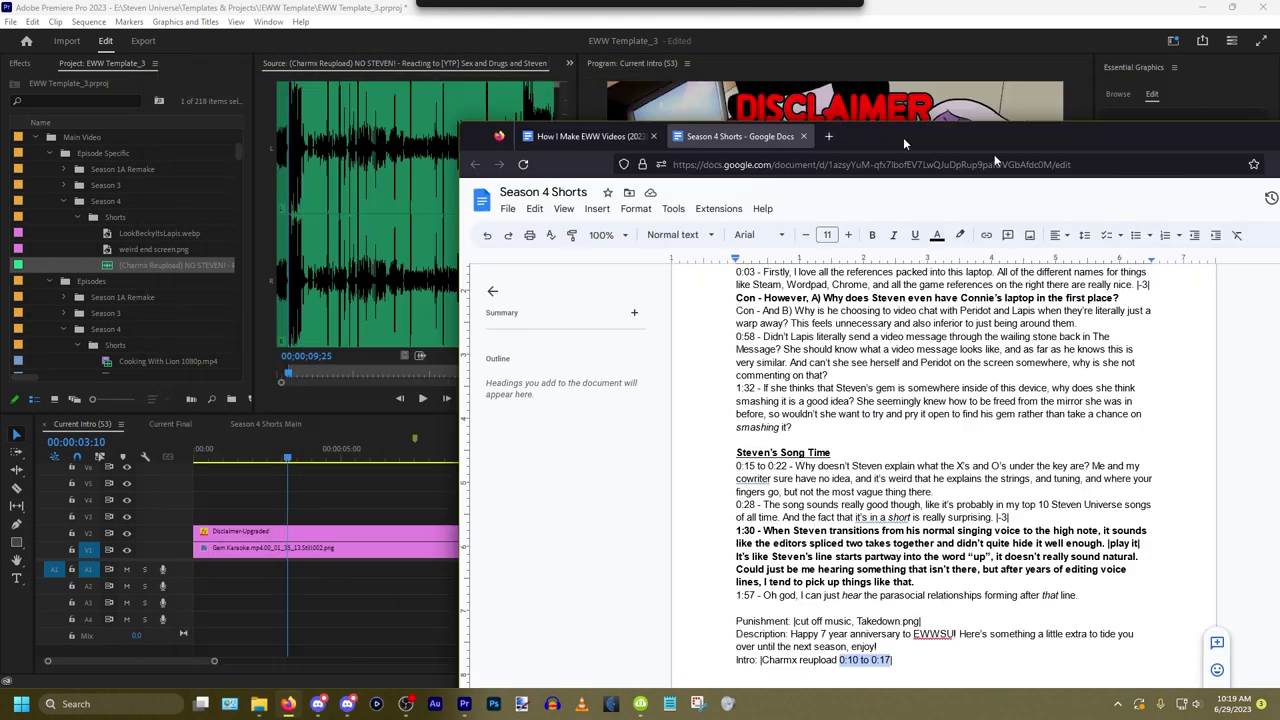
left_click(780, 67)
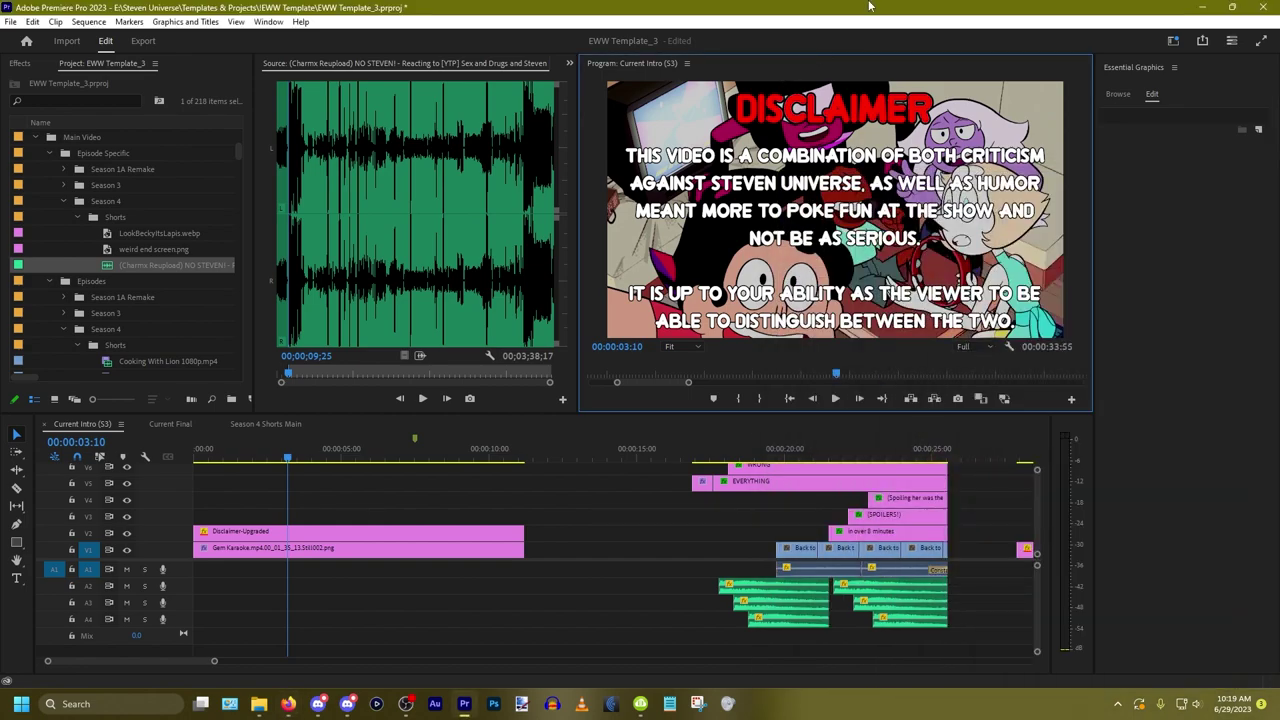
left_click(362, 395)
key("space")
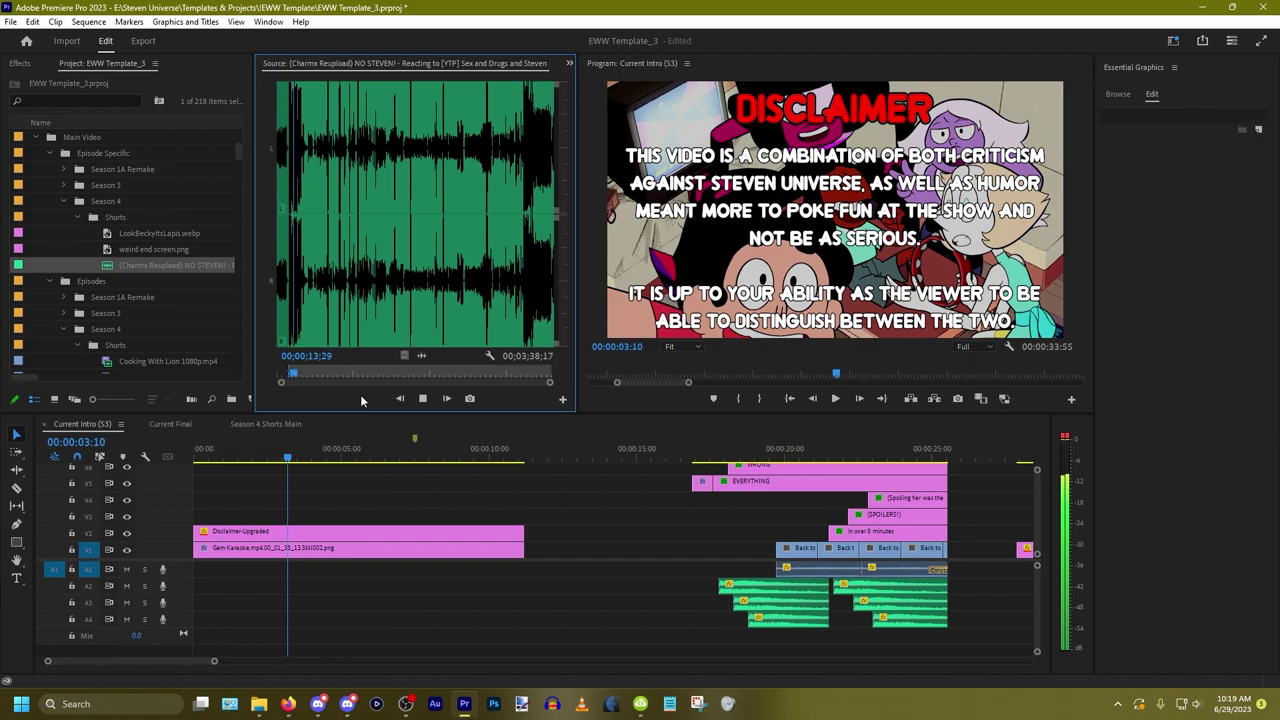
key("space")
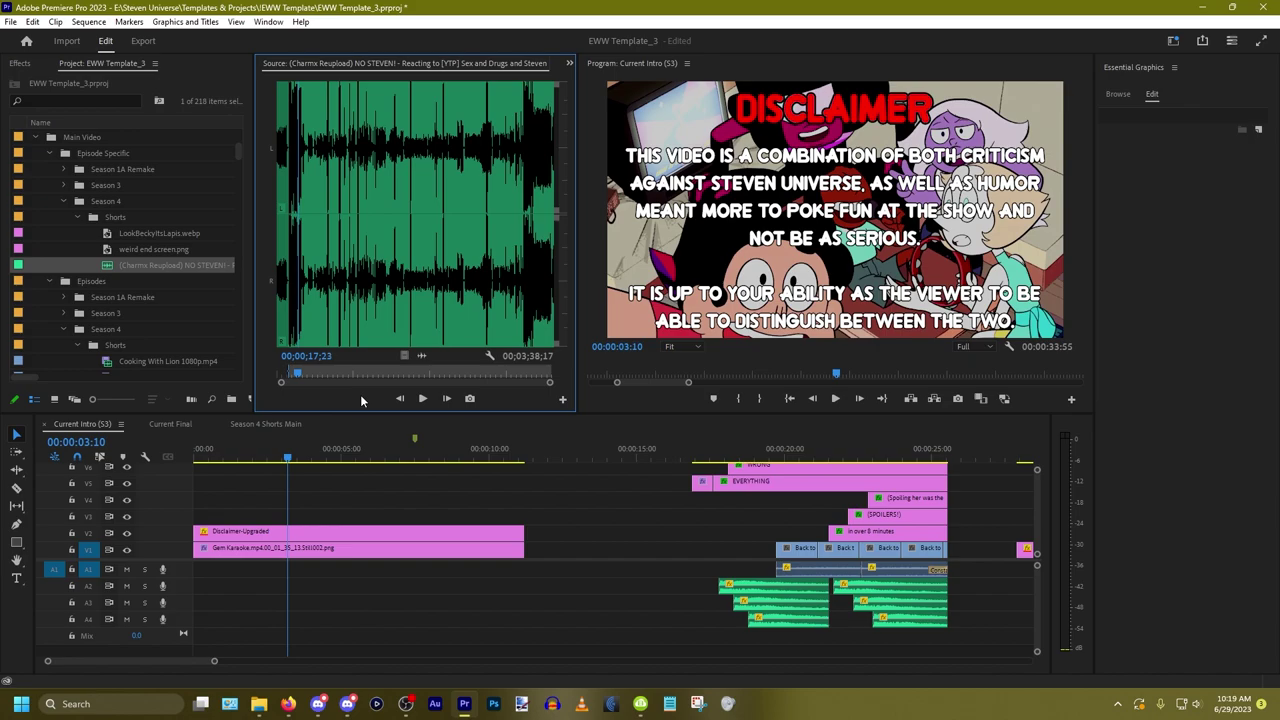
key("o")
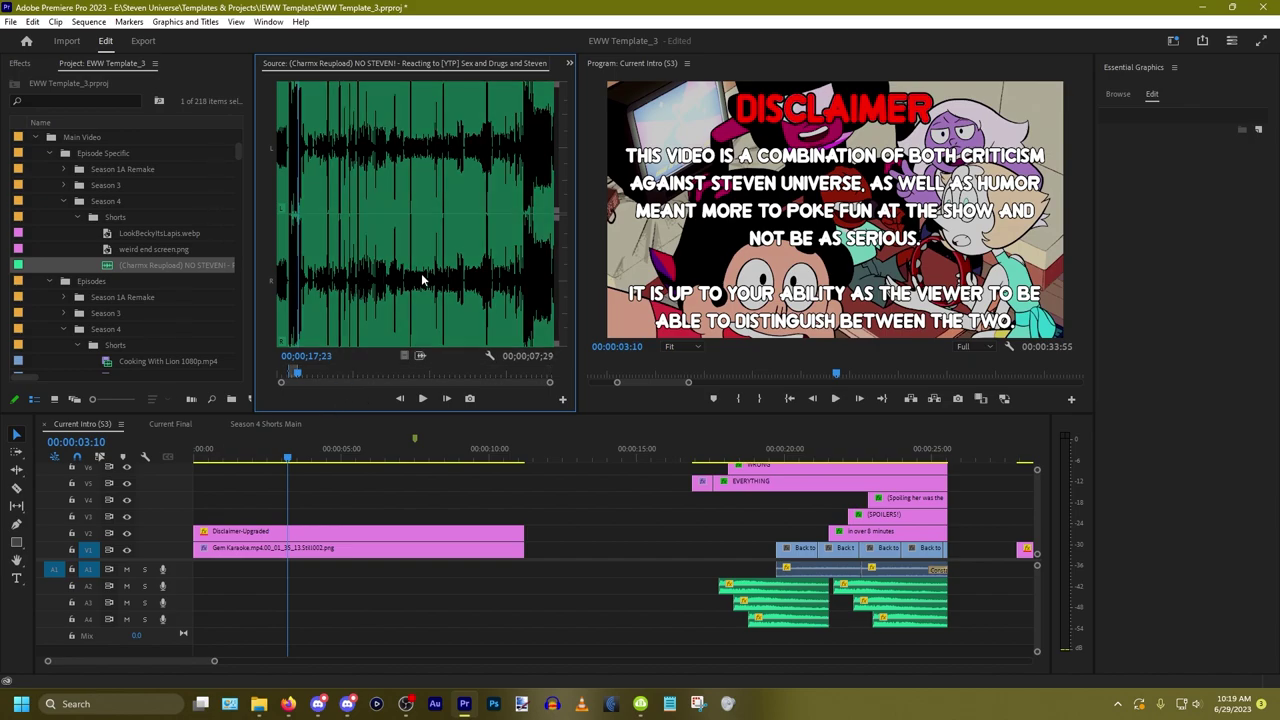
Step: Place the marked Charmx Reupload audio range on track A1 at the start of the Current Intro (S3) sequence
left_click_drag(421, 357, 208, 578)
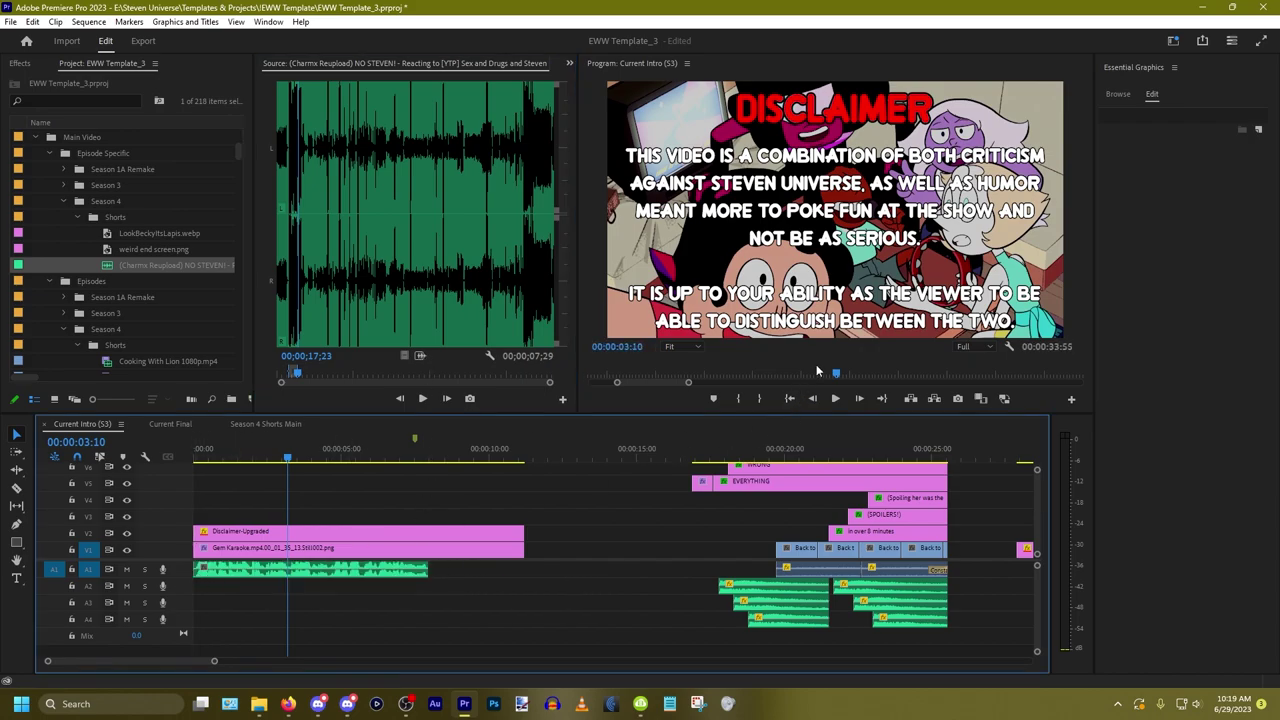
key("Home")
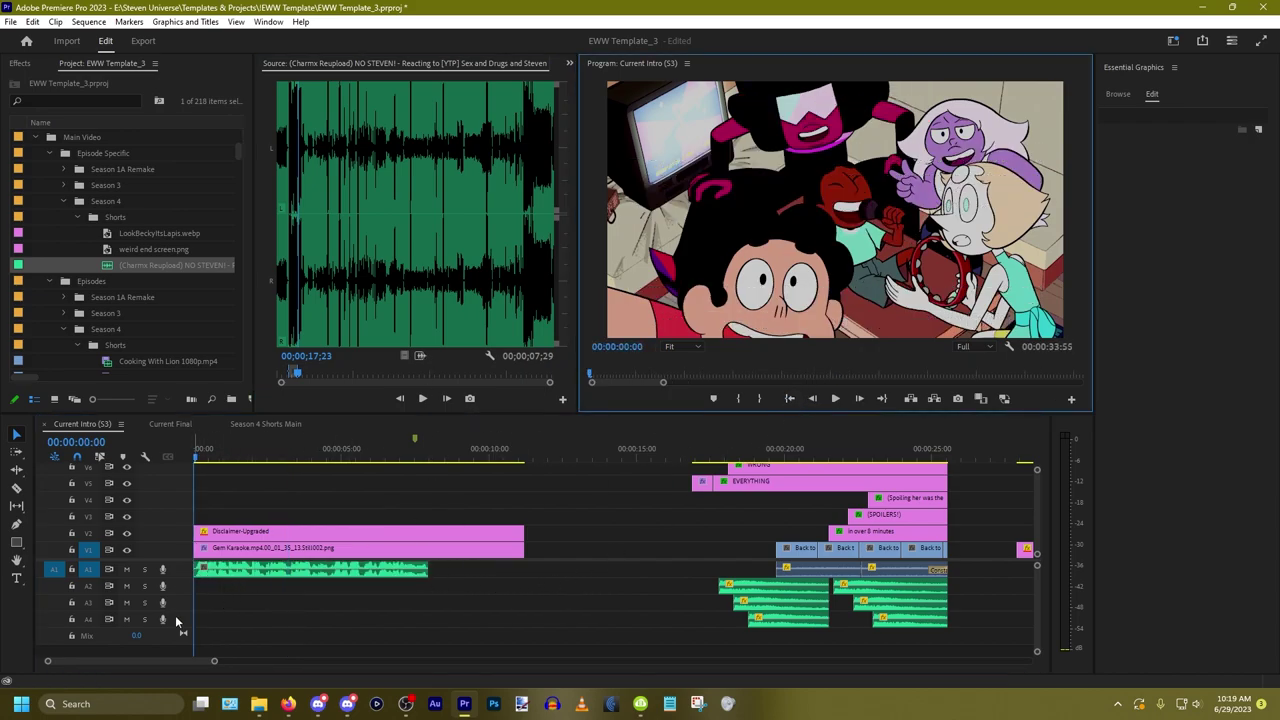
key("=")
scroll(198, 582, "up", 3)
scroll(306, 602, "down", 4)
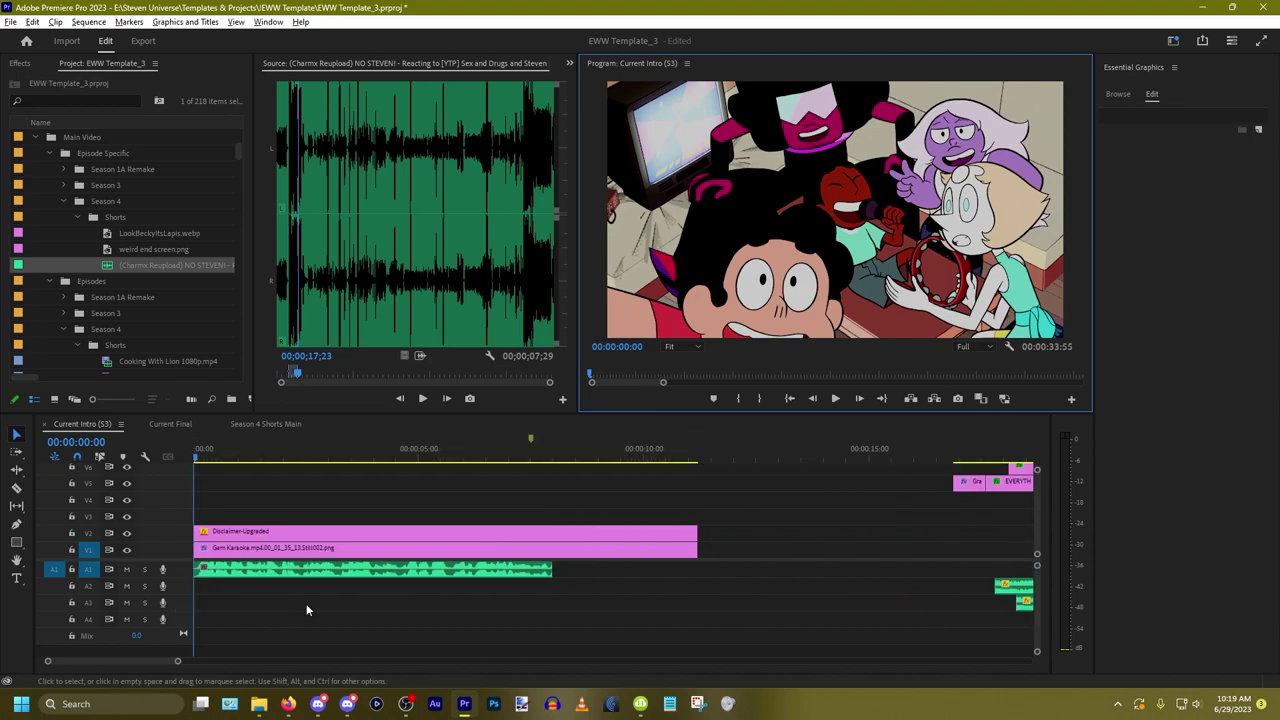
Step: Normalize all peaks of the Charmx Reupload clip on A1 and play the sequence from the start
left_click(343, 568)
right_click(344, 572)
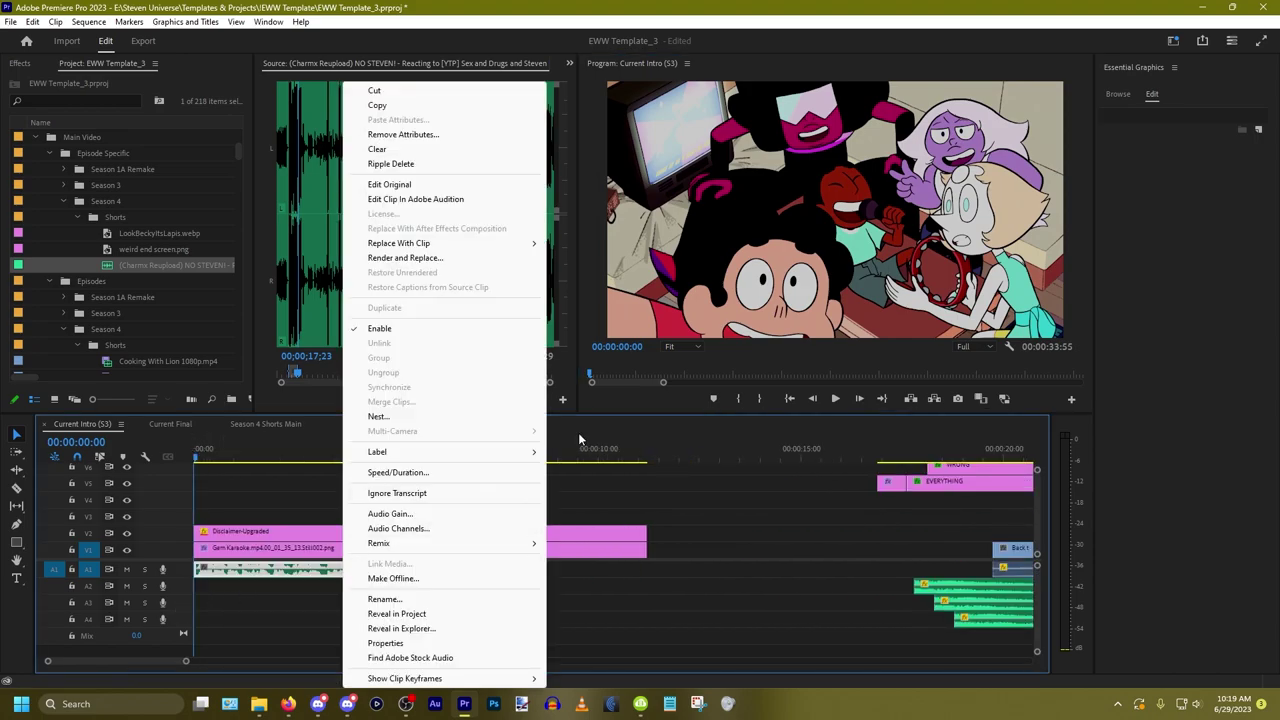
left_click(430, 510)
left_click(550, 368)
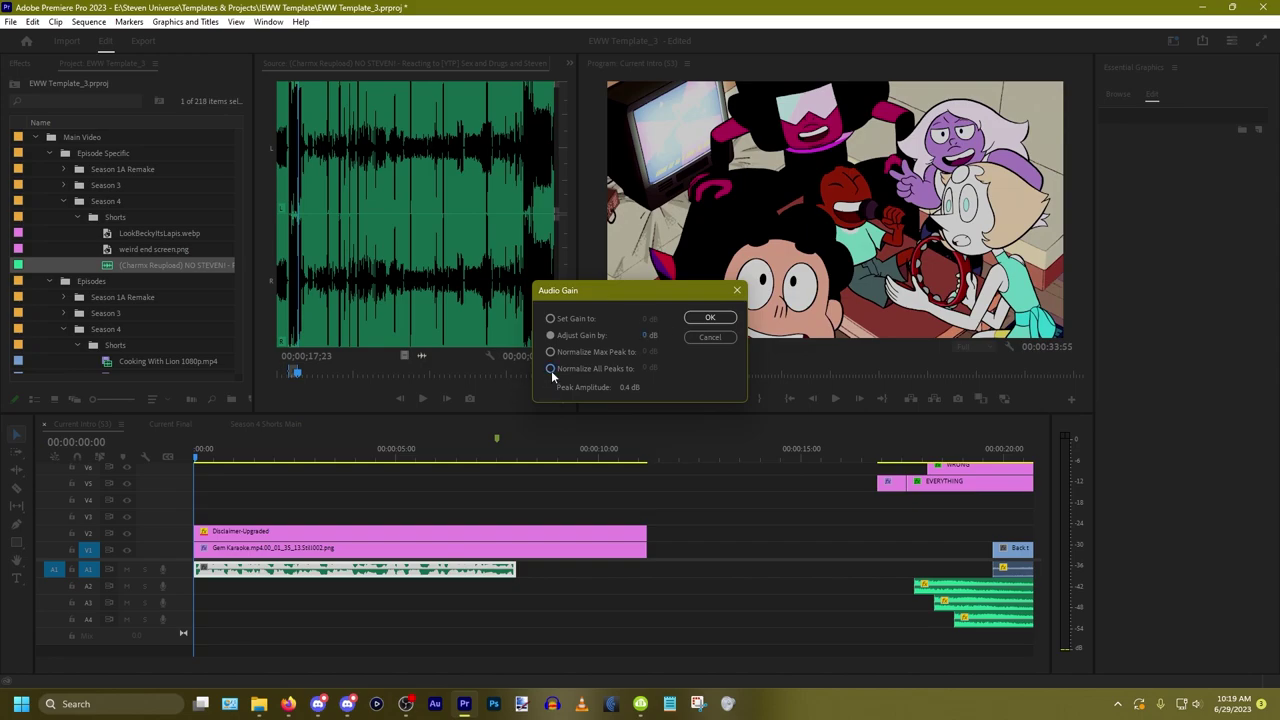
left_click(648, 368)
key("Return")
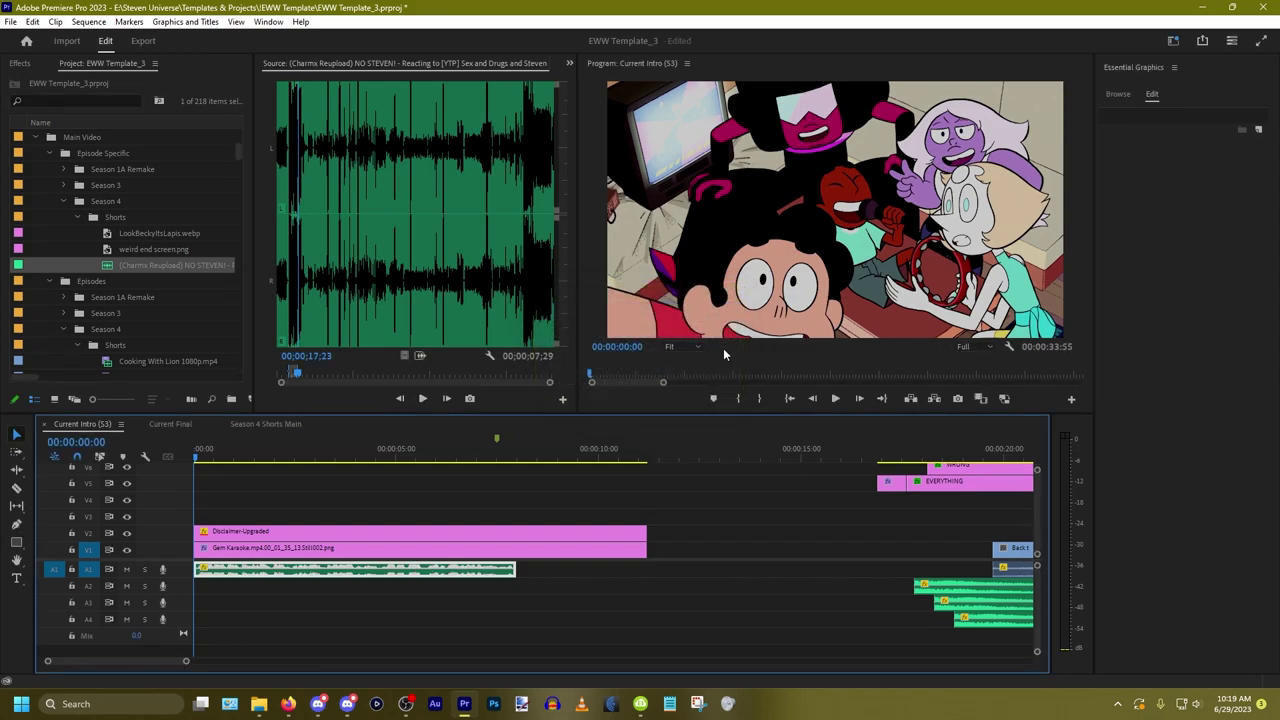
left_click(692, 655)
key("space")
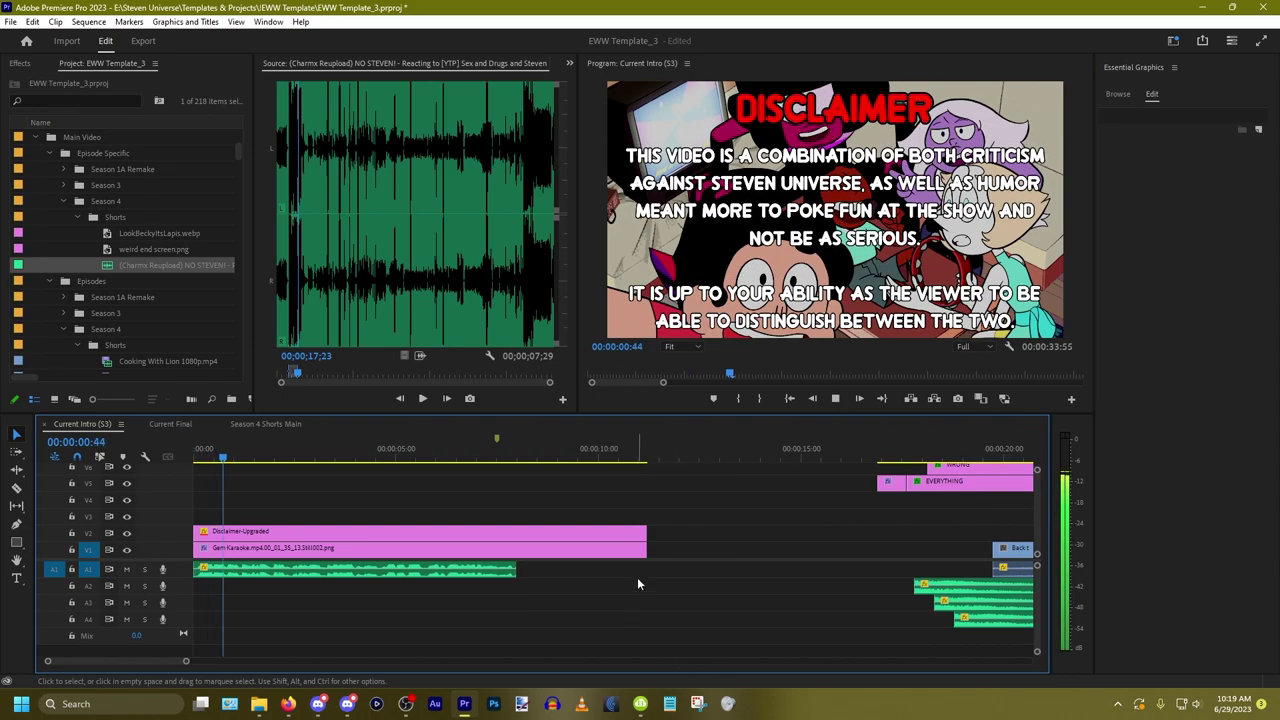
Step: Split the A1 audio clip at 00:00:00:06 and delete the short piece before the cut
key("space")
left_click(789, 398)
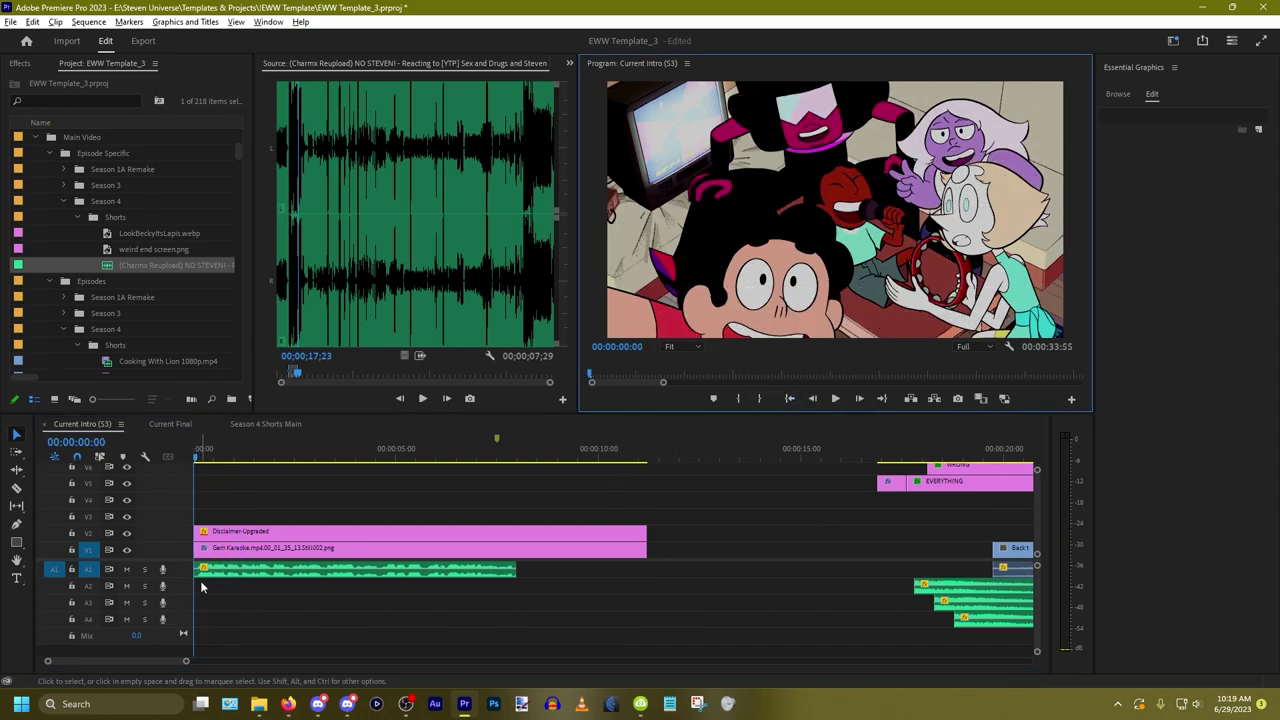
scroll(197, 582, "up", 5)
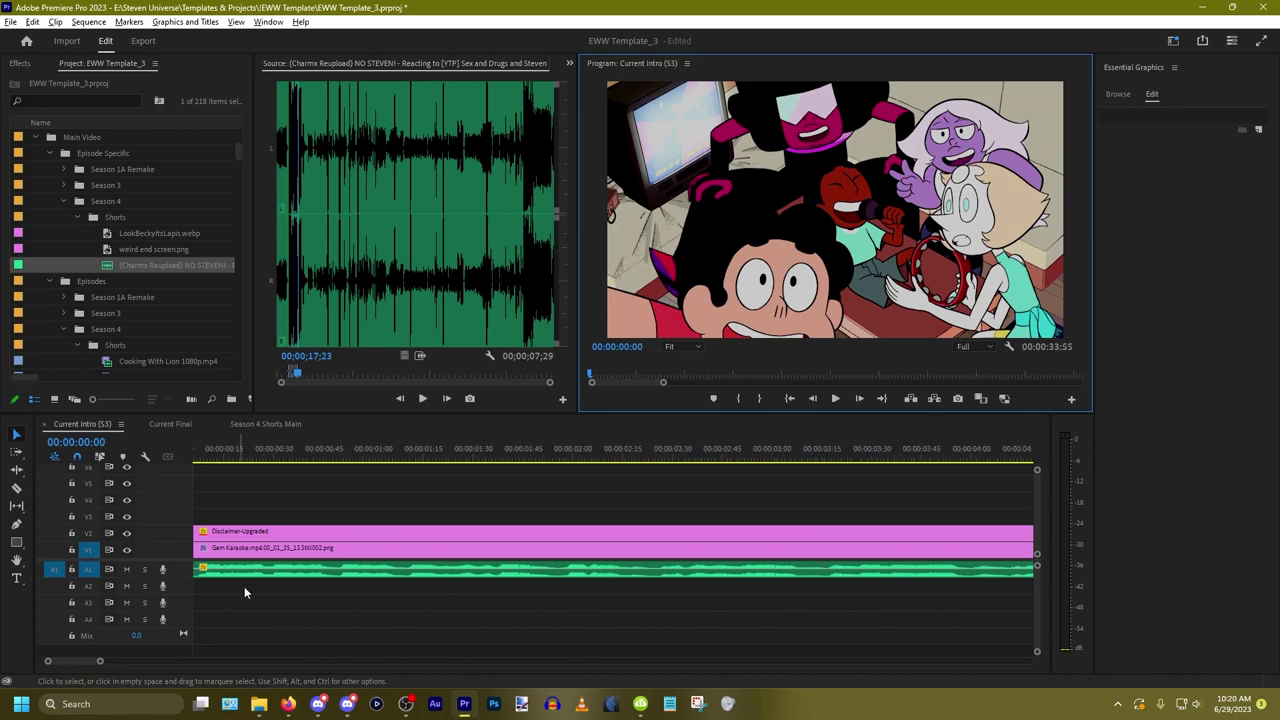
scroll(200, 581, "up", 3)
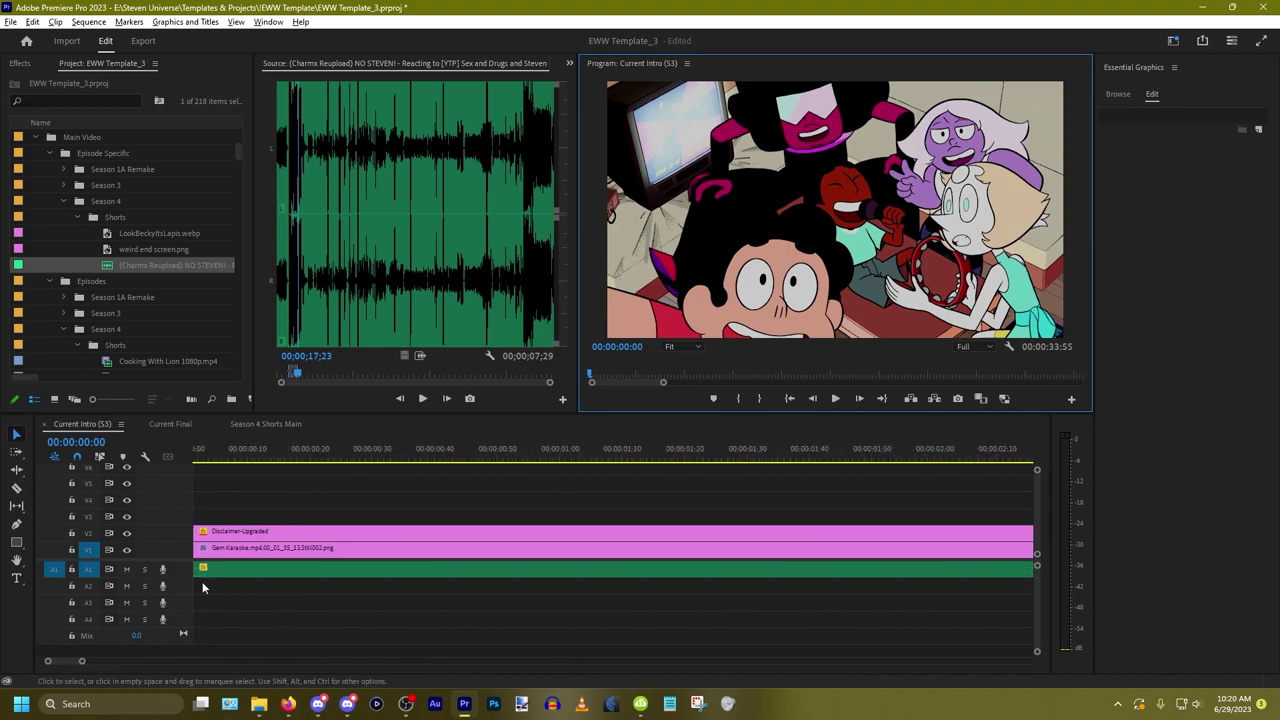
left_click(231, 592)
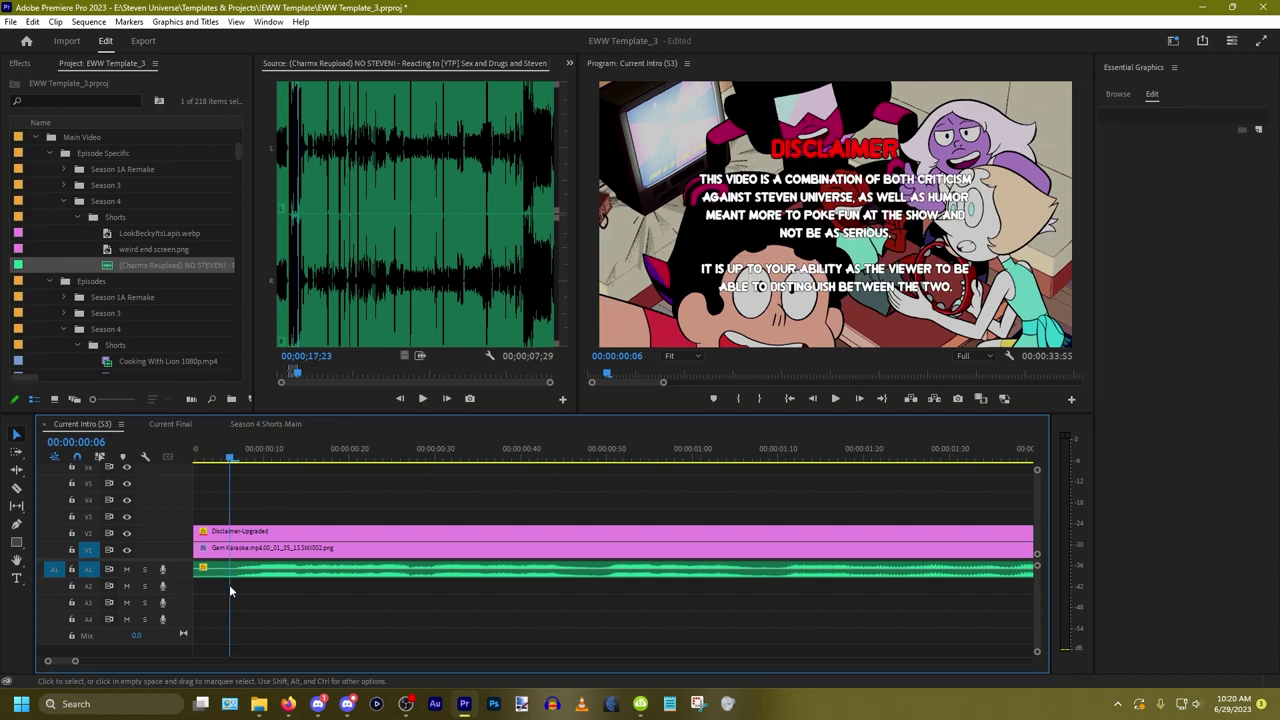
left_click(286, 572)
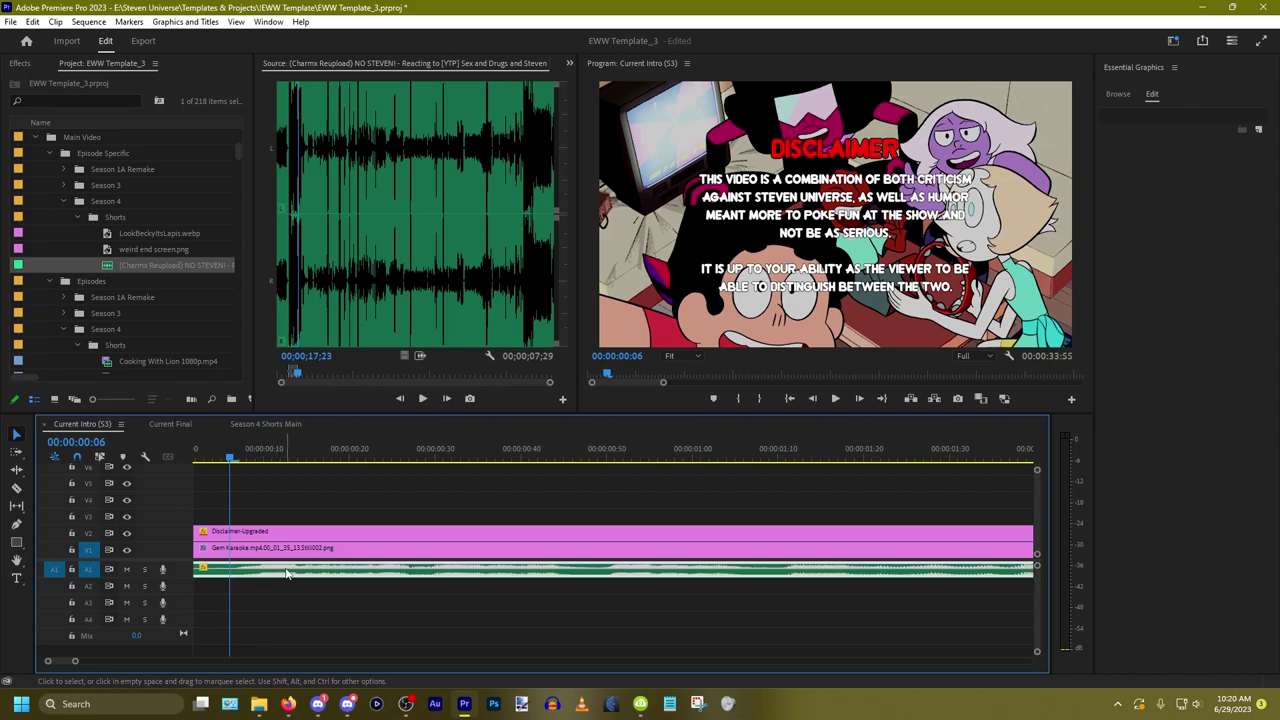
key("ctrl+k")
key("Delete")
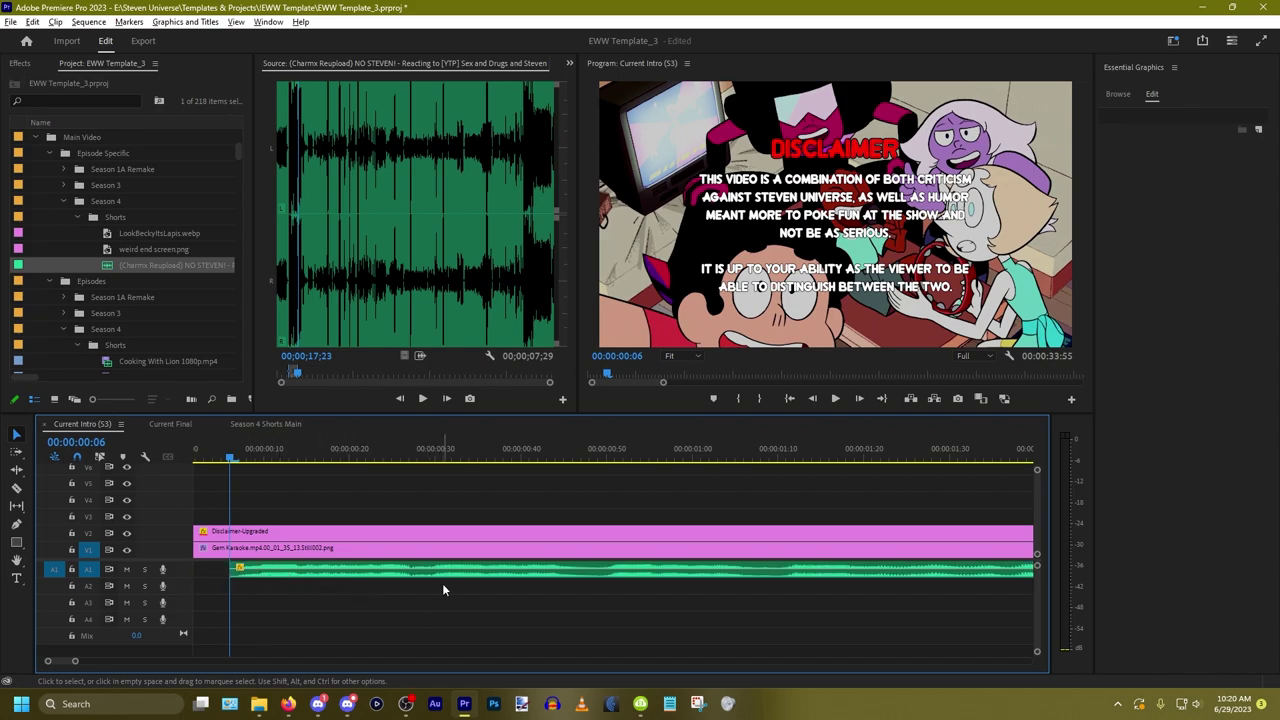
Step: Move the trimmed A1 audio clip back to the start of the sequence and return the playhead there
scroll(443, 590, "down", 3)
left_click_drag(428, 576, 357, 572)
scroll(404, 603, "down", 1)
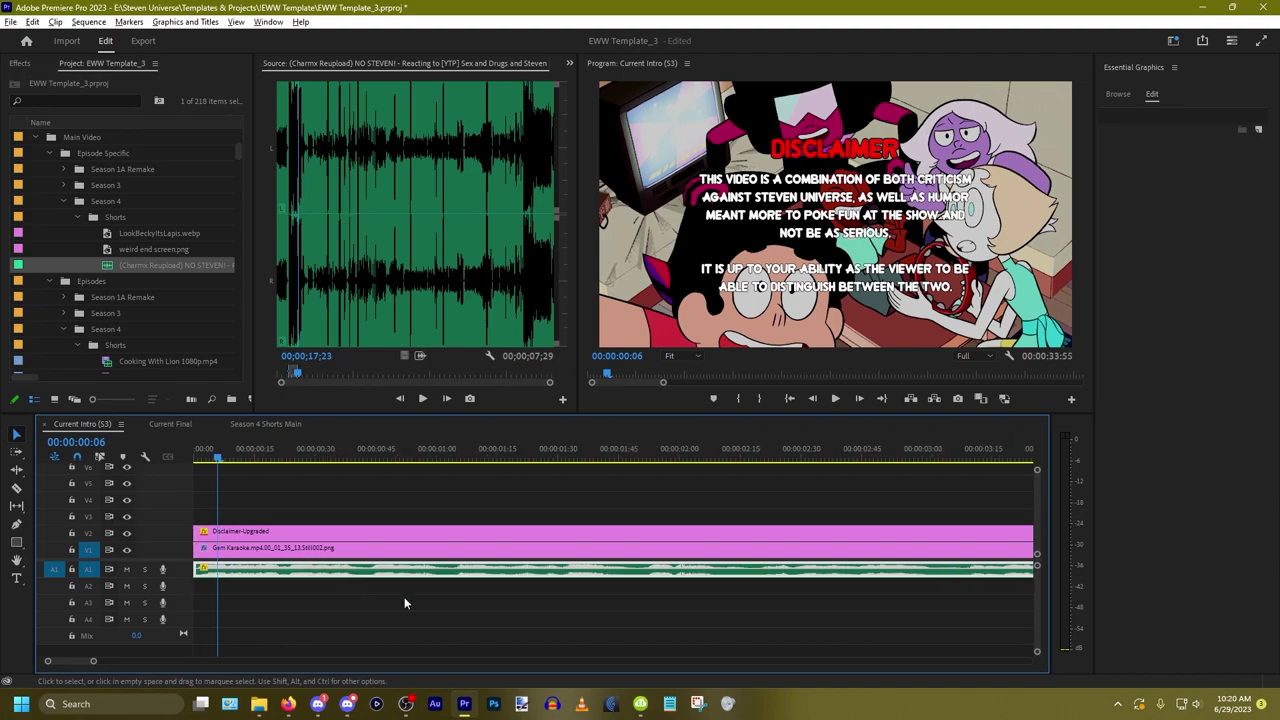
left_click(790, 398)
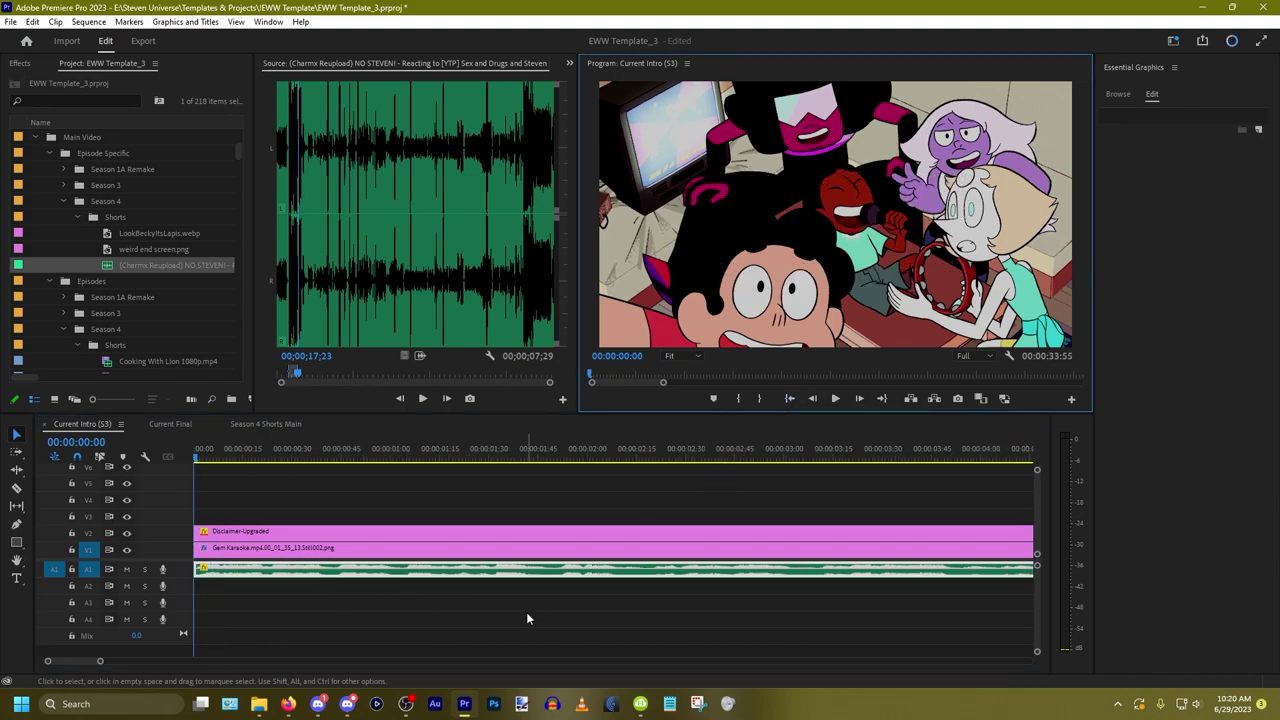
left_click(527, 618)
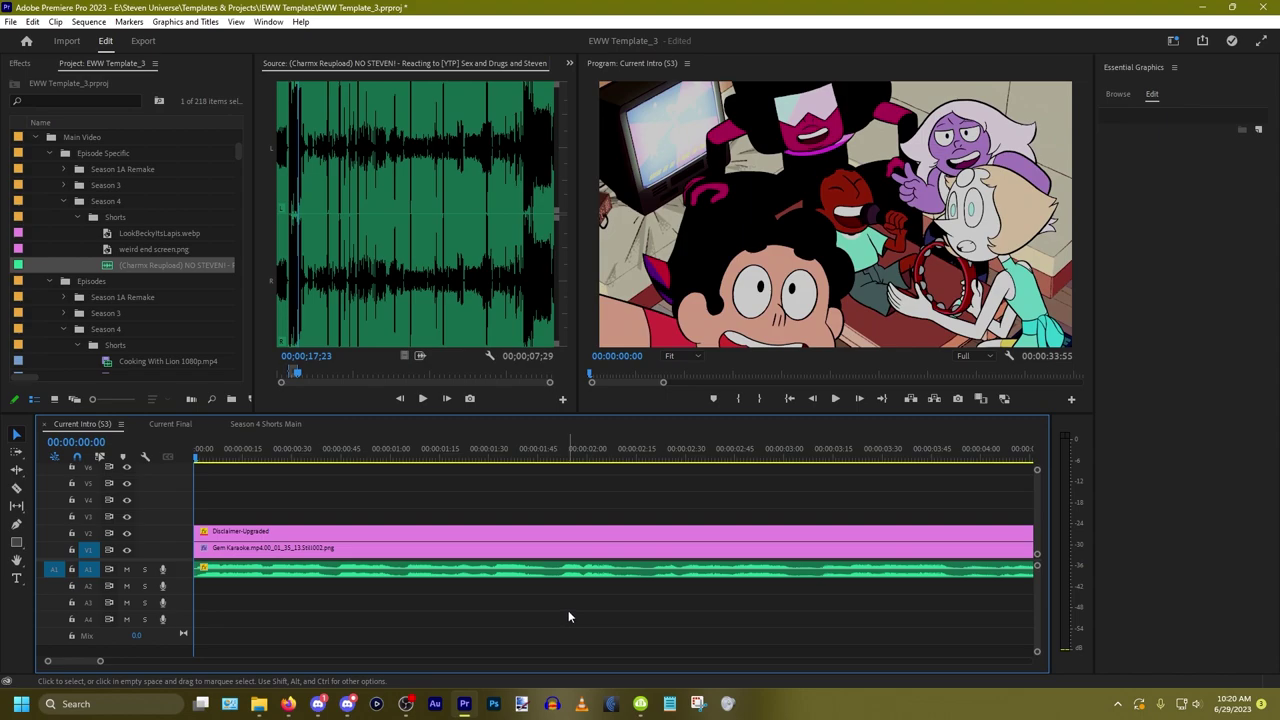
Step: Play the sequence from its start to check the trimmed audio
key("minus")
key("minus")
key("minus")
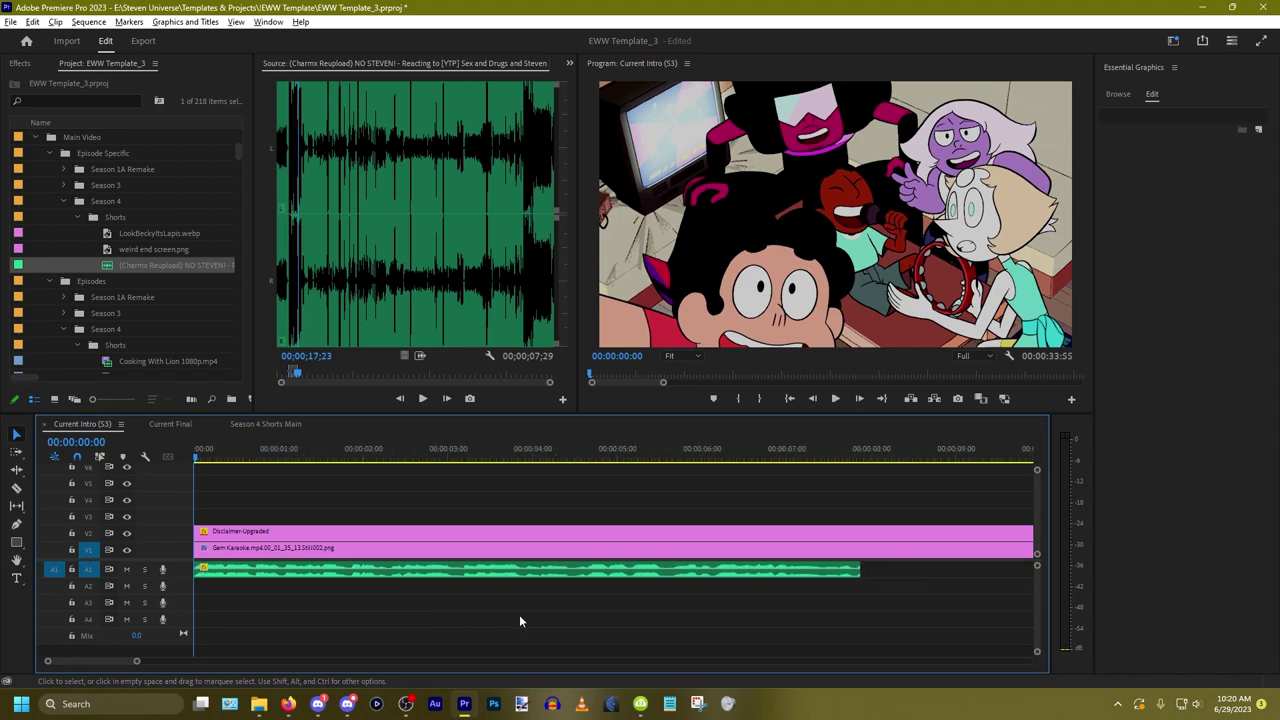
key("minus")
key("space")
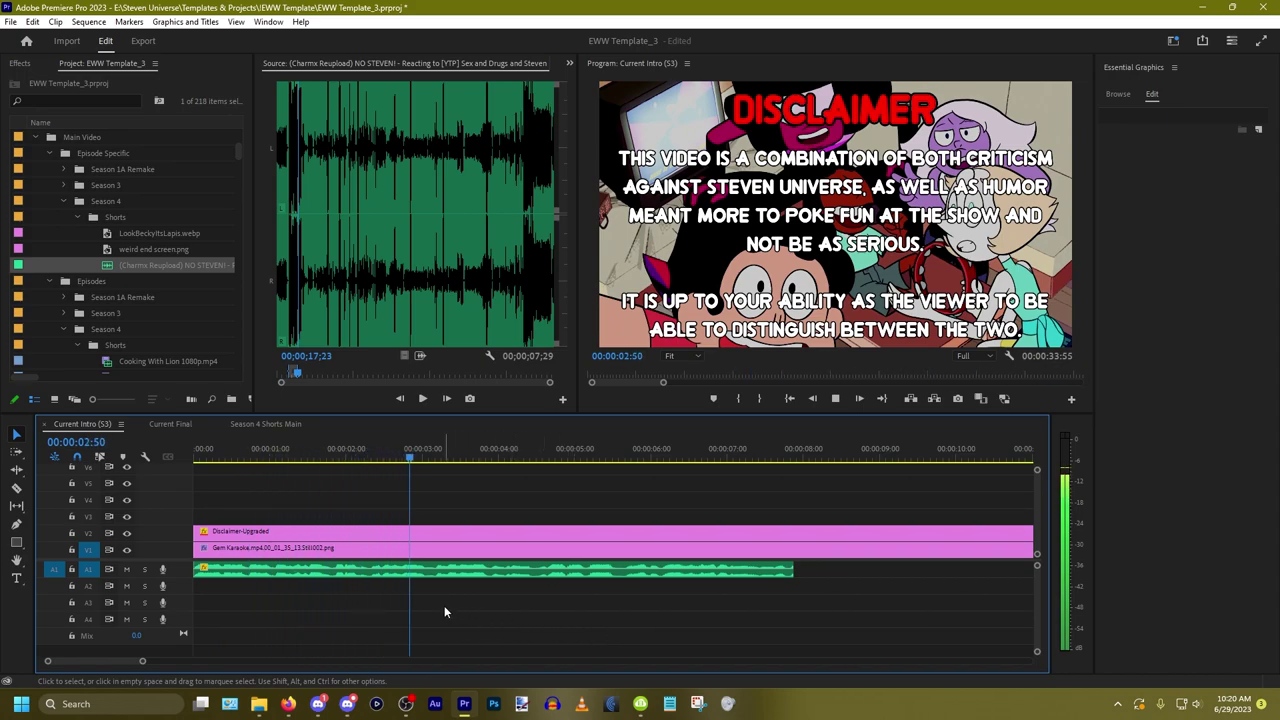
Step: Split the A1 audio clip at the pause at 00:00:03:03
scroll(497, 606, "up", 1)
right_click(346, 590)
right_click(385, 587)
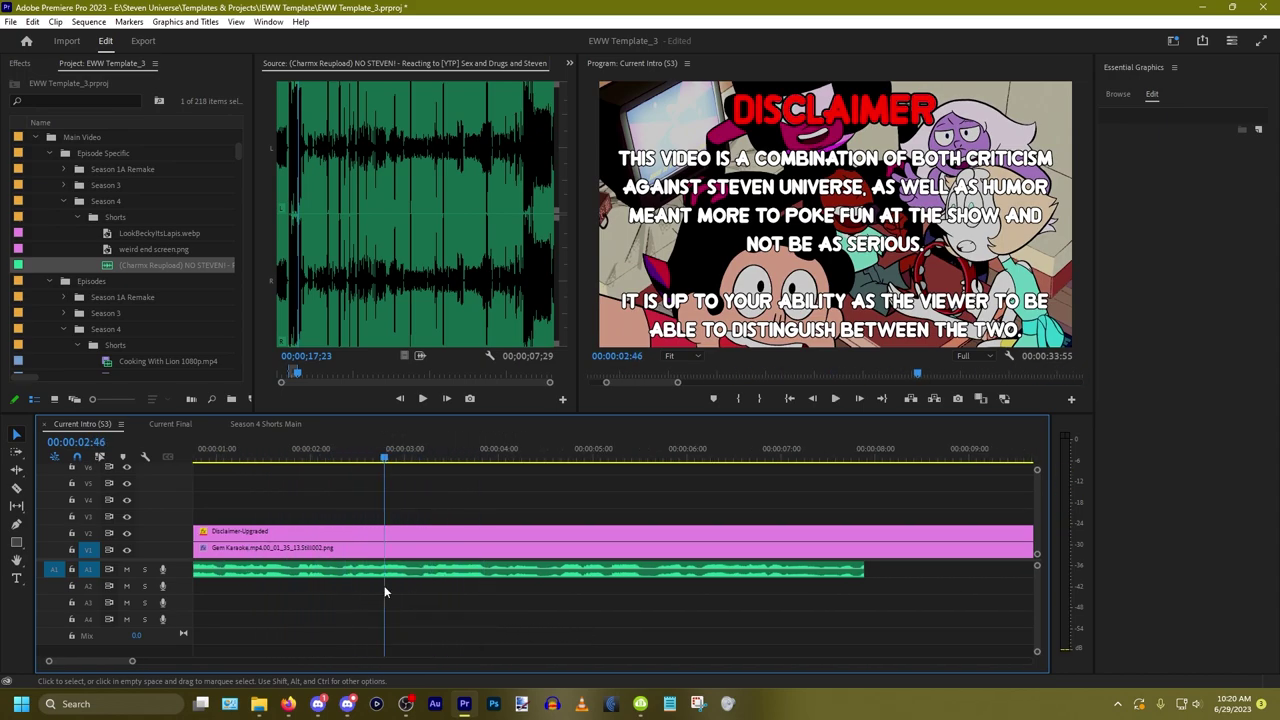
right_click(360, 587)
scroll(382, 586, "up", 5)
key("space")
key("space")
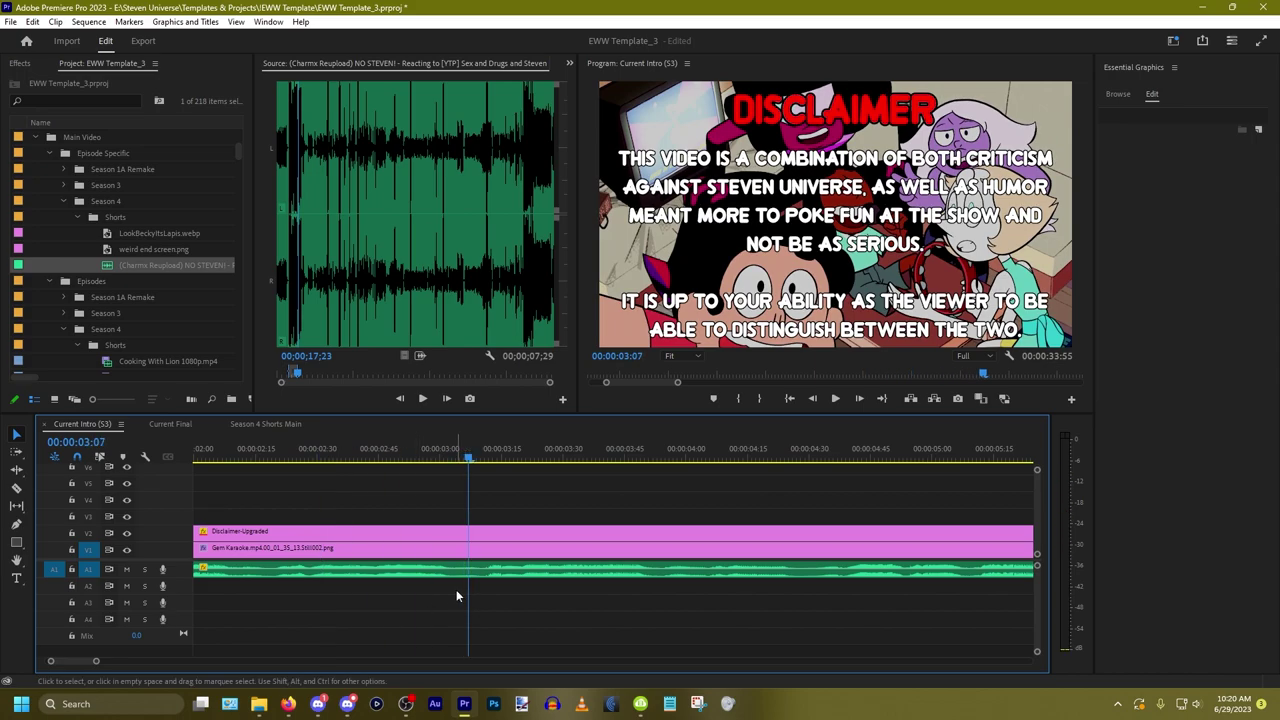
right_click(454, 590)
key("space")
right_click(456, 589)
left_click(479, 575)
key("ctrl+k")
scroll(478, 590, "up", 2)
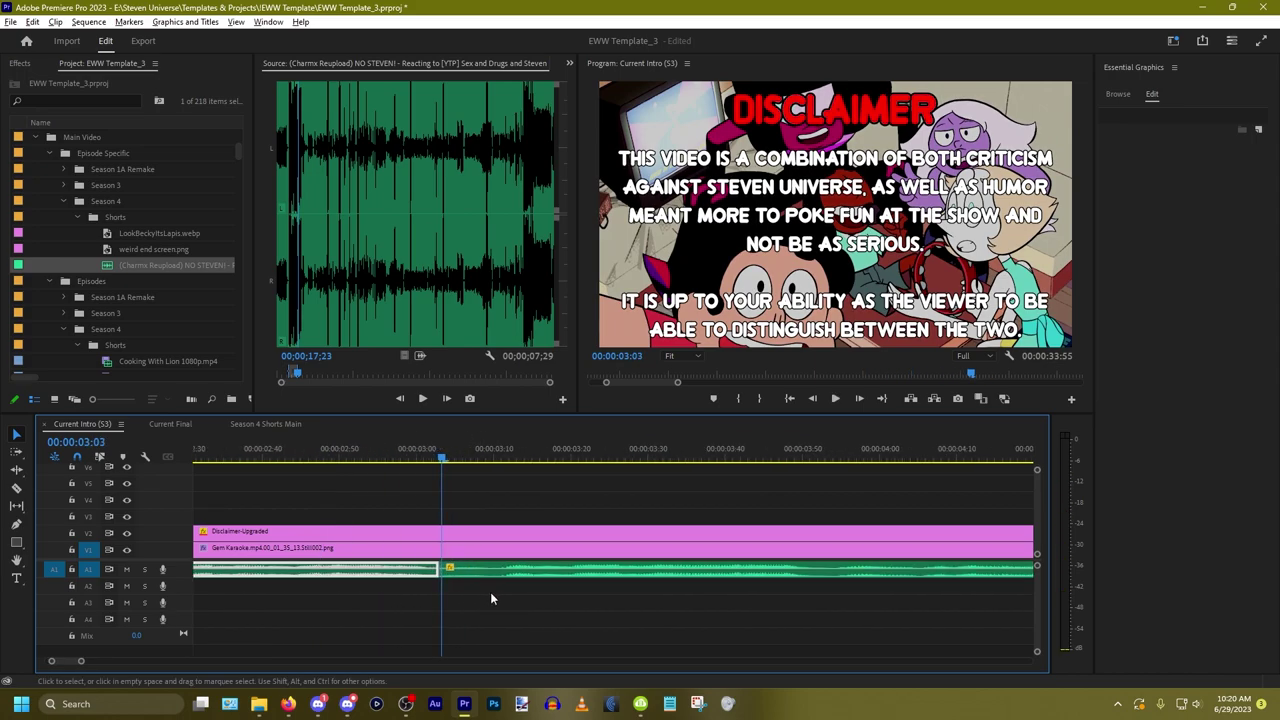
Step: Split the A1 audio at 00:00:03:10 and ripple-delete the short piece between the two cuts
right_click(498, 589)
left_click(537, 570)
key("ctrl+k")
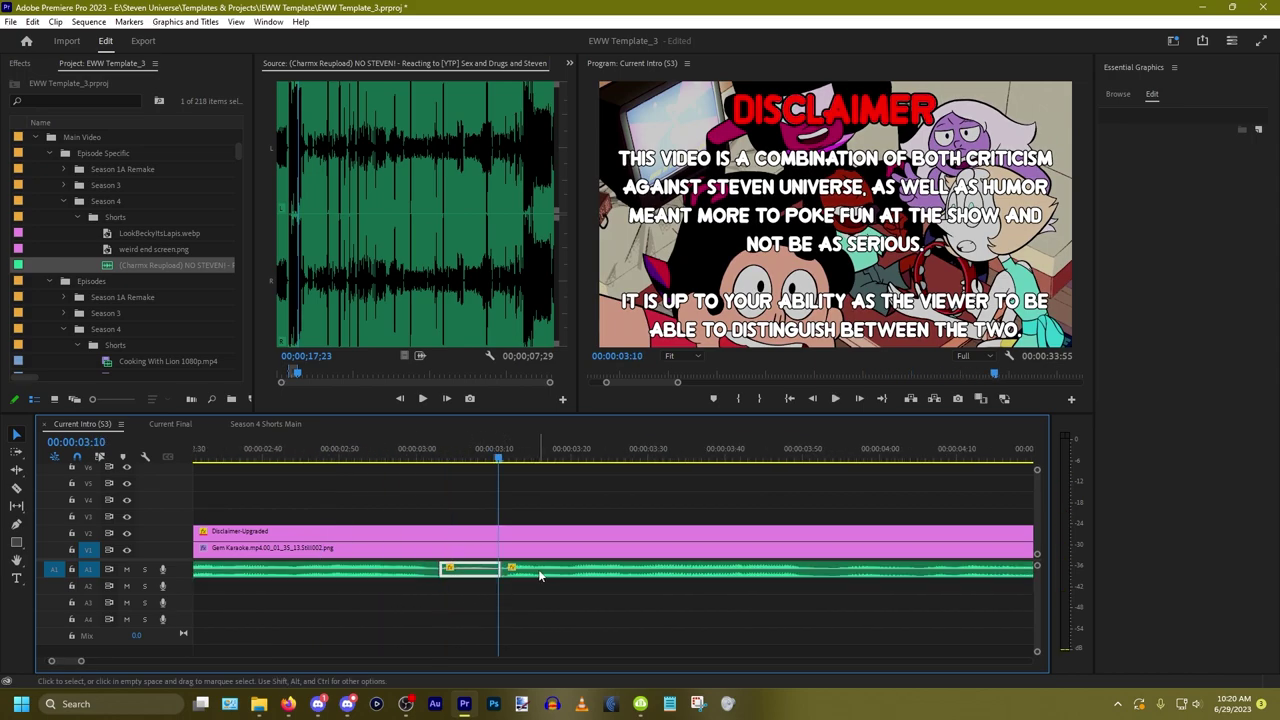
key("Left")
key("ctrl+z")
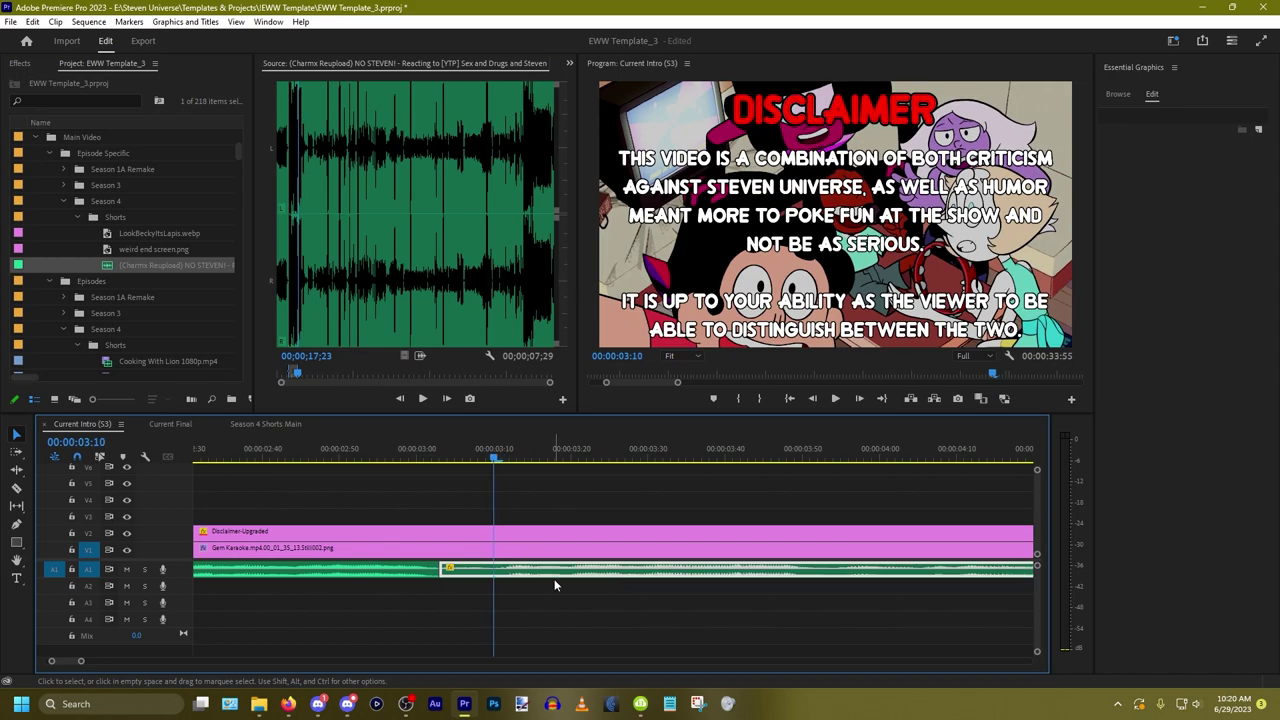
key("ctrl+k")
key("q")
key("minus")
key("minus")
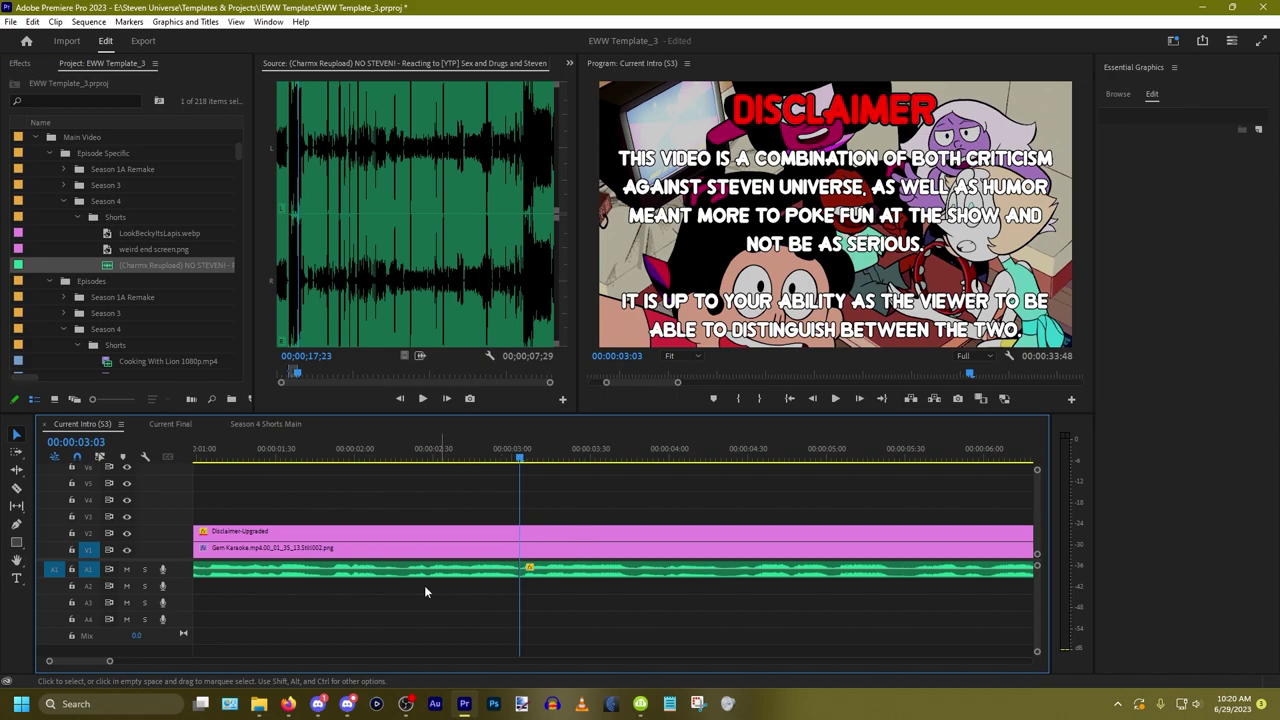
Step: Play the sequence across the audio join at 00:00:03:03 to check it and listen for the next pause
left_click(399, 595)
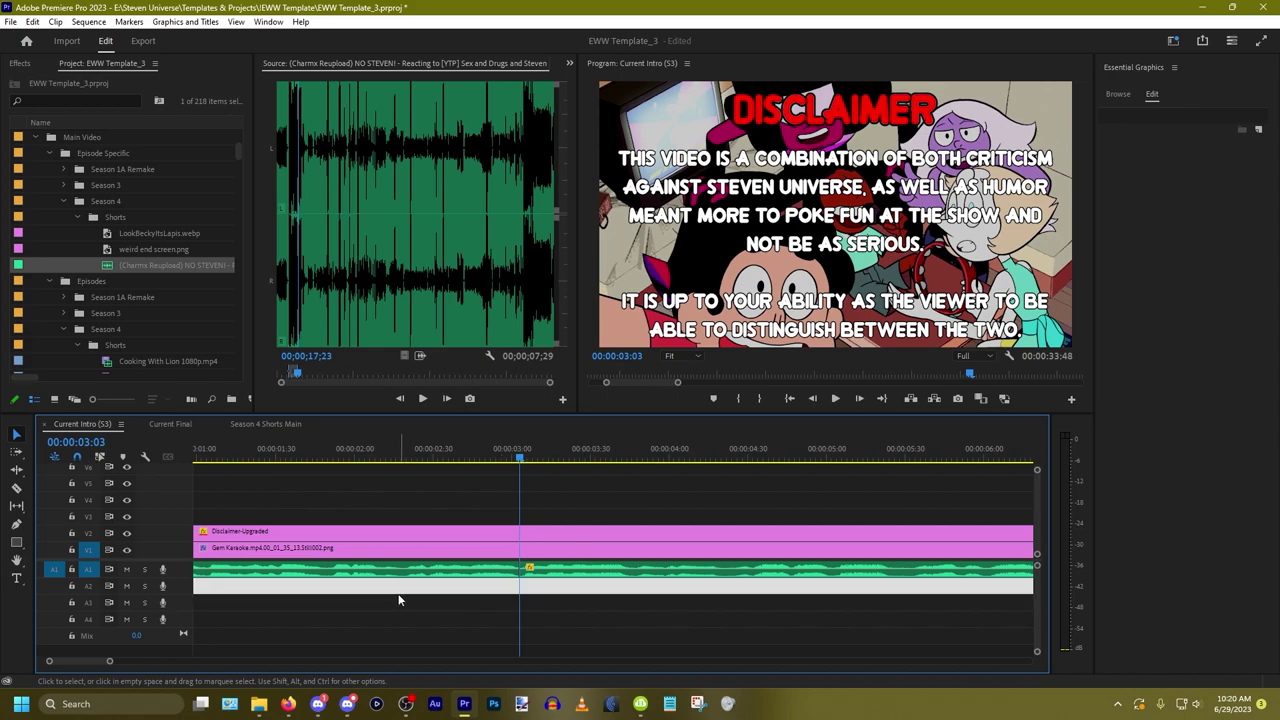
left_click(400, 591)
key("space")
key("minus")
key("minus")
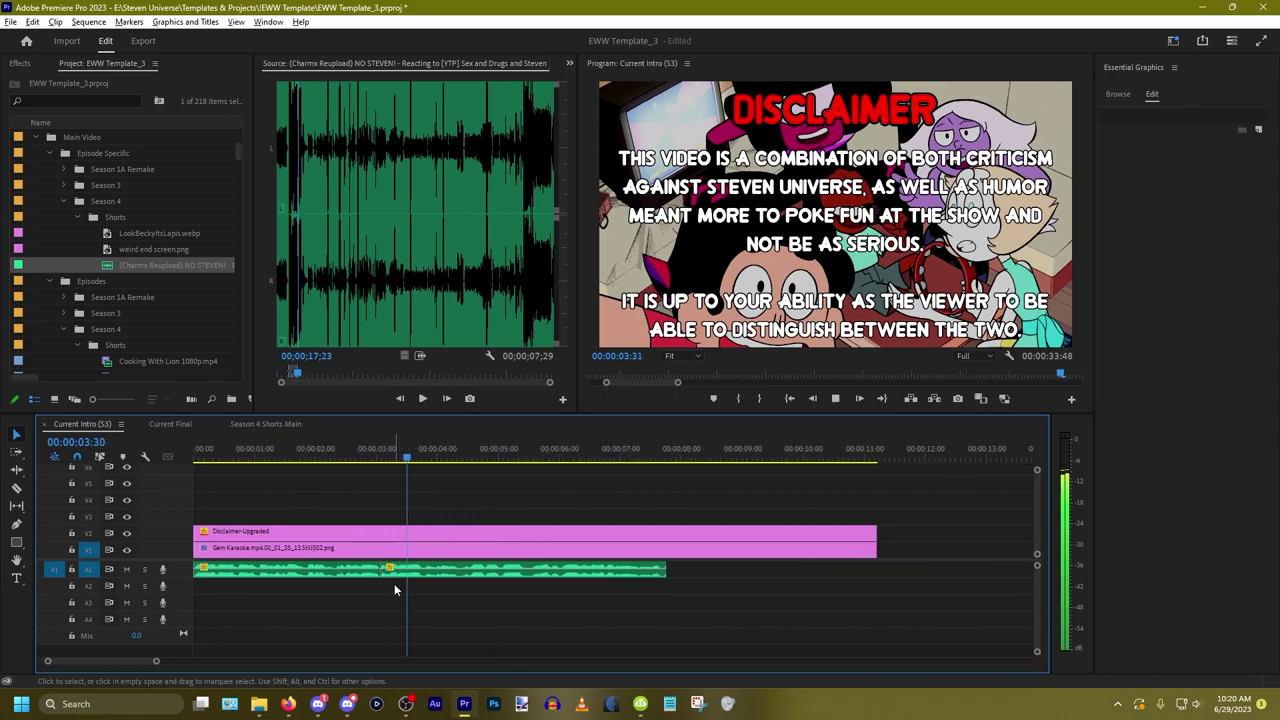
key("equal")
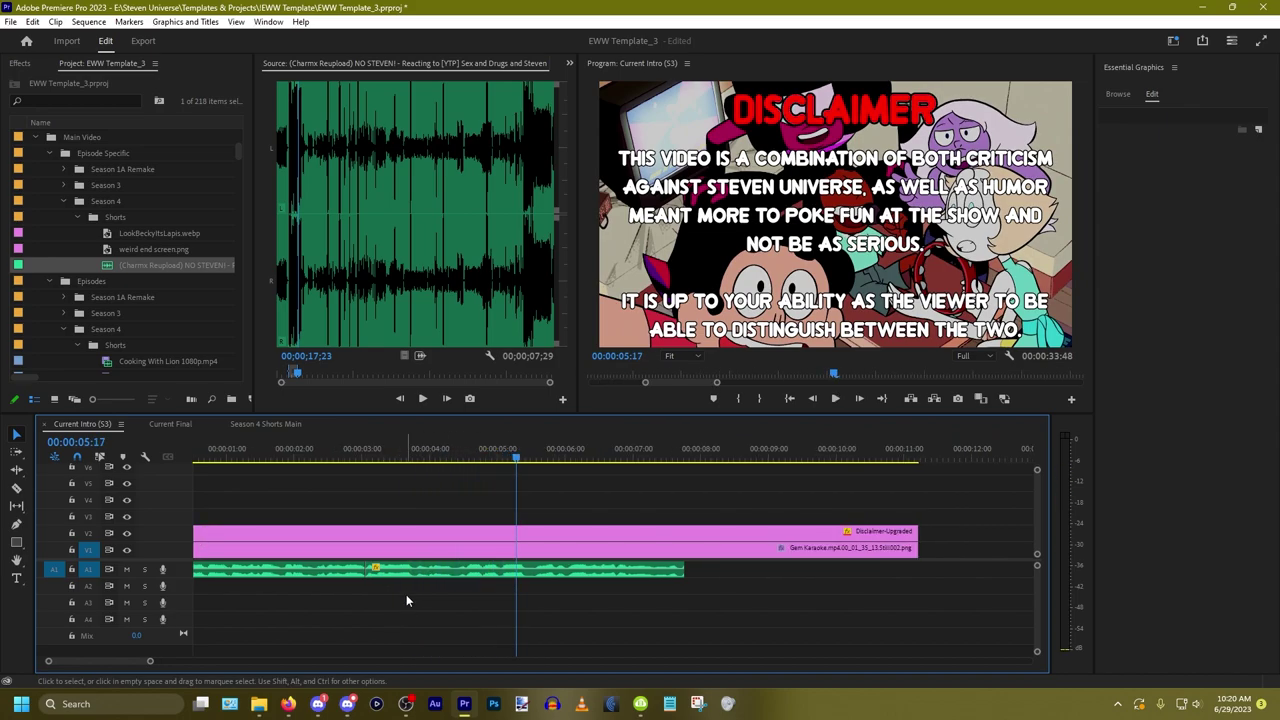
Step: Split the A1 audio at 00:00:04:21 and 00:00:04:31, and ripple-delete the piece between the cuts
key("equal")
key("equal")
key("space")
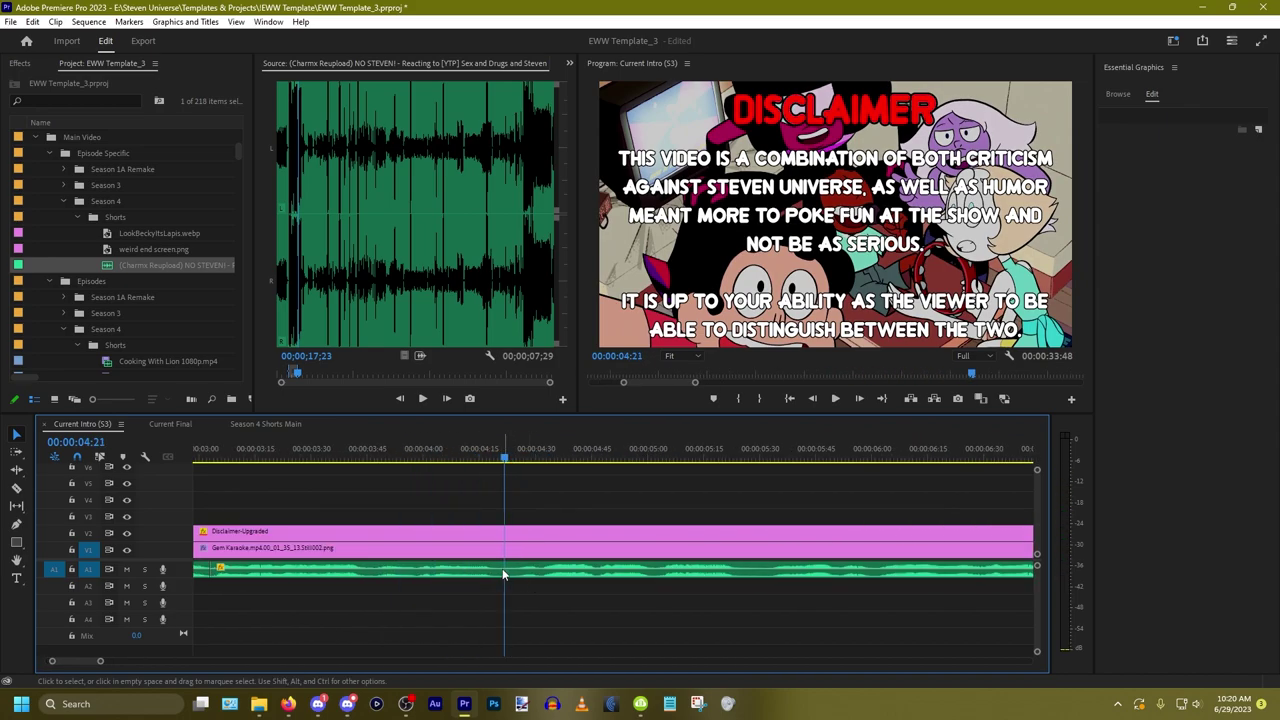
left_click(507, 574)
key("ctrl+k")
key("space")
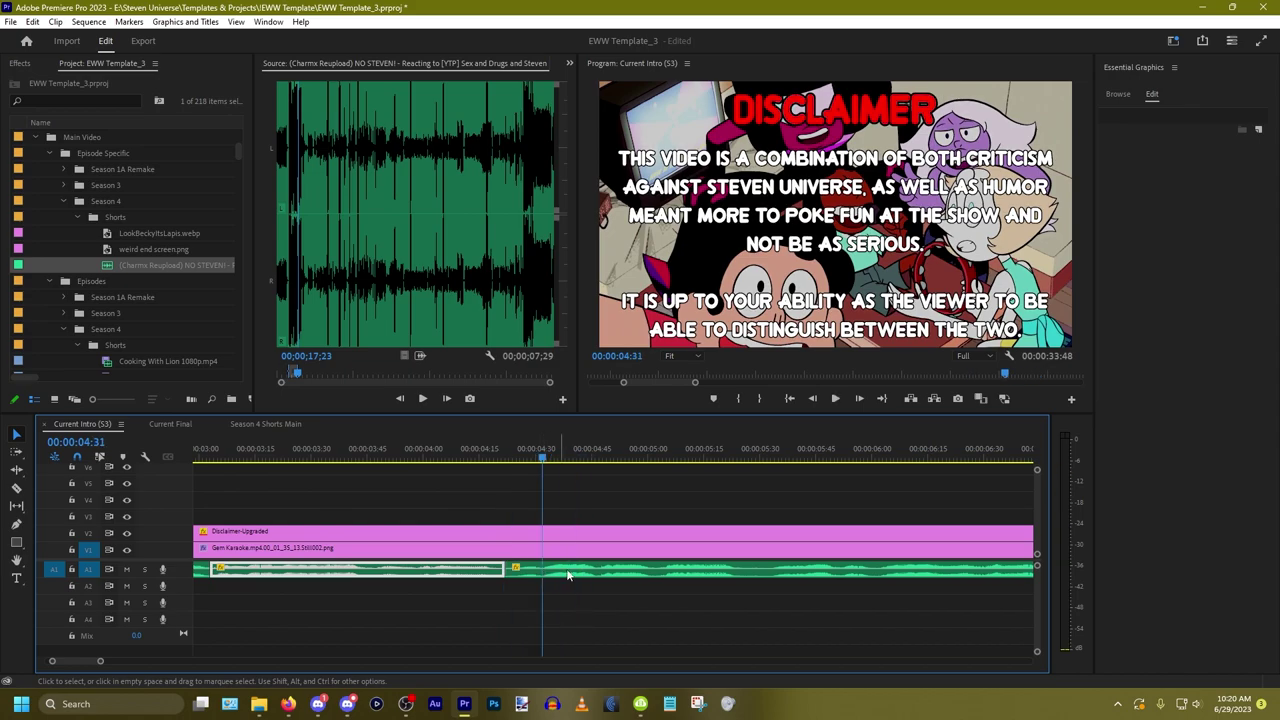
left_click(572, 574)
key("ctrl+k")
key("shift+Delete")
Step: Play the sequence from 00:00:03:10 through the second audio join to check the edit
left_click(237, 456)
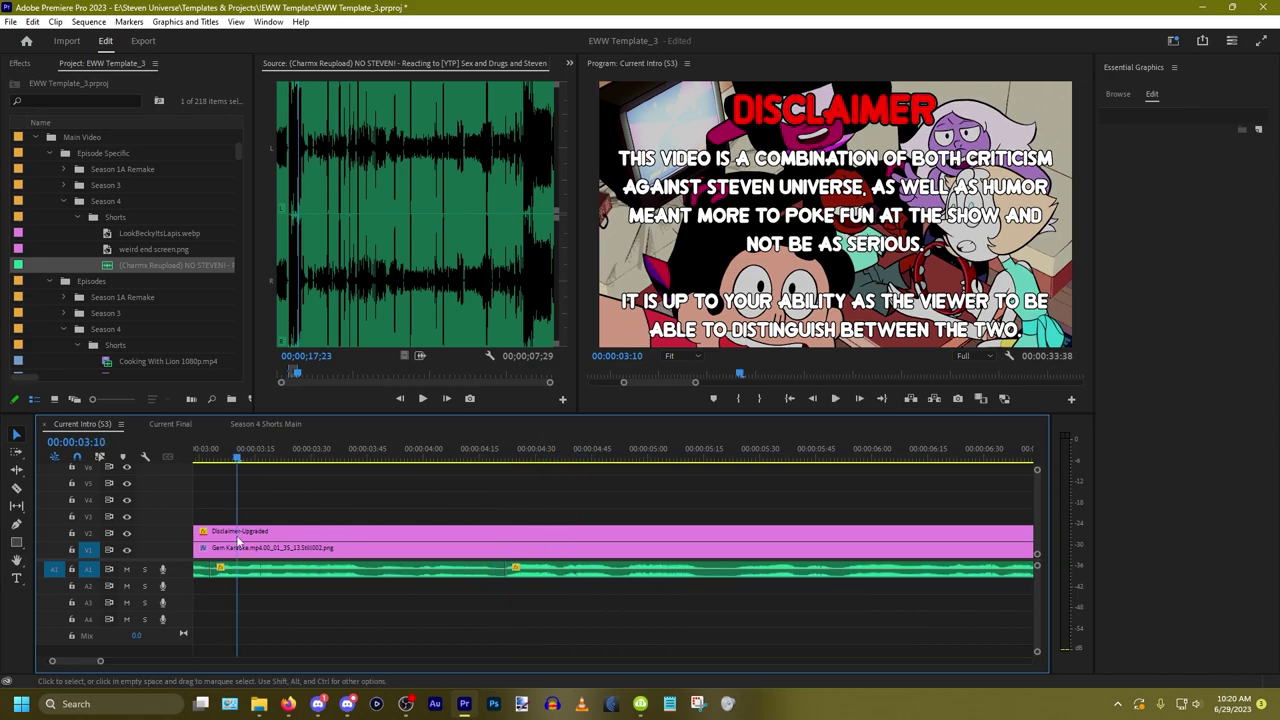
key("space")
scroll(334, 543, "down", 4)
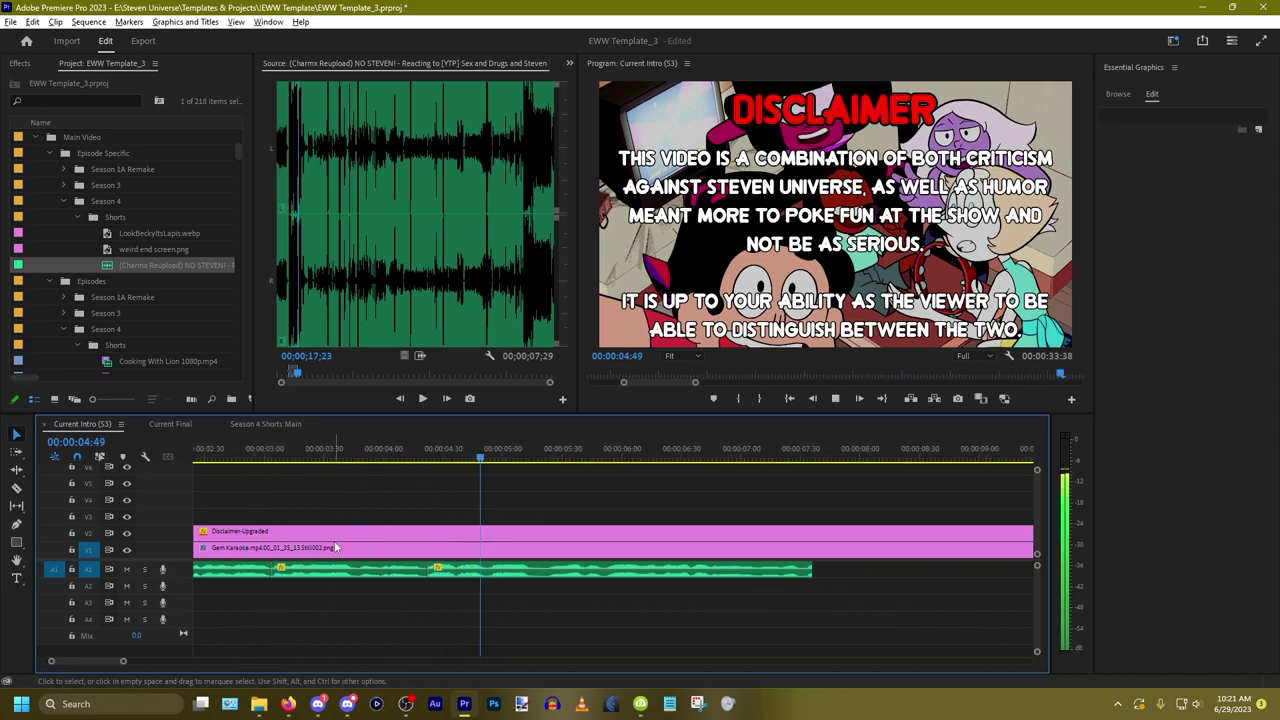
scroll(501, 586, "up", 1)
key("space")
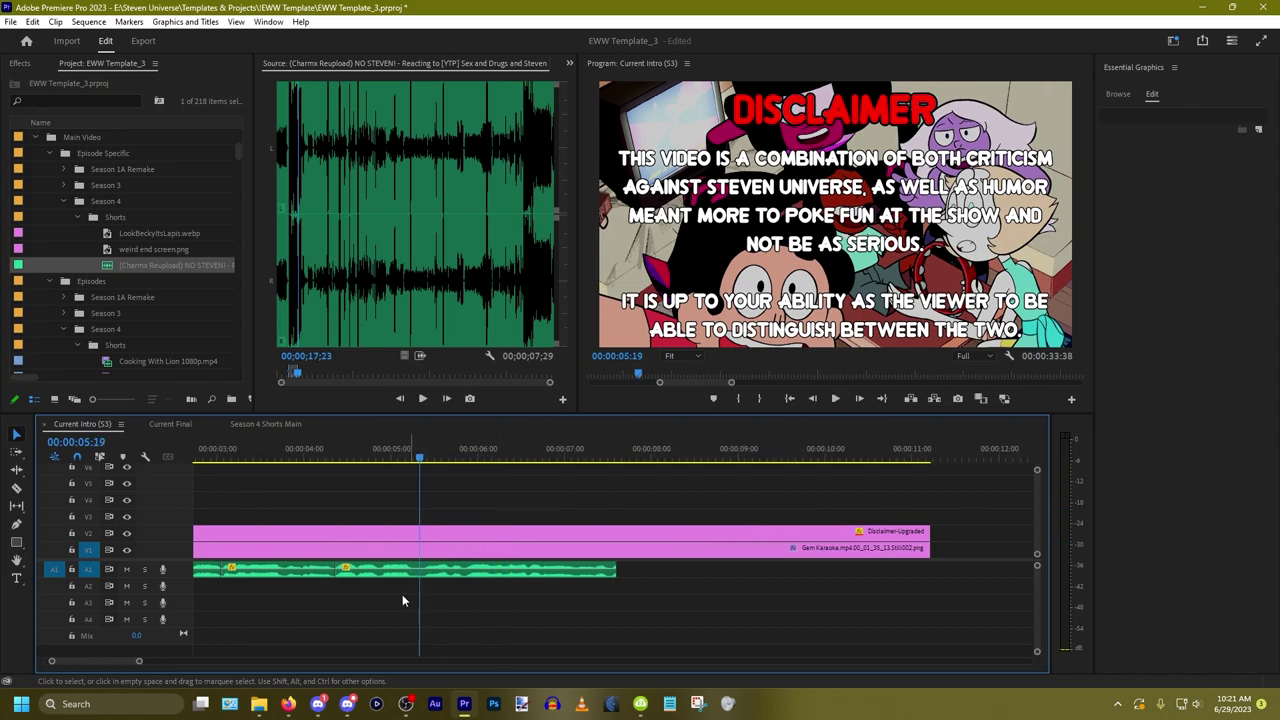
Step: Split the last A1 audio clip at 00:00:05:22 and ripple-delete the section before the cut
scroll(401, 593, "up", 3)
key("Right")
key("Right")
key("Right")
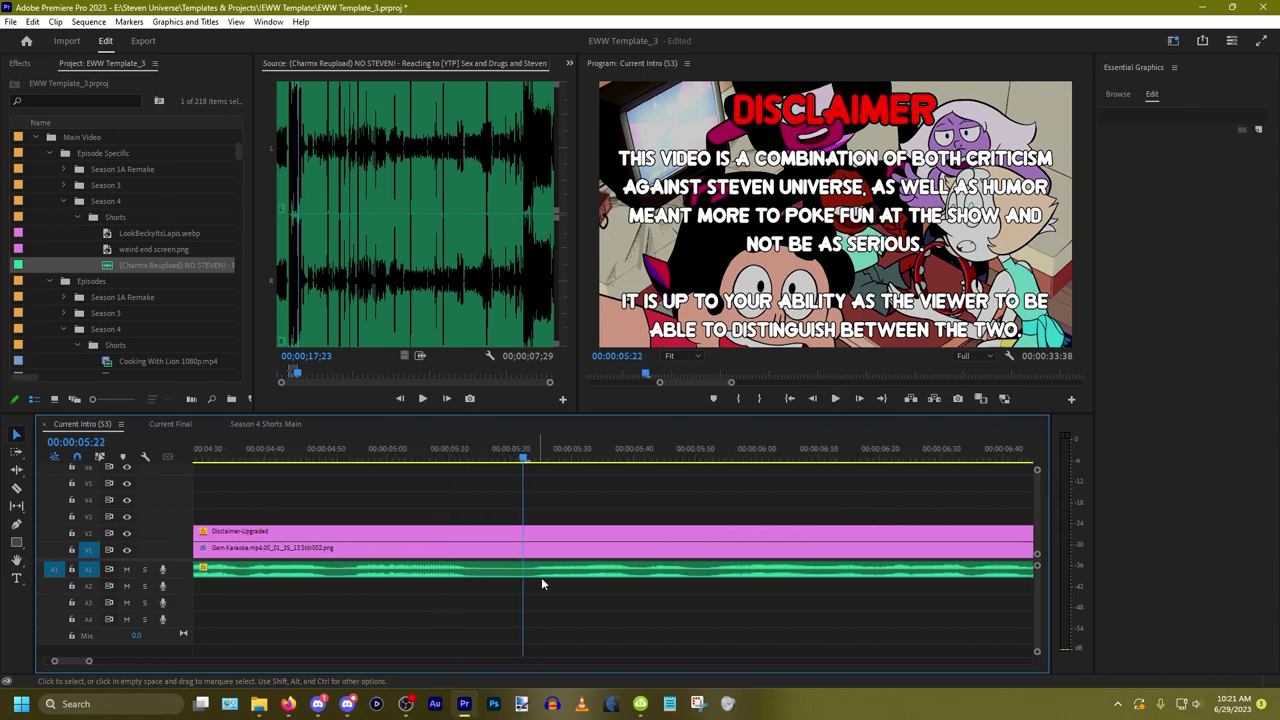
left_click(586, 571)
key("ctrl+k")
key("shift+Delete")
scroll(586, 571, "down", 2)
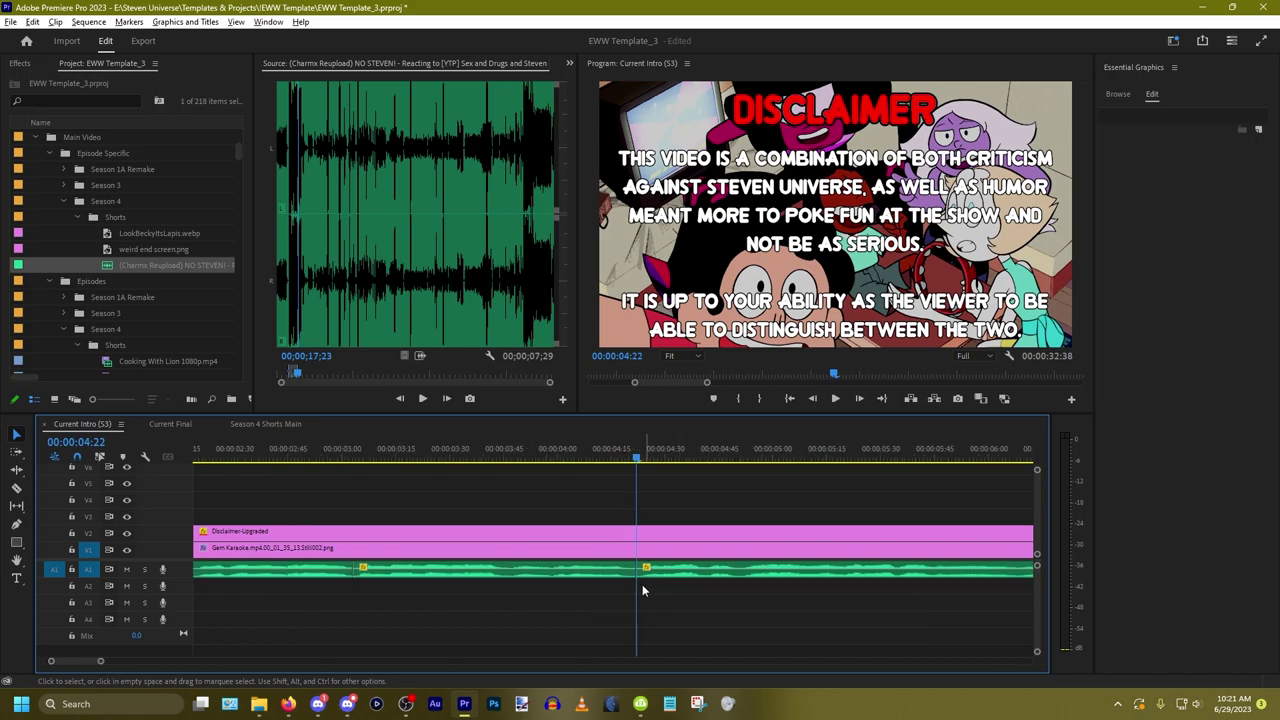
Step: Split the A1 audio at 00:00:04:20 and ripple-delete the tiny piece left before the next clip
key("Left")
key("Left")
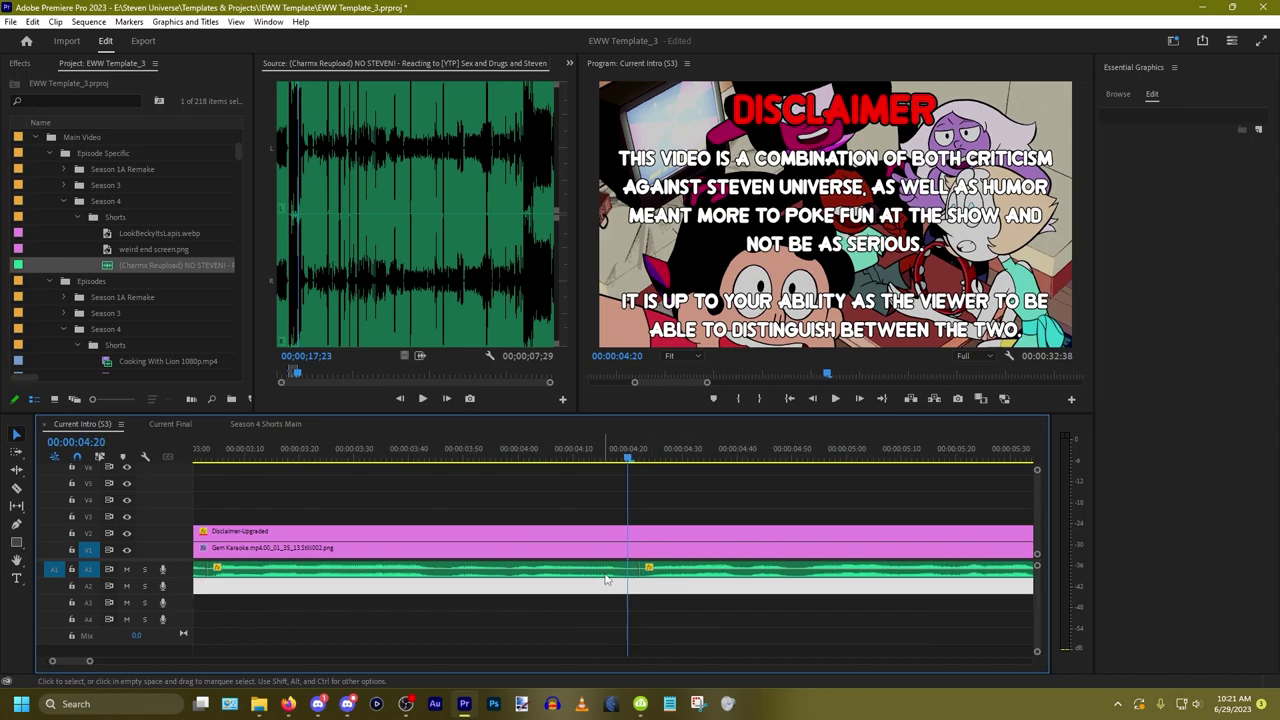
left_click(606, 574)
key("ctrl+k")
left_click(633, 574)
key("shift+Delete")
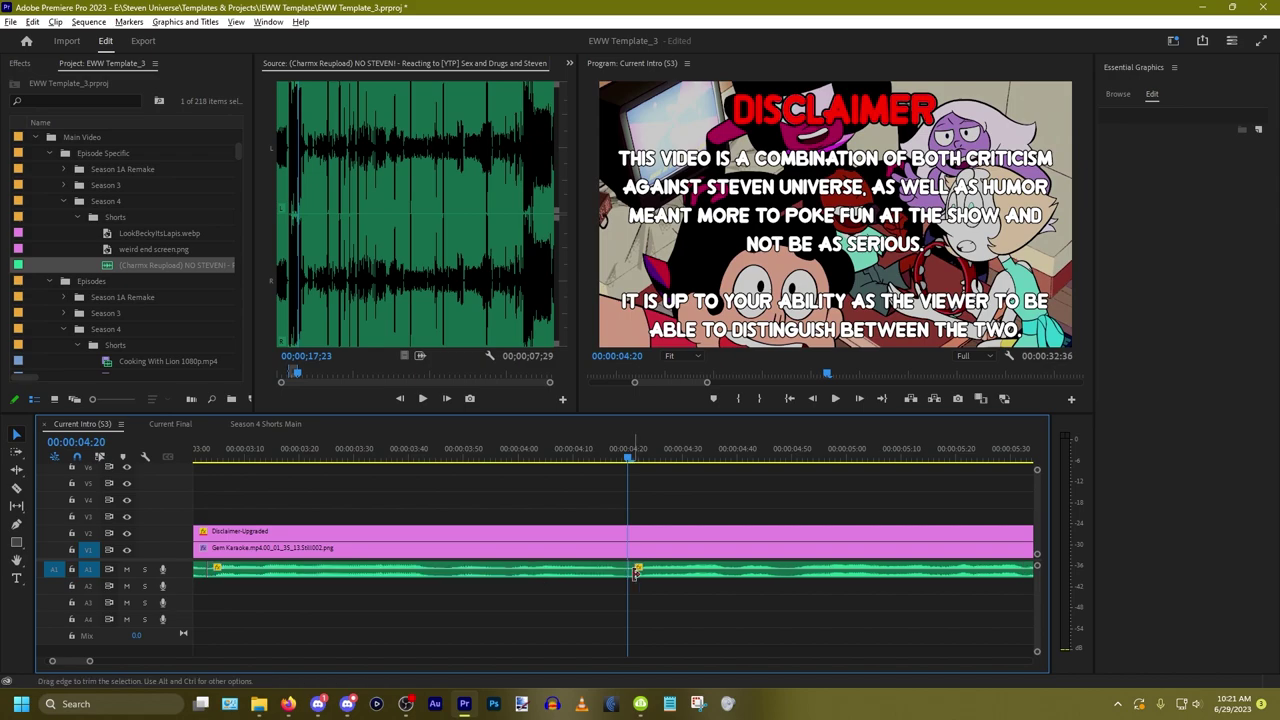
Step: Play the shortened audio across its last join towards its end to check the timing
scroll(668, 572, "down", 2)
right_click(518, 606)
key("space")
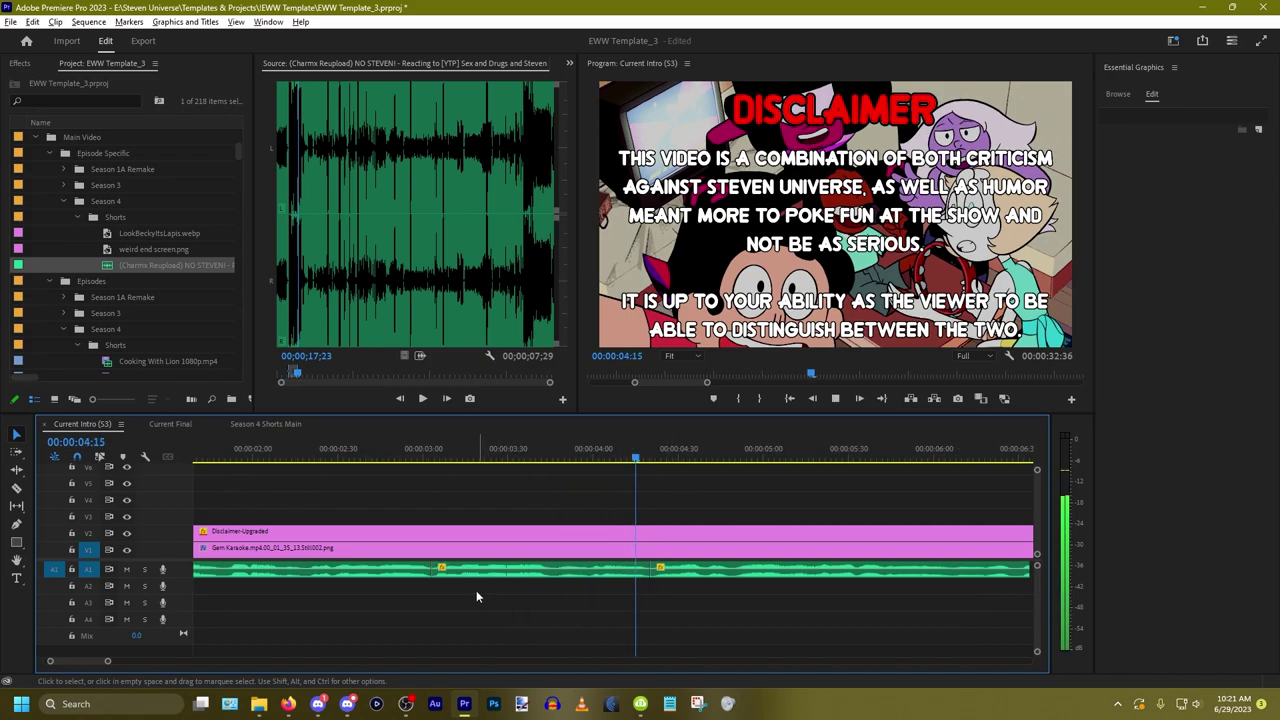
scroll(478, 594, "down", 2)
scroll(633, 584, "up", 2)
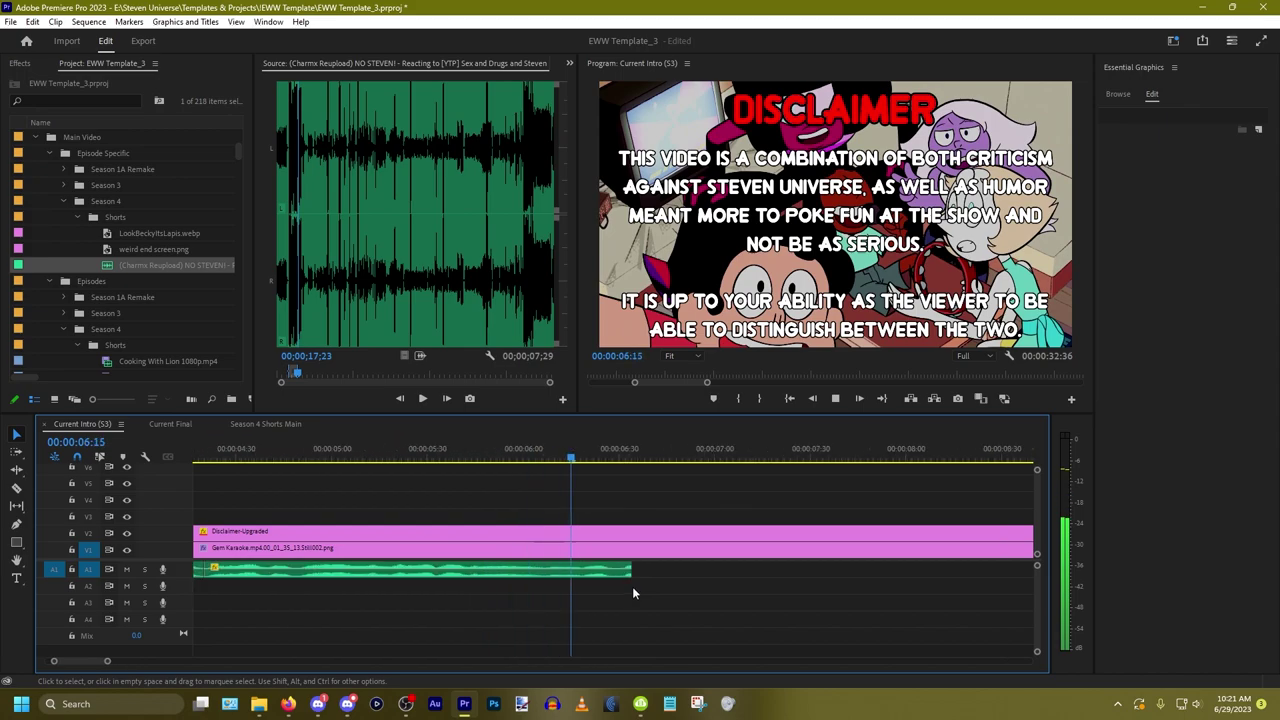
Step: Split the last A1 audio clip at 00:00:06:29 and delete its tail
key("Left")
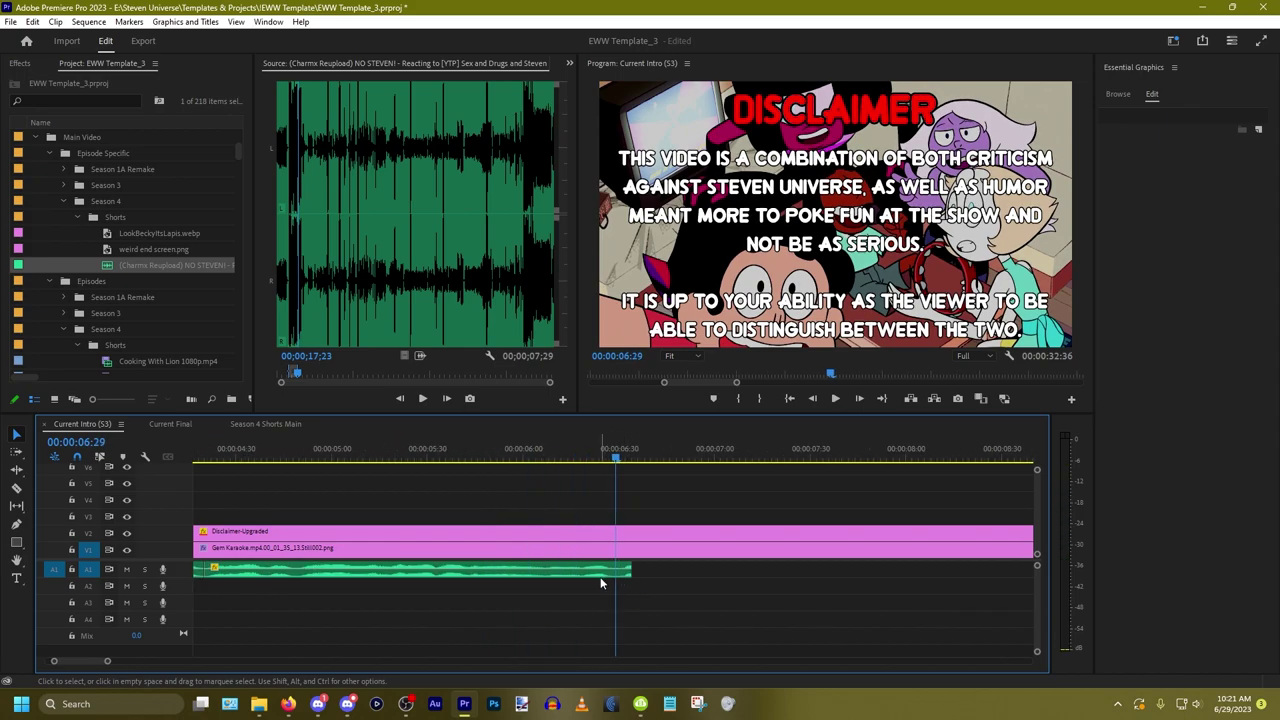
left_click(594, 575)
key("ctrl+k")
left_click_drag(654, 571, 624, 583)
key("Delete")
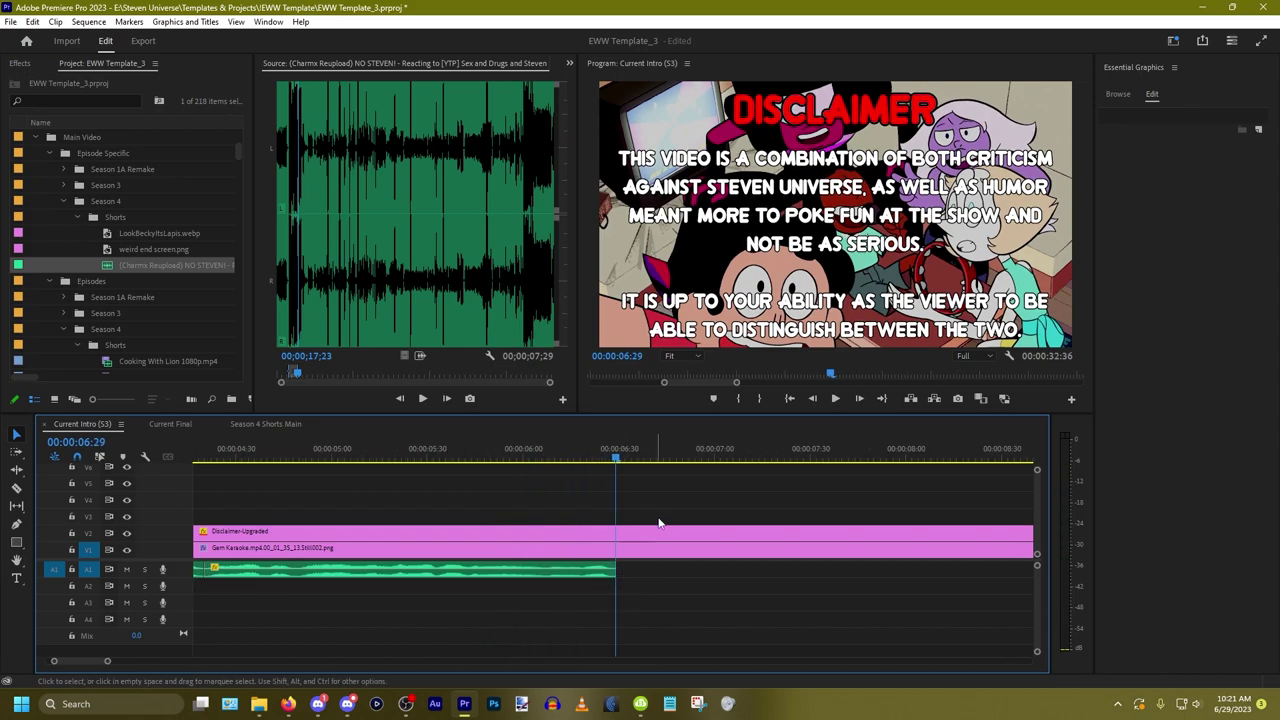
Step: Split the Disclaimer-Upgraded and Gem Karaoke image clips at 00:00:06:29 and delete the parts after the audio's end
left_click_drag(660, 516, 646, 590)
key("ctrl+k")
left_click_drag(708, 489, 682, 575)
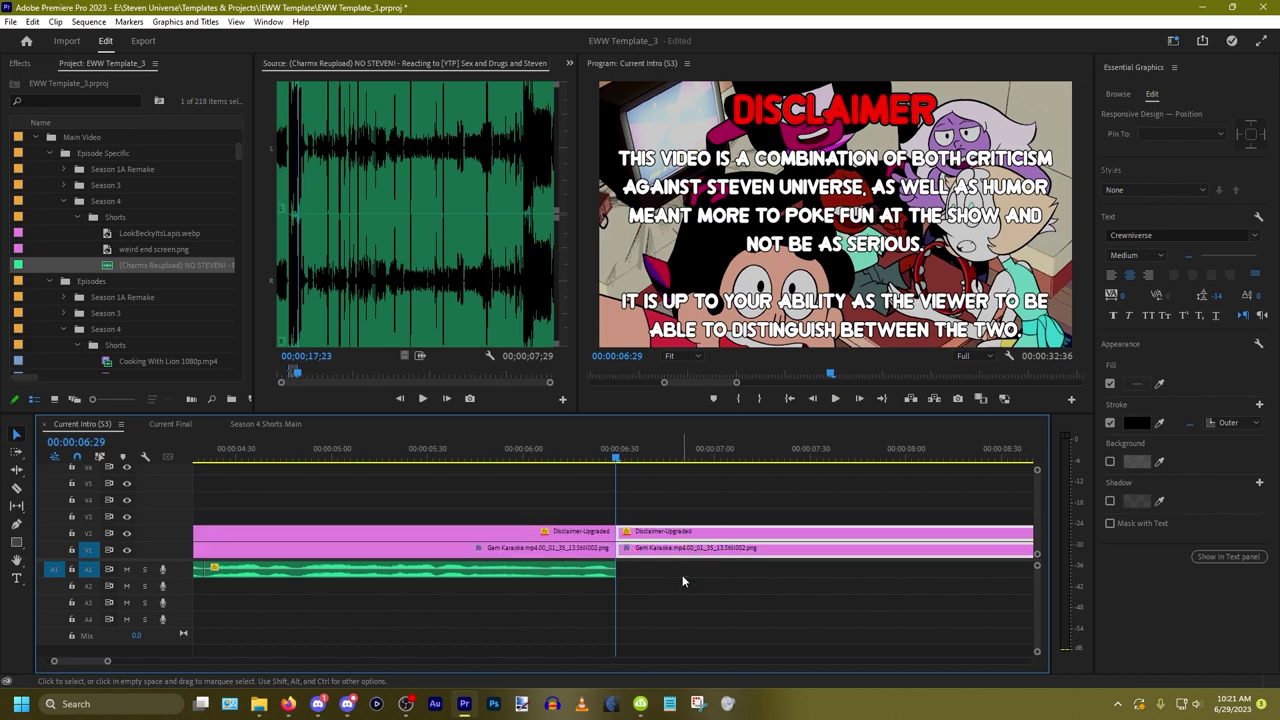
key("Delete")
scroll(442, 578, "down", 2)
scroll(442, 578, "down", 1)
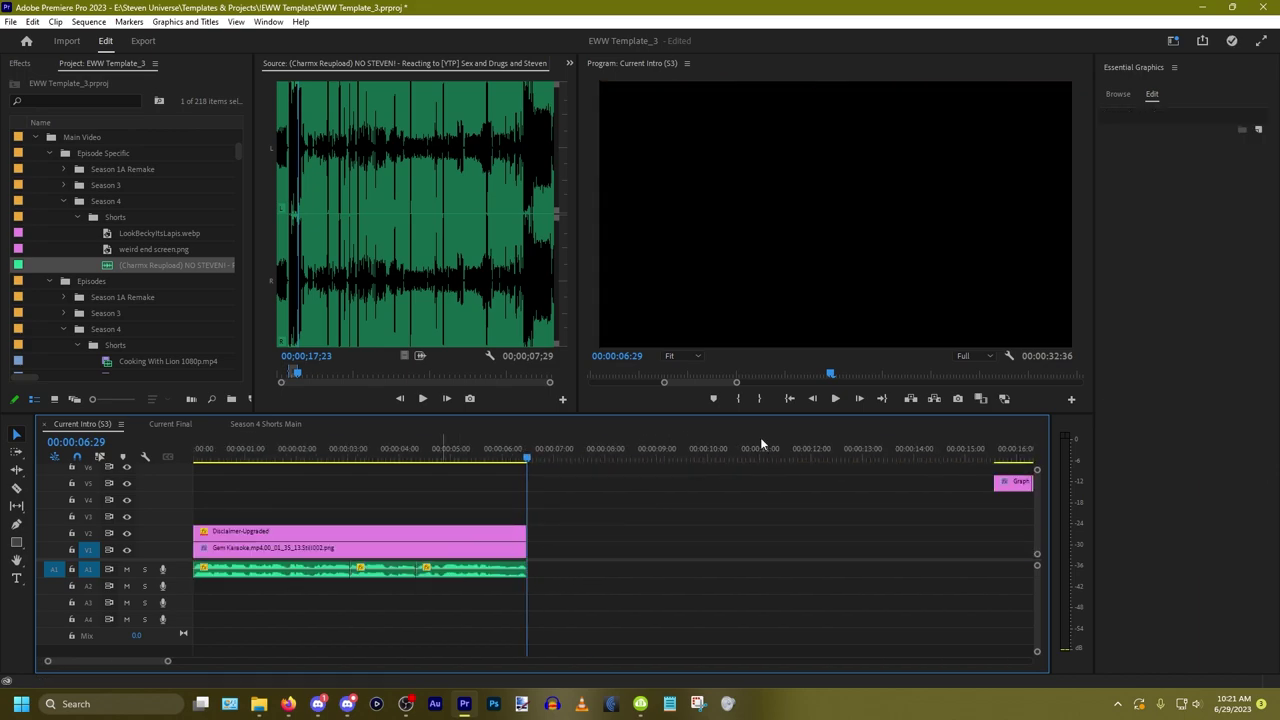
Step: Play the trimmed disclaimer from the start of the sequence past its end to check the timing
left_click(790, 398)
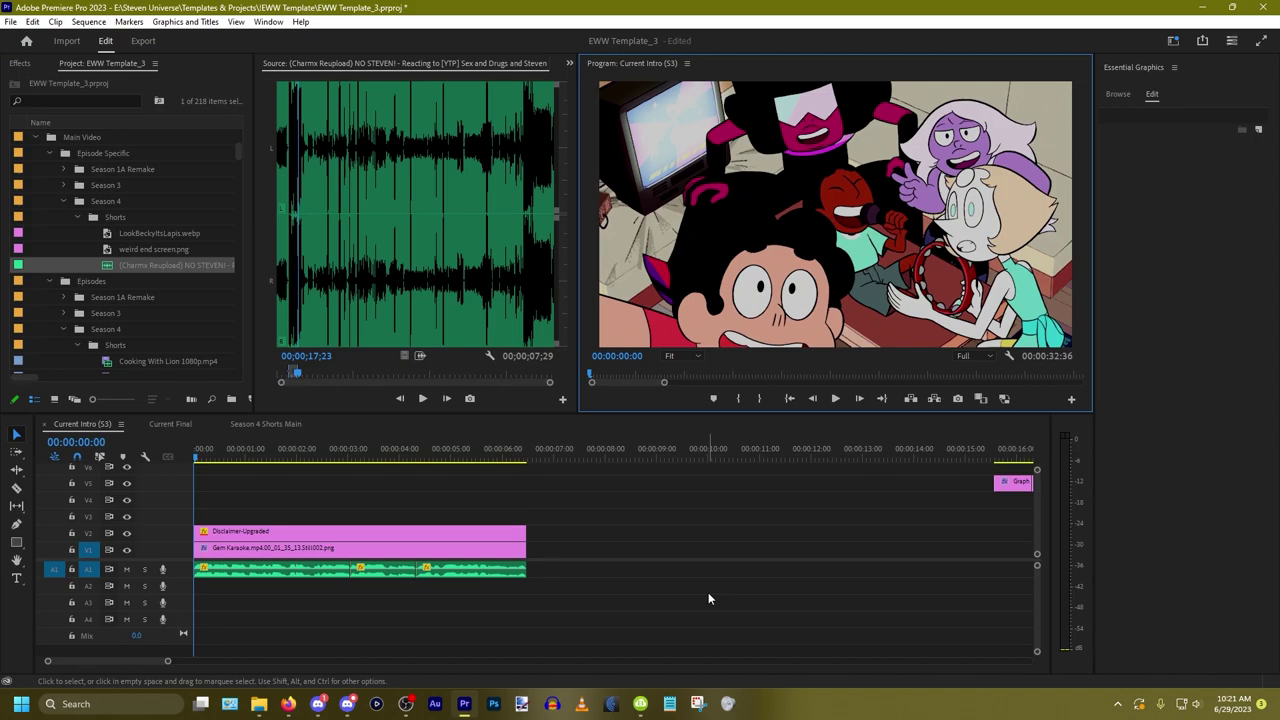
key("space")
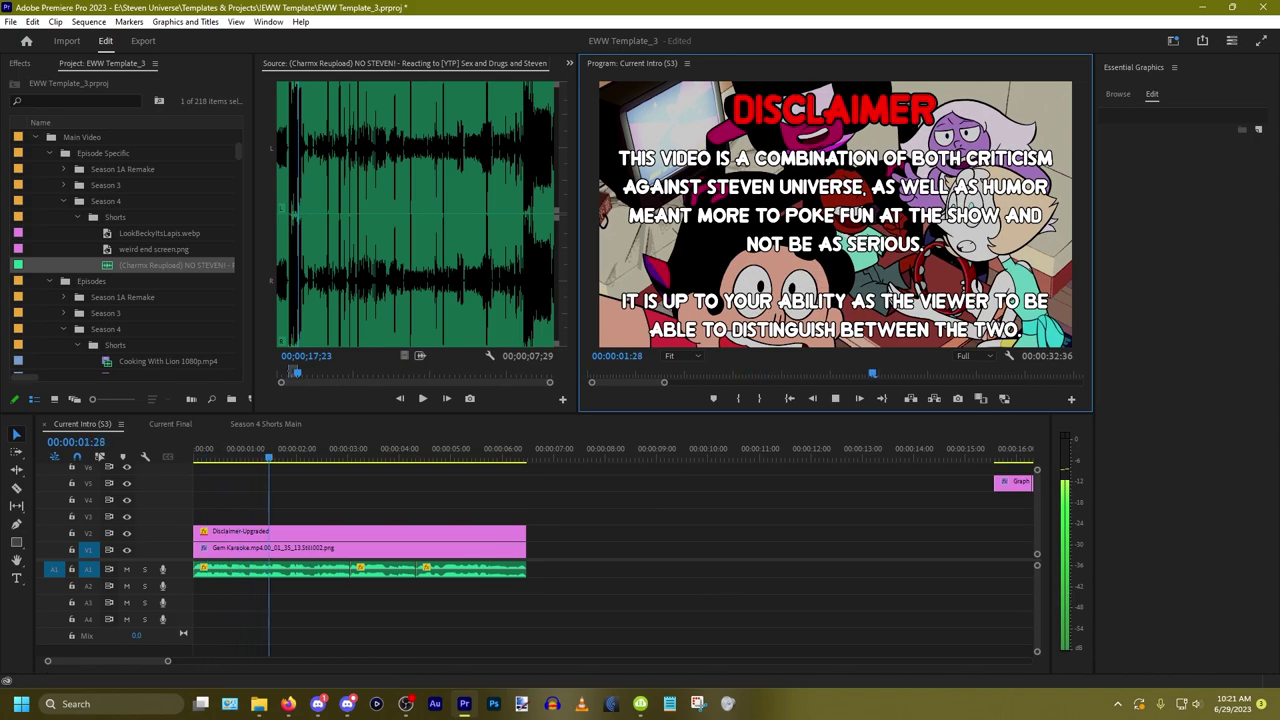
key("alt+Tab")
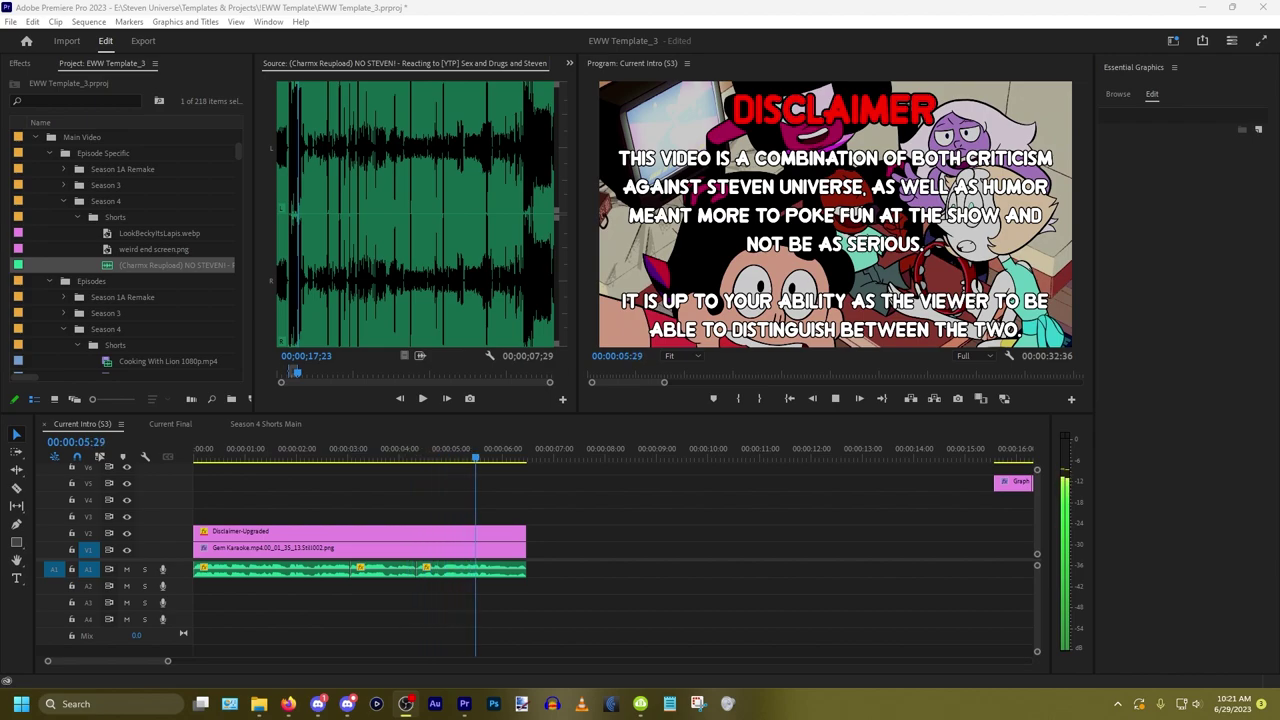
left_click(885, 7)
key("space")
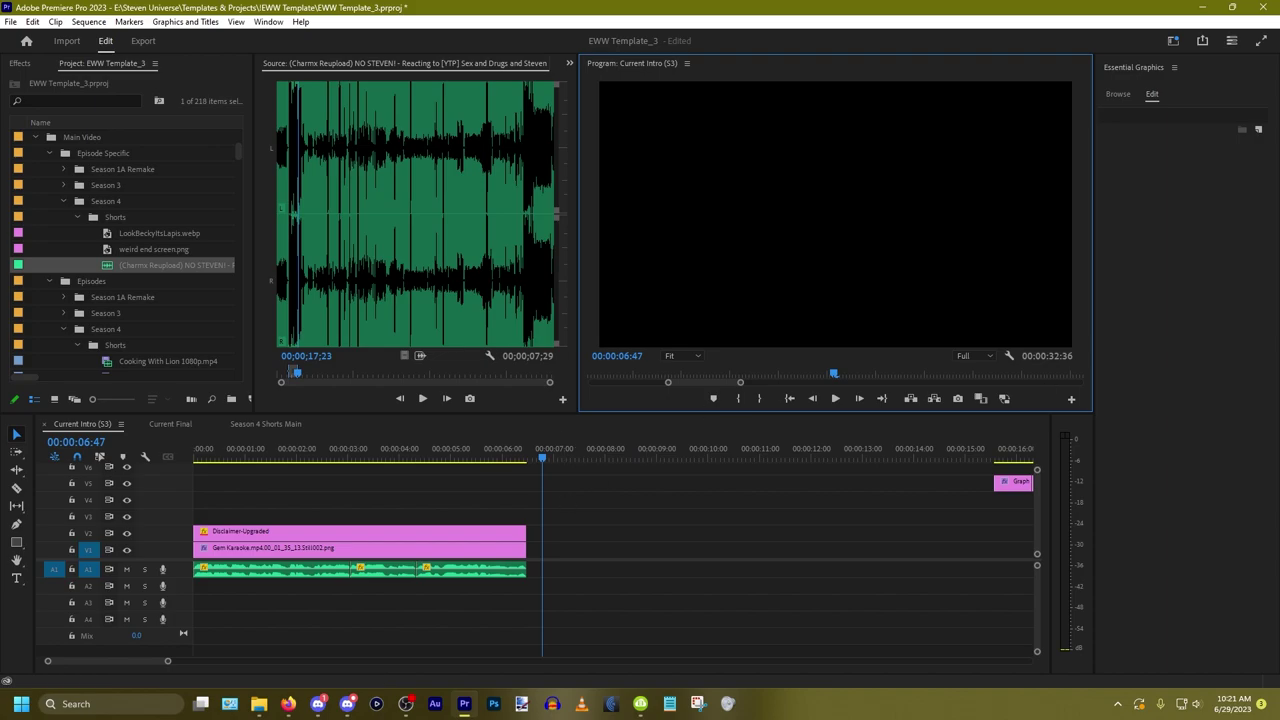
Step: Delete the leftover disclaimer clips that sit after the title card clips at the end of the sequence
key("backslash")
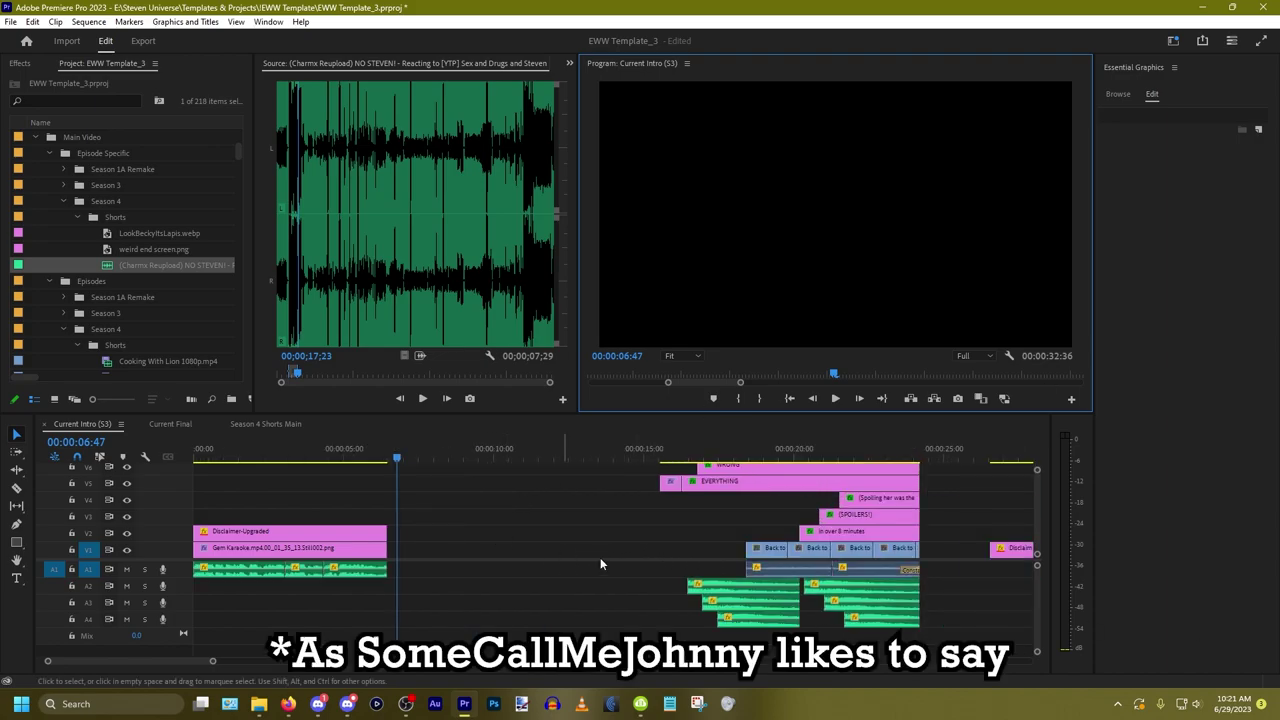
left_click(955, 548)
key("Delete")
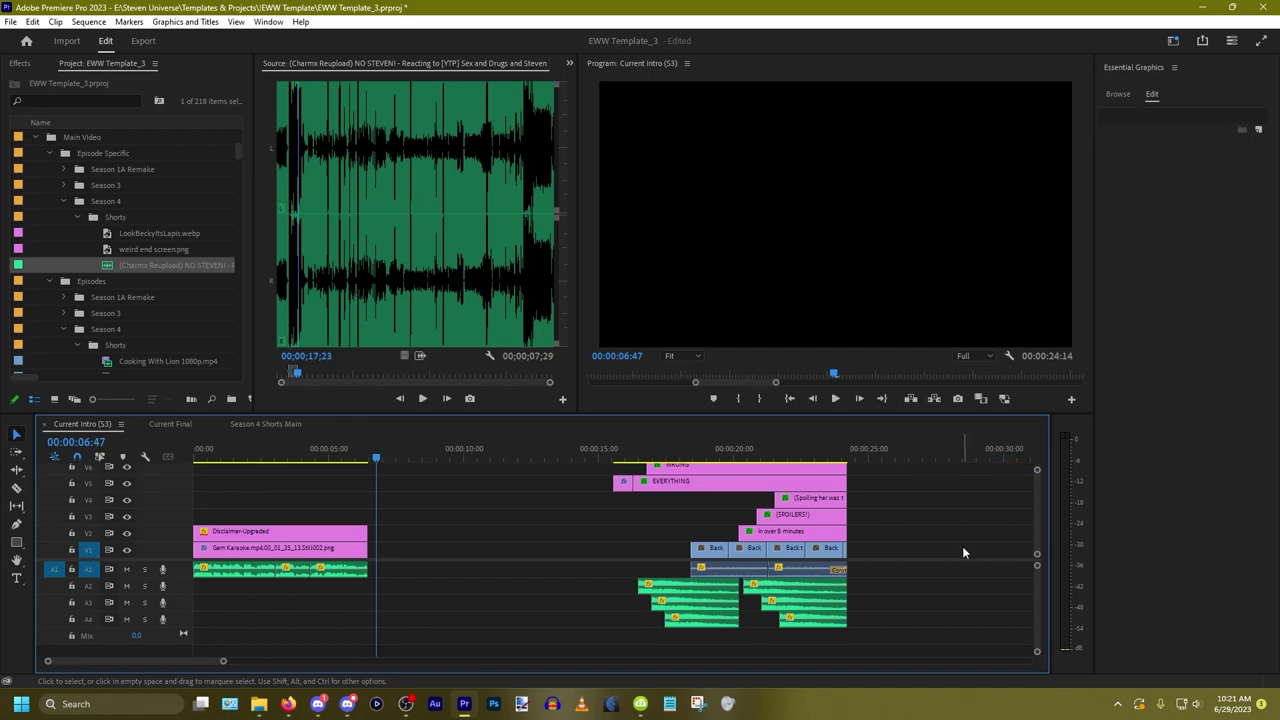
Step: Try to move the title card clips earlier so the EVERYTHING clip begins at the disclaimer's end, 00:00:06:29
left_click_drag(375, 460, 370, 459)
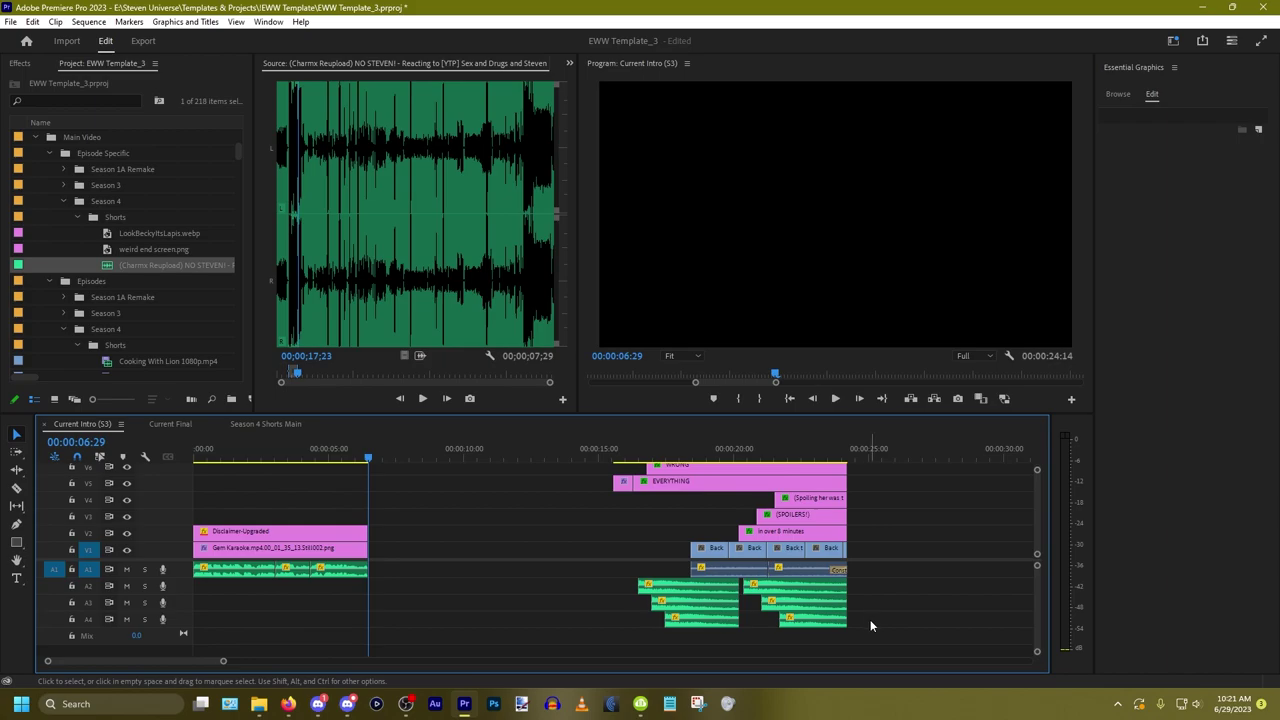
left_click_drag(870, 626, 640, 480)
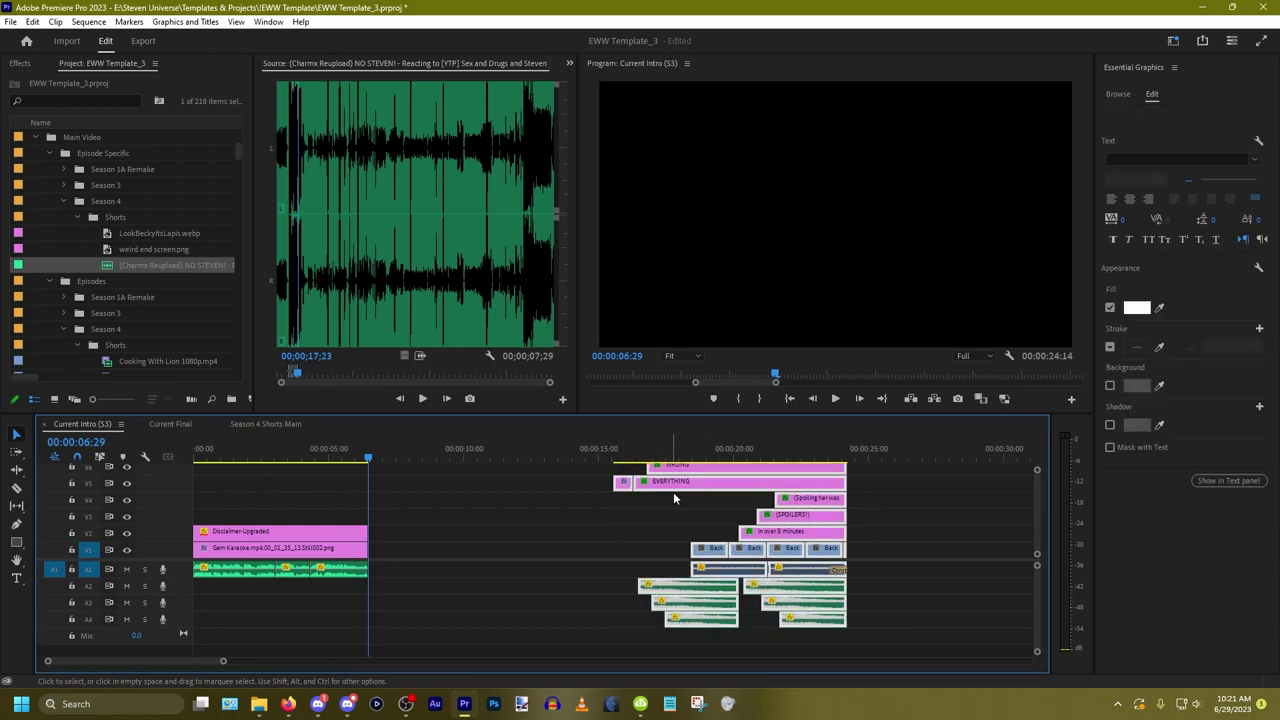
scroll(674, 494, "up", 2)
scroll(709, 480, "down", 2)
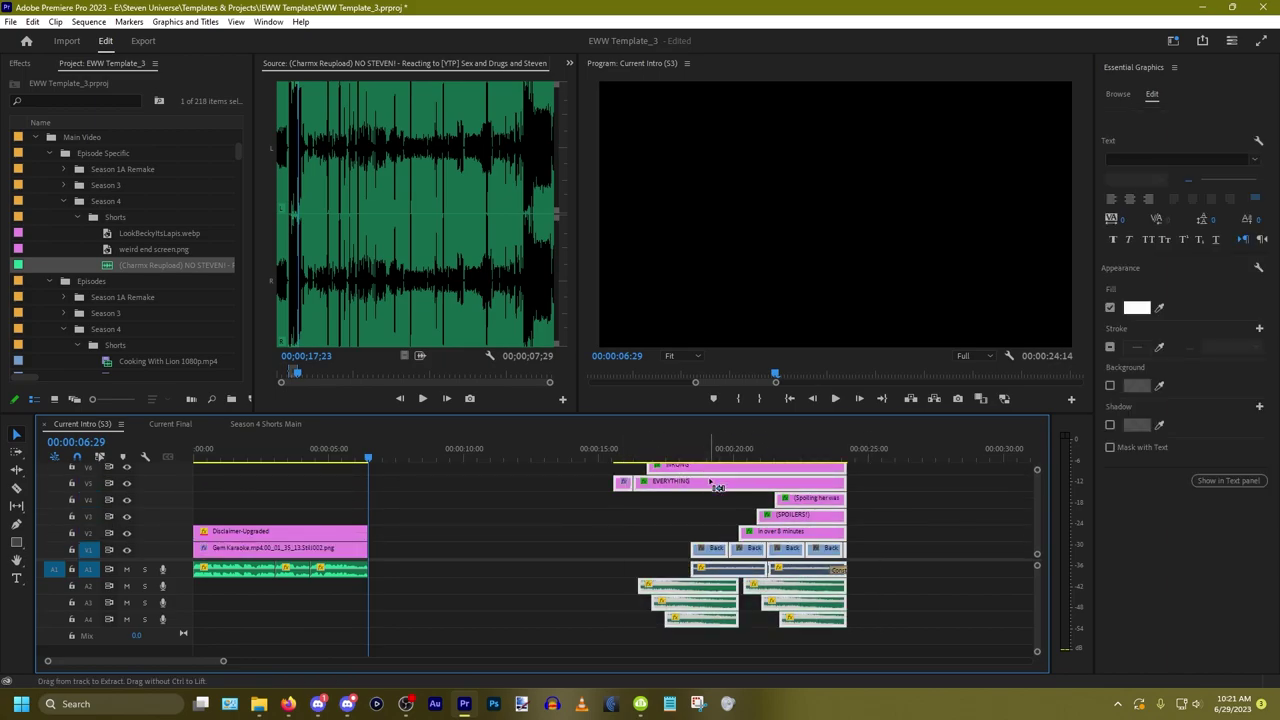
left_click(625, 456)
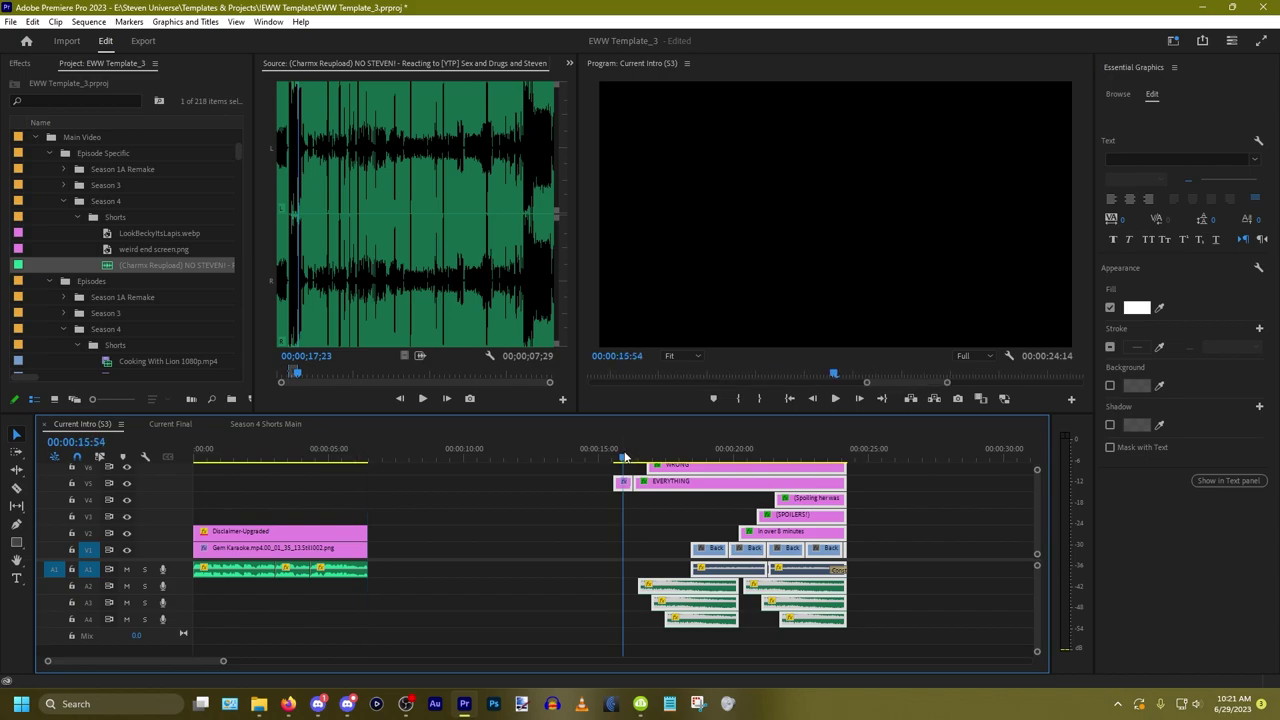
key("equal")
key("equal")
key("equal")
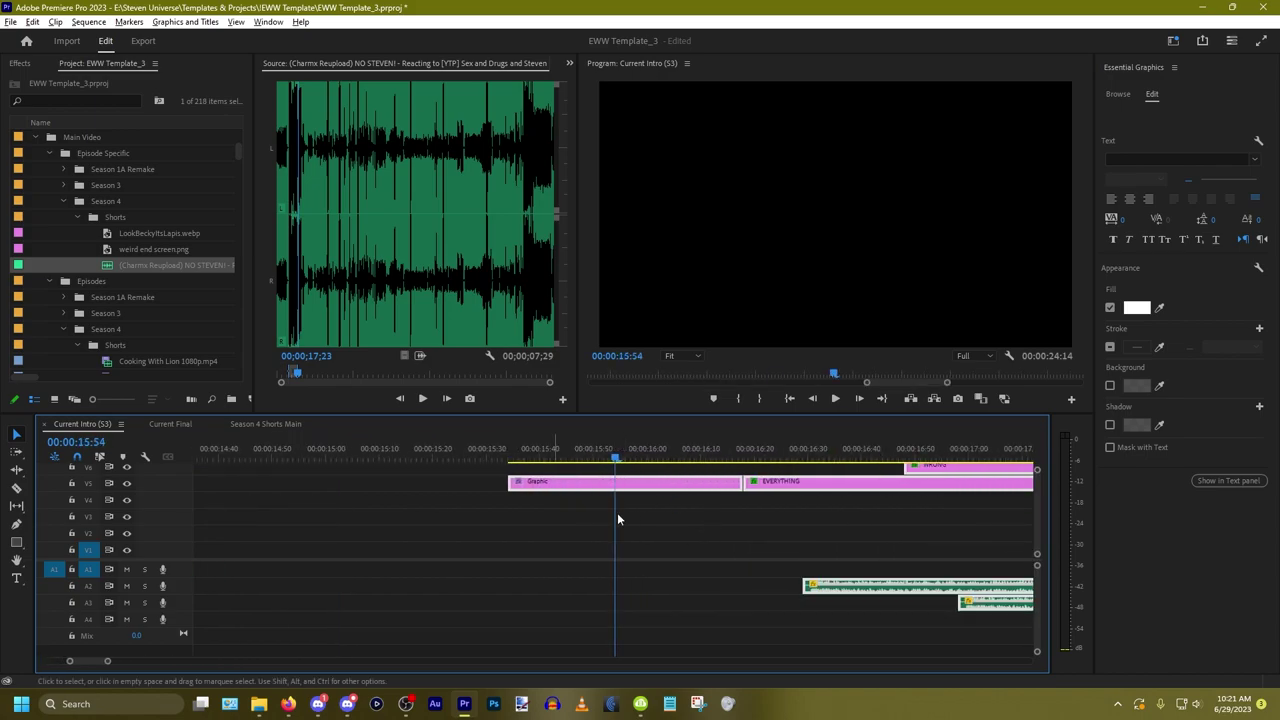
key("minus")
key("minus")
key("minus")
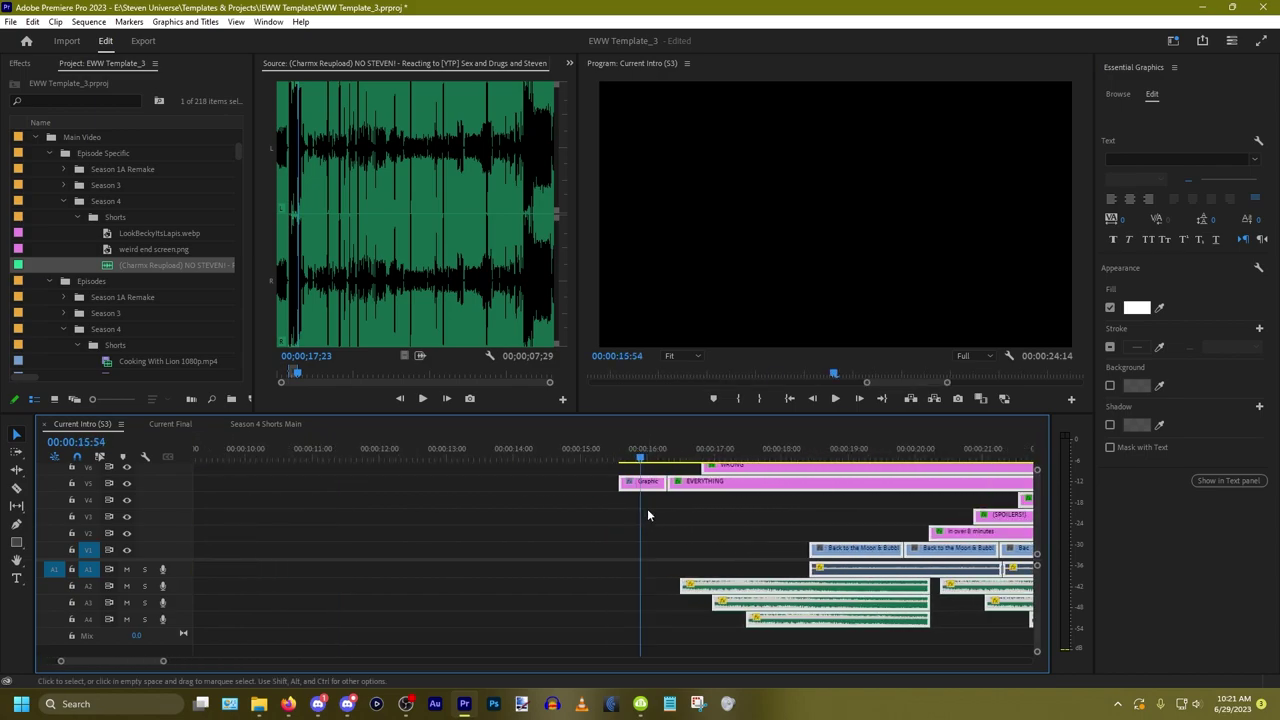
key("minus")
key("minus")
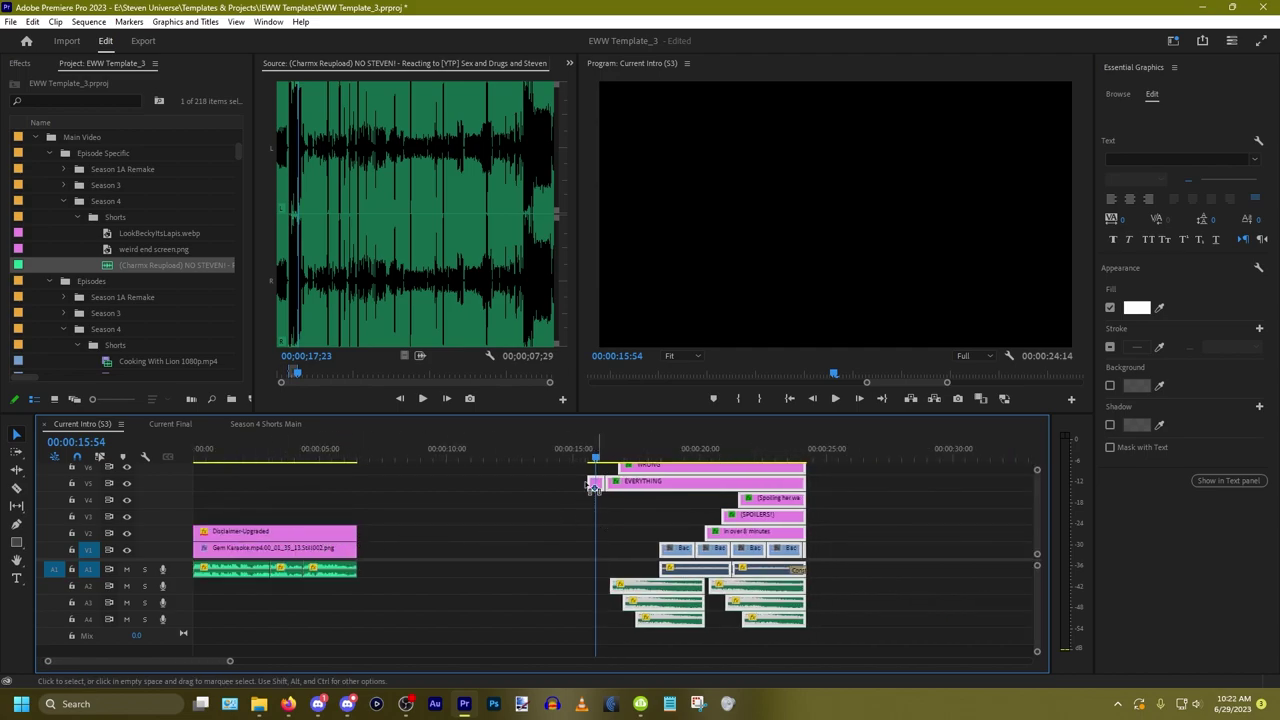
left_click_drag(593, 485, 360, 490)
key("equal")
key("equal")
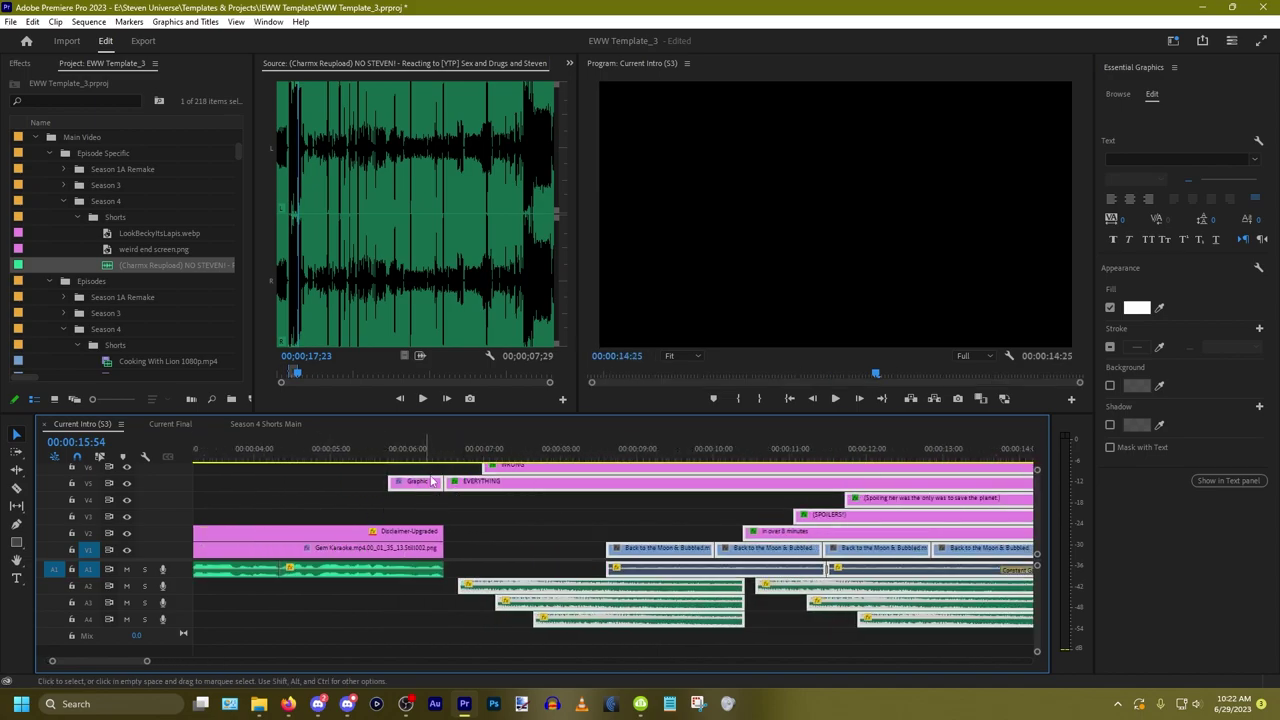
Step: Play the join between the disclaimer and the moved title clips from 00:00:05:58, and undo the move
left_click(405, 452)
left_click(404, 508)
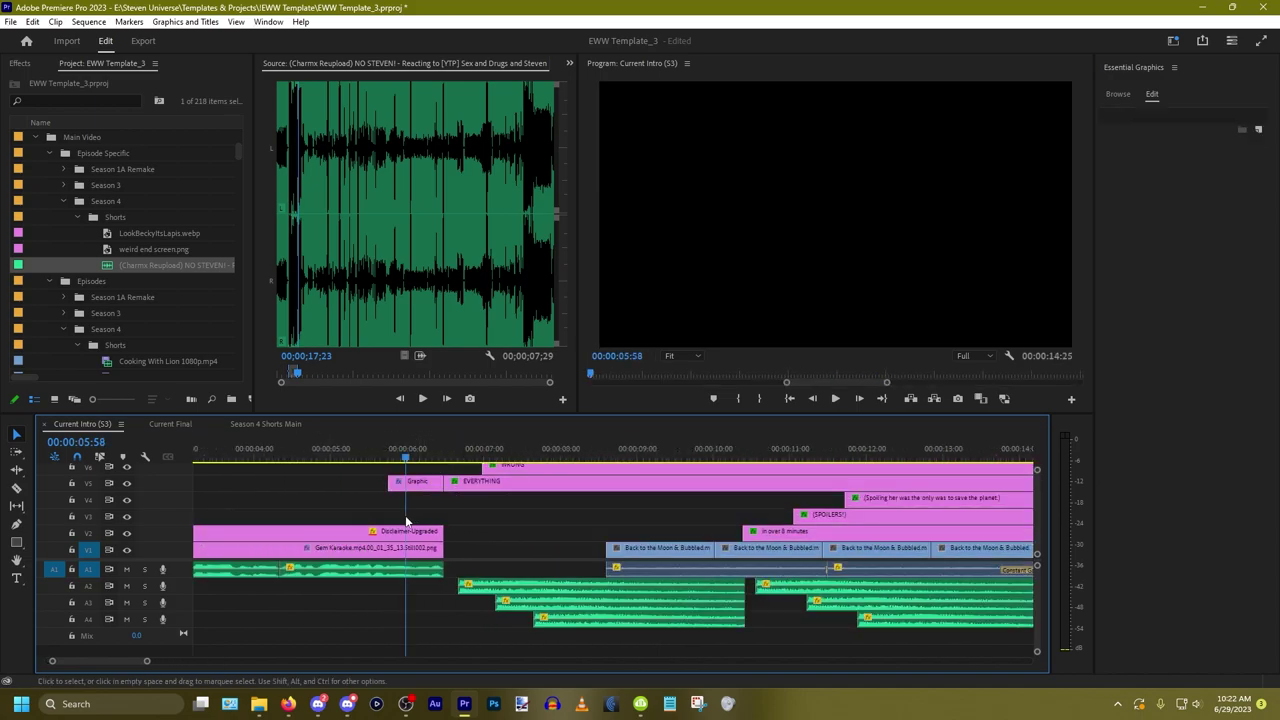
key("space")
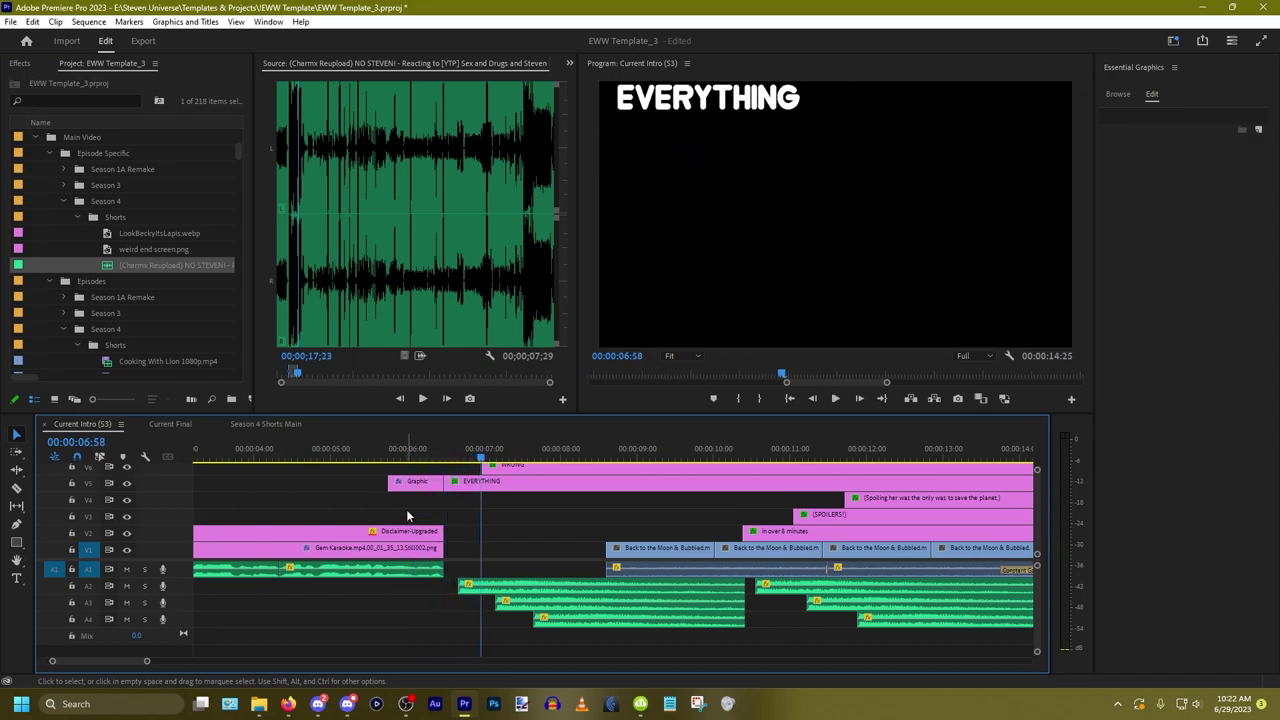
key("ctrl+z")
Step: Move all title card clips, including WITH and their audio, so the Graphic clip starts at the disclaimer's end, 00:00:06:29
key("minus")
key("minus")
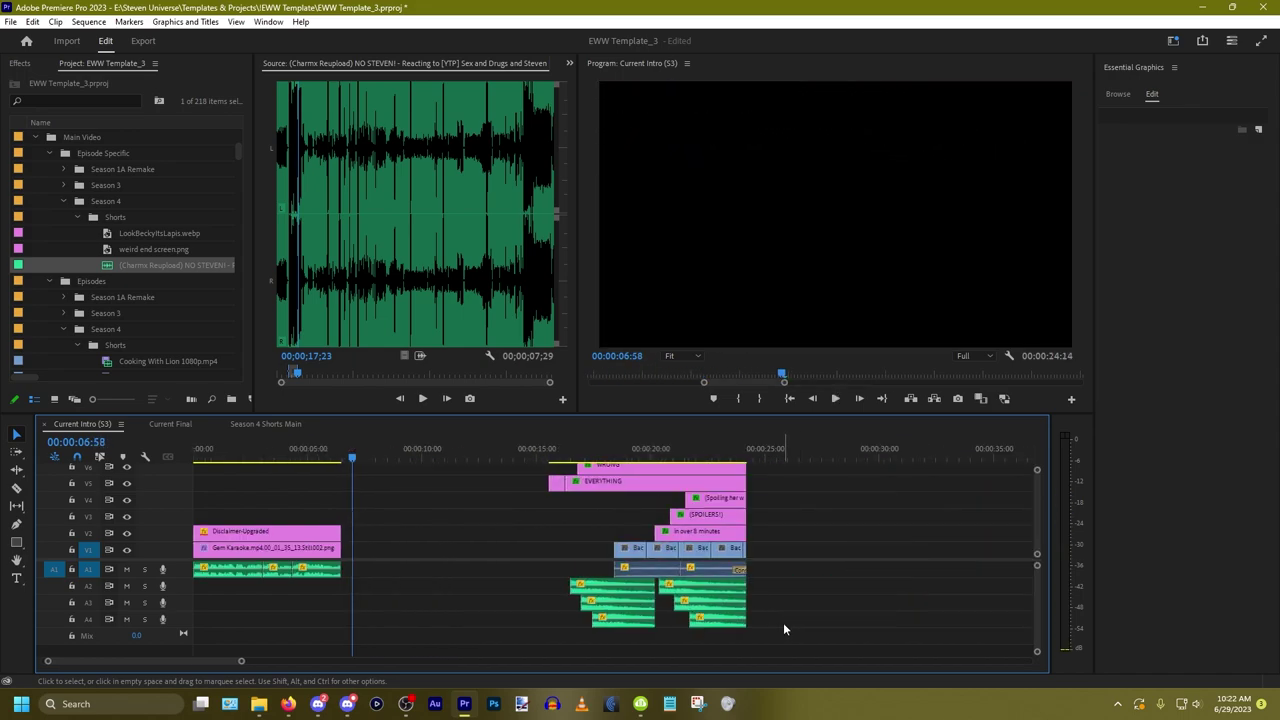
left_click_drag(783, 628, 558, 466)
scroll(610, 484, "up", 2)
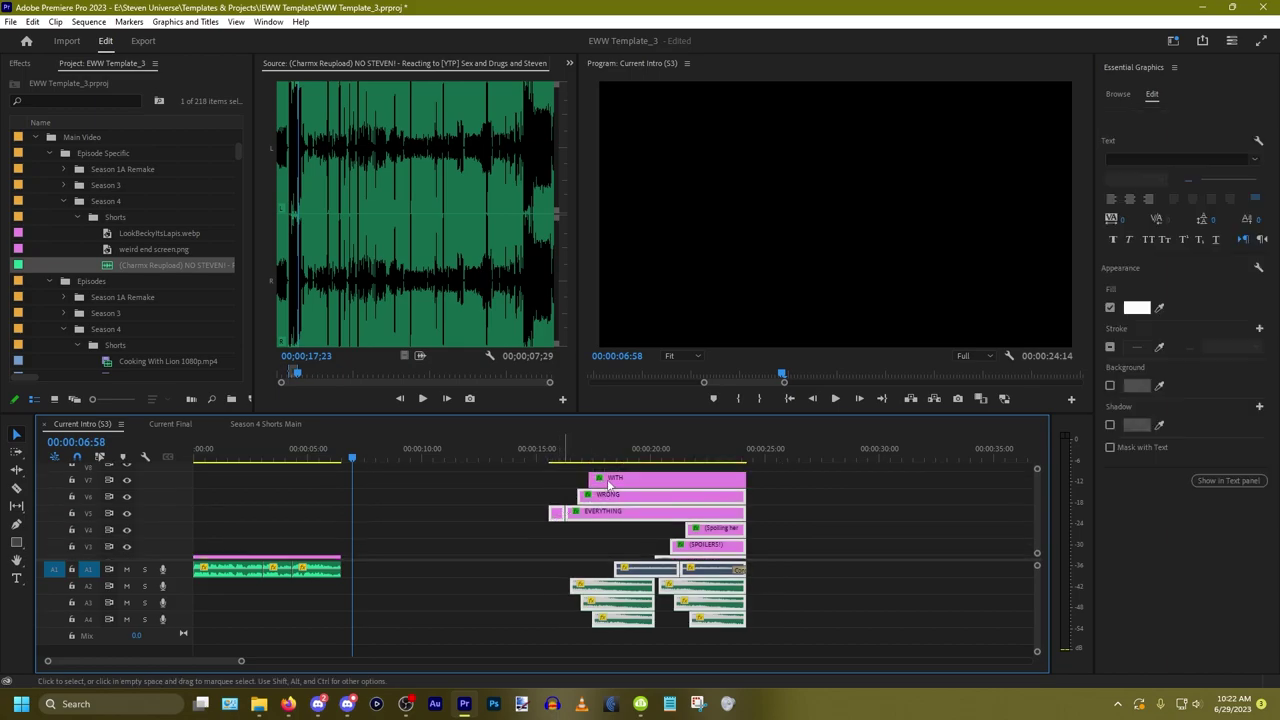
left_click(608, 484, "shift")
scroll(583, 486, "down", 3)
scroll(235, 510, "up", 3)
scroll(322, 507, "down", 2)
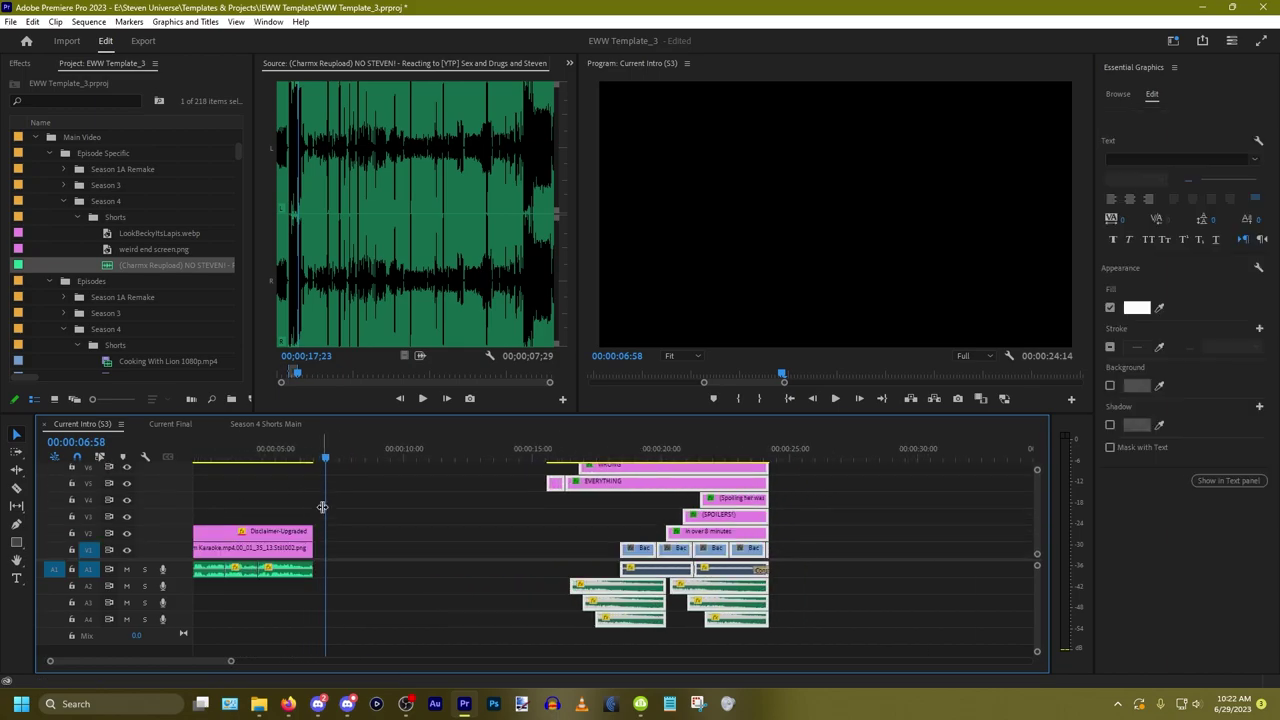
left_click_drag(565, 486, 320, 488)
key("equal")
key("equal")
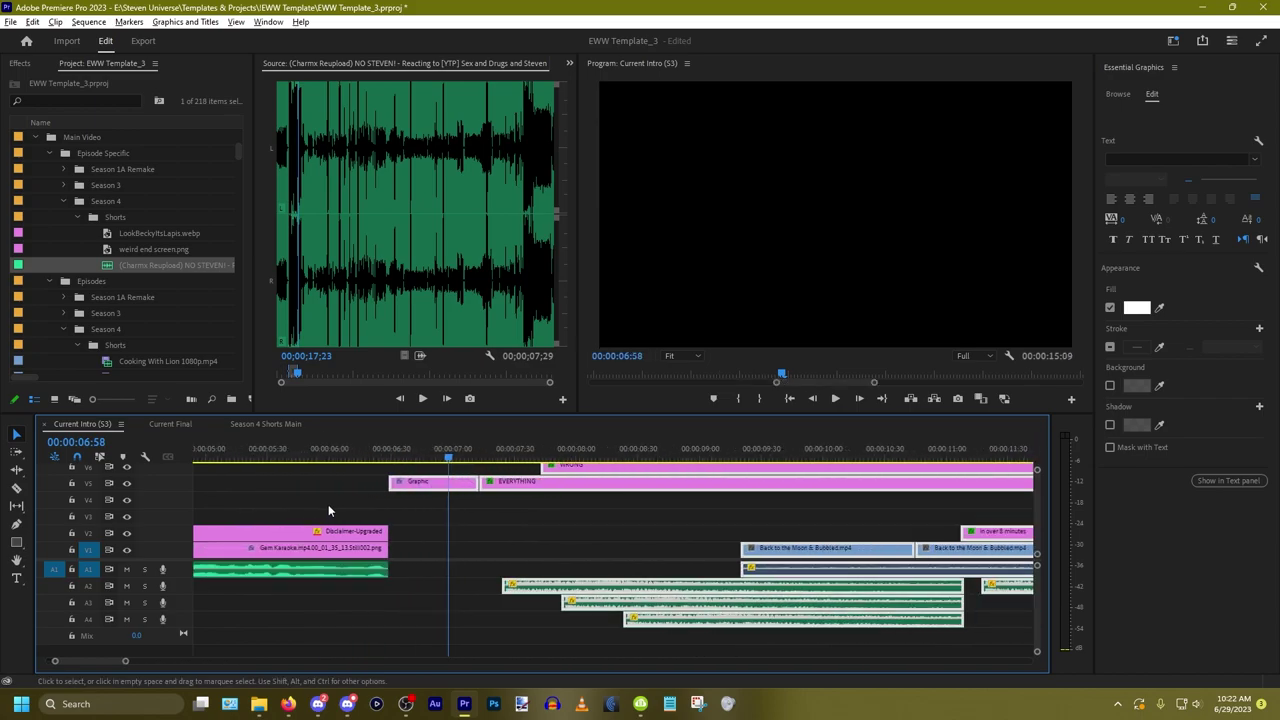
Step: Play the transition from the disclaimer into the title clips and check the end of the Graphic clip at 00:00:07:13
left_click(423, 522)
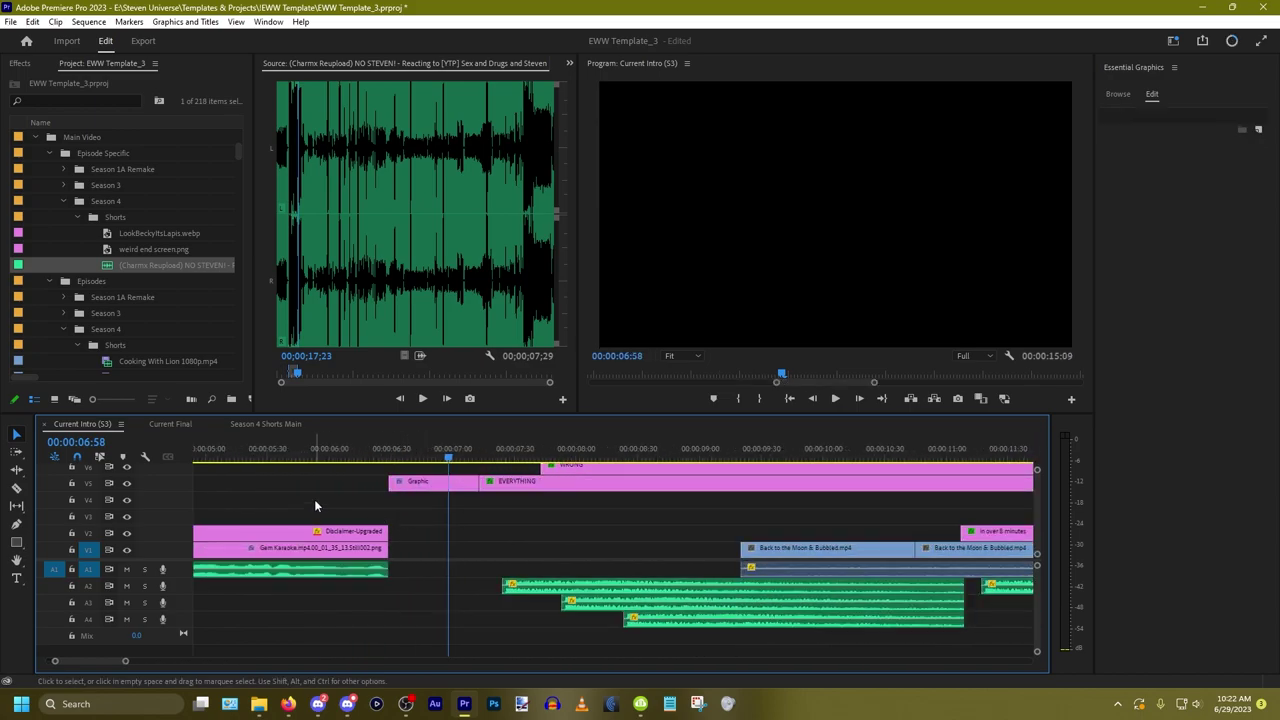
right_click(315, 501)
key("space")
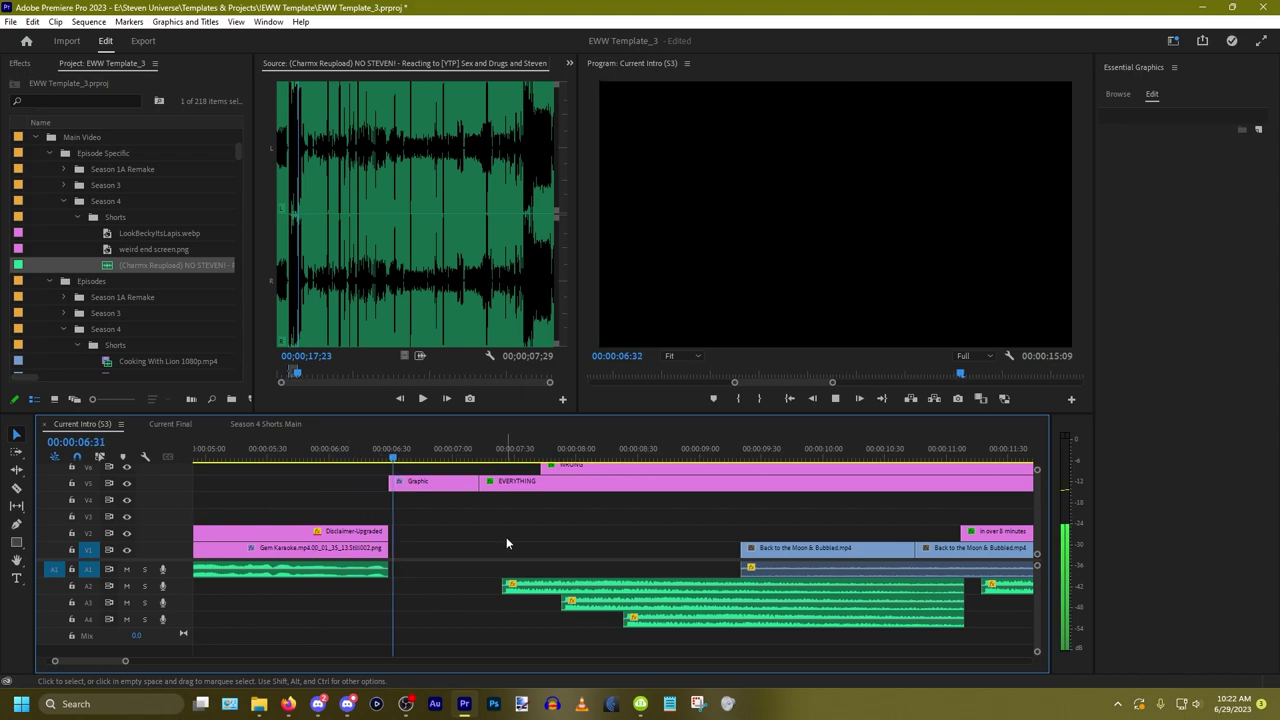
key("minus")
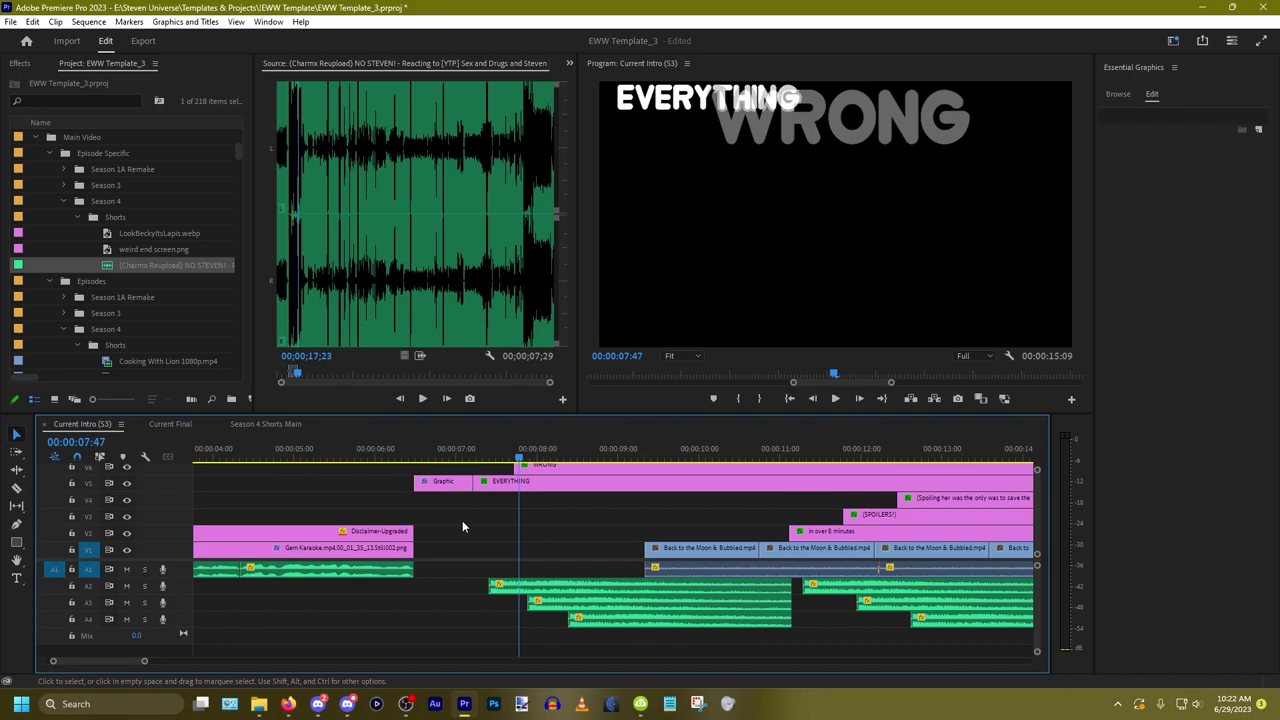
left_click(458, 482)
left_click(473, 459)
mouse_move(474, 459)
left_mouse_down()
mouse_move(414, 462)
mouse_move(473, 463)
left_mouse_up()
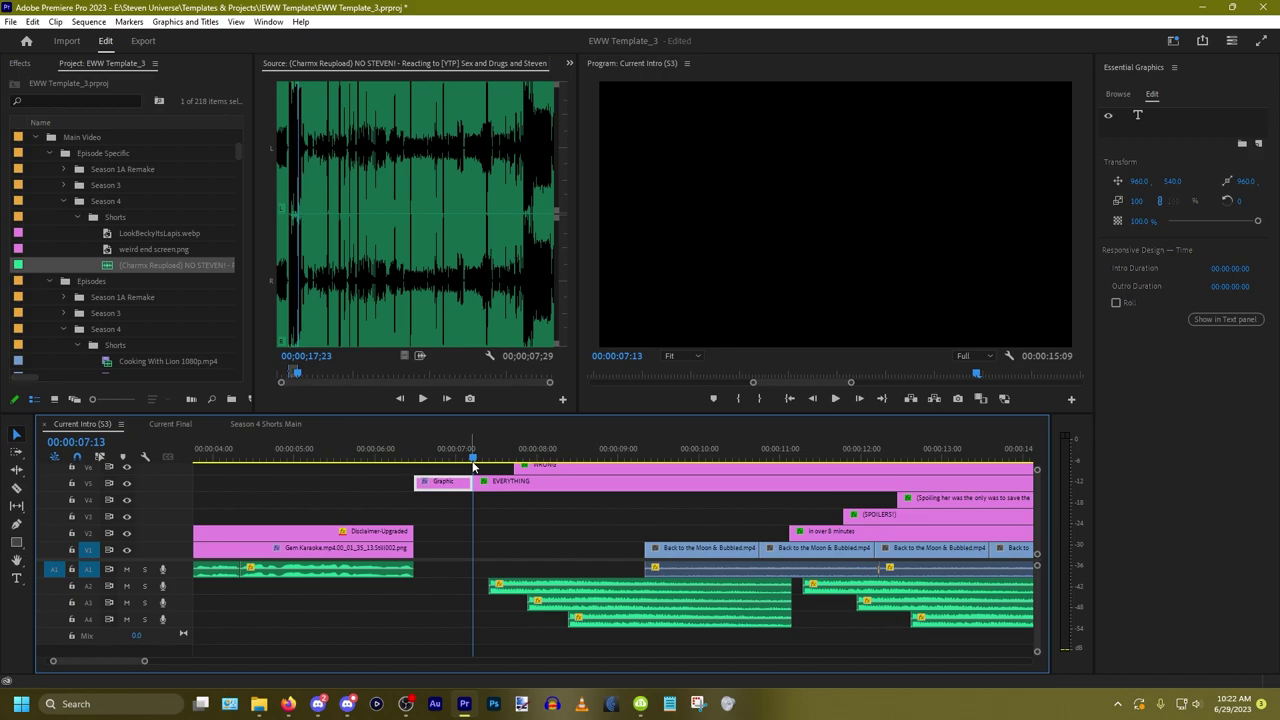
scroll(408, 551, "down", 3)
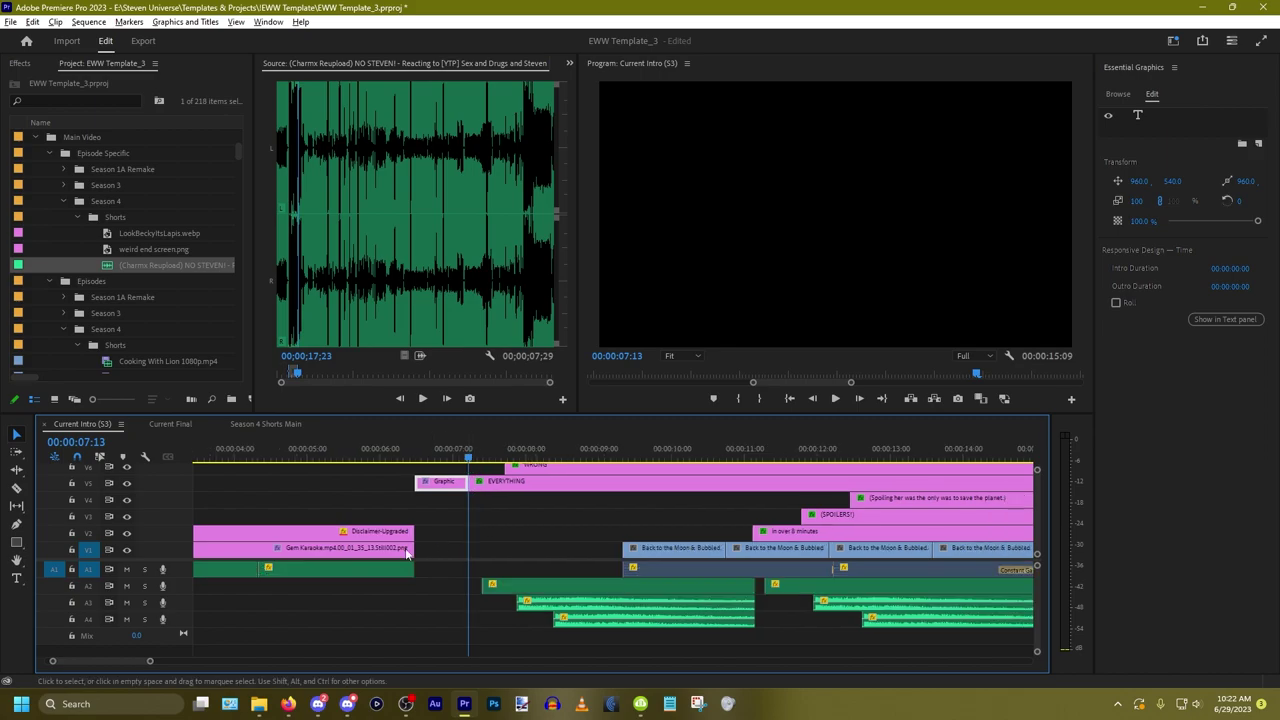
Step: Show the full title card at 00:00:14:06 and activate the Type tool
left_click(723, 455)
scroll(788, 503, "up", 2)
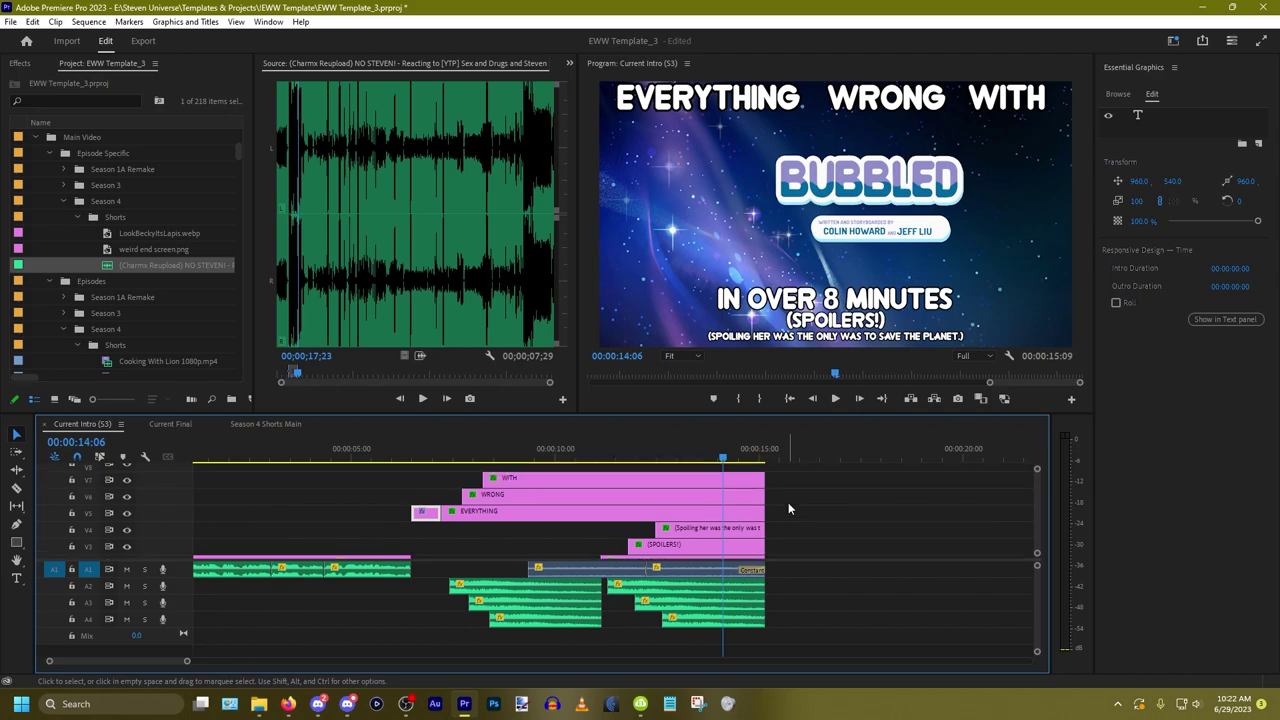
scroll(788, 503, "down", 2)
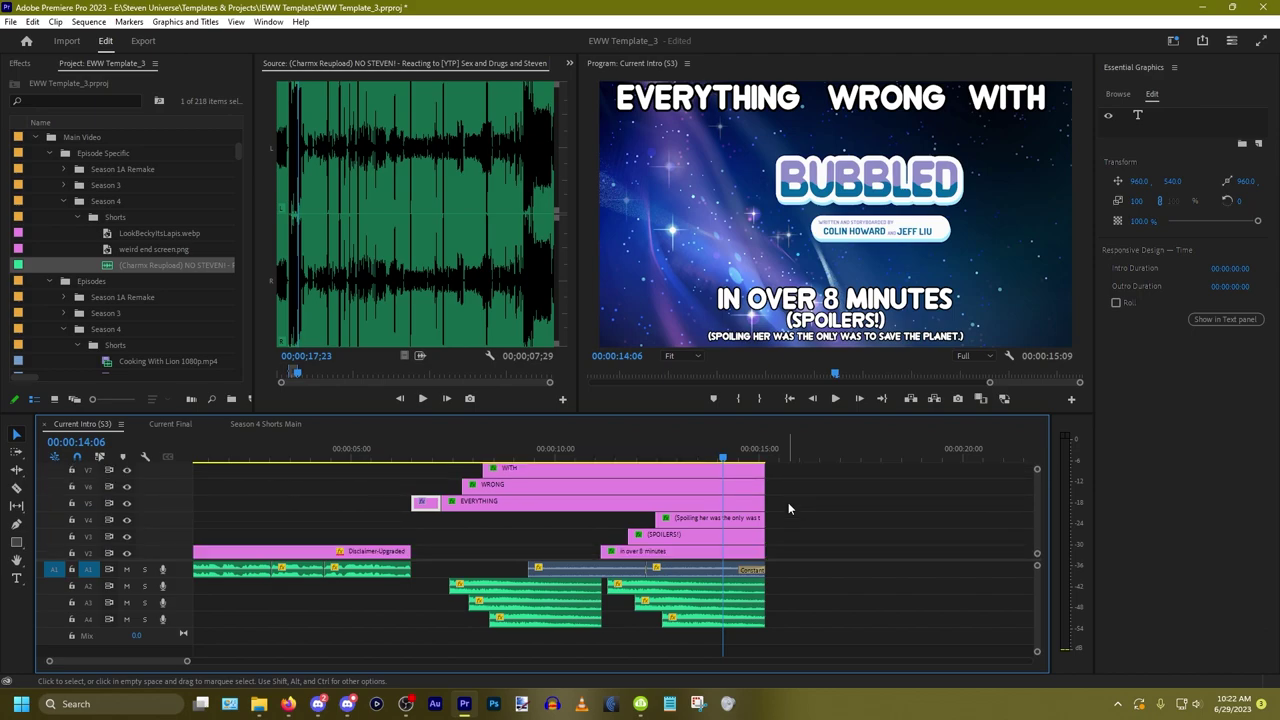
left_click(16, 578)
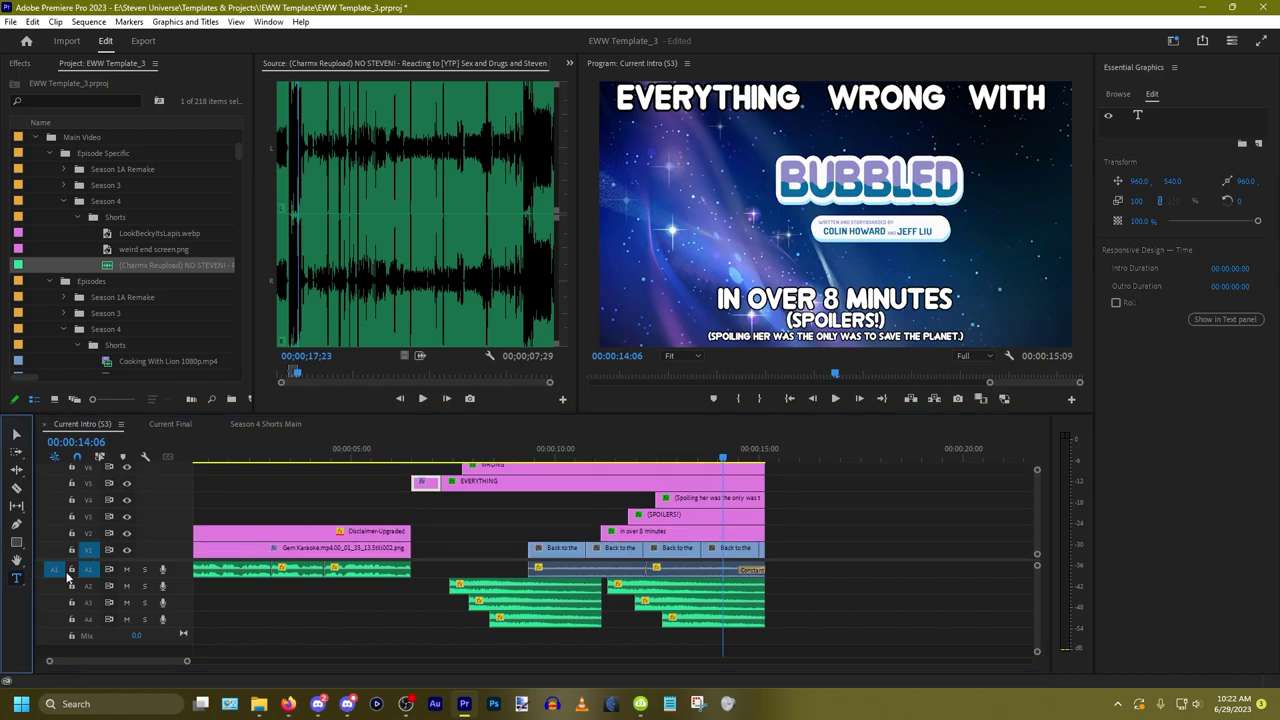
Step: Check the running time at the end of the Season 4 Shorts Main sequence
left_click(265, 424)
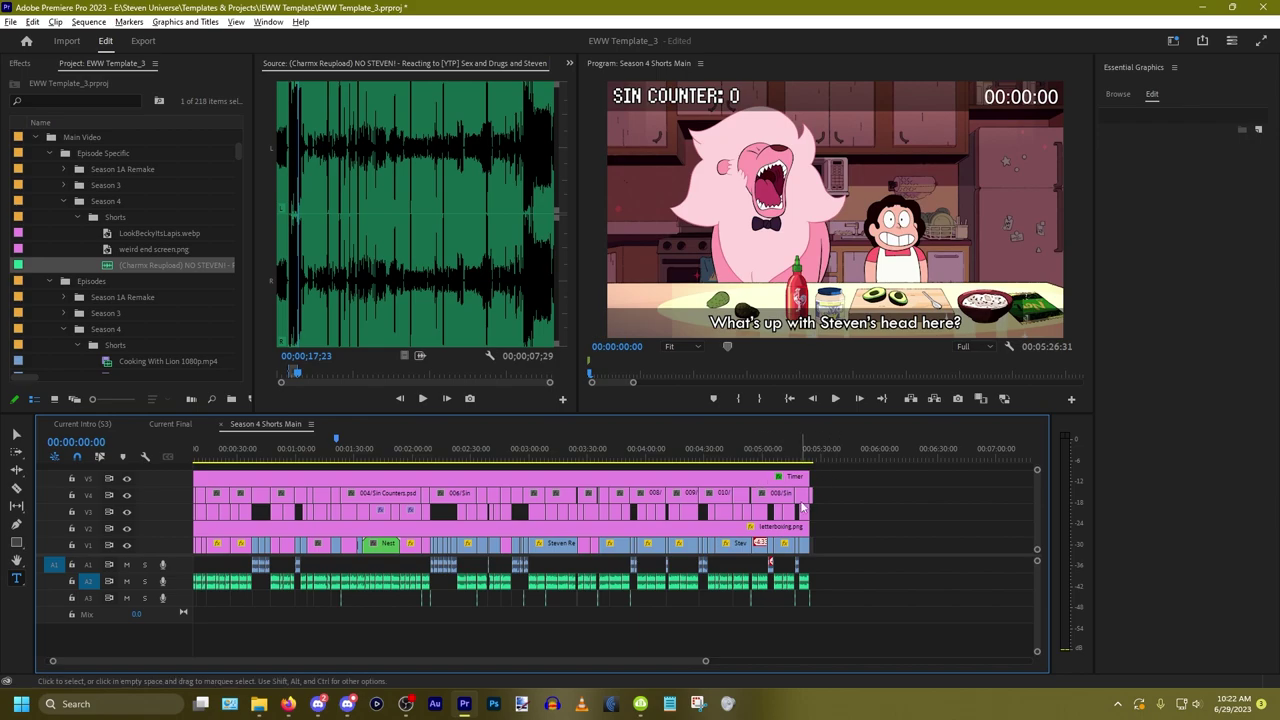
scroll(803, 507, "up", 12)
right_click(858, 519)
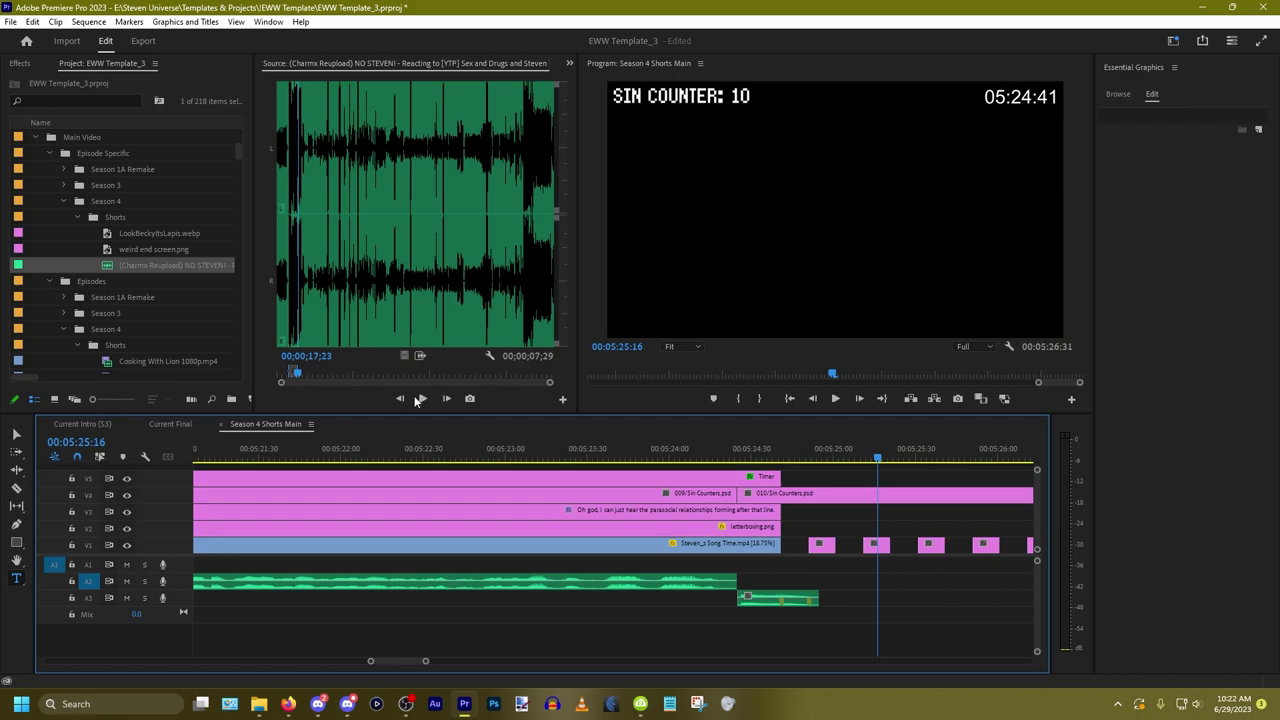
Step: In the Current Intro (S3) sequence, change the title card's duration line to "in almost 5 & a half minutes"
left_click(87, 427)
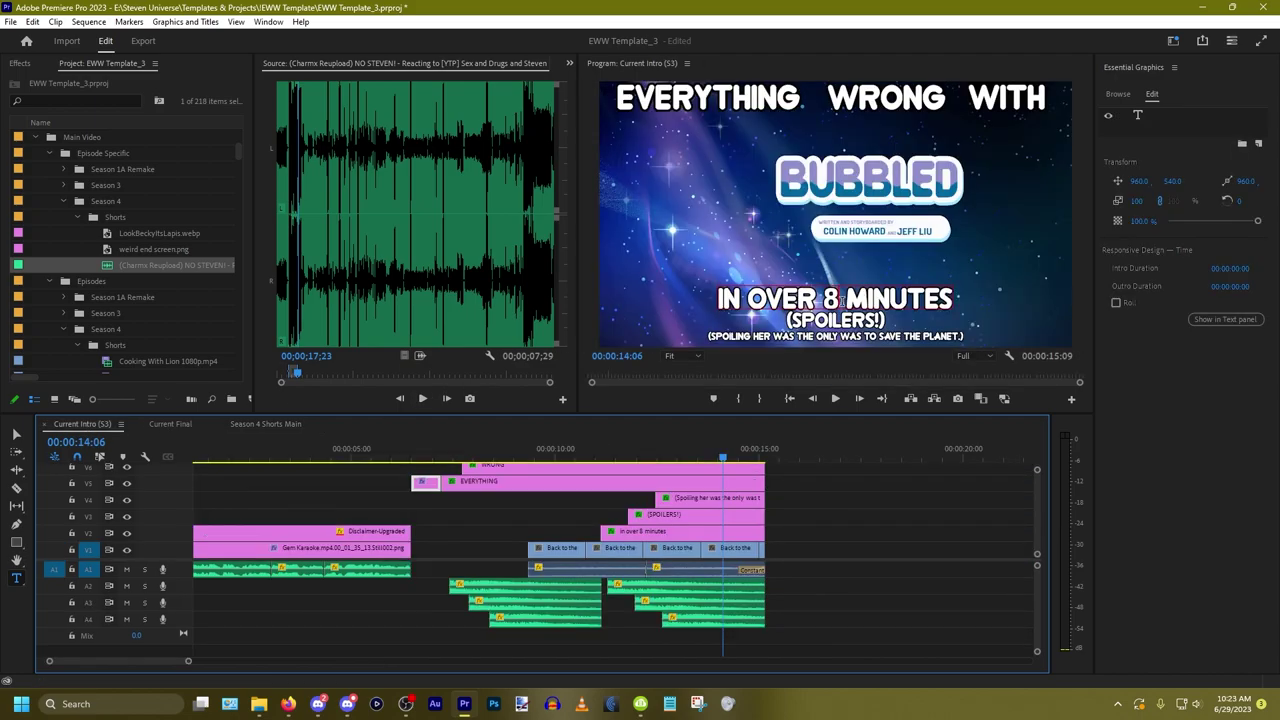
left_click_drag(843, 300, 751, 298)
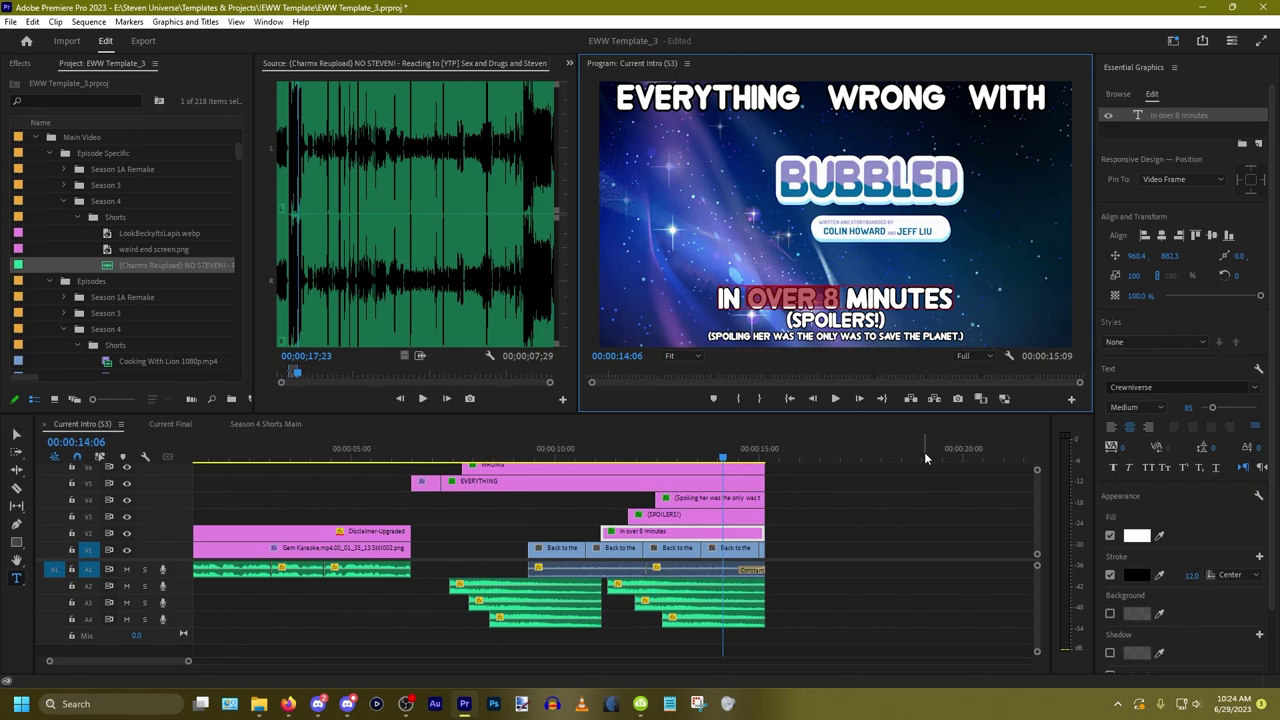
type("almost ")
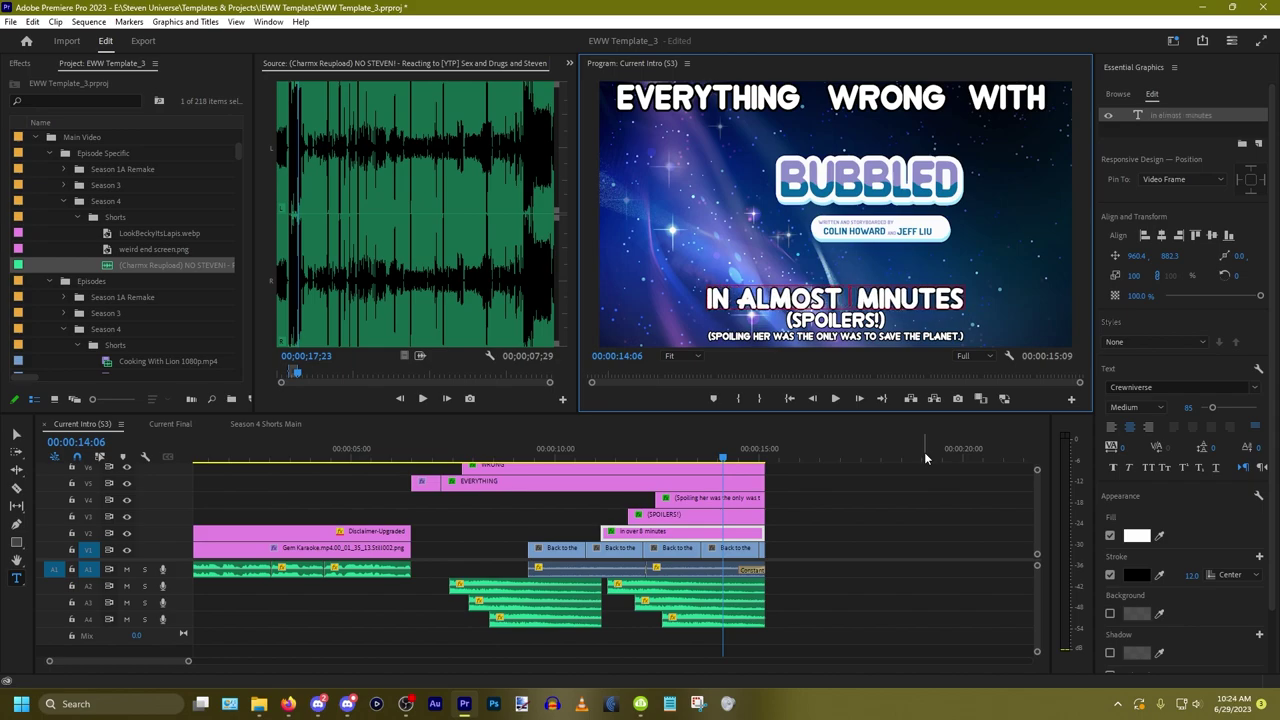
type("5 & a h")
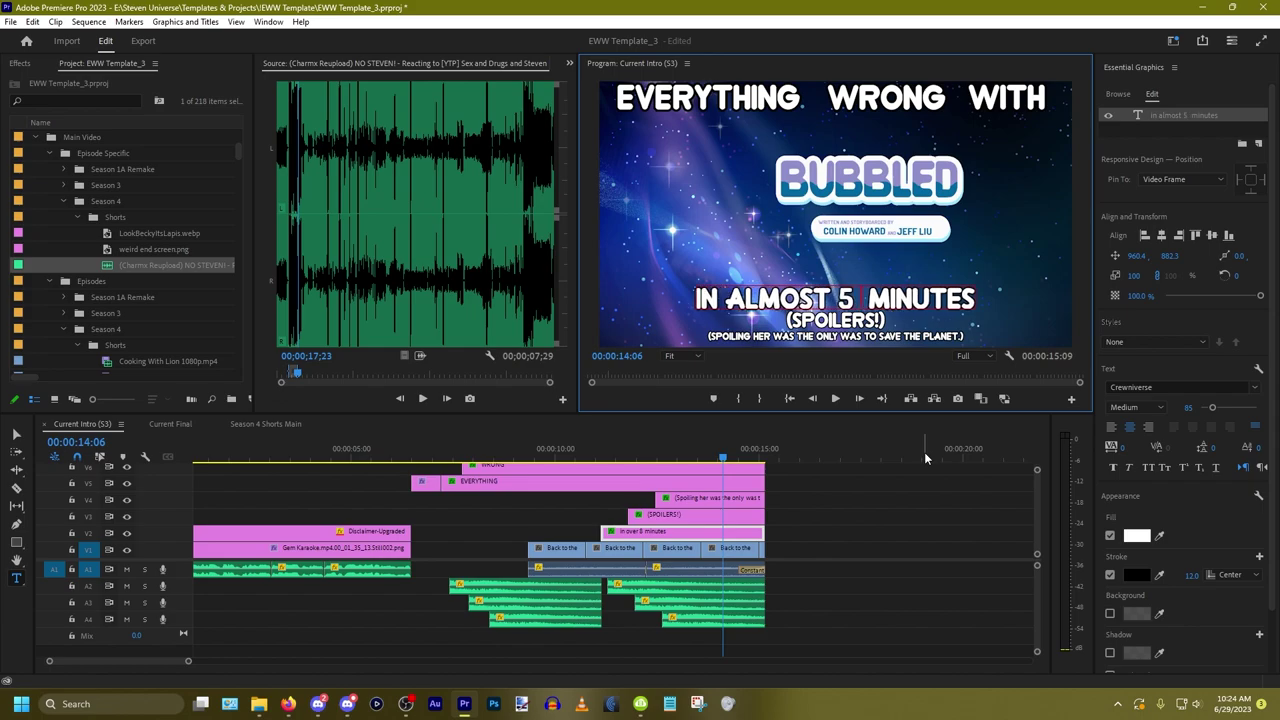
type("alf")
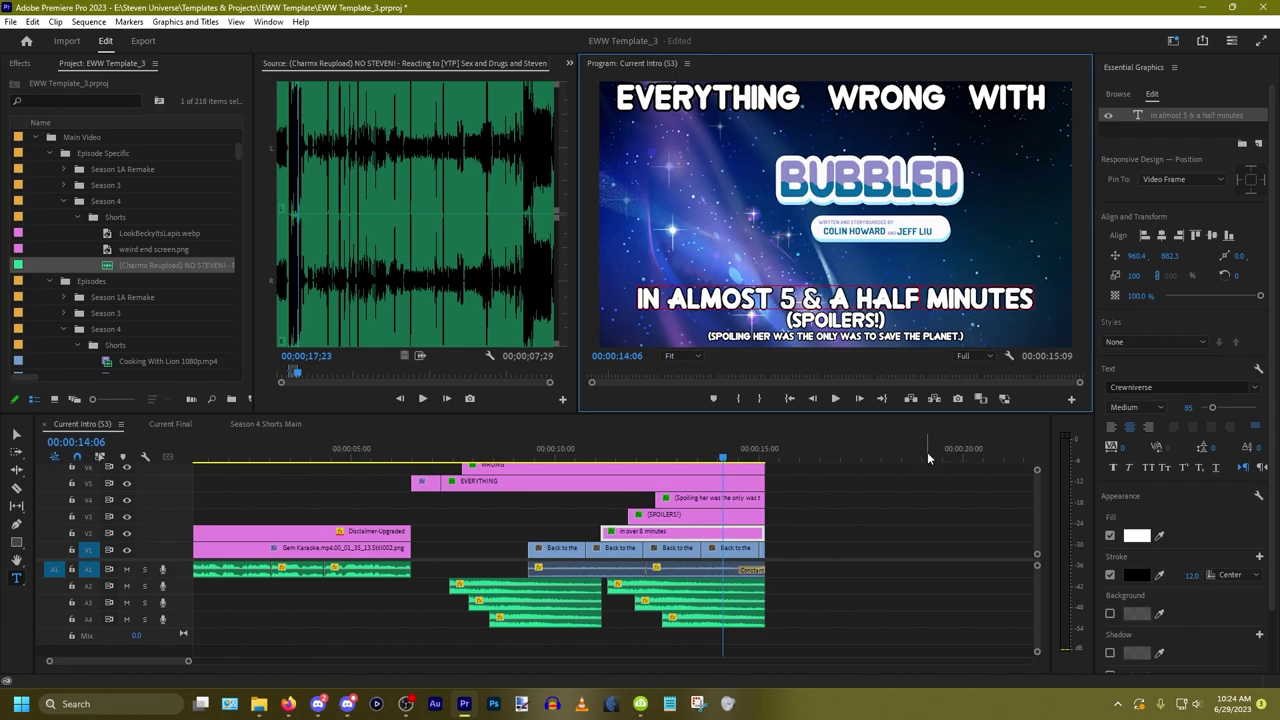
Step: Display the Motion and Opacity keyframes of the EVERYTHING title clip and zoom in on their keyframe timeline
left_click(841, 494)
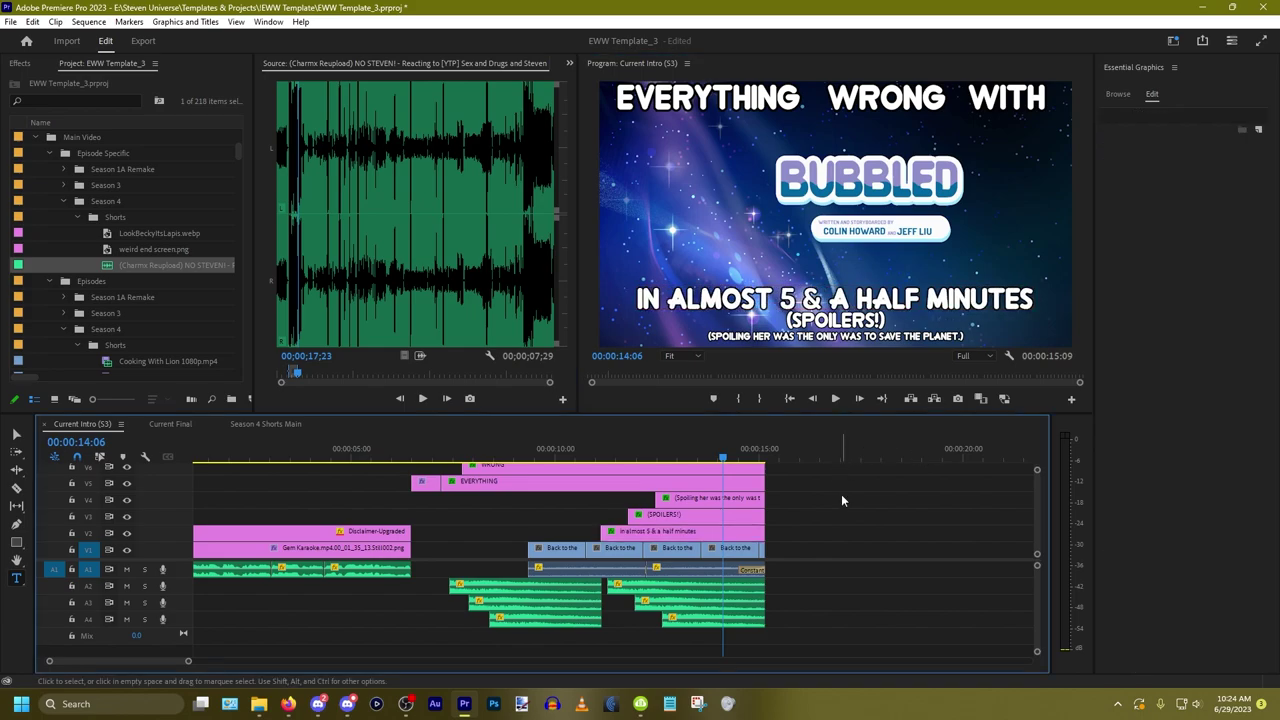
left_click(434, 523)
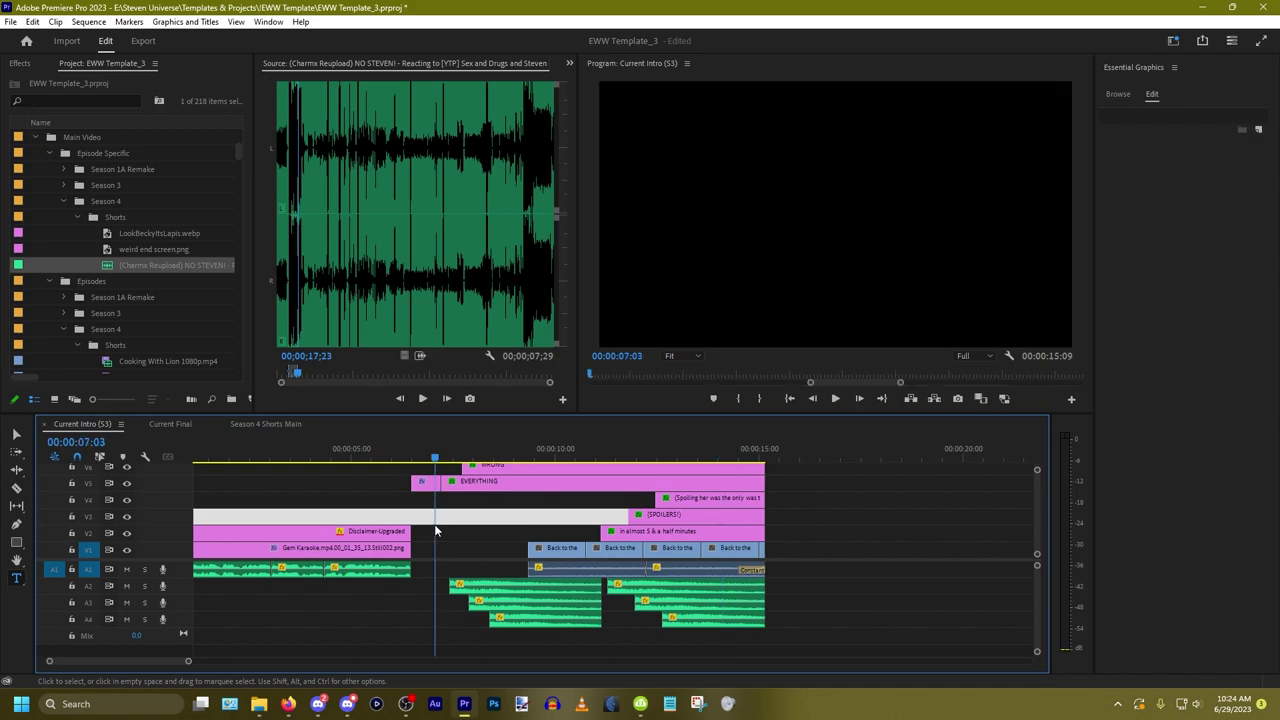
left_click(478, 482)
left_click(569, 63)
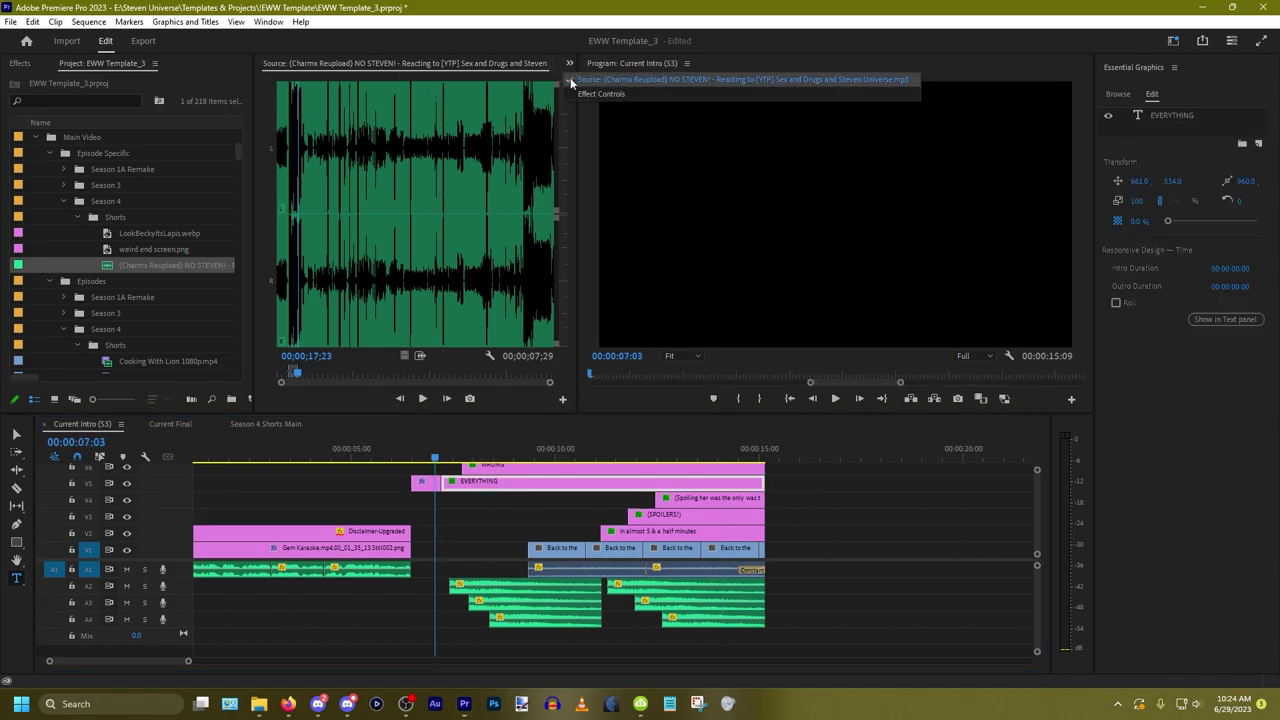
left_click(594, 92)
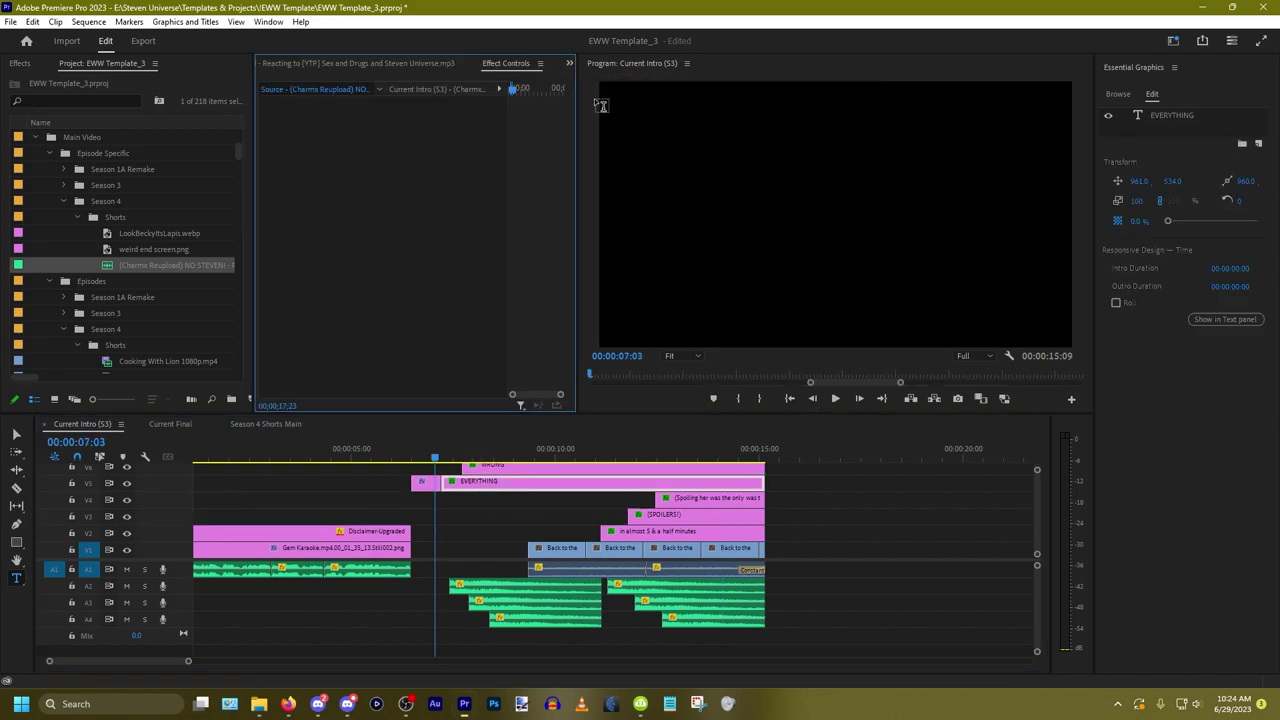
left_click(488, 456)
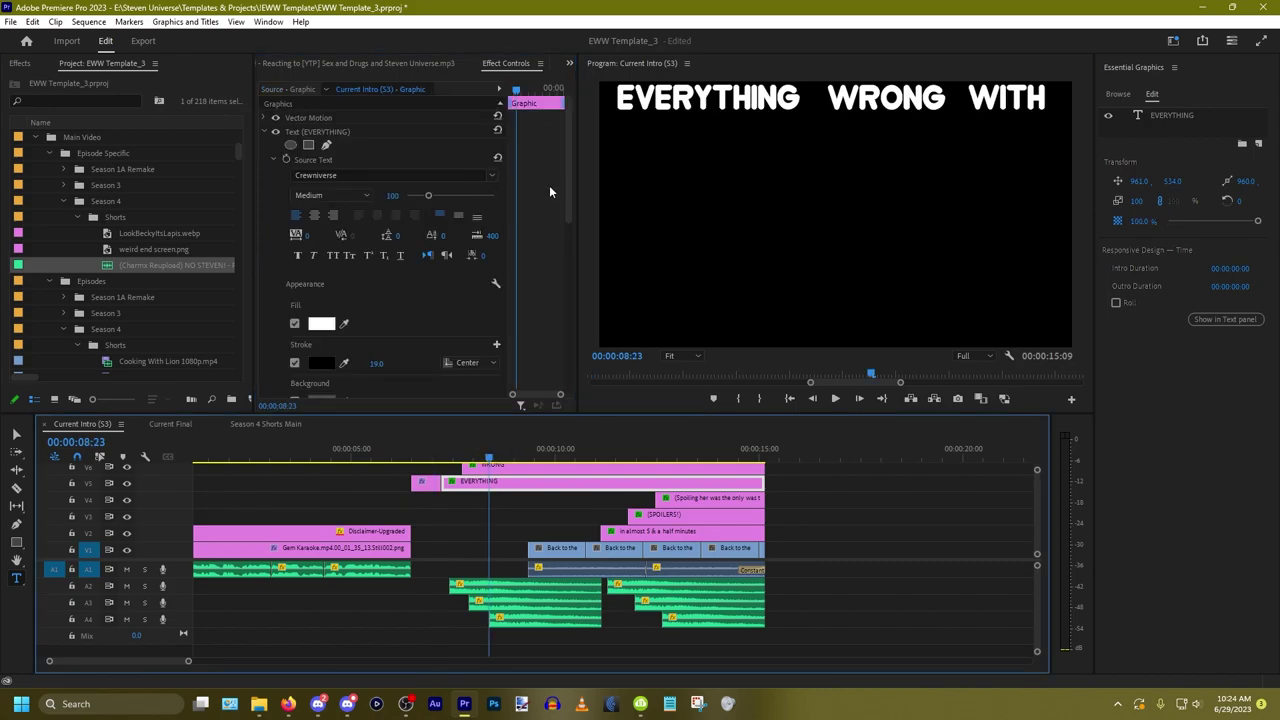
left_click(452, 452)
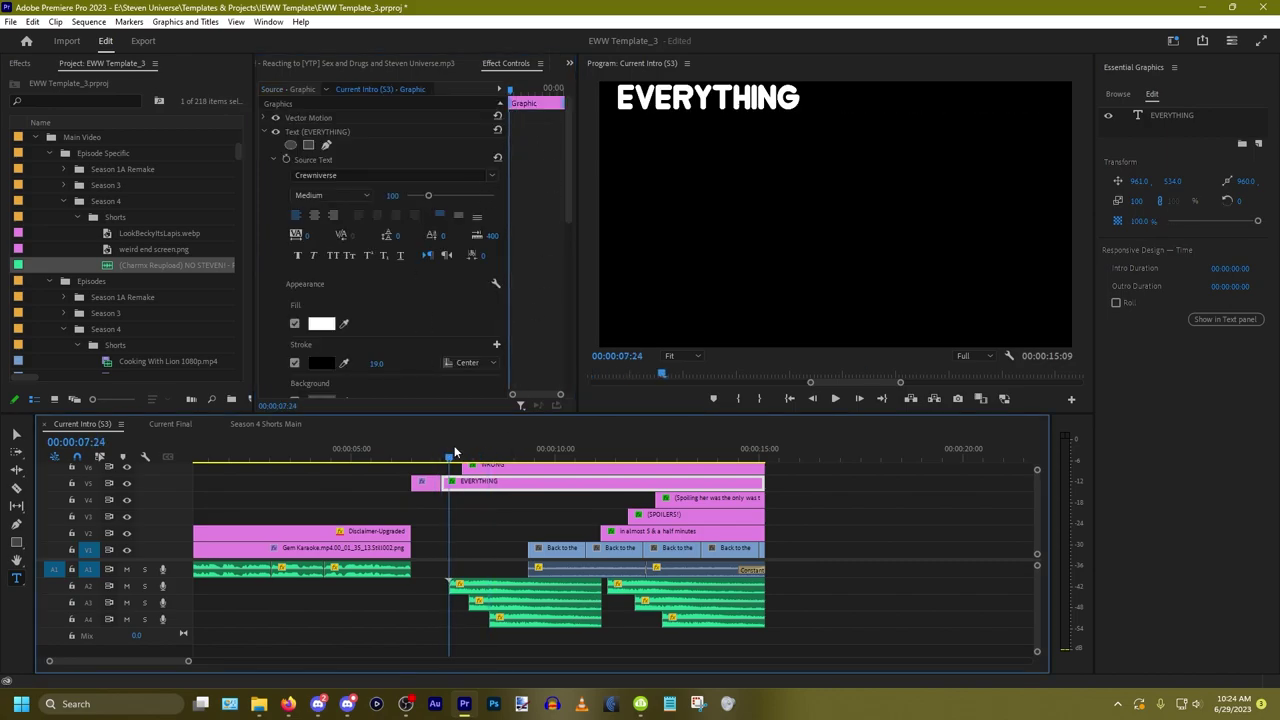
left_click(562, 397)
left_click_drag(562, 397, 549, 397)
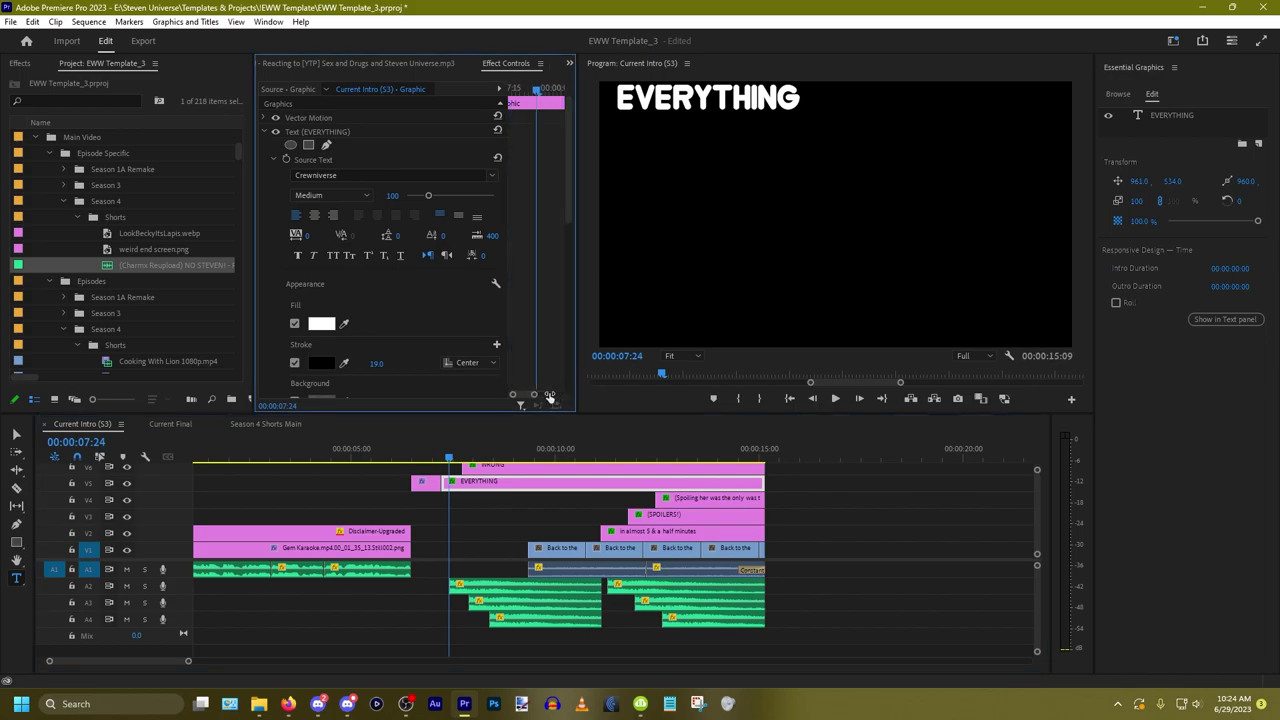
scroll(550, 275, "down", 8)
Step: Step frame by frame through the EVERYTHING title's entrance animation and on through the WRONG and WITH titles
left_click(491, 460)
key("Left")
key("Left")
key("Left")
key("Left")
key("Left")
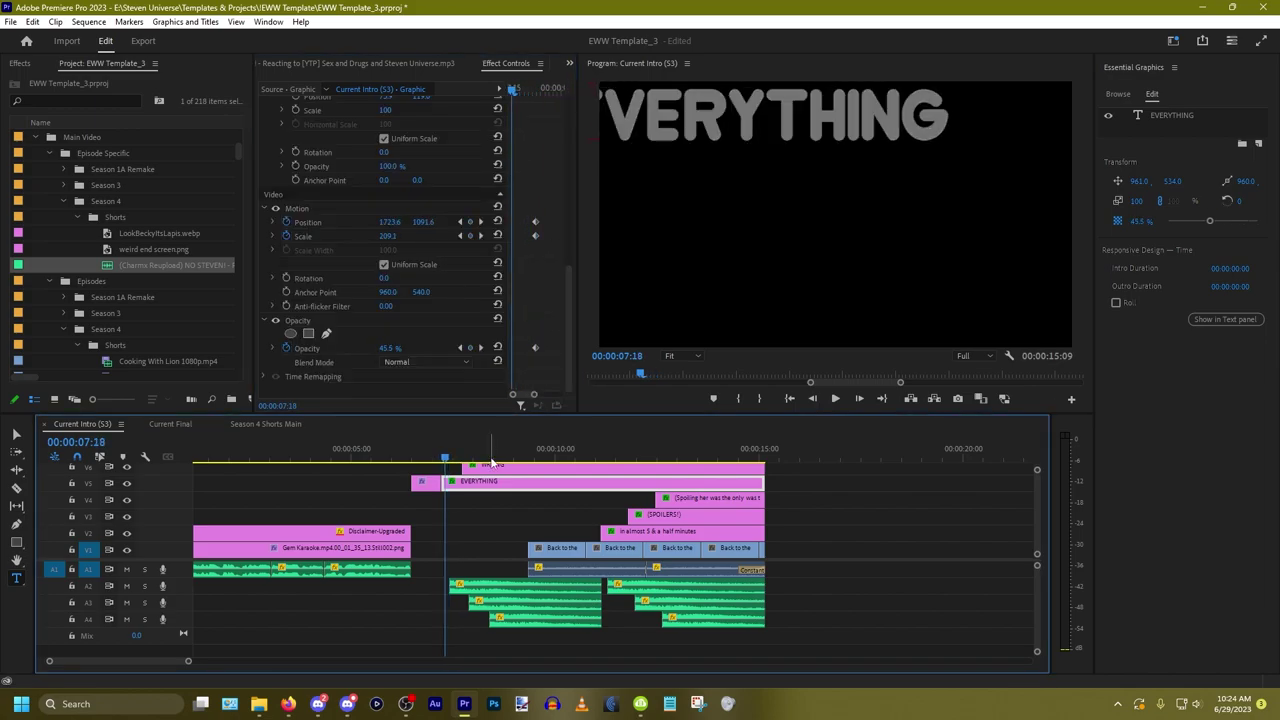
key("Right")
key("Right")
key("Right")
key("Right")
key("Right")
key("Right")
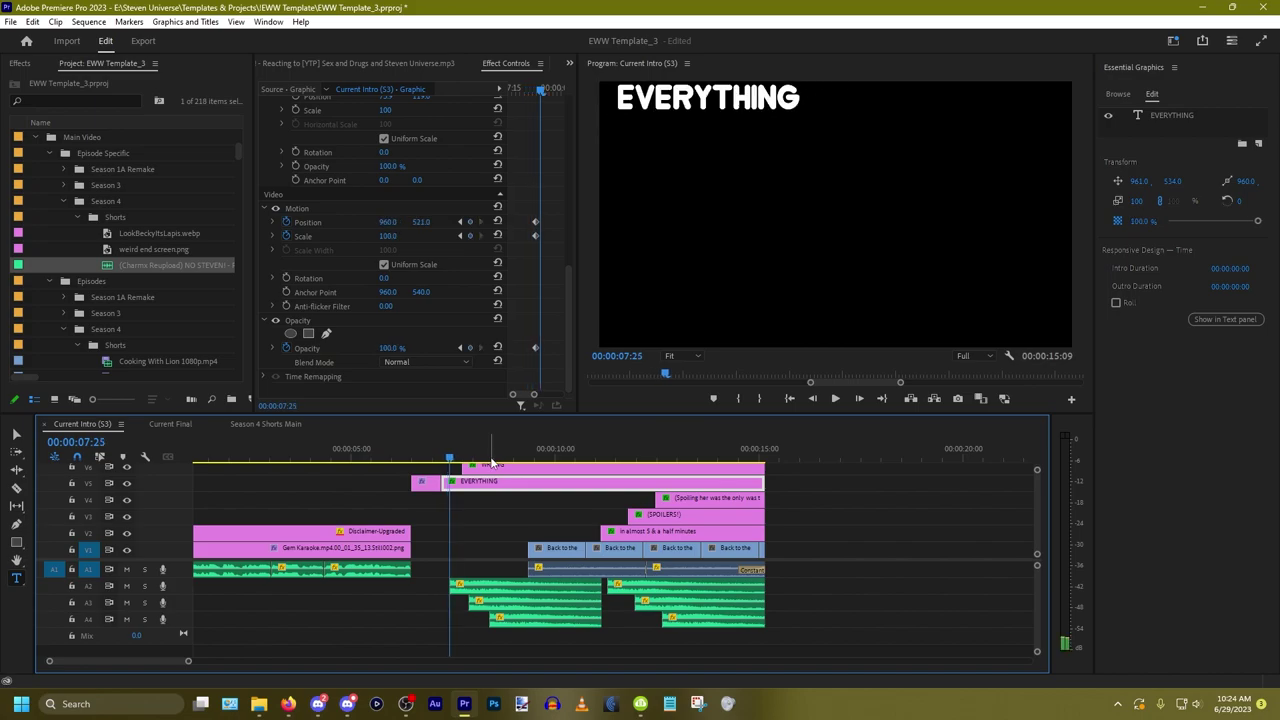
key("Right")
key("Right")
key("Right")
key("Right")
key("Right")
key("Right")
key("Right")
key("Right")
key("Right")
key("Right")
key("Right")
key("Right")
key("Right")
key("Right")
key("Right")
key("Right")
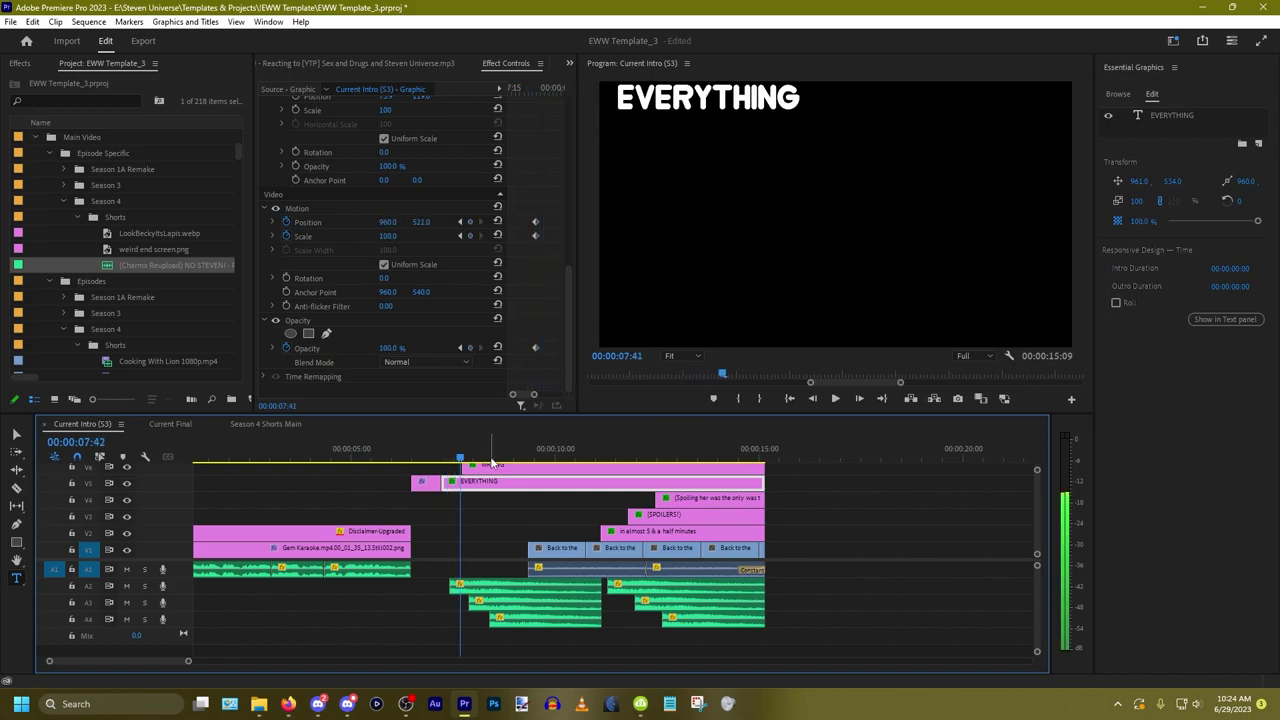
key("Right")
key("Right")
key("Right")
key("Right")
key("Right")
key("Right")
key("Right")
key("Right")
key("Right")
key("Right")
key("Right")
key("Right")
key("Right")
key("Right")
key("Right")
key("Right")
key("Right")
key("Right")
key("Right")
key("Right")
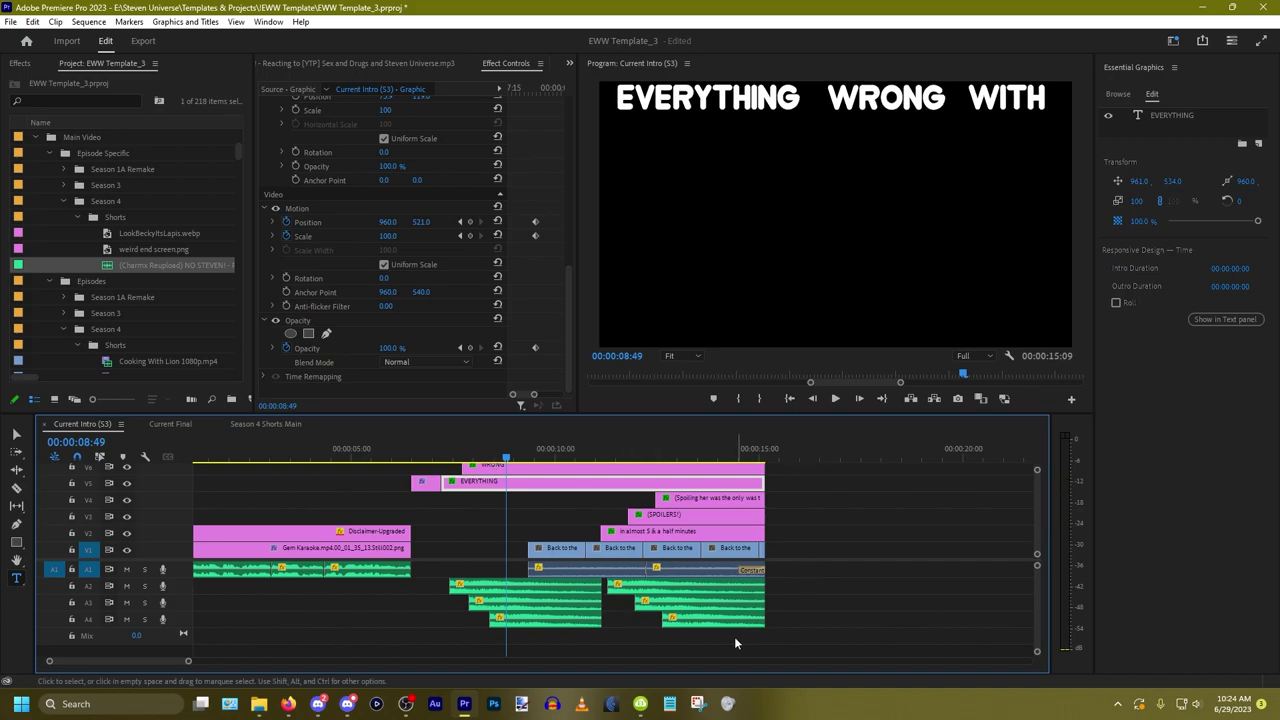
Step: At 00:00:13:49, select the text of the title card's "(Spoiling her was the only was to save the planet.)" line for replacement
mouse_move(735, 638)
left_mouse_down()
mouse_move(645, 638)
mouse_move(712, 638)
left_mouse_up()
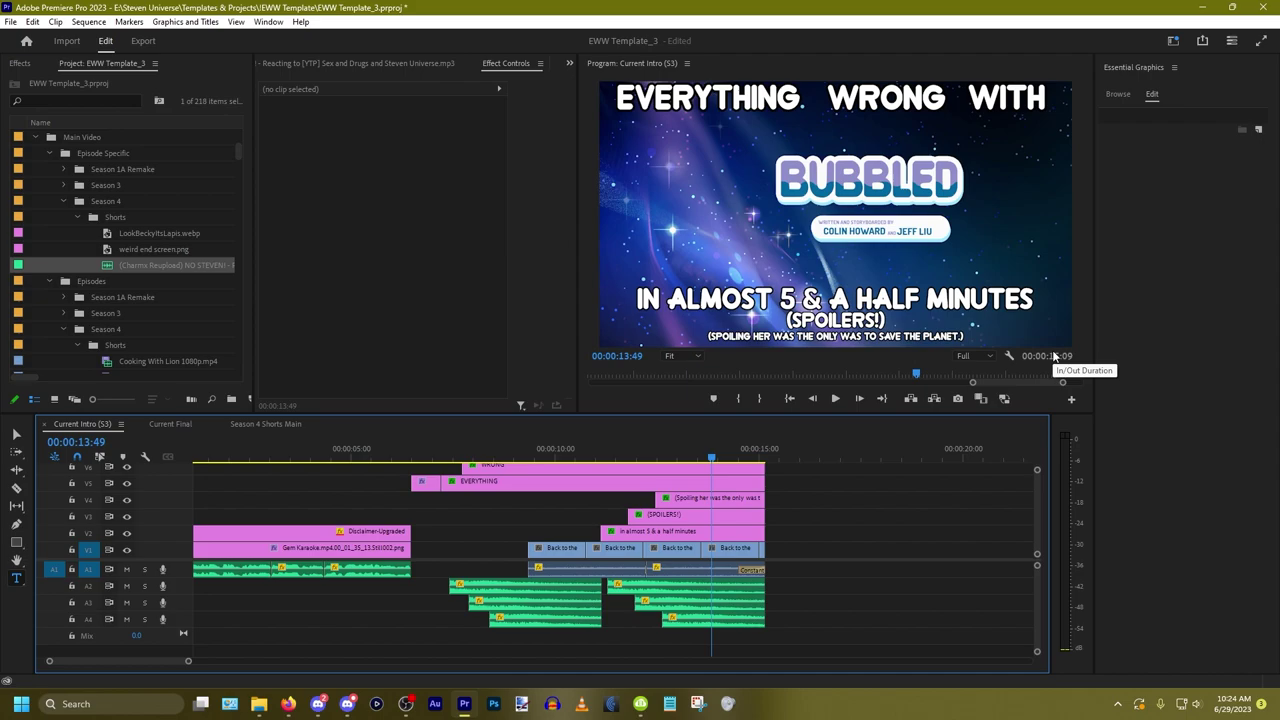
left_click(955, 336)
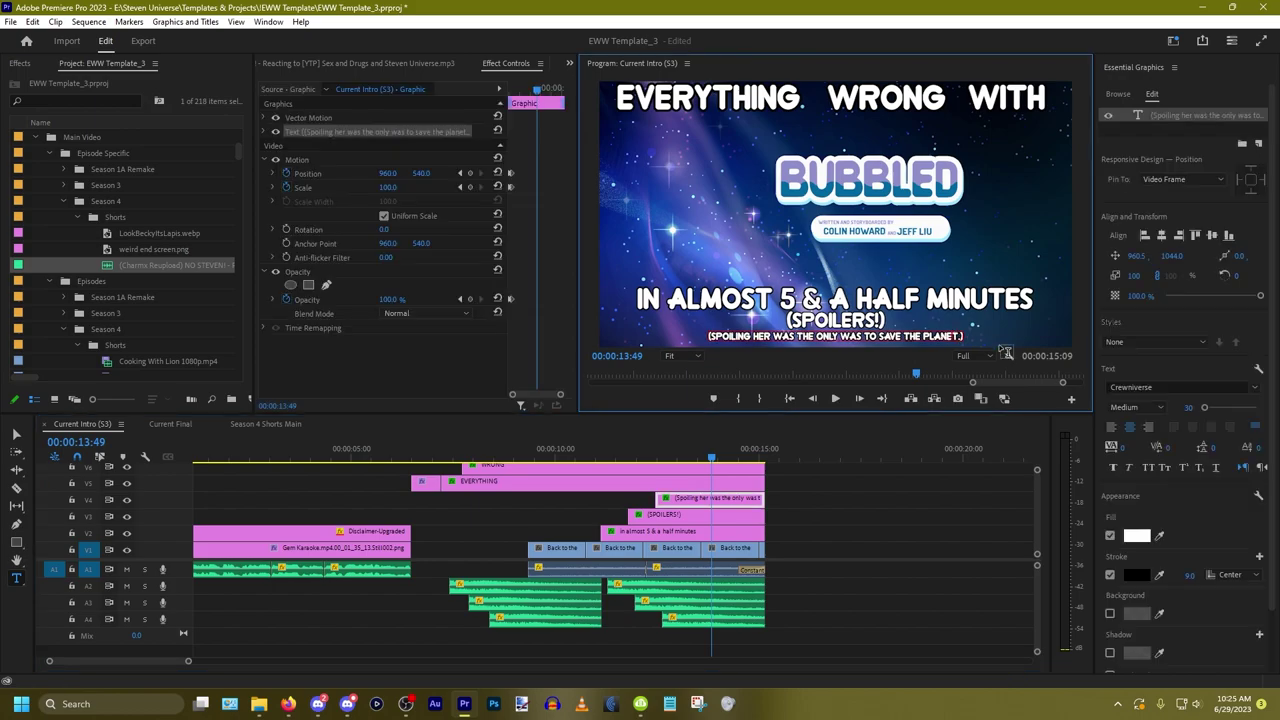
key("shift+Left")
key("shift+Left")
key("shift+Left")
key("shift+Left")
key("shift+Left")
key("shift+Left")
key("shift+Left")
key("shift+Left")
key("shift+Left")
key("shift+Left")
key("shift+Left")
key("shift+Left")
key("shift+Left")
key("shift+Left")
key("shift+Left")
key("shift+Left")
key("shift+Left")
key("shift+Left")
key("shift+Left")
key("shift+Left")
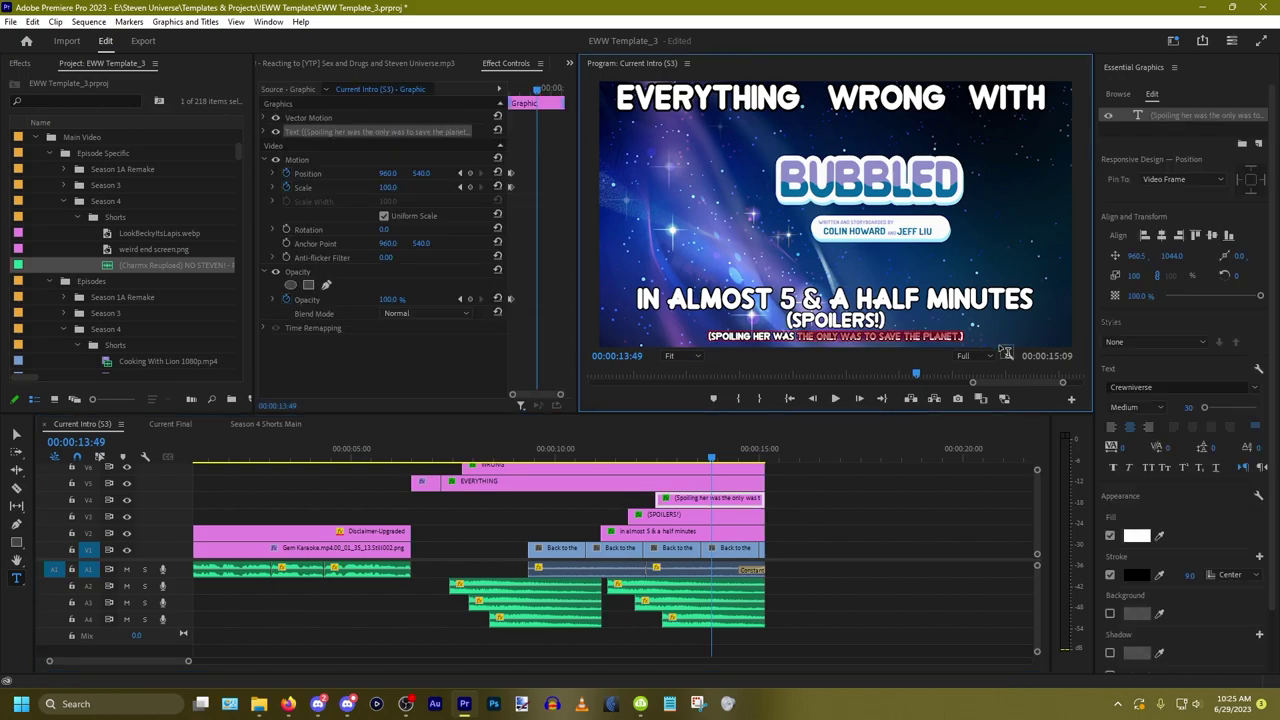
key("shift+Left")
key("shift+Left")
Step: Switch to Firefox and open the Shorts section of the Steven Universe Wiki's Episode Guide
key("alt+Tab")
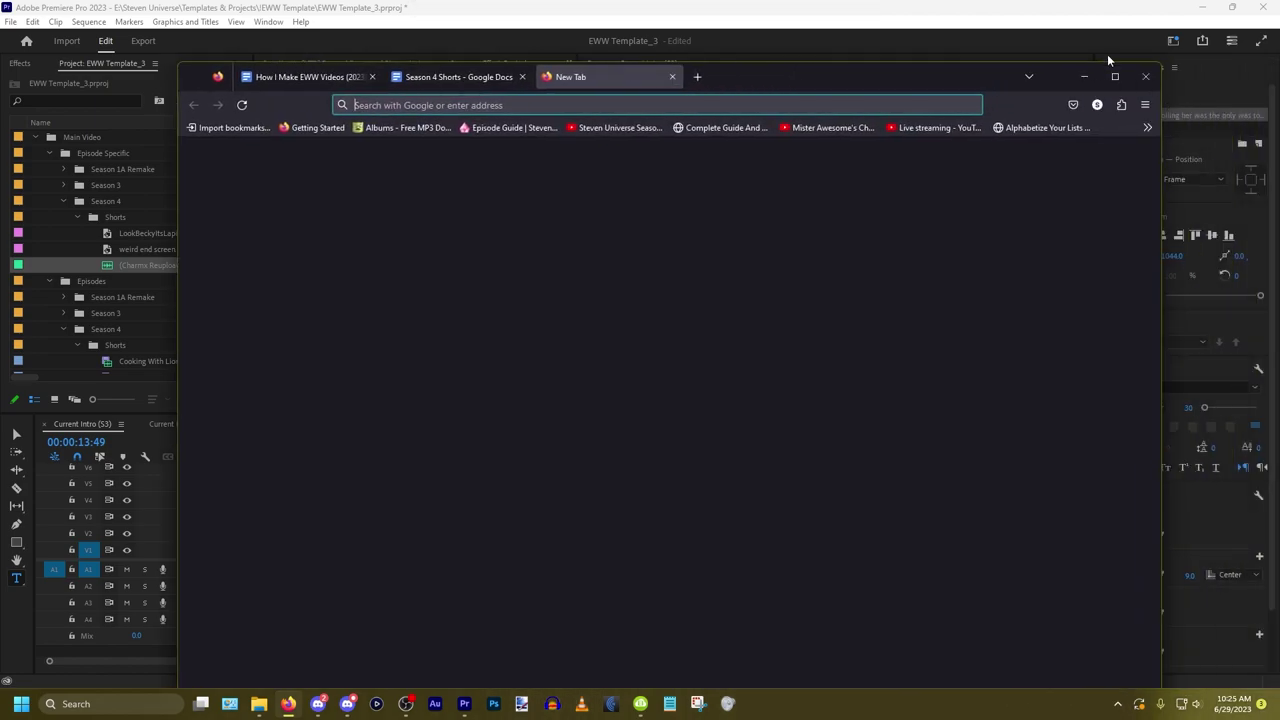
type("epis")
key("Down")
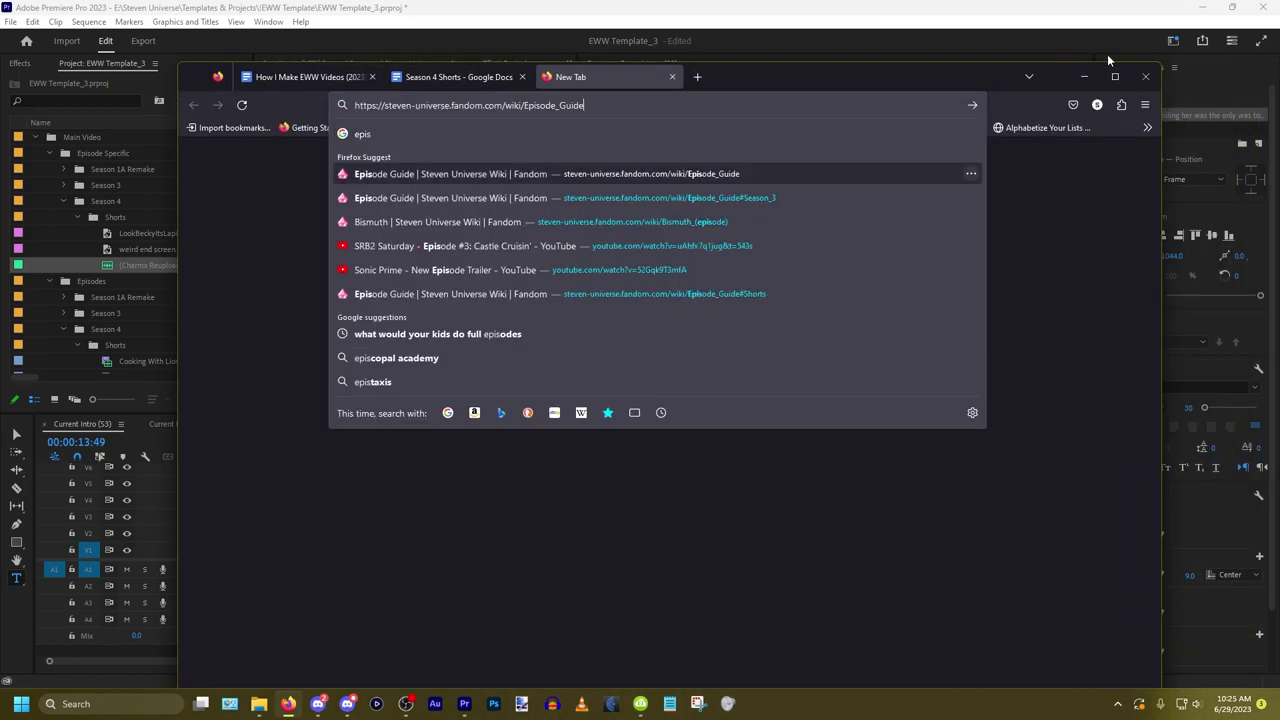
key("Return")
scroll(697, 466, "down", 5)
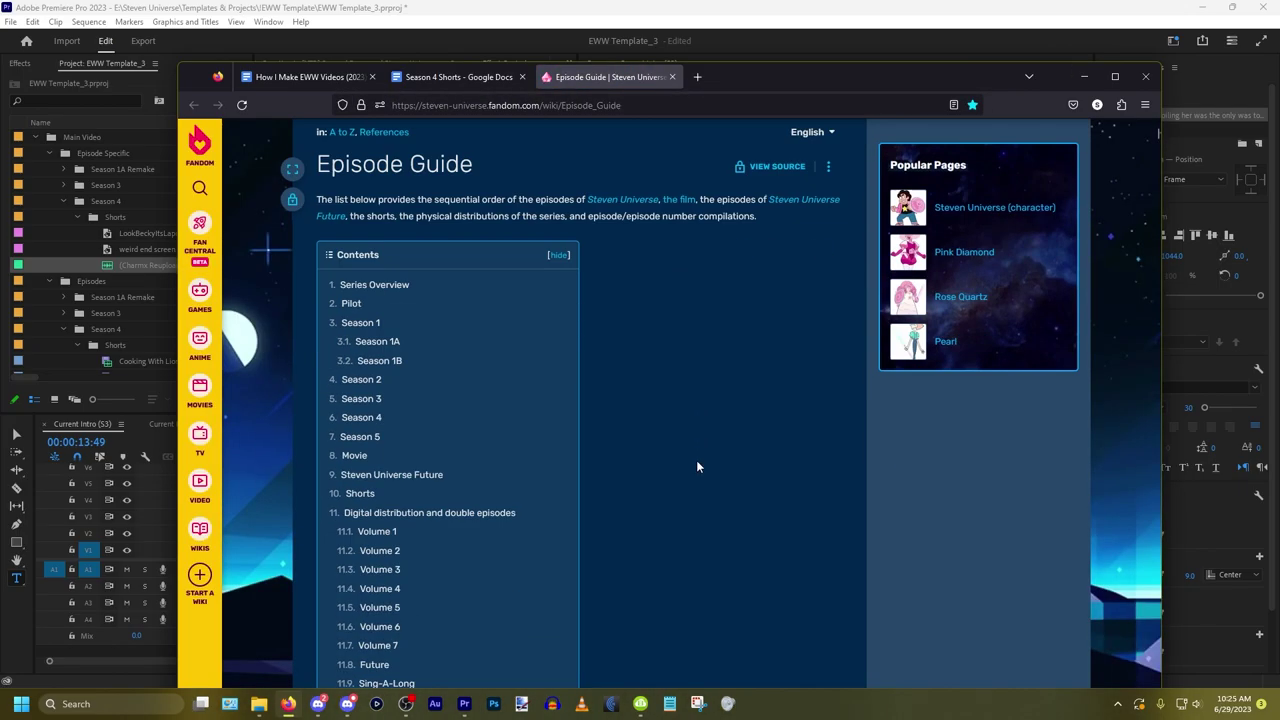
scroll(696, 462, "up", 3)
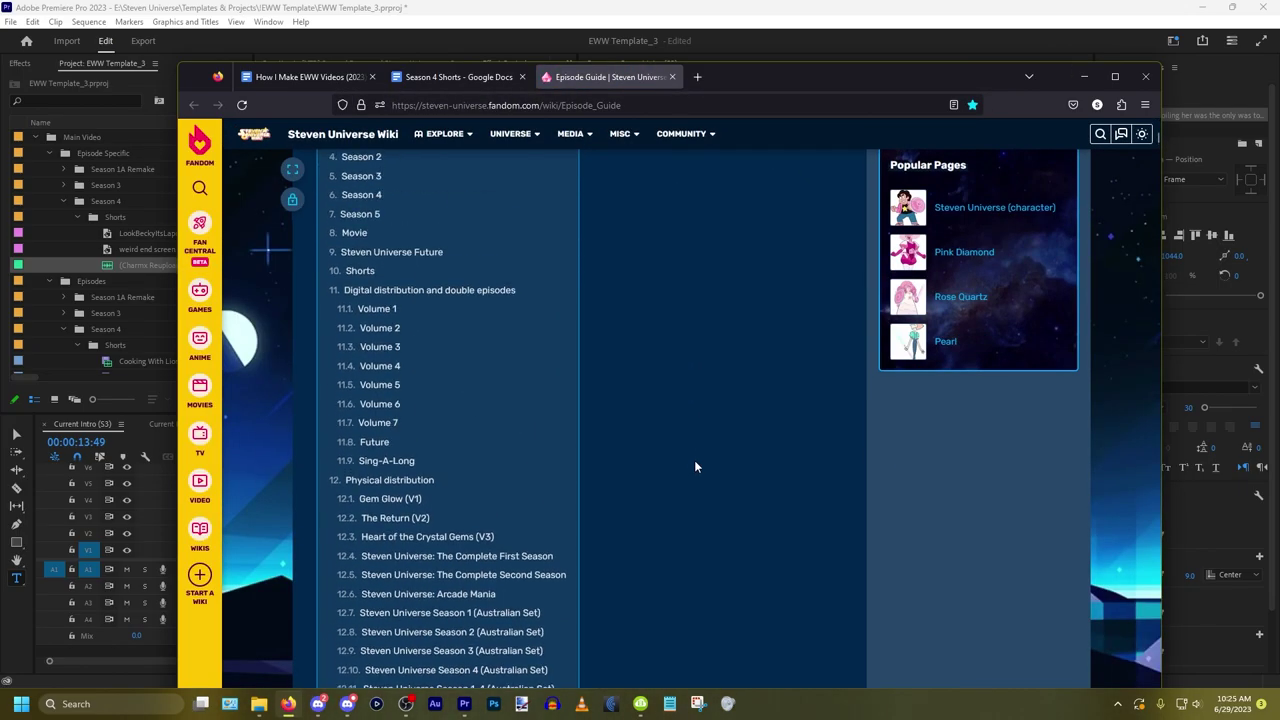
left_click(360, 268)
scroll(557, 287, "down", 2)
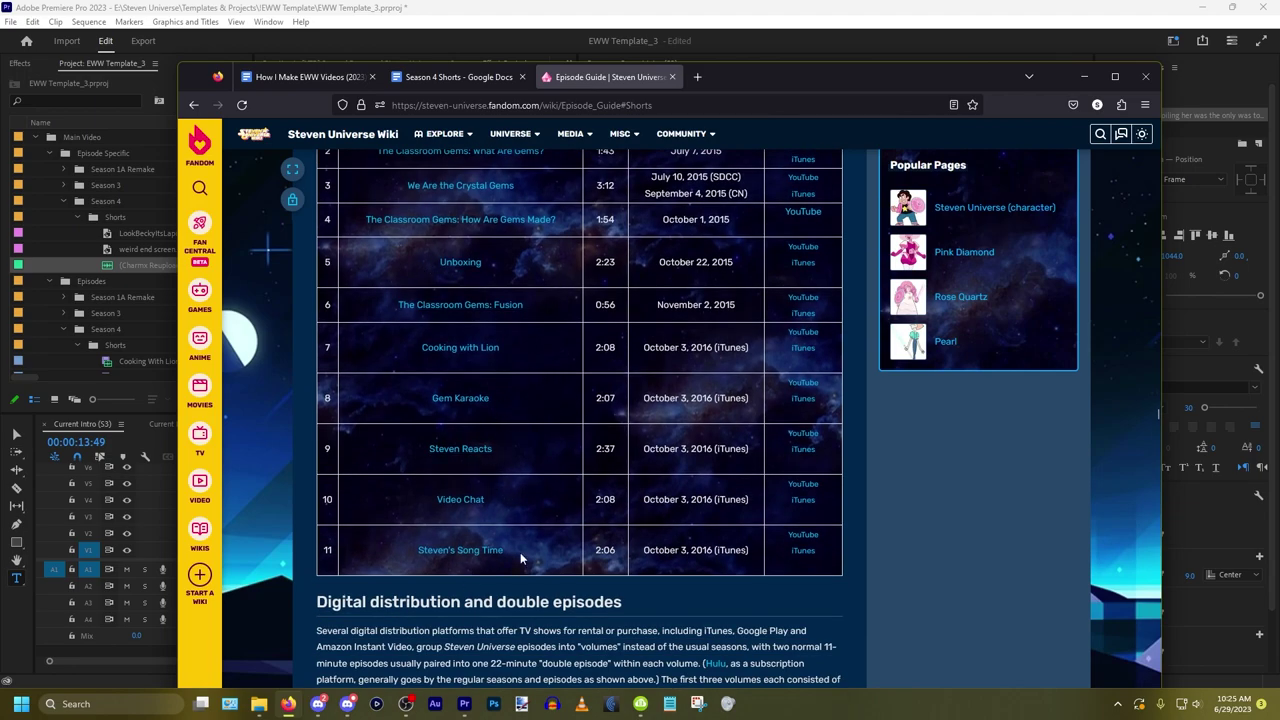
Step: Open the wiki page for the Steven Reacts short in a new tab and go to its transcript
right_click(464, 452)
left_click(508, 463)
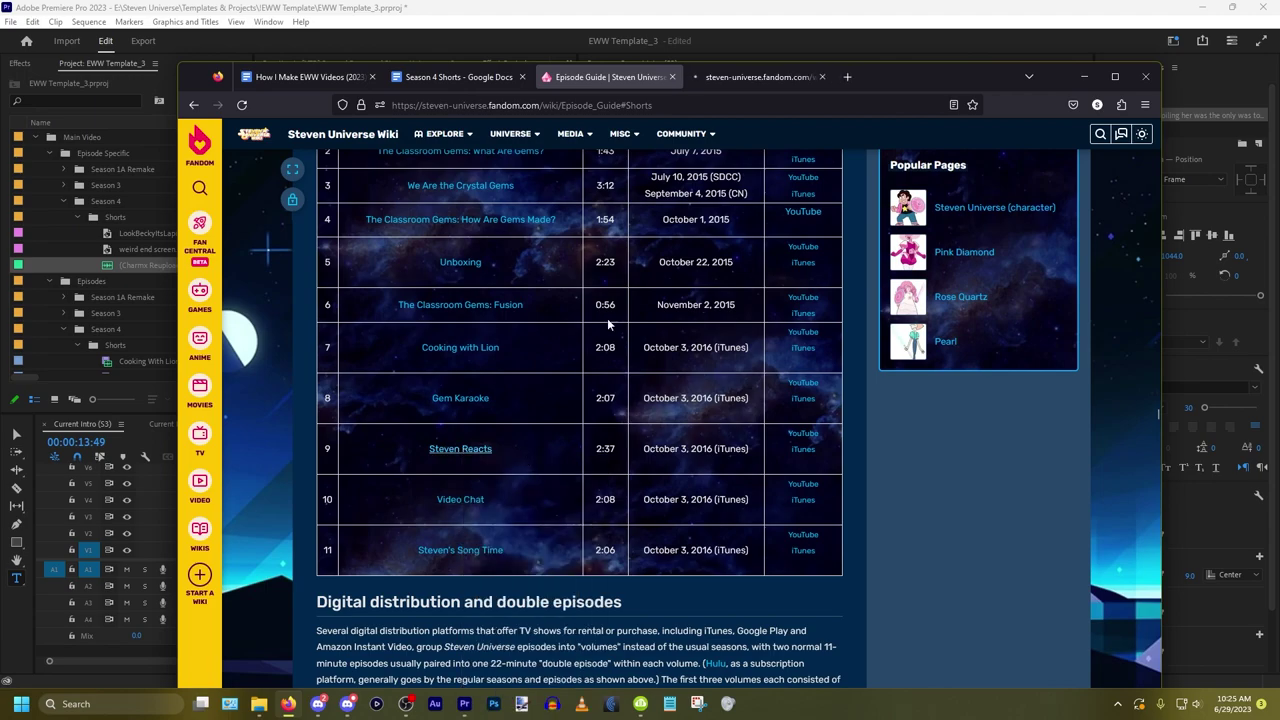
left_click(750, 77)
scroll(590, 383, "down", 3)
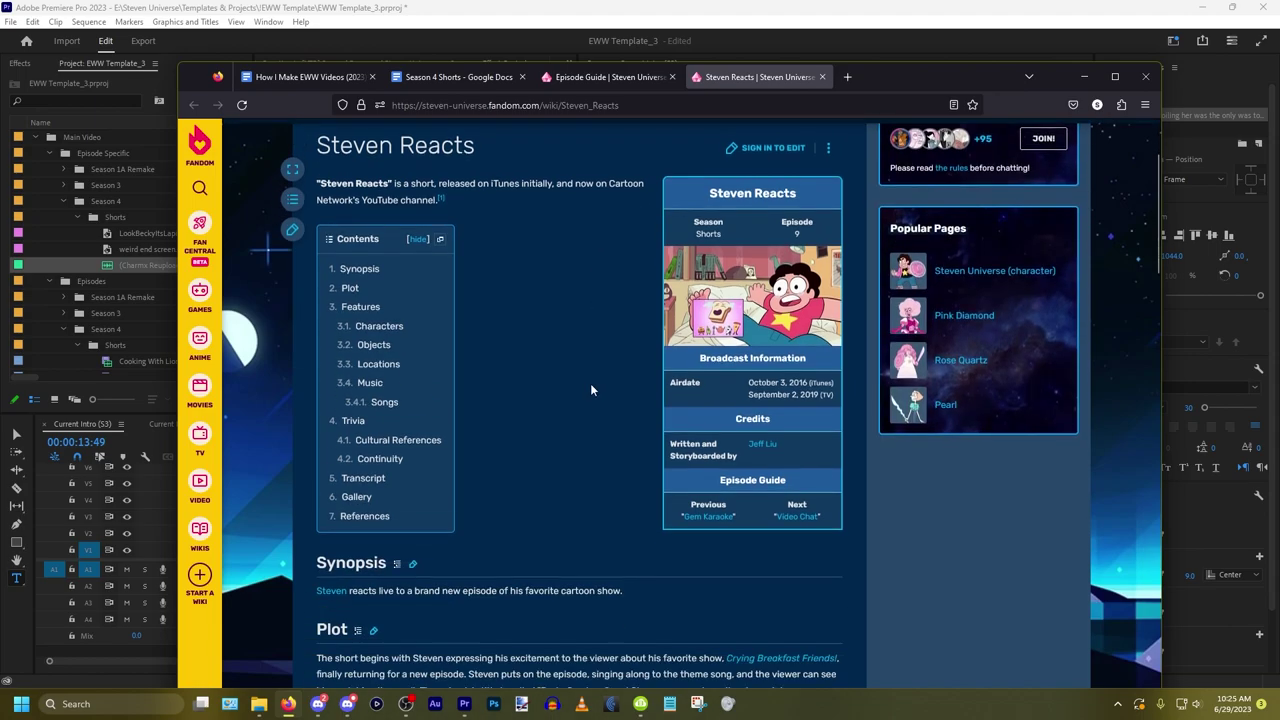
scroll(569, 400, "up", 1)
left_click(363, 478)
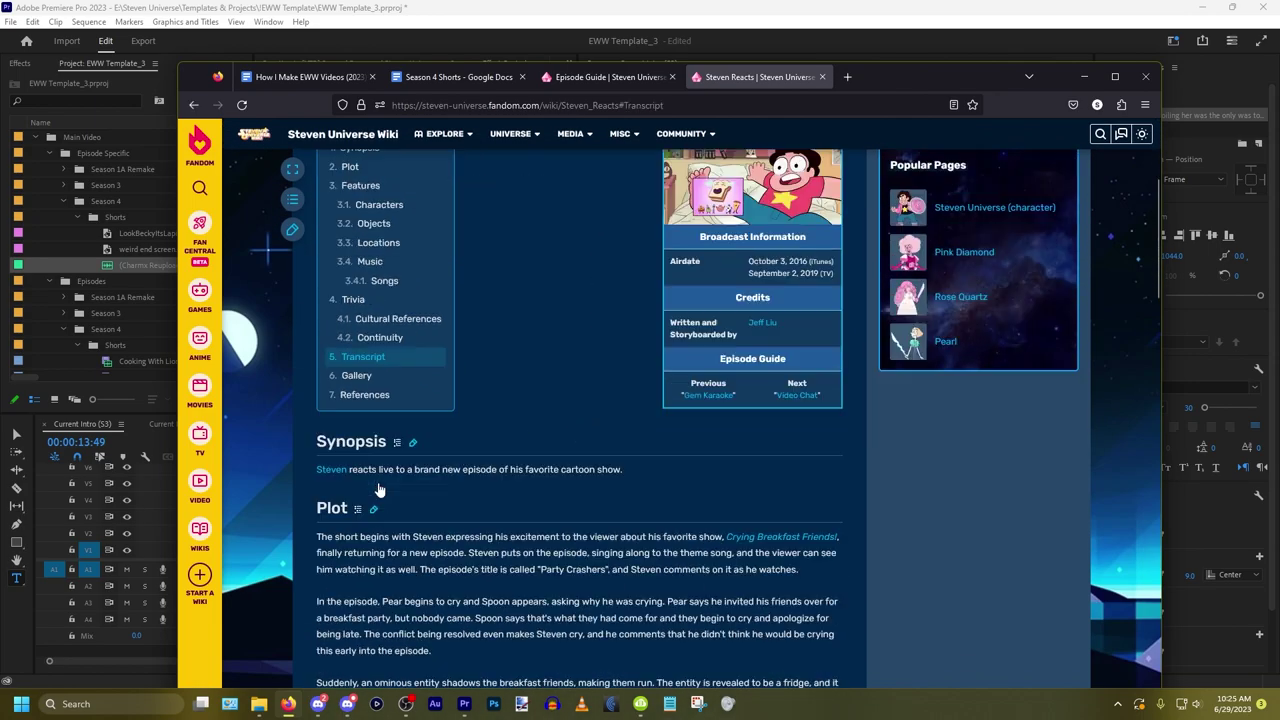
left_click(454, 191)
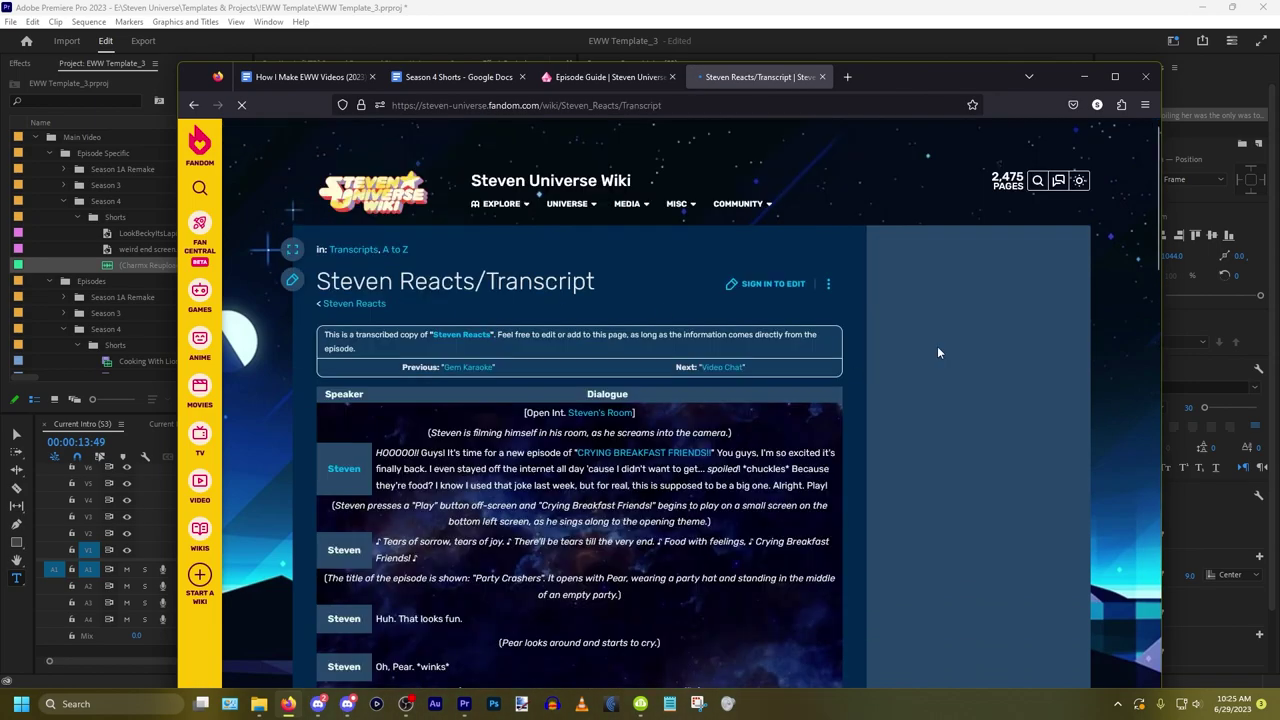
Step: Copy the transcript line "Huh, I didn't think I would be crying this early into the episode." and move the browser window aside
scroll(740, 432, "down", 2)
scroll(739, 432, "down", 4)
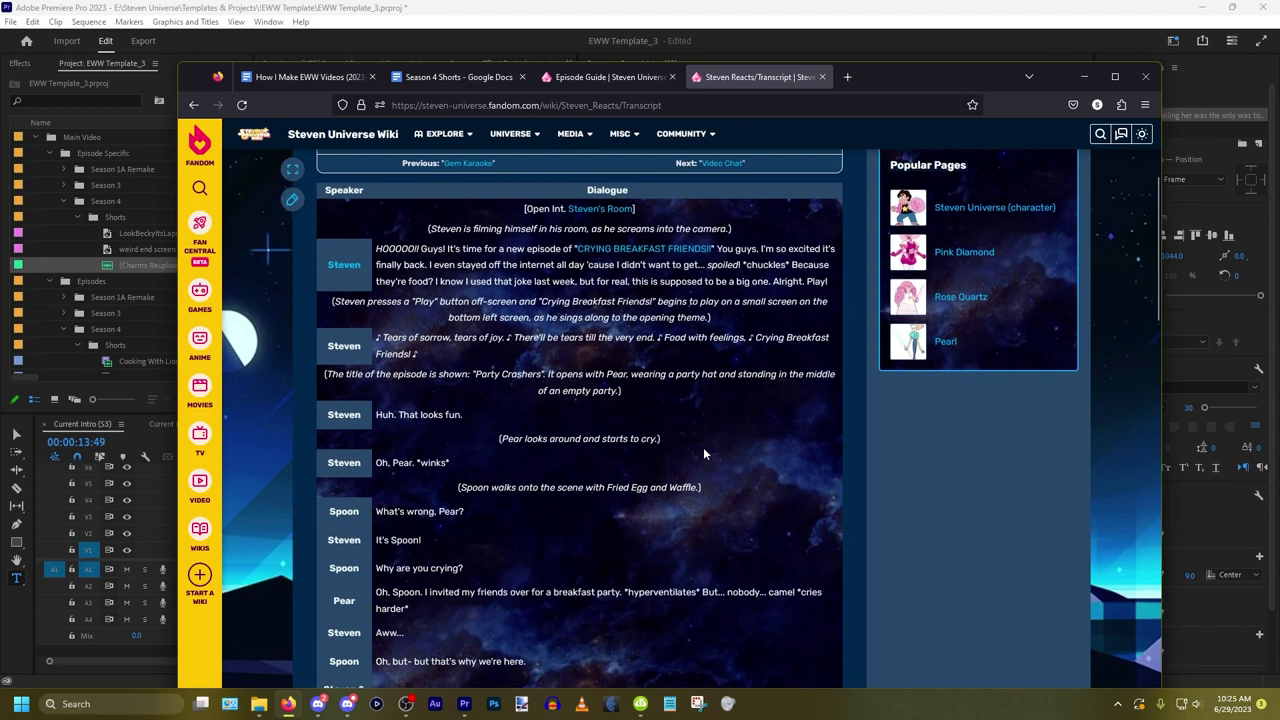
scroll(623, 383, "down", 3)
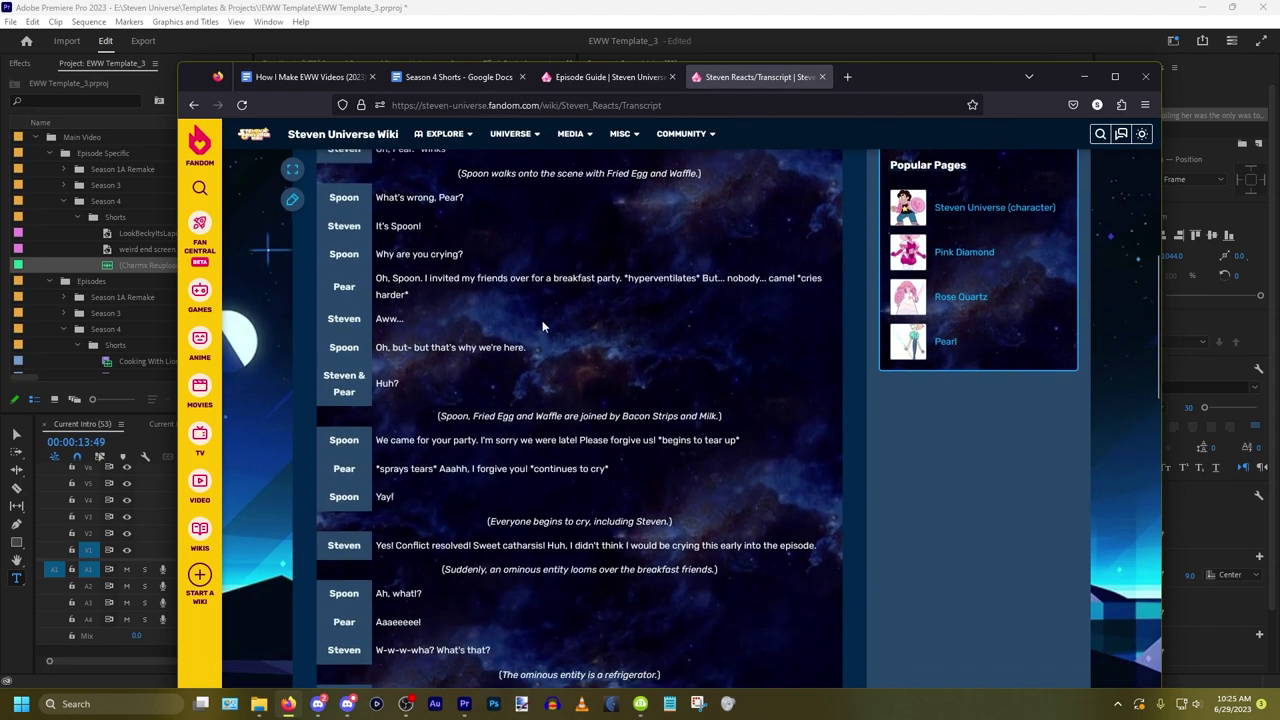
scroll(393, 283, "down", 1)
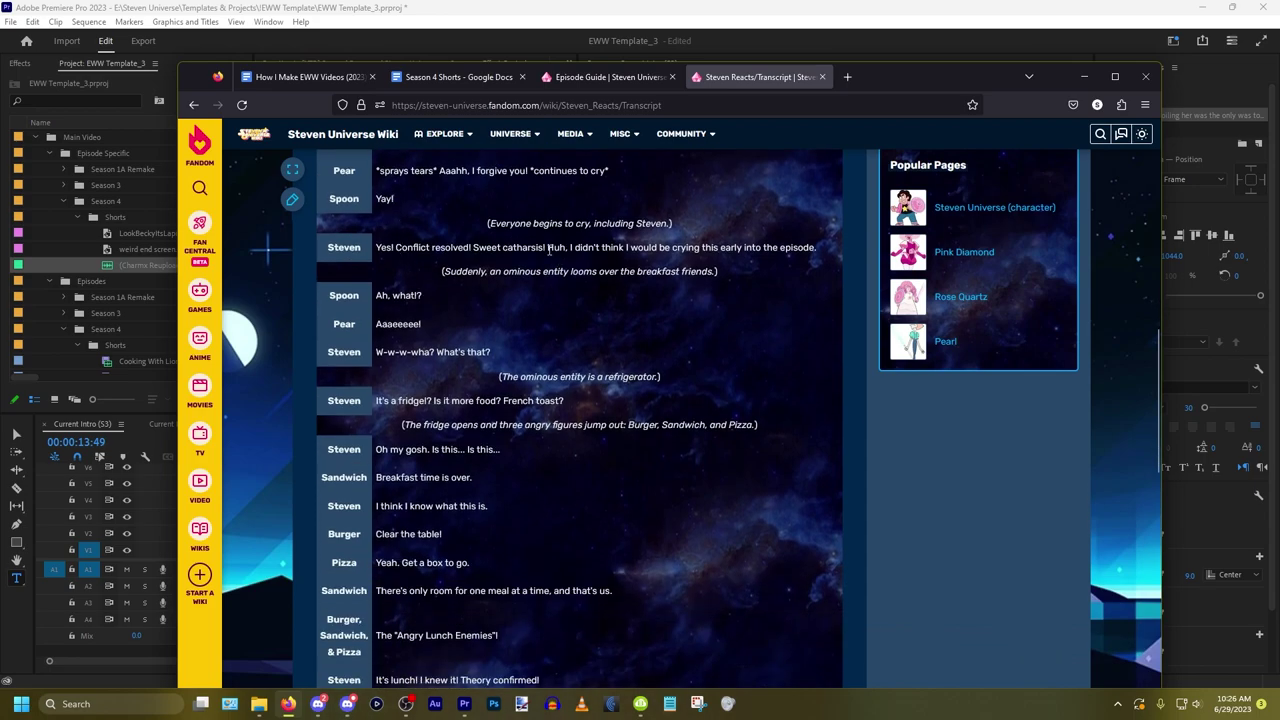
left_click_drag(548, 249, 822, 248)
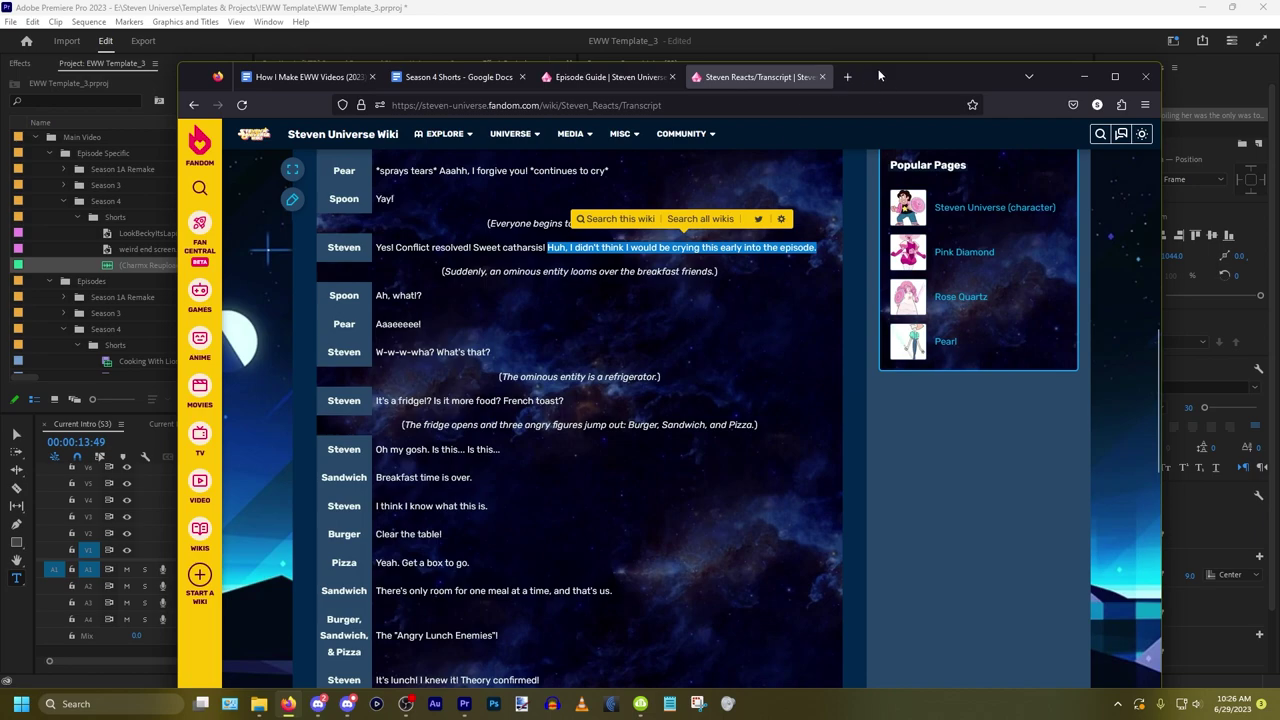
left_click_drag(880, 76, 1279, 178)
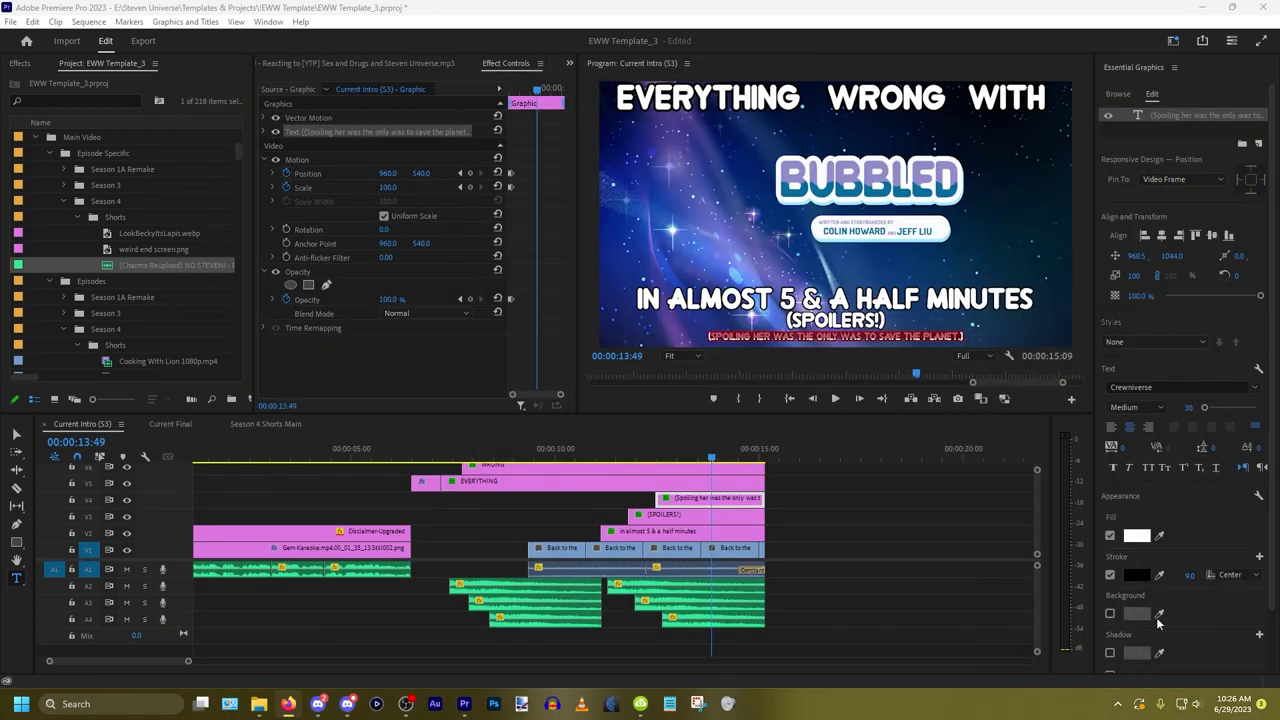
Step: In Premiere Pro, replace the selected spoiler line with "(Huh, I didn't think I would be spoiling this early into the episode.)"
left_click(778, 5)
type("(Huh, I didn't think I would be crying this early into the episode.)")
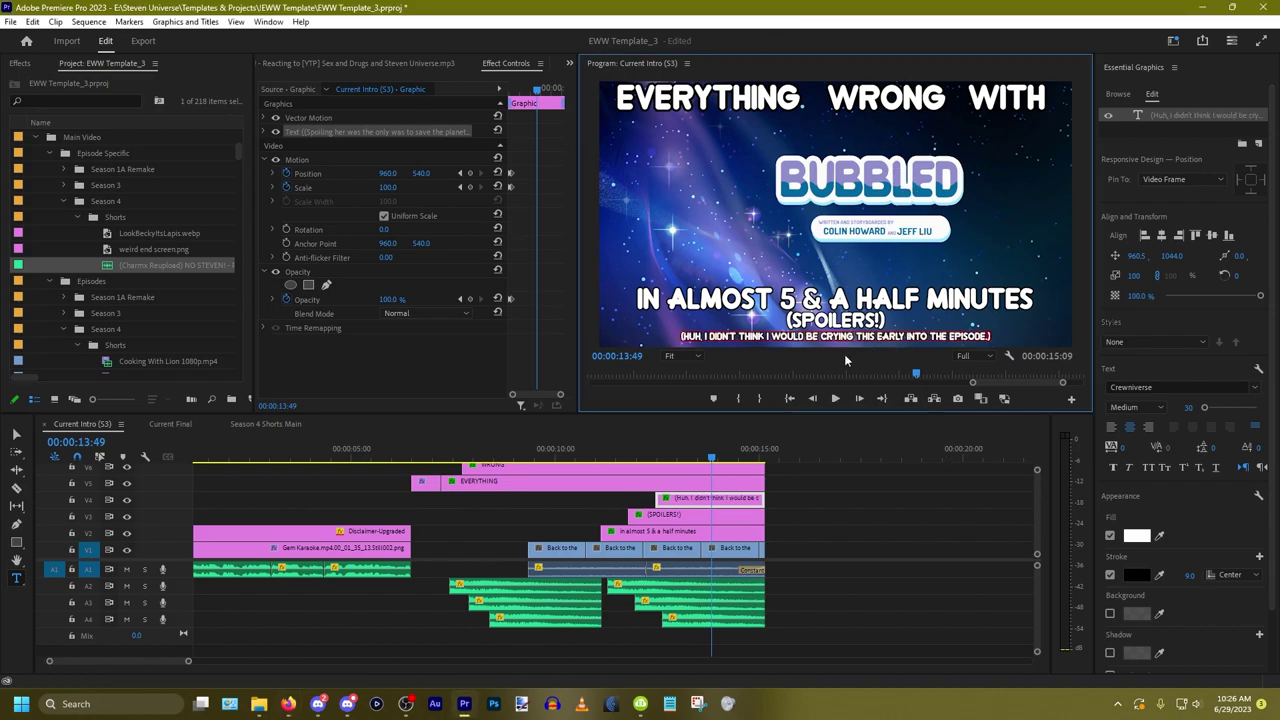
left_click_drag(856, 336, 822, 340)
type("spoiling")
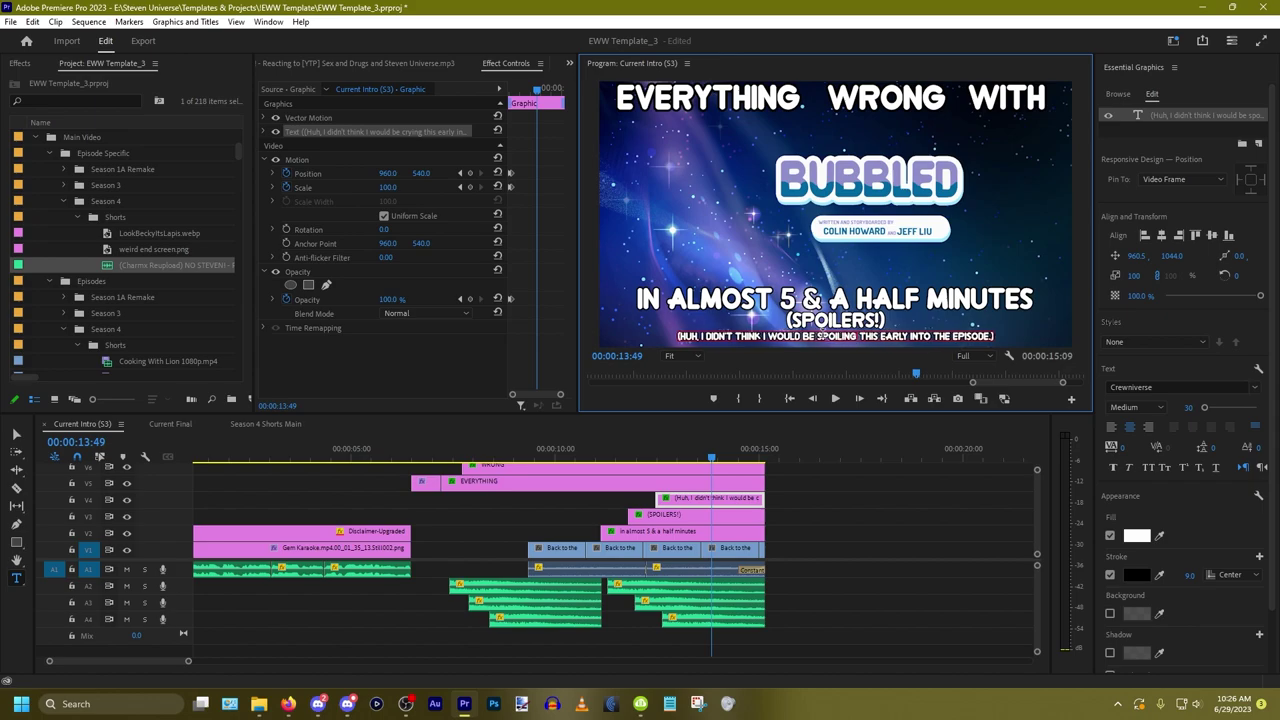
left_click(903, 556)
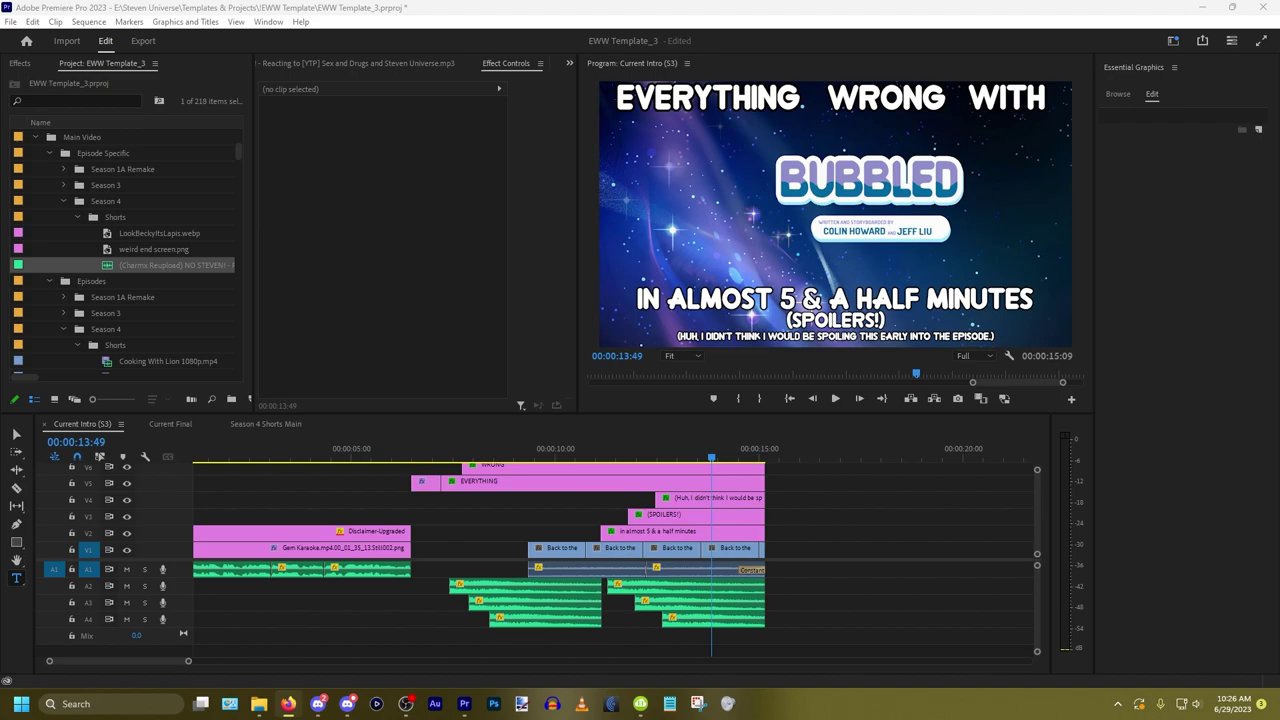
Step: Scrub through the second half of the title card to review the updated duration and spoiler lines as they appear
left_click(728, 6)
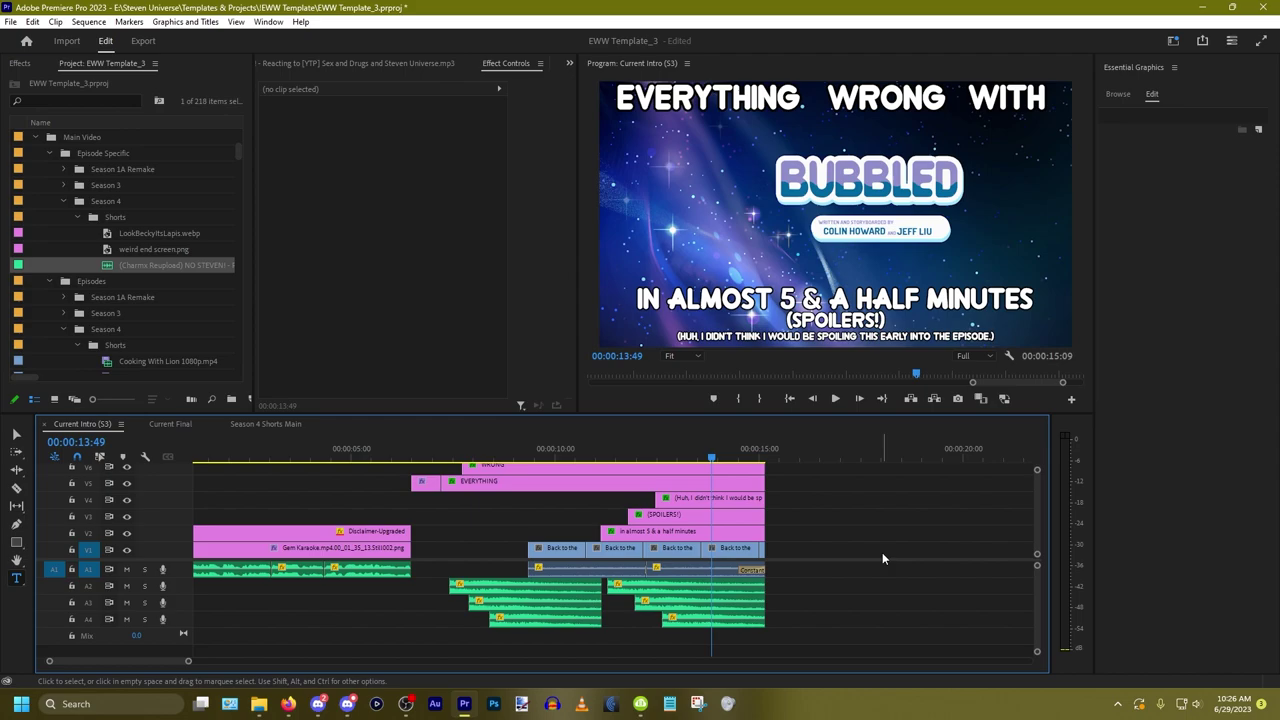
left_click(601, 457)
left_click_drag(601, 457, 775, 455)
left_click(601, 457)
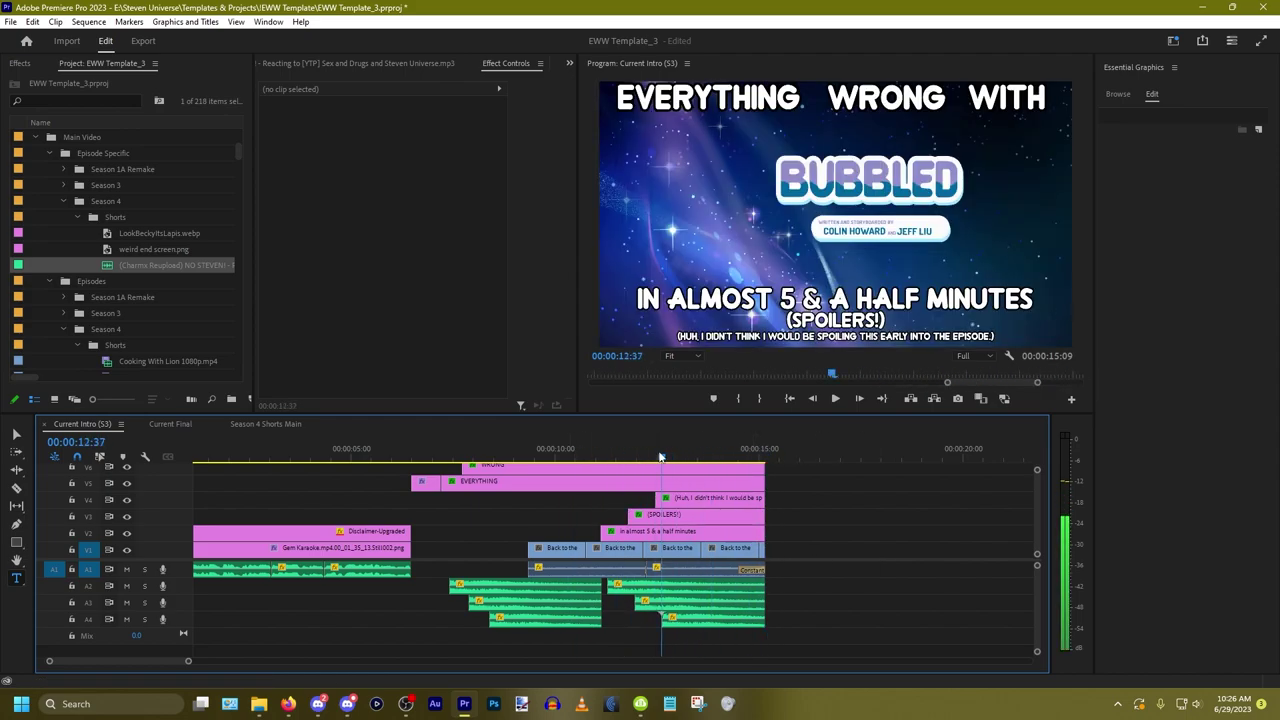
left_click_drag(609, 459, 674, 457)
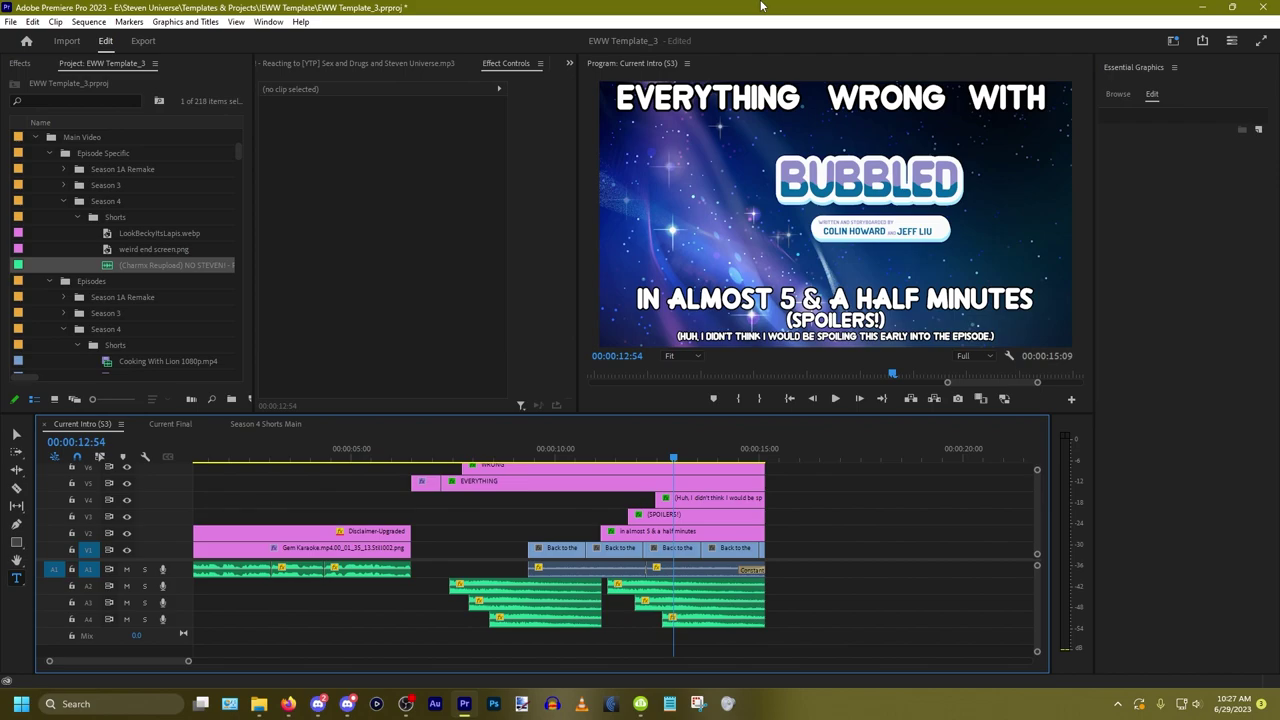
scroll(184, 331, "up", 10)
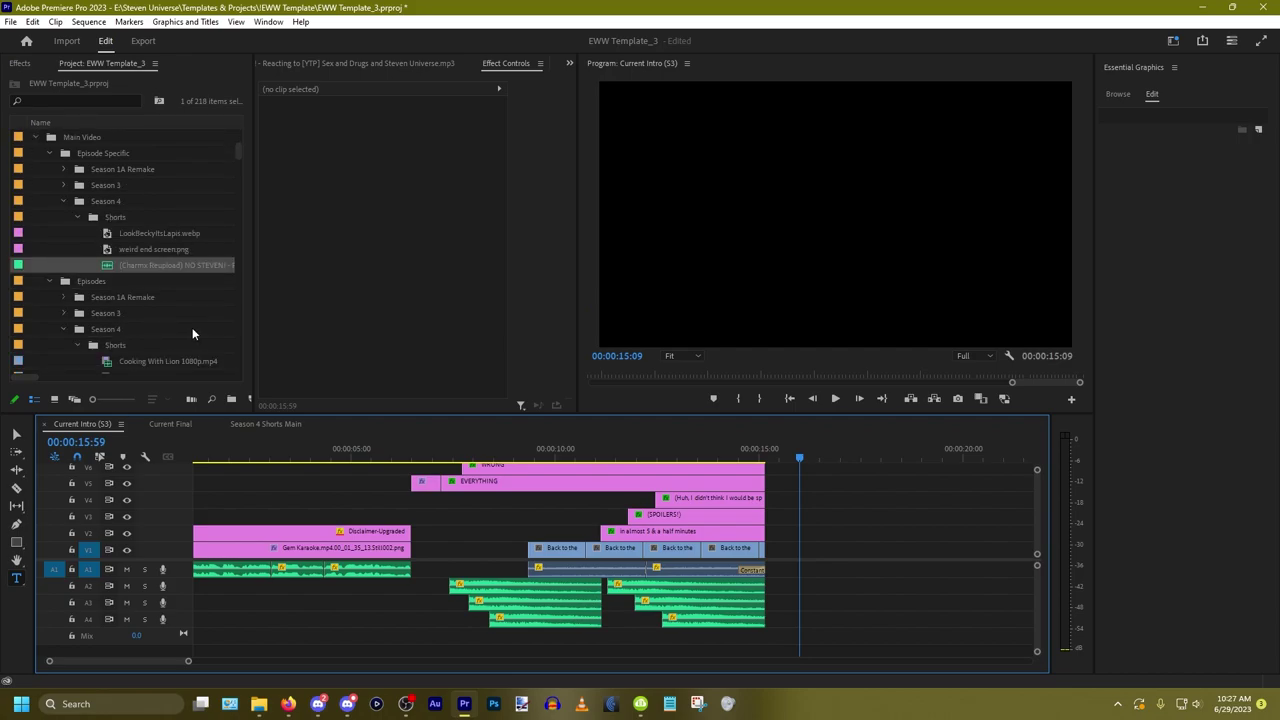
Step: Set the scale of the Cooking With Lion still on the lowest video track to 25
scroll(193, 333, "down", 4)
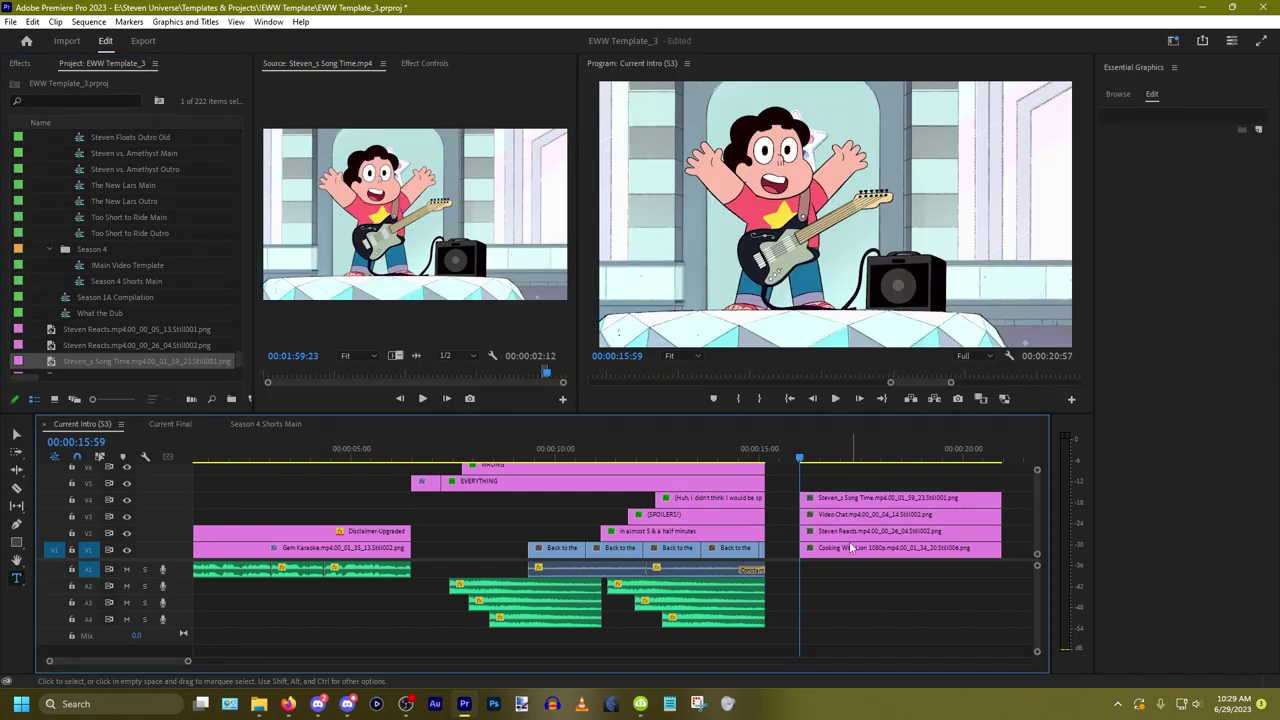
left_click(848, 548)
left_click(424, 63)
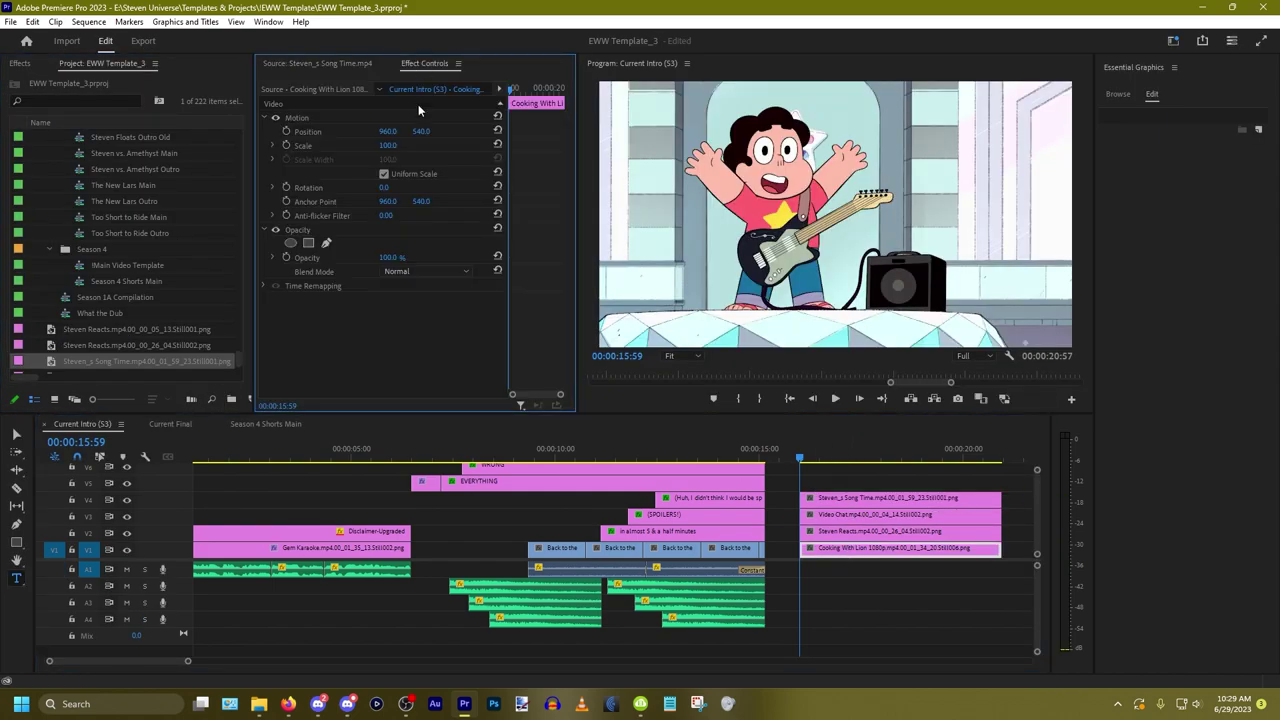
left_click(389, 146)
type("25")
key("Return")
Step: Set the scale of the Steven's Song Time and Video Chat stills to 50
left_click(880, 497)
left_click(392, 145)
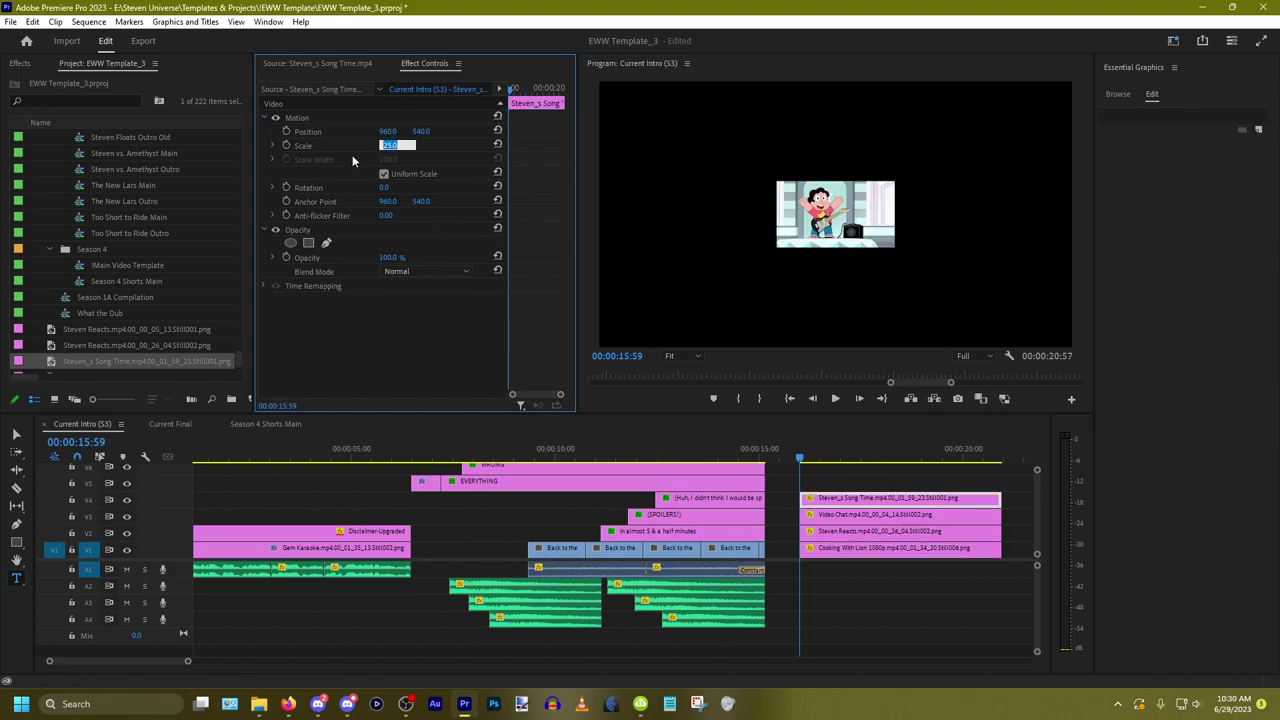
key("Return")
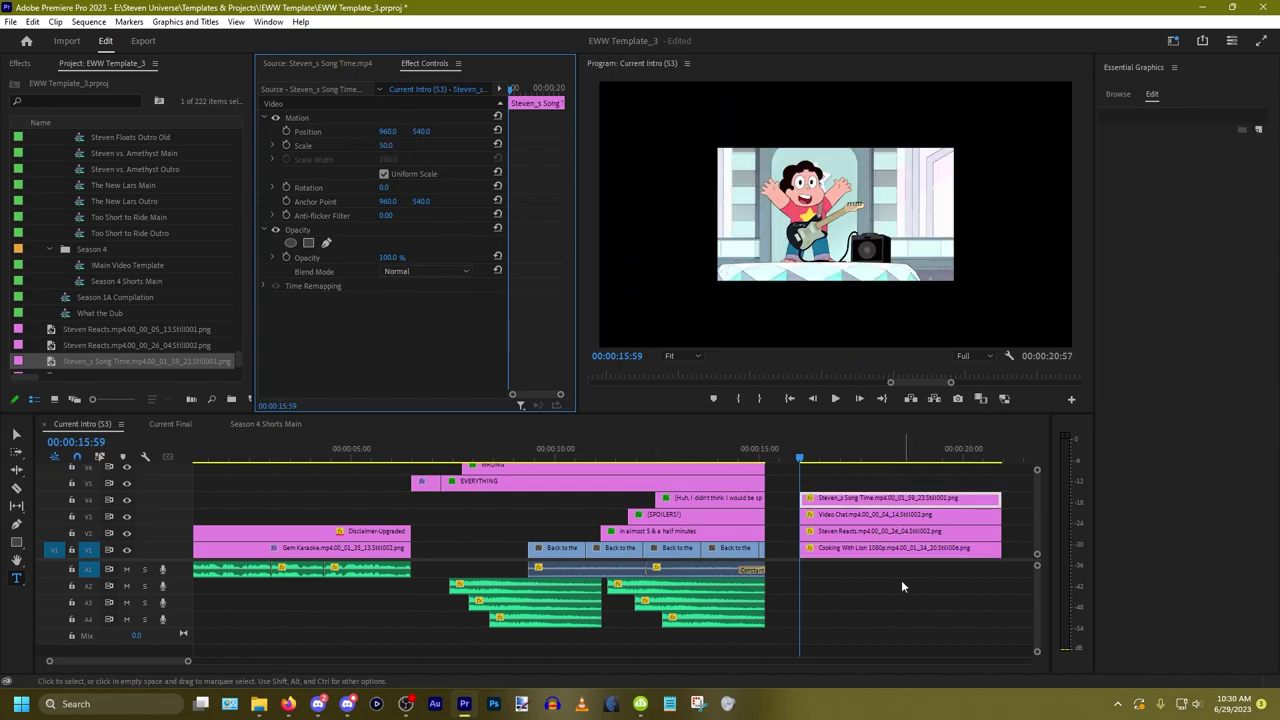
left_click(875, 514)
left_click(386, 145)
type("50")
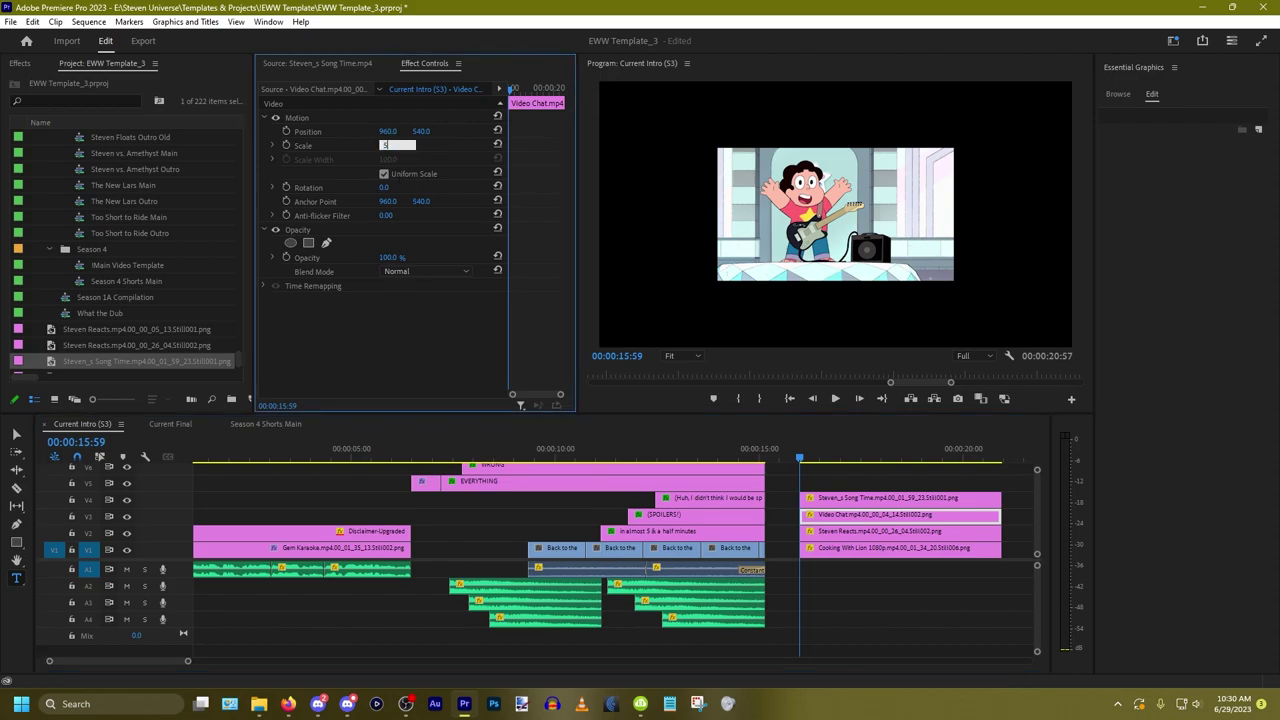
key("Return")
left_click(888, 534)
Step: Position the Steven's Song Time still in the lower-right quarter of the frame at 1440, 809
left_click(866, 498)
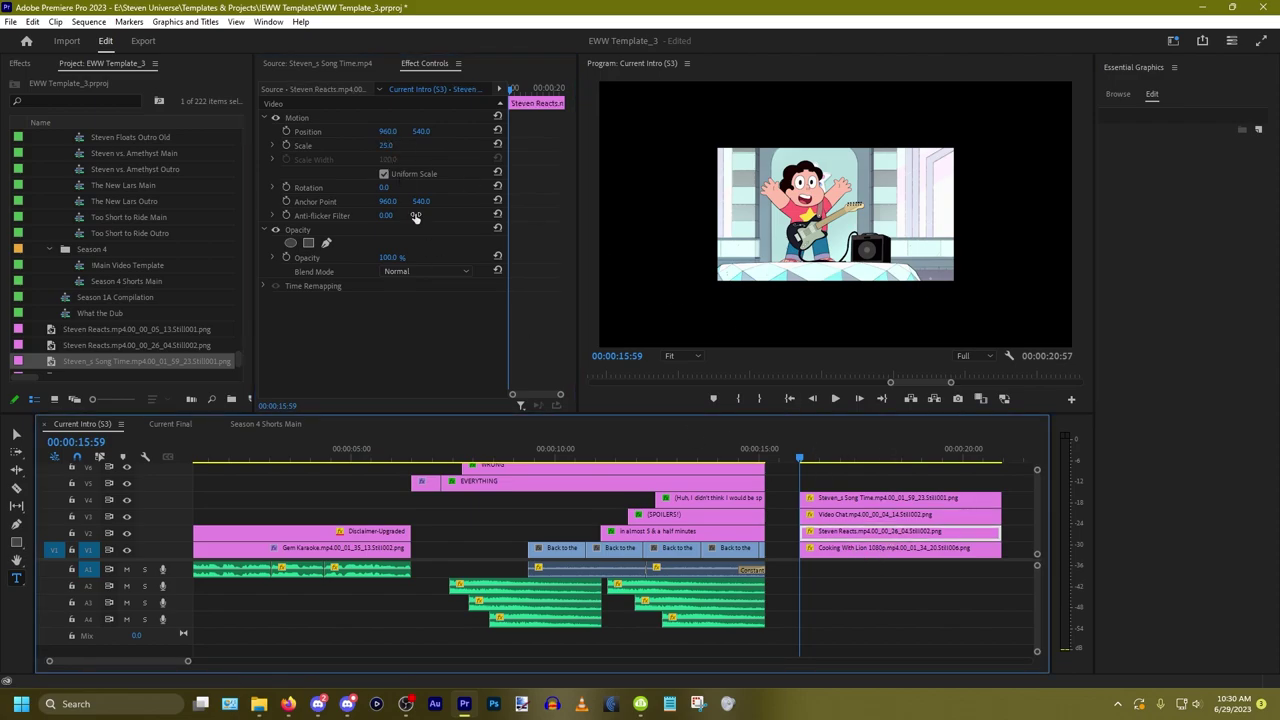
left_click_drag(388, 131, 856, 131)
left_click(392, 131)
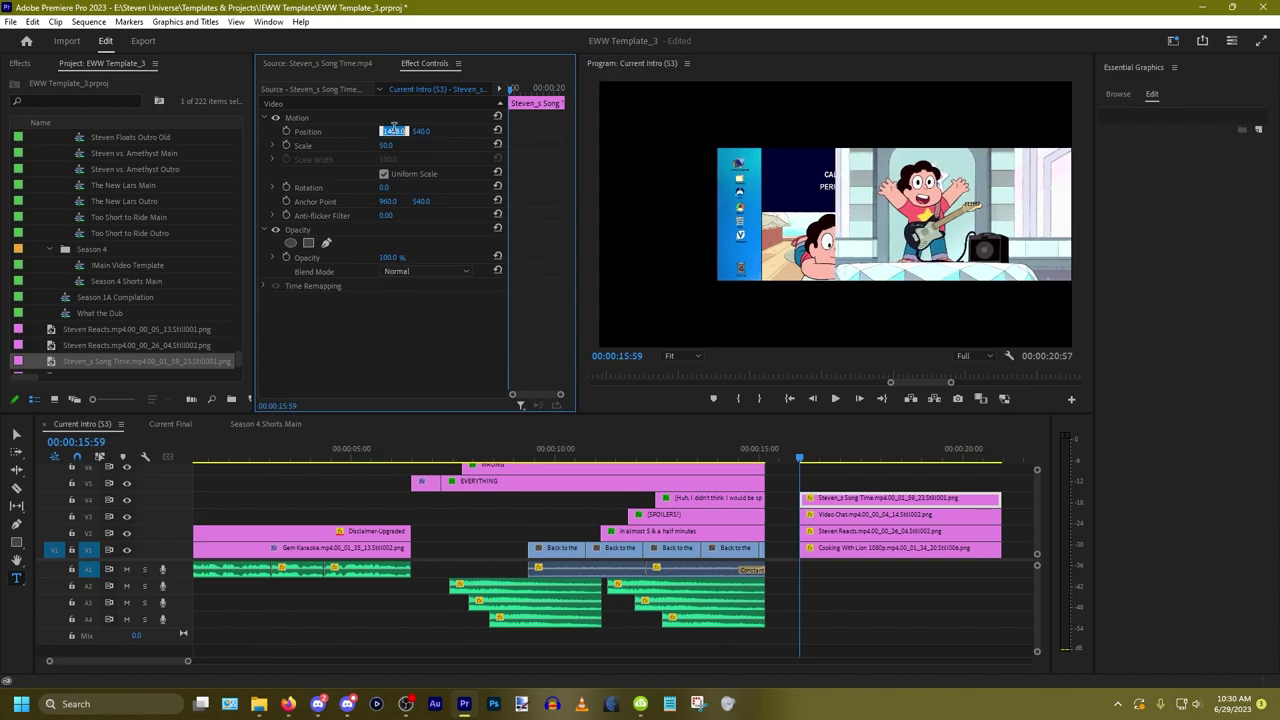
key("Return")
left_click_drag(421, 131, 679, 131)
left_click(425, 131)
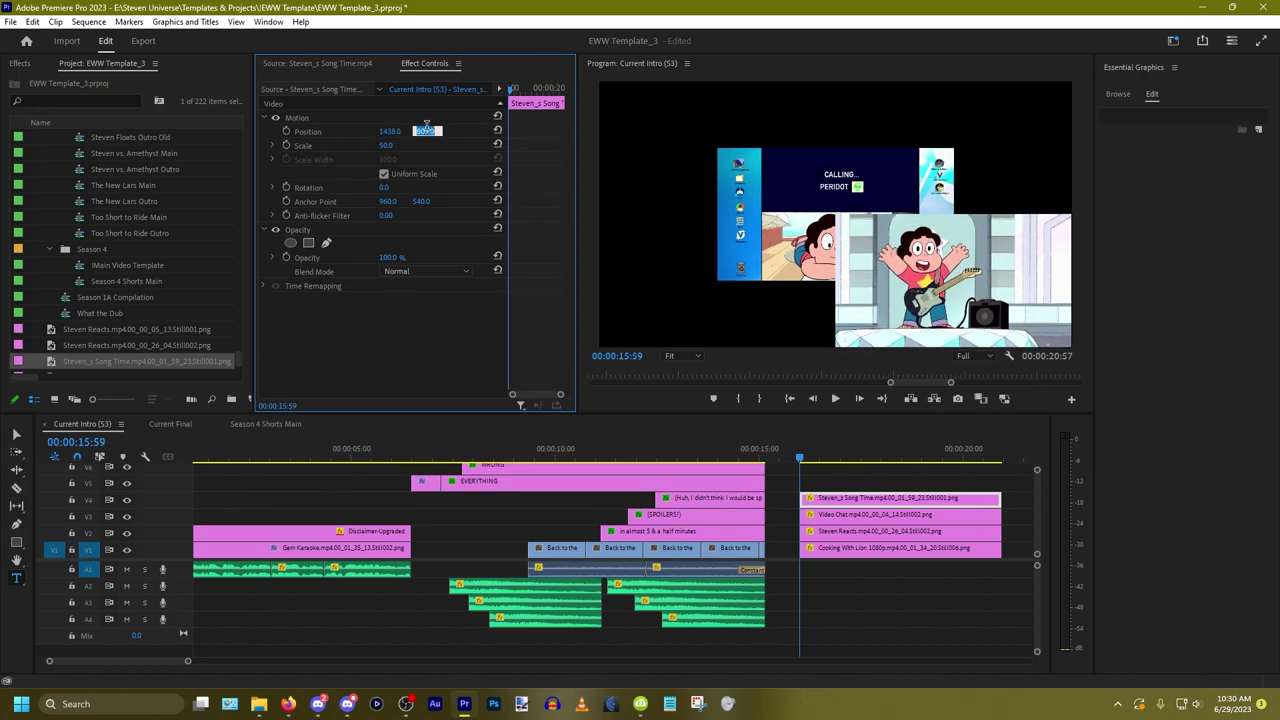
type("809")
key("Return")
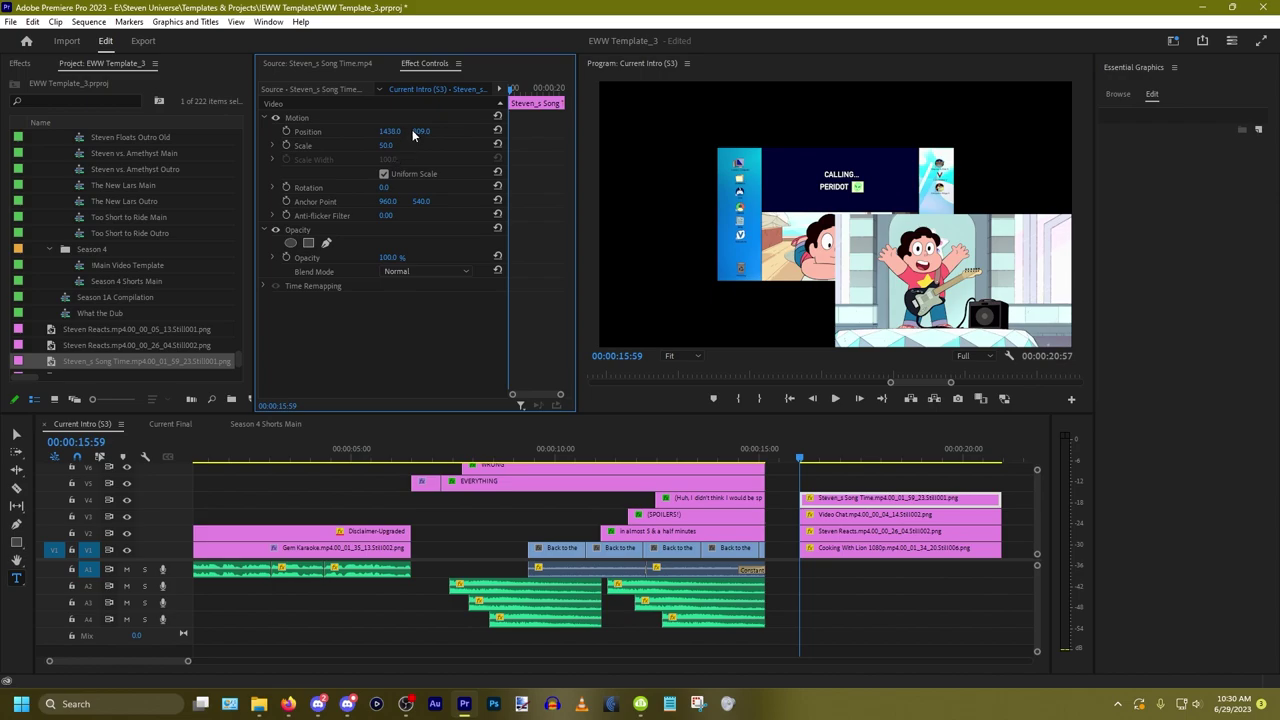
left_click(396, 131)
type("1440")
key("Return")
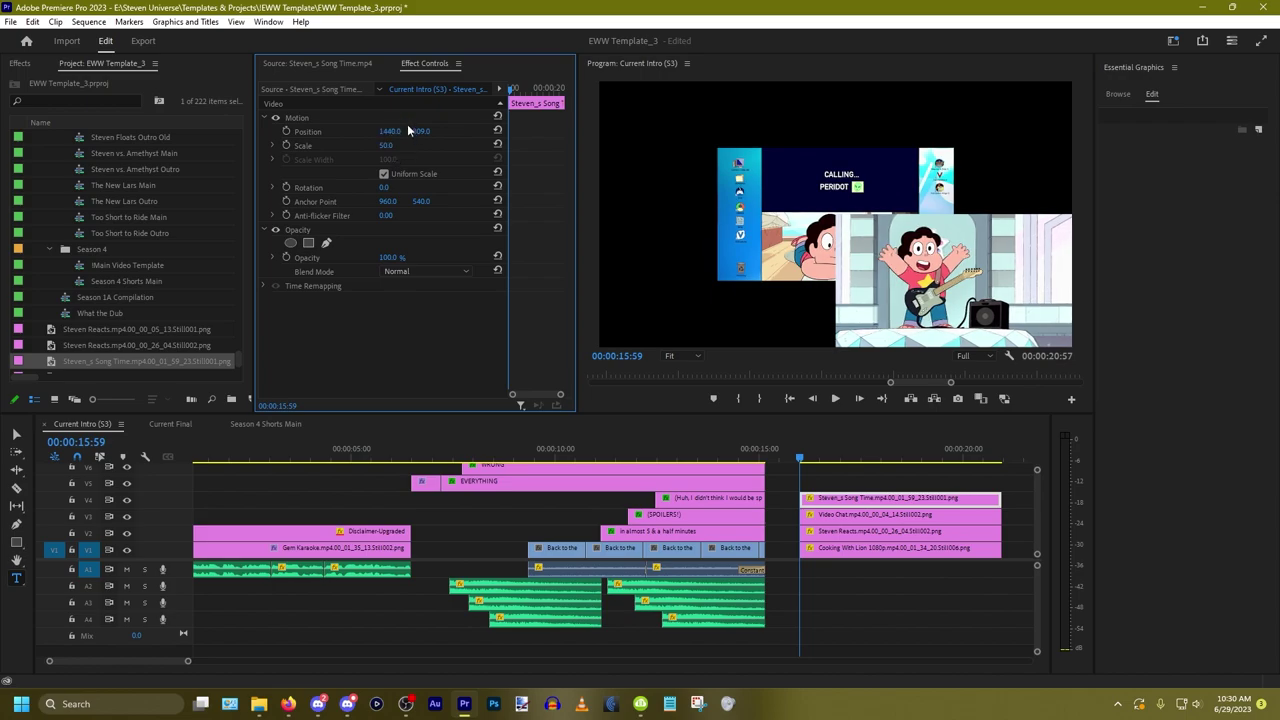
Step: Set the vertical position of the Video Chat still to 809
left_click(867, 517)
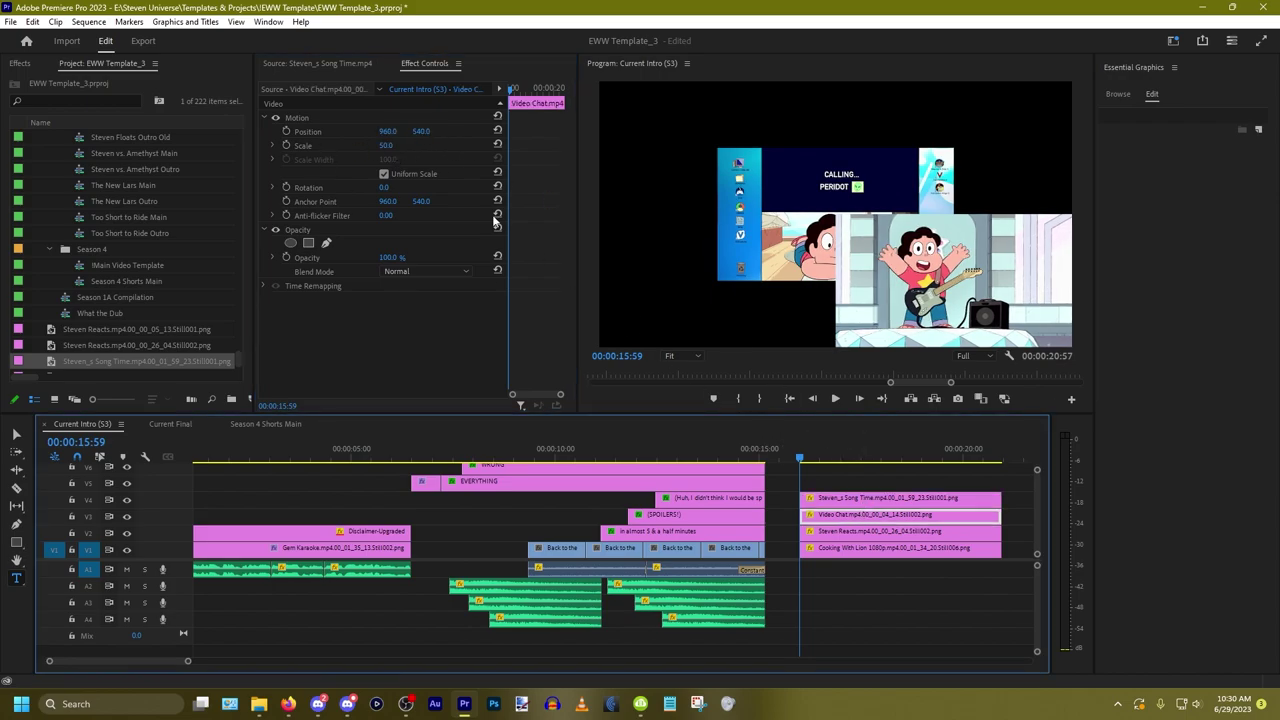
left_click(424, 131)
type("809")
key("Return")
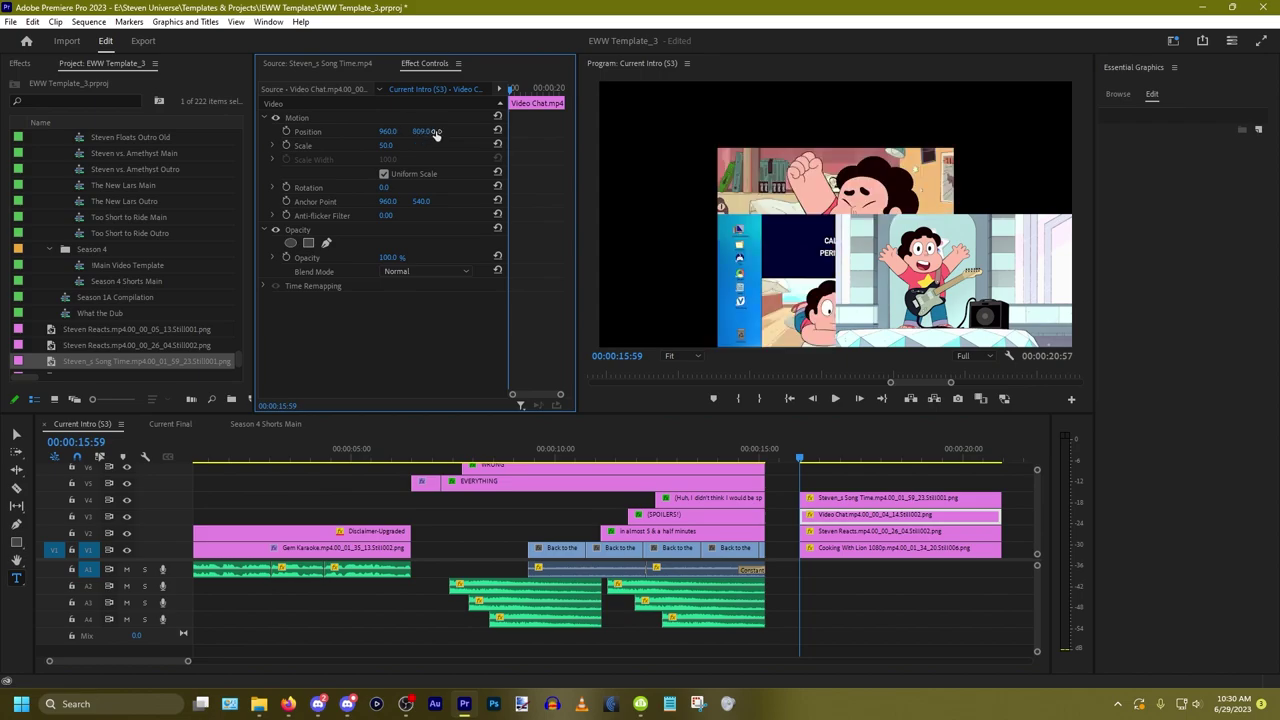
Step: Set the horizontal position of the Video Chat still to 480 so it fills the lower-left quarter of the frame
left_click(388, 131)
type("553")
key("Return")
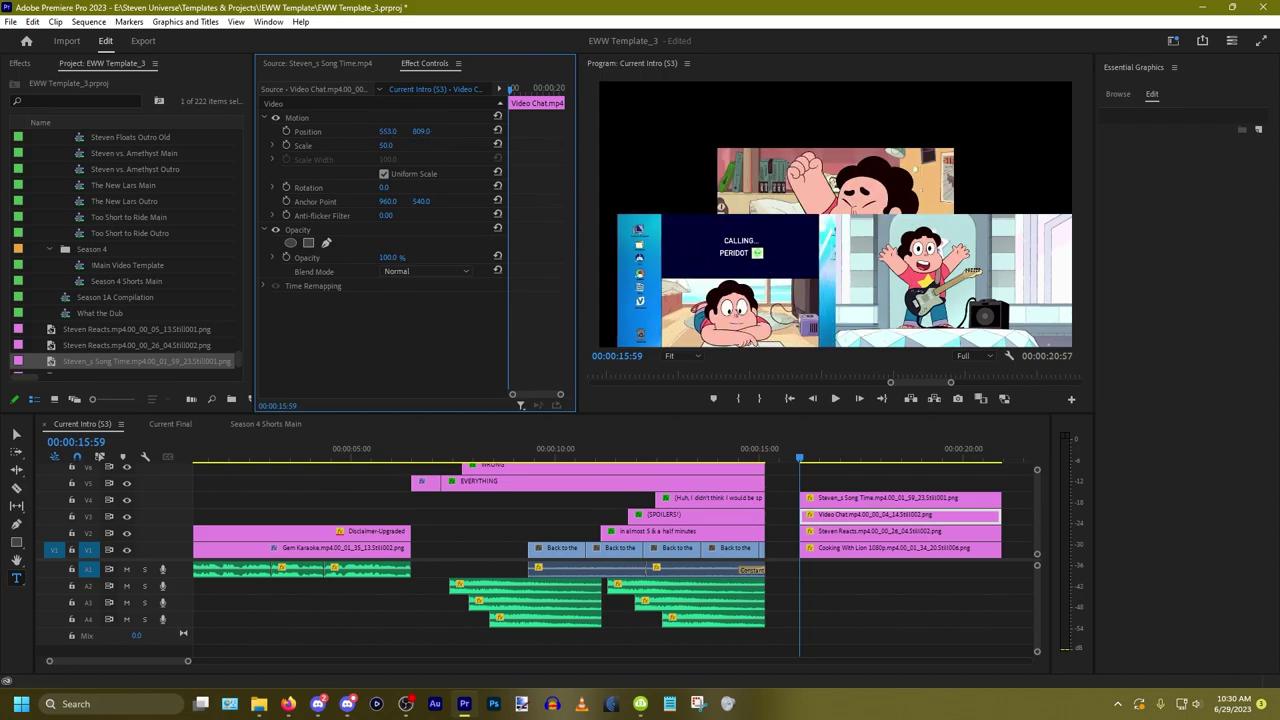
left_click_drag(388, 131, 319, 131)
left_click(391, 131)
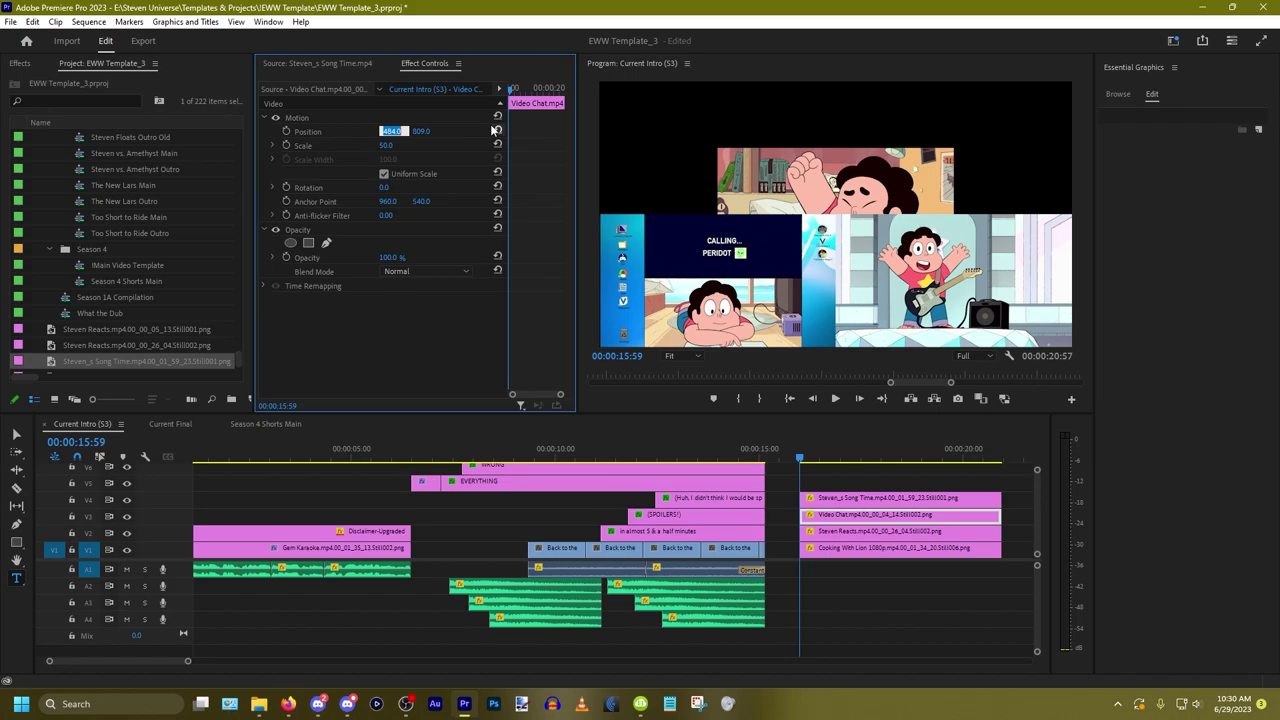
key("Down")
key("Down")
key("Down")
key("Down")
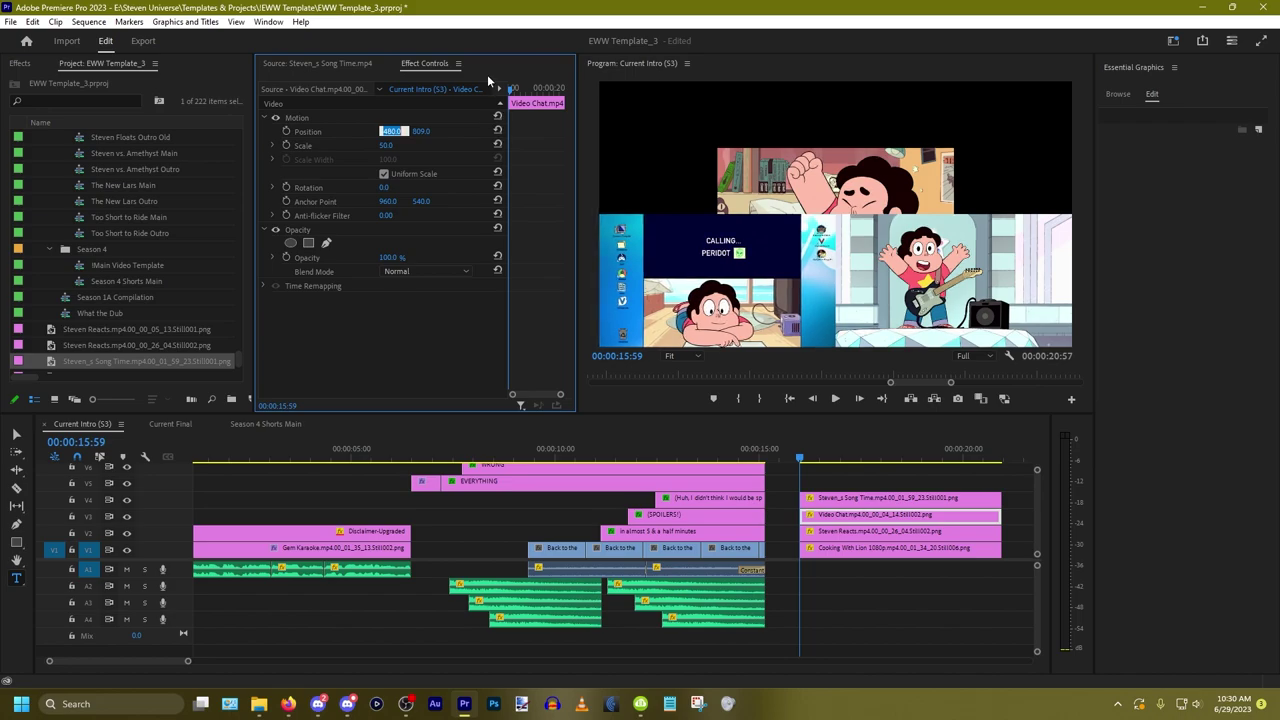
key("Return")
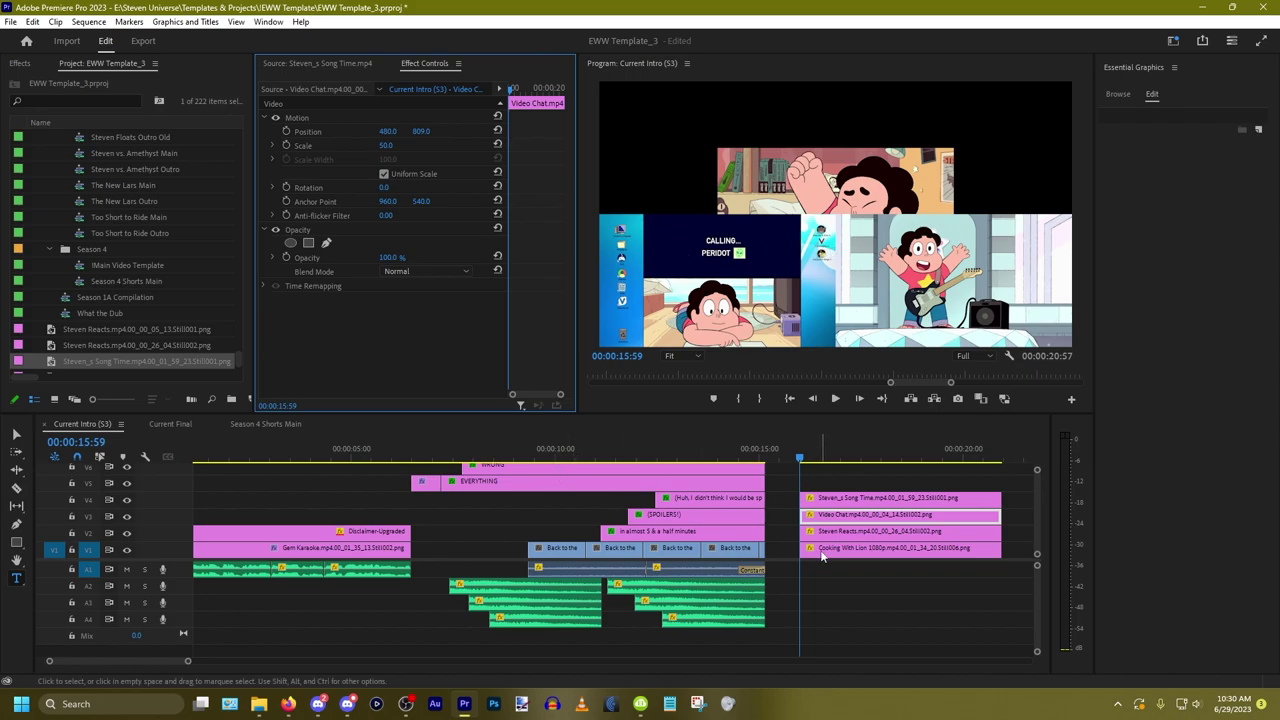
Step: Copy the horizontal position 1440 from the Steven's Song Time still to the Steven Reacts still
left_click(870, 498)
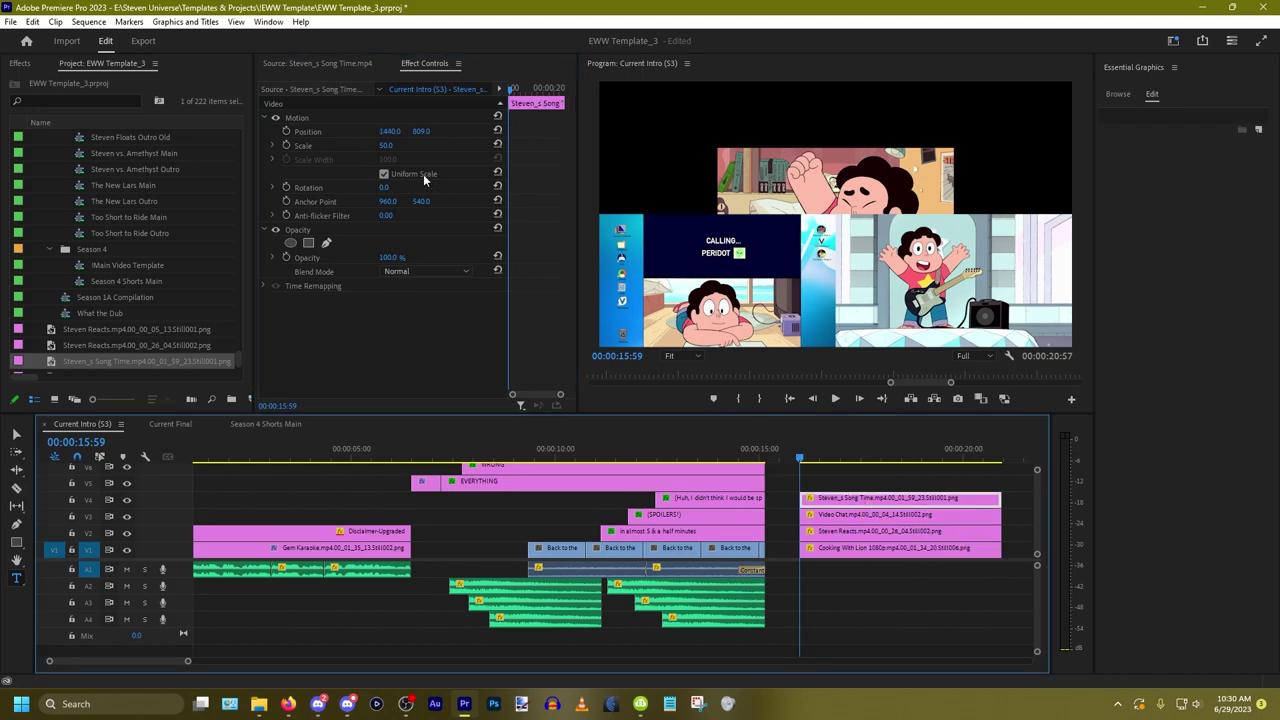
left_click(390, 131)
key("ctrl+c")
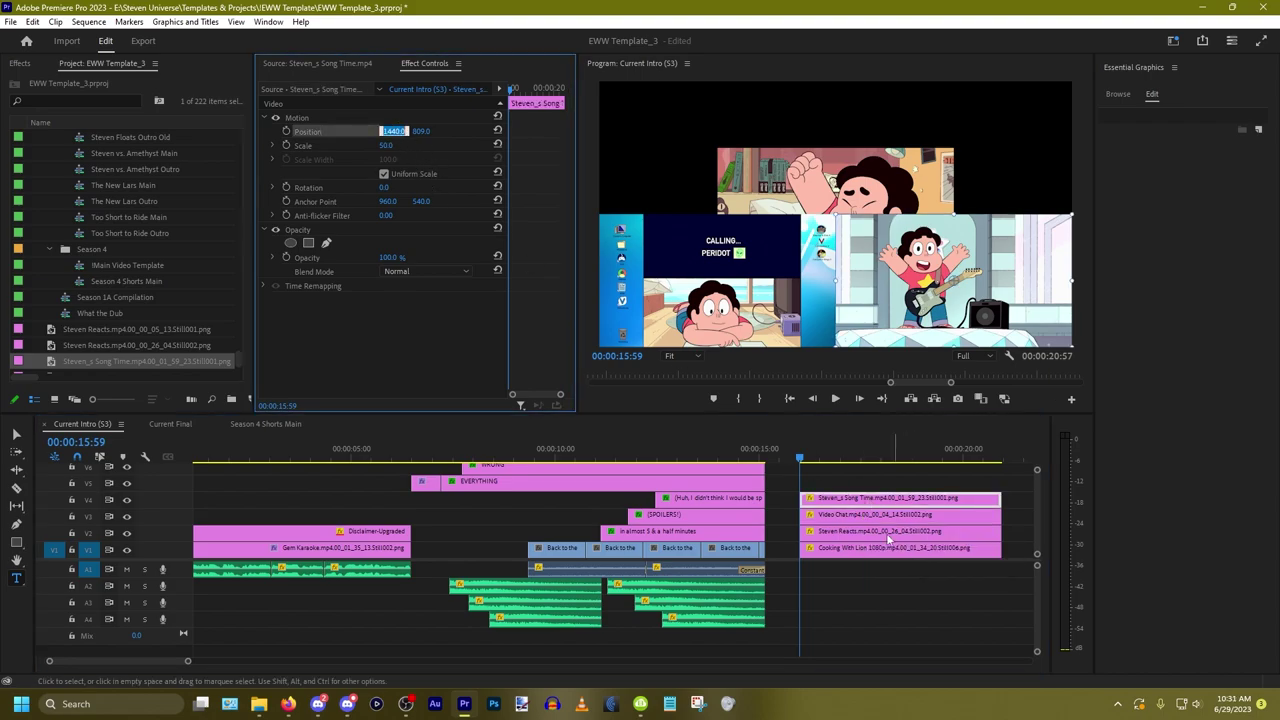
left_click(865, 531)
left_click(393, 131)
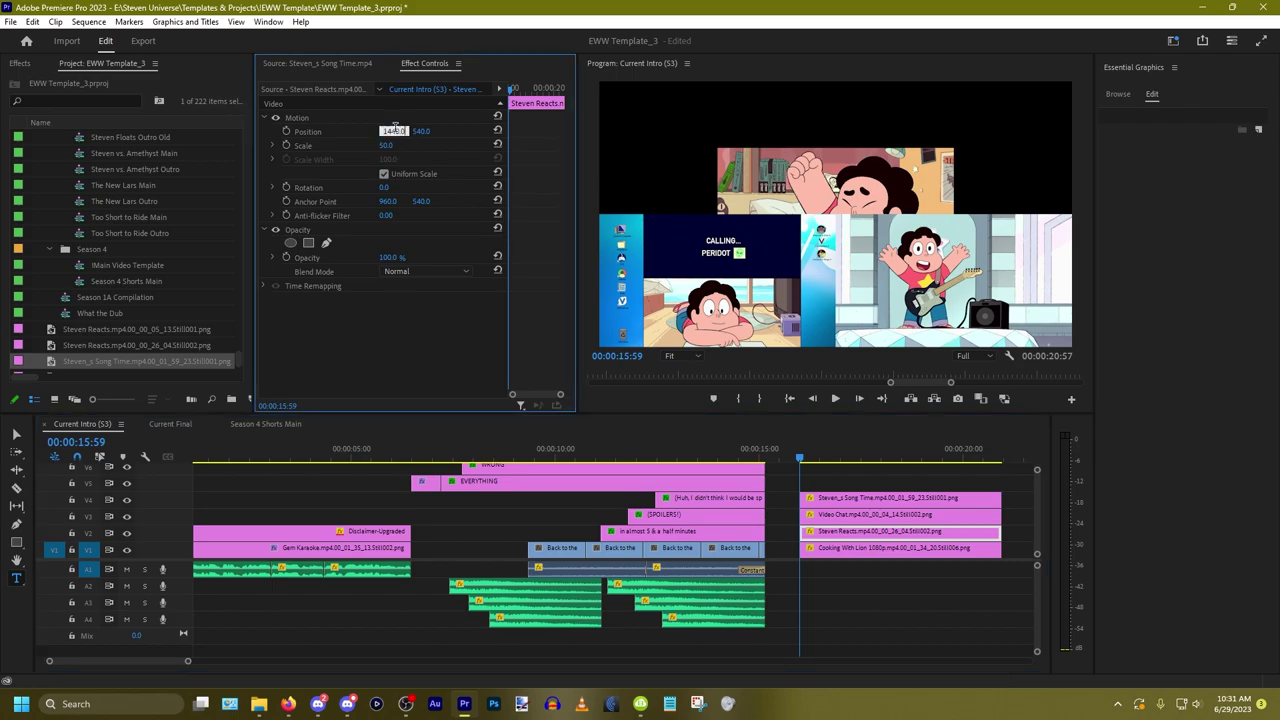
key("ctrl+v")
key("Return")
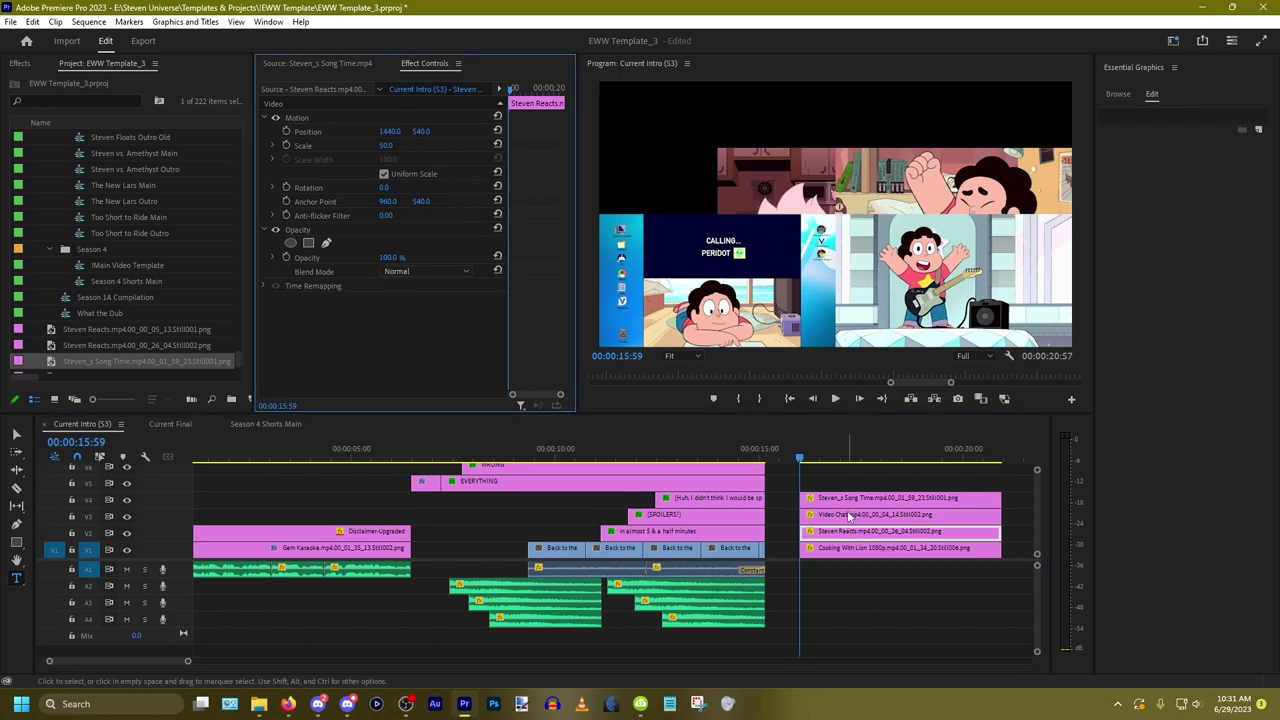
Step: Set the horizontal position of the Cooking With Lion still to 480, matching the Video Chat still
left_click(850, 514)
left_click(388, 131)
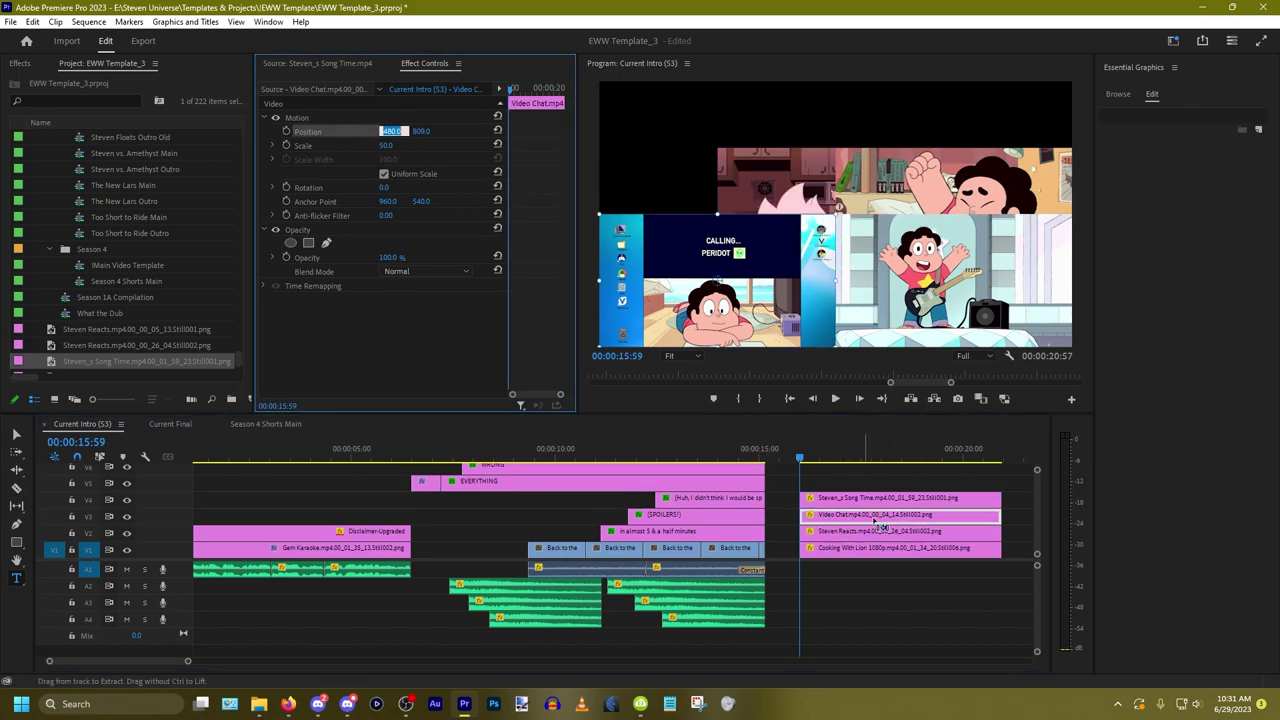
left_click(878, 548)
left_click(388, 131)
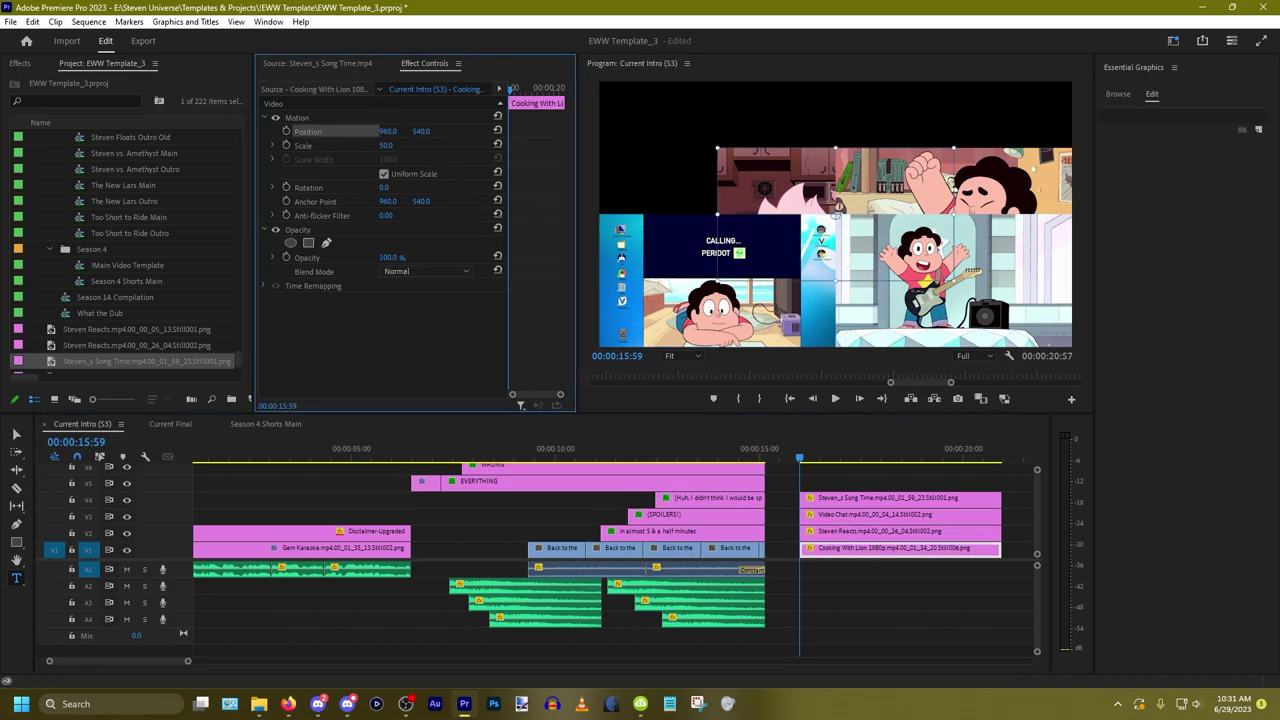
type("480")
key("Return")
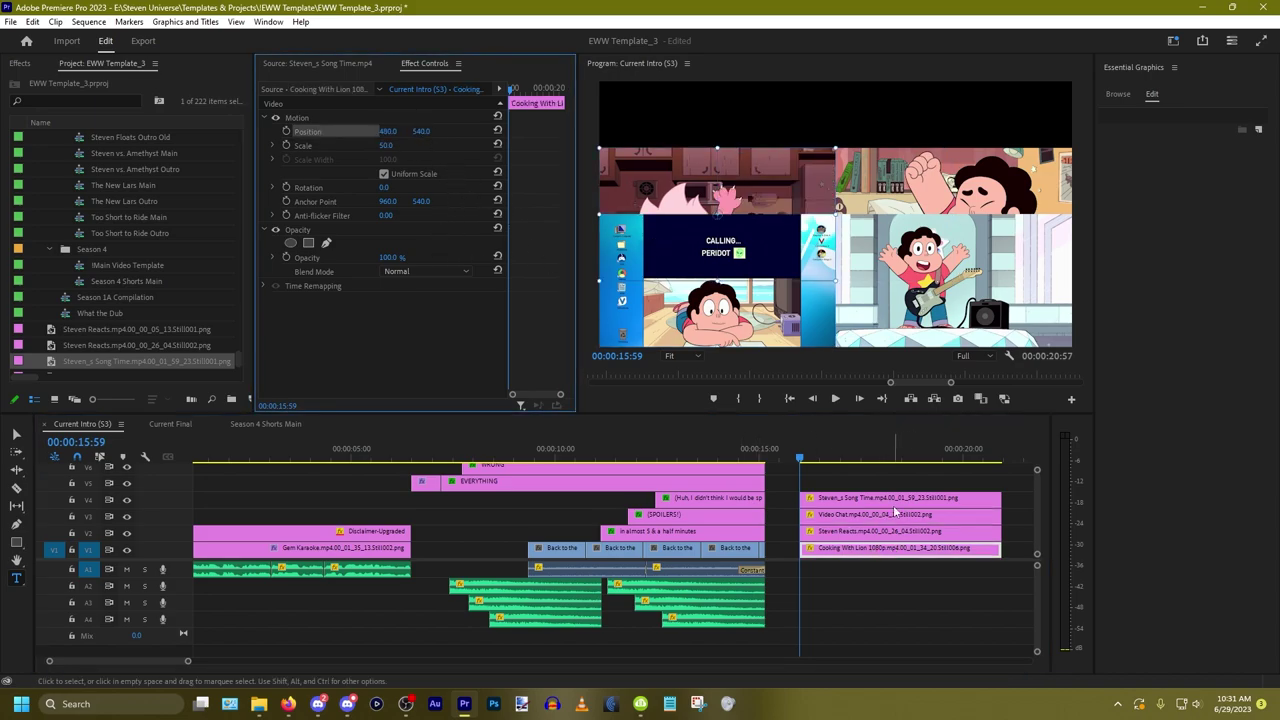
Step: Raise the Steven Reacts still into the upper-right quarter of the frame by setting its vertical position to 270
left_click(888, 504)
left_click(861, 531)
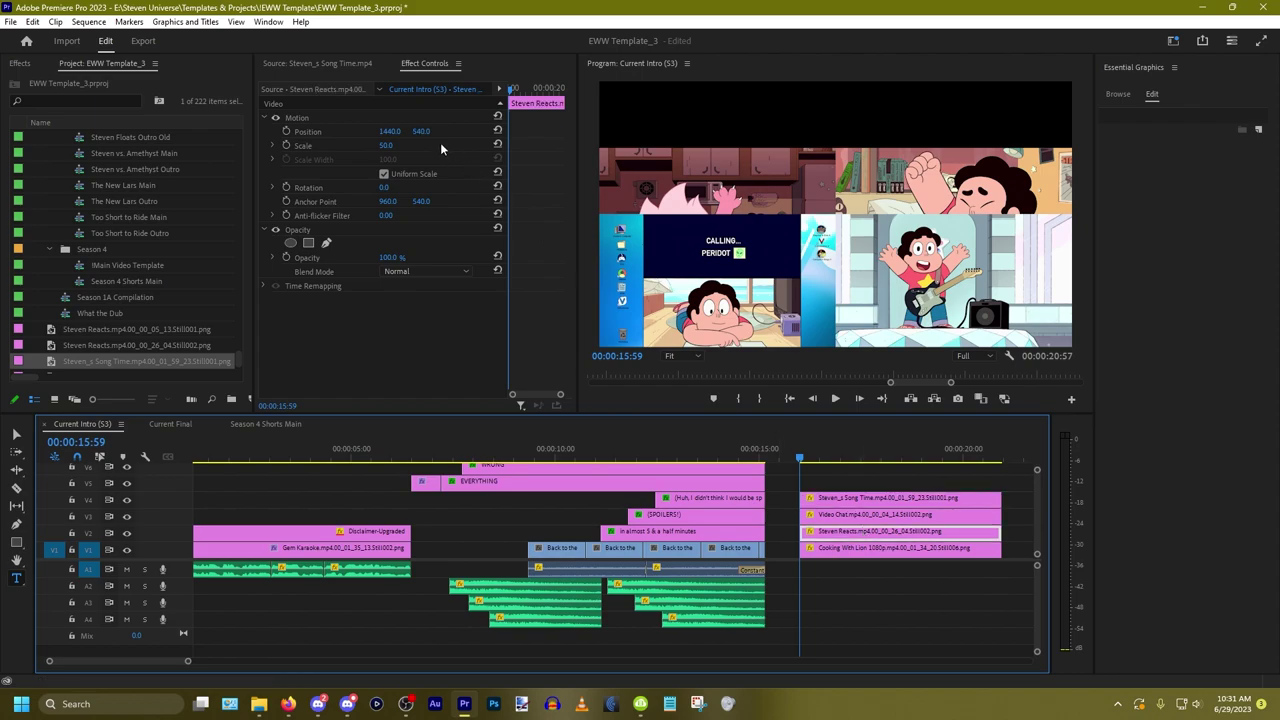
left_click_drag(421, 131, 336, 131)
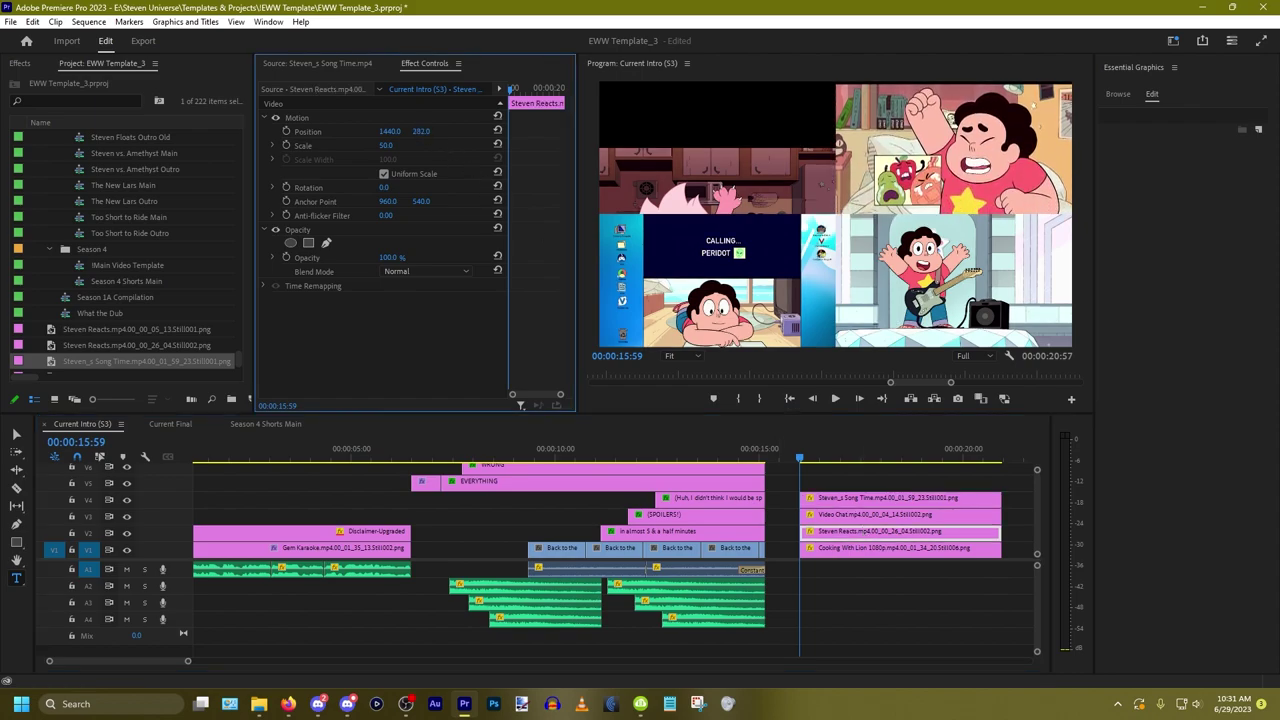
left_click(423, 131)
key("Down")
key("Down")
key("Down")
key("Down")
key("Down")
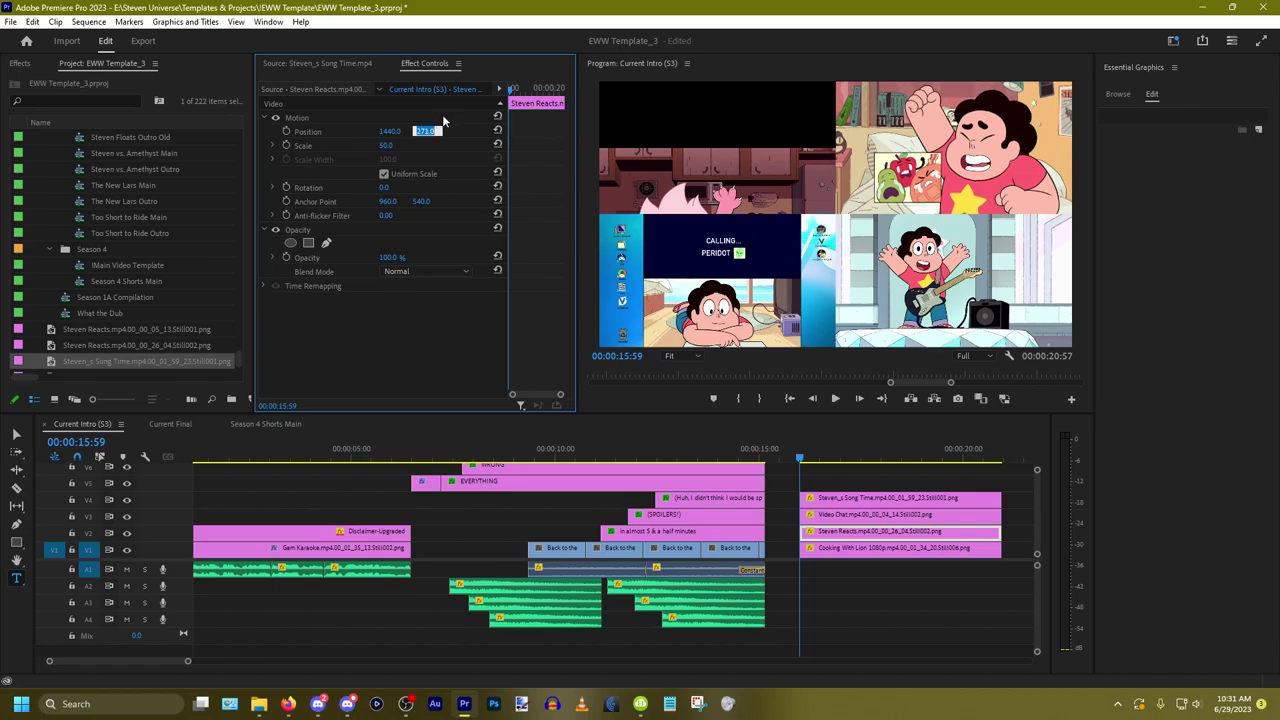
key("Return")
left_click(423, 133)
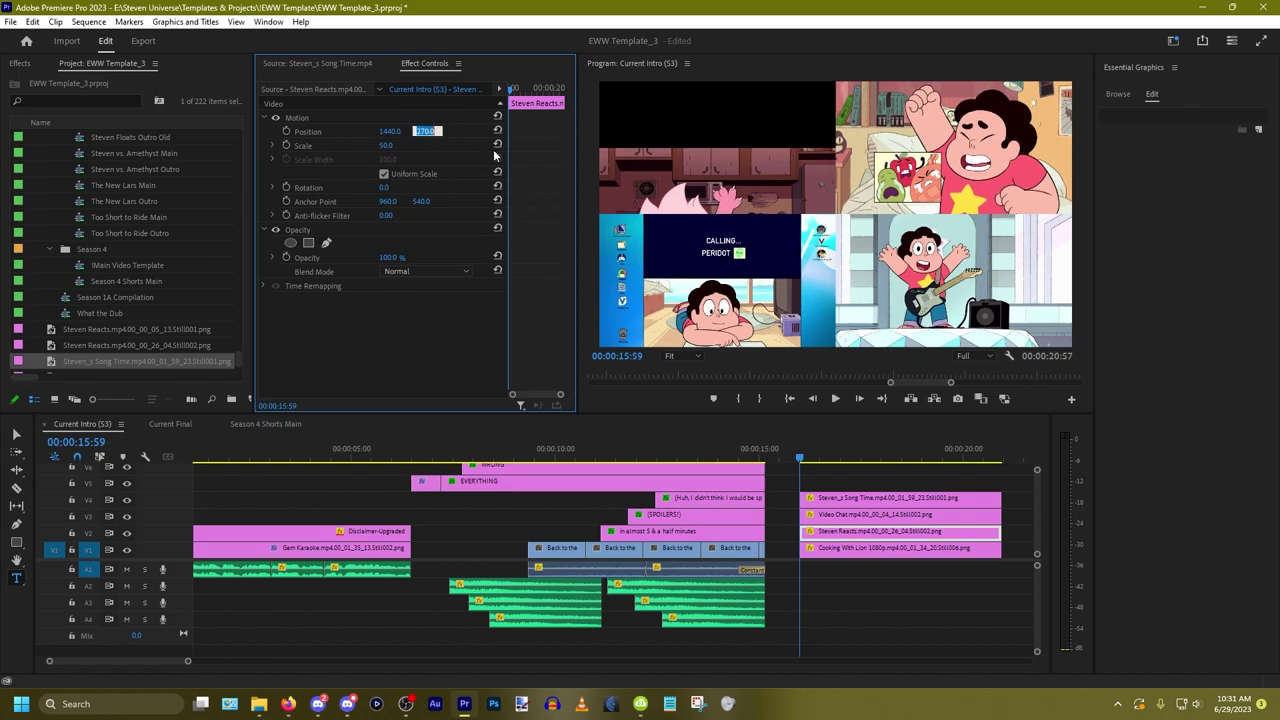
key("Down")
key("Return")
Step: Copy the vertical position 270 from the Steven Reacts still to the Cooking With Lion still
left_click(423, 132)
key("ctrl+c")
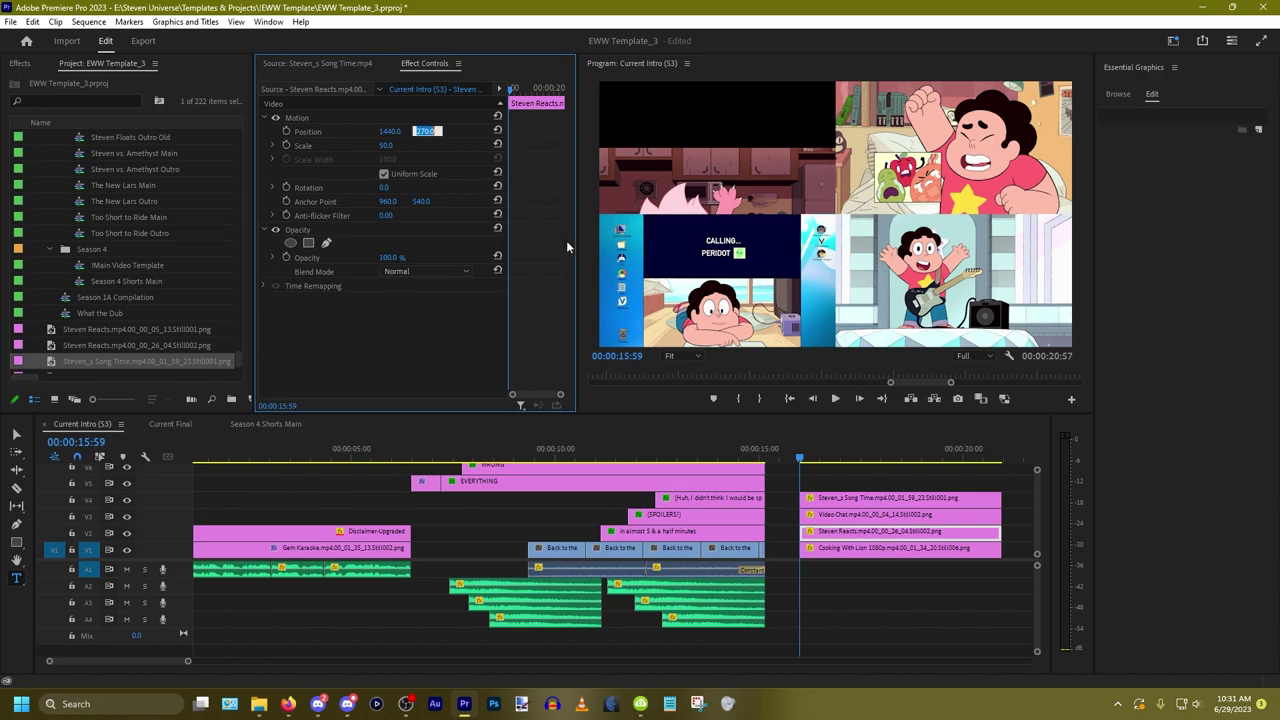
left_click(835, 550)
left_click(389, 131)
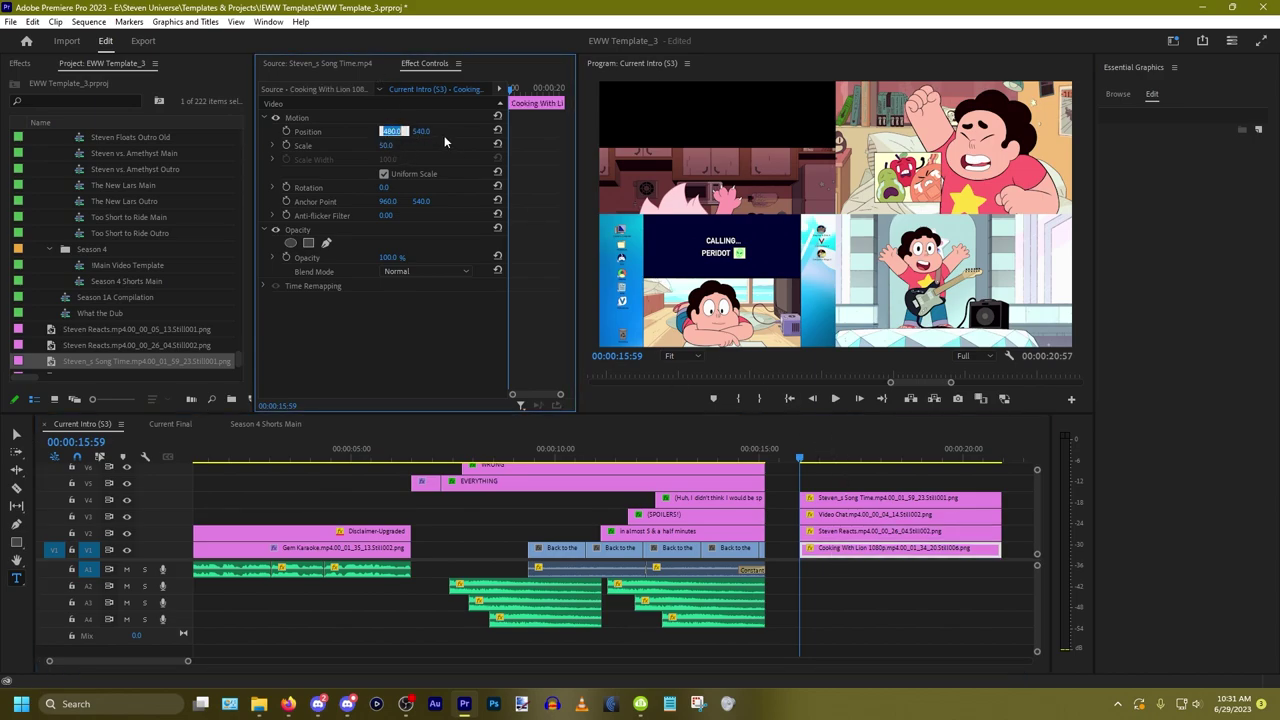
left_click(428, 131)
key("ctrl+v")
key("Return")
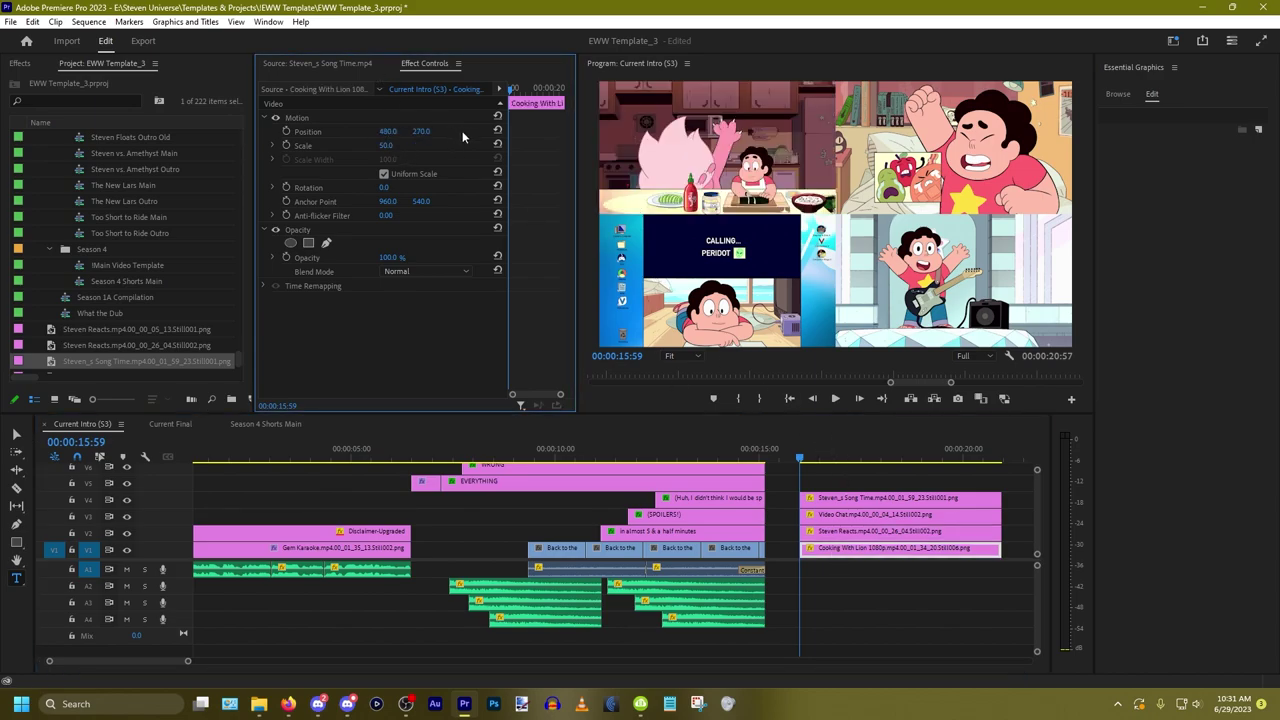
Step: Try nesting the four stills into one sequence under the default name, and undo the nesting
left_click_drag(899, 618, 820, 468)
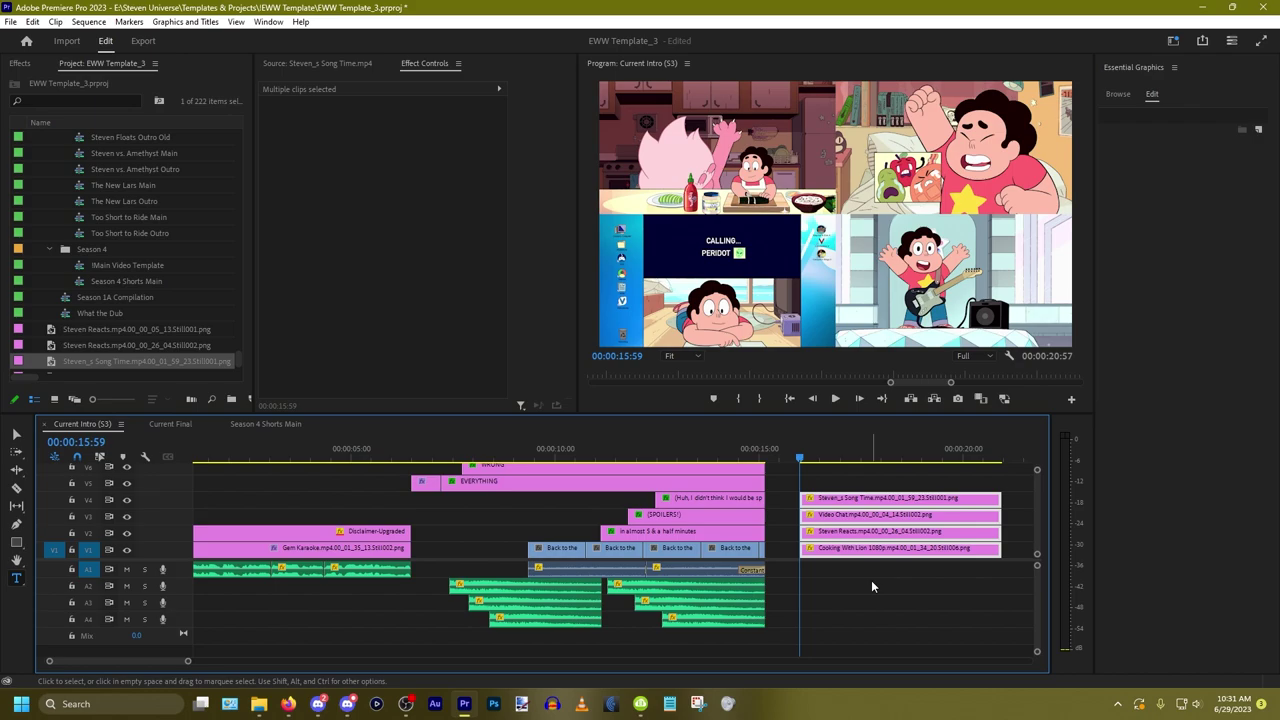
key("ctrl+n")
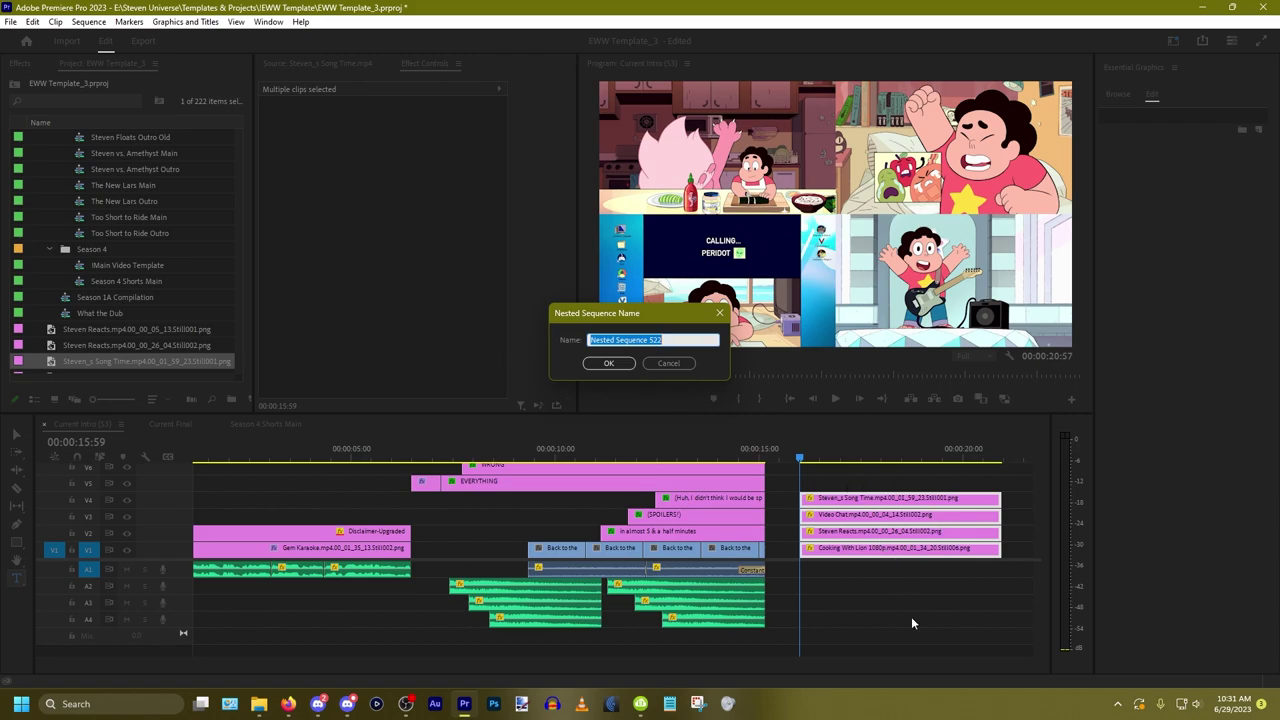
left_click(604, 364)
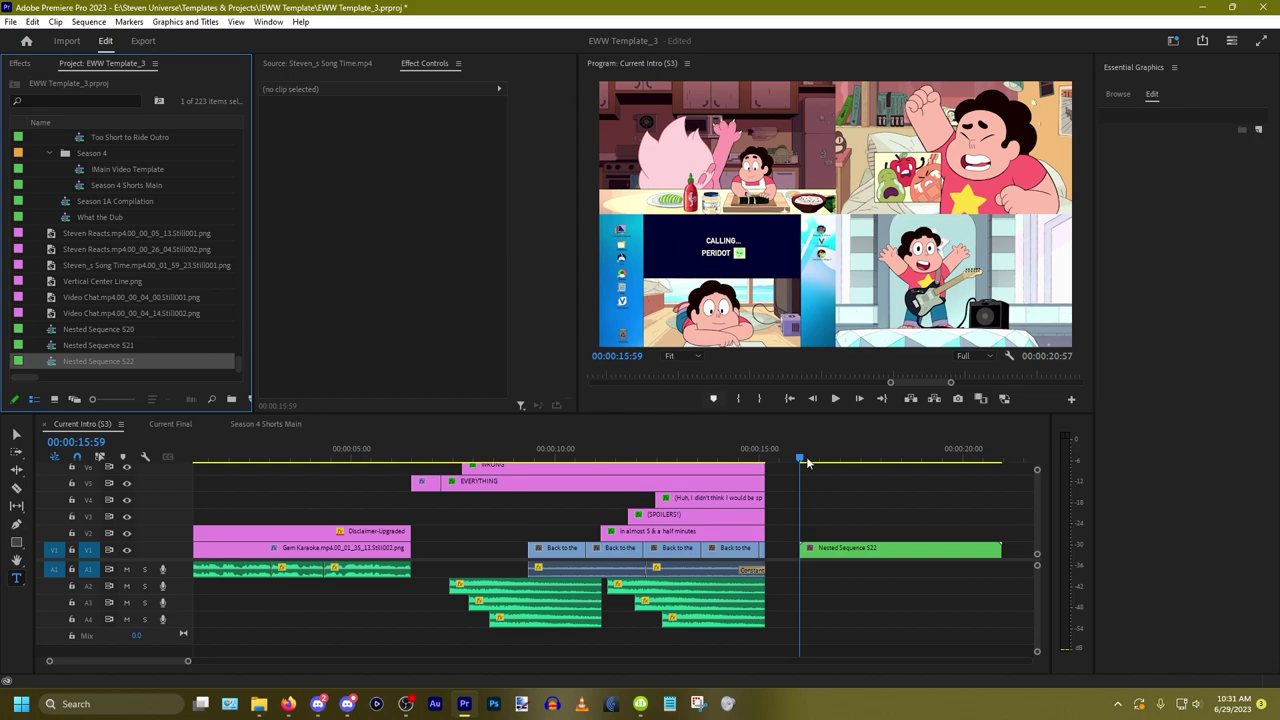
key("ctrl+z")
Step: Extend the four stills so they end at about 25 seconds, and nest them into one sequence under the default name
key("minus")
left_click_drag(784, 488, 586, 576)
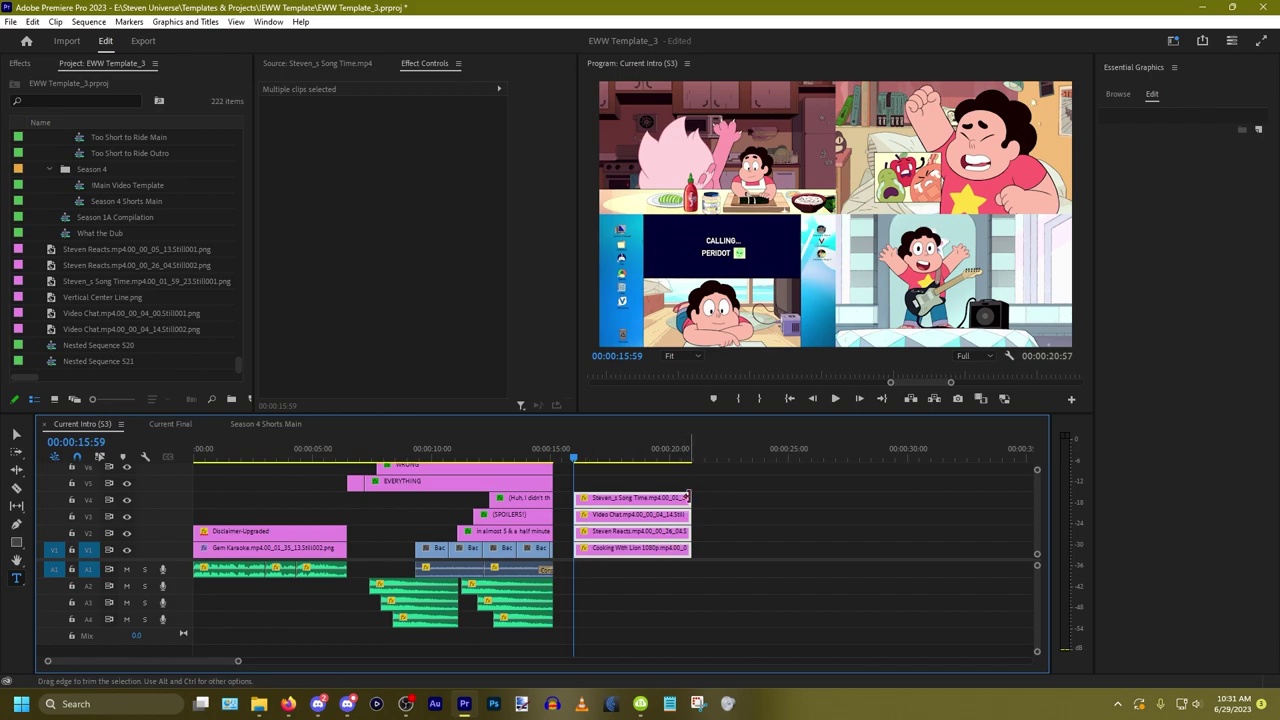
left_click_drag(686, 497, 793, 494)
right_click(755, 520)
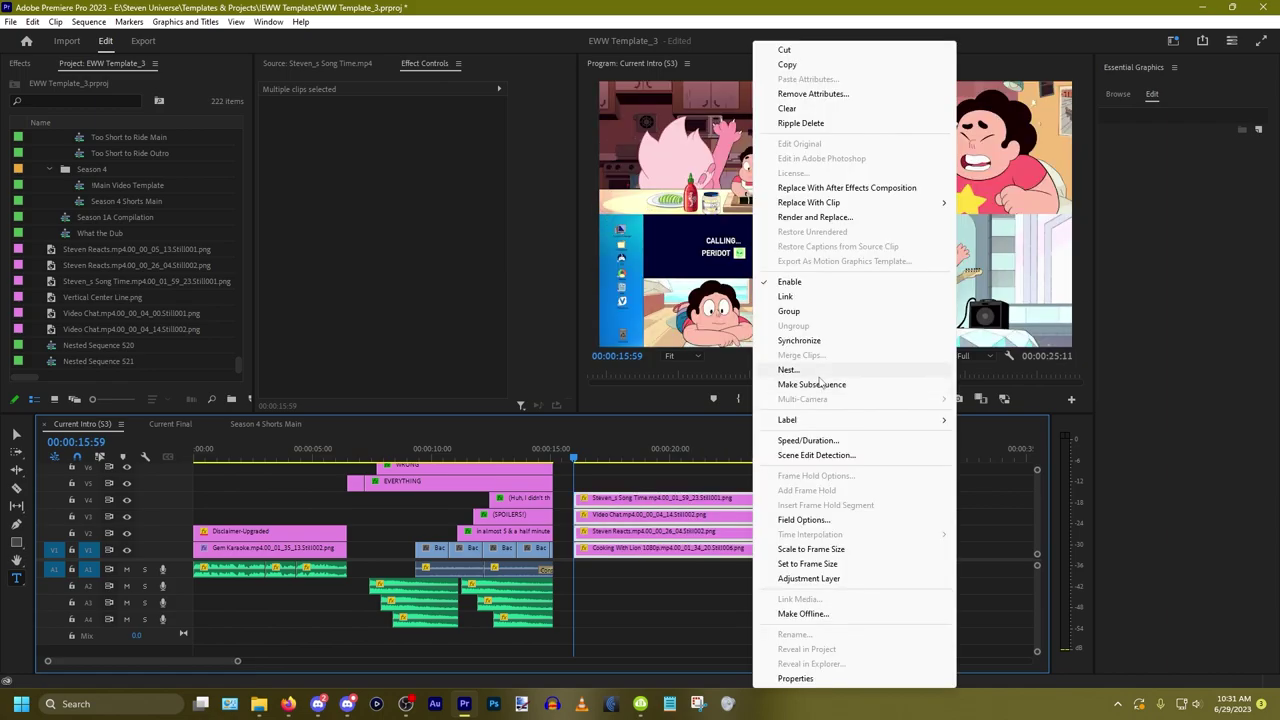
left_click(839, 369)
left_click(603, 363)
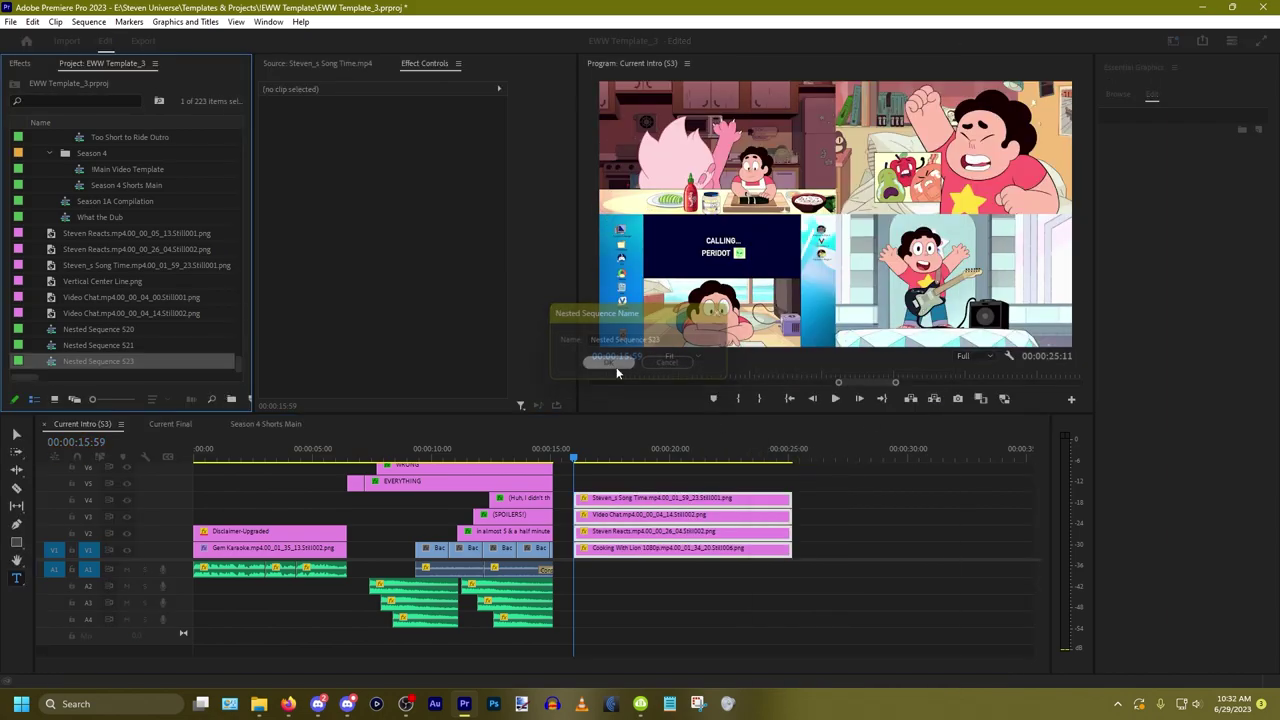
Step: Find the Brightness & Contrast effect and apply it to the nested sequence of stills
left_click(686, 549)
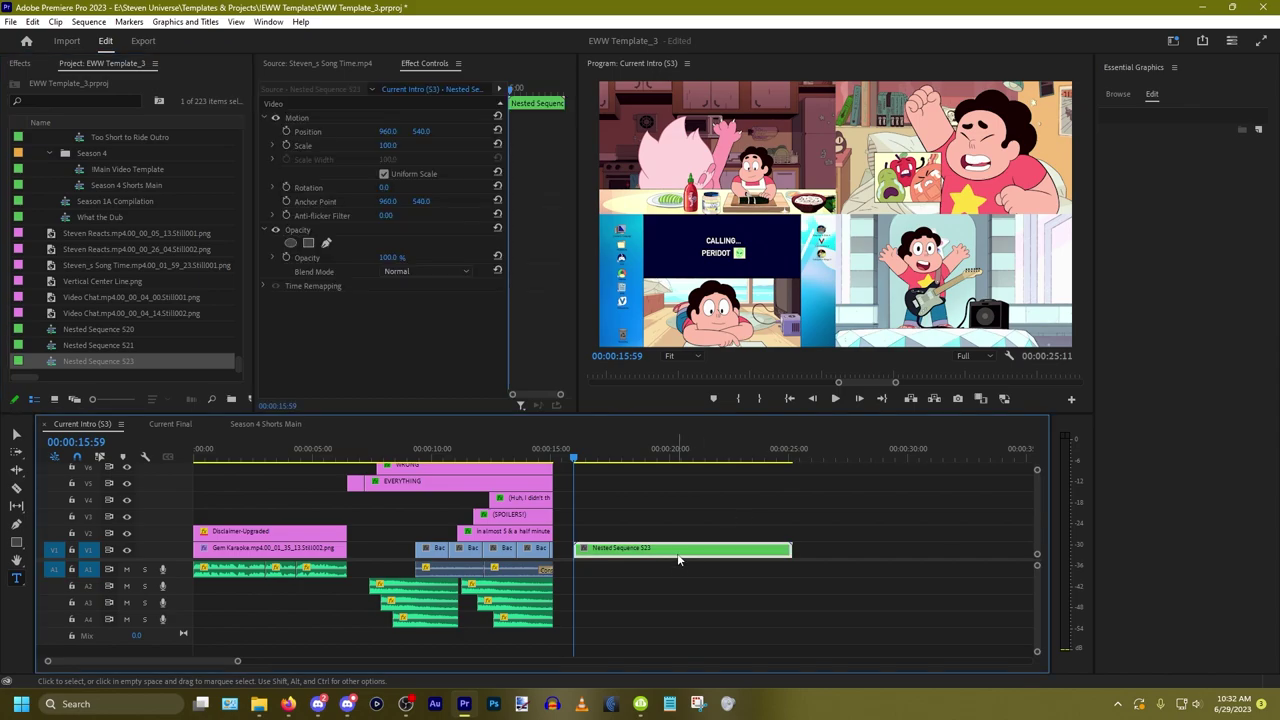
left_click(19, 63)
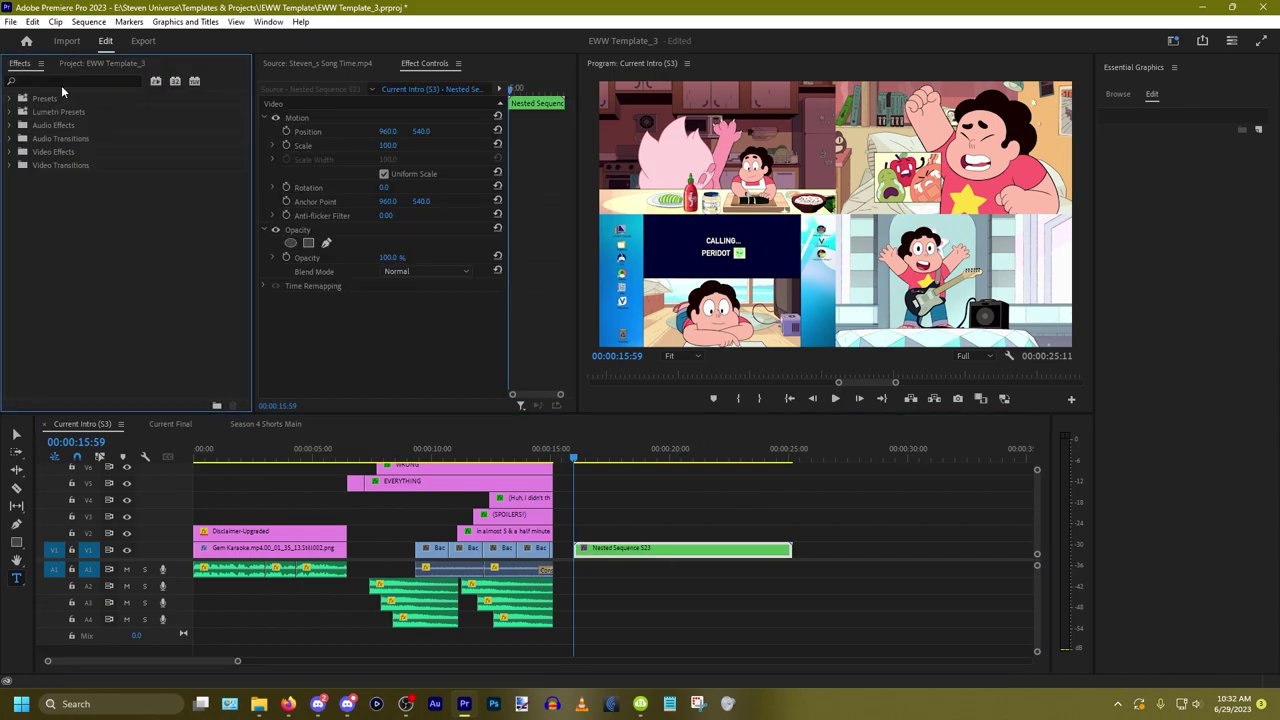
left_click(70, 80)
type("bright")
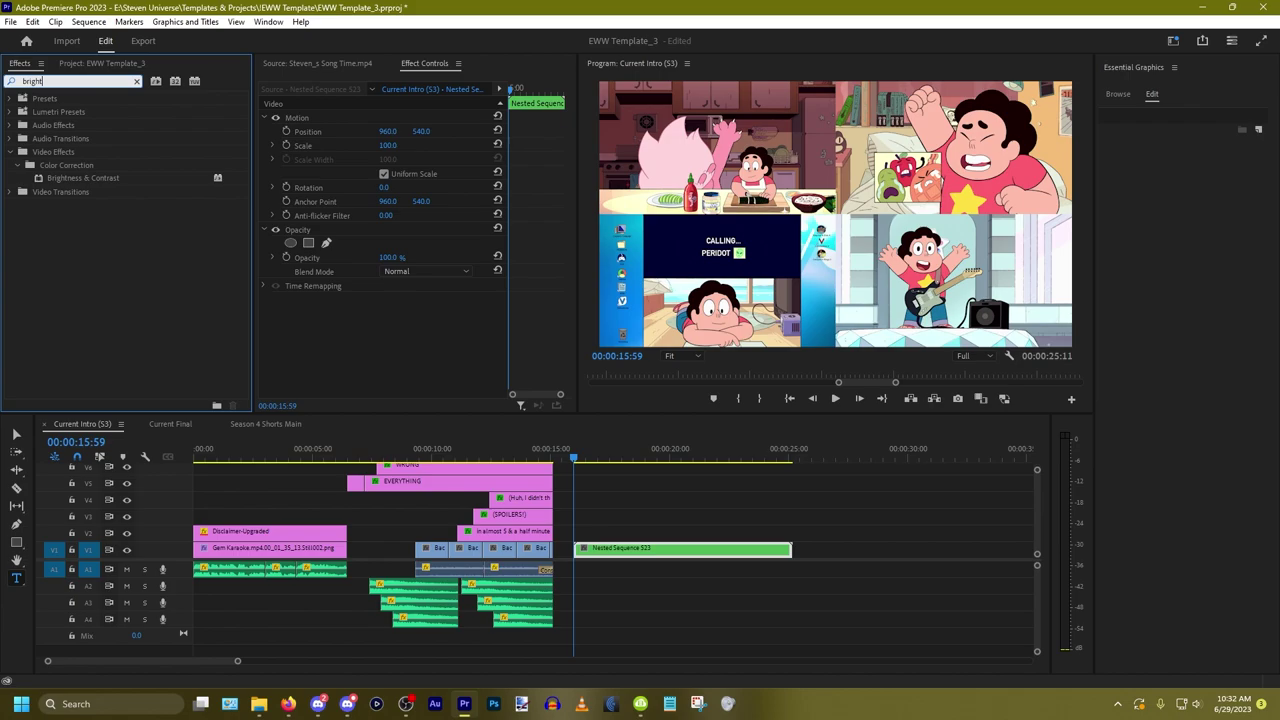
left_click_drag(80, 181, 666, 546)
Step: Darken the nested sequence, trying a brightness of -50 and settling on -30
left_click(386, 327)
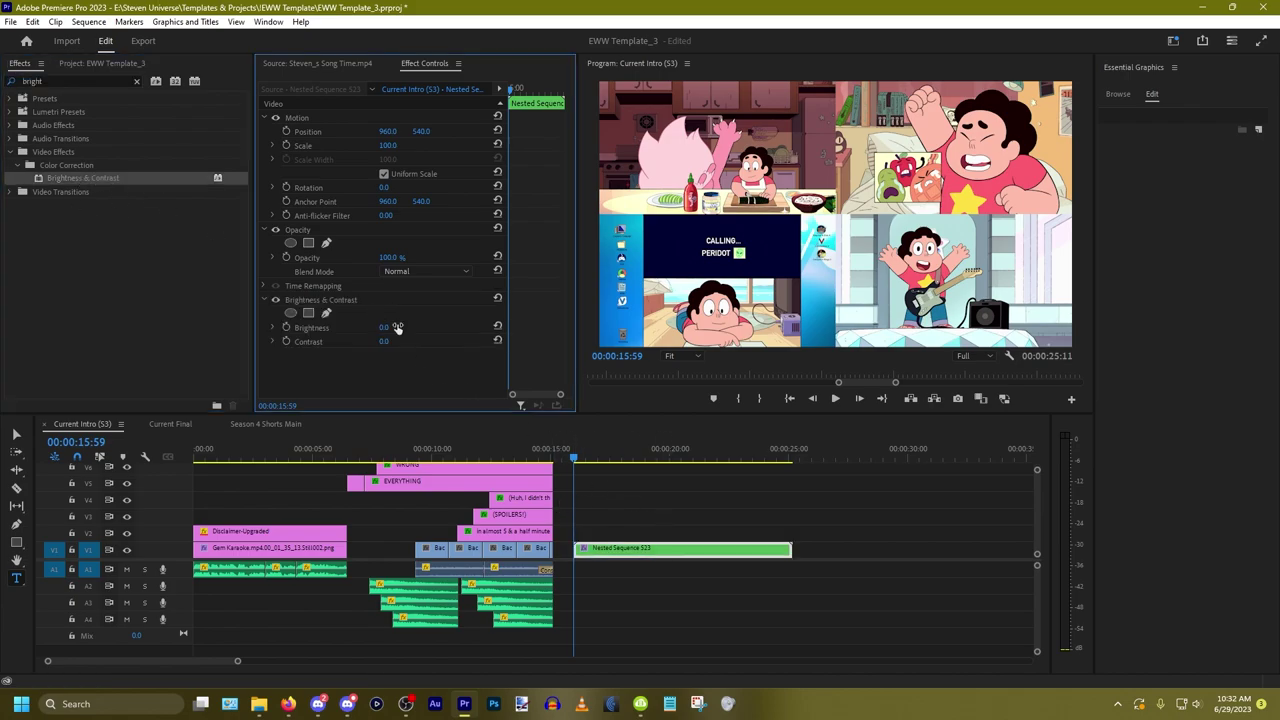
type("-50")
key("Return")
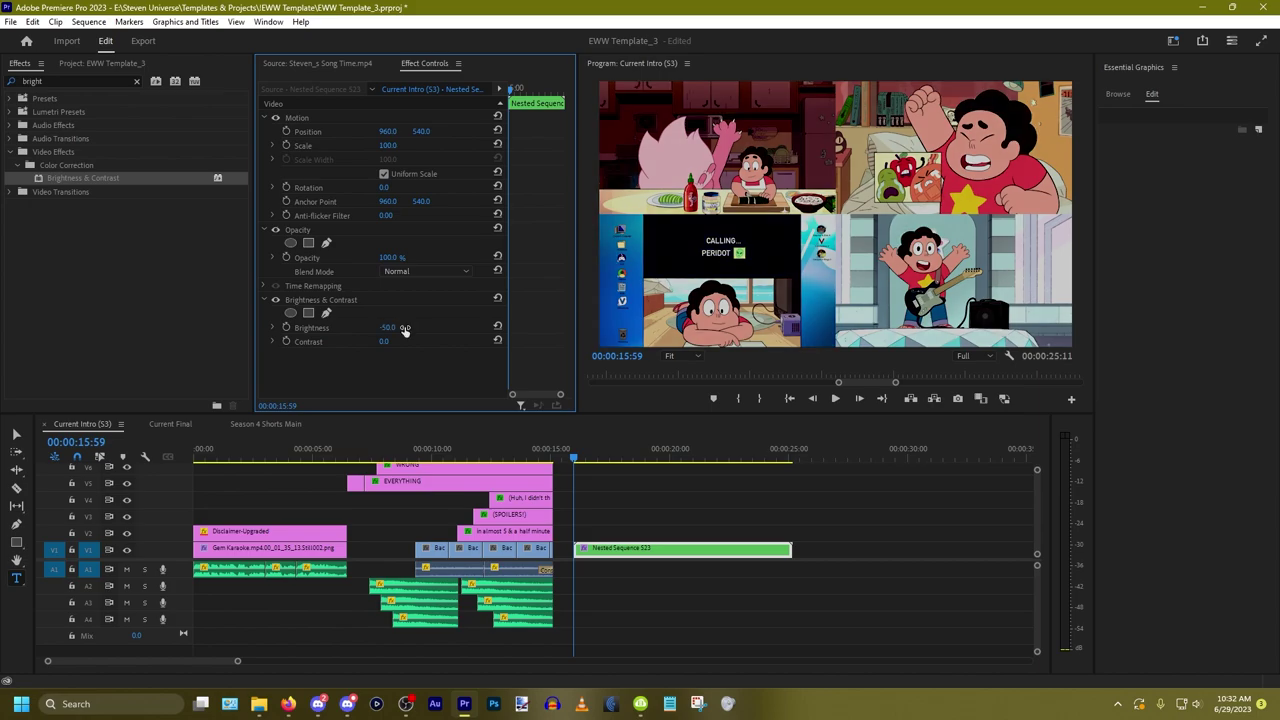
left_click_drag(404, 330, 397, 328)
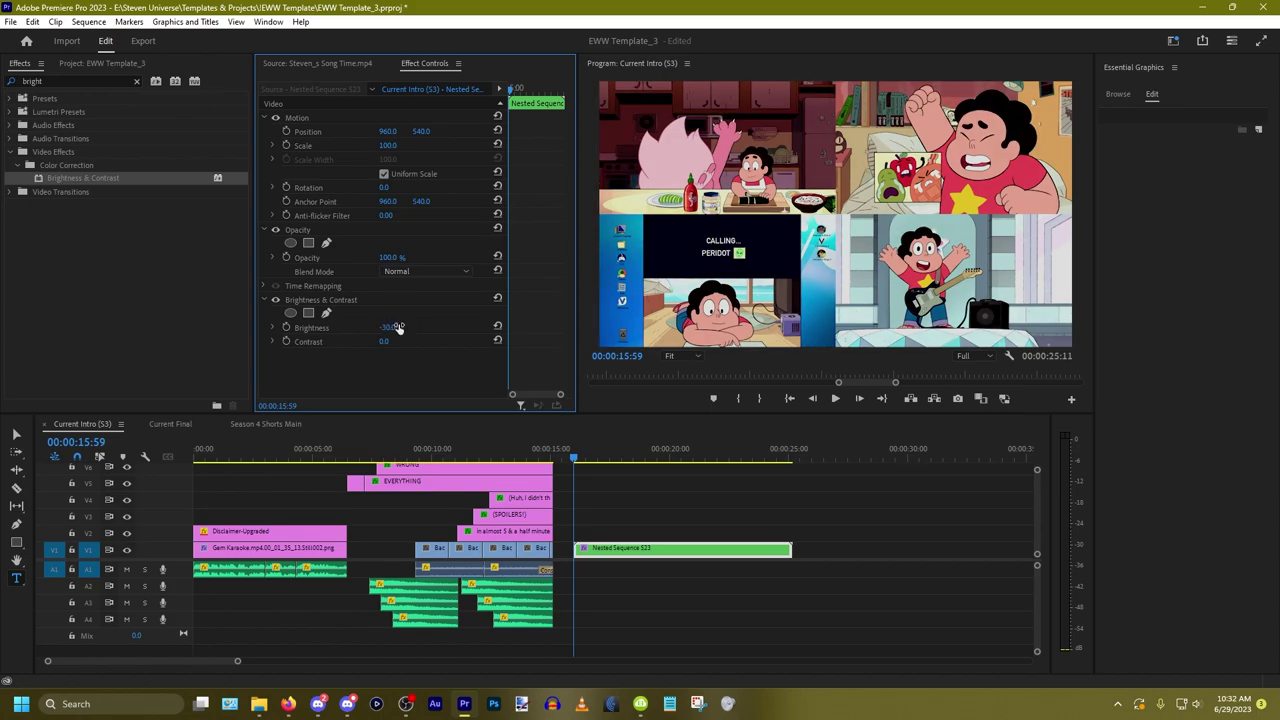
left_click(767, 476)
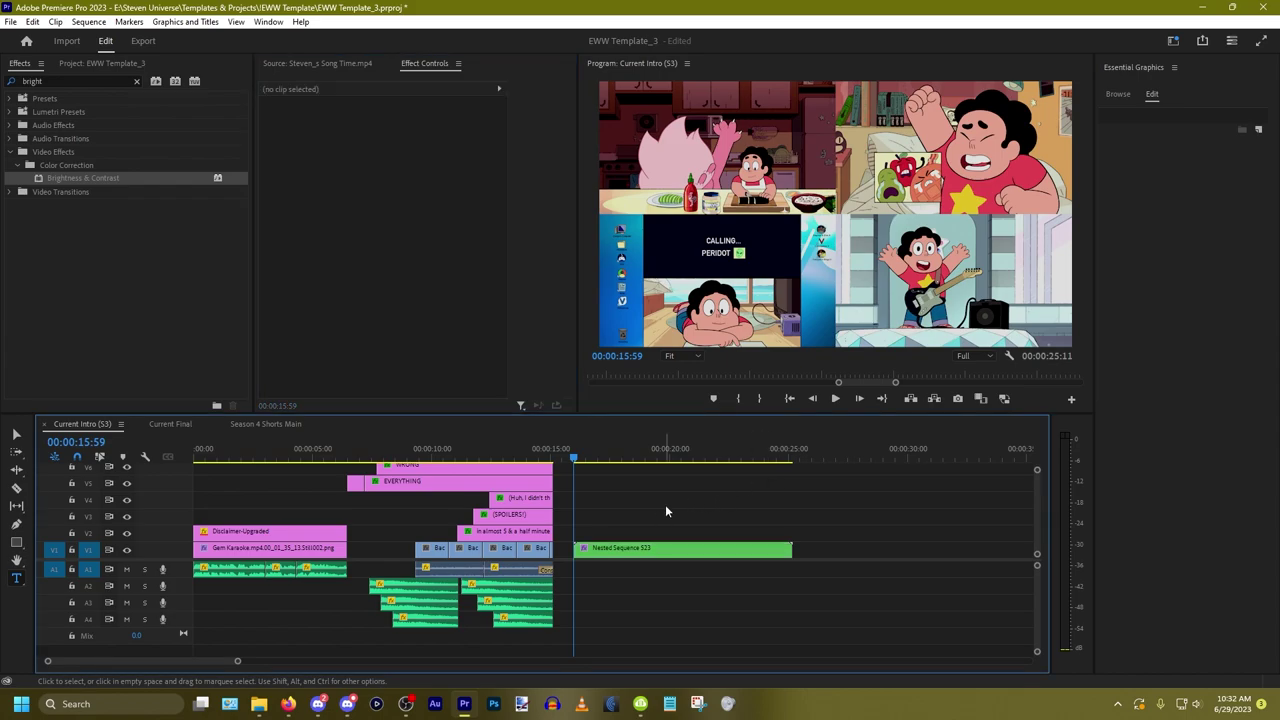
Step: Add a "Season 4 Shorts" title over the grid, with centred text, aligned to the middle of the frame both ways
left_click(797, 207)
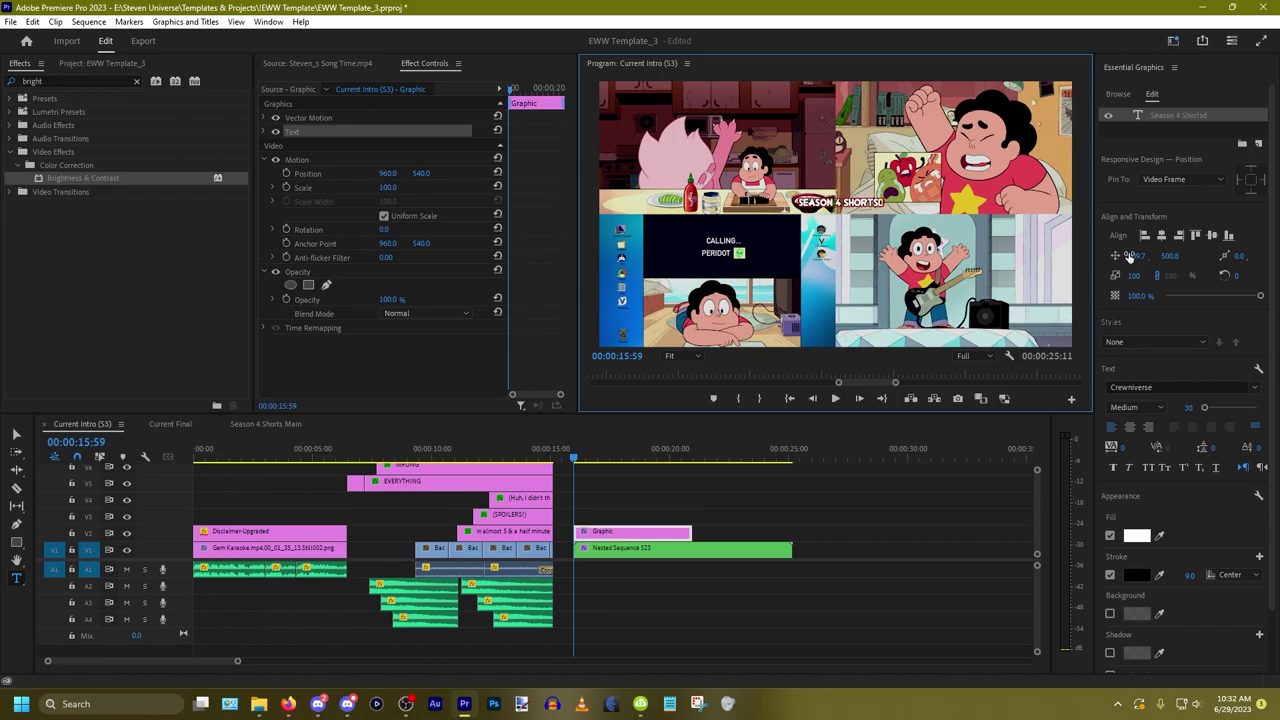
key("ctrl+a")
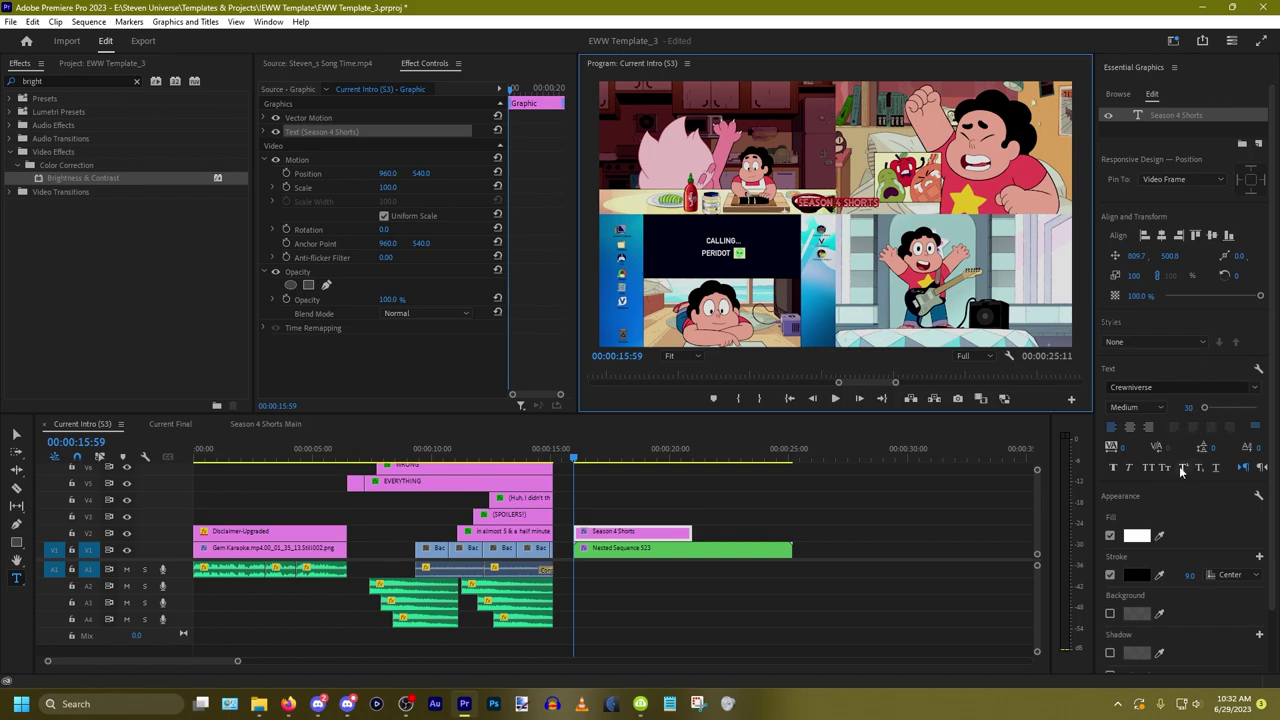
left_click(1131, 428)
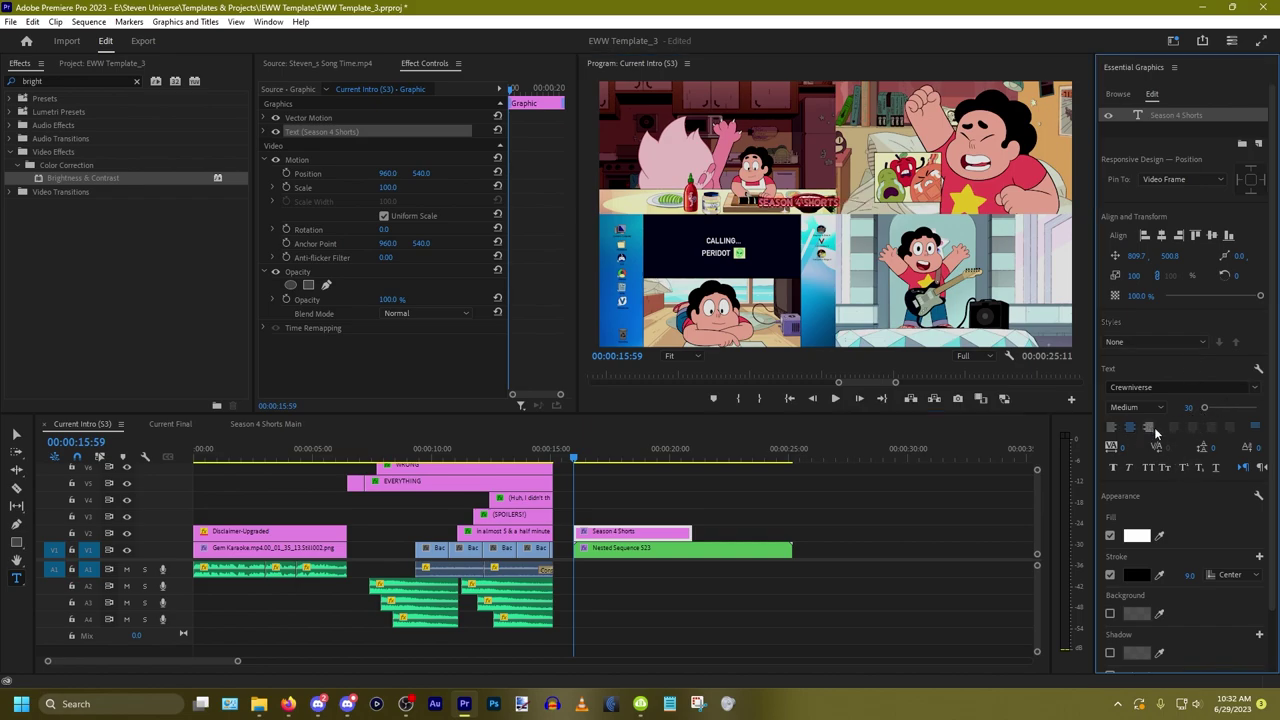
left_click(1160, 235)
left_click(1212, 235)
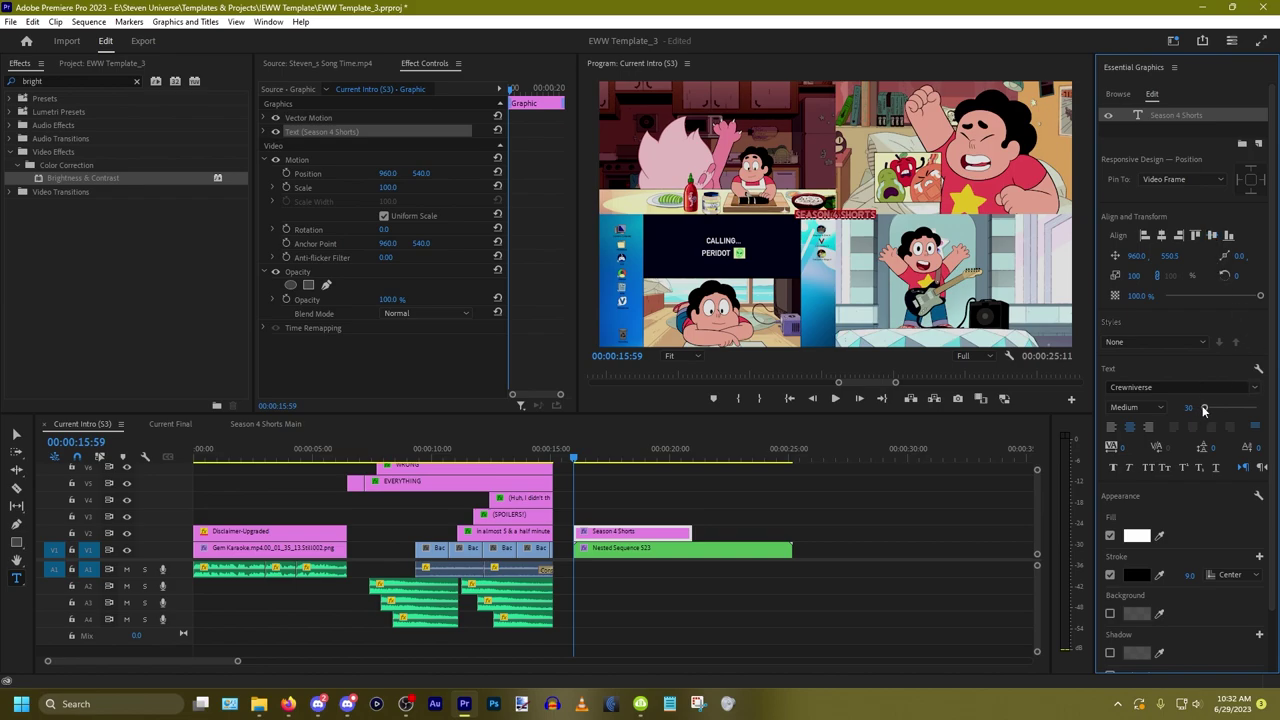
Step: Enlarge the Season 4 Shorts title to font size 135 and centre it vertically in the frame again
left_click_drag(1204, 411, 1219, 410)
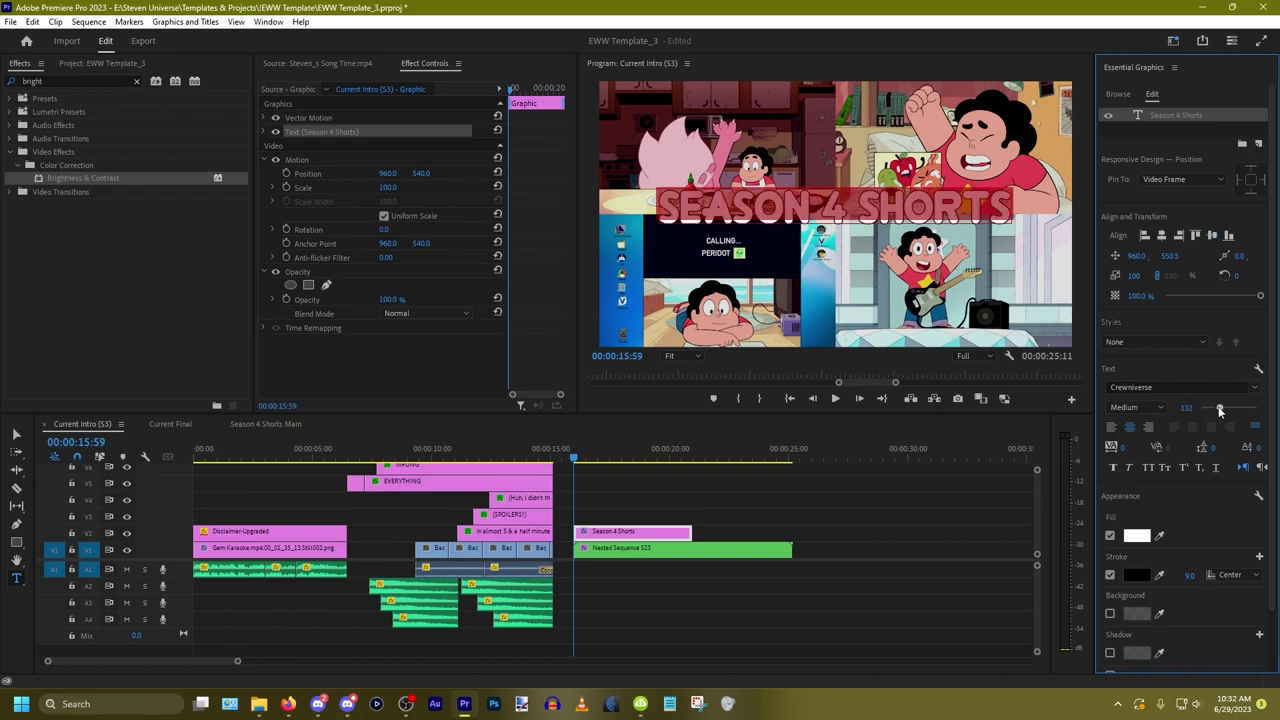
left_click(1184, 407)
type("200")
key("Return")
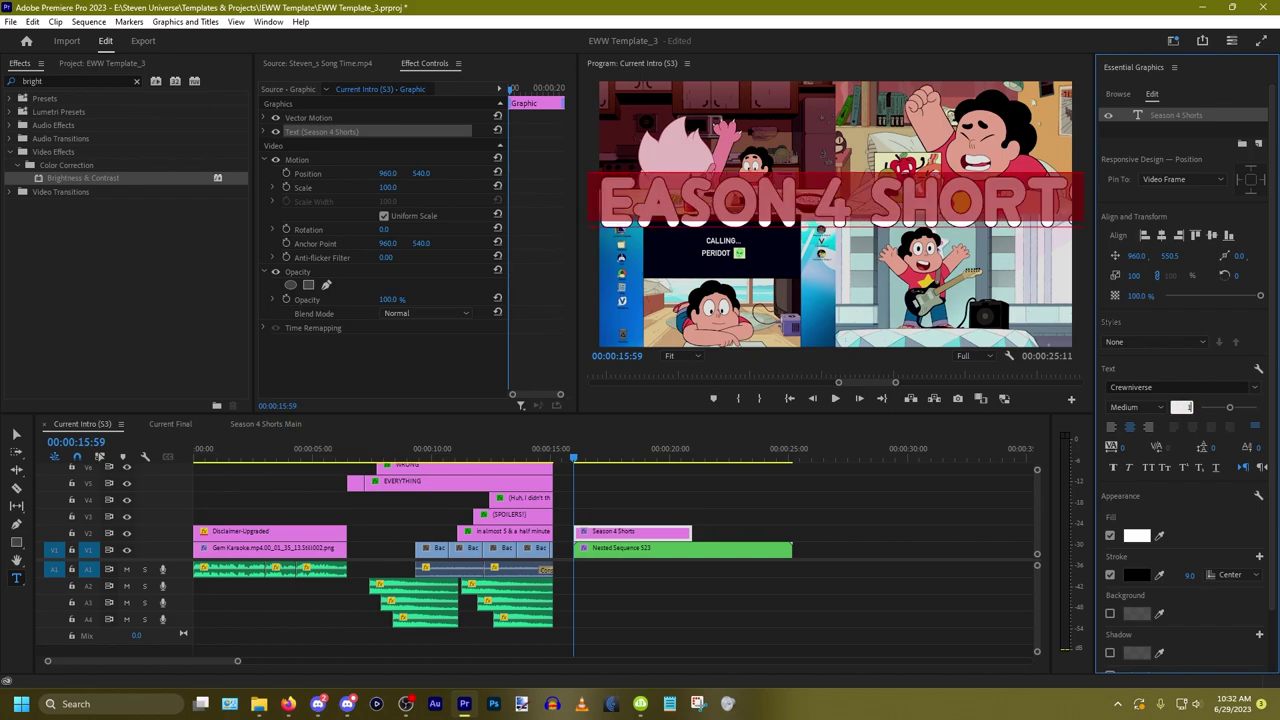
key("Return")
left_click(1183, 407)
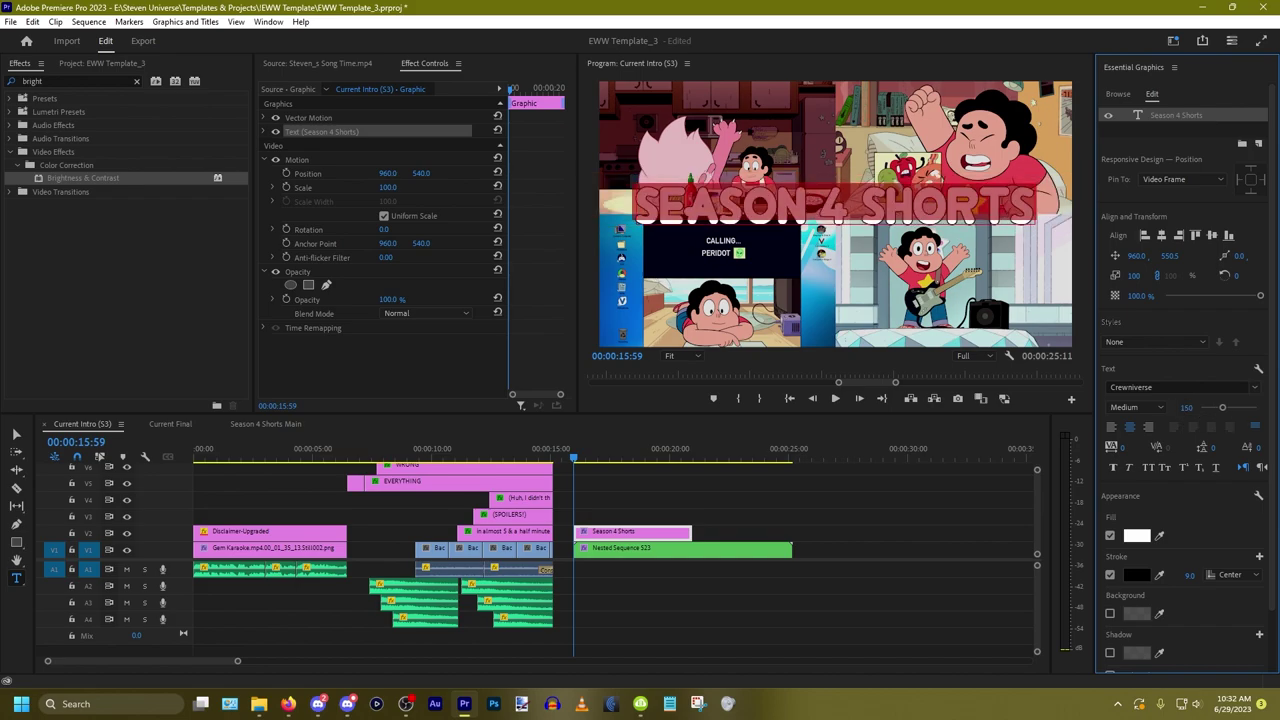
scroll(1183, 407, "down", 2)
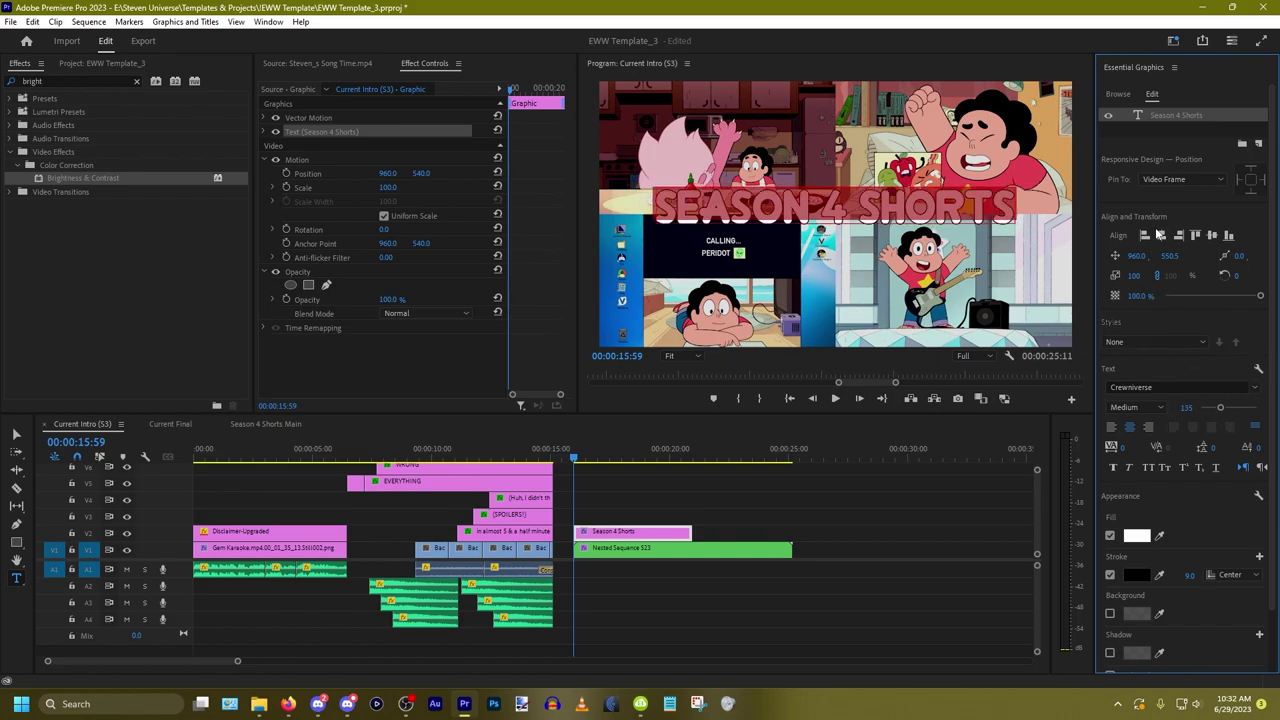
left_click(1212, 236)
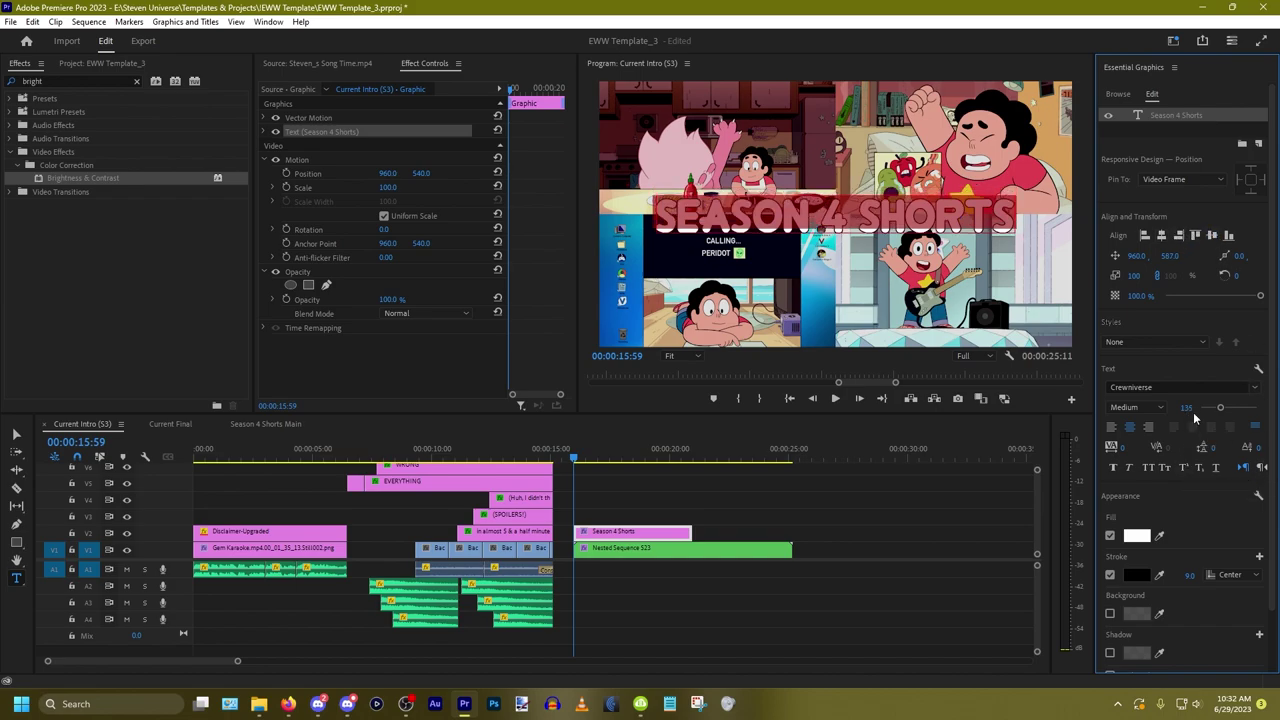
Step: Thicken the title's black stroke to a width of 20
left_click(1190, 575)
type("15")
key("Return")
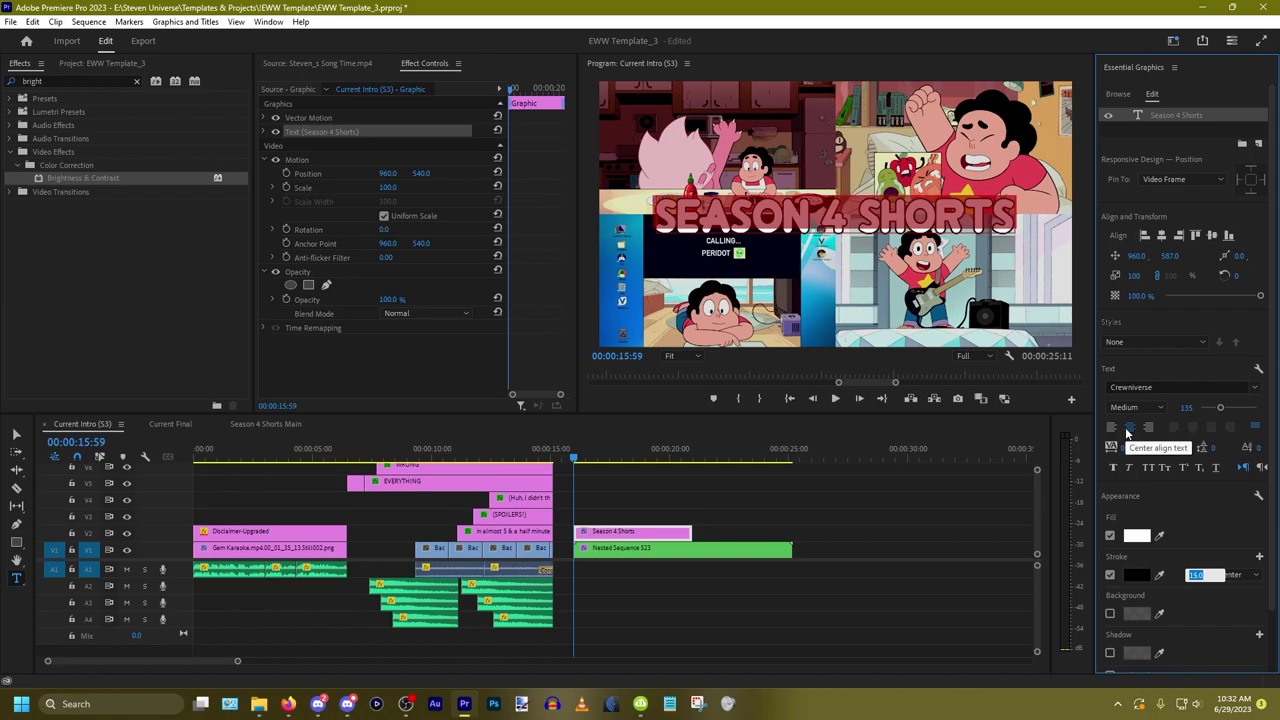
key("Up")
key("Up")
key("Up")
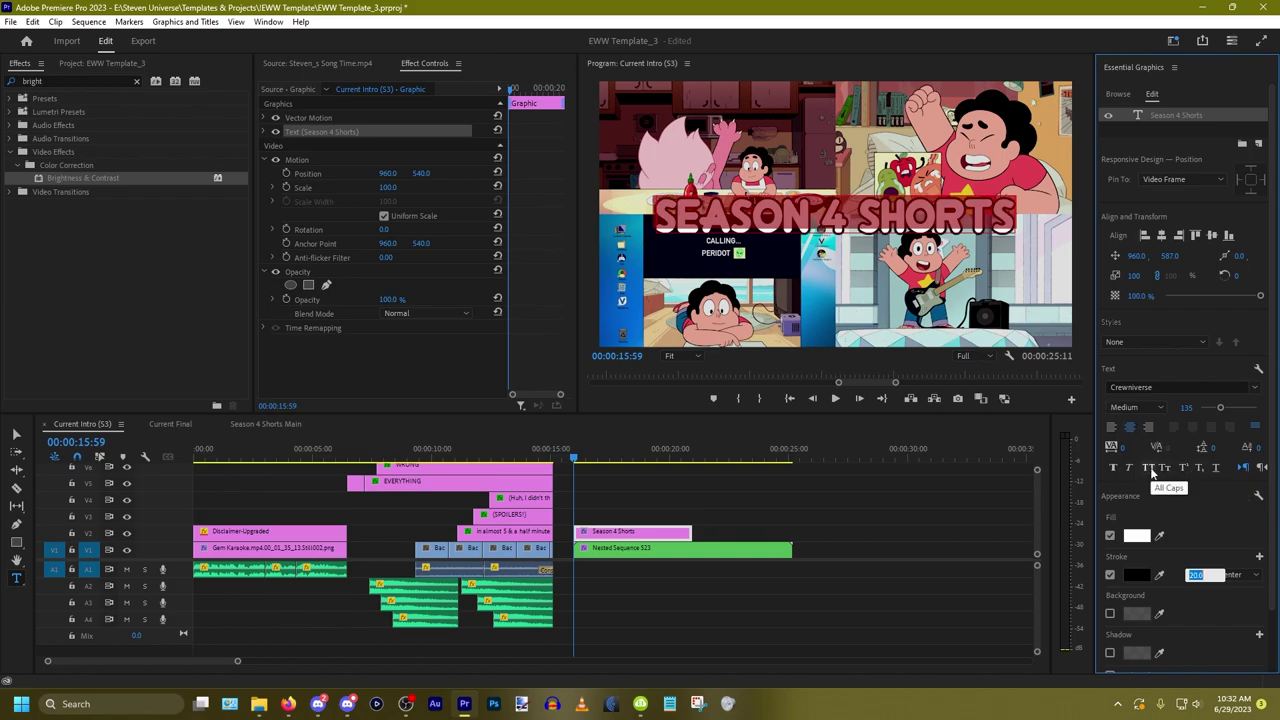
key("Return")
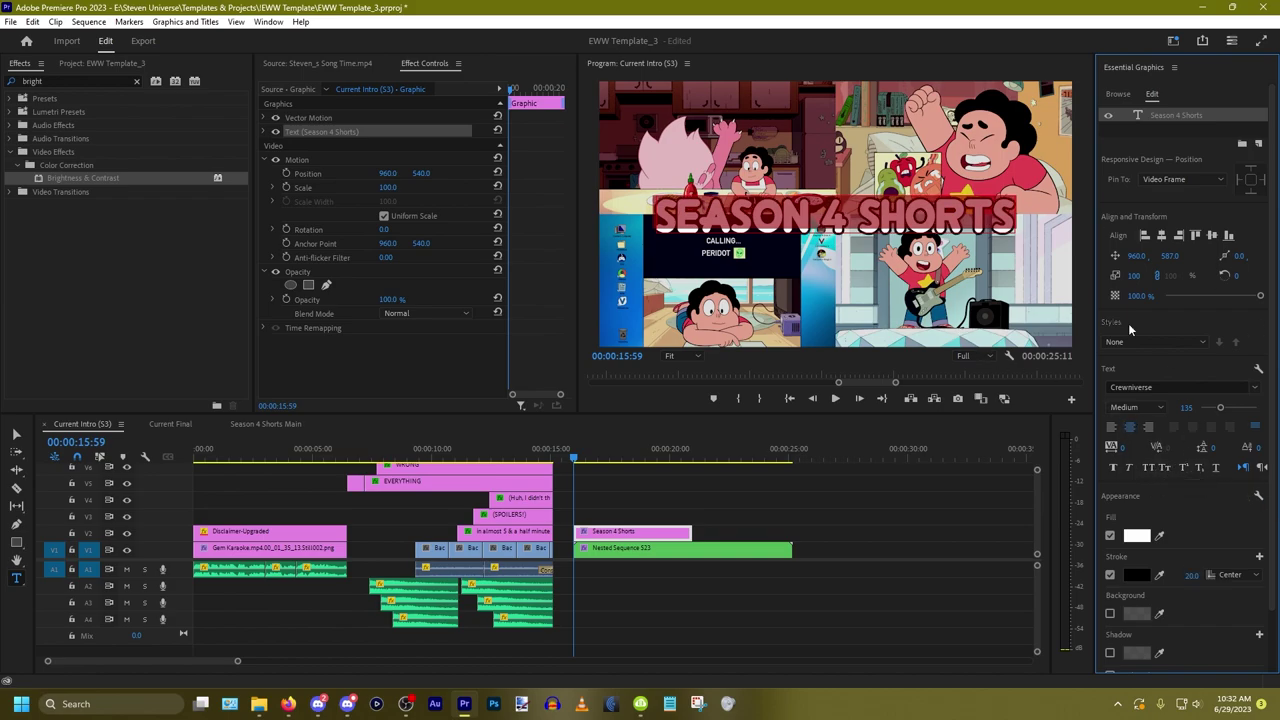
left_click(723, 510)
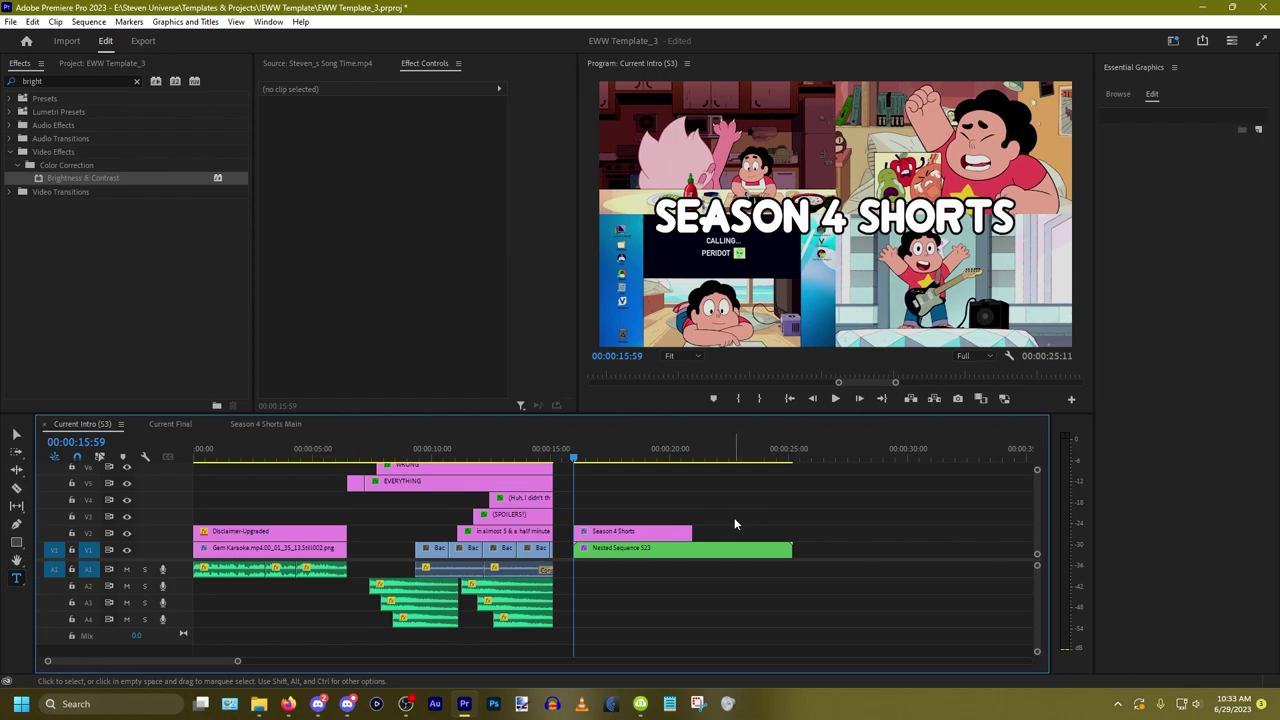
Step: Reset the nested sequence's brightness to 0 and fill the title with golden yellow sampled from the shirt star in the upper-right still
left_click(648, 531)
left_click(941, 222)
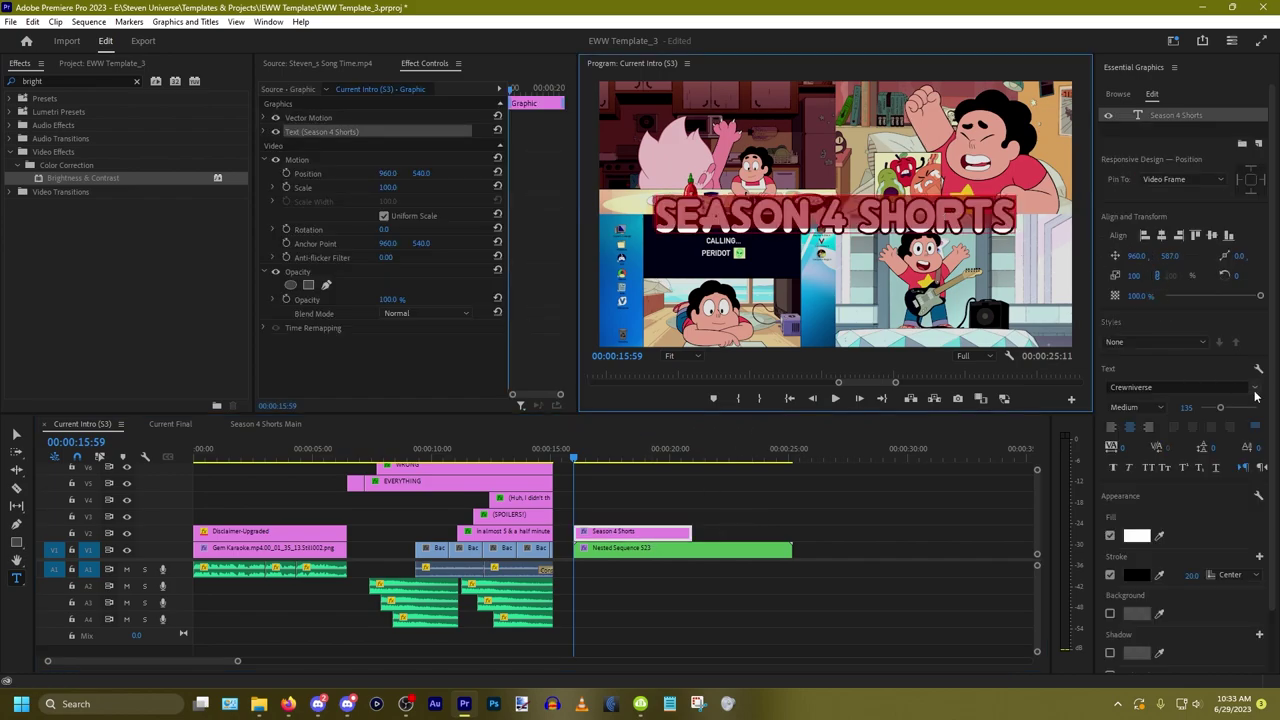
left_click(1256, 392)
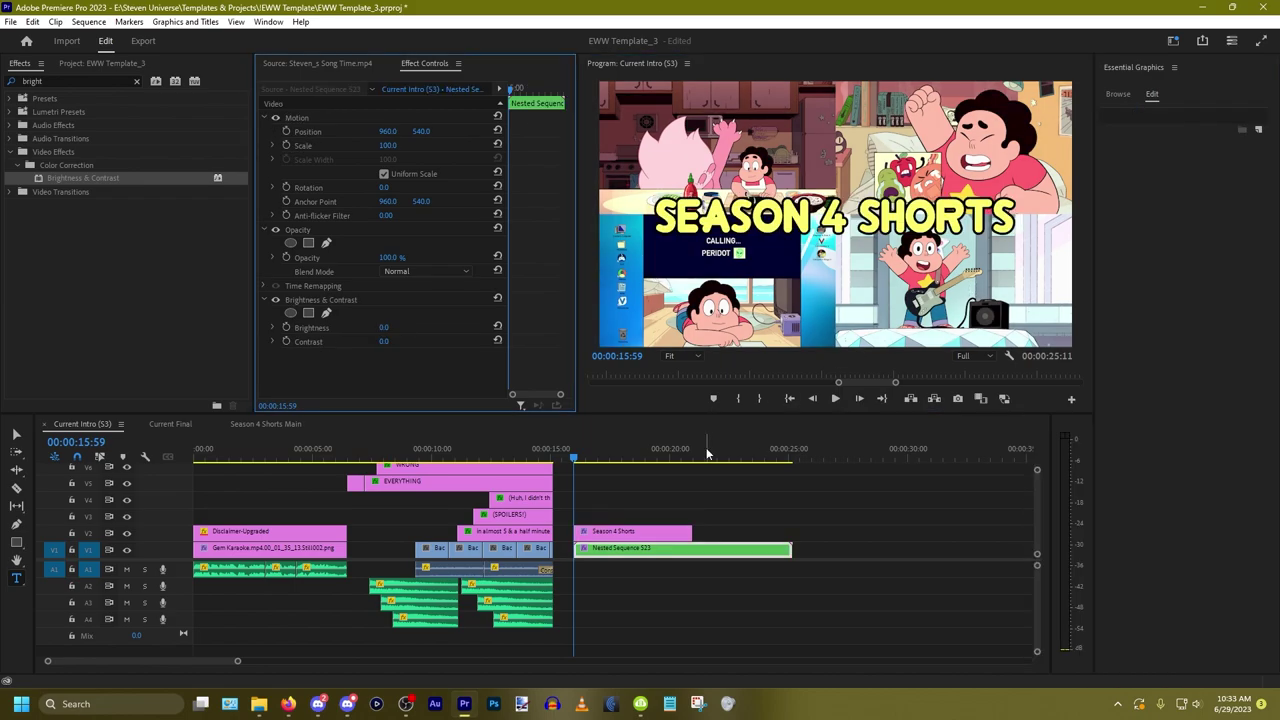
left_click(629, 531)
left_click(1185, 116)
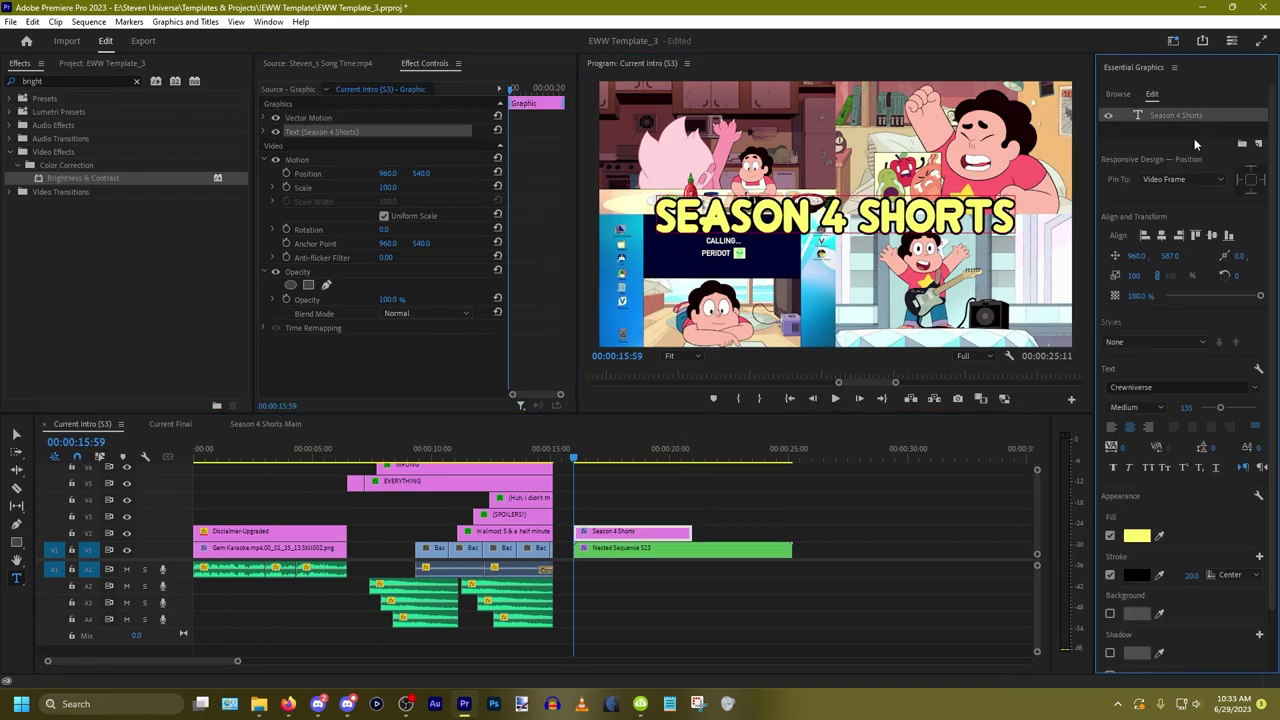
left_click(1160, 536)
left_click(1006, 186)
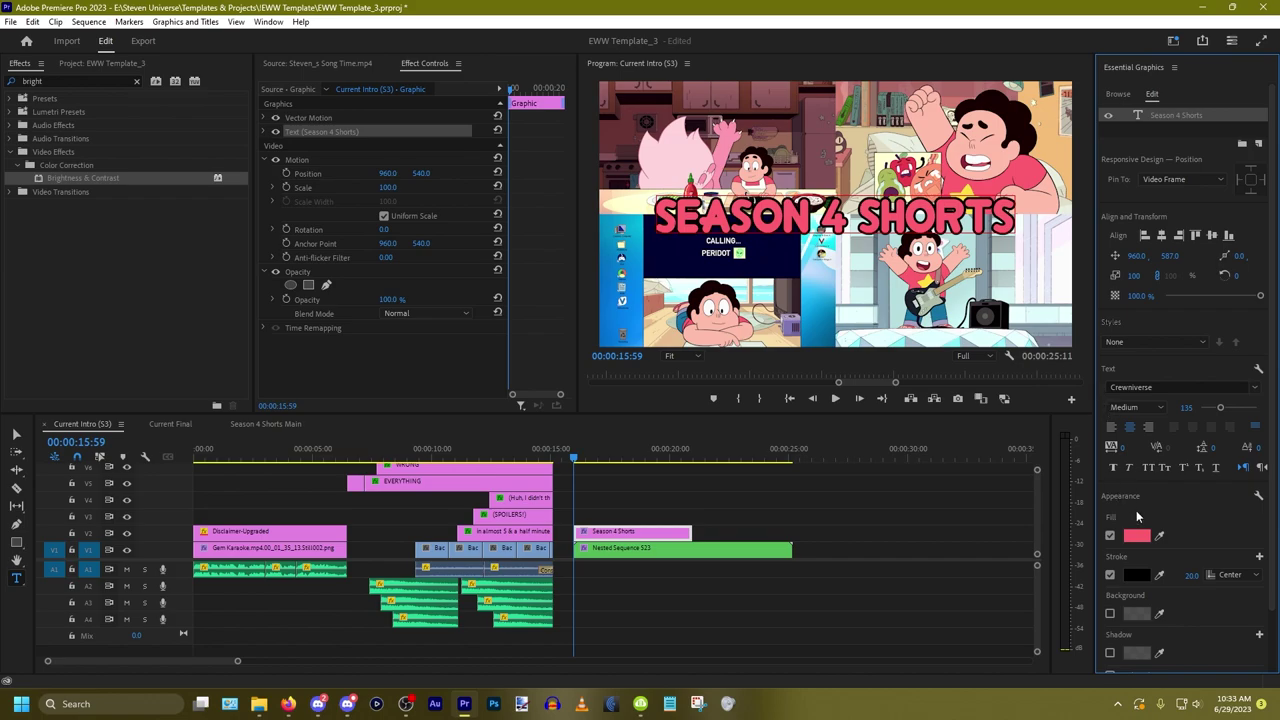
left_click(1160, 536)
left_click(943, 210)
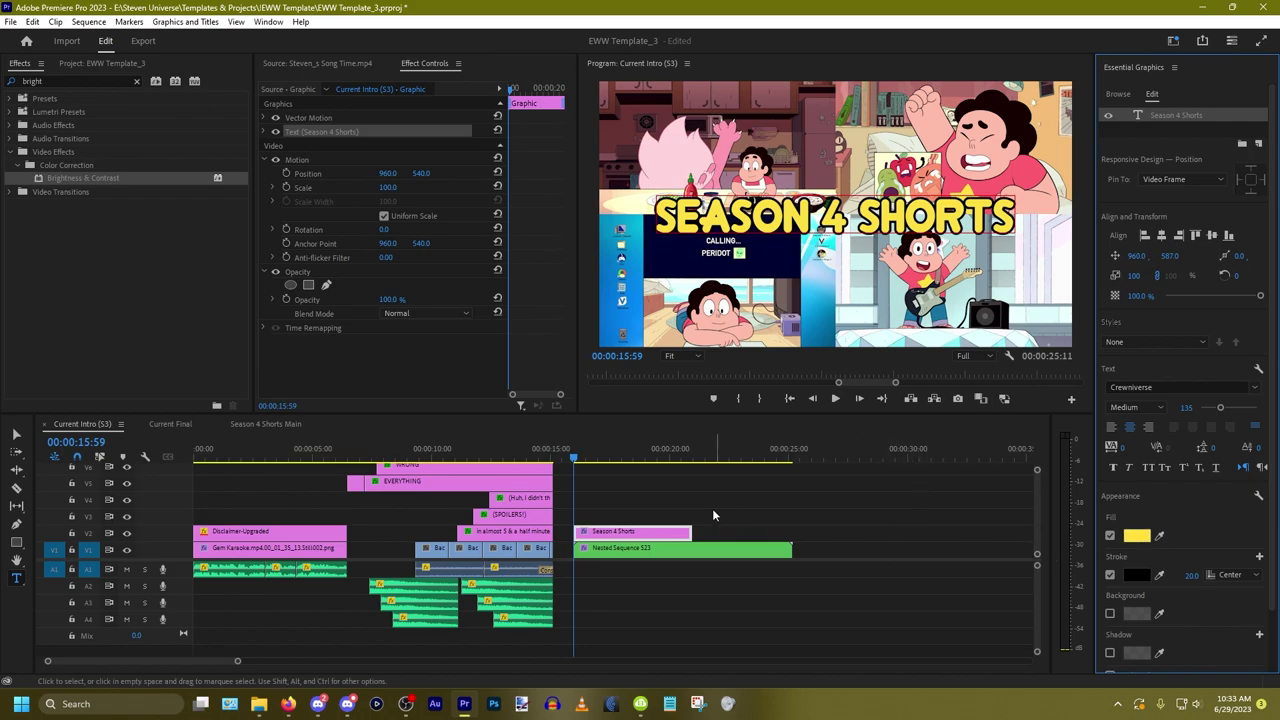
Step: Extend the title clip to the end of the nested sequence, and set the nested sequence's brightness to -30
left_click_drag(690, 531, 775, 520)
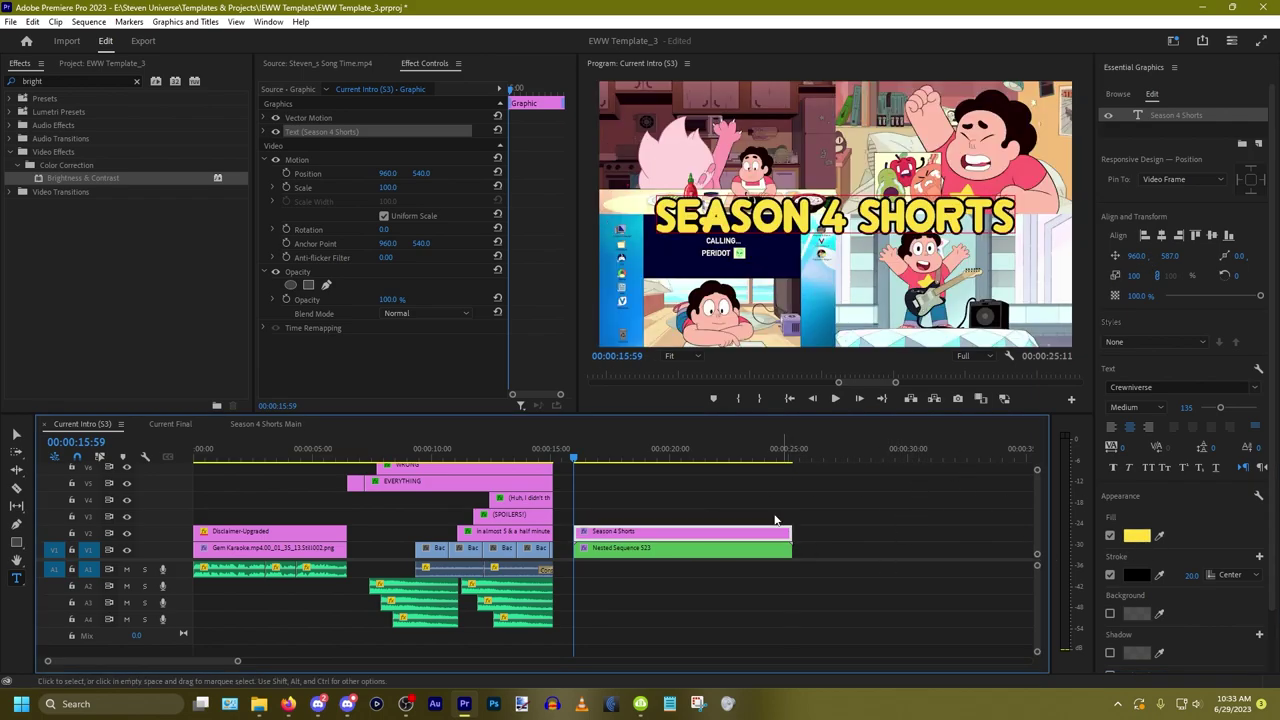
left_click(819, 607)
left_click(725, 549)
left_click(384, 327)
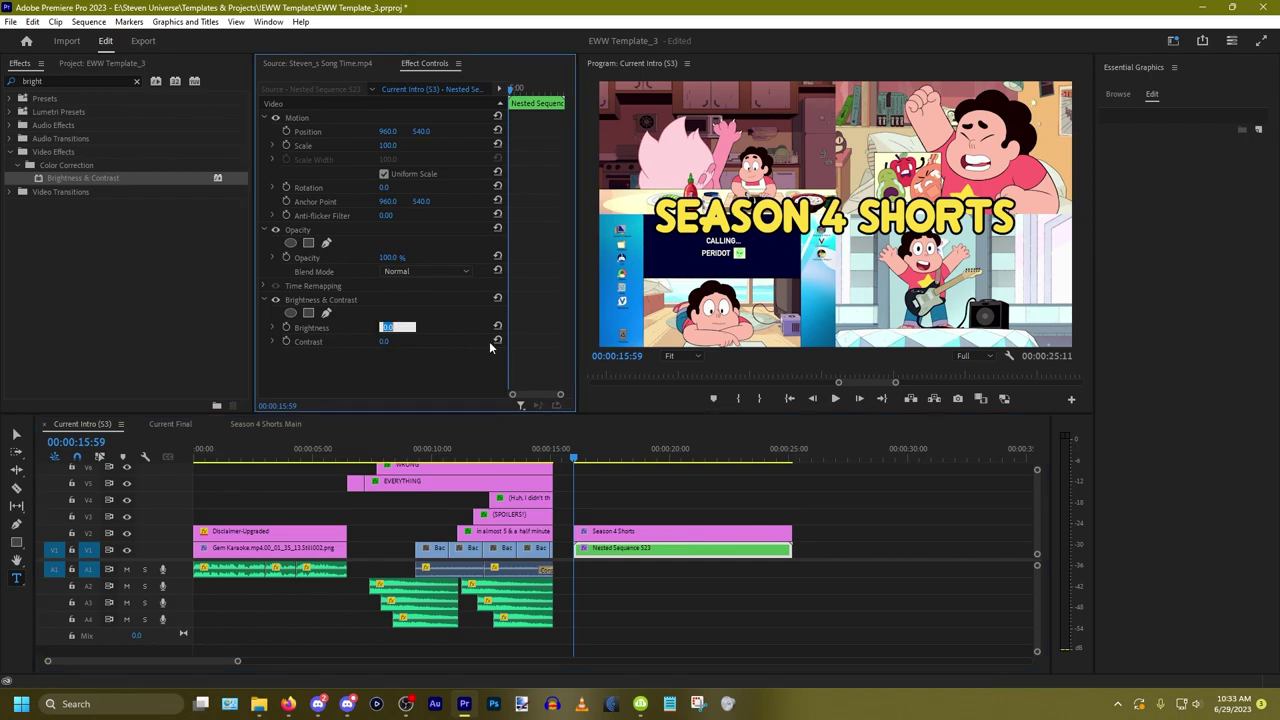
type("-30")
key("Return")
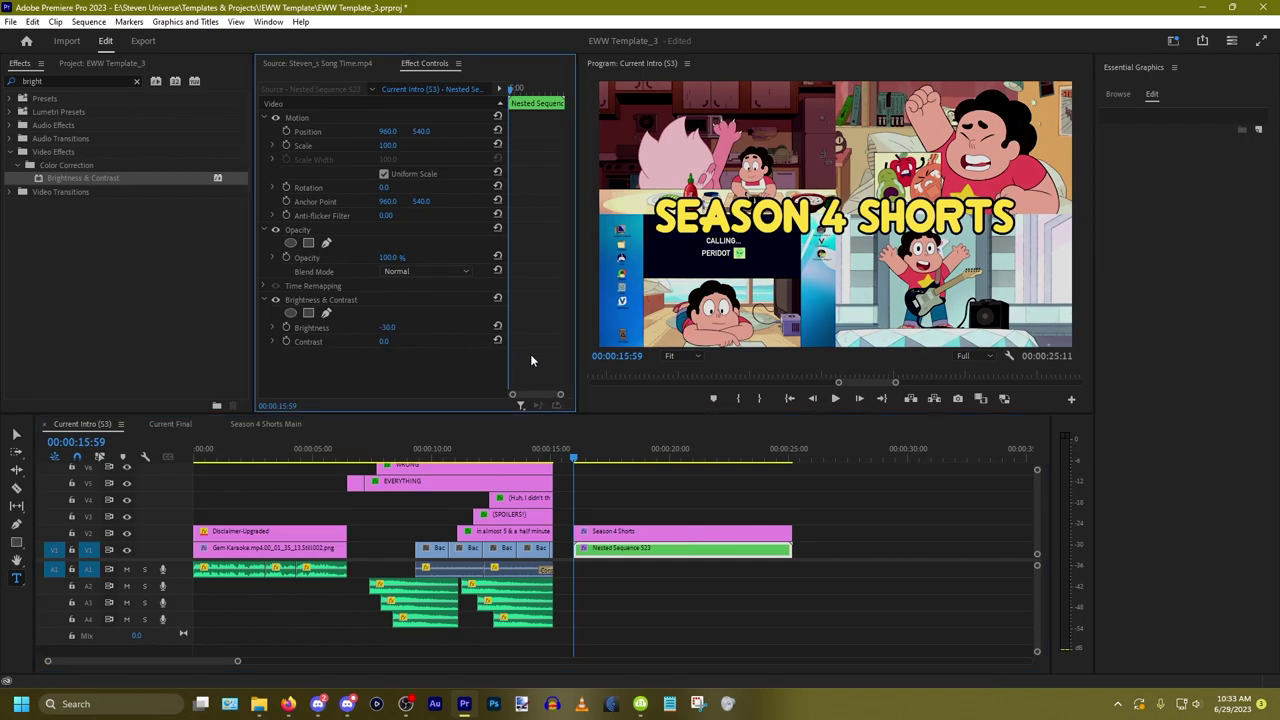
left_click(622, 572)
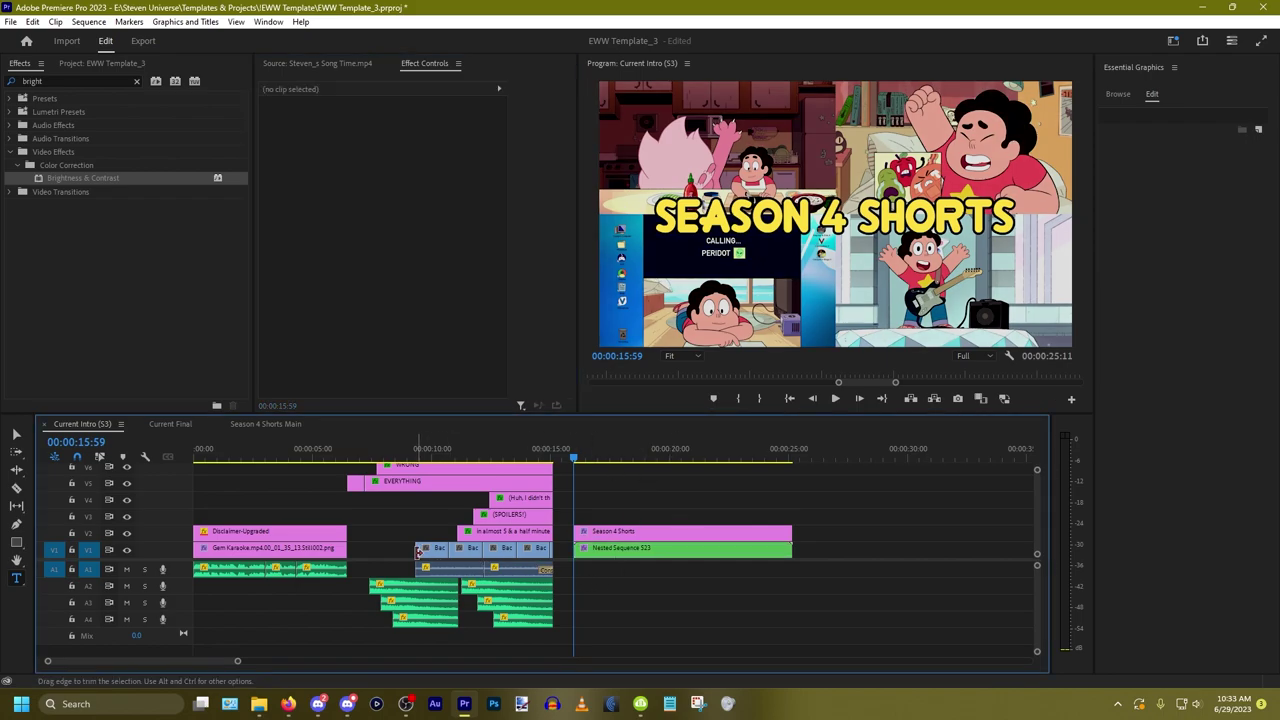
Step: Place the playhead at 00:00:09:20 and delete the old "Back to the" title card clips with their audio
left_click_drag(405, 546, 553, 570)
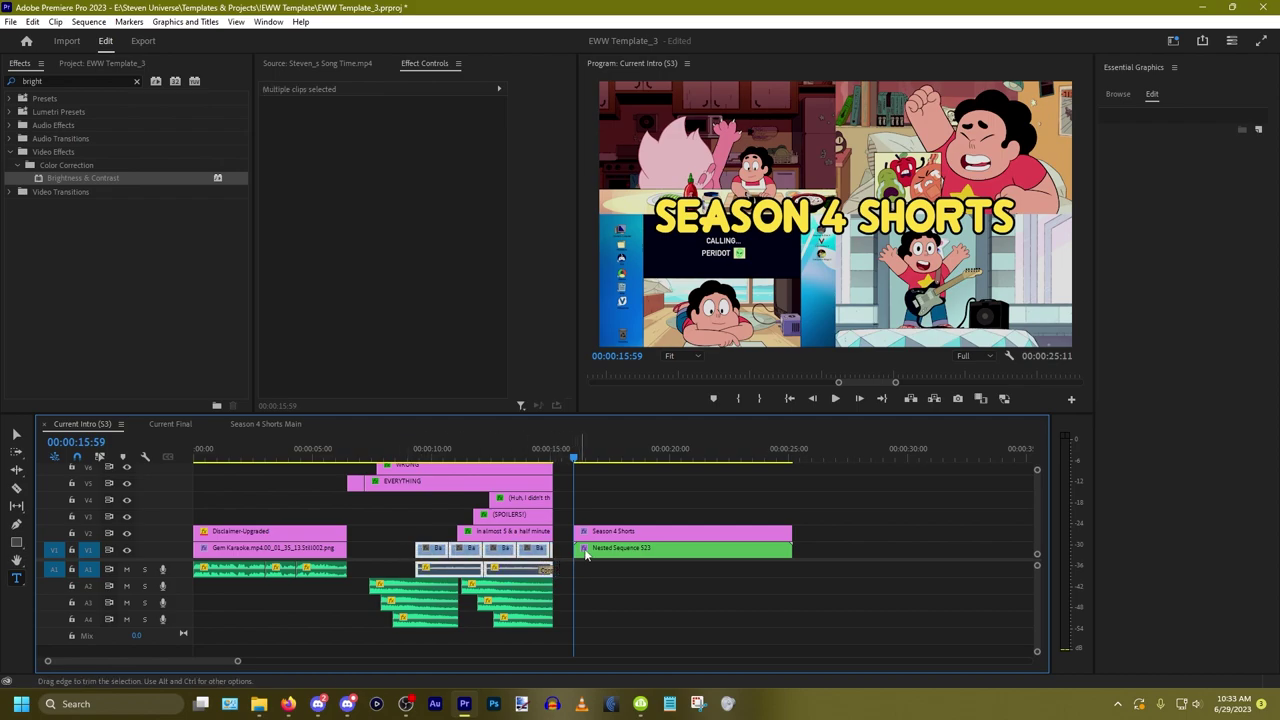
left_click(417, 452)
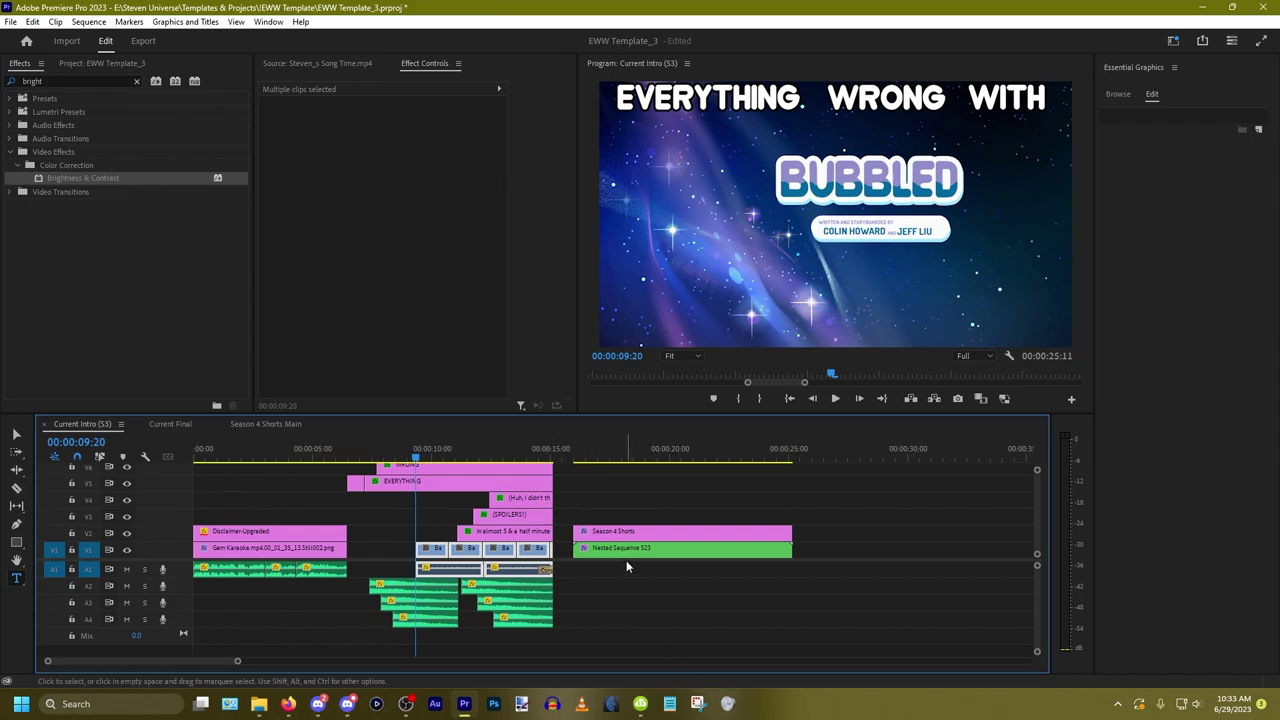
key("Delete")
Step: Nest the Season 4 Shorts title clip and the four-still clip below it together, keeping the default name
left_click(690, 532)
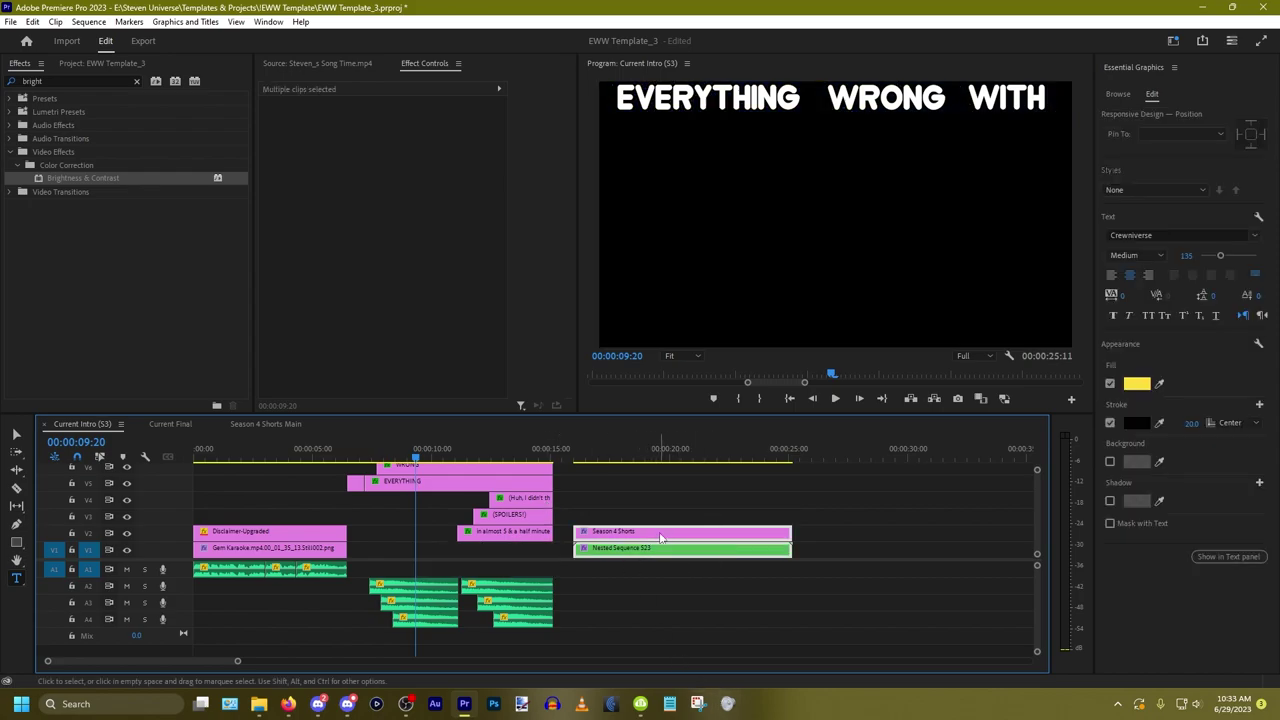
left_click_drag(660, 537, 680, 520)
right_click(678, 555)
left_click(671, 460)
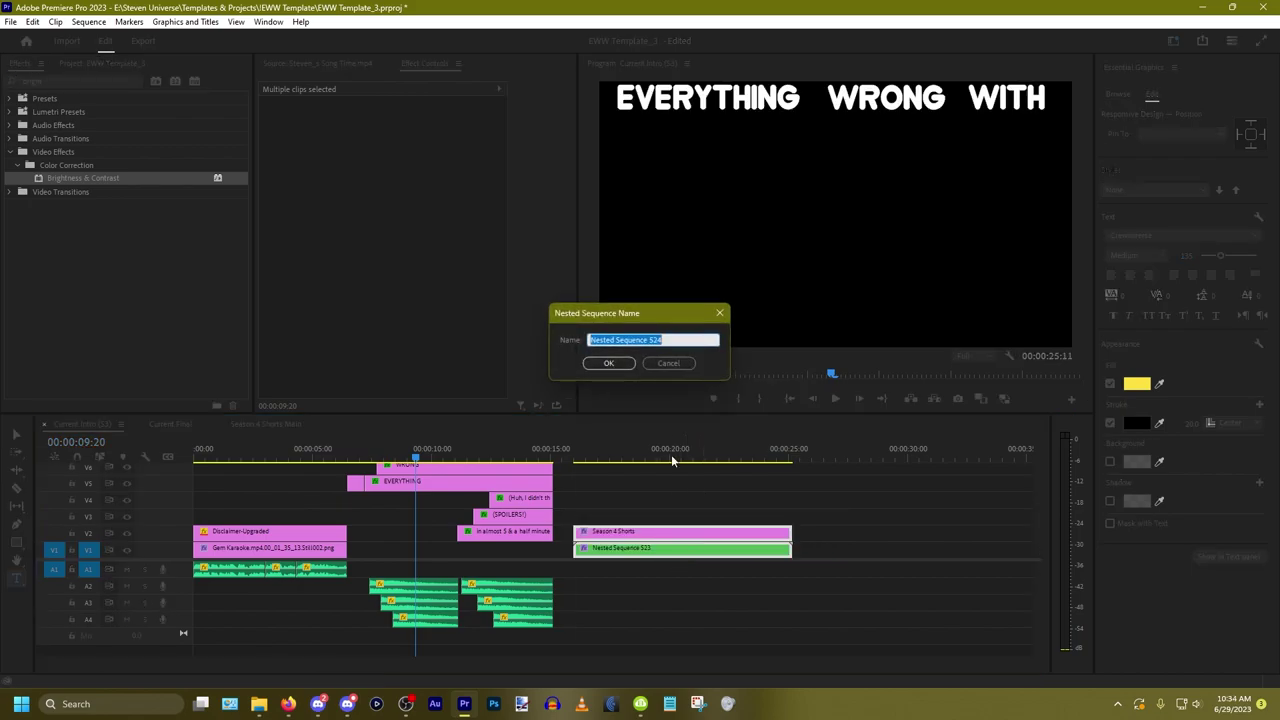
left_click(609, 364)
Step: Move the new nest to 00:00:09:20 on V1 and trim its end to match the text clips above it
left_click_drag(665, 549, 505, 553)
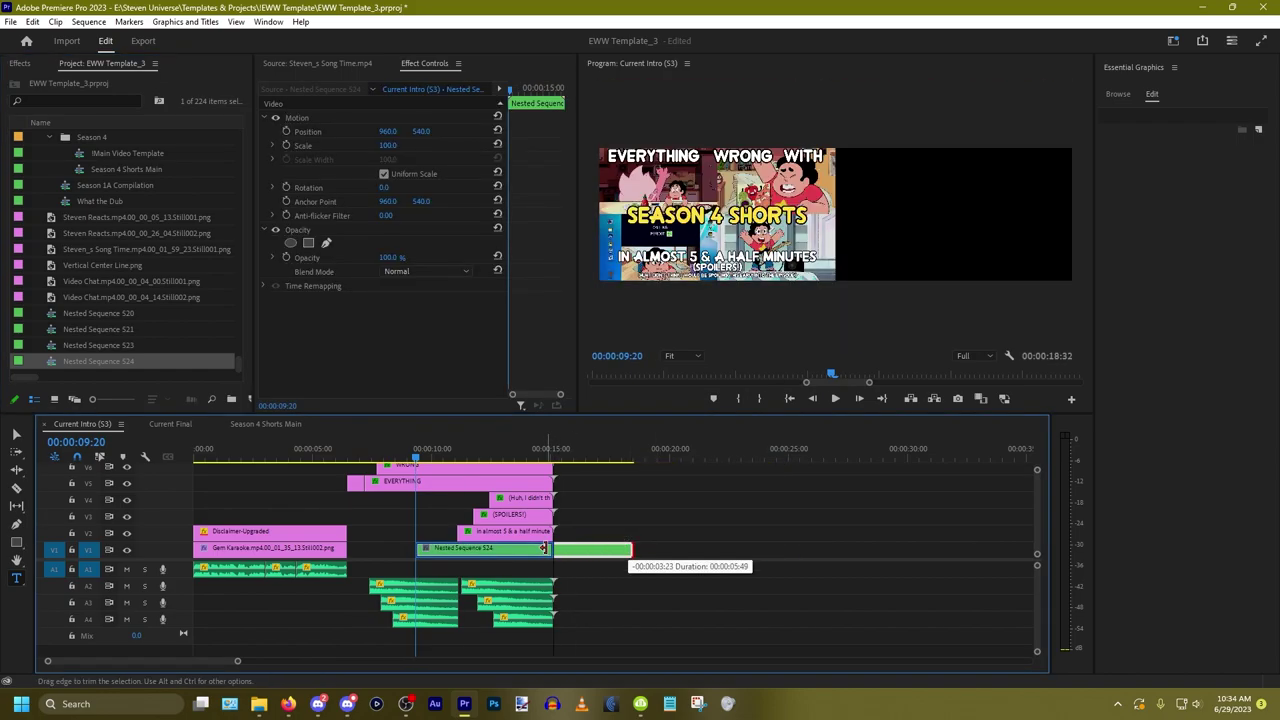
left_click(384, 526)
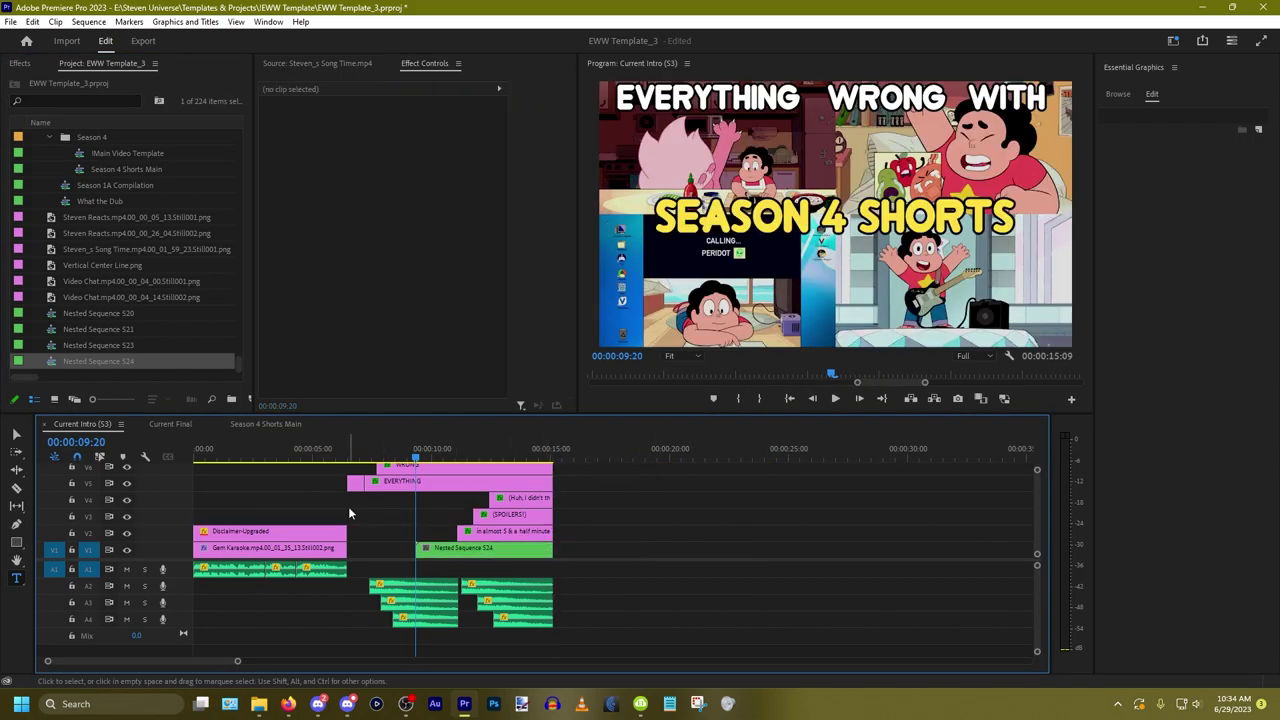
key("Up")
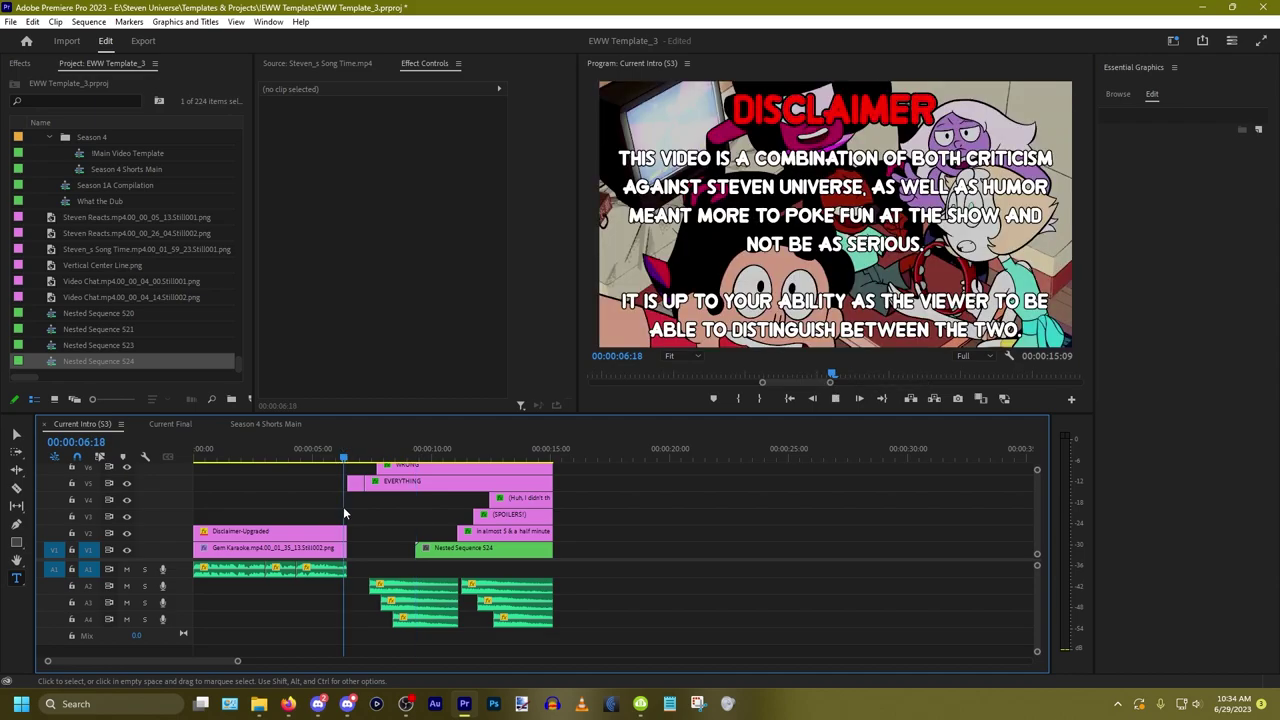
key("space")
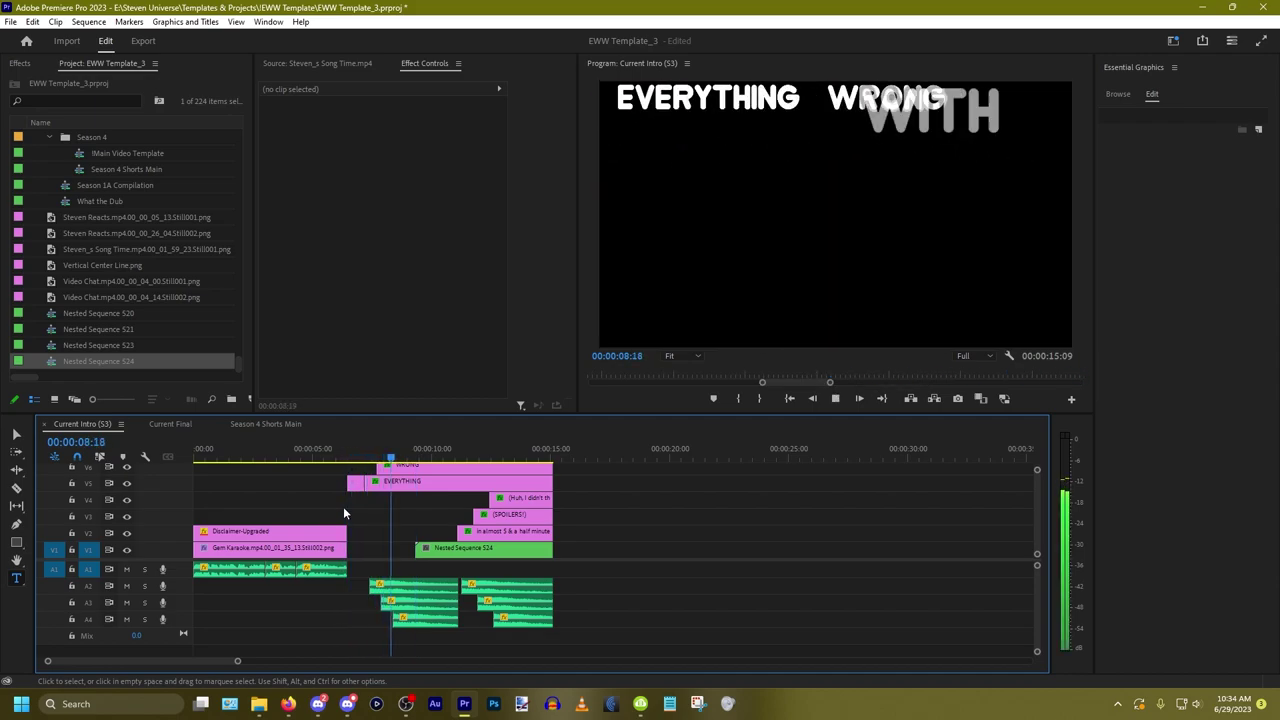
key("space")
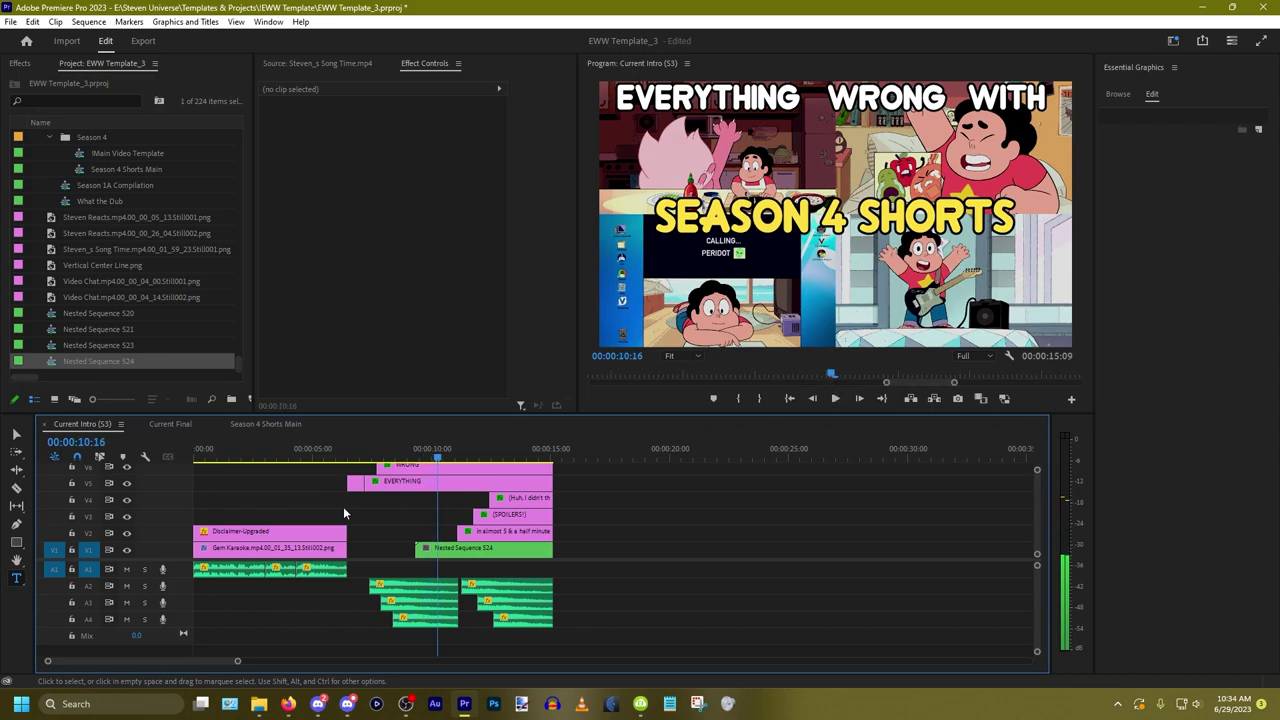
Step: Find the Cross Dissolve transition and apply it to the start of the new nest
scroll(466, 566, "up", 4)
left_click(19, 63)
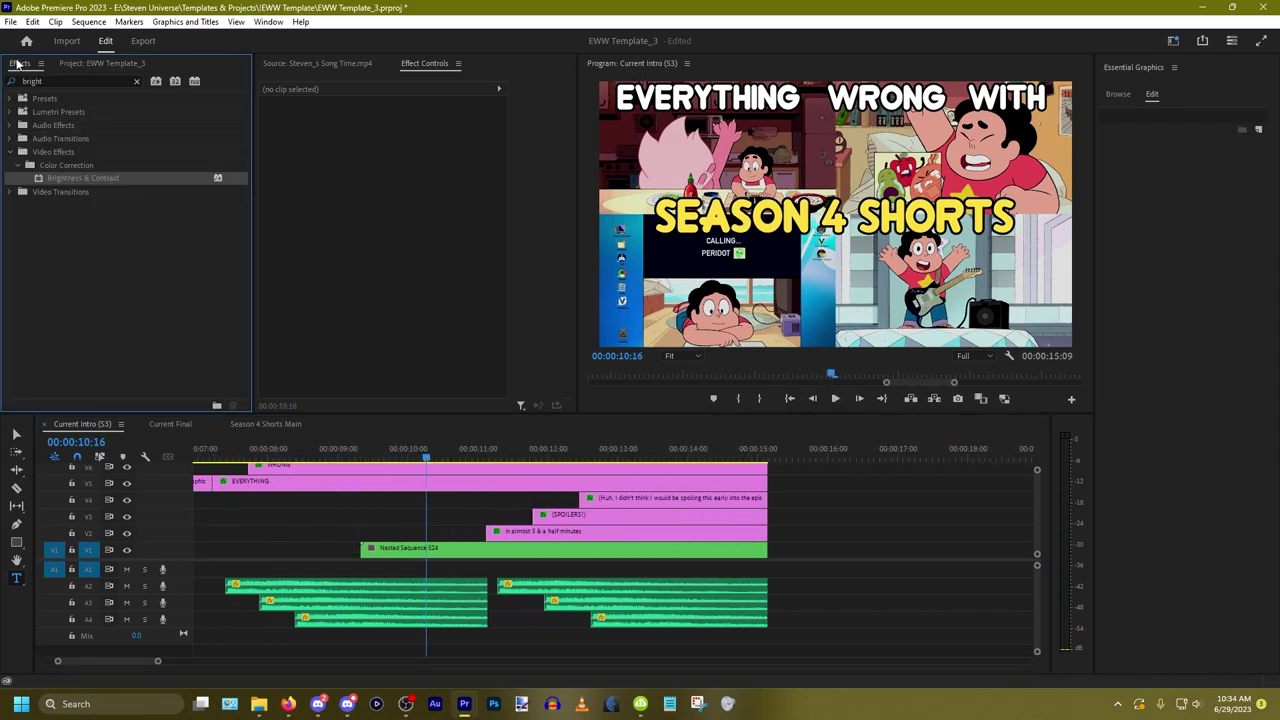
left_click(58, 80)
type("cross")
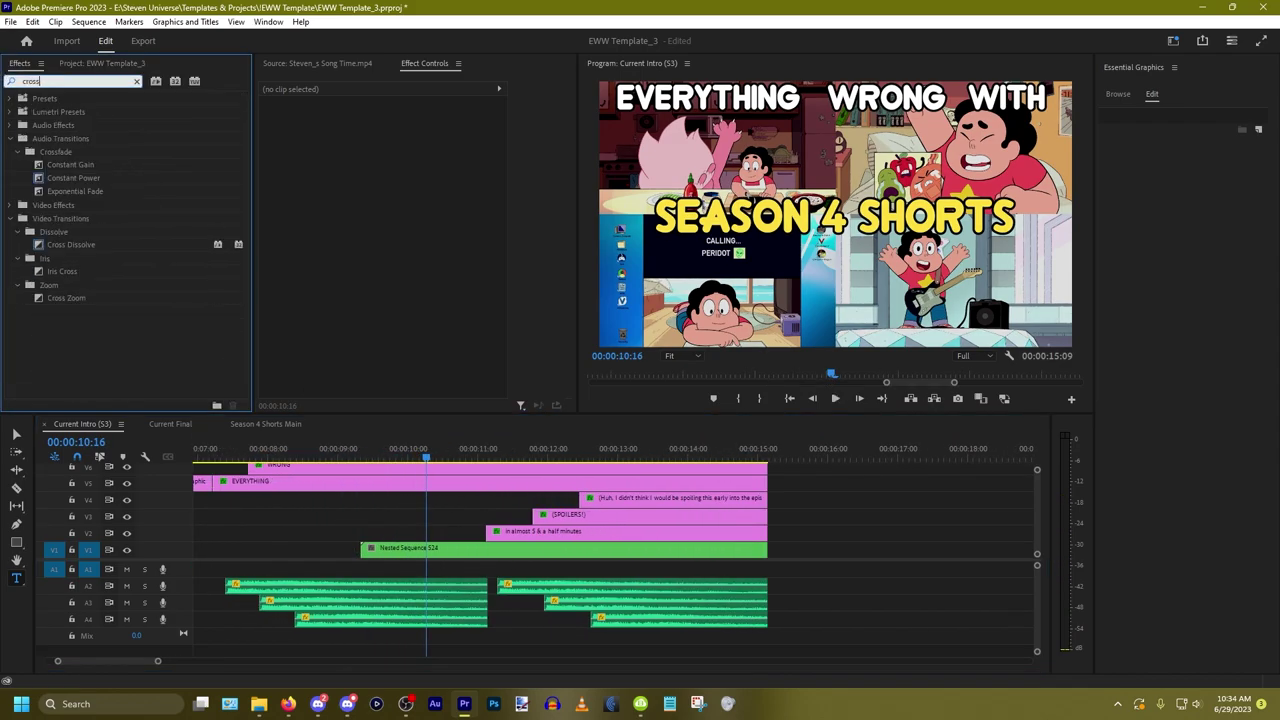
left_click_drag(95, 246, 380, 555)
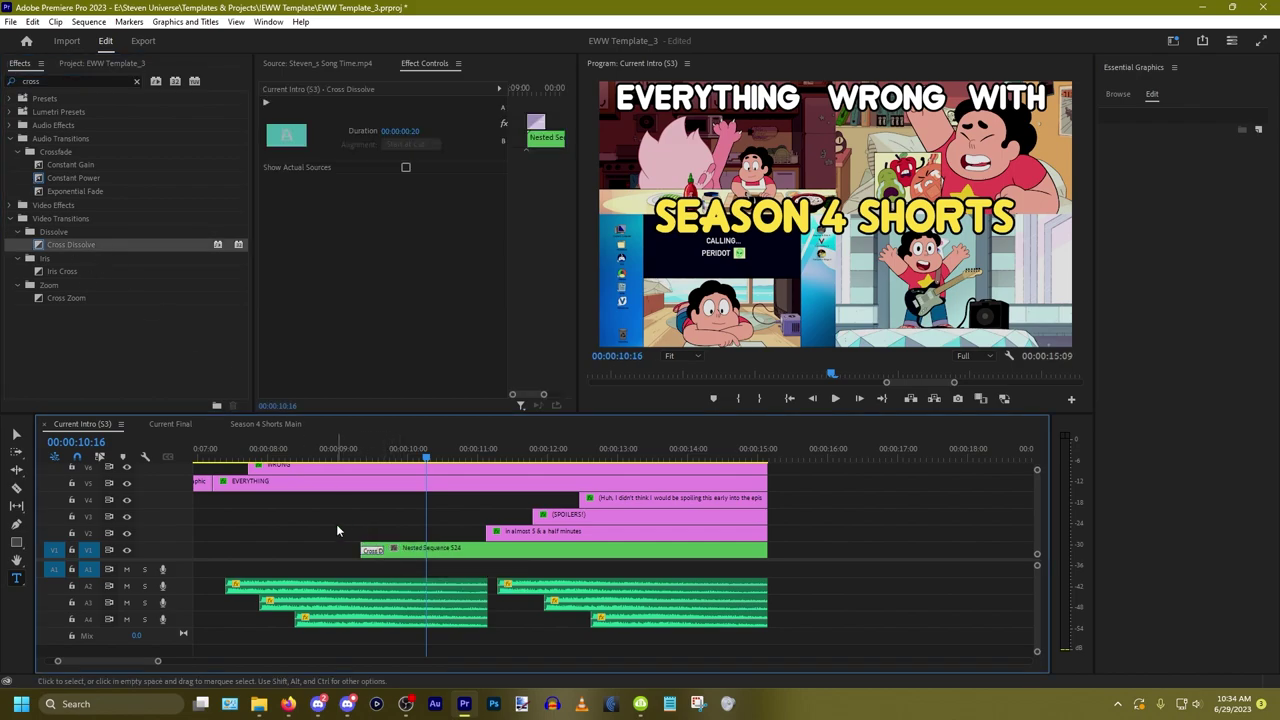
Step: Play back the title card section to review the dissolve and the text timing
key("space")
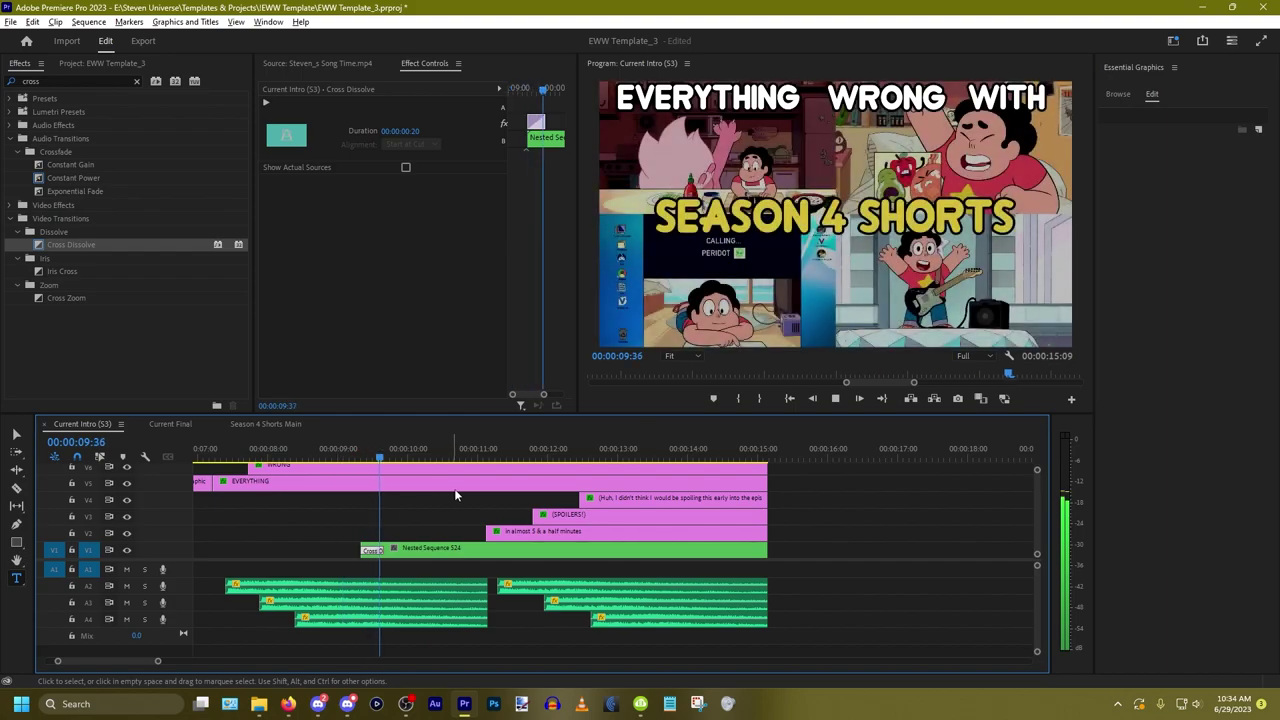
key("minus")
key("minus")
key("minus")
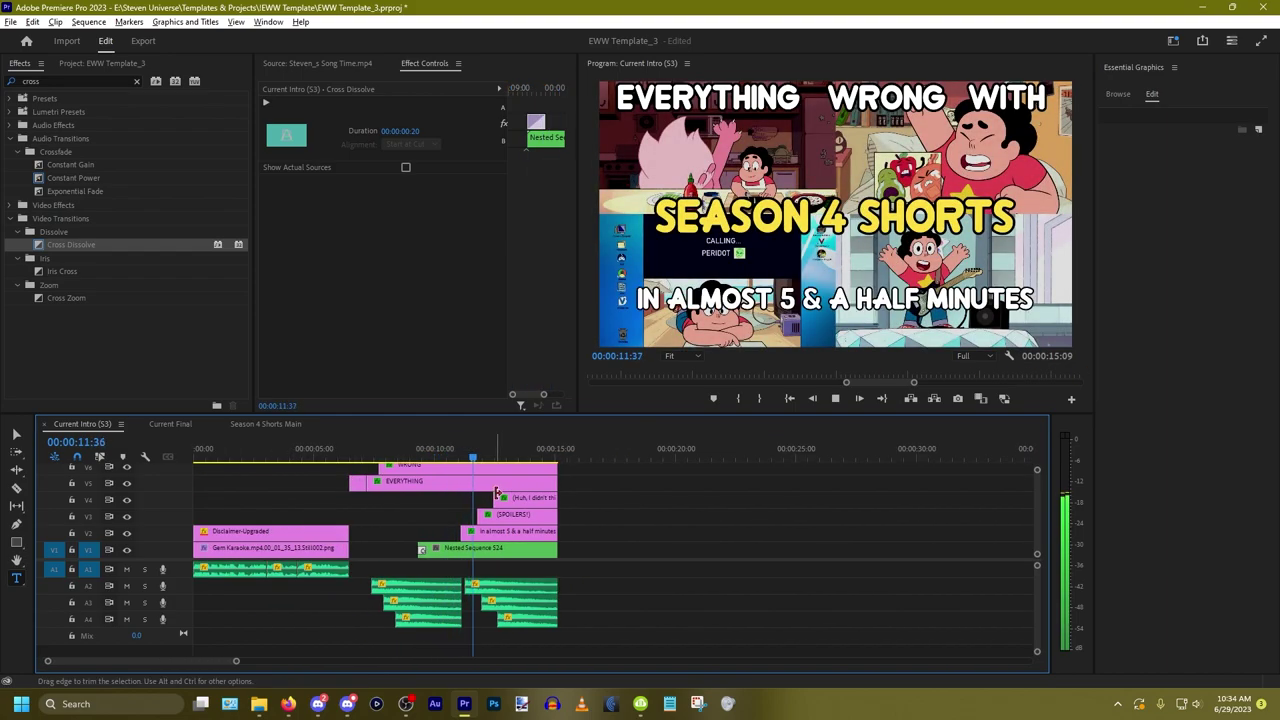
key("equal")
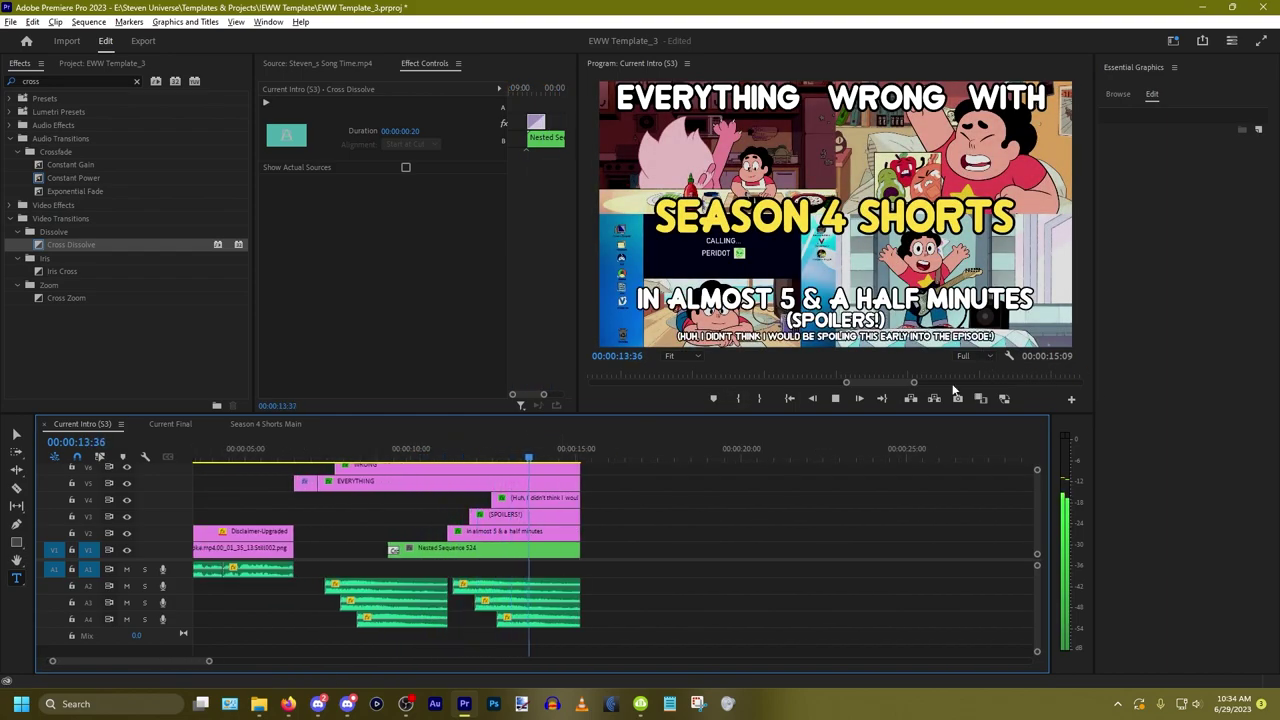
left_click(659, 584)
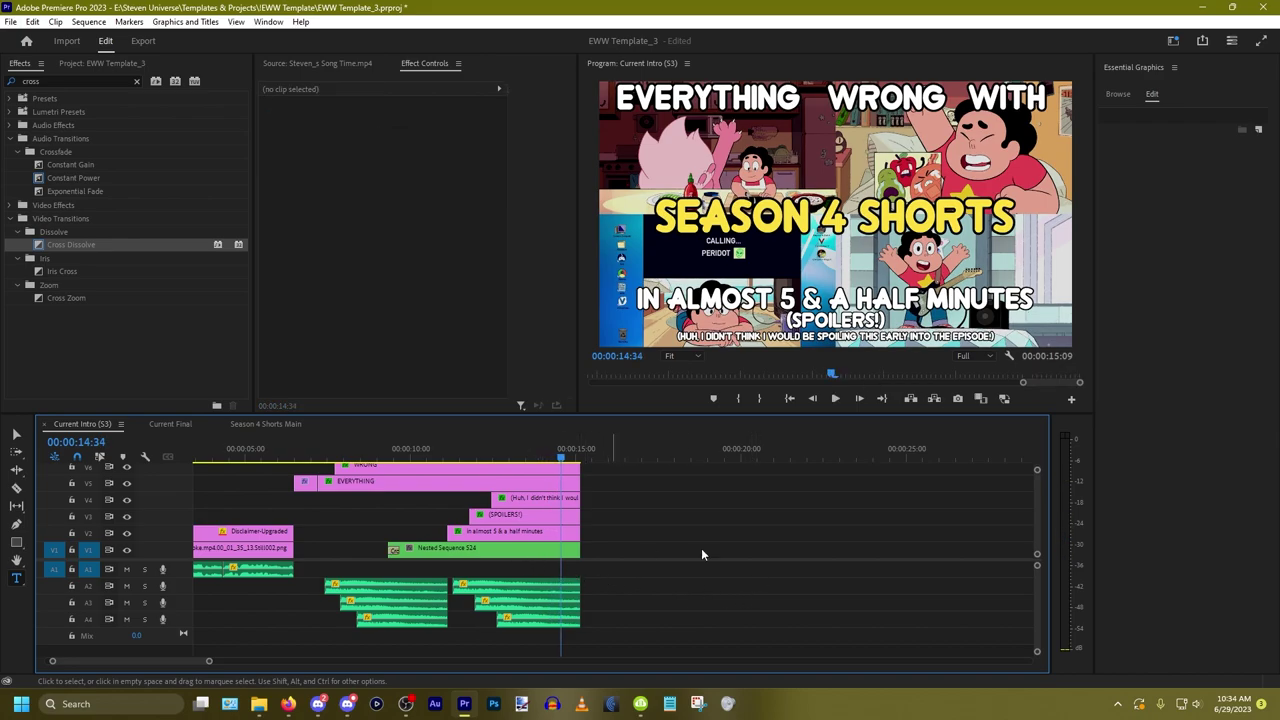
Step: Inside the new nest, set the four-still clip's brightness to -40, and return to the Current Intro (S3) sequence
double_click(523, 553)
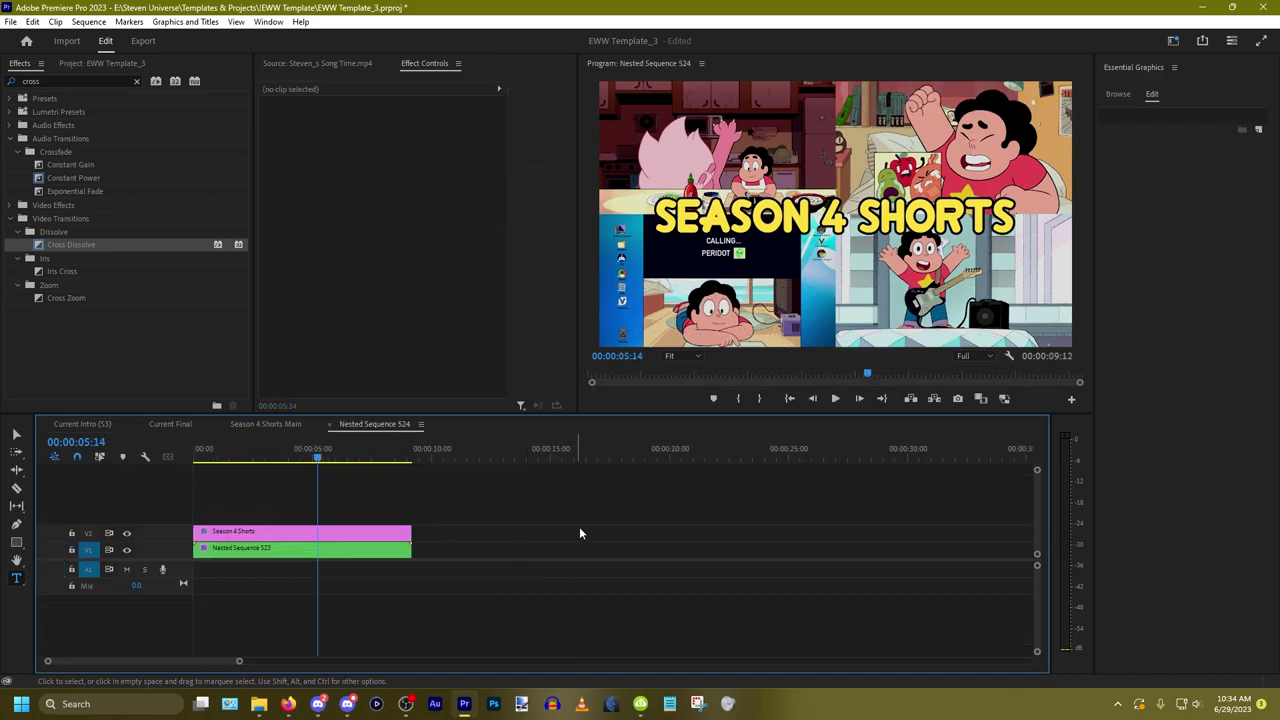
left_click(268, 552)
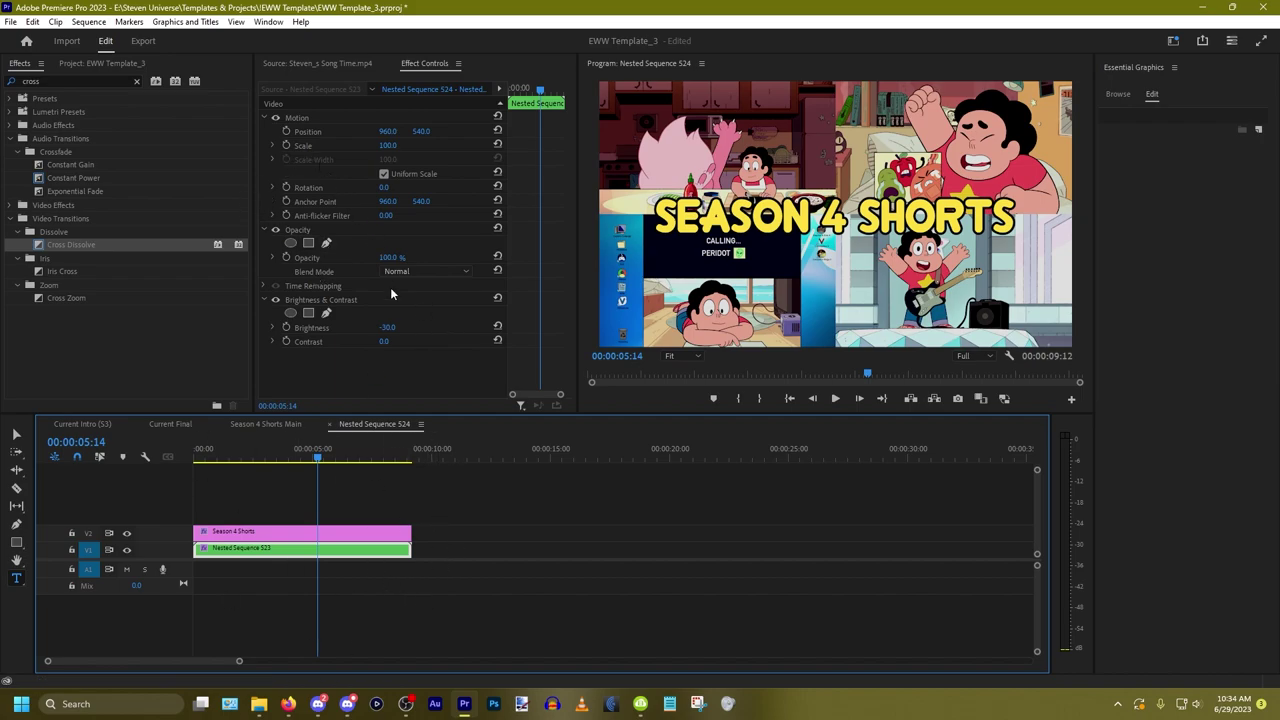
left_click(396, 326)
type("-40")
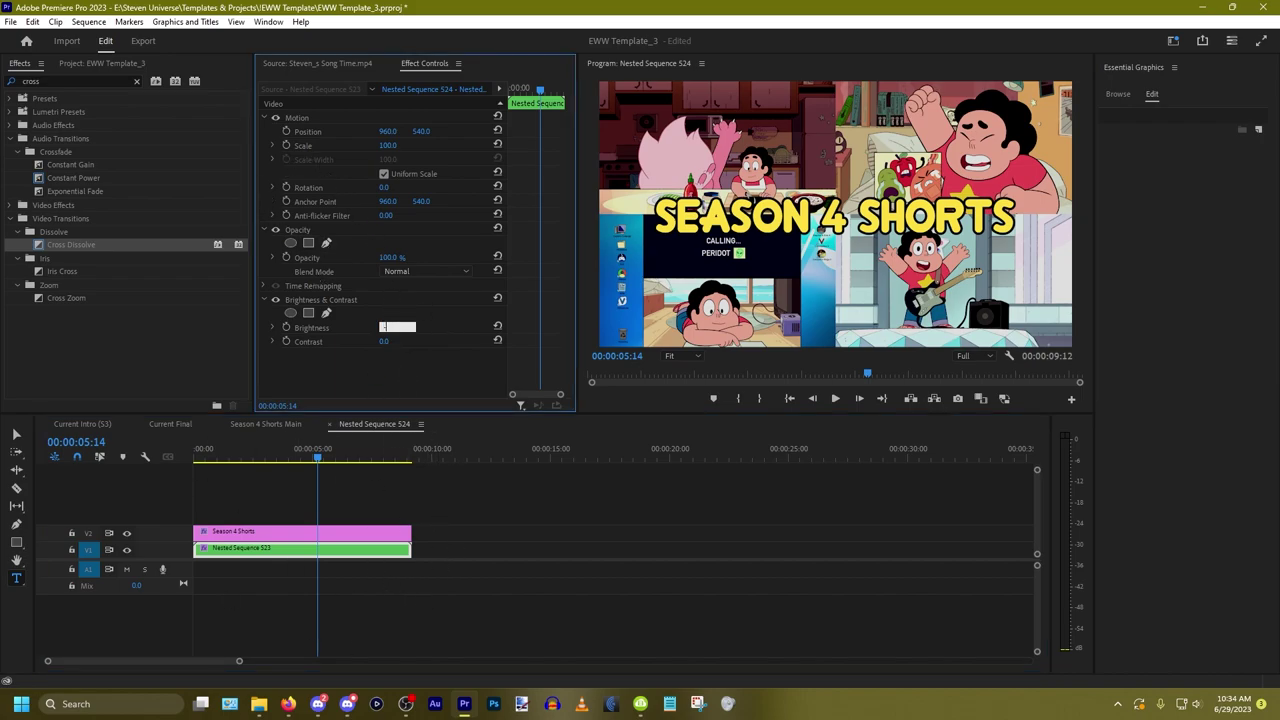
key("Return")
left_click(396, 326)
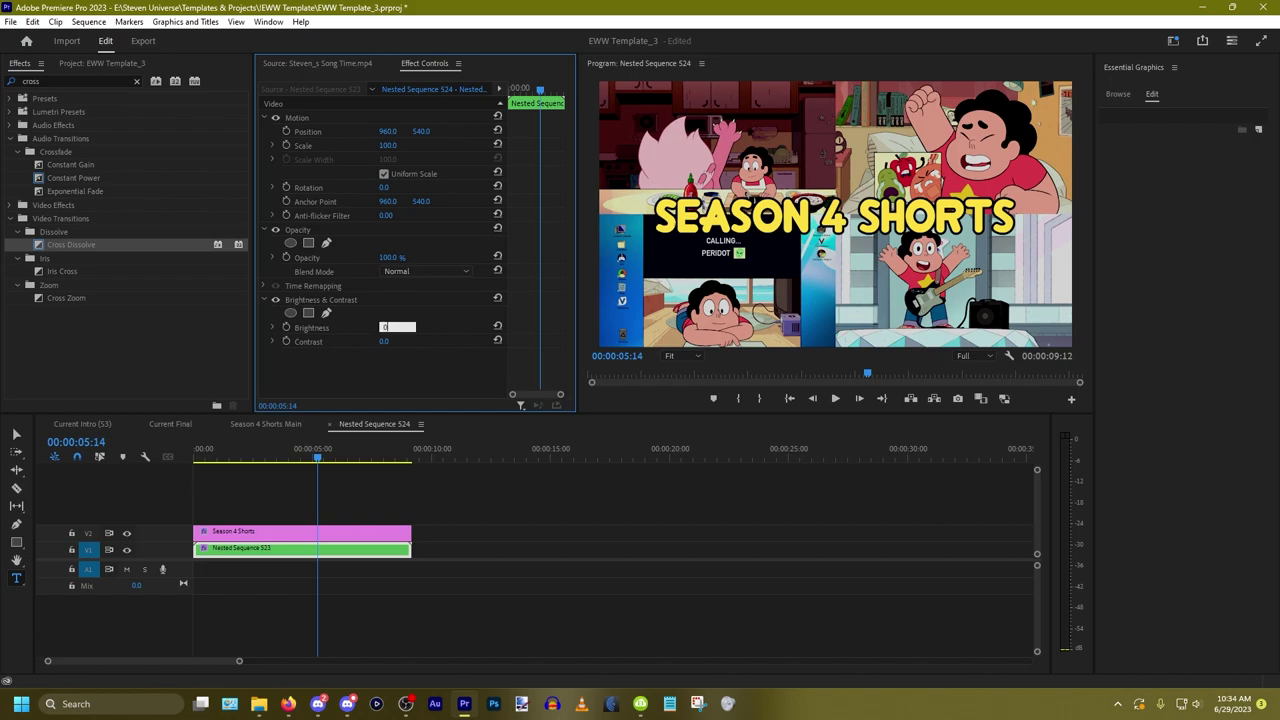
key("Return")
left_click(105, 425)
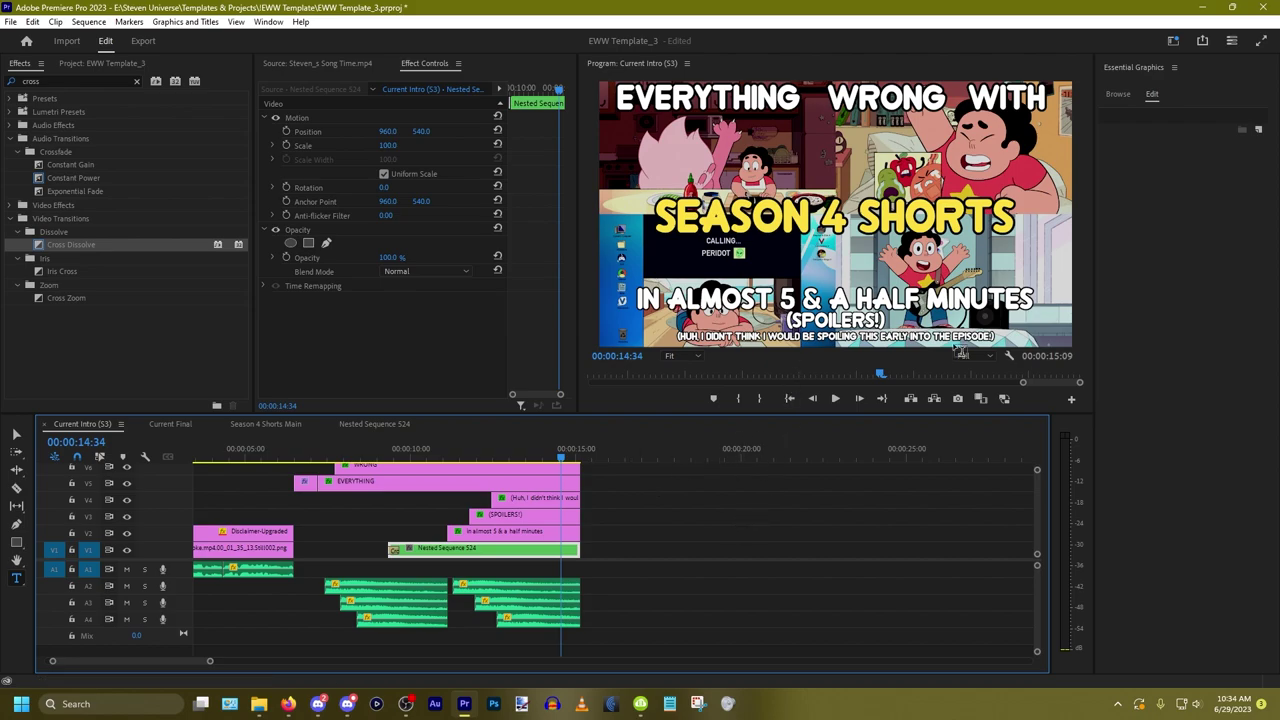
Step: Play the whole intro from its beginning to check it, and save the project
left_click(729, 566)
left_click(790, 399)
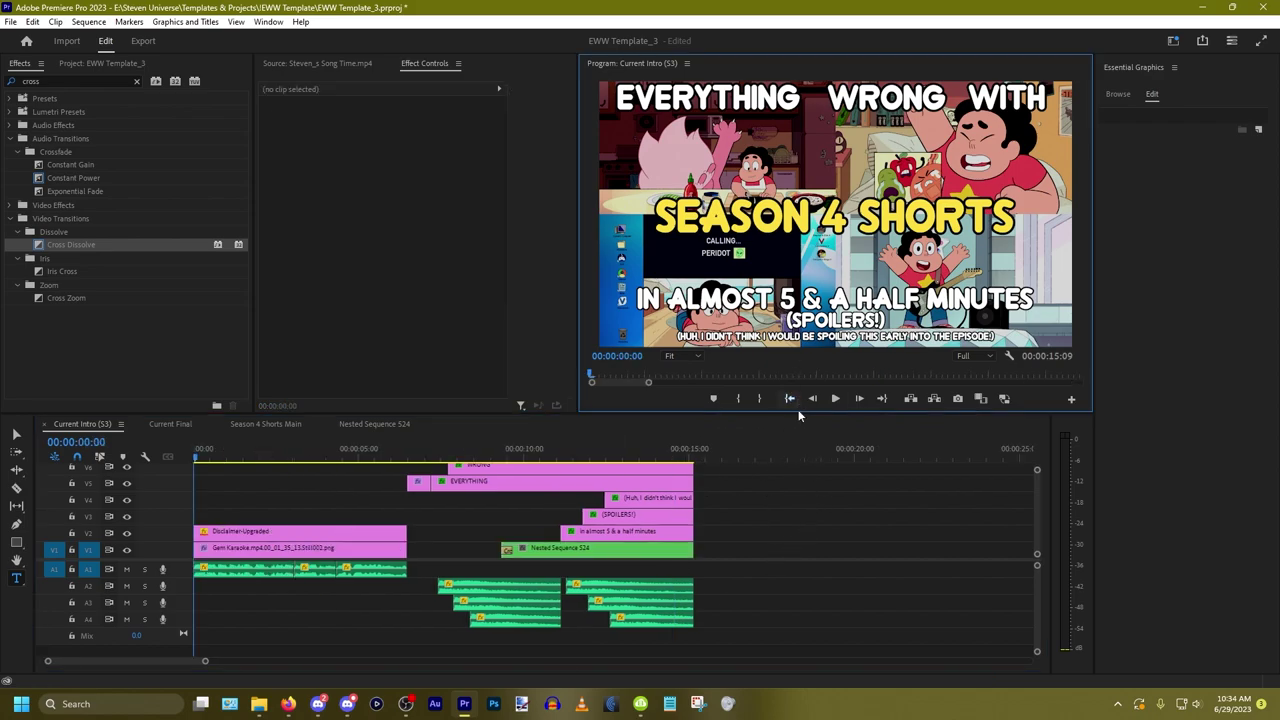
key("space")
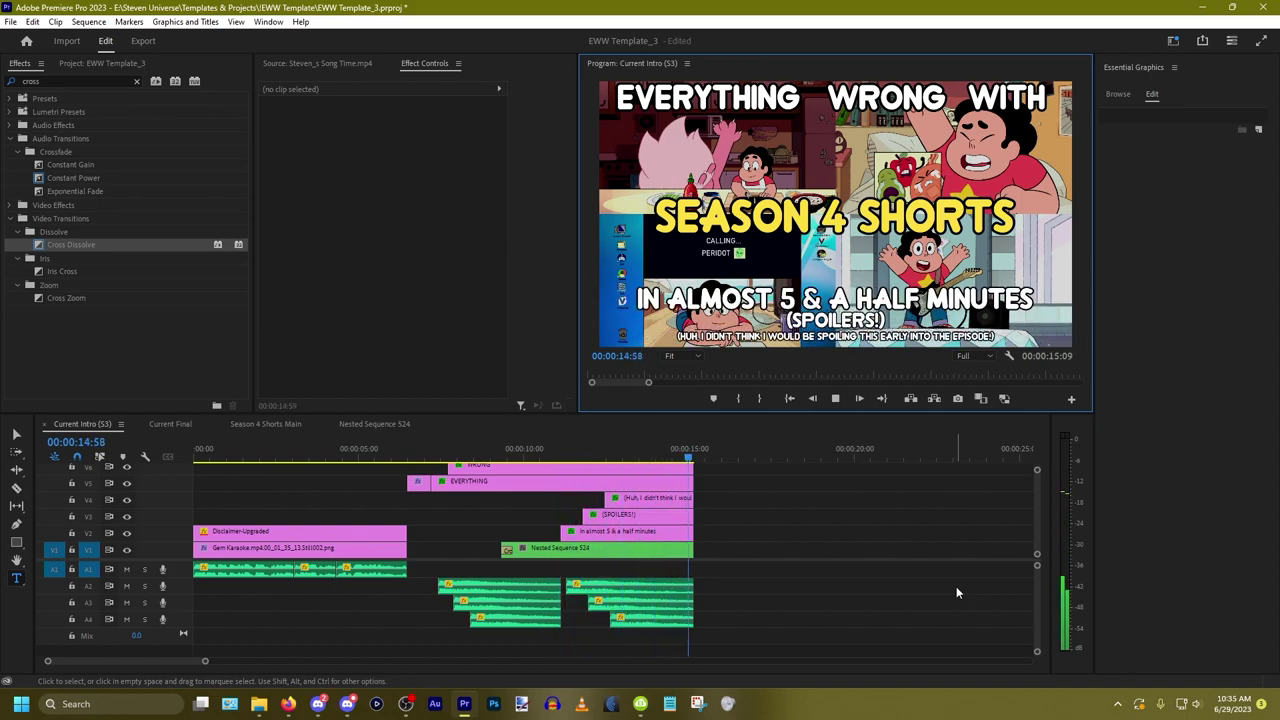
key("ctrl+s")
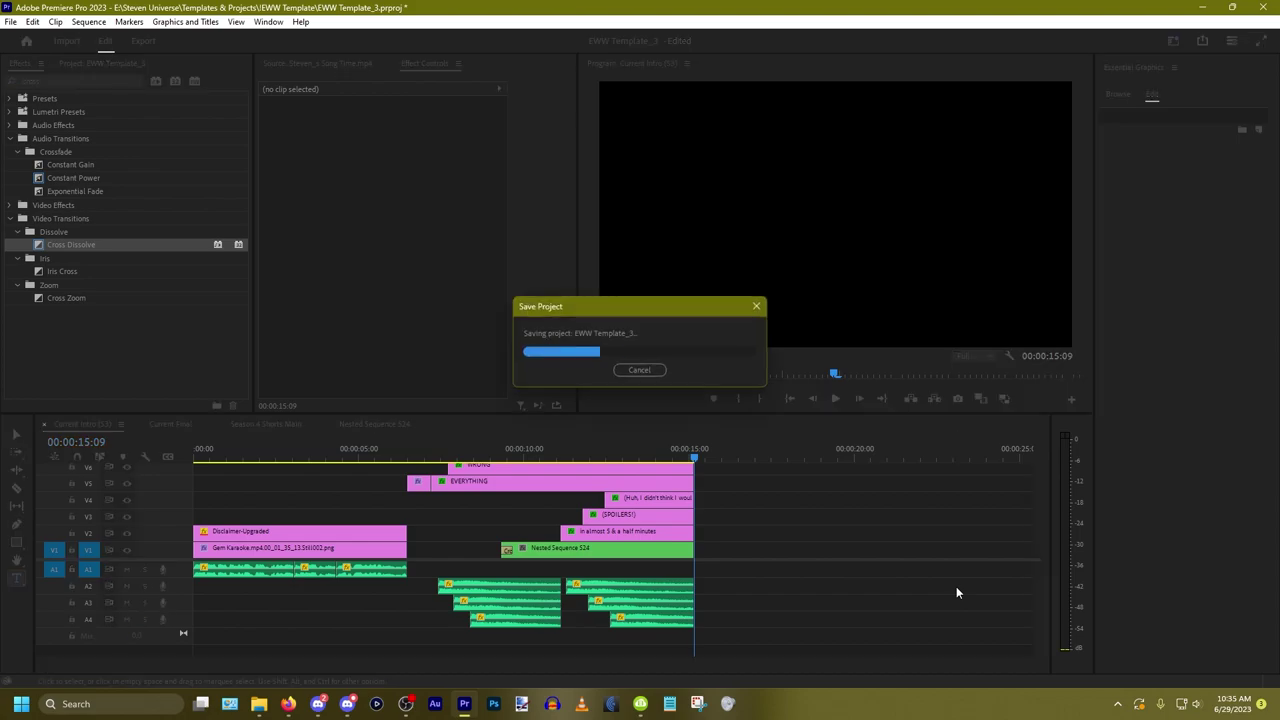
Step: Close the nested sequence and open the Outro Template sequence from the project
right_click(390, 428)
left_click(423, 94)
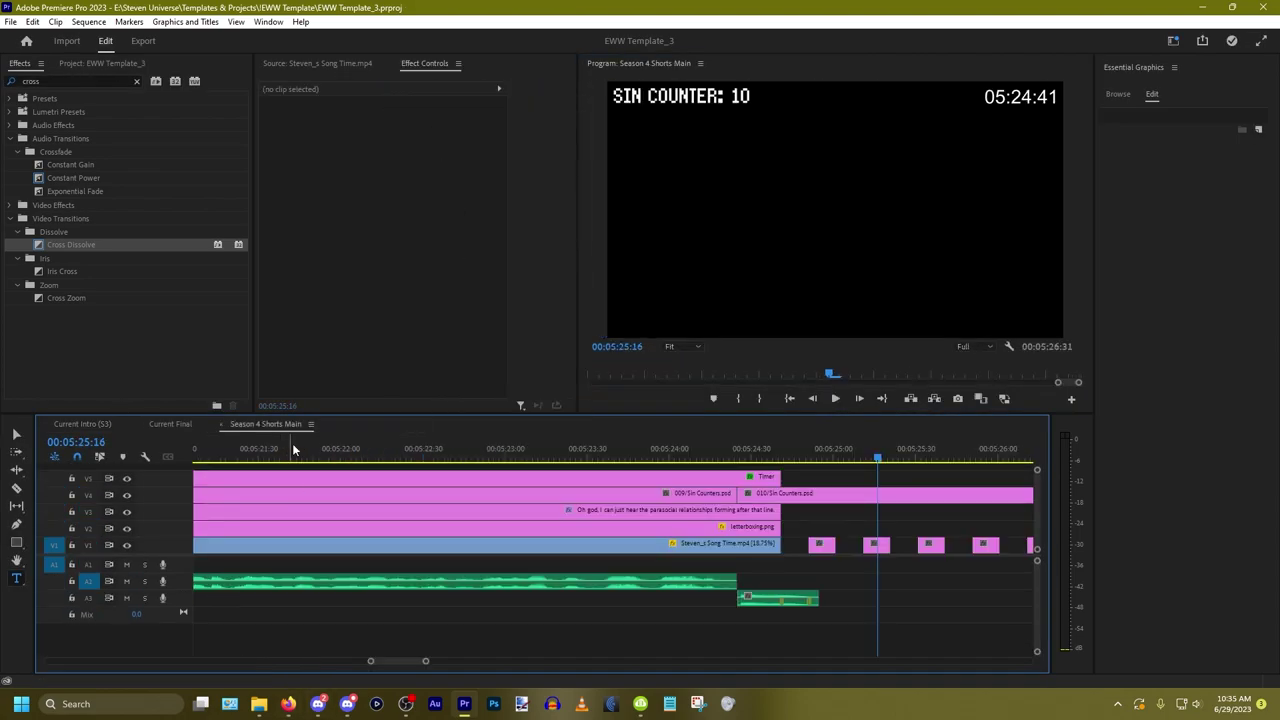
left_click(100, 63)
scroll(140, 295, "up", 10)
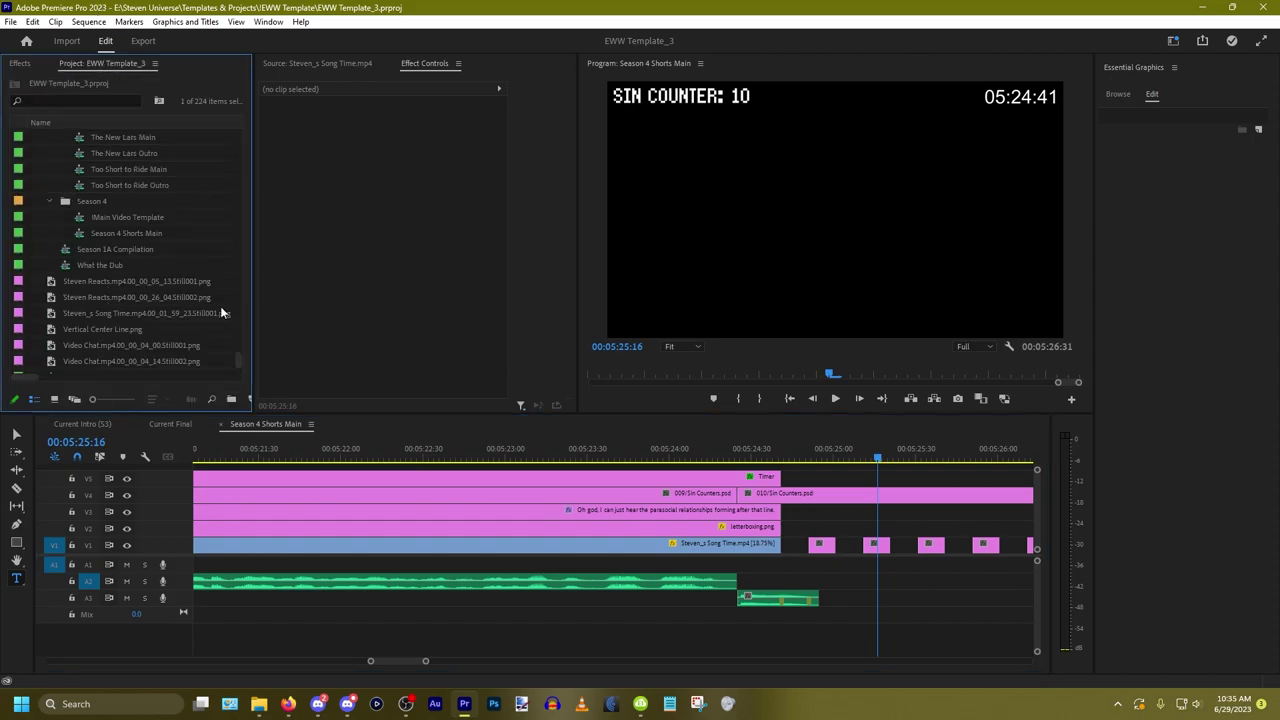
left_click(134, 281)
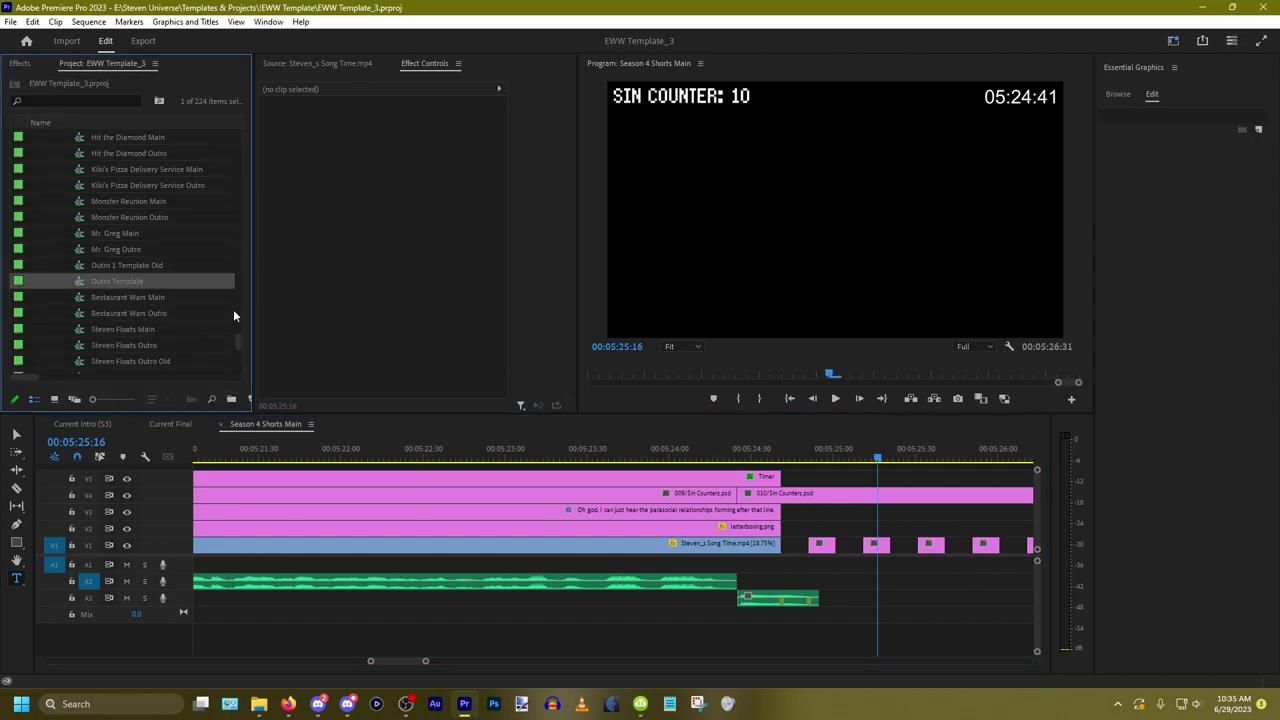
double_click(142, 278)
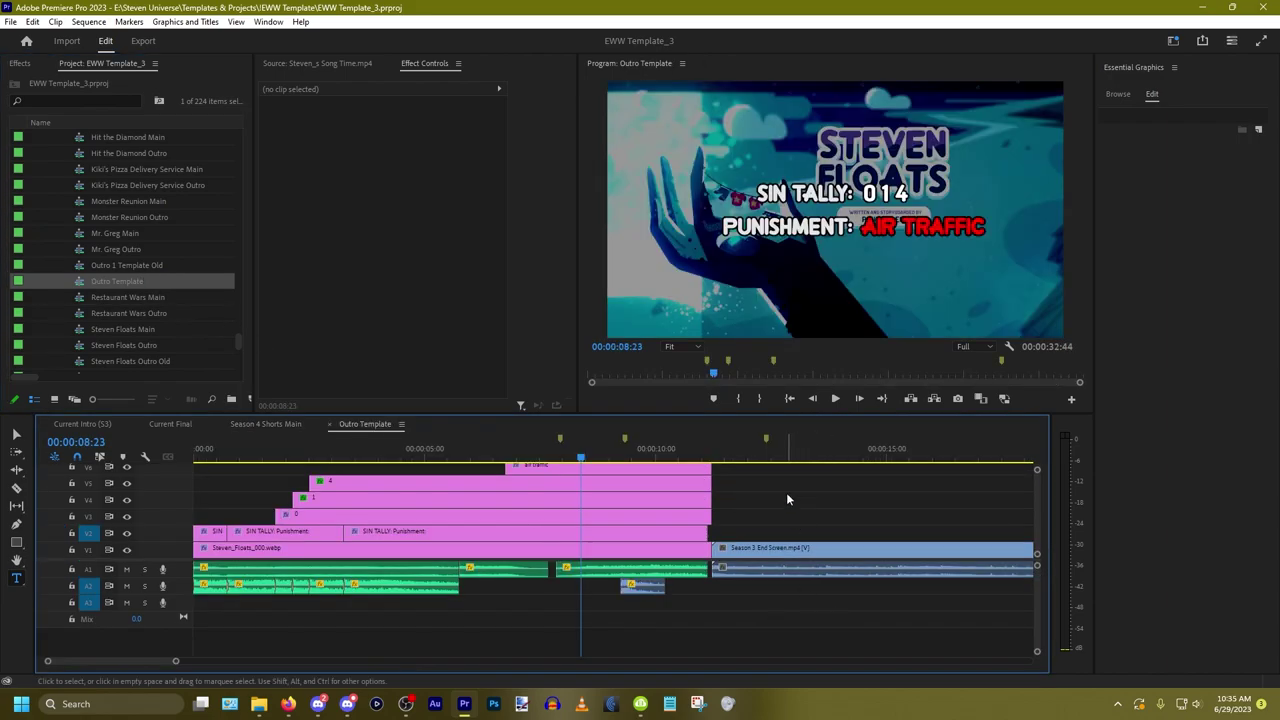
Step: Play the outro from its beginning and examine the effect settings of the Steven_Floats_000.webp background clip
left_click(790, 398)
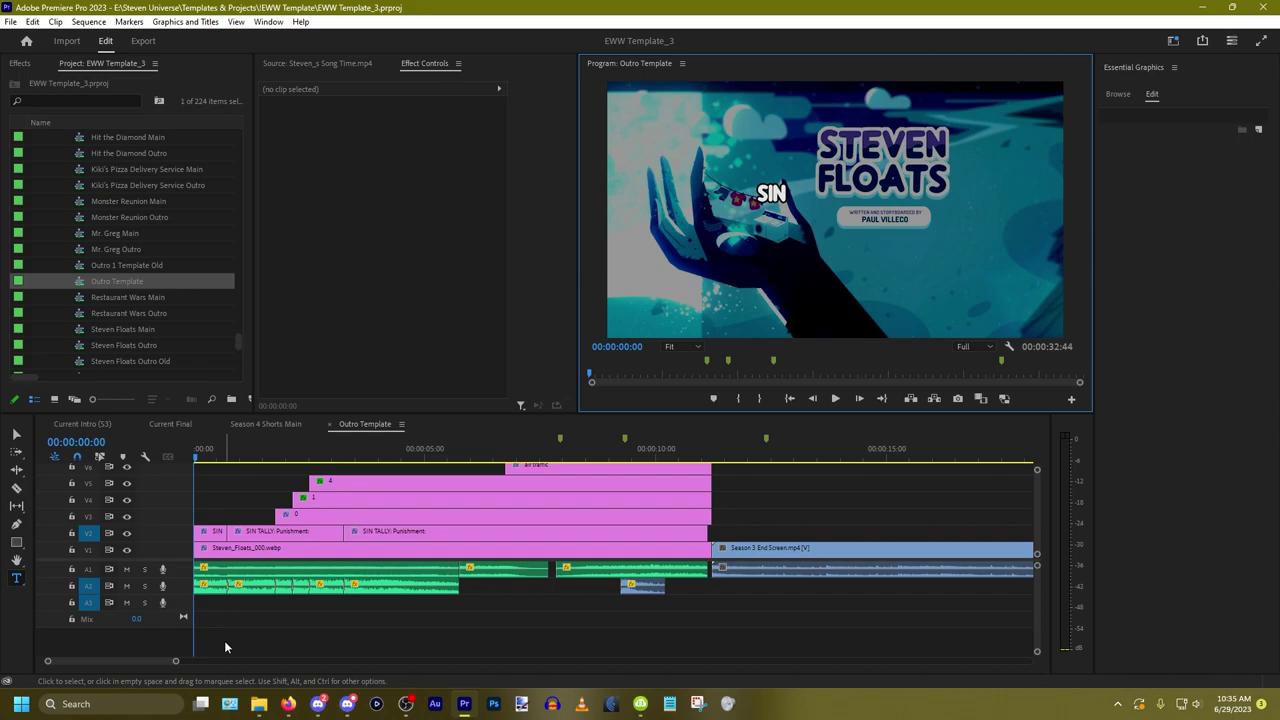
key("space")
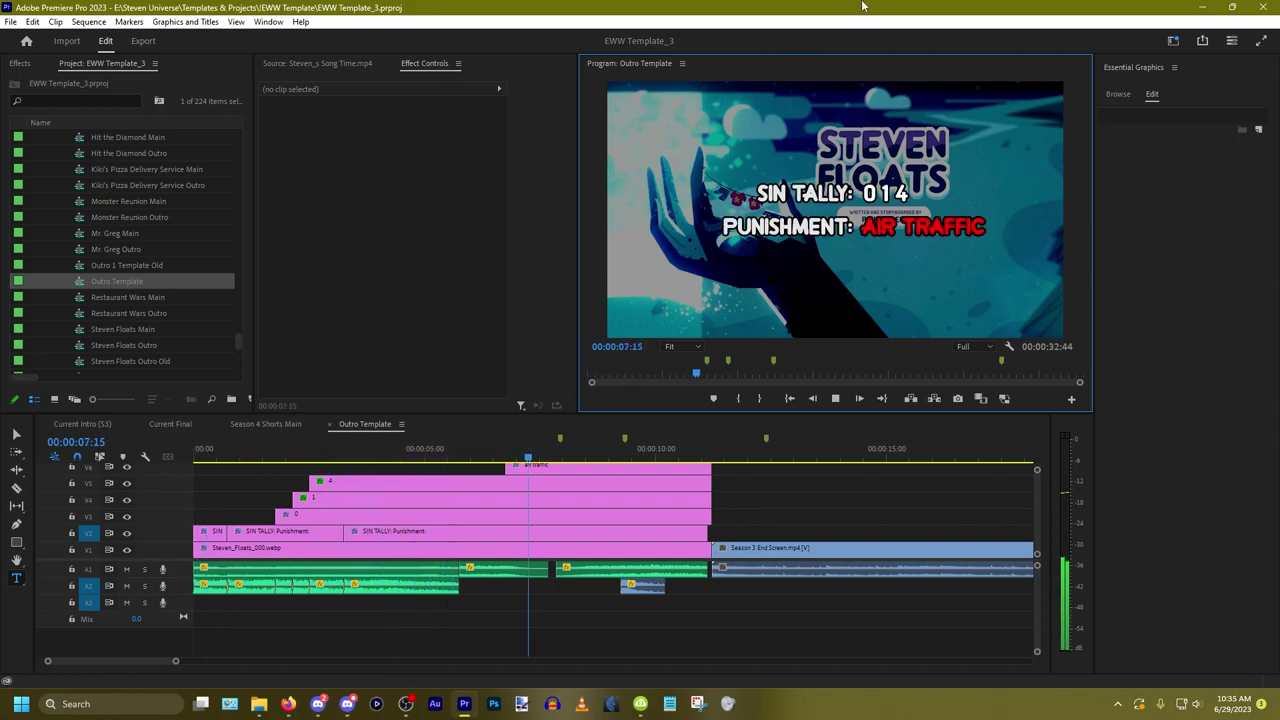
key("space")
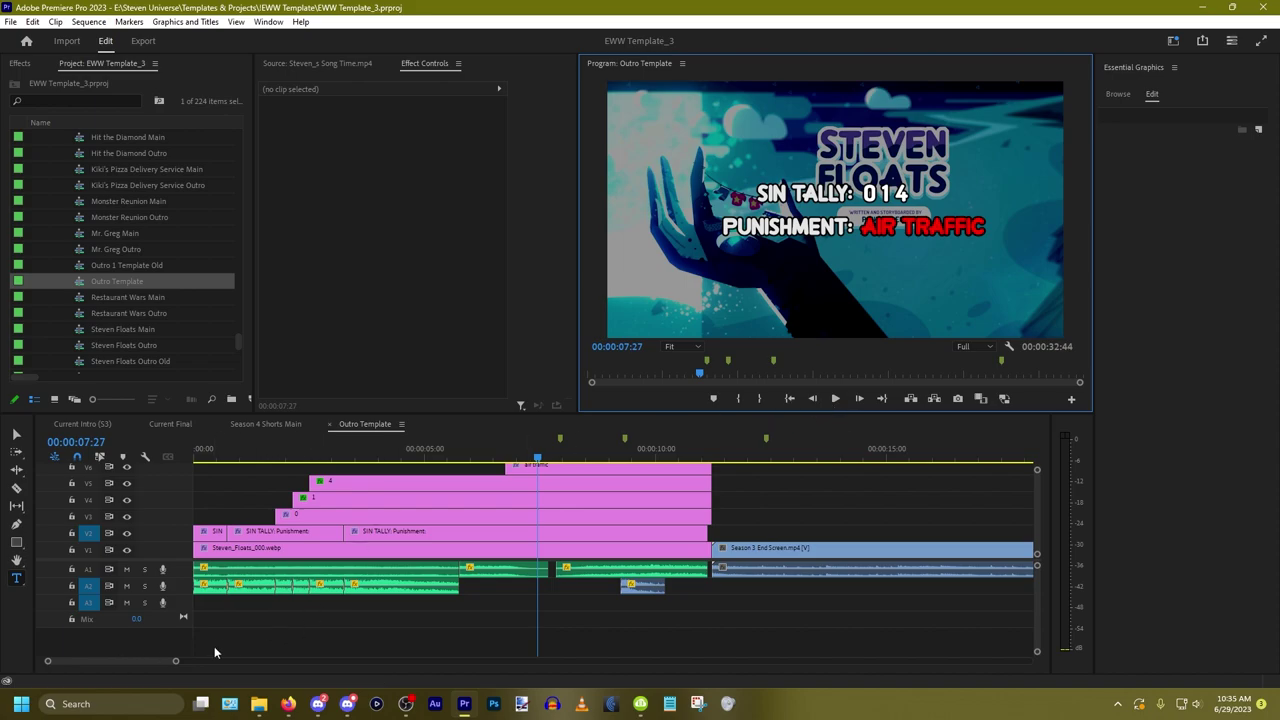
right_click(221, 628)
left_click(258, 554)
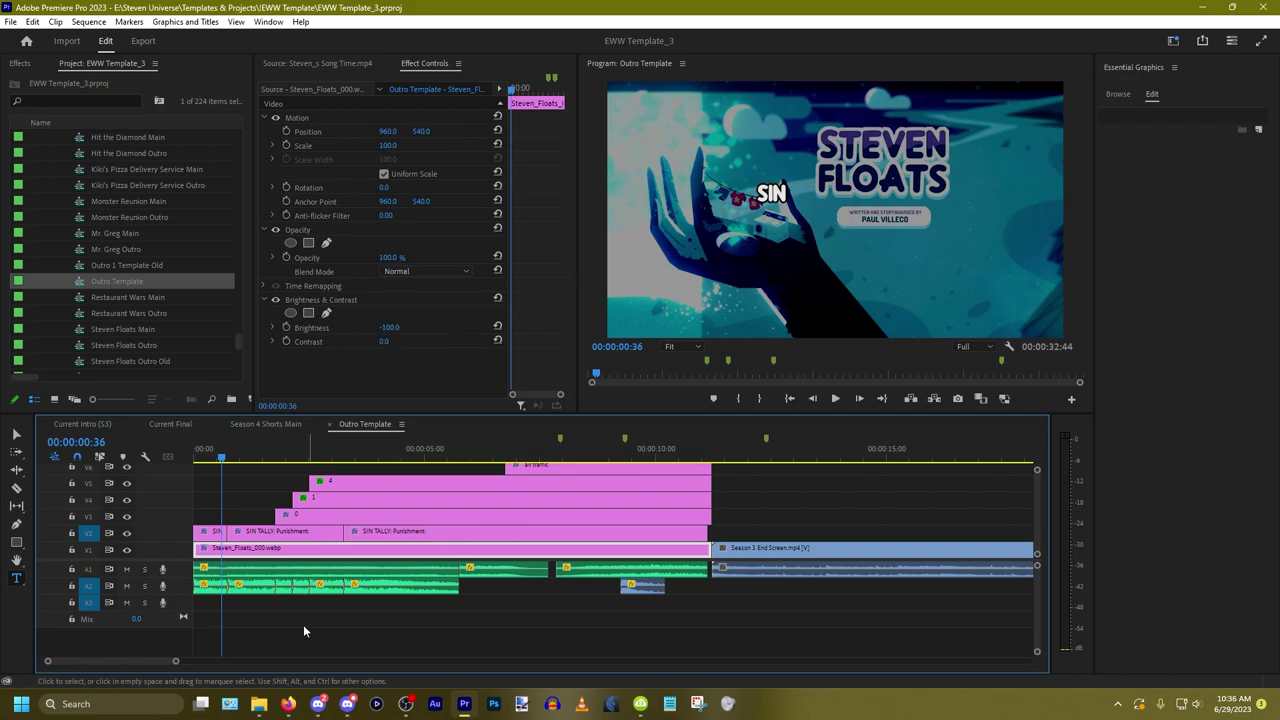
left_click(596, 615)
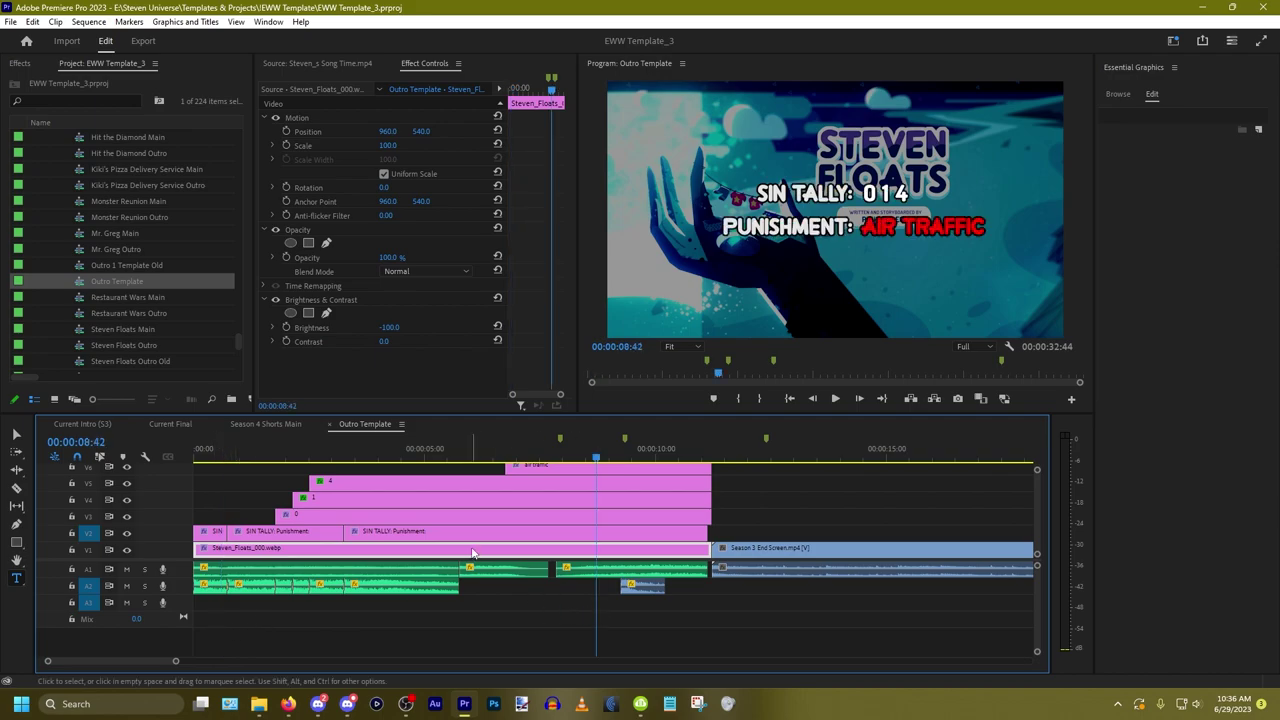
Step: Hide tracks V3 to V6 to inspect the remaining tally text, show them again, and return the playhead to 00:00:00:38
left_click(126, 516)
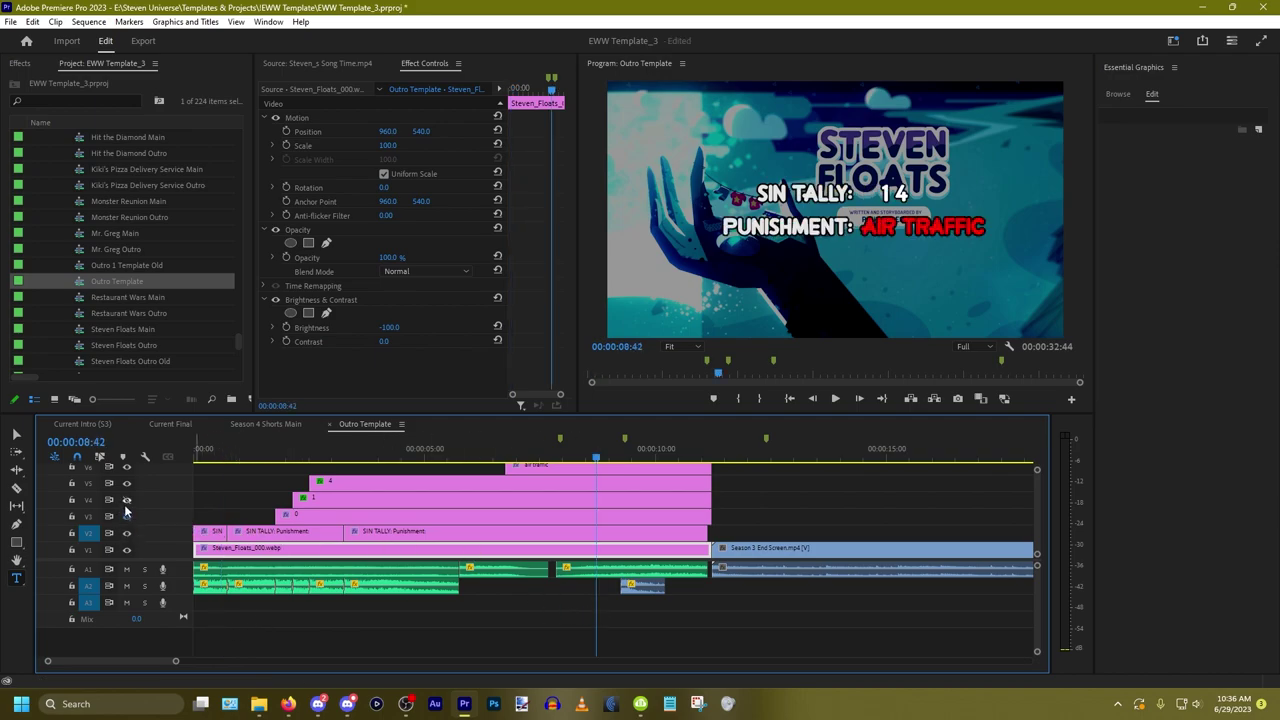
left_click(126, 500)
left_click(126, 483)
left_click(126, 467)
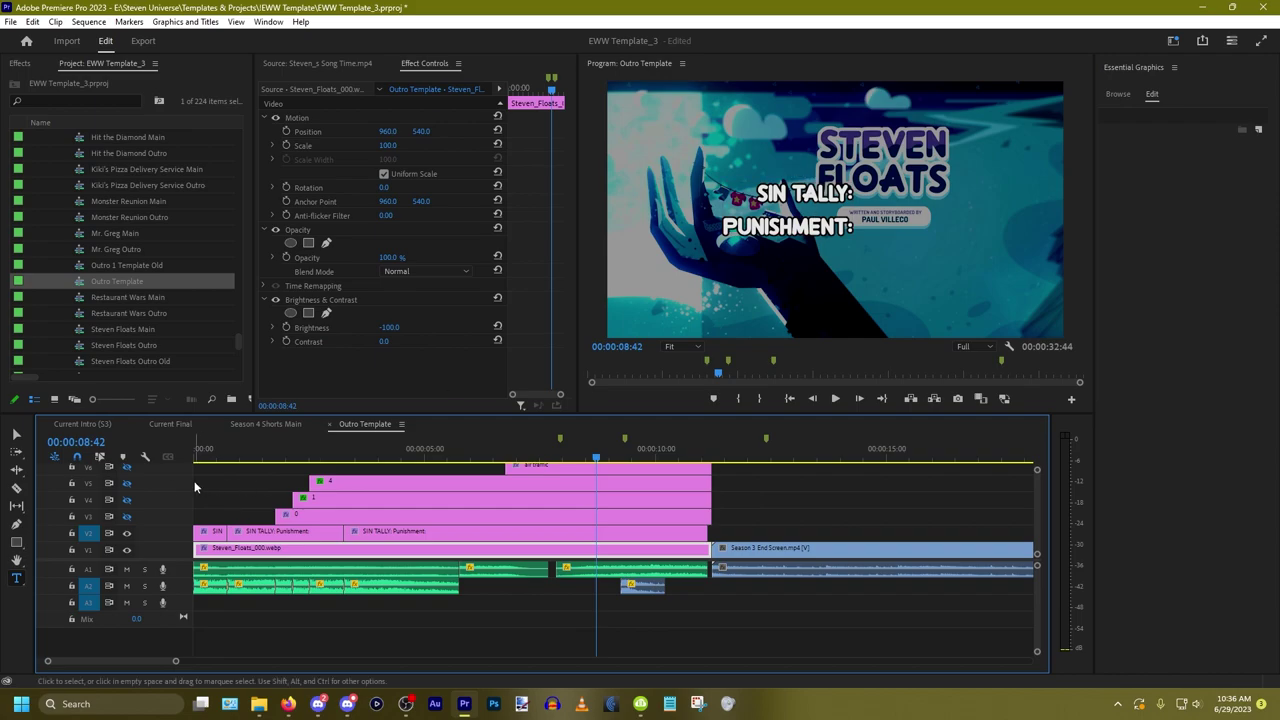
left_click(126, 467)
left_click(126, 483)
left_click(126, 500)
left_click(126, 516)
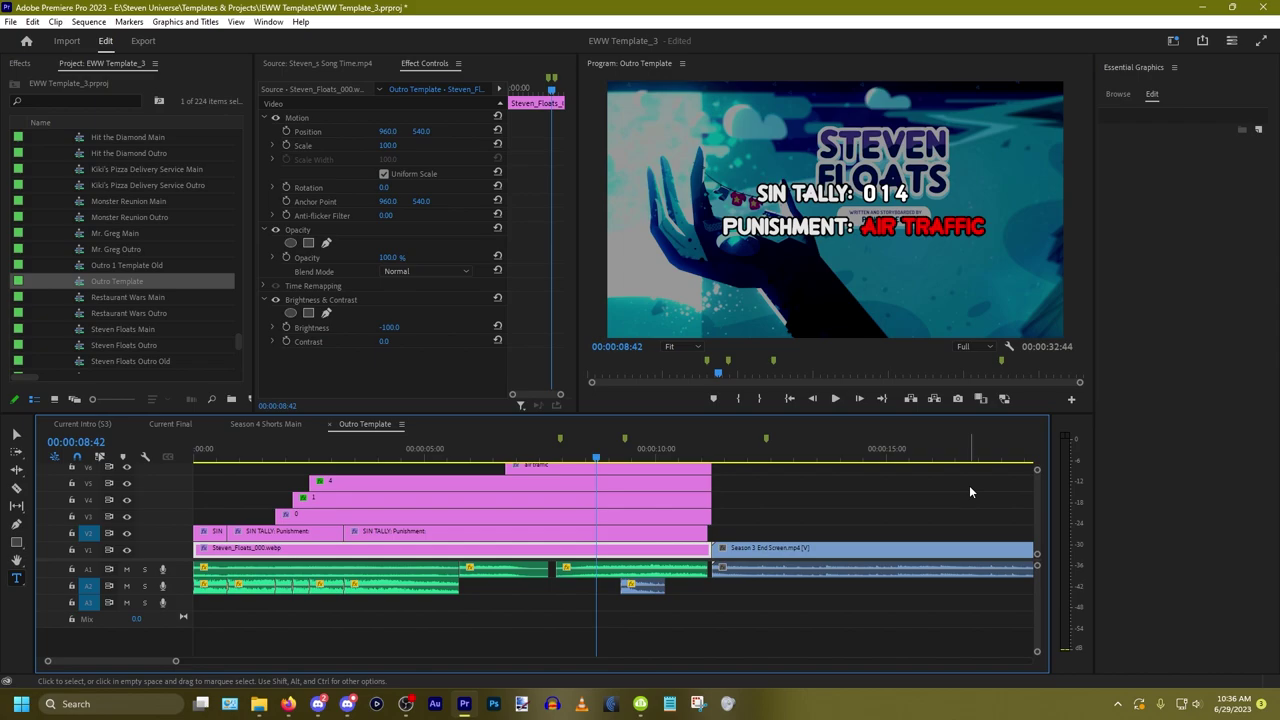
left_click(223, 632)
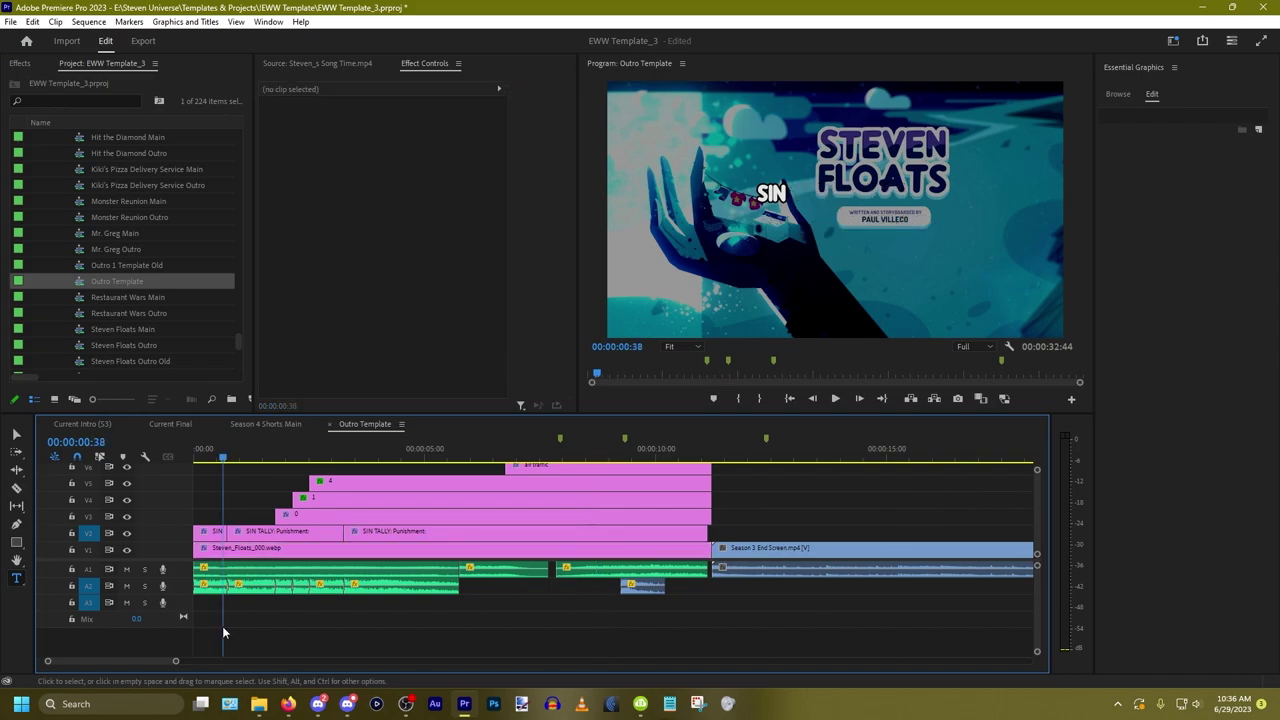
Step: Examine the Crop settings of the first SIN TALLY clip on V2, try a different Right crop and undo it
mouse_move(223, 628)
left_mouse_down()
mouse_move(245, 620)
mouse_move(210, 618)
left_mouse_up()
left_click(205, 532)
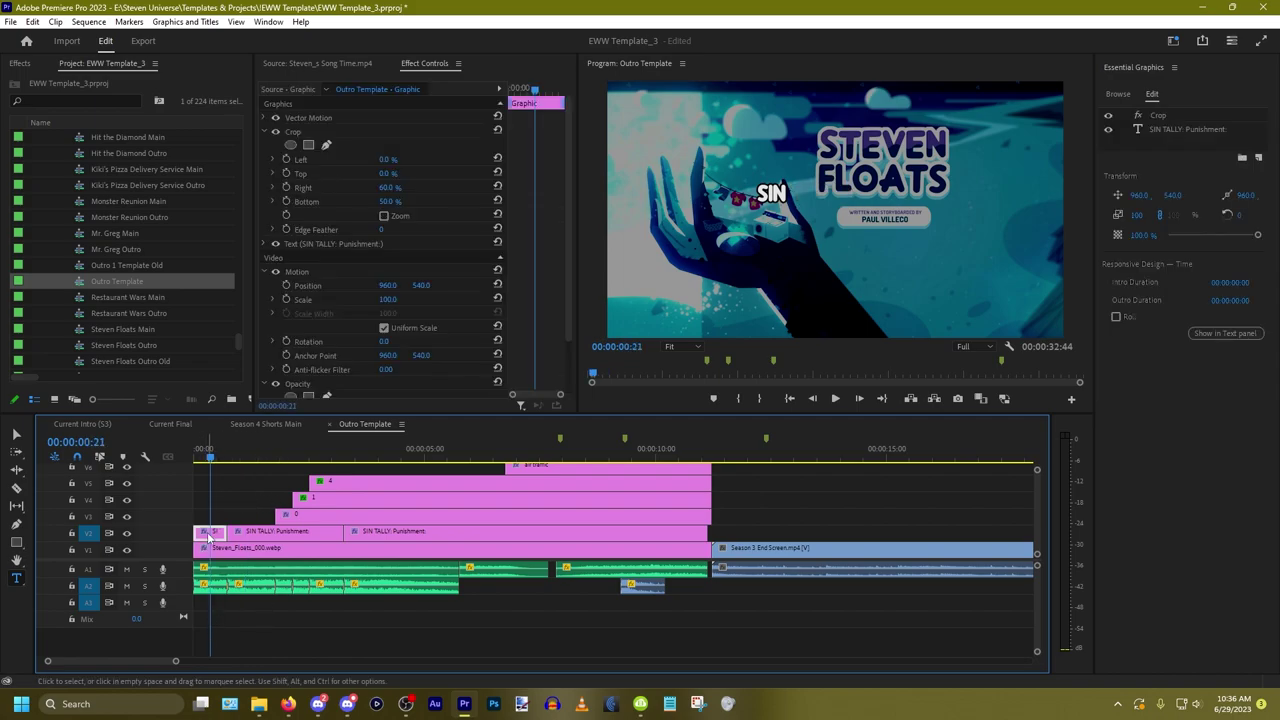
scroll(355, 257, "down", 2)
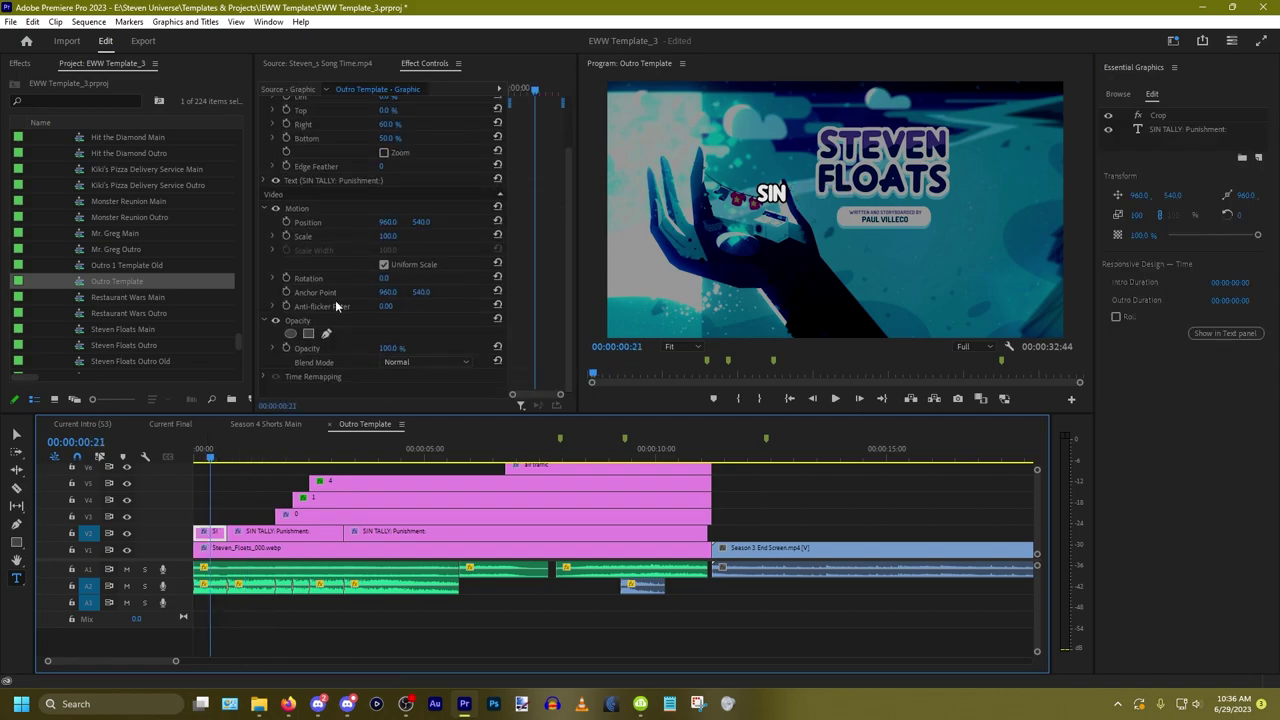
scroll(335, 300, "up", 2)
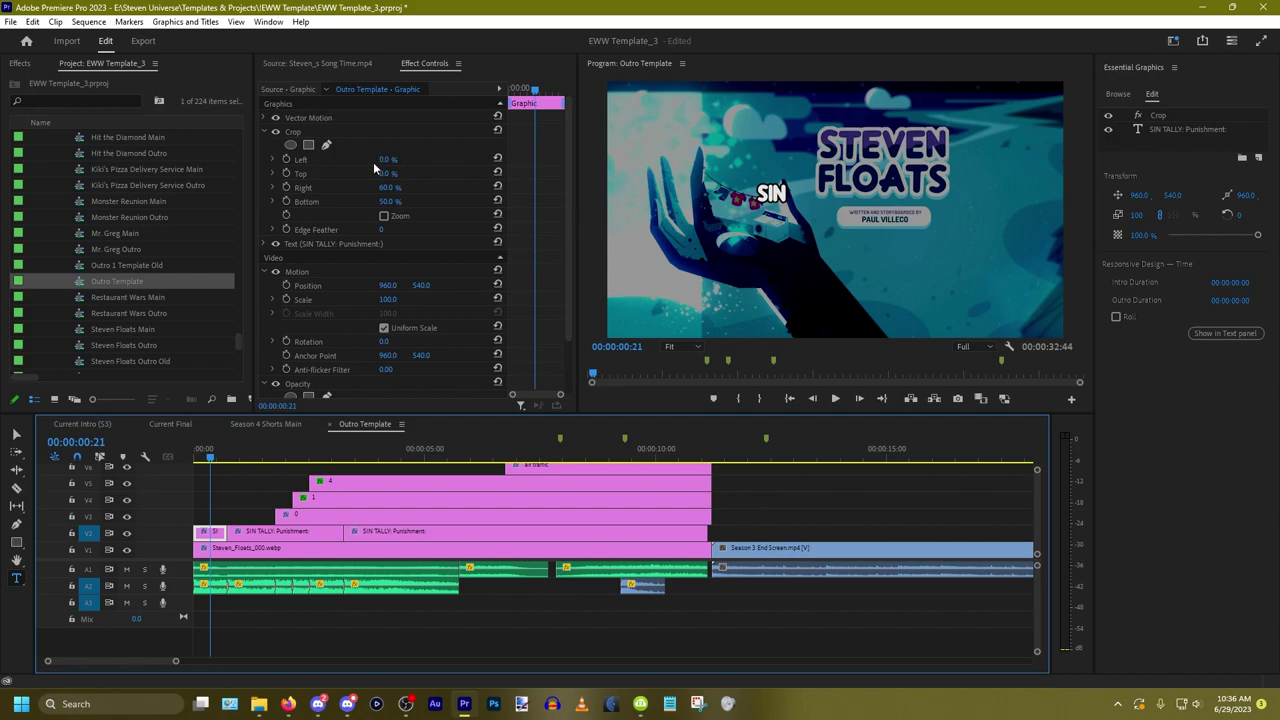
mouse_move(388, 187)
left_mouse_down()
mouse_move(372, 187)
mouse_move(376, 201)
mouse_move(407, 200)
left_mouse_up()
key("ctrl+z")
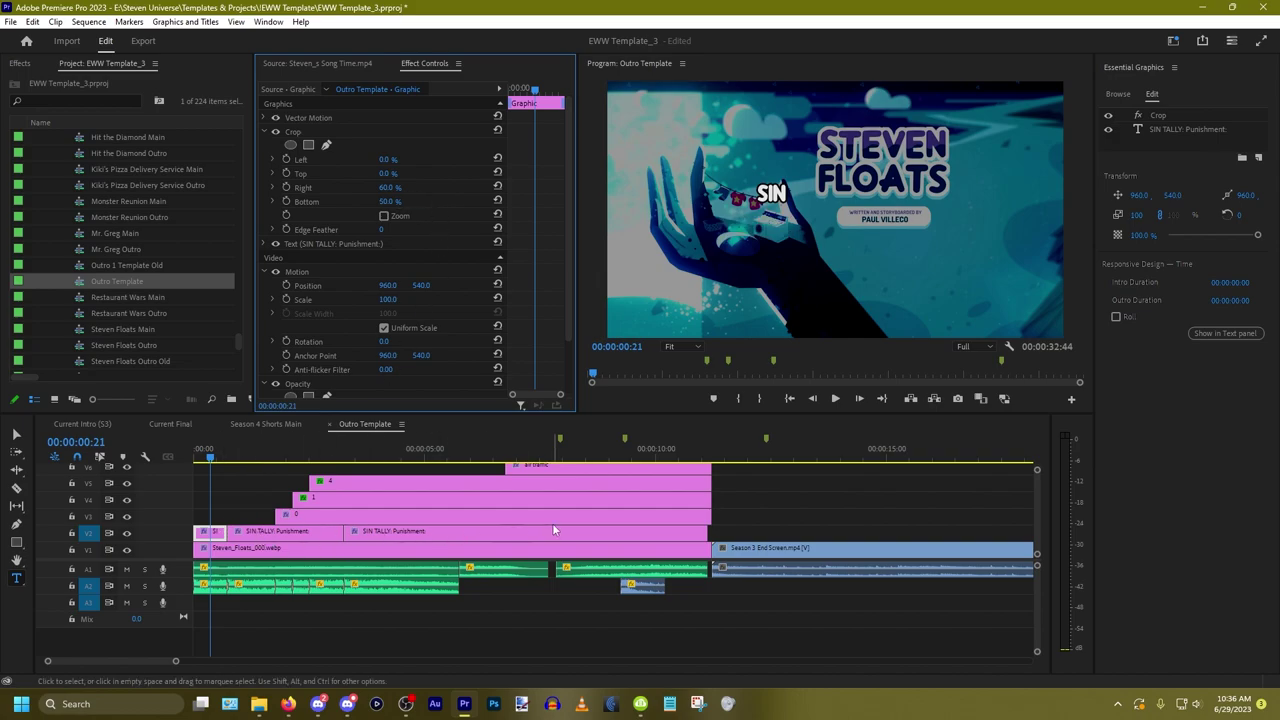
Step: Compare how the second and third SIN TALLY: Punishment clips on V2 are cropped, viewing the frames at 00:00:01:29 and 00:00:05:05
left_click(263, 533)
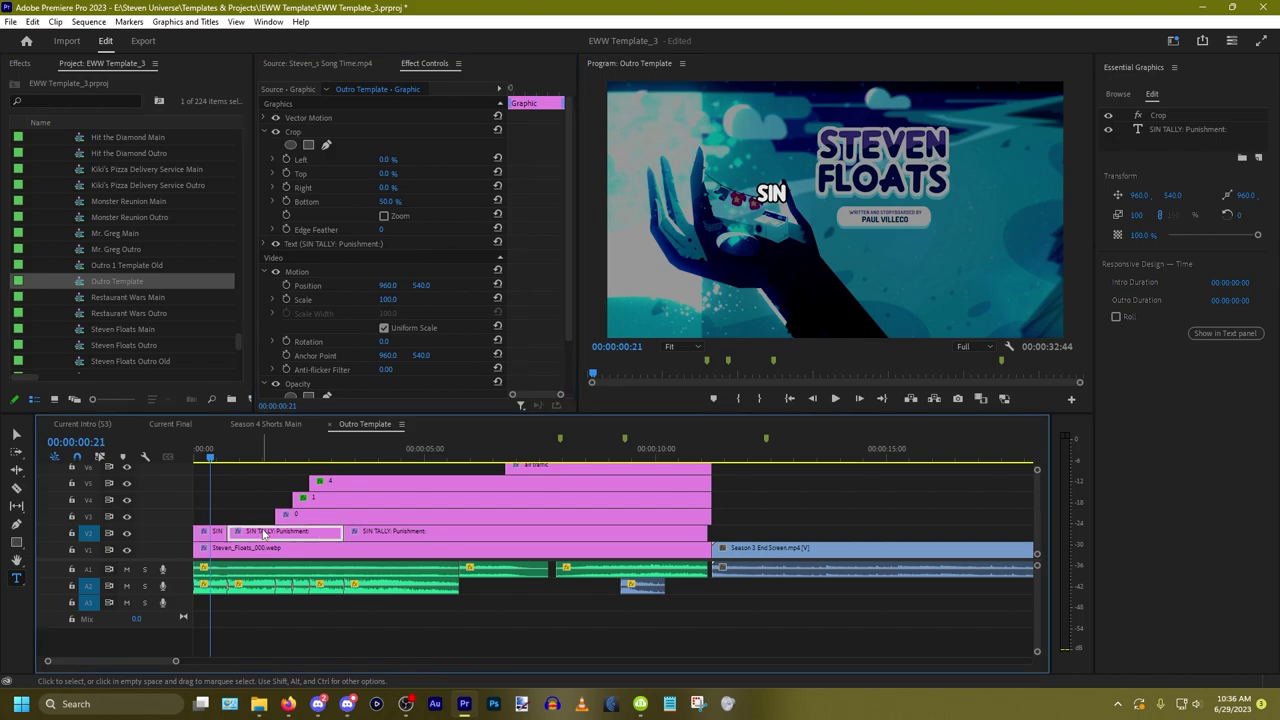
key("shift+e")
scroll(263, 533, "down", 1)
scroll(263, 533, "up", 1)
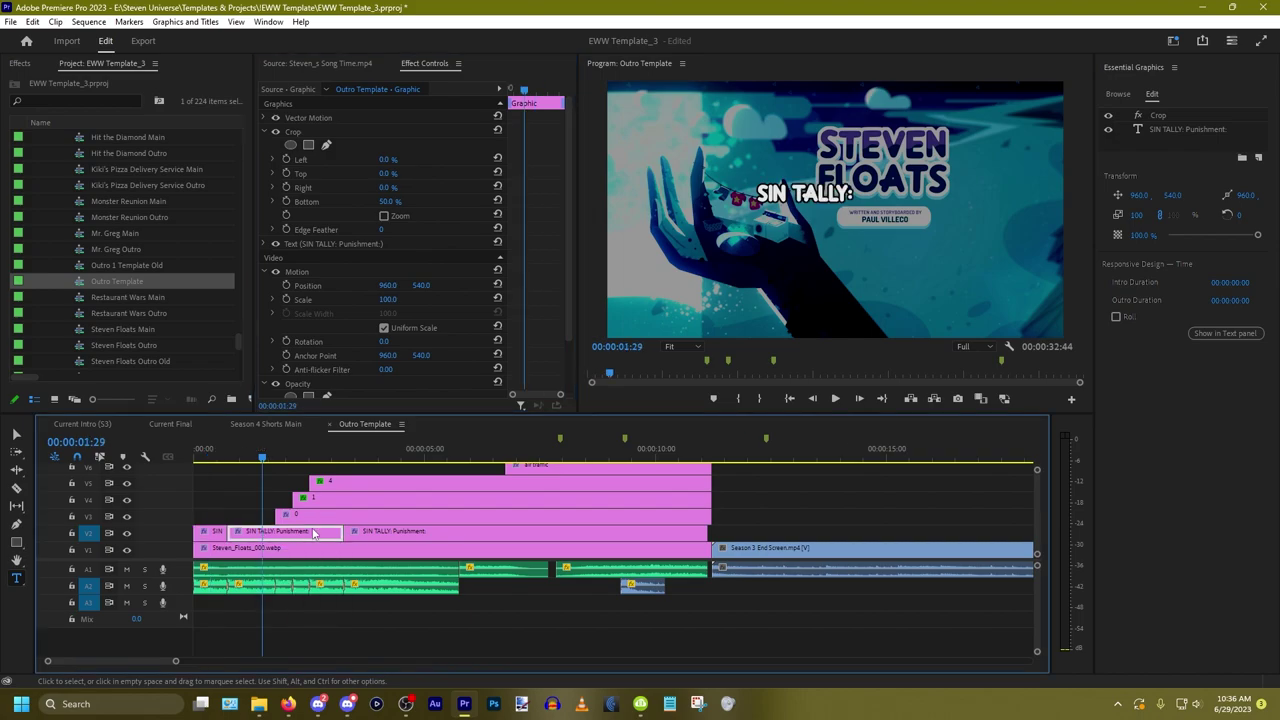
left_click(428, 530)
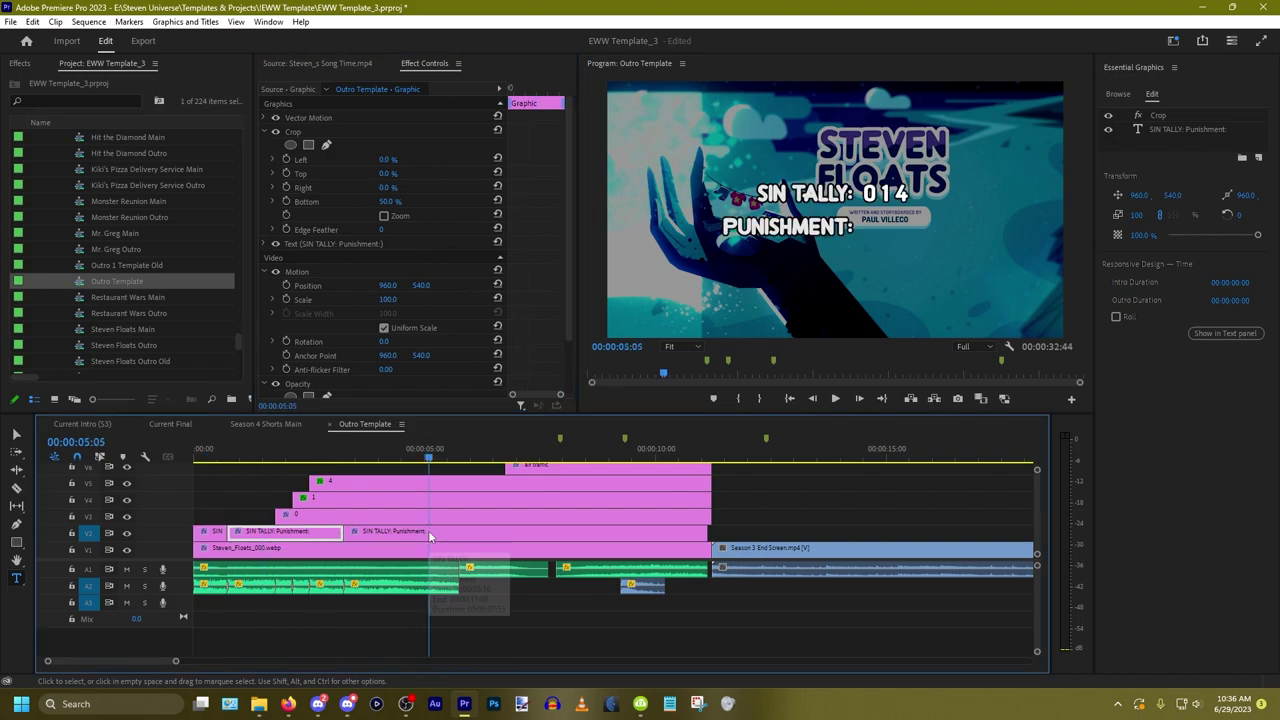
left_click(262, 533)
left_click(486, 523)
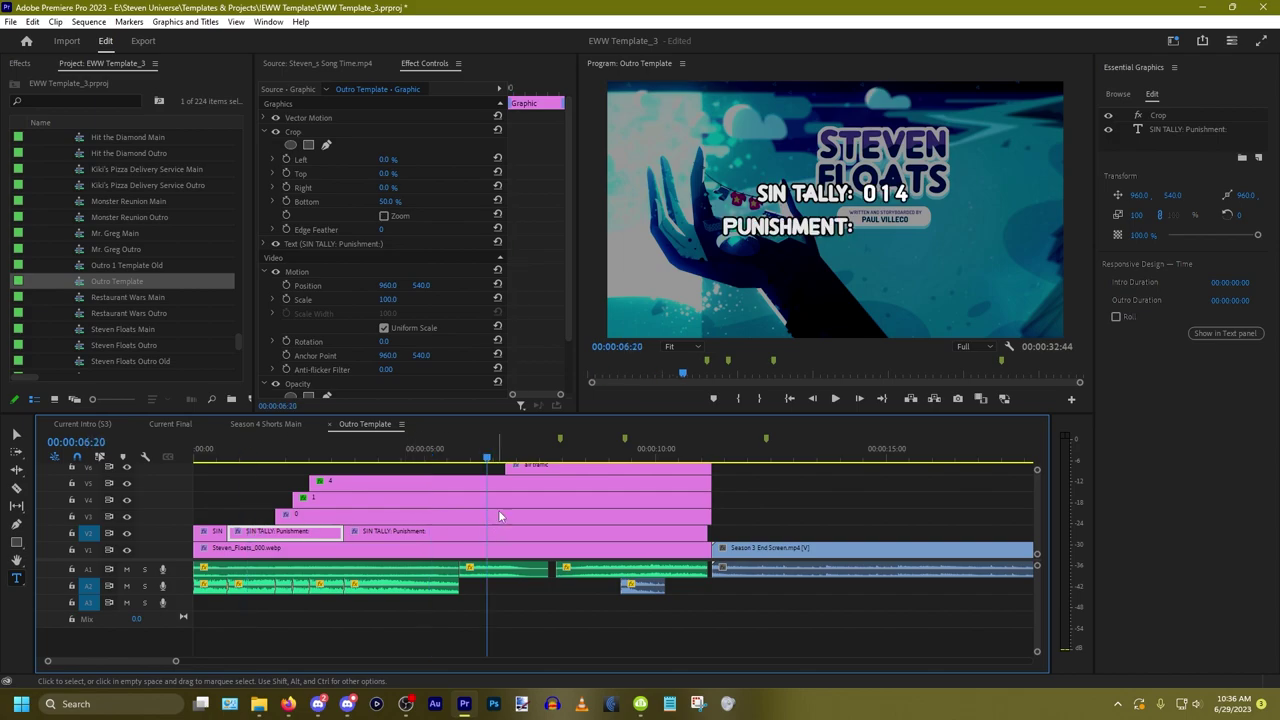
Step: Select the tally digit clips, try 2 as the middle digit of the sin tally and restore it to 1
left_click(498, 516)
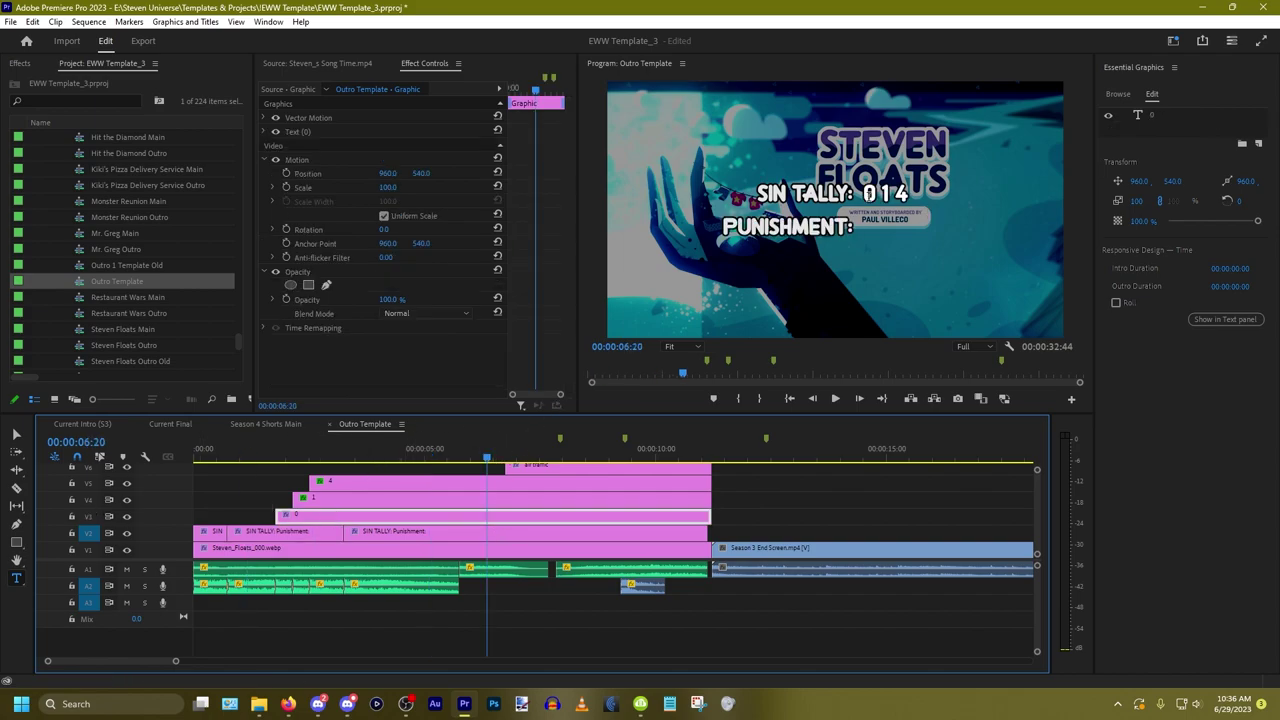
left_click(871, 194)
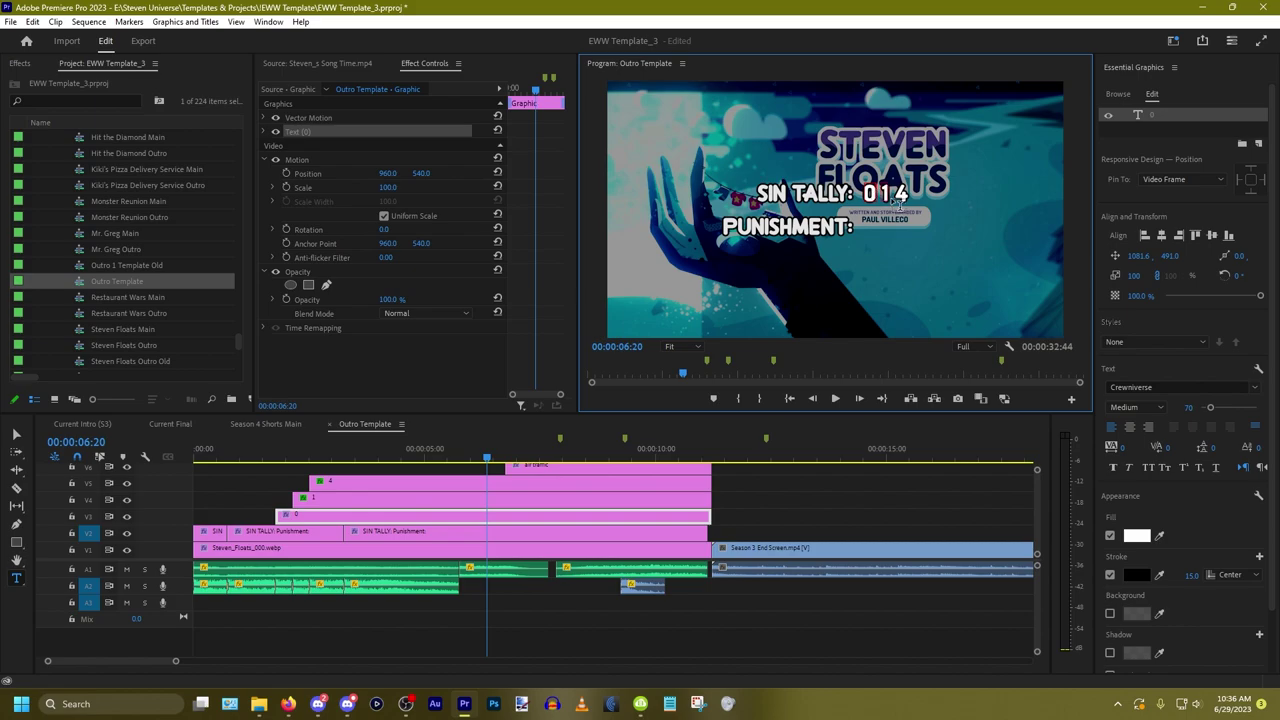
left_click(885, 194)
double_click(885, 194)
type("2")
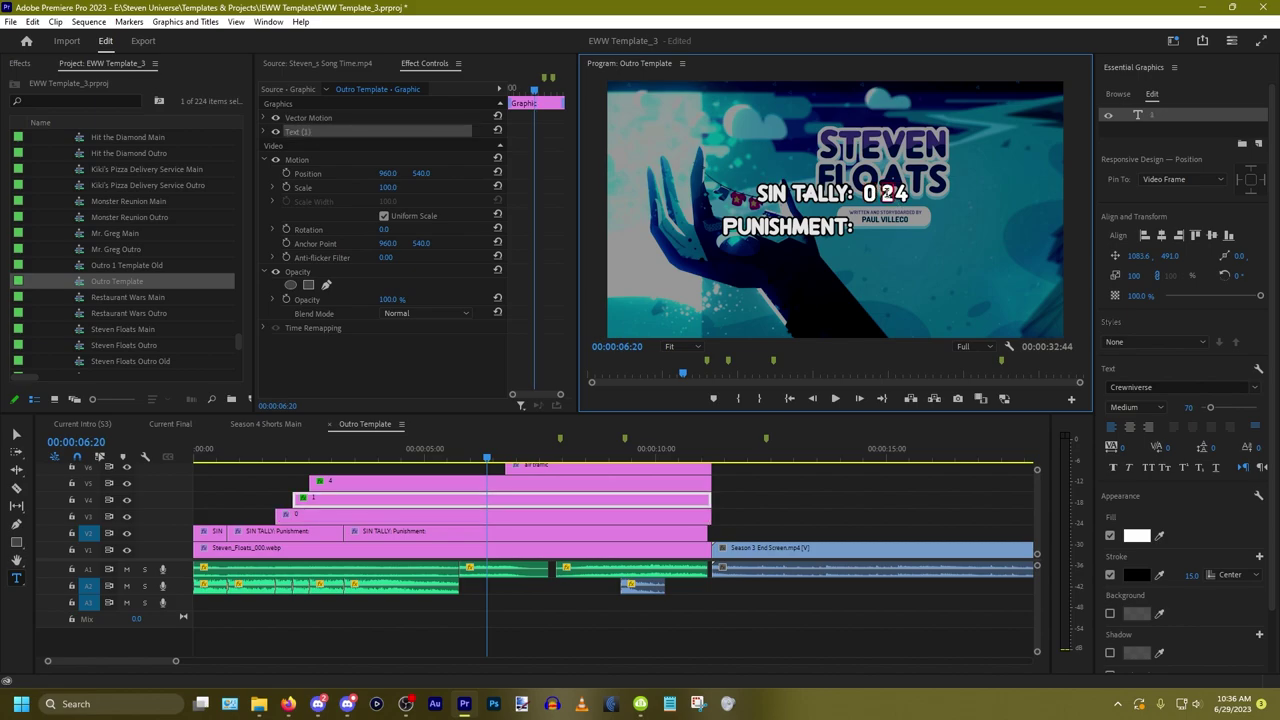
key("BackSpace")
type("1")
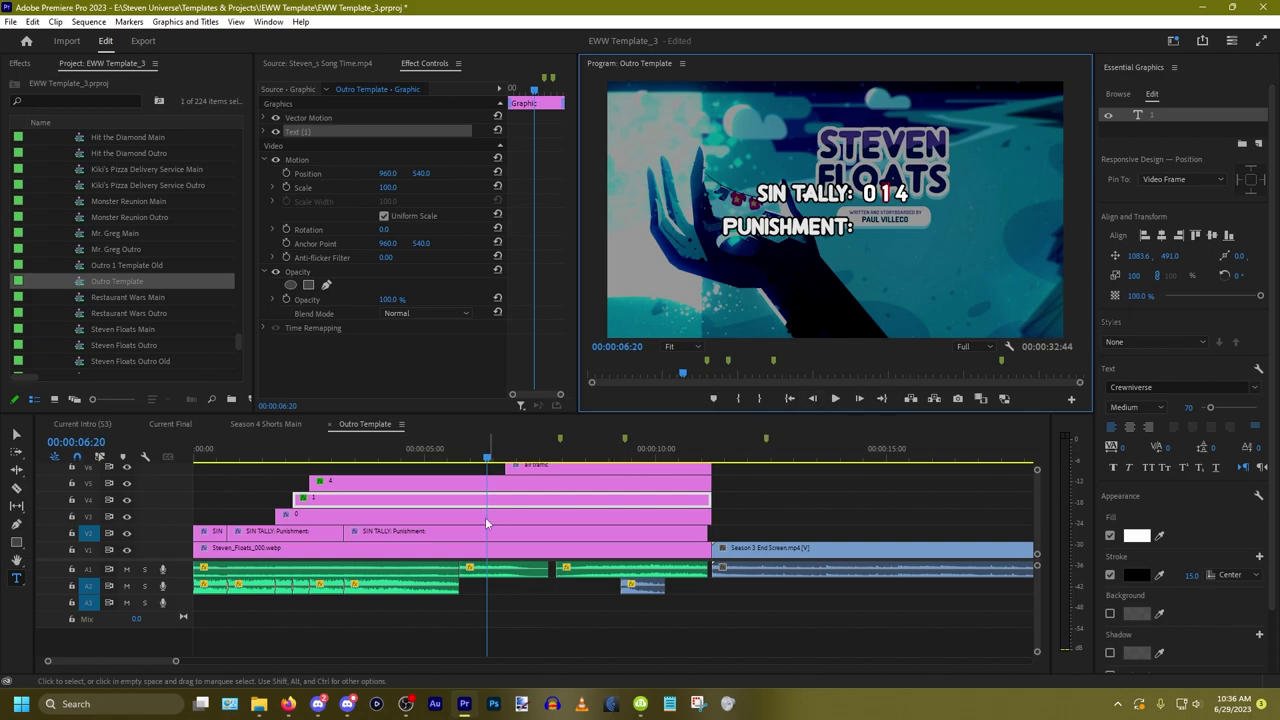
Step: Try 7, 2 and 3 in turn as the last digit of the sin tally, restore it to 4 and deselect the clip
left_click(556, 482)
left_click(549, 450)
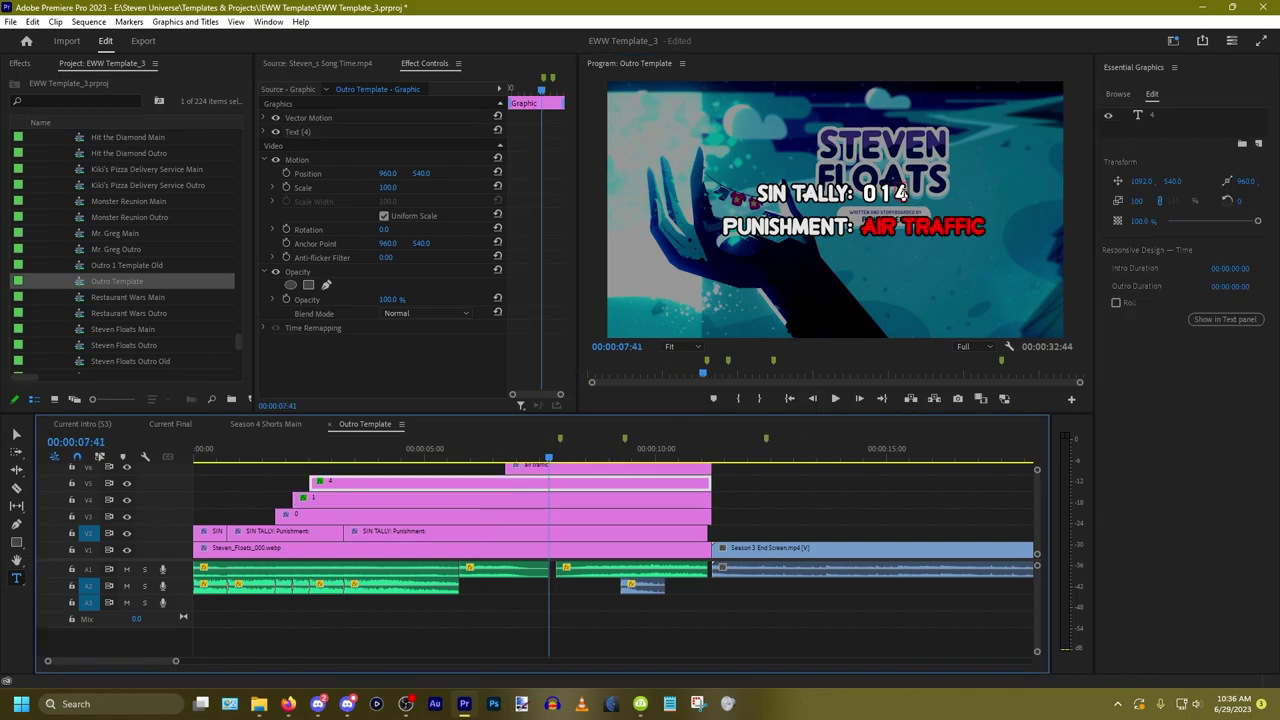
left_click(902, 194)
key("BackSpace")
type("7")
key("BackSpace")
type("2")
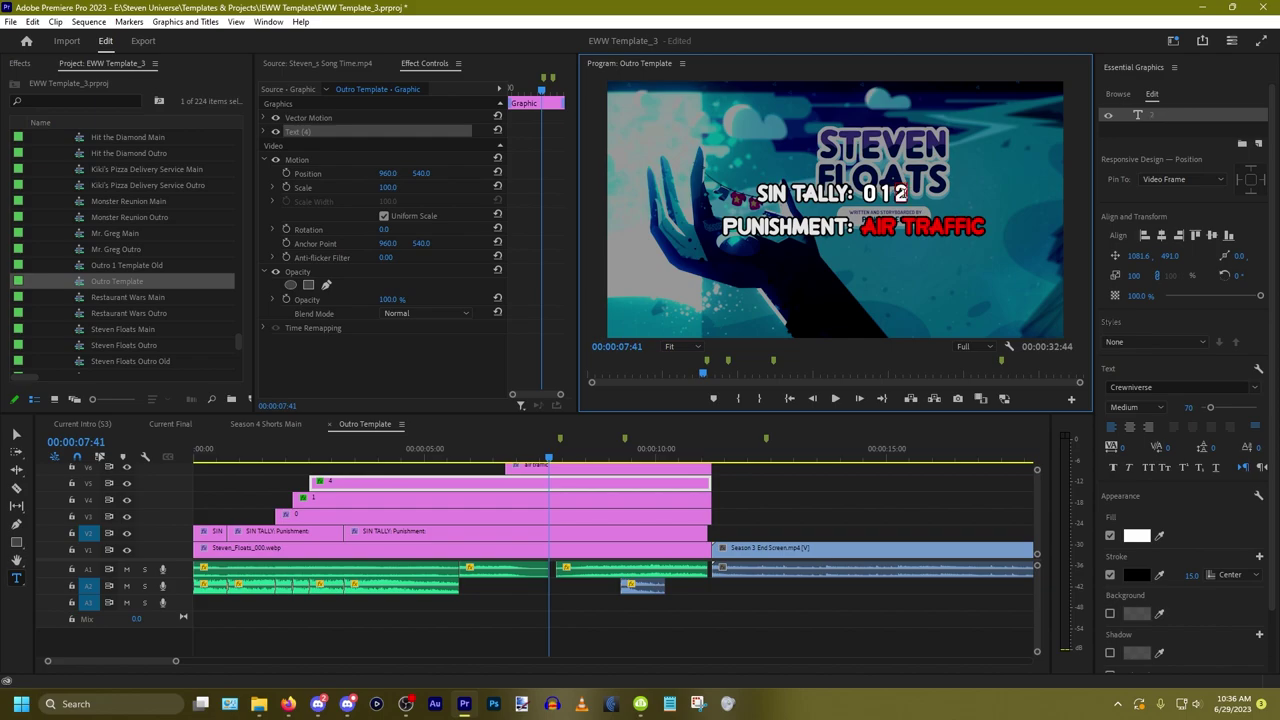
key("BackSpace")
type("3")
key("BackSpace")
type("4")
key("BackSpace")
type("4")
left_click(794, 497)
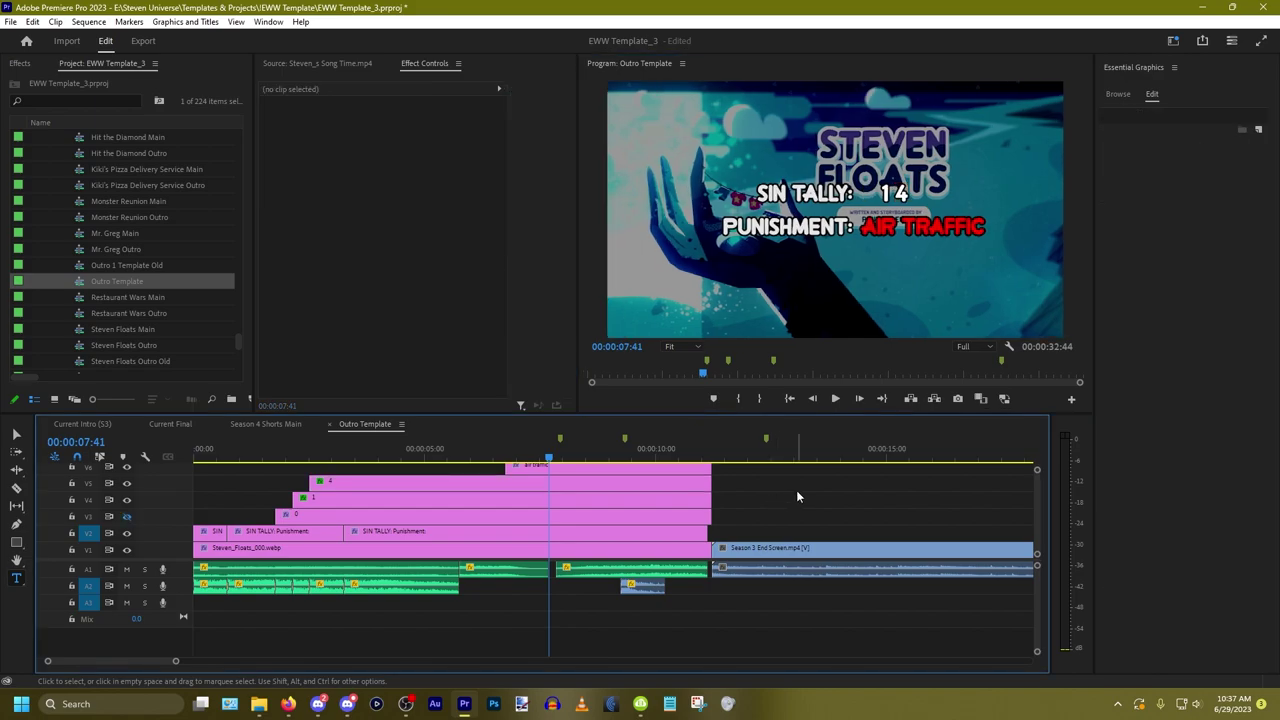
Step: Inspect the air traffic punishment text on V6 and play the outro from the first timeline marker to the end of the tally section
left_click(627, 469)
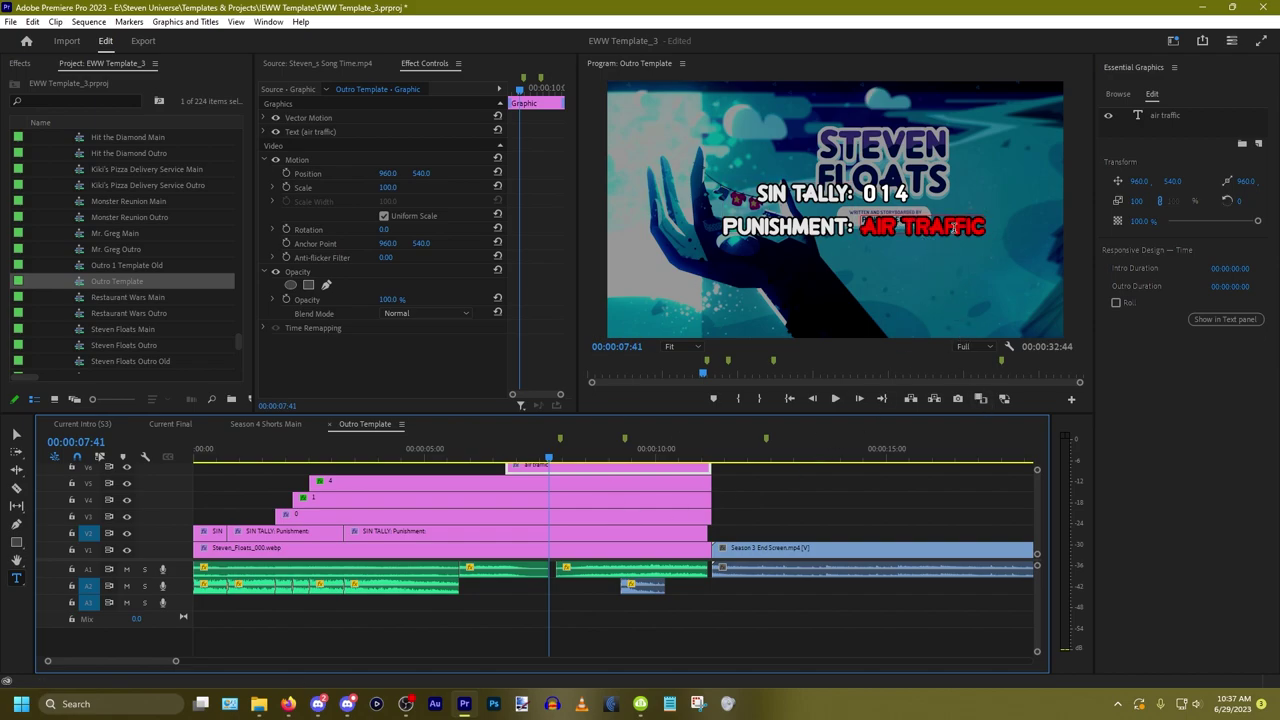
right_click(580, 606)
right_click(620, 602)
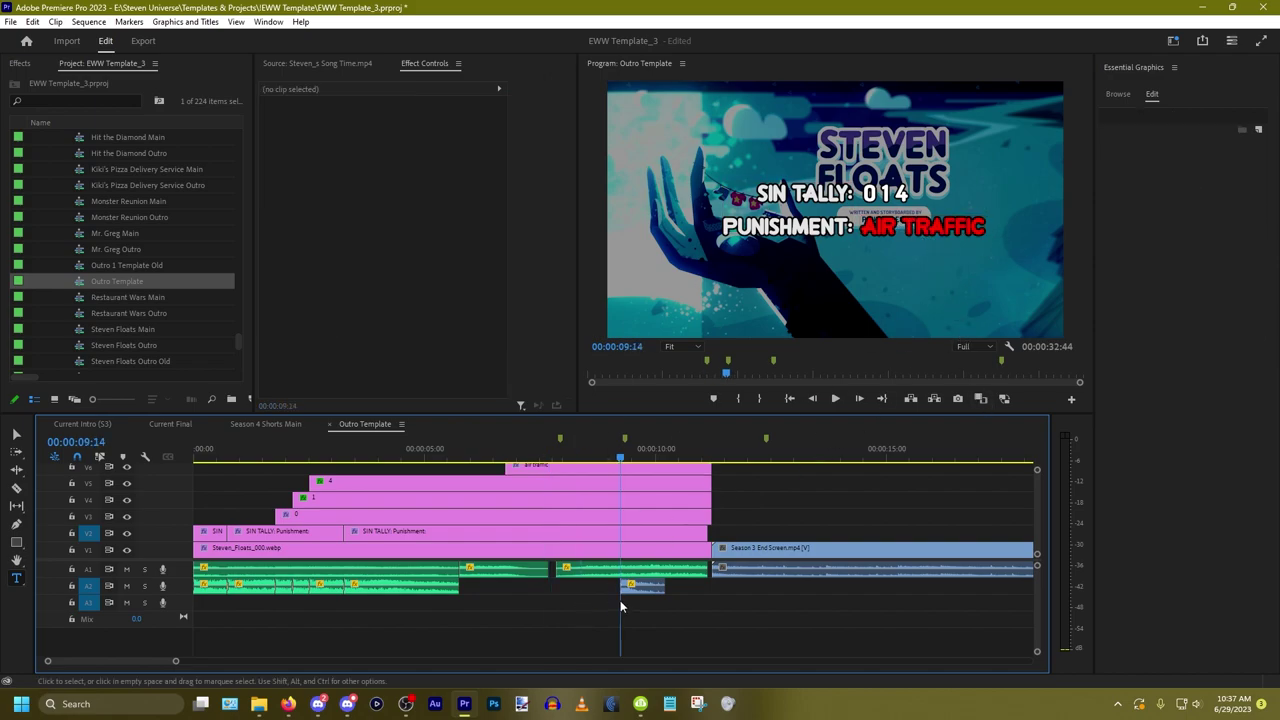
right_click(560, 601)
key("space")
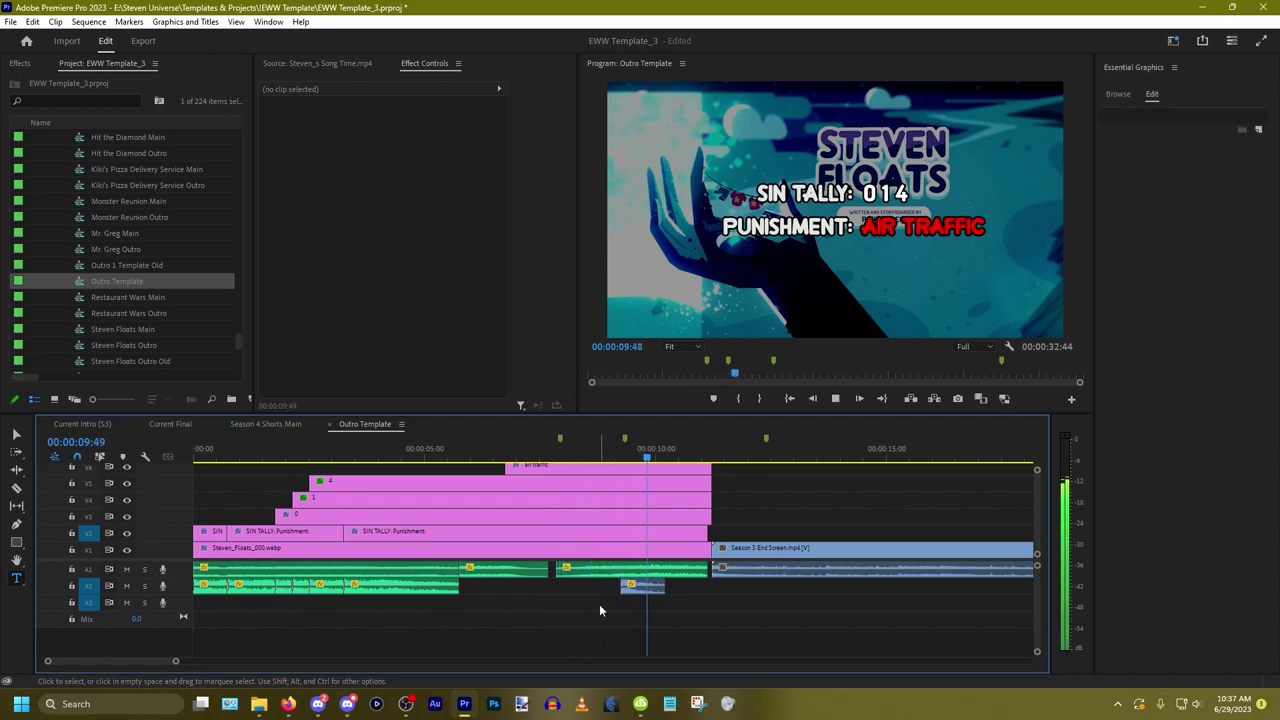
key("space")
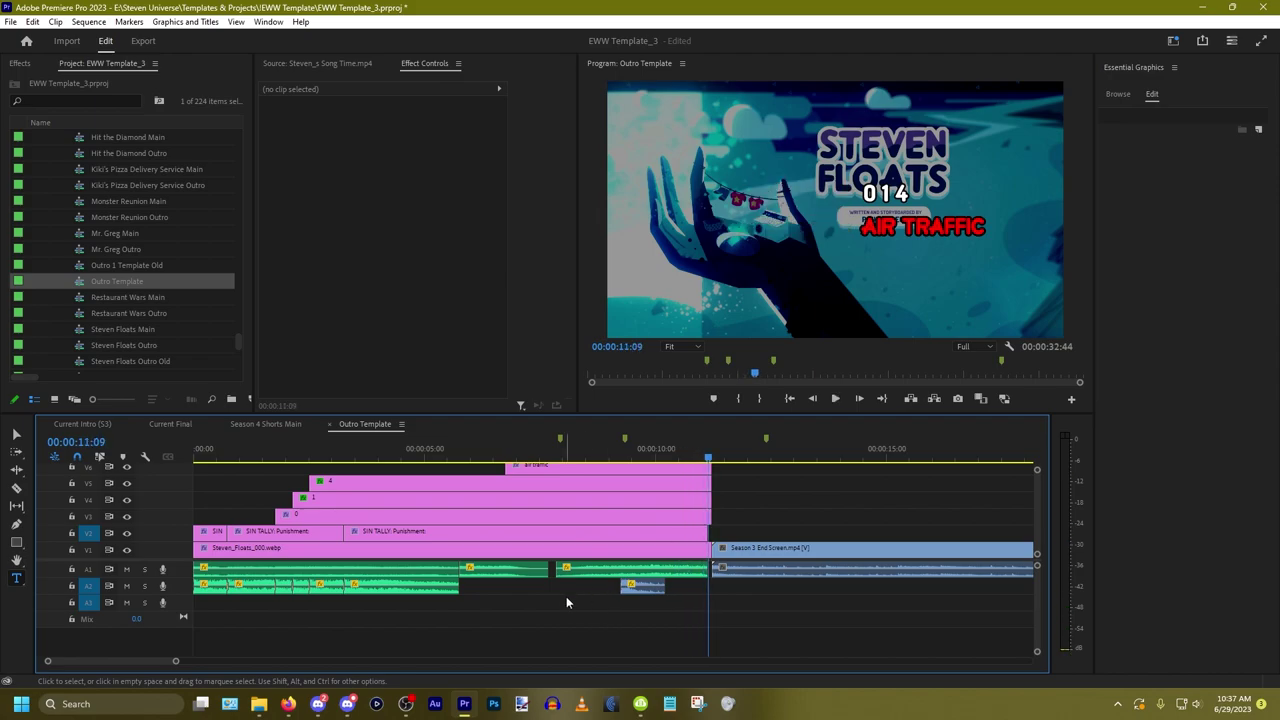
Step: Extend the last SIN TALLY: Punishment clip on V2 to the start of the Season 3 End Screen.mp4 clip
scroll(714, 550, "up", 3)
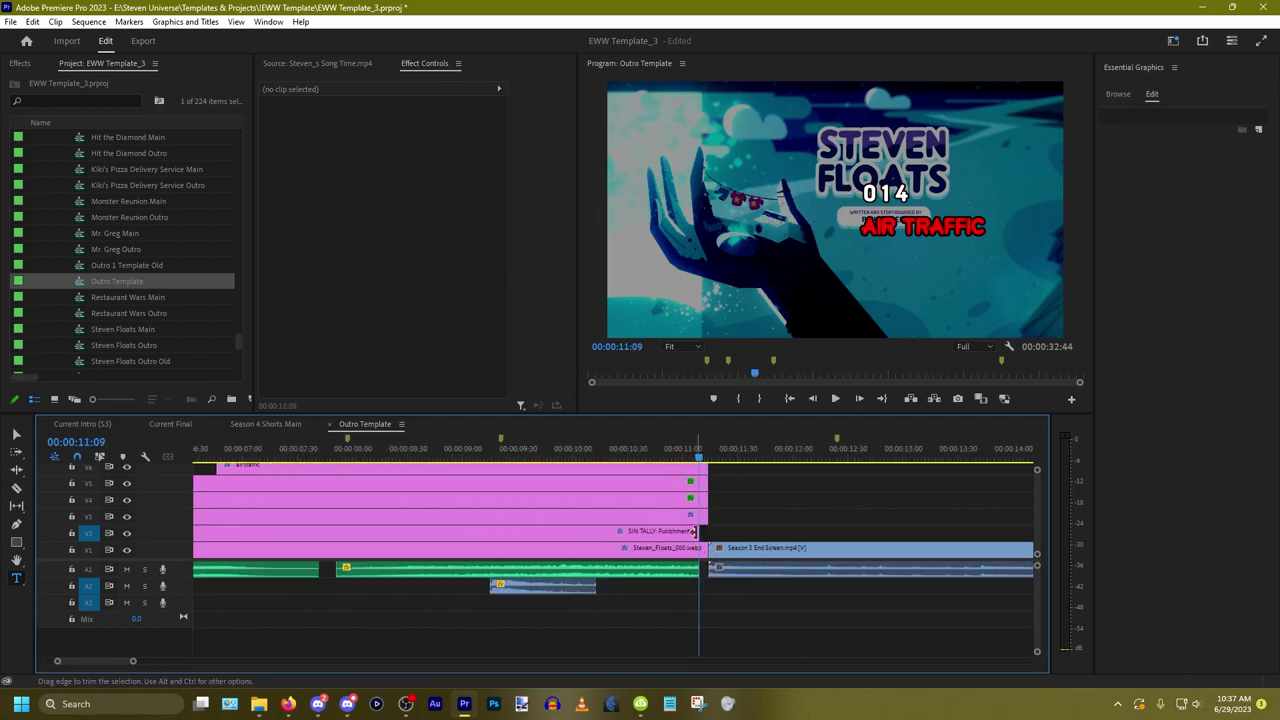
left_click_drag(698, 533, 709, 533)
key("minus")
key("minus")
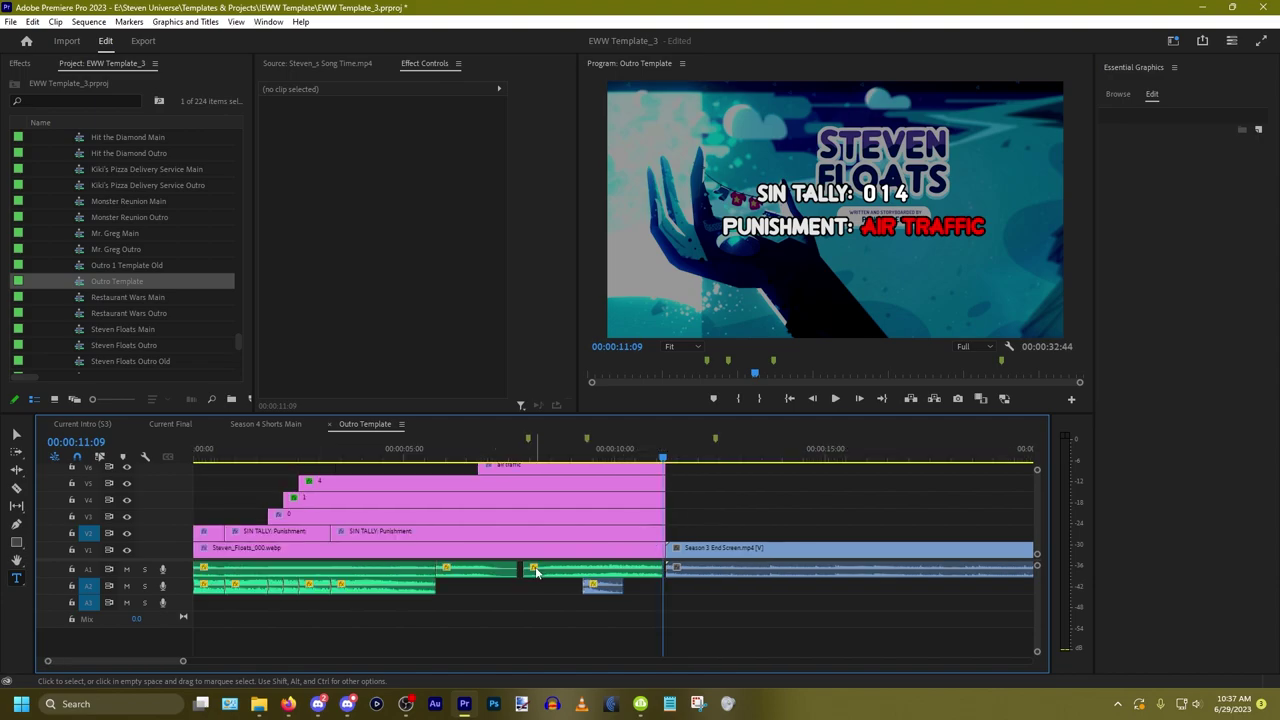
Step: View the end screen at 00:00:14:24 and close the Outro Template sequence
left_click(581, 513)
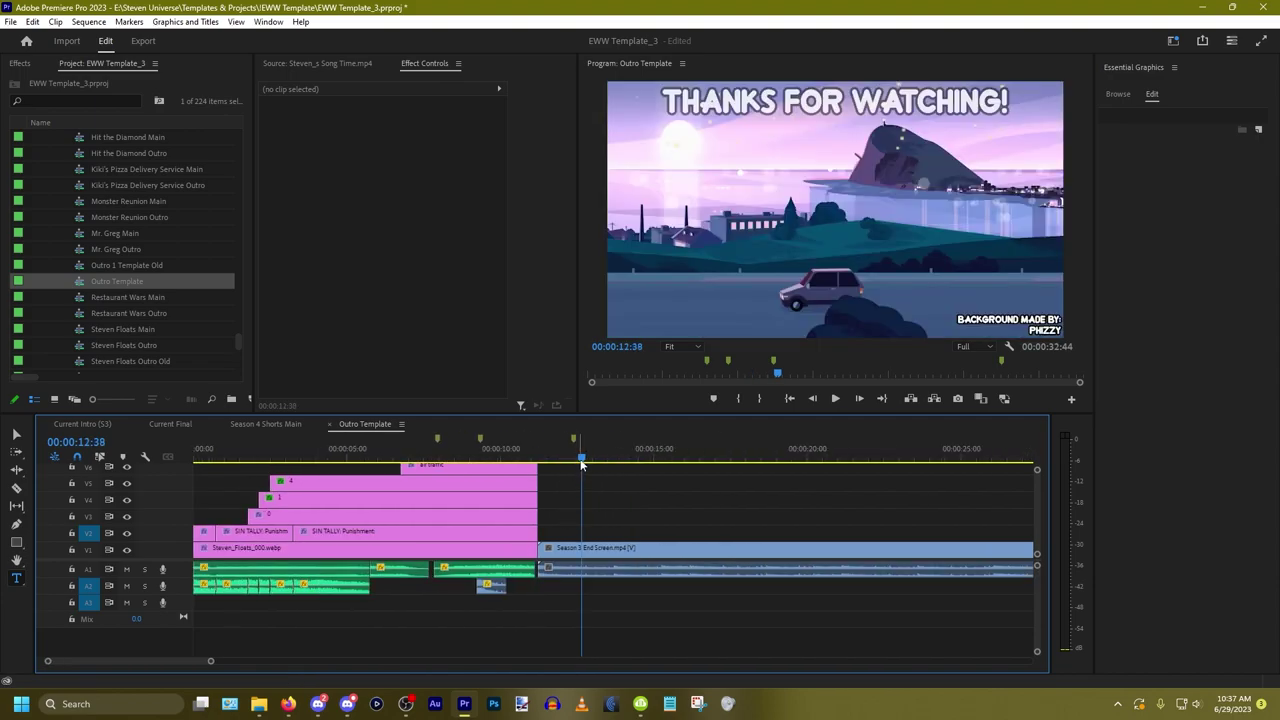
left_click(634, 458)
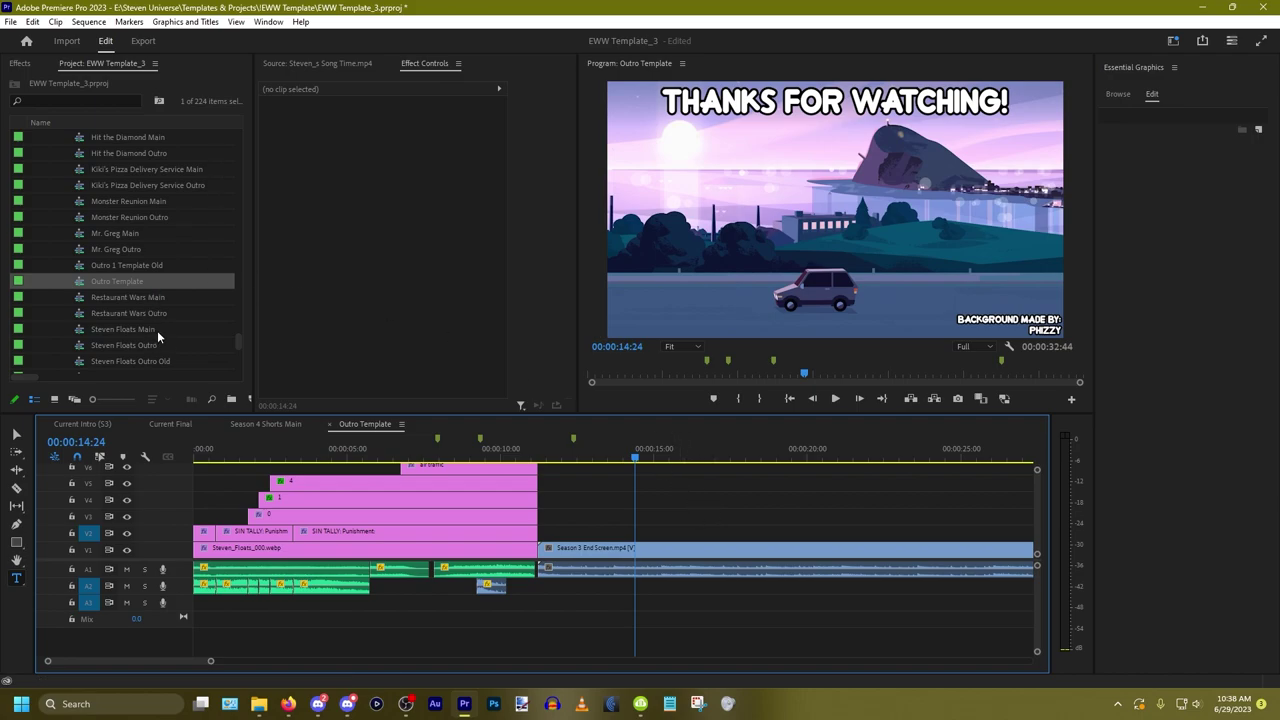
right_click(375, 425)
left_click(420, 94)
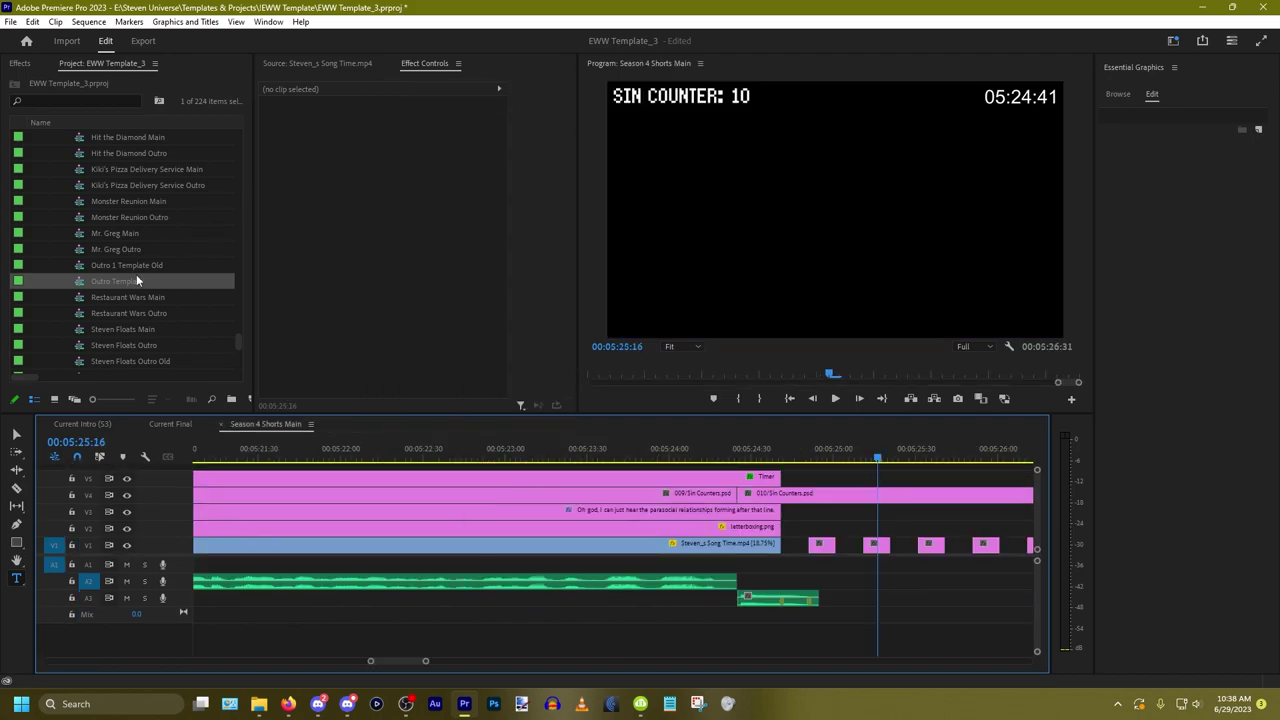
Step: Duplicate the Outro Template sequence in the project and rename the copy Season 4 Shorts Outro
right_click(120, 281)
left_click(187, 83)
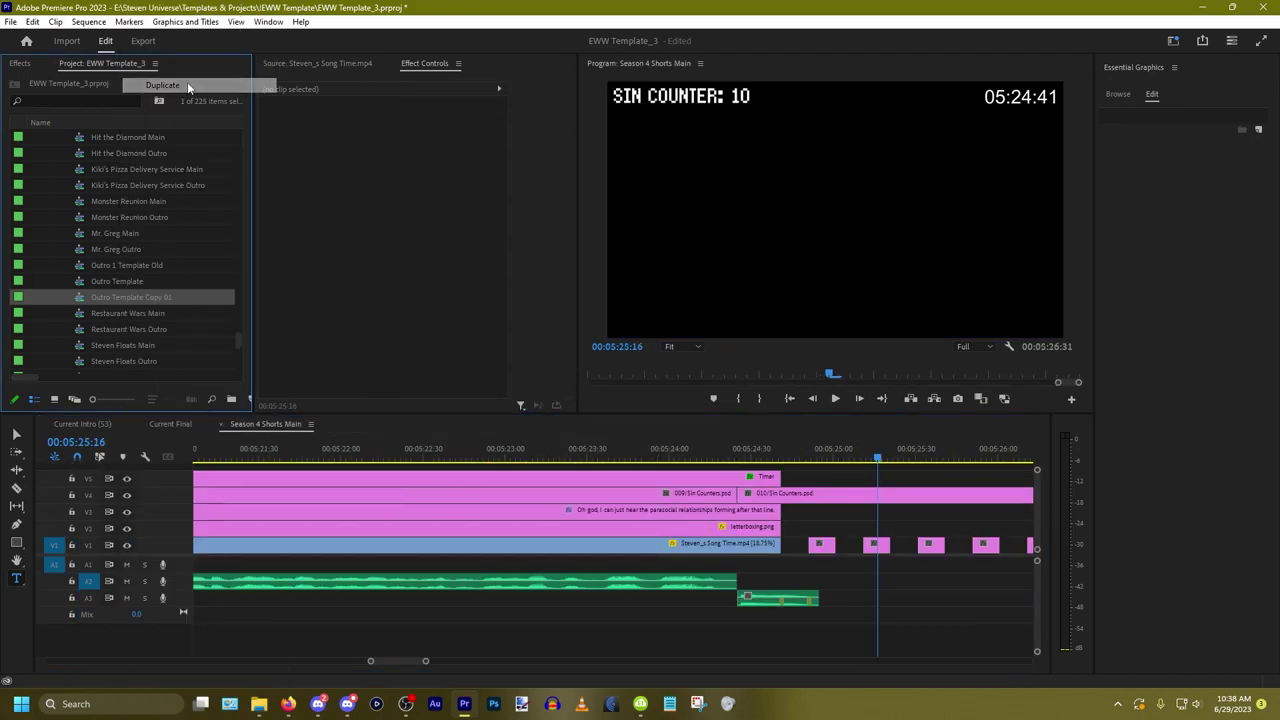
left_click(146, 297)
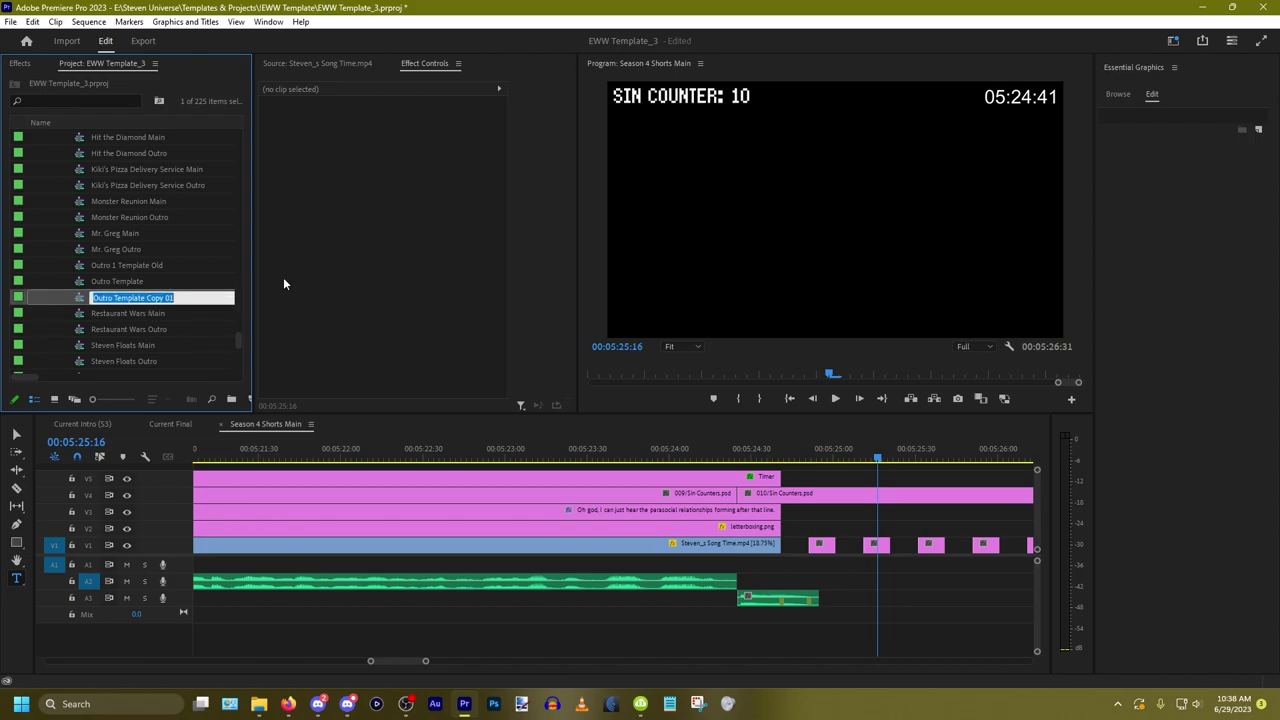
type("Season")
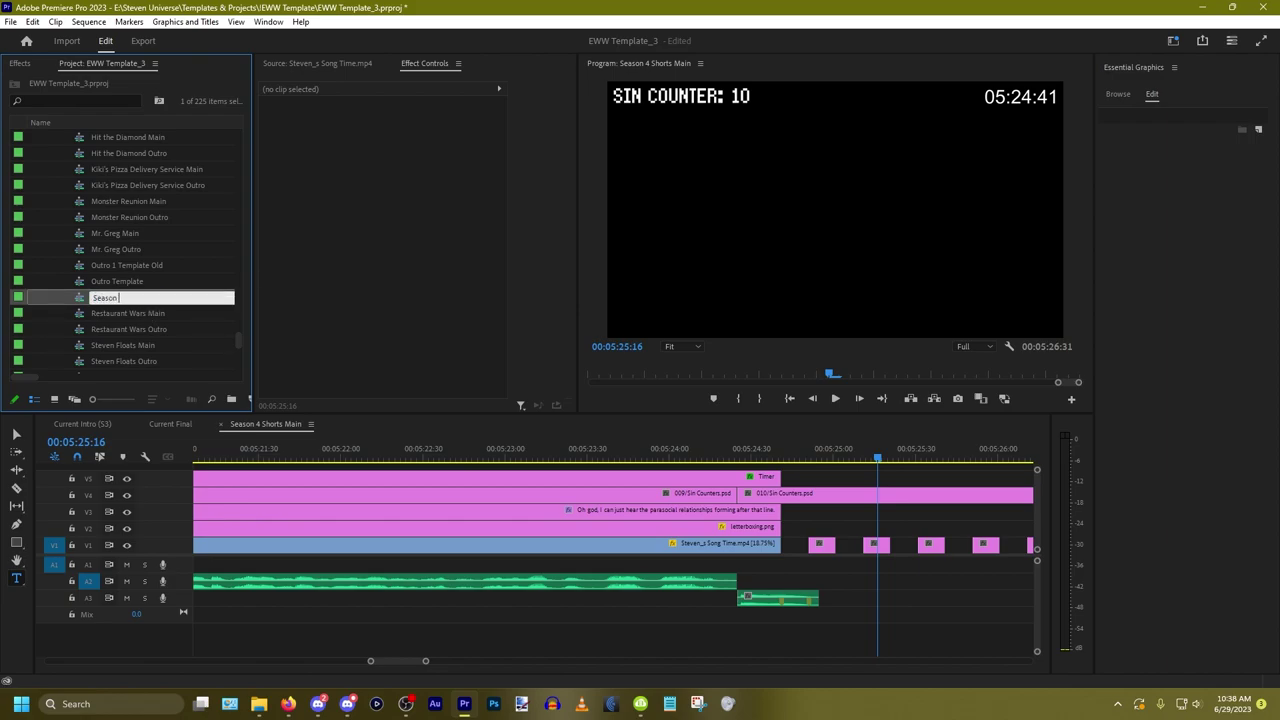
type(" 4 Shorts Outro")
key("Tab")
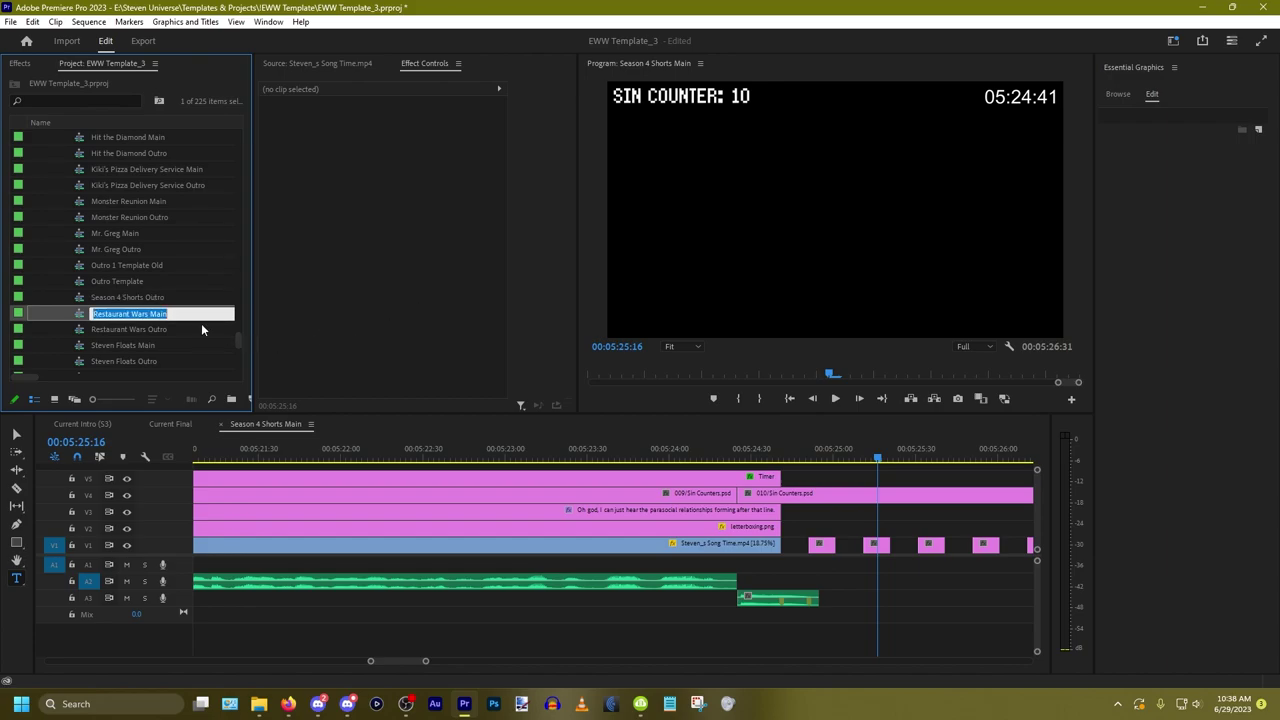
Step: Open the Season 4 Shorts Outro sequence at 00:00:08:21 and check the sin counter in the Season 4 Shorts Main sequence
double_click(158, 300)
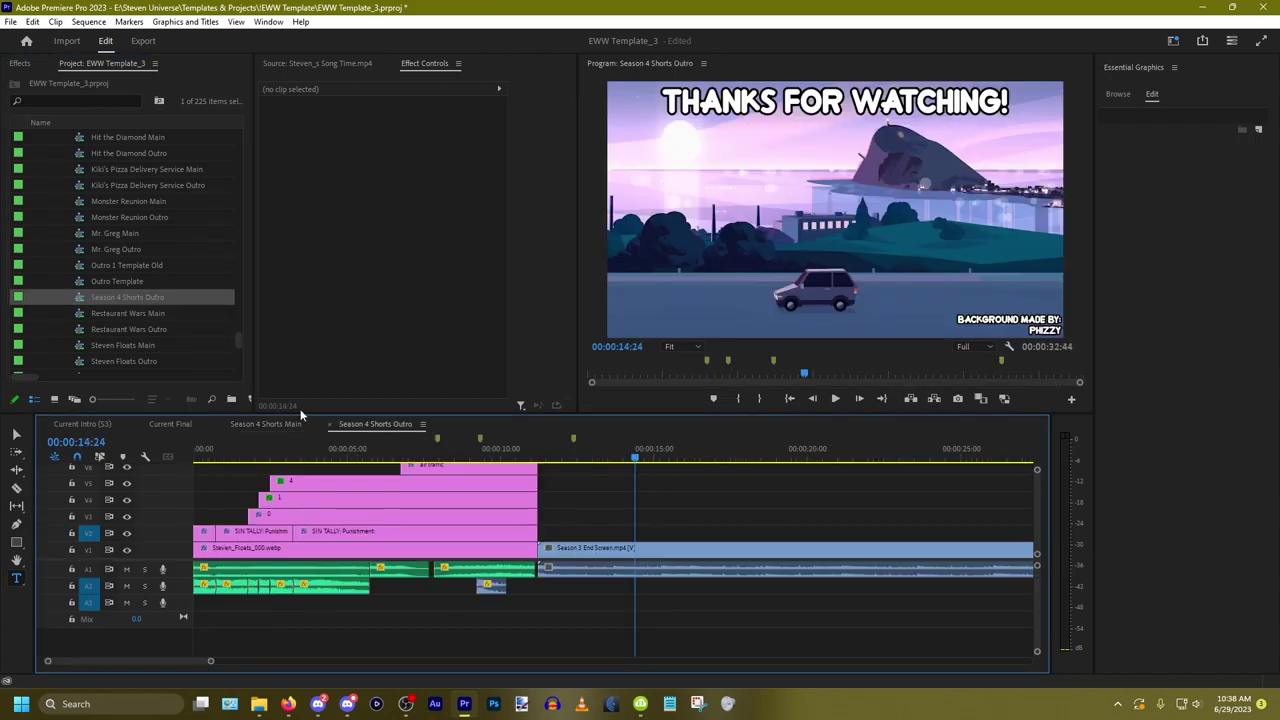
left_click(789, 399)
right_click(450, 620)
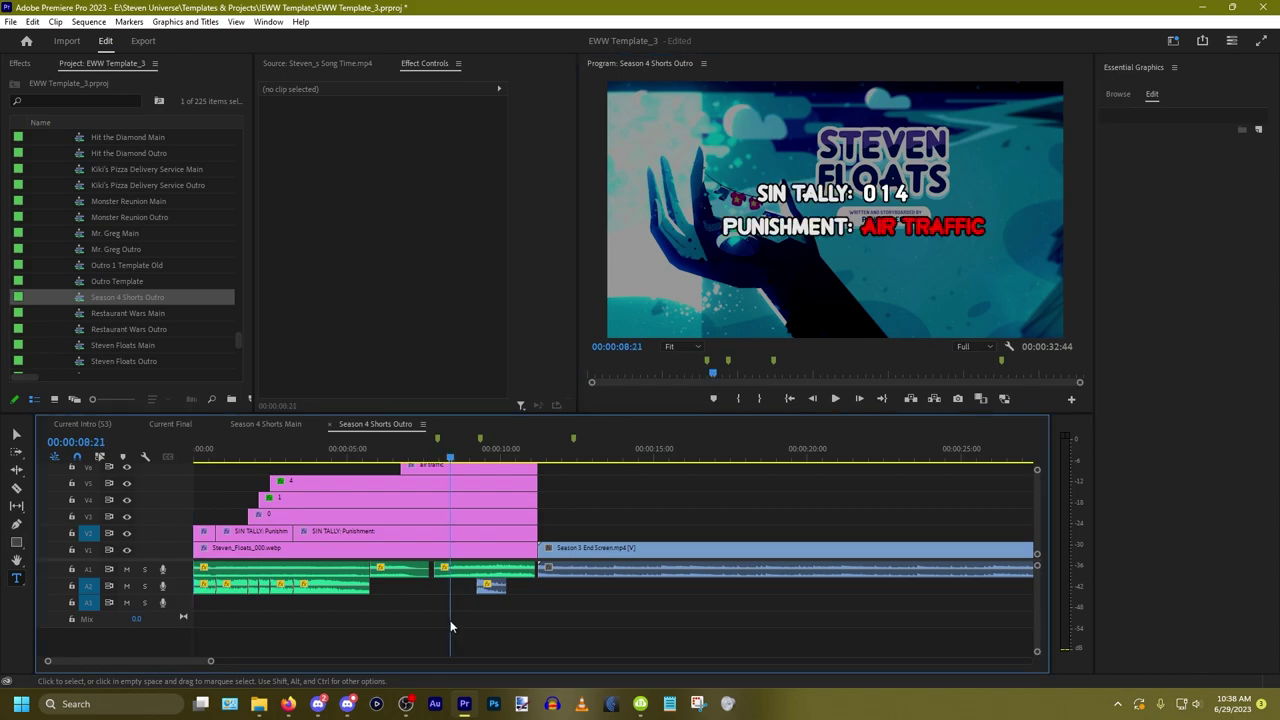
left_click(268, 427)
scroll(899, 547, "up", 2)
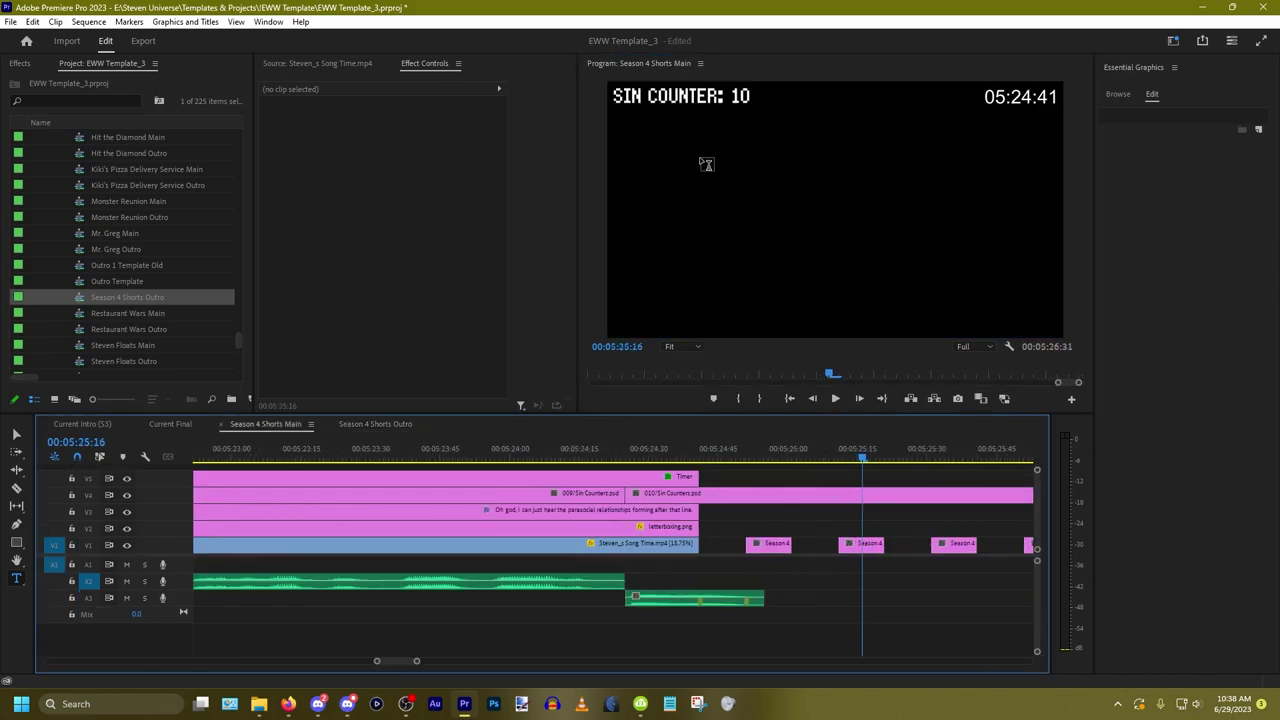
left_click(386, 422)
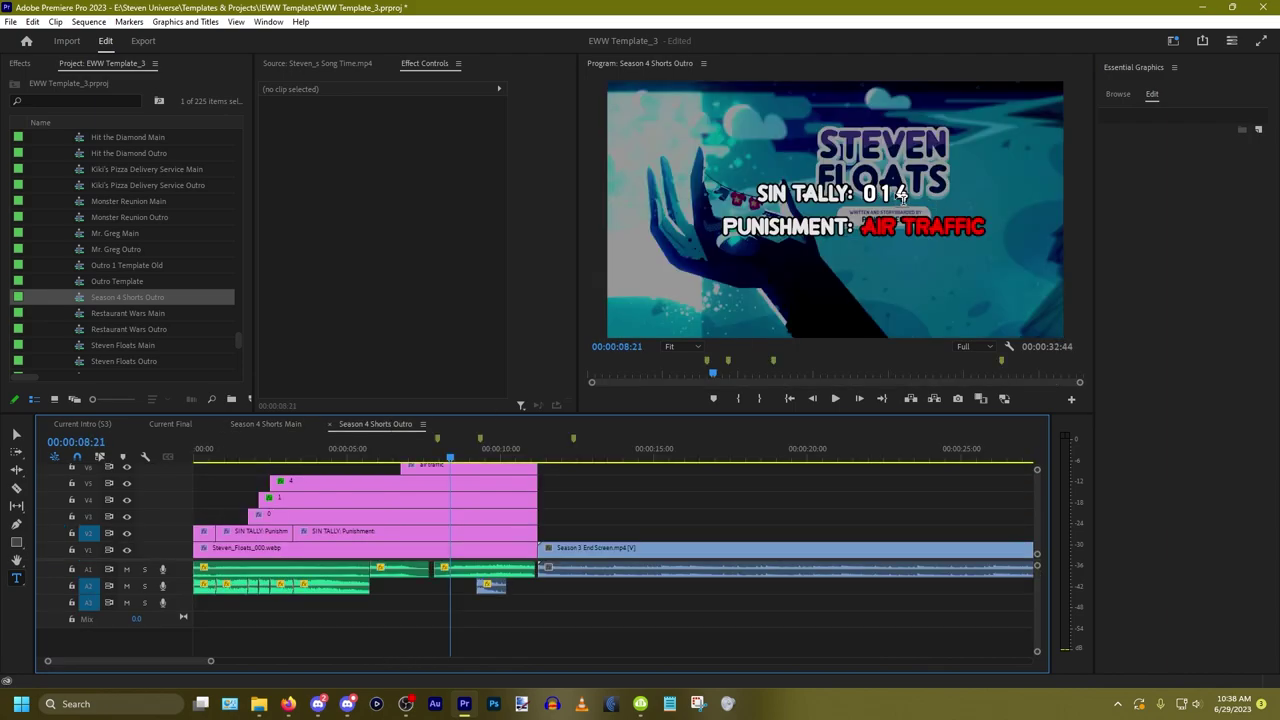
Step: Change the sin tally's last digit to 0 and its middle digit to 3
left_click(903, 195)
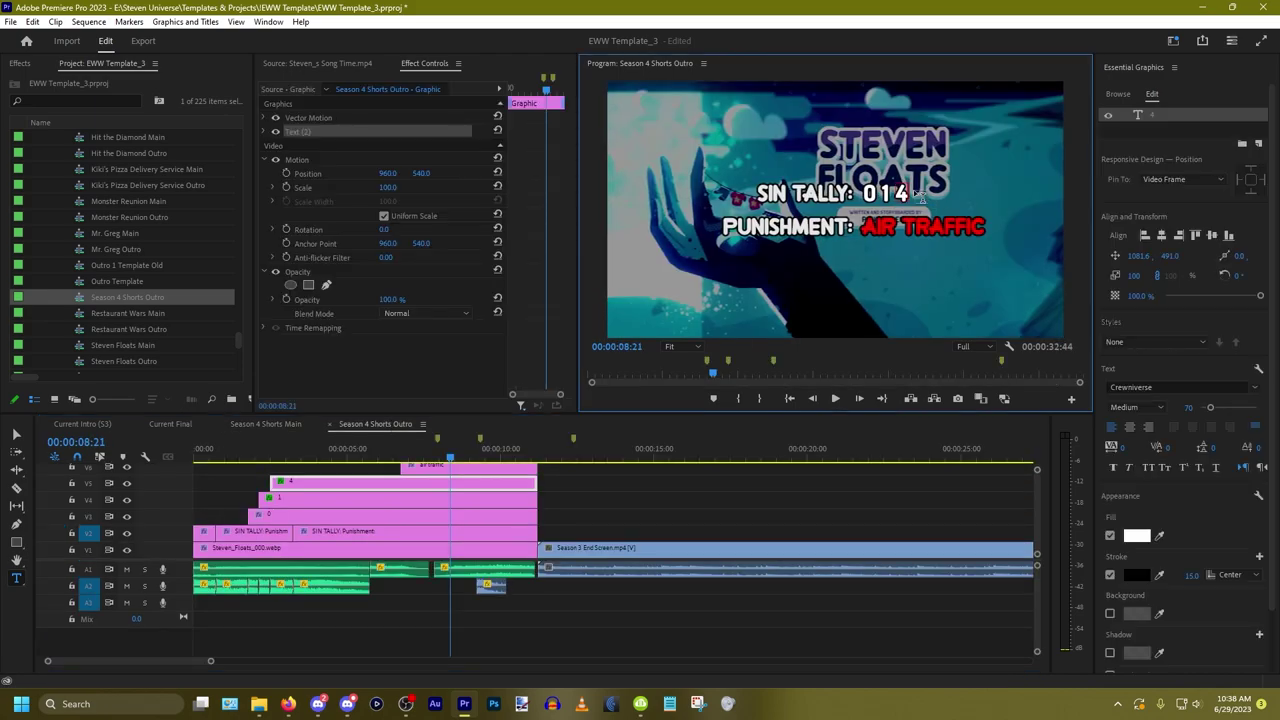
type("0")
left_click(886, 193)
key("BackSpace")
type("30")
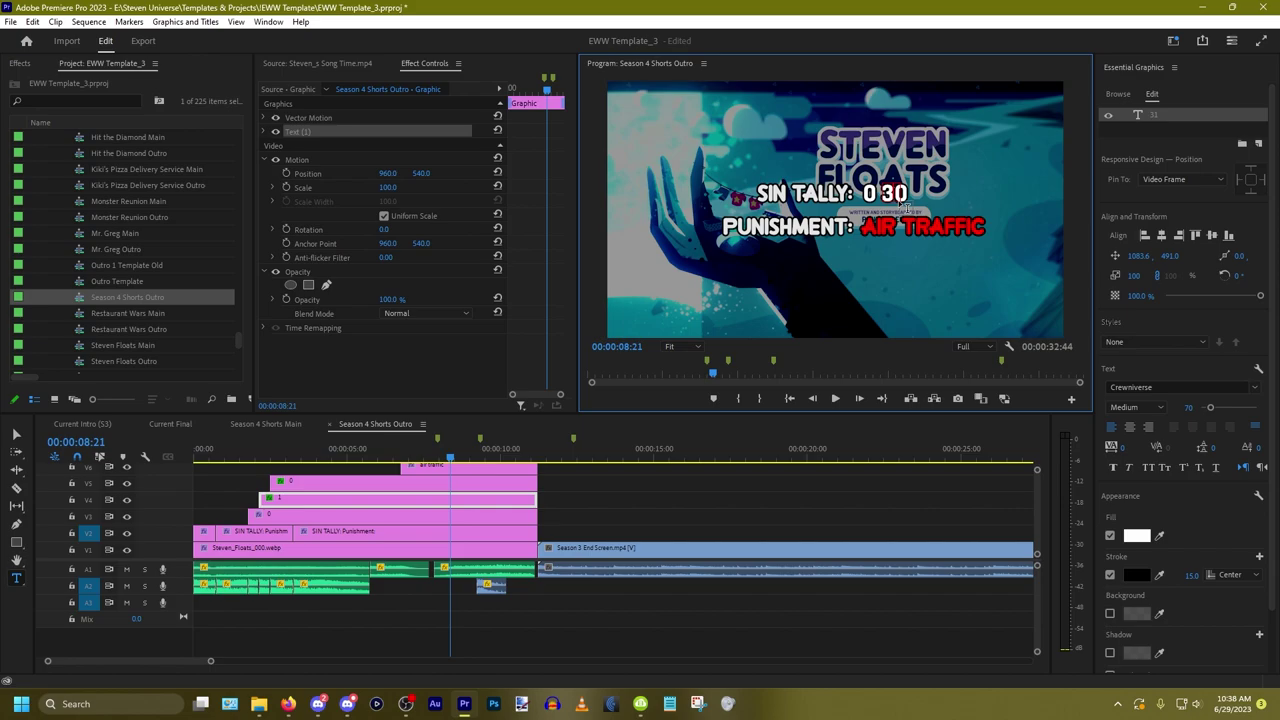
Step: Try to shift the sin tally's middle digit horizontally to even out the digit spacing
left_click(1141, 256)
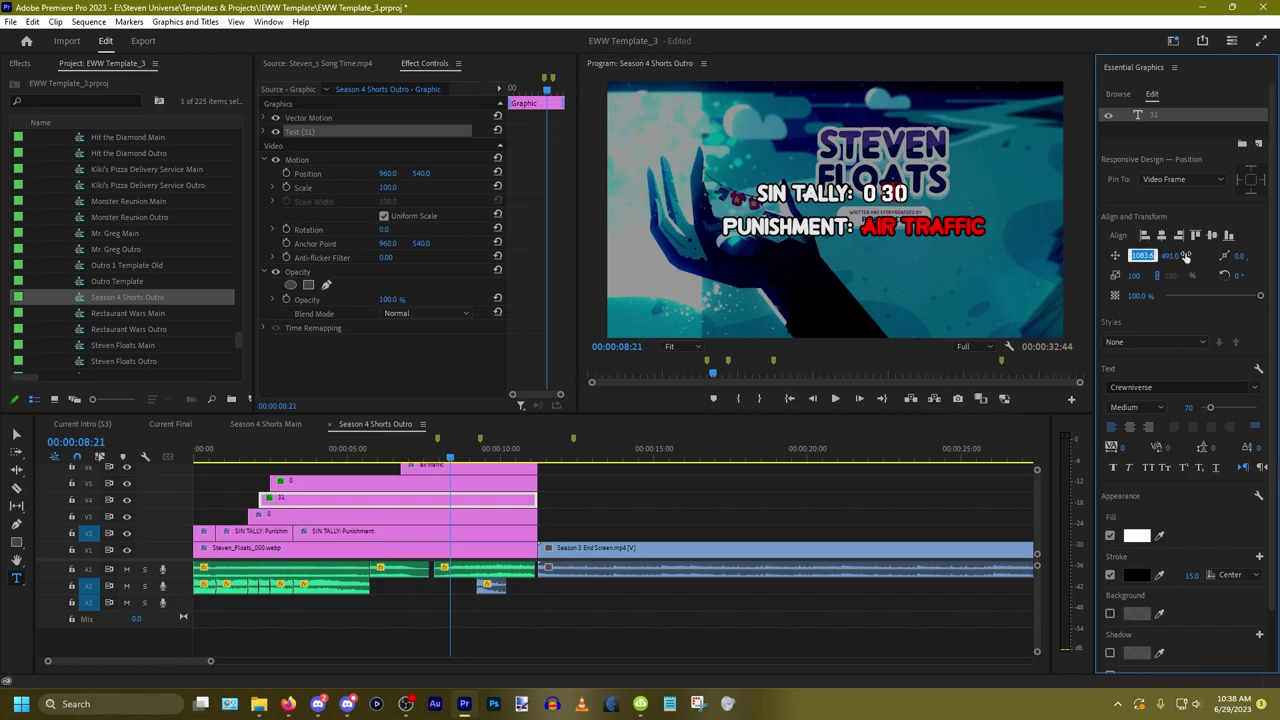
key("Down")
key("Down")
key("Down")
key("Down")
key("Down")
key("Down")
left_click(913, 510)
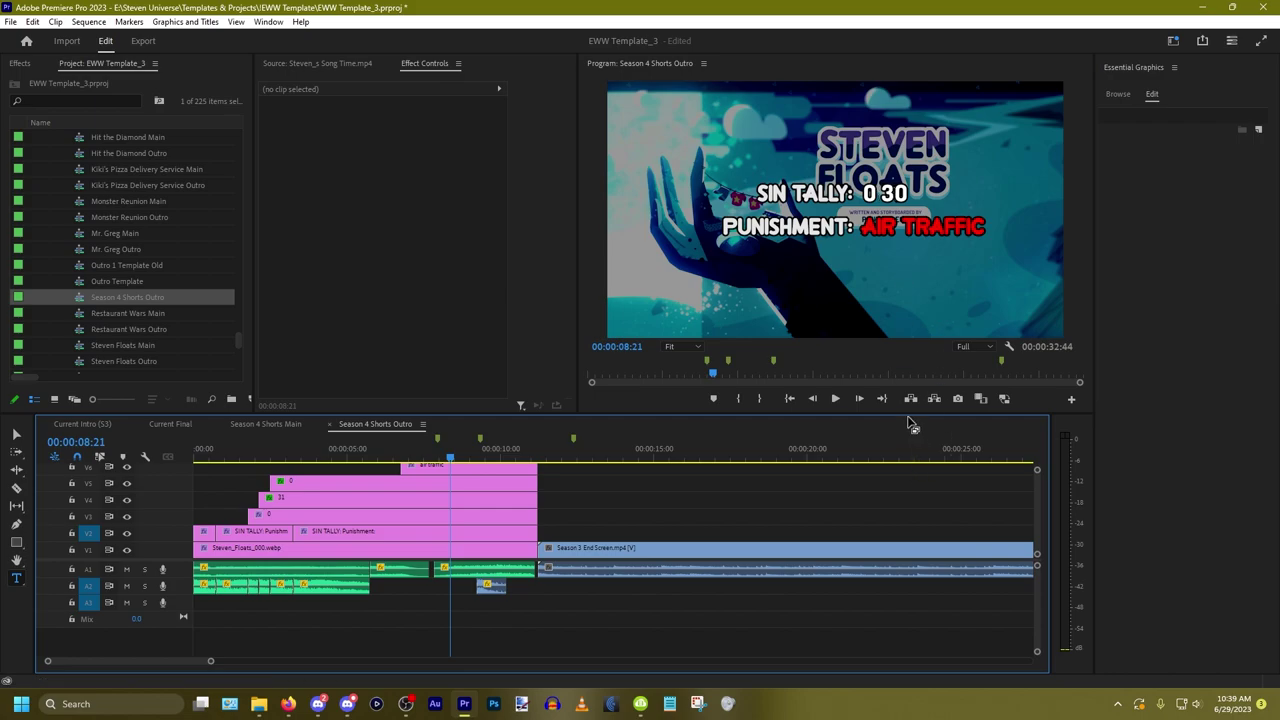
Step: Set the sin tally to 025 and shift its middle digit to horizontal position 1074.6
left_click(900, 193)
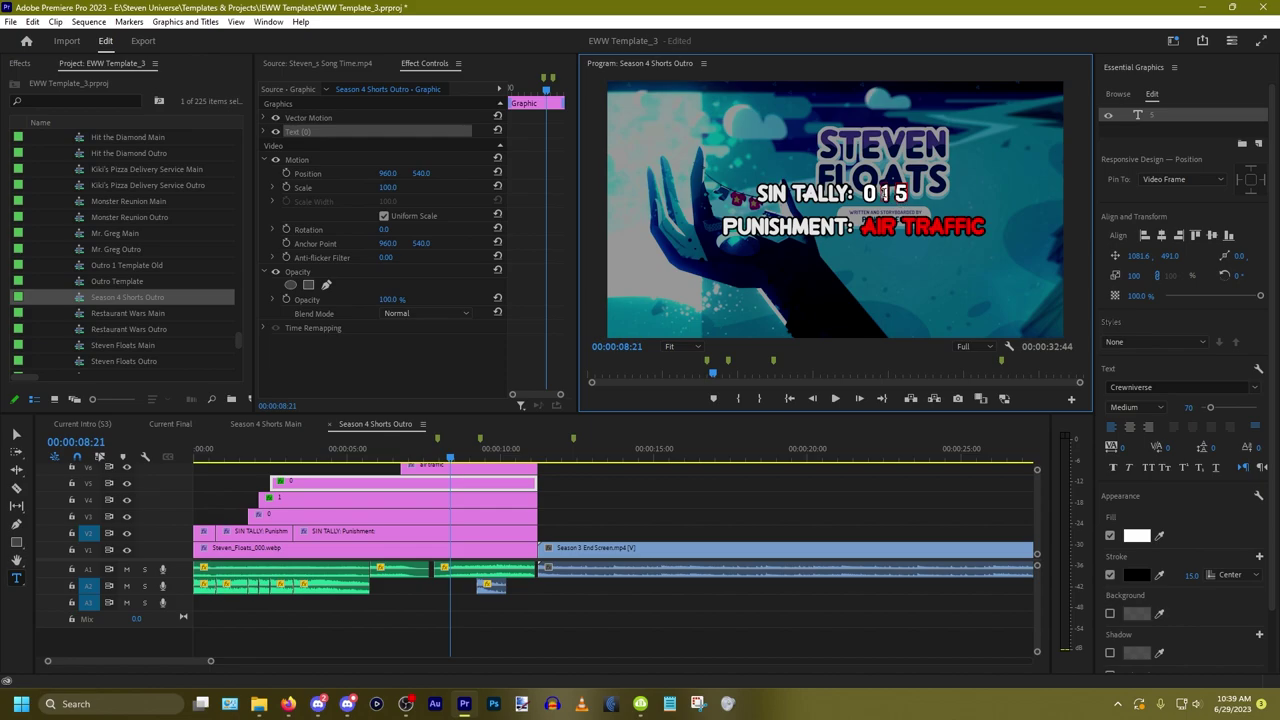
left_click(898, 196)
type("2")
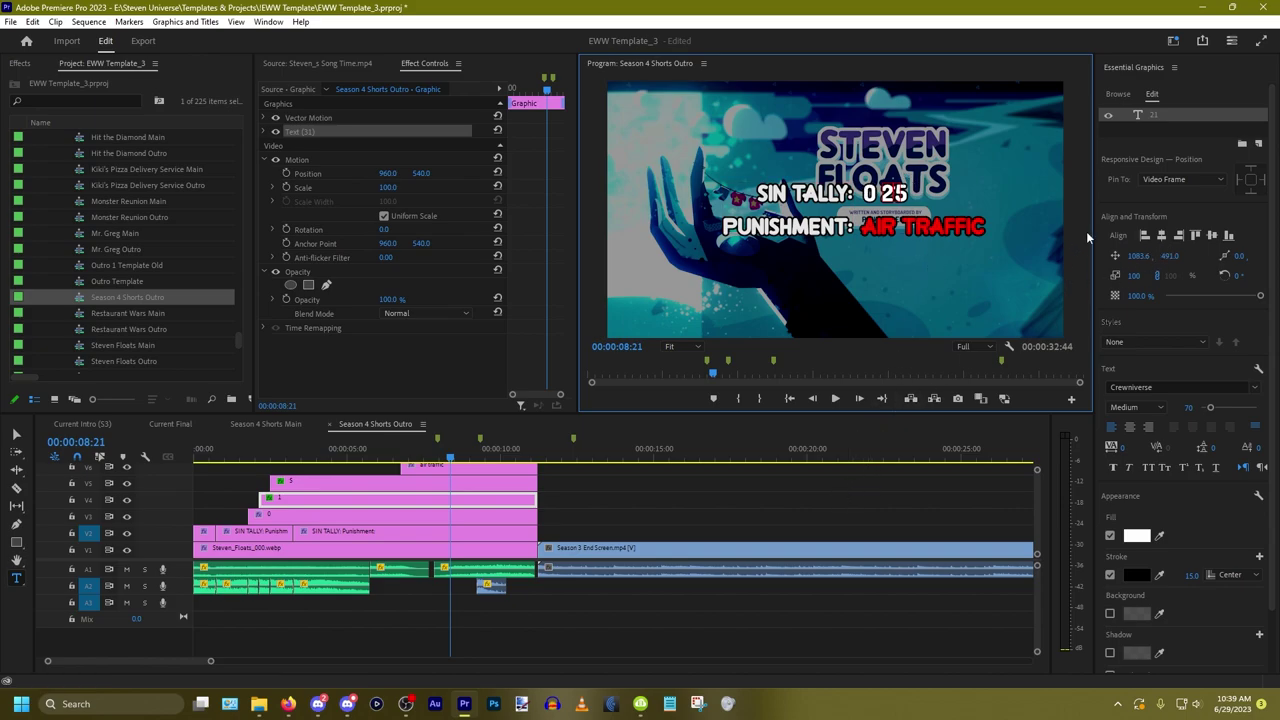
left_click_drag(1142, 259, 1125, 259)
left_click(1142, 256)
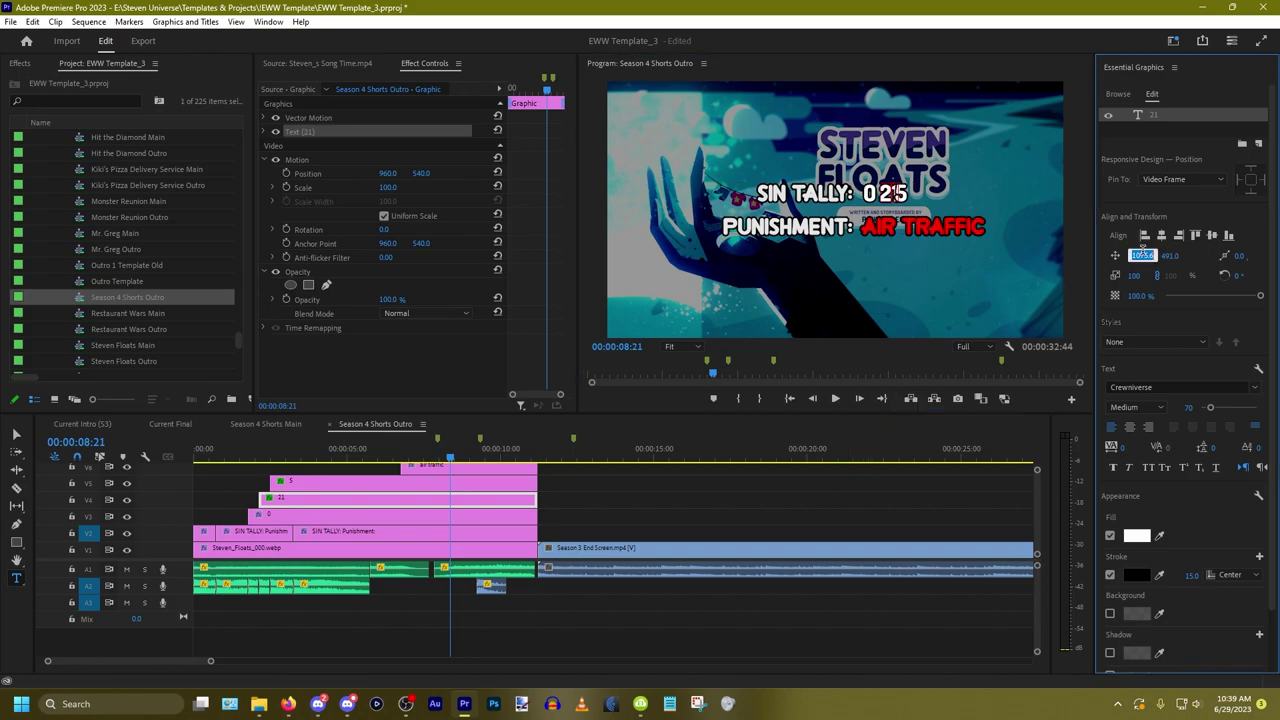
left_click(890, 497)
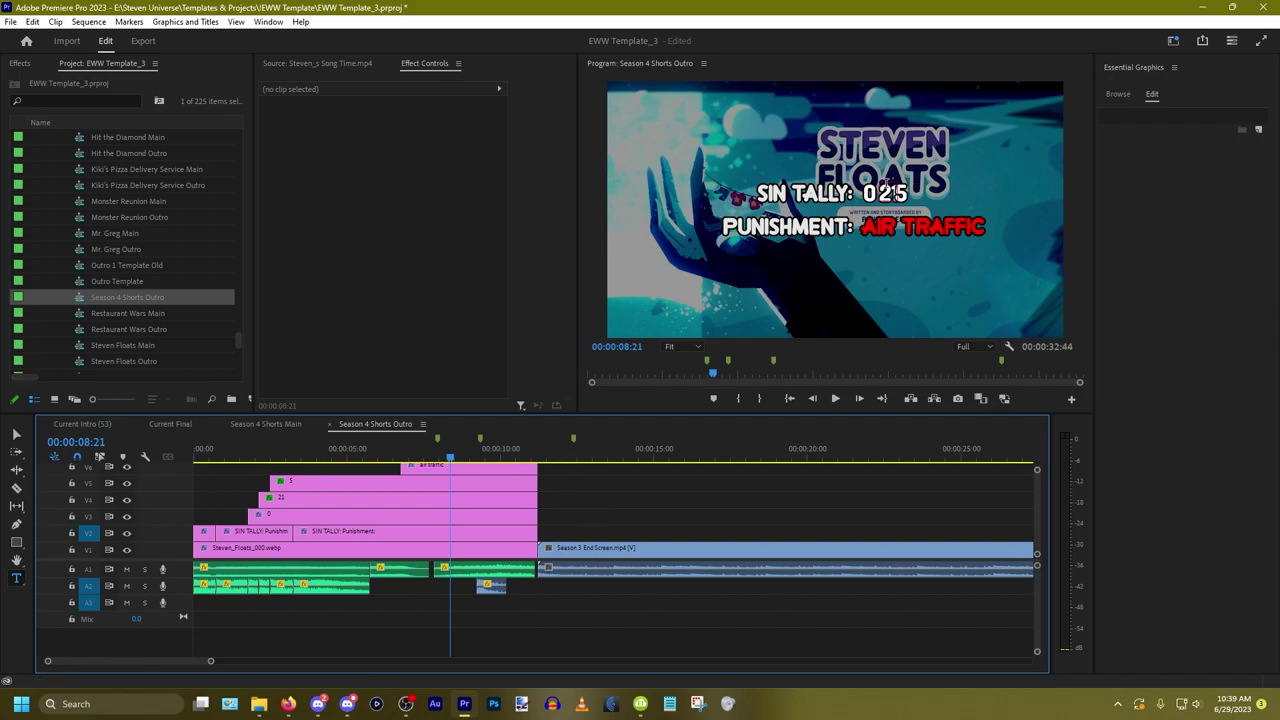
left_click(894, 194)
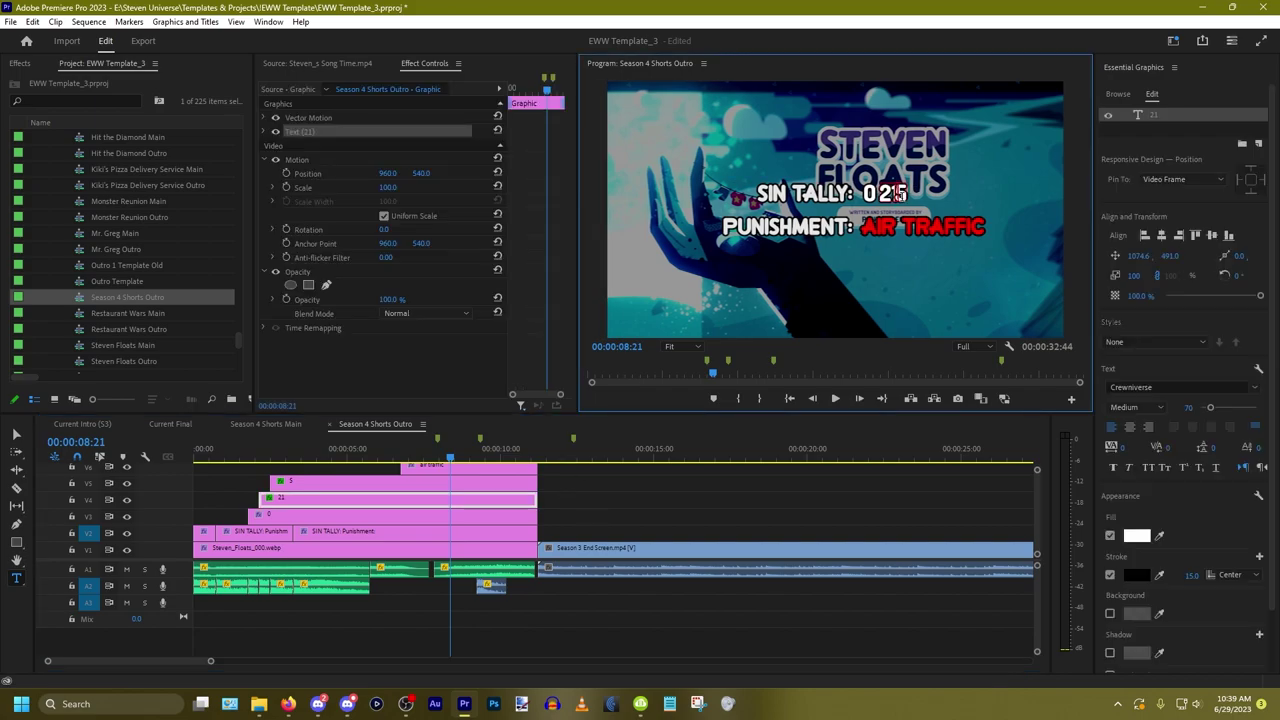
left_click(777, 492)
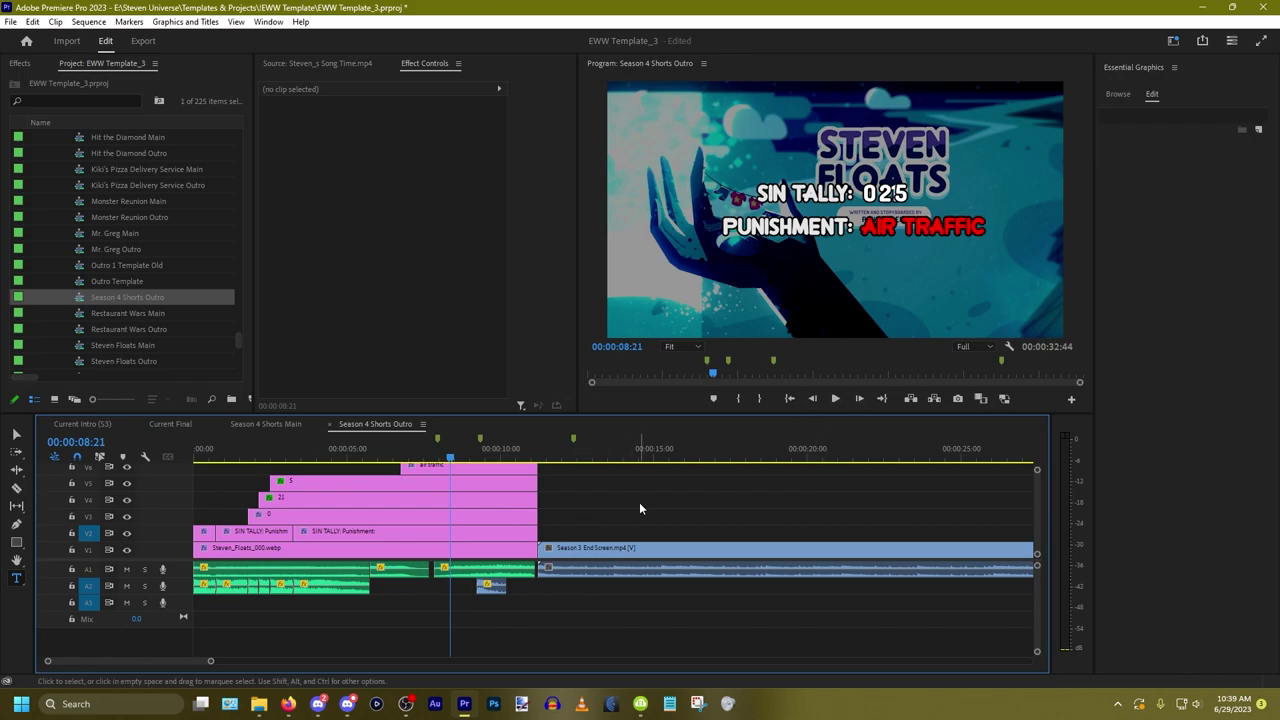
Step: Undo the sin tally's change to 025 and the repositioning of its middle digit
key("ctrl+z")
key("ctrl+z")
key("ctrl+z")
key("ctrl+z")
Step: Delete the red AIR TRAFFIC punishment text clip from V6
left_click(934, 224)
key("ctrl+a")
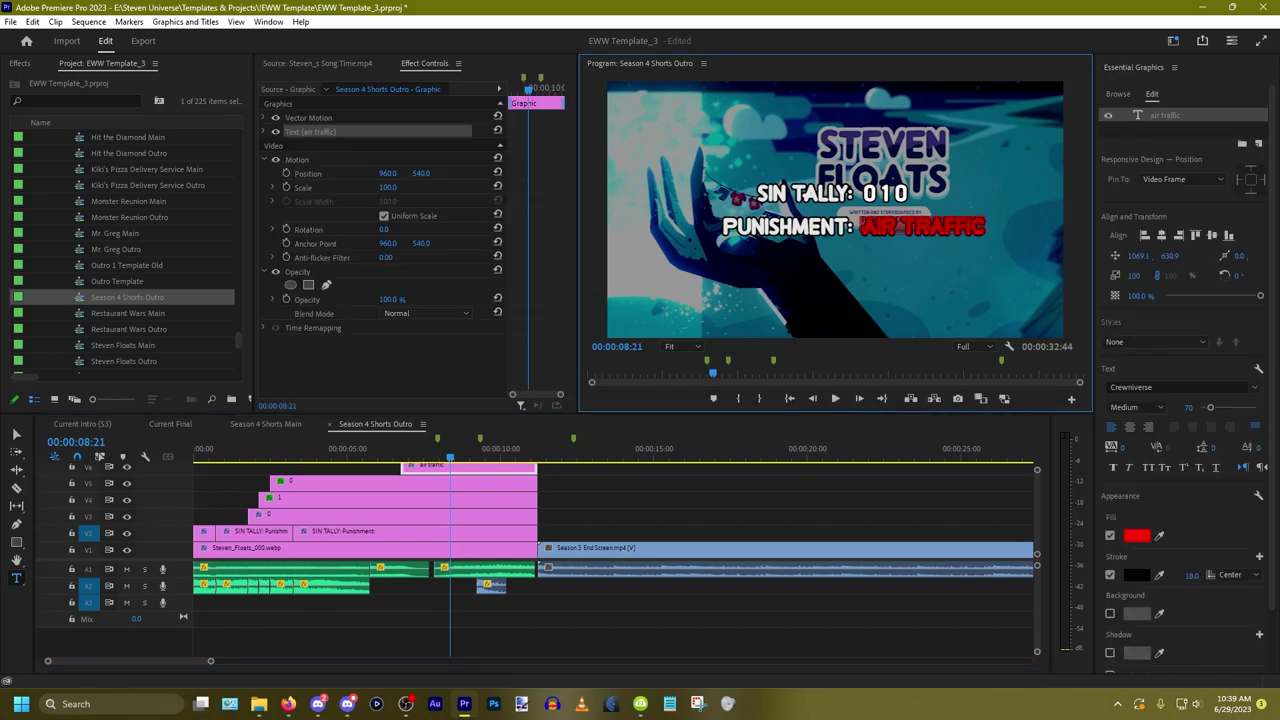
key("alt+Tab")
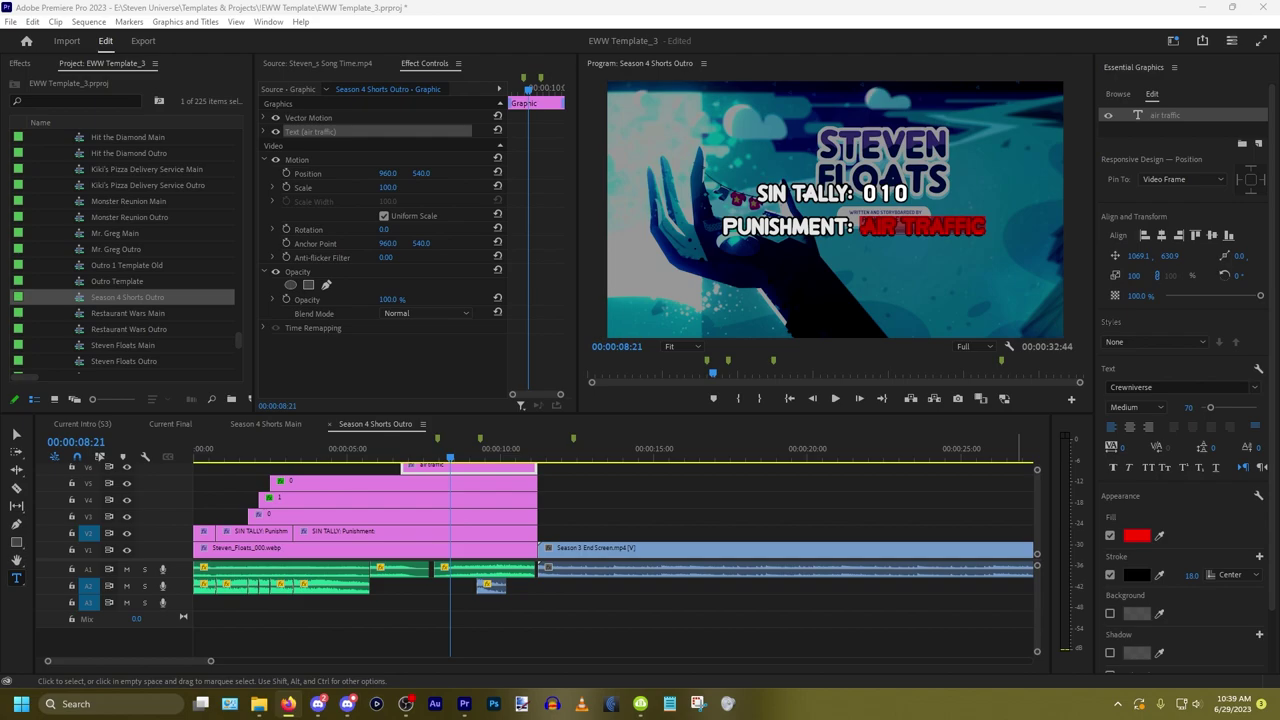
left_click(606, 496)
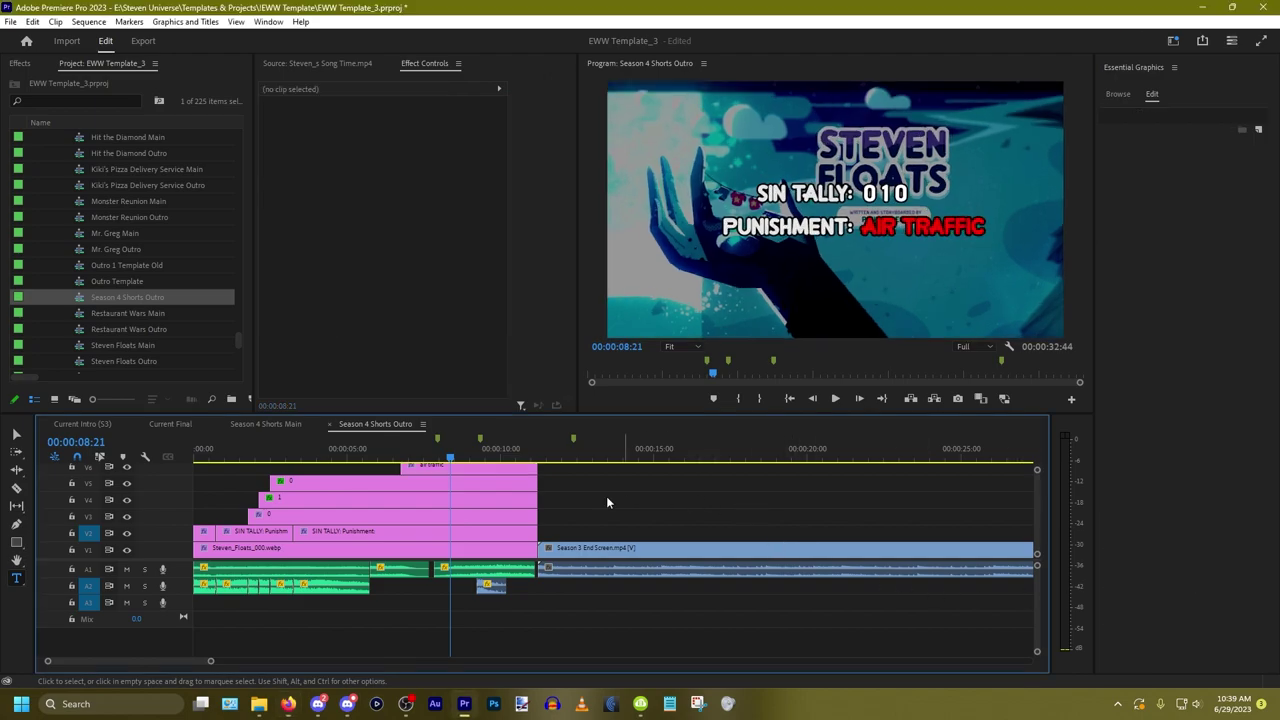
left_click(497, 471)
key("Delete")
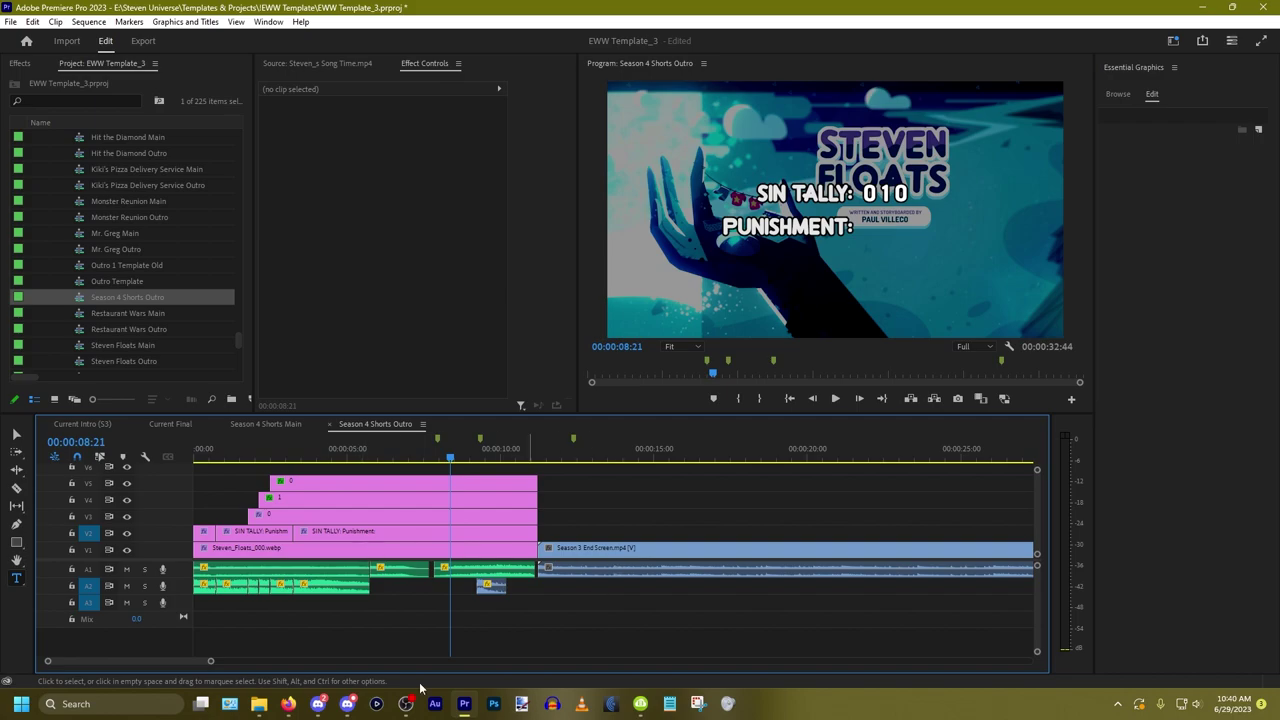
Step: Place Hit_the_Diamond_000.png from the Outro, Season 3, Title Cards bin on V2 above the start of the end screen clip
left_click(322, 548)
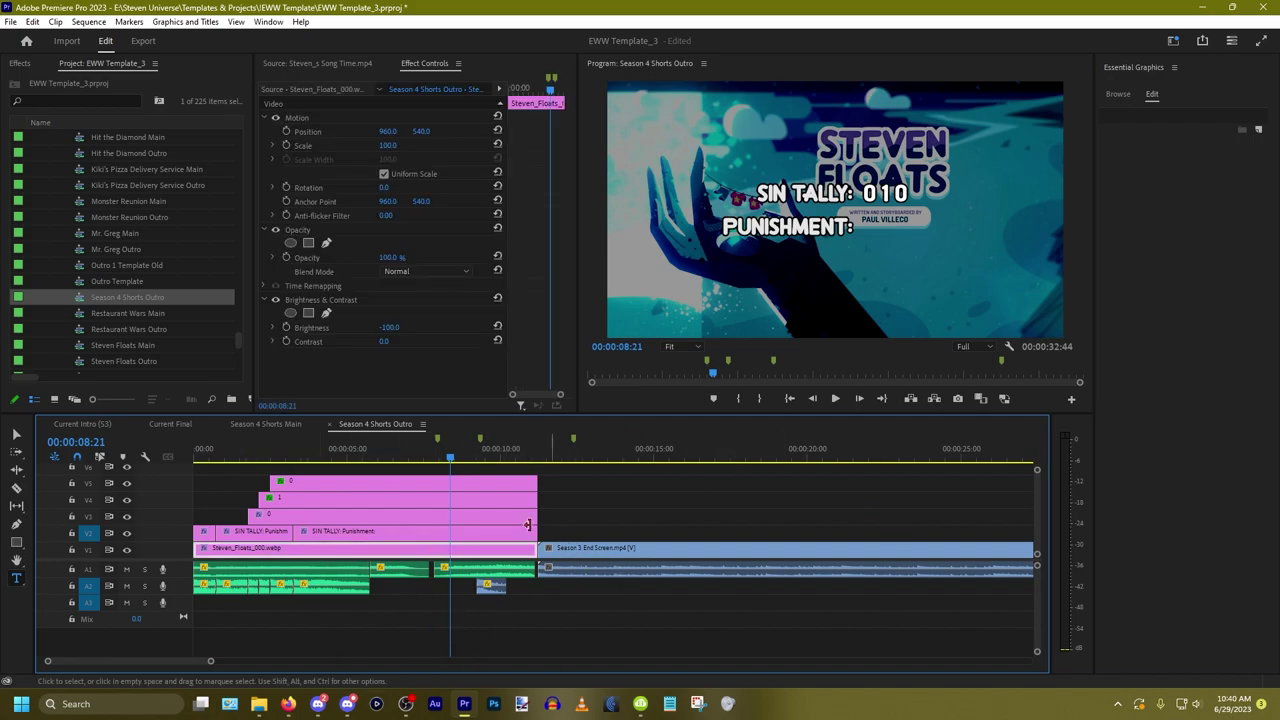
scroll(230, 306, "up", 5)
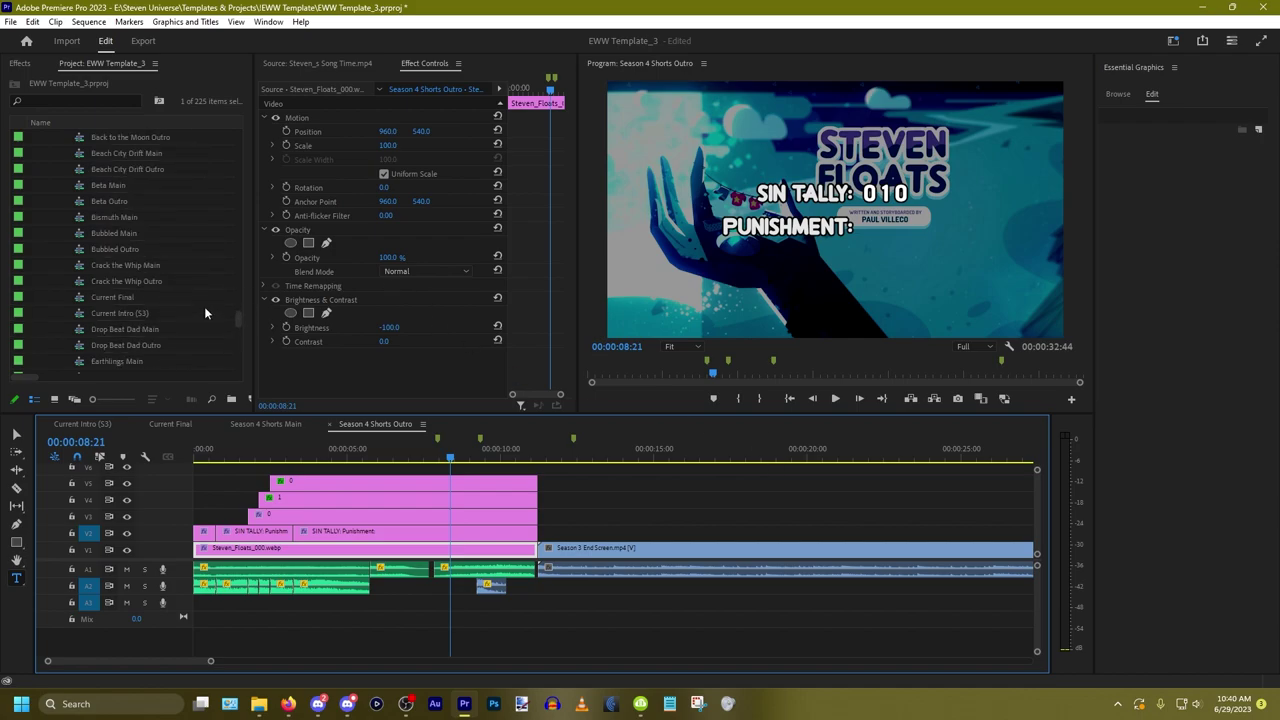
scroll(205, 310, "up", 2)
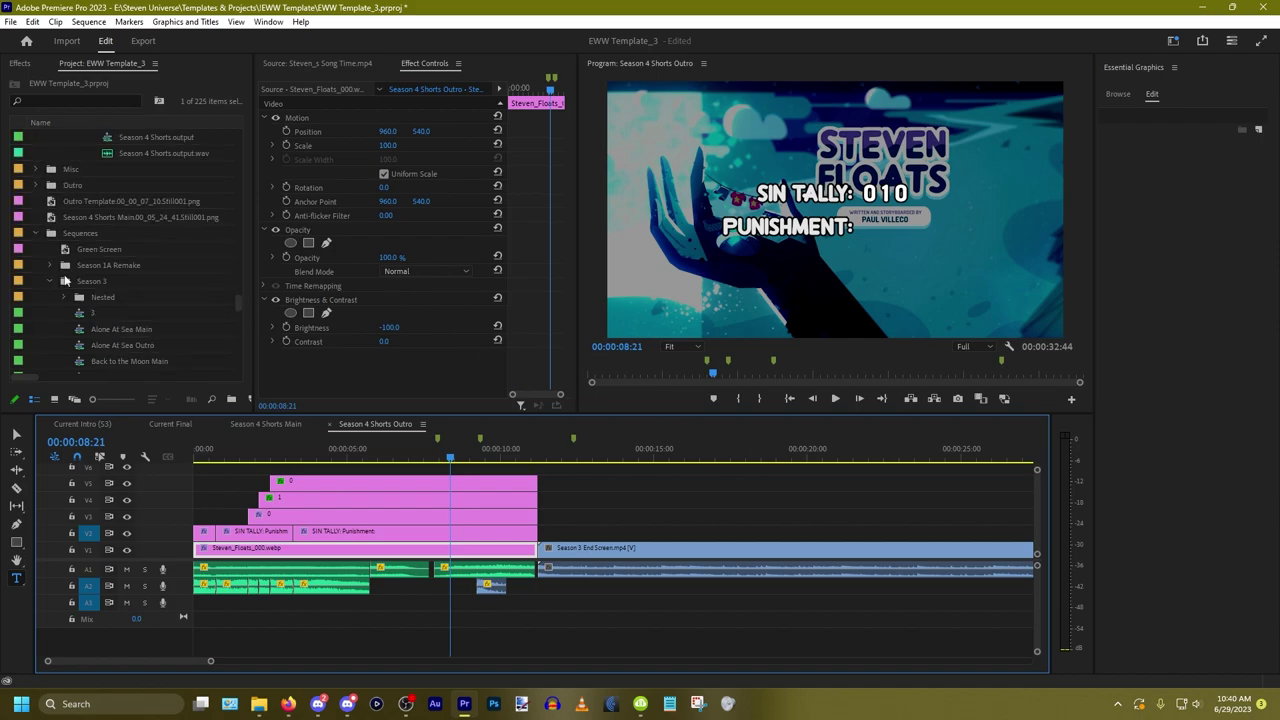
left_click(38, 184)
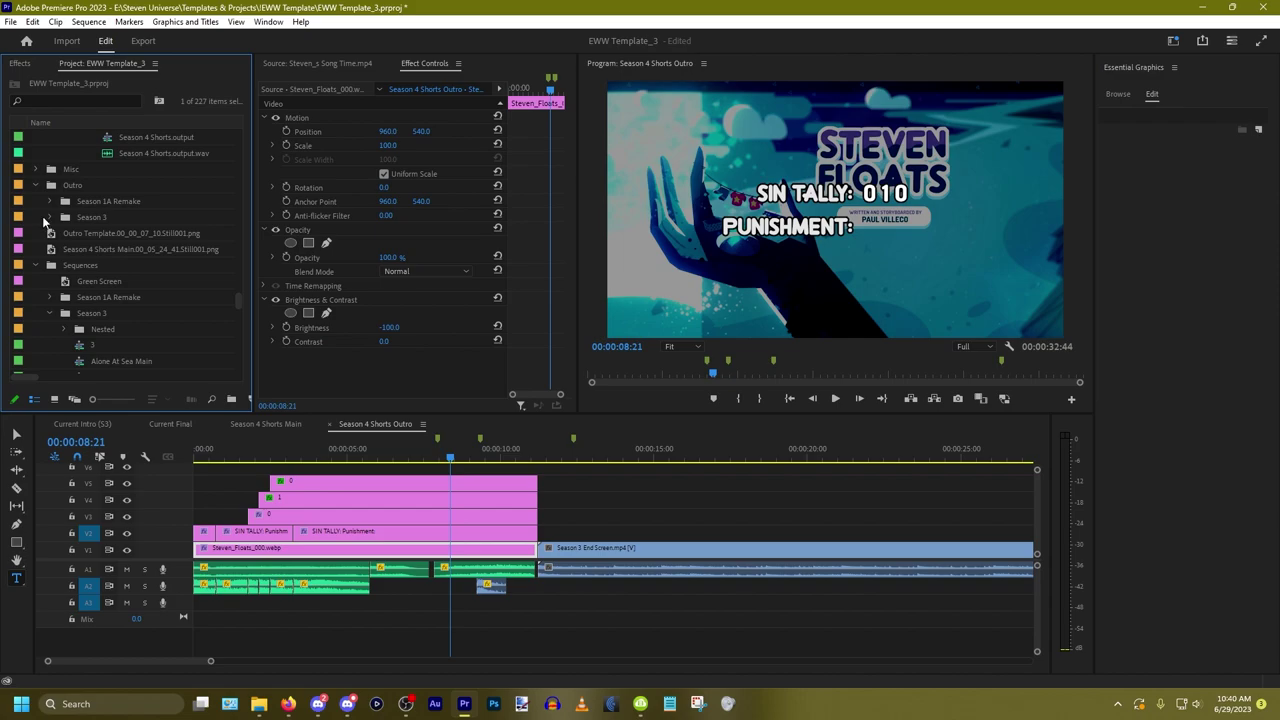
left_click(64, 217)
left_click(65, 264)
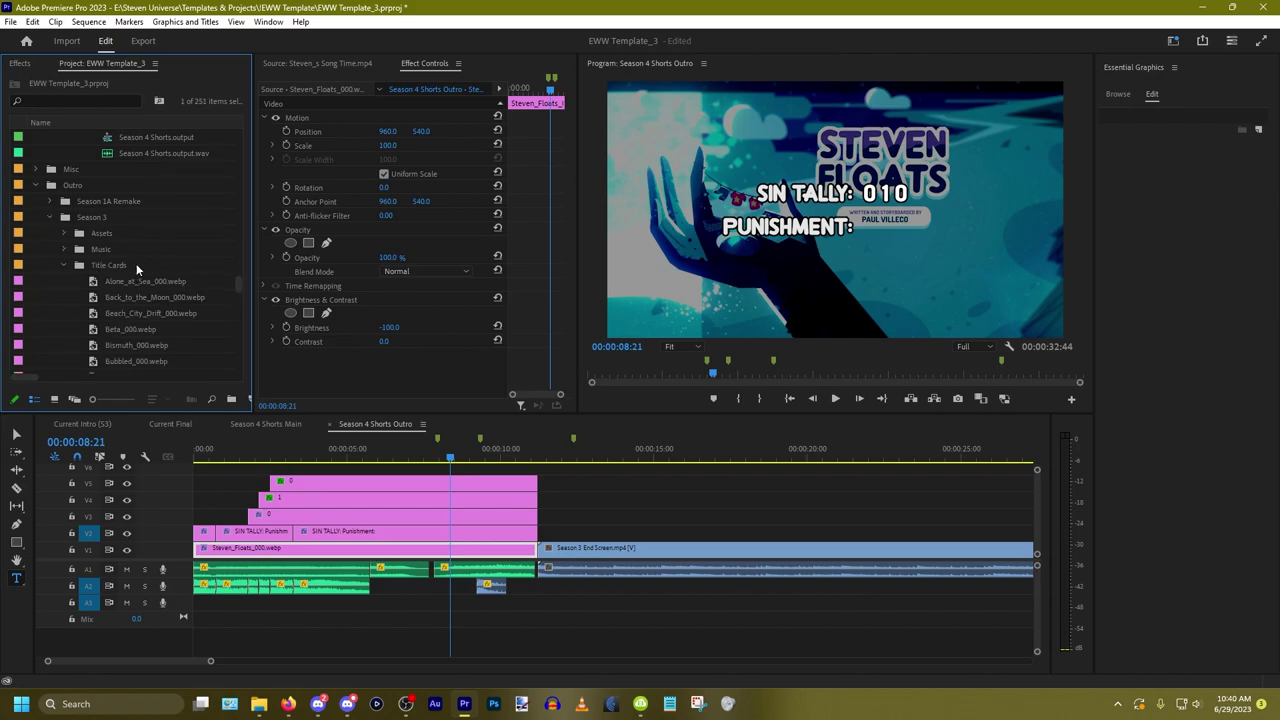
scroll(136, 263, "down", 5)
scroll(142, 263, "up", 1)
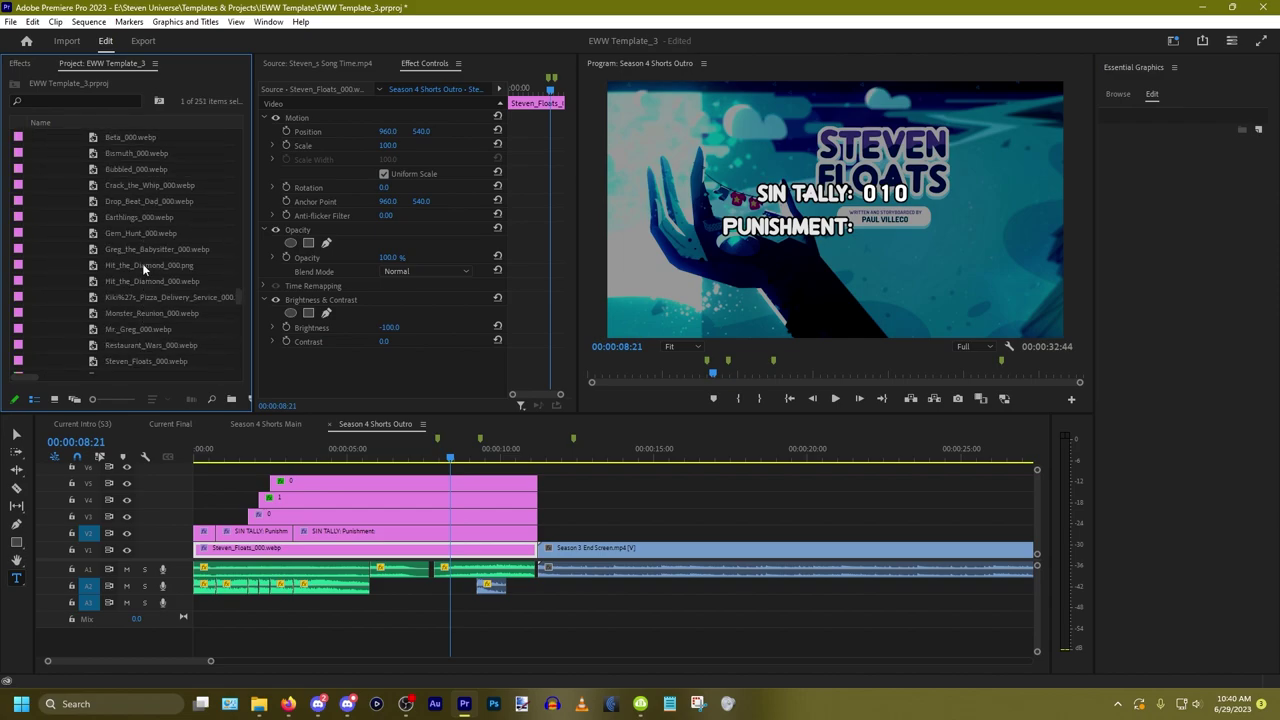
left_click(142, 264)
left_click_drag(370, 385, 591, 520)
left_click(598, 457)
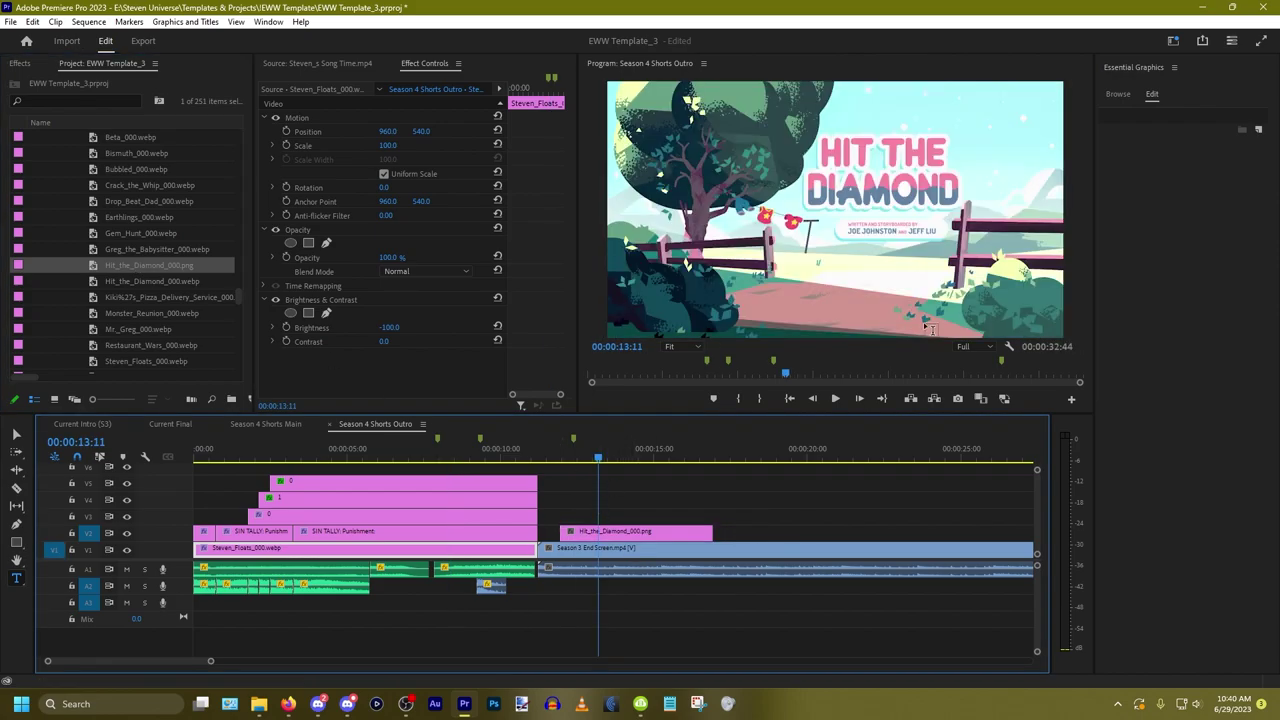
Step: Copy the Brightness & Contrast effect from the Steven_Floats_000.webp clip to the Hit_the_Diamond_000.png clip and view it at 00:00:14:53
left_click(418, 562)
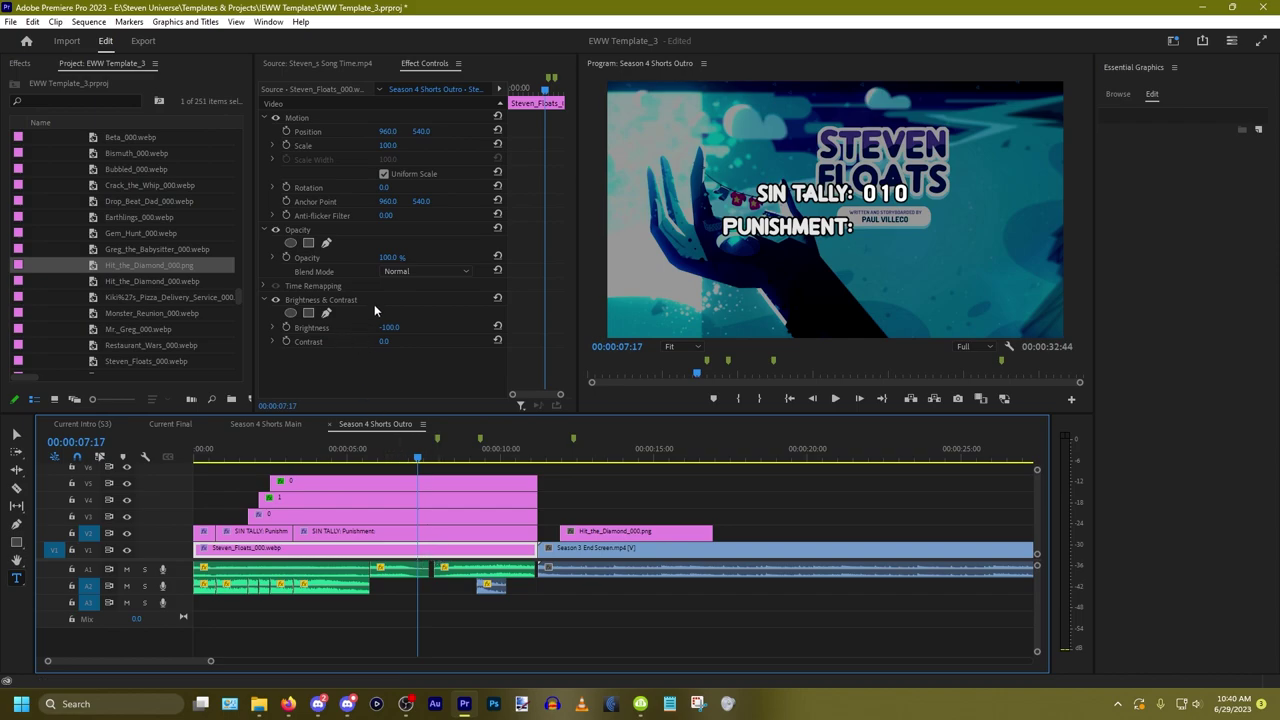
left_click(640, 532)
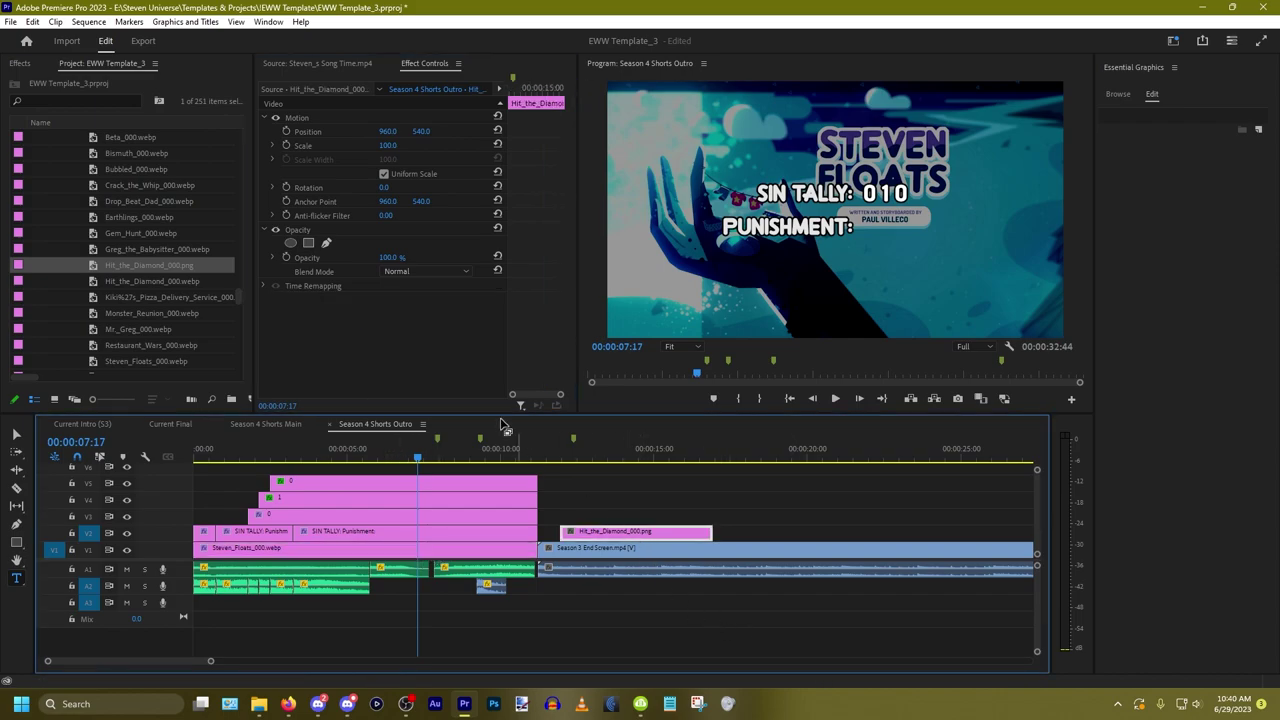
left_click(508, 389)
key("ctrl+v")
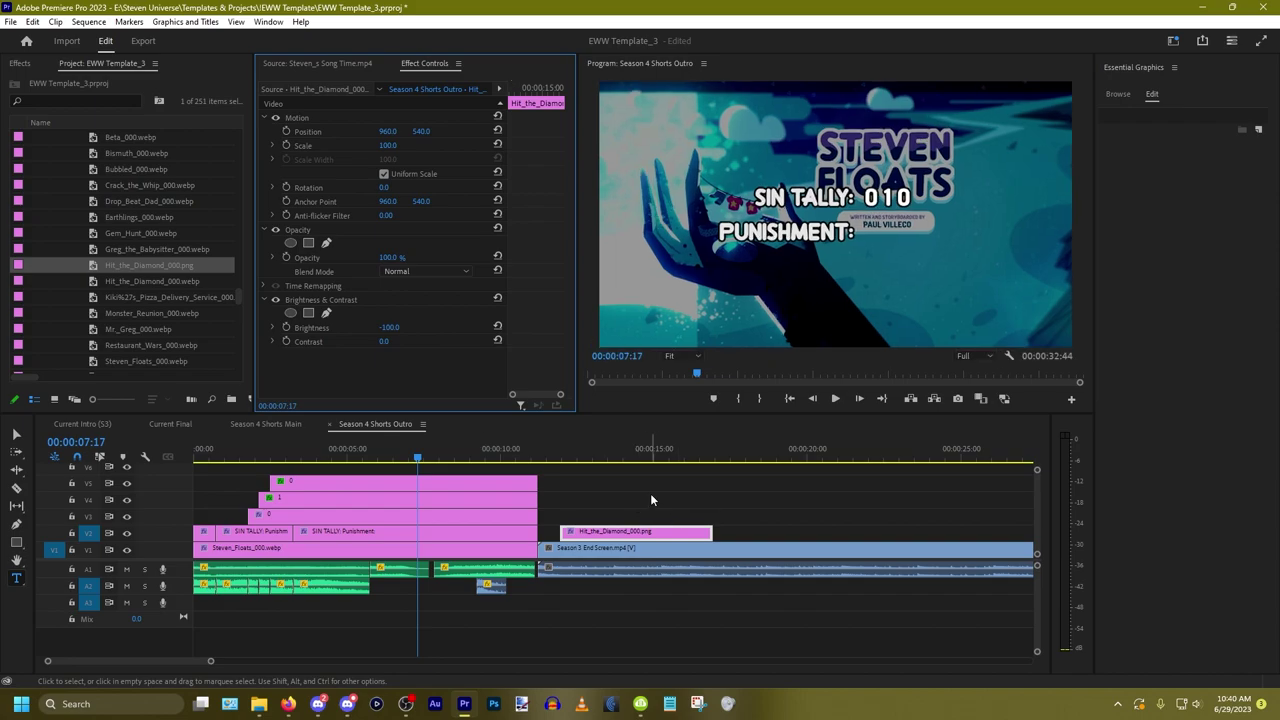
left_click(650, 493)
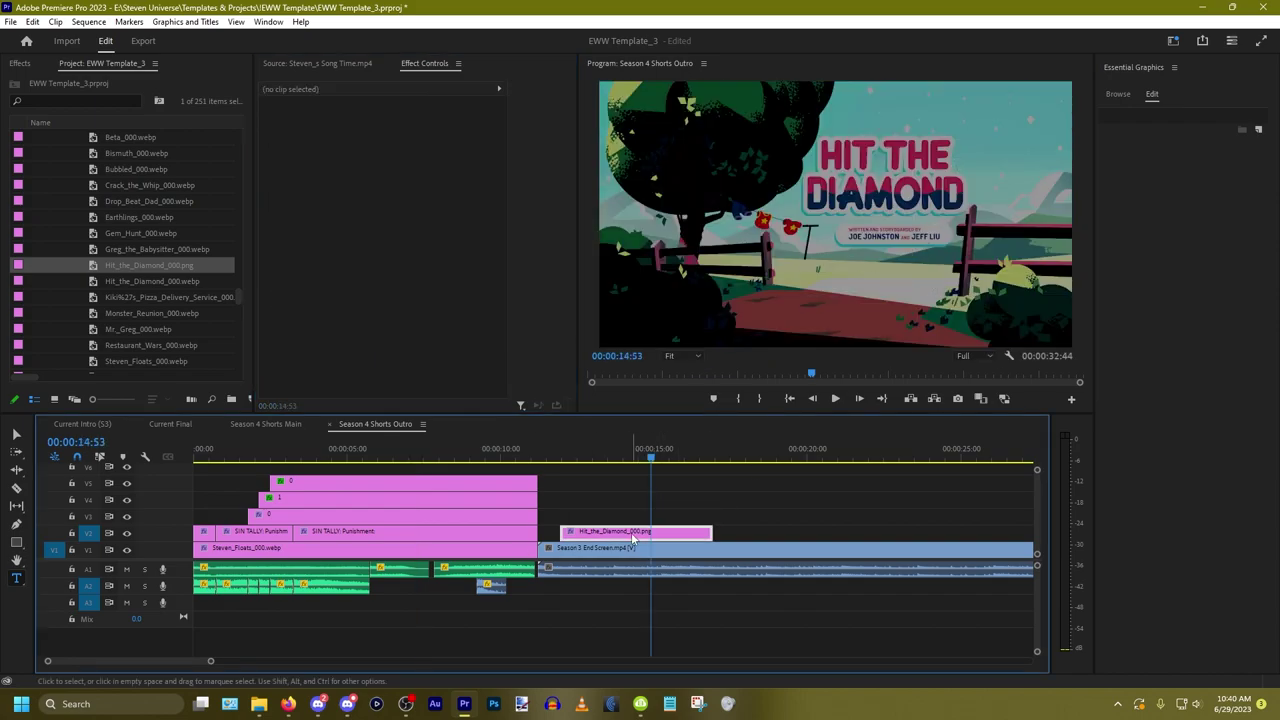
Step: Delete the Hit_the_Diamond_000.png clip and select the Steven_Floats_000.webp background at 00:00:08:49
left_click(632, 534)
key("Delete")
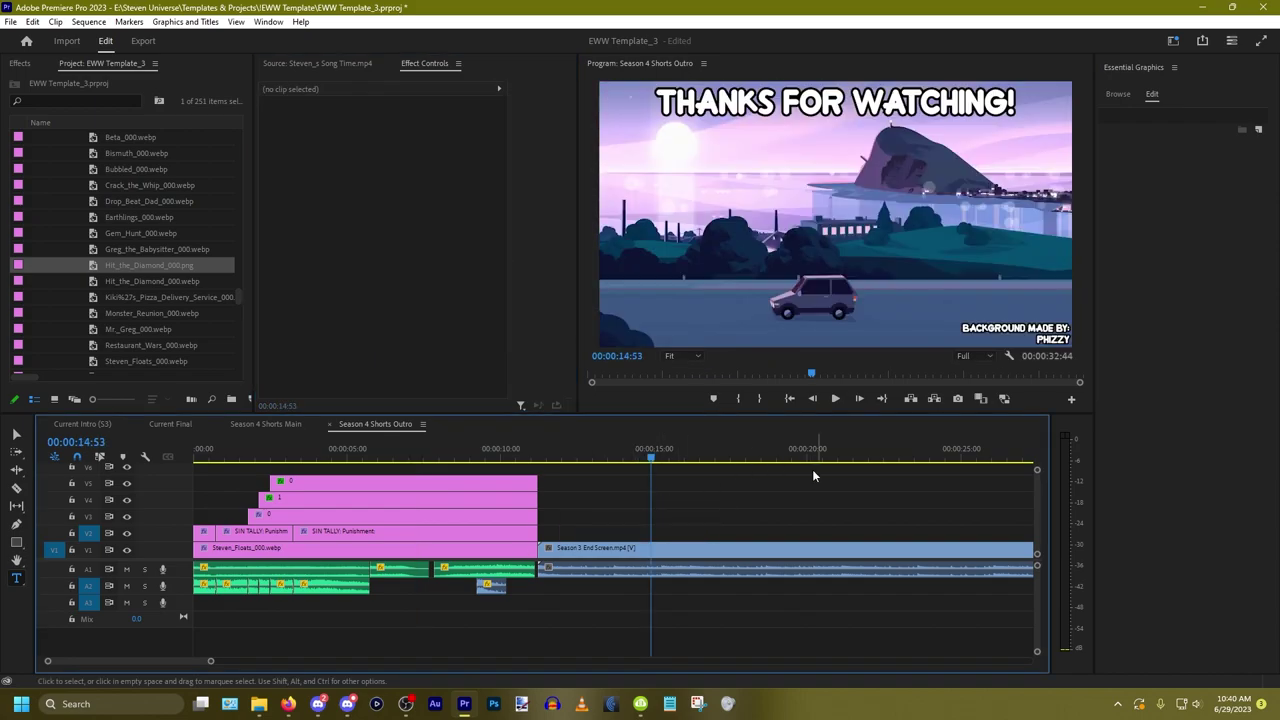
left_click(464, 548)
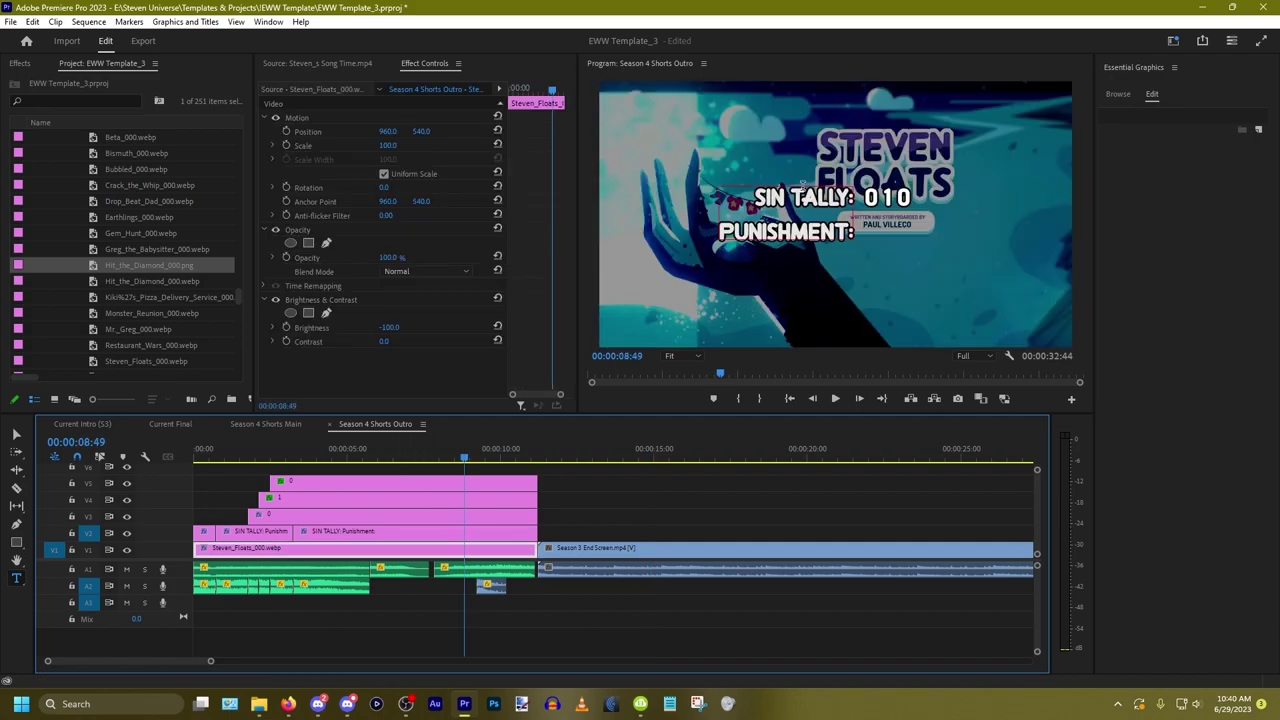
Step: Copy the Nested Sequence 523 clip from Nested Sequence 524 in Current Intro (S3) and close the nested sequence
left_click(90, 423)
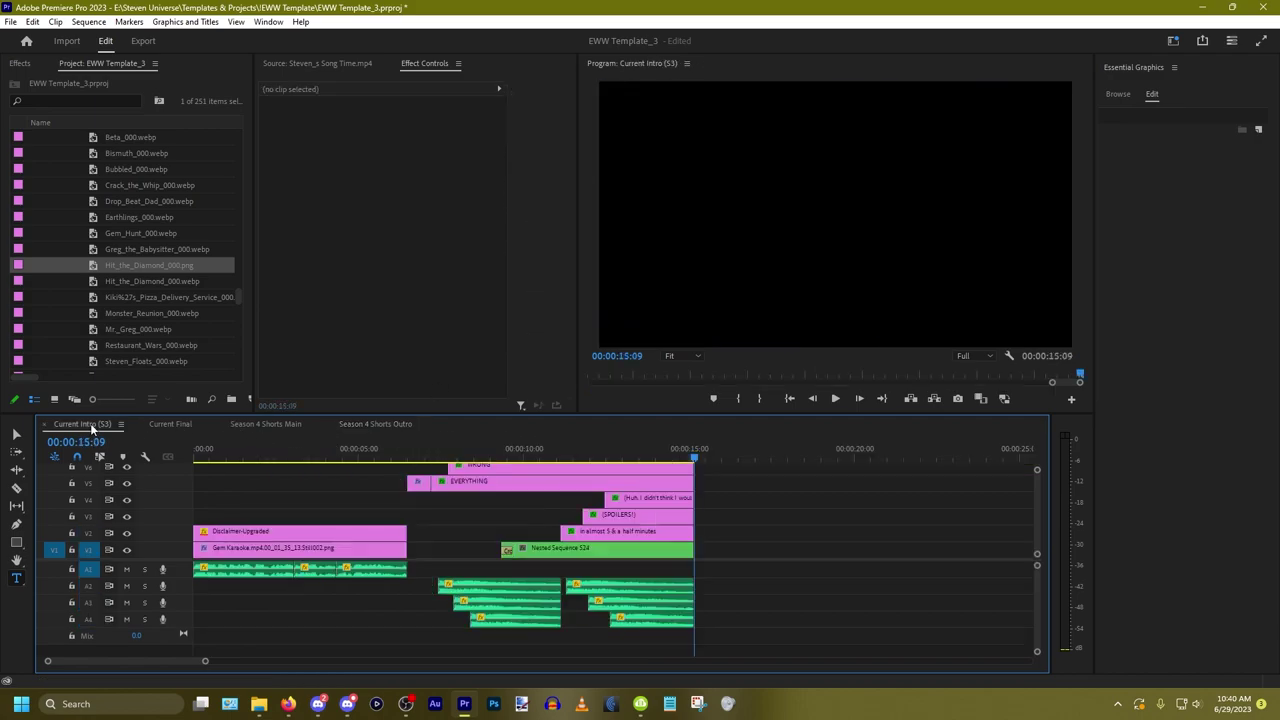
double_click(612, 554)
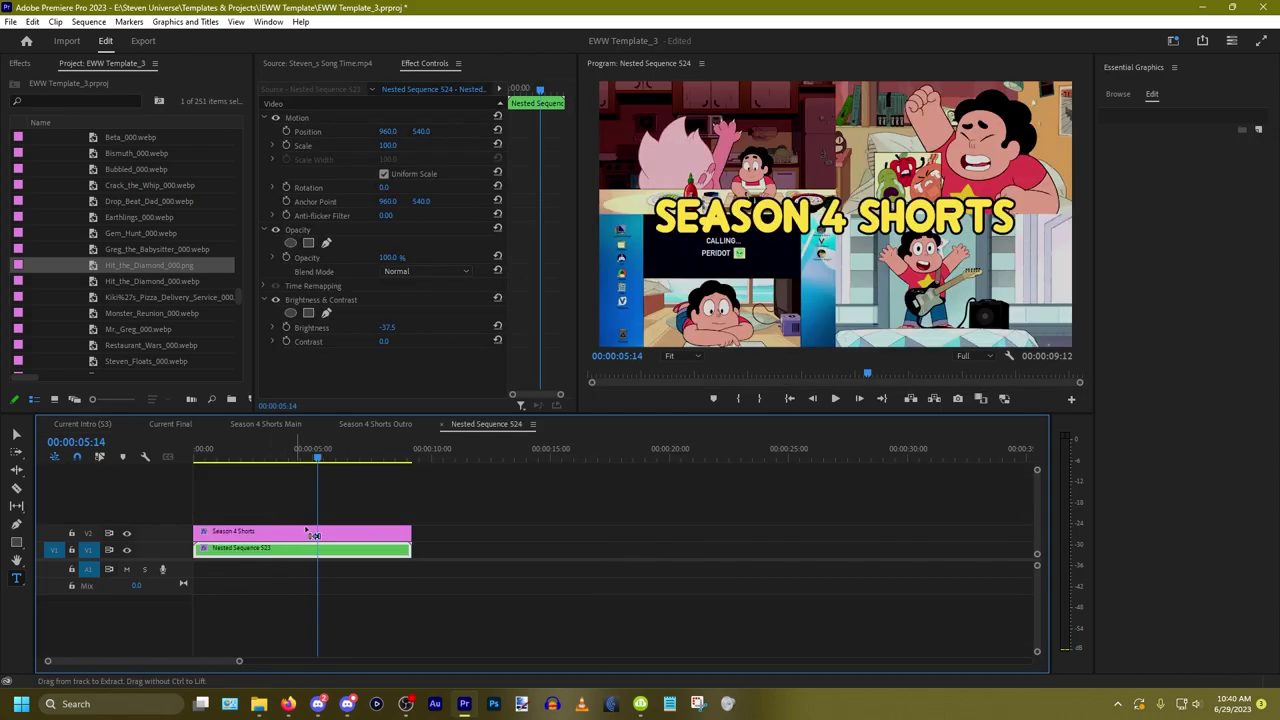
right_click(487, 425)
left_click(530, 97)
Step: Paste Nested Sequence 523 into Season 4 Shorts Outro and move it to V3 directly above the Hit_the_Diamond_000.png clip
left_click(726, 505)
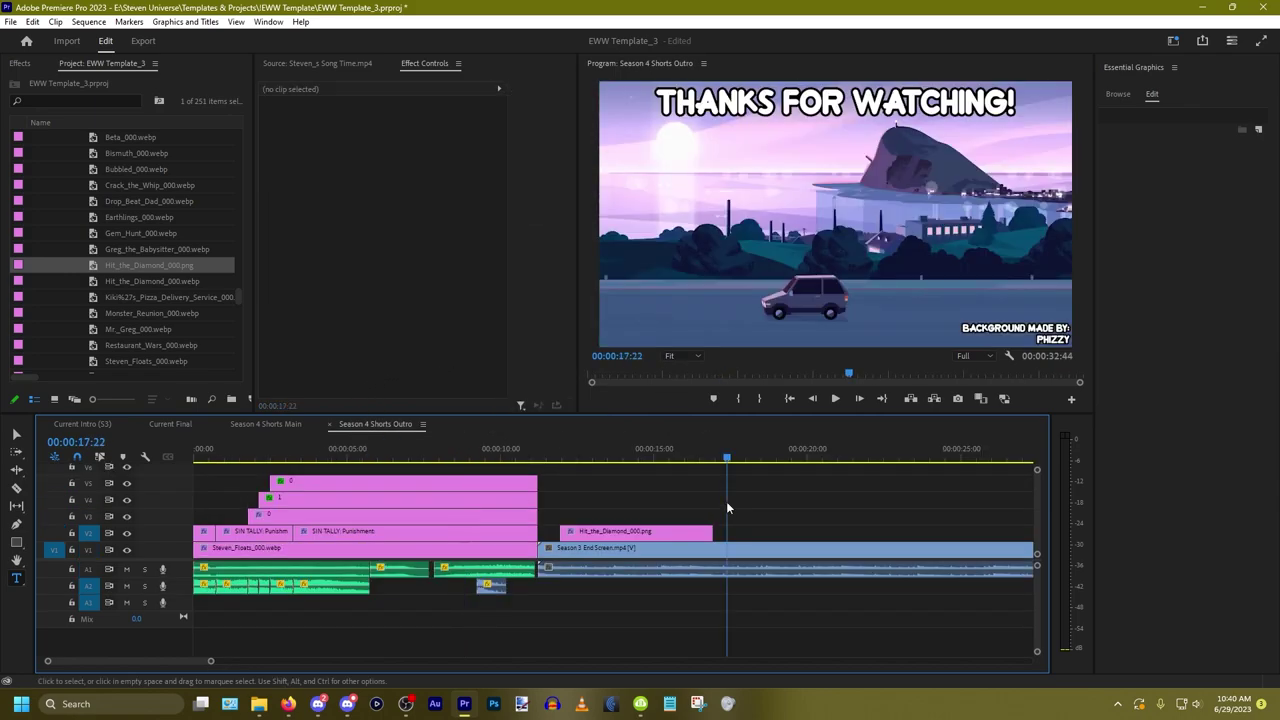
key("ctrl+v")
key("ctrl+z")
scroll(626, 532, "down", 3)
left_click(718, 503)
key("ctrl+v")
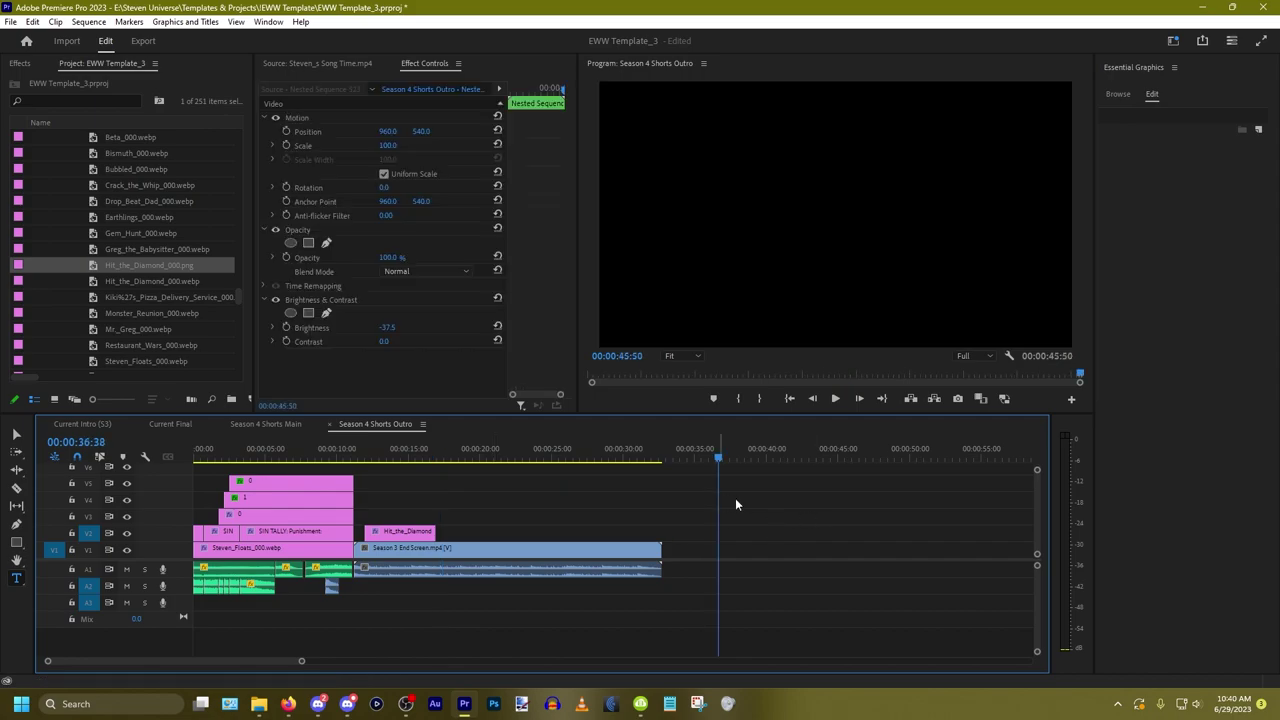
left_click_drag(767, 549, 414, 514)
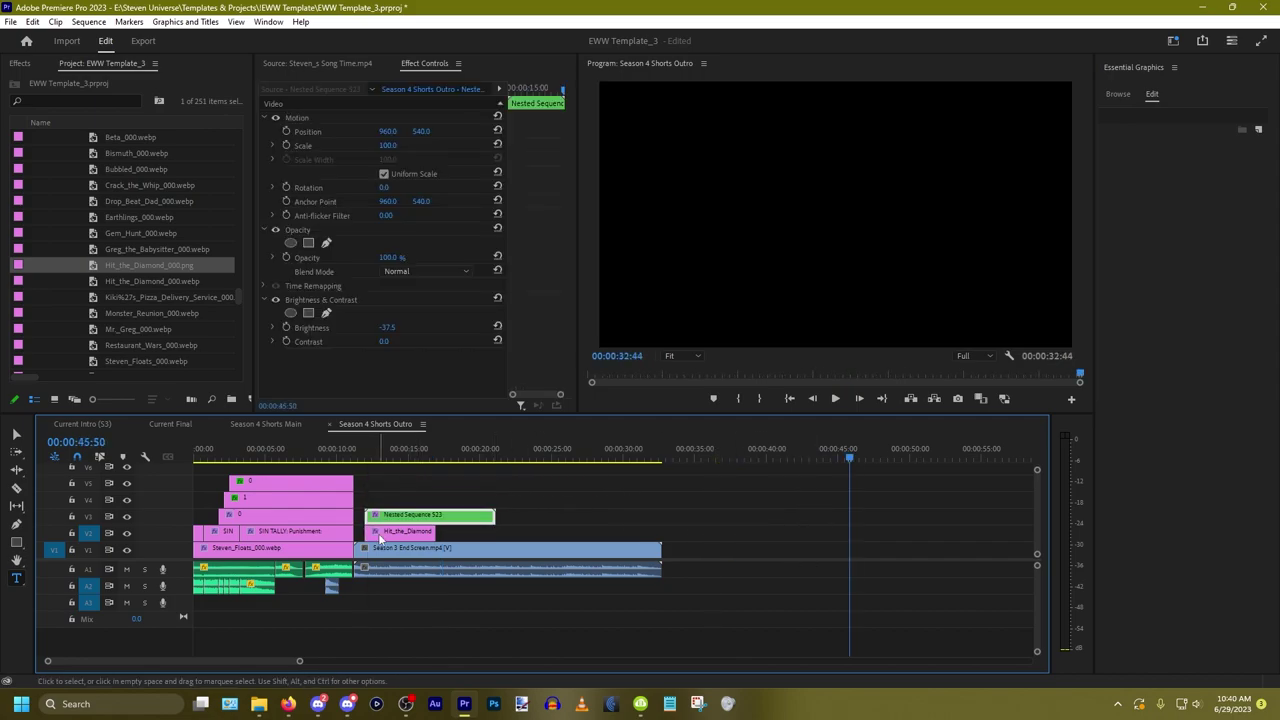
Step: Remove the Hit_the_Diamond_000.png clip from V2 and set the brightness of Nested Sequence 523 to -100
left_click(396, 494)
left_click(397, 493)
left_click(421, 516)
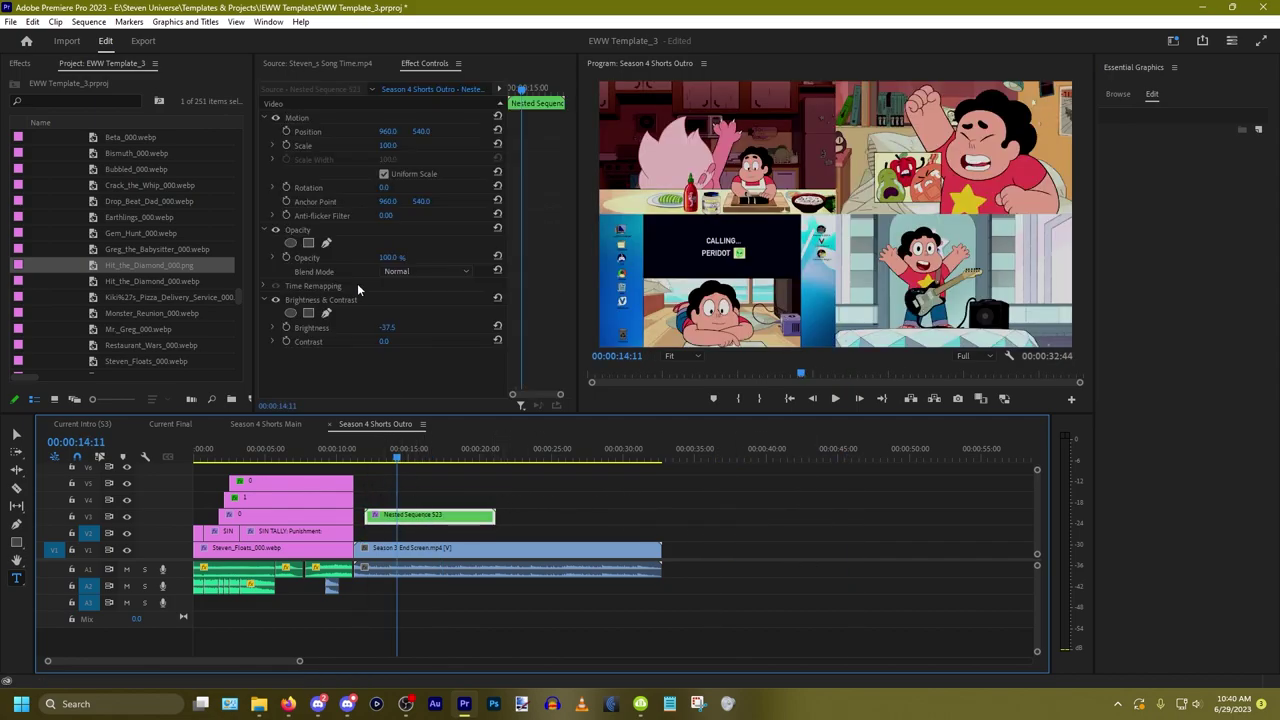
left_click(389, 328)
type("-100")
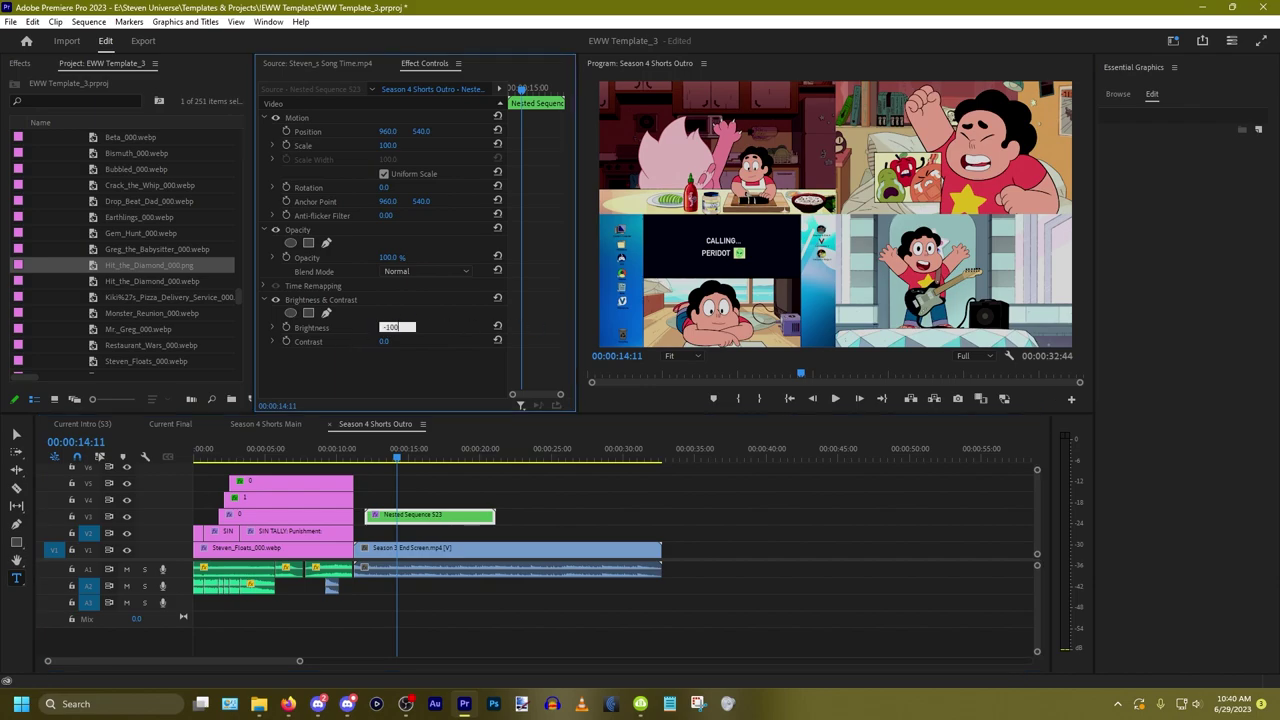
key("Return")
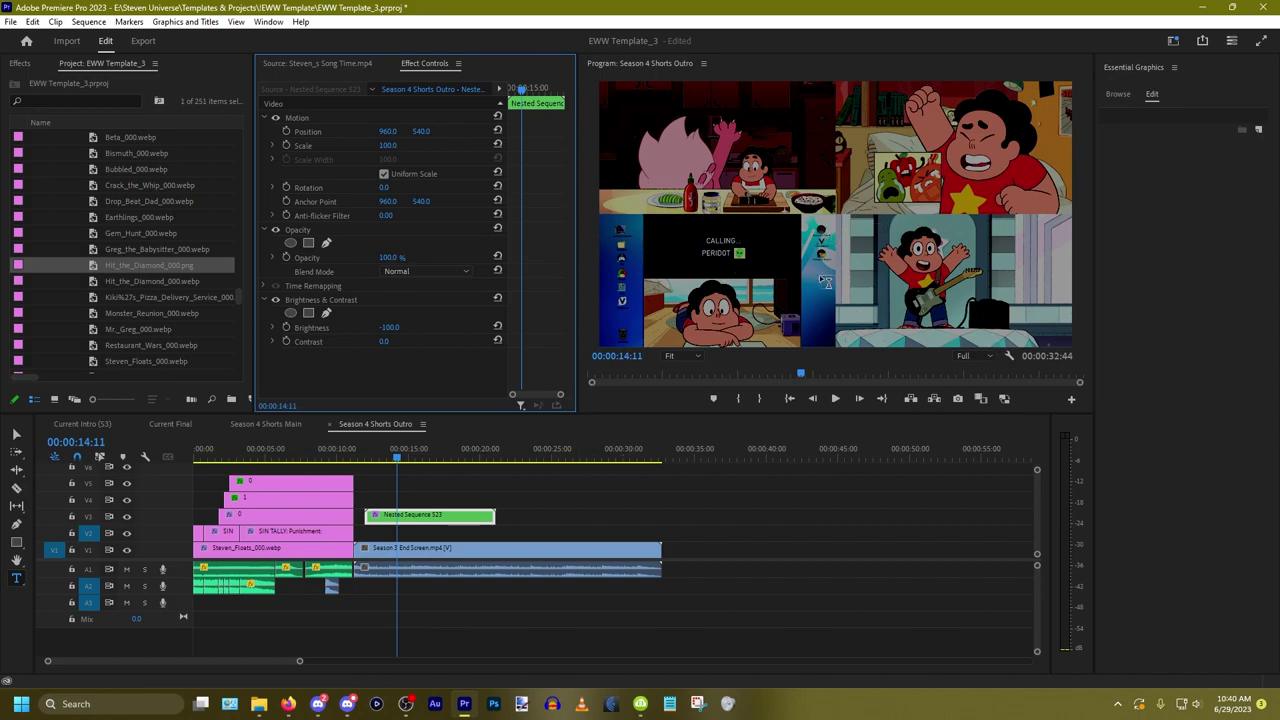
Step: Move Nested Sequence 523 to the start of V1 so it overwrites the Steven_Floats_000.webp background
scroll(305, 620, "up", 3)
scroll(355, 610, "down", 2)
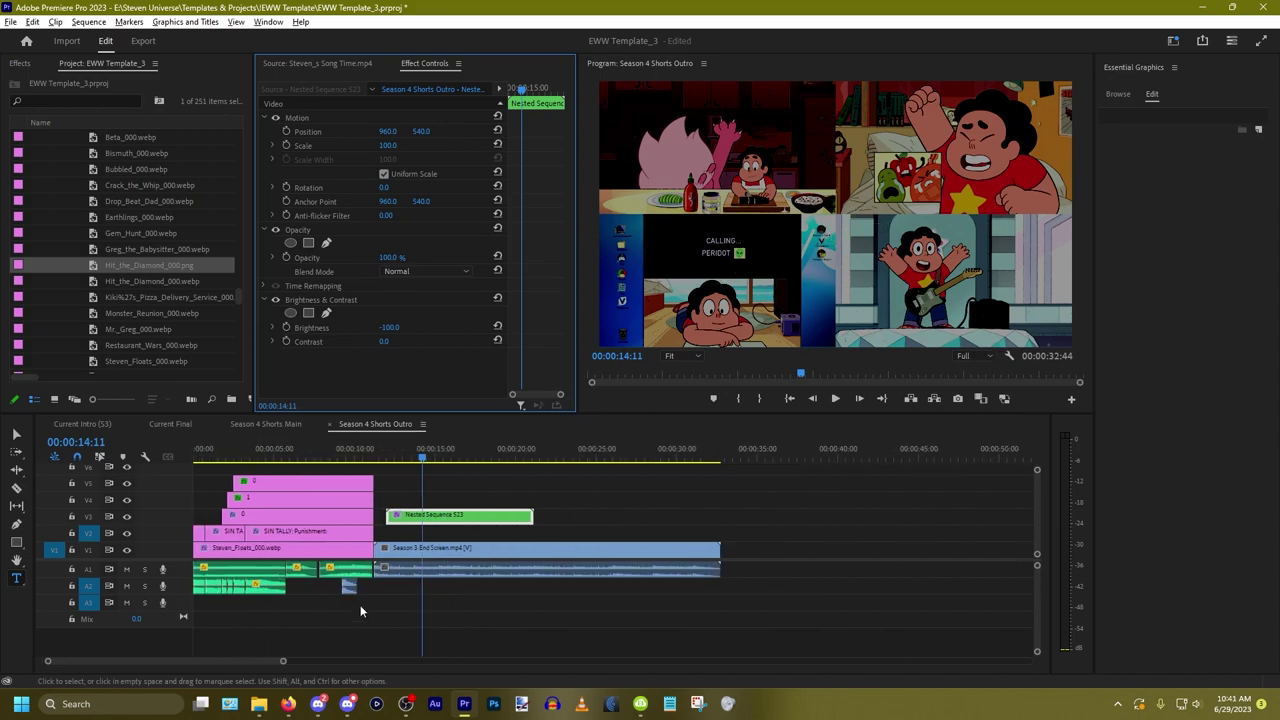
left_click(329, 547)
left_click_drag(449, 518, 260, 559)
right_click(306, 557)
key("v")
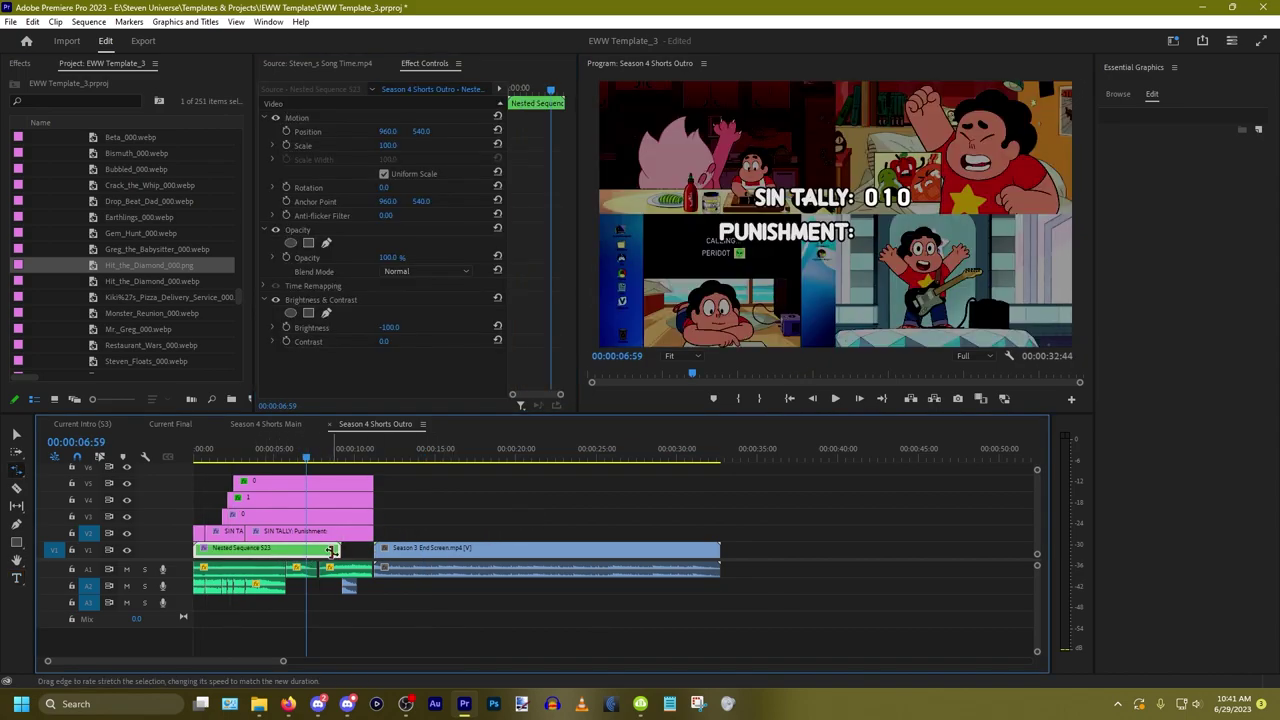
scroll(265, 557, "up", 1)
scroll(265, 557, "up", 1)
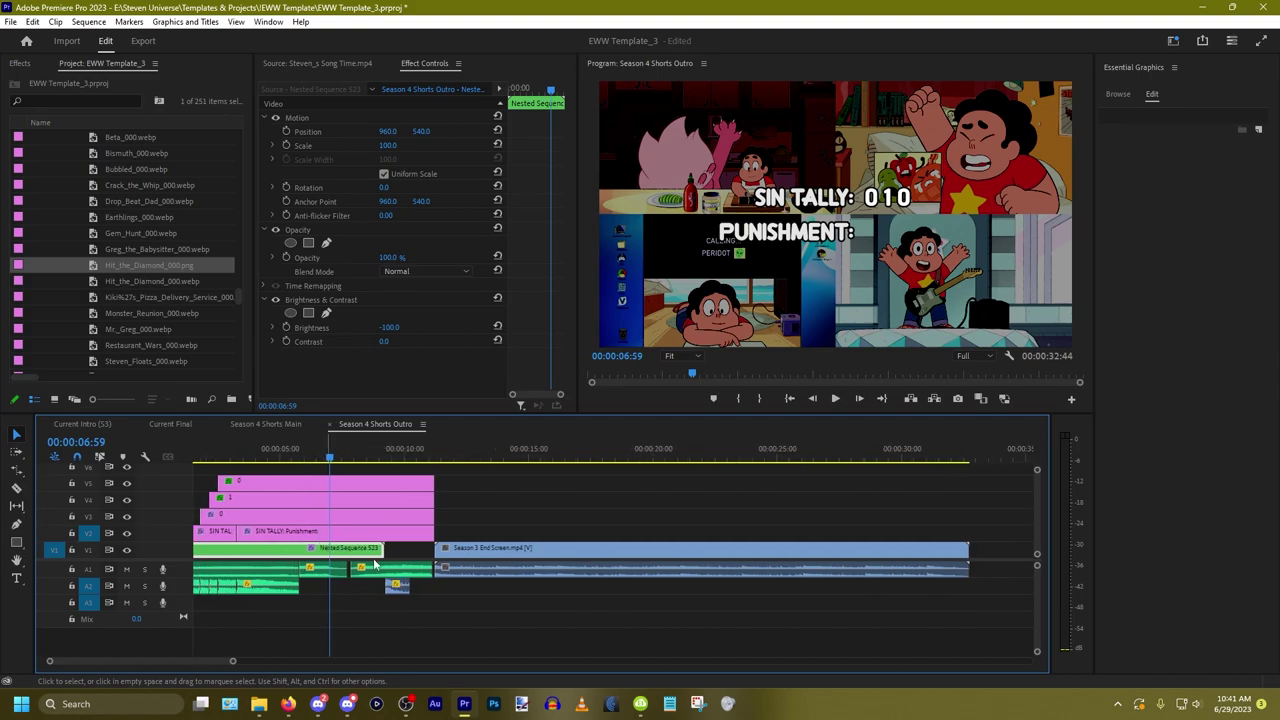
left_click_drag(378, 548, 409, 552)
key("r")
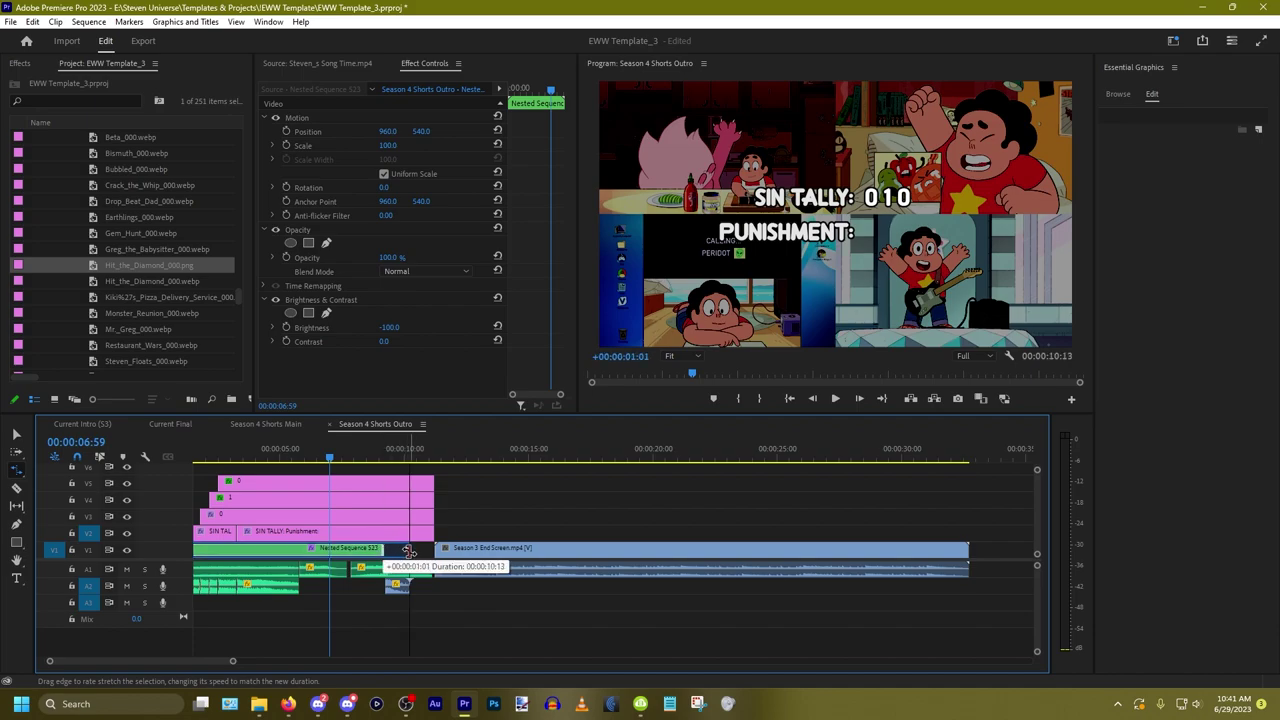
key("Escape")
key("v")
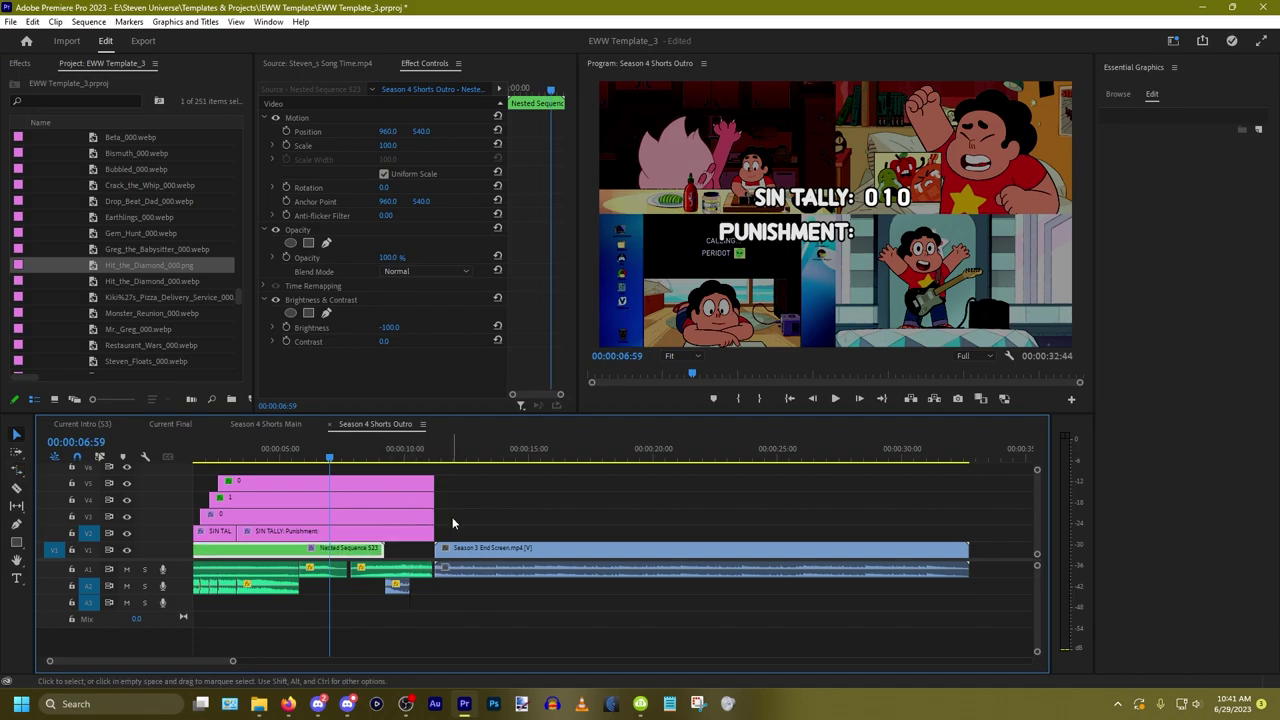
Step: Rate-stretch Nested Sequence 523 on V1 so it ends where the Season 3 End Screen.mp4 clip begins
key("r")
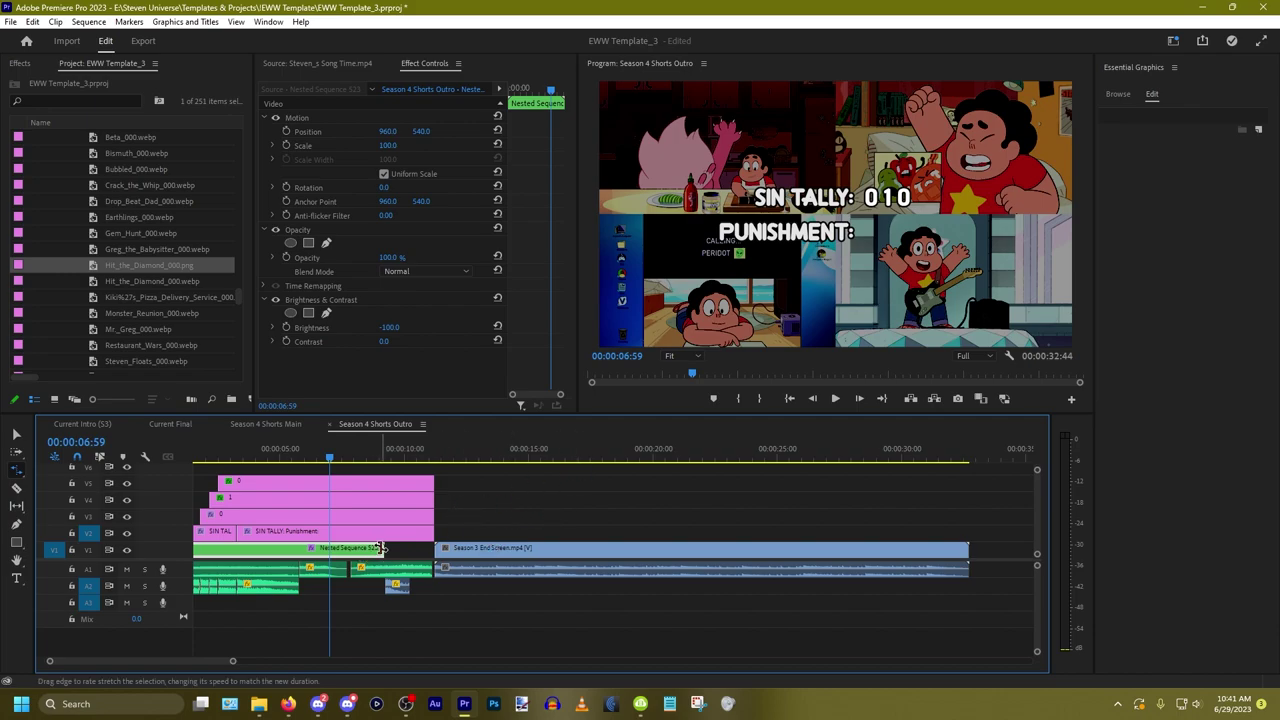
left_click_drag(380, 548, 437, 566)
scroll(438, 570, "up", 5)
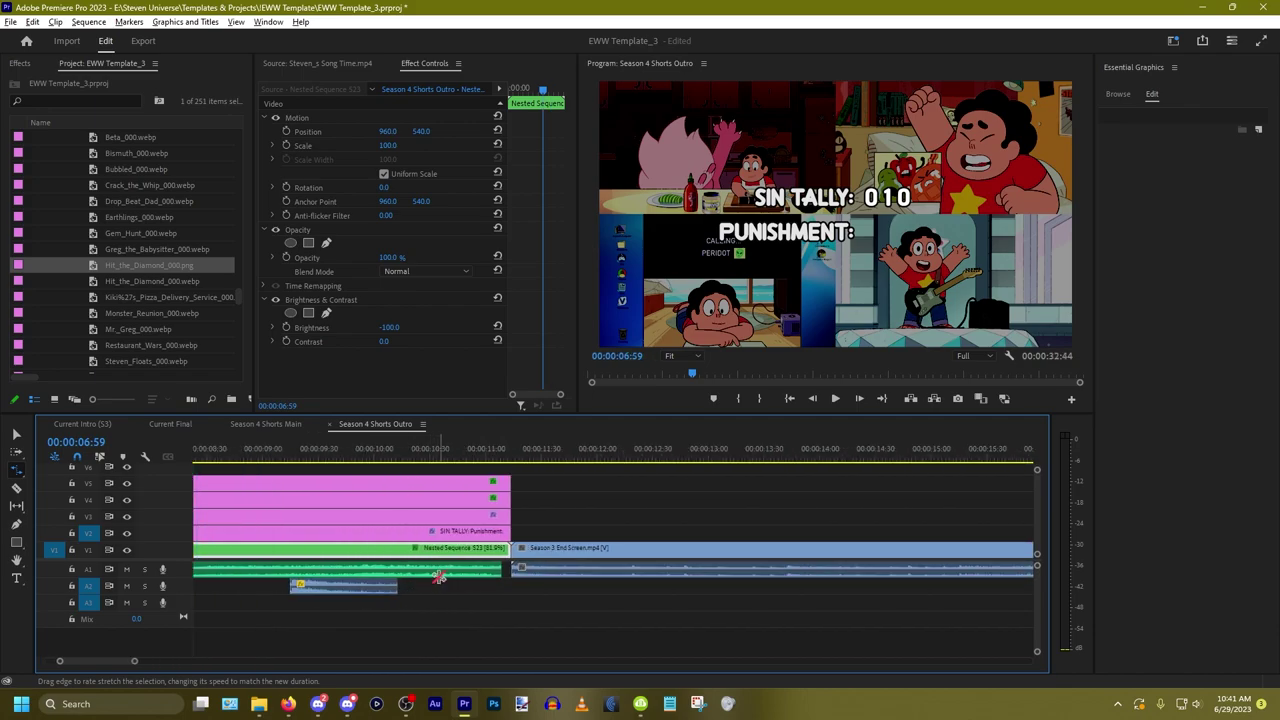
key("alt+v")
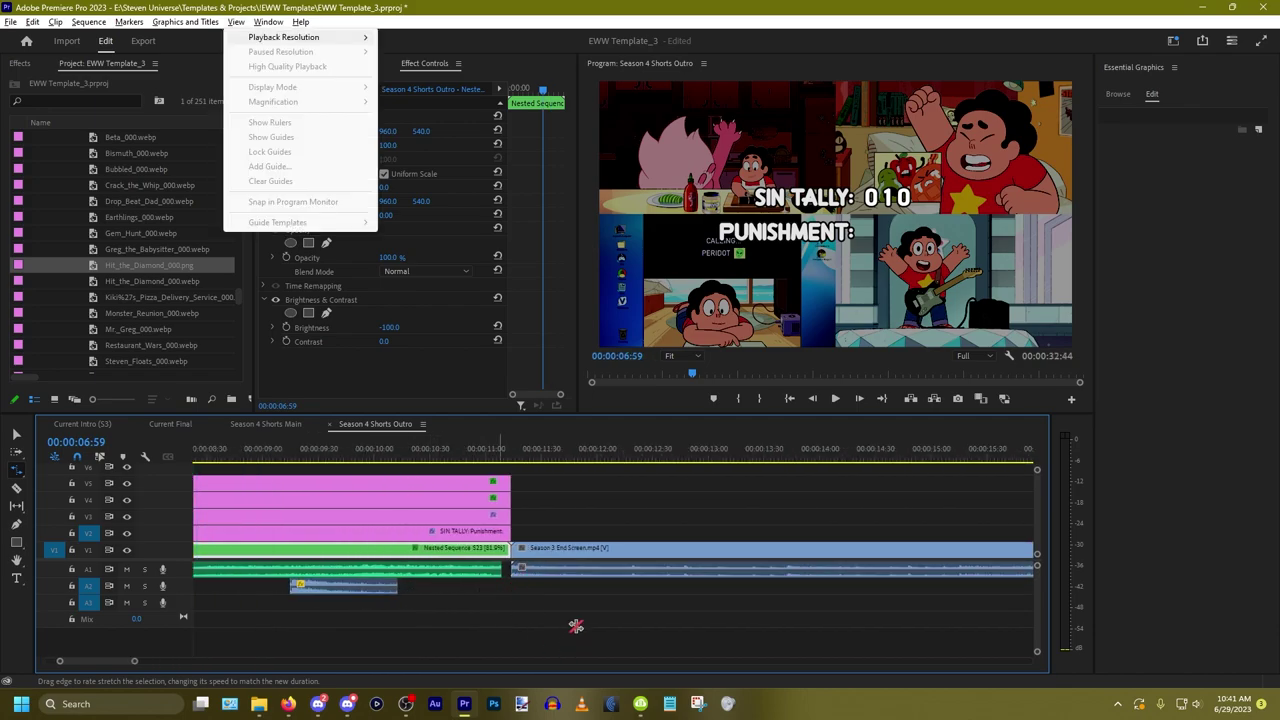
left_click(576, 626)
key("v")
scroll(573, 616, "down", 5)
left_click(529, 614)
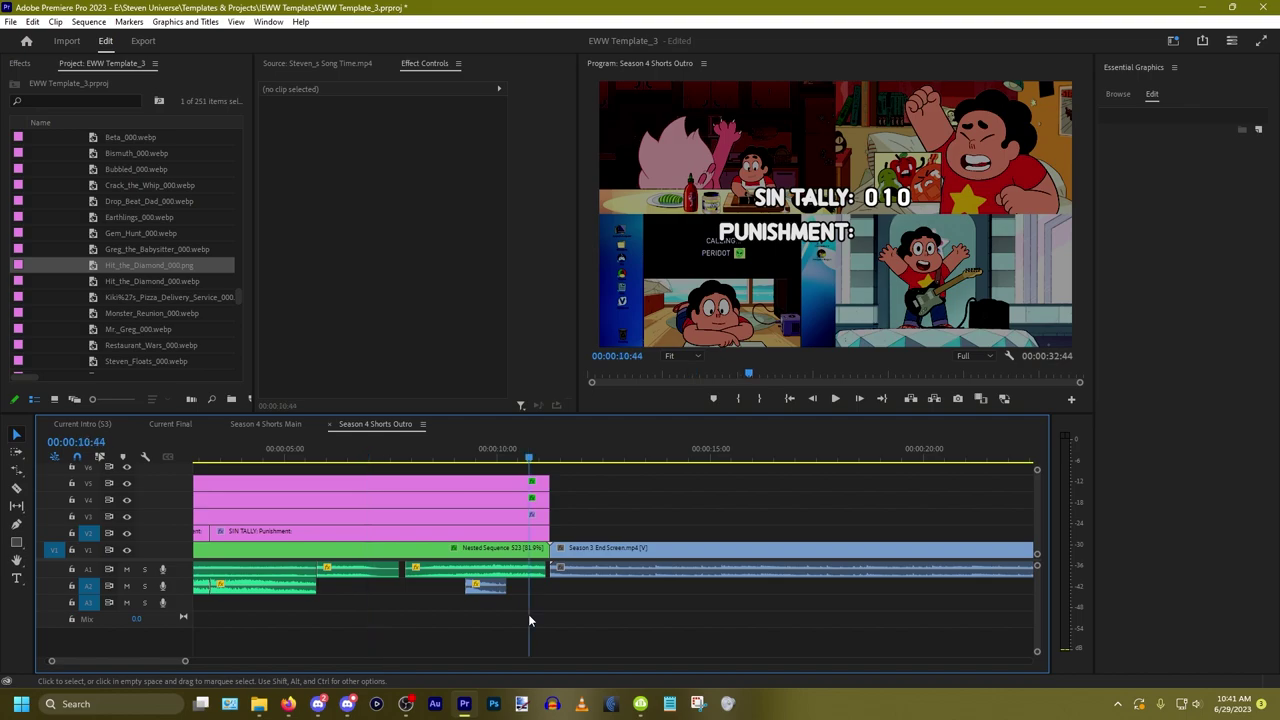
mouse_move(528, 614)
left_mouse_down()
mouse_move(555, 600)
mouse_move(544, 600)
left_mouse_up()
scroll(693, 598, "down", 2)
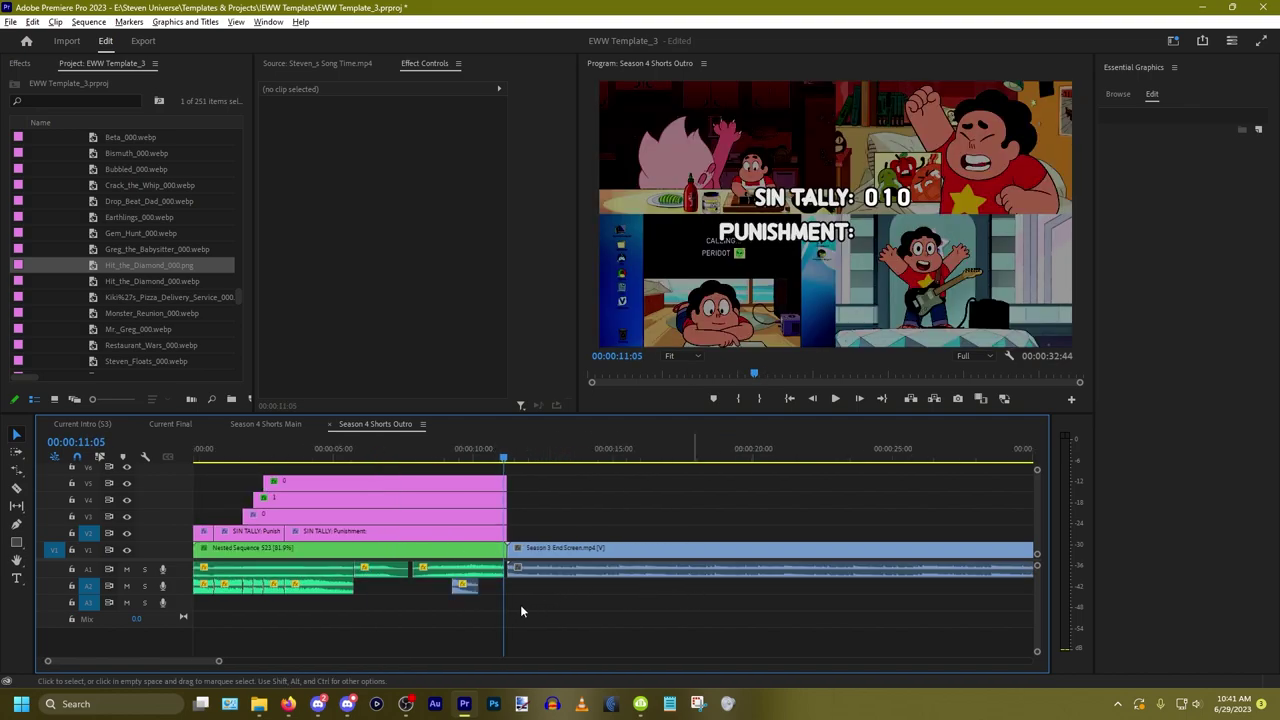
left_click(314, 605)
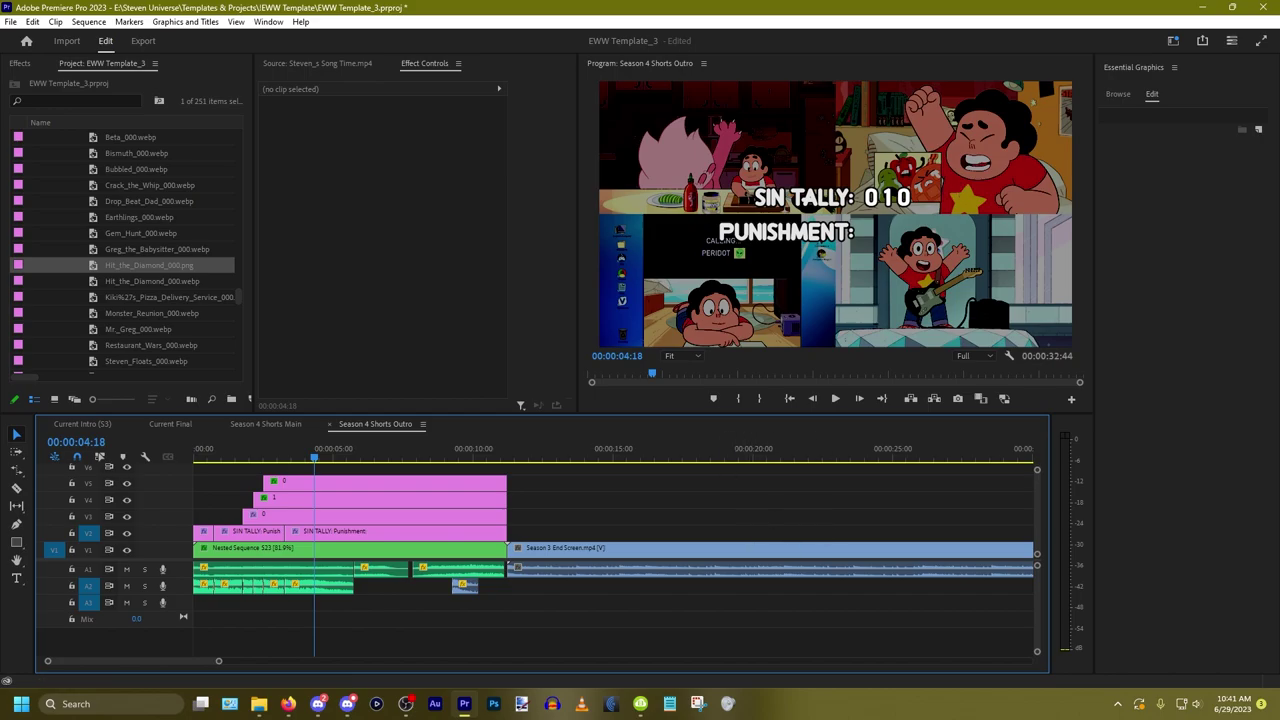
Step: Switch to the Season 4 Shorts document in Firefox and read the punishment note at the end of the script
left_click_drag(1279, 14, 700, 30)
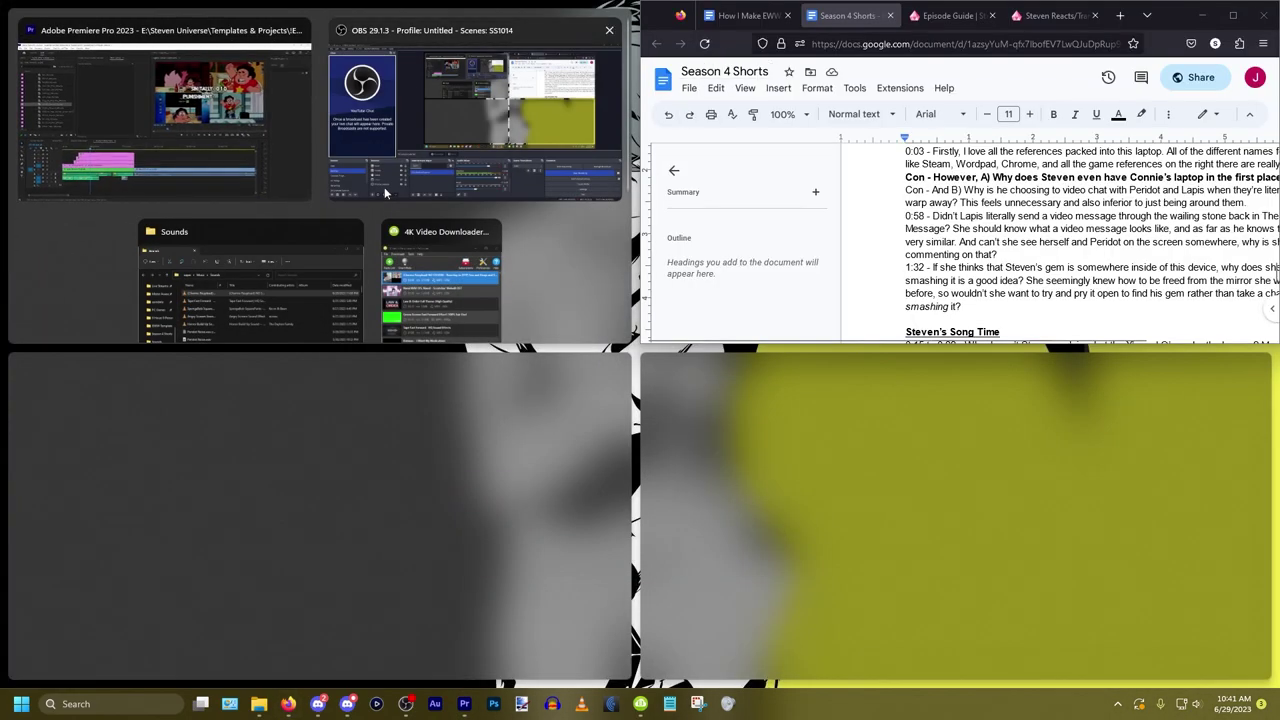
left_click(599, 502)
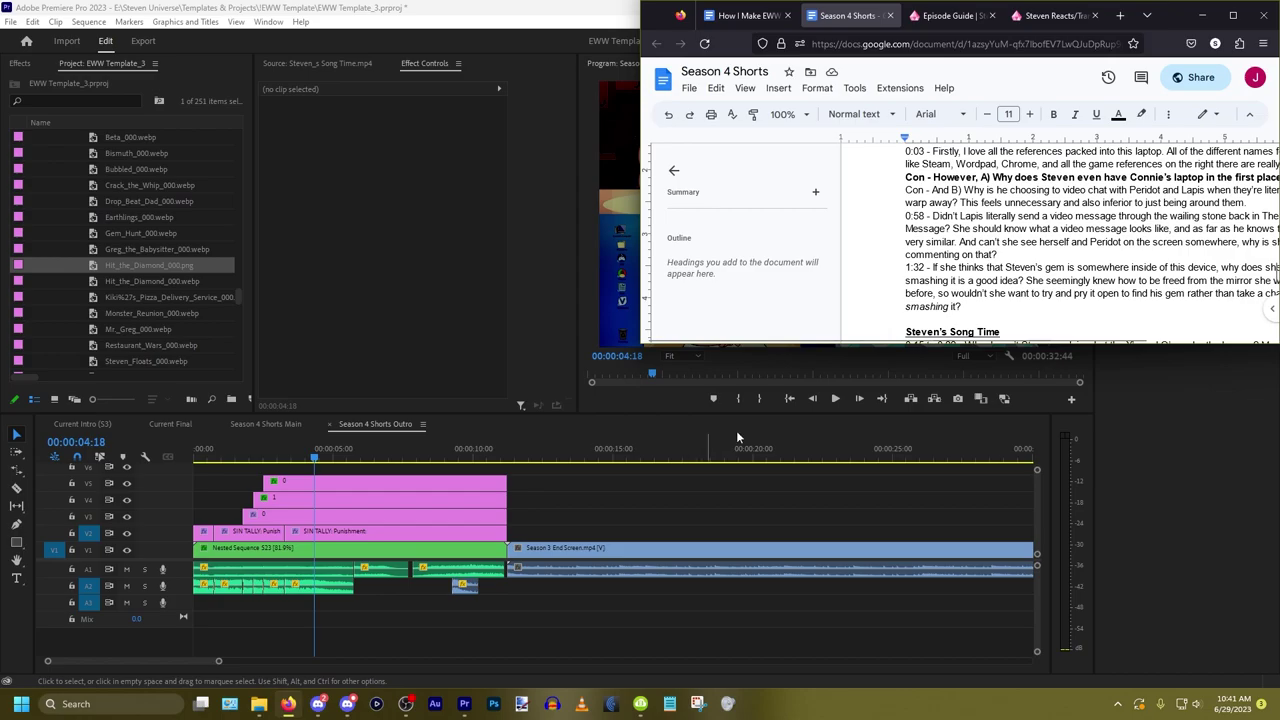
left_click(1232, 22)
left_click_drag(1055, 22, 998, 58)
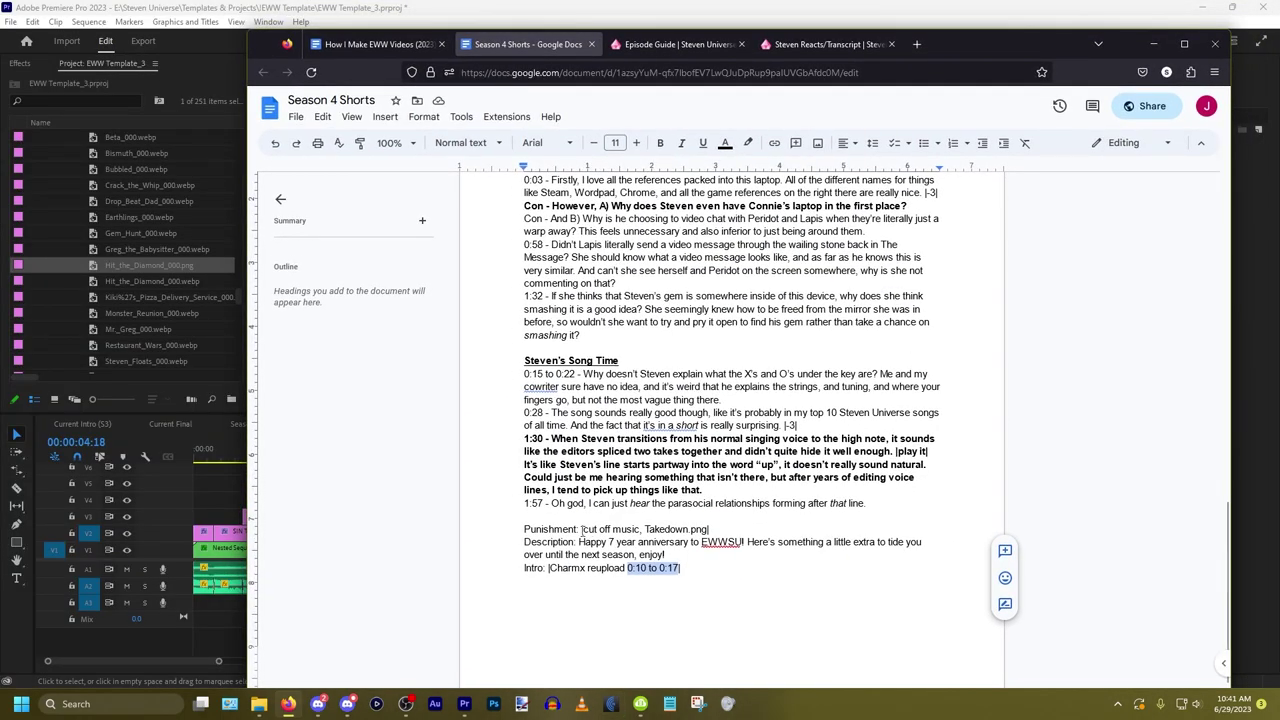
left_click_drag(581, 529, 720, 529)
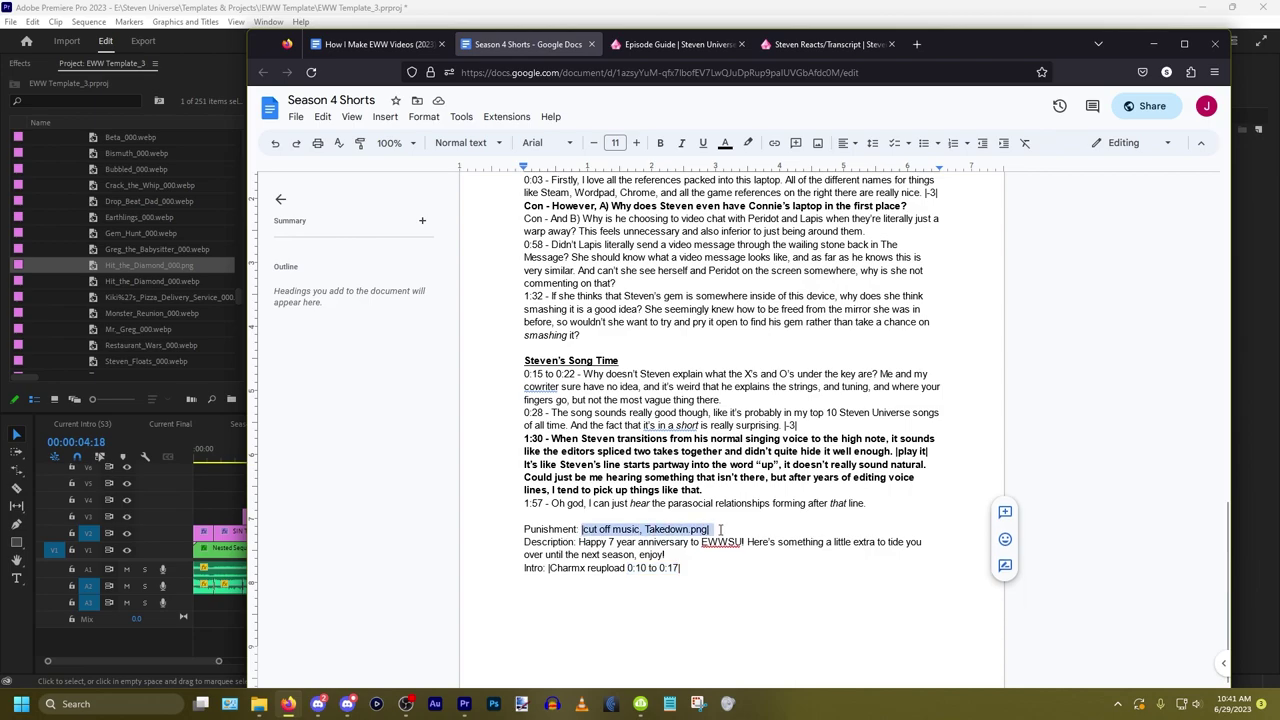
left_click(785, 531)
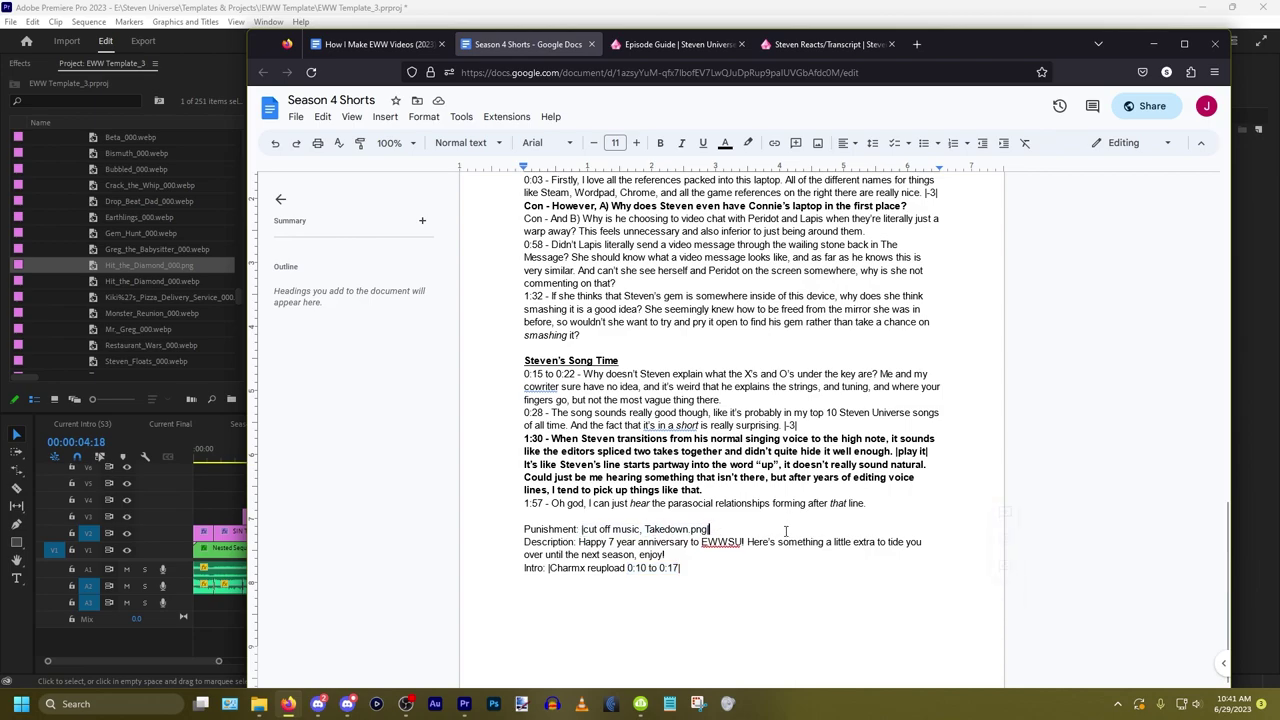
left_click_drag(991, 49, 1279, 80)
Step: Play the outro from about 00:00:03:30 and place the playhead at 00:00:06:44 over the music on A1
left_click(285, 620)
right_click(291, 624)
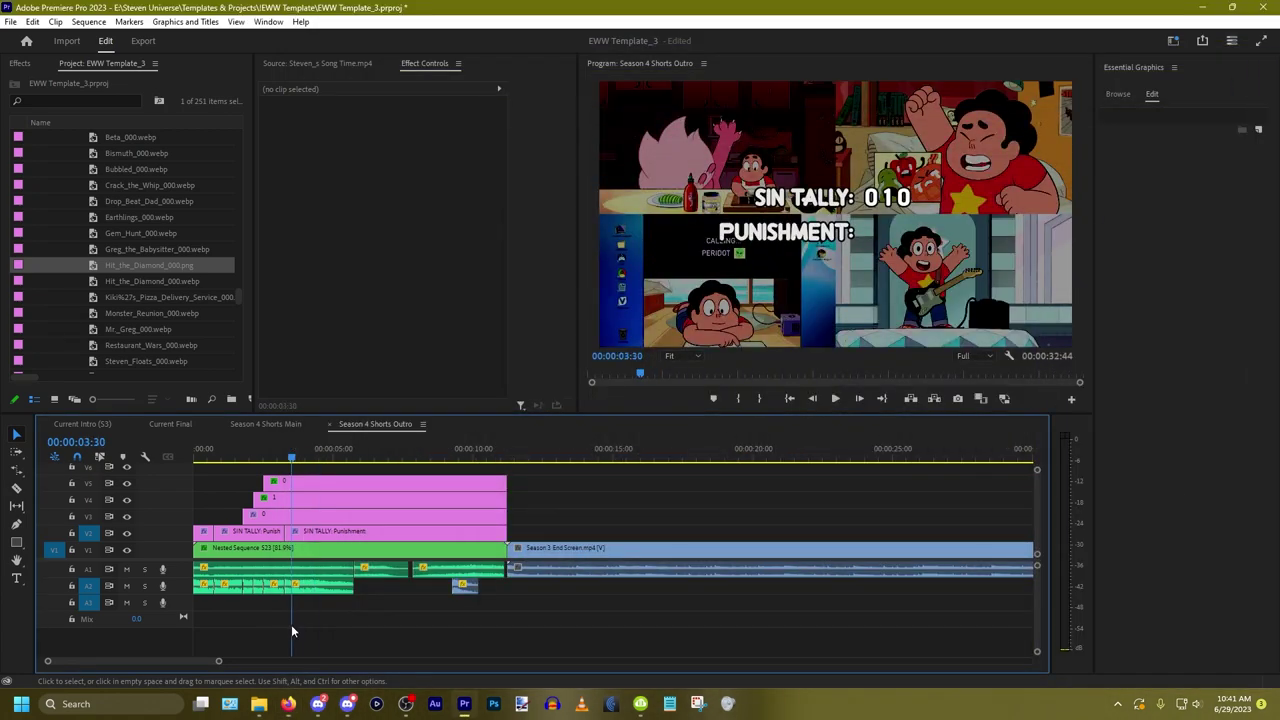
right_click(298, 621)
scroll(304, 611, "up", 2)
scroll(304, 611, "up", 4)
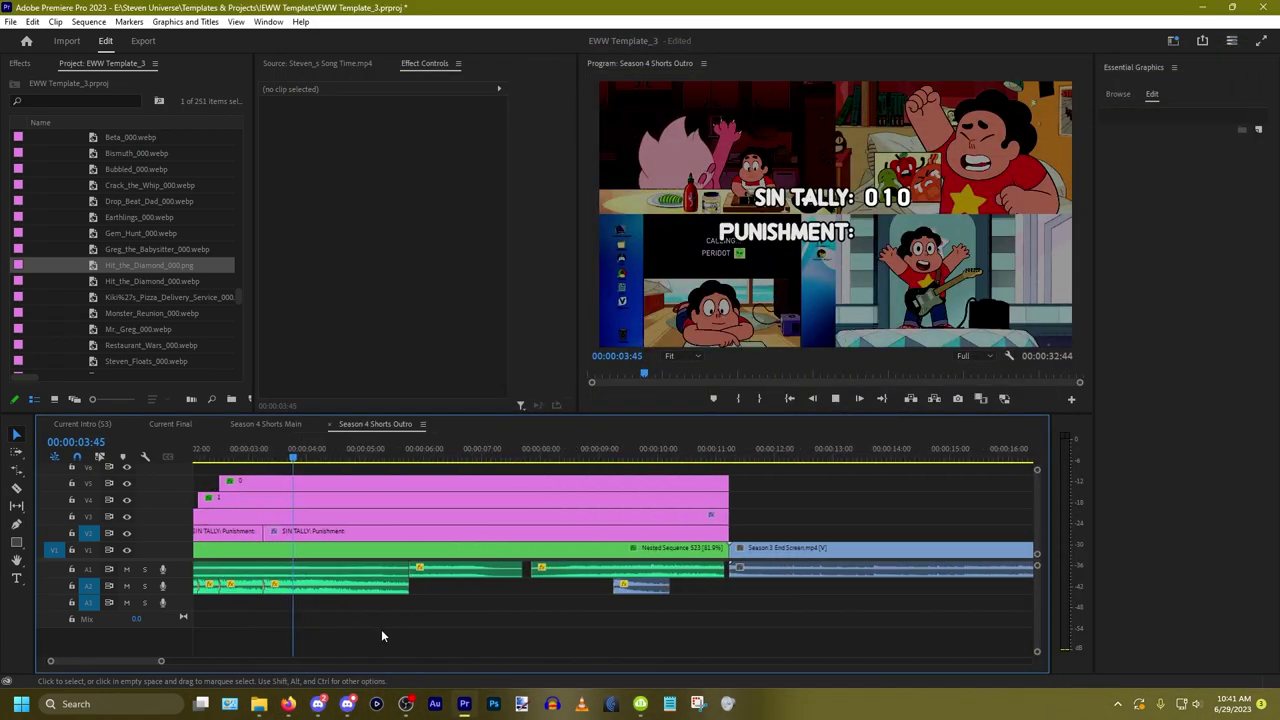
key("space")
scroll(420, 622, "up", 4)
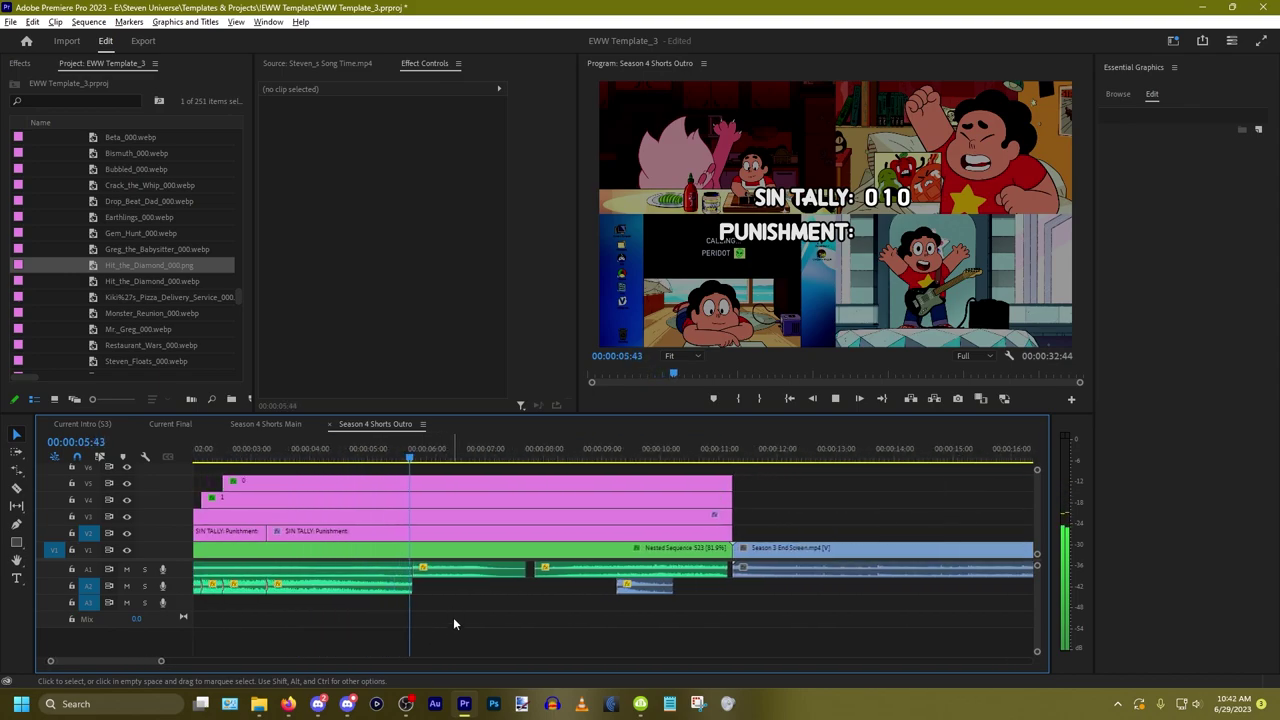
left_click(472, 592)
key("space")
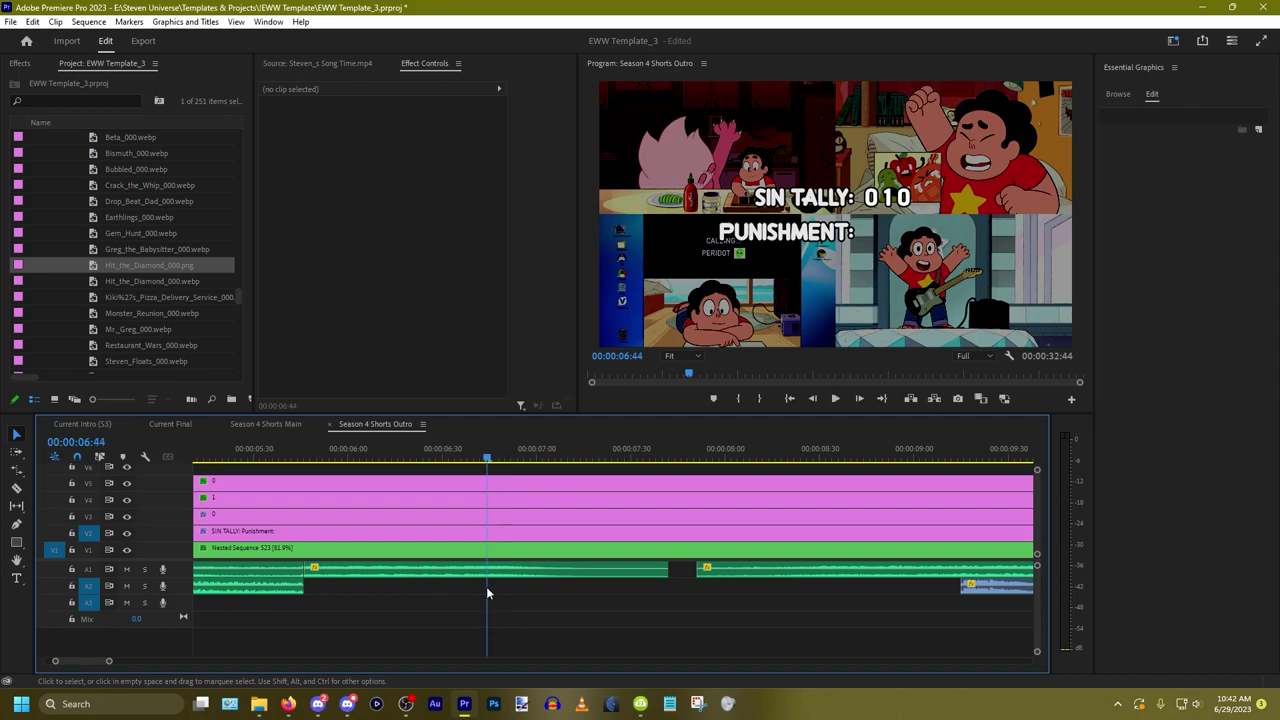
Step: Split the A1 music clip at 00:00:06:44, delete the part after the cut, and play it back from 00:00:05:54
left_click(489, 585)
left_click(534, 574)
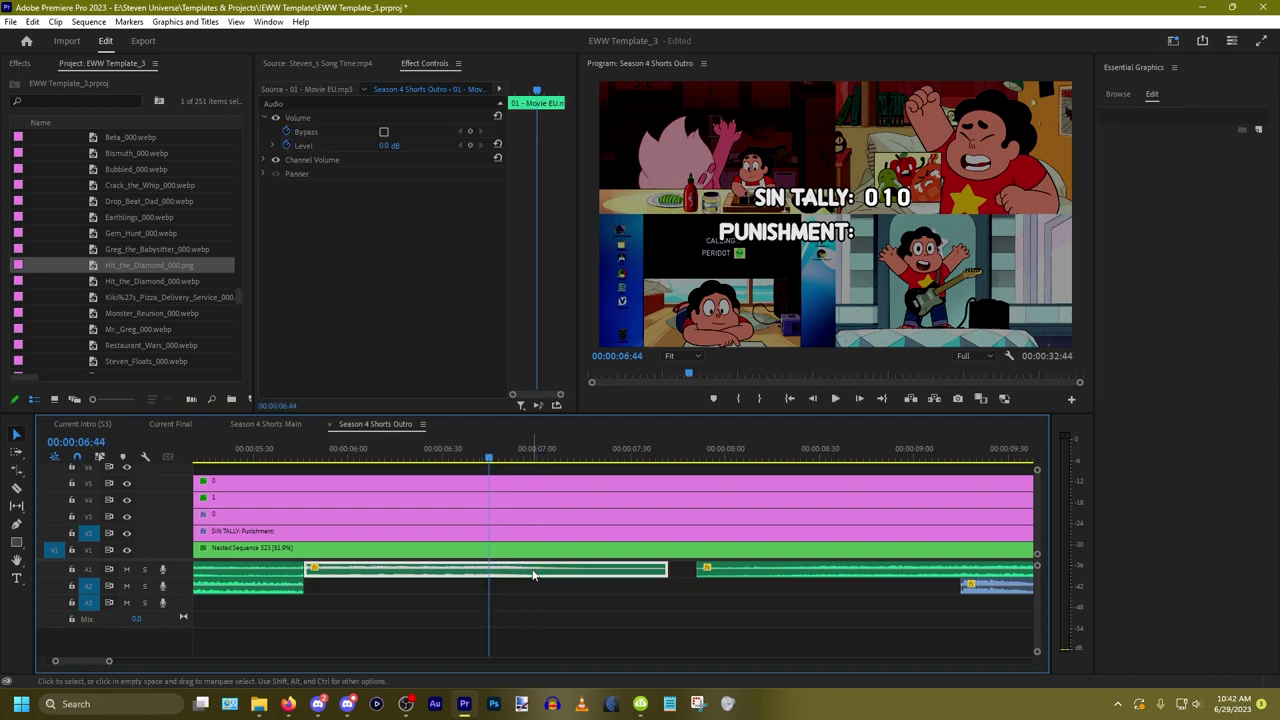
key("ctrl+k")
left_click(570, 571)
key("Delete")
left_click(331, 597)
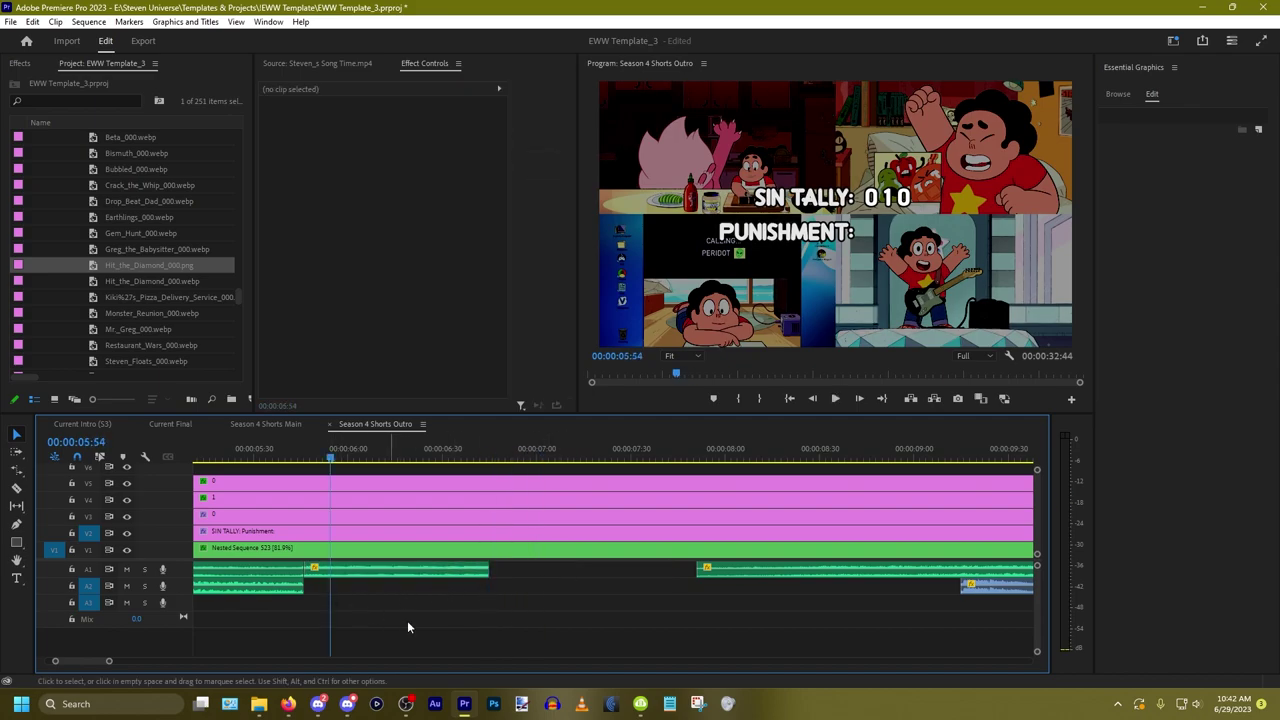
key("space")
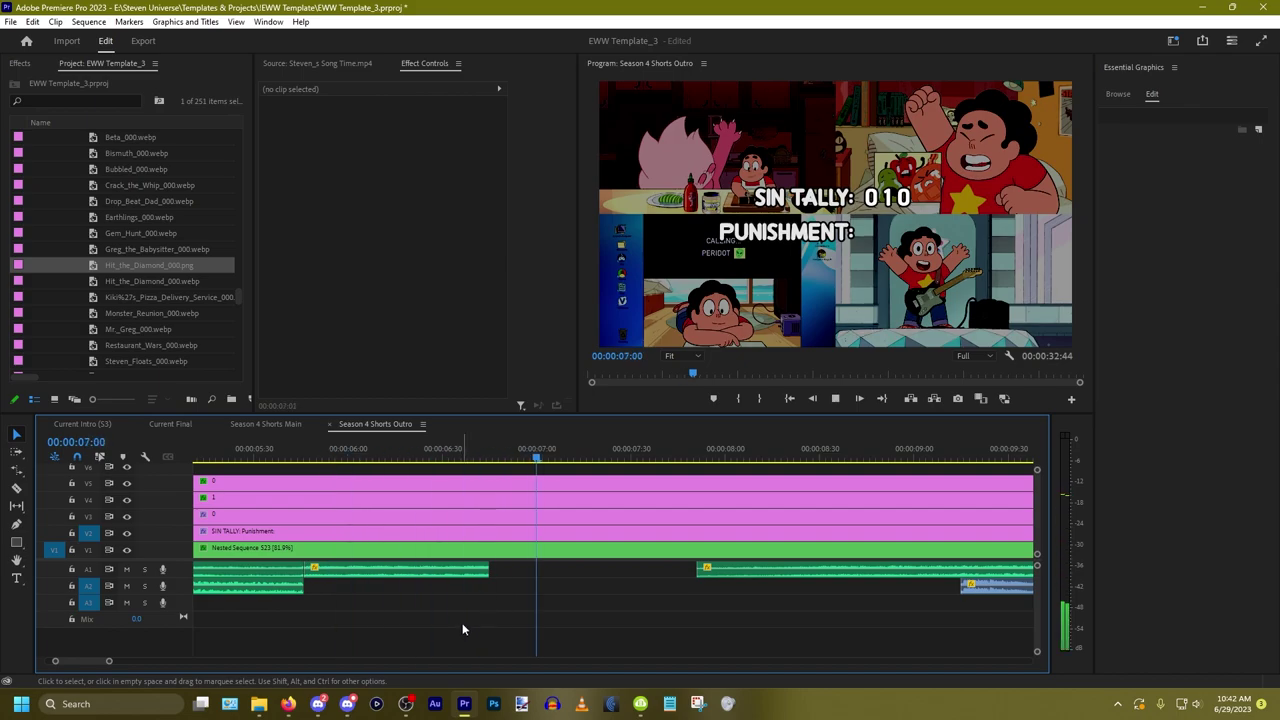
key("space")
Step: Split the sin tally, punishment and background clips on V1 to V5 at 00:00:06:45 and delete the parts after the cut
scroll(469, 612, "down", 3)
left_click(478, 450)
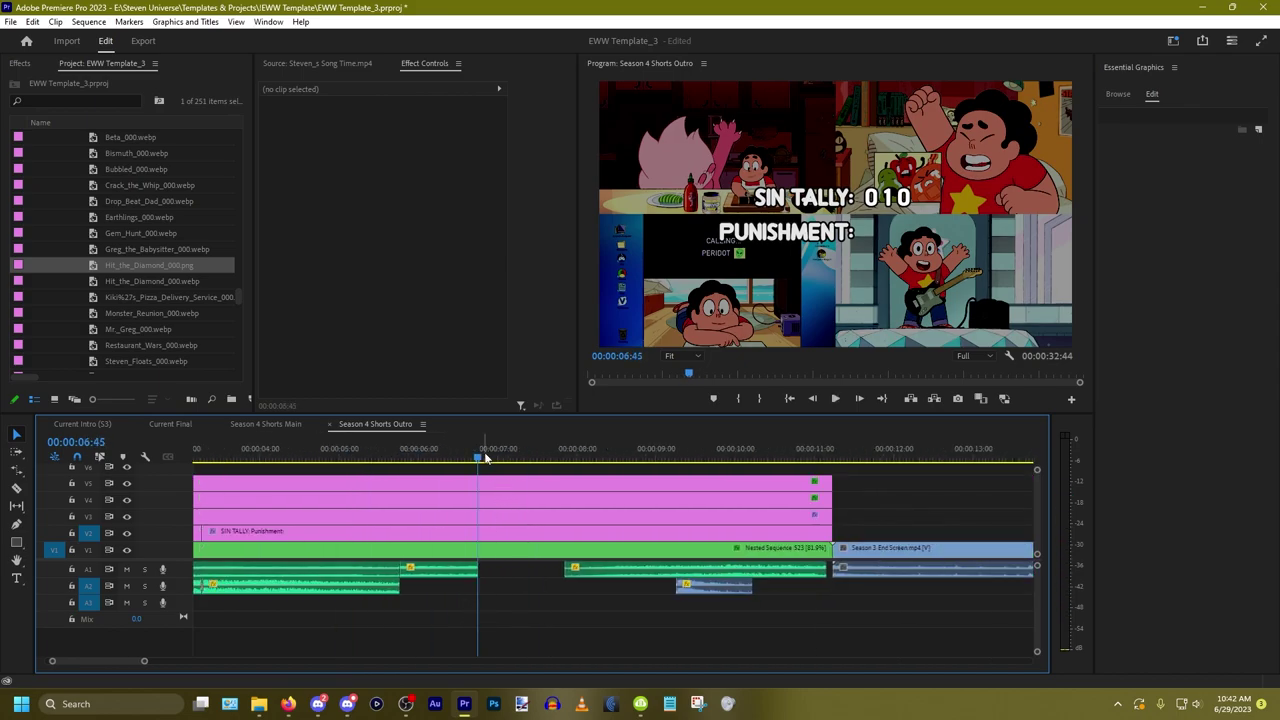
left_click_drag(543, 603, 503, 462)
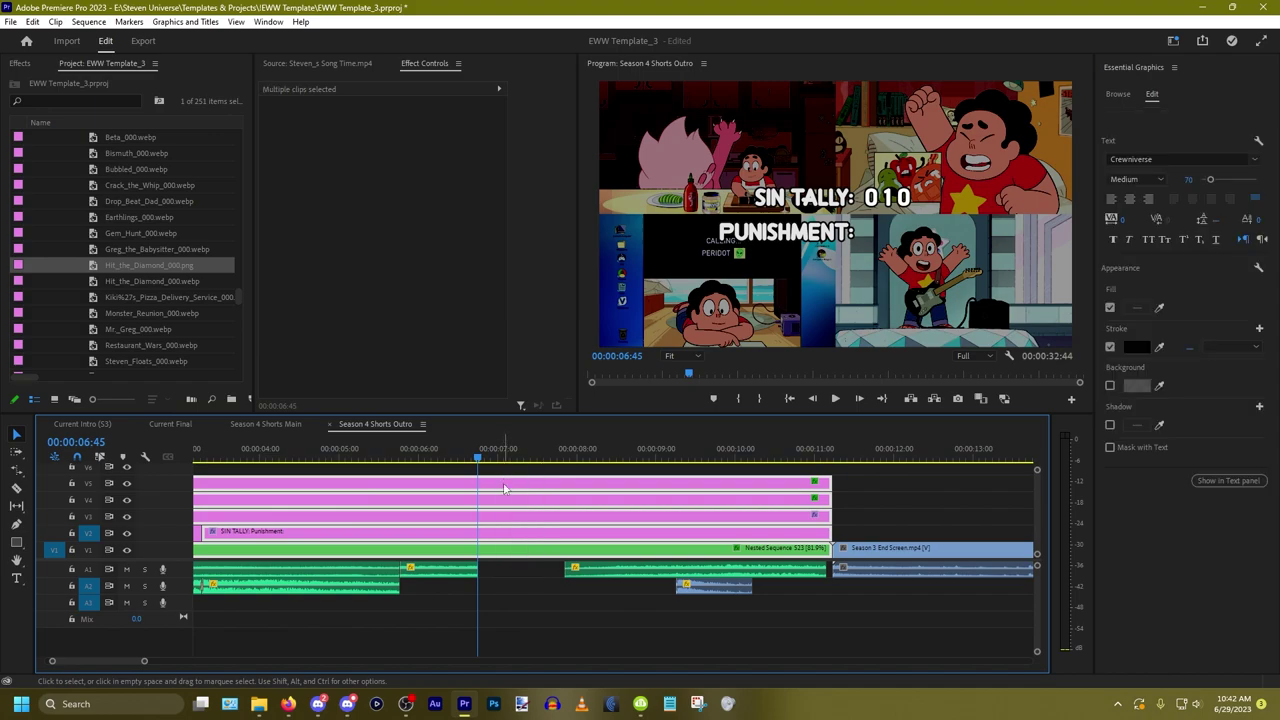
key("ctrl+k")
left_click_drag(521, 592, 503, 478)
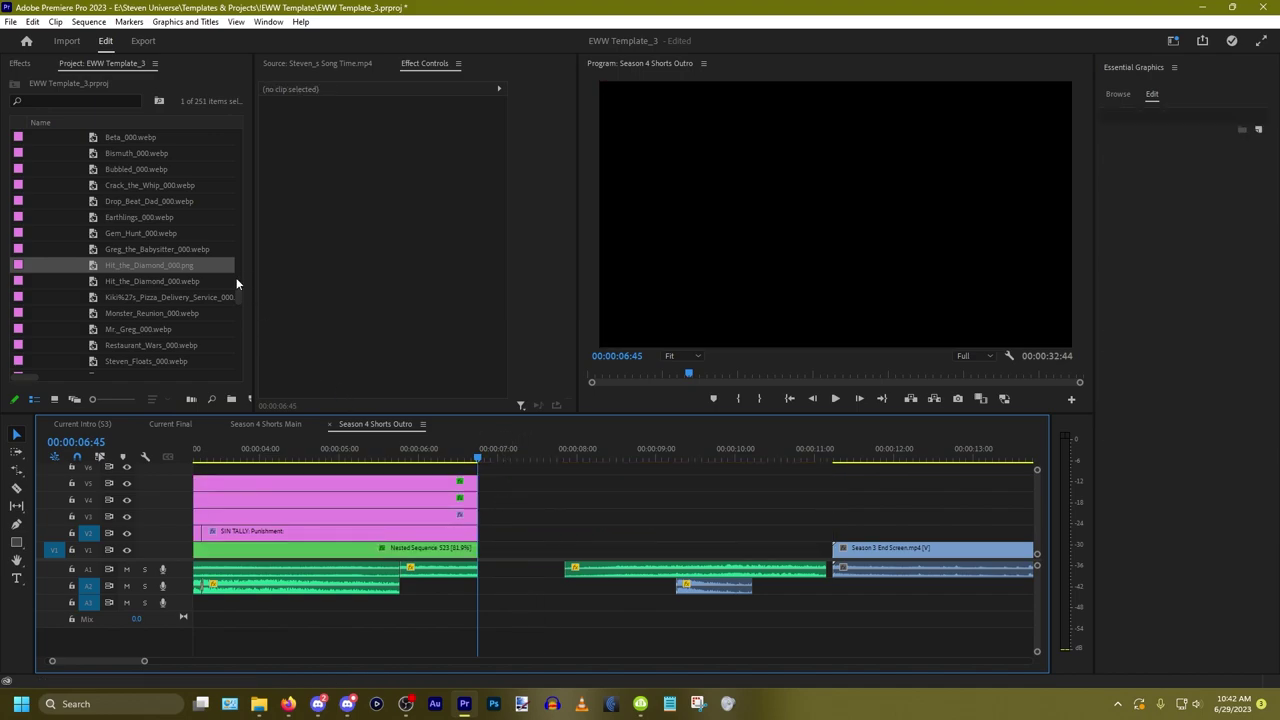
Step: Import Takedown.png from the Pictures folder into the Season 4 Shorts bin and place it on V2 at 00:00:06:45
scroll(213, 260, "up", 5)
scroll(164, 279, "up", 2)
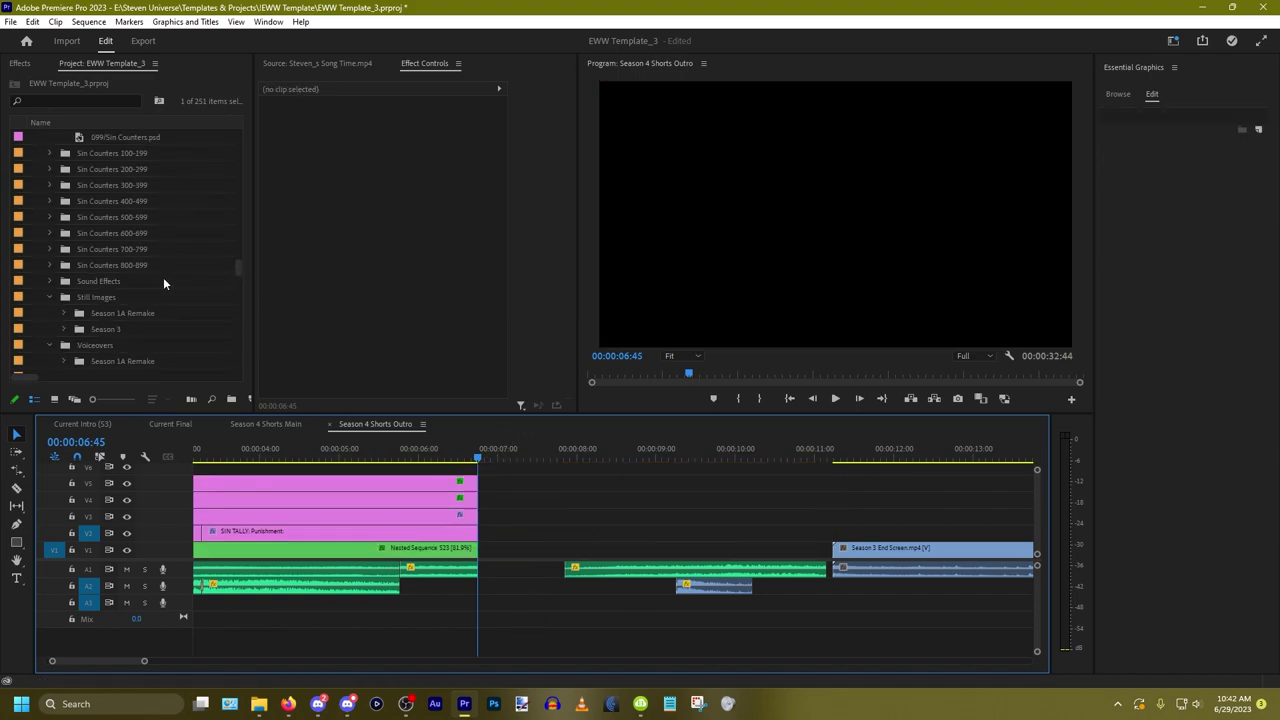
scroll(164, 279, "down", 2)
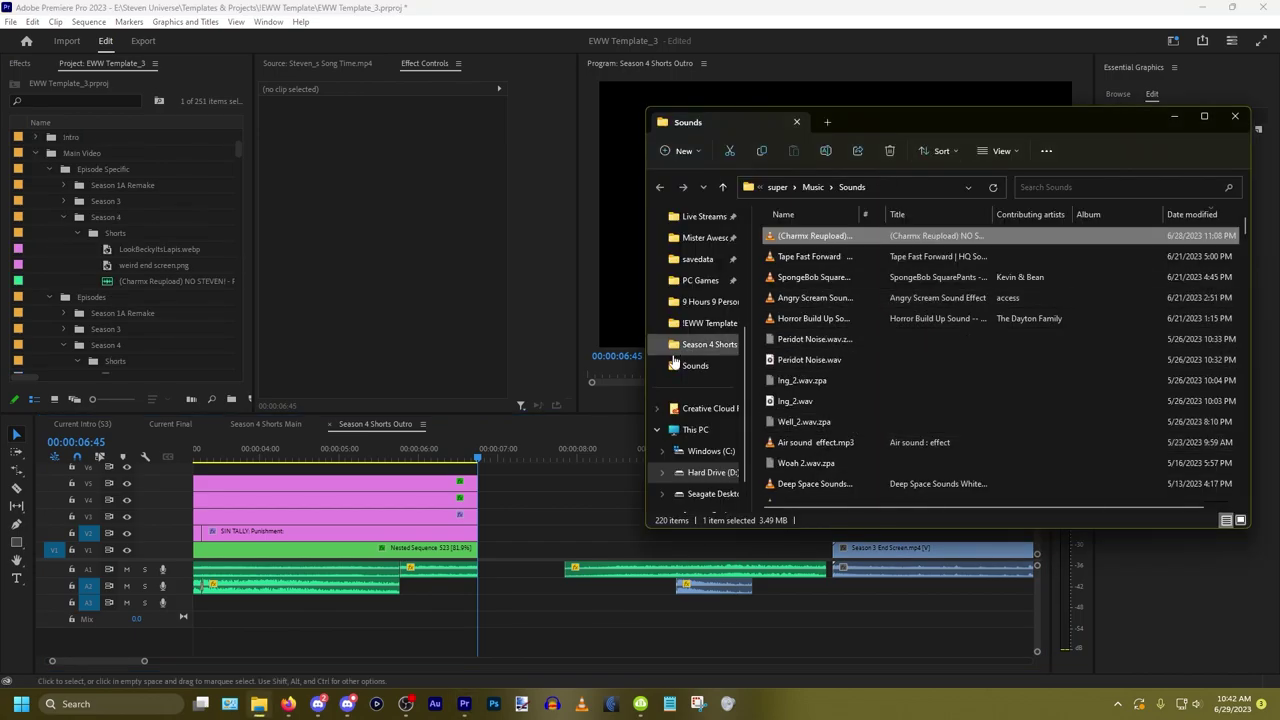
scroll(675, 362, "up", 3)
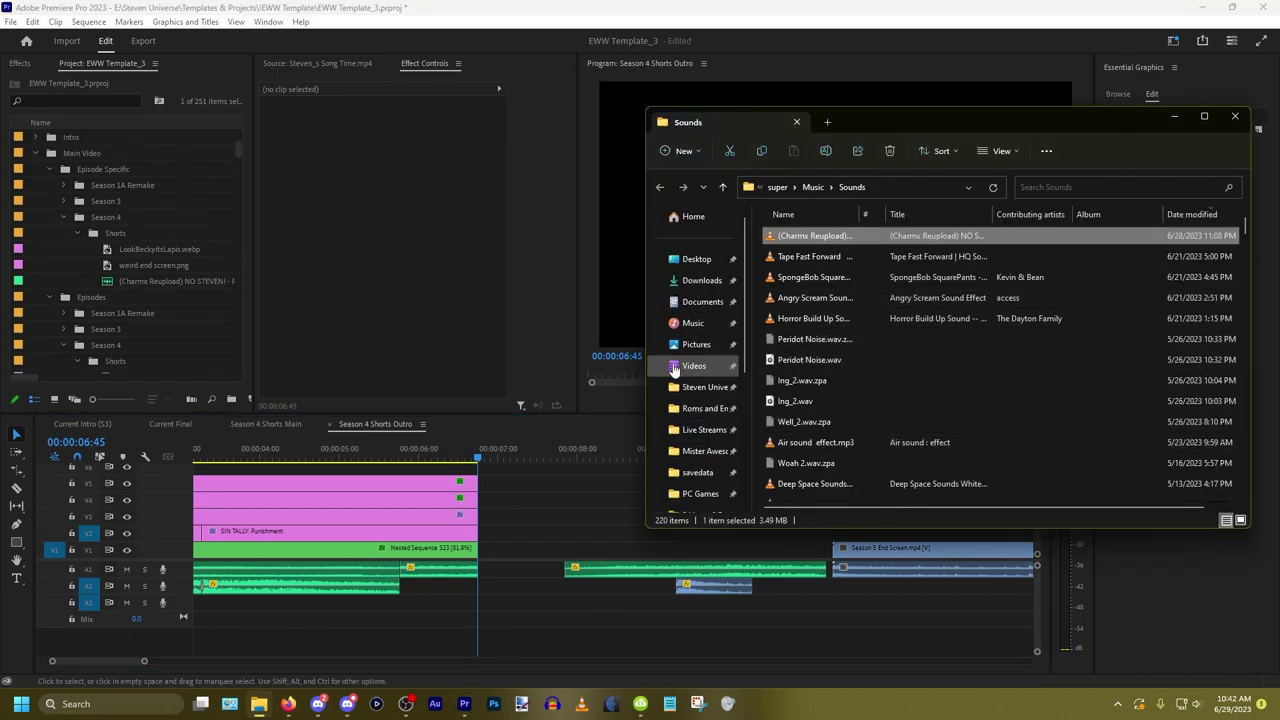
left_click(694, 337)
left_click_drag(902, 122, 955, 145)
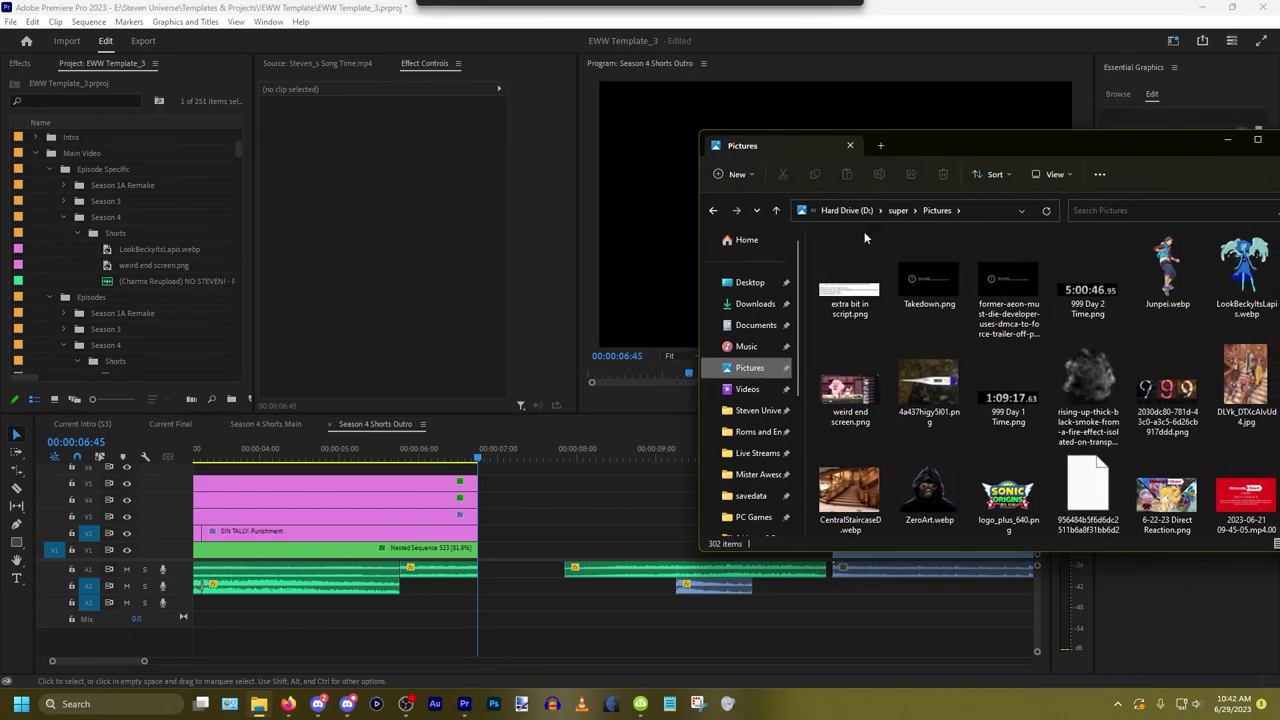
left_click_drag(922, 286, 487, 538)
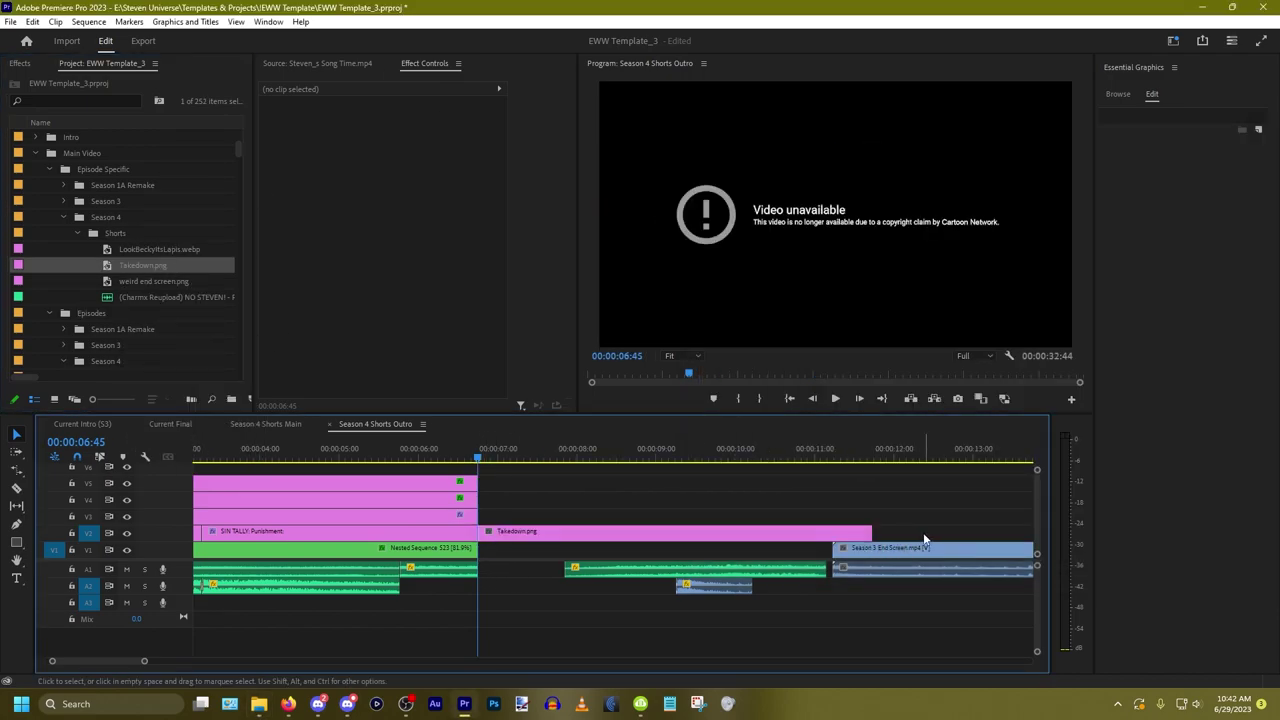
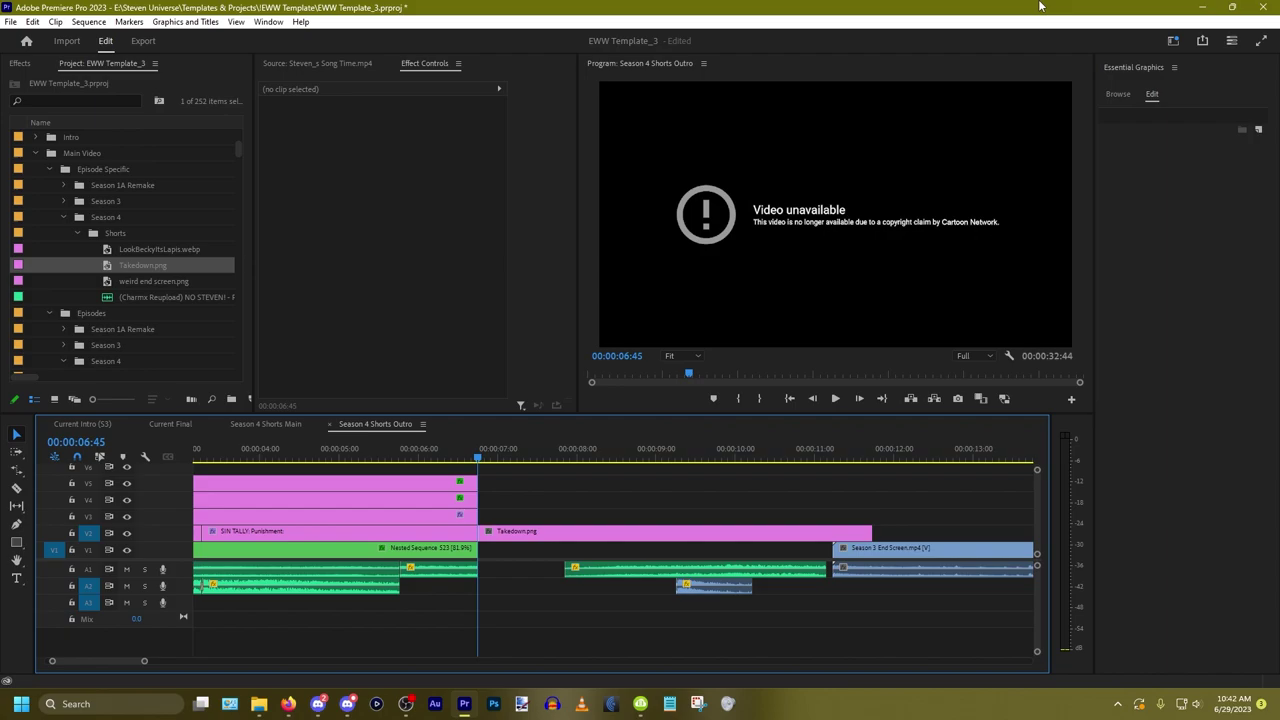
Step: Shorten the Takedown.png clip on V2 and set its duration to 00:00:03:00
left_click_drag(871, 532, 645, 535)
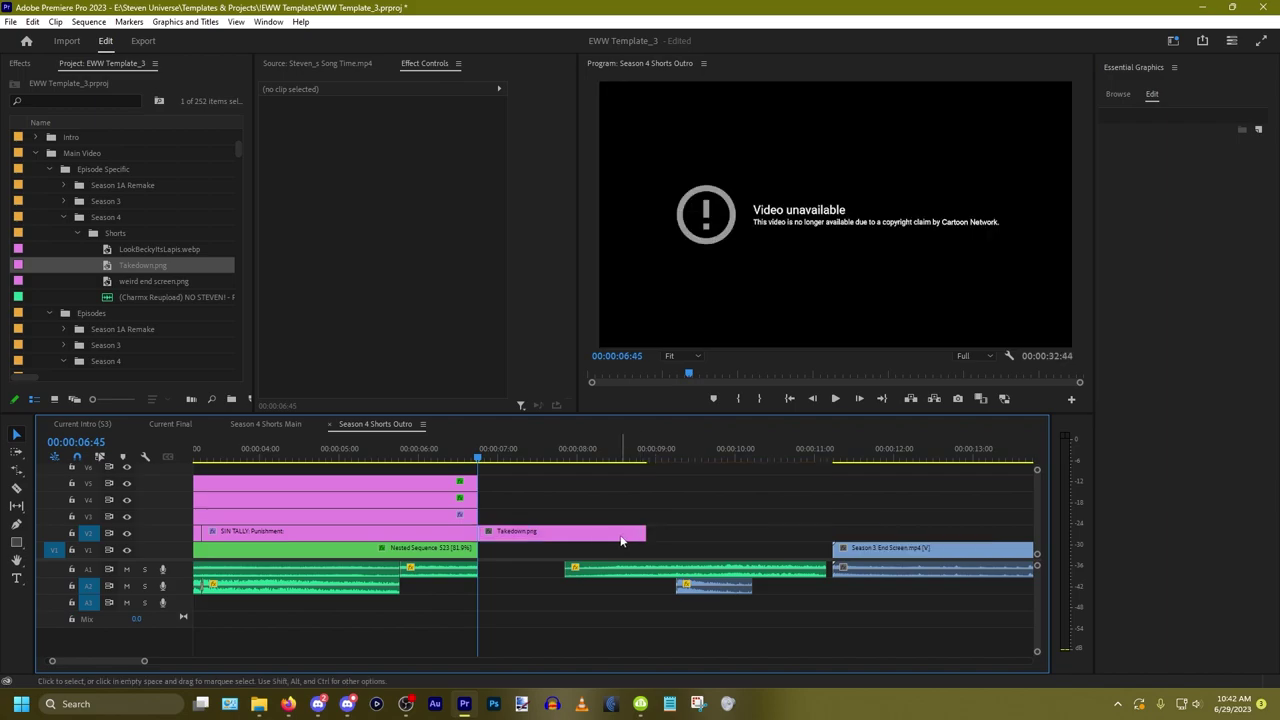
right_click(622, 532)
left_click(672, 420)
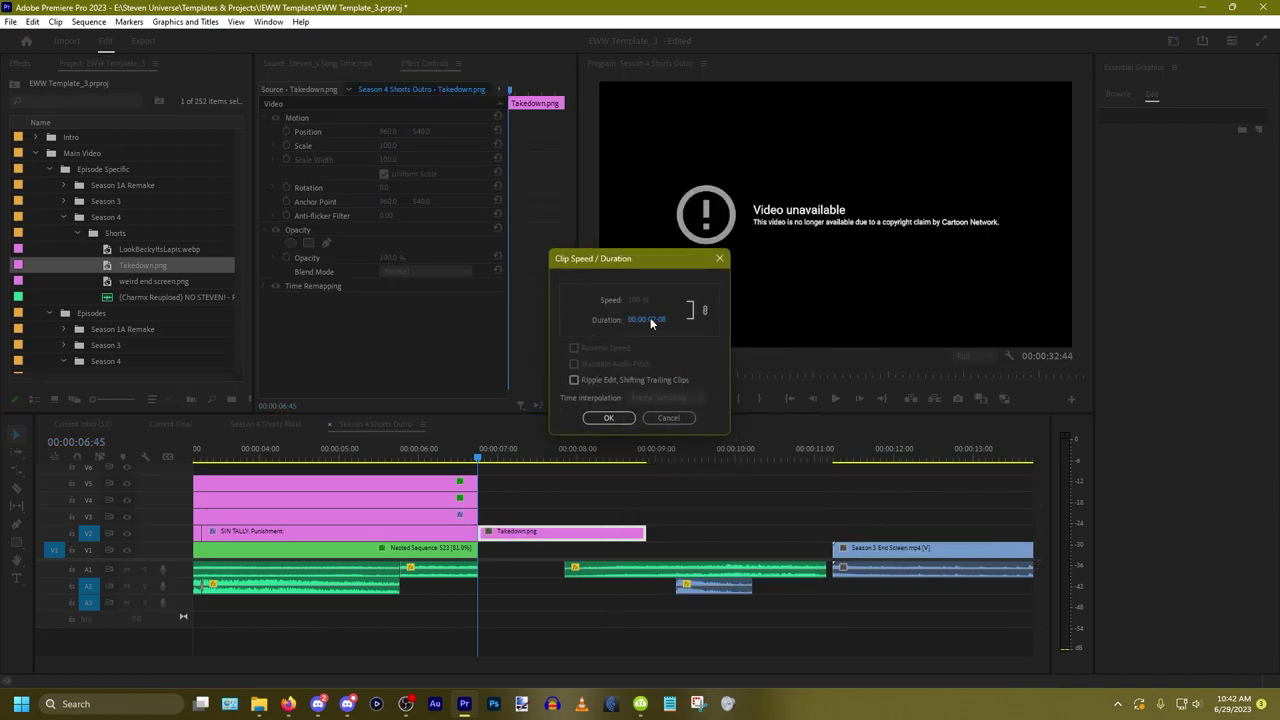
type("300")
key("Return")
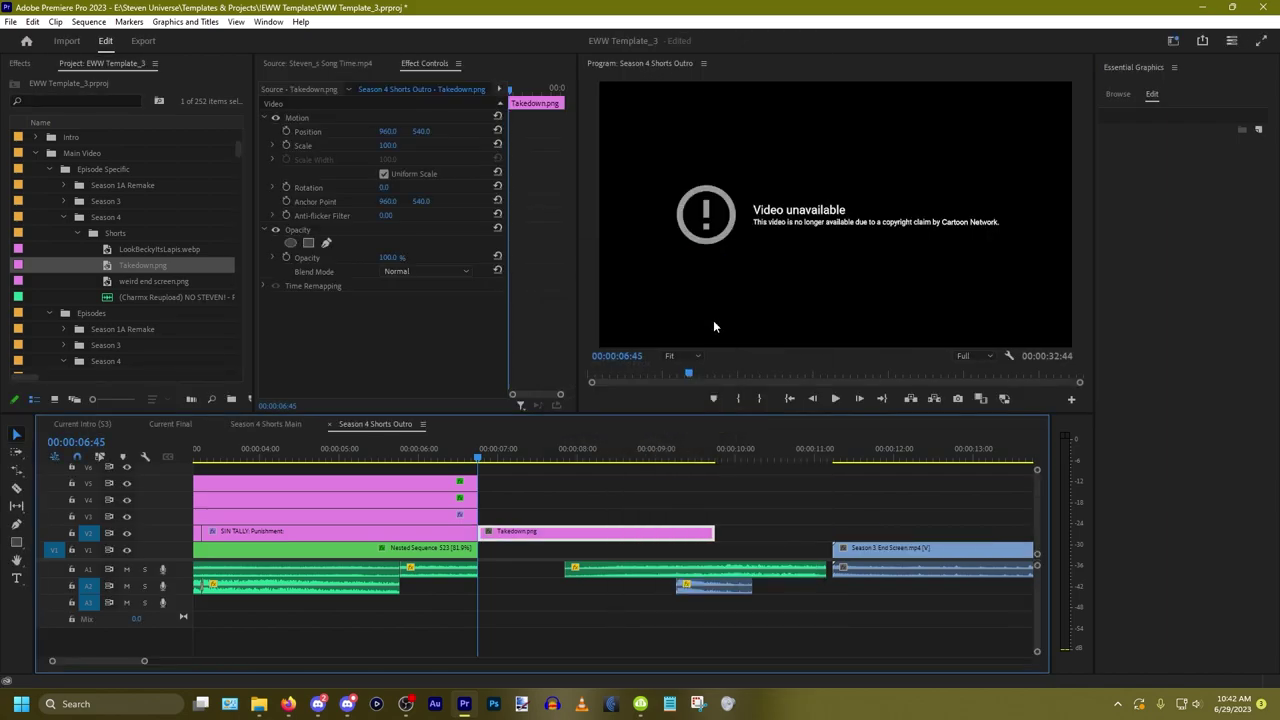
Step: Play back the cut from the sin tally to Takedown.png and stop near the end of the image
right_click(456, 612)
key("space")
scroll(474, 600, "up", 3, "alt")
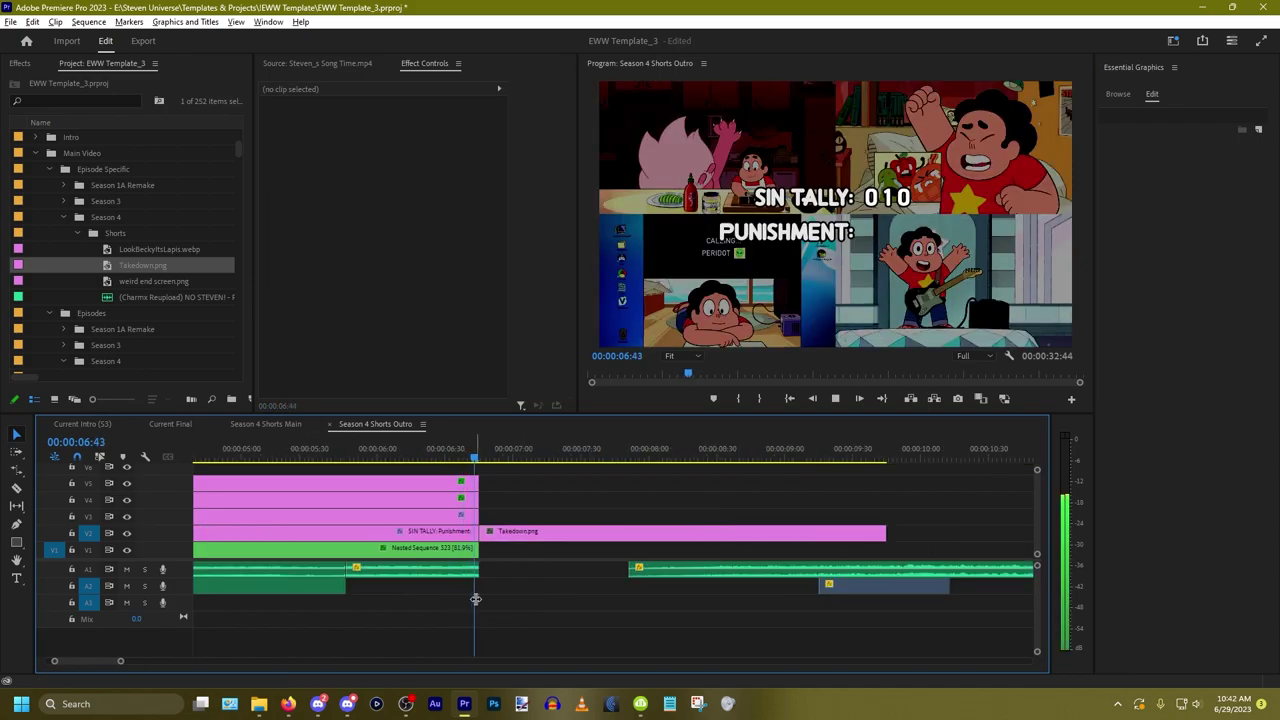
scroll(514, 599, "up", 2, "alt")
scroll(515, 598, "down", 4, "alt")
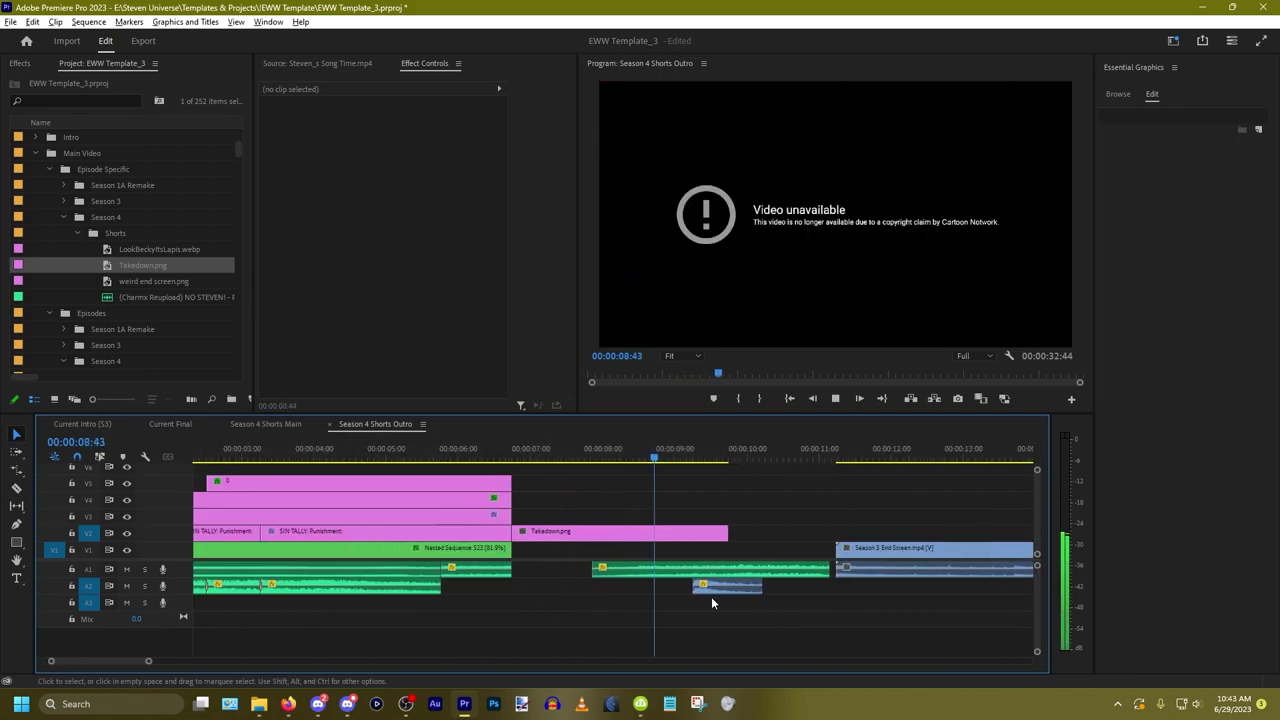
scroll(756, 580, "up", 2, "alt")
key("space")
Step: Delete the leftover audio clips on A1 and A2 between the music cut-off and the Season 3 End Screen.mp4 clip
left_click_drag(795, 536, 712, 628)
left_click(797, 550)
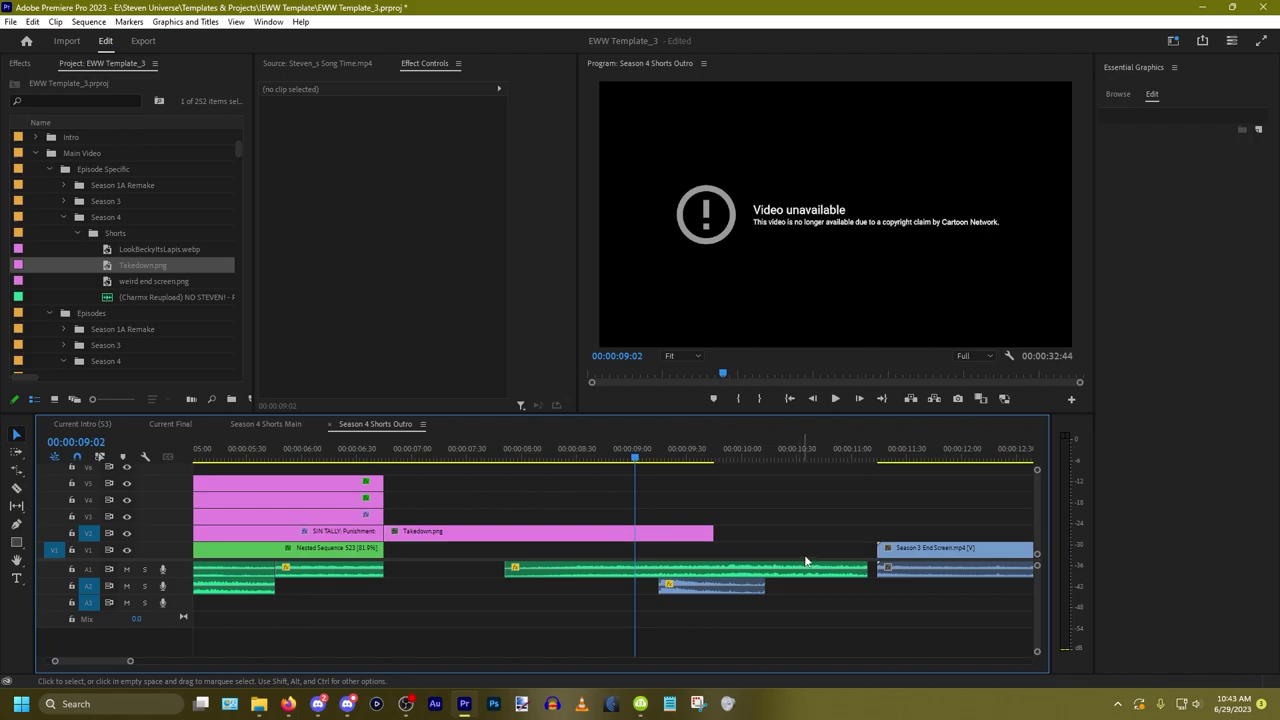
left_click_drag(807, 543, 707, 636)
key("Delete")
Step: Move Season 3 End Screen.mp4 up to the end of Takedown.png and shift Takedown.png down to V1
scroll(535, 643, "down", 4, "alt")
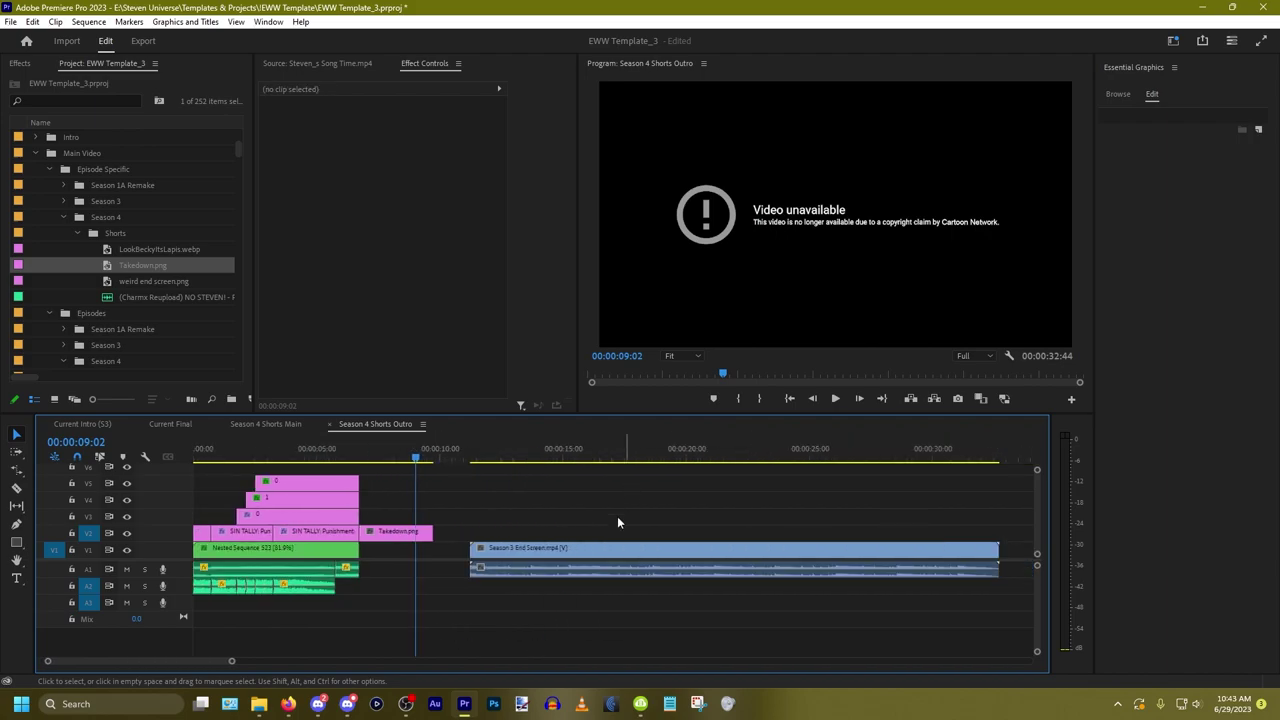
left_click_drag(613, 523, 535, 639)
left_click_drag(531, 558, 494, 558)
scroll(378, 602, "up", 3, "alt")
left_click_drag(418, 534, 423, 550)
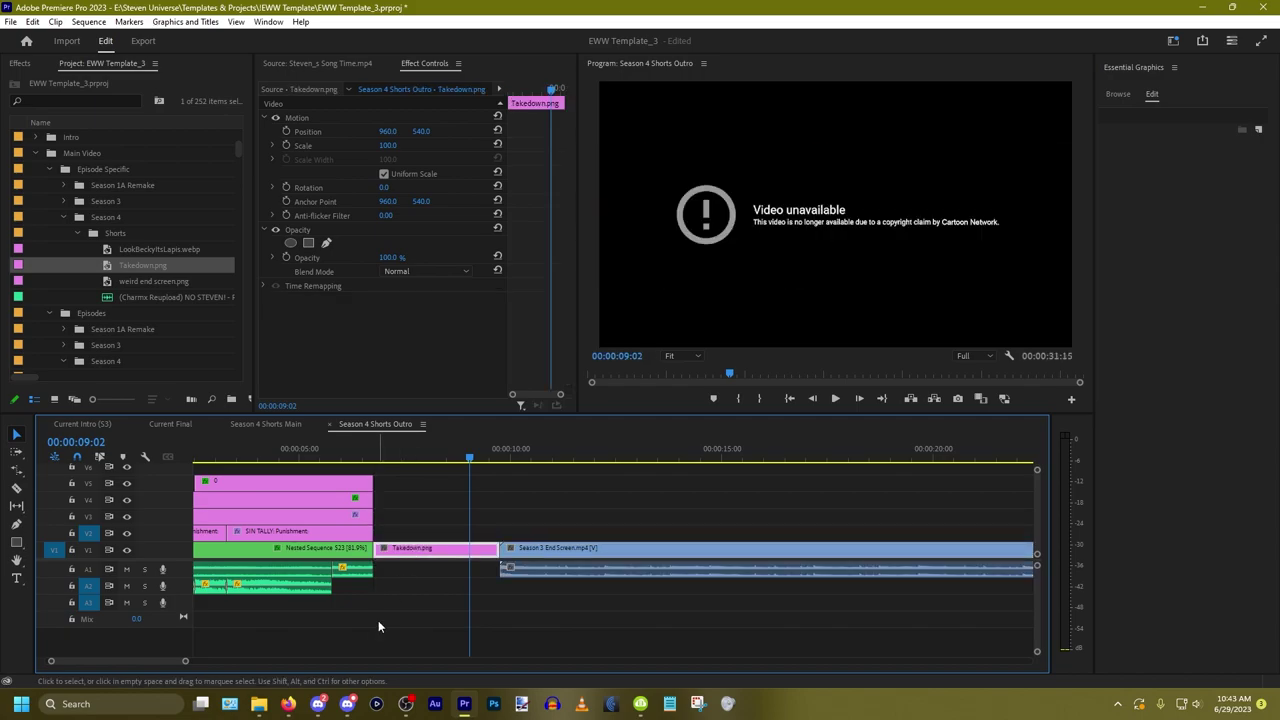
Step: Play the outro sequence from its start through the Takedown.png punishment
left_click(374, 621)
right_click(314, 611)
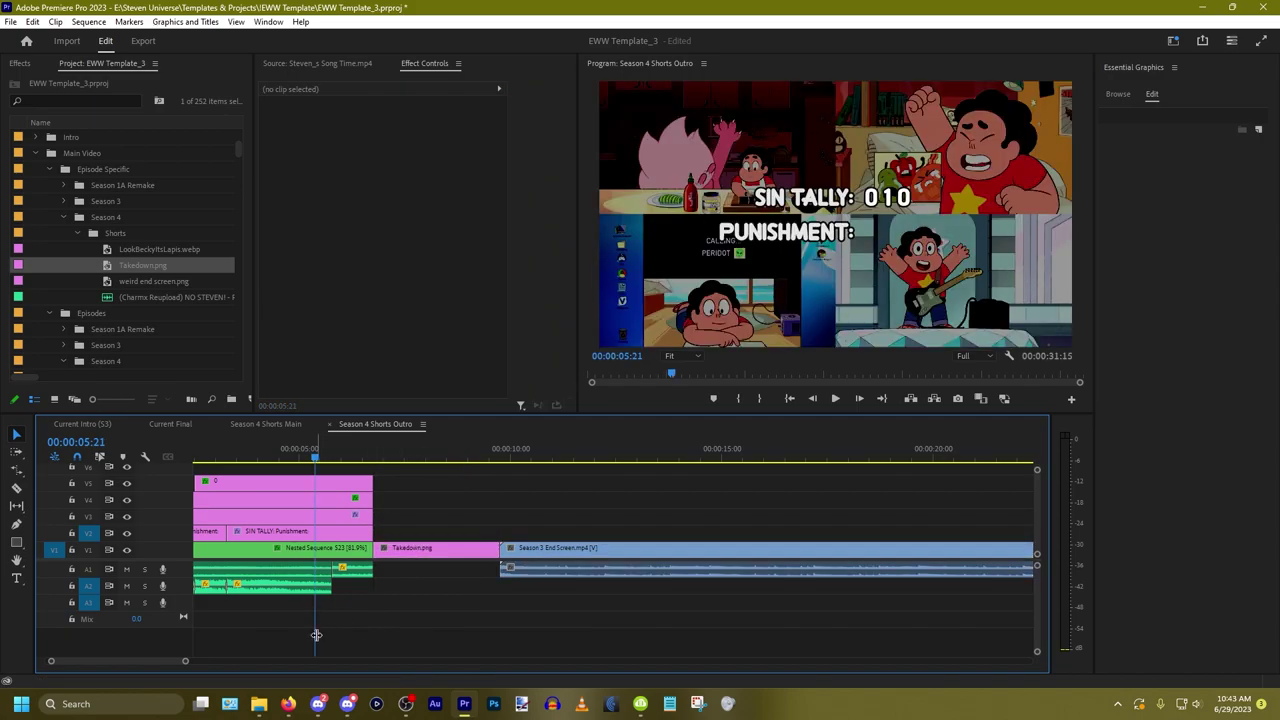
left_click_drag(316, 635, 270, 608)
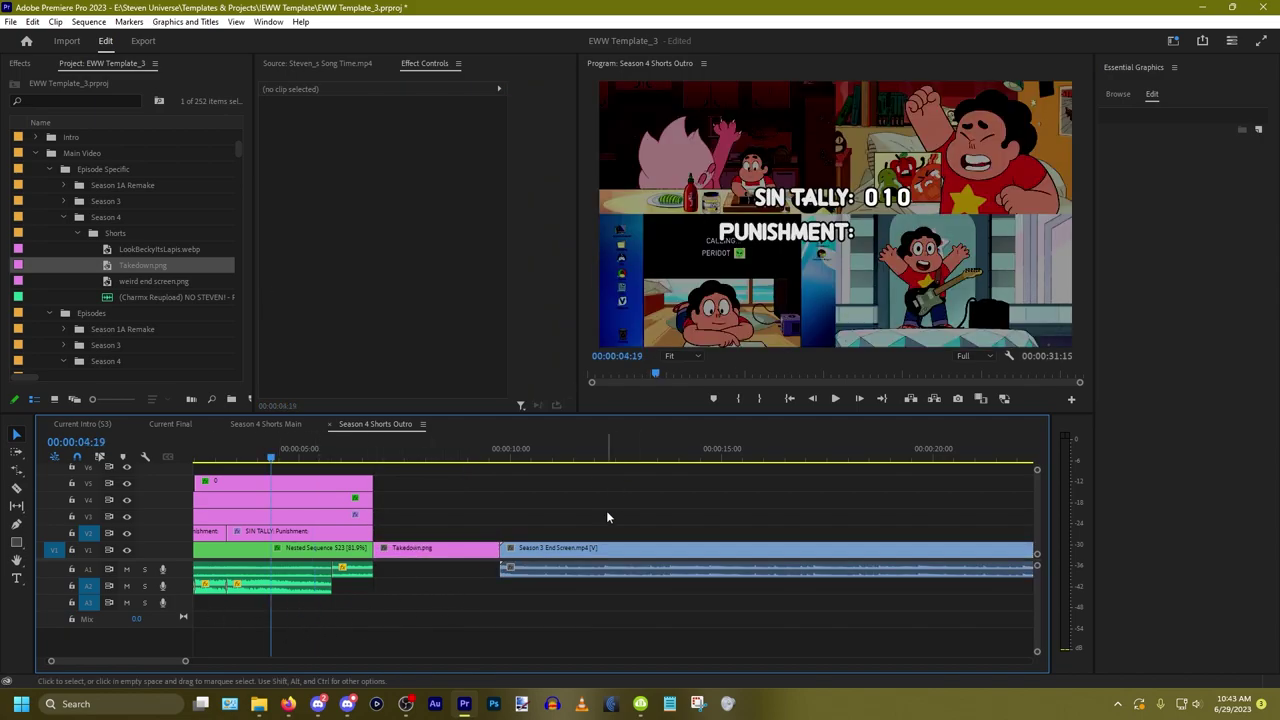
key("Home")
key("space")
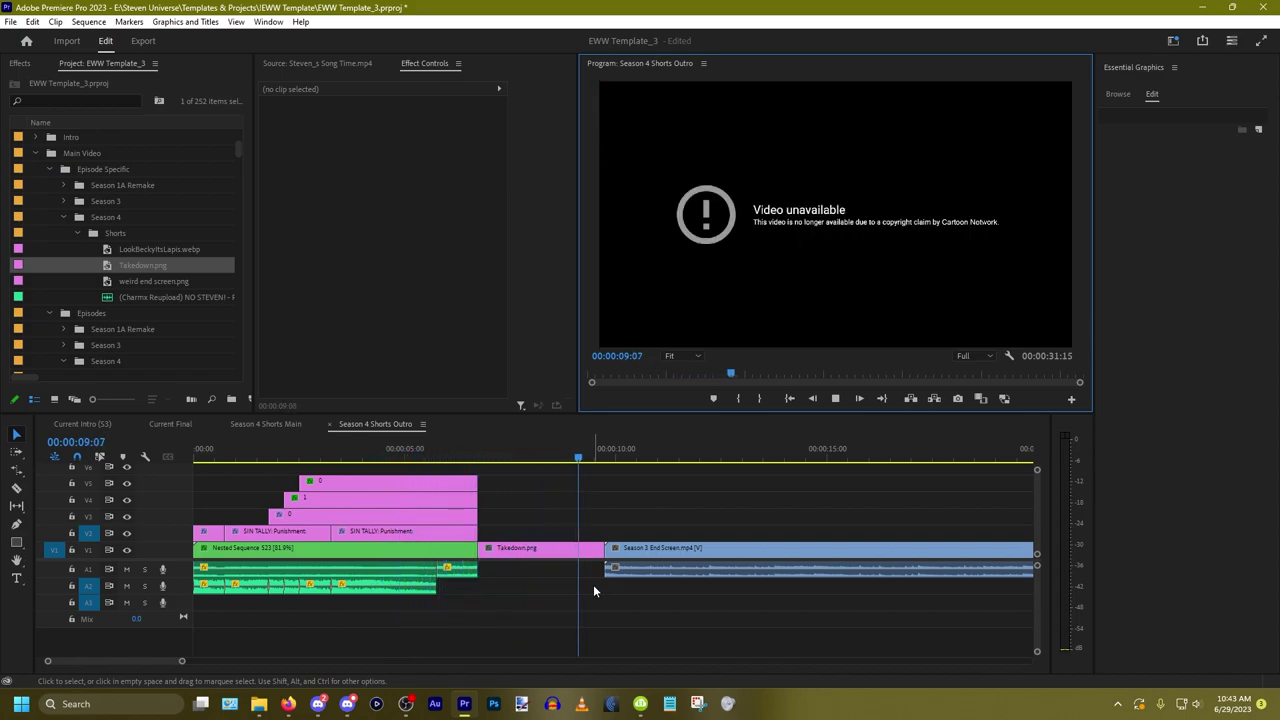
key("space")
key("equal")
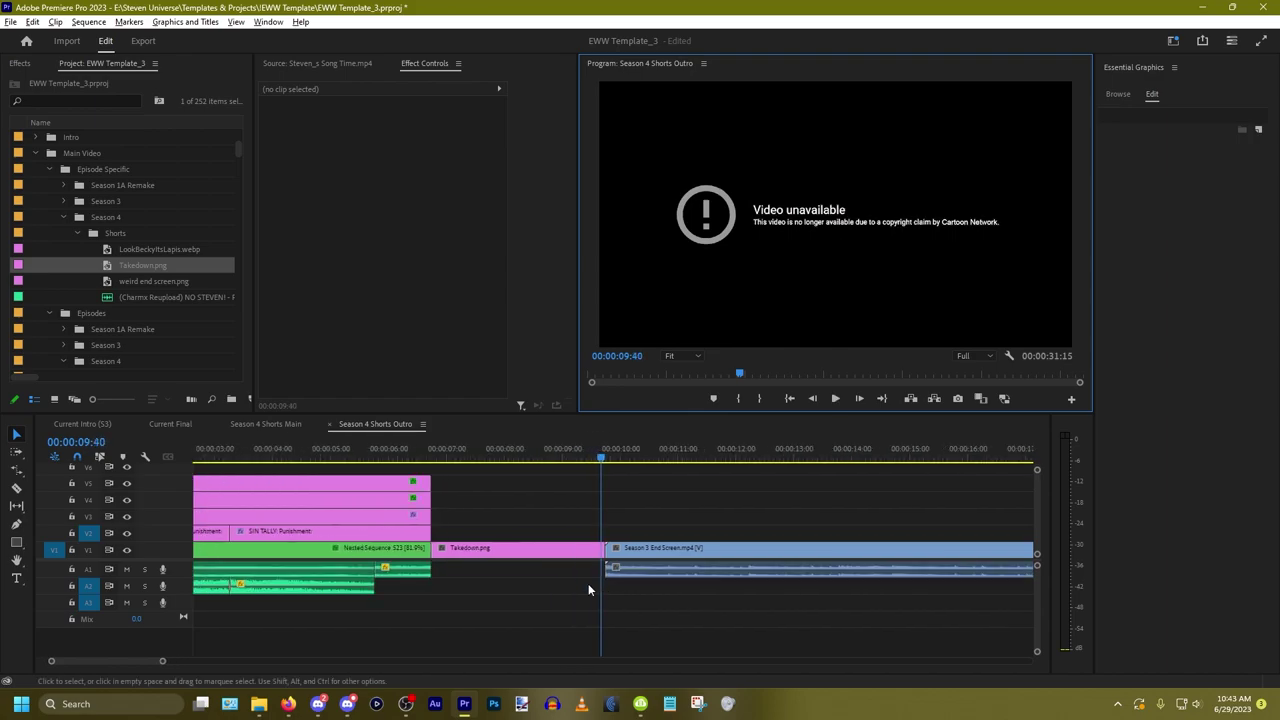
Step: Set the Takedown.png duration to 00:00:02:30 and move Season 3 End Screen.mp4 left to close the gap
right_click(554, 560)
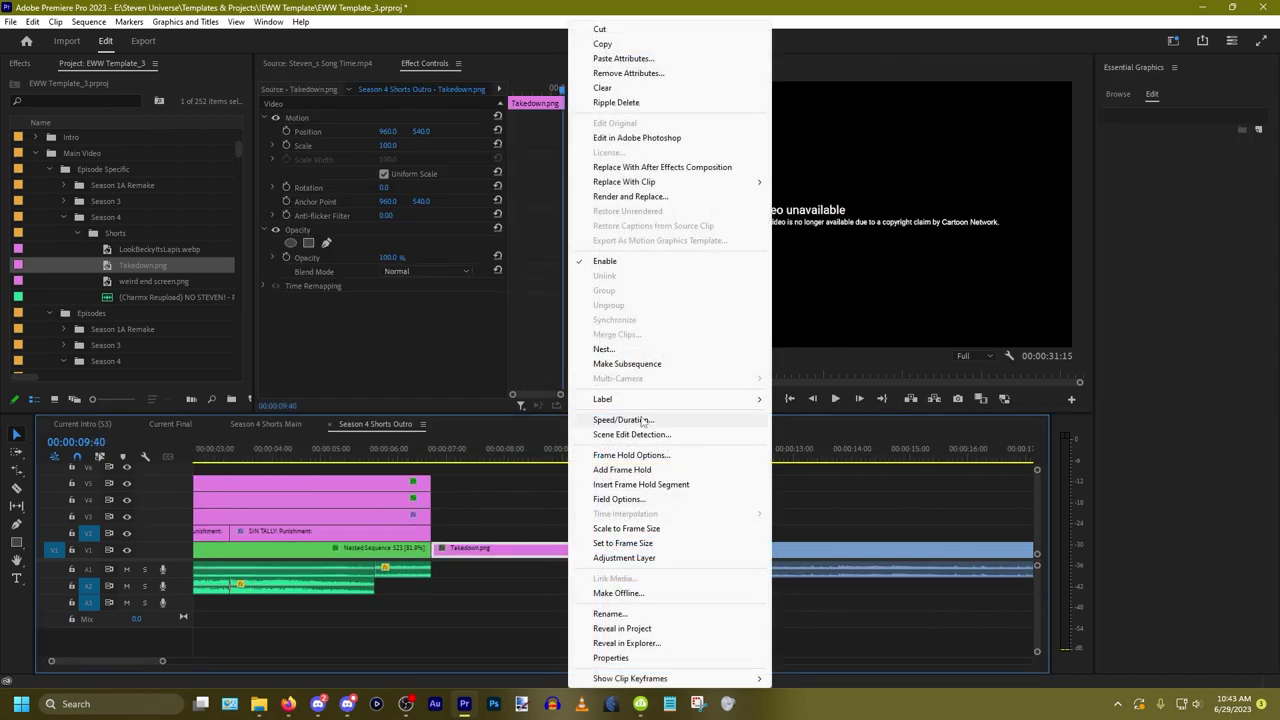
left_click(612, 417)
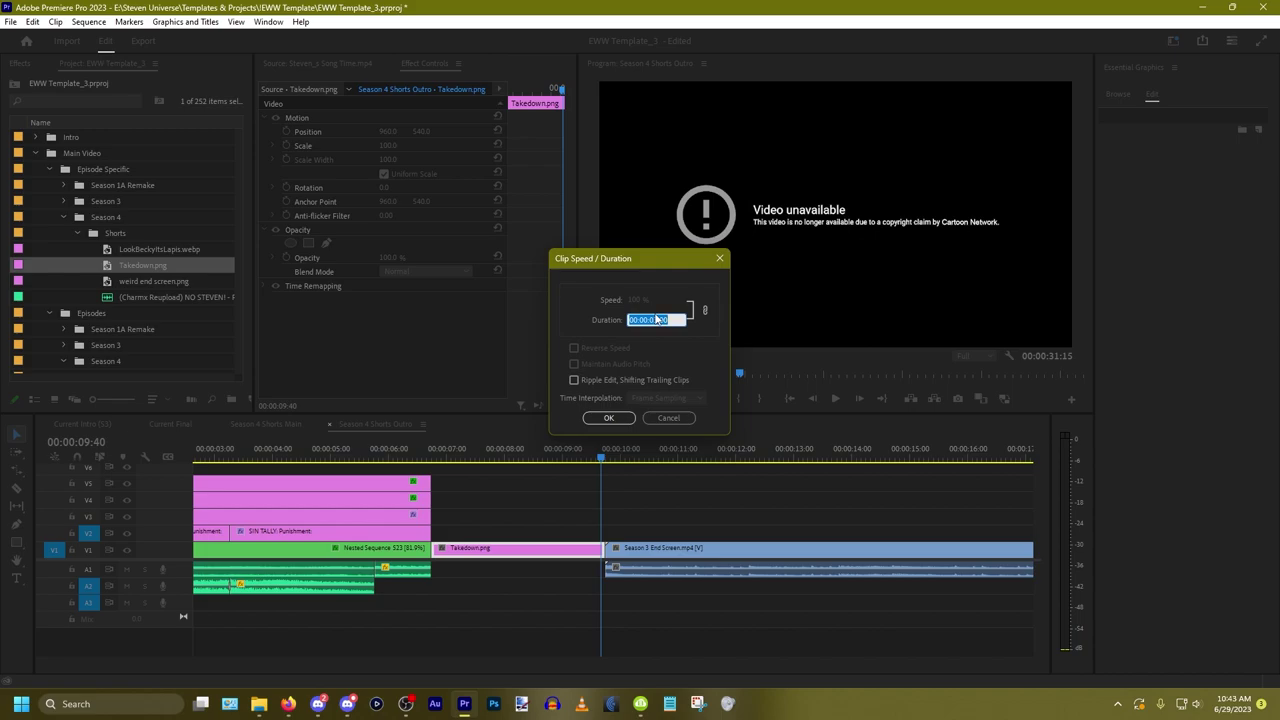
type("230")
key("Return")
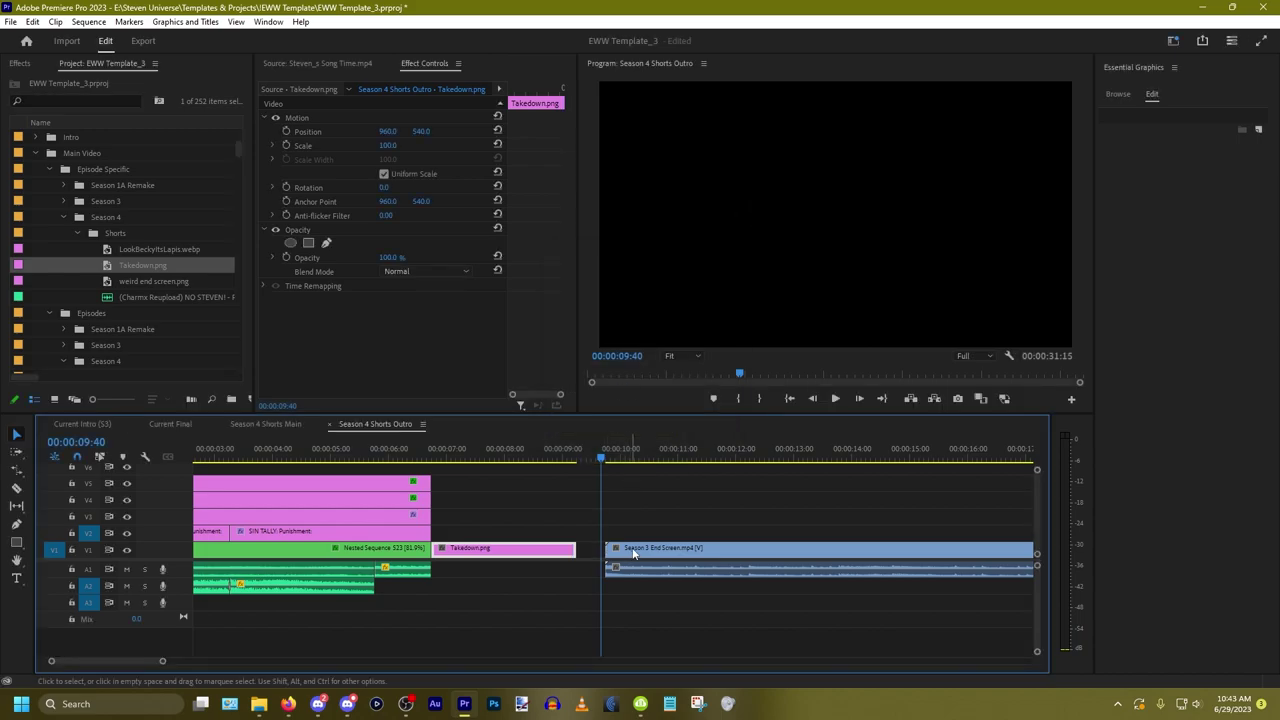
left_click_drag(633, 553, 604, 553)
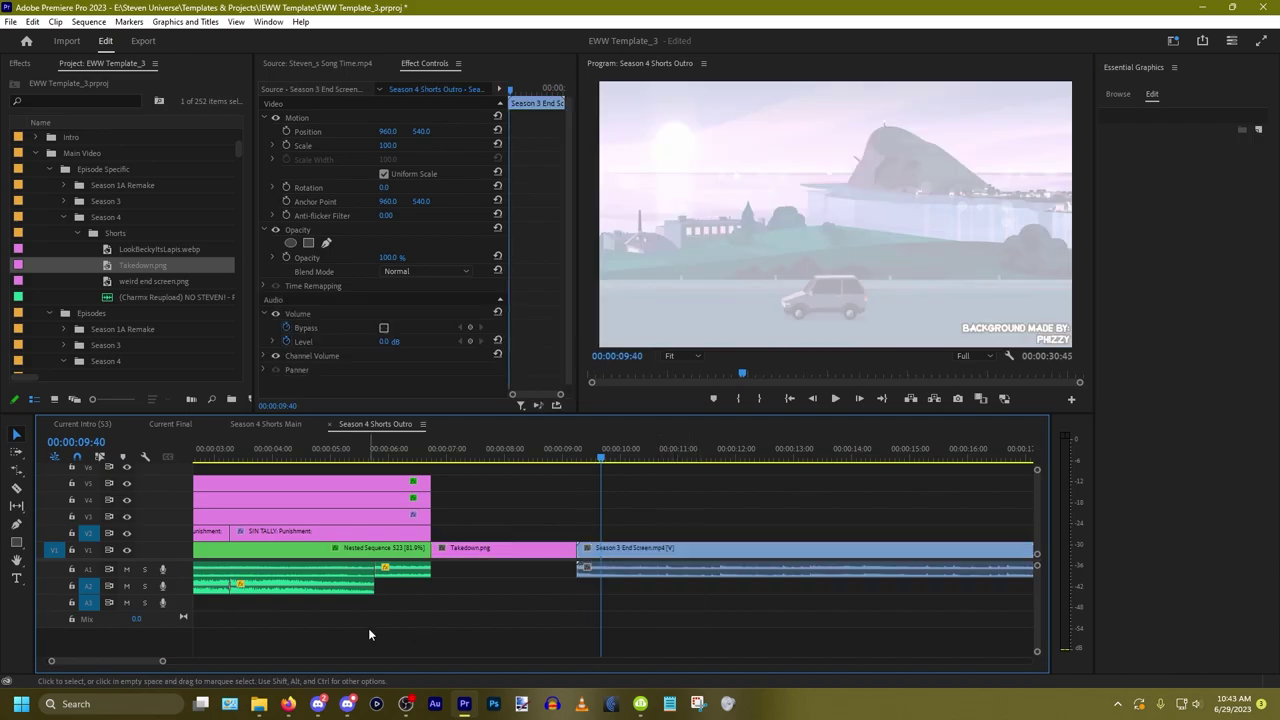
Step: Play back the transition from the sin tally into the end screen, and save the project
left_click(350, 618)
key("shift+k")
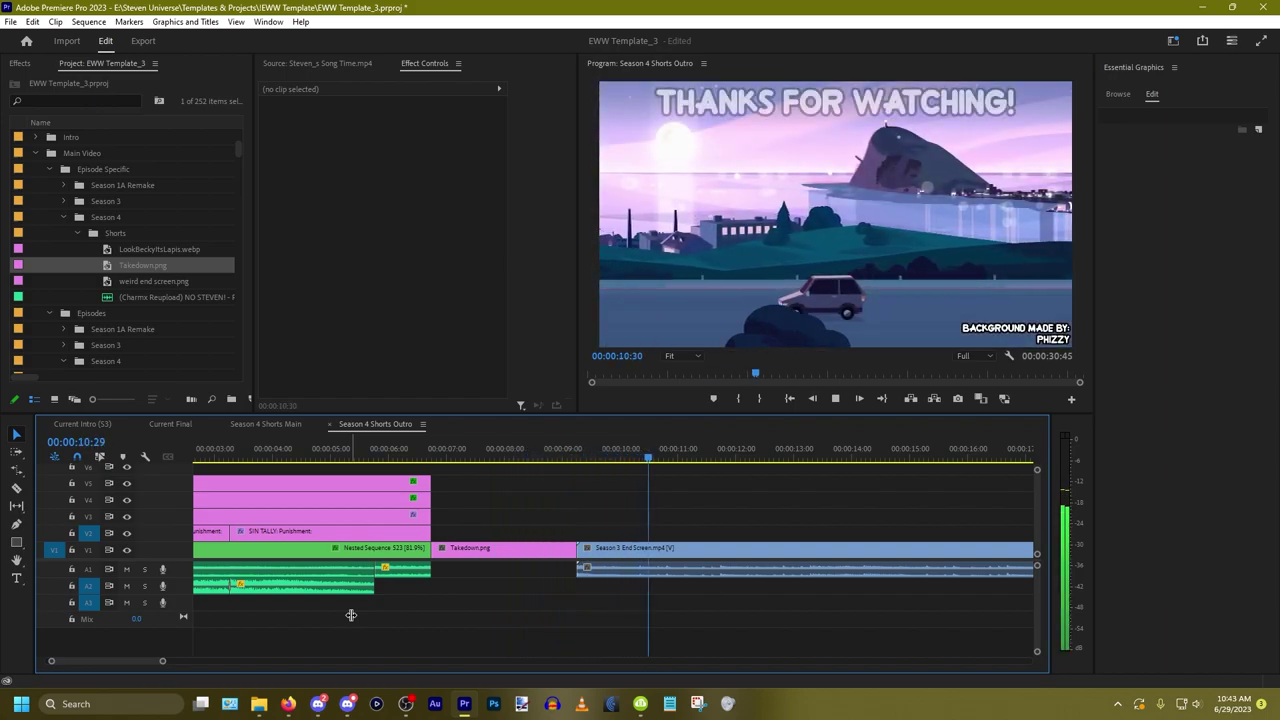
key("minus")
key("minus")
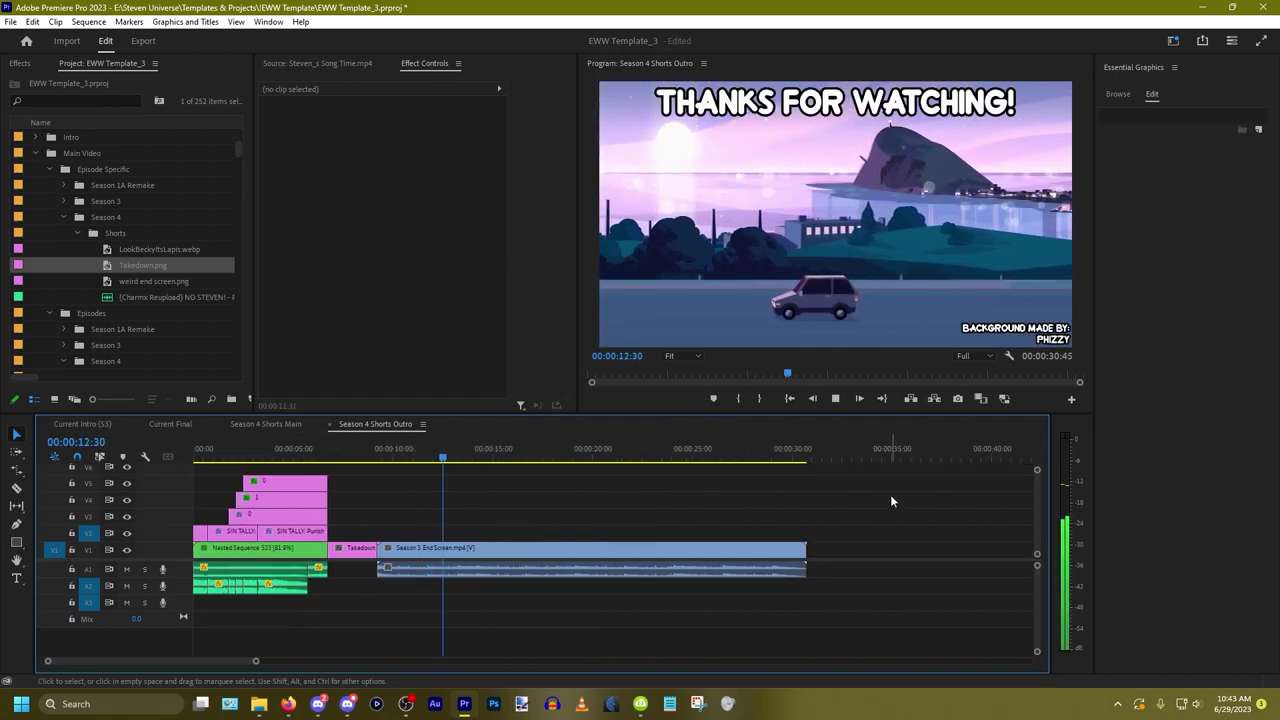
key("ctrl+s")
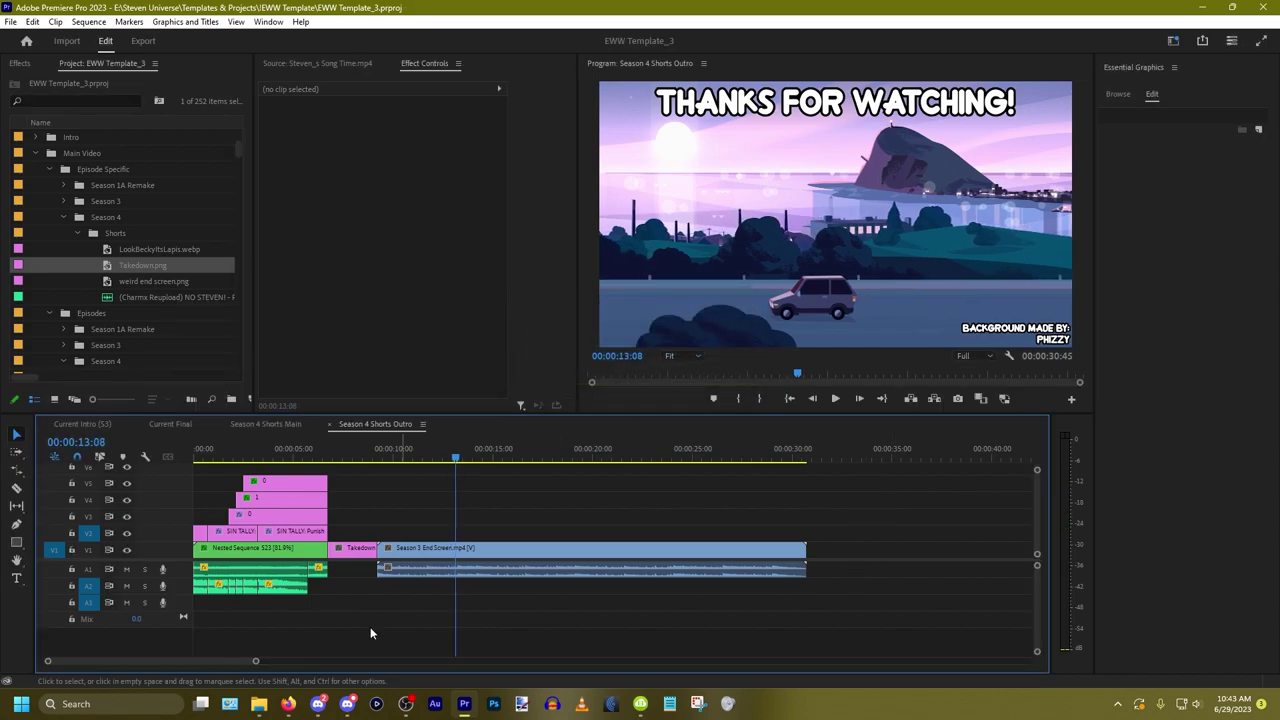
left_click(320, 620)
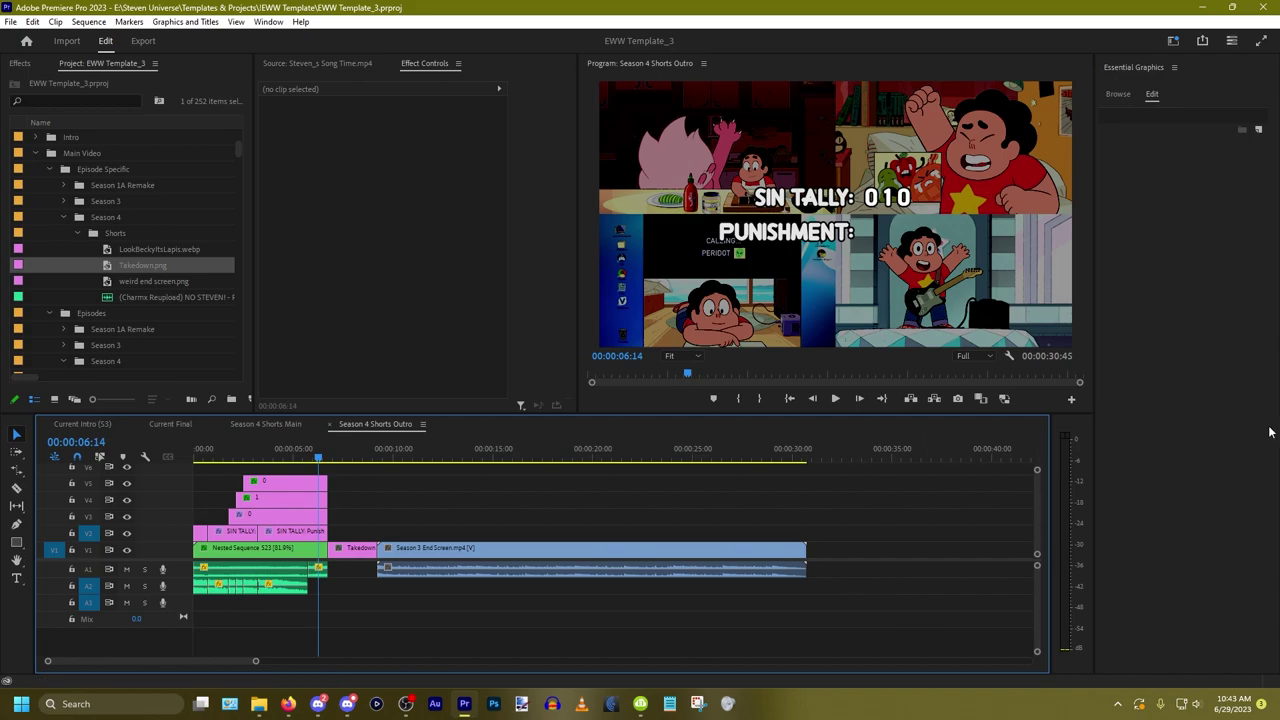
key("alt+Tab")
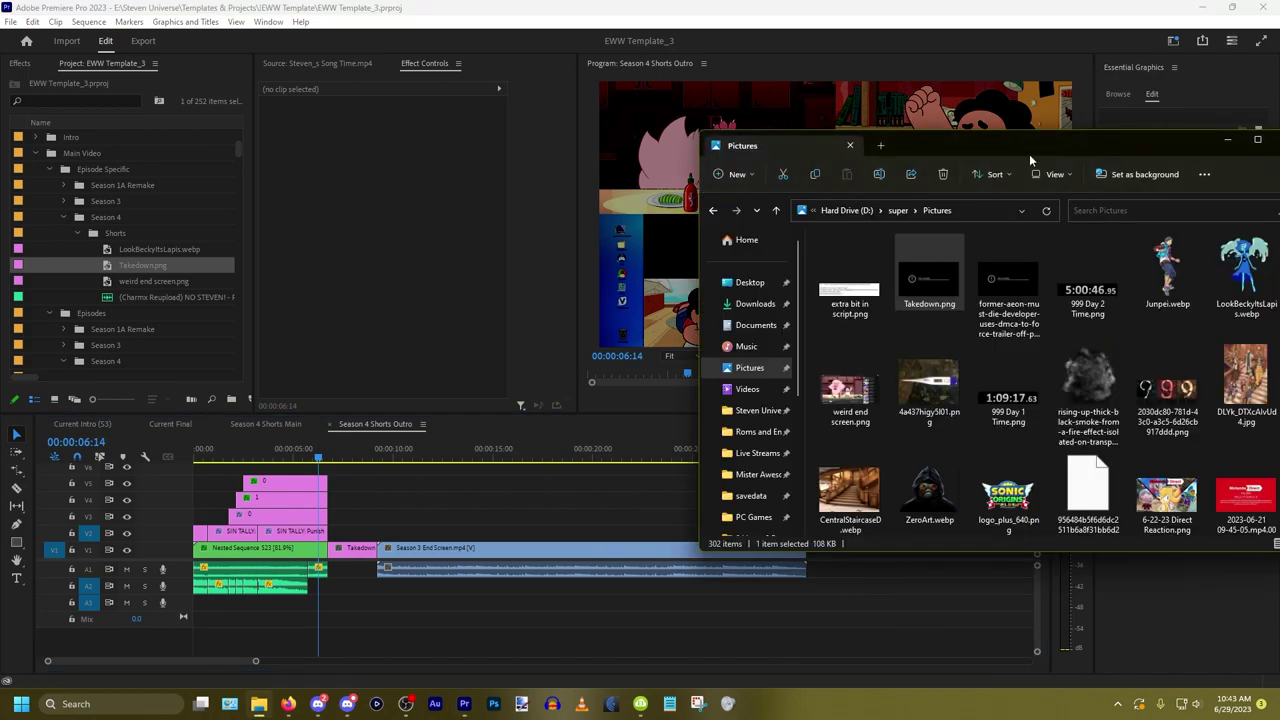
left_click_drag(1029, 154, 1279, 154)
left_click(1031, 6)
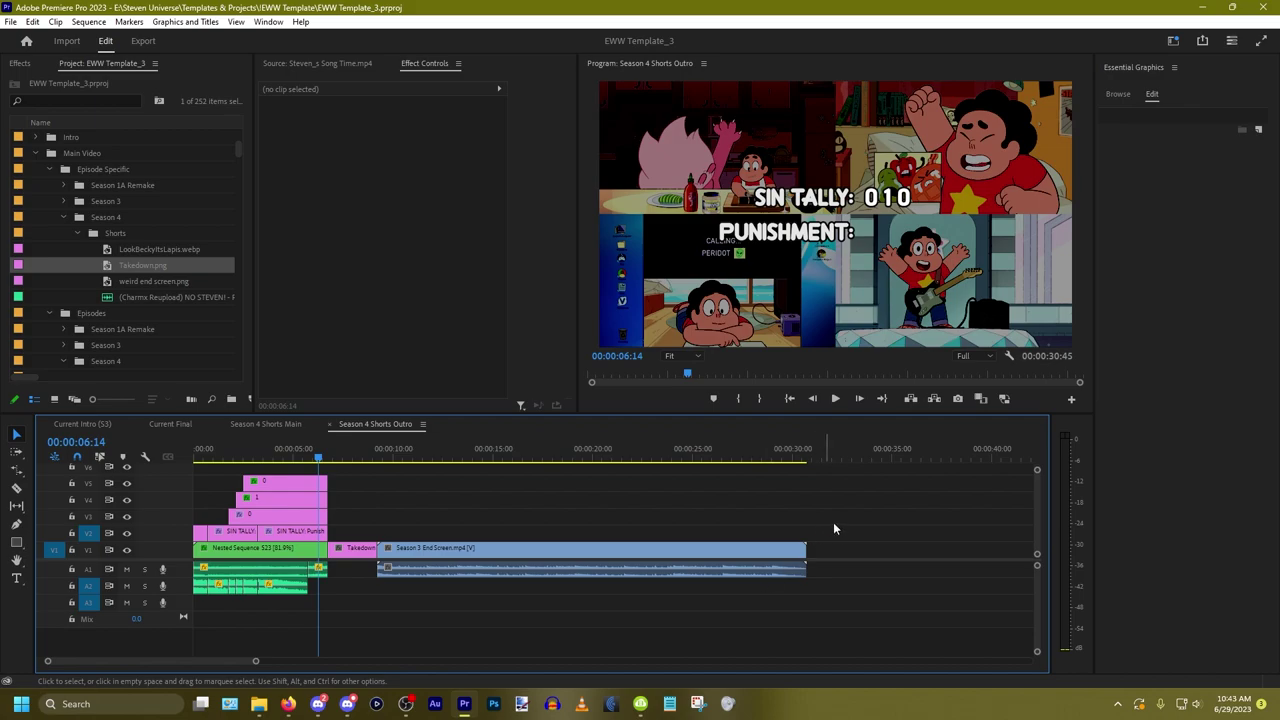
key("alt+Tab")
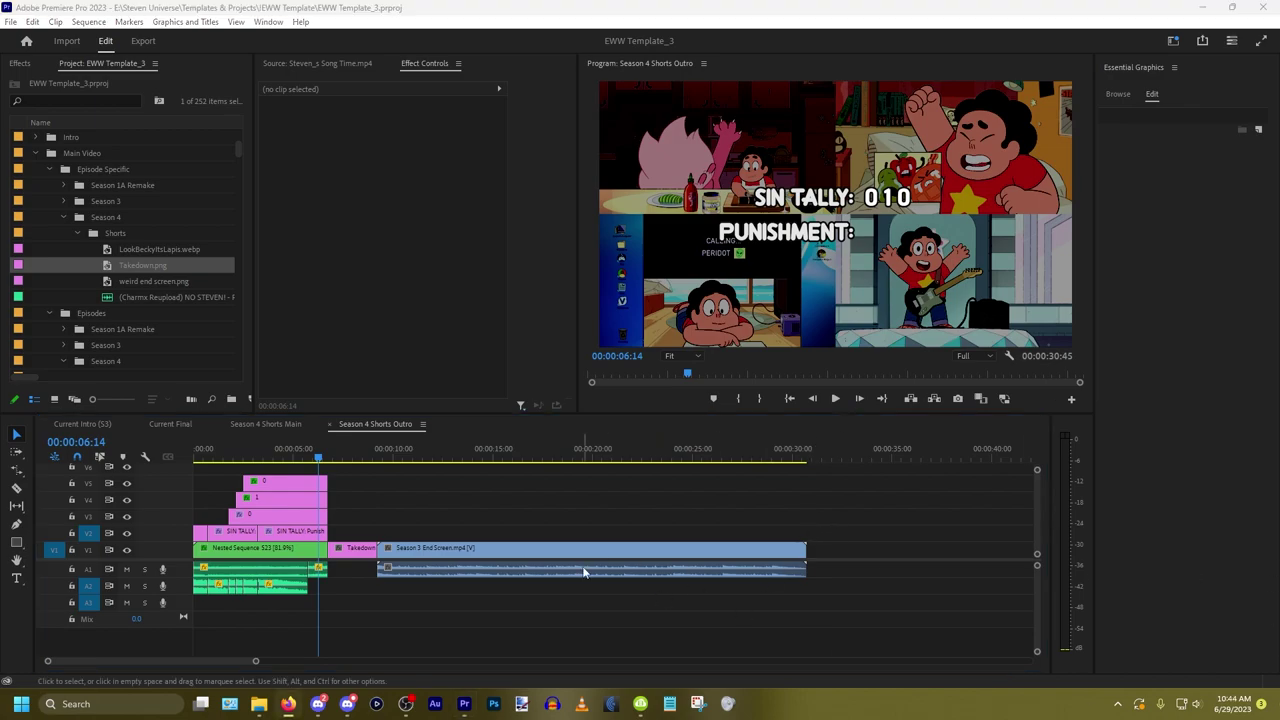
Step: In the Current Final sequence, trim the end of the Current Intro (S3) clip to 00:00:15:09, removing its hatched empty part
left_click(171, 422)
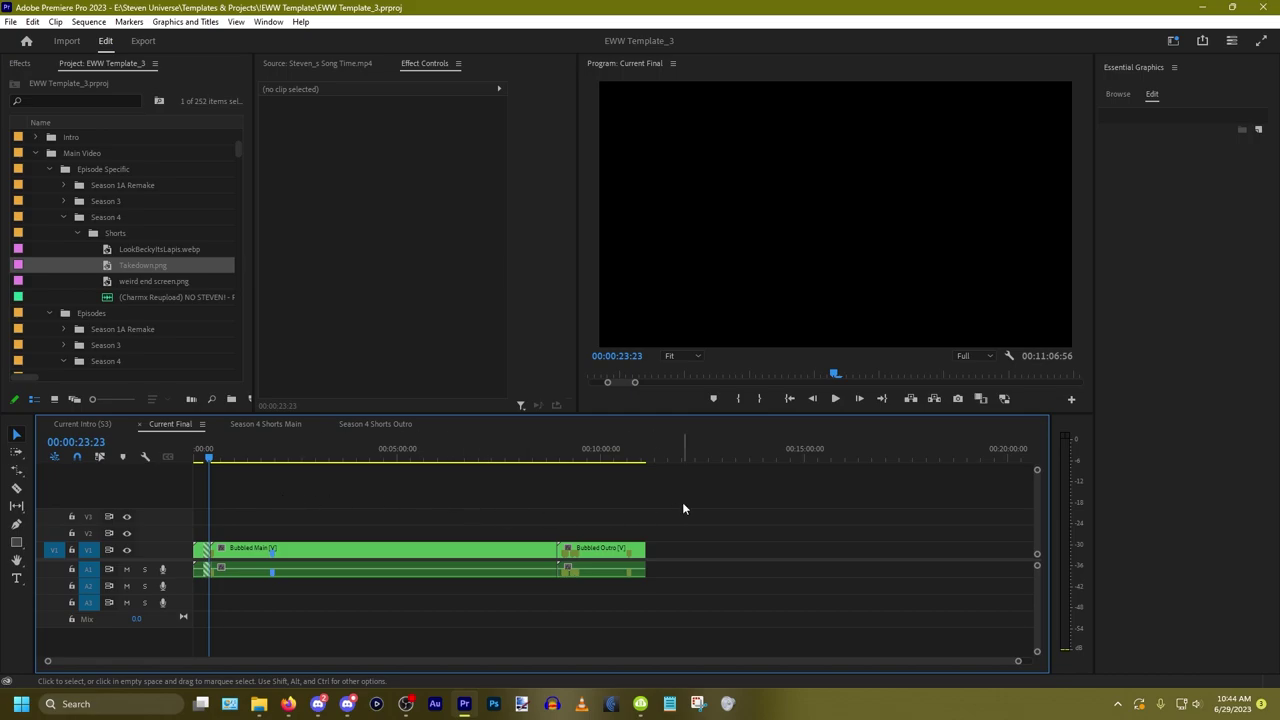
left_click(198, 450)
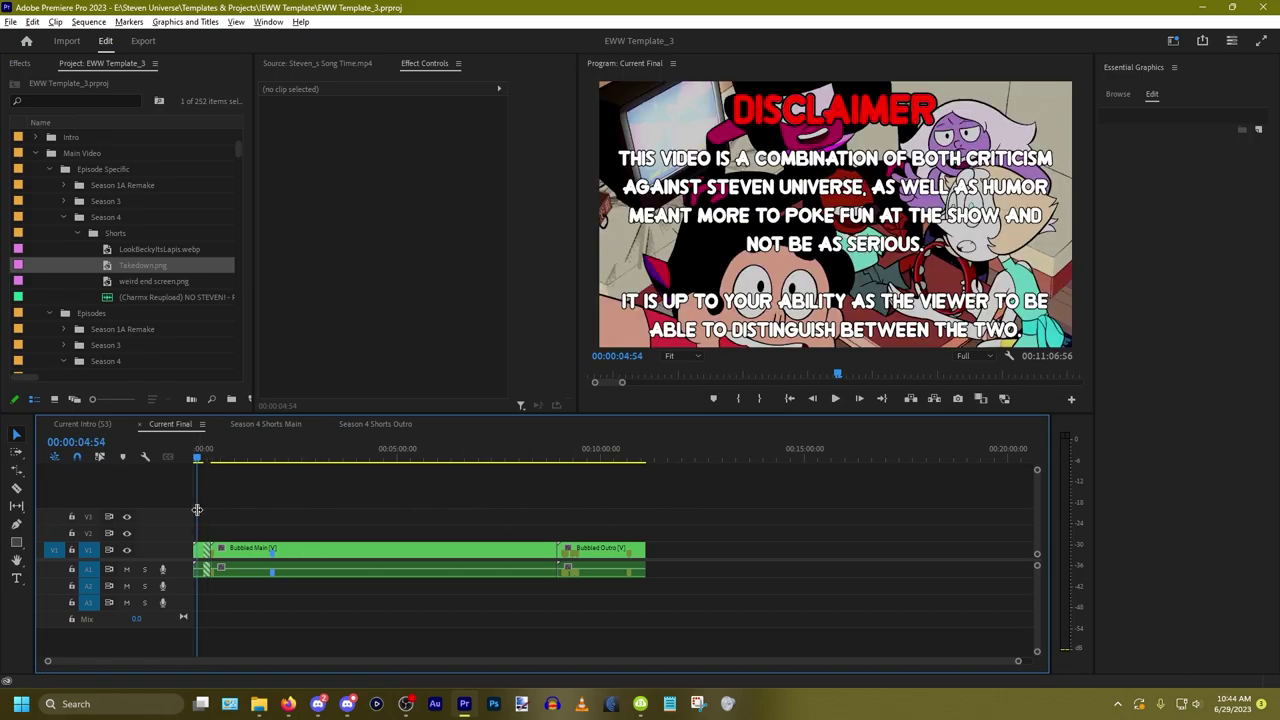
scroll(206, 508, "up", 6)
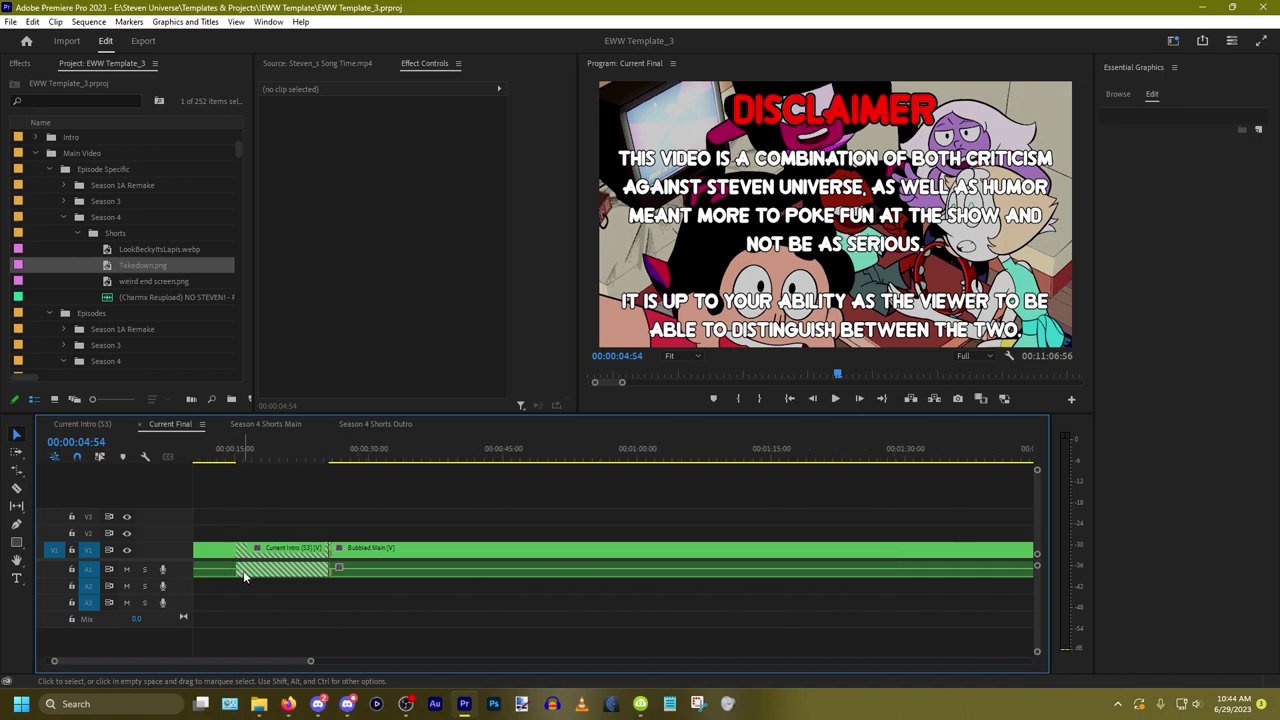
left_click_drag(242, 578, 316, 578)
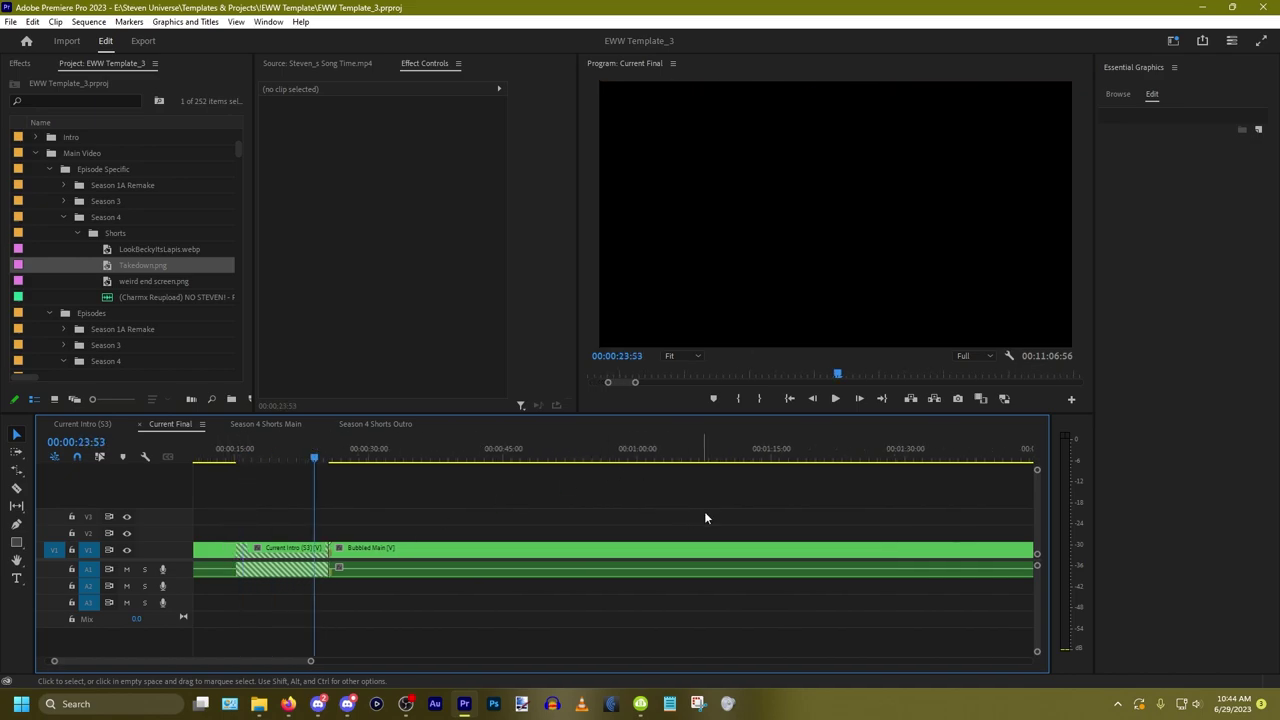
scroll(253, 506, "up", 3)
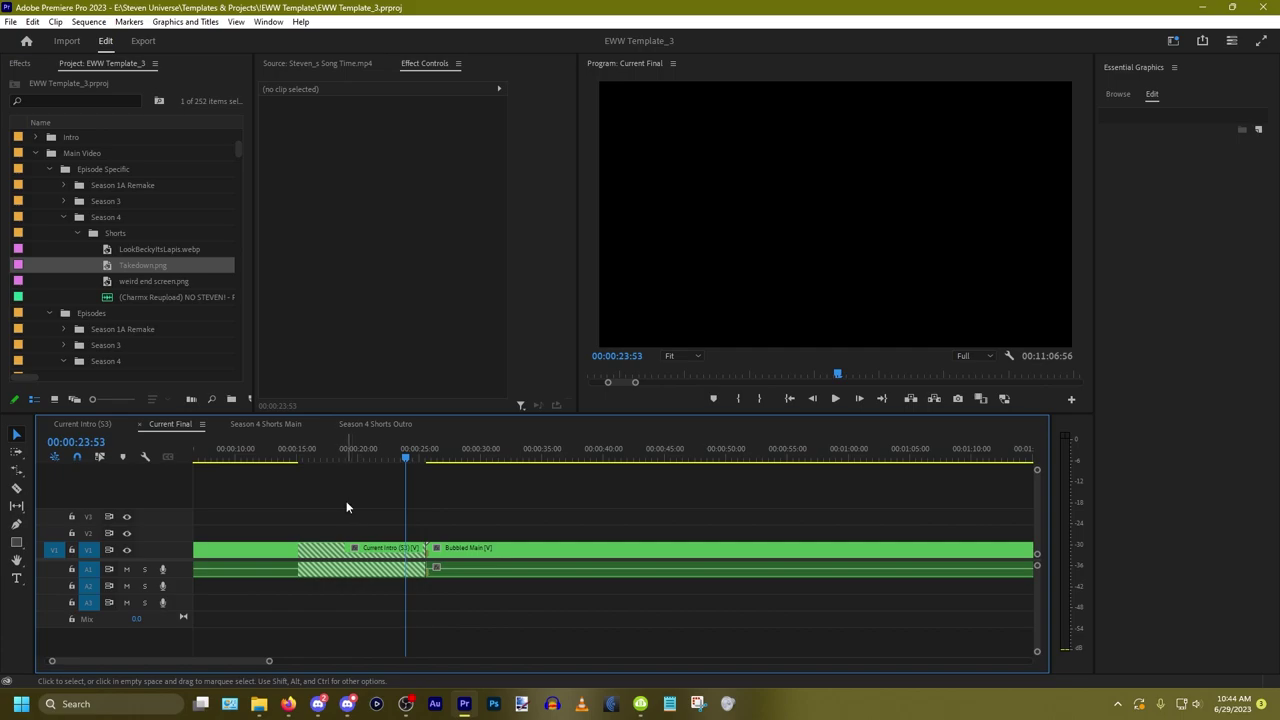
left_click_drag(347, 507, 360, 606)
left_click_drag(420, 565, 297, 563)
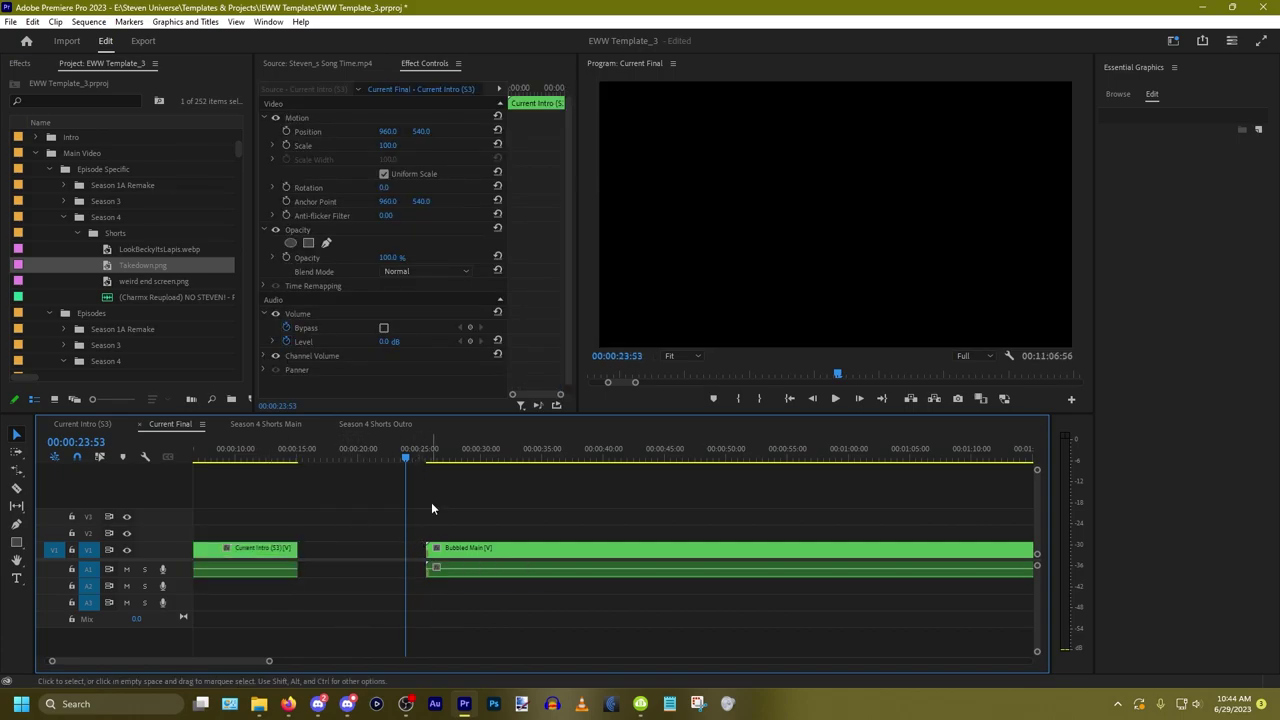
left_click(432, 508)
right_click(287, 512)
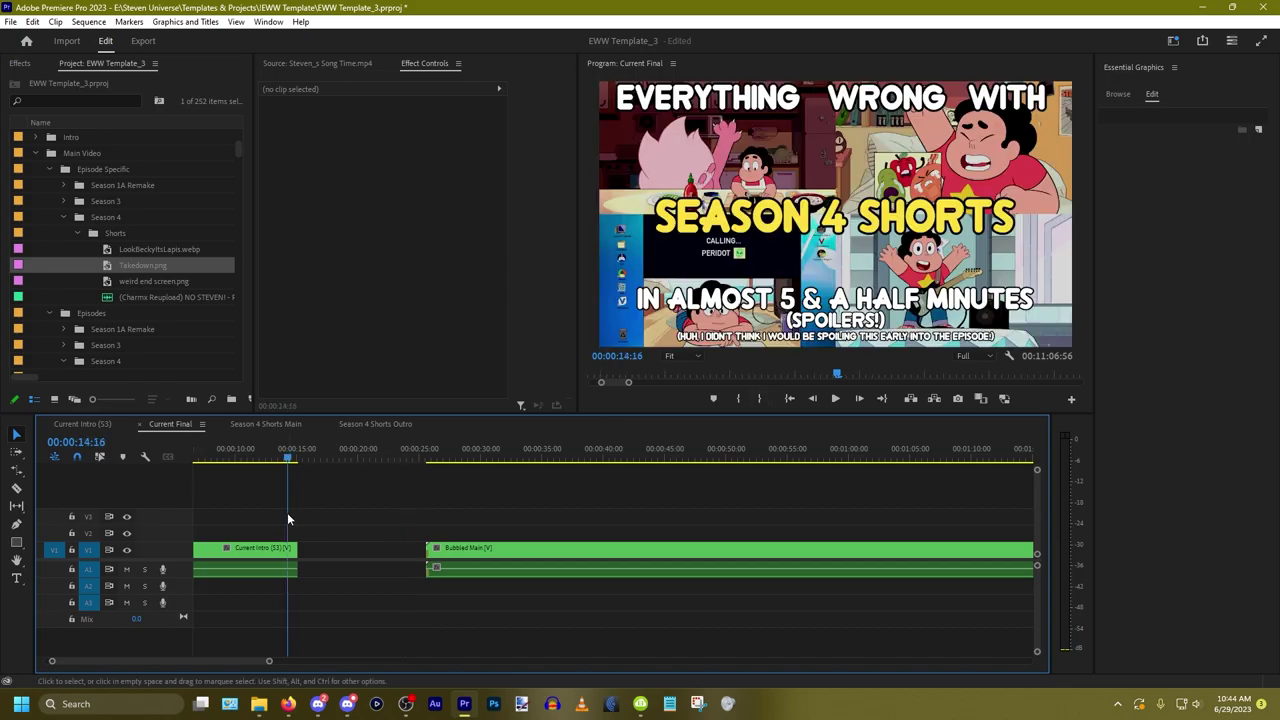
Step: Delete the Bubbled Main and Bubbled Outro clips from the Current Final sequence
scroll(360, 514, "down", 3)
scroll(361, 515, "down", 4)
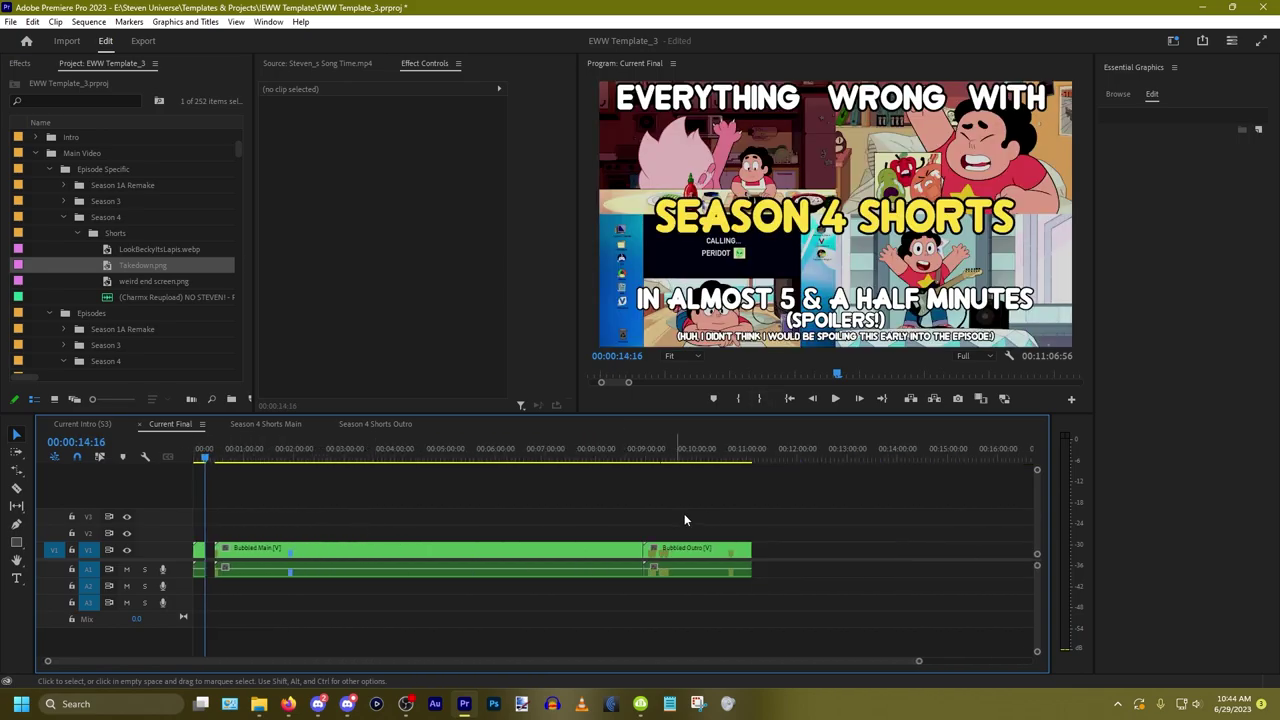
left_click_drag(717, 510, 484, 627)
key("Delete")
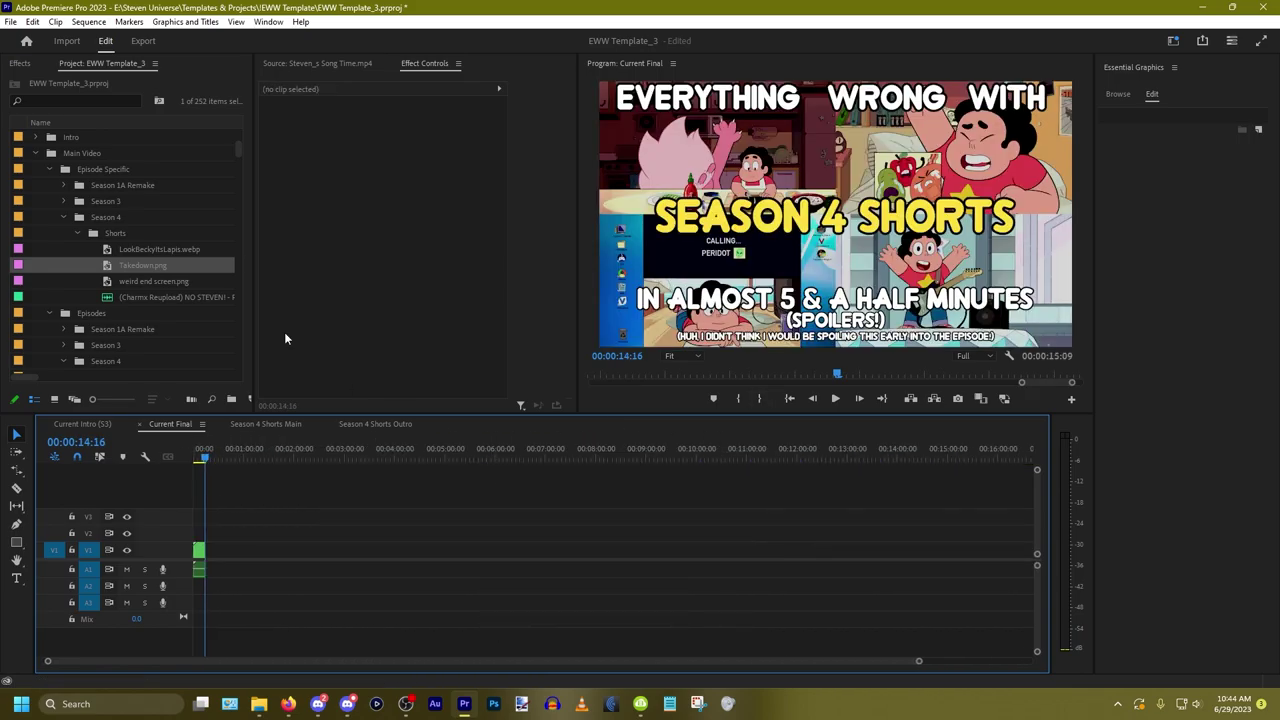
Step: Place the Season 4 Shorts Main sequence directly after the Current Intro (S3) clip in the Current Final sequence
scroll(162, 250, "down", 10)
scroll(168, 256, "down", 20)
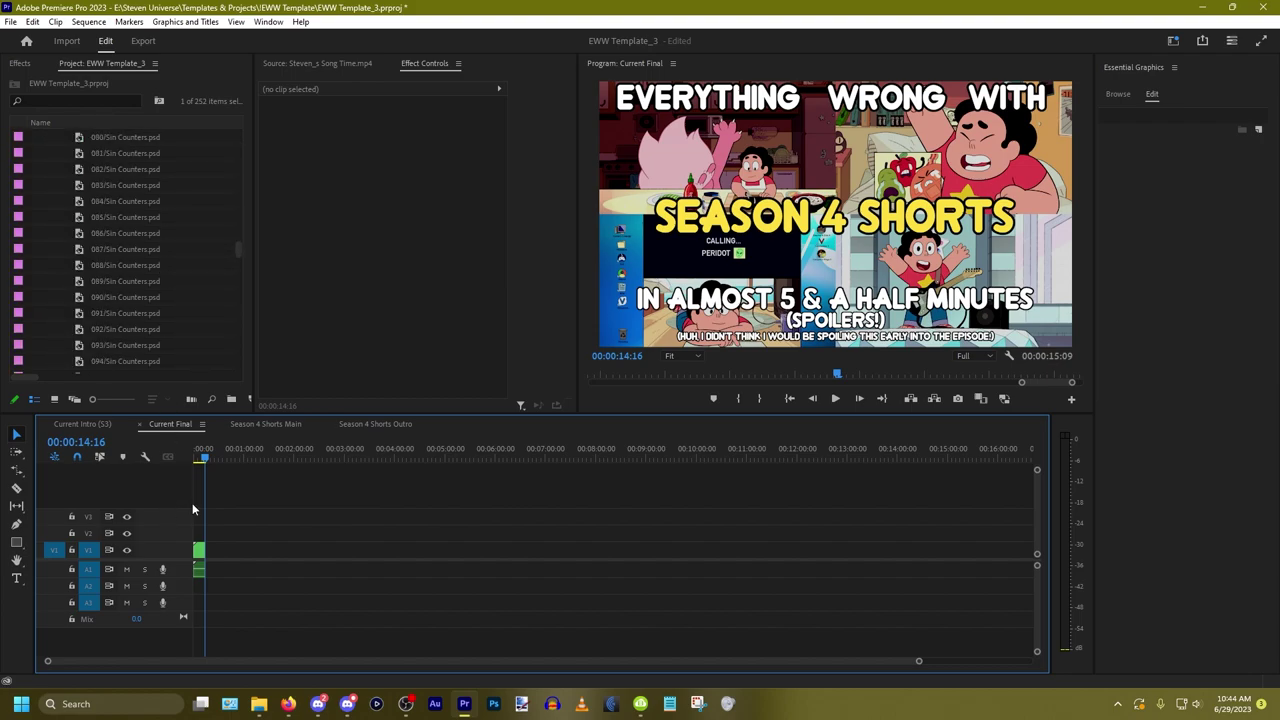
scroll(198, 500, "up", 7)
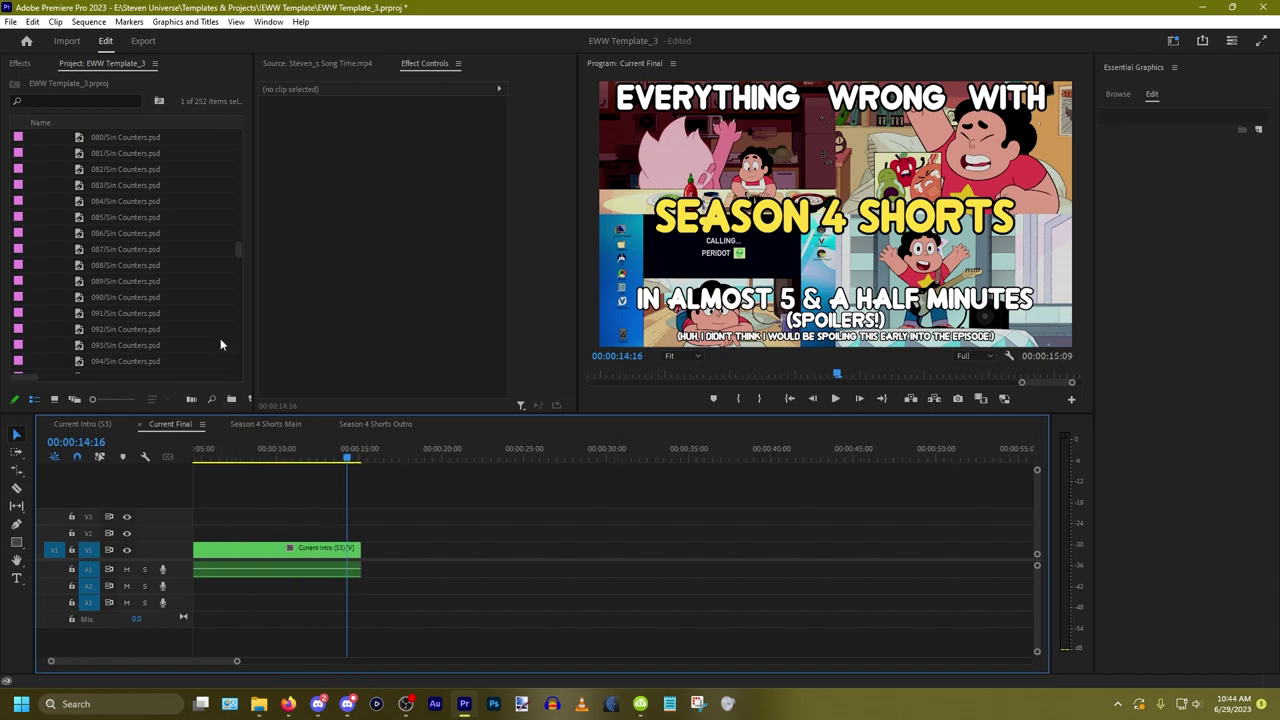
scroll(160, 262, "down", 15)
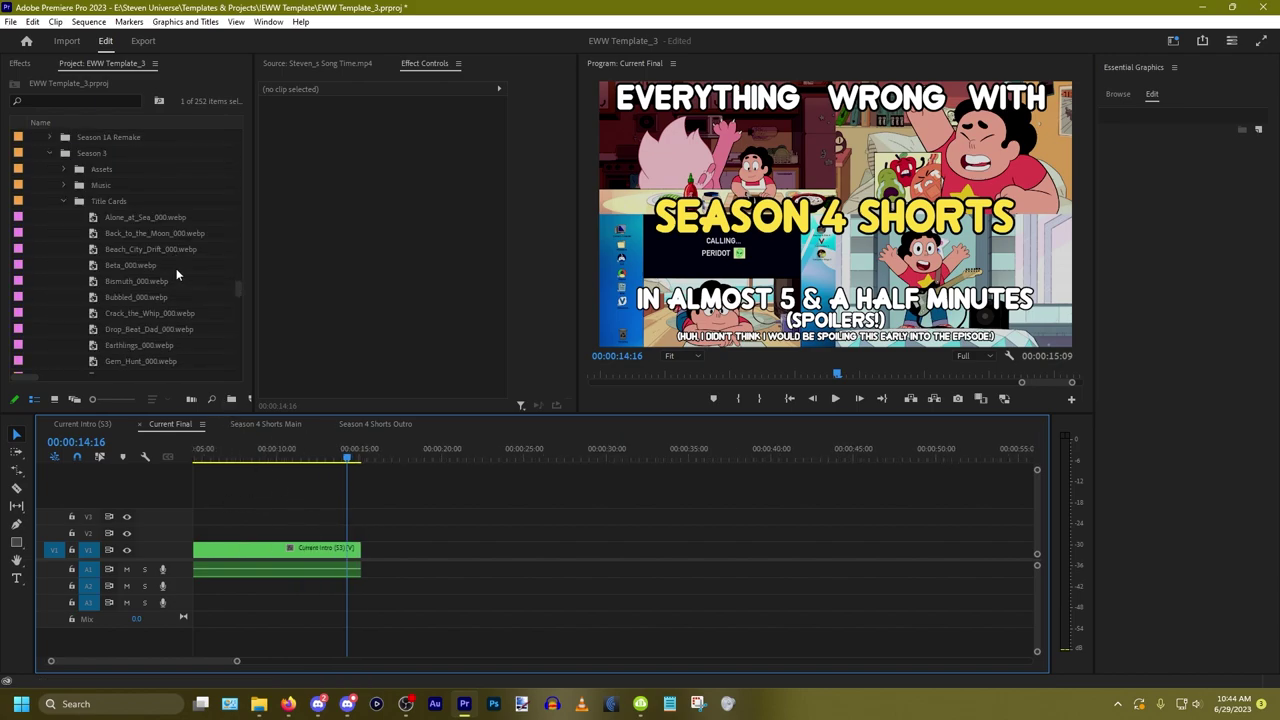
scroll(176, 268, "down", 15)
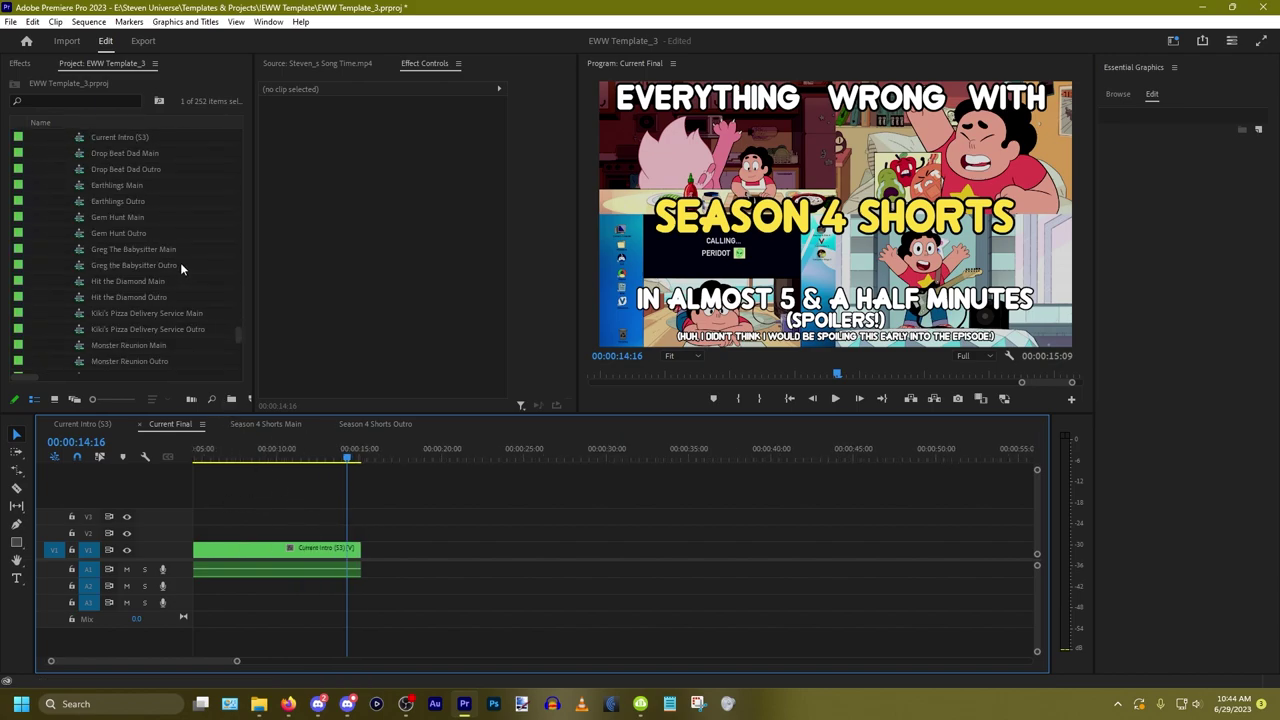
scroll(182, 290, "down", 5)
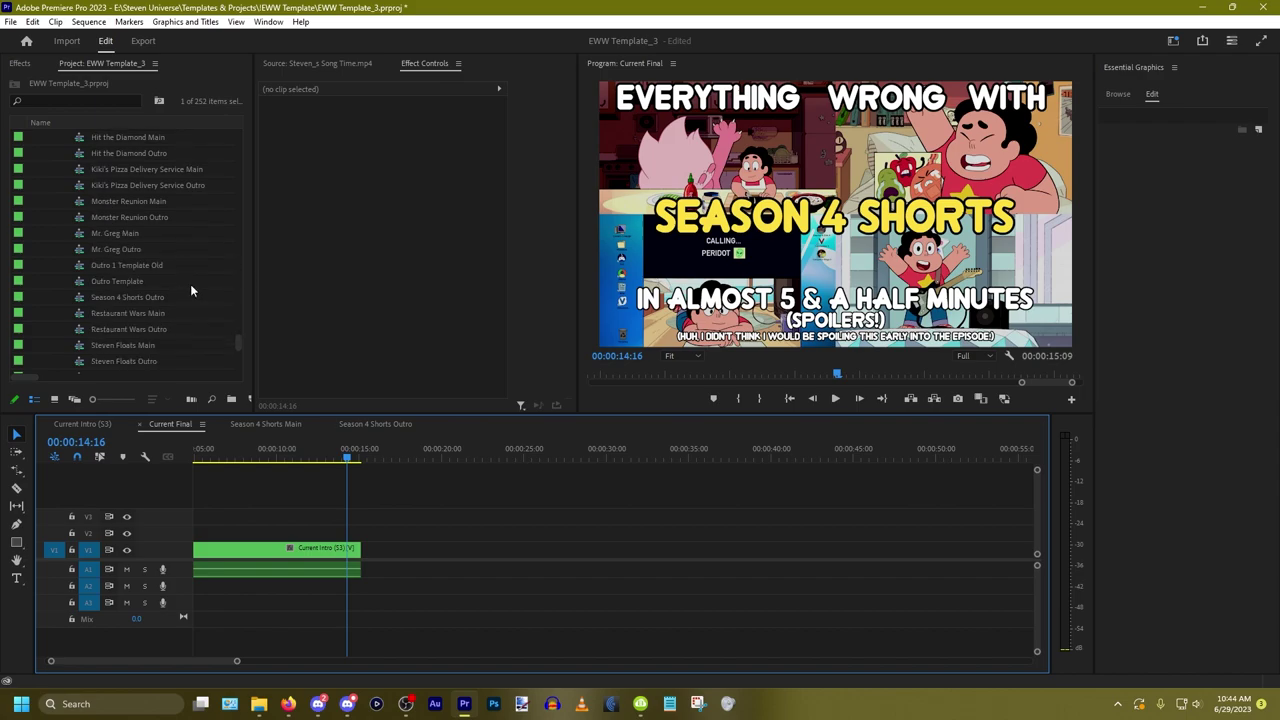
scroll(188, 285, "down", 1)
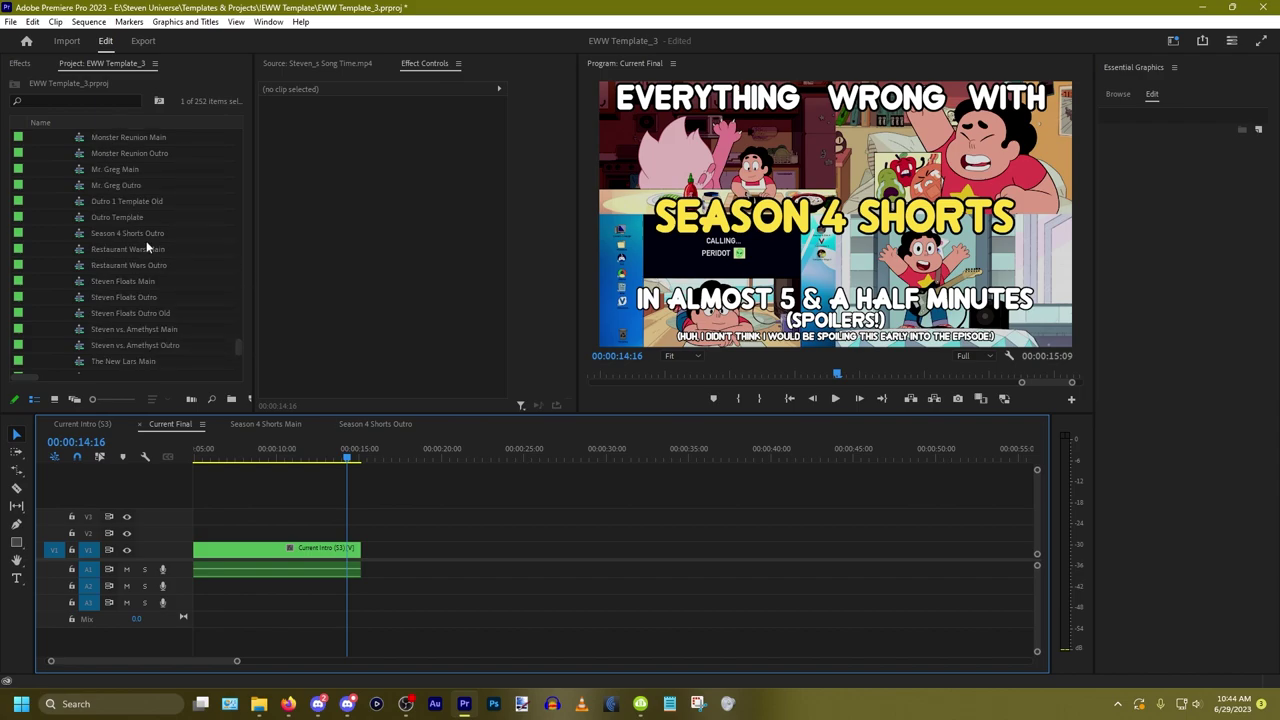
left_click_drag(131, 232, 192, 316)
scroll(192, 316, "down", 2)
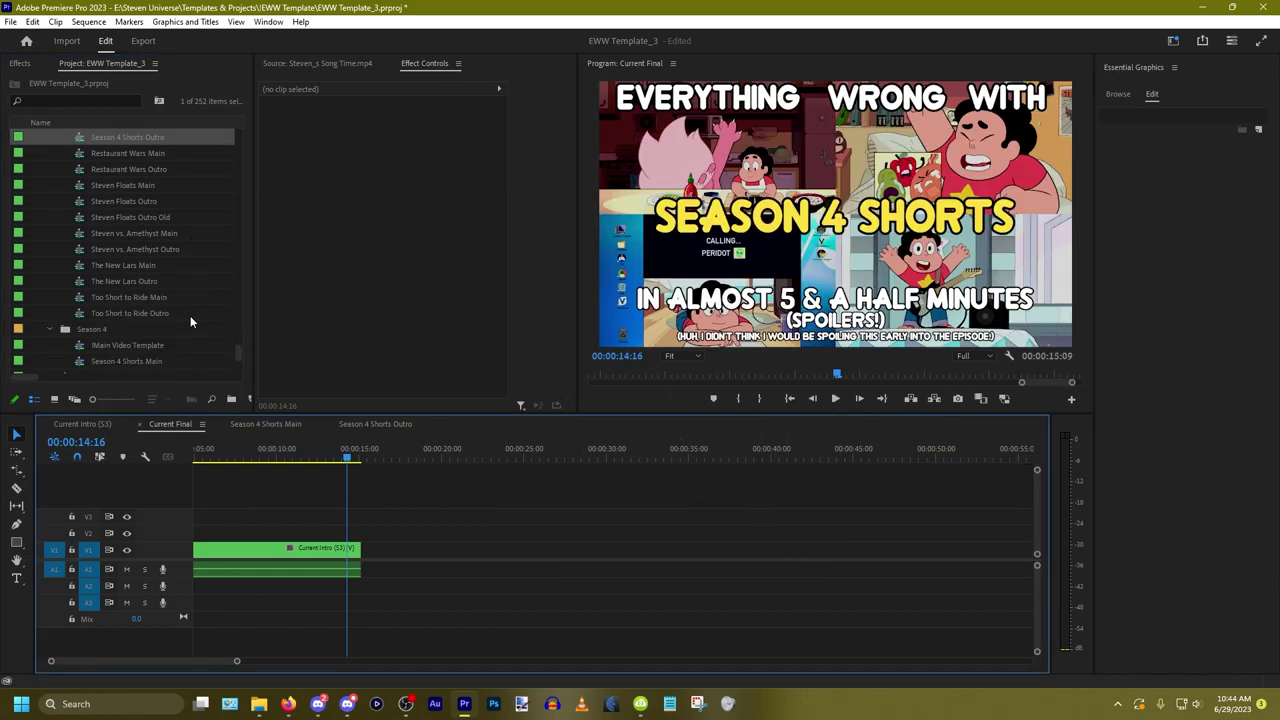
scroll(190, 315, "up", 12)
scroll(190, 315, "up", 5)
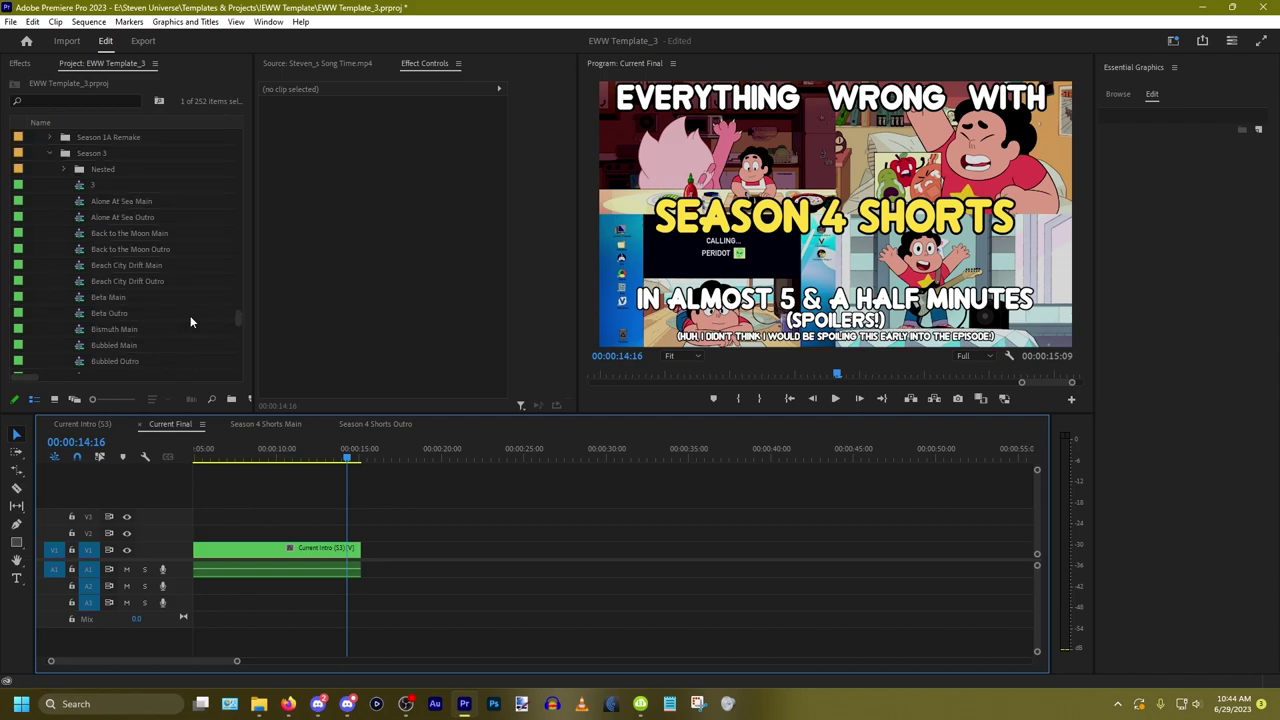
scroll(190, 315, "down", 5)
scroll(190, 321, "down", 10)
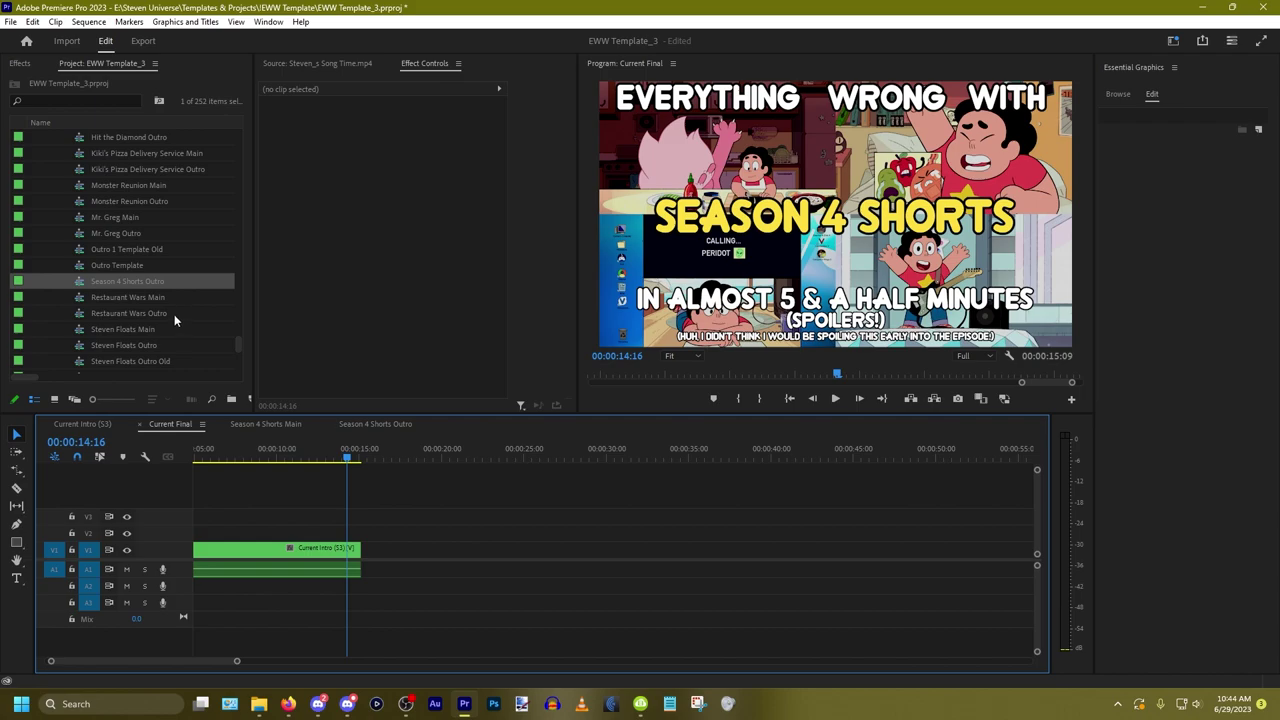
scroll(125, 318, "down", 4)
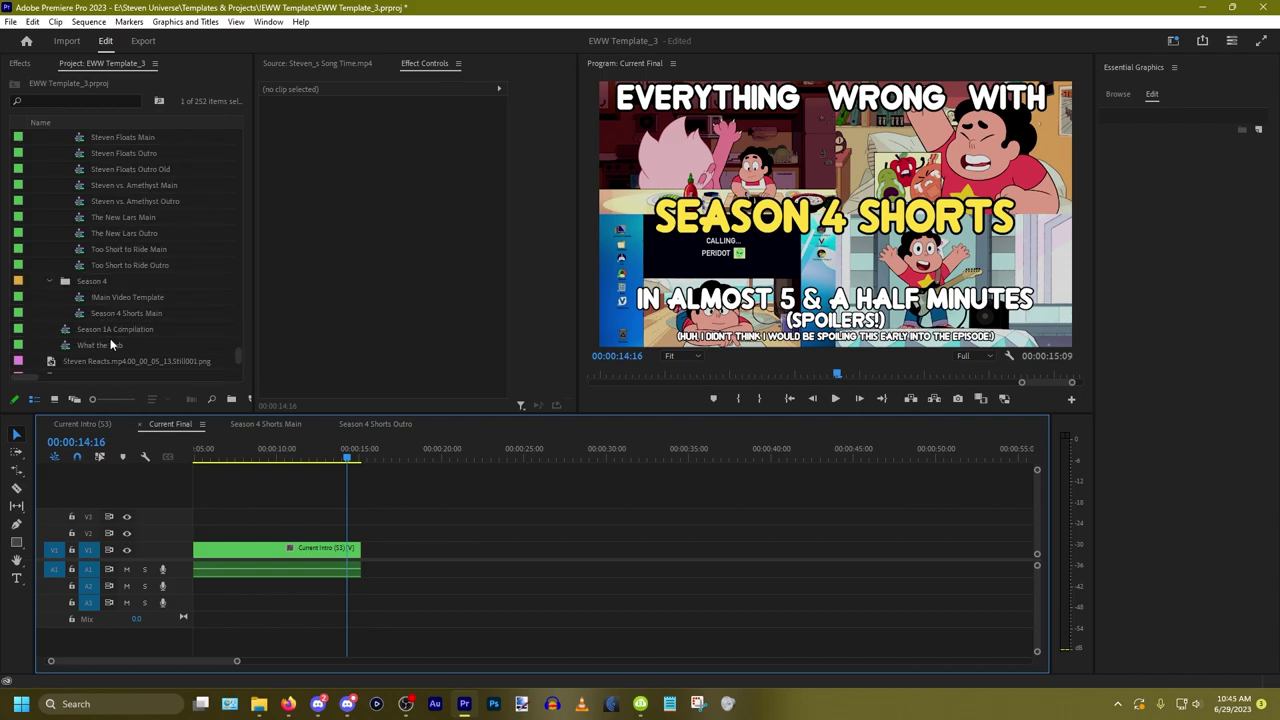
left_click_drag(113, 313, 368, 553)
key("backslash")
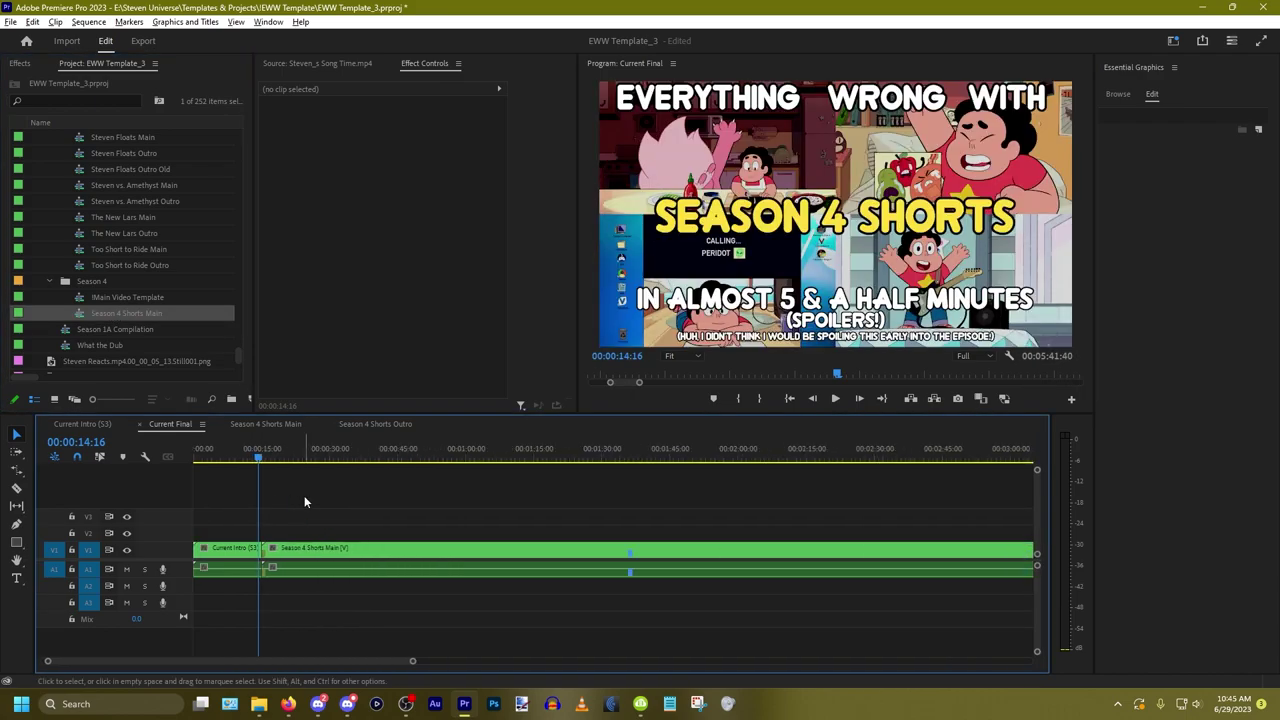
key("minus")
Step: Move the Season 4 Shorts Outro and Outro Template sequences from the Season 3 bin into the Season 4 bin
scroll(163, 236, "up", 3)
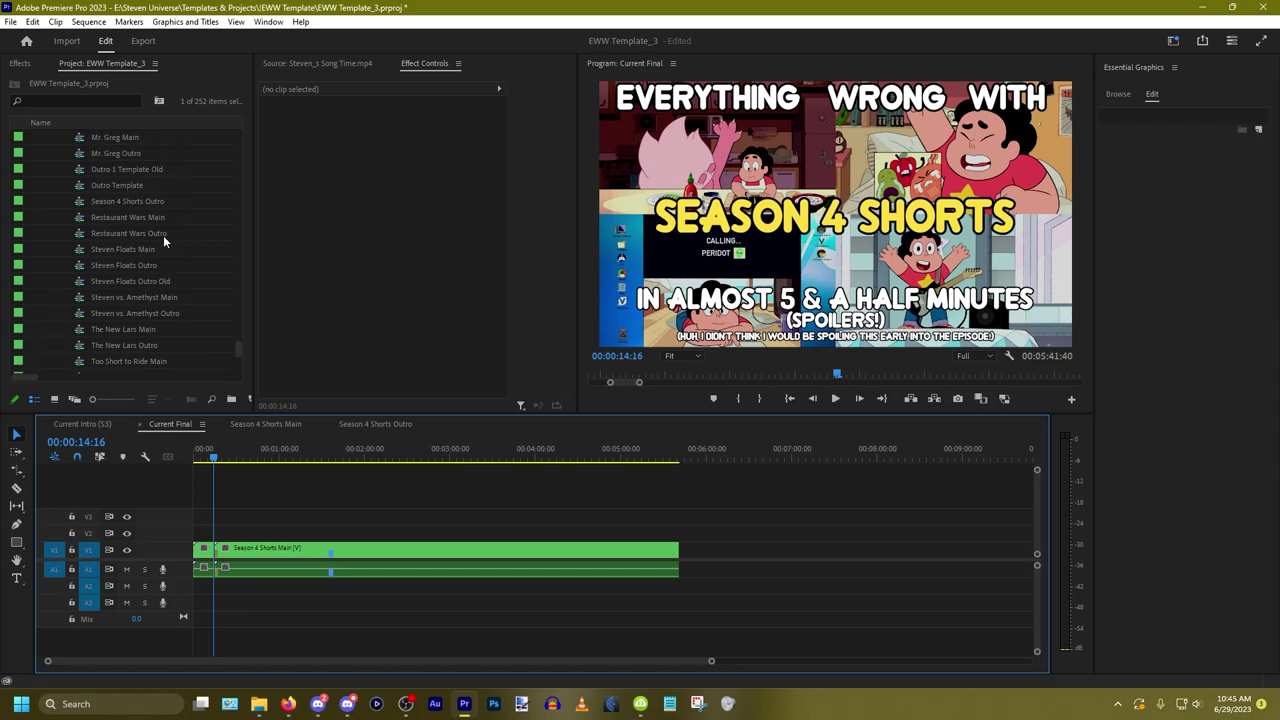
left_click(141, 210)
scroll(150, 200, "down", 6)
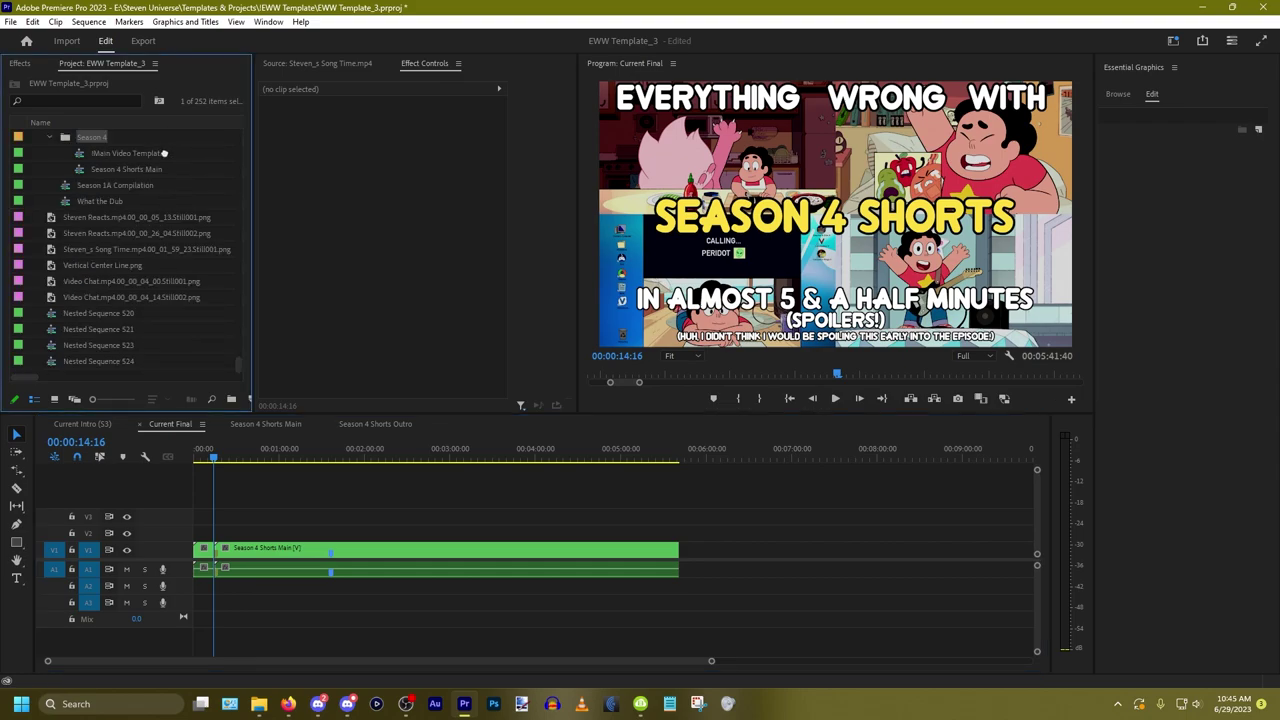
scroll(157, 145, "up", 2)
left_click_drag(132, 224, 179, 226)
scroll(158, 180, "up", 5)
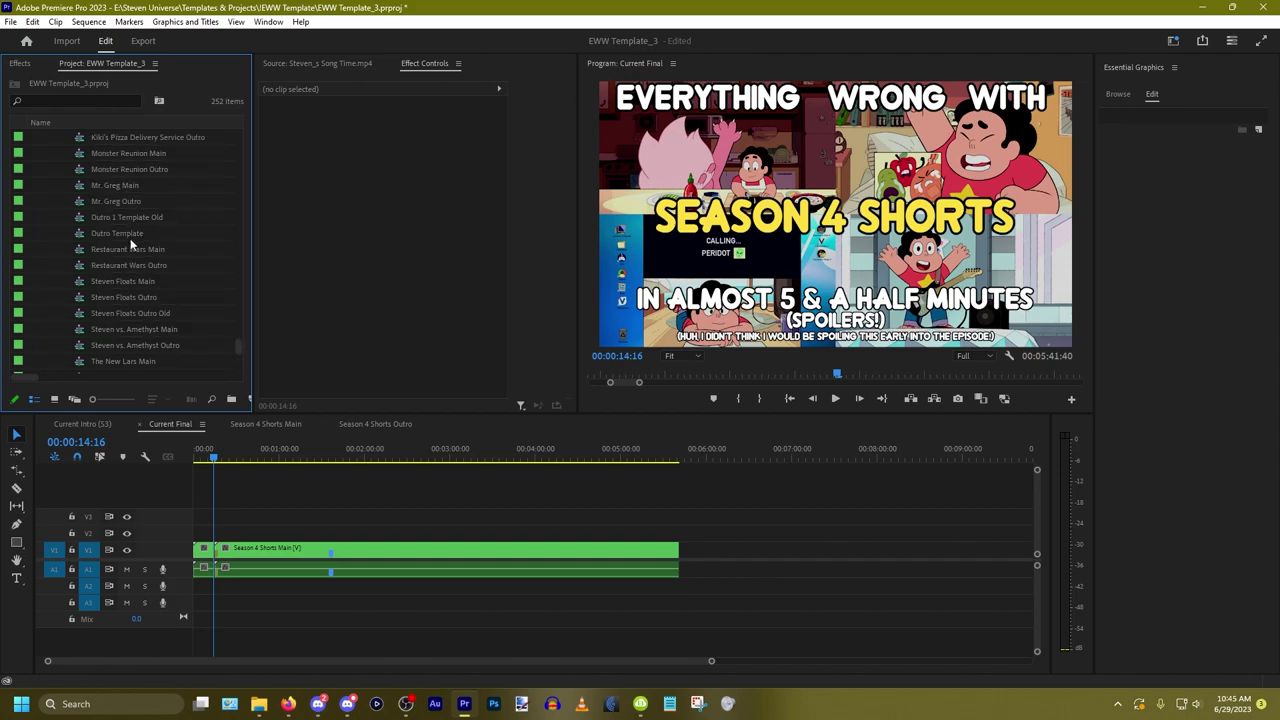
left_click_drag(130, 243, 116, 311)
scroll(177, 252, "down", 2)
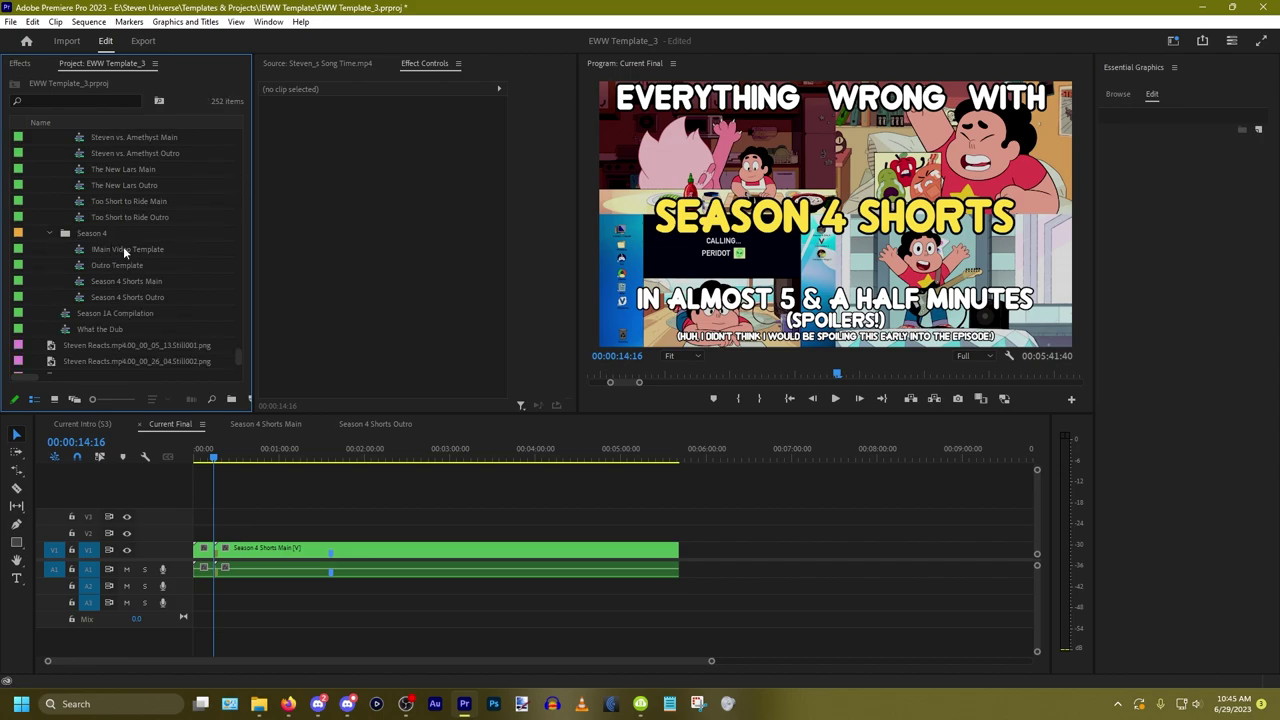
Step: Collapse the Season 3 sequence bin and place Season 4 Shorts Outro directly after the Season 4 Shorts Main clip
scroll(122, 221, "up", 15)
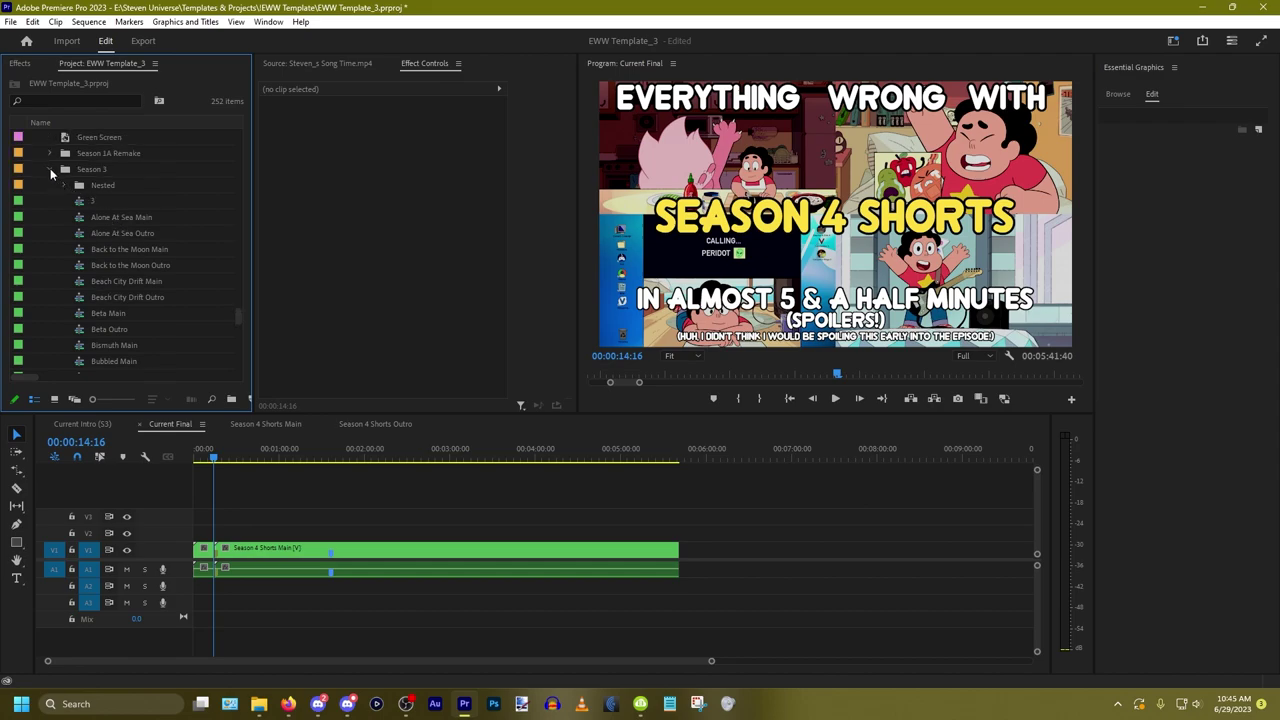
left_click(50, 169)
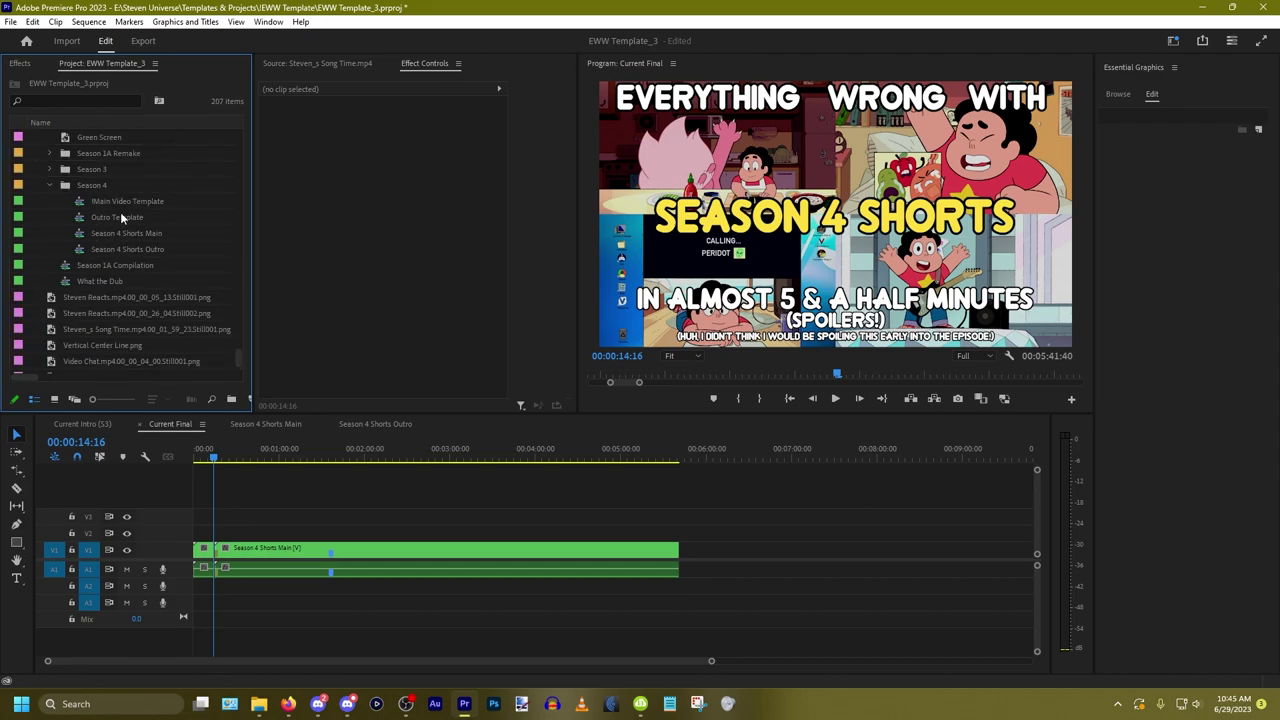
left_click_drag(116, 249, 684, 550)
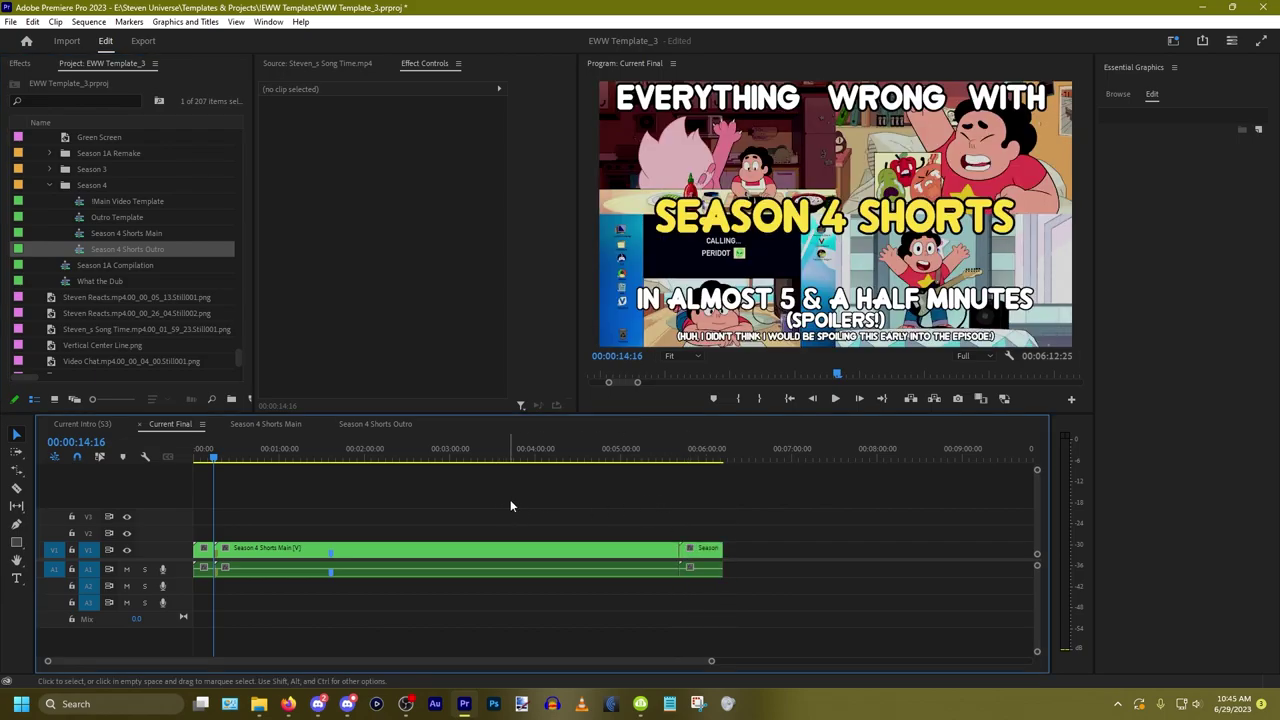
Step: Play back the transition from the Current Intro (S3) clip into Season 4 Shorts Main
left_click(790, 398)
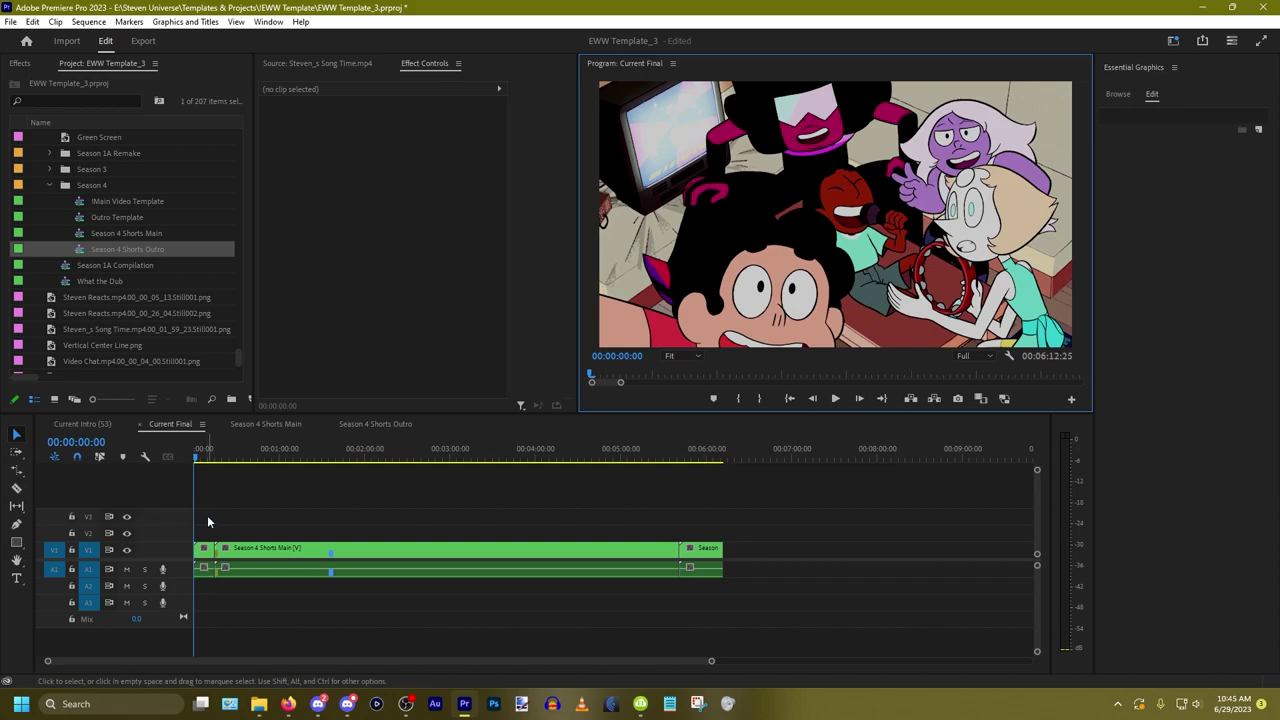
scroll(203, 515, "up", 7)
scroll(260, 525, "down", 4)
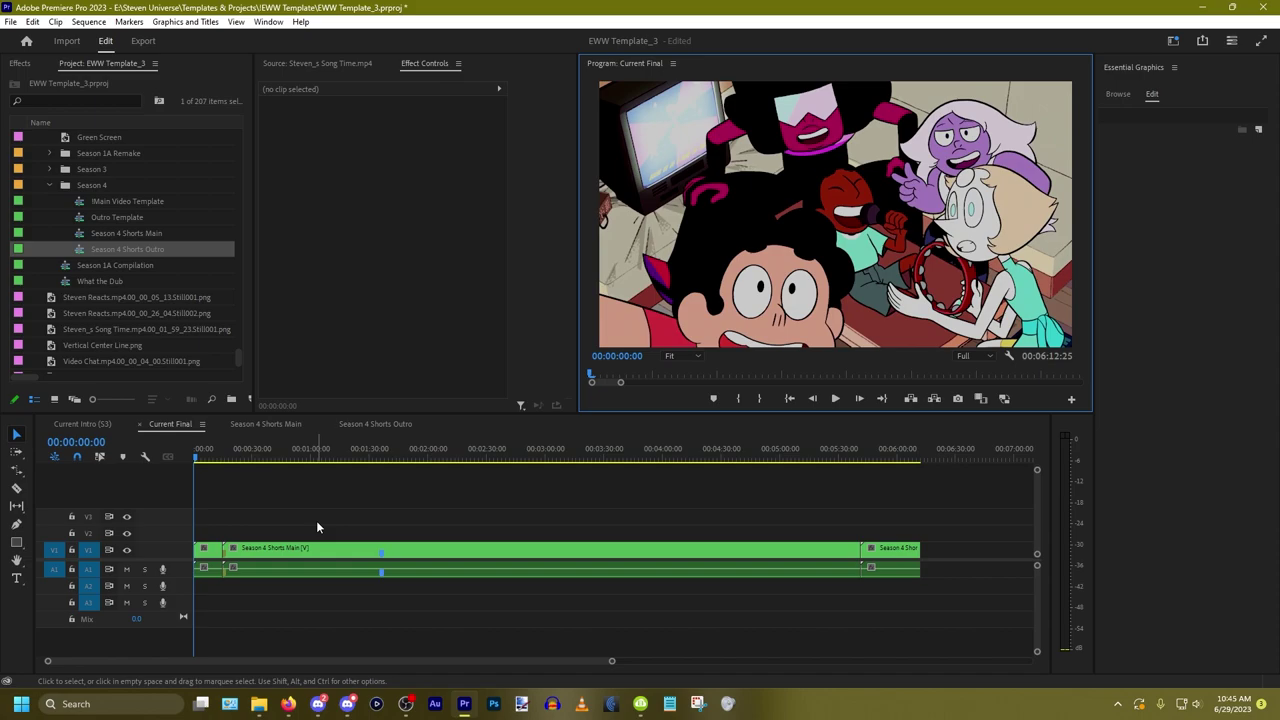
key("=")
key("=")
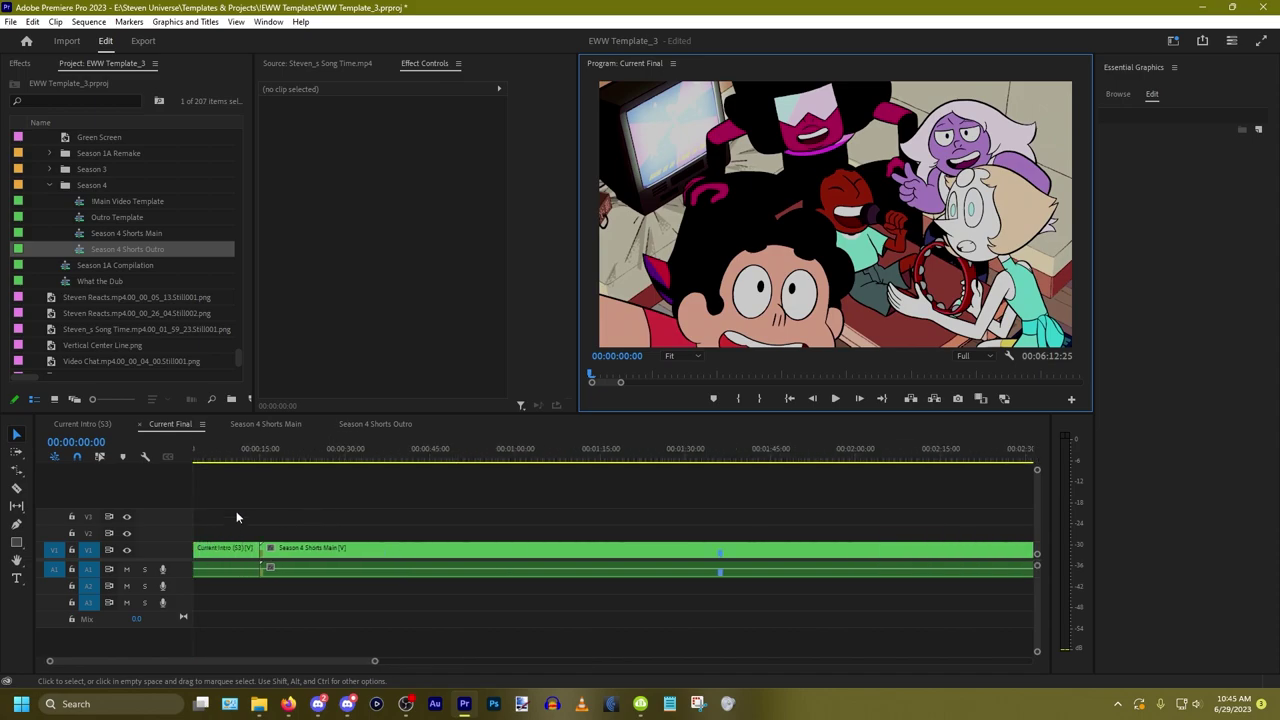
left_click(248, 503)
key("space")
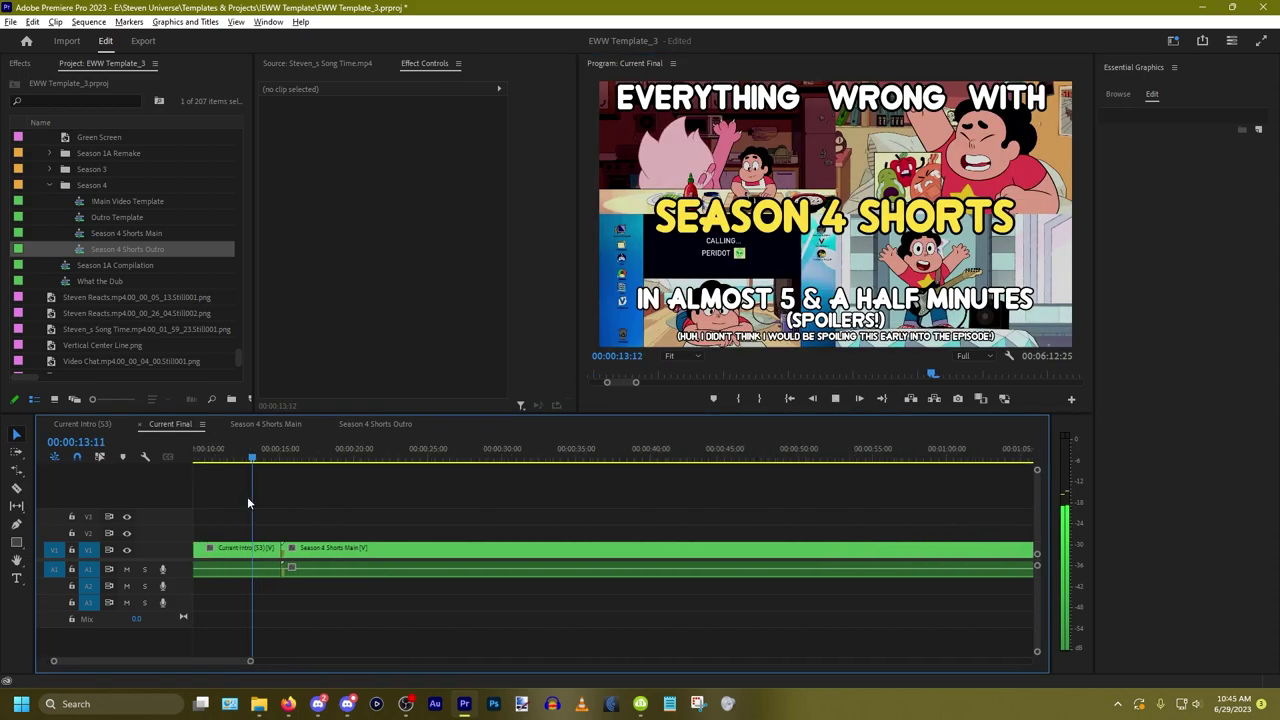
key("=")
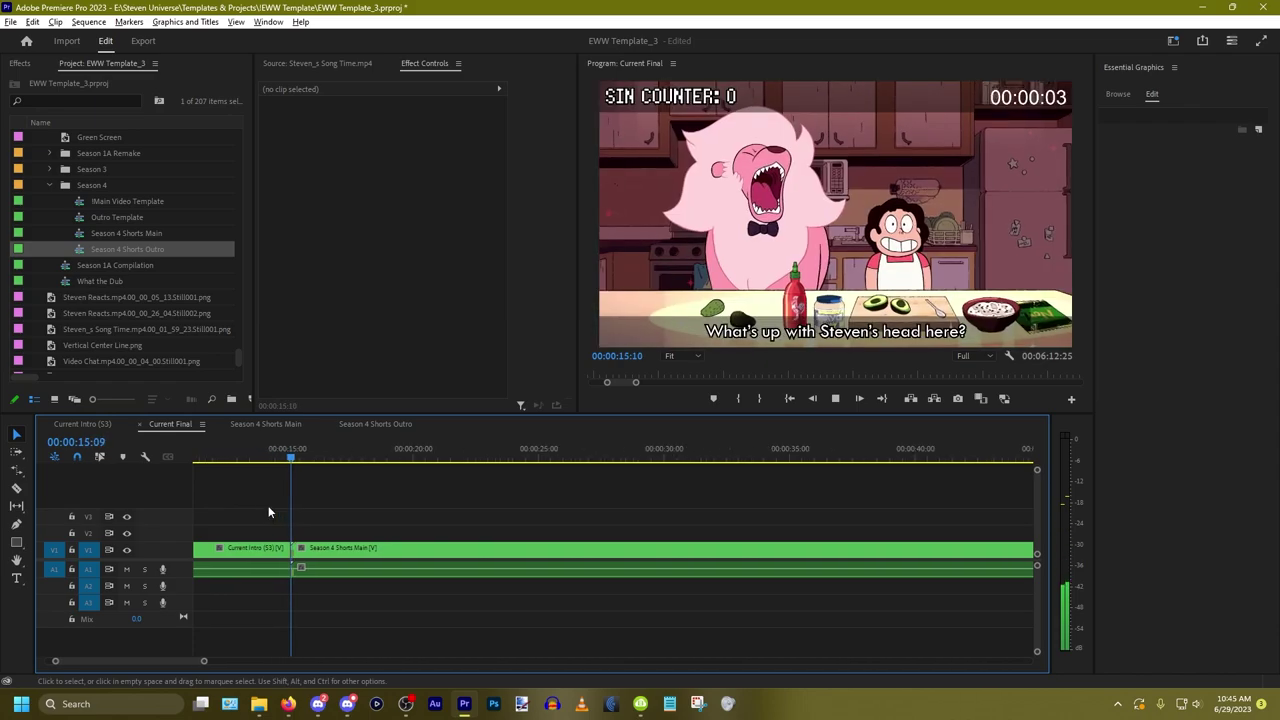
scroll(268, 512, "down", 10)
key("space")
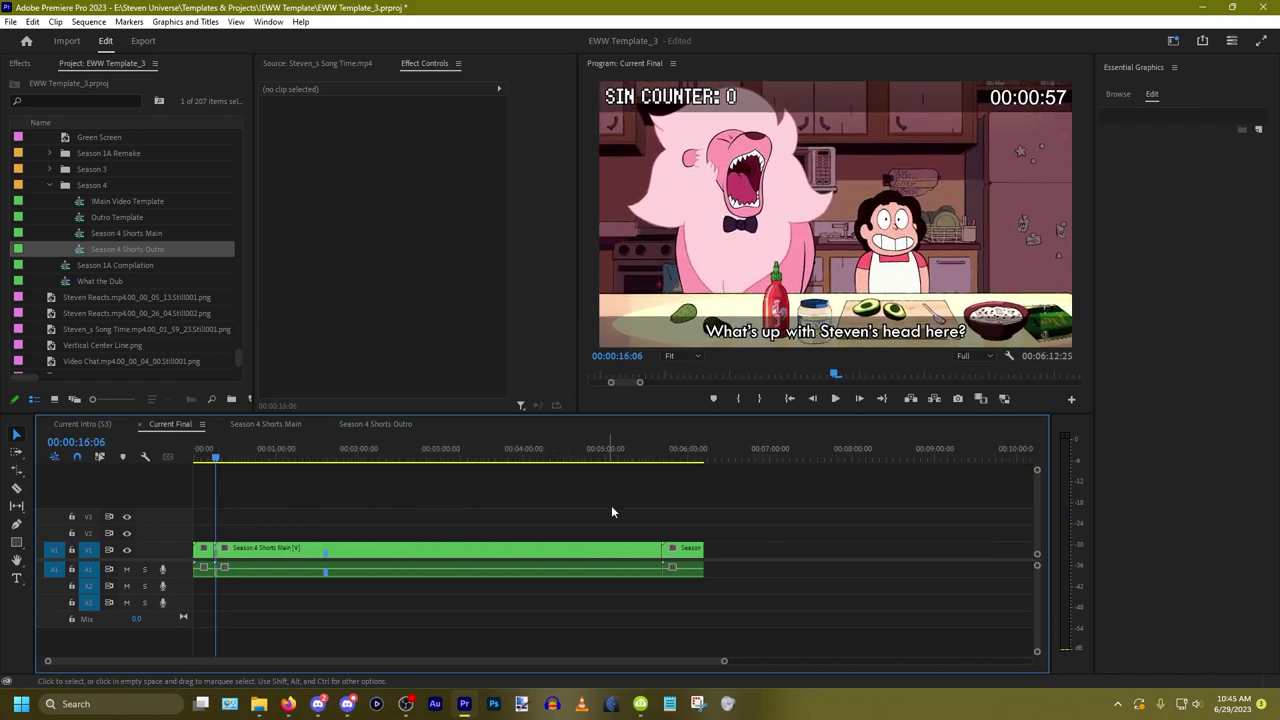
Step: Play back the transition from Season 4 Shorts Main into Season 4 Shorts Outro, starting shortly before the cut
left_click(654, 511)
key("=")
left_click(657, 512)
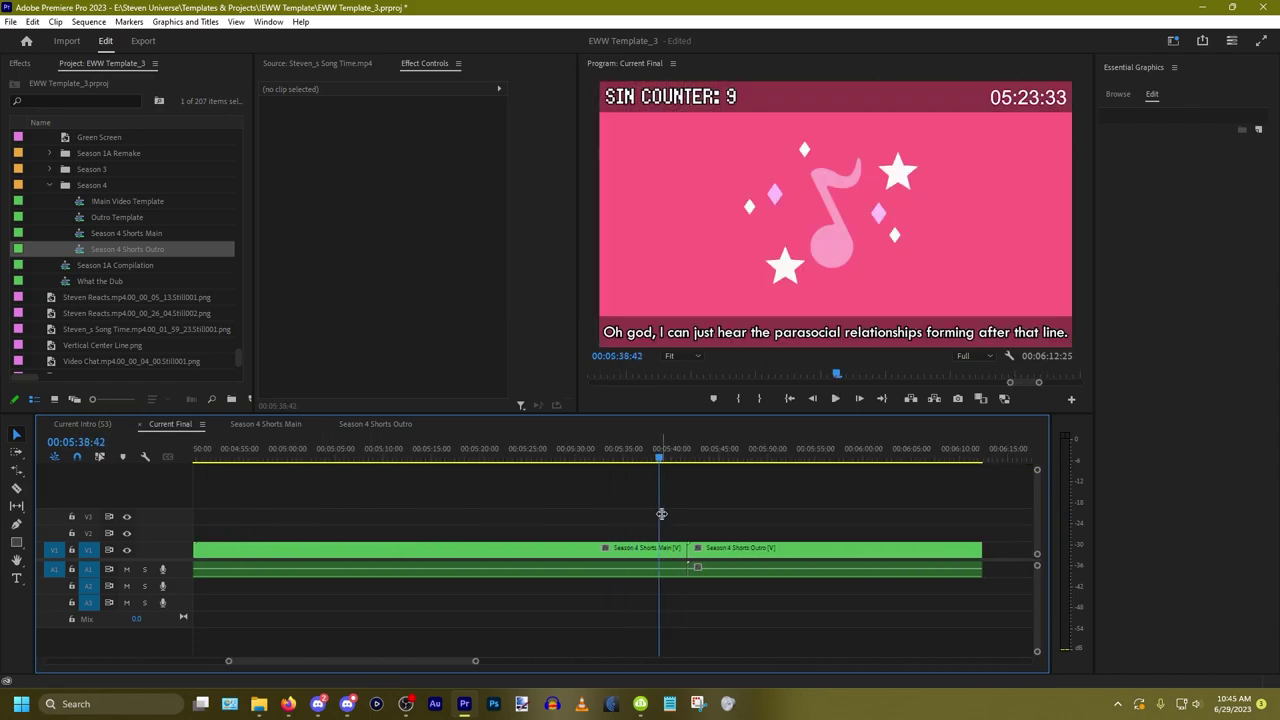
key("space")
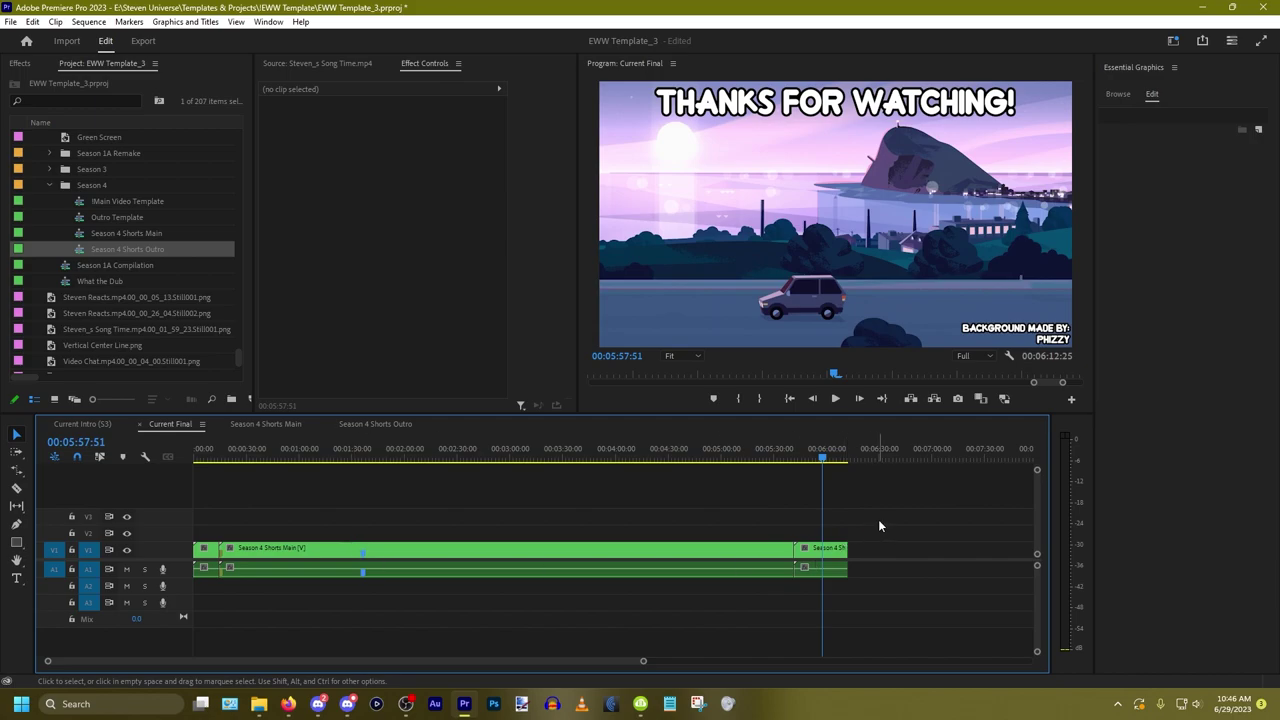
Step: Save the project, mark In and Out points around all clips in the Current Final sequence, and save again
key("minus")
key("ctrl+s")
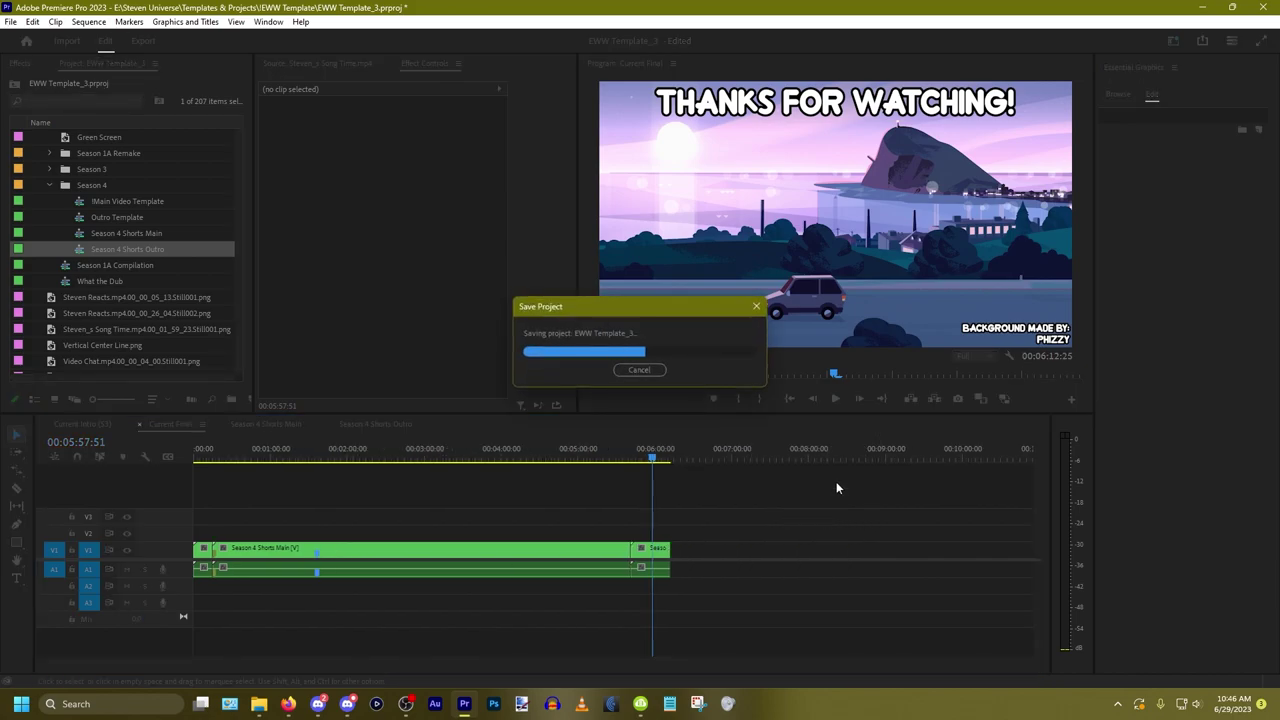
left_click_drag(712, 515, 193, 604)
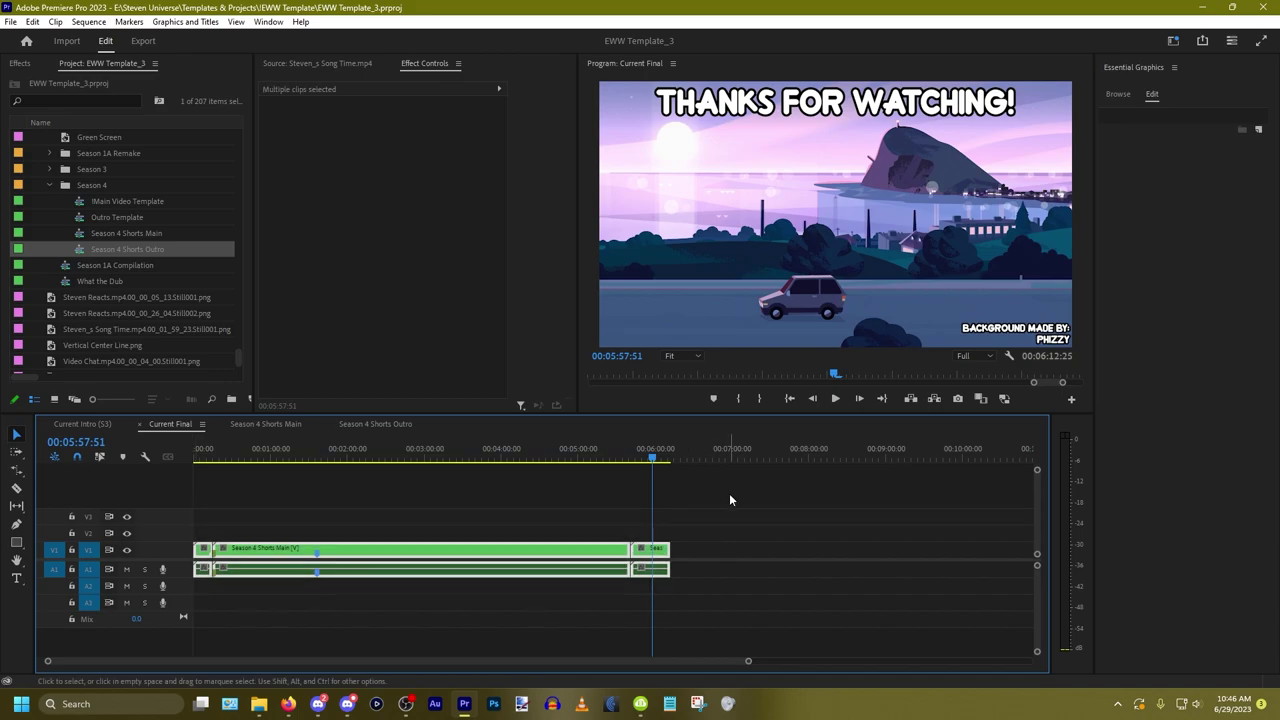
key("slash")
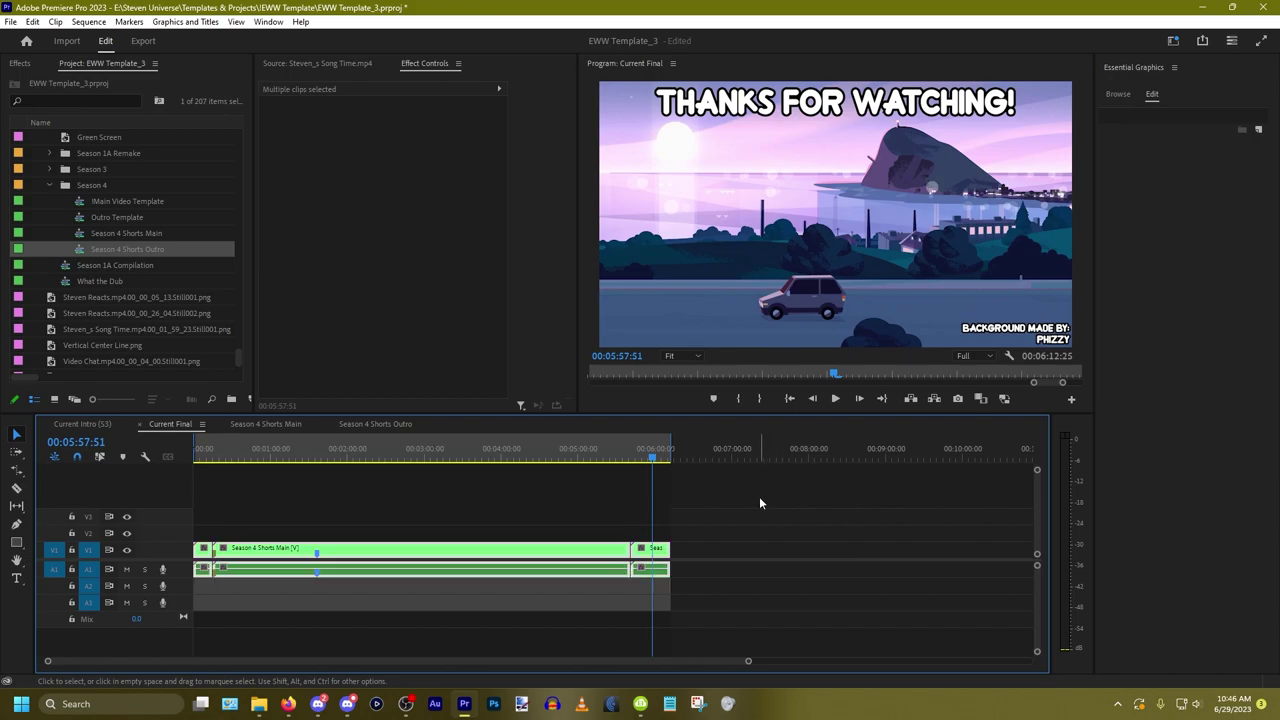
key("-")
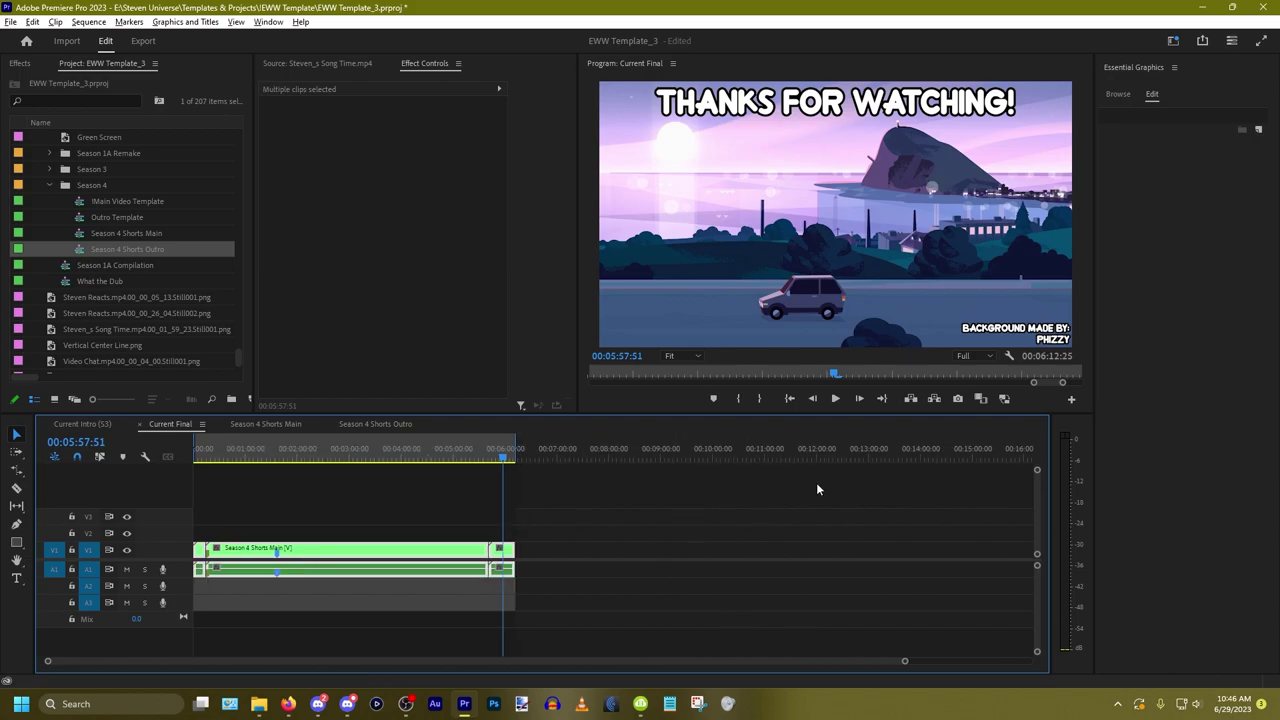
scroll(222, 482, "up", 3)
scroll(300, 482, "down", 1)
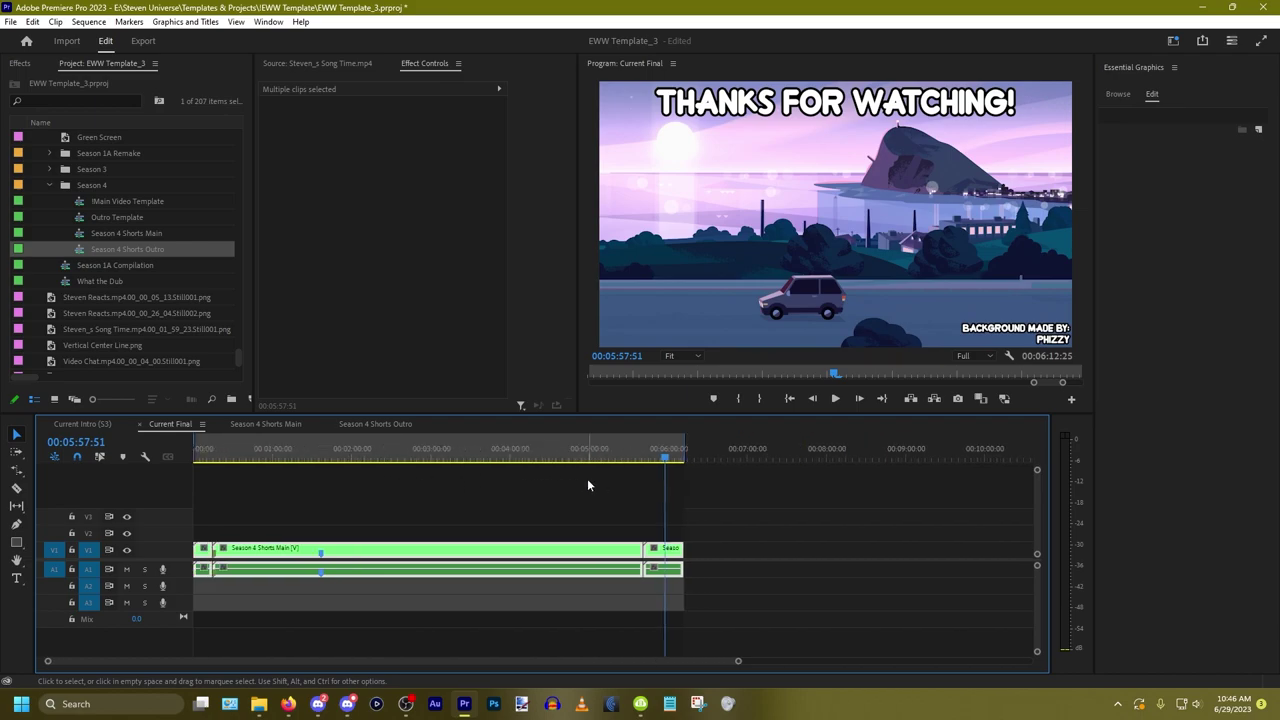
key("ctrl+s")
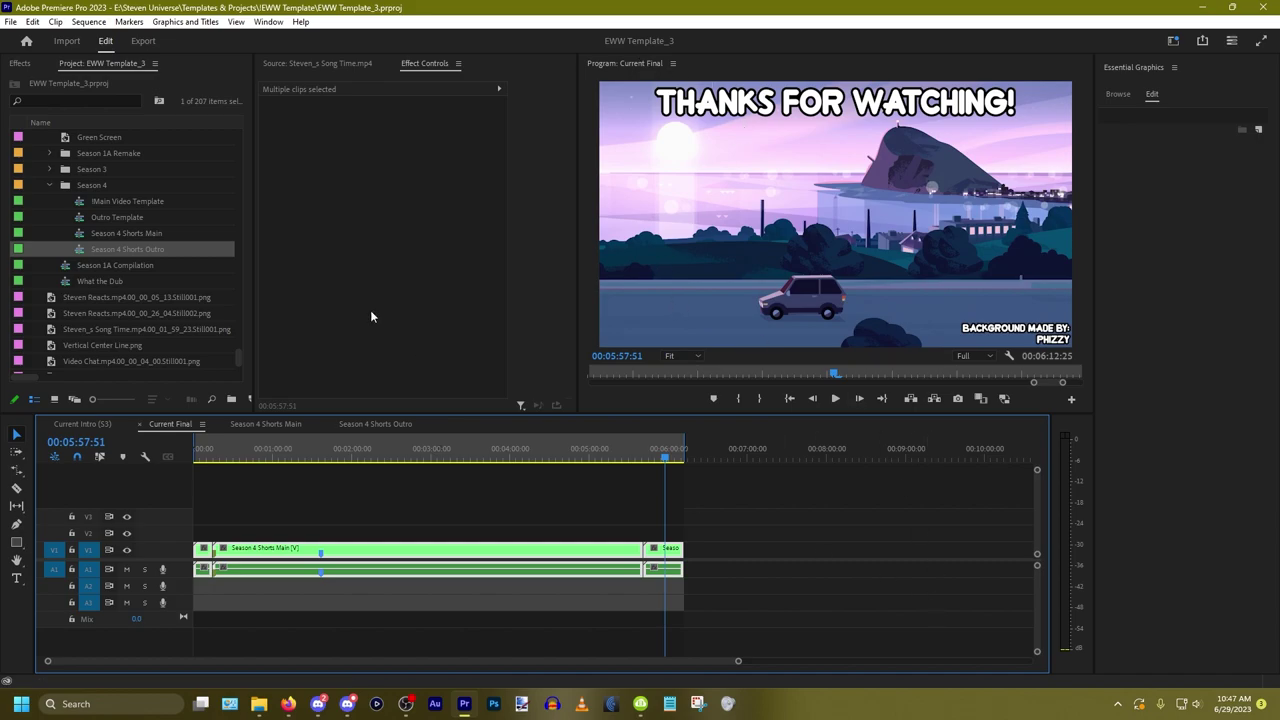
Step: Open the media export settings for the Current Final sequence
left_click(9, 22)
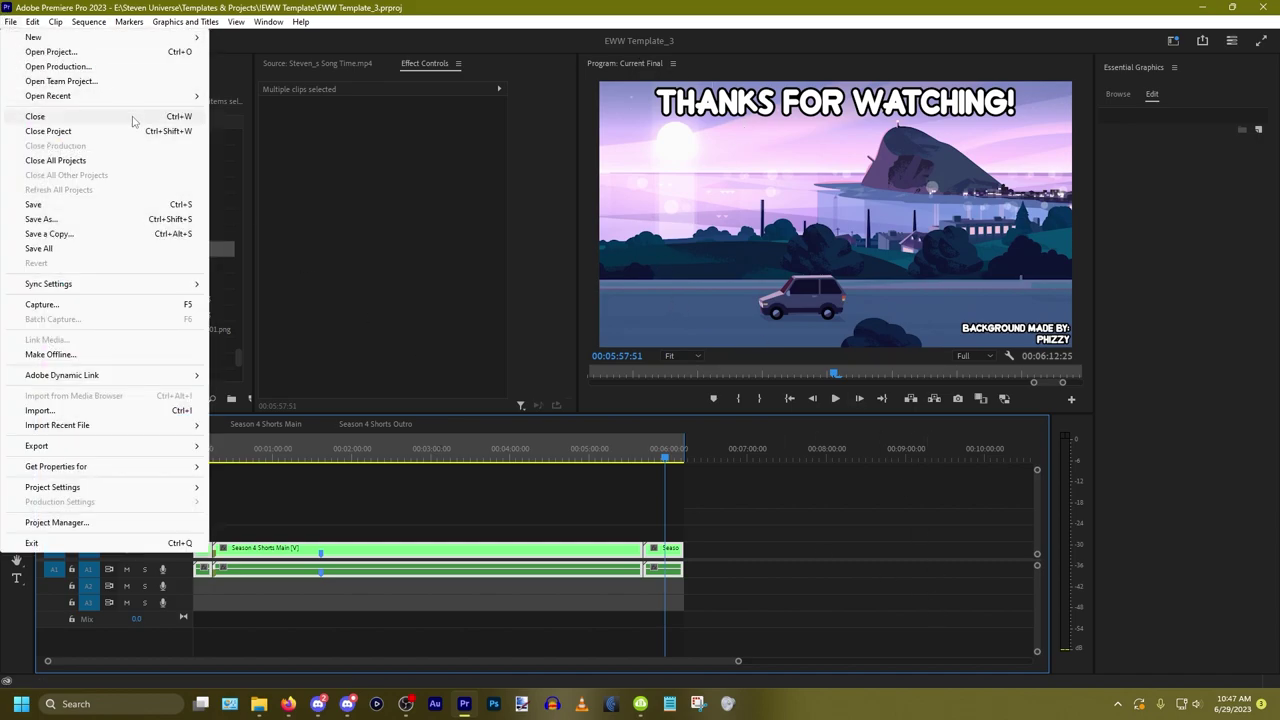
mouse_move(160, 449)
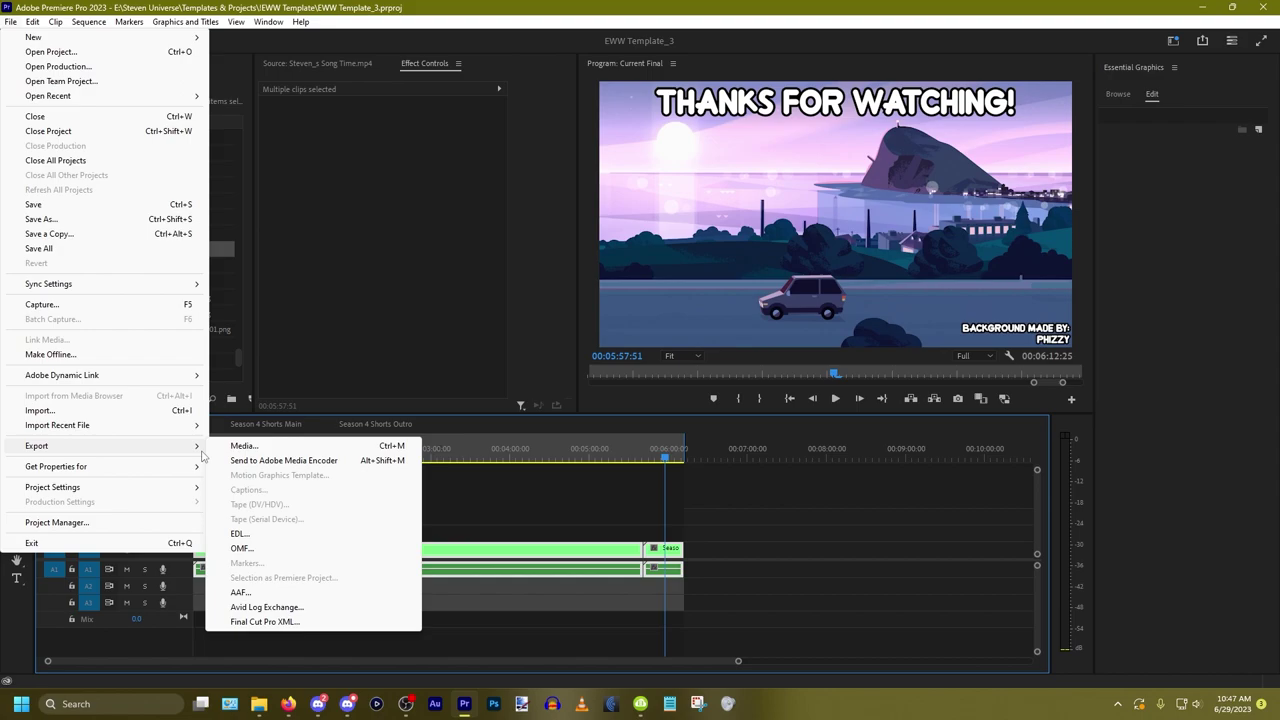
left_click(276, 448)
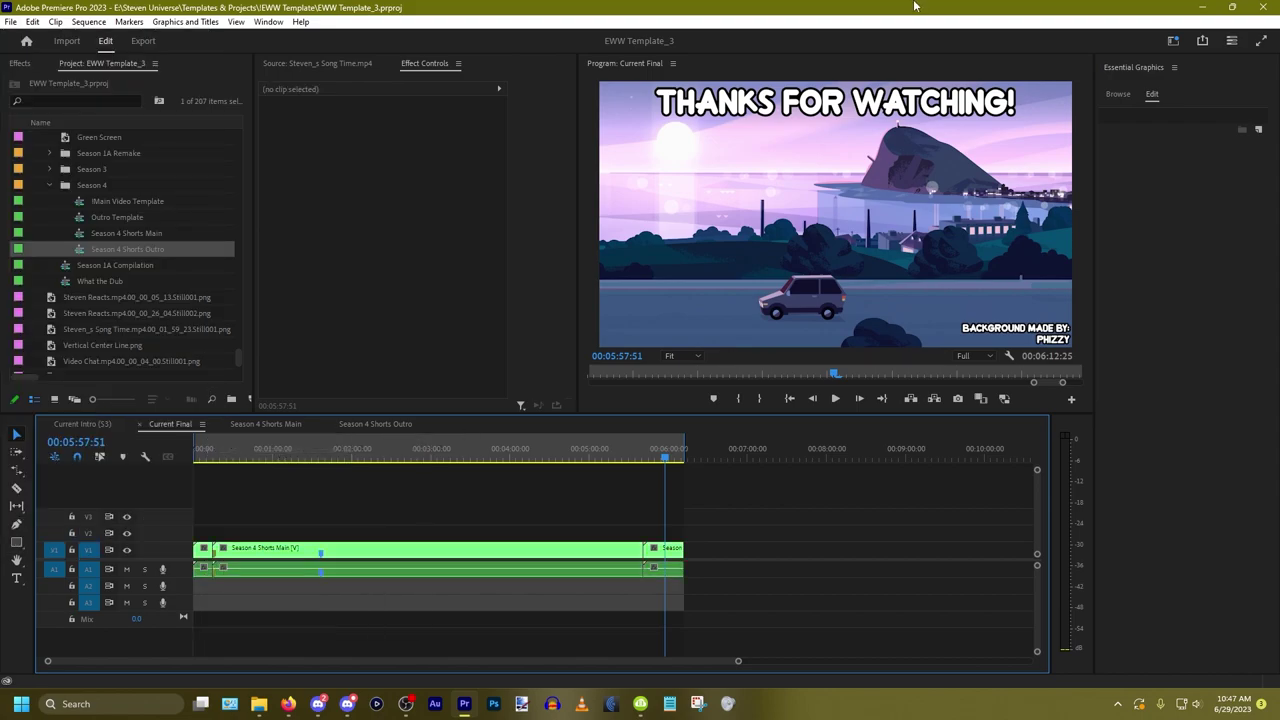
key("ctrl+m")
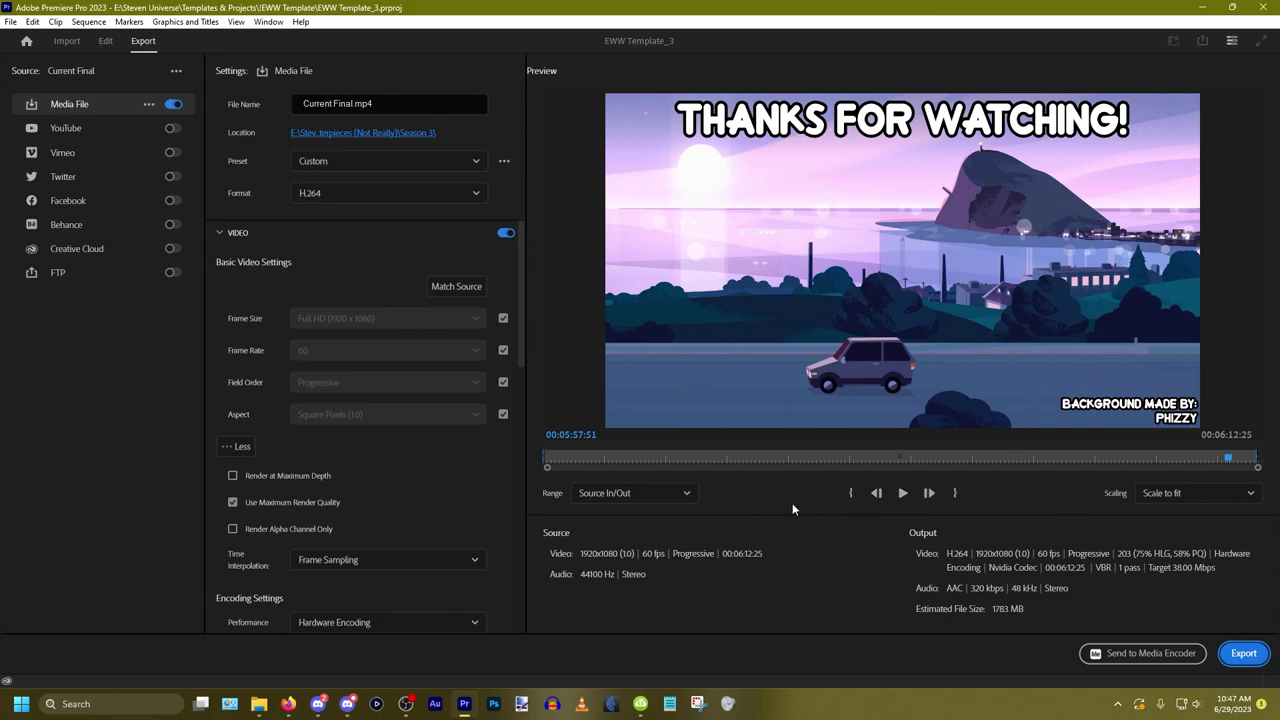
Step: Browse the export location to the Finished Masterpieces folder and create a new folder named "eason 4" there
left_click(363, 132)
left_click_drag(238, 40, 726, 252)
left_click(676, 278)
scroll(695, 443, "down", 1)
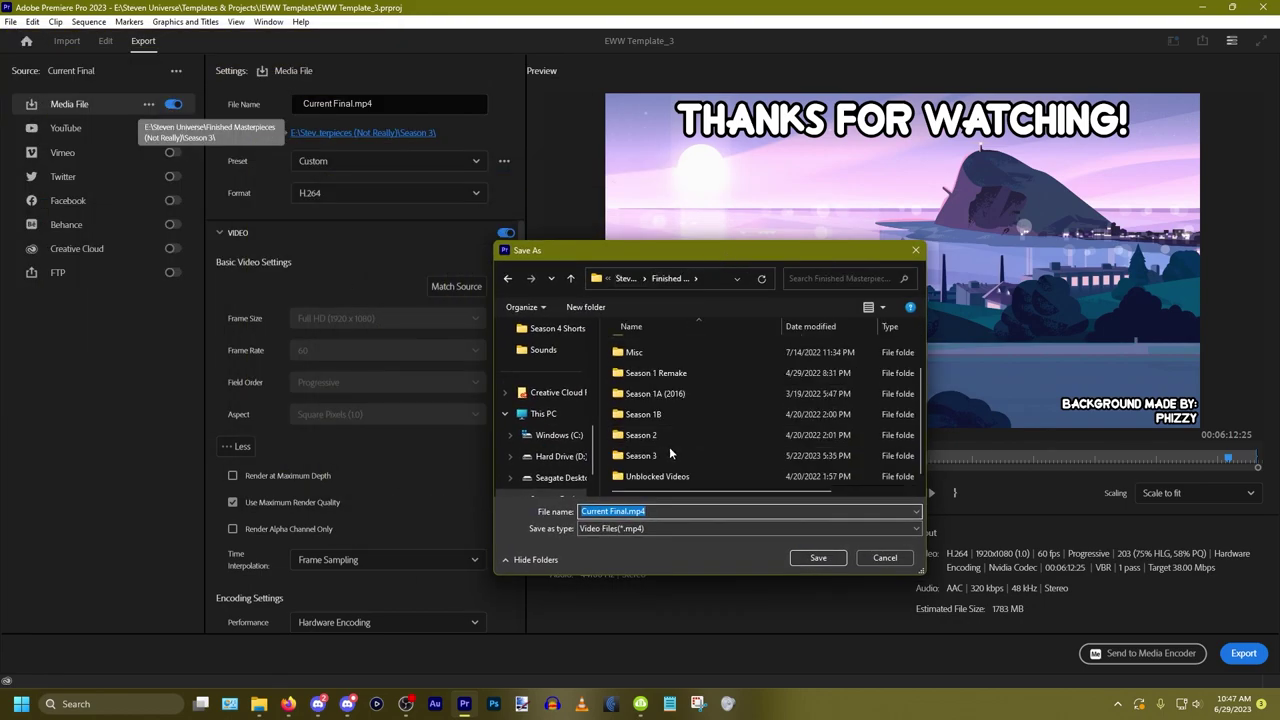
right_click(620, 476)
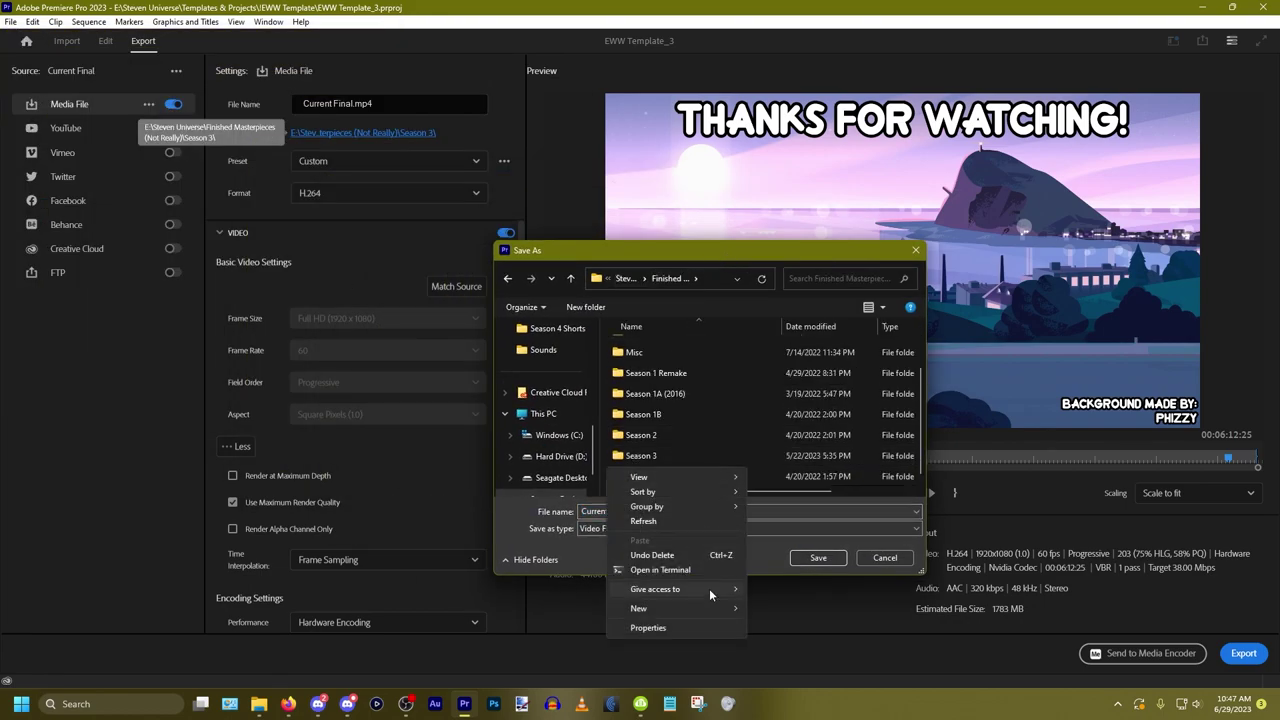
mouse_move(701, 609)
left_click(825, 430)
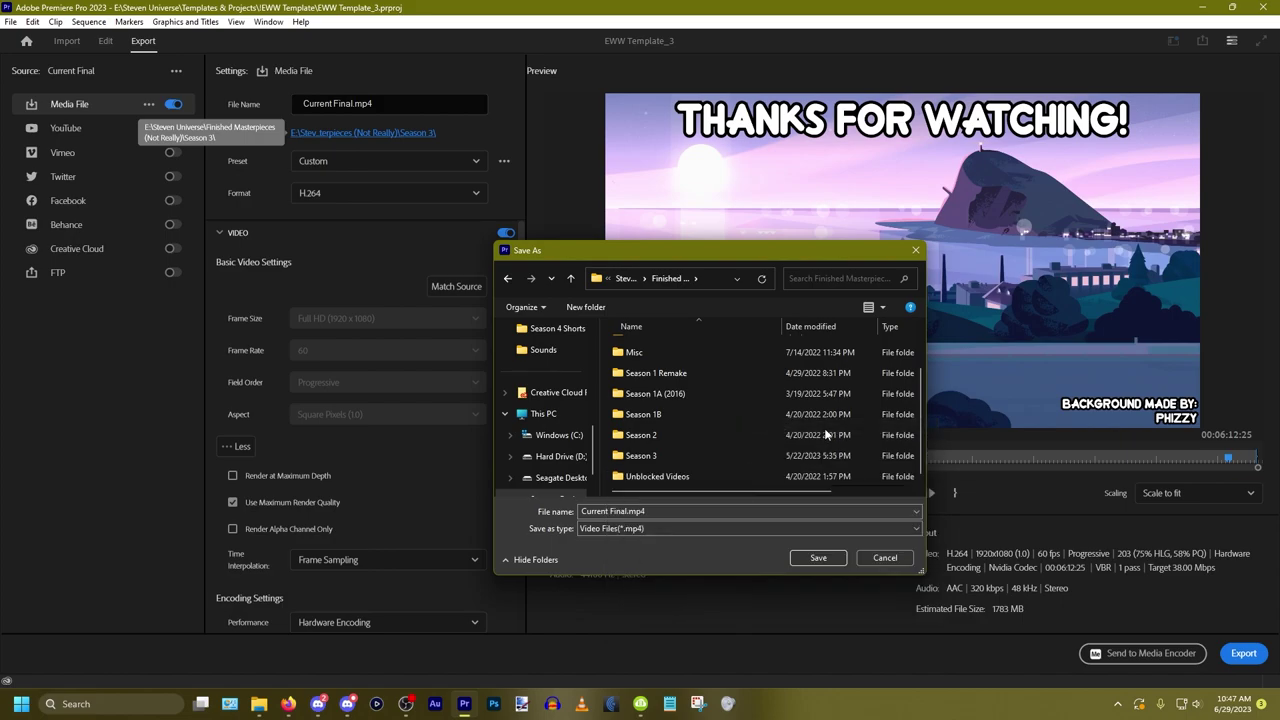
type("Season 4")
key("Return")
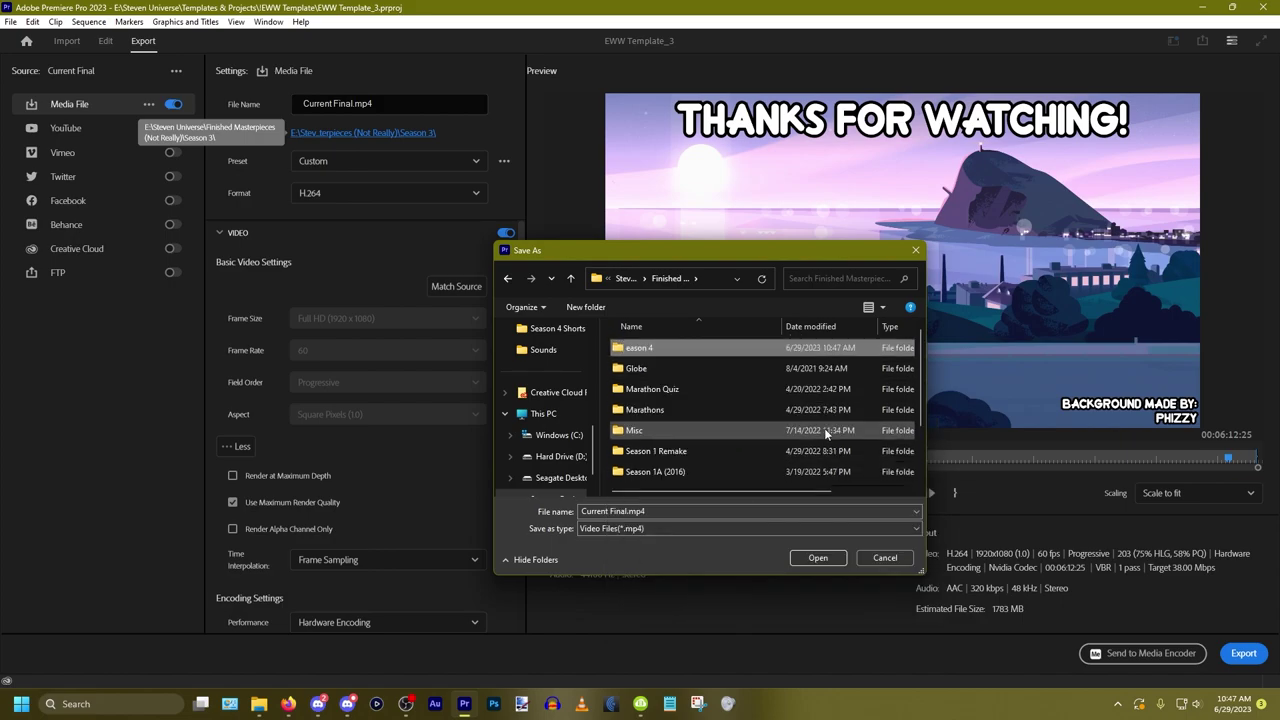
Step: Correct the new "eason 4" folder's name to "Season 4" in the Finished Masterpieces folder
double_click(707, 349)
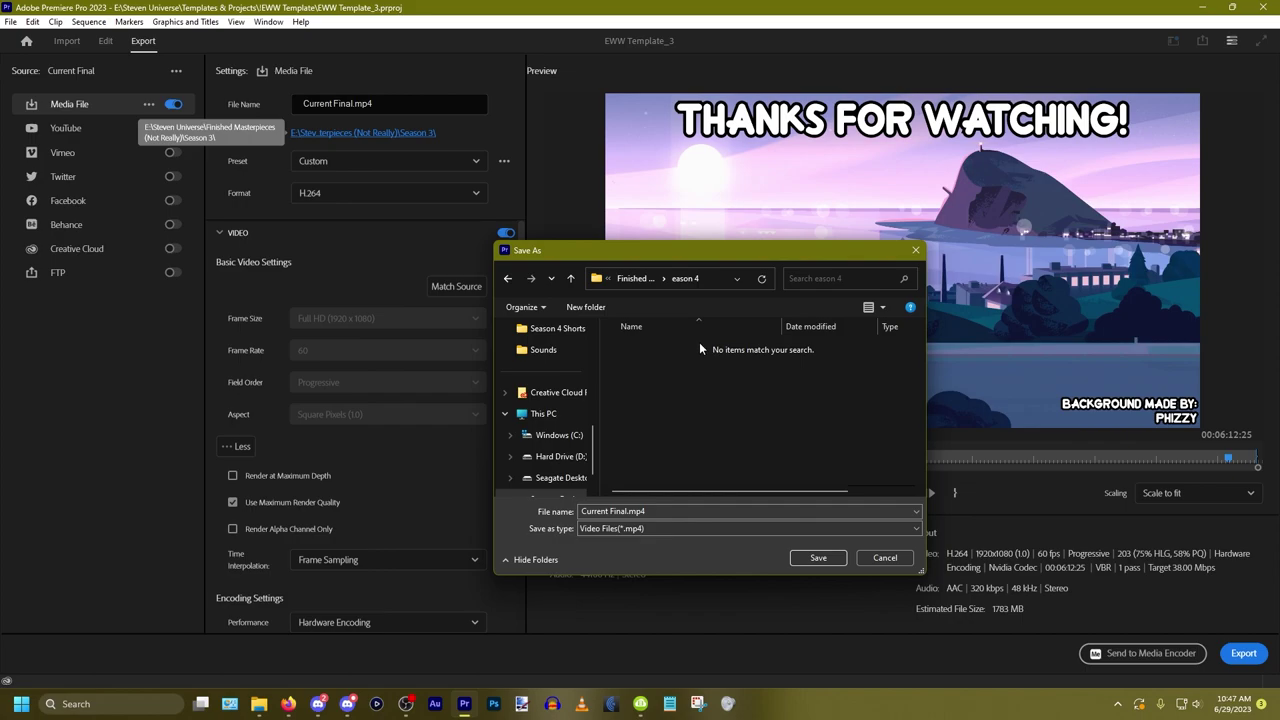
left_click(636, 278)
double_click(642, 349)
left_click(637, 280)
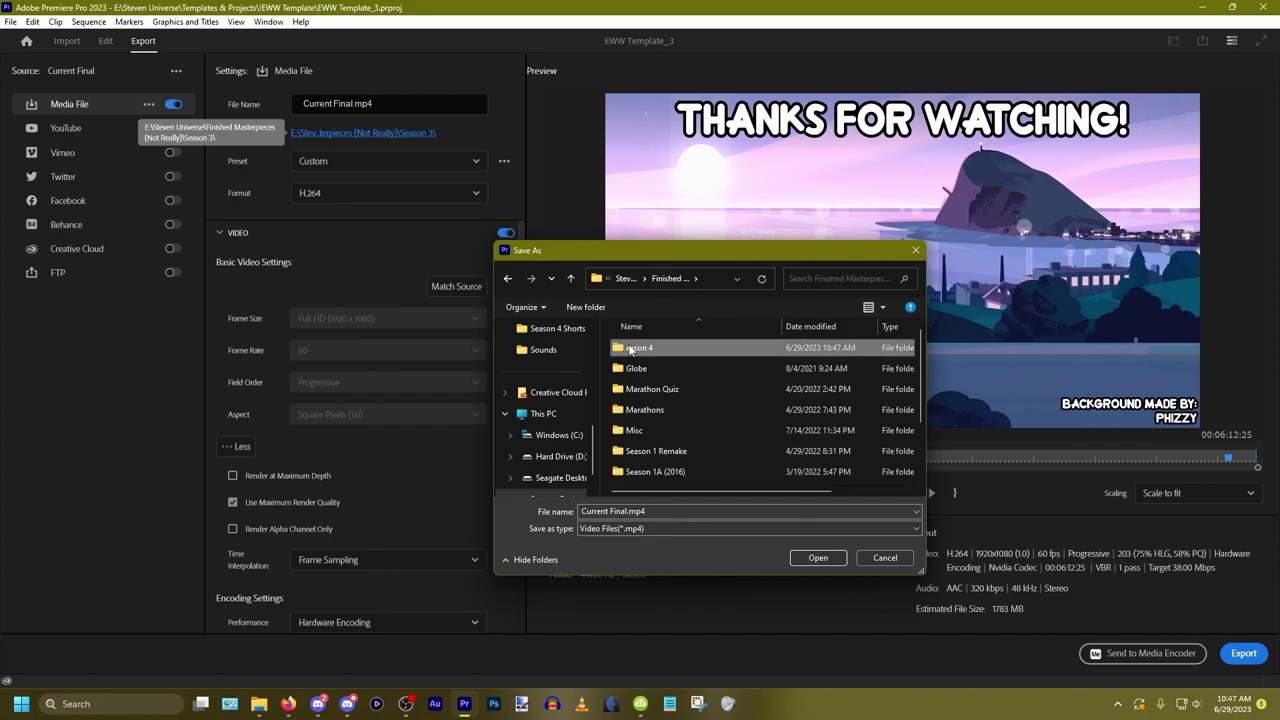
right_click(634, 350)
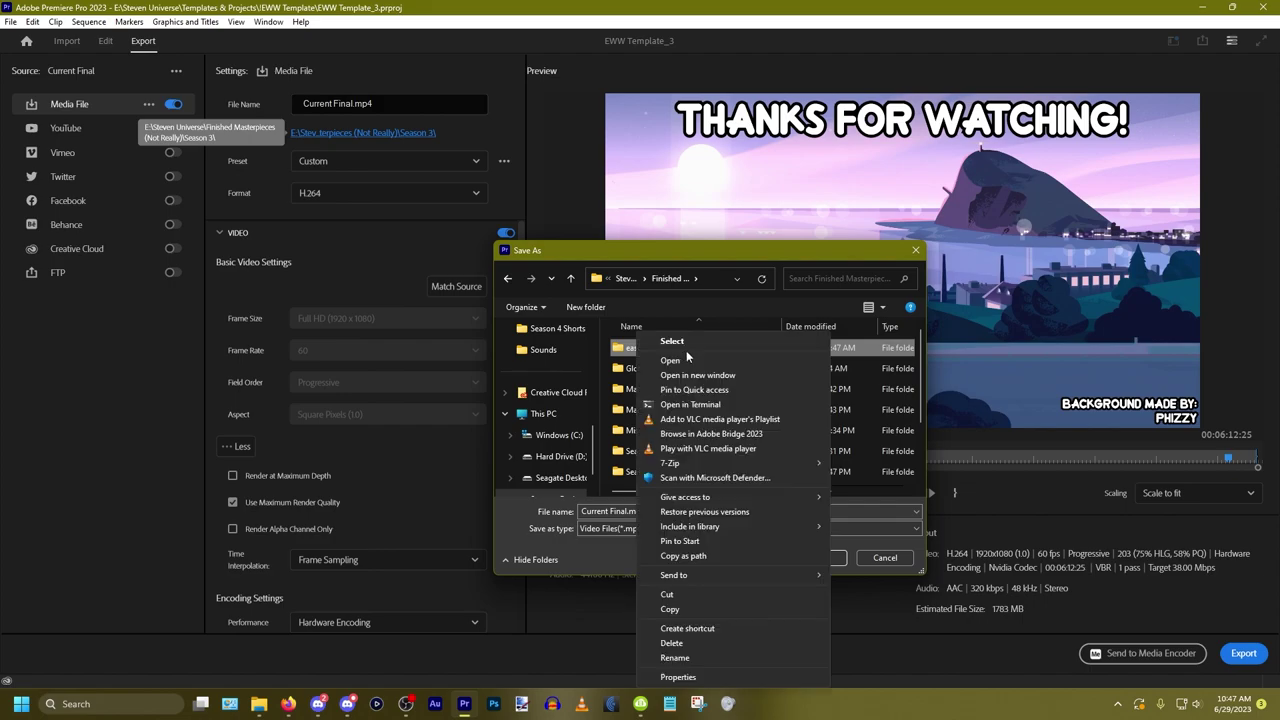
left_click(674, 657)
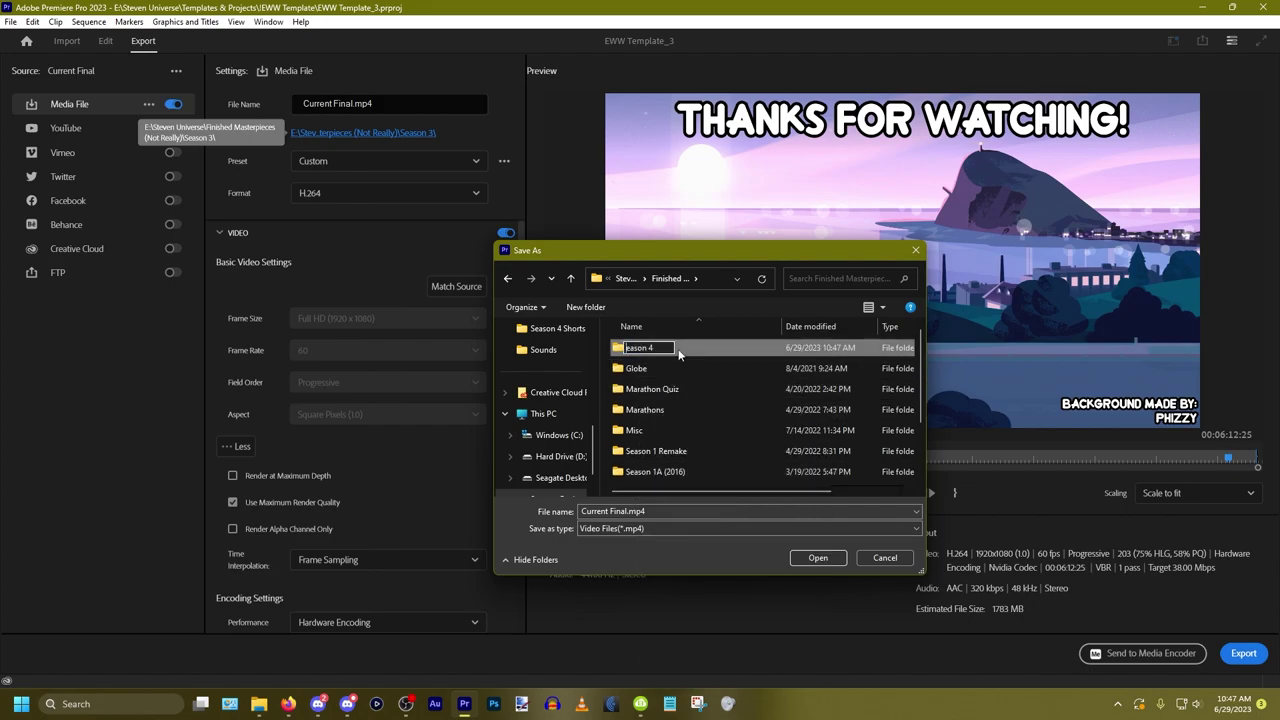
type("S")
key("Return")
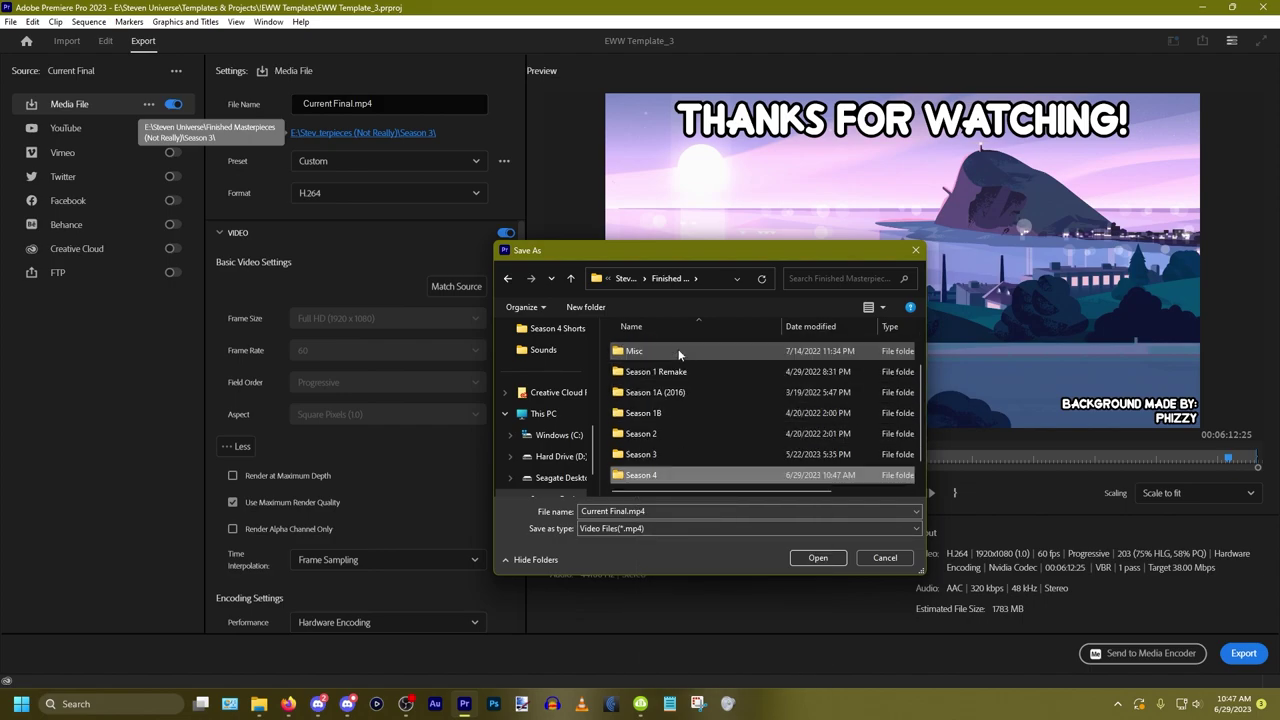
Step: Set the export destination to the Season 4 folder and name the output file "Season 4 Shorts.mp4"
double_click(665, 472)
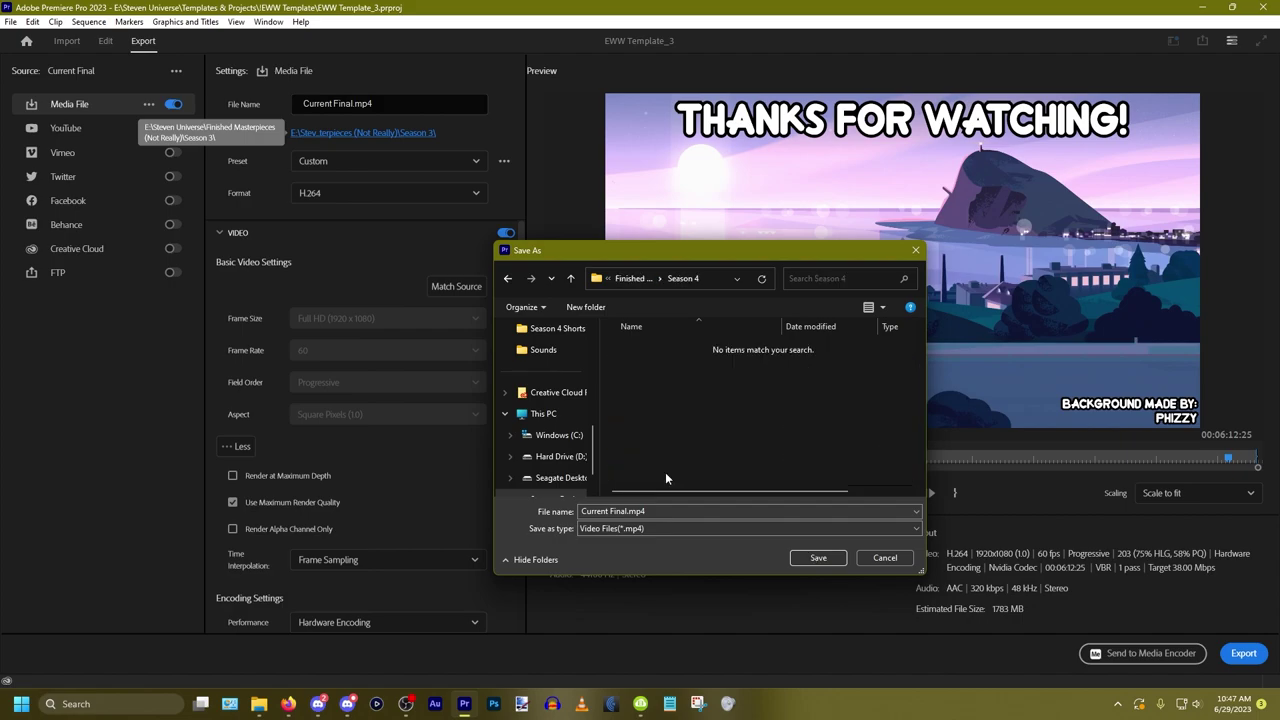
left_click(624, 512)
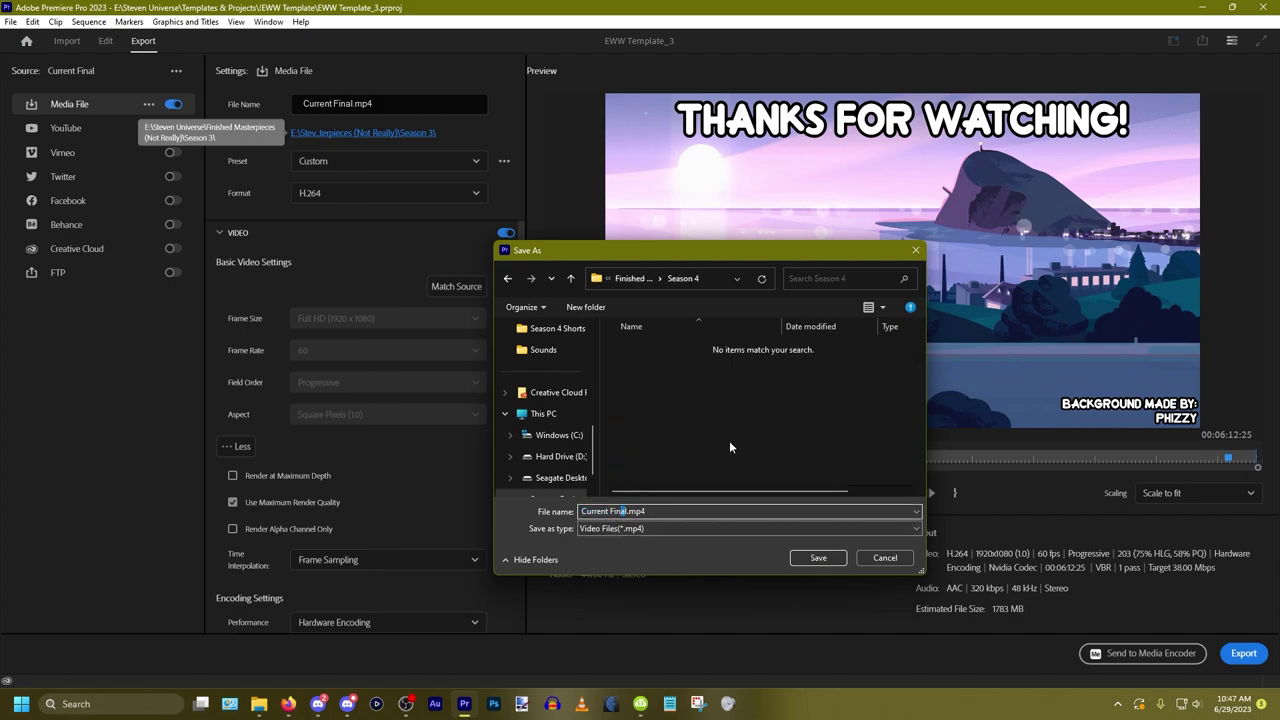
key("ctrl+shift+Left")
key("ctrl+shift+Left")
type("Season 4 Shorts")
key("Return")
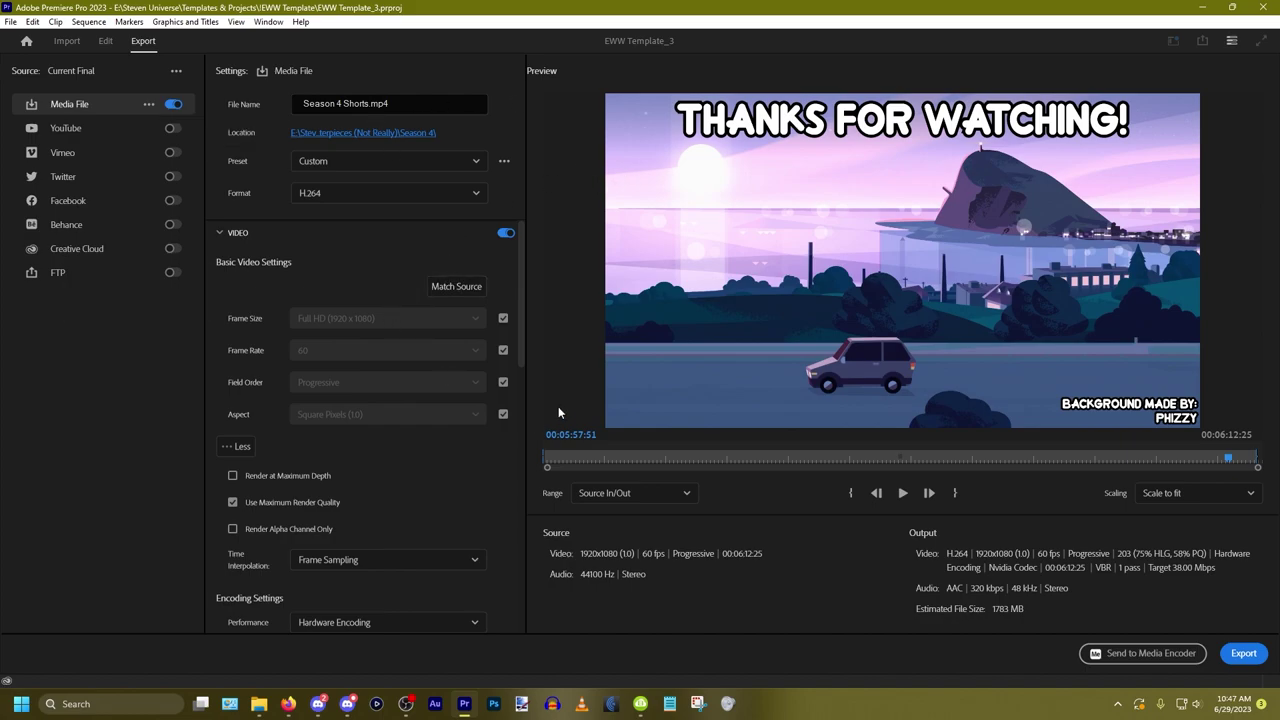
Step: Review the H.264 video export settings and export the sequence as Season 4 Shorts.mp4
scroll(521, 295, "down", 1)
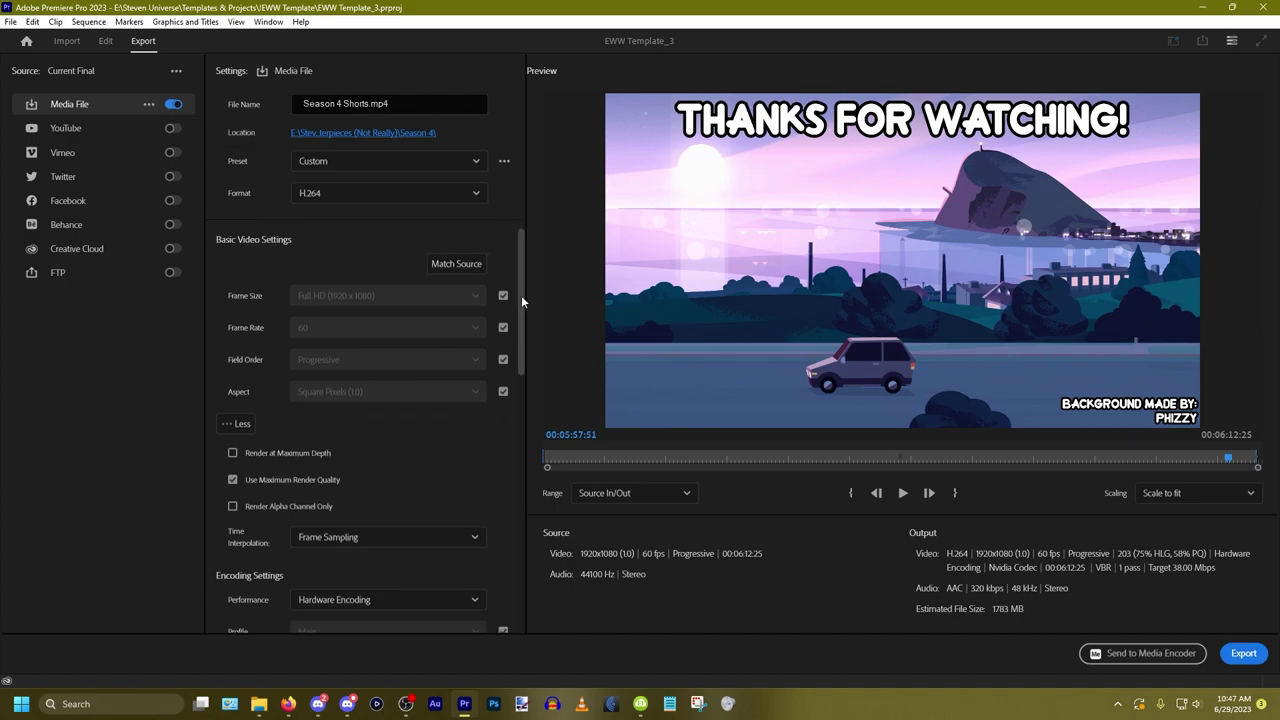
mouse_move(522, 305)
left_mouse_down()
mouse_move(522, 338)
mouse_move(520, 281)
left_mouse_up()
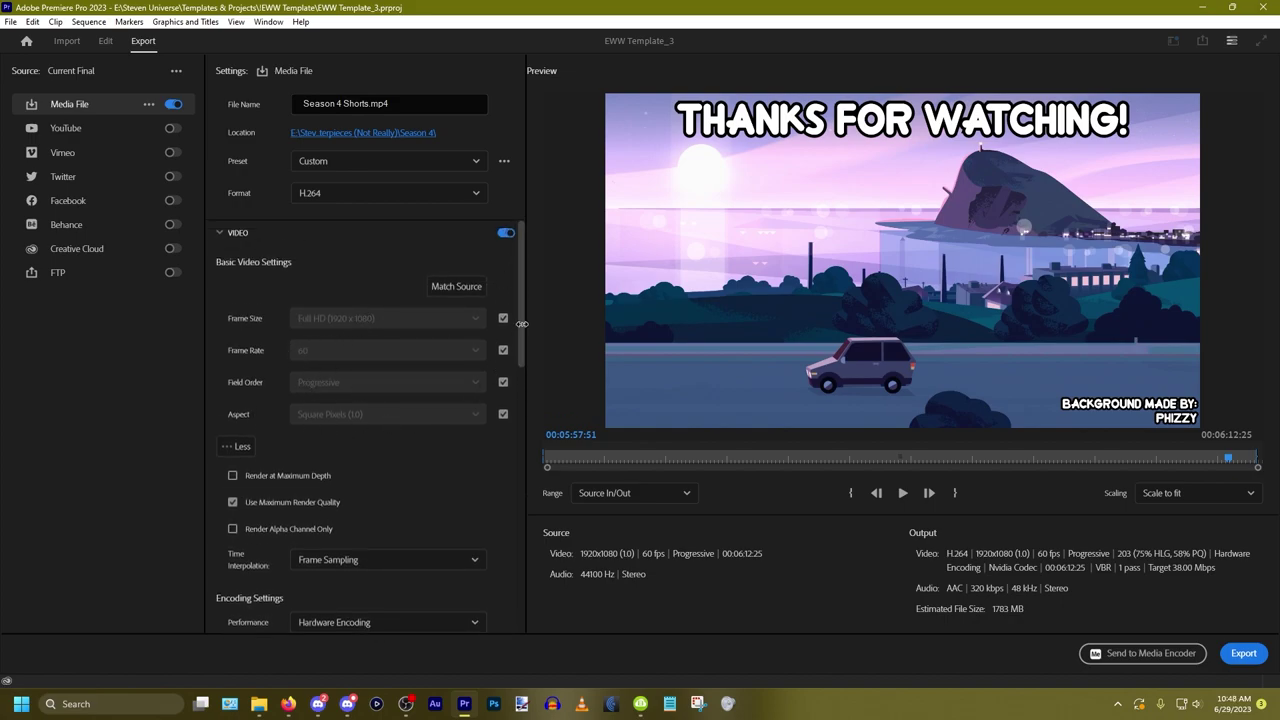
left_click_drag(522, 323, 530, 286)
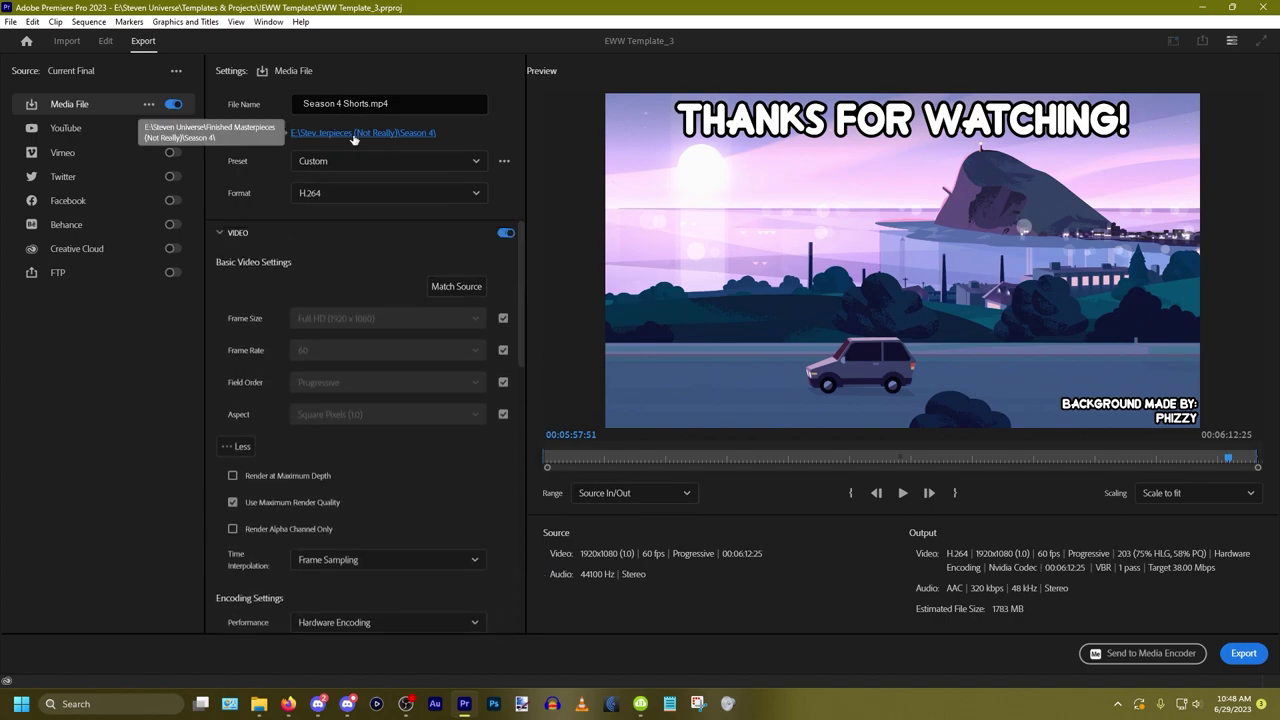
left_click(1243, 653)
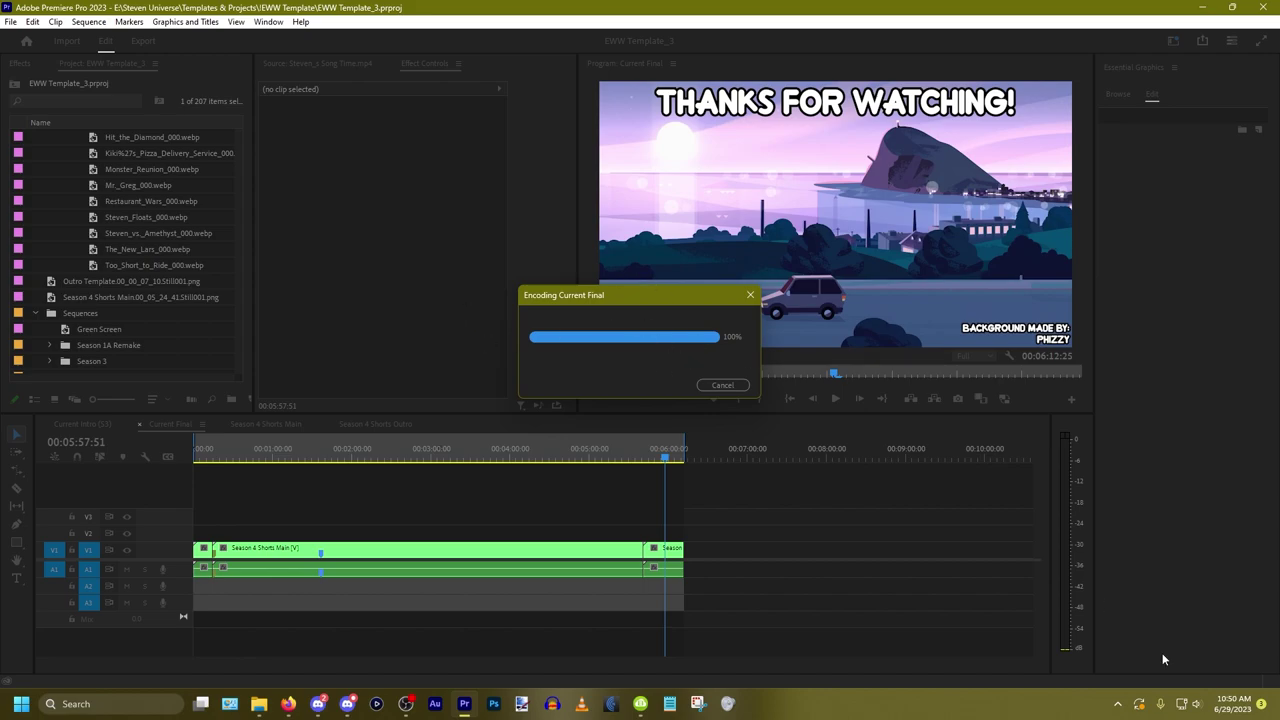
Step: Open EWWSU Thumbnail.psd from the Steven Universe Thumbnails folder in Photoshop and minimise the folder window
left_click(288, 704)
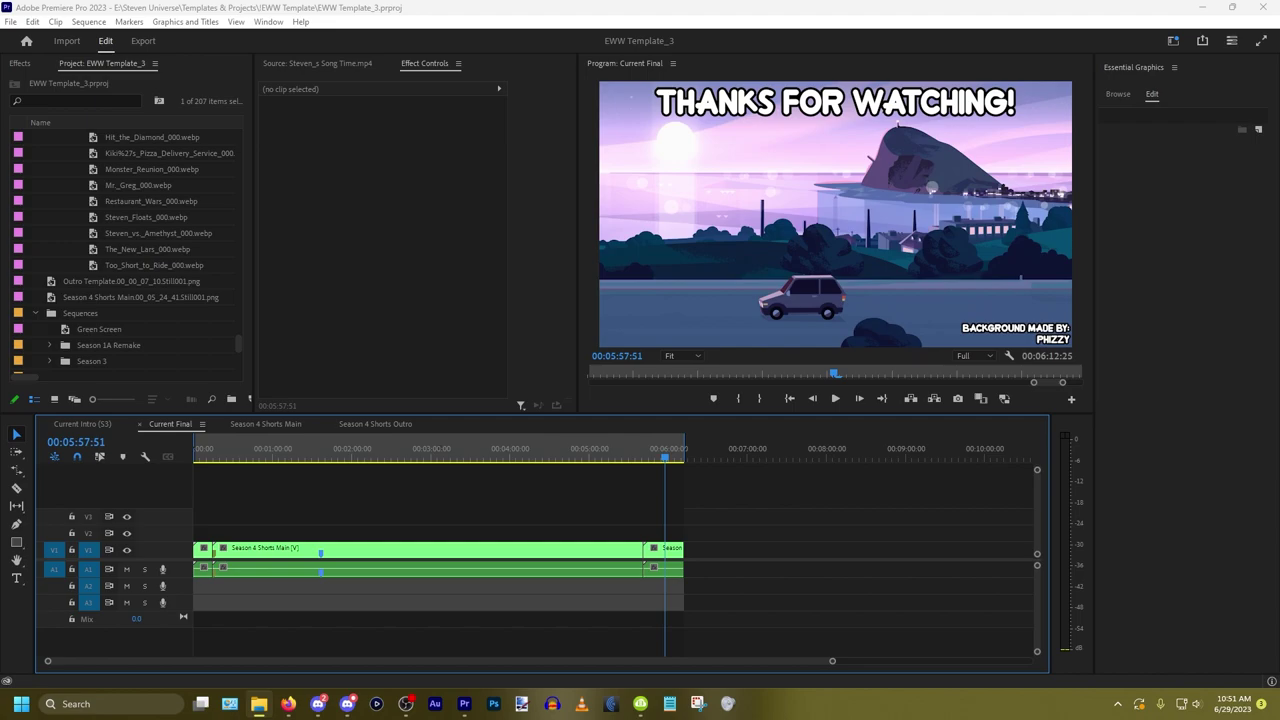
double_click(771, 444)
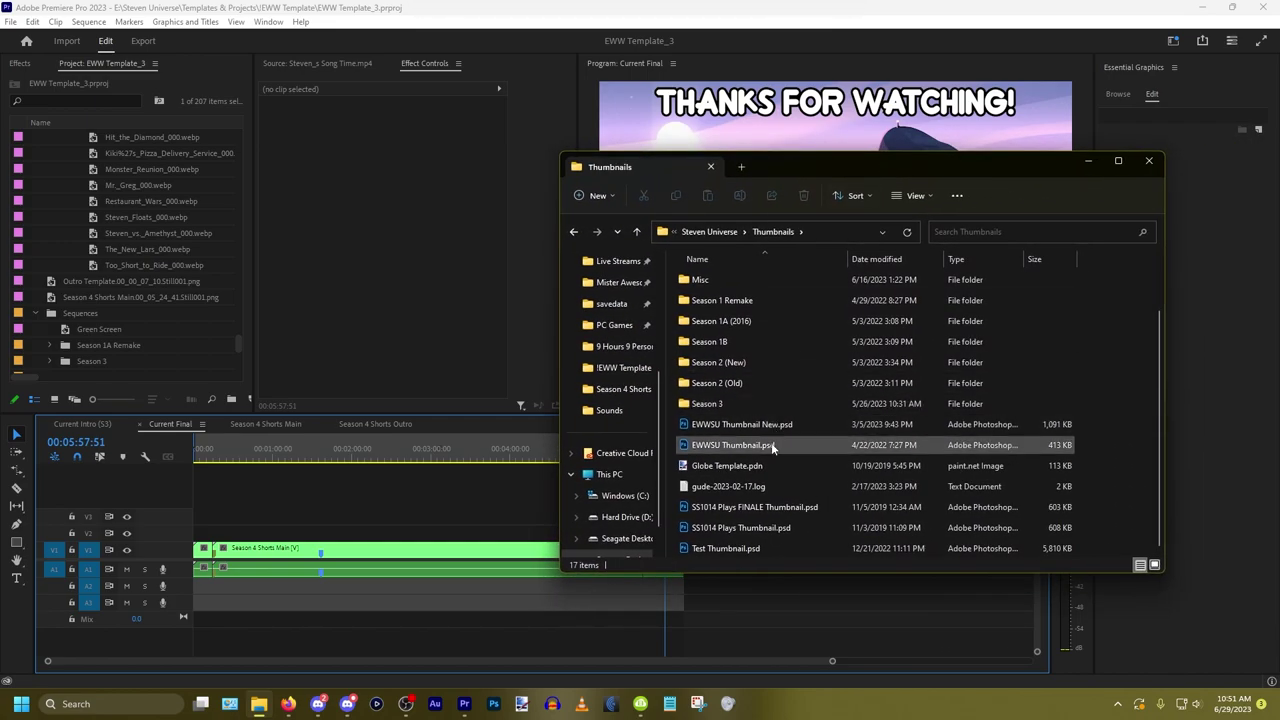
left_click(1088, 160)
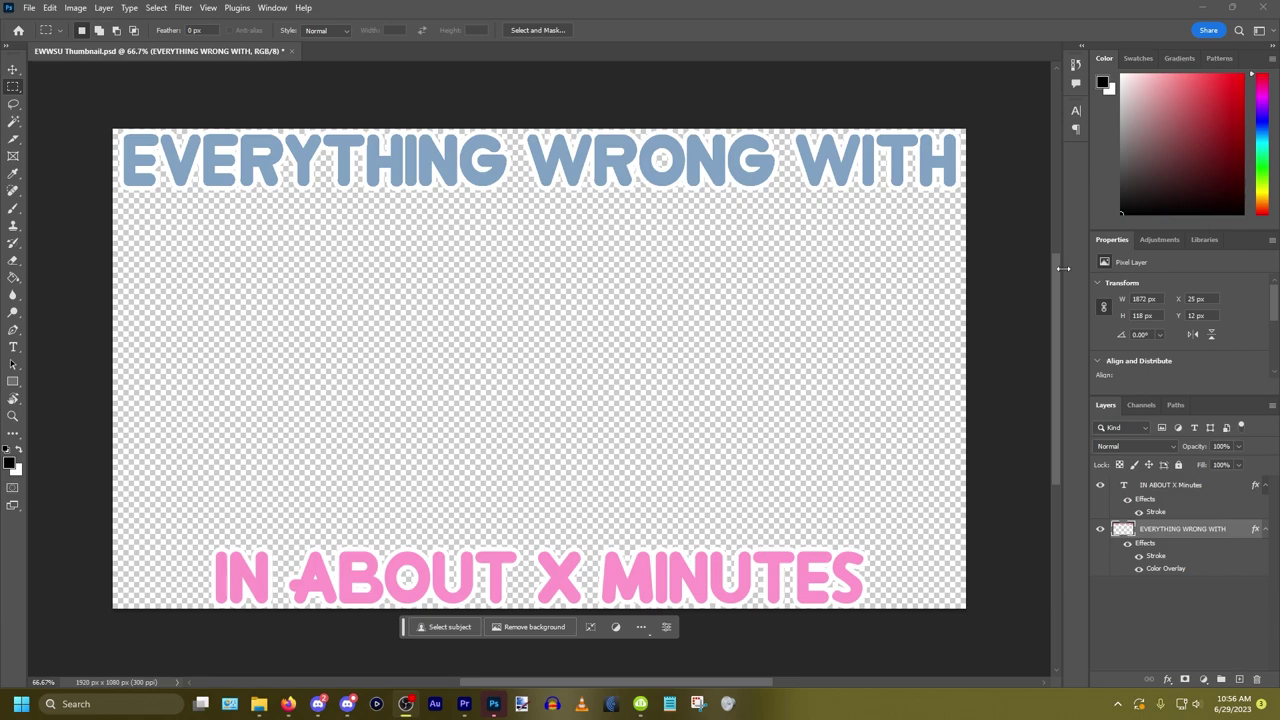
Step: Place Beta_000.webp from the Season 3 folder of !Title Cards into the thumbnail as its full-size background
left_click(259, 703)
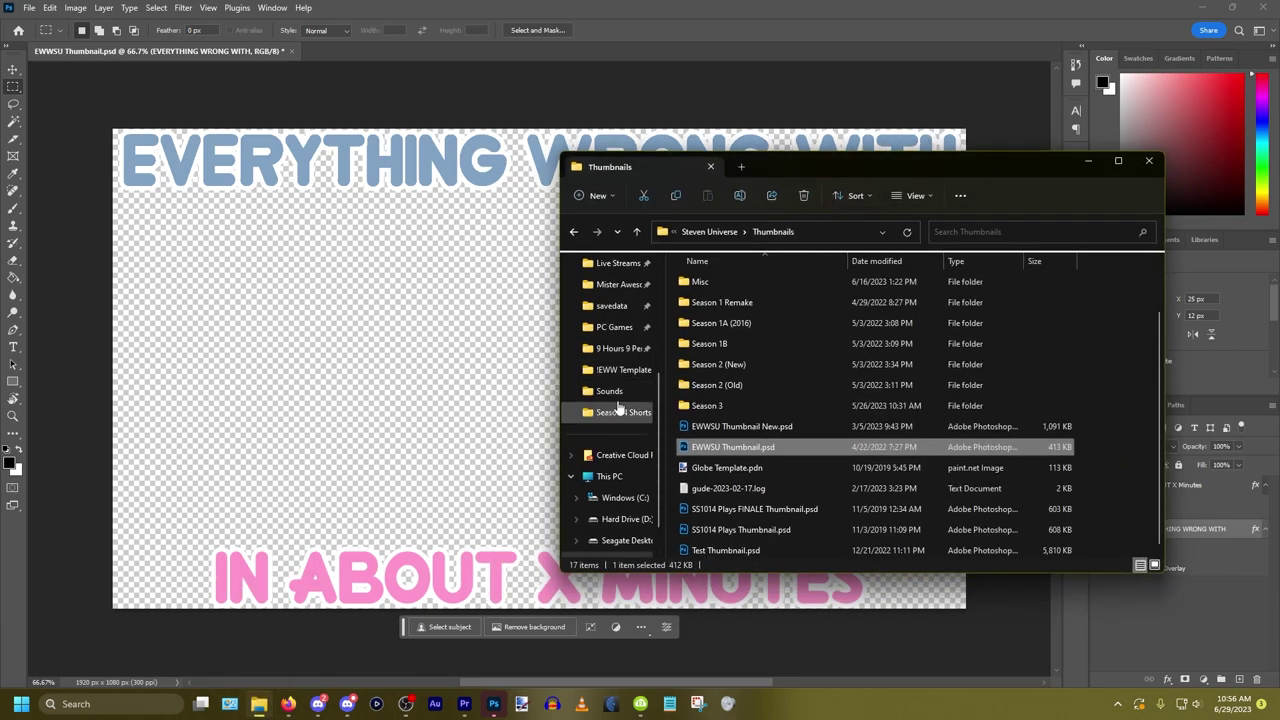
scroll(748, 383, "up", 1)
double_click(763, 284)
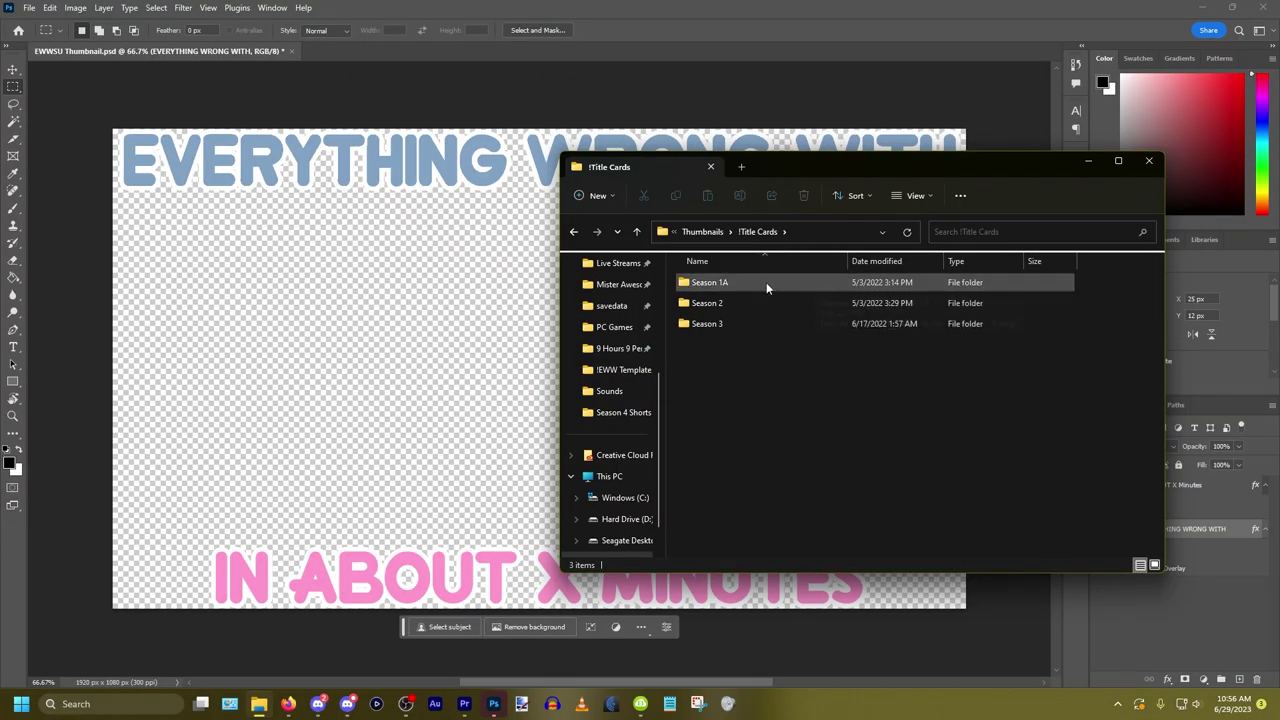
double_click(712, 324)
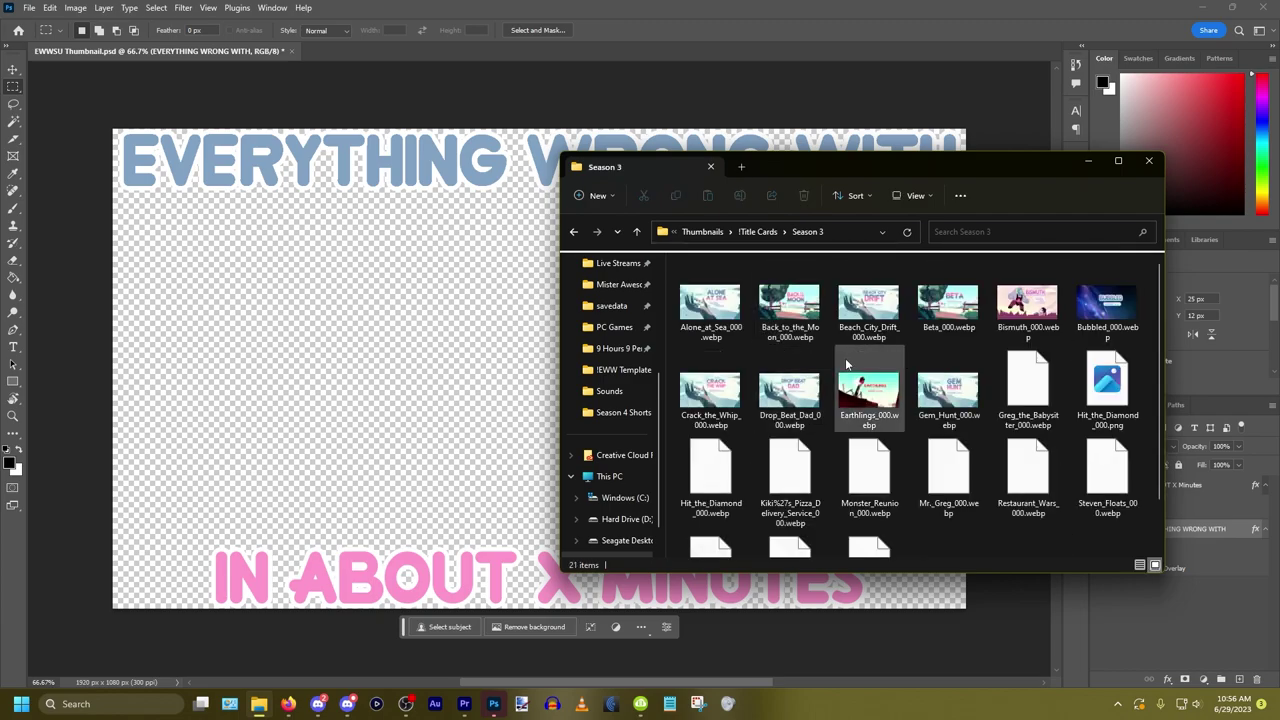
left_click_drag(947, 305, 399, 425)
key("Return")
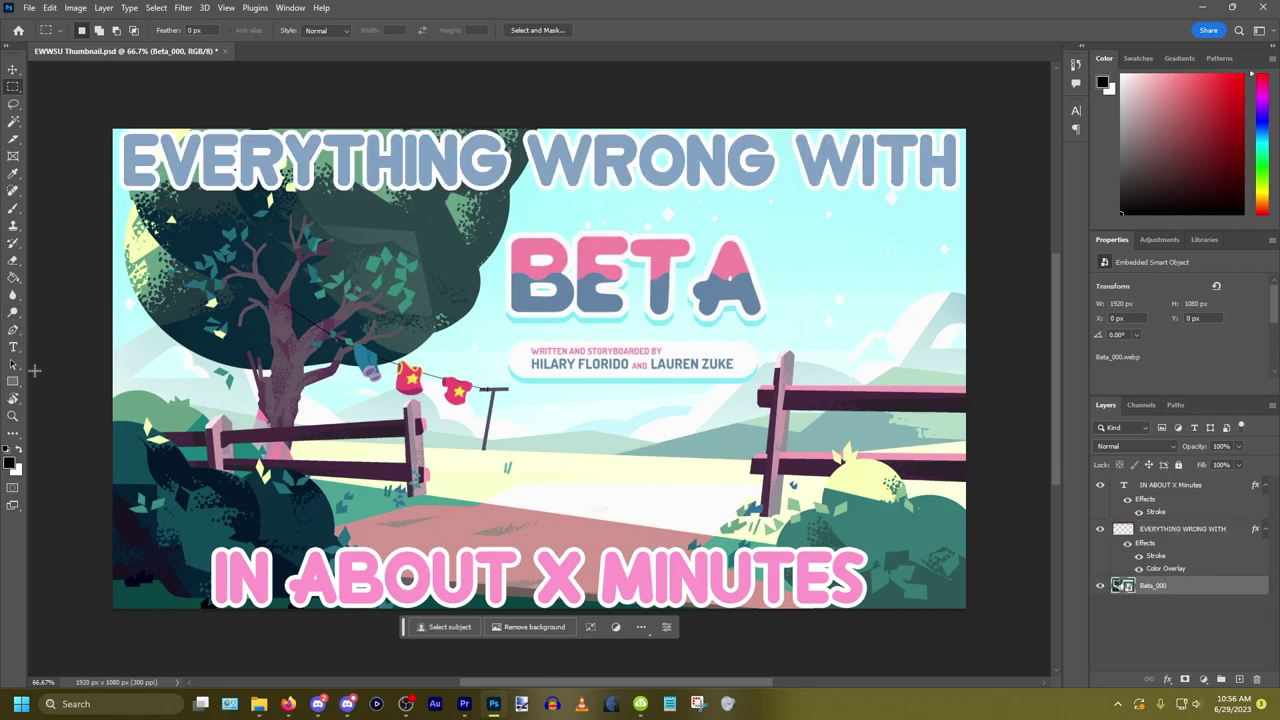
Step: Change the thumbnail's lower caption text to "IN OVER 5 MINUTES"
left_click(13, 347)
left_click(580, 575)
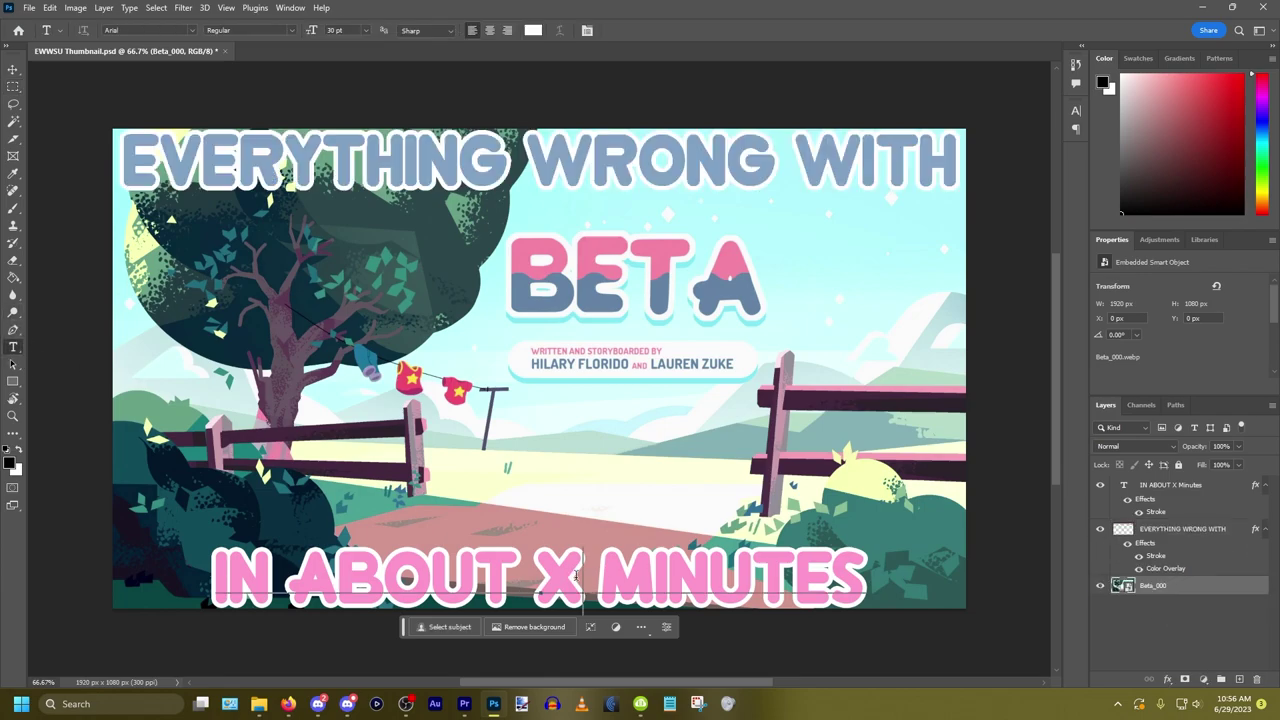
key("BackSpace")
key("BackSpace")
key("BackSpace")
key("BackSpace")
key("BackSpace")
key("BackSpace")
key("BackSpace")
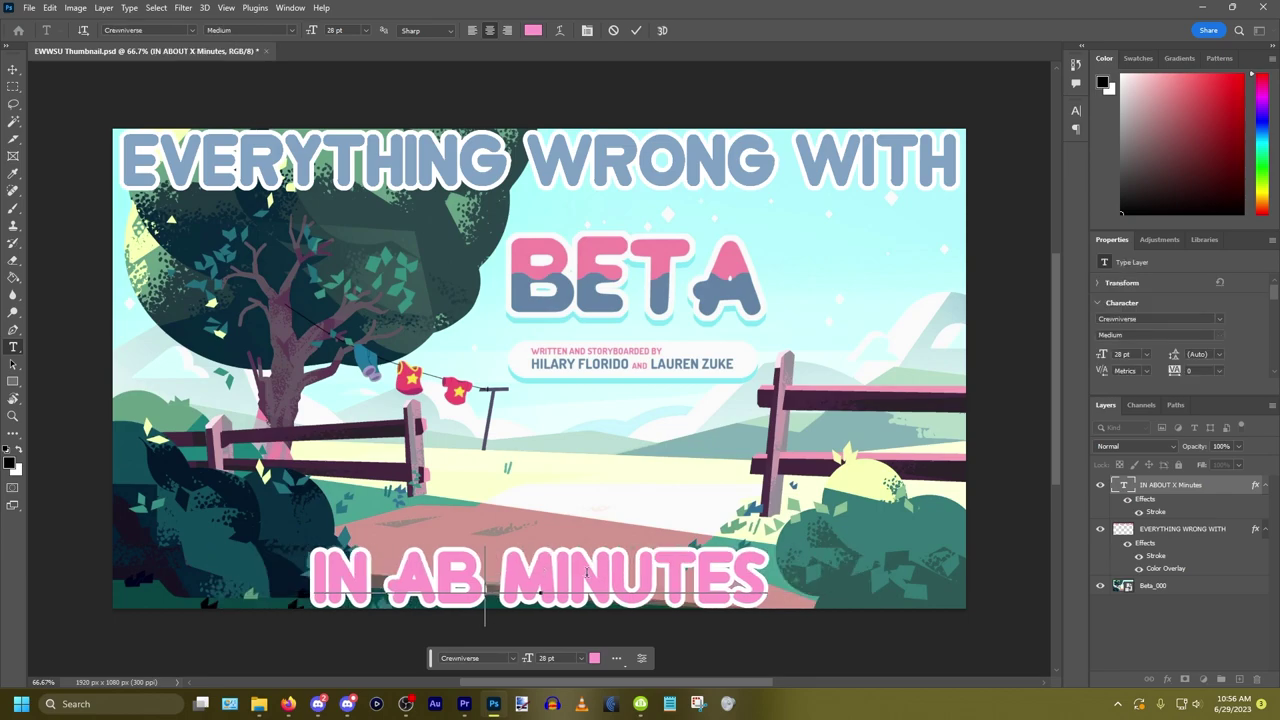
type("OVER 5")
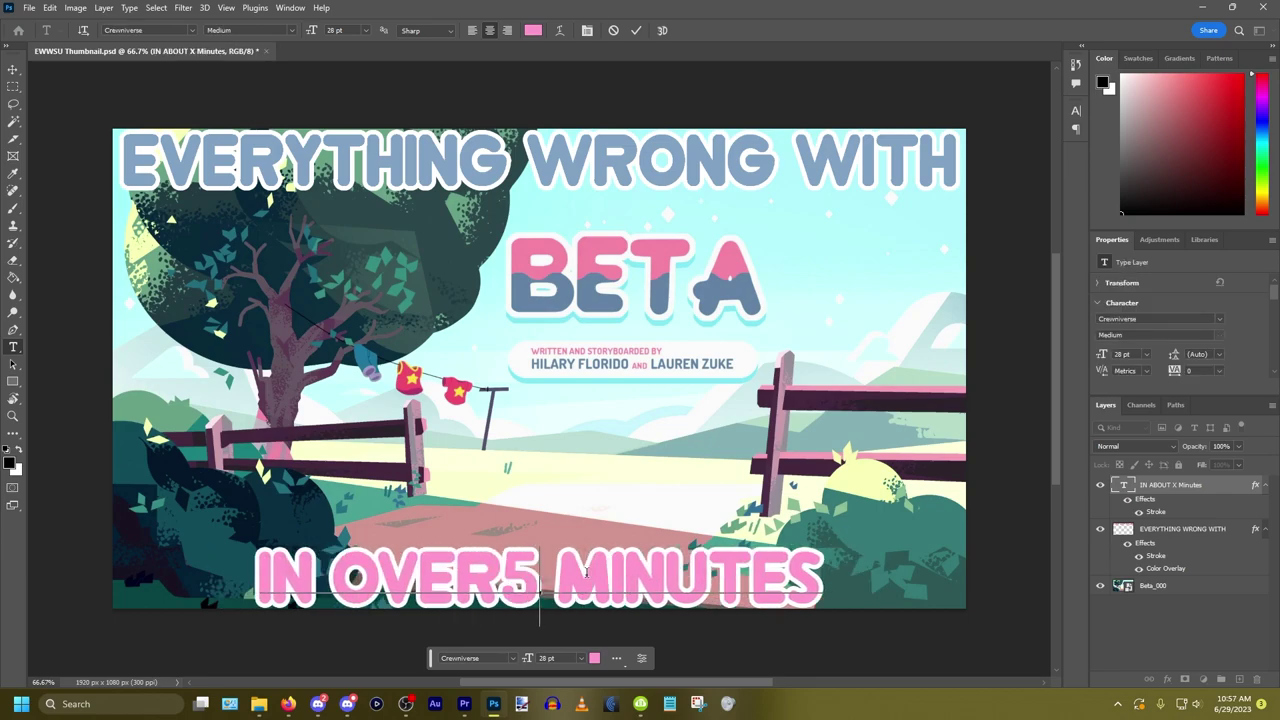
key("BackSpace")
key("BackSpace")
type("5")
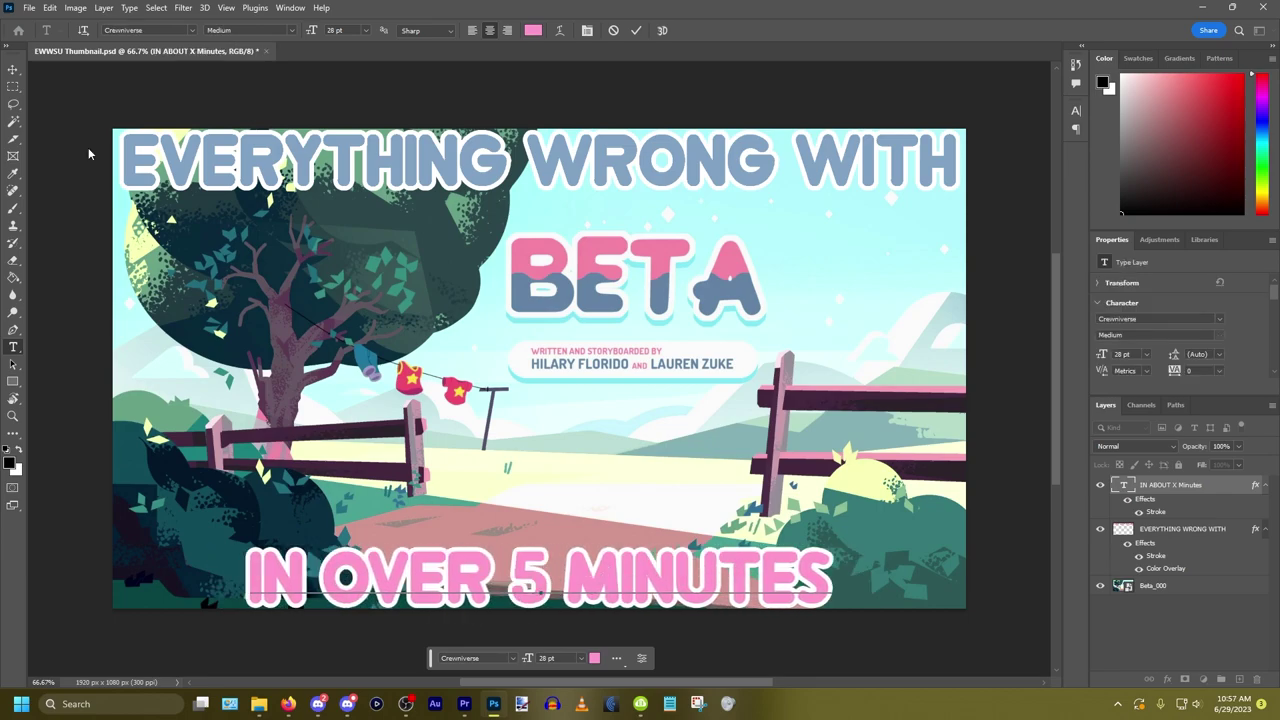
left_click(13, 87)
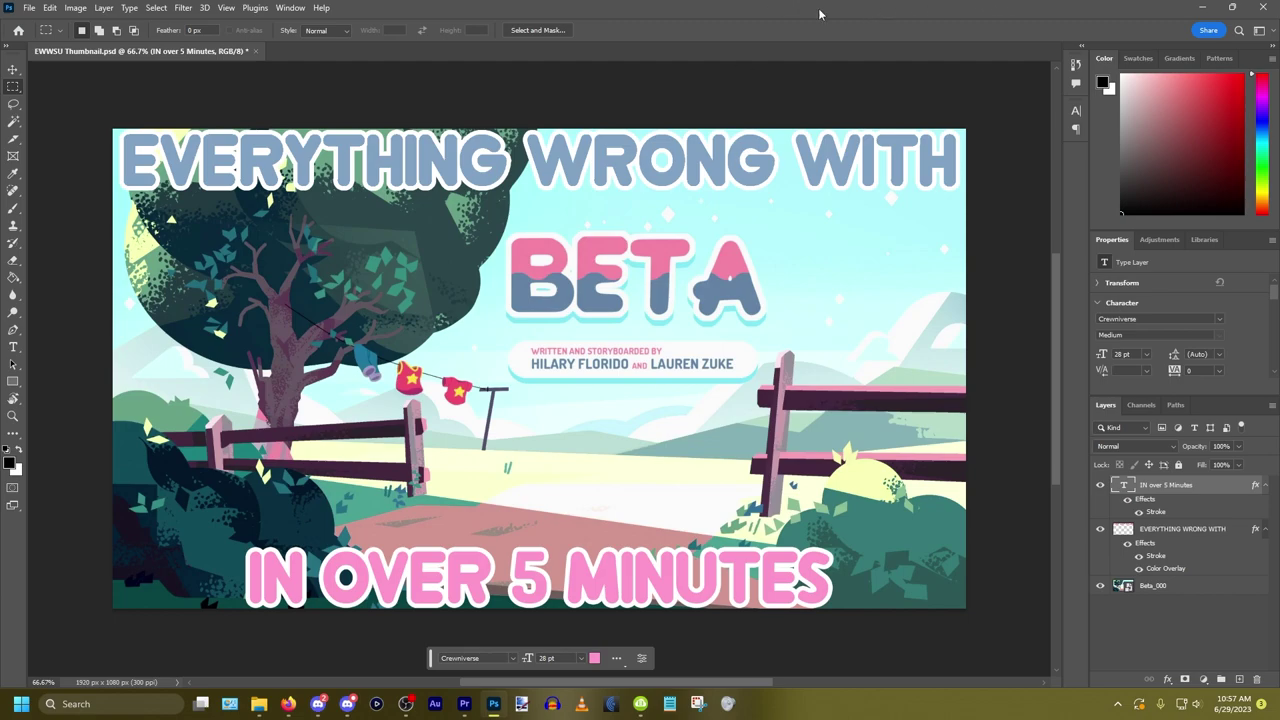
Step: Open EWWSU Thumbnail New.psd from the !EWW Template folder and close the old EWWSU Thumbnail.psd document
left_click(29, 7)
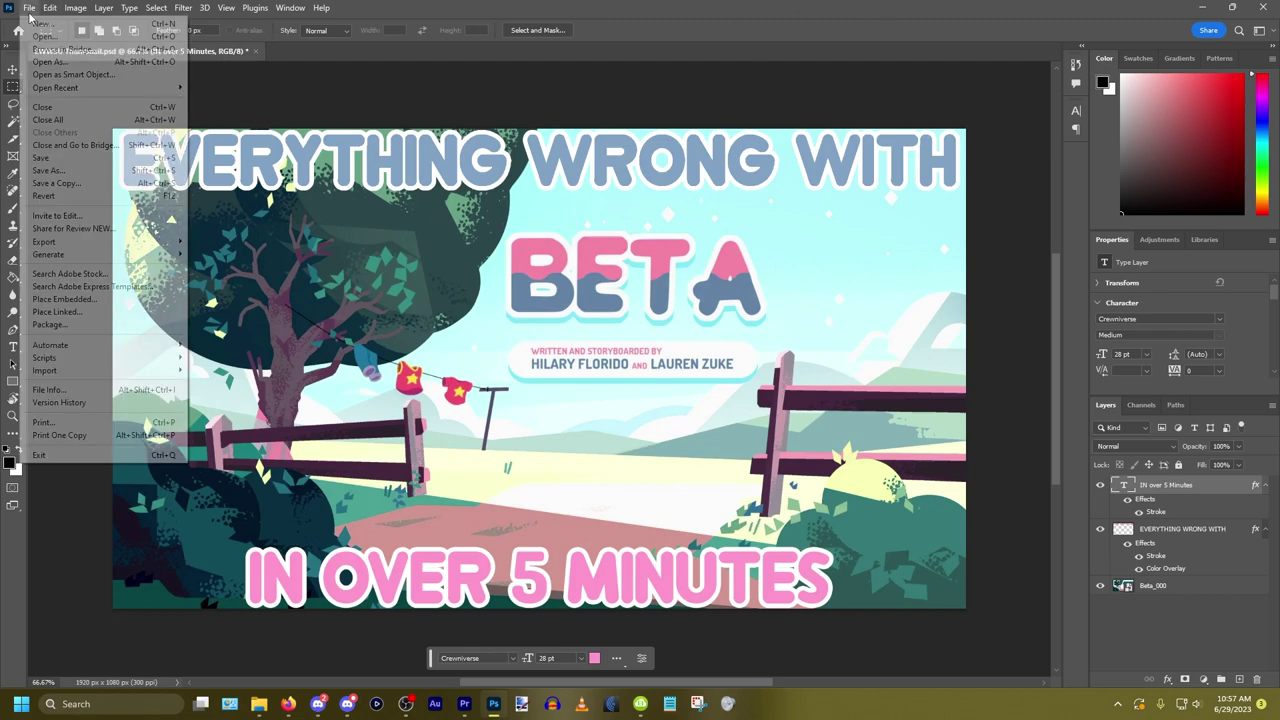
left_click(45, 37)
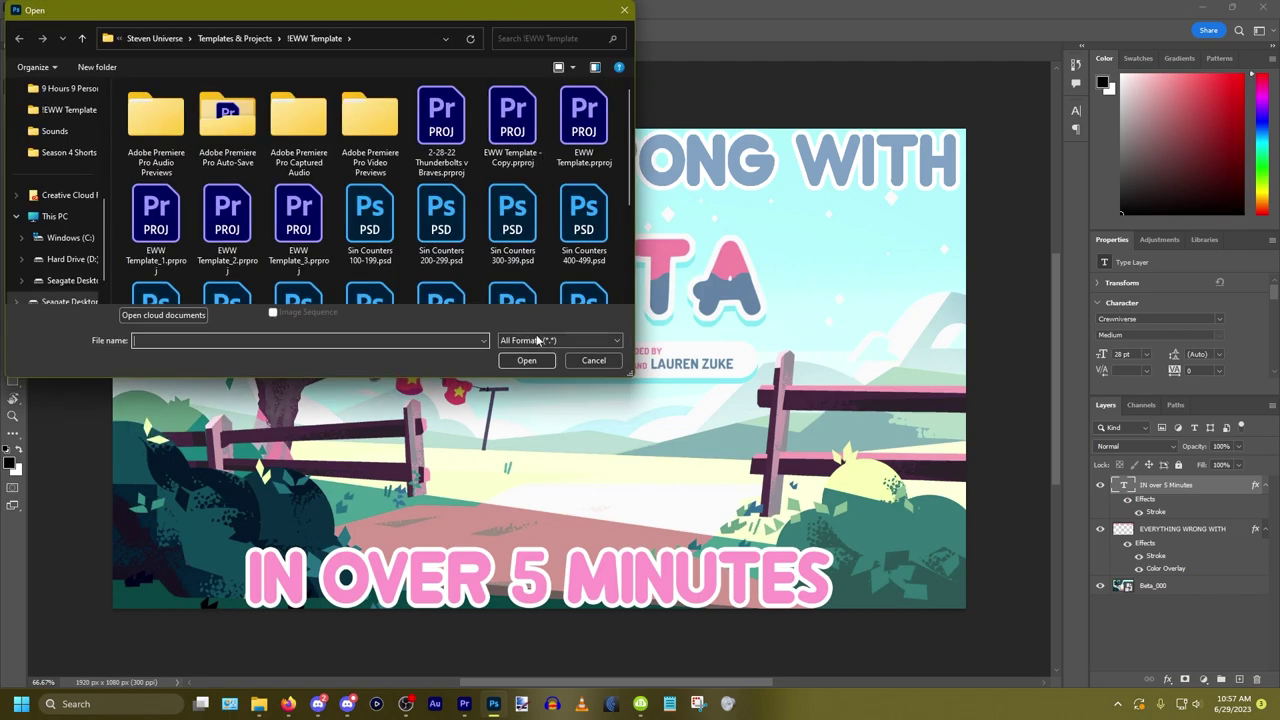
double_click(442, 225)
left_click(255, 51)
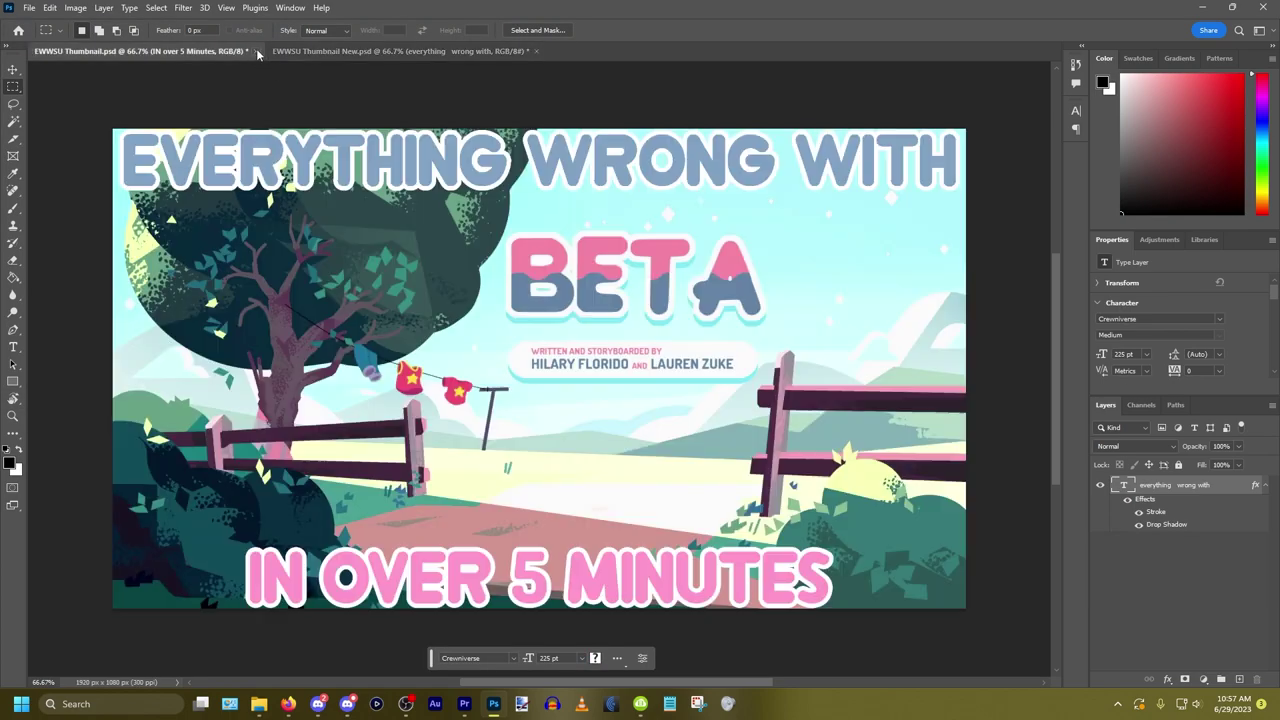
left_click(637, 262)
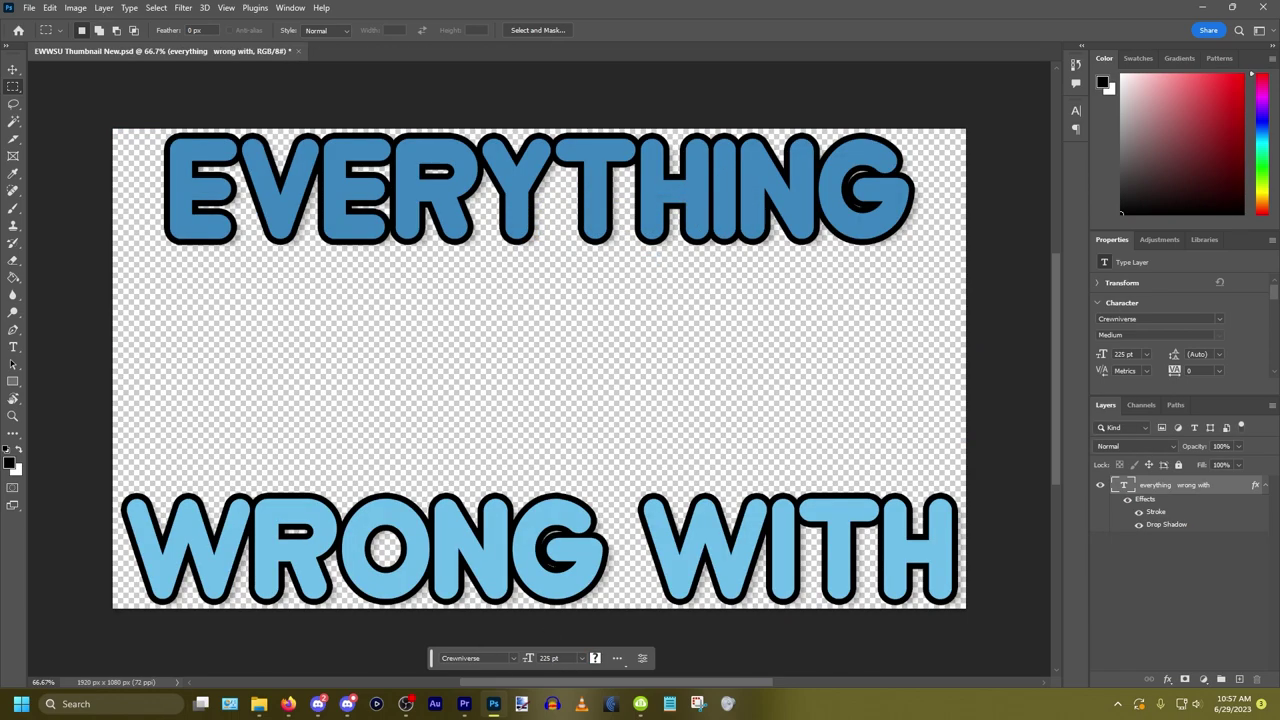
Step: Switch to Premiere Pro and play Steven_s Song Time.mp4 in the Source monitor from about 00:01:30:23 to look for a thumbnail frame
left_click(288, 704)
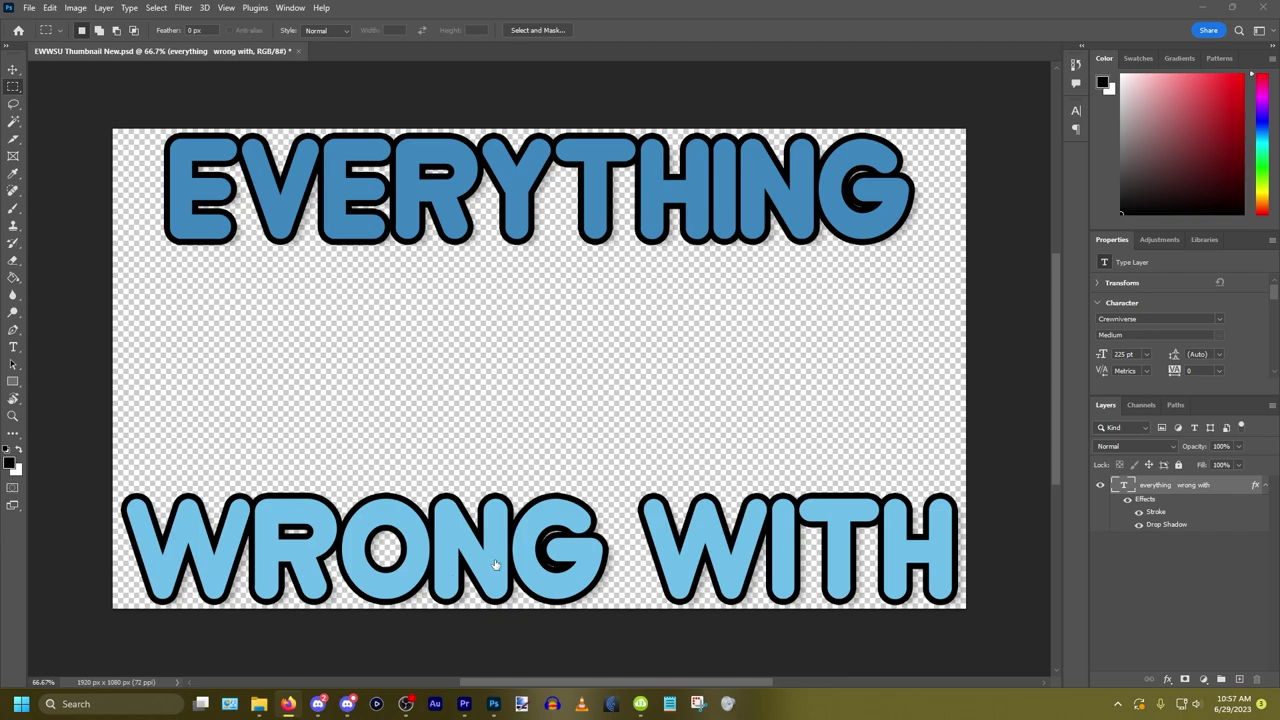
mouse_move(332, 710)
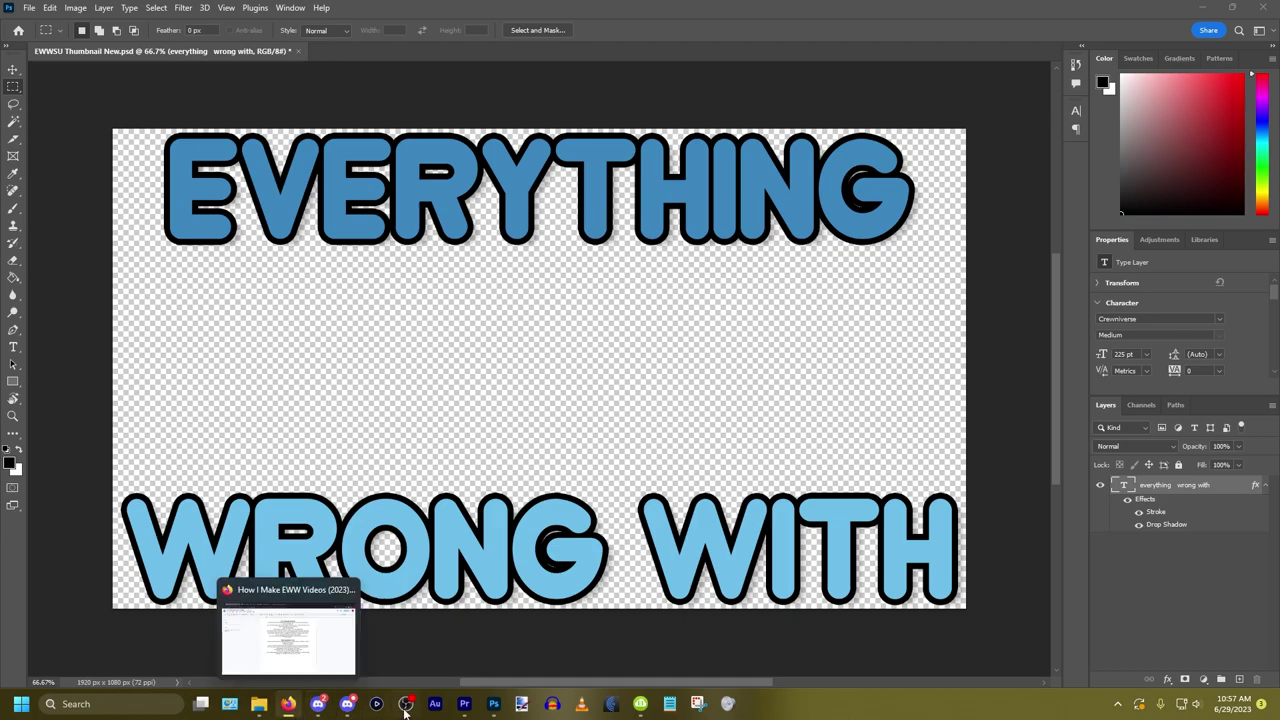
left_click(466, 708)
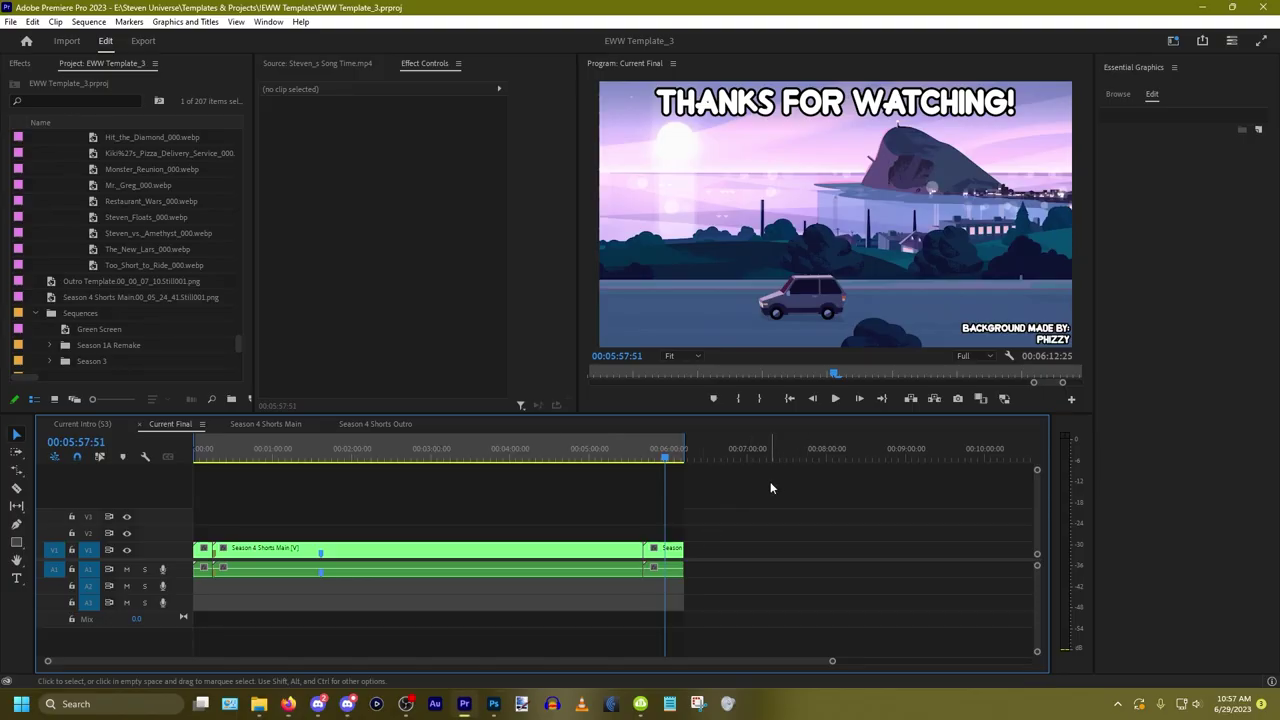
left_click(288, 62)
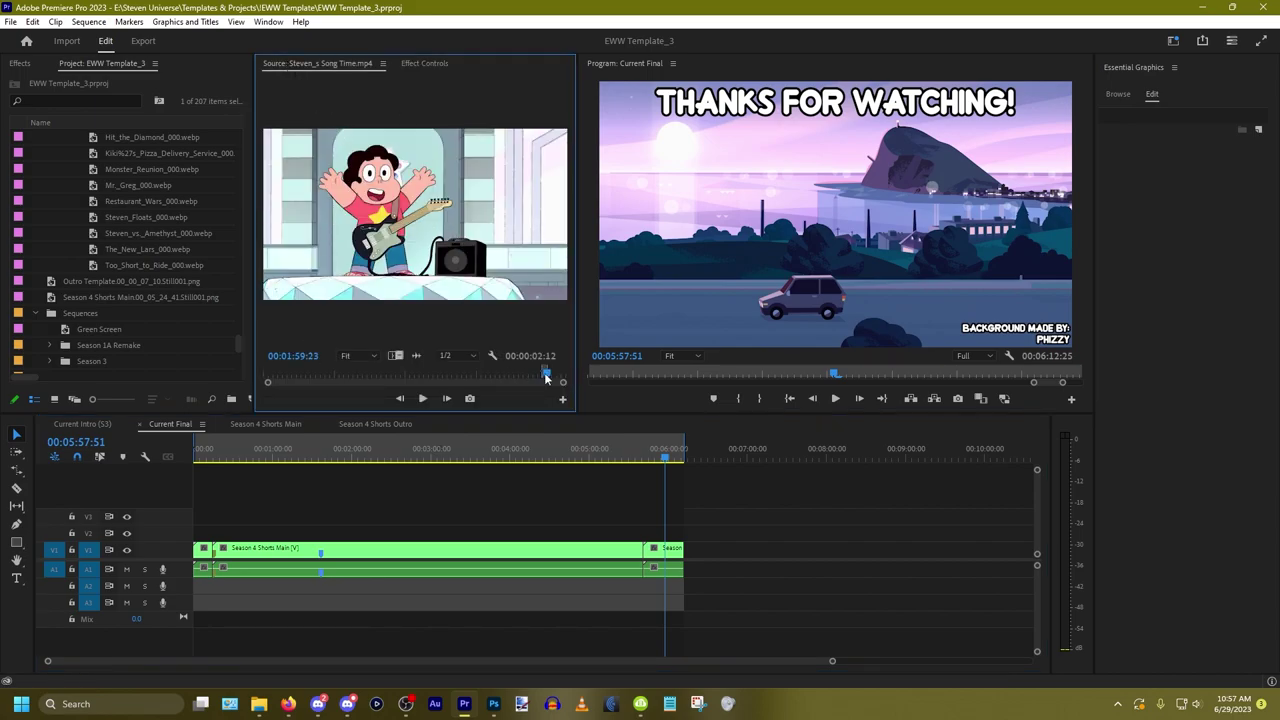
left_click_drag(546, 377, 480, 377)
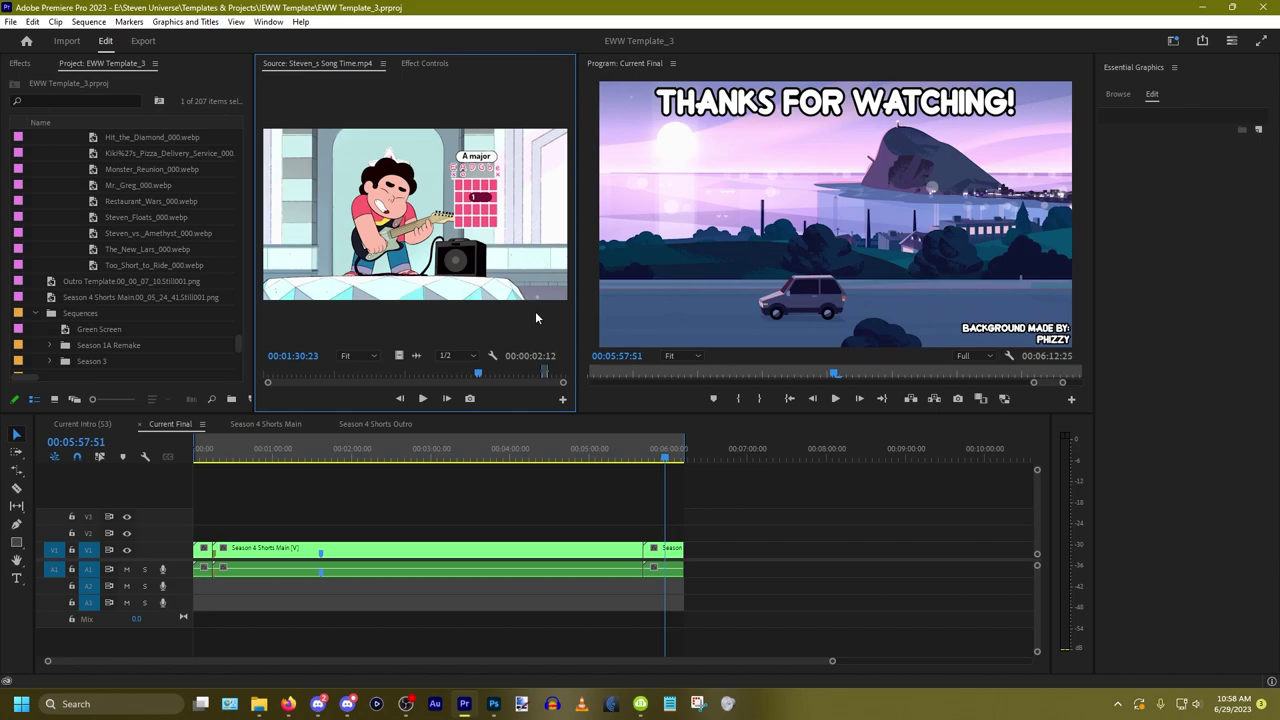
key("space")
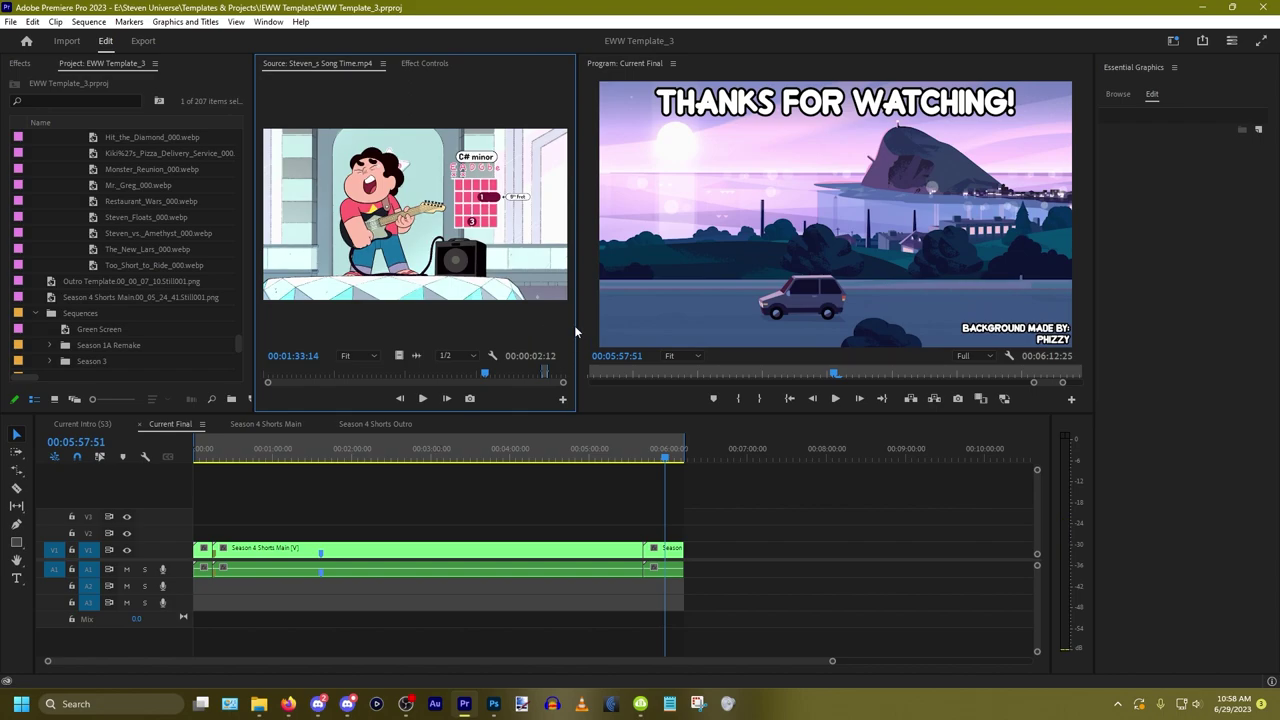
key("space")
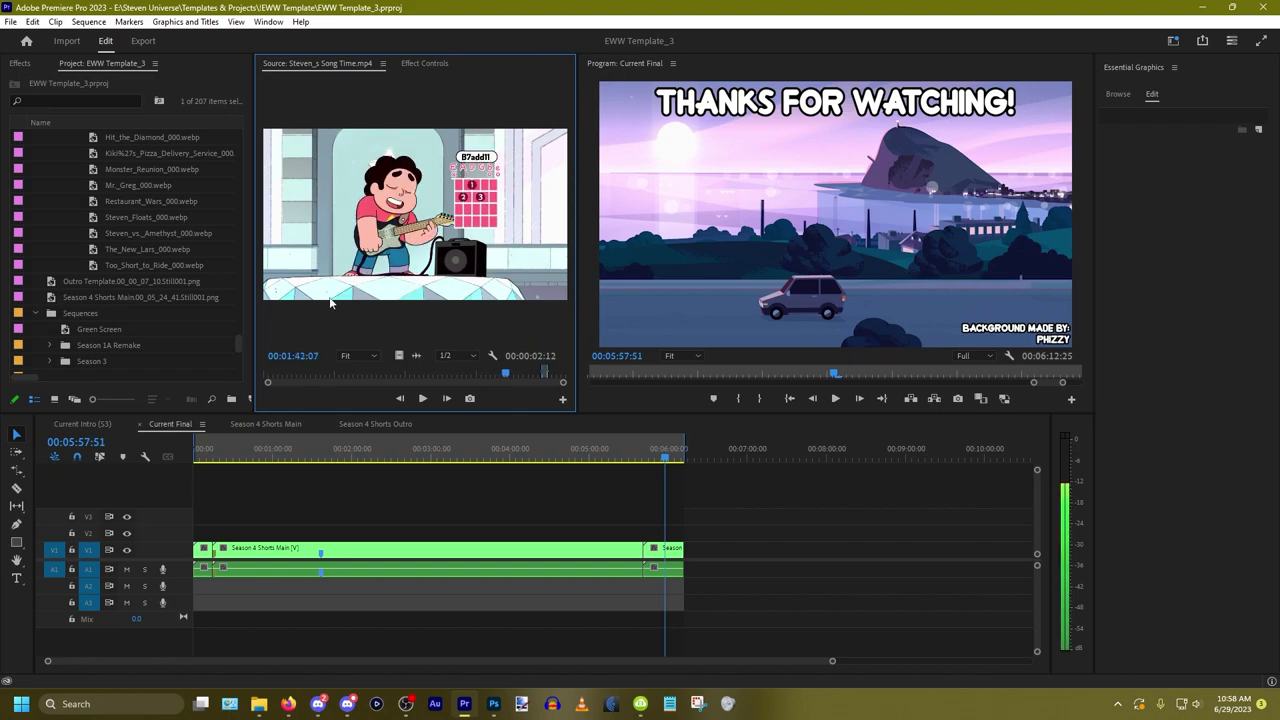
key("space")
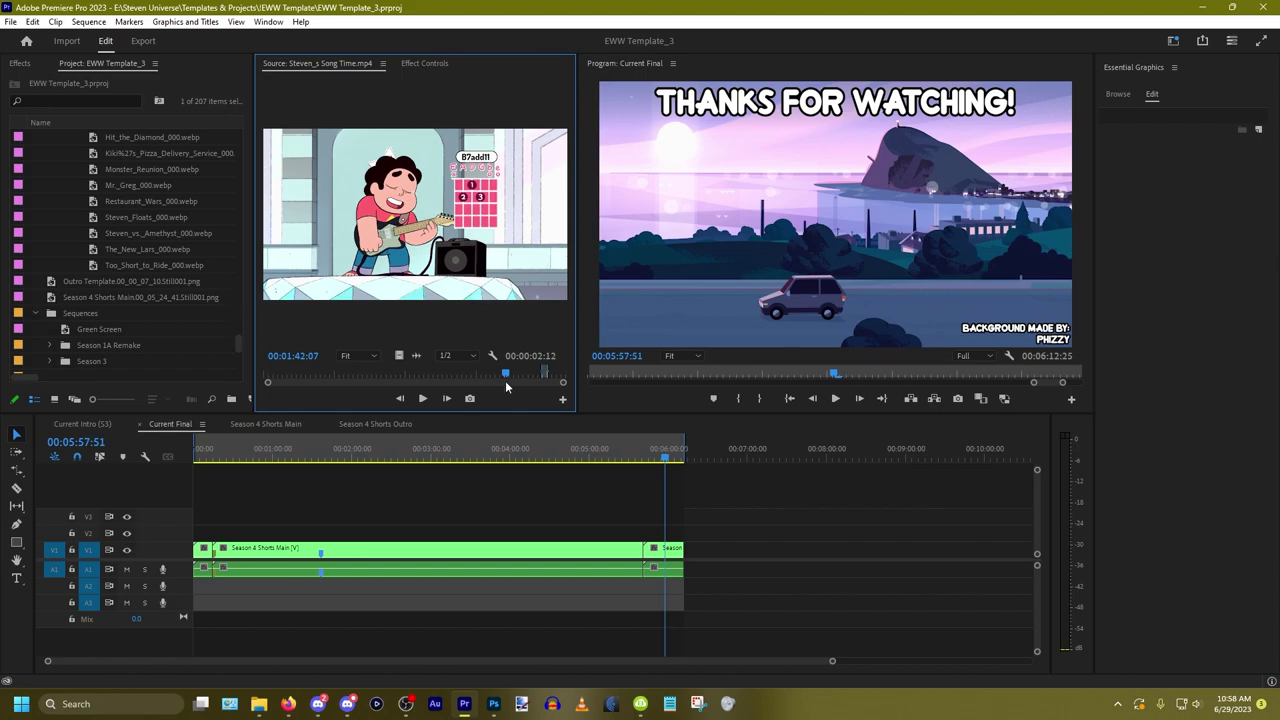
Step: Export the frame at 00:01:35:11 of Steven_s Song Time.mp4 as a PNG still to the Still Images folder
left_click_drag(501, 375, 487, 378)
key("Left")
key("Left")
key("Left")
key("Left")
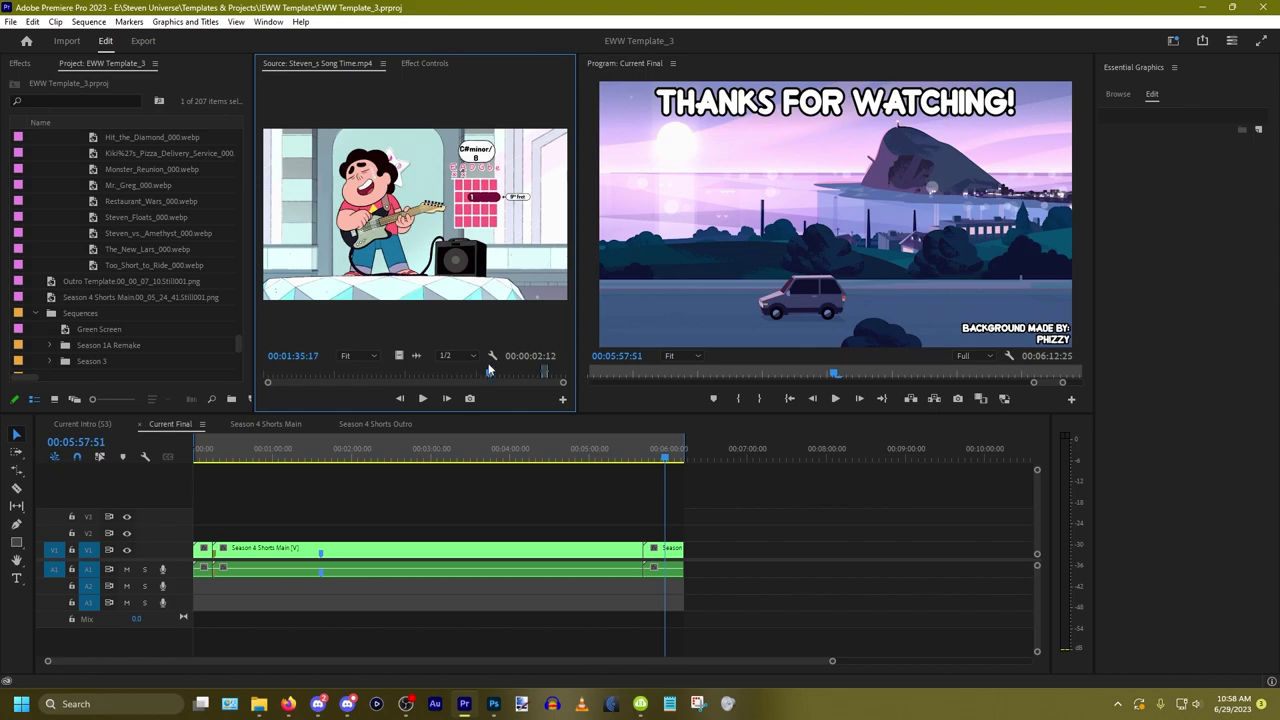
key("Left")
key("Left")
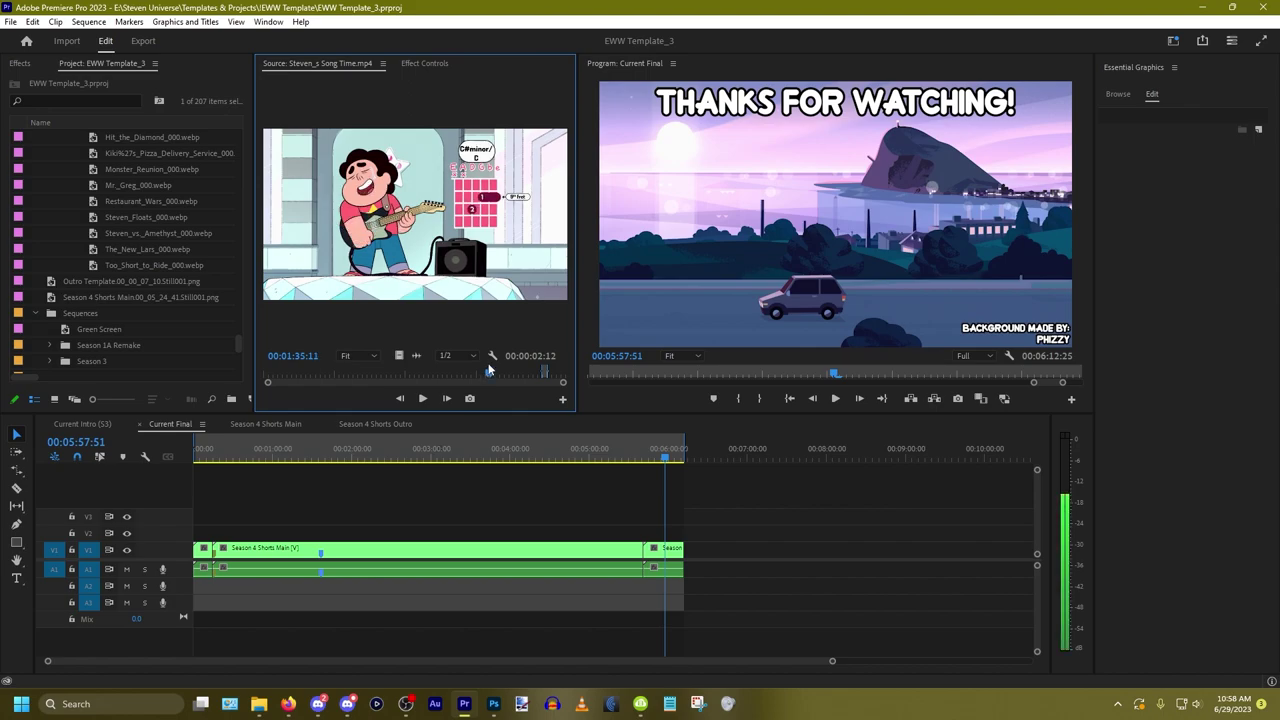
left_click(469, 398)
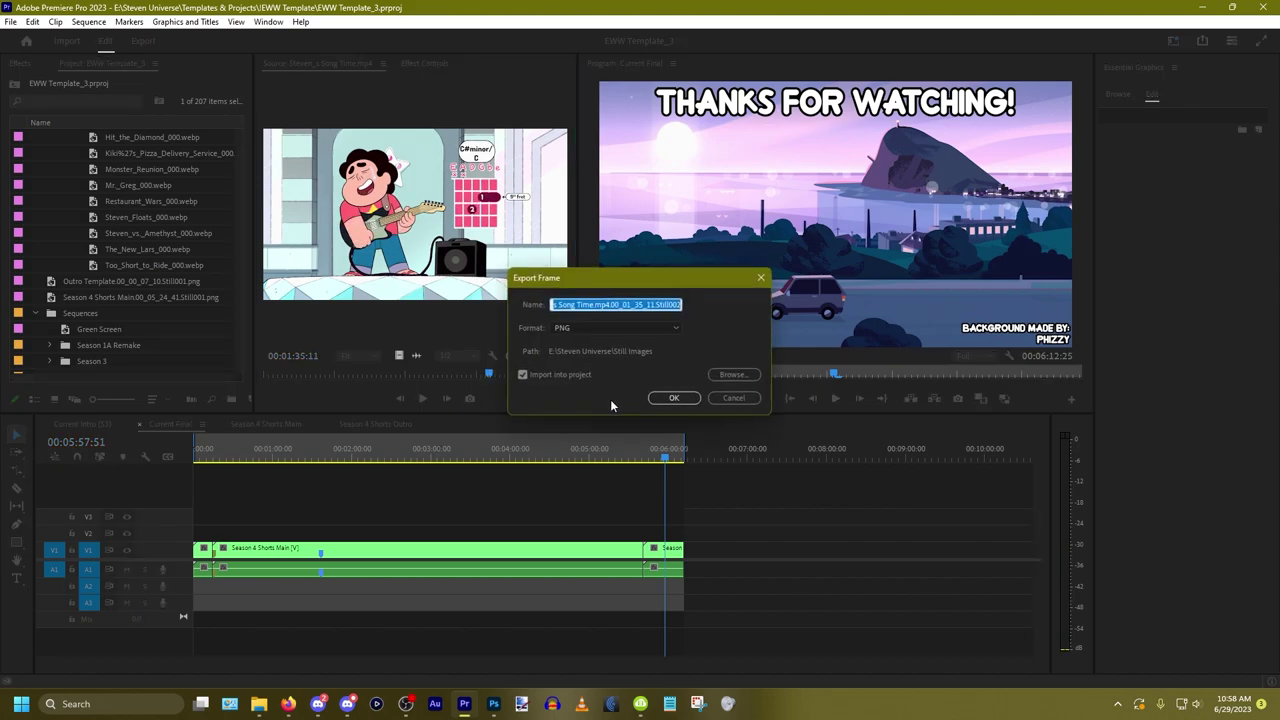
left_click(558, 374)
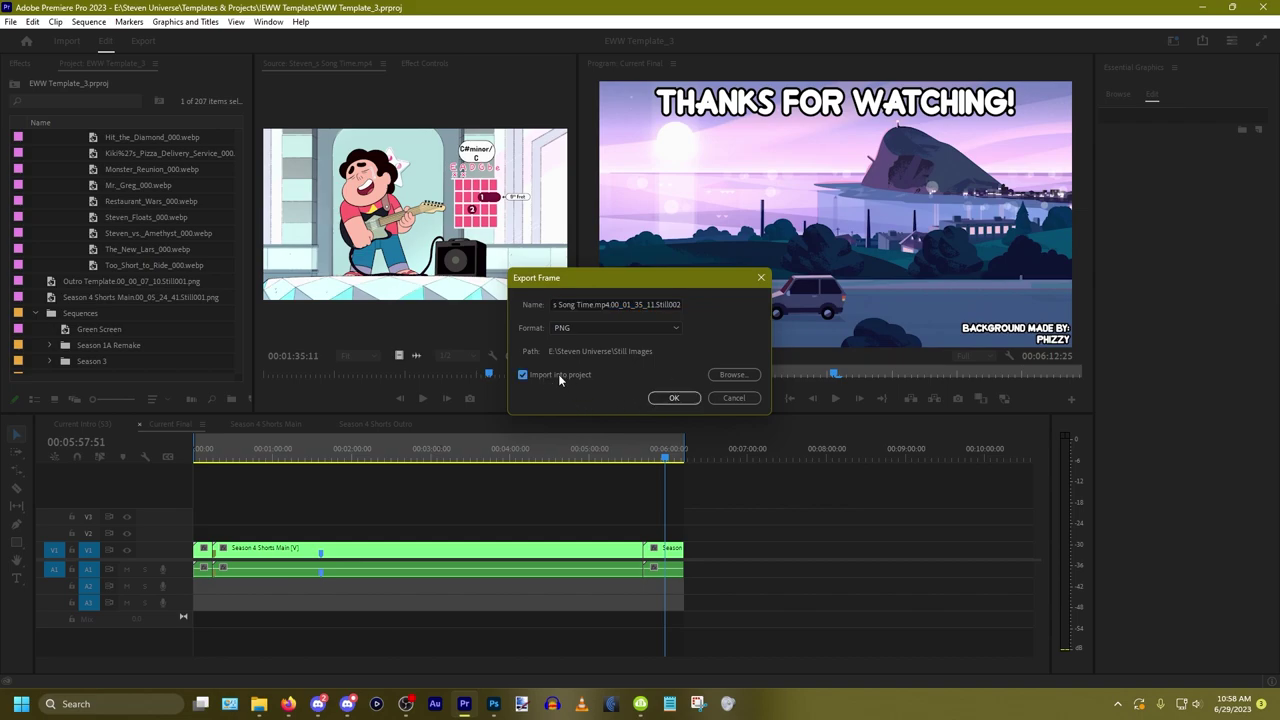
left_click(672, 398)
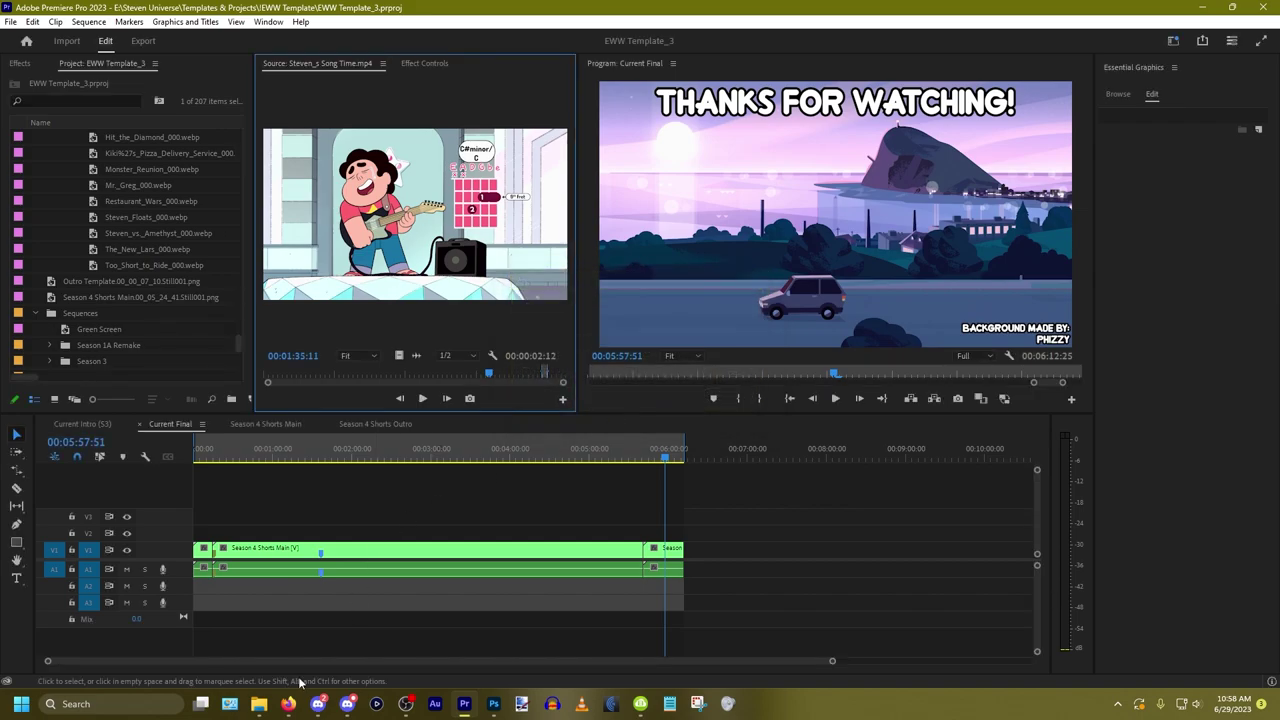
Step: Switch to Photoshop and place the newly exported Steven_s Song Time still from the Still Images folder at full canvas size in the thumbnail
left_click(493, 703)
left_click(259, 703)
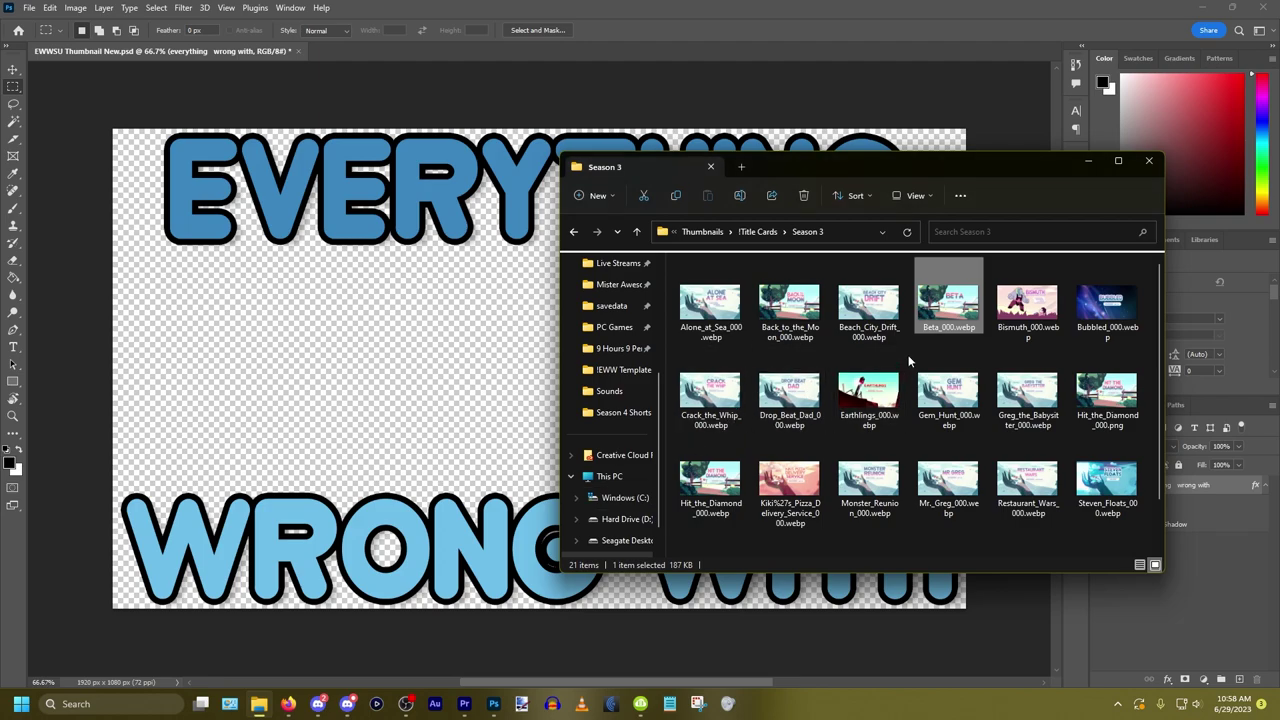
left_click(702, 231)
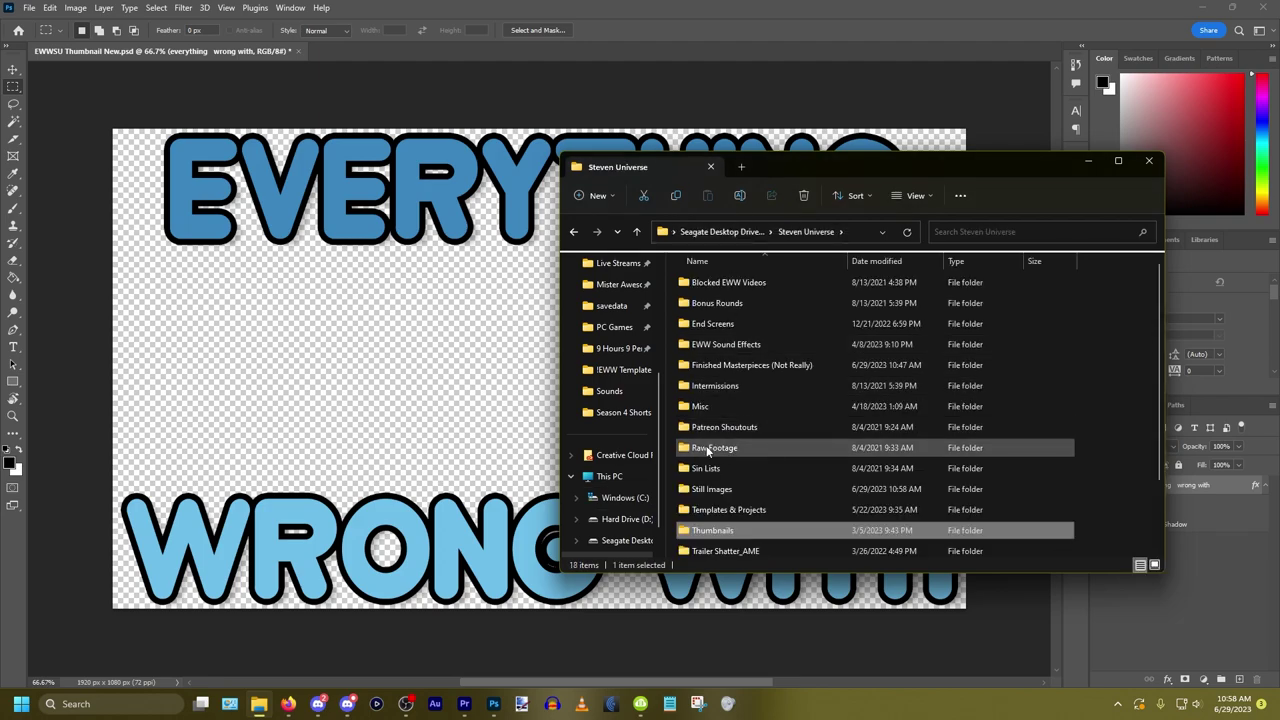
double_click(732, 487)
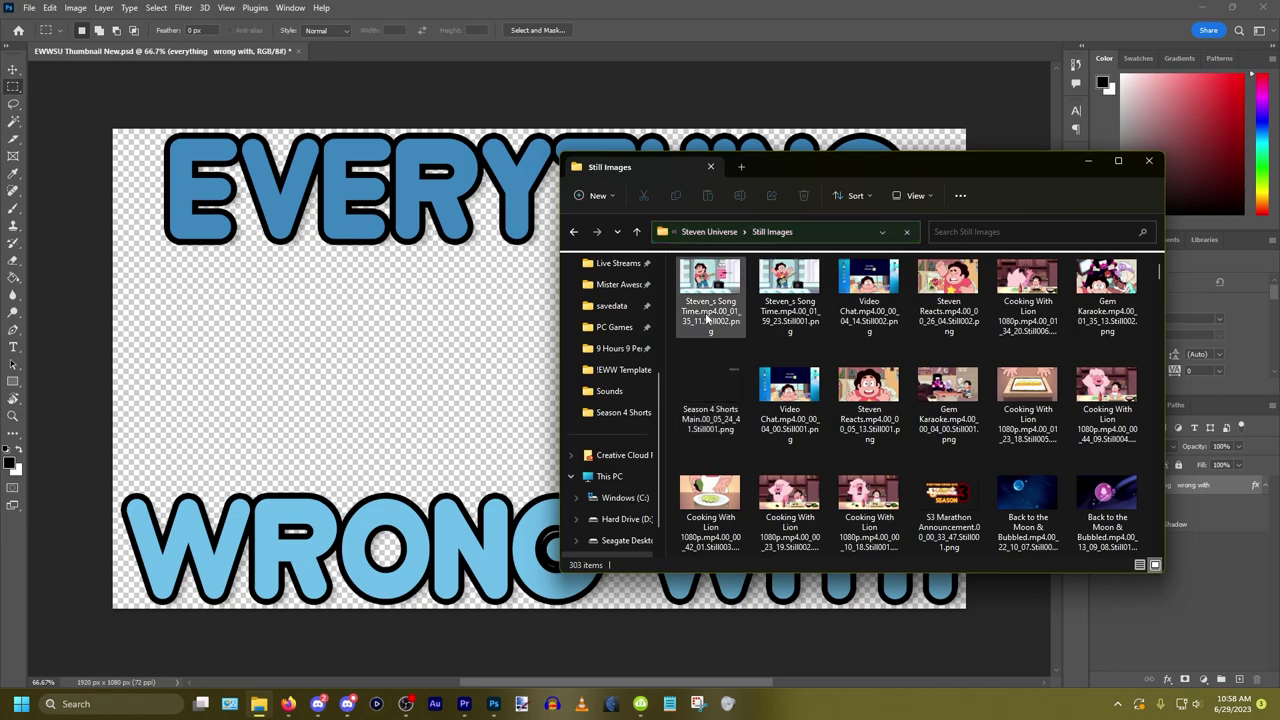
left_click_drag(710, 282, 647, 313)
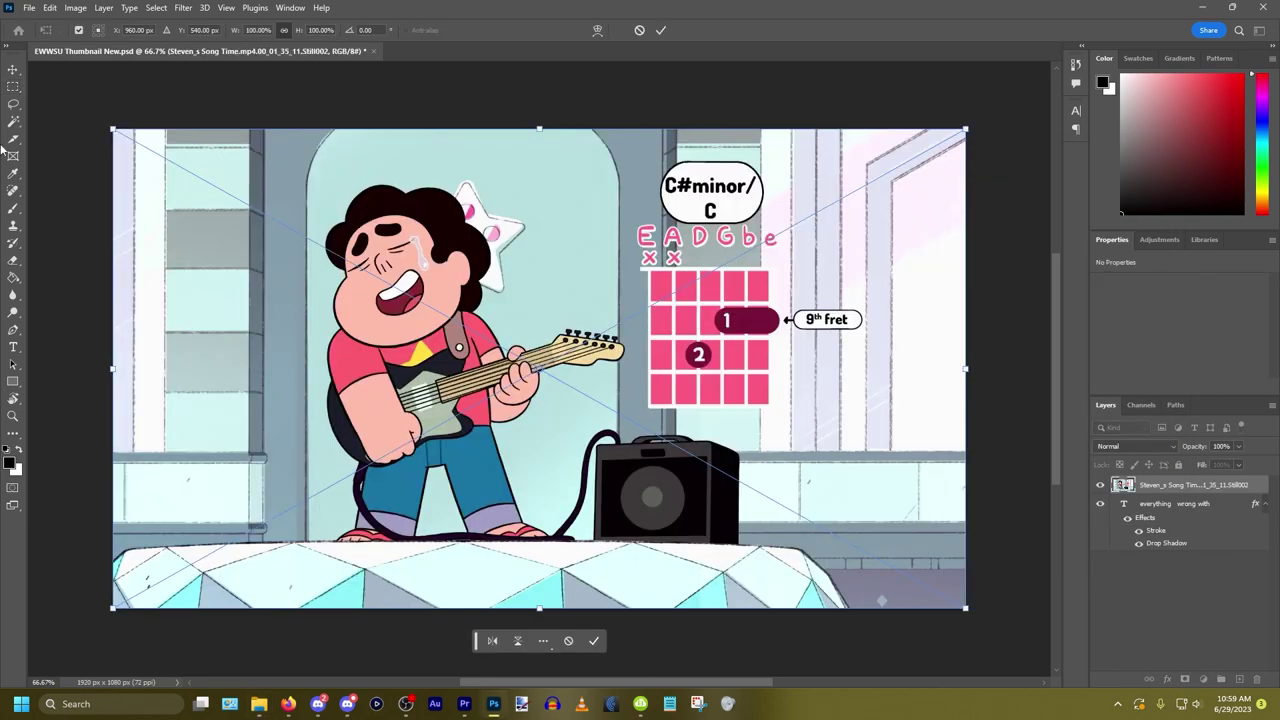
left_click(13, 86)
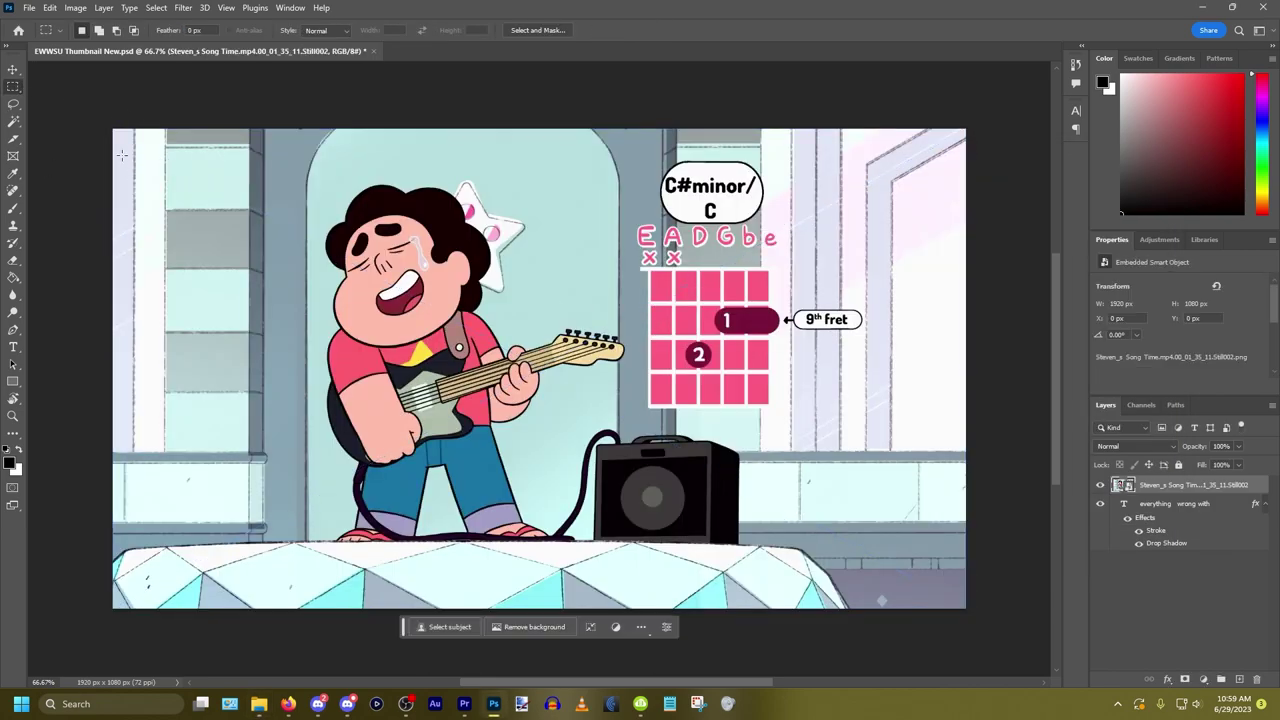
Step: Enlarge the placed still to about 195% and position it so Steven's upper body and guitar fill the canvas
left_click(14, 70)
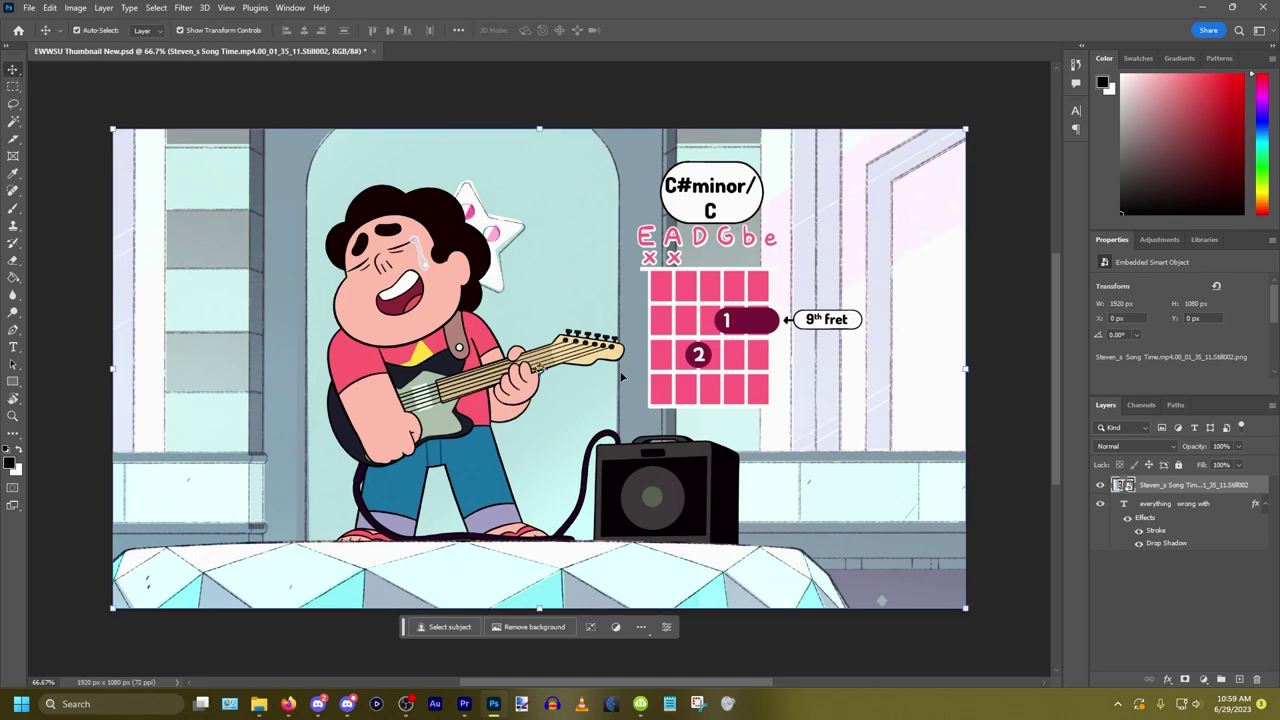
left_click_drag(621, 370, 560, 313)
scroll(692, 598, "down", 3)
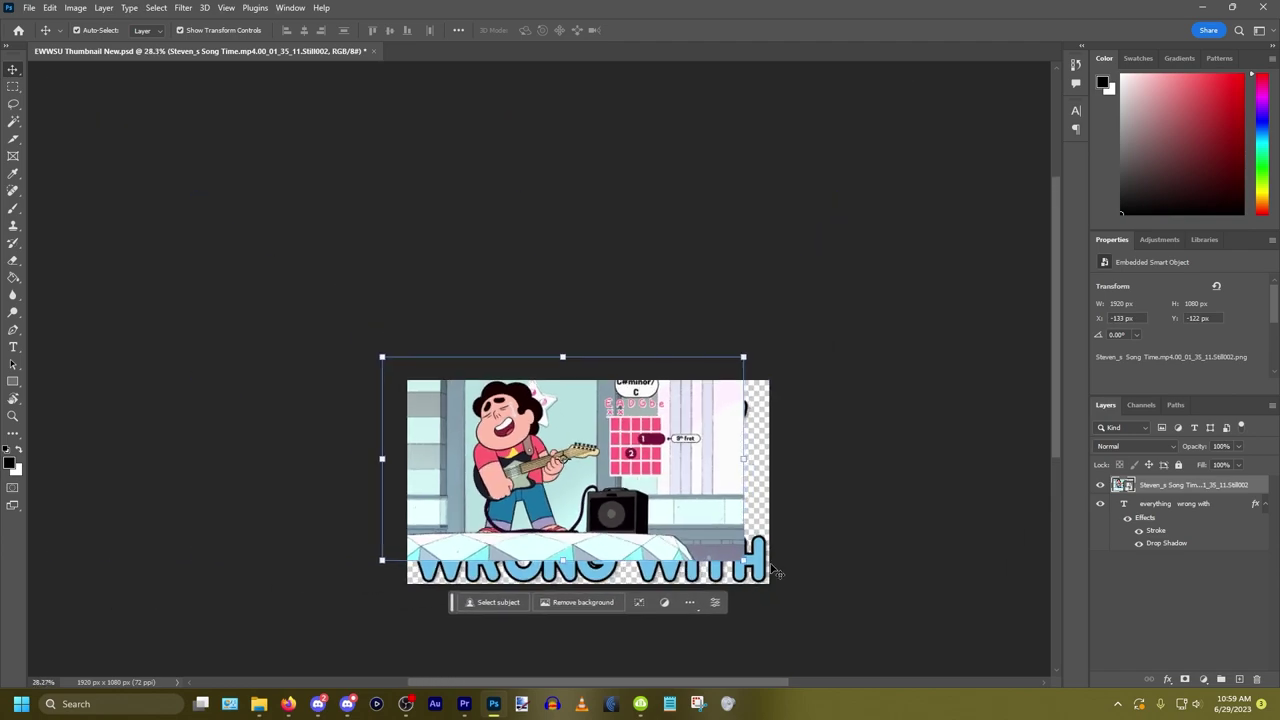
left_click_drag(744, 561, 1020, 676)
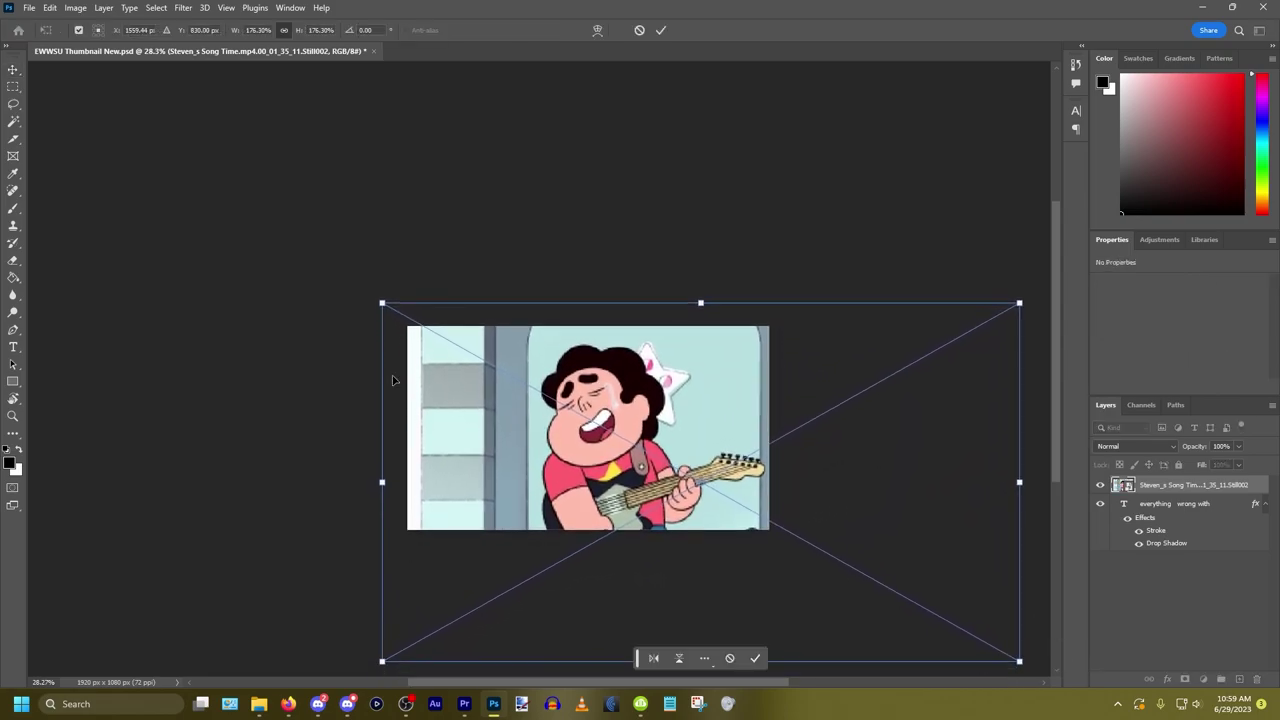
mouse_move(381, 303)
left_mouse_down()
mouse_move(346, 282)
mouse_move(360, 291)
left_mouse_up()
key("ctrl+minus")
key("ctrl+minus")
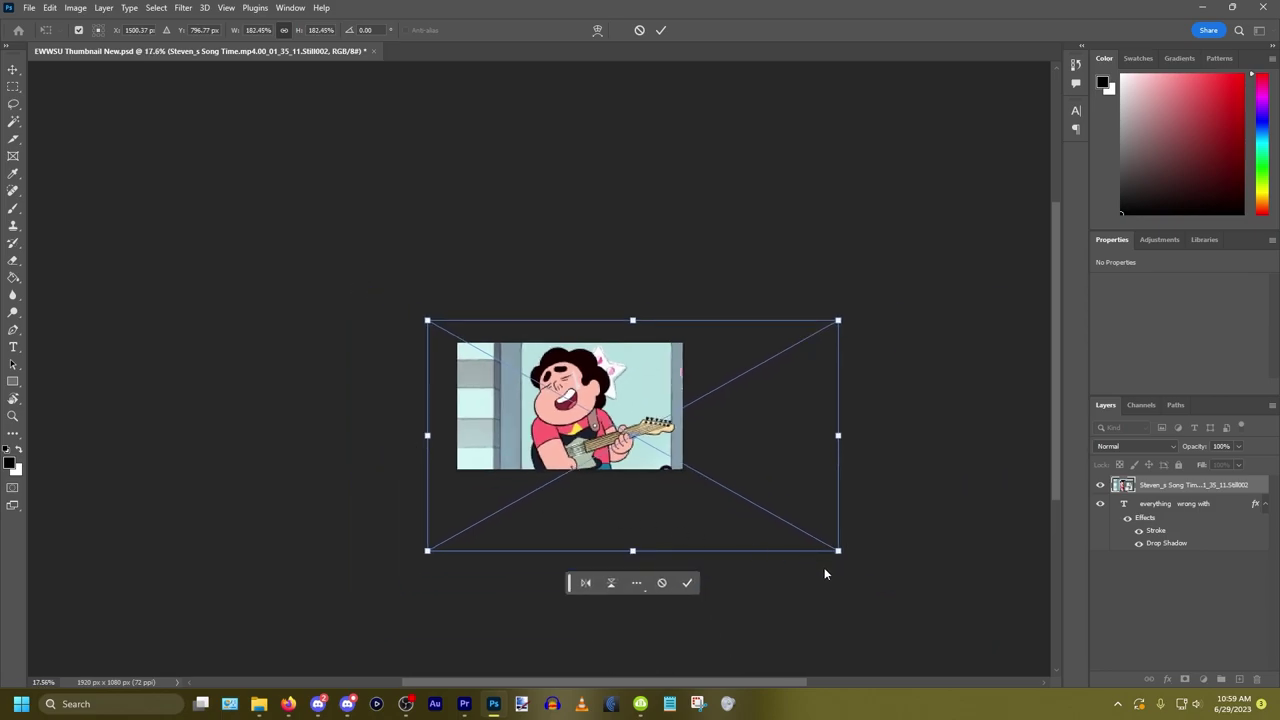
left_click_drag(838, 549, 860, 562)
left_click_drag(426, 321, 420, 313)
left_click_drag(591, 387, 592, 383)
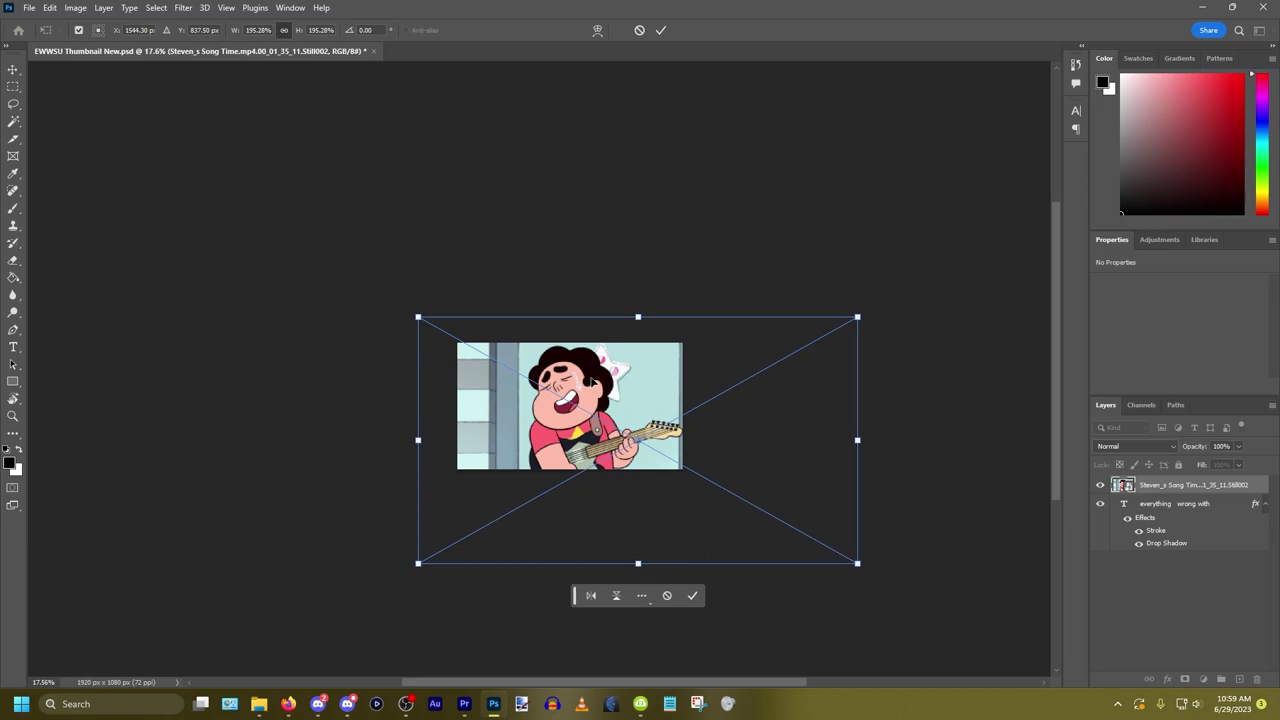
left_click(13, 87)
left_click_drag(205, 136, 215, 142)
left_click(585, 260)
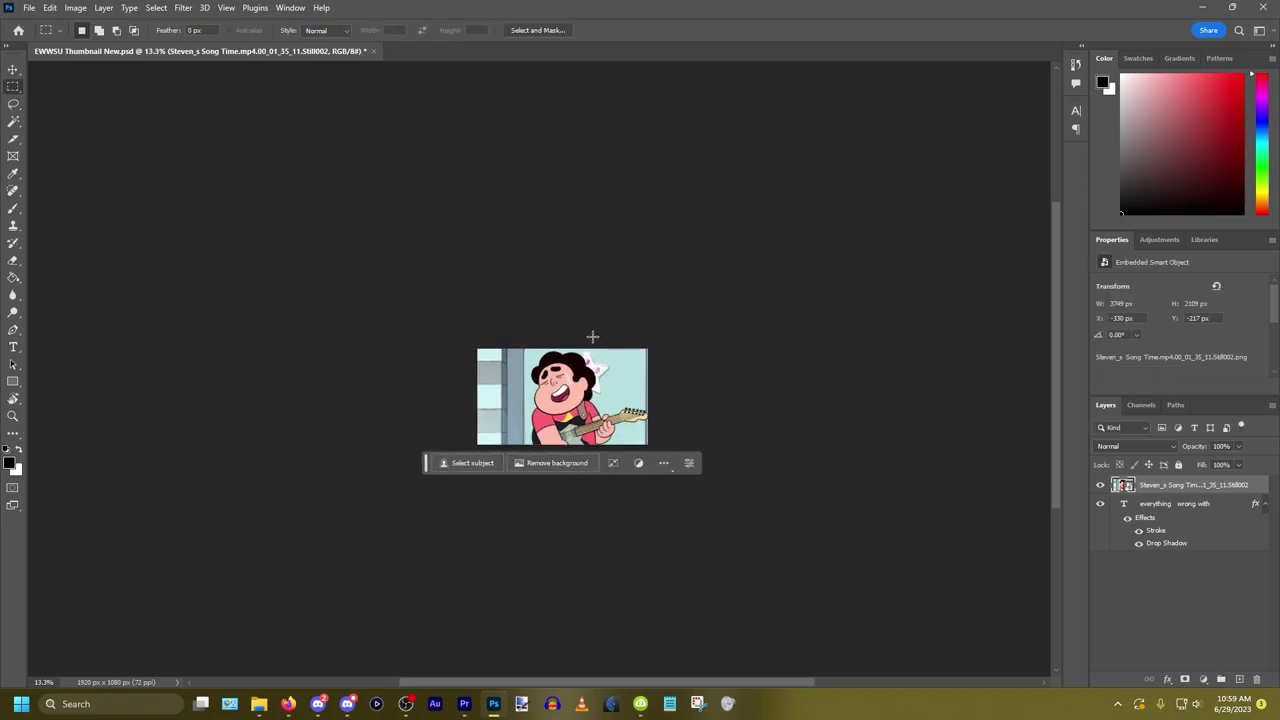
Step: Nudge the enlarged still slightly to the right, to X -324 px
scroll(629, 339, "up", 3)
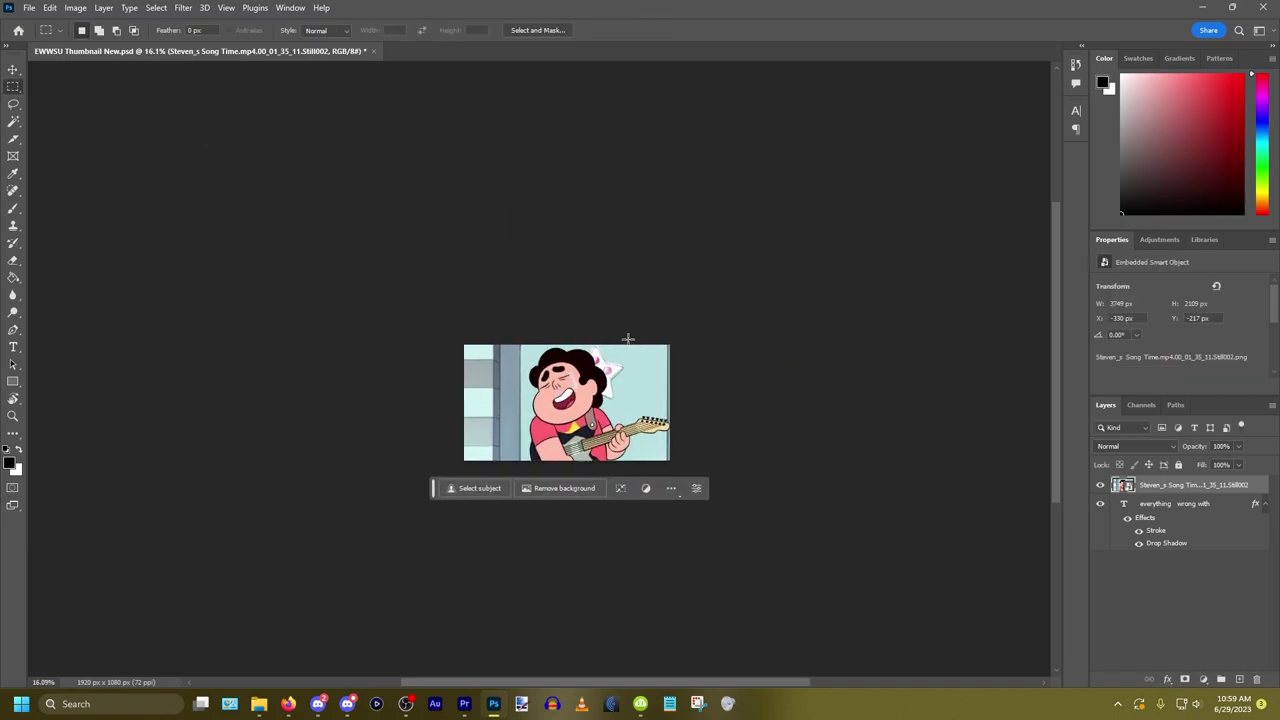
left_click(14, 72)
key("Right")
key("Right")
key("Right")
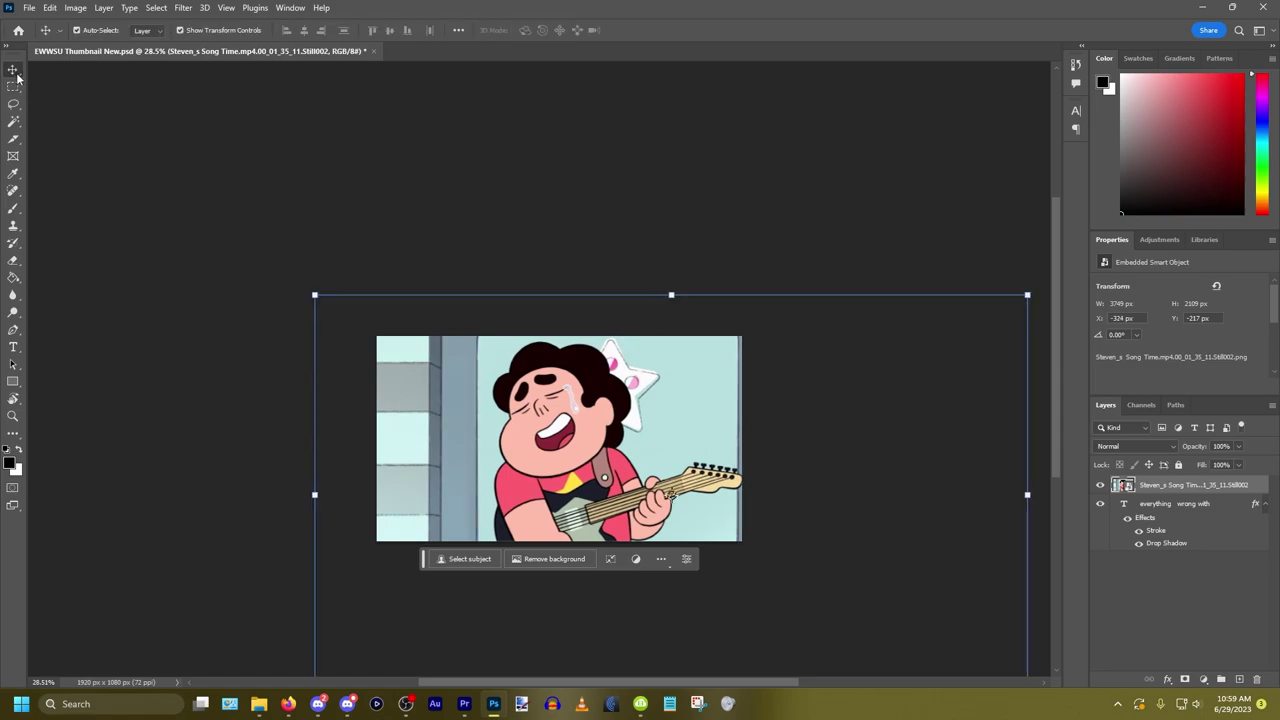
left_click(14, 86)
scroll(600, 367, "up", 2)
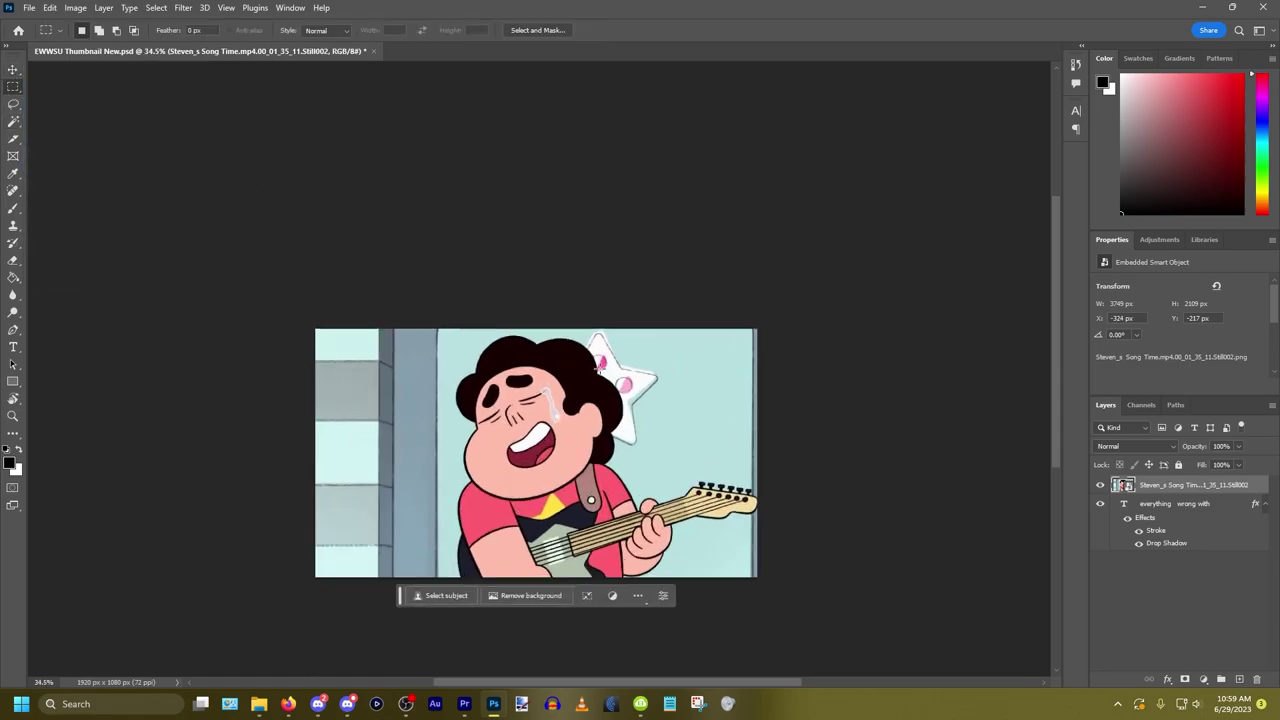
scroll(472, 372, "up", 3)
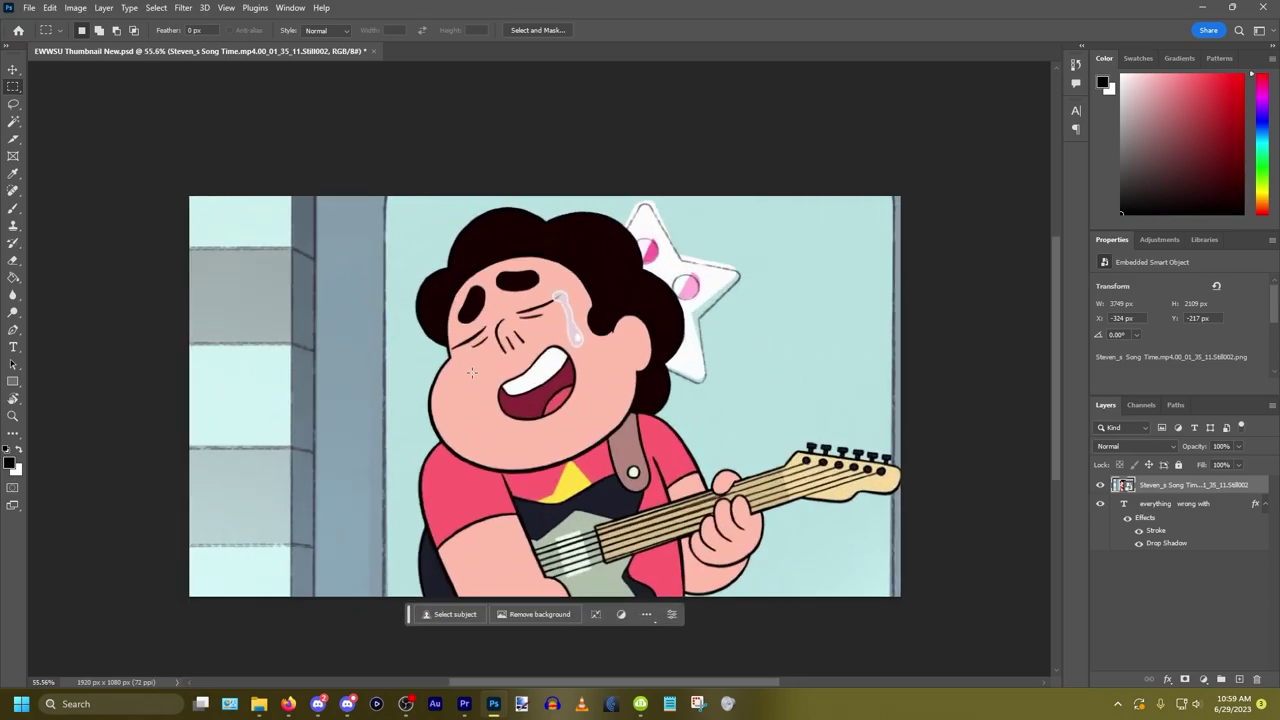
scroll(488, 370, "down", 8)
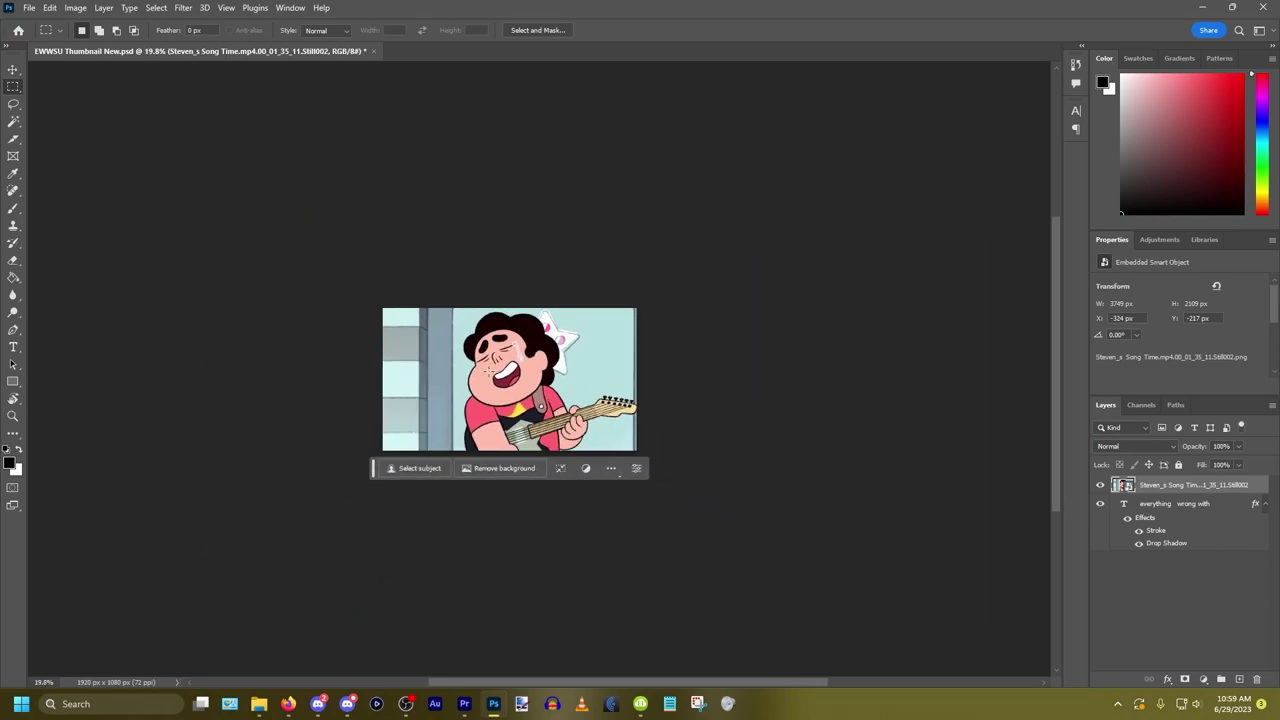
scroll(449, 389, "up", 8)
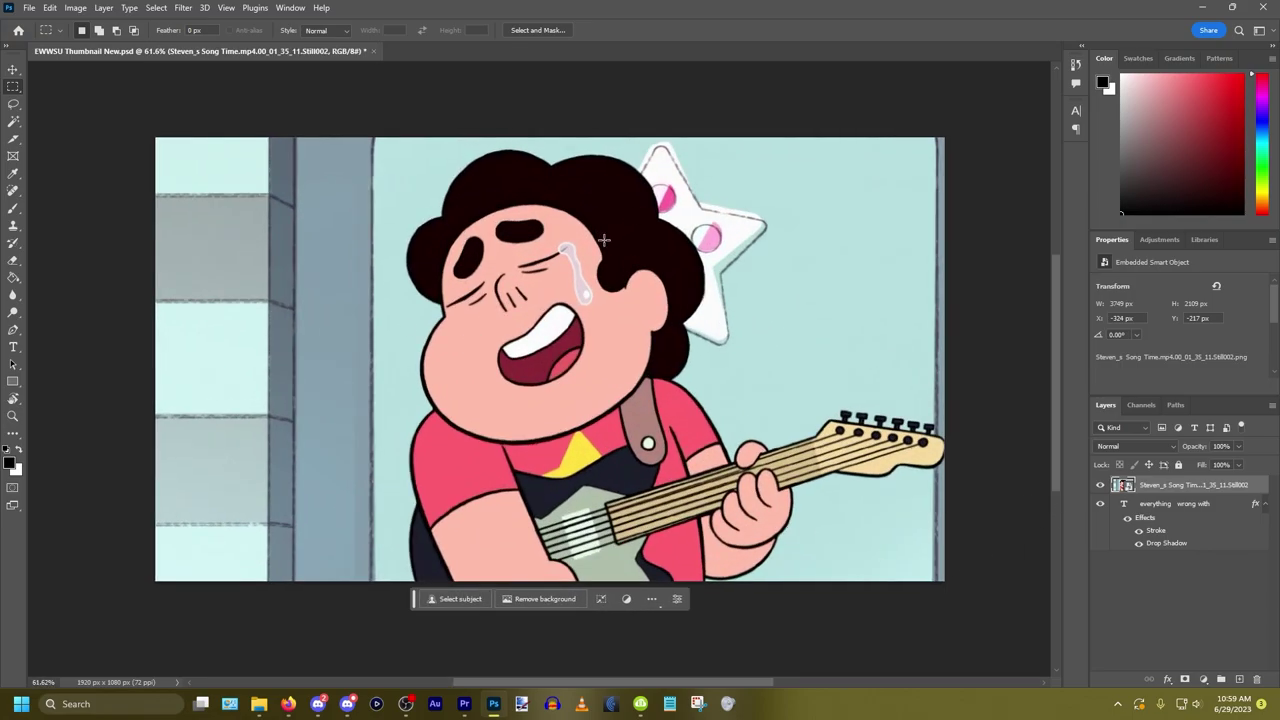
Step: Preview the everything wrong with text layer above the still and return it beneath the still
left_click_drag(1164, 505, 1164, 482)
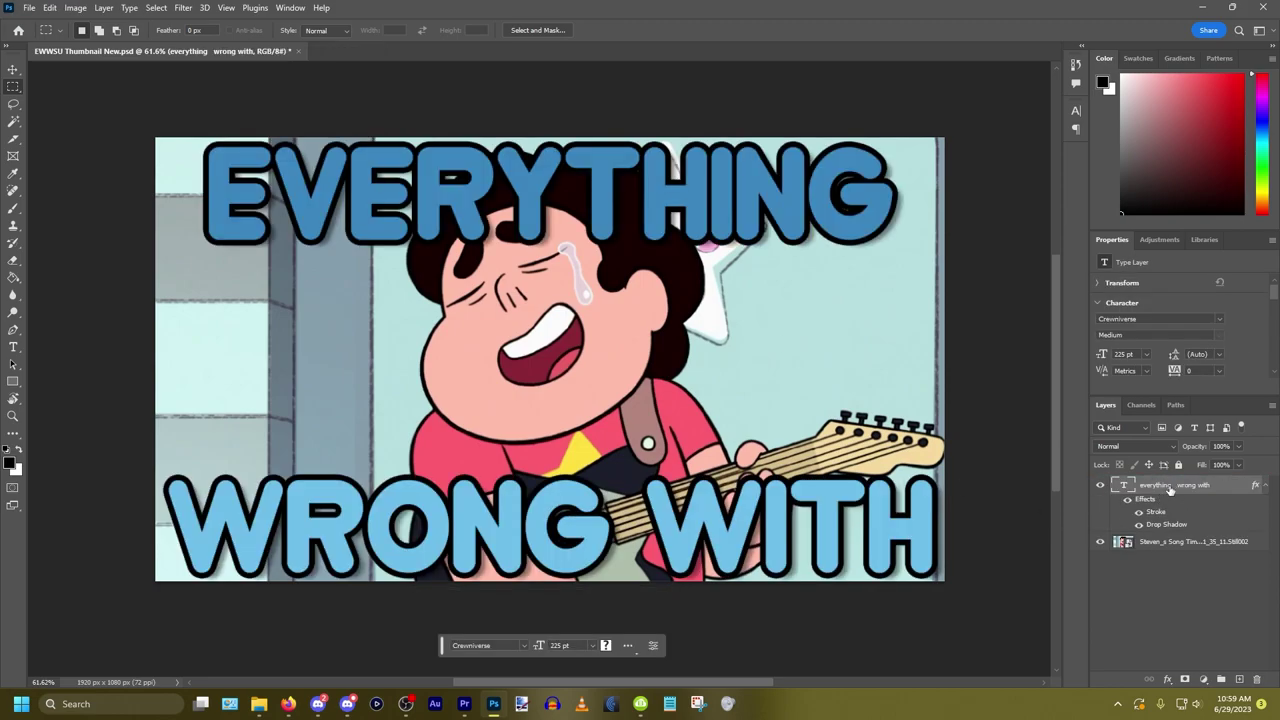
mouse_move(1170, 490)
left_mouse_down()
mouse_move(1171, 518)
mouse_move(1174, 489)
left_mouse_up()
left_click_drag(1176, 597, 1181, 590)
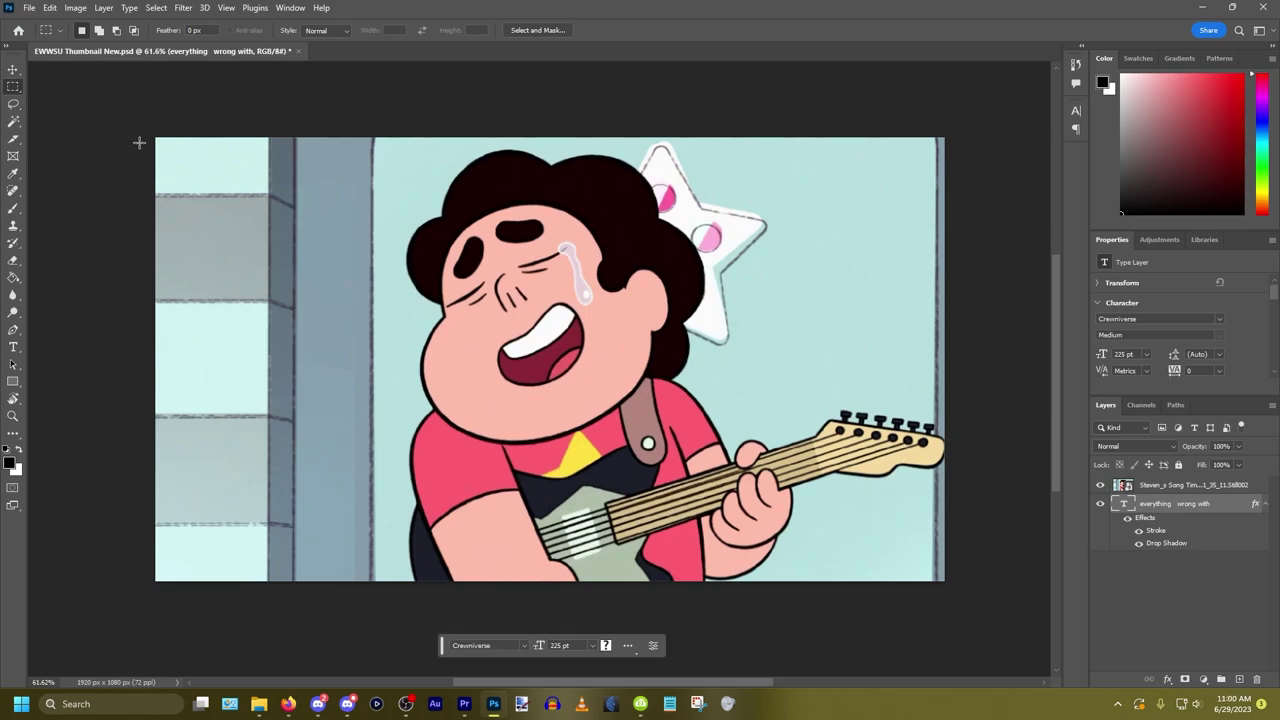
Step: Select Steven and the guitar neck on the still's layer with the Object Selection tool
left_click(13, 121)
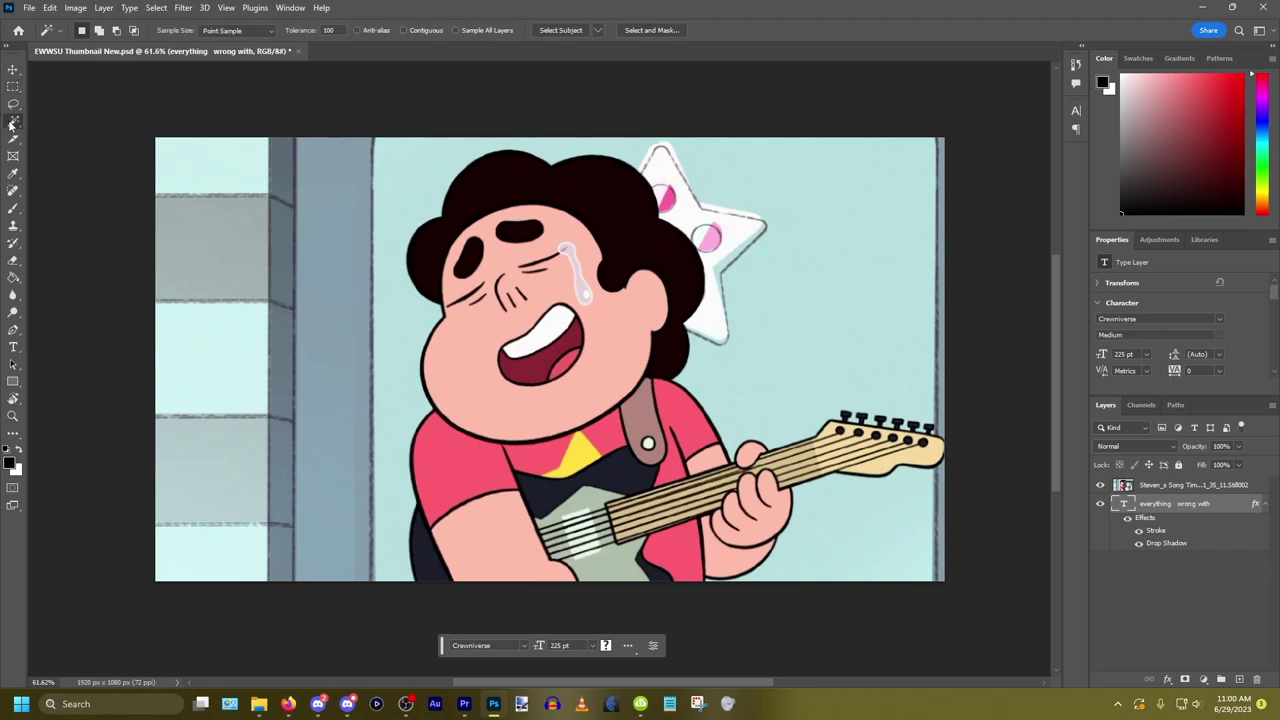
left_click(70, 122)
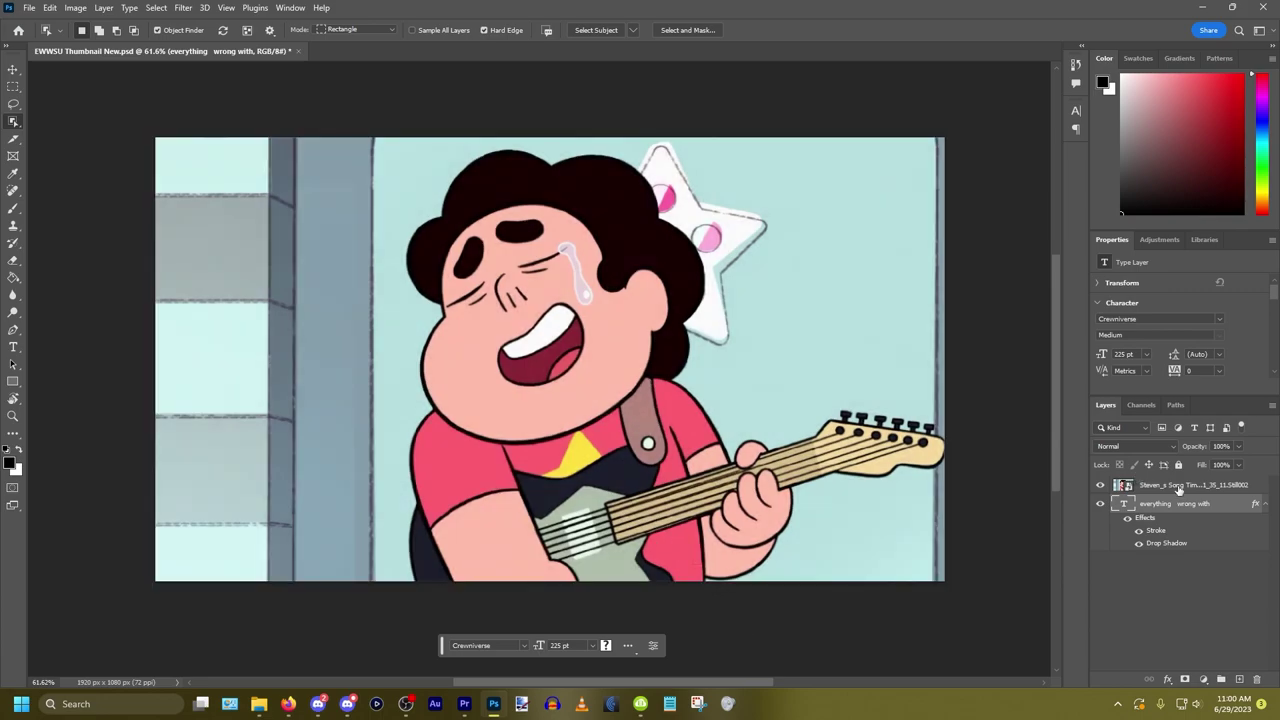
left_click(1178, 486)
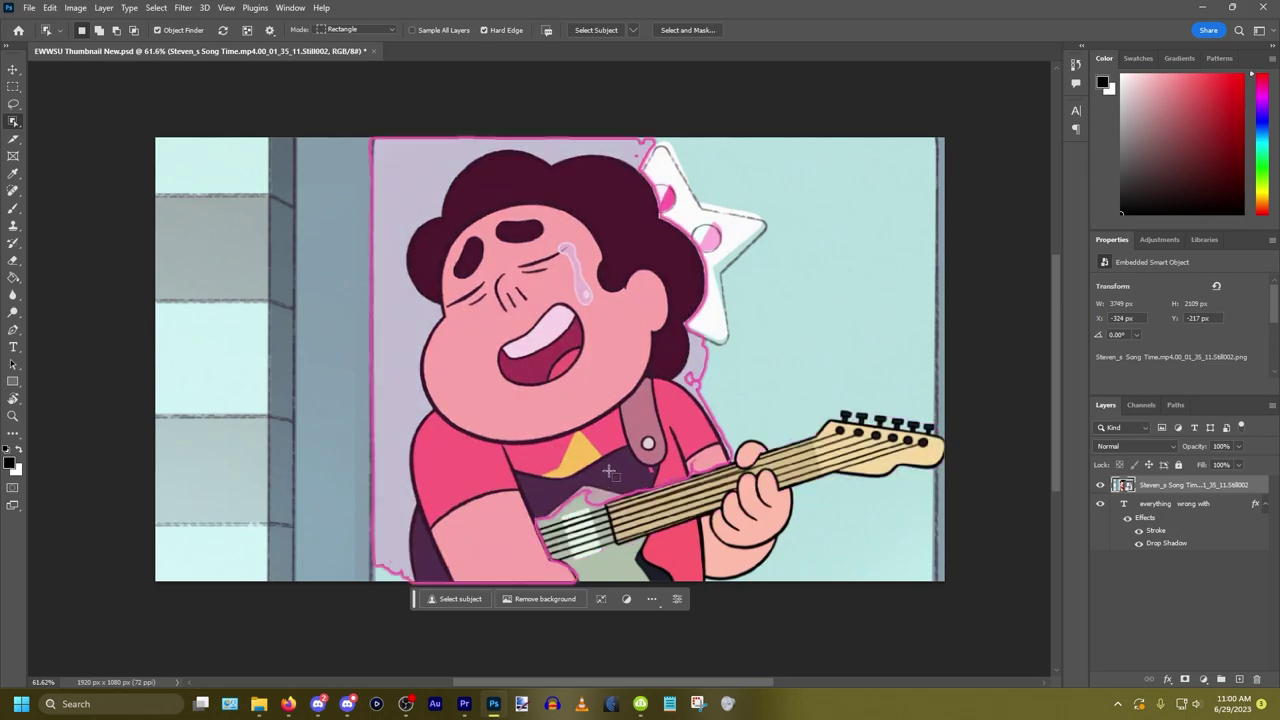
left_click_drag(608, 470, 611, 475)
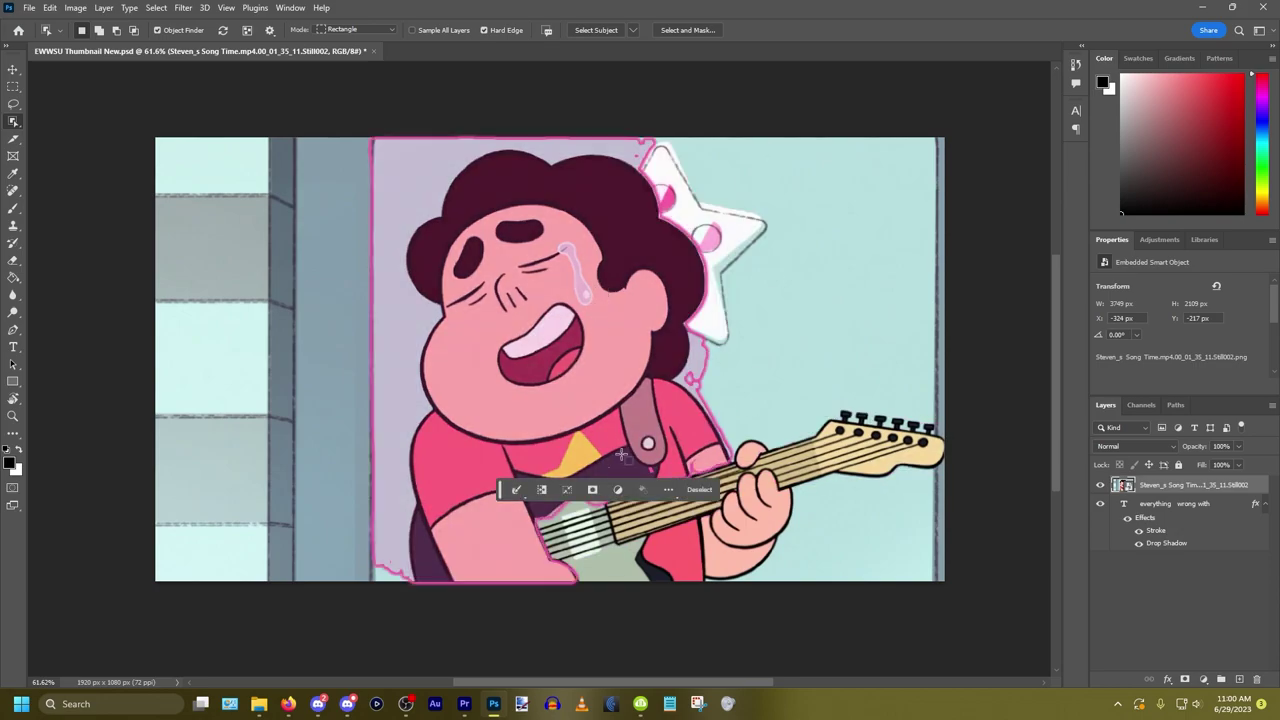
left_click(597, 375)
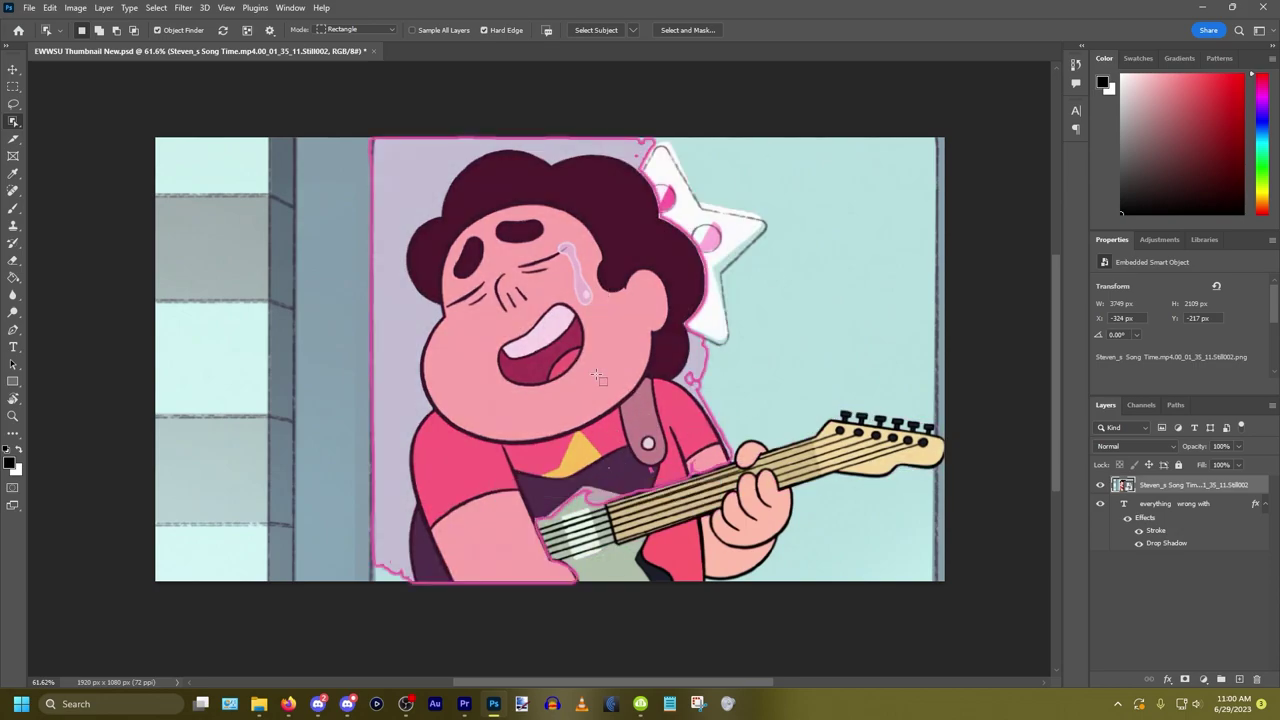
left_click(752, 484)
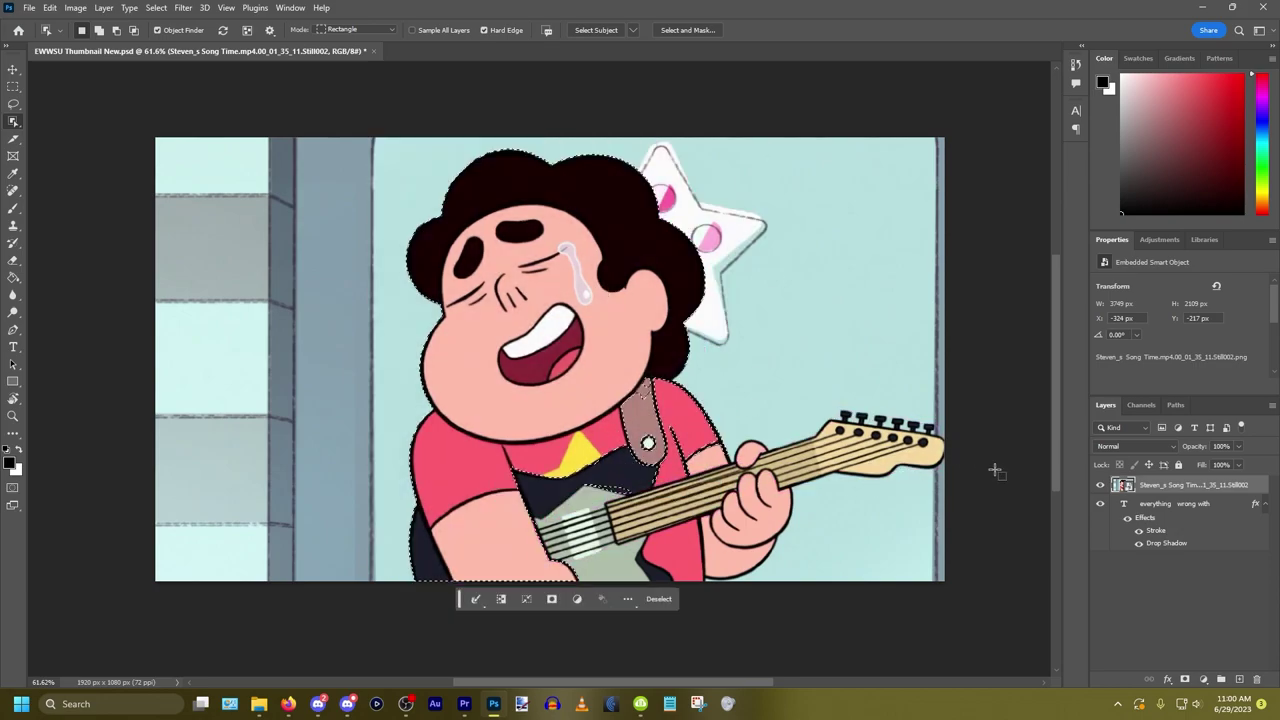
left_click(697, 490, "shift")
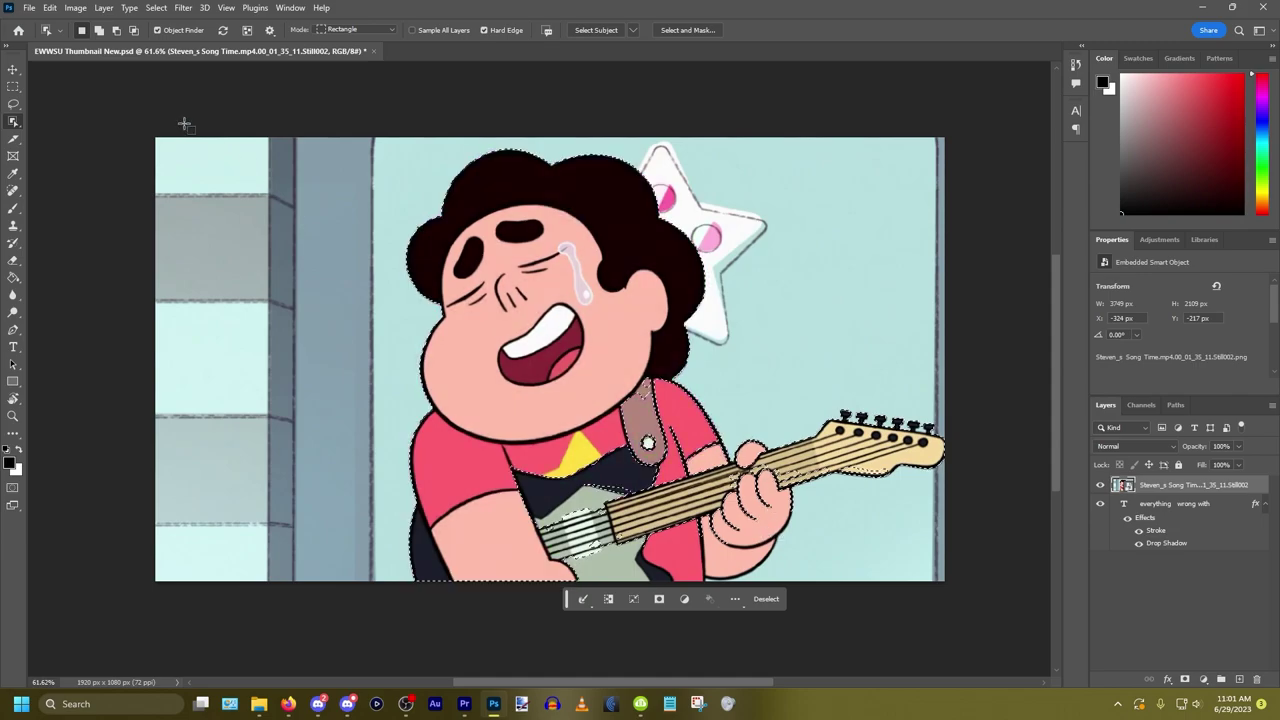
Step: Try rasterizing the still's layer and deleting the selected Steven area, and undo it
left_click(13, 86)
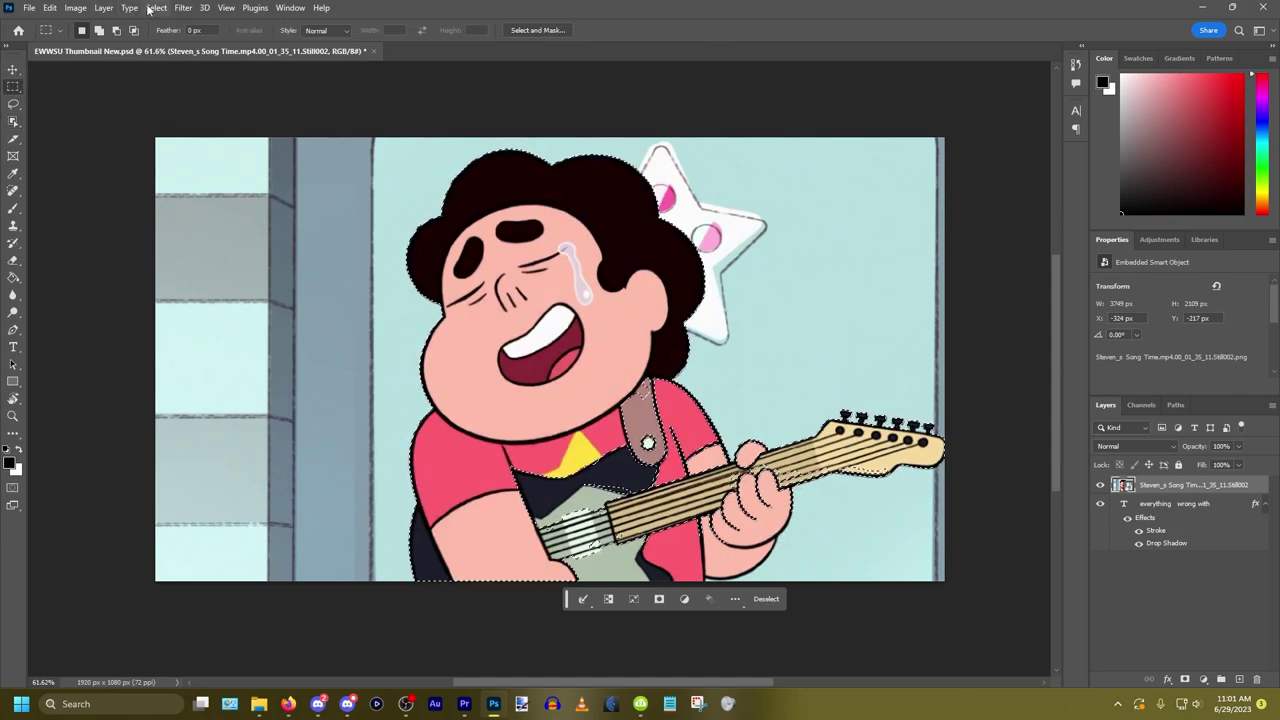
left_click(103, 8)
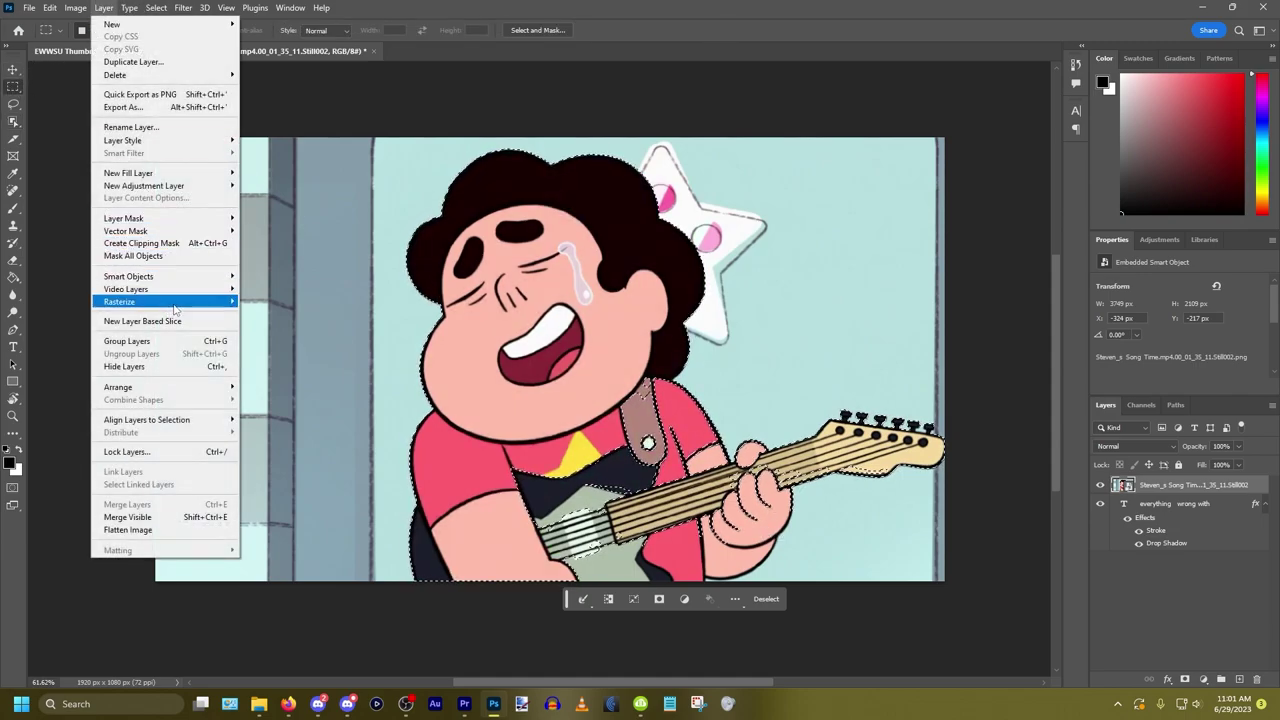
mouse_move(180, 302)
left_click(271, 352)
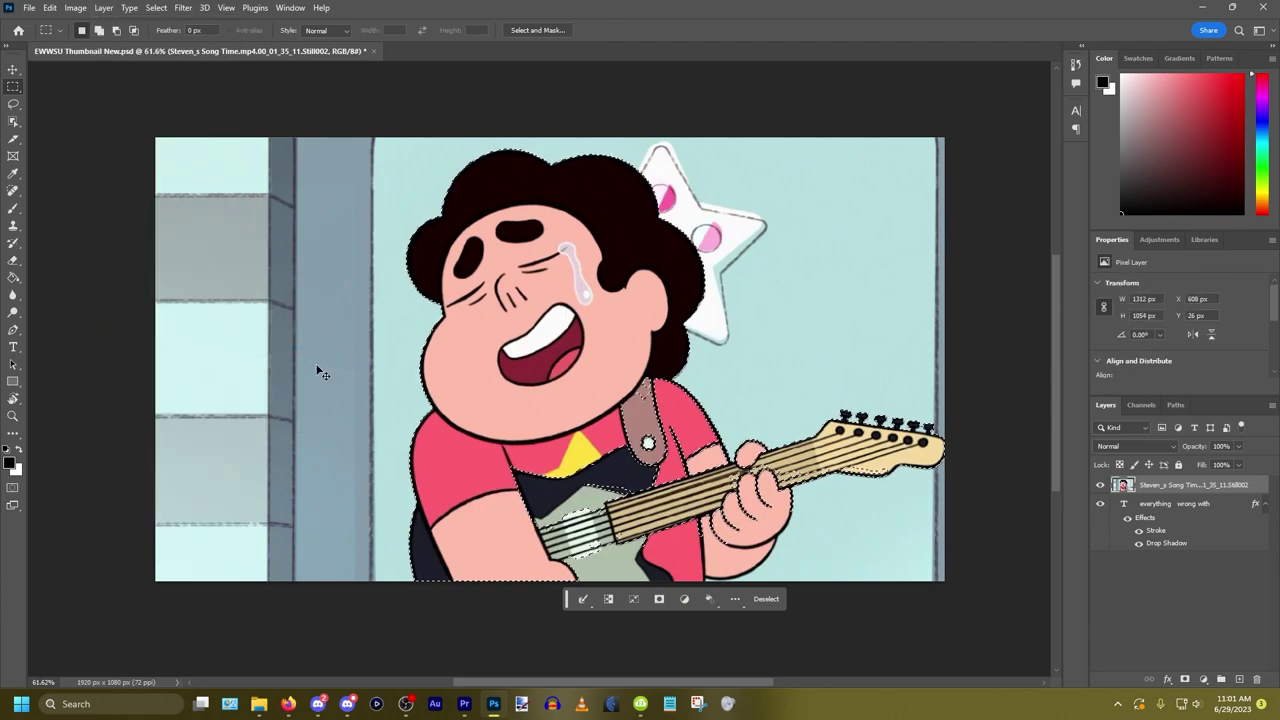
key("Delete")
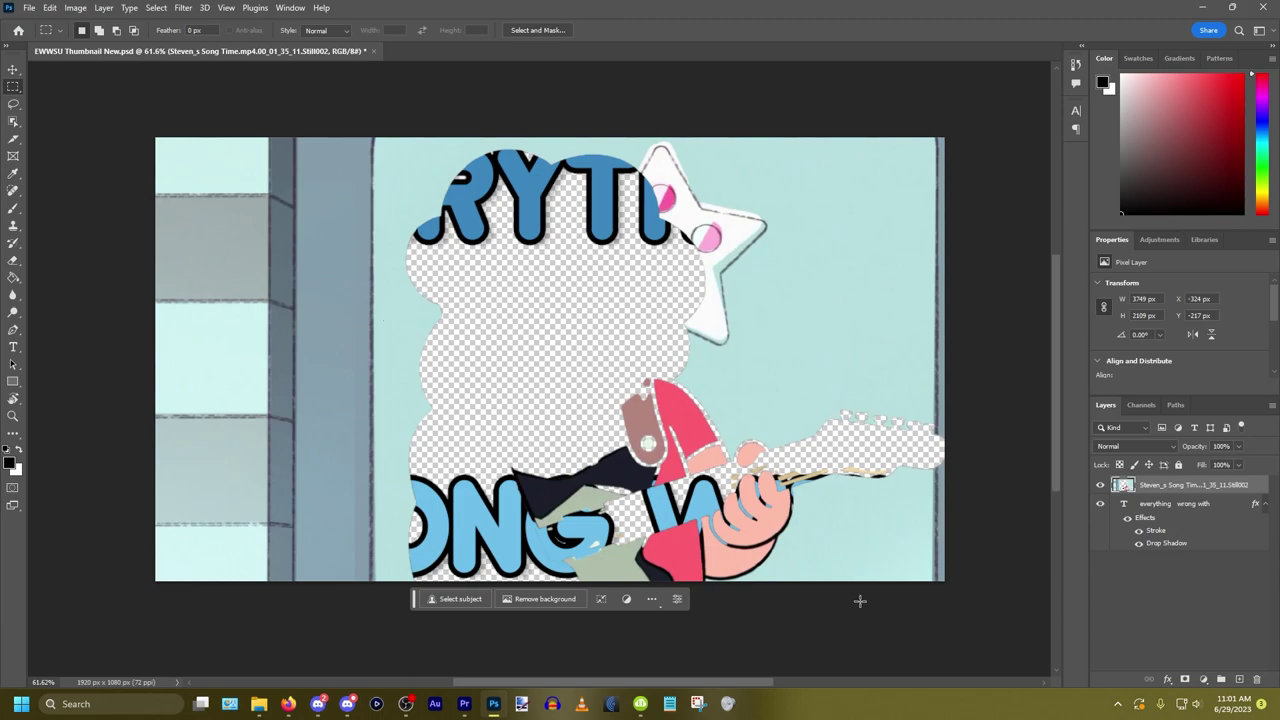
key("ctrl+z")
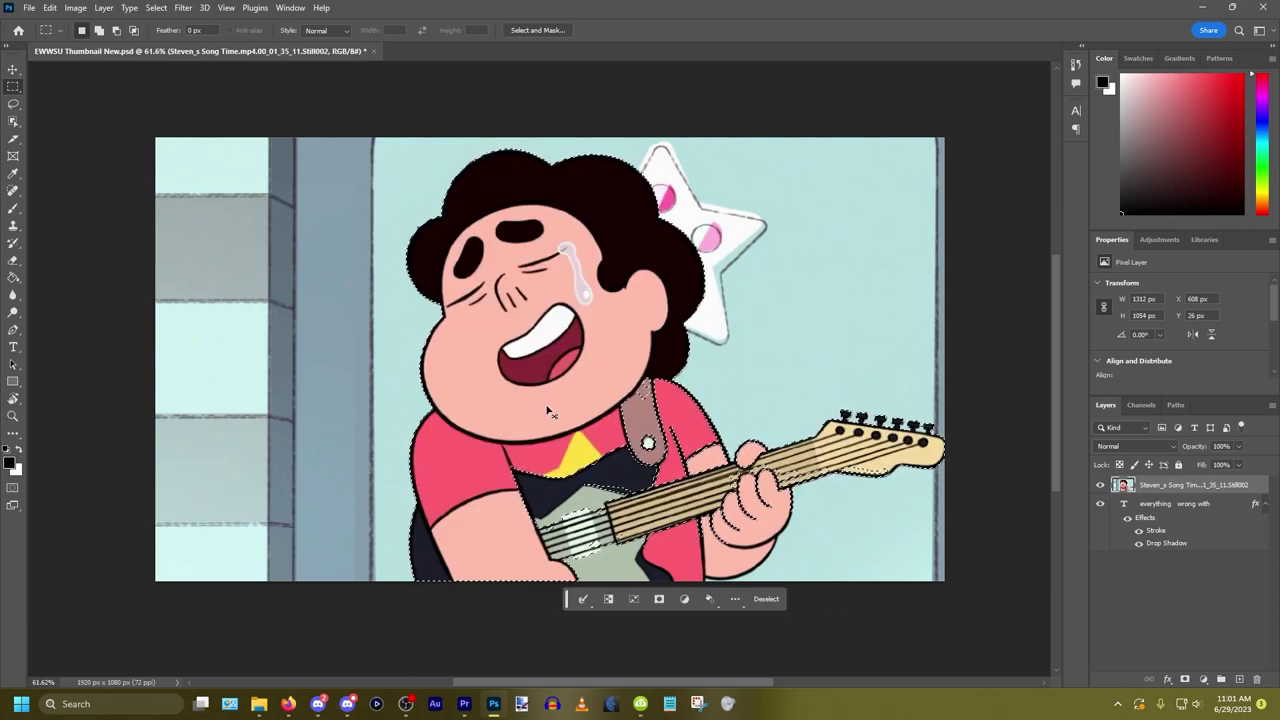
Step: Add the missed parts of the guitar strap and the upper guitar body to the selection with the Quick Selection tool
scroll(551, 415, "down", 1)
scroll(551, 415, "up", 1)
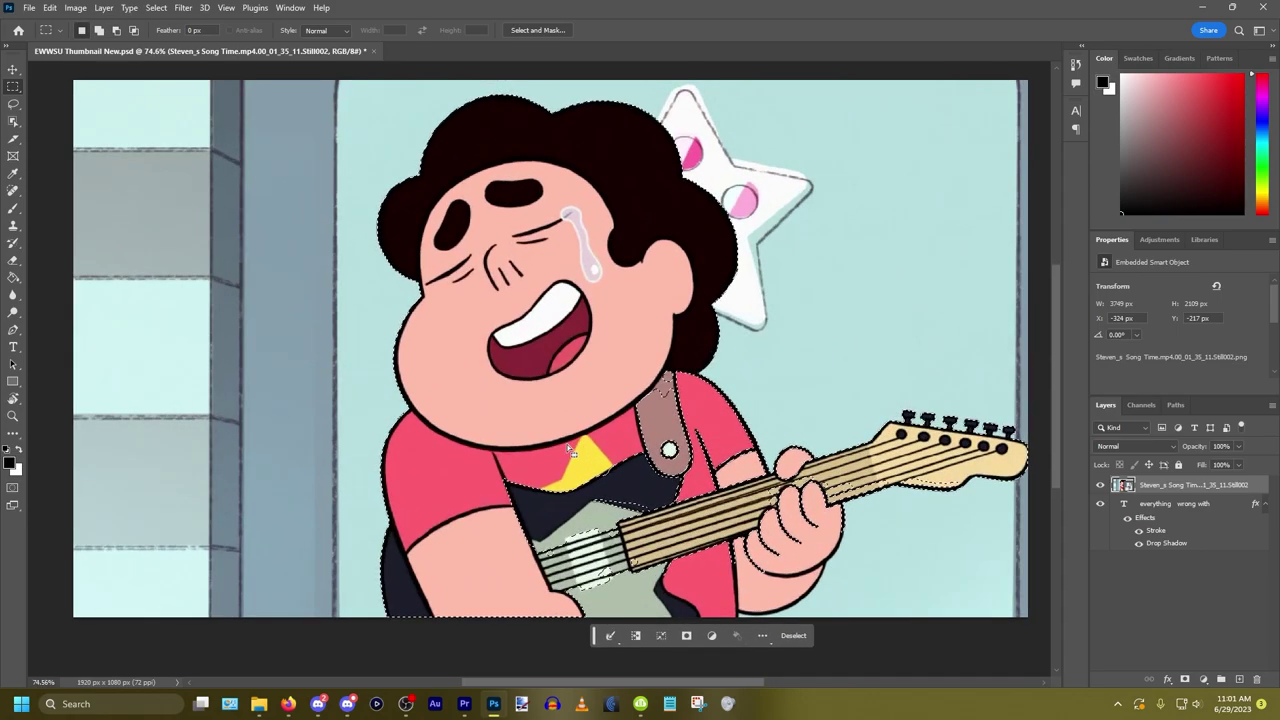
scroll(551, 415, "down", 1)
left_click_drag(13, 121, 60, 134)
scroll(457, 410, "up", 1)
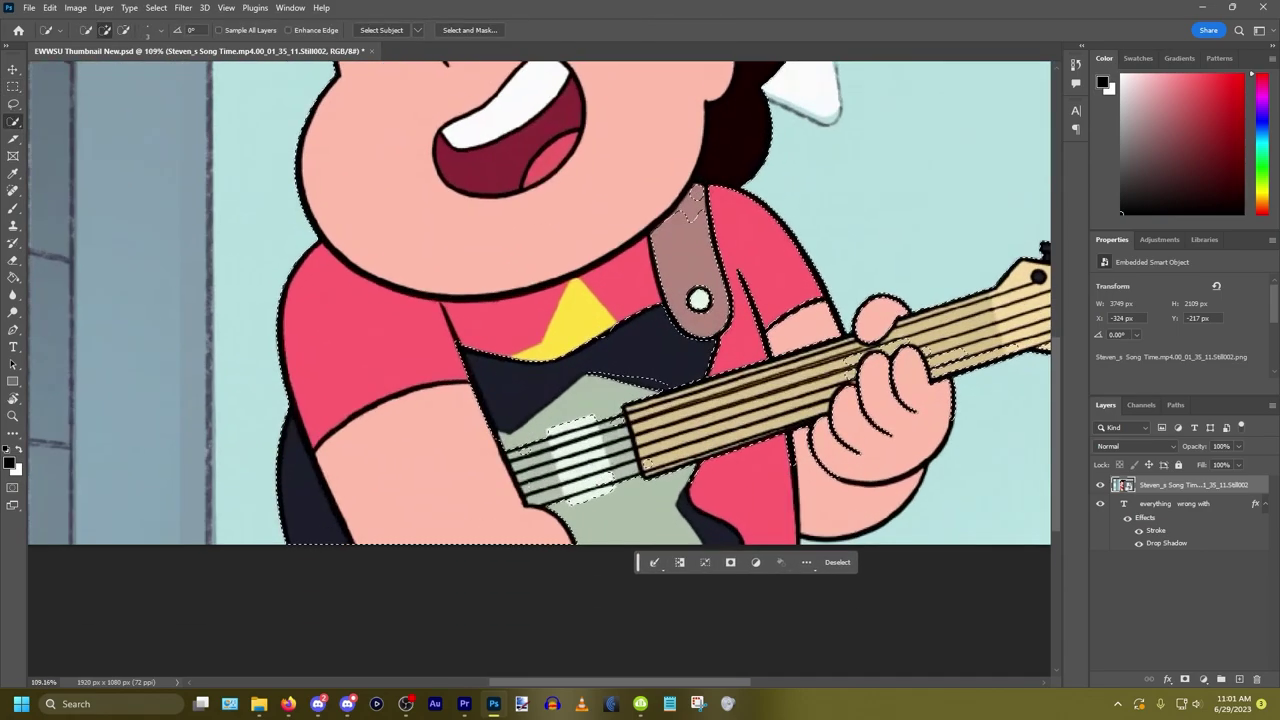
scroll(457, 410, "up", 1)
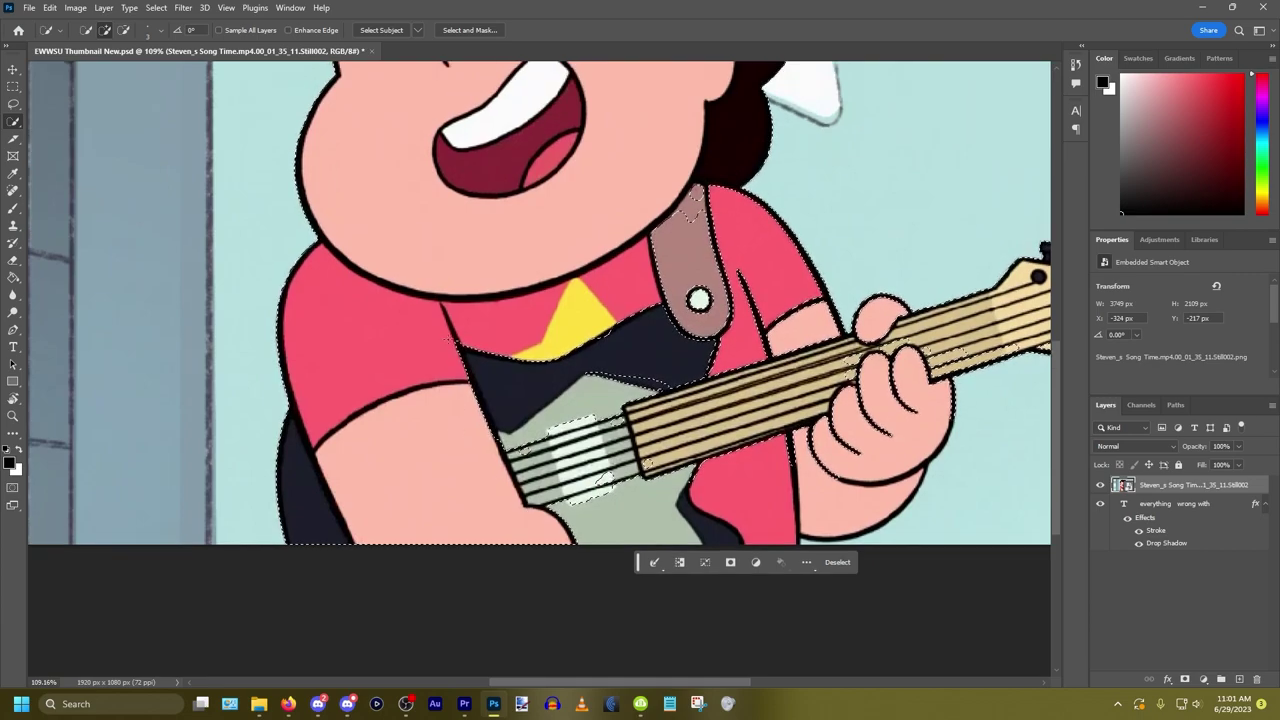
left_click_drag(553, 397, 619, 409)
mouse_move(698, 298)
left_mouse_down()
mouse_move(695, 233)
mouse_move(728, 206)
left_mouse_up()
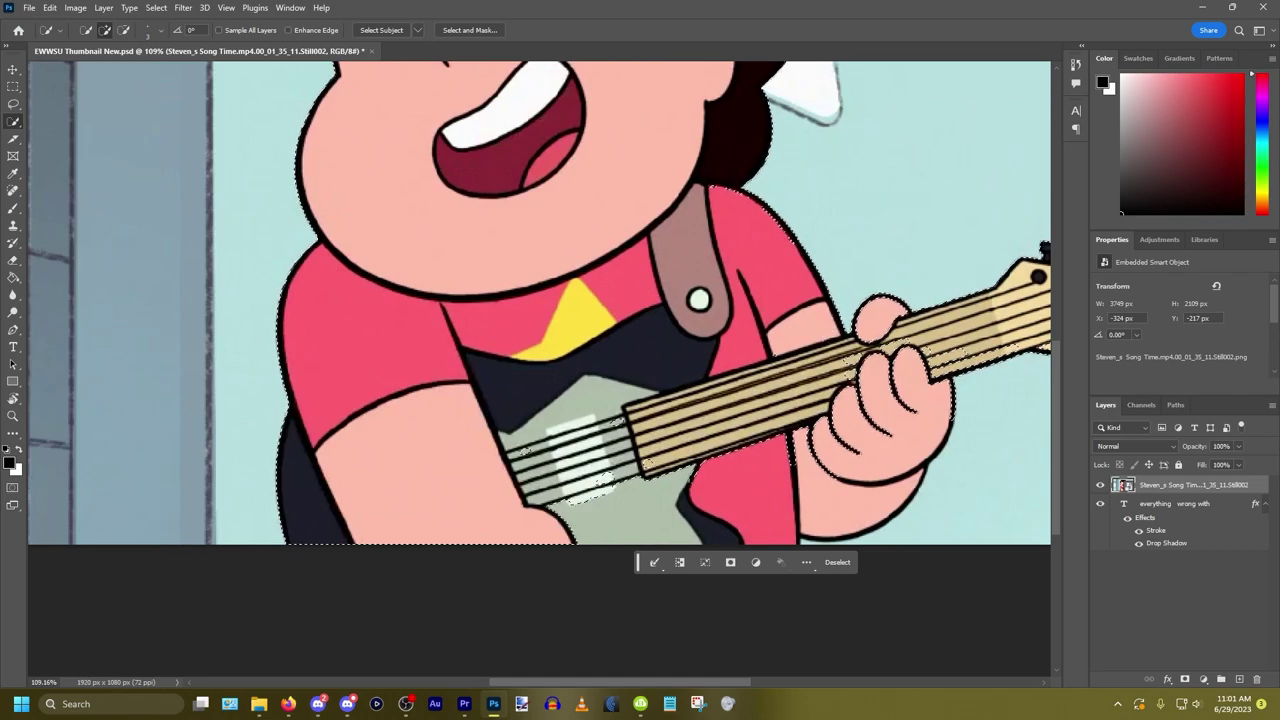
Step: Set the Quick Selection brush size to 14 px and add the lower guitar body, red shirt and forearm to the selection
left_click(161, 31)
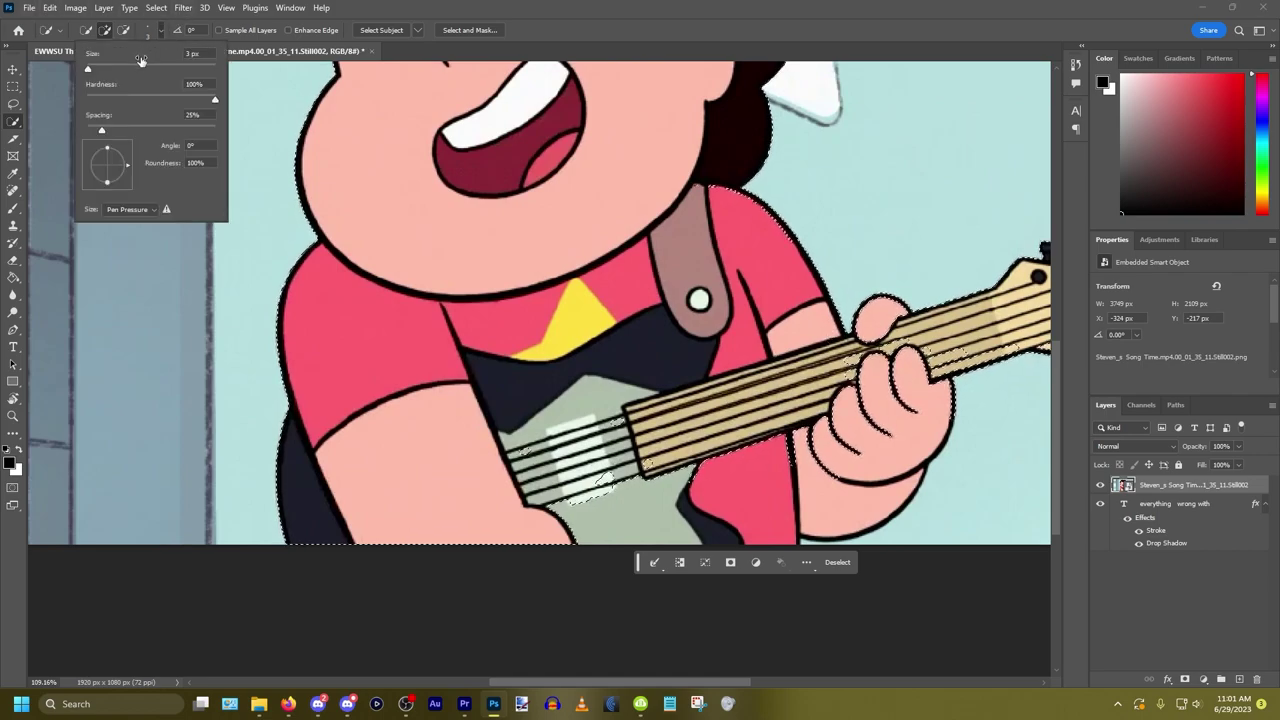
left_click(89, 72)
left_click_drag(96, 70, 96, 70)
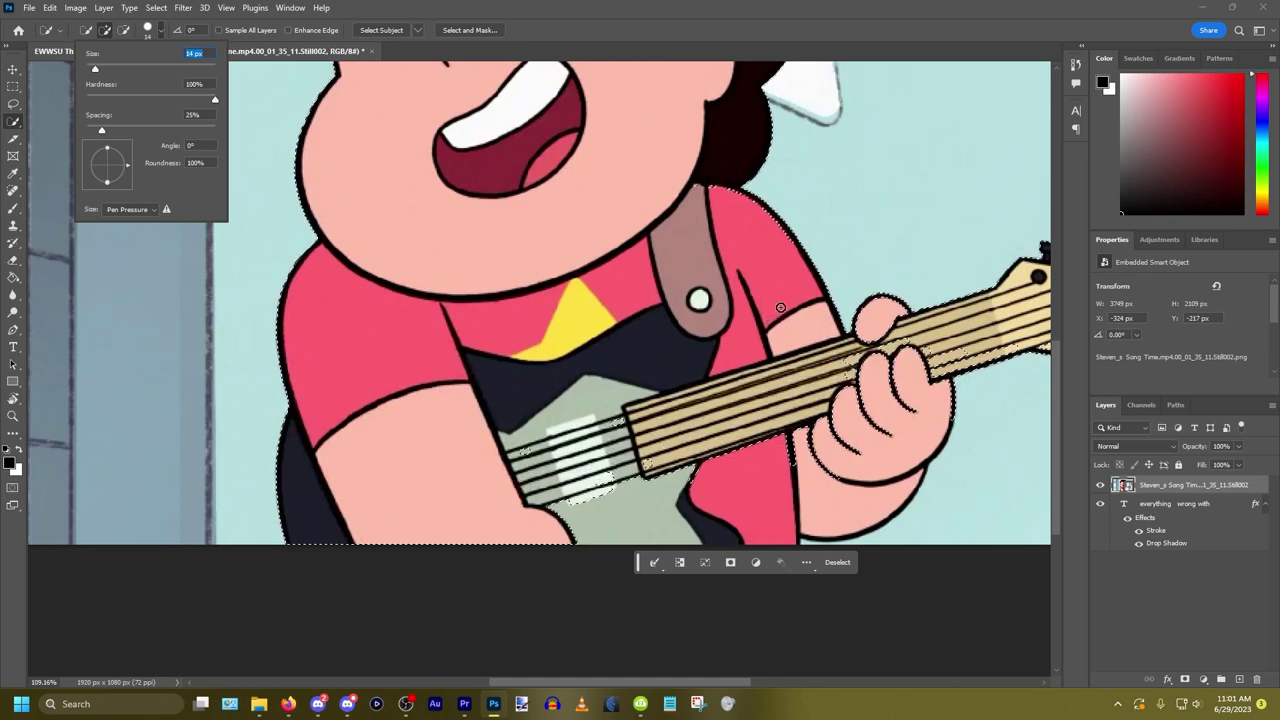
key("Return")
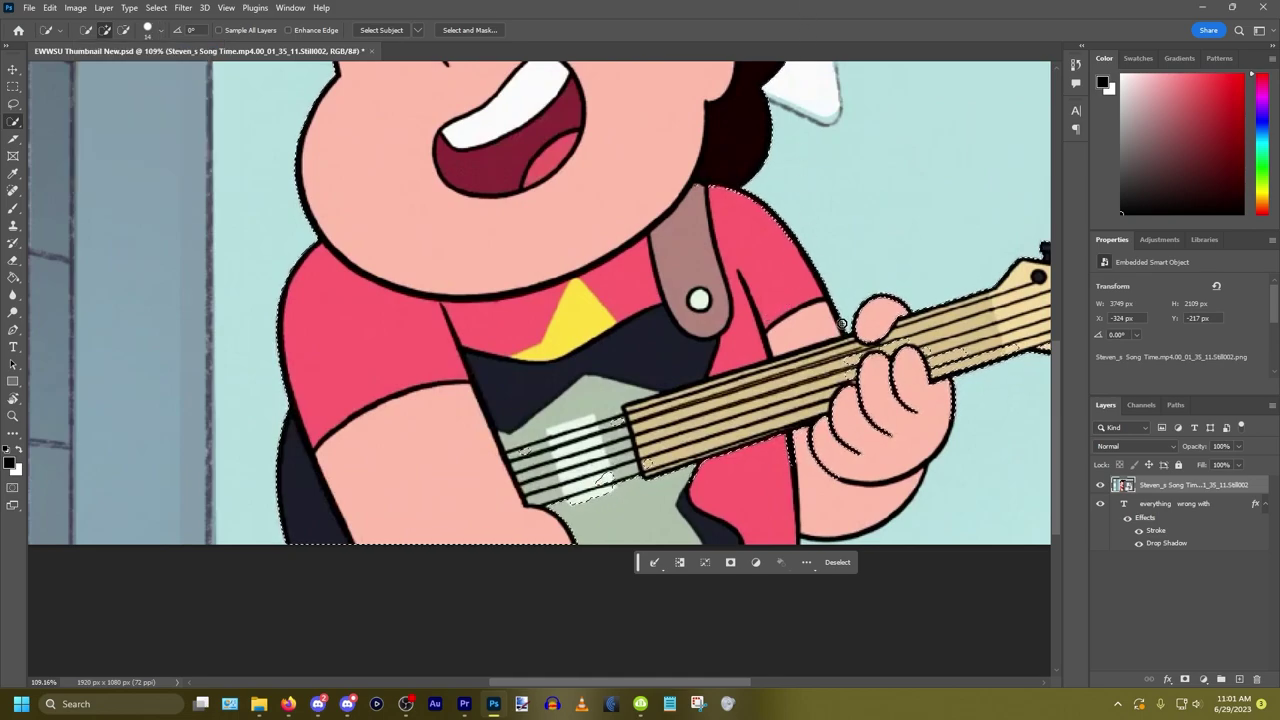
scroll(778, 301, "up", 5)
scroll(778, 301, "up", 2)
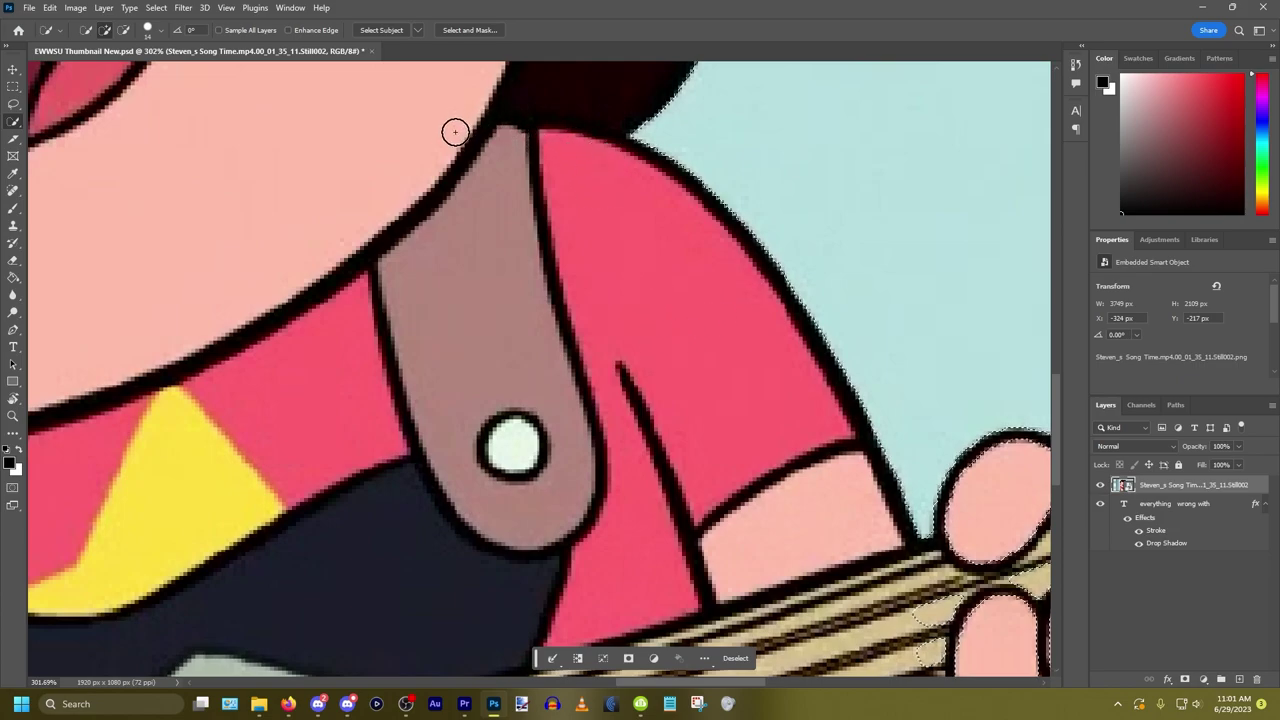
scroll(689, 281, "down", 5)
scroll(689, 281, "down", 3)
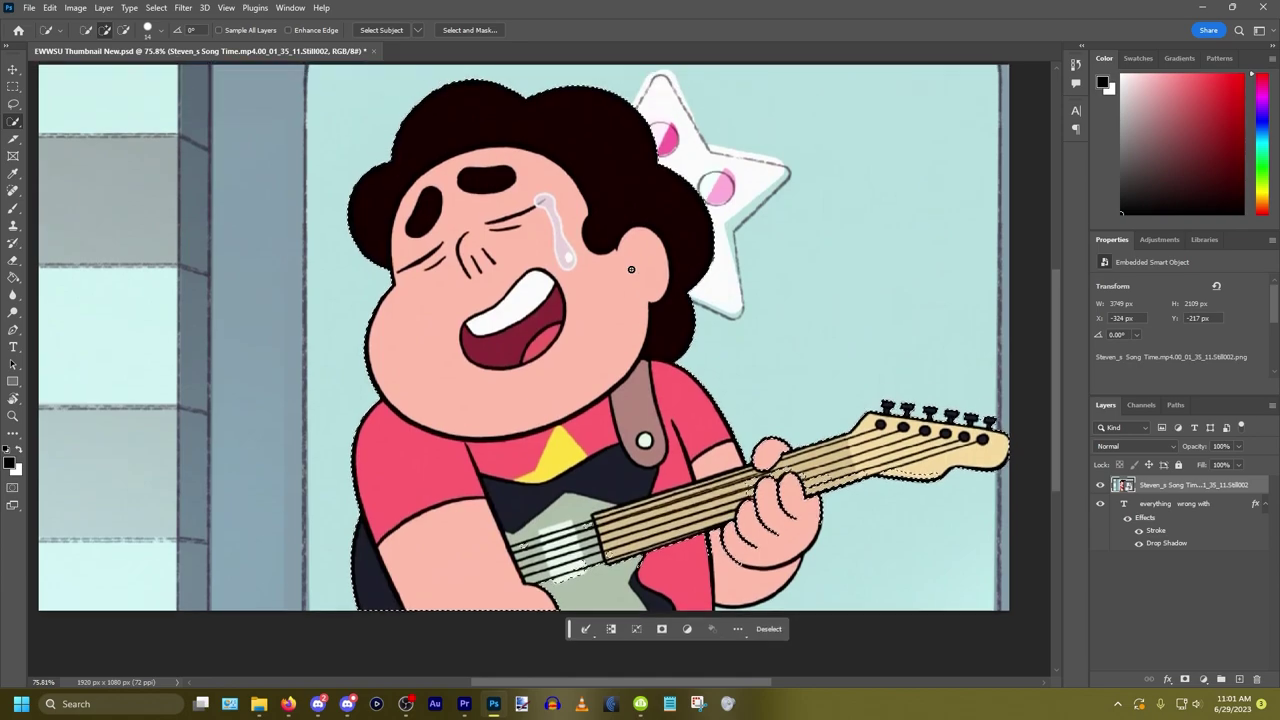
scroll(600, 320, "up", 3)
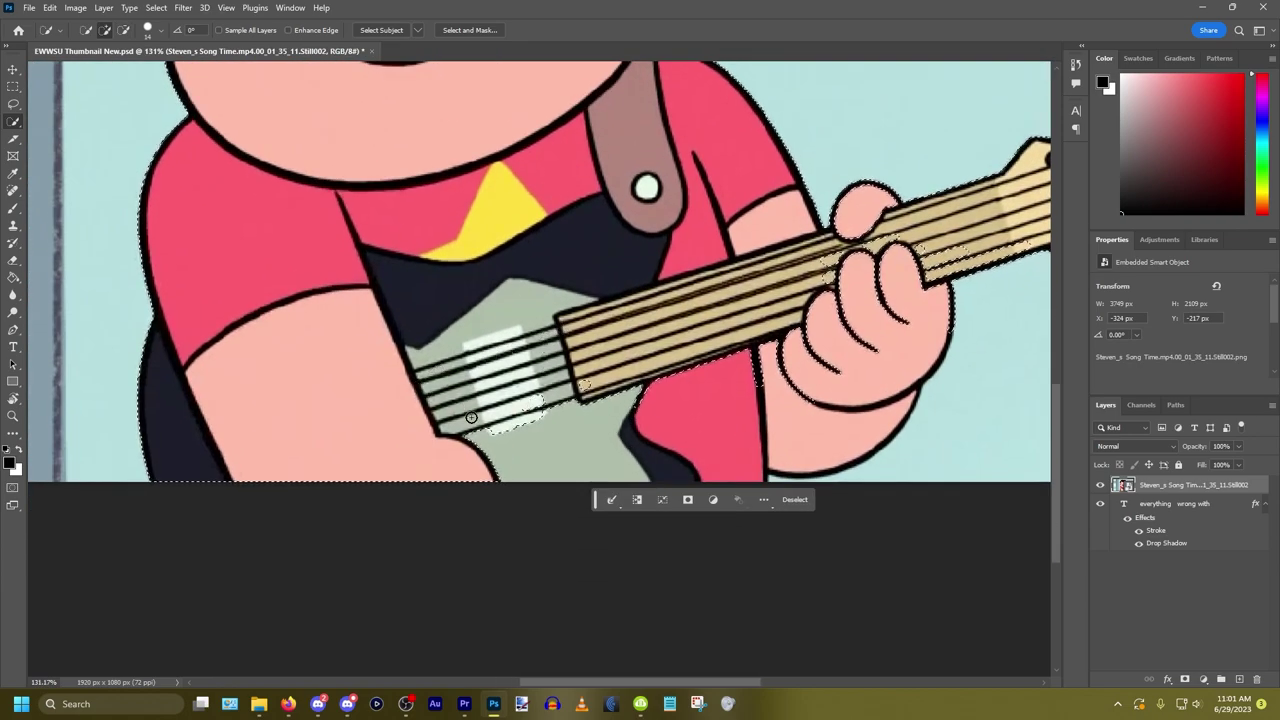
mouse_move(471, 417)
left_mouse_down()
mouse_move(571, 411)
mouse_move(547, 401)
mouse_move(670, 385)
mouse_move(622, 432)
mouse_move(660, 428)
left_mouse_up()
scroll(807, 413, "up", 3)
mouse_move(807, 413)
left_mouse_down()
mouse_move(820, 277)
mouse_move(894, 240)
mouse_move(826, 295)
left_mouse_up()
mouse_move(750, 372)
left_mouse_down()
mouse_move(742, 441)
mouse_move(787, 408)
left_mouse_up()
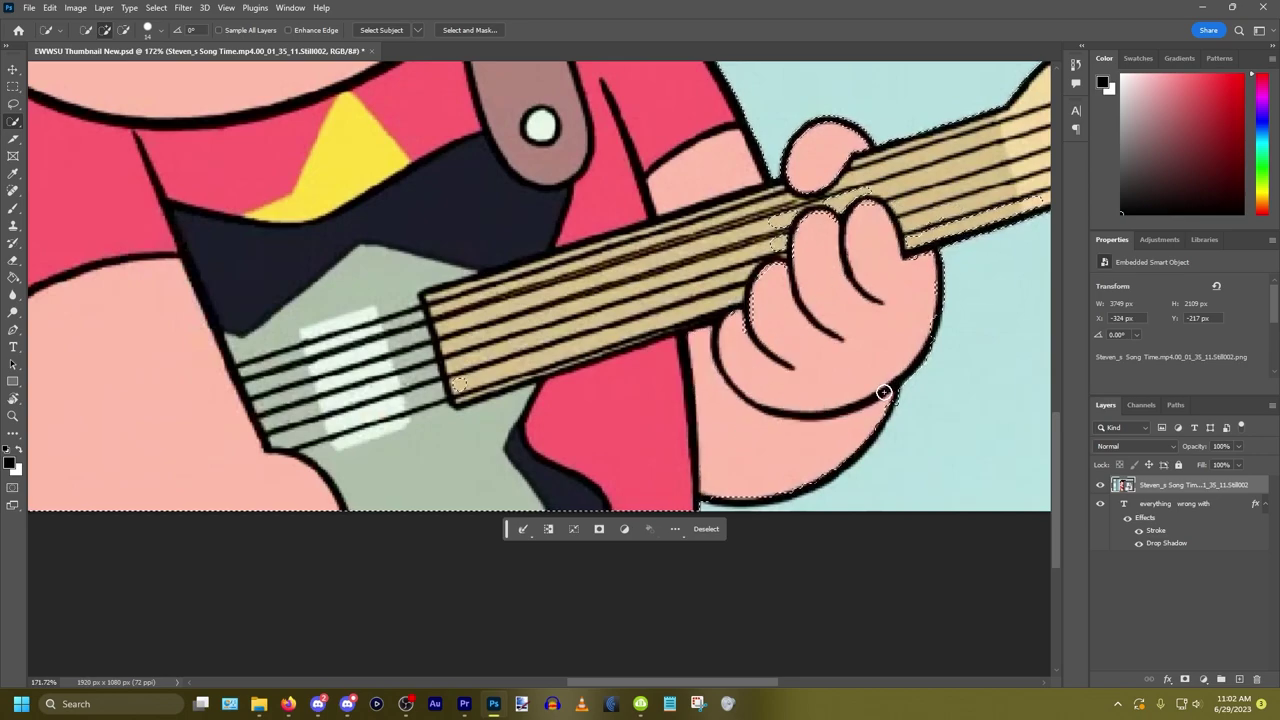
Step: Add the remaining gaps around the fingers, the guitar neck and the lower edge of the headstock to the selection
scroll(858, 415, "up", 3)
scroll(862, 418, "down", 4)
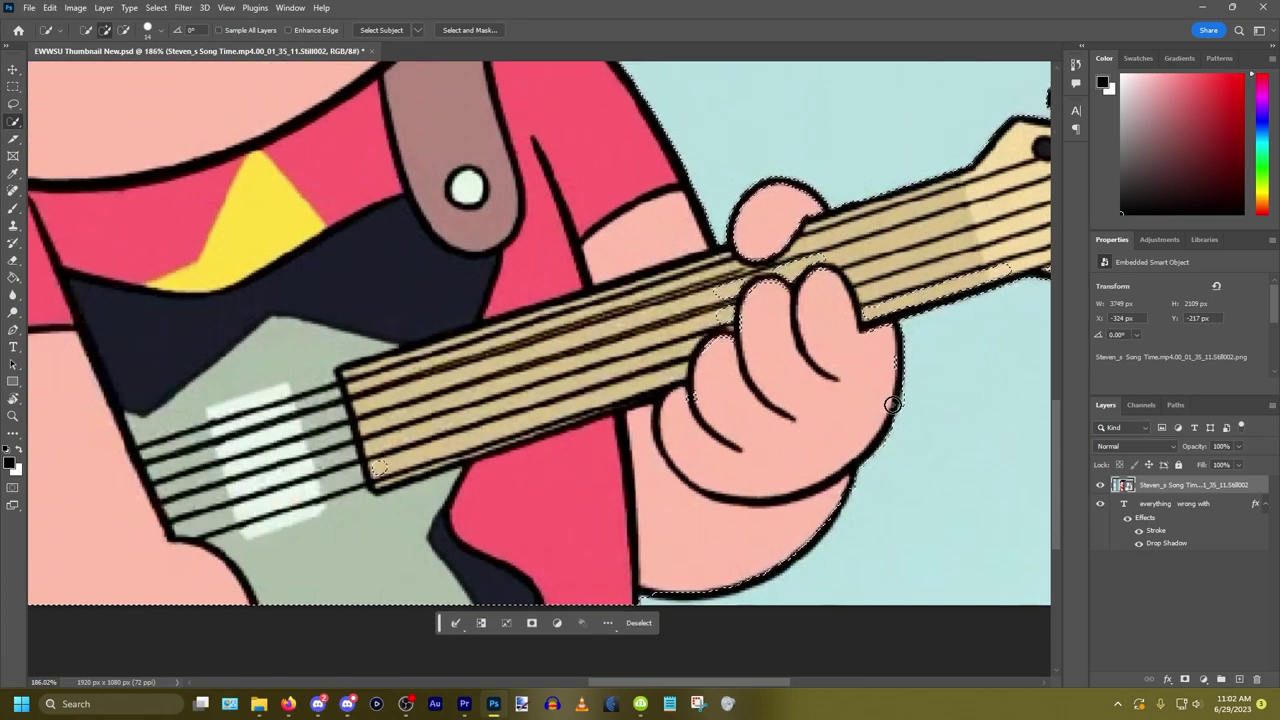
scroll(787, 360, "down", 4)
key("alt")
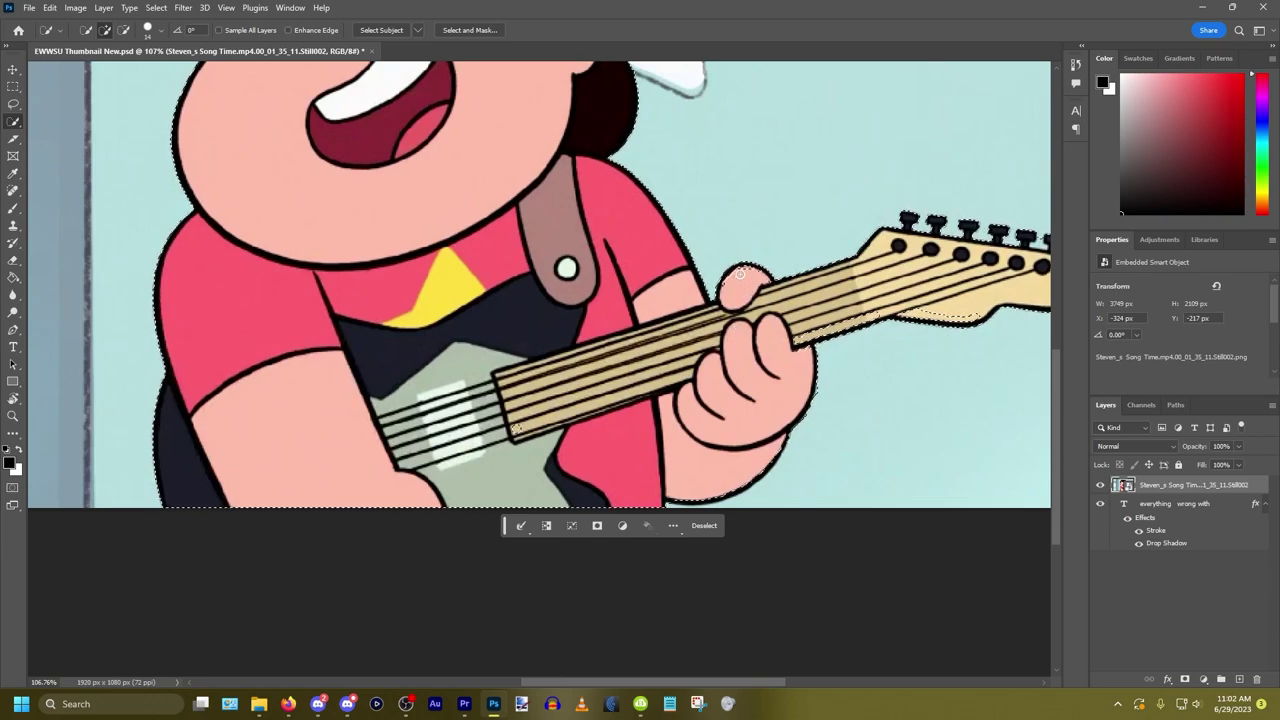
scroll(763, 338, "up", 4)
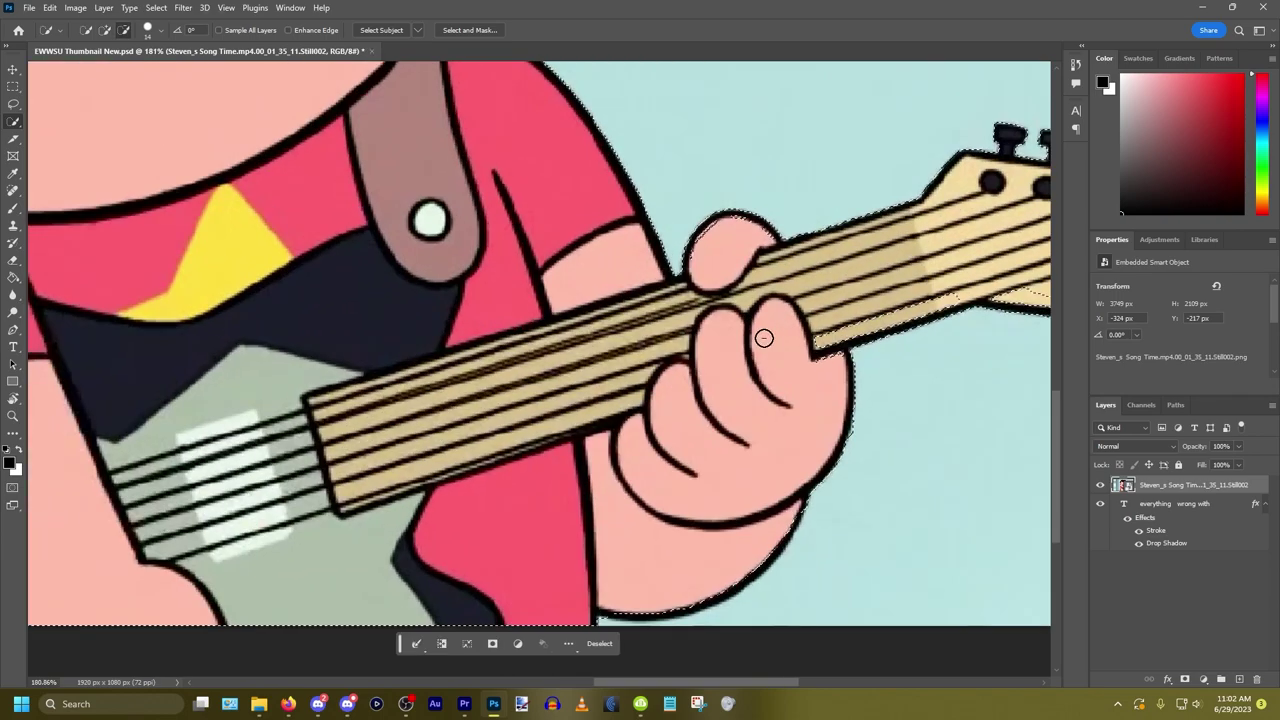
scroll(764, 338, "up", 6)
scroll(600, 350, "right", 4)
scroll(540, 370, "down", 1)
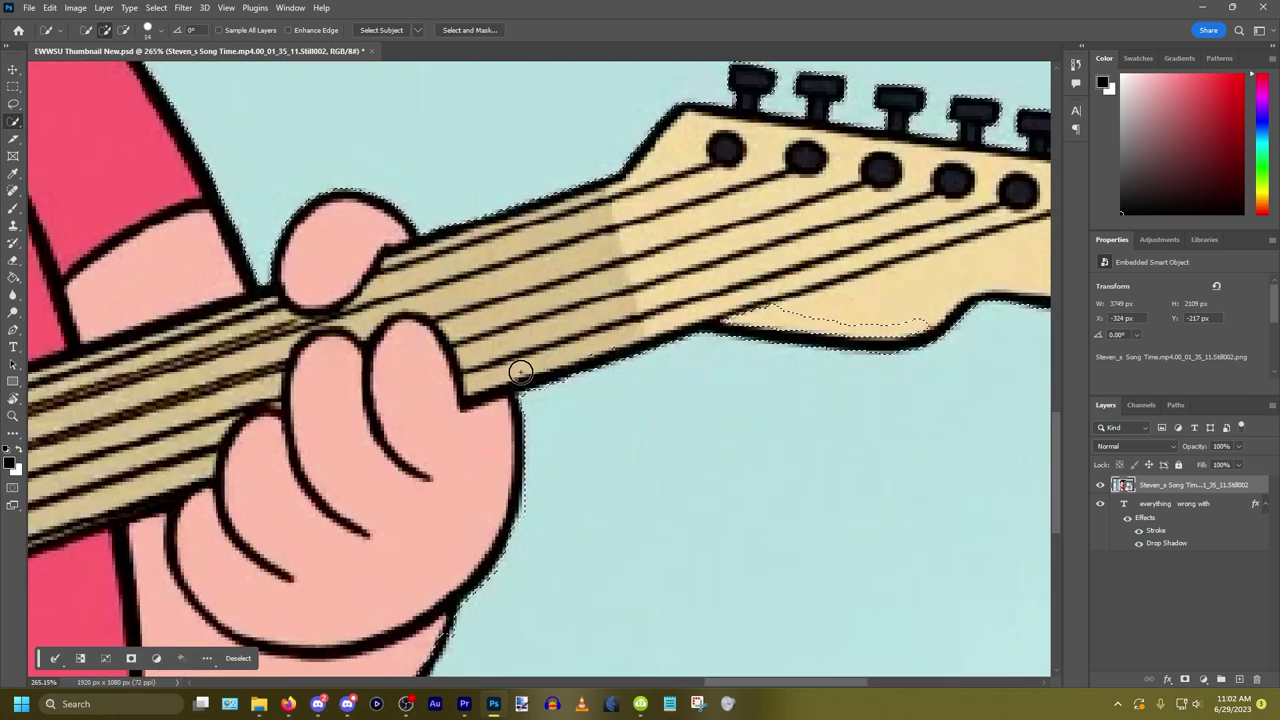
left_click_drag(731, 309, 789, 315)
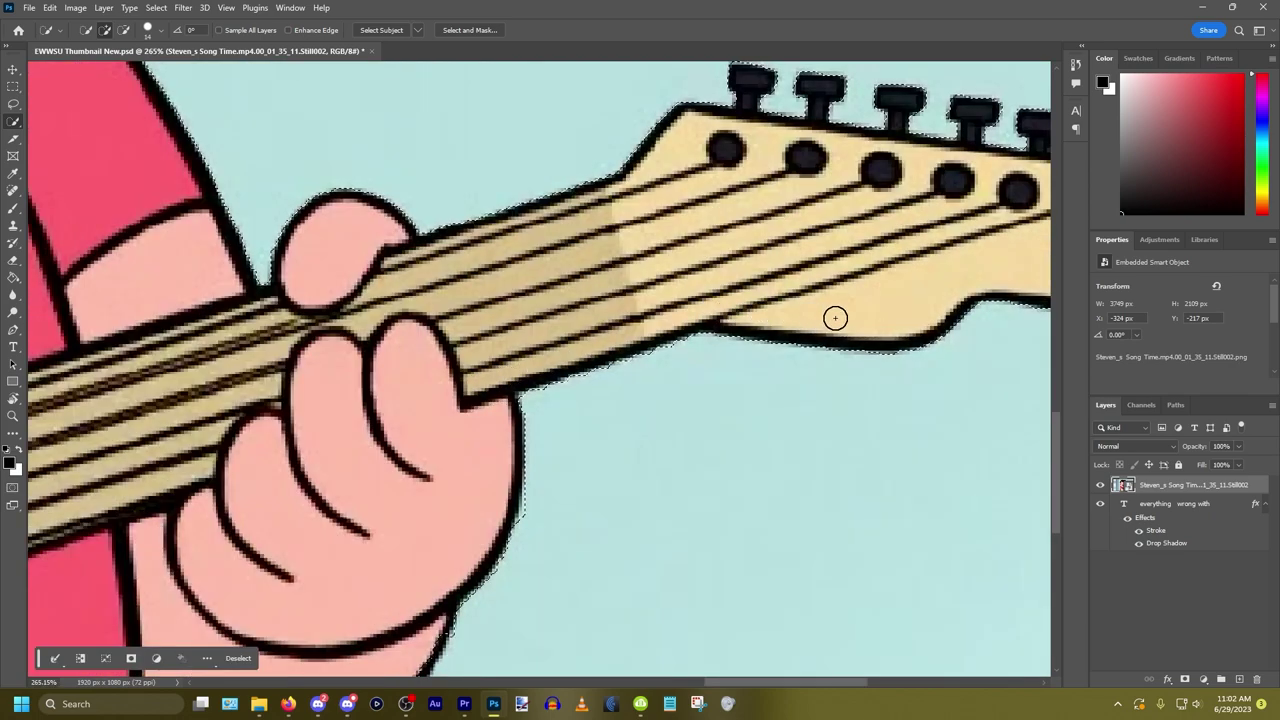
scroll(831, 306, "down", 1)
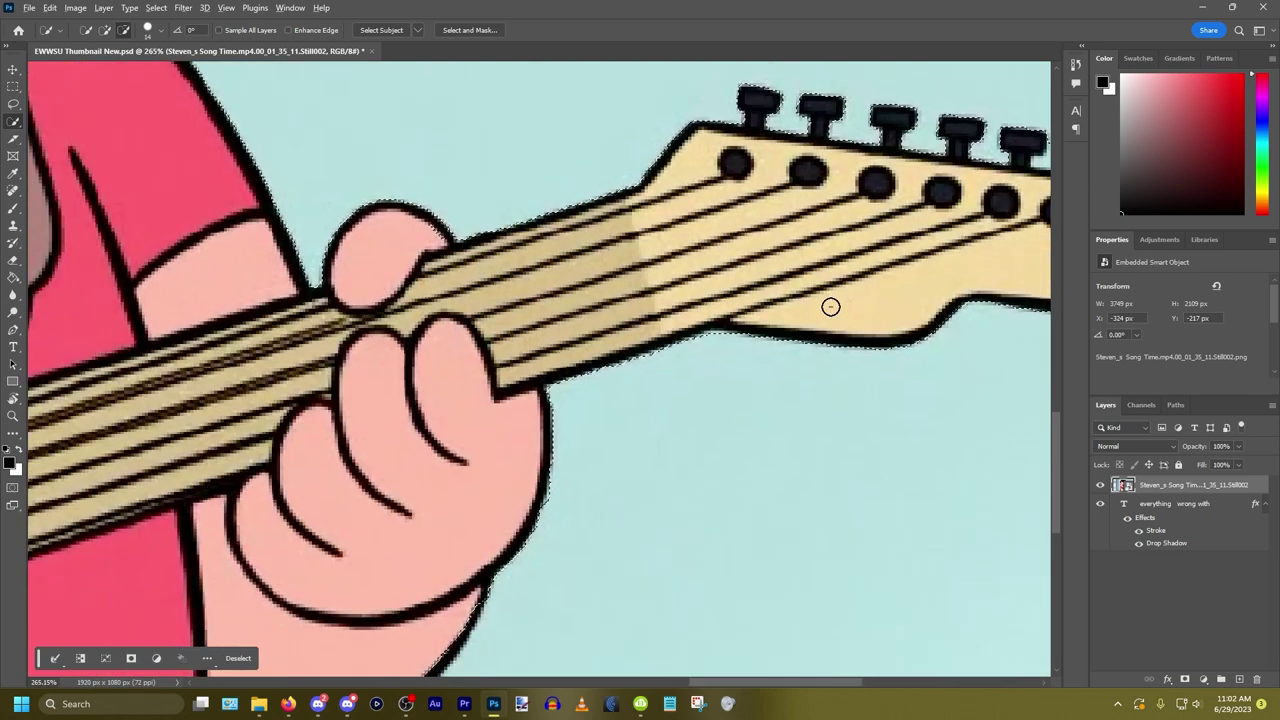
Step: Set the Quick Selection brush size to 5 px and add the forearm's lower black outline to the selection
scroll(831, 306, "down", 5)
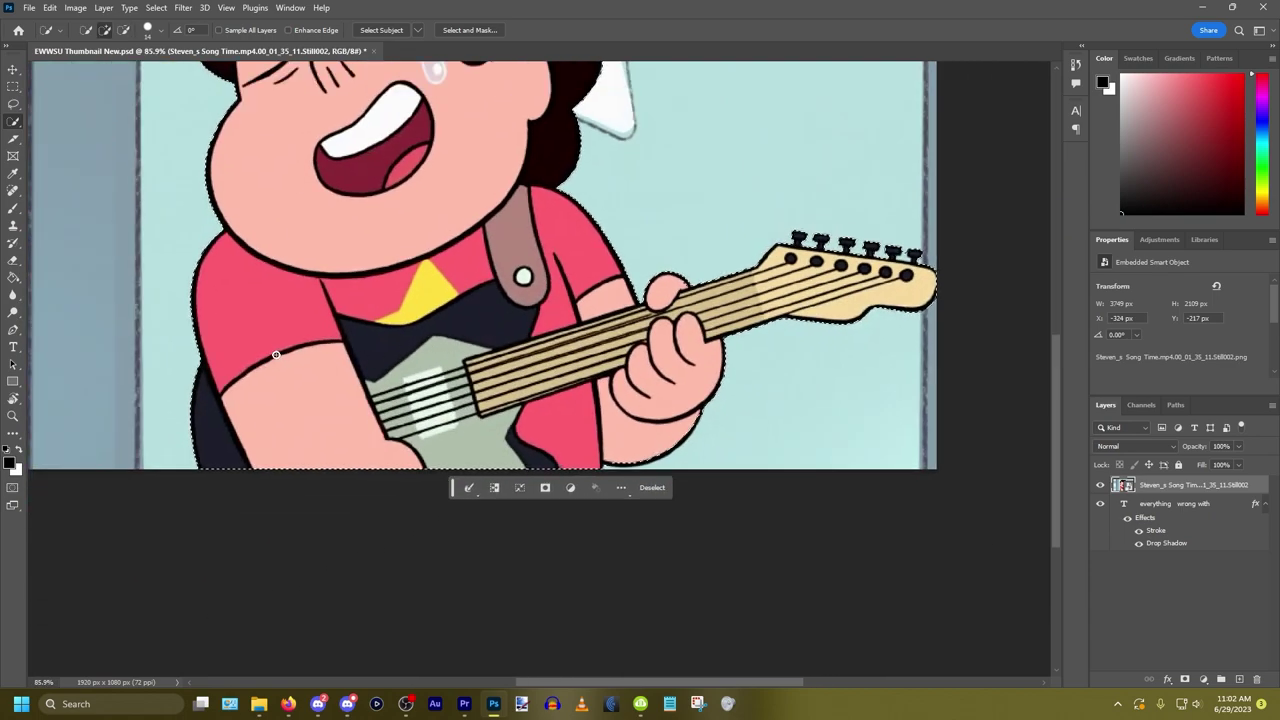
scroll(600, 434, "down", 1)
scroll(600, 434, "up", 5)
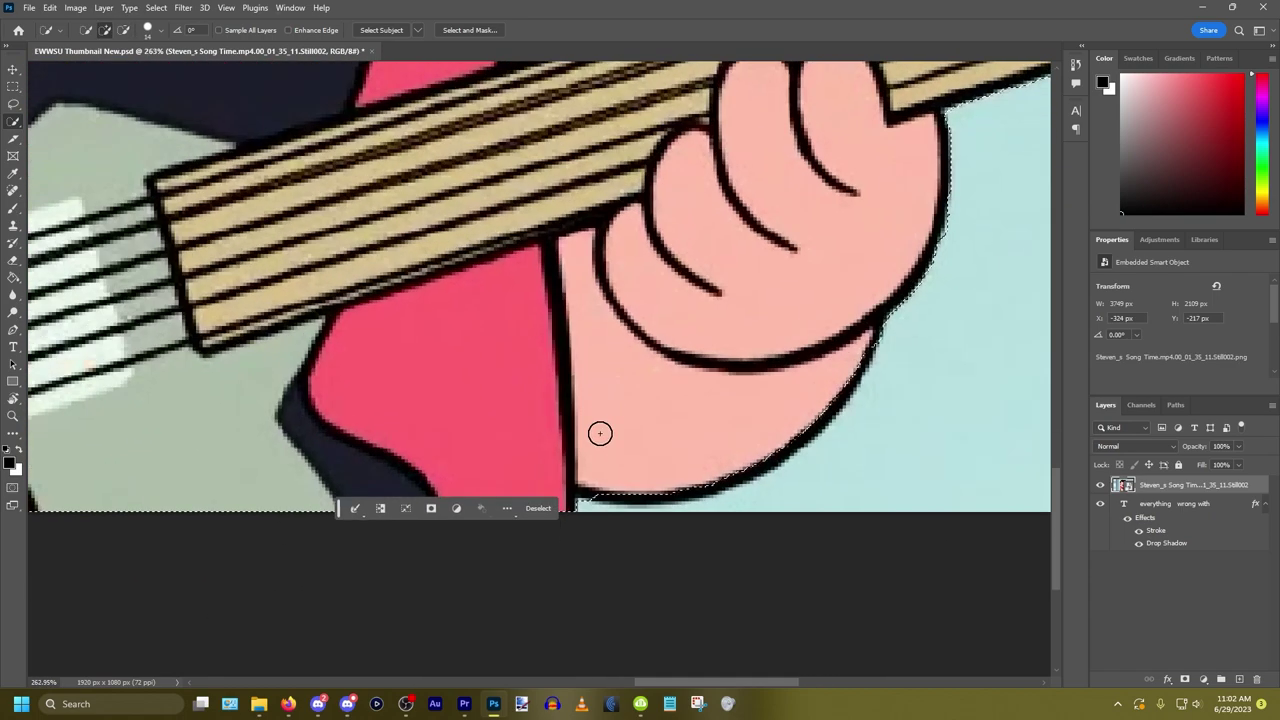
scroll(720, 425, "up", 2)
scroll(380, 320, "down", 1)
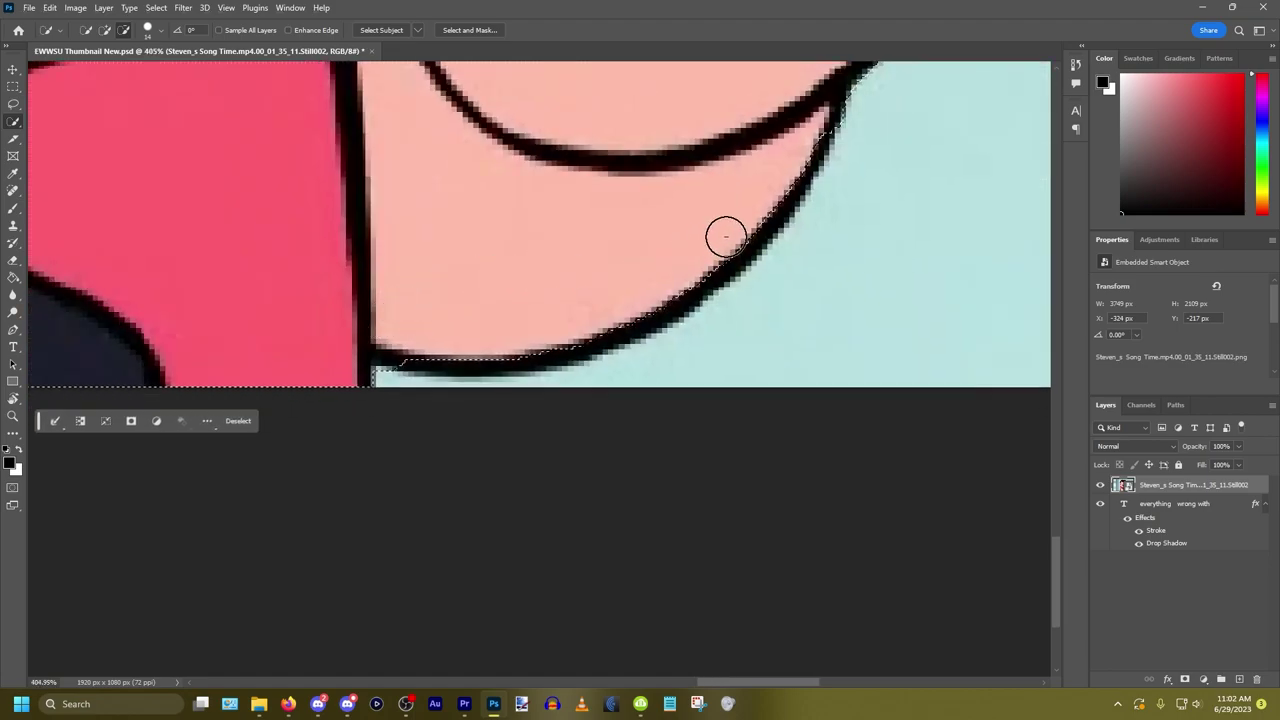
scroll(700, 253, "up", 2)
left_click(155, 30)
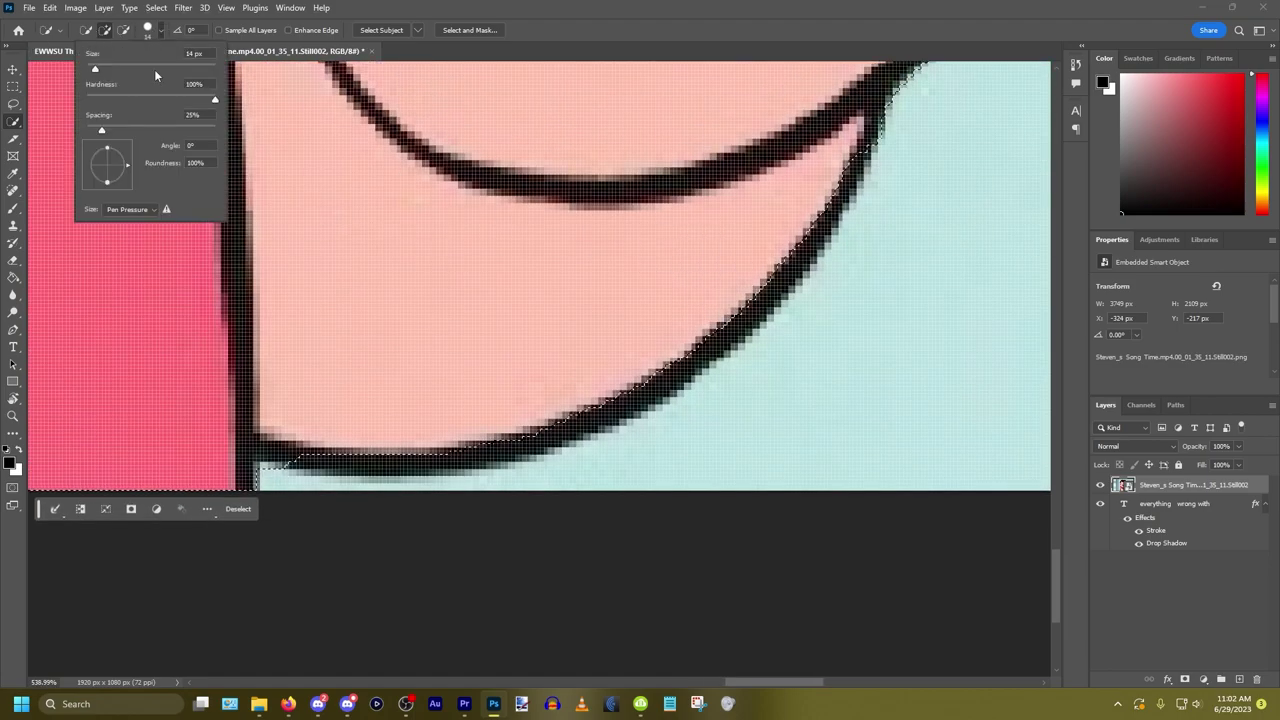
left_click_drag(91, 70, 88, 70)
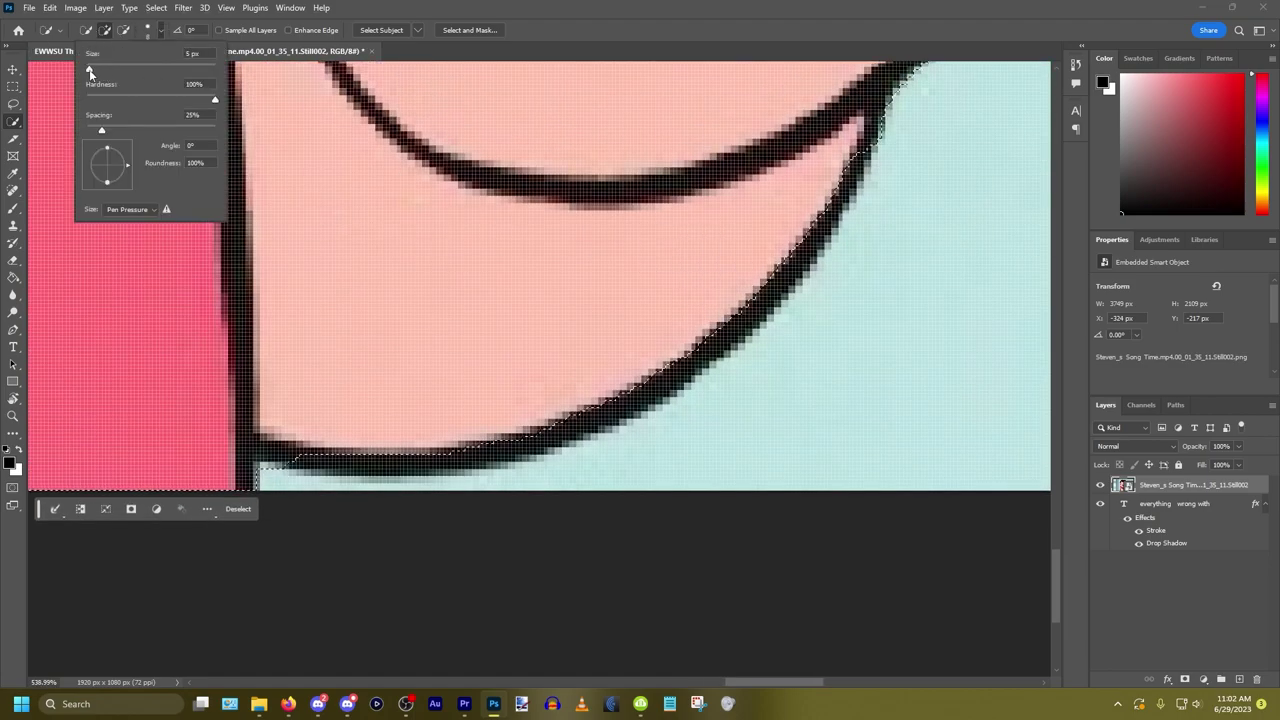
left_click(855, 168)
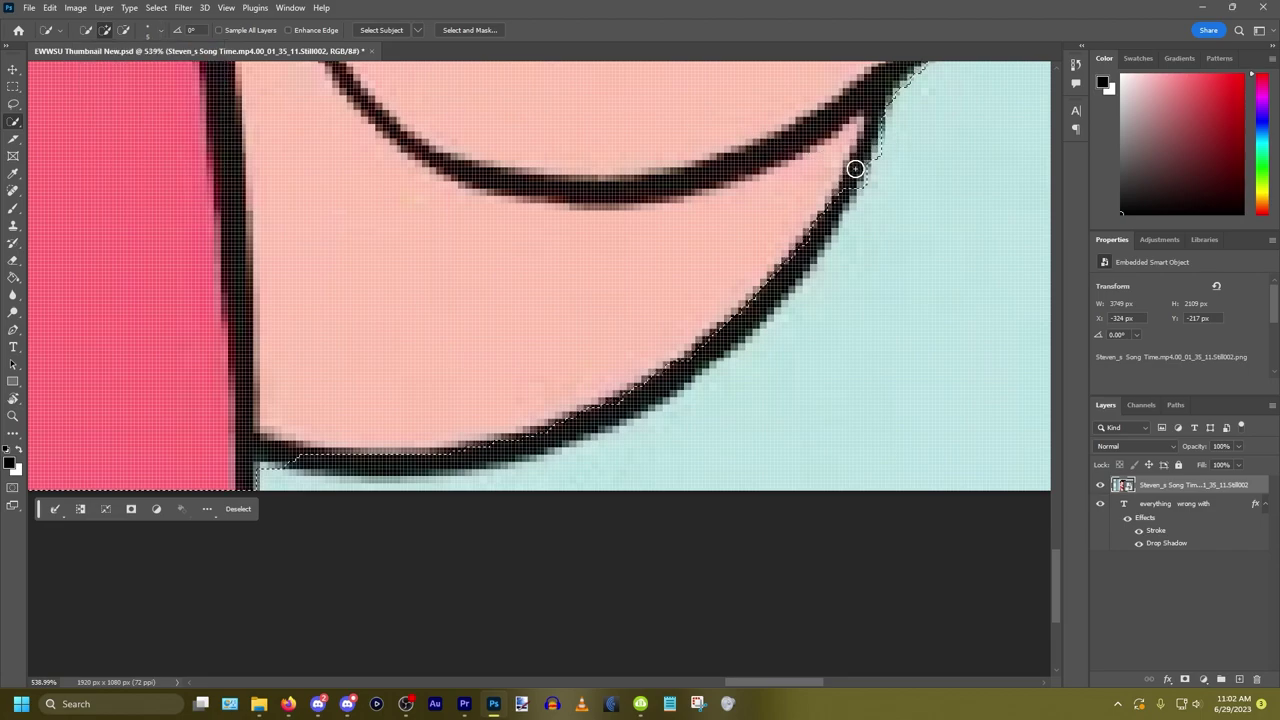
left_click_drag(834, 203, 808, 236)
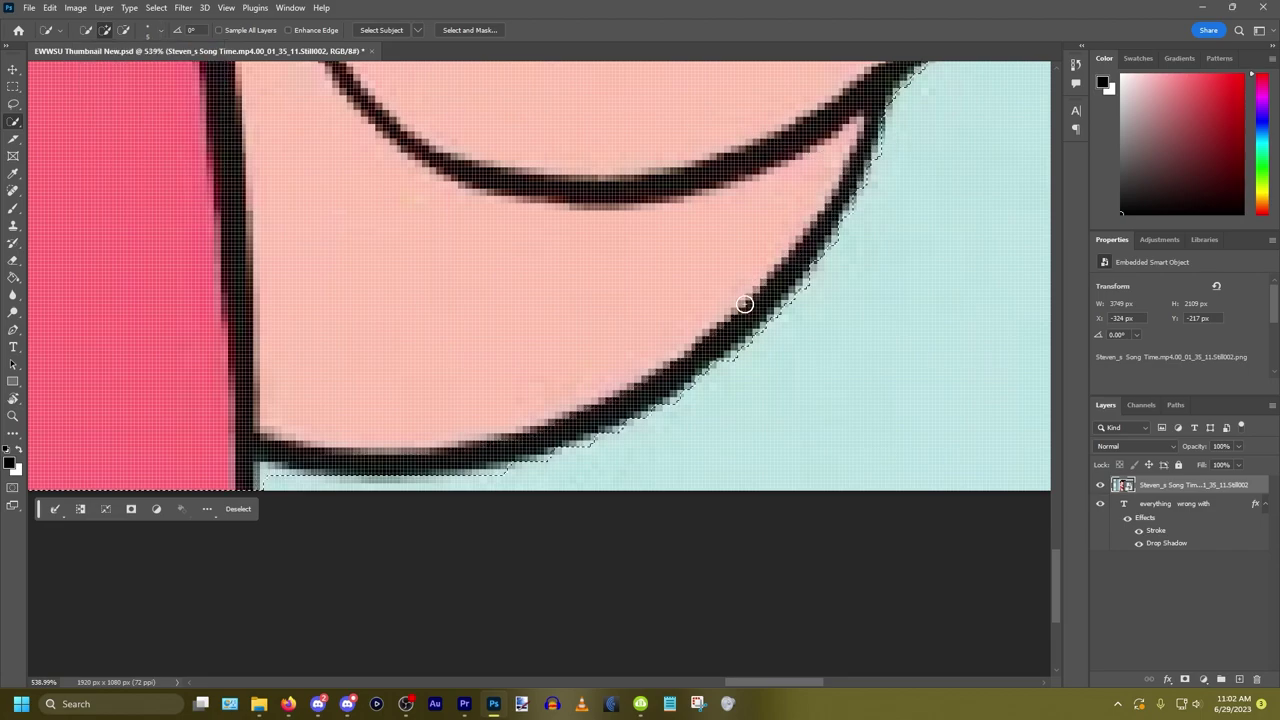
key("alt")
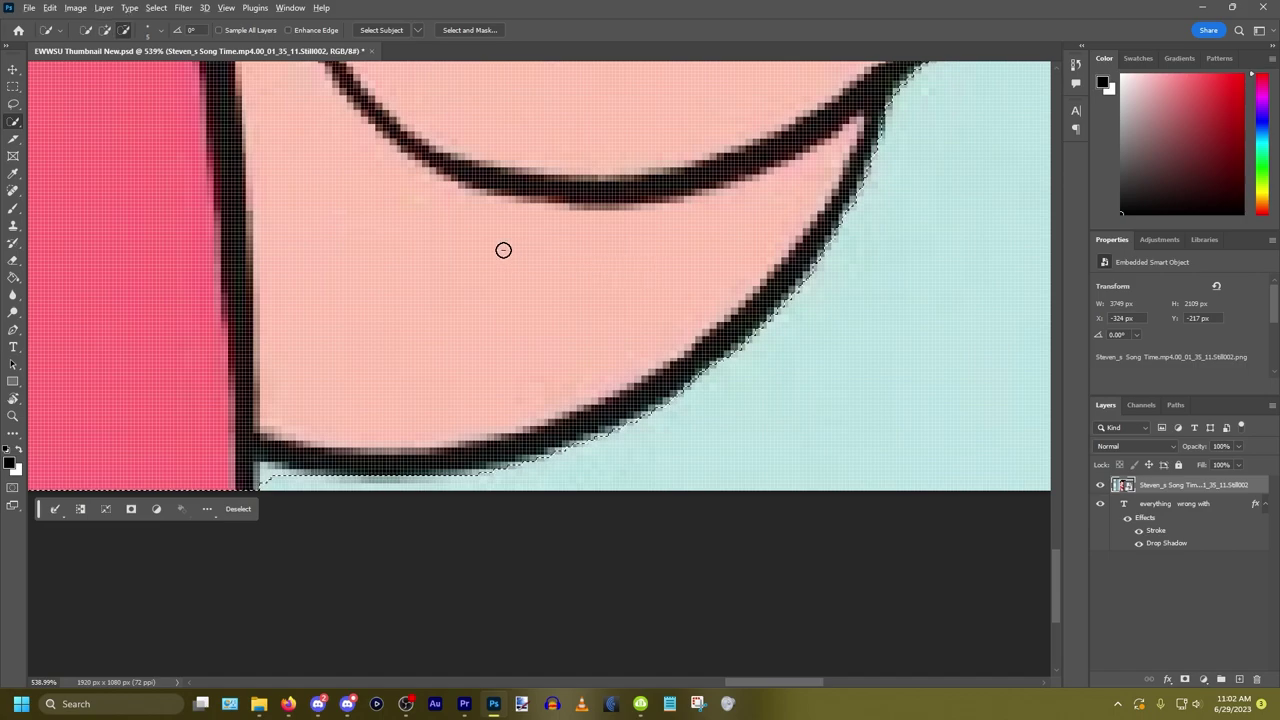
Step: Examine the selection edge around the fretting hand, the guitar neck, the headstock and its tuning pegs for missed areas
scroll(503, 250, "down", 6)
scroll(786, 263, "up", 3)
scroll(711, 275, "up", 4)
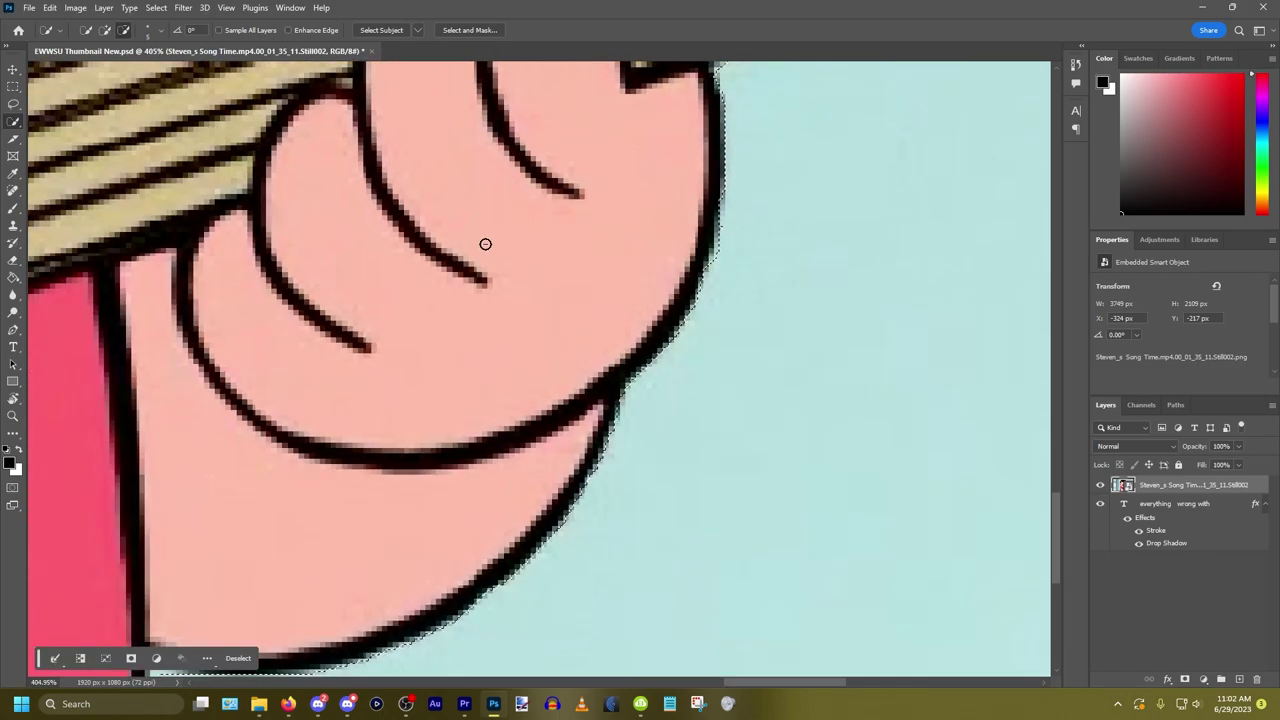
scroll(485, 244, "down", 4)
scroll(937, 301, "up", 2)
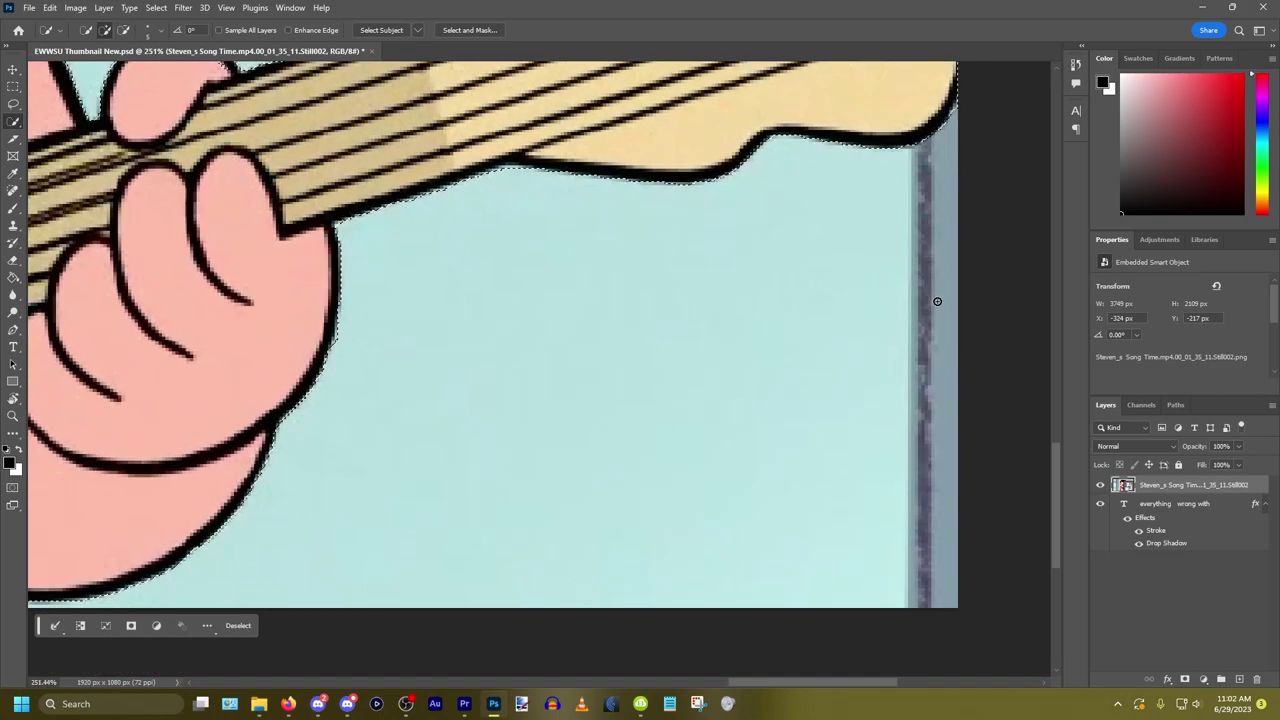
scroll(937, 301, "up", 5)
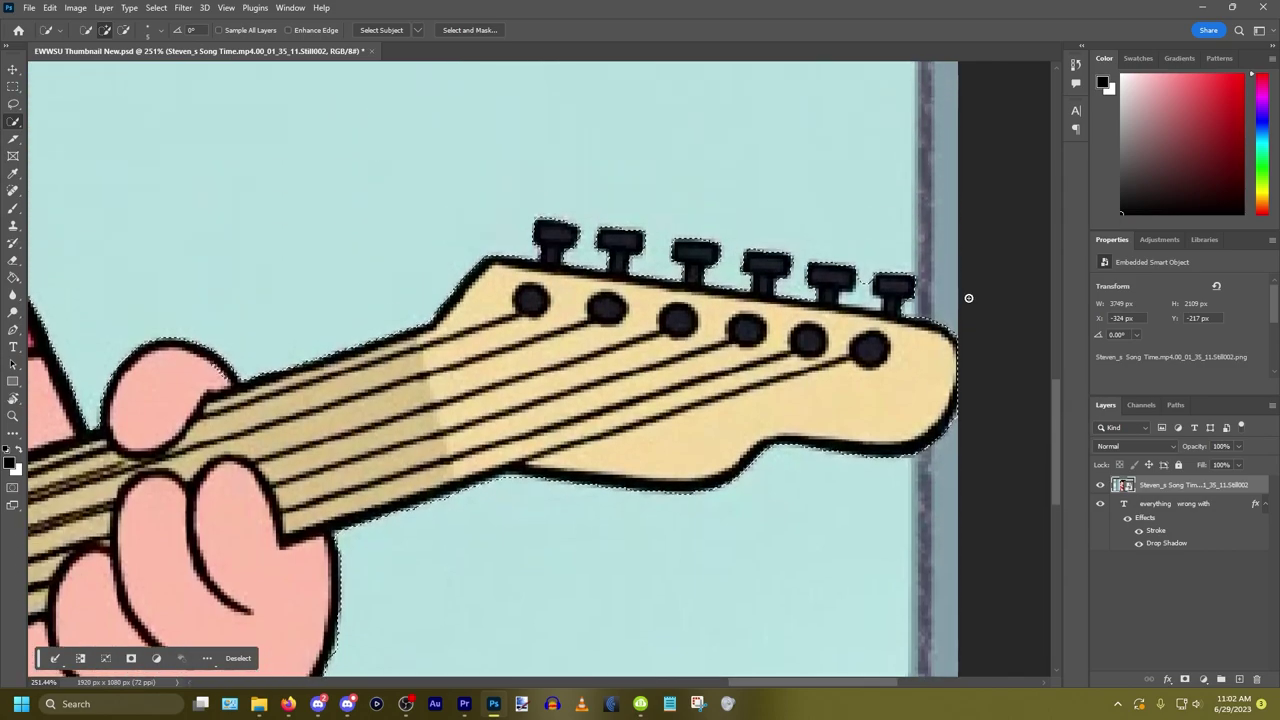
scroll(960, 300, "up", 4)
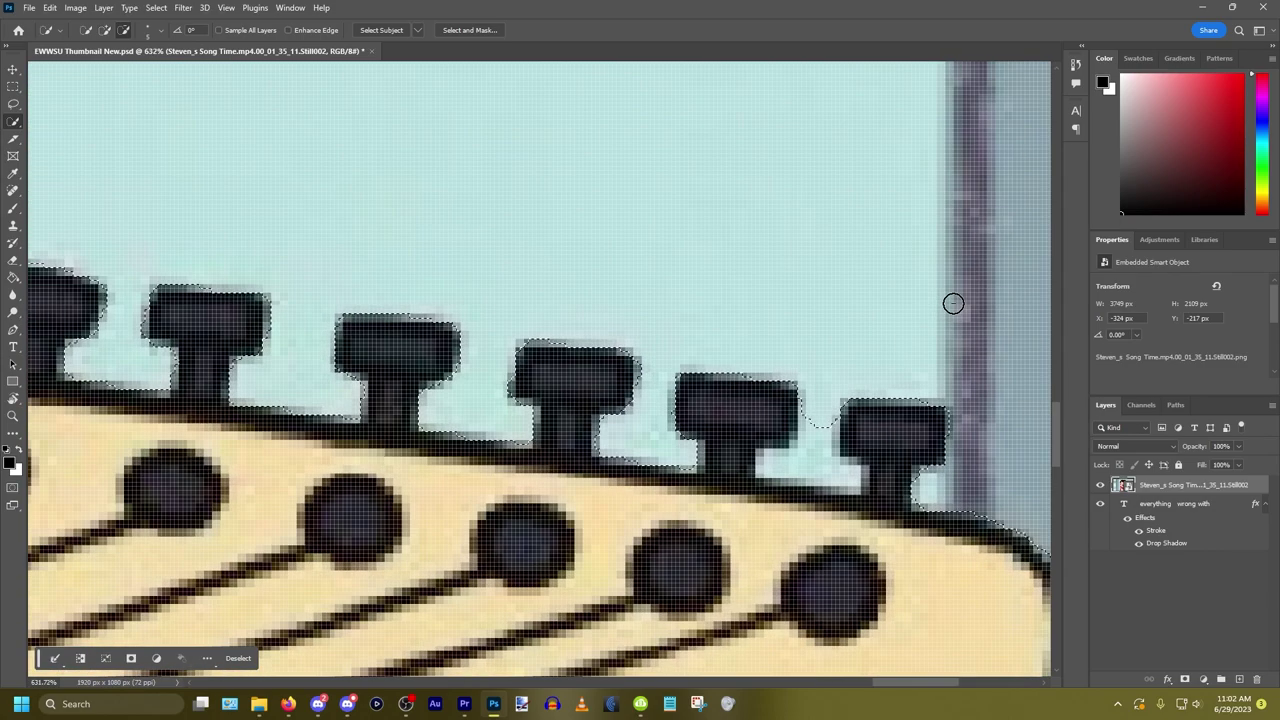
scroll(952, 303, "down", 5)
scroll(590, 308, "up", 3)
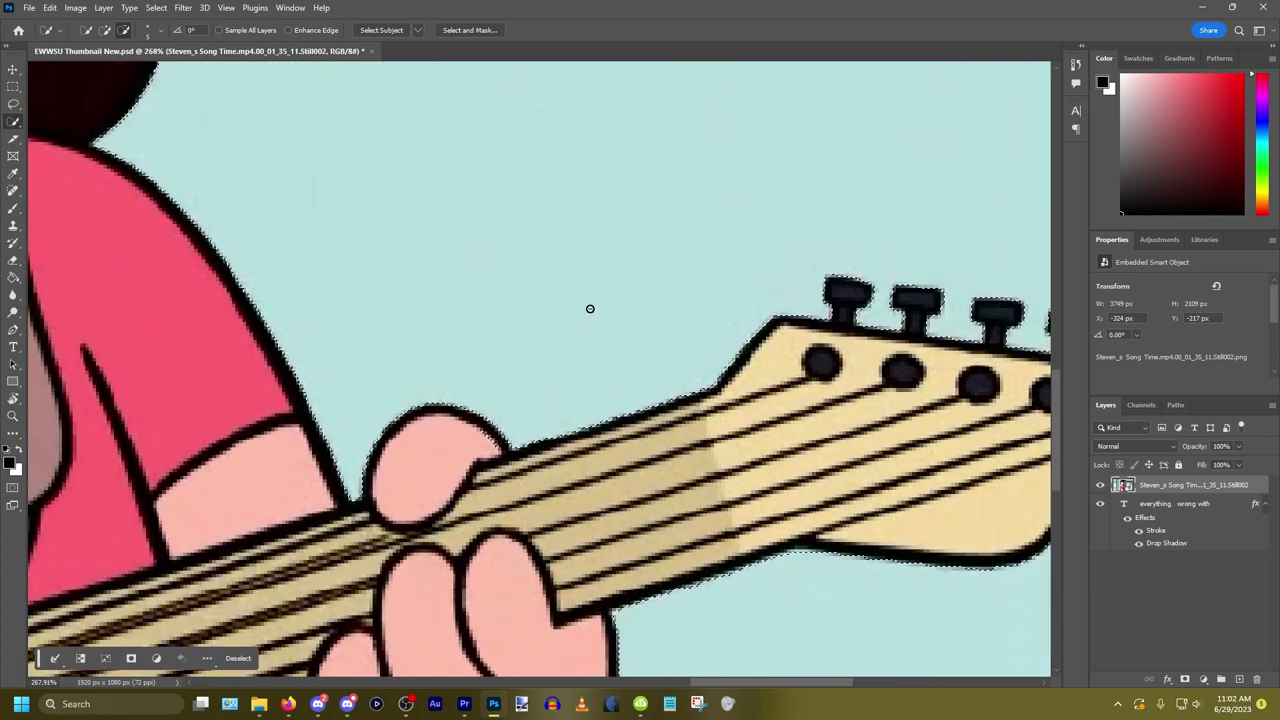
scroll(590, 308, "up", 1)
scroll(649, 311, "down", 2)
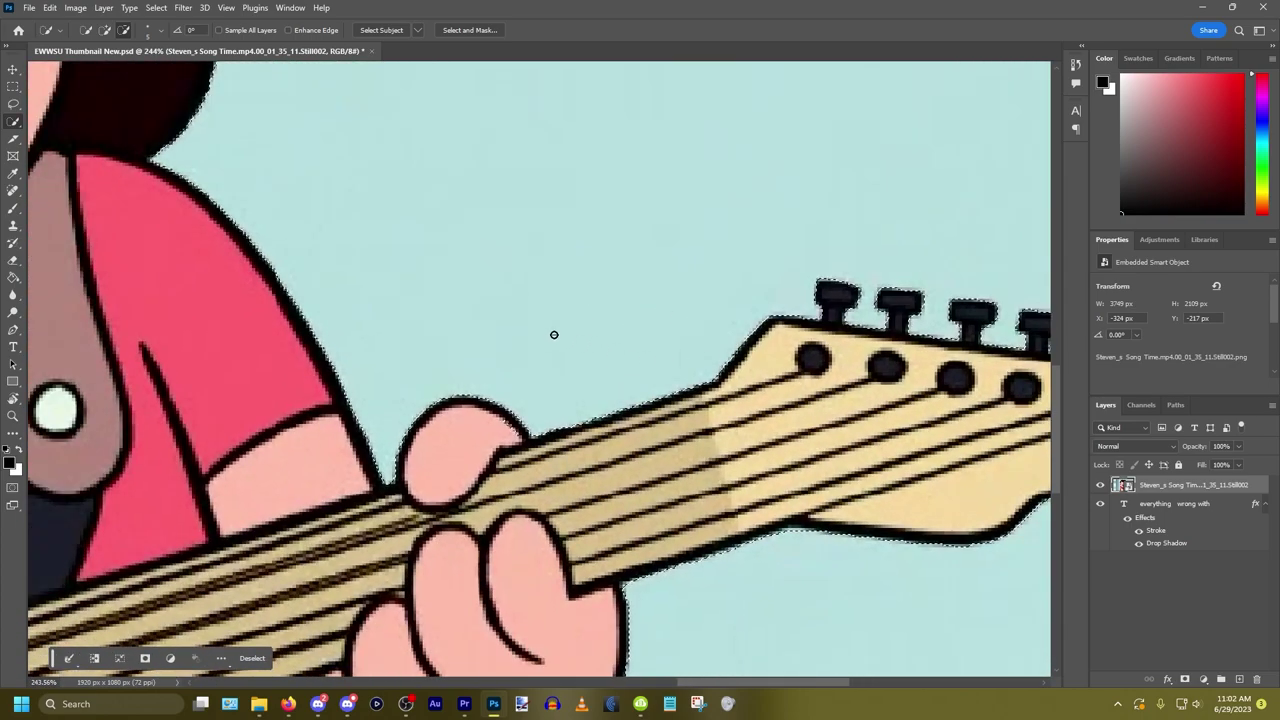
Step: Examine the selection edge around Steven's hair, cheek, shirt sleeve and the lower guitar body for missed areas
scroll(554, 334, "down", 4)
scroll(160, 231, "up", 1)
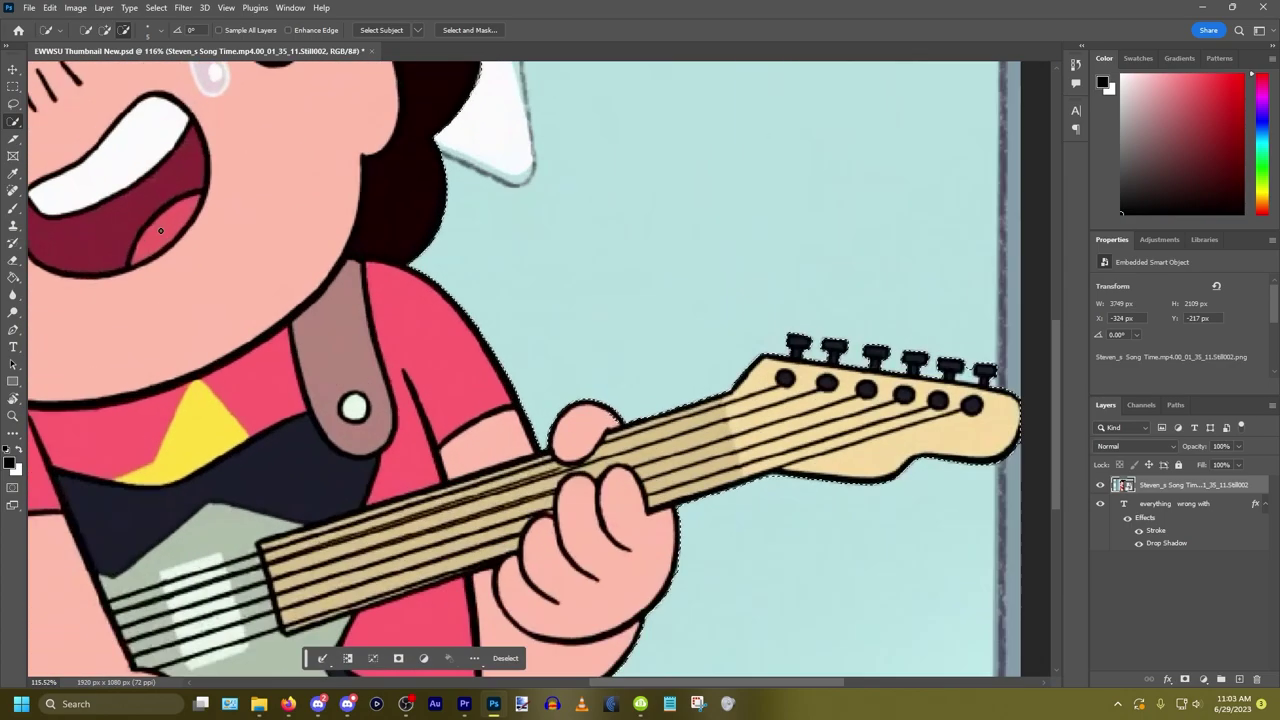
scroll(523, 240, "up", 3)
scroll(711, 280, "up", 2)
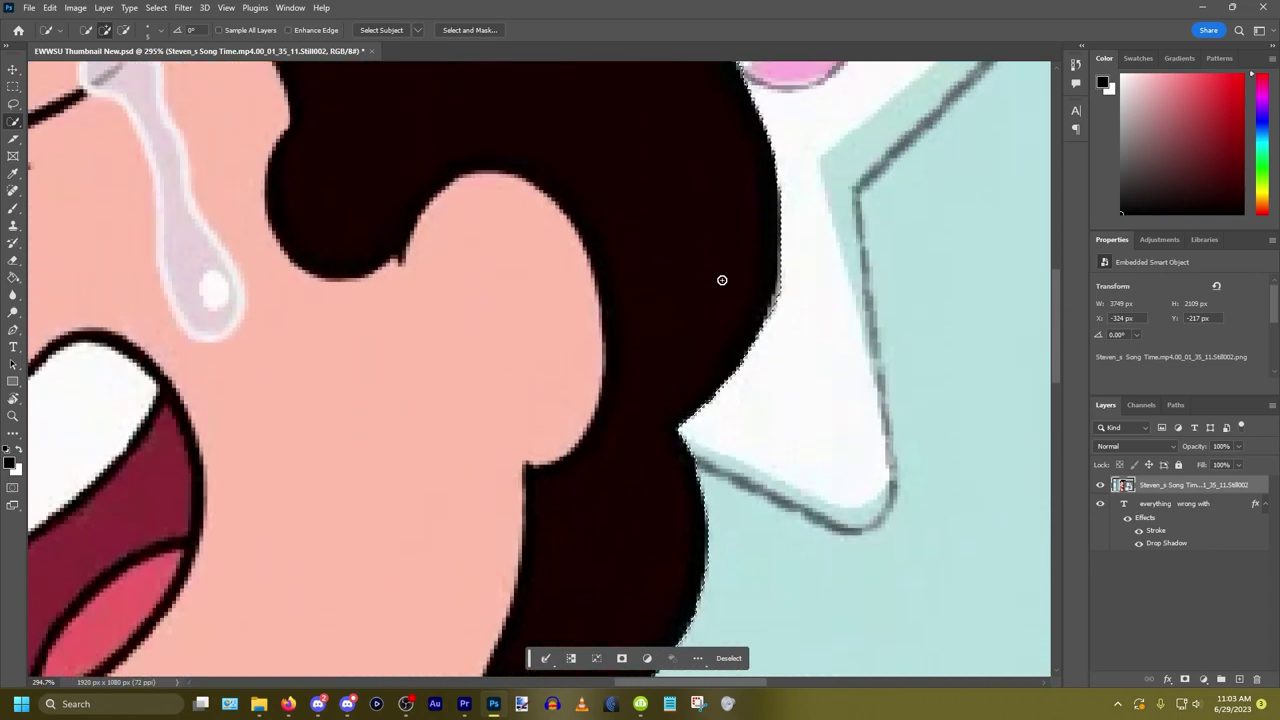
scroll(722, 280, "down", 4)
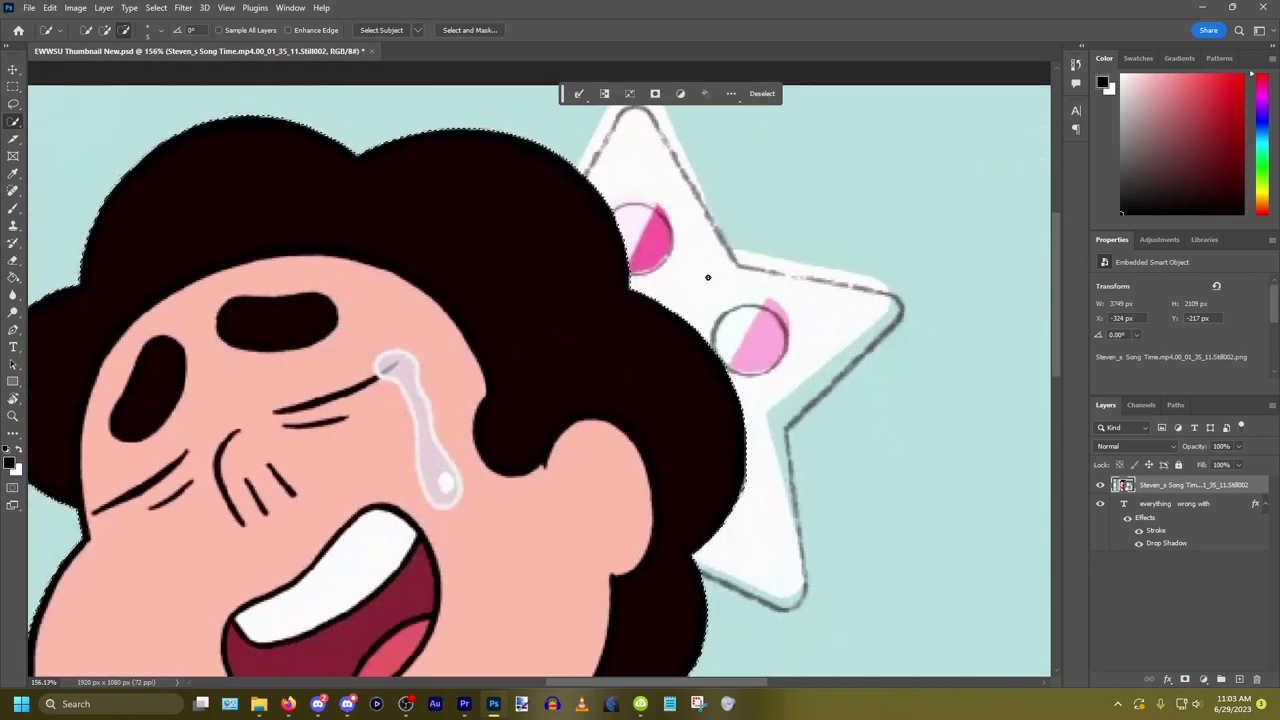
scroll(708, 277, "down", 2)
scroll(231, 217, "up", 5)
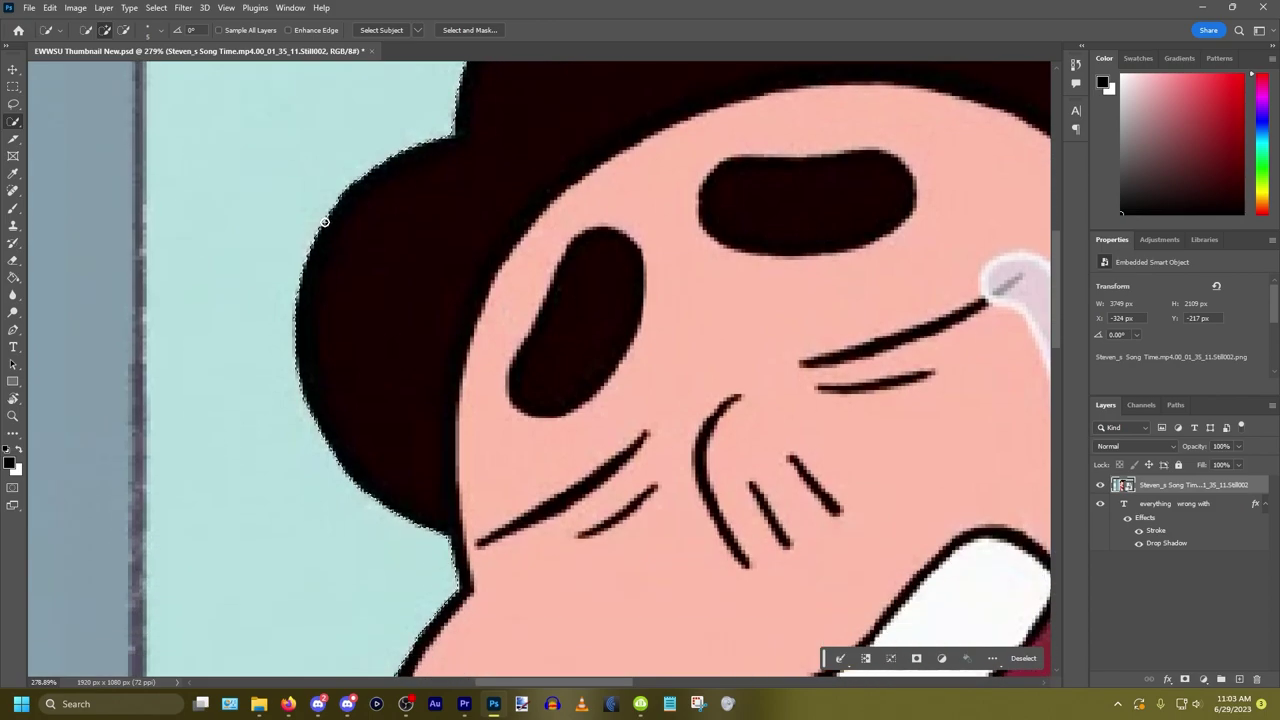
scroll(323, 221, "down", 1)
scroll(321, 219, "down", 3)
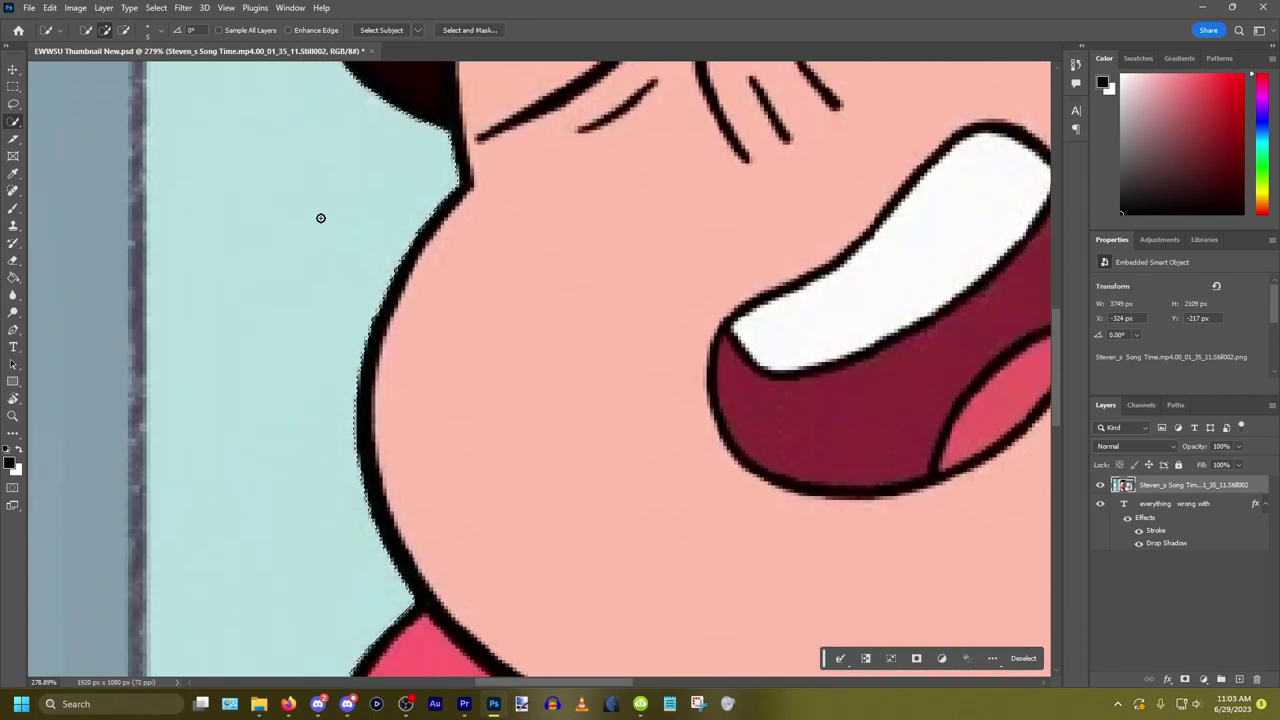
scroll(321, 219, "down", 3)
scroll(316, 222, "down", 4)
scroll(306, 234, "down", 3)
scroll(305, 239, "up", 3)
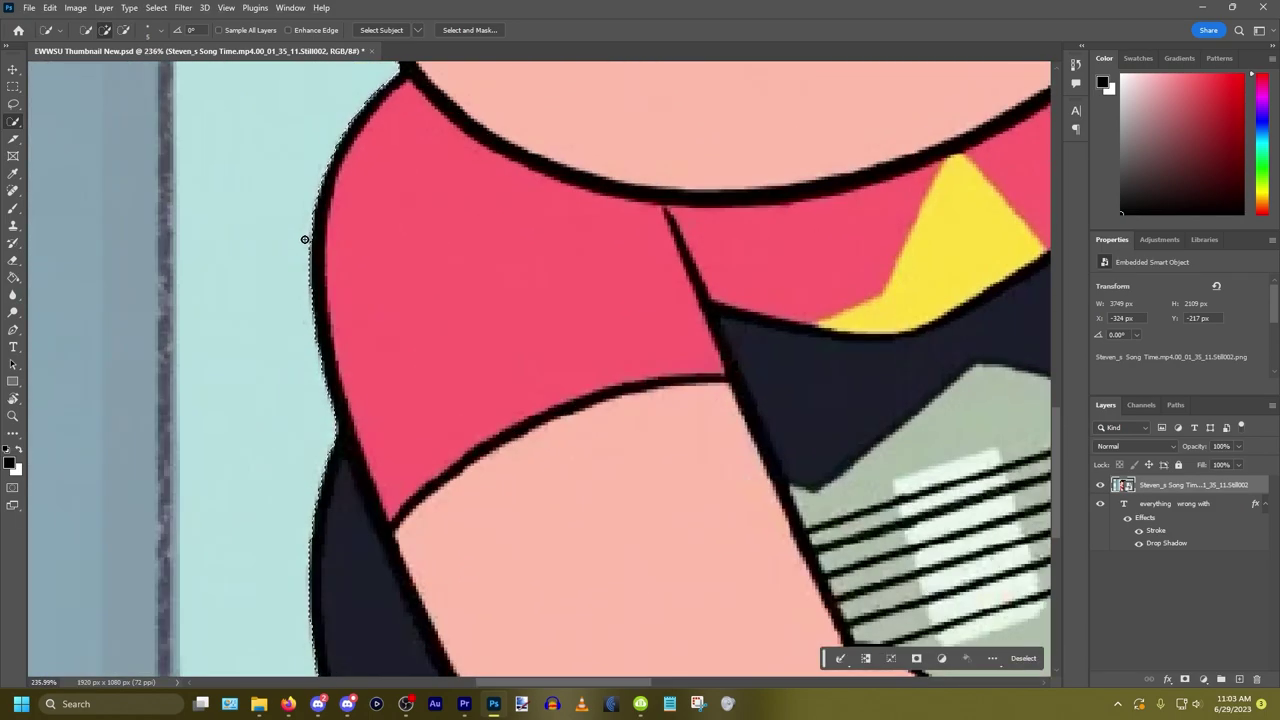
scroll(305, 239, "down", 6)
scroll(350, 245, "up", 4)
scroll(440, 258, "down", 1)
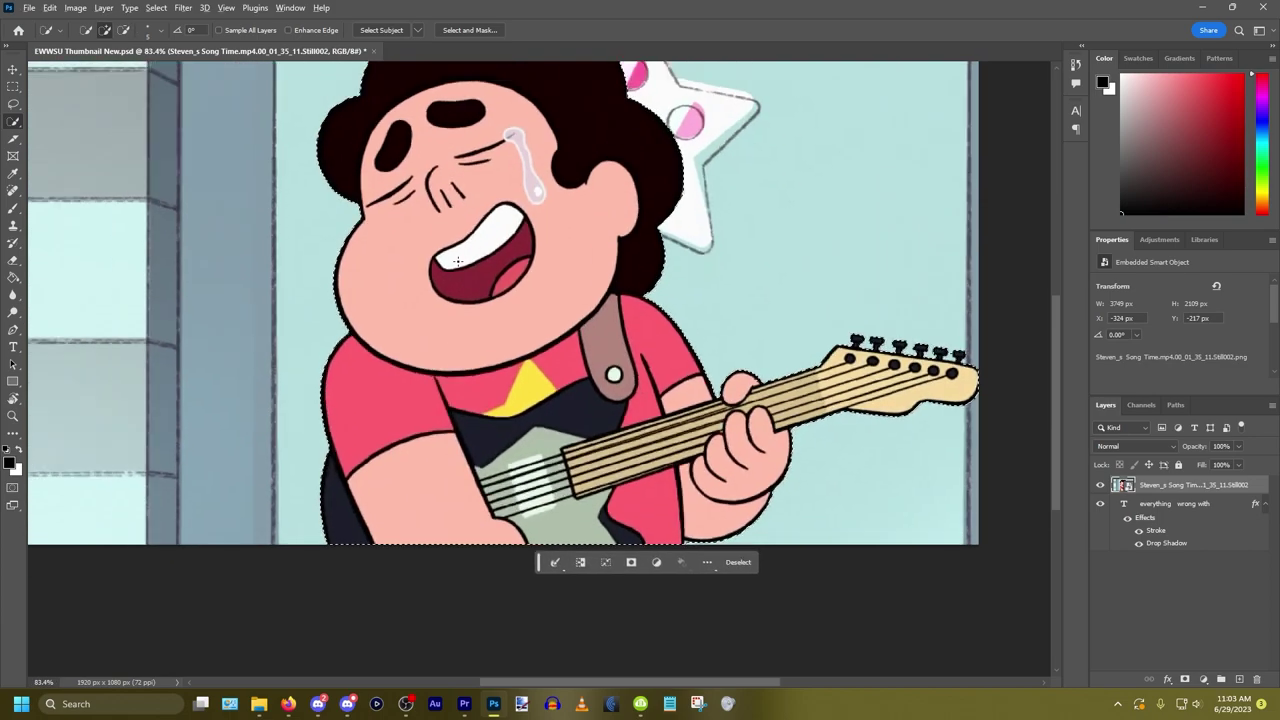
scroll(457, 261, "down", 1)
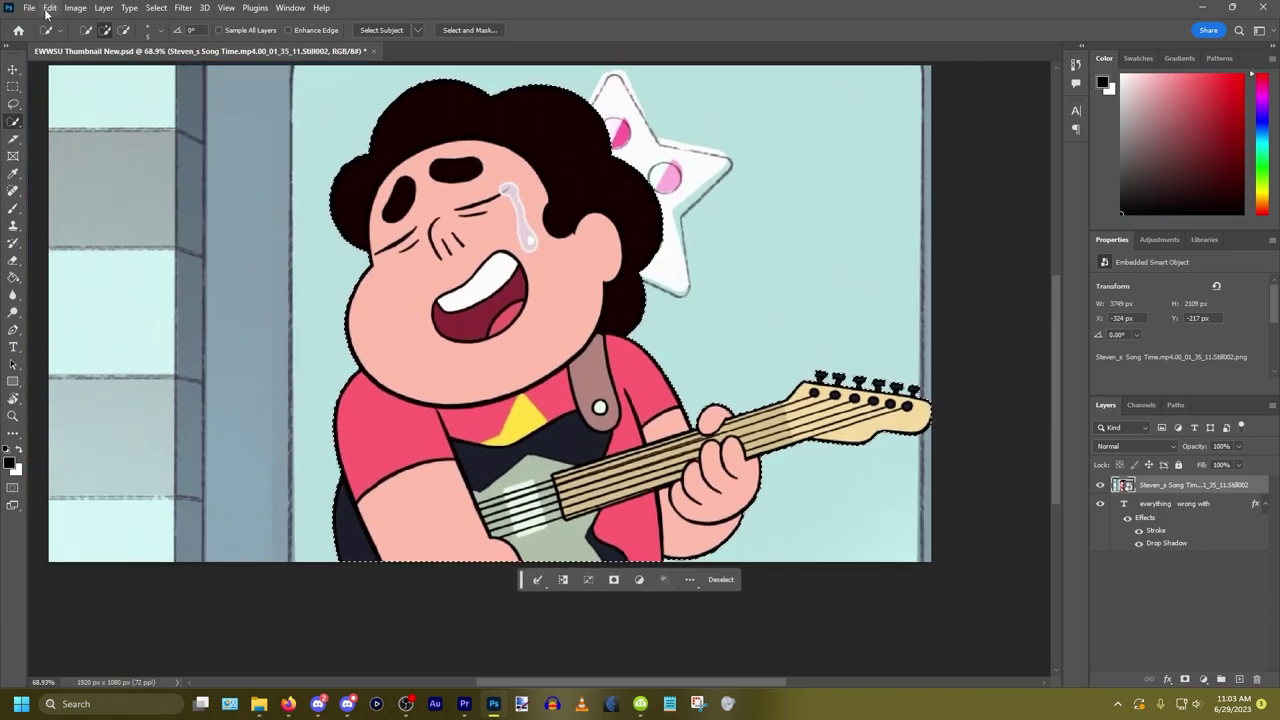
Step: Rasterize the still's smart object layer
left_click(75, 8)
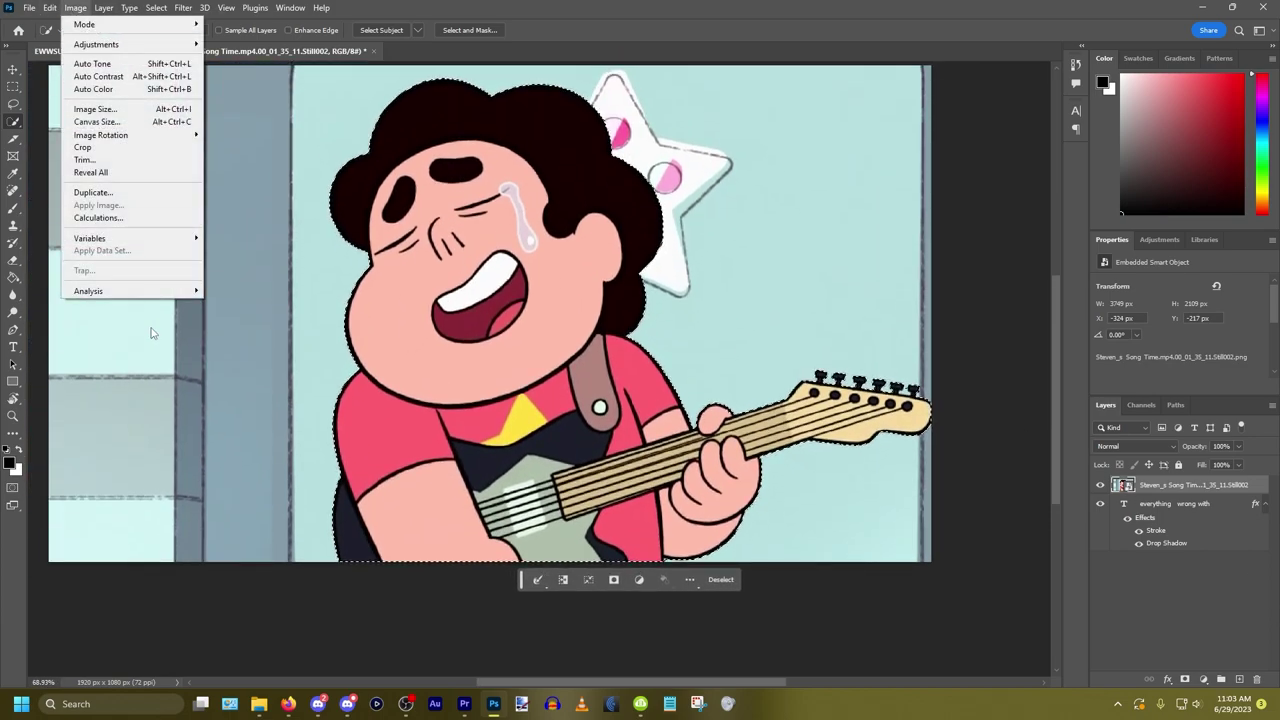
left_click(129, 8)
left_click(104, 8)
mouse_move(197, 302)
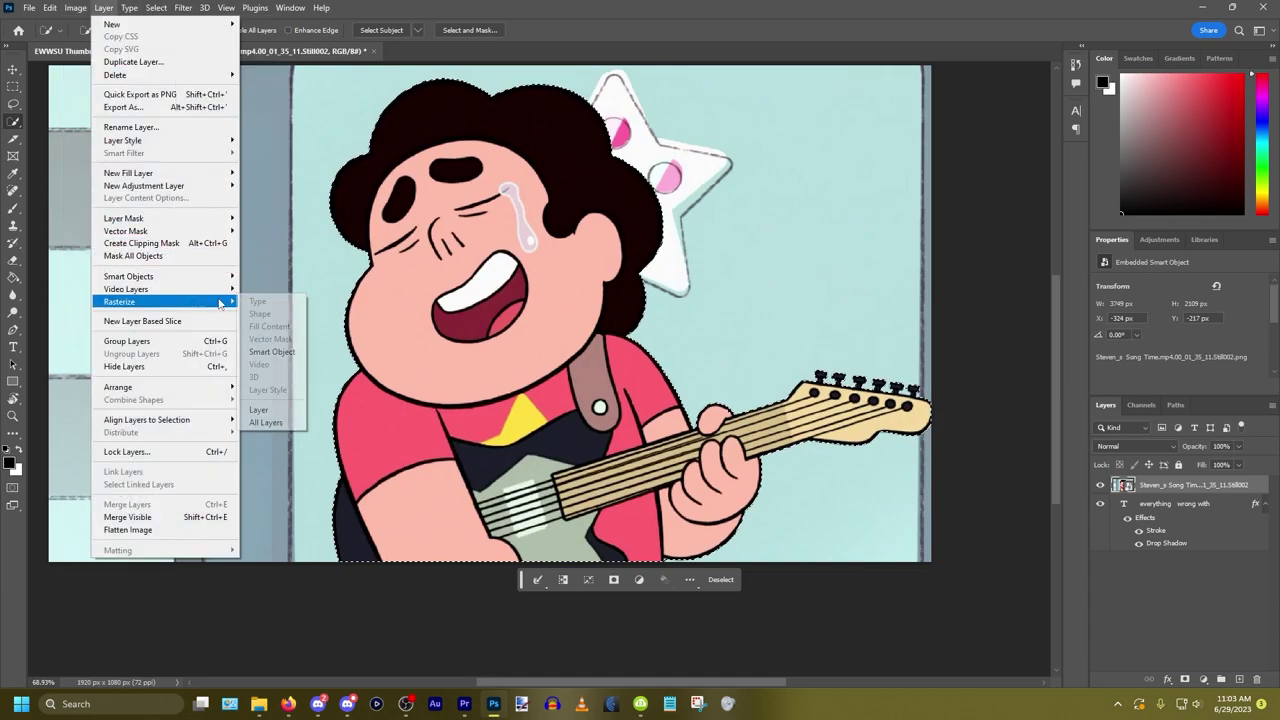
left_click(270, 353)
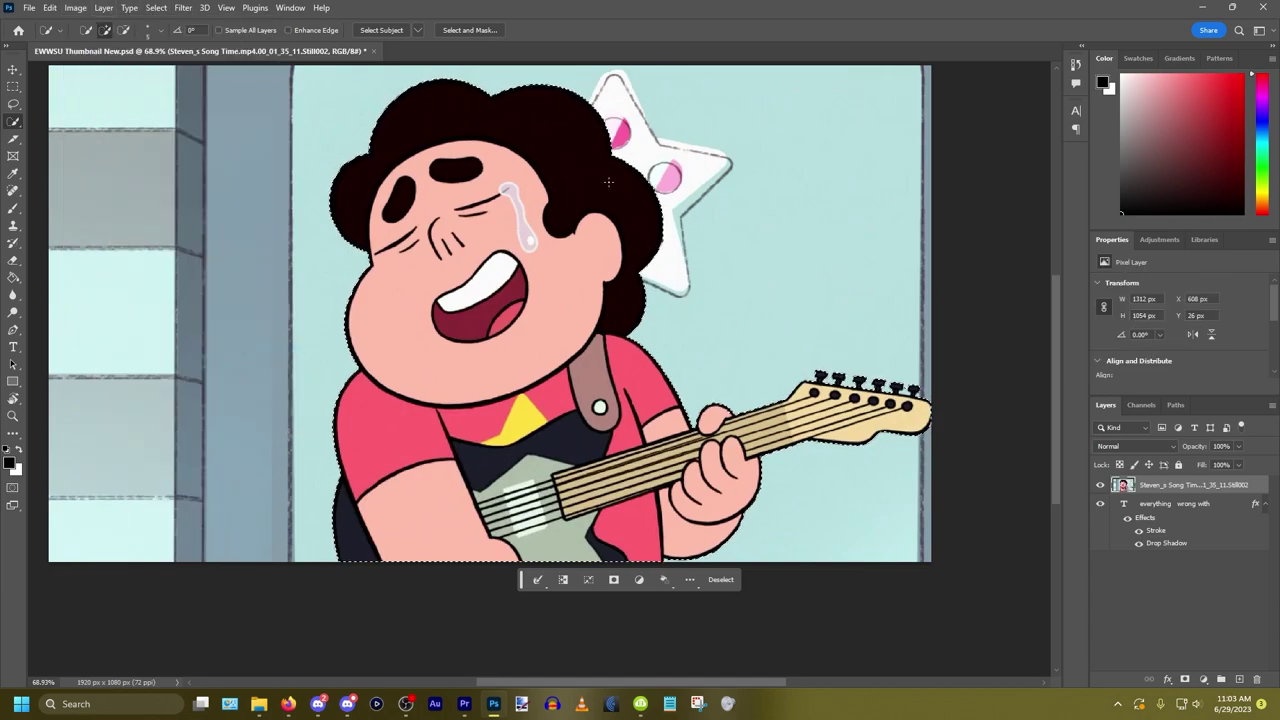
Step: Cut the selected Steven and guitar out of the still and paste them onto a new layer above it
key("Delete")
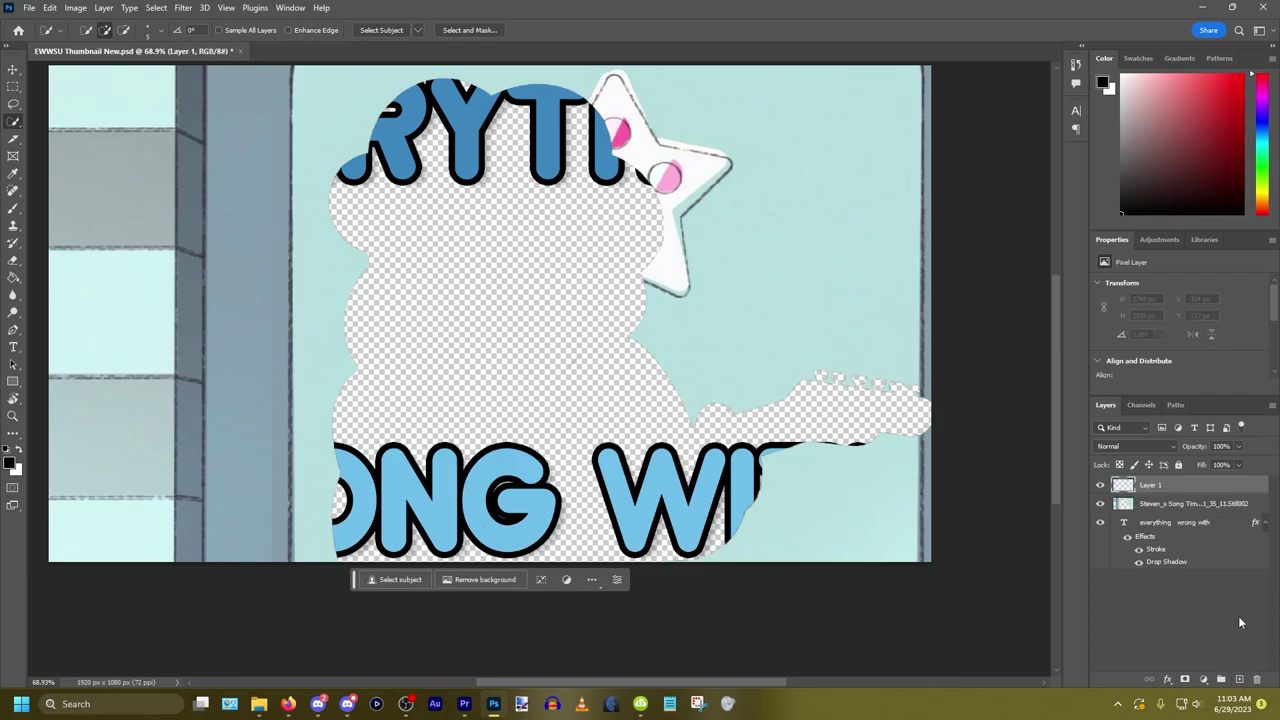
key("ctrl+z")
key("v")
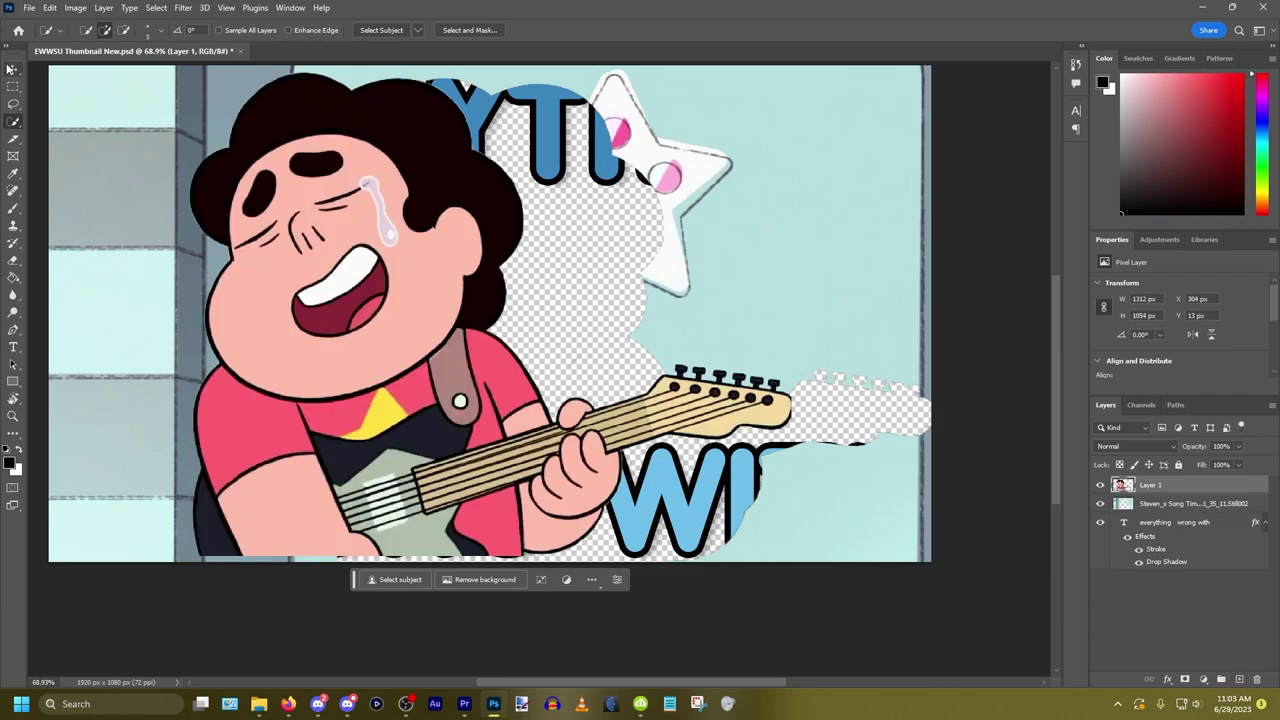
Step: Move the Steven cutout over the matching hole in the still, at X 608 px and Y 26 px
left_click_drag(468, 443, 594, 454)
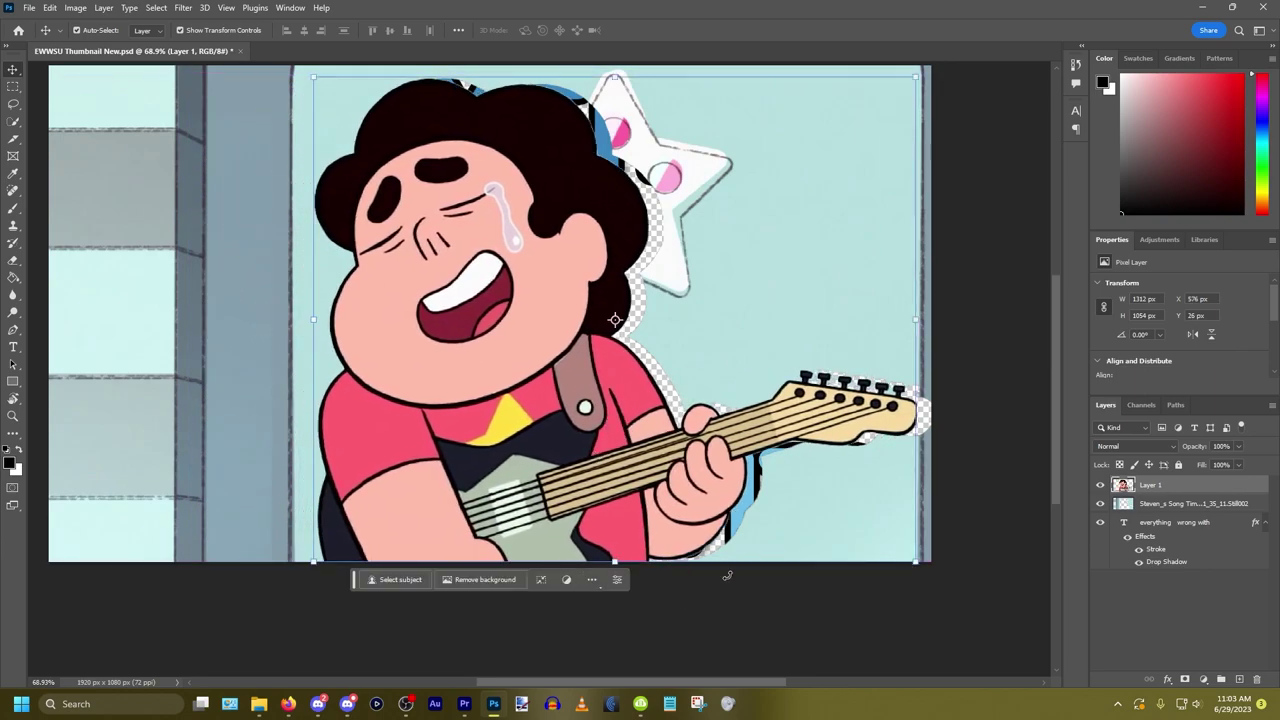
key("Right")
key("Right")
key("Right")
key("Right")
key("Right")
key("Right")
key("Right")
key("Right")
key("Right")
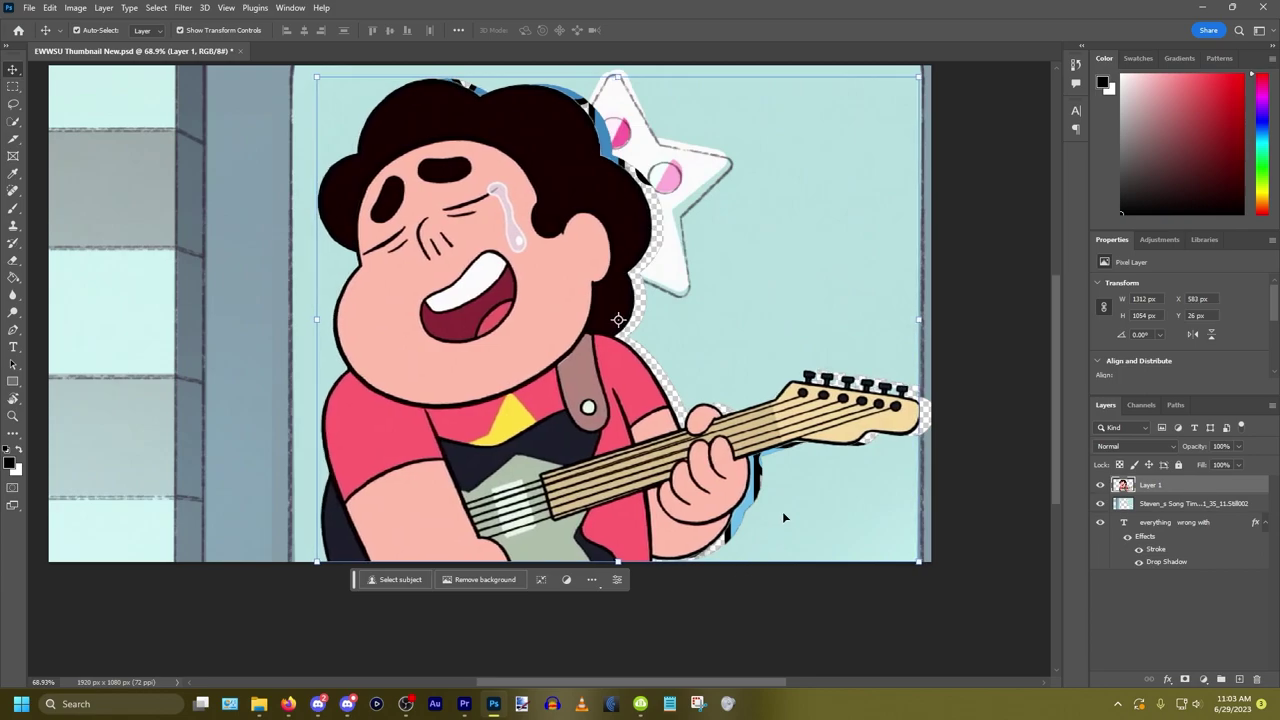
key("Right")
key("Right")
key("Right")
key("Right")
key("Right")
key("Right")
key("Right")
key("Right")
key("Right")
key("Right")
key("Right")
key("Right")
key("Right")
key("Right")
key("Right")
key("Right")
key("Right")
key("Right")
key("Right")
key("Right")
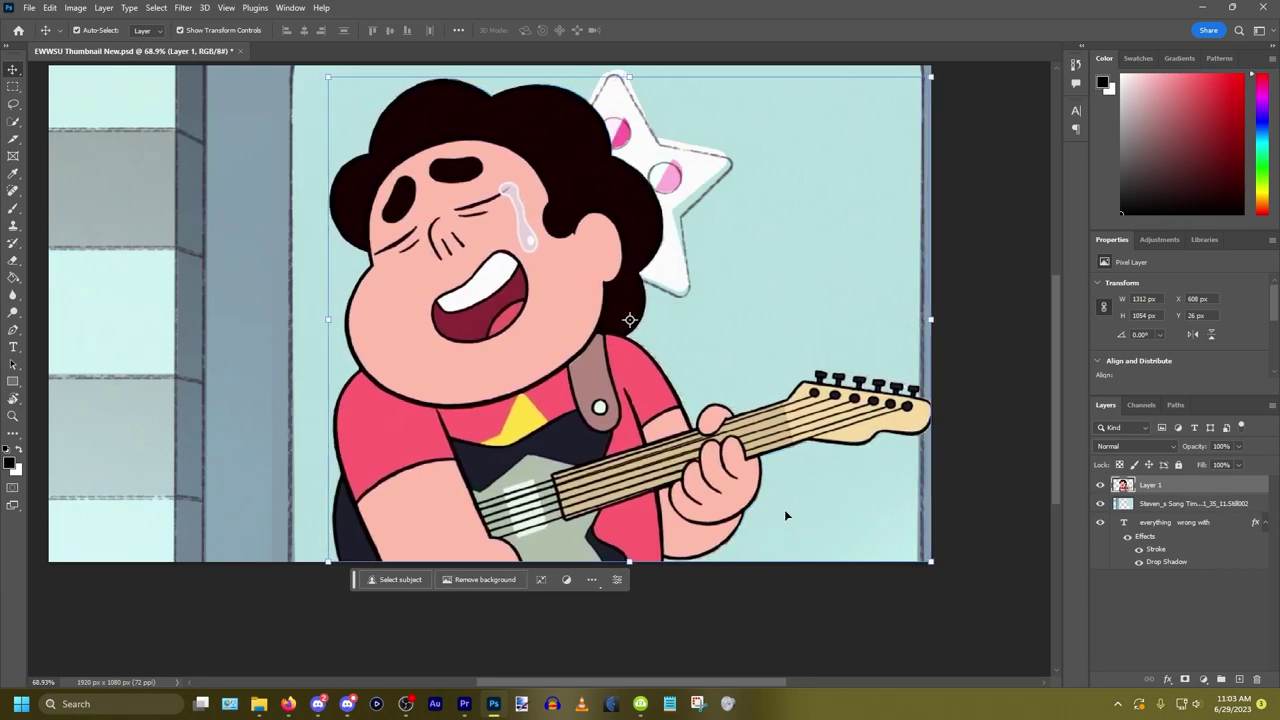
key("Left")
key("Left")
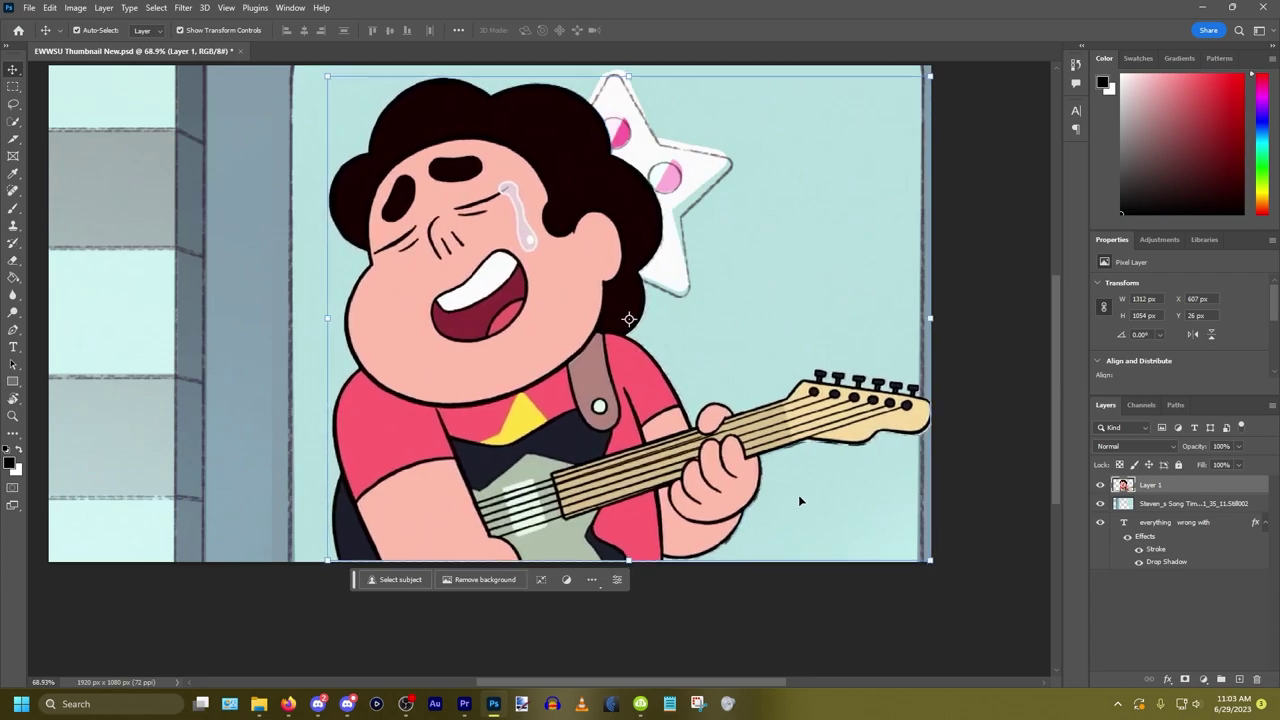
key("Right")
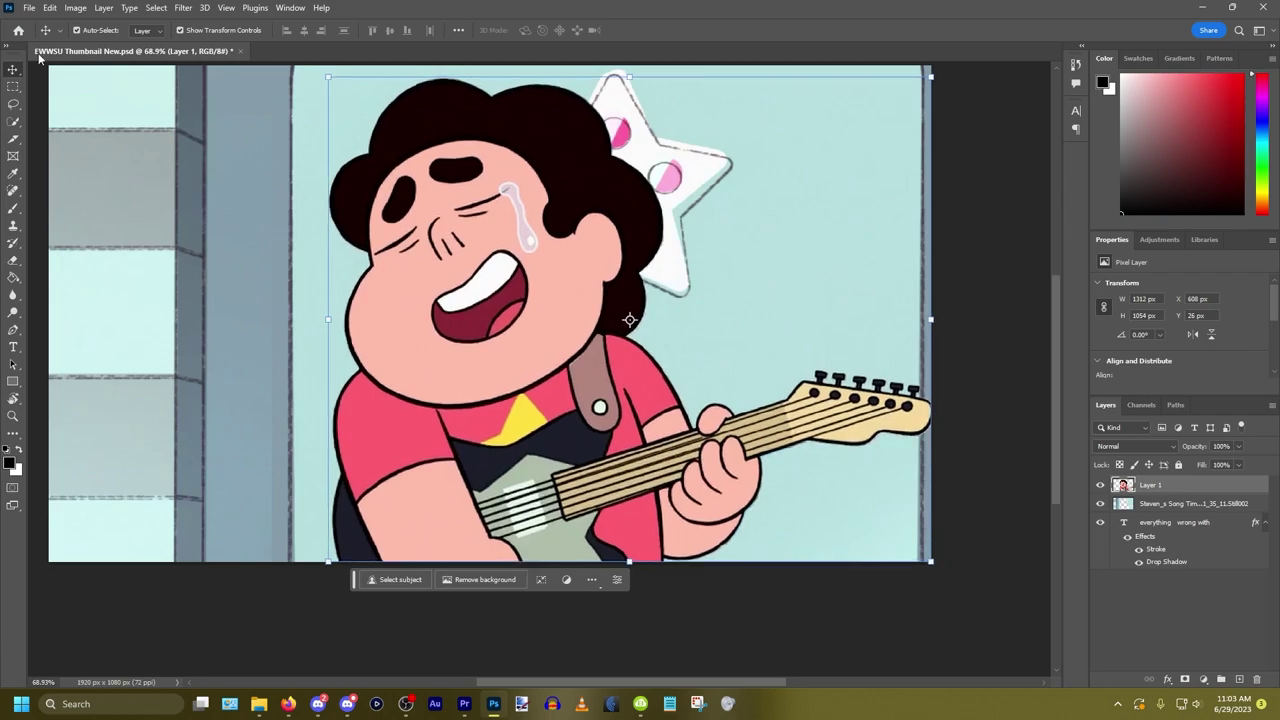
Step: Examine the seams between the Steven cutout and the still around his hair, shoulder, hand and the guitar's tuning pegs
left_click(14, 88)
scroll(642, 285, "up", 5)
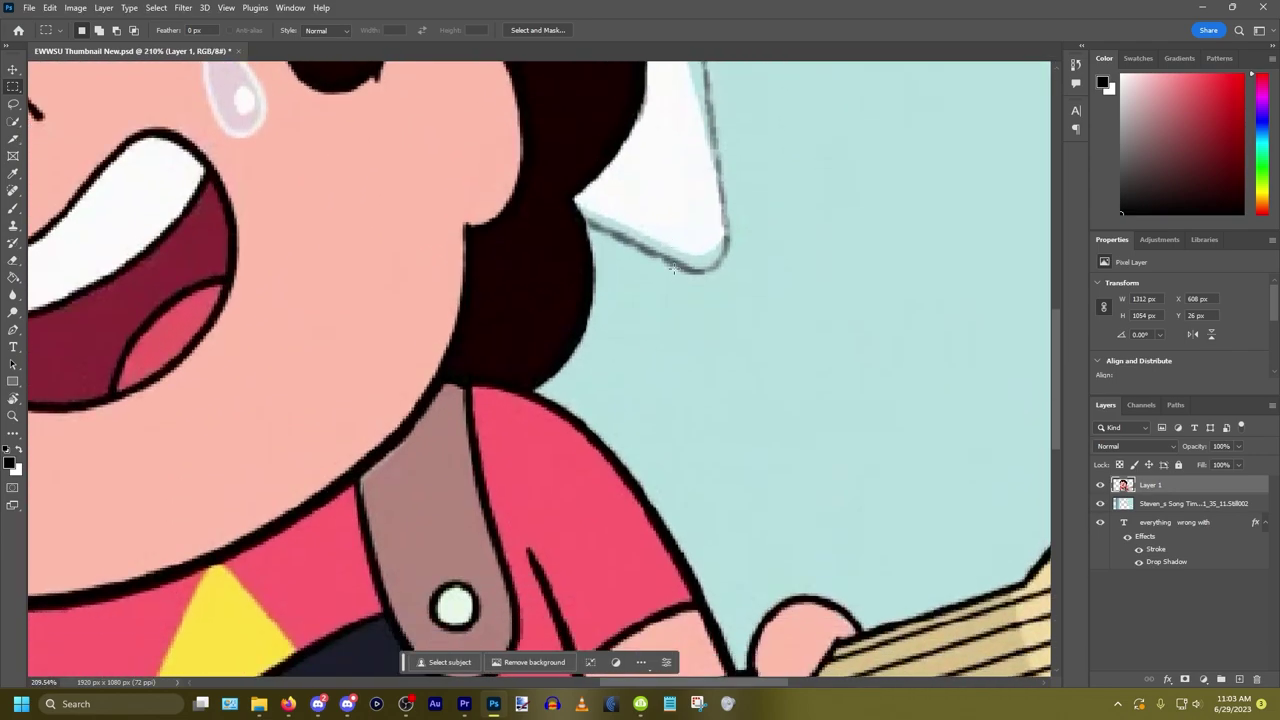
scroll(642, 285, "up", 3)
scroll(477, 263, "down", 5)
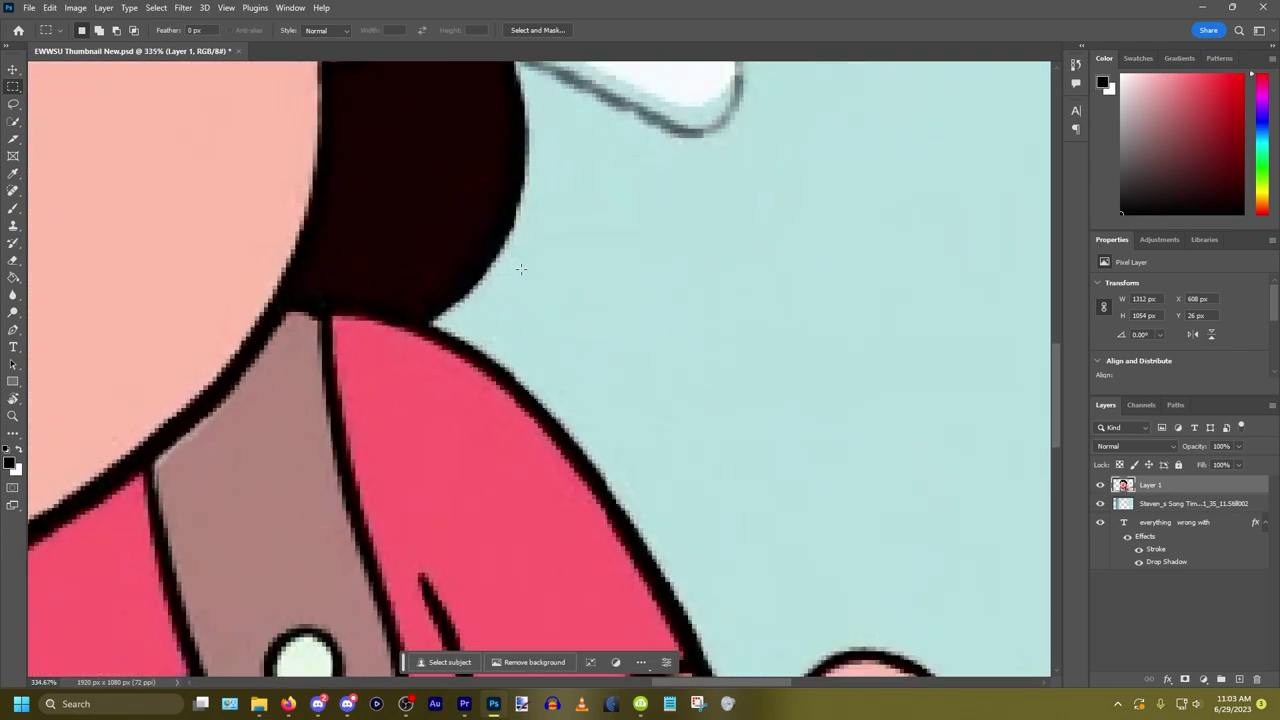
scroll(584, 361, "down", 3)
scroll(550, 592, "up", 4)
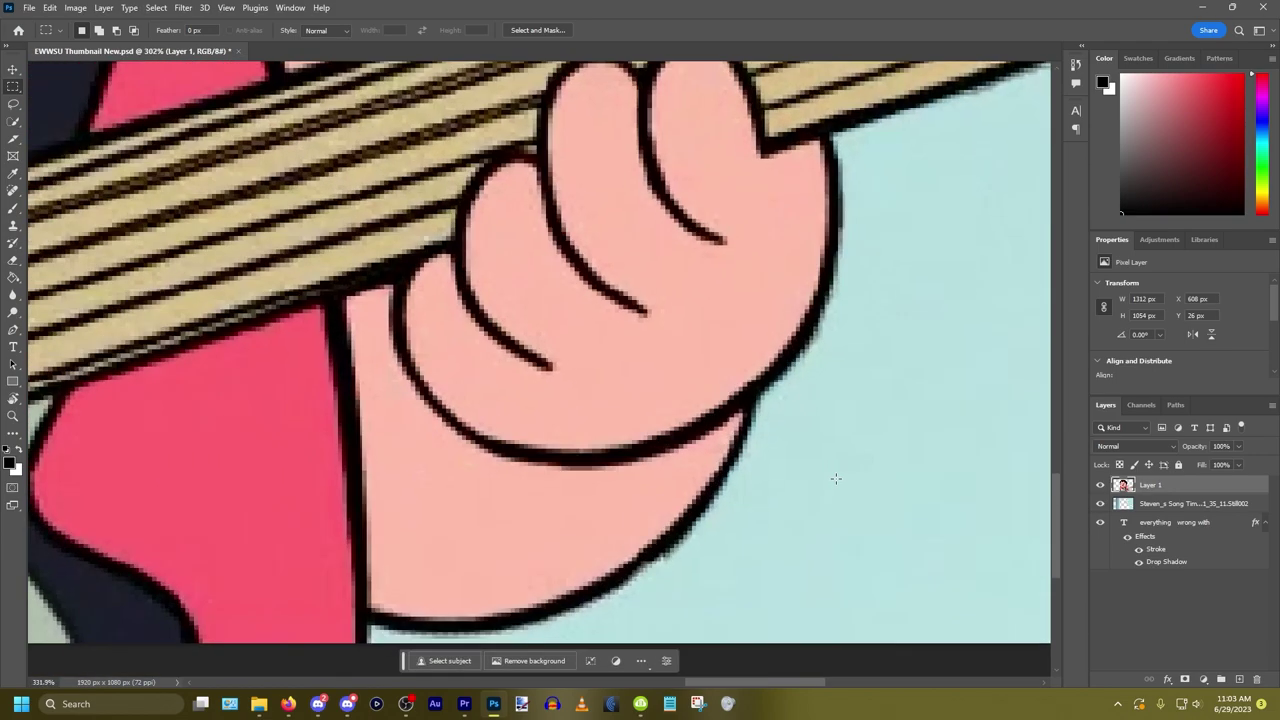
scroll(696, 546, "down", 3)
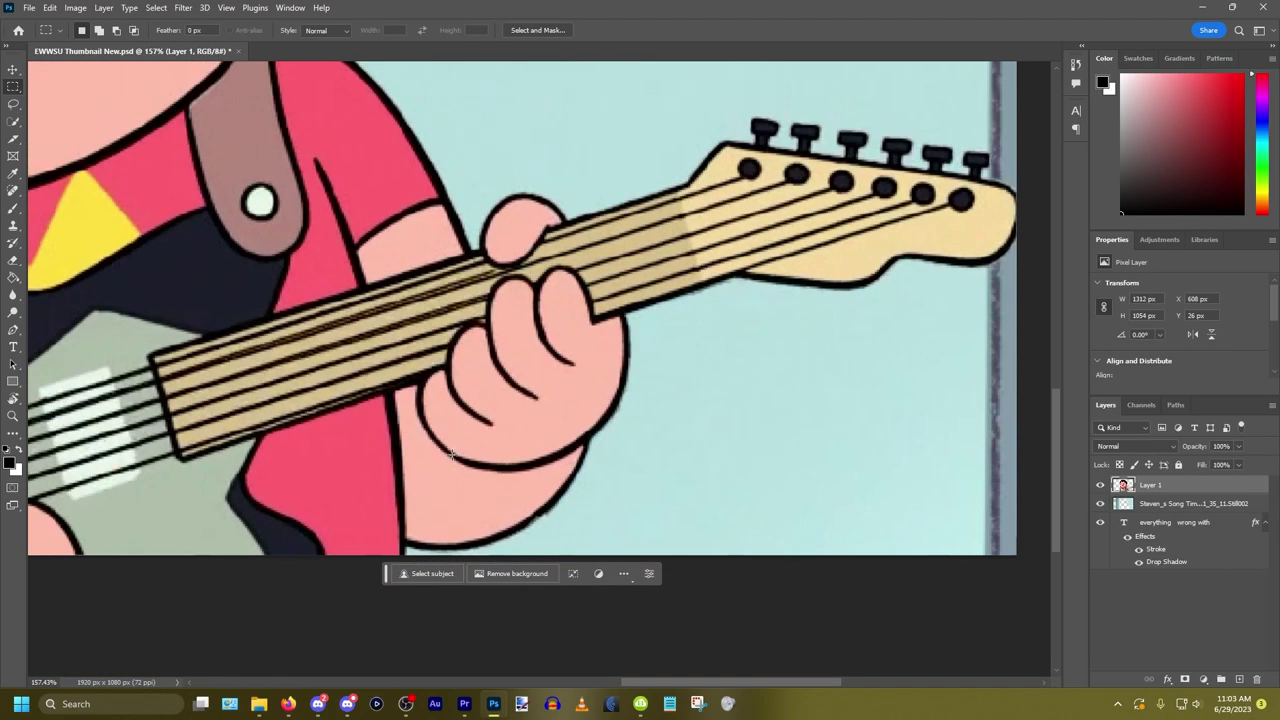
scroll(755, 410, "up", 4)
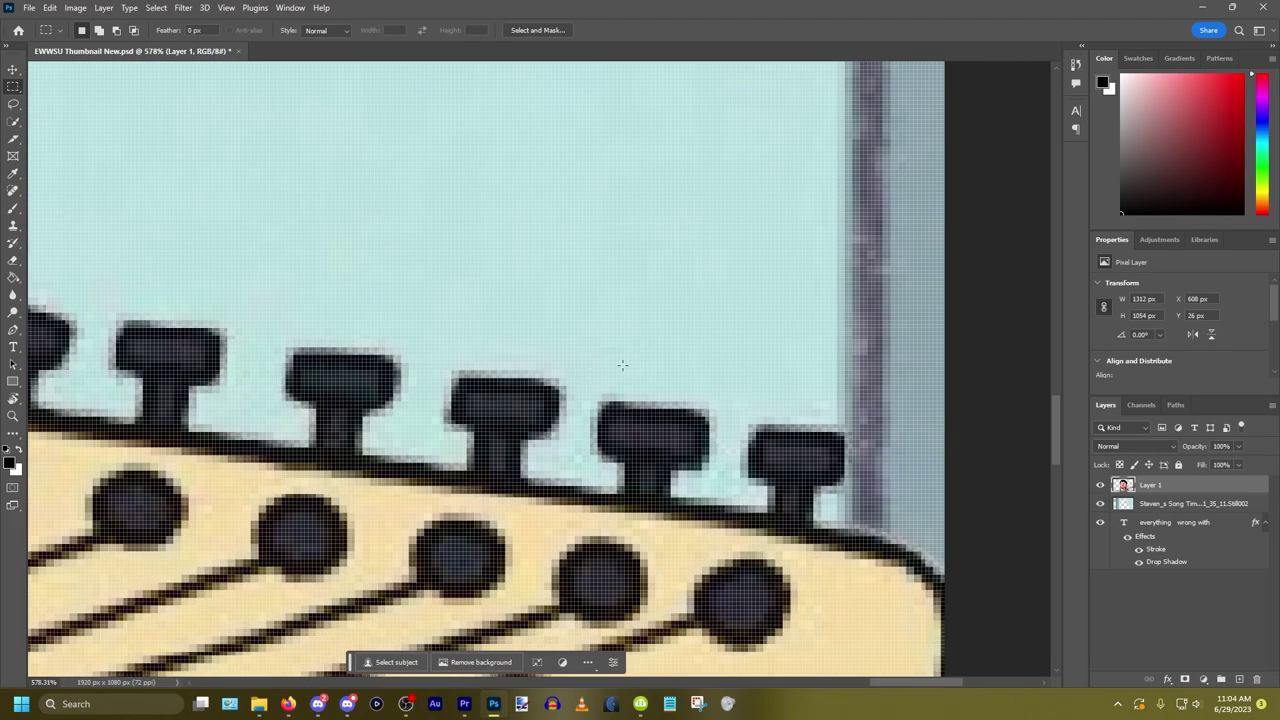
scroll(592, 385, "down", 5)
scroll(405, 259, "up", 3)
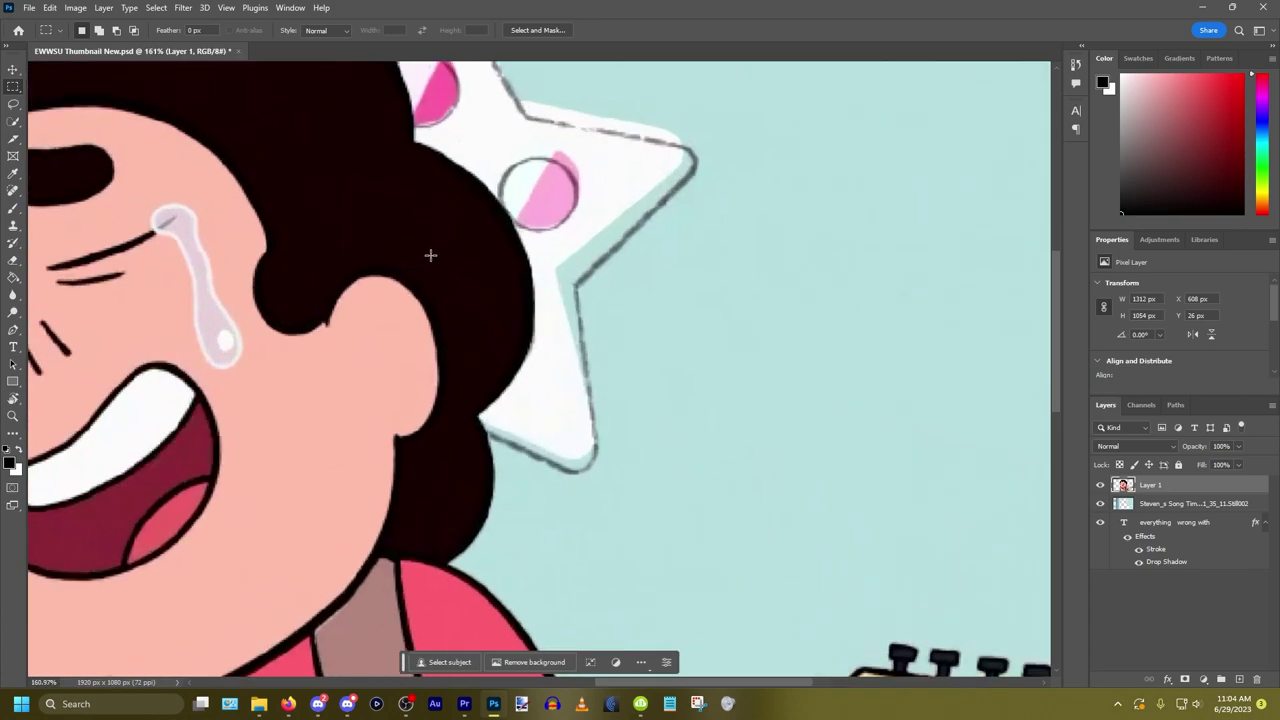
scroll(432, 270, "down", 5)
scroll(252, 272, "up", 4)
scroll(272, 263, "down", 3)
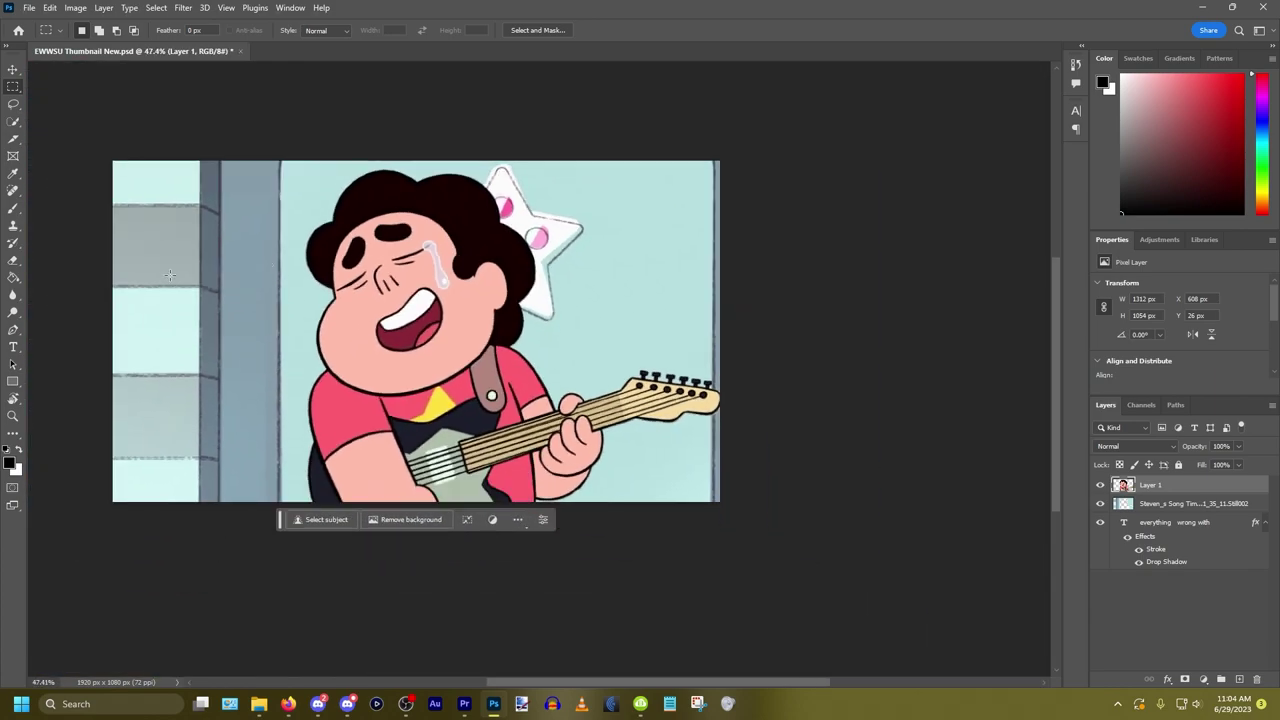
scroll(195, 275, "up", 2)
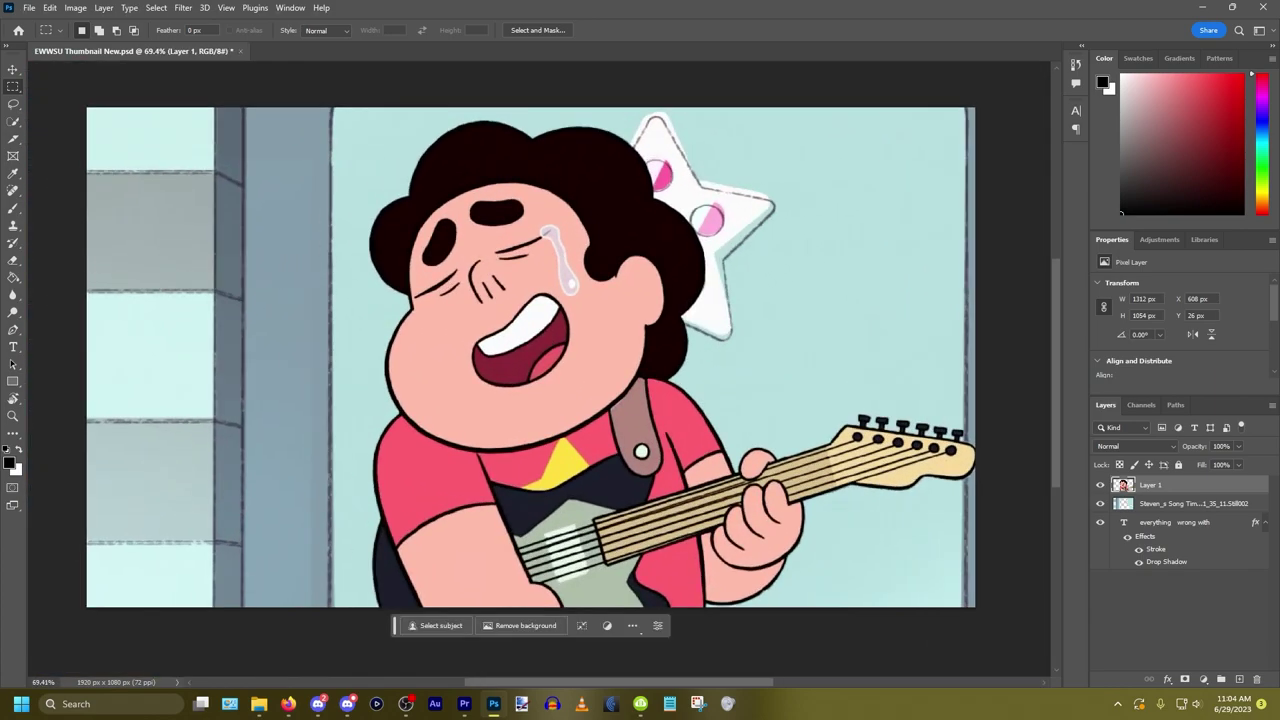
Step: Hide the Steven cutout layer and select the hole in the still's layer with the Magic Wand
key("alt+Tab")
left_click(812, 6)
left_click(1100, 486)
left_click(1207, 503)
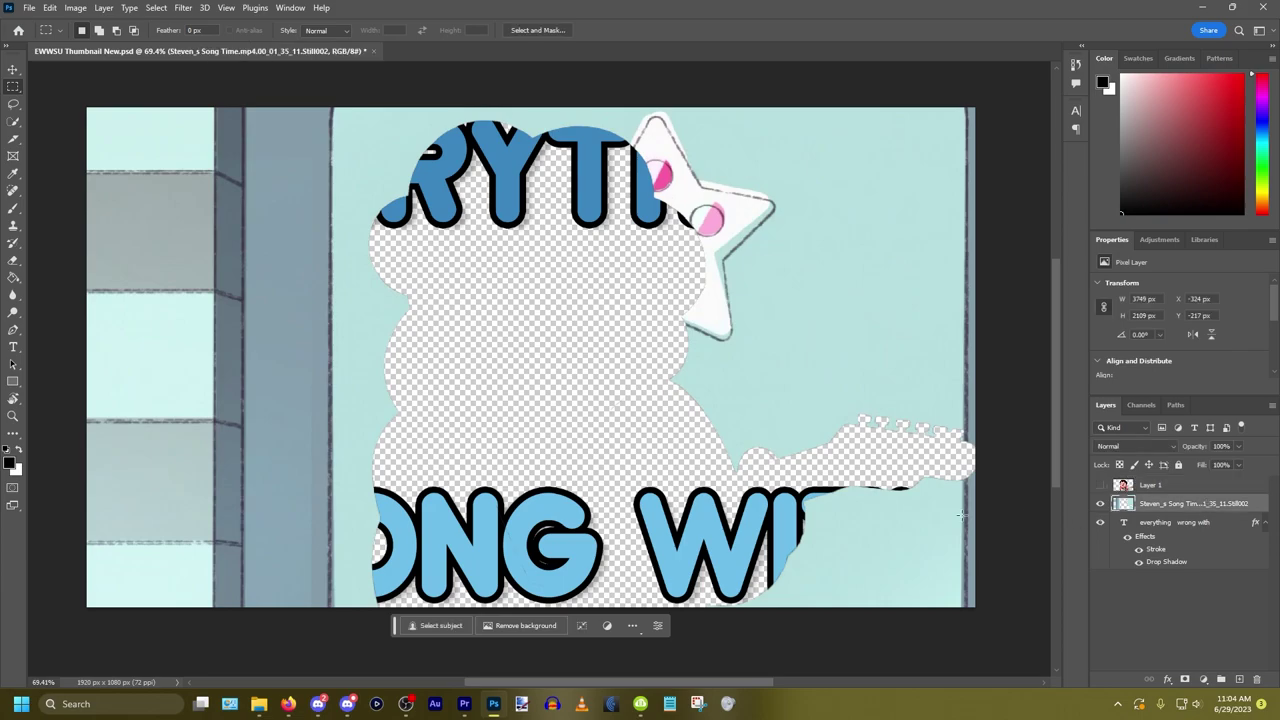
right_click(13, 126)
left_click(60, 144)
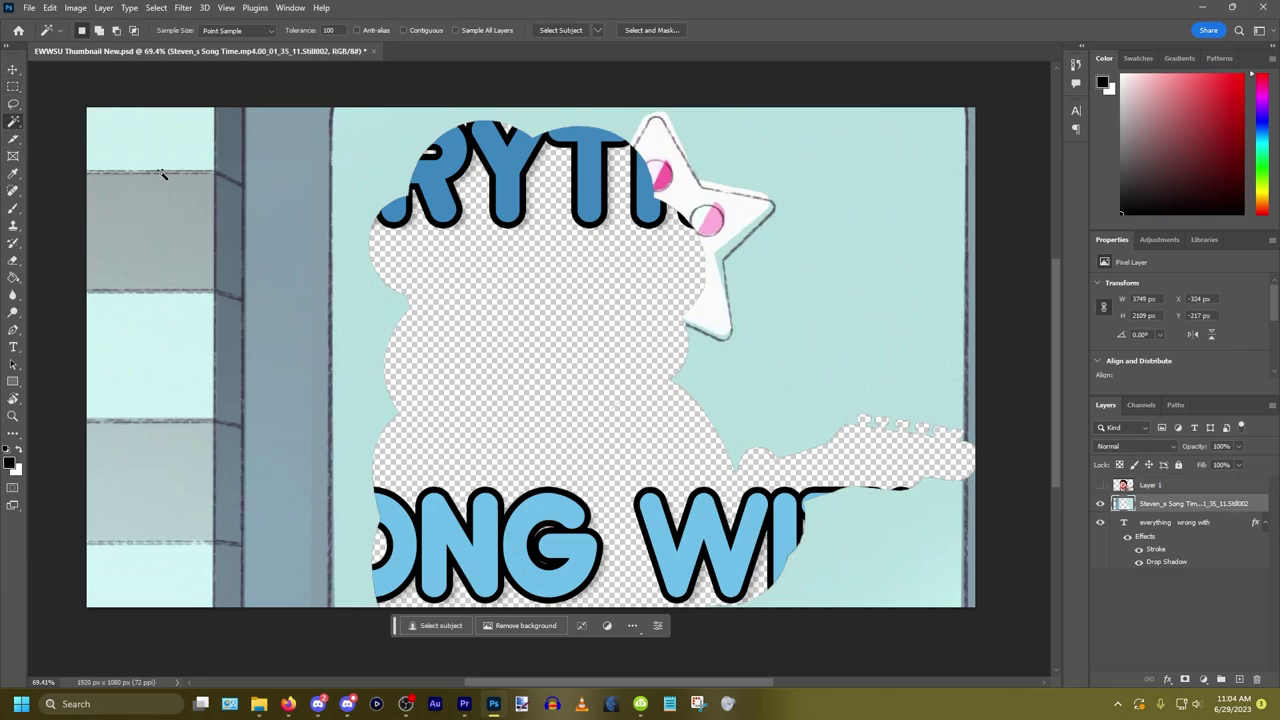
left_click(510, 370)
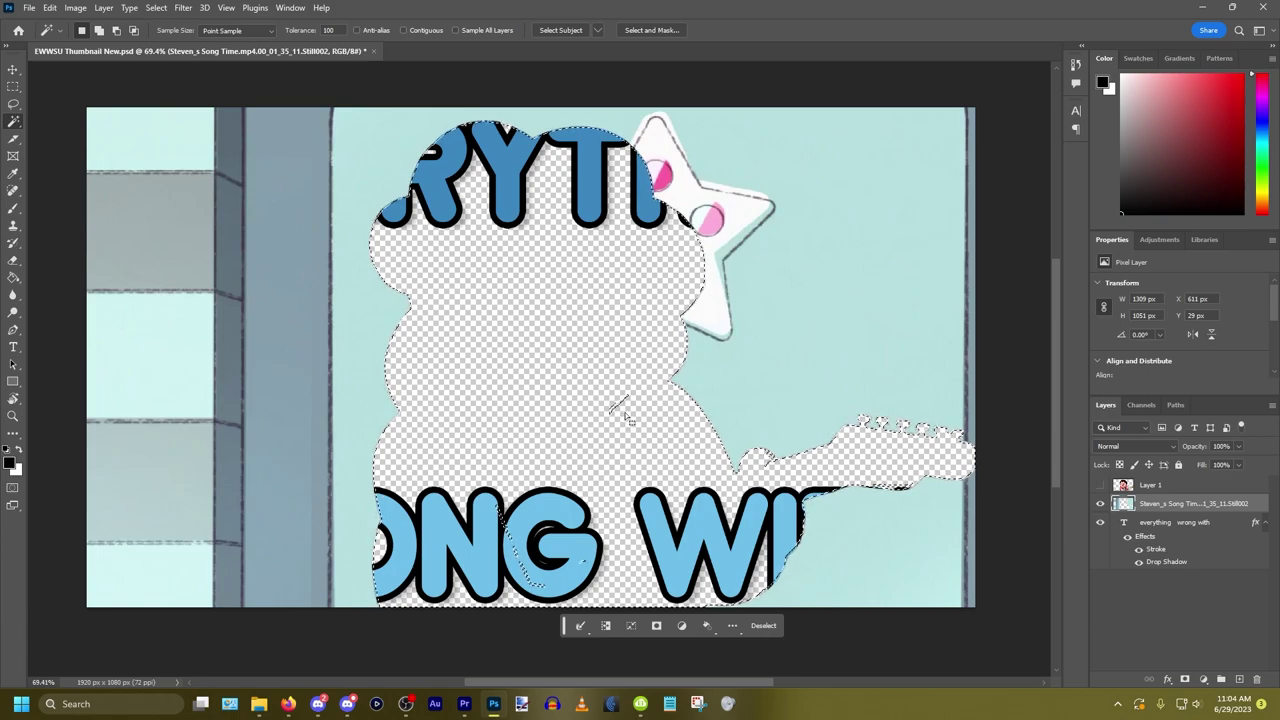
Step: Outline the Steven cutout on its hidden layer using the Quick Selection tool with a 5 px brush
right_click(13, 122)
left_click(60, 131)
scroll(514, 433, "up", 3)
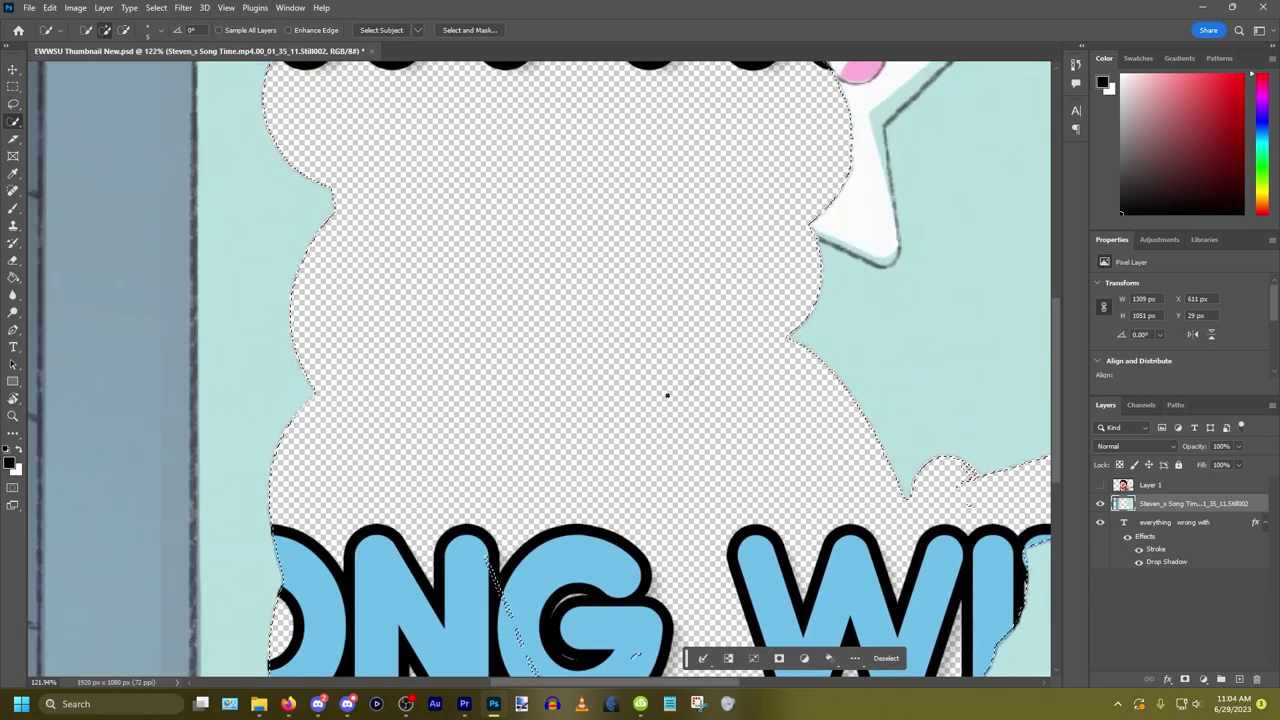
scroll(714, 366, "down", 5)
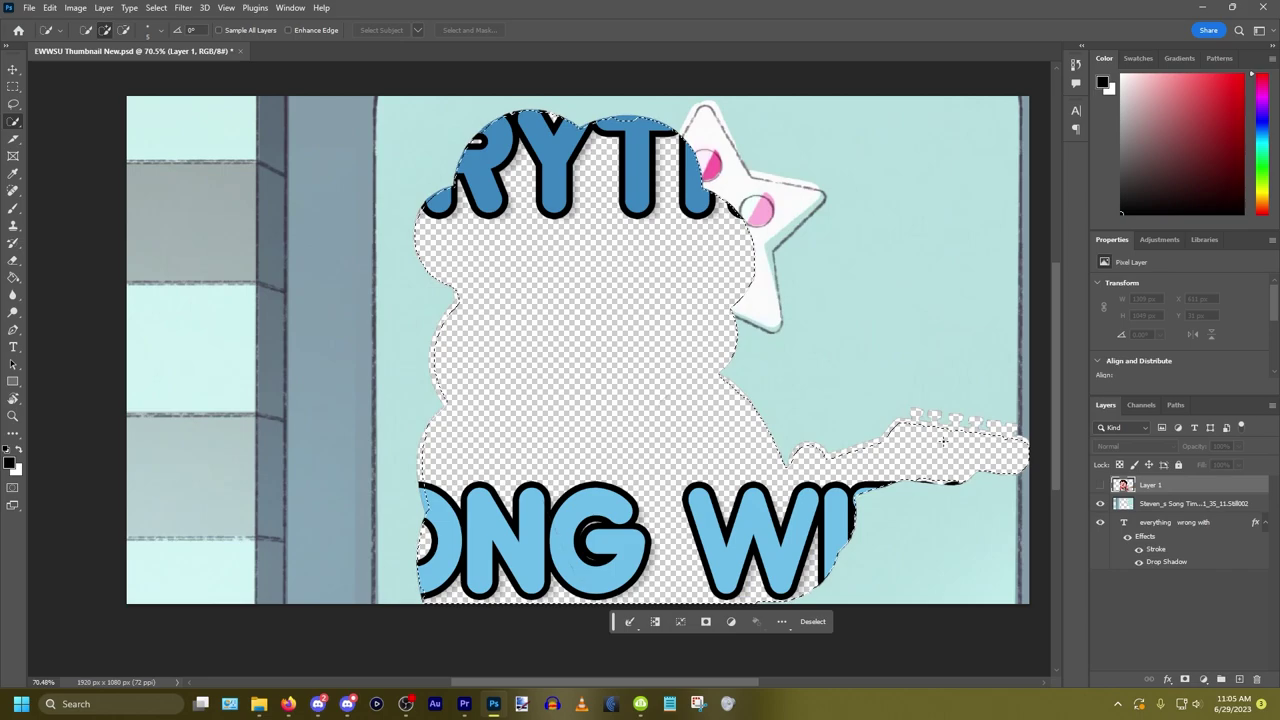
scroll(942, 440, "up", 5)
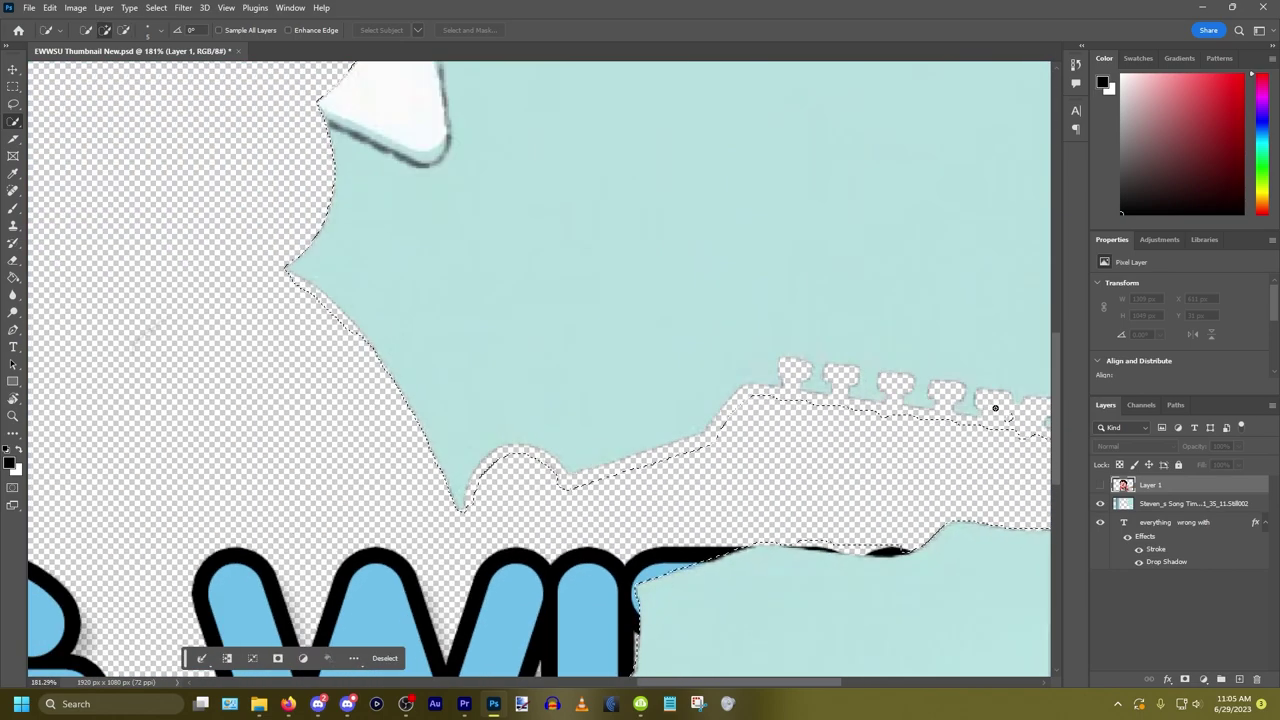
scroll(995, 412, "down", 5)
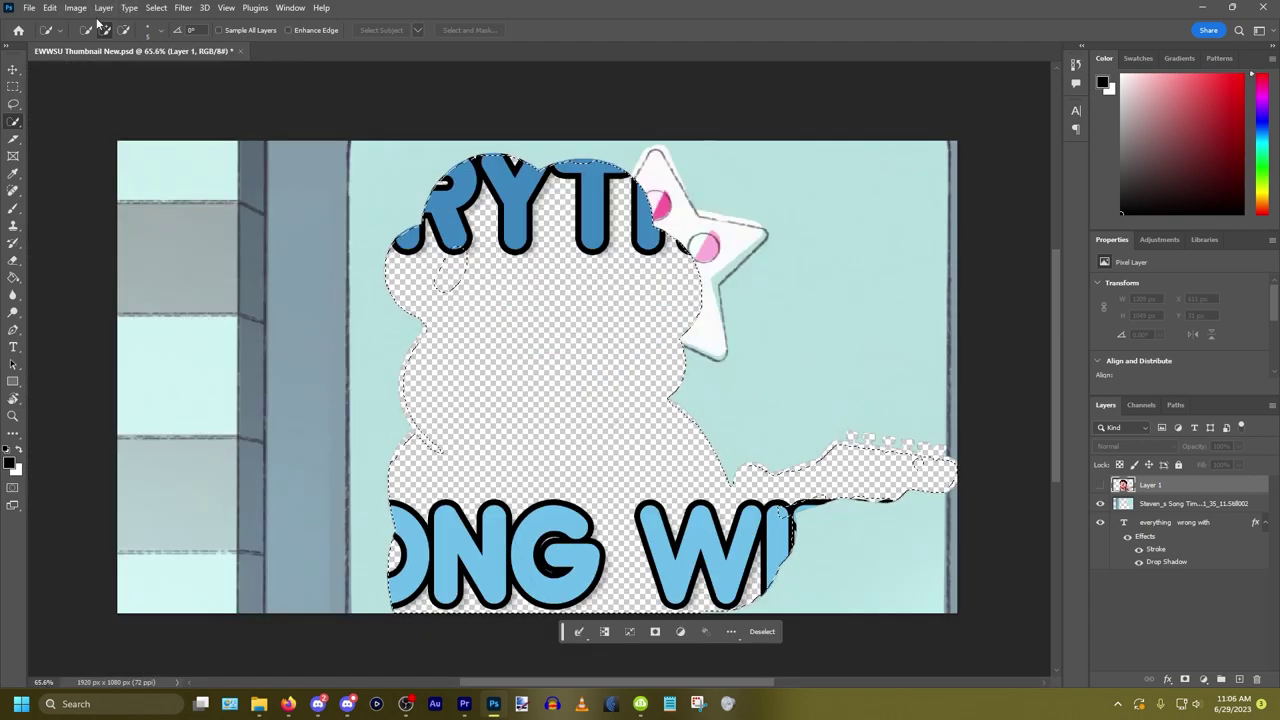
Step: Enlarge the Quick Selection brush to 22 px and add the missed eyebrow area and guitar tuning pegs to the selection
left_click(153, 30)
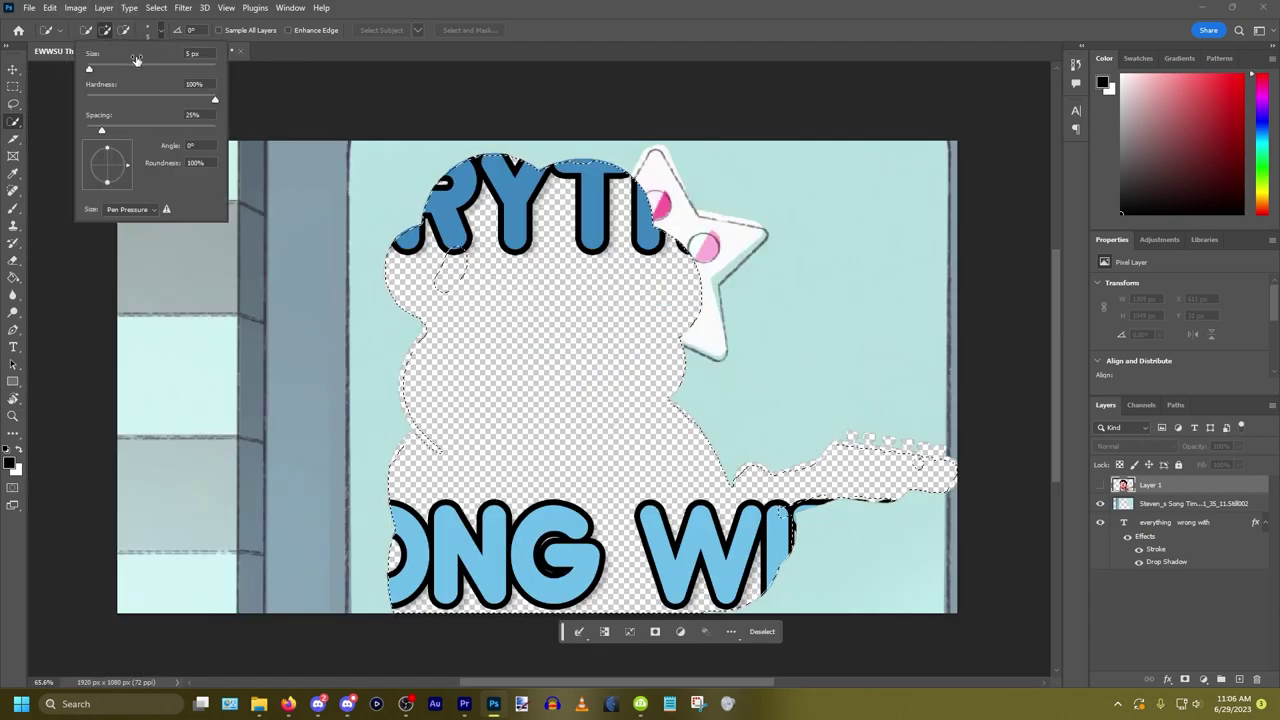
left_click_drag(89, 68, 99, 68)
left_click(452, 280)
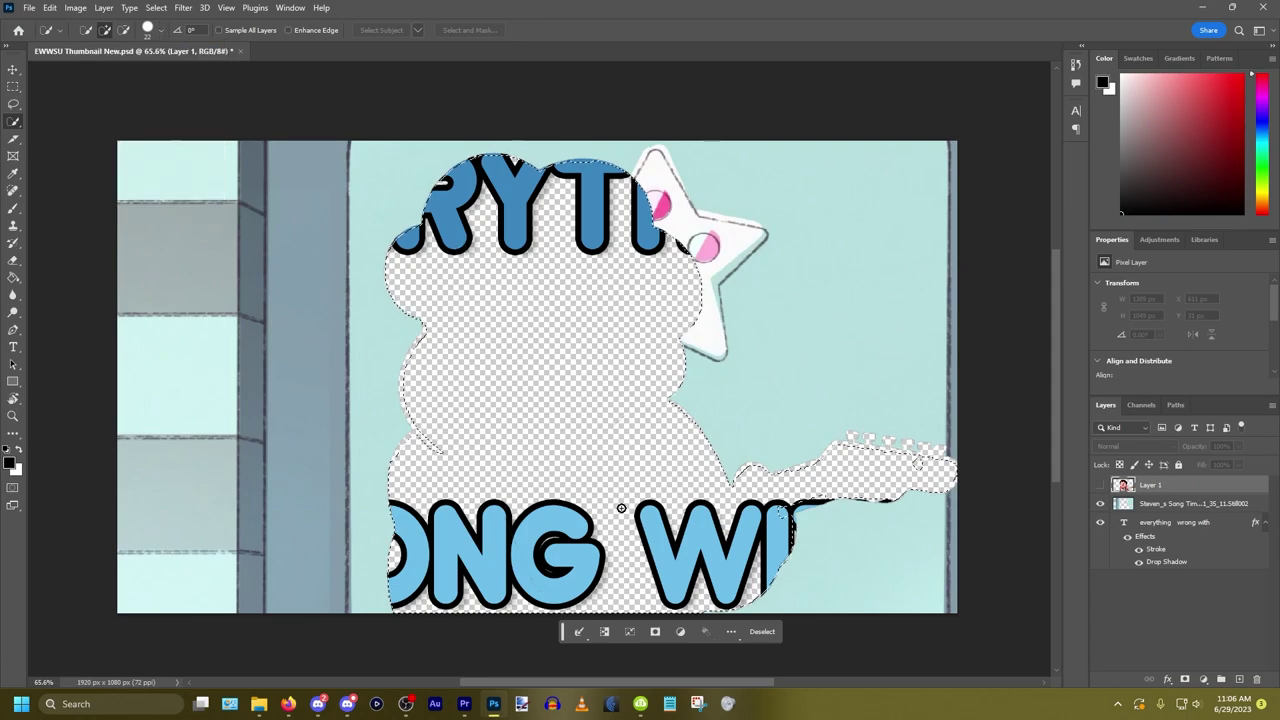
scroll(764, 426, "up", 6)
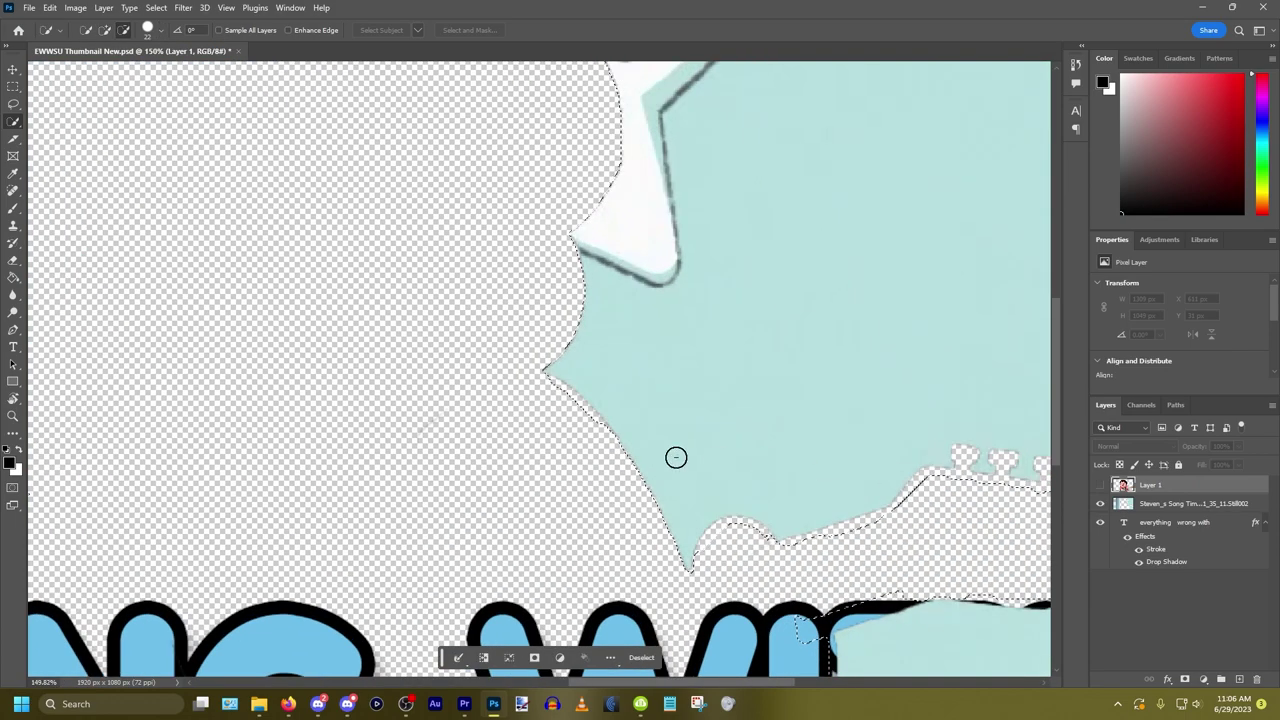
scroll(532, 454, "down", 4)
scroll(900, 480, "up", 4)
scroll(900, 480, "down", 5)
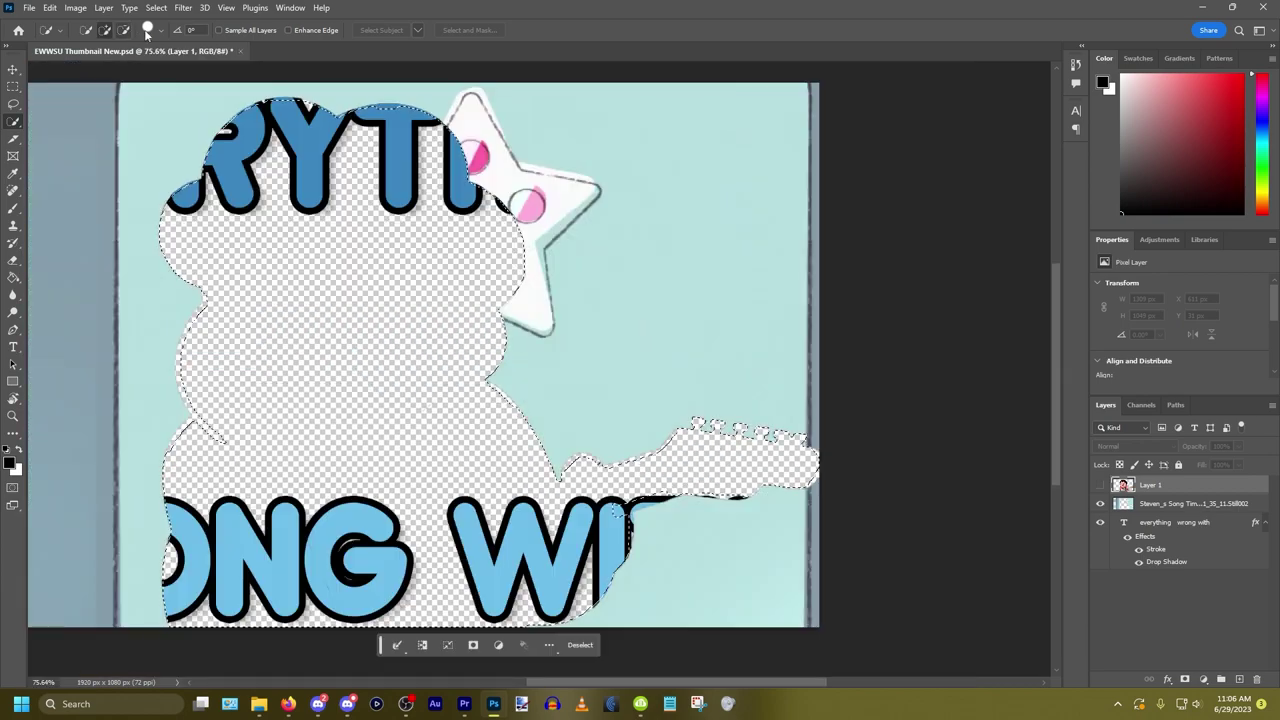
Step: Enlarge the Quick Selection brush to 142 px and add the remaining gaps along Steven's cheek and hand to the selection
left_click(161, 35)
left_click(127, 70)
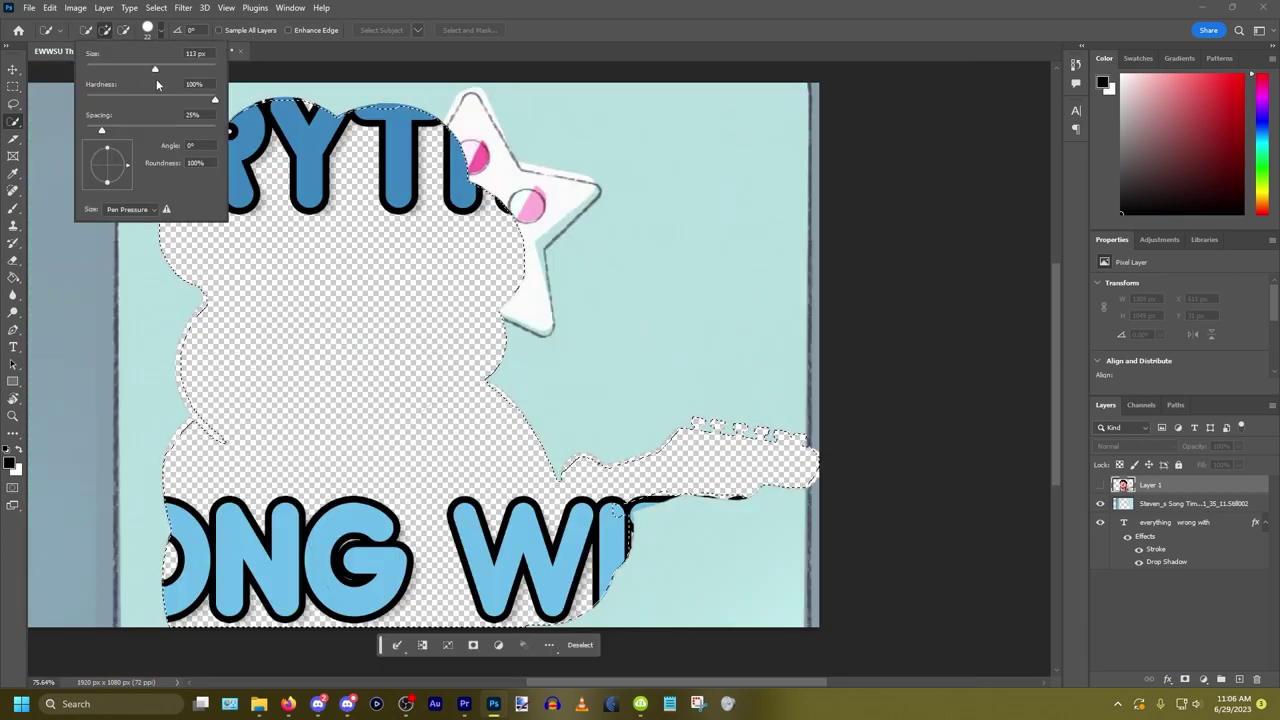
left_click_drag(156, 80, 168, 82)
mouse_move(620, 354)
left_mouse_down()
mouse_move(594, 294)
mouse_move(406, 156)
mouse_move(160, 255)
mouse_move(441, 682)
mouse_move(505, 503)
mouse_move(784, 428)
mouse_move(352, 607)
mouse_move(131, 523)
mouse_move(543, 300)
mouse_move(523, 191)
mouse_move(746, 305)
left_mouse_up()
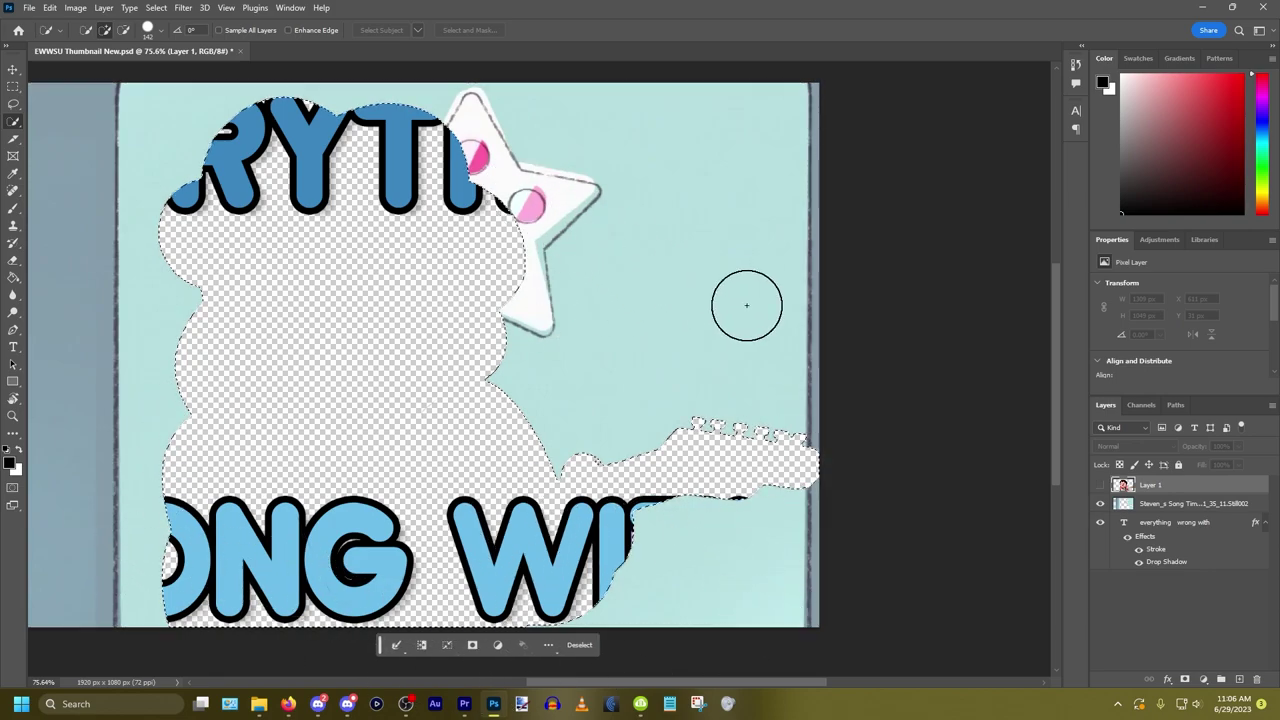
scroll(594, 337, "down", 3)
scroll(408, 340, "up", 2)
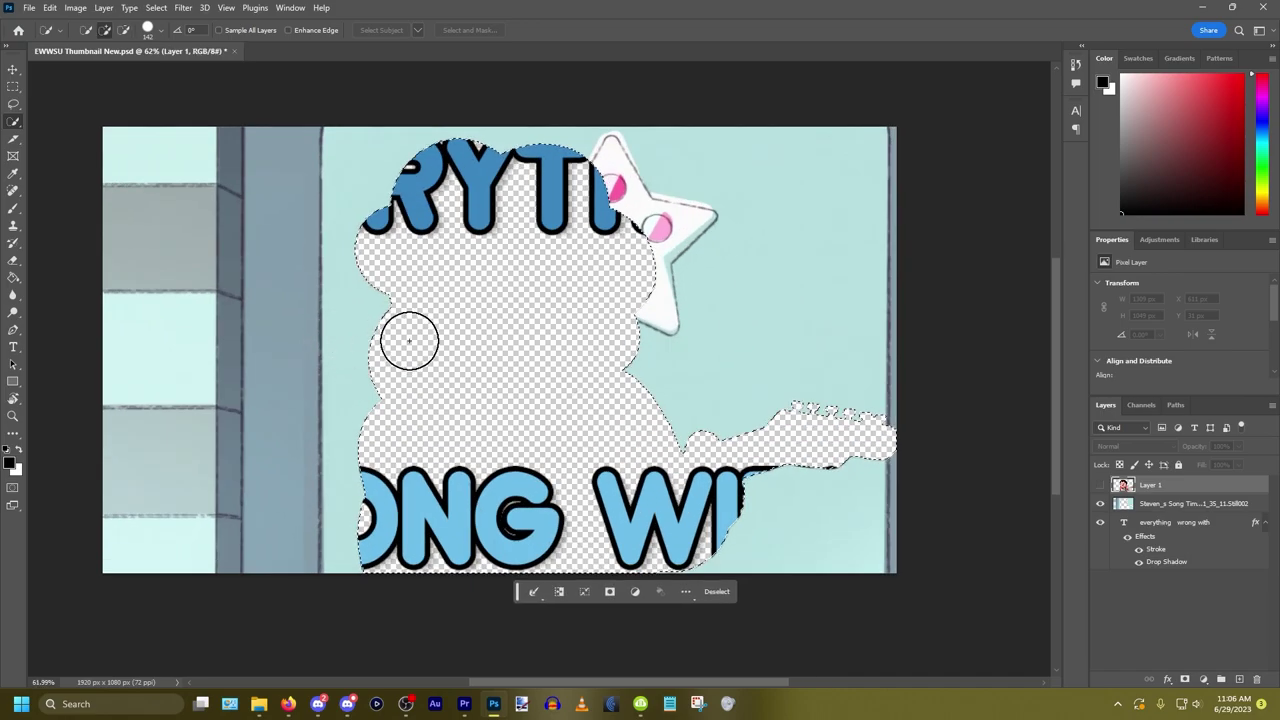
Step: Expand the silhouette selection by 4 pixels
left_click(76, 8)
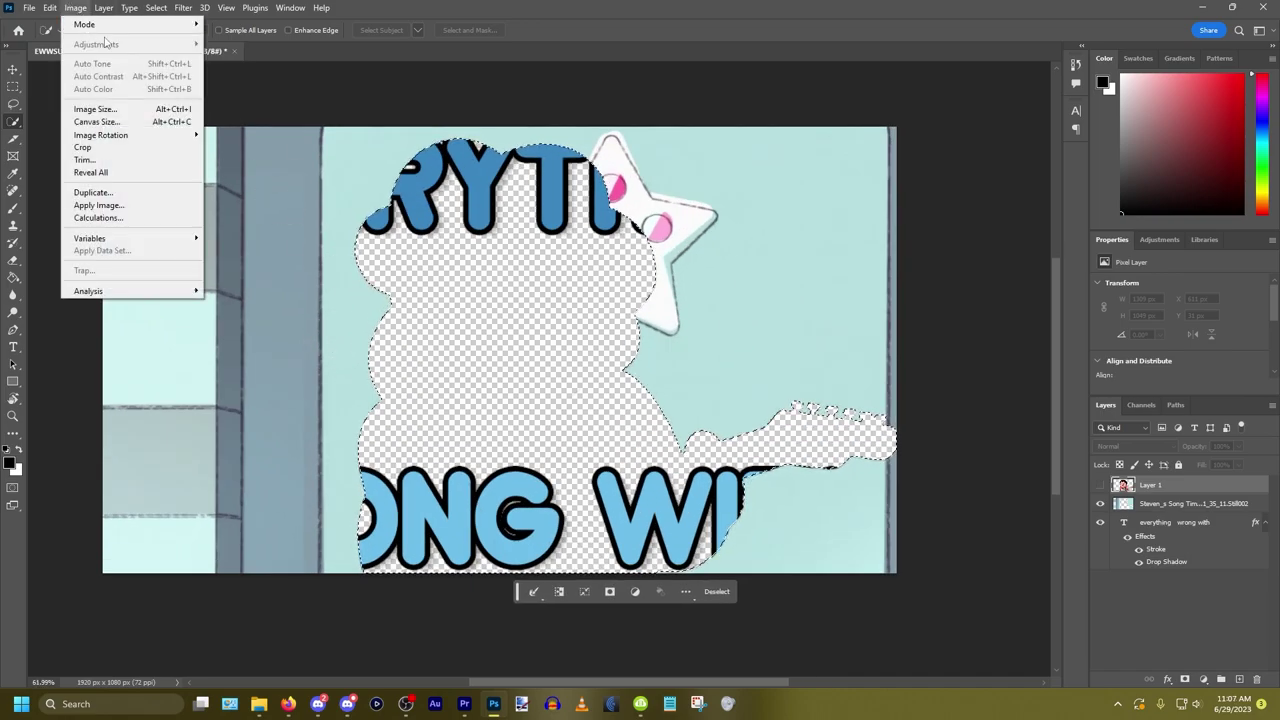
mouse_move(156, 8)
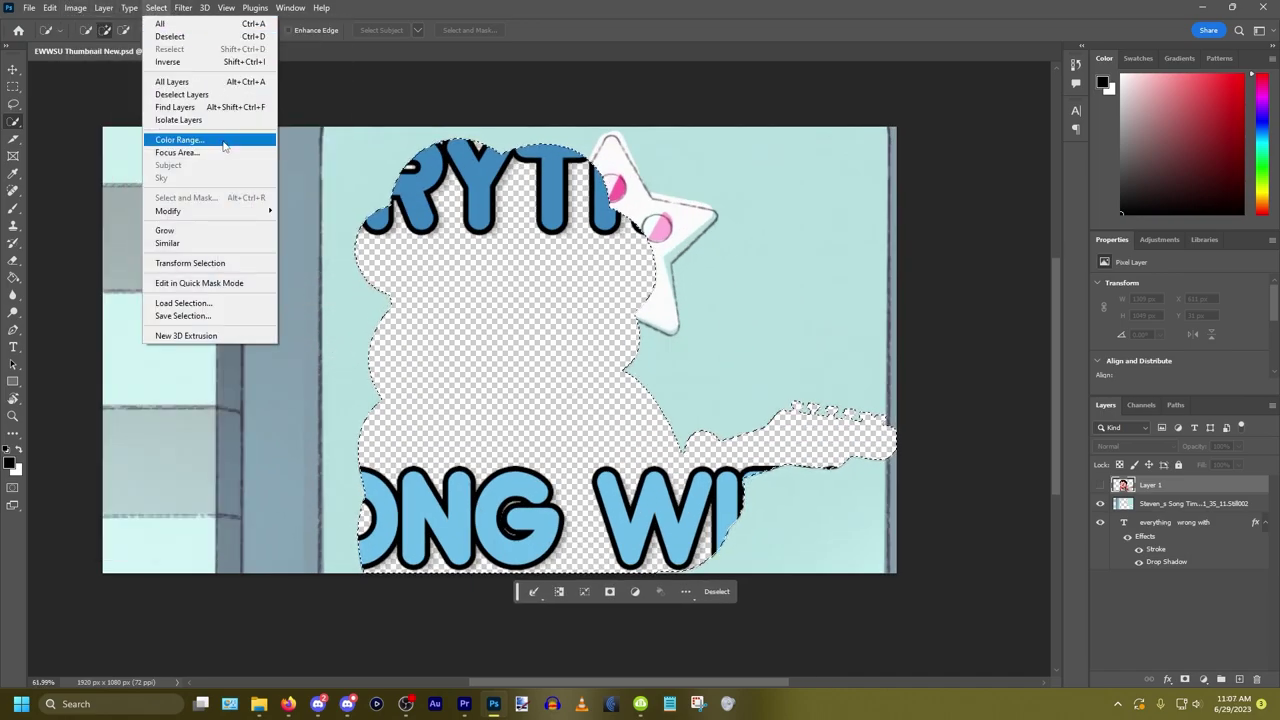
mouse_move(256, 212)
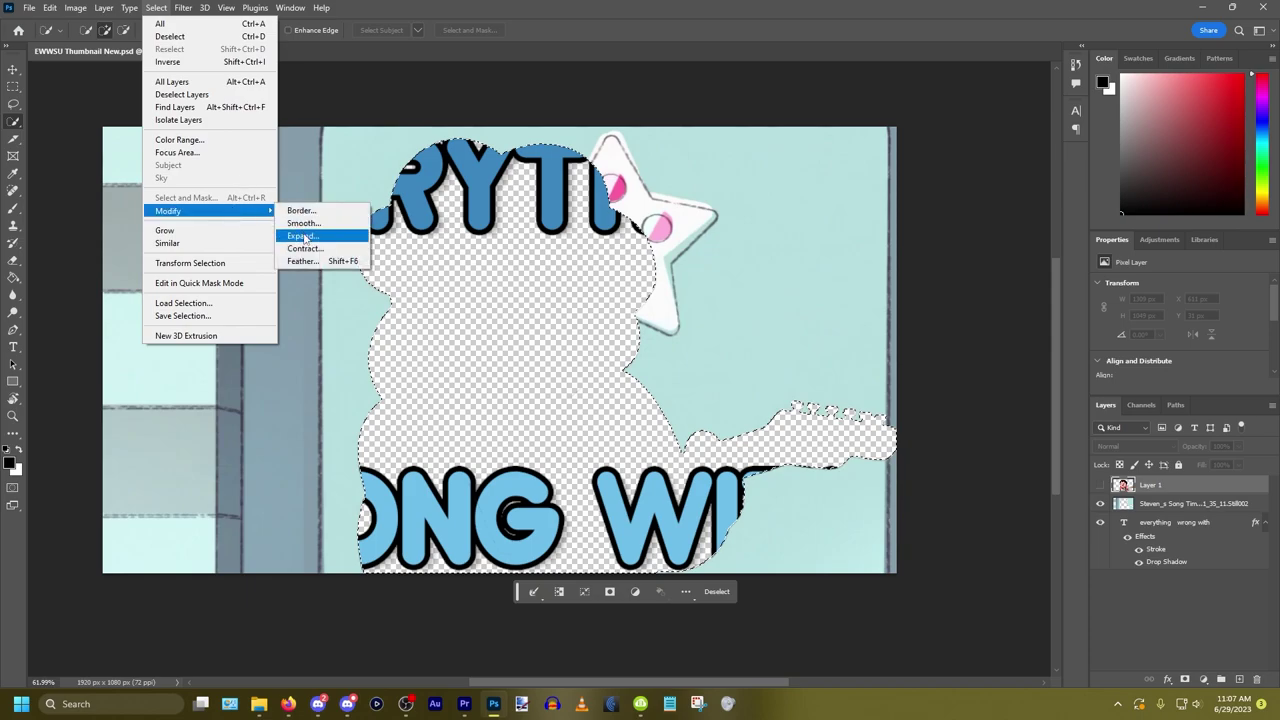
left_click(303, 237)
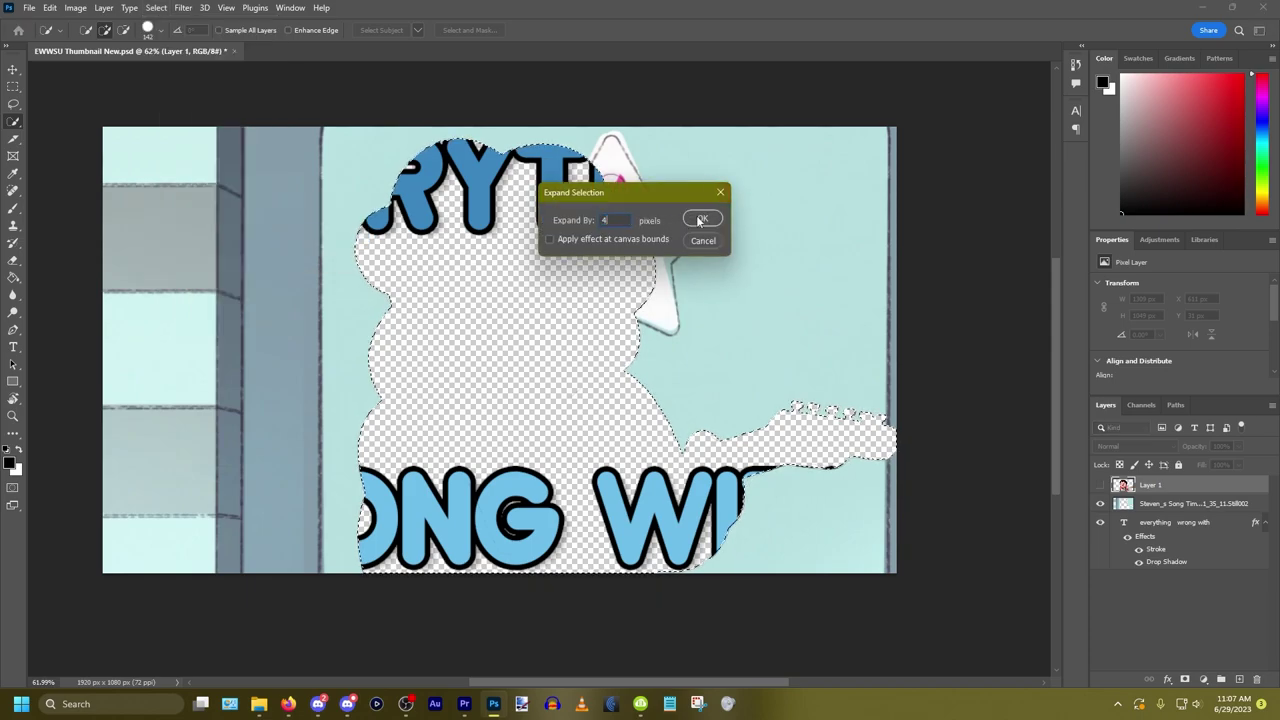
left_click(700, 219)
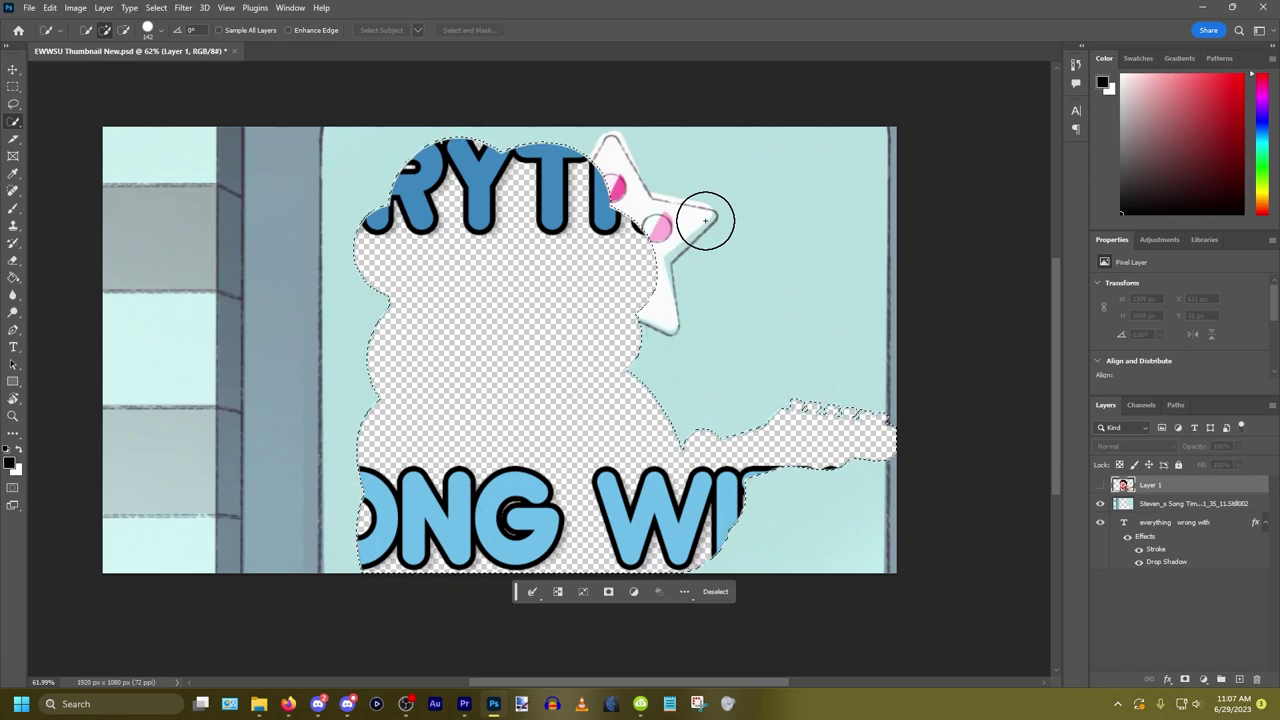
Step: Fill the selected hole on the still's layer with Content-Aware contents, Color Adaptation on, Normal mode and 100% opacity
left_click(1200, 503)
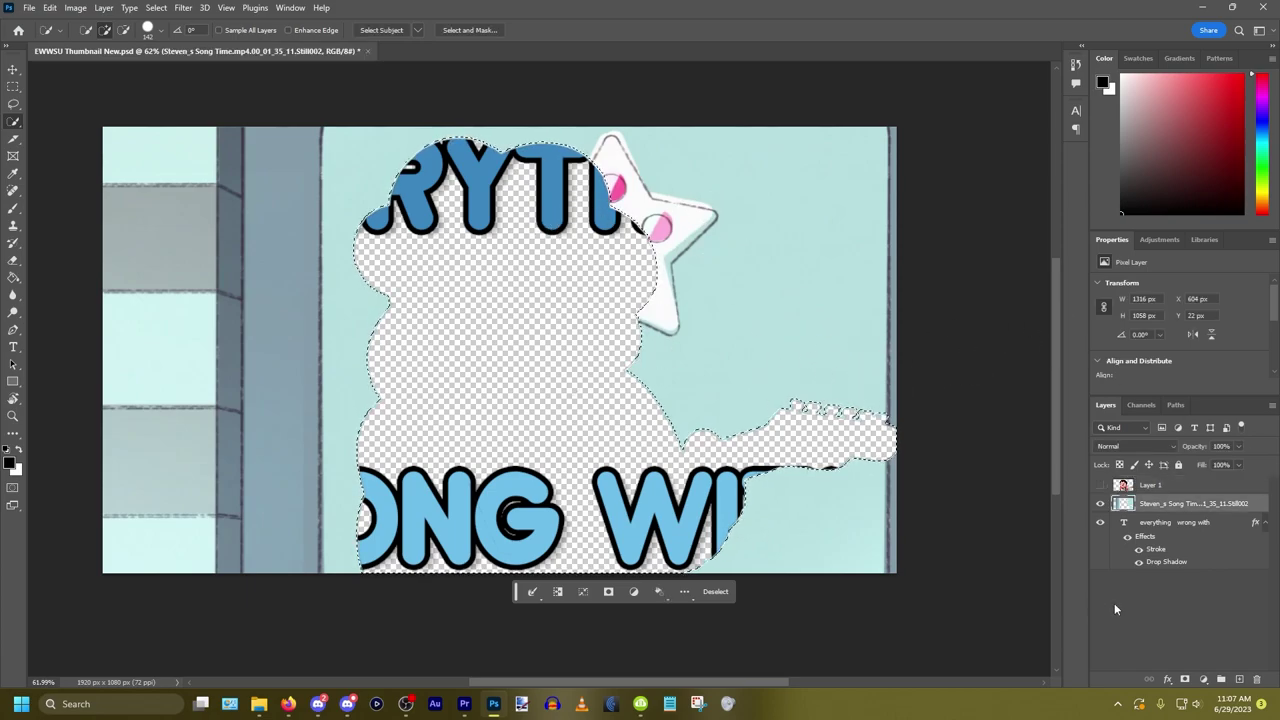
left_click(50, 8)
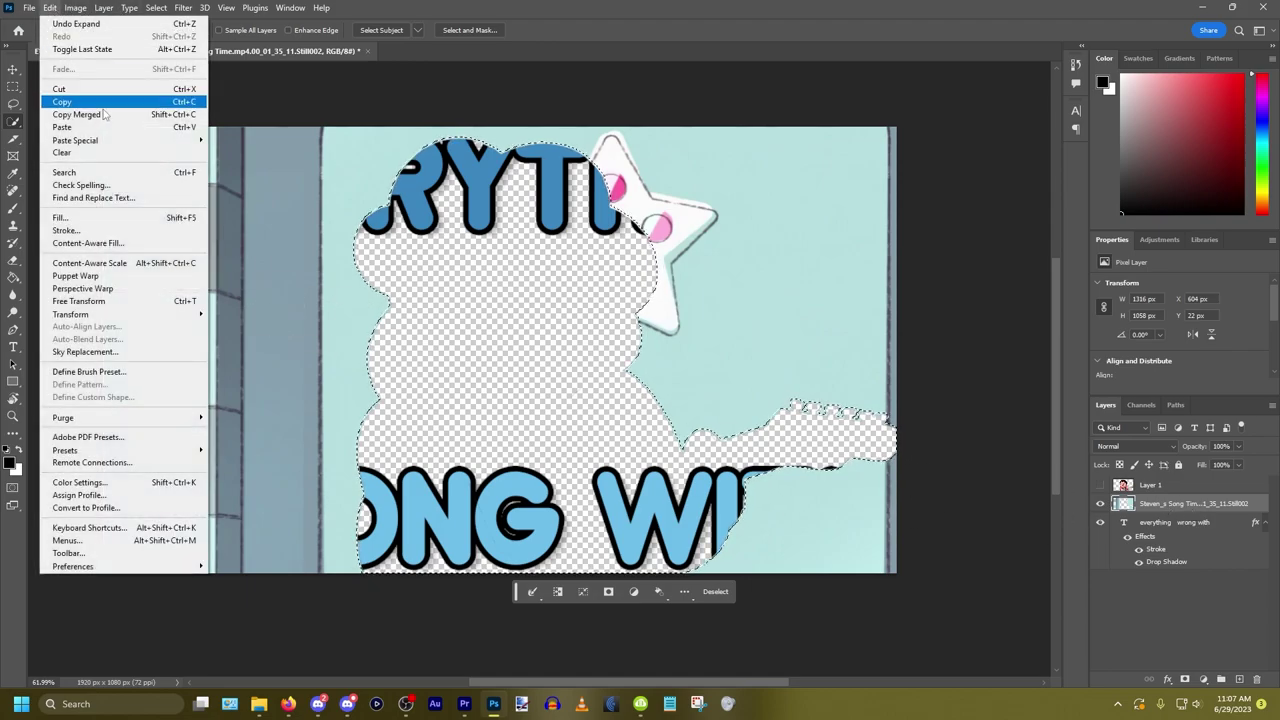
left_click(62, 217)
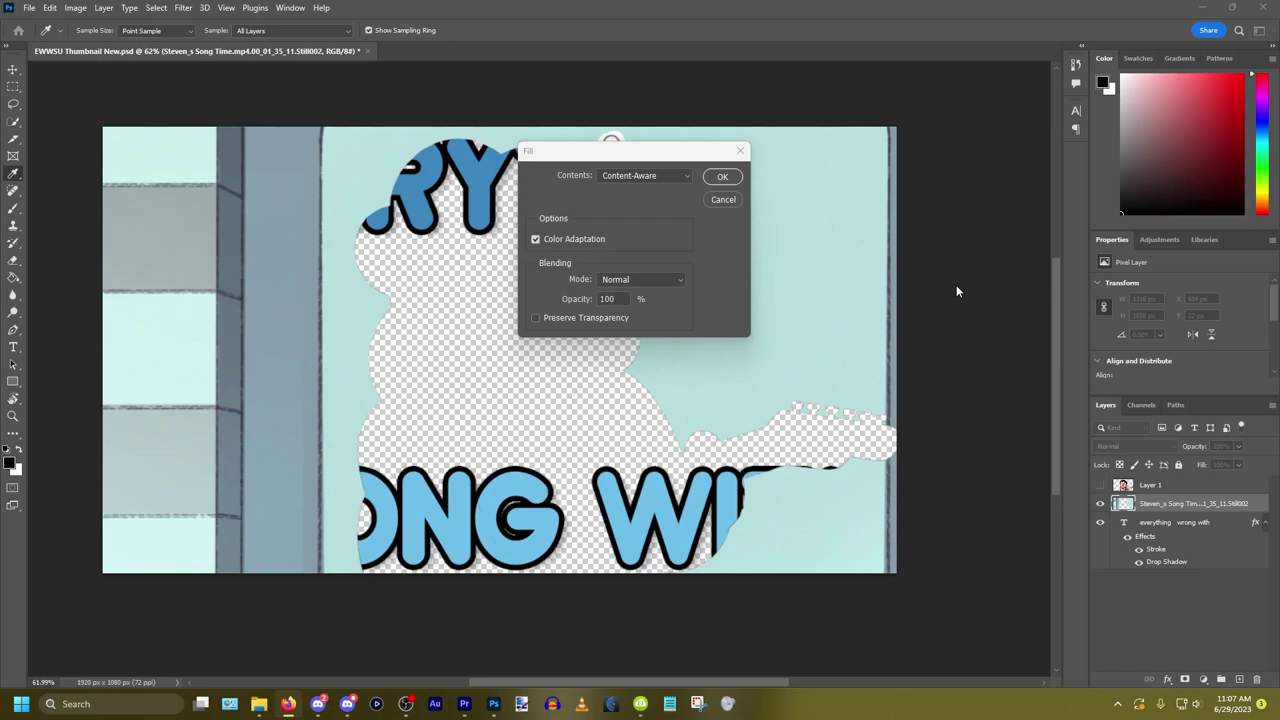
left_click(718, 178)
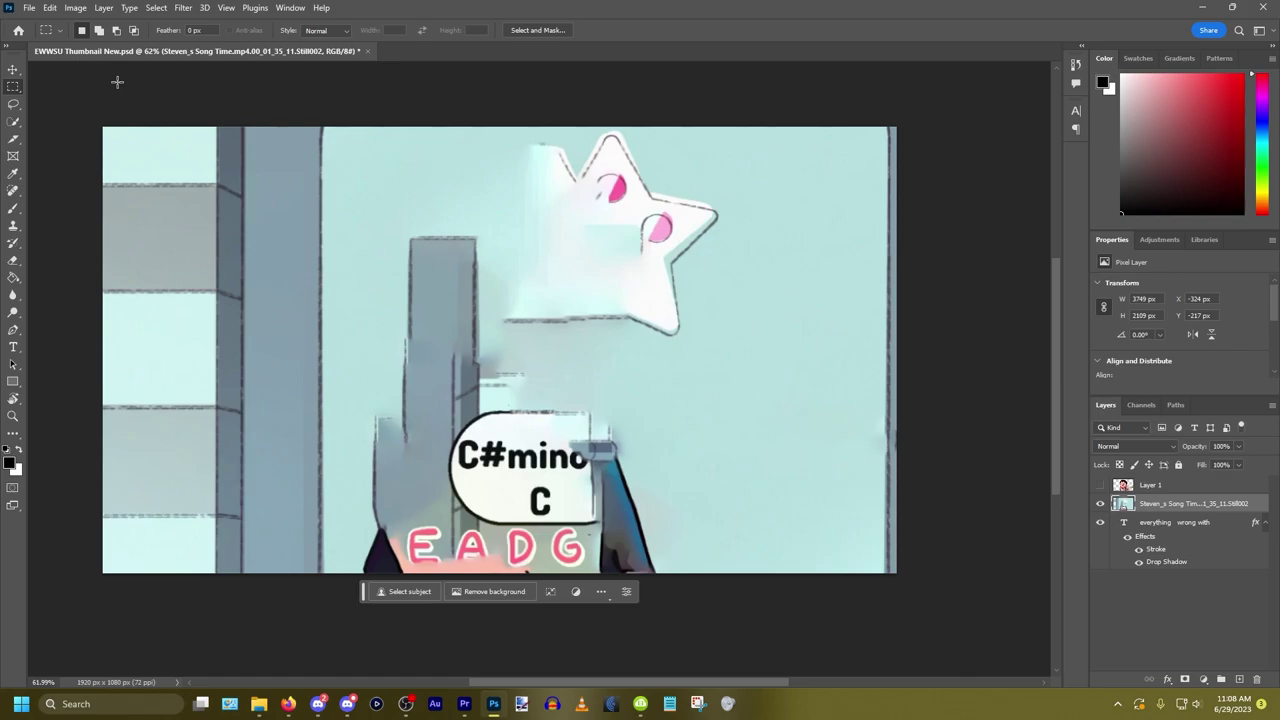
Step: Undo the content-aware fill, make the Steven cutout layer visible again and clear the selection
key("ctrl+z")
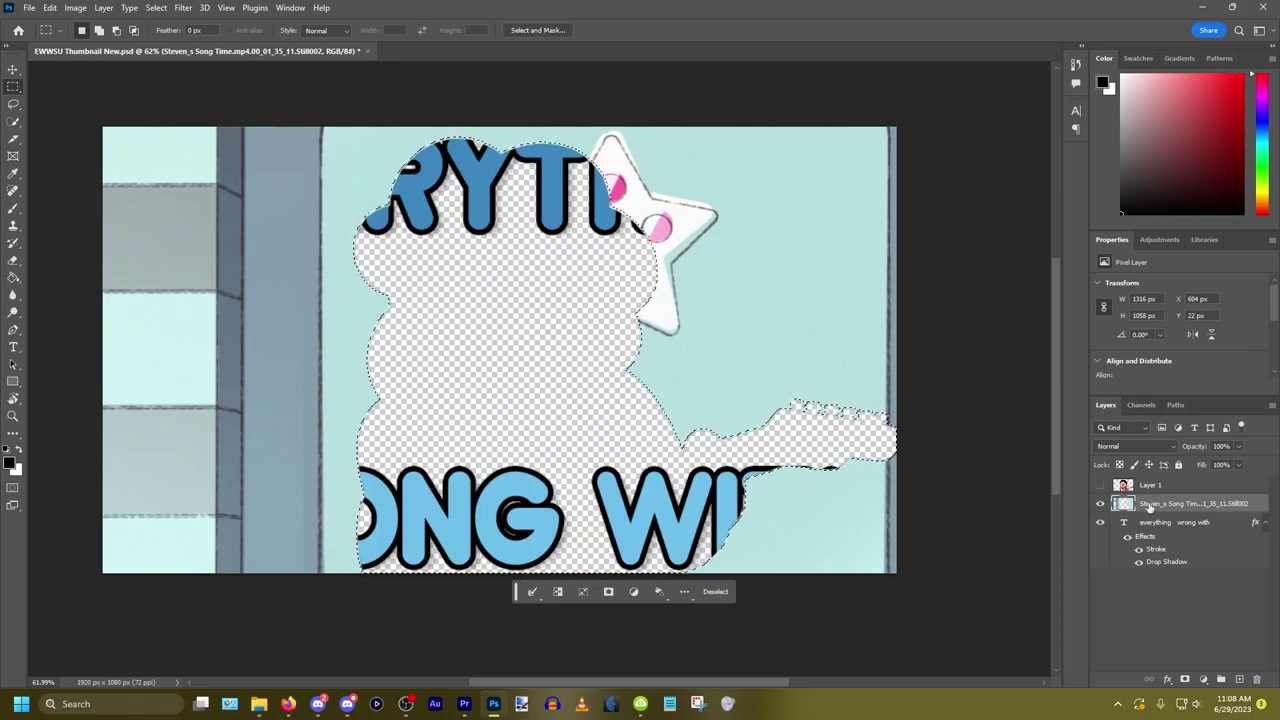
key("ctrl+z")
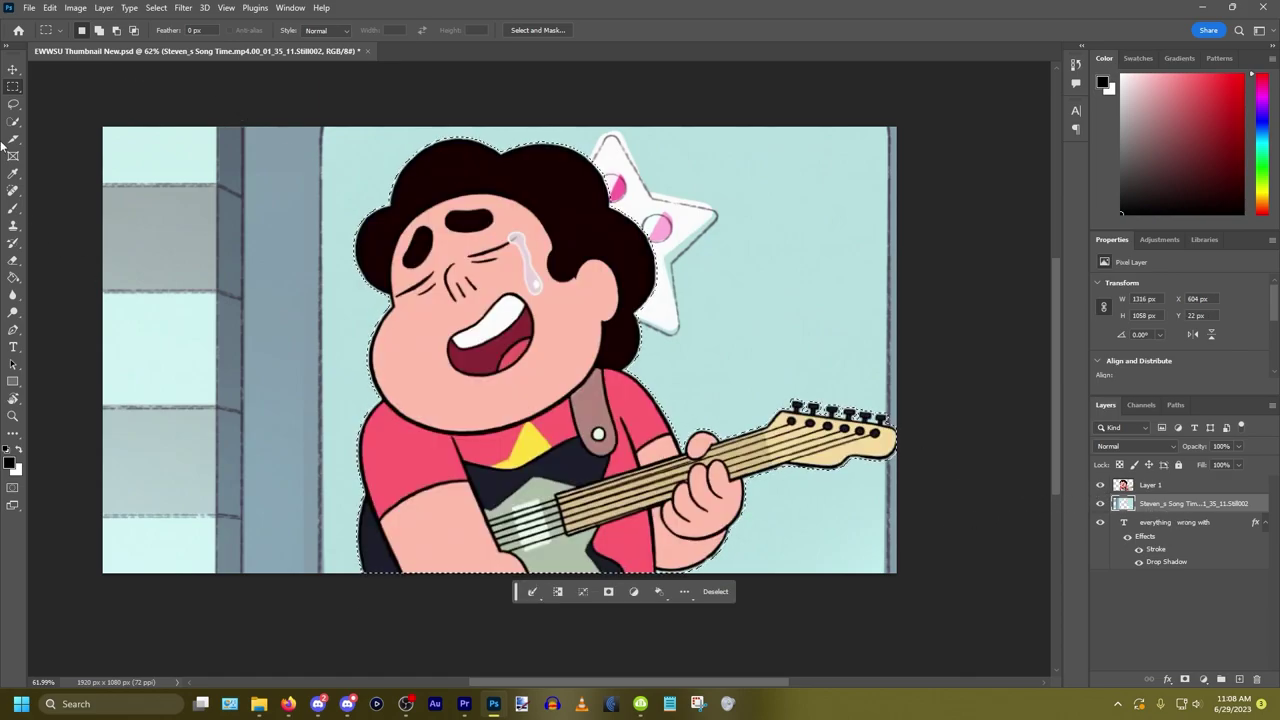
key("ctrl+d")
scroll(415, 289, "up", 5)
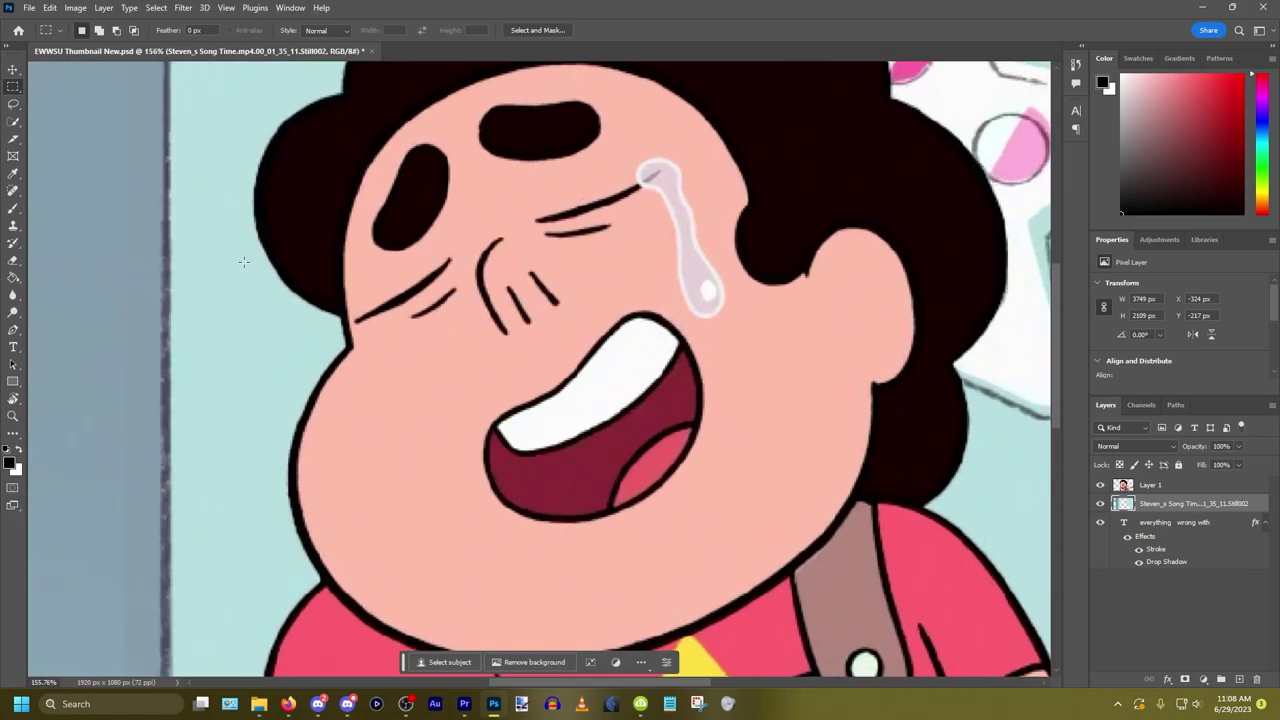
scroll(240, 256, "down", 3)
scroll(241, 257, "down", 4)
scroll(241, 257, "down", 3)
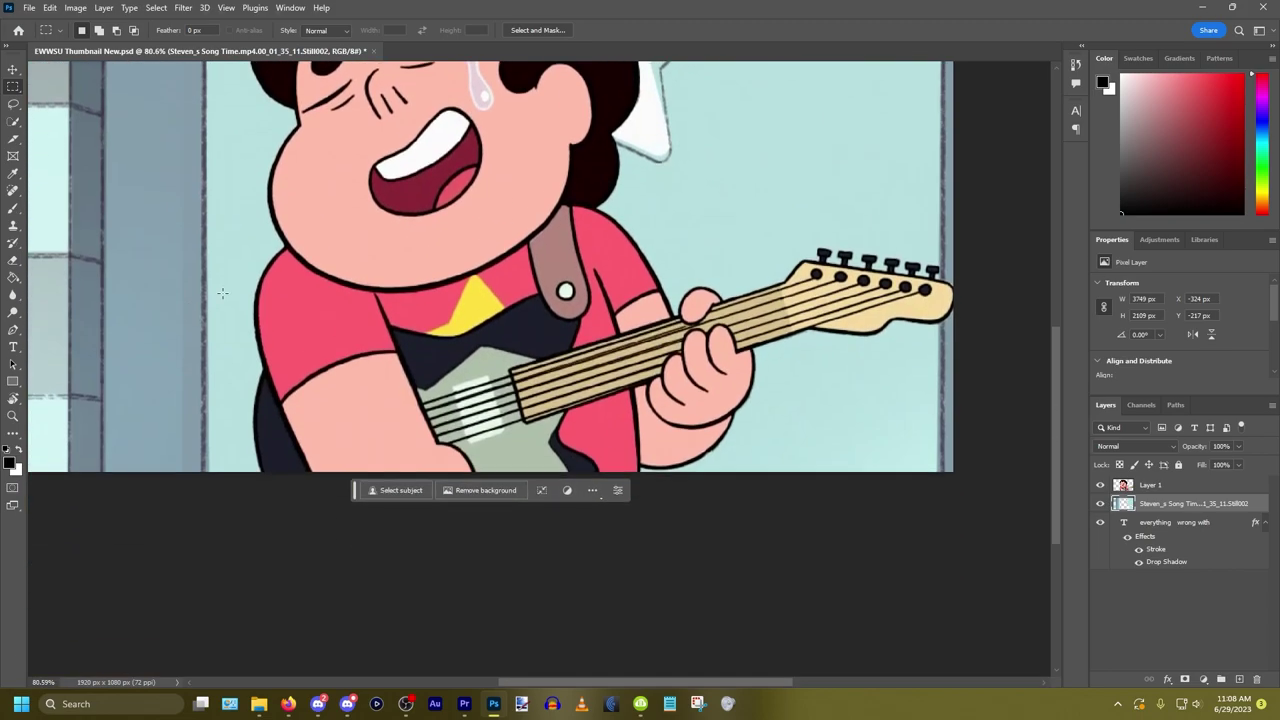
Step: Examine the edges of the Steven cutout against the still around the hand, guitar headstock, hair and star
scroll(197, 299, "up", 10)
scroll(204, 296, "down", 11)
scroll(692, 418, "up", 5)
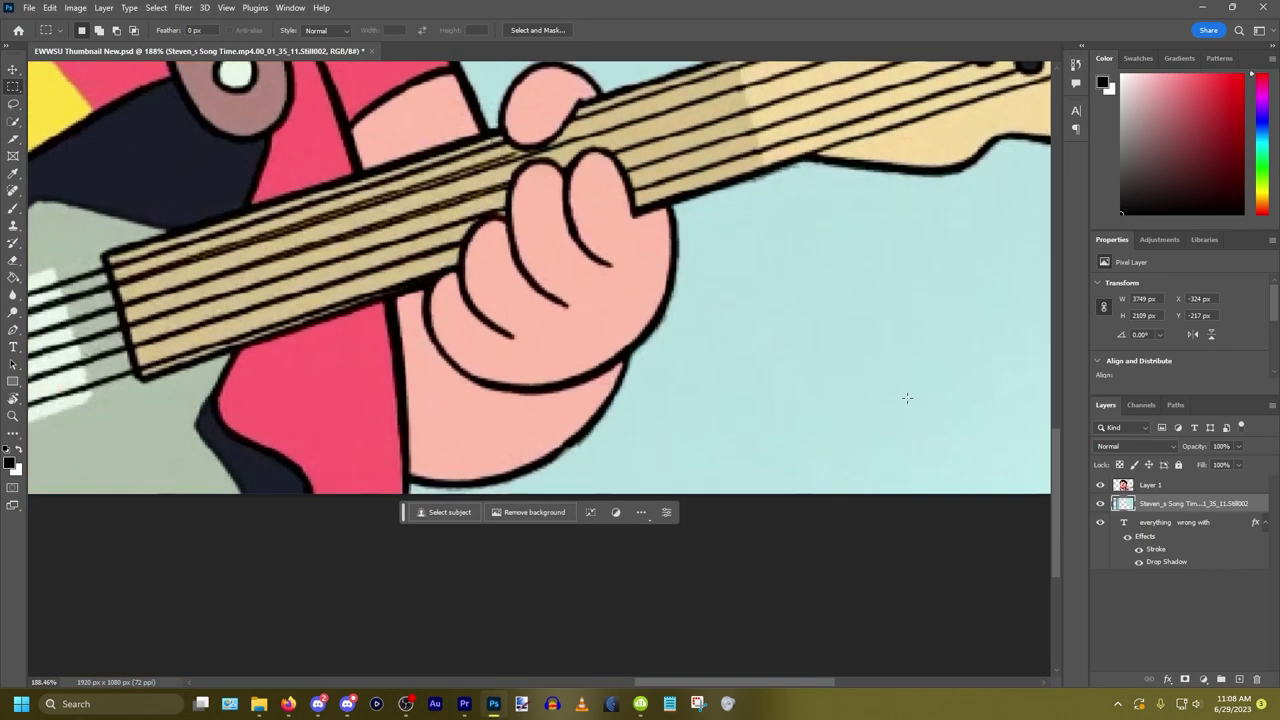
scroll(702, 270, "down", 2)
scroll(702, 270, "up", 3)
scroll(702, 270, "down", 3)
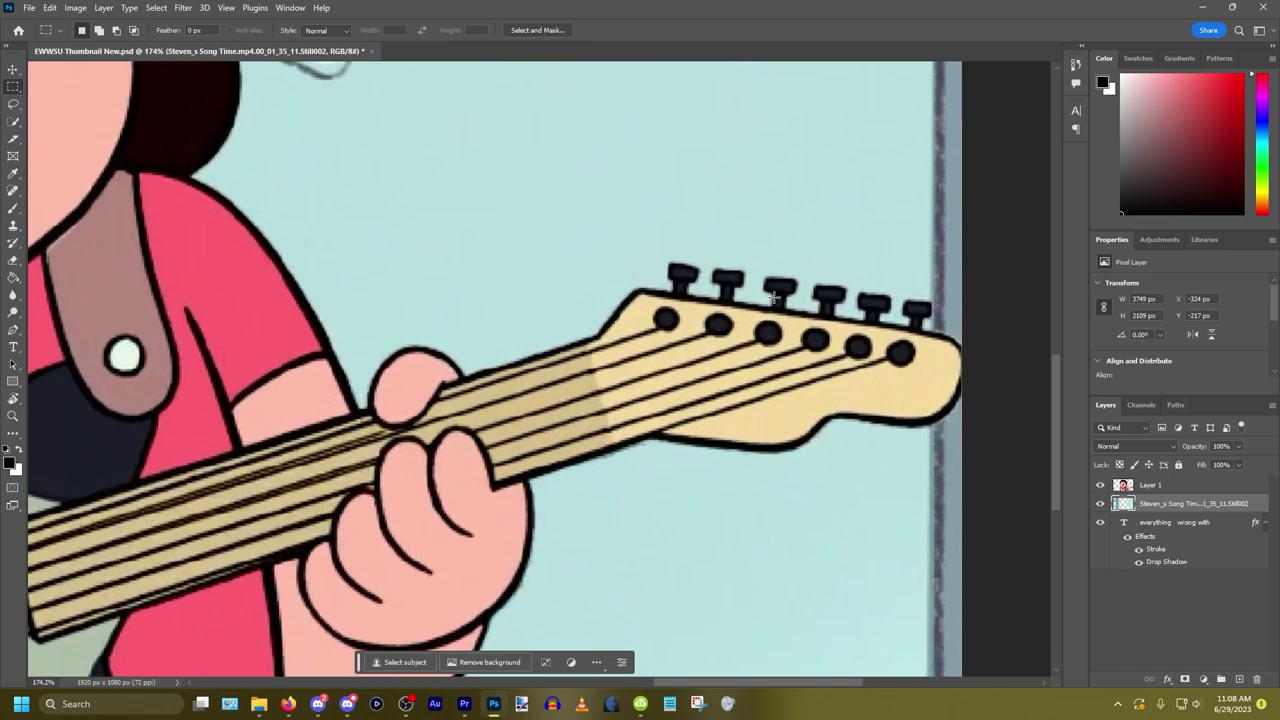
scroll(383, 176, "up", 4)
scroll(460, 232, "up", 10)
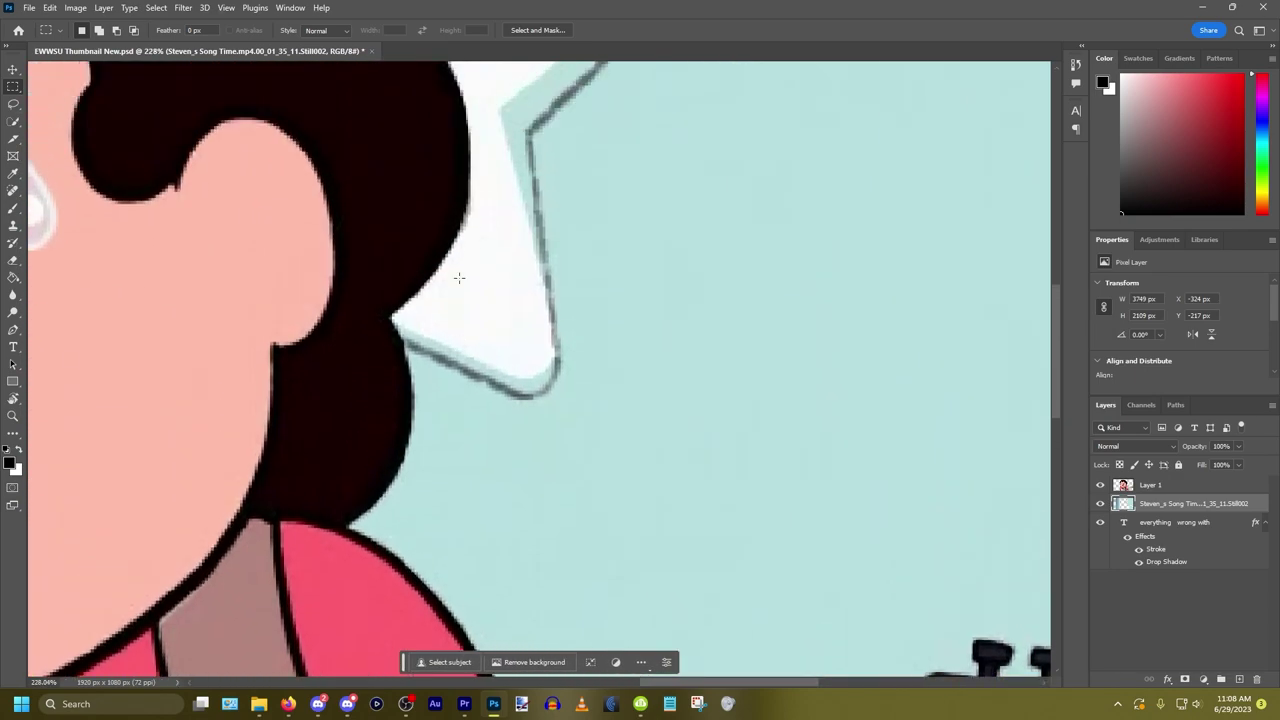
scroll(460, 232, "down", 6)
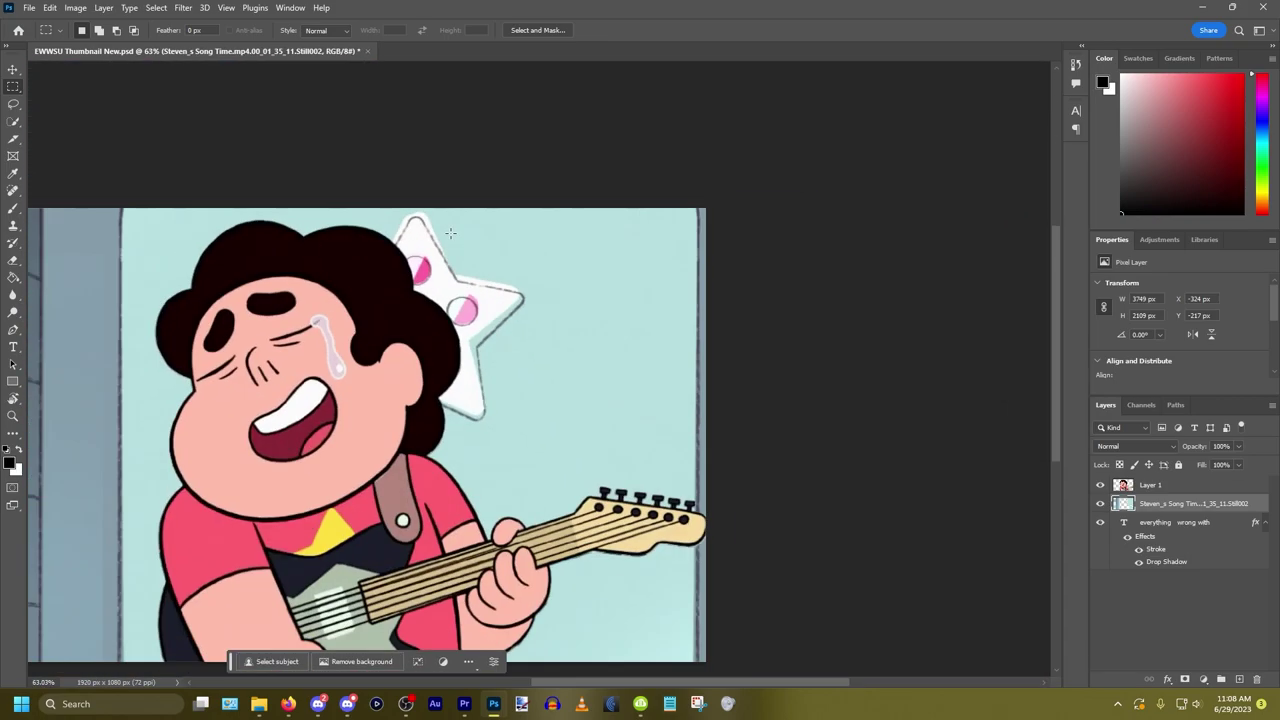
scroll(213, 252, "up", 3)
scroll(174, 253, "up", 1)
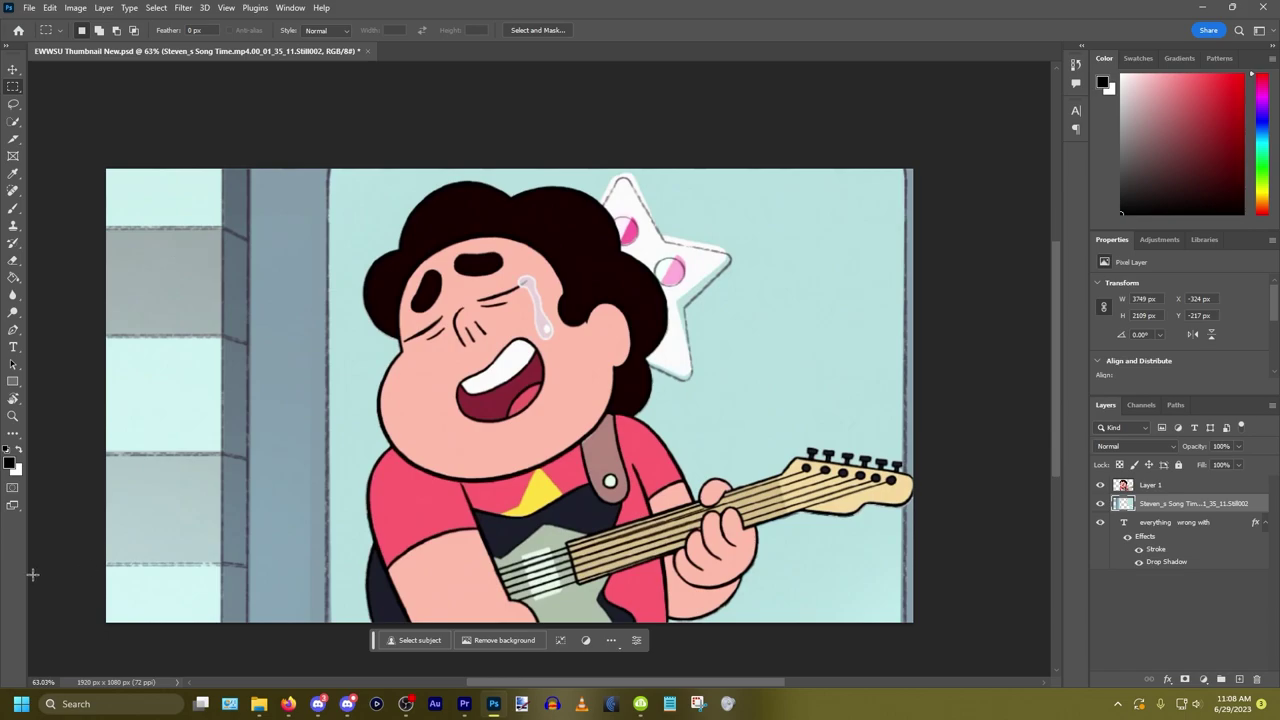
Step: Move the still's layer below the title text layer so the title sits between the background and the Steven cutout
left_click_drag(1178, 507, 1188, 598)
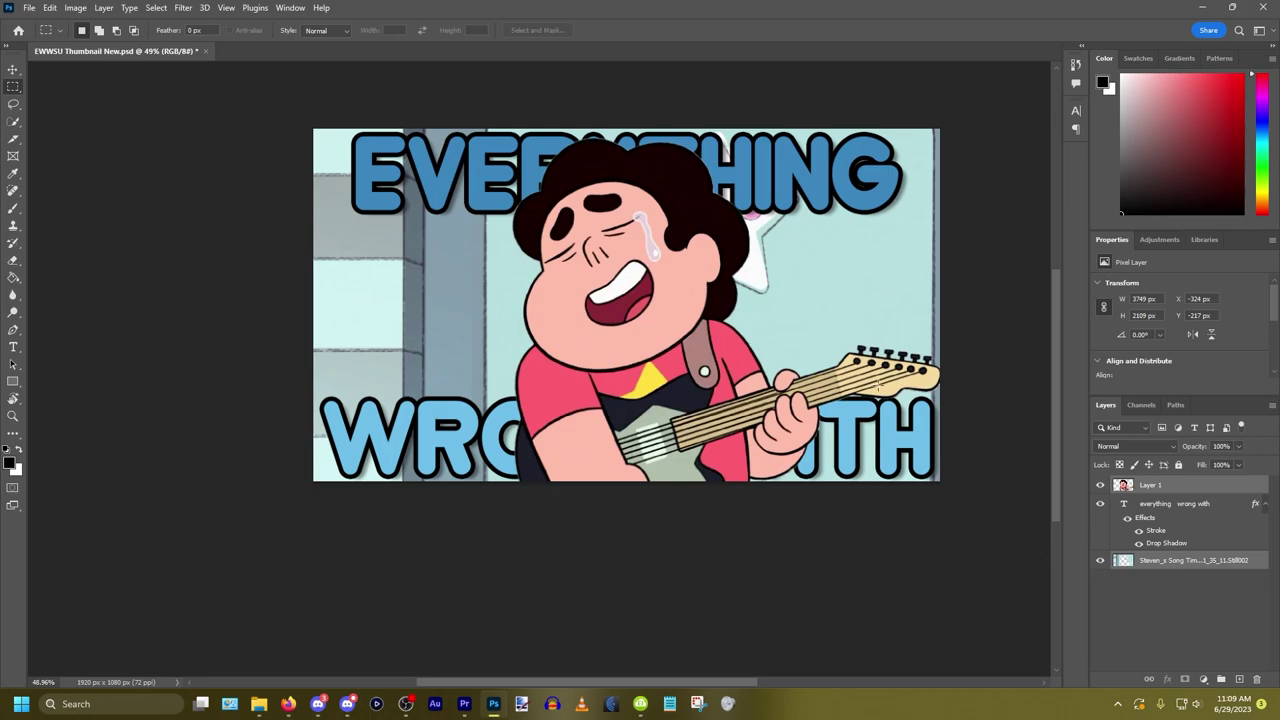
scroll(878, 384, "up", 8)
scroll(537, 295, "down", 7)
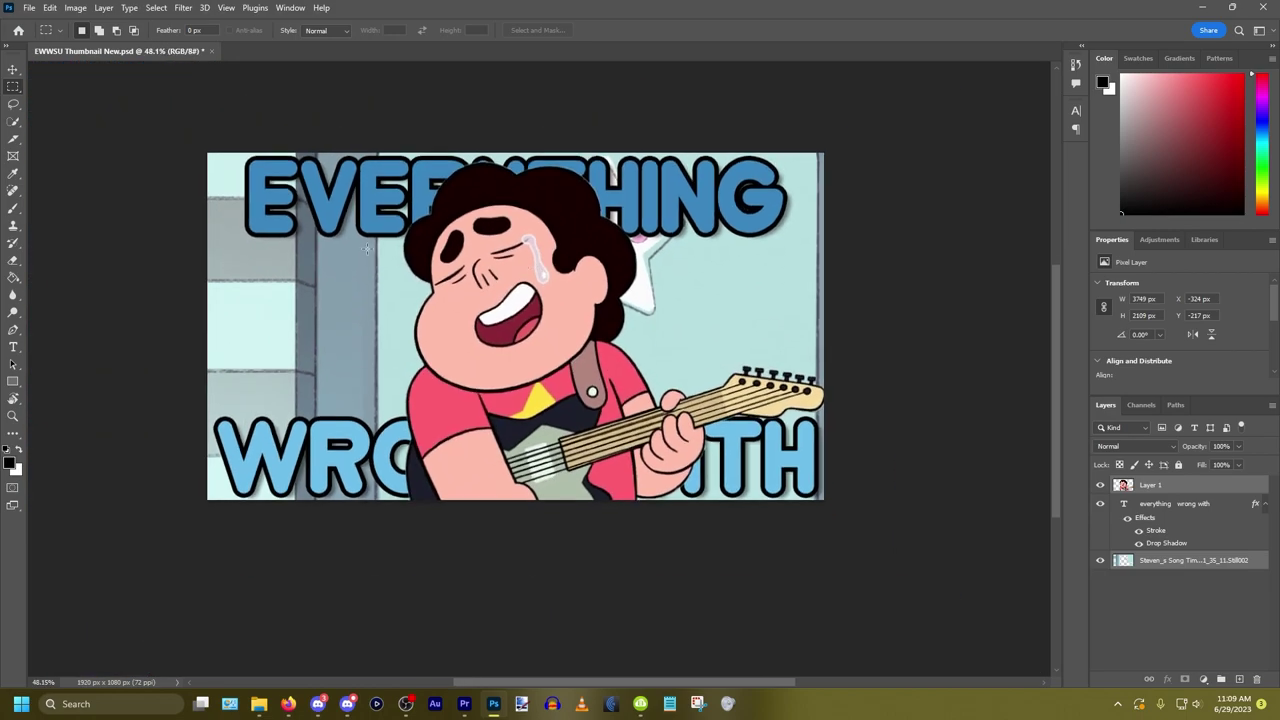
scroll(367, 249, "up", 3)
scroll(367, 249, "down", 1)
scroll(367, 249, "down", 2)
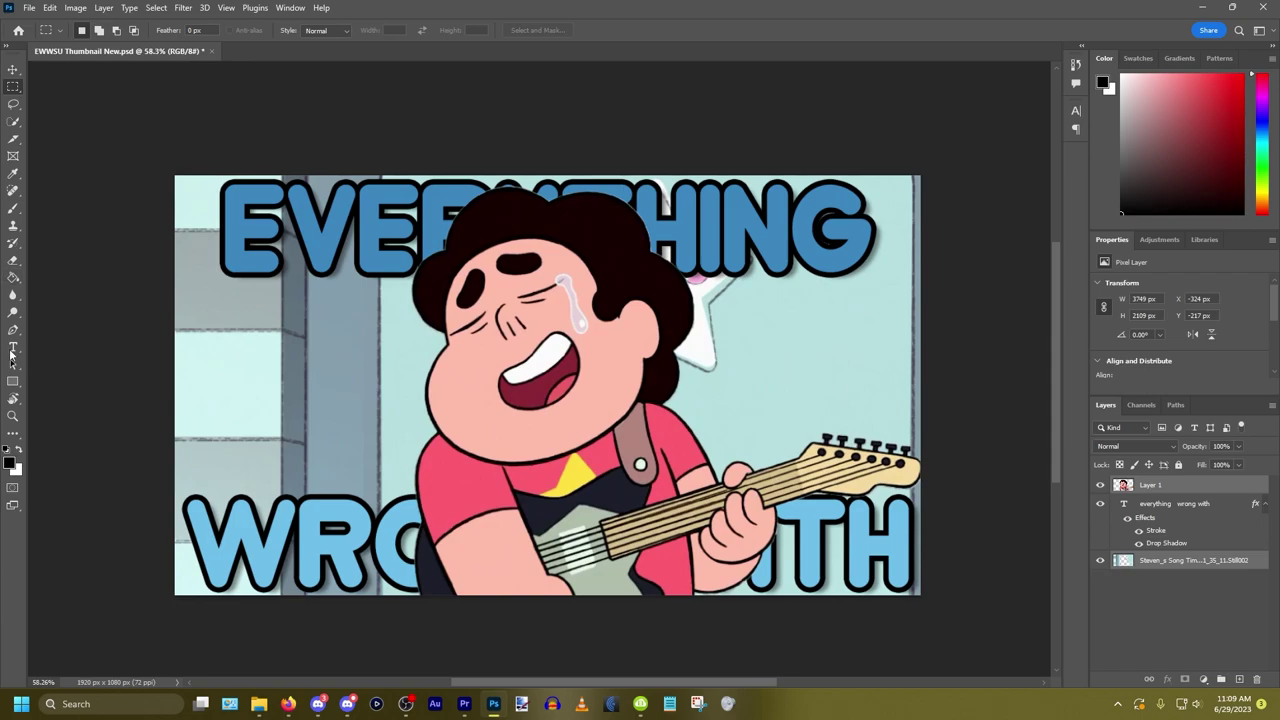
Step: Recolour the title word EVERYTHING with the pink sampled from Steven's shirt, ff5e6e
left_click(13, 347)
double_click(720, 230)
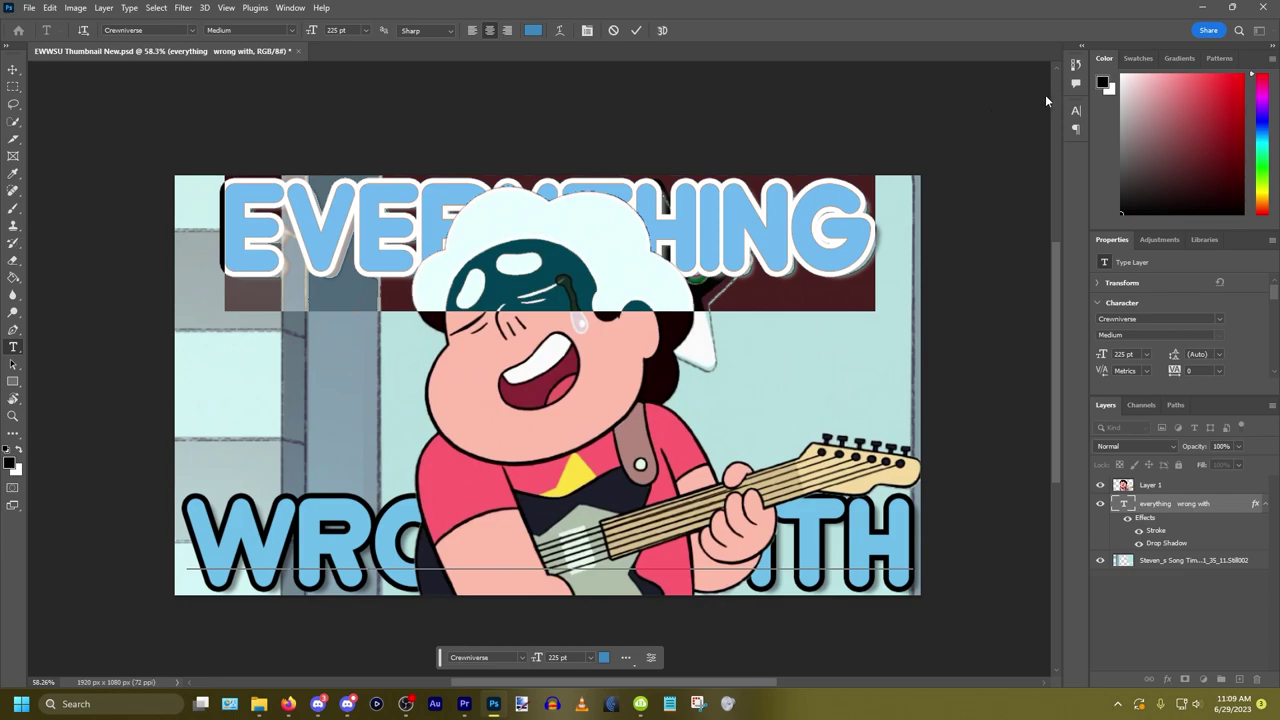
left_click(1104, 86)
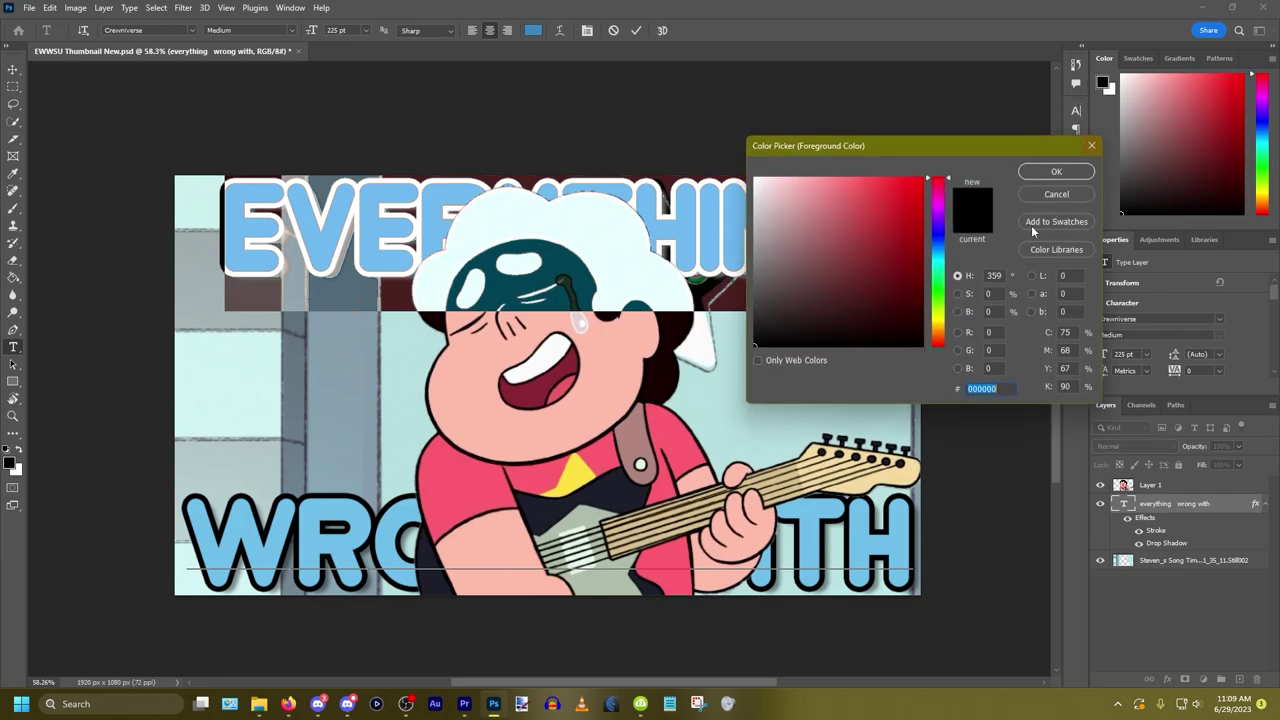
left_click(668, 428)
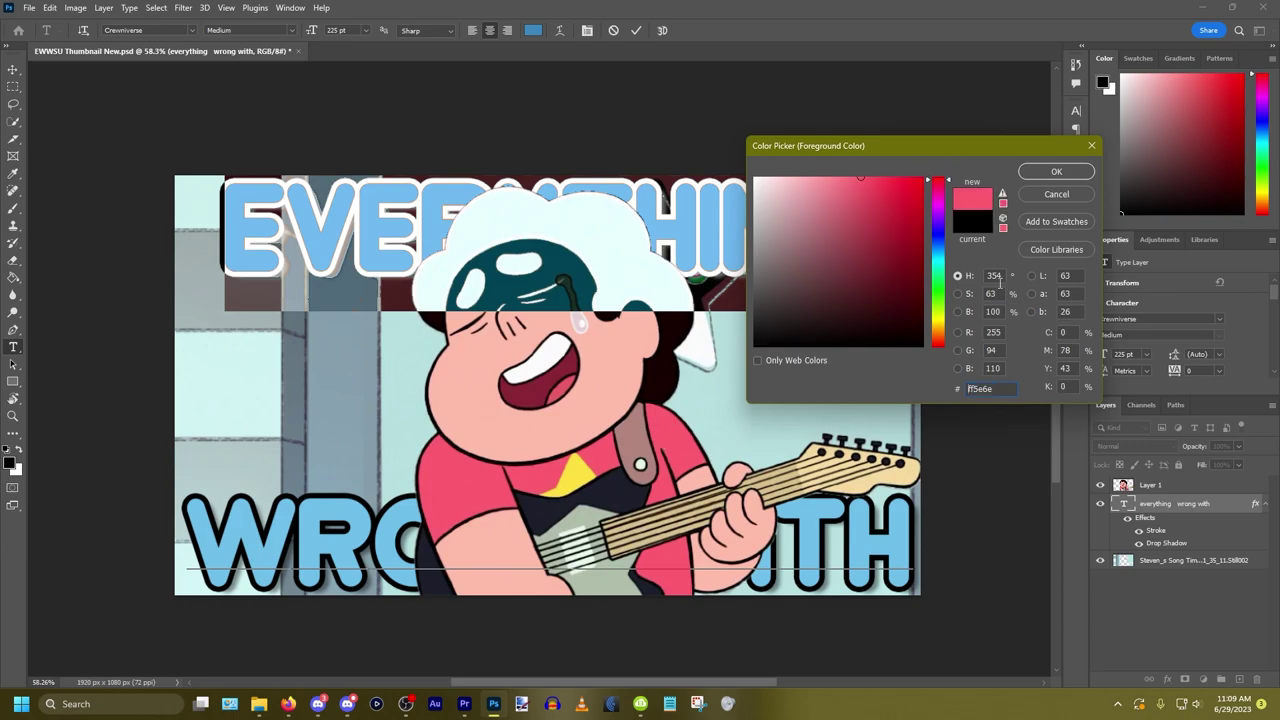
left_click(1056, 172)
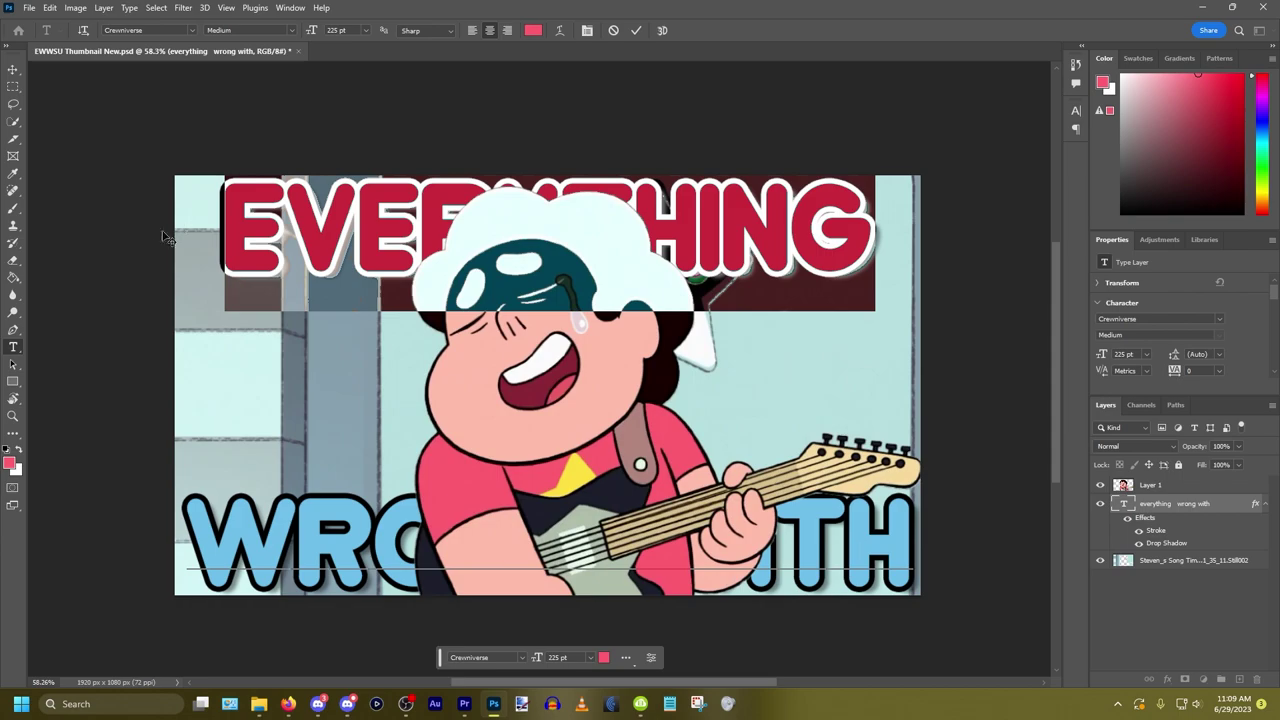
Step: Recolour the title line WRONG WITH using the yellow sampled from the star on Steven's shirt
left_click_drag(912, 550, 66, 585)
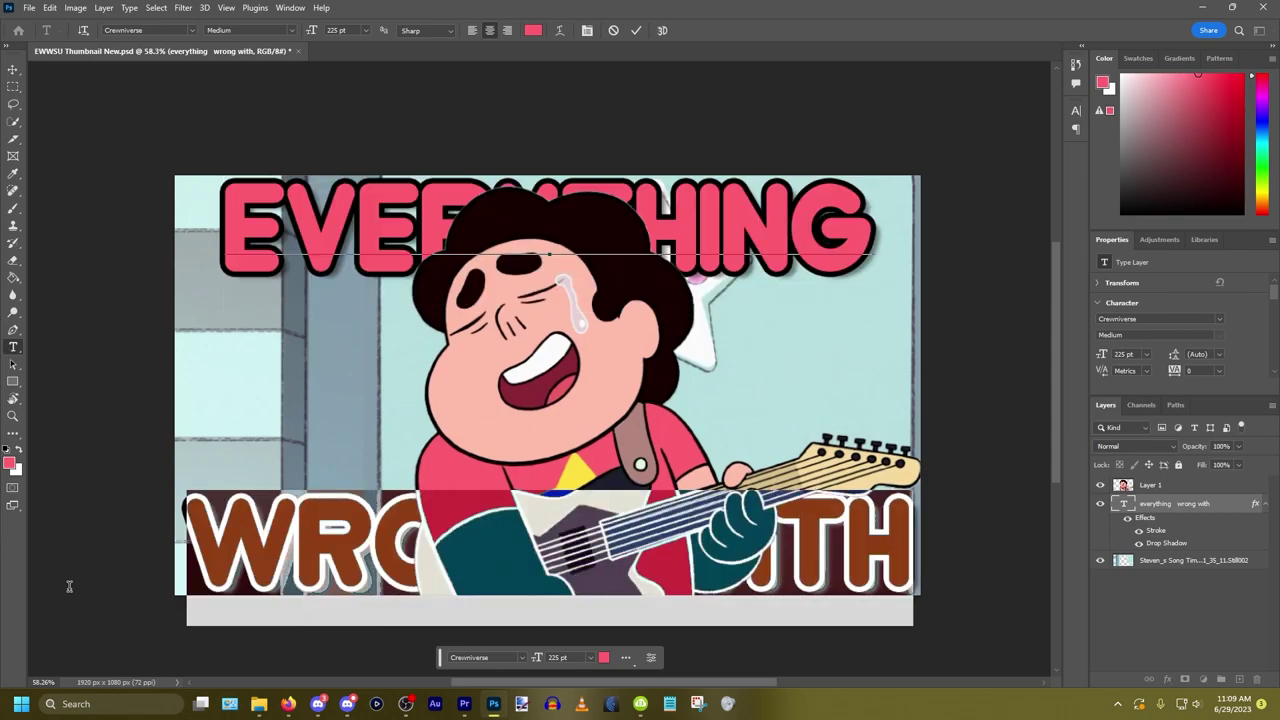
left_click(1103, 84)
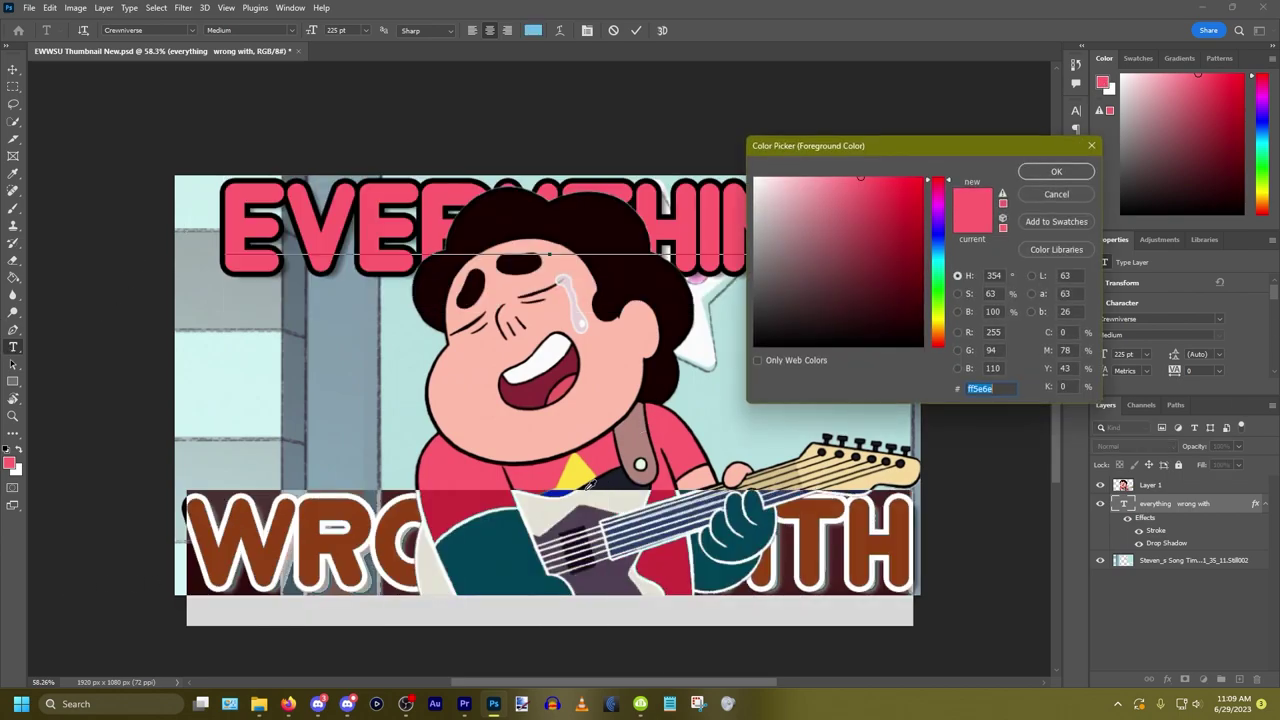
left_click(584, 467)
left_click(1056, 172)
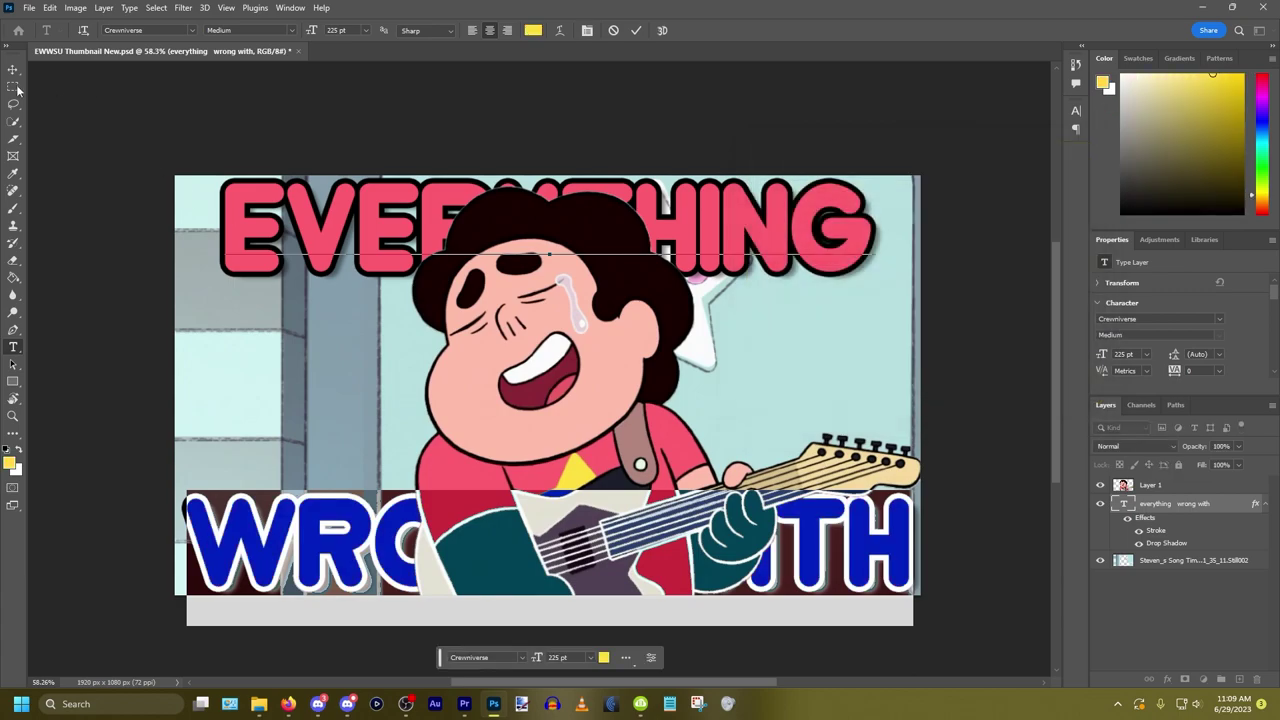
left_click(13, 86)
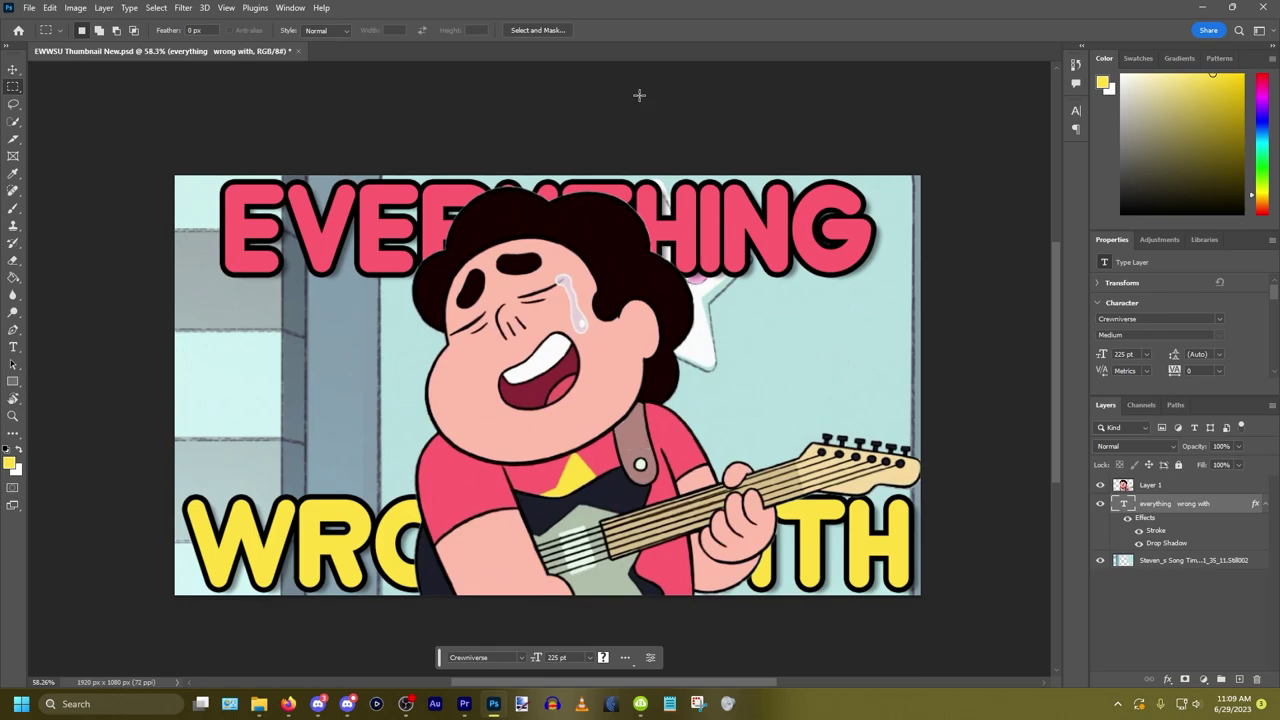
Step: Export the thumbnail as a PNG named Season 4 Shorts into the Season 4 folder under Thumbnails
left_click(29, 7)
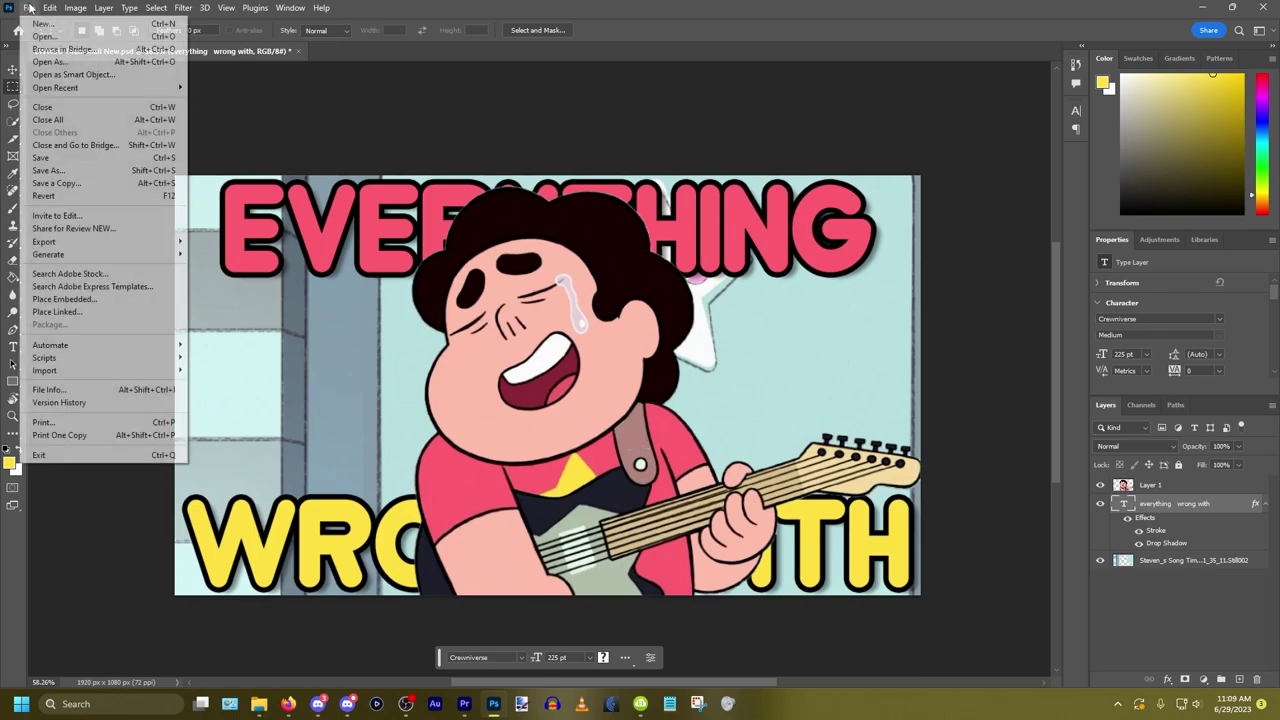
mouse_move(80, 249)
left_click(225, 241)
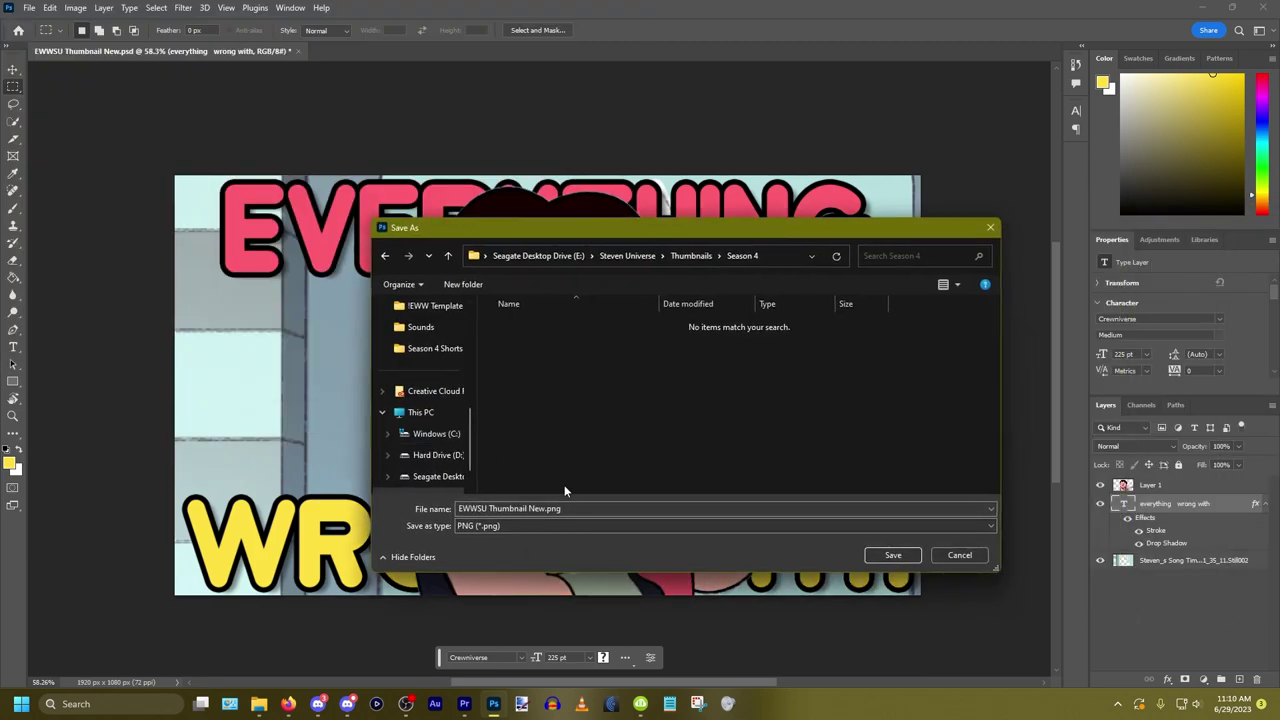
left_click(518, 511)
left_click(547, 510)
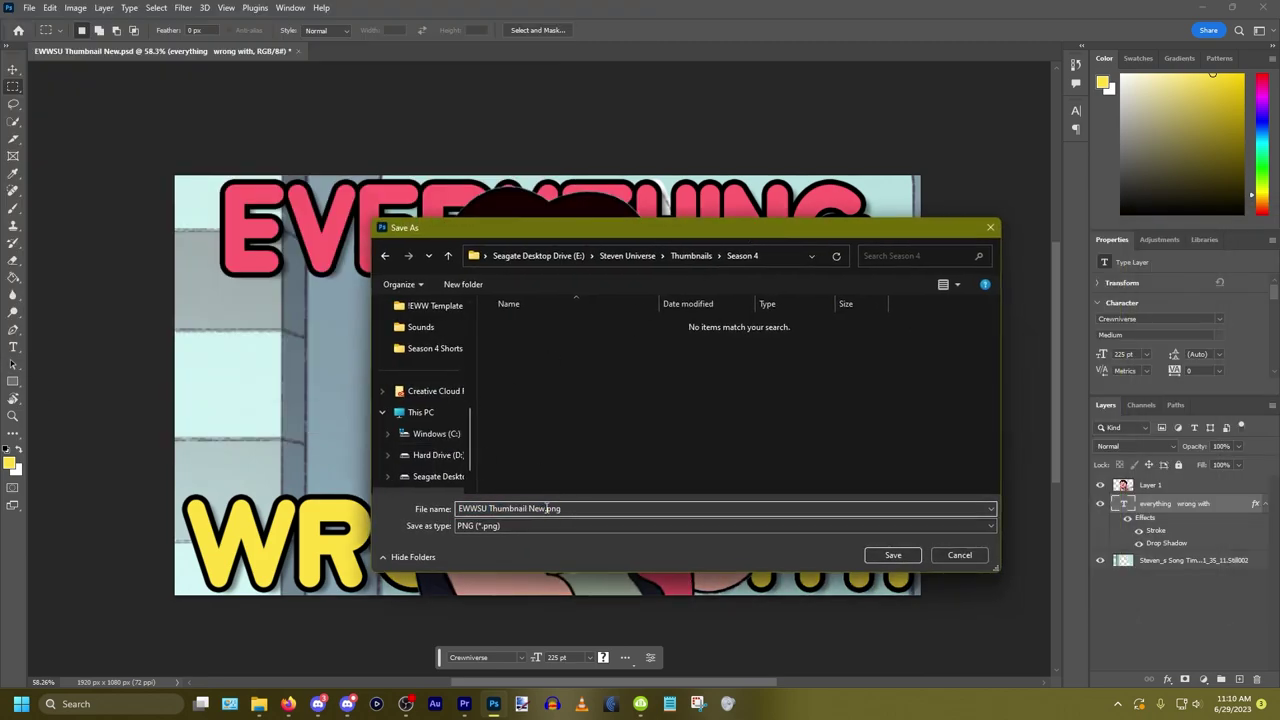
left_click_drag(547, 510, 343, 510)
type("SD")
key("BackSpace")
type("eason 4 Shorts")
key("Return")
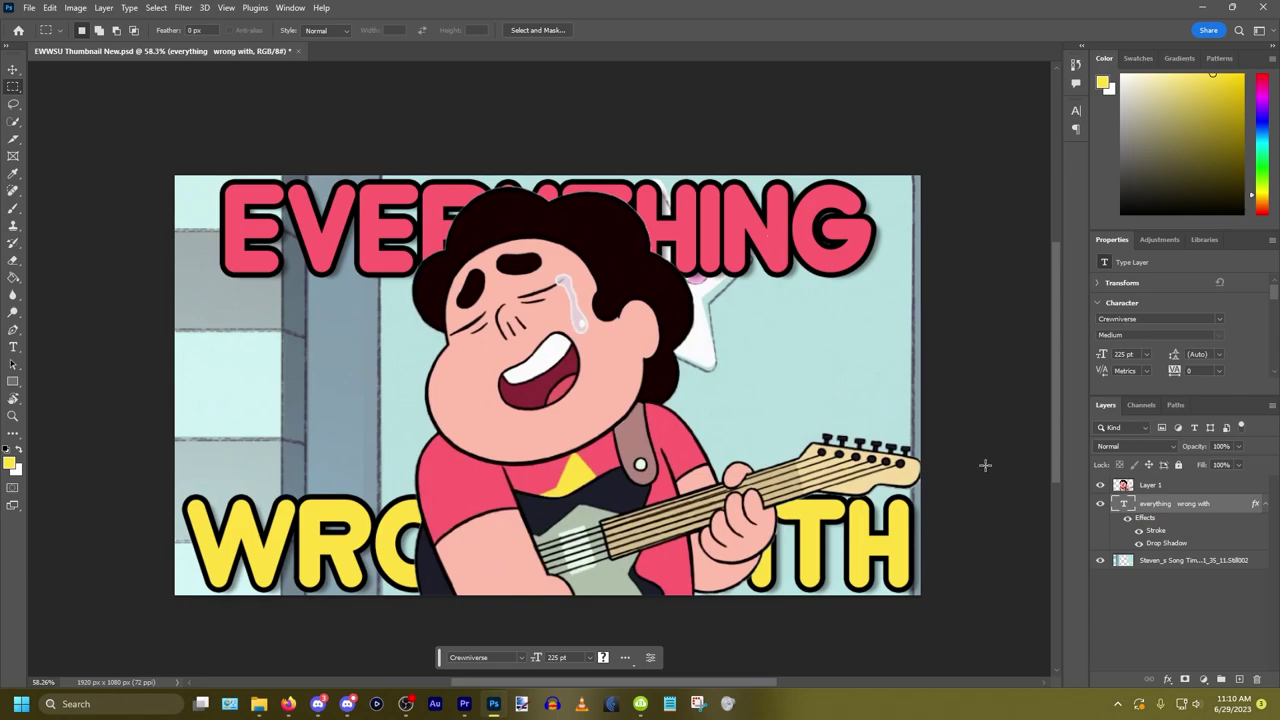
scroll(619, 206, "up", 5)
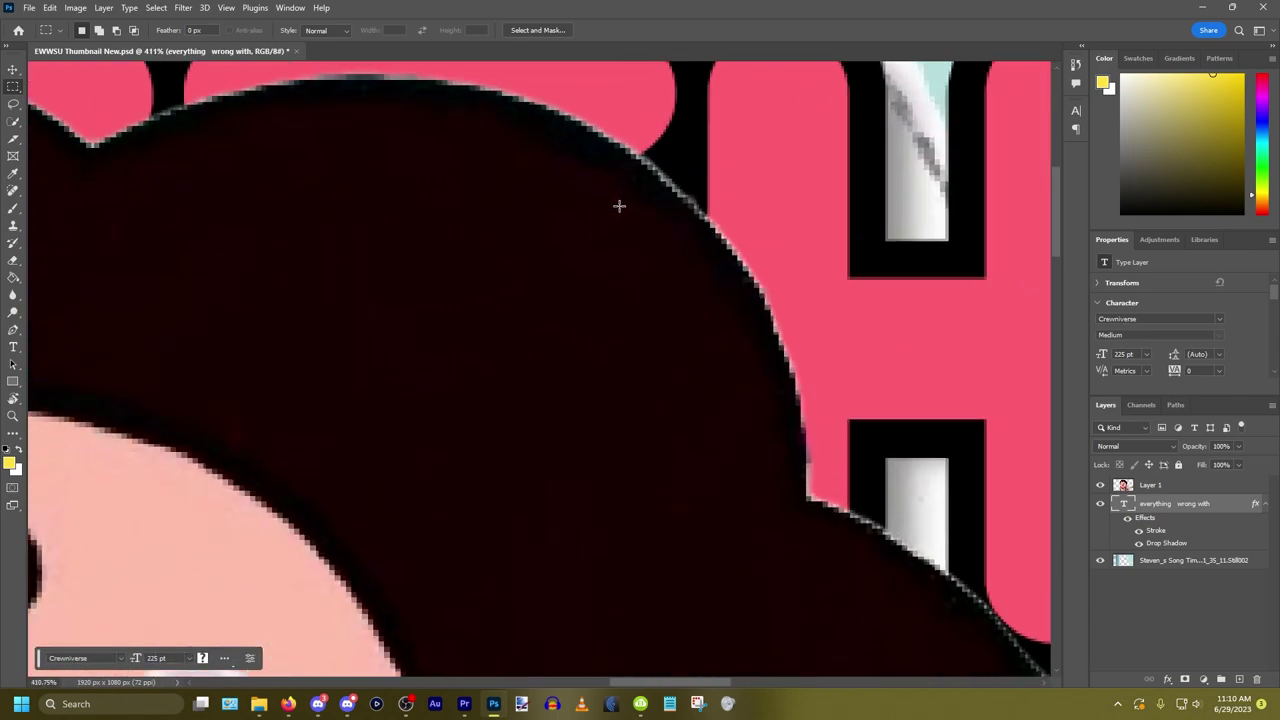
scroll(795, 420, "down", 10)
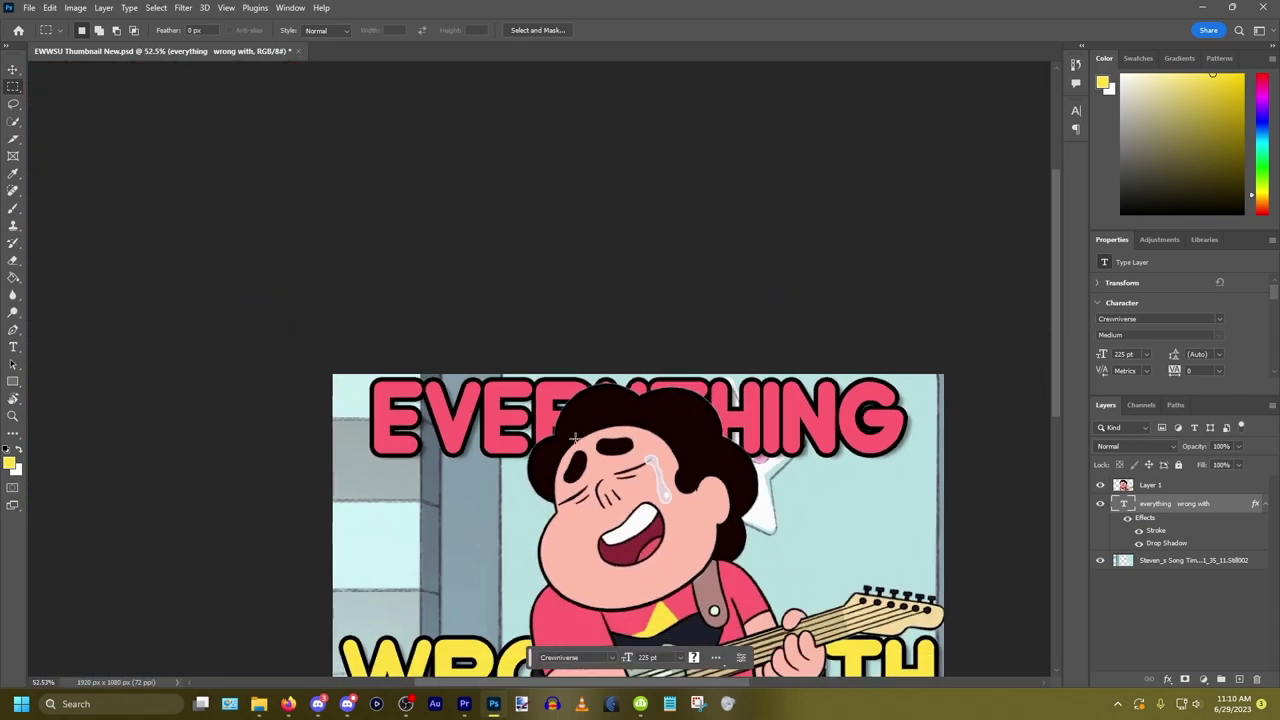
scroll(570, 438, "up", 3)
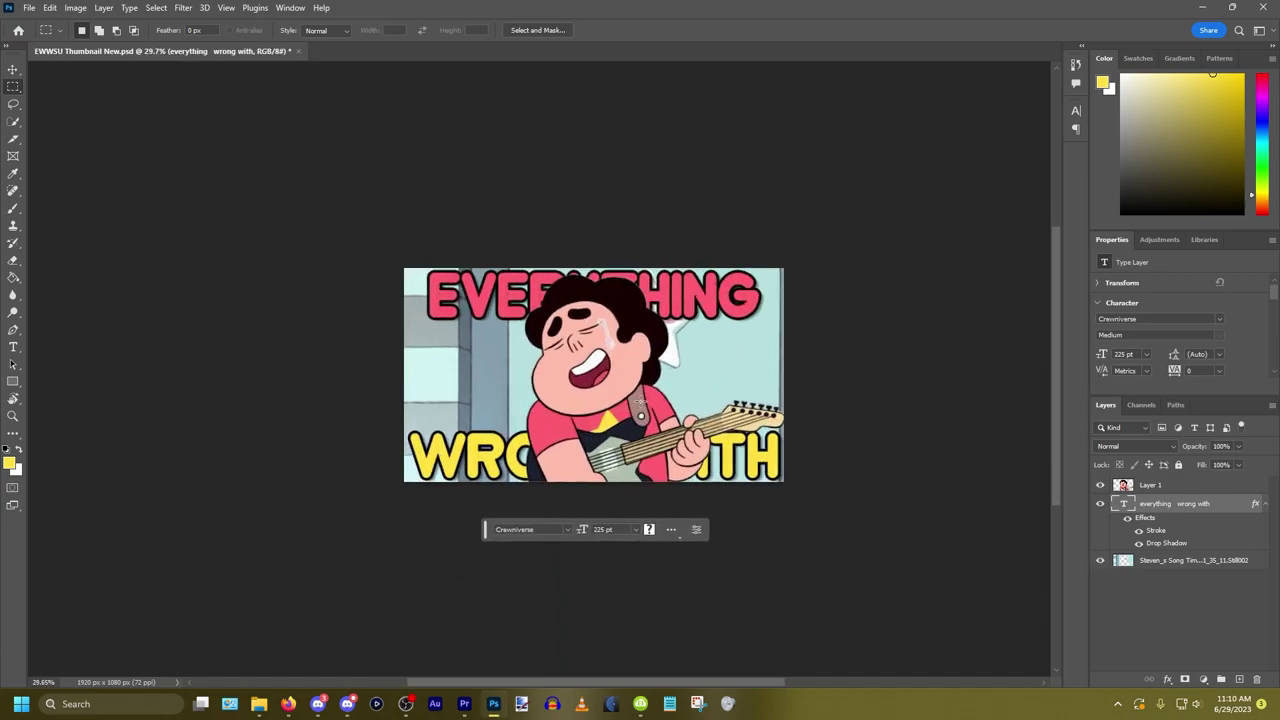
scroll(641, 397, "down", 1)
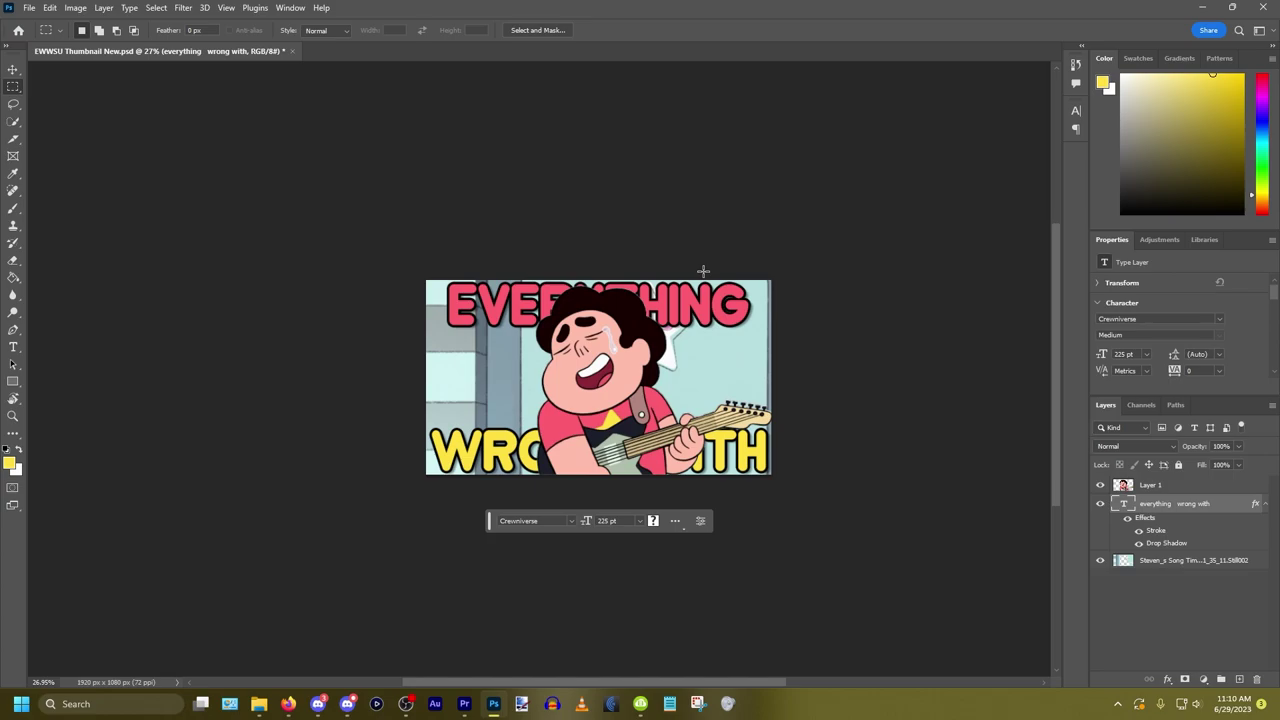
Step: Switch to YouTube Studio in Firefox and start a new video upload
key("alt+Tab")
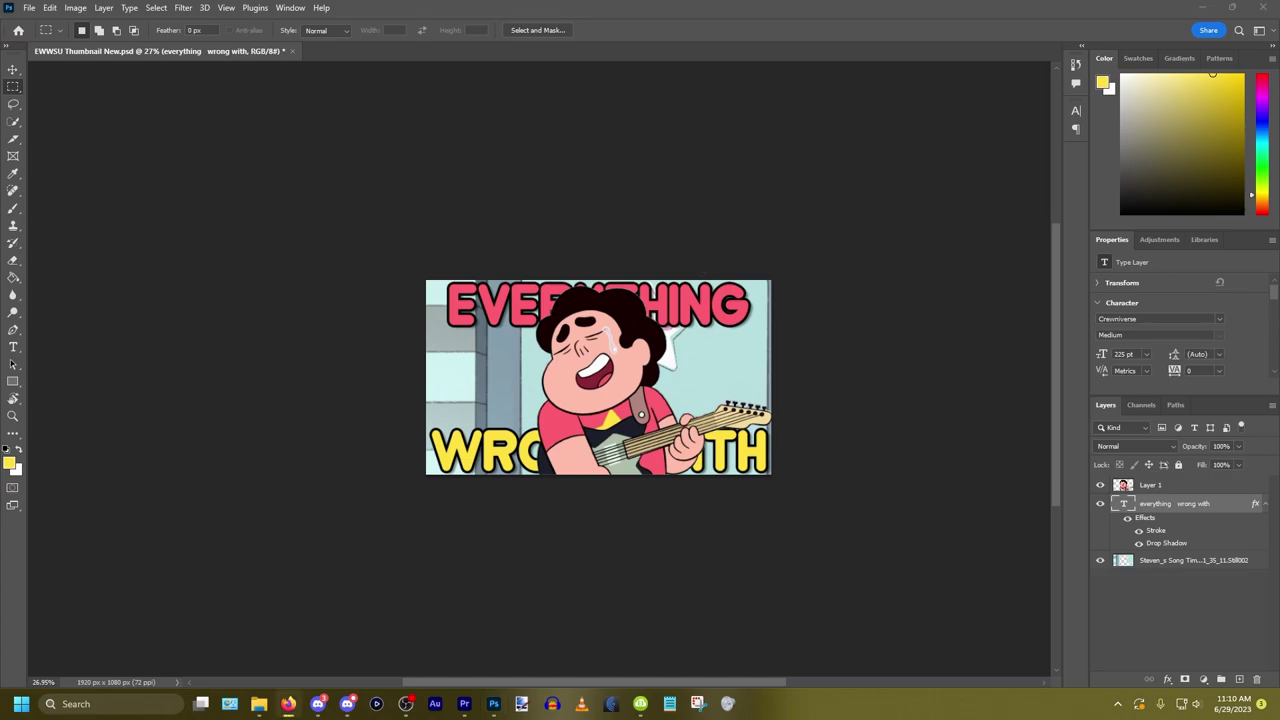
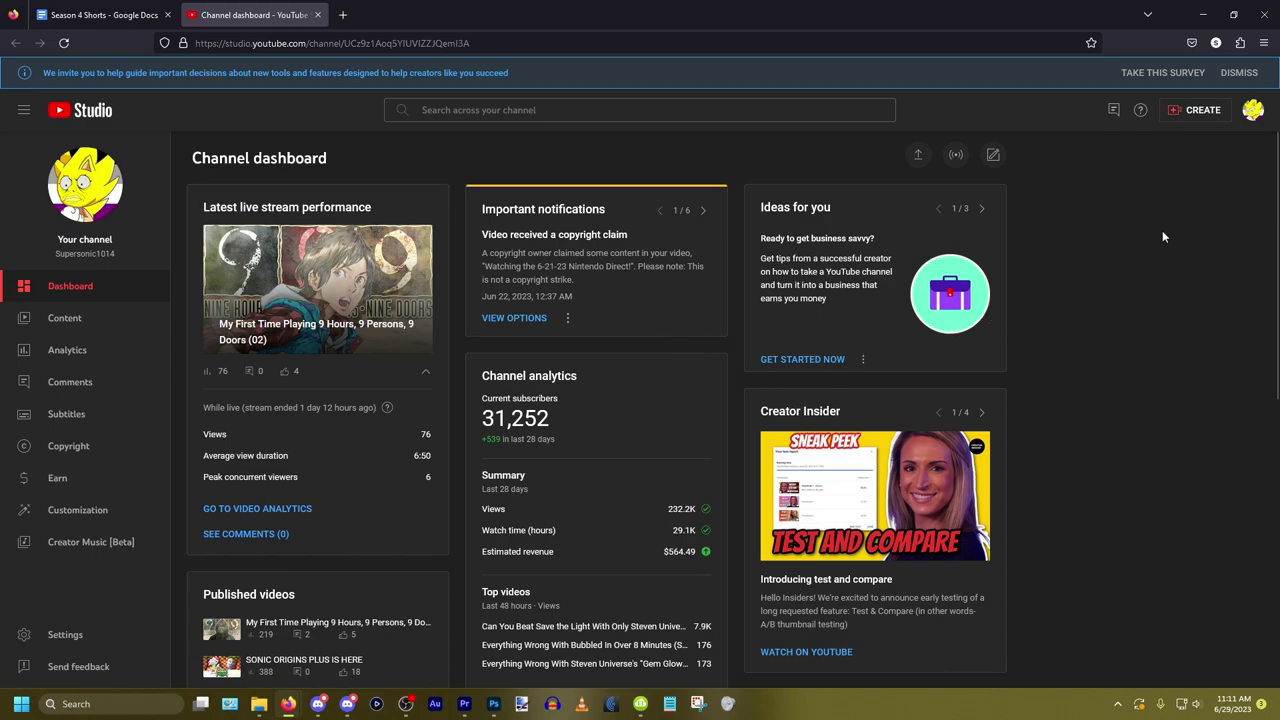
left_click(1178, 107)
left_click(1175, 137)
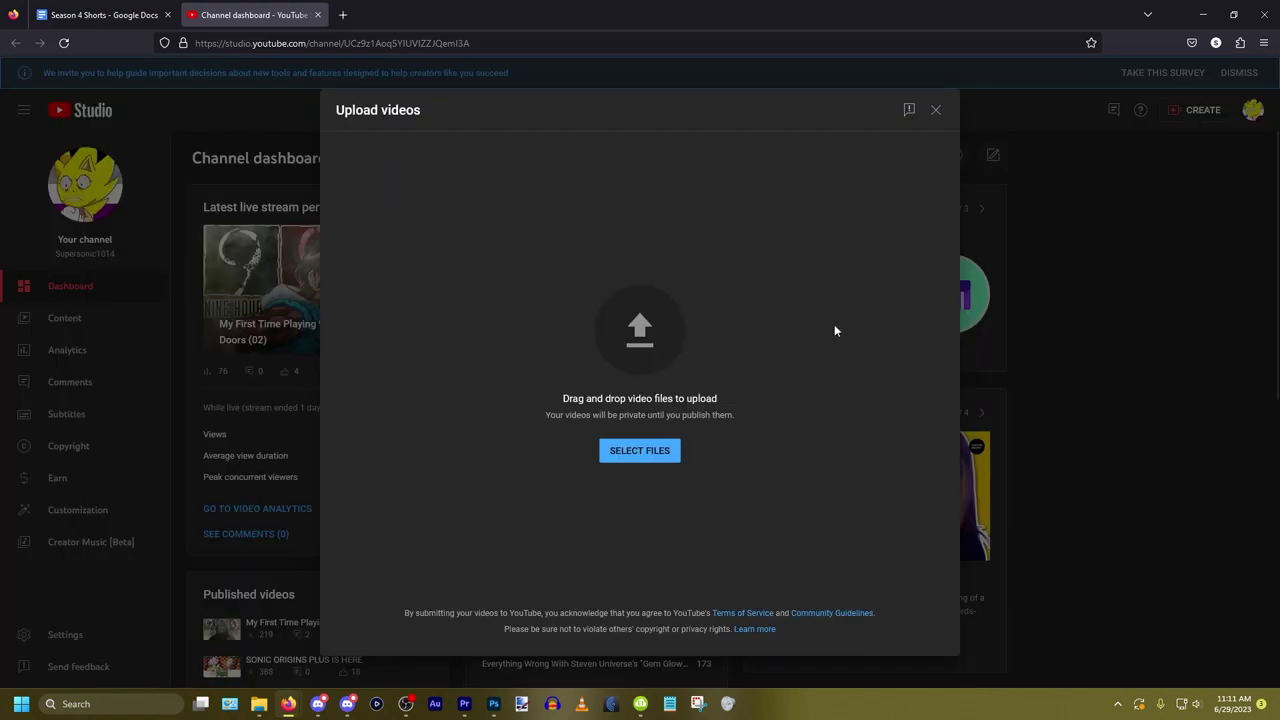
Step: In File Explorer, open the Season 4 folder under Finished Masterpieces (Not Really) and select Season 4 Shorts.mp4
left_click(259, 704)
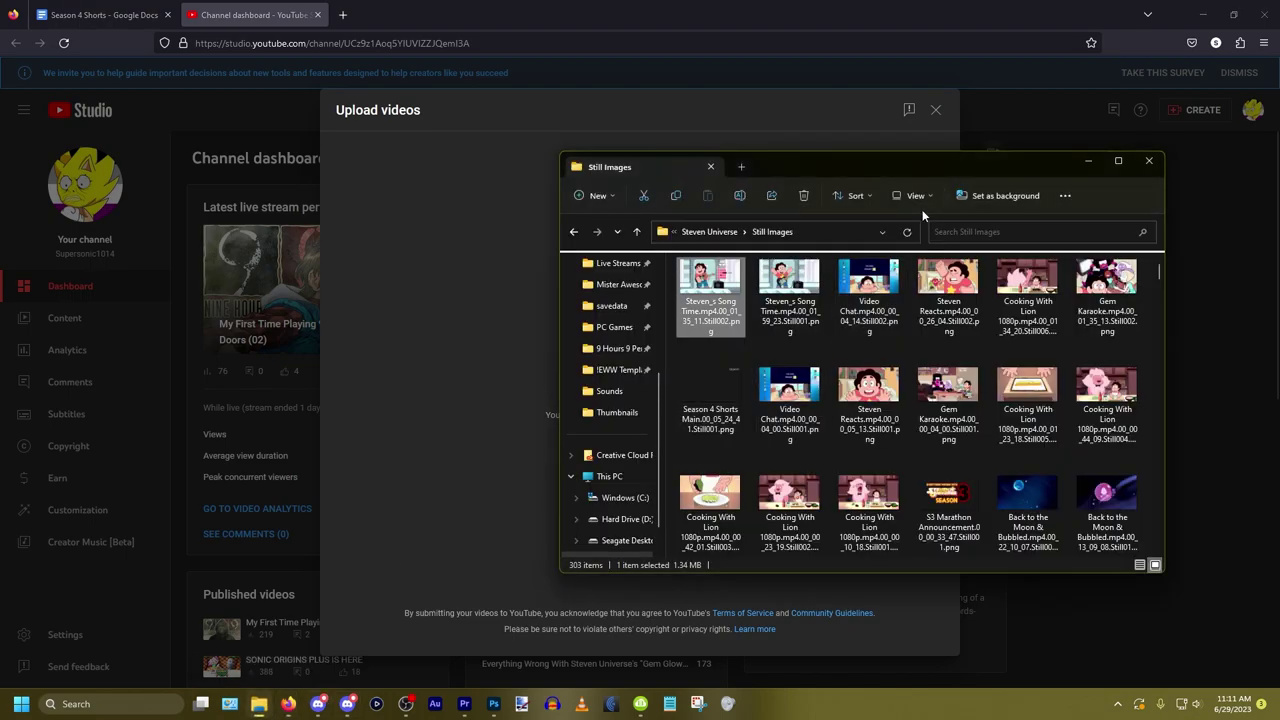
left_click_drag(898, 160, 1014, 170)
left_click(830, 242)
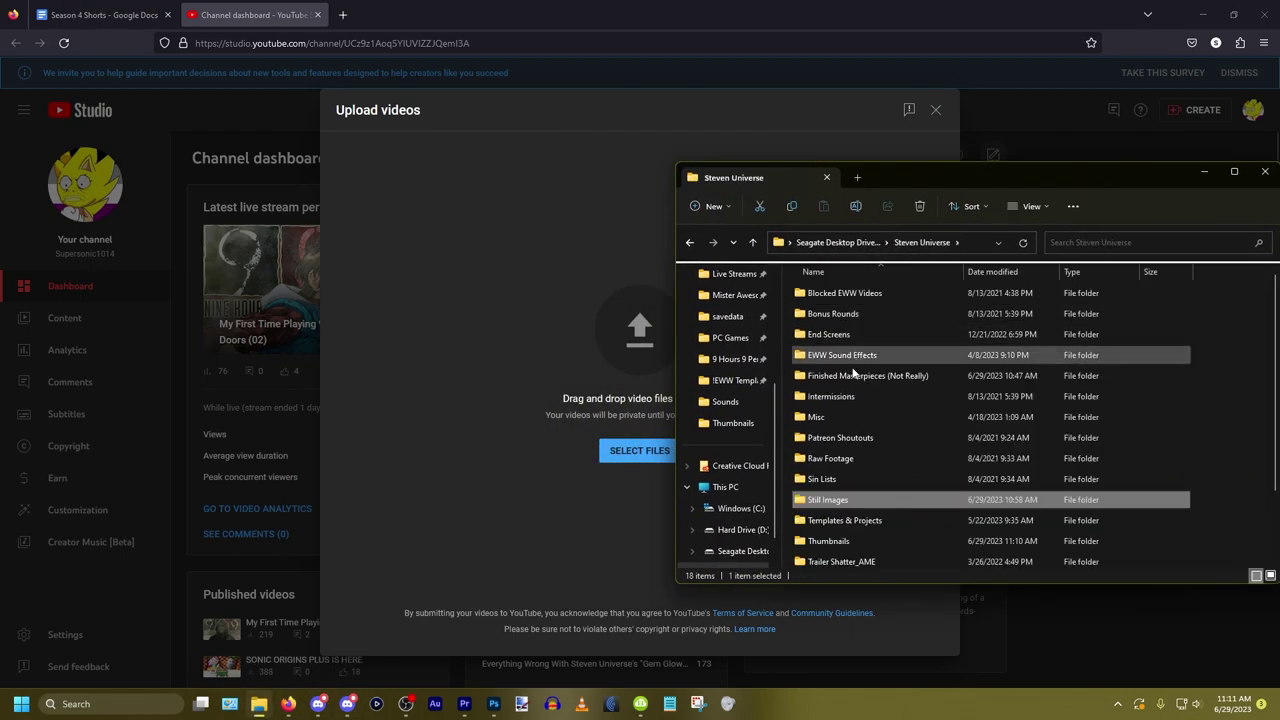
double_click(853, 375)
double_click(845, 479)
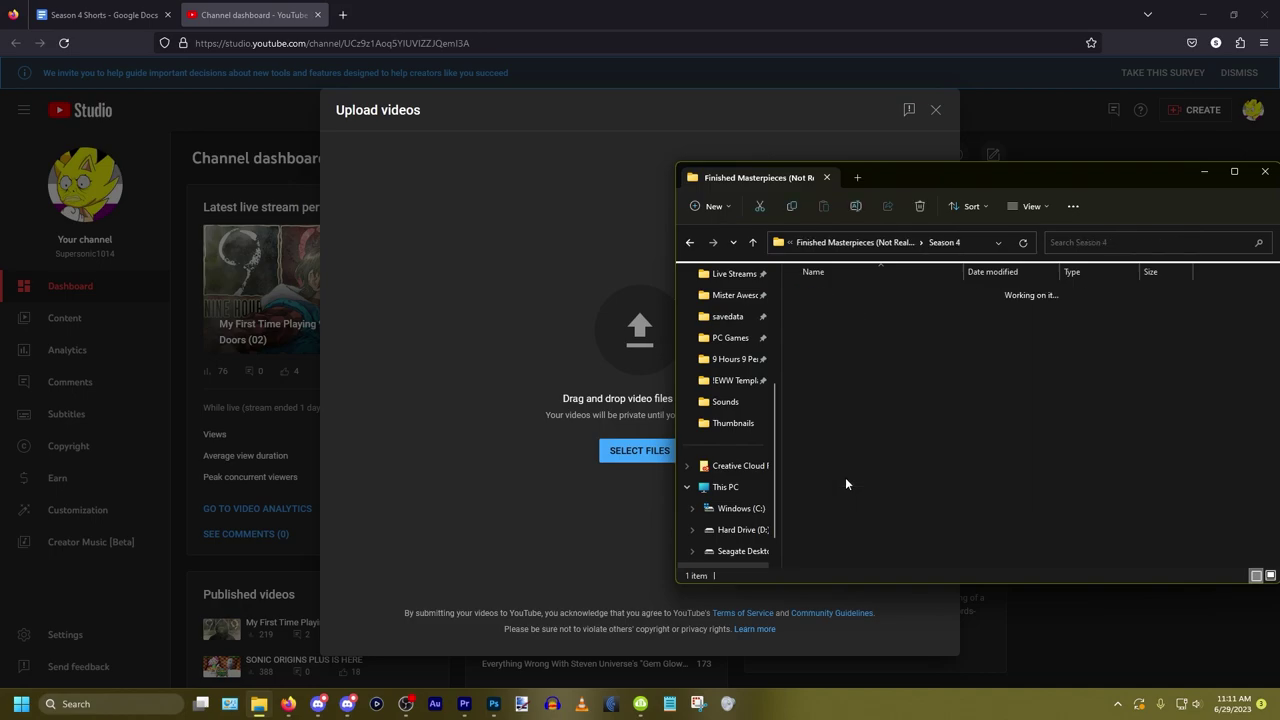
left_click(824, 316)
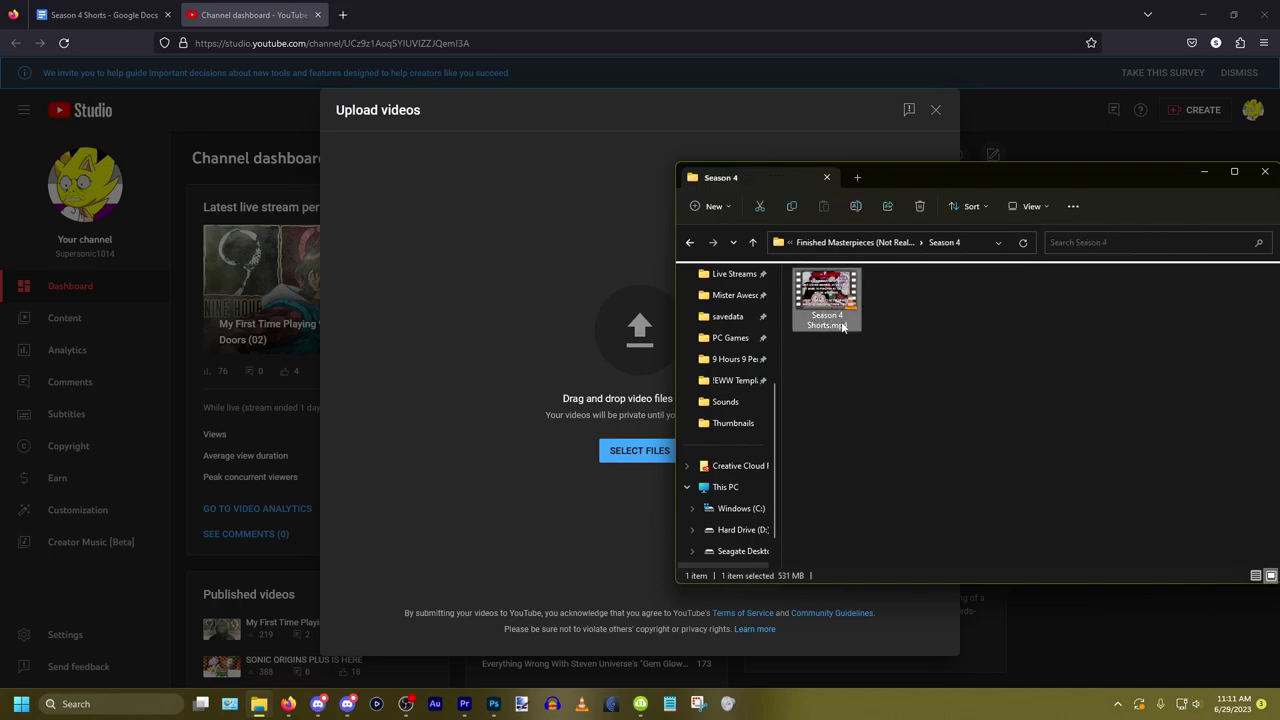
Step: Check the general and detailed file properties of Season 4 Shorts.mp4
right_click(843, 327)
left_click(882, 466)
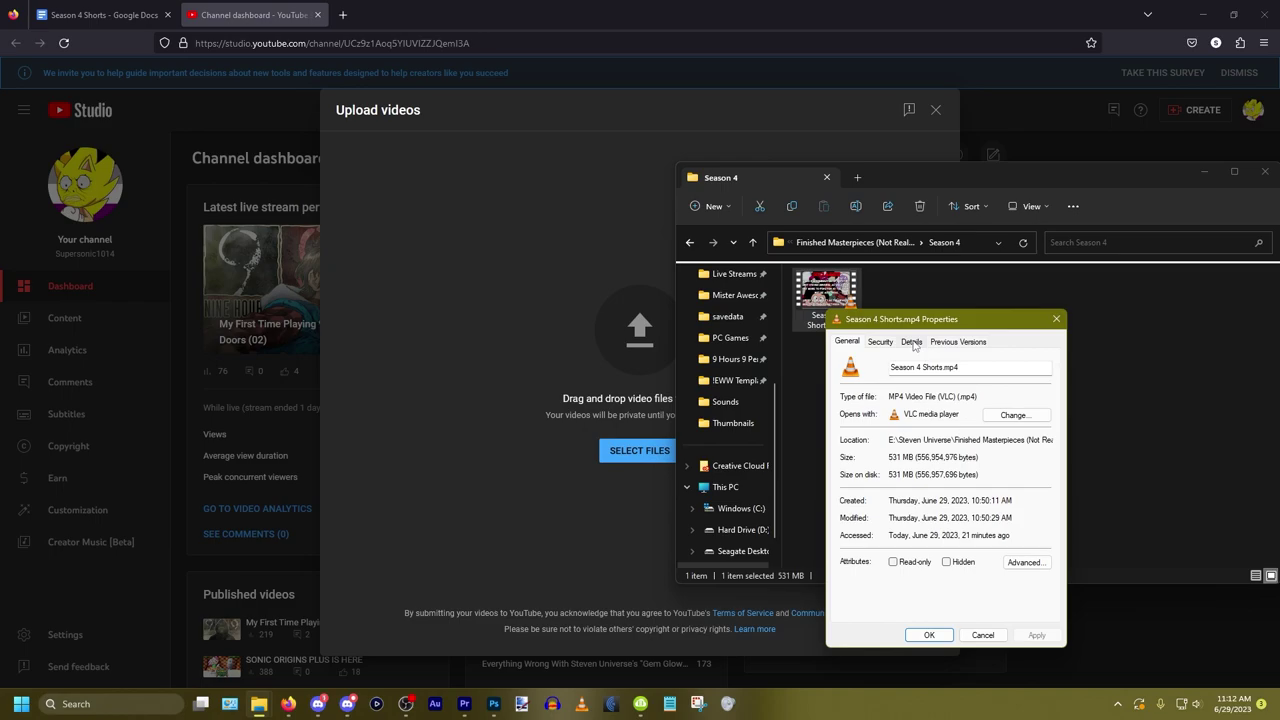
left_click(912, 342)
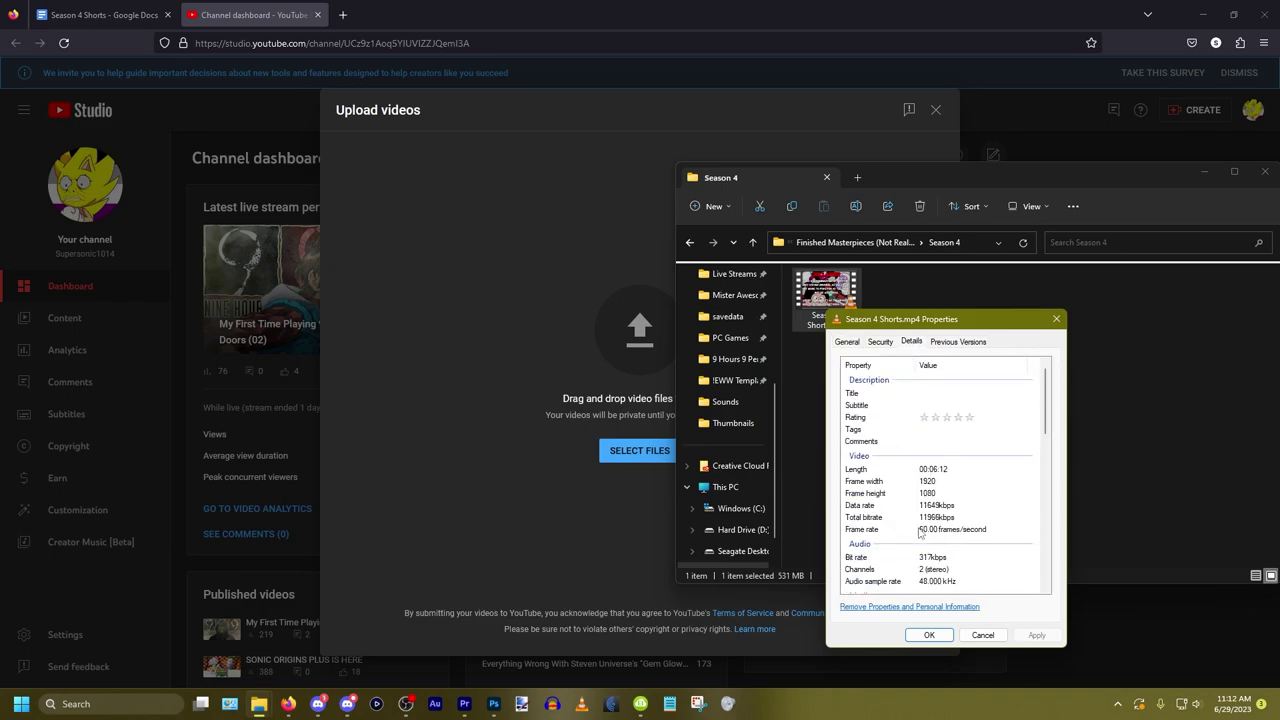
left_click(851, 342)
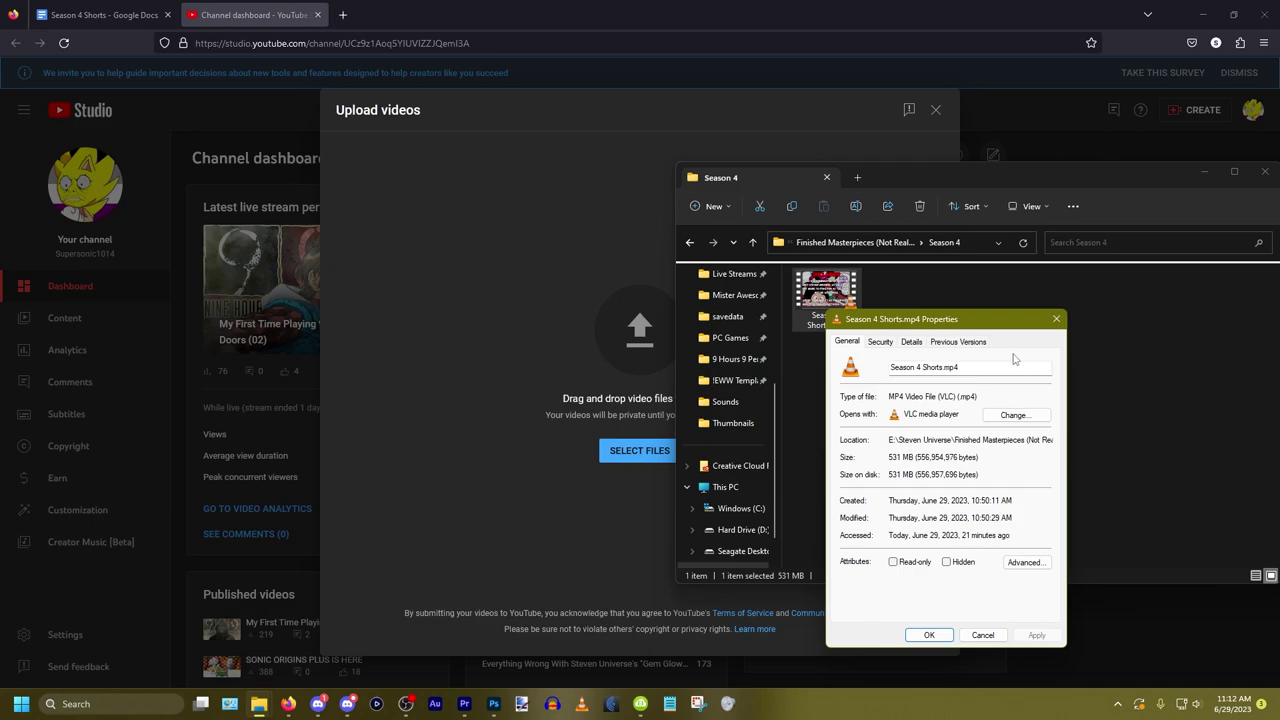
left_click(1056, 320)
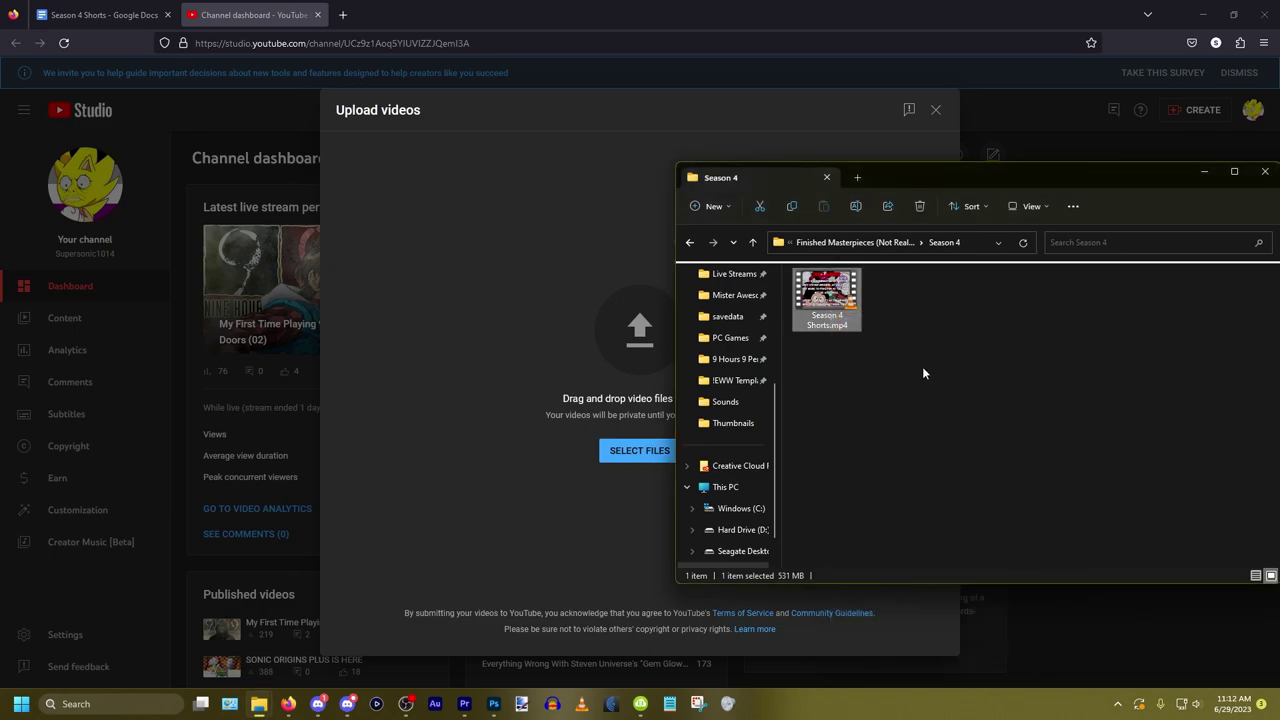
Step: Upload Season 4 Shorts.mp4 to YouTube Studio and start its title with "Everything Wrong With Season 4 Shorts in"
left_click_drag(830, 318, 630, 408)
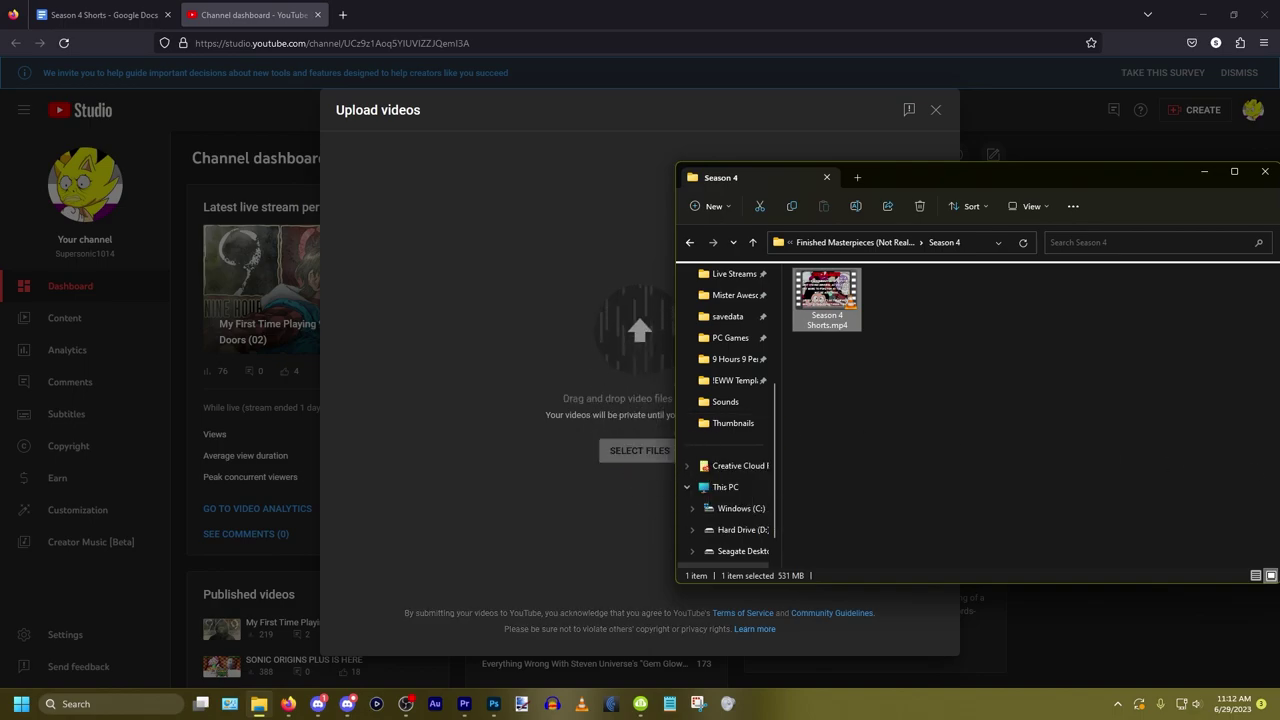
left_click(831, 6)
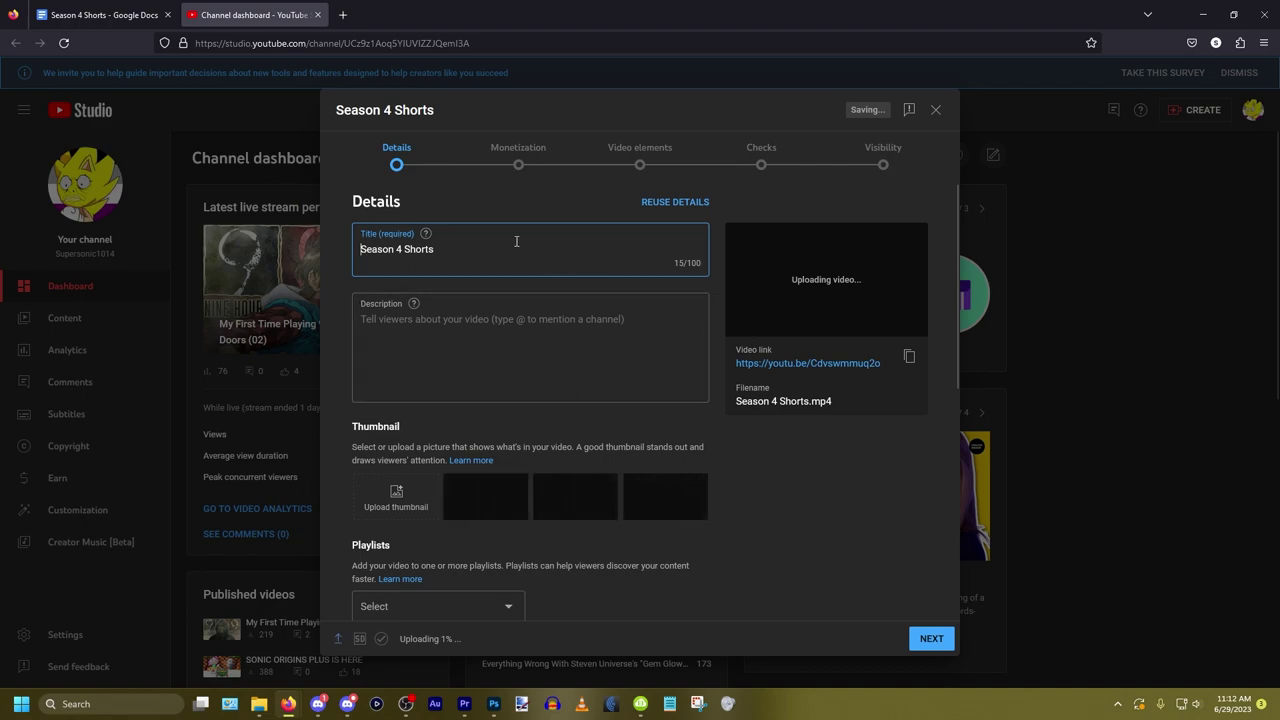
left_click_drag(464, 248, 350, 250)
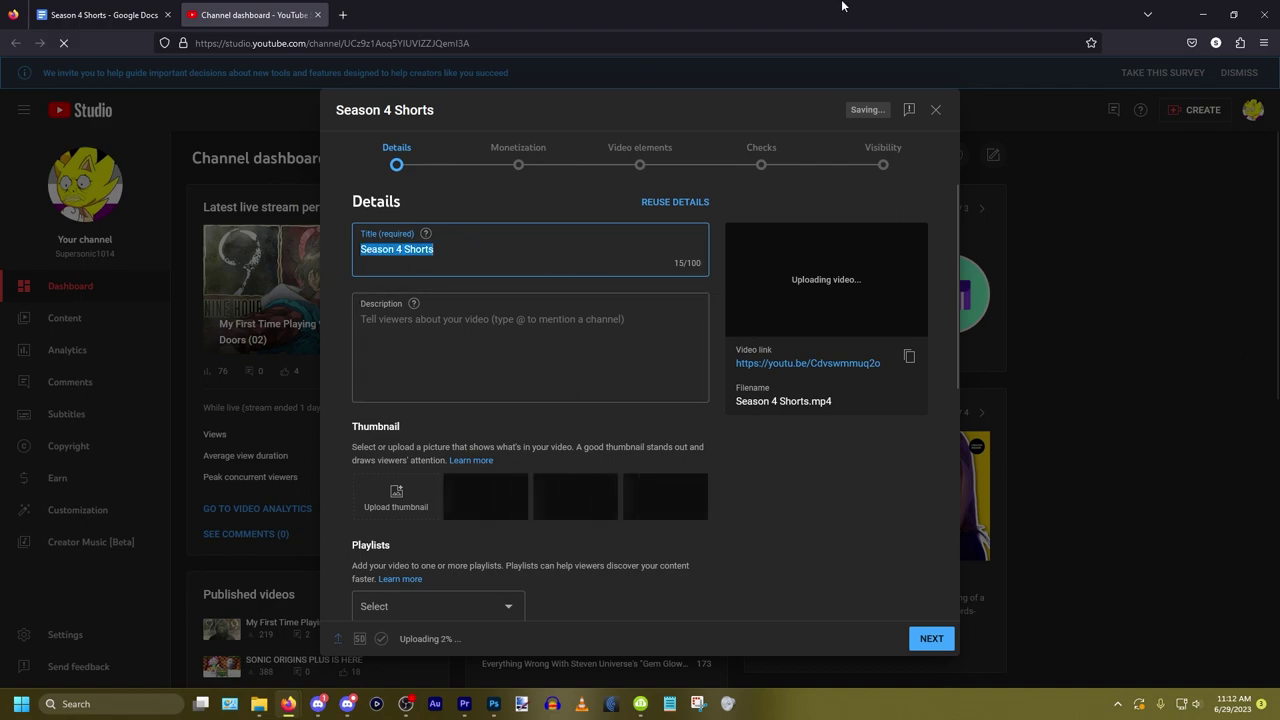
type("Eve")
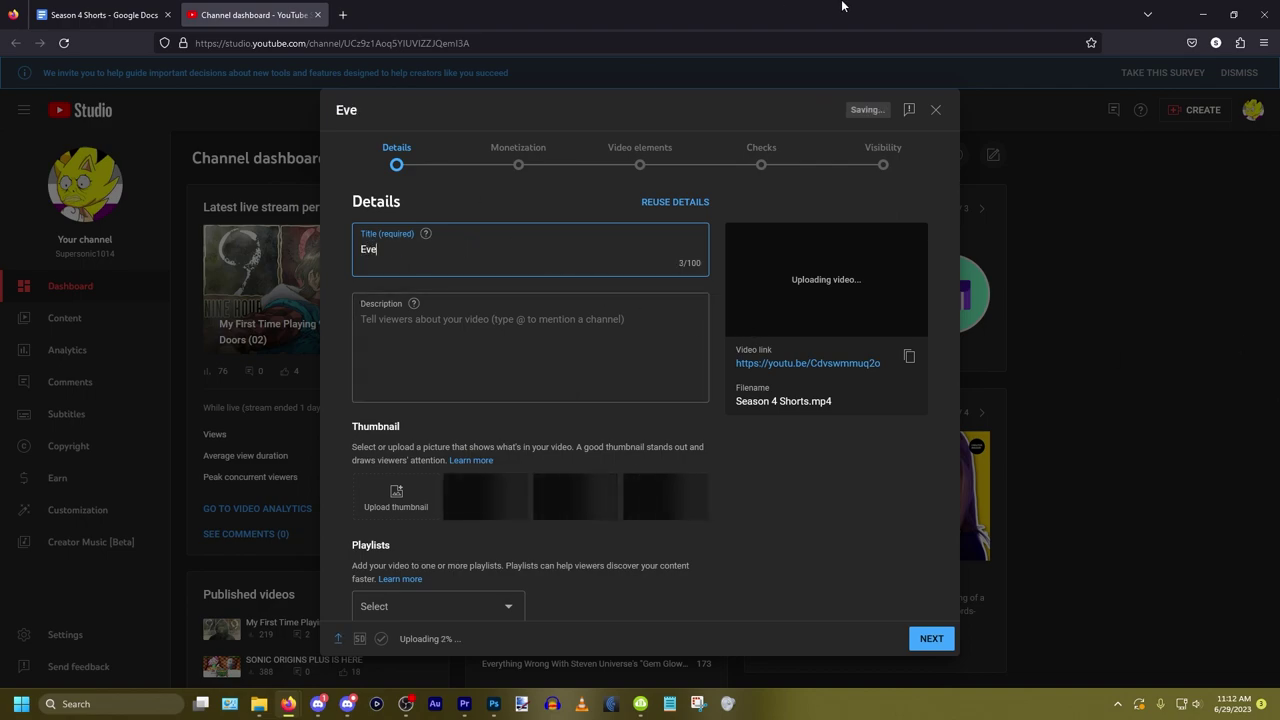
type("rything Wr")
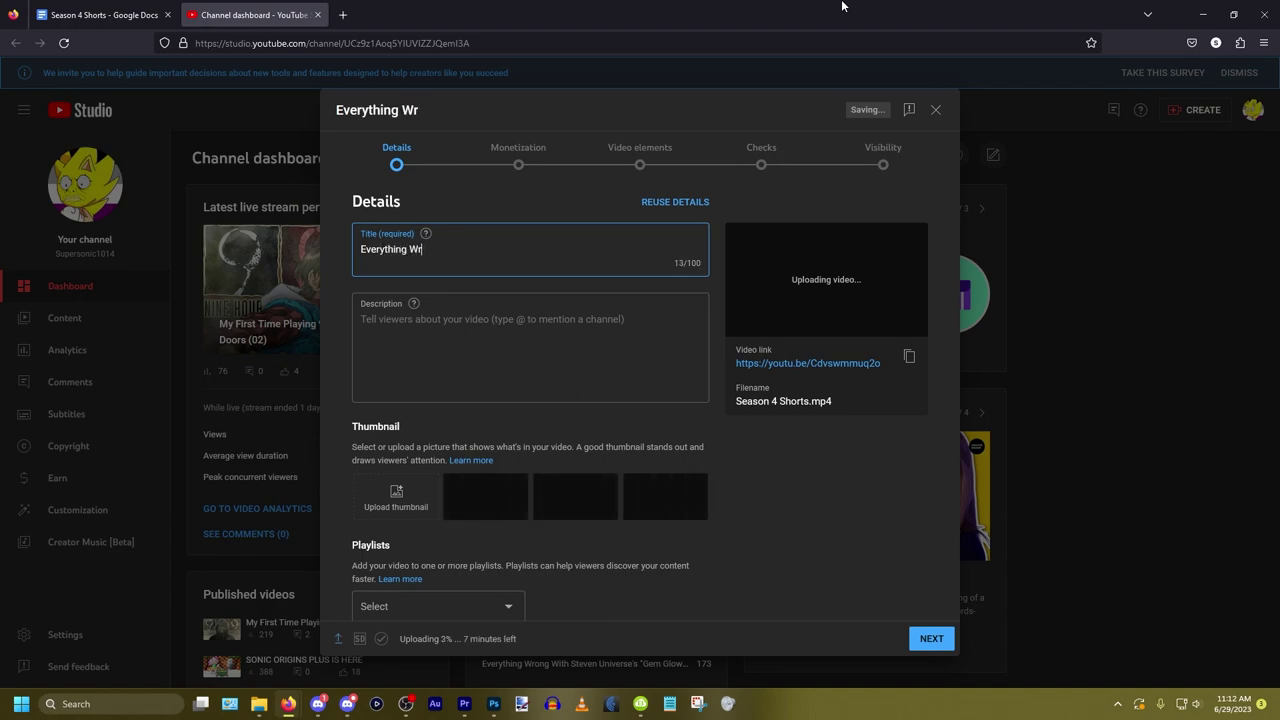
type("ong With Seaso")
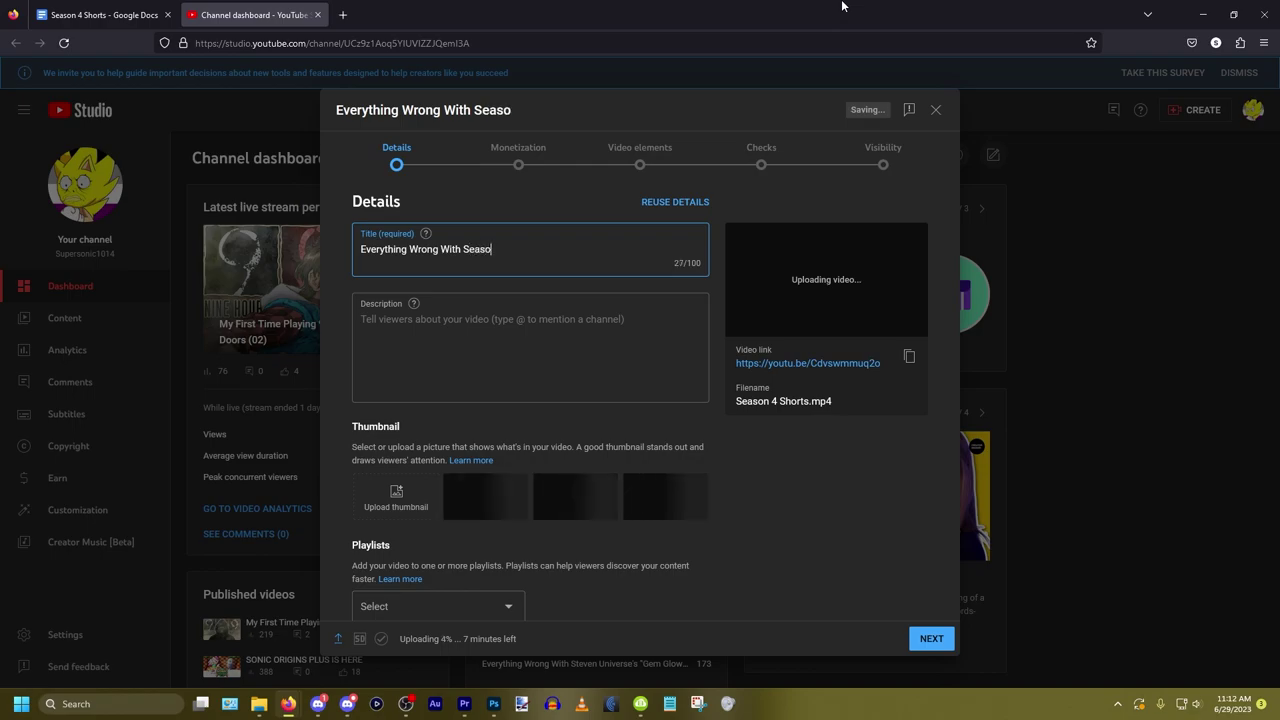
type("n 4 Shorts ")
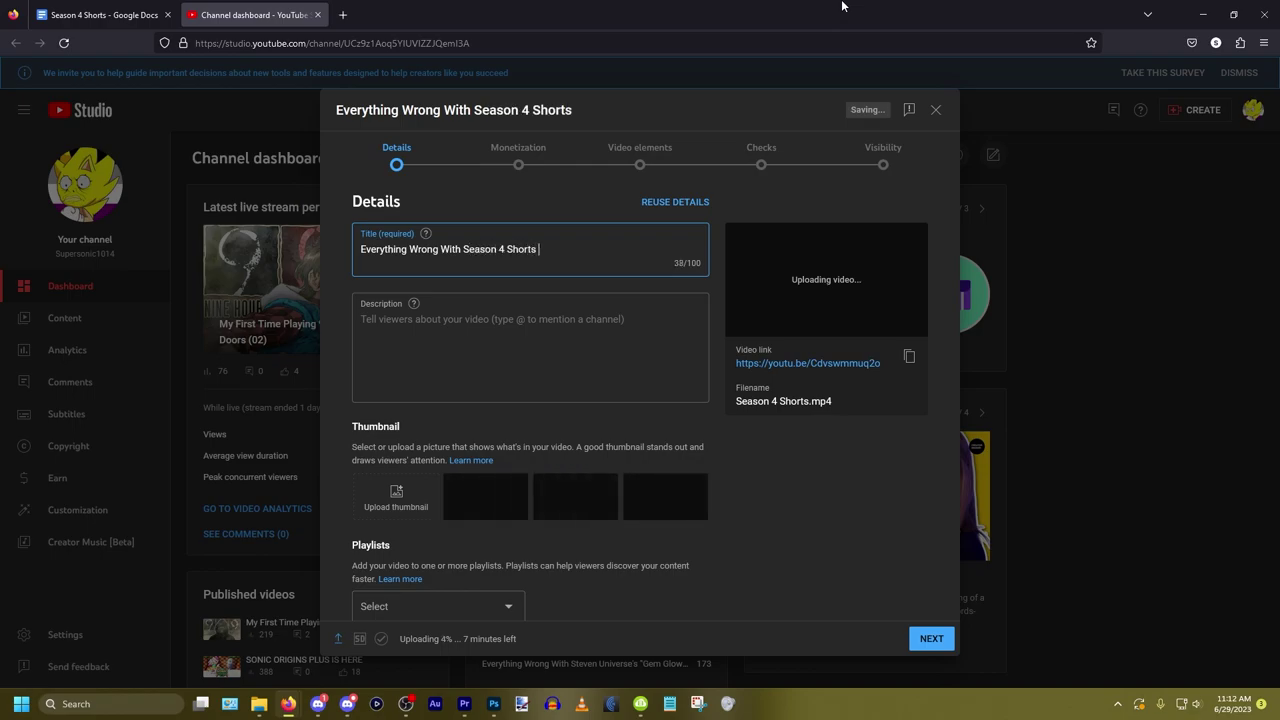
type("in")
Step: Switch to Premiere Pro and check the running-time wording on the intro title card in the Current Final sequence
left_click(464, 704)
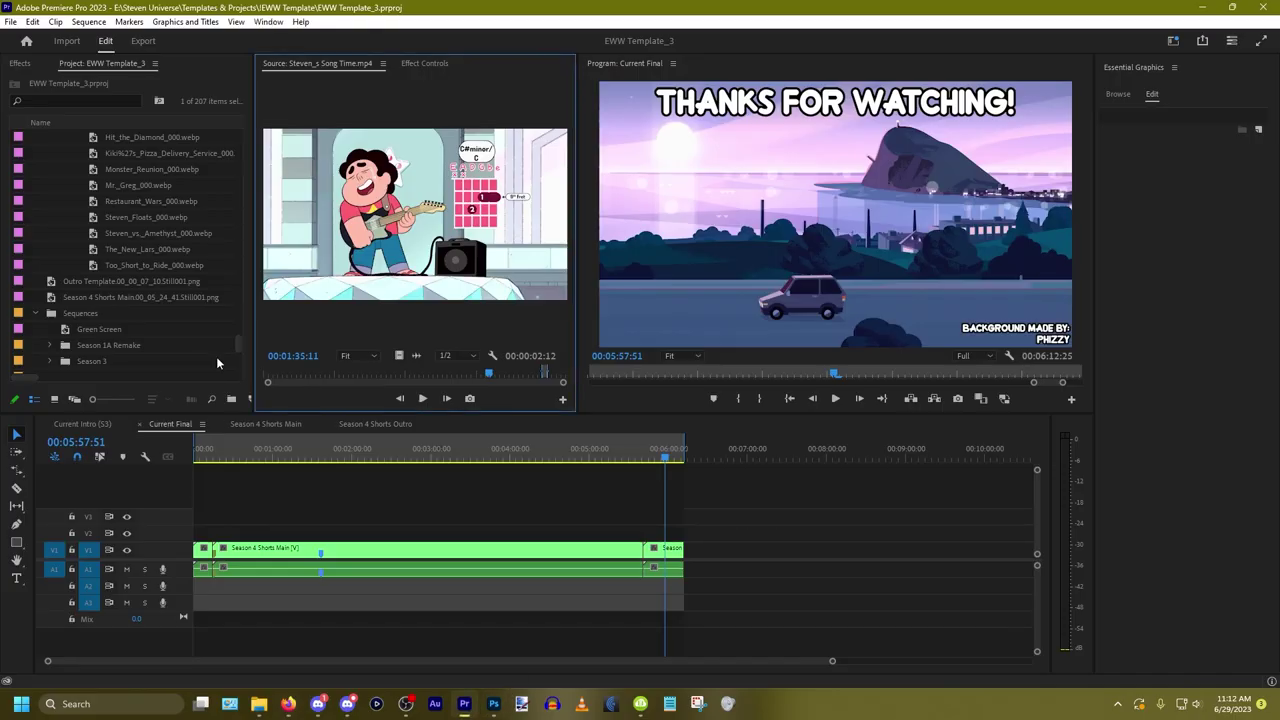
right_click(202, 513)
right_click(208, 513)
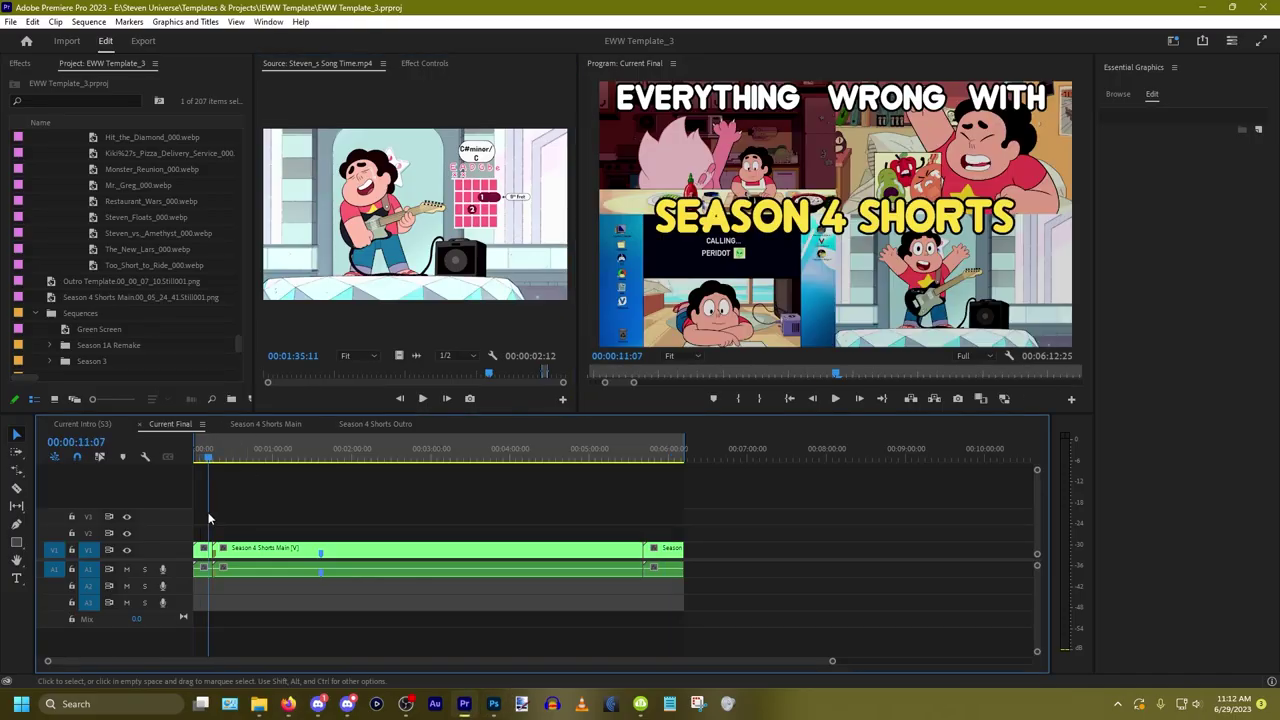
scroll(210, 503, "up", 15)
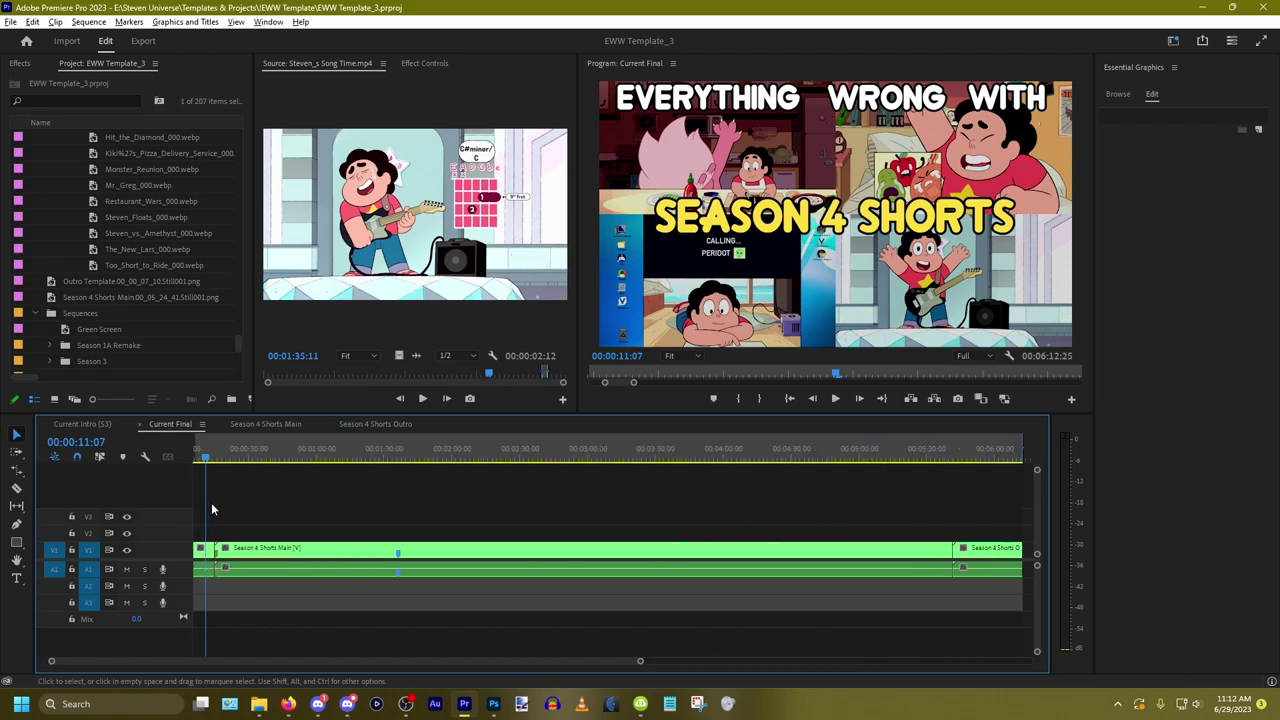
scroll(500, 497, "down", 6)
right_click(735, 500)
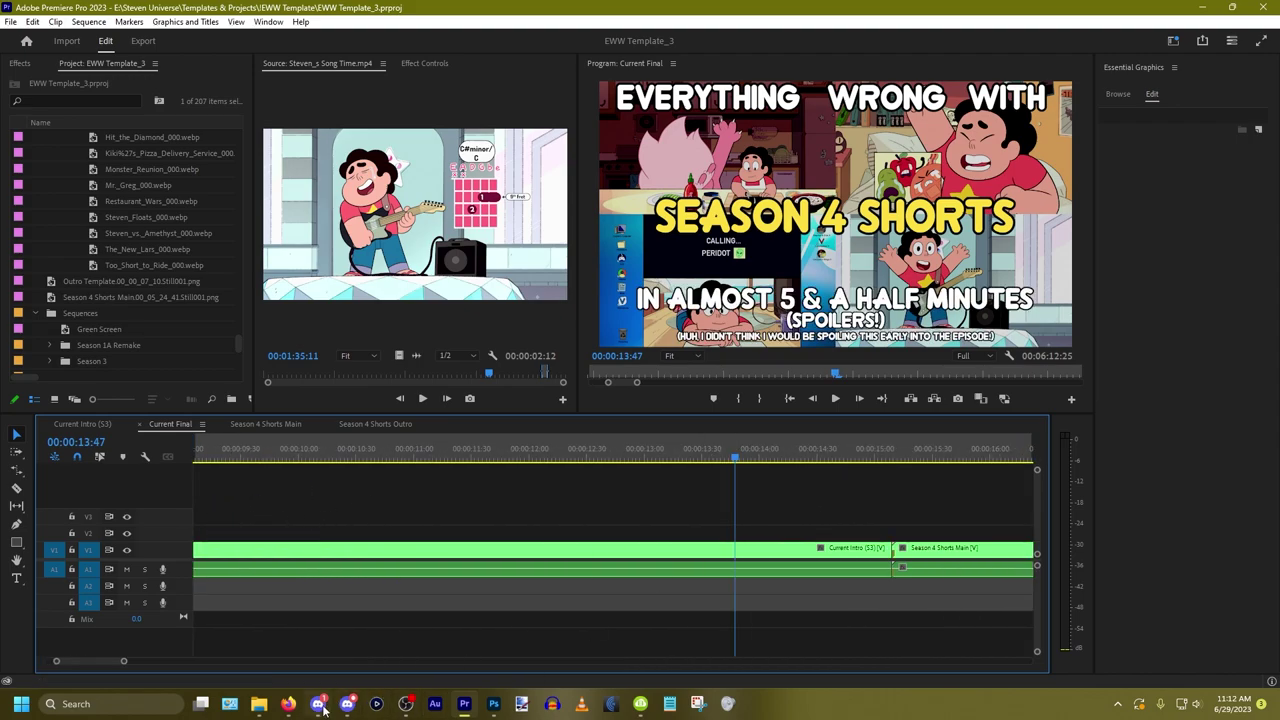
Step: Switch back to YouTube Studio and complete the video title with "Almost 5 & A Half Minutes (Steven Universe)"
mouse_move(327, 710)
mouse_move(288, 703)
left_click(356, 625)
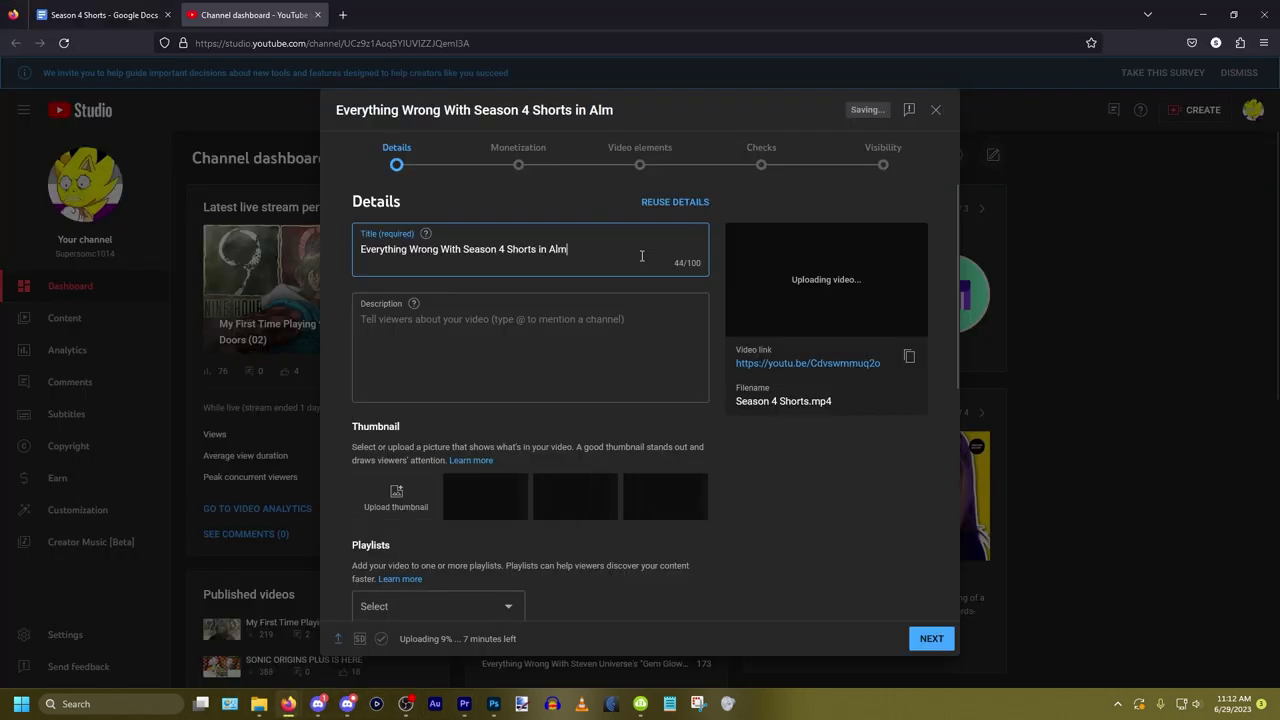
type("5 ")
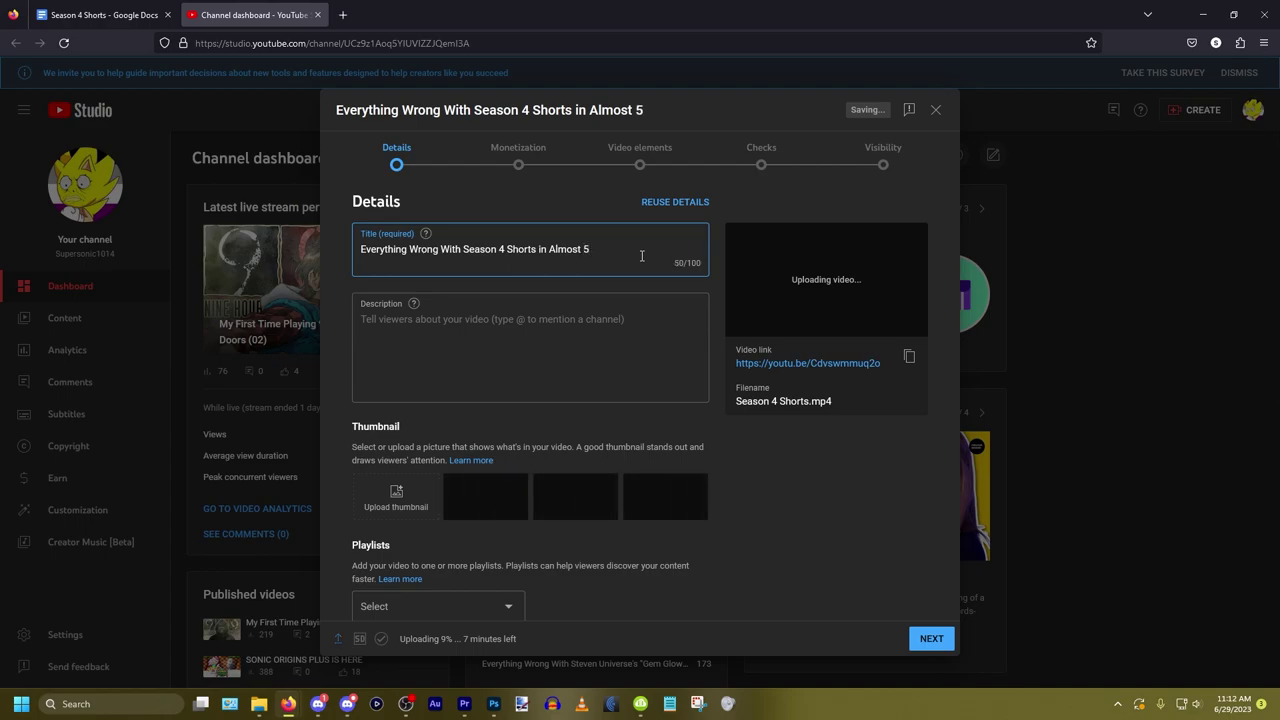
type("& A Half Minut")
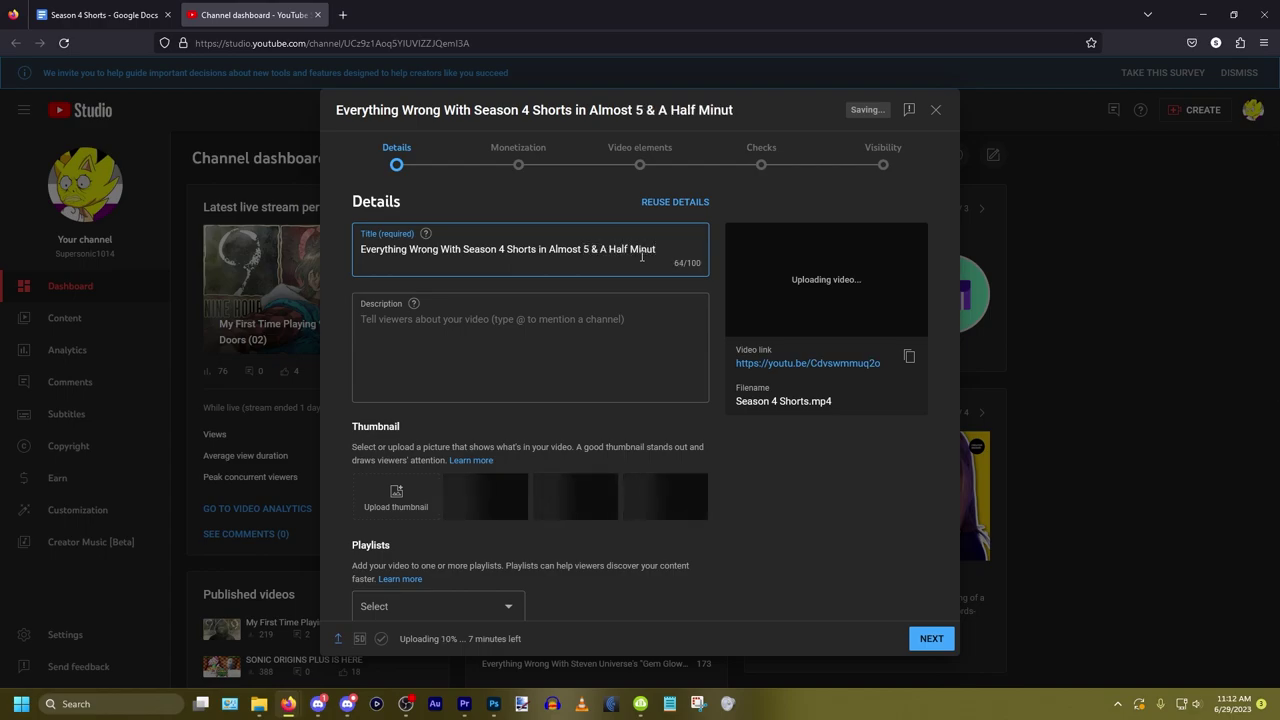
type("es (Steven ")
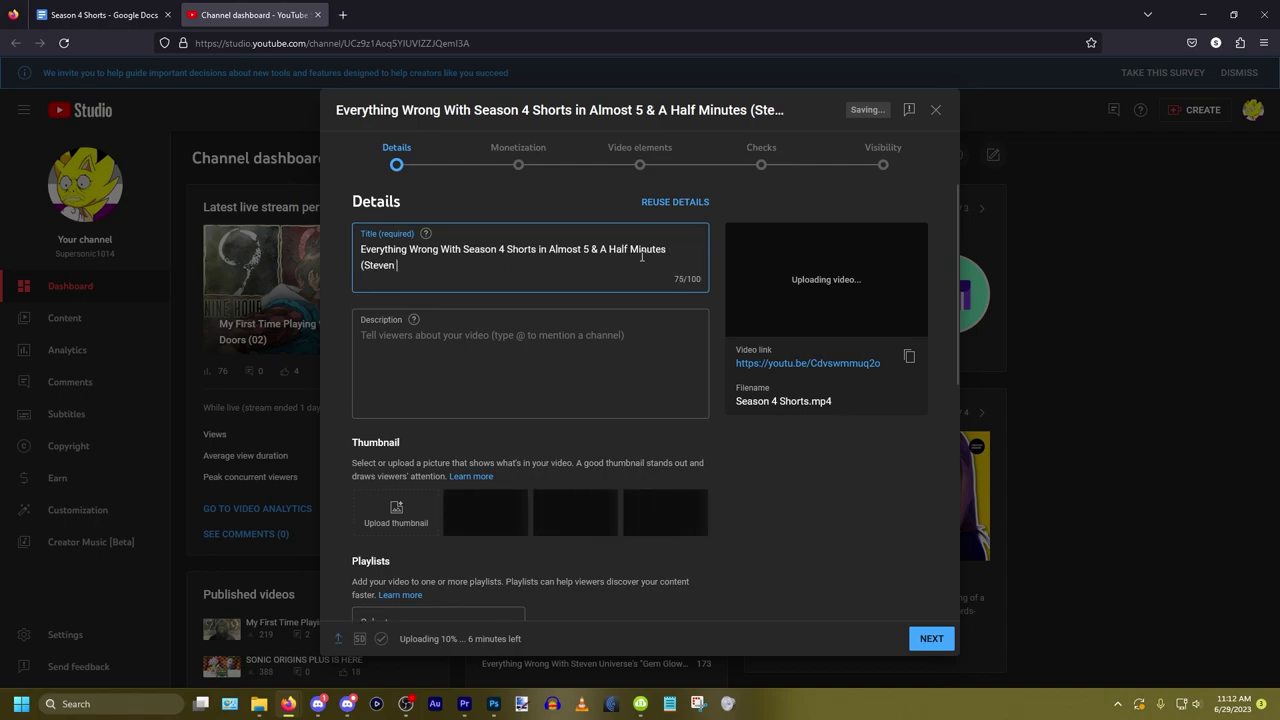
type("Univrer")
type("erse)")
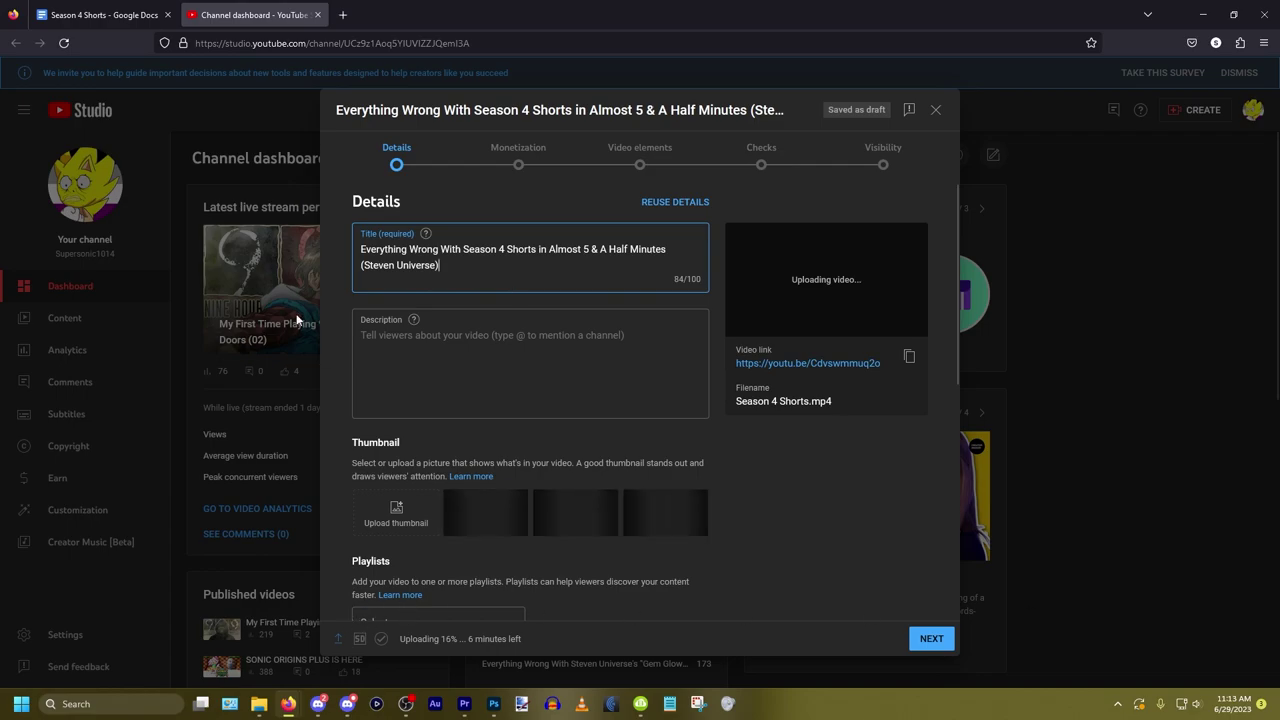
Step: Copy the description text from the Season 4 Shorts Google Doc into the video description and add a blank line after it
left_click(100, 14)
scroll(699, 491, "down", 5)
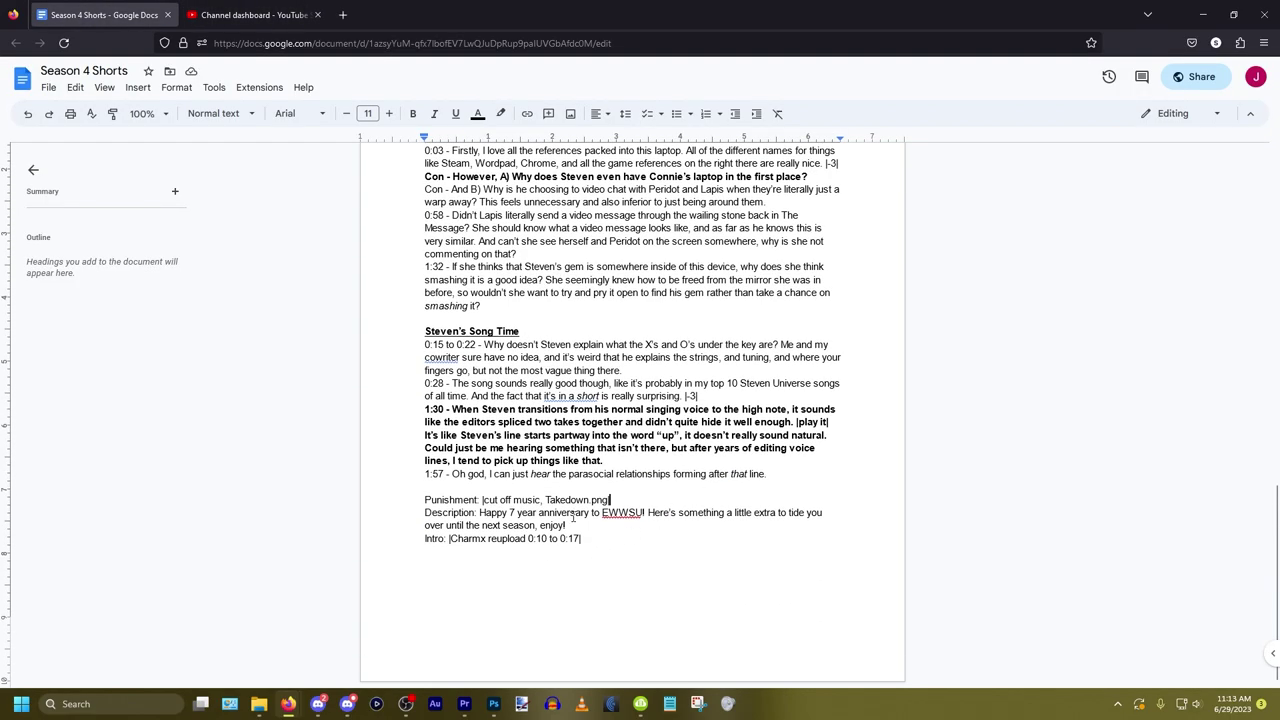
left_click_drag(574, 525, 483, 512)
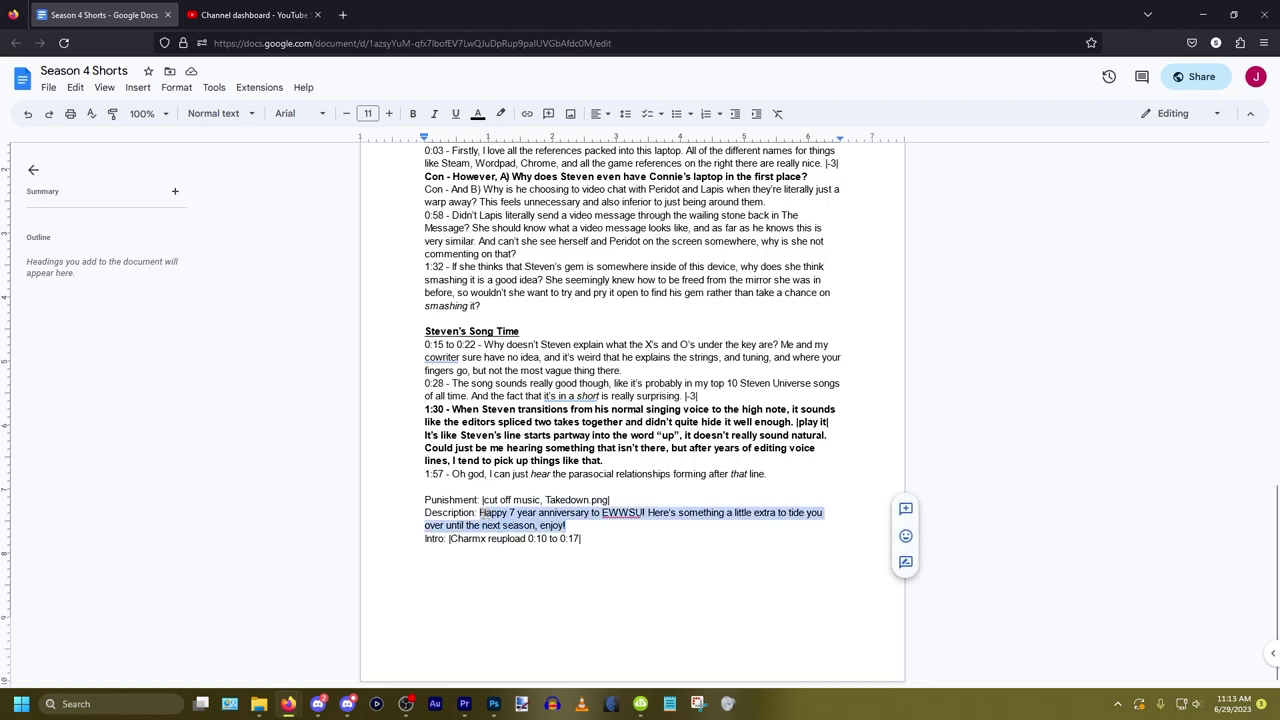
key("ctrl+c")
left_click(250, 14)
left_click(534, 343)
key("ctrl+v")
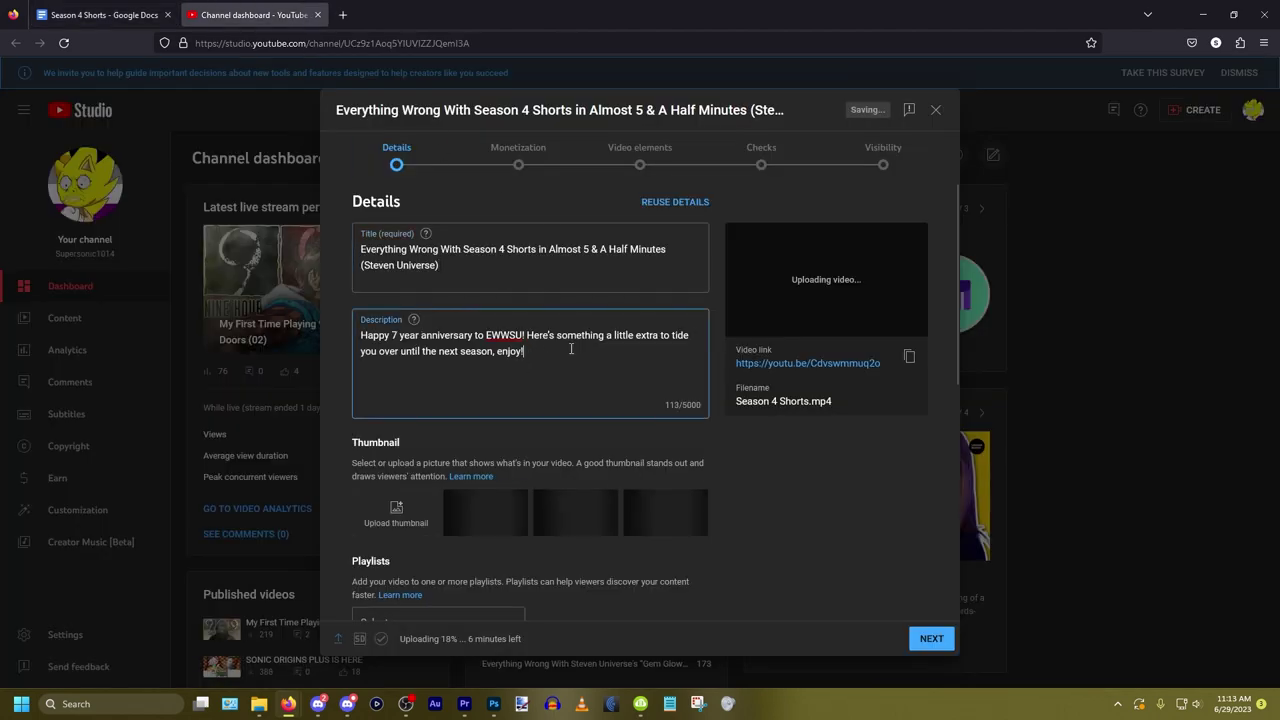
key("Return")
key("Return")
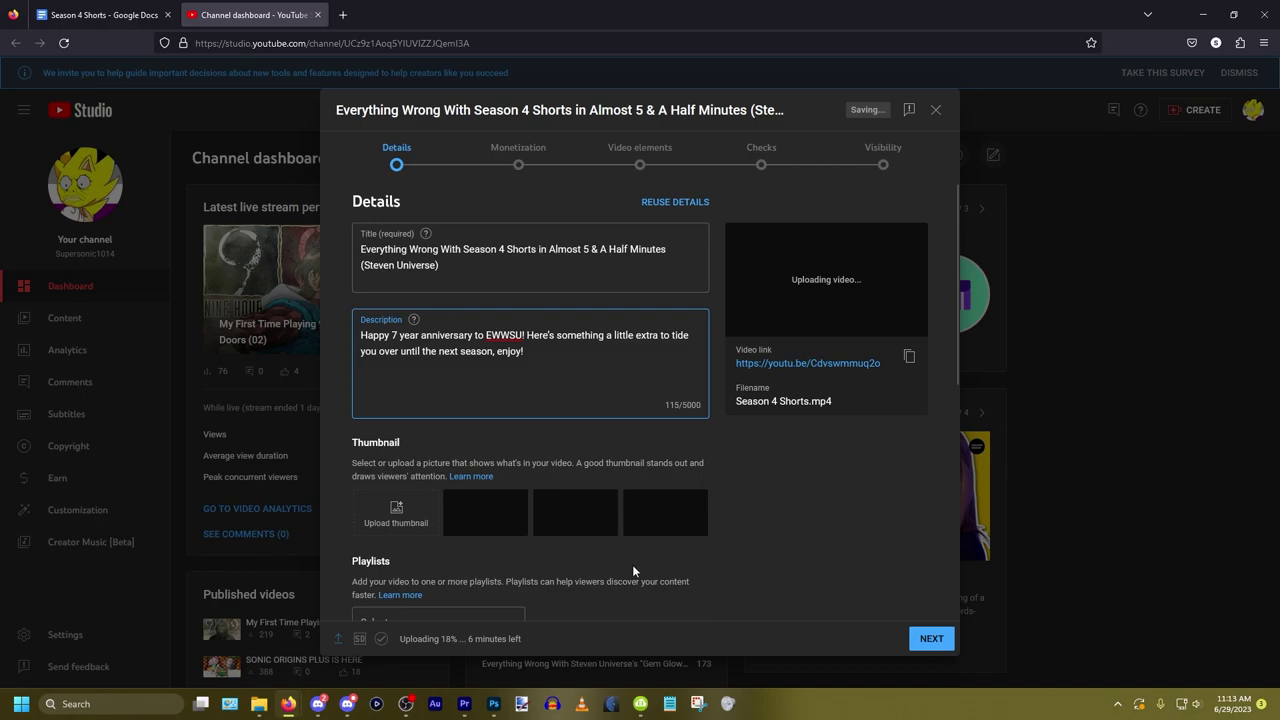
Step: Open Youtube Tags.txt in Notepad and copy the co-writer credit together with the hashtag line
right_click(670, 704)
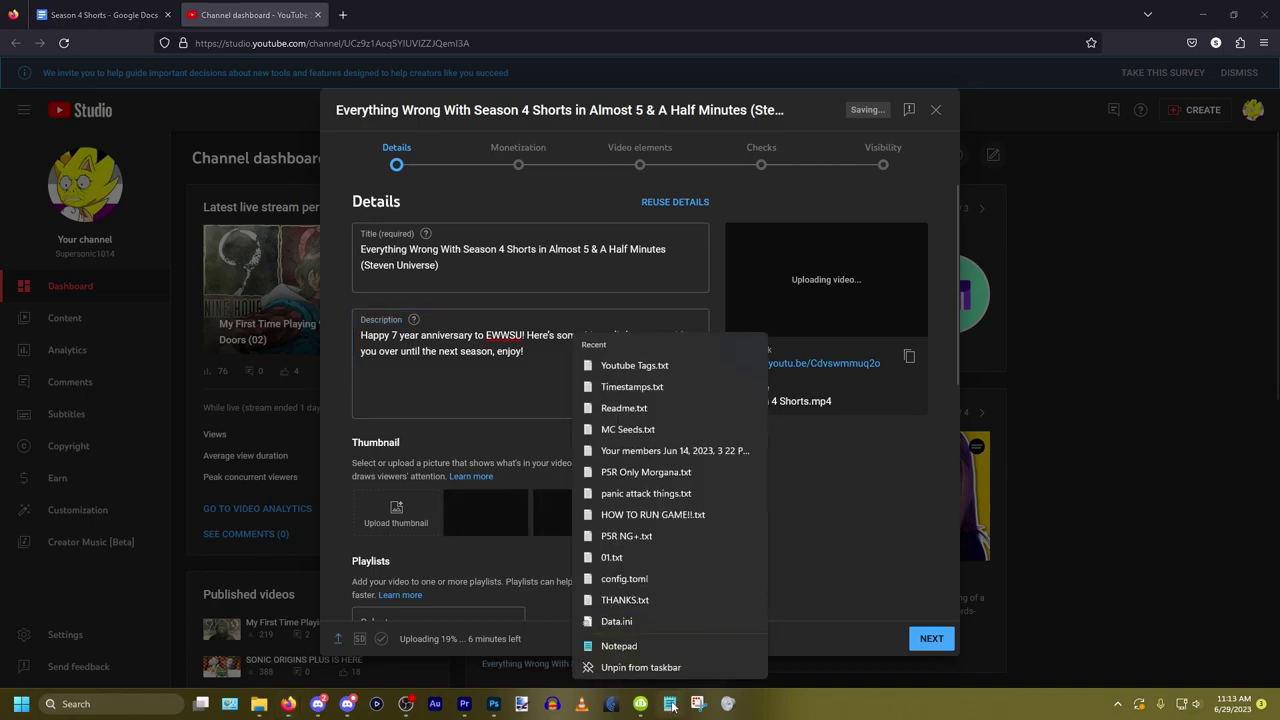
left_click(640, 365)
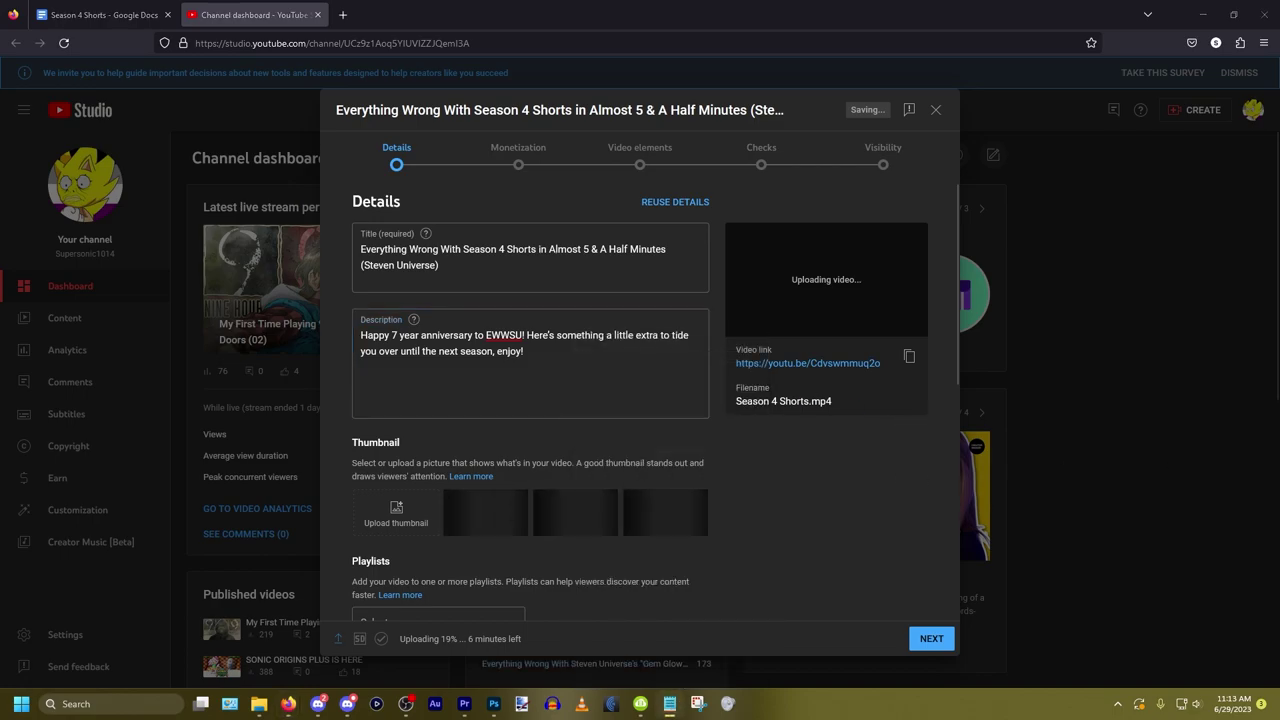
left_click_drag(904, 152, 713, 154)
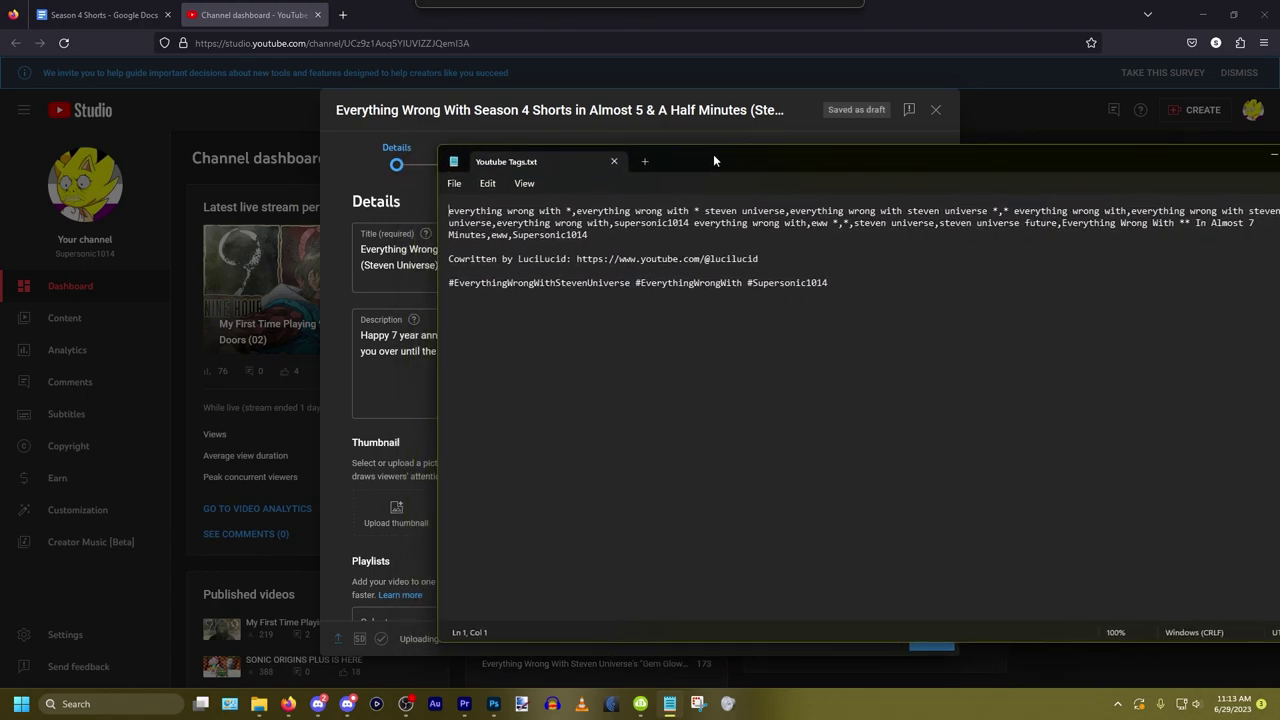
triple_click(602, 240)
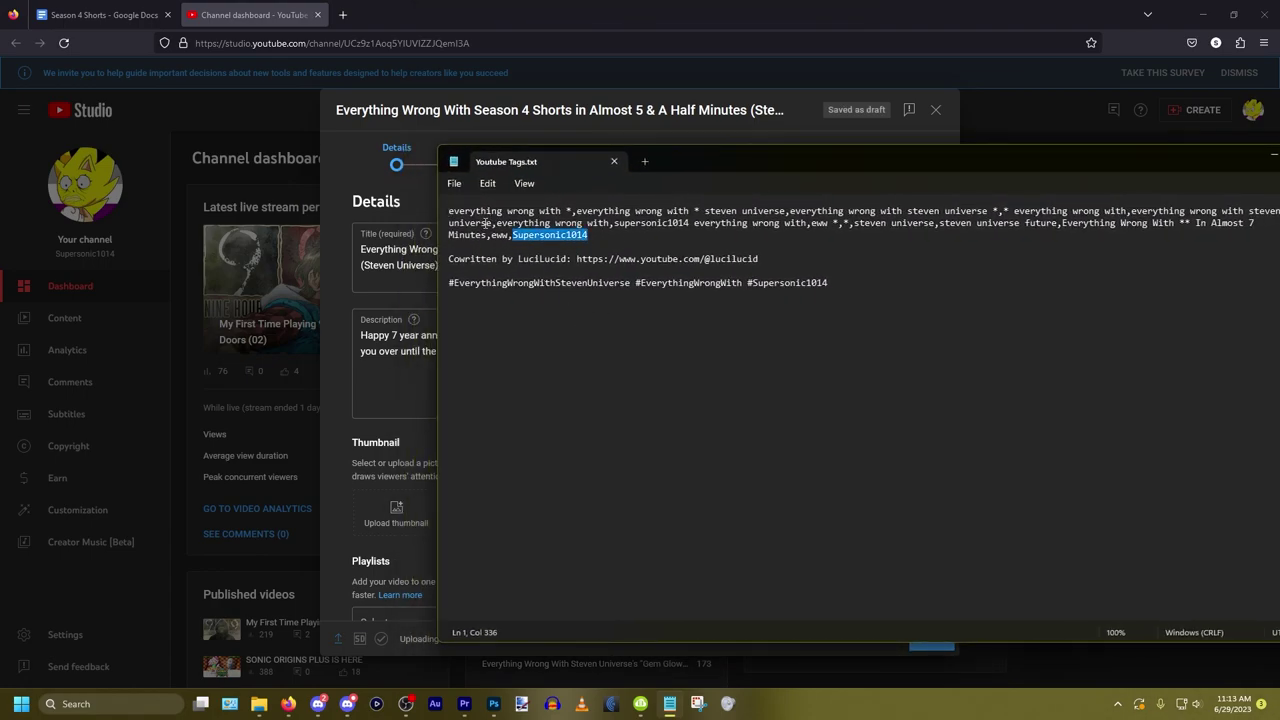
left_click(860, 270)
left_click_drag(865, 283, 514, 275)
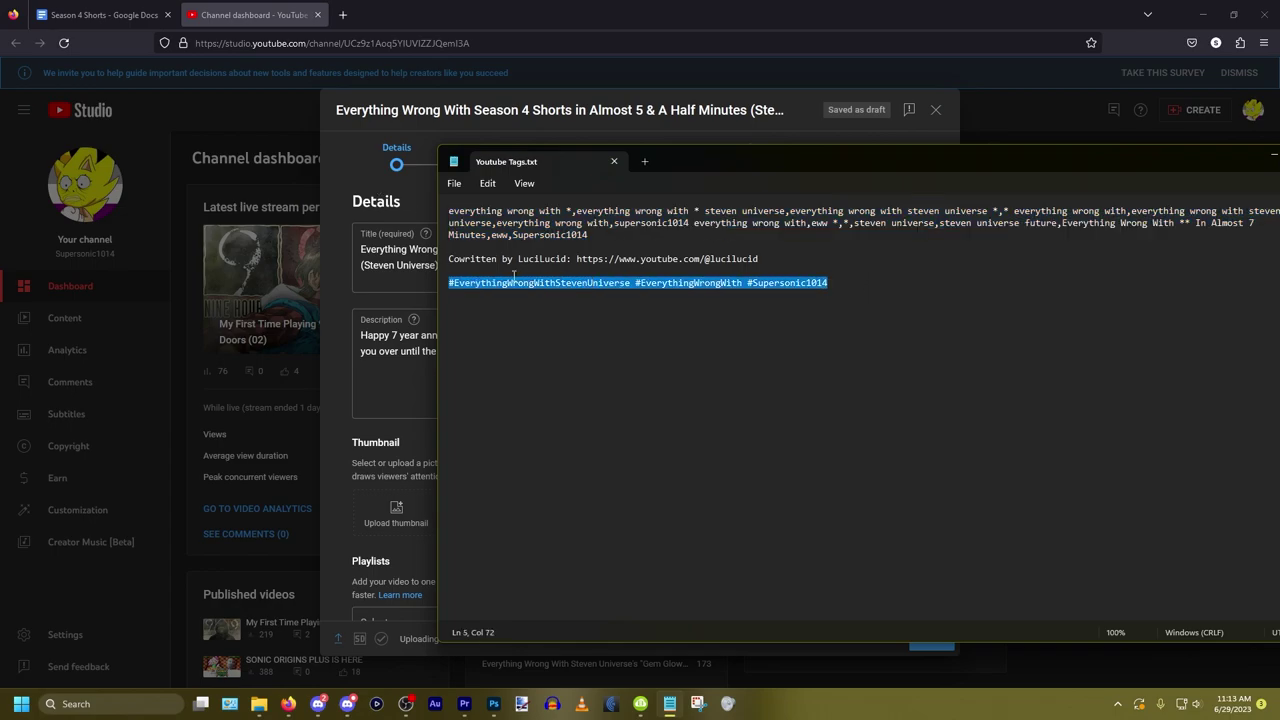
left_click_drag(438, 266, 436, 263)
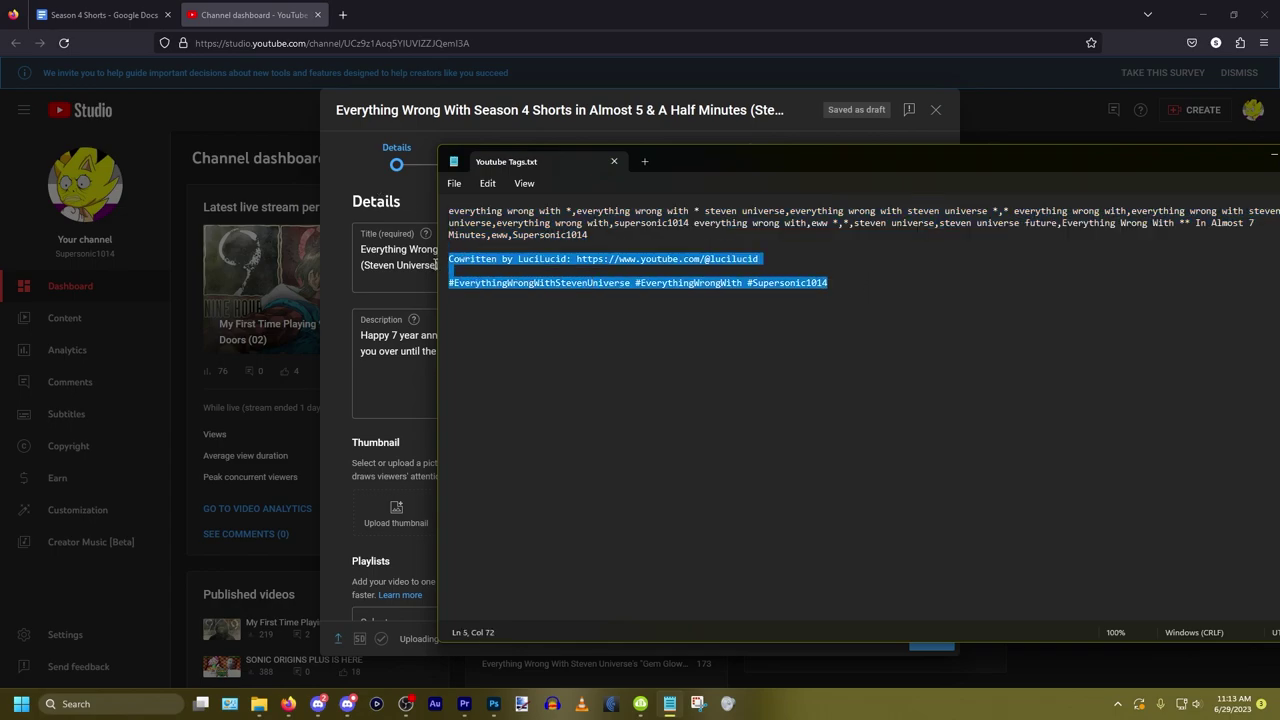
key("ctrl+c")
Step: Switch back to YouTube Studio and paste the co-writer credit and hashtags at the end of the video description
left_click(637, 6)
key("ctrl+v")
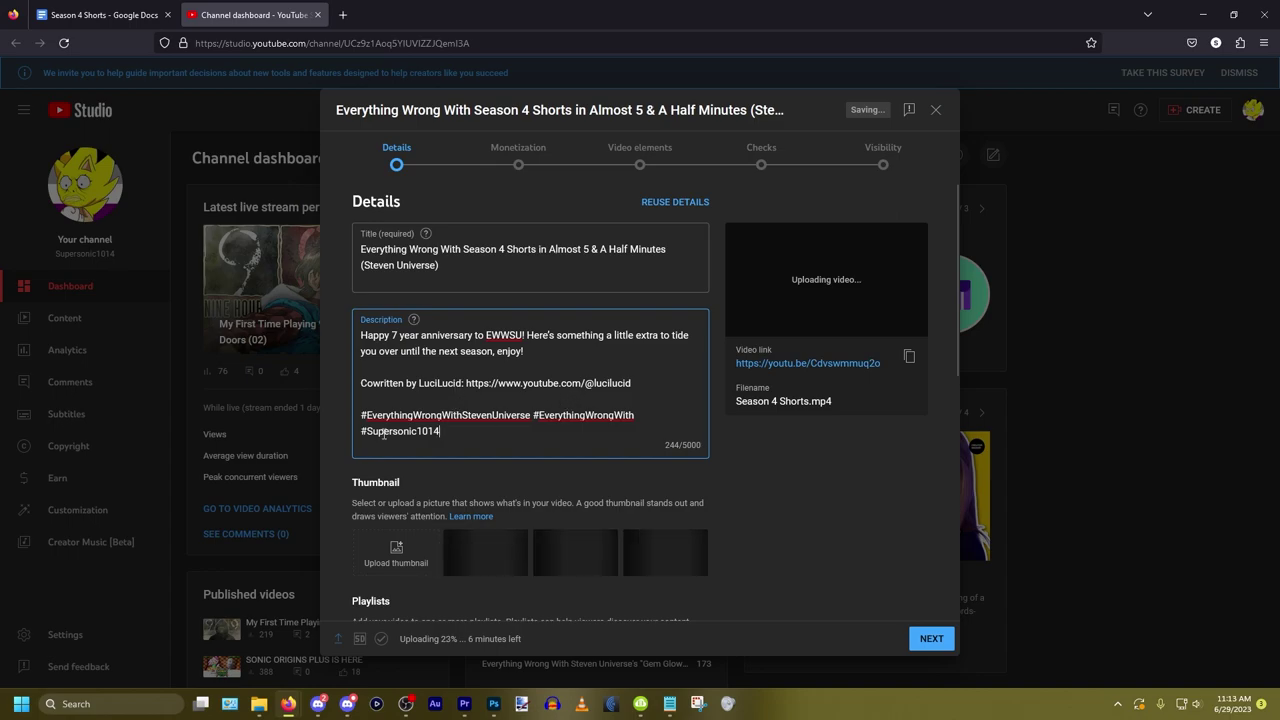
left_click_drag(360, 412, 457, 434)
left_click(508, 436)
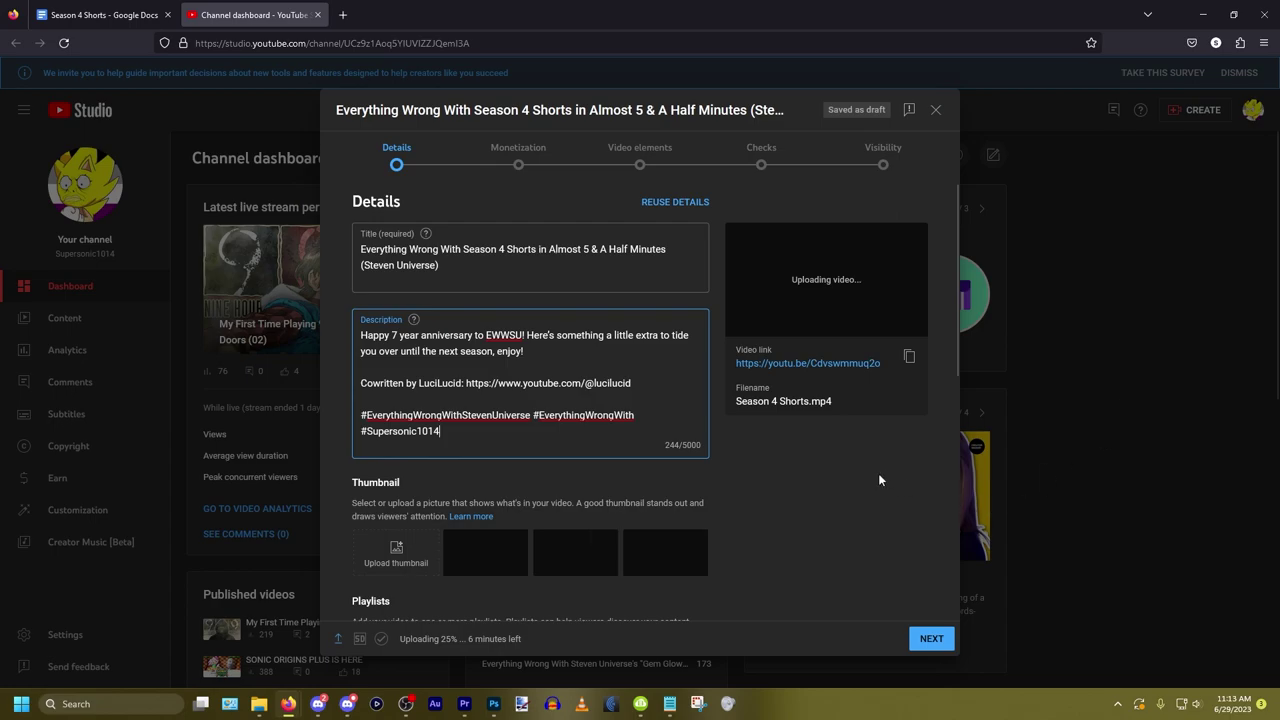
Step: Upload the Season 4 Shorts image from the Season 4 folder under Steven Universe > Thumbnails as the video's thumbnail
scroll(792, 439, "down", 2)
left_click(410, 430)
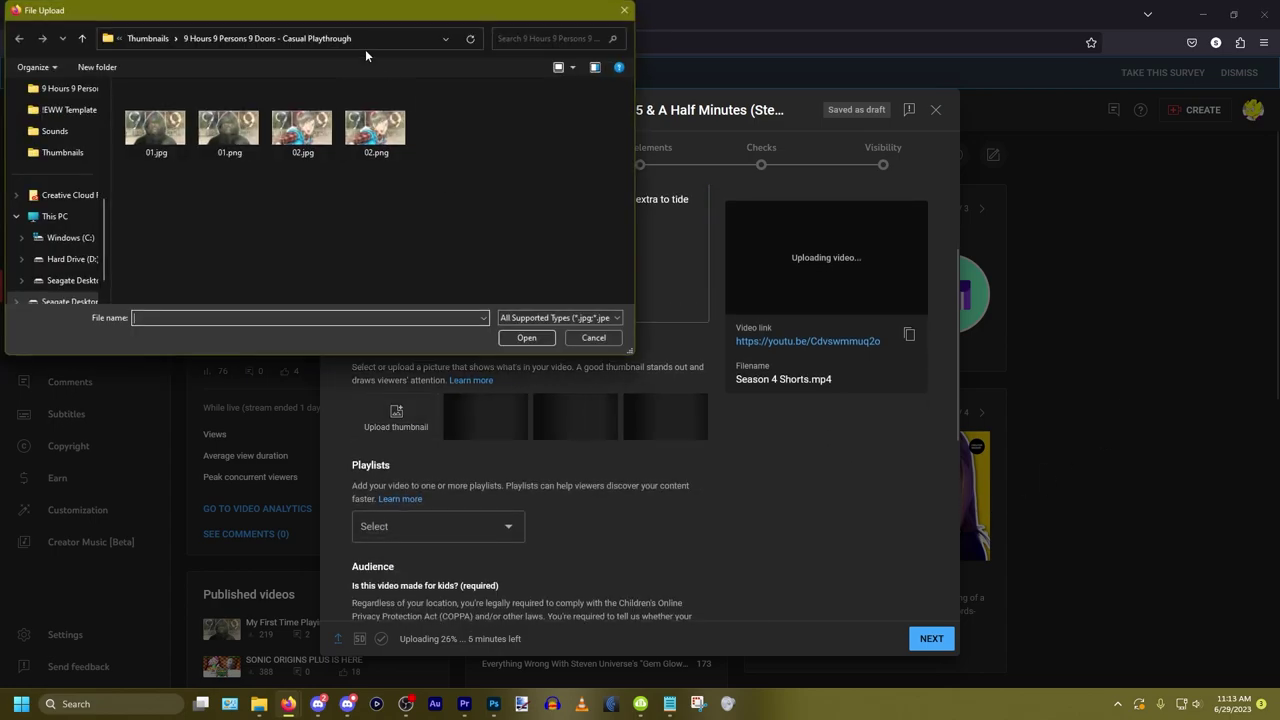
left_click_drag(365, 10, 1005, 239)
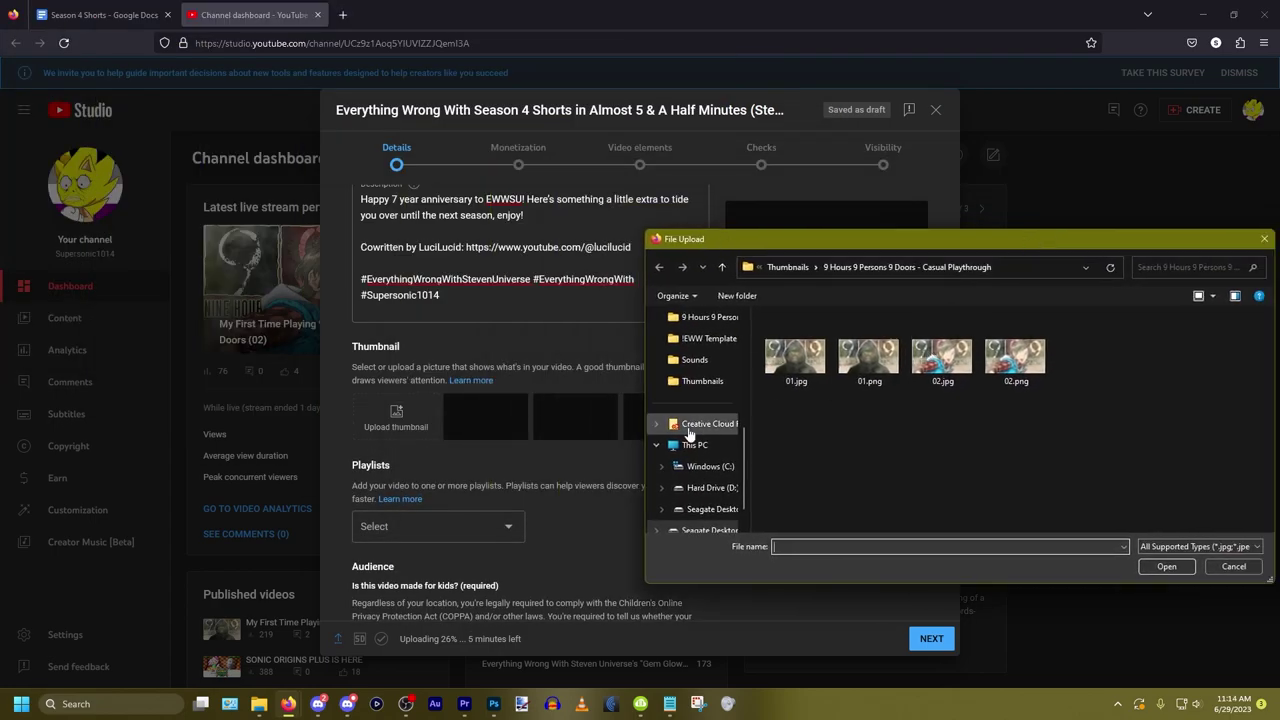
scroll(690, 433, "up", 5)
left_click(706, 362)
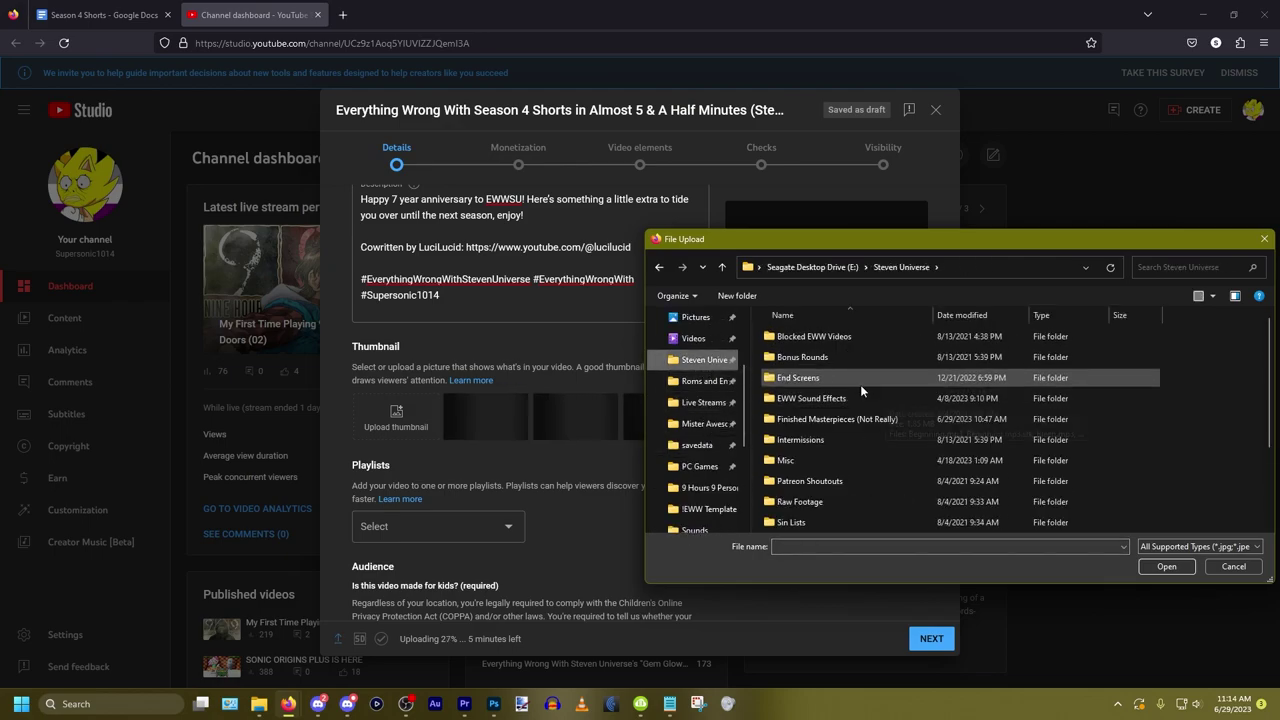
scroll(850, 400, "down", 3)
double_click(808, 387)
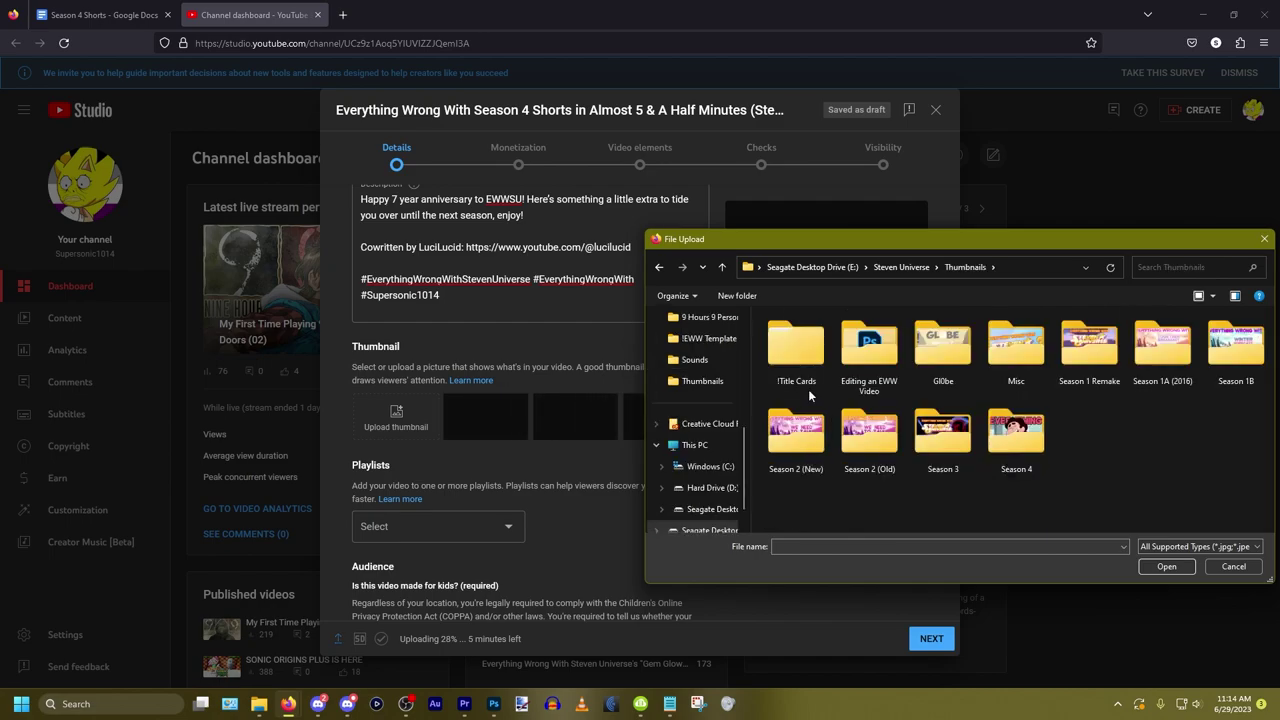
double_click(1018, 447)
double_click(814, 373)
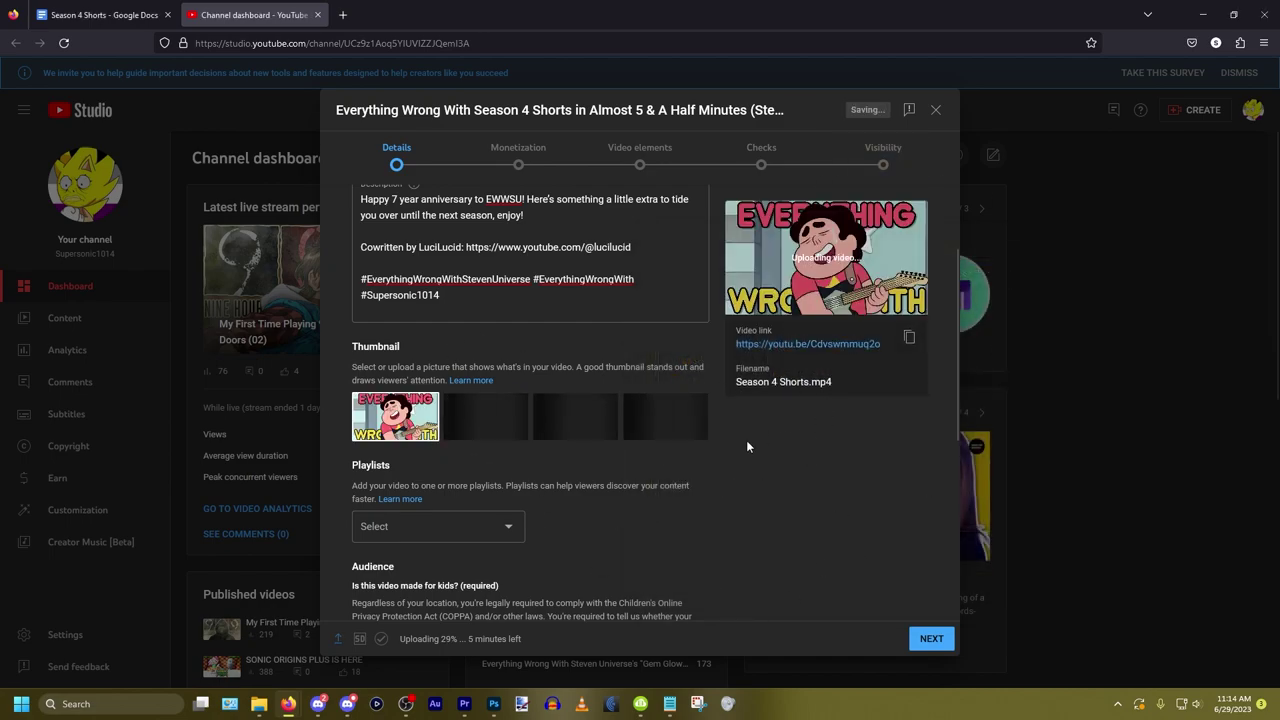
Step: Add the video to the Everything Wrong With Steven Universe playlist
scroll(750, 442, "down", 3)
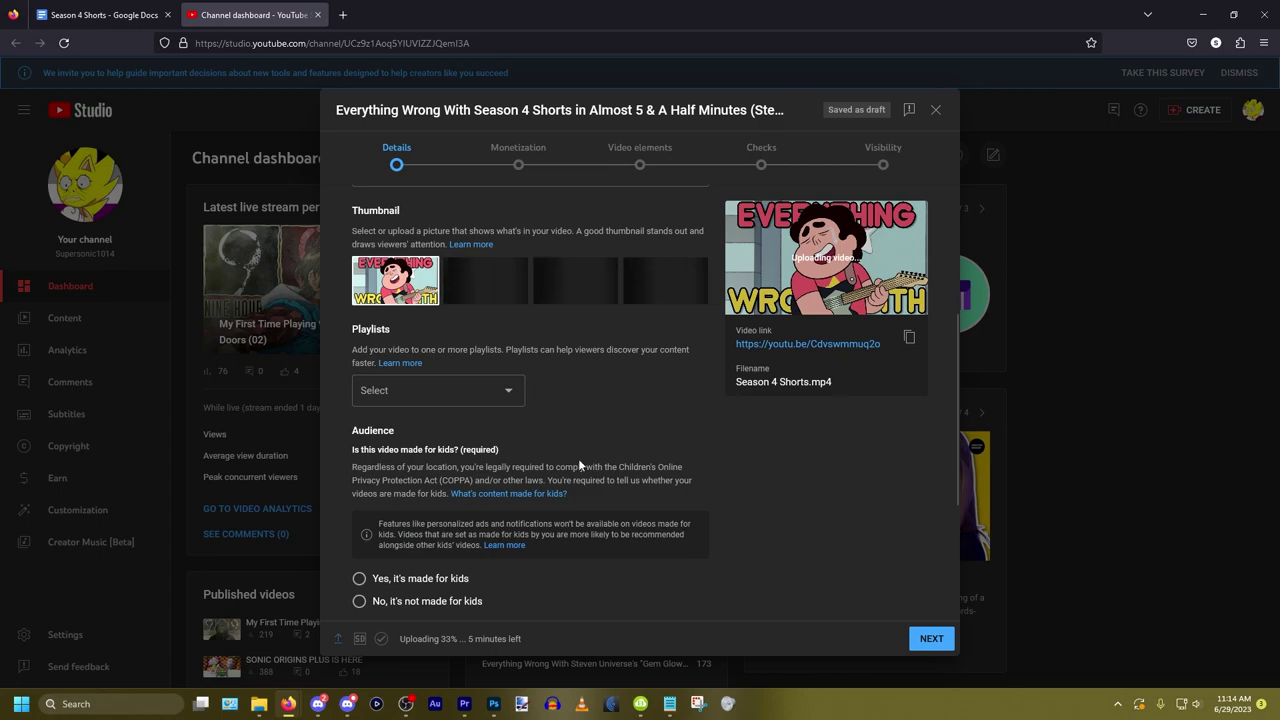
left_click(500, 391)
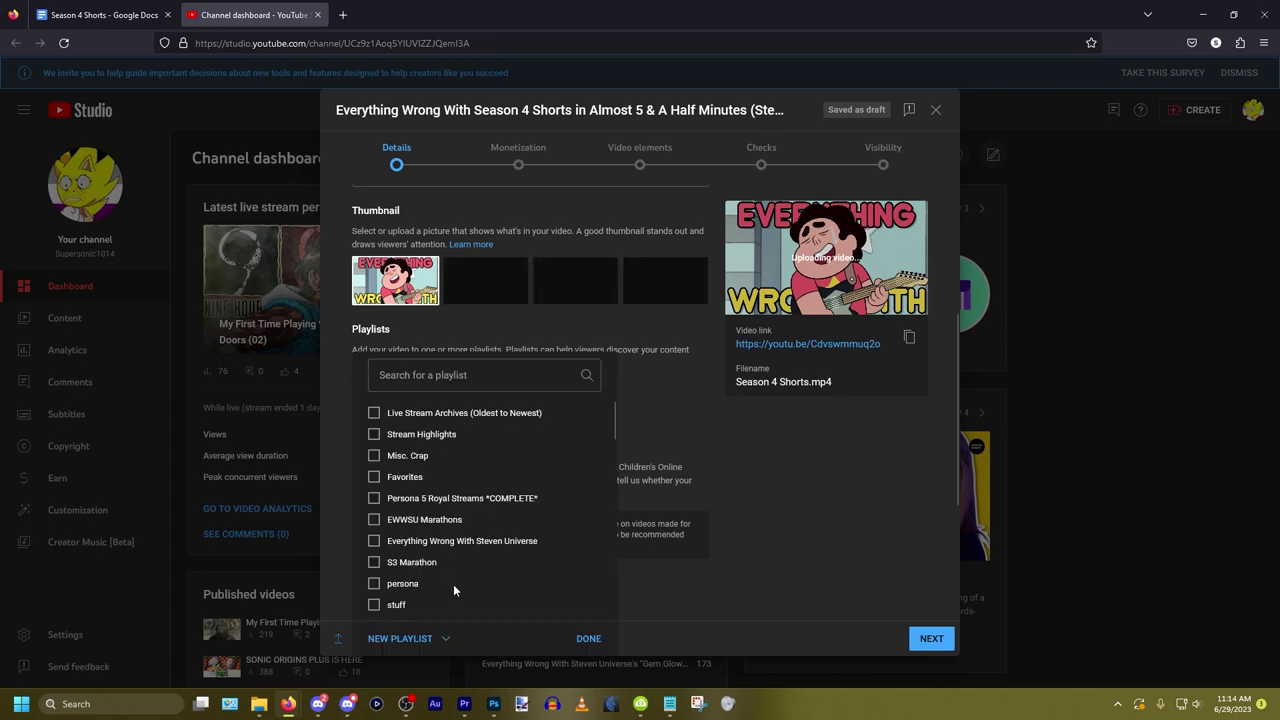
left_click(490, 541)
left_click(588, 638)
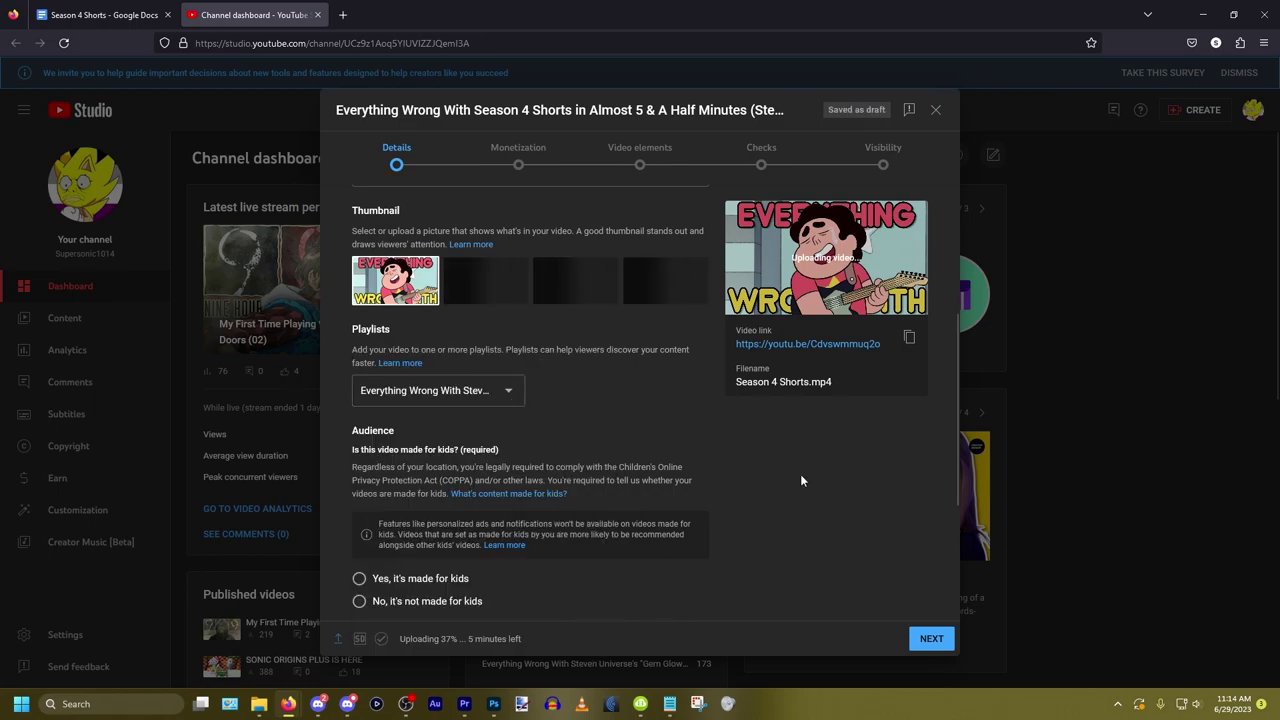
Step: Mark the video as not made for kids and as not including paid promotion
scroll(844, 499, "down", 2)
left_click(450, 398)
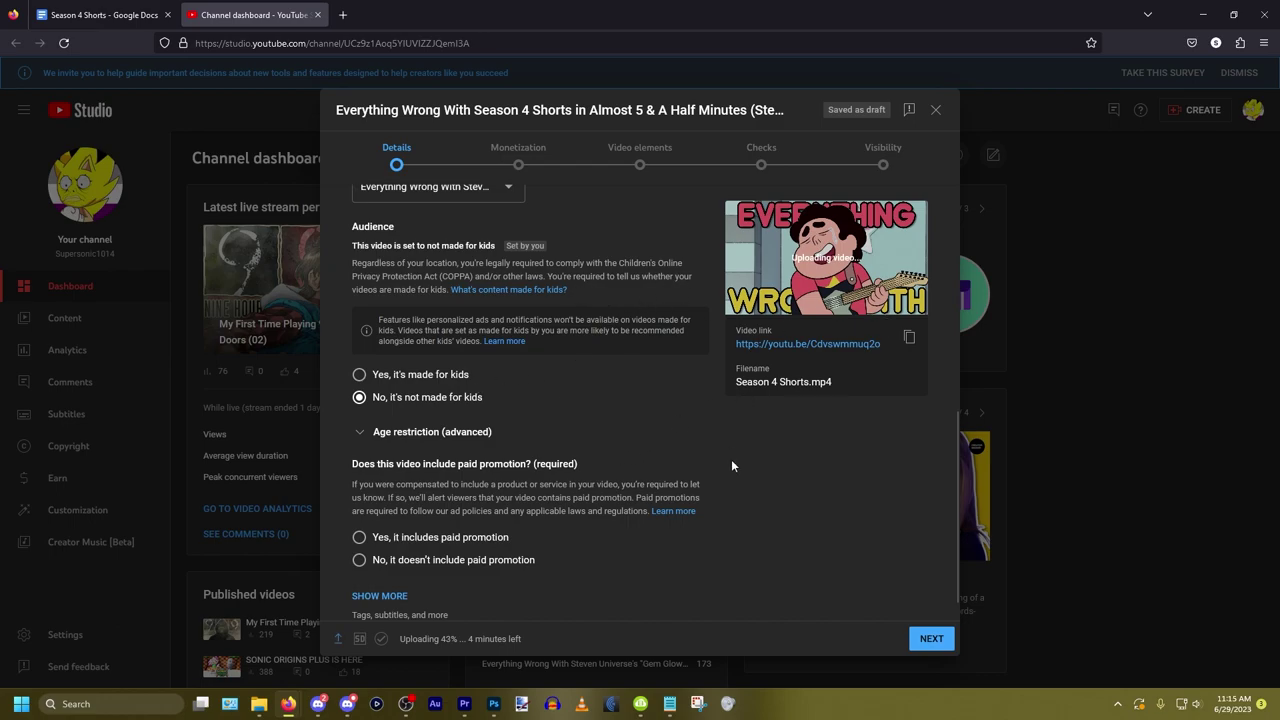
scroll(752, 468, "down", 1)
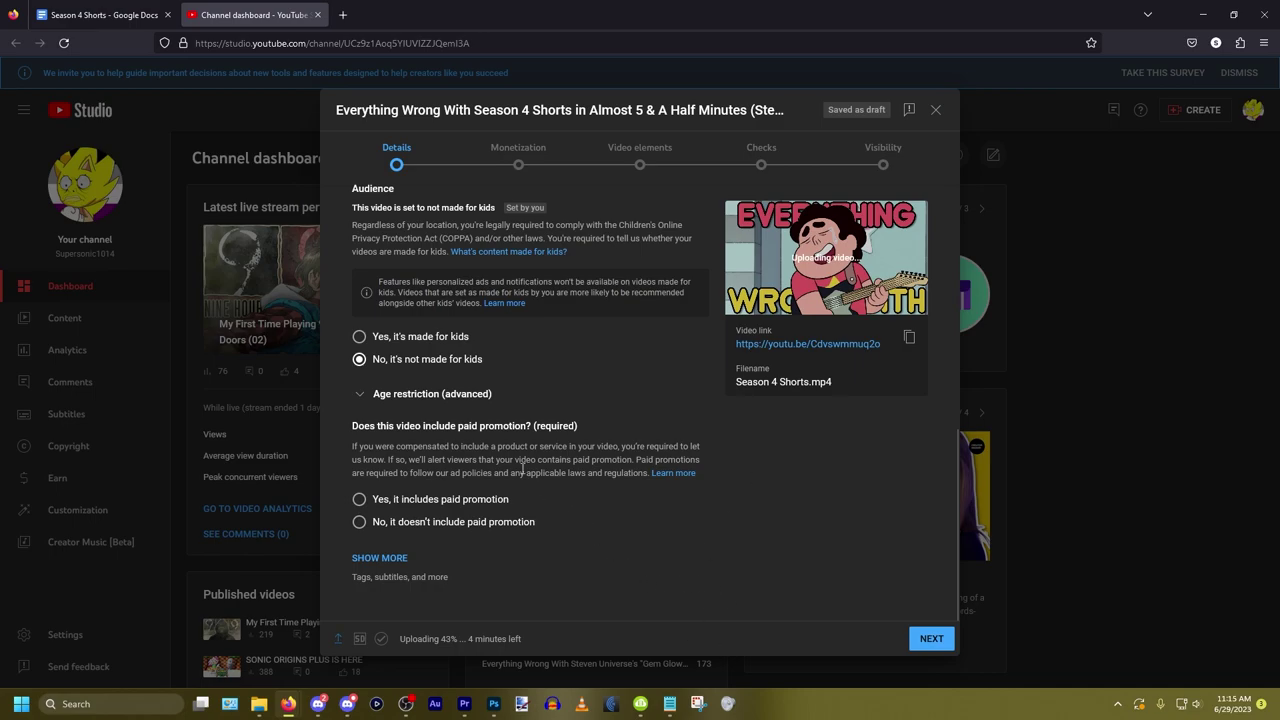
left_click(360, 522)
left_click_drag(592, 428, 352, 428)
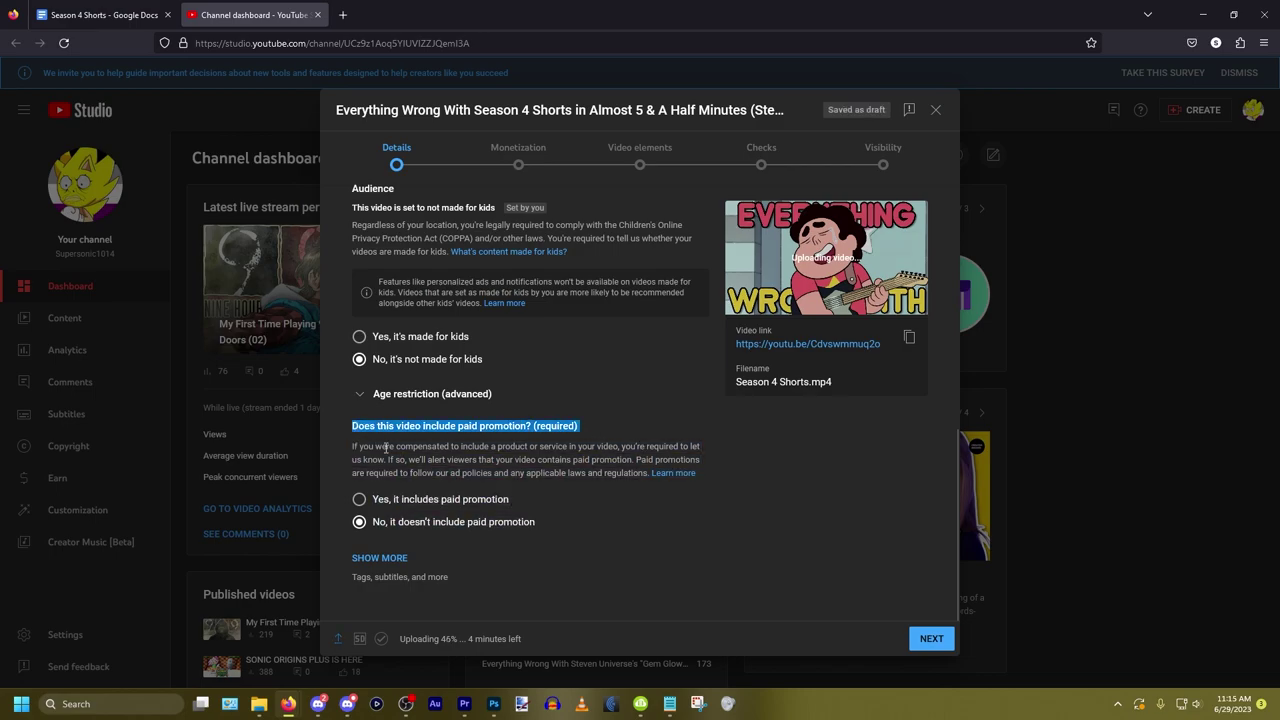
left_click(771, 444)
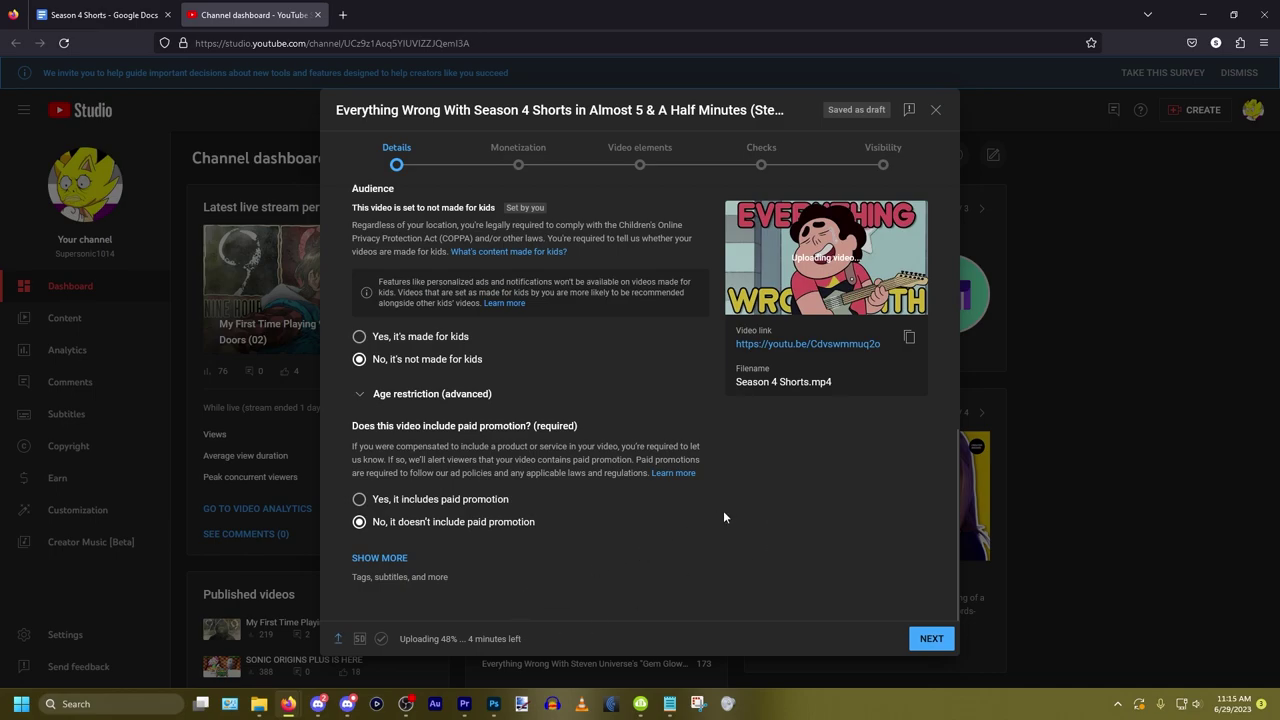
Step: Expand the additional video details and find the Tags section
left_click(376, 558)
scroll(772, 476, "down", 6)
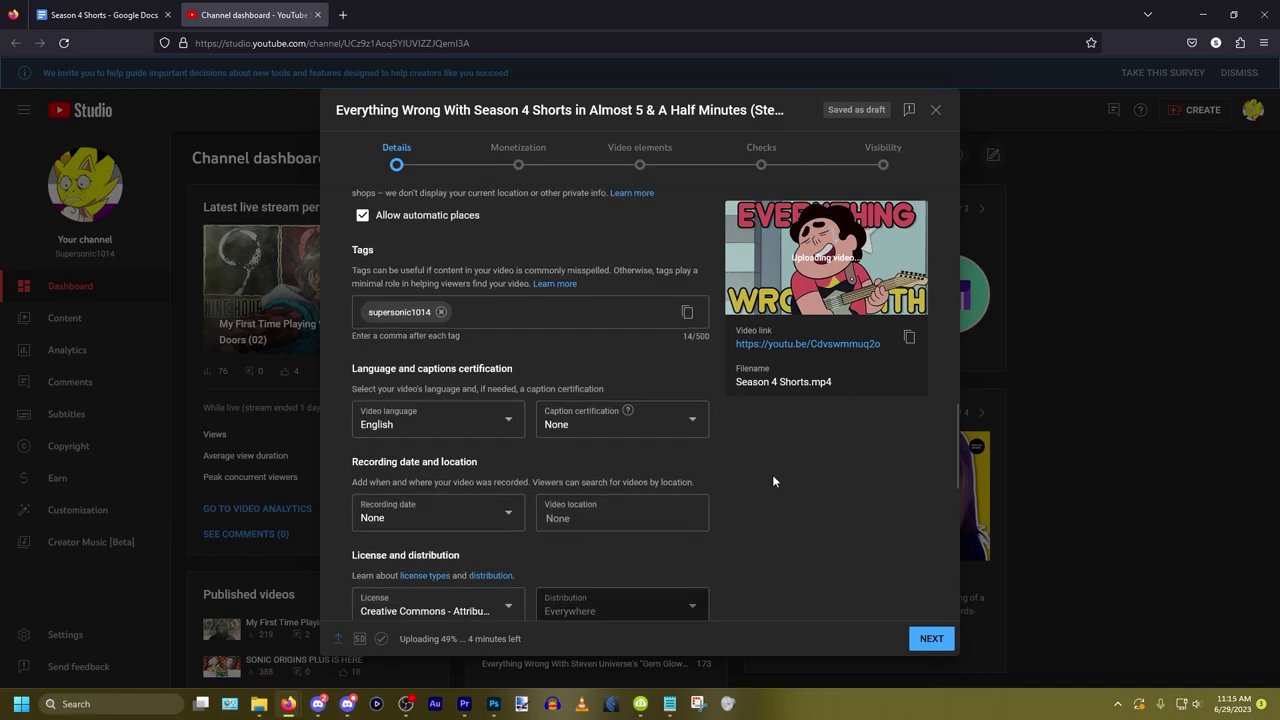
scroll(772, 478, "down", 3)
scroll(762, 474, "up", 4)
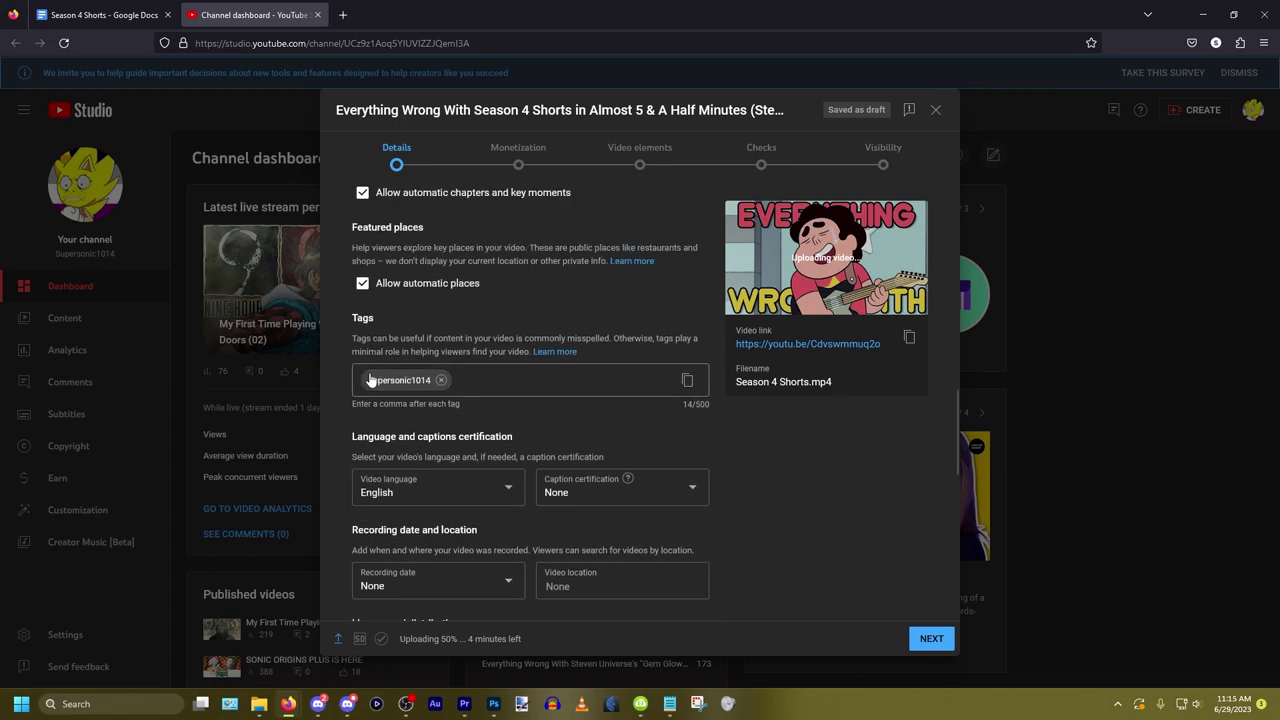
Step: Switch to Youtube Tags.txt in Notepad and place the cursor at the start of the tag list
left_click(675, 708)
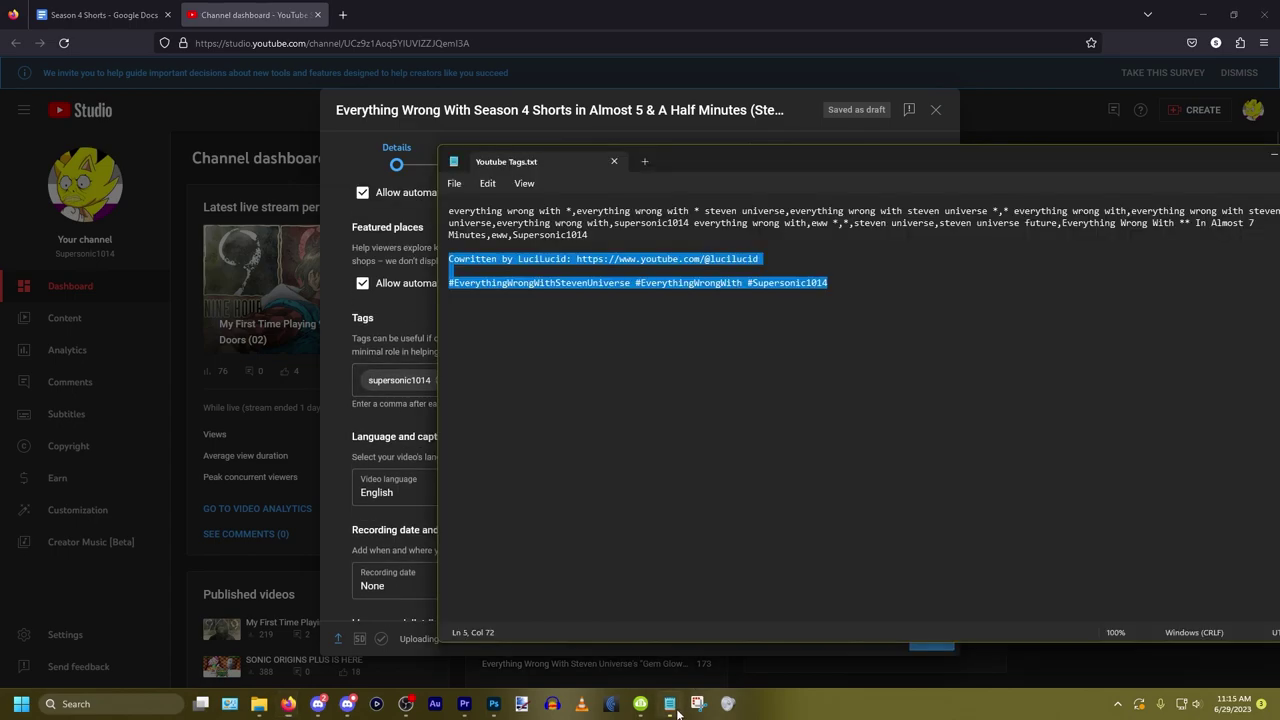
left_click_drag(992, 168, 914, 166)
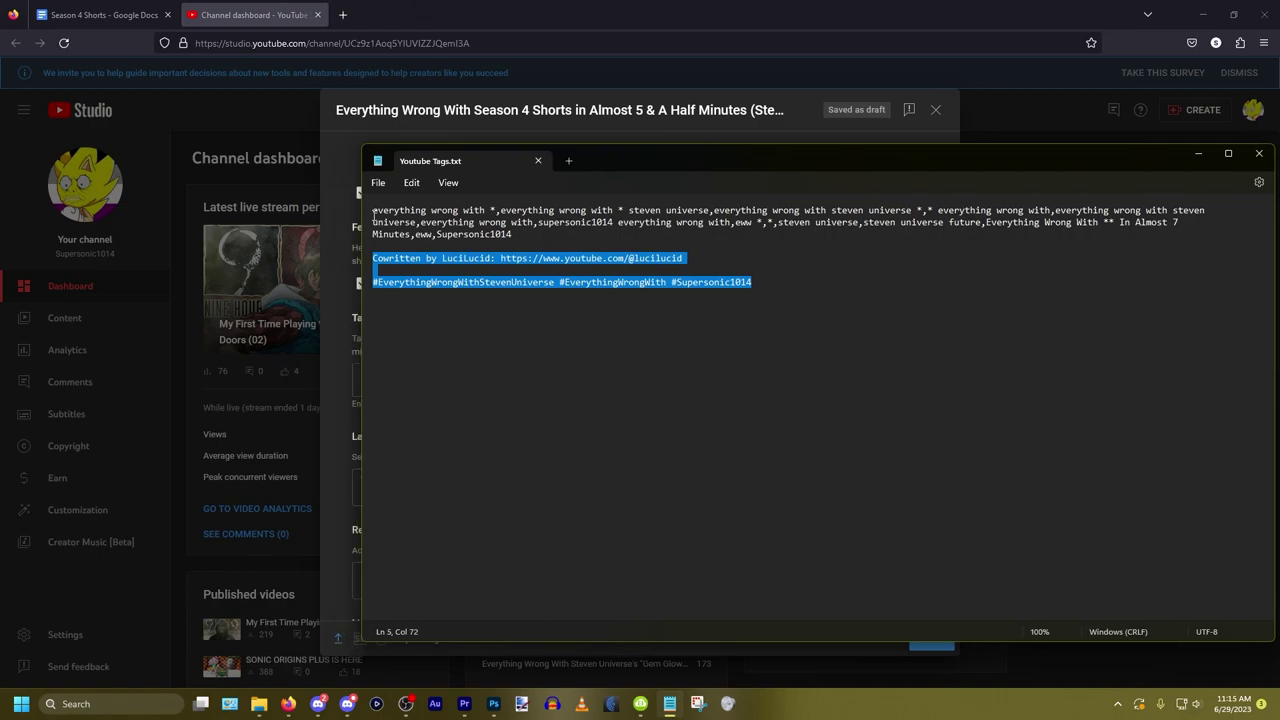
key("ctrl+Home")
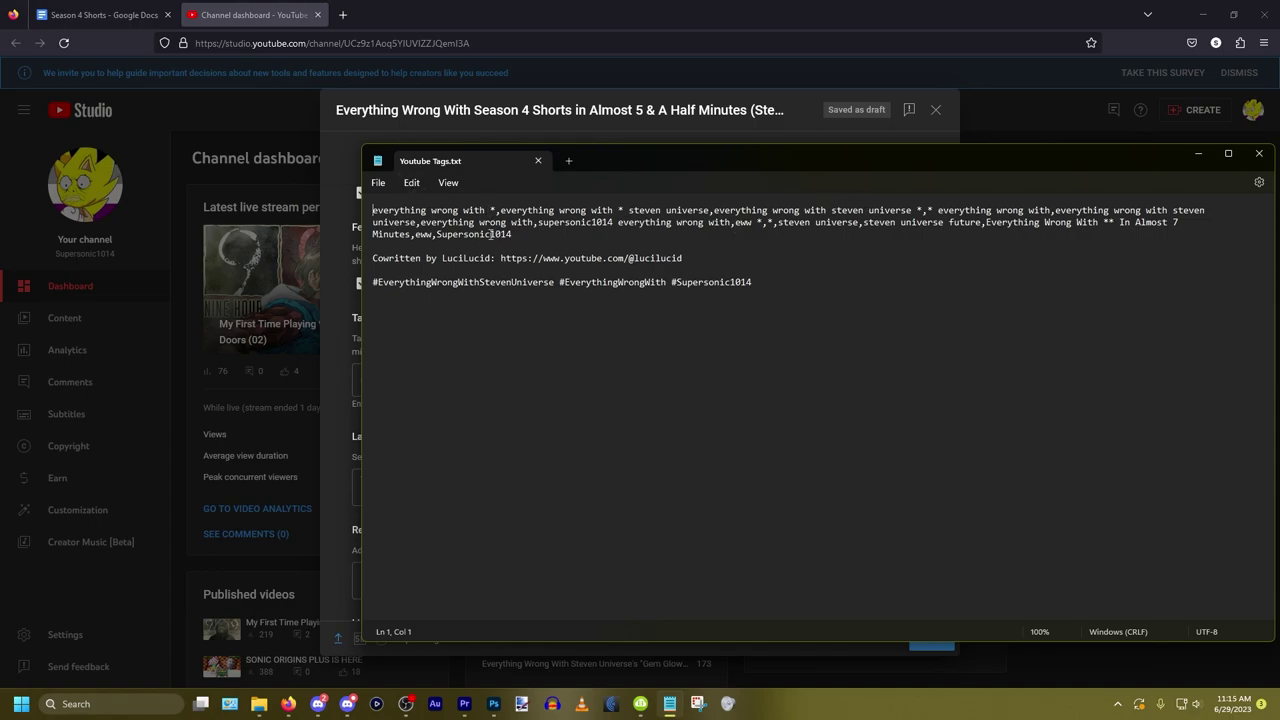
left_click_drag(492, 234, 366, 214)
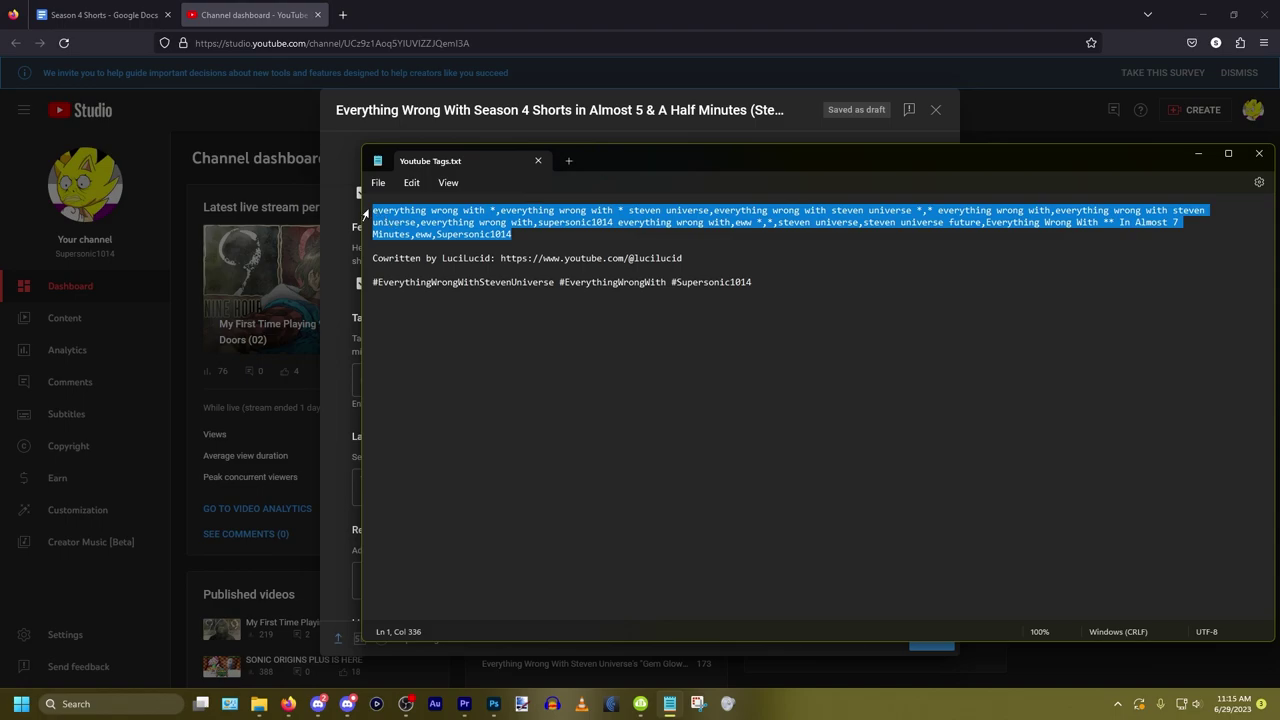
left_click(374, 212)
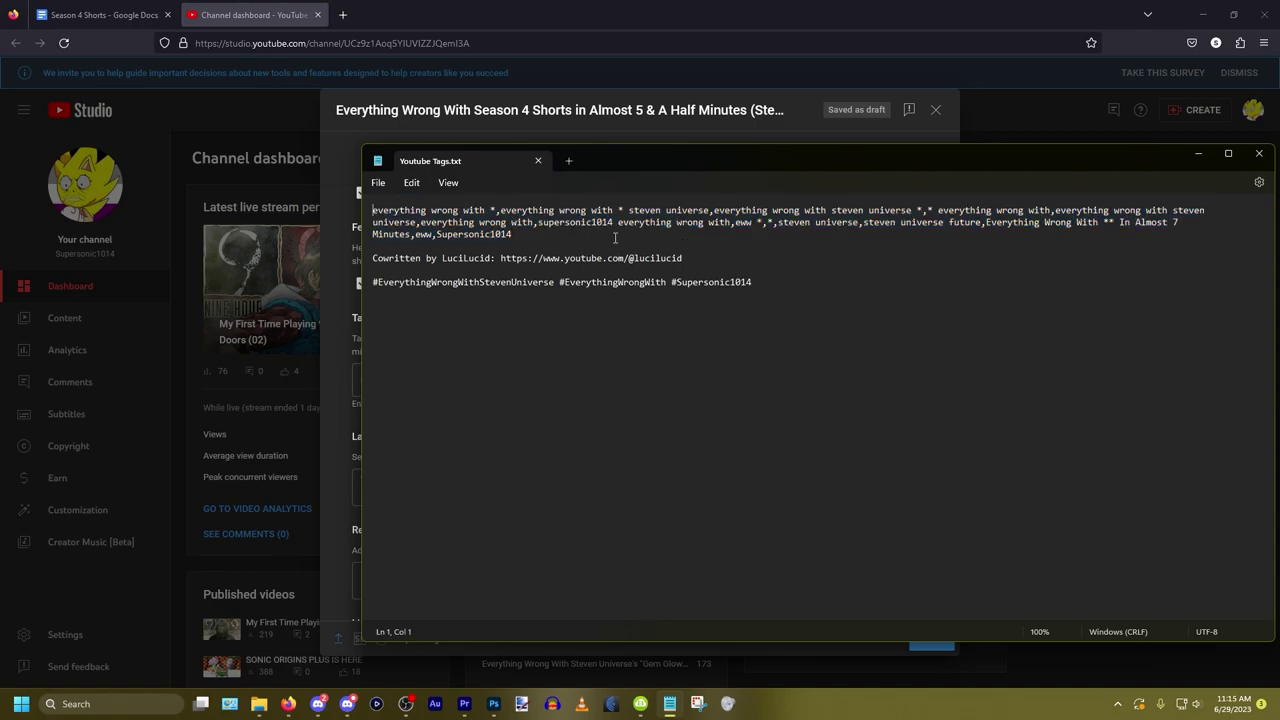
Step: Set up a find-and-replace that swaps * for "season 4 shorts"
left_click(411, 182)
left_click(448, 182)
left_click(411, 182)
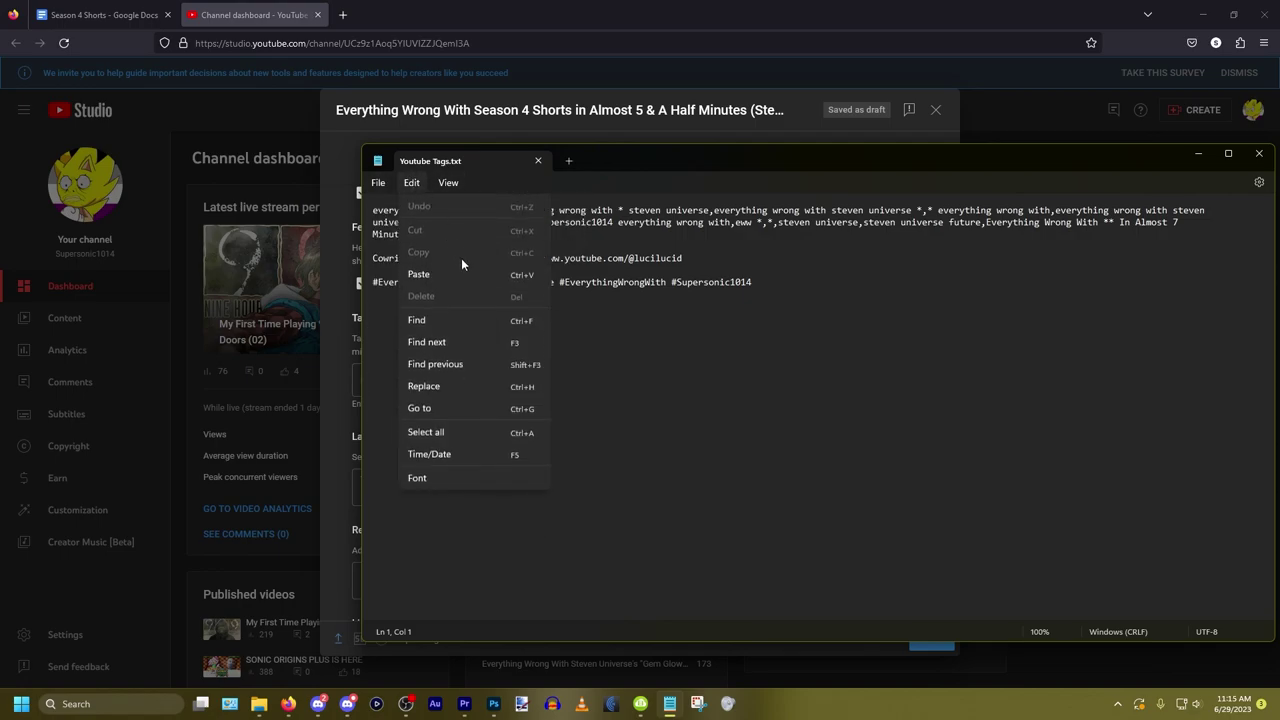
left_click(452, 384)
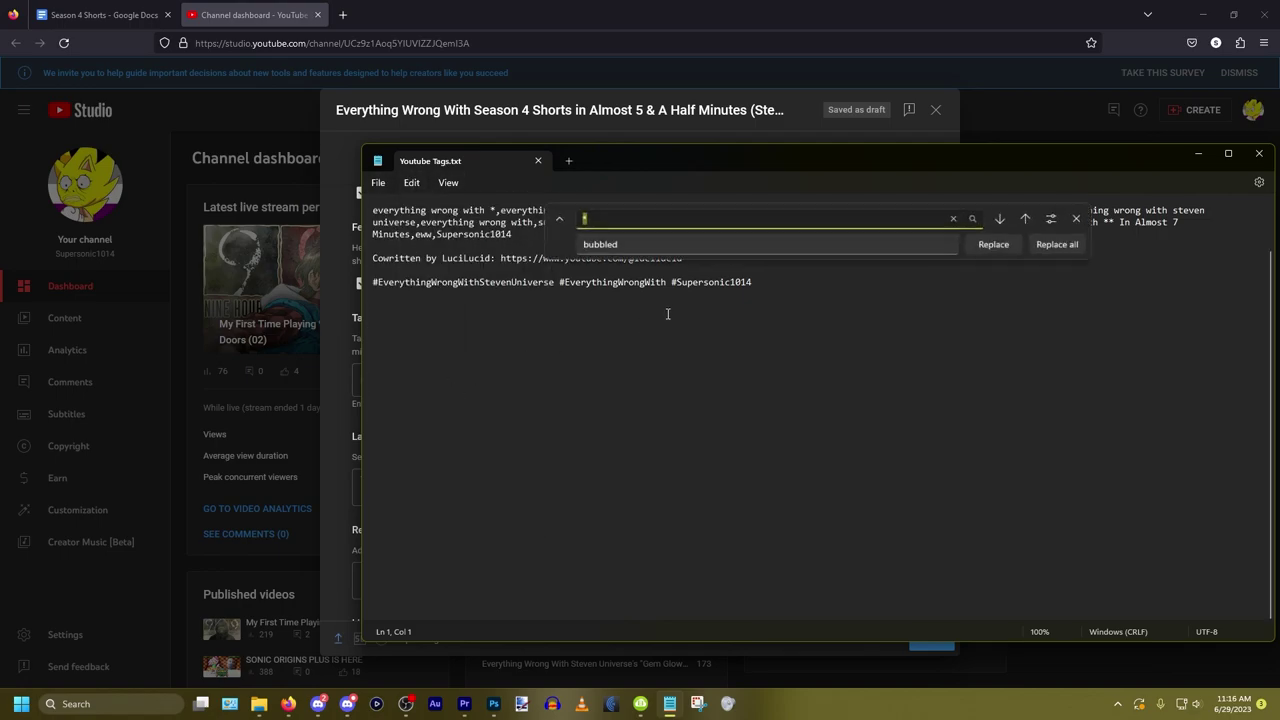
left_click(591, 218)
double_click(618, 241)
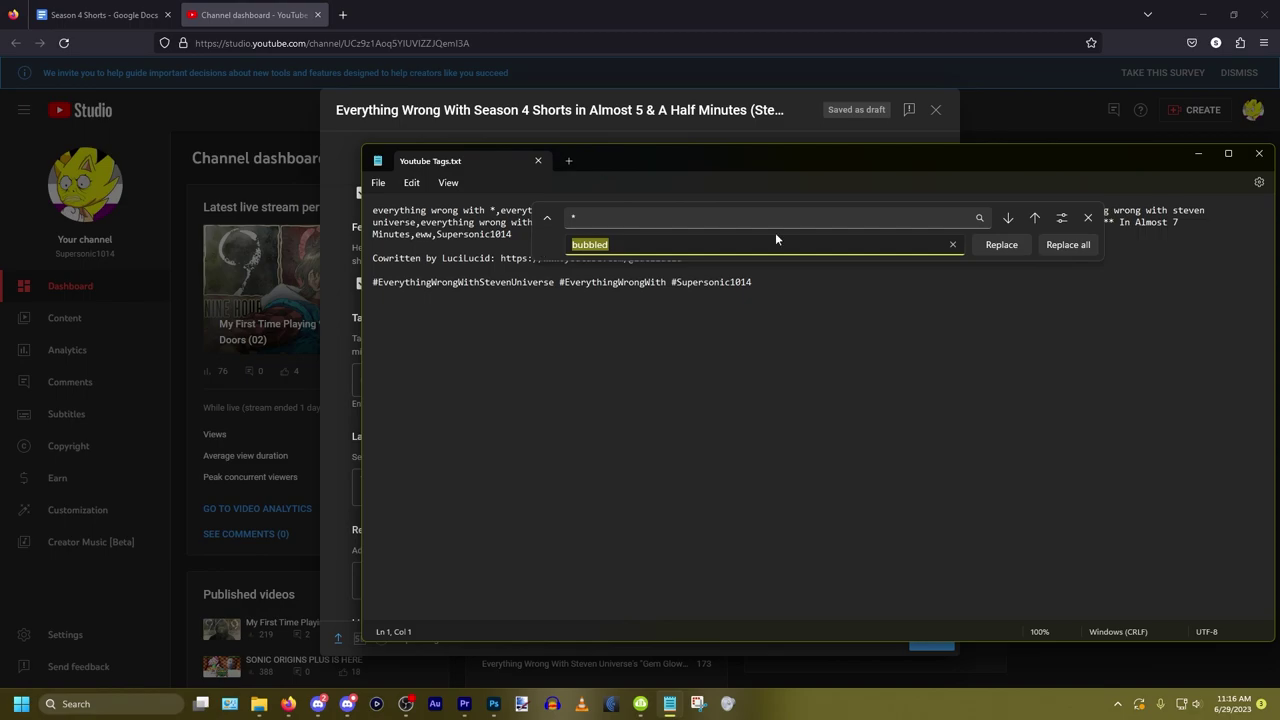
type("se")
key("BackSpace")
key("BackSpace")
type("season 4 shorts")
Step: Replace the asterisk placeholders throughout the tag list one by one with "season 4 shorts" and close the replace tool
left_click(1008, 218)
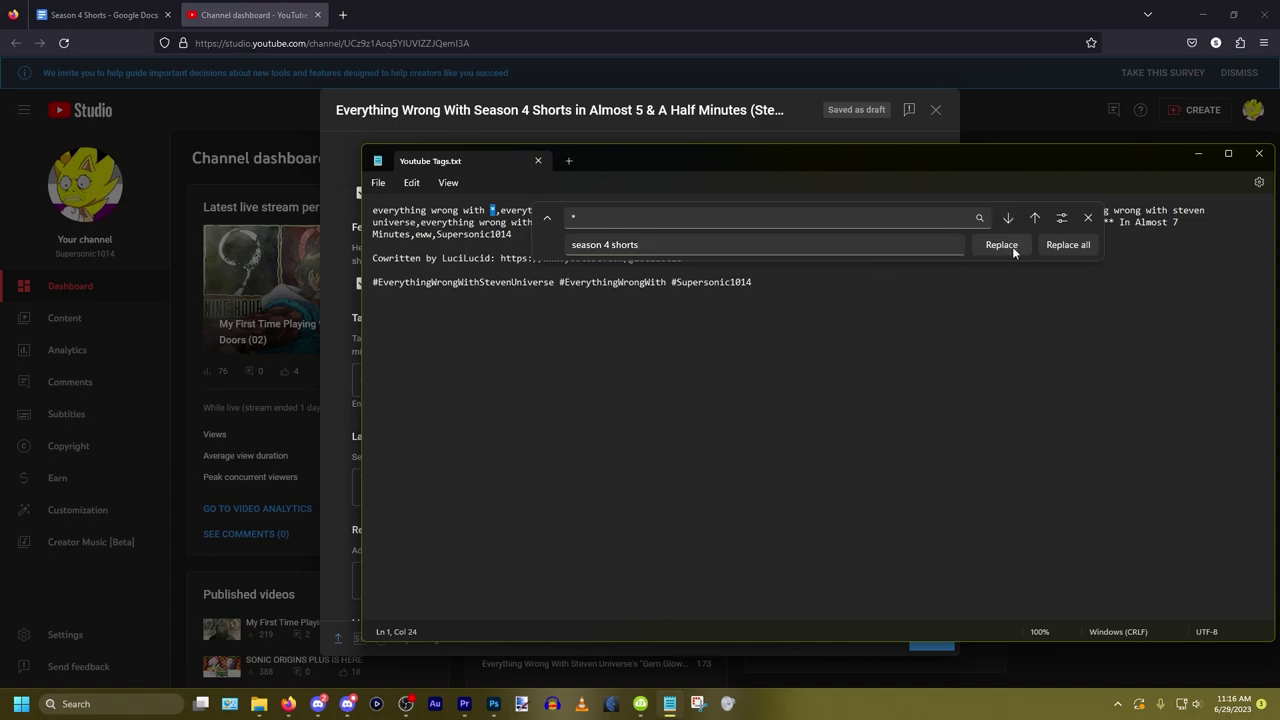
left_click(1007, 249)
left_click(1007, 249)
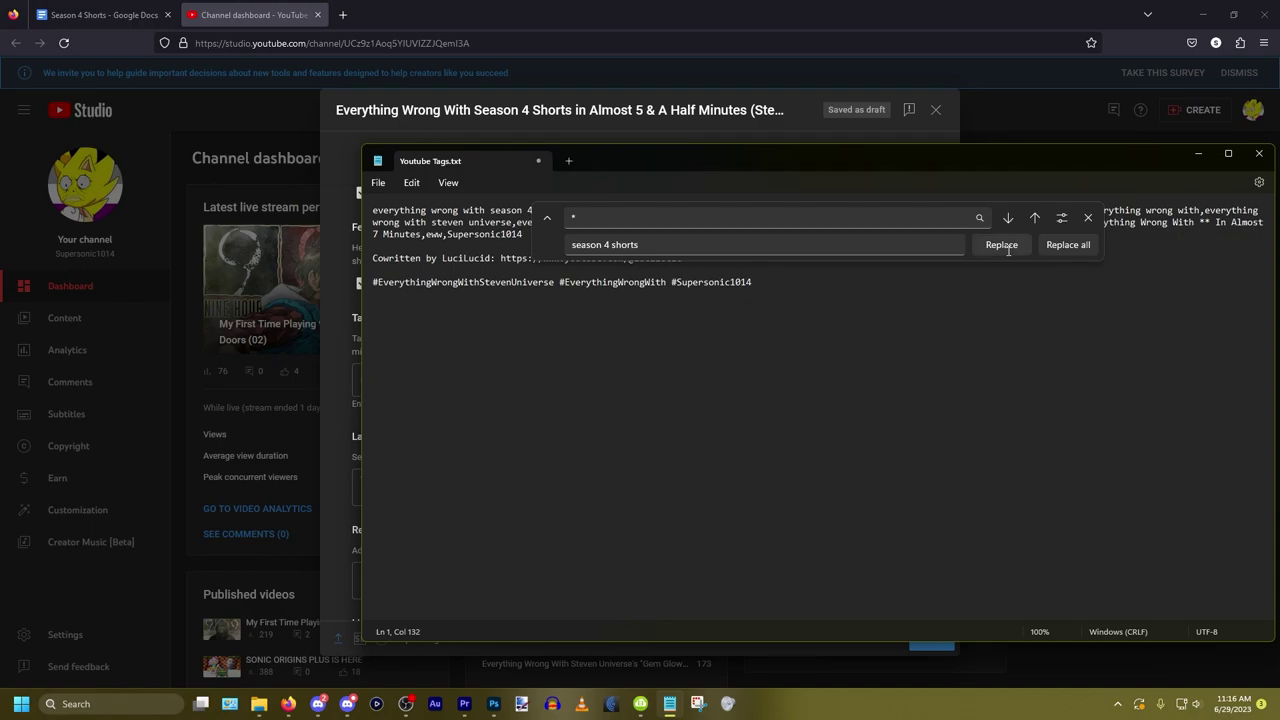
left_click(1007, 249)
left_click(1002, 245)
left_click(1002, 245)
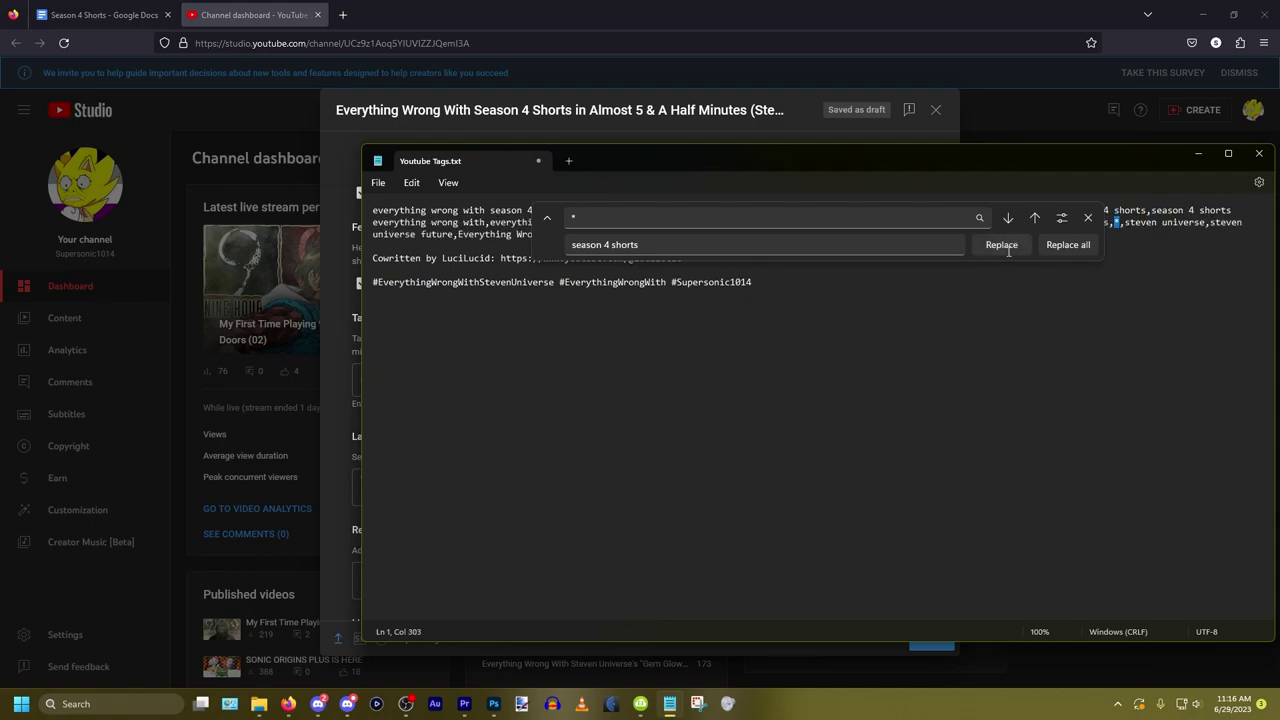
left_click(1002, 245)
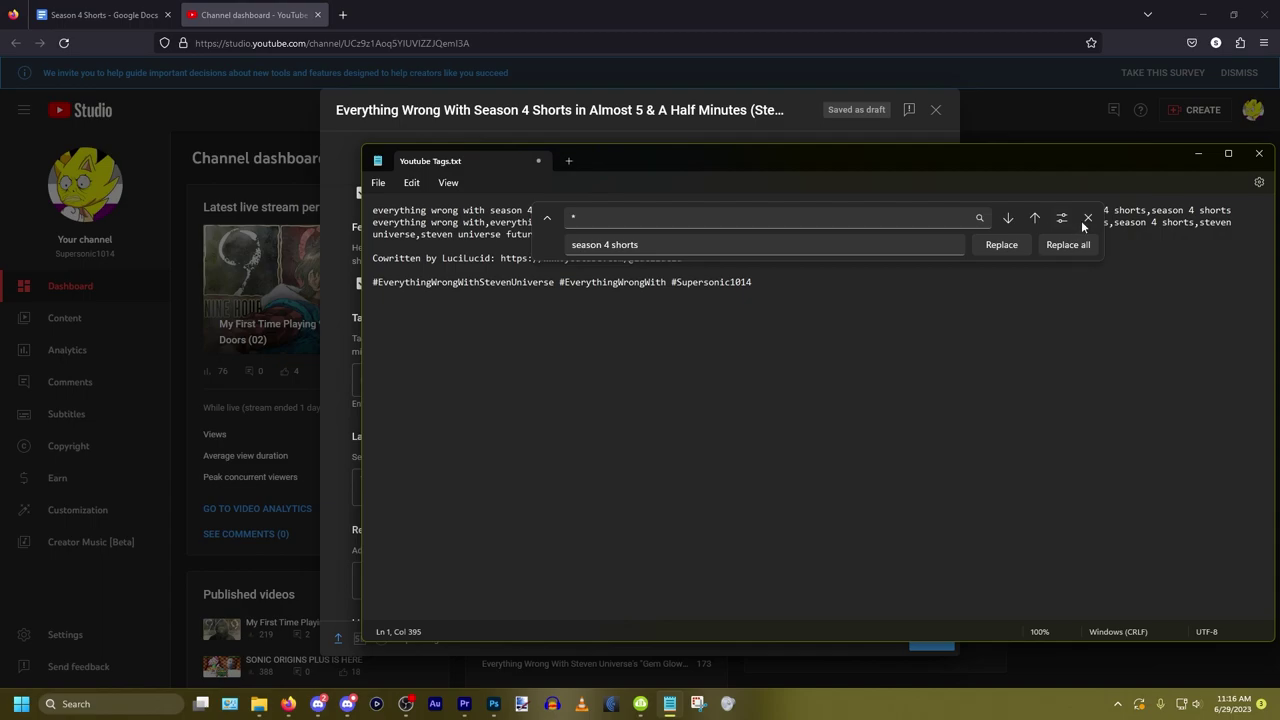
left_click(1005, 245)
left_click(857, 430)
left_click(1088, 217)
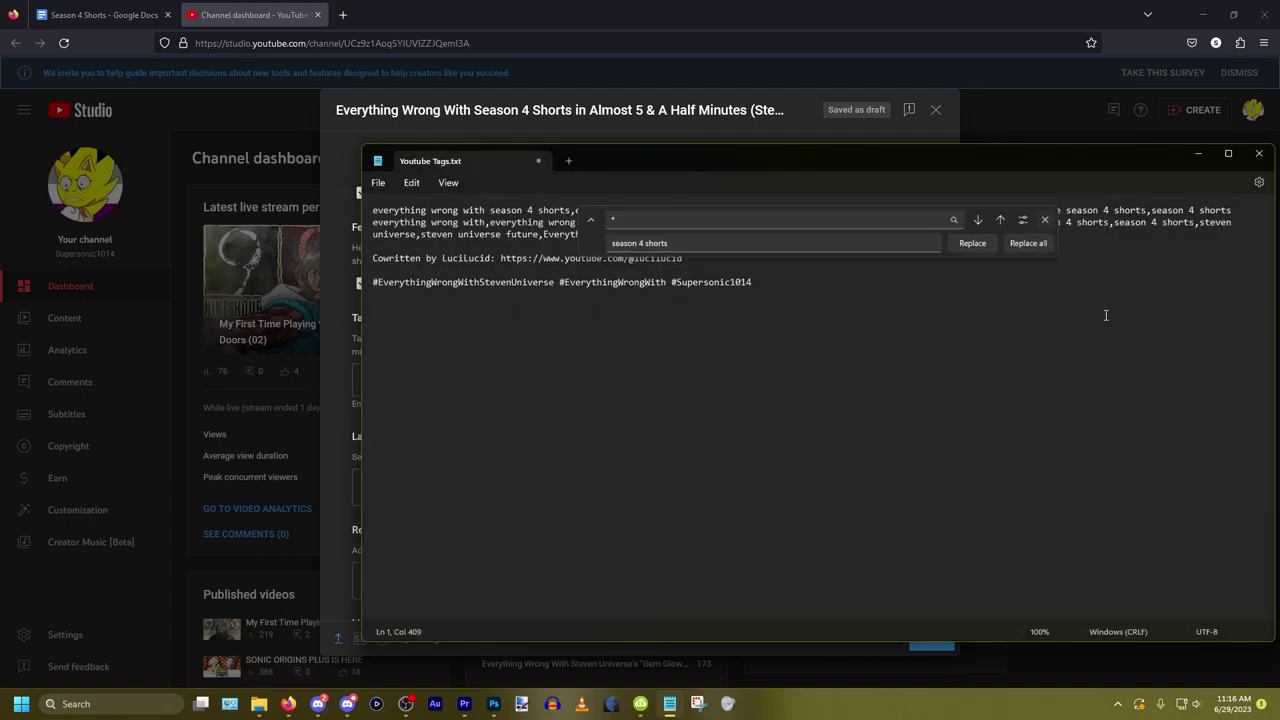
Step: Remove the duplicated "season 4 shorts" from the "In Almost 7 Minutes" tag and capitalize the remaining one as "Season 4 Shorts"
left_click(801, 237)
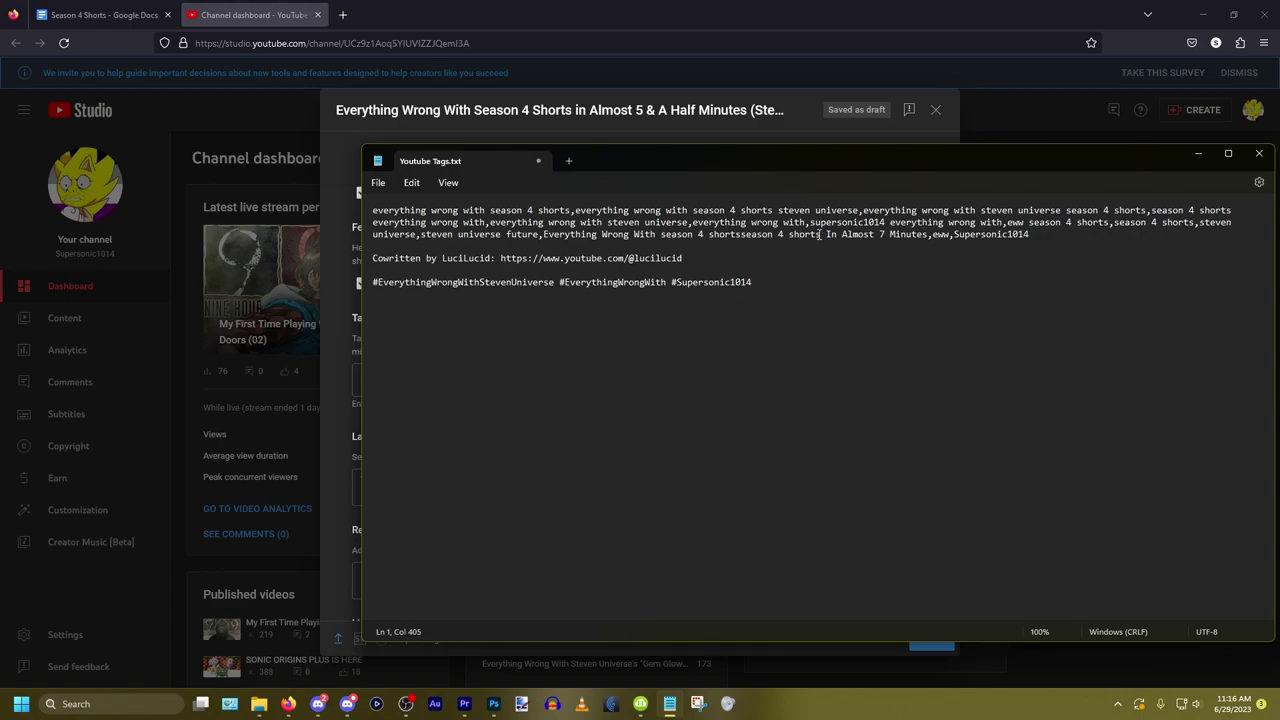
left_click_drag(820, 236, 741, 237)
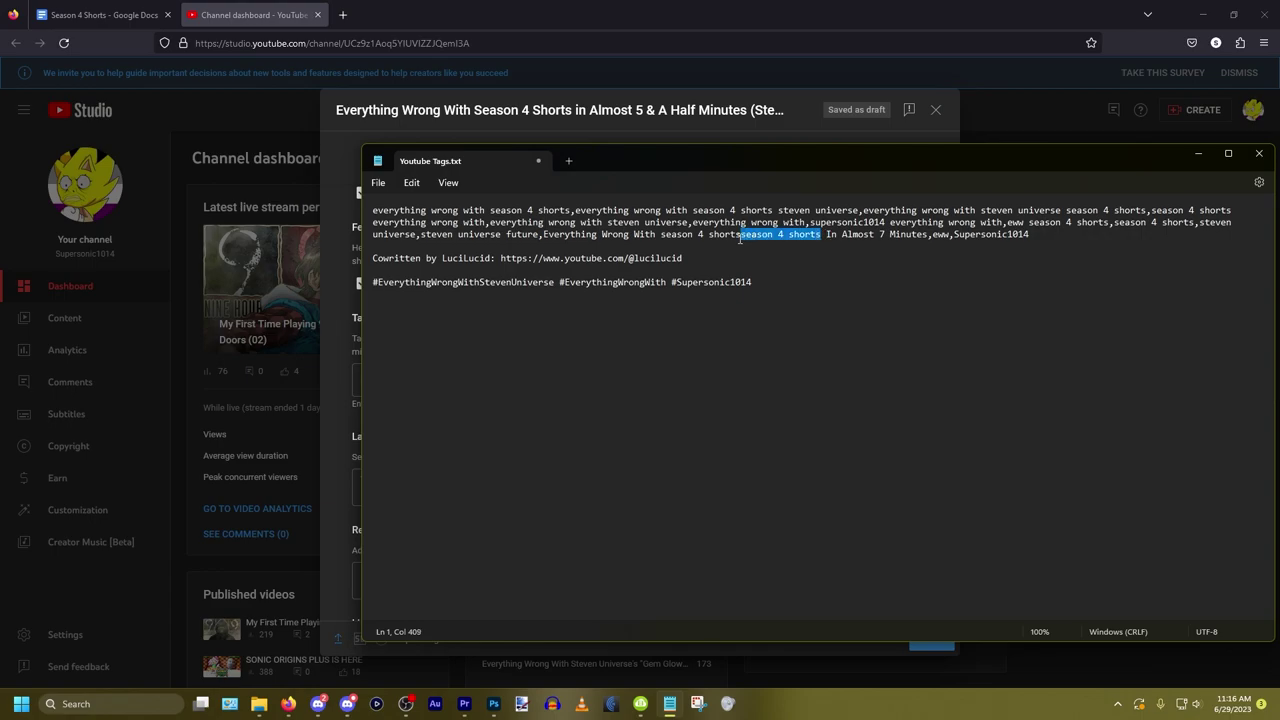
key("BackSpace")
left_click(660, 236)
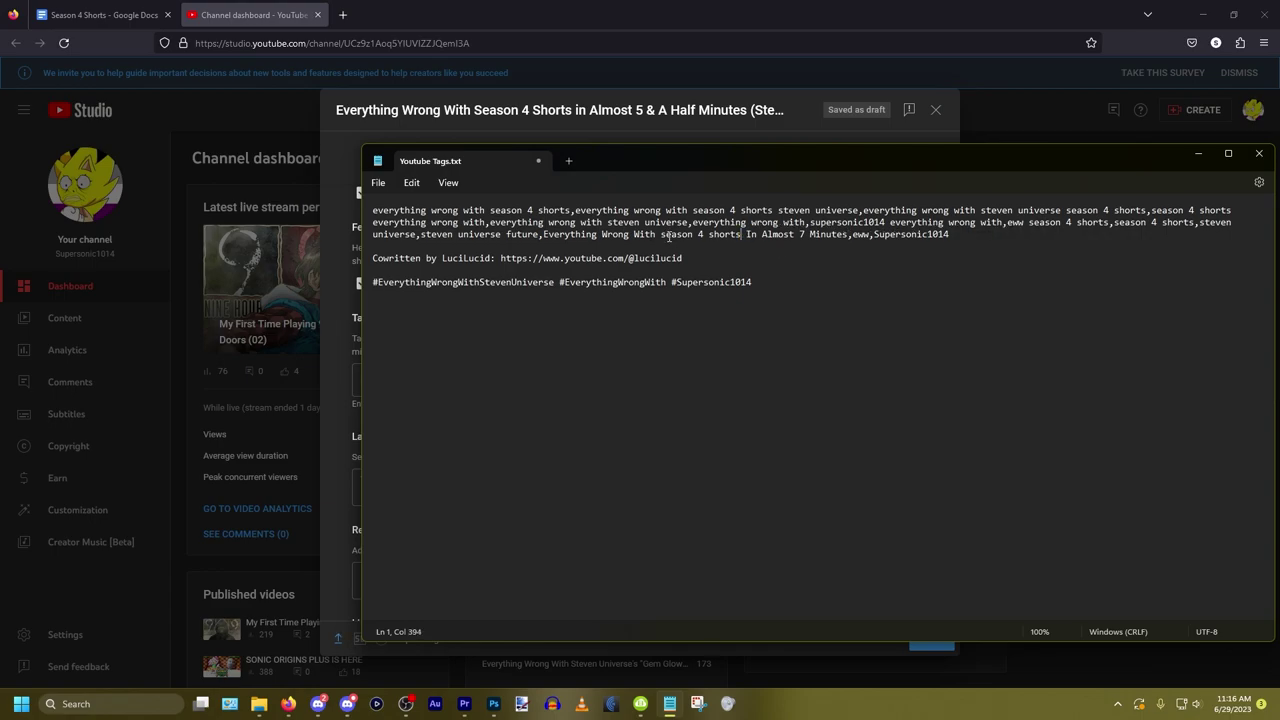
key("Right")
Step: Copy the complete tag list from Youtube Tags.txt and close Notepad
left_click_drag(958, 232, 350, 212)
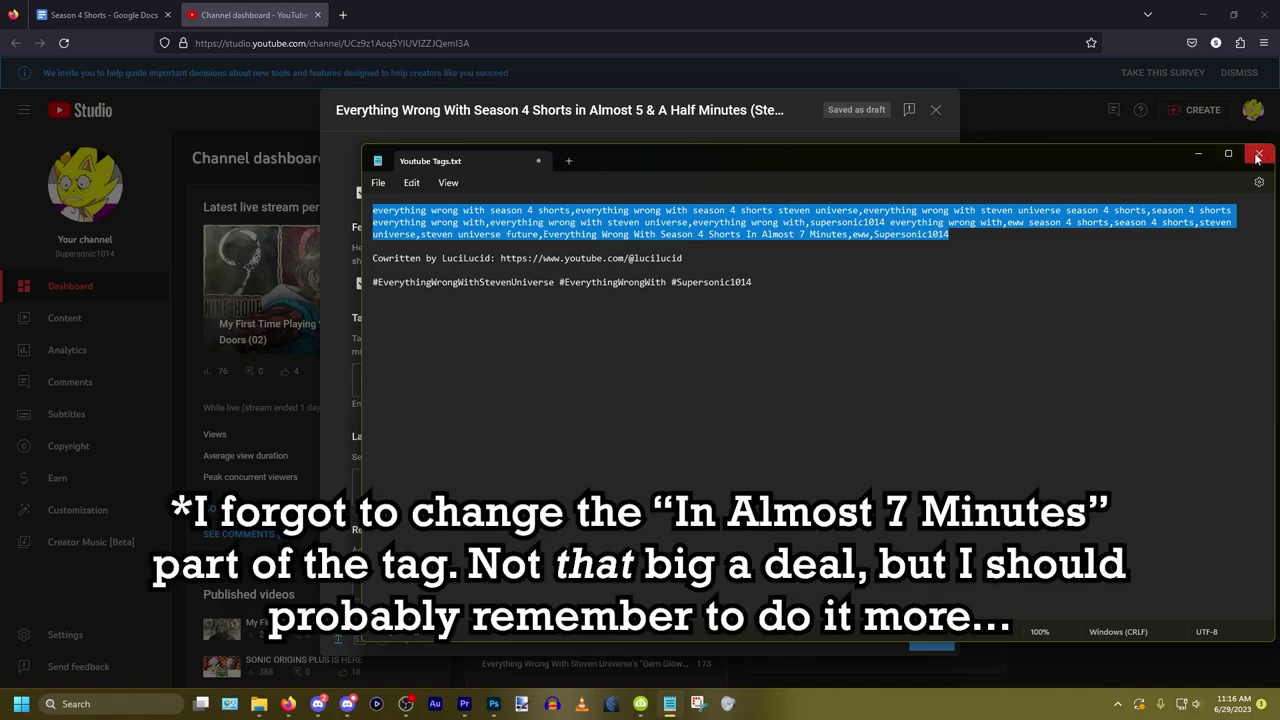
left_click(1258, 157)
left_click(833, 431)
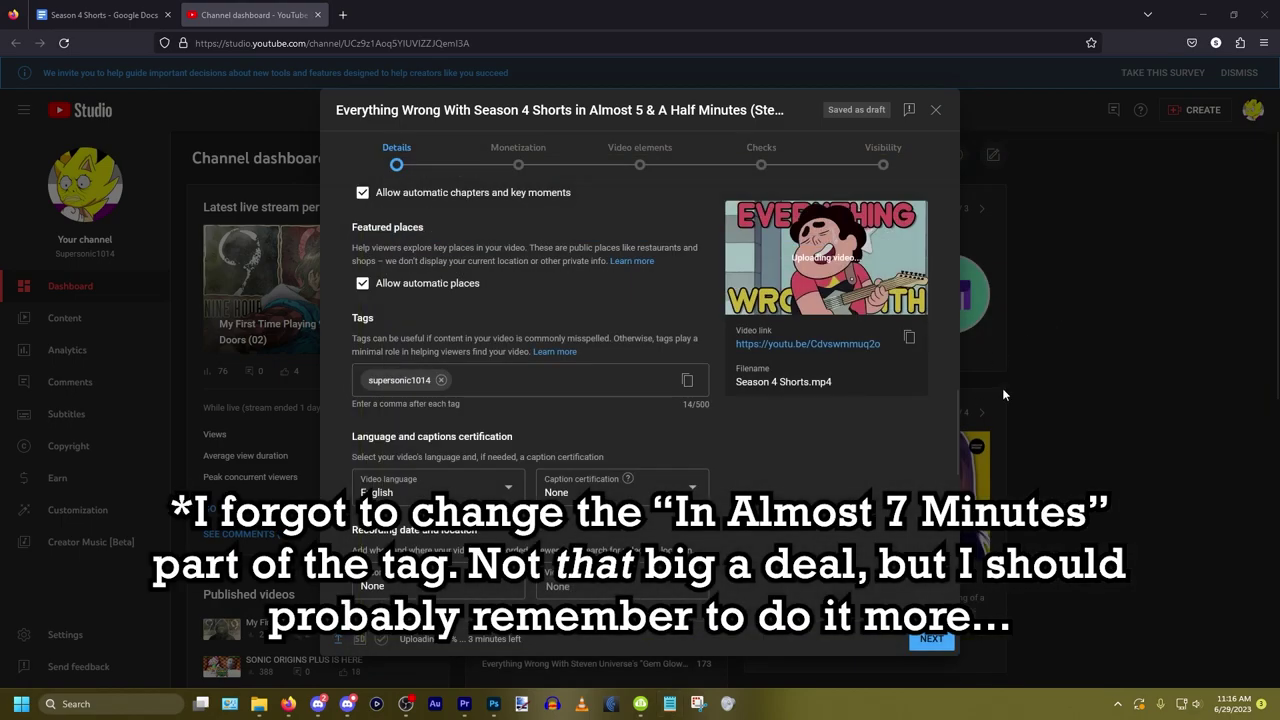
Step: Remove the supersonic1014 tag from the video in YouTube Studio and paste the copied tag list in its place
left_click(441, 380)
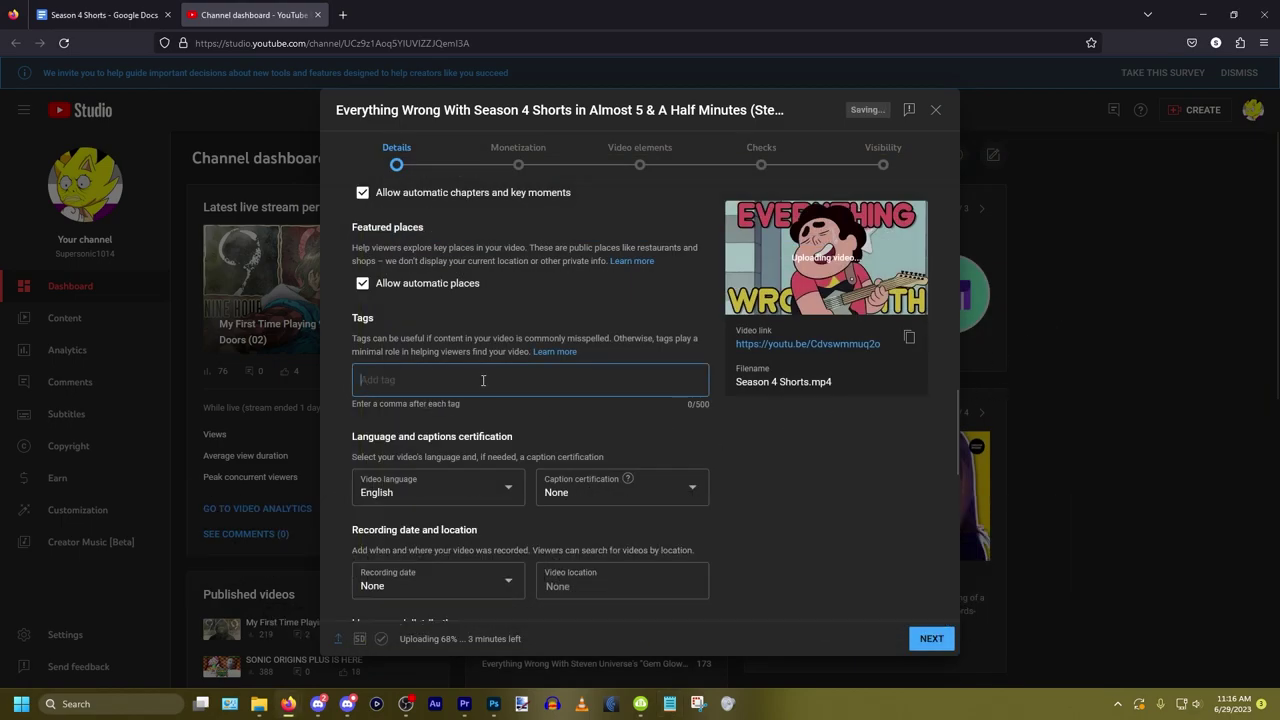
key("ctrl+v")
scroll(780, 388, "down", 2)
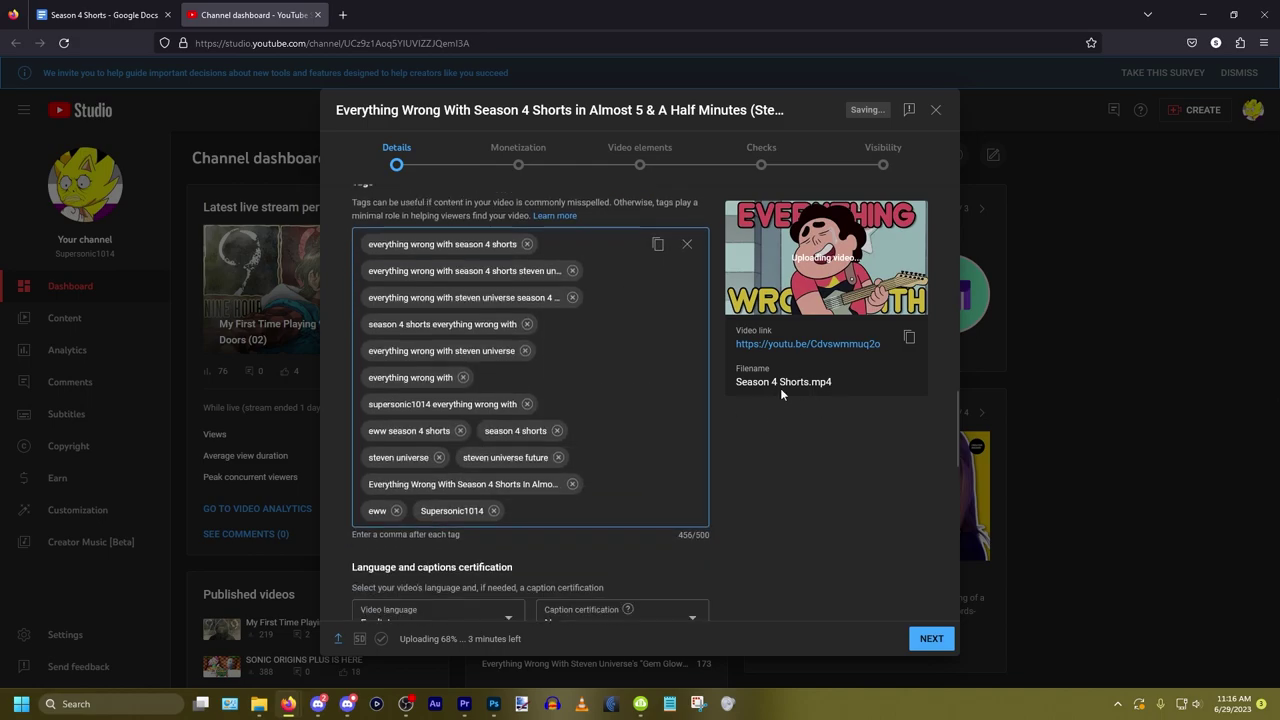
scroll(817, 392, "up", 2)
Step: Turn monetization on for the video
left_click(519, 160)
left_click(480, 266)
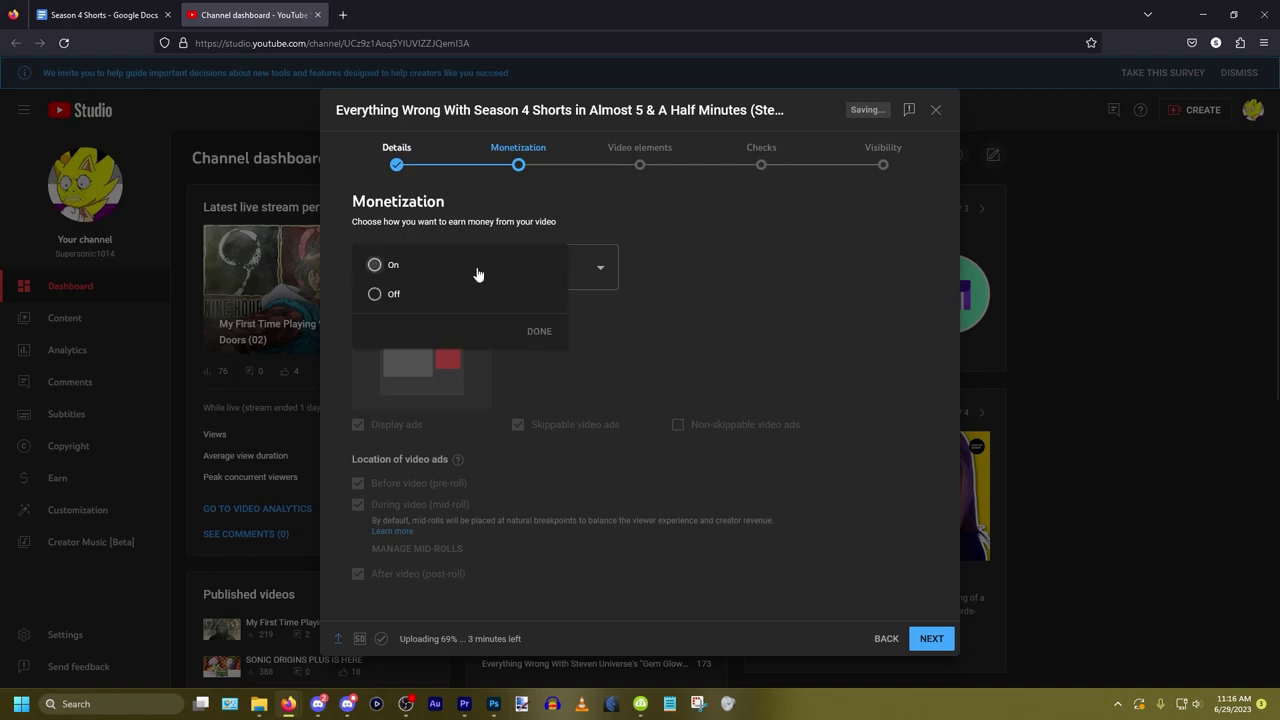
left_click(374, 264)
left_click(540, 331)
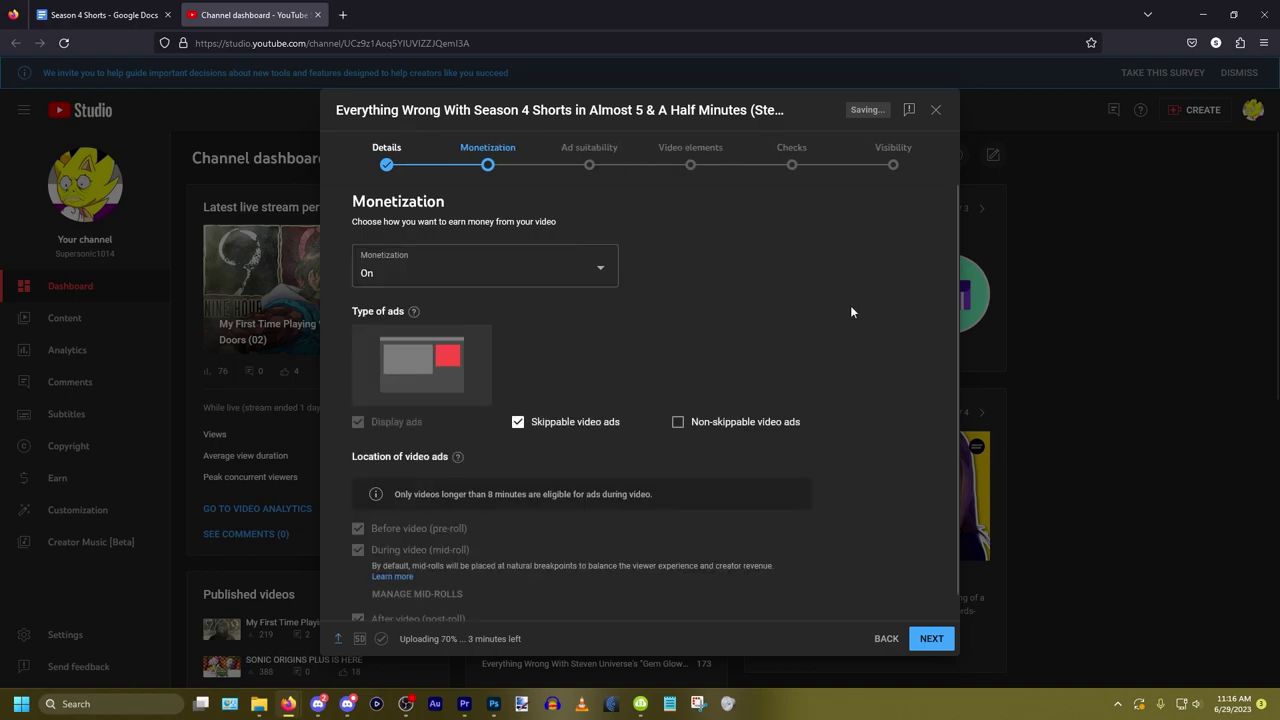
scroll(851, 312, "down", 1)
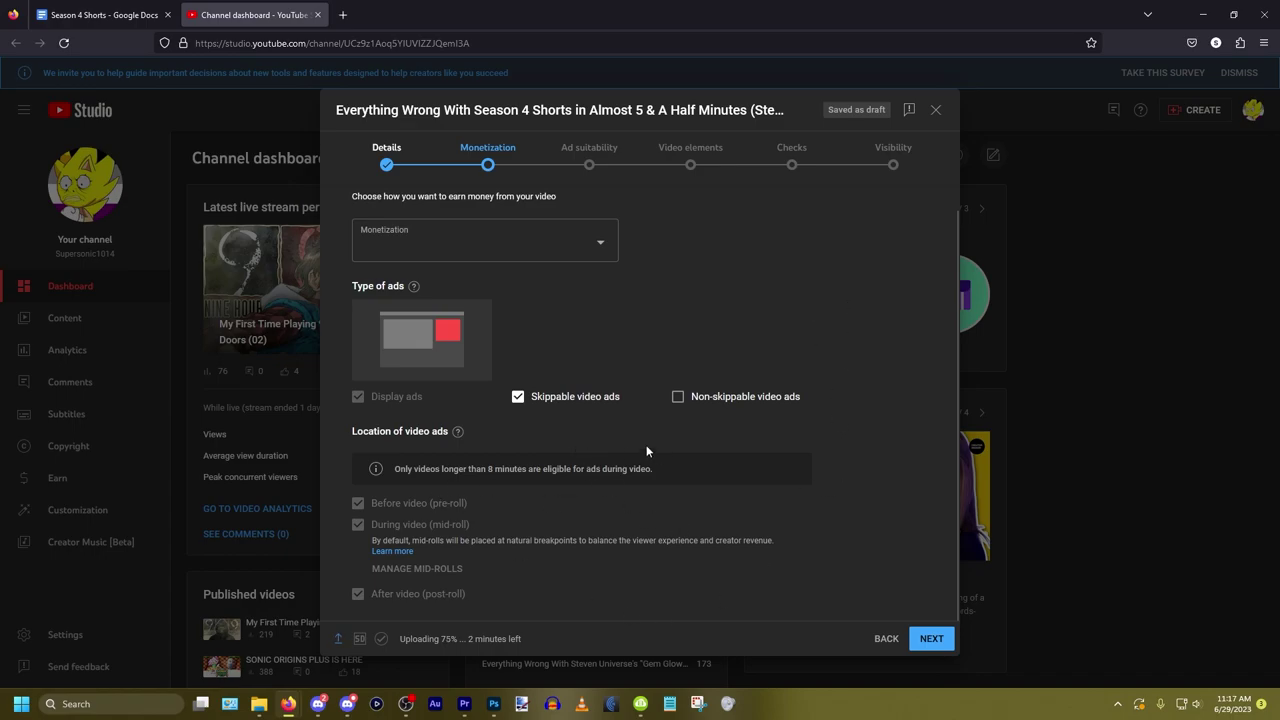
Step: Rate the video's inappropriate language as abbreviated, censored or moderate profanity only, and submit the ad suitability rating
left_click(583, 153)
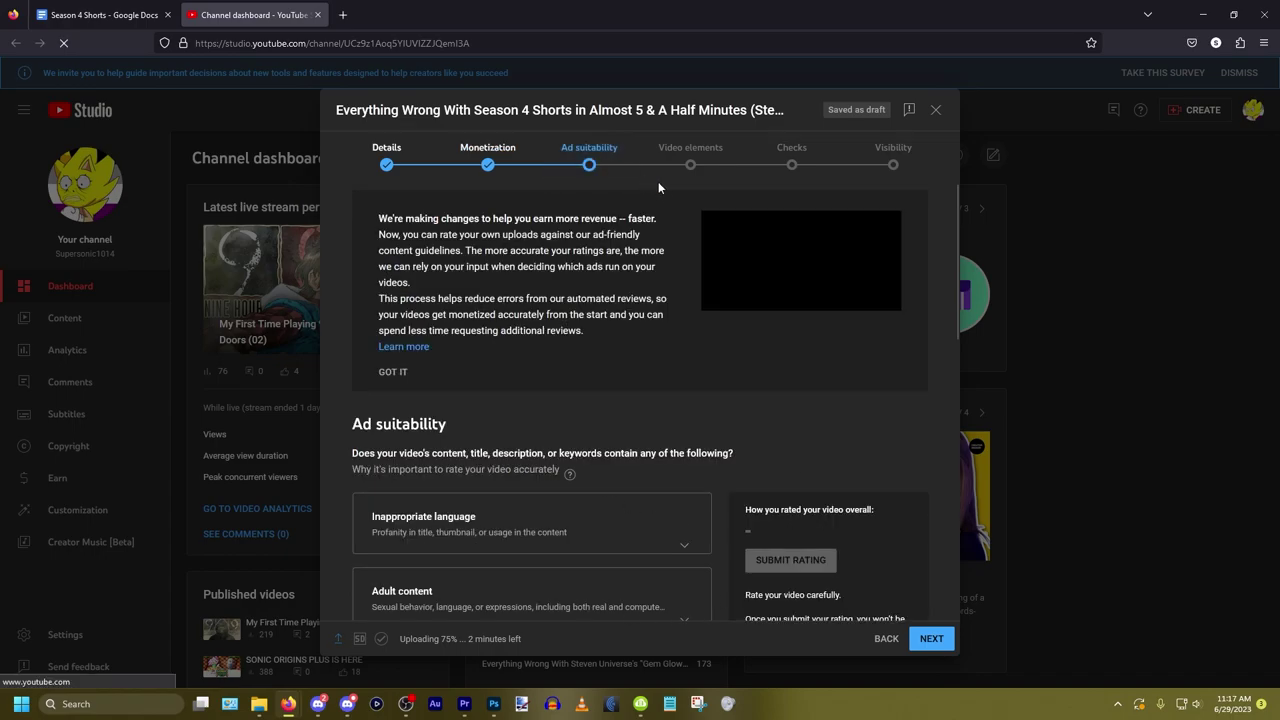
scroll(674, 275, "down", 3)
scroll(691, 243, "down", 2)
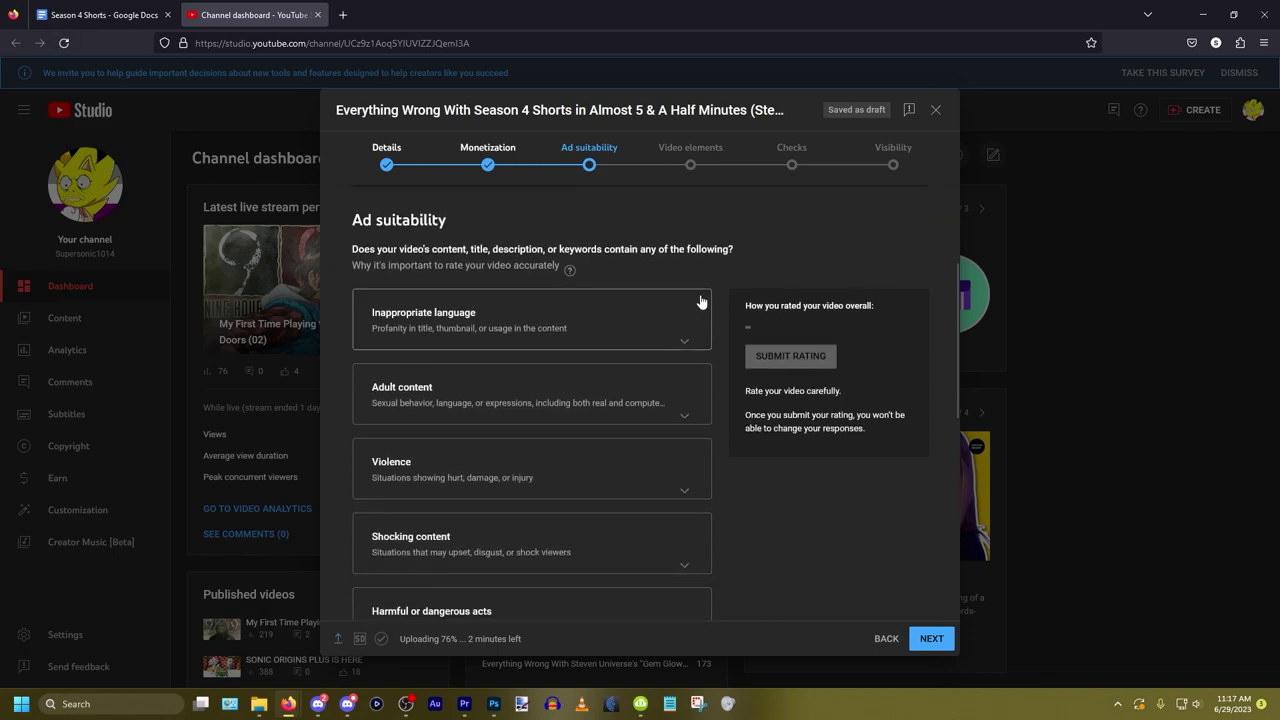
scroll(723, 303, "down", 7)
scroll(715, 338, "down", 2)
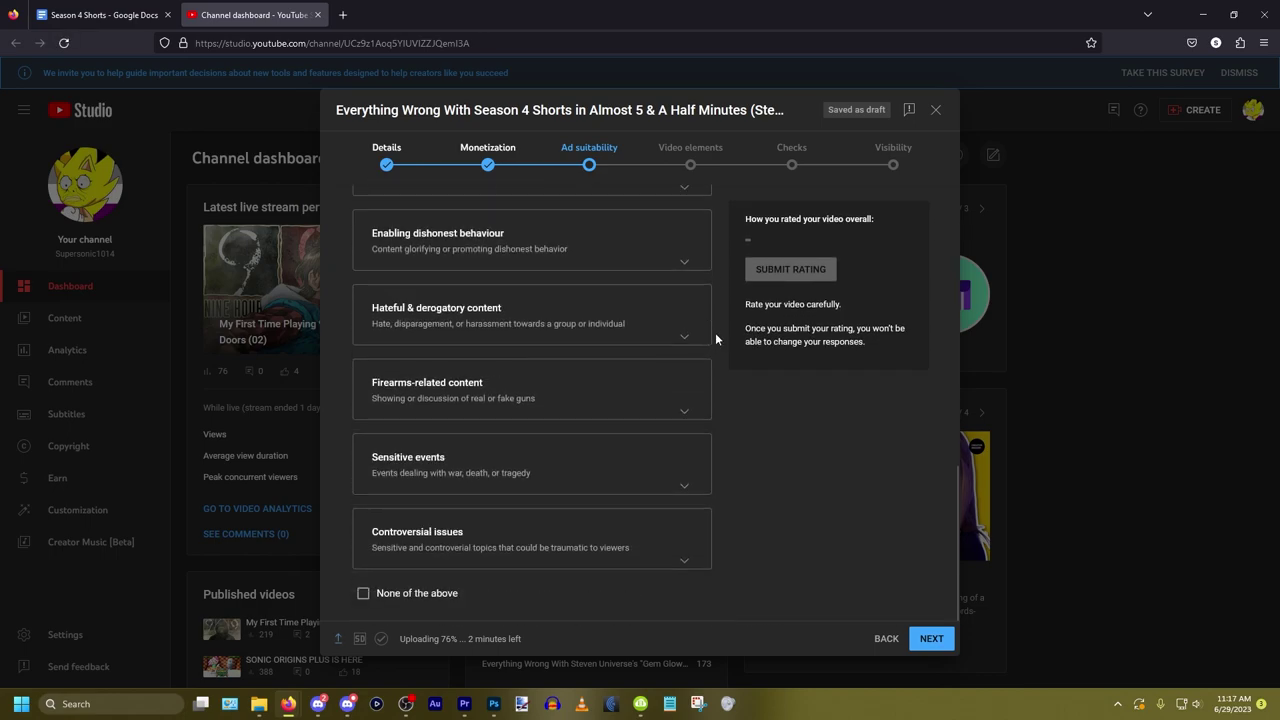
scroll(715, 338, "up", 10)
scroll(715, 338, "down", 1)
scroll(715, 338, "down", 1)
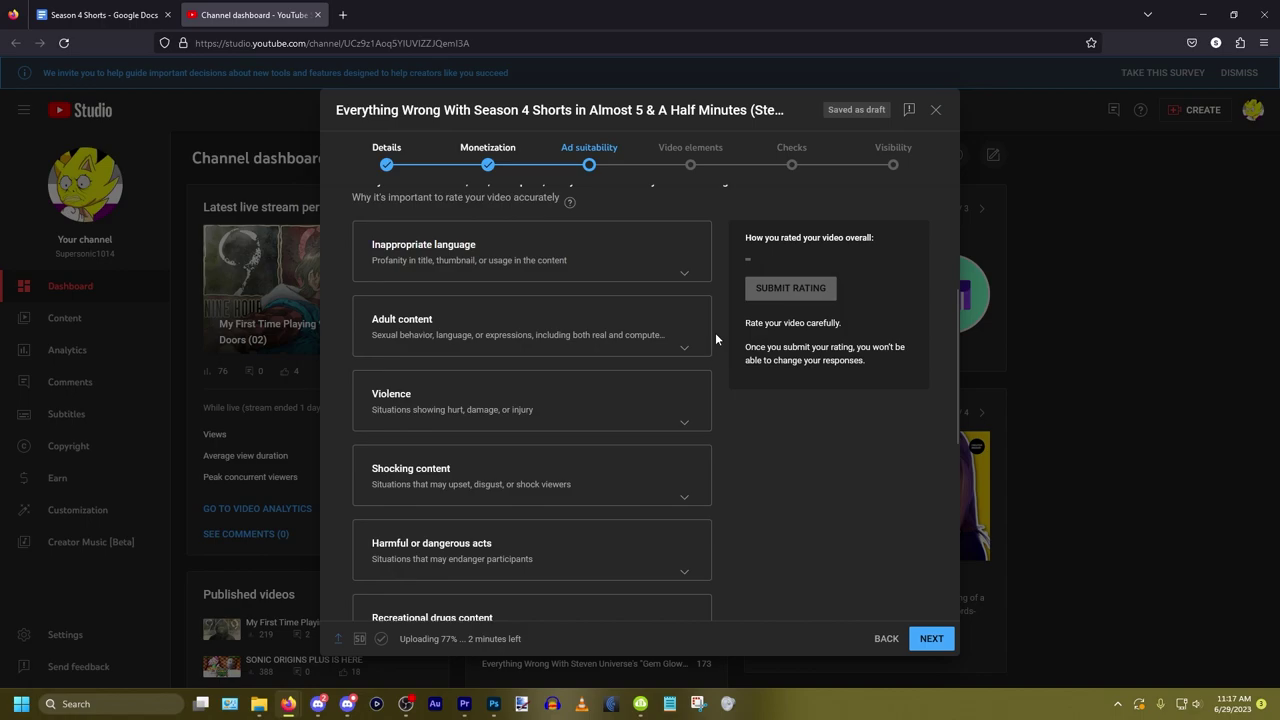
left_click(685, 273)
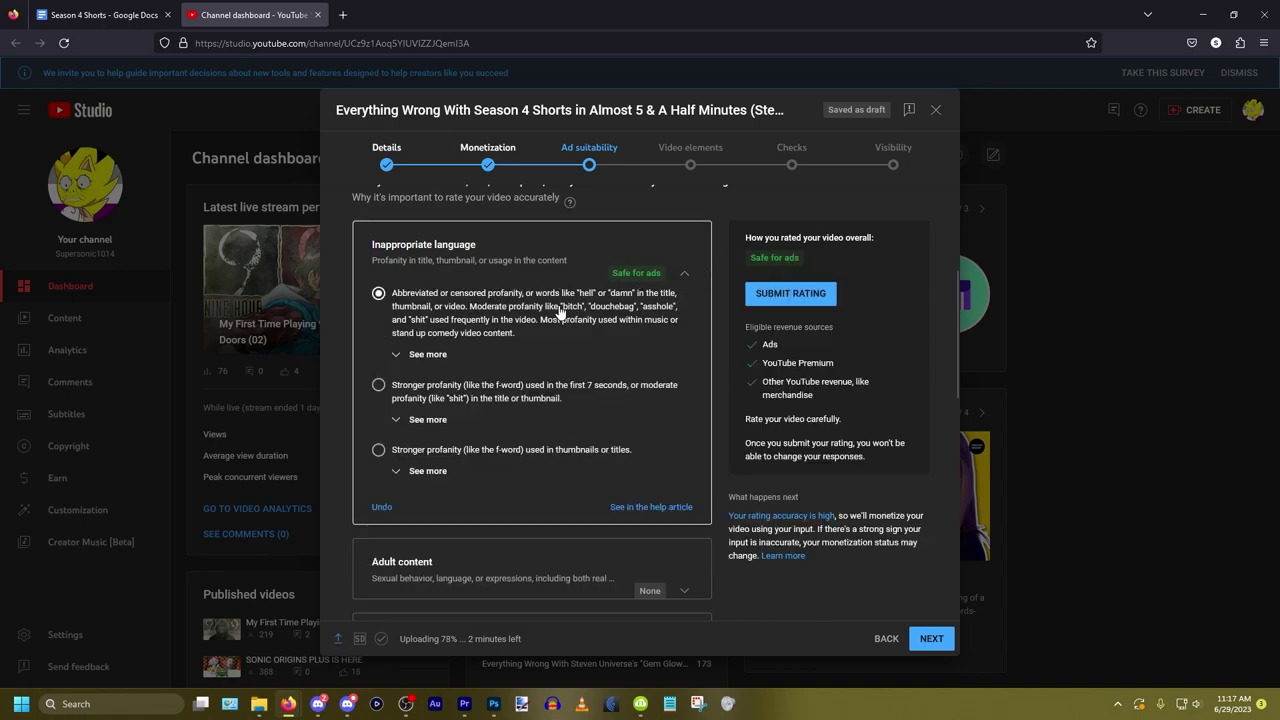
left_click(686, 274)
scroll(732, 244, "up", 1)
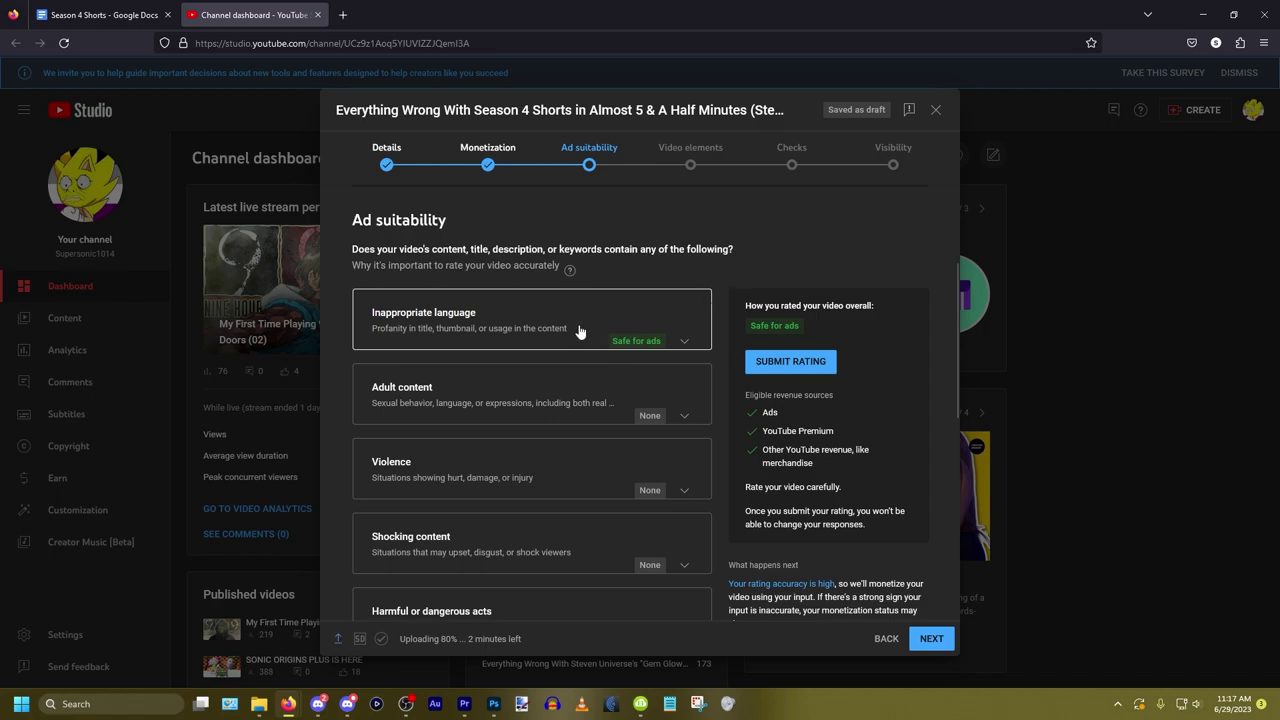
left_click(806, 368)
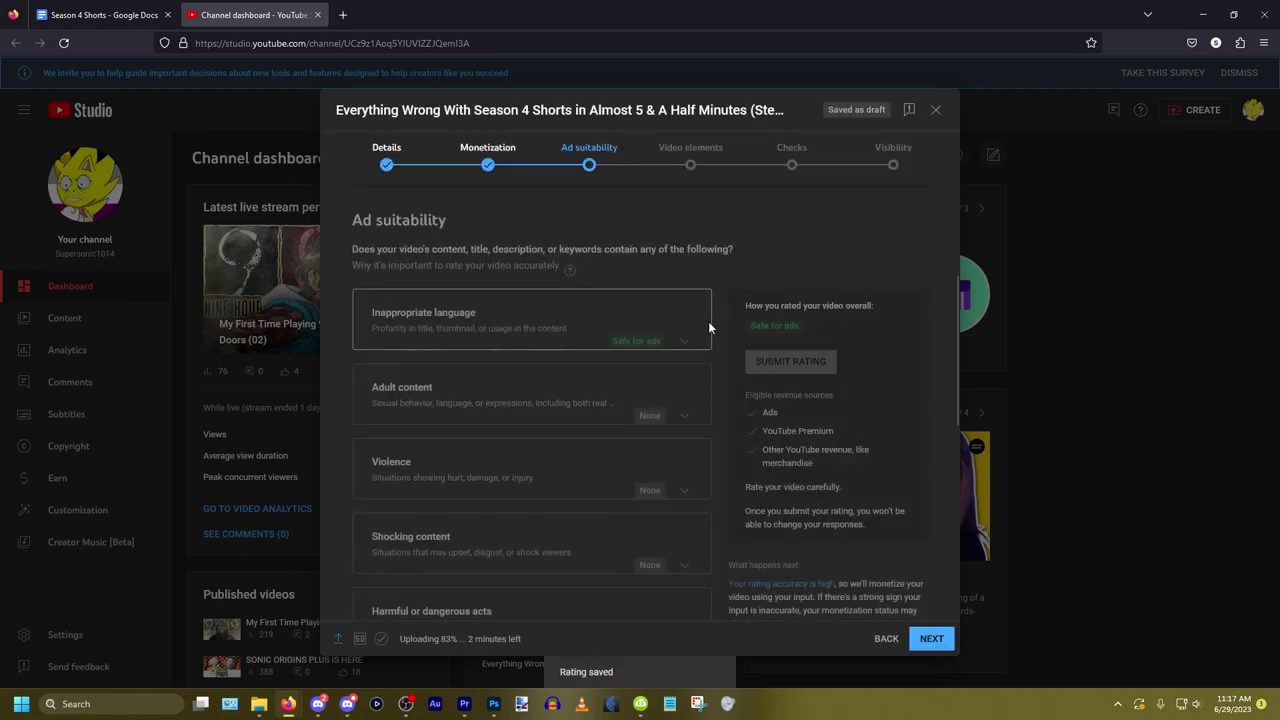
Step: Import an end screen with subscribe, best-for-viewer video and Everything Wrong With Steven Universe playlist elements from an earlier video
left_click(679, 158)
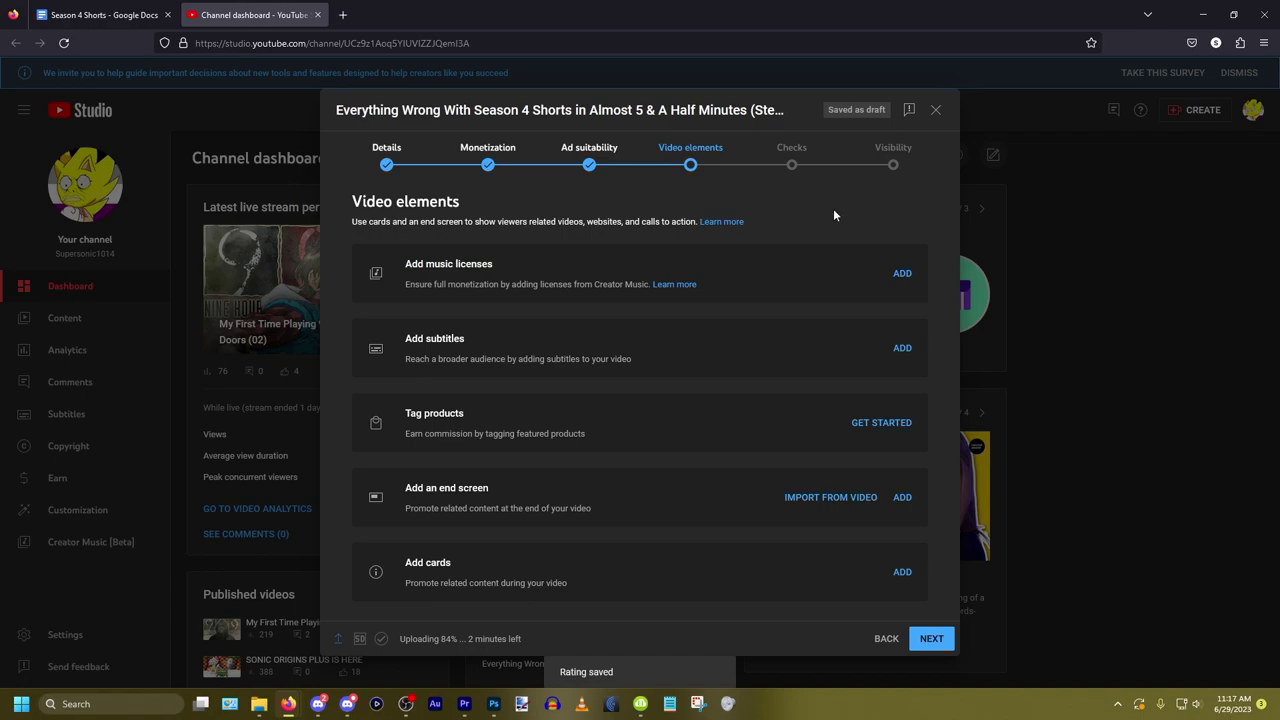
left_click(830, 497)
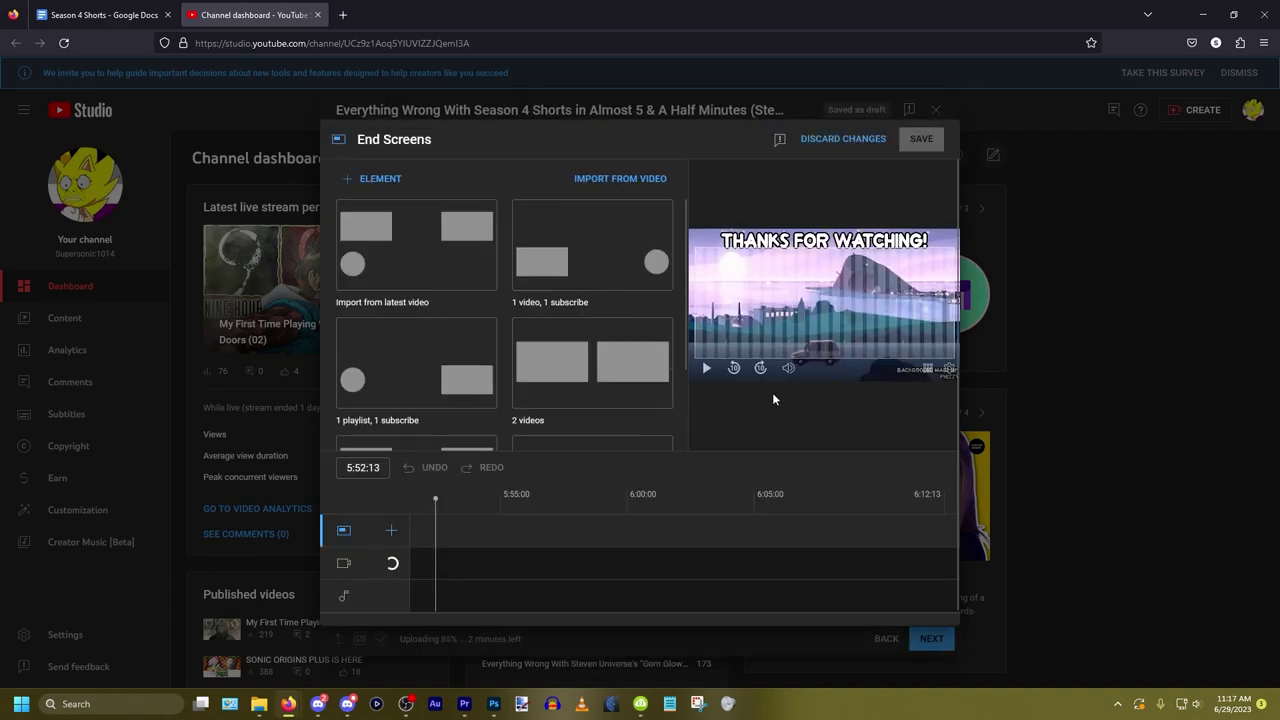
left_click(645, 182)
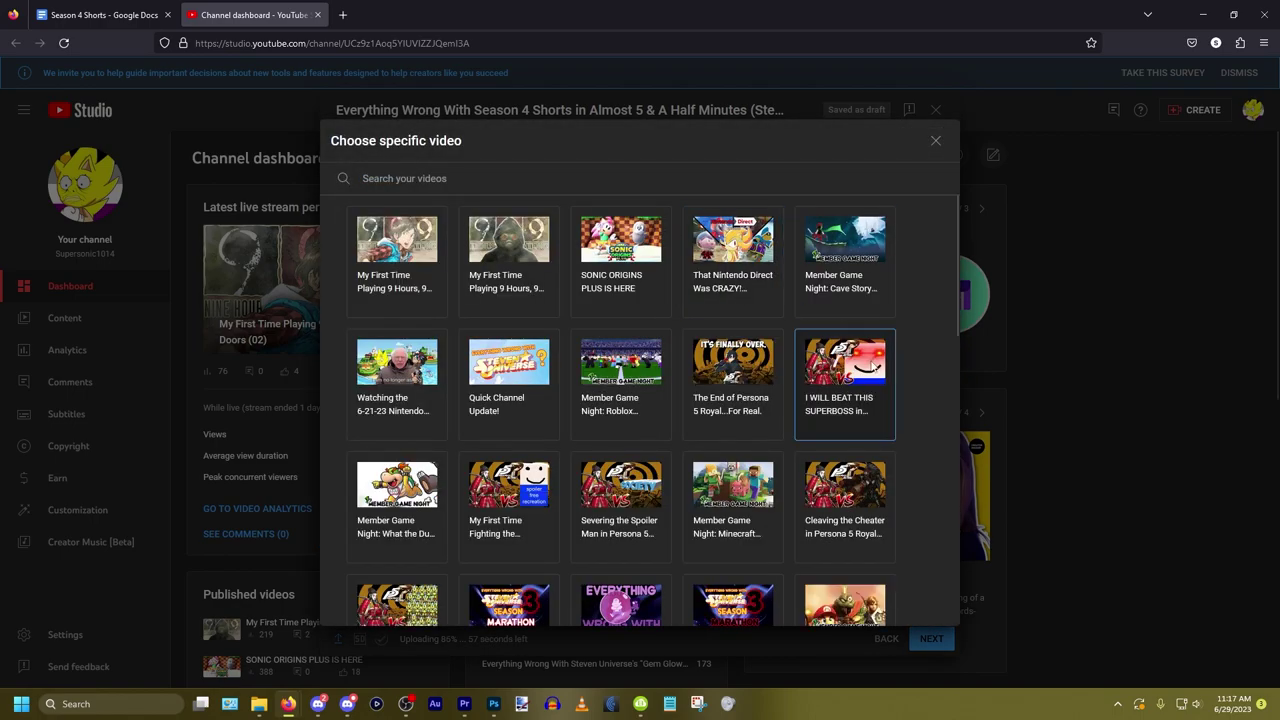
scroll(910, 305, "down", 3)
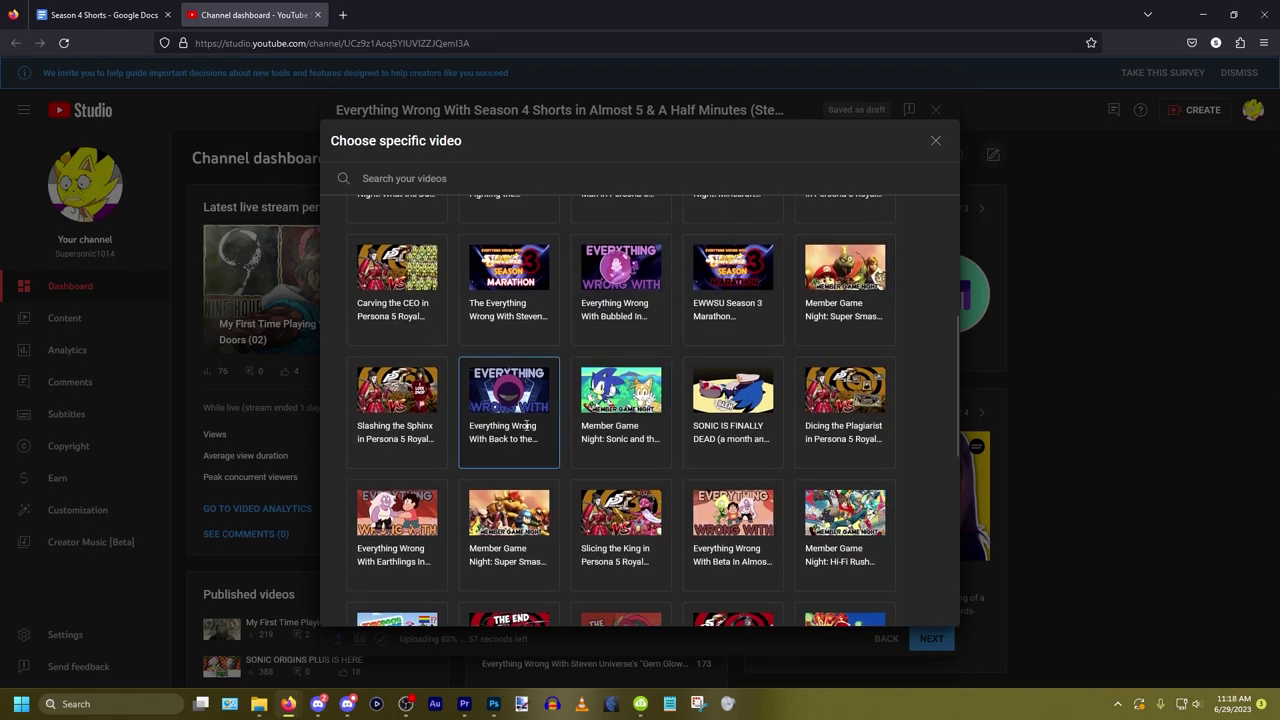
scroll(522, 420, "down", 1)
scroll(522, 389, "down", 2)
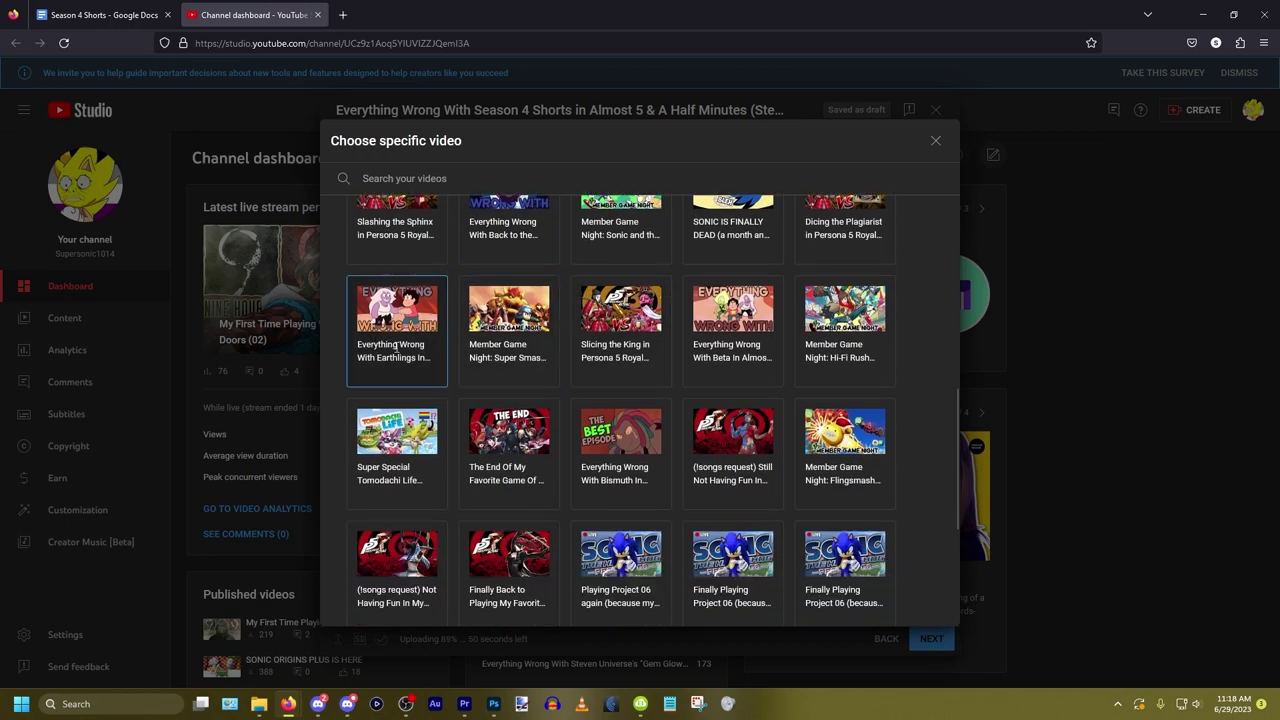
left_click(845, 320)
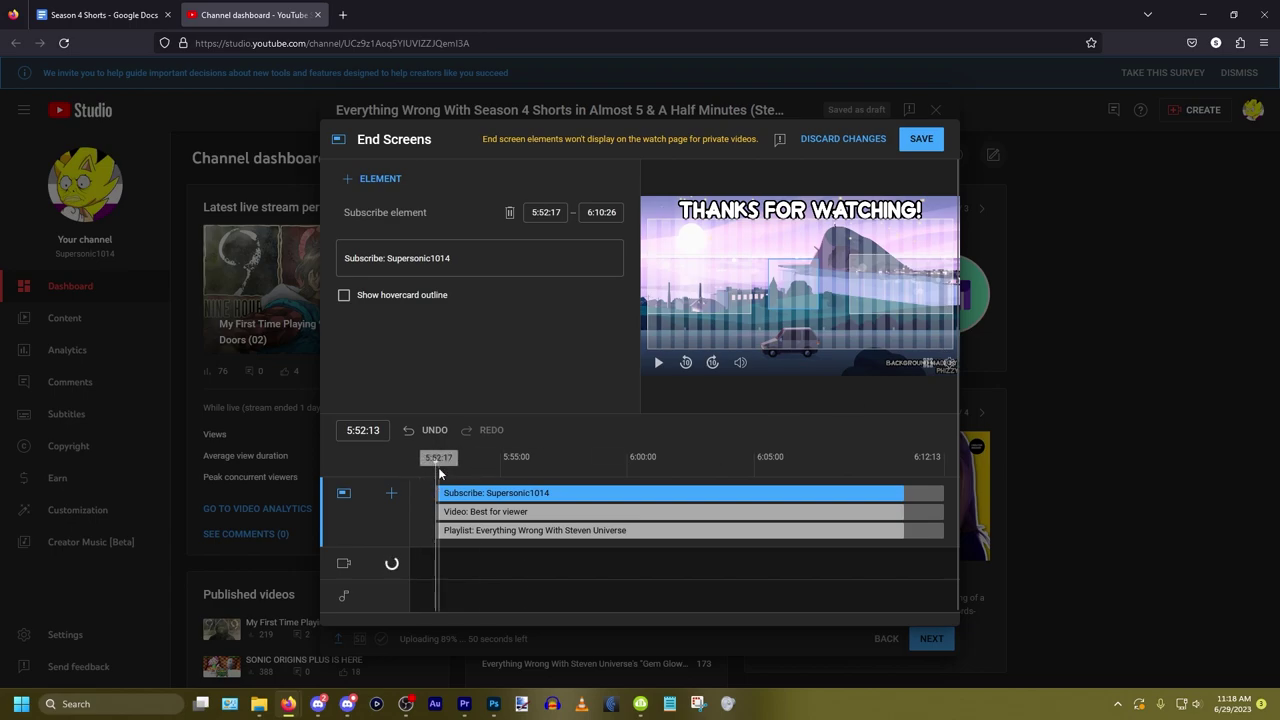
Step: Preview the imported end screen elements over the outro from about 5:51 and save the end screen
left_click_drag(435, 474, 403, 473)
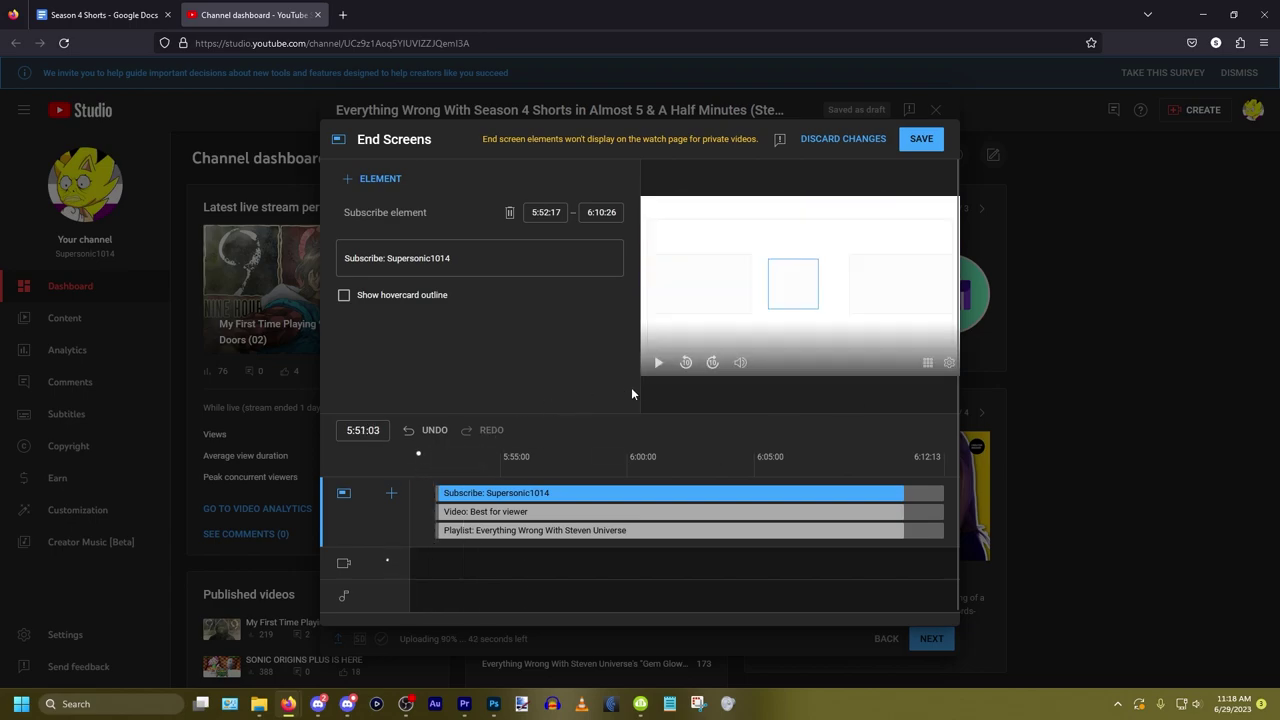
left_click(658, 363)
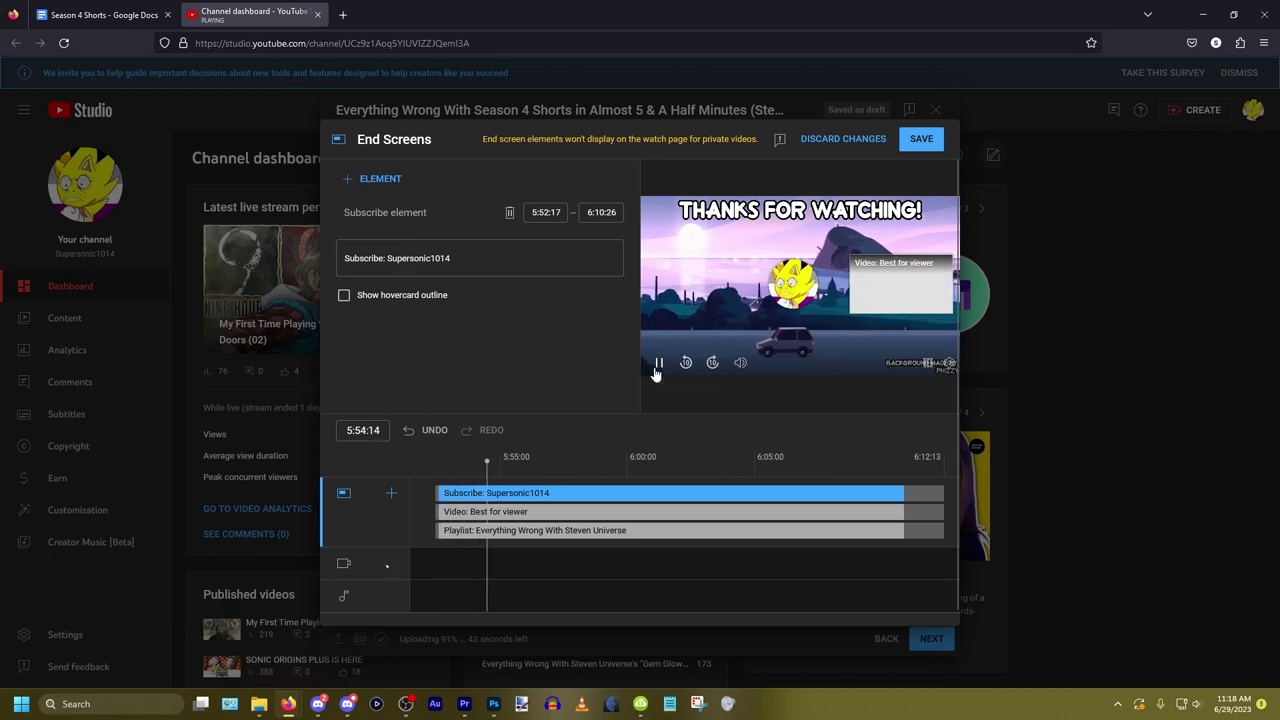
left_click(658, 363)
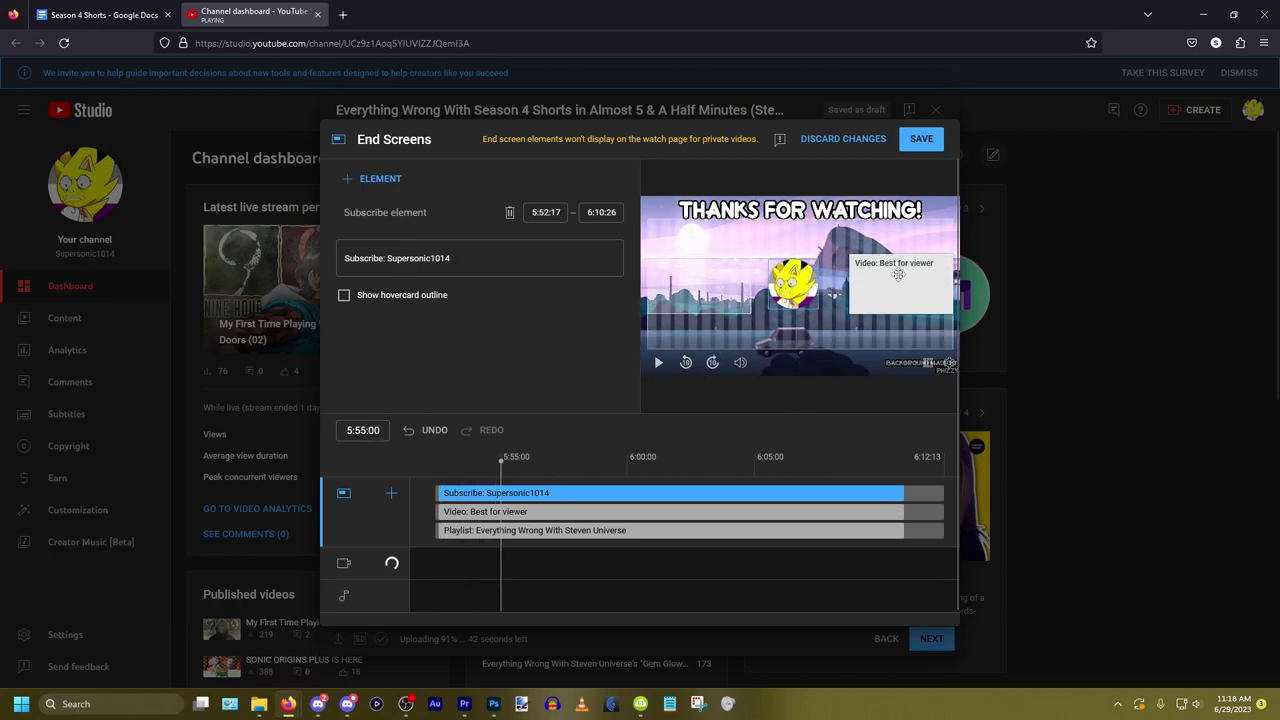
left_click(678, 274)
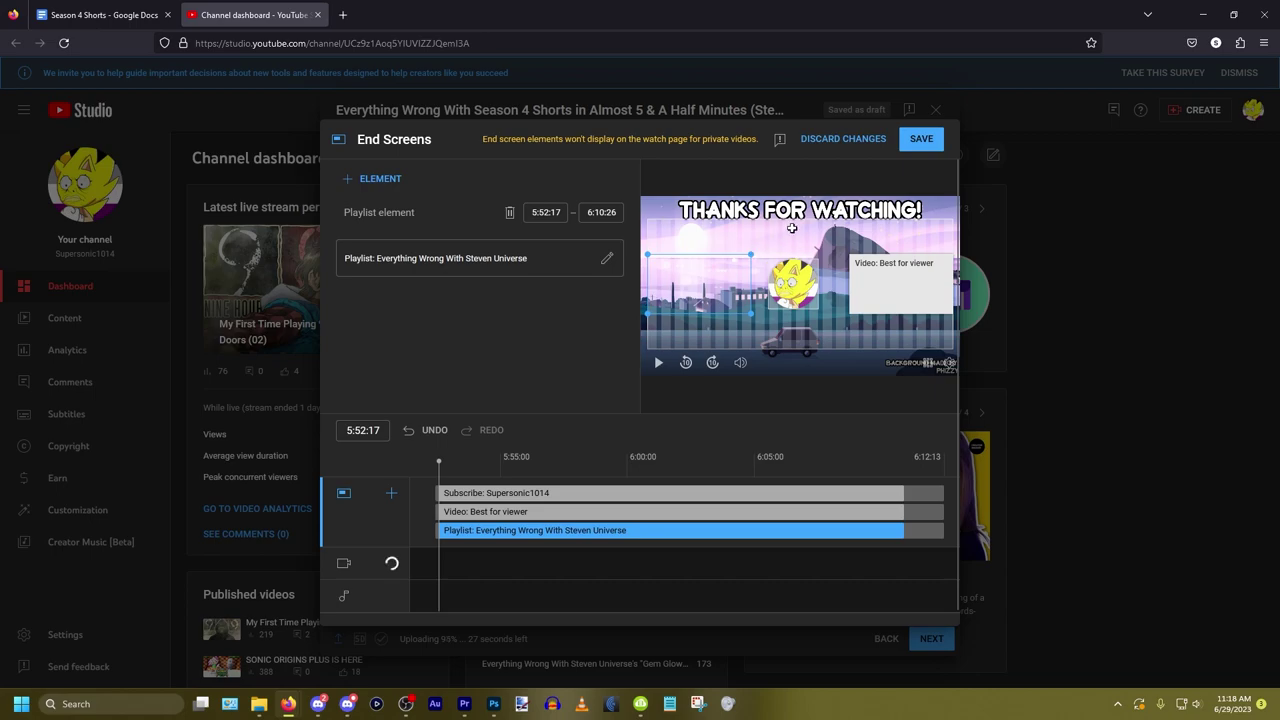
left_click(921, 140)
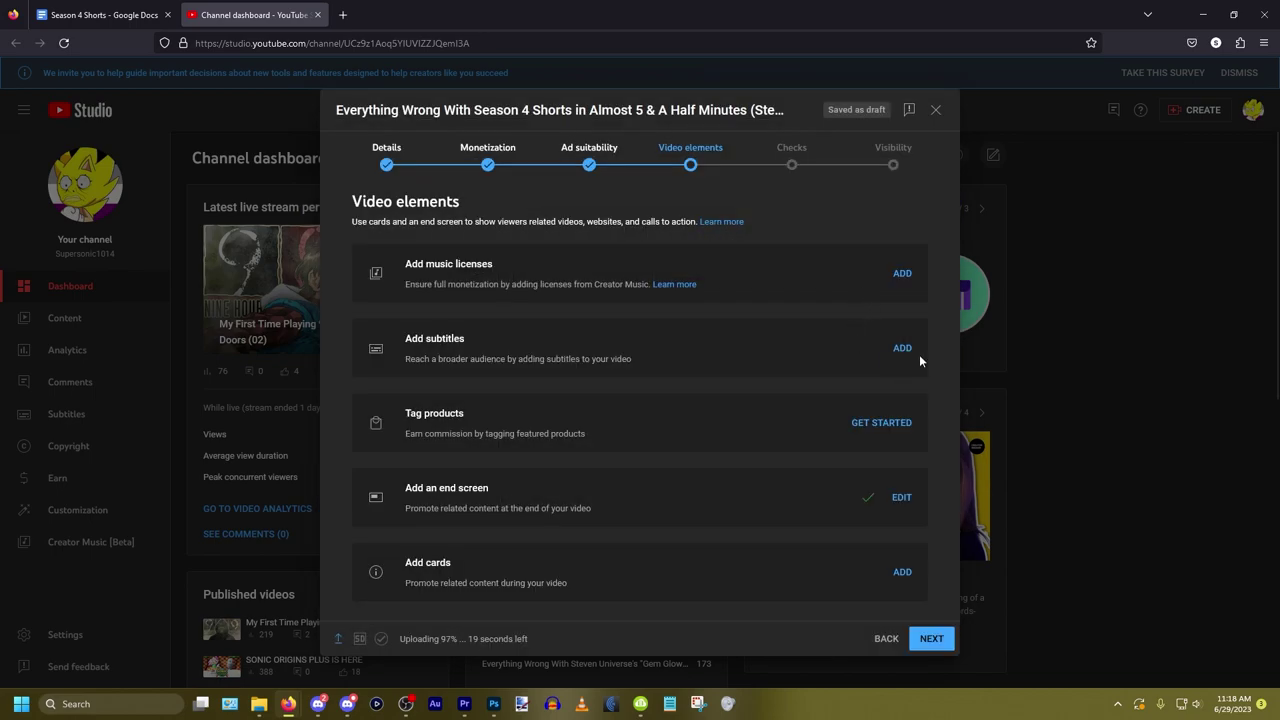
Step: Examine the video's checks page and the visibility and scheduling options
left_click(791, 165)
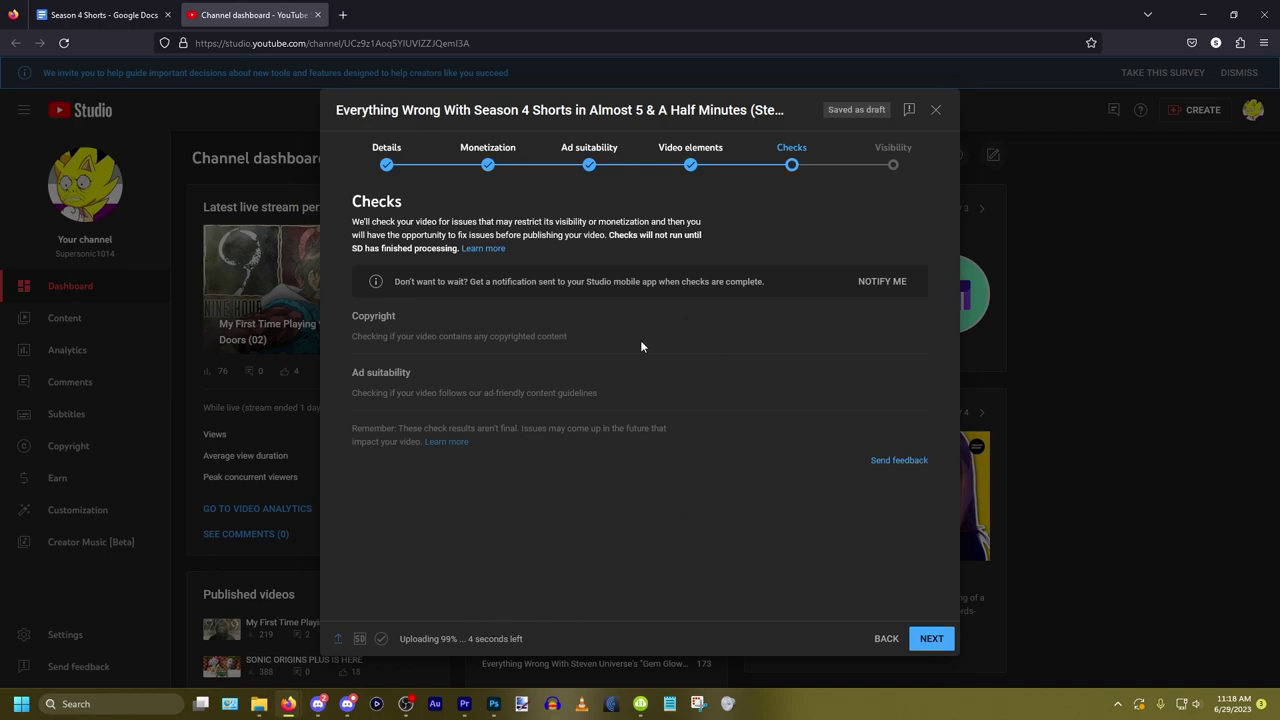
left_click(876, 176)
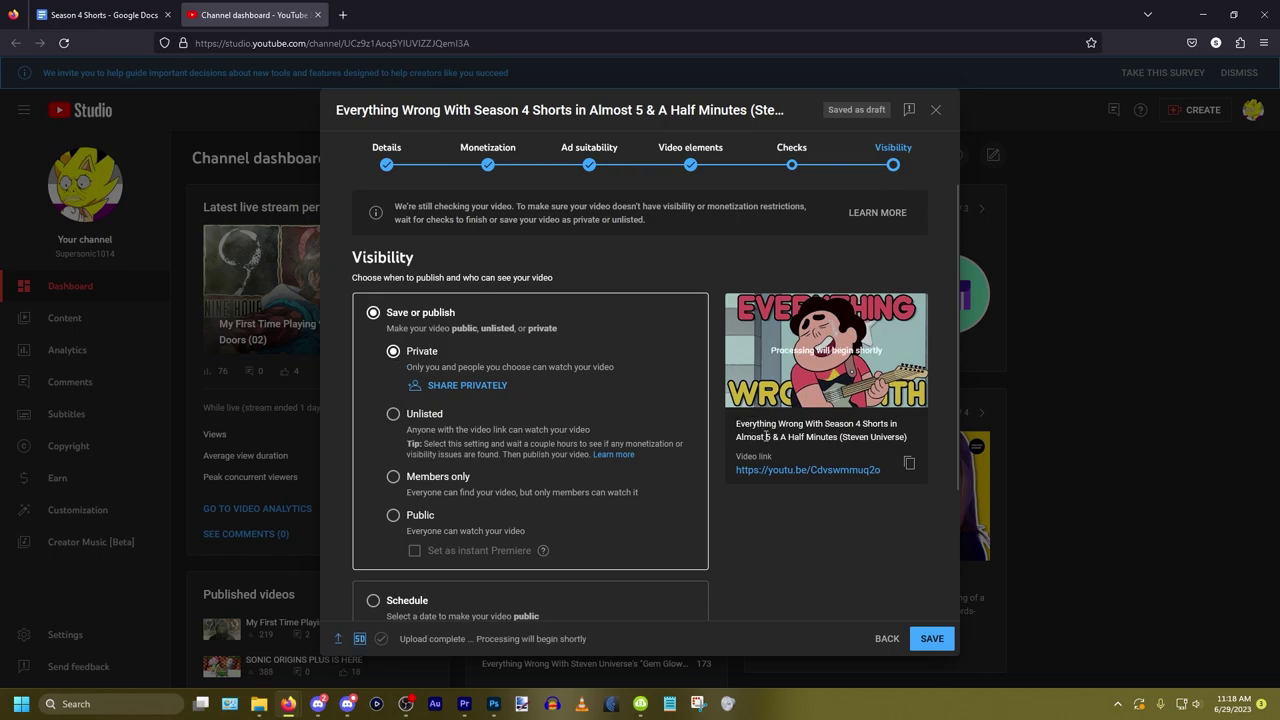
scroll(760, 445, "down", 1)
scroll(770, 500, "down", 1)
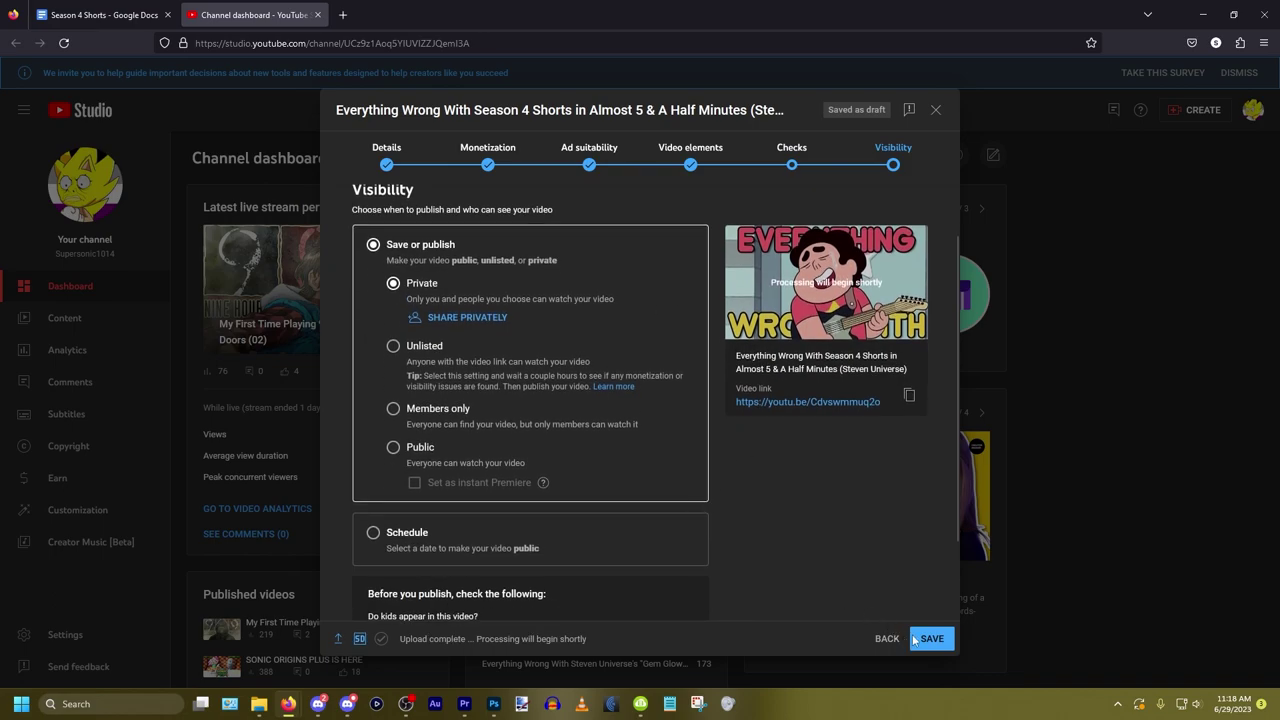
scroll(812, 548, "up", 2)
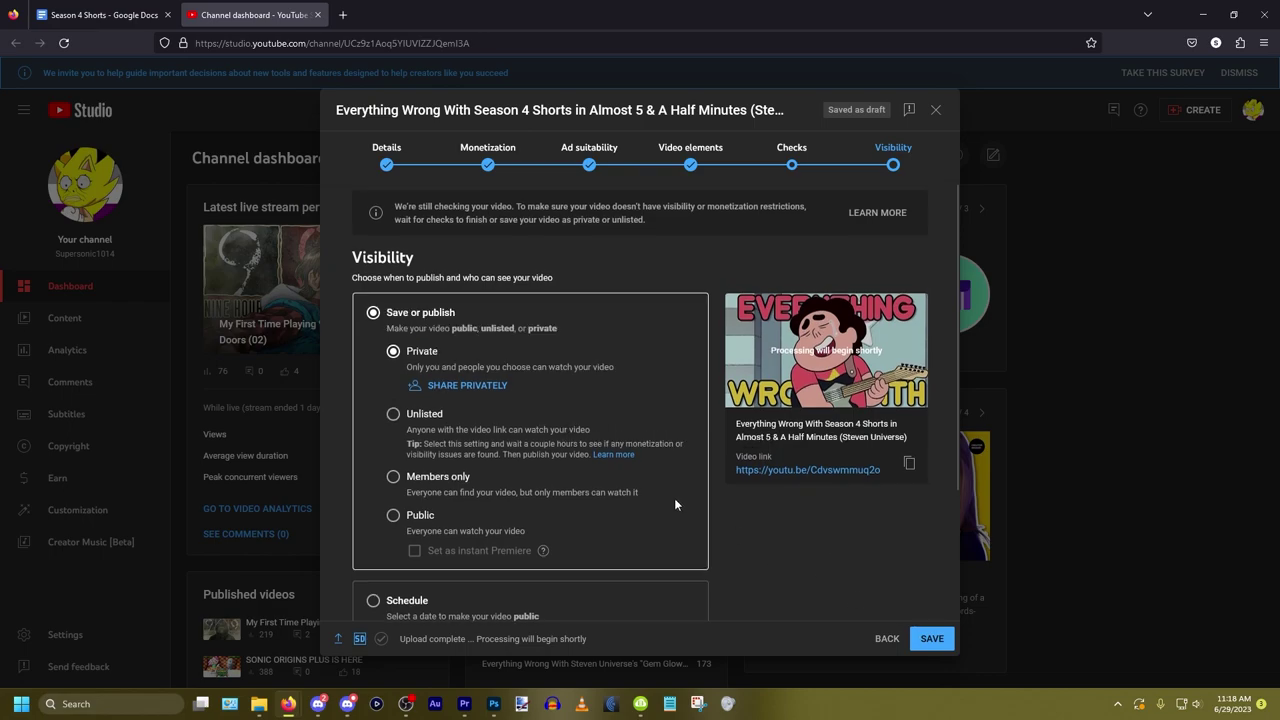
scroll(758, 467, "down", 2)
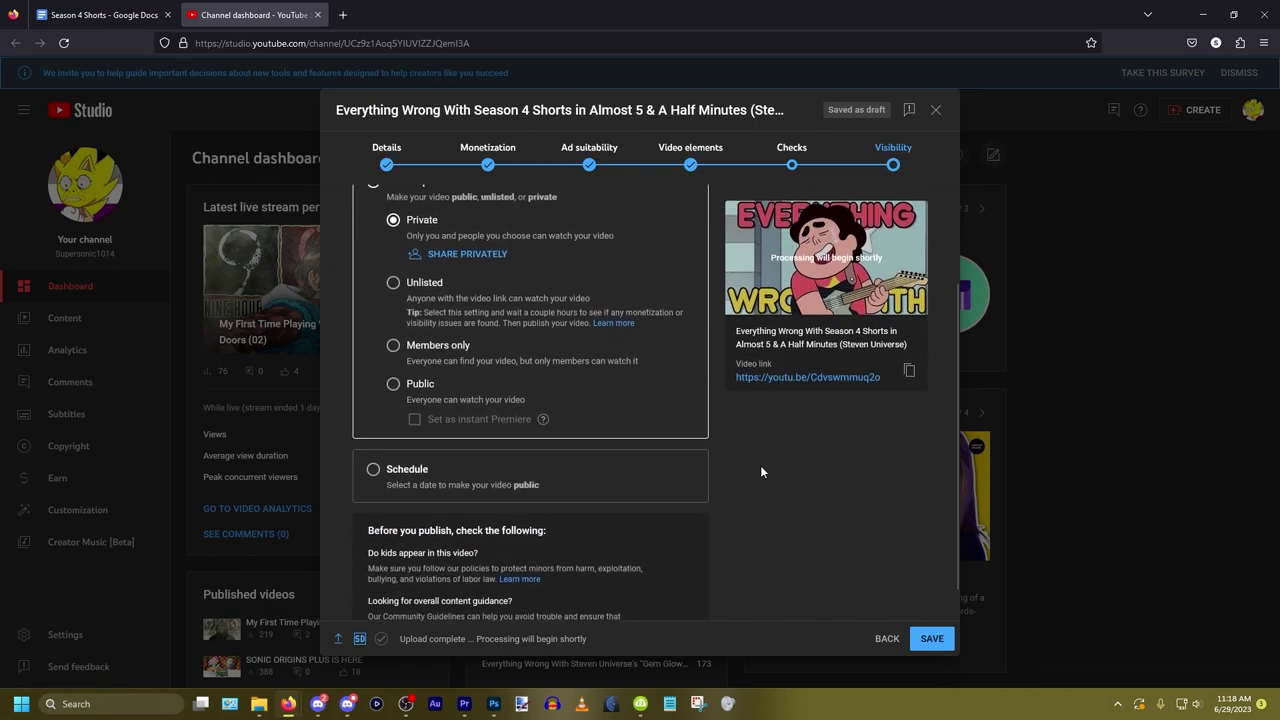
scroll(767, 459, "down", 1)
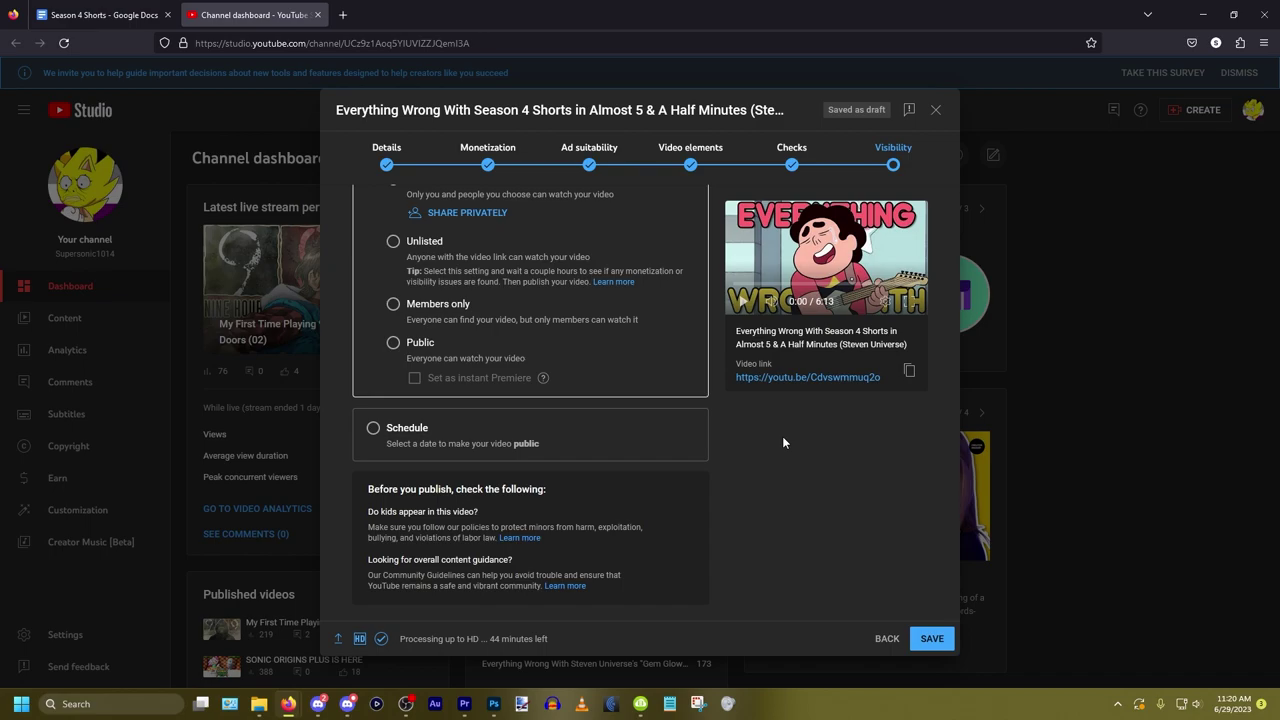
scroll(830, 435, "up", 1)
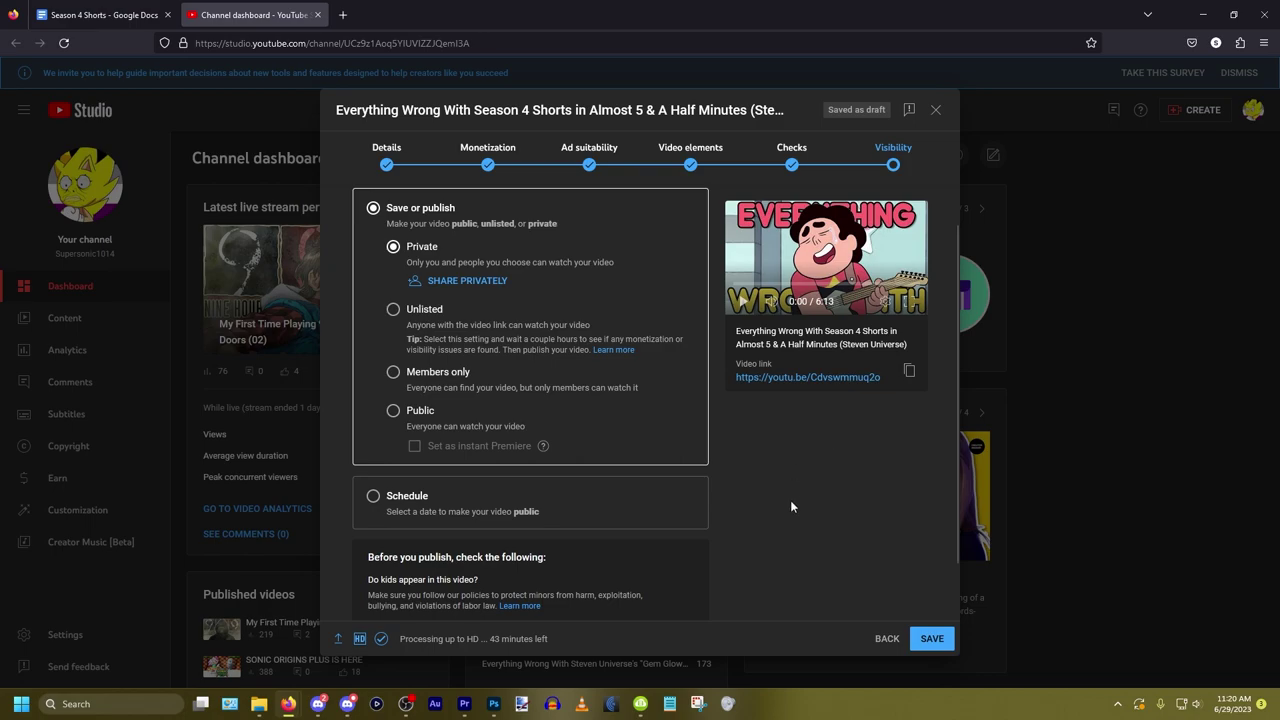
Step: Review the copyright and ad suitability checks, save the video as Private and open the channel's content list
left_click(795, 165)
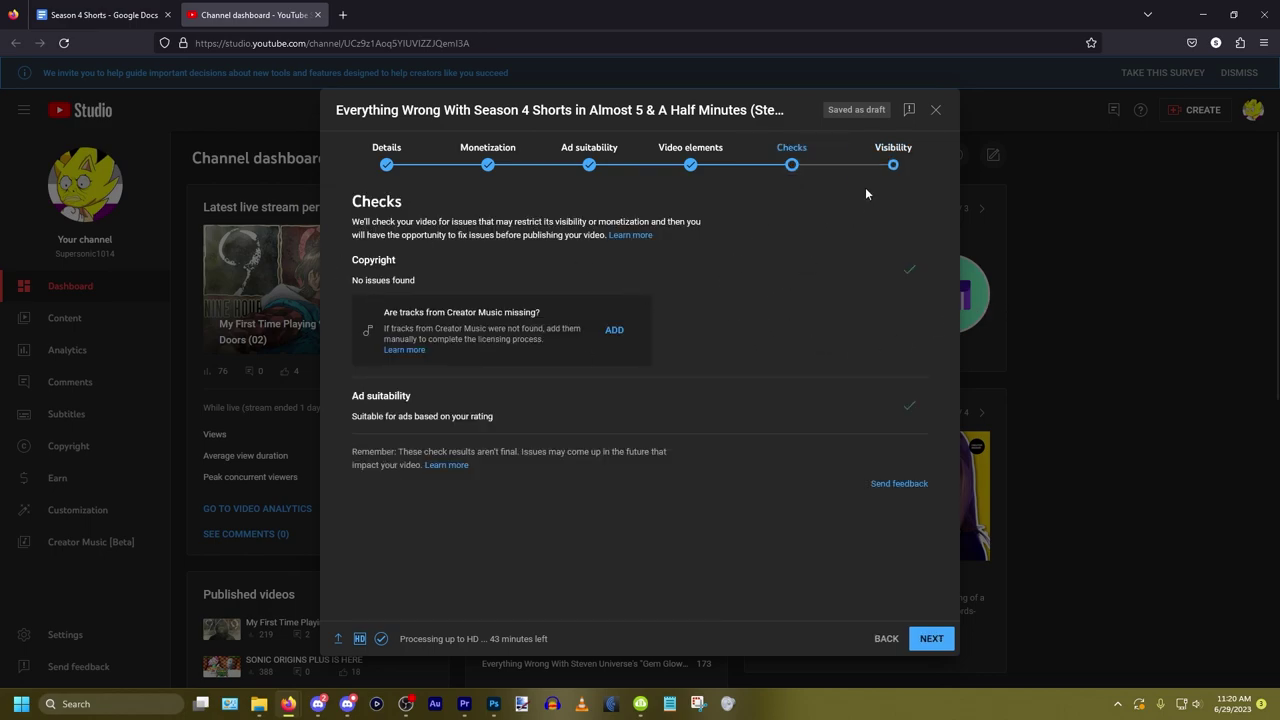
left_click(890, 160)
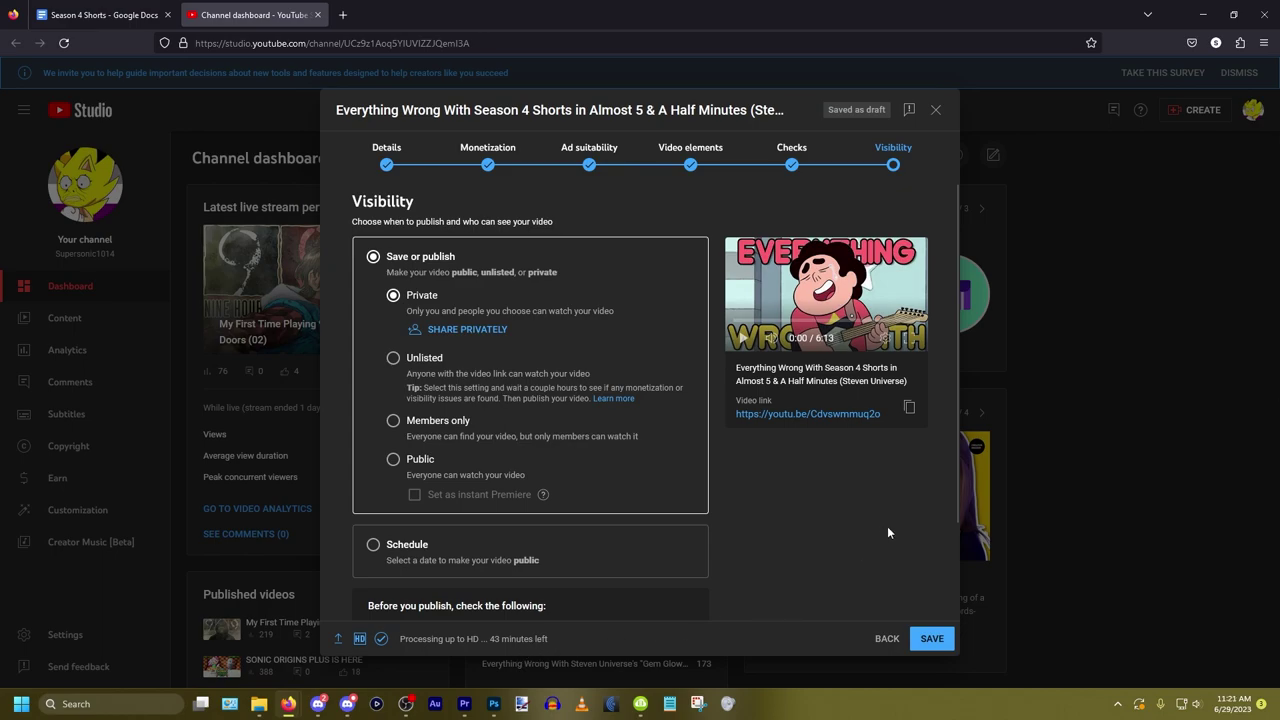
left_click(938, 640)
left_click(91, 322)
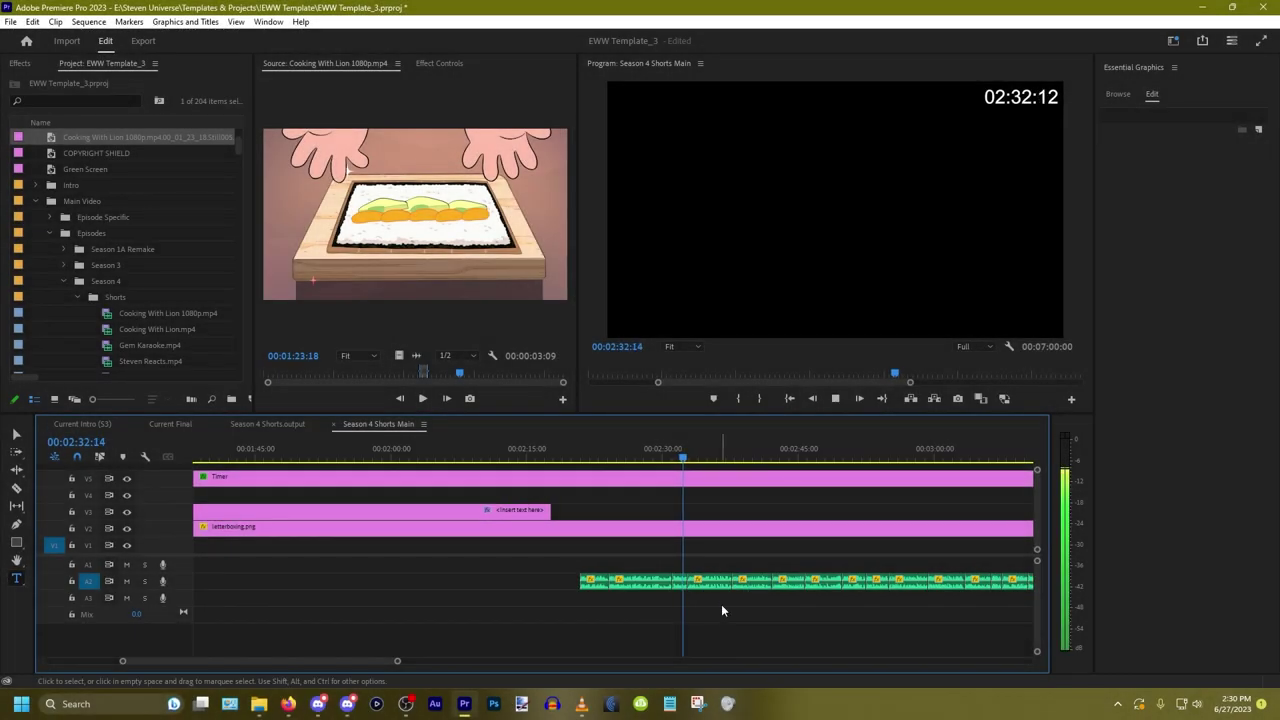
Step: In Premiere Pro, move the A2 narration clips before 3:24:20 back to 1:06:20, where the slowed Cooking With Lion clip ends
left_click_drag(722, 610, 883, 602)
key("minus")
key("space")
key("minus")
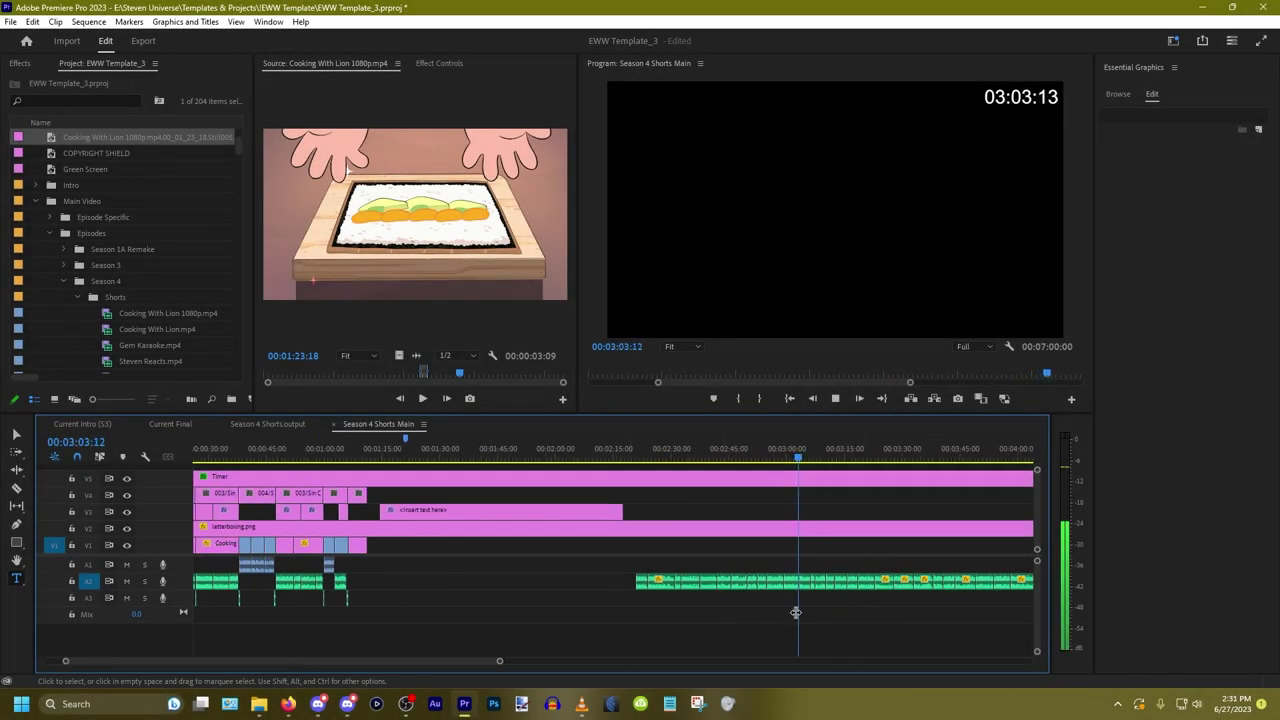
key("minus")
key("space")
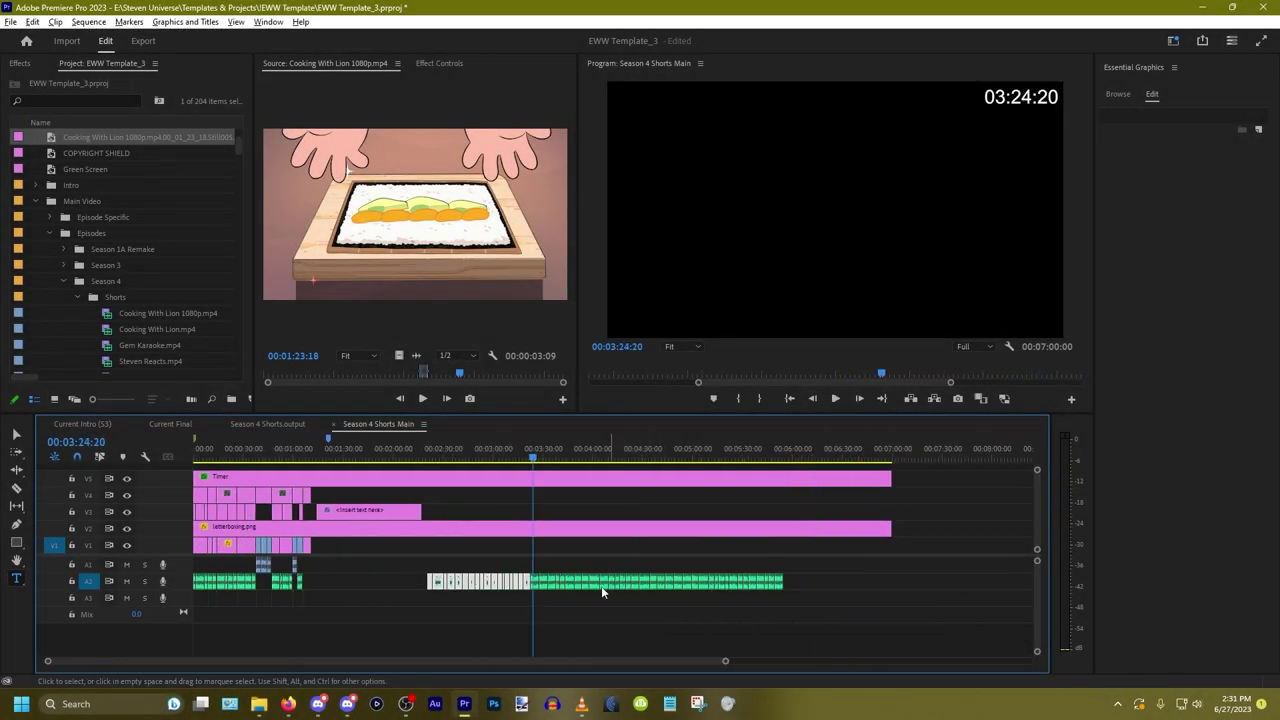
scroll(305, 588, "up", 6)
scroll(591, 586, "down", 3)
scroll(591, 586, "up", 5)
right_click(533, 622)
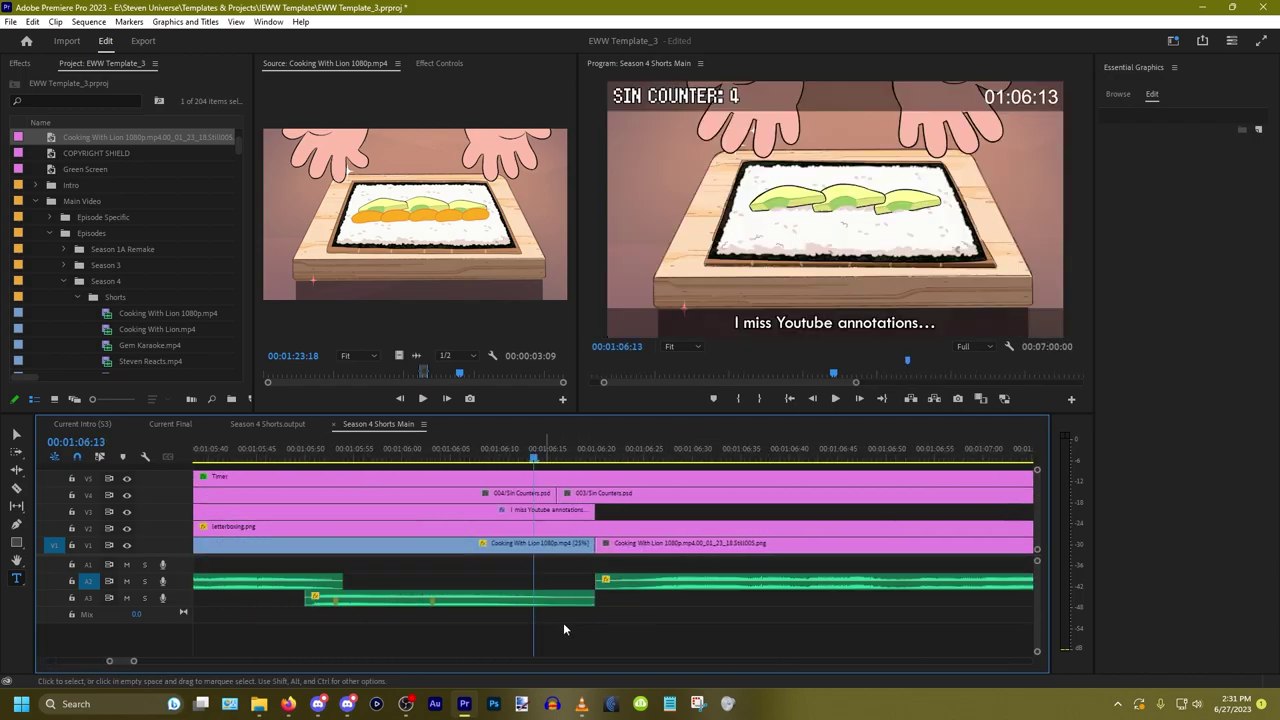
Step: Play the moved narration to find the end of the line and split the A2 clip at 1:09:22
key("space")
key("minus")
key("minus")
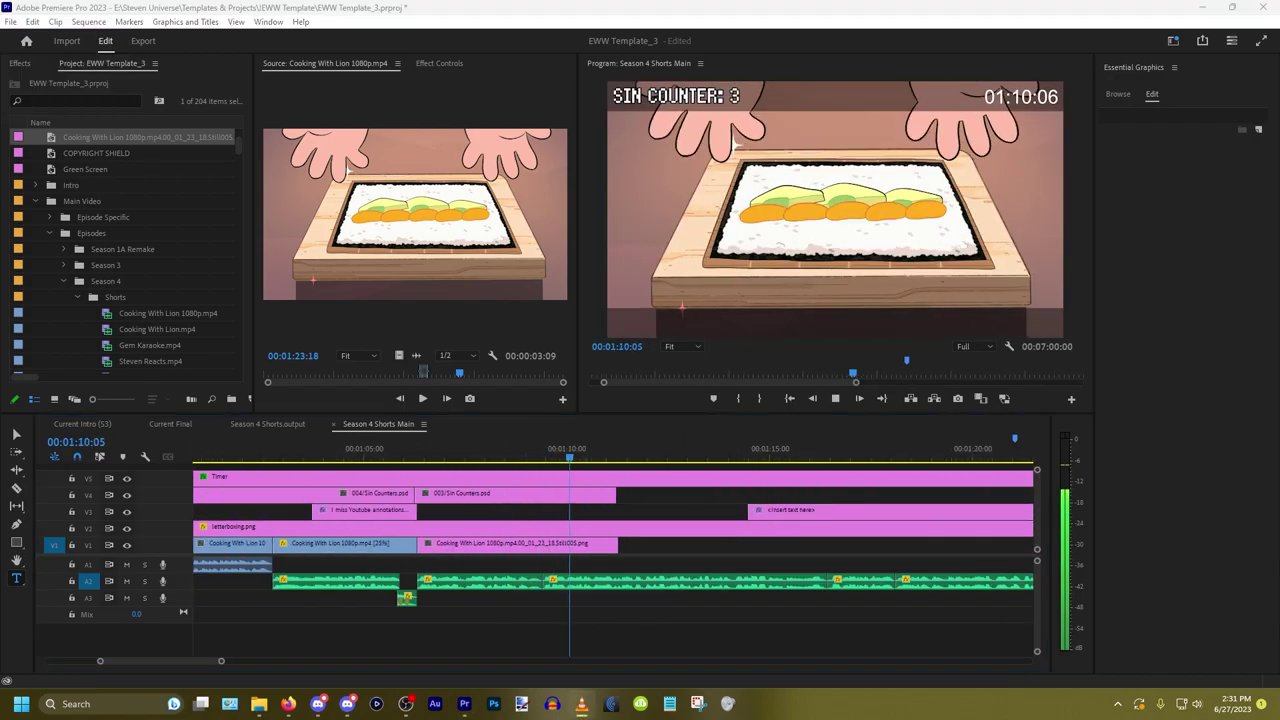
left_click(528, 601)
key("Up")
key("minus")
key("Up")
key("equal")
key("equal")
key("equal")
key("equal")
key("equal")
key("equal")
key("equal")
key("equal")
left_click(594, 588)
key("Left")
key("Left")
key("Left")
key("ctrl+k")
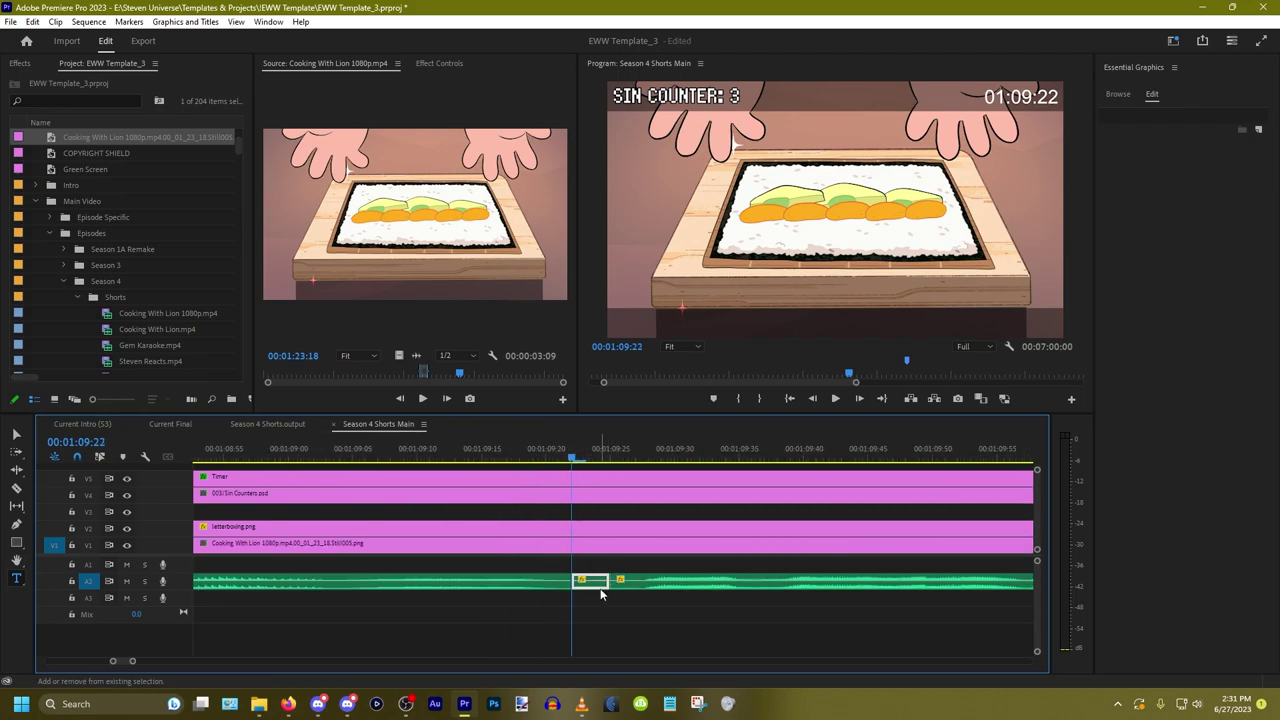
Step: Move the later narration clips away from the cut and paste the short sound effect on A3 at 1:09:22
scroll(474, 596, "down", 10)
left_click_drag(484, 582, 590, 582)
scroll(498, 626, "up", 5)
key("ctrl+v")
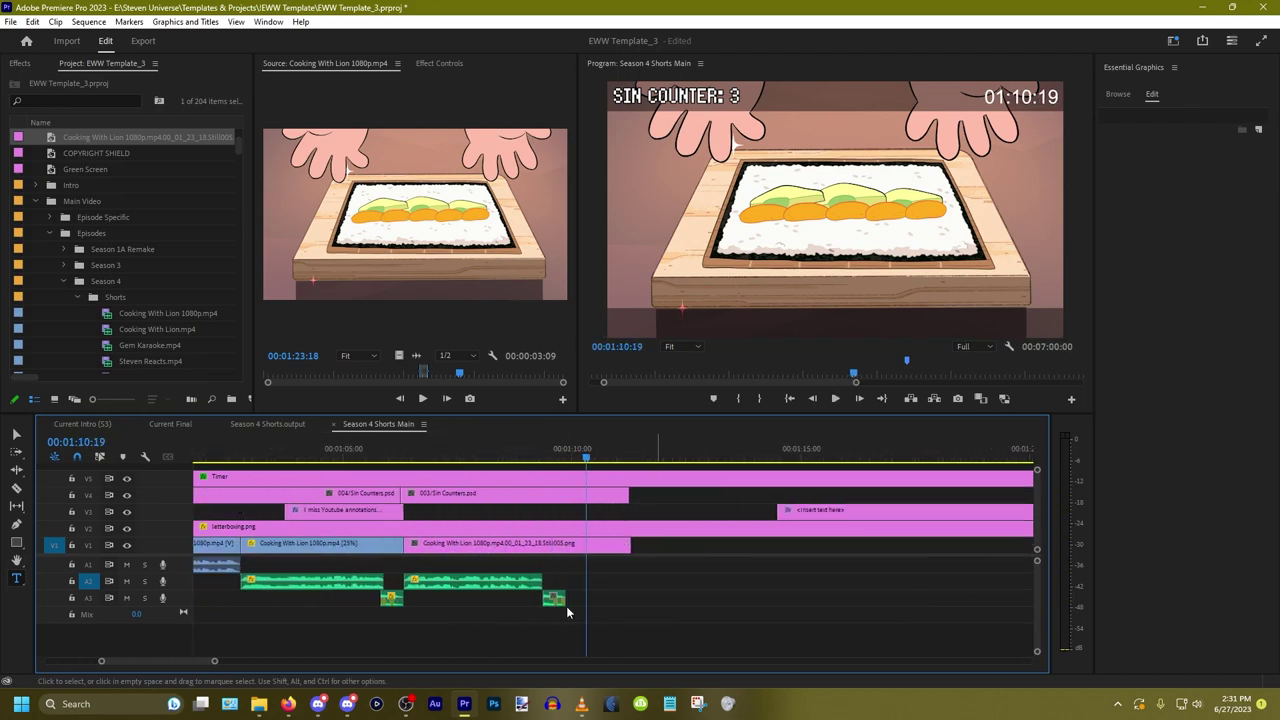
Step: Move the remaining narration clips on A2 back to about 1:09:38, slightly overlapping the end of the sound effect on A3
scroll(530, 606, "down", 8)
left_click_drag(706, 607, 545, 587)
scroll(522, 596, "up", 8)
left_click_drag(677, 591, 601, 591)
left_click(528, 628)
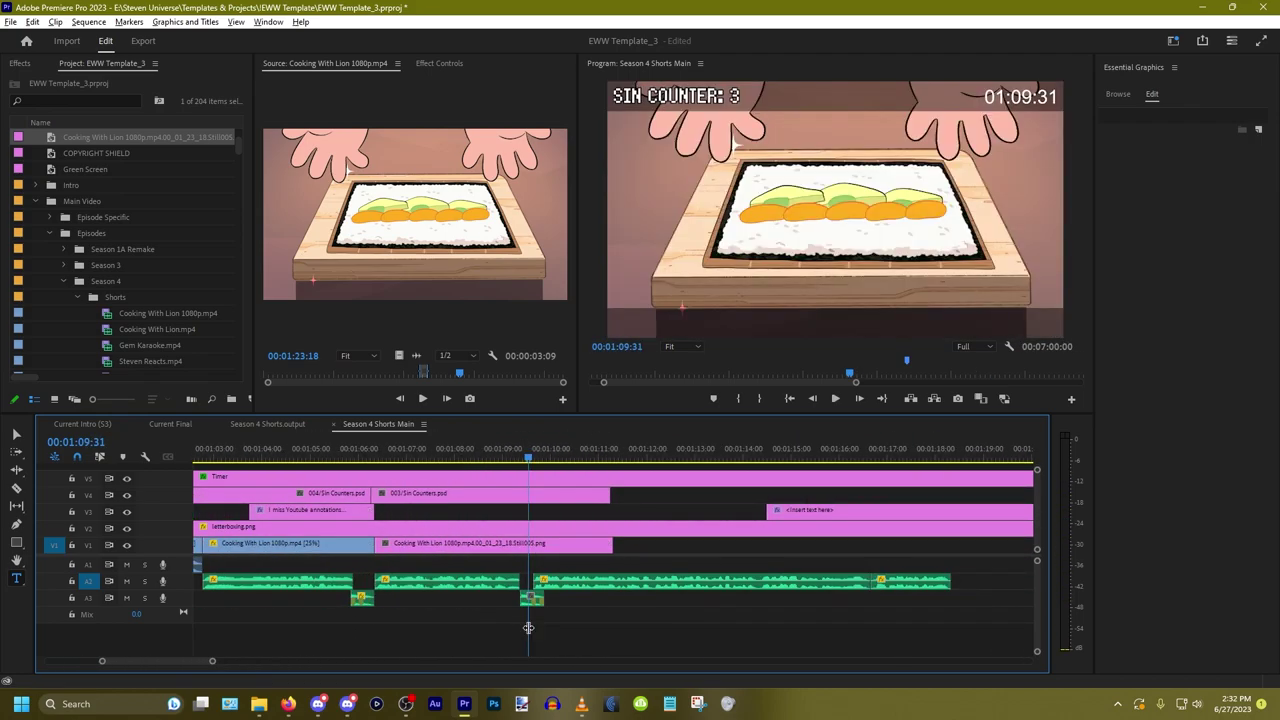
Step: Play the narration on A2 after the 1:09:22 sound effect to find the end of its last line
scroll(528, 628, "up", 8)
key("space")
key("space")
key("Up")
scroll(488, 570, "down", 9)
key("space")
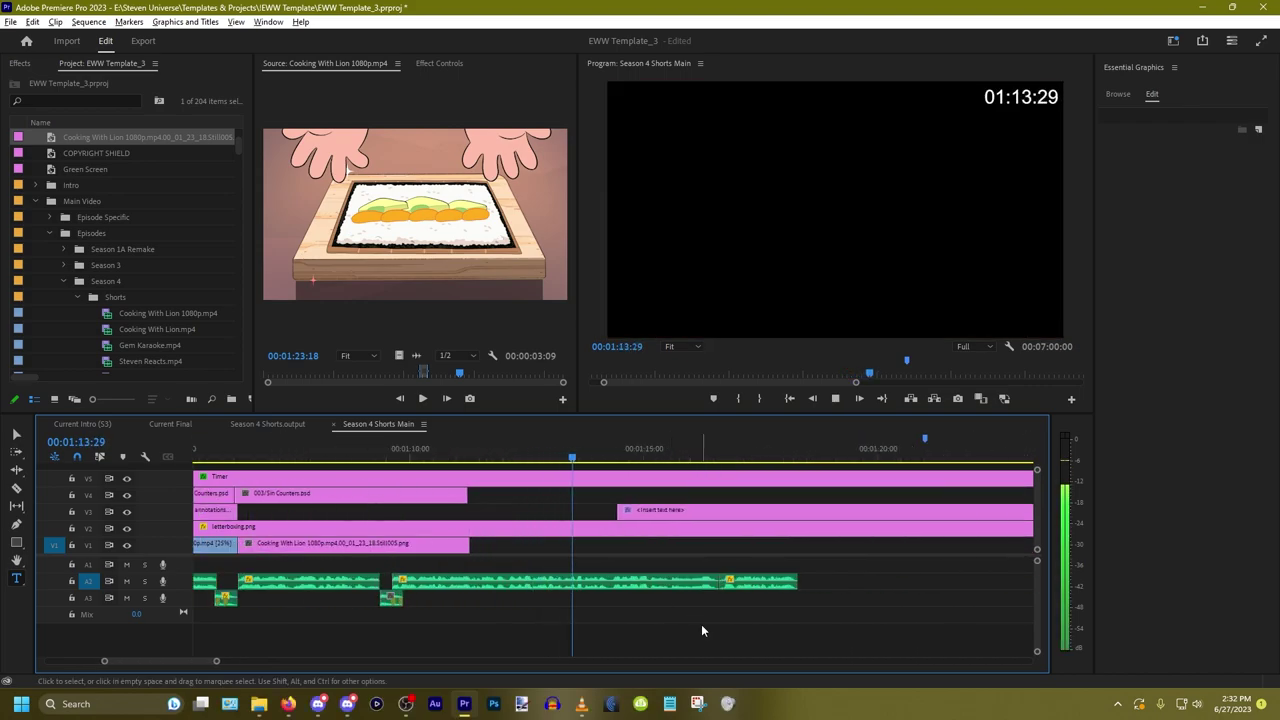
scroll(732, 594, "up", 8)
key("space")
key("Up")
scroll(680, 609, "down", 9)
left_click_drag(471, 599, 310, 642)
key("ctrl+v")
scroll(690, 608, "up", 8)
key("space")
key("space")
key("Delete")
Step: Copy the short sound effect near 1:06:10 on A3 and paste it at the narration's end, about 1:18:12
scroll(700, 590, "down", 9)
left_click(470, 598)
left_click(474, 454)
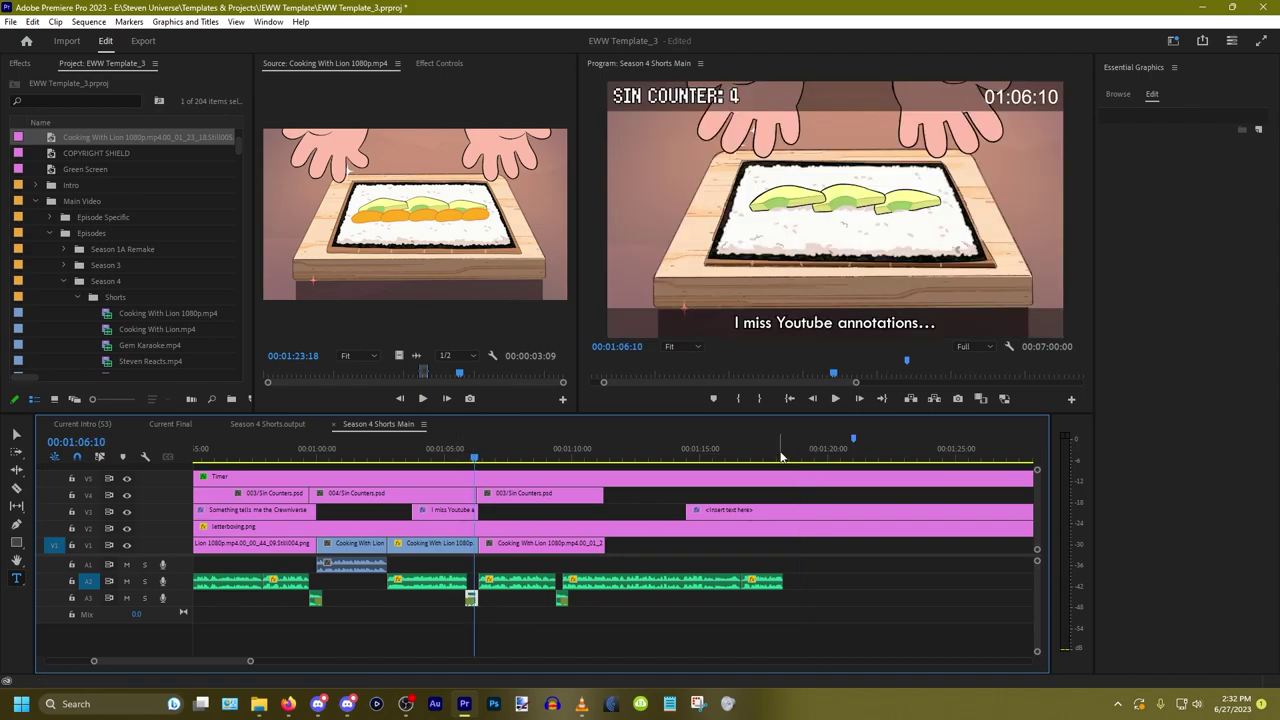
left_click(781, 455)
key("ctrl+v")
scroll(790, 590, "up", 8)
right_click(637, 618)
right_click(628, 641)
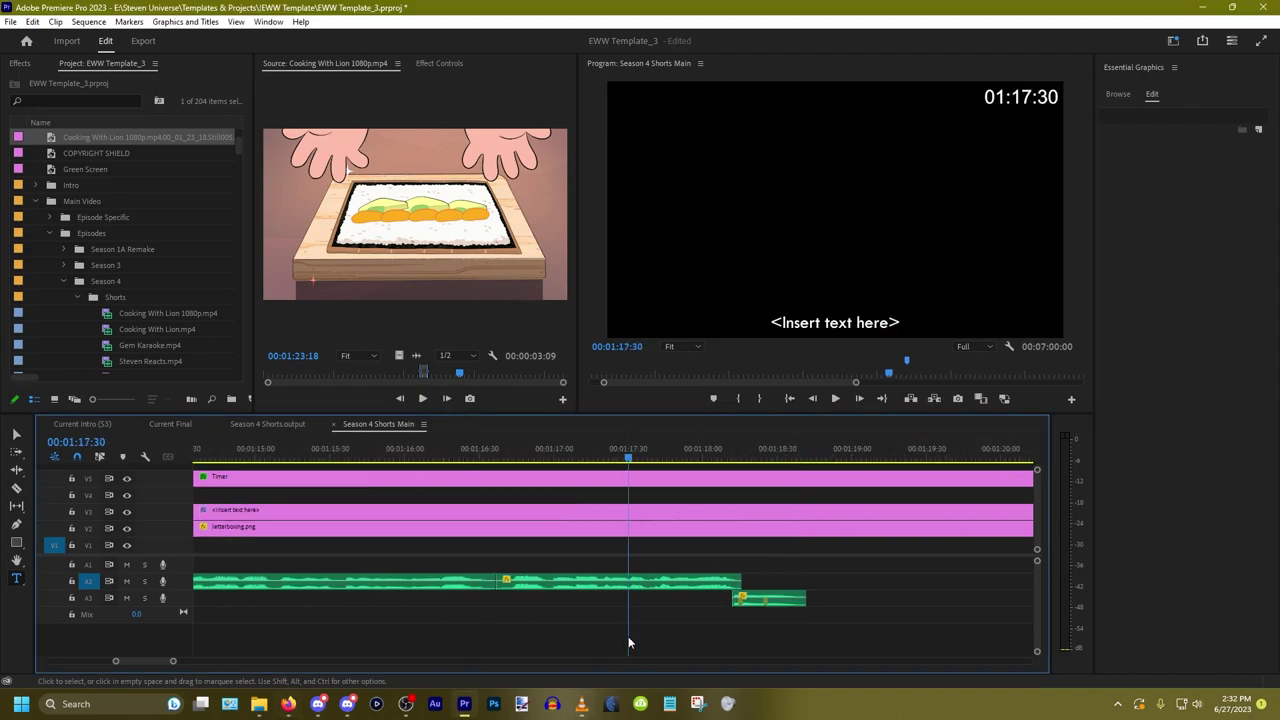
Step: Move the remaining narration clips on A2 back to about 1:18:42, where the pasted sound effect ends, and play the transition
right_click(602, 630)
key("space")
scroll(717, 611, "up", 3)
key("space")
scroll(666, 591, "down", 10)
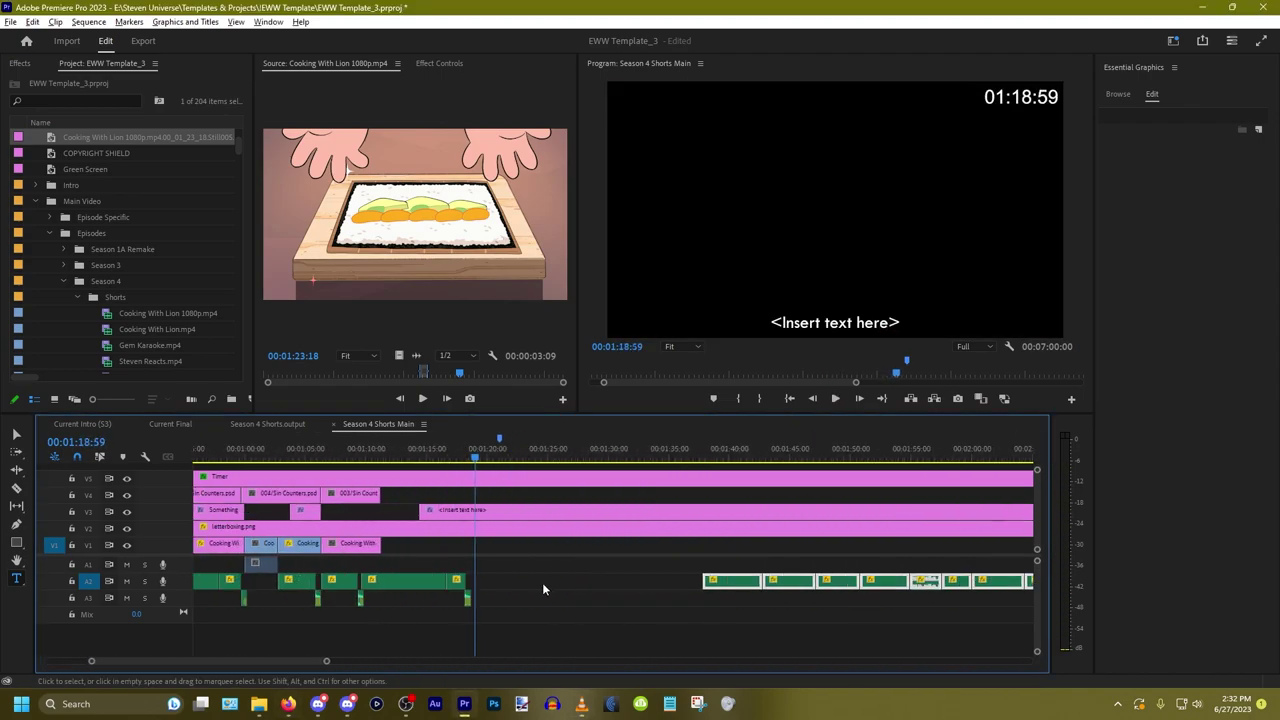
left_click_drag(750, 582, 520, 582)
scroll(480, 595, "up", 8)
right_click(446, 609)
scroll(450, 603, "up", 8)
key("space")
scroll(511, 574, "down", 3)
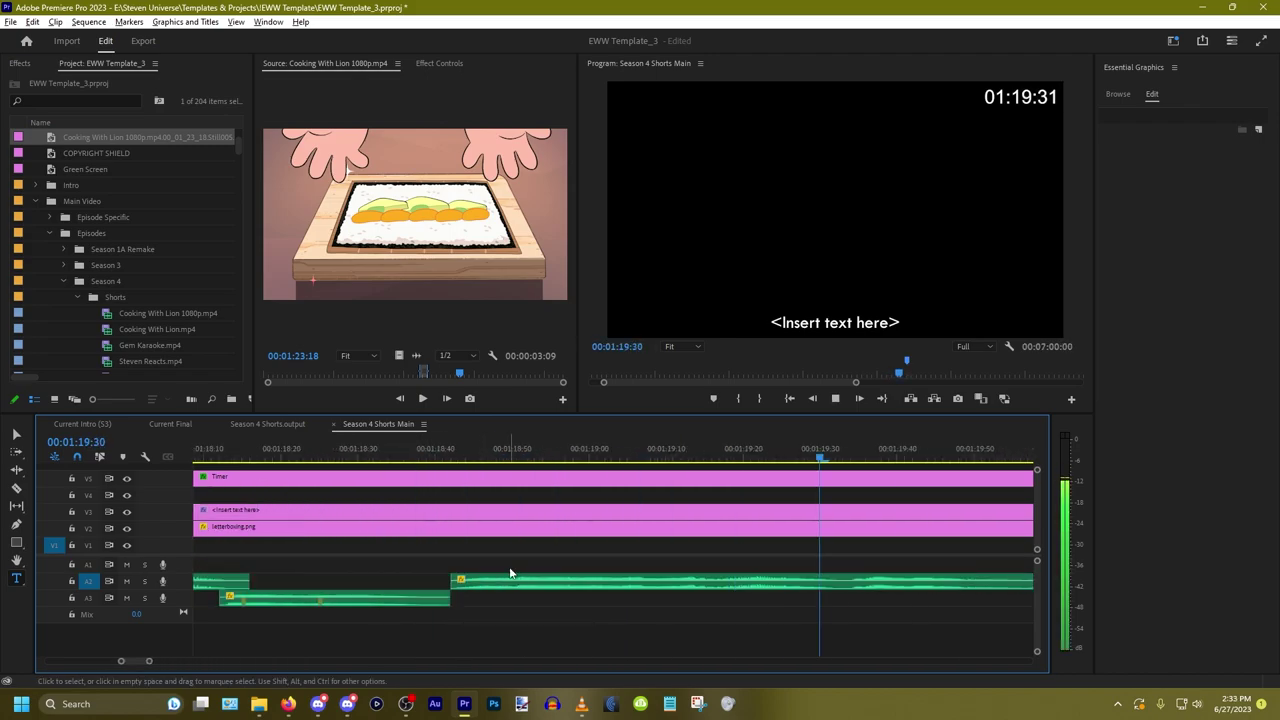
Step: Play the narration to the end of the next line and paste the short sound effect on A3 at 1:23:33
scroll(511, 574, "down", 8)
right_click(540, 603)
right_click(589, 606)
scroll(602, 600, "up", 7)
key("space")
left_click_drag(634, 582, 623, 582)
scroll(660, 596, "down", 8)
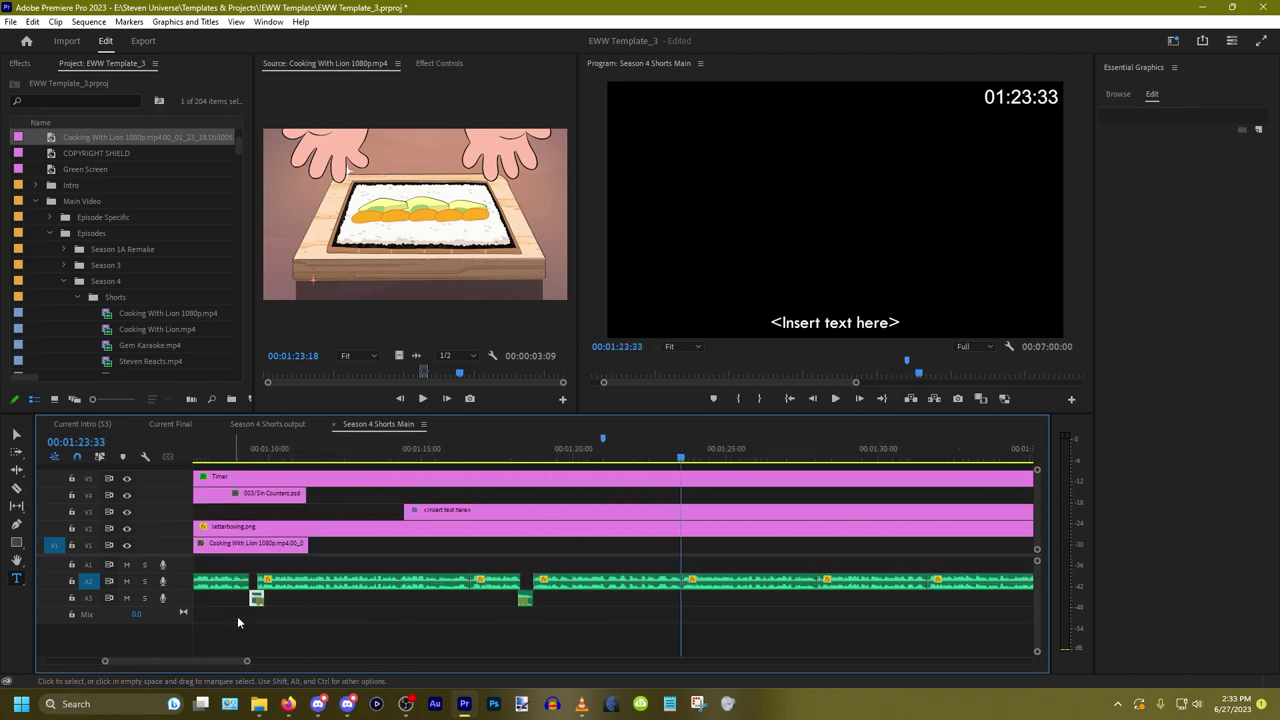
key("ctrl+v")
Step: Move the later narration clips on A2 to start at about 1:23:50, slightly overlapping the end of the sound effect
scroll(527, 600, "down", 6)
scroll(574, 592, "up", 8)
left_click_drag(1018, 566, 650, 584)
scroll(605, 610, "up", 4)
key("space")
scroll(518, 612, "down", 8)
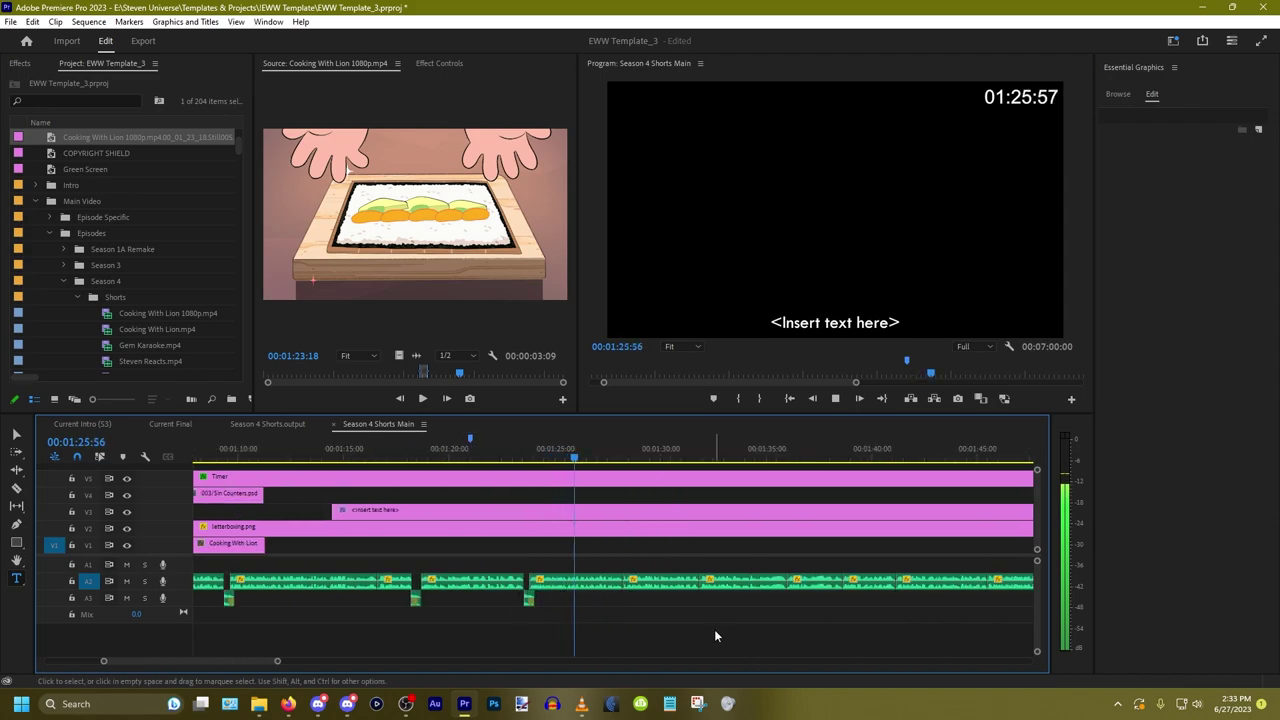
Step: Play the narration from about 1:26 to 2:04, replaying the part around 1:53:47, to find the next sound effect position
scroll(716, 636, "down", 7)
right_click(732, 637)
scroll(752, 640, "up", 7)
scroll(587, 595, "down", 1)
key("space")
scroll(852, 598, "up", 8)
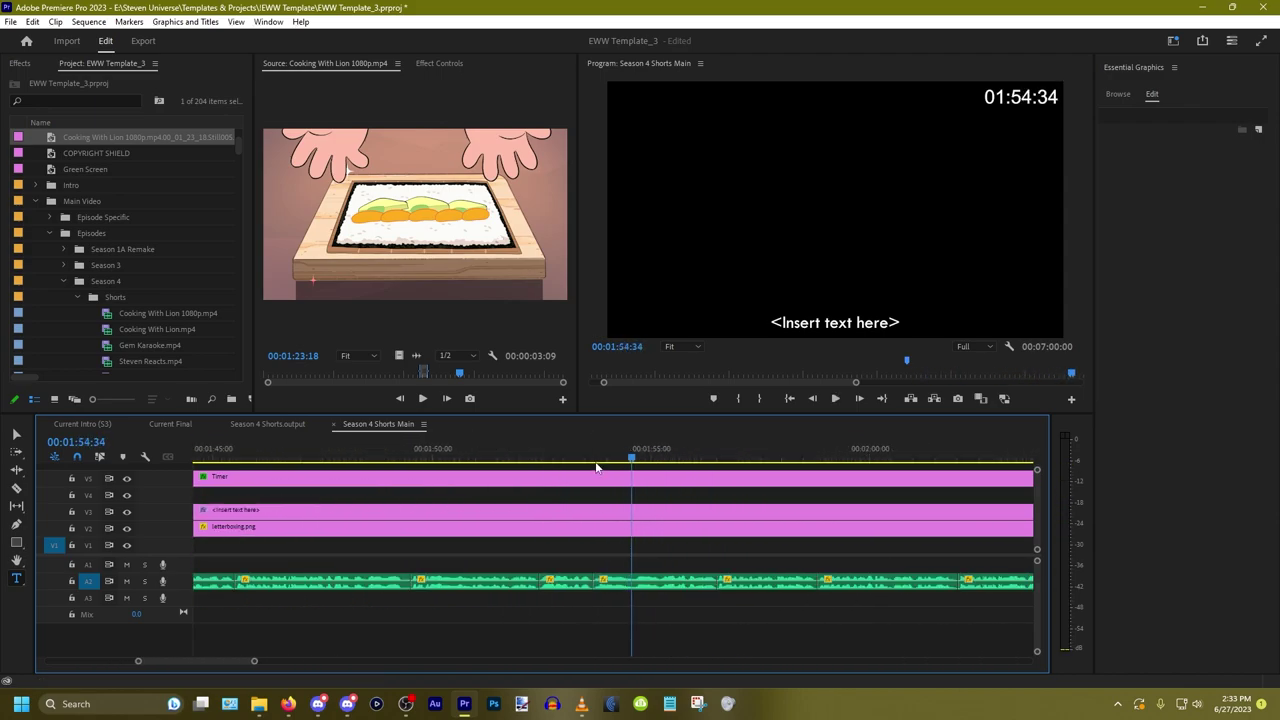
left_click(596, 465)
key("equal")
key("equal")
key("space")
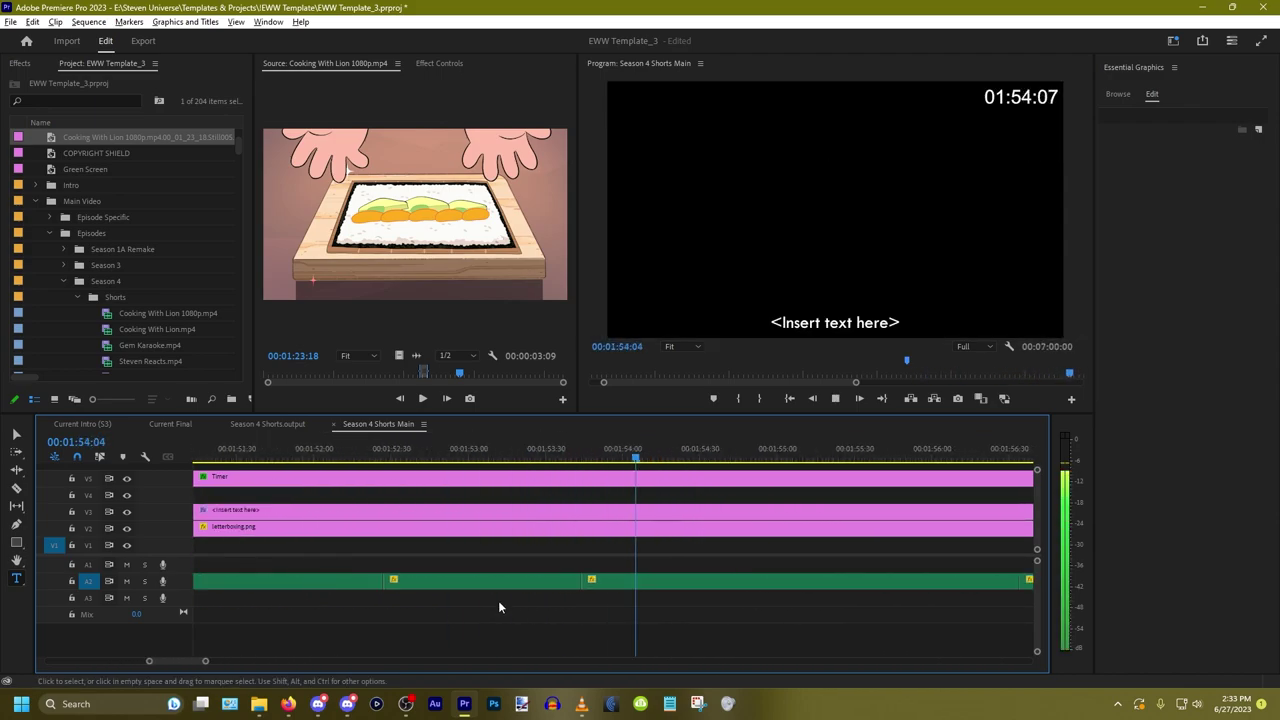
key("minus")
key("minus")
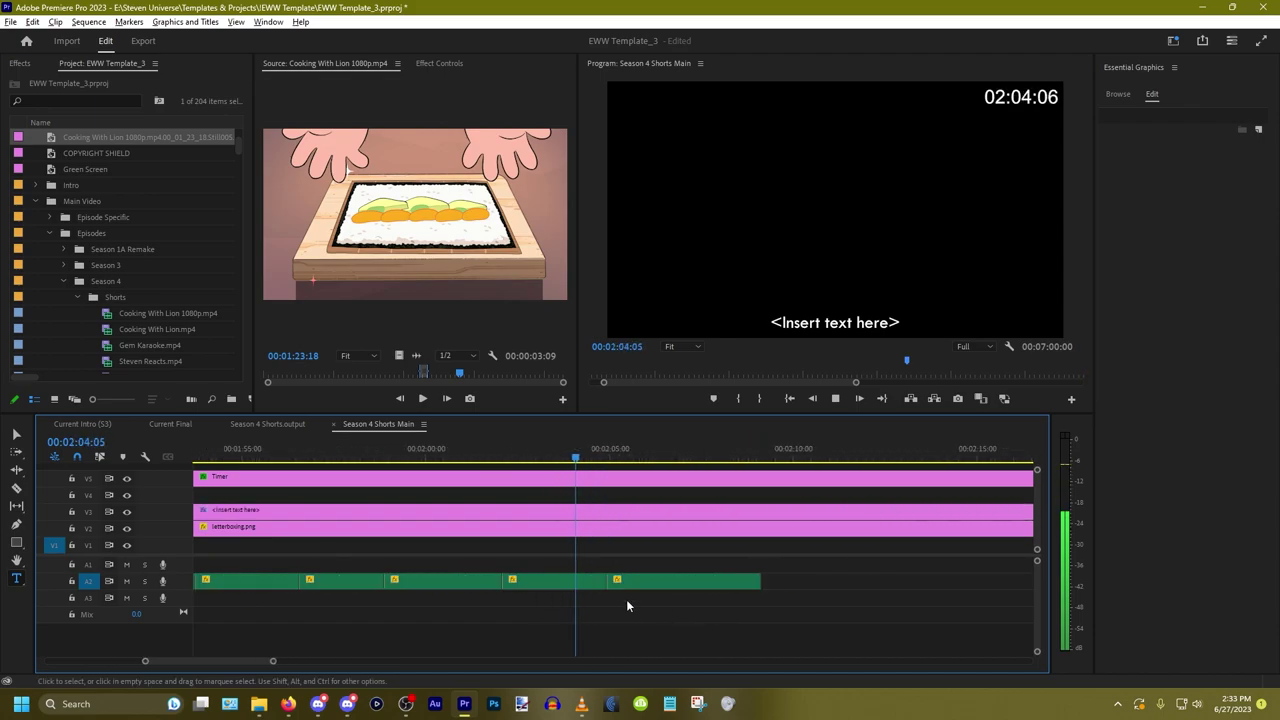
Step: Move the last clip of this narration section later on A2 and paste the short sound effect on A3 at about 2:04:53
key("space")
left_click_drag(628, 582, 723, 582)
scroll(698, 601, "down", 7)
key("Down")
key("ctrl+v")
scroll(667, 600, "up", 8)
key("space")
key("space")
scroll(689, 600, "up", 1)
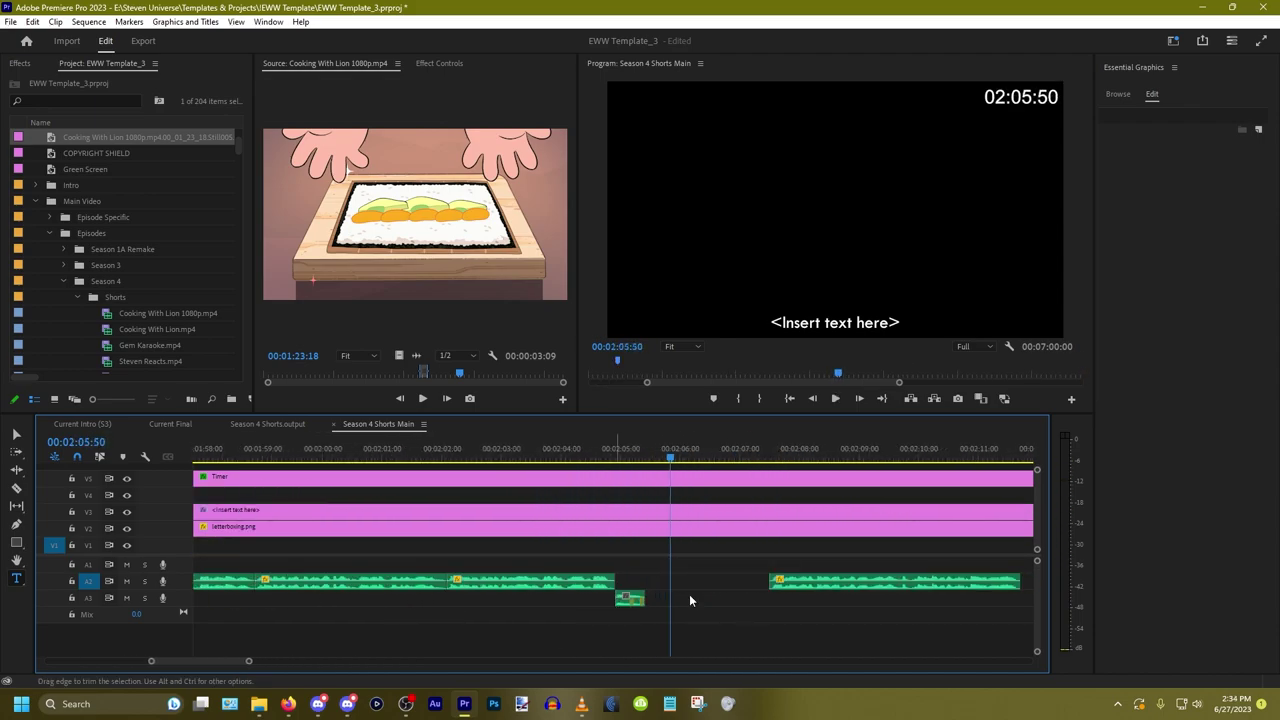
Step: Move the separated narration clip on A2 back to about 2:05:12 and play it to its end
left_click_drag(800, 582, 661, 582)
scroll(620, 600, "down", 2)
key("space")
scroll(742, 621, "up", 7)
key("space")
left_click(785, 563)
scroll(742, 590, "down", 7)
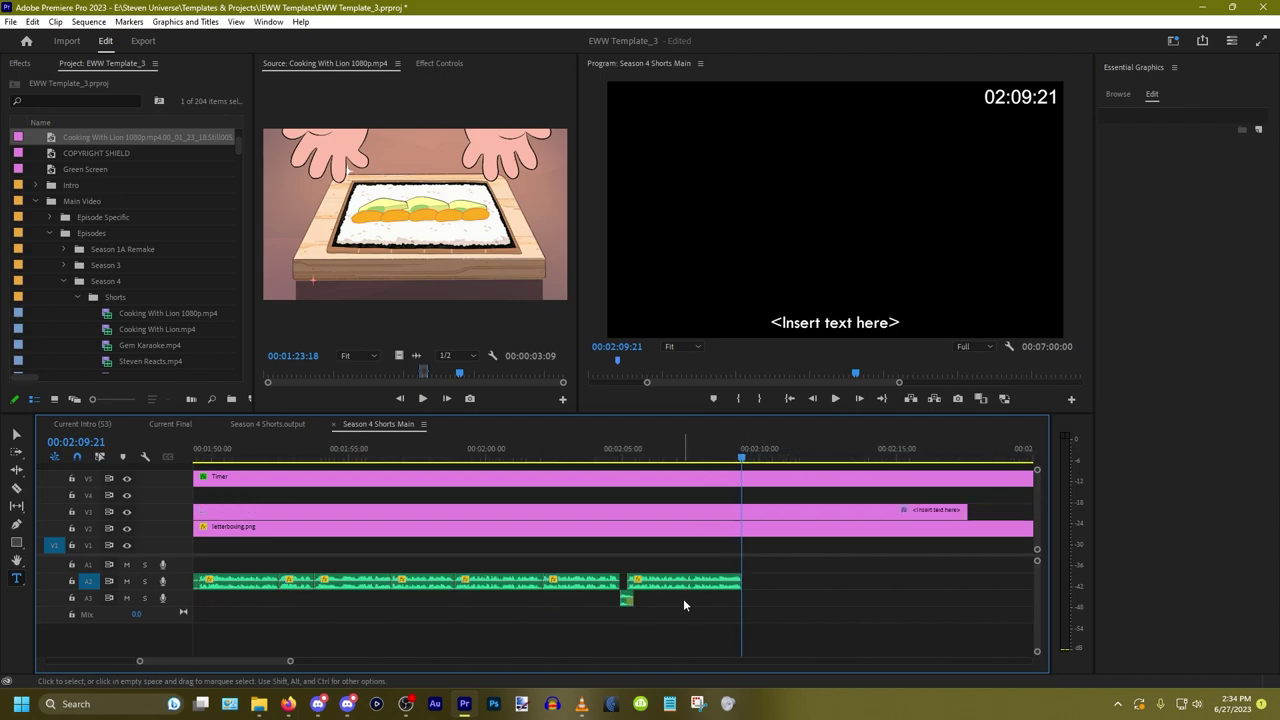
Step: Paste the short sound effect on A3 at 2:09:21, play it back and save the project
key("ctrl+v")
key("space")
scroll(700, 605, "up", 7)
key("Up")
scroll(677, 594, "up", 3)
key("space")
scroll(690, 610, "down", 8)
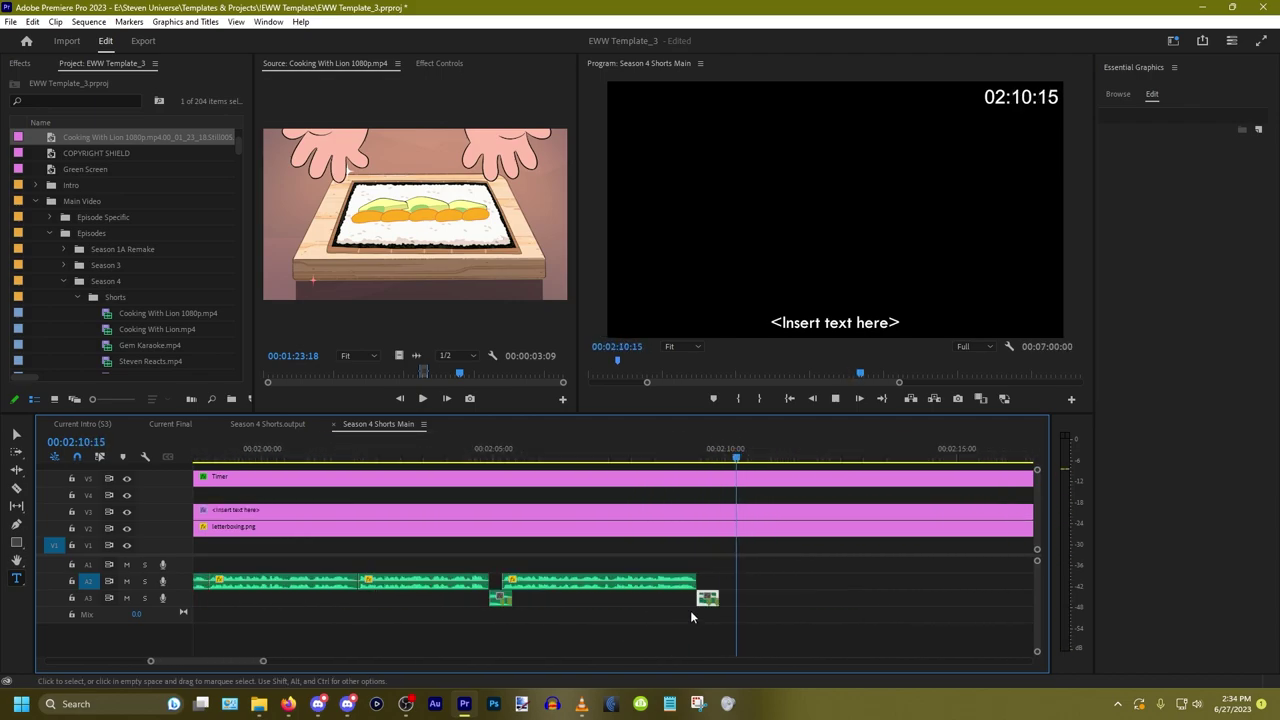
key("ctrl+s")
Step: Move the long "<Insert text here>" graphic on V3 back to start at about 1:06:20
scroll(892, 594, "down", 8)
right_click(355, 616)
key("Down")
key("Down")
left_click_drag(481, 512, 420, 513)
right_click(475, 543)
scroll(350, 543, "up", 3)
right_click(391, 536)
scroll(391, 536, "down", 4)
right_click(803, 613)
scroll(853, 613, "up", 6)
right_click(670, 487)
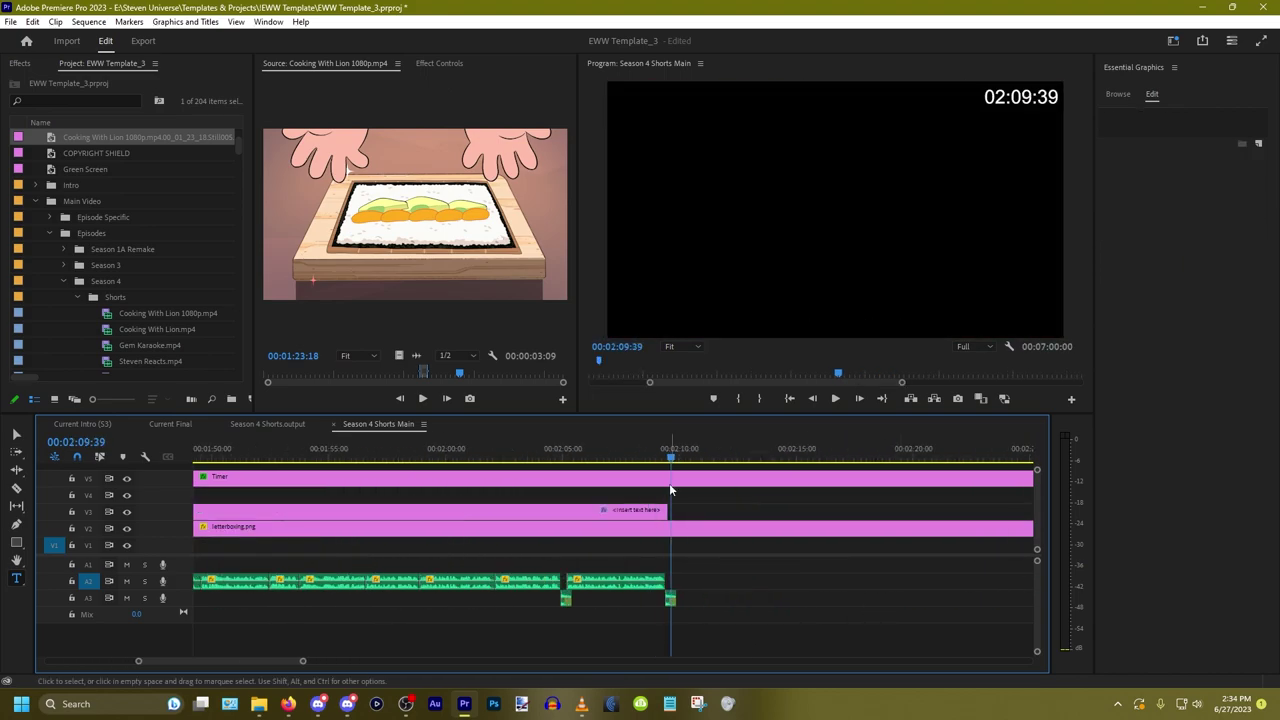
Step: Extend the "<Insert text here>" graphic on V3, split it at 2:09:39 and move the remainder to about 2:30
left_click_drag(667, 511, 775, 511)
scroll(578, 538, "down", 6)
key("ctrl+k")
left_click_drag(612, 513, 711, 515)
right_click(551, 540)
left_click_drag(560, 512, 709, 513)
right_click(383, 622)
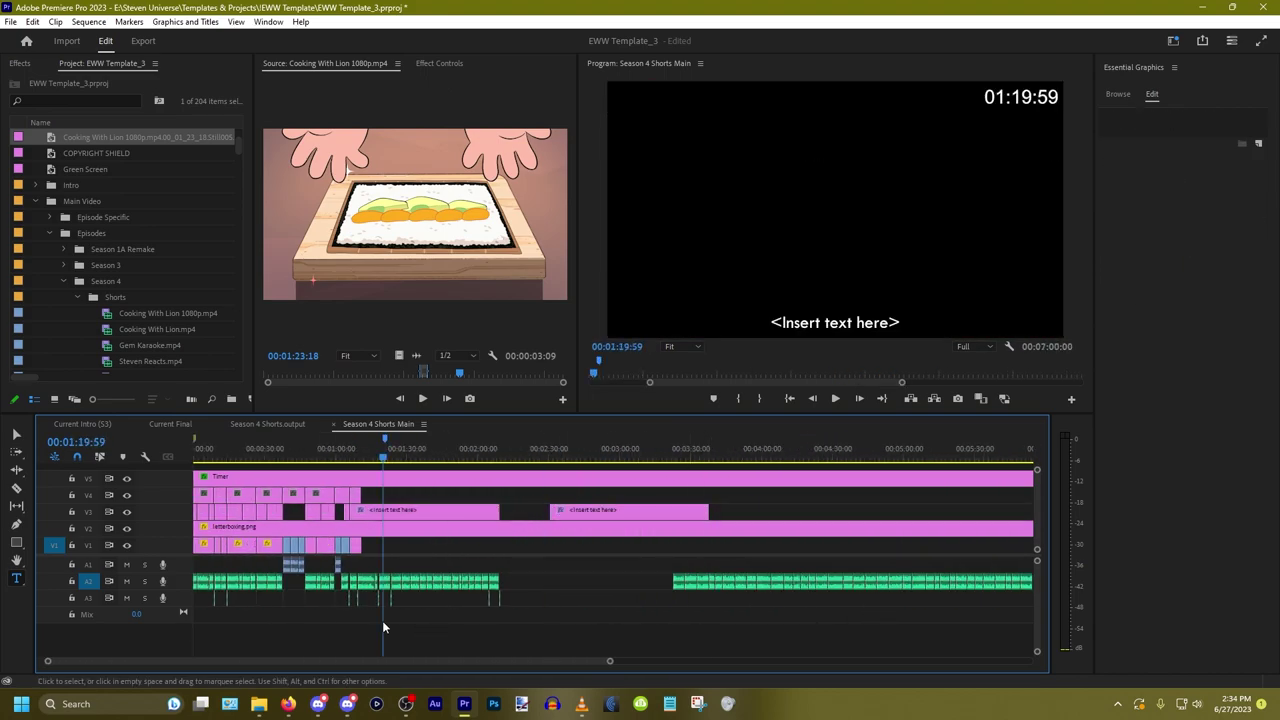
Step: Split the long "<Insert text here>" graphic on V3 at about 1:09:38 and at 1:16:37
scroll(355, 614, "up", 8)
right_click(352, 612)
right_click(408, 612)
scroll(460, 600, "down", 3)
left_click(395, 512)
key("ctrl+k")
right_click(612, 604)
left_click(571, 511)
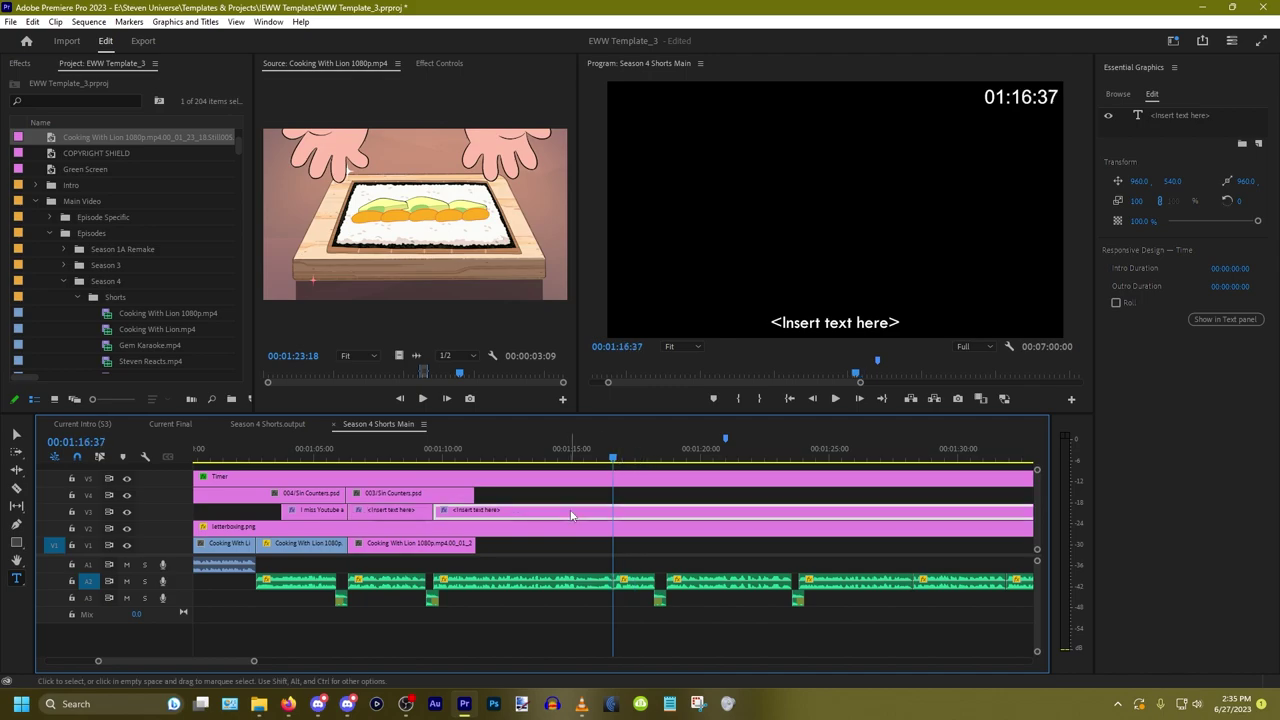
key("ctrl+k")
Step: Split the "<Insert text here>" graphic on V3 at about 1:18:41 and 1:23:50, where the narration resumes after each sound effect
left_click(666, 457)
left_click(634, 514)
key("ctrl+k")
scroll(640, 514, "up", 3)
left_click(672, 453)
left_click(660, 512)
key("ctrl+k")
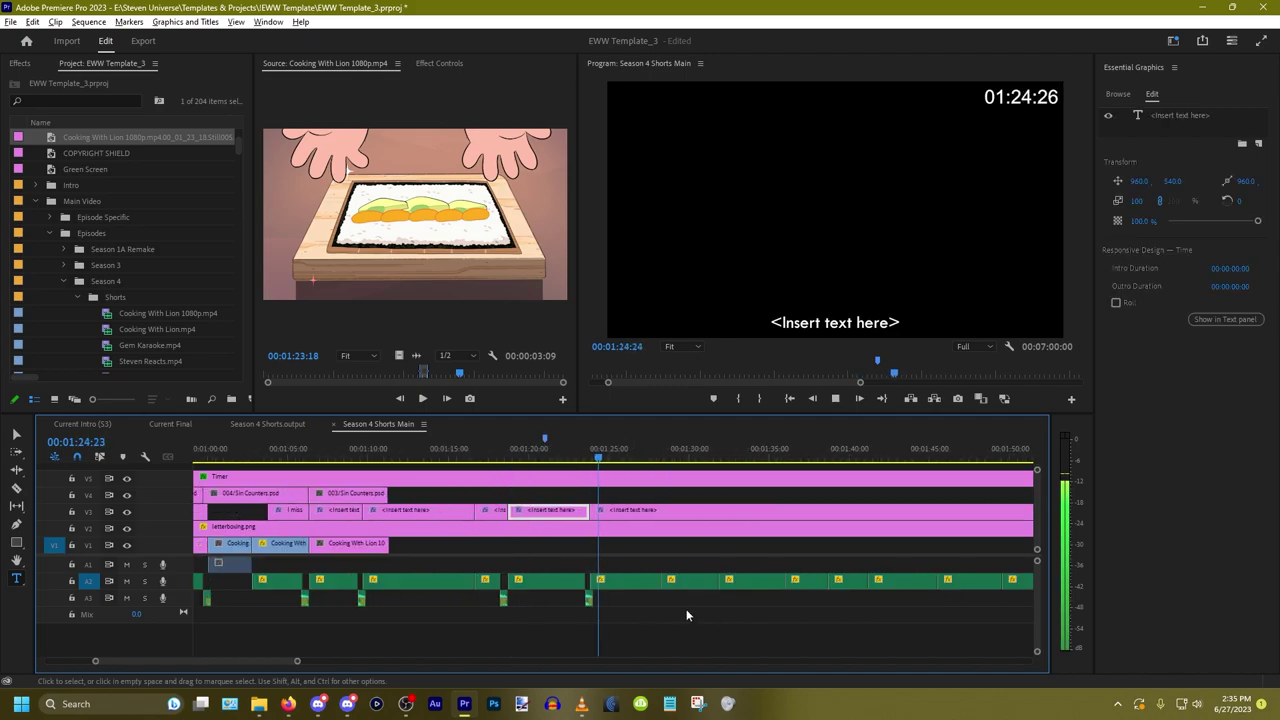
Step: Play the narration and split the "<Insert text here>" graphic on V3 at about 1:31:49, 1:38:38 and 1:49:31
key("equal")
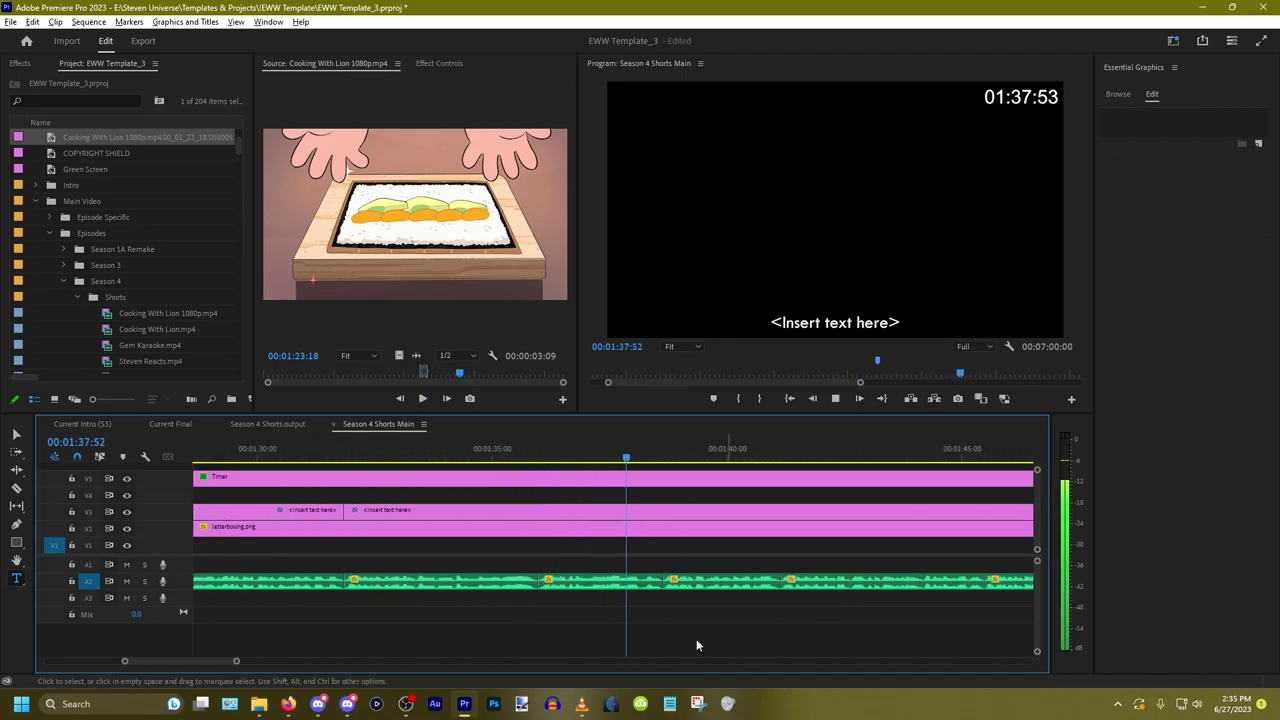
key("space")
left_click(540, 514)
key("ctrl+k")
key("space")
right_click(686, 611)
key("space")
left_click(517, 514)
key("ctrl+k")
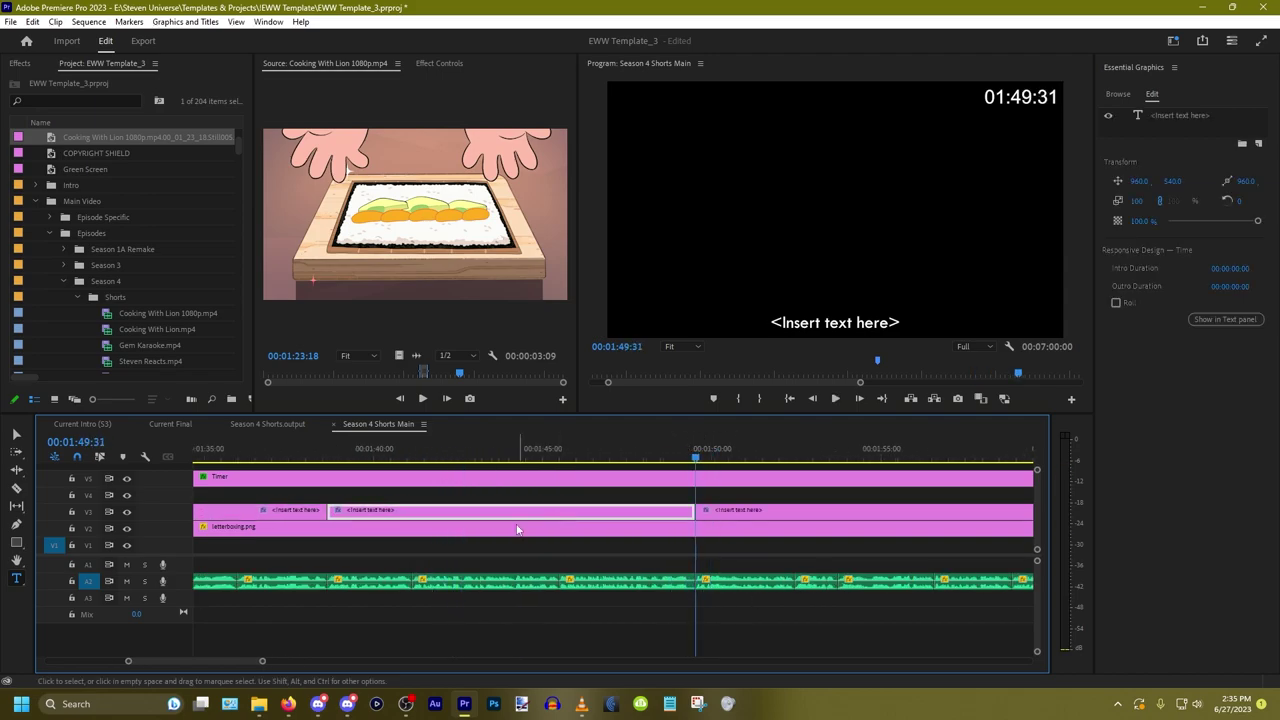
Step: Play the next line and split the "<Insert text here>" graphic on V3 at 1:53:44
key("space")
scroll(677, 571, "up", 3)
left_click(580, 457)
left_click(551, 512)
key("ctrl+k")
scroll(551, 589, "down", 3)
scroll(551, 589, "up", 4)
Step: Extend the end of the A2 narration clip that starts at 1:49:31 to the graphic cut at about 1:53:44
left_click_drag(528, 581, 596, 581)
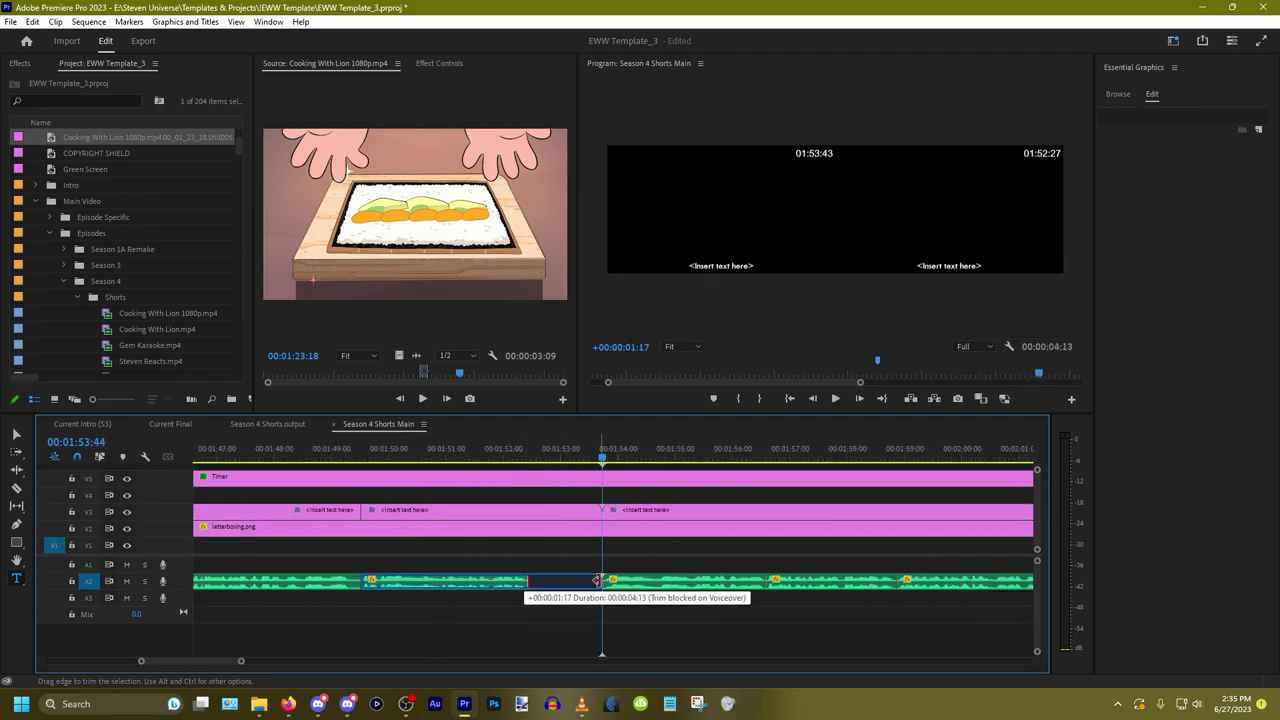
scroll(598, 585, "up", 4)
key("space")
scroll(600, 590, "down", 4)
key("space")
left_click(517, 452)
left_click_drag(891, 568, 540, 614)
scroll(540, 612, "up", 4)
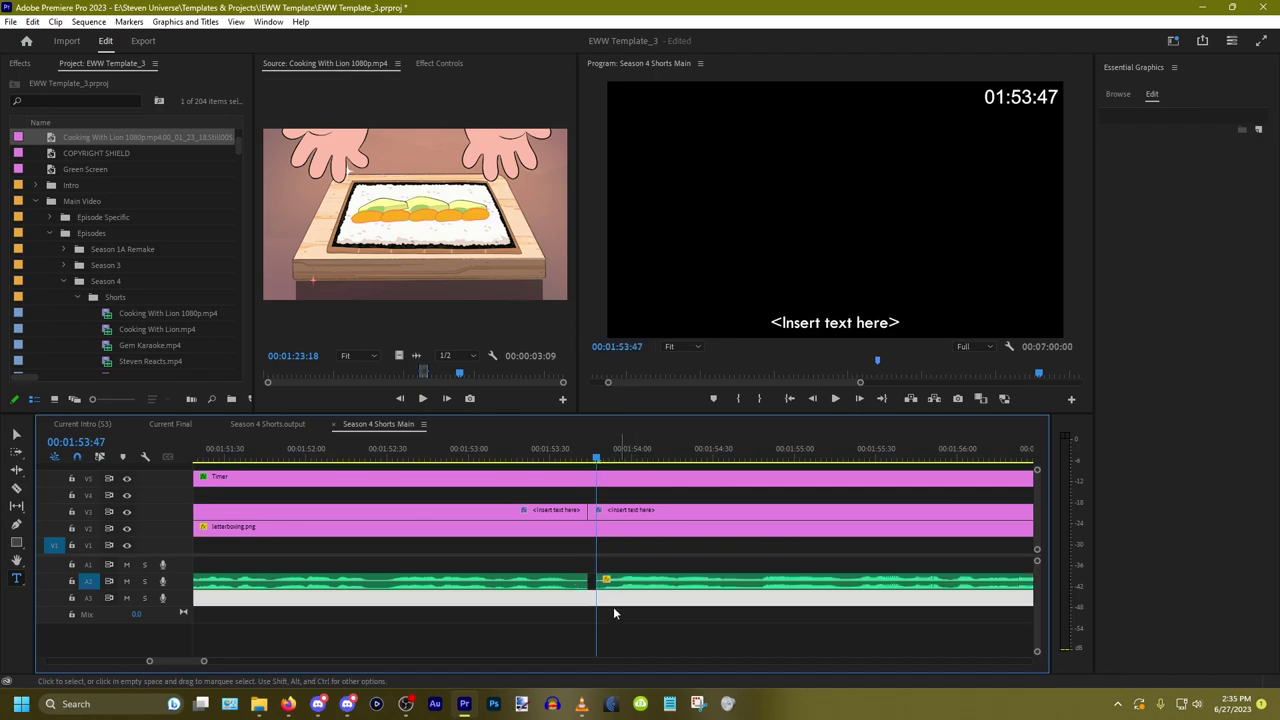
Step: Play the narration around 1:53:47 to check the transition after the extended clip
left_click(520, 609)
key("space")
scroll(516, 606, "down", 4)
scroll(500, 585, "up", 2)
key("space")
left_click(391, 510)
scroll(419, 557, "down", 3)
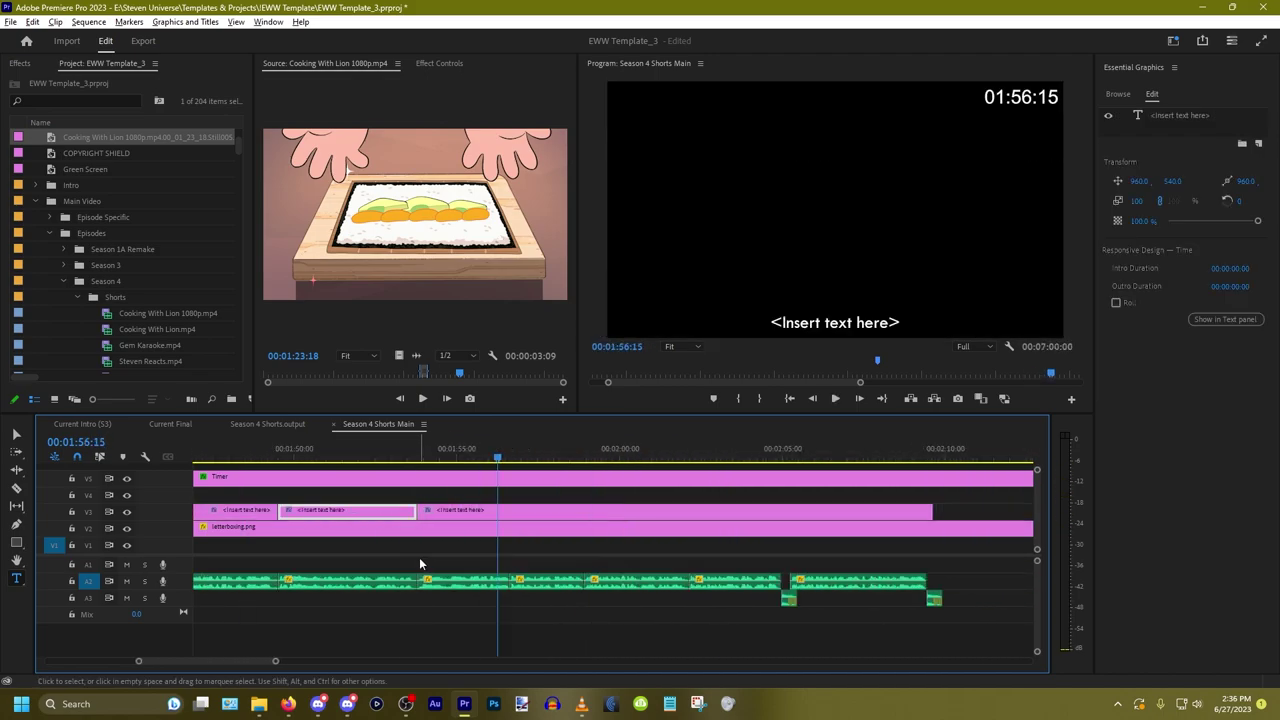
Step: Play the following narration and split the "<Insert text here>" graphic on V3 at 2:05:14
left_click(470, 606)
key("space")
left_click(789, 456)
left_click(748, 511)
key("ctrl+k")
scroll(838, 530, "down", 3)
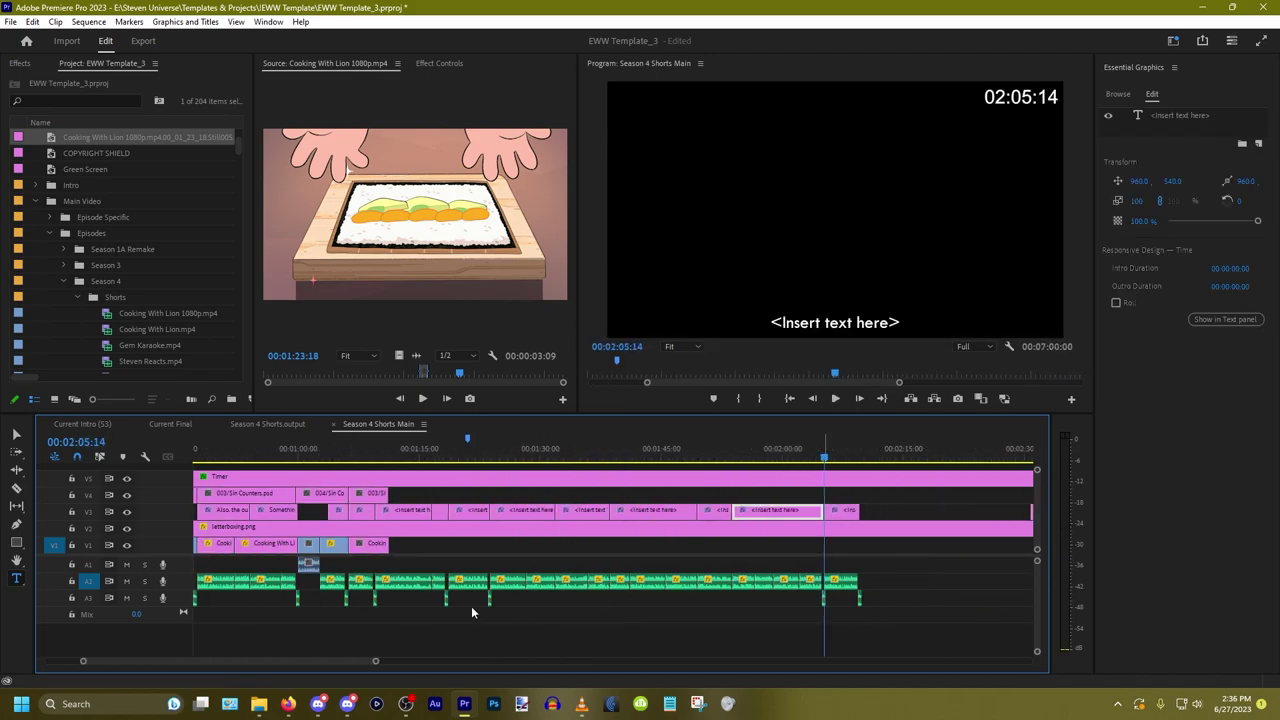
Step: Play the narration and trim the end of the 003/Sin Counters.psd clip on V4 to the sound effect at about 1:09
scroll(390, 600, "up", 3)
left_click(469, 600)
key("space")
scroll(330, 590, "up", 4)
left_click(418, 588)
left_click_drag(499, 494, 420, 494)
Step: Add 004/Sin Counters.psd at about 1:09 and 003/Sin Counters.psd at about 1:18 on V4, extending the 004 clip to meet the second one
scroll(147, 276, "down", 5)
left_click_drag(125, 265, 420, 490)
left_click_drag(125, 249, 829, 499)
left_click(816, 452)
left_click_drag(630, 494, 812, 498)
Step: Add 004/Sin Counters.psd to V4 at about 1:23, followed by 005/Sin Counters.psd
scroll(506, 557, "up", 4)
scroll(492, 557, "down", 5)
left_click_drag(116, 265, 617, 497)
left_click_drag(125, 281, 771, 497)
Step: Play the narration and move the 005/Sin Counters.psd clip on V4 to the sound effect at about 2:05
scroll(493, 597, "down", 4)
left_click(493, 597)
key("space")
scroll(625, 606, "up", 1)
left_click(862, 600)
left_click_drag(529, 494, 921, 500)
Step: Add 006/Sin Counters.psd after the 005 counter on V4 and extend the 004 counter to about 2:05, saving the project
left_click_drag(125, 297, 968, 497)
left_click_drag(470, 494, 880, 508)
key("ctrl+s")
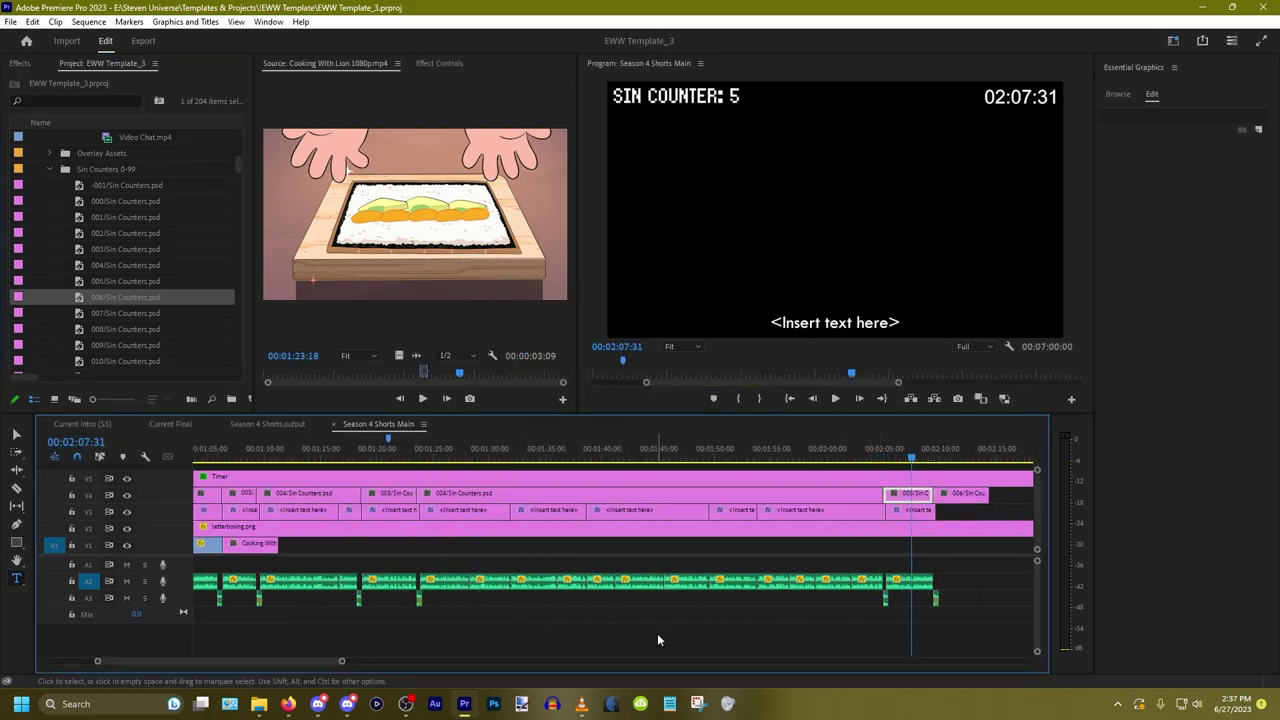
Step: Extend the Cooking With Lion still image on V1 to the counter change at about 1:18
scroll(600, 625, "up", 3)
left_click(537, 612)
scroll(537, 612, "down", 1)
left_click_drag(463, 544, 572, 544)
Step: Replace the placeholder text at 1:07:44 with "These look more like carrots than cheese puffs."
scroll(404, 618, "up", 3)
left_click(420, 510)
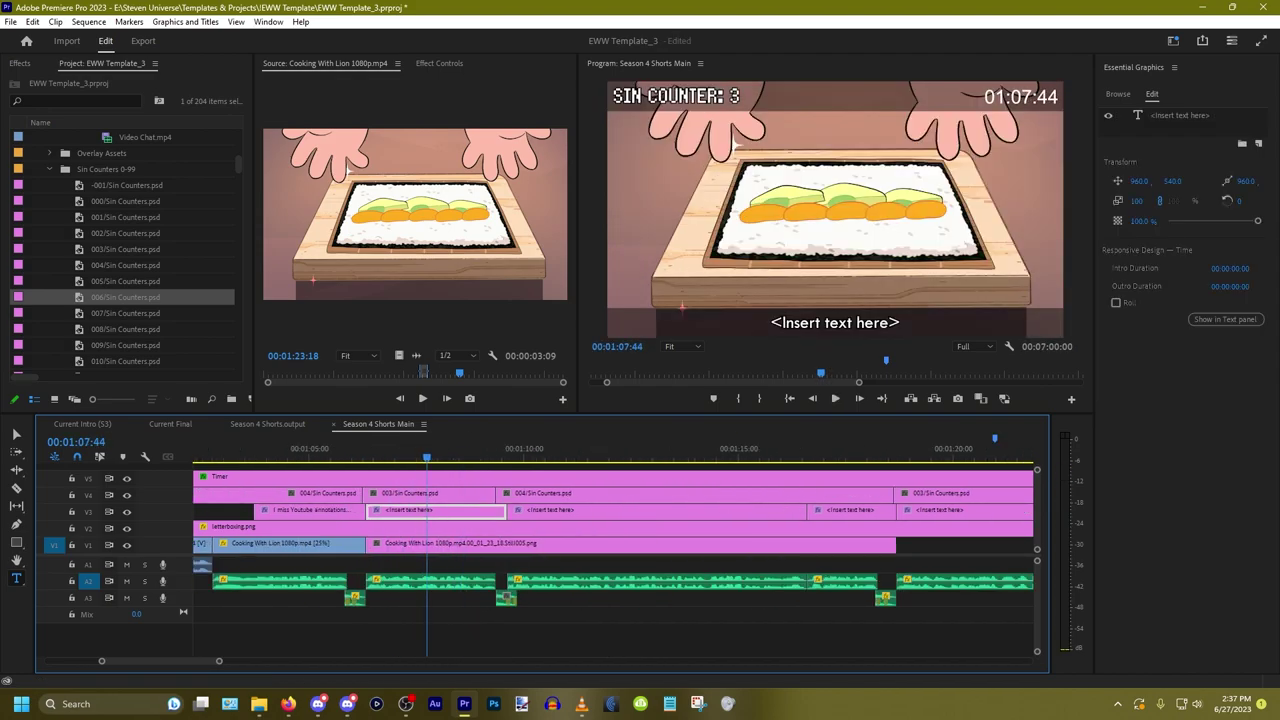
left_click(842, 320)
key("ctrl+a")
type("These look more like carrots than cheese puffs.")
Step: Play the next line and replace the placeholder at 1:11:38 with the script line beginning "Although, after a little bit of research, the cheese puff thing"
left_click(420, 606)
key("space")
scroll(523, 589, "down", 1)
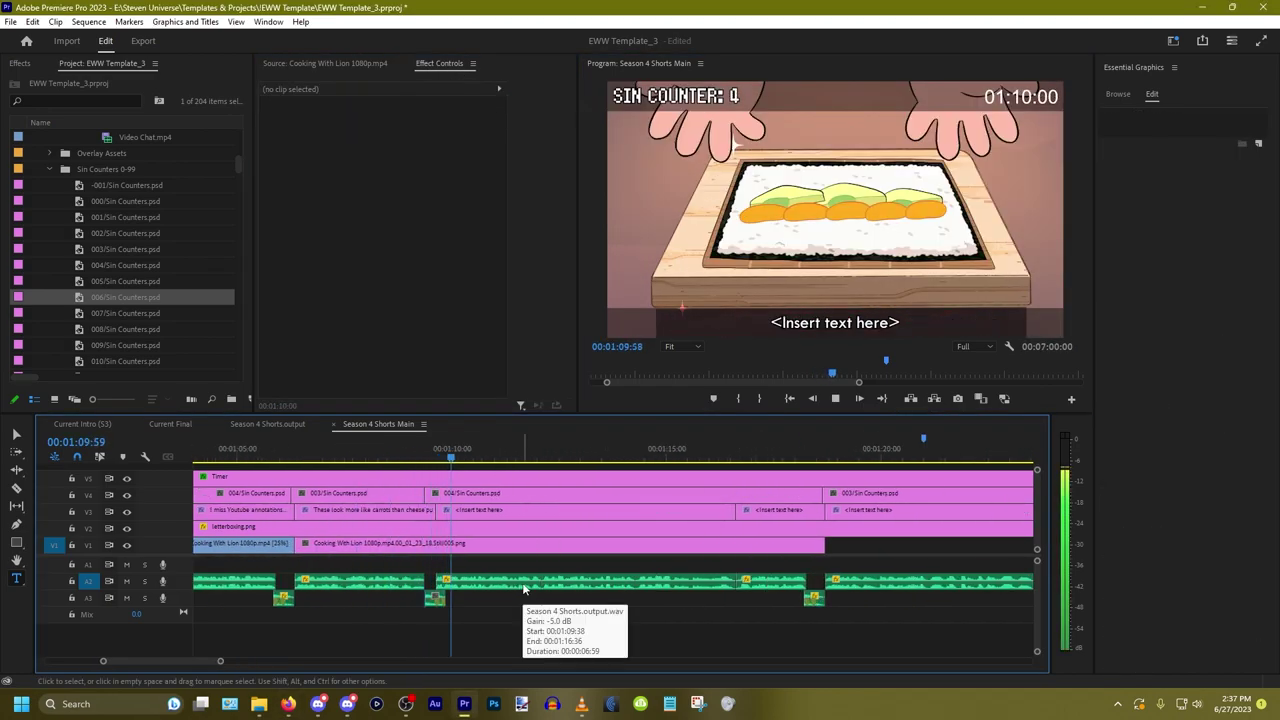
scroll(523, 589, "down", 2)
key("space")
left_click(523, 510)
left_click(838, 328)
key("ctrl+a")
key("ctrl+v")
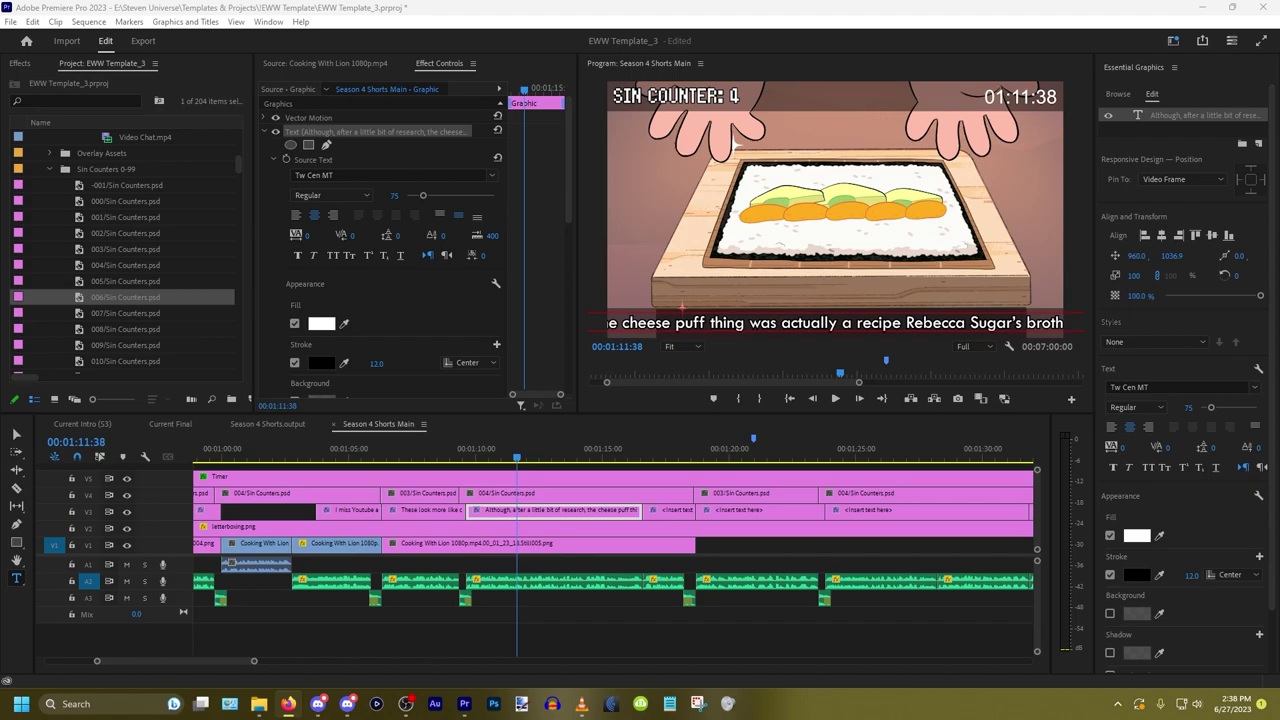
Step: Set the font size of the cheese puff research subtitle to 50 and break the text into two lines
left_click(838, 325)
key("ctrl+a")
left_click(394, 195)
type("50")
key("Return")
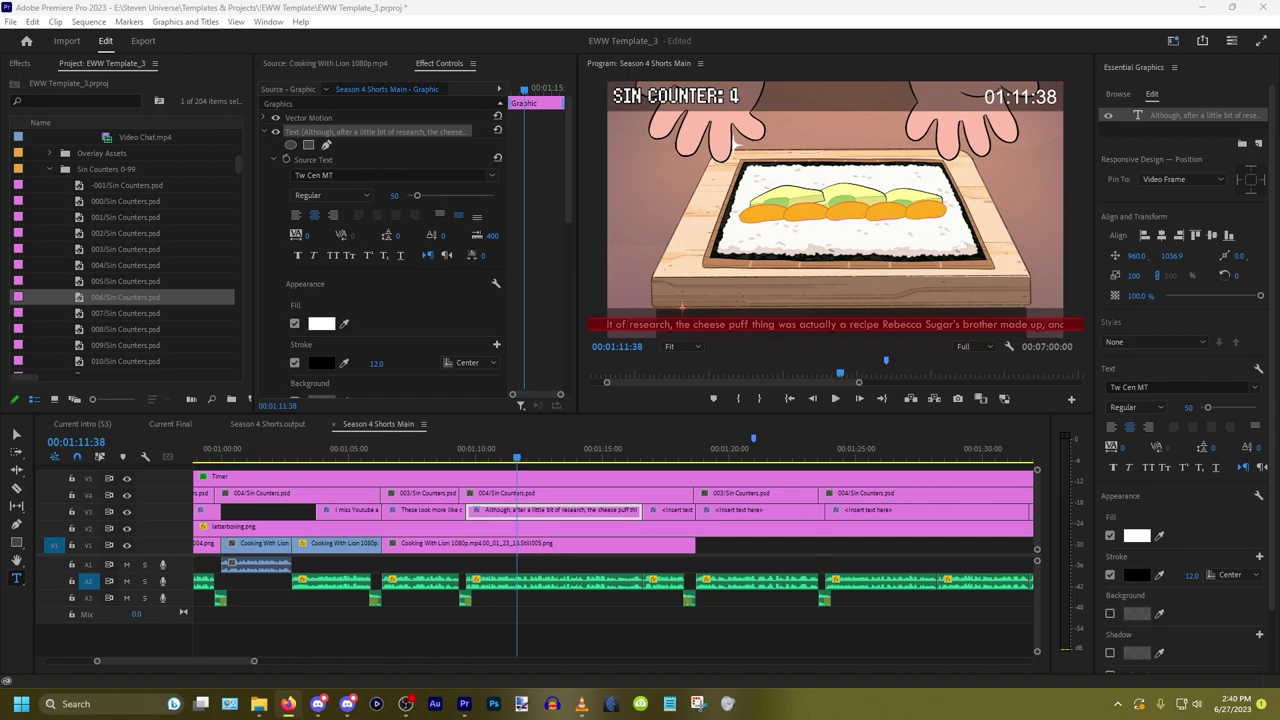
left_click(965, 325)
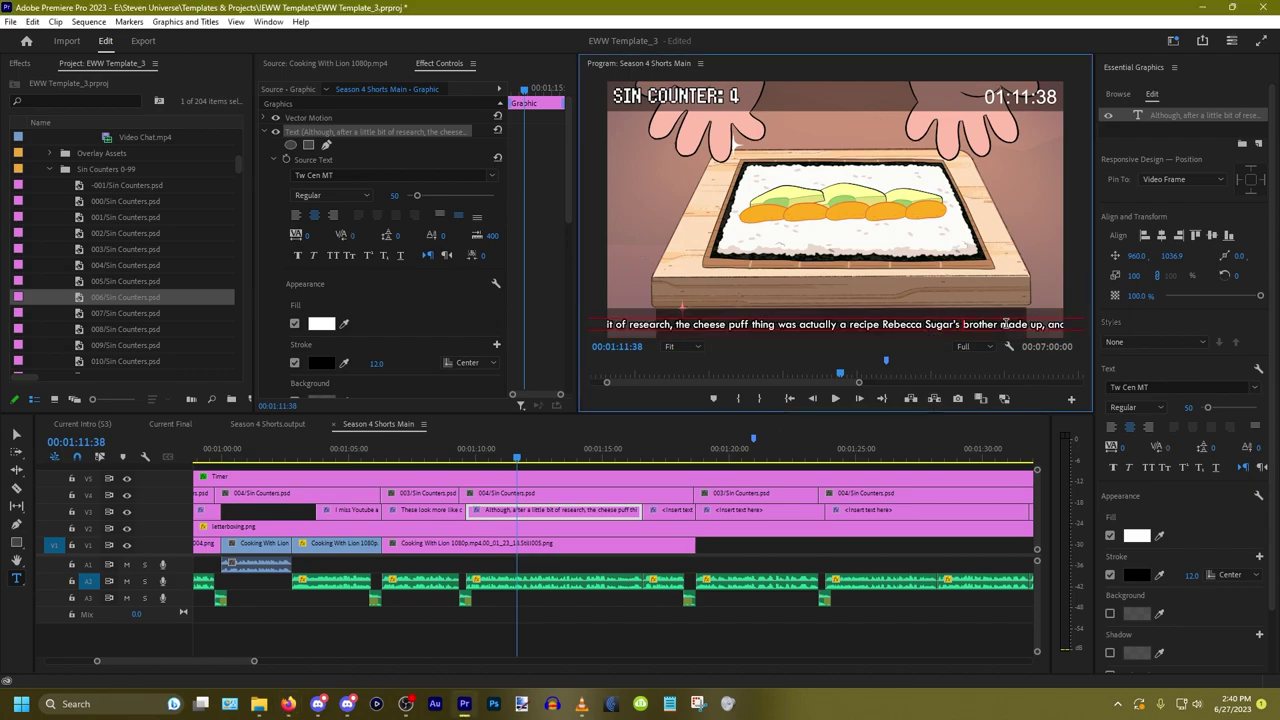
key("BackSpace")
left_click(1006, 323)
key("Return")
Step: Replace the placeholder text at 1:17:38 with the script line beginning "That's honestly pretty neat"
left_click(669, 450)
left_click(670, 511)
key("alt+Tab")
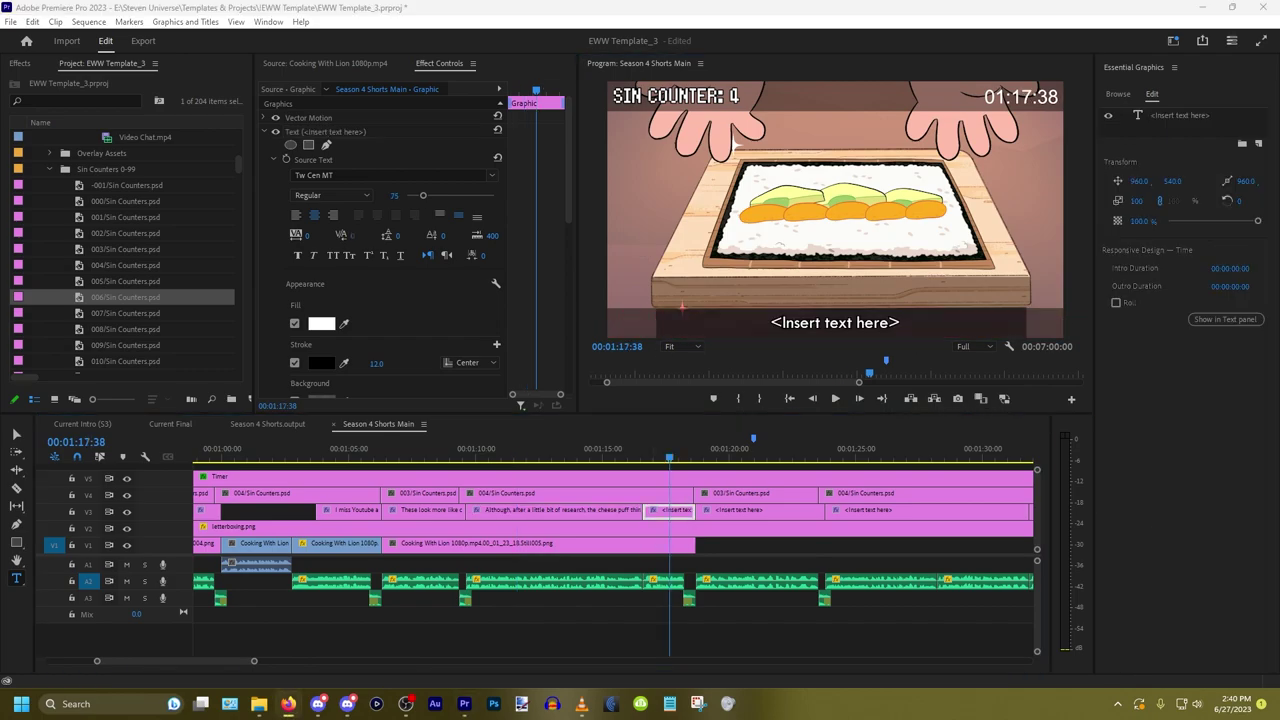
key("alt+Tab")
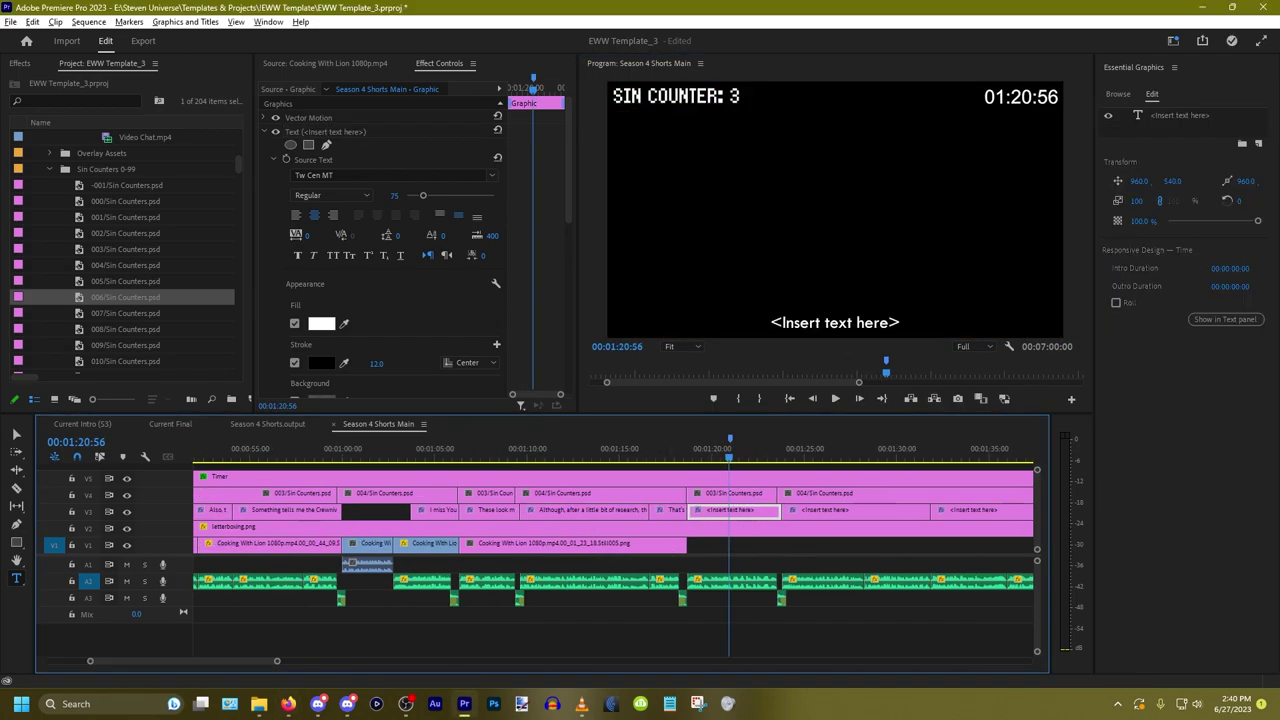
Step: Replace the placeholder text at 1:20:56 with "No, I don't think I'd enjoy a “dog-nut”, that's fucking gross."
key("alt+Tab")
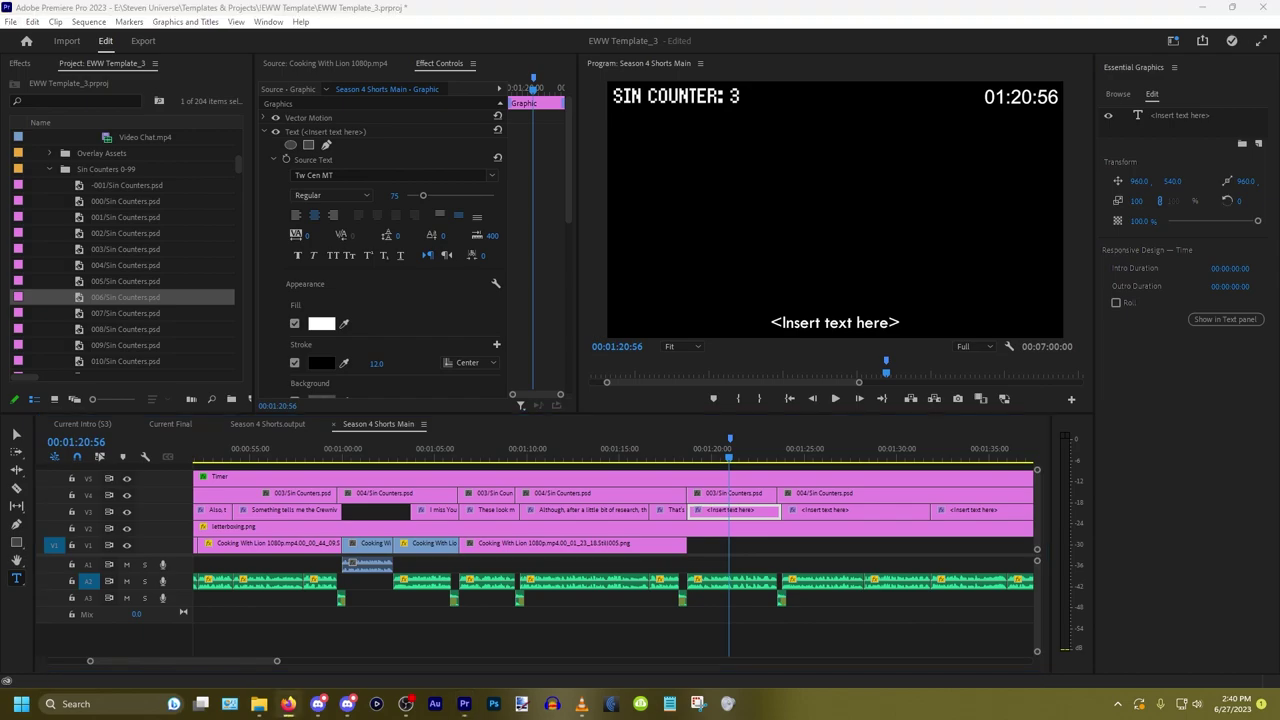
triple_click(876, 328)
key("ctrl+v")
Step: Replace the placeholder text at 1:27:59 with the script line beginning "So I was originally going to use a Youtube upload from Cartoon Network"
left_click(859, 450)
left_click(859, 512)
key("alt+Tab")
triple_click(808, 322)
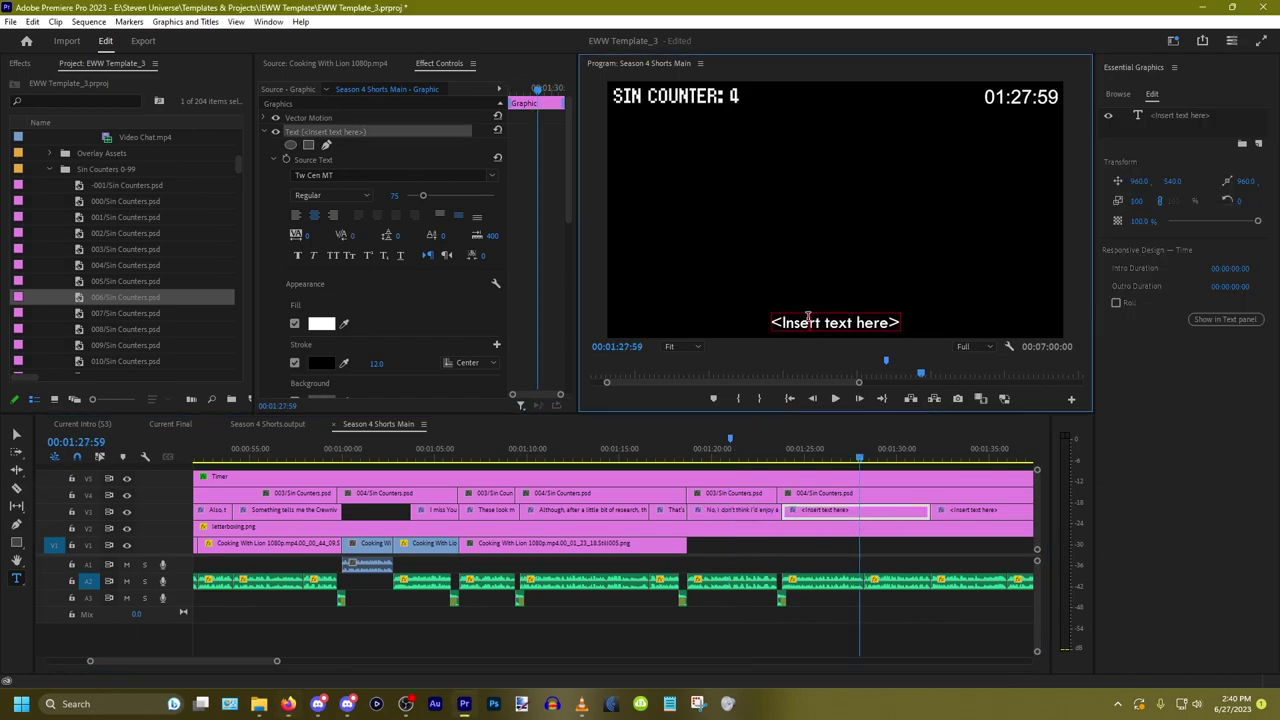
key("ctrl+v")
Step: Set the Youtube upload subtitle's font size to 50 and insert a line break before "realizing"
left_click(394, 195)
scroll(397, 192, "down", 20)
scroll(397, 192, "up", 2)
left_click(904, 325)
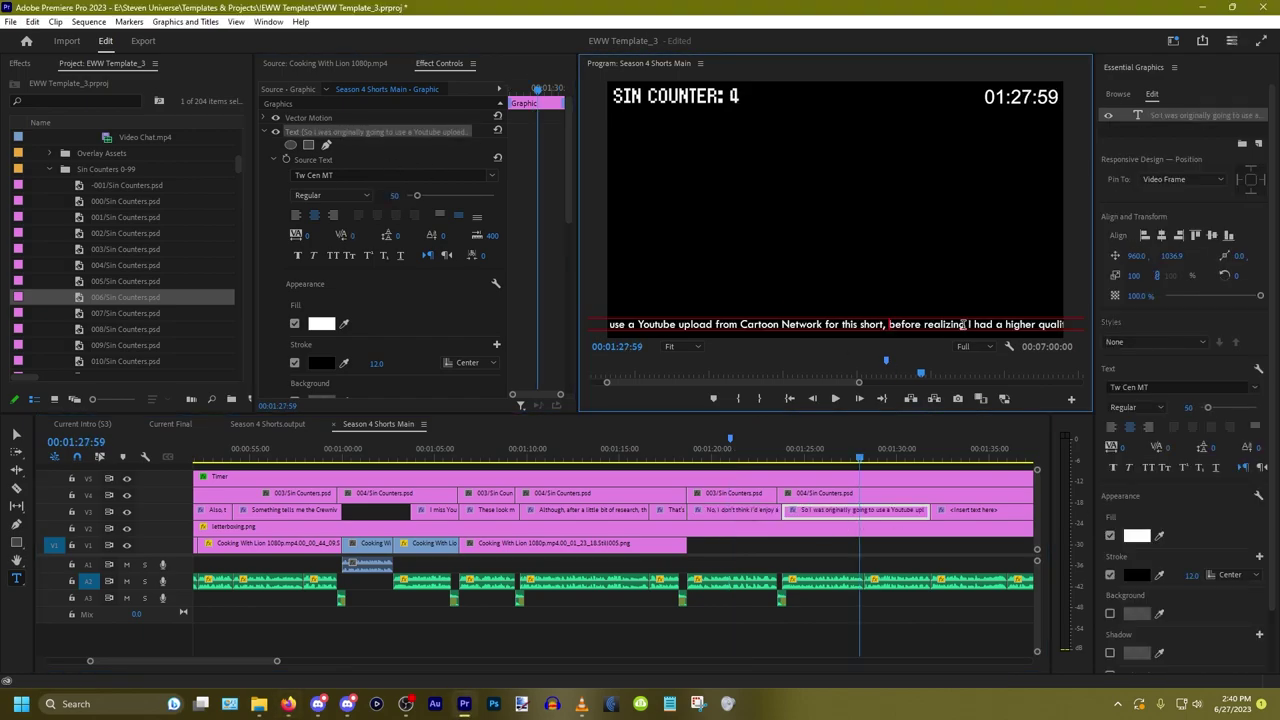
key("Right")
key("Right")
key("Right")
key("Return")
Step: Replace the placeholder at 1:33:45 with the script line beginning "That original video had an end screen" and set its font size to 50
scroll(645, 578, "down", 4)
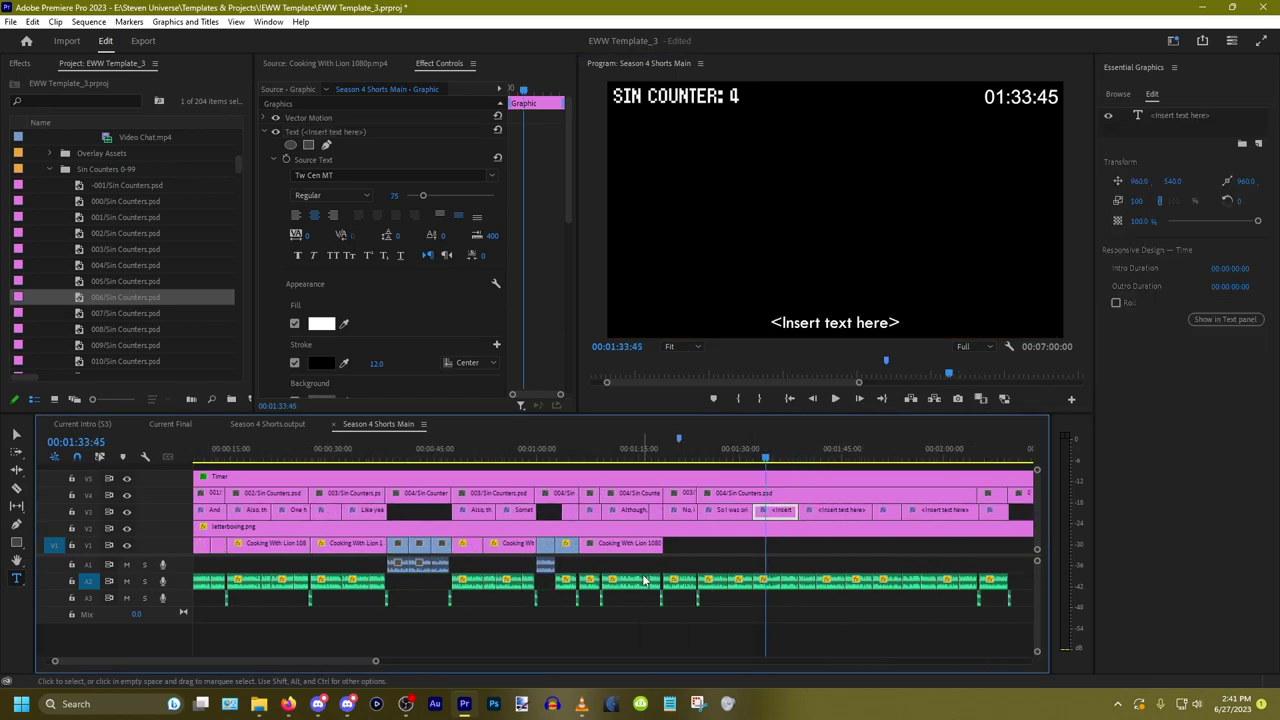
key("alt+Tab")
triple_click(834, 322)
key("ctrl+v")
left_click(394, 195)
type("50")
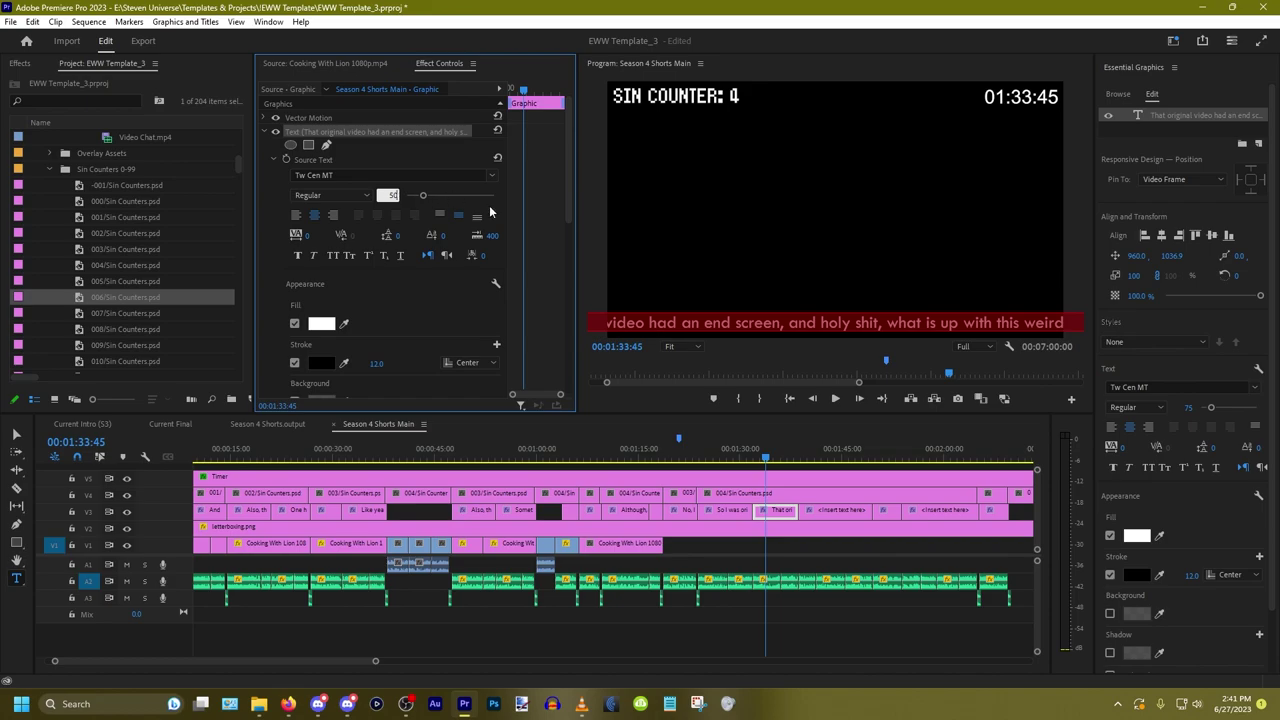
key("Return")
Step: Replace the placeholder at 1:43:44 with the script line beginning "Peridot is back to her old homeworld design" and set its font size to 50
left_click(833, 450)
key("alt+Tab")
triple_click(772, 322)
key("ctrl+v")
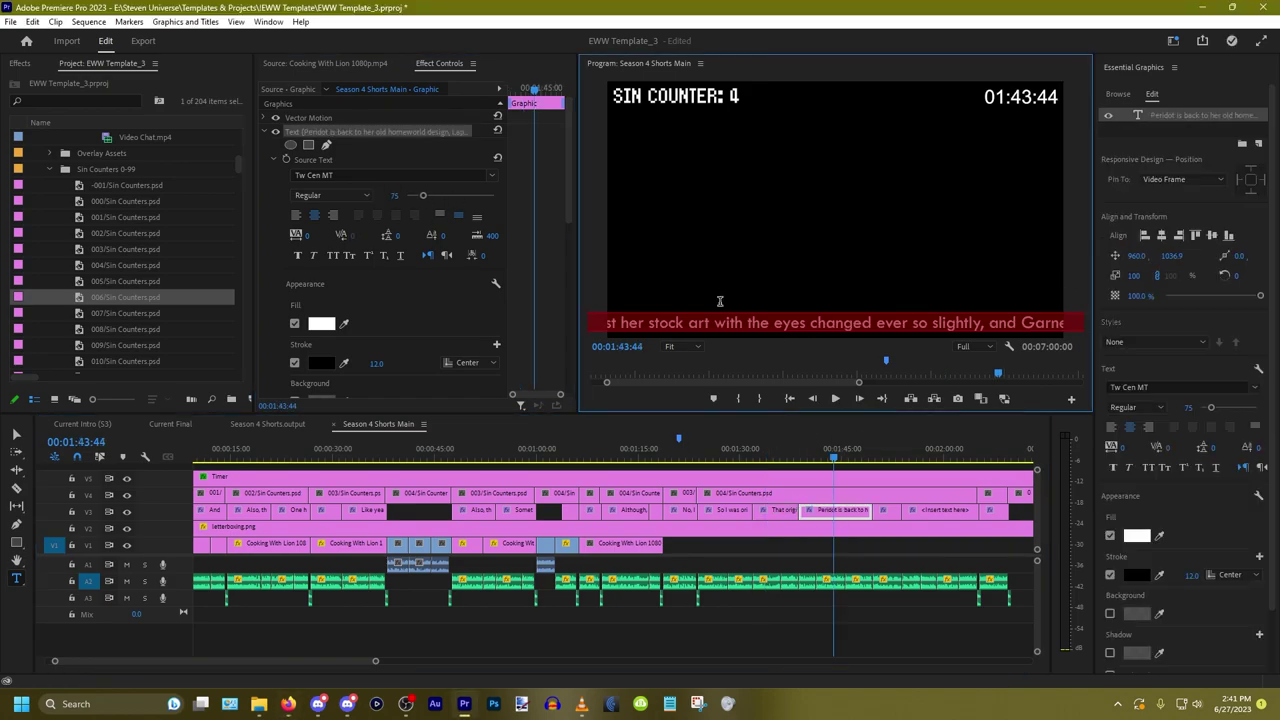
left_click(394, 195)
type("50")
key("Return")
Step: Break the Peridot subtitle into two lines before "ever so slightly"
left_click(963, 324)
key("Return")
key("BackSpace")
key("ctrl+Left")
key("ctrl+Left")
key("ctrl+Left")
key("Return")
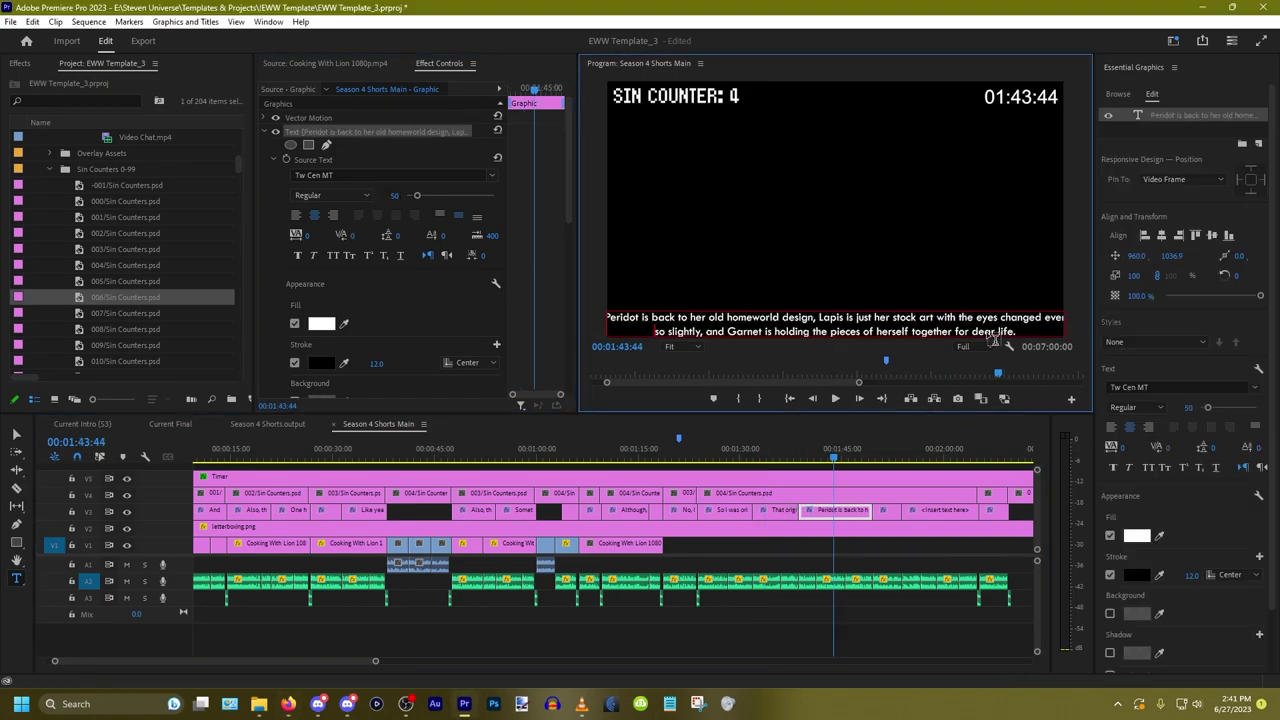
key("BackSpace")
key("ctrl+Left")
key("Return")
Step: Examine the placeholder graphic and narration cut at about 1:49:30 and play that line through to 1:51:04
left_click(885, 510)
scroll(854, 529, "down", 5)
left_click(391, 450)
key("=")
key("=")
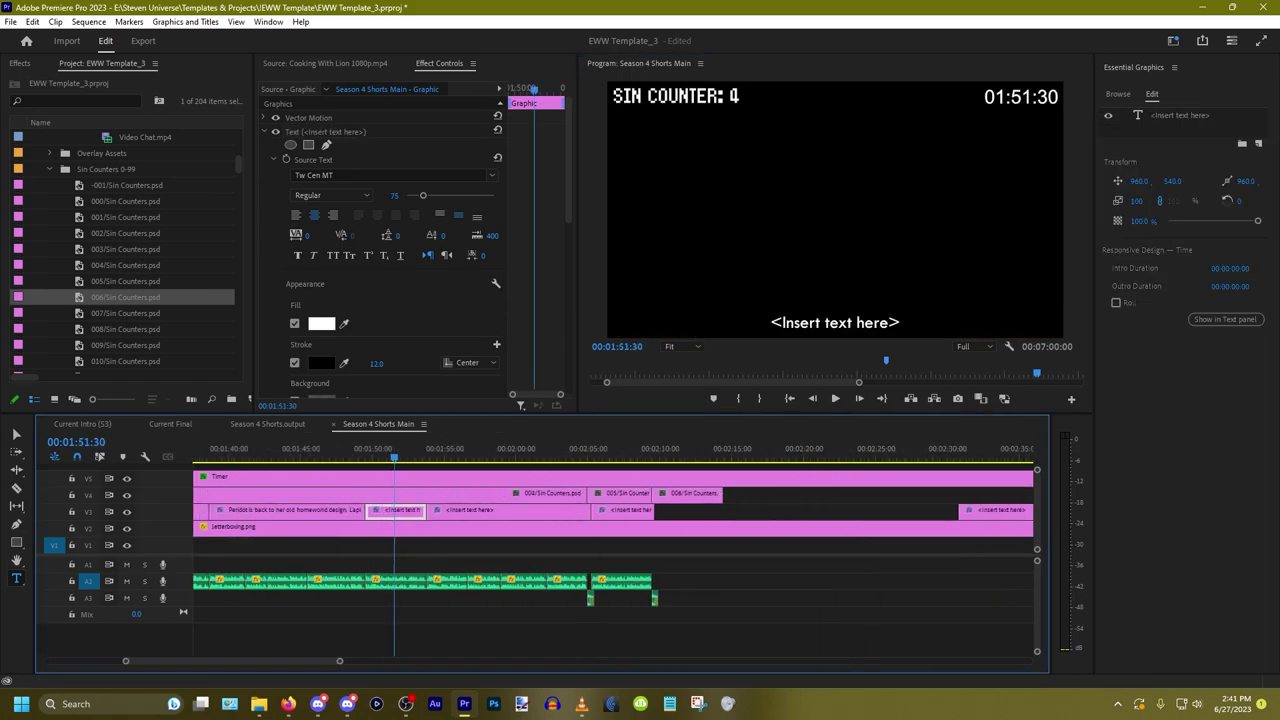
left_click(363, 568)
key("space")
key("Up")
key("Up")
key("=")
key("=")
key("=")
key("=")
key("=")
key("=")
key("space")
scroll(510, 556, "down", 1)
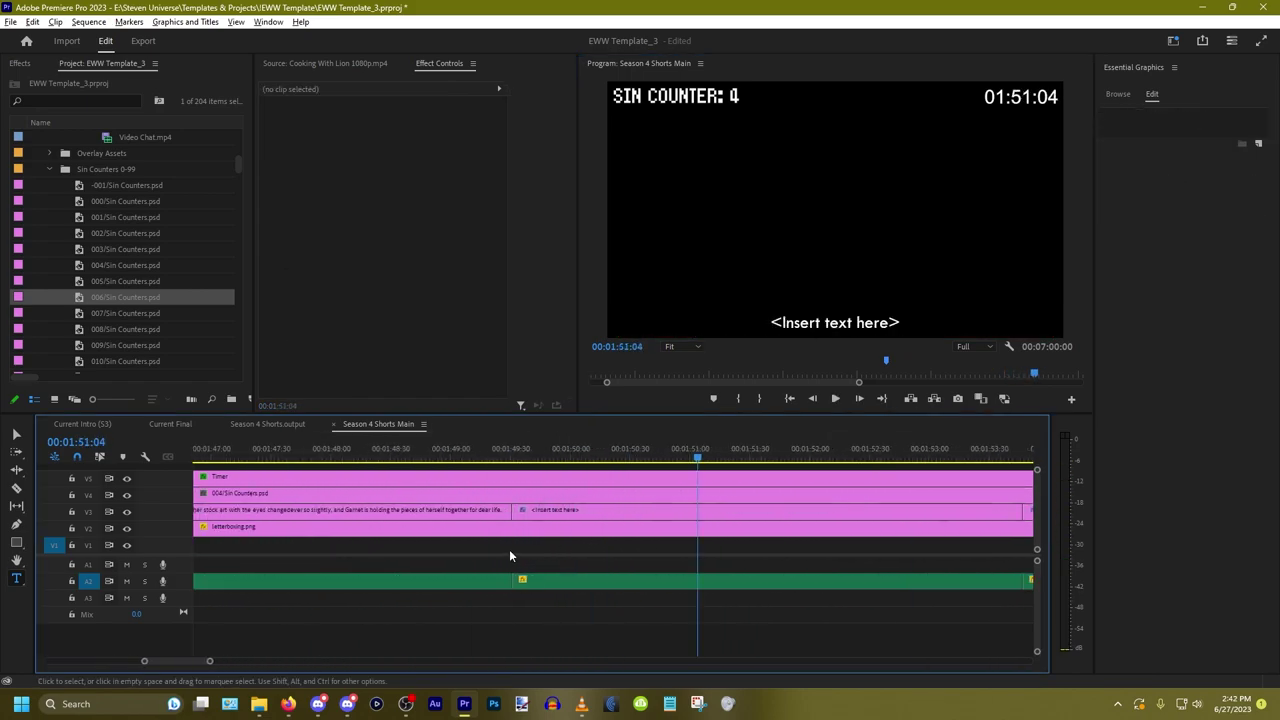
scroll(509, 555, "down", 3)
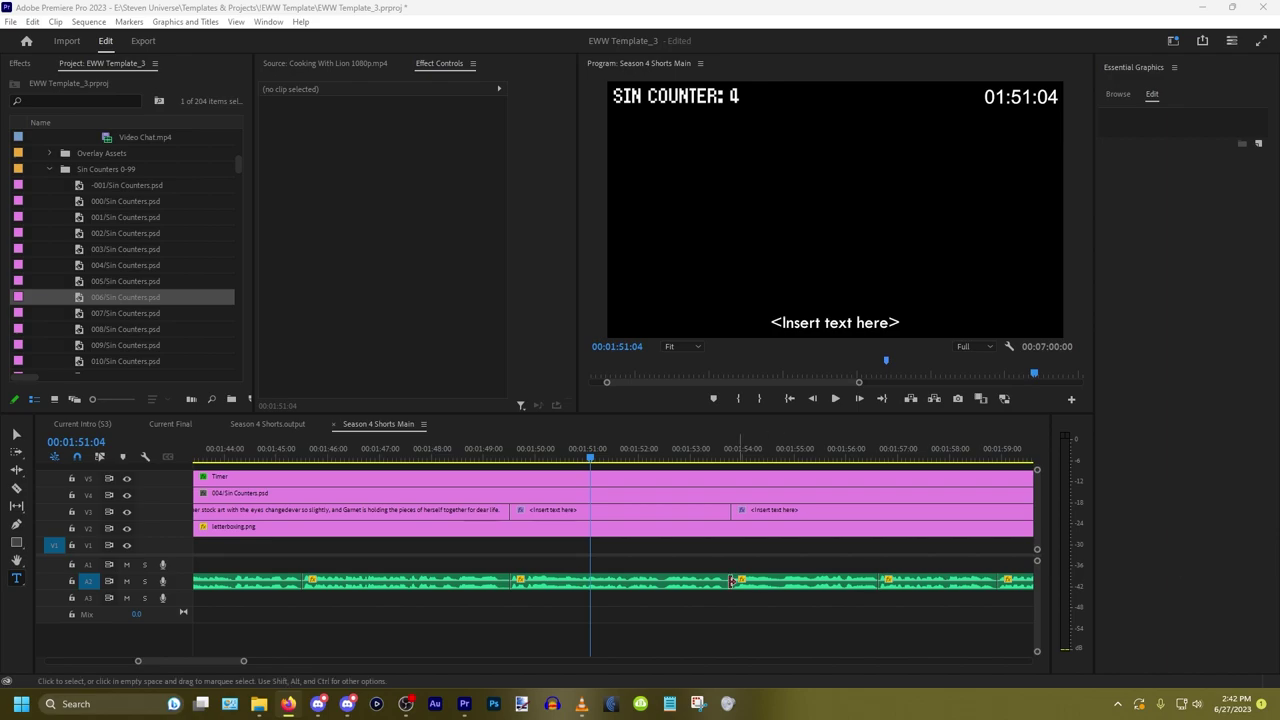
Step: Replace the placeholder starting at about 1:49:30 with "I'm not going to add any sins for this, just wanted to share this weird image with you."
double_click(640, 510)
type("I'm not going to add any sins for this, just wanted to share this weird image with you.")
left_click(597, 612)
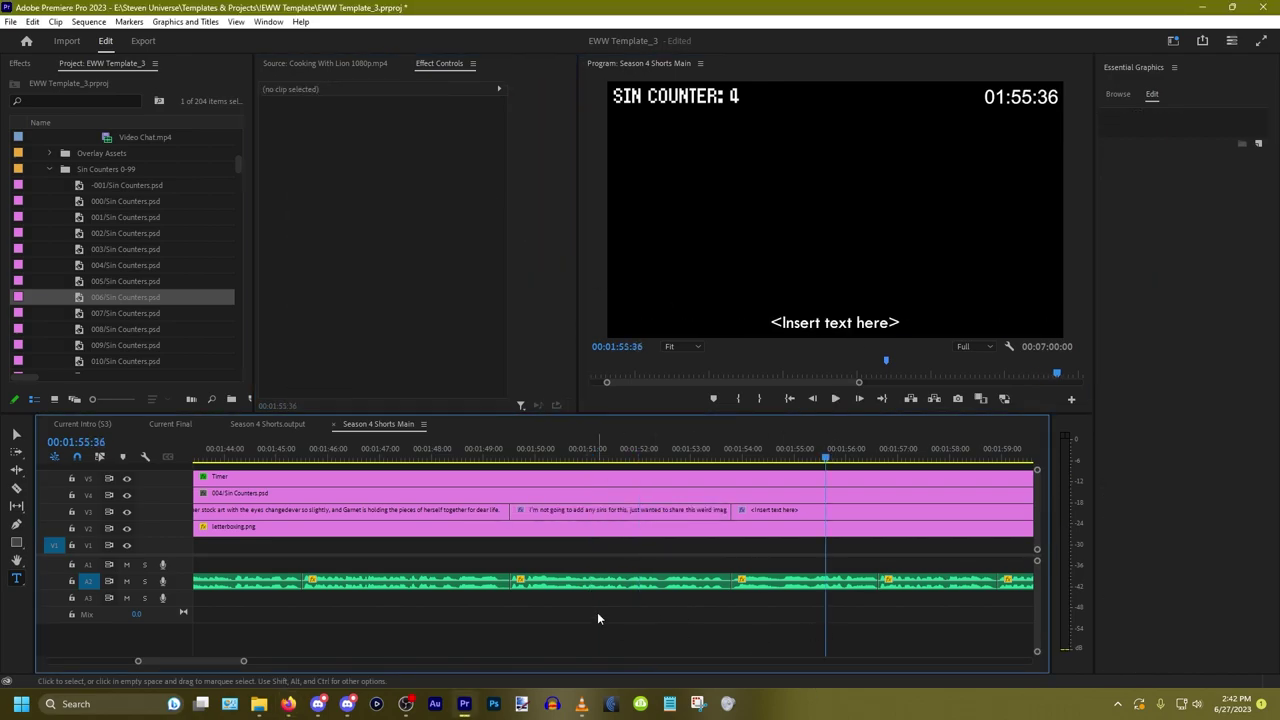
Step: Replace the placeholder text at 1:55:36 with the script line beginning "We are on frame one of this short, and Amethyst looks like she's plotting a murder"
left_click_drag(243, 661, 287, 661)
double_click(843, 326)
key("ctrl+v")
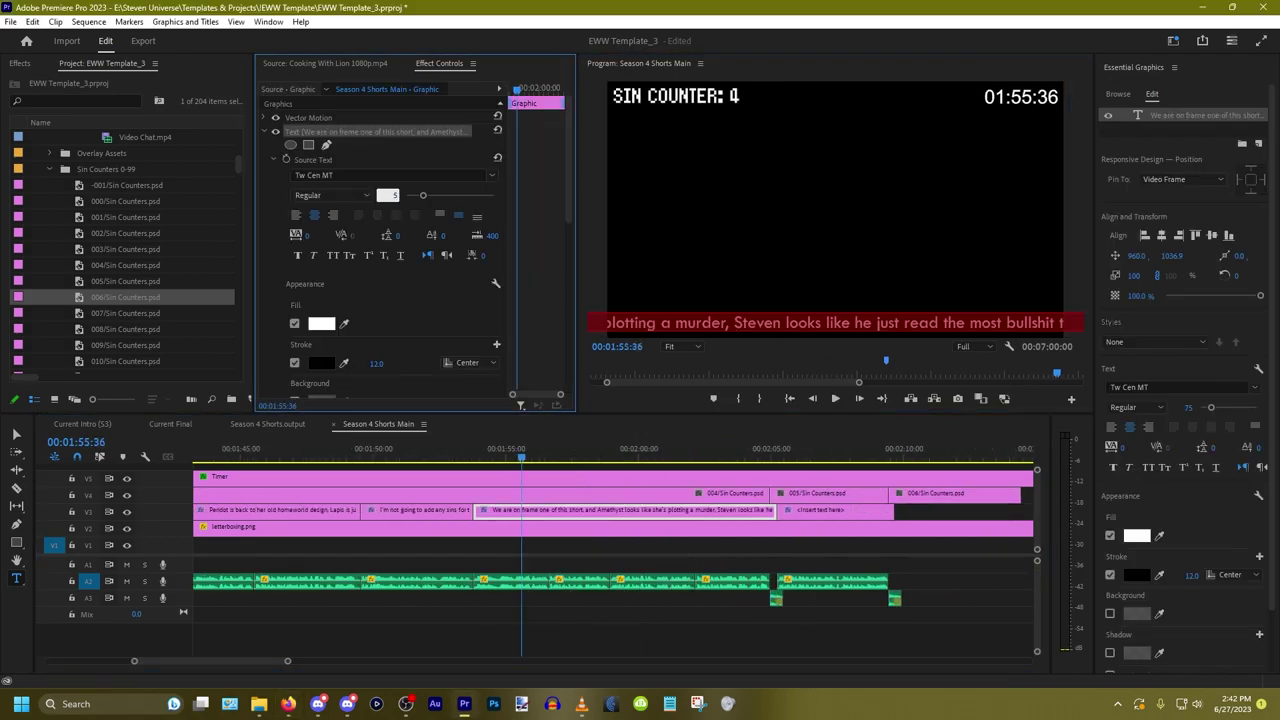
Step: Insert a line break before "he just read" in the 1:55:36 subtitle and set its font size to 48
key("ctrl+Left")
key("ctrl+Left")
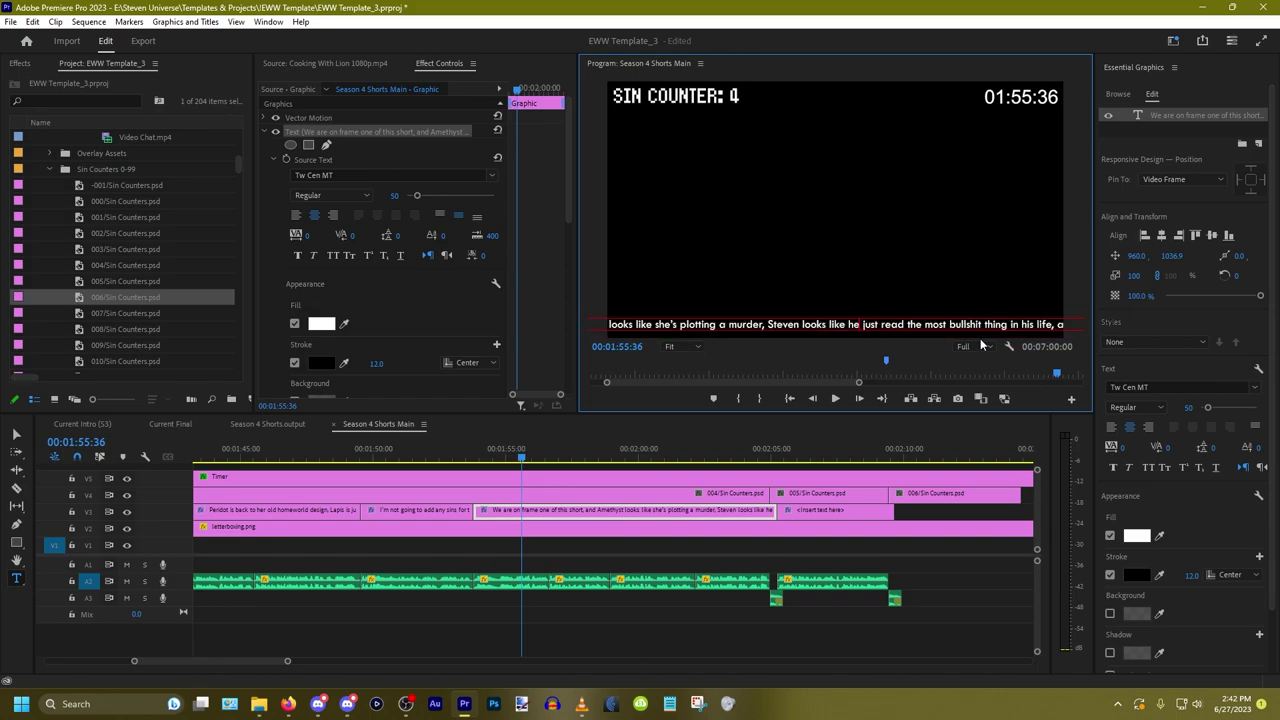
key("BackSpace")
key("Return")
key("ctrl+a")
left_click(394, 195)
type("48")
key("Return")
left_click(755, 546)
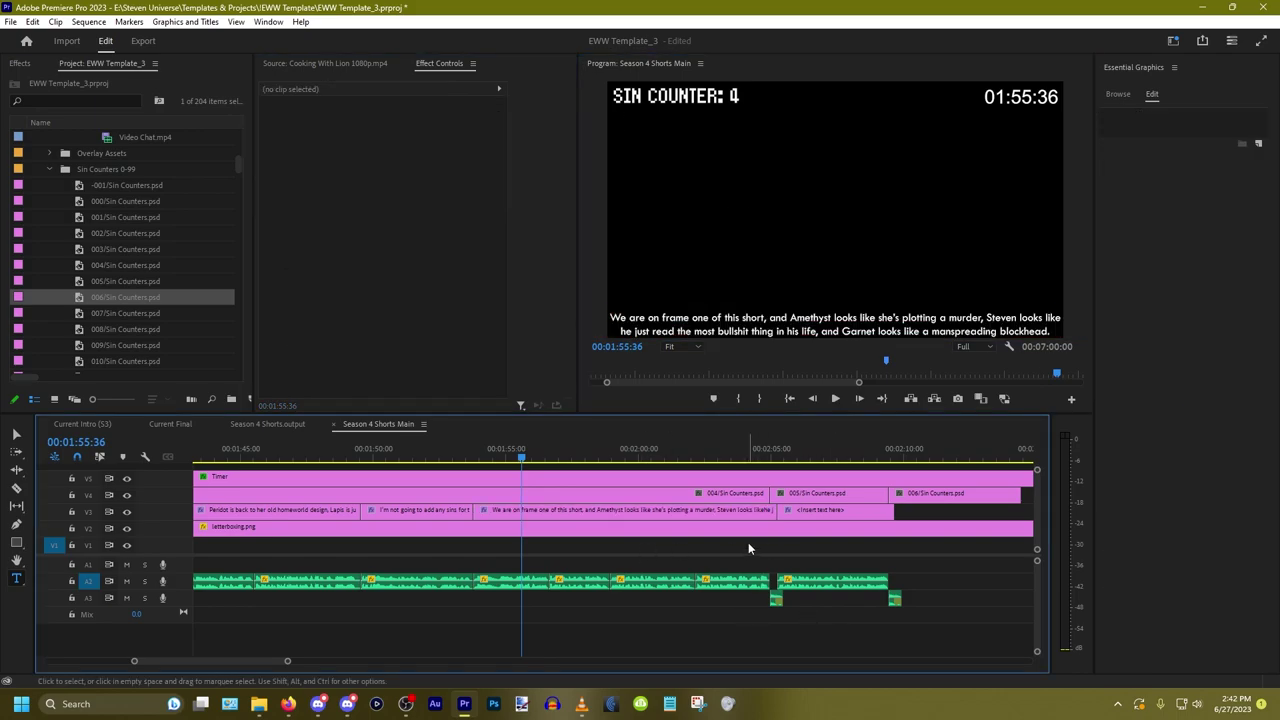
Step: Select the "<Insert text here>" graphic at 2:07:12 and switch to Firefox for its script line
key("space")
key("space")
left_click(831, 511)
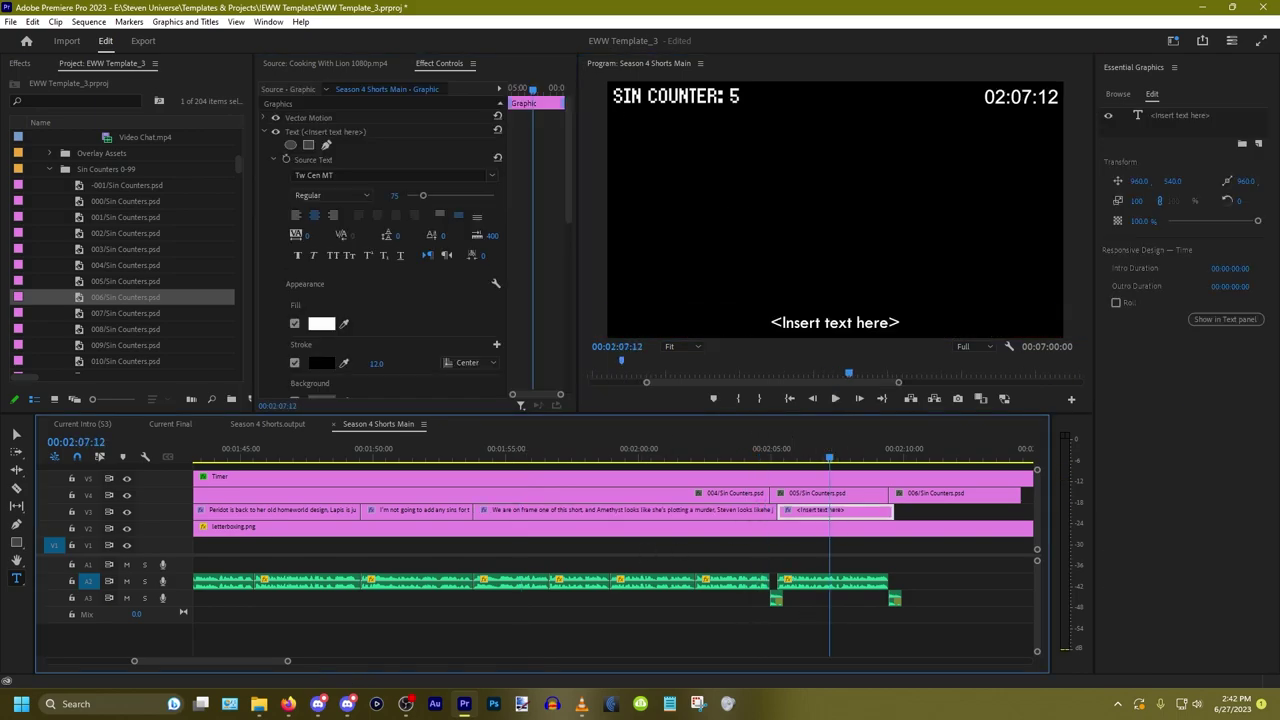
key("alt+Tab")
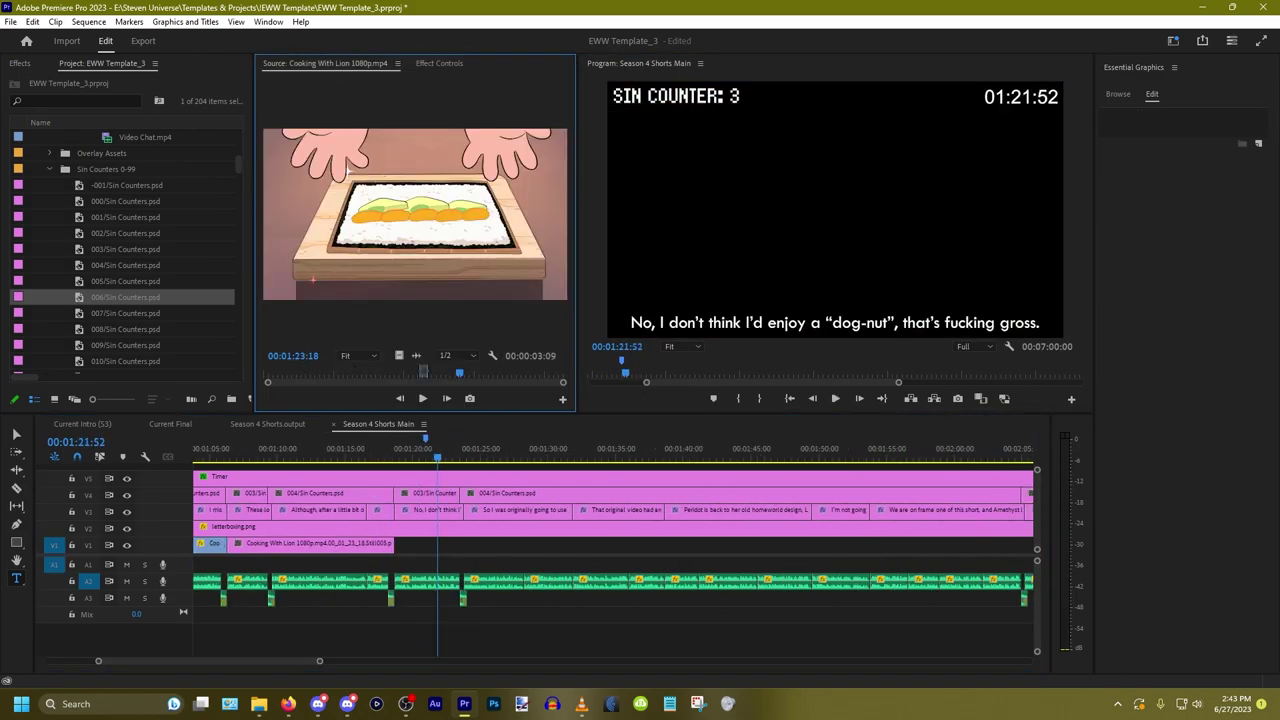
Step: Cue Cooking With Lion 1080p.mp4 in the source preview to 1:57:00 and play from there
left_click(304, 358)
type("15700")
key("Return")
key("space")
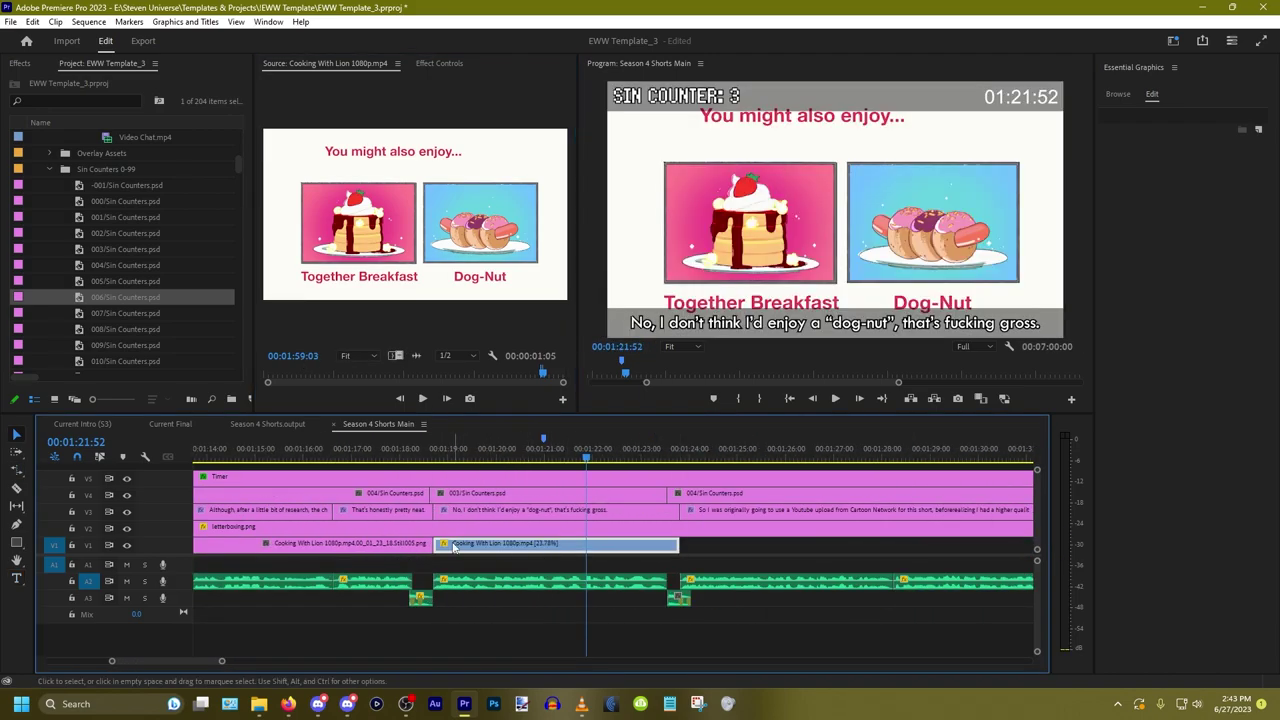
Step: At 1:23:48, set the "You might also enjoy" clip's scale to 150, then enlarge it further and reposition it towards the Dog-Nut picture
type("50")
key("Return")
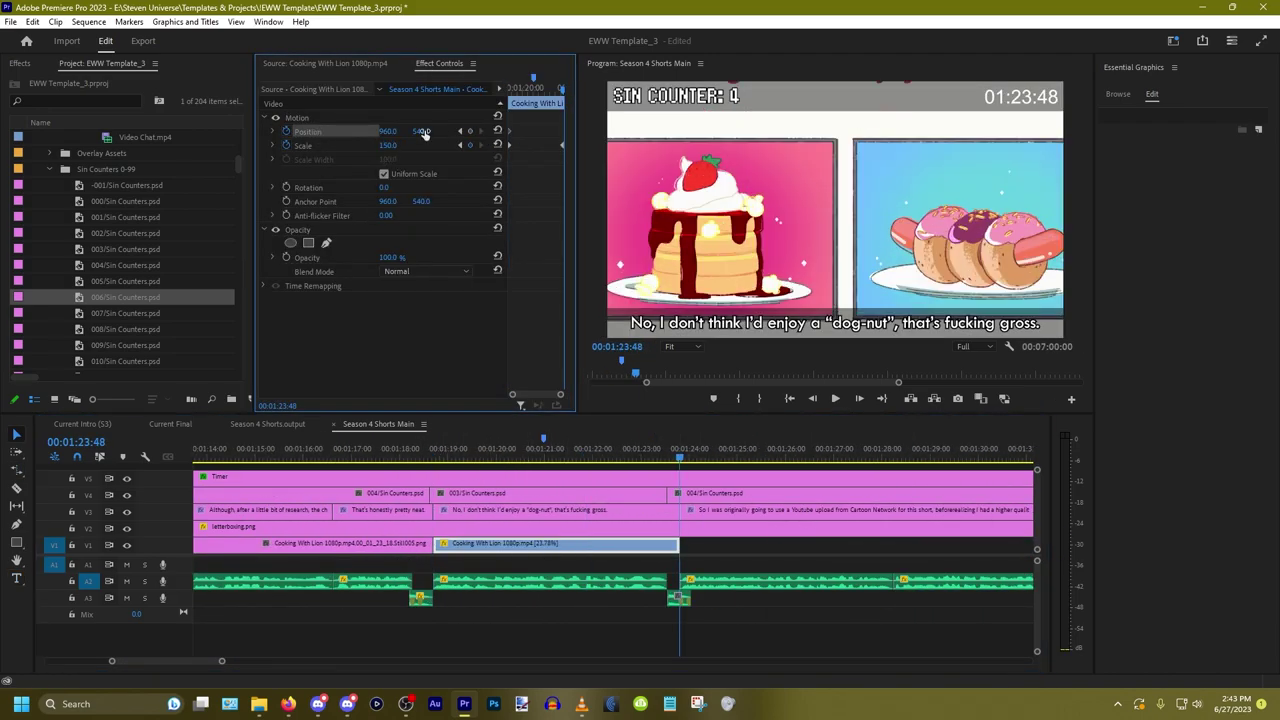
left_click_drag(423, 131, 182, 131)
left_click_drag(388, 131, 2, 131)
left_click_drag(383, 146, 550, 131)
left_click_drag(421, 131, 503, 131)
left_click(425, 620)
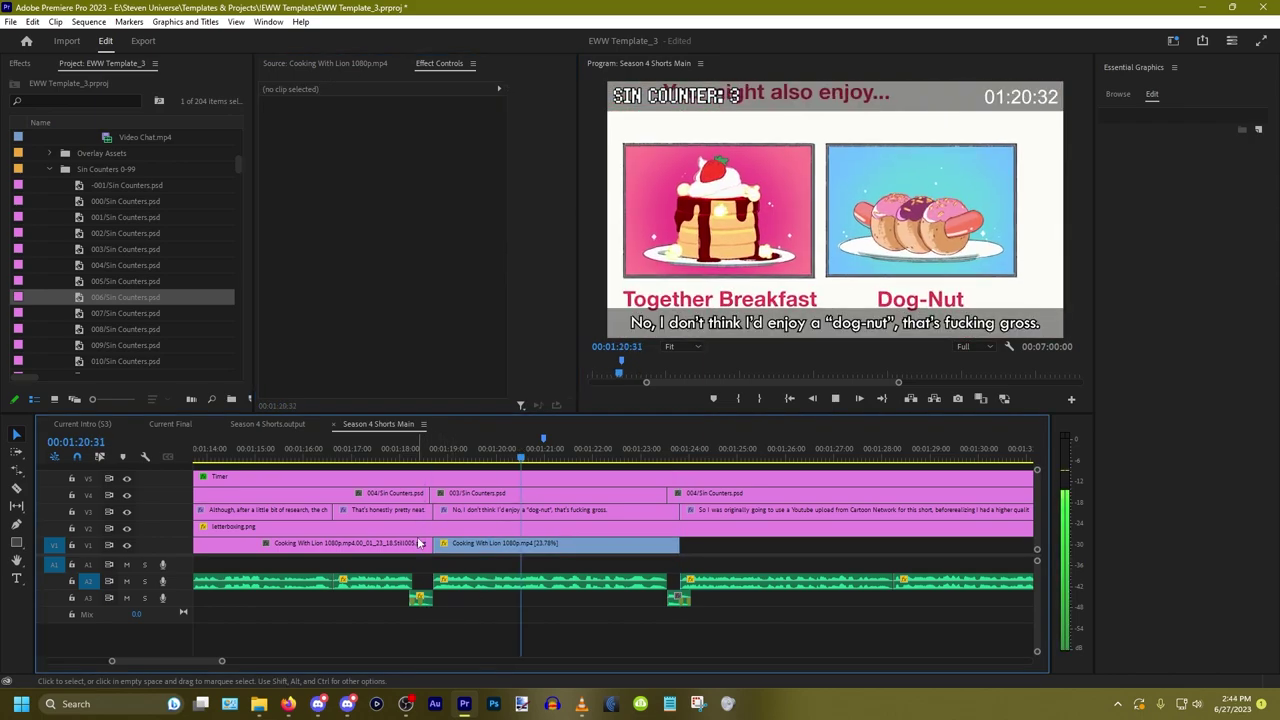
Step: Open Cooking With Lion.mp4 as the source and mark an in point at the start of its end screen, around 1:59:00
scroll(150, 250, "up", 5)
double_click(157, 281)
left_click_drag(440, 374, 540, 372)
key("space")
key("Left")
key("Right")
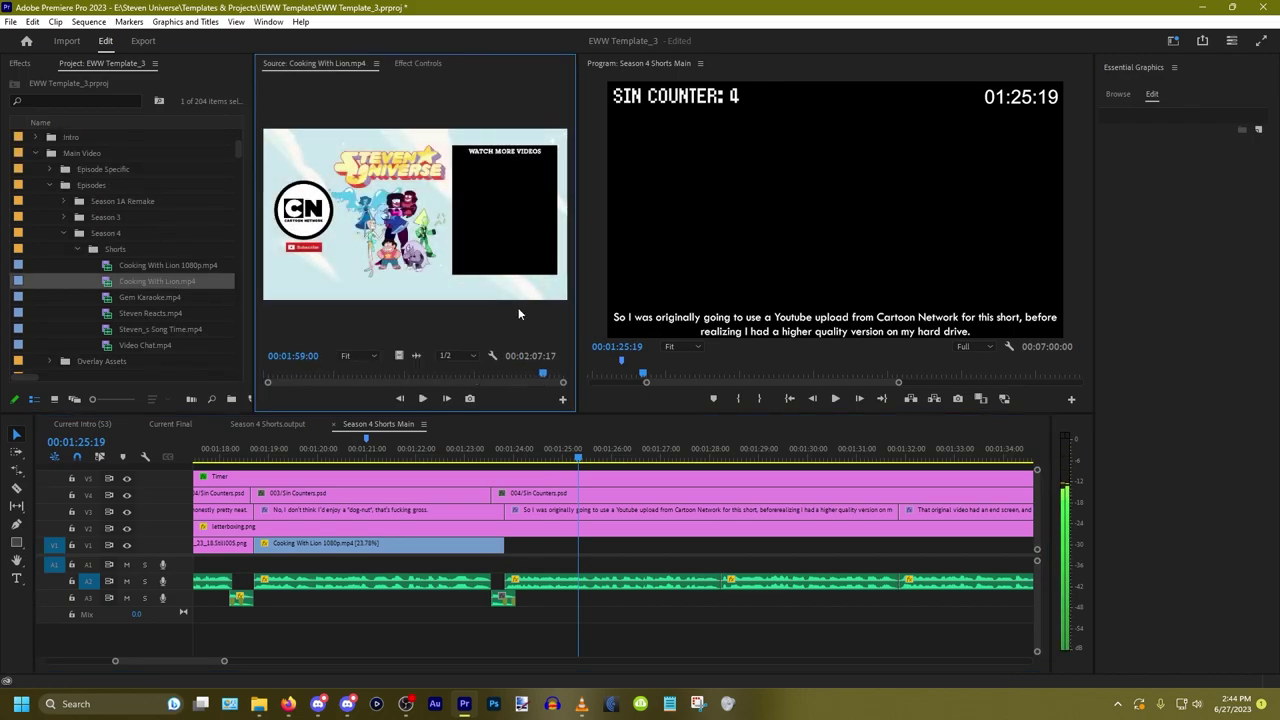
key("Right")
key("i")
key("space")
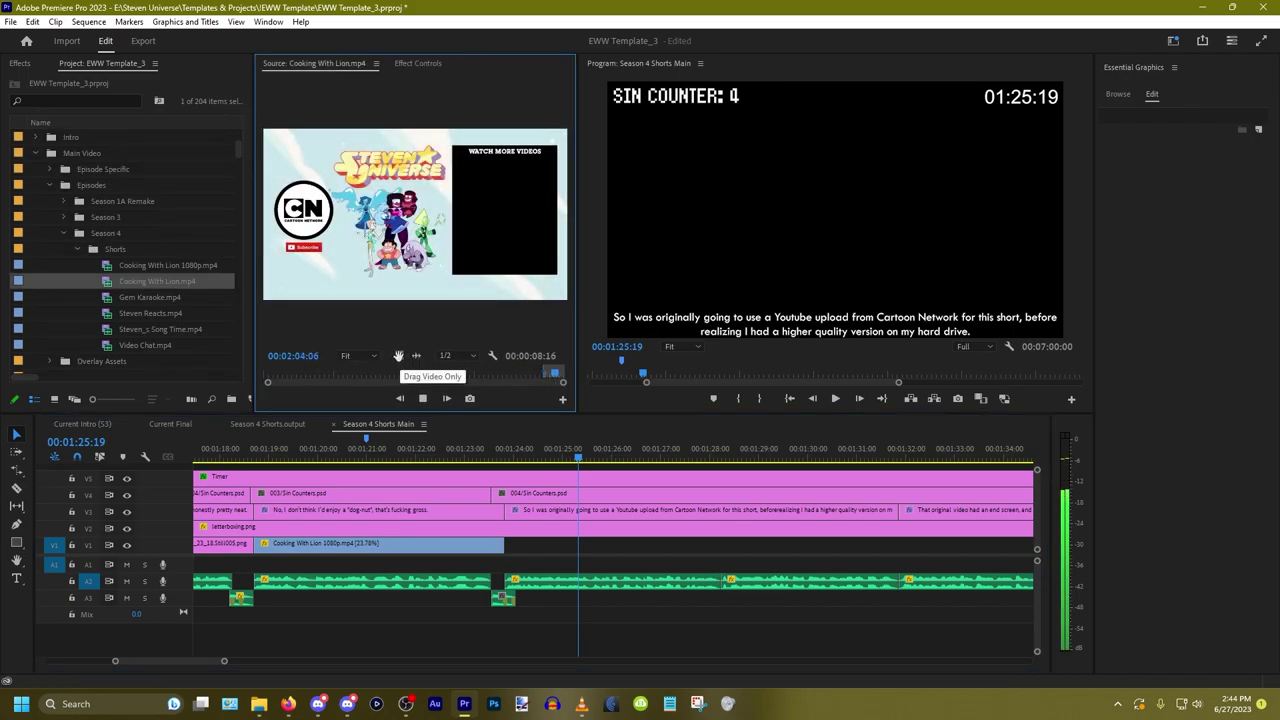
Step: Place the marked Cooking With Lion.mp4 end screen, video only, on V1 at the start of the "That original video had an end screen" subtitle
left_click_drag(399, 355, 722, 545)
key("space")
key("minus")
key("minus")
key("equal")
left_click_drag(587, 547, 491, 548)
scroll(630, 574, "down", 2)
scroll(740, 535, "up", 5)
key("Up")
key("Left")
Step: Rate-stretch the end screen clip to a duration of 21:55, ending where the "We are on frame one" subtitle starts
scroll(670, 598, "down", 6)
key("r")
scroll(788, 548, "up", 4)
left_click(574, 452)
scroll(600, 590, "down", 1)
key("space")
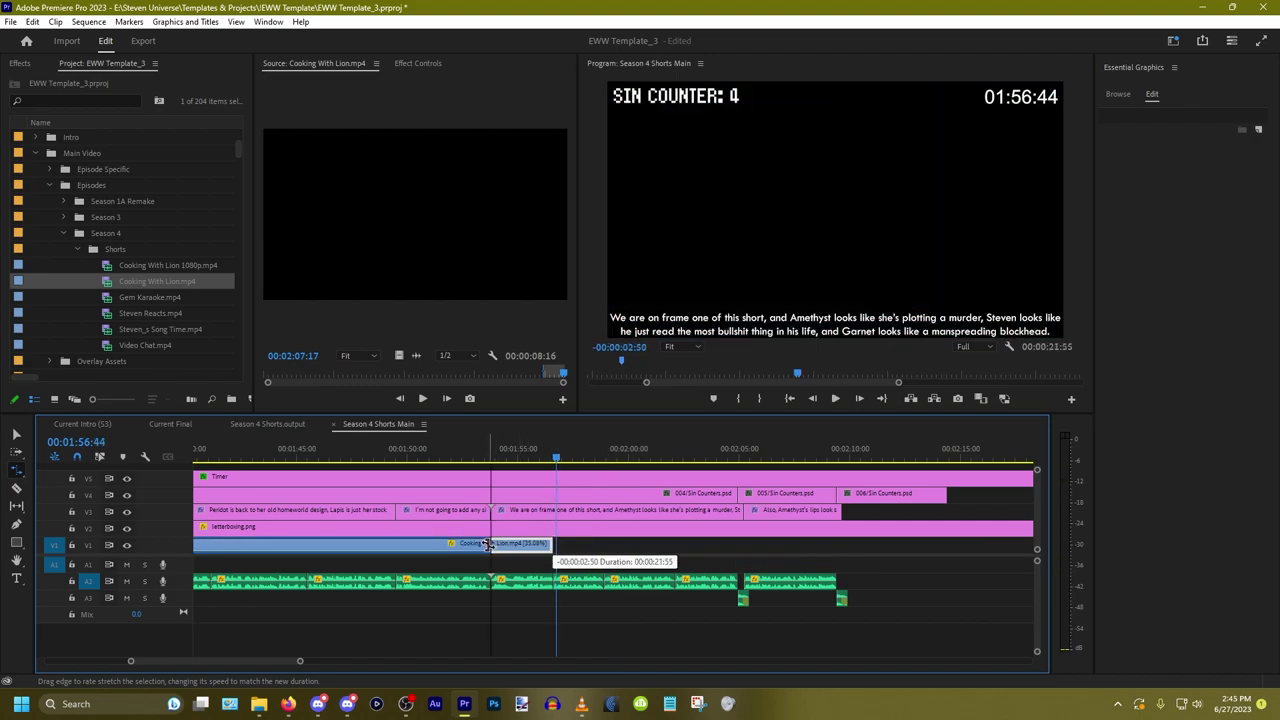
key("v")
Step: Play back the stretched end screen section and split its clip at 1:34:39
scroll(618, 590, "down", 3)
left_click(330, 452)
key("space")
scroll(400, 600, "up", 4)
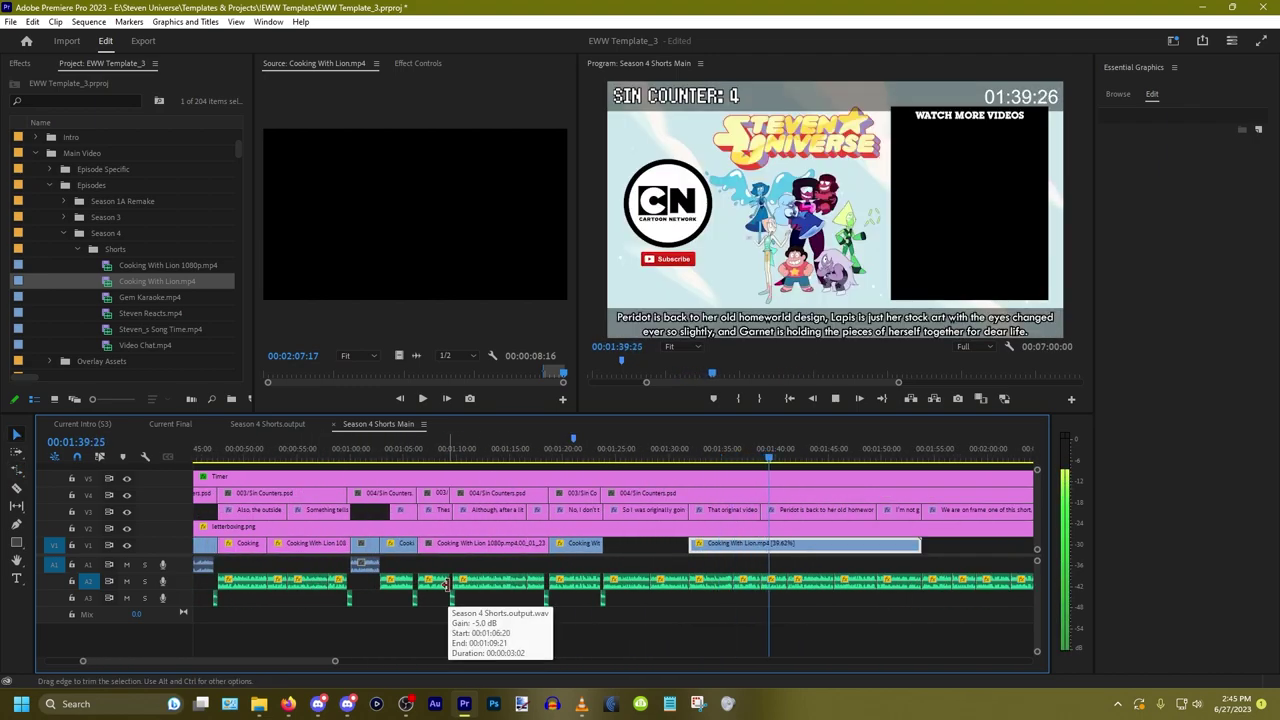
left_click(697, 452)
key("space")
scroll(817, 602, "up", 6)
key("c")
left_click(557, 545)
key("v")
scroll(598, 590, "down", 4)
left_click(520, 545)
left_click(418, 63)
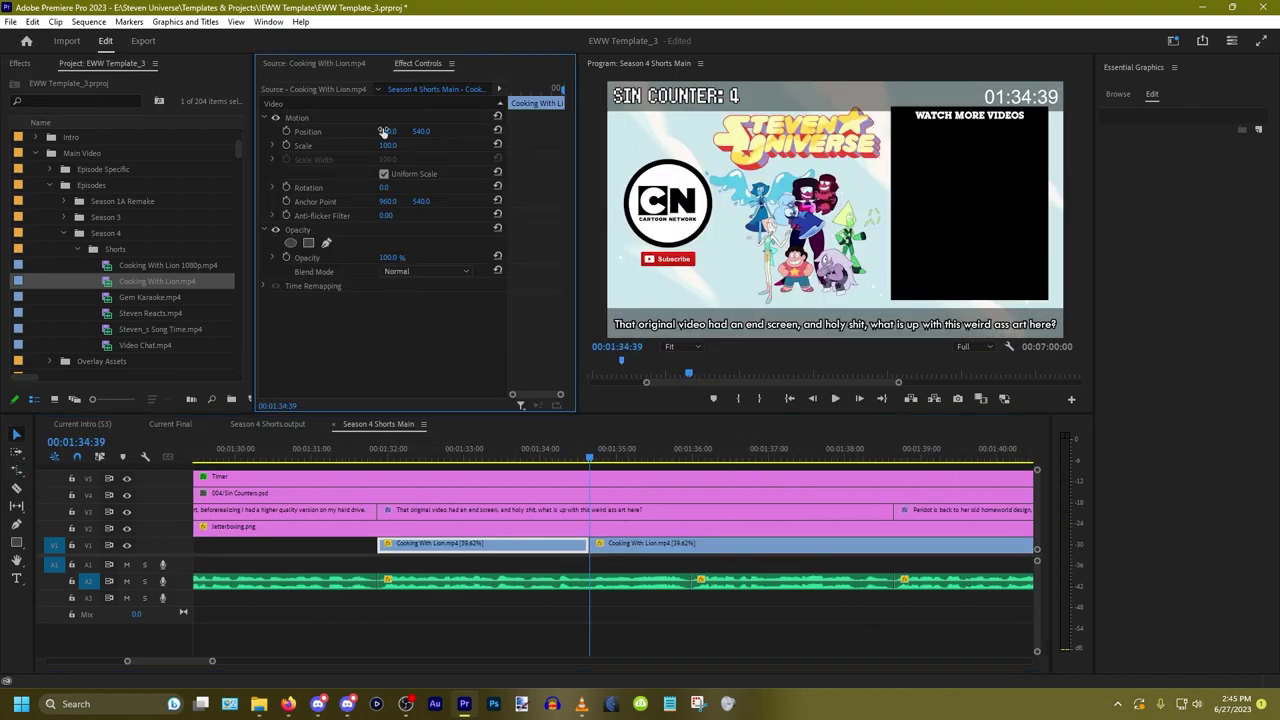
type("50")
key("Return")
Step: At 1:35:12, set the second end screen piece's scale to 175 and its position to 1143, 412, enlarging the character art
left_click_drag(589, 457, 630, 612)
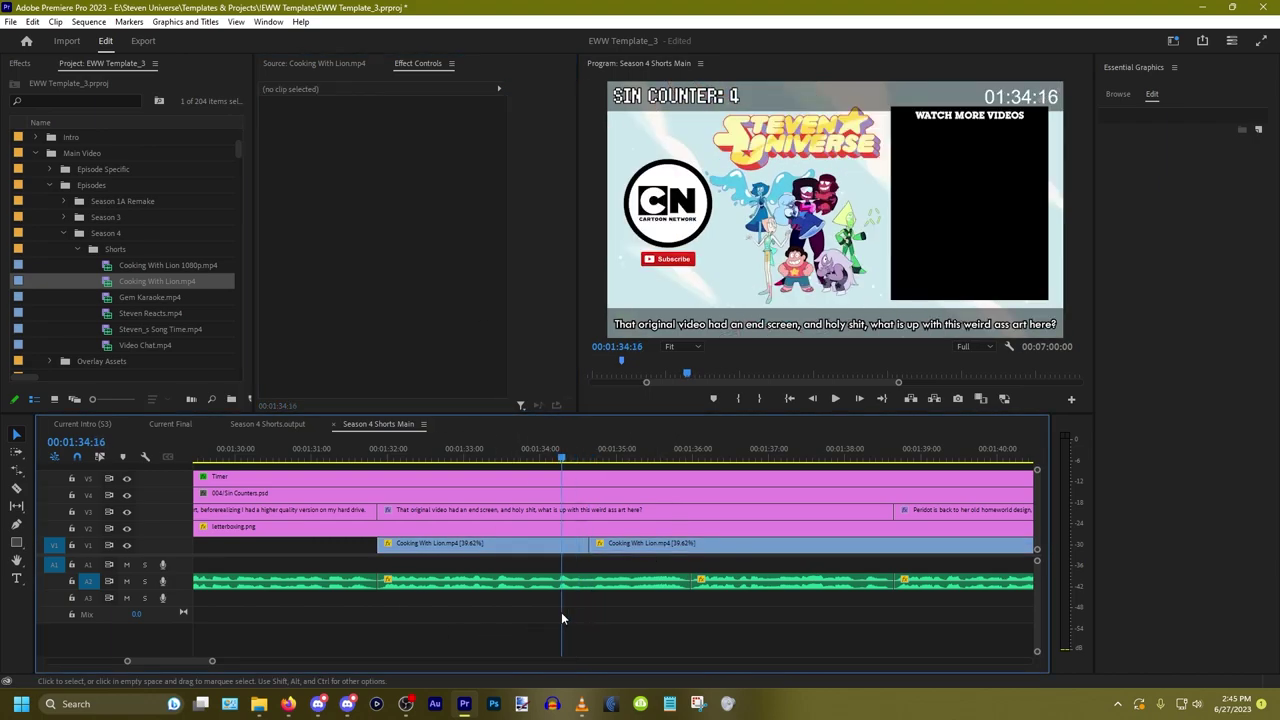
left_click(394, 145)
type("175")
key("Return")
left_click_drag(389, 131, 439, 131)
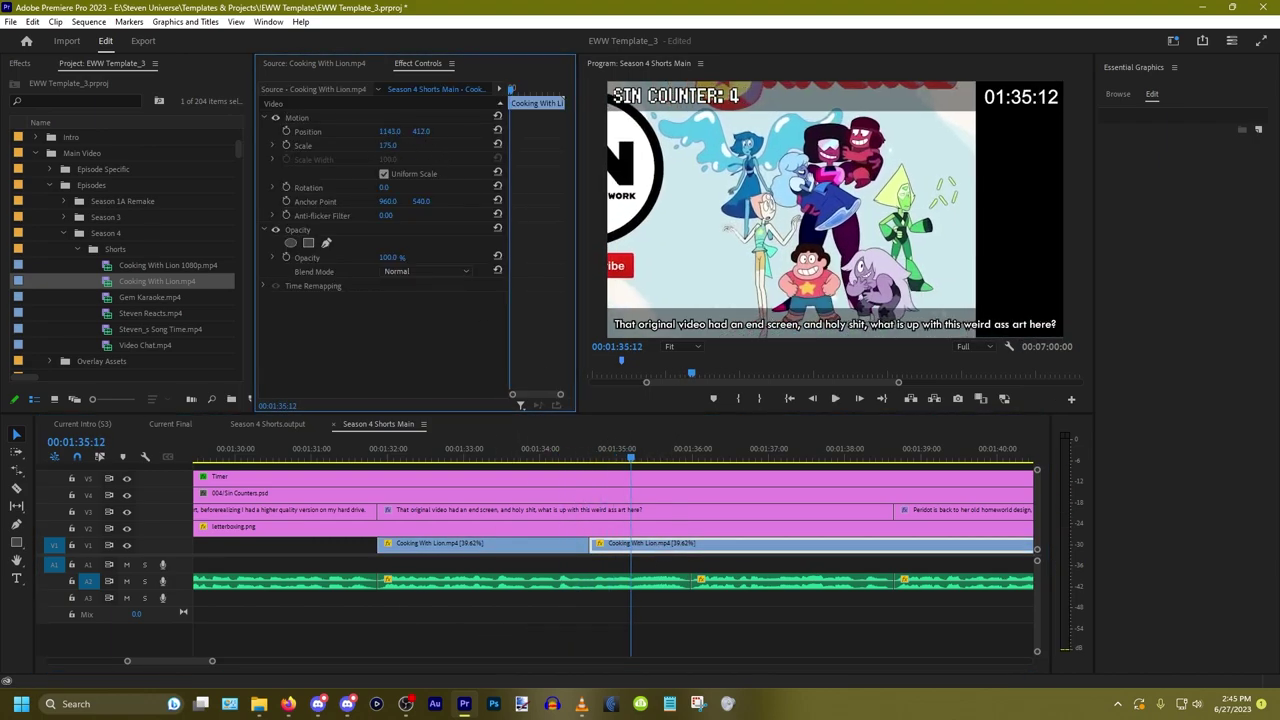
Step: Play back the reframed end screen section and save the project
left_click(569, 452)
left_click(569, 600)
key("space")
scroll(617, 597, "down", 5)
key("ctrl+s")
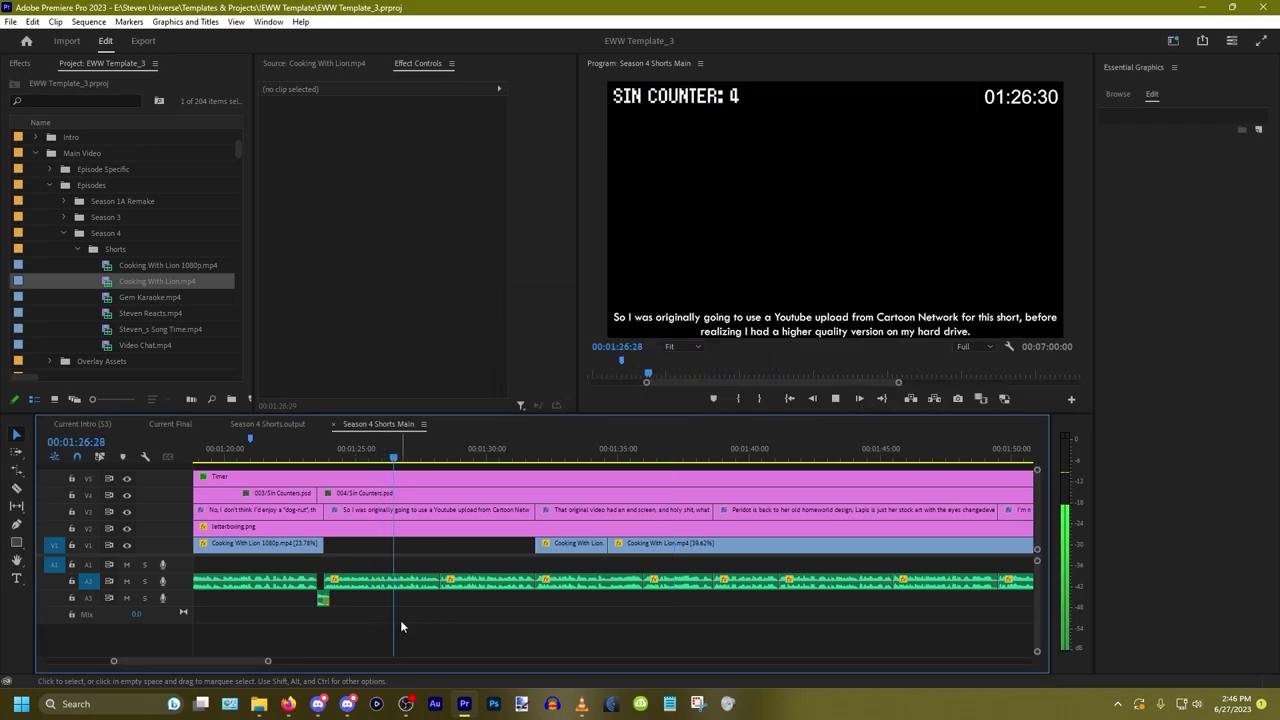